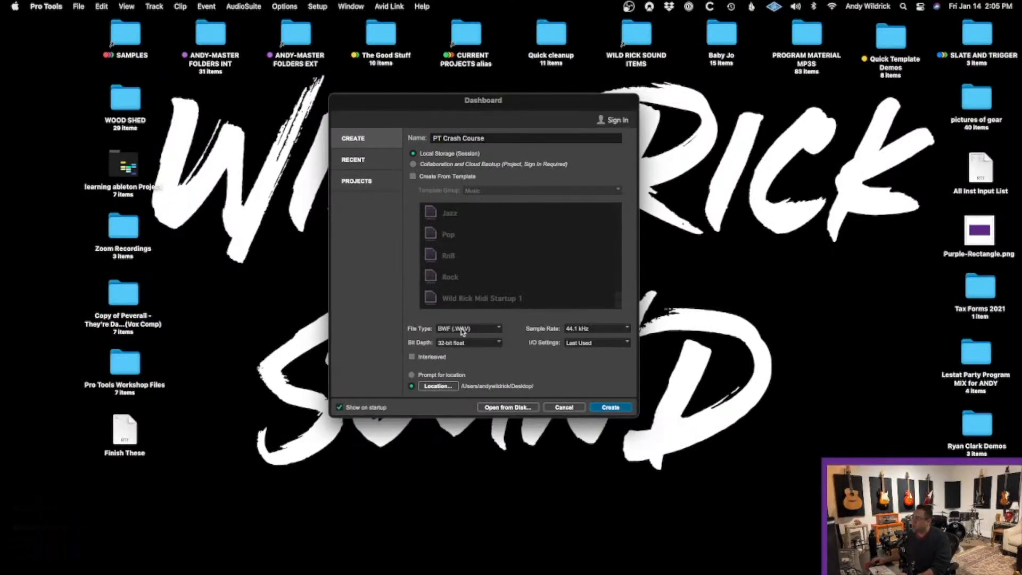
Set the new session's sample rate to 48 kHz and choose a save location.
left_click(585, 329)
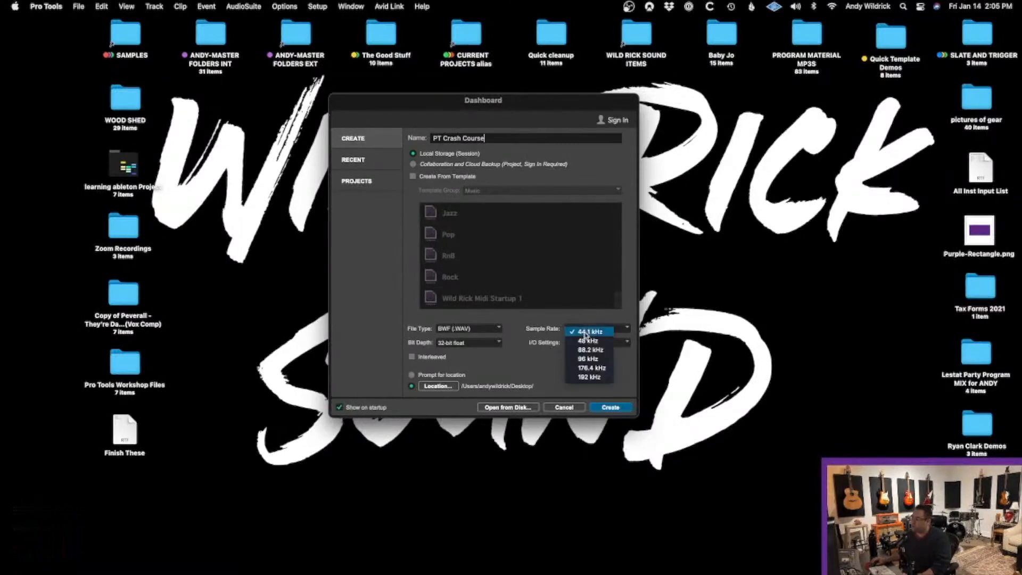
left_click(586, 340)
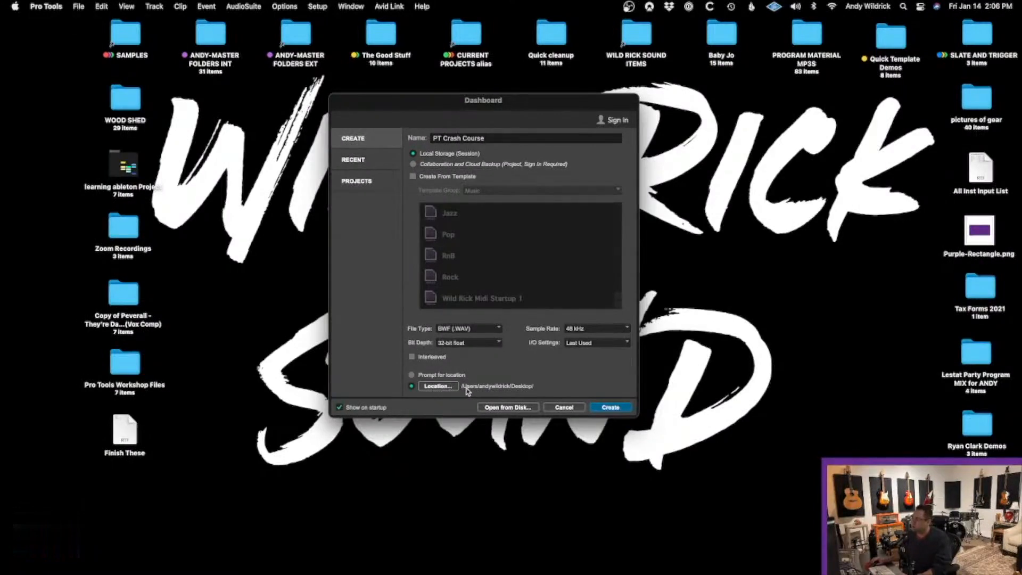
left_click(435, 387)
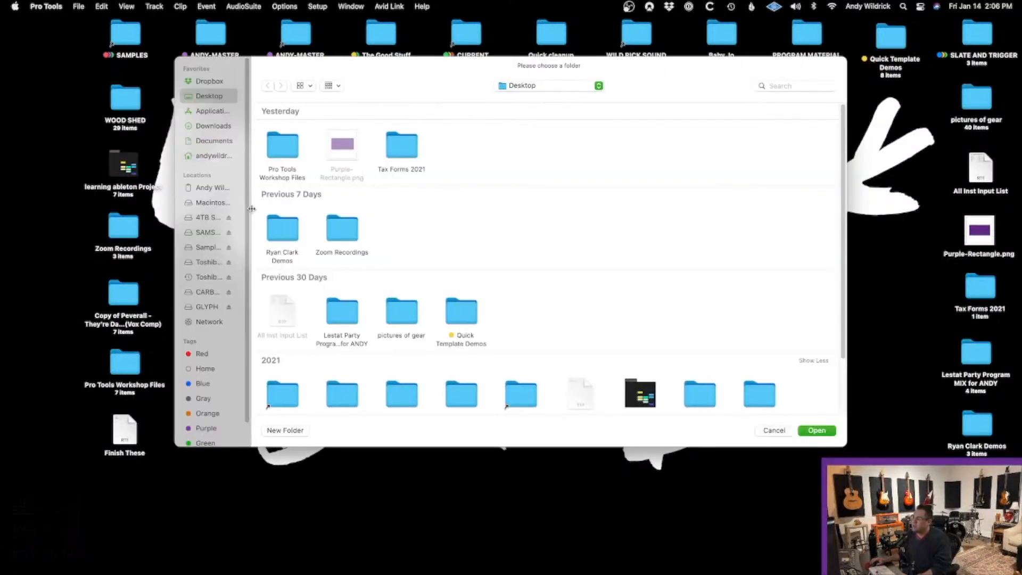
Set the Desktop as the session location and create the 48 kHz PT Crash Course session.
left_click_drag(248, 211, 327, 211)
left_click(212, 308)
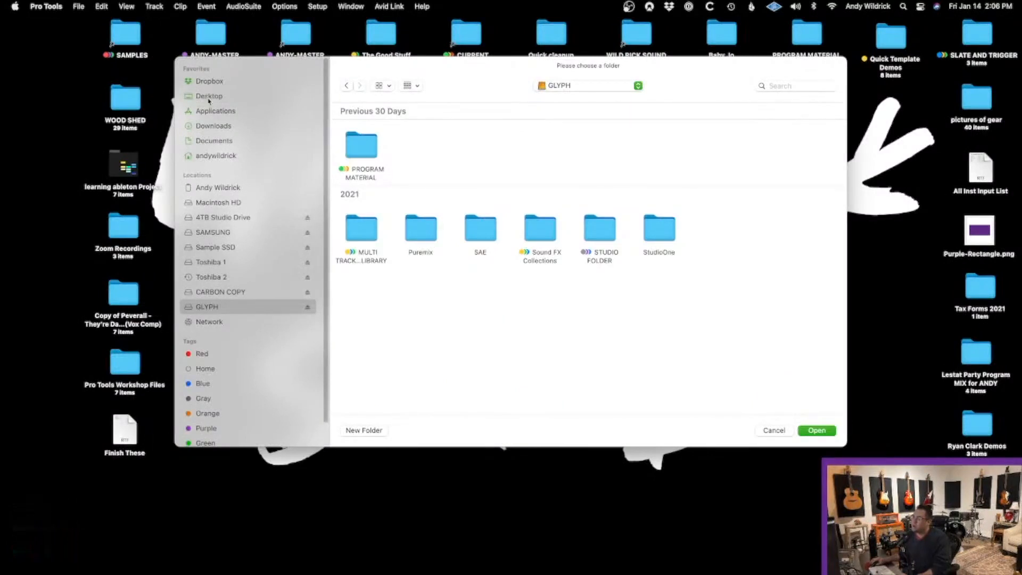
left_click(208, 97)
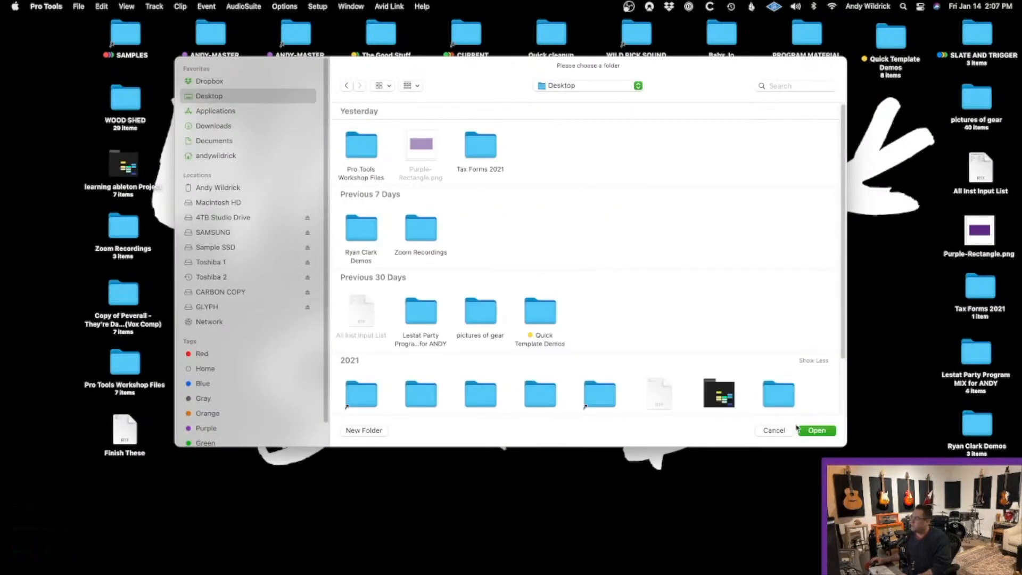
left_click(812, 433)
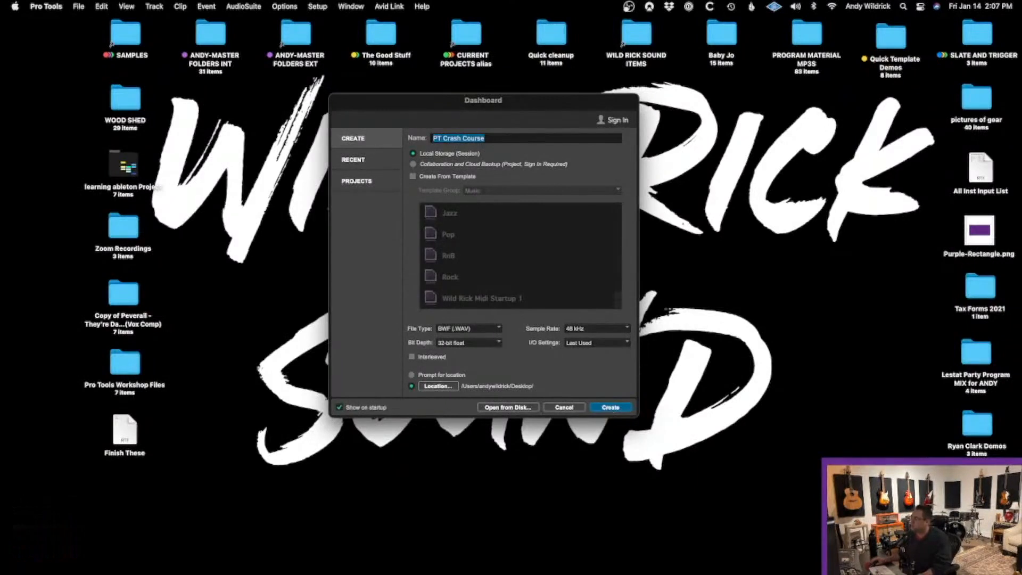
left_click(610, 407)
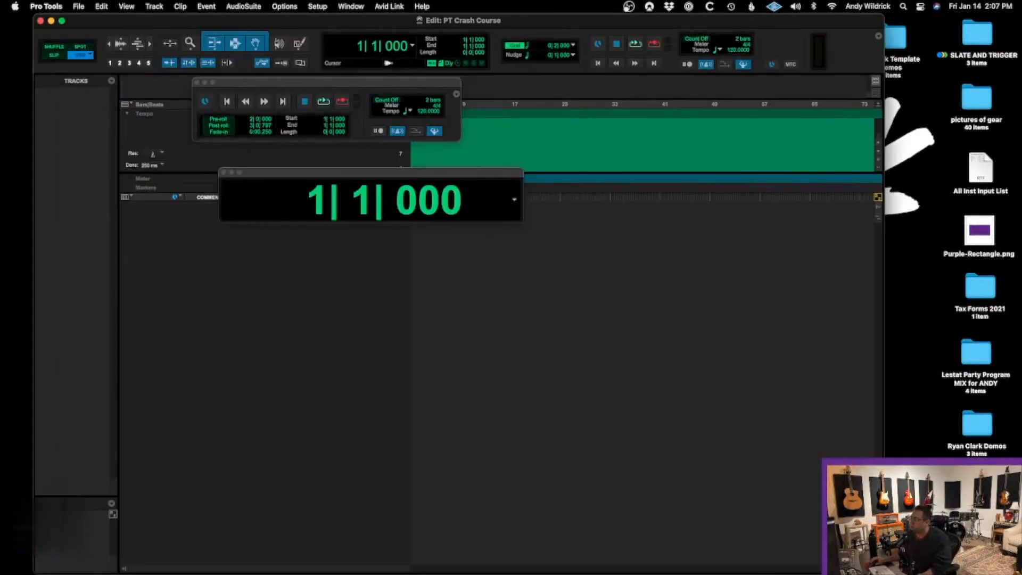
Close the Big Counter and view the PT Crash Course session folder in Finder.
left_click(224, 173)
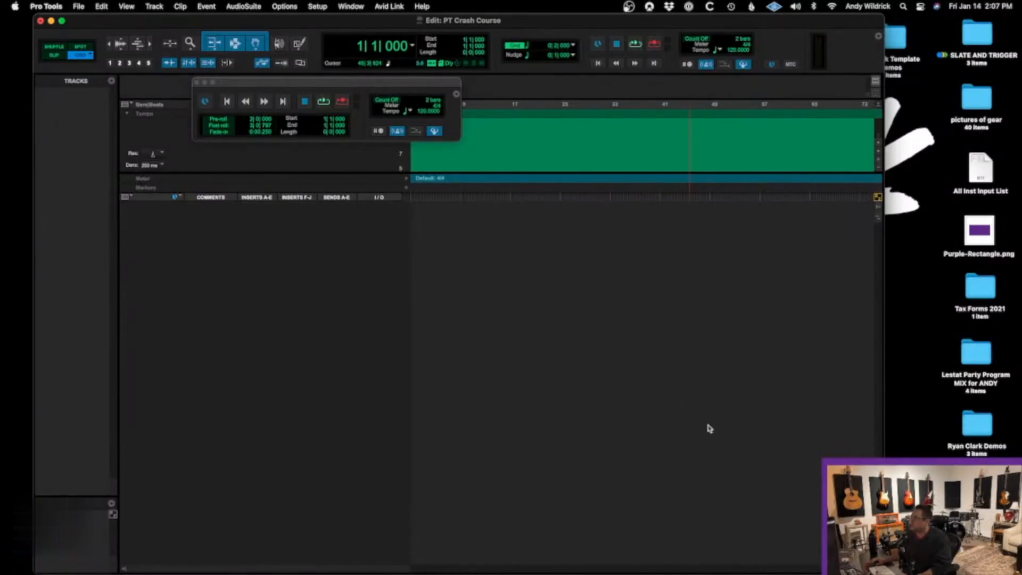
key("super+Tab")
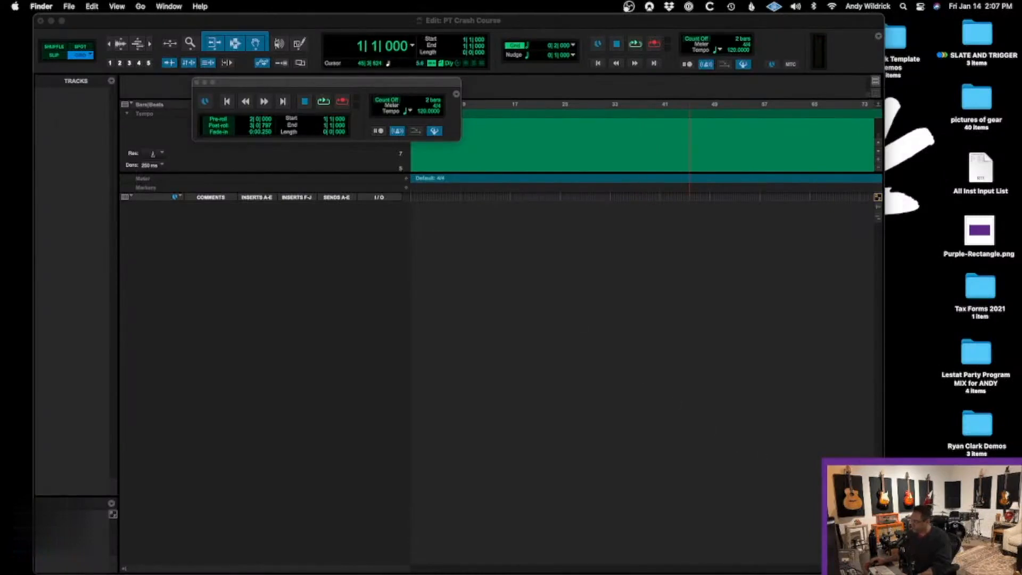
double_click(978, 494)
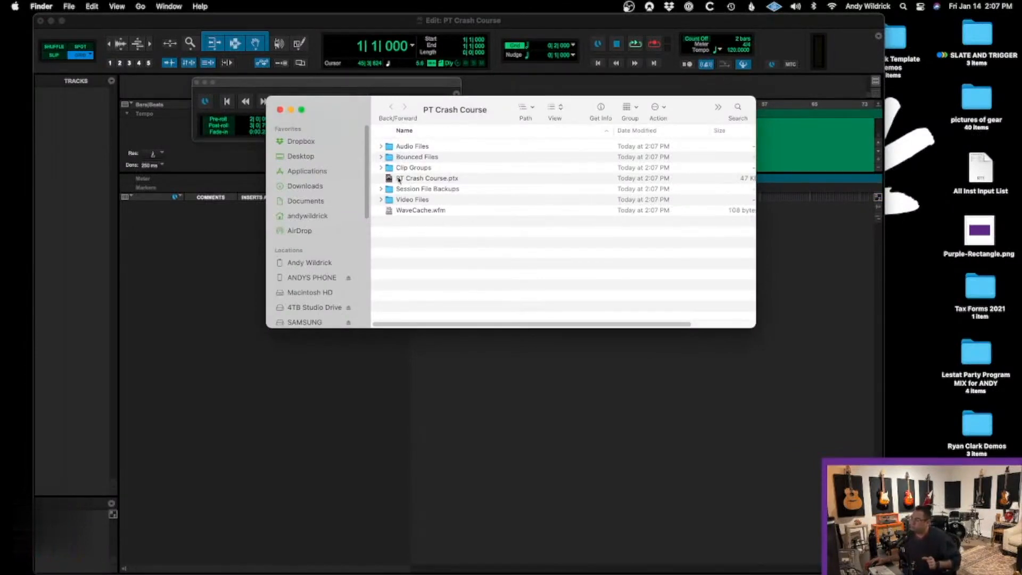
Close the session folder window and return to the PT Crash Course Edit window.
left_click_drag(410, 179, 467, 232)
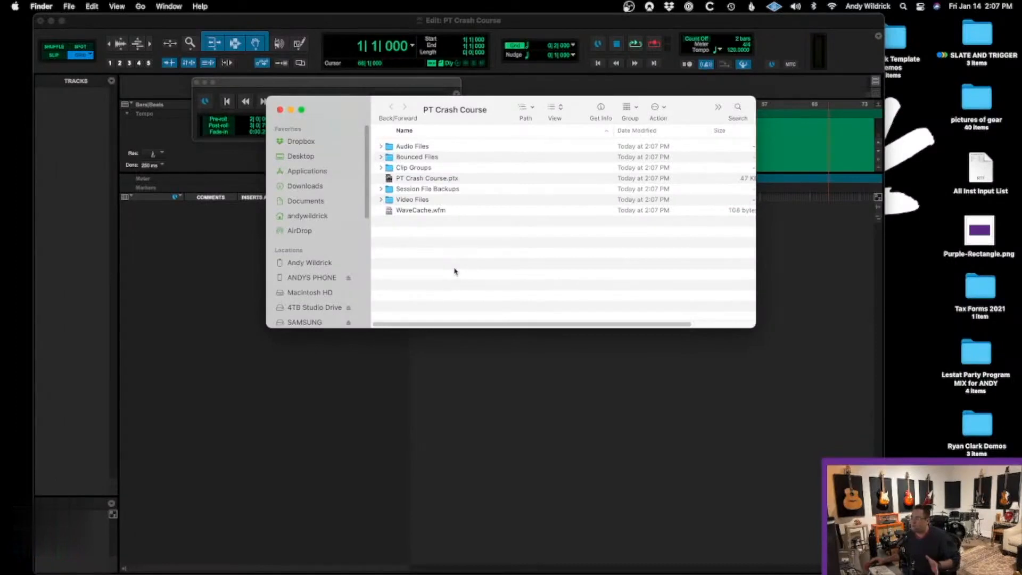
left_click(280, 110)
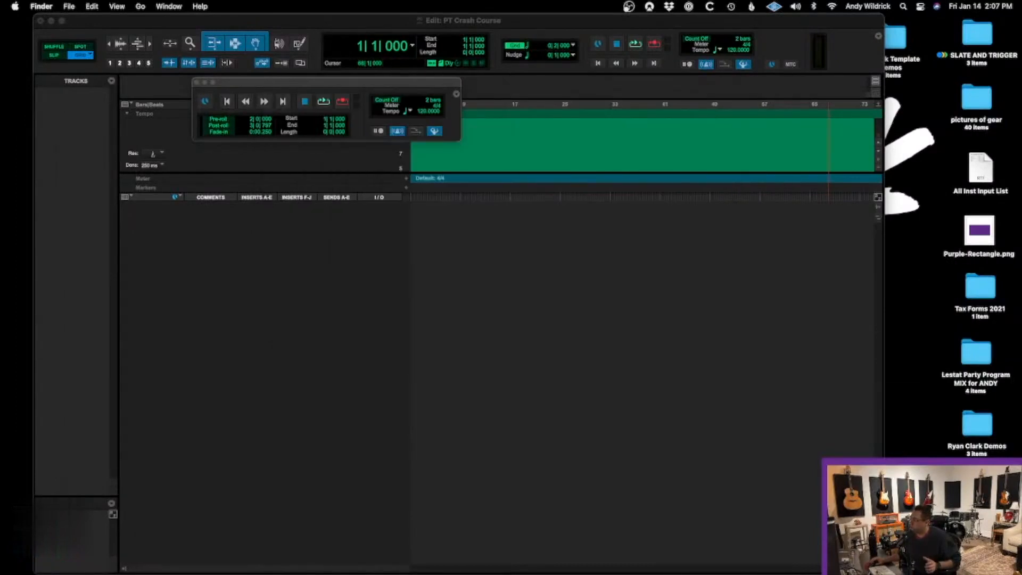
right_click(952, 498)
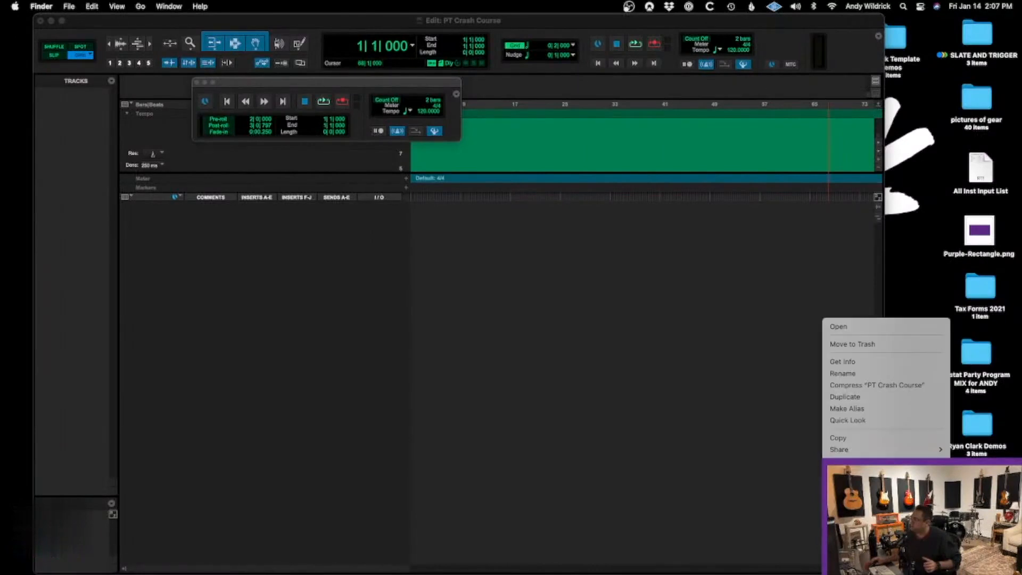
left_click(952, 498)
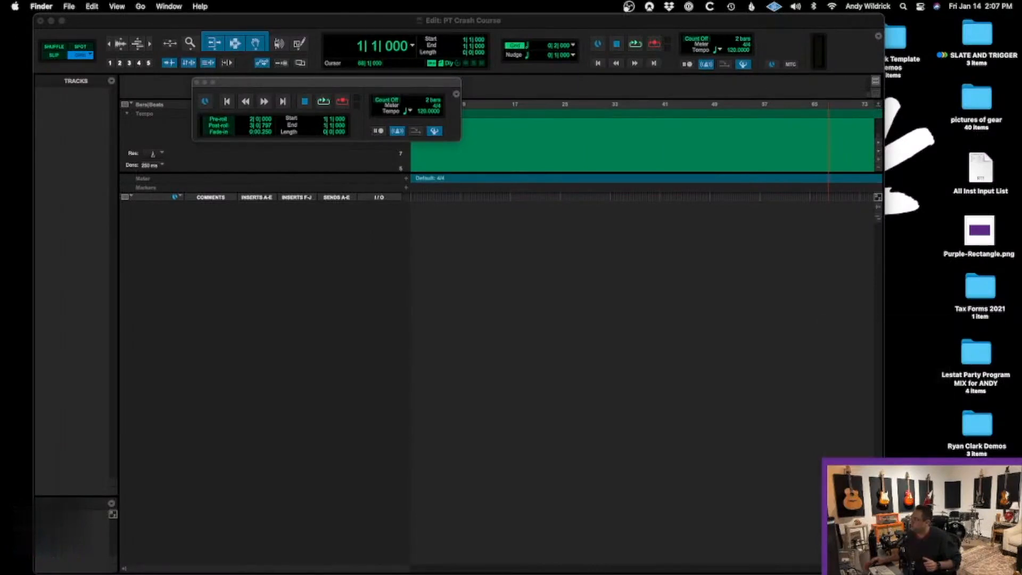
left_click(79, 6)
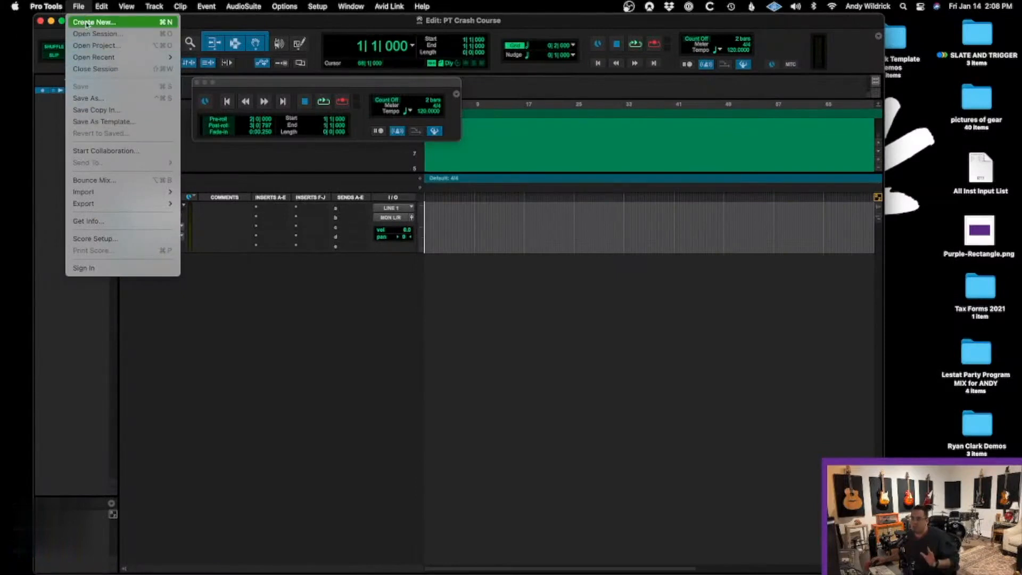
Save the session to the Desktop as 'PT Crash Course 1' instead of overwriting the original.
left_click(83, 100)
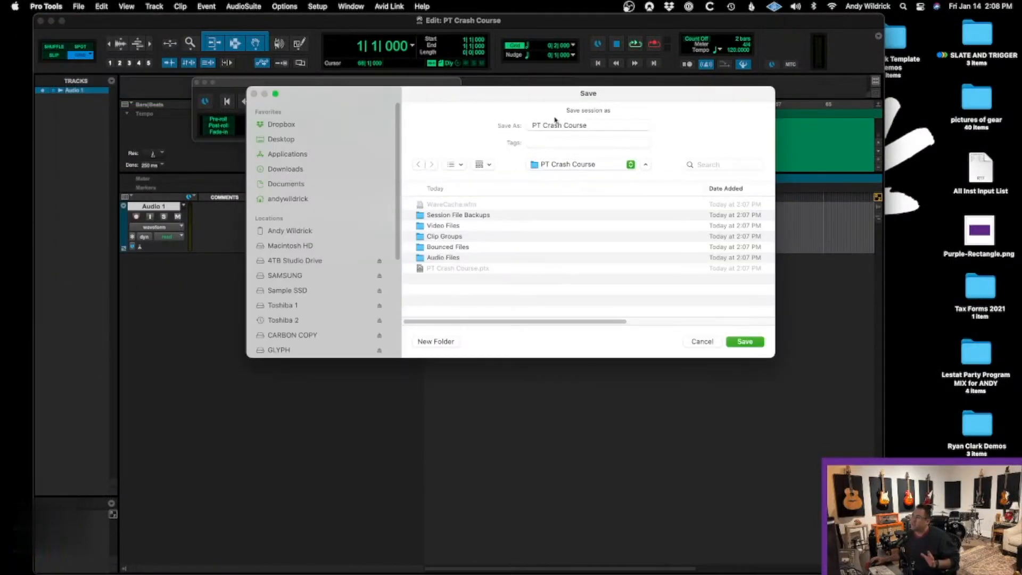
left_click(276, 141)
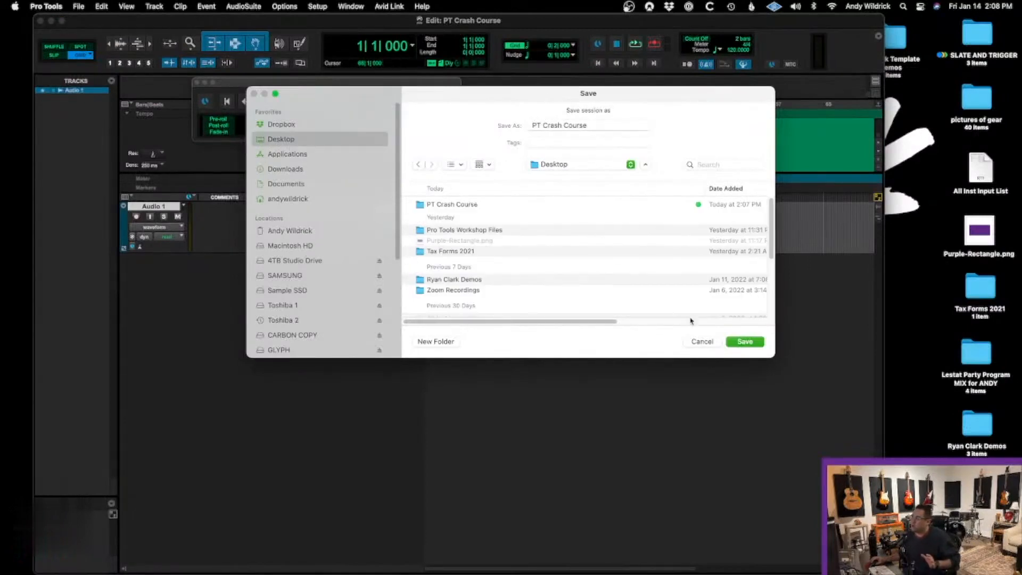
left_click(742, 342)
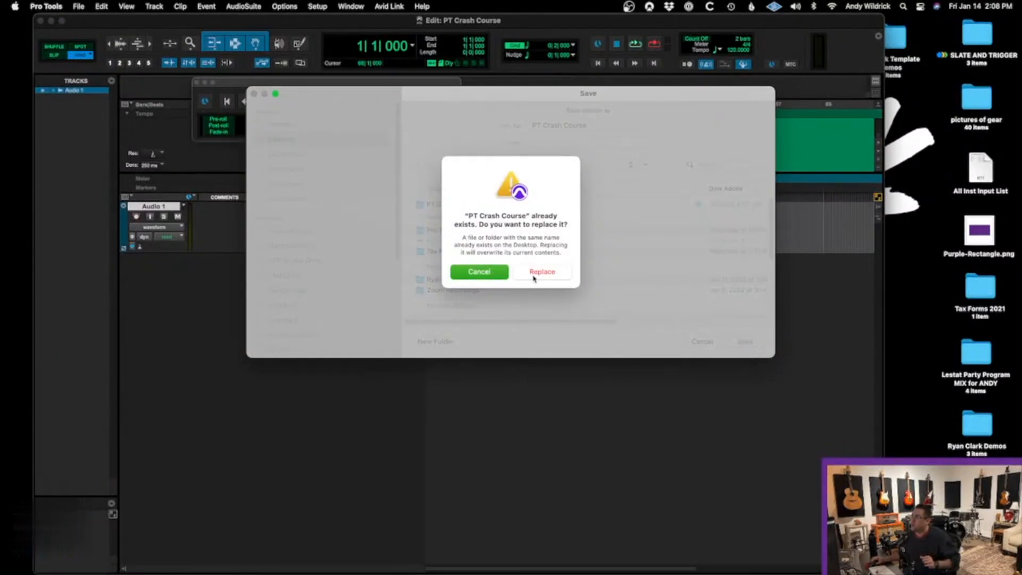
left_click(471, 271)
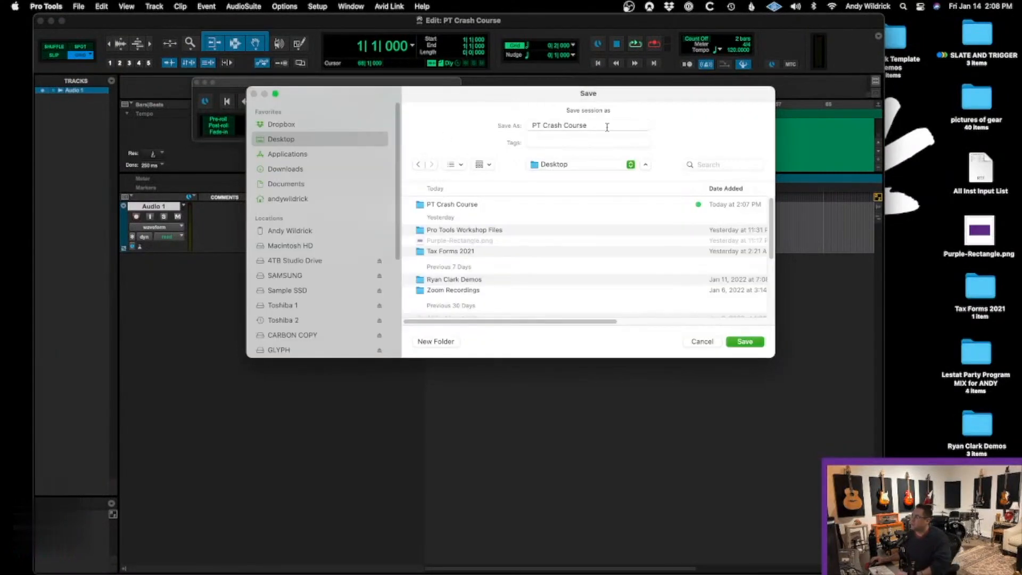
left_click(607, 126)
type("1")
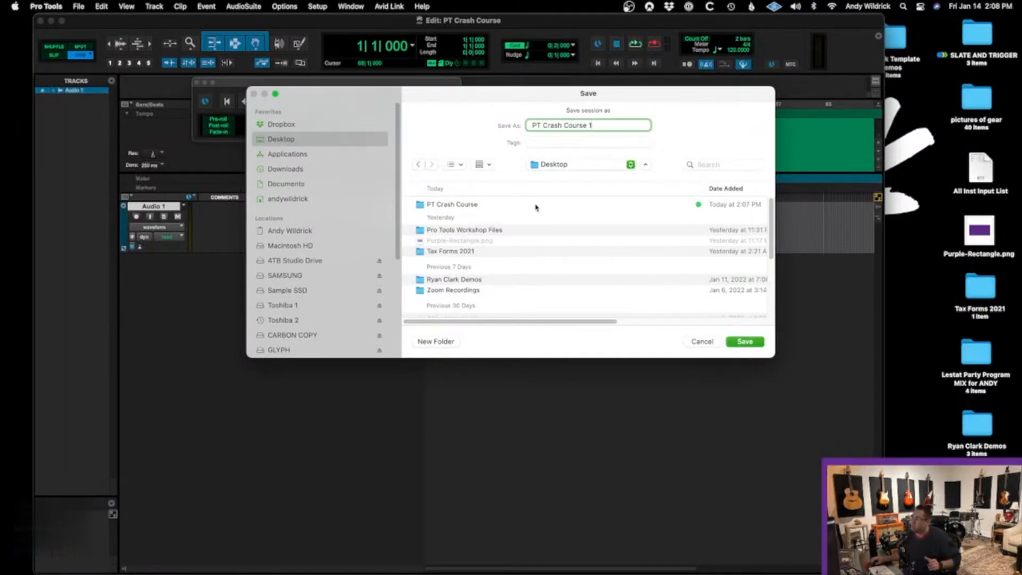
left_click(755, 342)
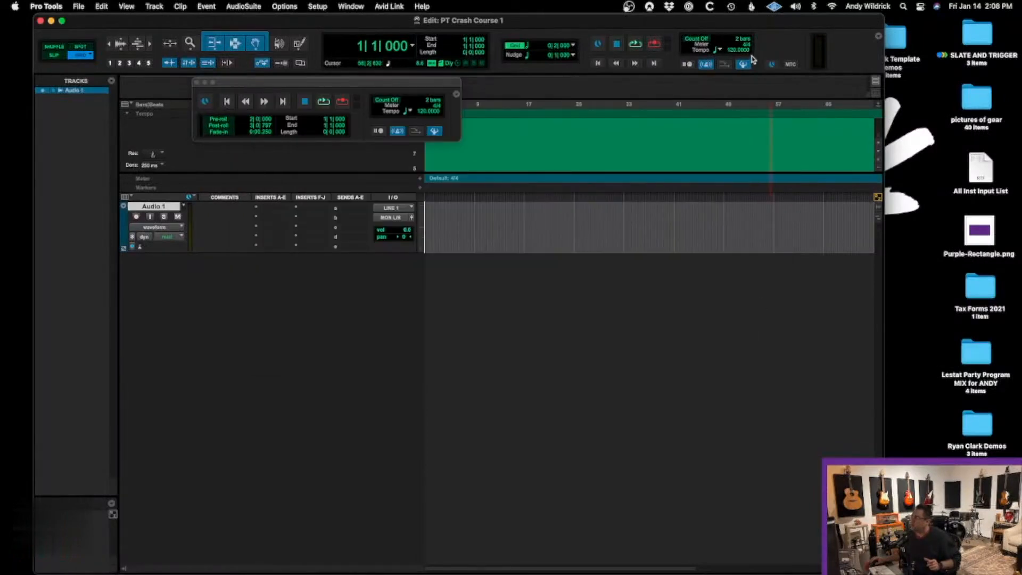
left_click_drag(748, 19, 628, 504)
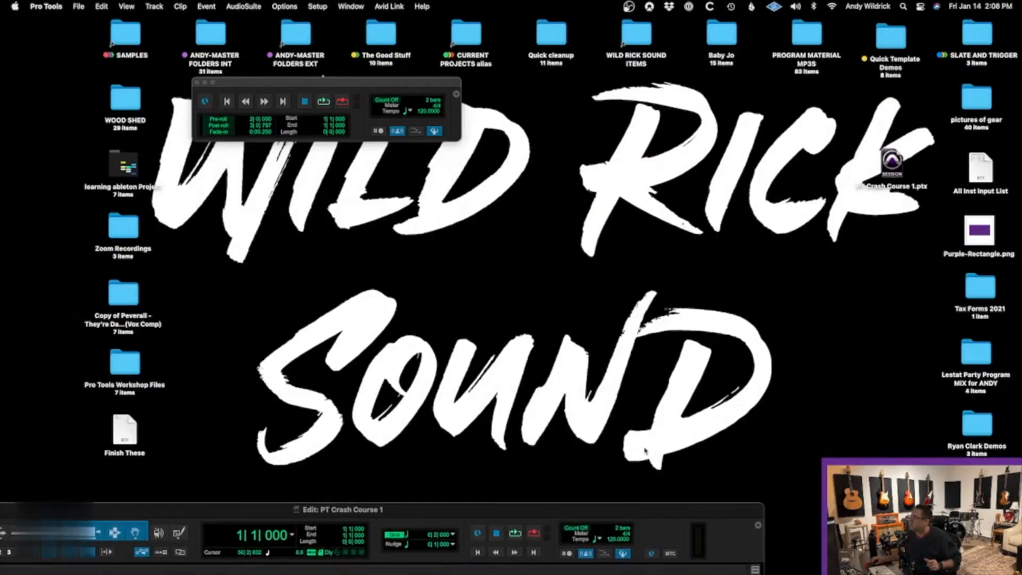
Reposition PT Crash Course 1.ptx on the Desktop and start another Save As in Pro Tools.
left_click_drag(880, 168, 820, 483)
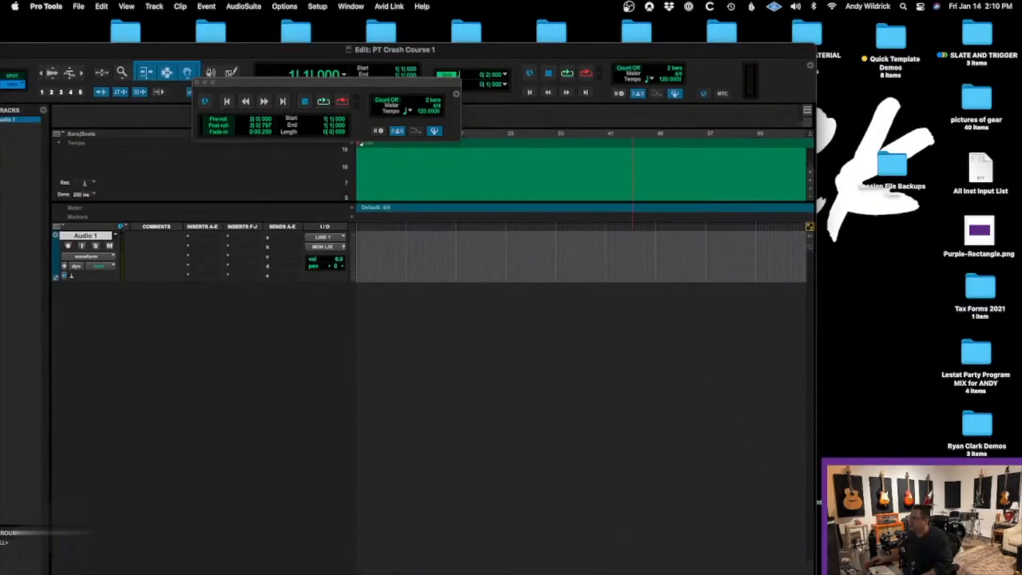
left_click(101, 49)
left_click(79, 7)
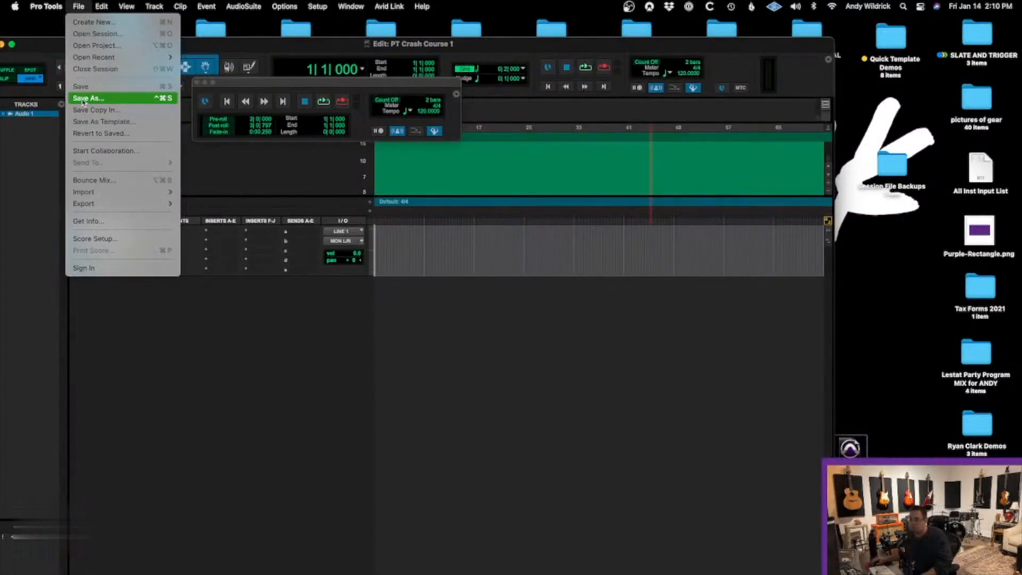
left_click(83, 99)
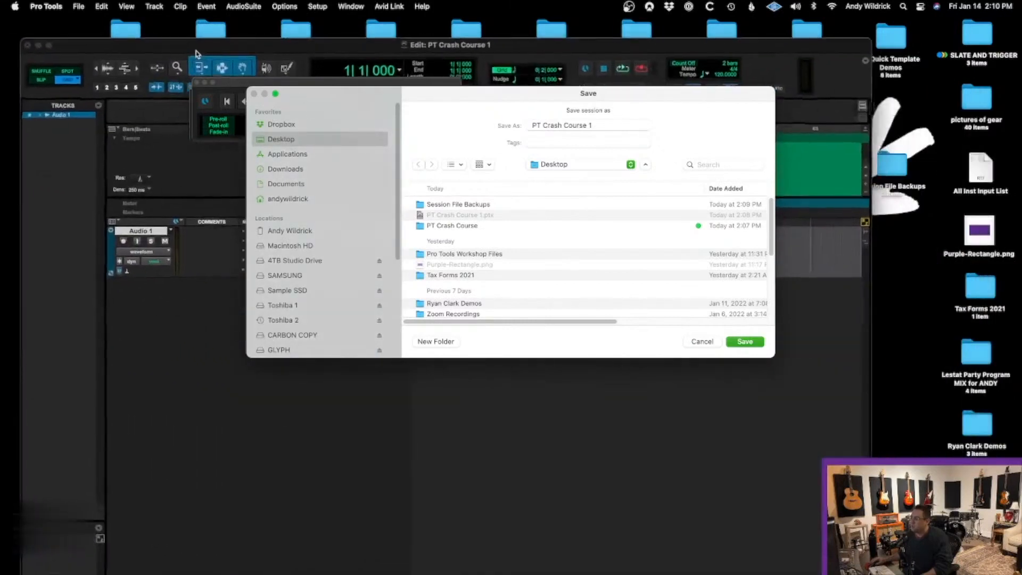
mouse_move(3, 267)
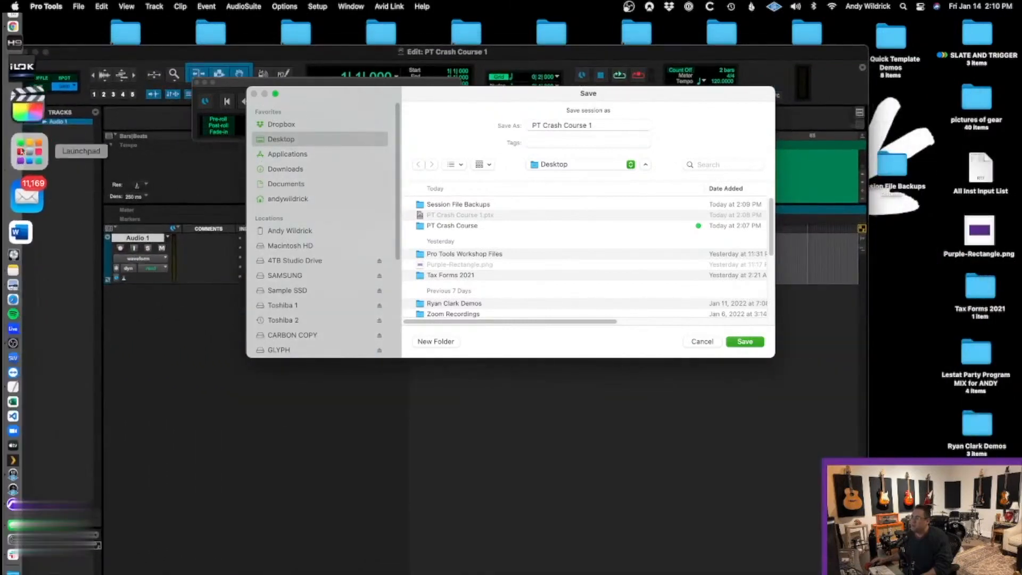
left_click(24, 456)
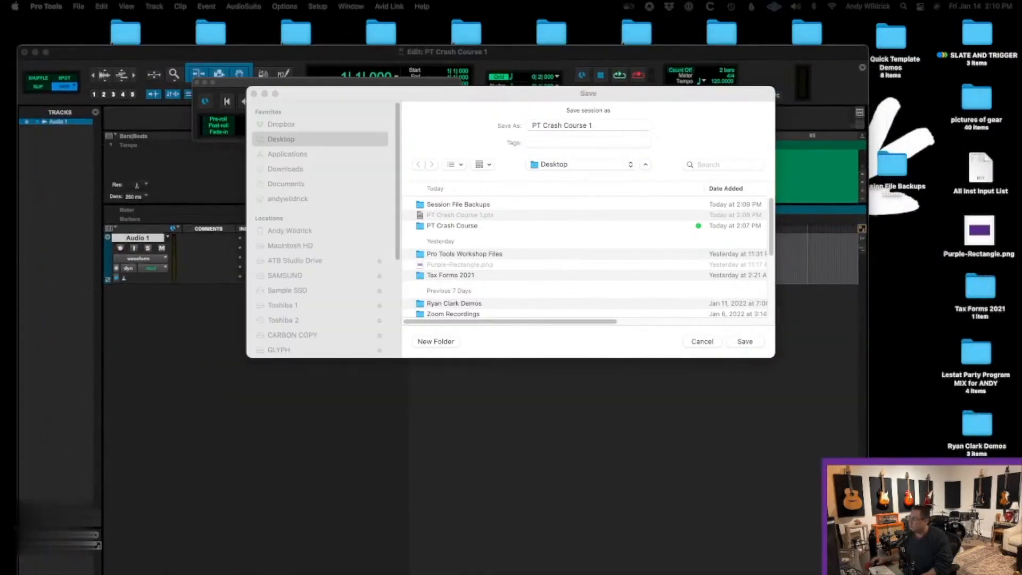
mouse_move(4, 277)
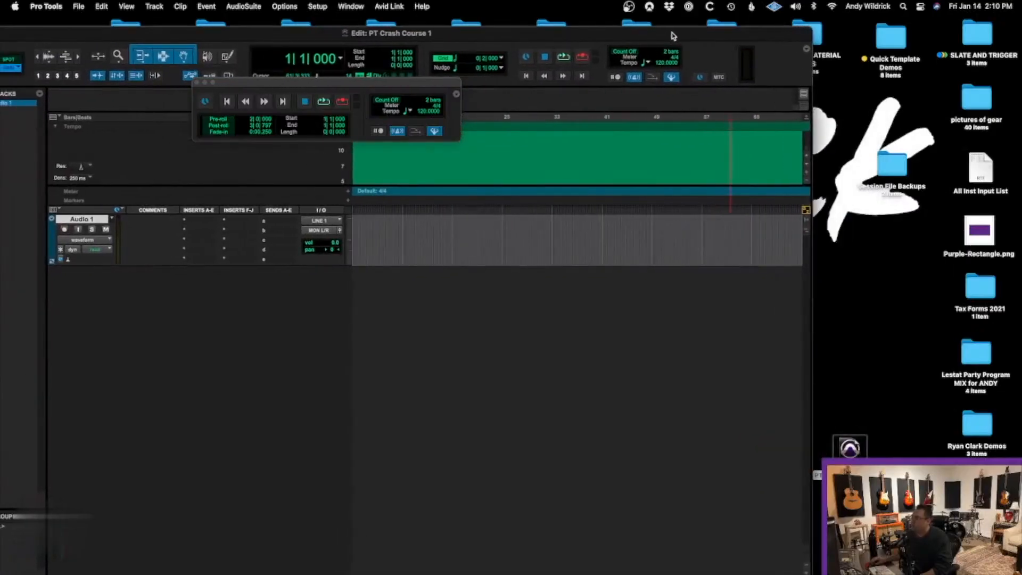
Move PT Crash Course 1.ptx into clear Desktop space and bring up the PT Crash Course folder.
left_click(870, 315)
left_click_drag(847, 452, 861, 360)
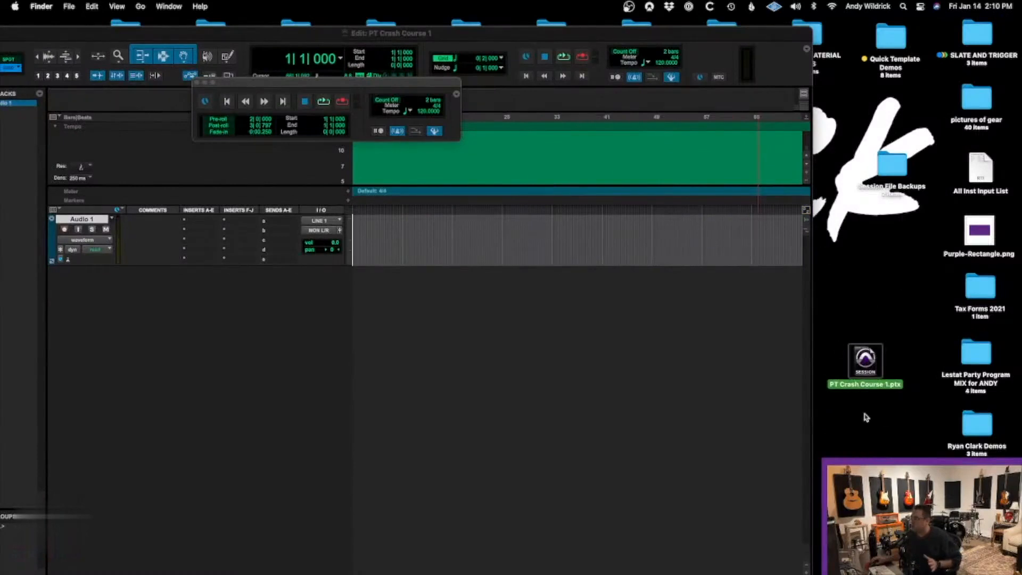
left_click(864, 423)
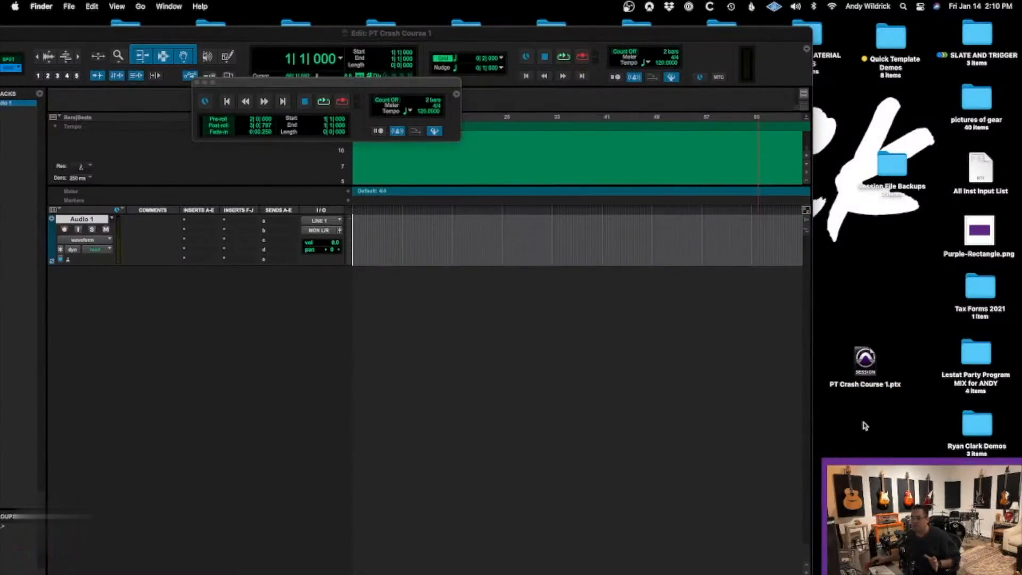
left_click(873, 364)
left_click_drag(867, 359, 866, 340)
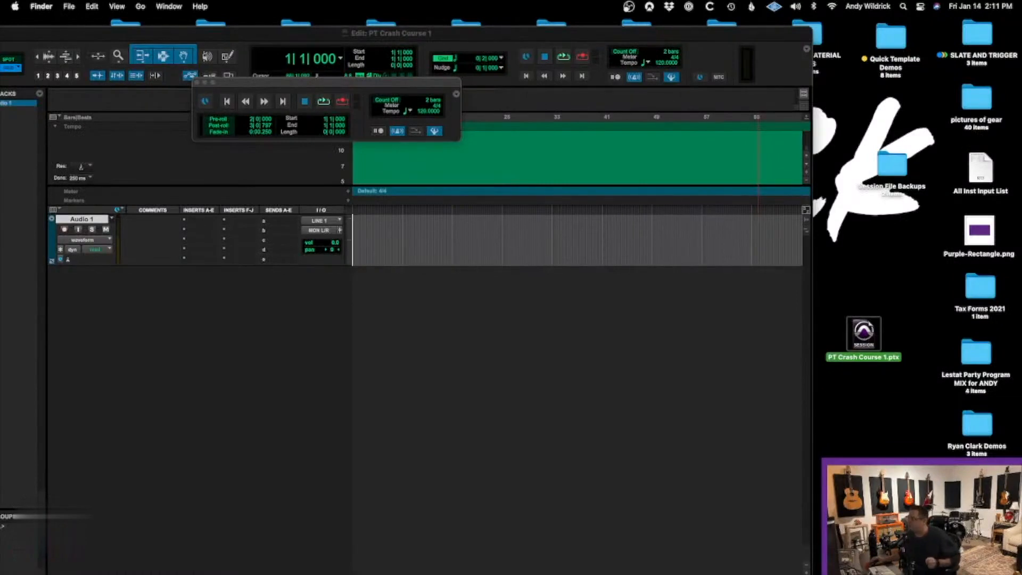
key("super+grave")
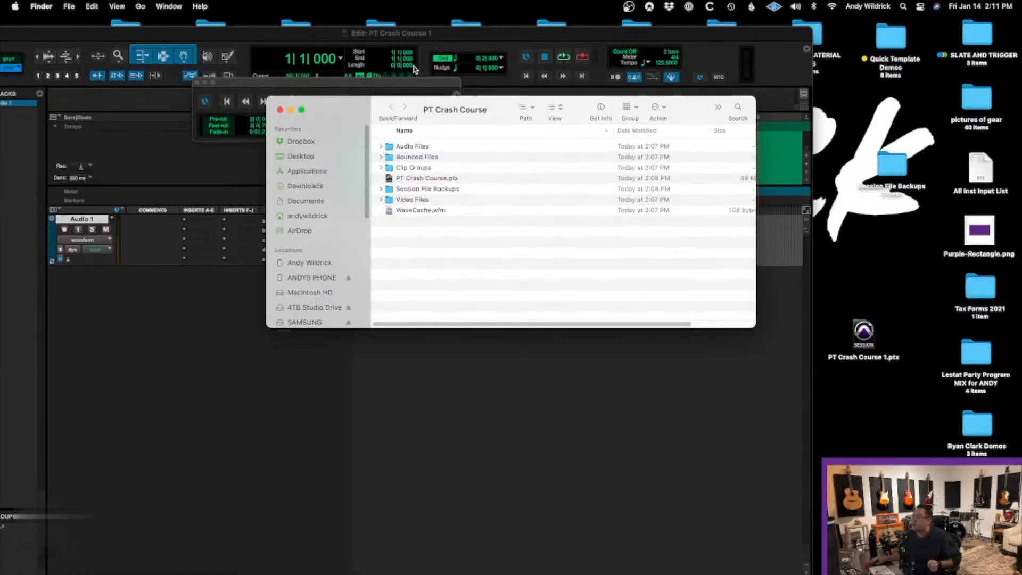
Look through the PT Crash Course folder and its Audio Files, then close it.
left_click(280, 110)
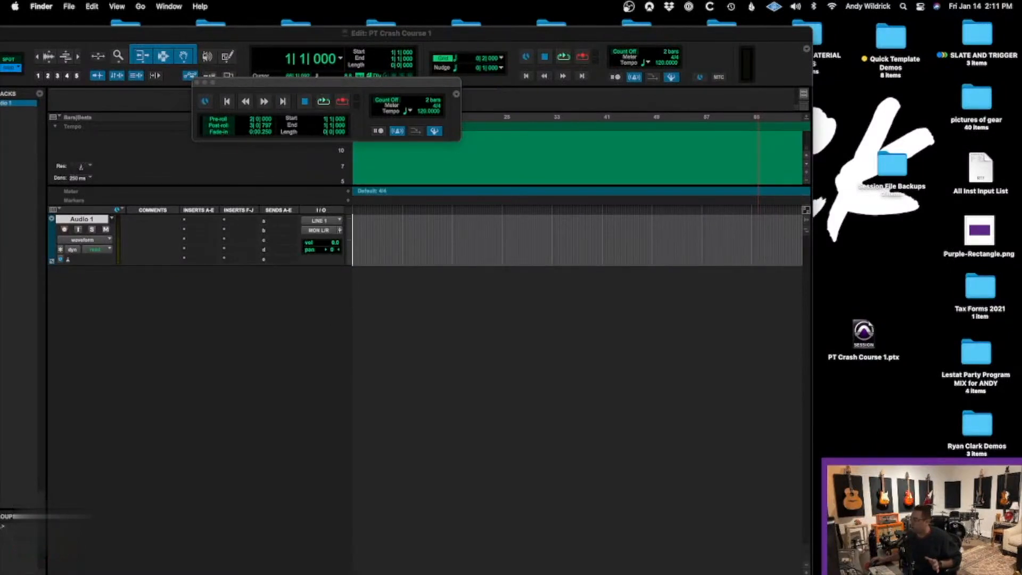
key("super+o")
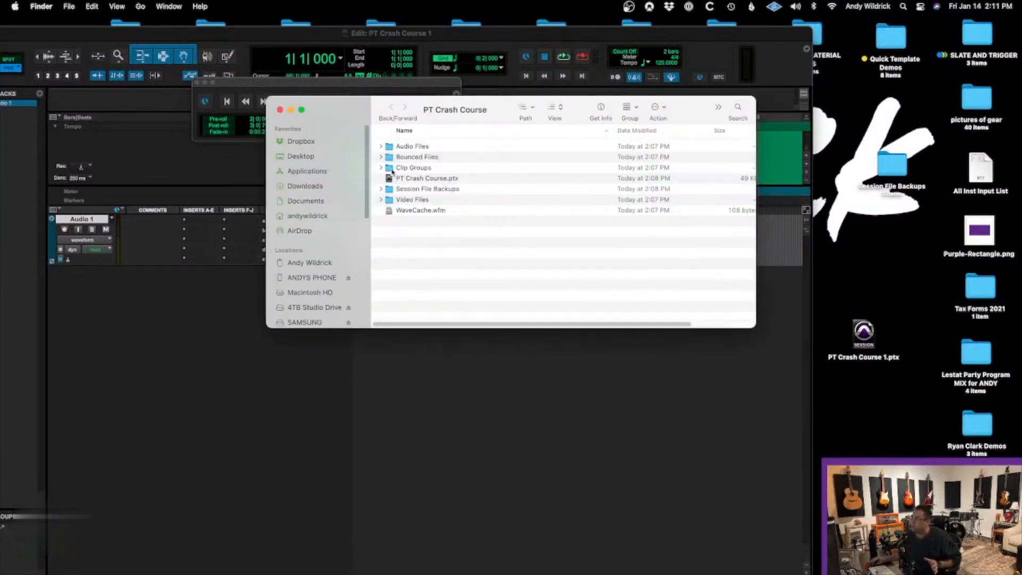
left_click(425, 180)
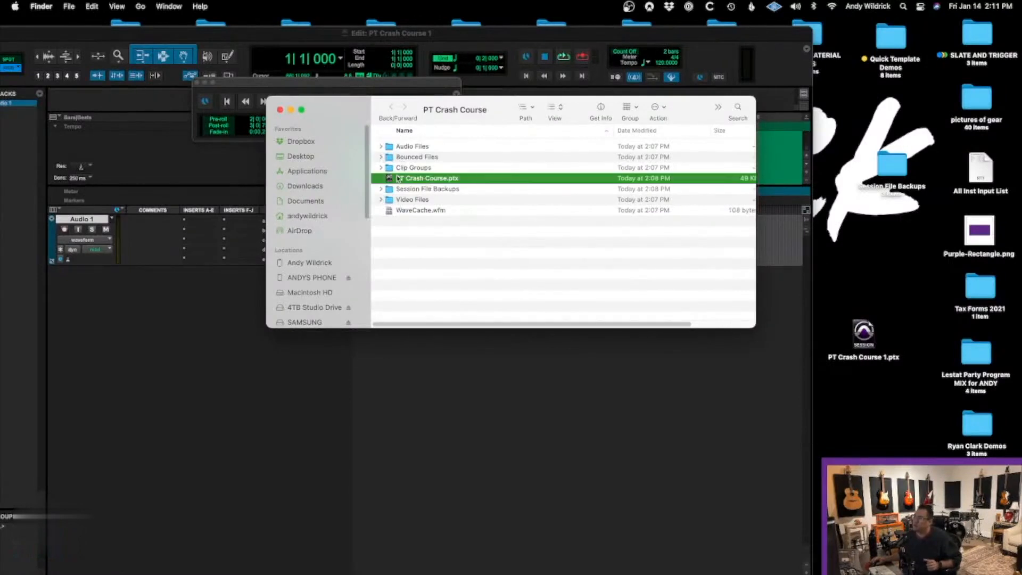
double_click(404, 146)
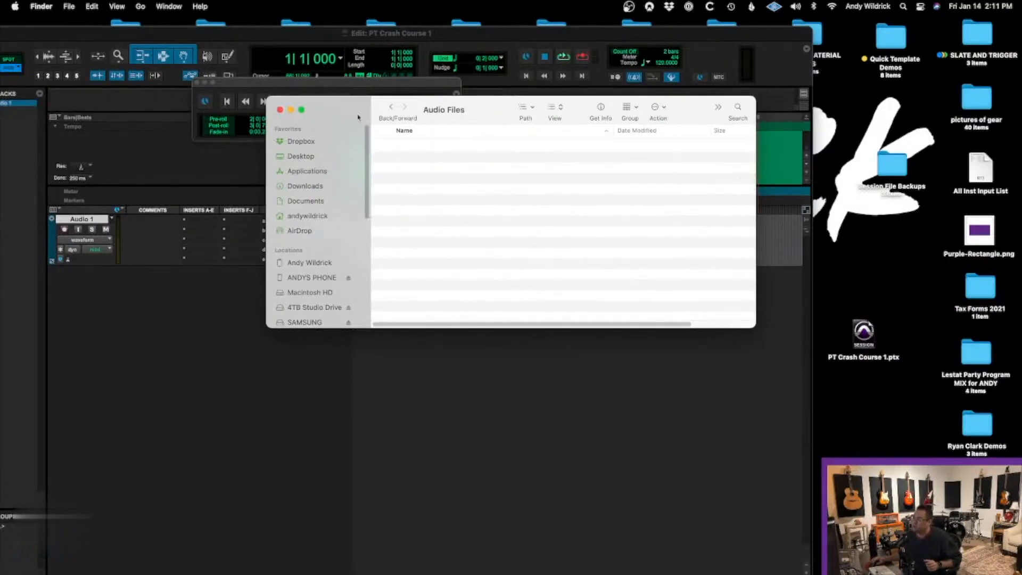
left_click(393, 107)
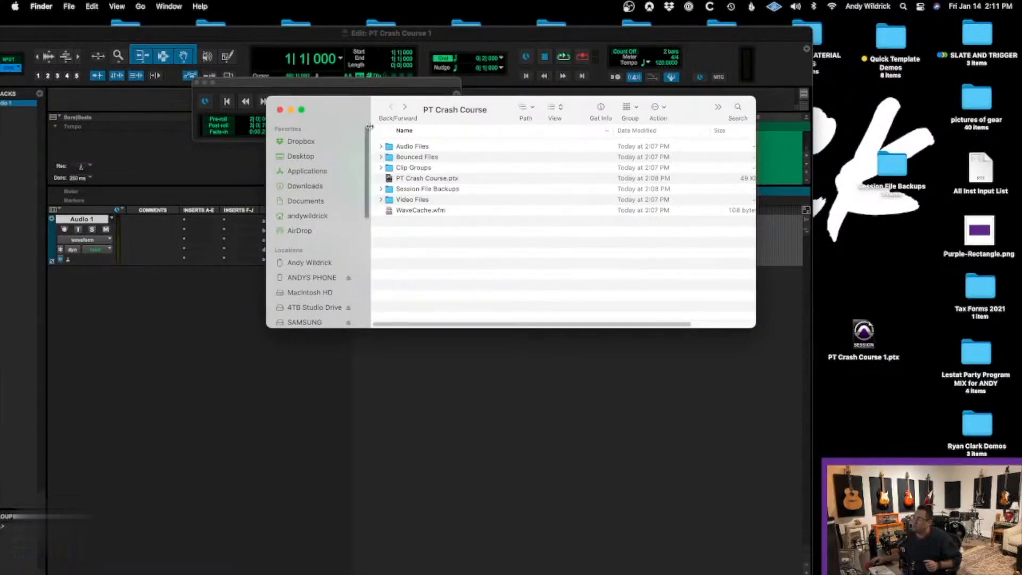
left_click(280, 110)
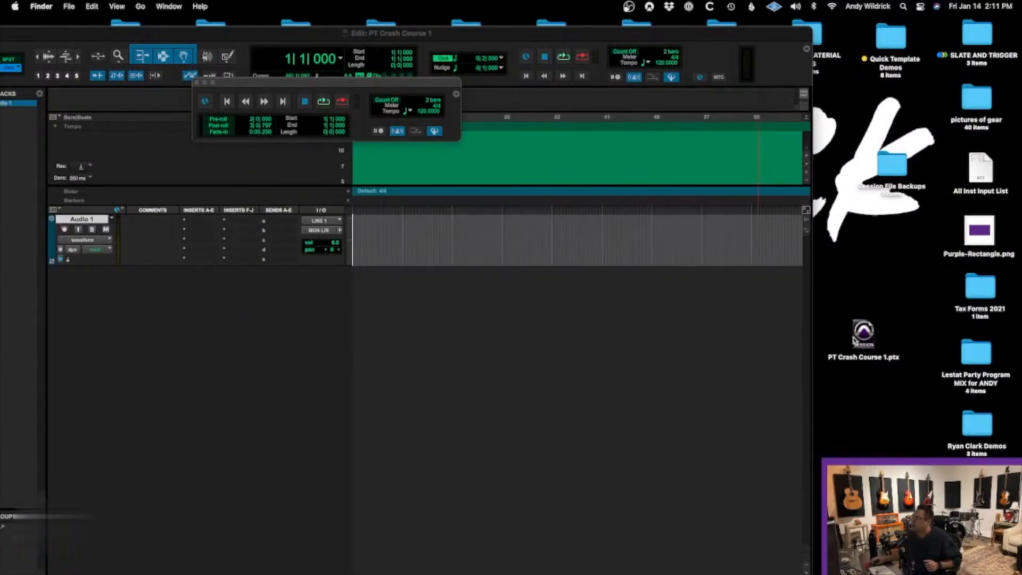
left_click_drag(860, 341, 878, 362)
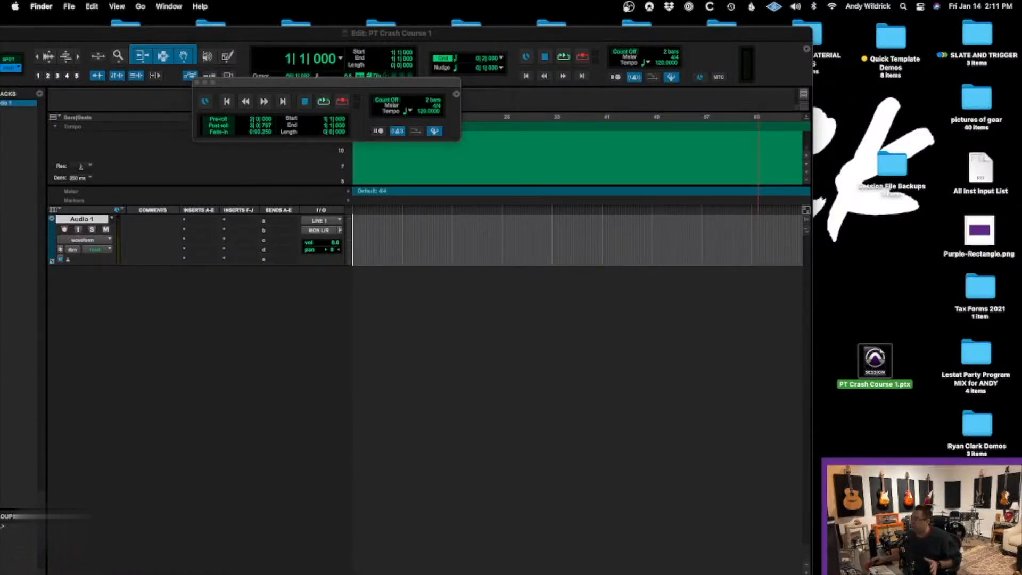
double_click(878, 495)
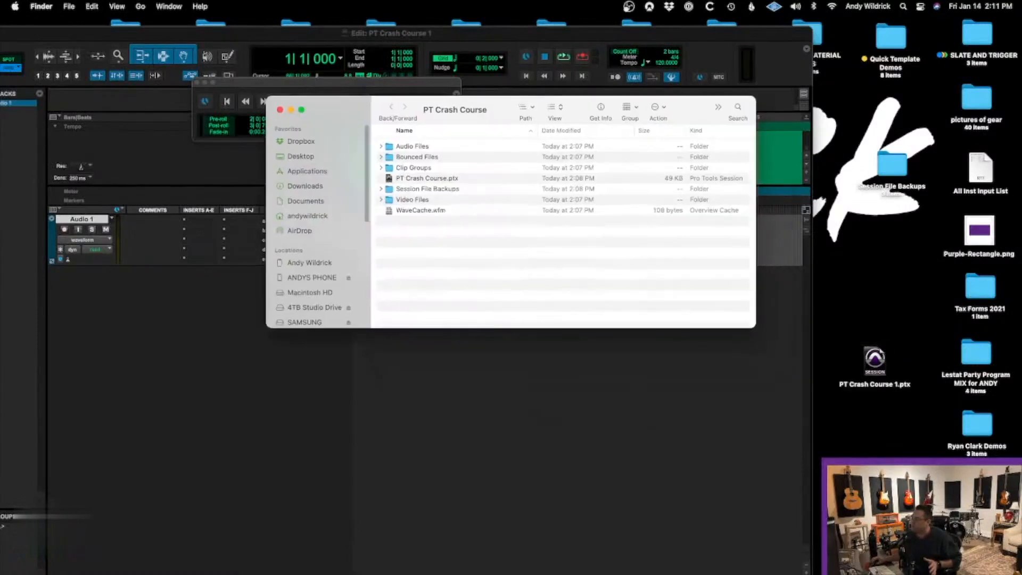
left_click(279, 110)
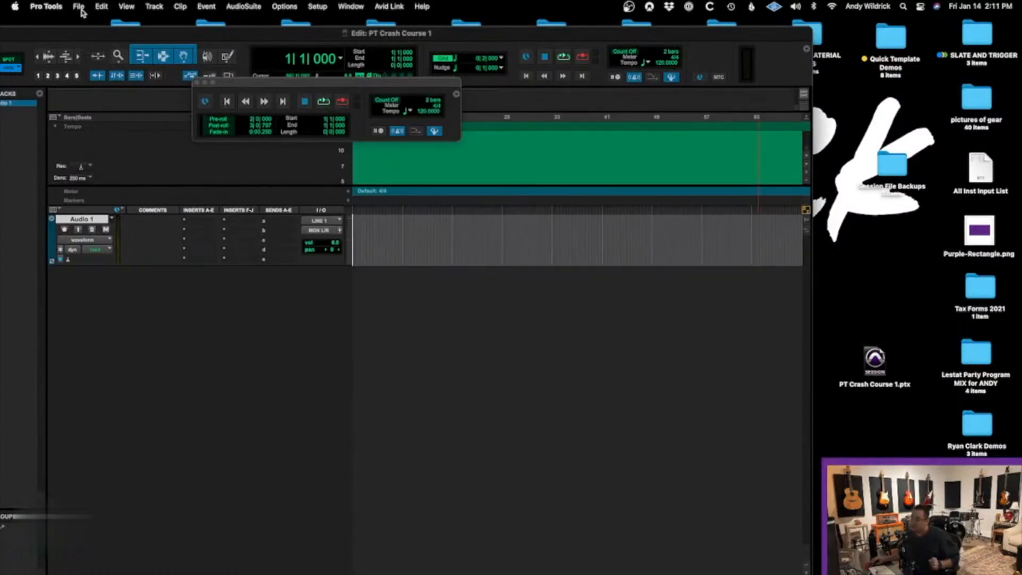
Place the playhead at bar 3, save, and bring up the Import Audio browser.
left_click(366, 220)
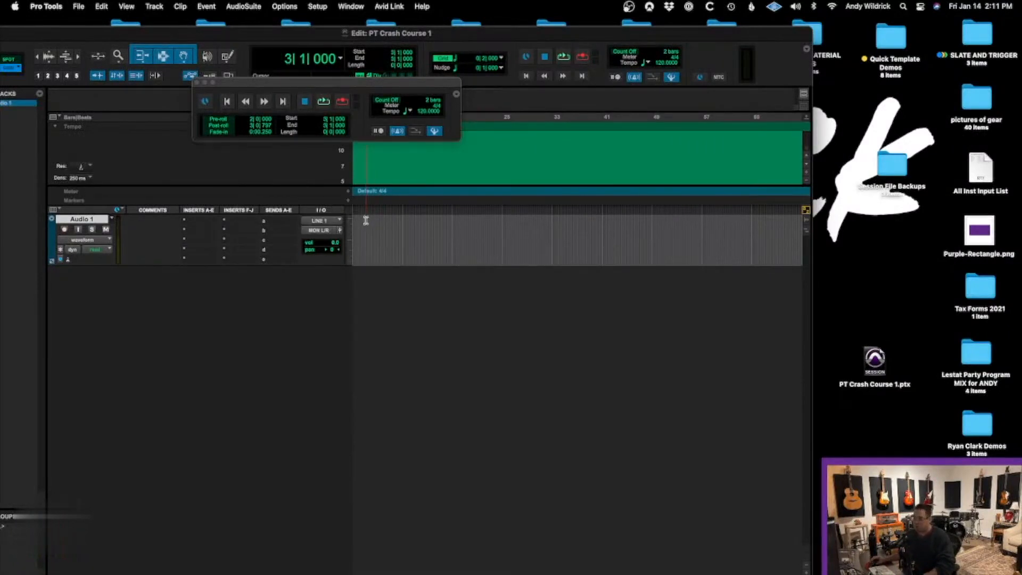
key("super+s")
key("super+shift+i")
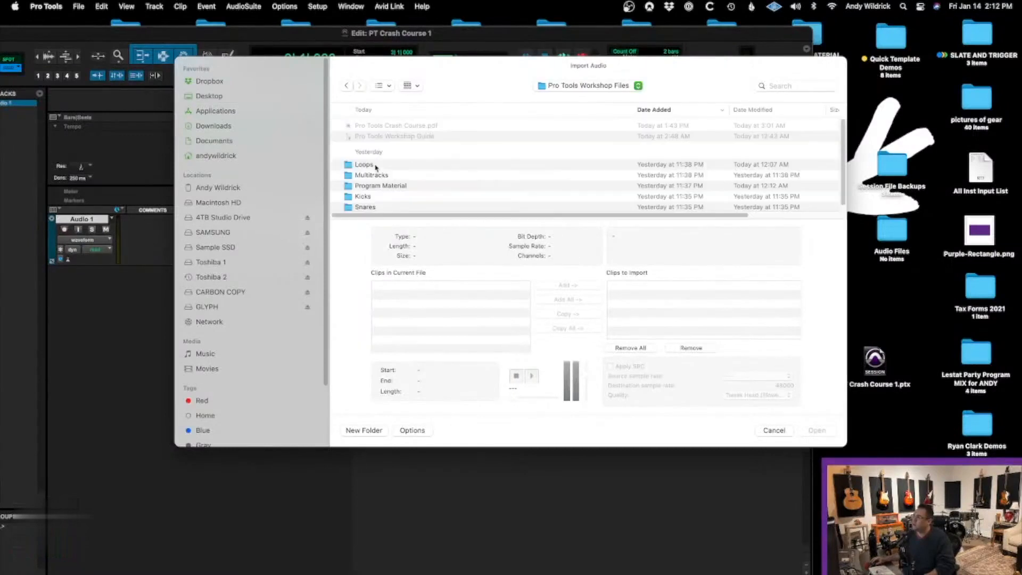
Import the Congas, Shaker, Tambourine 2 and Tambourine loops from Loops onto new tracks.
double_click(375, 167)
left_click_drag(379, 148, 380, 179)
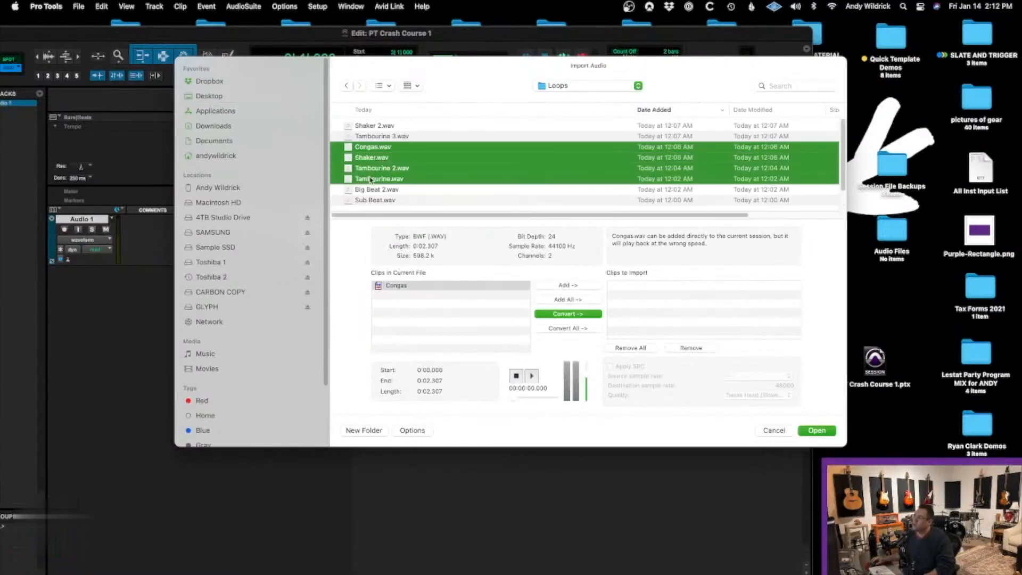
left_click(572, 314)
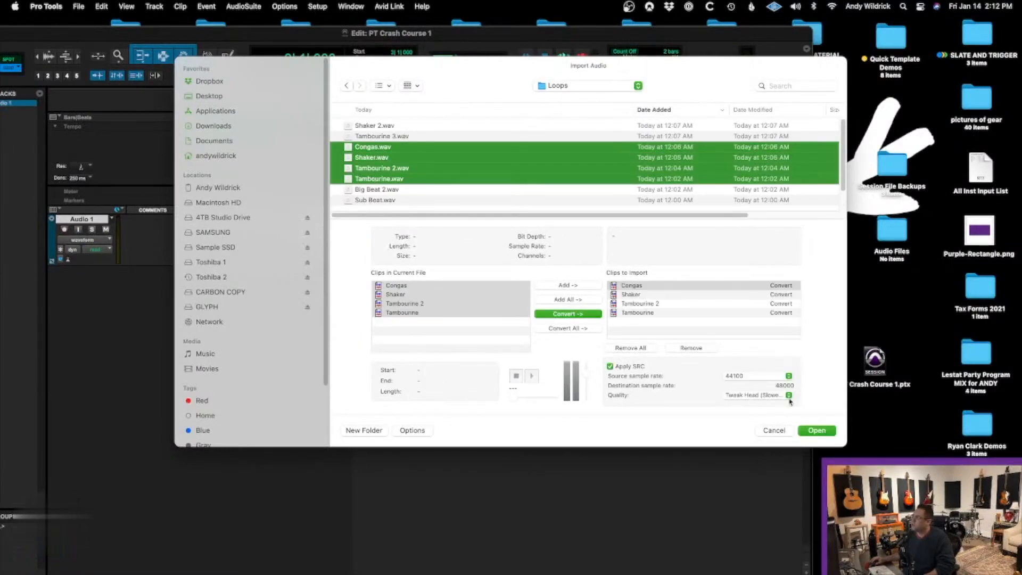
left_click(821, 432)
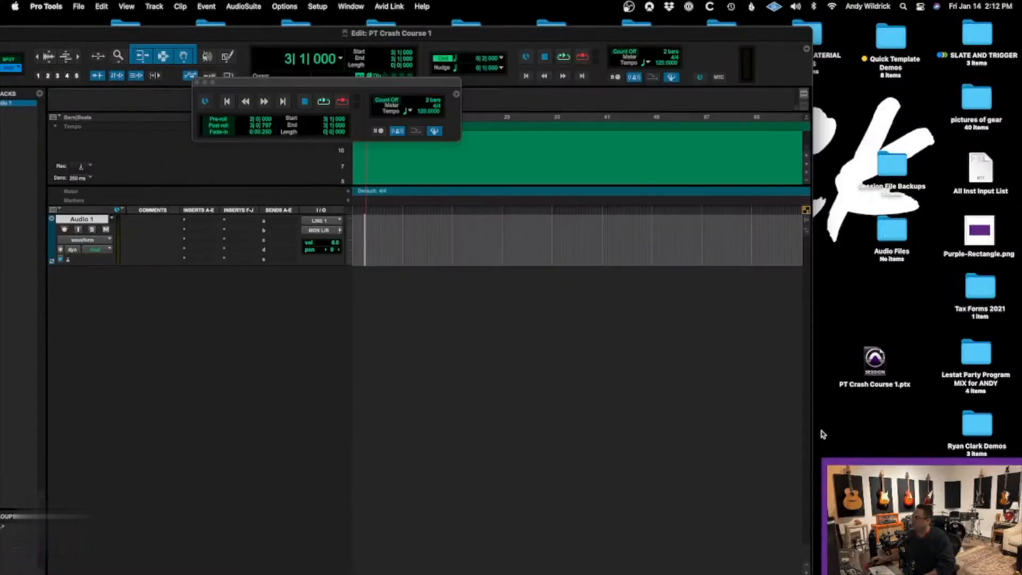
left_click(546, 256)
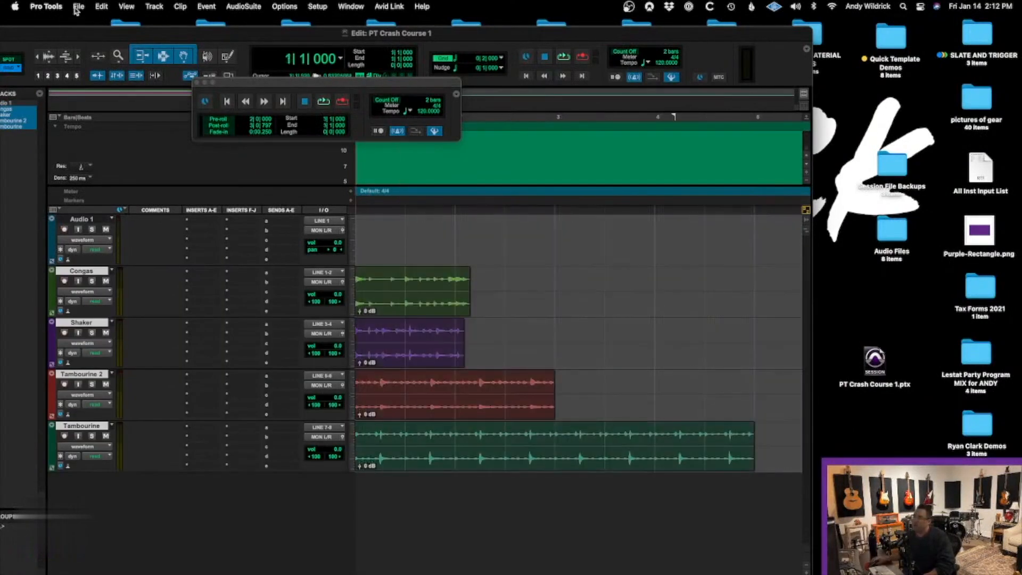
left_click(79, 8)
left_click(96, 110)
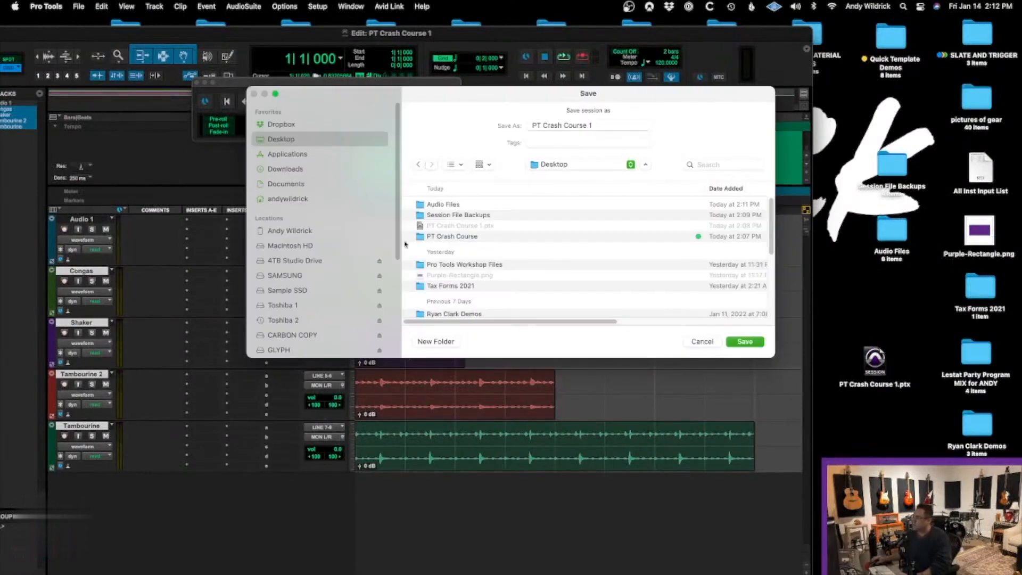
Append '-added loops' to the session name and save it inside the PT Crash Course folder.
left_click(621, 123)
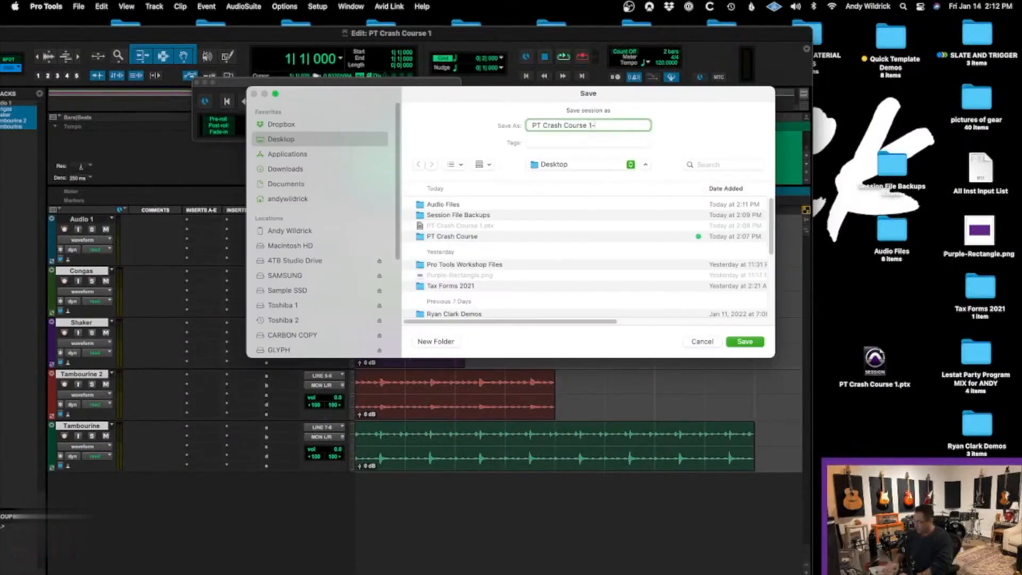
type("-added loops")
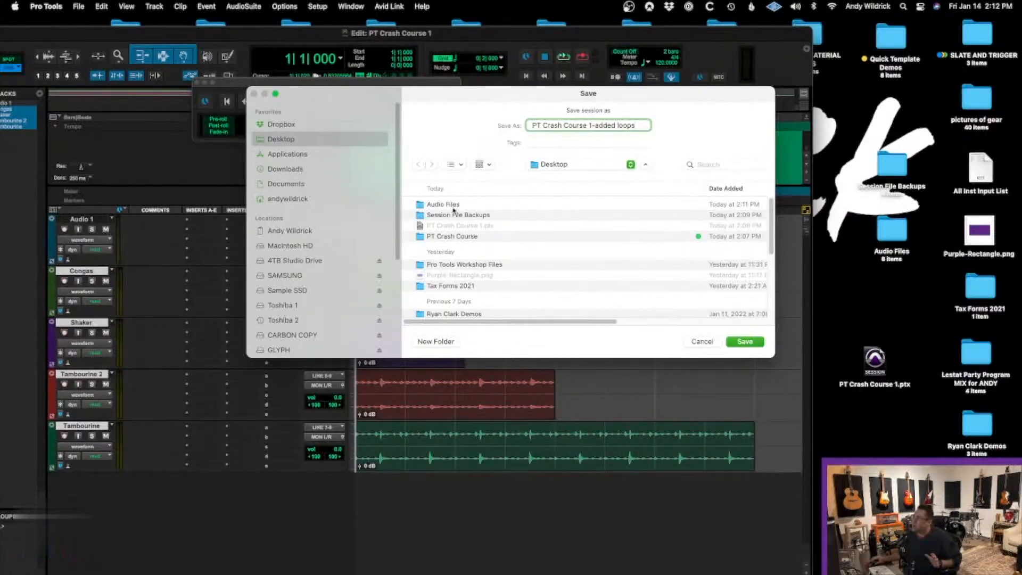
left_click(447, 237)
double_click(447, 237)
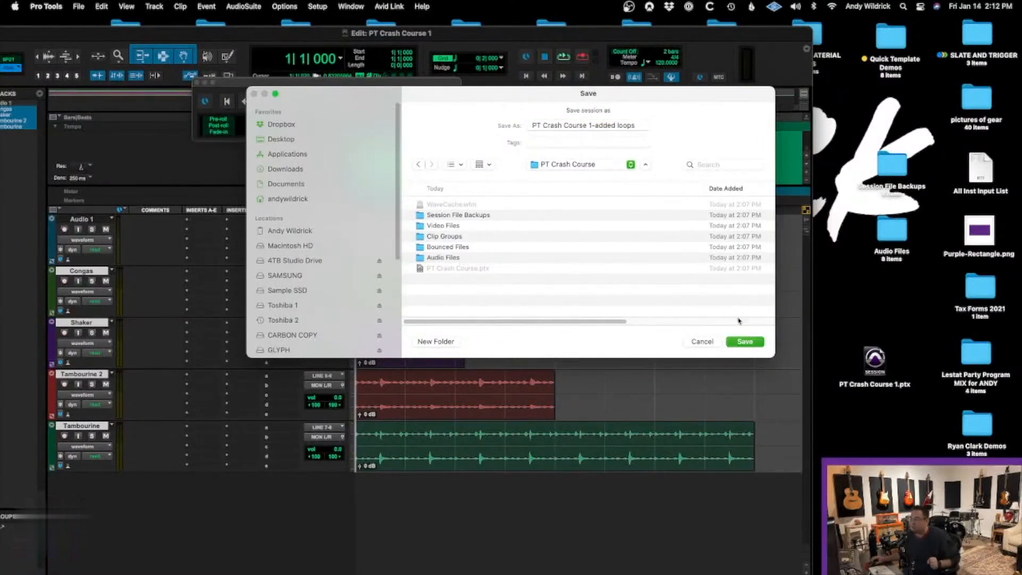
left_click(746, 342)
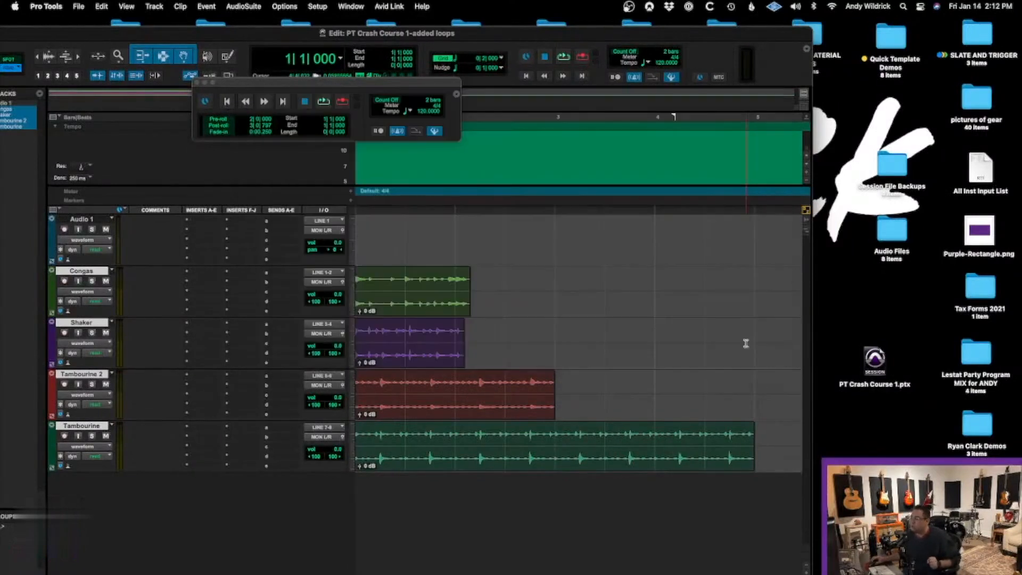
left_click(80, 7)
Delete the Tambourine and Tambourine 2 clips from the session.
left_click(93, 99)
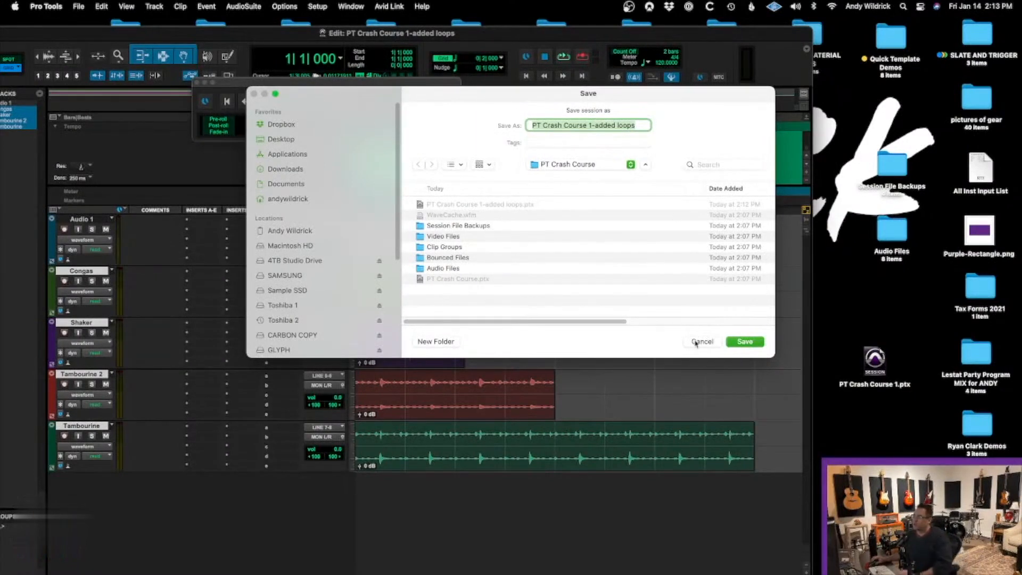
left_click(745, 341)
left_click(498, 448)
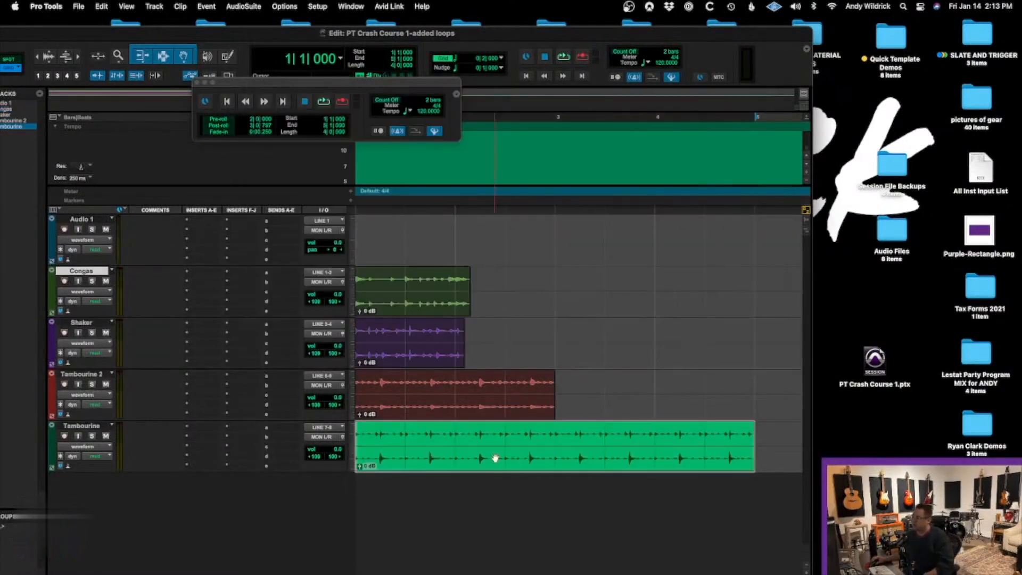
key("Delete")
left_click(414, 410)
key("Delete")
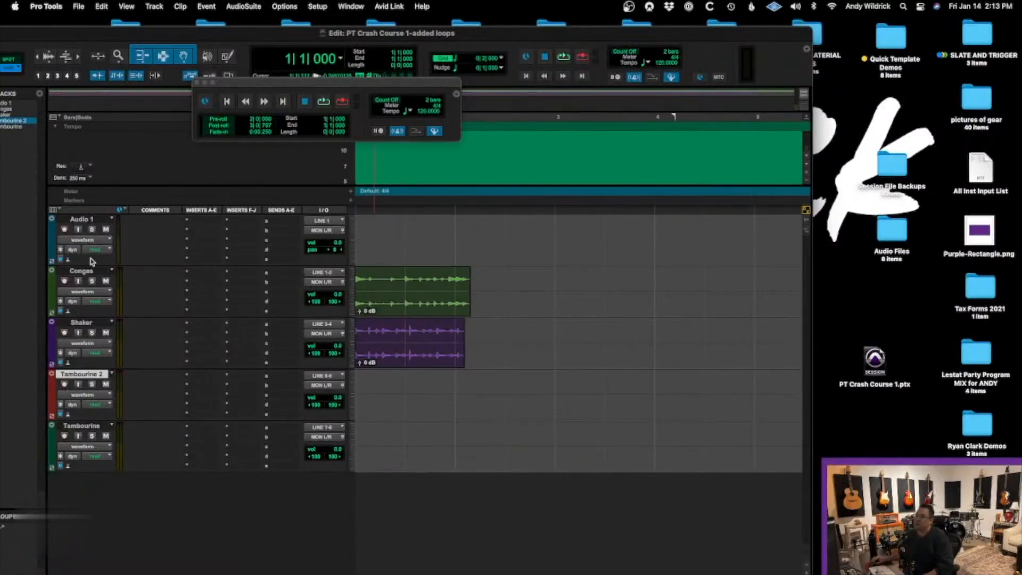
Save the session as 'PT Crash Course 1-only conga and shaker'.
left_click(79, 6)
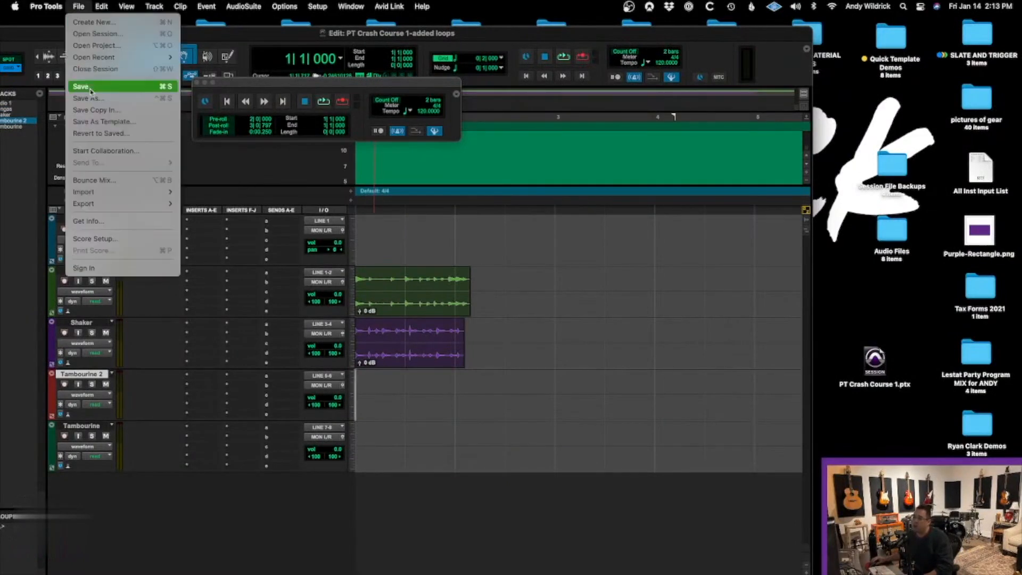
left_click(92, 101)
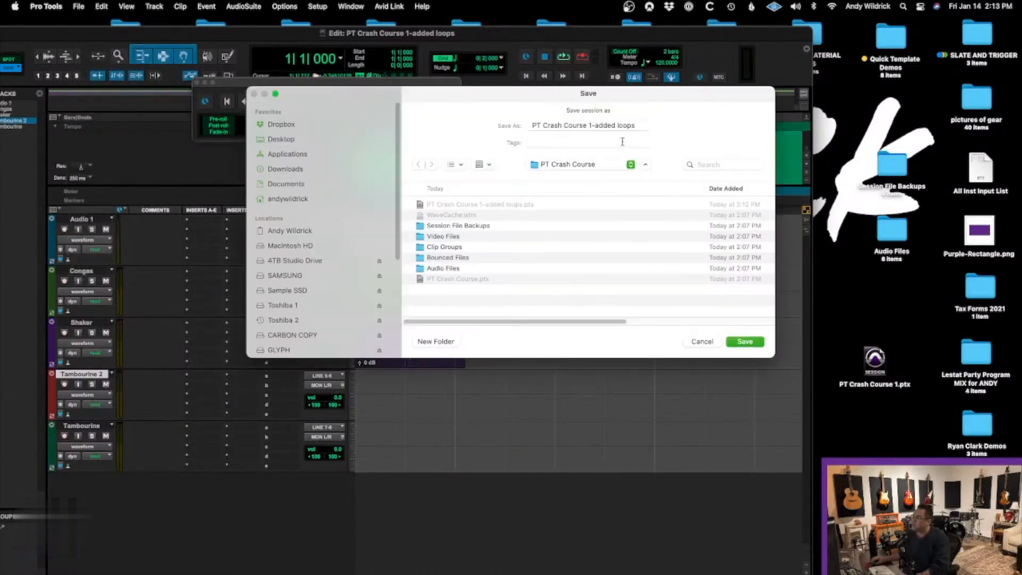
left_click(641, 126)
left_click_drag(640, 126, 595, 126)
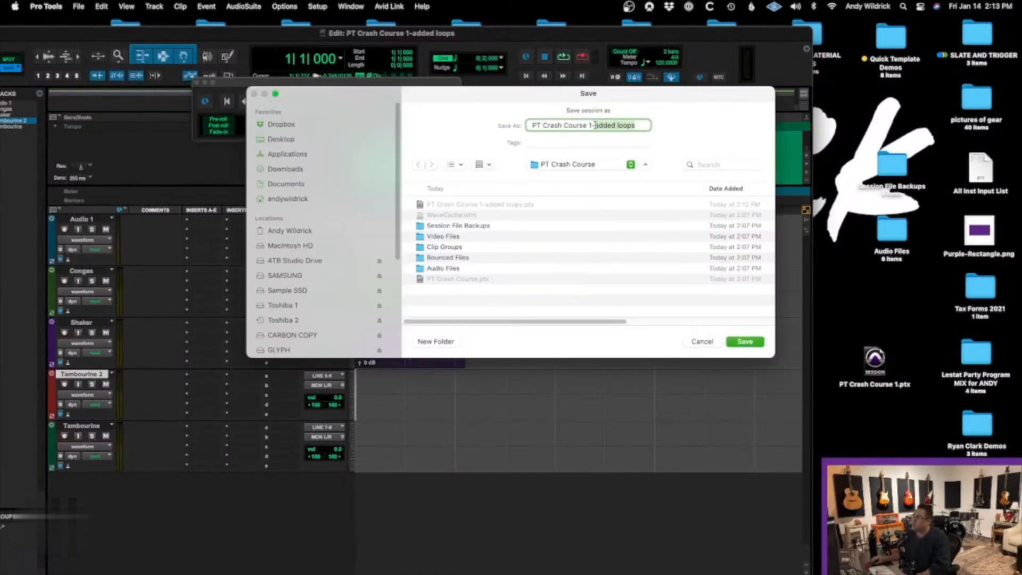
type("only con")
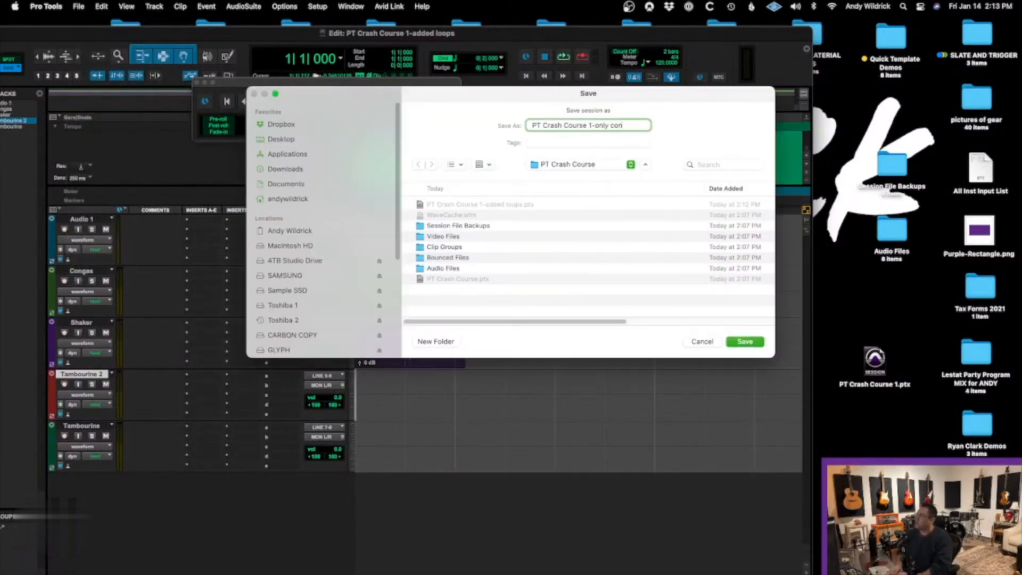
type("ga and shaker")
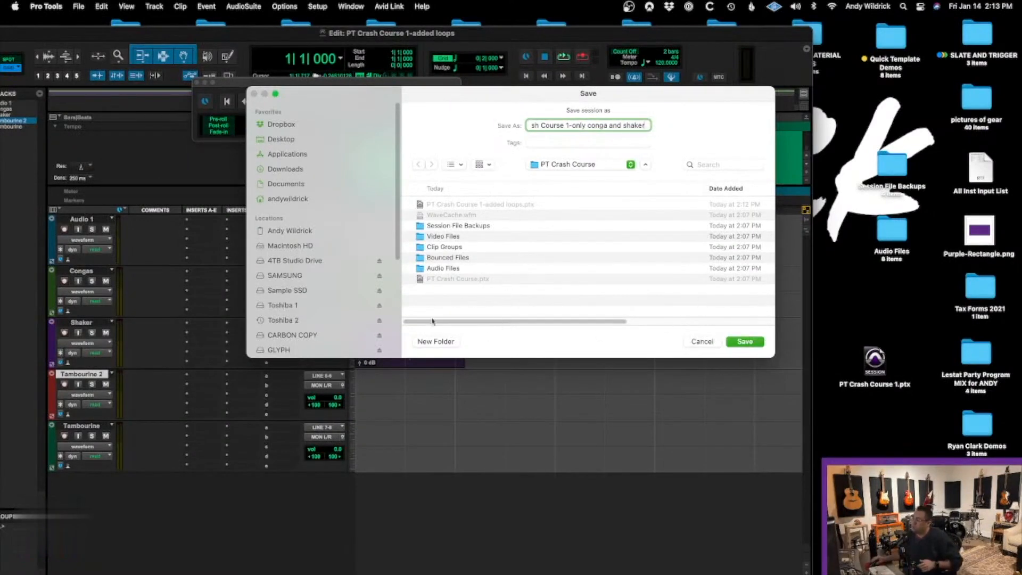
left_click(745, 342)
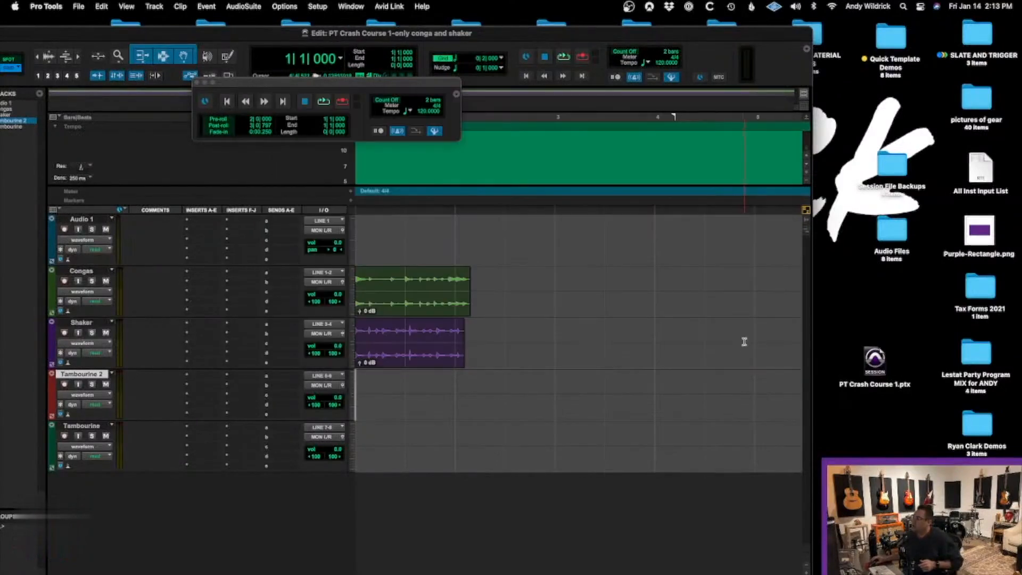
Open the PT Crash Course folder, review its three .ptx sessions, then close the window.
double_click(891, 492)
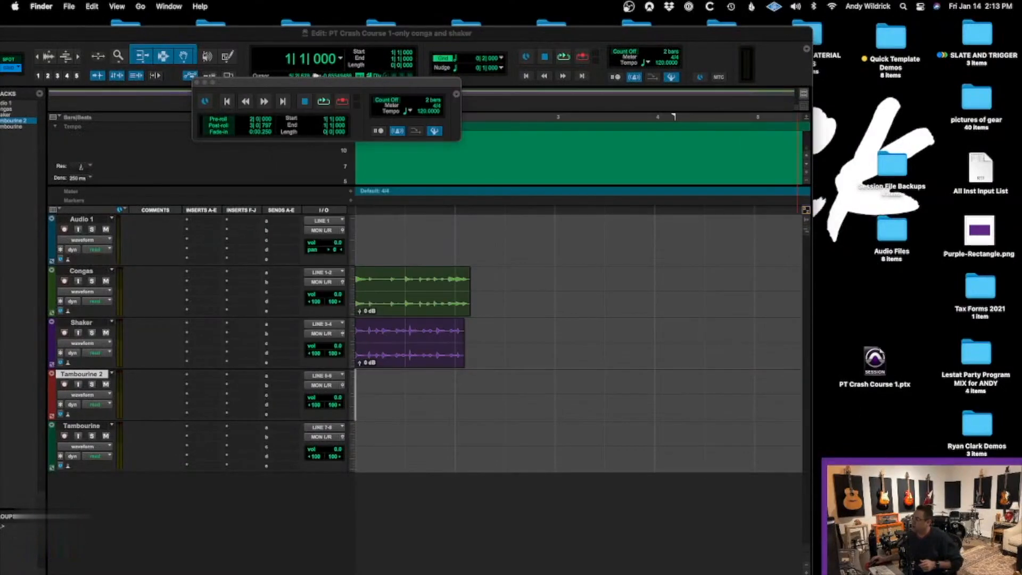
left_click(423, 201)
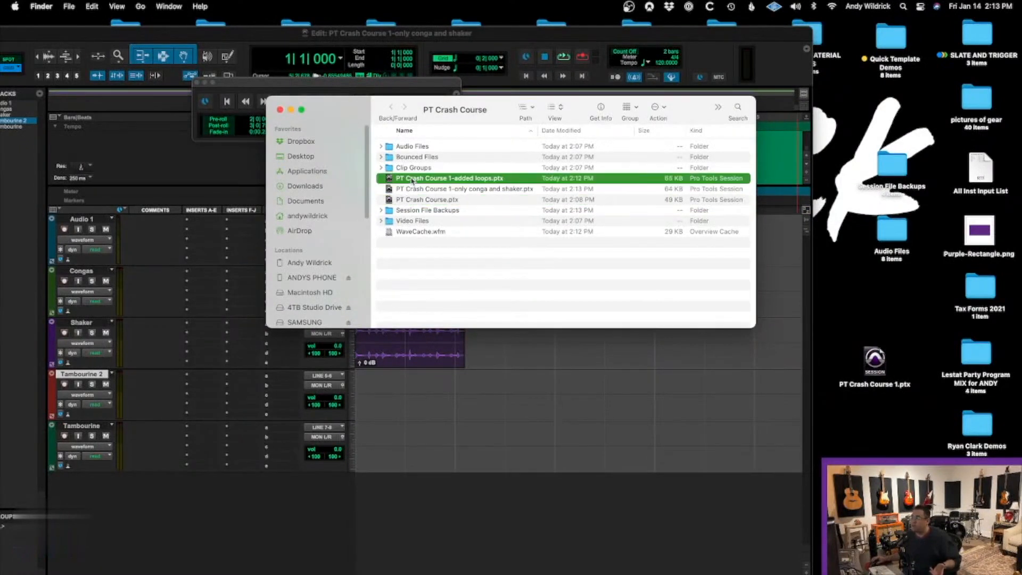
left_click(413, 180)
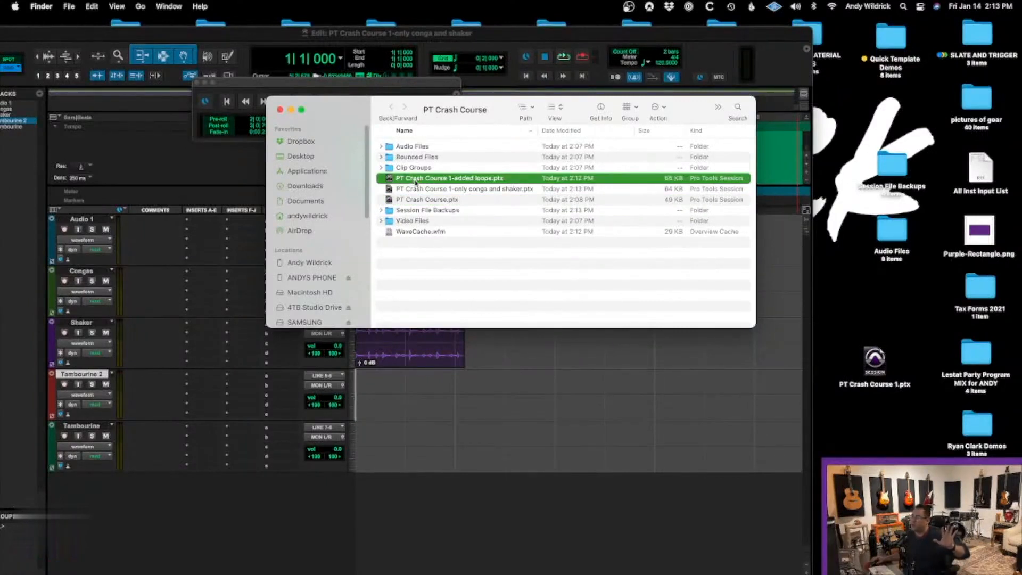
left_click(418, 192)
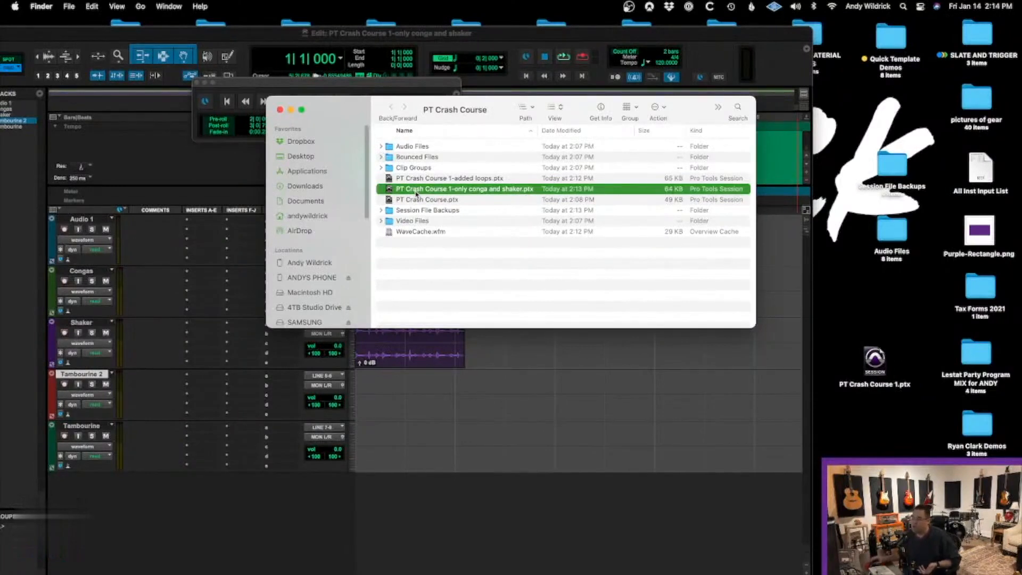
left_click(280, 110)
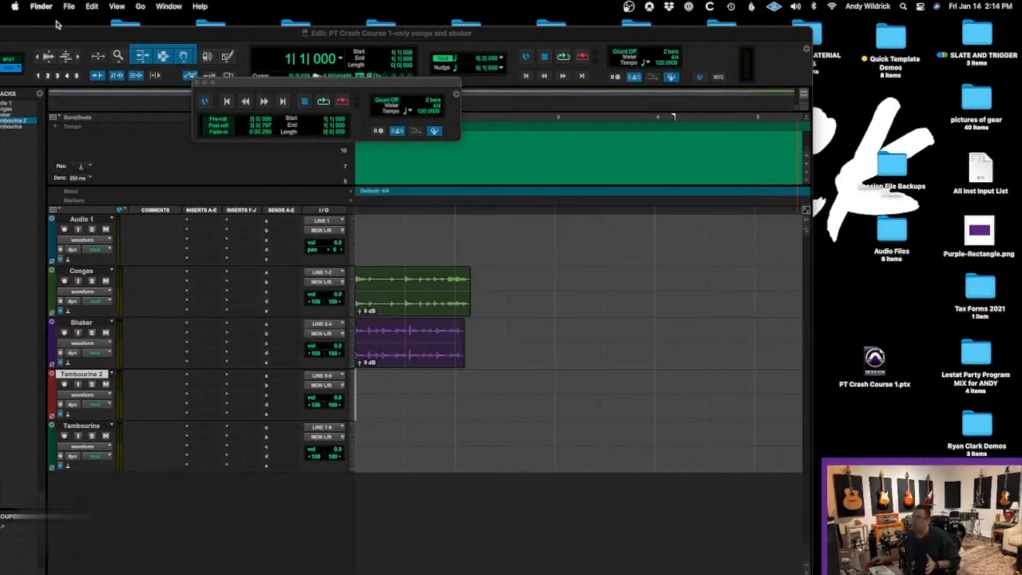
Save a copy of the session to the Desktop with Save As.
left_click_drag(74, 28, 95, 28)
left_click(78, 6)
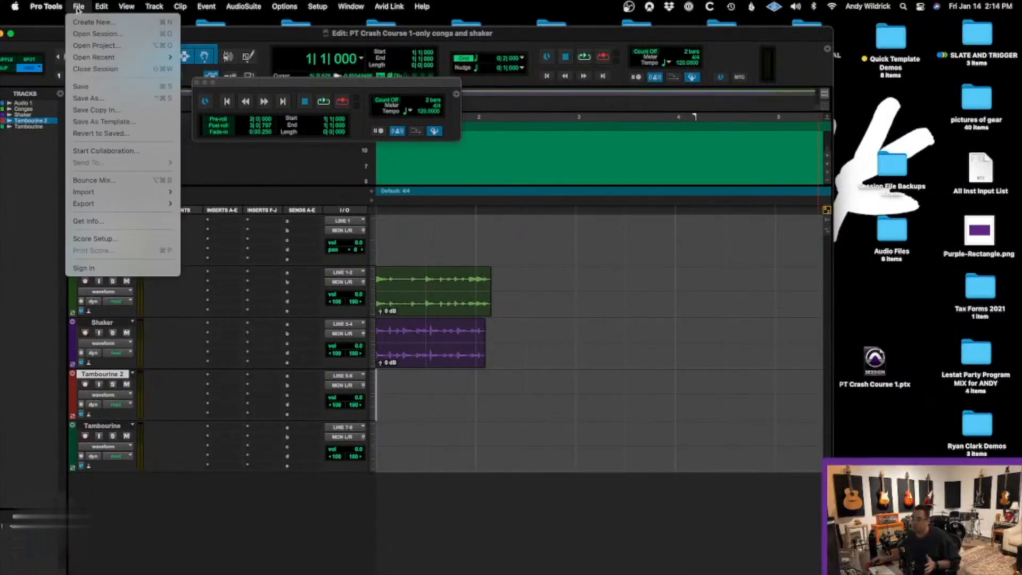
left_click(97, 99)
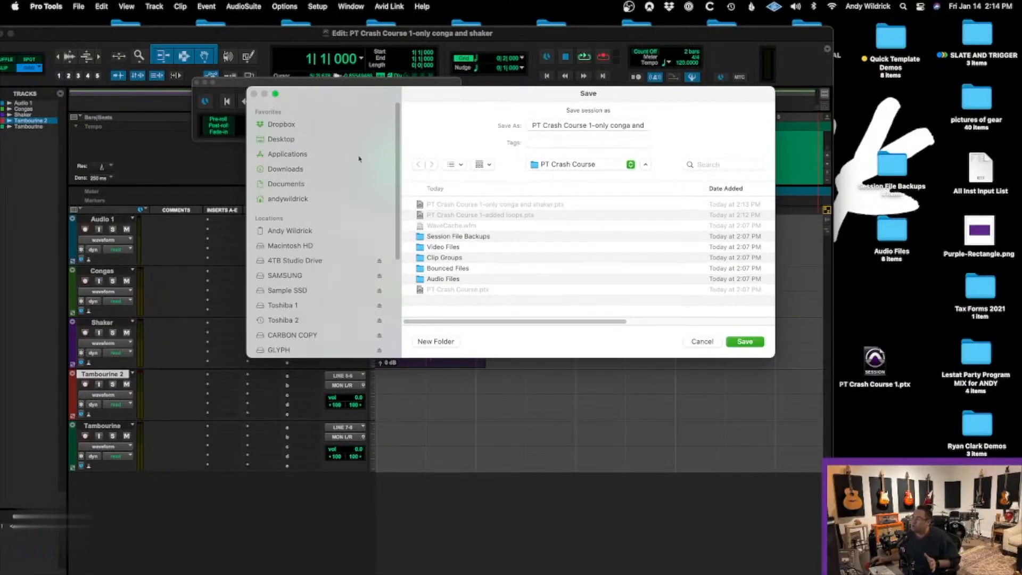
left_click(292, 139)
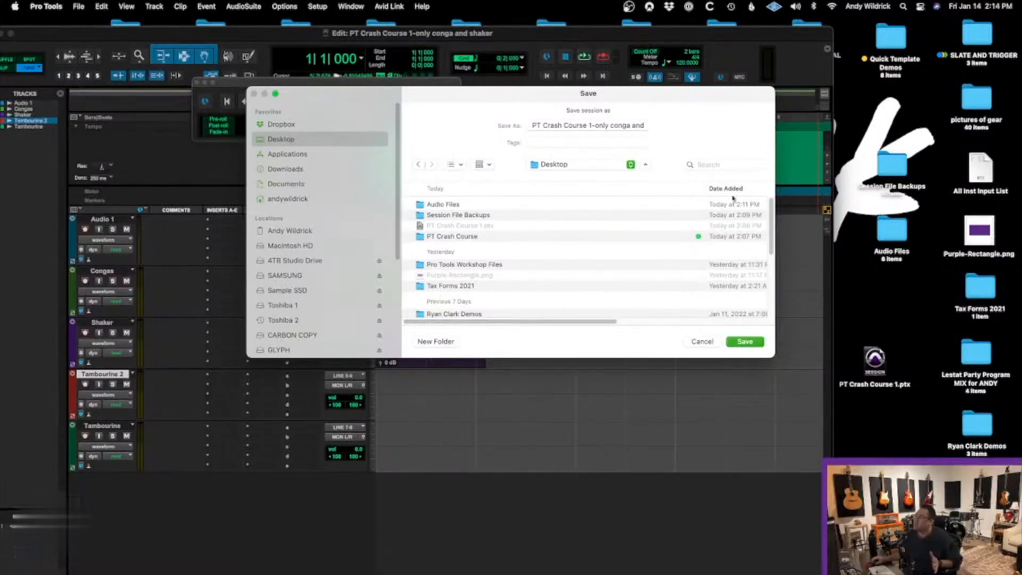
left_click(744, 341)
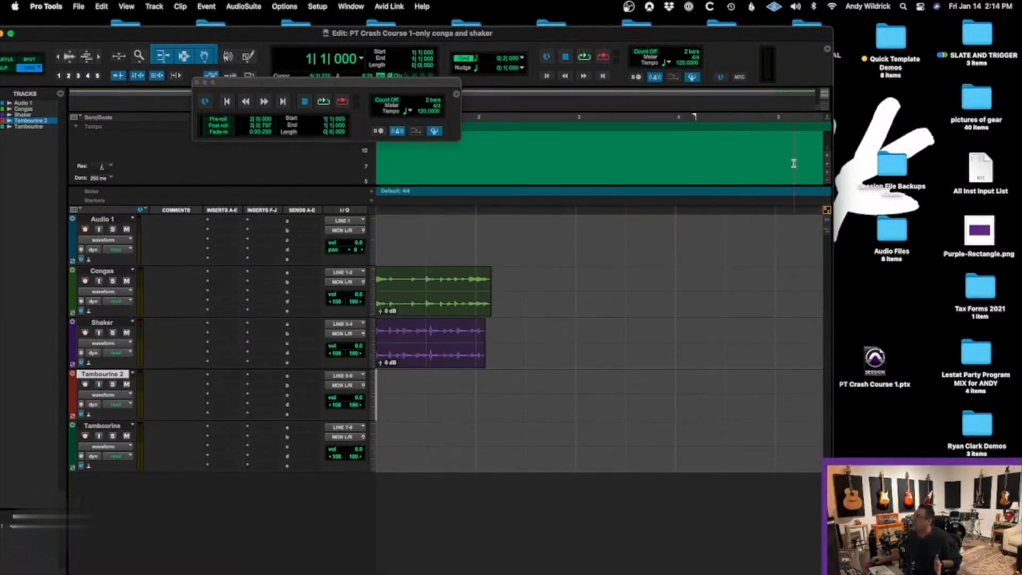
Move both desktop .ptx session files to the Trash and re-enlarge the Edit window.
left_click_drag(749, 37, 690, 222)
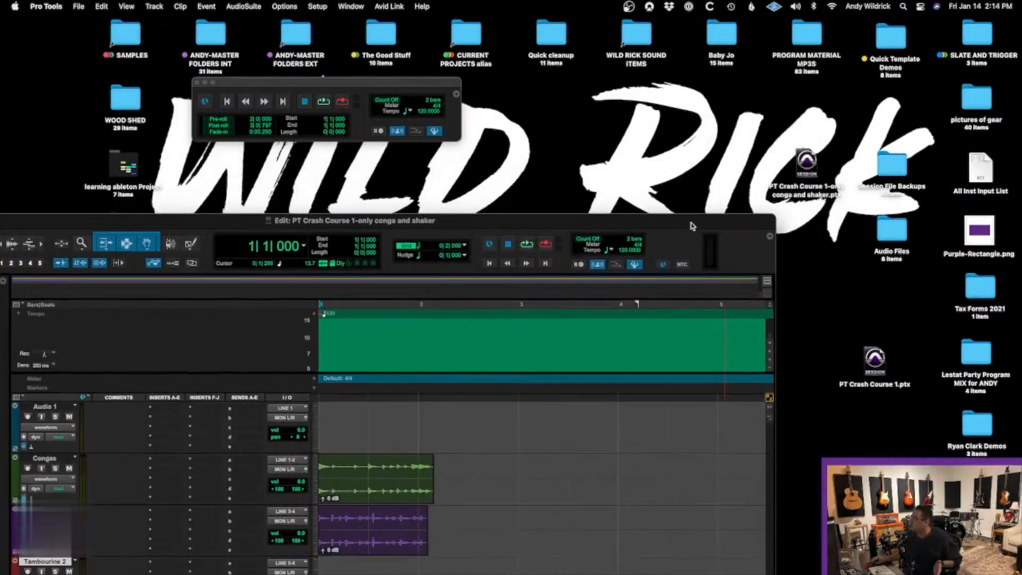
left_click_drag(807, 160, 816, 307)
left_click(880, 300)
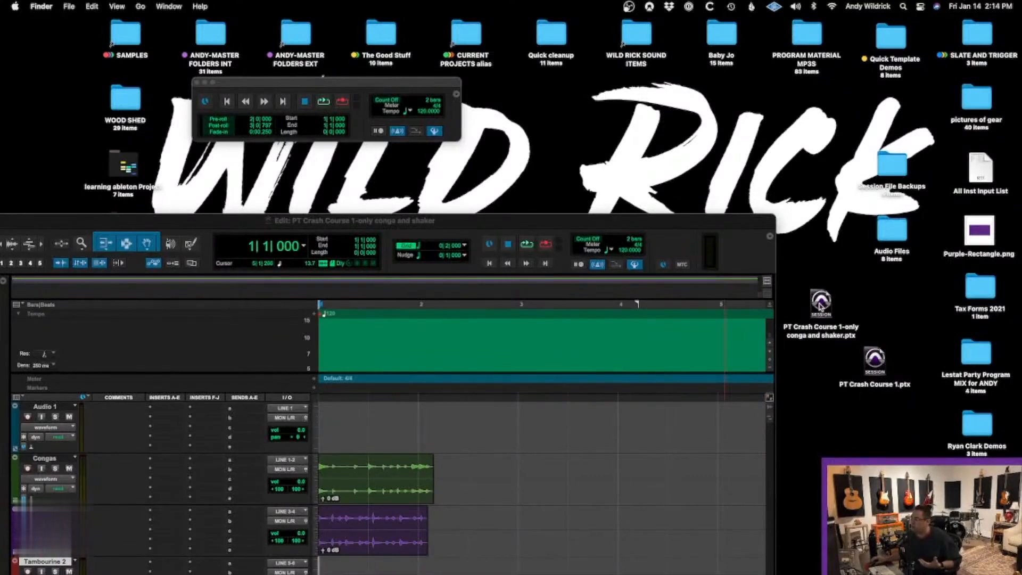
left_click_drag(869, 416, 812, 319)
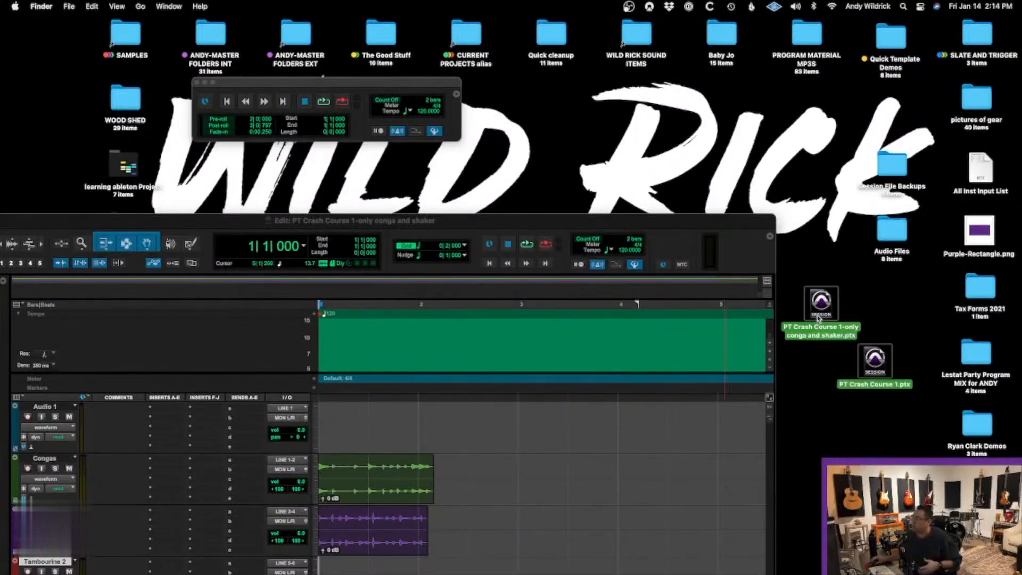
right_click(819, 314)
left_click(854, 362)
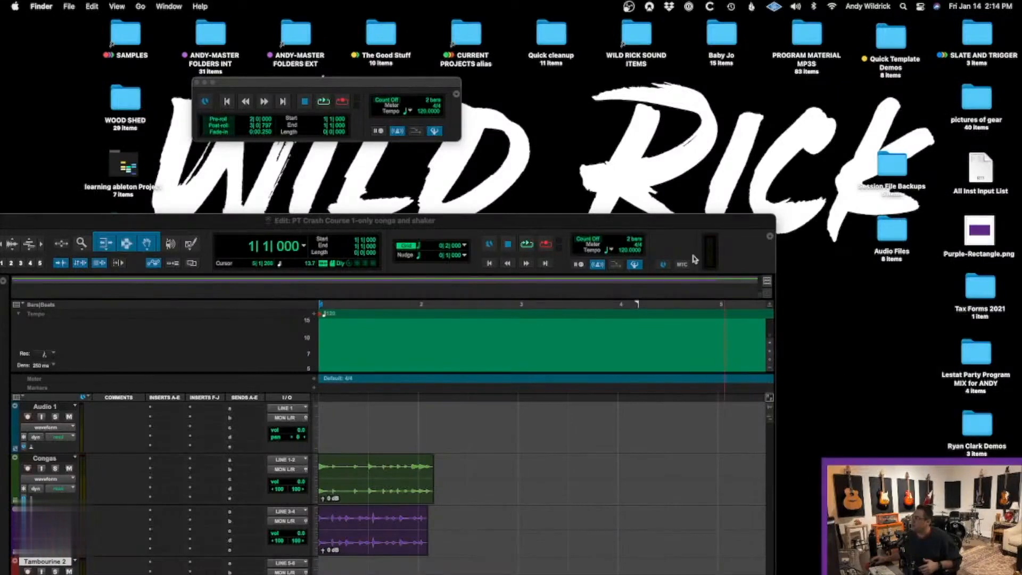
double_click(630, 221)
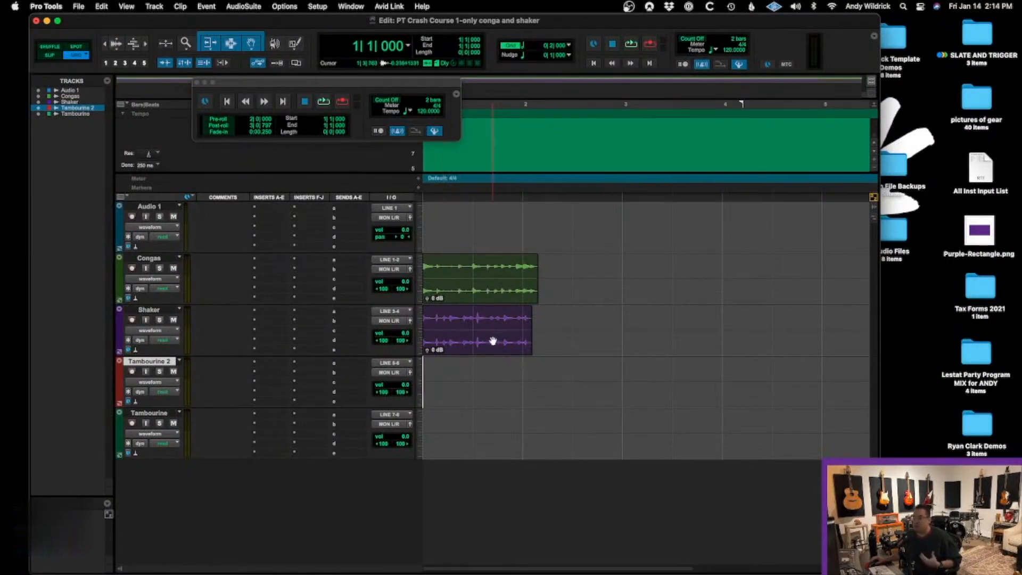
Save the session as 'PT Crash Course 1-asdf' in the PT Crash Course folder without replacing.
left_click(80, 6)
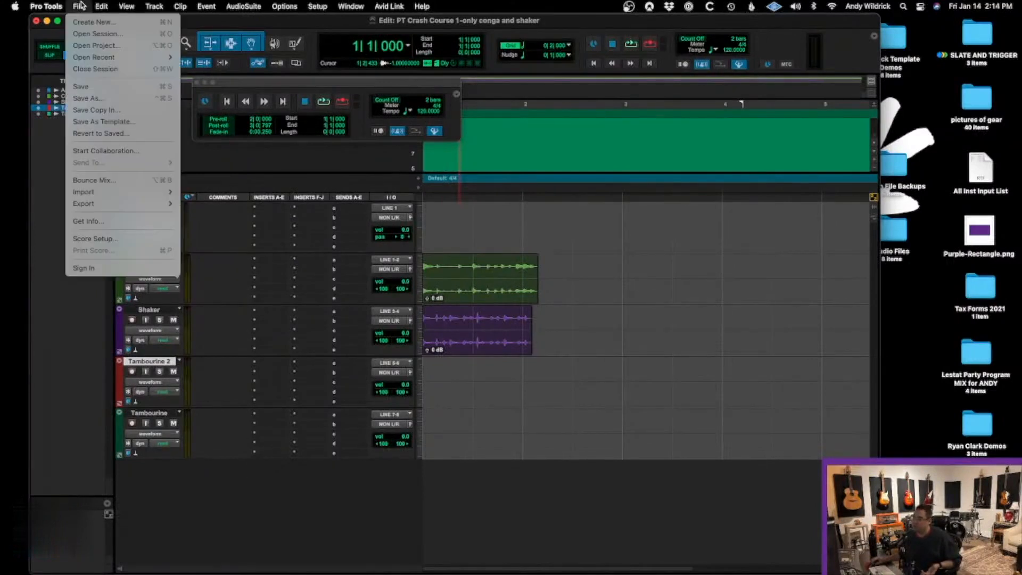
left_click(99, 86)
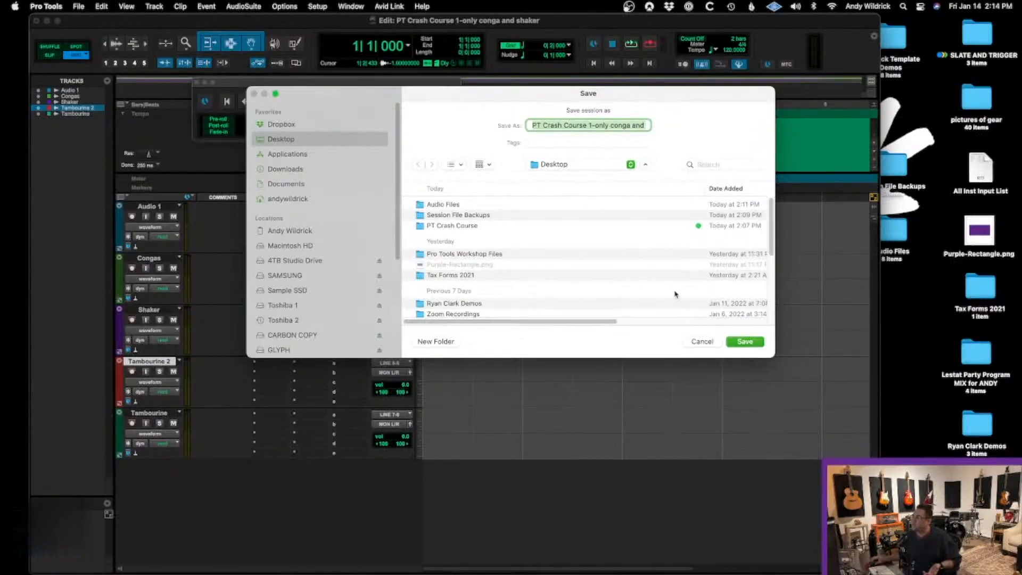
double_click(462, 226)
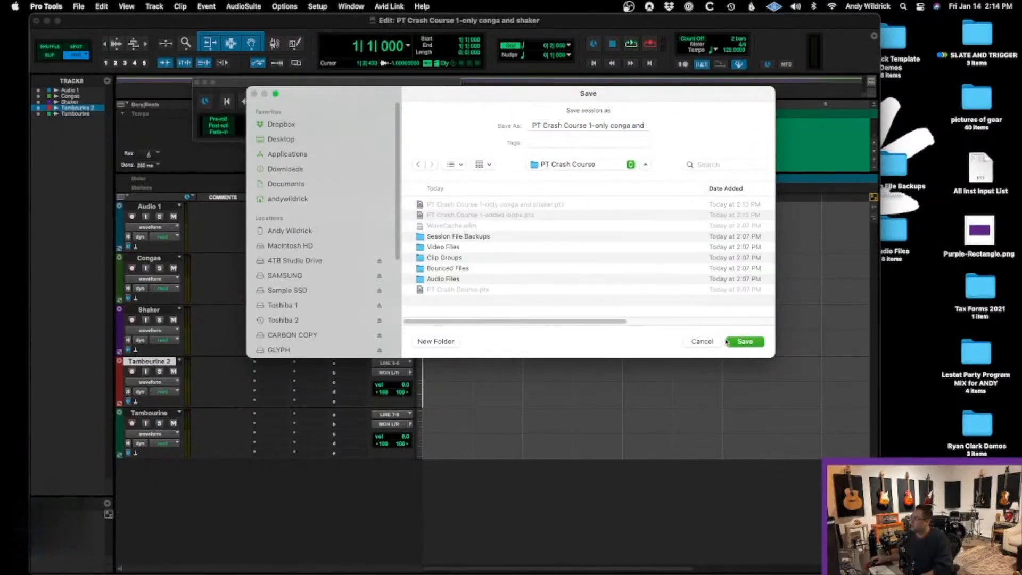
left_click(745, 342)
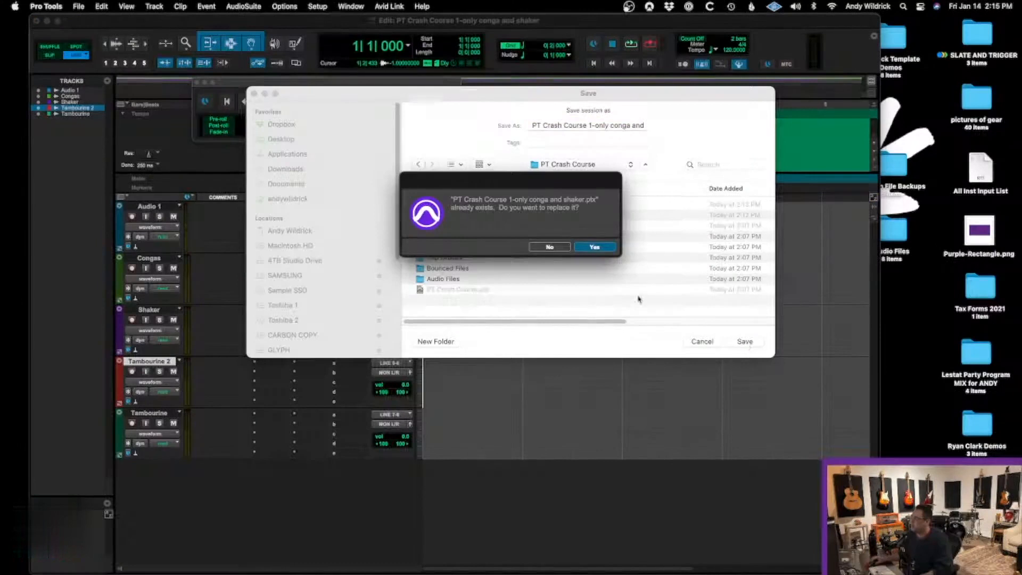
left_click(550, 247)
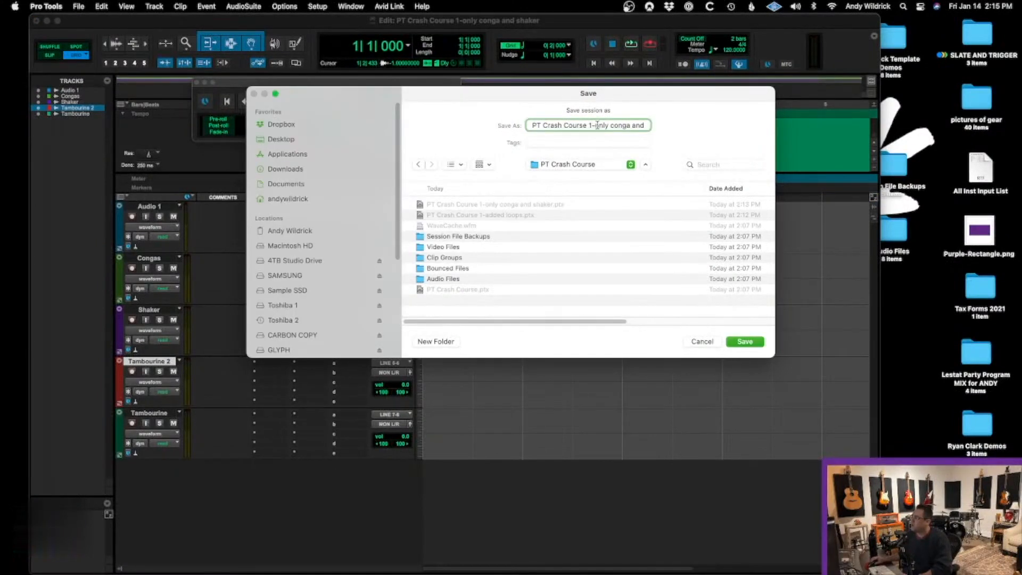
left_click_drag(597, 125, 647, 126)
type("asdf")
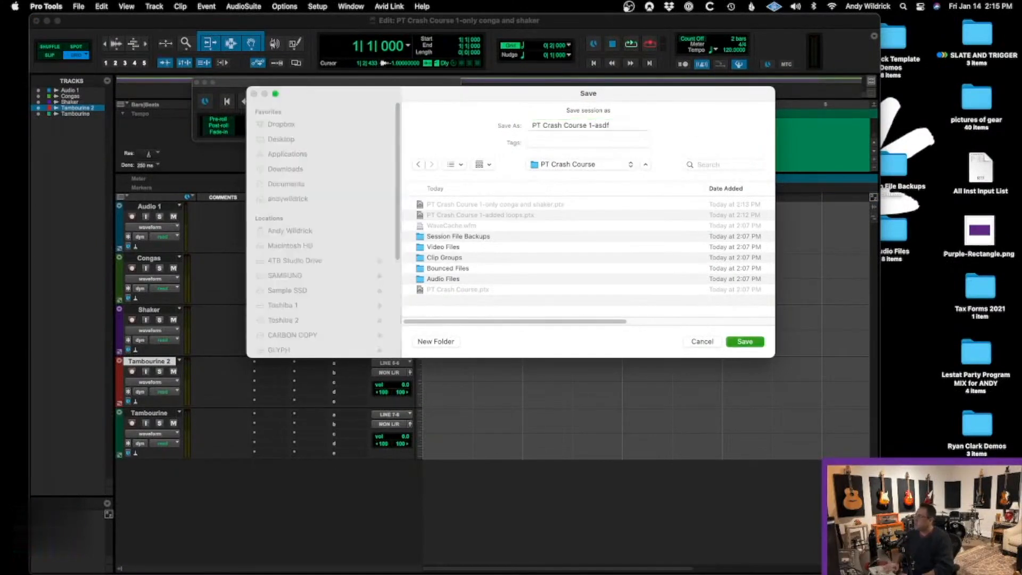
key("Return")
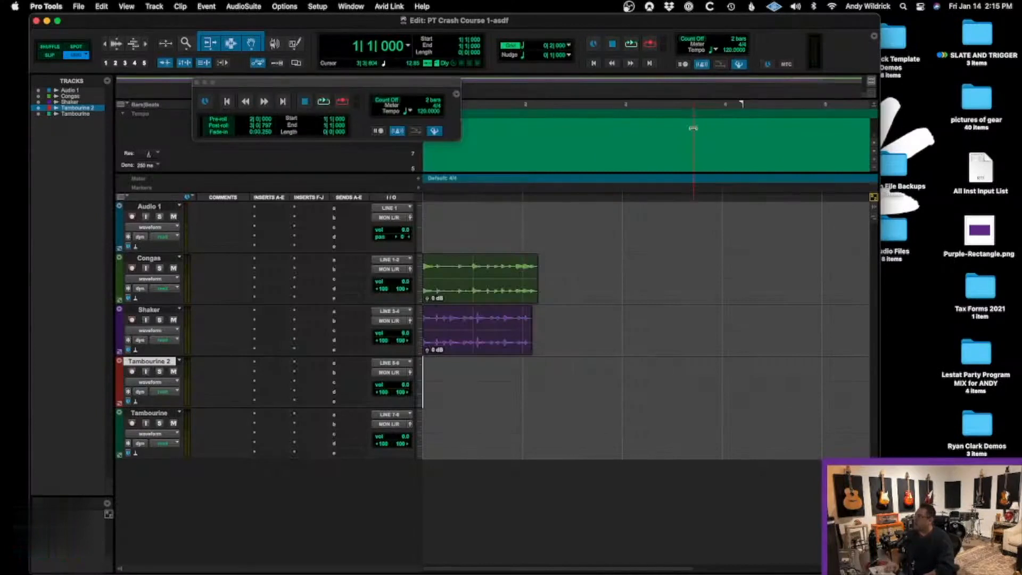
Open Save As twice more and cancel both times without saving.
left_click(71, 4)
left_click(97, 100)
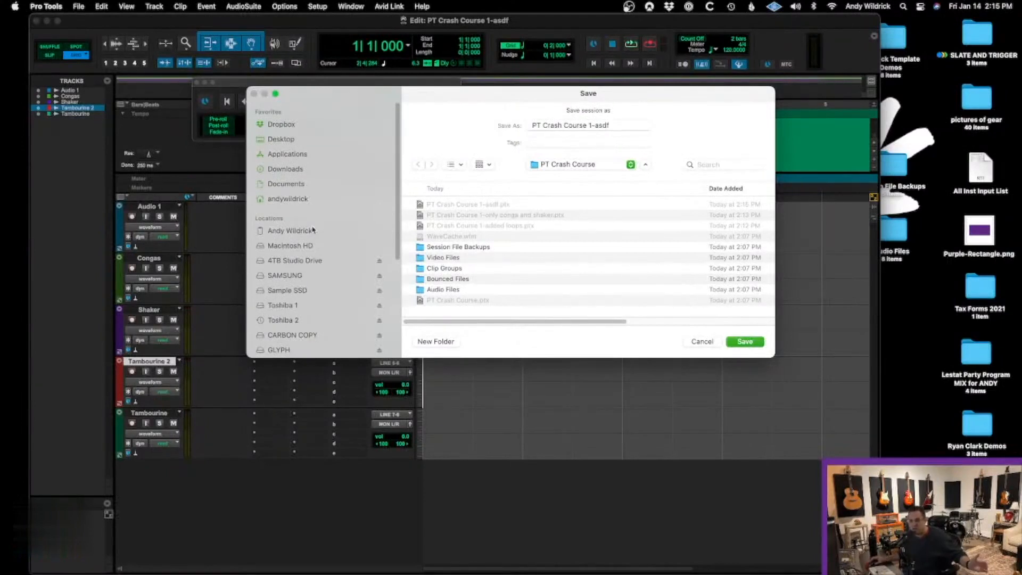
left_click(701, 342)
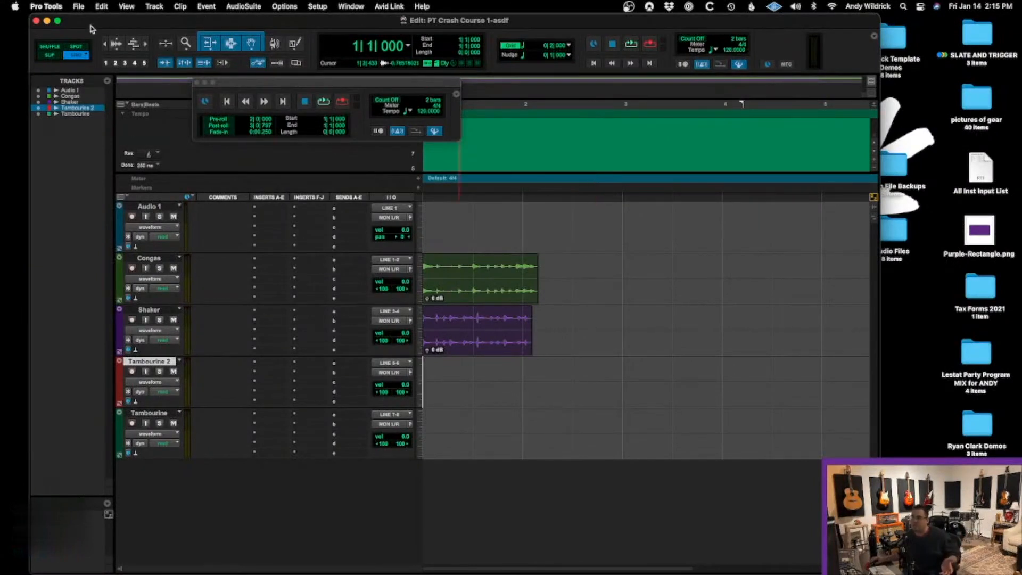
left_click(79, 7)
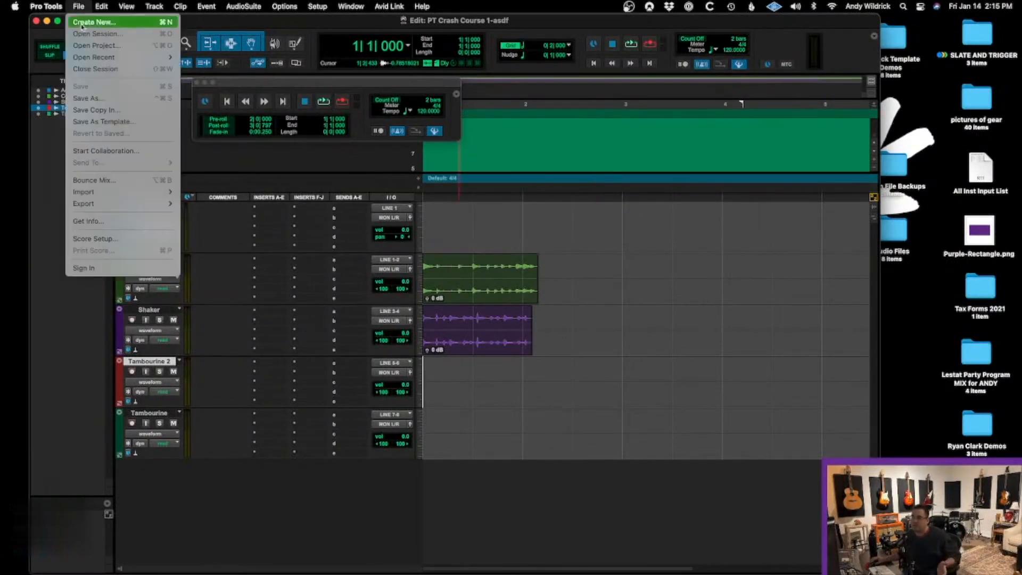
left_click(92, 100)
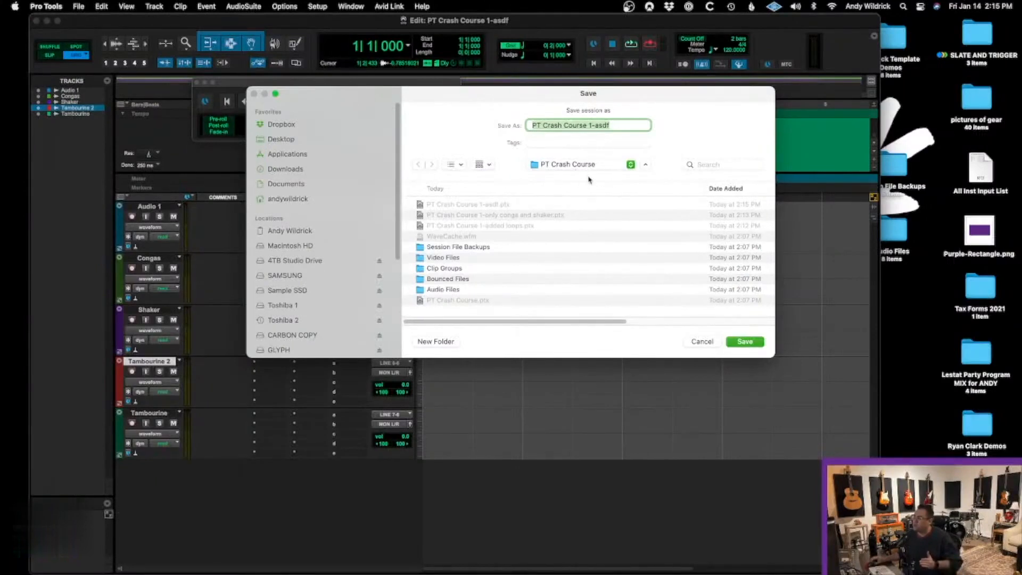
left_click(702, 341)
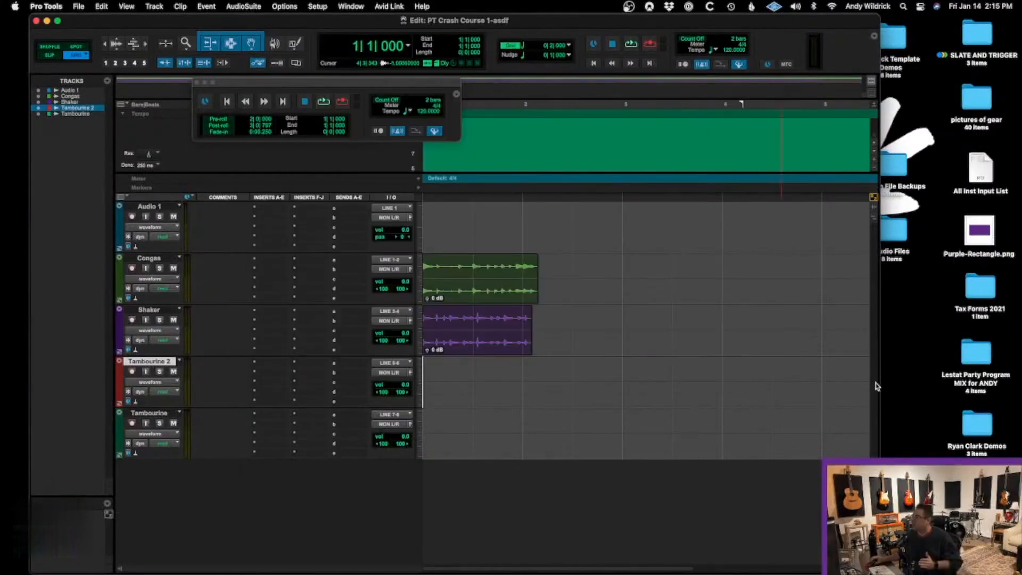
left_click(884, 192)
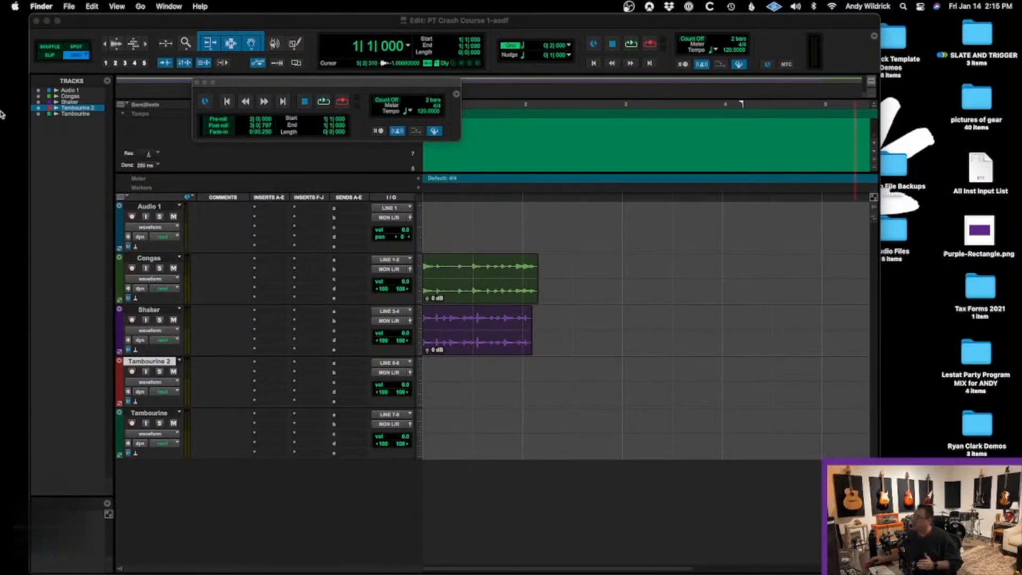
Copy the PT Crash Course folder onto the GLYPH drive in a new Finder window.
mouse_move(2, 115)
left_click(18, 37)
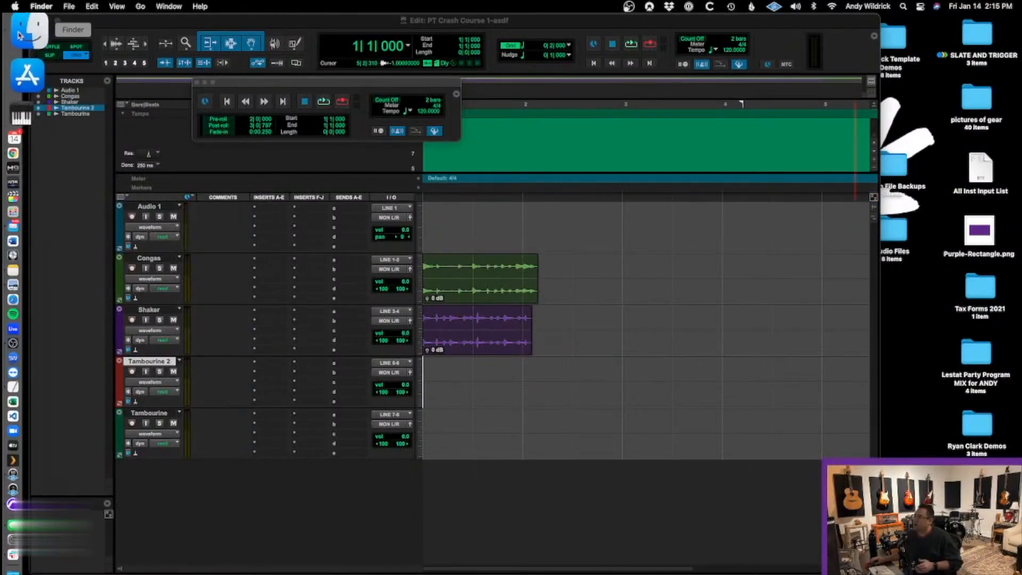
left_click_drag(236, 112, 452, 207)
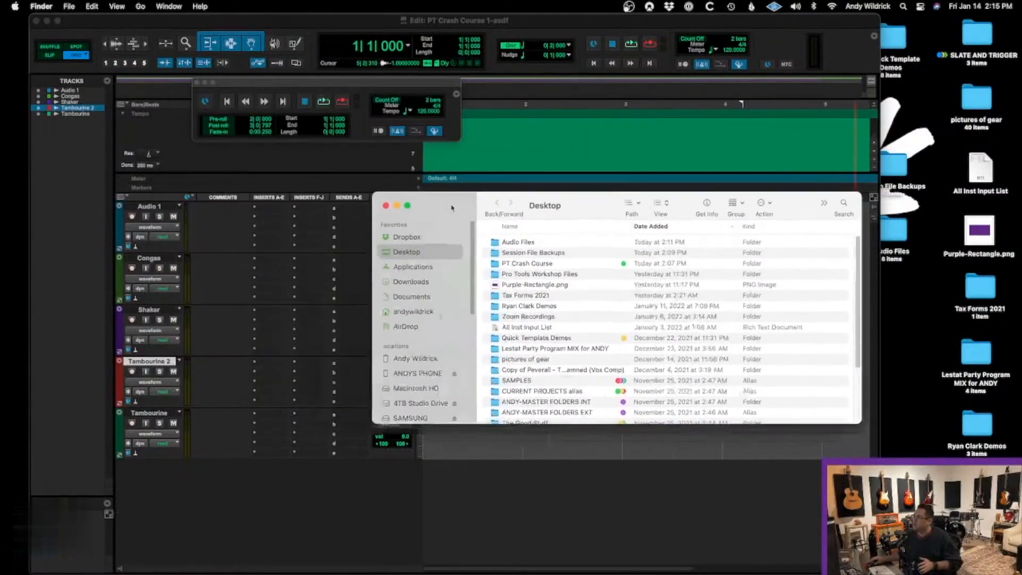
scroll(423, 308, "down", 5)
scroll(411, 274, "up", 1)
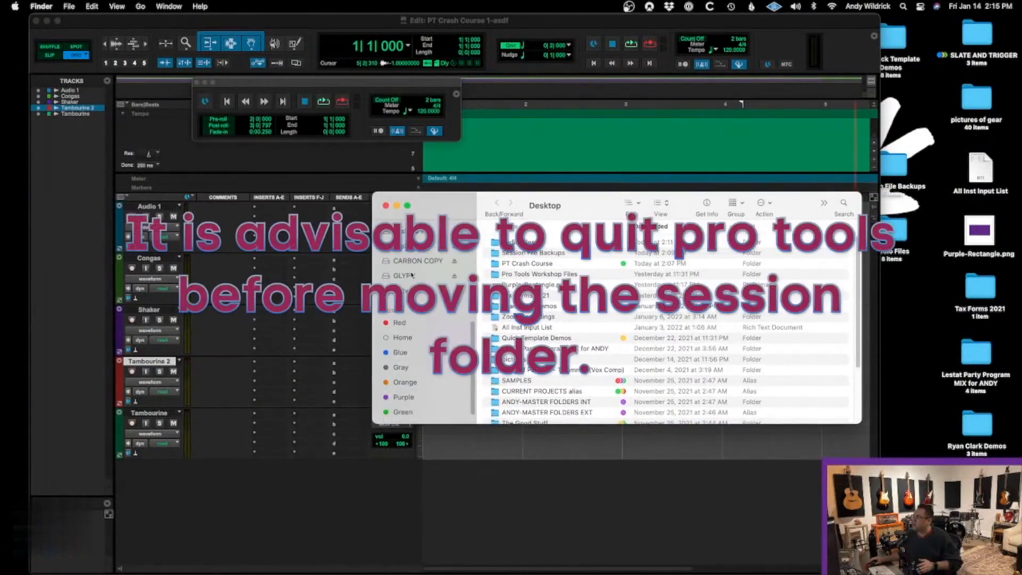
left_click(404, 275)
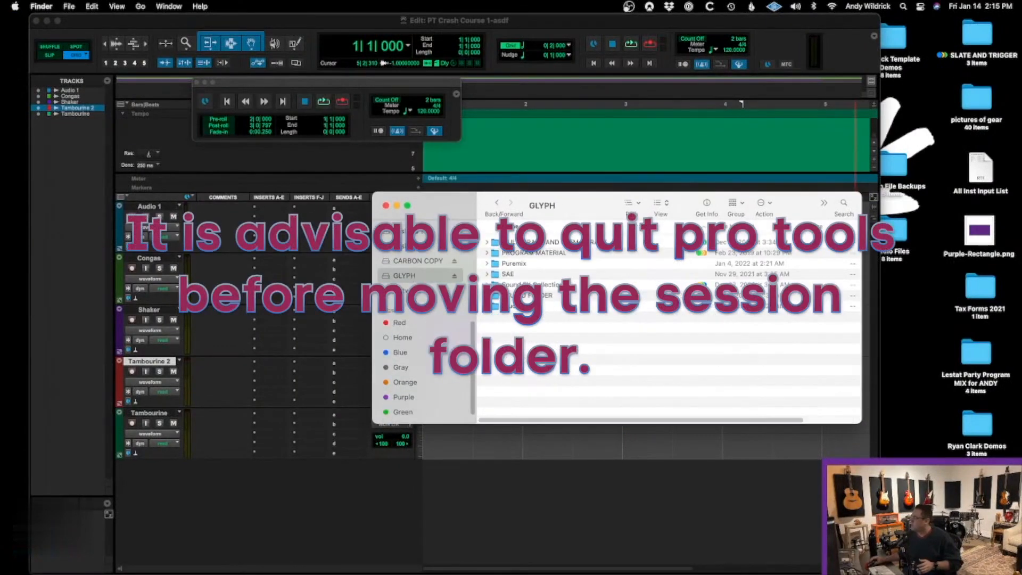
left_click_drag(977, 485, 545, 353)
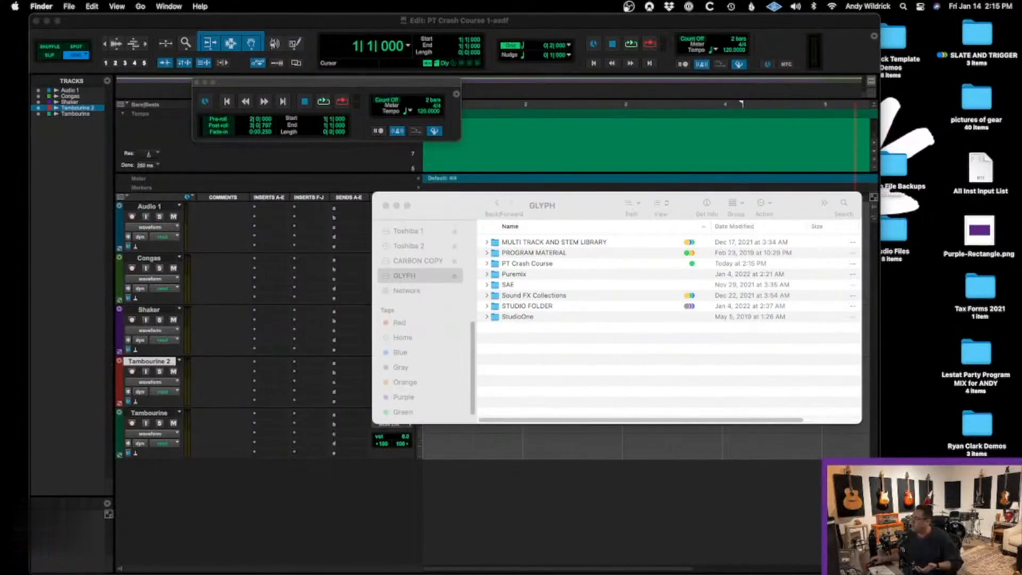
Check the copied folder's contents, return to the GLYPH listing, and bring Pro Tools forward.
double_click(530, 263)
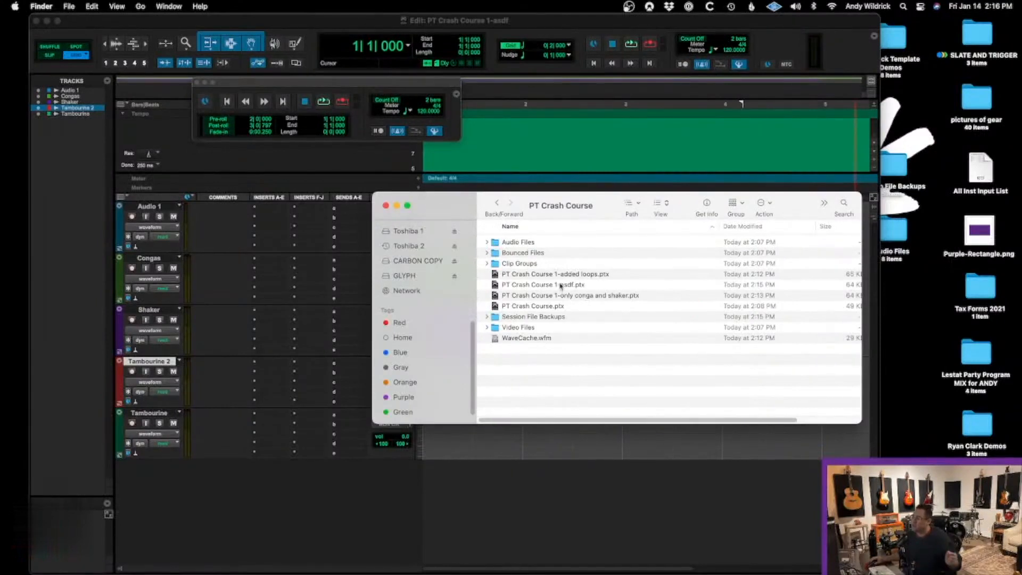
left_click(495, 203)
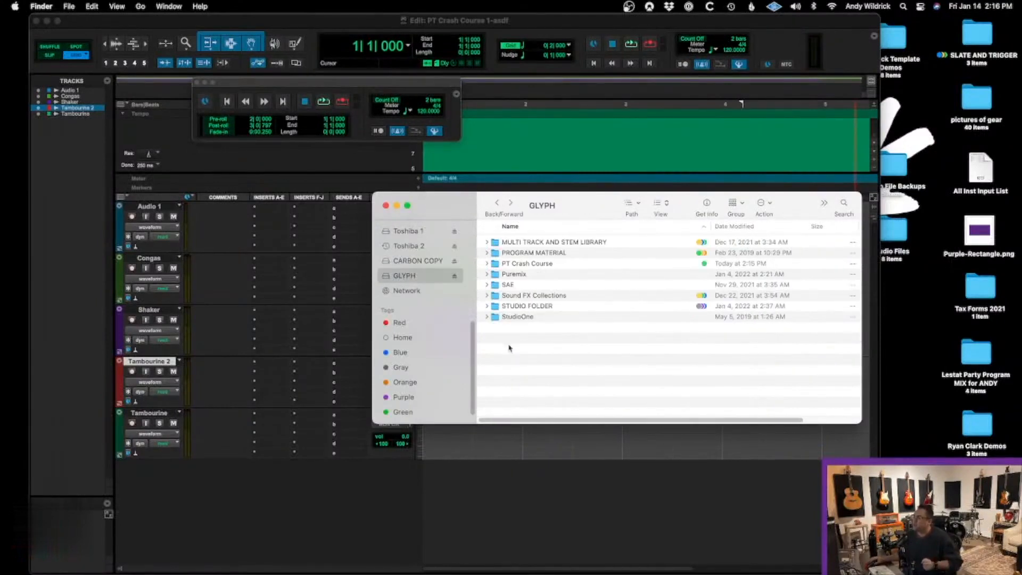
left_click(520, 441)
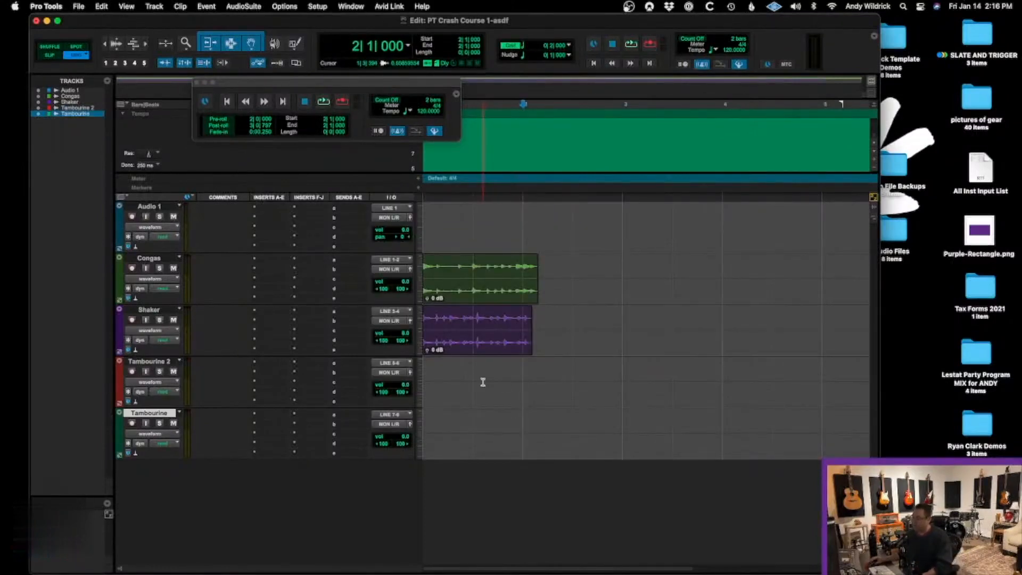
Review the Crash Course PDF in Preview, then return to the Pro Tools Edit window.
key("super+Tab")
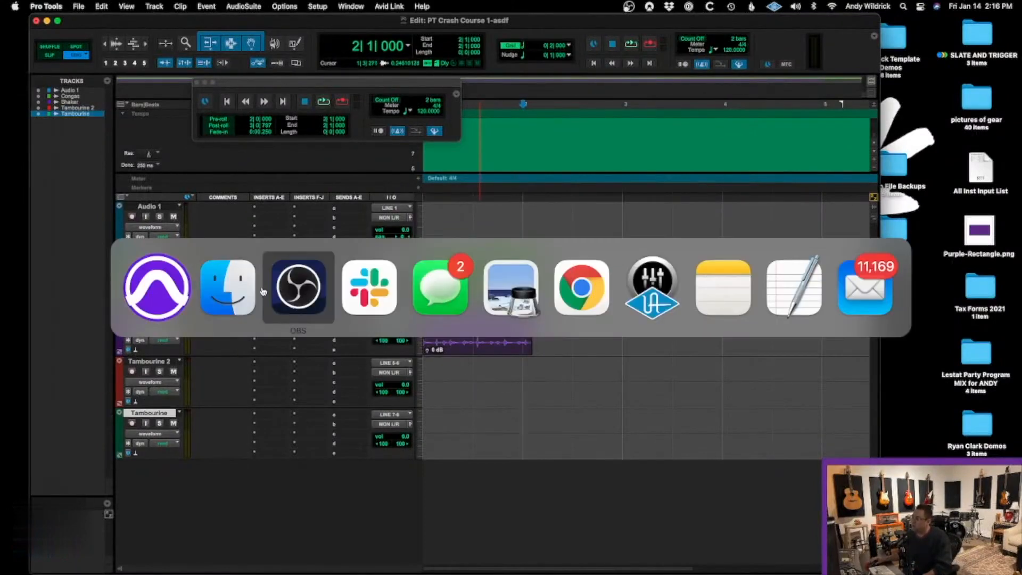
left_click(510, 288)
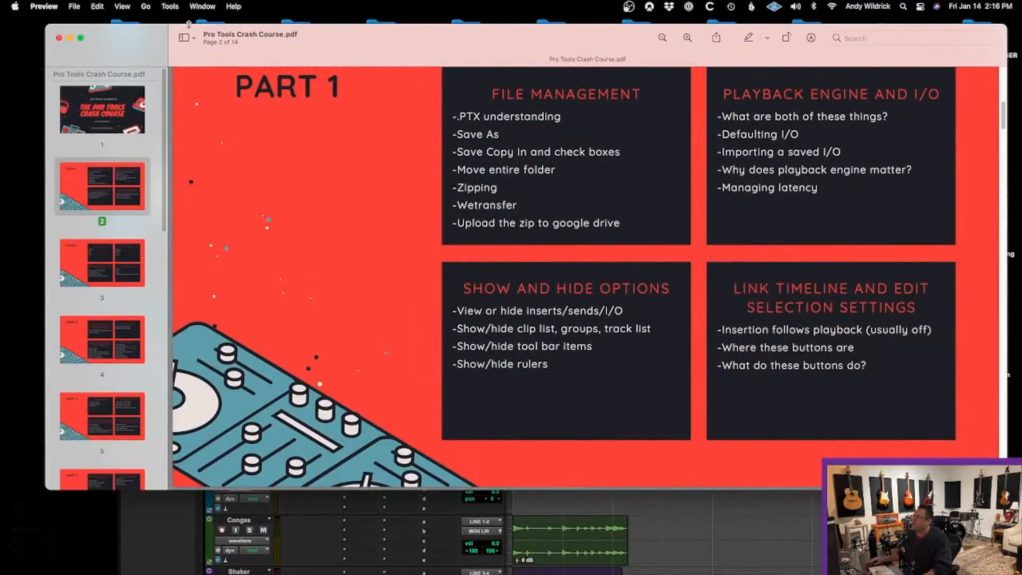
left_click_drag(137, 45, 138, 94)
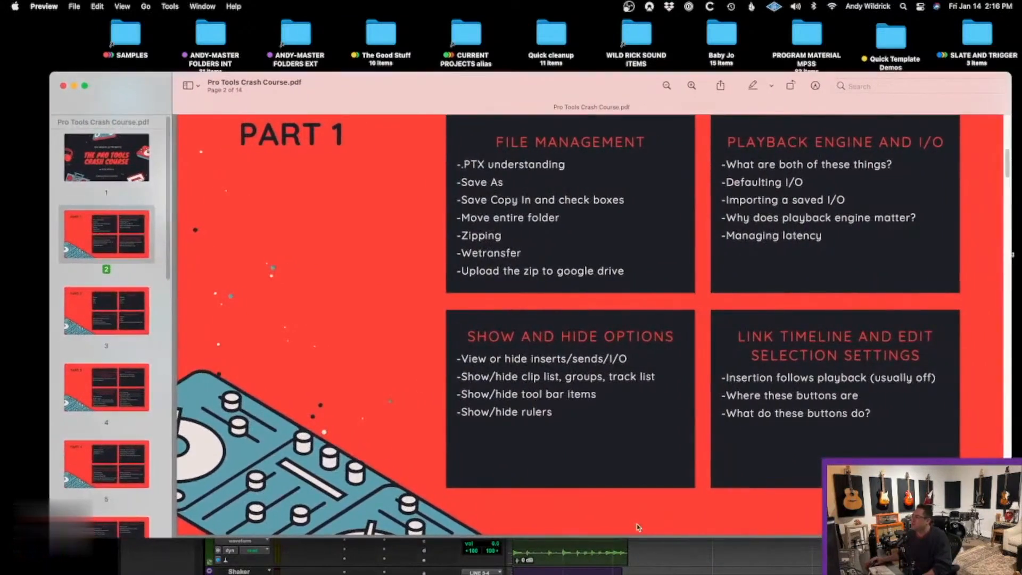
left_click(651, 540)
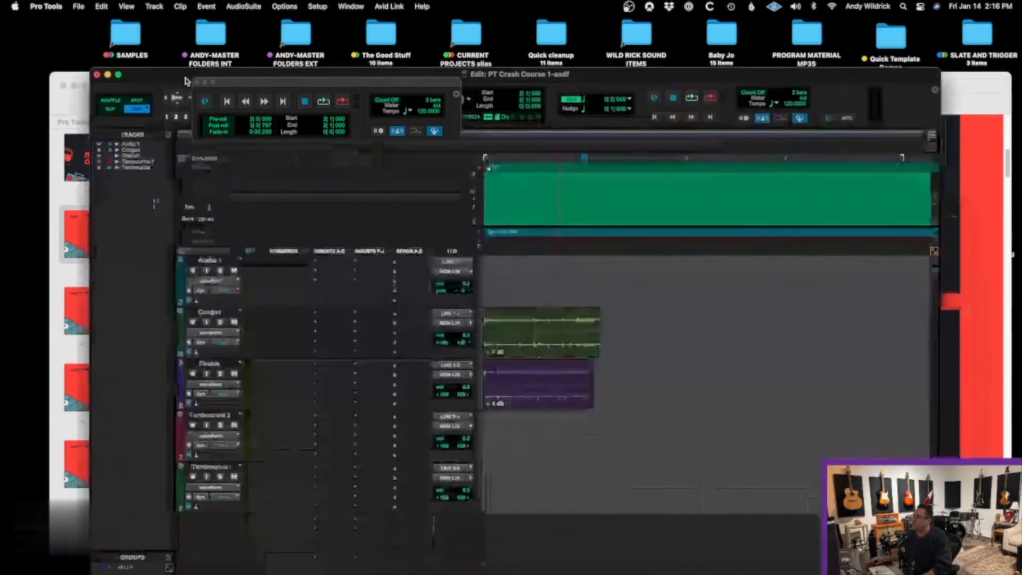
left_click_drag(186, 81, 152, 45)
Import Tambourine.wav into the Audio Files folder onto a new track at session start.
left_click(486, 392)
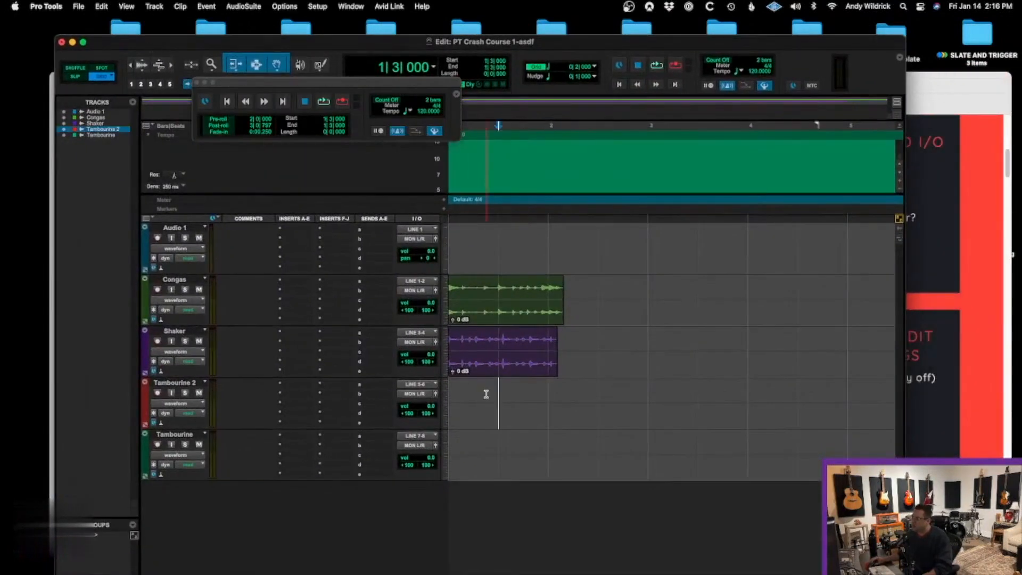
key("super+shift+i")
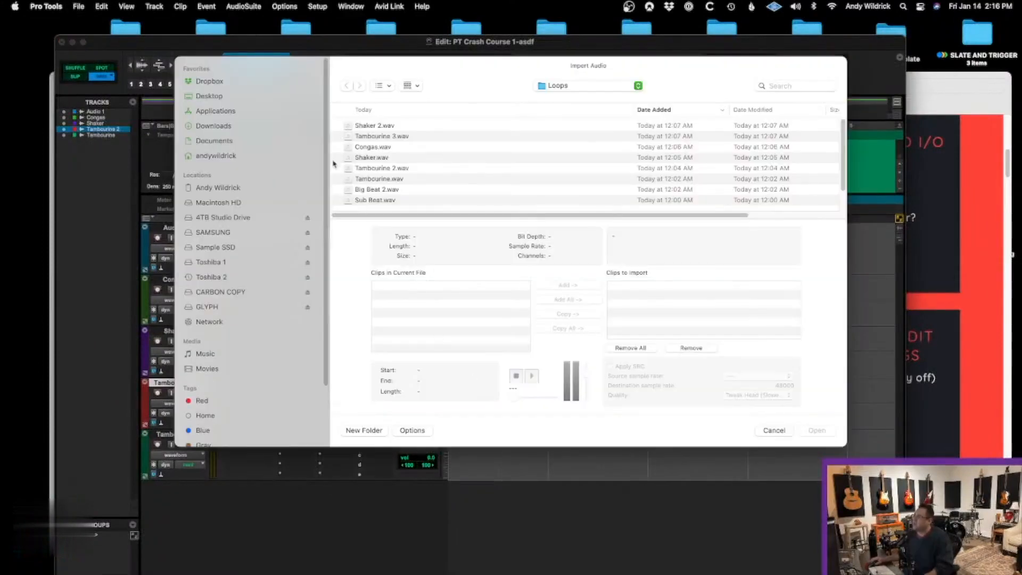
left_click(369, 179)
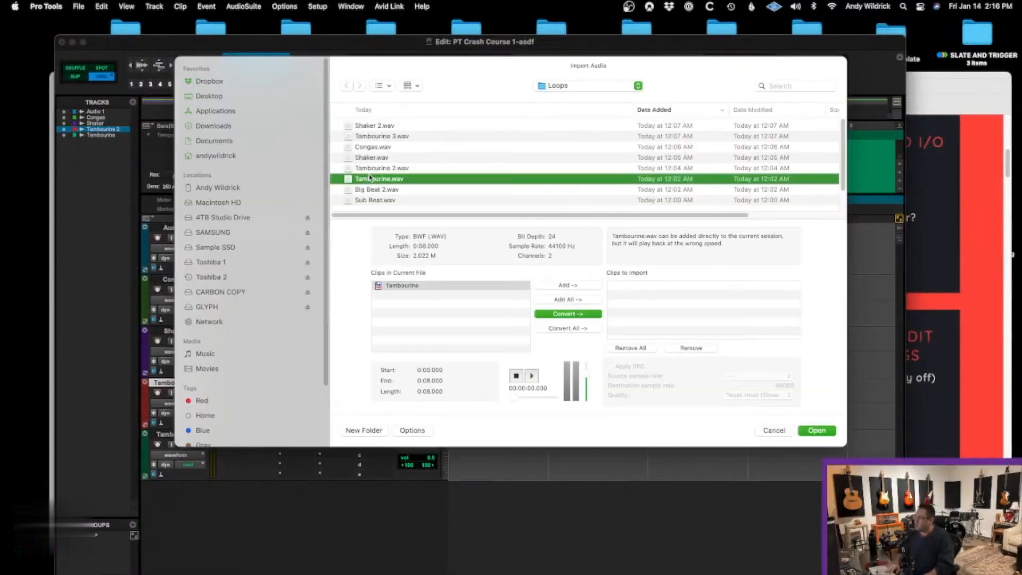
key("Return")
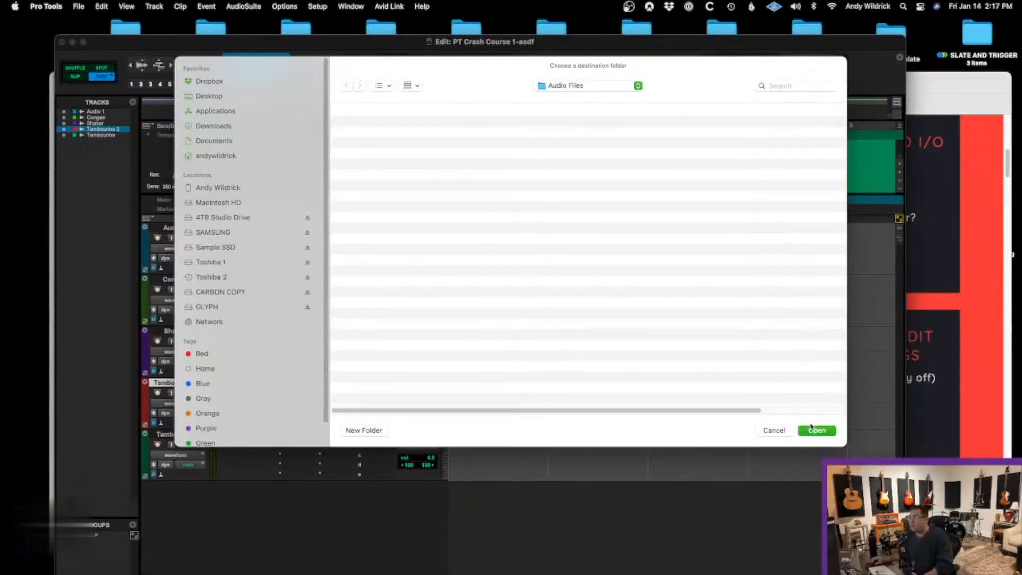
left_click(815, 430)
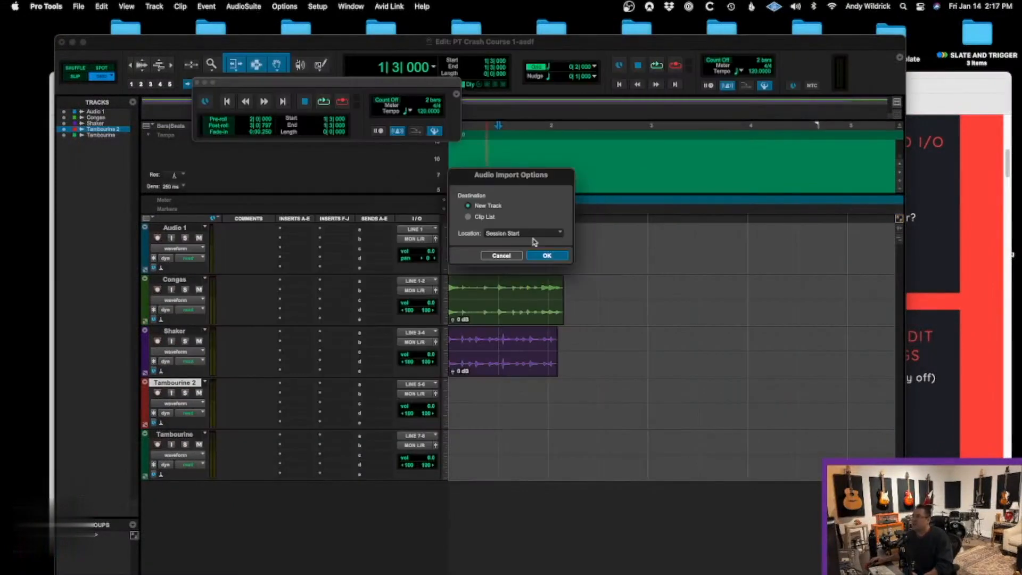
left_click(546, 256)
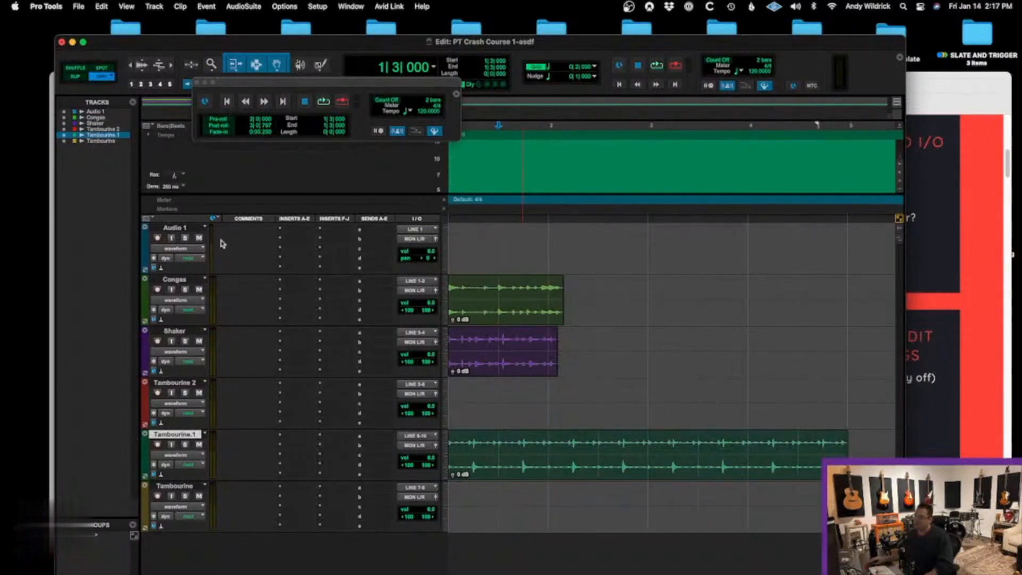
Save a session copy with audio files and all playlists to the GLYPH drive.
left_click(78, 7)
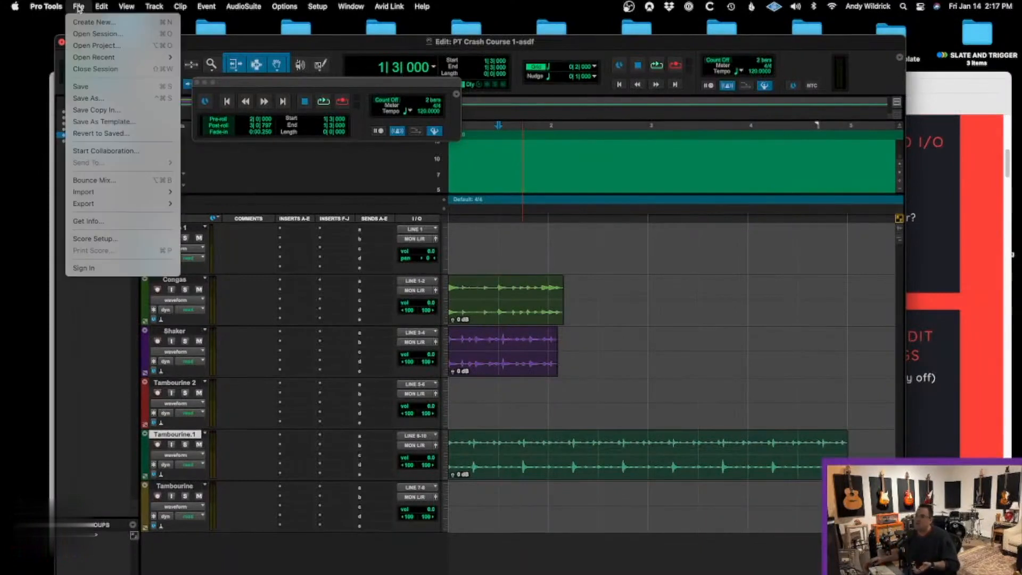
left_click(93, 112)
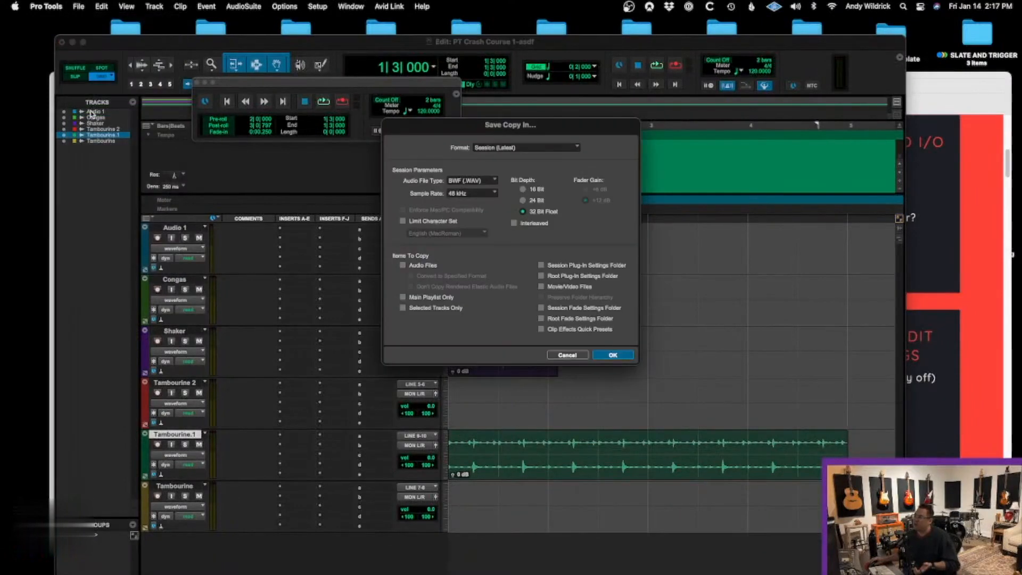
left_click(403, 266)
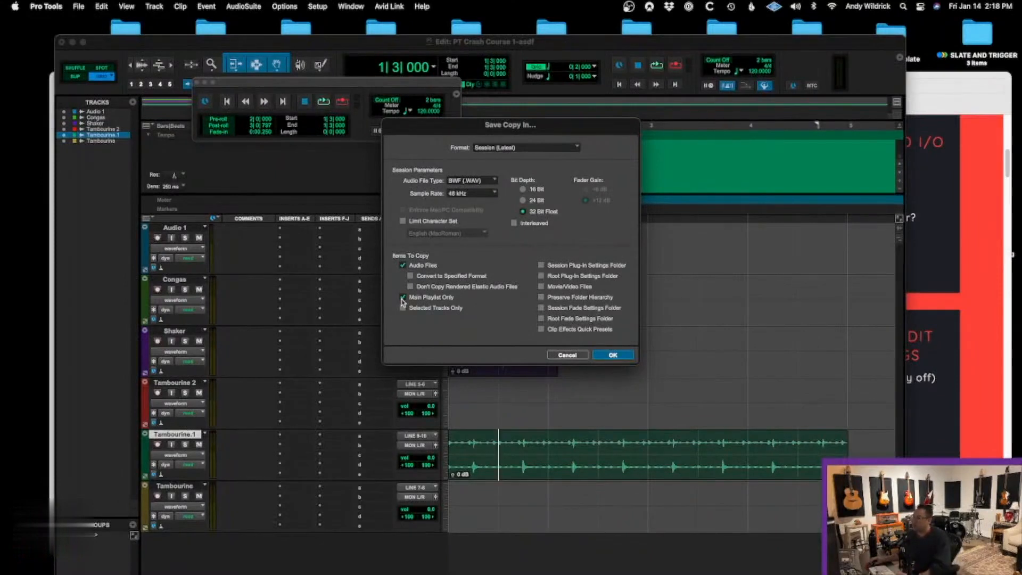
left_click(402, 297)
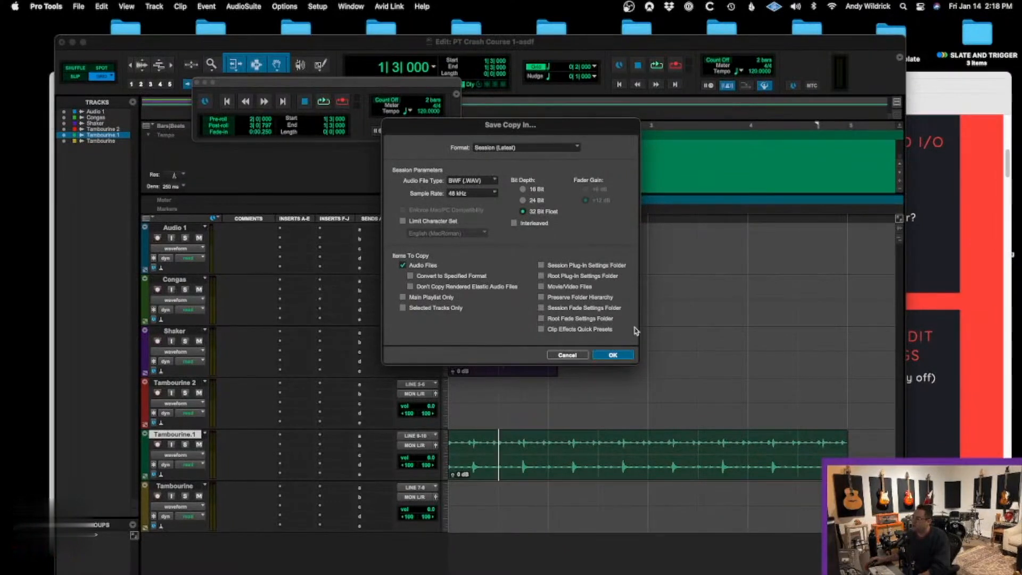
left_click(612, 356)
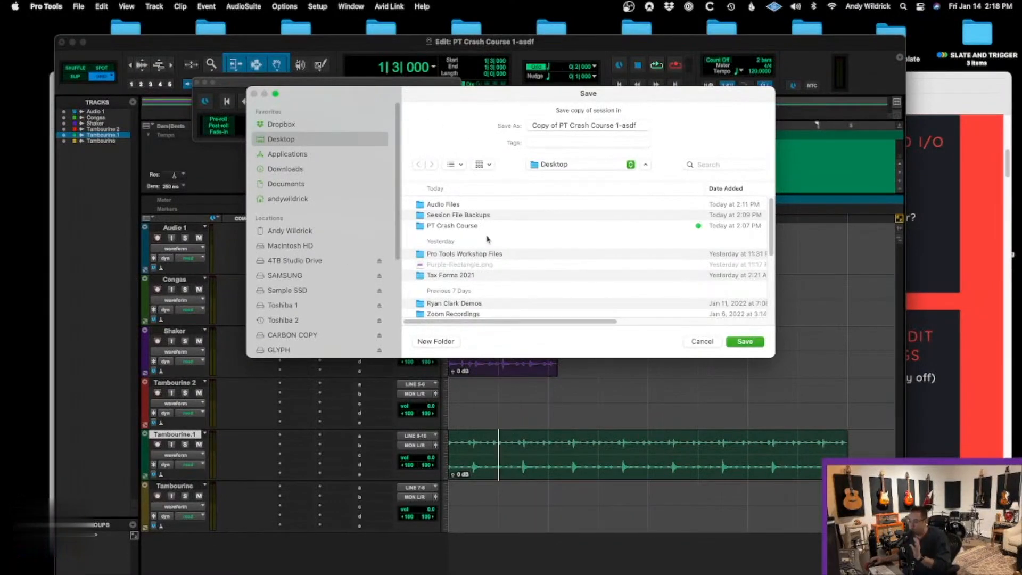
scroll(272, 305, "down", 5)
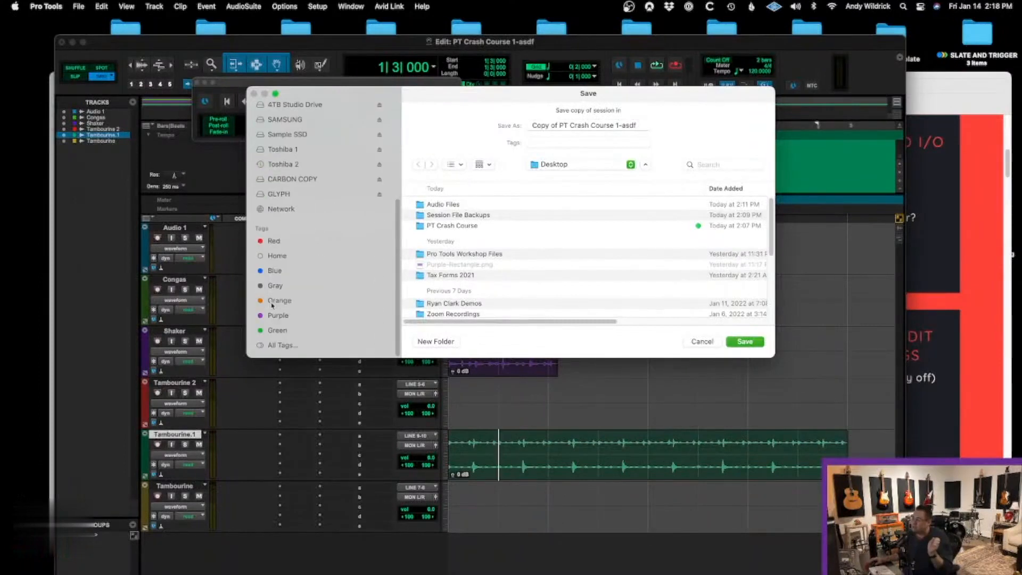
left_click(317, 195)
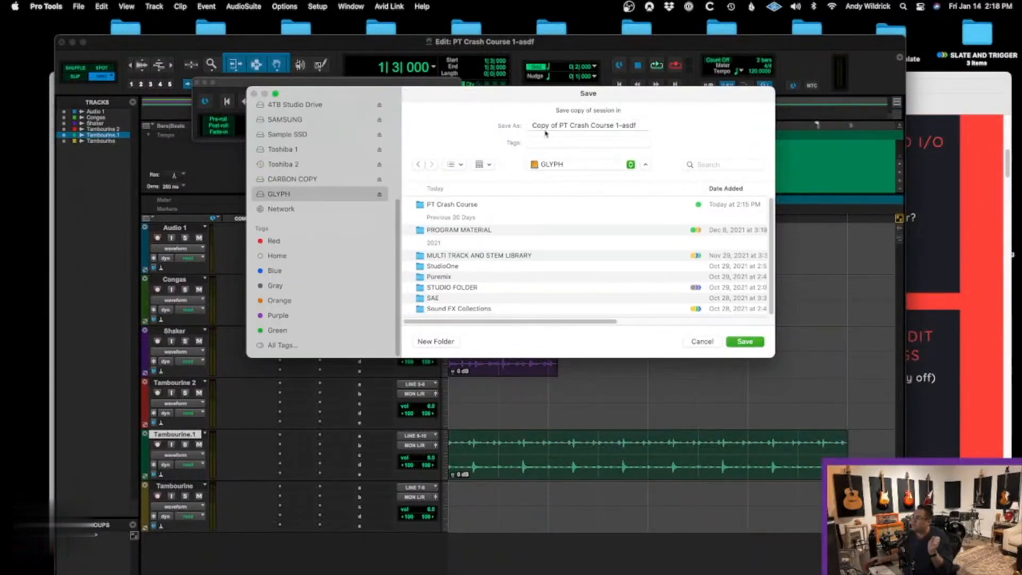
left_click(746, 342)
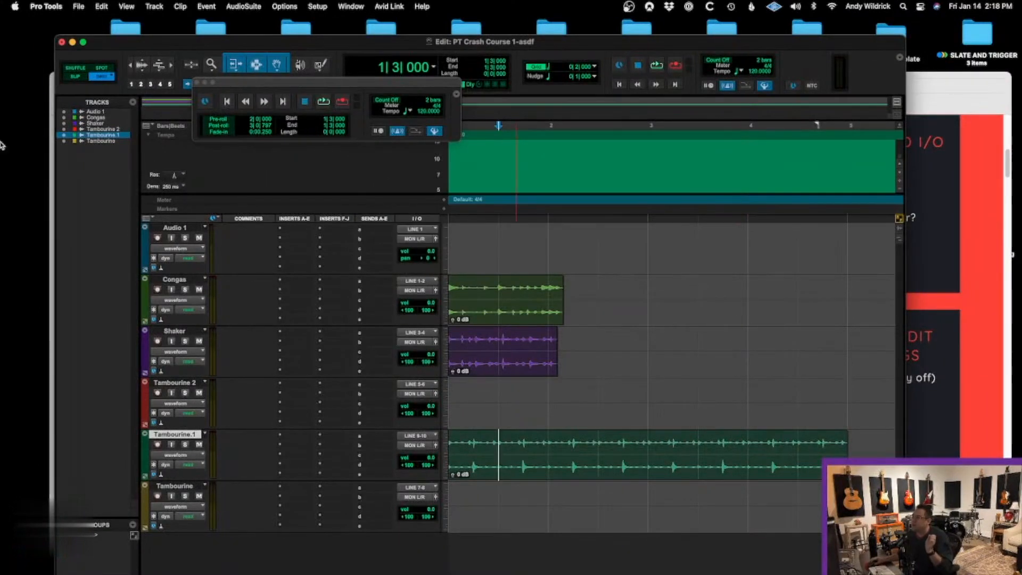
On GLYPH, inspect the Copy of PT Crash Course 1-asdf folder and its .ptx file.
mouse_move(18, 93)
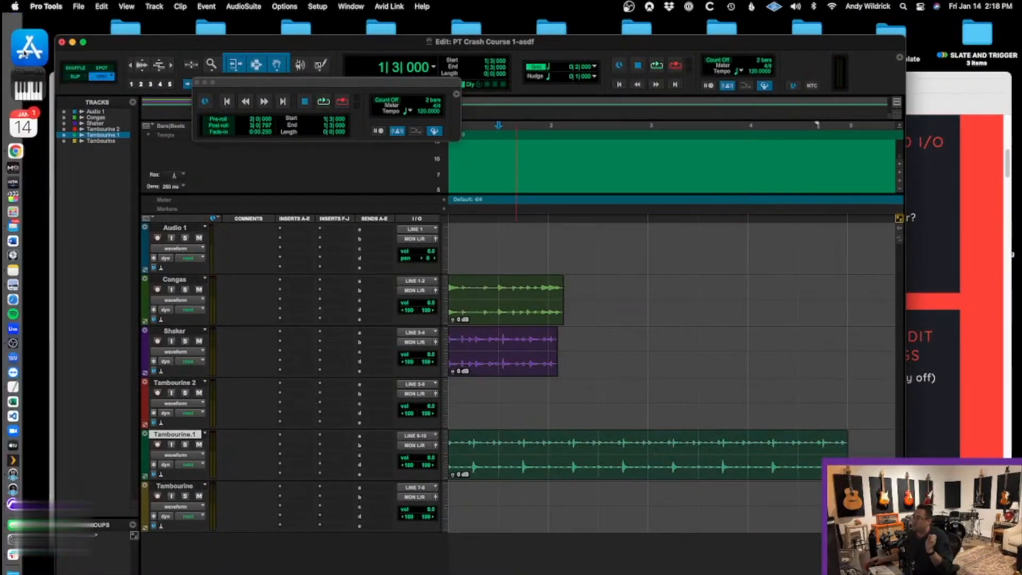
left_click(23, 30)
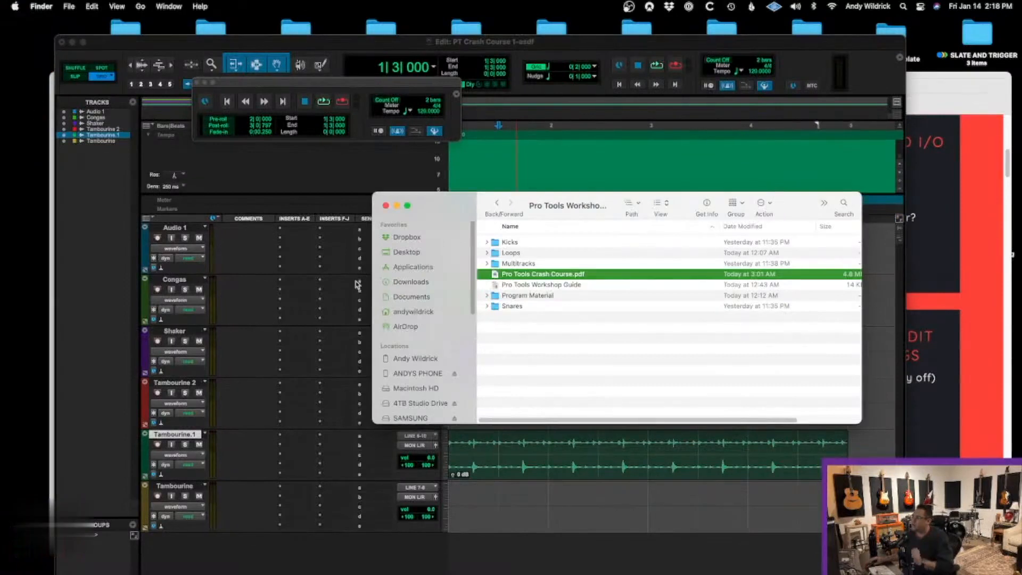
scroll(425, 372, "down", 5)
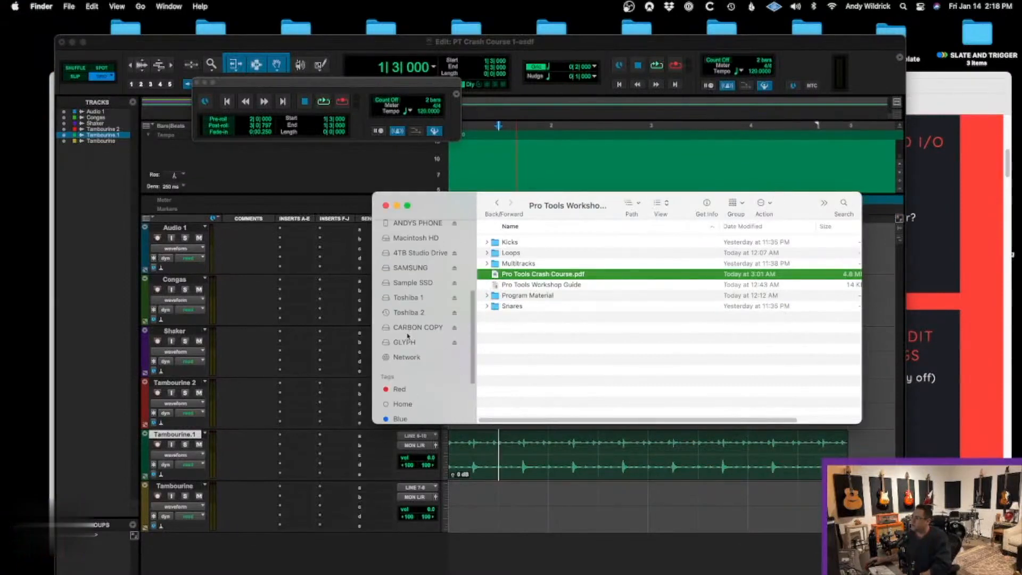
left_click(407, 342)
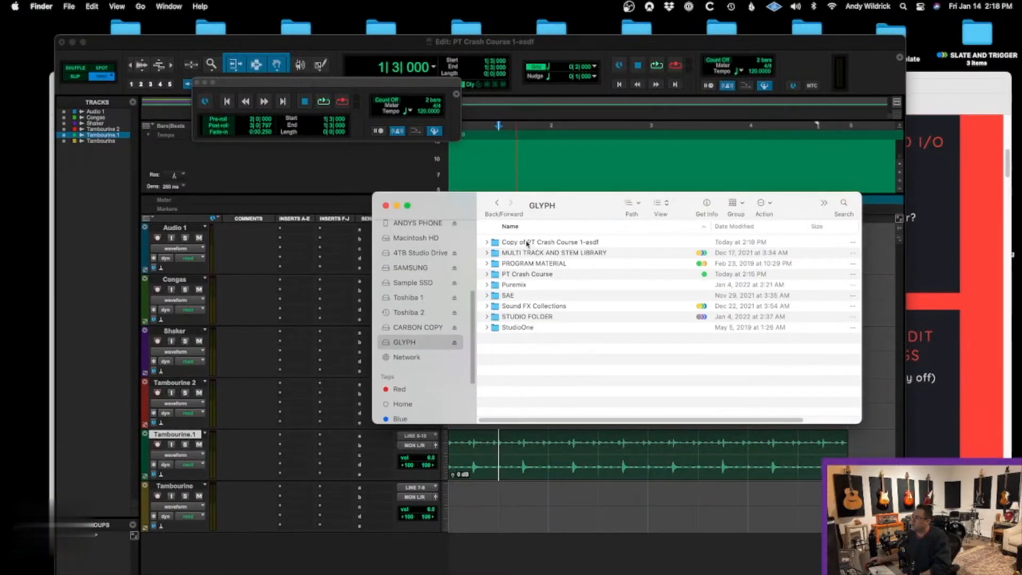
double_click(526, 243)
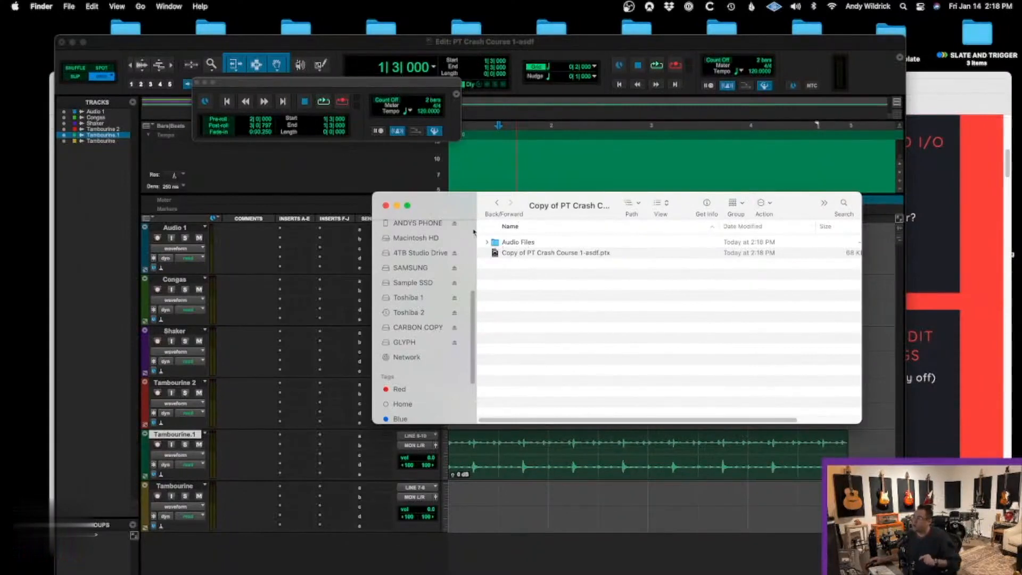
left_click(559, 254)
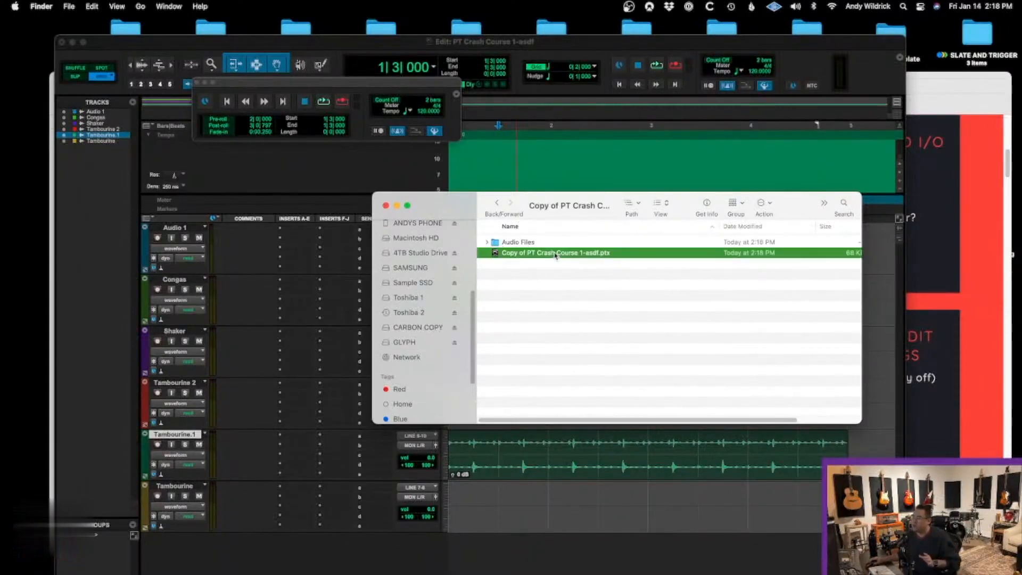
left_click(495, 206)
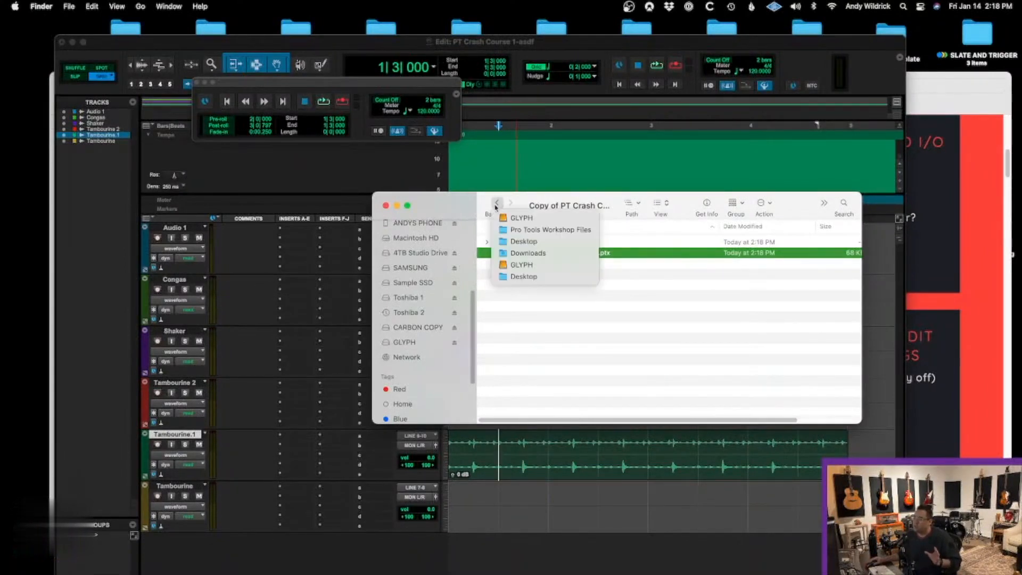
left_click(495, 206)
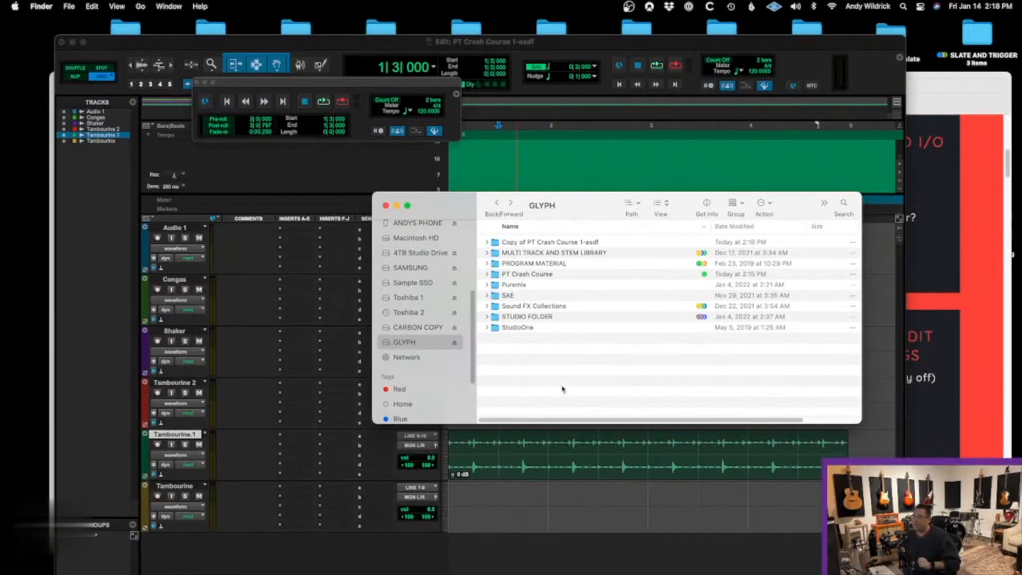
Compress the Copy of PT Crash Course 1-asdf folder into a zip on GLYPH.
left_click(534, 244)
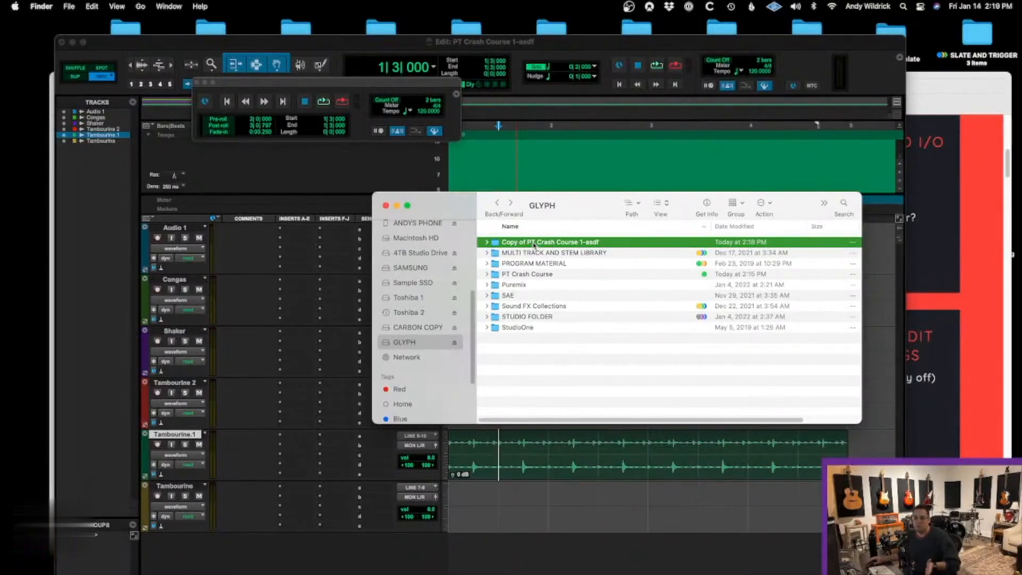
double_click(515, 246)
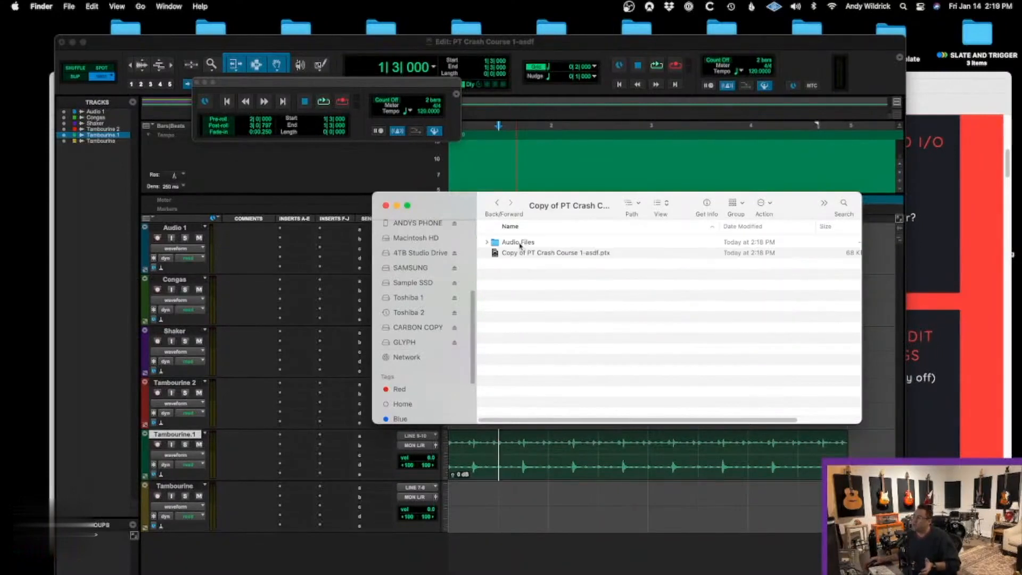
left_click(499, 209)
left_click(526, 242)
right_click(526, 243)
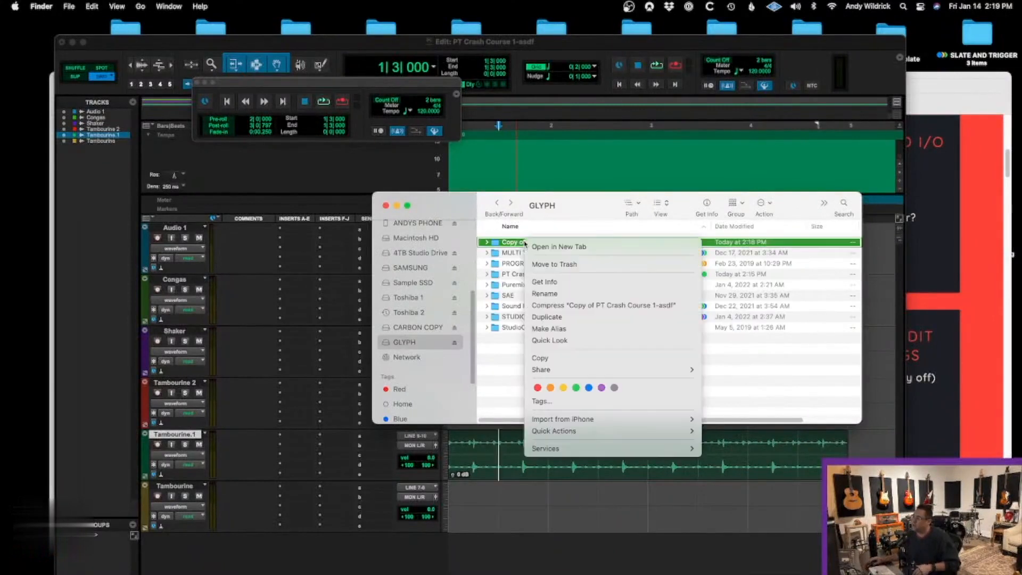
left_click(577, 306)
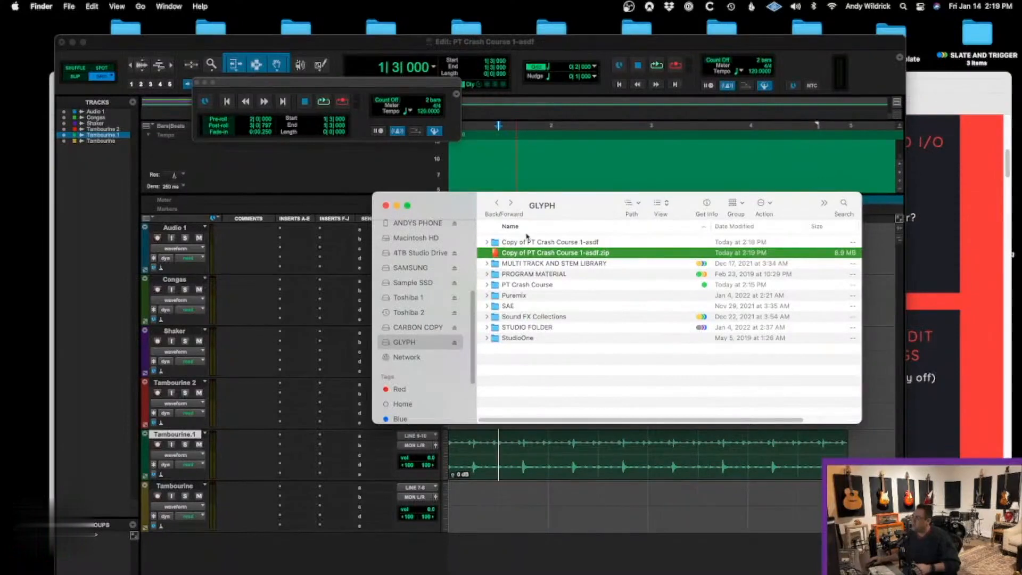
mouse_move(1, 149)
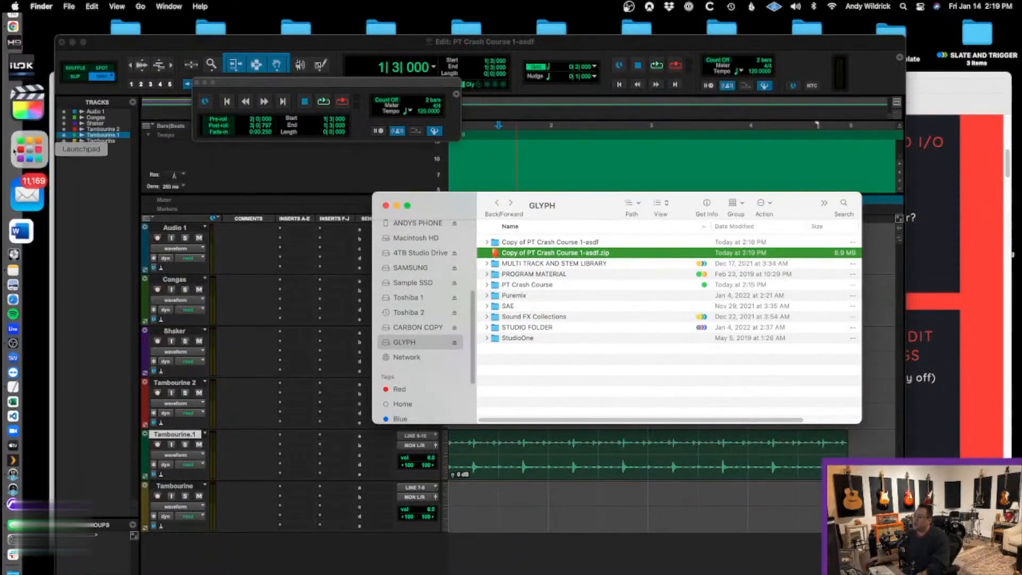
left_click(28, 73)
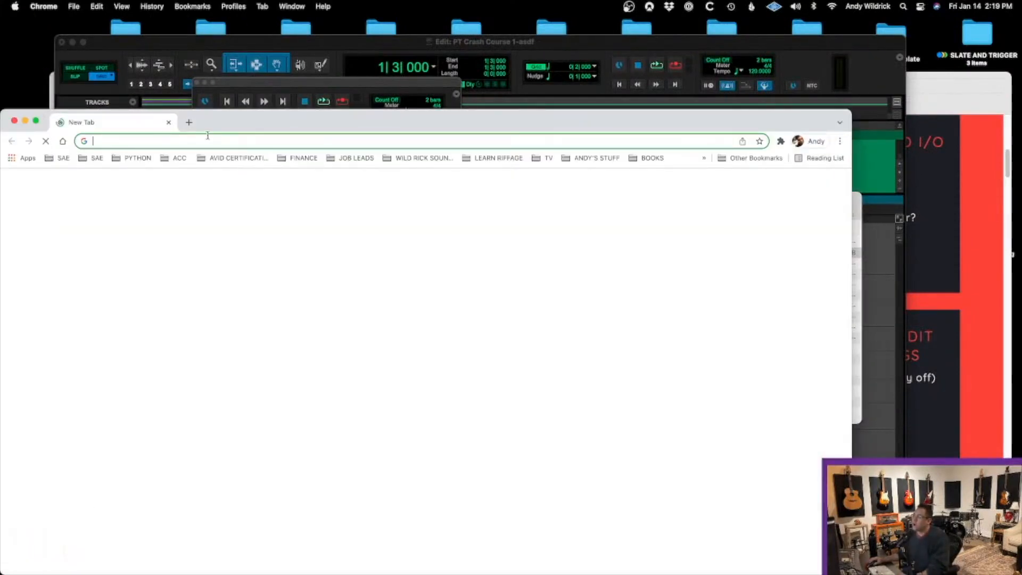
Load wetransfer.com in Chrome and accept its terms of service.
left_click_drag(243, 124, 257, 84)
type("wet")
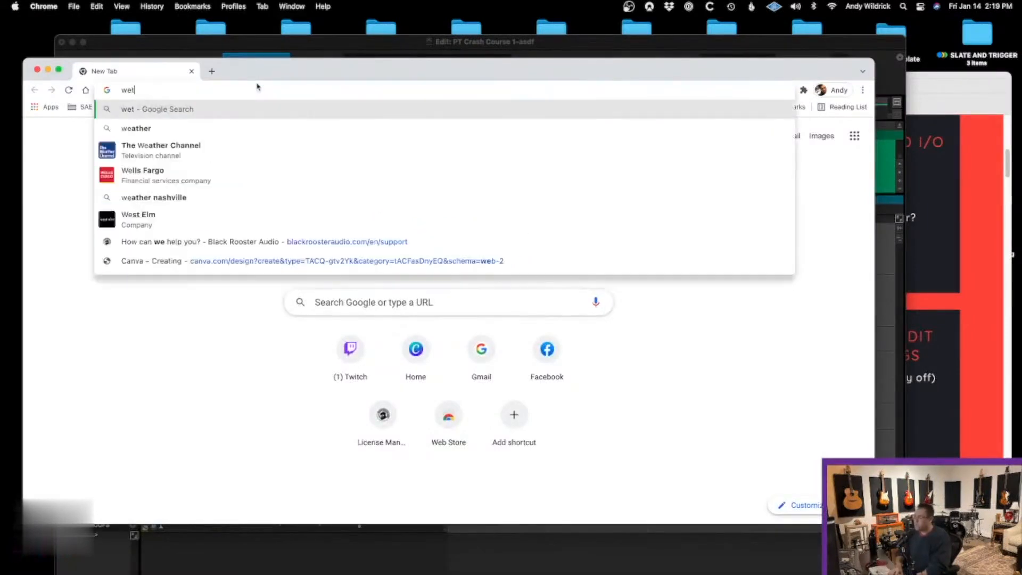
type("ransfer.com")
key("Return")
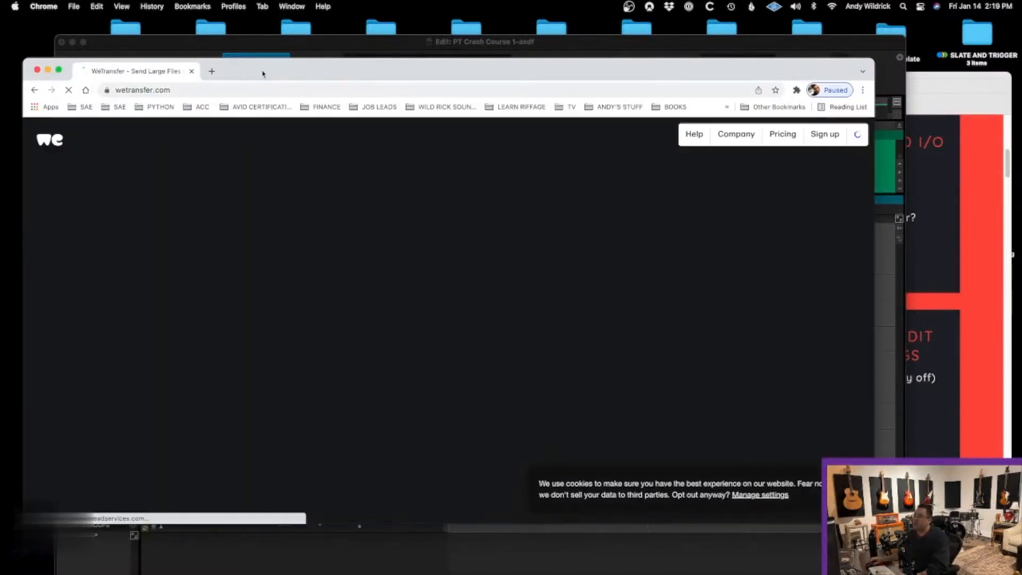
left_click_drag(262, 70, 273, 50)
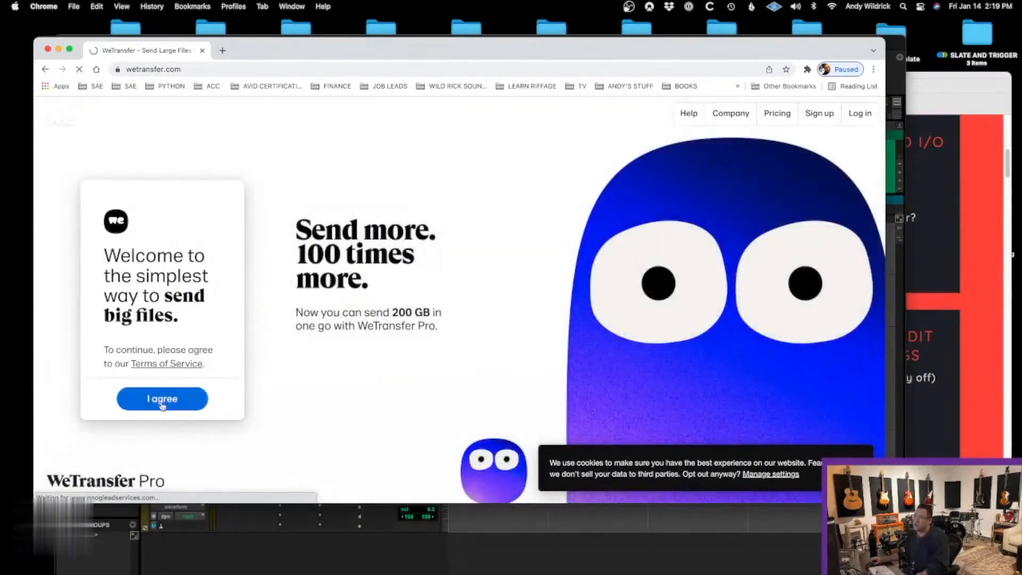
left_click(162, 399)
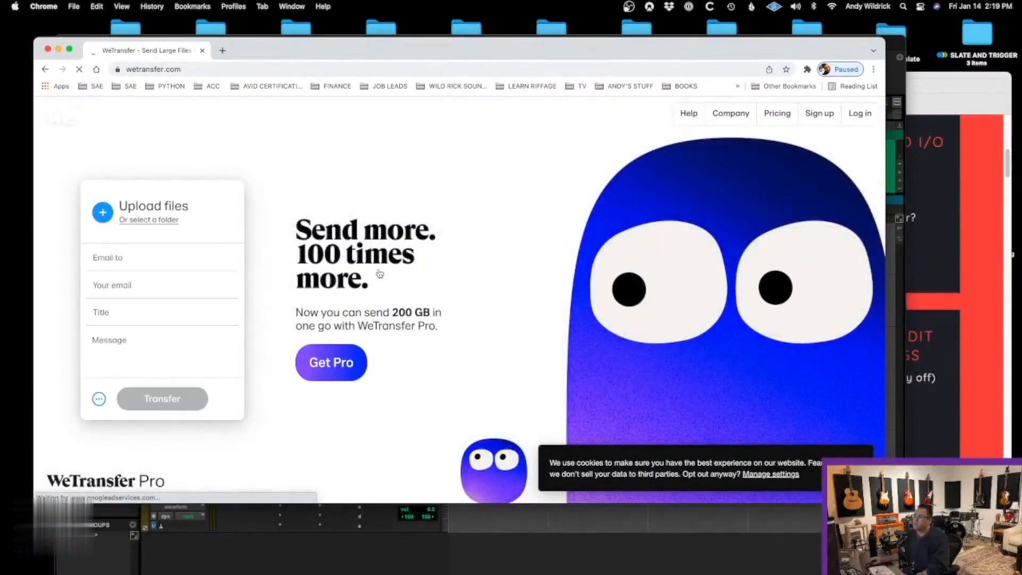
Fill in the recipient's and sender's e-mail addresses and the title 'pro tools session'.
left_click_drag(370, 52, 371, 29)
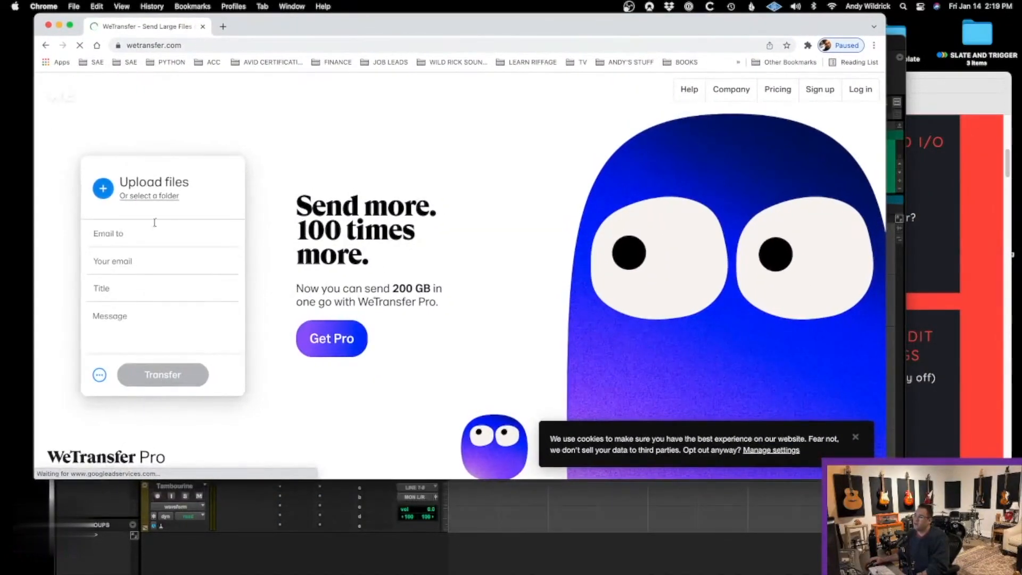
left_click(132, 235)
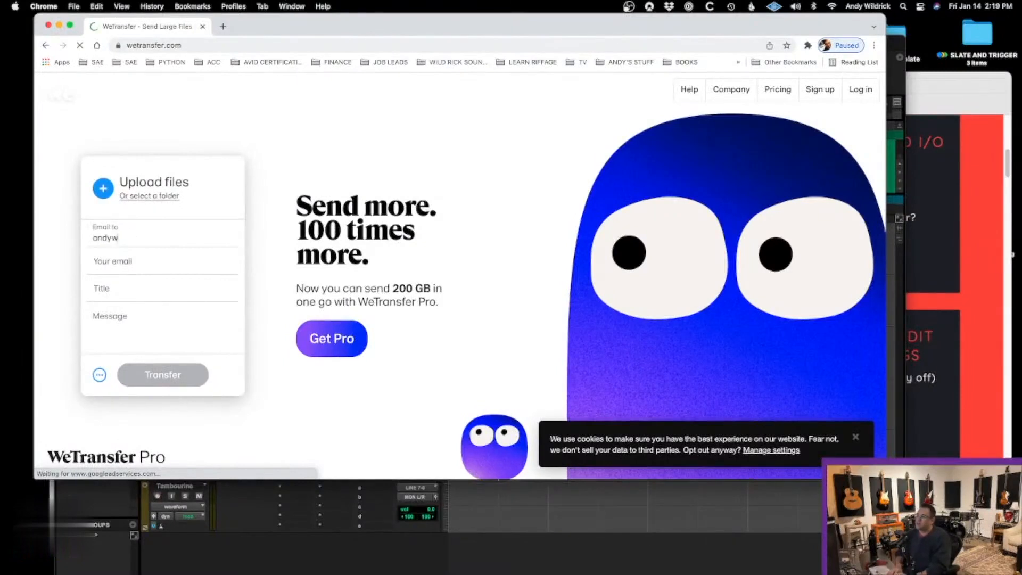
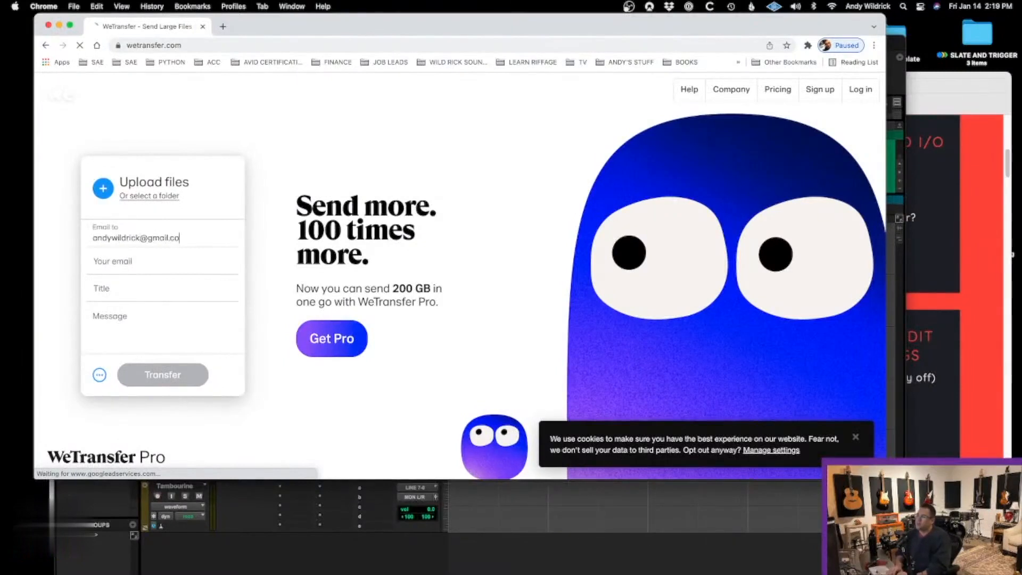
key("Tab")
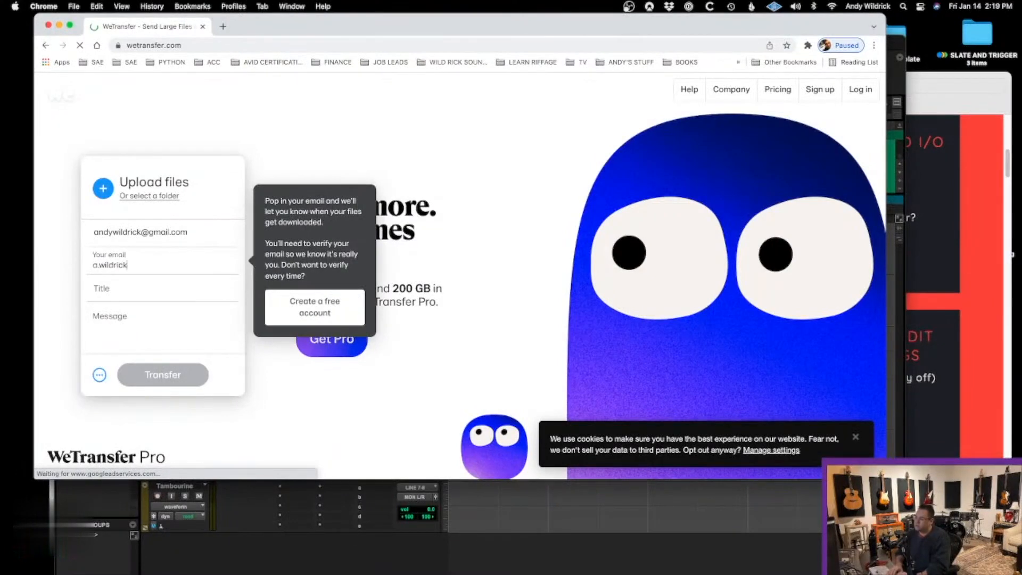
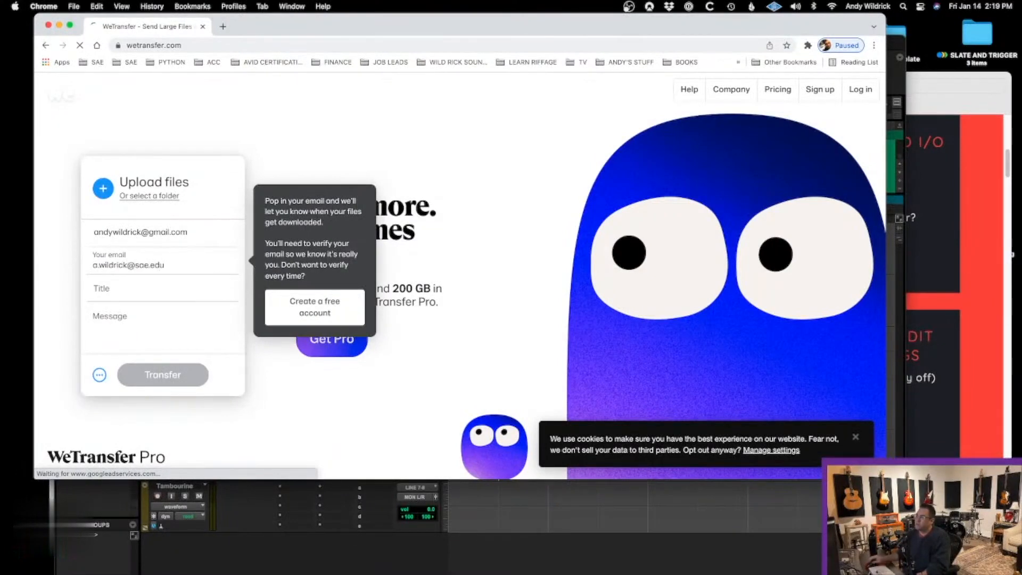
left_click(113, 294)
type("pro")
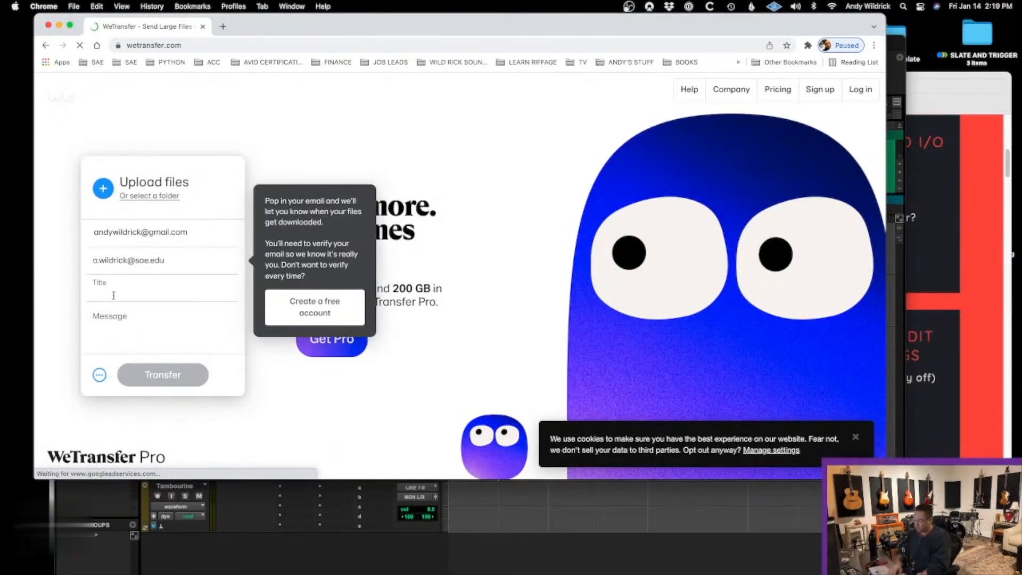
type(" tools session")
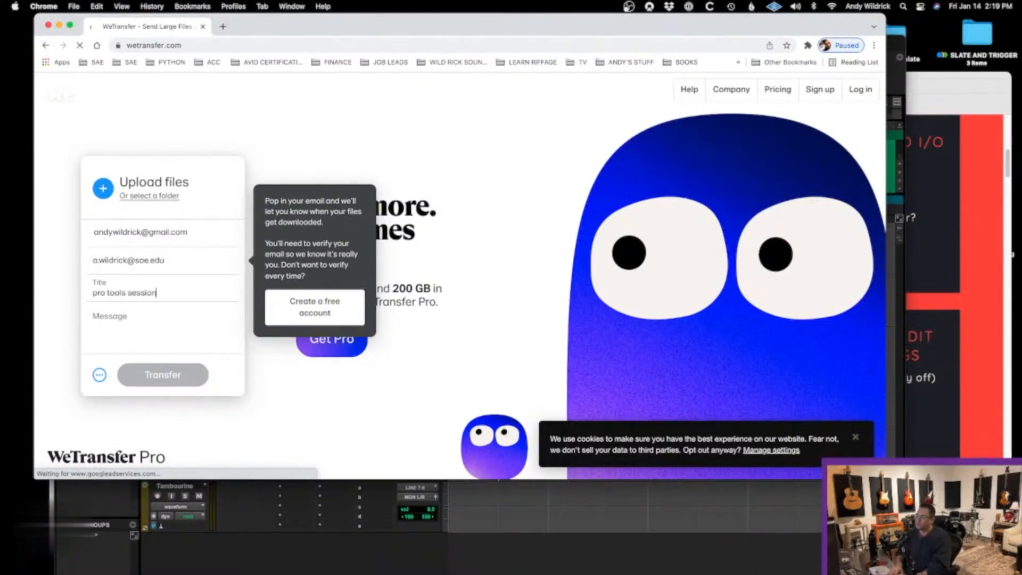
key("Tab")
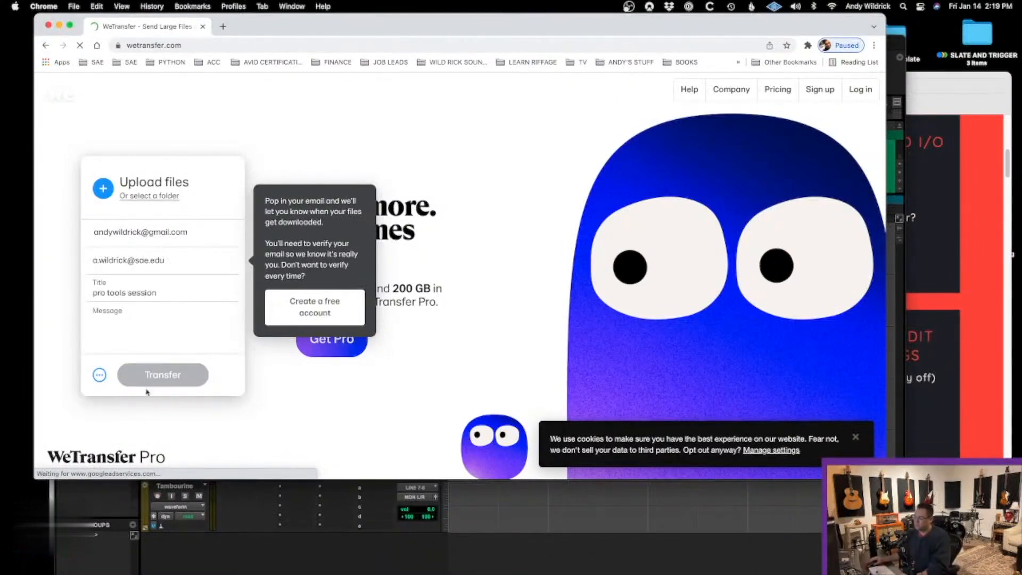
Attach Copy of PT Crash Course 1-asdf.zip from the GLYPH drive and send the transfer.
left_click(105, 195)
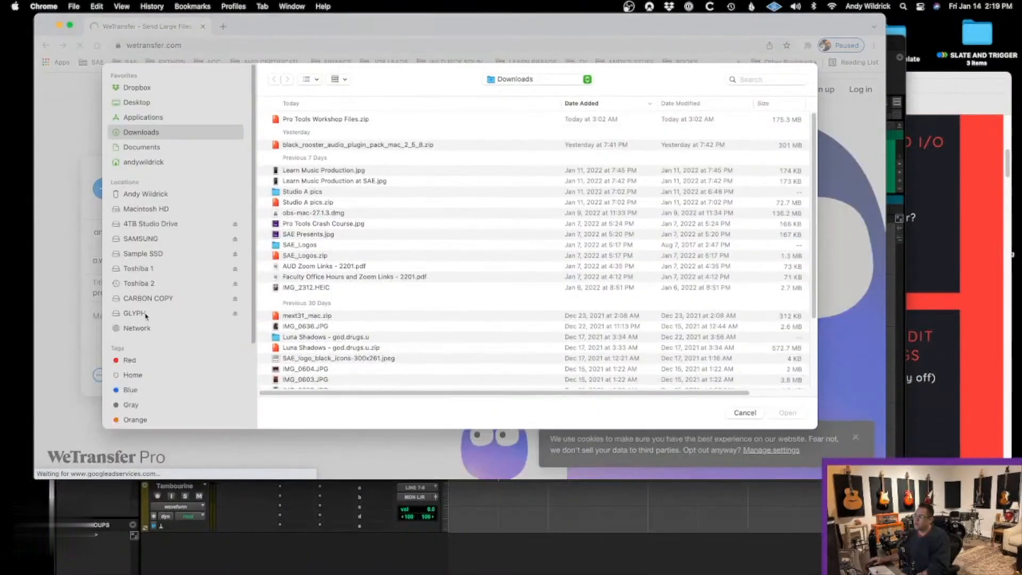
left_click(137, 313)
left_click(319, 120)
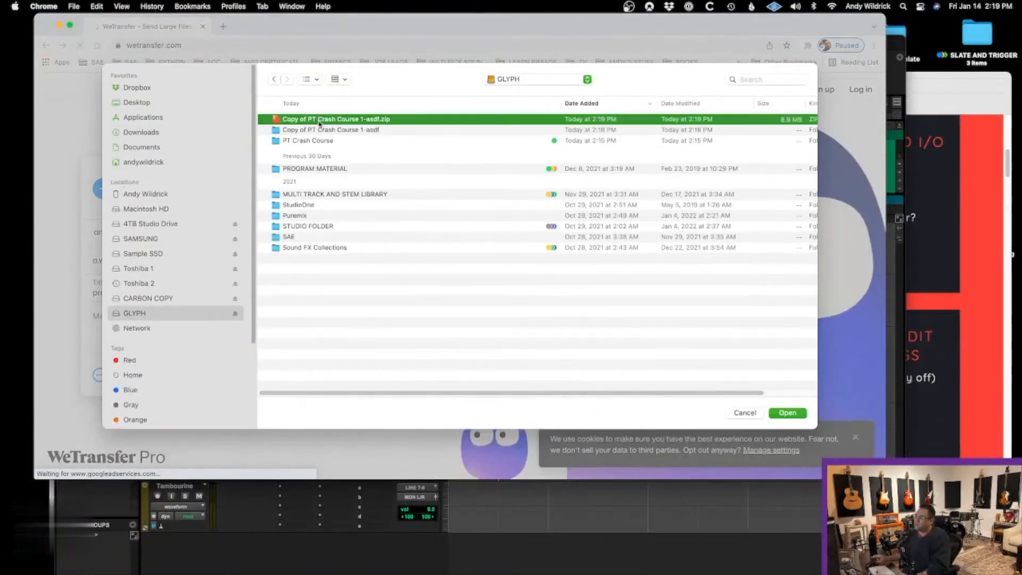
double_click(319, 121)
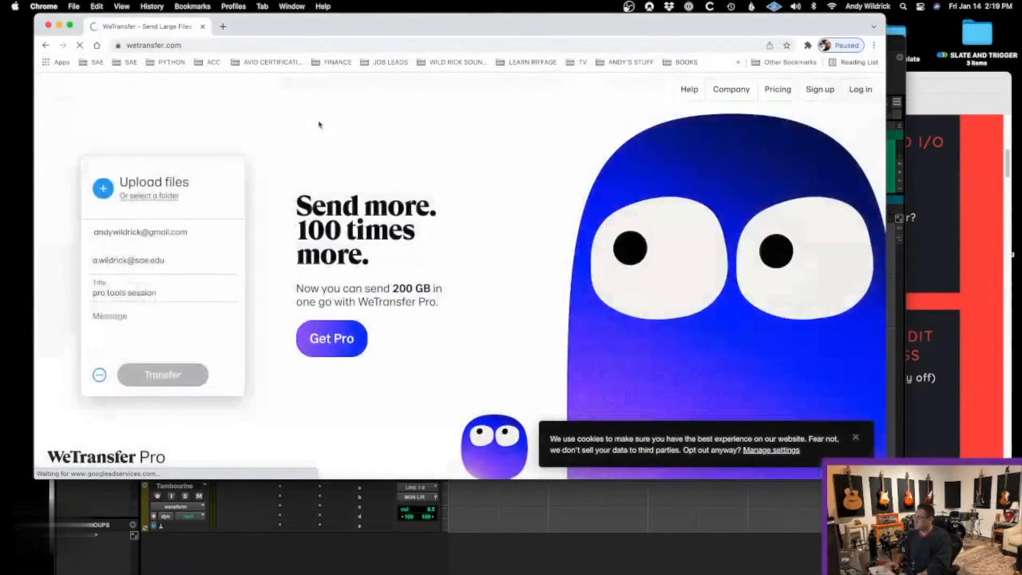
left_click(161, 379)
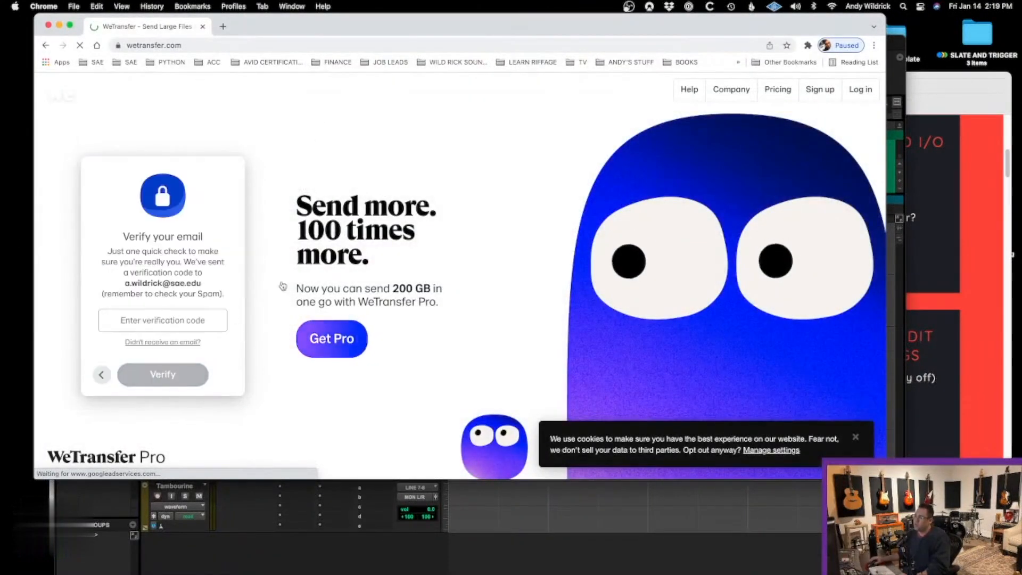
Get the verification code from Mail, paste it into WeTransfer, and verify the sender.
mouse_move(2, 303)
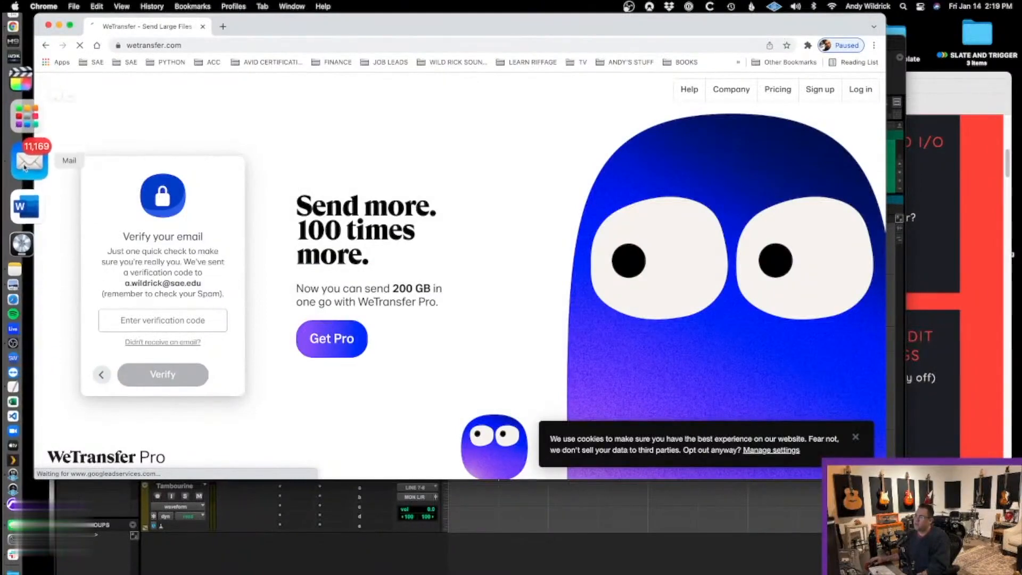
left_click(24, 167)
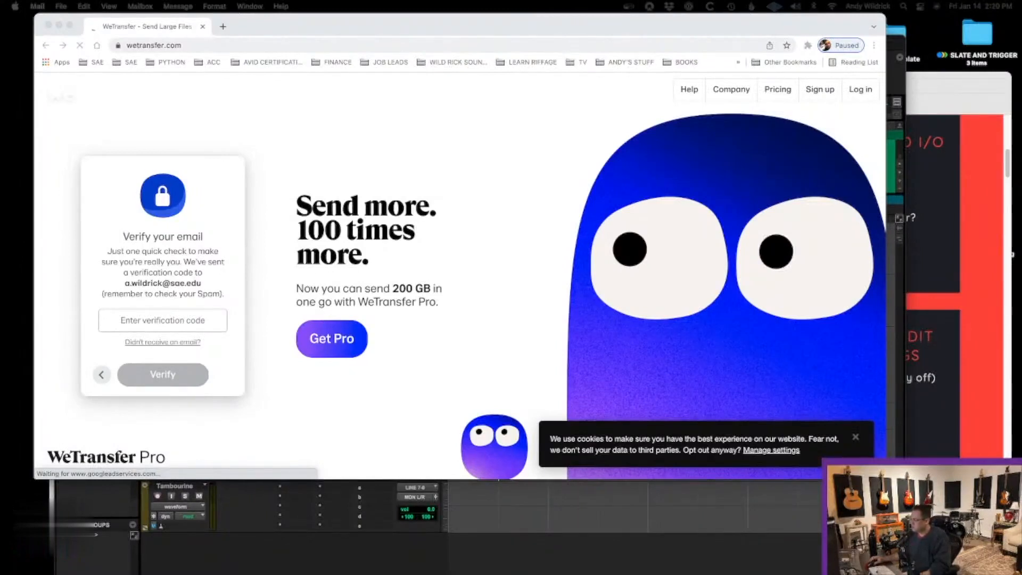
left_click(155, 322)
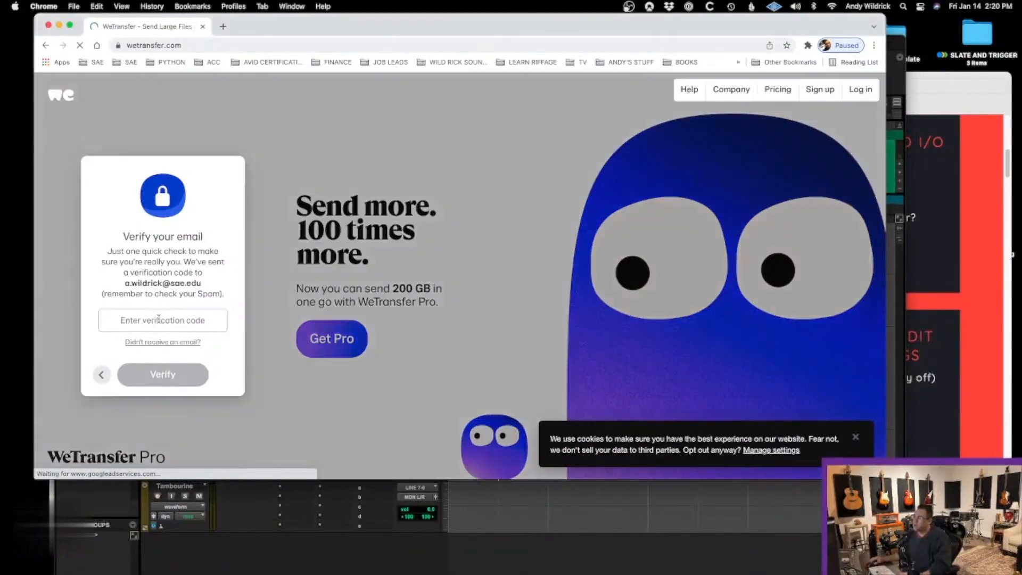
left_click(162, 374)
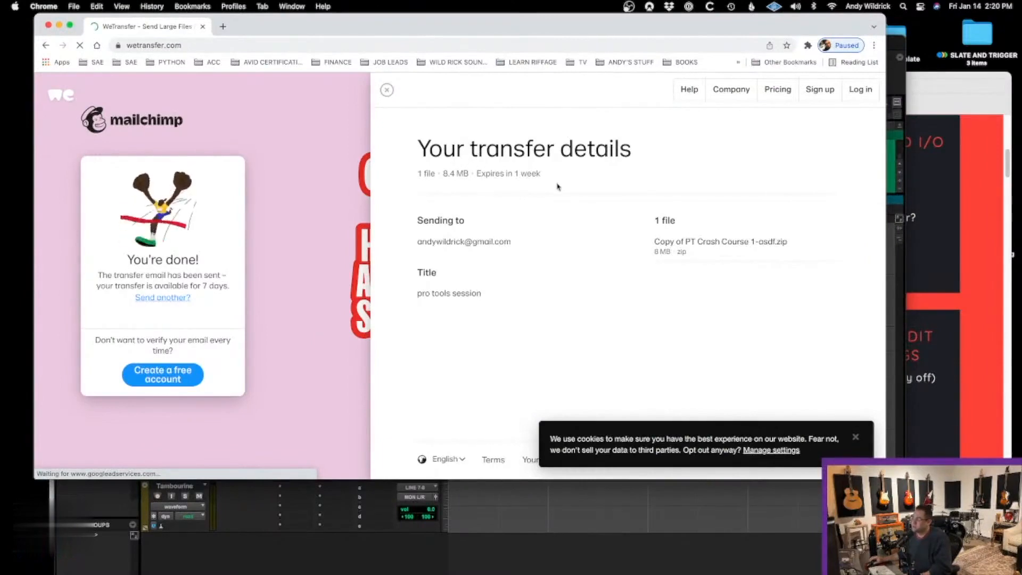
Bring Mail up to read the WeTransfer 'pro tools session' confirmation, then move Mail off screen.
left_click_drag(87, 572, 214, 155)
left_click(316, 201)
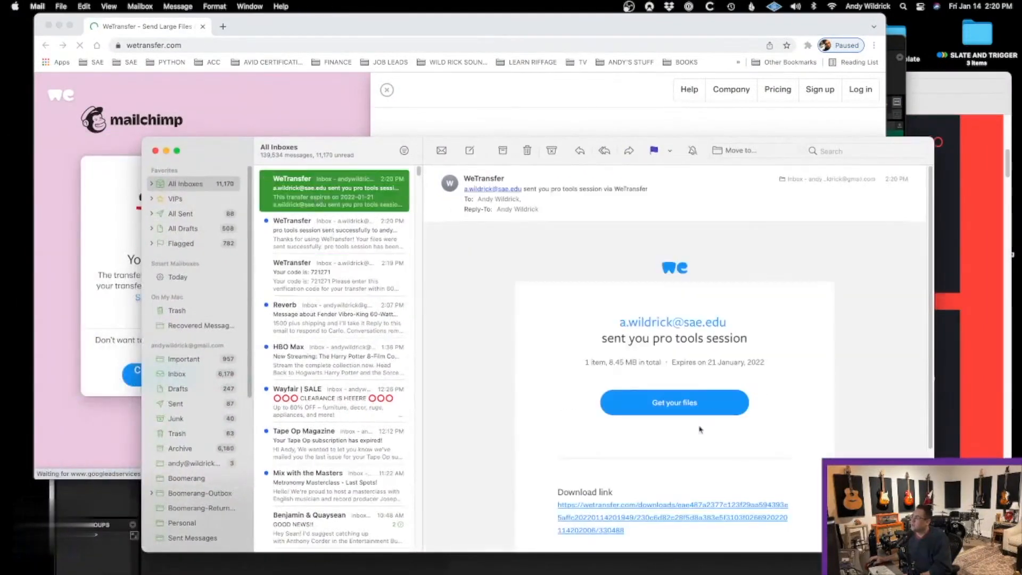
left_click_drag(214, 161, 234, 574)
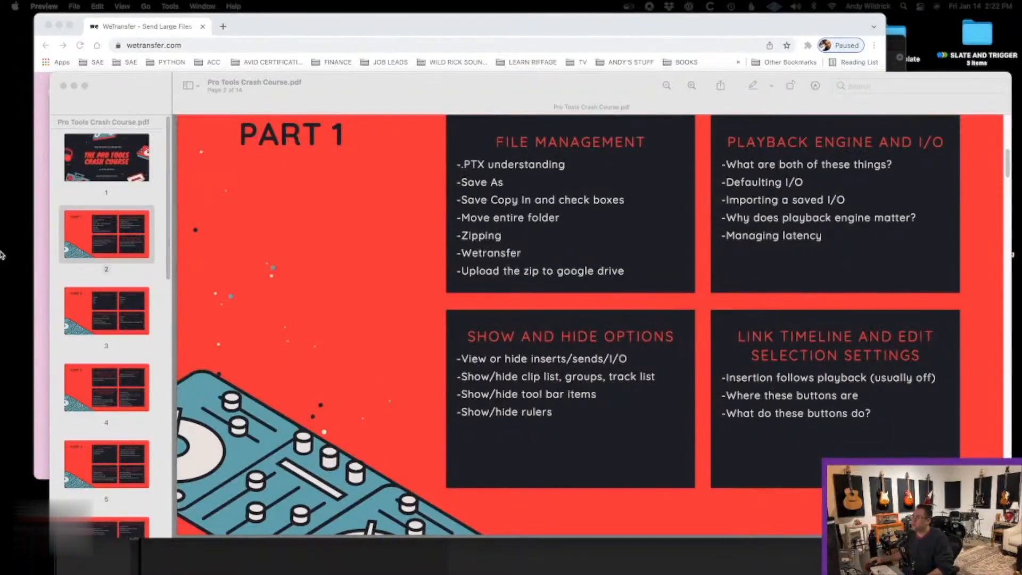
Back in Pro Tools, create a new session named 'pt crash'.
mouse_move(3, 255)
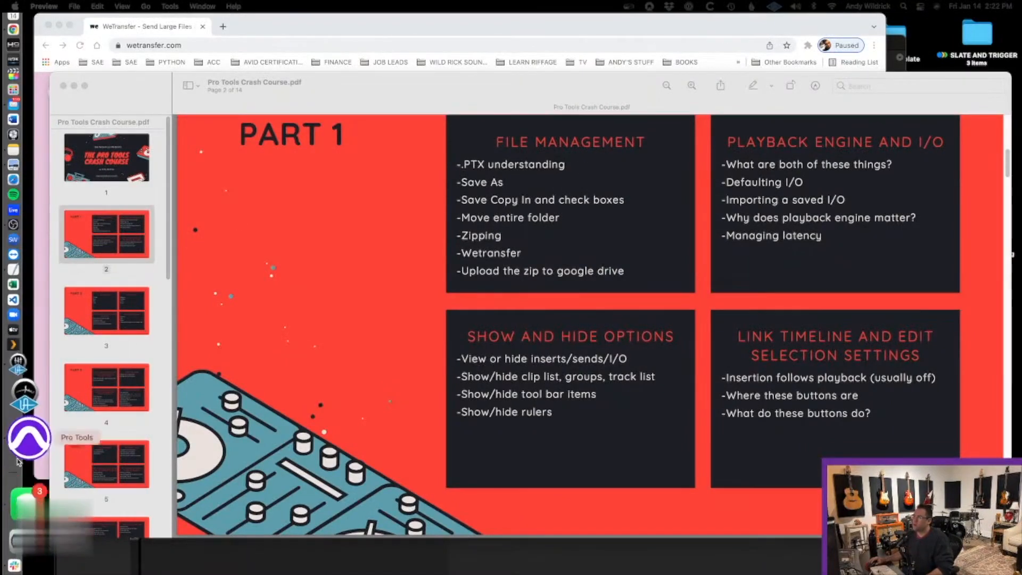
left_click(27, 478)
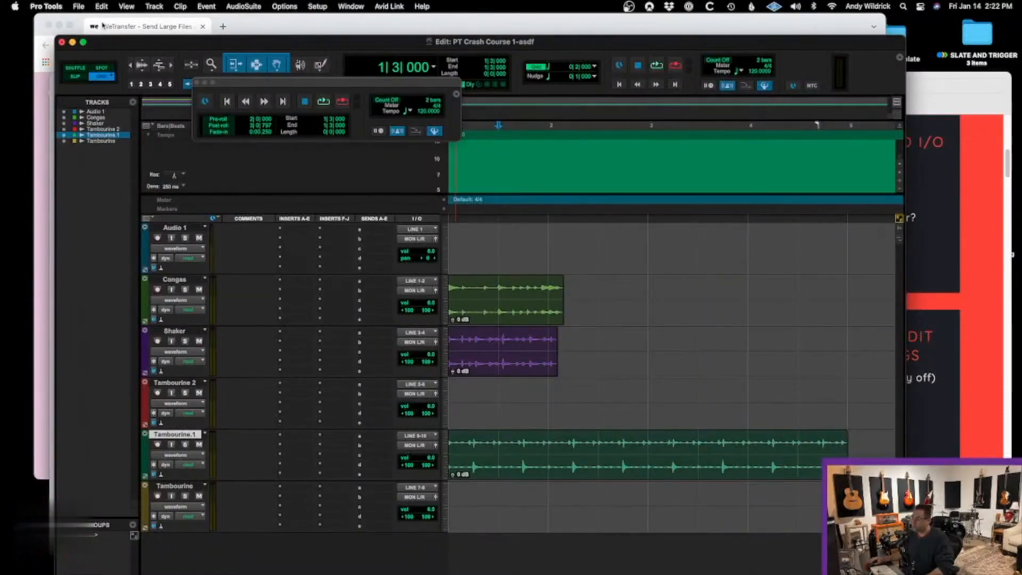
key("super+n")
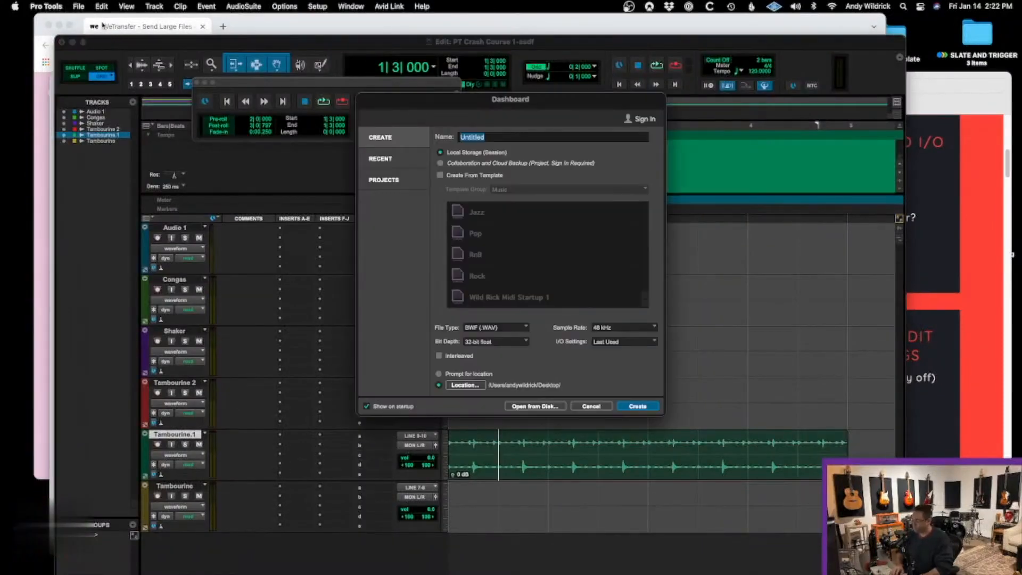
type("pt crash")
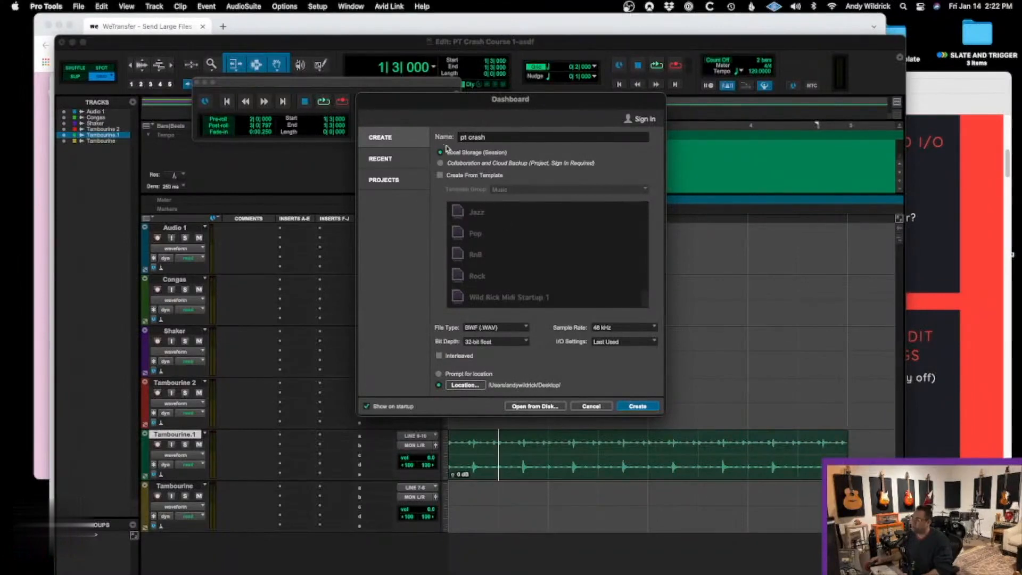
left_click(639, 406)
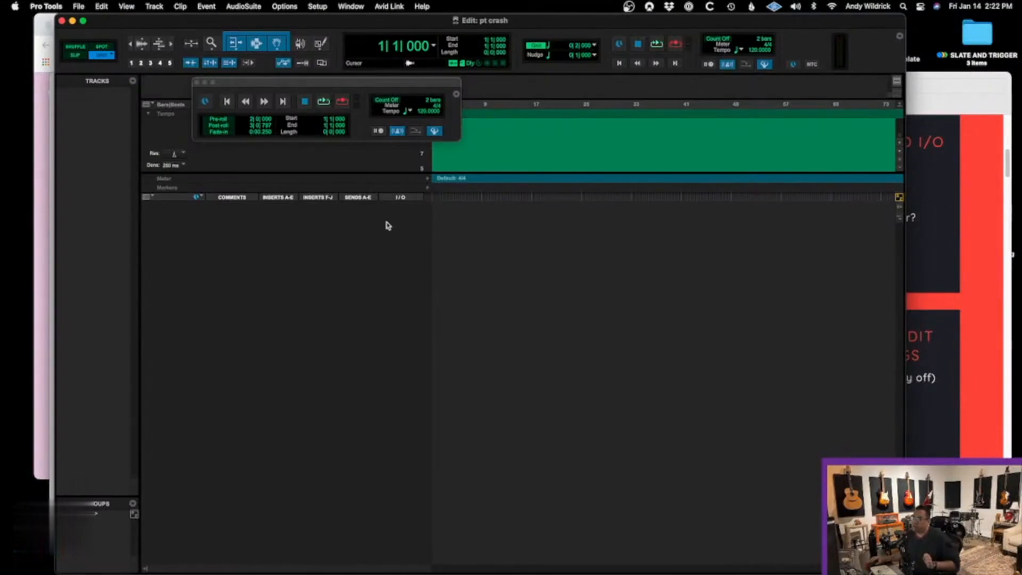
left_click(313, 8)
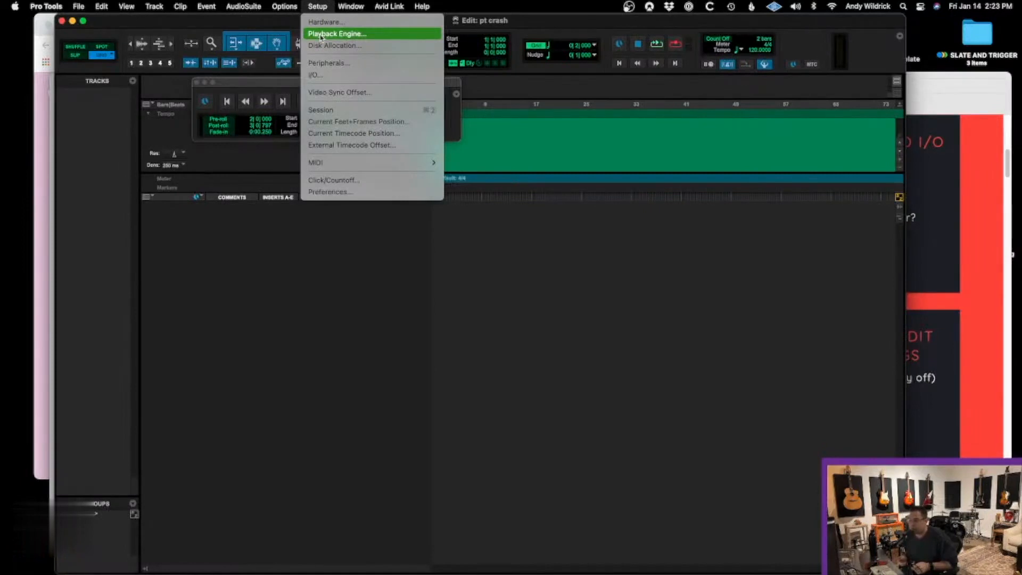
left_click(198, 290)
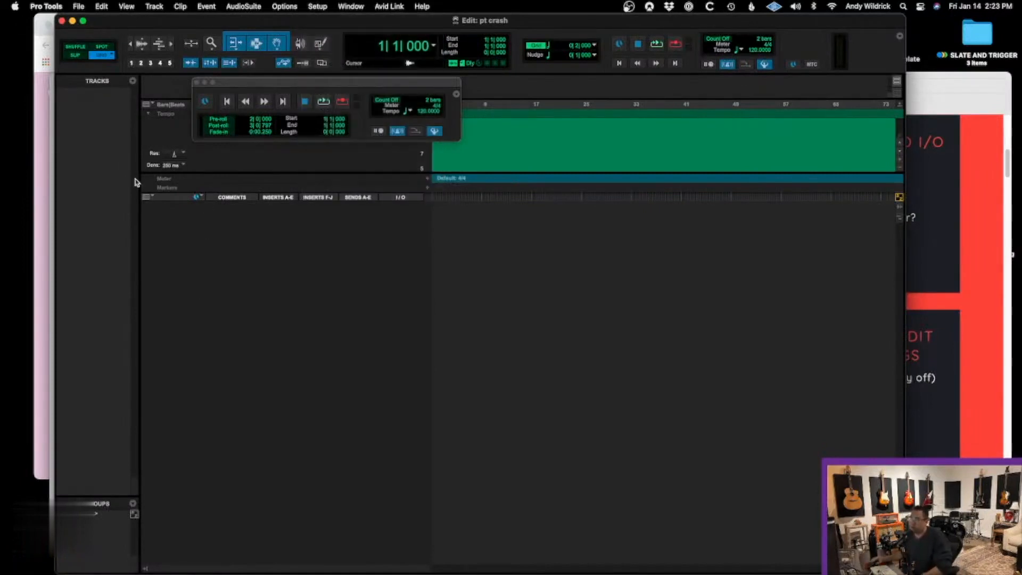
left_click(15, 7)
Check that Sound output is Universal Audio Thunderbolt in System Preferences, then close it.
left_click(53, 37)
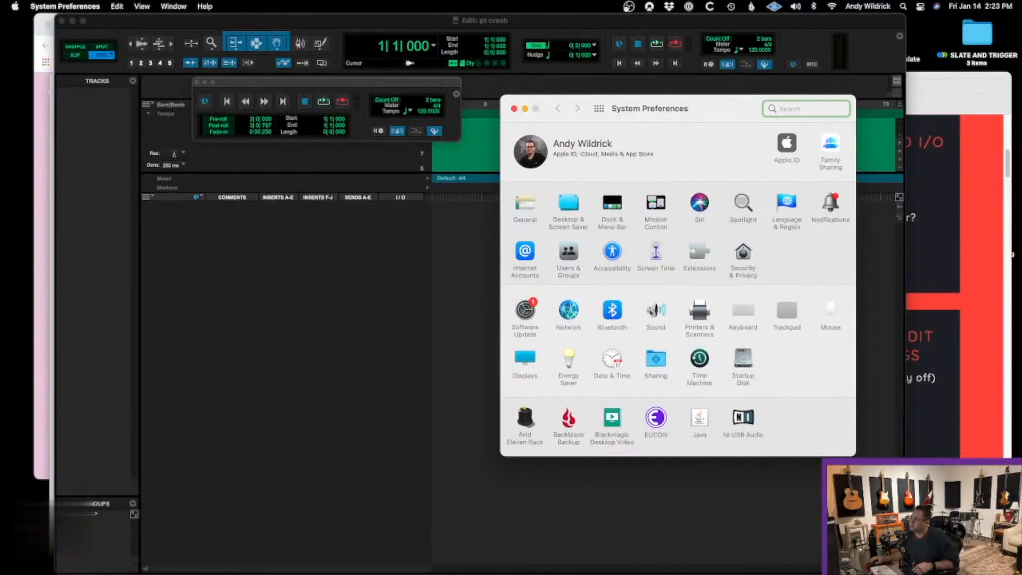
left_click(656, 311)
left_click_drag(616, 119, 380, 196)
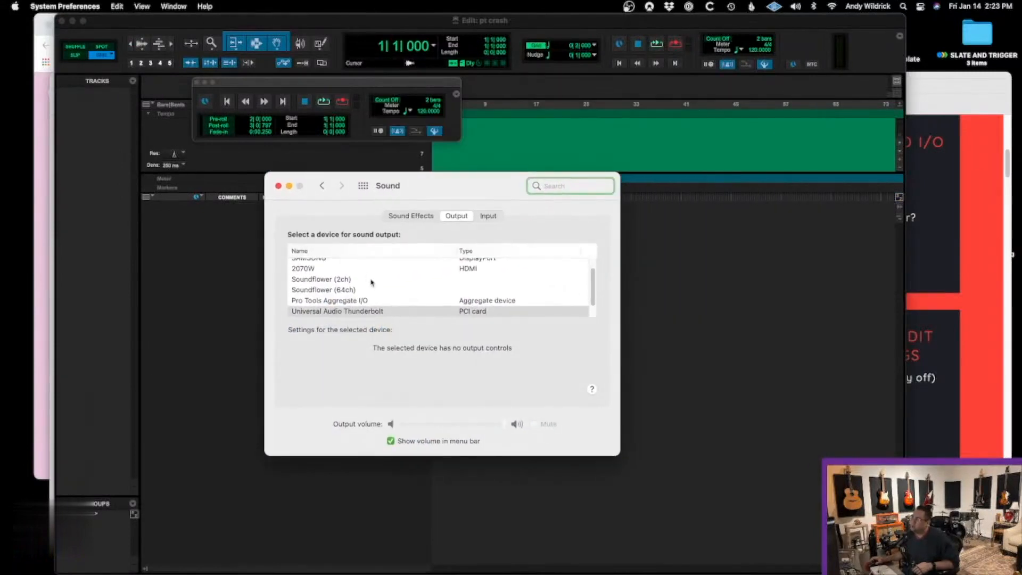
scroll(371, 282, "up", 2)
scroll(363, 275, "down", 3)
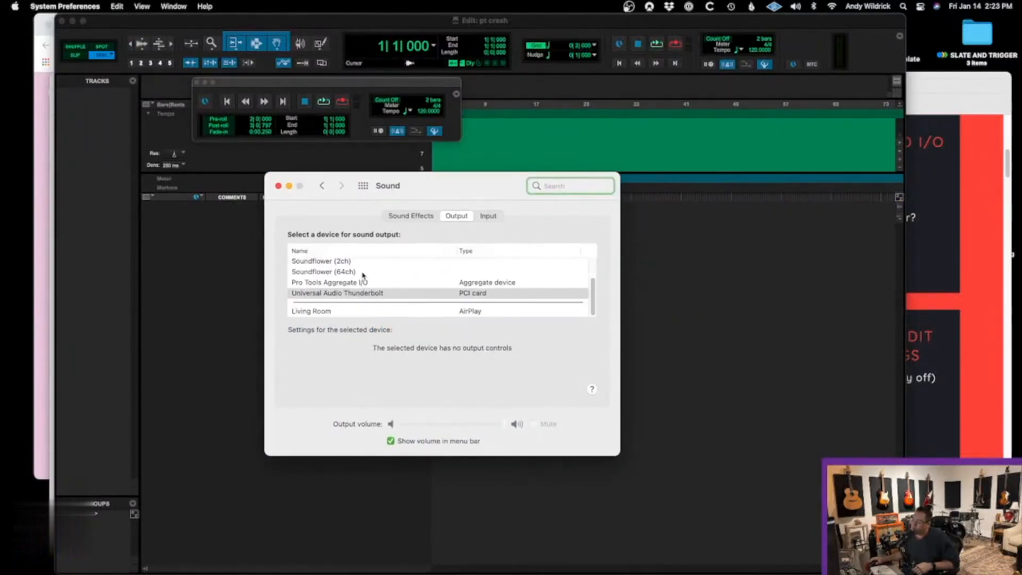
scroll(362, 275, "up", 3)
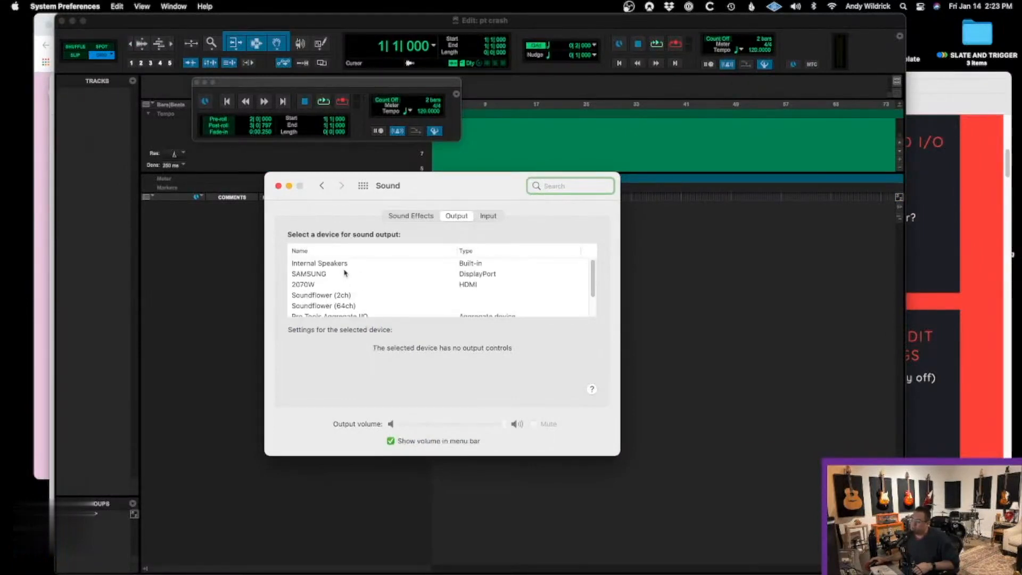
scroll(334, 287, "down", 3)
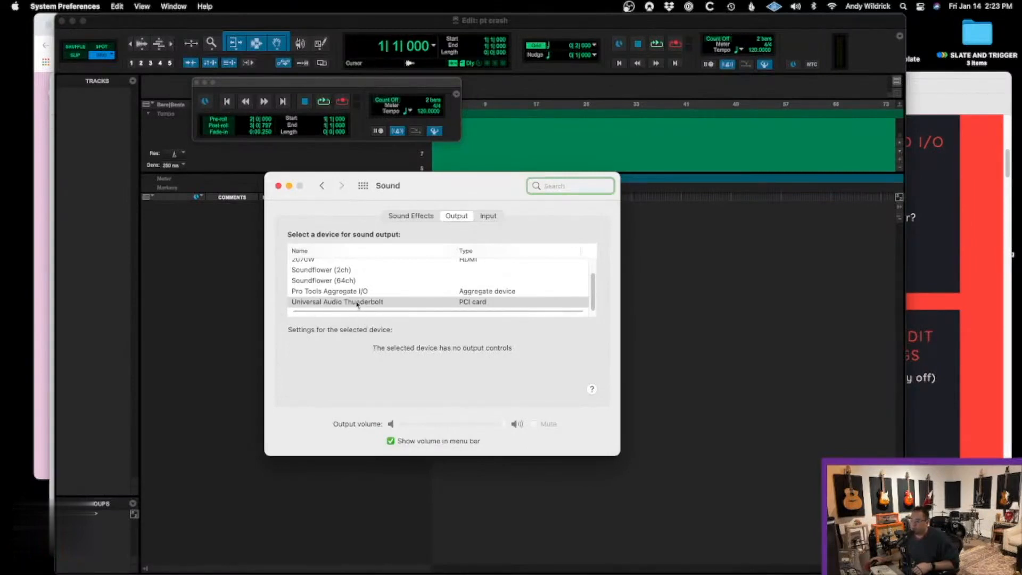
scroll(349, 304, "up", 3)
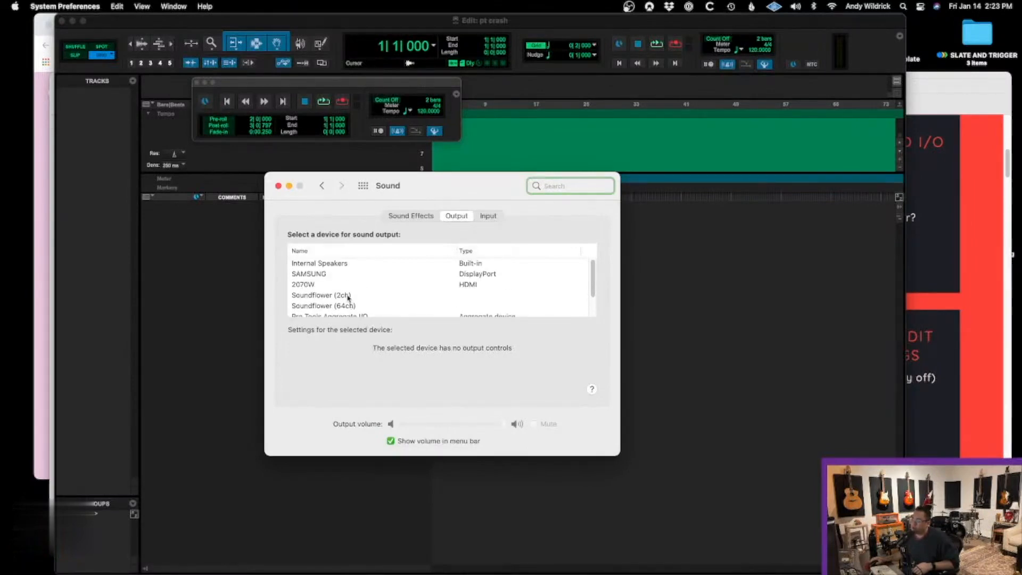
scroll(335, 269, "down", 3)
scroll(335, 271, "up", 3)
left_click(279, 187)
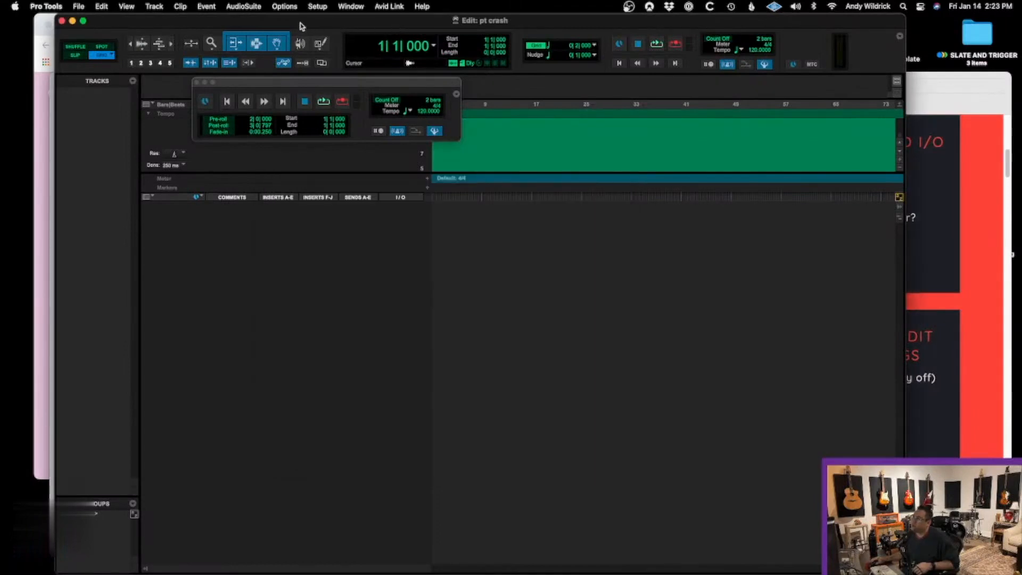
Reselect Universal Audio Thunderbolt as the Playback Engine with a 64-sample buffer and apply it.
left_click(285, 7)
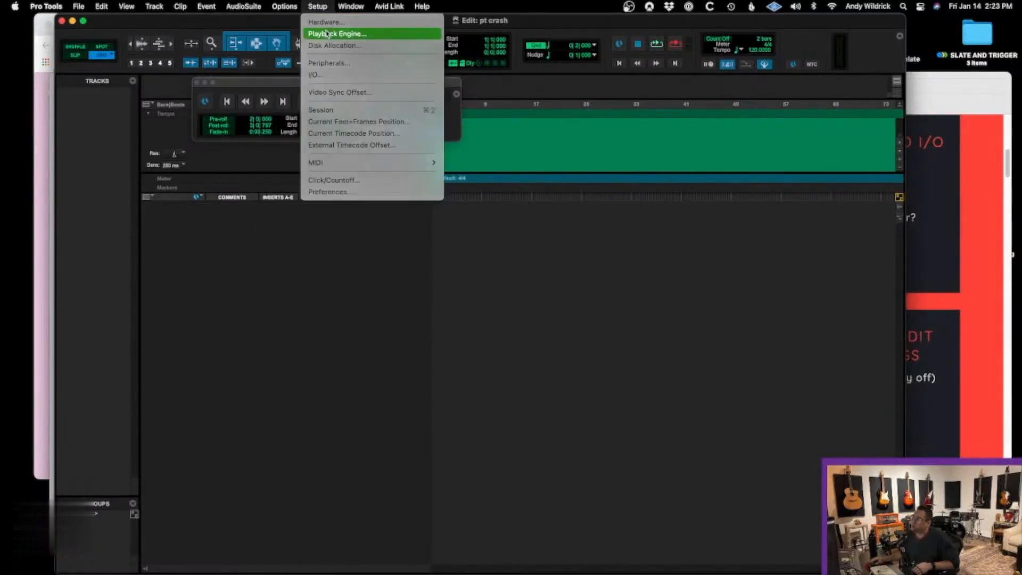
left_click(327, 33)
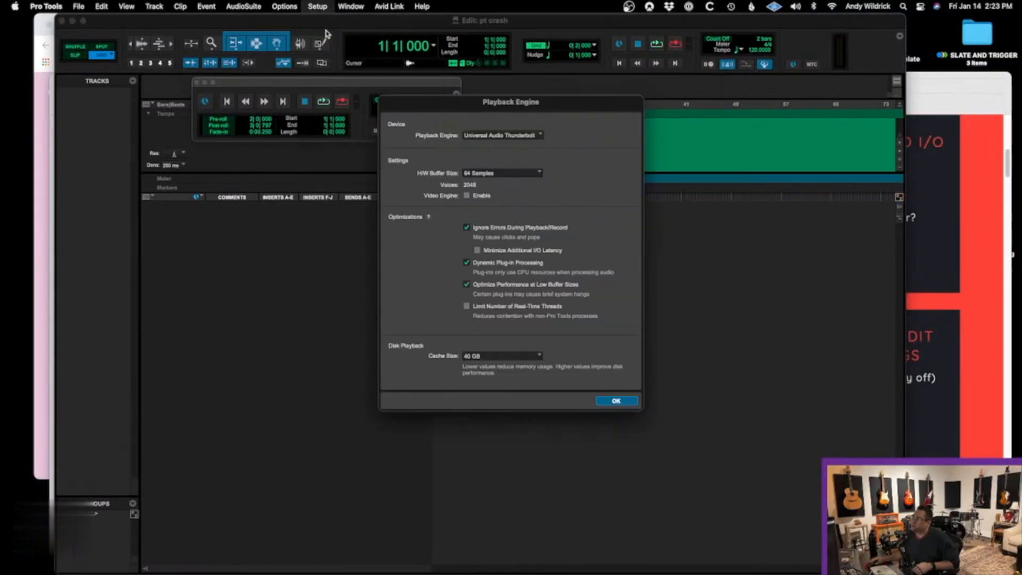
left_click(489, 137)
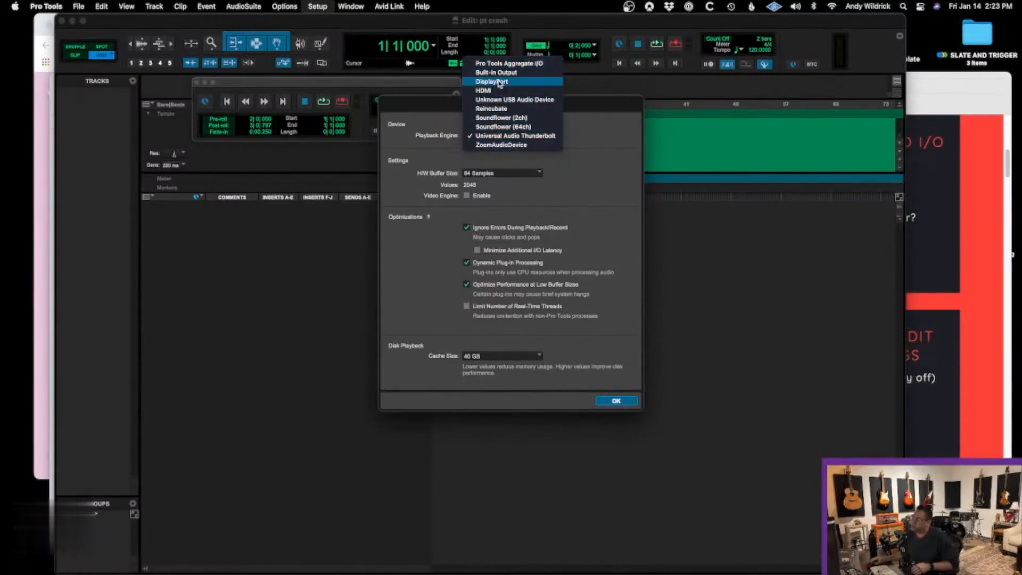
left_click(503, 137)
left_click(549, 247)
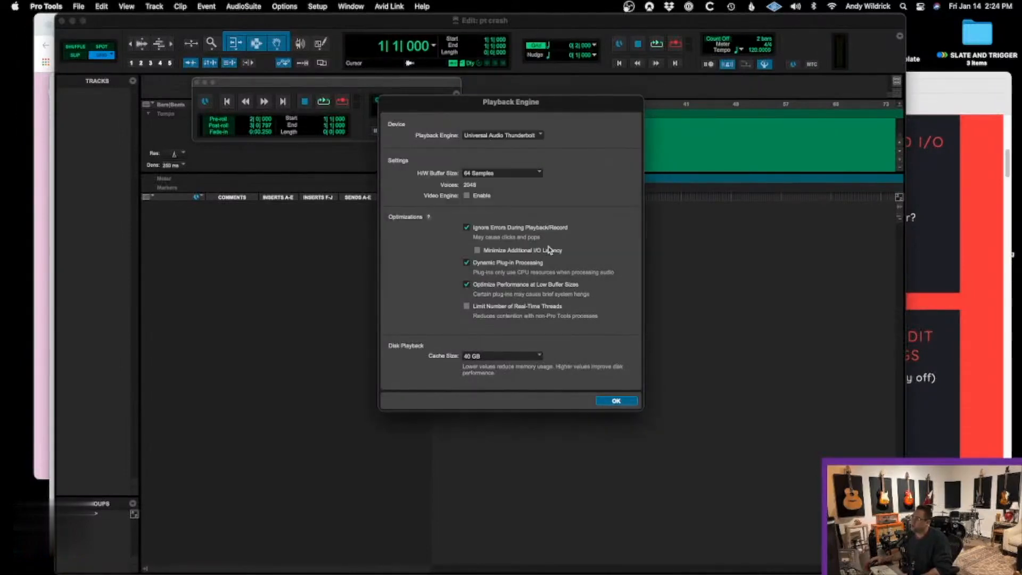
left_click(617, 402)
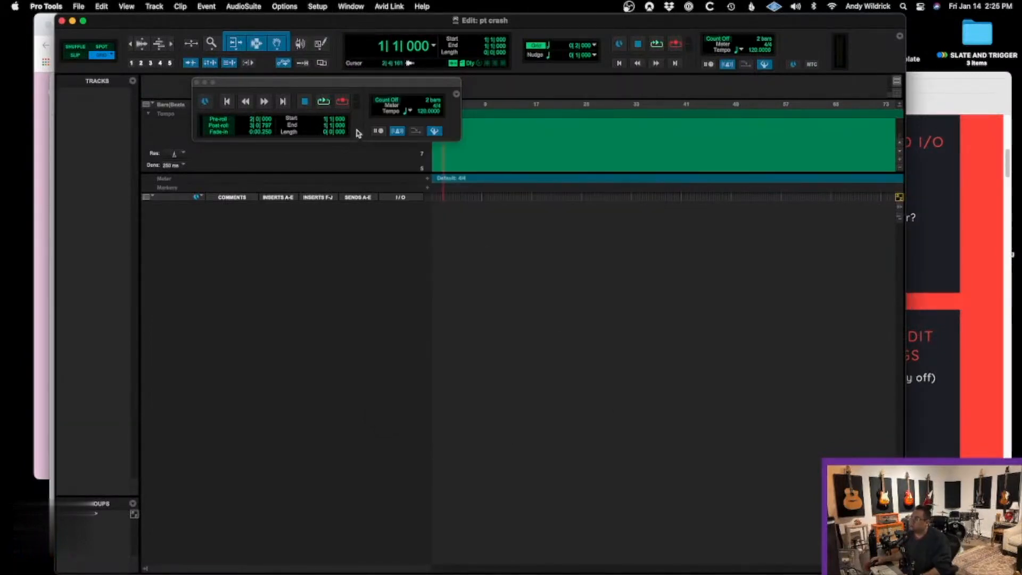
left_click(316, 8)
left_click(326, 75)
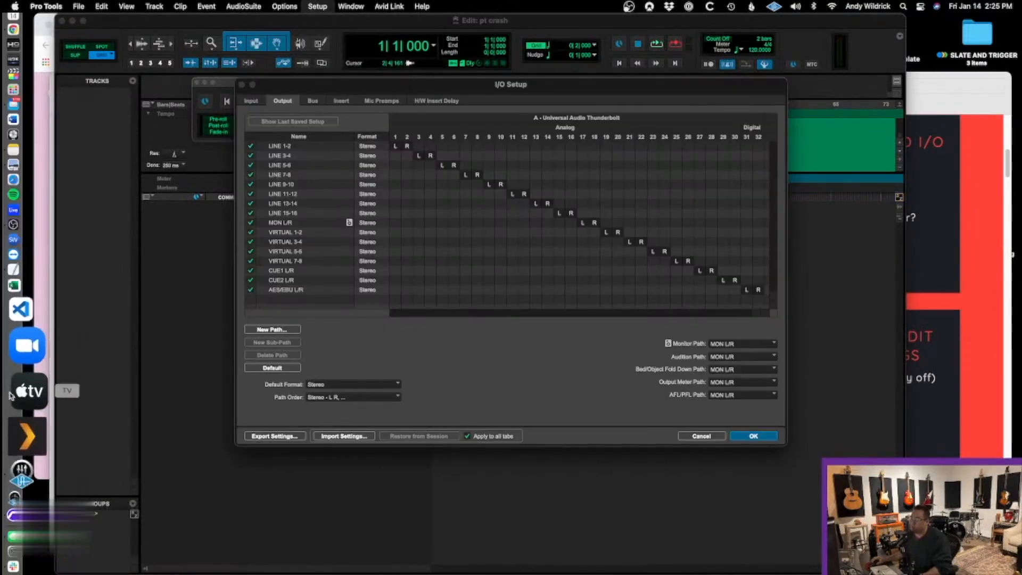
Move the Transport window off I/O Setup, select the LINE 11-12 output, then view the input paths.
mouse_move(2, 513)
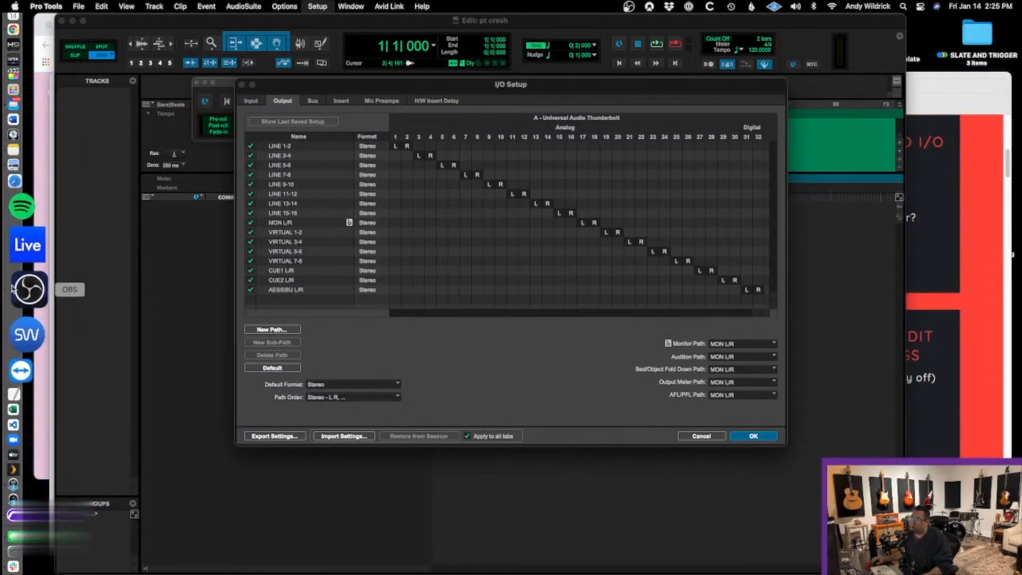
left_click(14, 289)
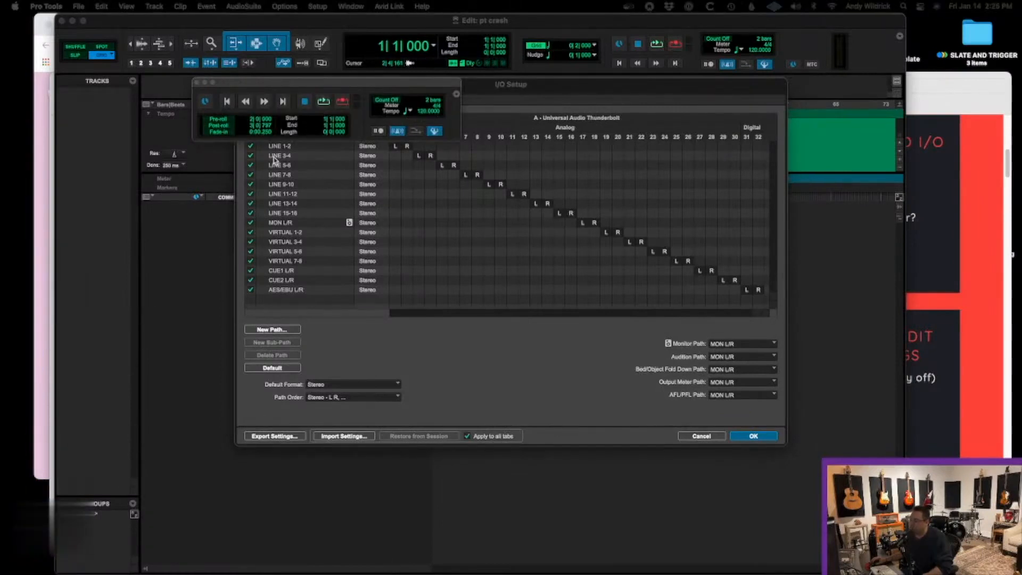
left_click_drag(290, 83, 234, 37)
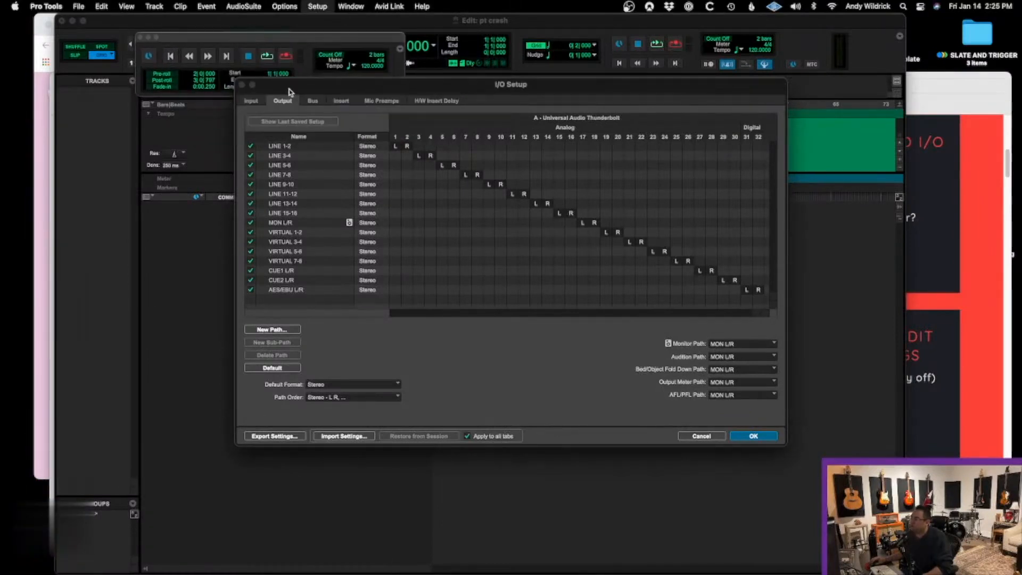
left_click_drag(289, 90, 302, 103)
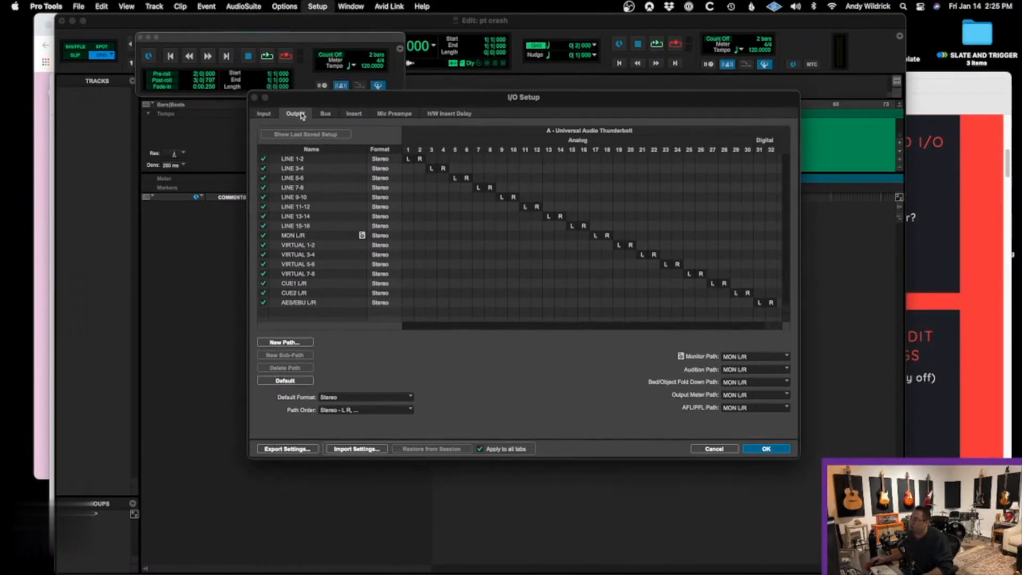
left_click(291, 206)
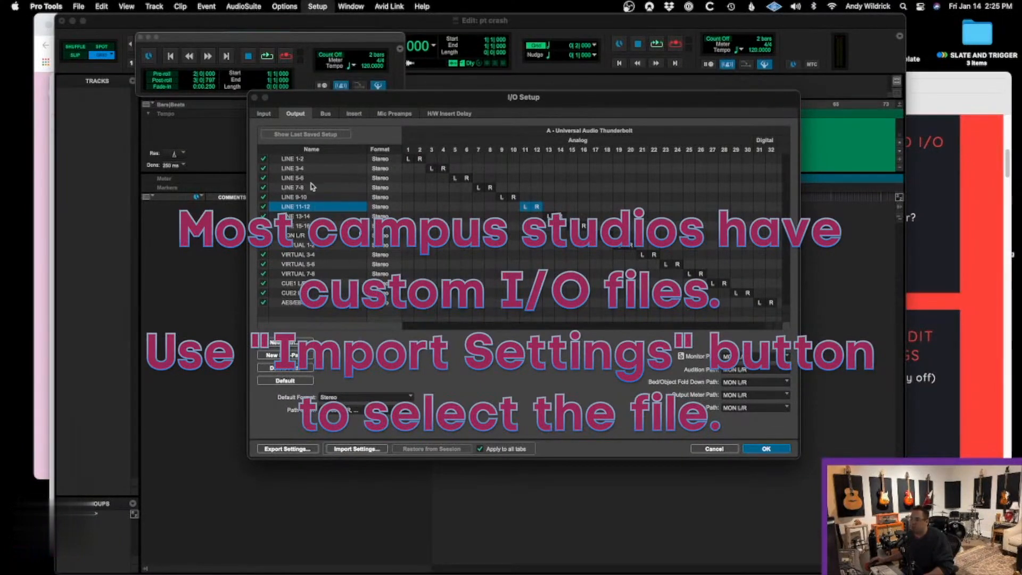
left_click(263, 114)
Delete all input and output paths in I/O Setup.
left_click(306, 226)
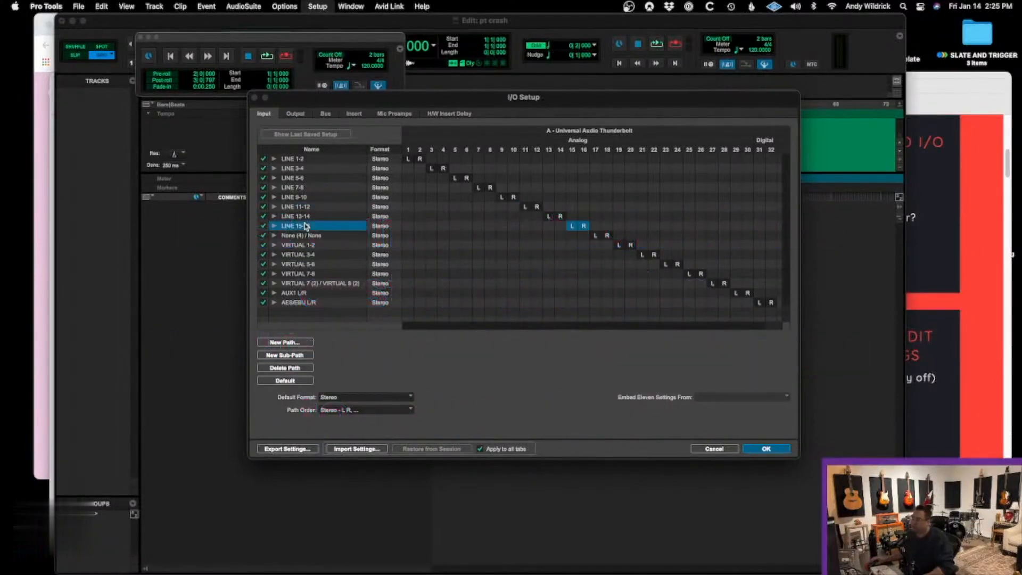
key("super+a")
key("BackSpace")
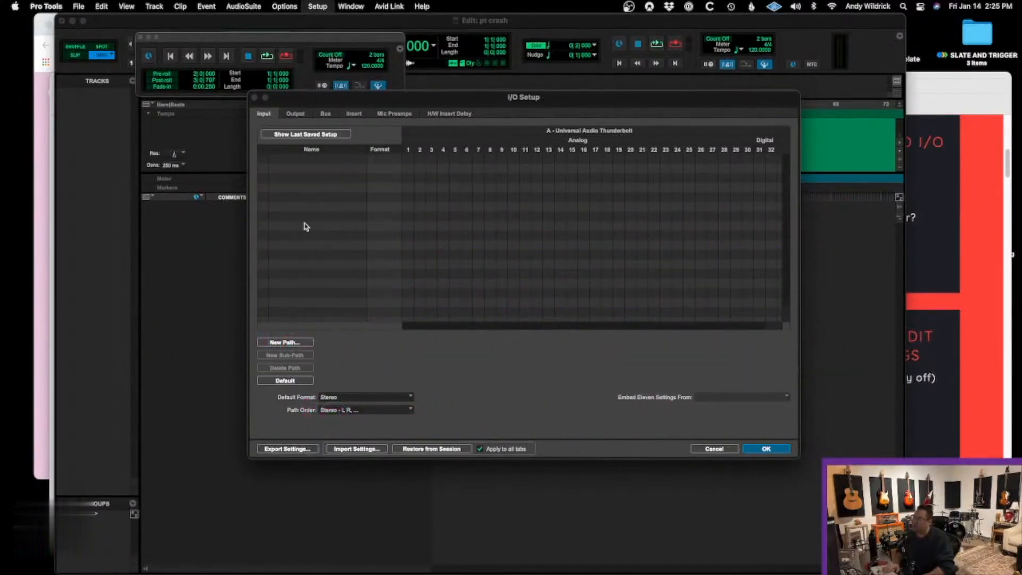
left_click(294, 114)
left_click(288, 255)
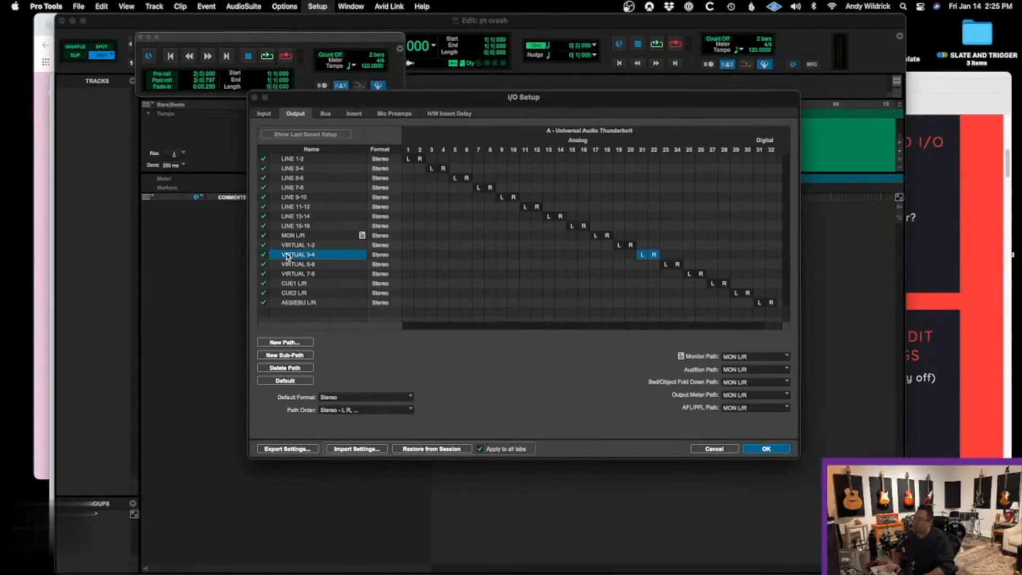
key("super+a")
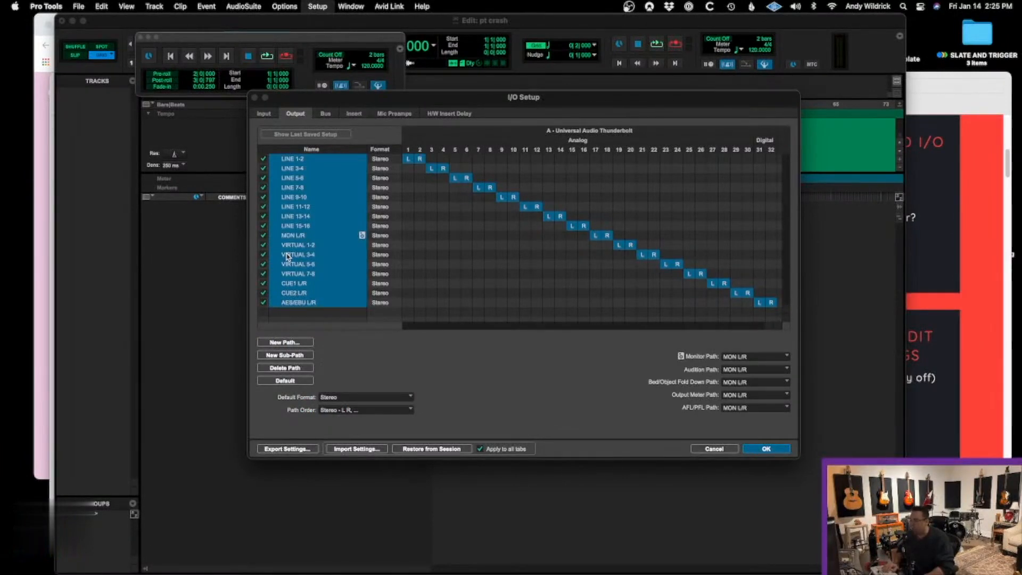
key("Delete")
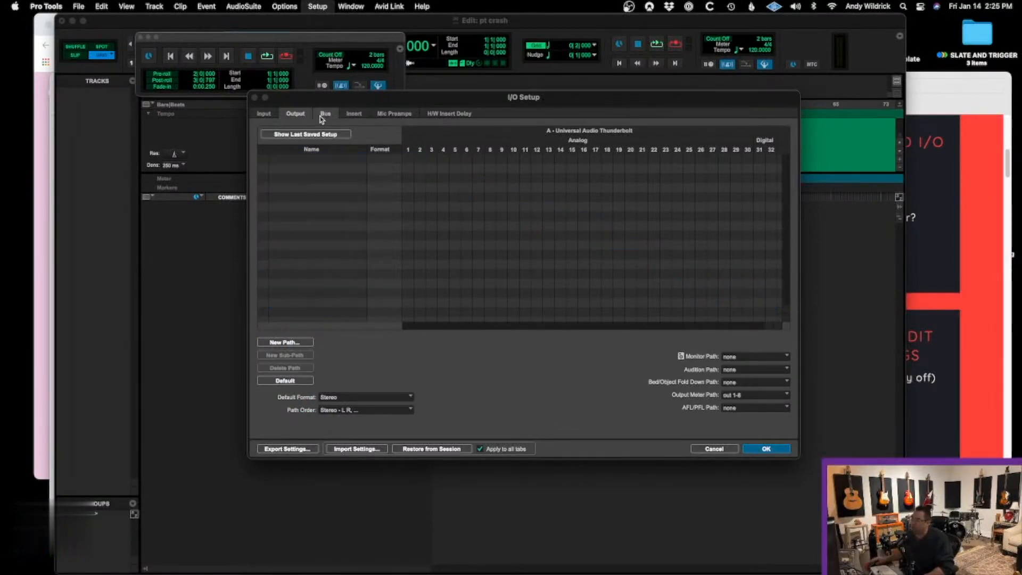
Delete all bus and insert paths as well.
left_click(324, 113)
left_click(311, 245)
key("super+a")
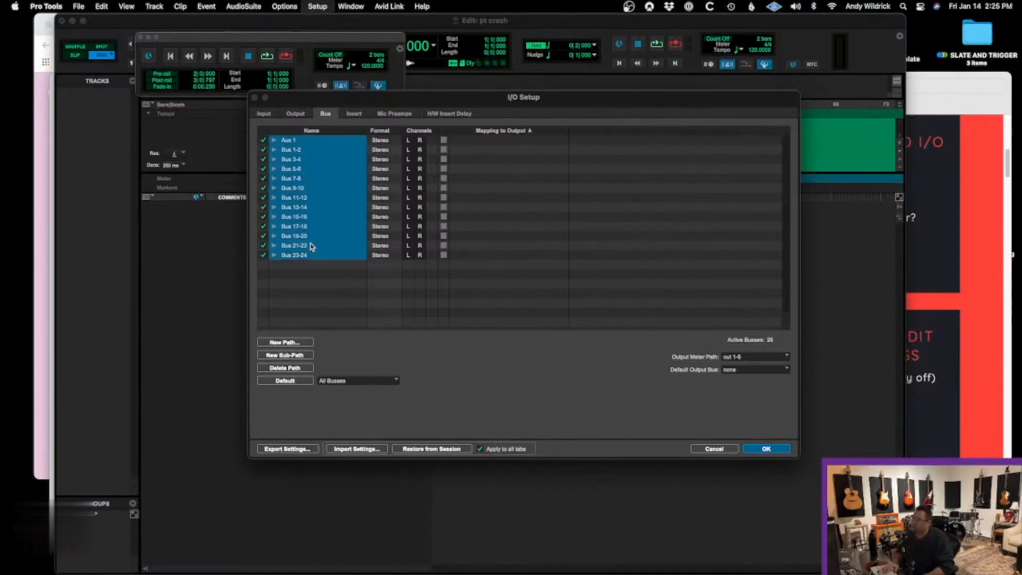
key("Delete")
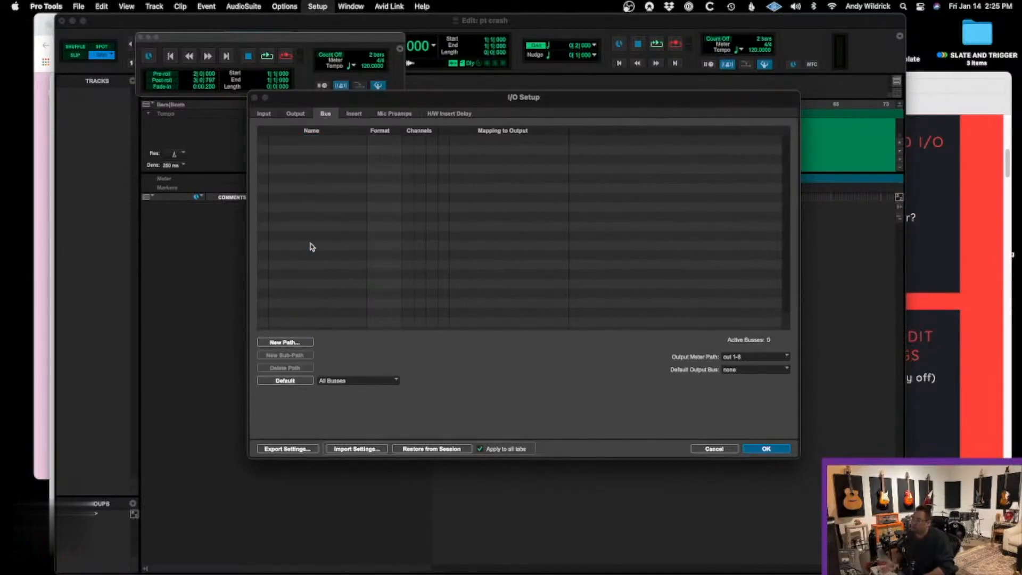
left_click(354, 114)
left_click(324, 218)
key("super+a")
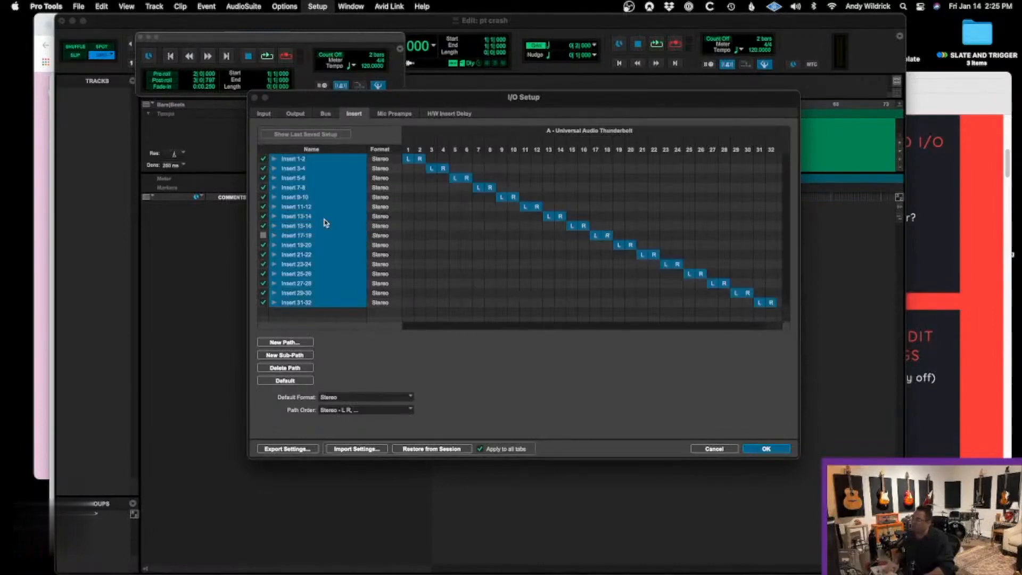
key("Delete")
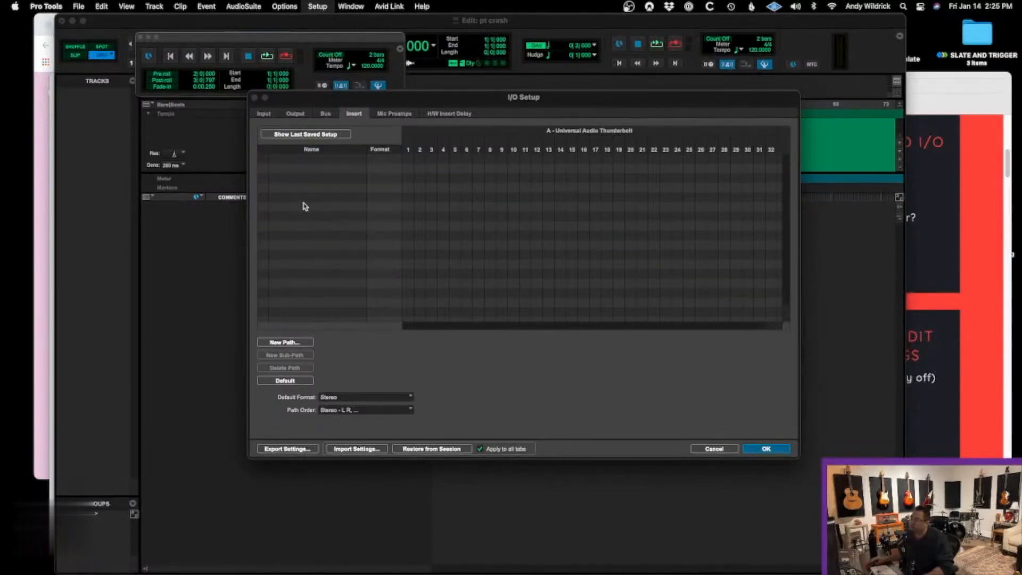
Confirm the Input, Output and Bus tabs are empty and close I/O Setup with OK.
left_click(263, 113)
left_click(295, 114)
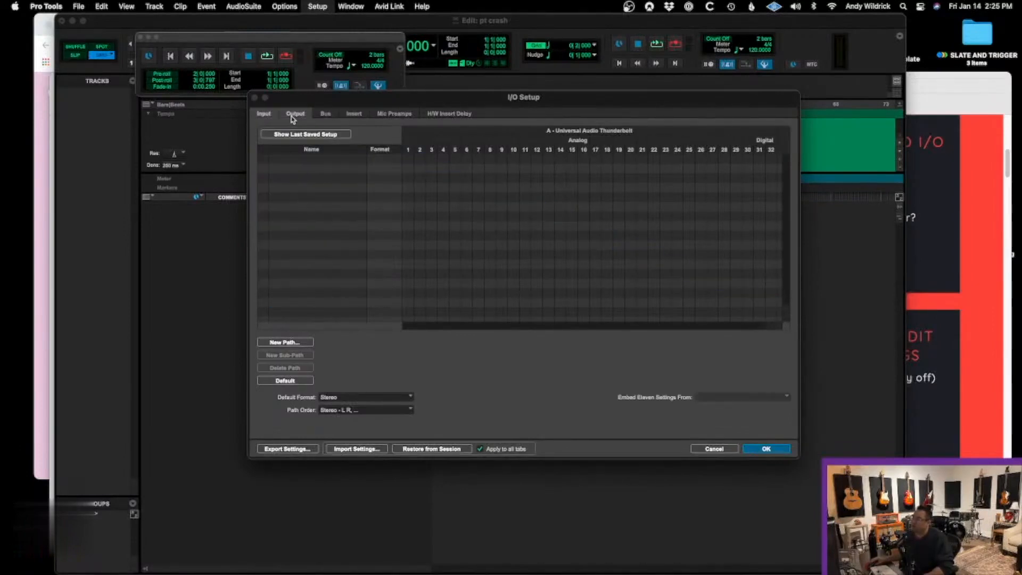
left_click(324, 114)
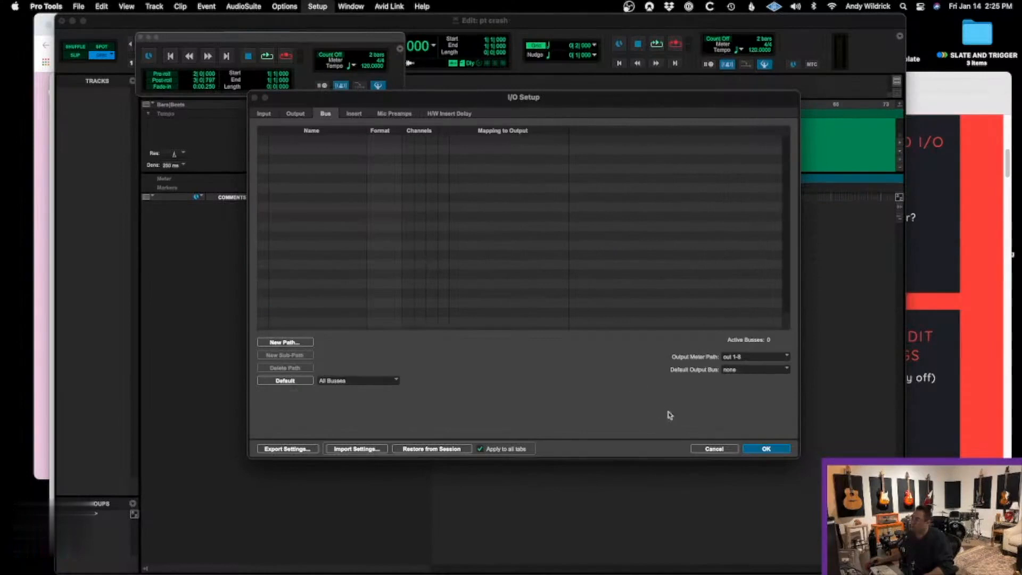
left_click(765, 449)
Create one mono audio track, Audio 1, and inspect its input and output choices.
key("super+shift+n")
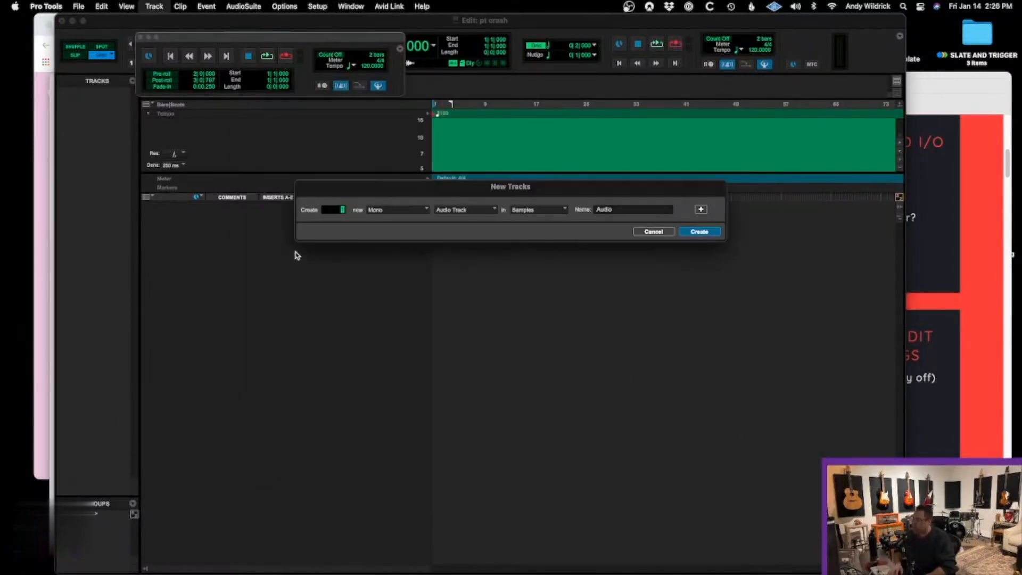
key("Return")
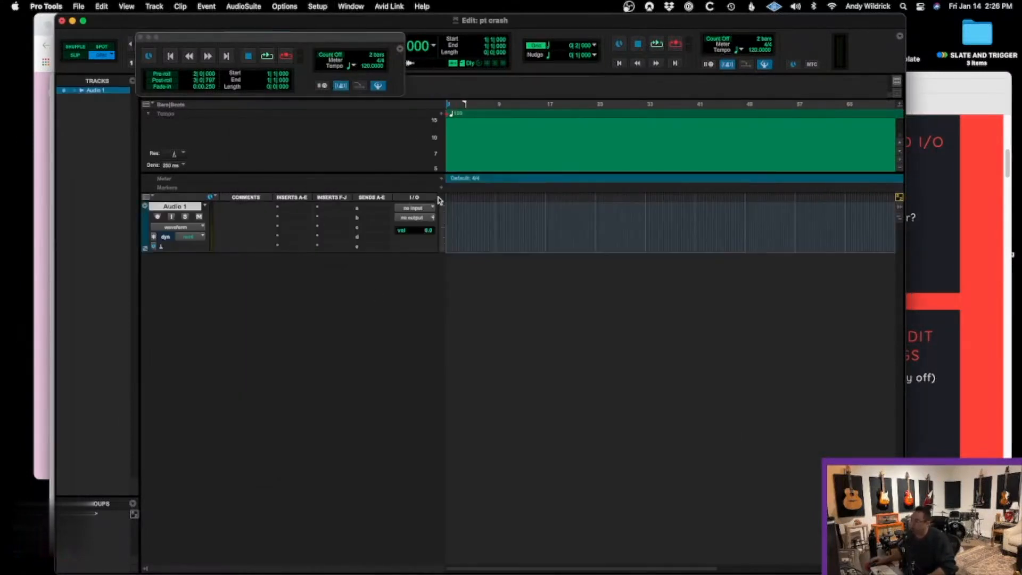
left_click(425, 209)
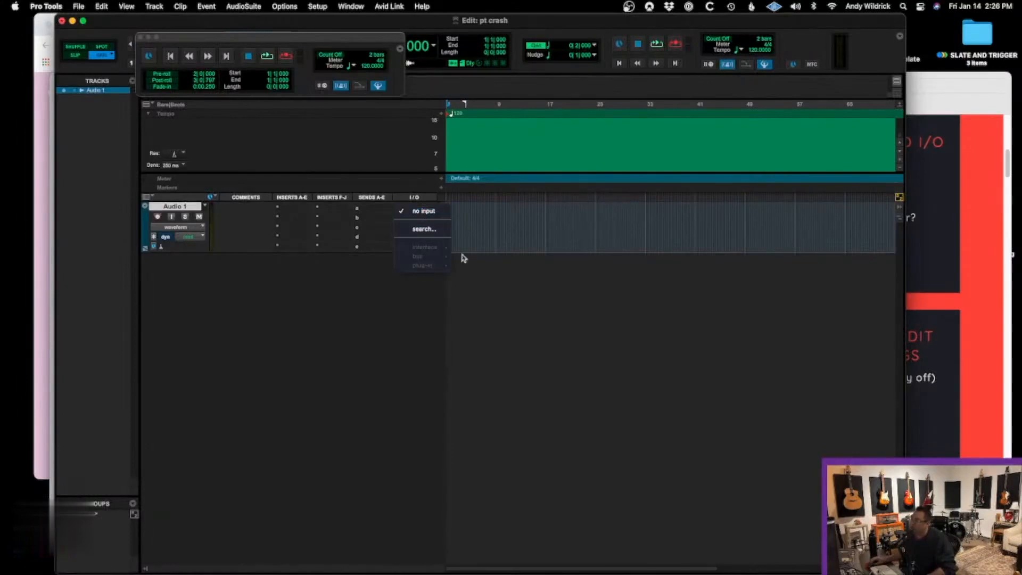
left_click(519, 304)
left_click(418, 218)
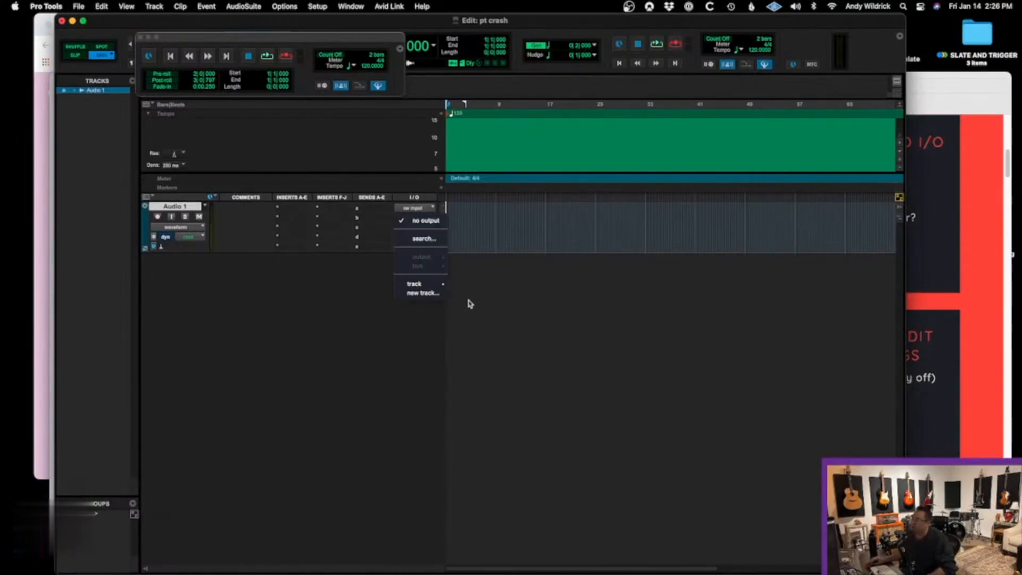
left_click(502, 310)
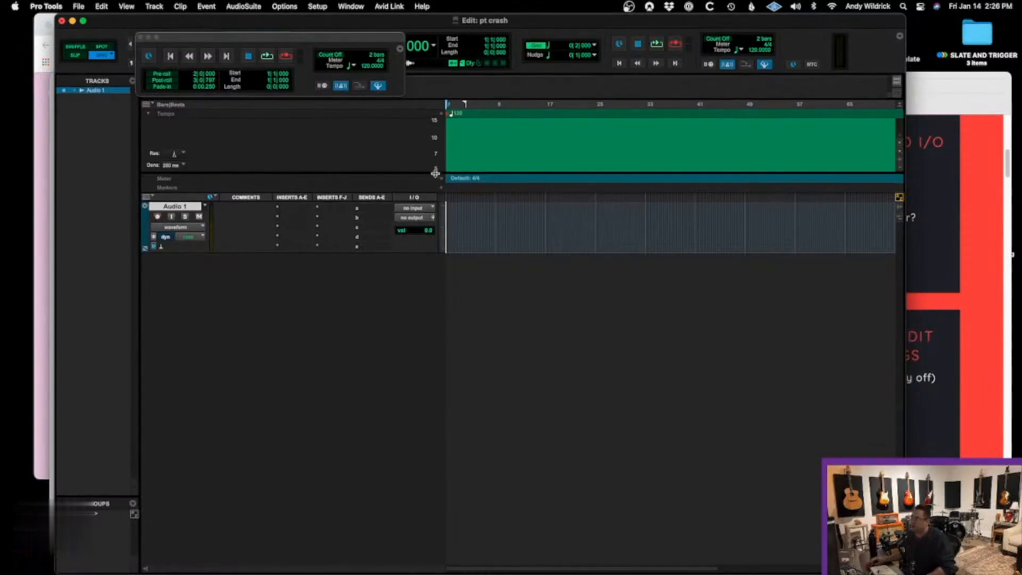
Leave Audio 1 with no input and no output assigned.
left_click(413, 207)
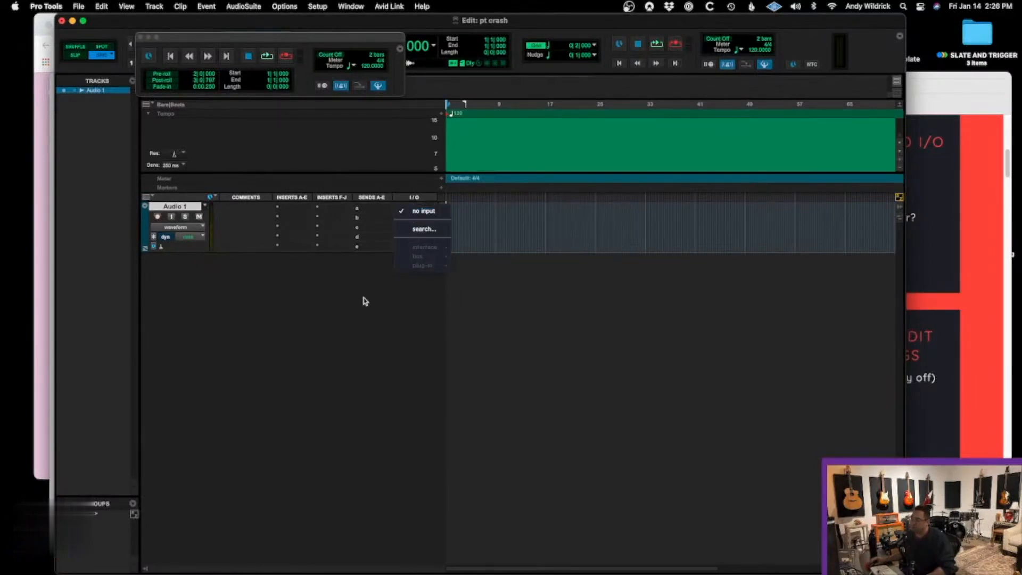
left_click(403, 212)
left_click(402, 222)
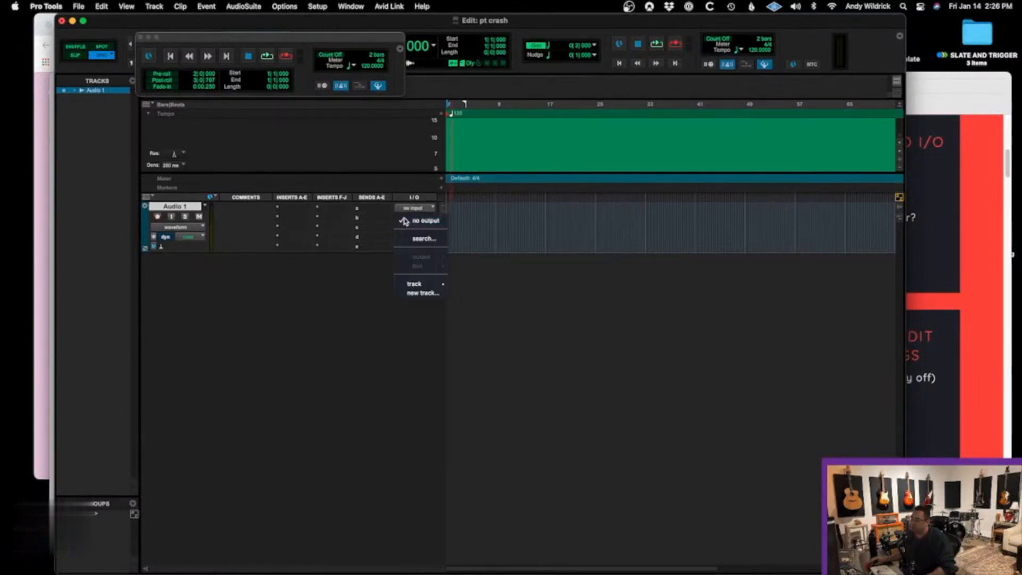
left_click(326, 327)
left_click(317, 7)
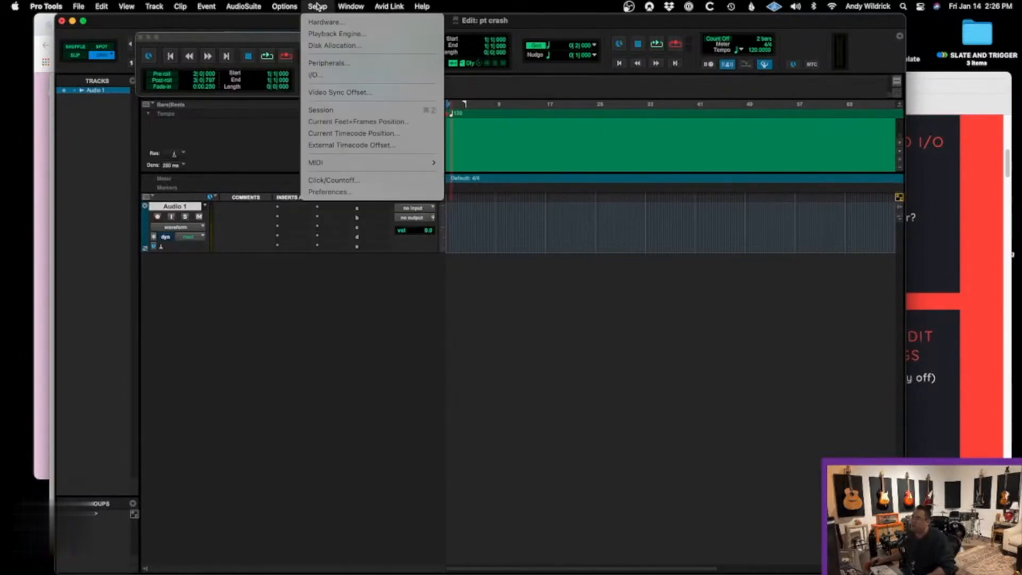
In I/O Setup, restore the default input, output and insert paths.
left_click(316, 75)
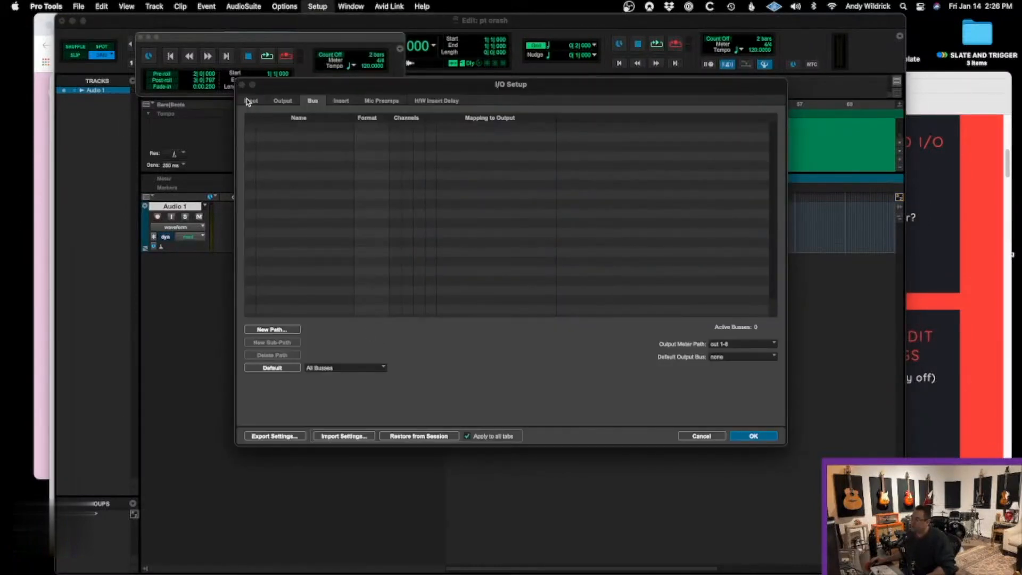
left_click(248, 101)
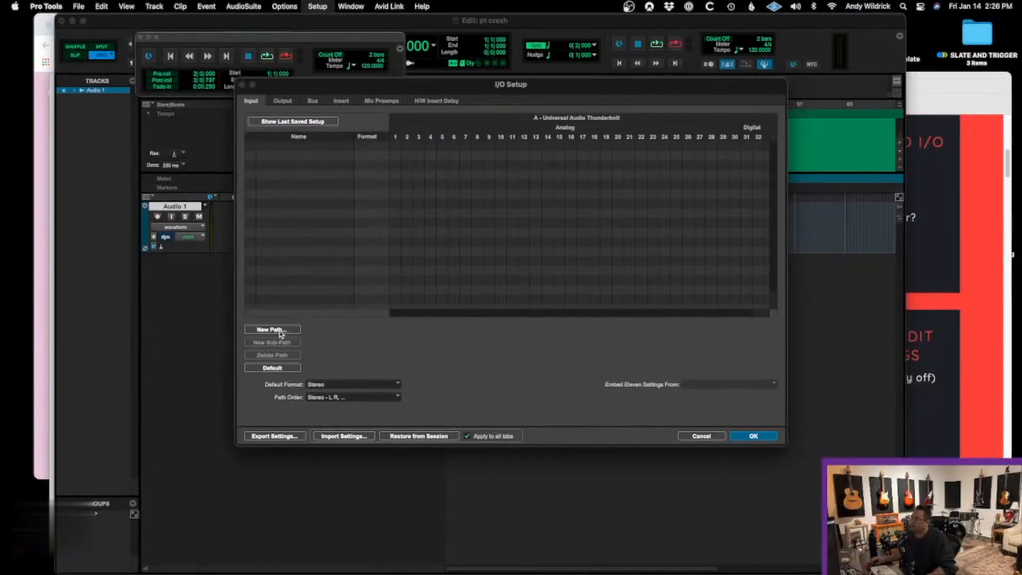
left_click(275, 368)
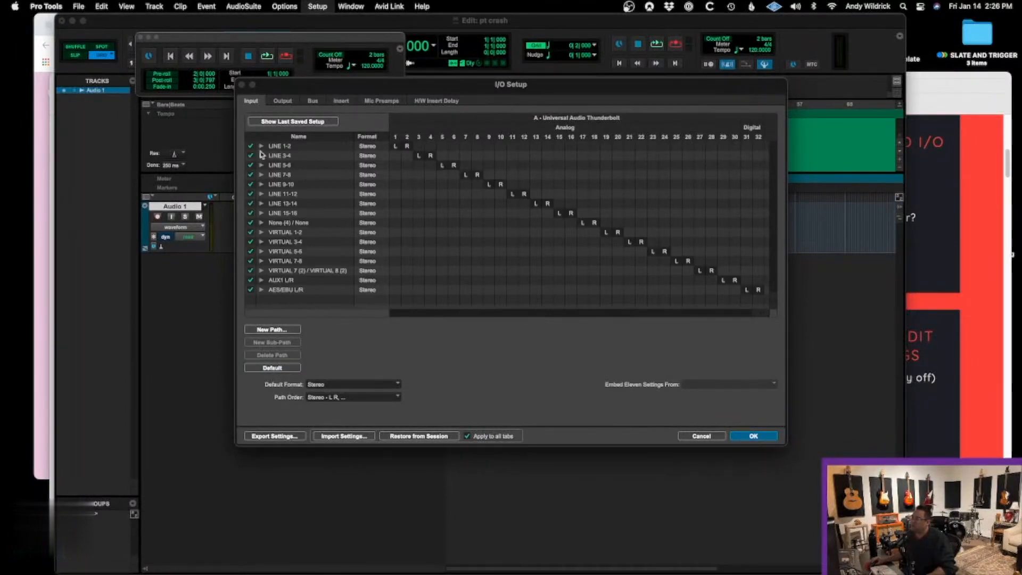
left_click(277, 102)
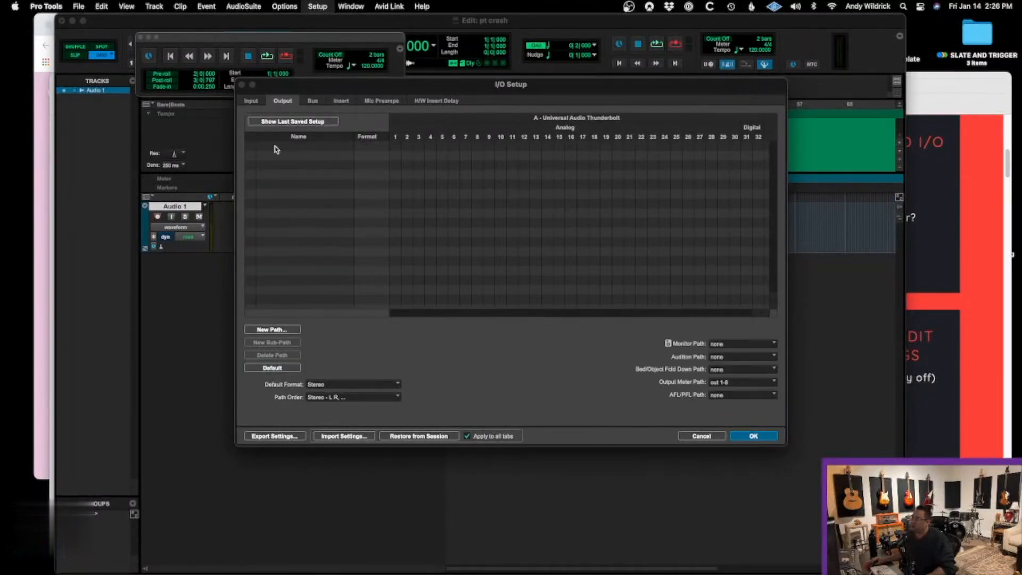
left_click(266, 368)
left_click(313, 101)
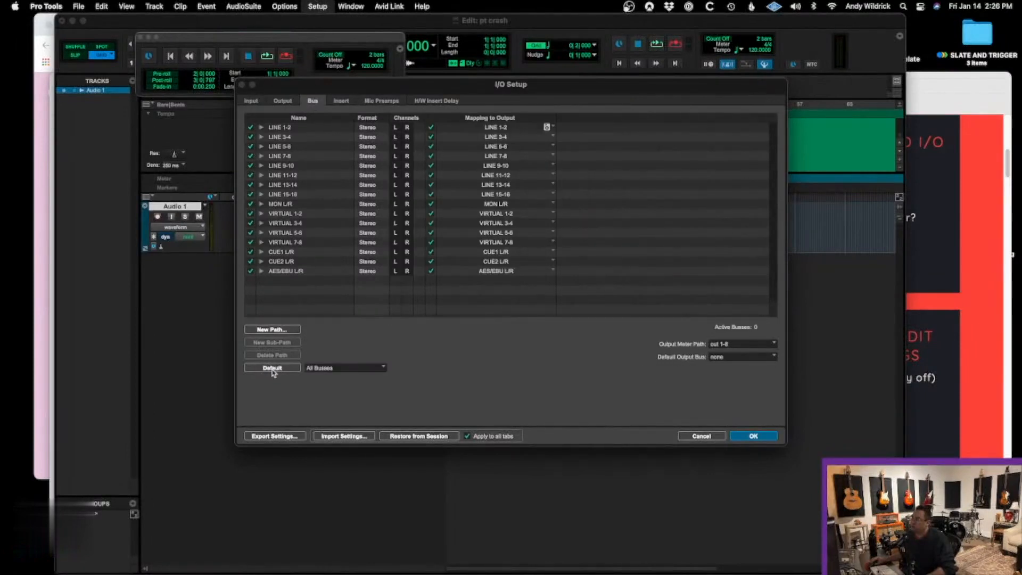
left_click(339, 102)
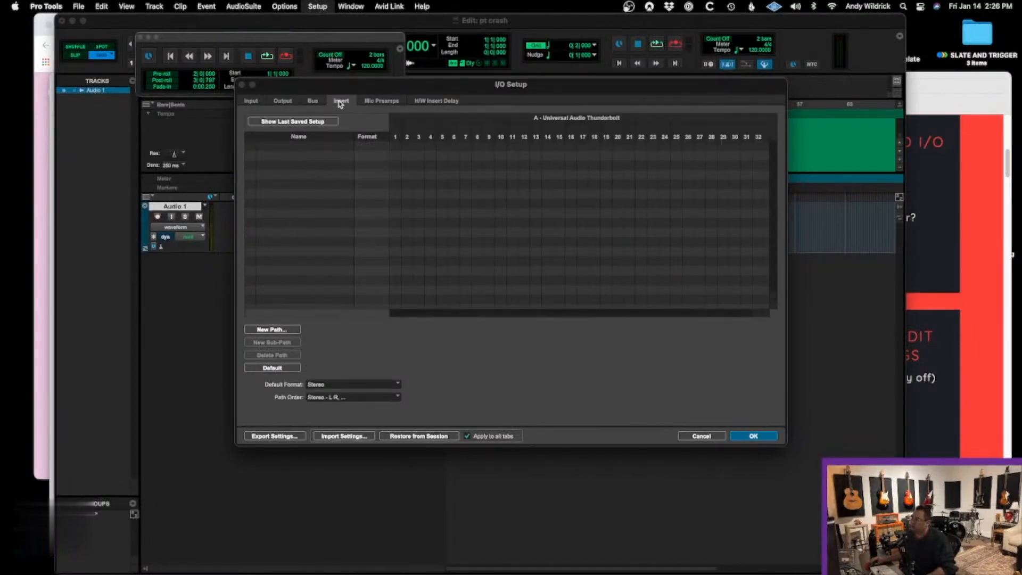
left_click(259, 368)
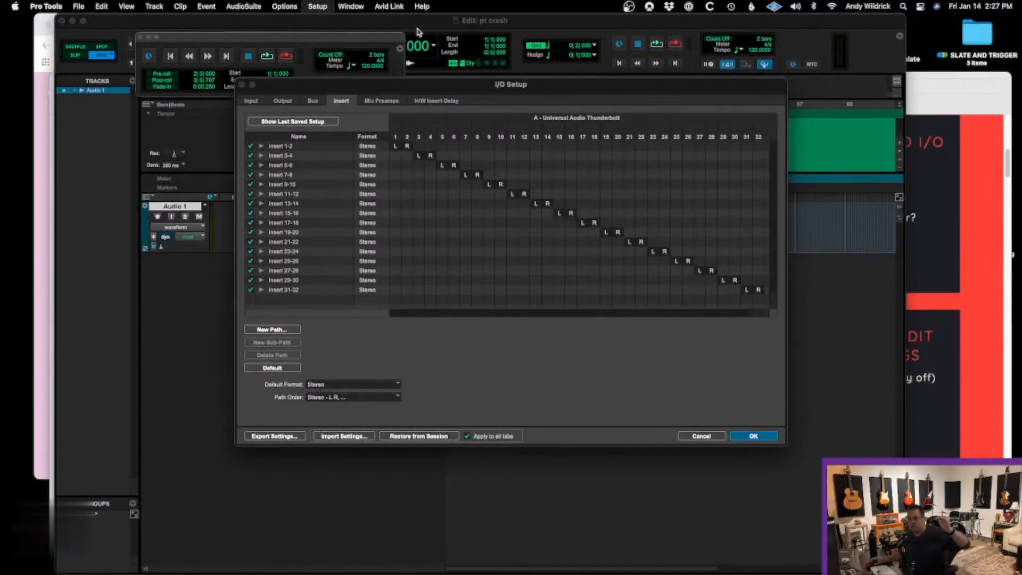
Review the Input, Output, Bus and Insert tabs and confirm the restored defaults with OK.
left_click(282, 100)
left_click(251, 101)
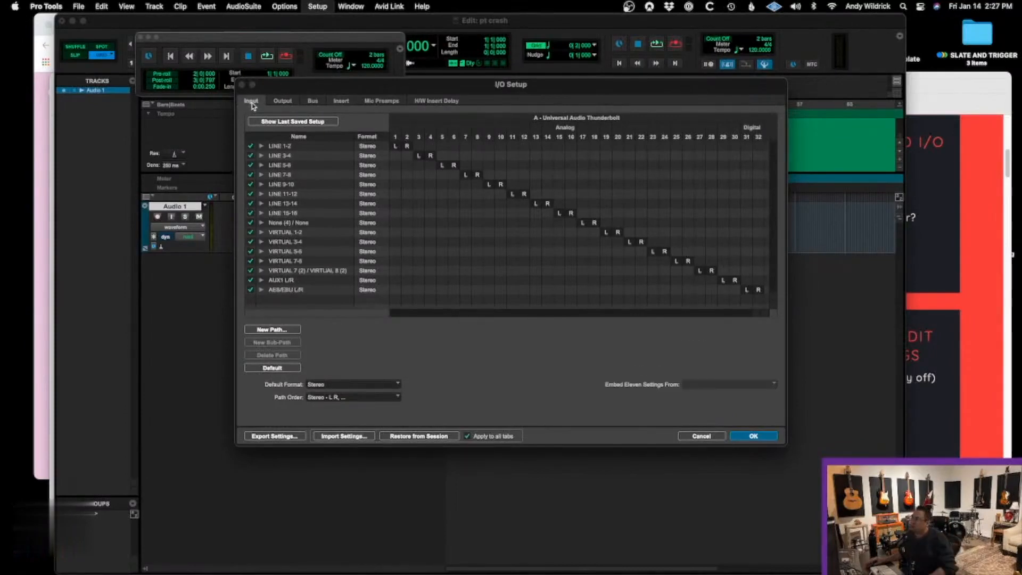
left_click(282, 101)
left_click(312, 100)
left_click(341, 101)
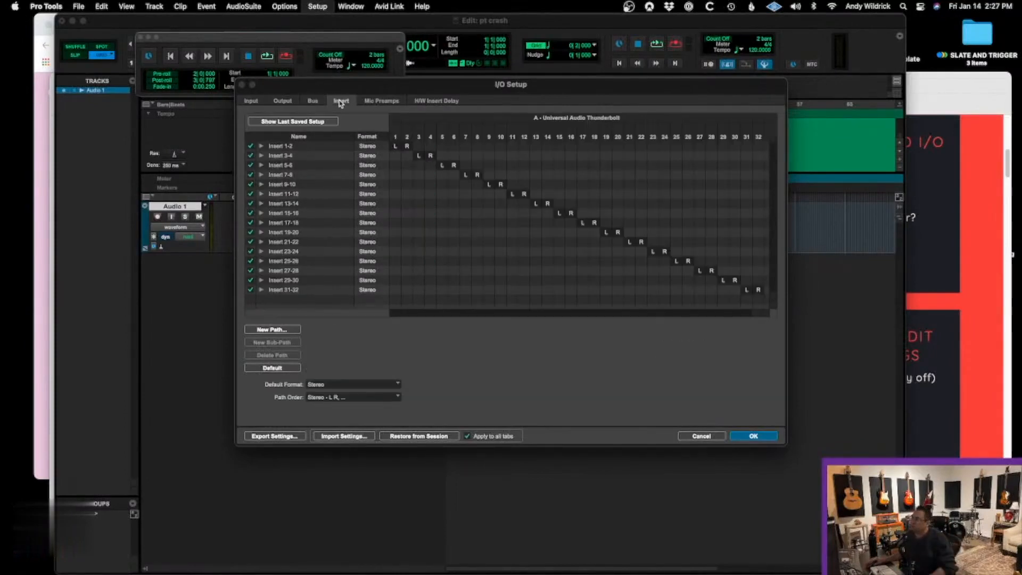
left_click(309, 101)
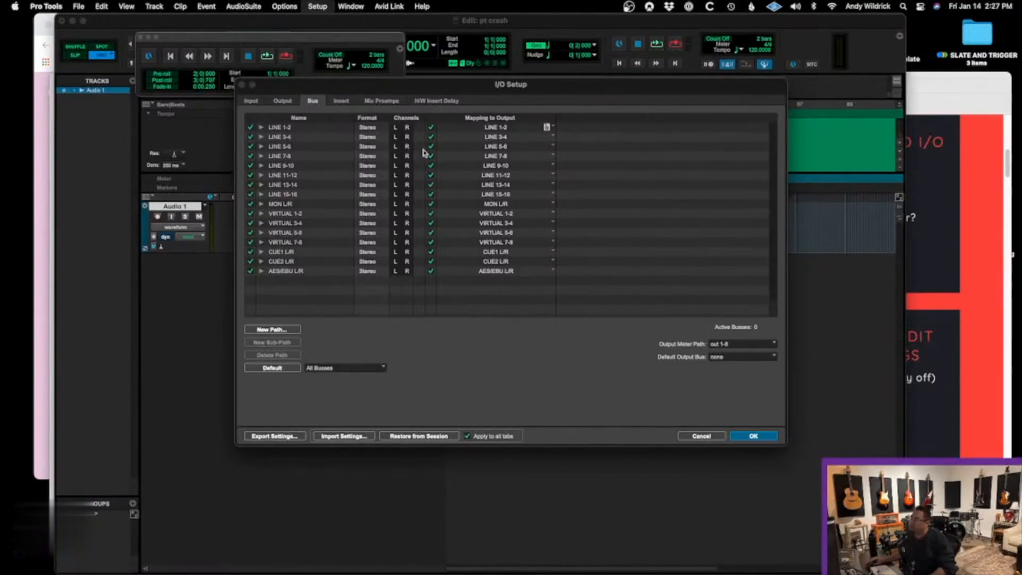
left_click(283, 101)
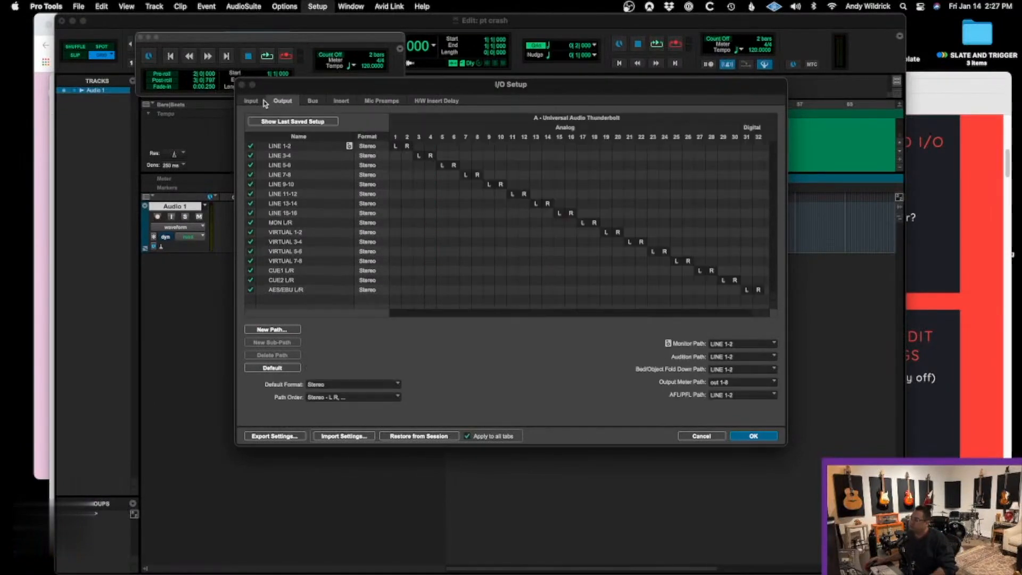
left_click(255, 101)
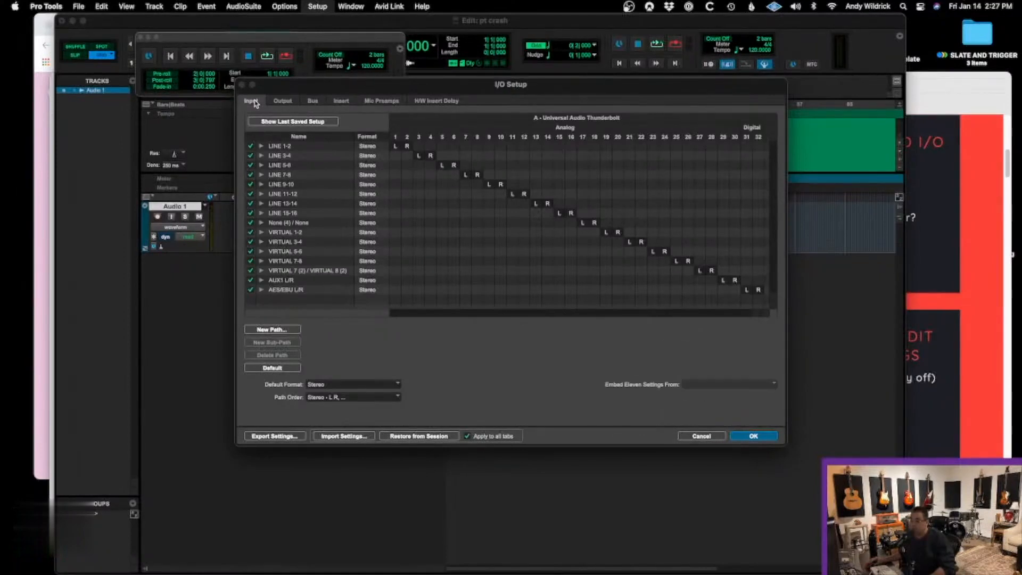
left_click(313, 104)
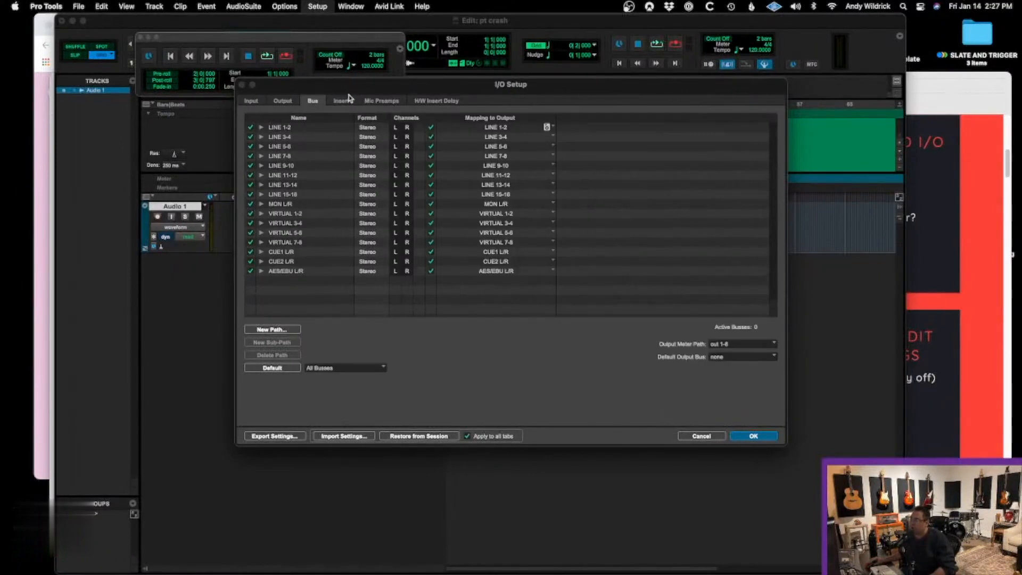
left_click(341, 101)
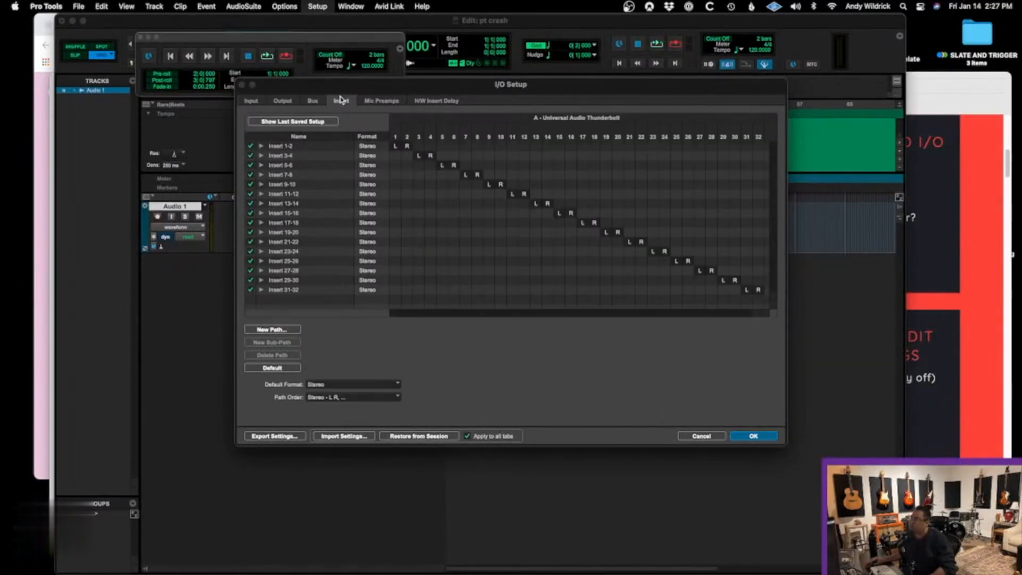
left_click(744, 436)
Check Audio 1's input choices without changing them, then bring up its output choices.
left_click(406, 210)
mouse_move(405, 211)
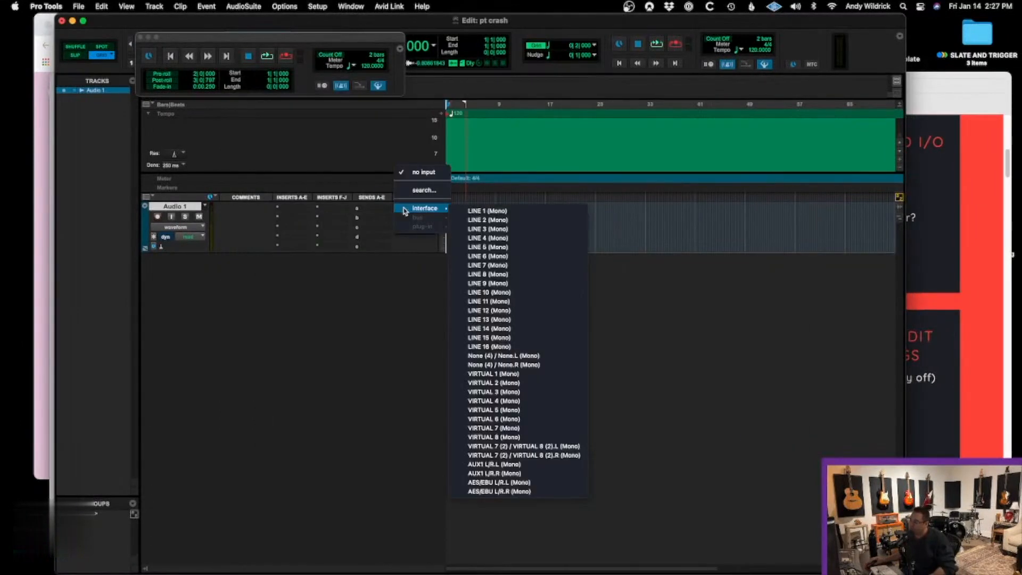
left_click(409, 372)
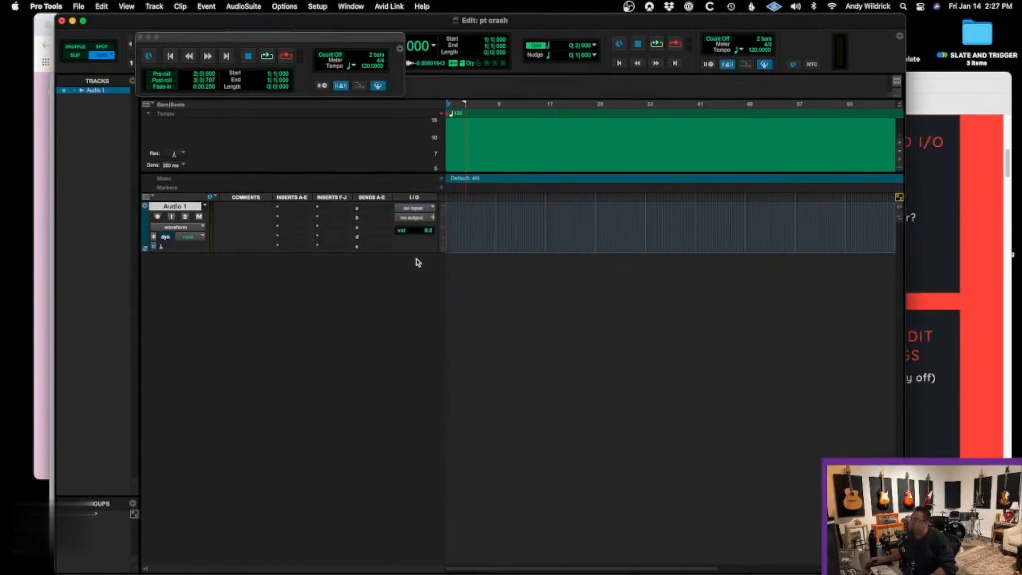
left_click(423, 217)
mouse_move(422, 219)
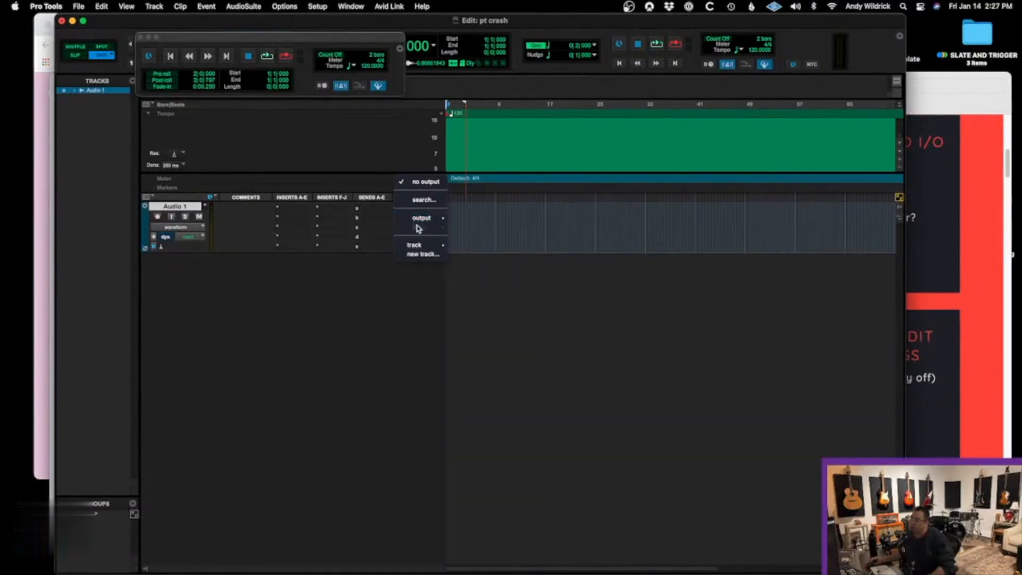
In I/O Setup's Bus page, delete all existing busses and restore the default set.
left_click(356, 325)
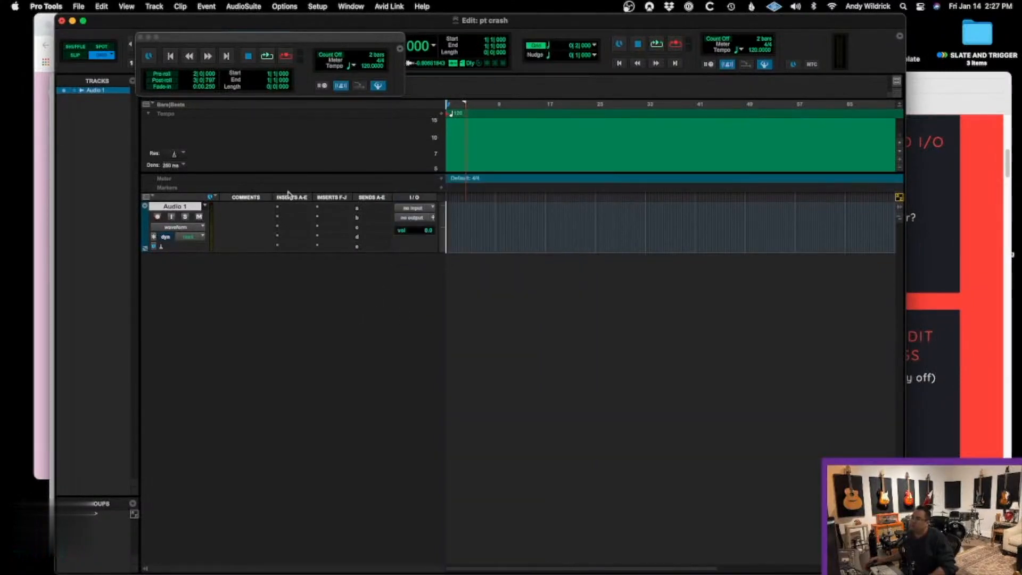
left_click(284, 6)
mouse_move(317, 6)
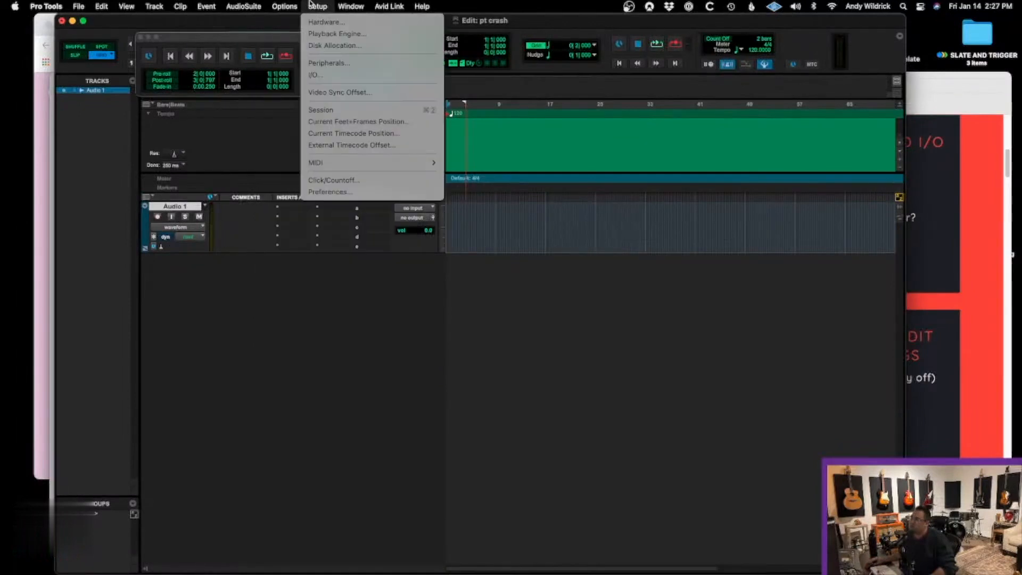
left_click(320, 75)
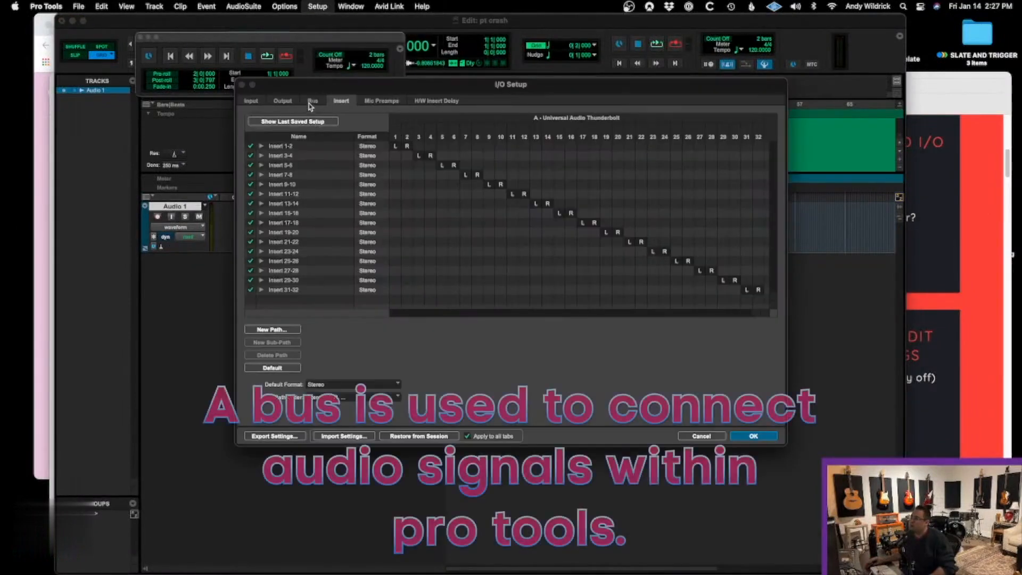
left_click(312, 101)
left_click(297, 226)
key("super+a")
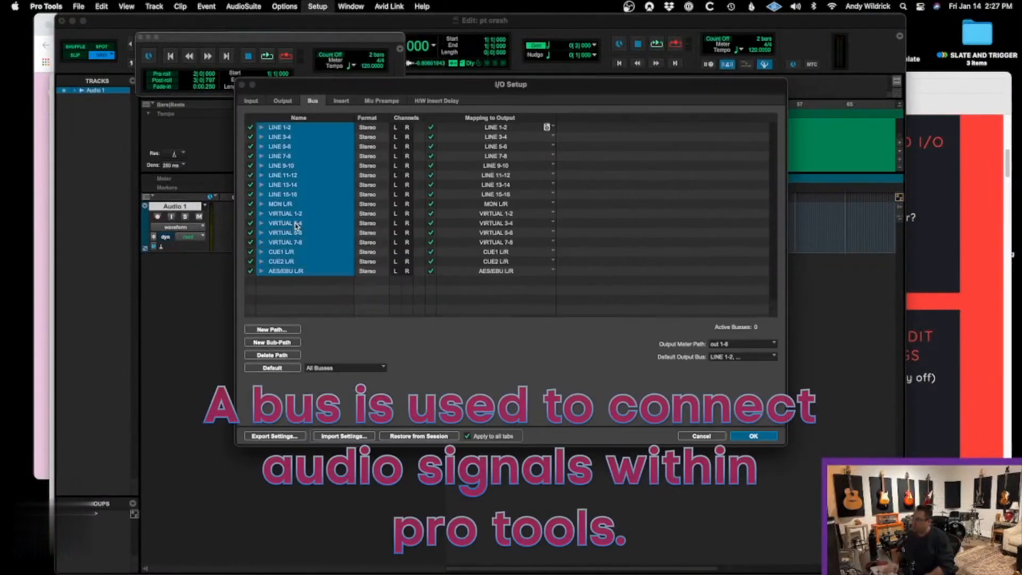
key("BackSpace")
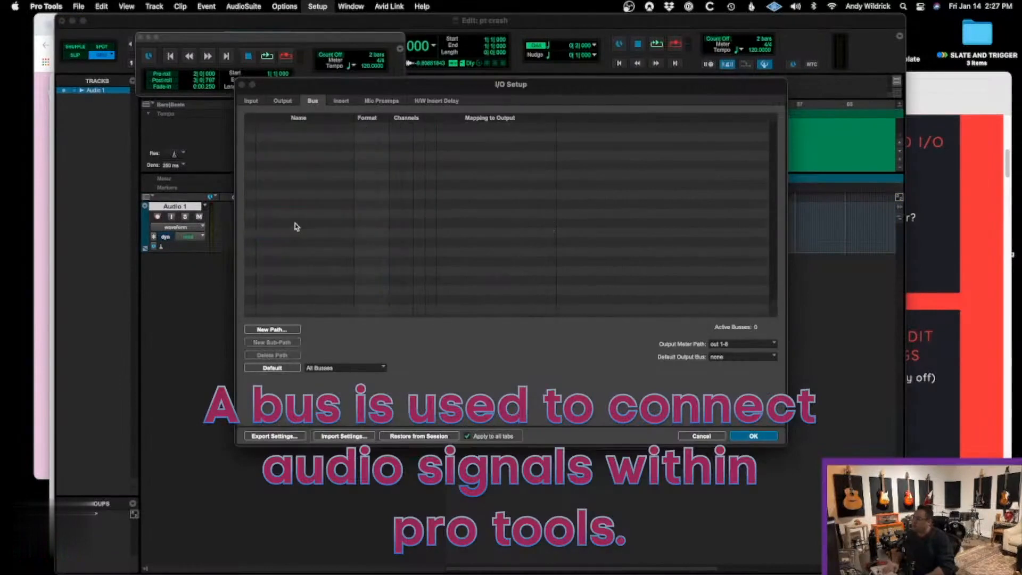
left_click(276, 369)
Review the insert, output and input paths, confirm I/O Setup, and view Audio 1's output destinations.
scroll(306, 241, "down", 3)
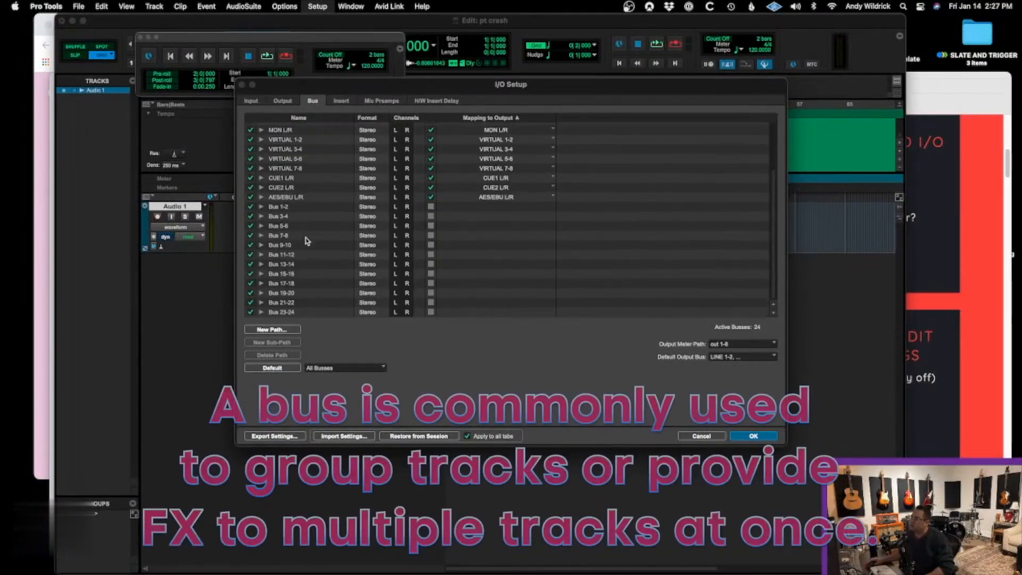
left_click(339, 102)
left_click(280, 101)
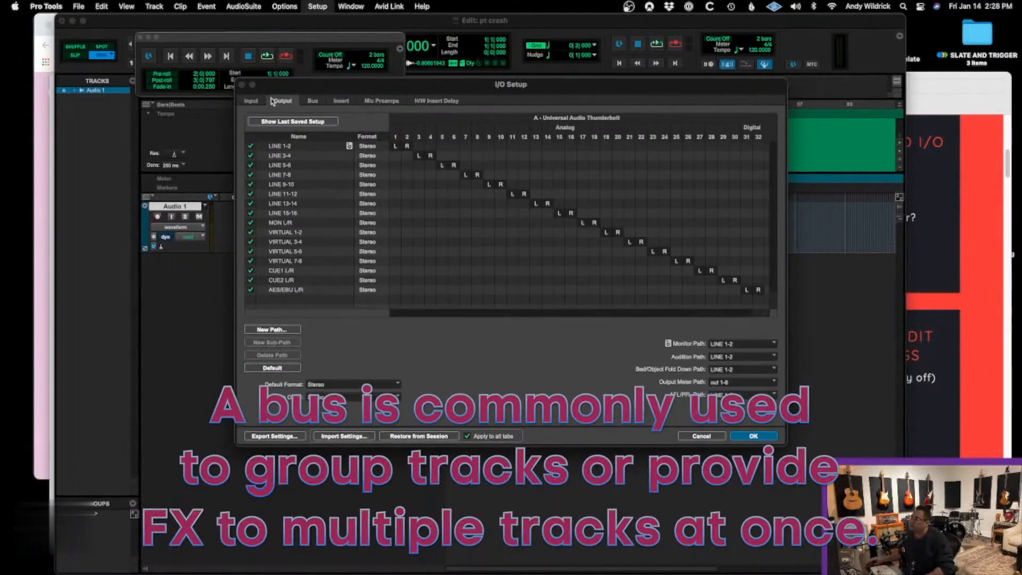
left_click(260, 102)
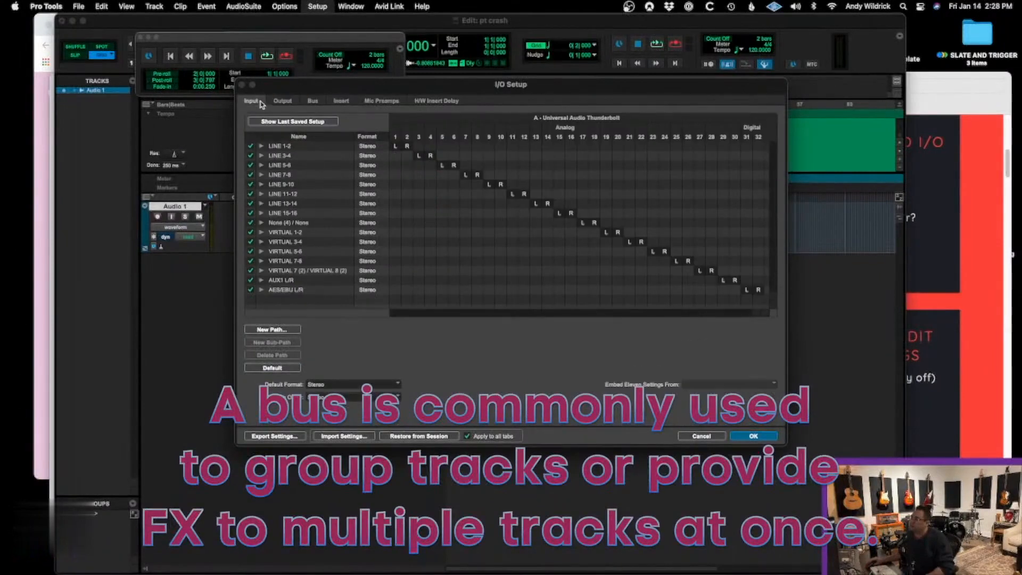
left_click(740, 437)
left_click(404, 217)
mouse_move(418, 232)
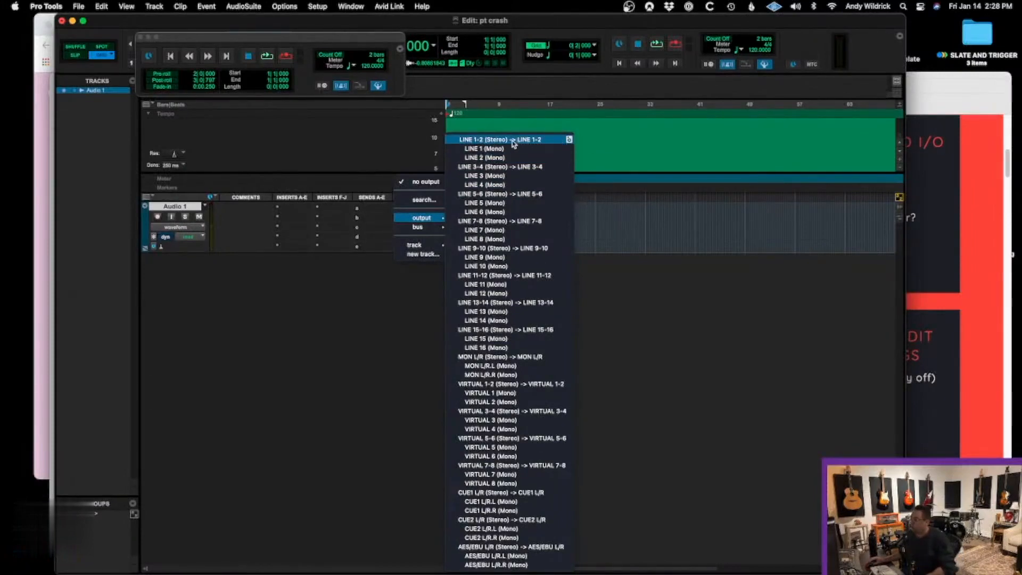
Dismiss Audio 1's output choices without choosing anything and go to the Setup menu.
left_click(645, 235)
left_click(297, 5)
In I/O Setup's Output page, set the monitor and audition paths to MON L/R.
mouse_move(317, 6)
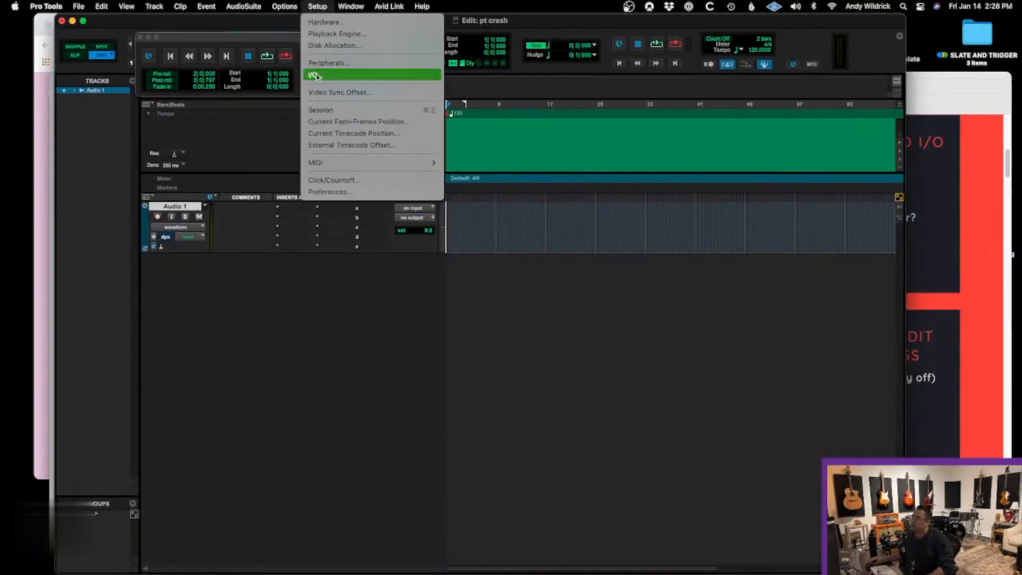
left_click(341, 70)
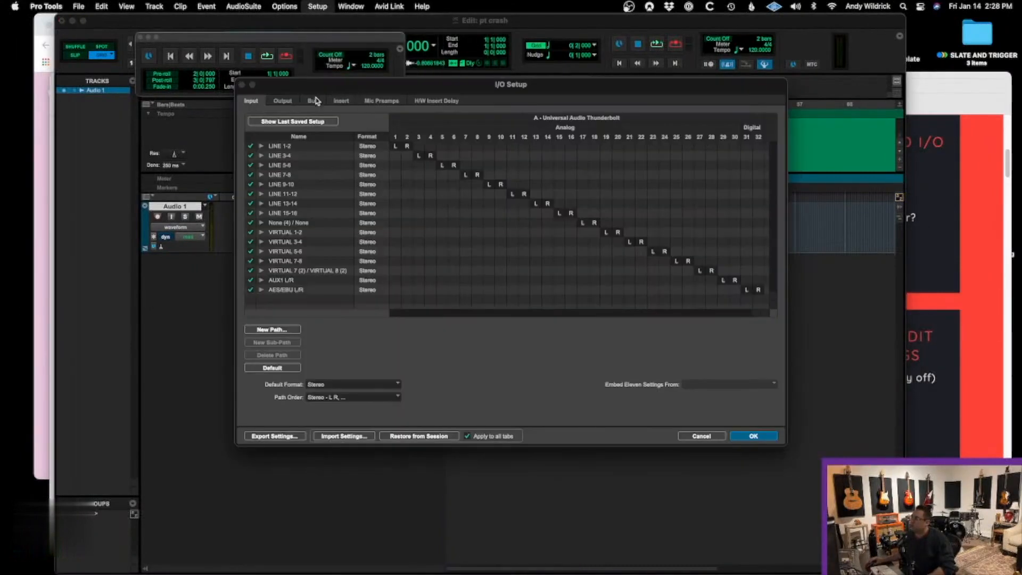
left_click(314, 101)
left_click(280, 101)
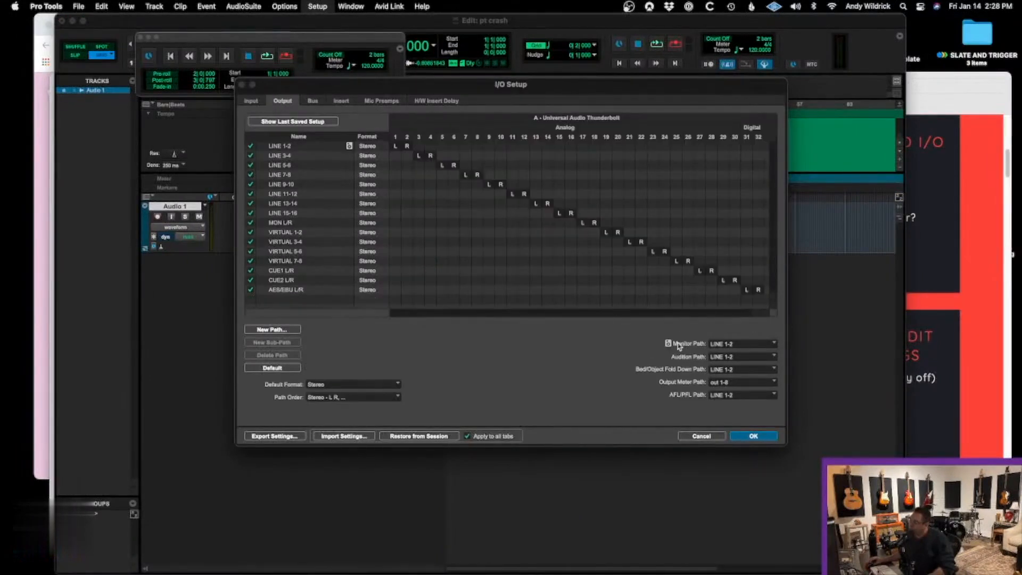
left_click(728, 345)
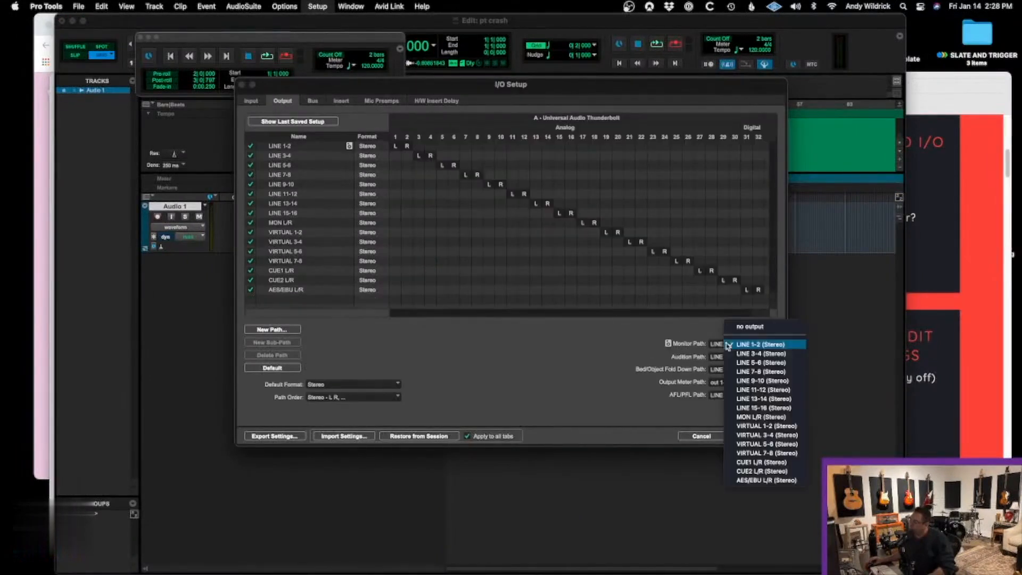
left_click(761, 416)
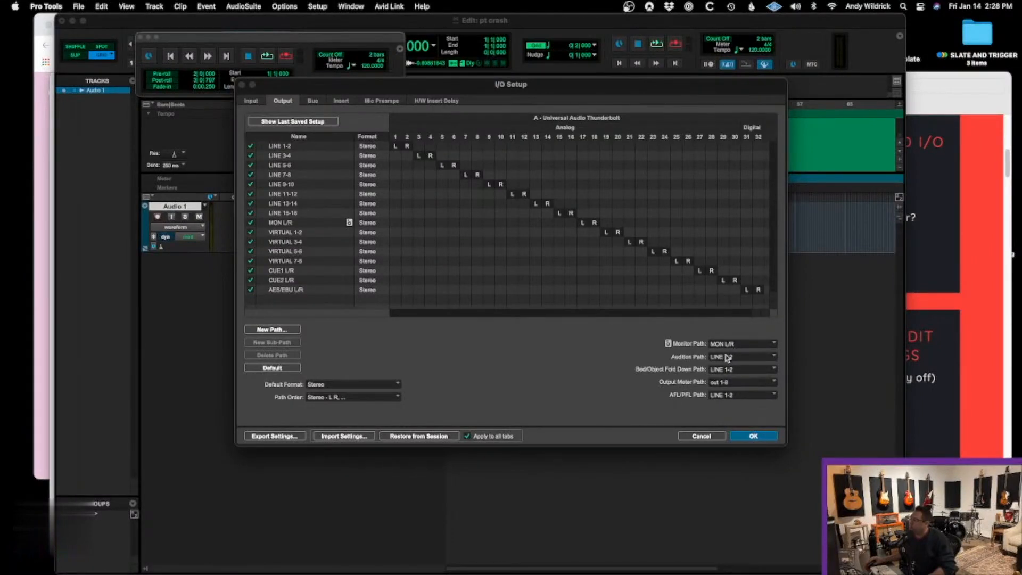
left_click(727, 358)
left_click(761, 430)
Point the fold-down, output meter and AFL/PFL paths to MON L/R and confirm I/O Setup.
left_click(725, 372)
left_click(733, 442)
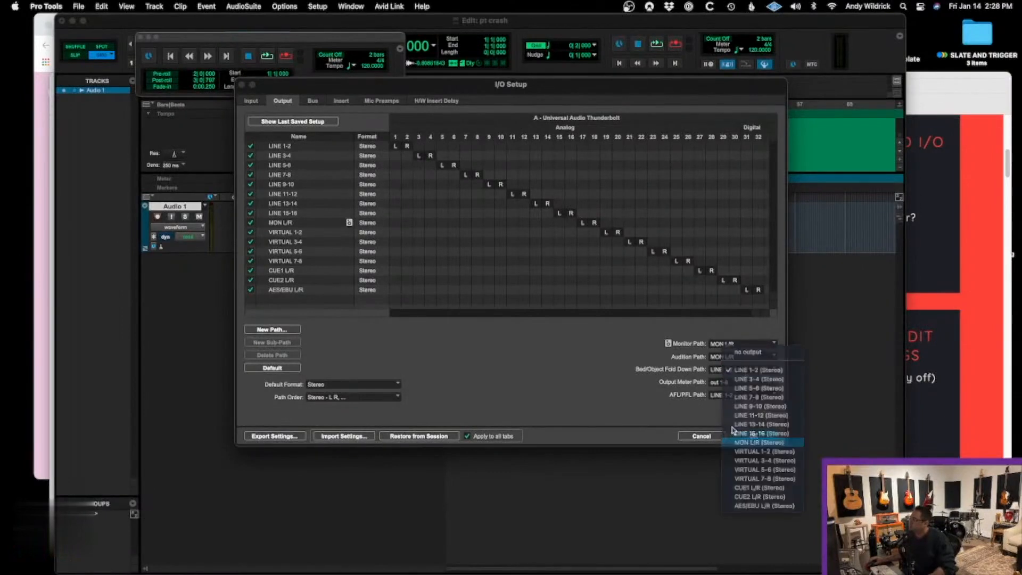
left_click(732, 383)
mouse_move(756, 403)
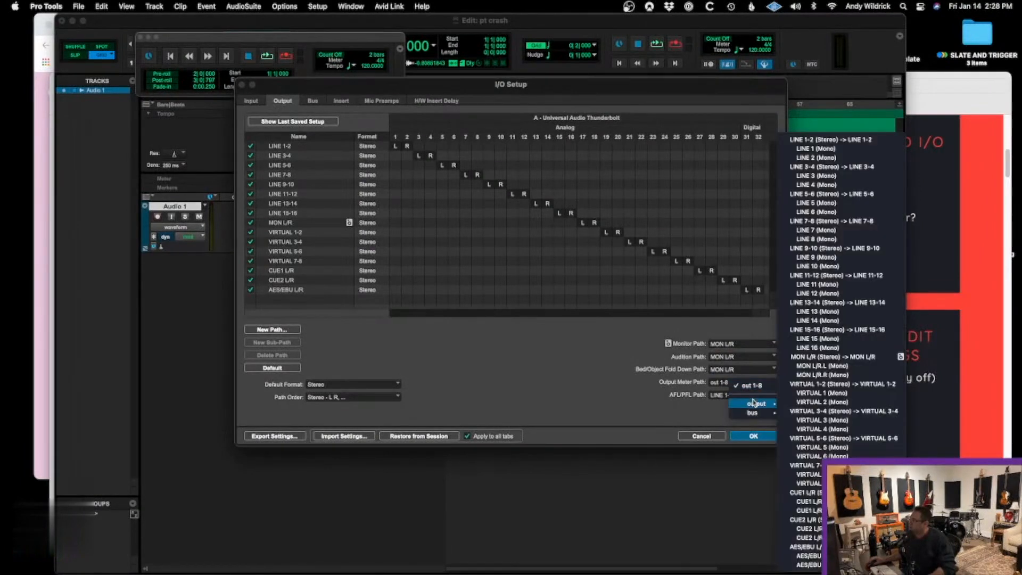
left_click(837, 357)
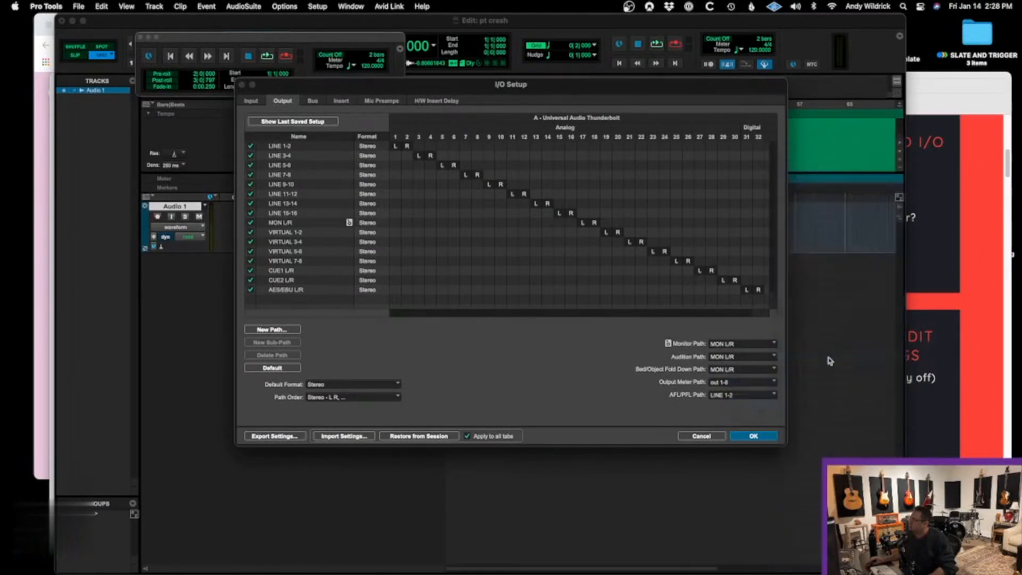
left_click(737, 397)
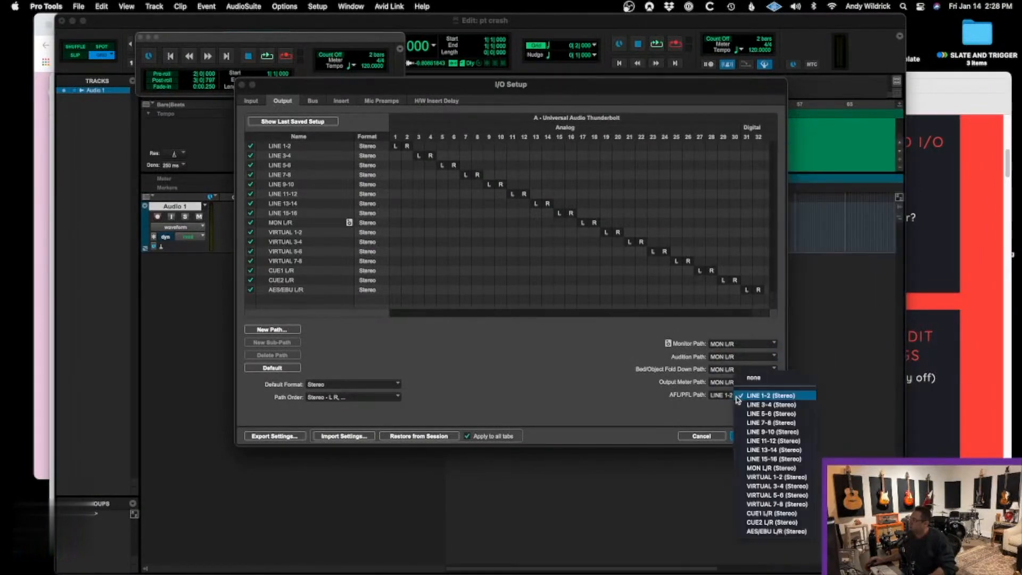
left_click(767, 469)
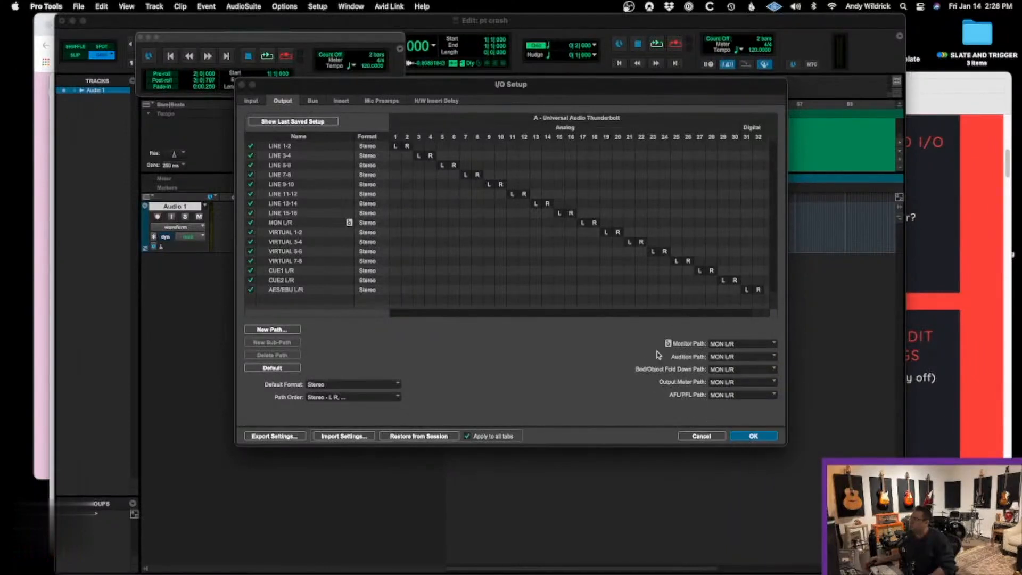
left_click(754, 436)
left_click(421, 219)
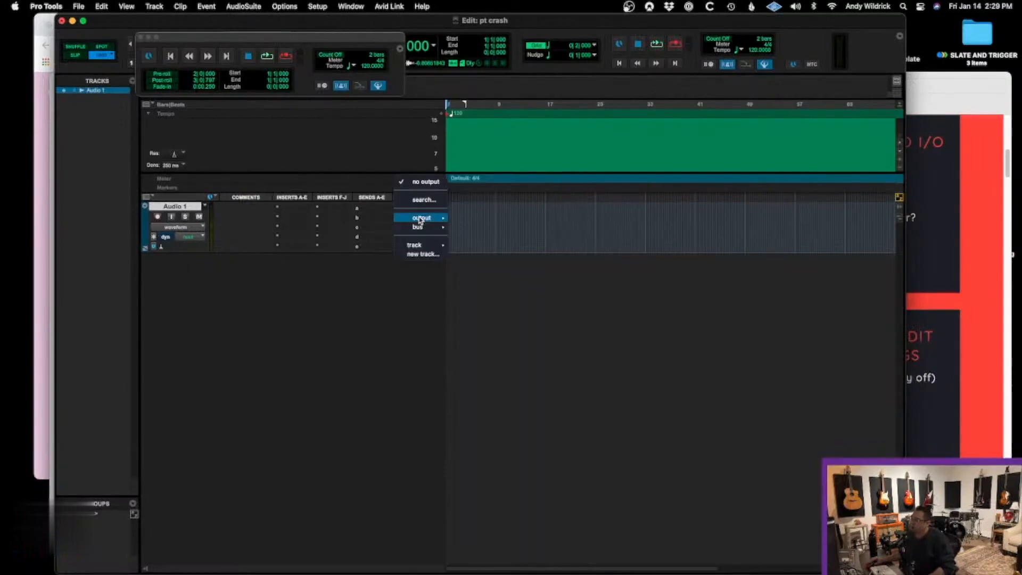
Route Audio 1's output to MON L/R (Stereo), briefly checking the course PDF before returning.
mouse_move(421, 219)
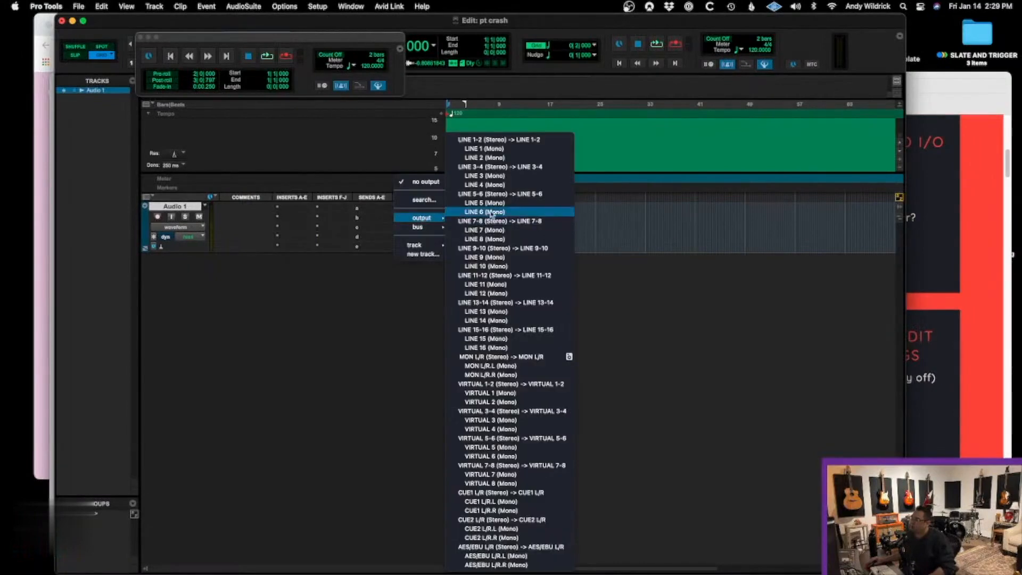
left_click(506, 357)
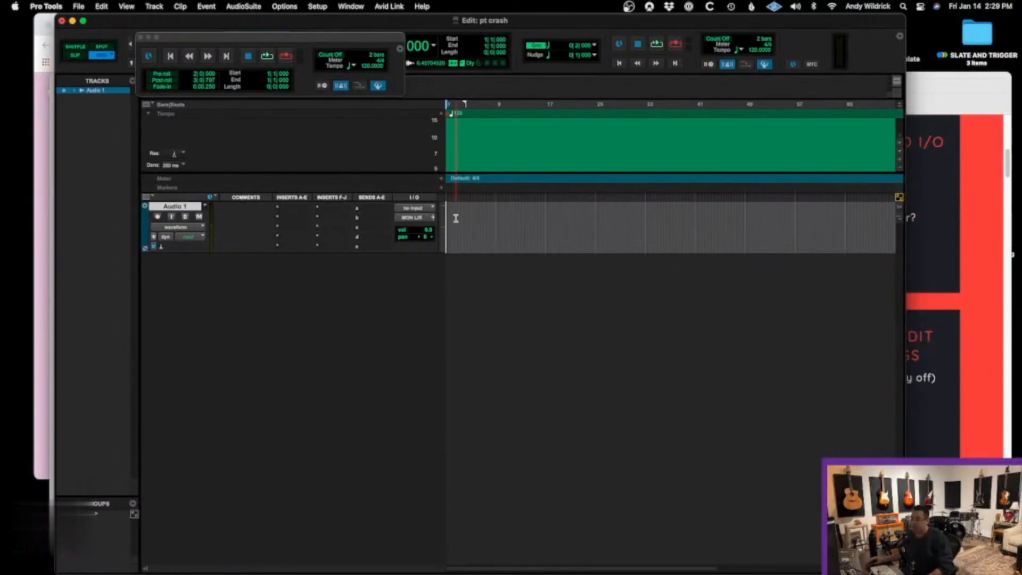
key("super+Tab")
left_click(451, 296)
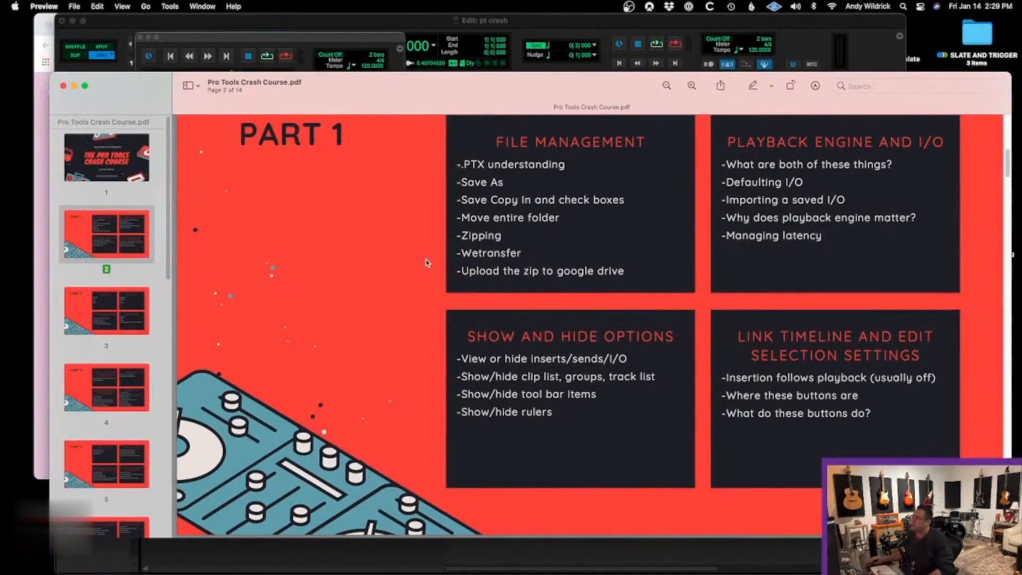
left_click(333, 35)
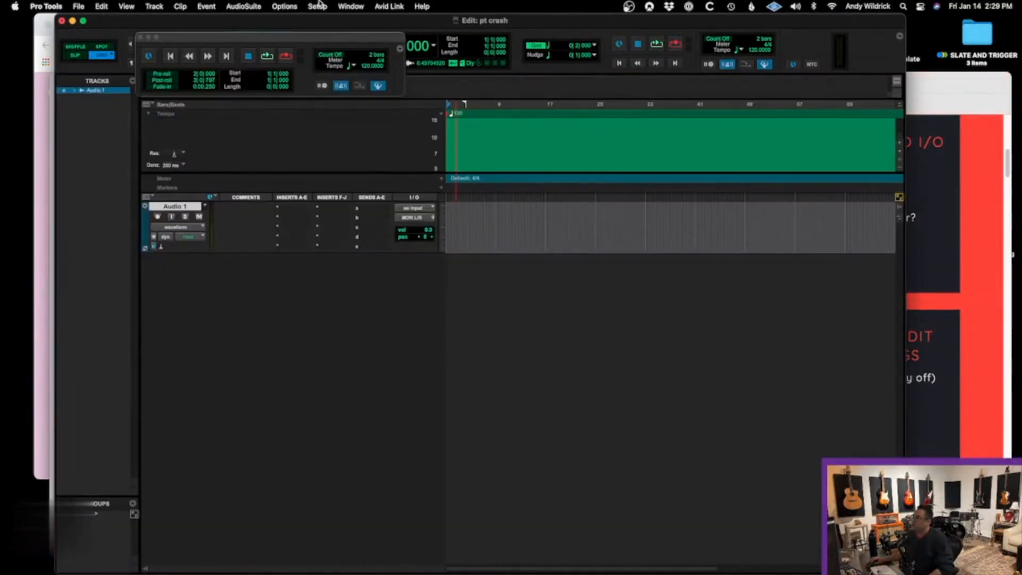
In Playback Engine, set the H/W buffer size to 128 samples after trying 1024 and 64, and apply.
left_click(318, 6)
left_click(322, 34)
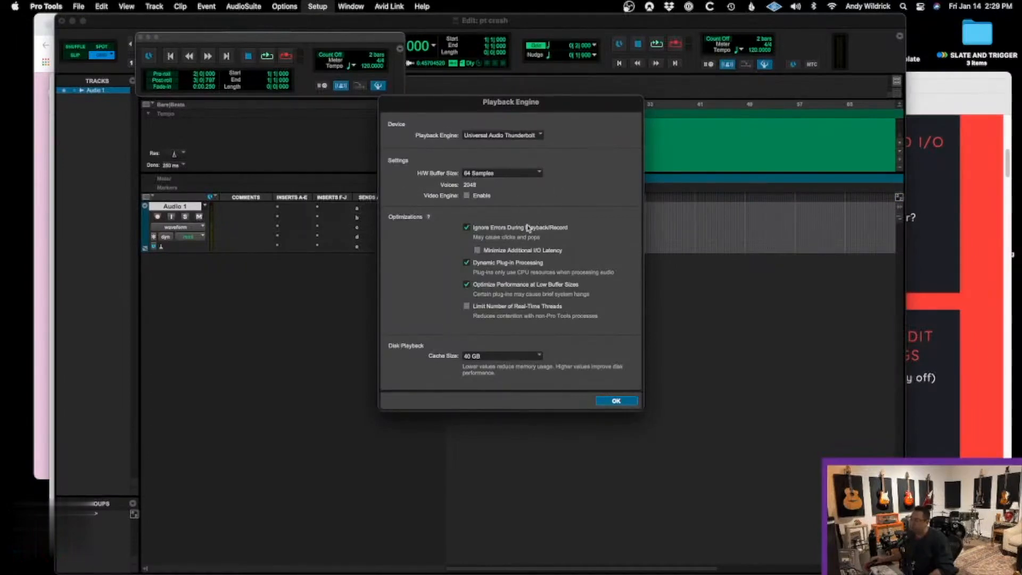
left_click(477, 173)
left_click(482, 212)
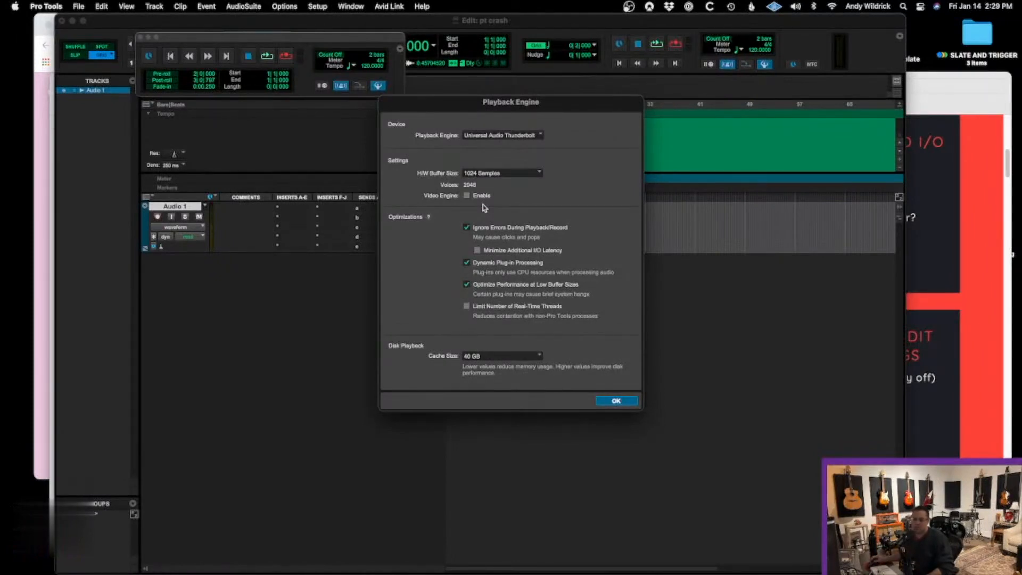
left_click(478, 176)
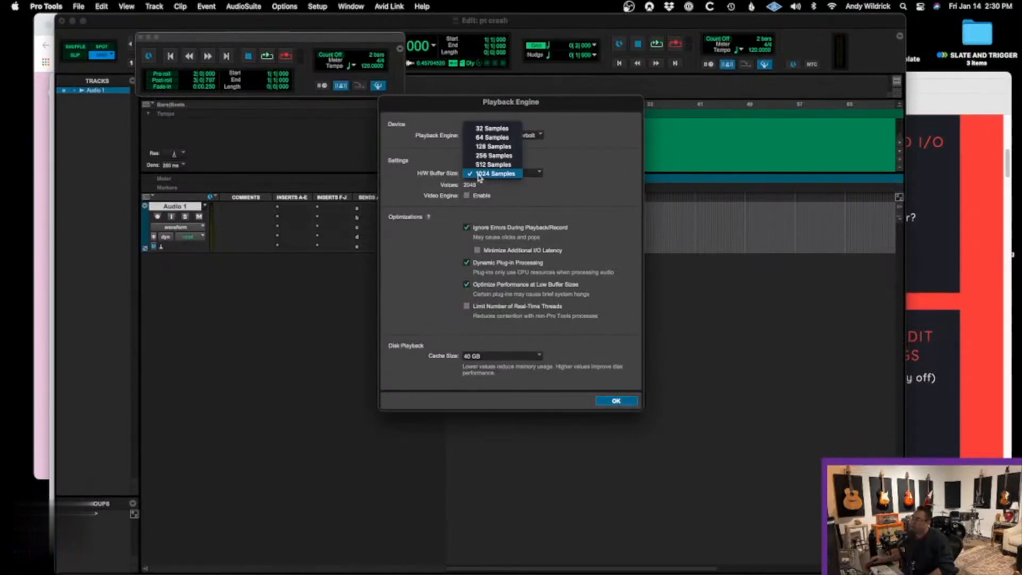
left_click(482, 138)
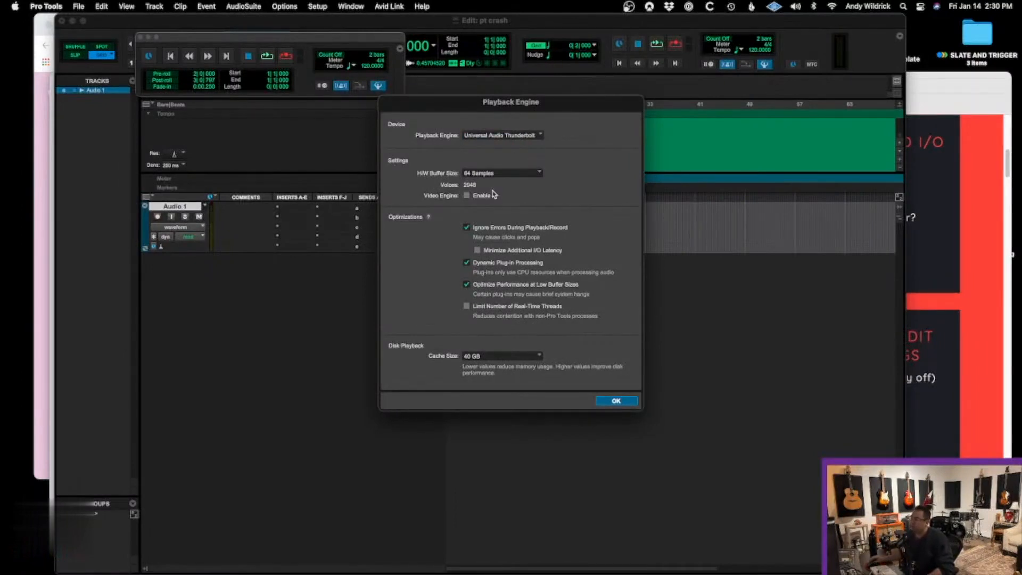
left_click(495, 174)
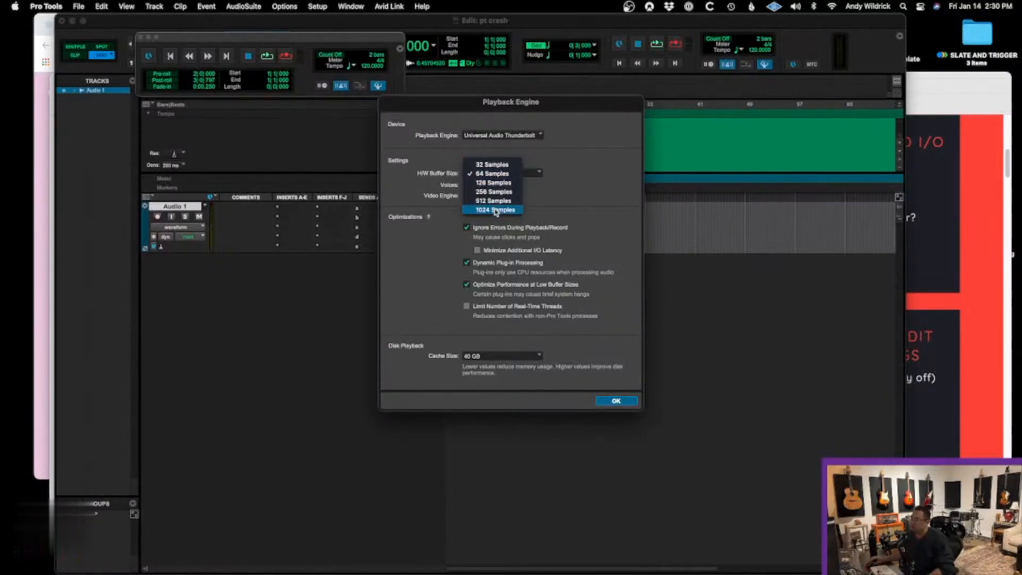
left_click(498, 175)
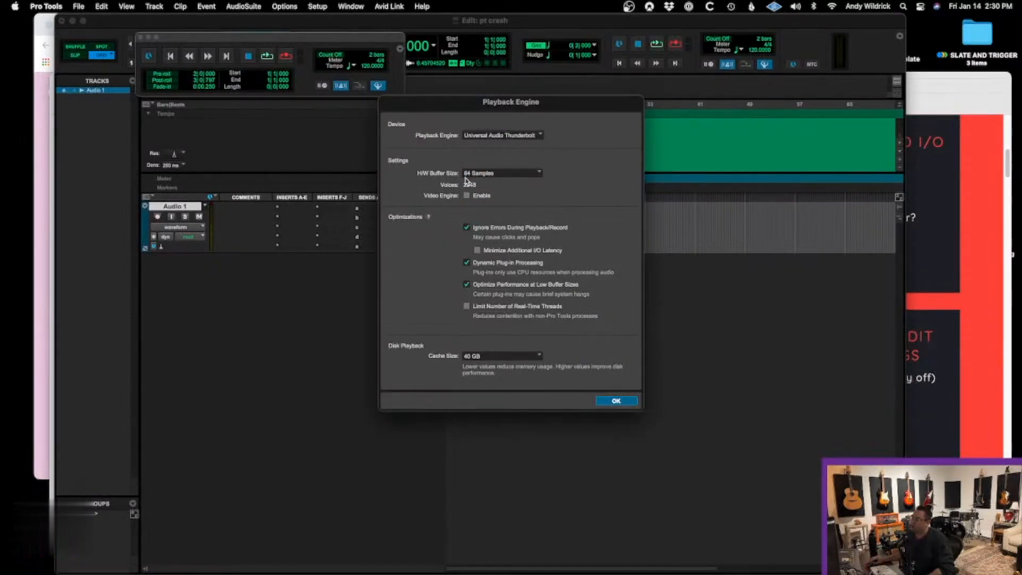
left_click(485, 175)
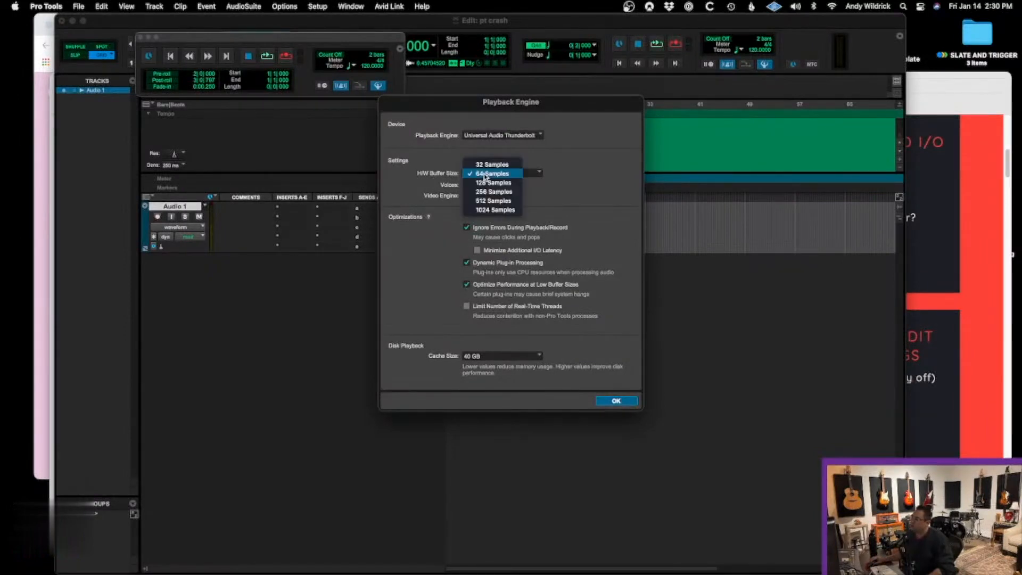
left_click(493, 182)
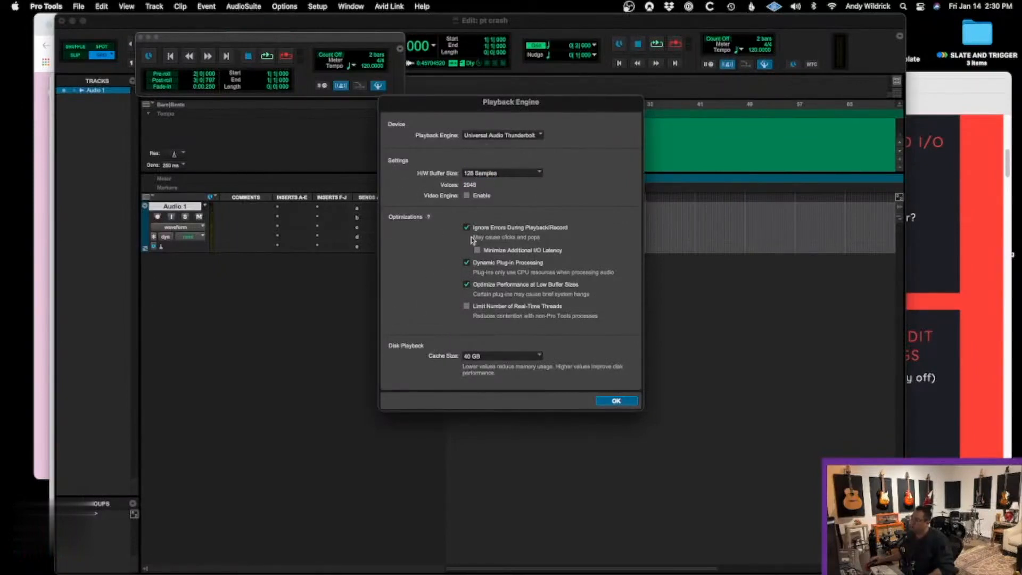
left_click(615, 402)
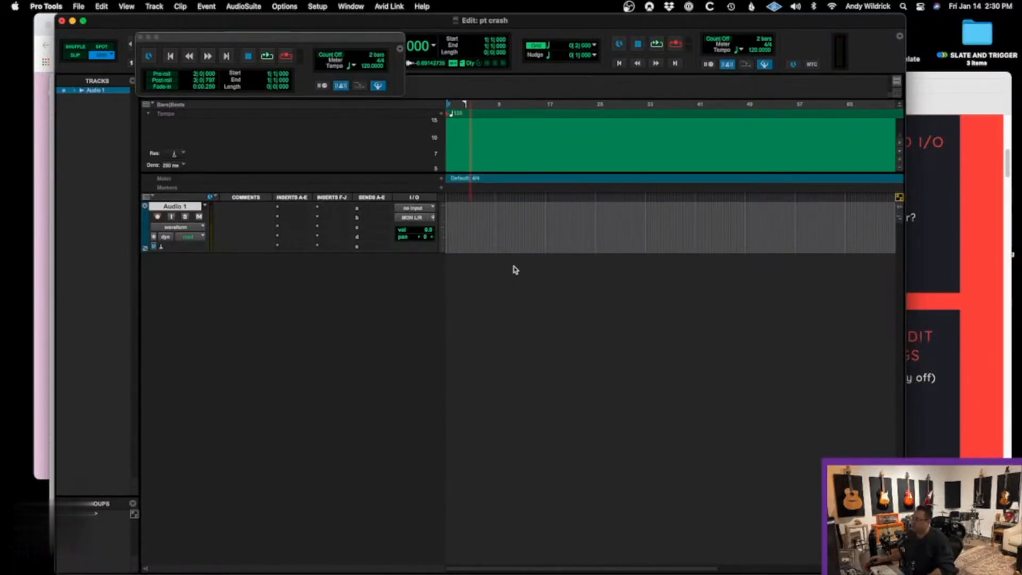
key("super+Tab")
left_click(247, 298)
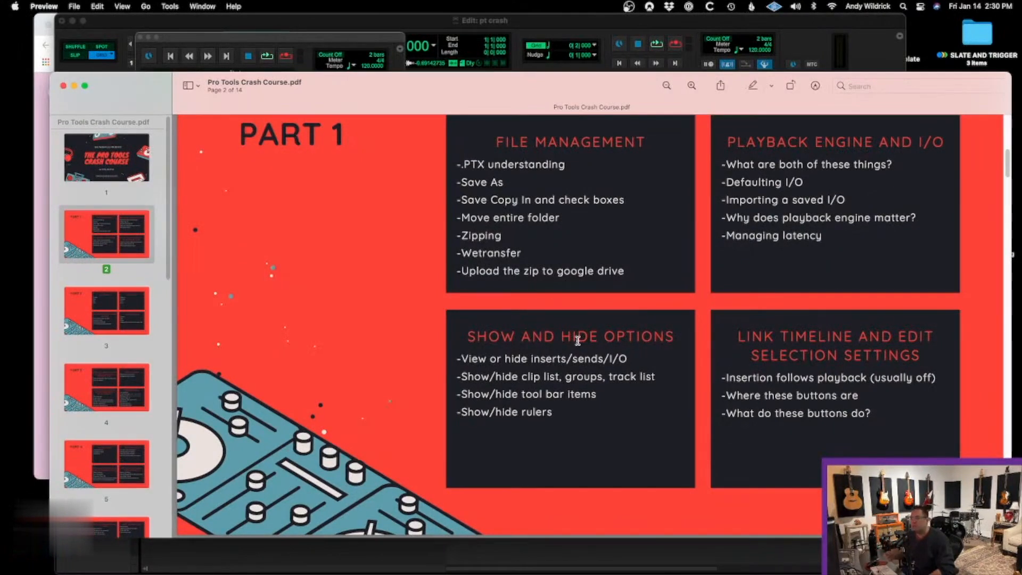
left_click(141, 37)
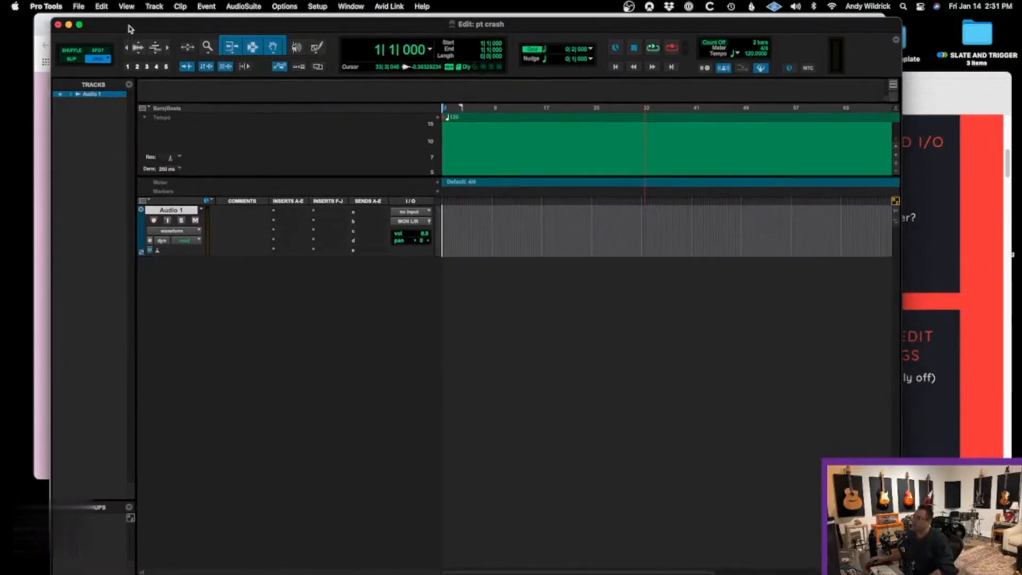
Move the pt crash Edit window left and widen it, leaving the Group List options unchanged.
left_click_drag(294, 29, 277, 25)
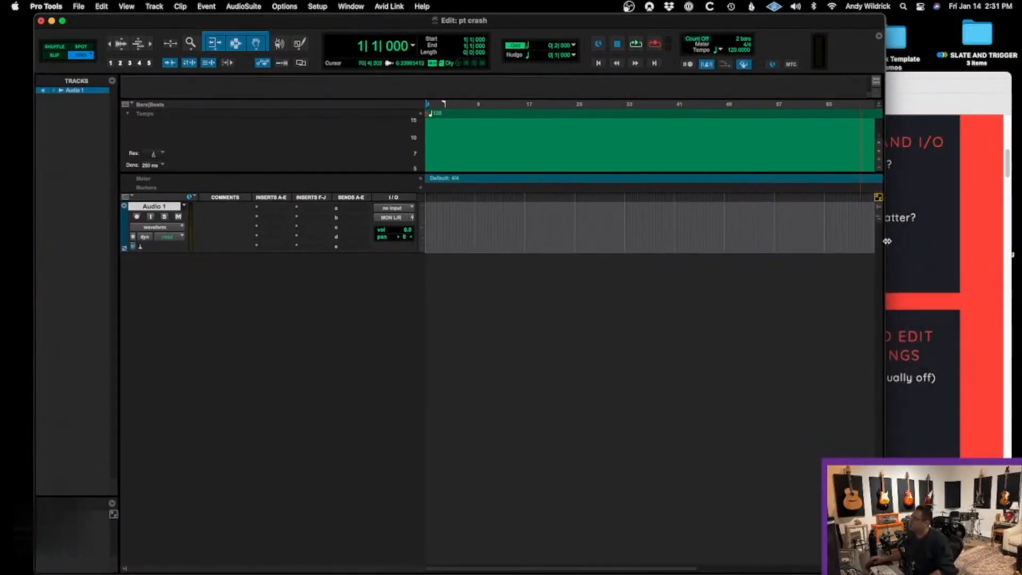
left_click_drag(884, 241, 997, 233)
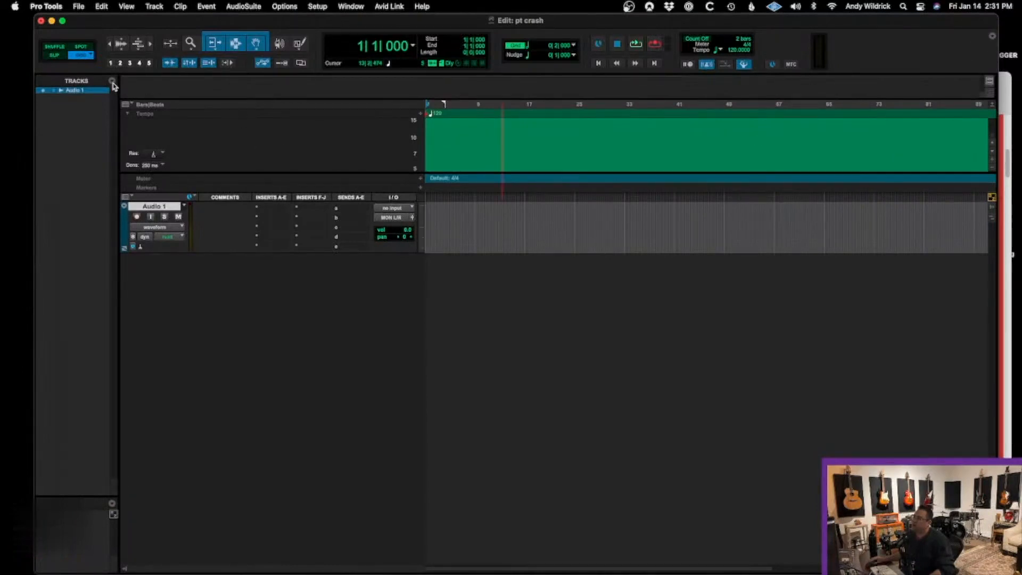
left_click(112, 505)
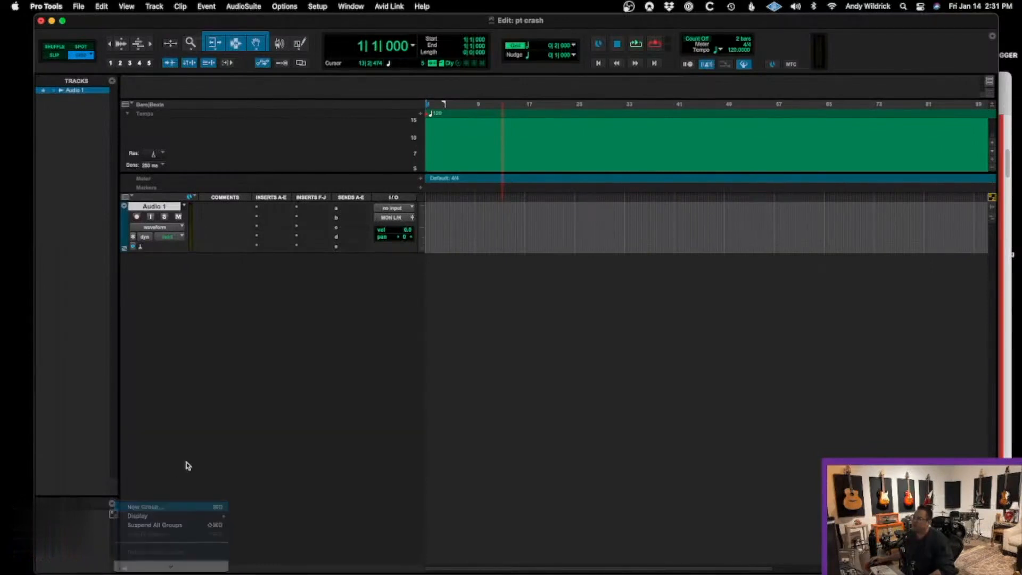
left_click(111, 506)
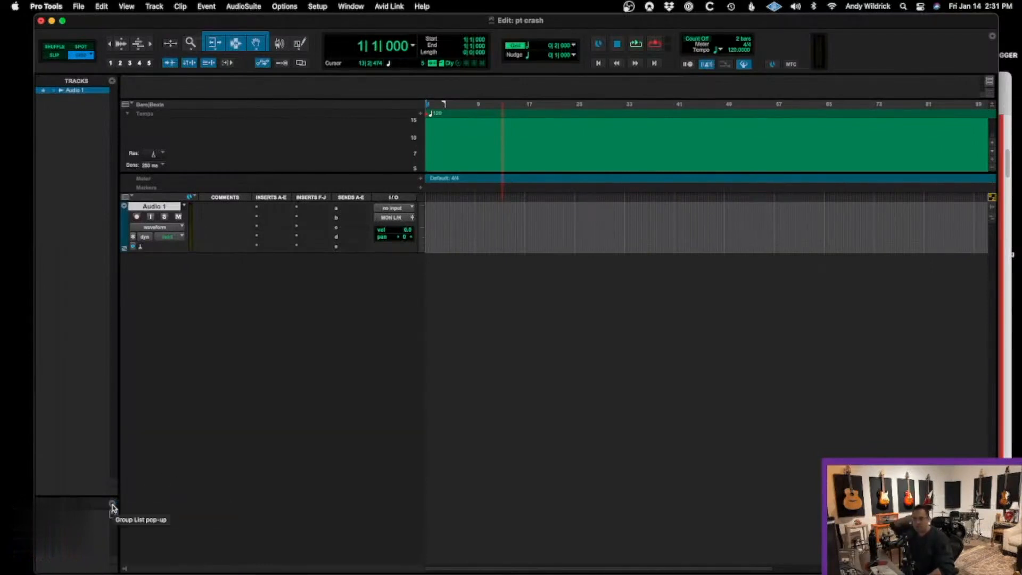
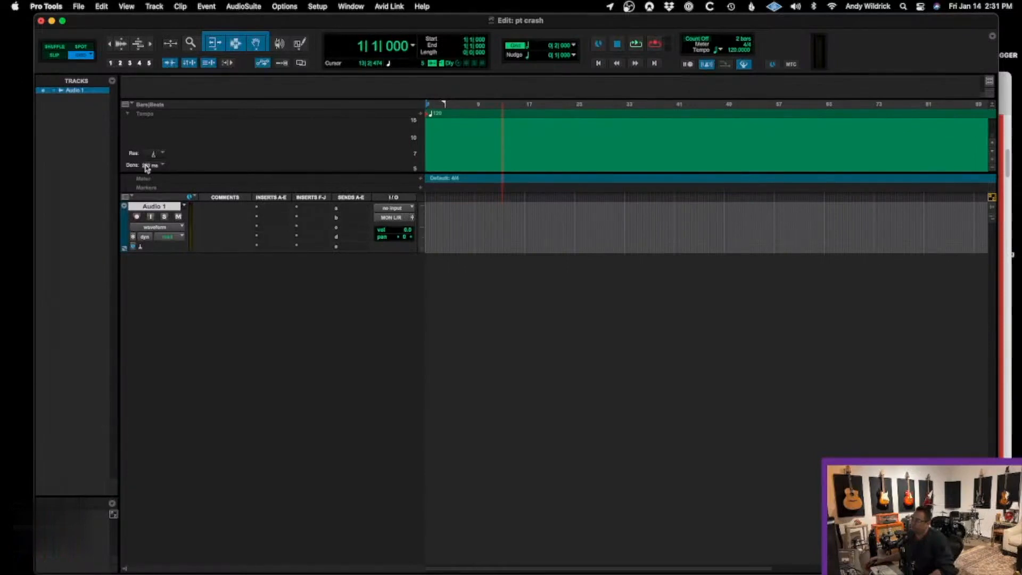
Hide the Comments, Inserts A-E, Inserts F-J, Sends A-E and I/O columns on Audio 1.
left_click(127, 106)
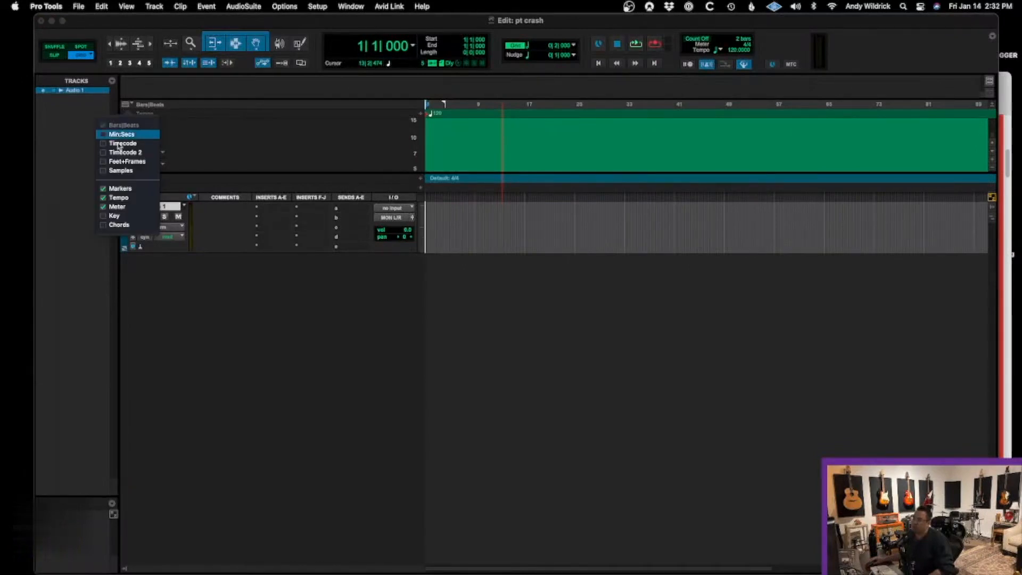
left_click(289, 108)
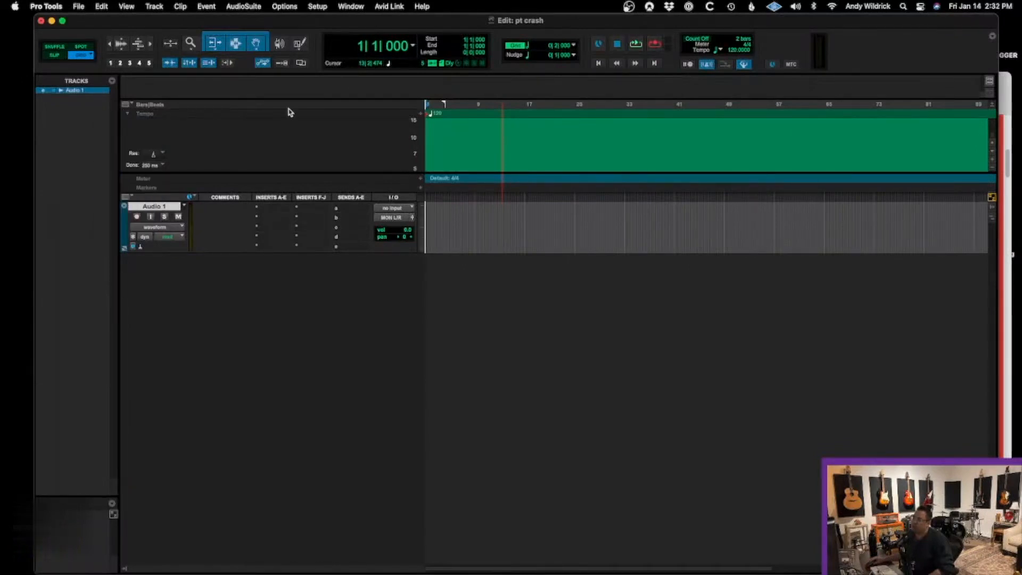
left_click(126, 199)
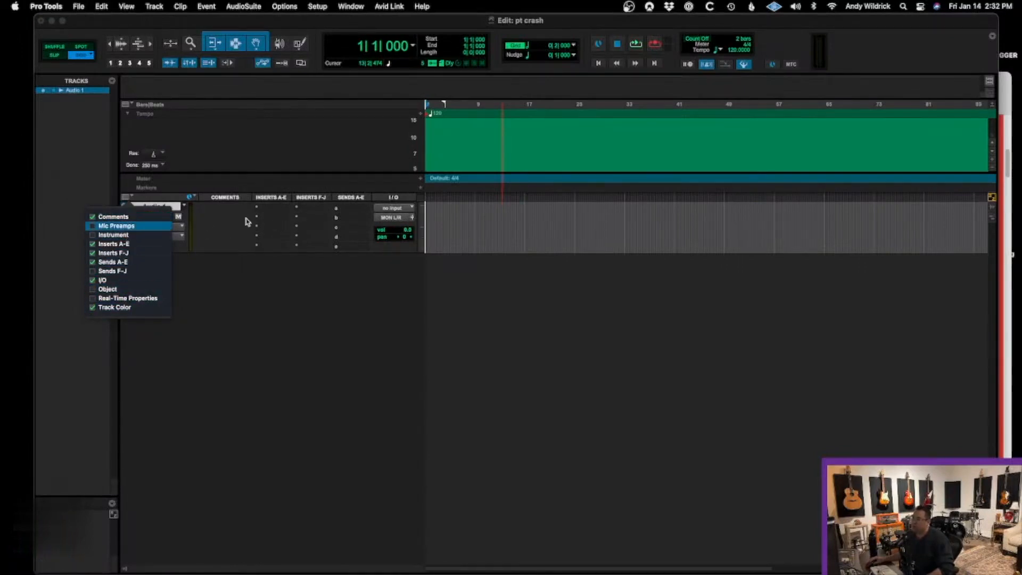
left_click(114, 244)
left_click(106, 253)
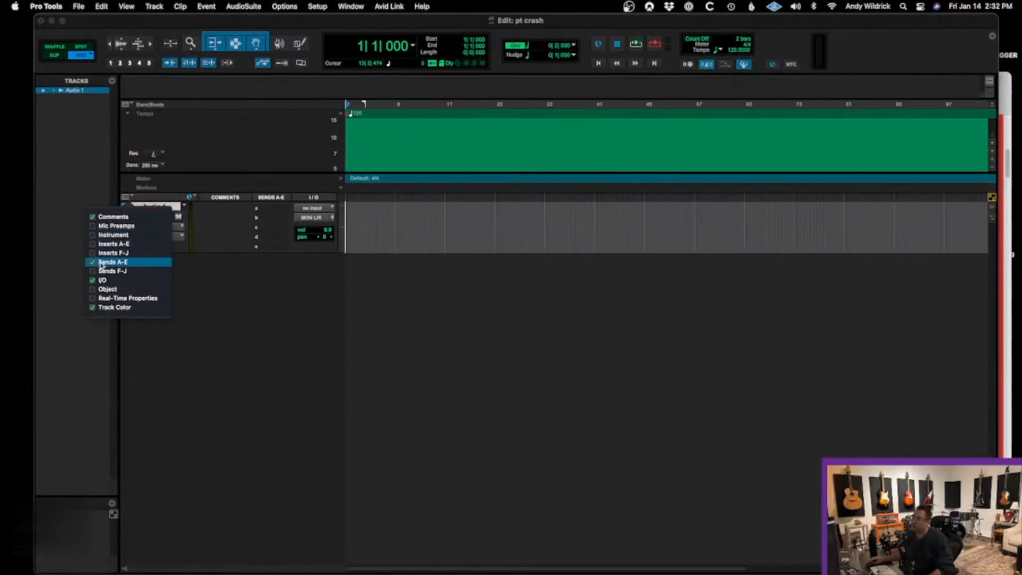
left_click(102, 264)
left_click(103, 218)
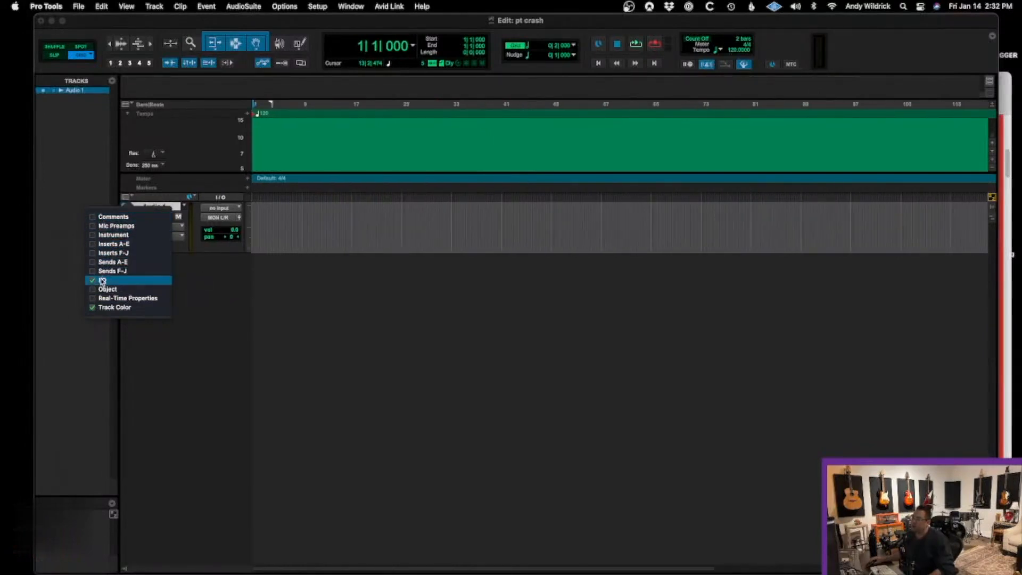
left_click(102, 280)
left_click(257, 354)
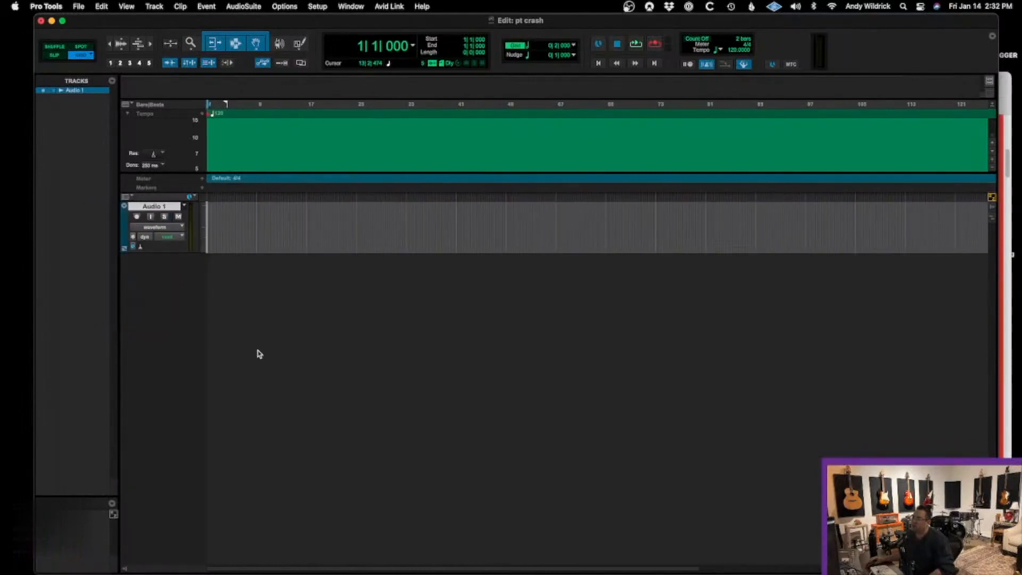
Delete the Audio 1 track and create one new mono audio track in its place.
right_click(157, 210)
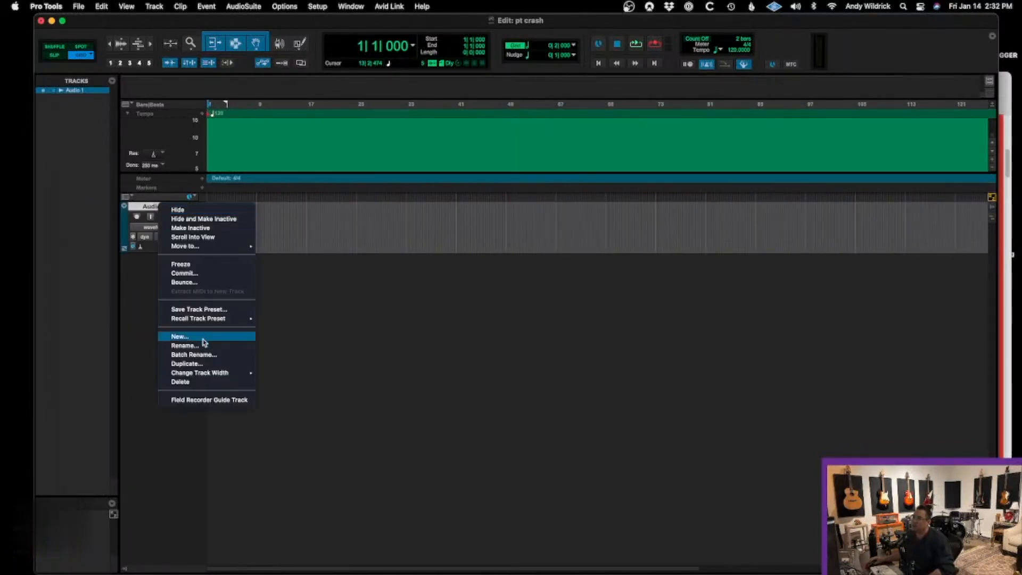
left_click(197, 381)
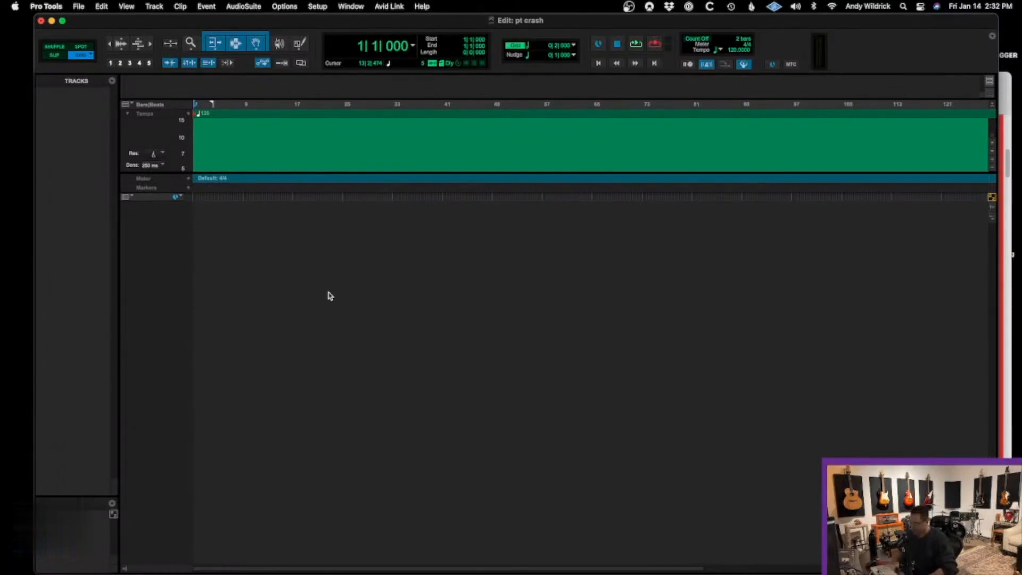
key("super+shift+n")
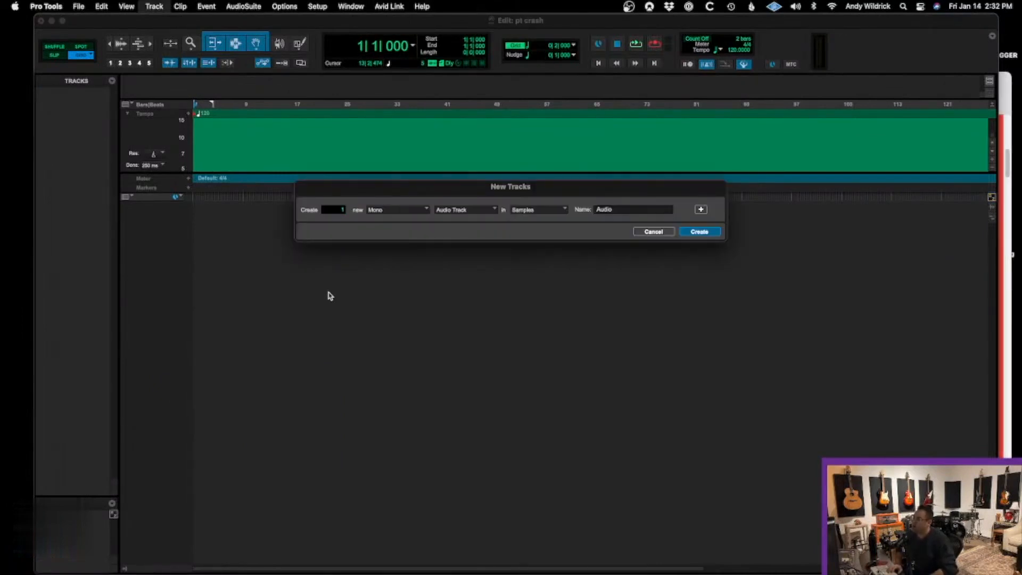
key("Return")
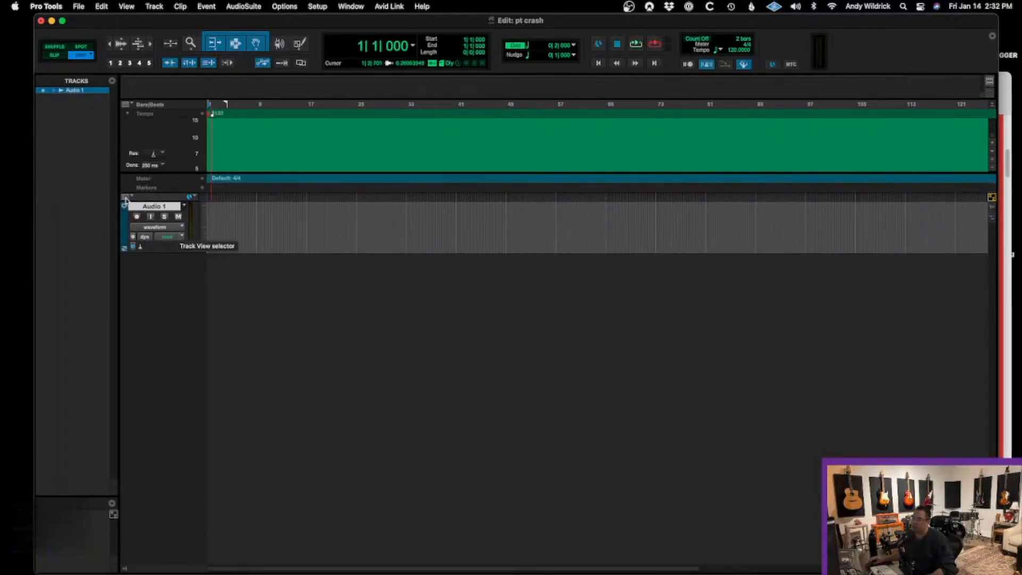
Show the Comments, Inserts A-E, Sends A-E and I/O columns on Audio 1.
left_click(128, 199)
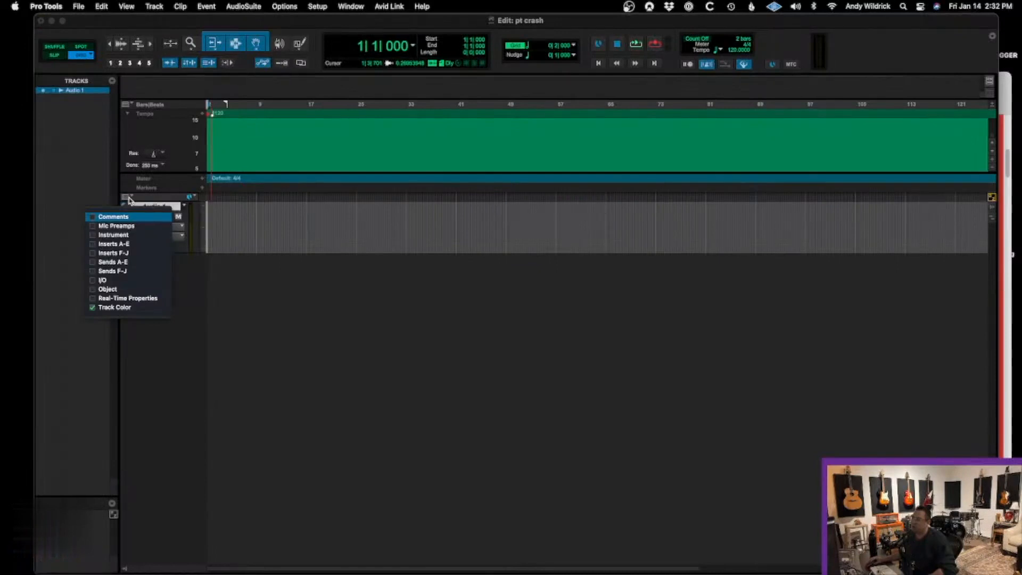
left_click(109, 218)
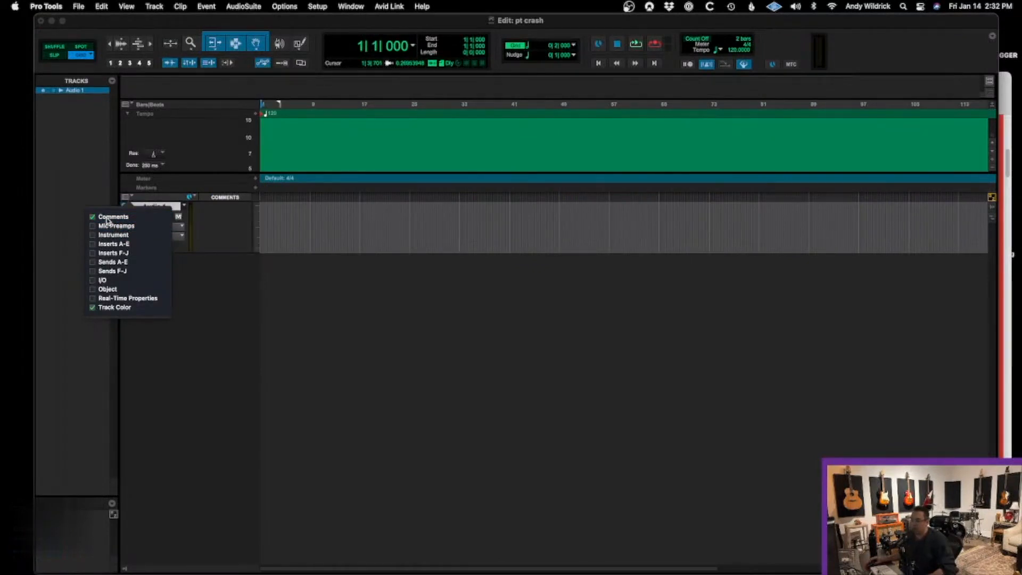
left_click(109, 247)
left_click(108, 263)
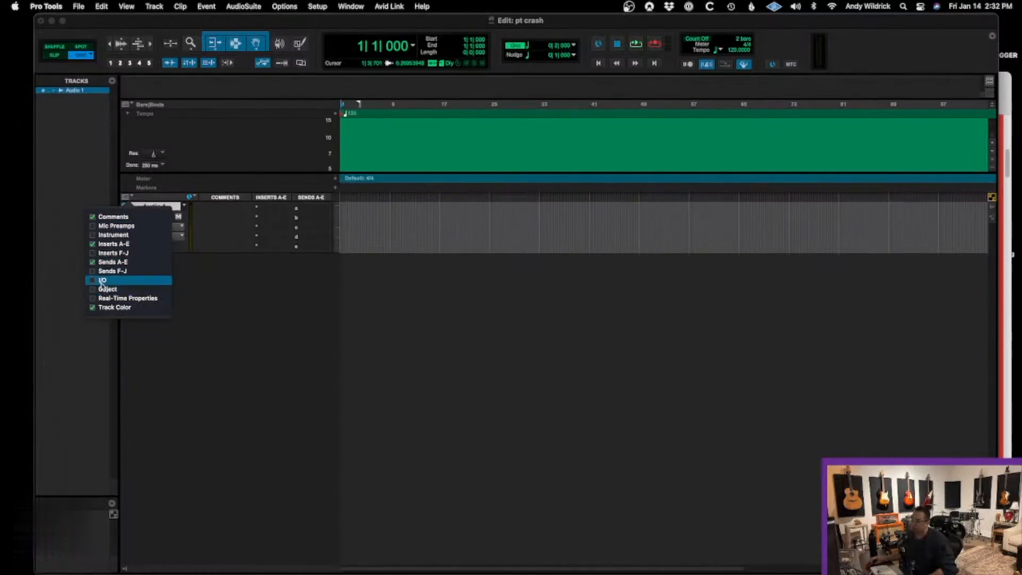
left_click(102, 281)
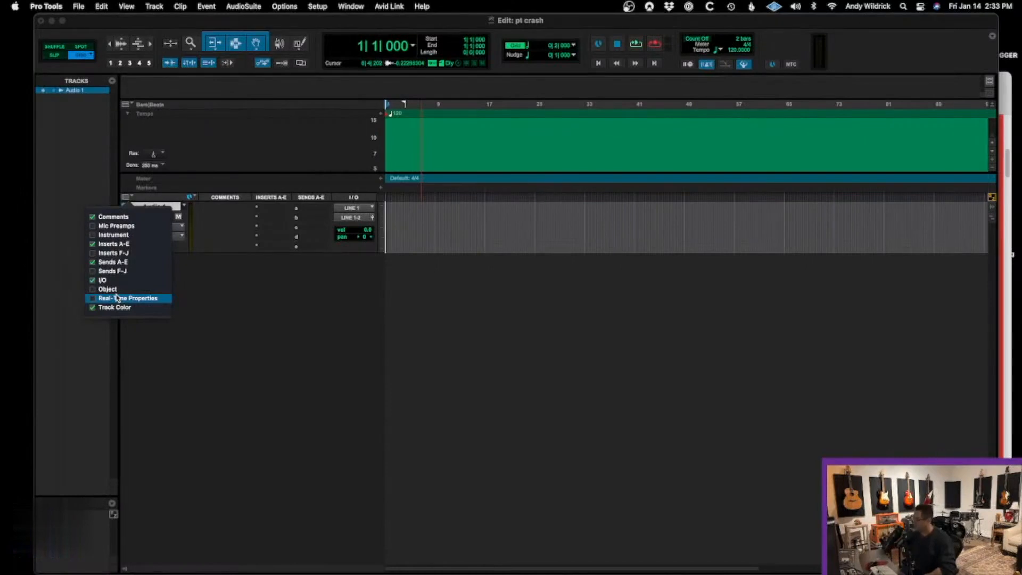
Add a Min:Secs ruler and collapse the Tempo ruler to one row.
left_click(127, 105)
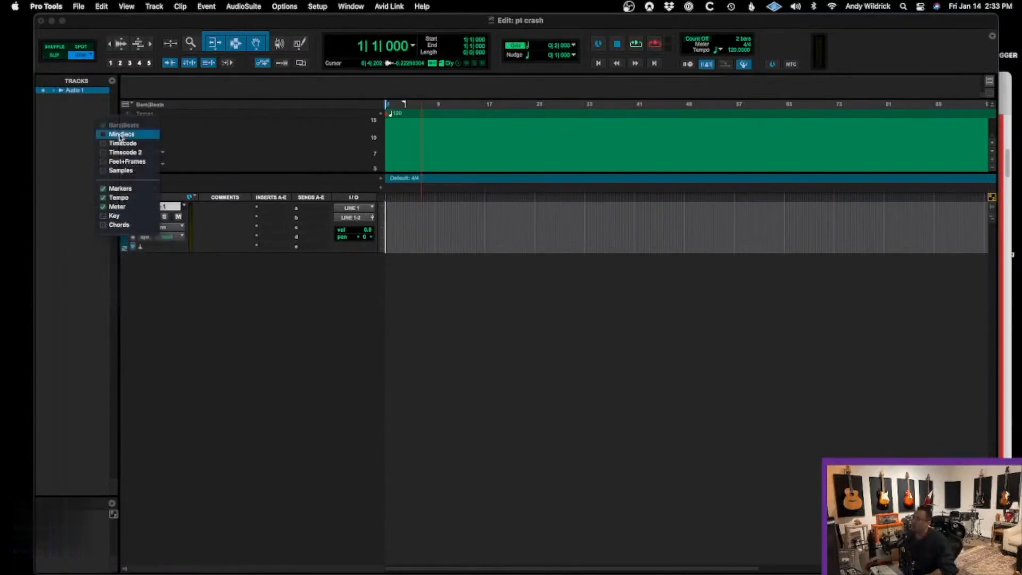
left_click(121, 135)
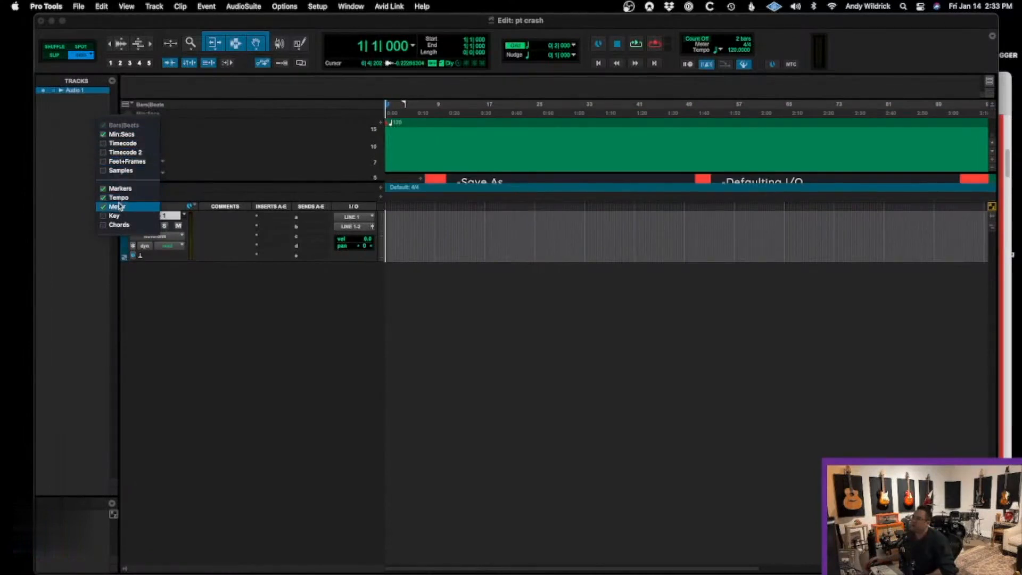
left_click(210, 151)
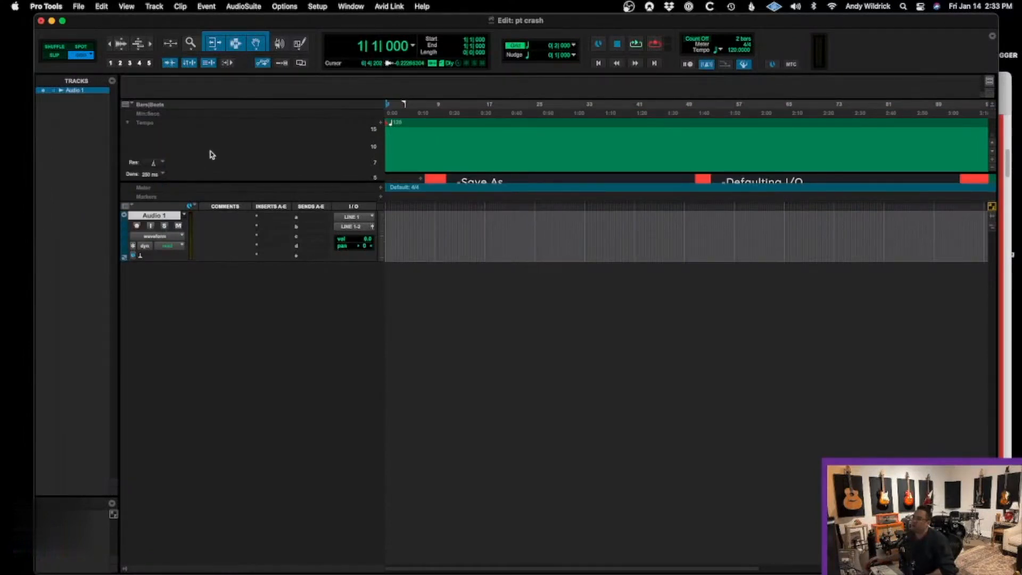
left_click(127, 123)
left_click(126, 124)
left_click(127, 123)
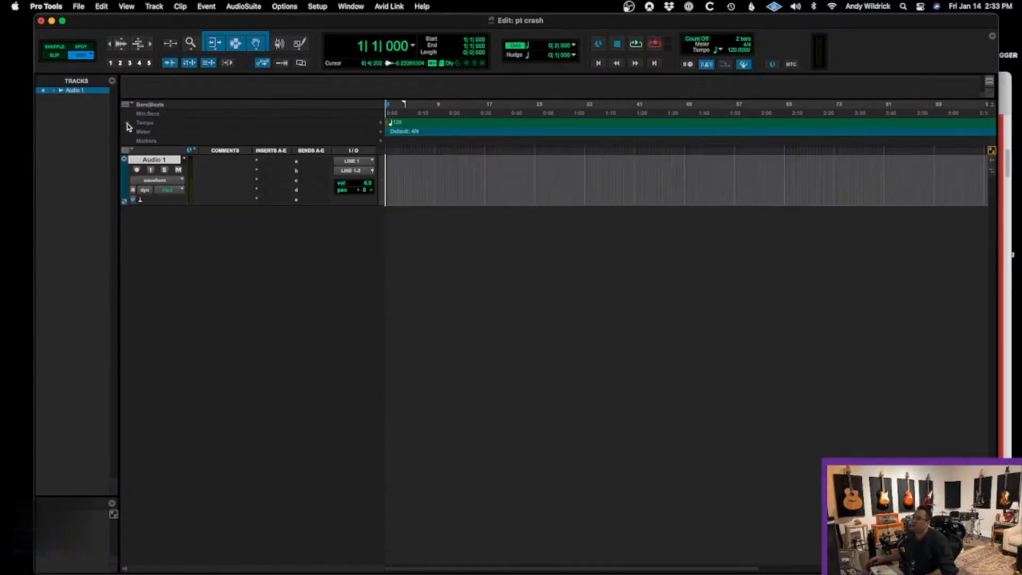
left_click(127, 123)
left_click(127, 123)
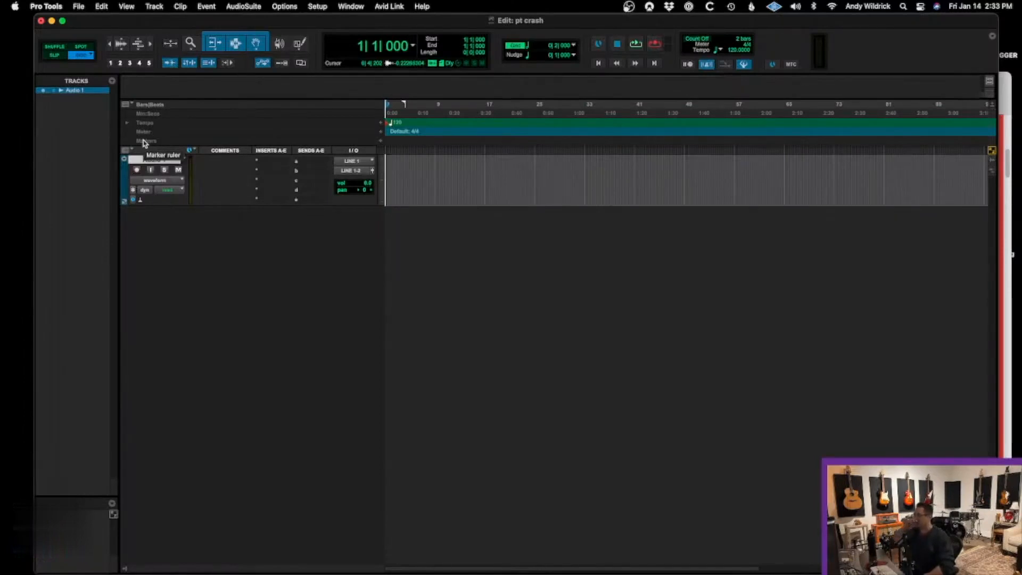
Hide the zoom, transport, MIDI, synchronization and output meter sections of the toolbar.
left_click(991, 36)
left_click(969, 35)
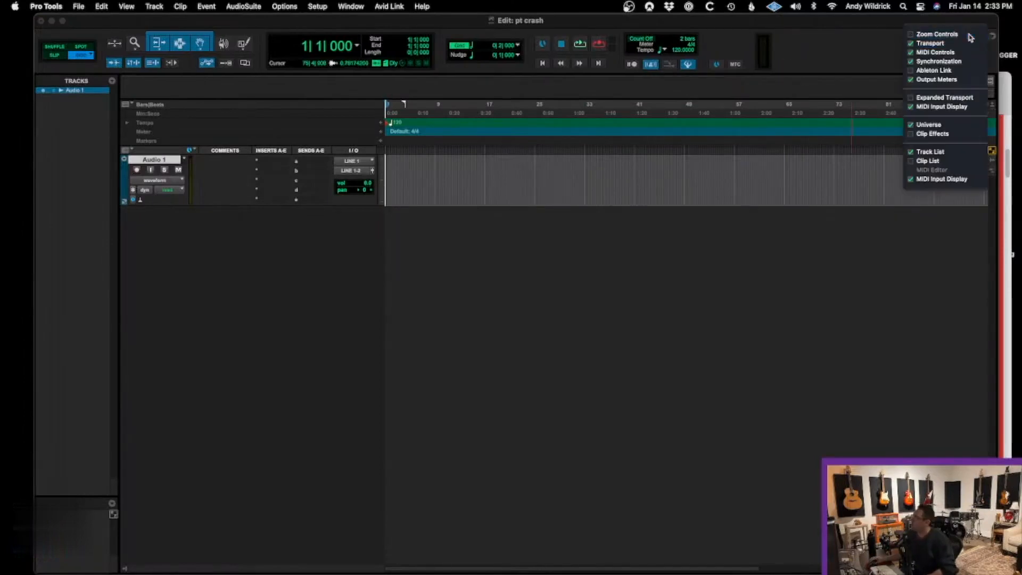
left_click(949, 43)
left_click(953, 52)
left_click(950, 62)
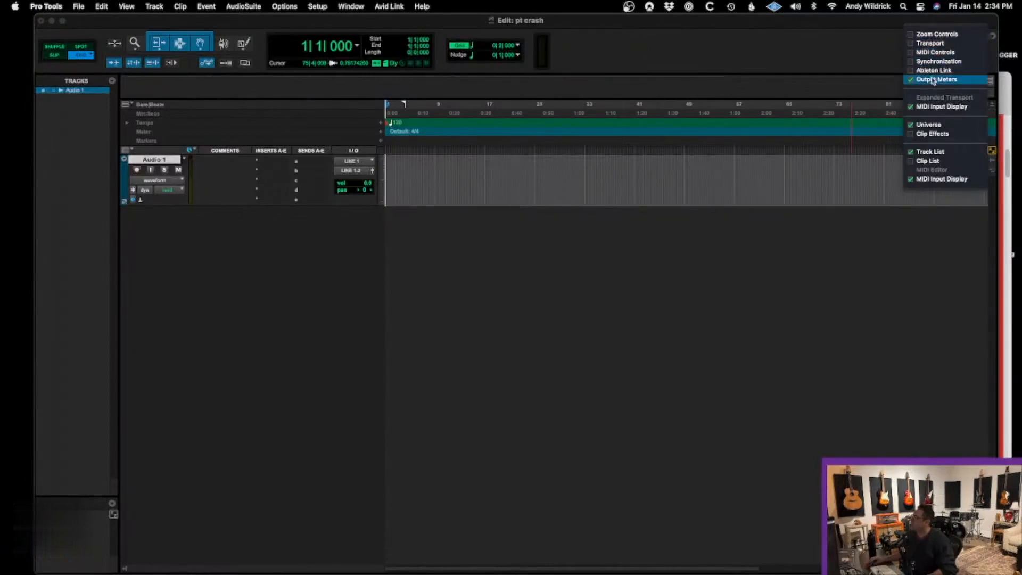
left_click(936, 79)
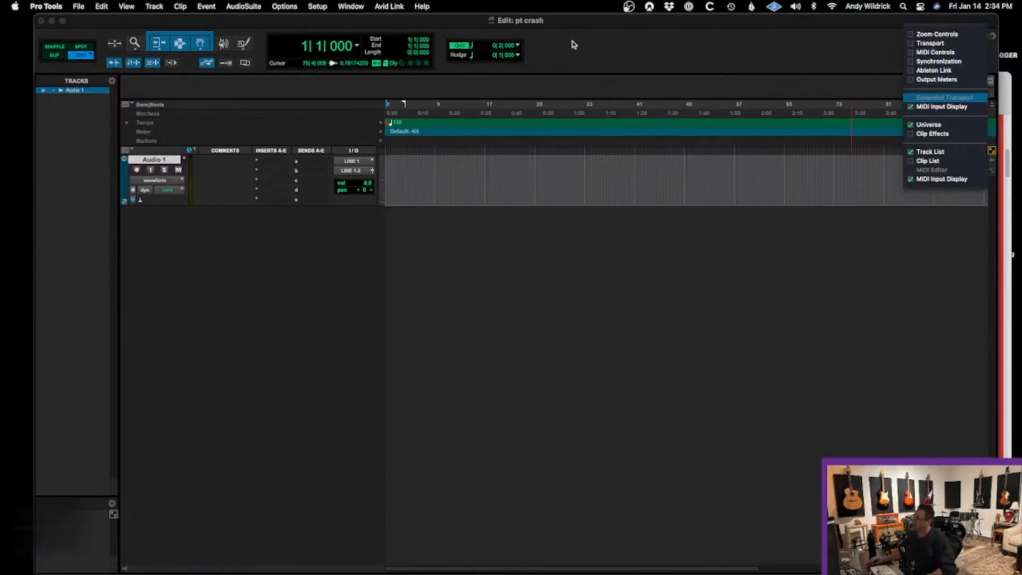
left_click(590, 40)
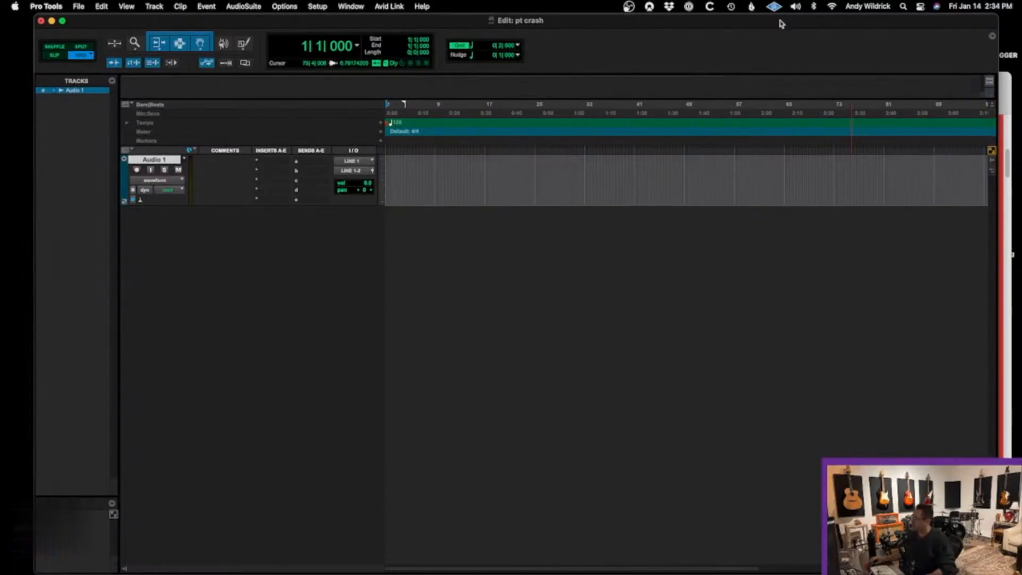
Show transport, MIDI, output meter, expanded counters and zoom controls, leaving Ableton Link hidden.
left_click(992, 38)
left_click(926, 42)
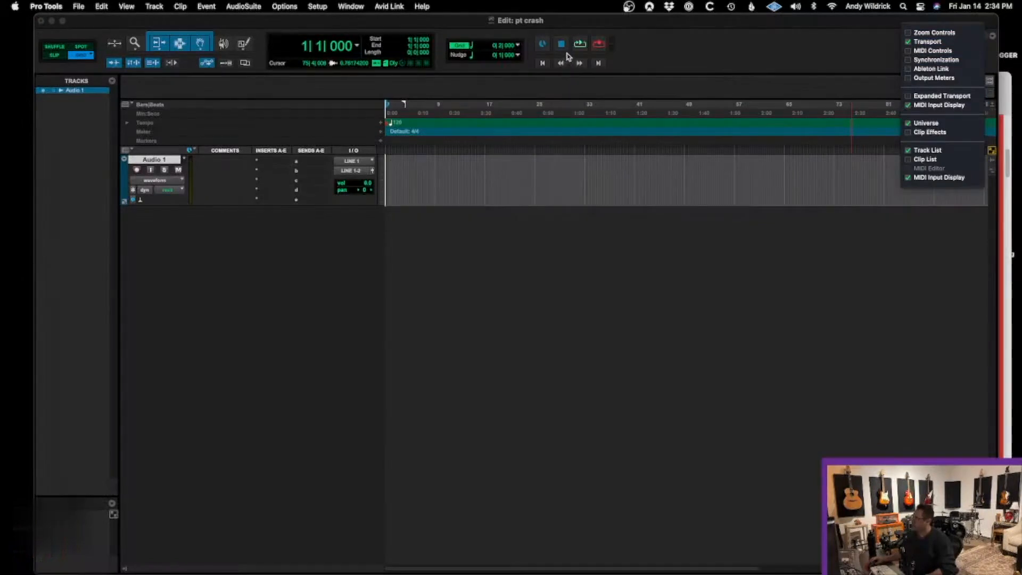
left_click(931, 50)
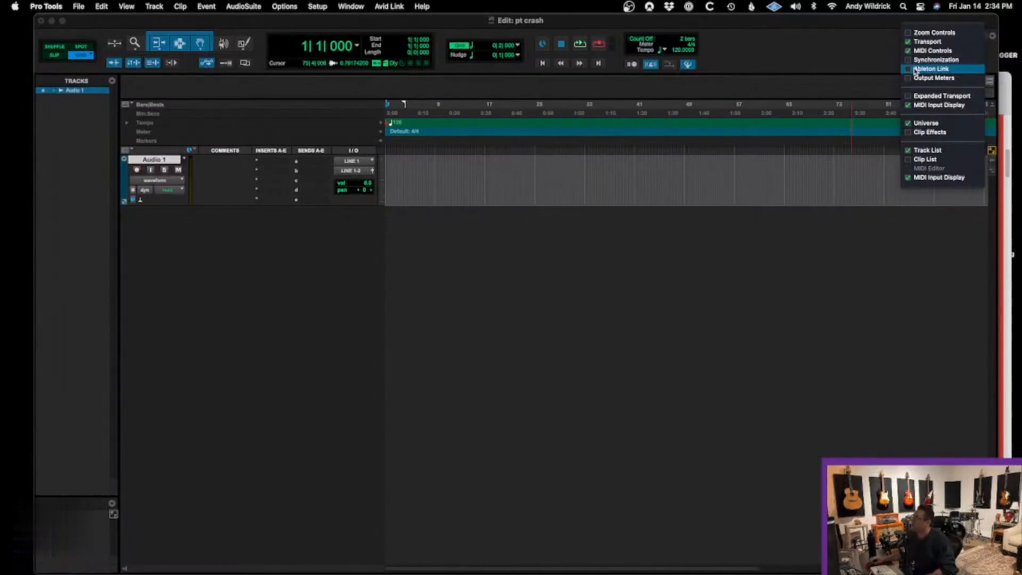
left_click(916, 70)
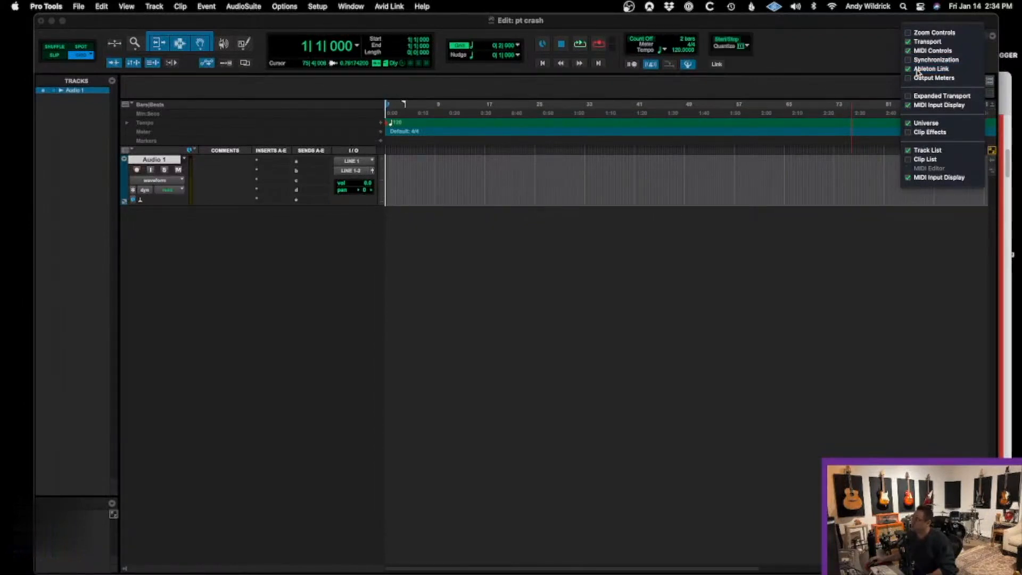
left_click(917, 70)
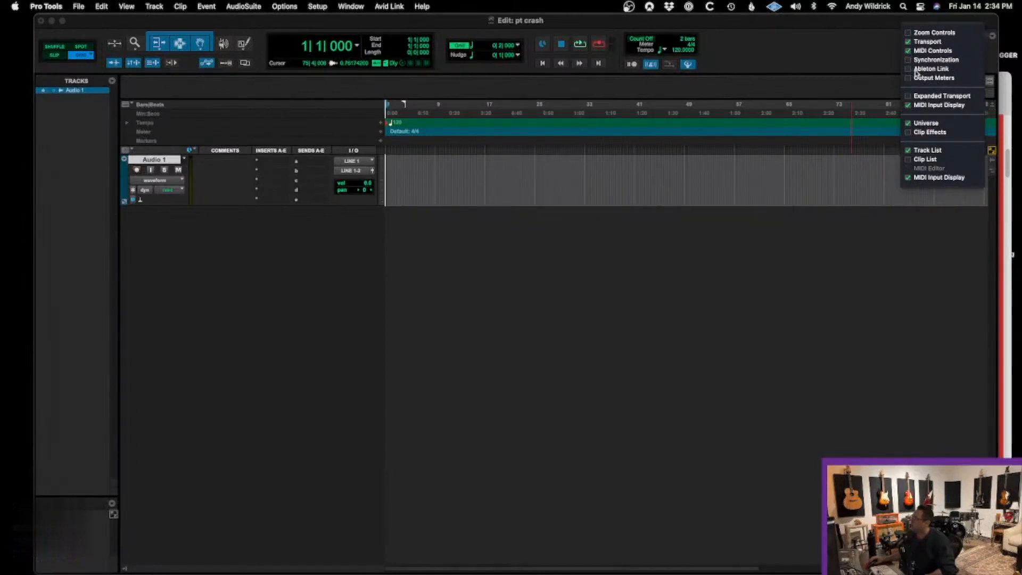
left_click(916, 69)
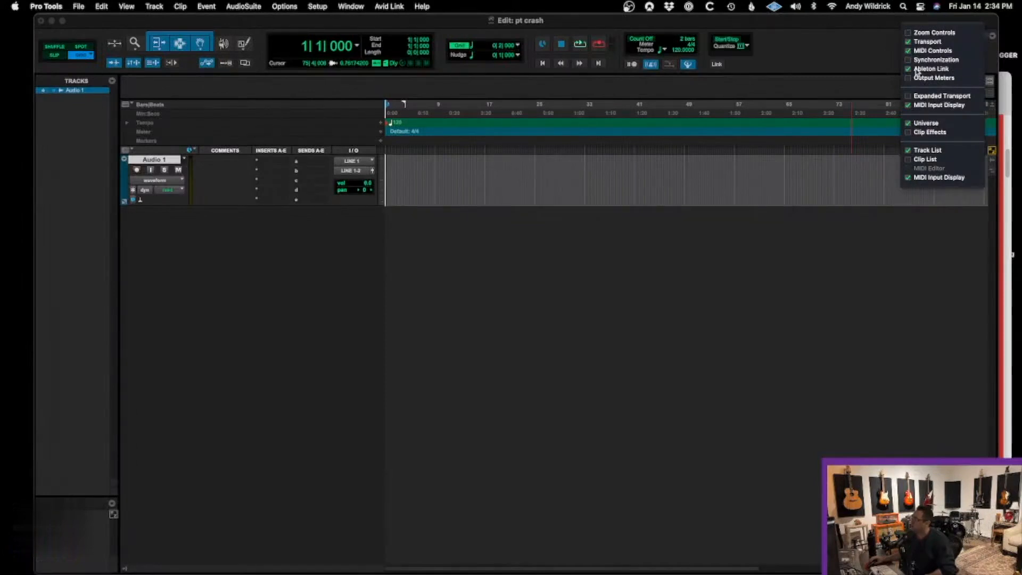
left_click(916, 70)
left_click(914, 79)
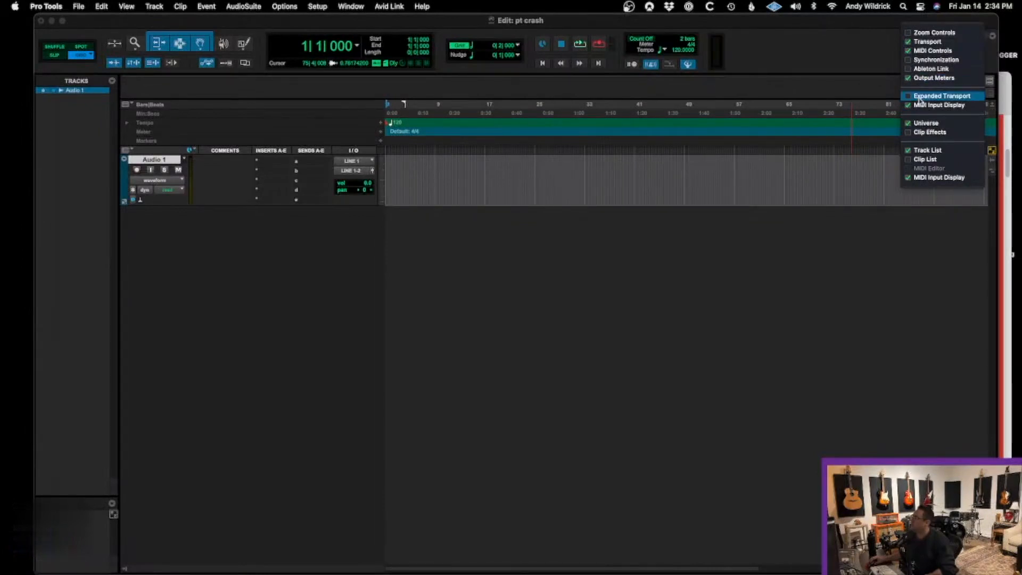
left_click(919, 97)
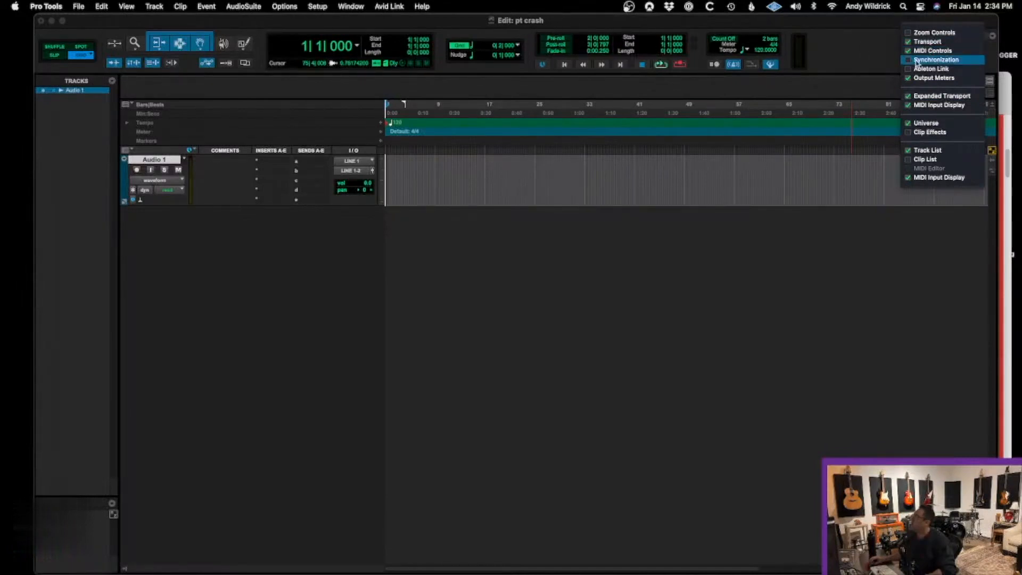
left_click(925, 33)
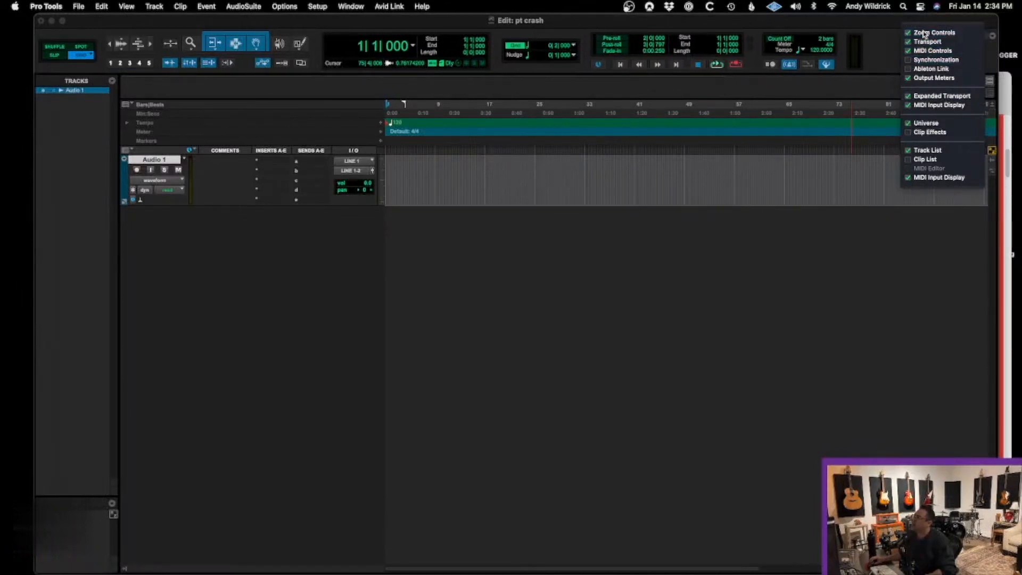
left_click(888, 65)
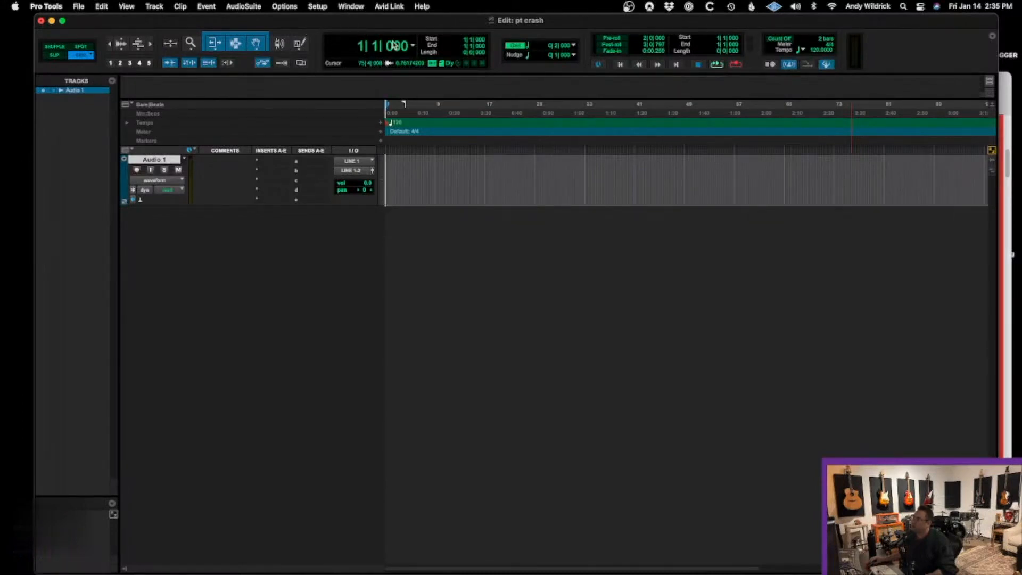
Keep the counter in Bars|Beats and place the edit point at 47|3|000 on Audio 1.
left_click(413, 49)
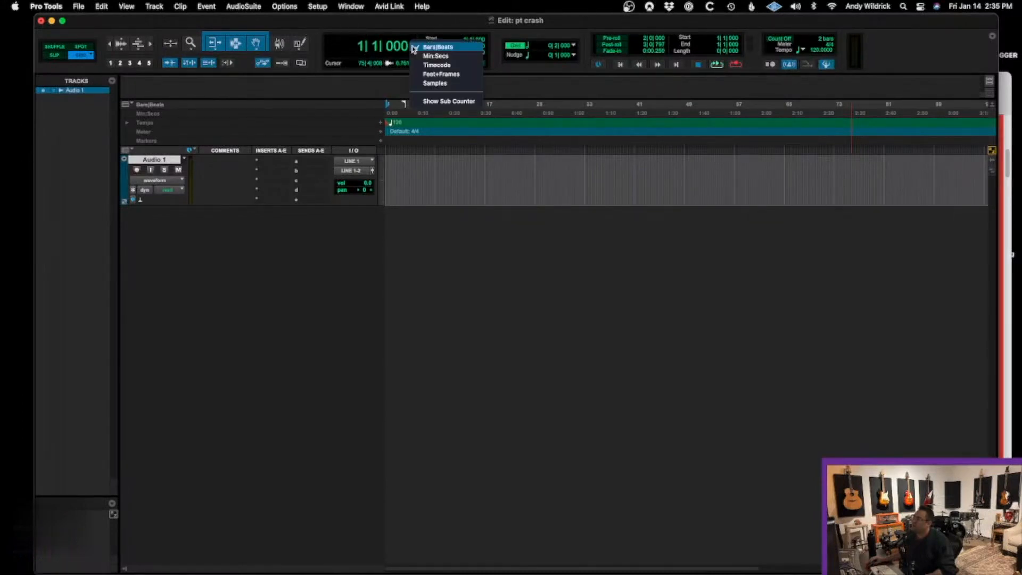
left_click(440, 30)
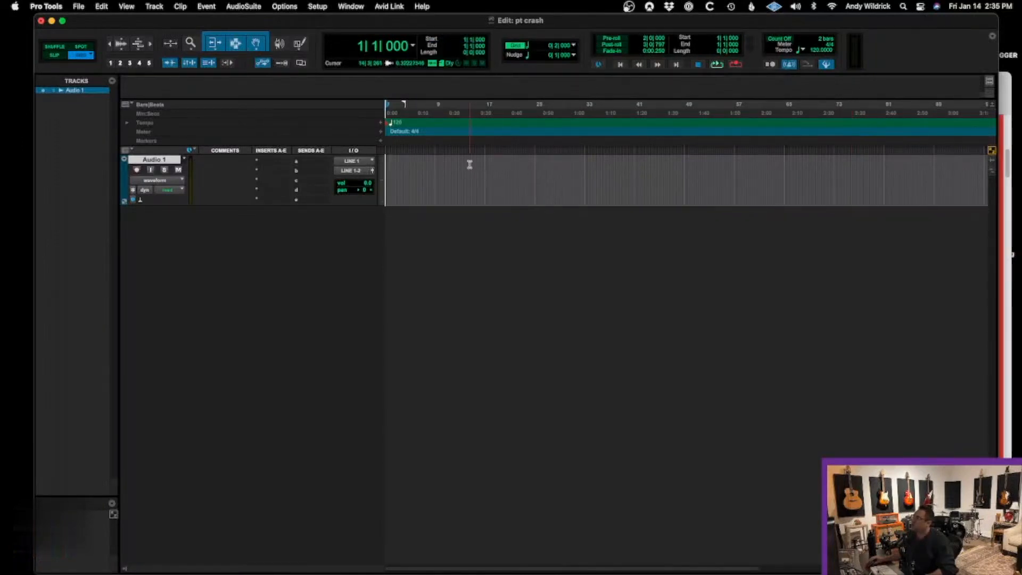
left_click_drag(470, 164, 675, 165)
left_click(675, 165)
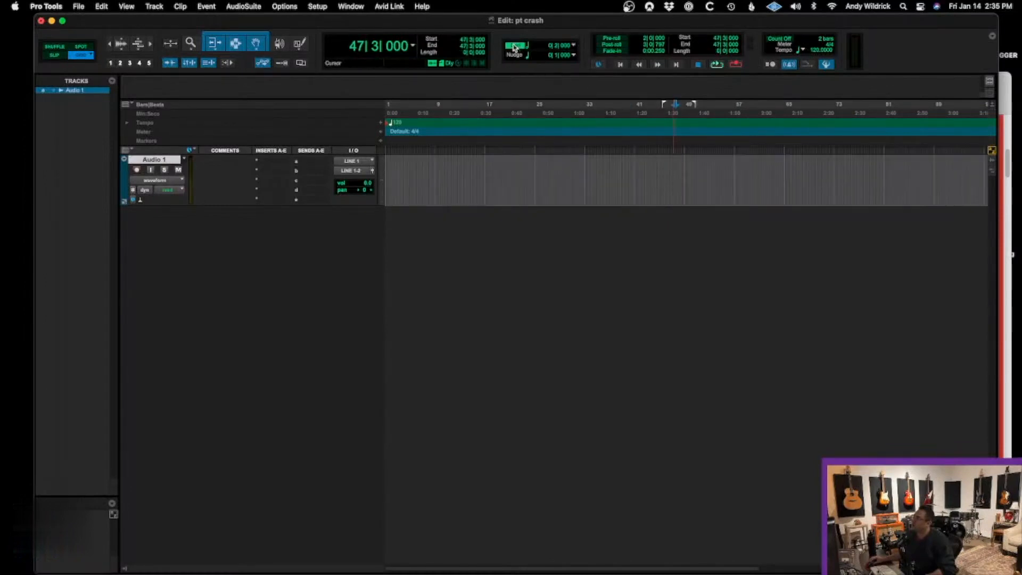
Set the grid to 1/16 note, then back to 1/4 note.
left_click(529, 47)
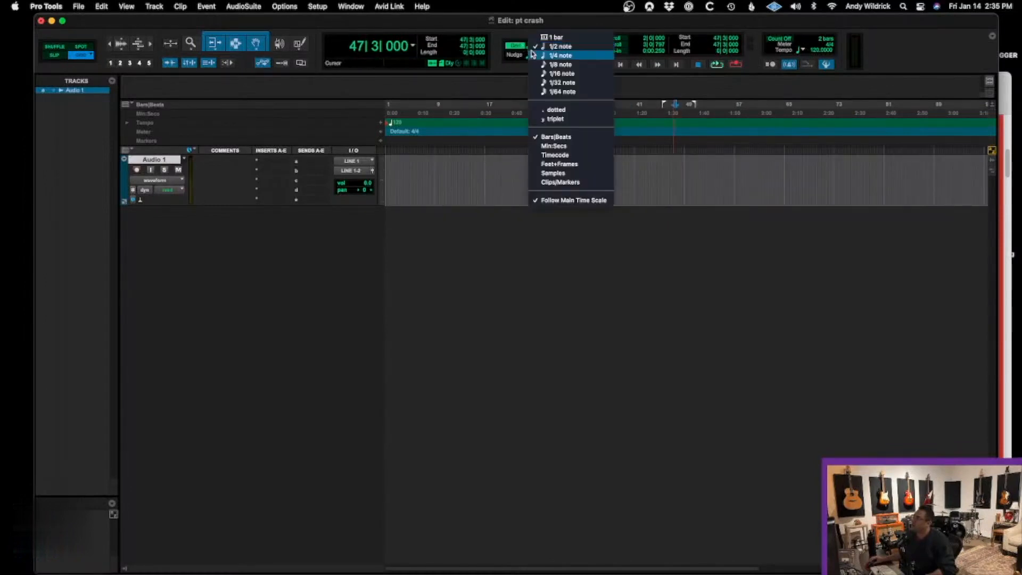
left_click(537, 73)
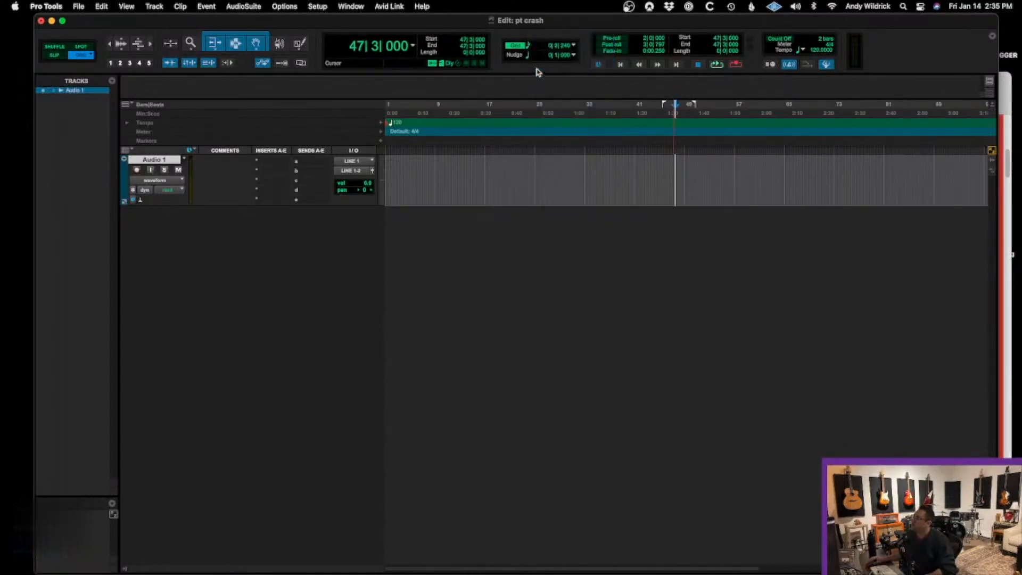
left_click(528, 47)
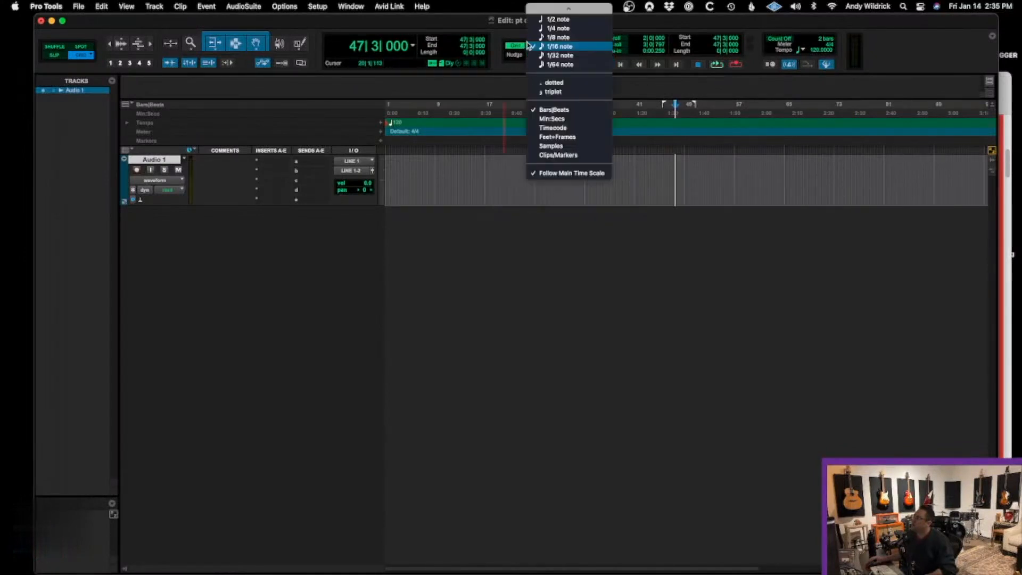
left_click(543, 29)
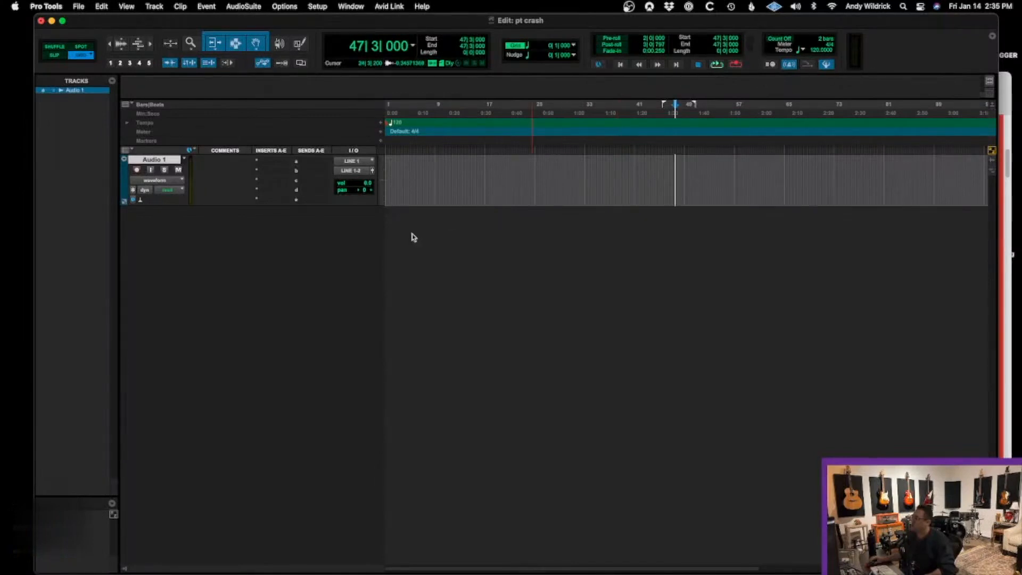
Check the ruler, track column and toolbar display menus without changing anything.
left_click(126, 105)
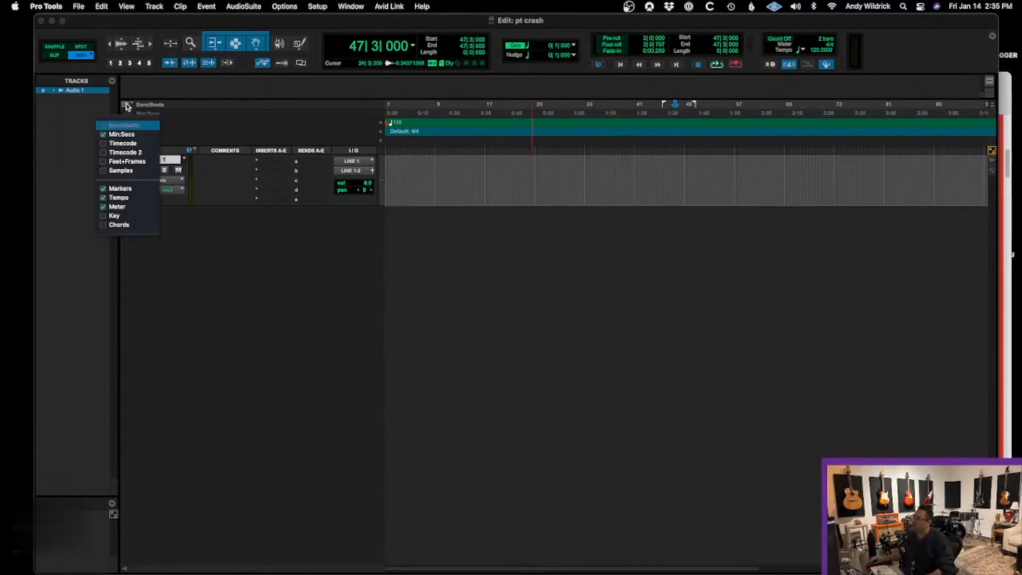
left_click(127, 106)
left_click(126, 151)
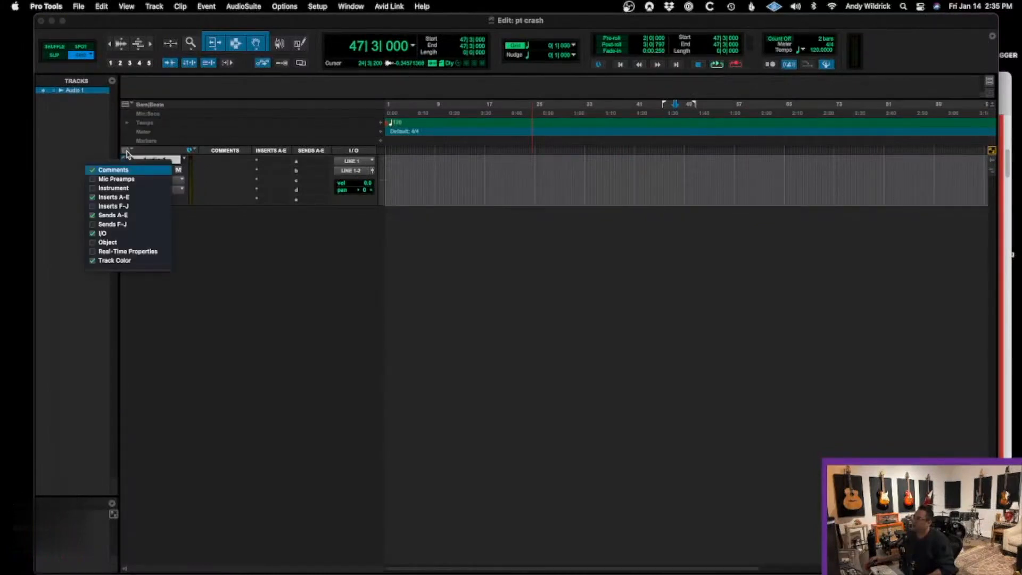
left_click(126, 153)
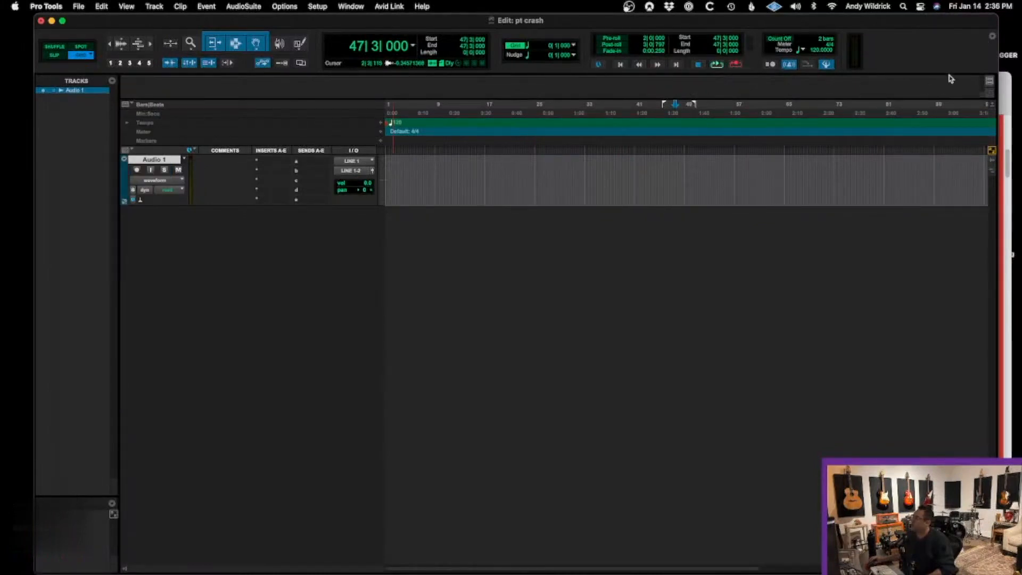
left_click(992, 36)
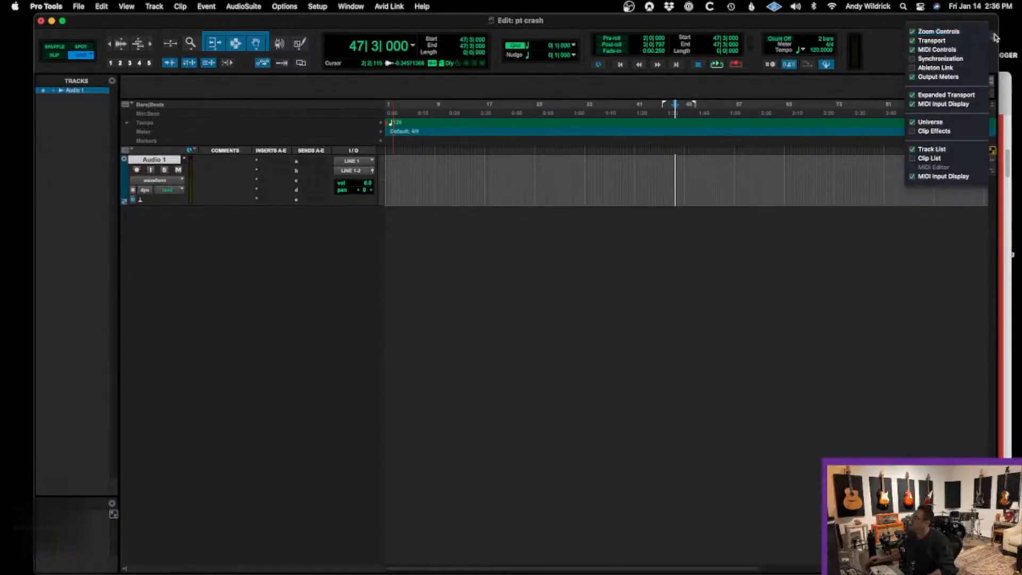
left_click(941, 212)
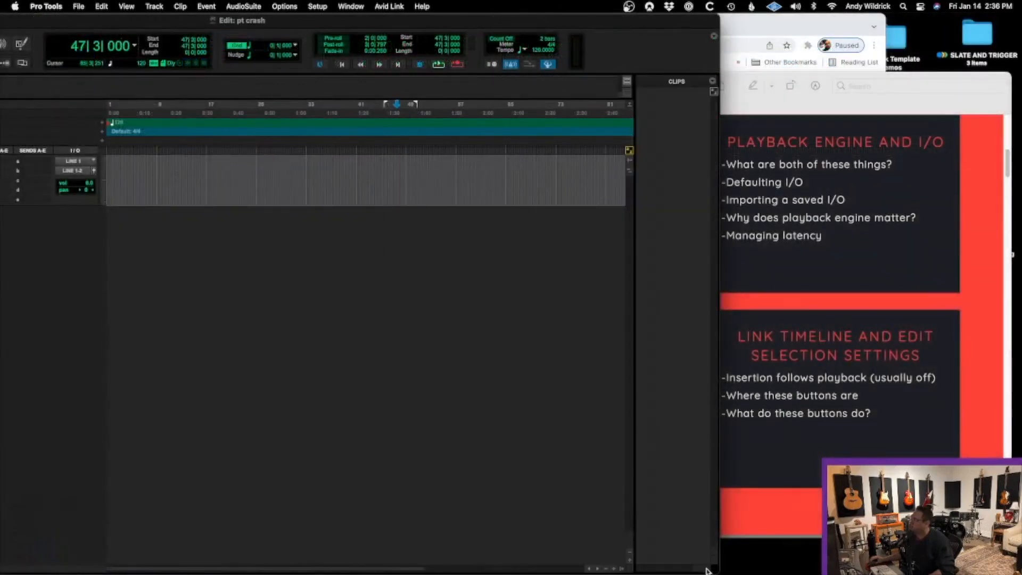
Toggle the Clips list off and back on, checking its options menu.
left_click(708, 570)
left_click(622, 569)
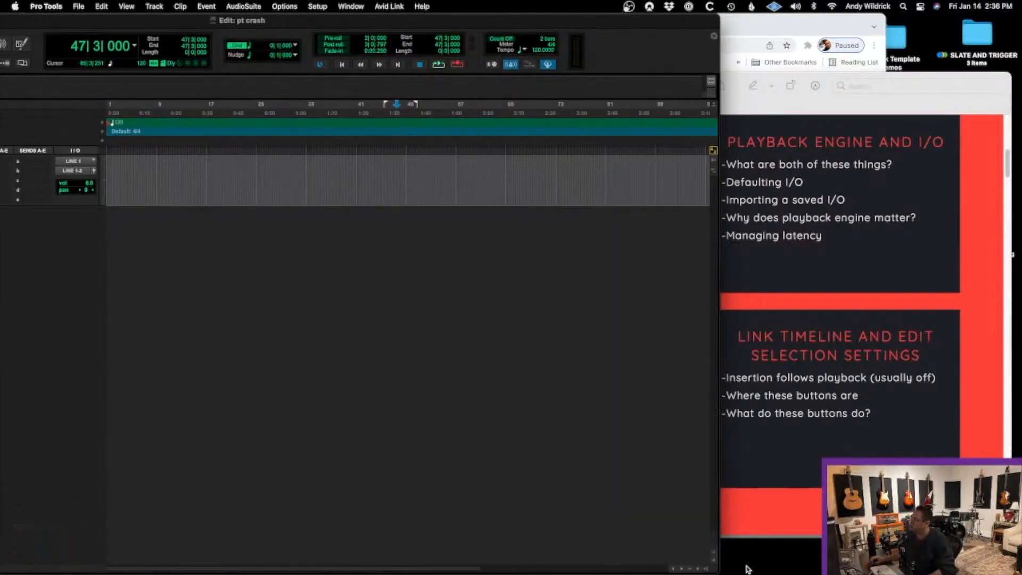
left_click(703, 570)
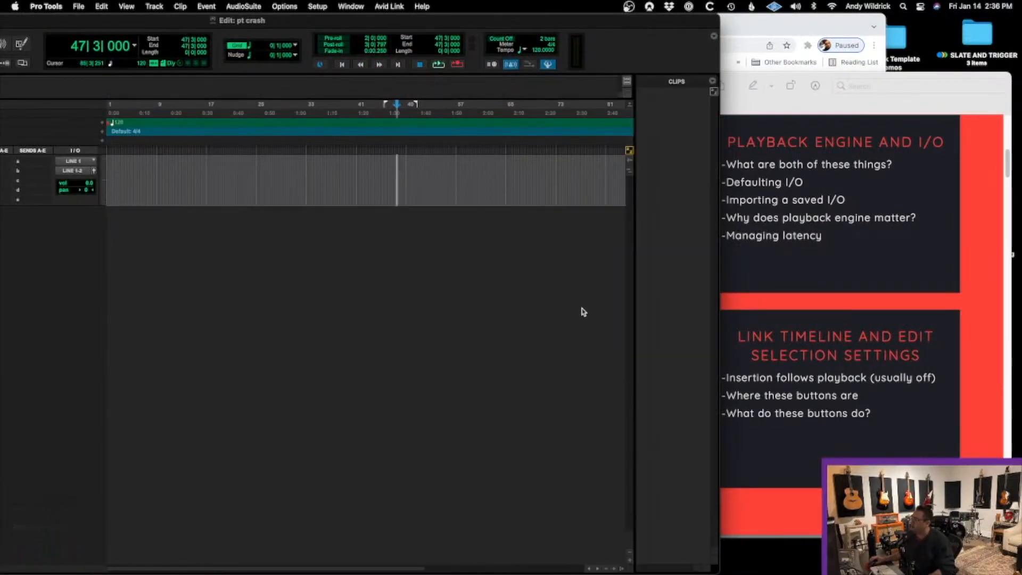
left_click(713, 84)
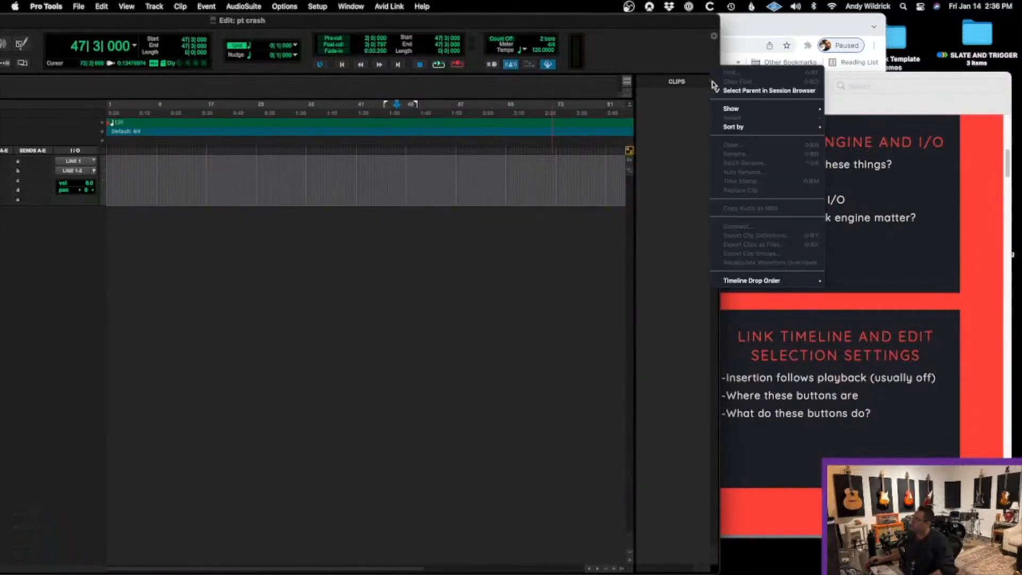
left_click(670, 118)
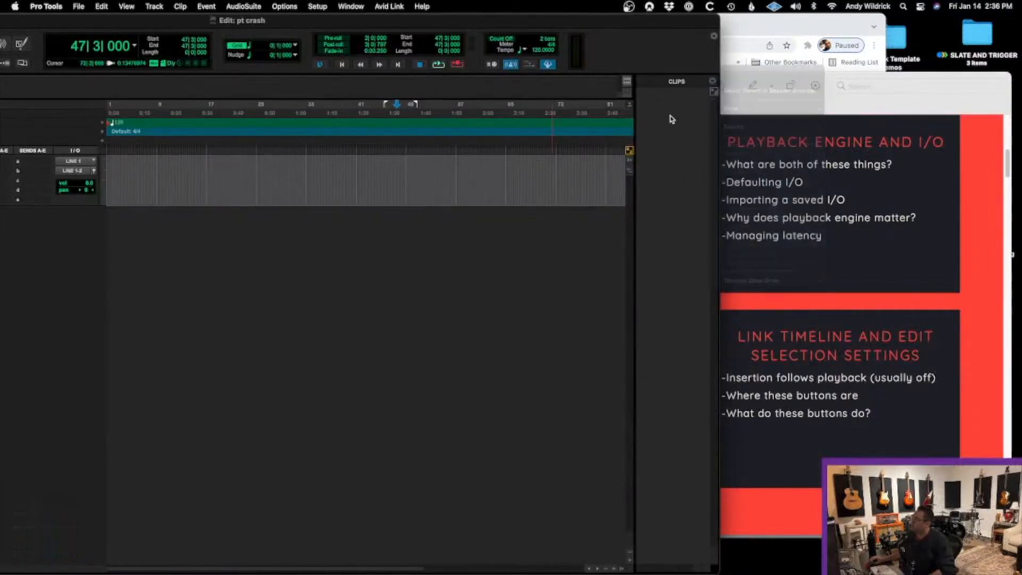
Maximize the Edit window and toggle the Tracks list off and on, leaving it visible.
double_click(666, 22)
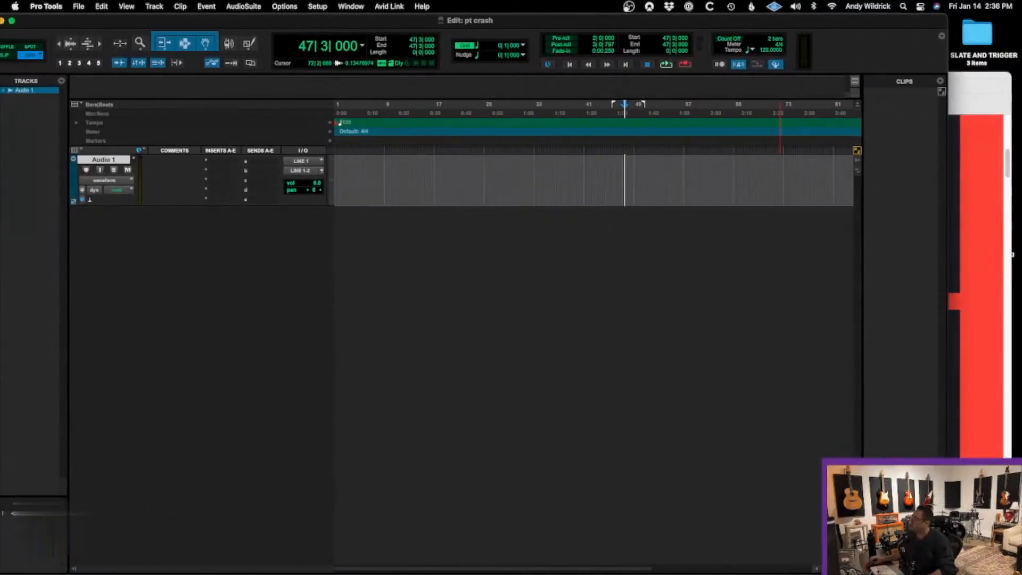
left_click_drag(863, 266, 989, 267)
double_click(601, 20)
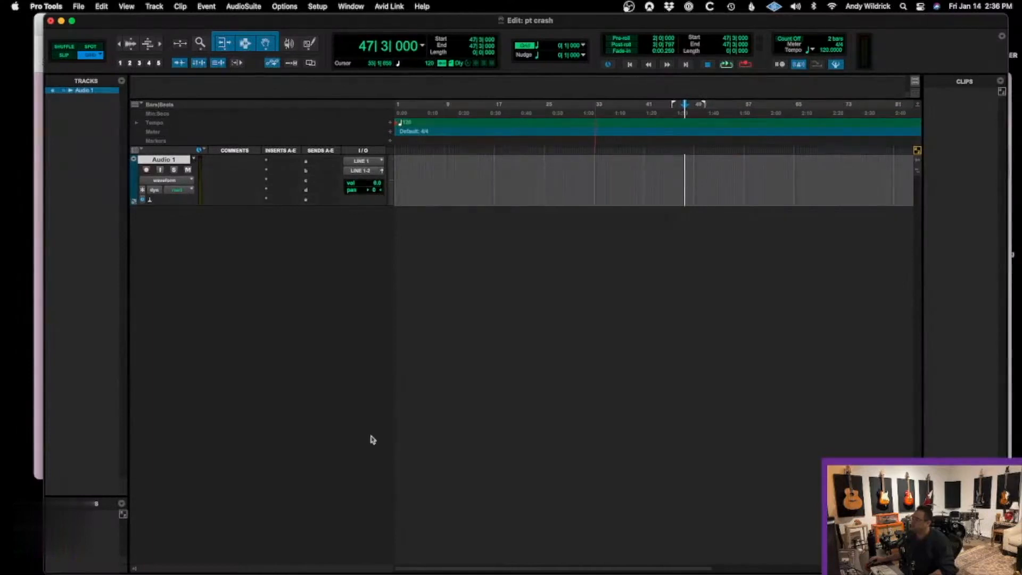
left_click(135, 568)
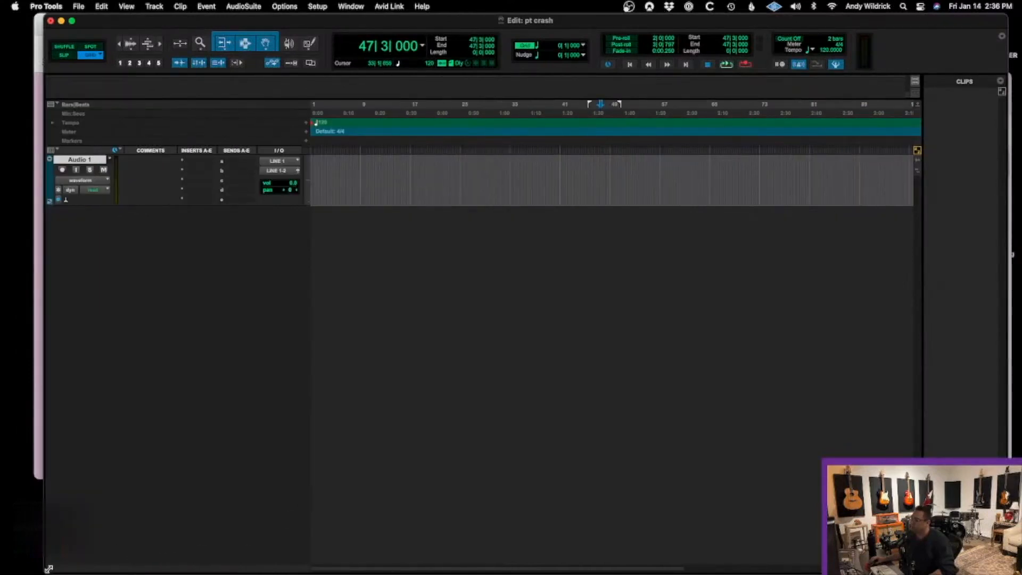
left_click(49, 569)
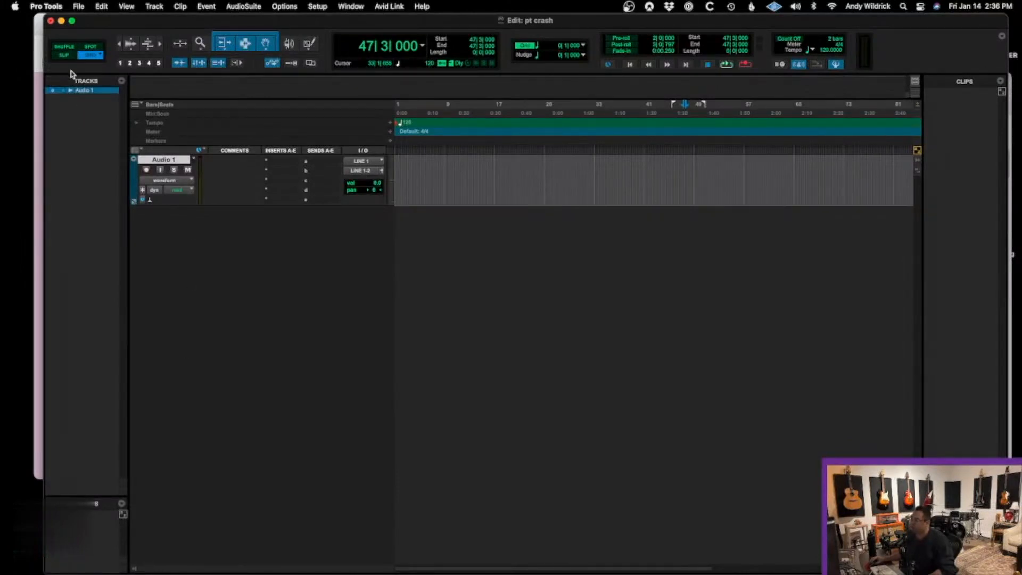
left_click(134, 568)
left_click(50, 569)
key("super+Tab")
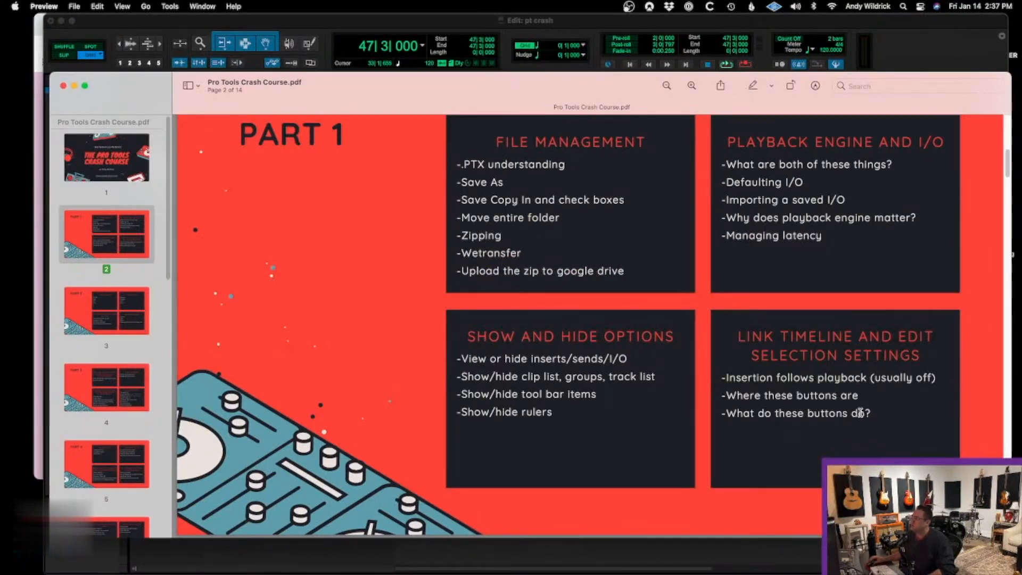
key("super+Tab")
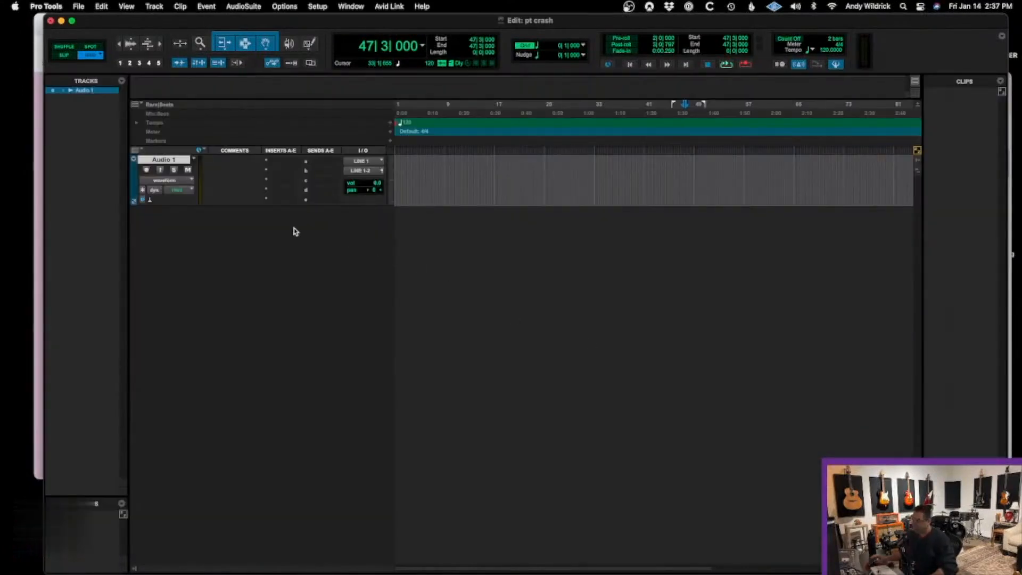
key("super+shift+n")
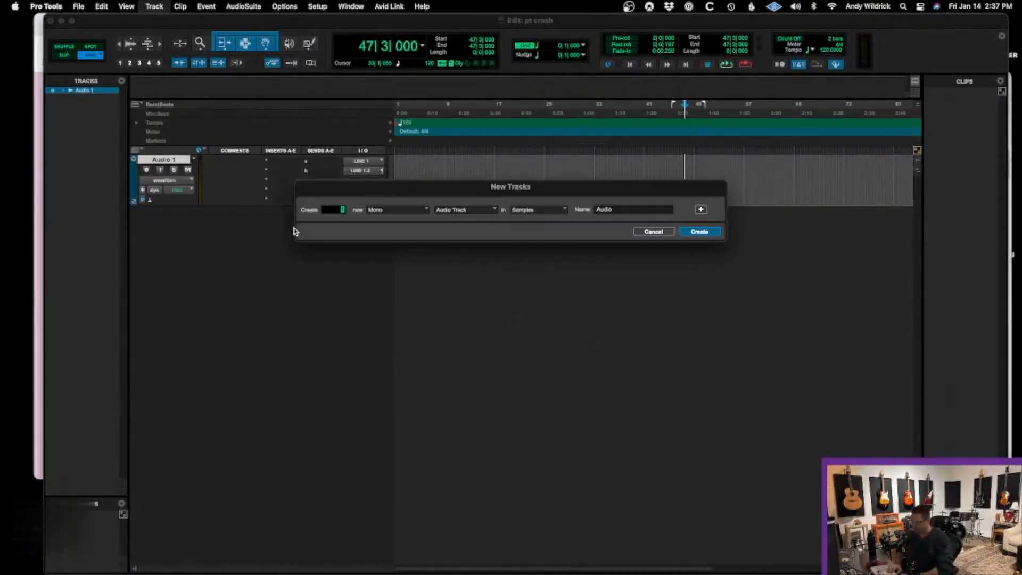
Create 5 mono audio tracks, then toggle Insertion Follows Playback on and off.
type("5")
key("Return")
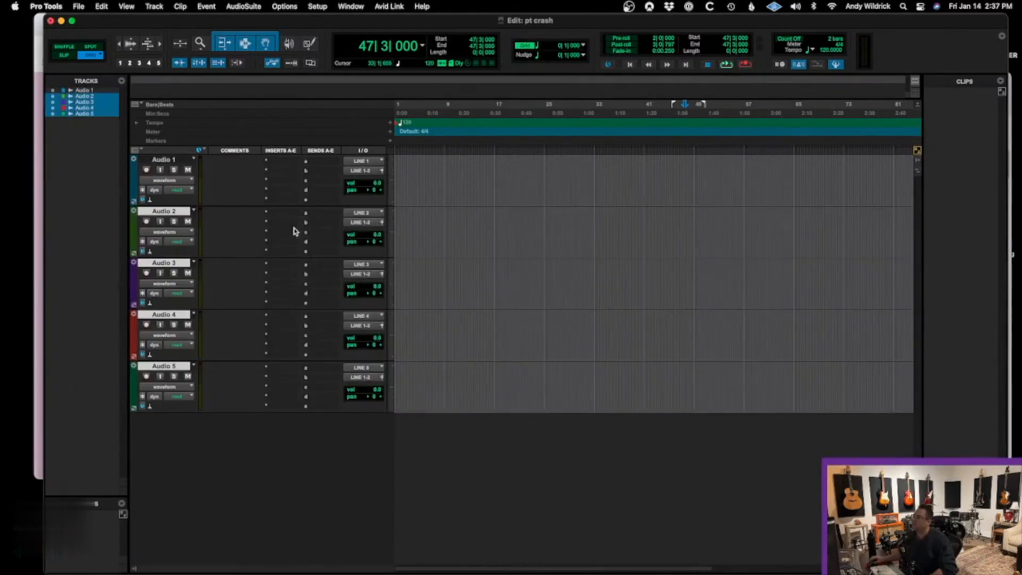
left_click(238, 66)
left_click(237, 65)
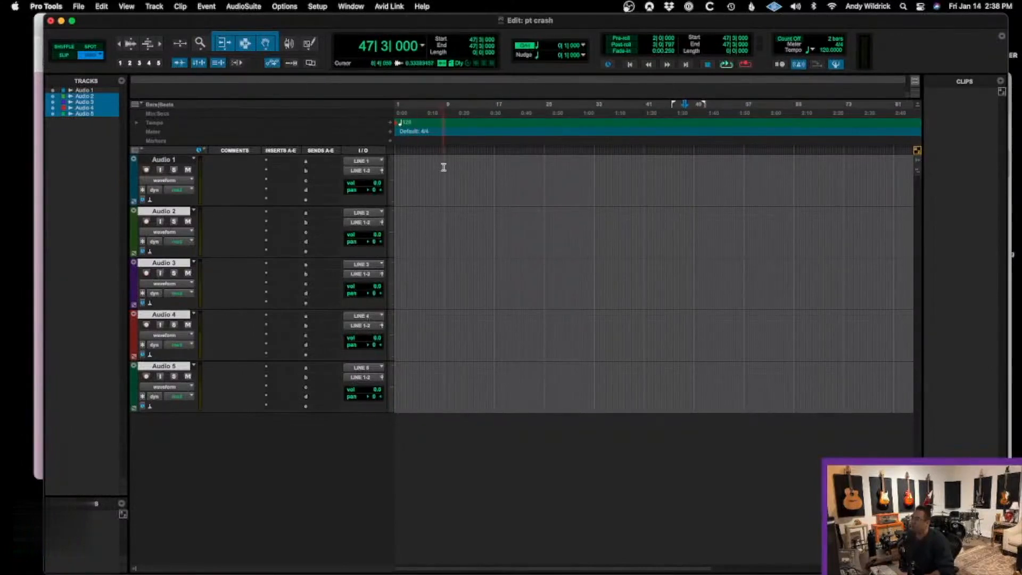
left_click(443, 167)
key("super+bracketright")
key("super+bracketright")
key("super+bracketright")
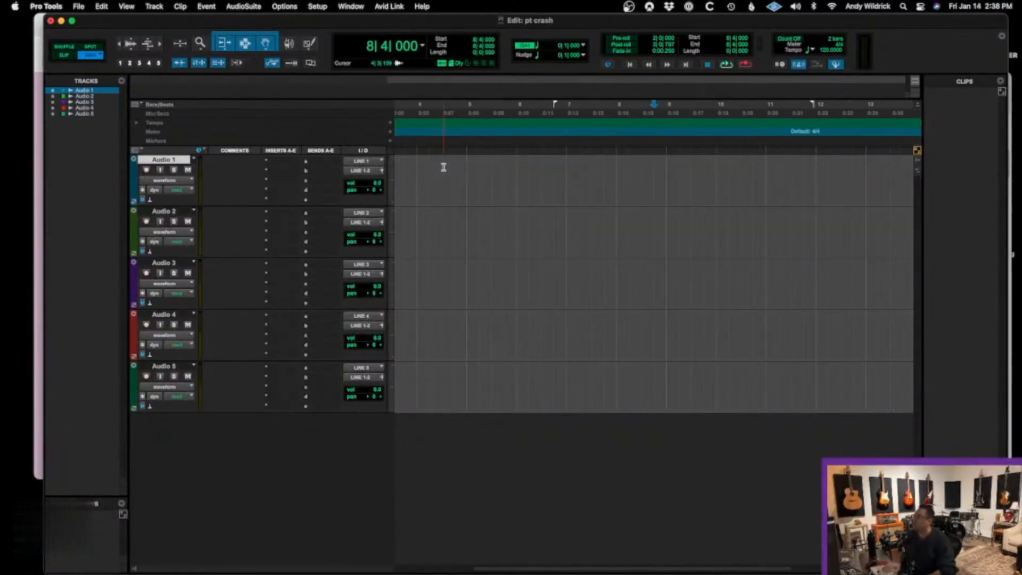
left_click(465, 168)
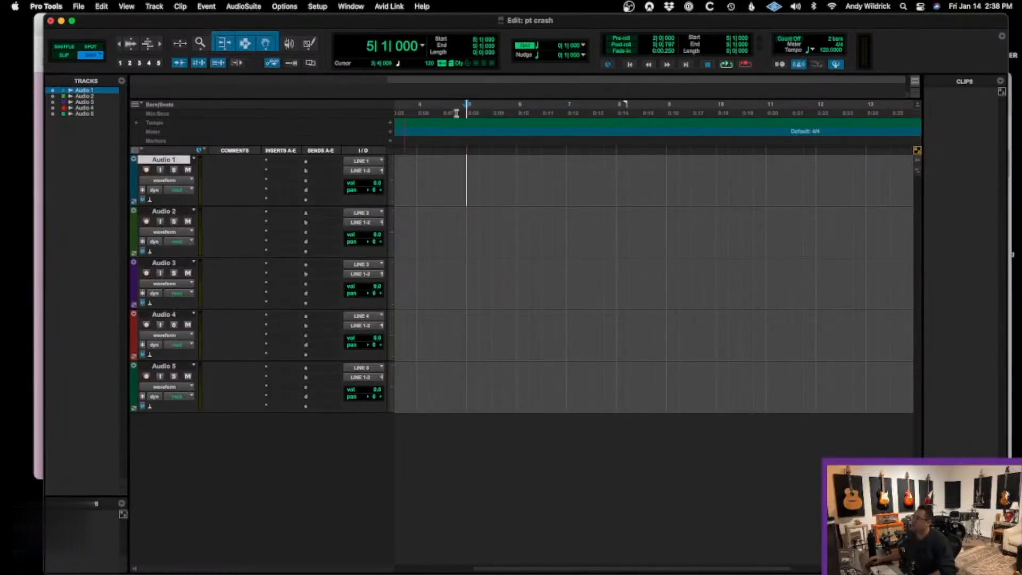
key("space")
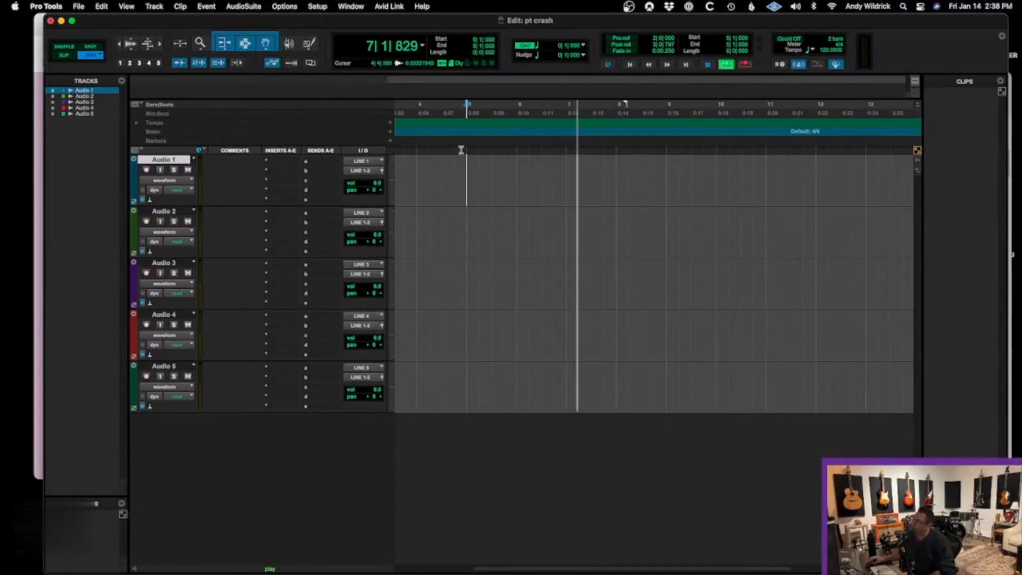
key("space")
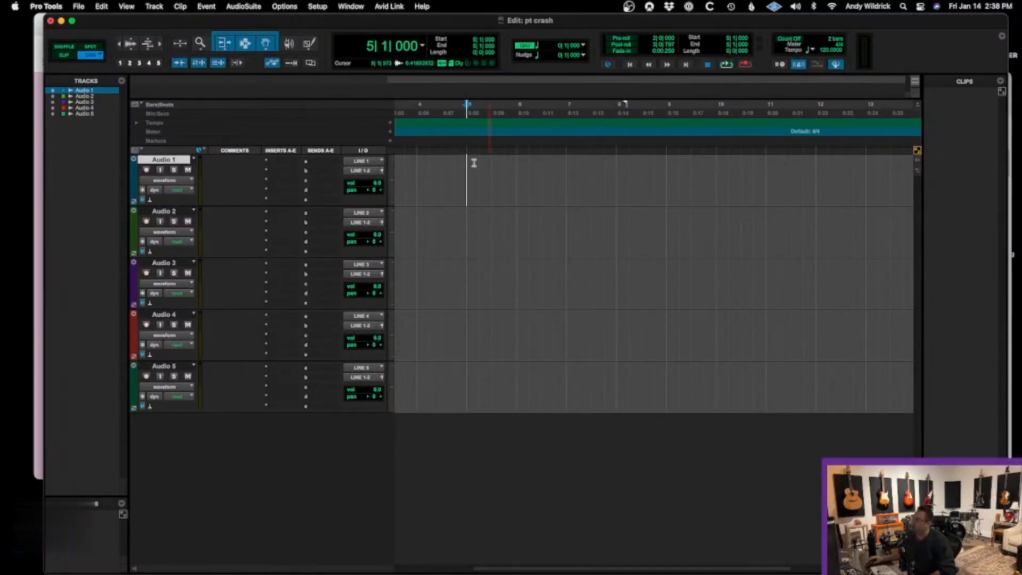
key("space")
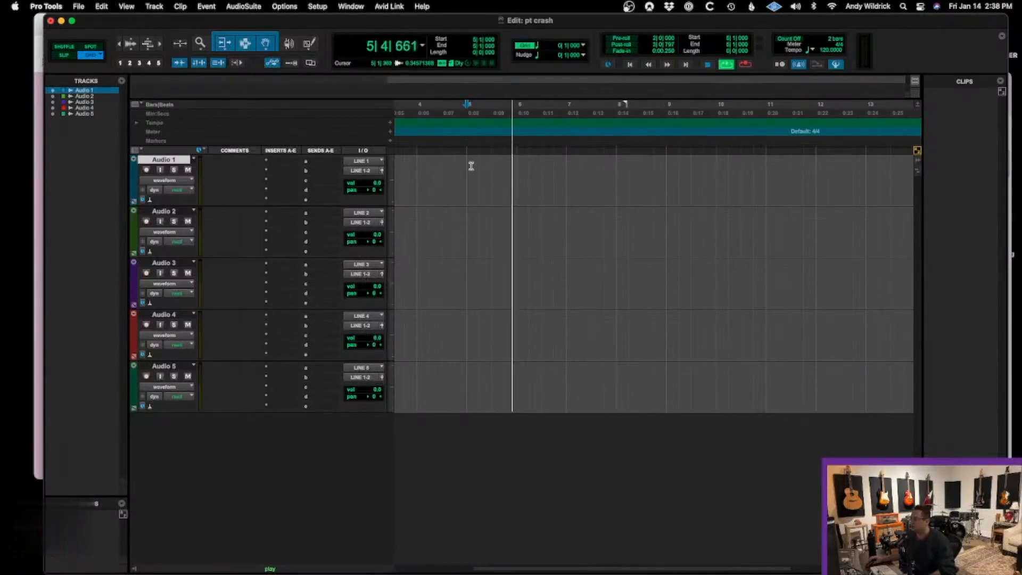
left_click(471, 166)
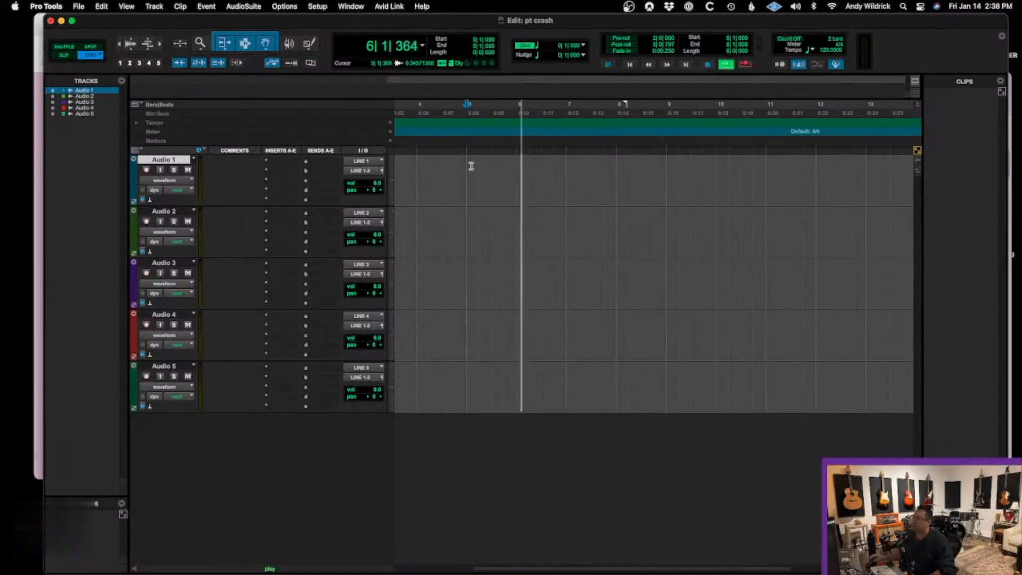
key("space")
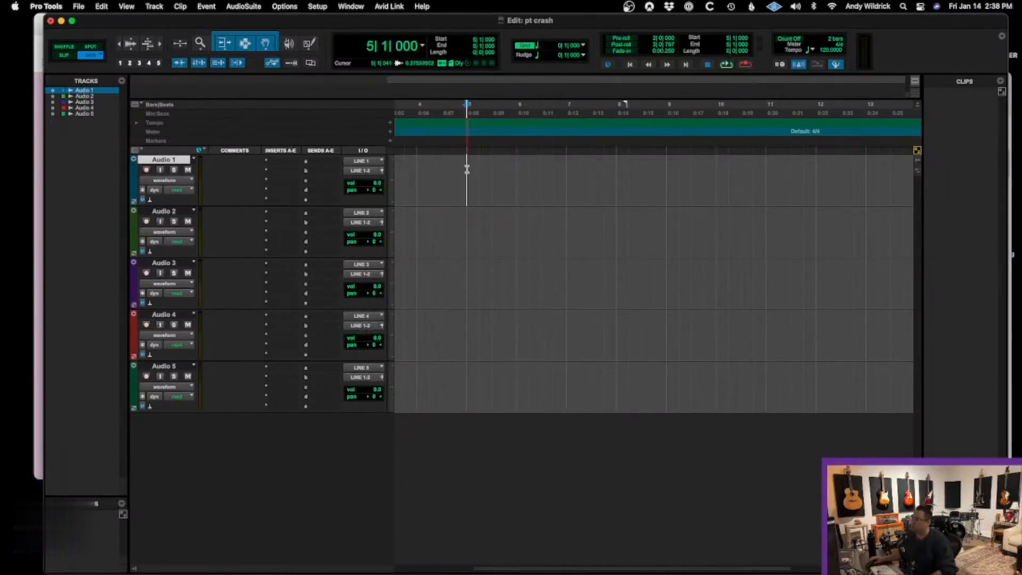
key("space")
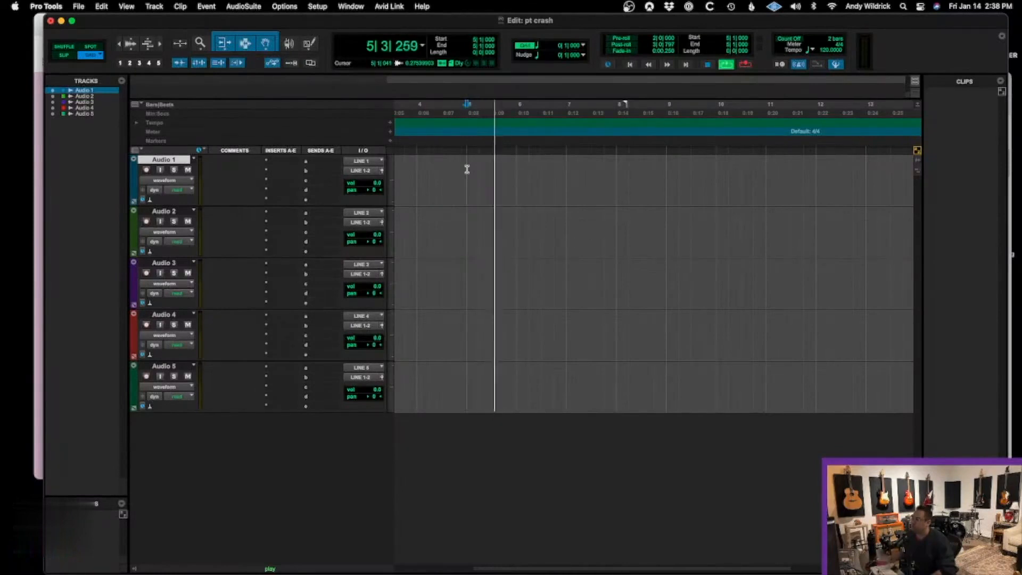
key("space")
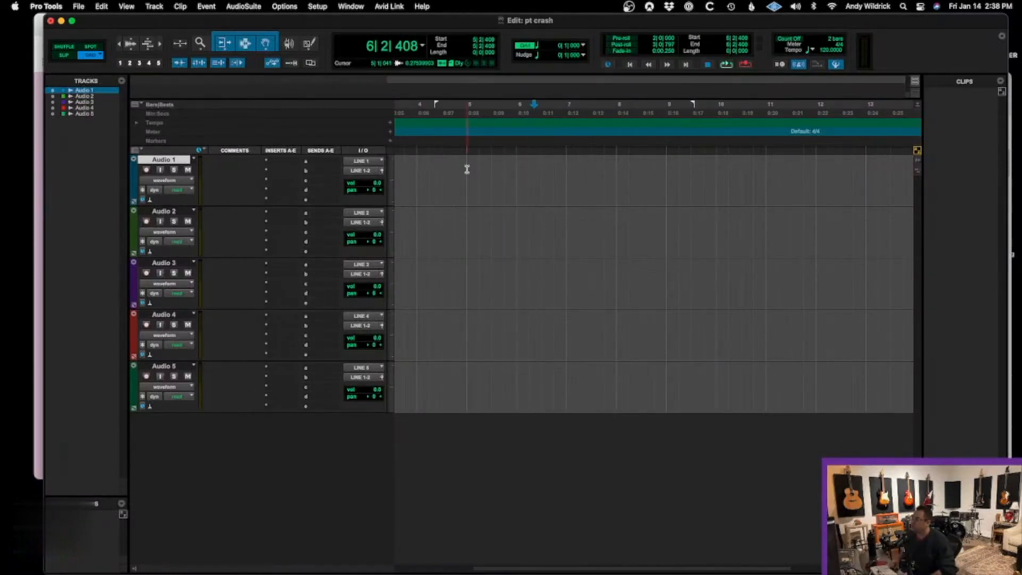
key("space")
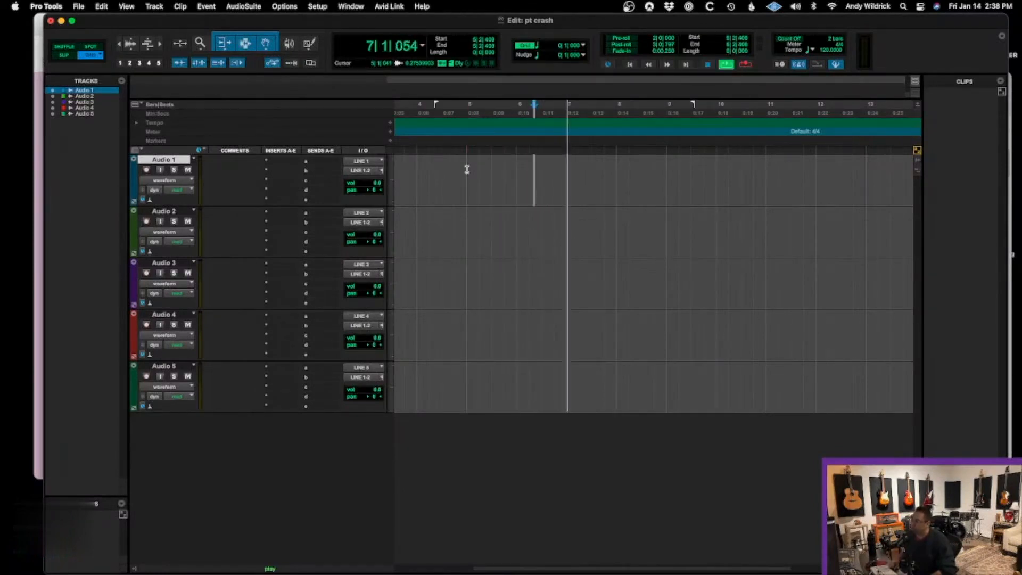
key("space")
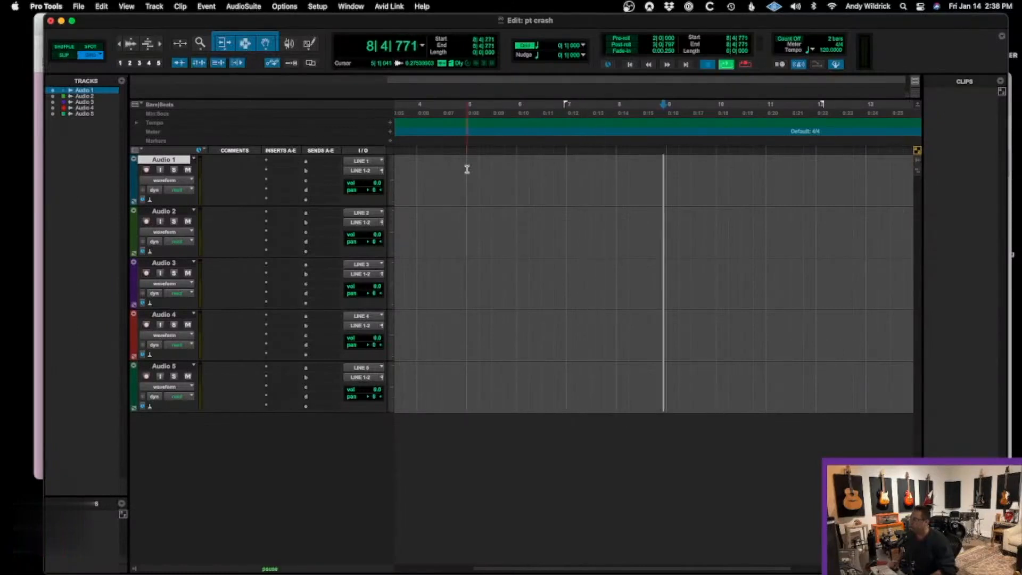
key("space")
key("space")
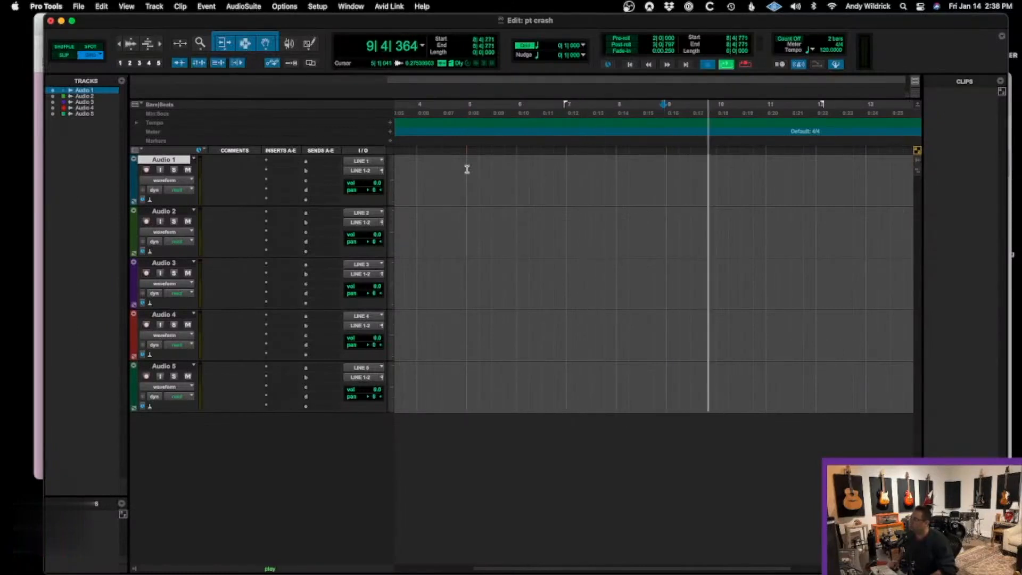
key("space")
key("space")
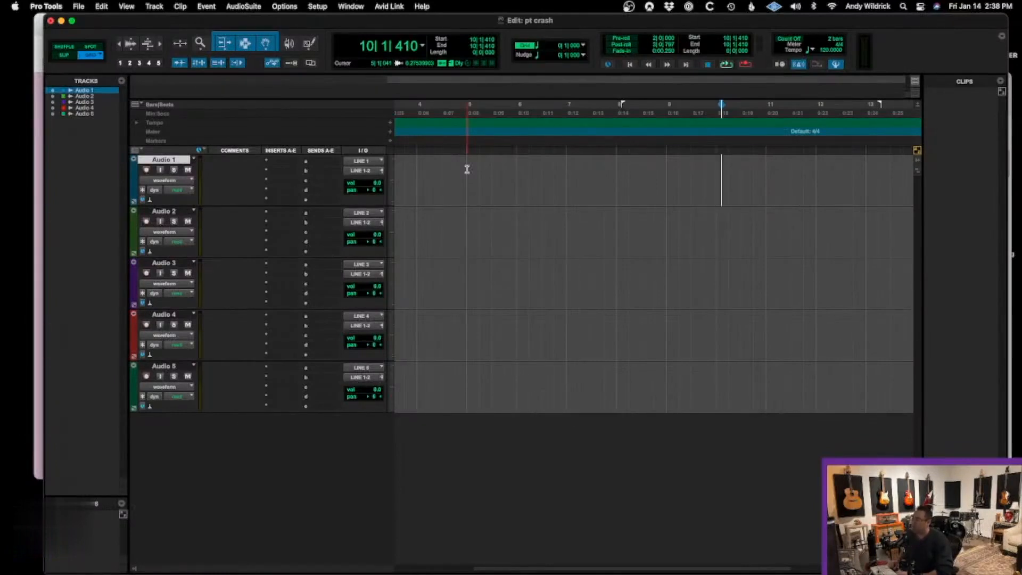
key("space")
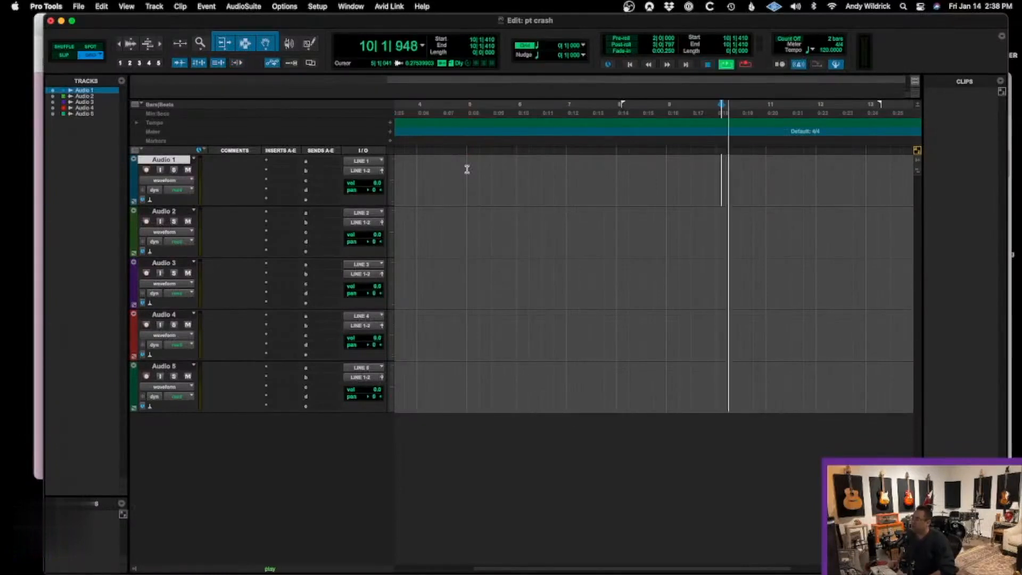
key("space")
left_click(467, 169)
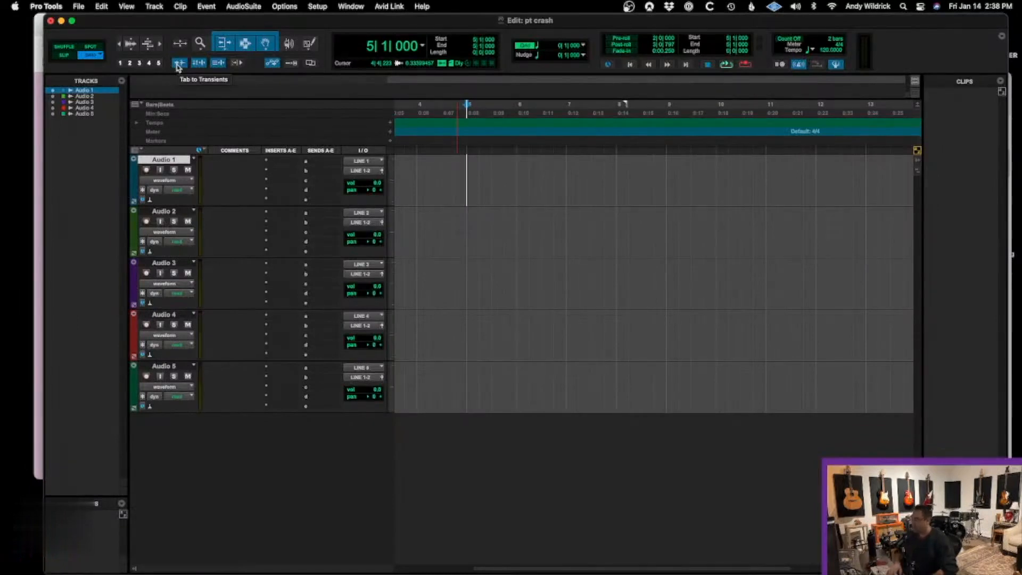
Import Tambourine 2.wav onto a new track and move its clip to start at bar 3, beat 4.
key("super+shift+i")
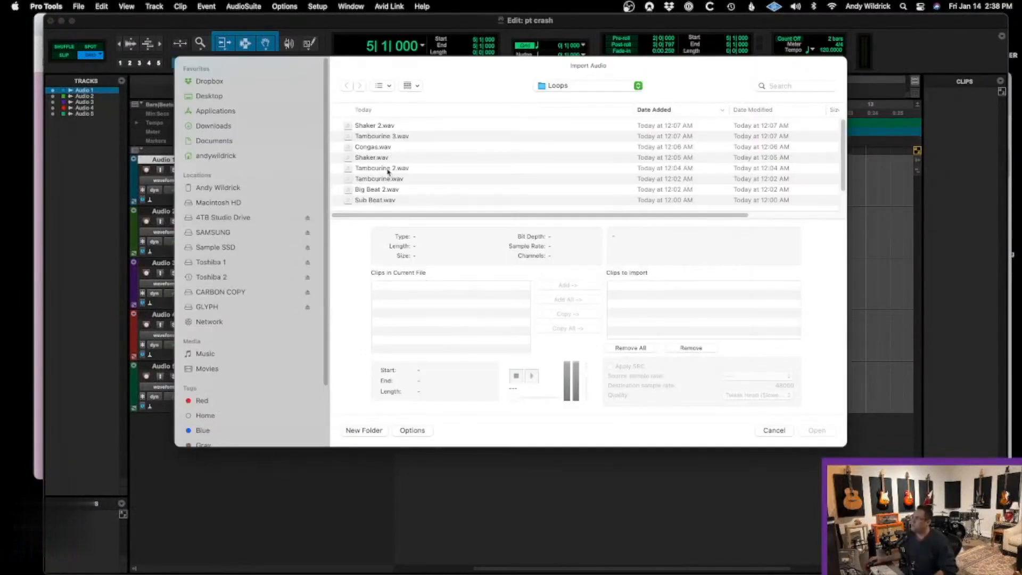
left_click(387, 172)
key("Return")
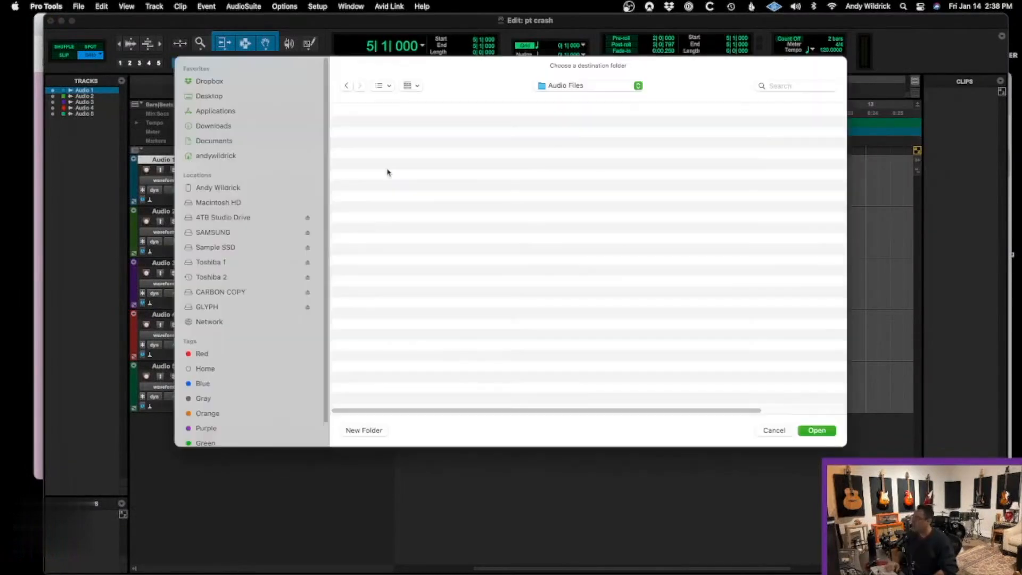
key("Return")
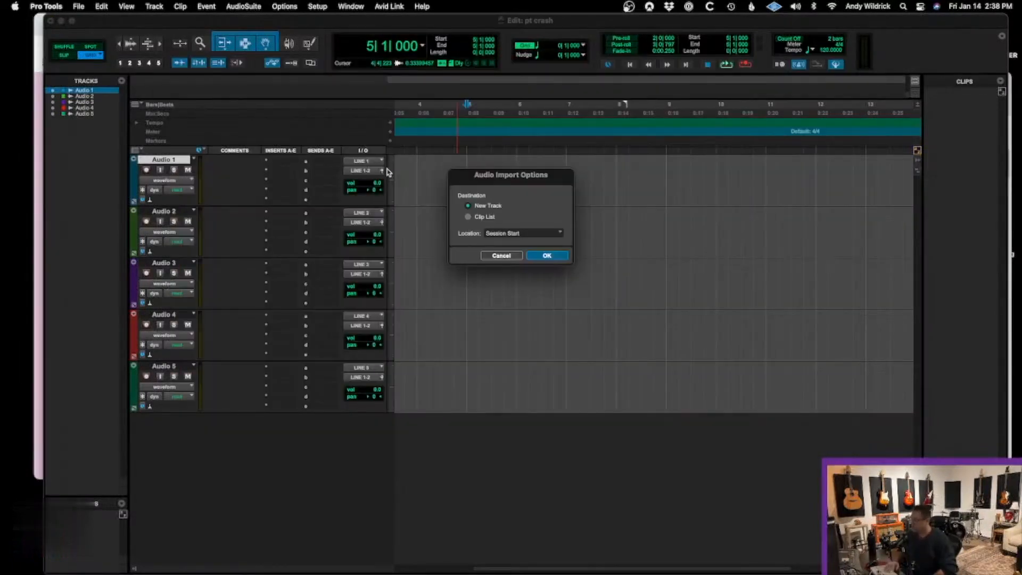
key("Return")
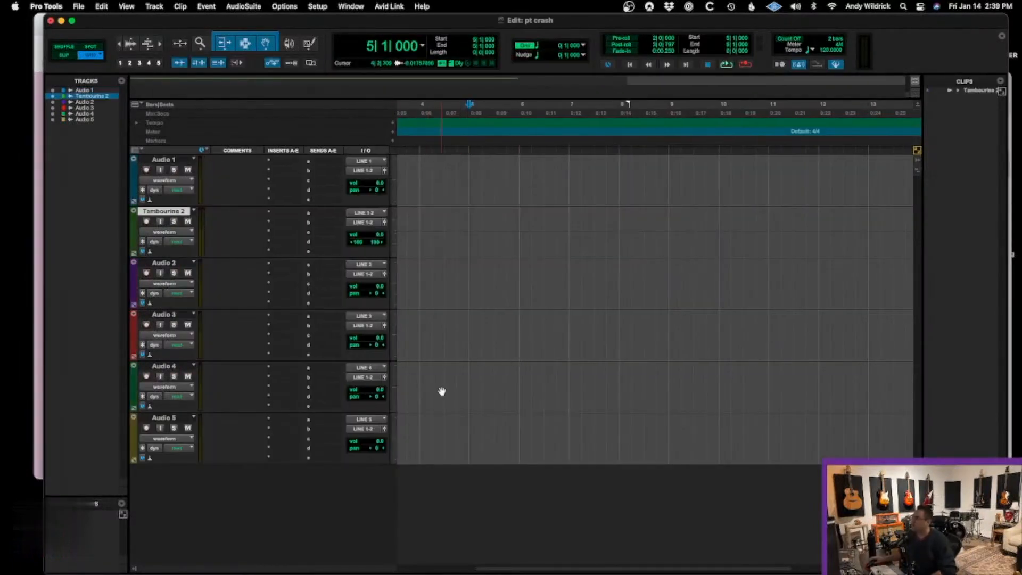
left_click(466, 257)
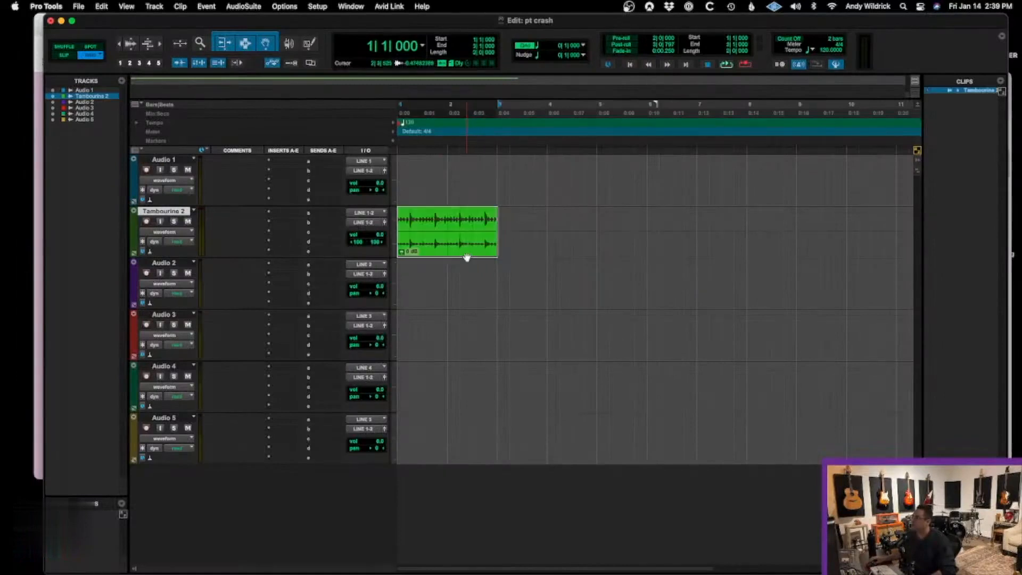
left_click_drag(466, 257, 603, 257)
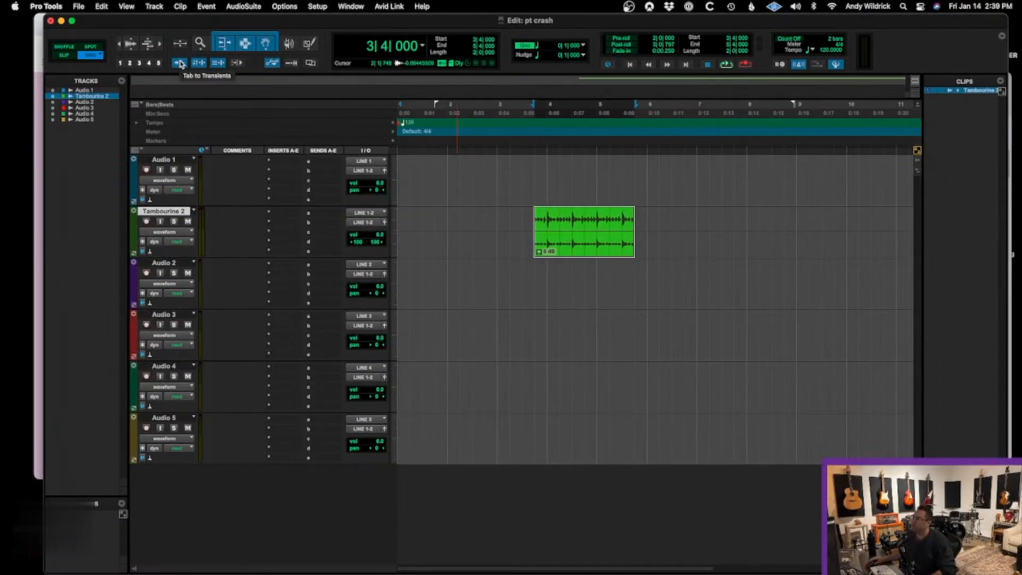
Put the insertion point at bar 3 on Tambourine 2 and zoom in on the clip's start.
left_click(498, 219)
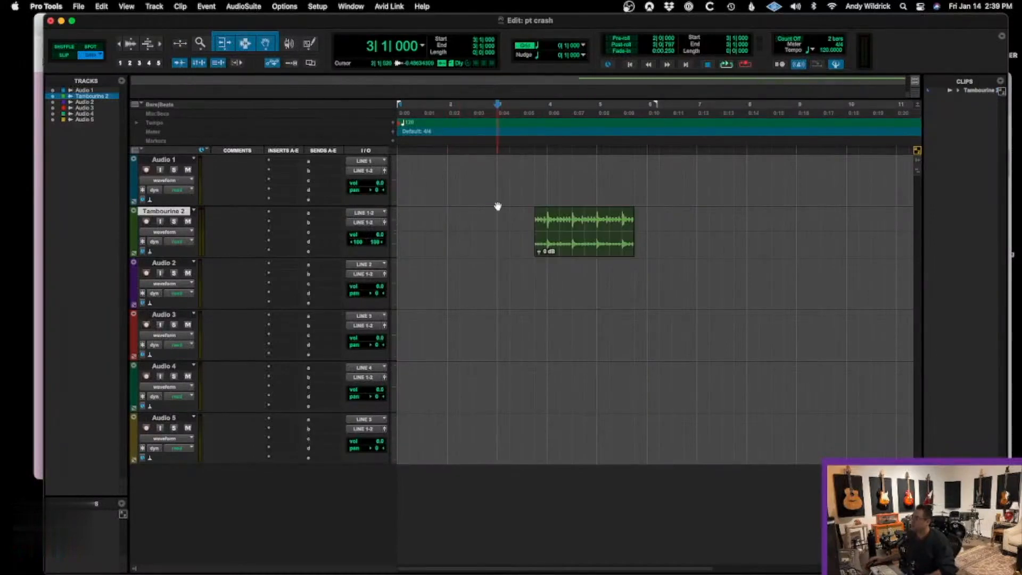
key("Tab")
key("super+bracketright")
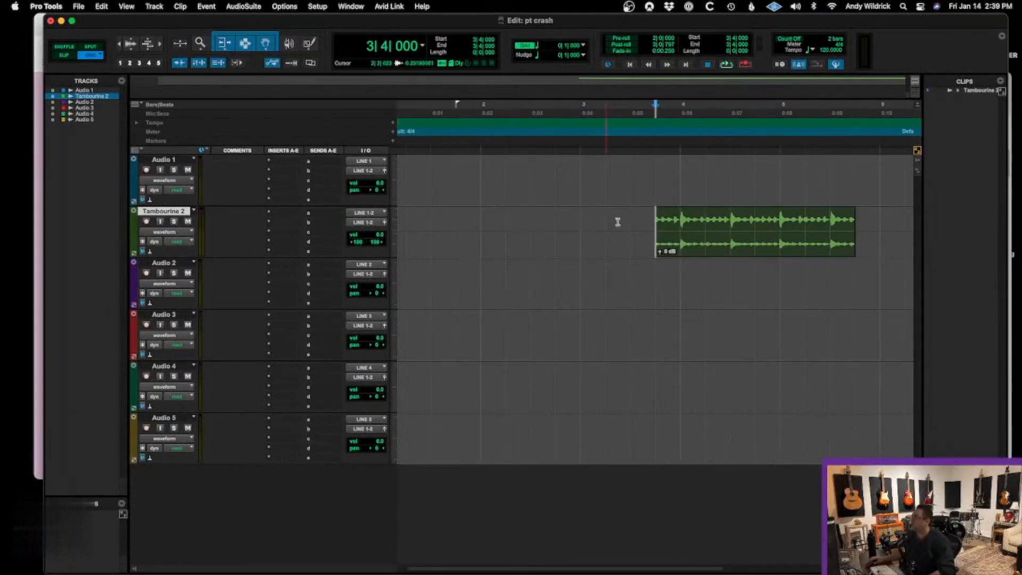
key("super+bracketright")
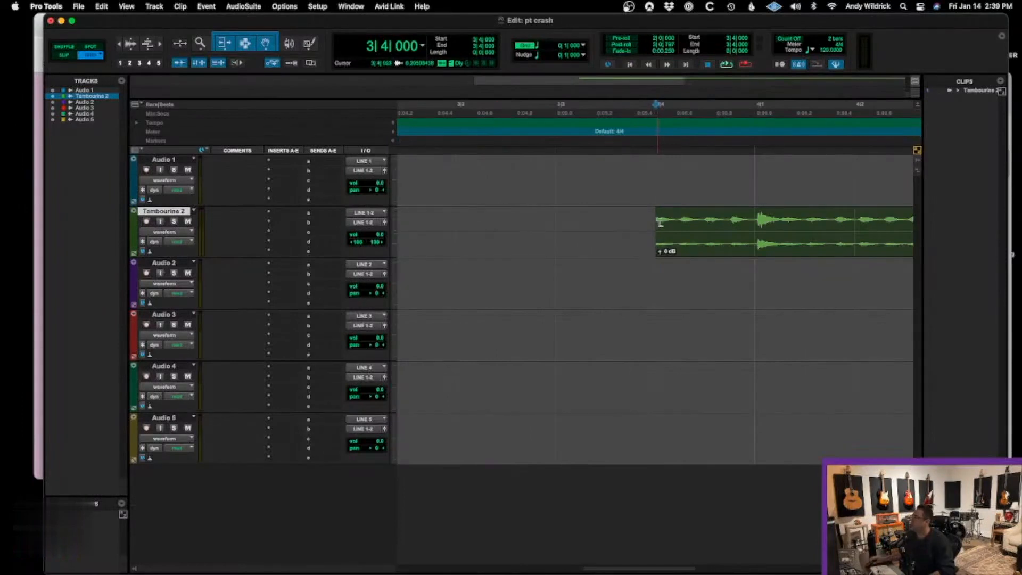
Step forward and back through the tambourine clip's transients to 4|1|270, then zoom out.
left_click(680, 219)
left_click(706, 219)
left_click(733, 221)
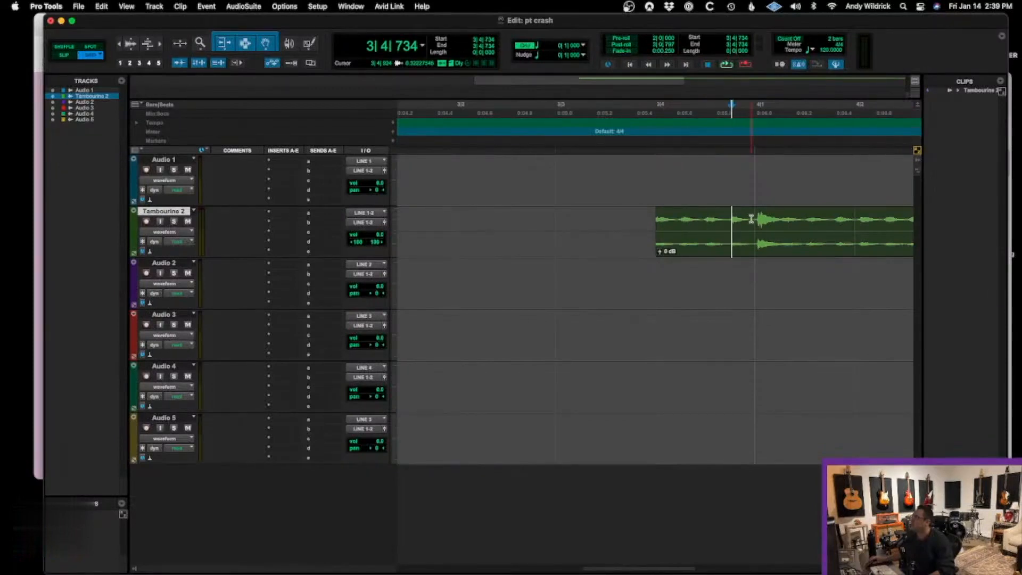
key("Tab")
key("Tab")
key("Tab")
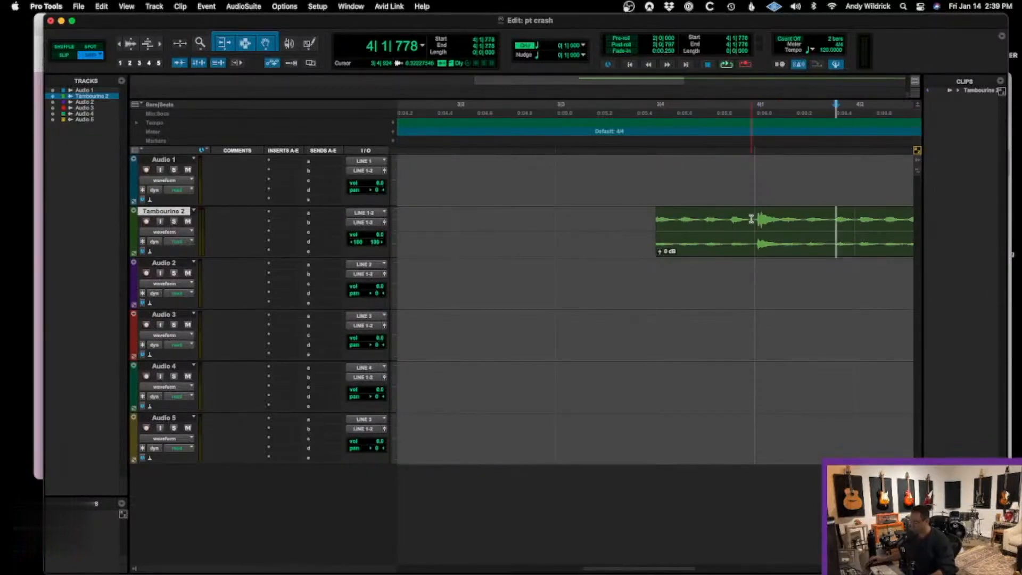
key("alt+Tab")
key("alt+Tab")
key("alt+Tab")
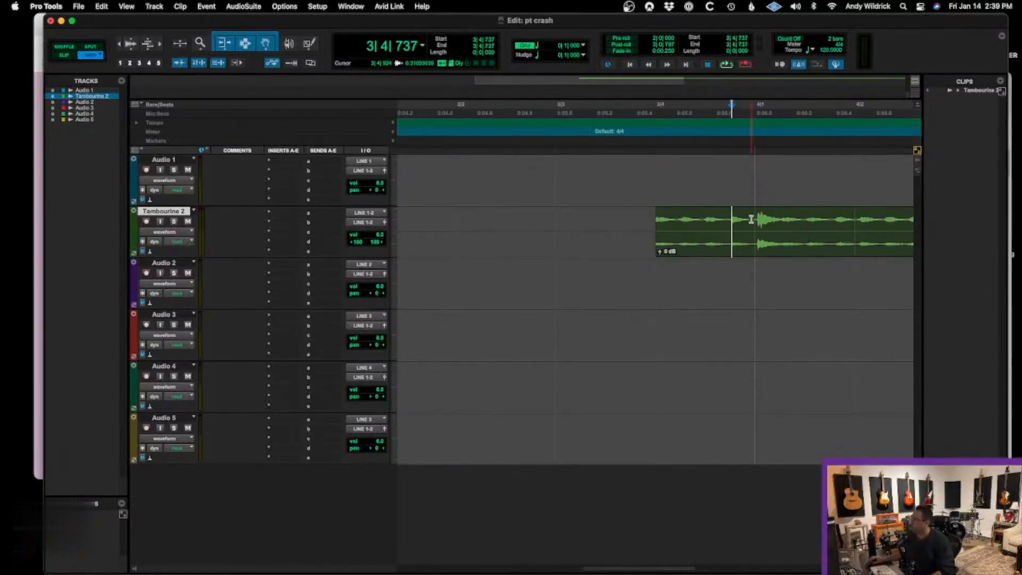
key("alt+Tab")
key("Tab")
key("Tab")
key("Tab")
key("Tab")
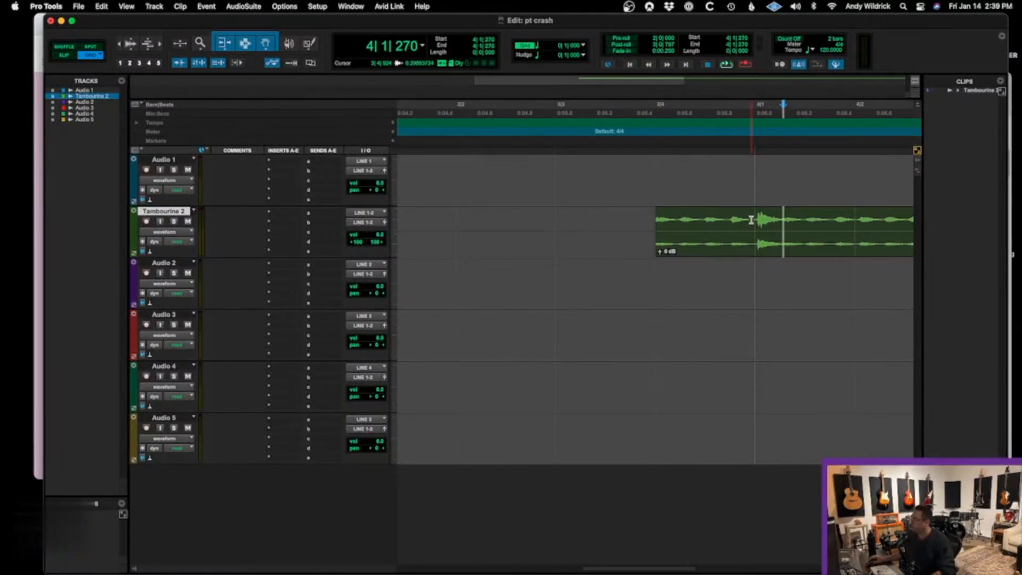
key("r")
key("r")
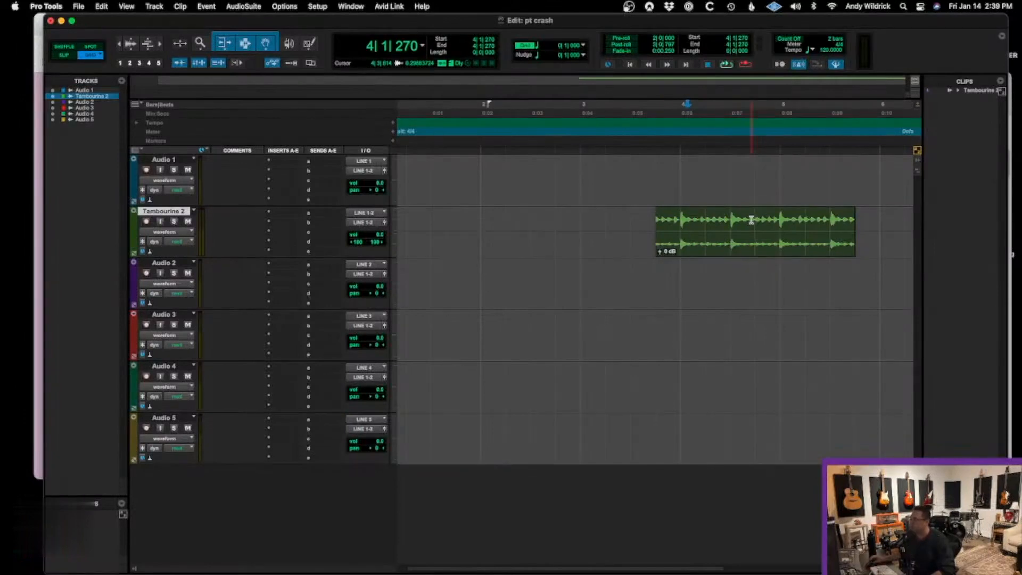
Turn off Tab to Transients so Tab jumps between the clip's start and end.
left_click(176, 64)
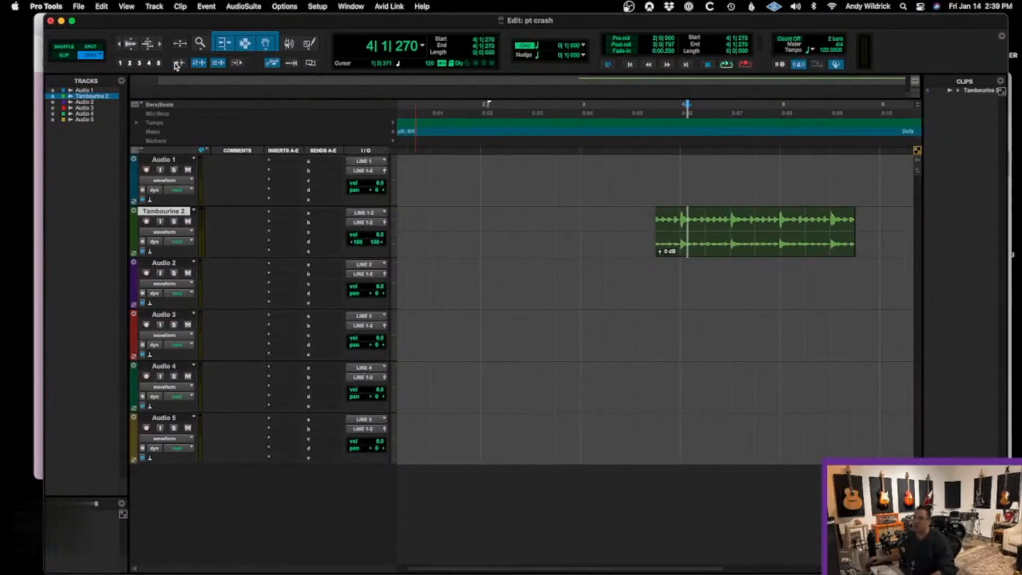
left_click(624, 214)
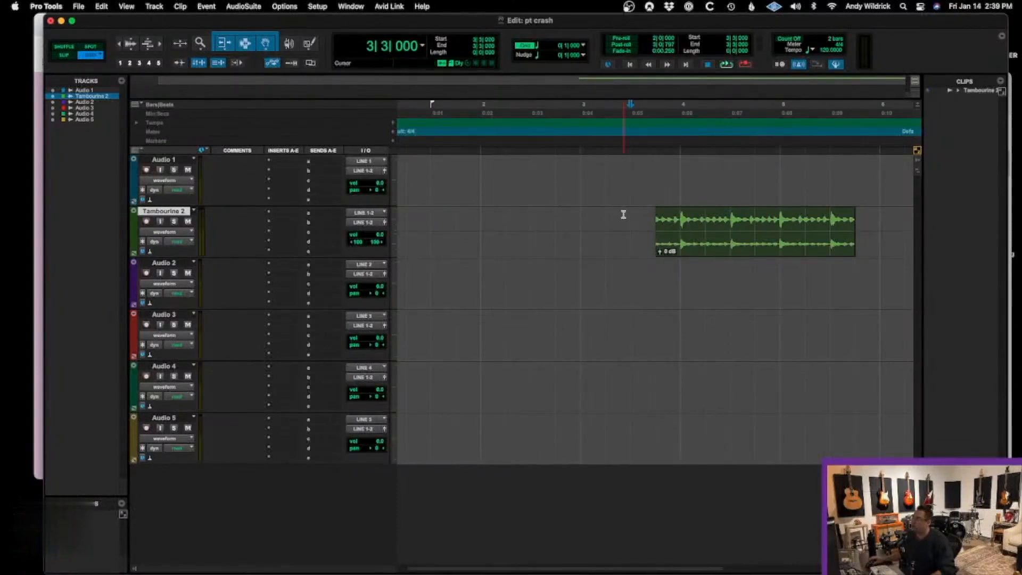
key("Tab")
key("Tab")
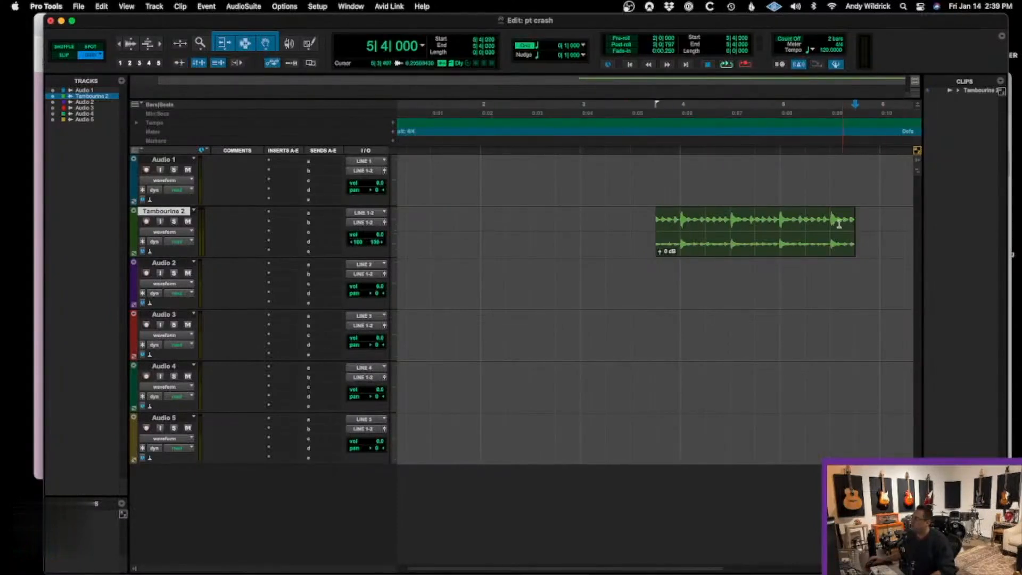
key("alt+super+Tab")
left_click(719, 244)
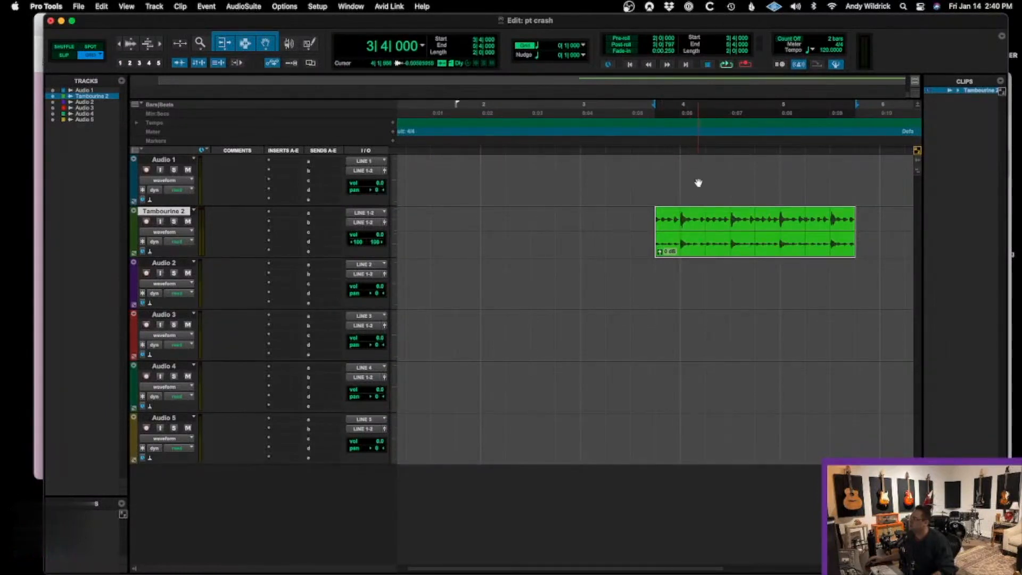
left_click(554, 208)
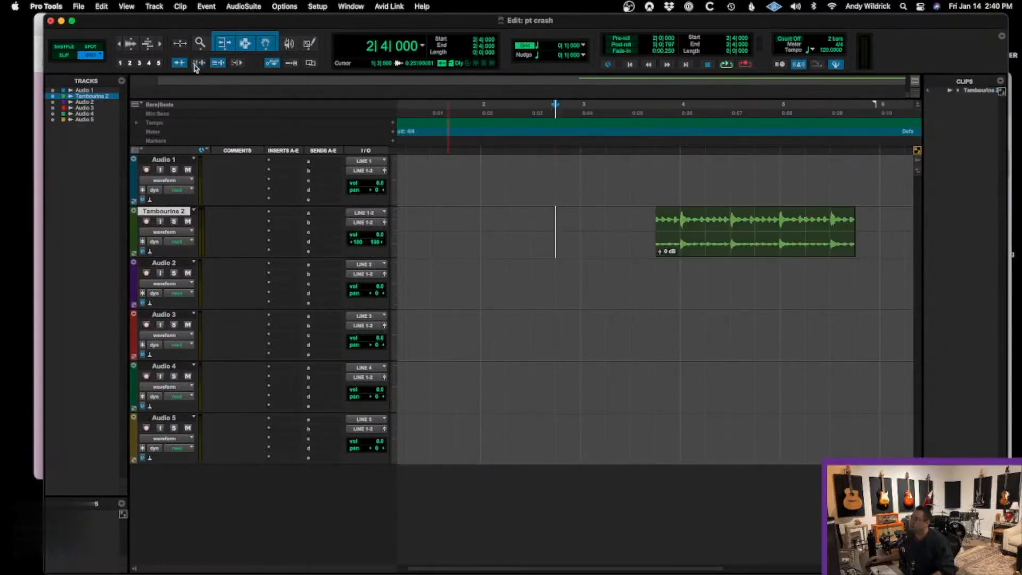
left_click_drag(447, 163, 519, 169)
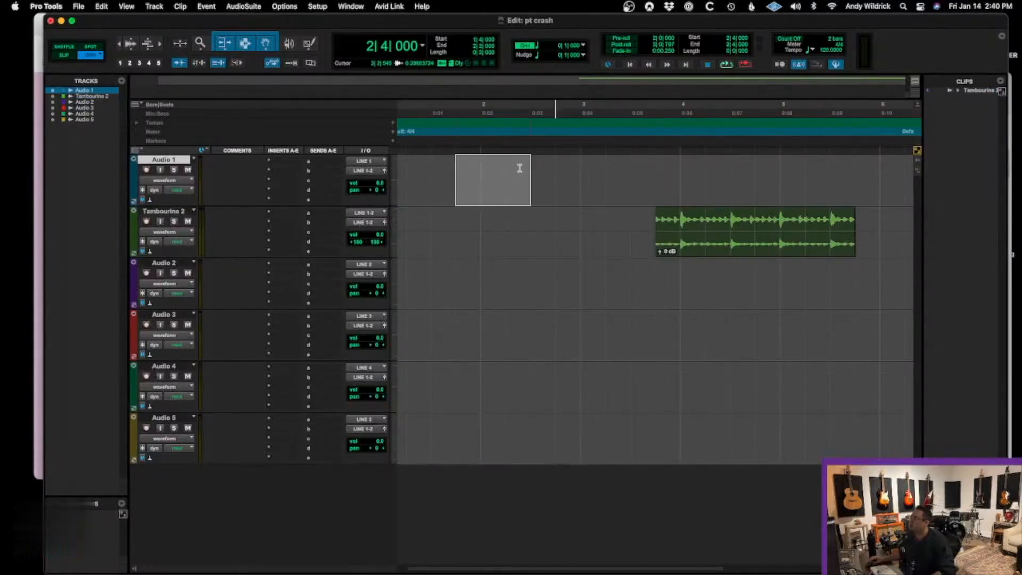
left_click(482, 212)
left_click(741, 244)
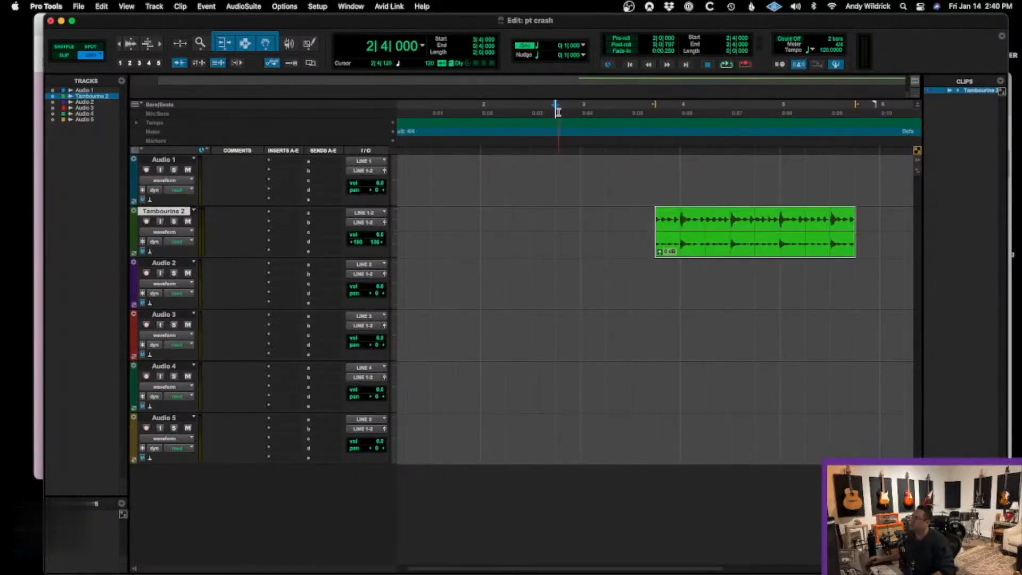
left_click(733, 214)
left_click(732, 243)
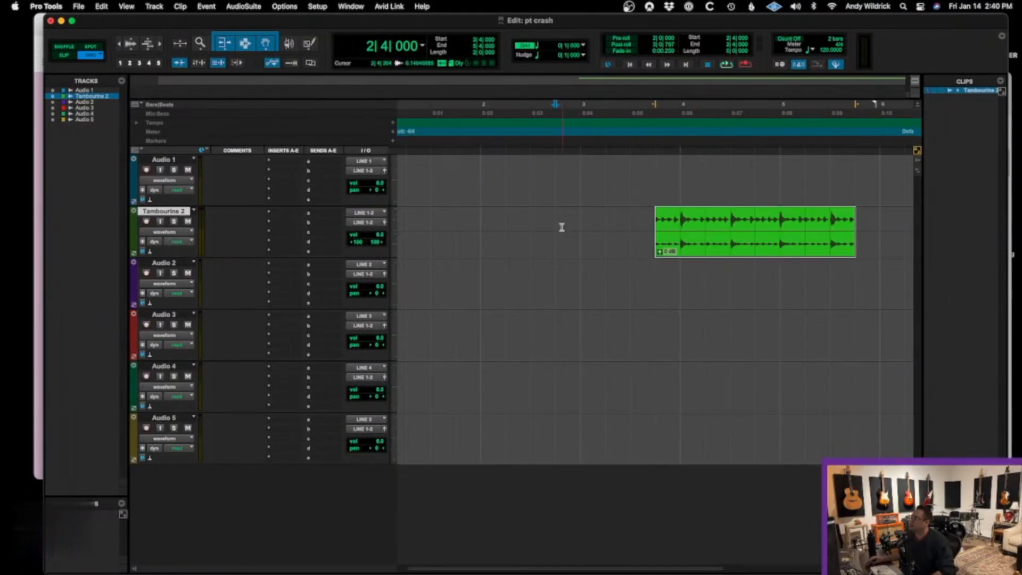
left_click(555, 223)
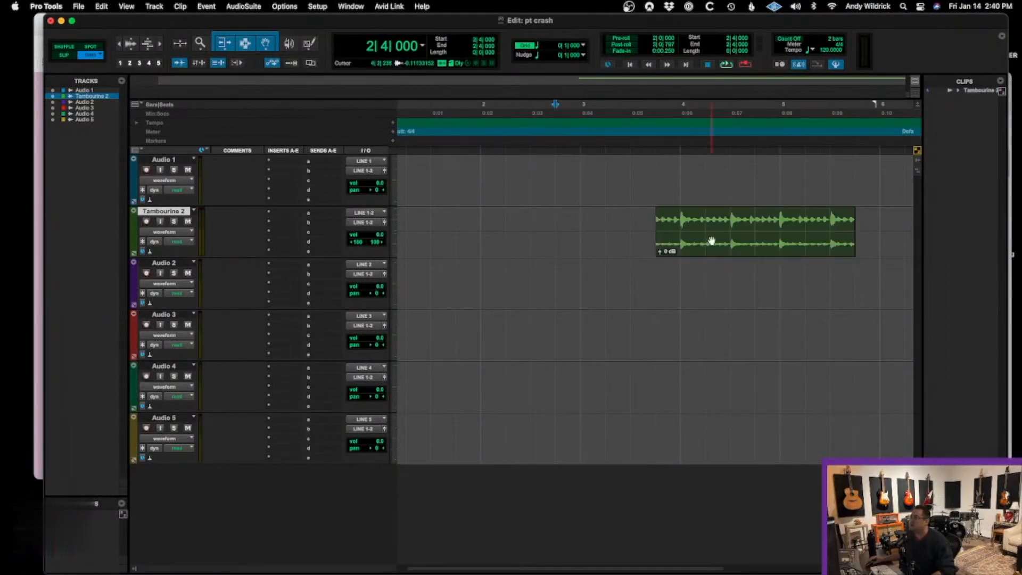
left_click(712, 239)
left_click(201, 64)
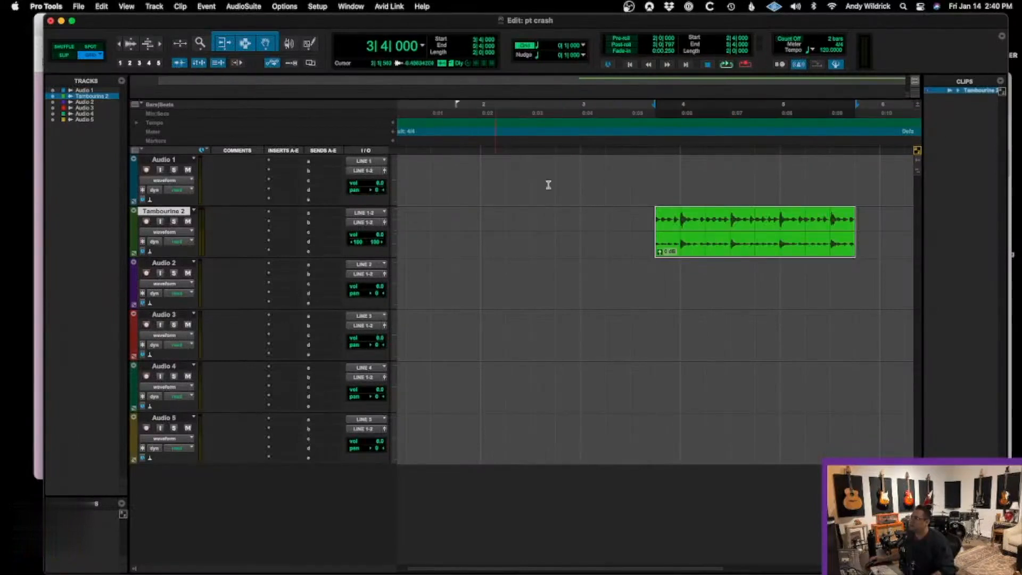
left_click(580, 217)
left_click(745, 252)
left_click(709, 217)
left_click(473, 220)
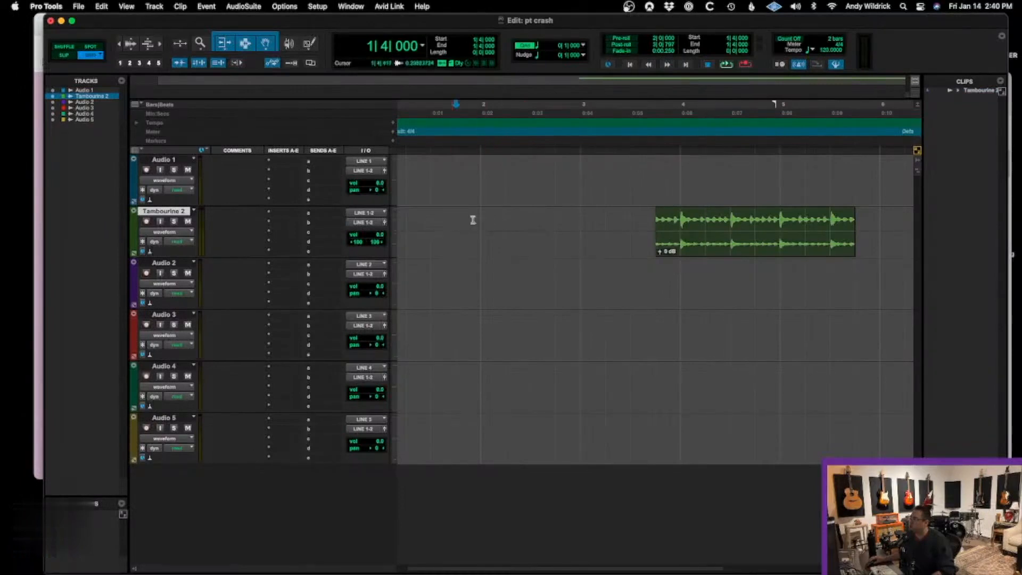
left_click_drag(472, 220, 644, 217)
left_click(496, 222)
left_click_drag(660, 262, 849, 267)
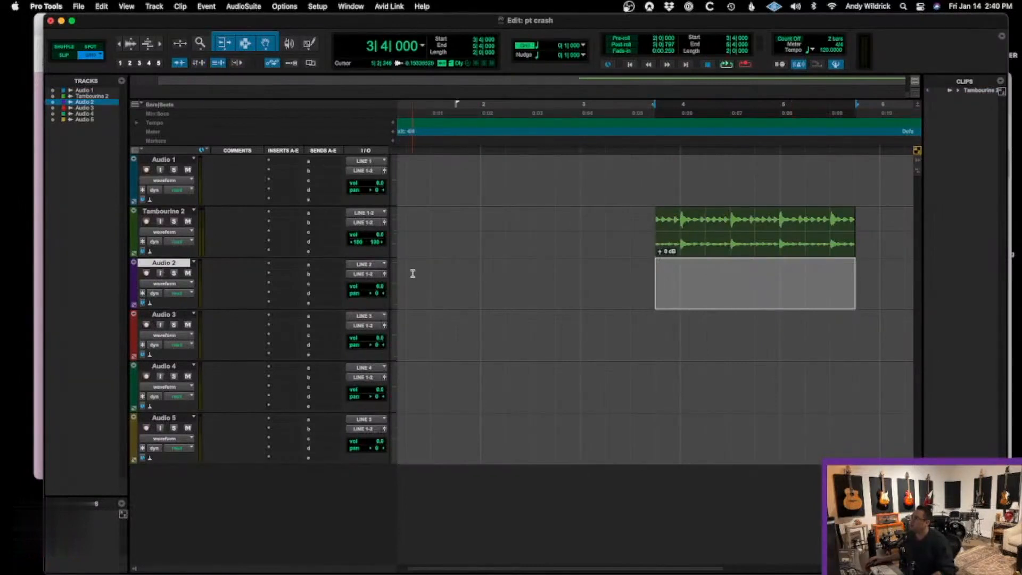
left_click_drag(412, 273, 595, 274)
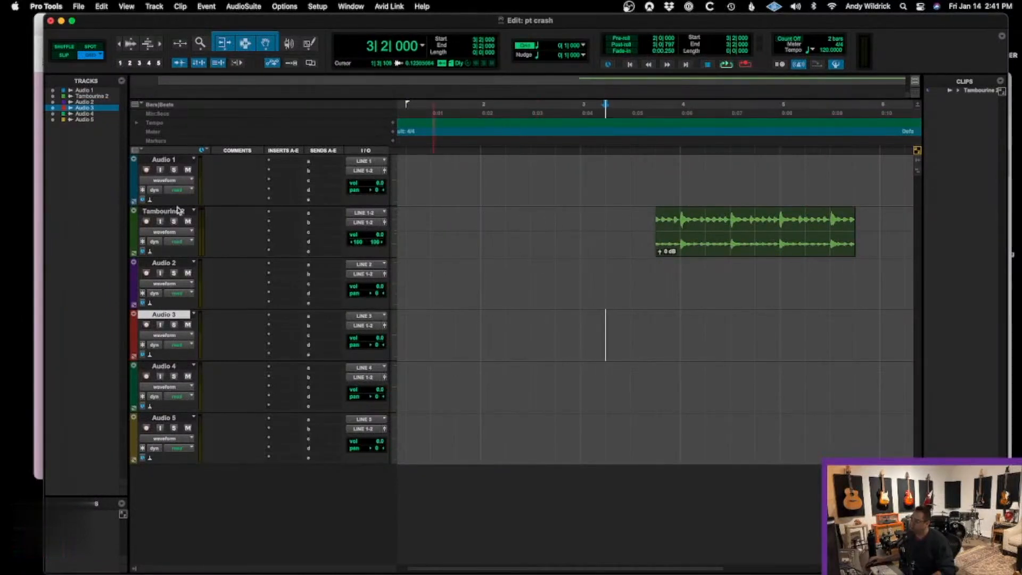
left_click(461, 210)
left_click(631, 211, "shift")
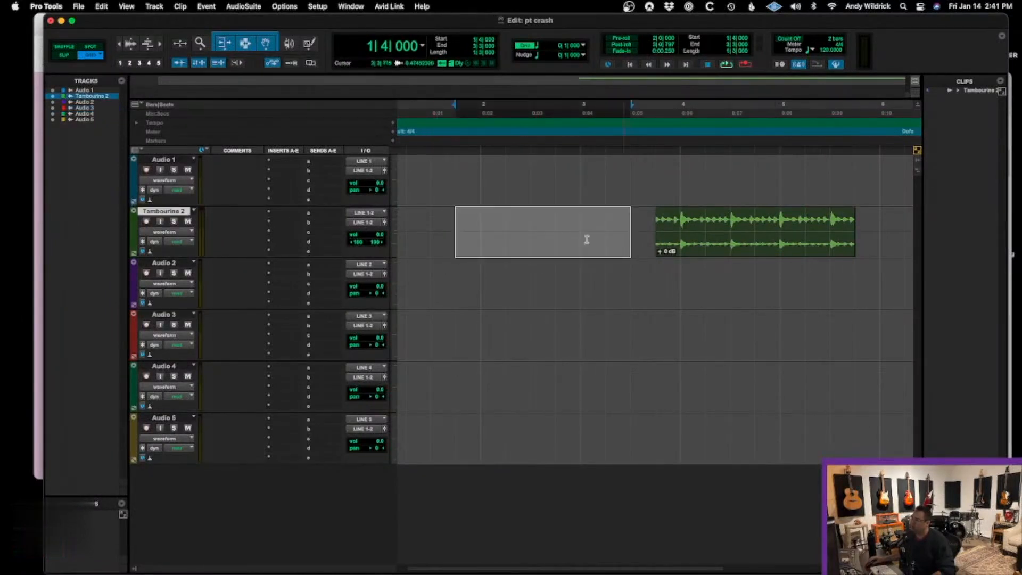
left_click(554, 372)
left_click(705, 385, "shift")
left_click_drag(575, 432, 693, 430)
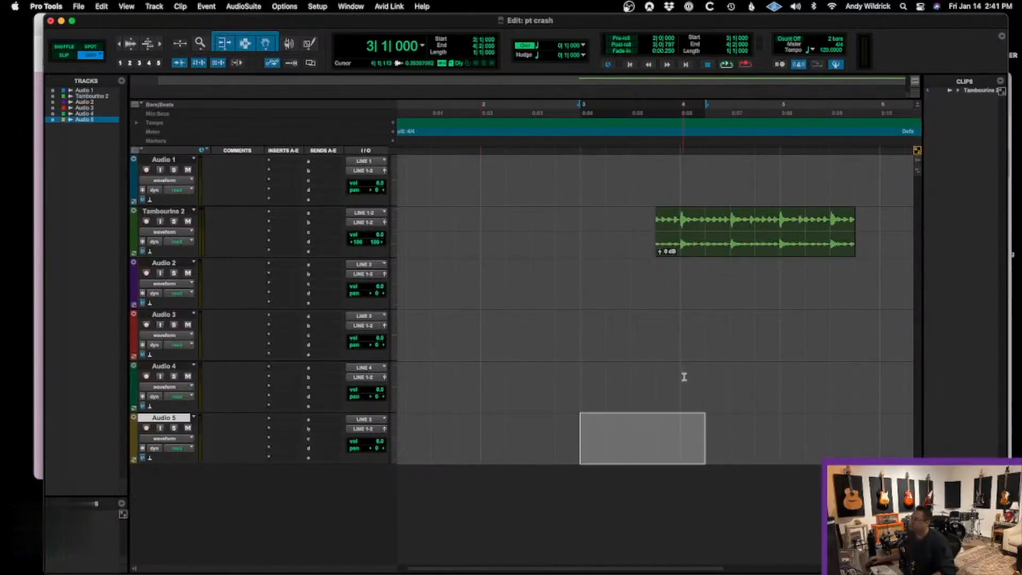
left_click_drag(684, 377, 785, 384)
left_click_drag(534, 443, 580, 442)
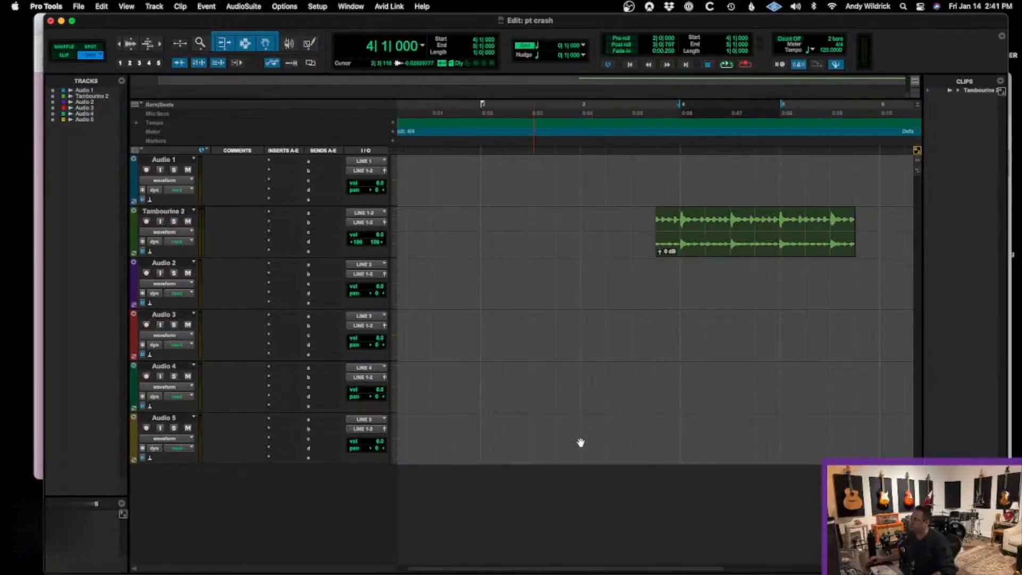
left_click_drag(460, 423, 551, 429)
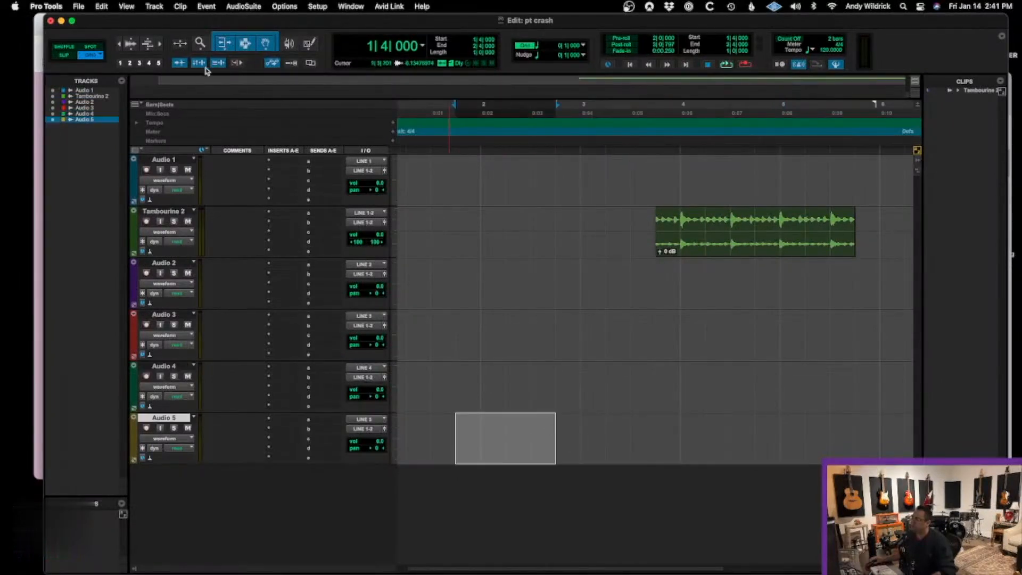
left_click_drag(561, 280, 781, 285)
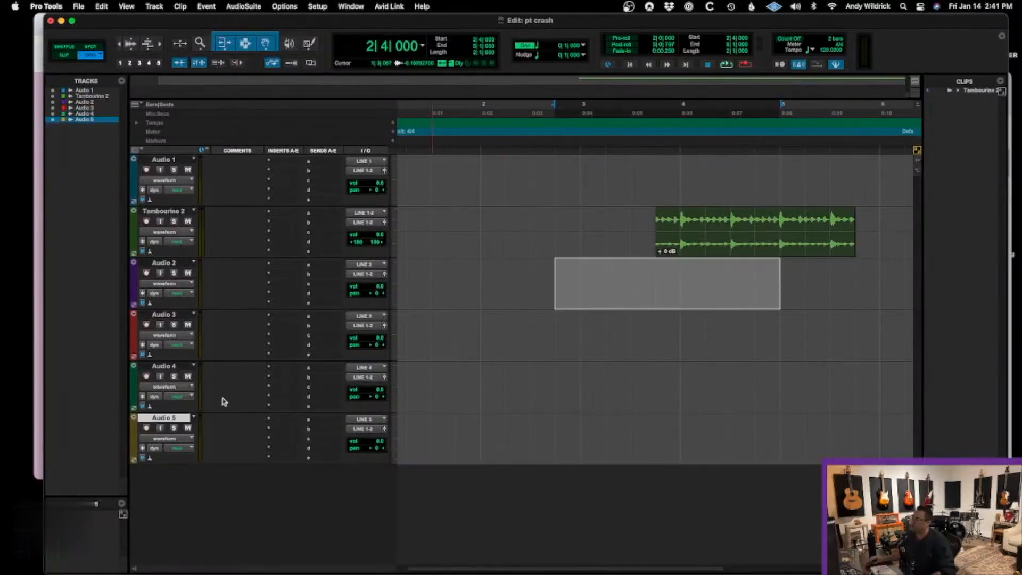
left_click_drag(606, 176, 804, 174)
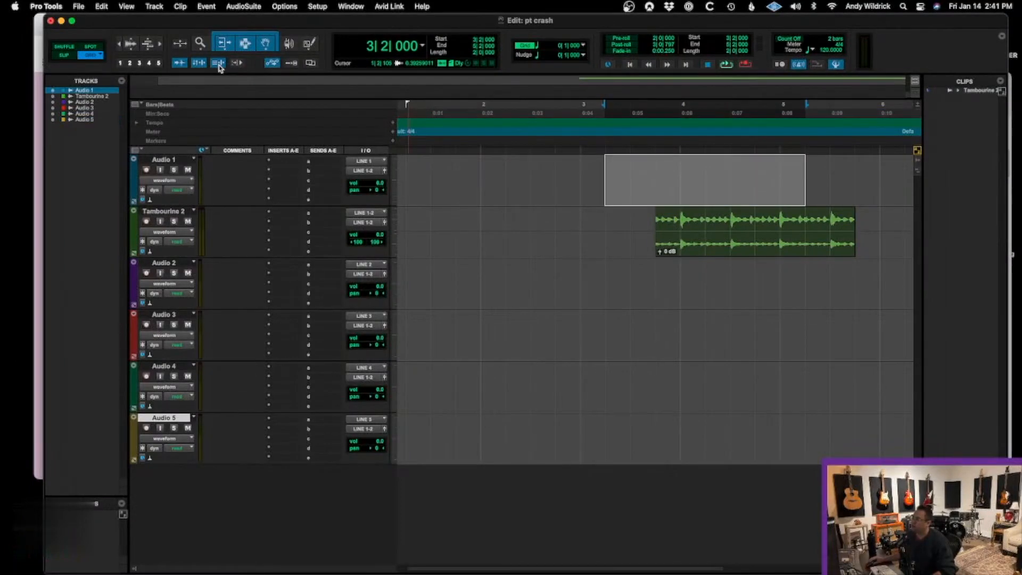
left_click_drag(505, 226, 618, 211)
left_click_drag(497, 269, 656, 270)
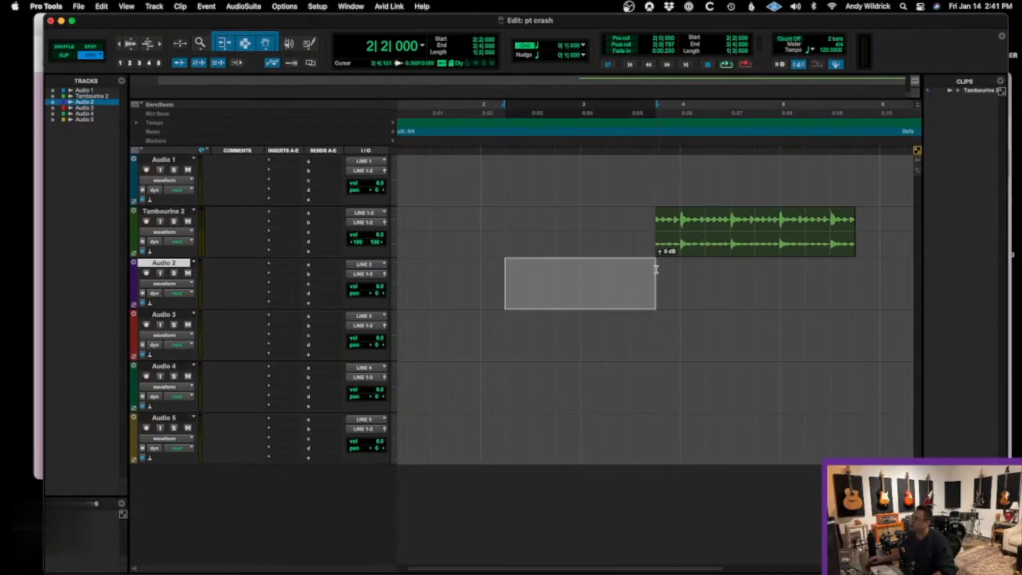
left_click_drag(487, 326, 727, 317)
left_click(597, 331)
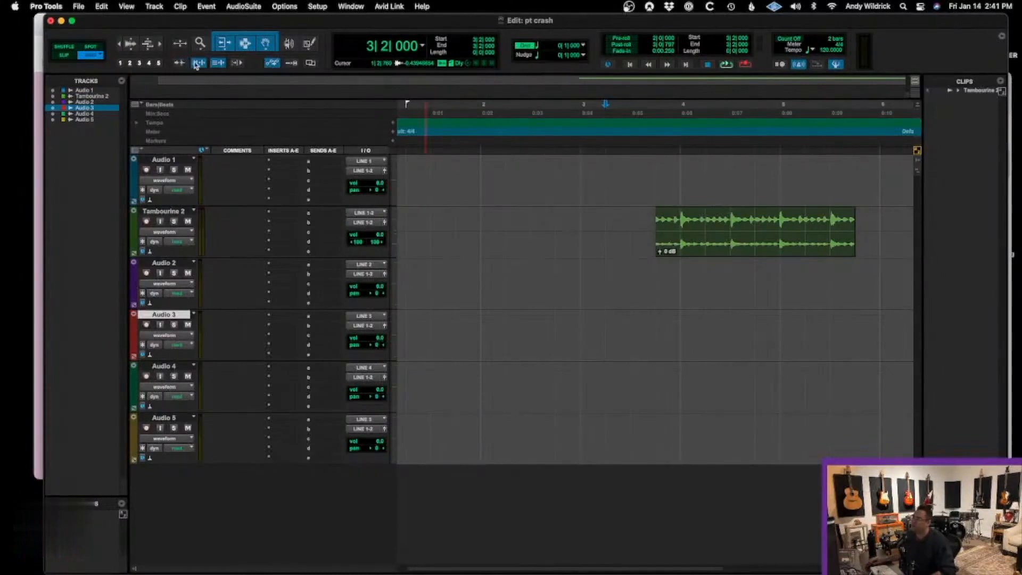
Re-enable the Smart Tool and Tab to Transients, leaving automation following edits on.
left_click(244, 45)
left_click(256, 45)
left_click(180, 64)
left_click(272, 63)
left_click(269, 64)
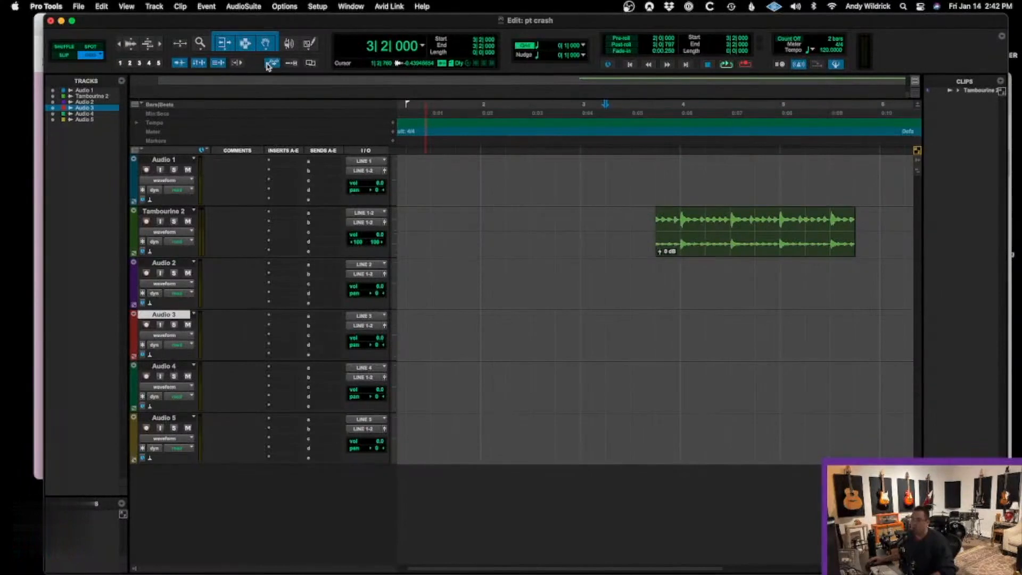
left_click(270, 64)
left_click(268, 65)
left_click(270, 64)
Drag the tambourine clip to start at 1|3, then undo a trial move onto Audio 2.
left_click_drag(691, 255, 531, 254)
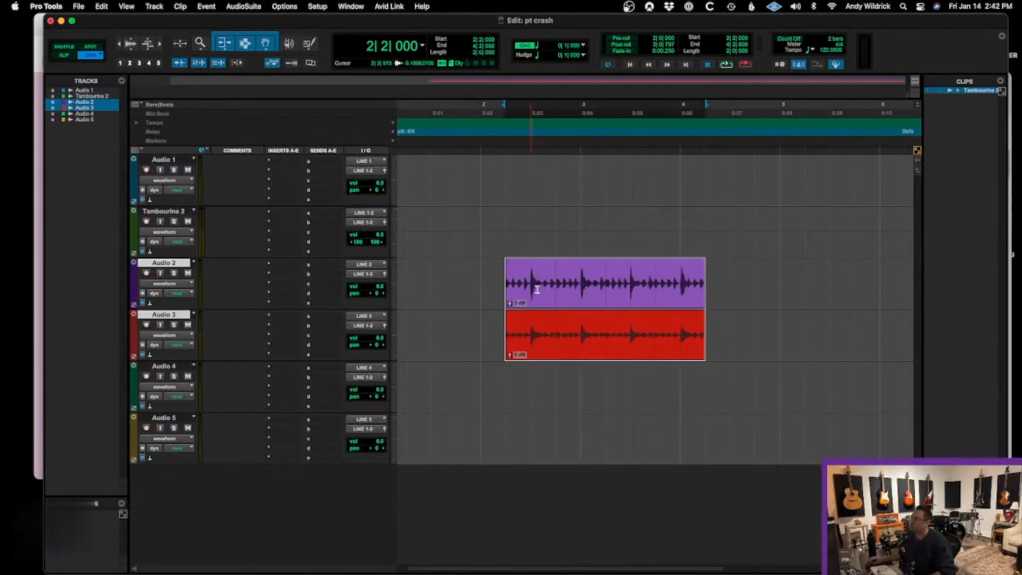
key("super+z")
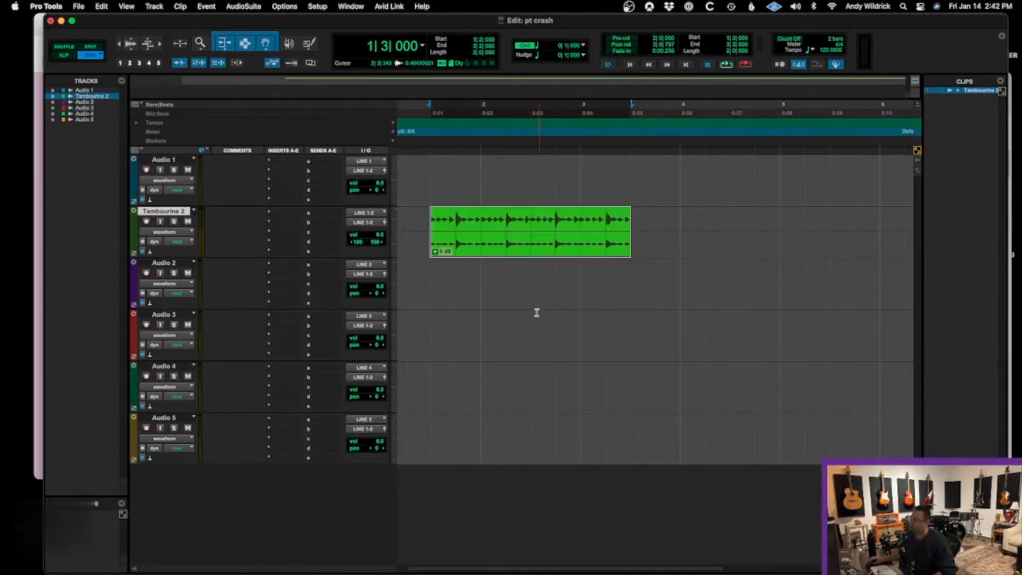
left_click_drag(477, 241, 482, 266)
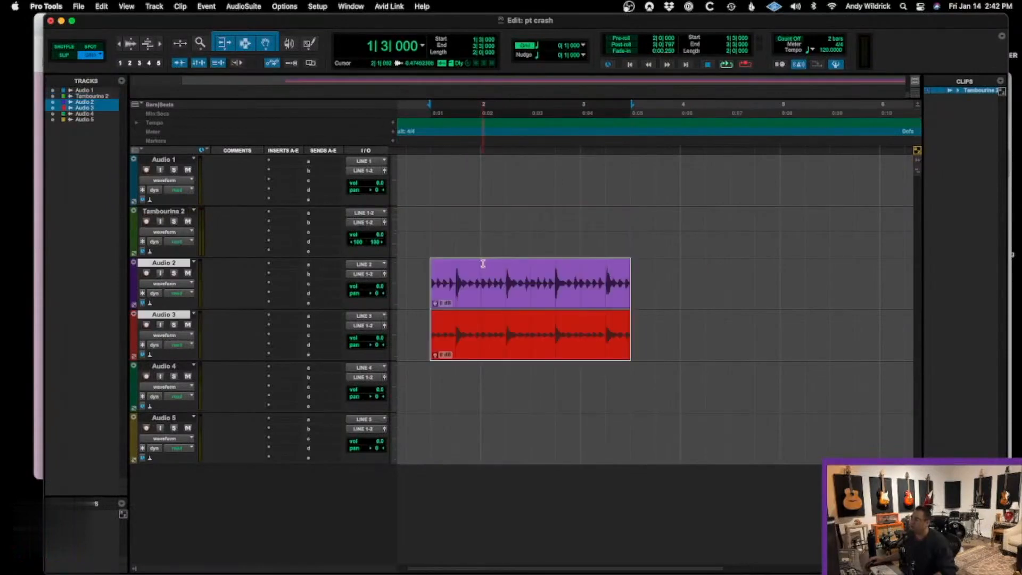
key("super+z")
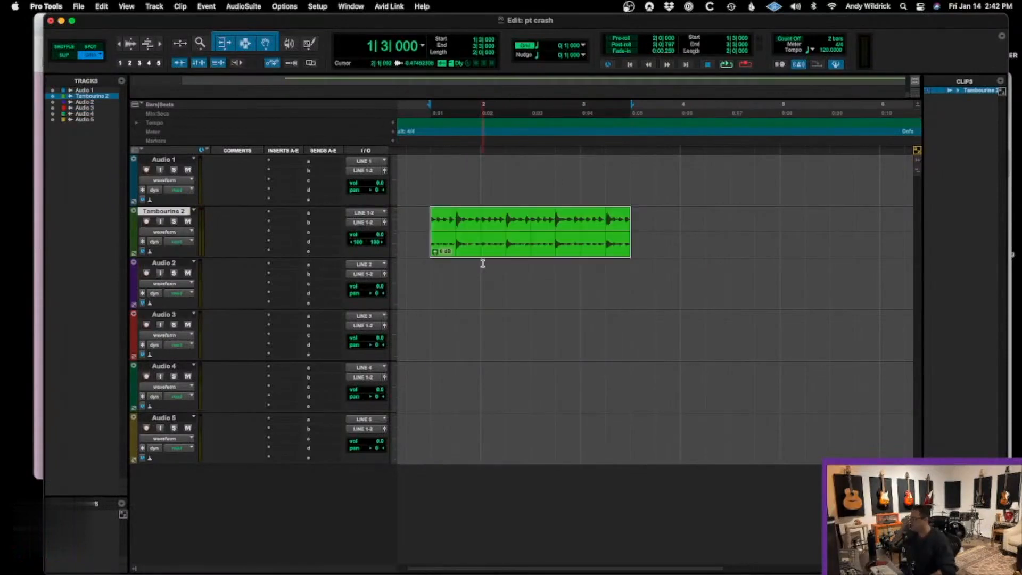
left_click(483, 263)
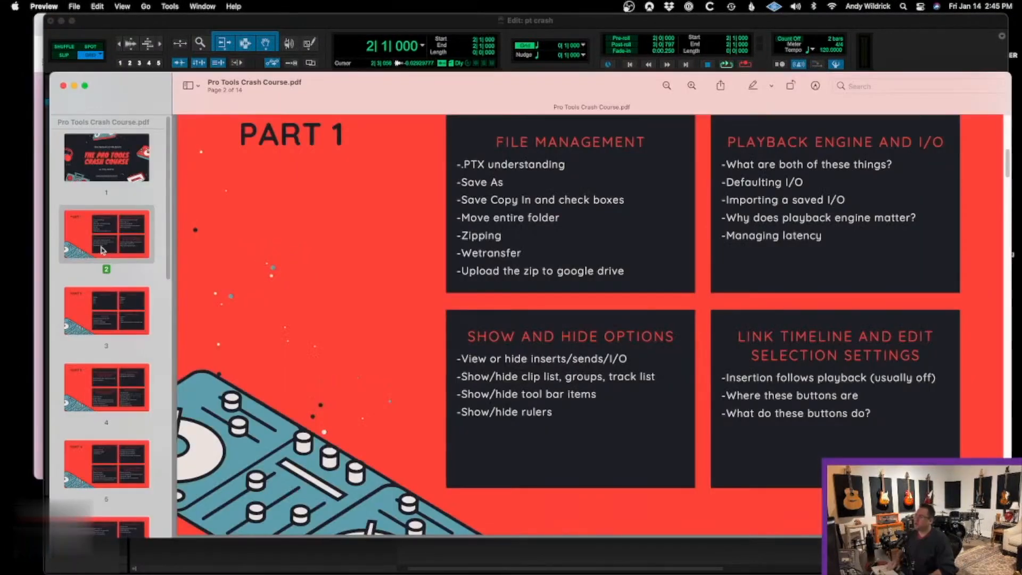
Advance the course notes to page 3, the Part 2 outline, and bring Pro Tools forward.
key("Down")
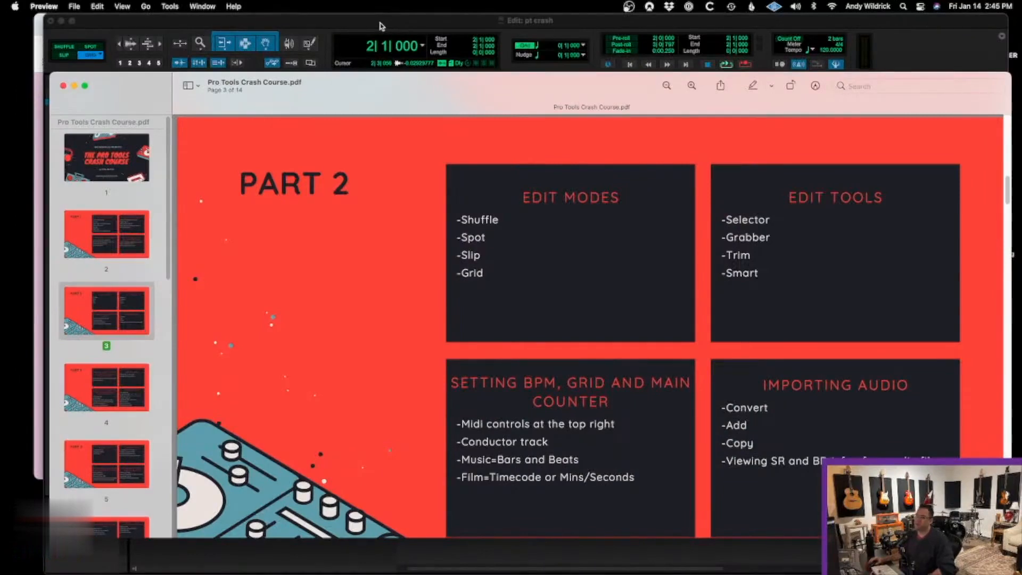
mouse_move(381, 25)
left_mouse_down()
mouse_move(378, 38)
mouse_move(372, 23)
left_mouse_up()
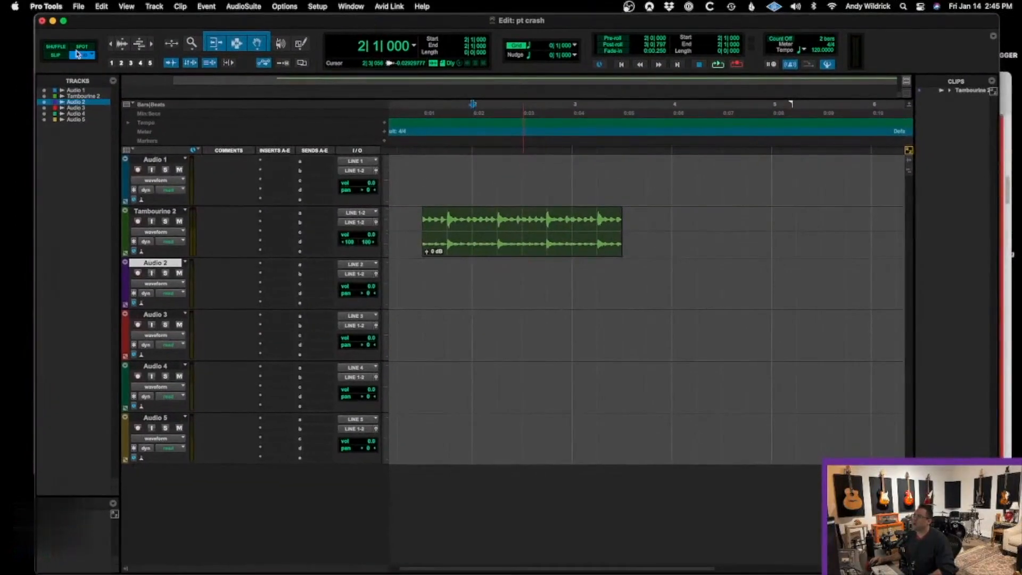
Return the insertion point to the session start and open Import Audio.
left_click(441, 261)
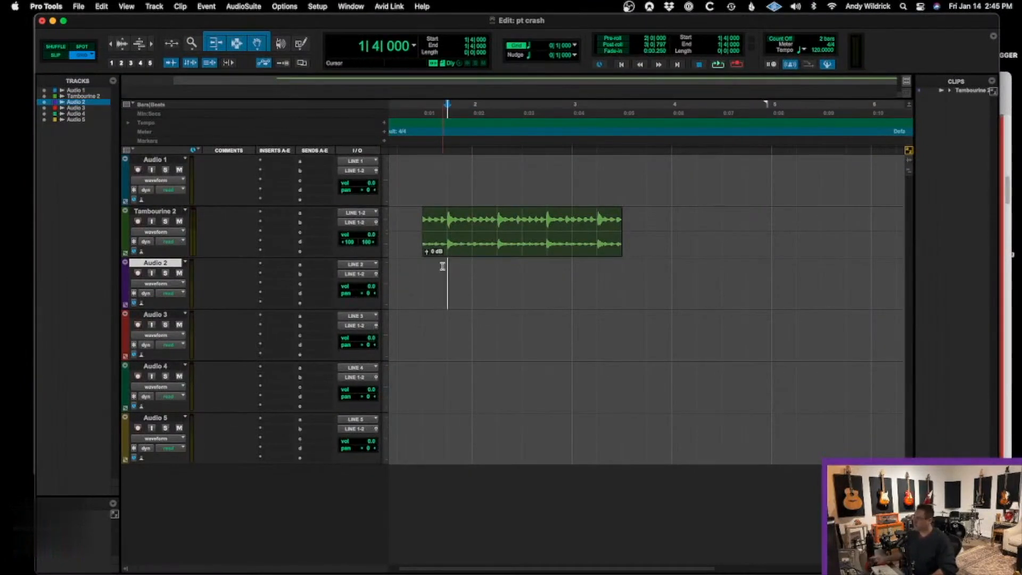
key("Return")
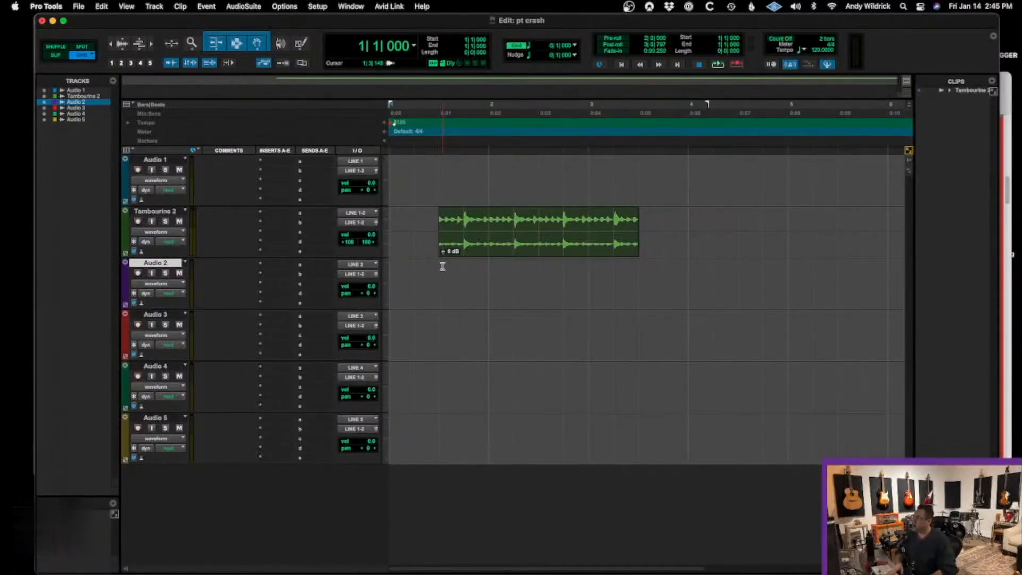
key("super+shift+i")
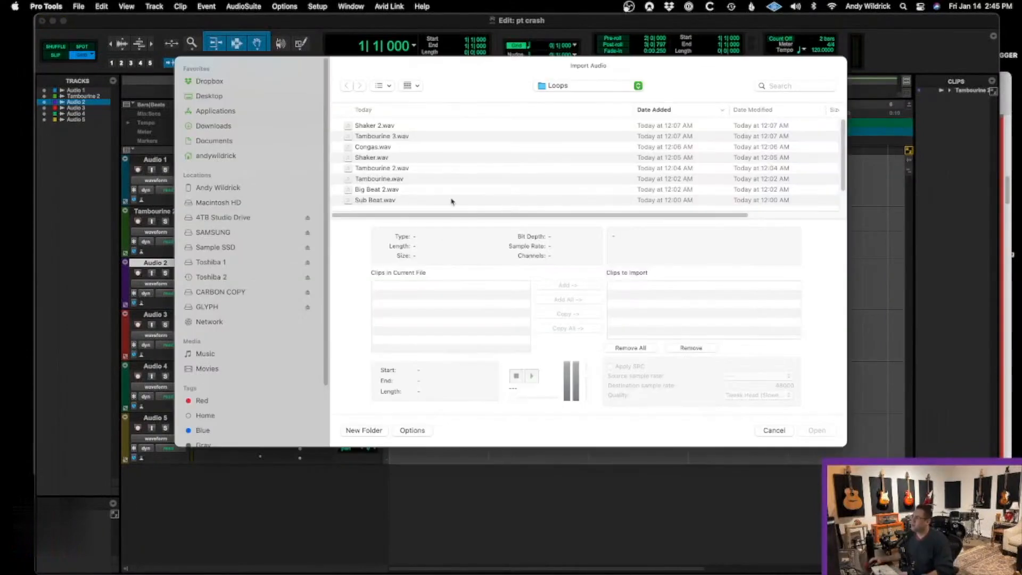
Browse to Desktop > Pro Tools Workshop Files > Loops and select Shaker 2.wav through Sub Beat.wav.
left_click(209, 96)
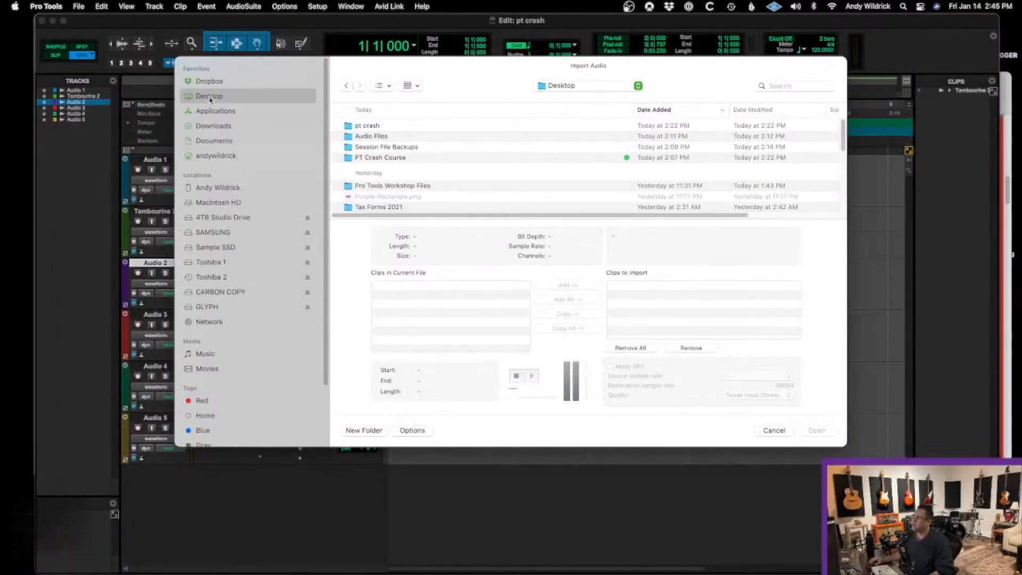
double_click(392, 186)
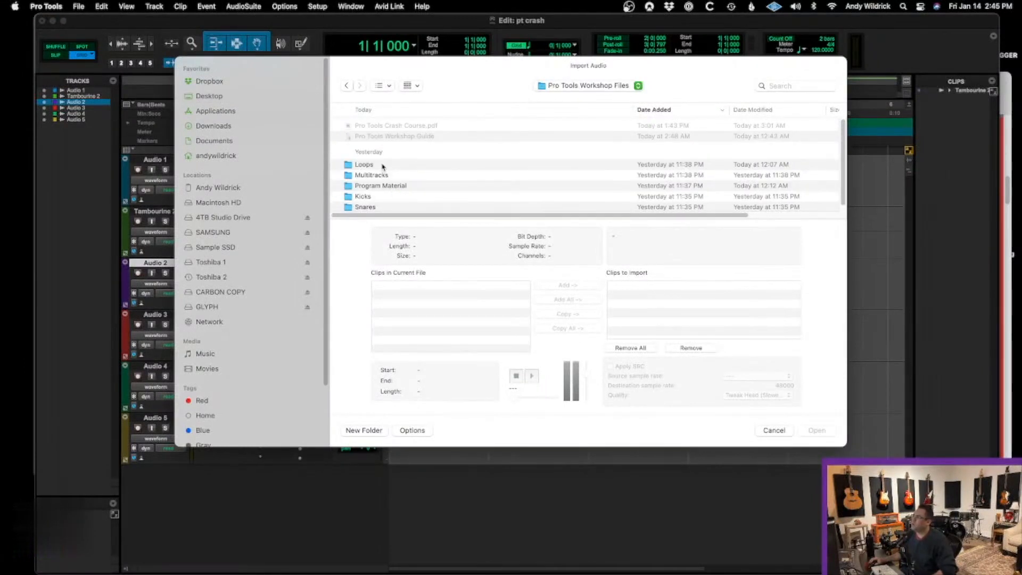
double_click(382, 166)
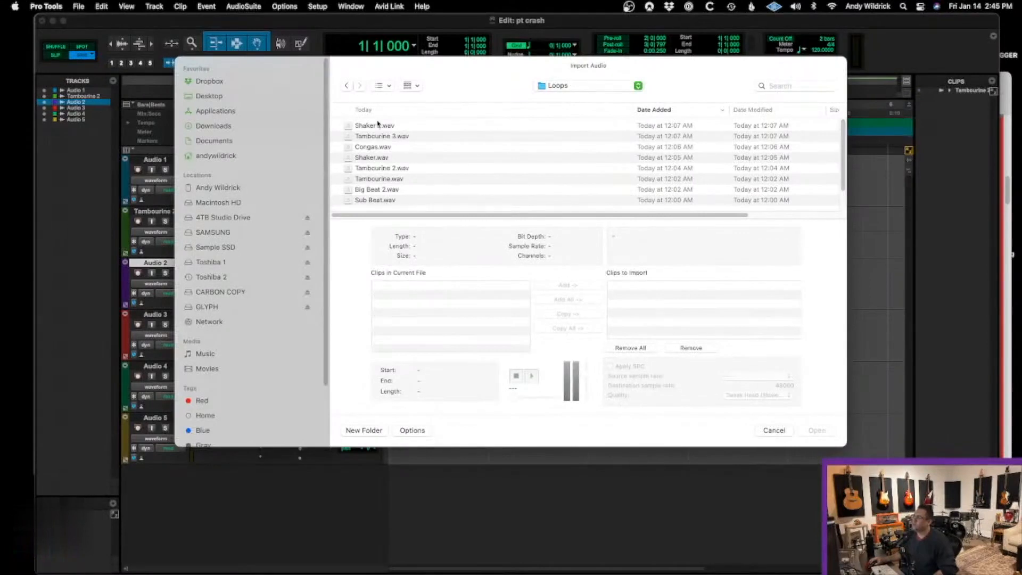
left_click(375, 127)
left_click(374, 201, "shift")
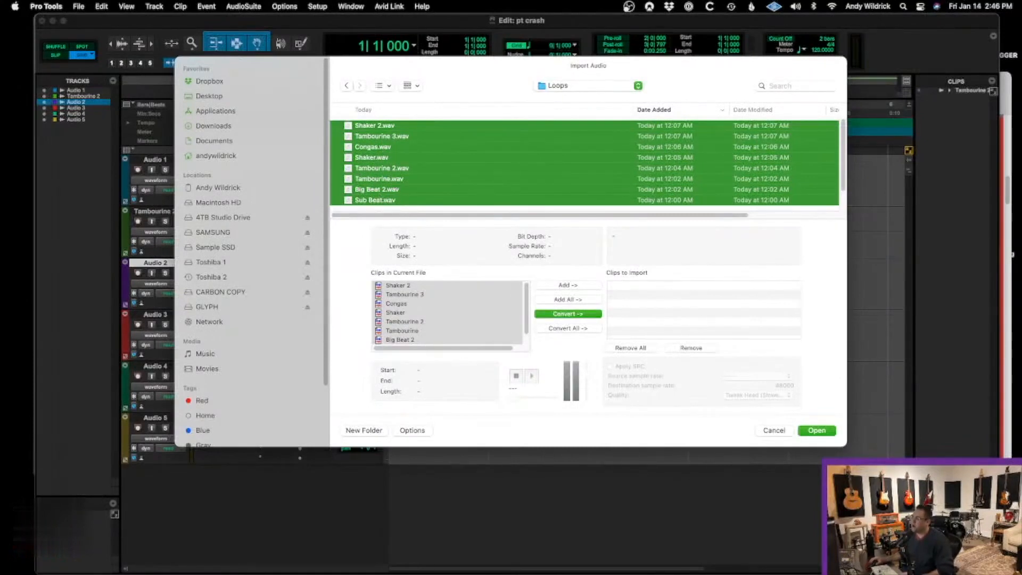
Open a Finder window and navigate to Desktop > Pro Tools Workshop Files > Loops.
mouse_move(2, 233)
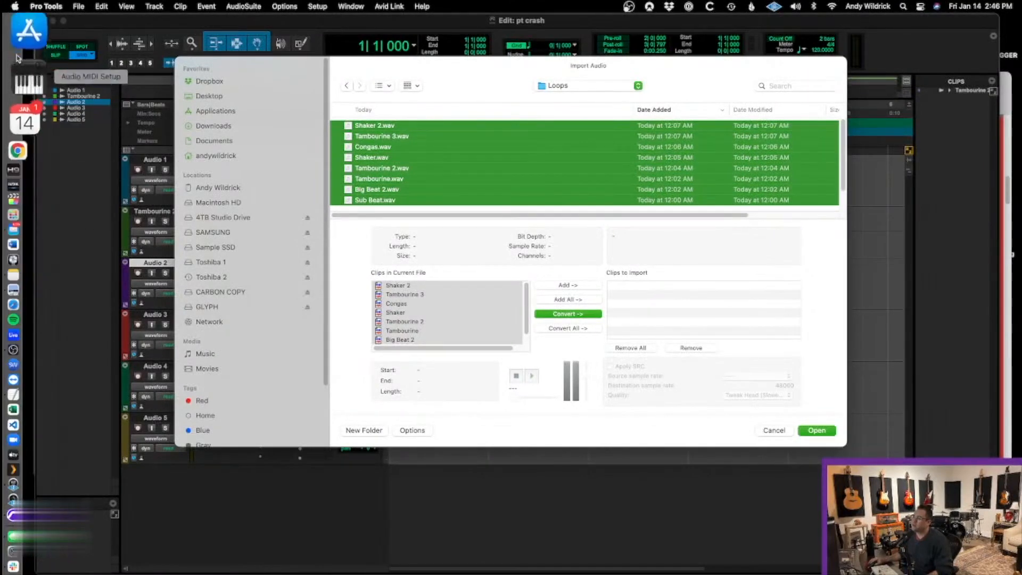
left_click(22, 36)
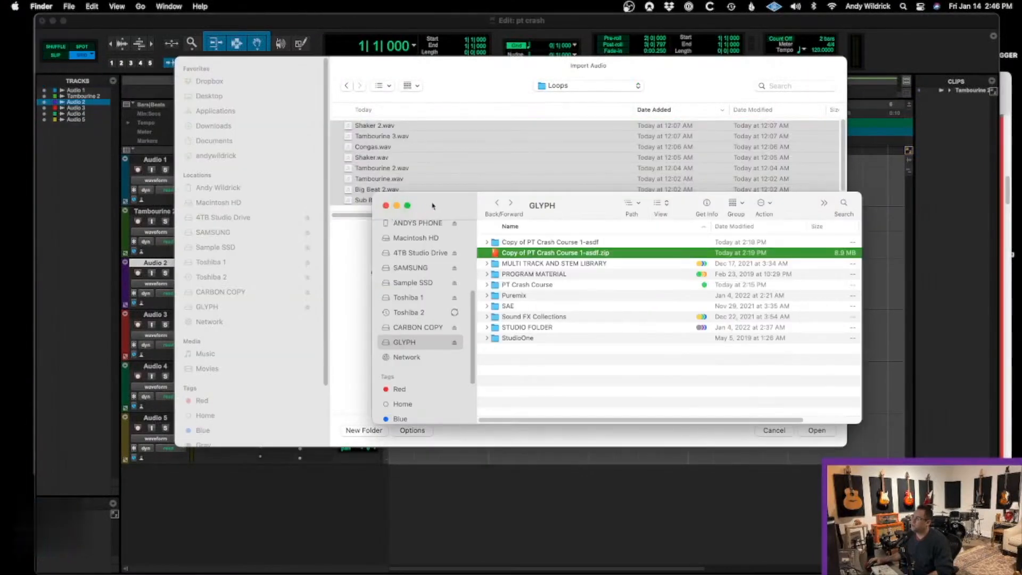
left_click_drag(453, 211, 221, 226)
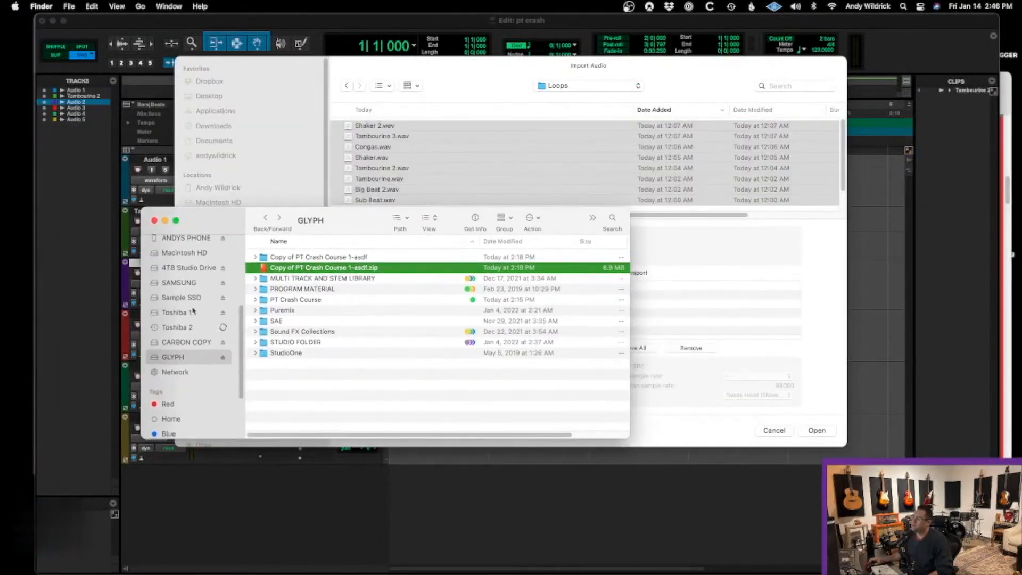
scroll(193, 312, "up", 5)
left_click(176, 267)
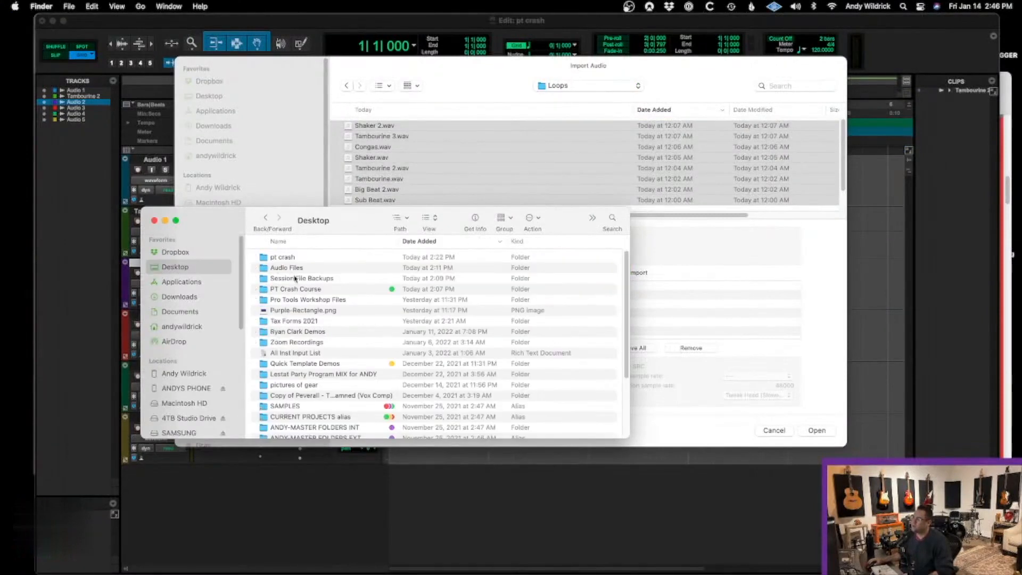
double_click(298, 299)
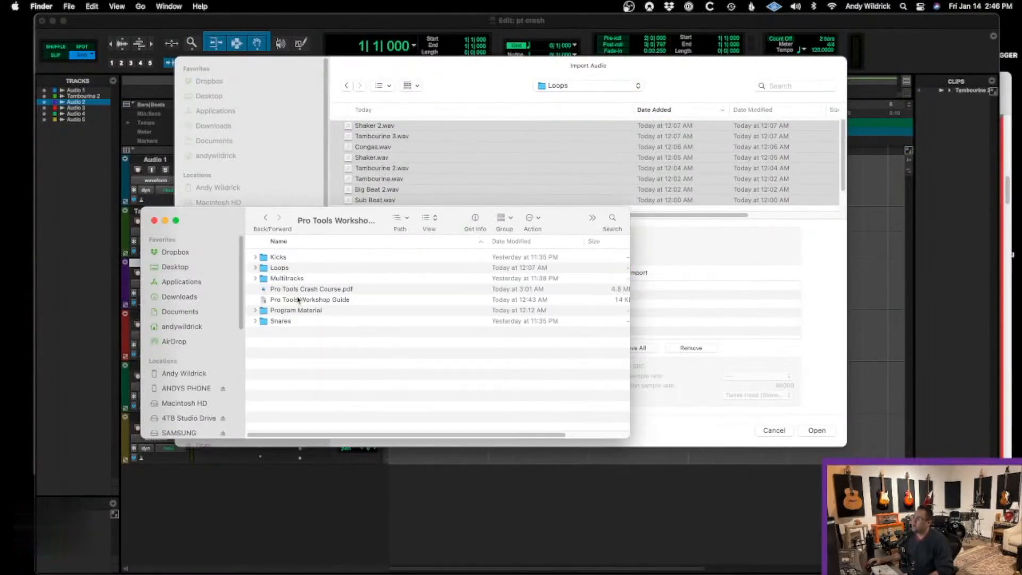
left_click(281, 259)
double_click(281, 259)
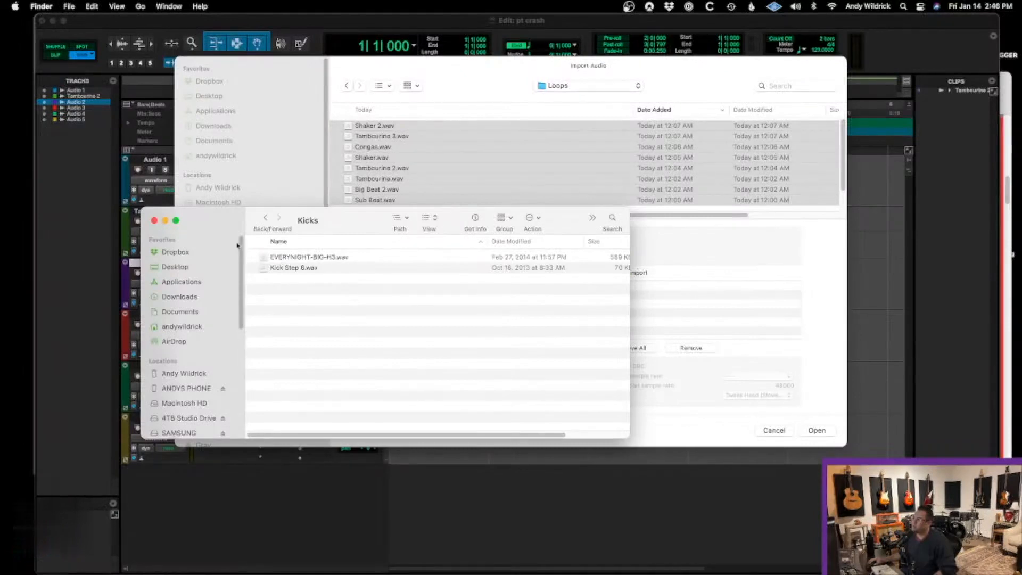
left_click(265, 218)
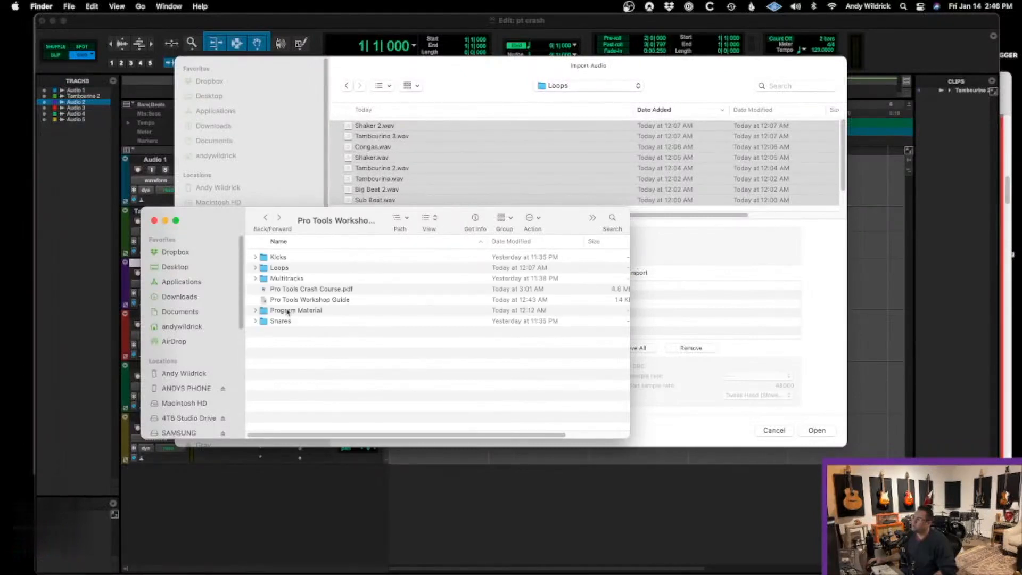
double_click(274, 268)
Check Big Beat.wav's Get Info, noting its 44.1 kHz sample rate.
left_click(280, 269)
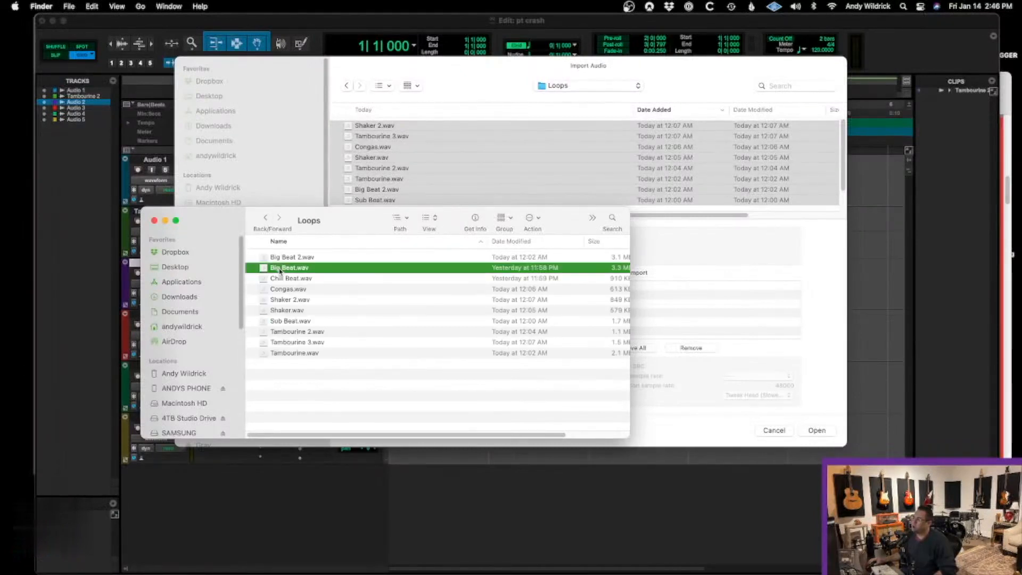
right_click(280, 269)
left_click(306, 320)
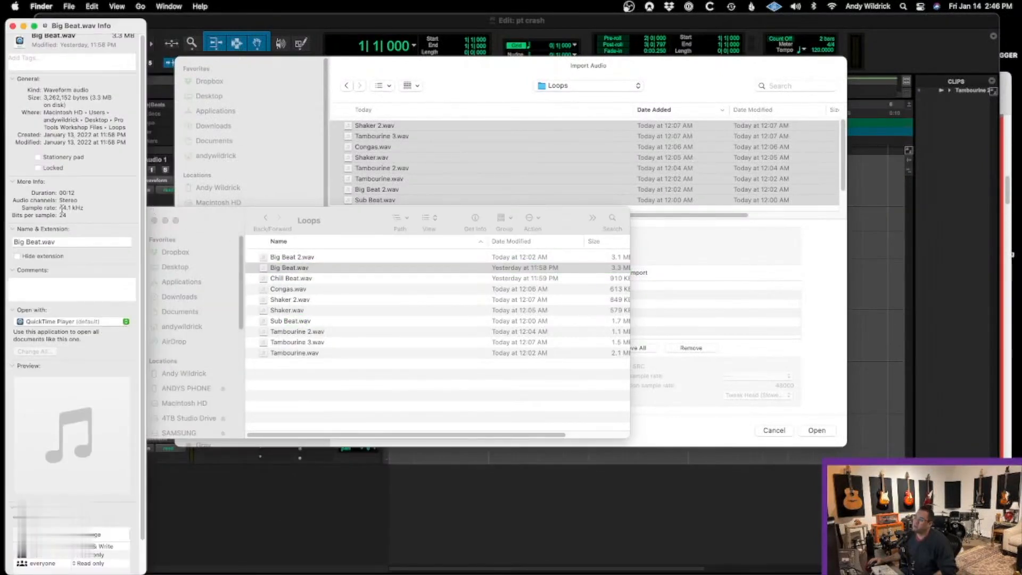
left_click_drag(60, 208, 113, 214)
left_click(13, 26)
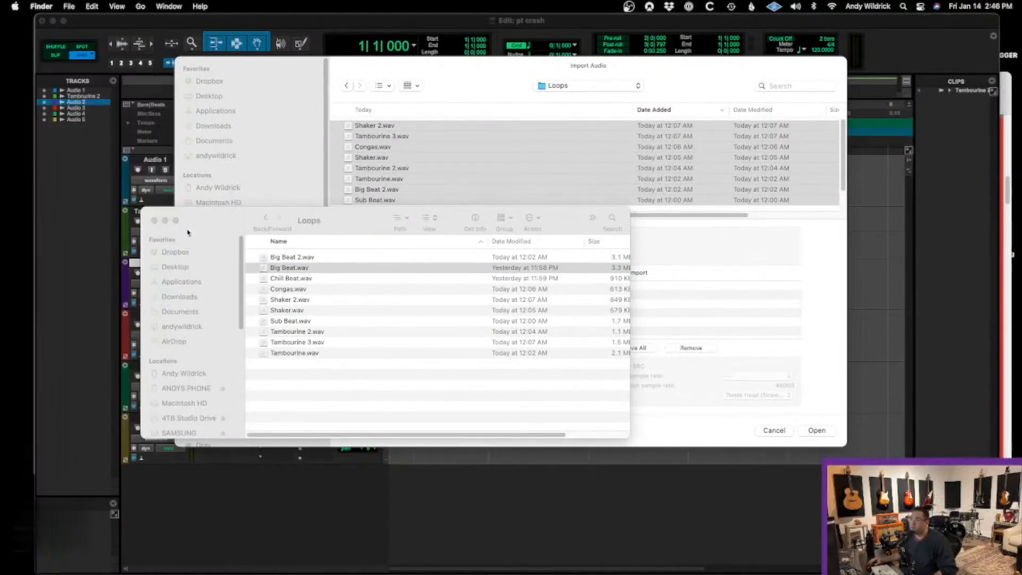
Check Shaker.wav's Get Info (44.1 kHz, 24-bit stereo) and return to the import dialog.
left_click(187, 232)
left_click(276, 406)
right_click(272, 311)
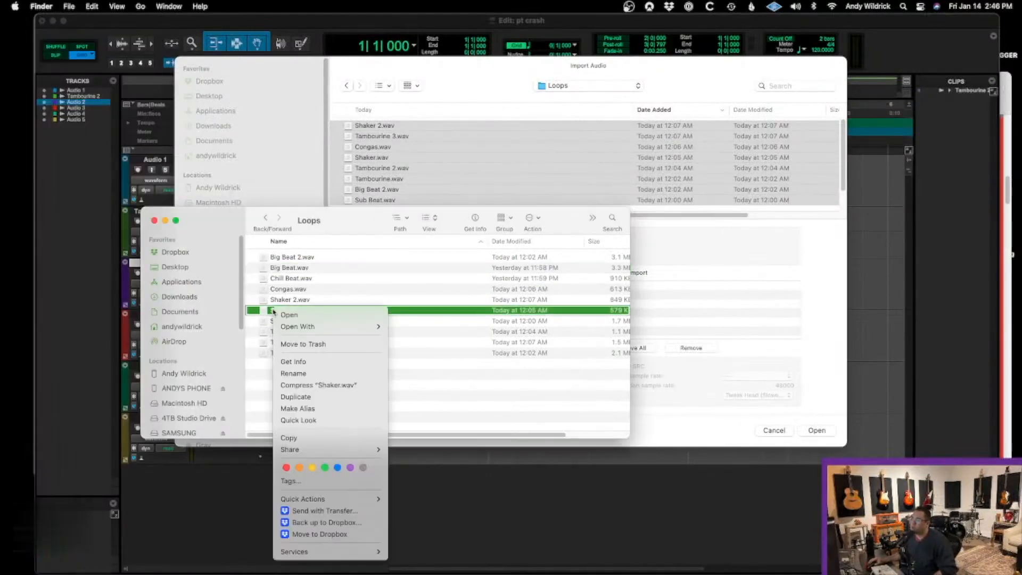
left_click(316, 366)
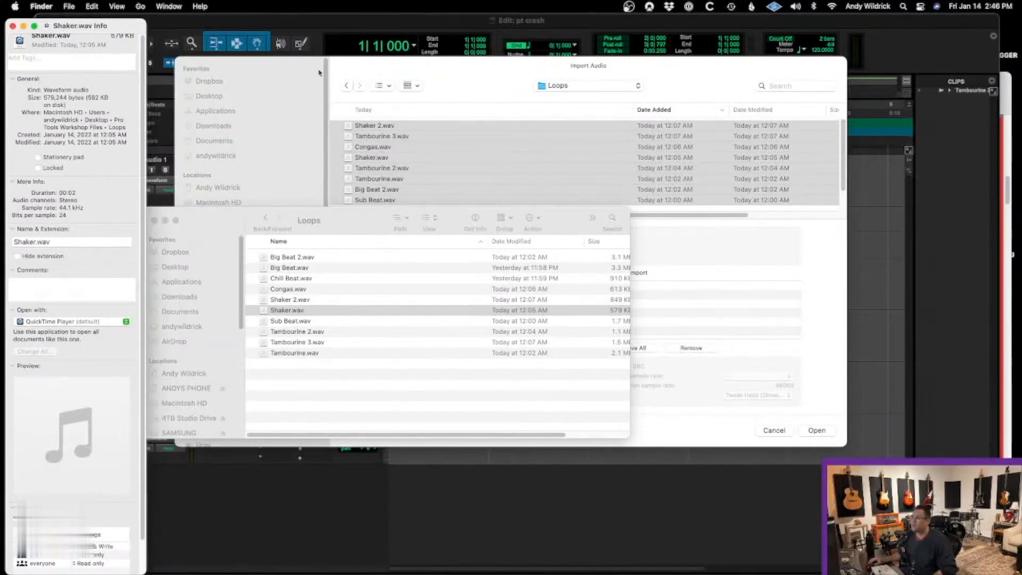
left_click(287, 91)
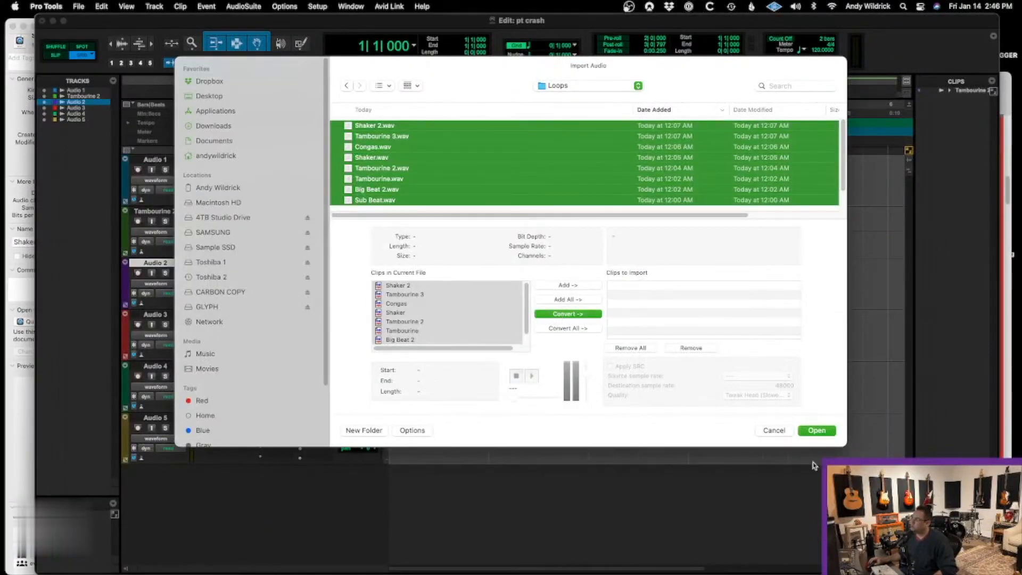
Queue the eight loops for 44100-to-48000 conversion and save them into the Audio Files folder.
left_click(568, 315)
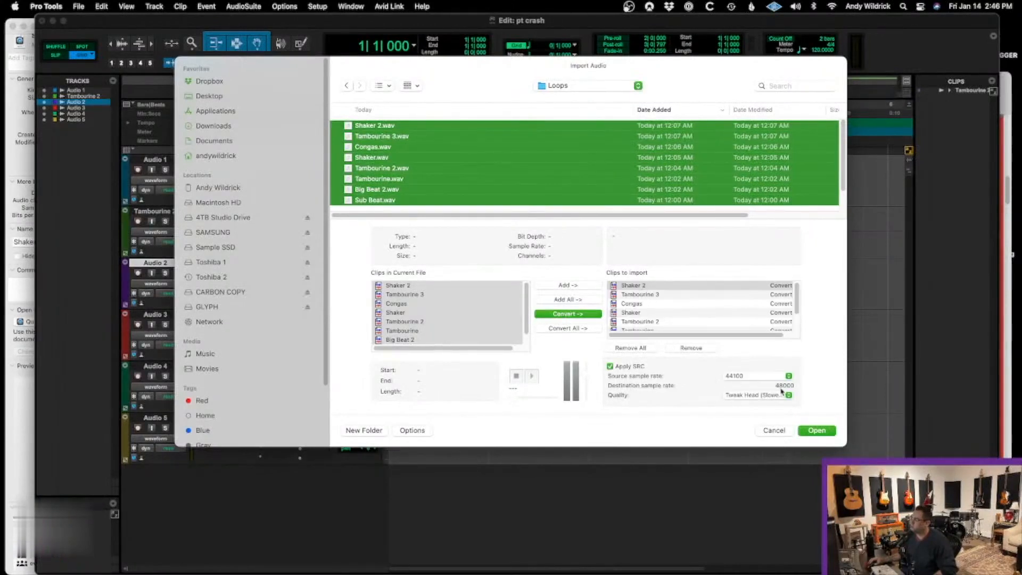
left_click(817, 430)
left_click(805, 430)
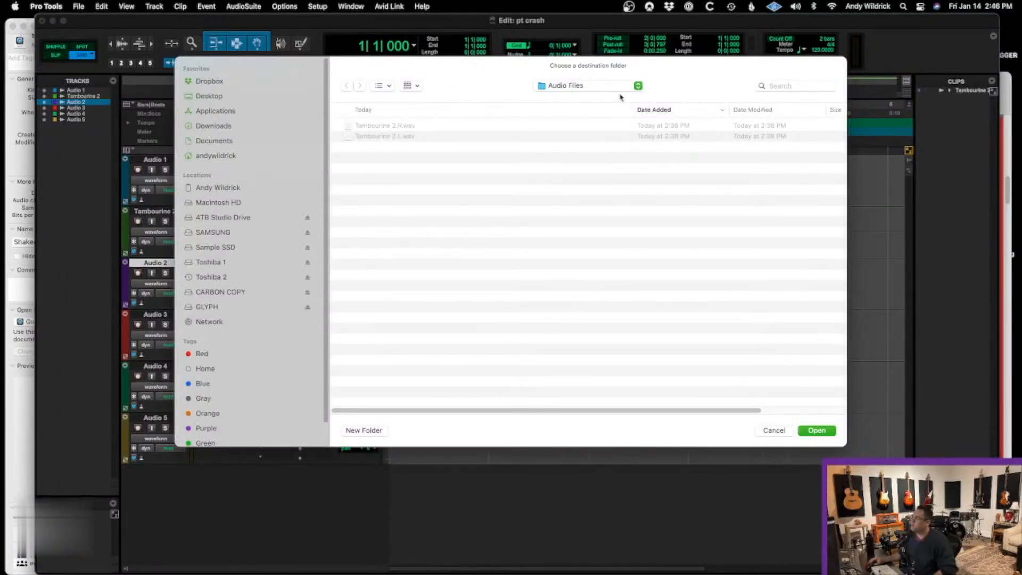
left_click(808, 431)
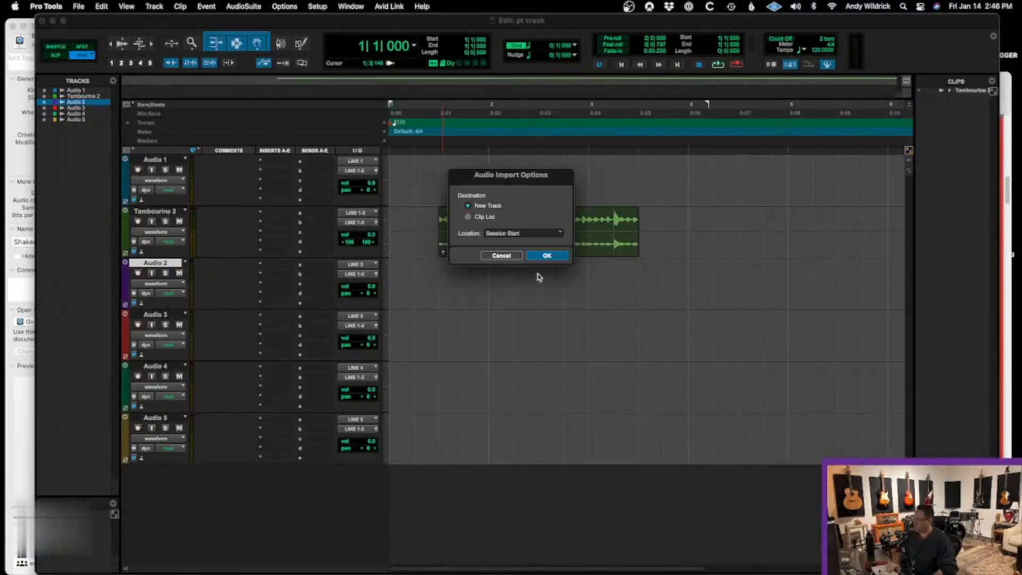
Import the loops as new tracks at session start and zoom out to show all eight.
key("Return")
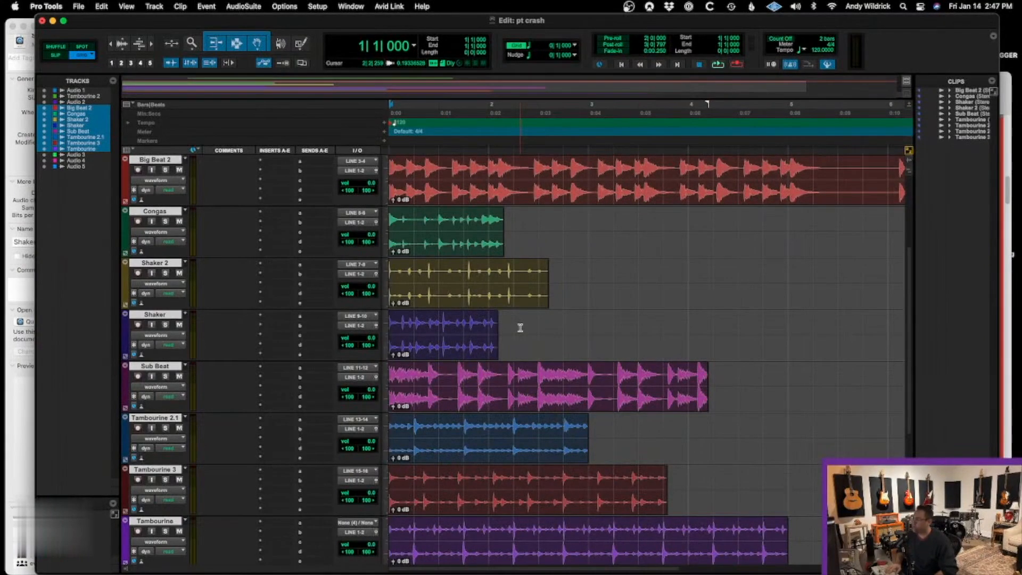
key("r")
key("r")
key("t")
key("t")
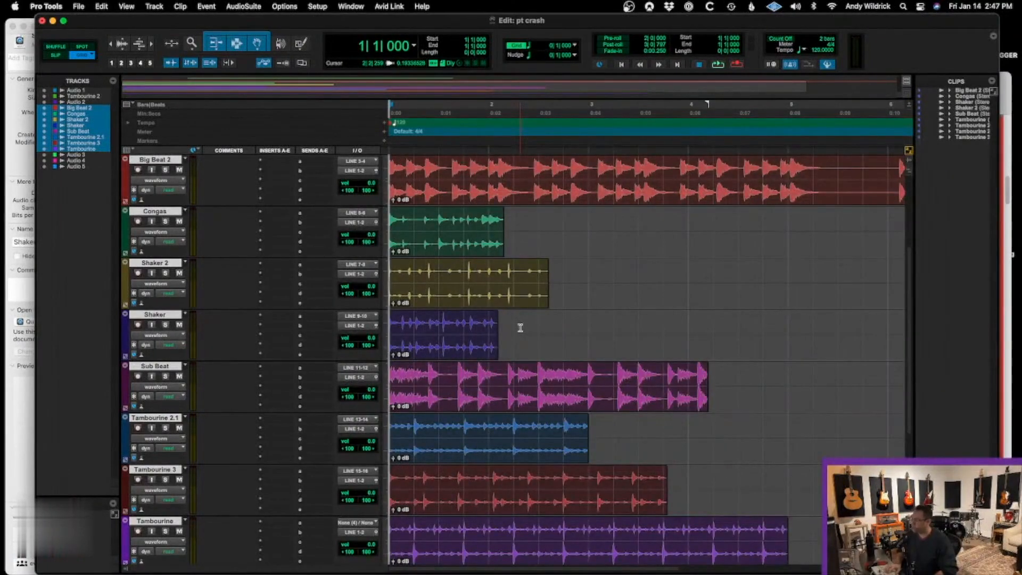
key("r")
key("r")
key("t")
key("t")
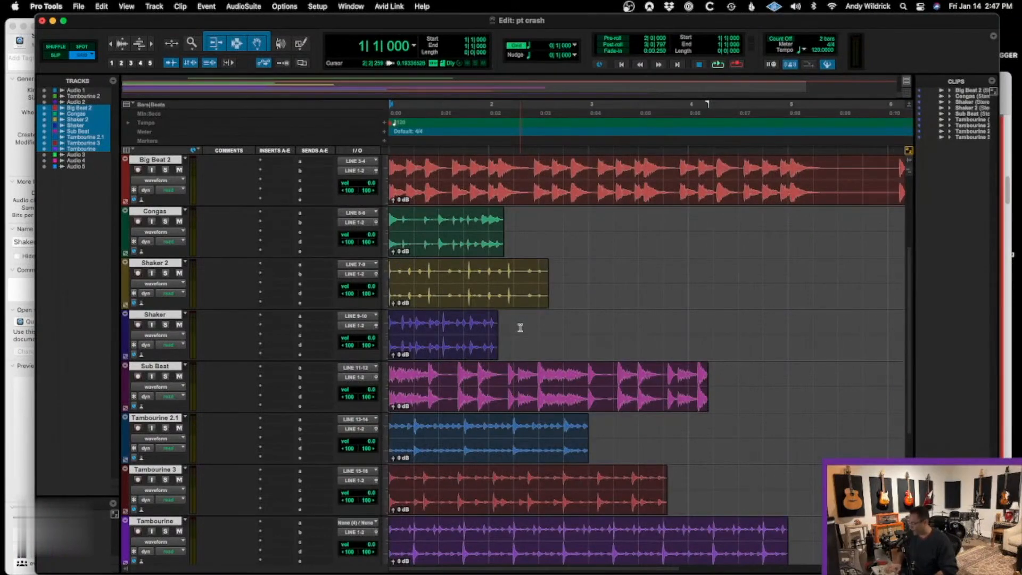
key("r")
key("r")
key("r")
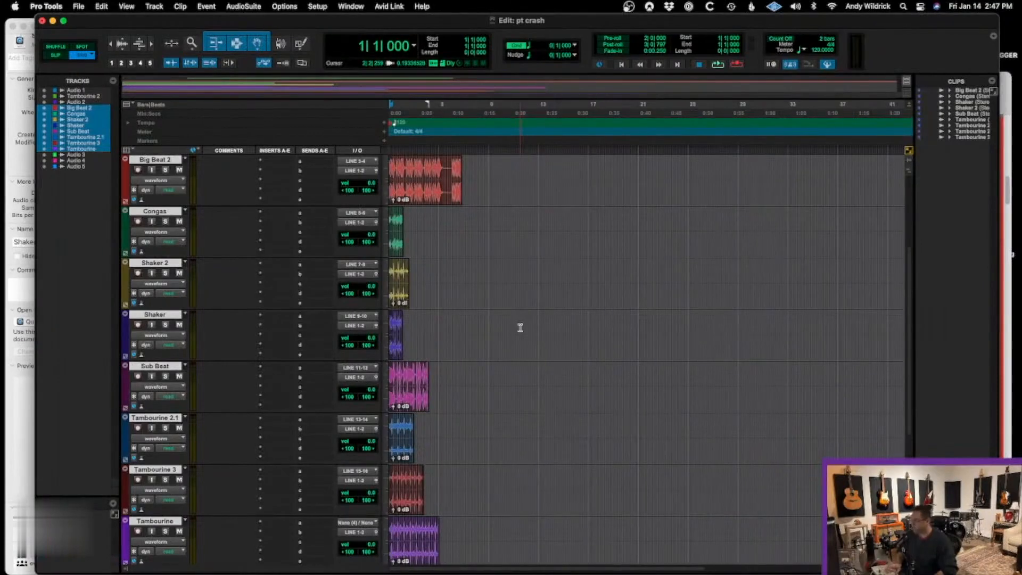
Zoom to fit the eight loop clips, then switch the edit mode from Grid to Slip.
key("t")
key("t")
key("t")
key("t")
key("t")
key("t")
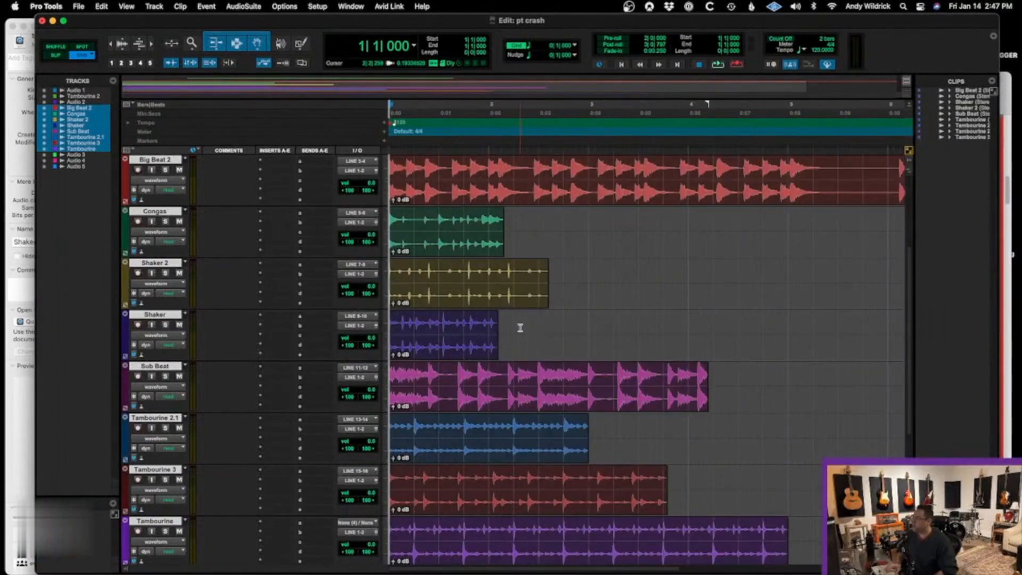
key("r")
key("r")
key("r")
key("r")
key("r")
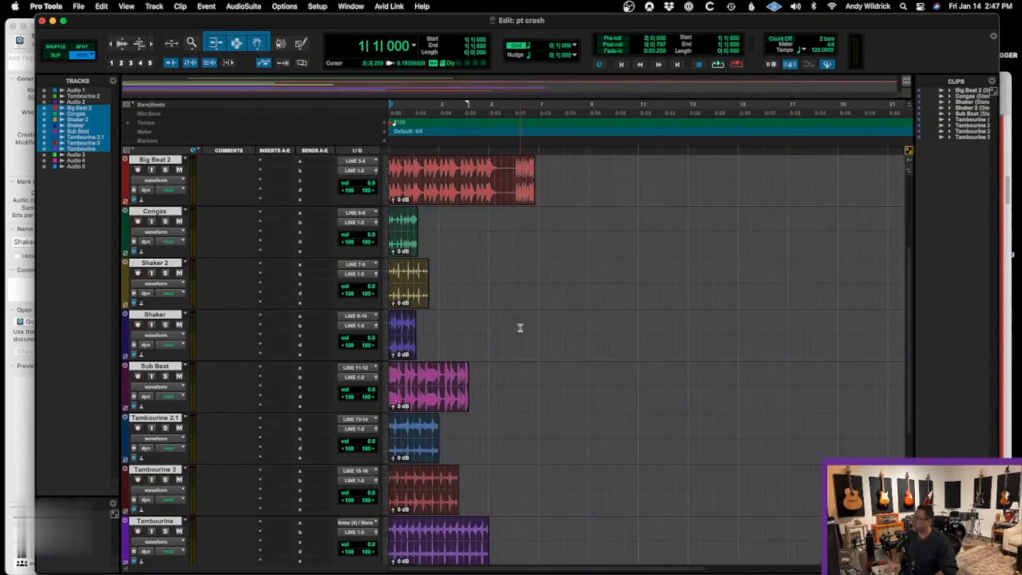
key("t")
key("t")
key("t")
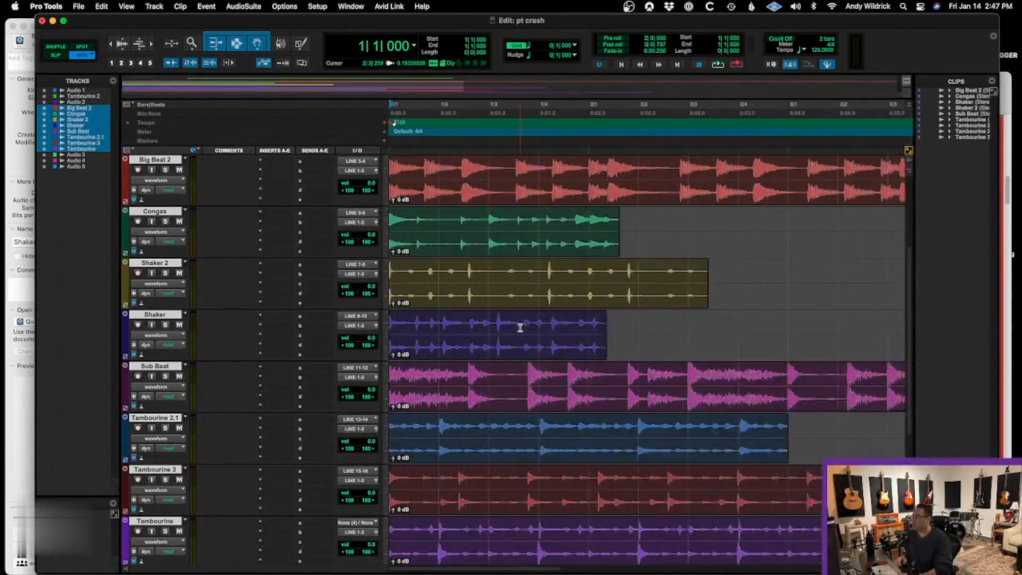
key("r")
key("r")
key("r")
key("t")
key("t")
key("r")
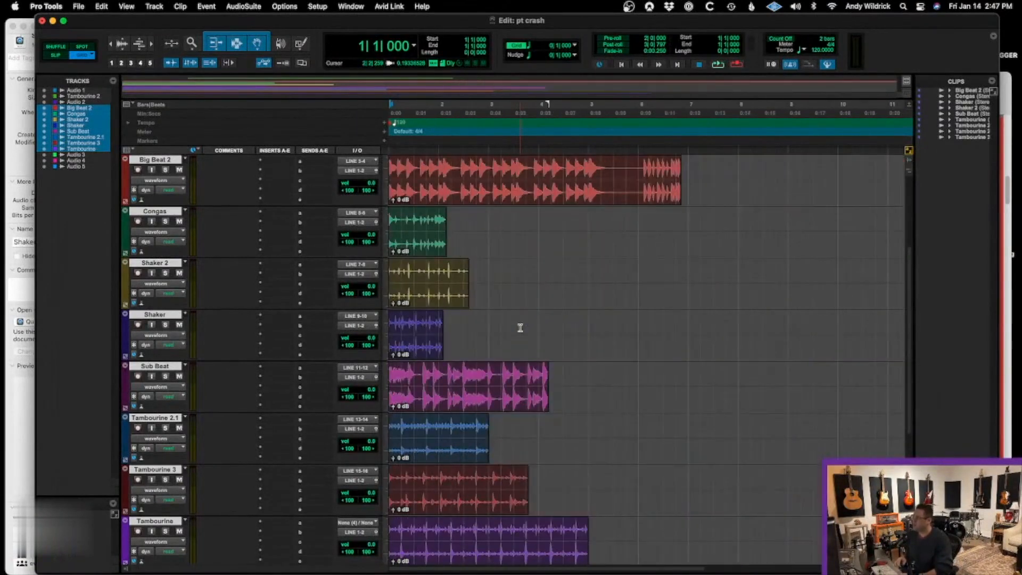
key("r")
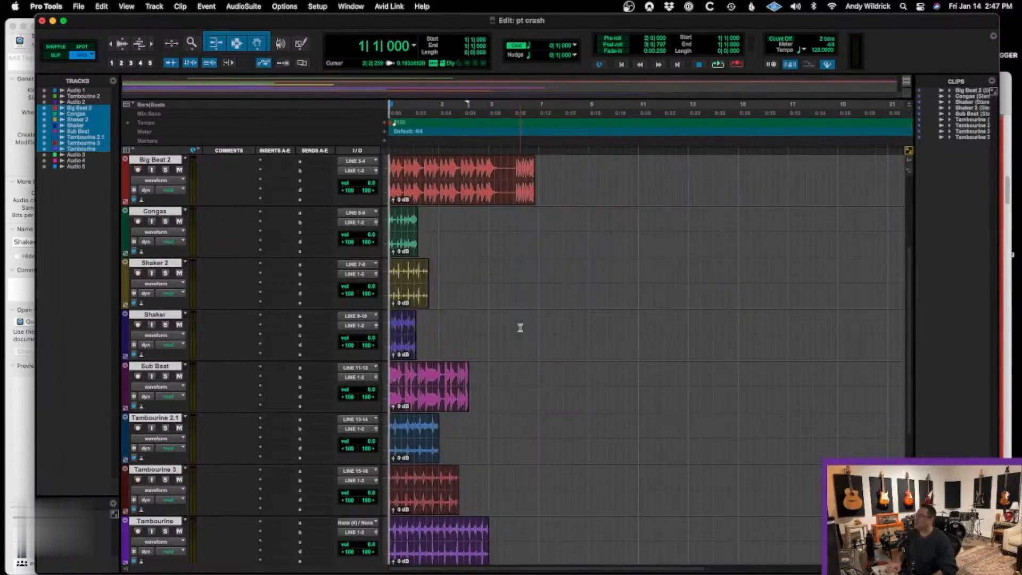
key("r")
key("t")
key("t")
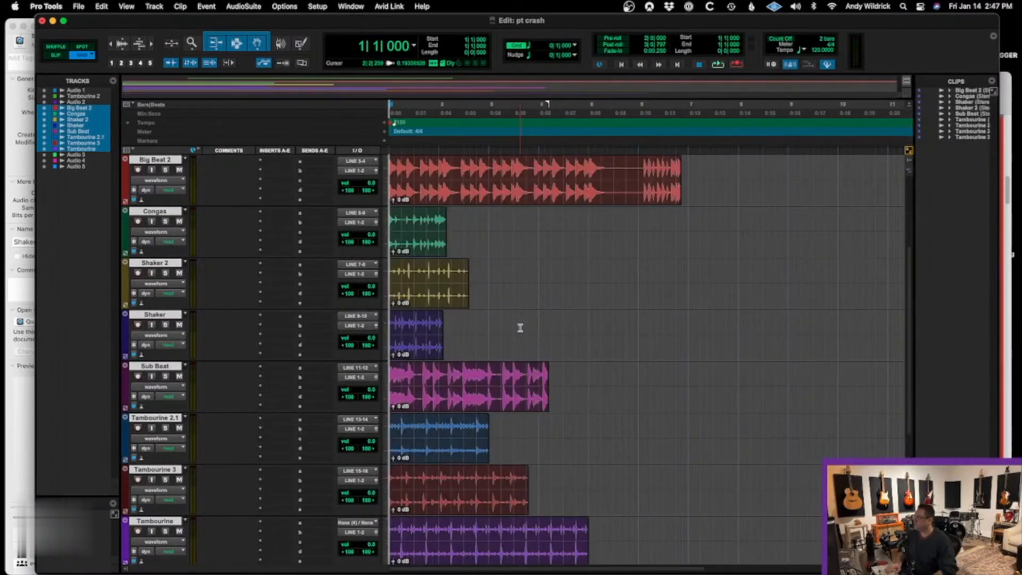
key("t")
key("r")
key("t")
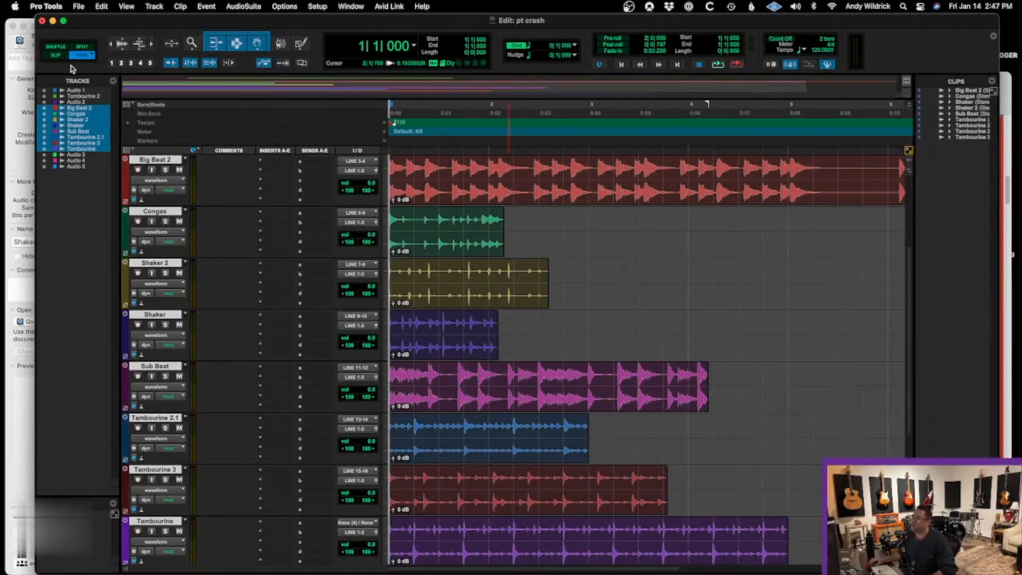
left_click(55, 56)
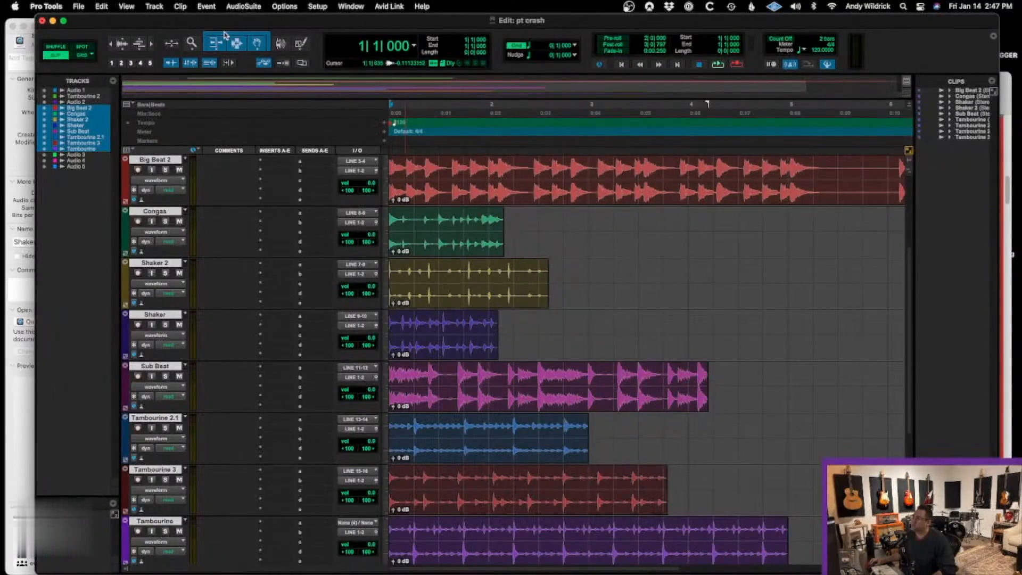
With the Grabber in Slip mode, slide Big Beat 2 and move Congas later to about 2|3|302.
left_click(257, 44)
left_click_drag(427, 190, 463, 200)
left_click_drag(433, 250, 591, 242)
left_click_drag(574, 194, 544, 190)
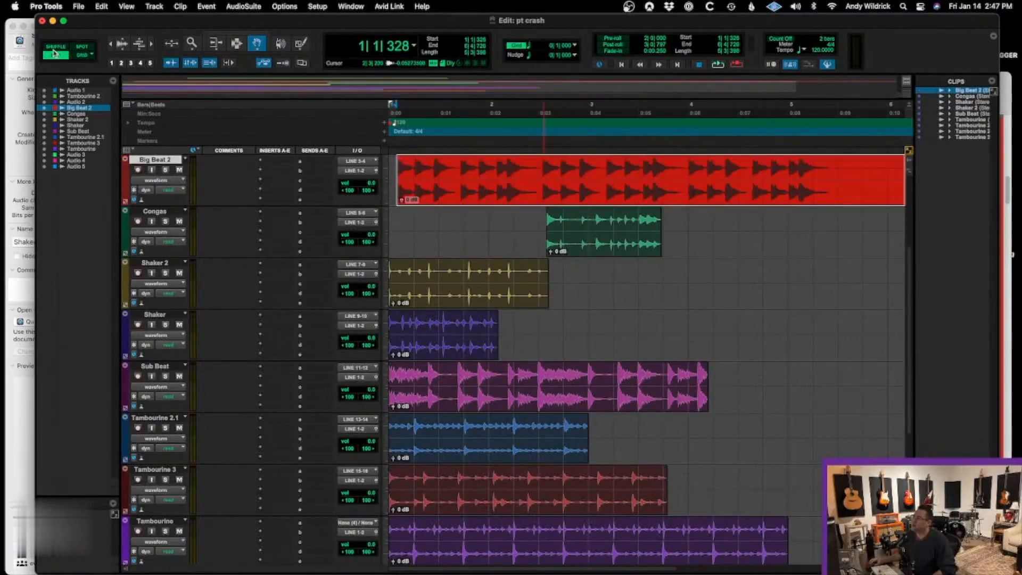
Switch to Grid mode with a 1-bar grid and snap Big Beat 2 onto a bar line.
left_click(80, 55)
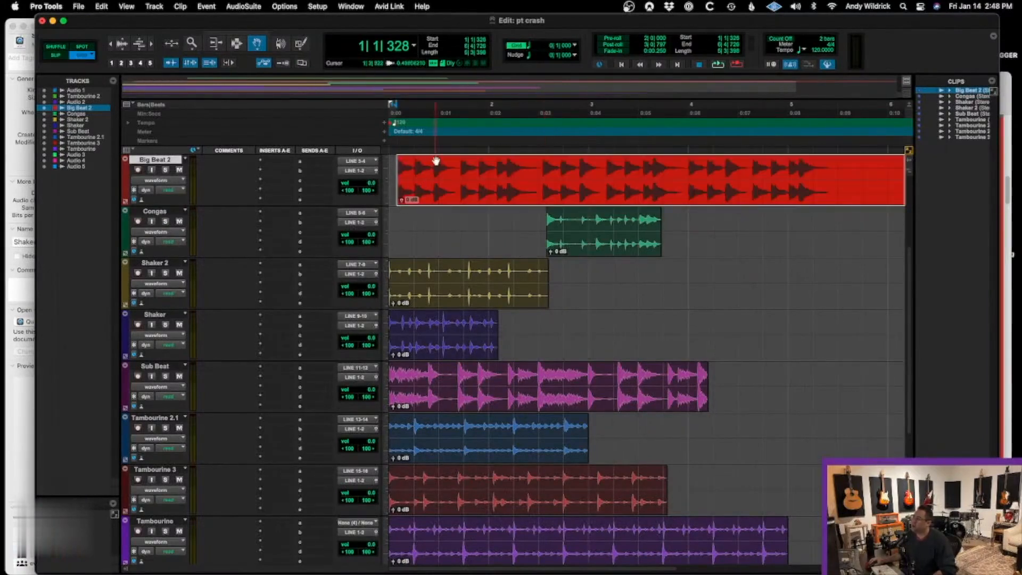
left_click_drag(440, 190, 542, 188)
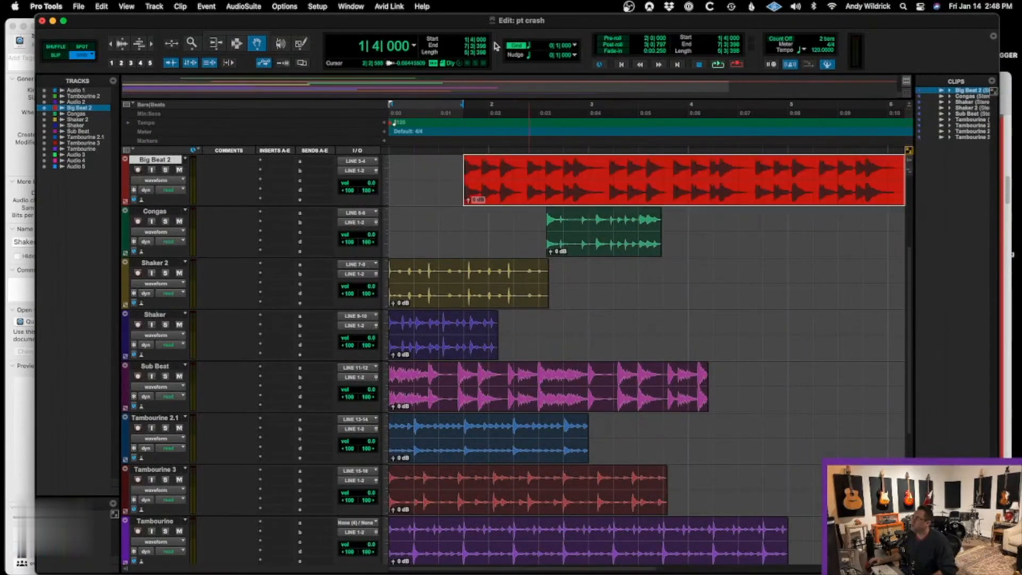
left_click(534, 48)
left_click(553, 28)
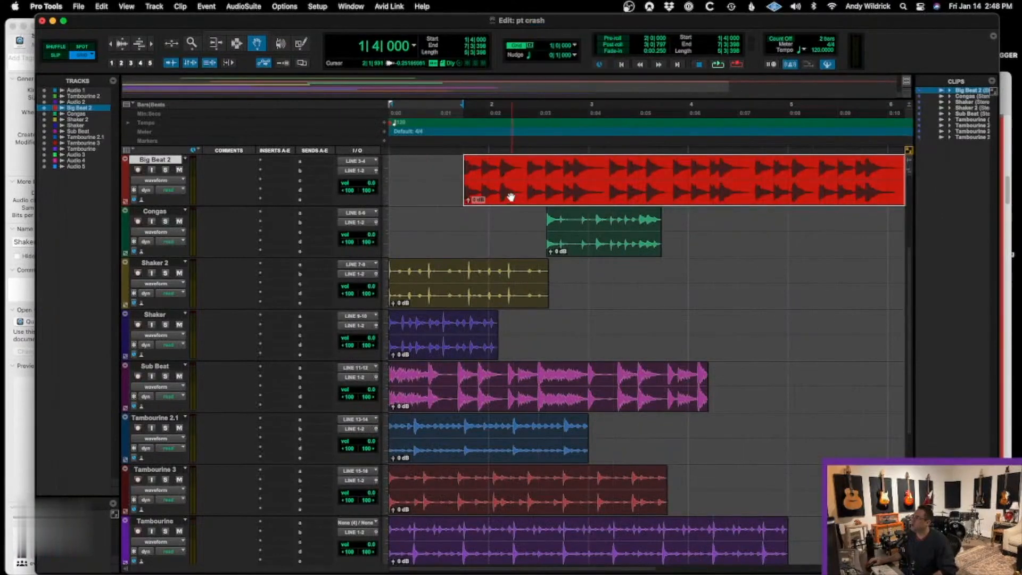
left_click_drag(511, 197, 513, 173)
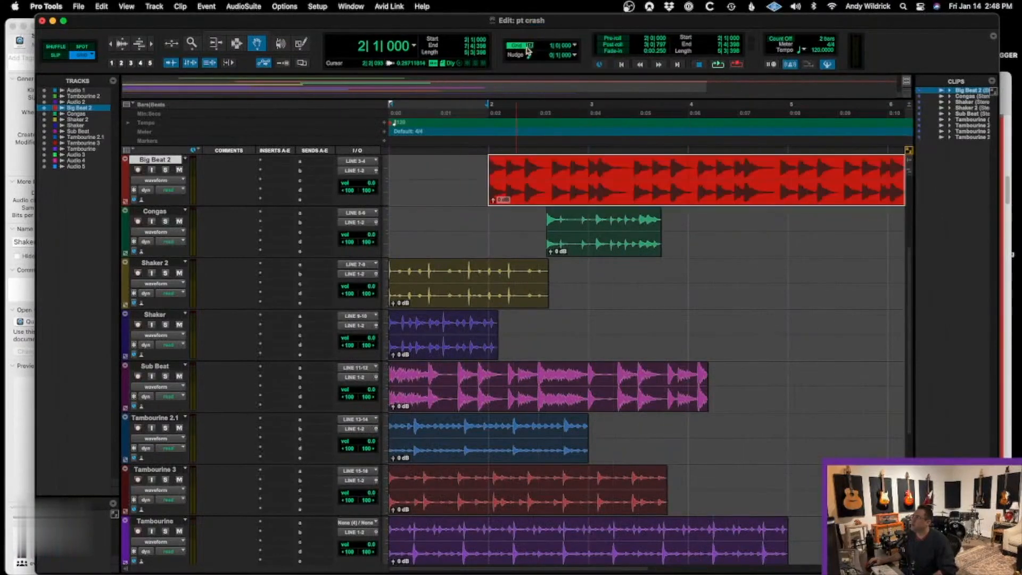
Set the grid to 1/8 note and move Big Beat 2 earlier to 1|2|480.
left_click(533, 47)
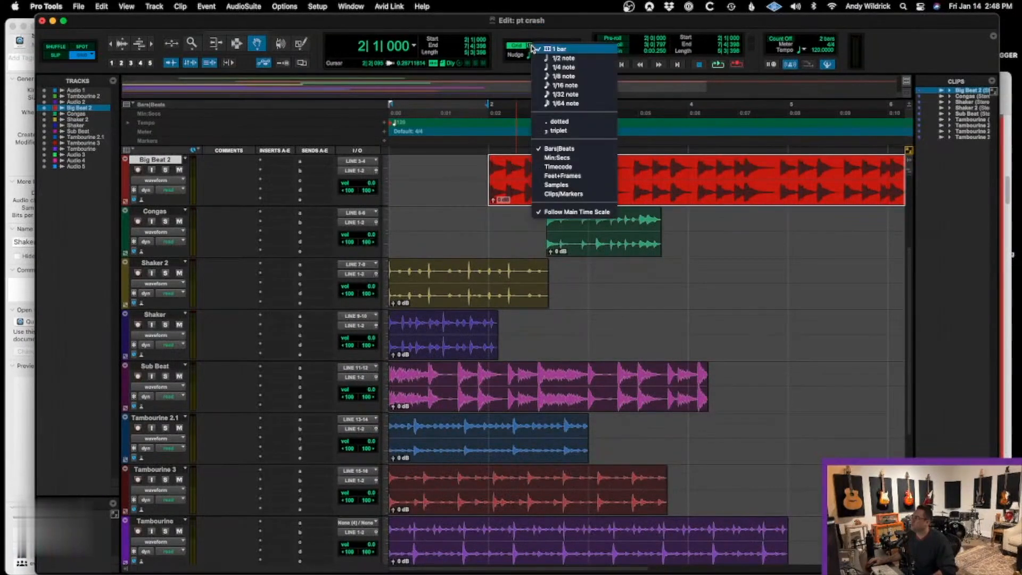
left_click(556, 76)
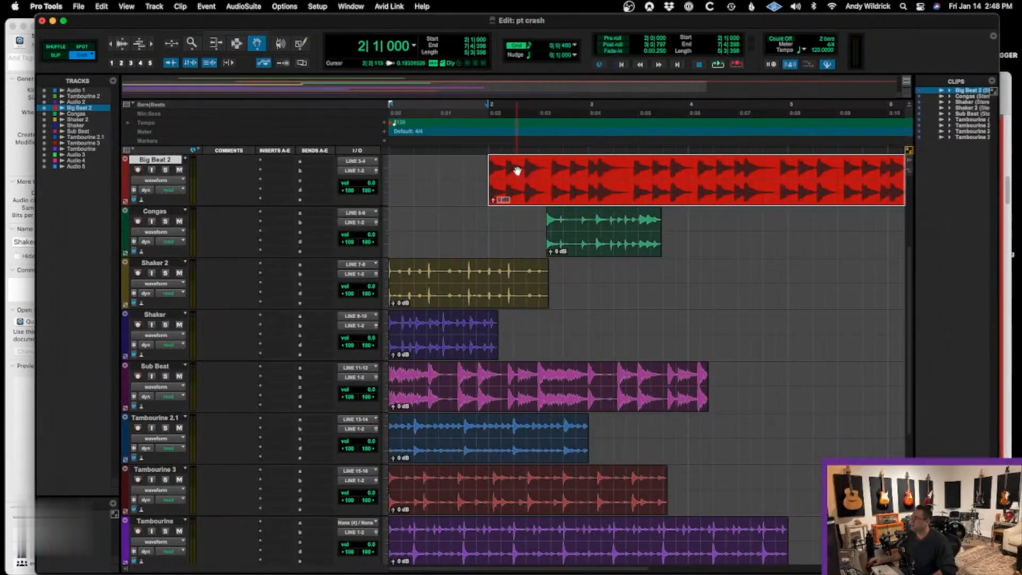
left_click_drag(513, 183, 481, 193)
Slide Congas earlier in Slip mode, then snap Big Beat 2 back to 1|1|000 in Grid mode.
left_click(55, 55)
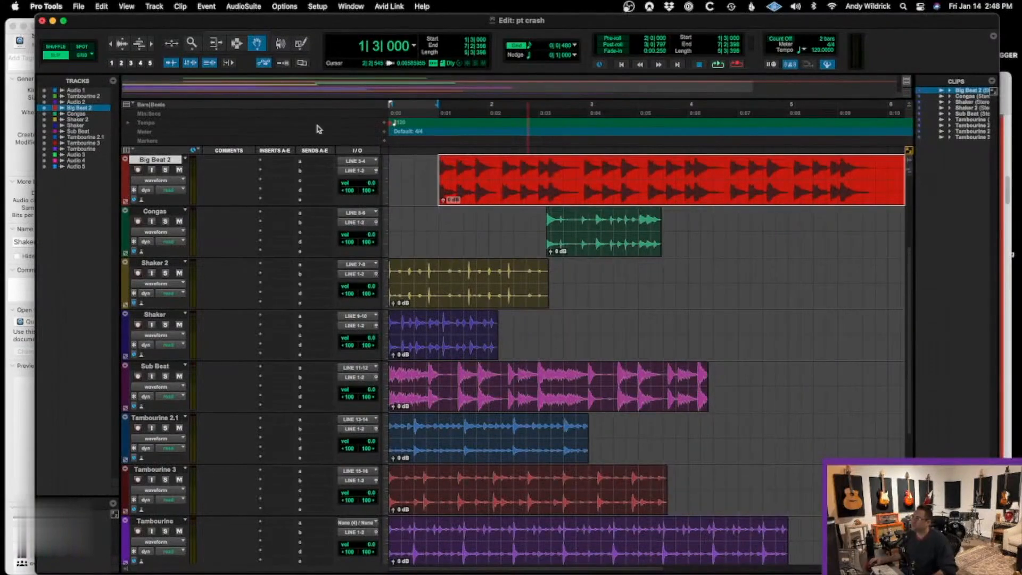
left_click_drag(573, 238, 524, 231)
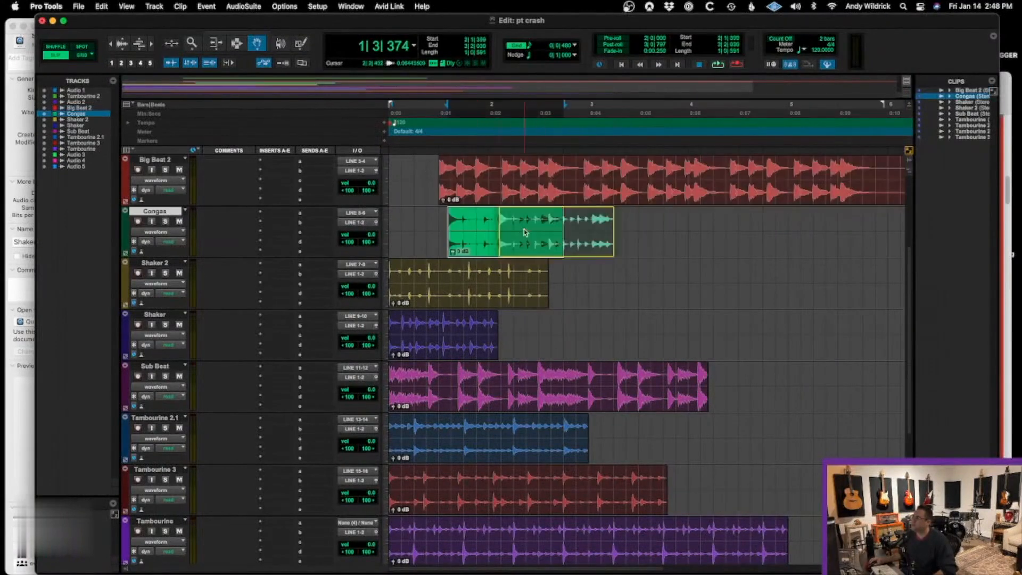
left_click(82, 55)
left_click_drag(486, 173, 408, 176)
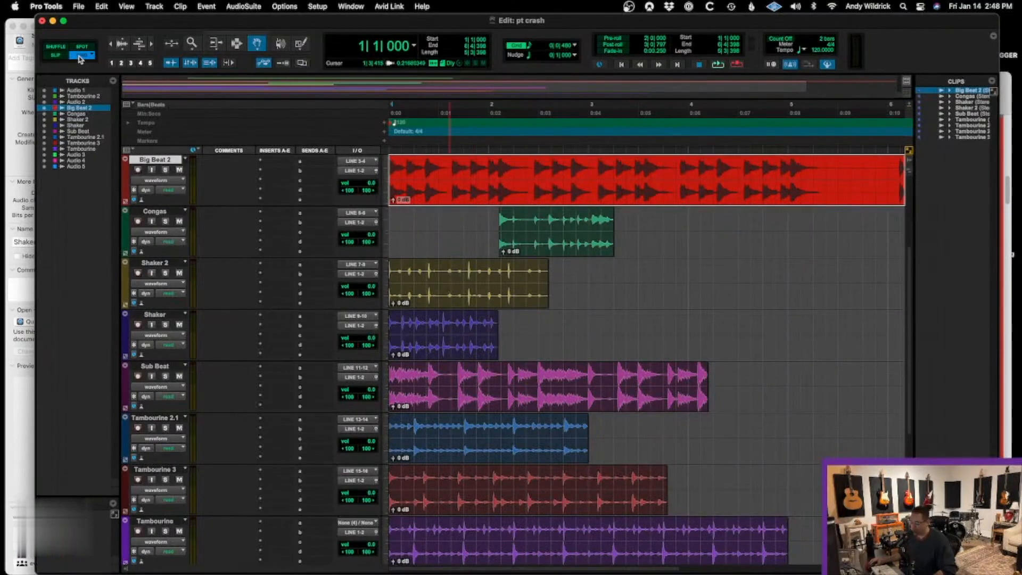
Move the Congas clip left in Grid mode, then nudge it in Slip mode to start at 1|2|000.
left_click(551, 244)
left_click_drag(552, 245, 464, 246)
left_click(56, 56)
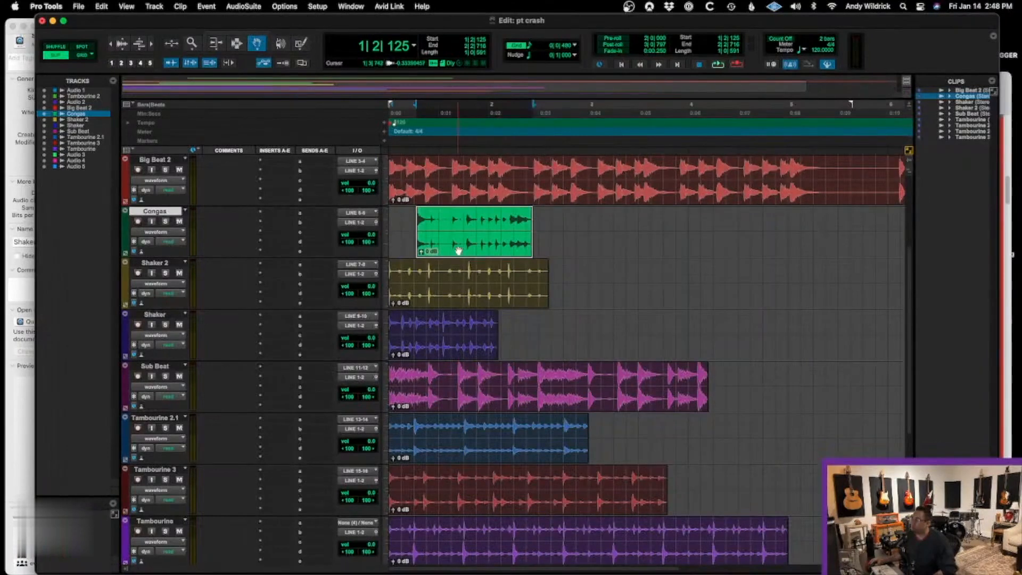
left_click_drag(456, 250, 490, 249)
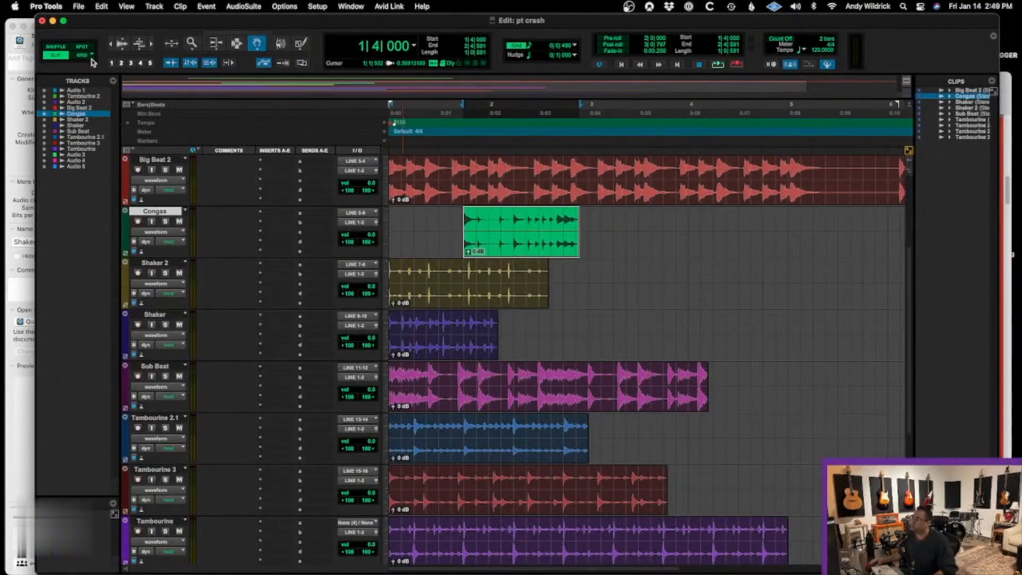
left_click_drag(478, 243, 440, 244)
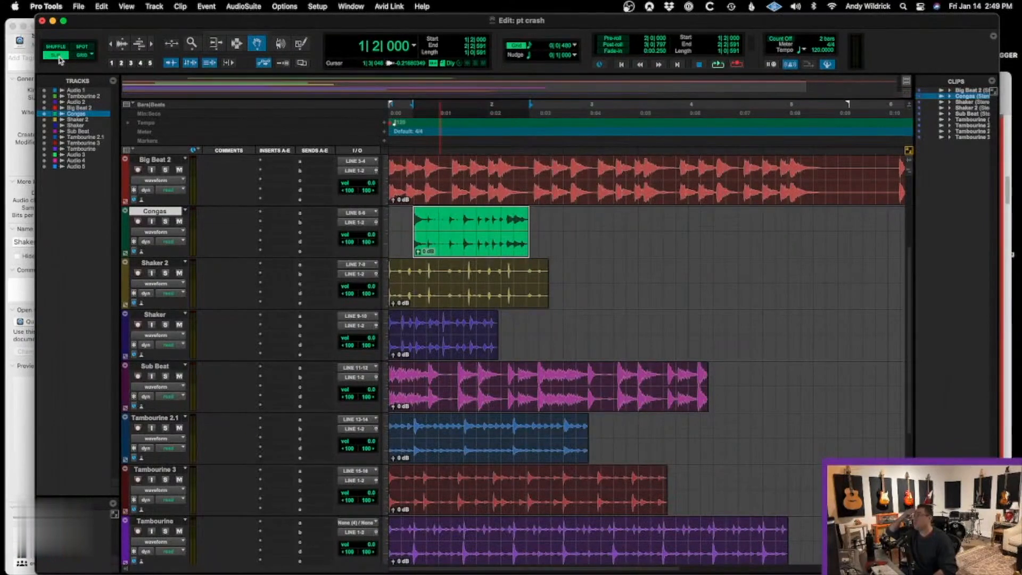
key("super+bracketleft")
key("super+bracketleft")
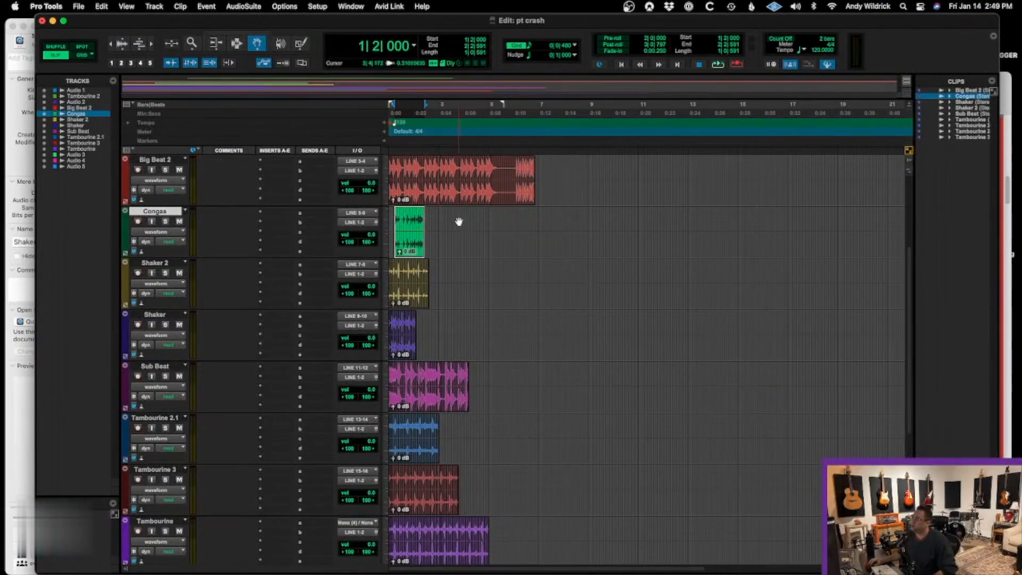
With the Smart Tool on, move Congas, Shaker 2 and Shaker onto Big Beat 2, then enable Shuffle mode.
left_click(247, 34)
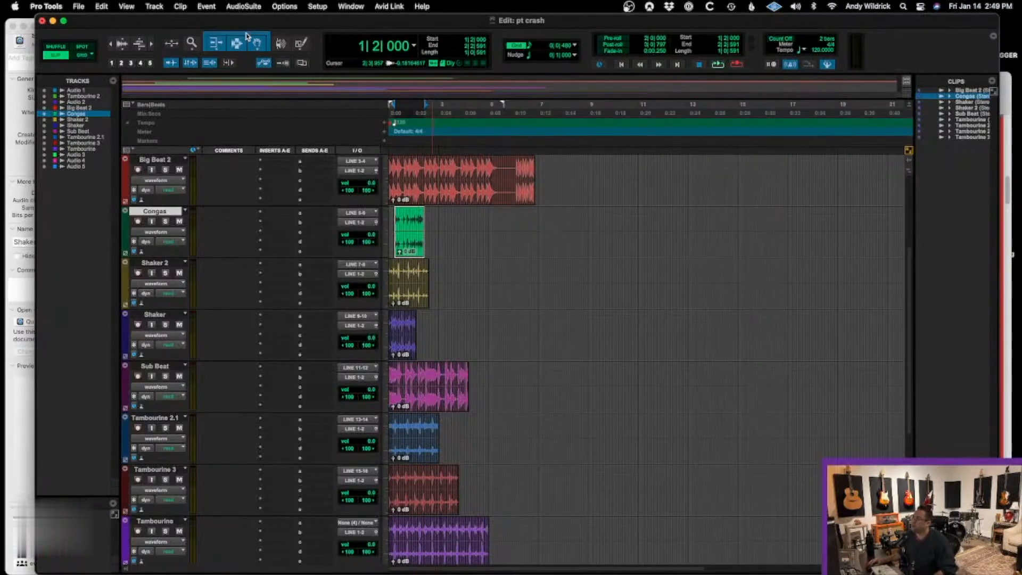
left_click_drag(415, 259, 565, 175)
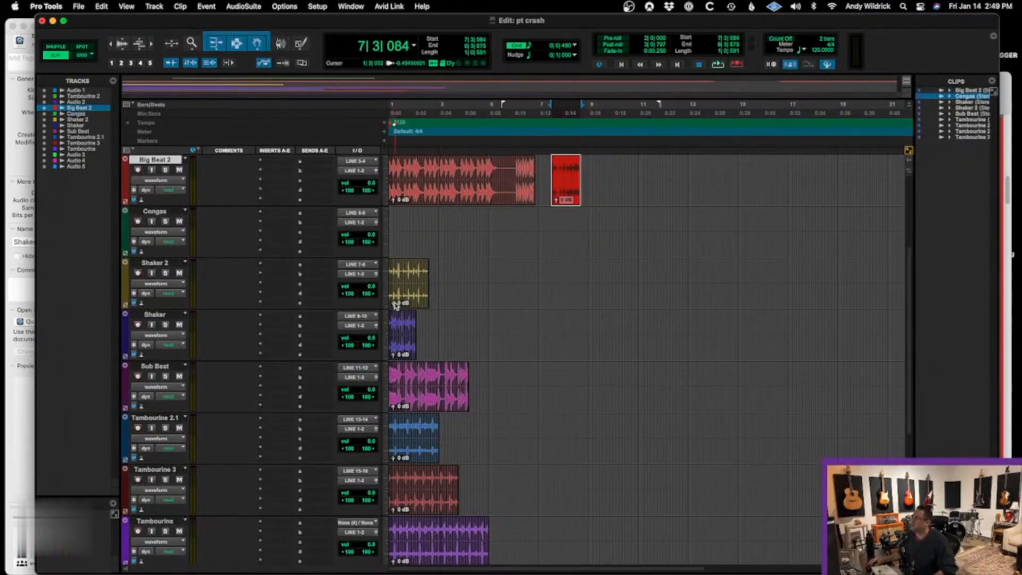
left_click_drag(399, 290, 606, 180)
left_click_drag(393, 355, 665, 184)
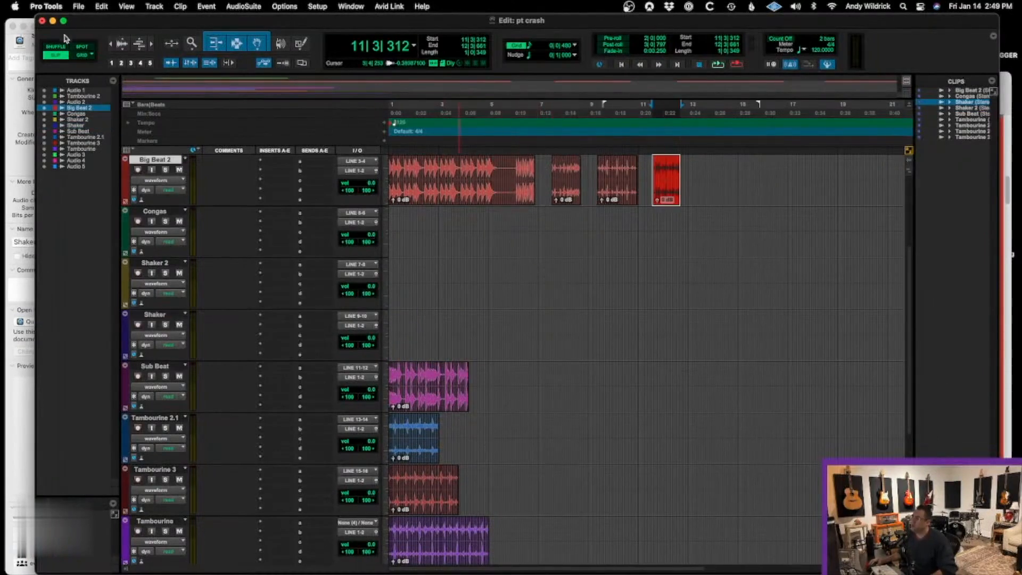
left_click(56, 46)
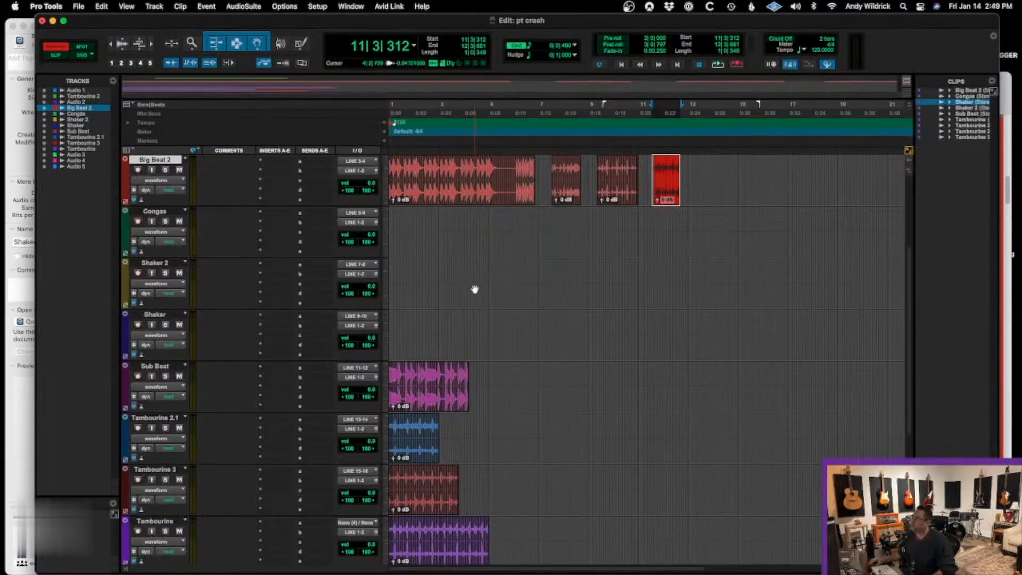
Undo, then line up Congas, Shaker 2, Shaker, Sub Beat and Tambourine 2.1 end to end on Big Beat 2.
key("super+z")
key("super+z")
key("super+z")
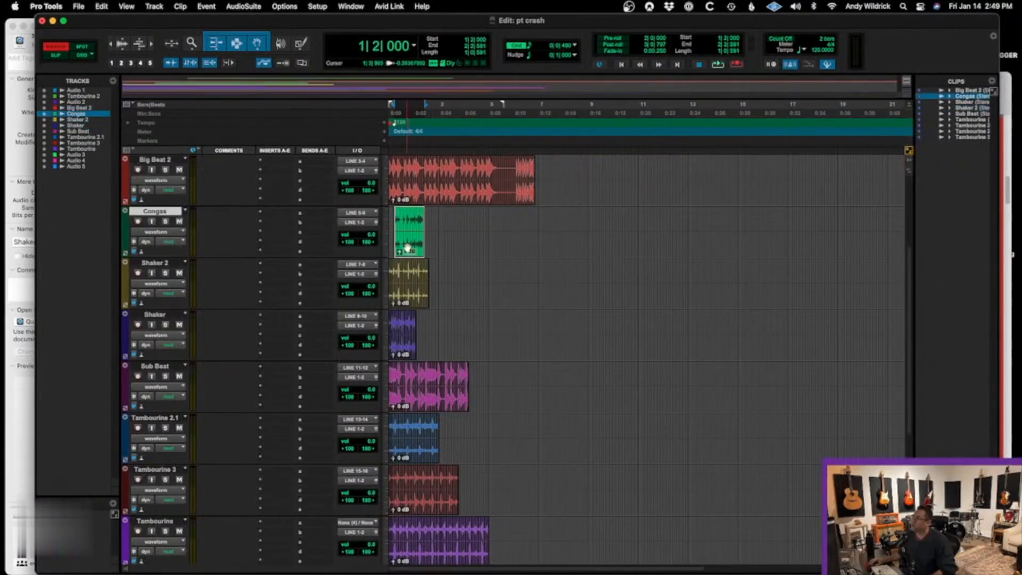
left_click_drag(420, 241, 548, 183)
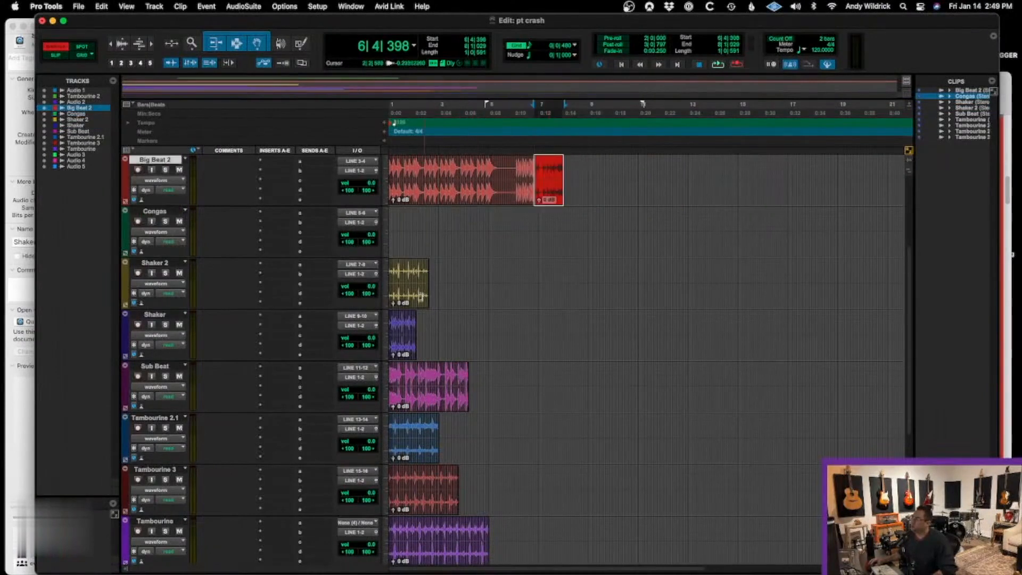
left_click_drag(405, 305, 567, 178)
left_click(404, 352)
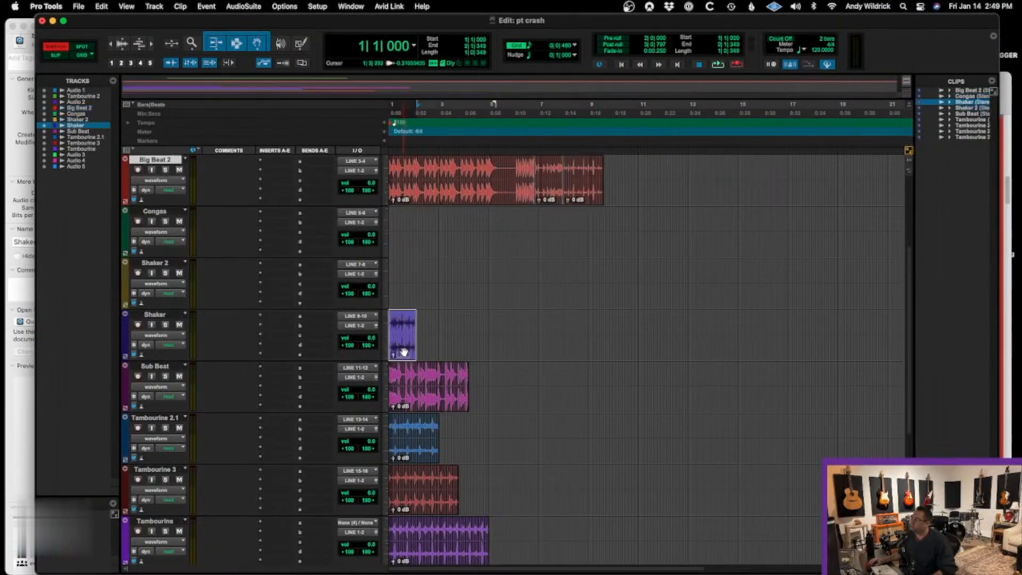
left_click_drag(404, 351, 617, 176)
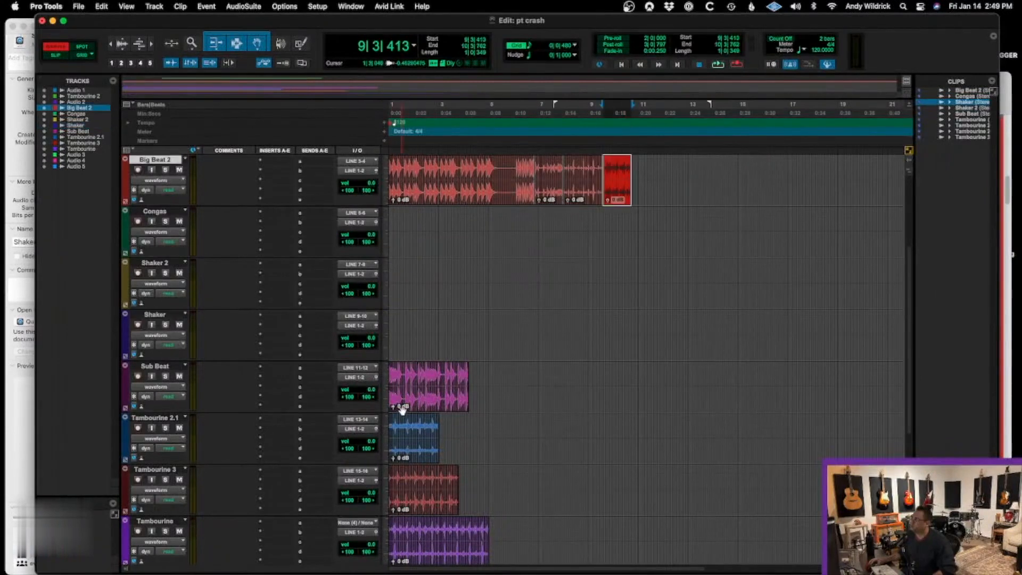
left_click_drag(402, 408, 658, 173)
left_click(430, 430)
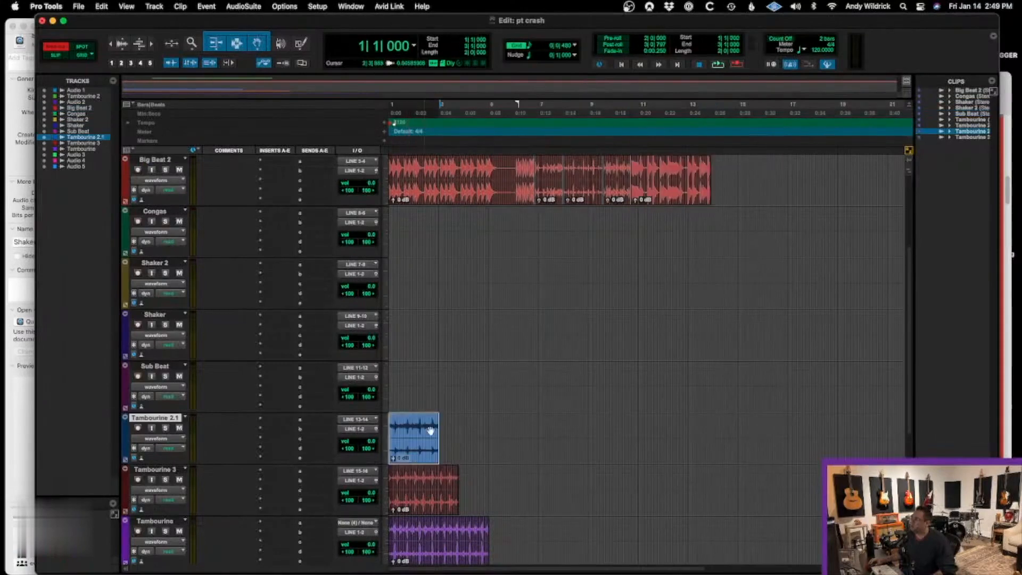
left_click_drag(430, 430, 716, 160)
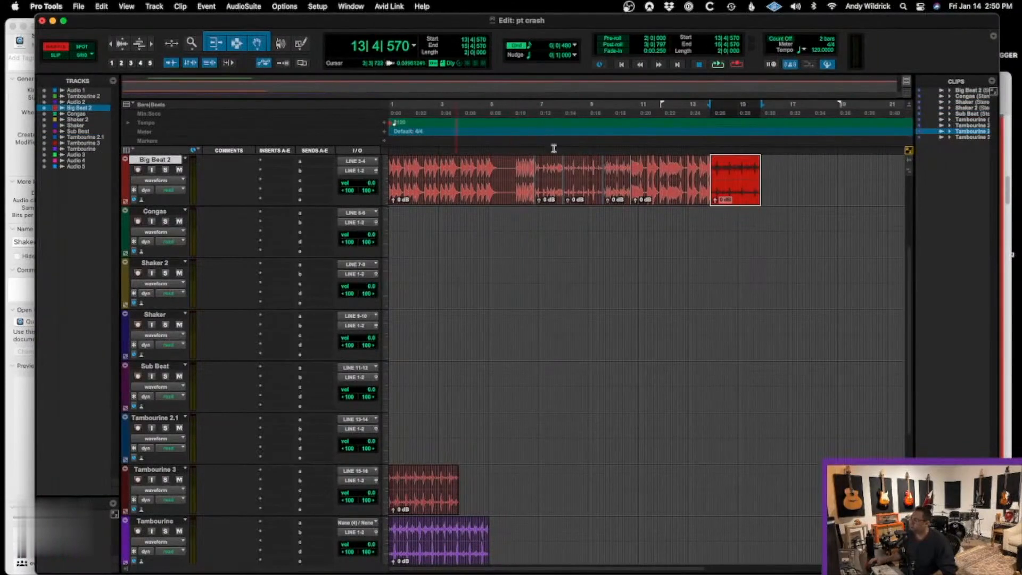
Reorder clips within Big Beat 2, then in Slip mode move Tambourine 3 onto the Tambourine 2 track.
left_click_drag(554, 194, 627, 181)
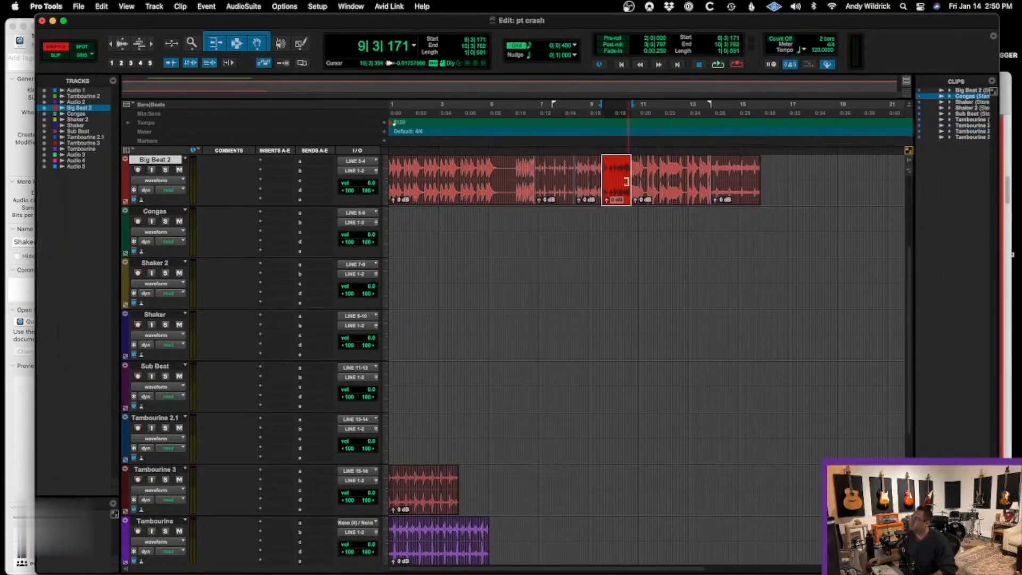
left_click(545, 197)
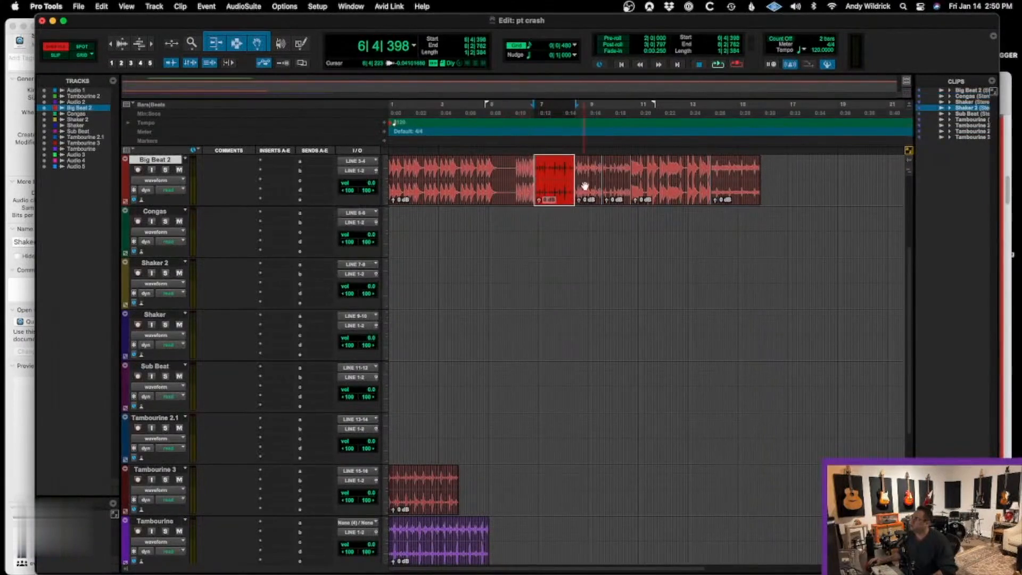
left_click(575, 215)
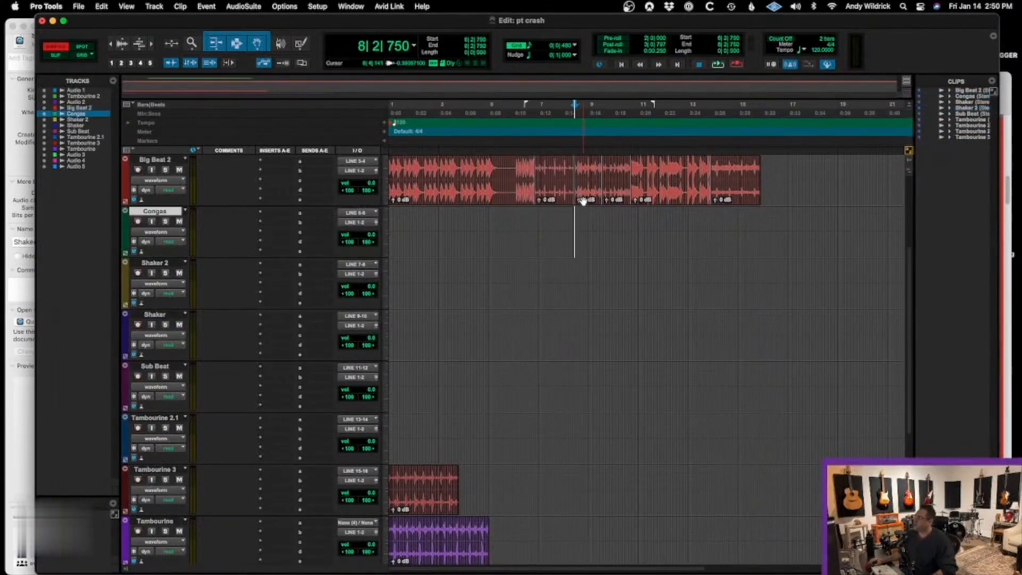
left_click(583, 200)
left_click_drag(583, 201, 642, 195)
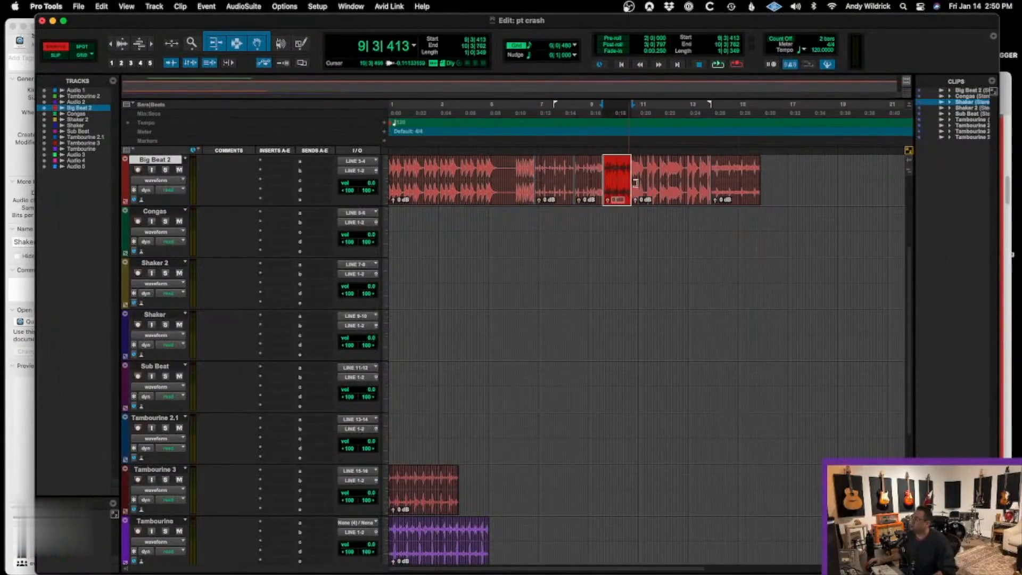
left_click_drag(618, 201, 584, 194)
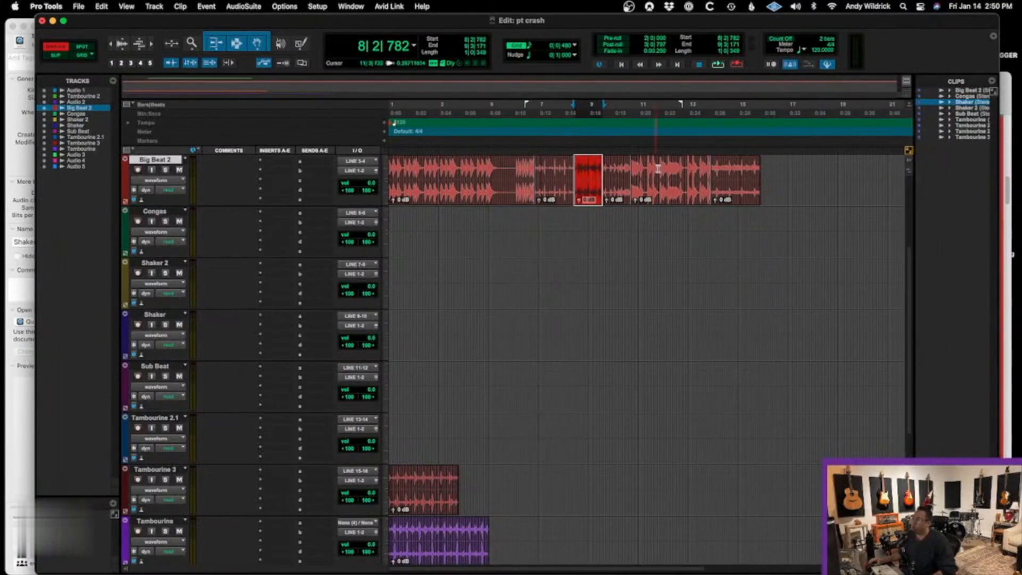
left_click(55, 59)
left_click_drag(426, 511, 662, 252)
Undo the last two clip moves and open the Sub Beat clip's Spot Dialog in Spot mode.
key("super+z")
key("super+z")
key("super+z")
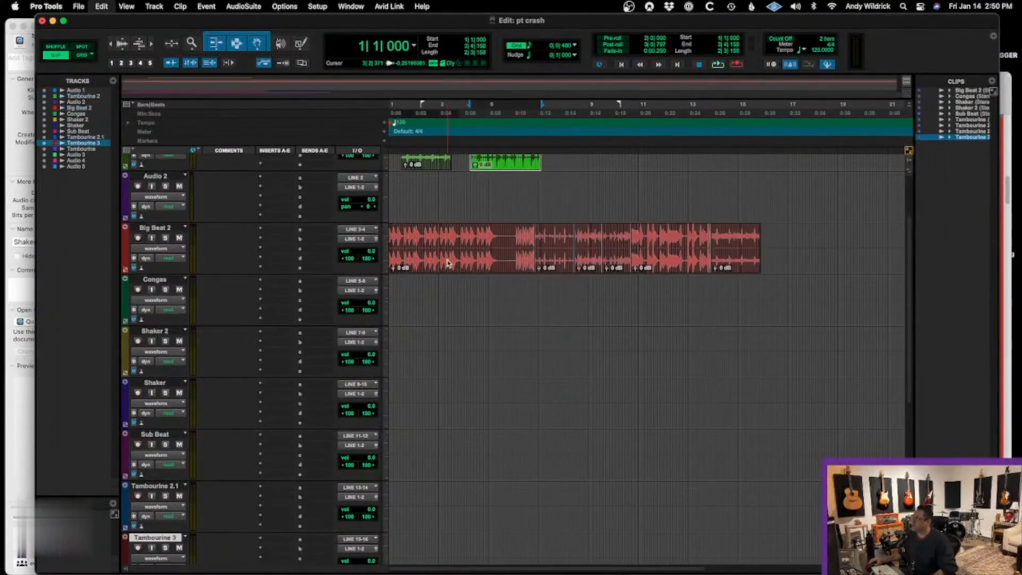
left_click(461, 284)
key("super+z")
key("super+z")
key("super+z")
key("super+z")
key("super+z")
key("super+z")
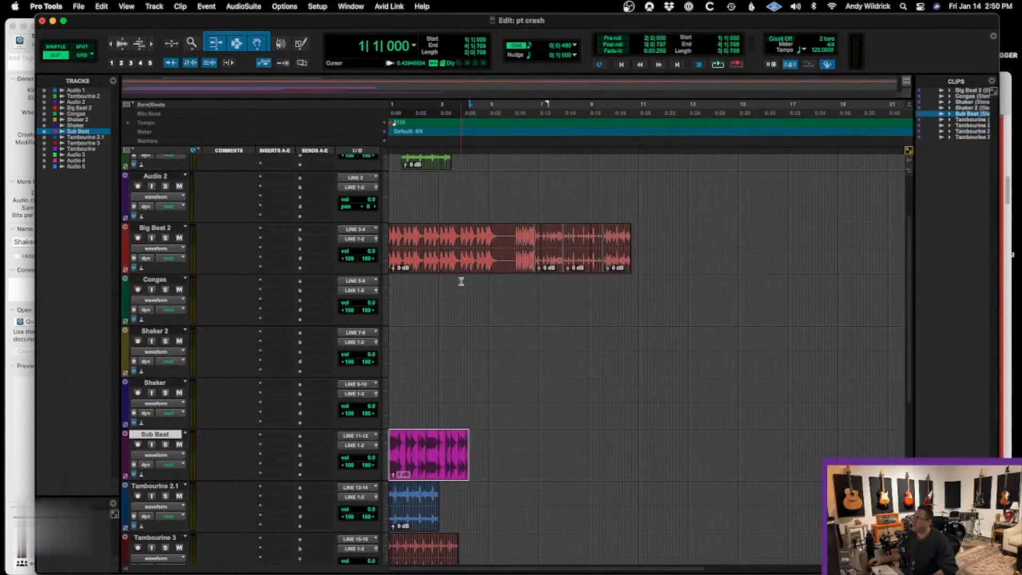
left_click(81, 47)
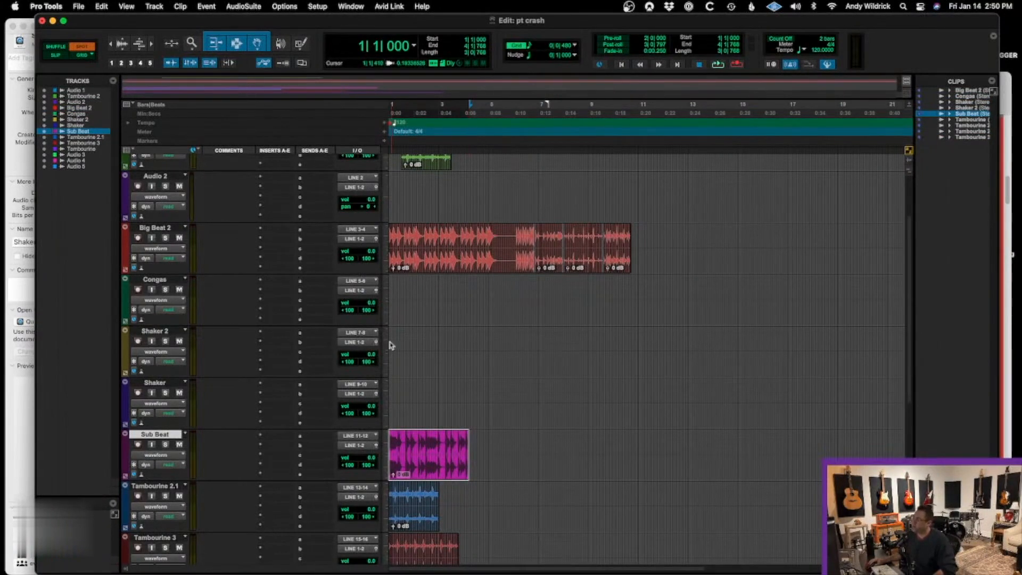
left_click(419, 468)
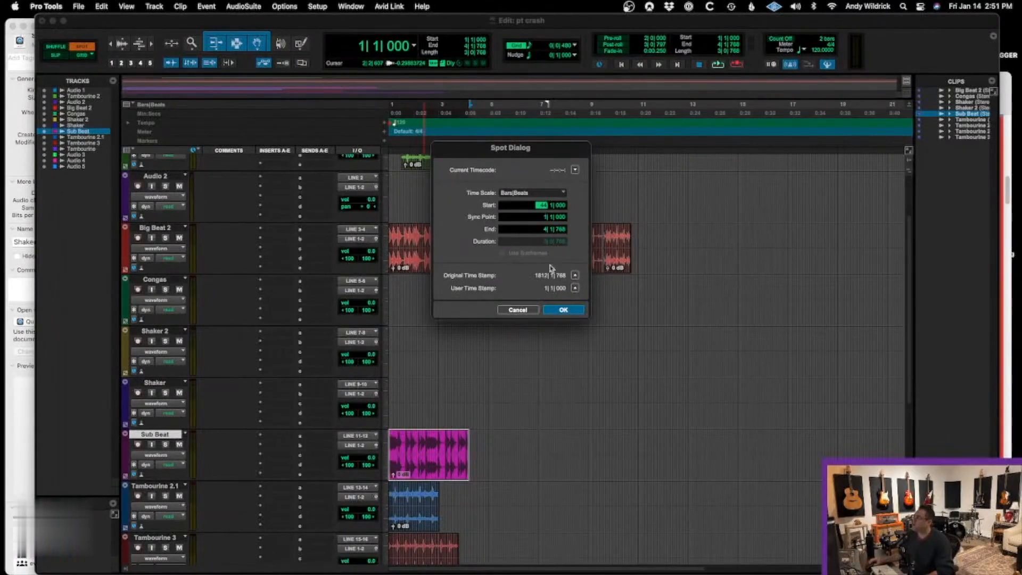
Spot the Sub Beat clip to 44|1|000, then view its position in Timecode without moving it.
left_click(564, 310)
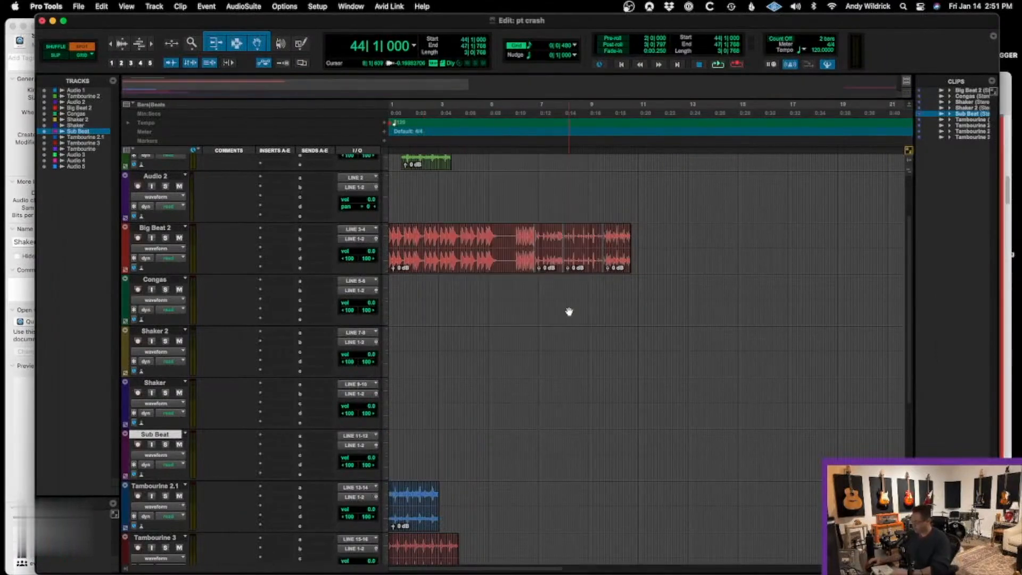
scroll(568, 309, "down", 4)
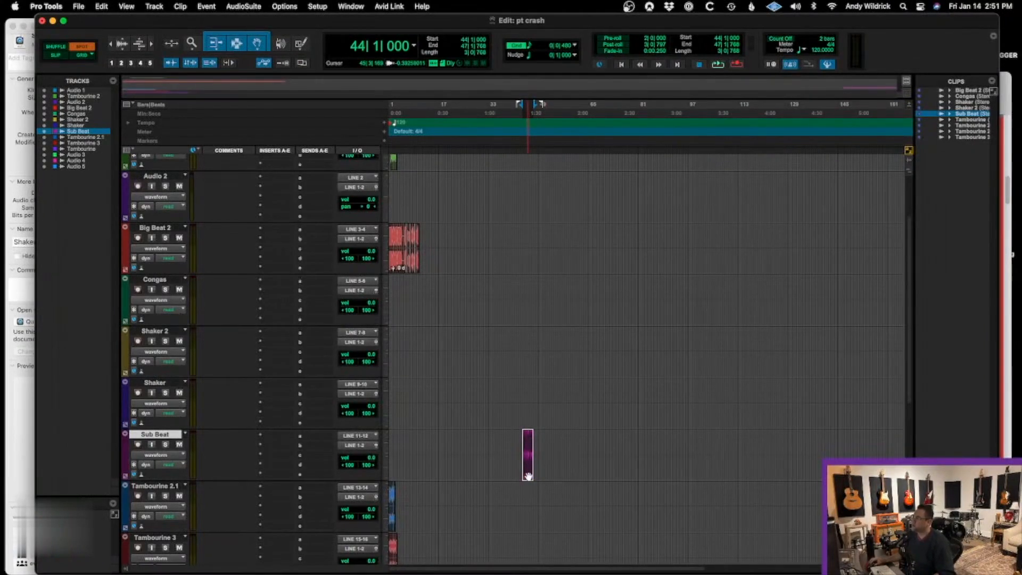
left_click(527, 475)
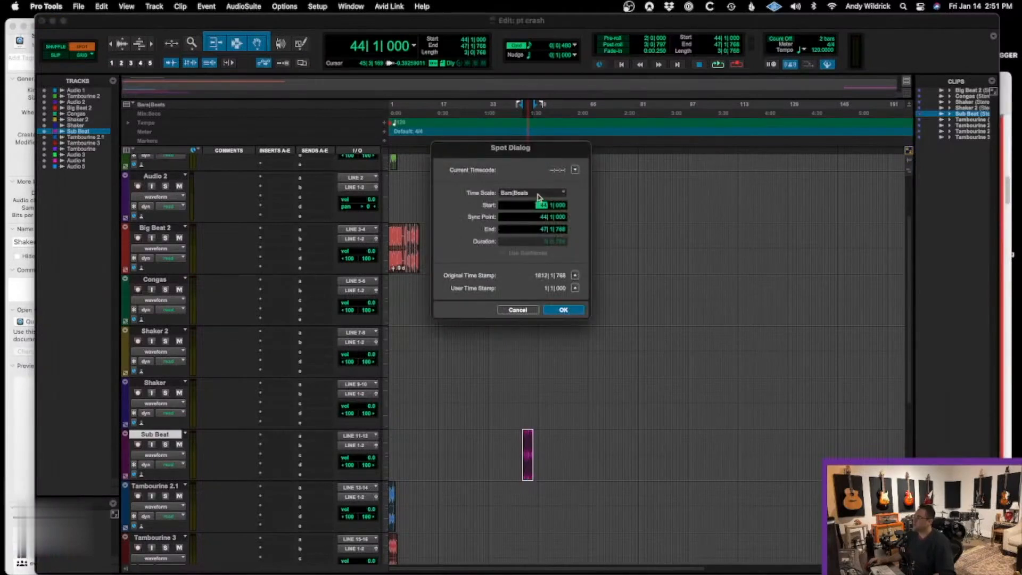
left_click(539, 192)
left_click(540, 213)
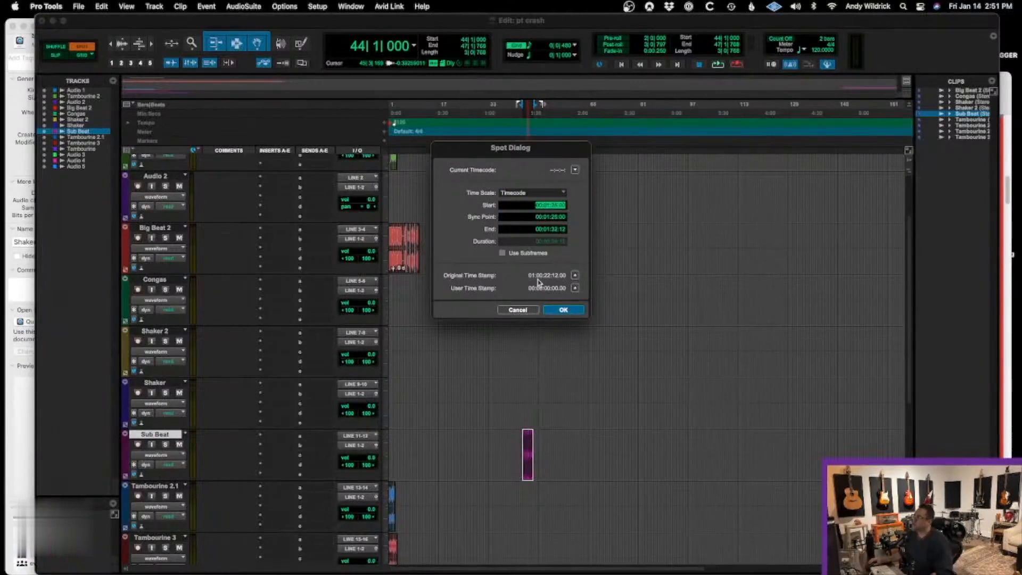
left_click(518, 310)
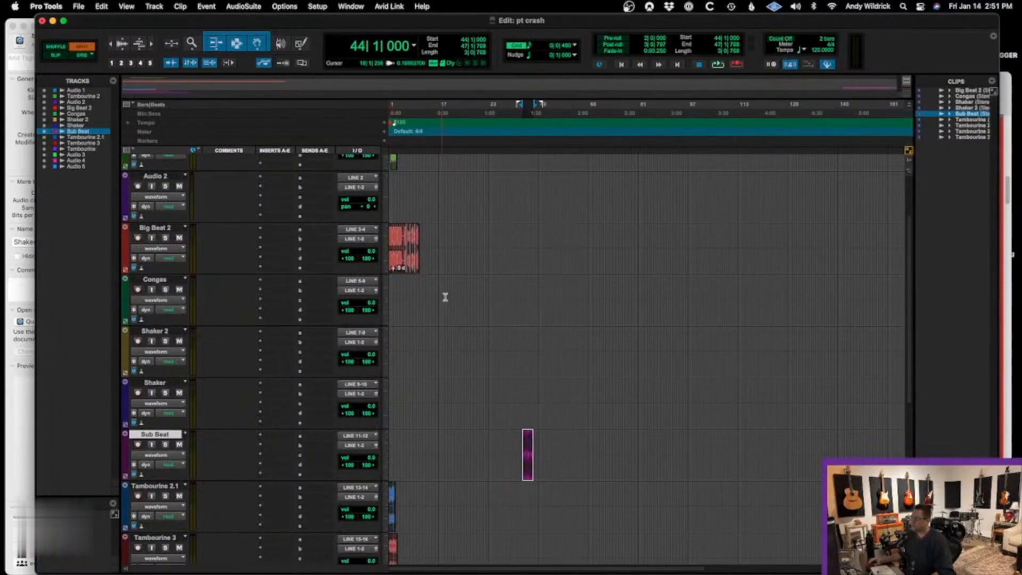
left_click(413, 180)
Return to the session start, zoom in, and check page 3 of the crash-course PDF in Preview.
key("Return")
key("t")
key("t")
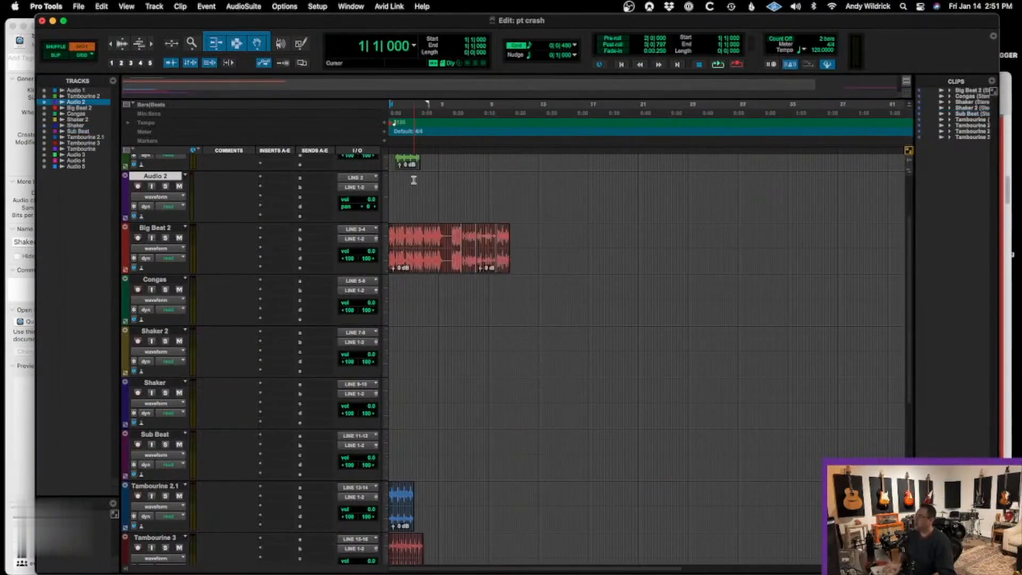
key("super+Tab")
key("super+Tab")
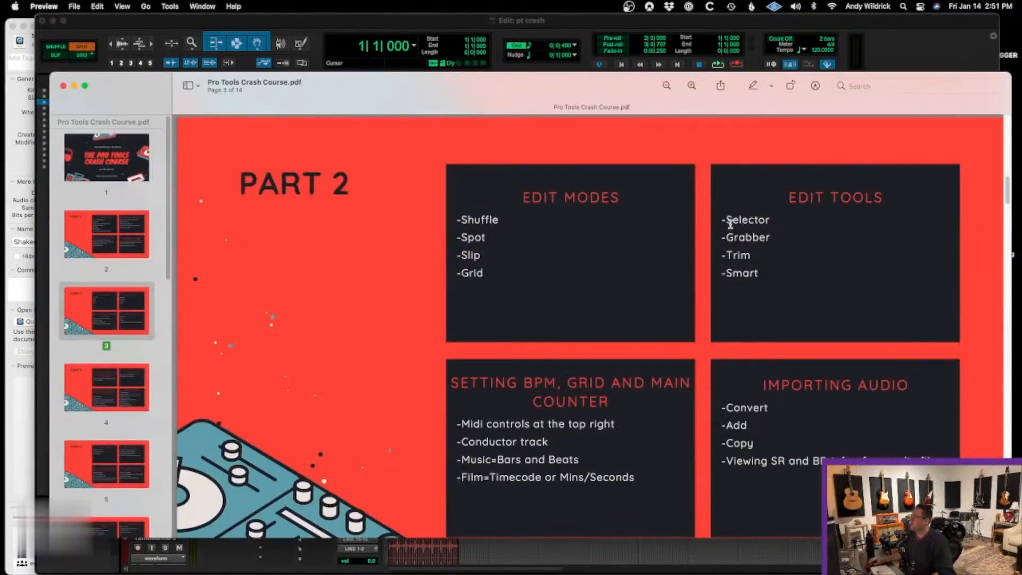
left_click(410, 26)
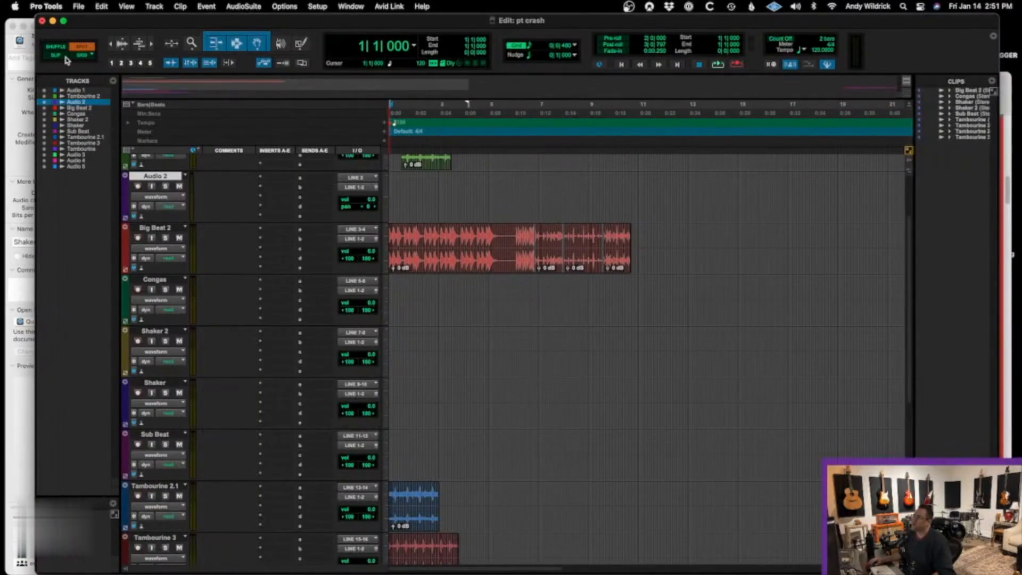
In Grid mode, move the Tambourine 2.1 clip onto Big Beat 2 at bar 12.
left_click(81, 55)
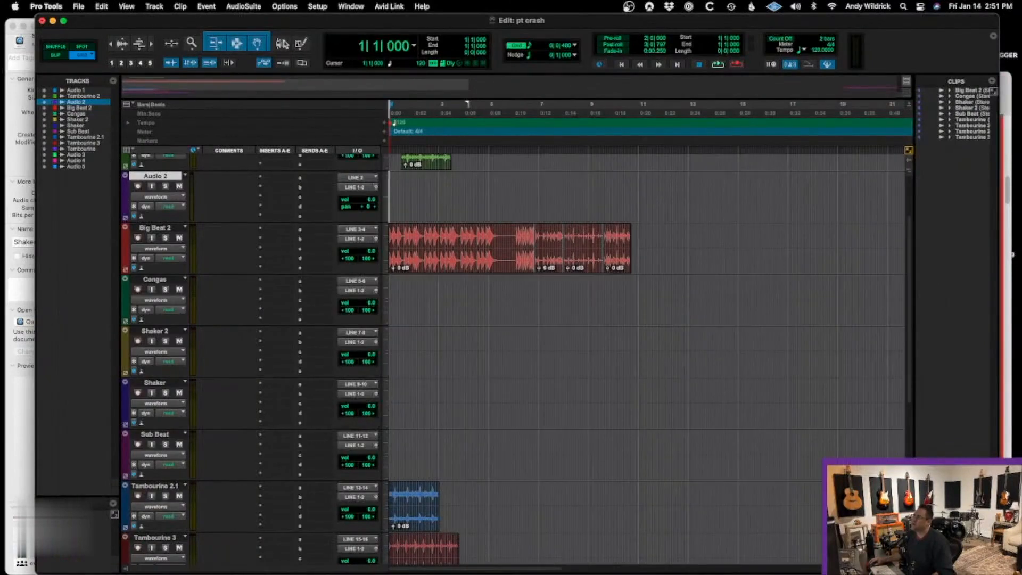
left_click(216, 44)
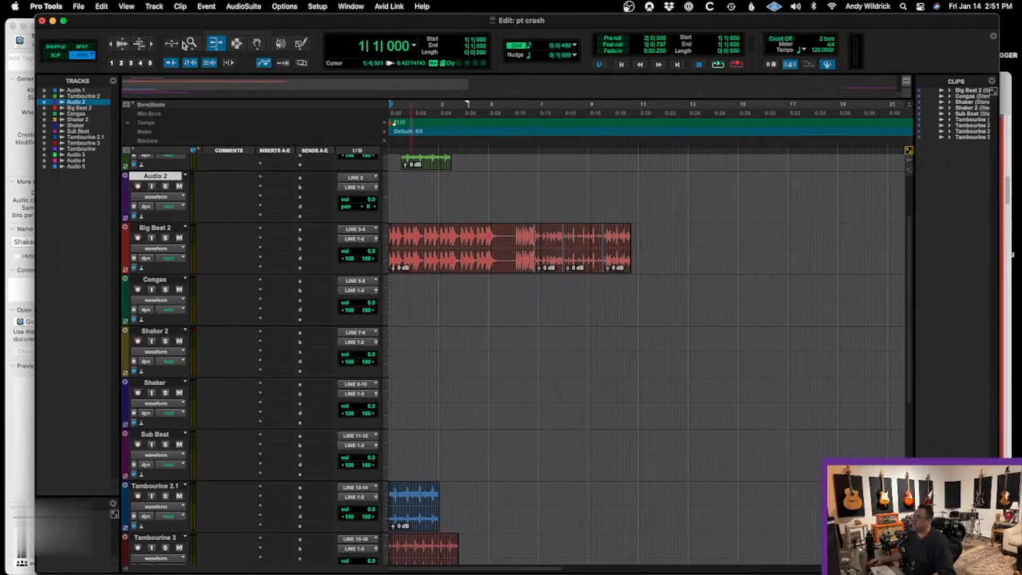
left_click(210, 34)
left_click_drag(410, 521, 685, 248)
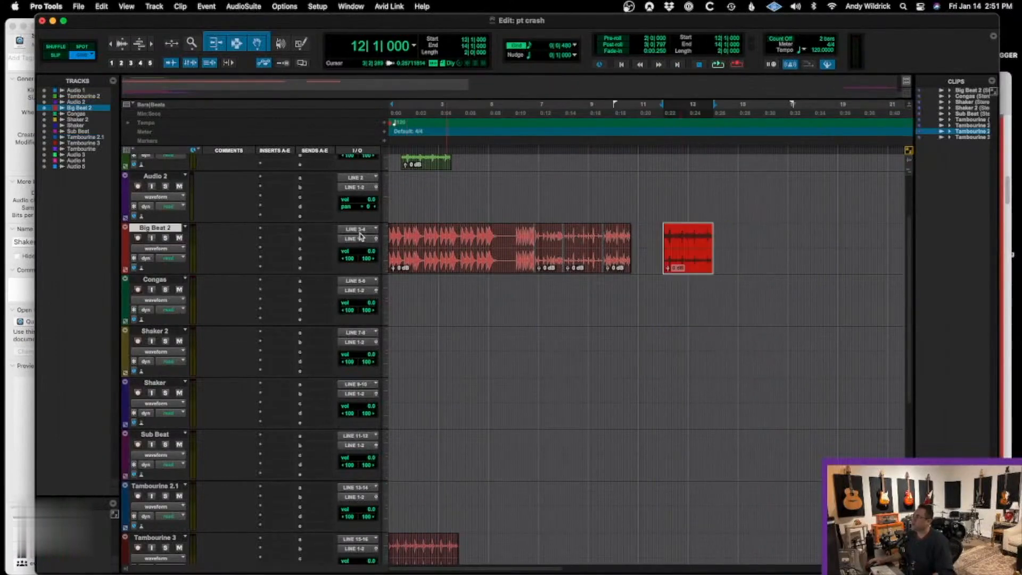
Route Big Beat 2's output to LINE 3-4 and play back the clip at bar 12.
left_click(360, 238)
mouse_move(361, 239)
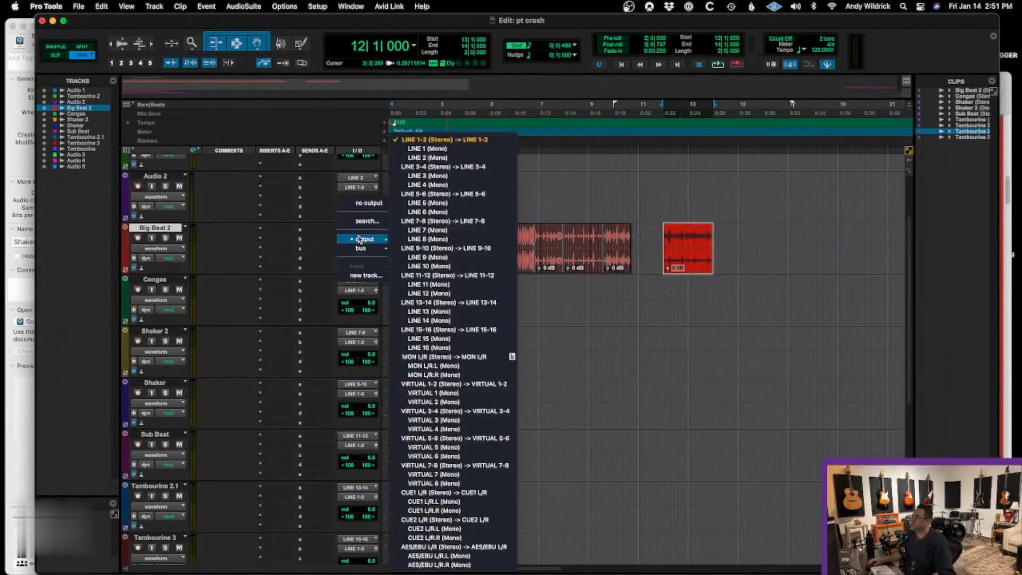
left_click(441, 168)
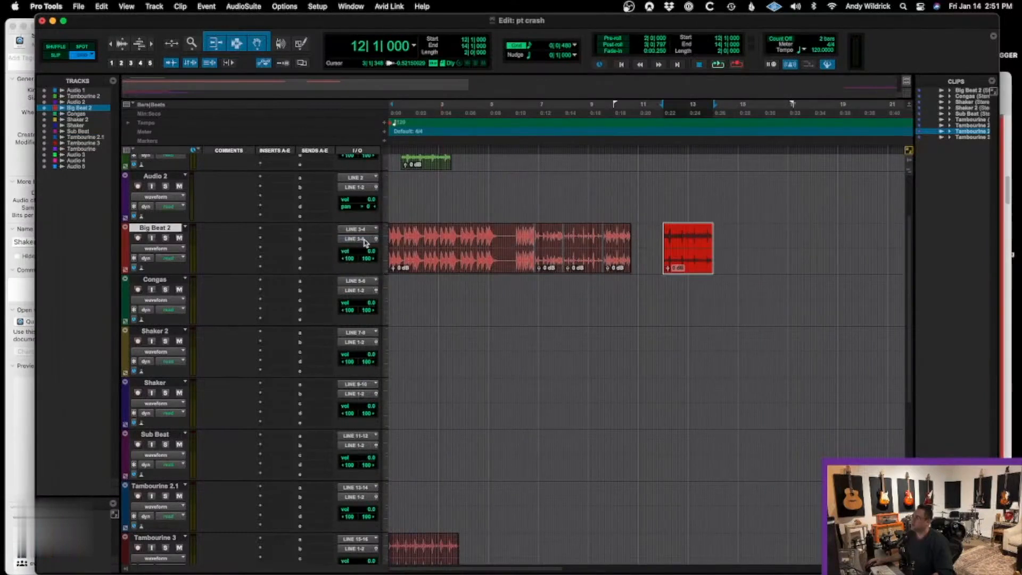
left_click(683, 236)
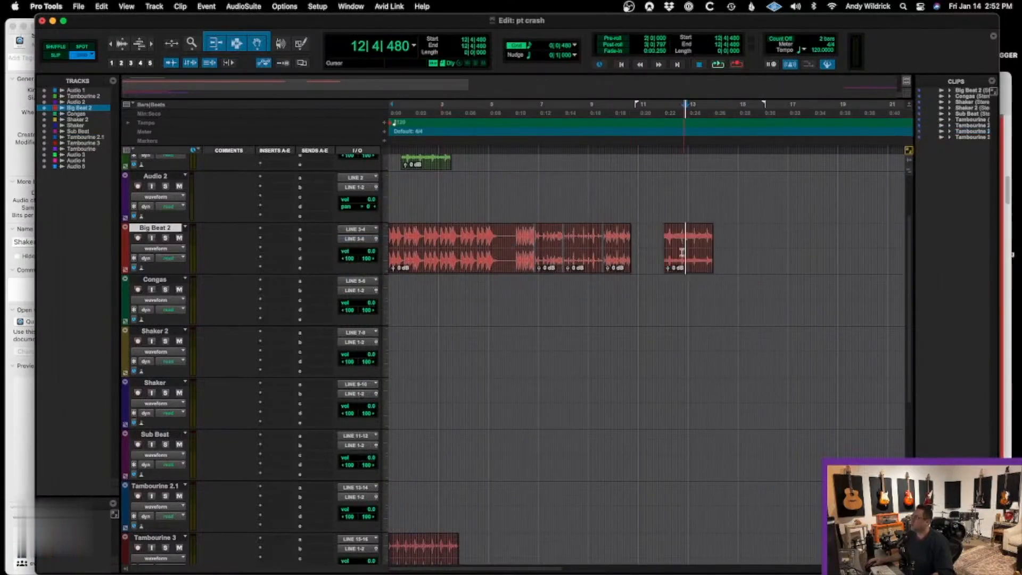
left_click(685, 264)
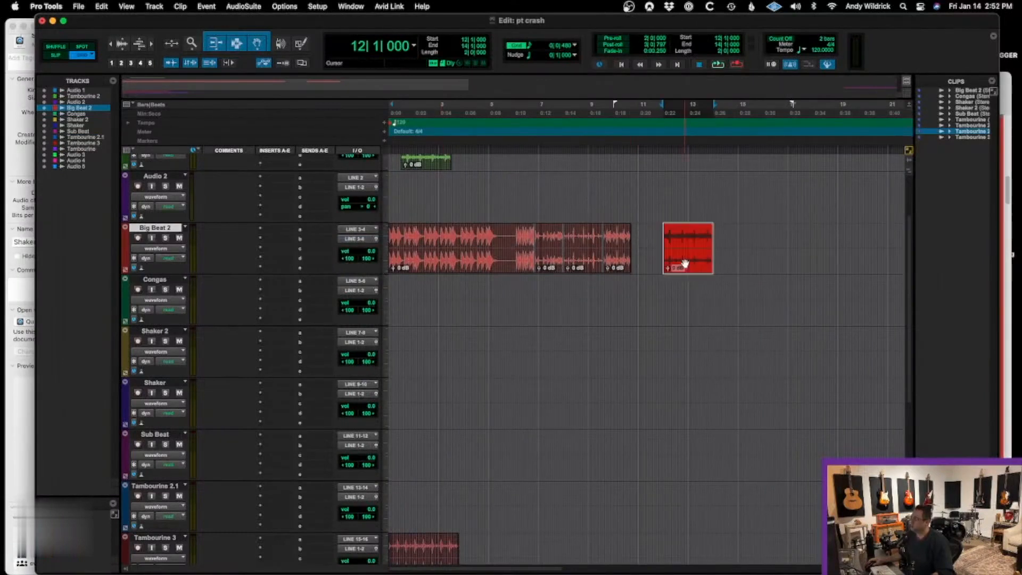
key("space")
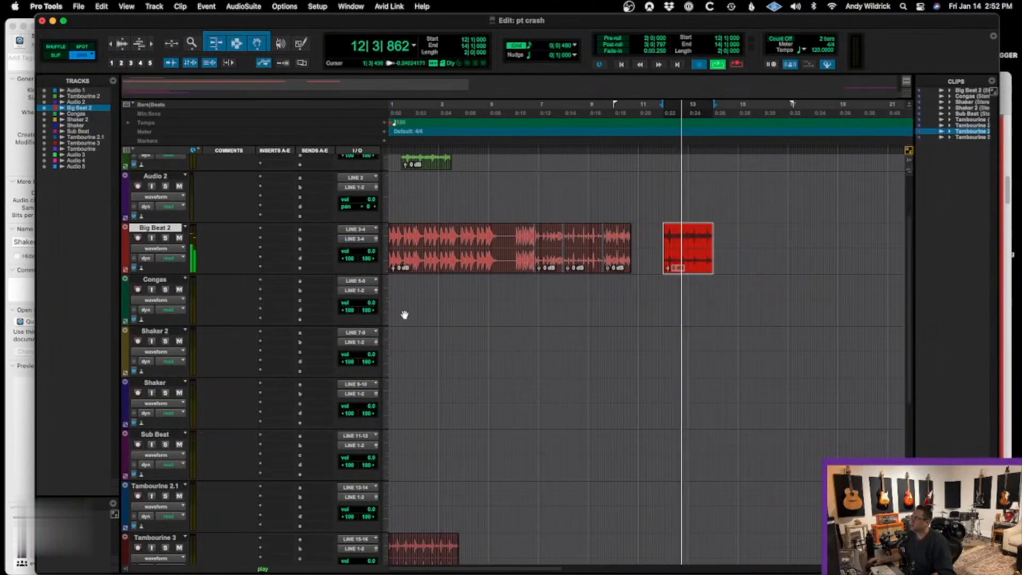
key("space")
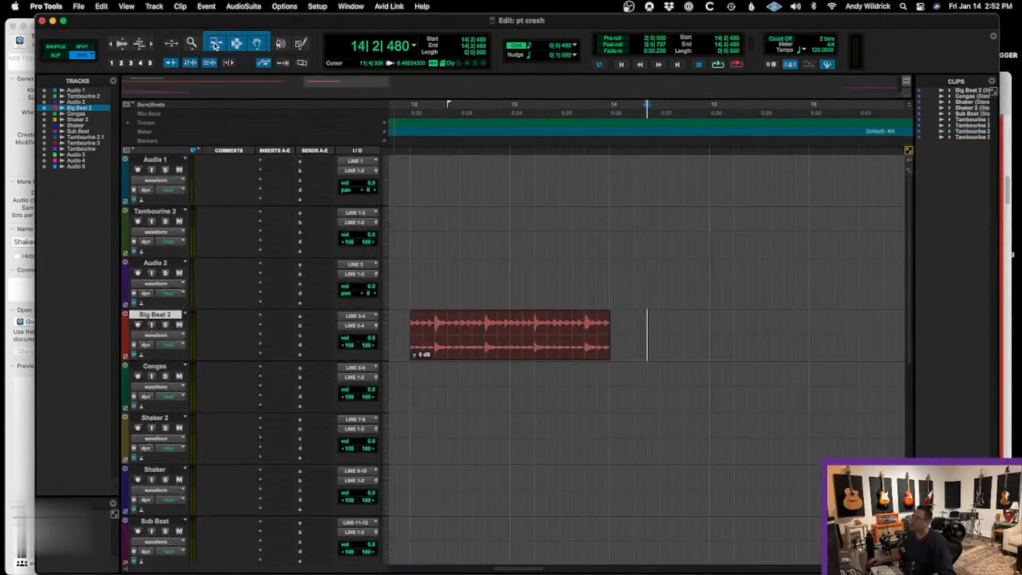
left_click(215, 44)
left_click_drag(599, 332, 510, 332)
key("space")
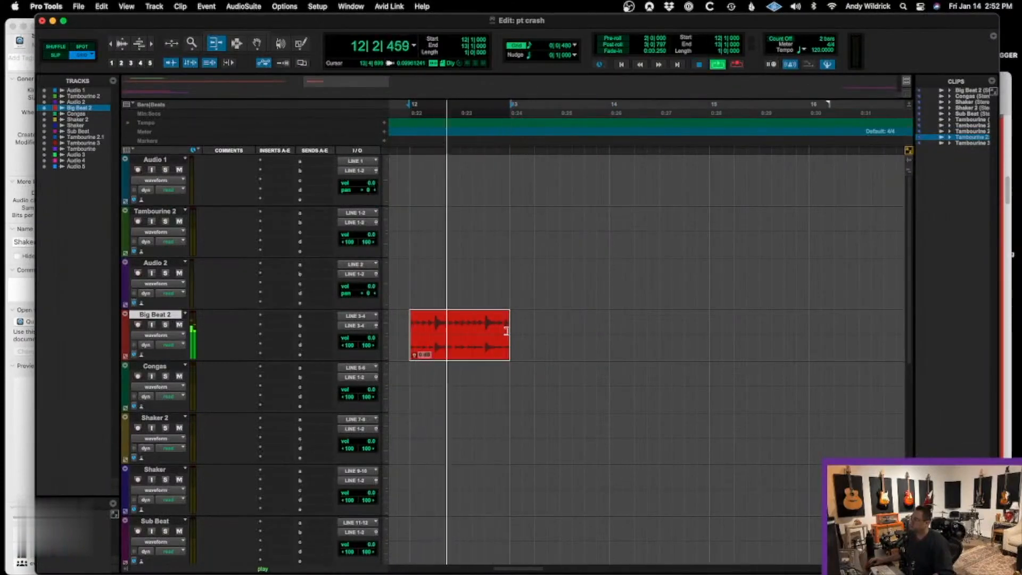
key("space")
left_click_drag(507, 331, 641, 333)
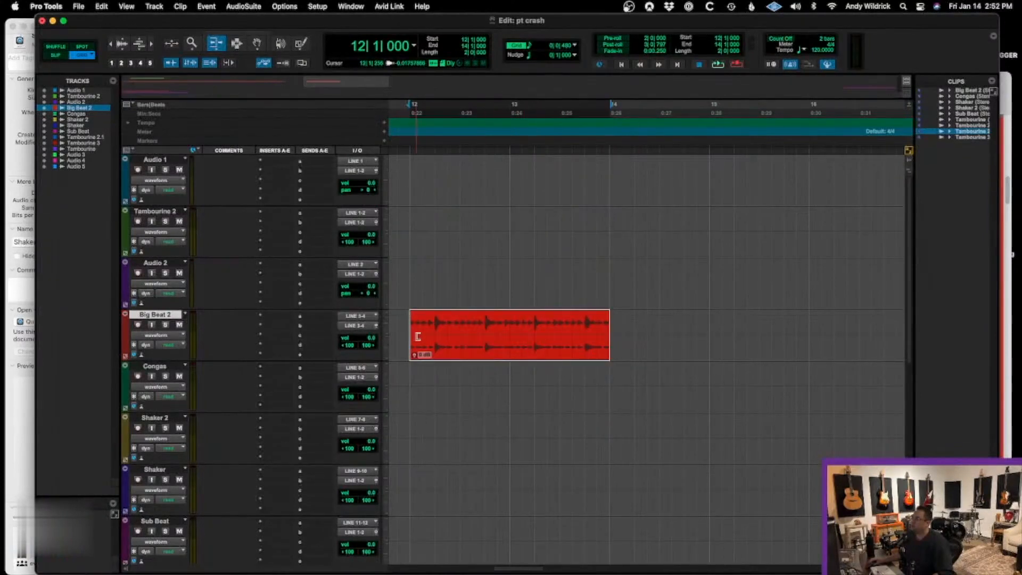
scroll(418, 337, "left", 10)
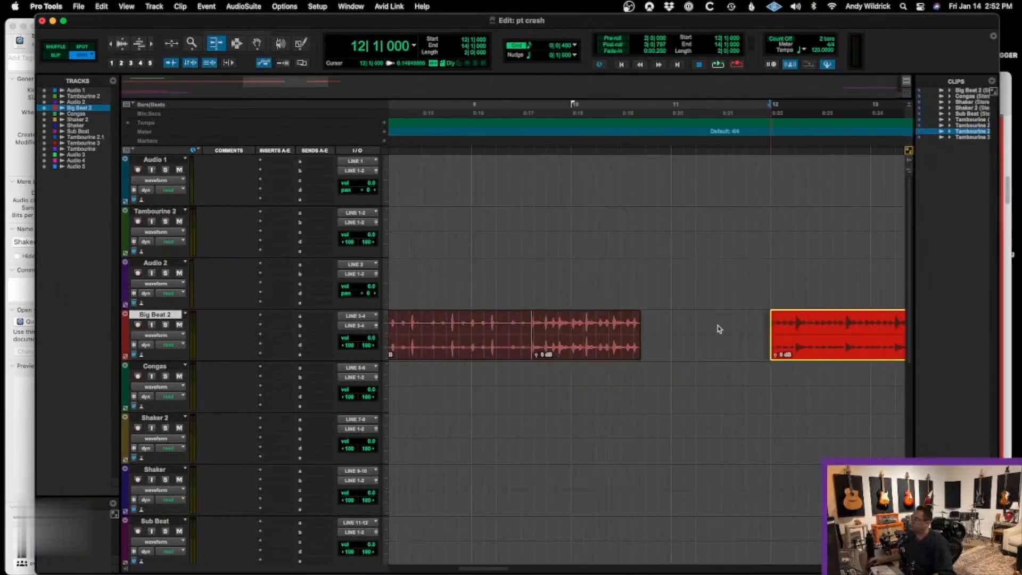
left_click_drag(719, 329, 812, 326)
left_click_drag(487, 569, 521, 570)
left_click_drag(471, 315, 424, 317)
left_click(235, 44)
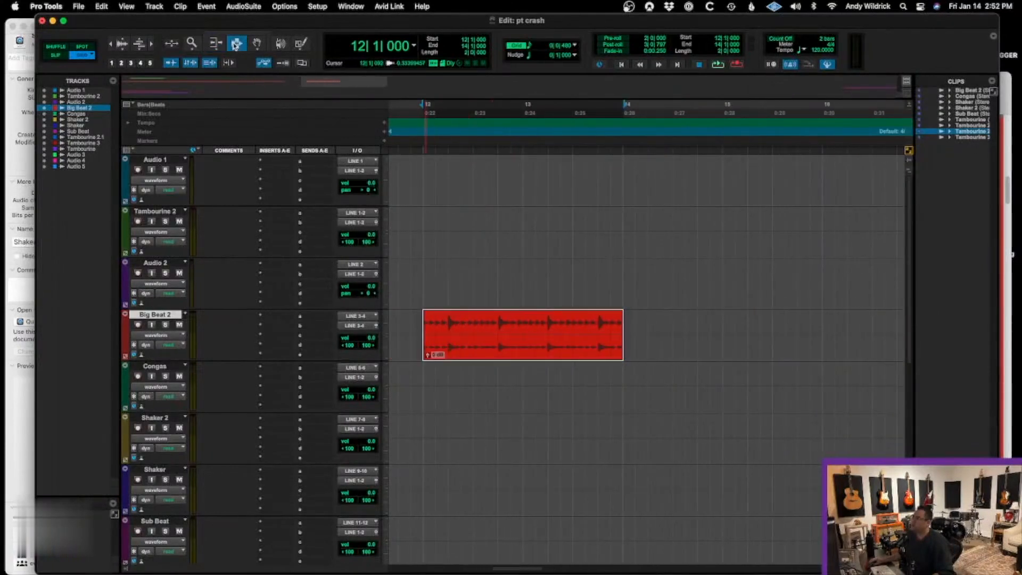
left_click(498, 278)
left_click(612, 274)
left_click(726, 287)
left_click(533, 330)
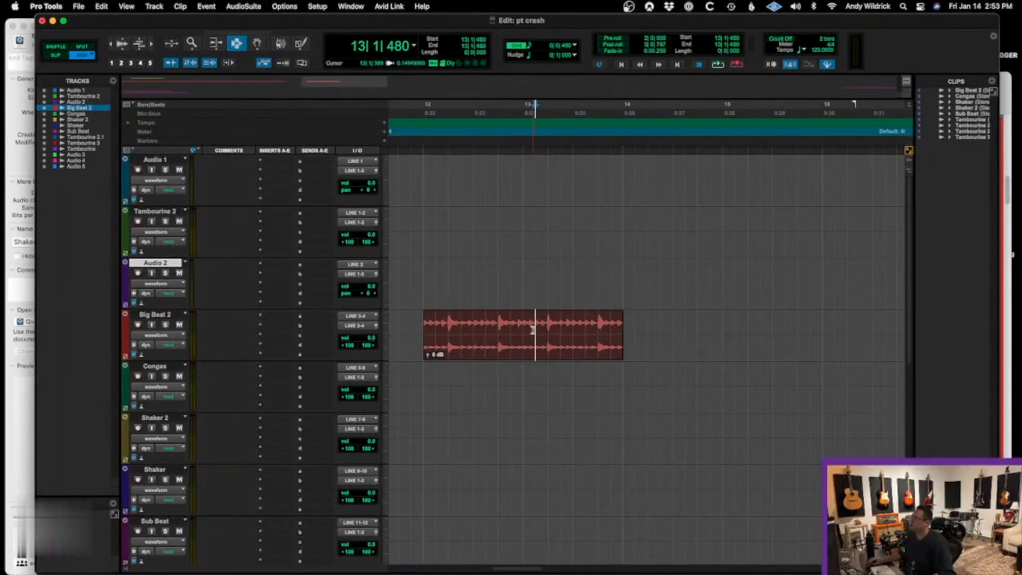
left_click_drag(536, 388, 413, 381)
left_click_drag(523, 385, 677, 376)
left_click(627, 385)
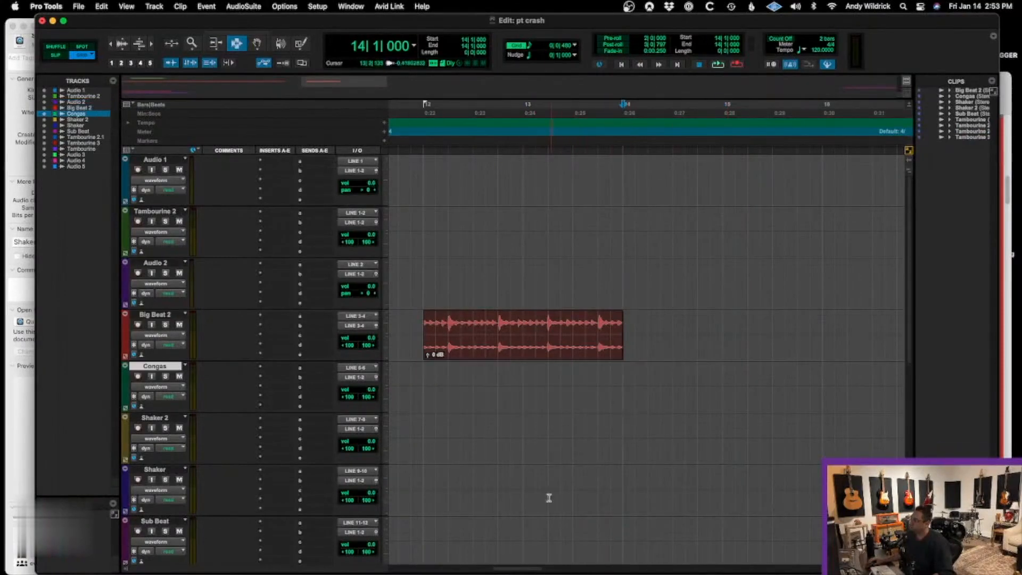
left_click_drag(540, 158, 588, 456)
left_click(587, 456)
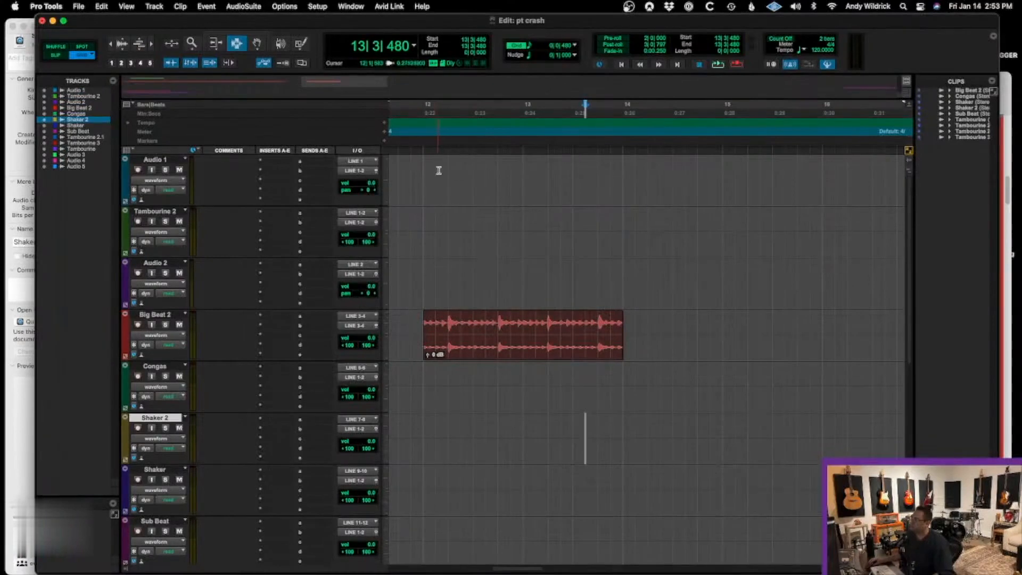
left_click_drag(439, 169, 739, 401)
left_click(684, 397)
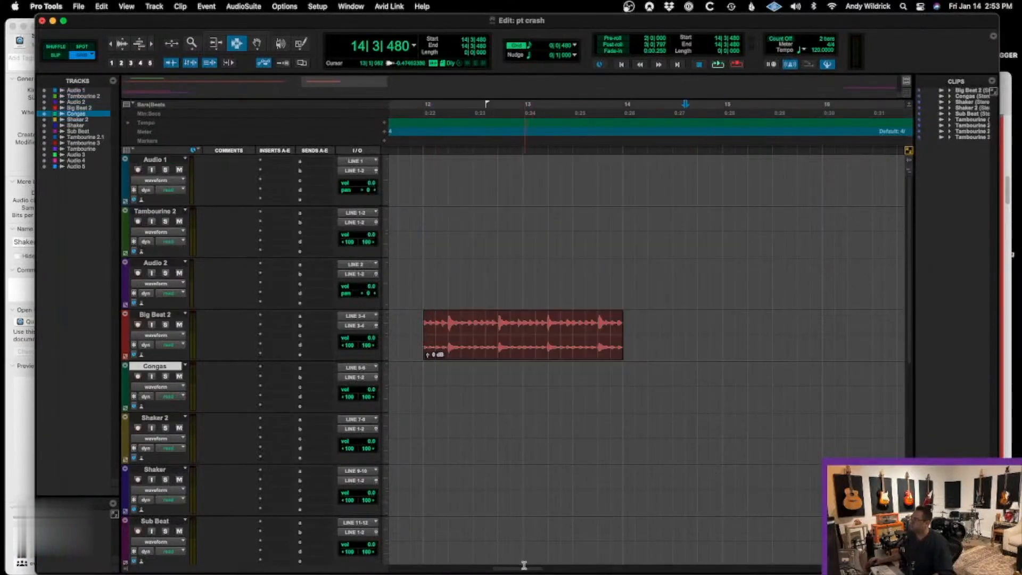
left_click_drag(524, 566, 370, 572)
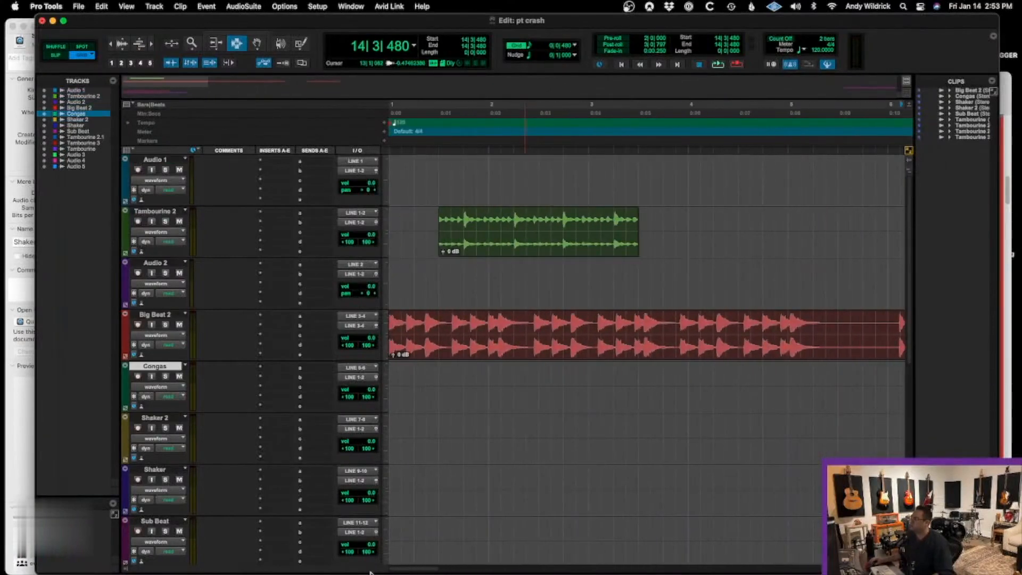
Audition the loops by playing from edit points in Audio 1 and the Tambourine 2 clip.
left_click(458, 213)
left_click(488, 157)
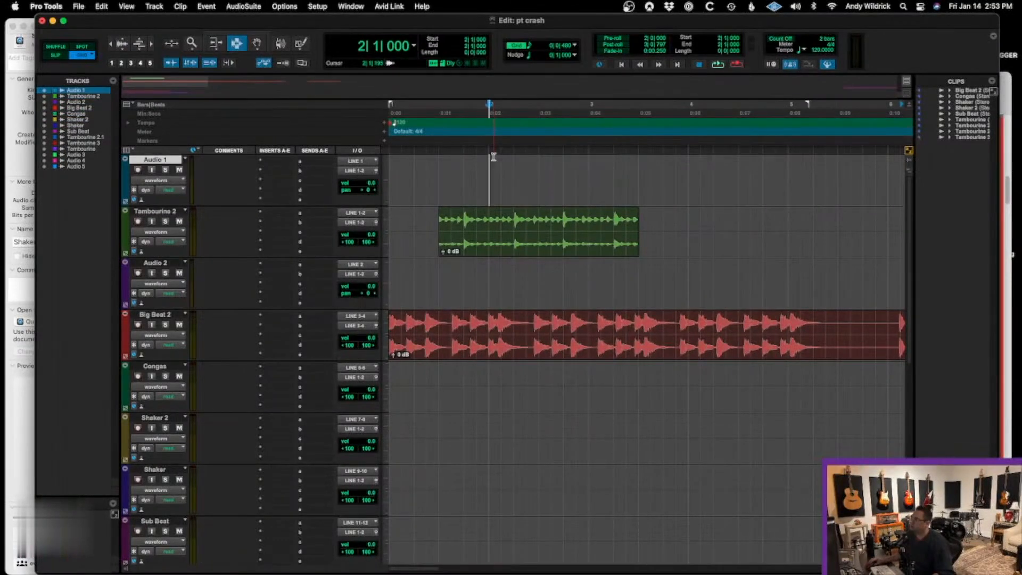
key("space")
key("space")
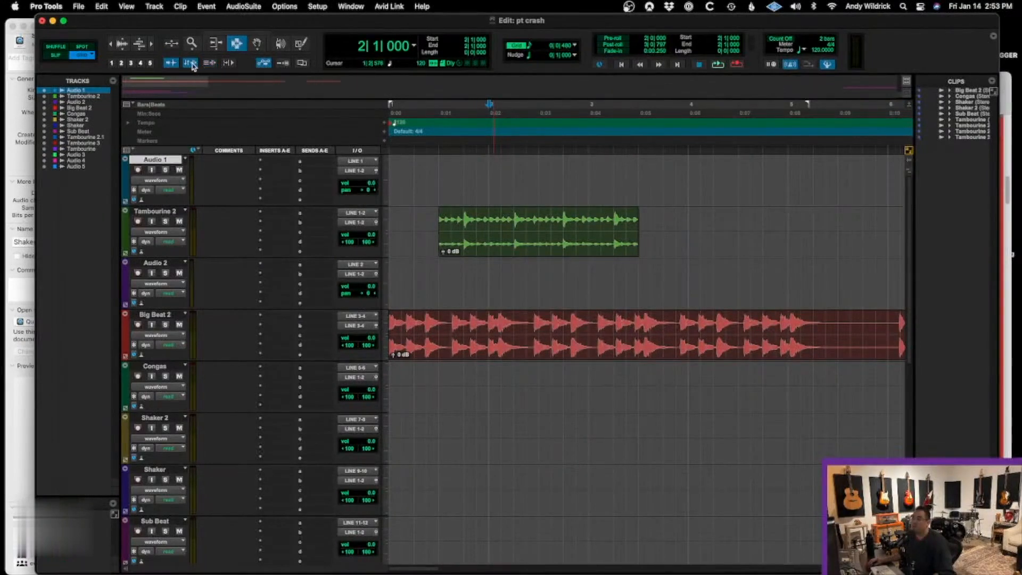
left_click(527, 224)
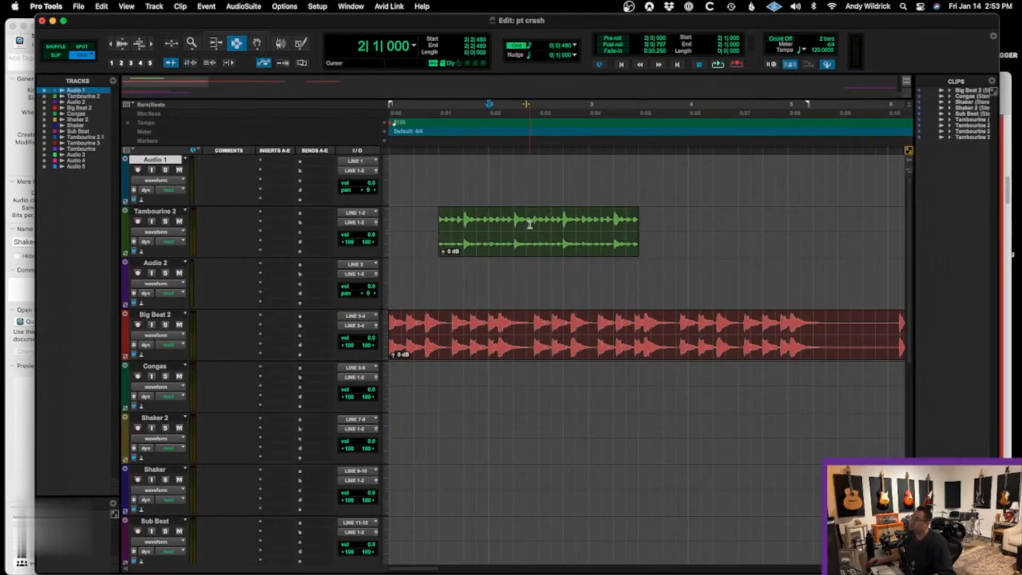
key("space")
left_click(751, 228)
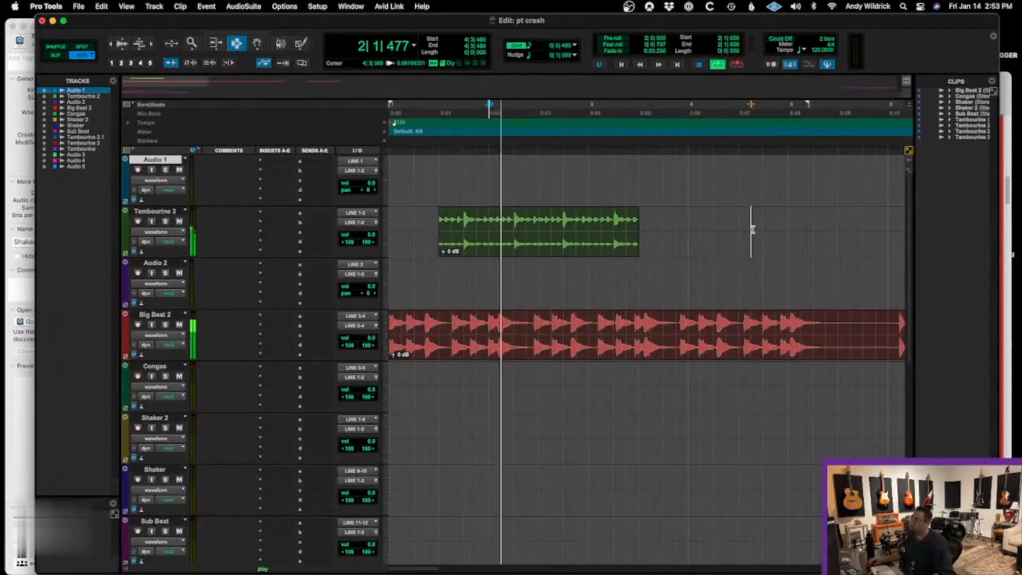
left_click(837, 223)
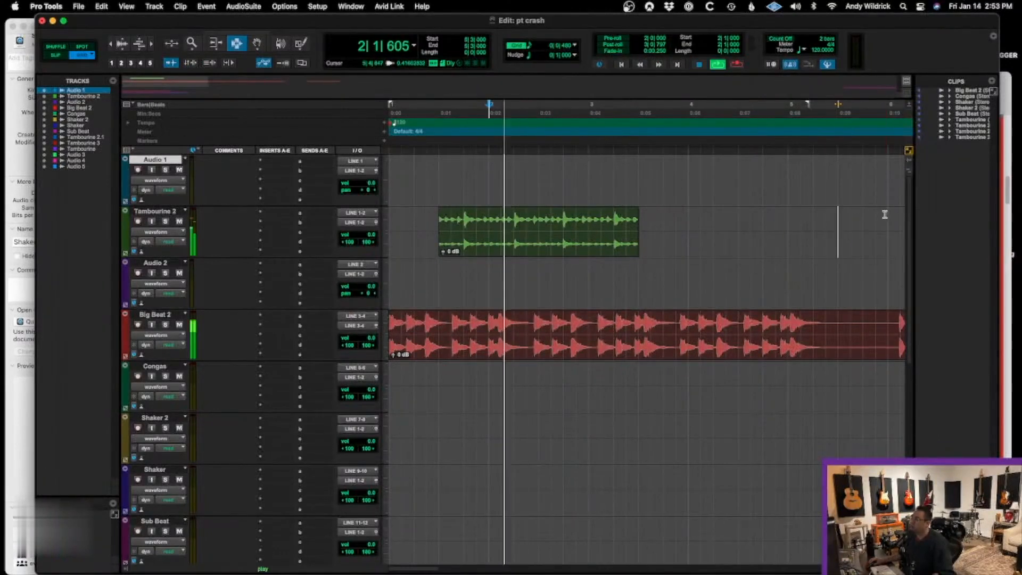
key("space")
Toggle selection linking and set edit points at 4|4|480, 3|2|480, 4|2|000 and 1|2|000.
left_click(191, 63)
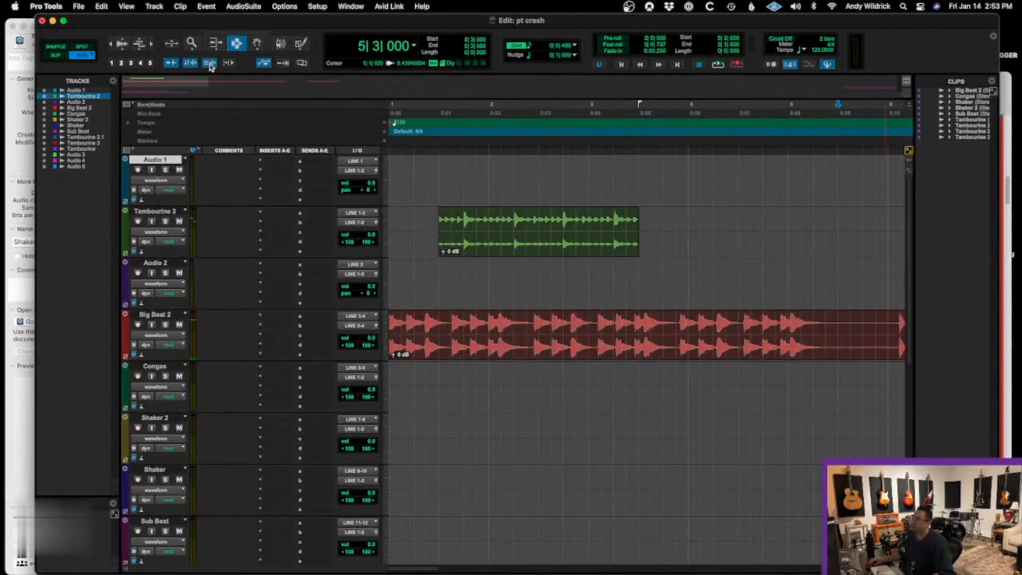
left_click(209, 63)
left_click(777, 213)
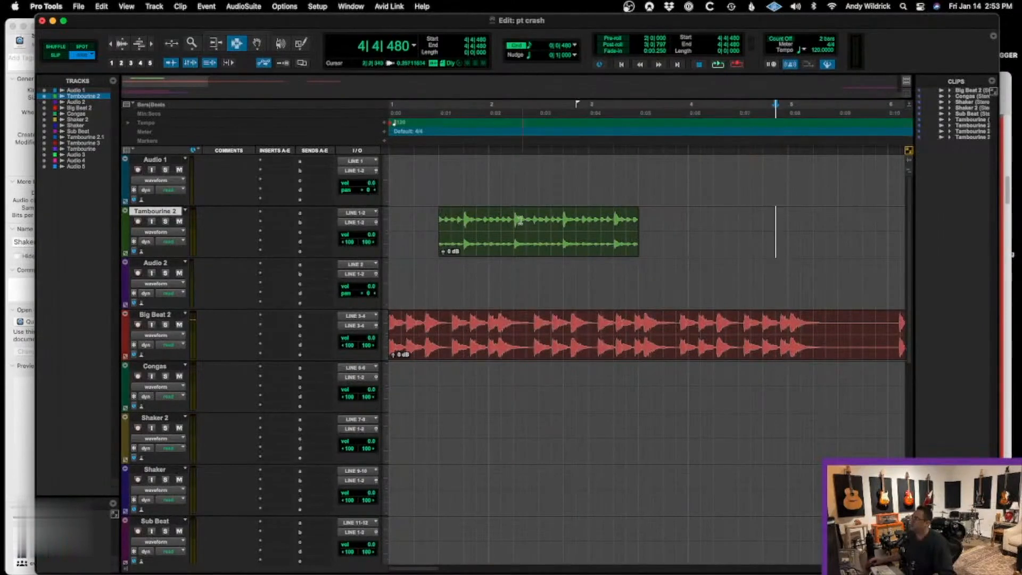
left_click(443, 275)
key("space")
key("space")
left_click(629, 281)
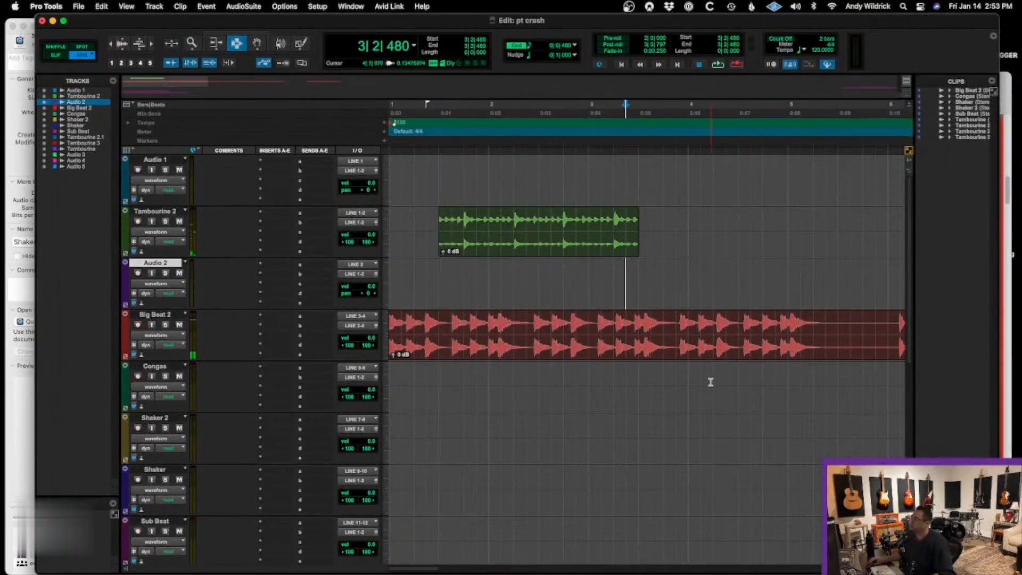
left_click(711, 382)
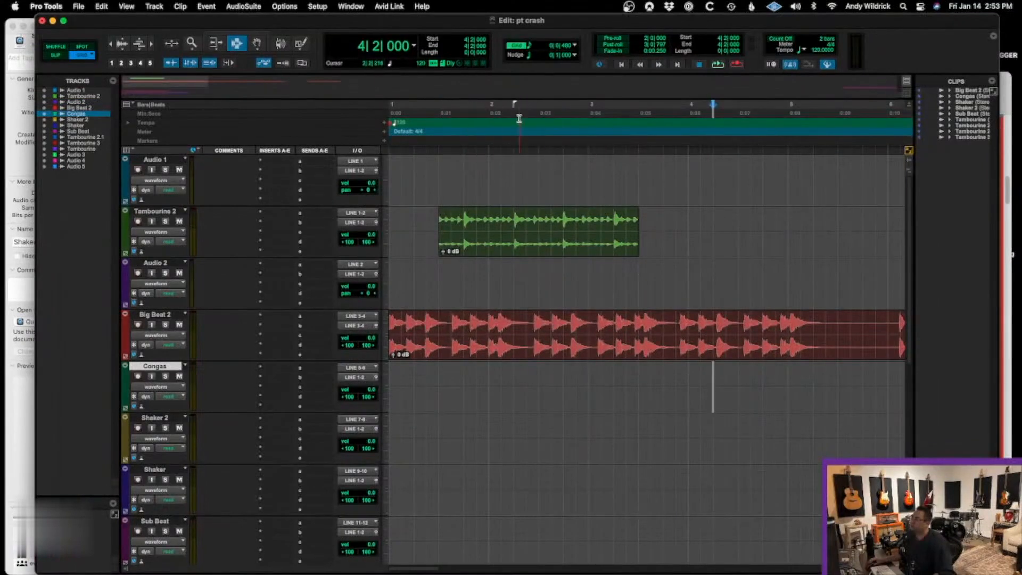
left_click(415, 284)
Try trimming the Tambourine 2 clip's start, then test edit points and a range selection across it.
left_click(216, 46)
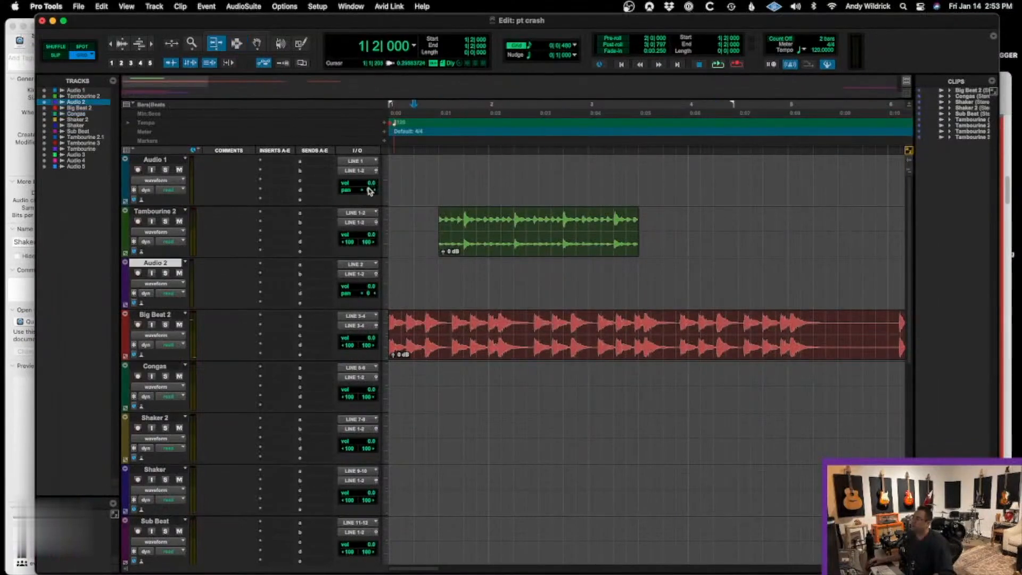
mouse_move(452, 229)
left_mouse_down()
mouse_move(471, 229)
mouse_move(436, 229)
left_mouse_up()
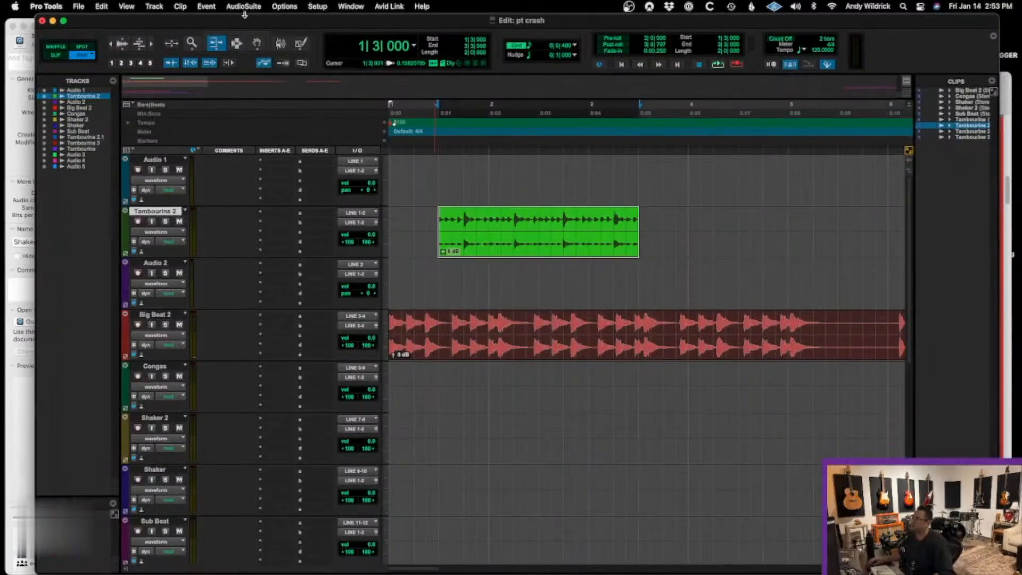
left_click(237, 45)
left_click(428, 212)
left_click(463, 262)
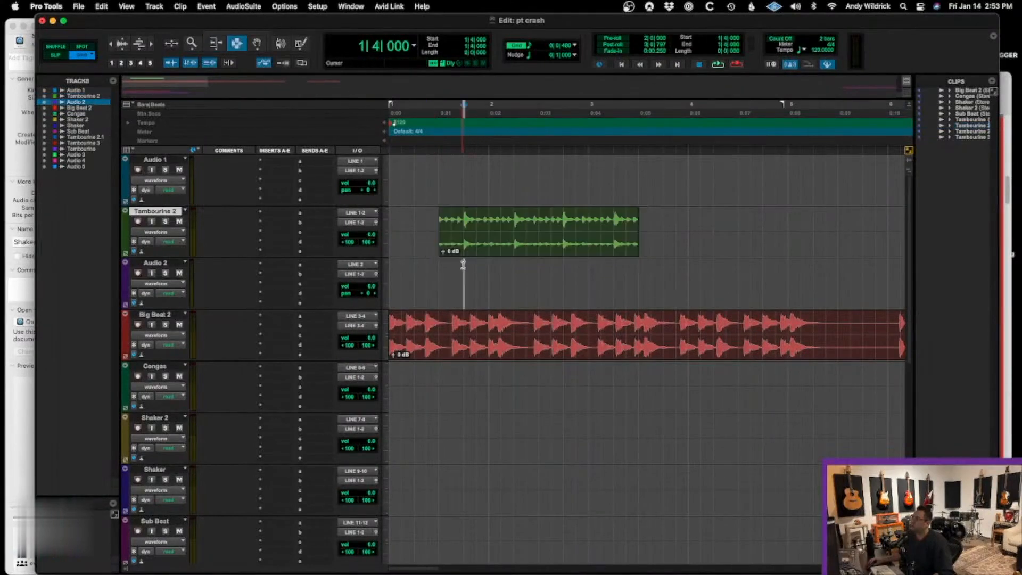
left_click(419, 267)
left_click(432, 190)
left_click_drag(438, 219, 642, 221)
left_click(774, 220)
Slide the Tambourine 2 clip slightly later with the Grabber, leaving edit mode on Grid.
left_click(257, 46)
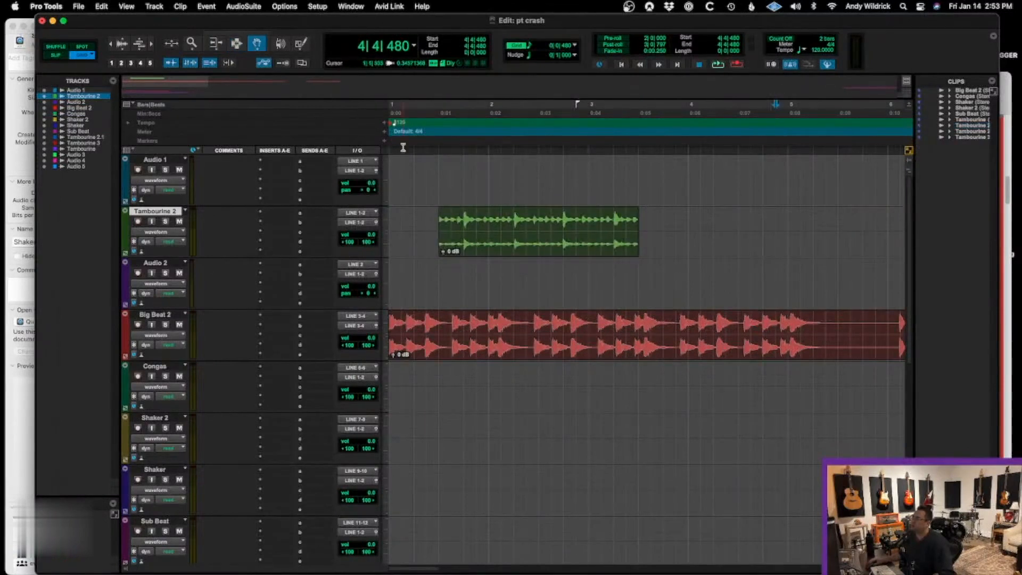
mouse_move(514, 237)
left_mouse_down()
mouse_move(628, 250)
mouse_move(483, 253)
mouse_move(450, 242)
mouse_move(532, 237)
mouse_move(568, 247)
mouse_move(529, 237)
left_mouse_up()
left_click(58, 55)
left_click(80, 56)
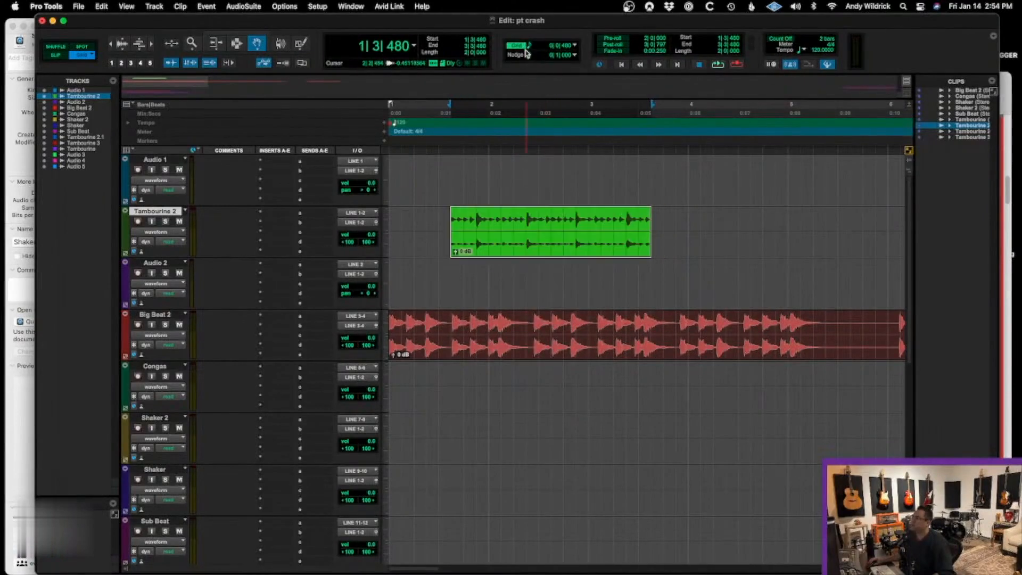
key("super+Tab")
key("super+Tab")
key("super+Tab")
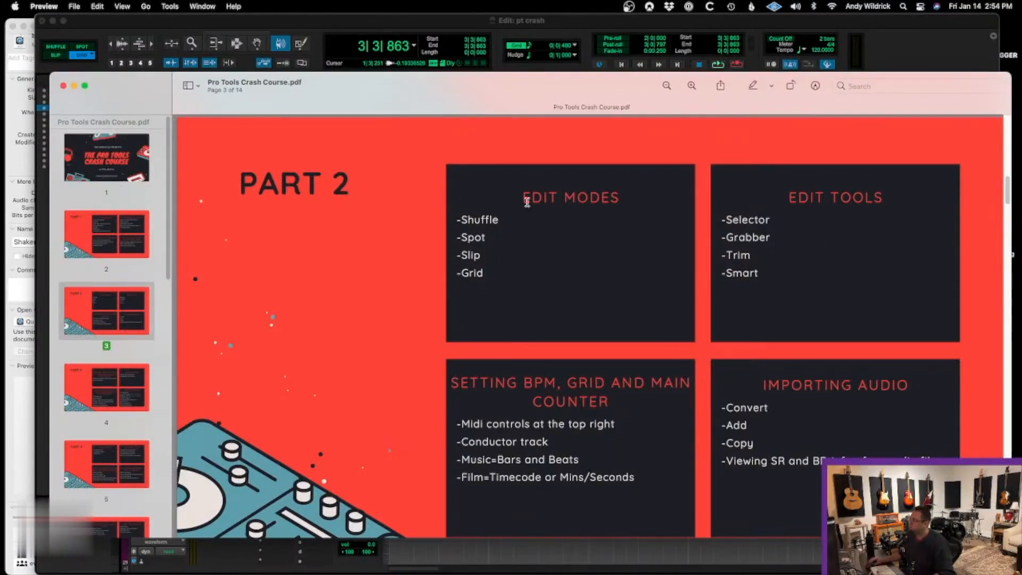
Browse PDF pages 2 and 3, reposition the Preview window, and switch back toward Pro Tools.
left_click(111, 248)
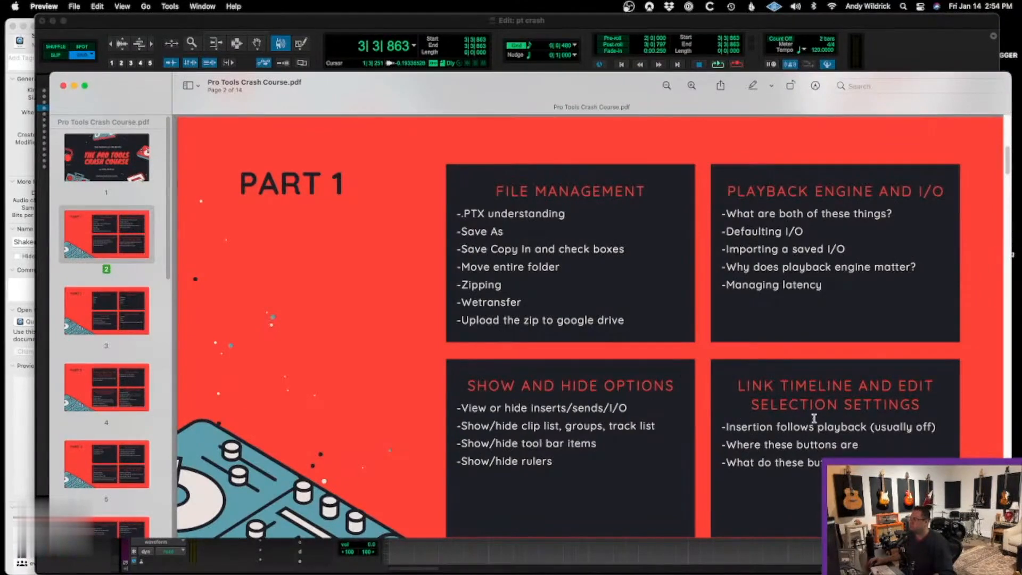
left_click(115, 310)
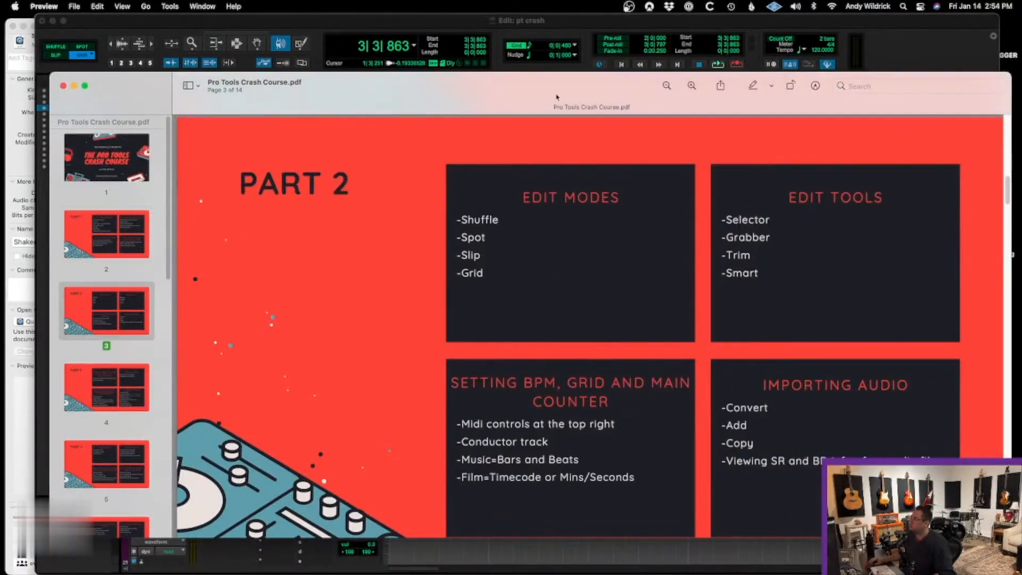
left_click_drag(497, 100, 473, 61)
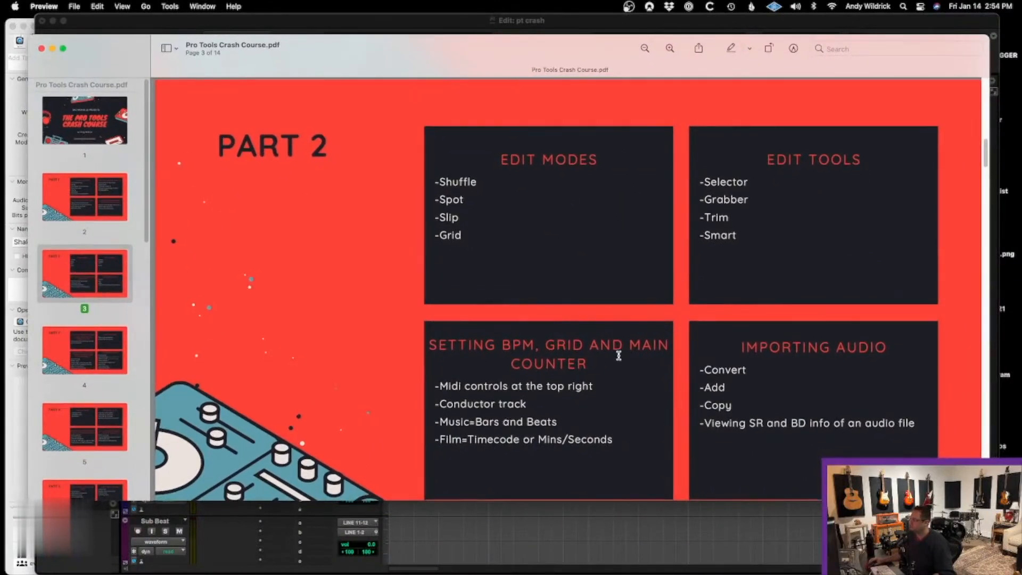
left_click_drag(289, 24, 273, 67)
key("super+Tab")
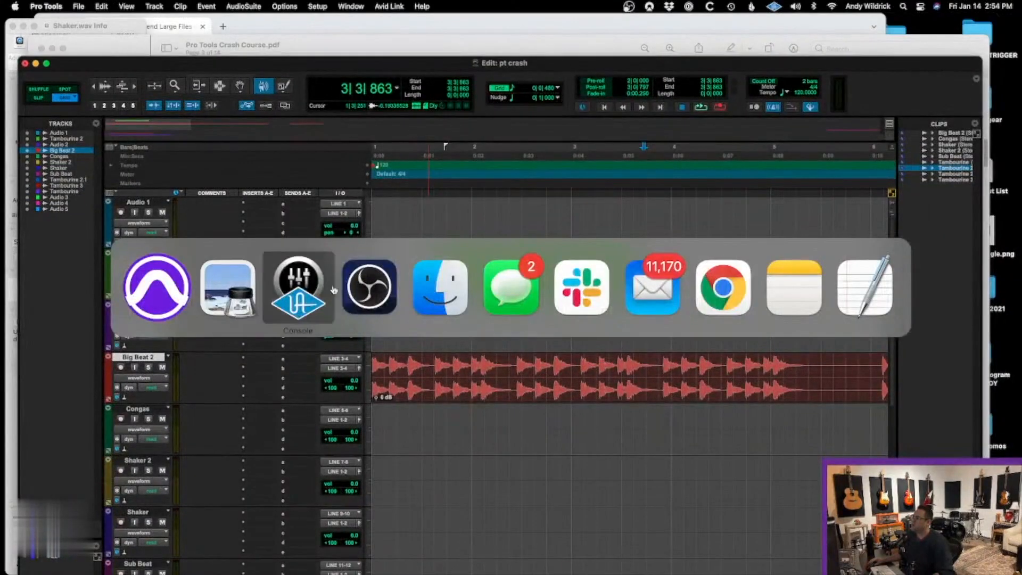
Bring Pro Tools to the front and reposition its Edit window.
left_click(157, 294)
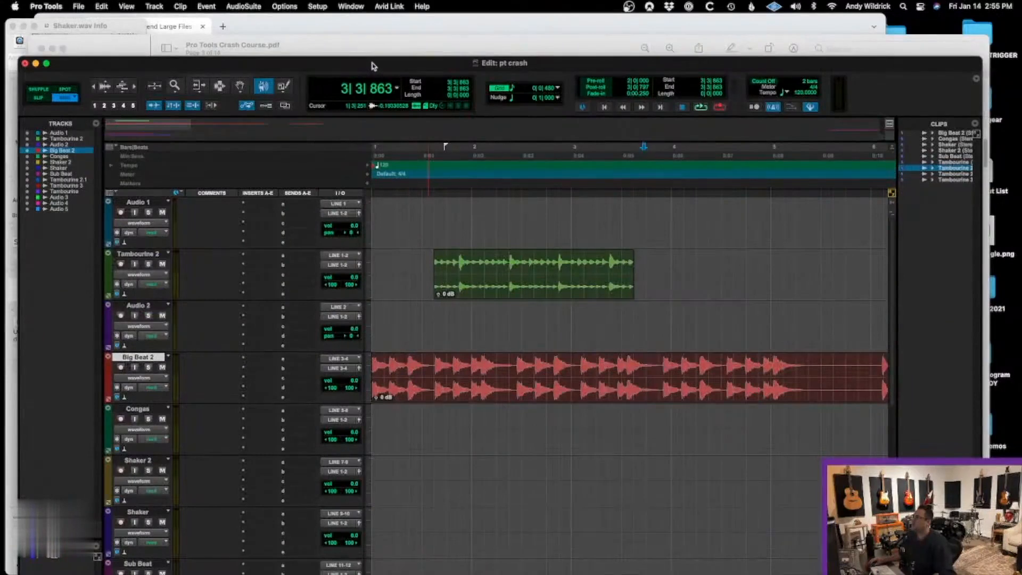
left_click_drag(373, 64, 382, 3)
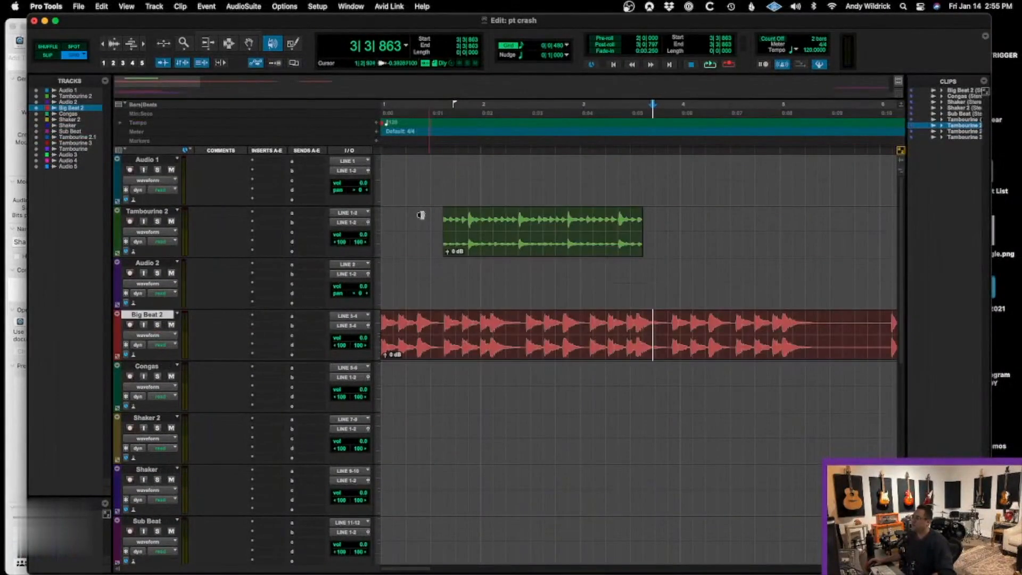
left_click_drag(185, 23, 168, 23)
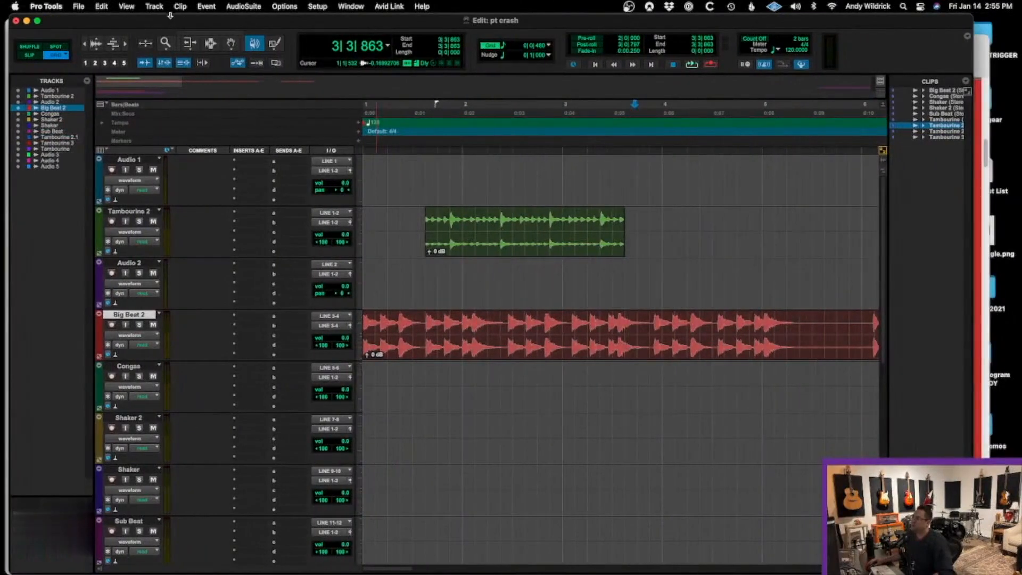
Create a click track and drag Click 1 to the top of the track list.
left_click(156, 7)
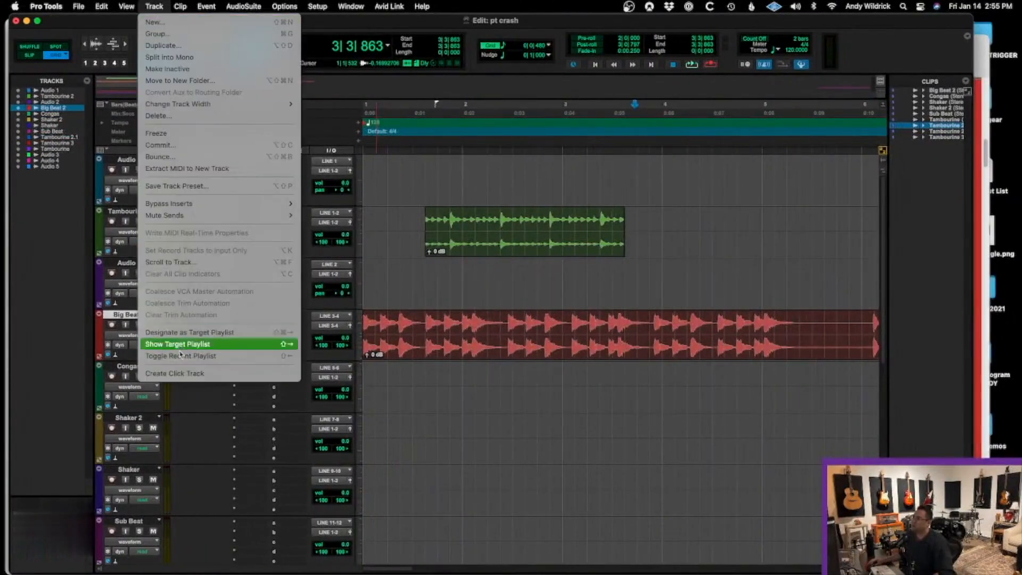
left_click(179, 375)
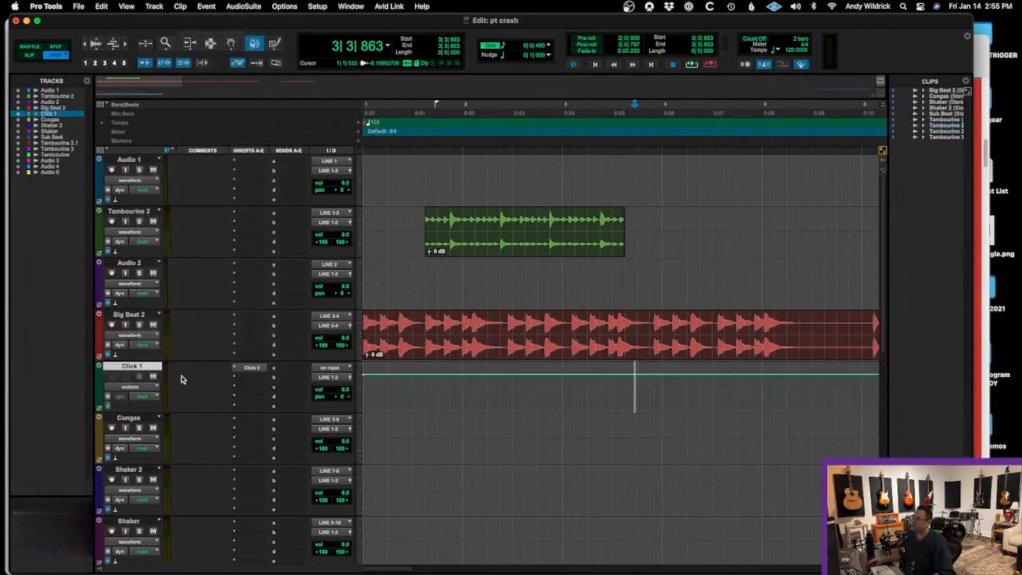
scroll(181, 376, "down", 8)
scroll(178, 404, "up", 8)
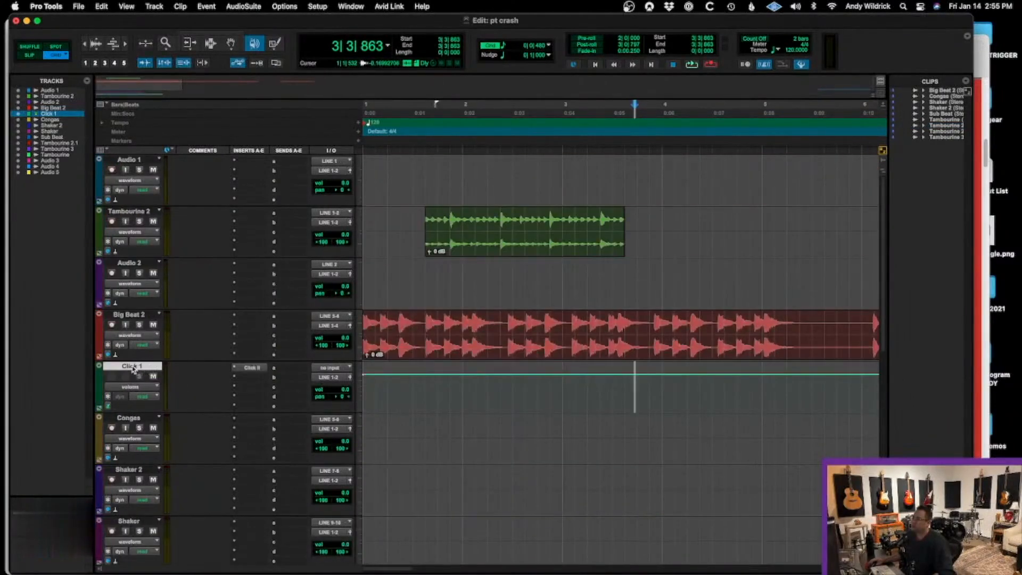
left_click_drag(147, 370, 121, 114)
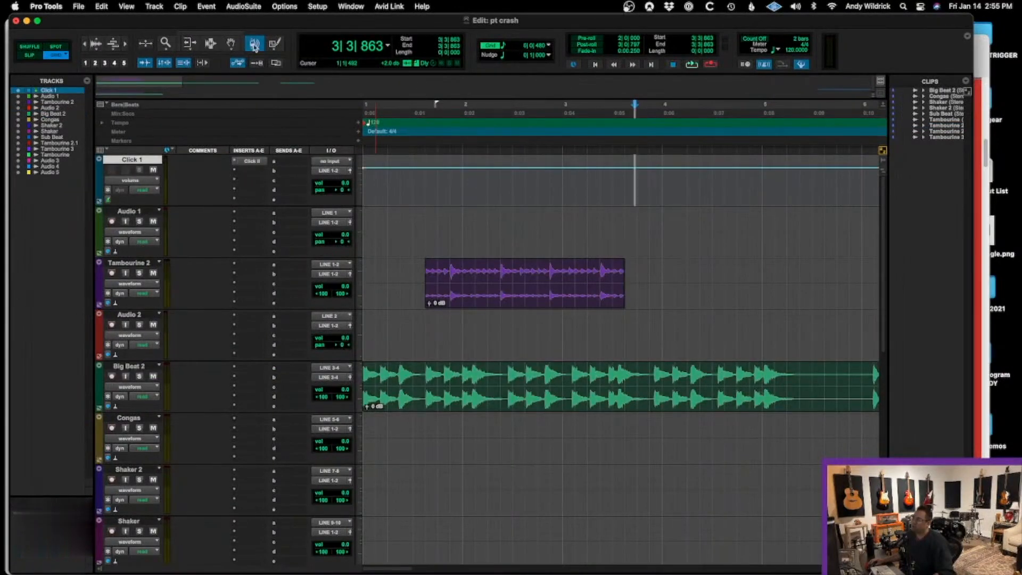
Enable the combined Smart Tool and set the edit point at 1|2|000.
left_click(207, 36)
left_click(202, 34)
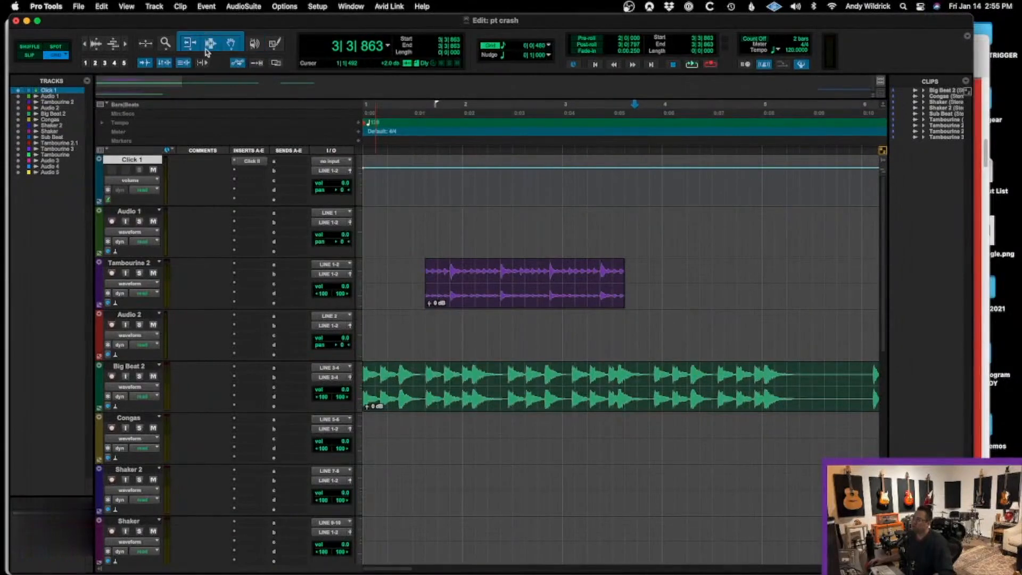
left_click(382, 180)
Route the Click 1 track's output to LINE 3-4, then set an edit point on Audio 1.
left_click(331, 171)
left_click(385, 171)
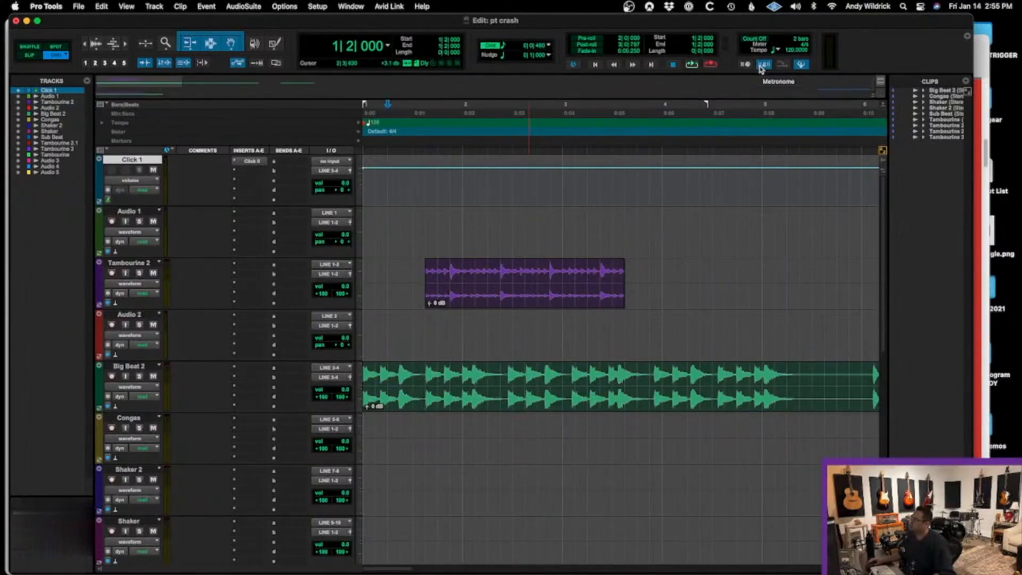
left_click(396, 218)
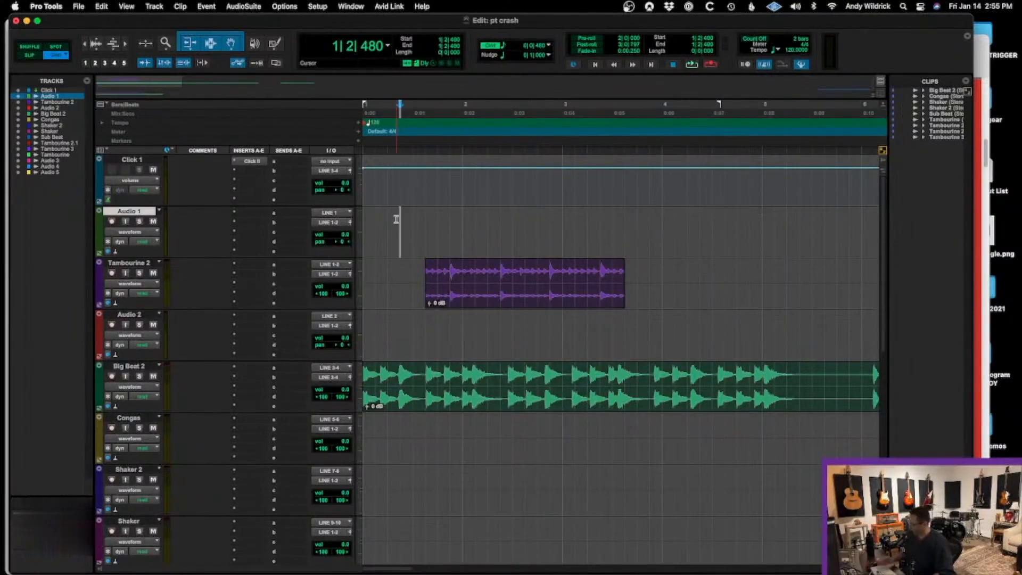
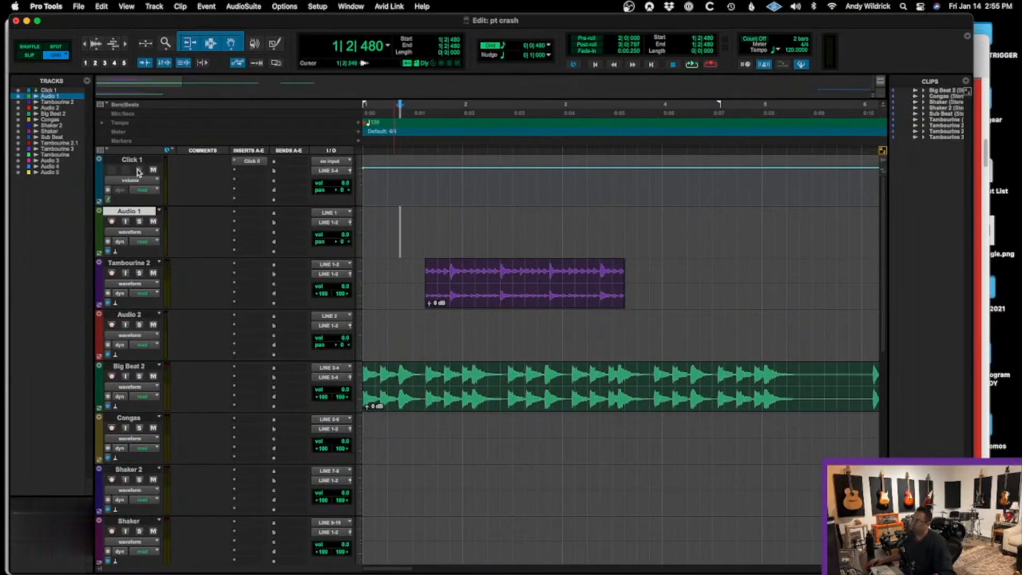
Solo Click 1 and play the click from 1|2|000.
left_click(139, 171)
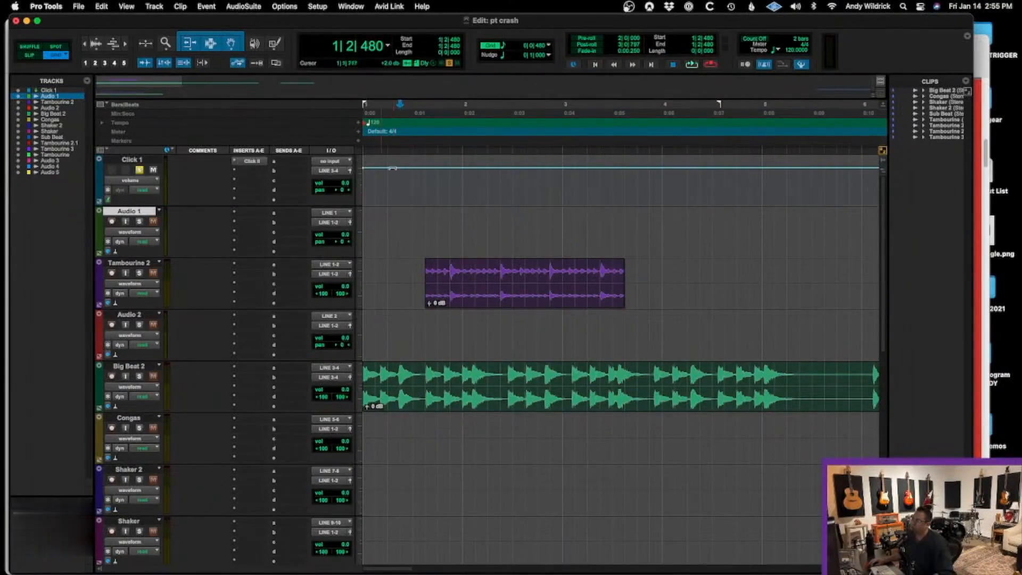
left_click(390, 170)
key("space")
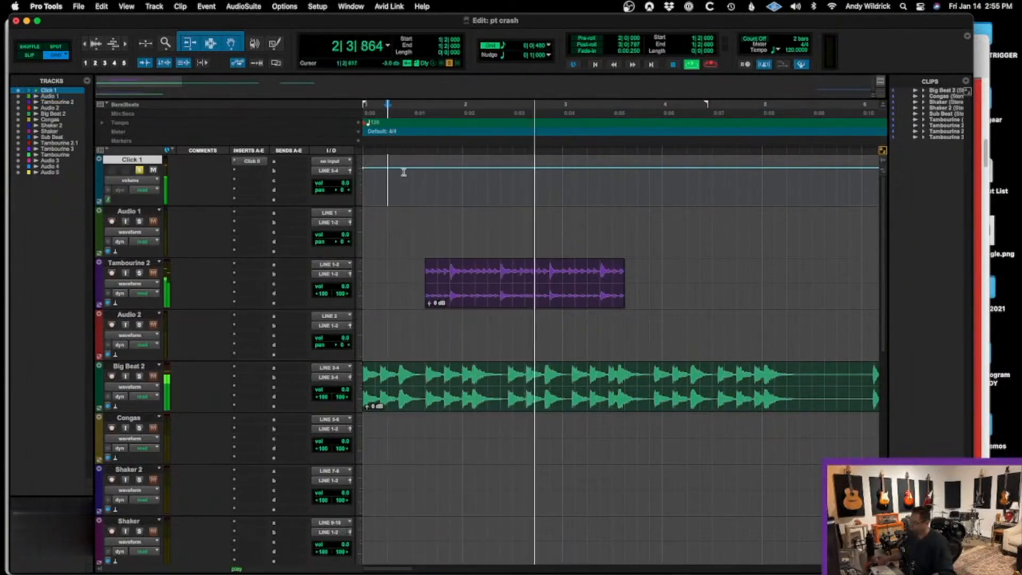
key("space")
key("Return")
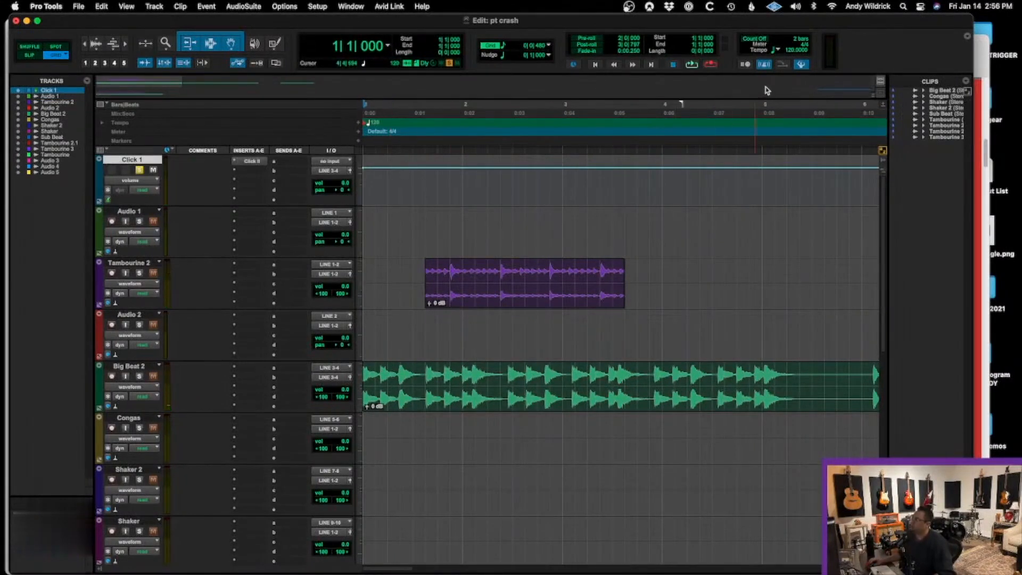
Set the session tempo to 200 BPM and play it back.
left_click(791, 50)
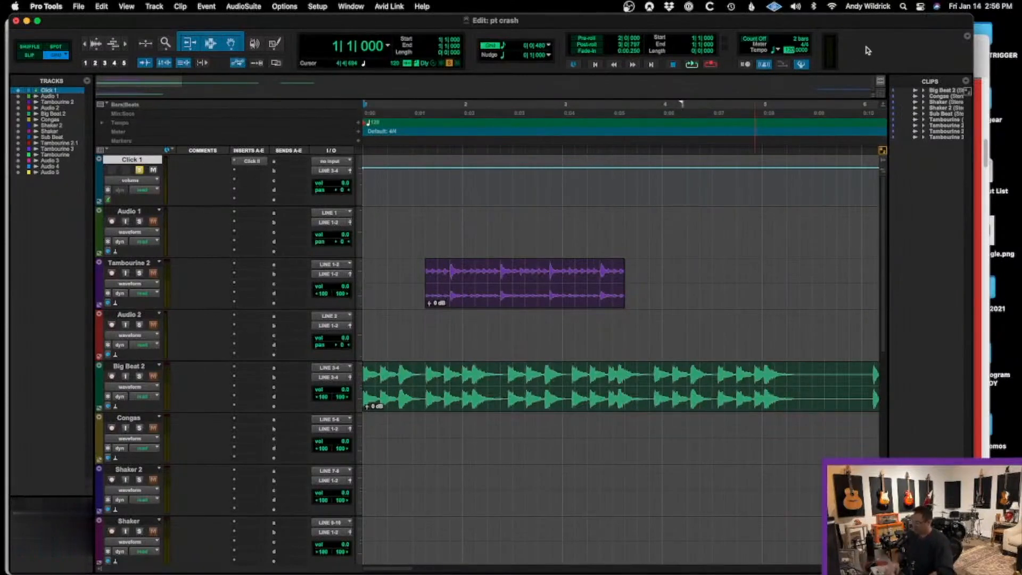
type("200")
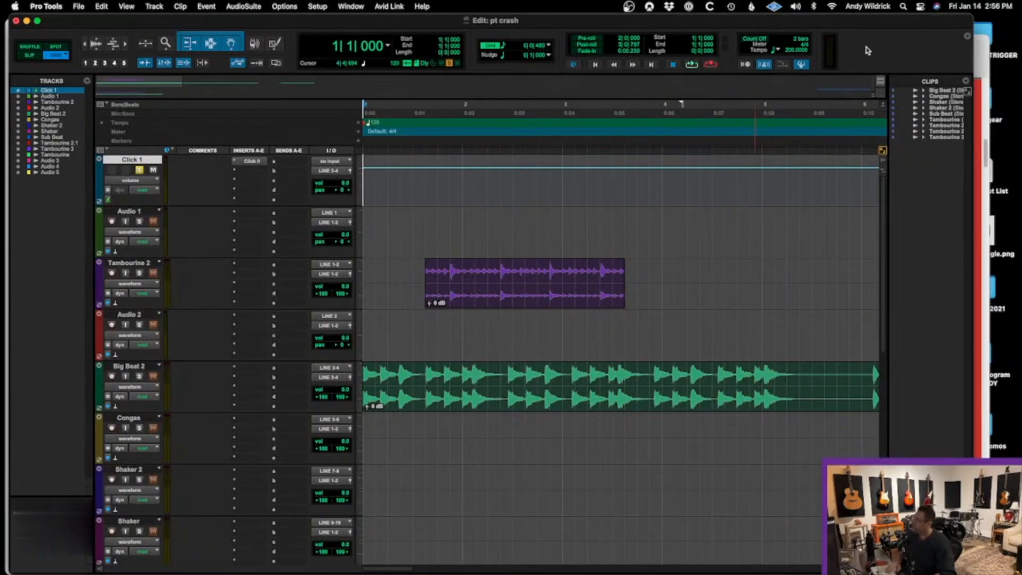
key("Return")
key("space")
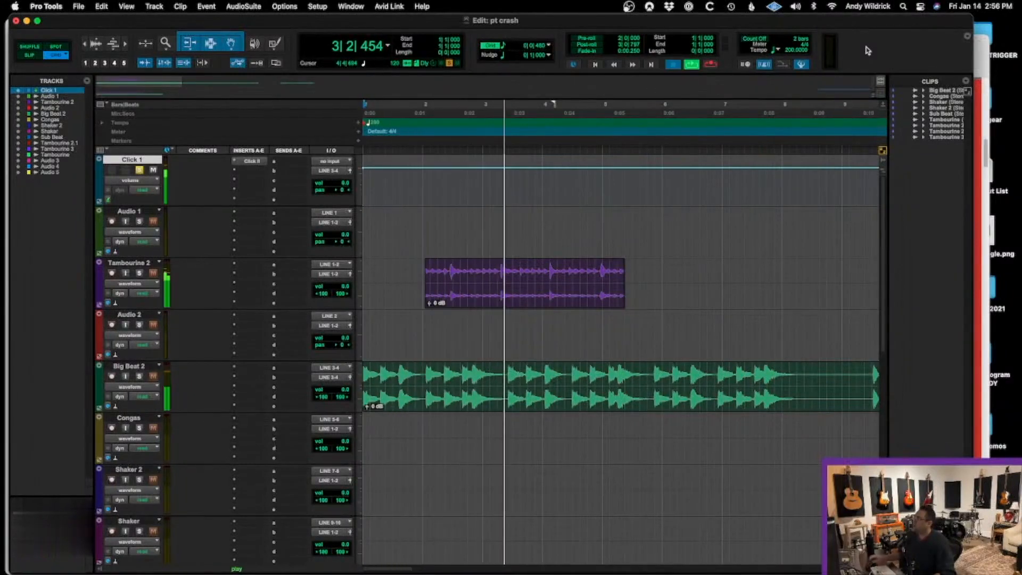
key("space")
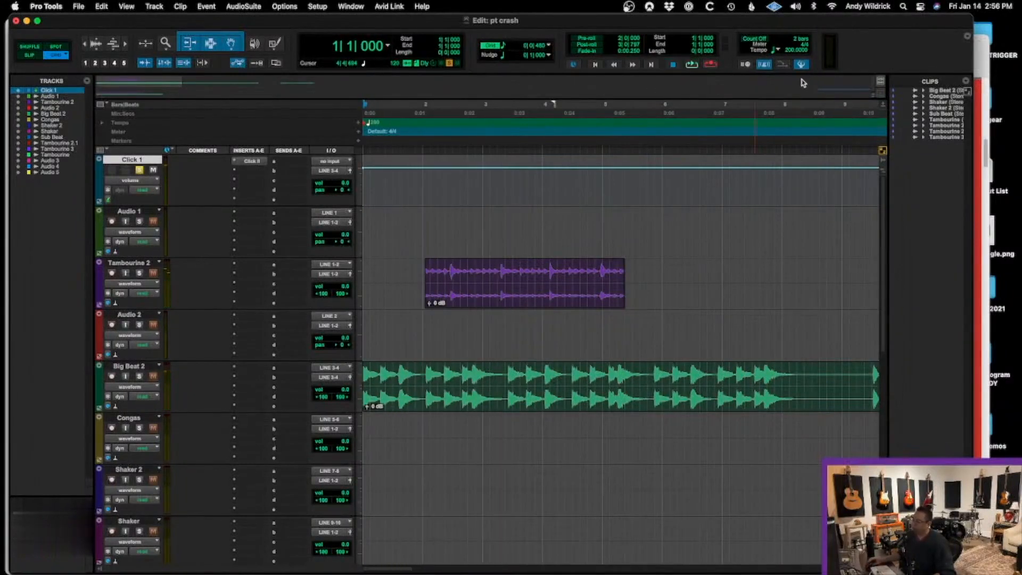
Change the tempo to 118 BPM, play it back, and open the floating transport window.
left_click(787, 50)
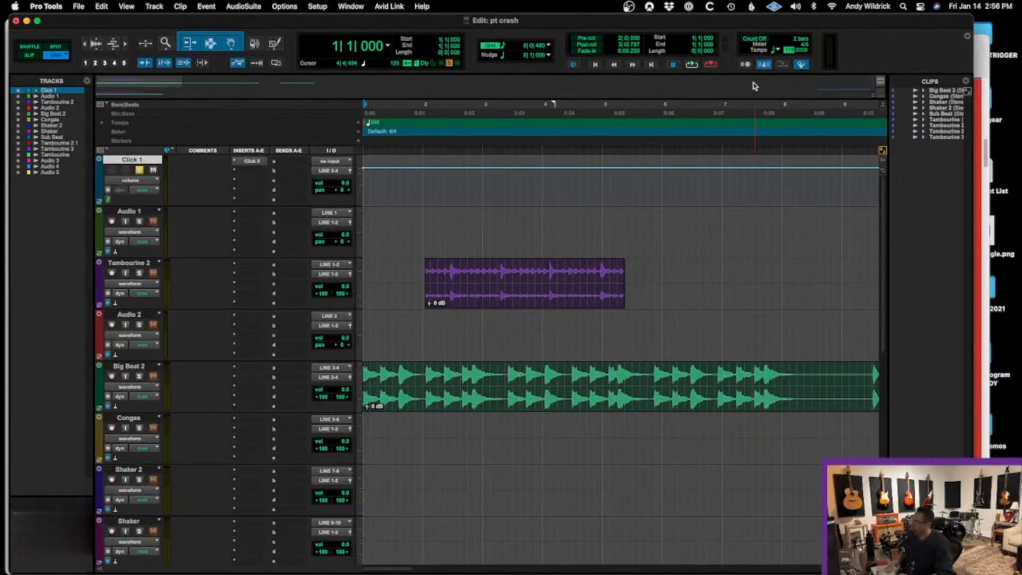
key("Return")
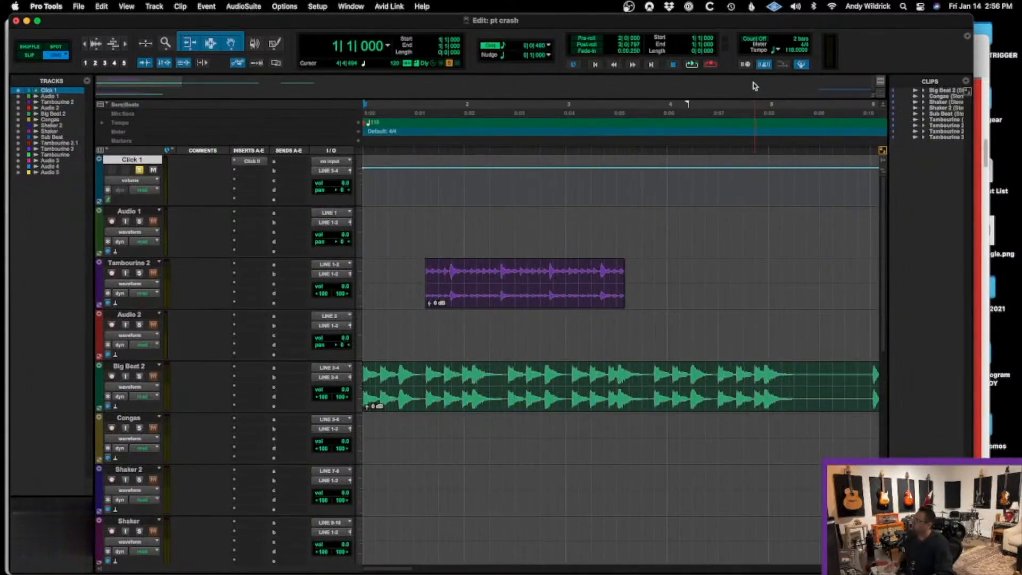
key("space")
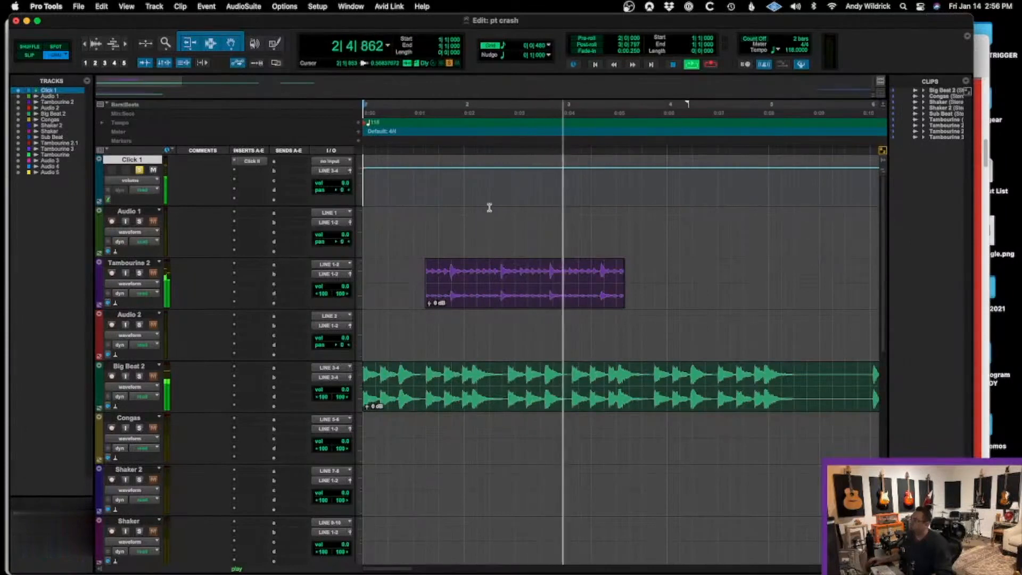
key("space")
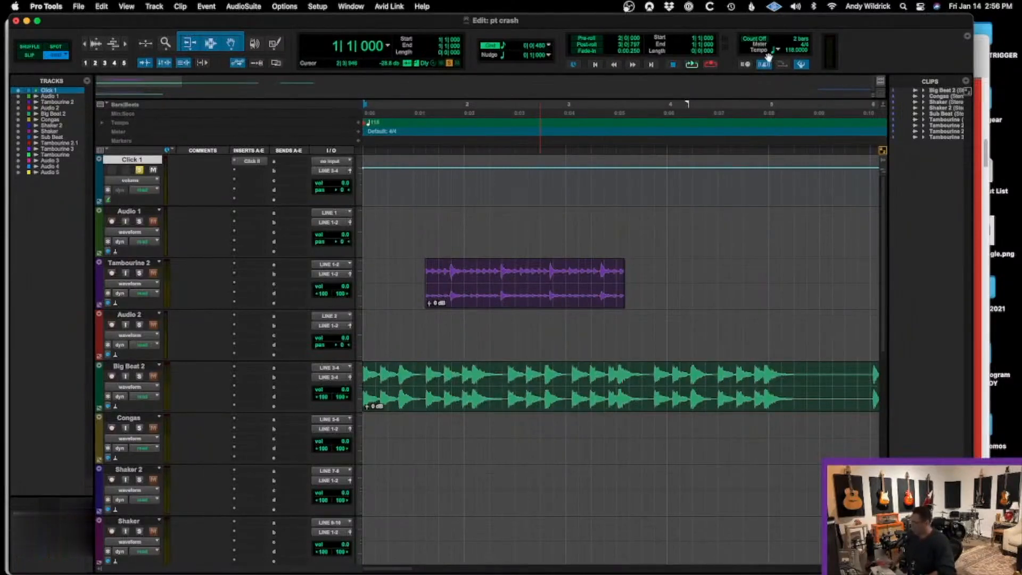
key("super+1")
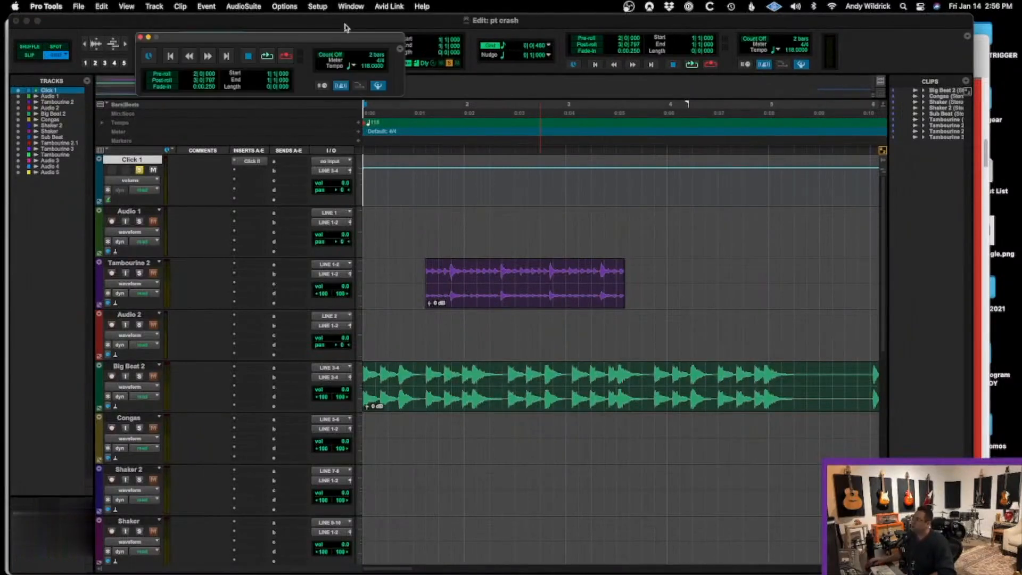
Position the floating transport window over the tracks.
left_click_drag(323, 39, 787, 123)
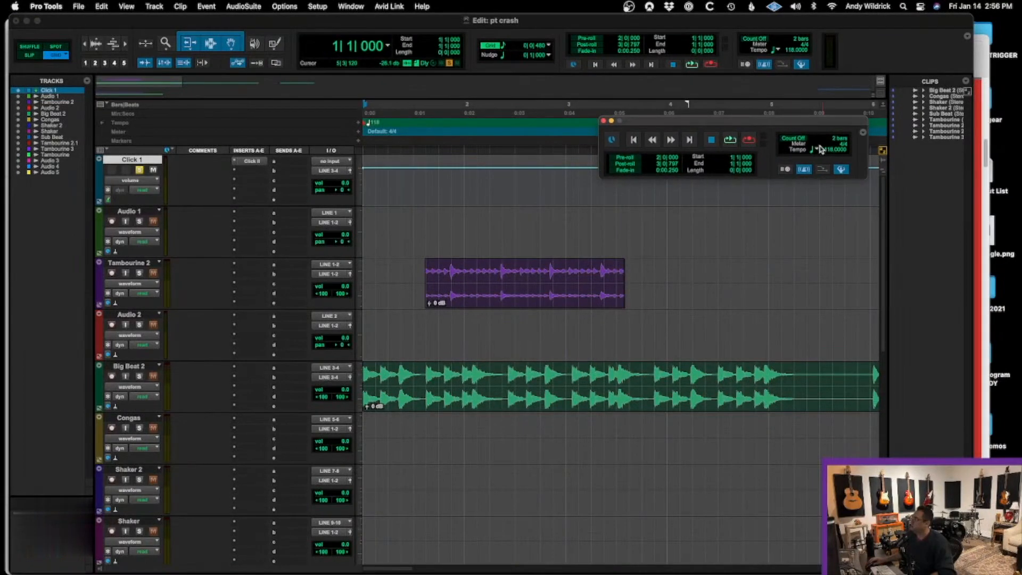
left_click_drag(810, 127, 820, 141)
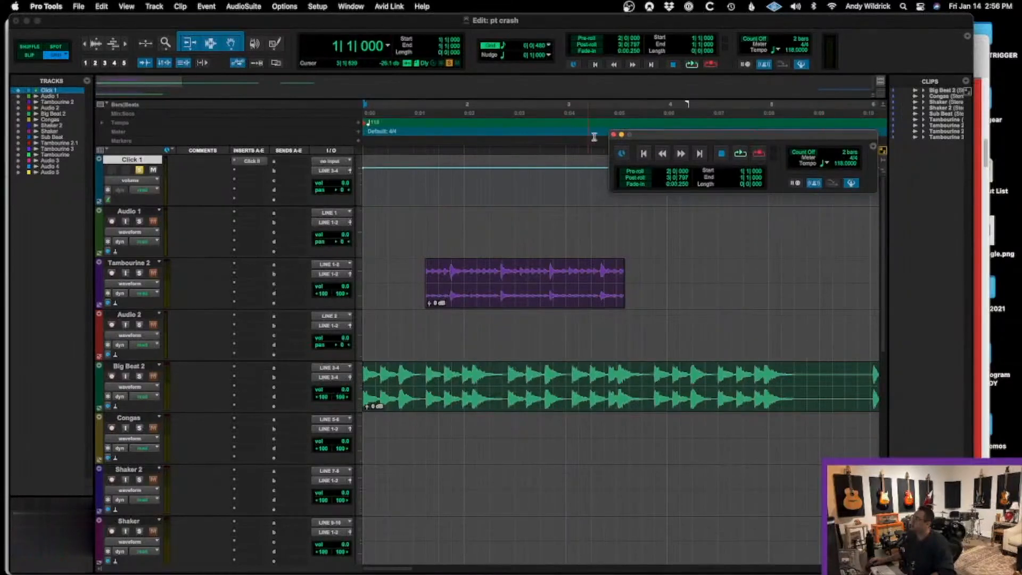
left_click(615, 135)
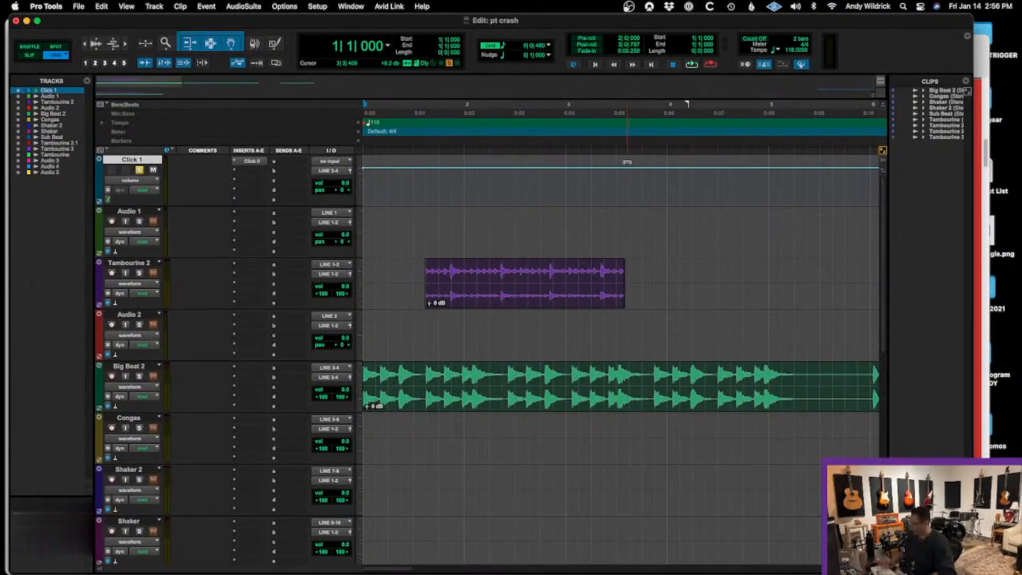
key("super+KP_1")
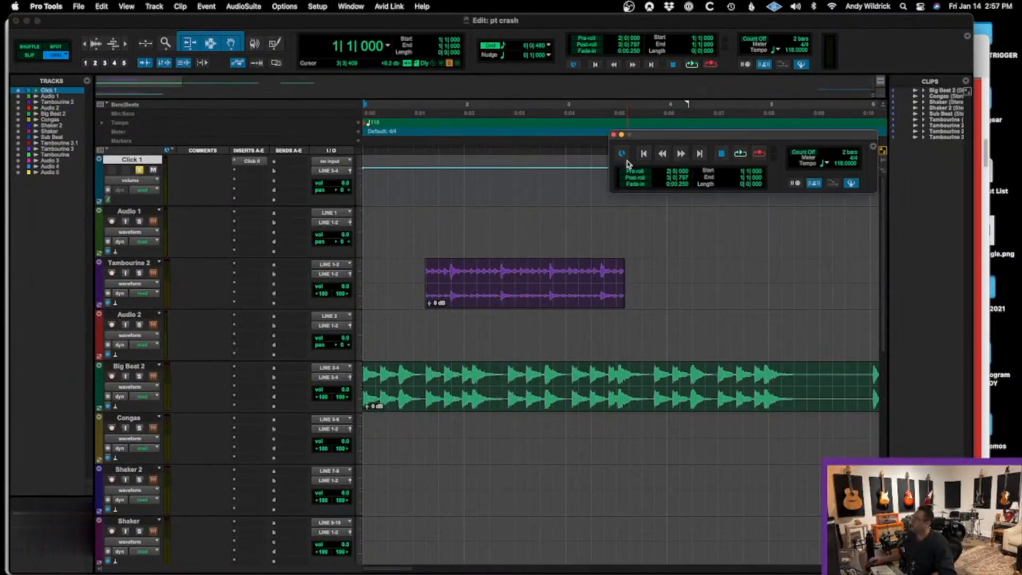
left_click_drag(660, 139, 507, 182)
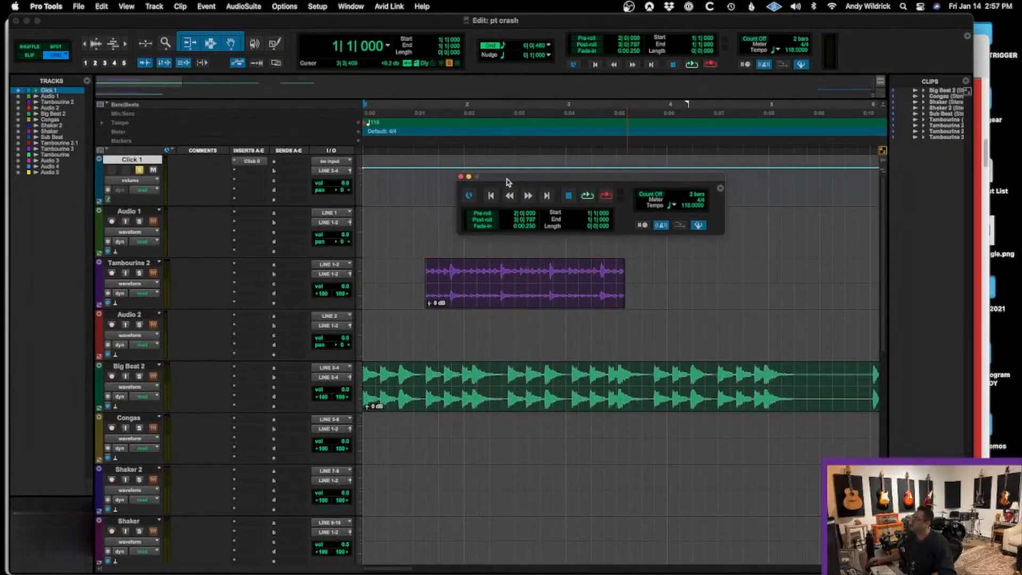
Set the transport tempo to 100 BPM.
left_click(686, 206)
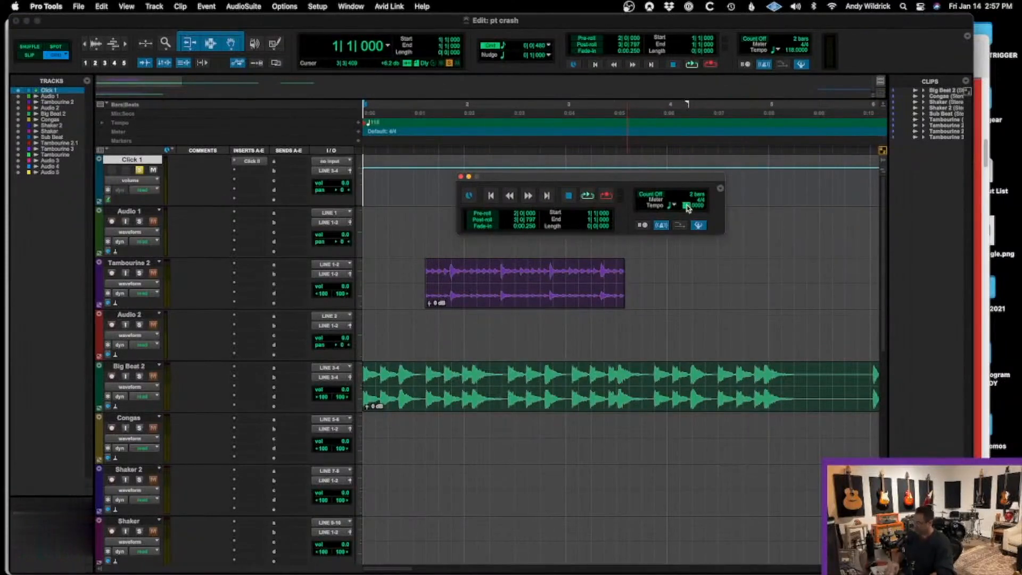
type("100")
key("Return")
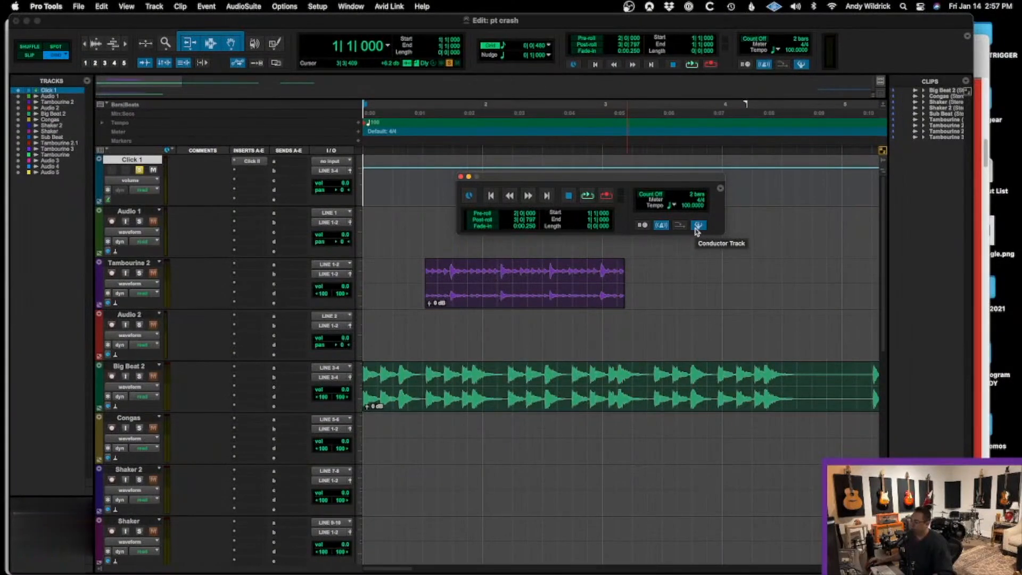
Switch to manual tempo at 100 BPM, then place the edit point on Tambourine 2 at 3|4|480.
left_click(697, 225)
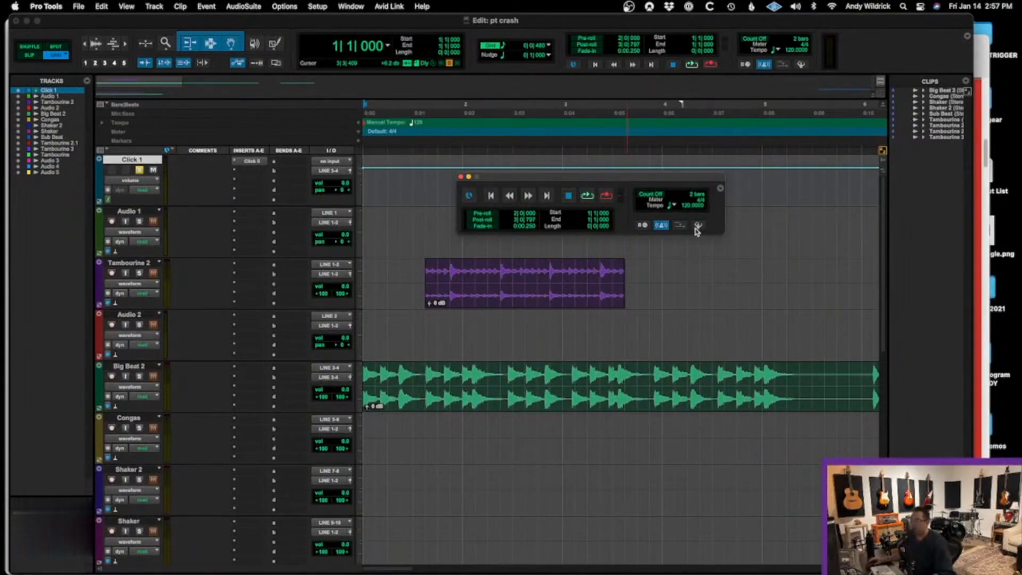
left_click(696, 228)
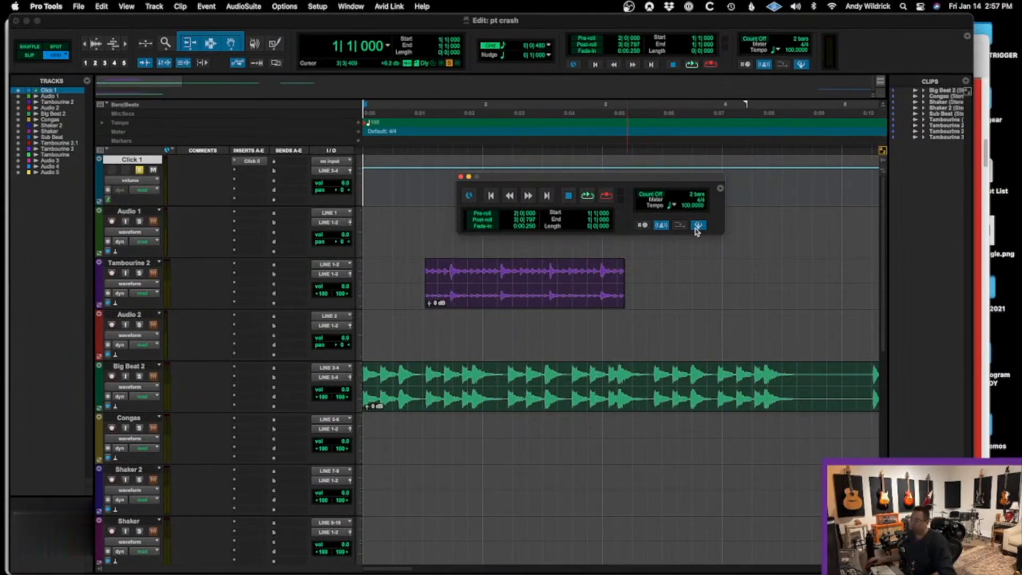
left_click(697, 227)
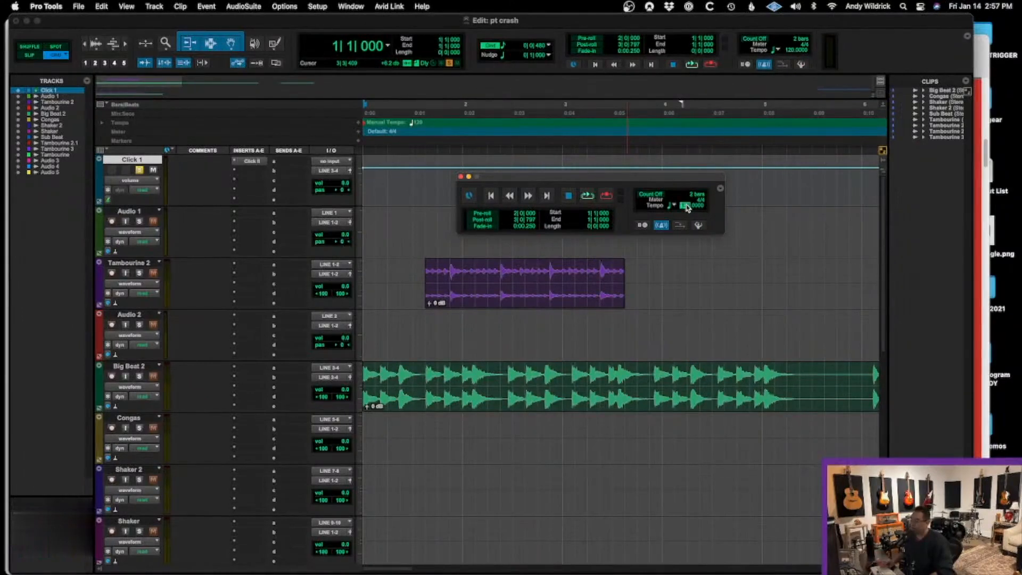
type("100")
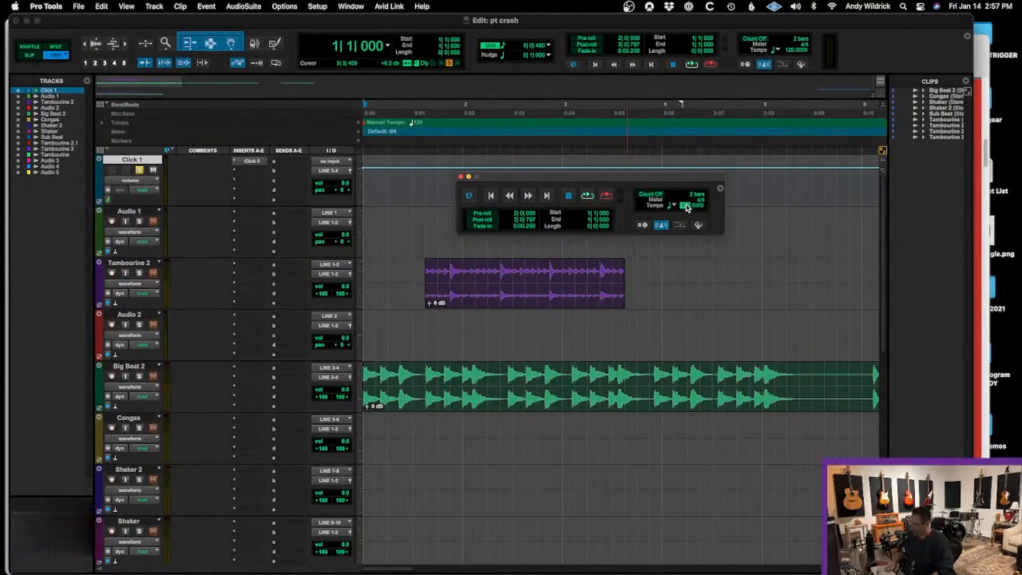
key("Return")
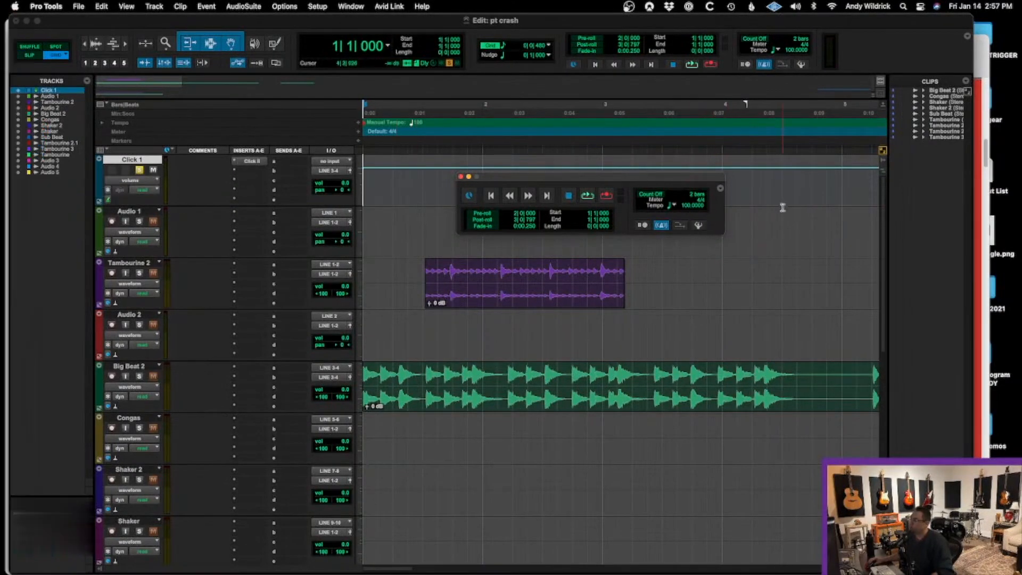
left_click(2, 488)
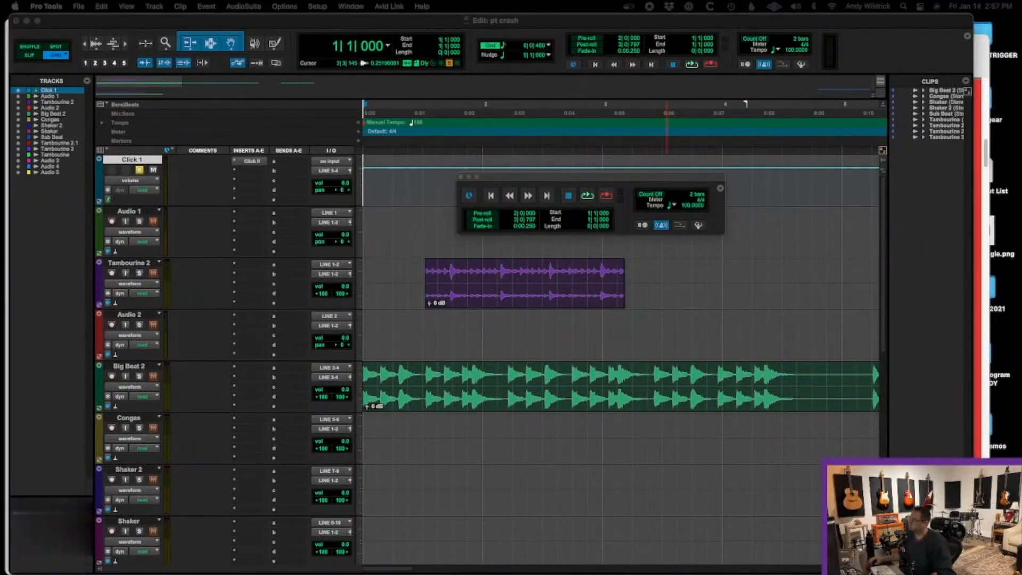
left_click(707, 282)
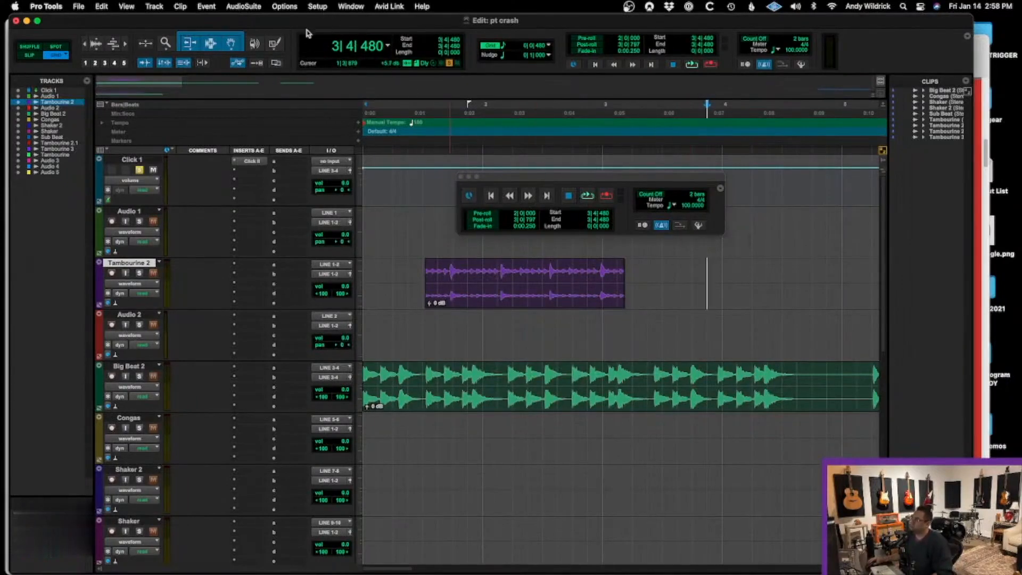
left_click(388, 48)
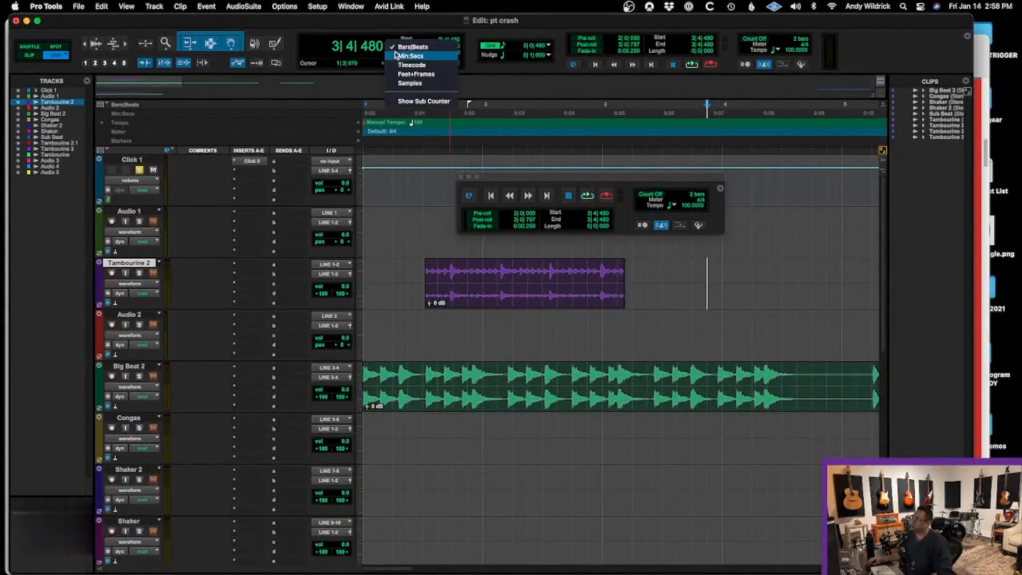
left_click(398, 56)
left_click(388, 47)
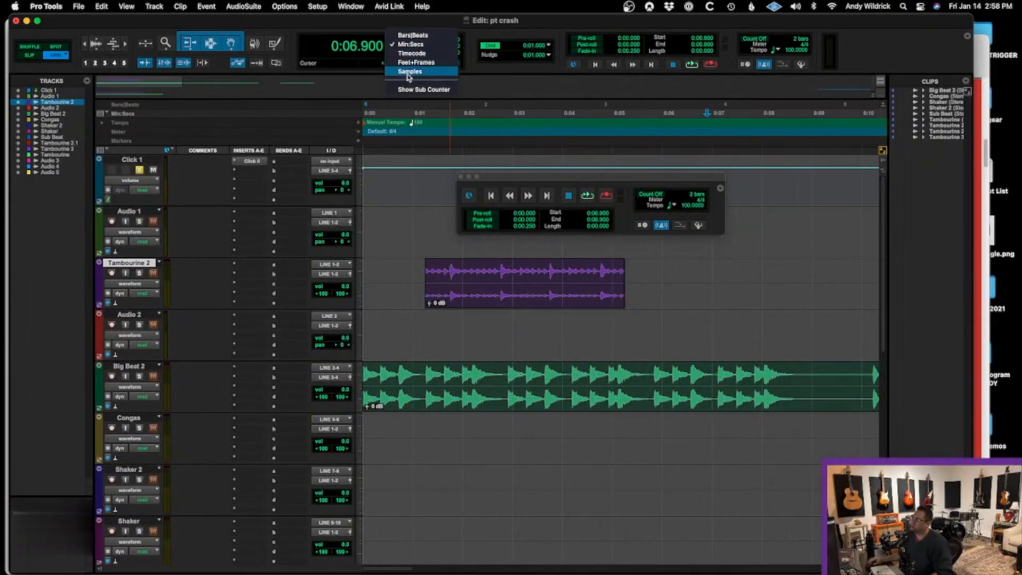
left_click(411, 35)
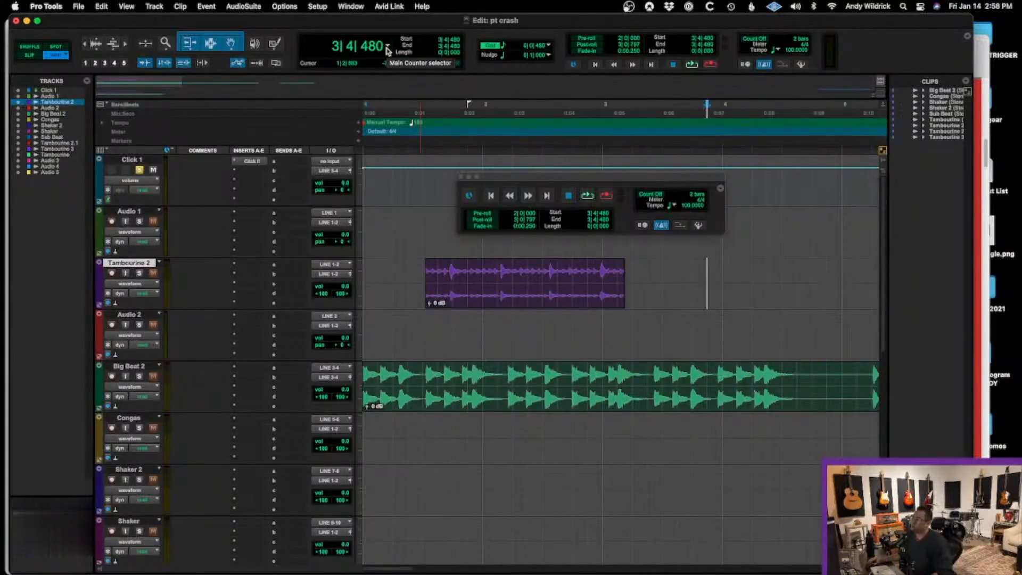
left_click(503, 47)
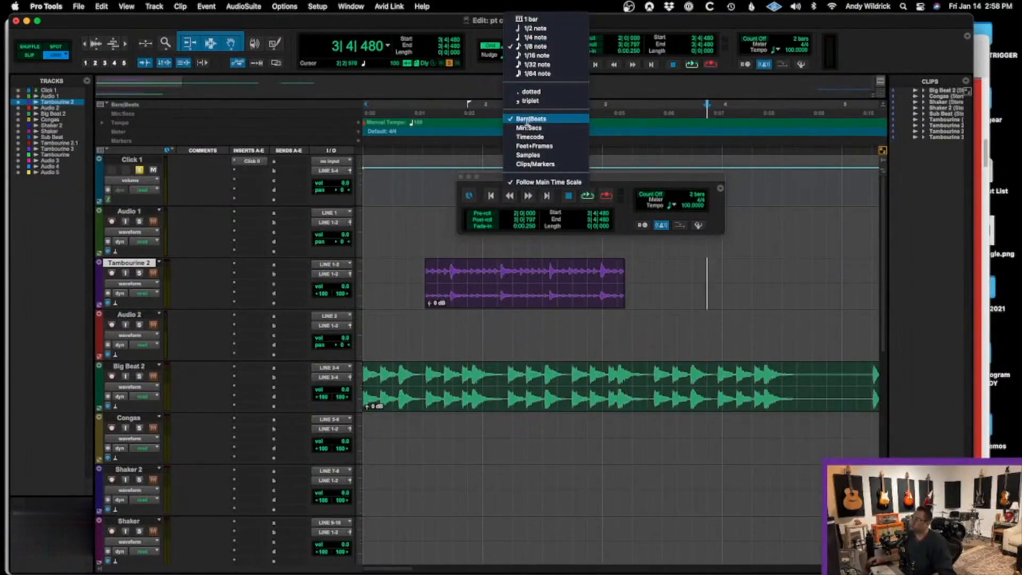
left_click(519, 51)
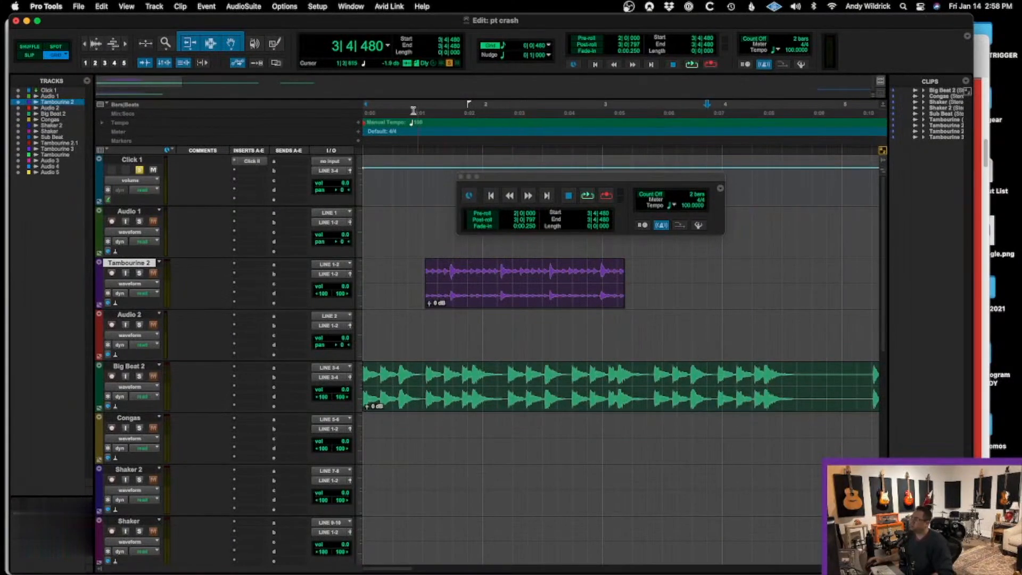
key("super+Tab")
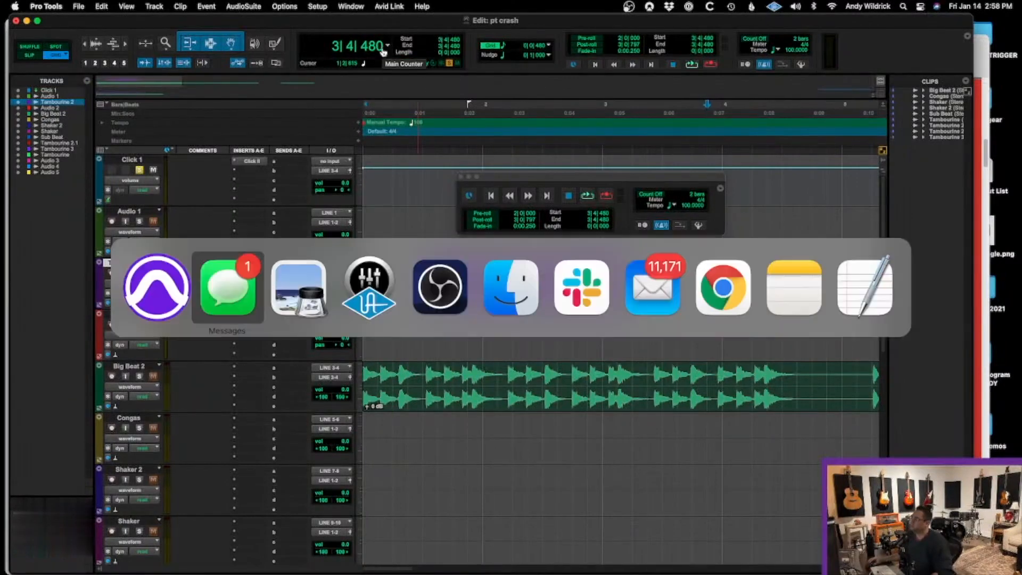
left_click(301, 290)
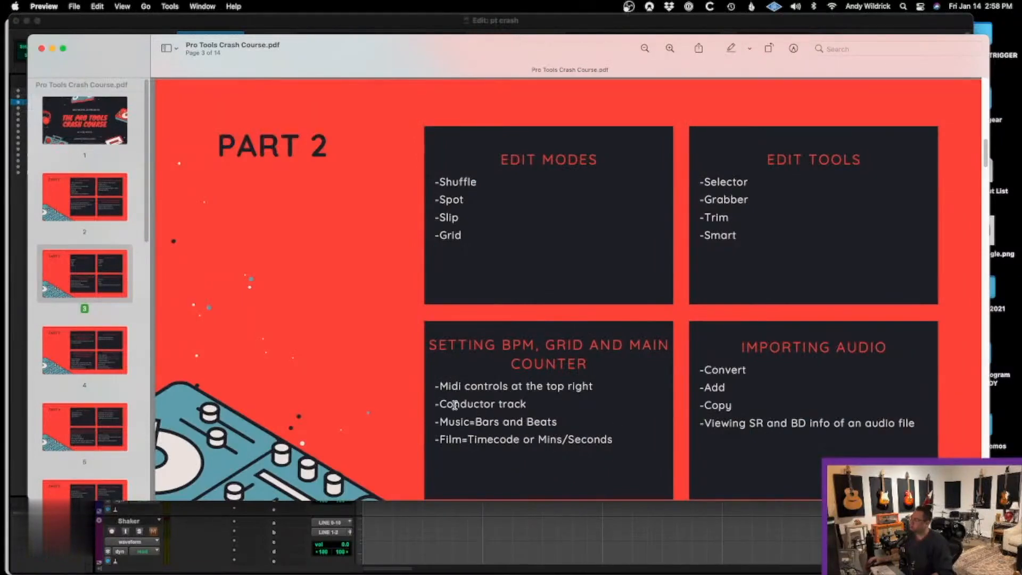
key("super+Tab")
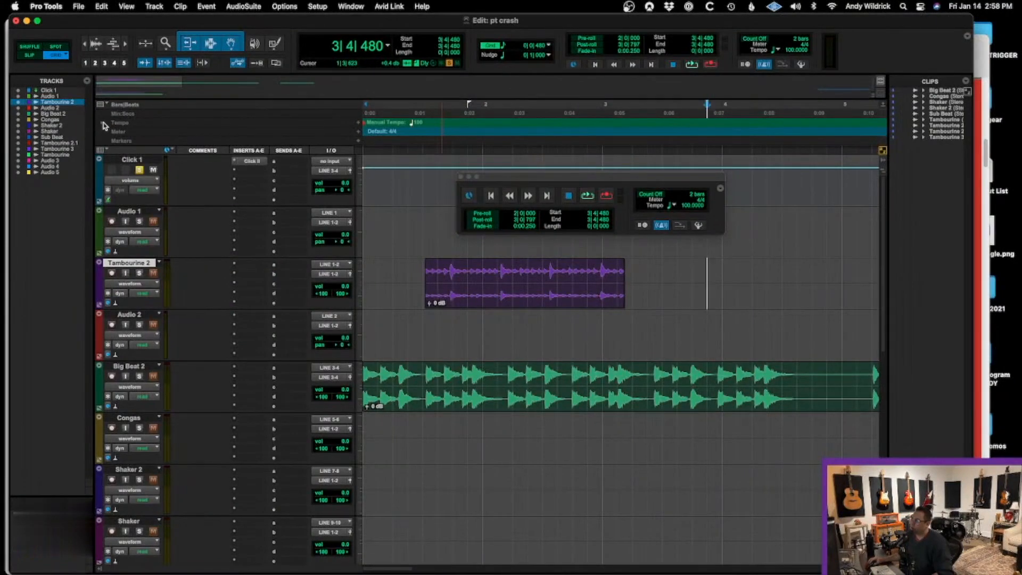
Expand the tempo ruler into a taller tempo graph and enable the Conductor.
left_click(103, 123)
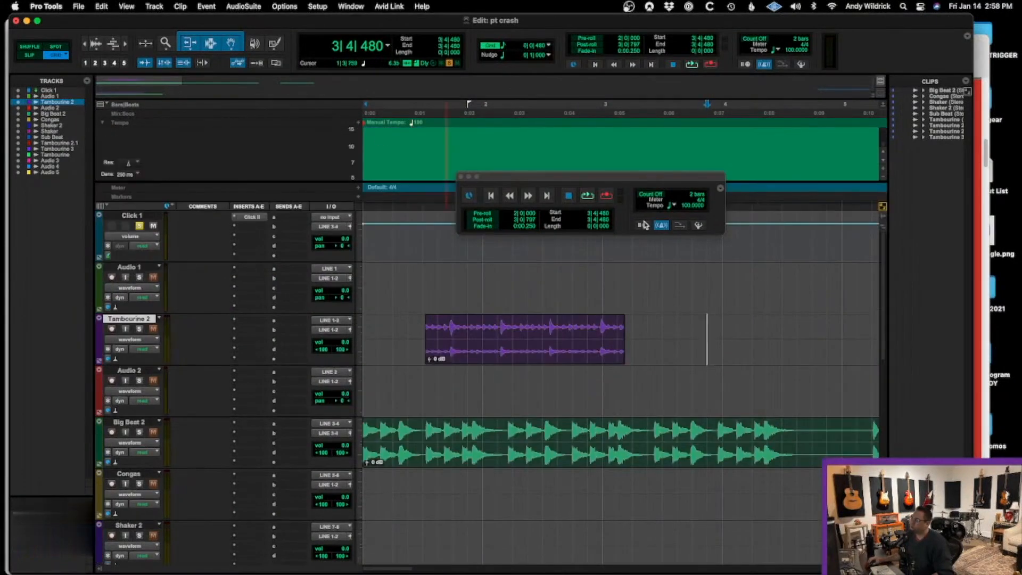
left_click(698, 225)
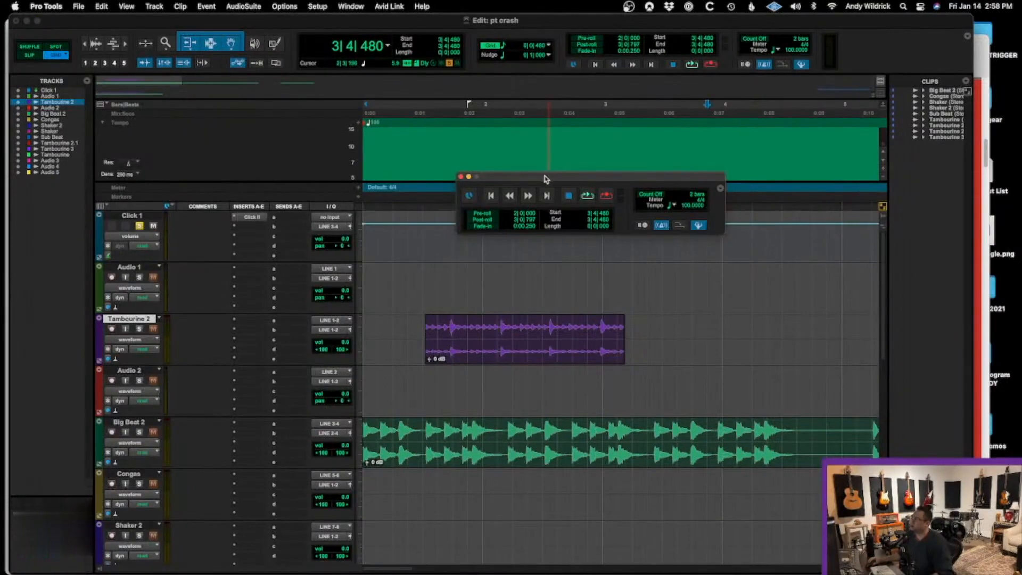
left_click_drag(545, 179, 565, 333)
left_click(189, 183)
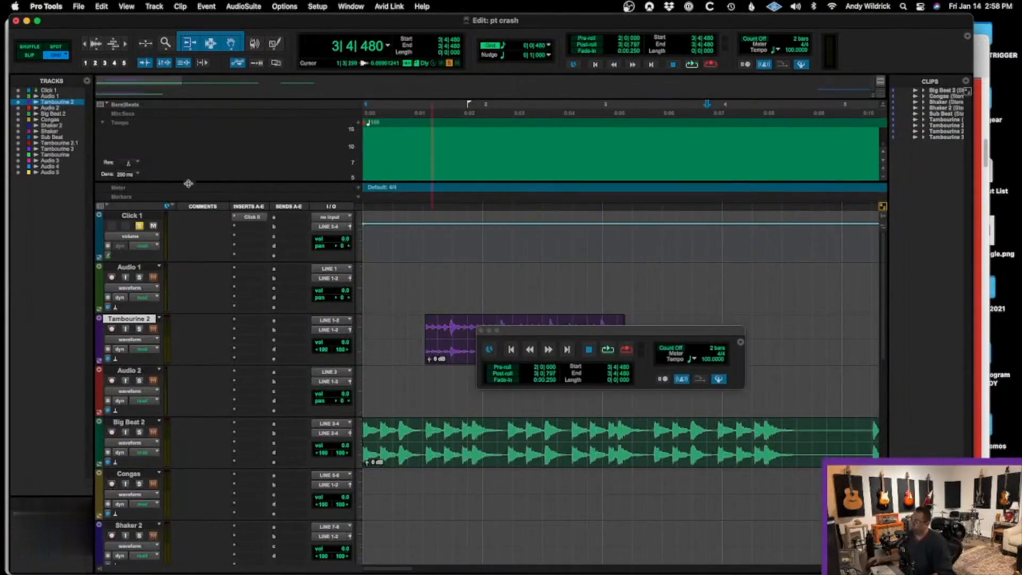
left_click_drag(182, 209, 182, 213)
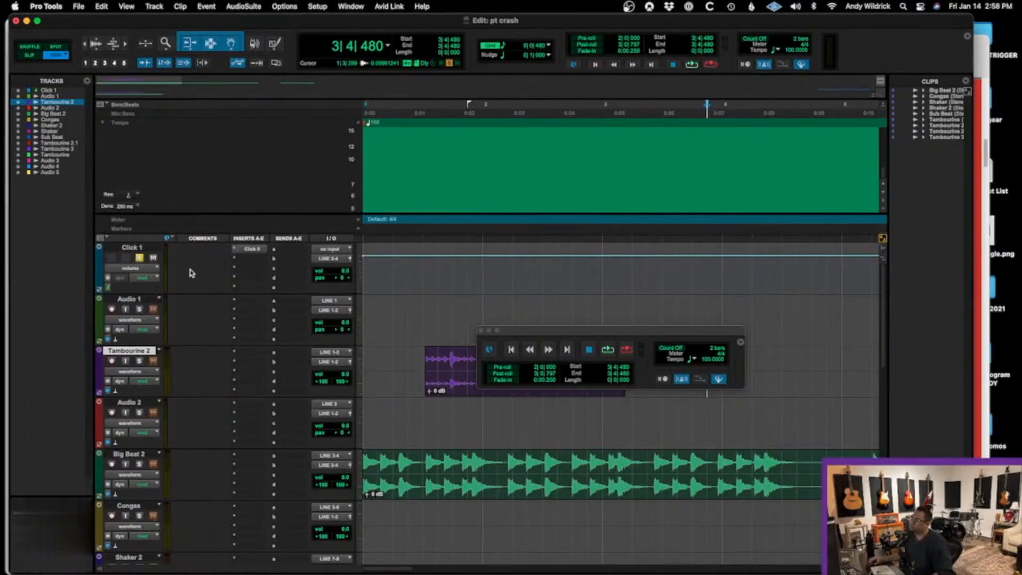
left_click_drag(183, 213, 191, 269)
scroll(440, 215, "up", 10)
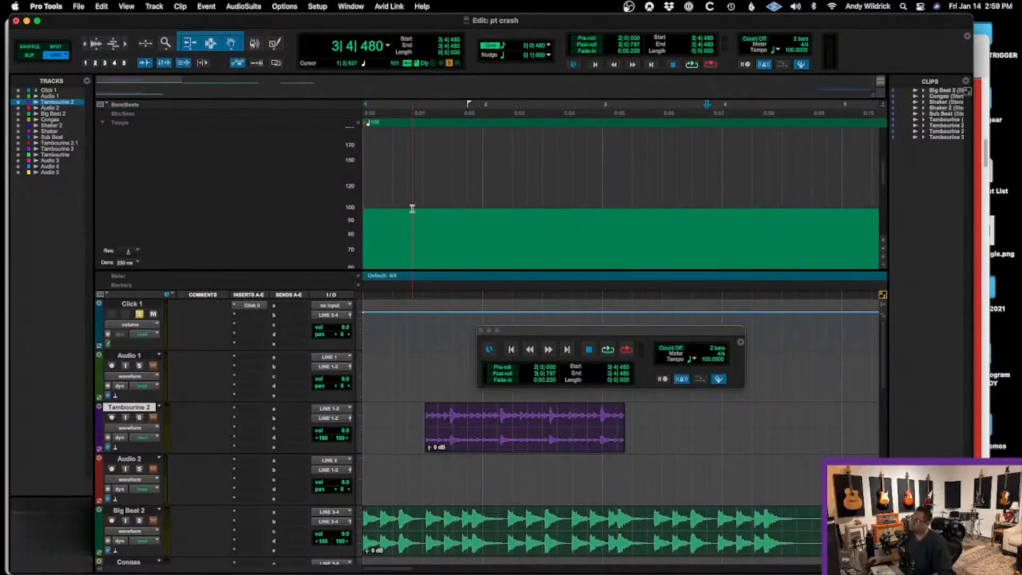
Add a 120 BPM tempo change at bar 2.
left_click(480, 215)
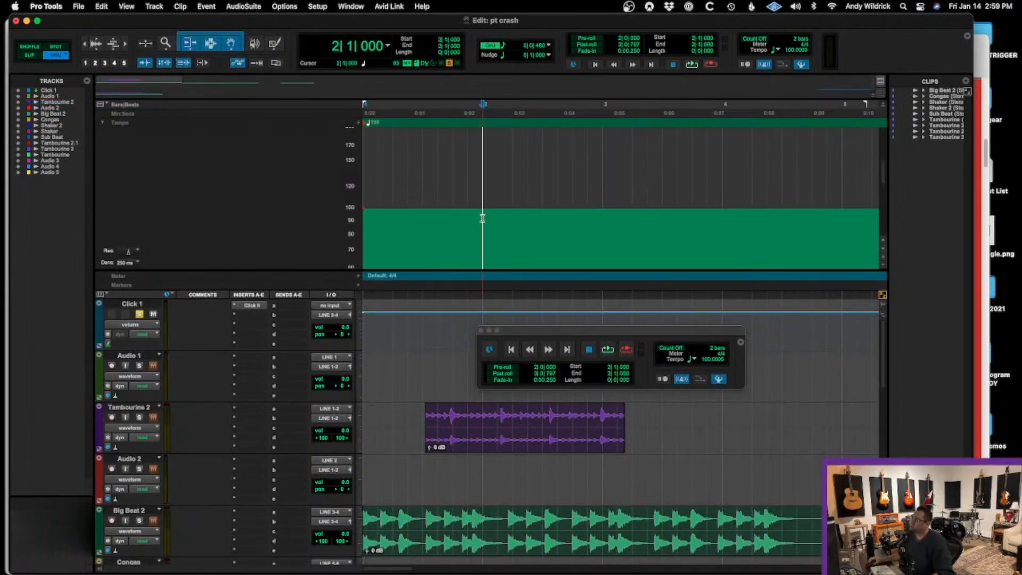
left_click(468, 217)
left_click(482, 218)
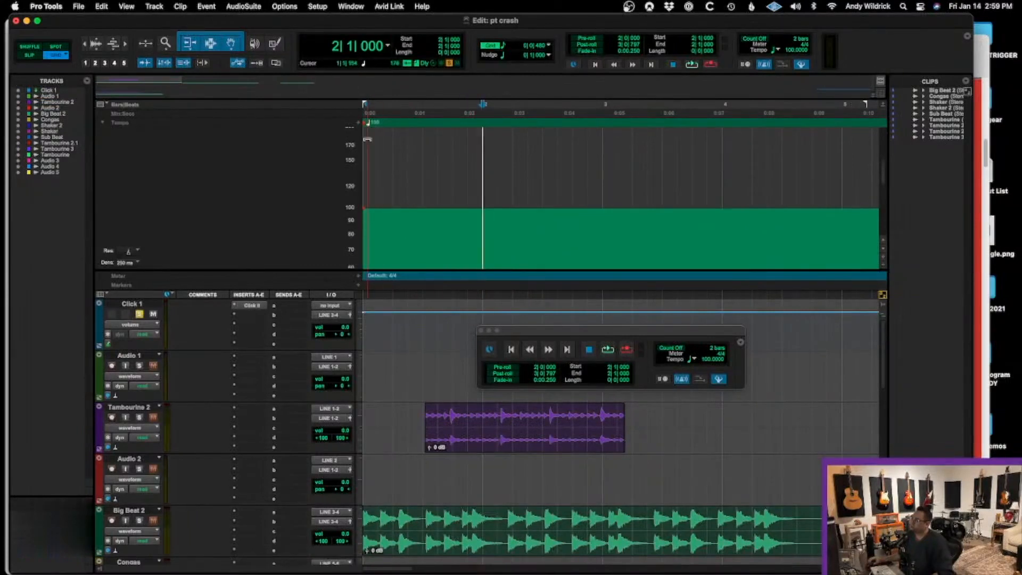
left_click(358, 125)
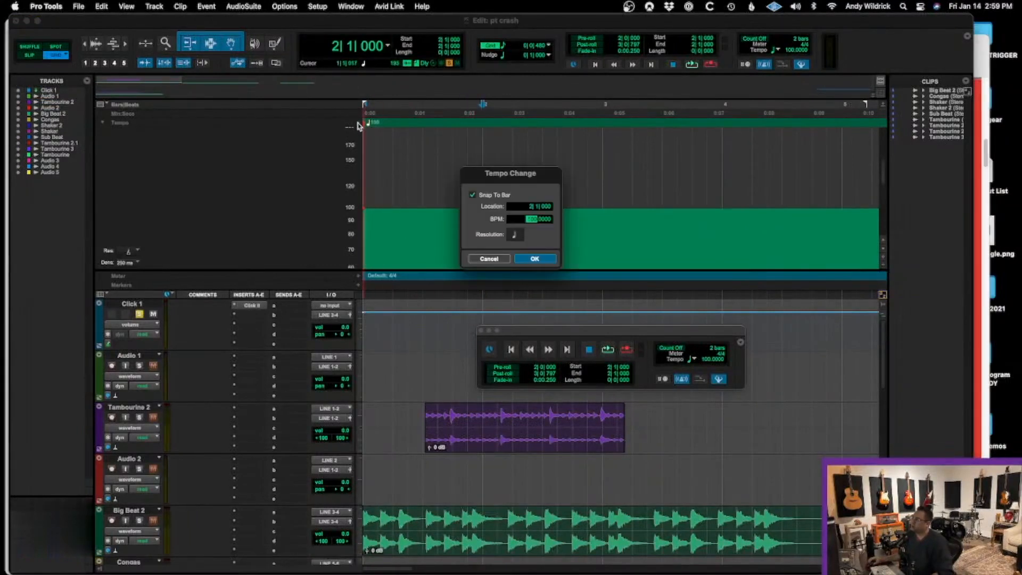
type("120")
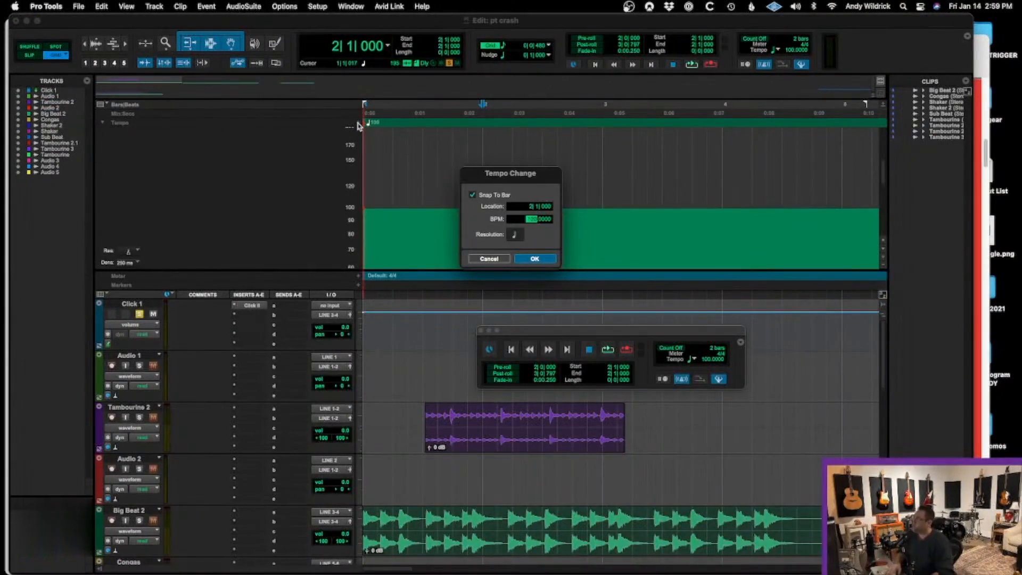
key("Return")
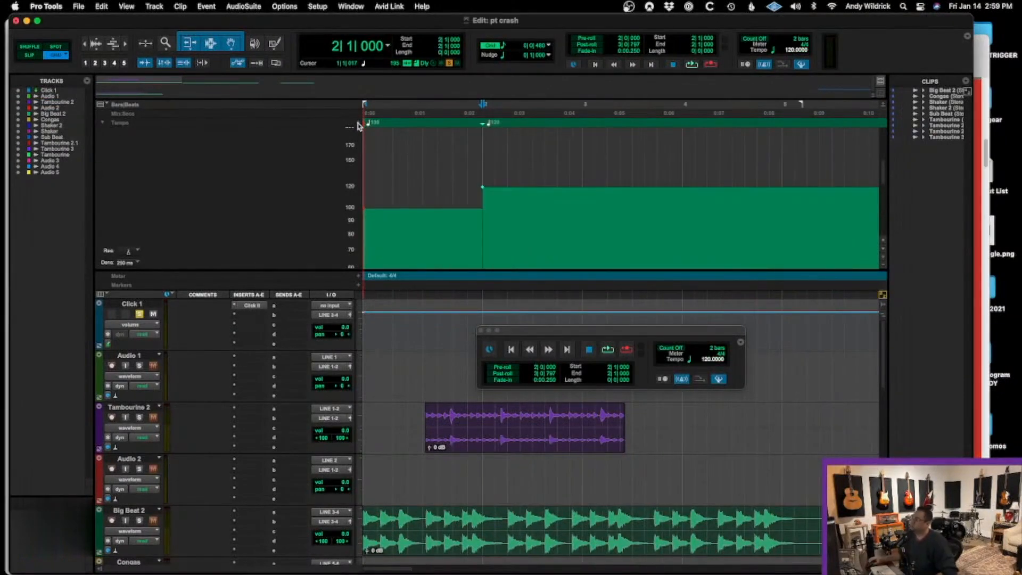
Play back from bar 1 across the tempo change.
left_click(434, 225)
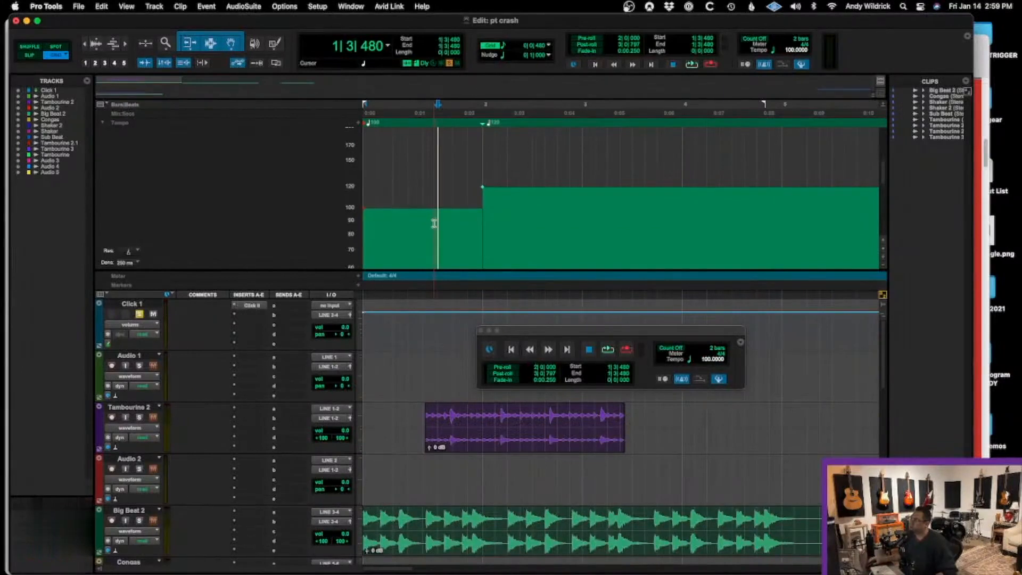
left_click(424, 221)
key("space")
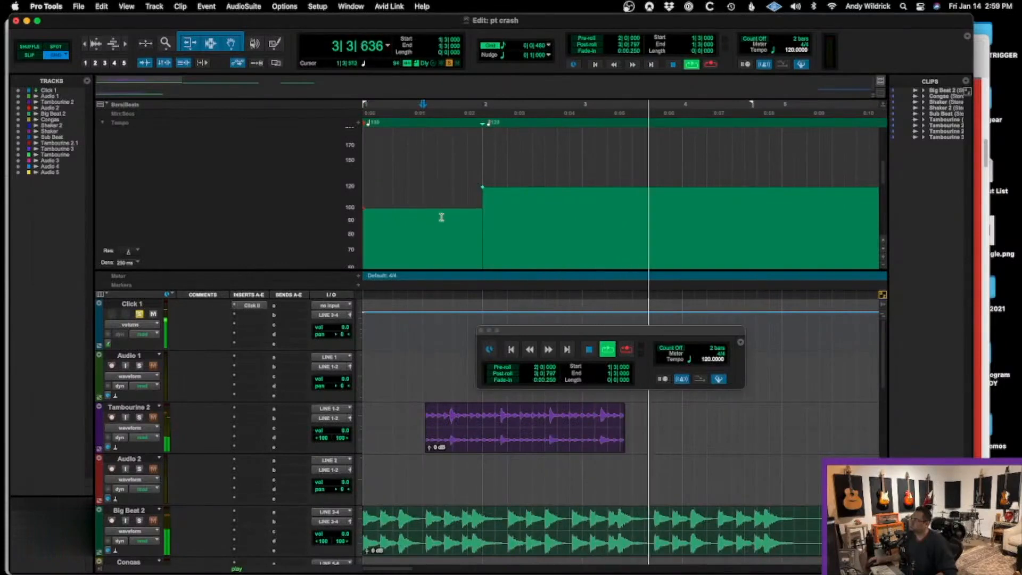
key("space")
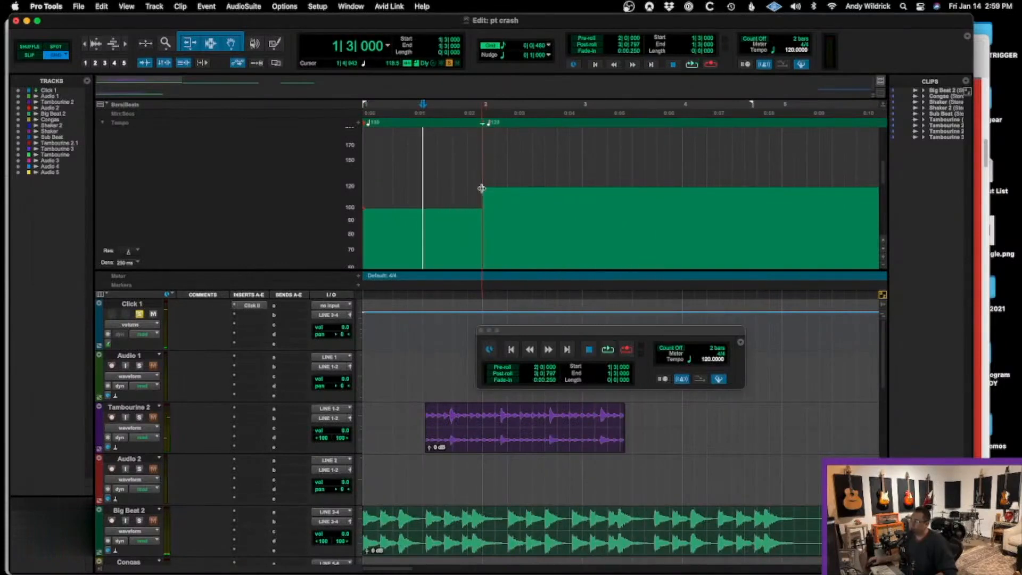
Drag the bar 2 tempo step up to about 165 BPM and play it back.
left_click_drag(481, 192, 494, 148)
left_click(440, 219)
key("space")
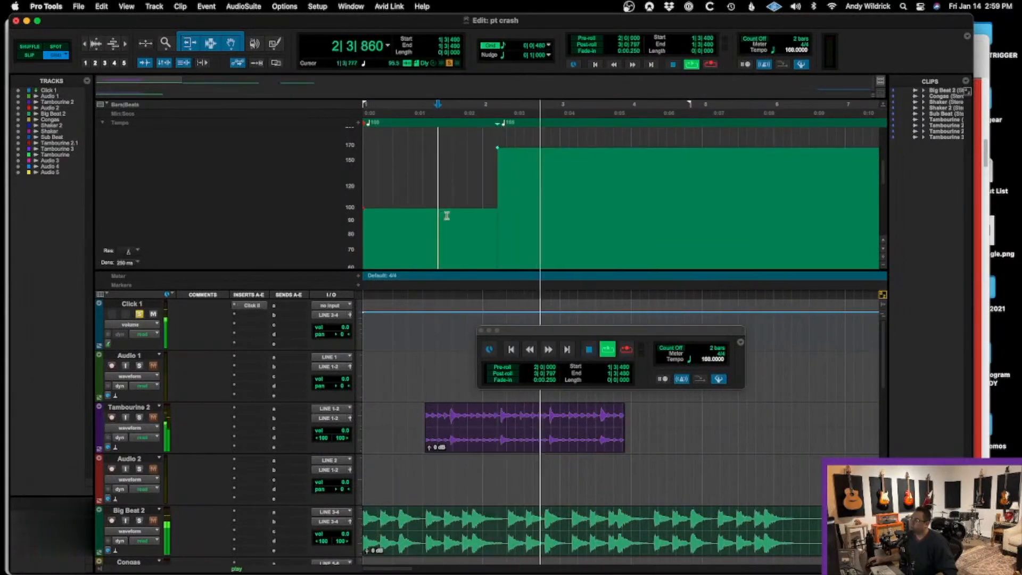
key("space")
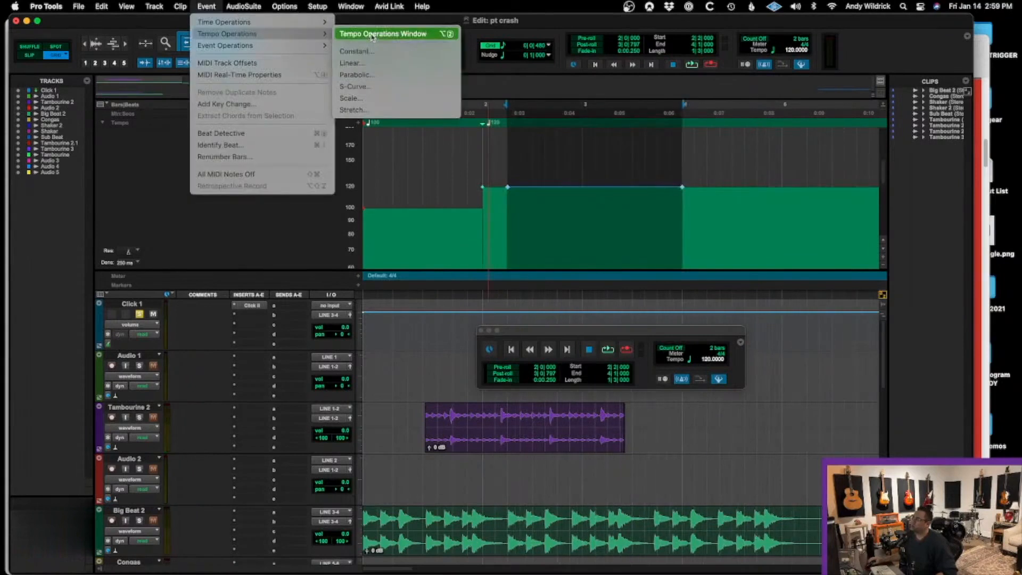
Apply a linear tempo ramp from 120 down to 80 BPM and play through it.
left_click(370, 64)
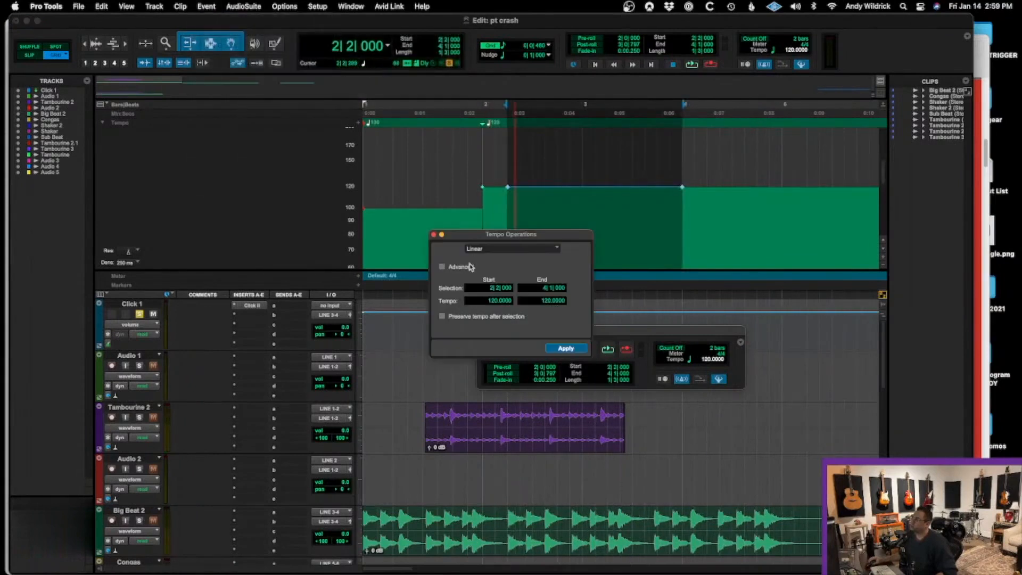
left_click(543, 302)
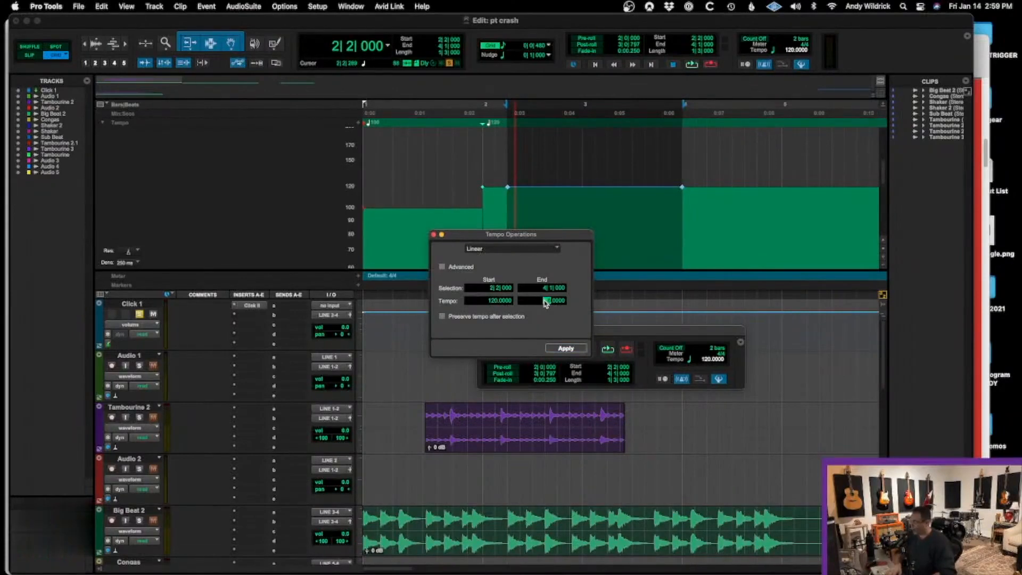
type("80")
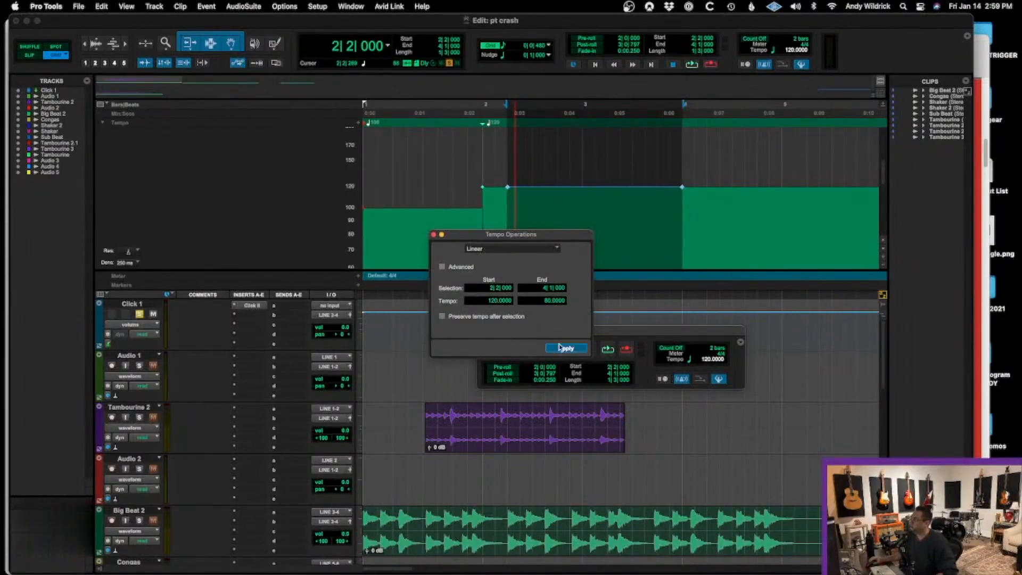
left_click(565, 349)
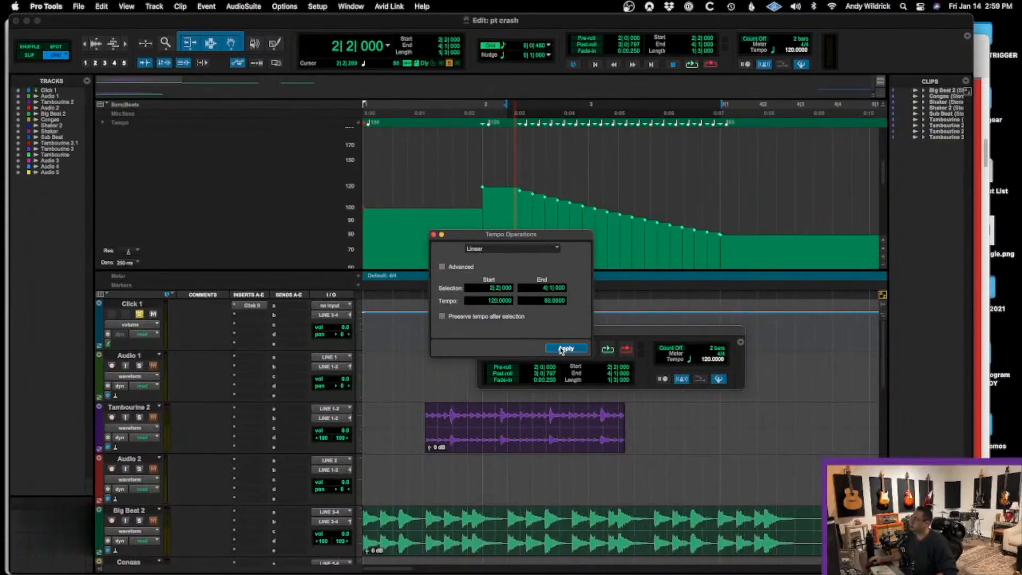
left_click(495, 199)
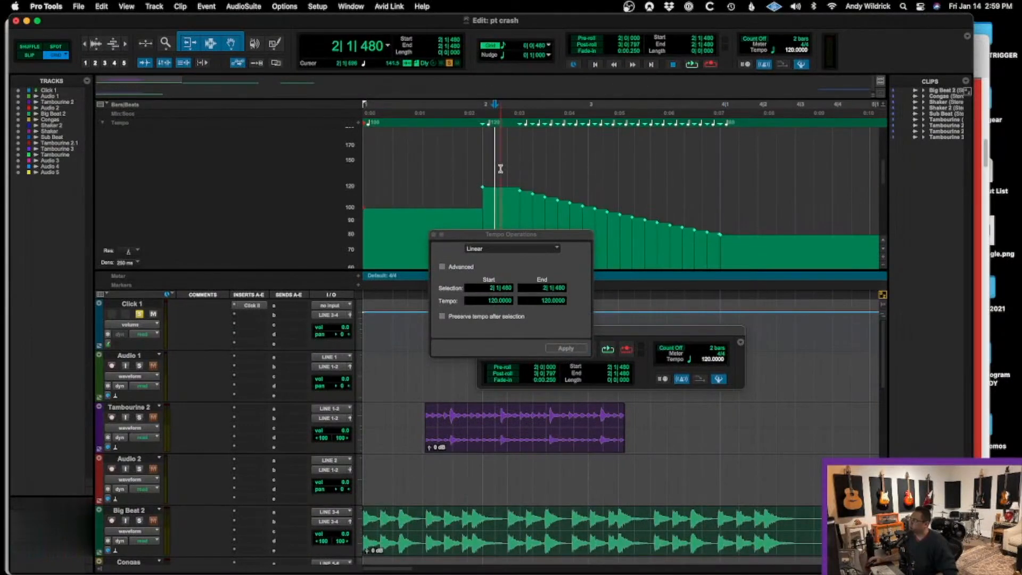
key("space")
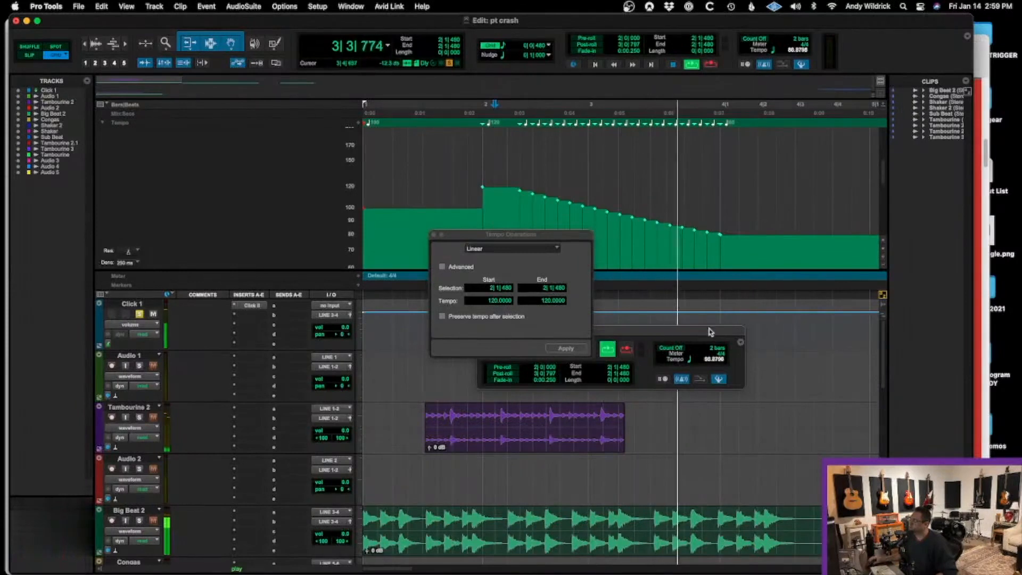
key("space")
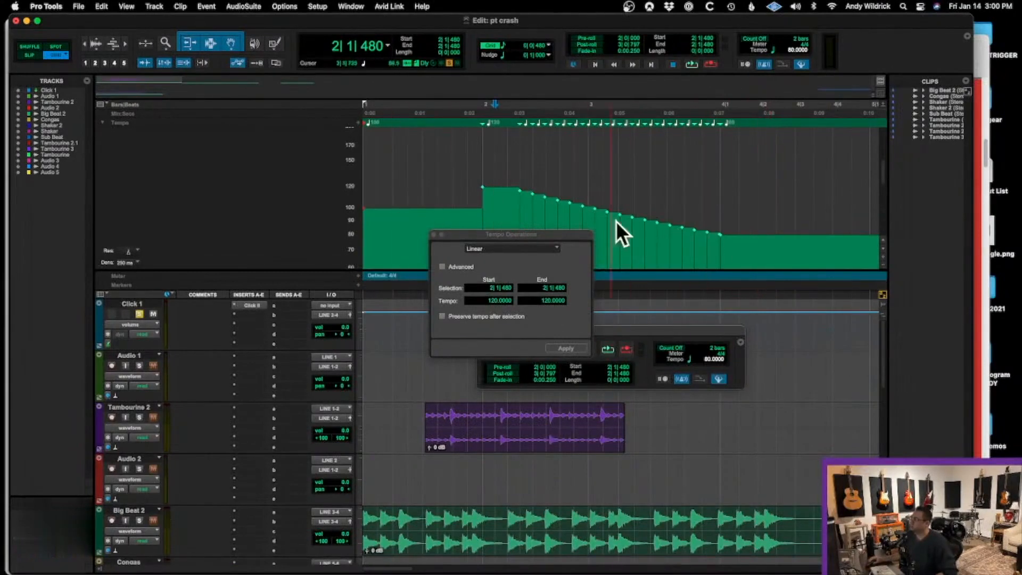
Select all tempo events in the tempo graph and delete them.
left_click(772, 220)
key("super+a")
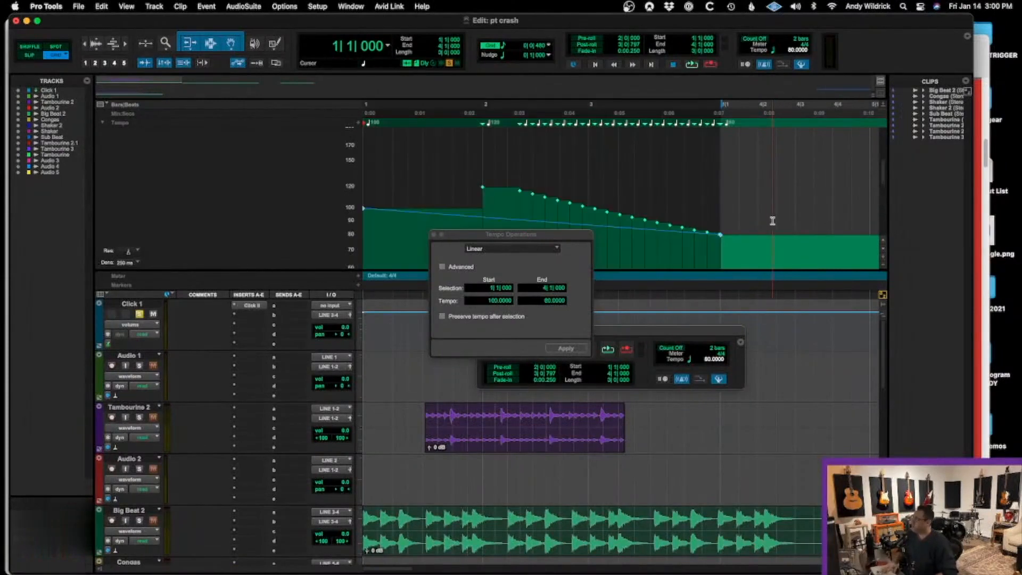
key("Delete")
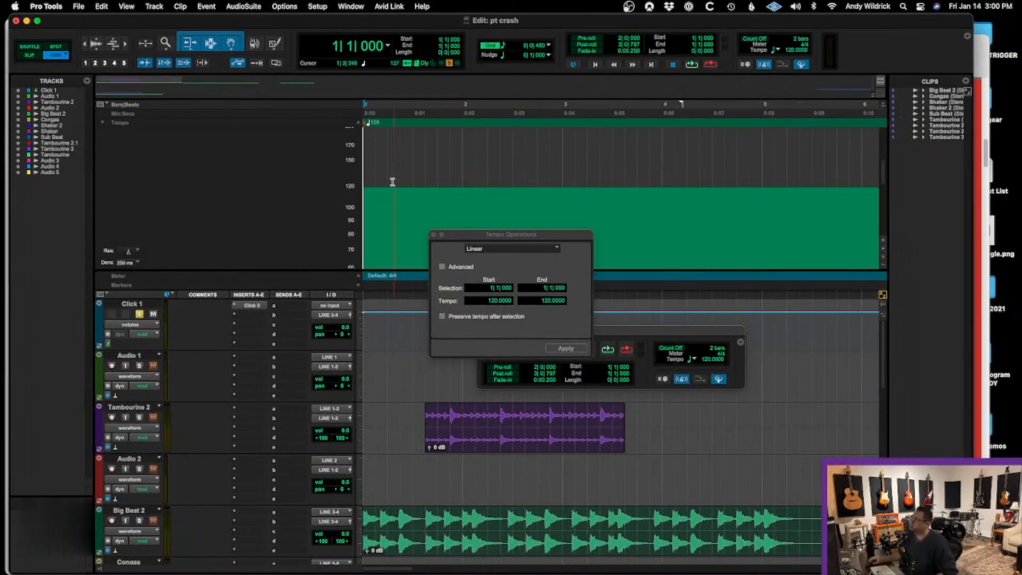
Switch to manual tempo, close Tempo Operations, and collapse the tempo ruler.
left_click(800, 65)
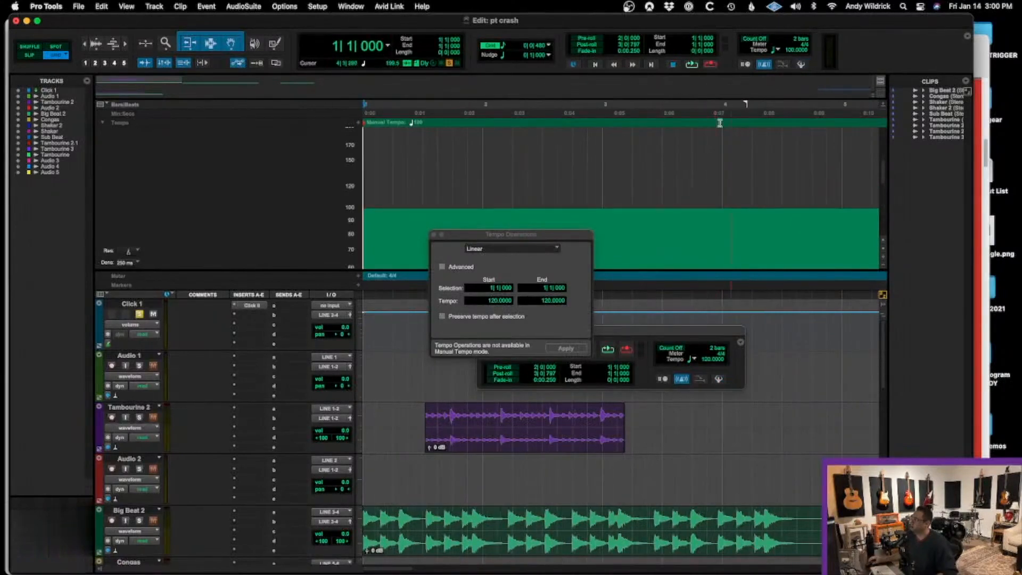
left_click(434, 235)
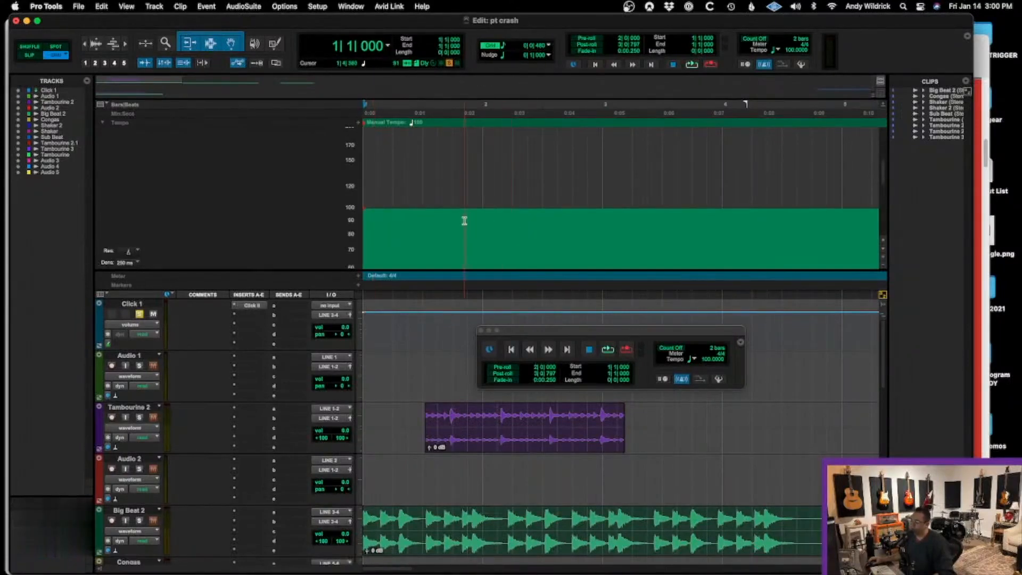
left_click(103, 123)
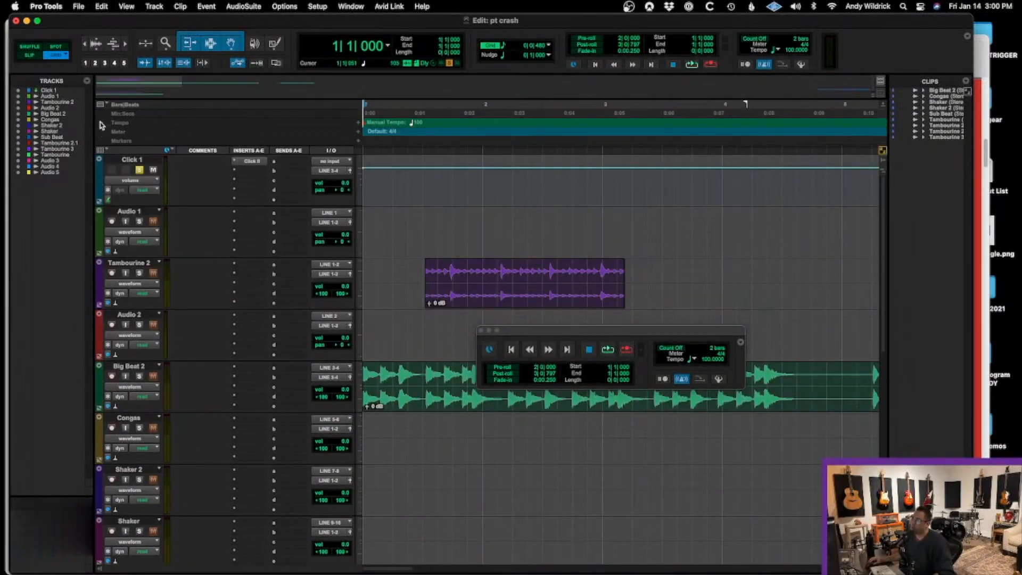
left_click(102, 125)
left_click(104, 125)
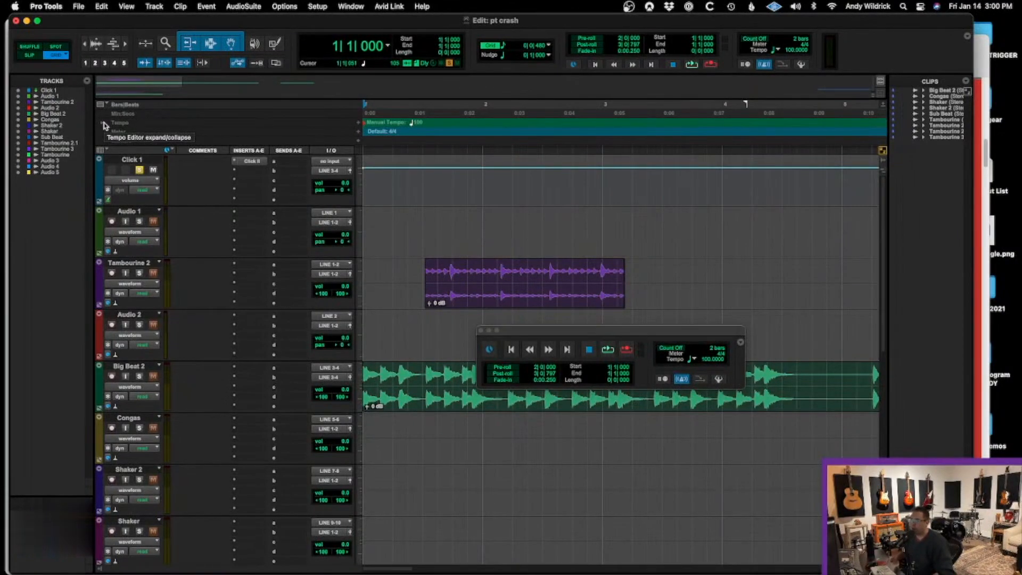
Check the course PDF in Preview, then return to the Pro Tools session.
key("super+Tab")
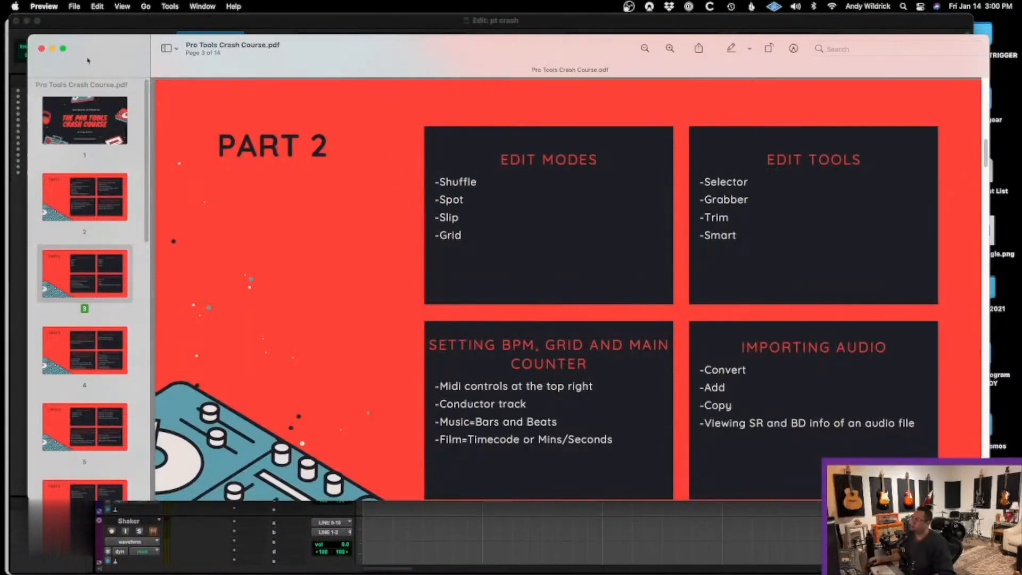
left_click(74, 27)
scroll(91, 354, "down", 5)
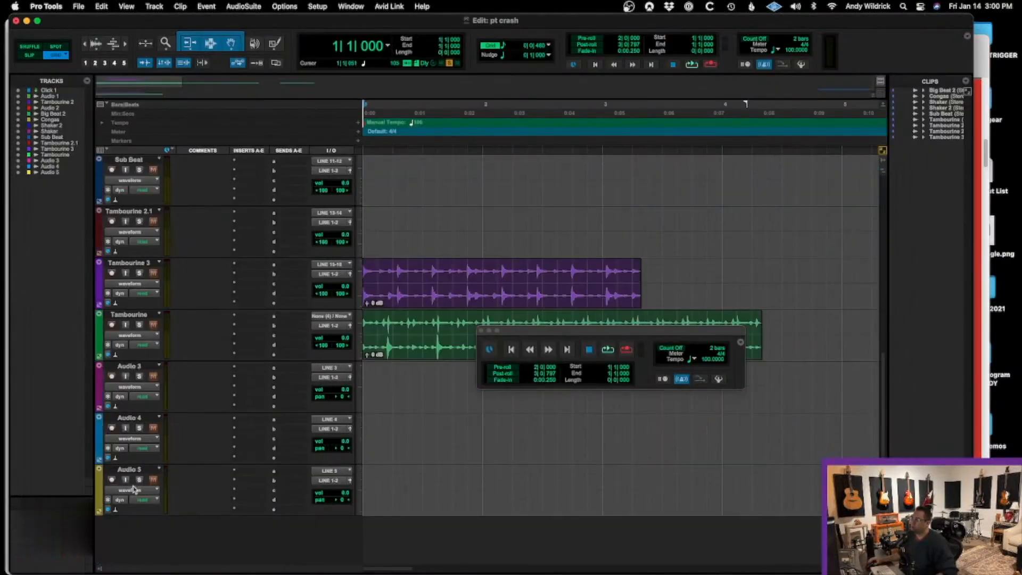
Select every track from Click 1 to Audio 5.
left_click(131, 473)
scroll(132, 472, "up", 5)
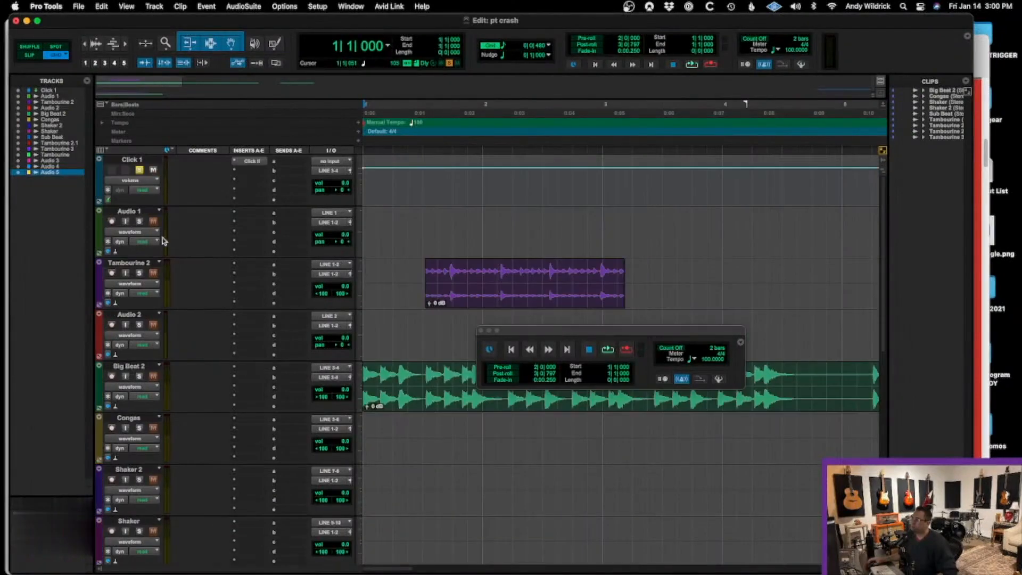
left_click(140, 211, "shift")
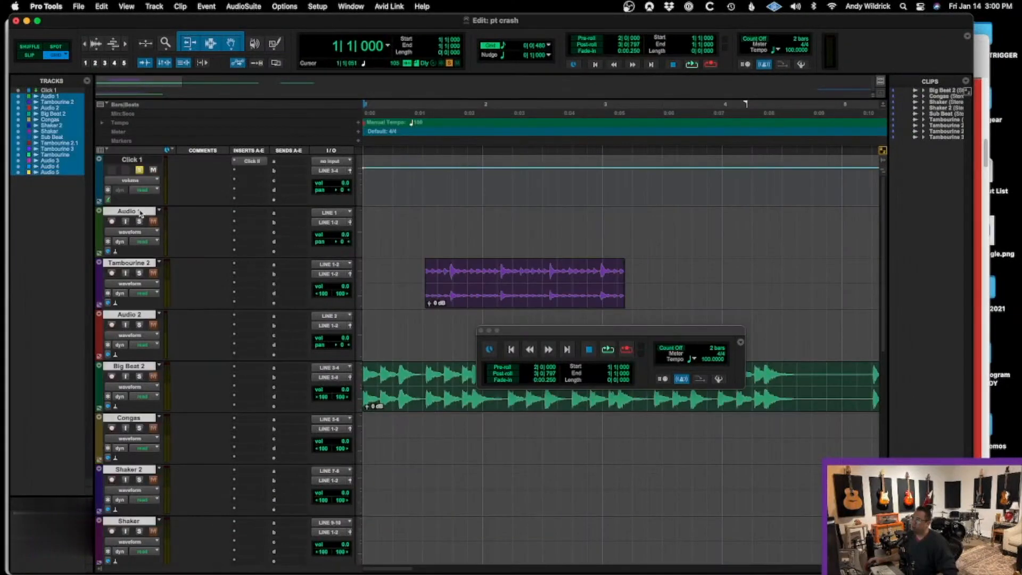
left_click(132, 159, "shift")
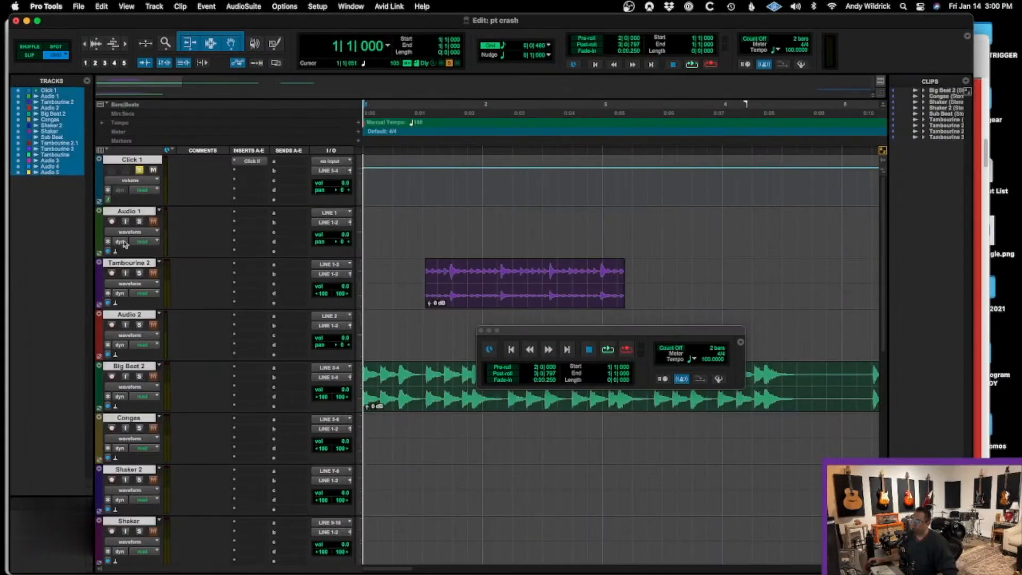
scroll(125, 280, "down", 1)
left_click(131, 313, "alt")
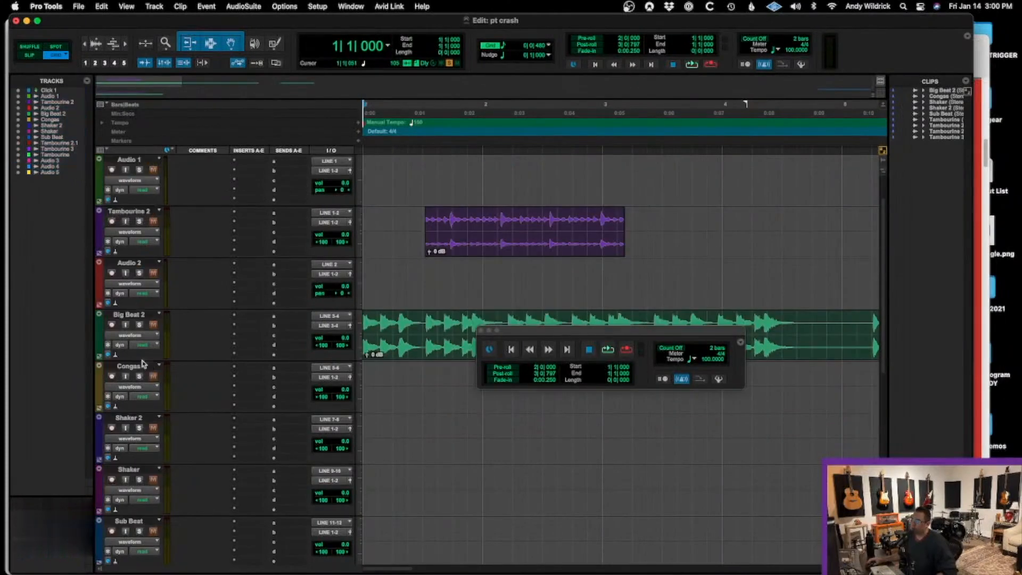
scroll(142, 365, "down", 7)
left_click(133, 468)
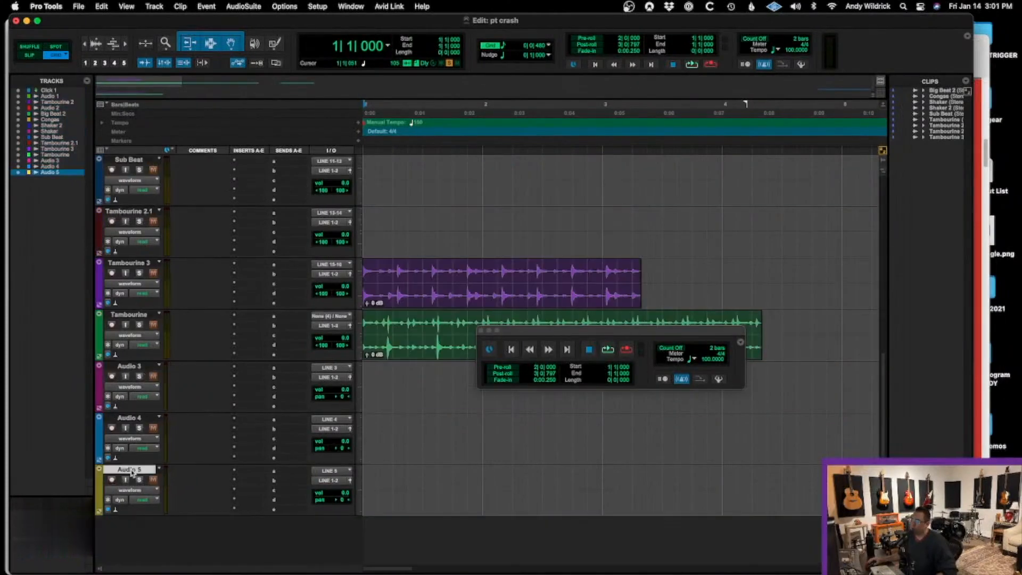
scroll(145, 469, "up", 8)
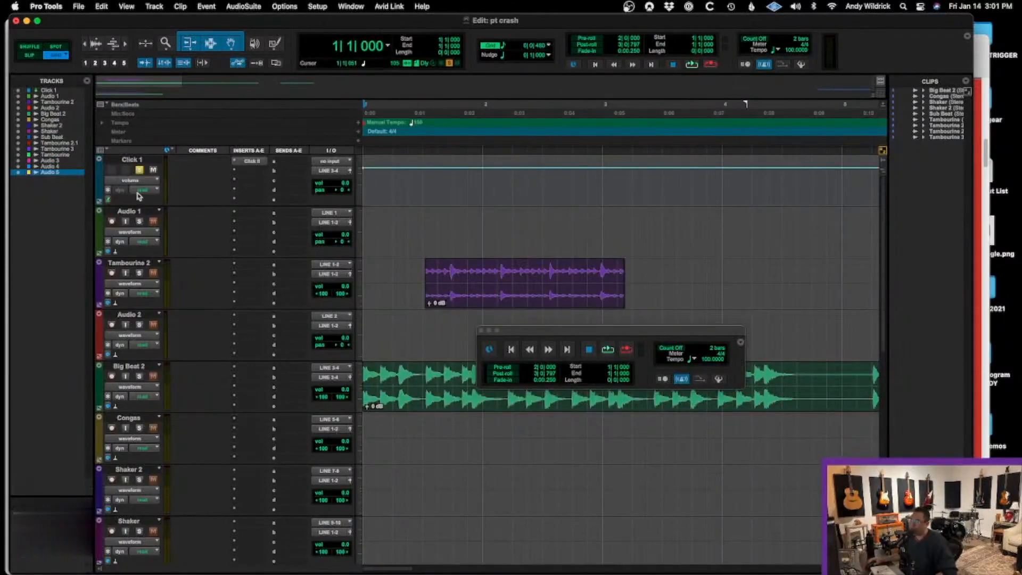
left_click(129, 161, "shift")
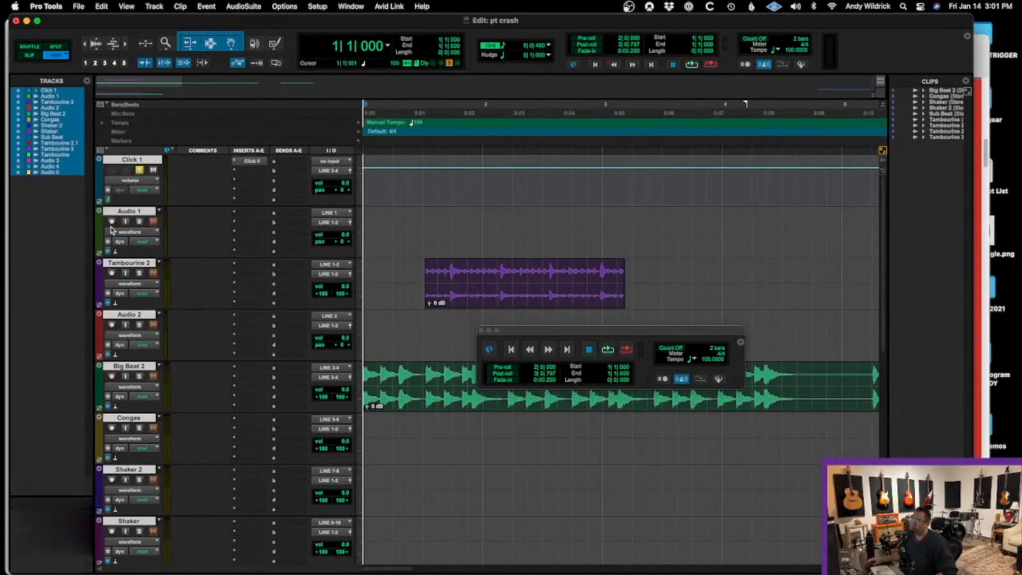
scroll(130, 288, "down", 5)
scroll(129, 291, "up", 5)
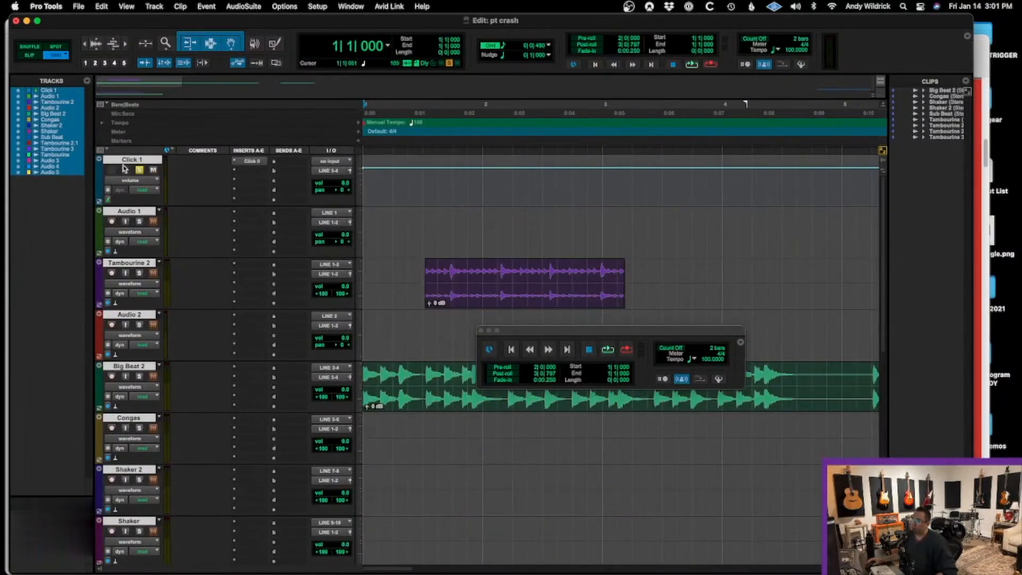
Hide and make inactive the selected tracks, then close the floating transport window.
right_click(125, 161)
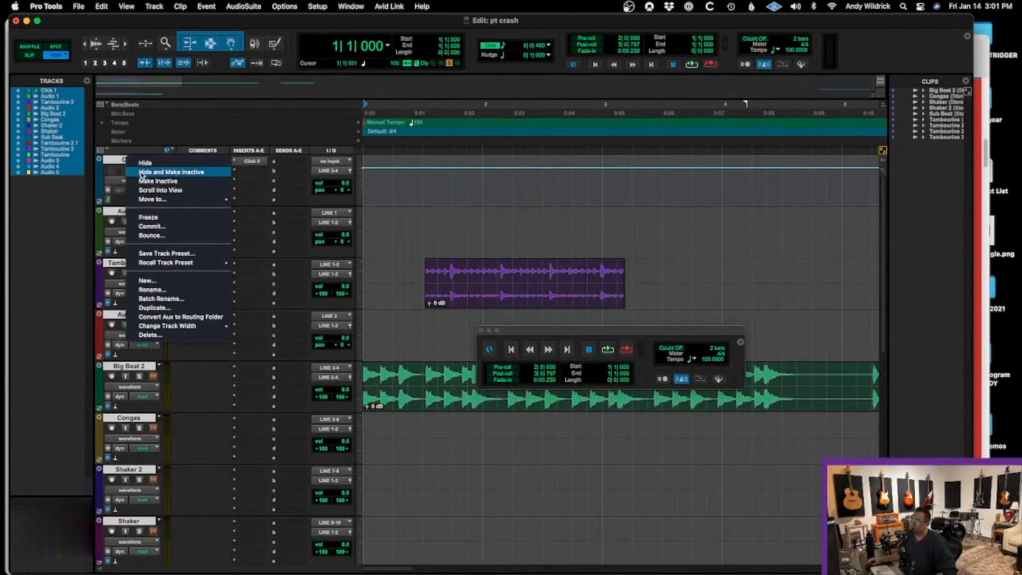
left_click(145, 173)
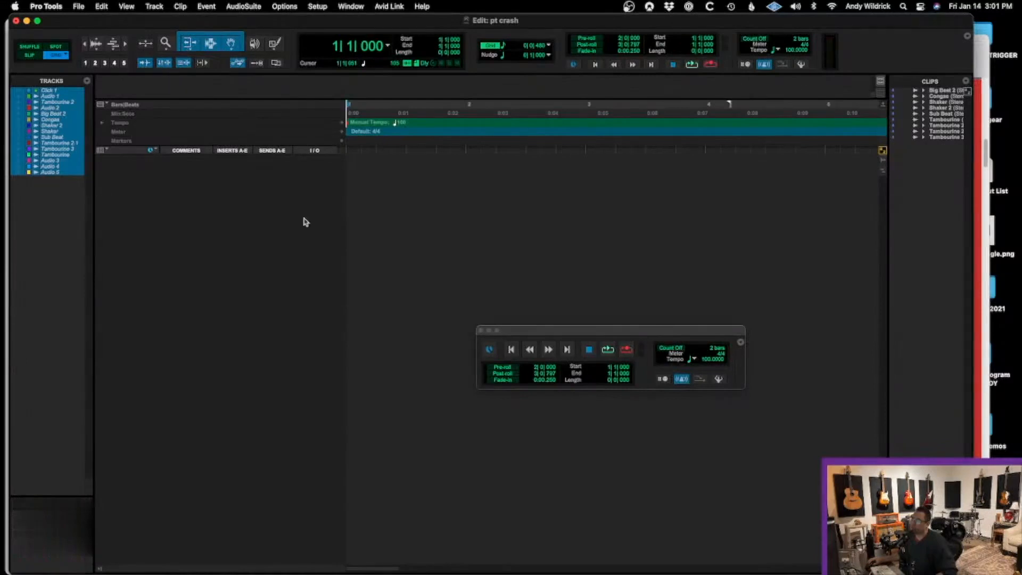
left_click(481, 331)
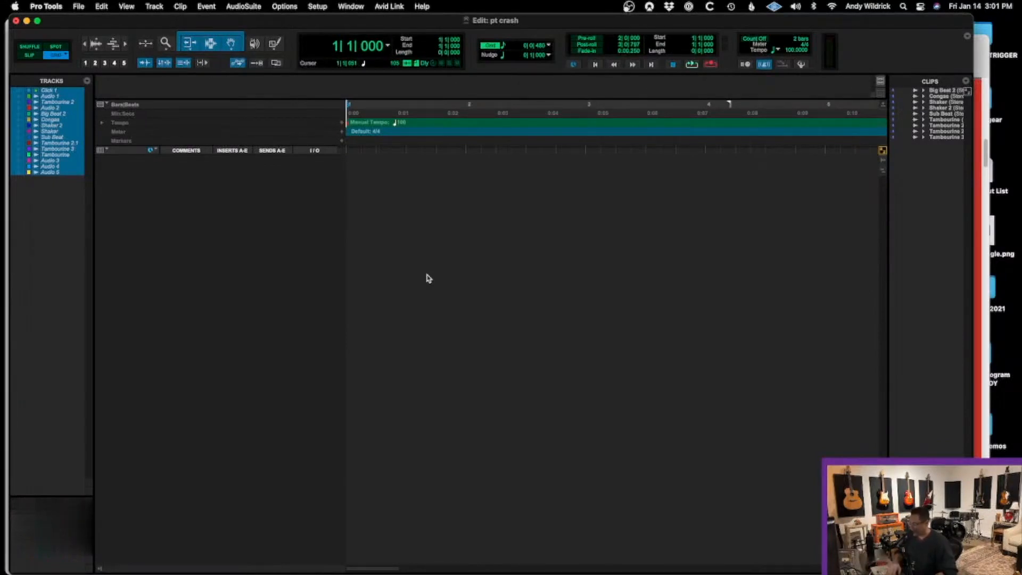
Open Import Audio and select the eight loops from Shaker 2.wav to Sub Beat.wav.
key("super+shift+i")
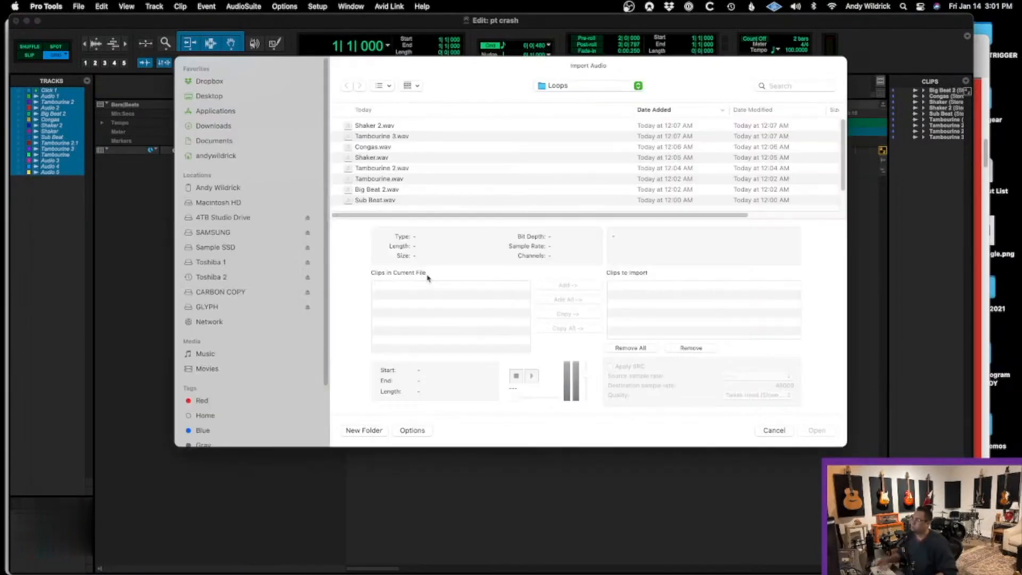
left_click(395, 137)
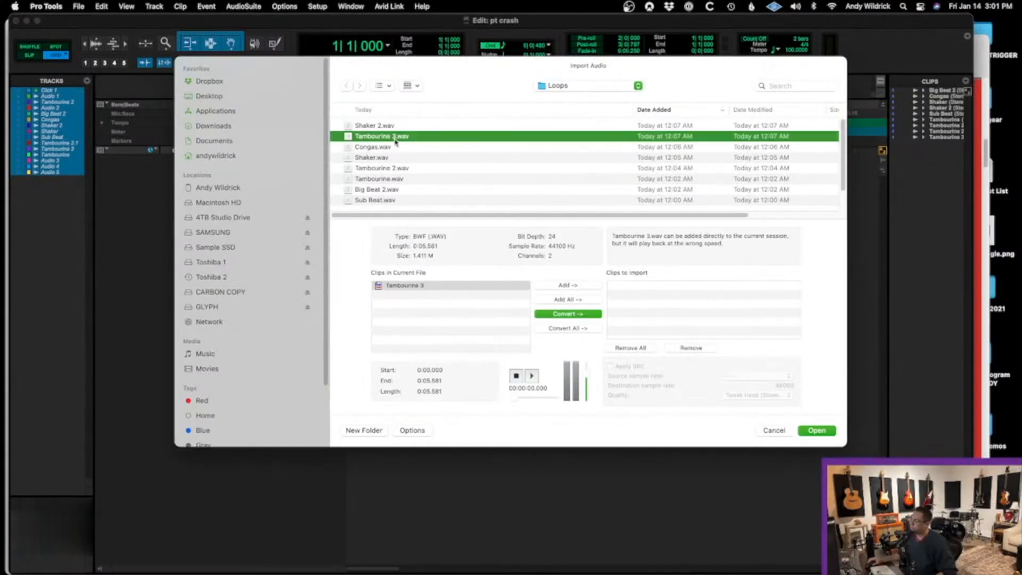
left_click(386, 128)
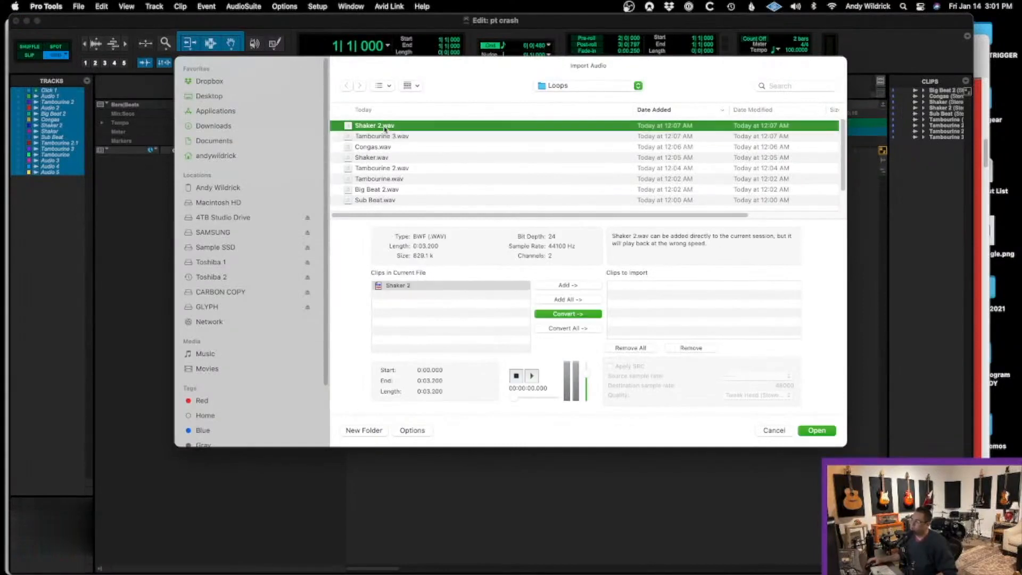
scroll(383, 143, "down", 3)
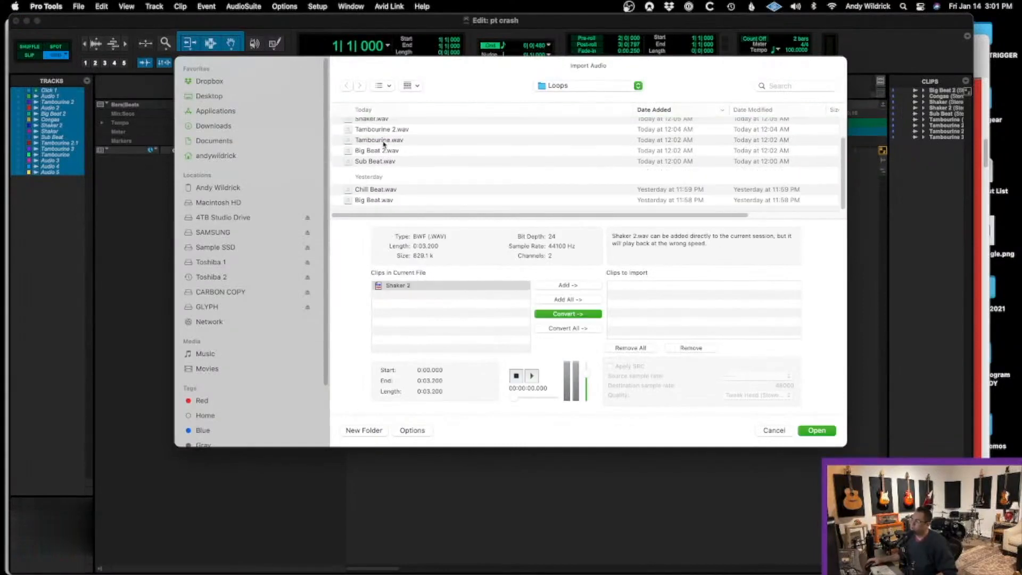
left_click(376, 199)
scroll(375, 181, "up", 3)
left_click(371, 126, "shift")
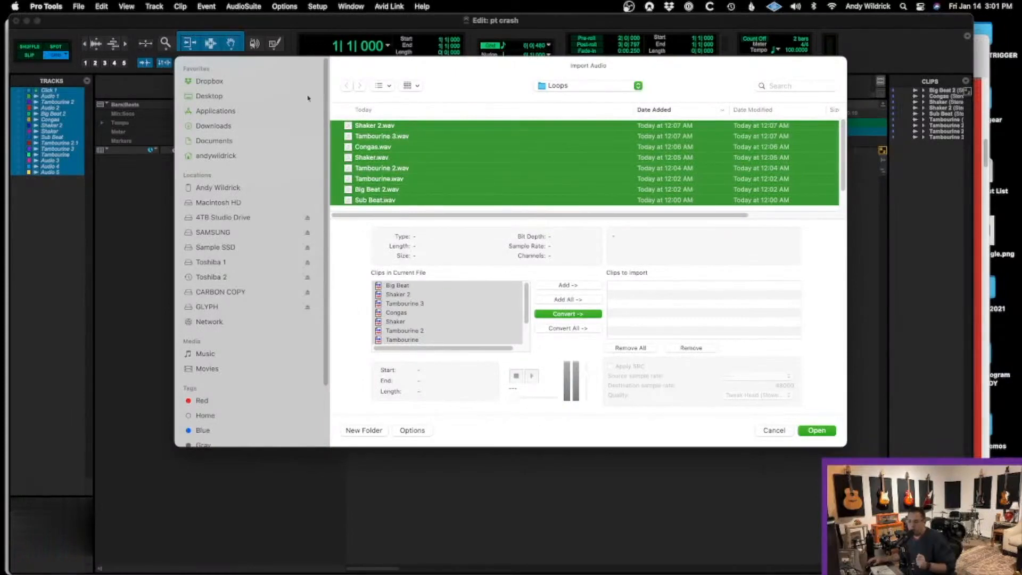
In Finder, close the Shaker.wav info window and open a new Finder window.
mouse_move(3, 101)
left_click(20, 32)
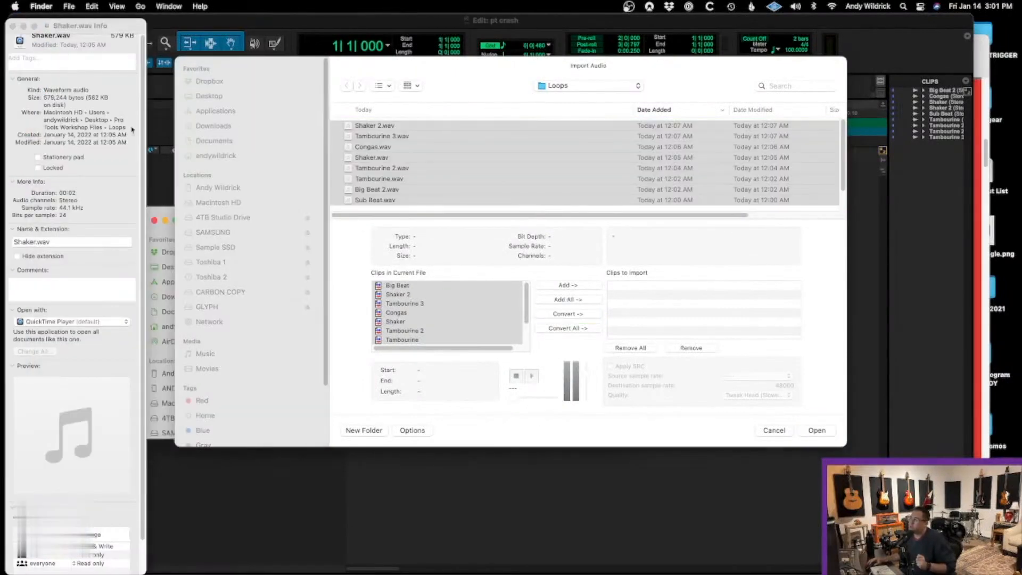
left_click(12, 25)
left_click(70, 6)
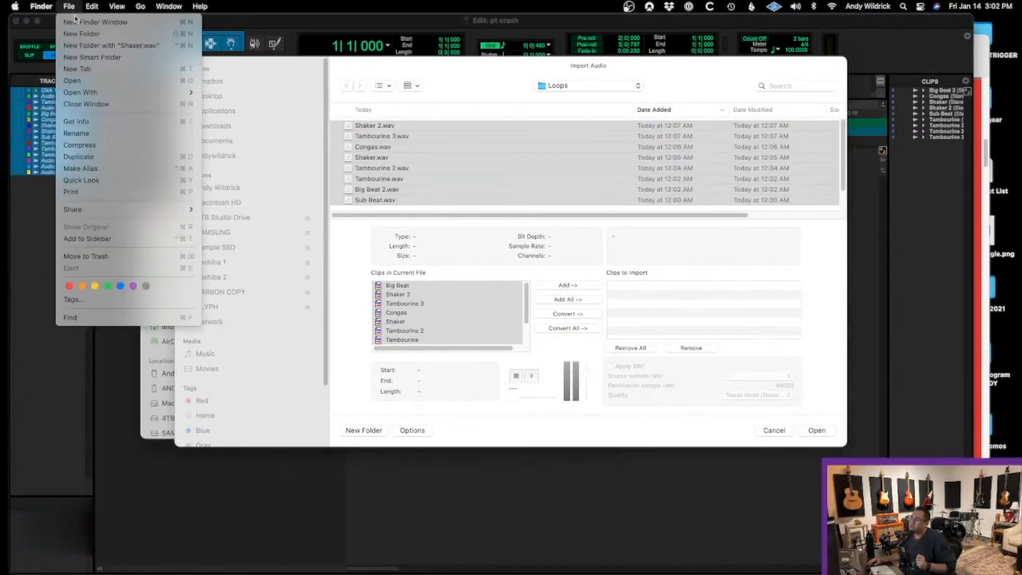
left_click(75, 22)
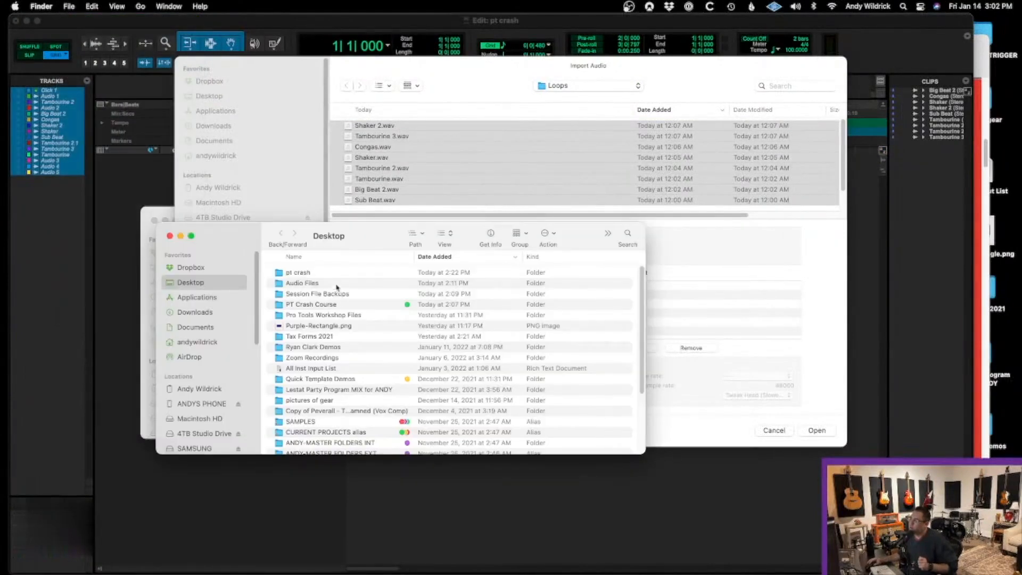
Open the pt crash session's Audio Files folder and move its window aside.
double_click(298, 273)
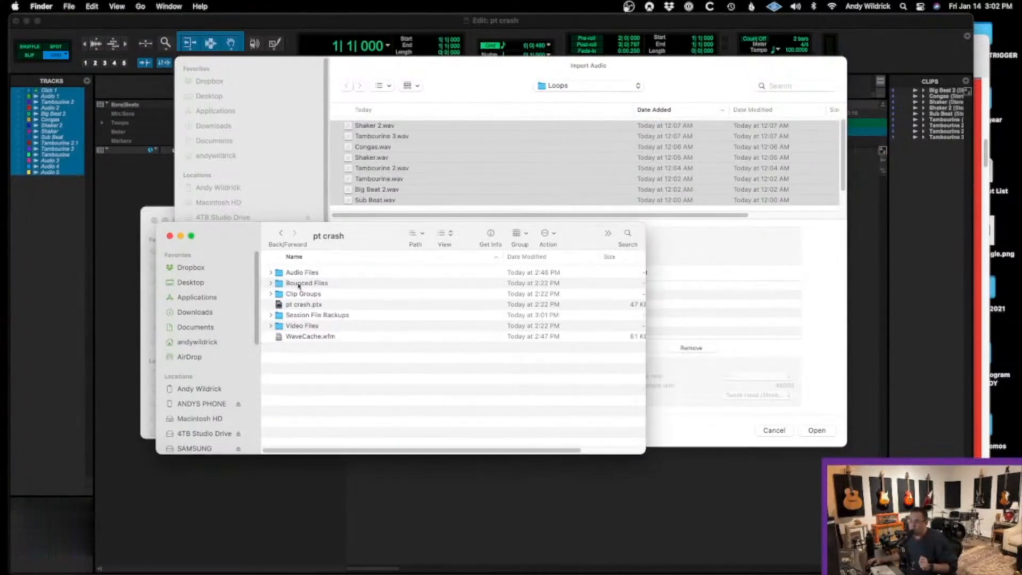
double_click(299, 273)
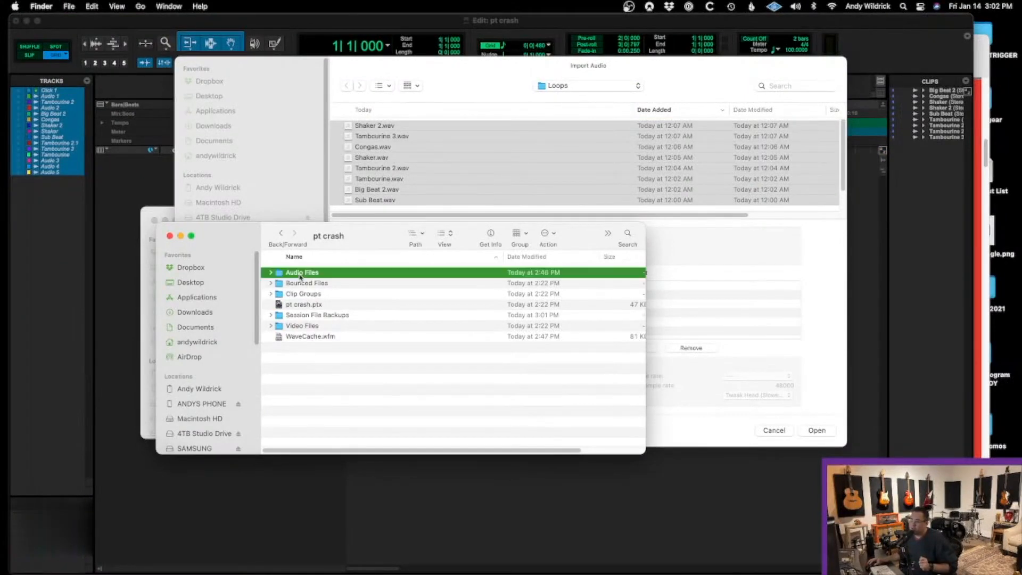
scroll(352, 329, "down", 2)
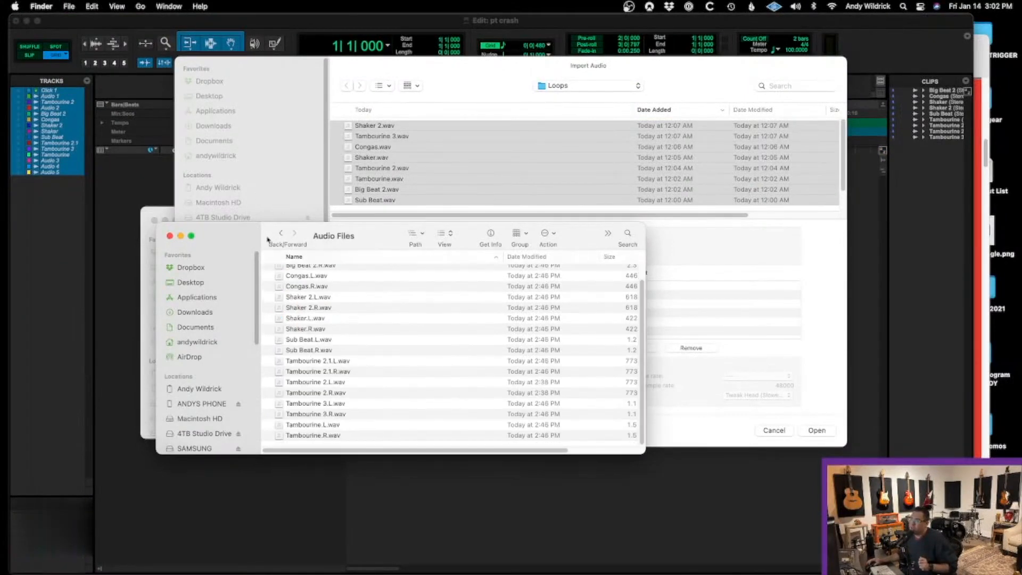
left_click_drag(231, 240, 135, 377)
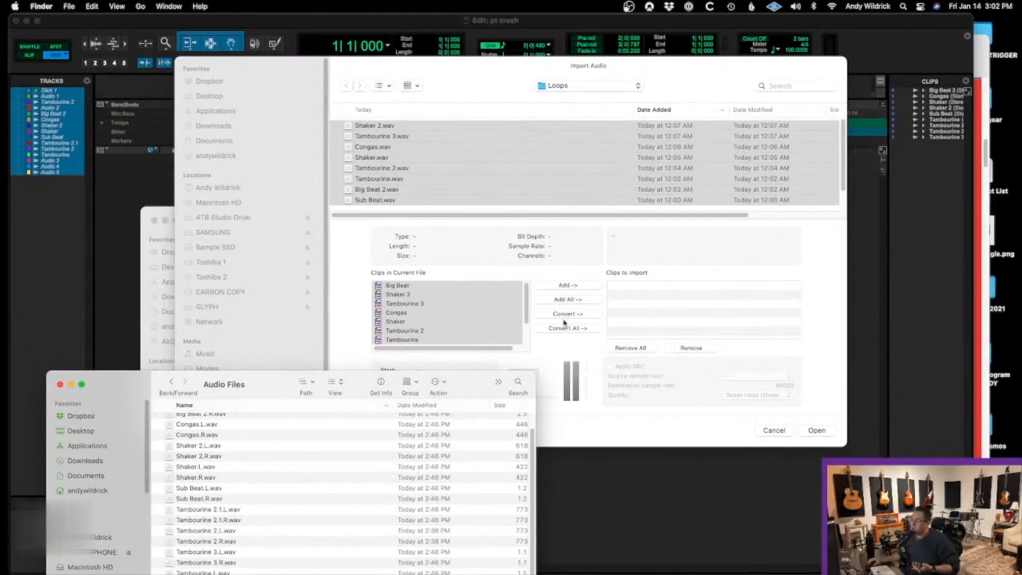
Return to Pro Tools, cancel the audio import, and open the new-session dashboard.
left_click(774, 431)
left_click(775, 431)
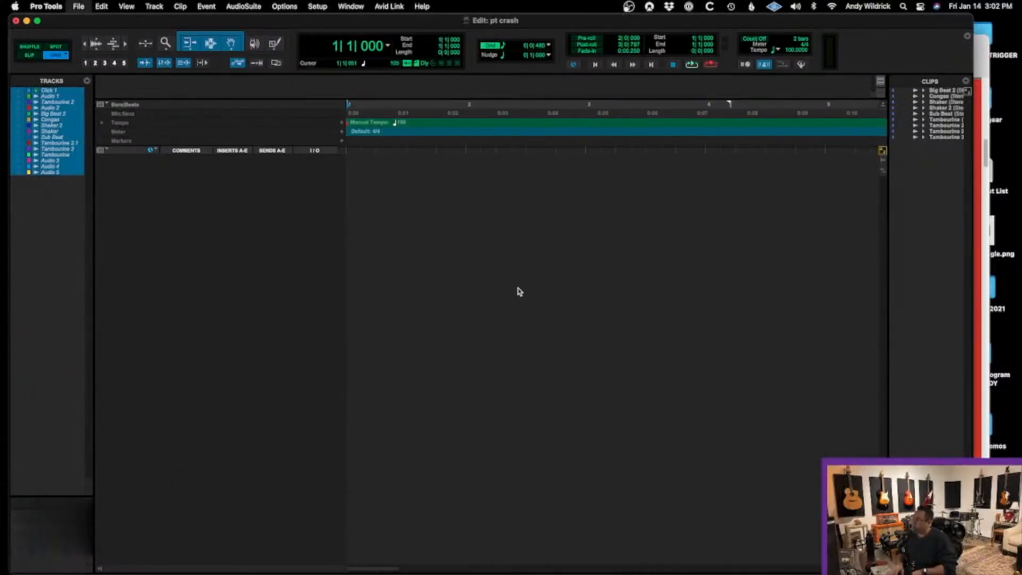
key("super+n")
Create a new 44.1 kHz session named 'asdfasf', saving pt crash first.
left_click(602, 327)
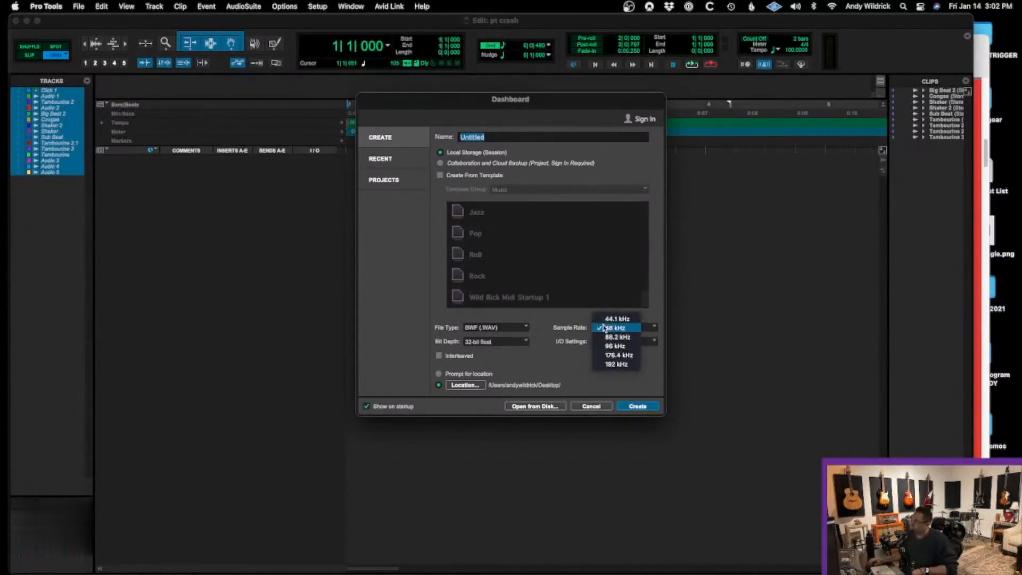
left_click(612, 318)
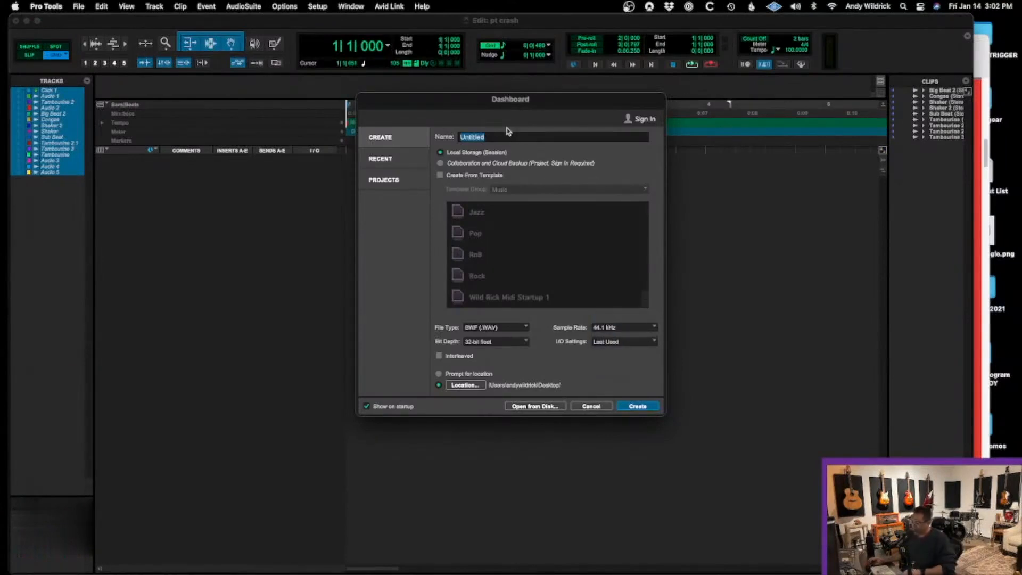
type("asdfasf")
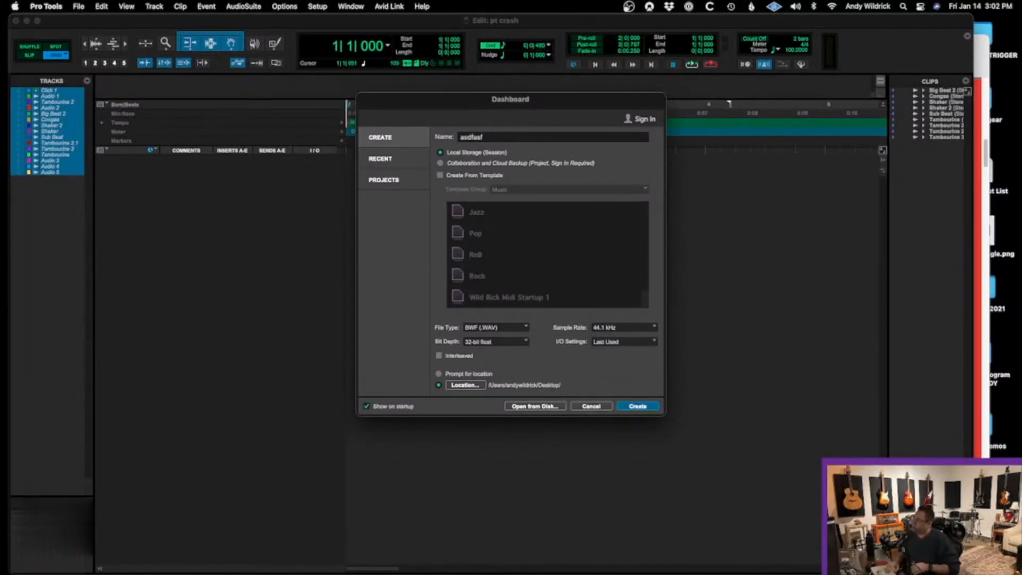
key("Return")
left_click(591, 248)
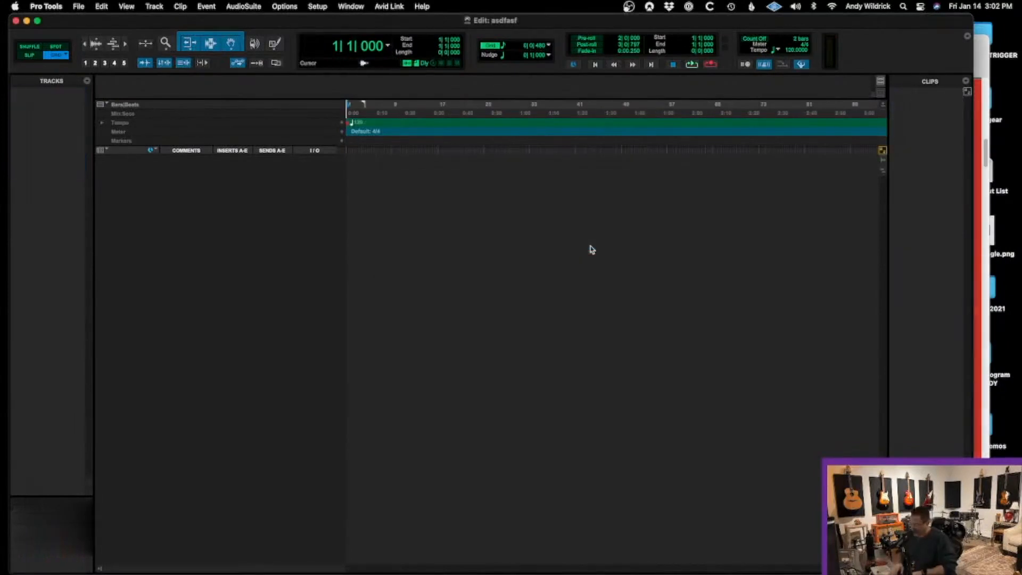
key("super+shift+i")
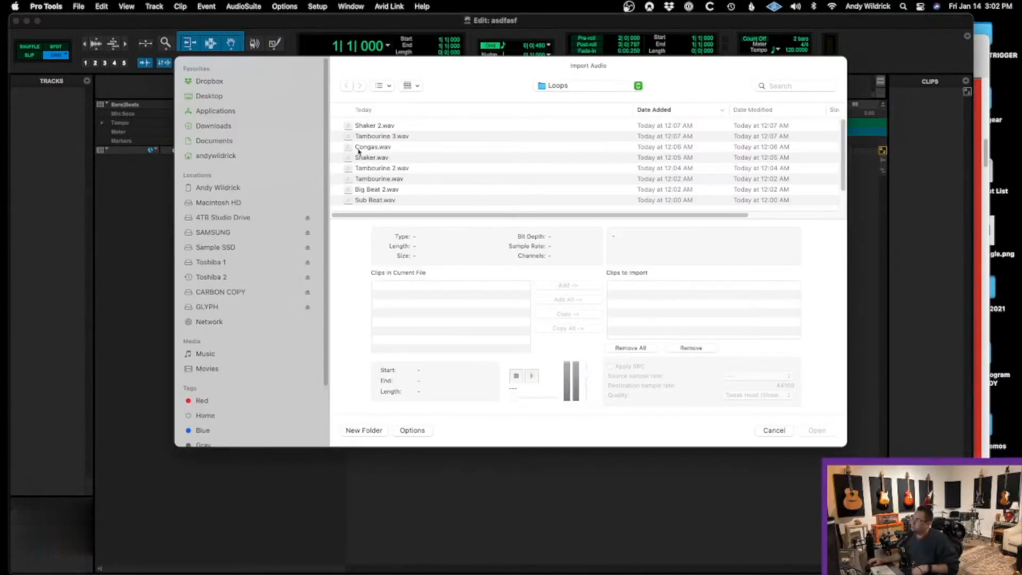
Queue Congas.wav for import as a copy into the session's Audio Files folder.
left_click(356, 148)
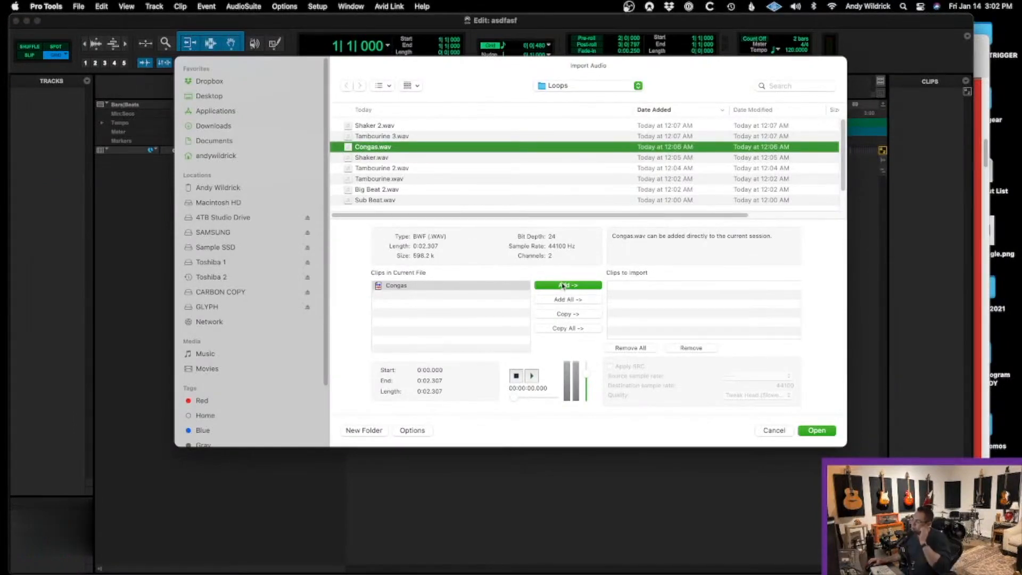
left_click(580, 314)
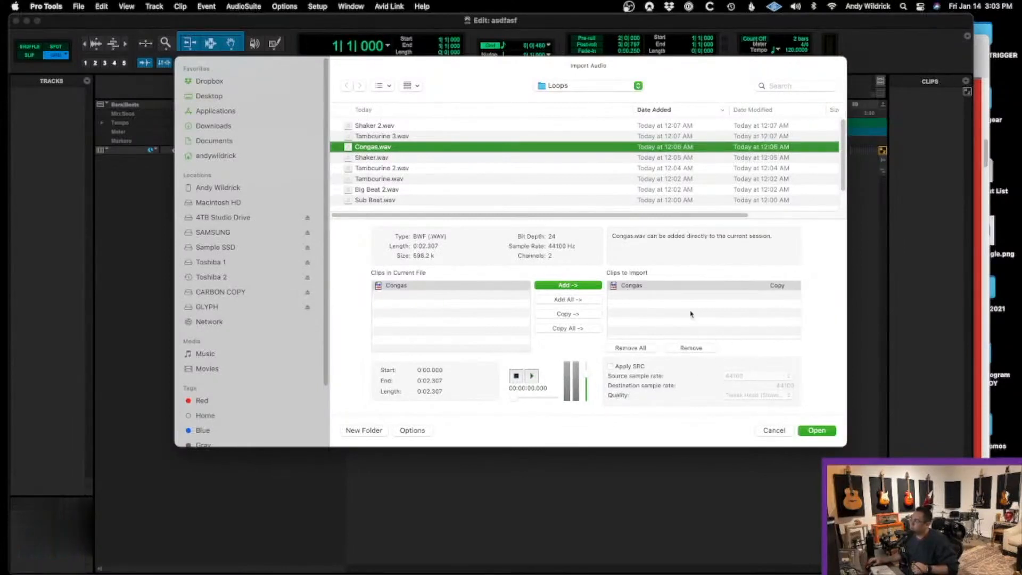
left_click(819, 430)
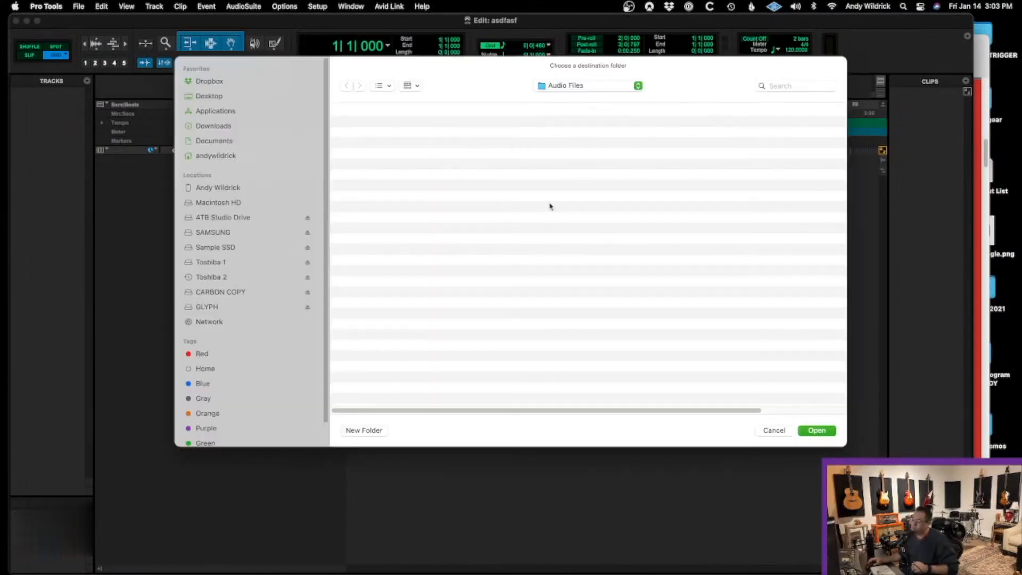
left_click(820, 434)
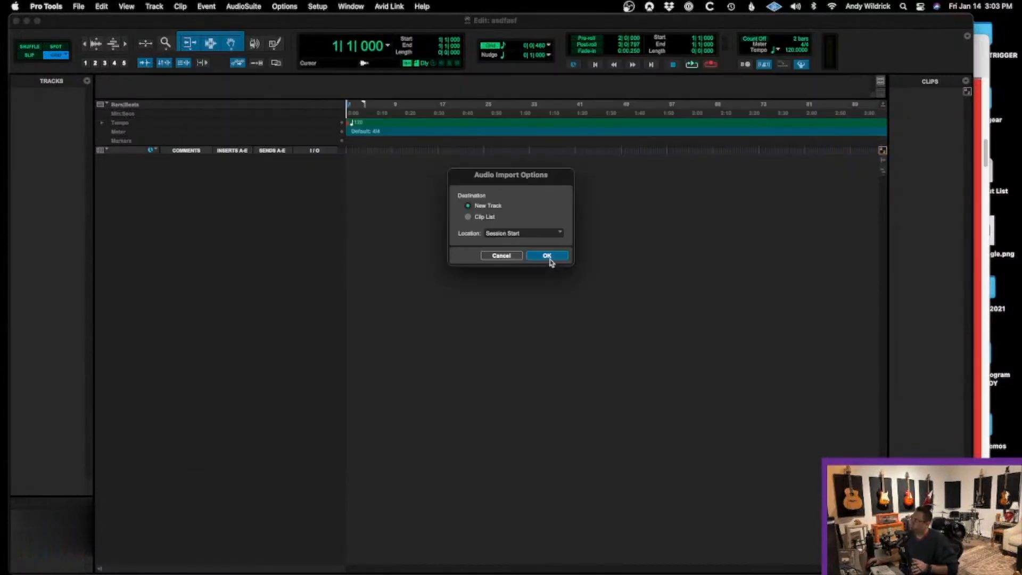
Place the imported conga clip on a new Congas track with its output routed to LINE 3-4.
left_click(548, 258)
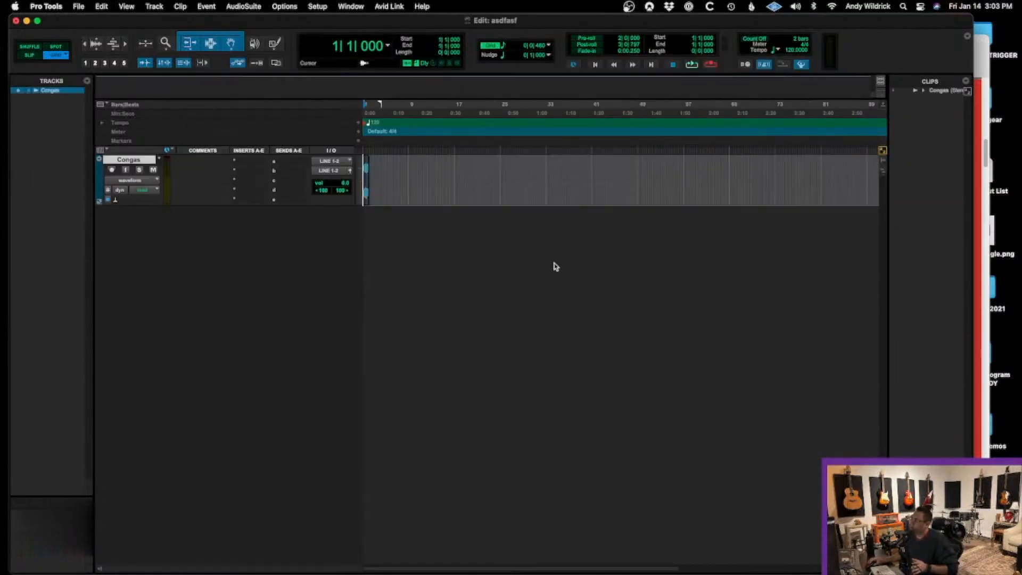
left_click(330, 171)
mouse_move(342, 172)
left_click(382, 167)
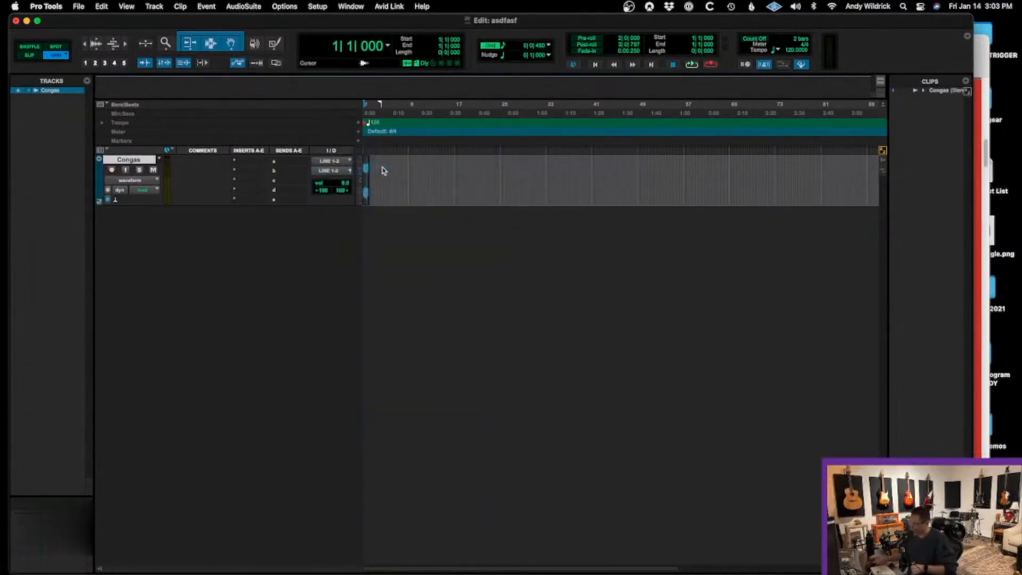
Zoom in on the congas clip, play it briefly, and switch back from Preview.
key("t")
key("t")
key("t")
key("t")
key("space")
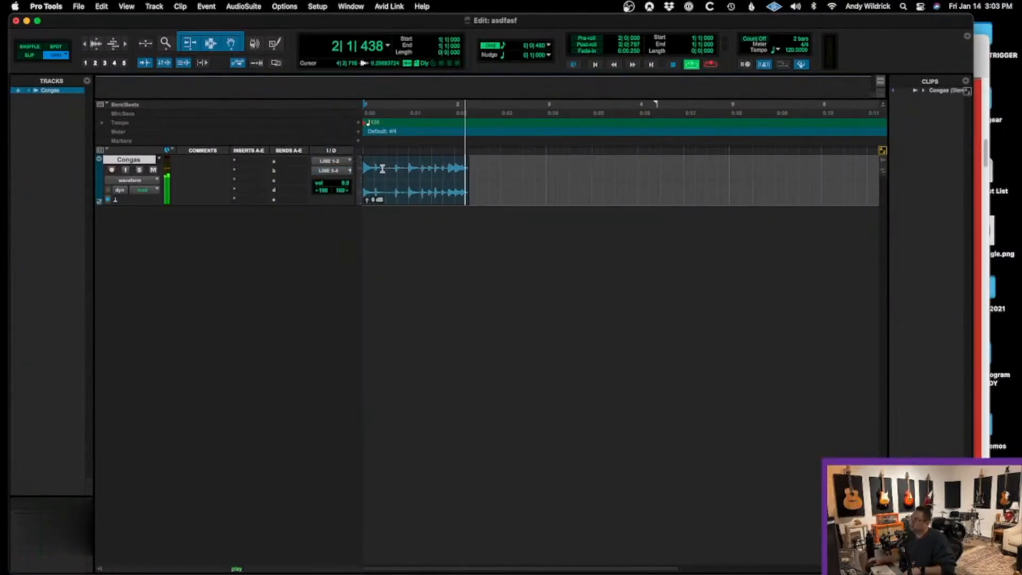
key("space")
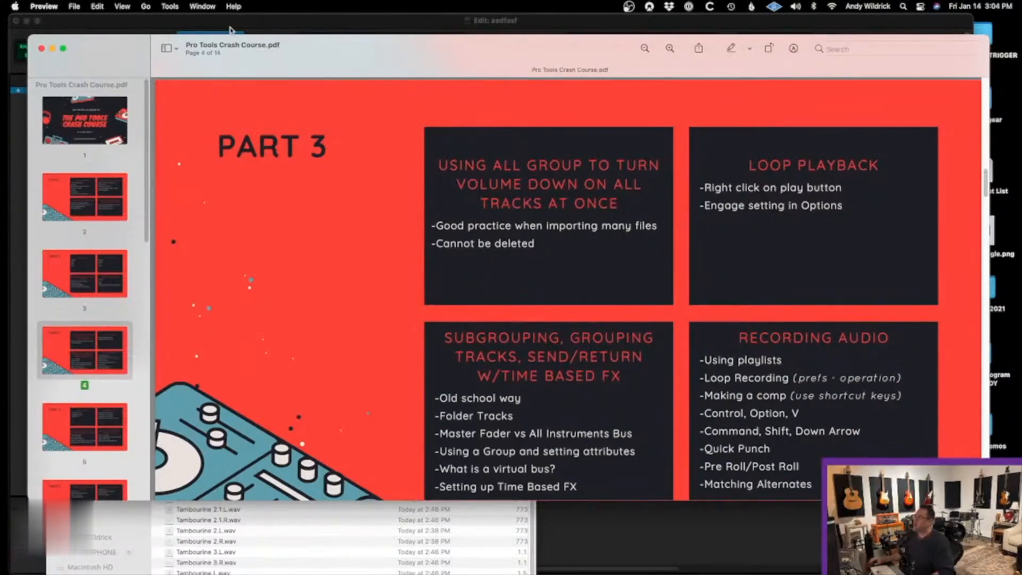
key("super+Tab")
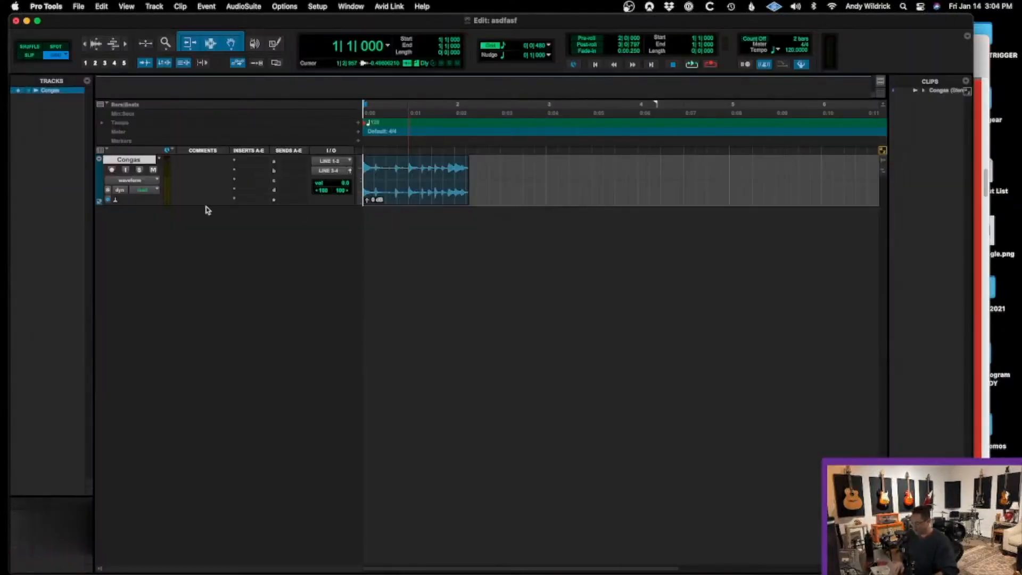
Create a 48 kHz session named Multitracks, saving asdfasf, and bring up audio import.
key("super+n")
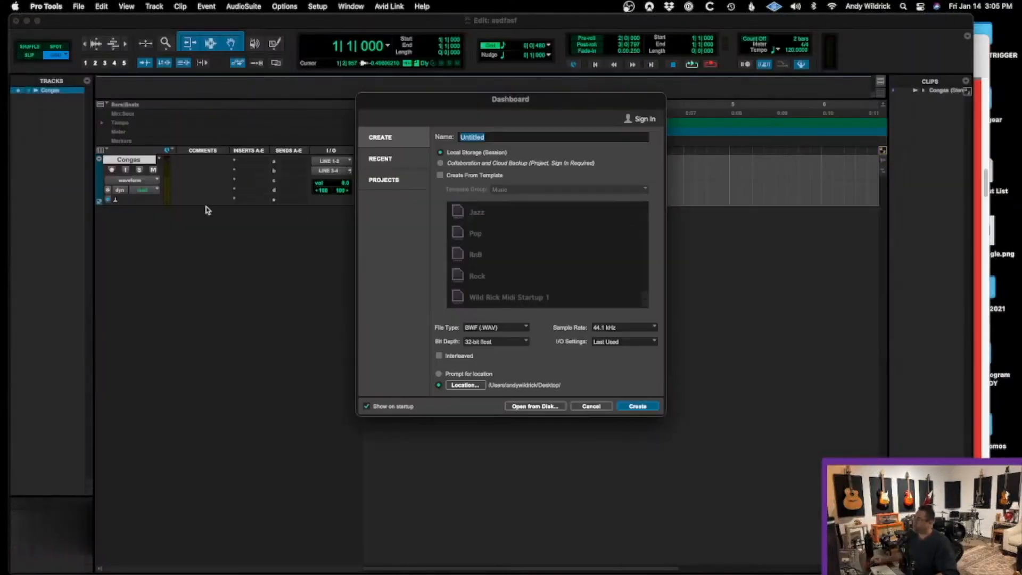
type("Multitracks")
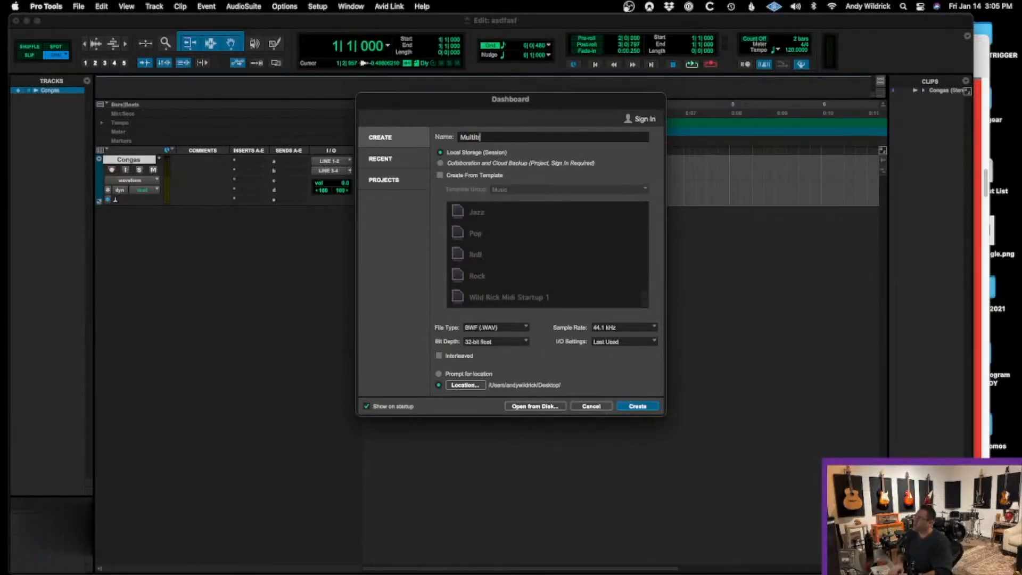
left_click(625, 330)
left_click(617, 343)
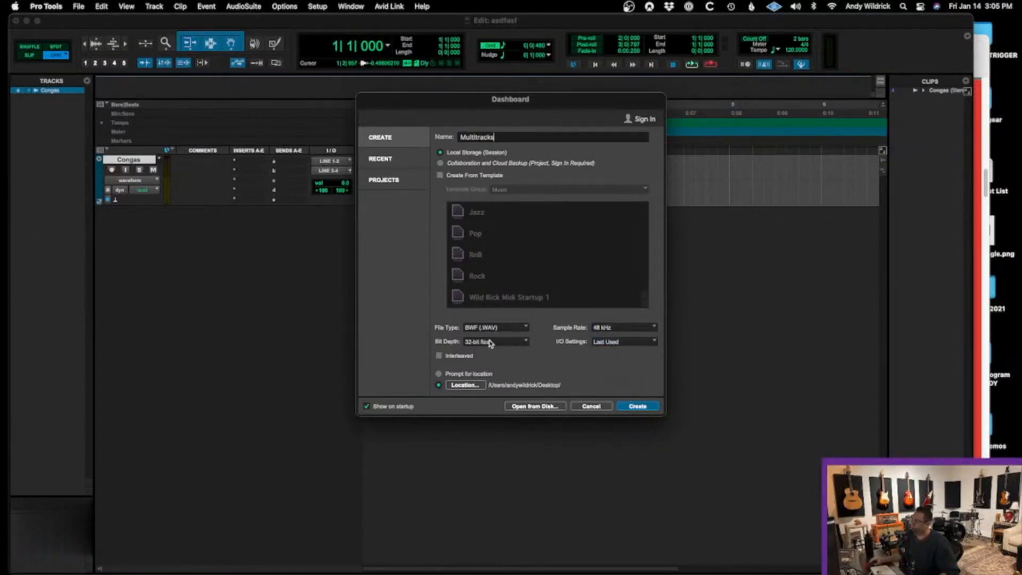
left_click(632, 406)
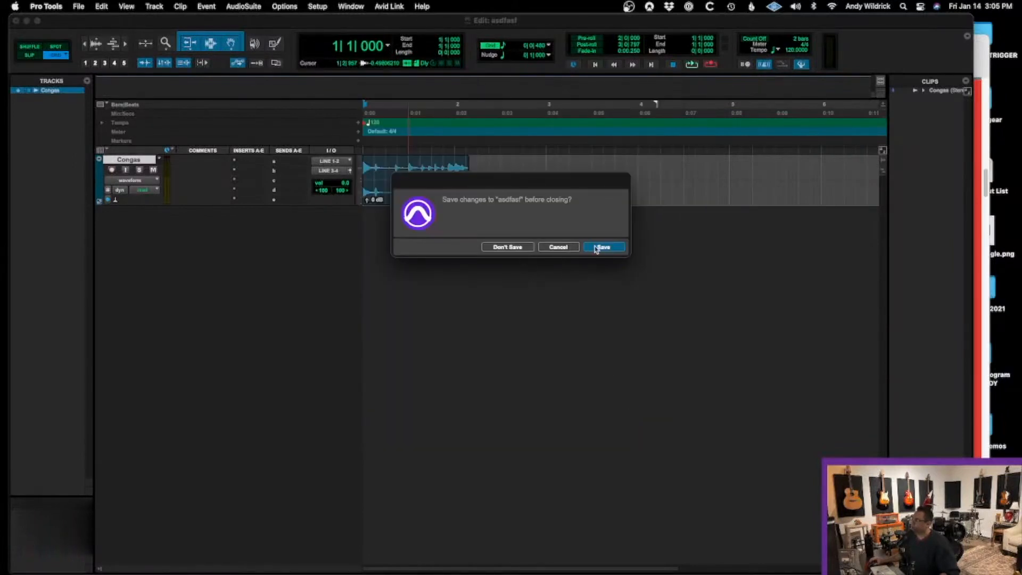
left_click(601, 246)
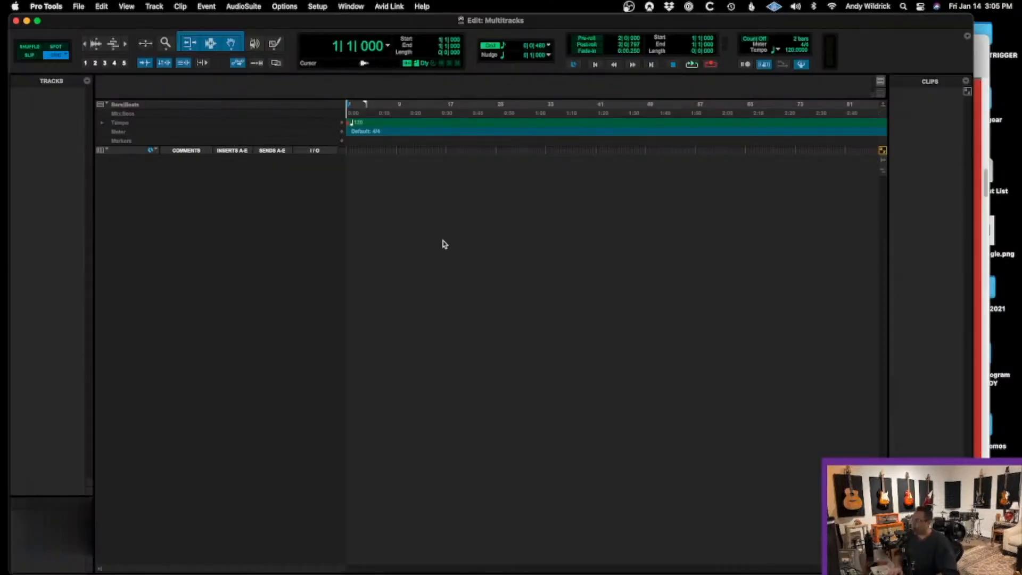
key("super+shift+i")
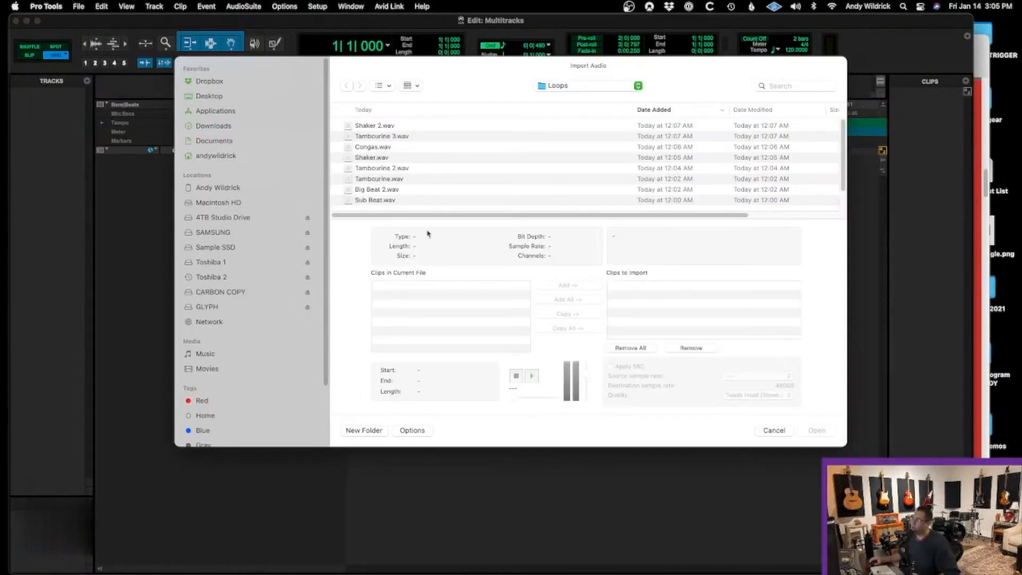
Browse to Pro Tools Workshop Files > Multitracks > A-ha - Take on Me and select every stem.
left_click(596, 86)
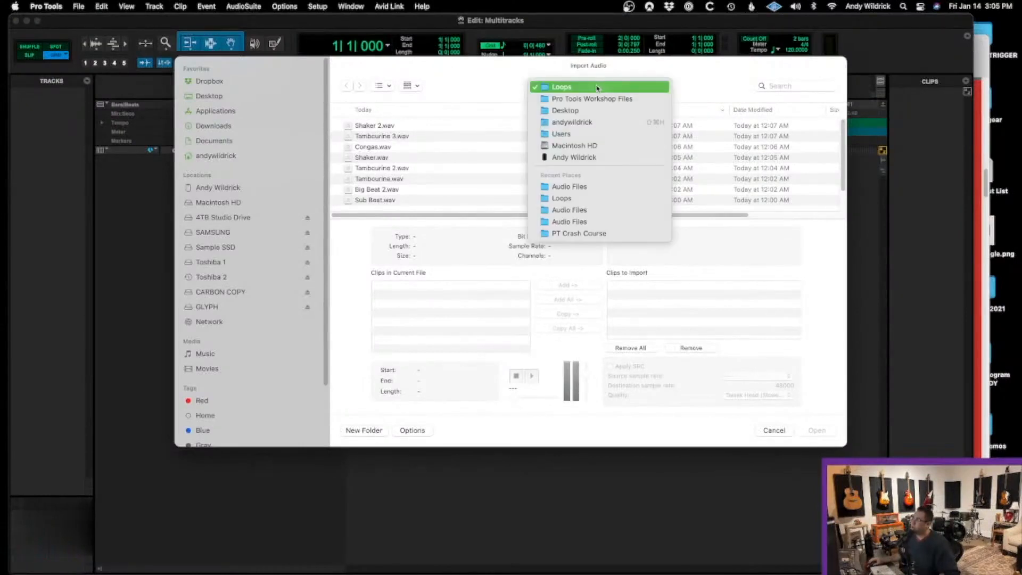
left_click(596, 98)
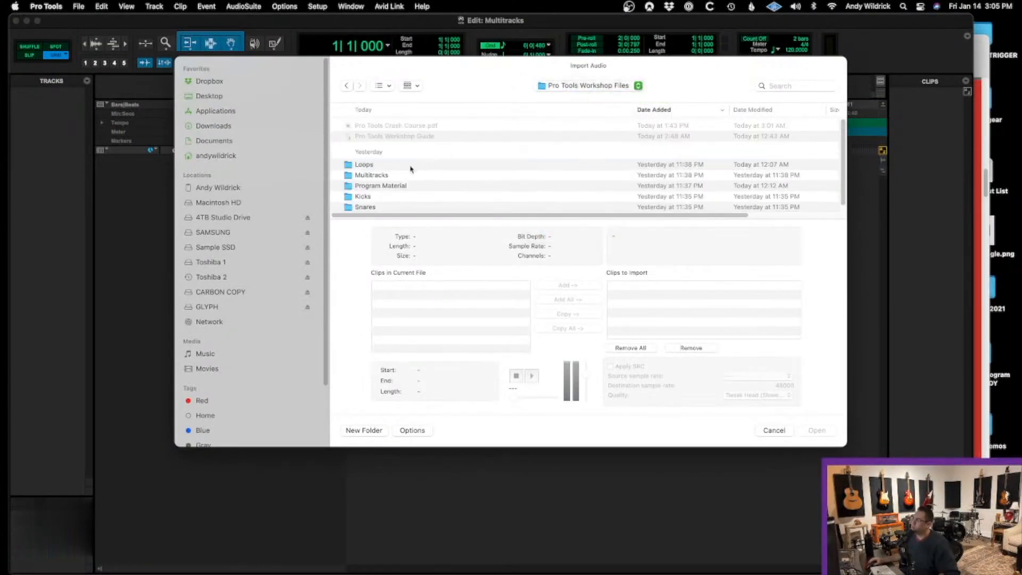
double_click(385, 176)
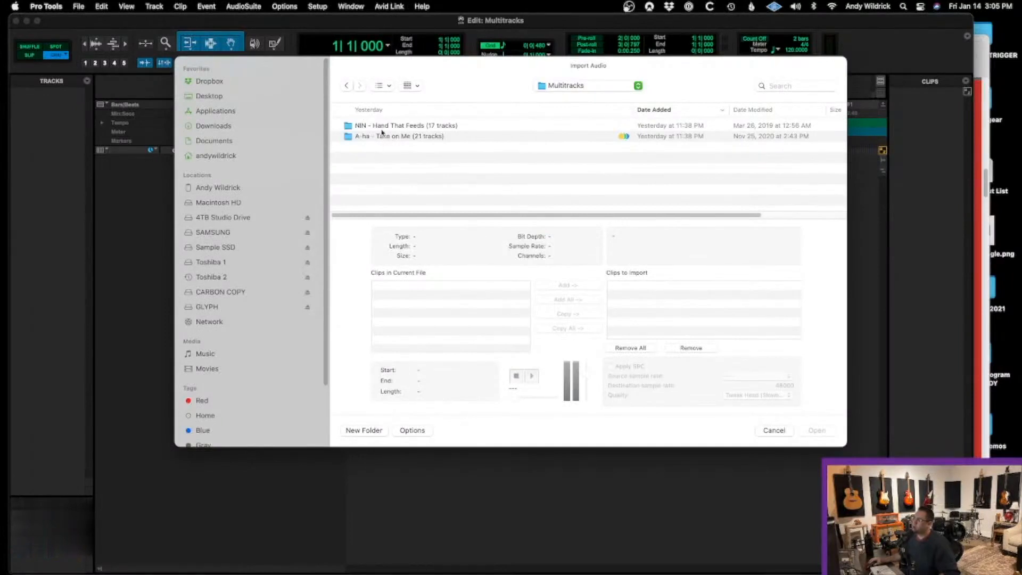
double_click(382, 135)
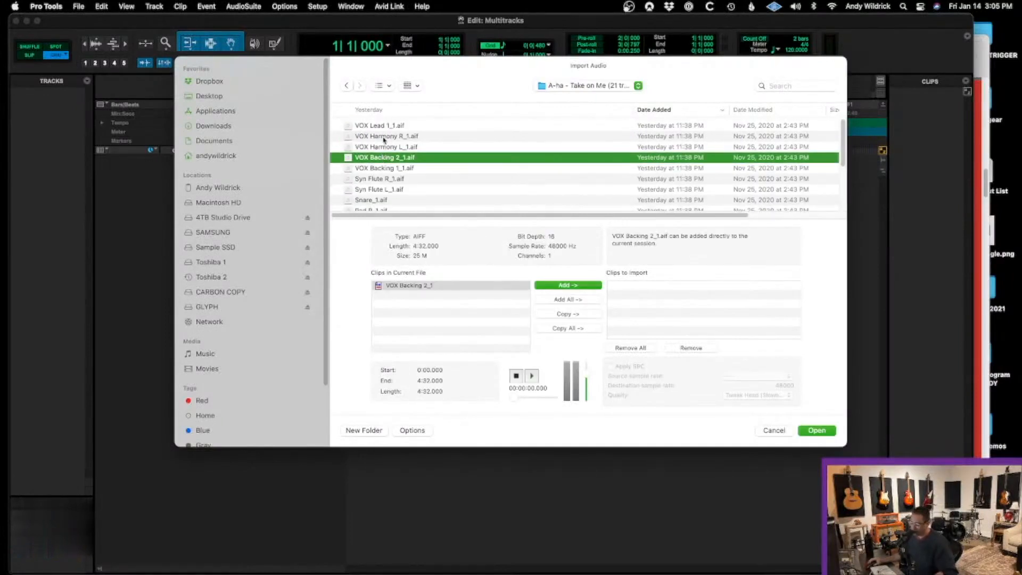
left_click(384, 138)
key("super+a")
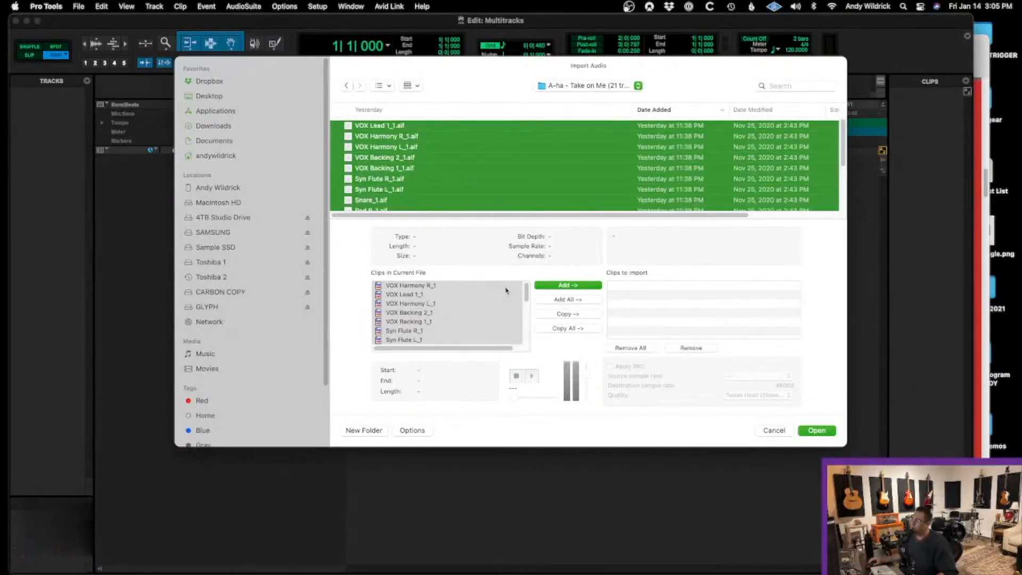
Queue all stems for import as copies and accept Audio Files as the destination folder.
left_click(567, 315)
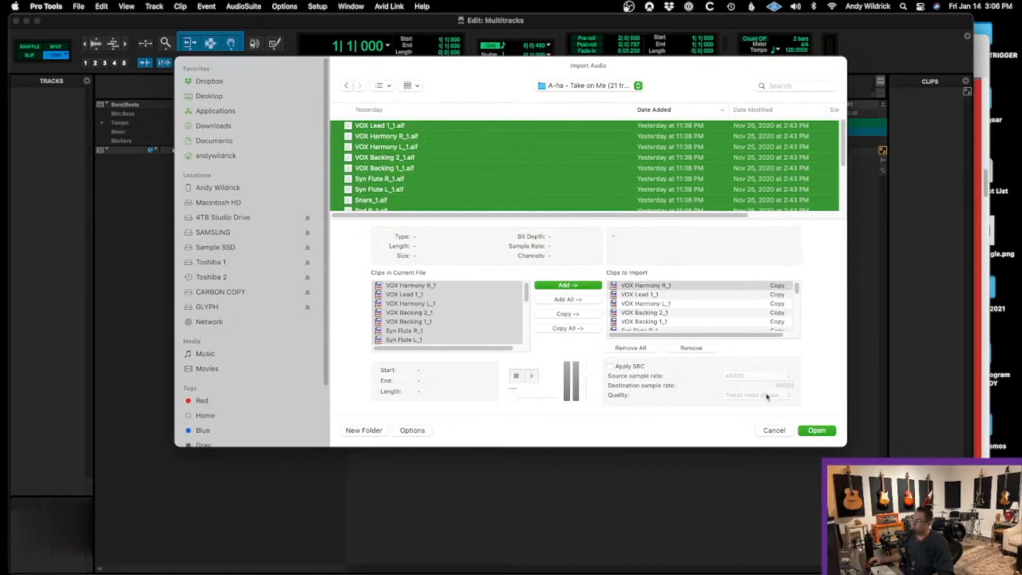
left_click(818, 431)
left_click(818, 431)
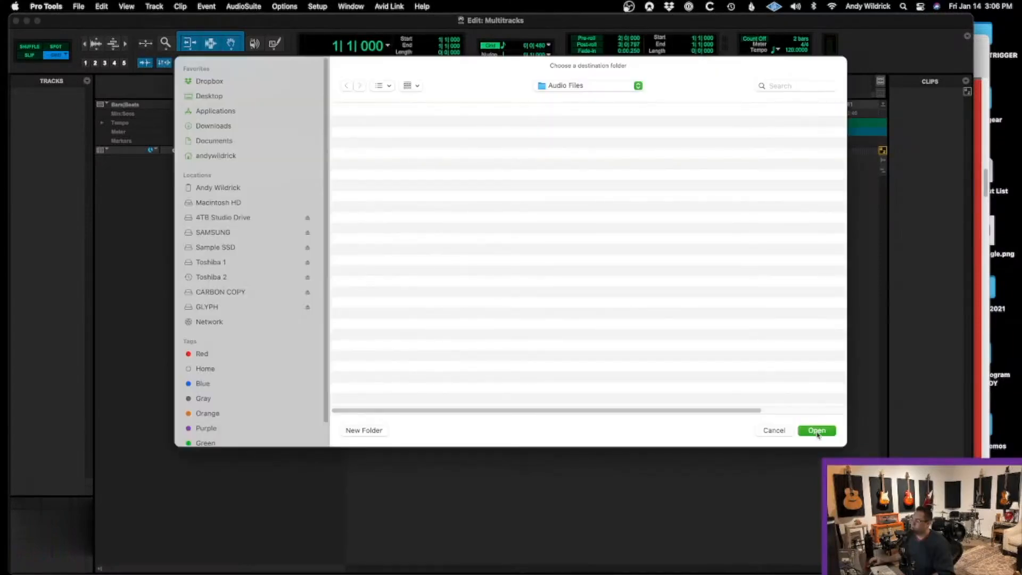
left_click(817, 431)
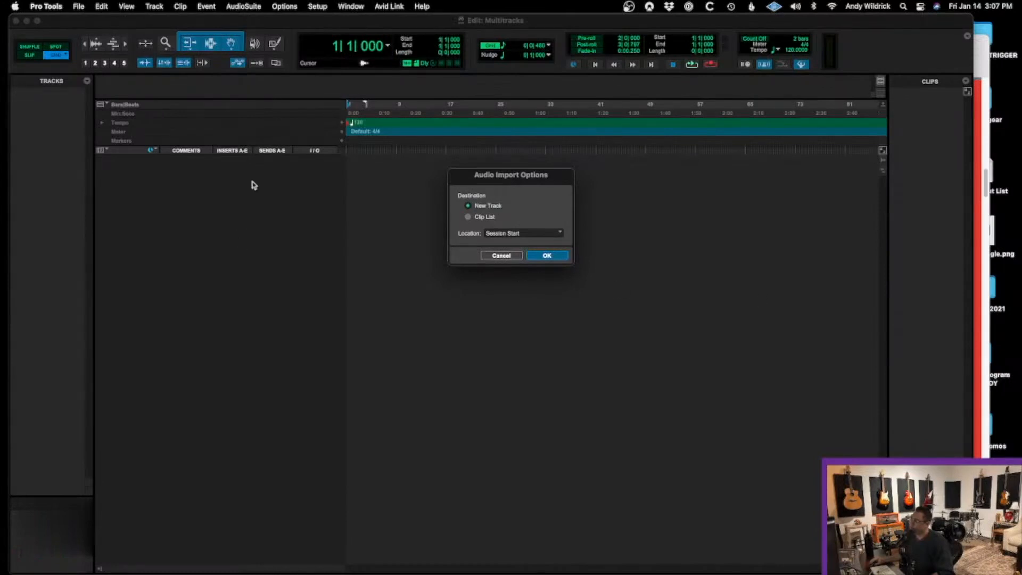
left_click(547, 255)
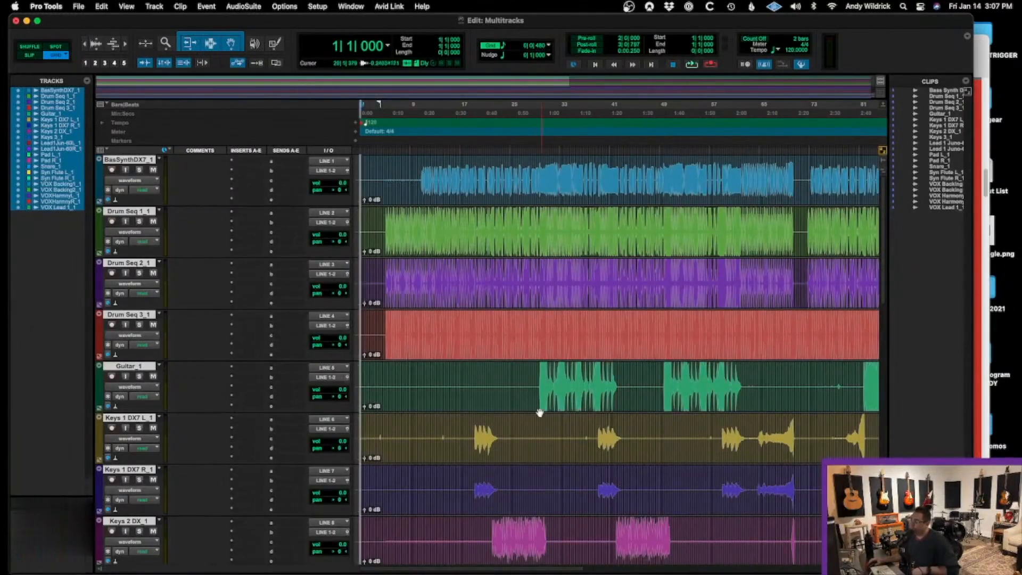
scroll(539, 412, "down", 15)
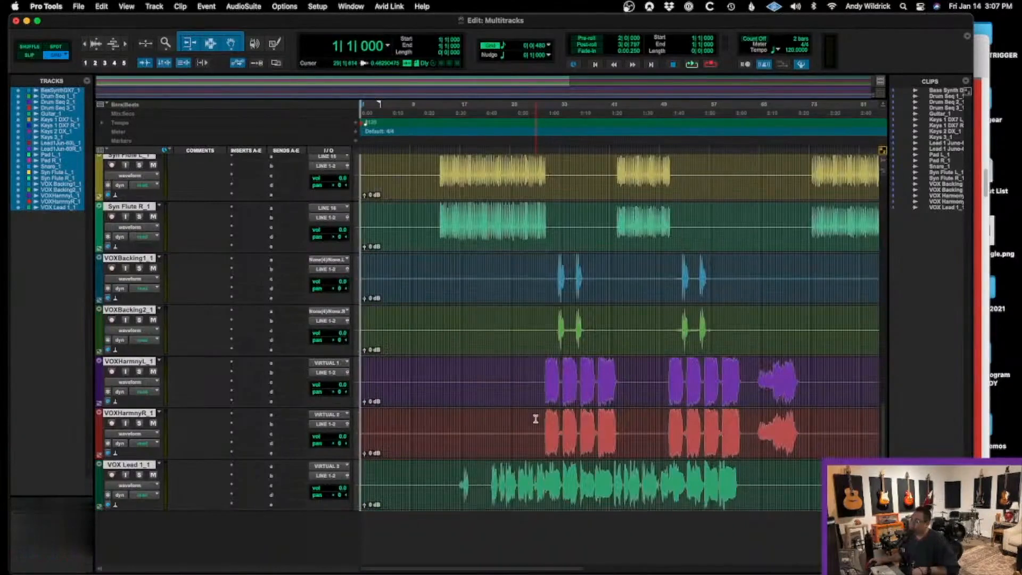
scroll(535, 419, "up", 15)
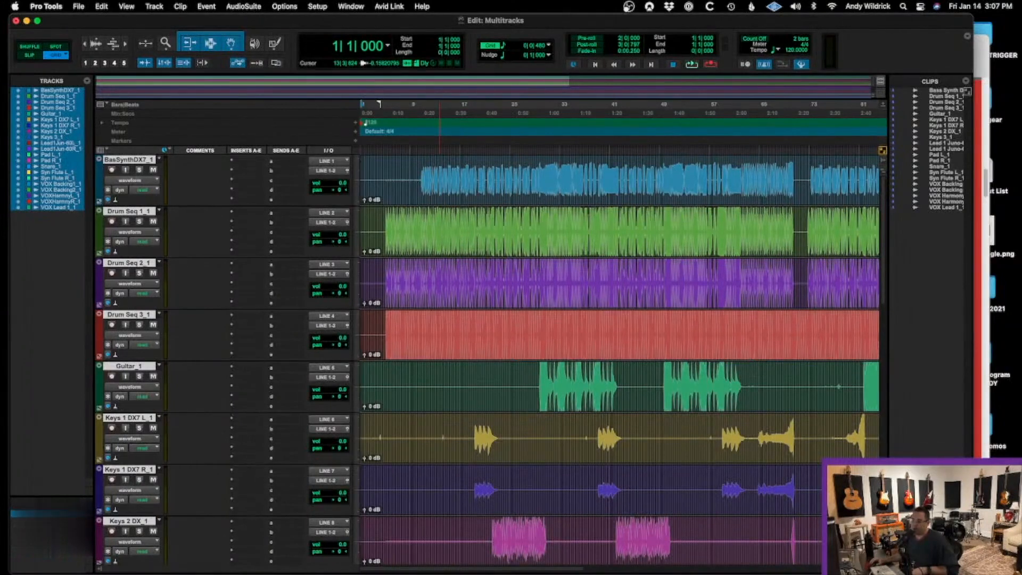
Pull all track volumes to -∞, shrink the waveform display, and switch to the course PDF.
left_click_drag(328, 443, 327, 497)
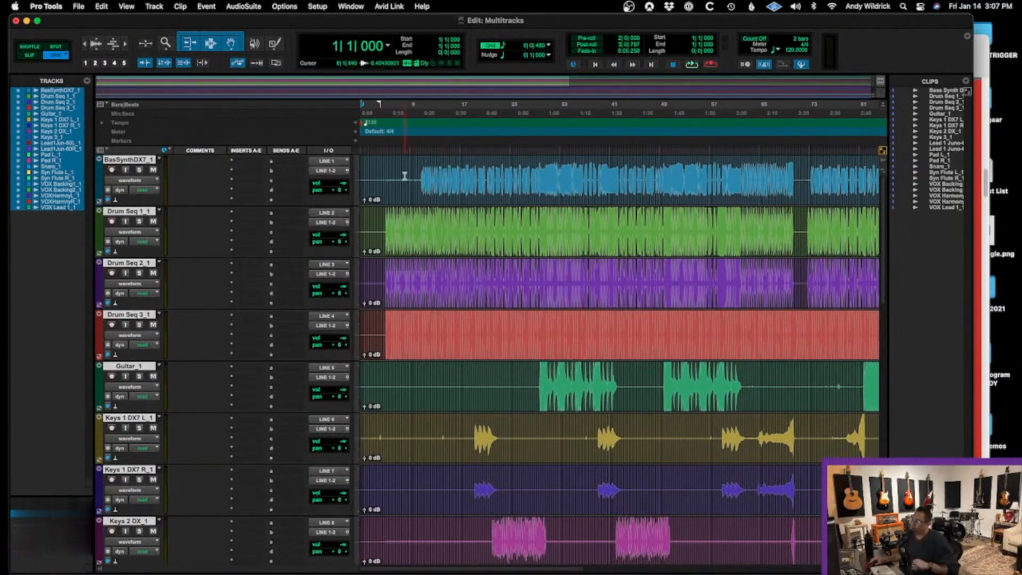
left_click(96, 50)
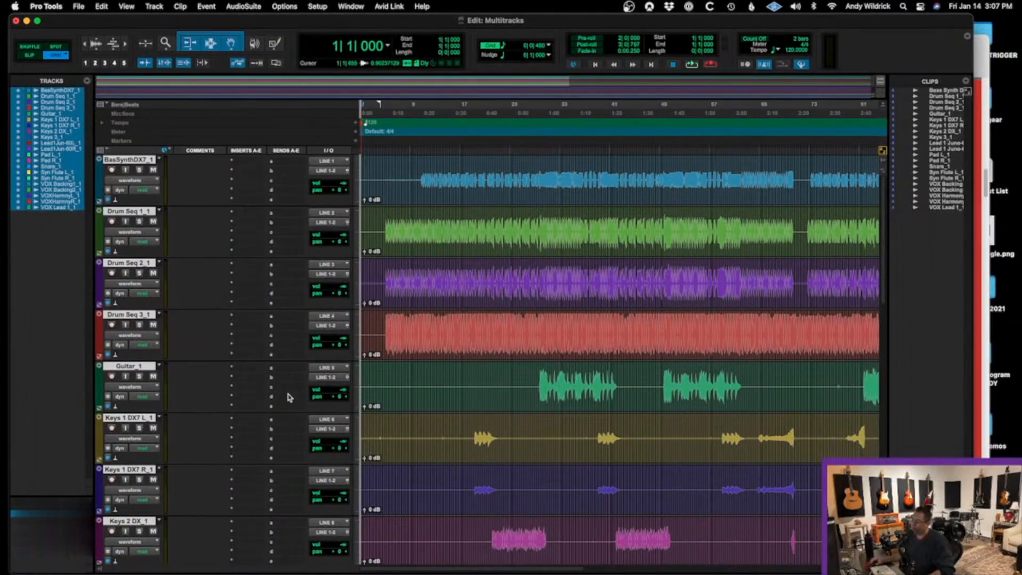
key("super+Tab")
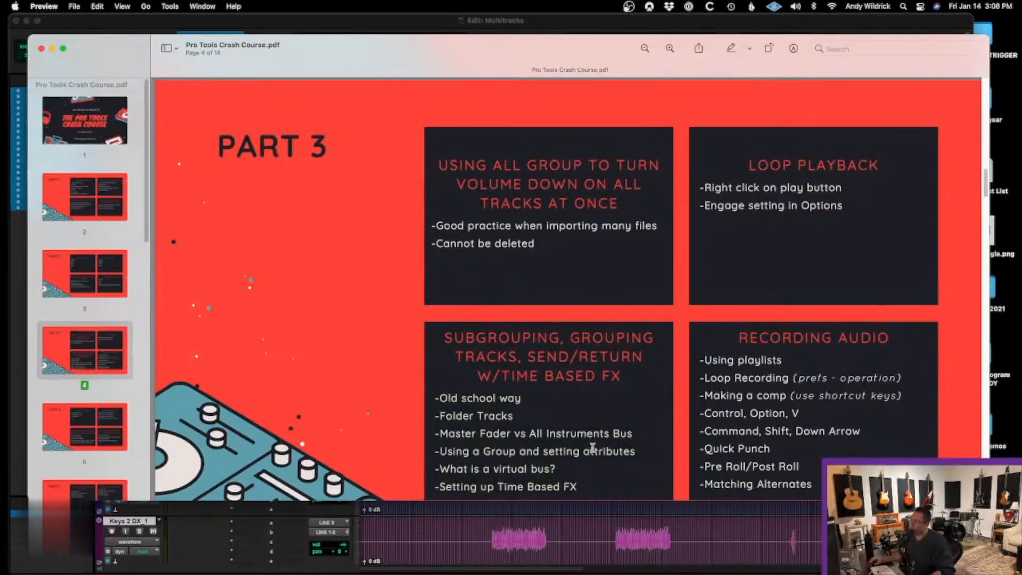
Bring Multitracks forward, widen the track list to show full names, and clear the selection.
left_click(201, 22)
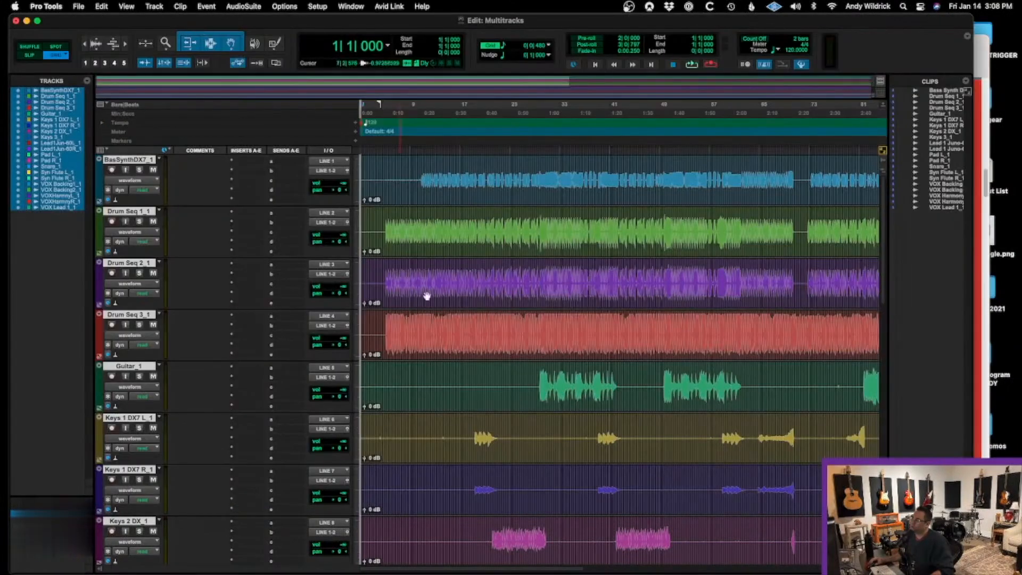
key("super+a")
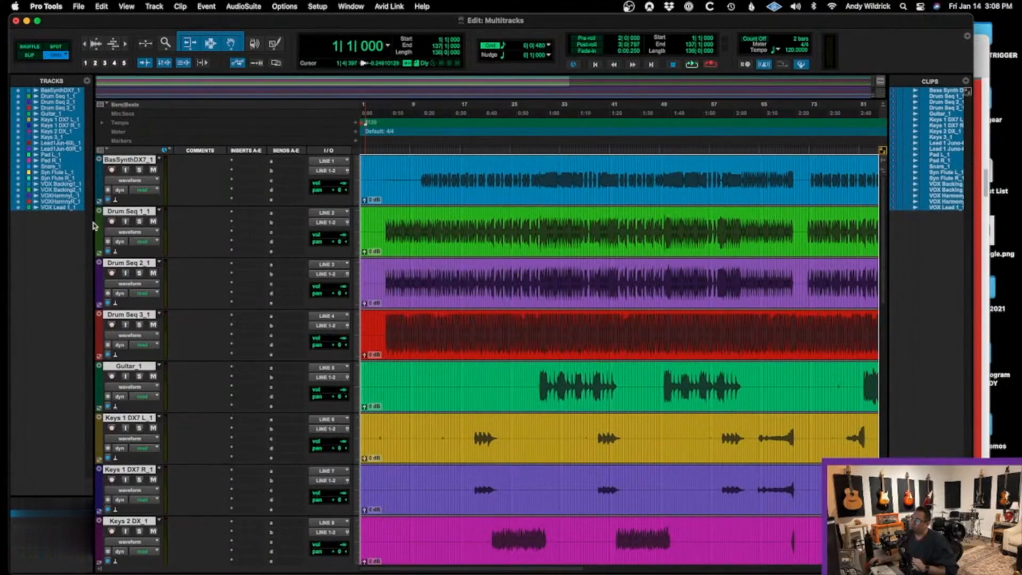
left_click_drag(89, 236, 138, 235)
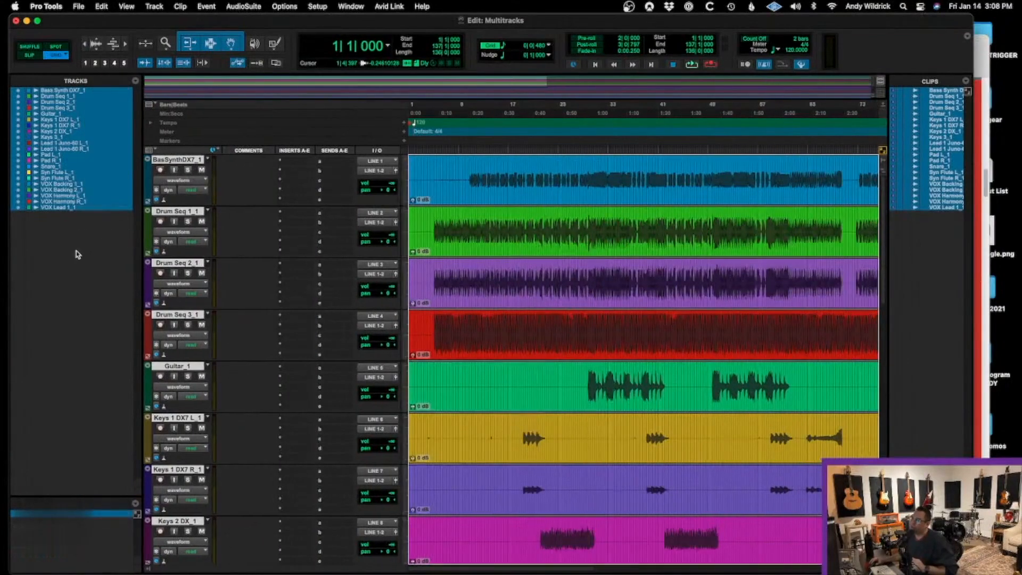
left_click(163, 267, "alt")
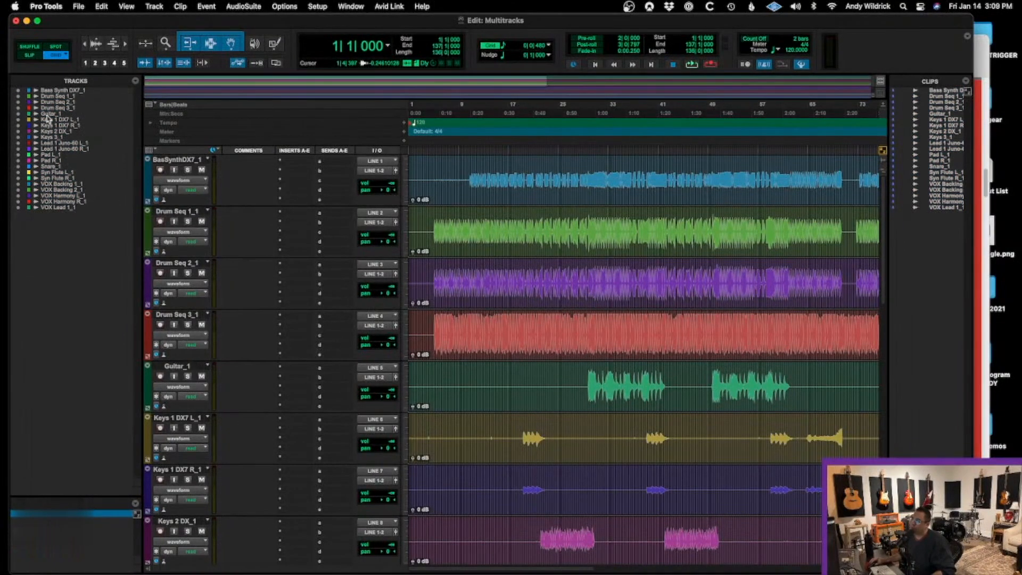
Move Drum Seq 1_1 and Drum Seq 3_1 to the top and push the Keys tracks down.
left_click(51, 96)
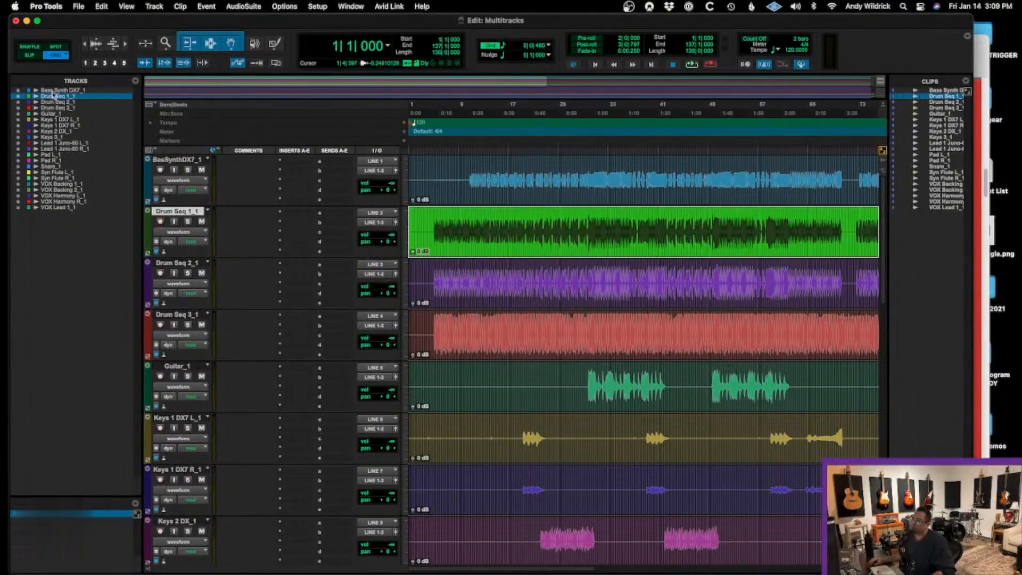
left_click_drag(52, 96, 54, 101)
left_click(55, 109)
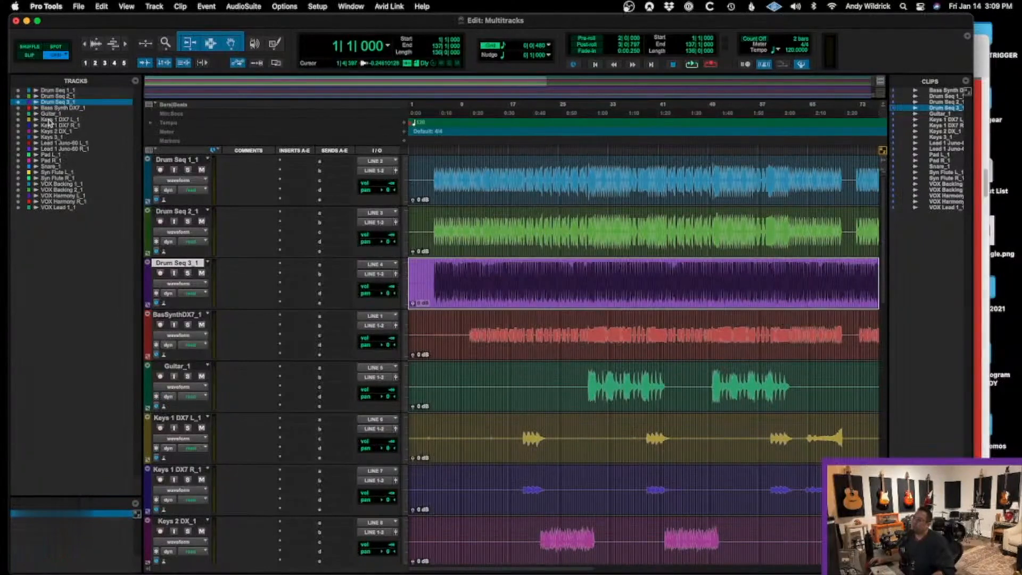
left_click_drag(49, 120, 48, 182)
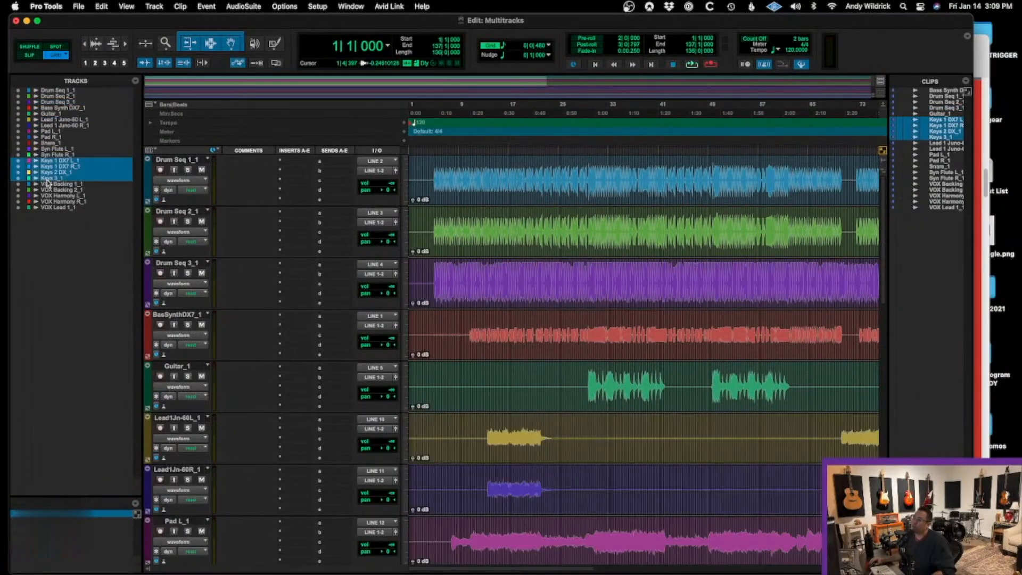
Move the Lead 1 Juno-60 L/R and Pad L/R tracks below Syn Flute R_1.
left_click(53, 120)
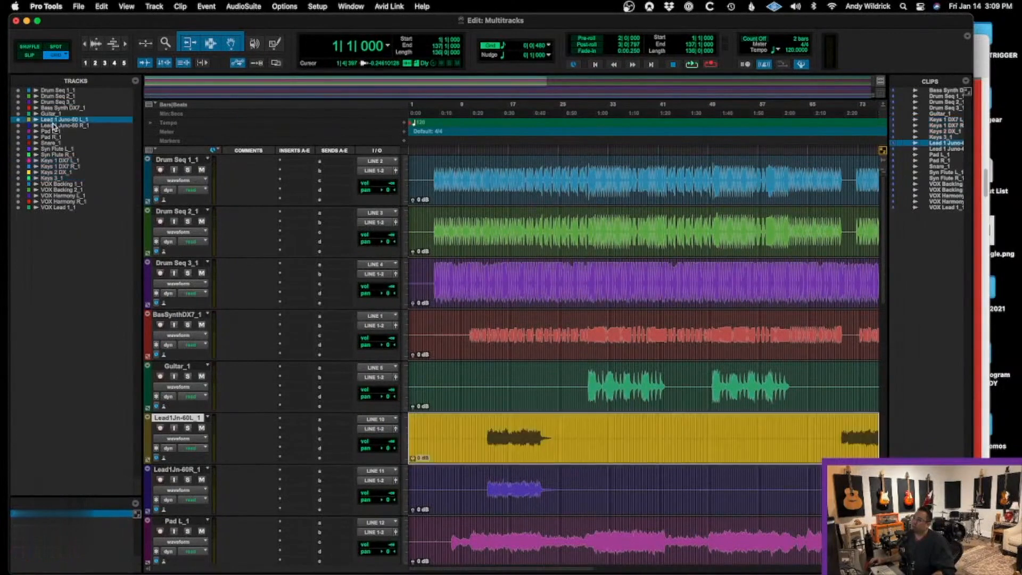
right_click(53, 126)
key("Escape")
left_click(50, 119)
left_click(49, 125, "shift")
left_click(47, 133, "shift")
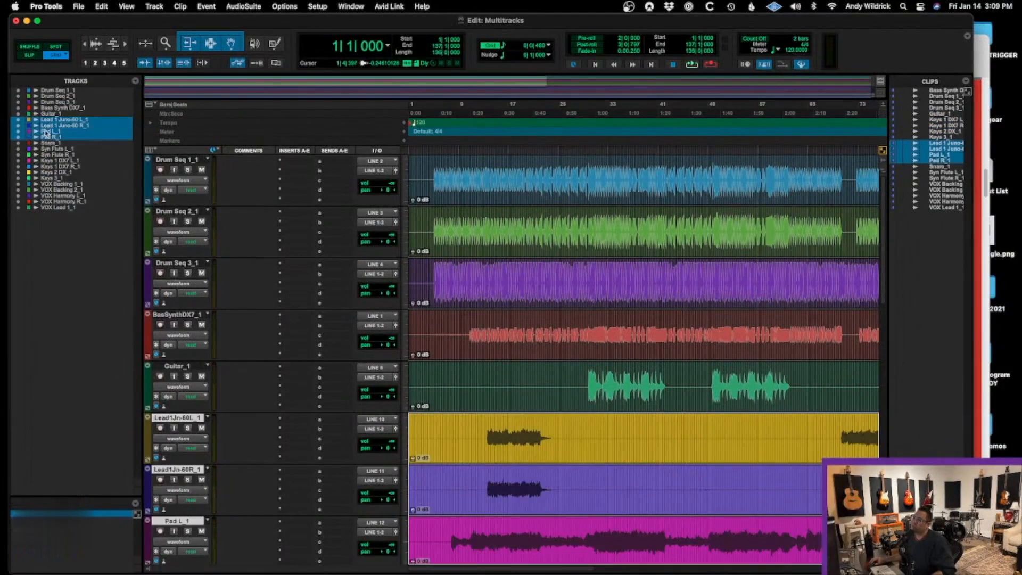
left_click_drag(43, 142, 42, 159)
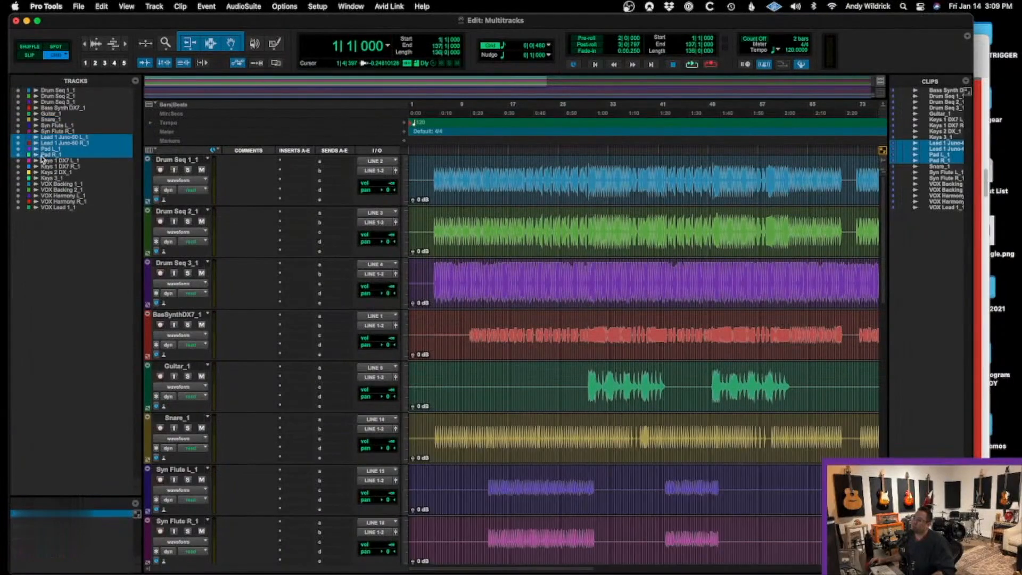
Move Snare_1 up under Drum Seq 3_1 and select the four drum tracks.
left_click(49, 119)
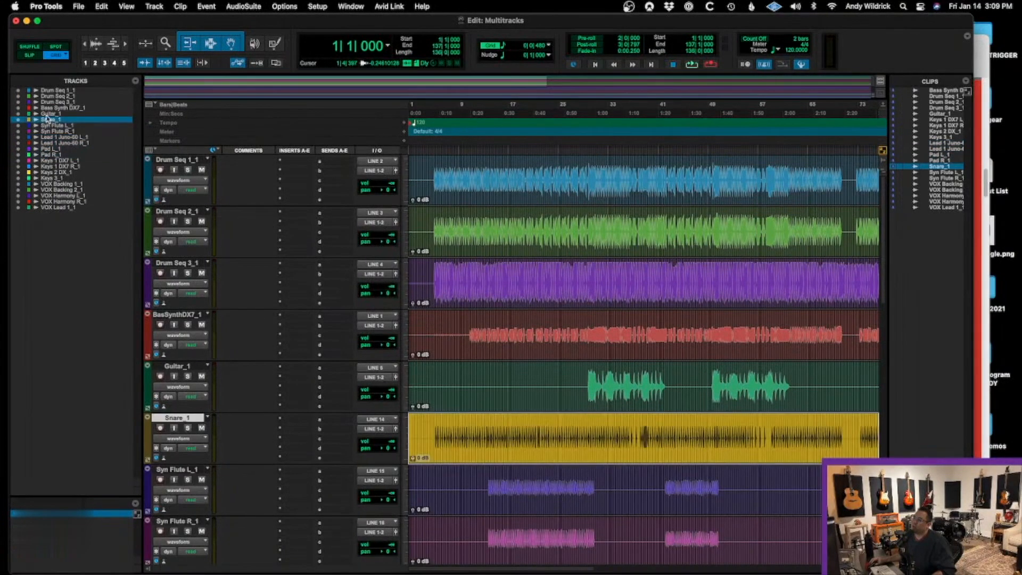
left_click_drag(47, 119, 47, 105)
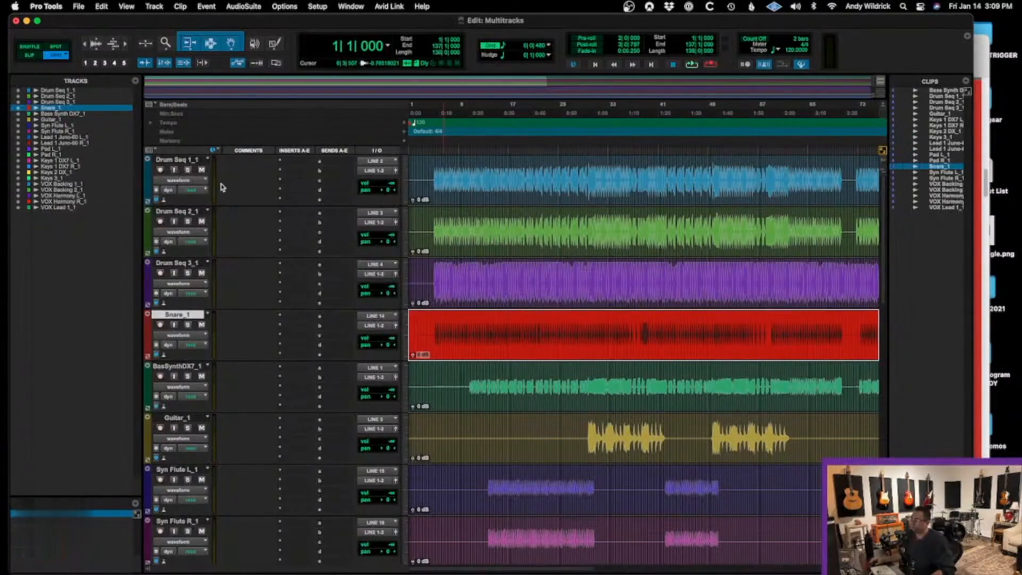
left_click(176, 159)
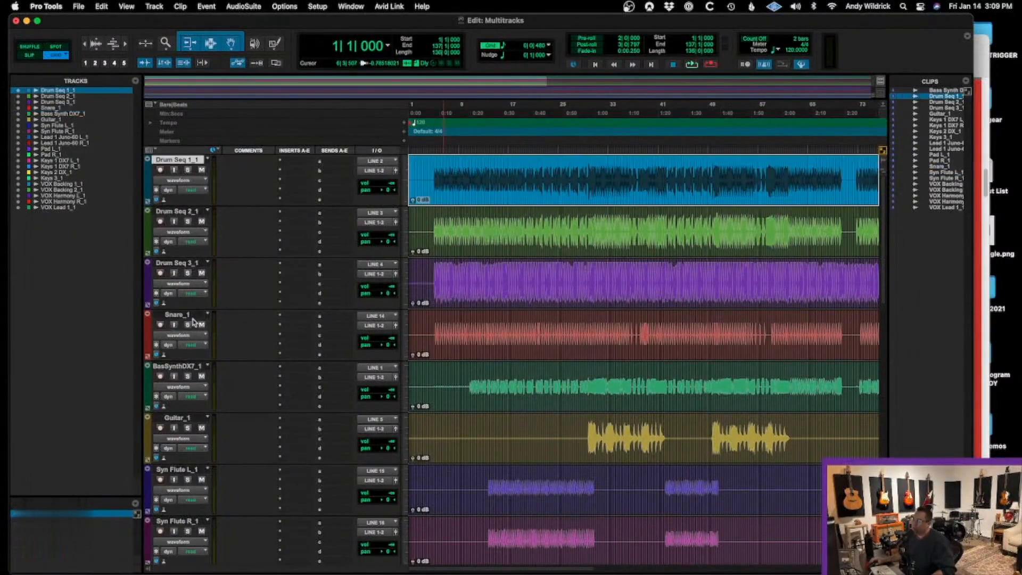
left_click(175, 315, "shift")
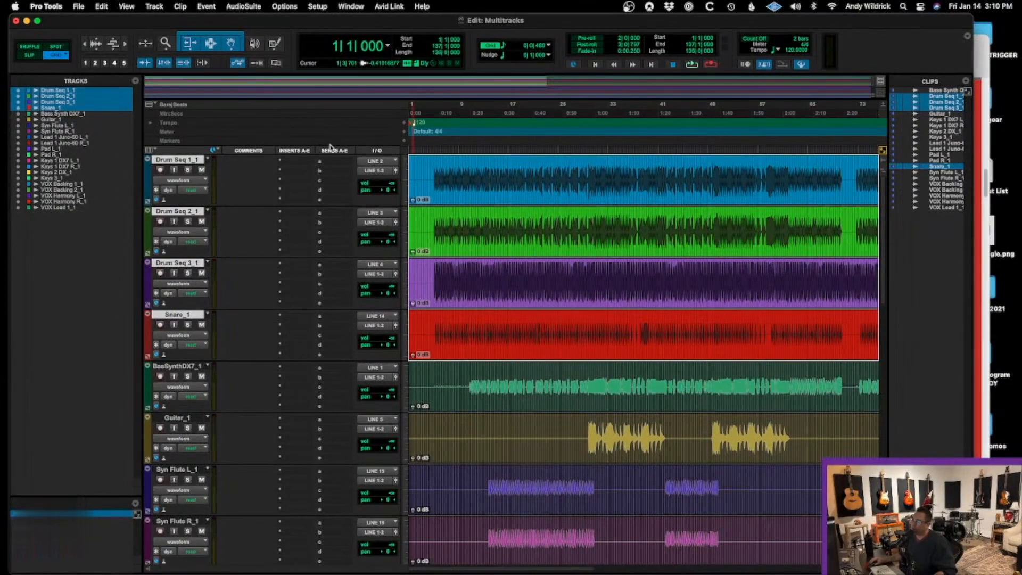
Route the four drum tracks' outputs to a new stereo Aux Input track named DRUMS.
left_click(371, 171)
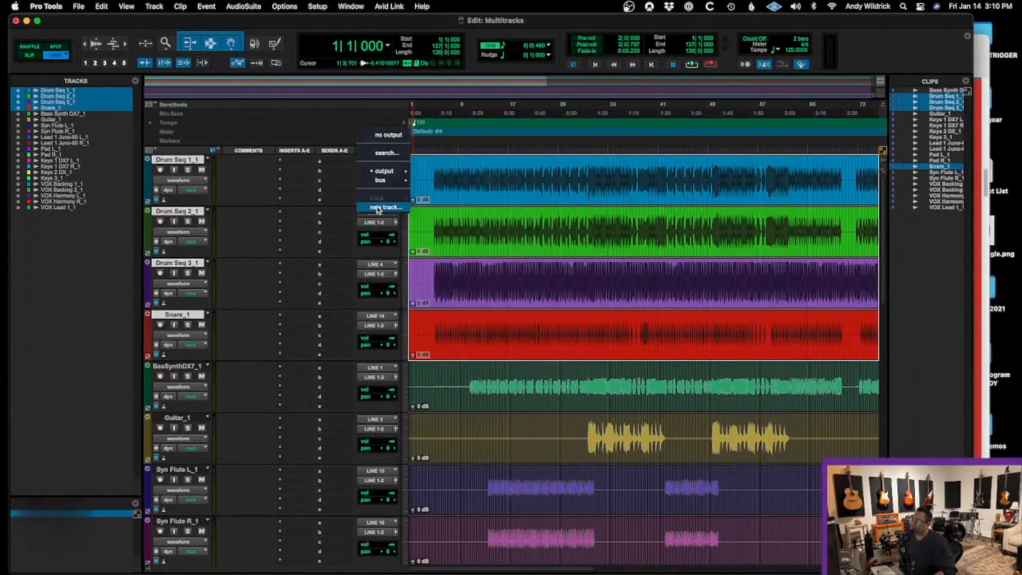
left_click(378, 208)
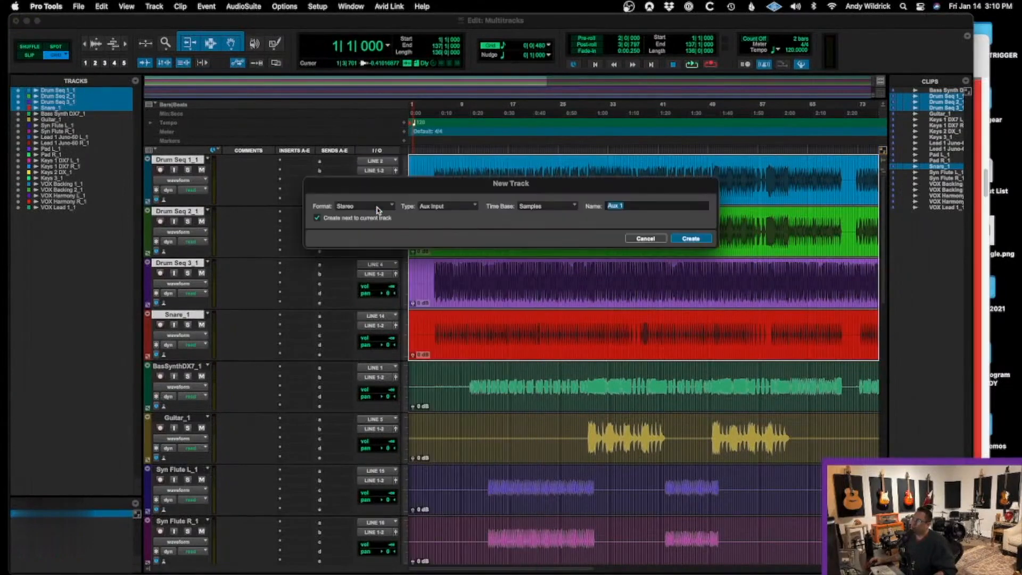
type("DRUMS")
left_click(692, 239)
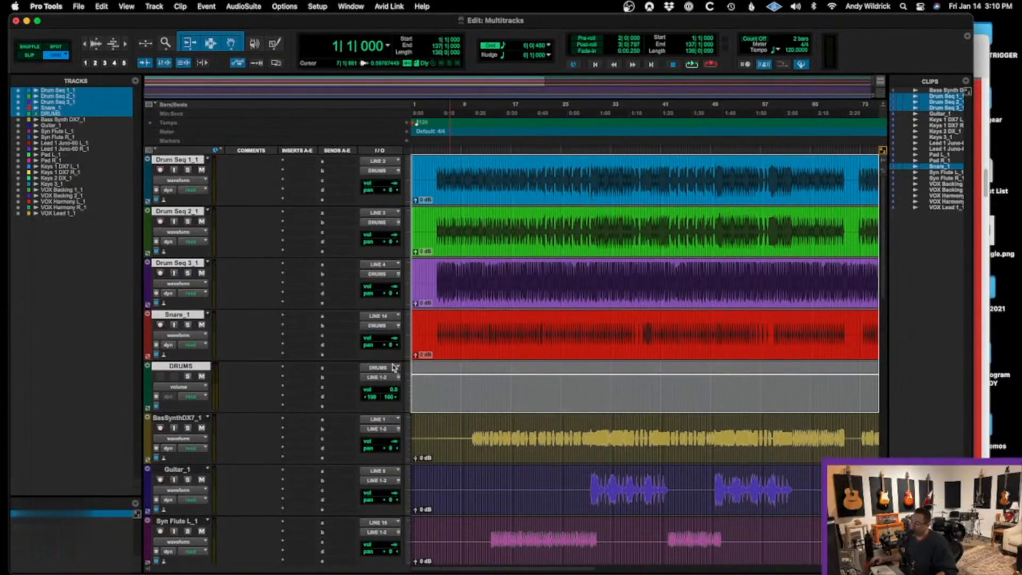
Solo Drum Seq 1_1, Drum Seq 2_1, Drum Seq 3_1 and Snare_1.
left_click(381, 378)
mouse_move(382, 378)
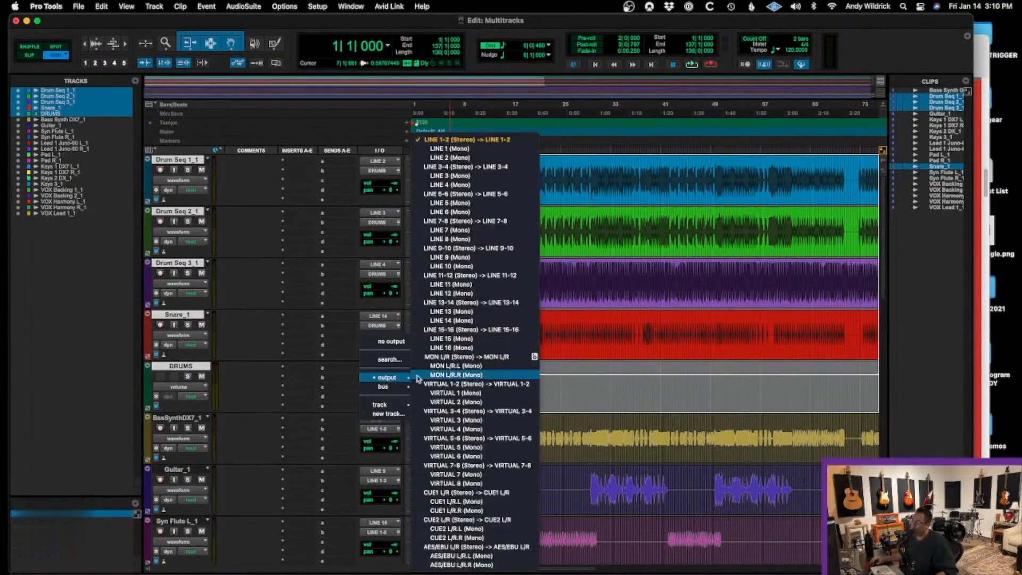
left_click(237, 154)
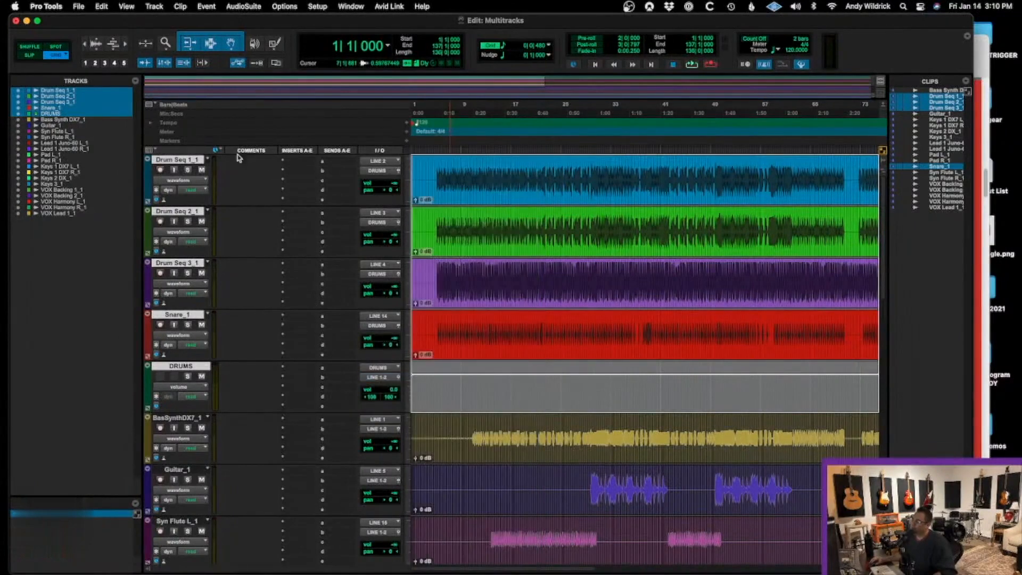
left_click(188, 171)
left_click(187, 222)
left_click(188, 273)
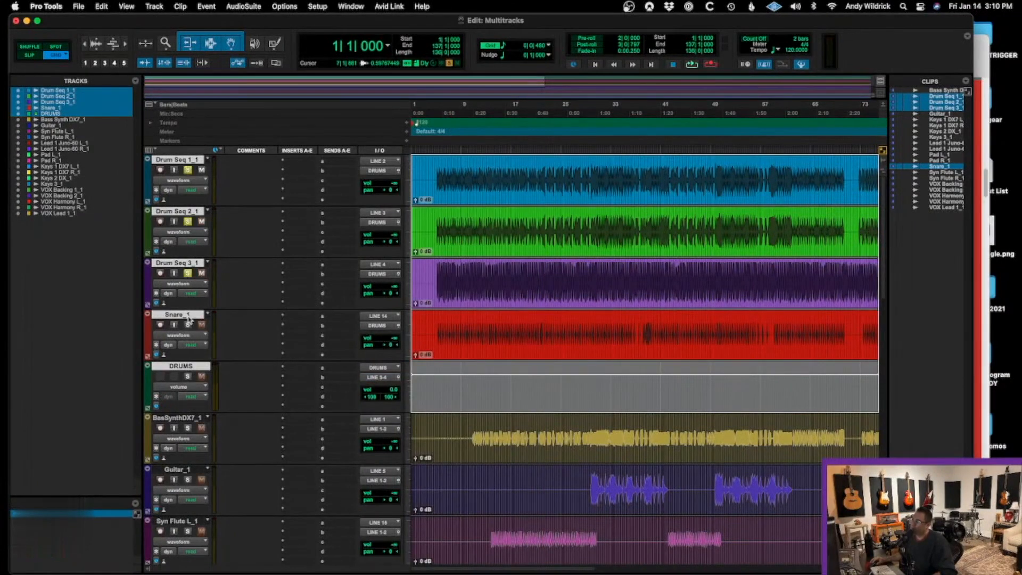
left_click(188, 324)
Play the session and set the DRUMS bus volume to -5.0.
left_click(451, 387)
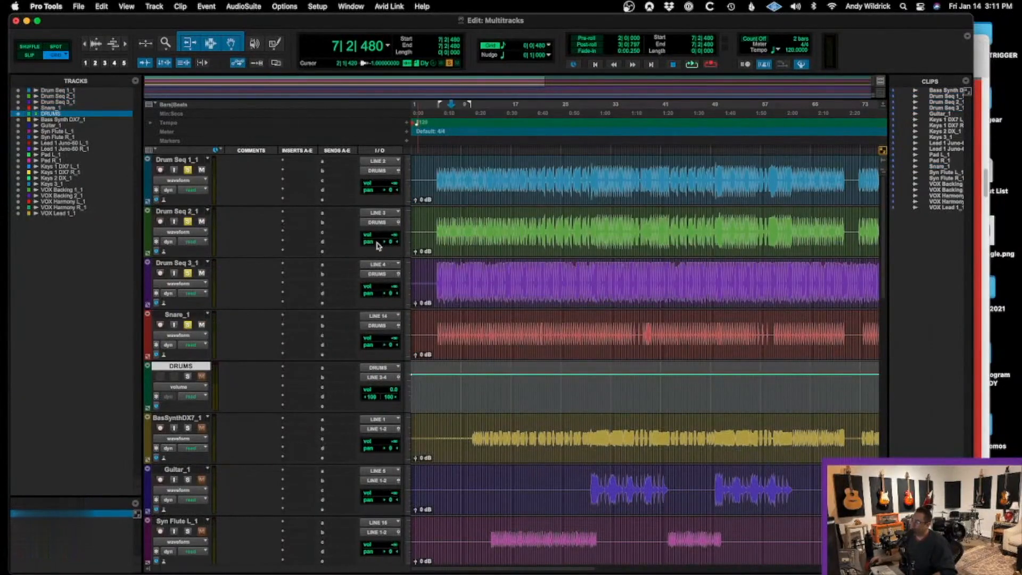
left_click(437, 173)
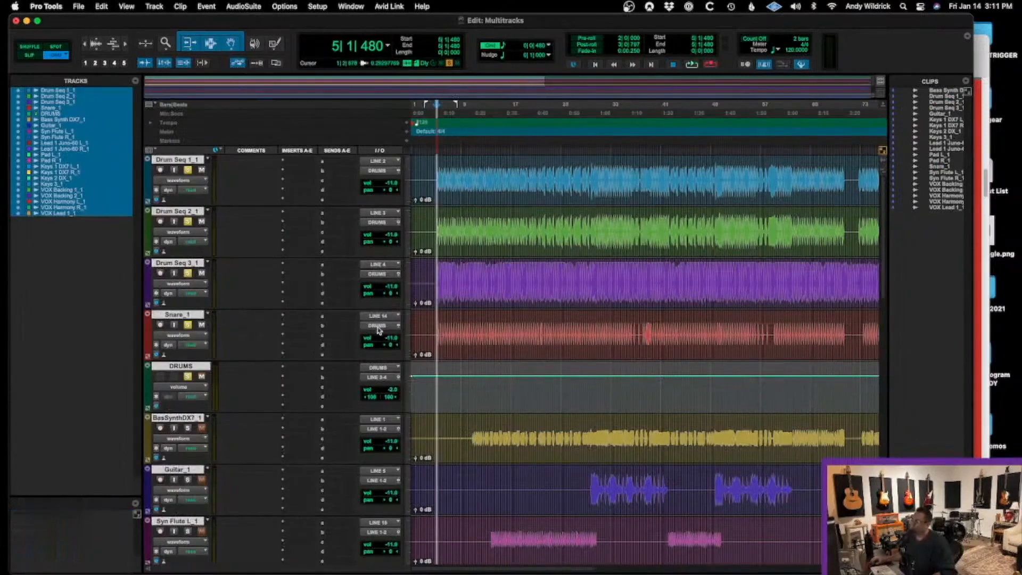
key("space")
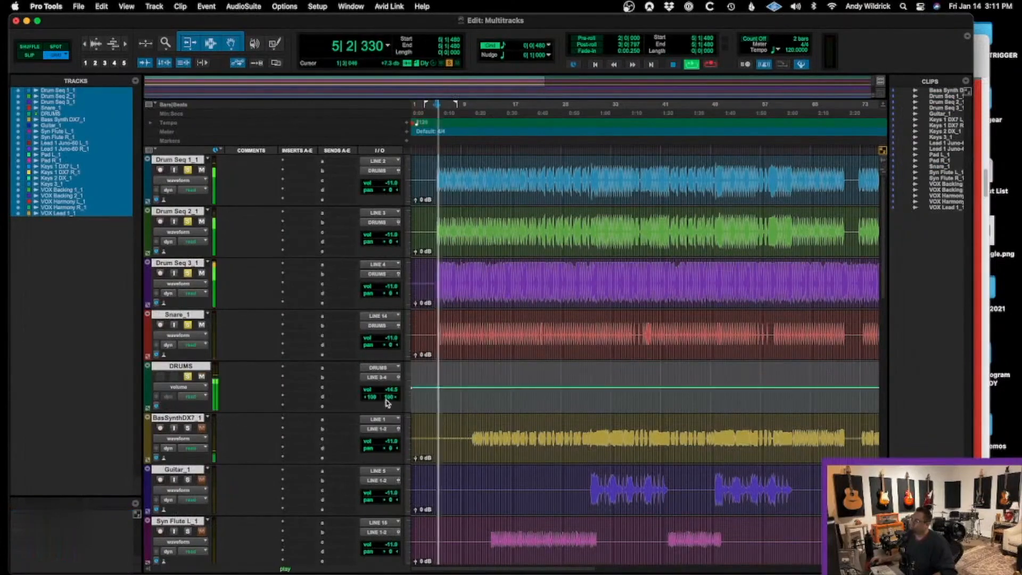
left_click_drag(385, 397, 385, 381)
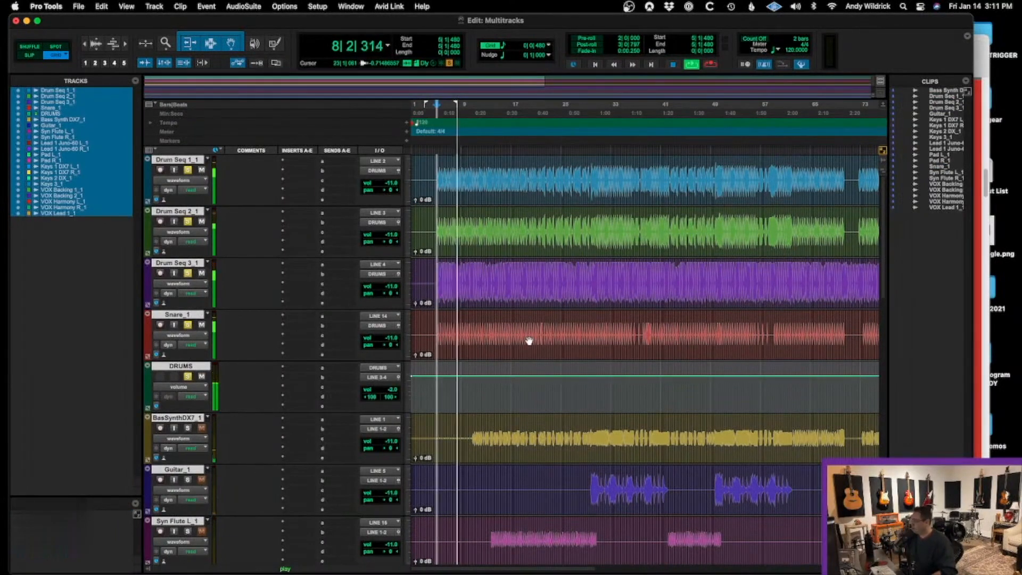
key("space")
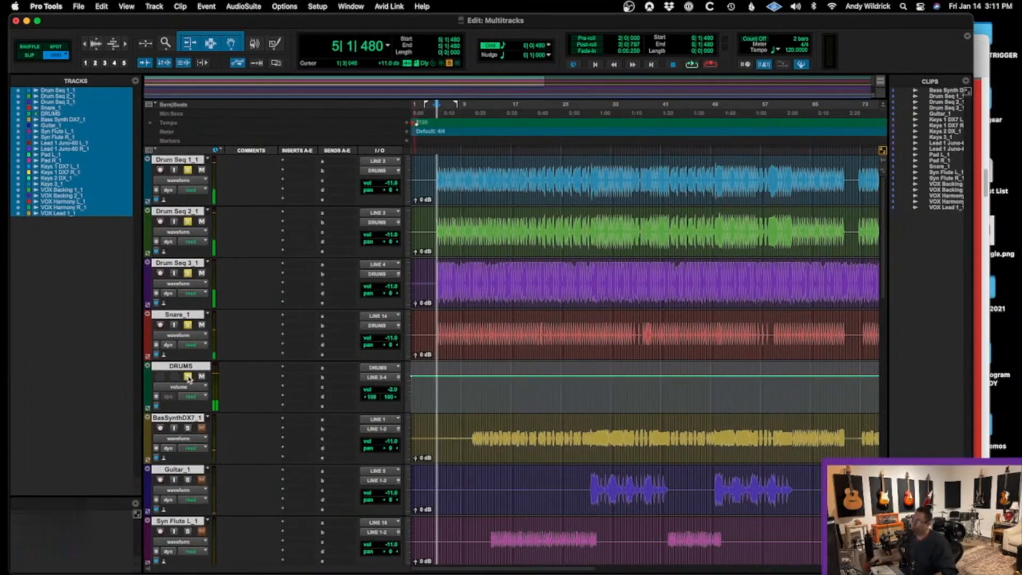
Solo the DRUMS aux track and audition it from bar 7.
left_click(181, 368, "alt")
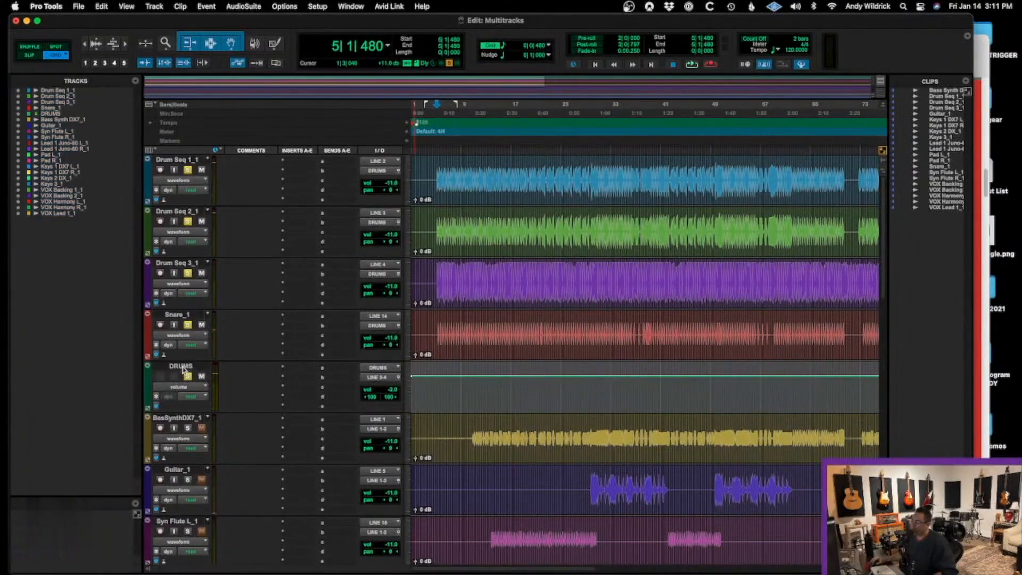
left_click(181, 368)
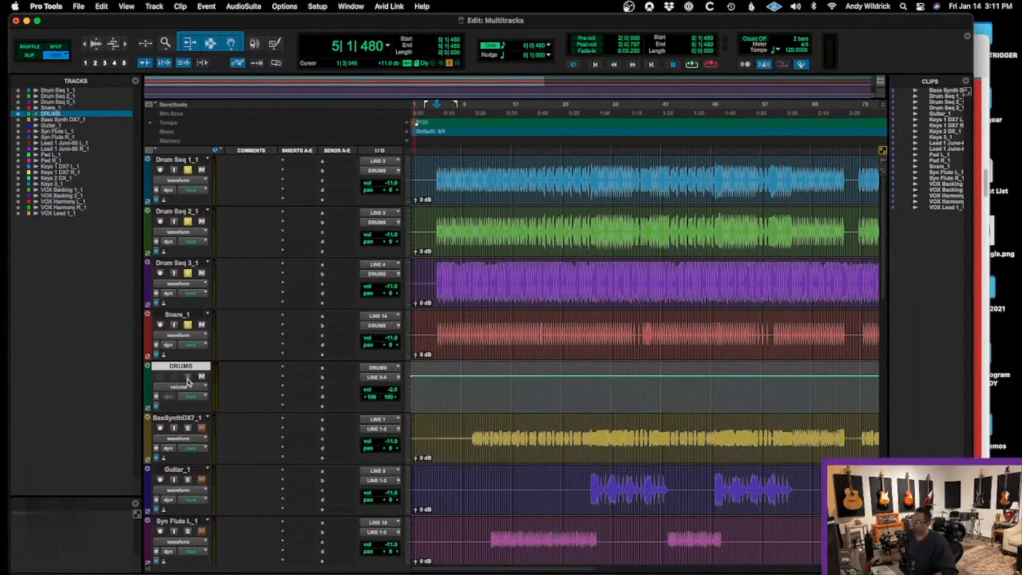
left_click(187, 377, "super")
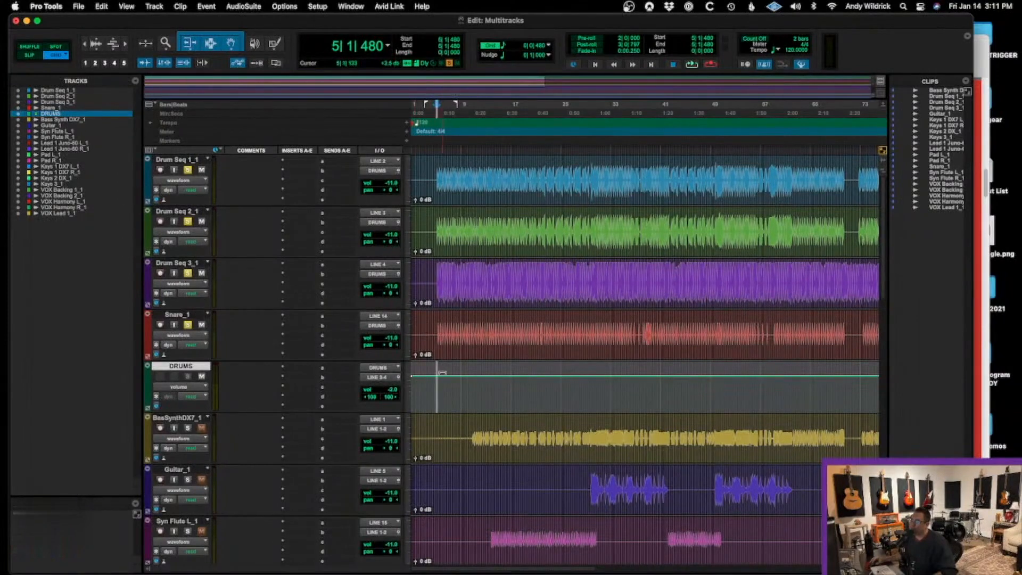
left_click(451, 387)
key("space")
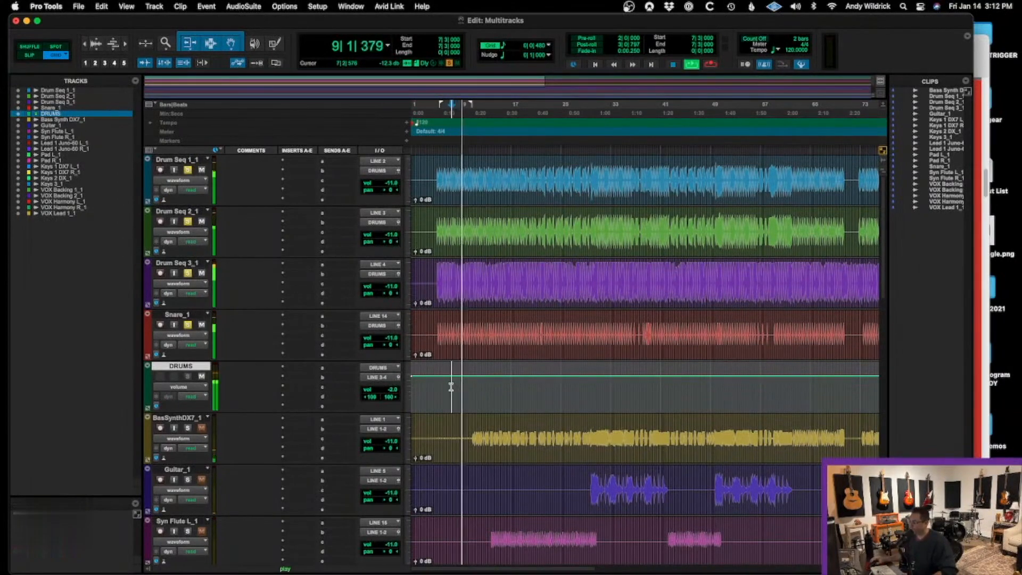
key("space")
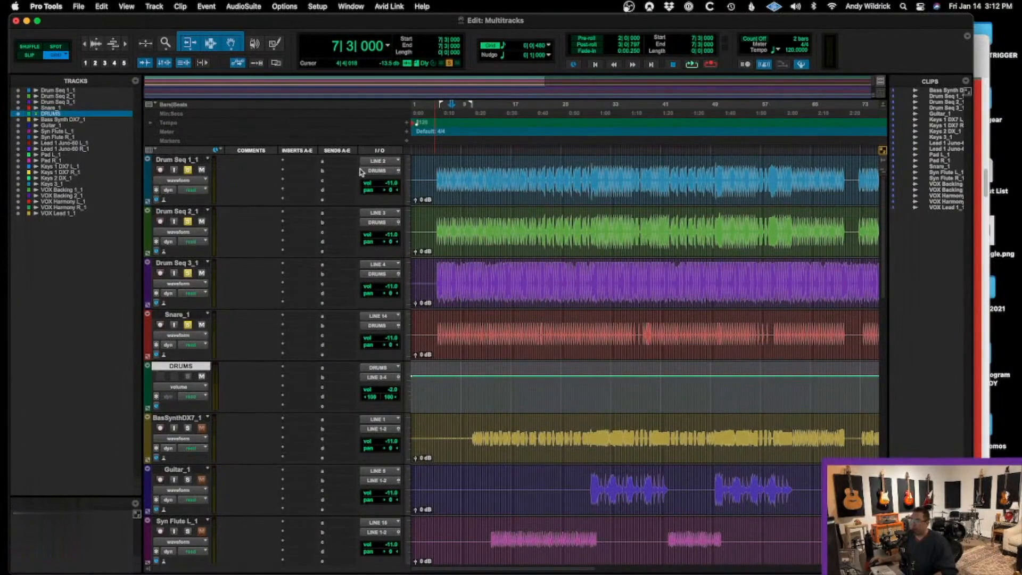
Set every track's output to LINE 3-4.
left_click(190, 159)
left_click(383, 171)
mouse_move(386, 171)
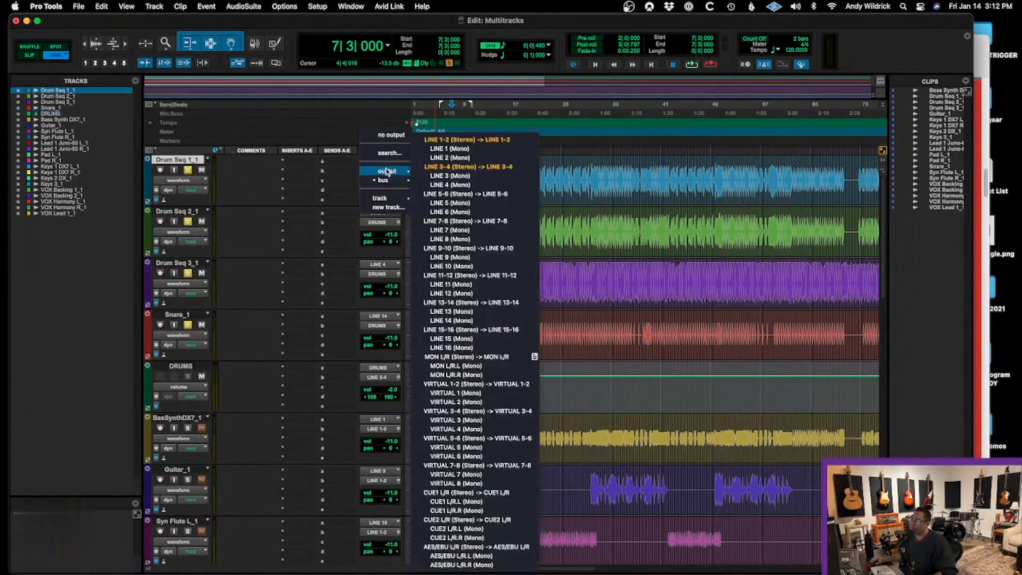
left_click(442, 167)
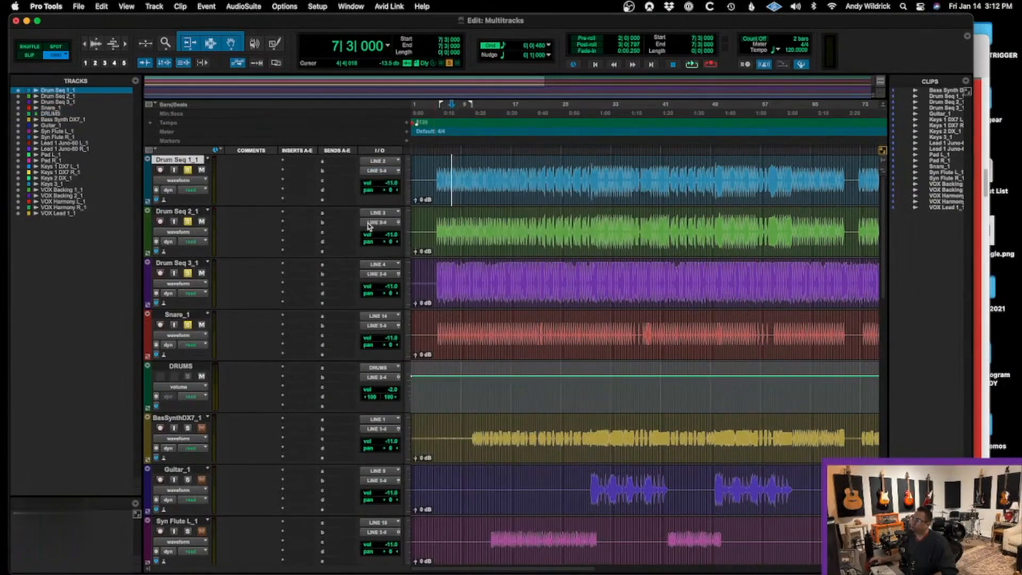
scroll(374, 225, "down", 10)
scroll(374, 225, "down", 4)
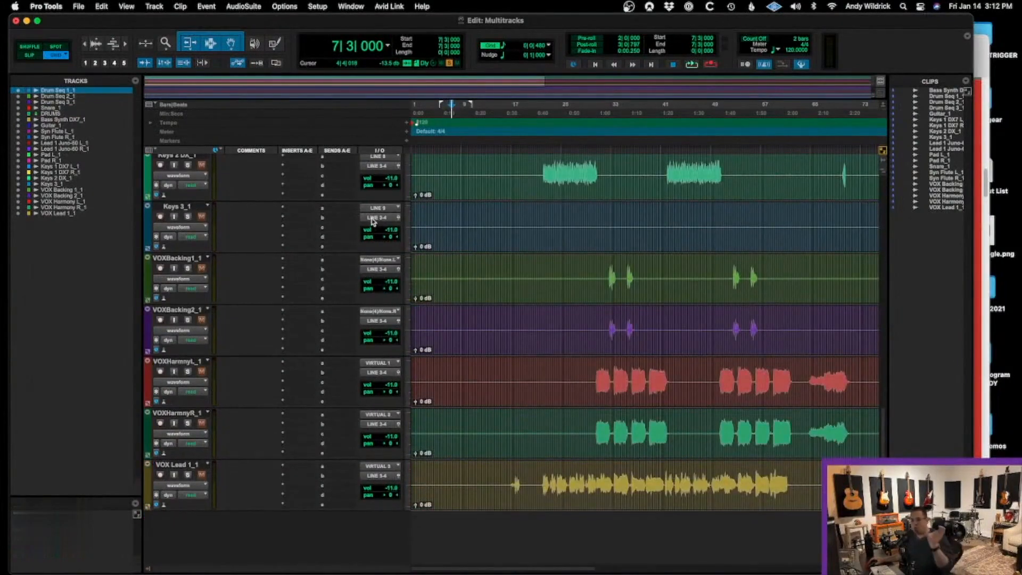
scroll(382, 241, "up", 14)
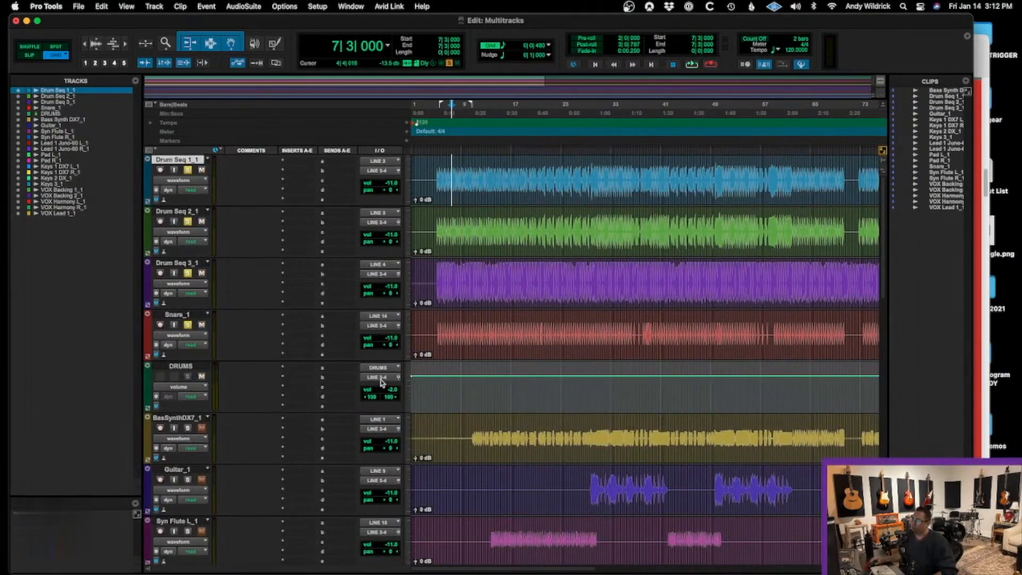
Route the four drum tracks to the DRUMS (Stereo) bus and play from bar 9 to check.
left_click(182, 317, "shift")
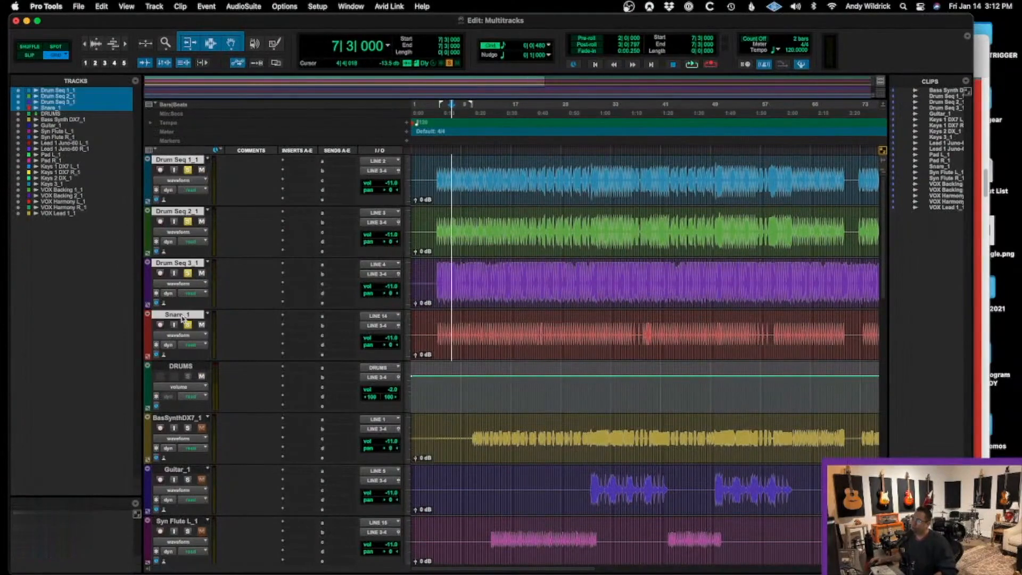
left_click(383, 171)
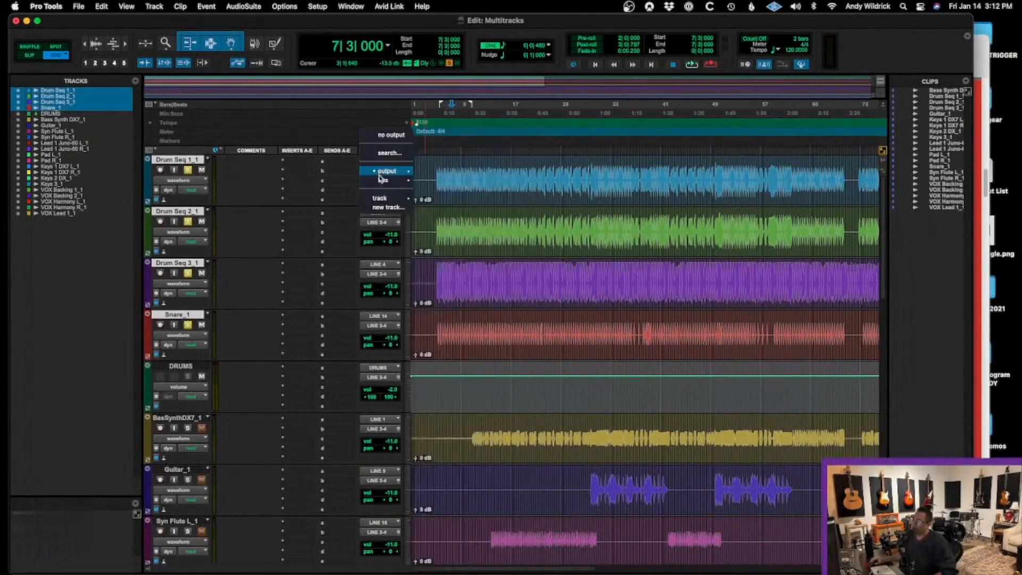
mouse_move(380, 182)
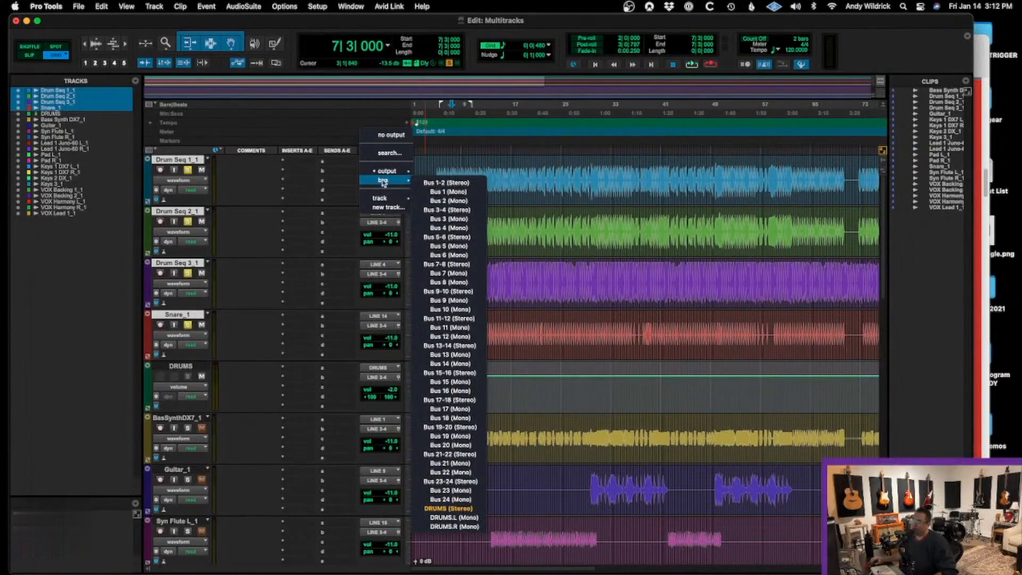
left_click(452, 509)
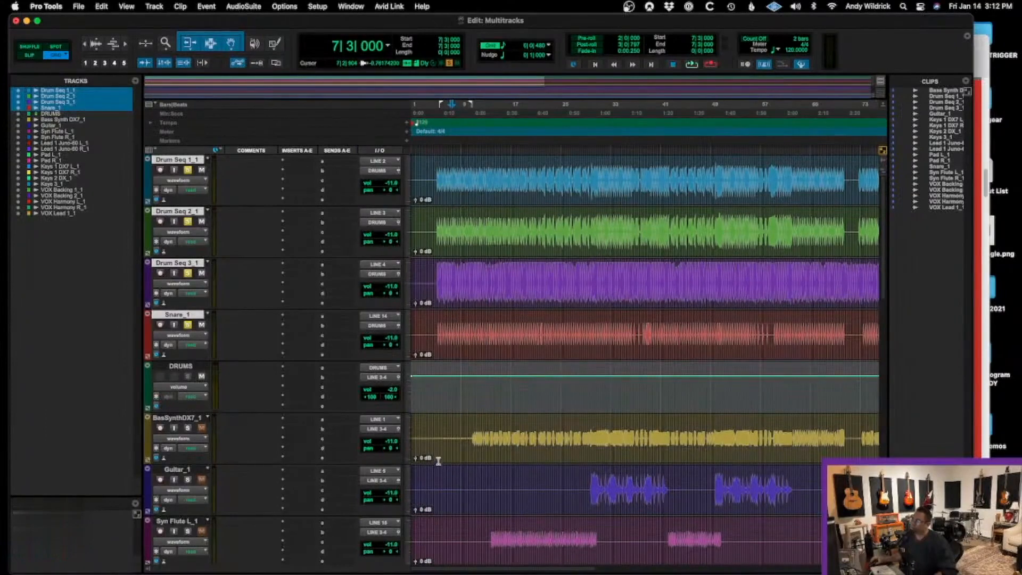
left_click(463, 381)
key("space")
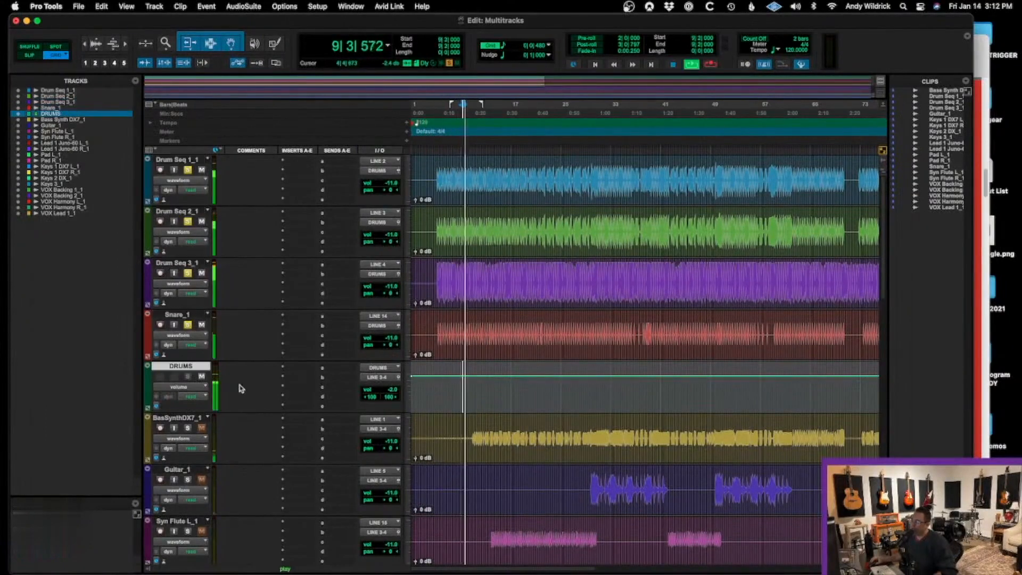
key("space")
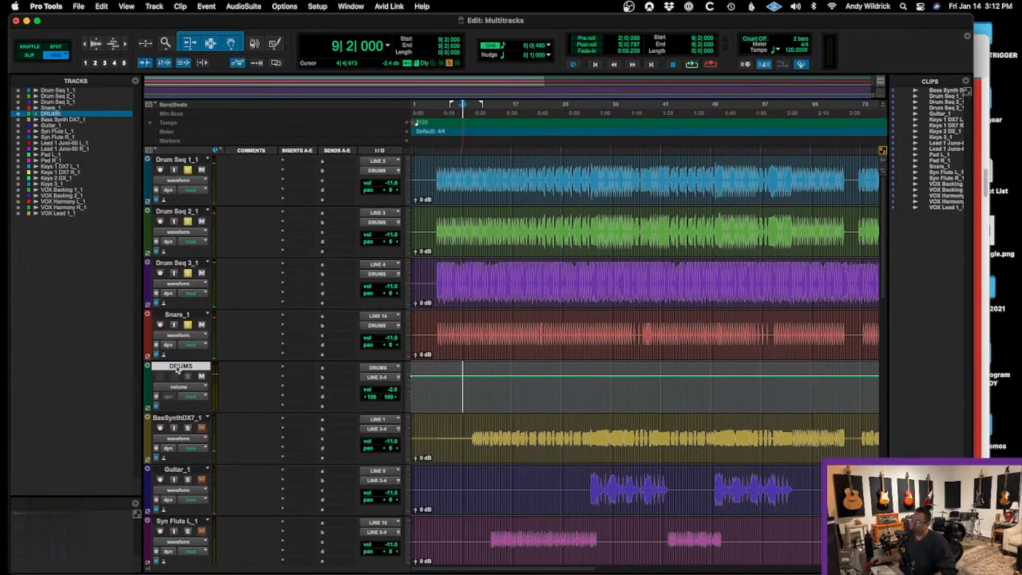
Delete the DRUMS aux track and select the Snare_1 track.
right_click(178, 370)
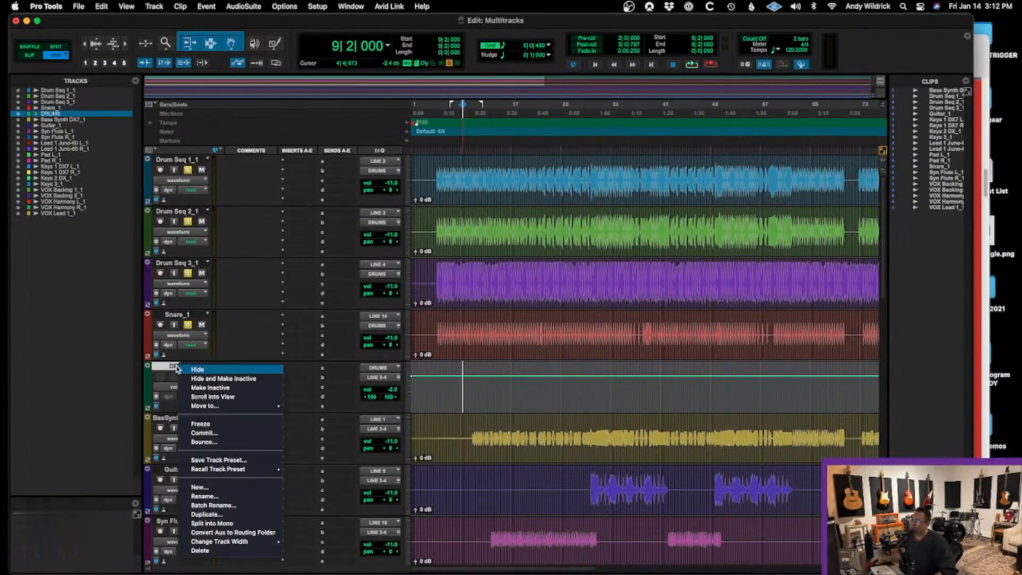
left_click(213, 550)
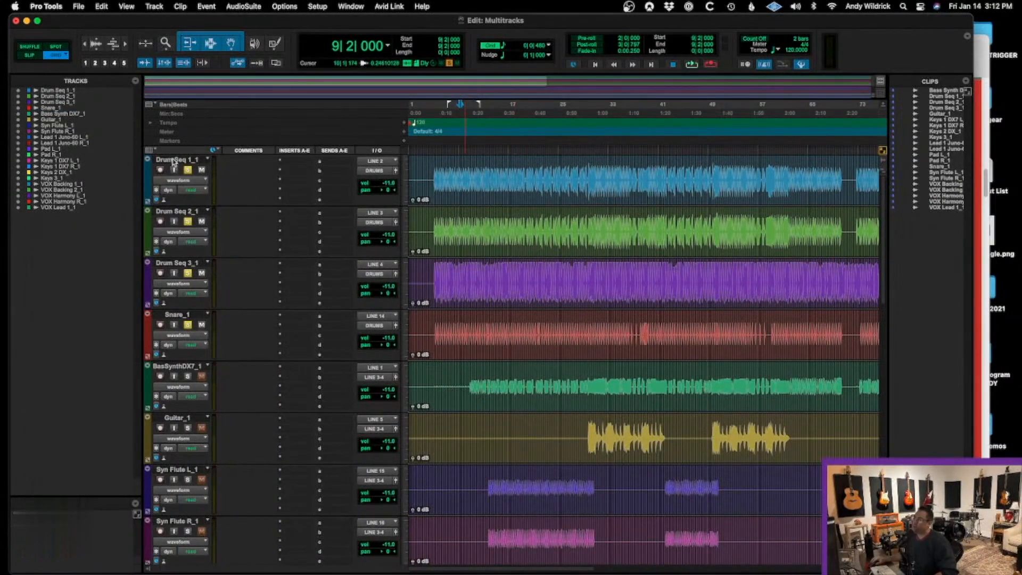
left_click(177, 316)
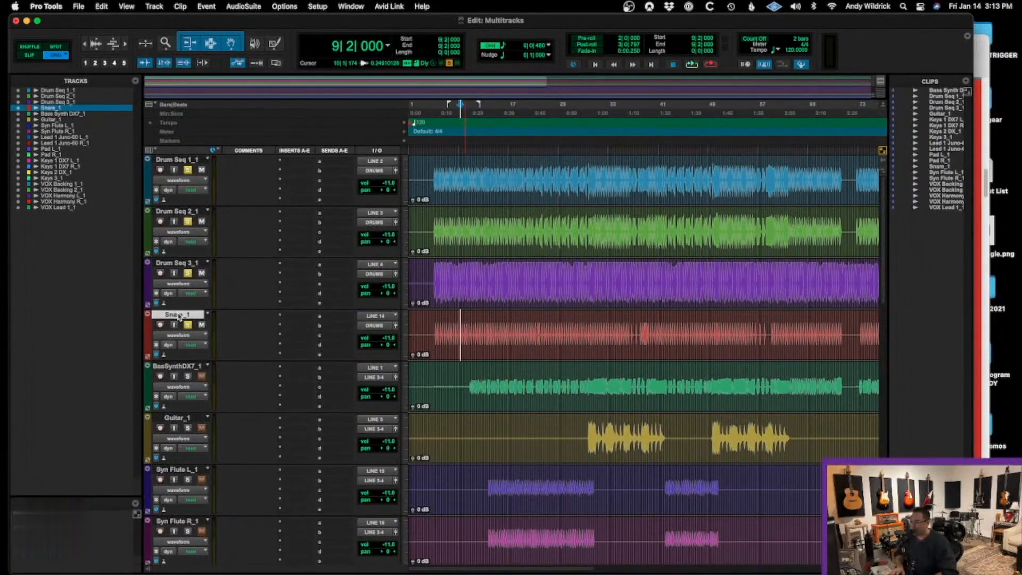
Create a new stereo aux input track named DRUM BUS.
key("super+shift+n")
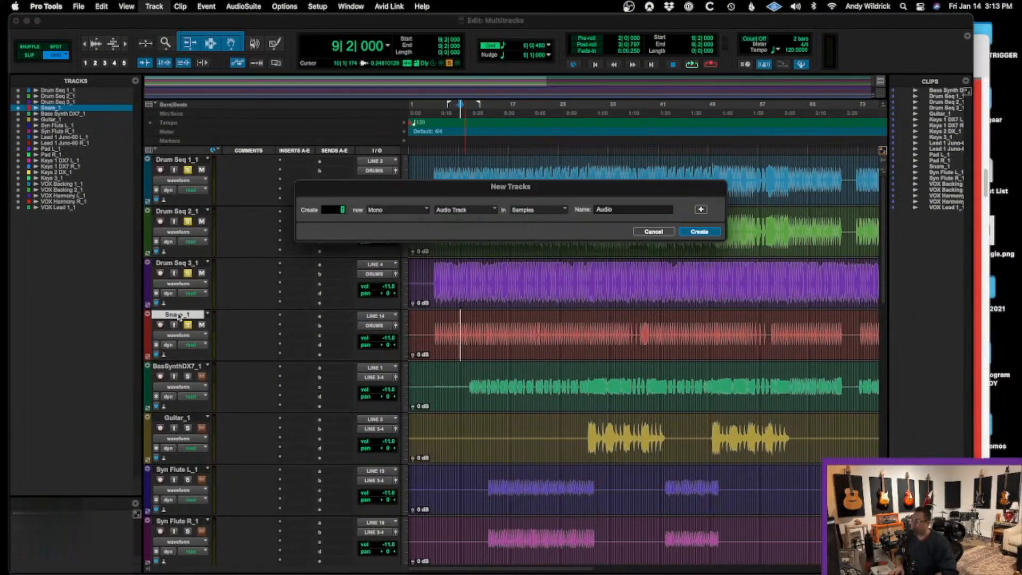
left_click(383, 211)
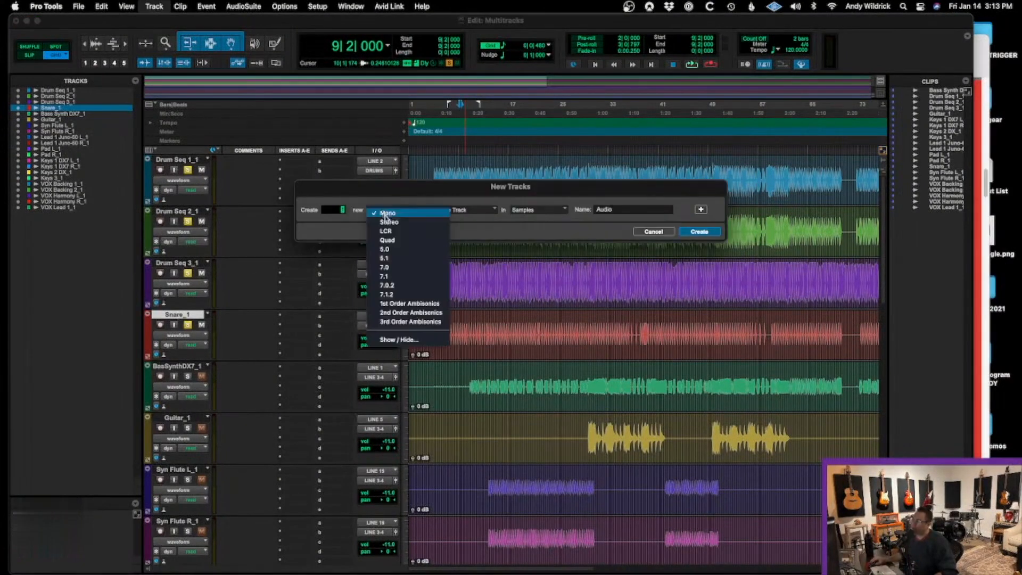
left_click(389, 222)
left_click(457, 210)
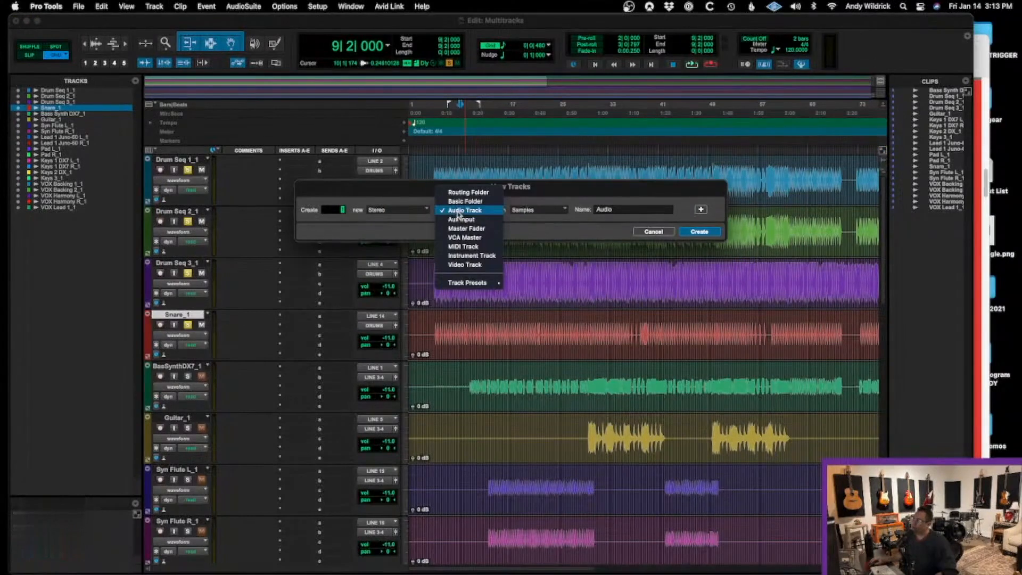
left_click(459, 219)
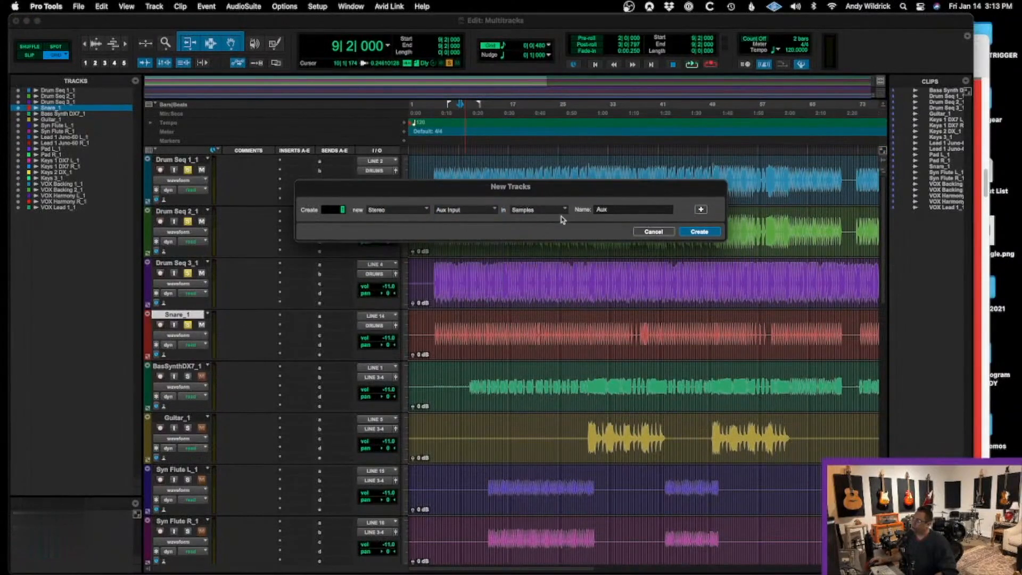
double_click(617, 210)
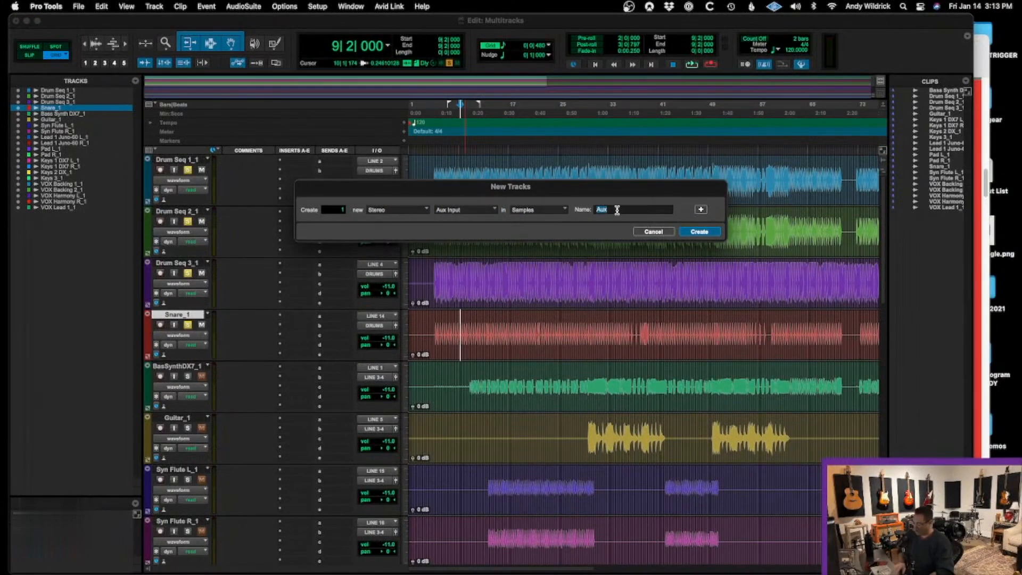
type("DRUM BUS")
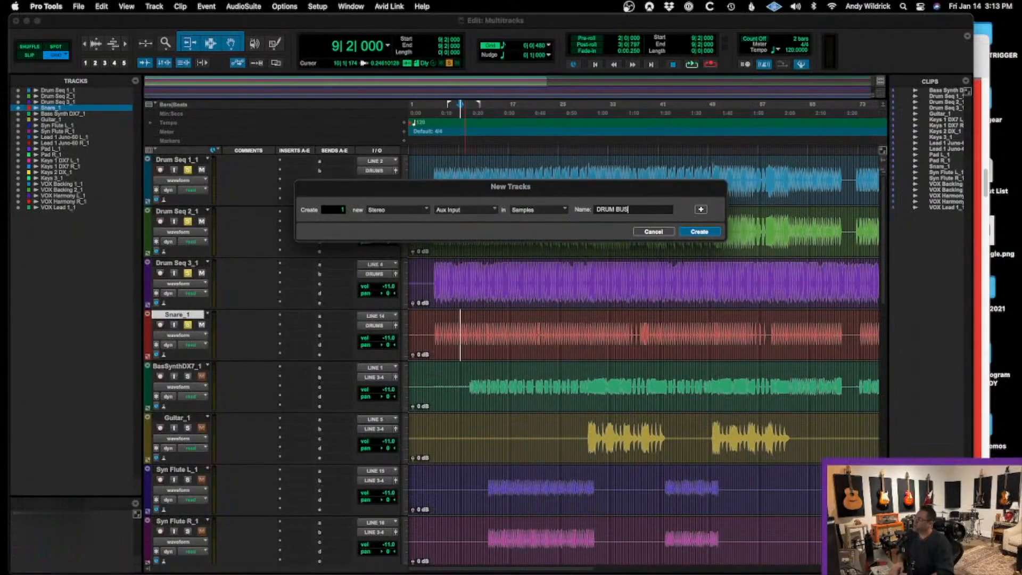
key("Return")
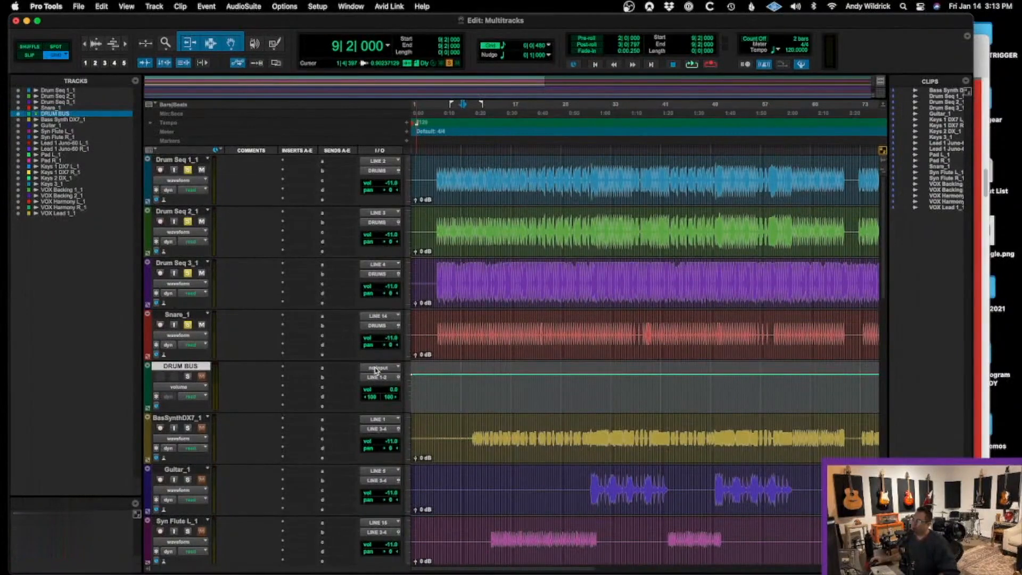
Route the outputs of Drum Seq 2_1, Drum Seq 3_1 and Snare_1 to Bus 1-2.
left_click(373, 169)
mouse_move(381, 181)
key("Escape")
left_click(384, 222)
mouse_move(383, 232)
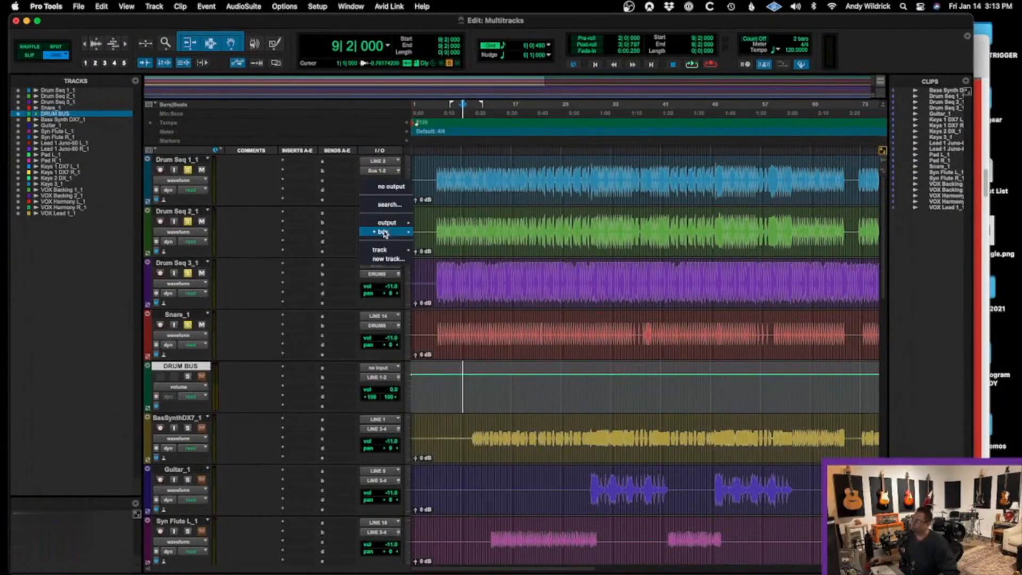
left_click(448, 222)
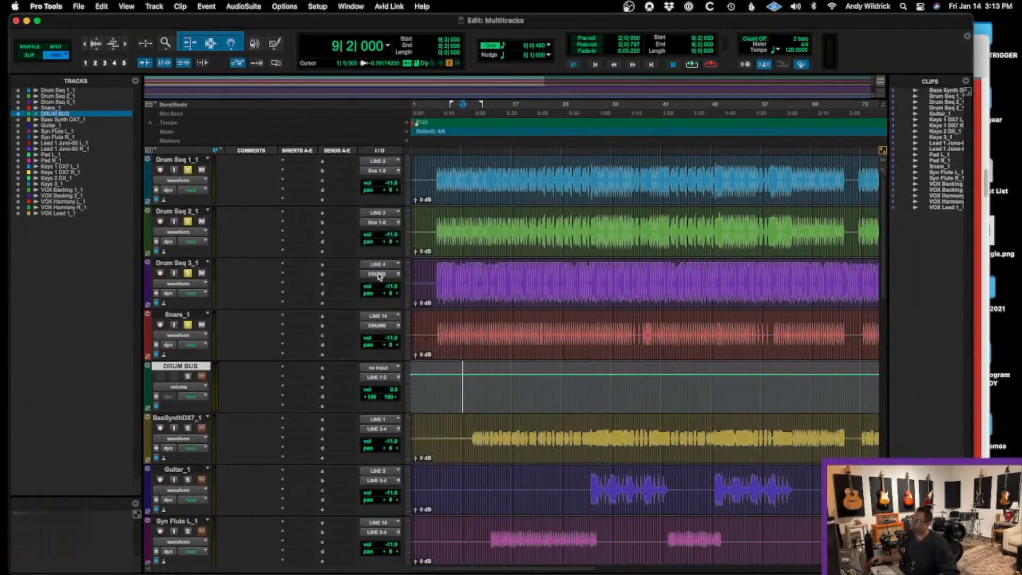
left_click(377, 275)
mouse_move(385, 283)
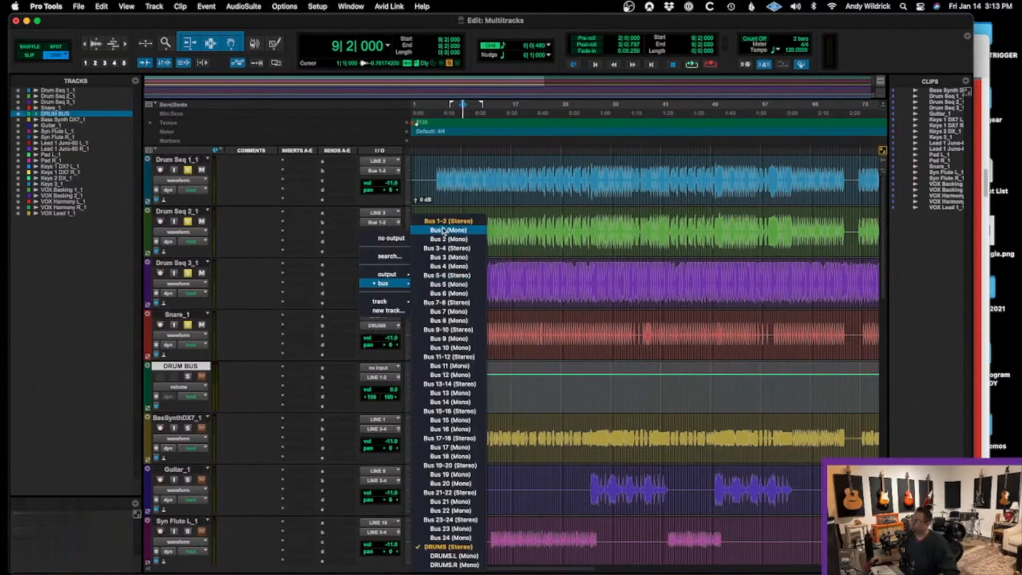
left_click(445, 223)
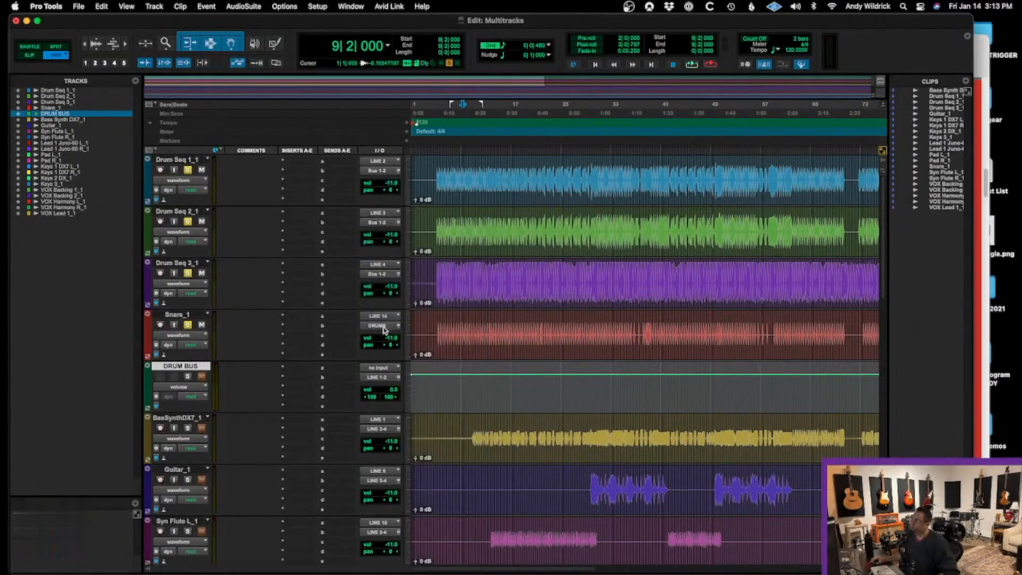
left_click(384, 330)
mouse_move(387, 335)
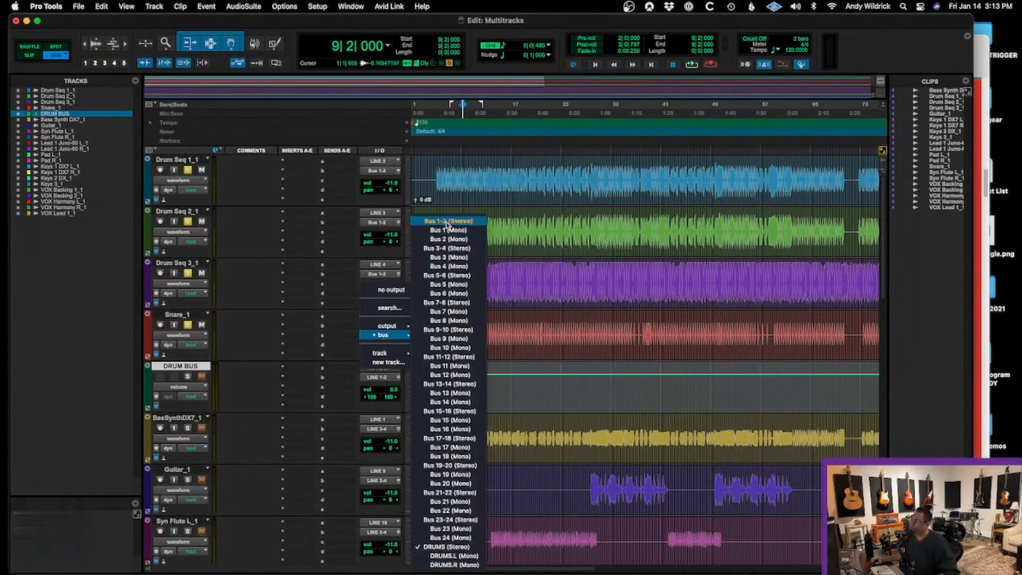
left_click(447, 223)
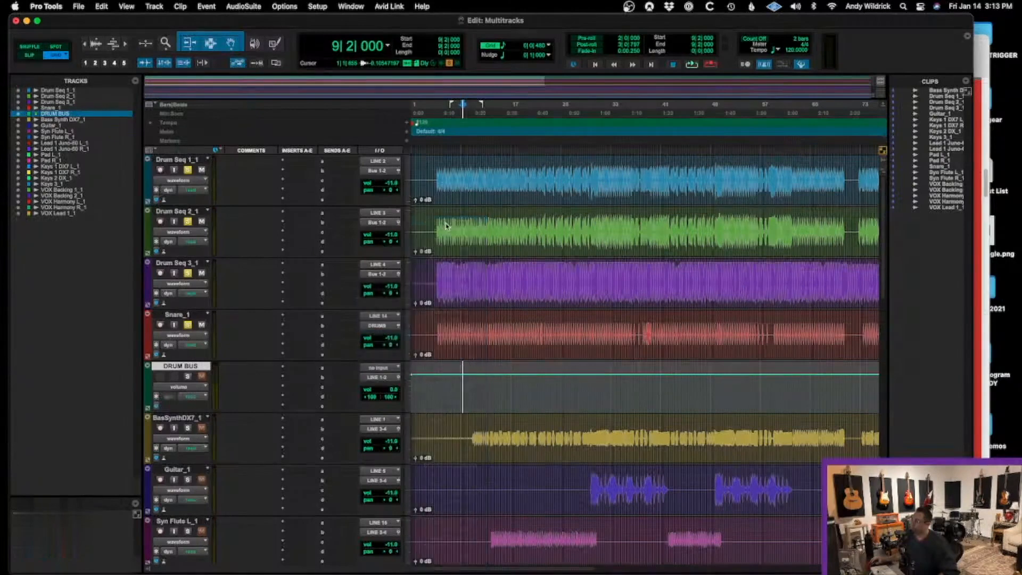
Set the DRUM BUS input to Bus 1-2 and its output to LINE 3-4.
left_click(380, 367)
mouse_move(382, 379)
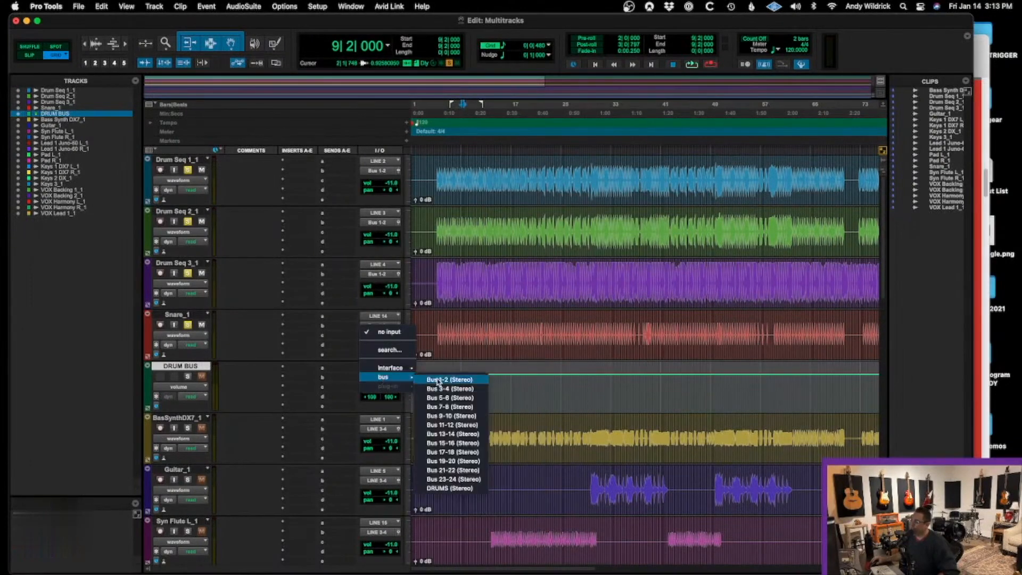
left_click(438, 382)
left_click(381, 377)
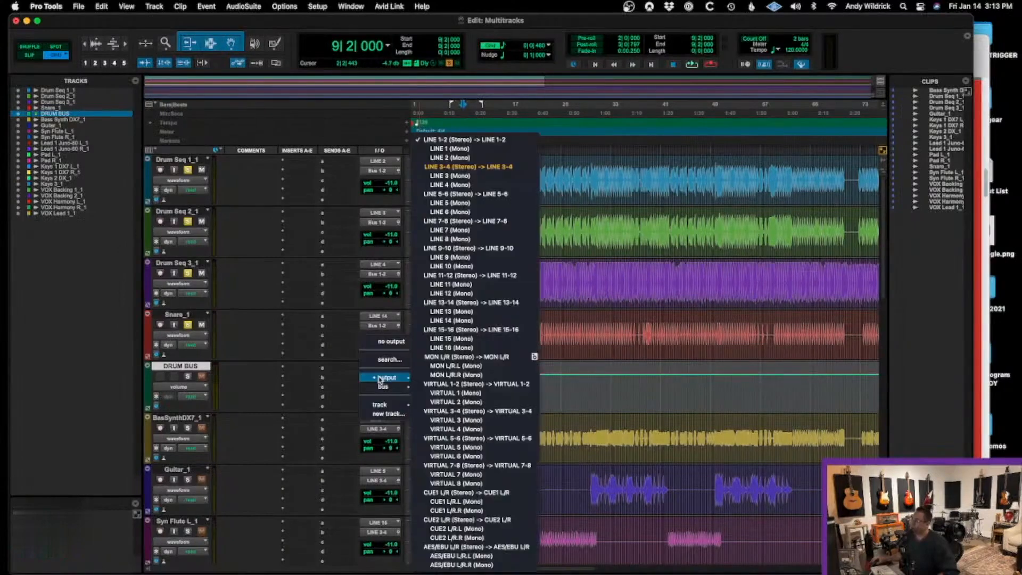
left_click(456, 169)
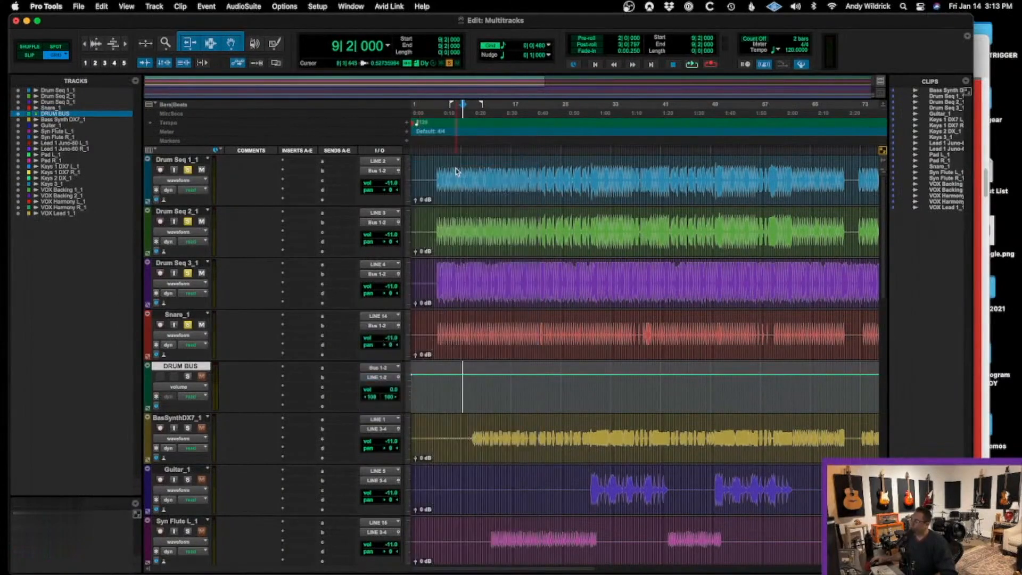
Play the session from bar 5 to hear the drum bus, then stop.
left_click(435, 380)
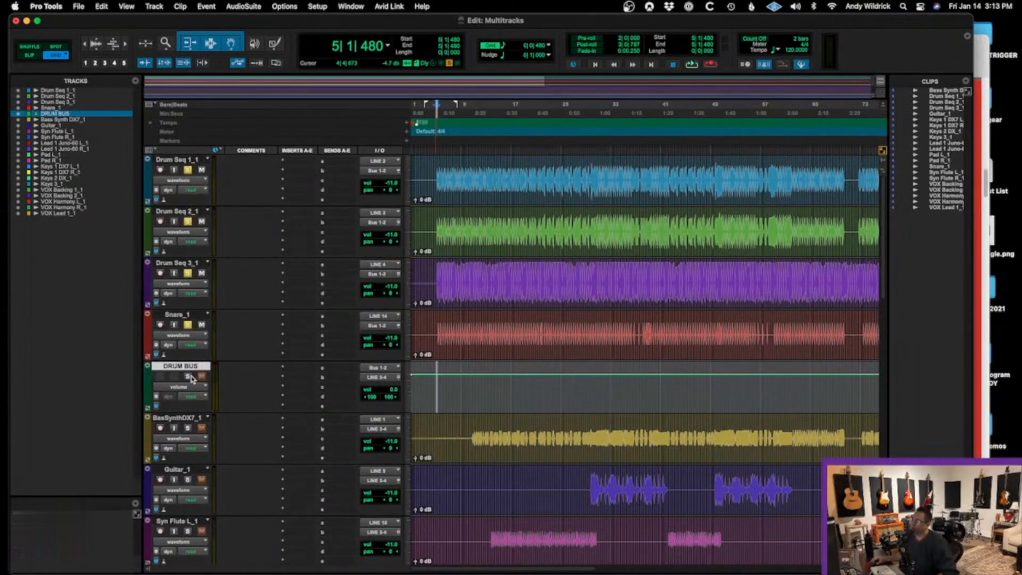
key("space")
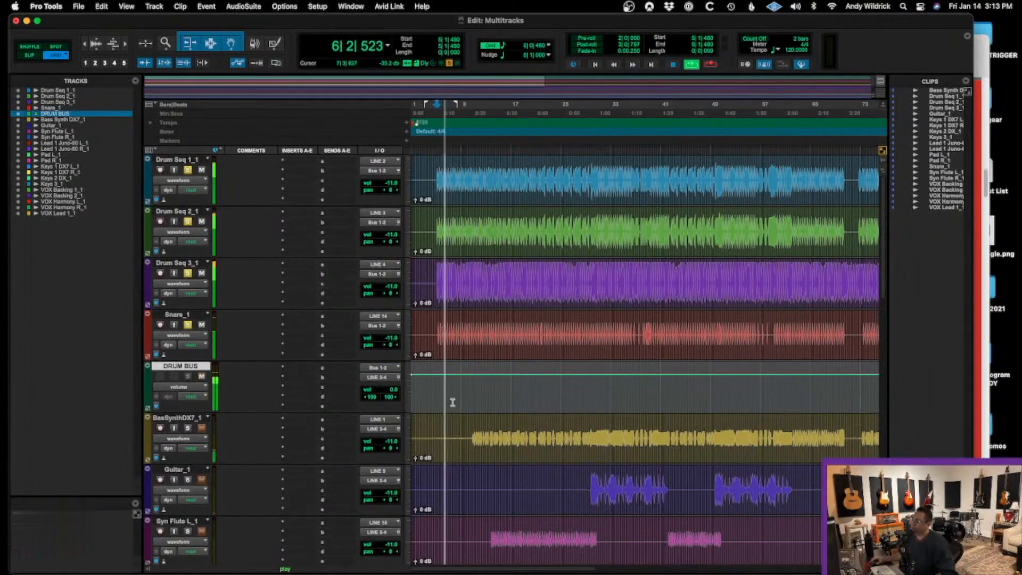
key("space")
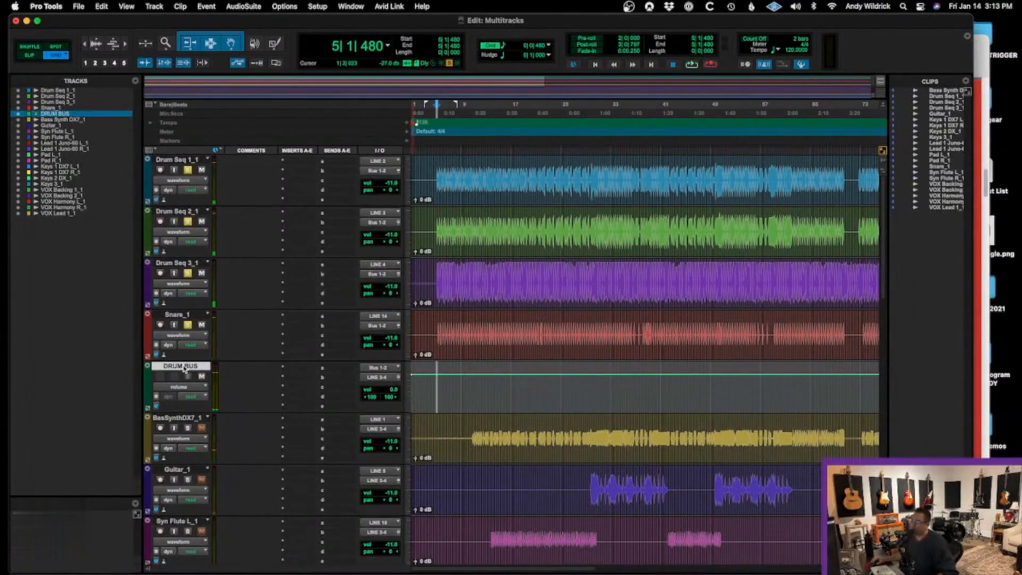
Delete the DRUM BUS aux, route the drum tracks back to LINE 3-4, and select Drum Seq 1_1 through Snare_1.
right_click(183, 367)
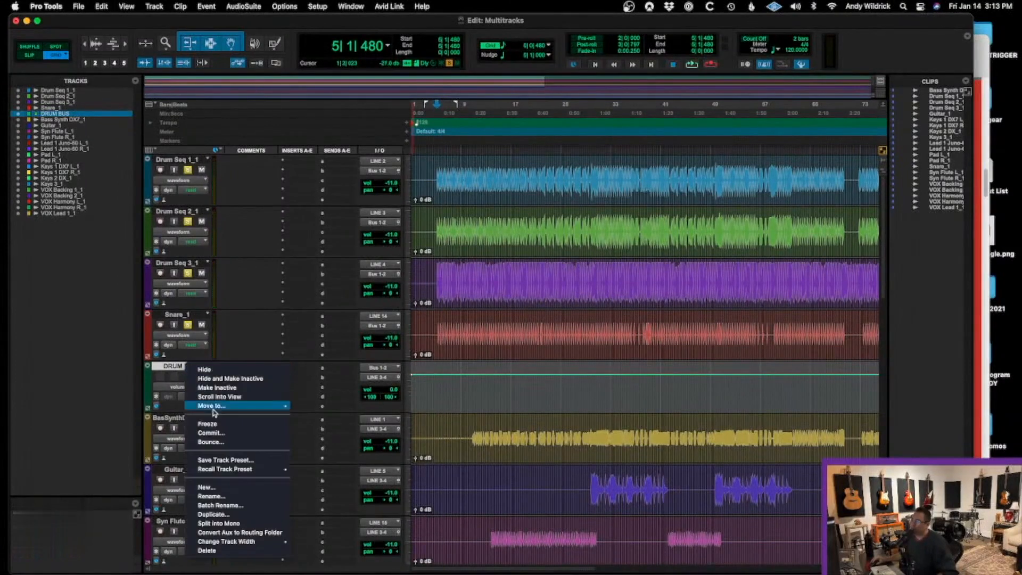
left_click(208, 551)
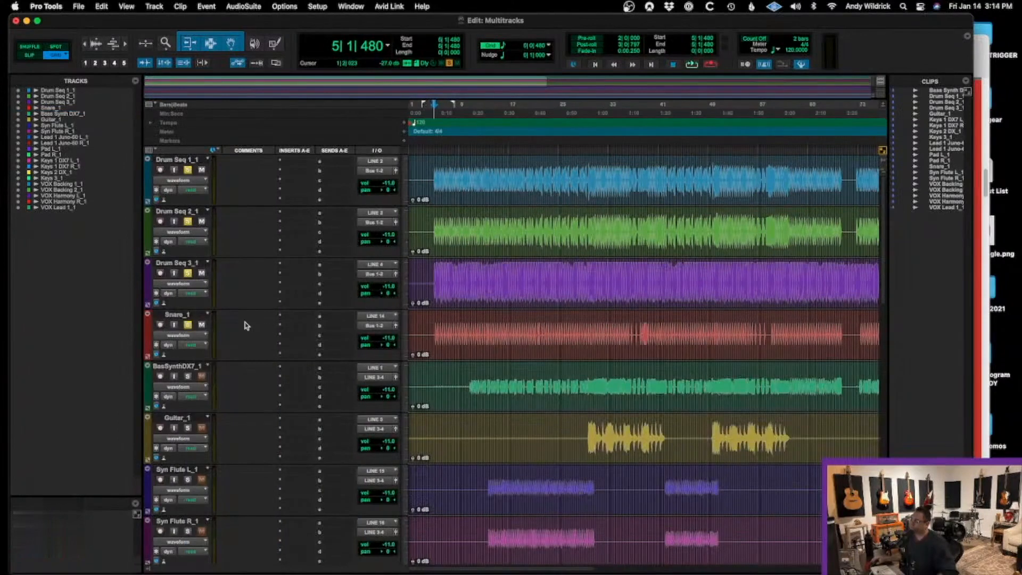
left_click(190, 315)
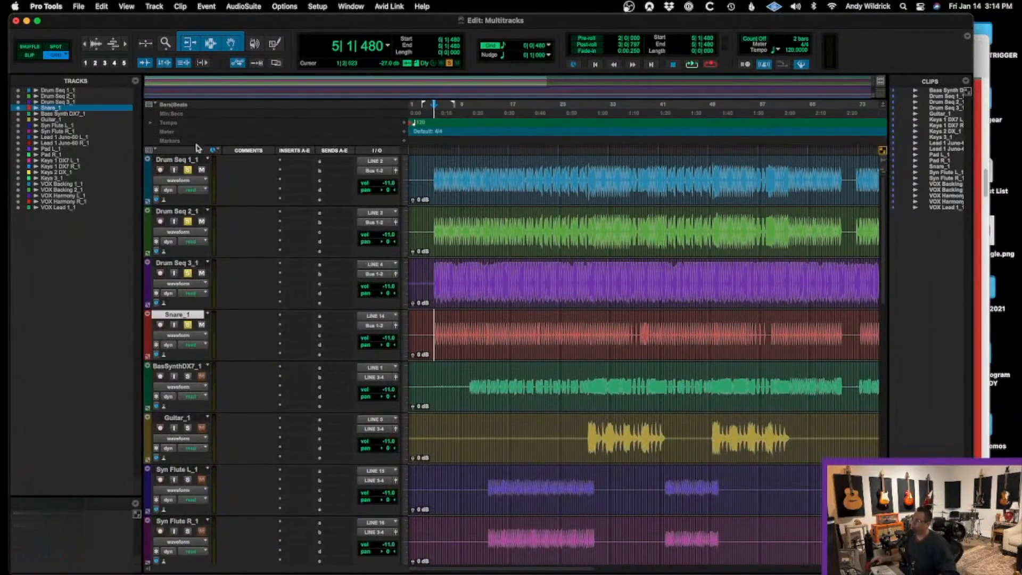
left_click(374, 170)
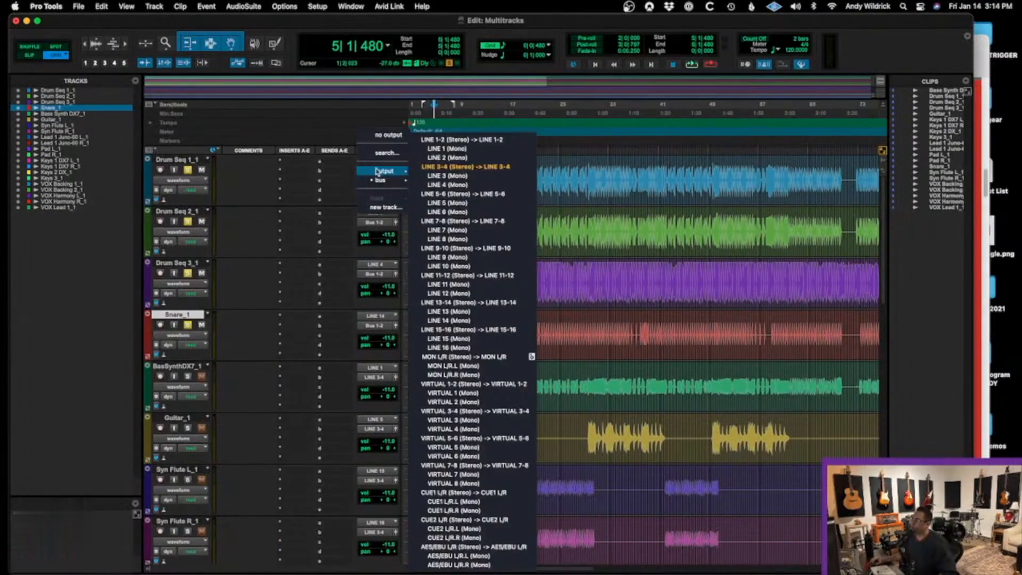
left_click(436, 169)
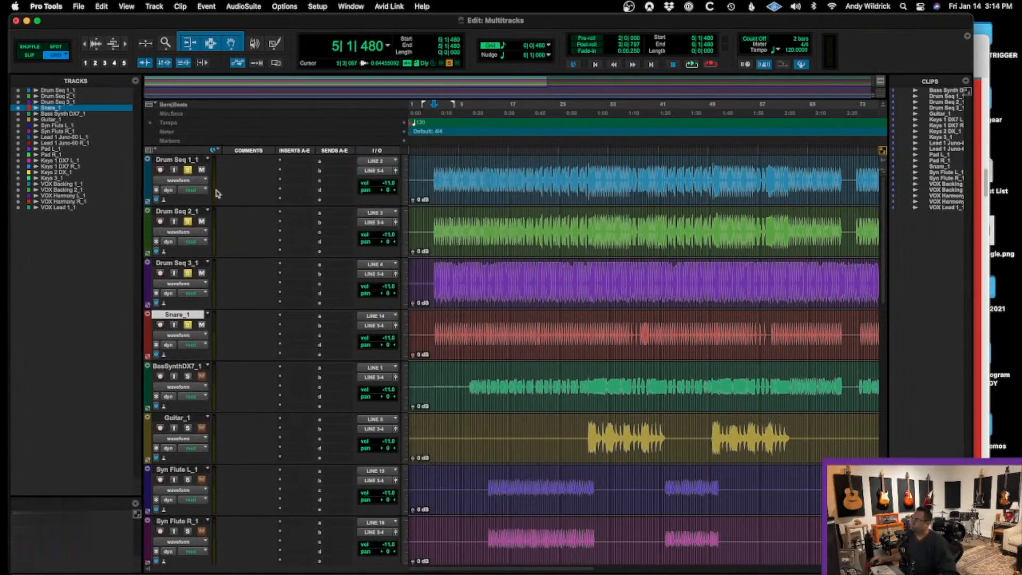
left_click(178, 161)
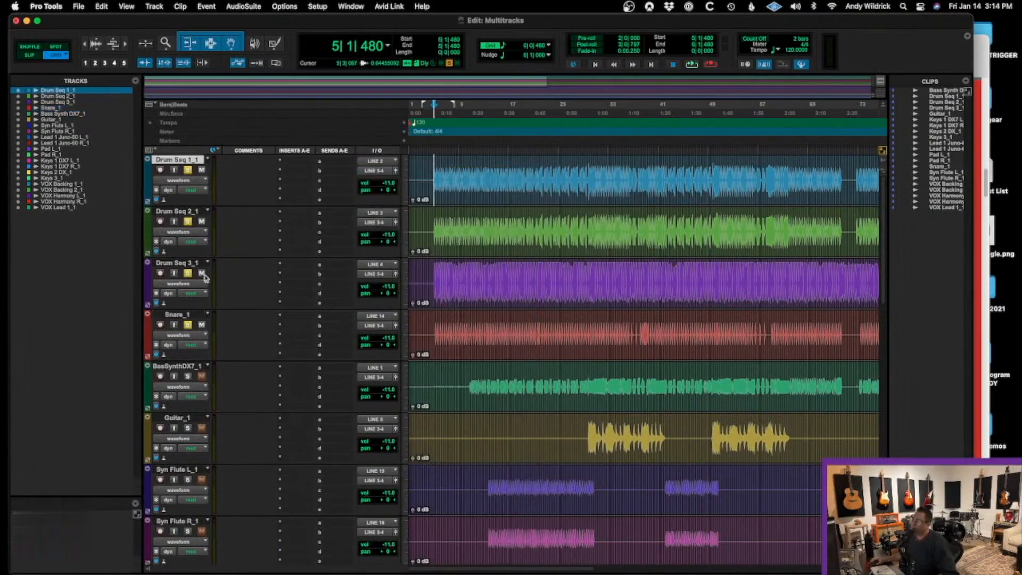
left_click(189, 315, "shift")
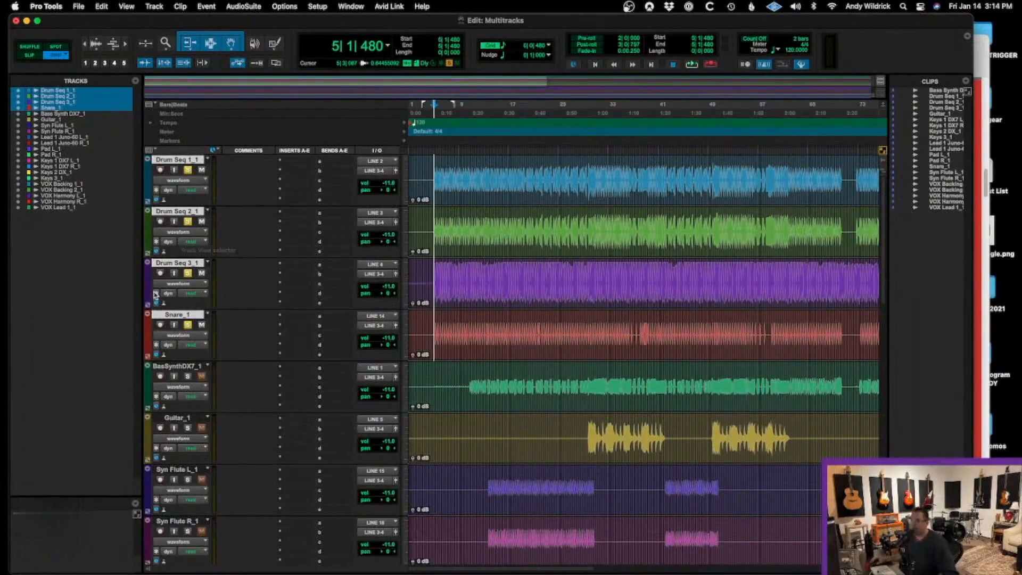
right_click(180, 264)
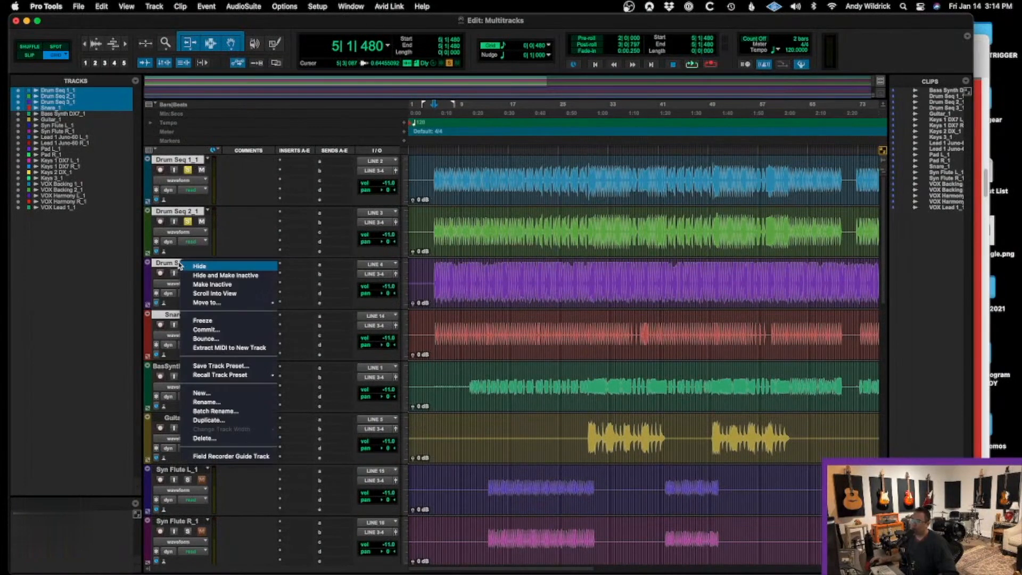
mouse_move(213, 303)
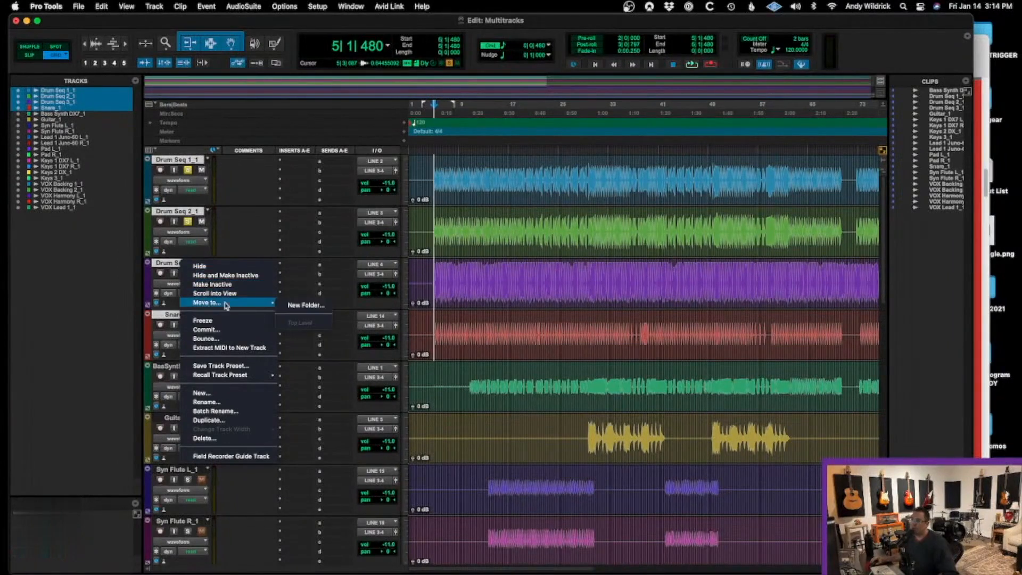
left_click(290, 309)
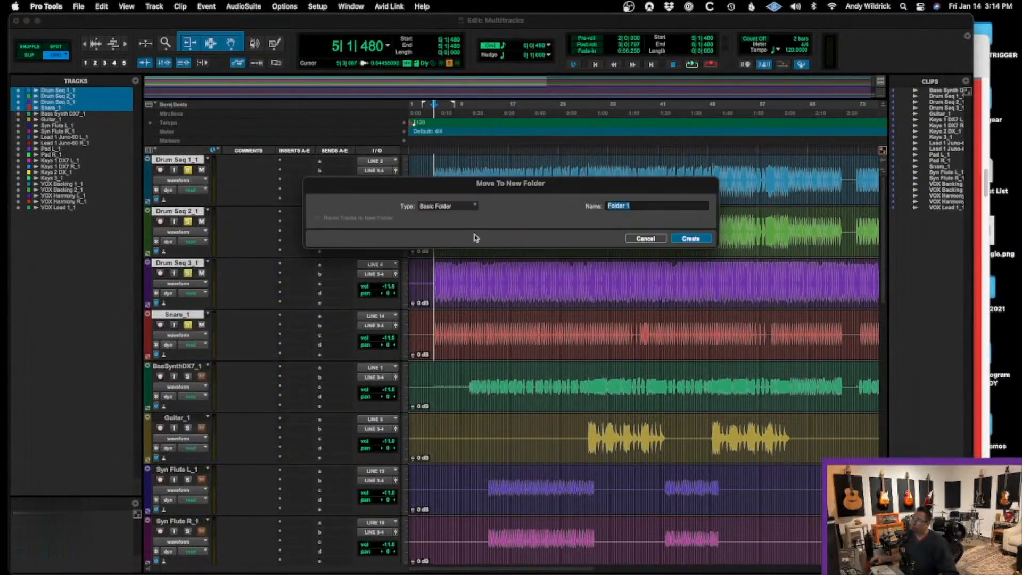
left_click(452, 206)
left_click(452, 198)
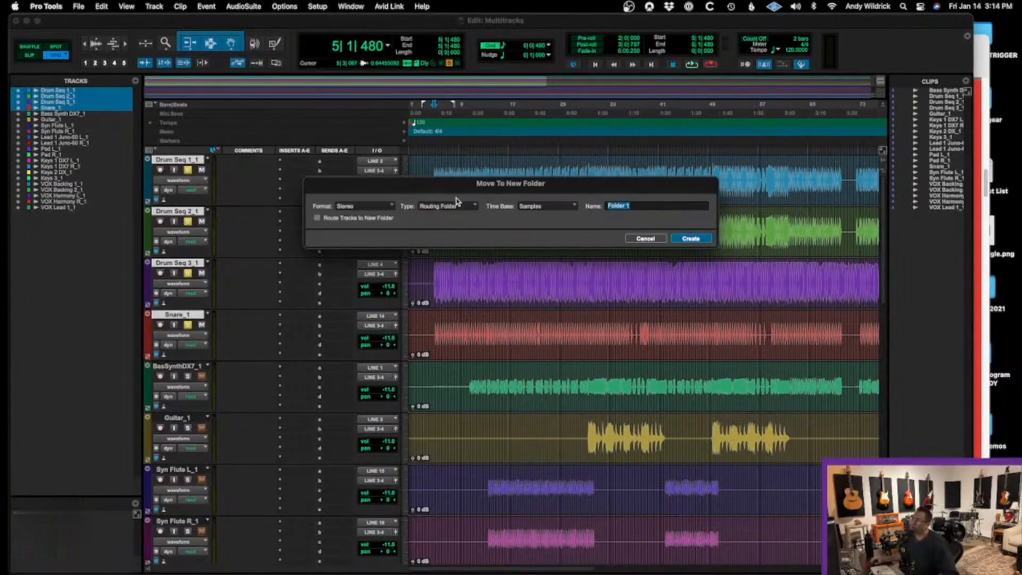
left_click(317, 217)
type("DRUM BUS")
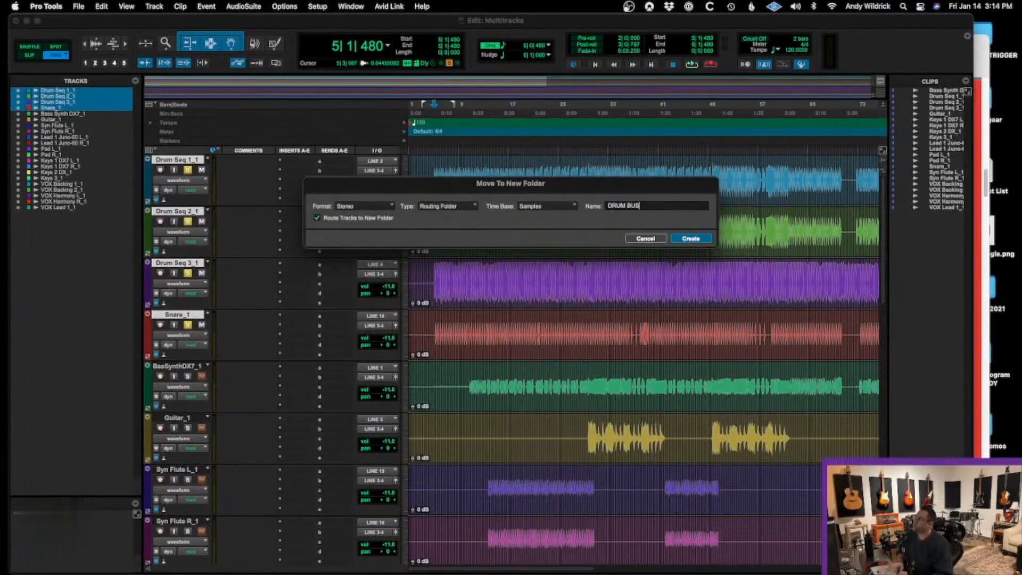
key("Return")
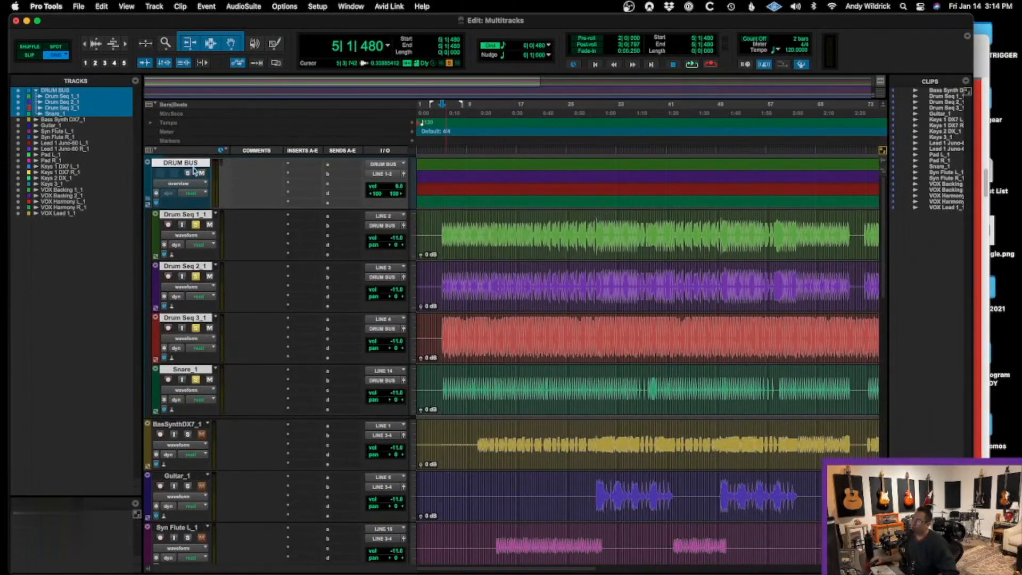
left_click(149, 202)
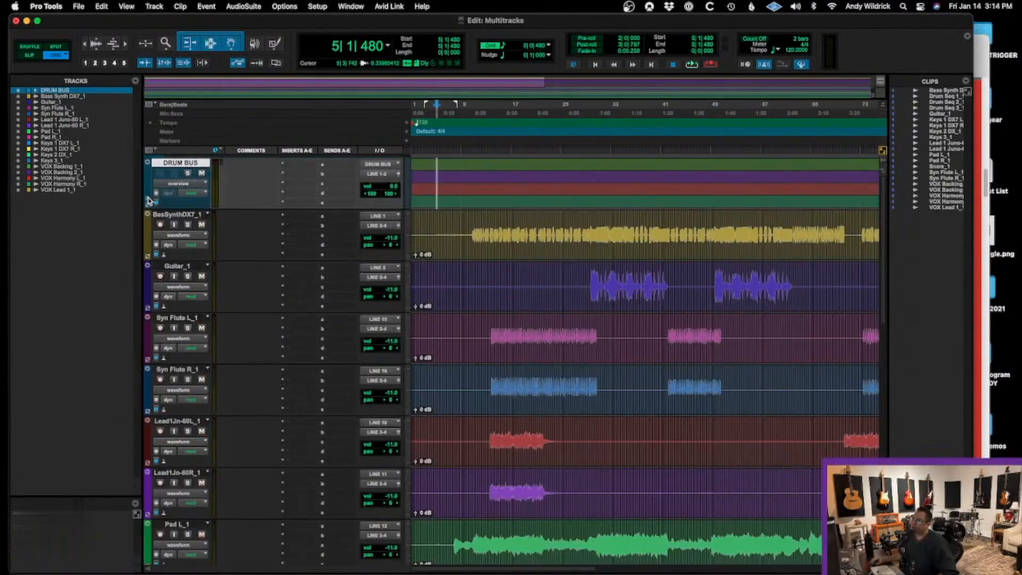
left_click(149, 201)
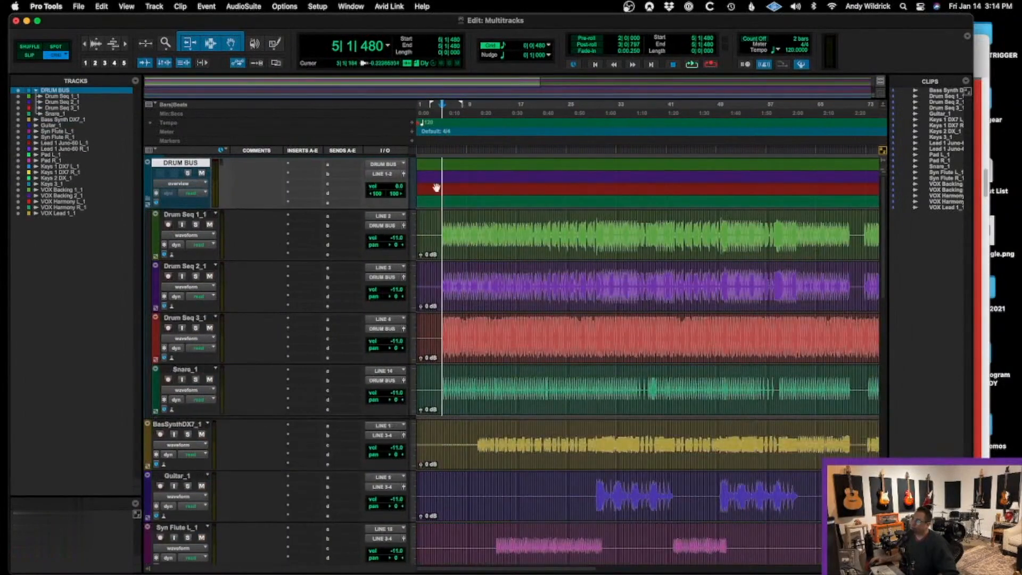
left_click(466, 187)
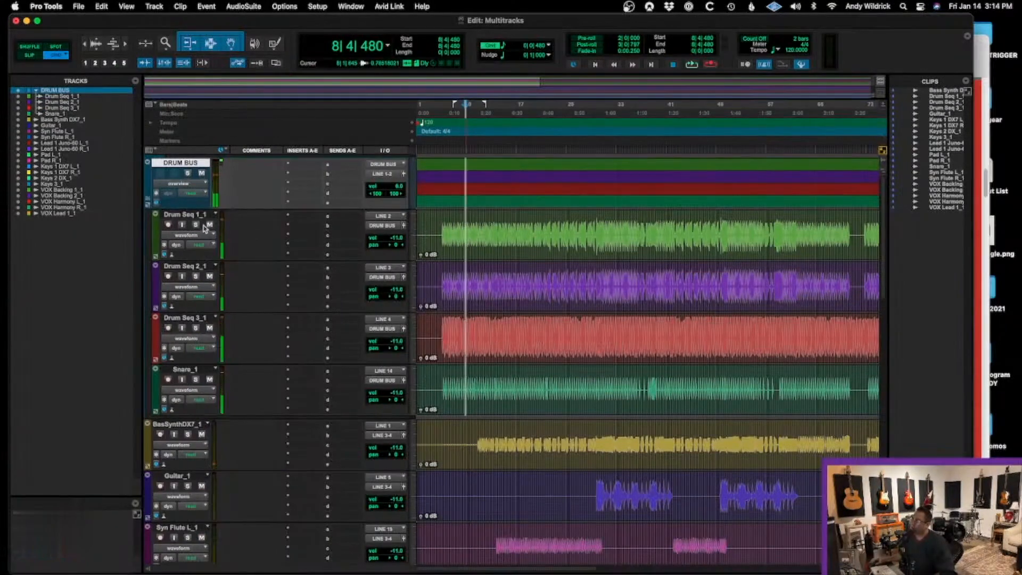
left_click(195, 276)
left_click(195, 224)
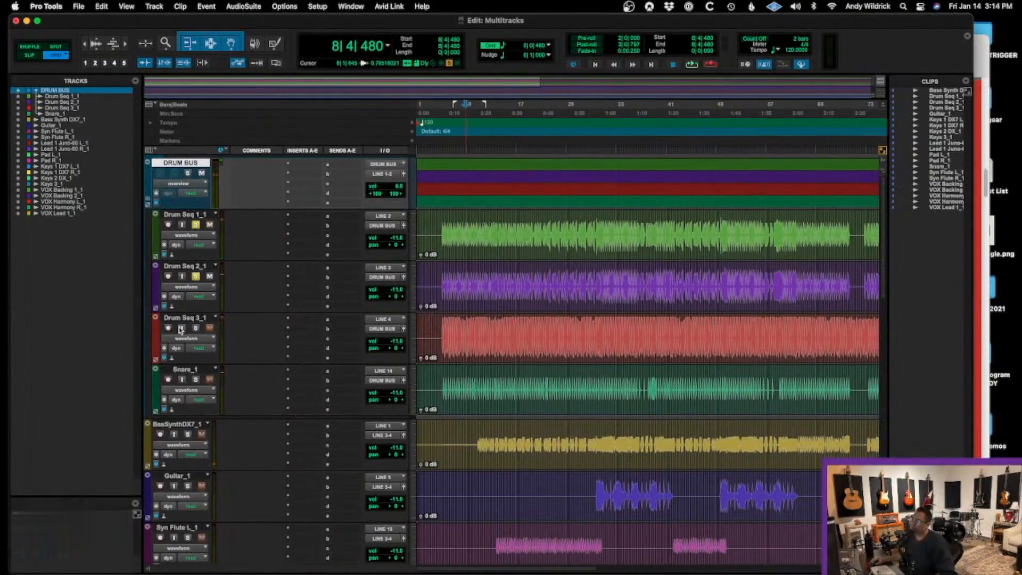
left_click(195, 329)
left_click(196, 379)
key("space")
key("space")
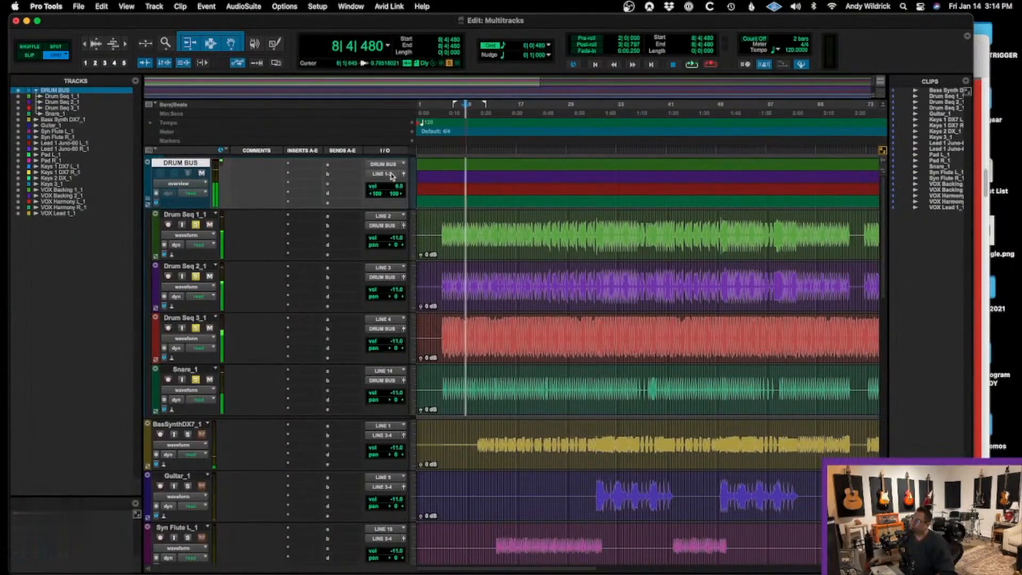
left_click(391, 174)
mouse_move(402, 176)
left_click(436, 170)
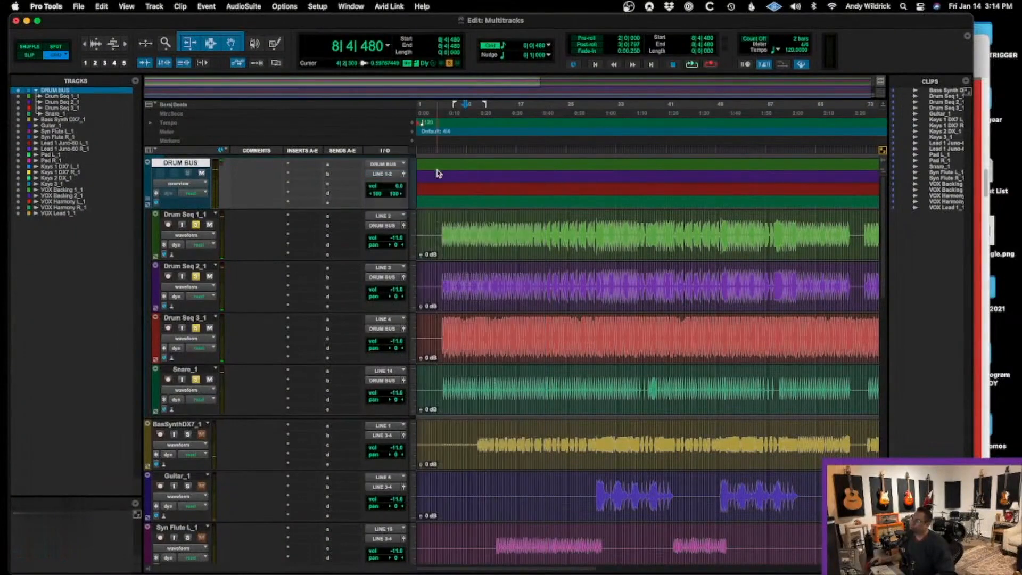
key("space")
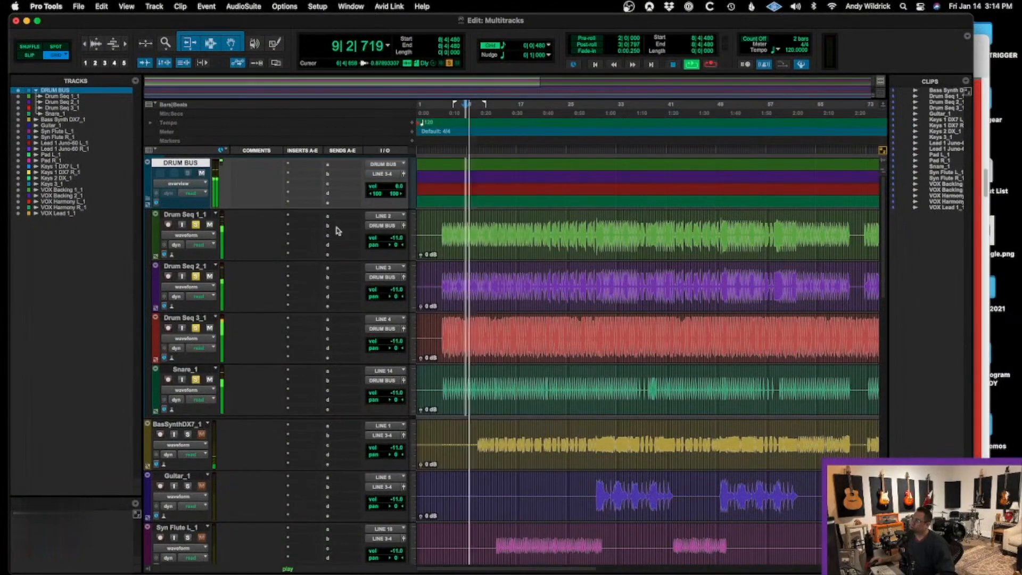
key("space")
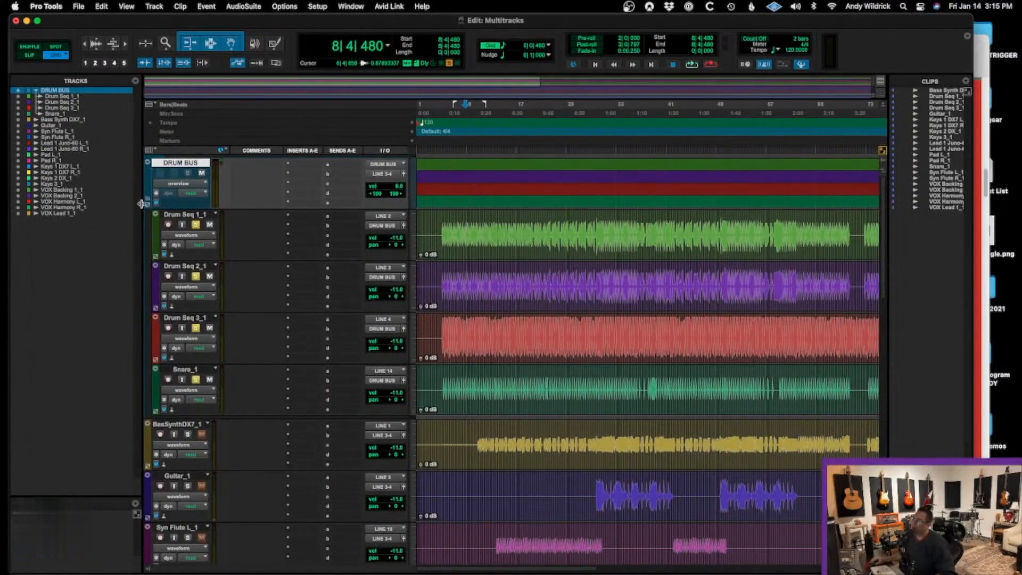
left_click(148, 199)
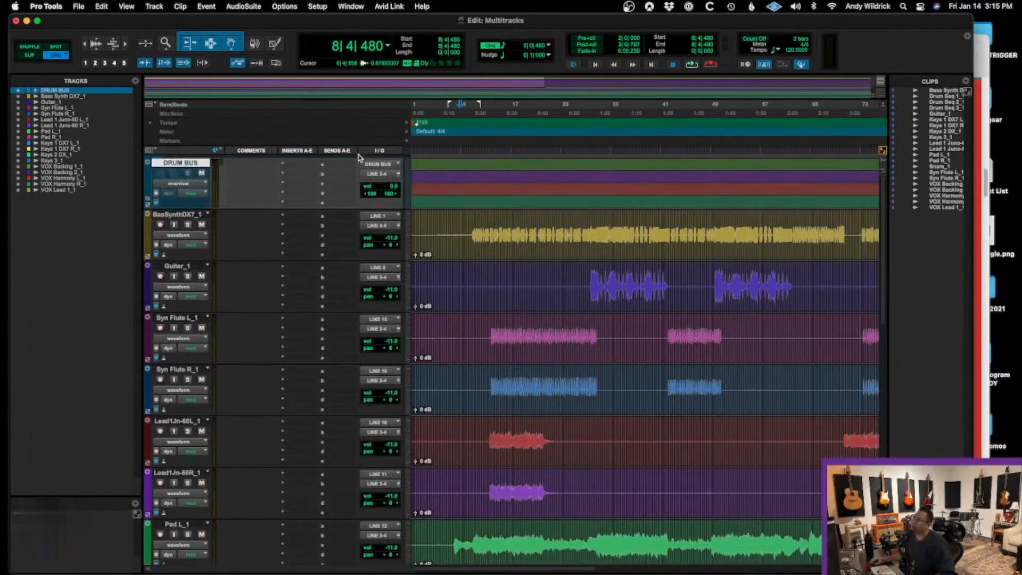
key("space")
key("space")
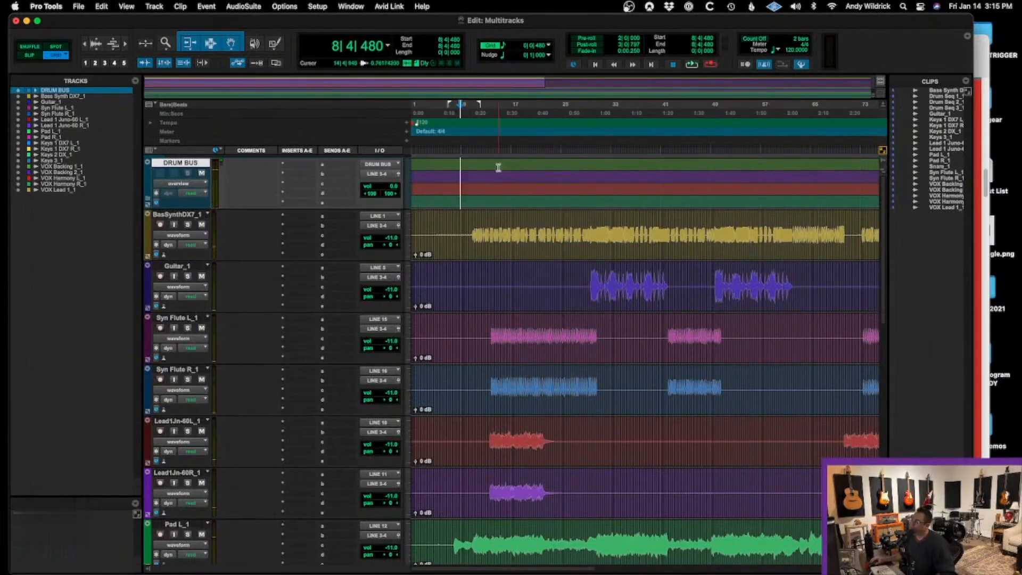
left_click(470, 173)
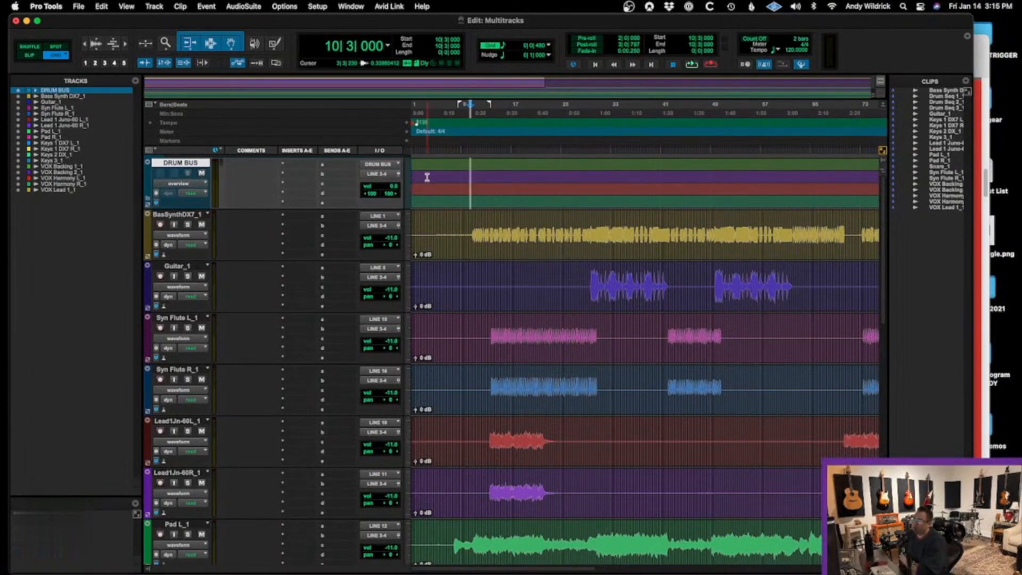
left_click(148, 200)
Delete the DRUM BUS folder track, keeping its four drum tracks, and select Drum Seq 1_1.
right_click(180, 166)
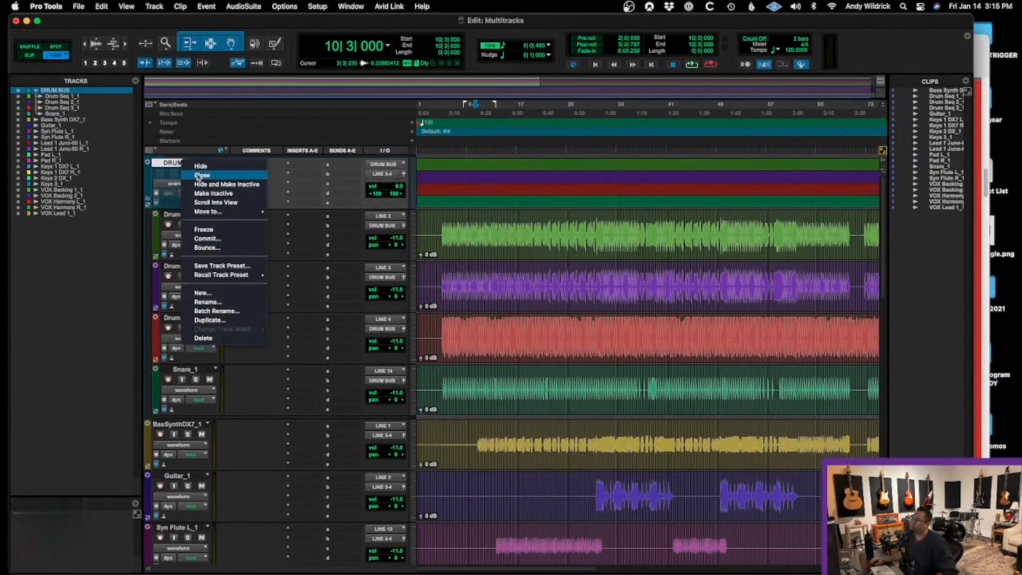
mouse_move(213, 211)
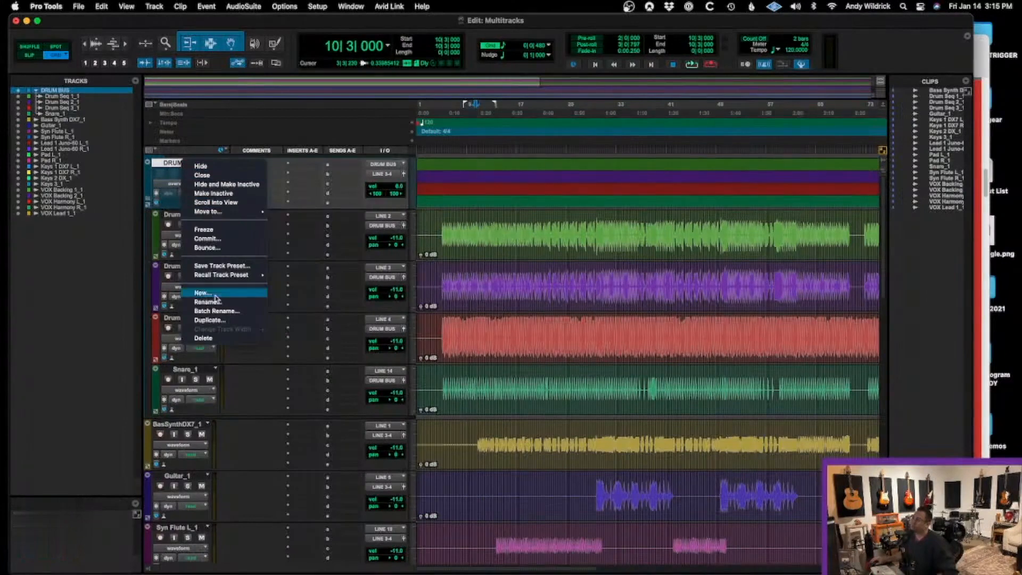
left_click(282, 279)
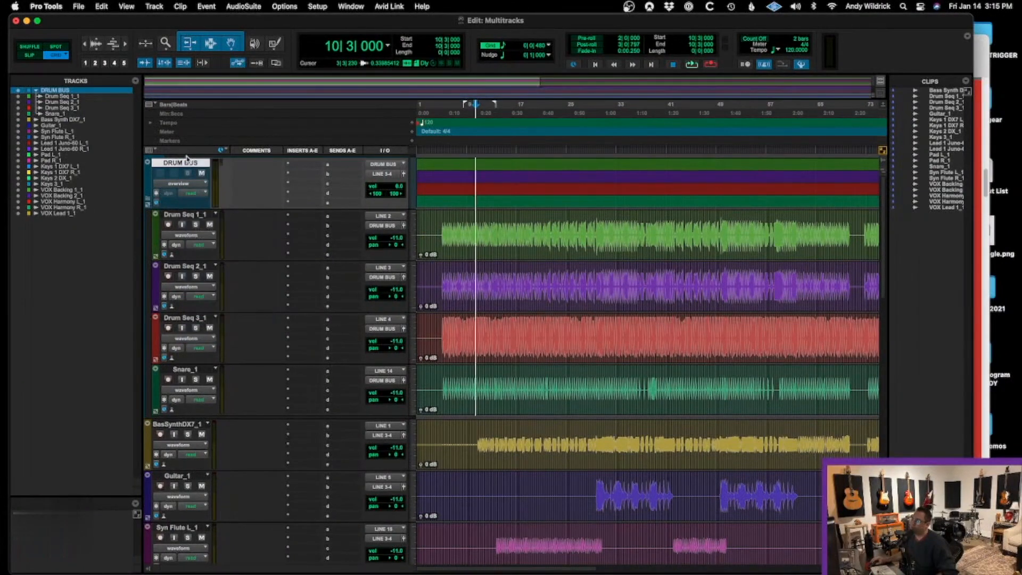
right_click(185, 161)
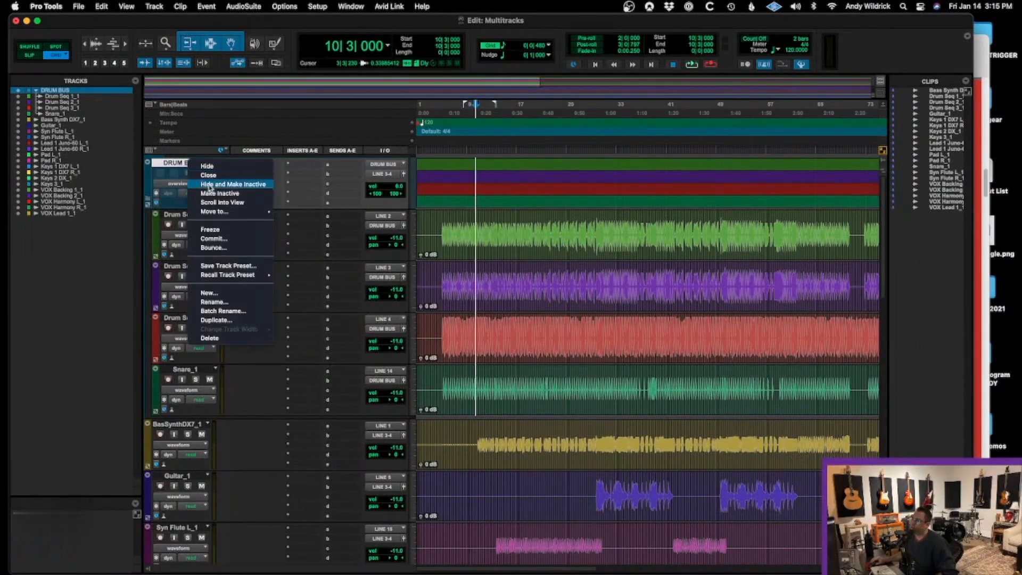
left_click(218, 335)
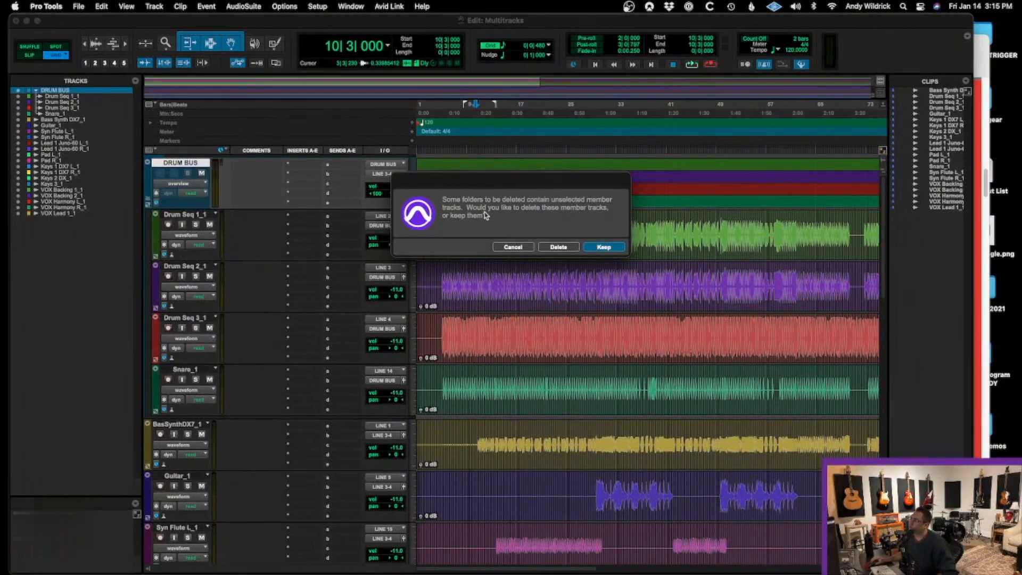
left_click(614, 249)
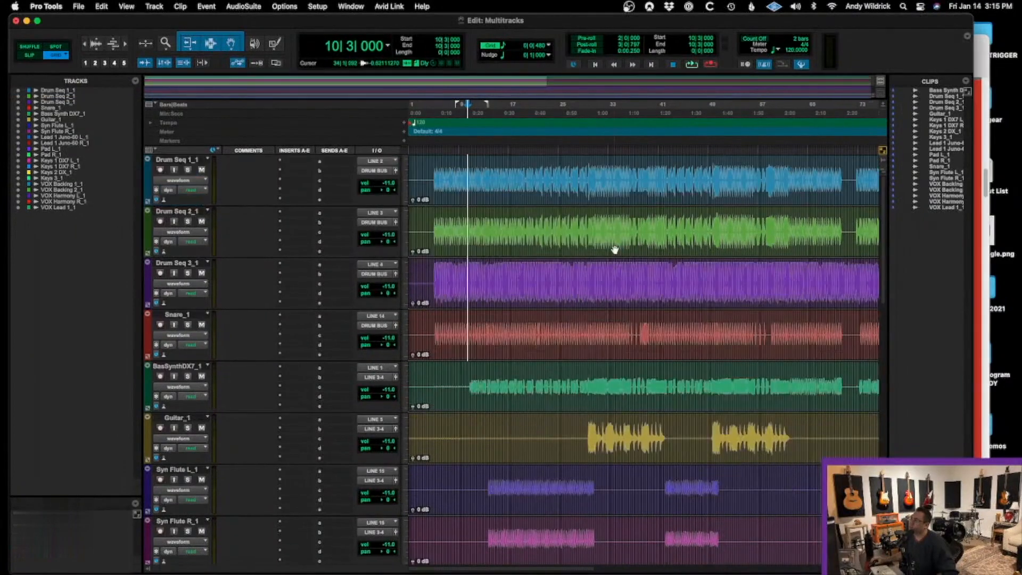
left_click(177, 161)
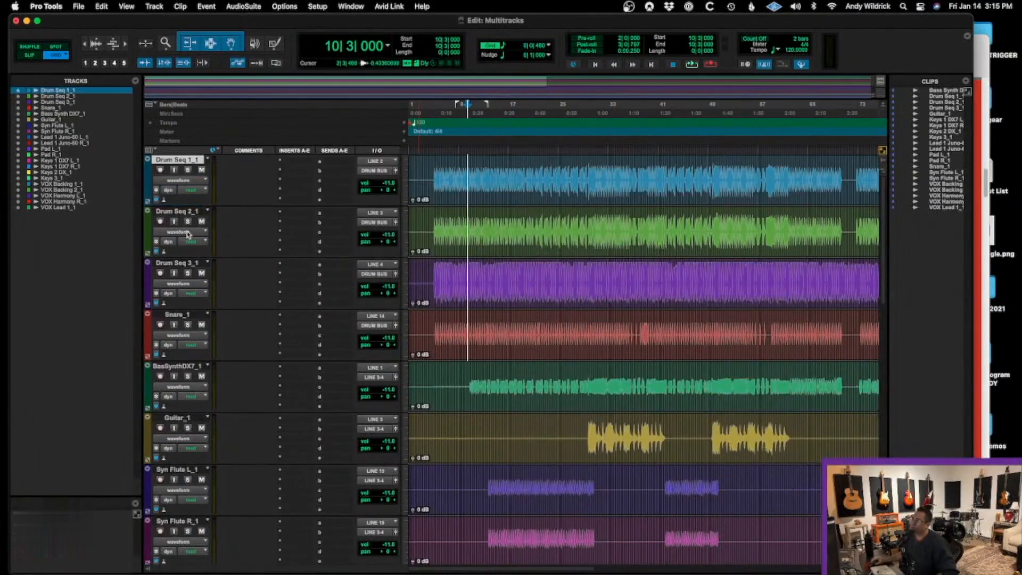
Create a new aux input track, Aux 1, with its input set to Bus 1-2.
left_click(185, 316)
key("shift+super+n")
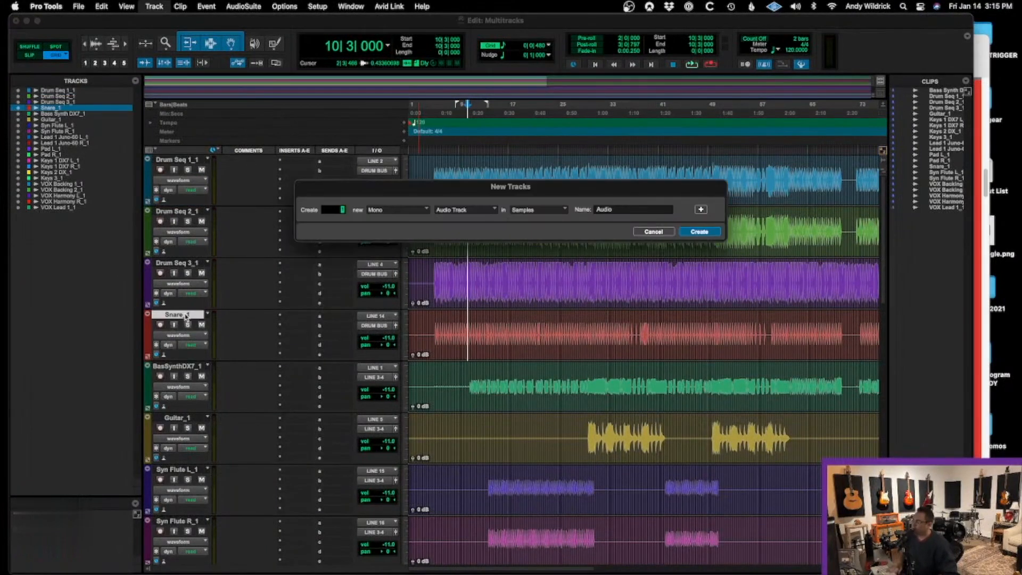
key("super+Down")
key("Return")
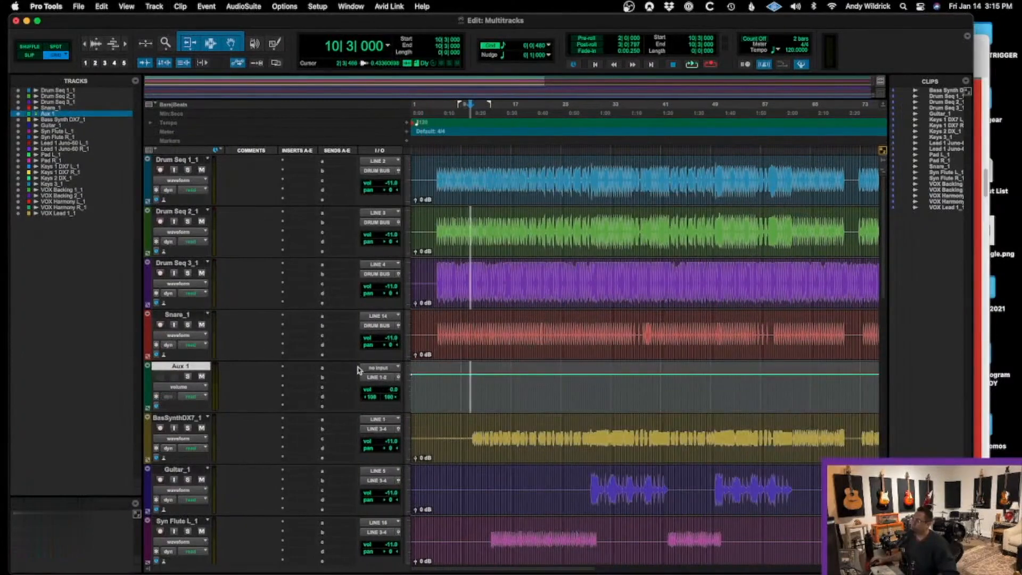
left_click(373, 367)
mouse_move(379, 377)
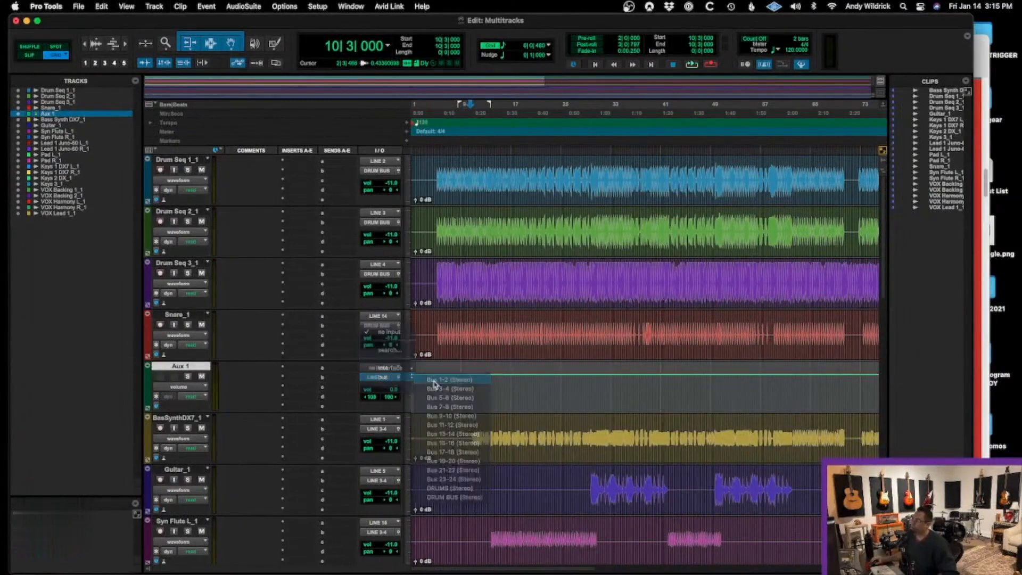
left_click(435, 380)
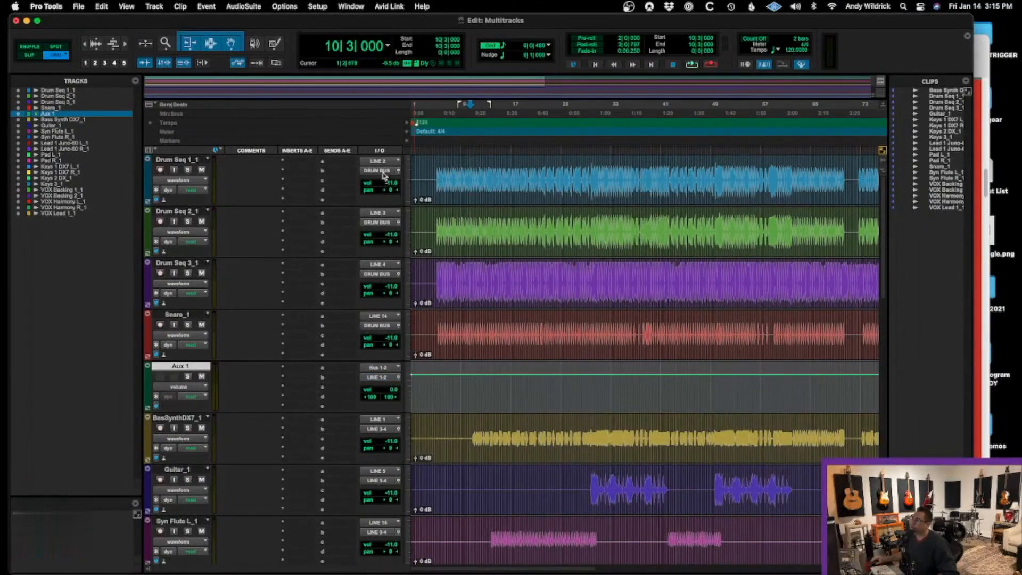
Route the four drum tracks' outputs to Bus 1-2 and send Aux 1 out to LINE 3-4.
left_click(177, 161)
left_click(190, 314, "shift")
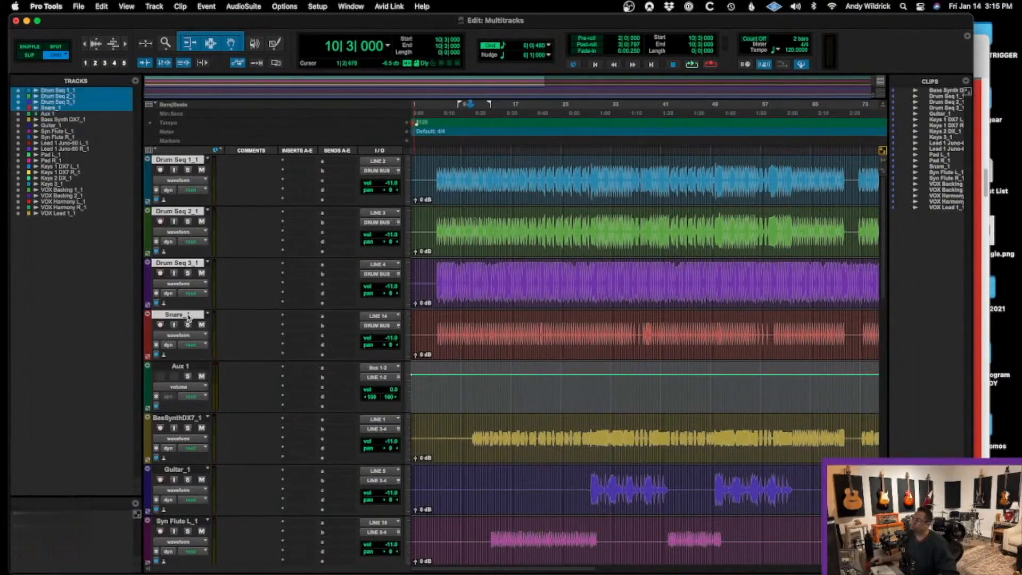
left_click(377, 171)
left_click(426, 184, "alt+shift")
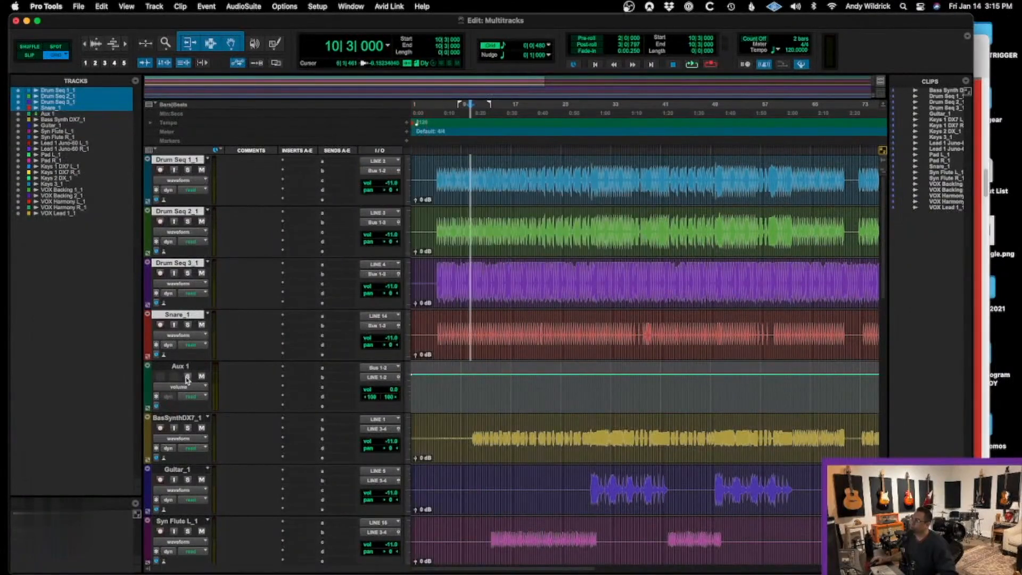
left_click(378, 377)
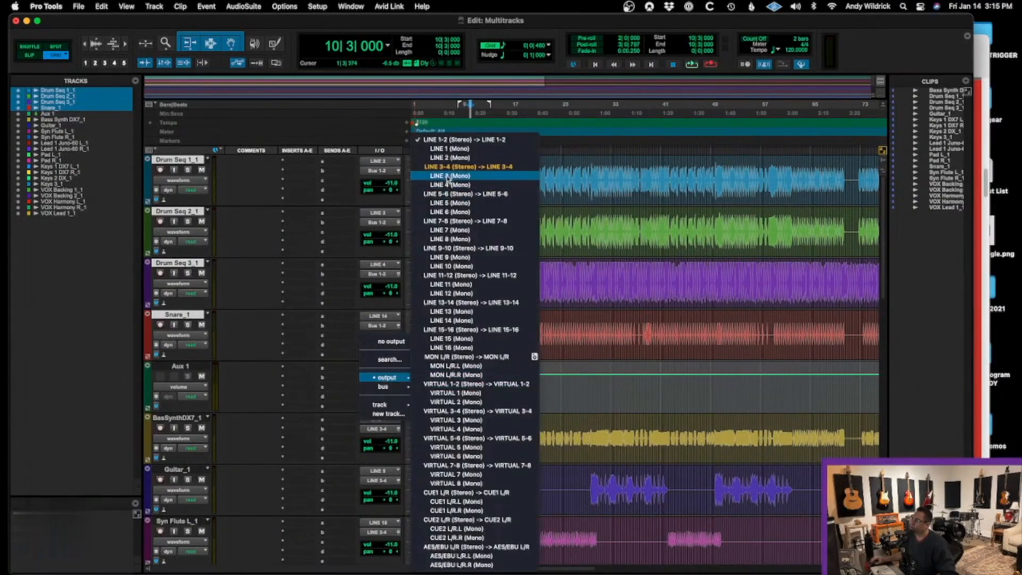
left_click(449, 168)
Audition from 11|2|480 with Snare_1 and Drum Seq 1_1 soloed, then select Aux 1.
left_click(475, 222)
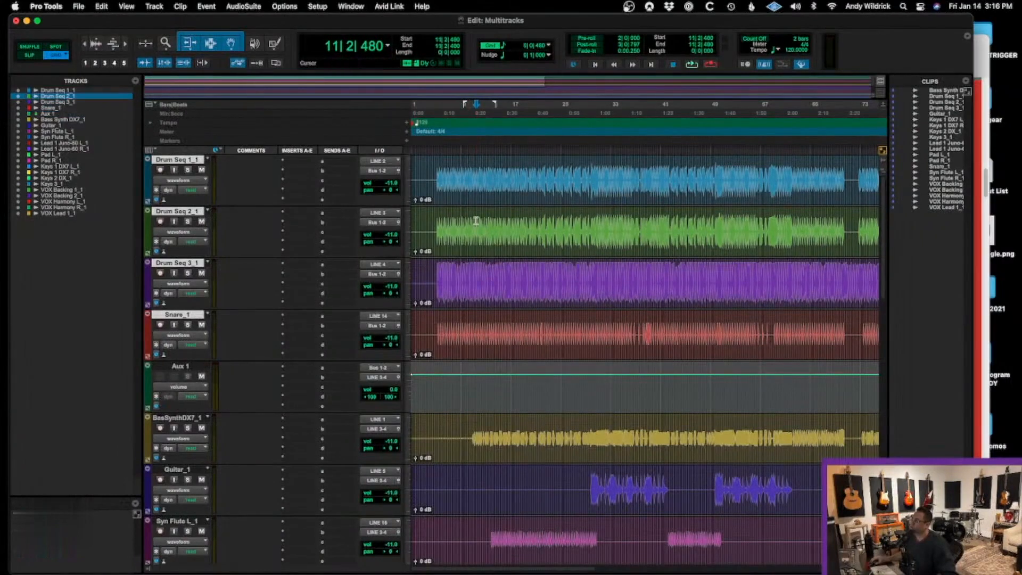
key("space")
key("space")
left_click(187, 325)
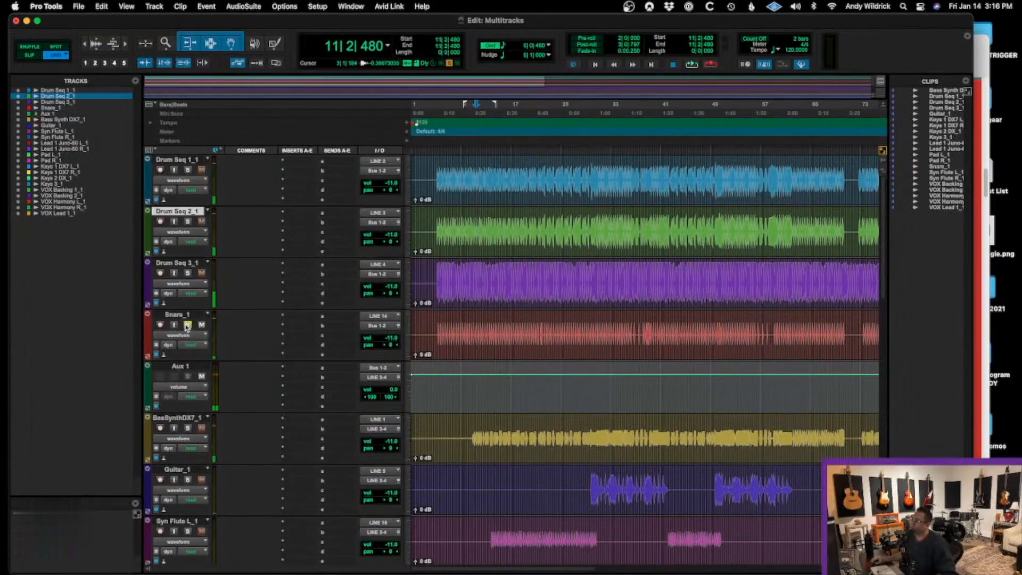
left_click(187, 170)
key("space")
key("space")
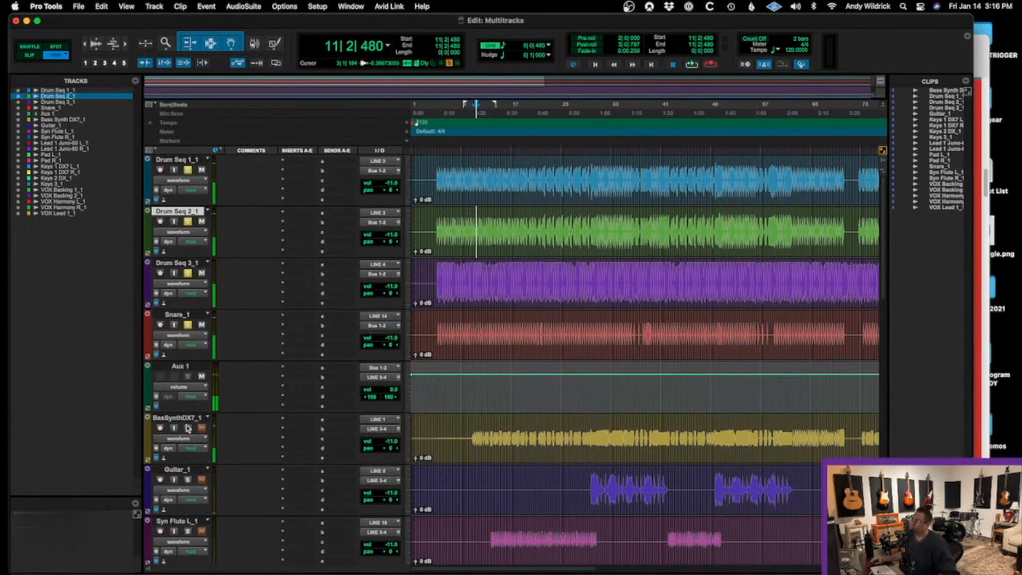
left_click(191, 367)
Delete the Aux 1 track and route the drum tracks back to LINE 3-4.
right_click(191, 367)
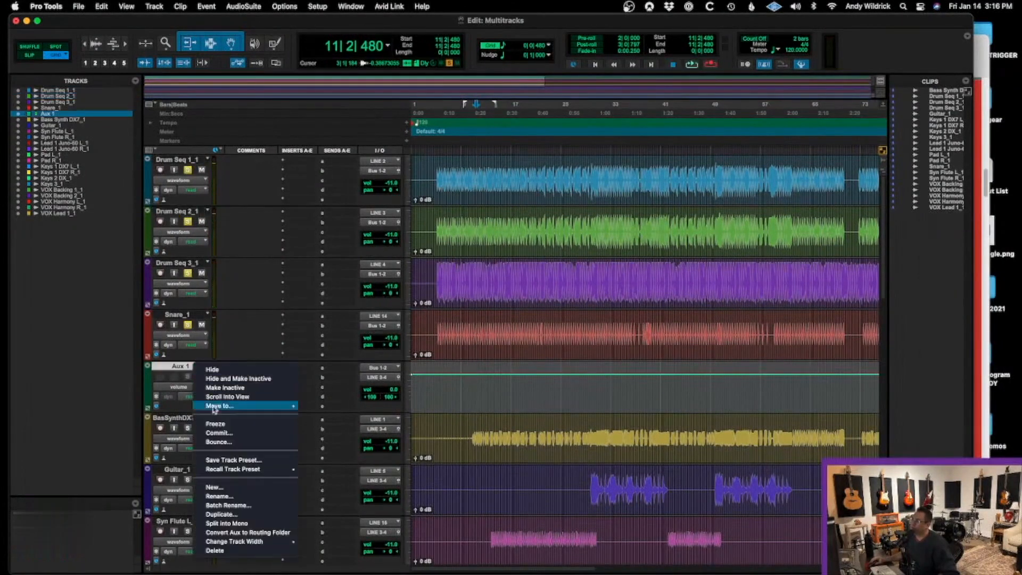
left_click(224, 552)
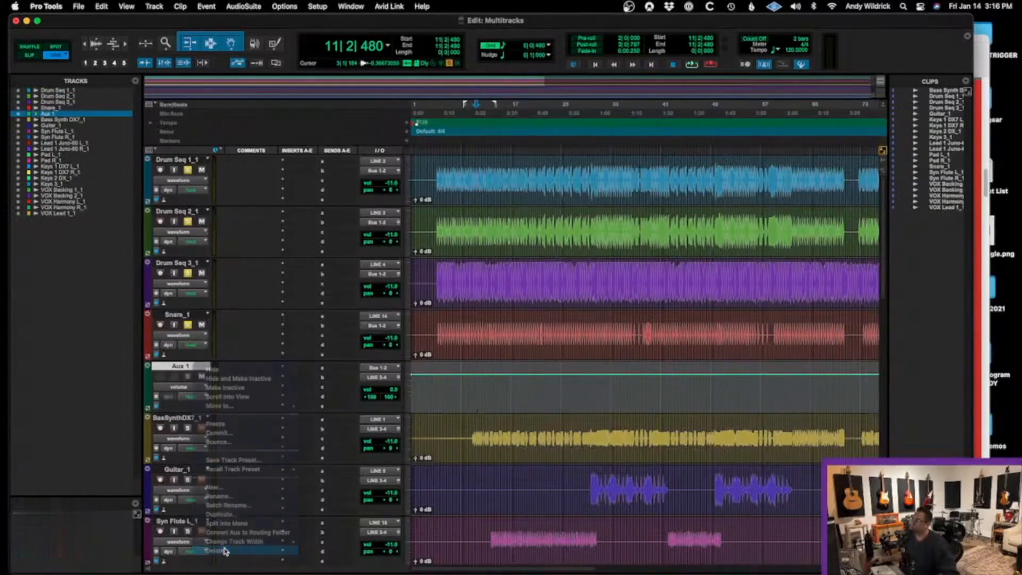
left_click(175, 314)
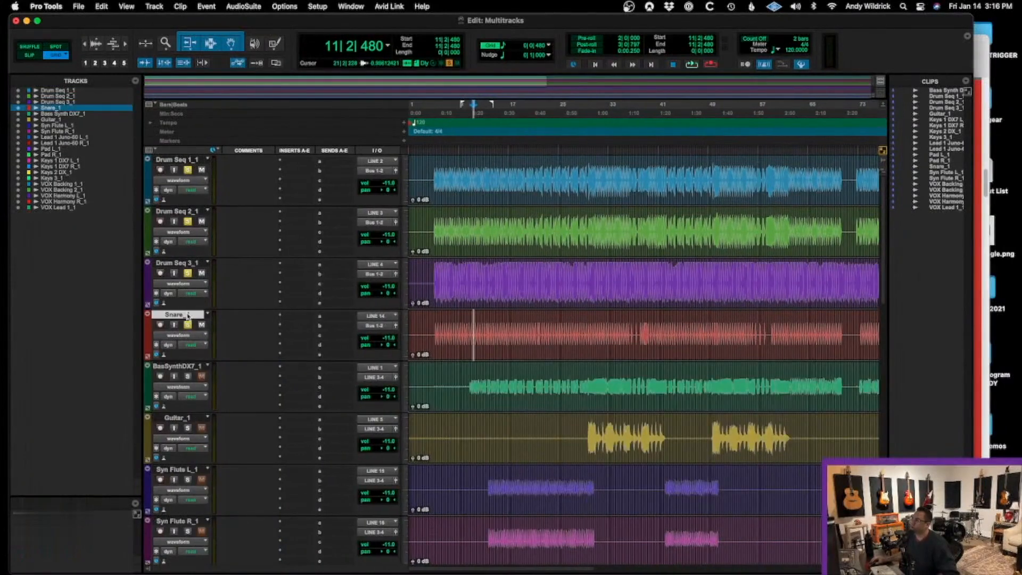
left_click(386, 171)
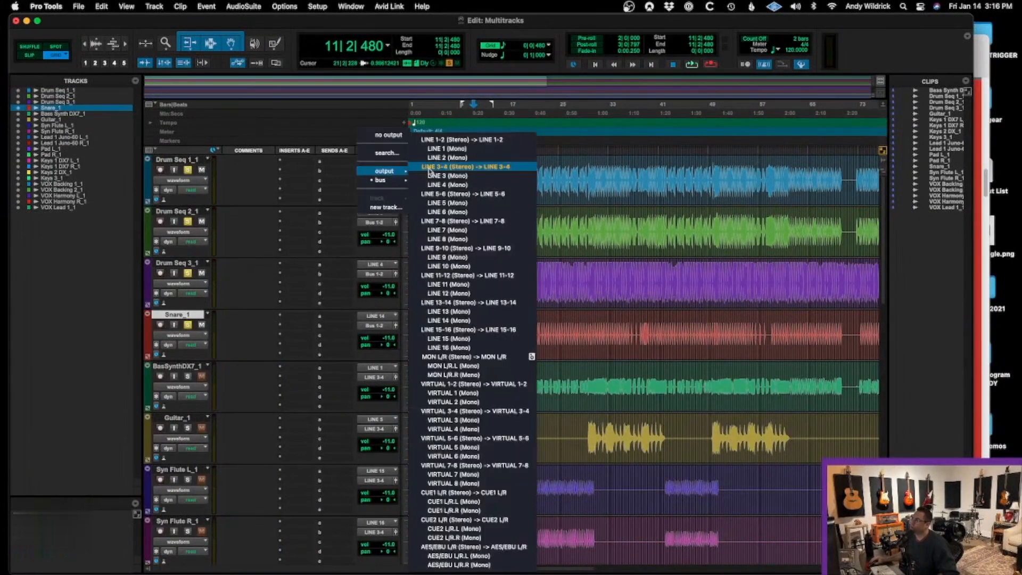
left_click(430, 171, "alt")
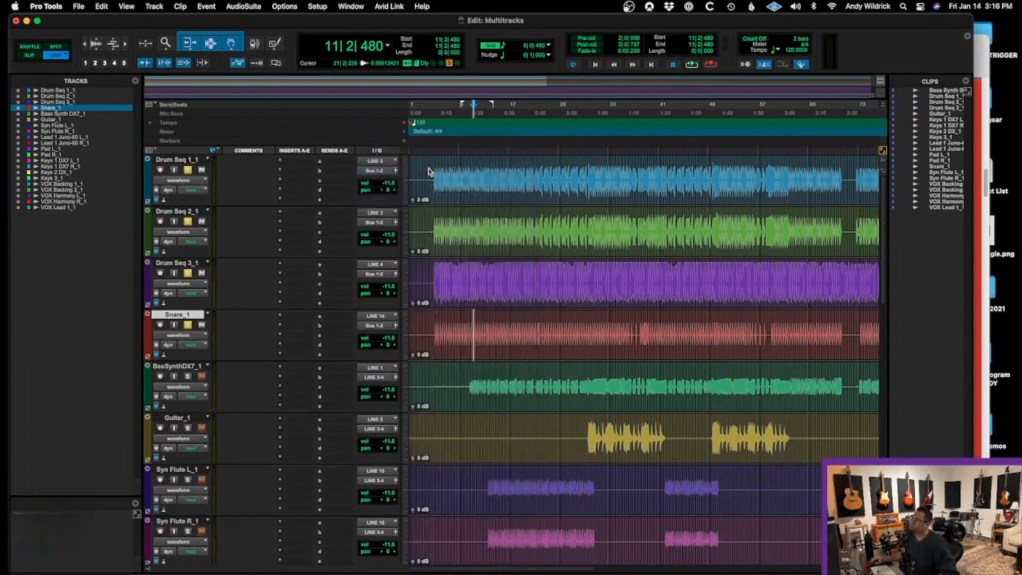
Select Drum Seq 1_1 through Snare_1 and open their output routing choices.
left_click(172, 159)
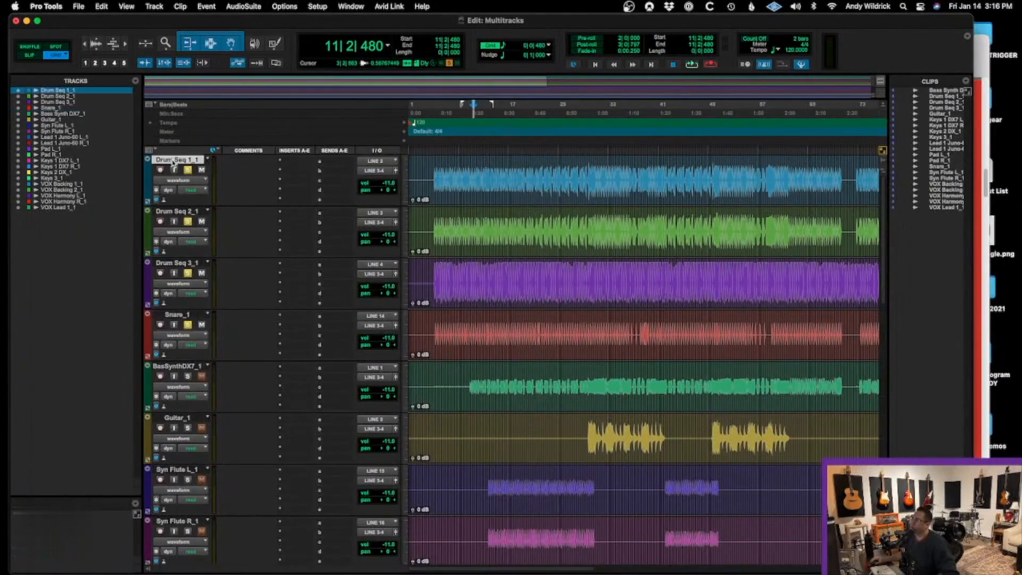
left_click(180, 315, "shift")
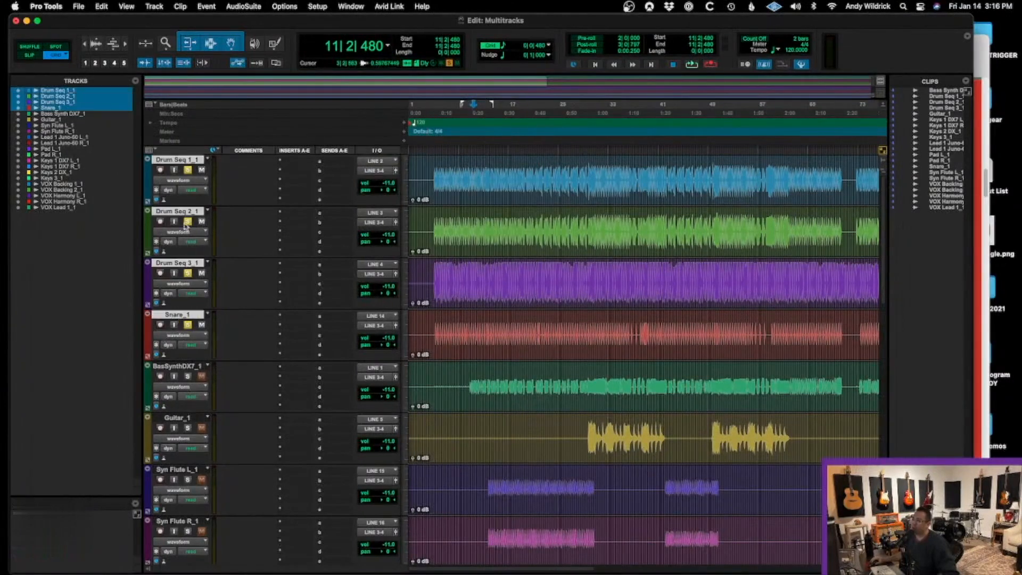
left_click(380, 170)
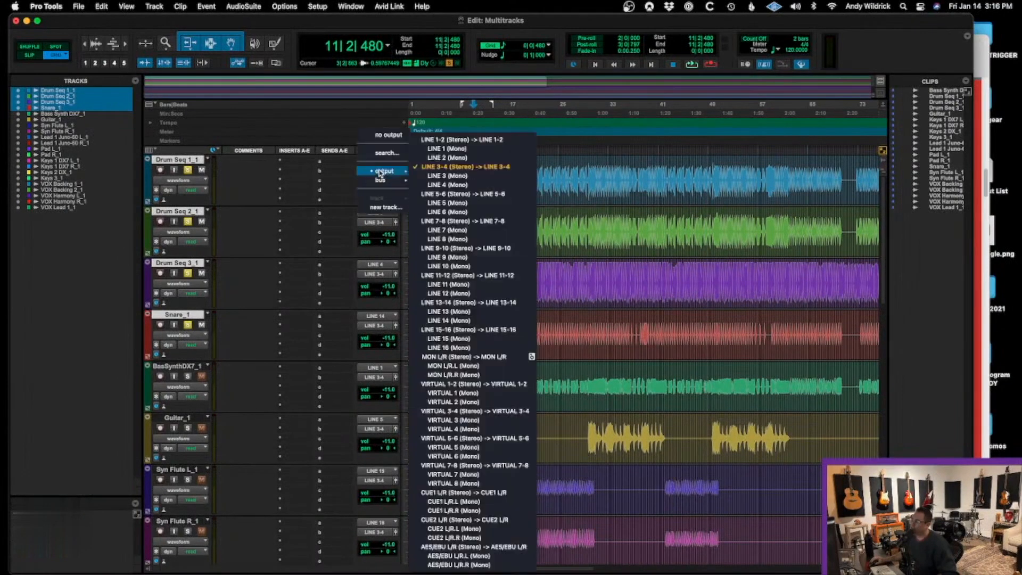
Create a new aux track named DRUMS to receive the drum tracks' output.
left_click(380, 209)
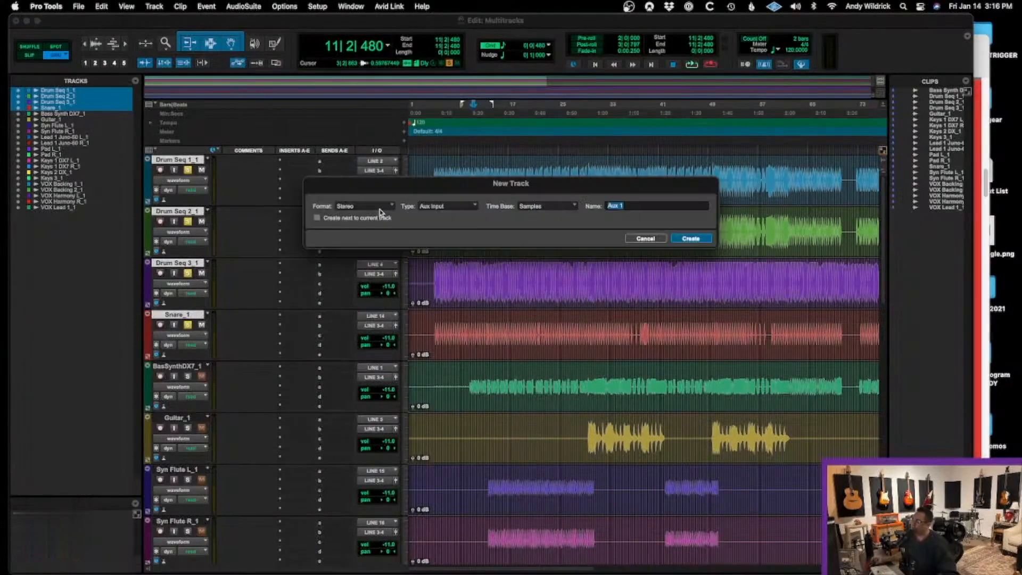
type("DRUMS")
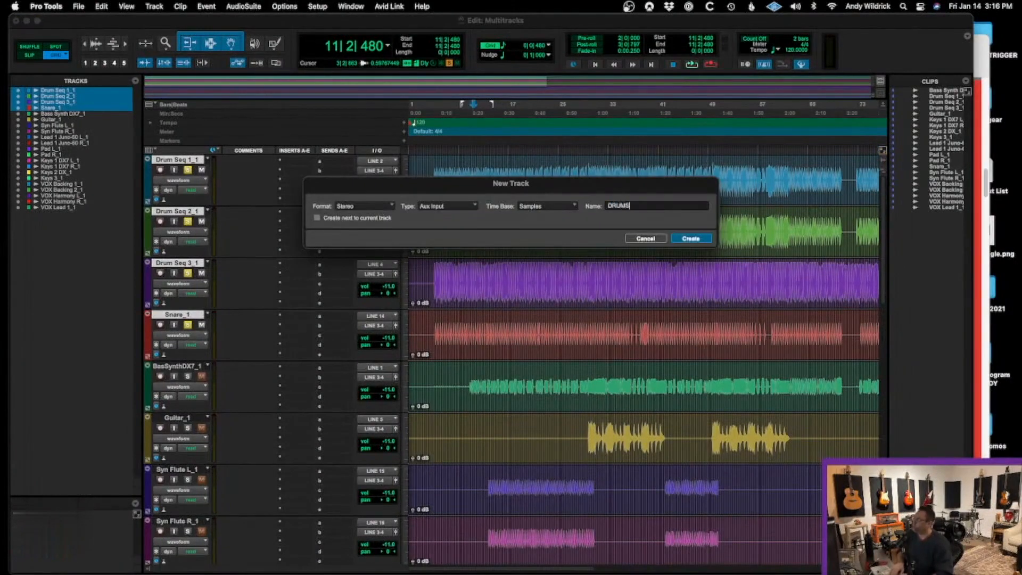
left_click(690, 238)
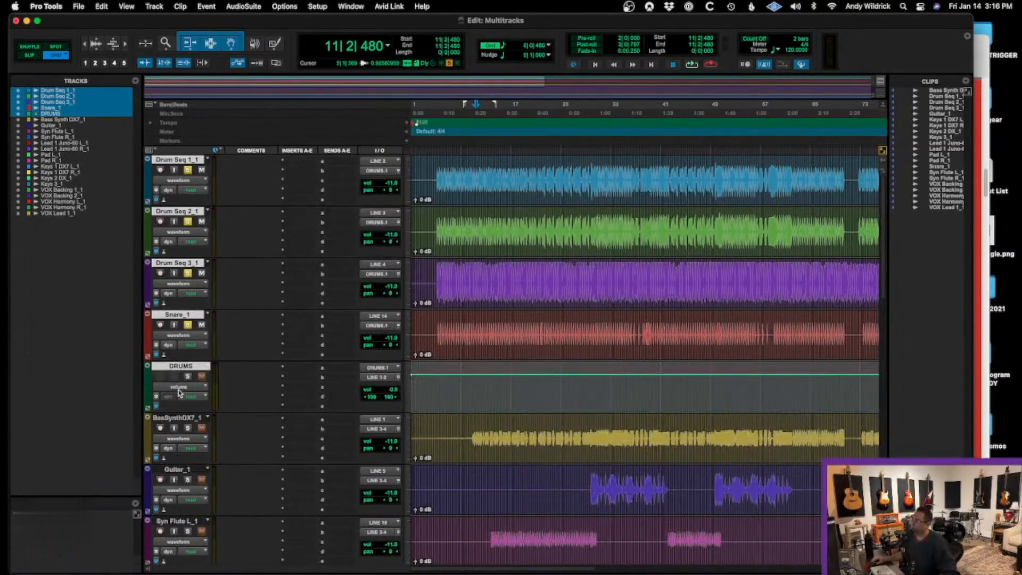
Make DRUMS solo-safe, then delete it and reselect all four drum tracks.
left_click(189, 376, "super")
left_click(187, 367, "alt")
left_click(187, 366)
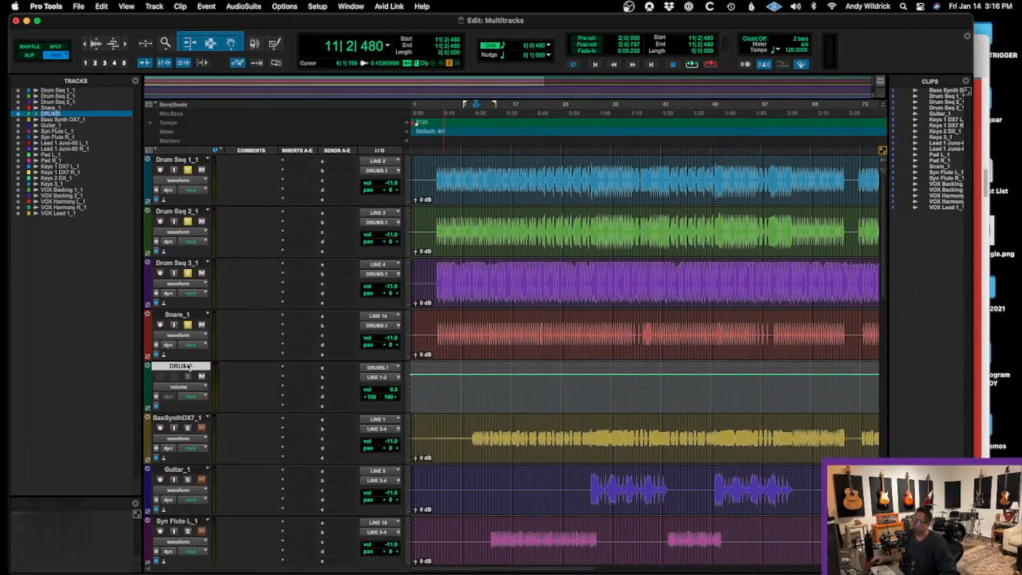
right_click(187, 367)
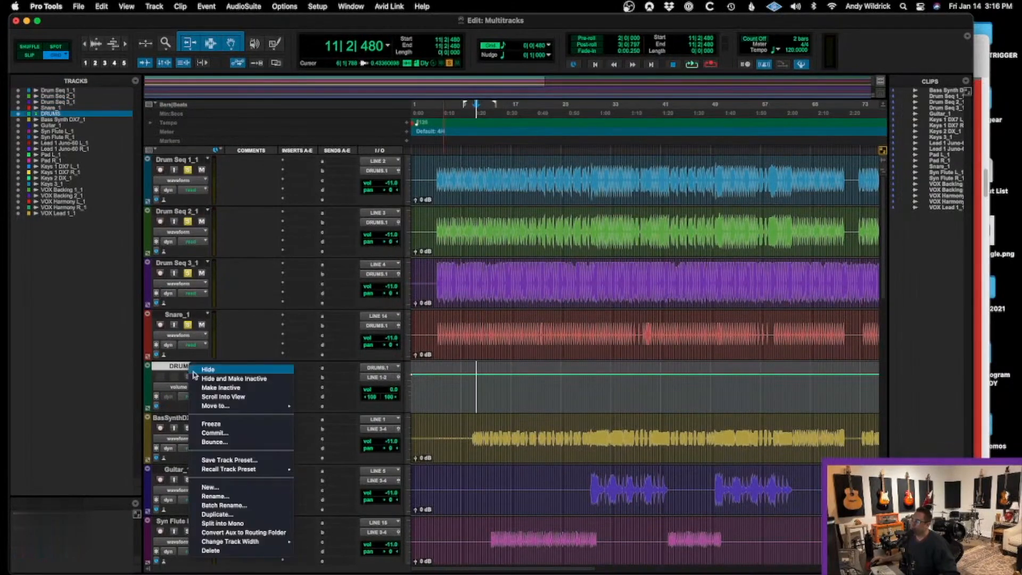
left_click(229, 551)
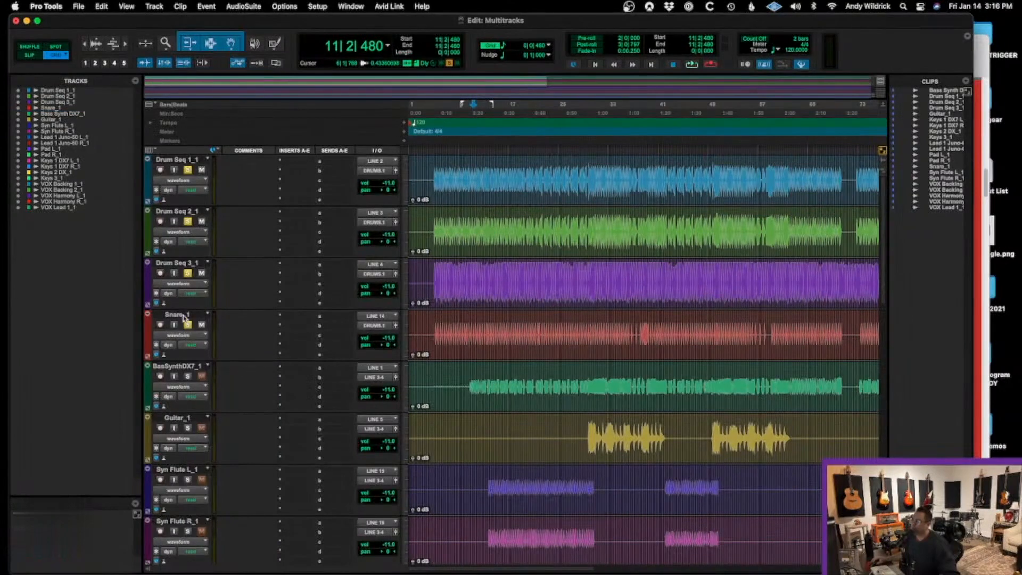
left_click(184, 318)
left_click(180, 162, "shift")
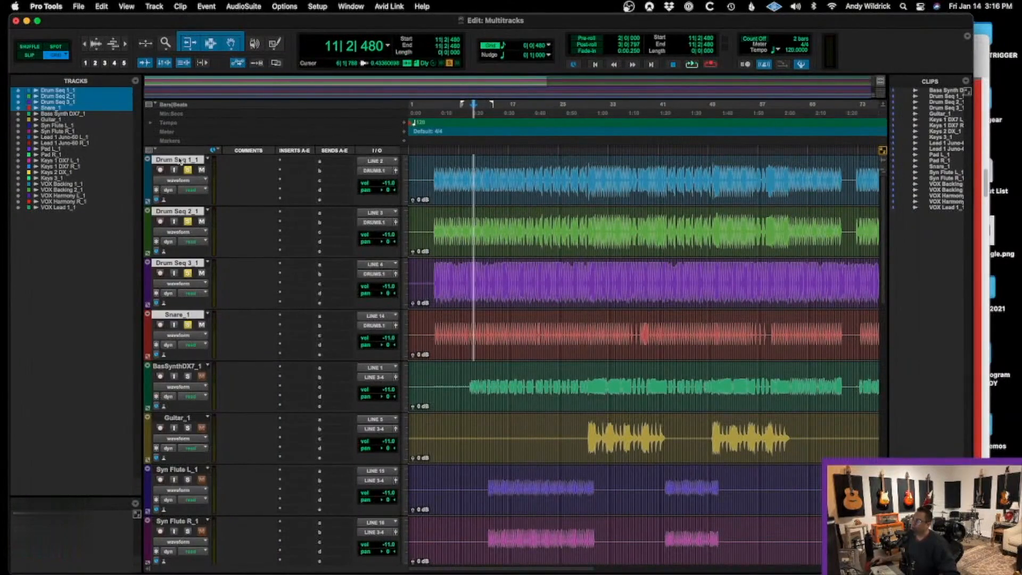
Move the selected drum tracks into a new routing folder named DRUM BUS NEW.
right_click(180, 163)
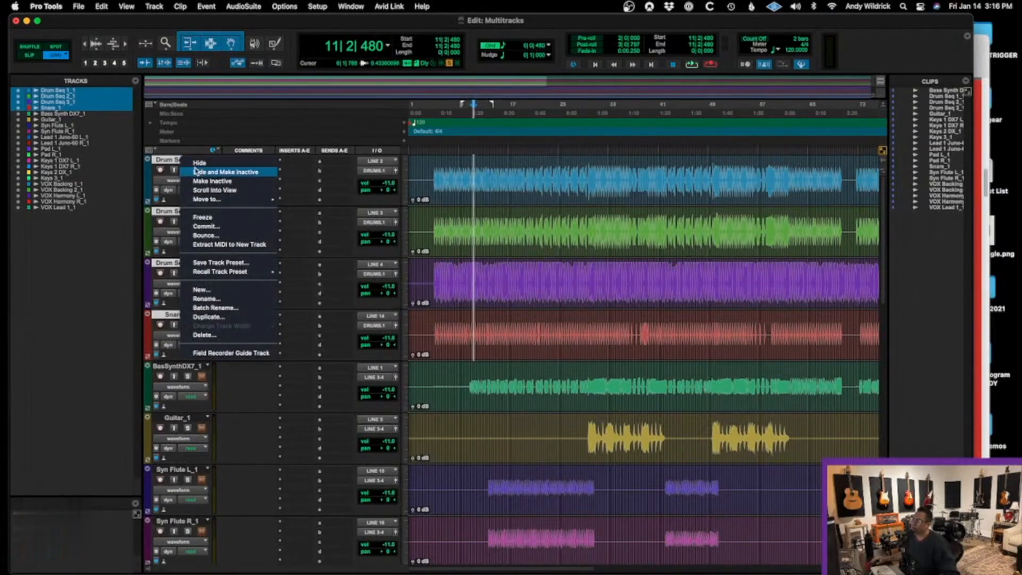
mouse_move(210, 199)
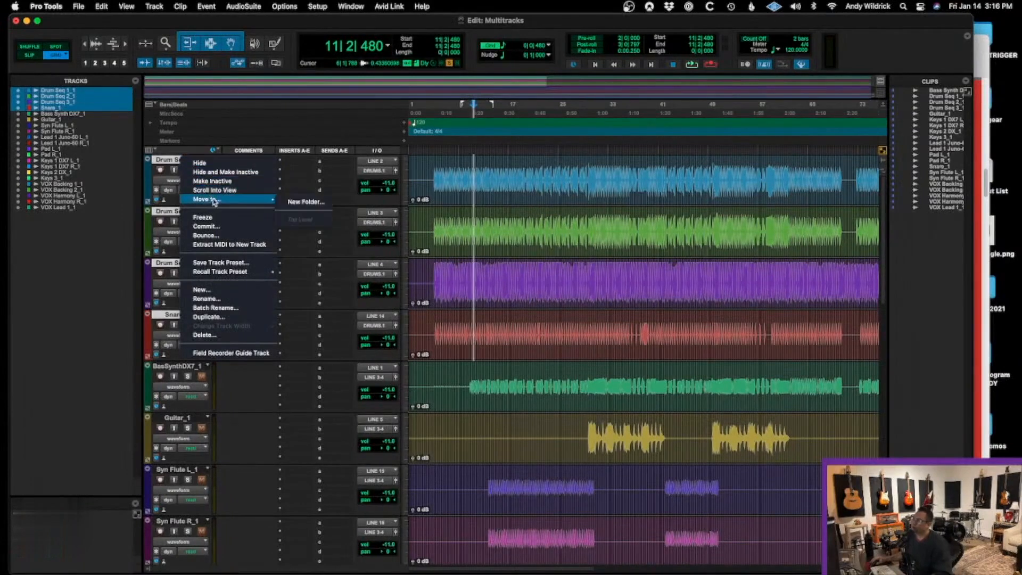
left_click(301, 201)
left_click(335, 218)
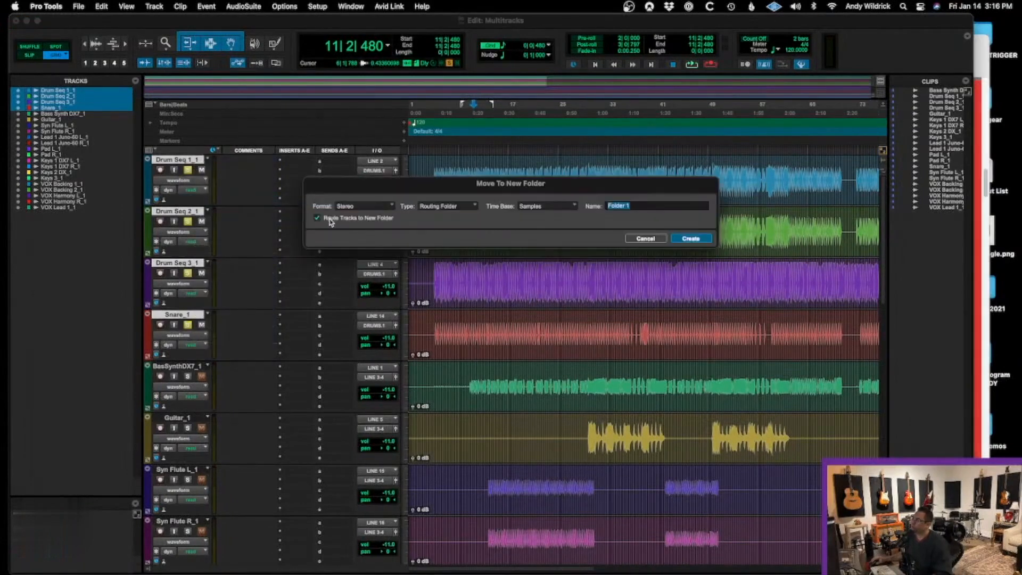
type("DRUM")
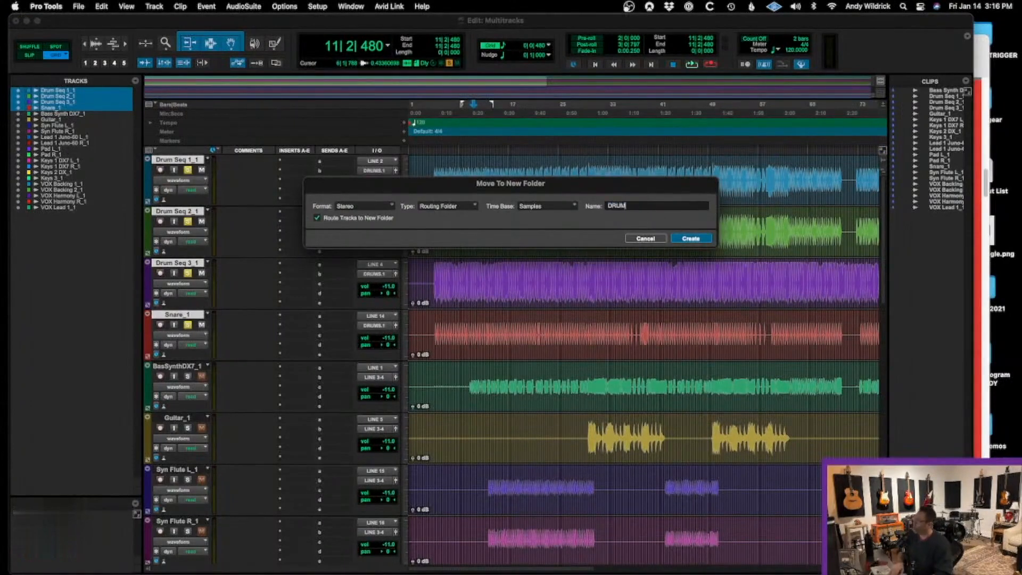
type(" BUS NEW")
key("Return")
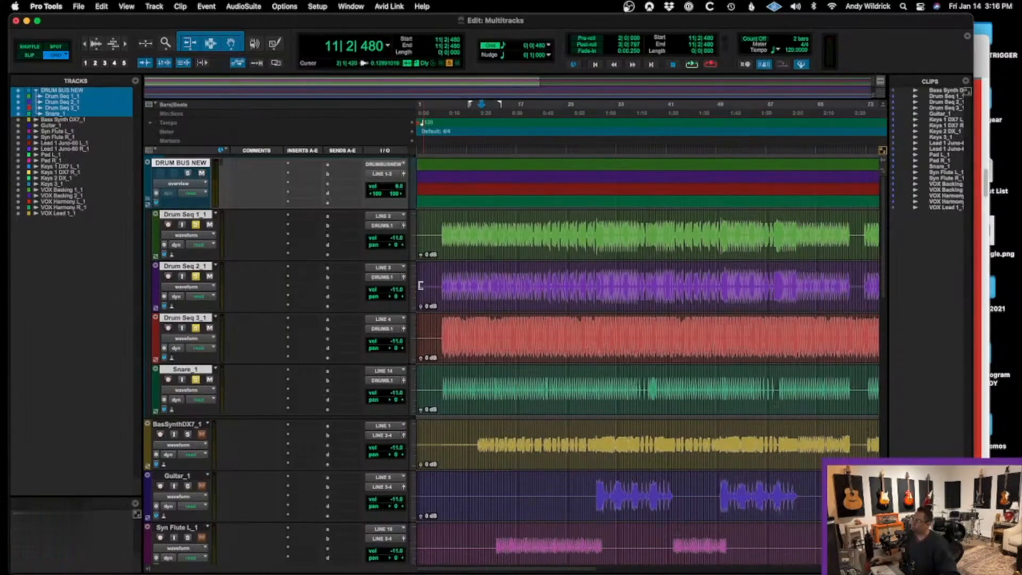
Set the DRUM BUS NEW folder's output to LINE 3-4.
left_click(385, 171)
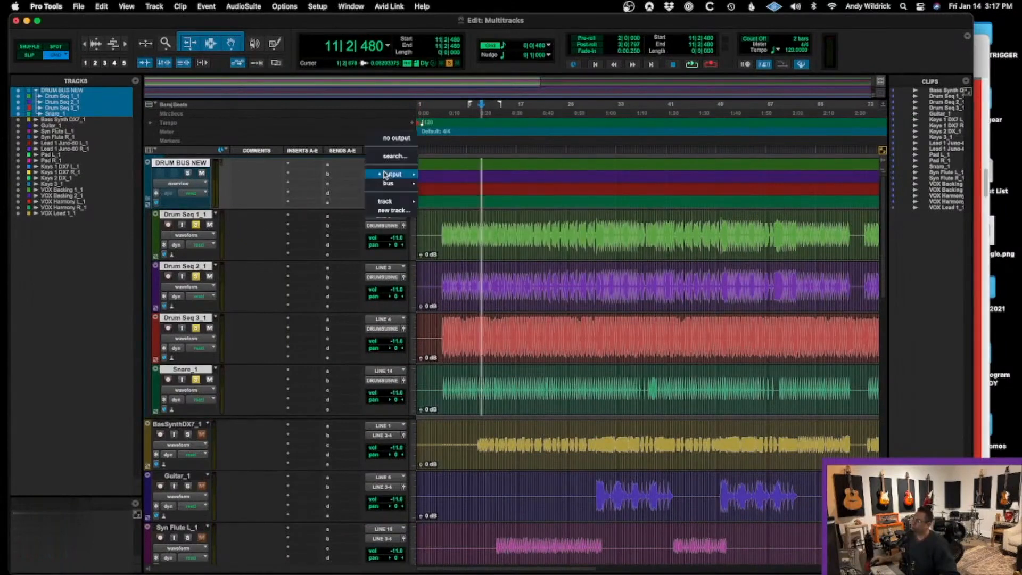
mouse_move(404, 170)
left_click(443, 172)
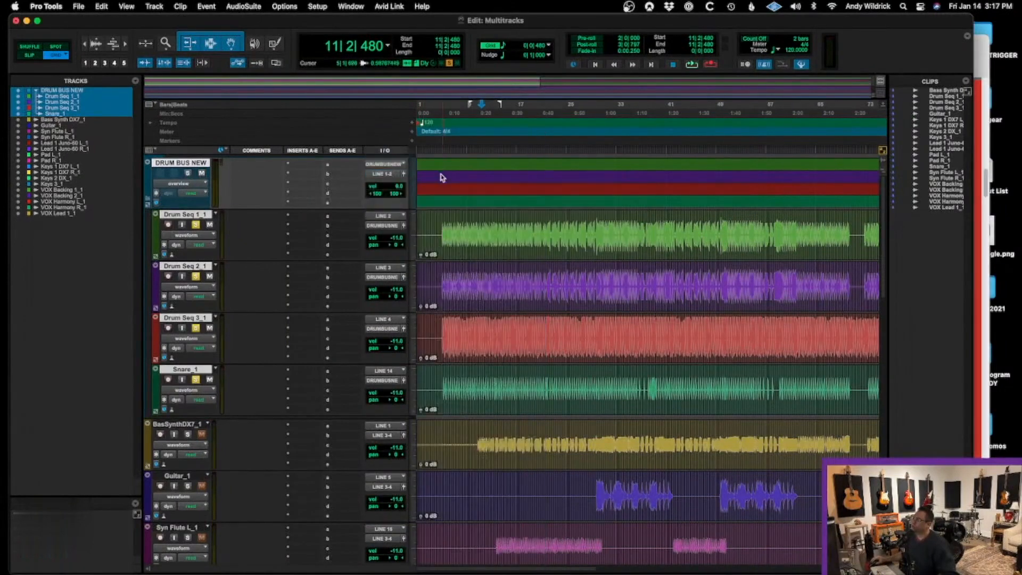
Play from bar 4 to hear the drum folder, then select DRUM BUS NEW through Snare_1.
left_click(439, 225)
key("space")
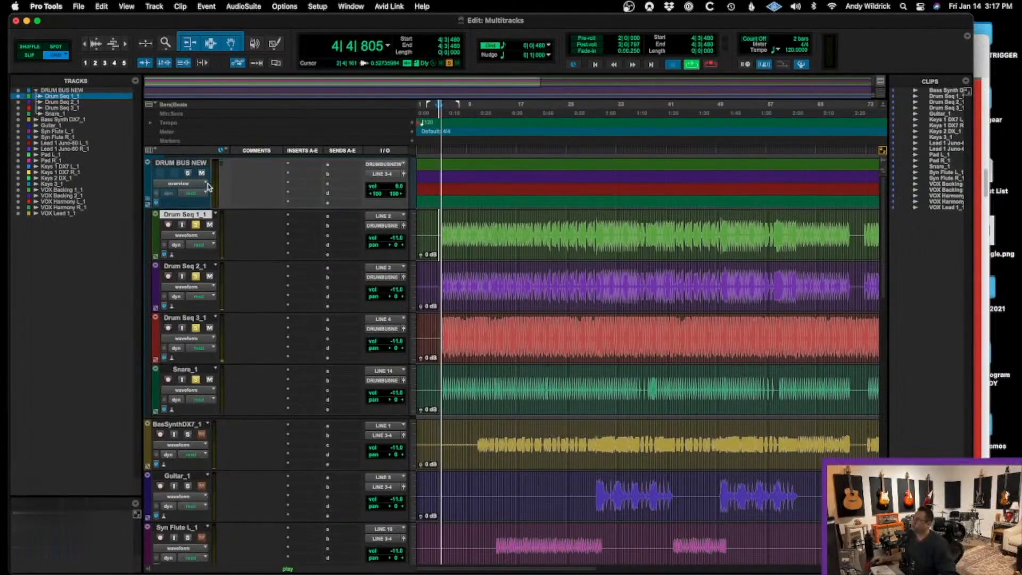
key("space")
key("space")
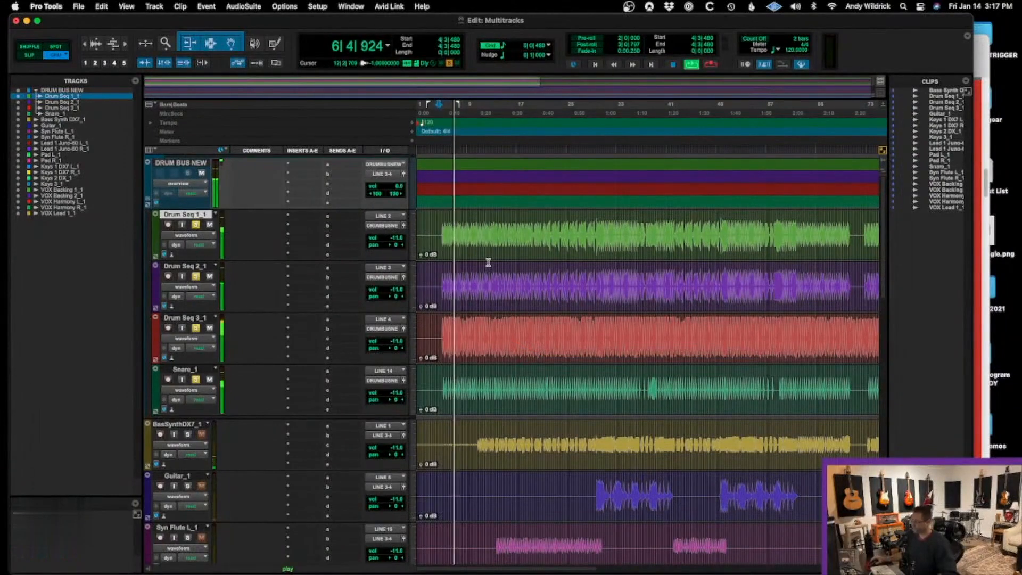
key("space")
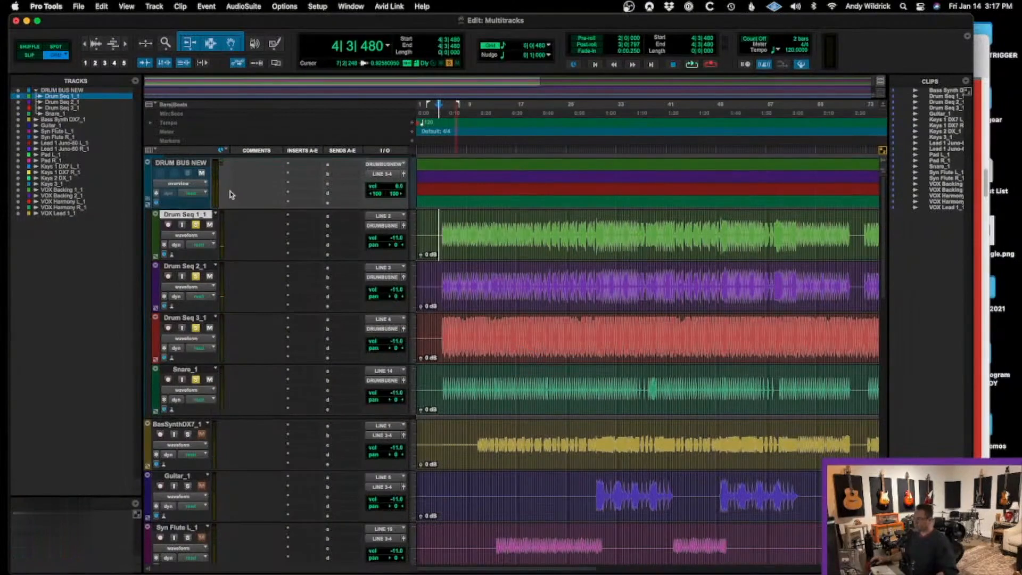
left_click(190, 164)
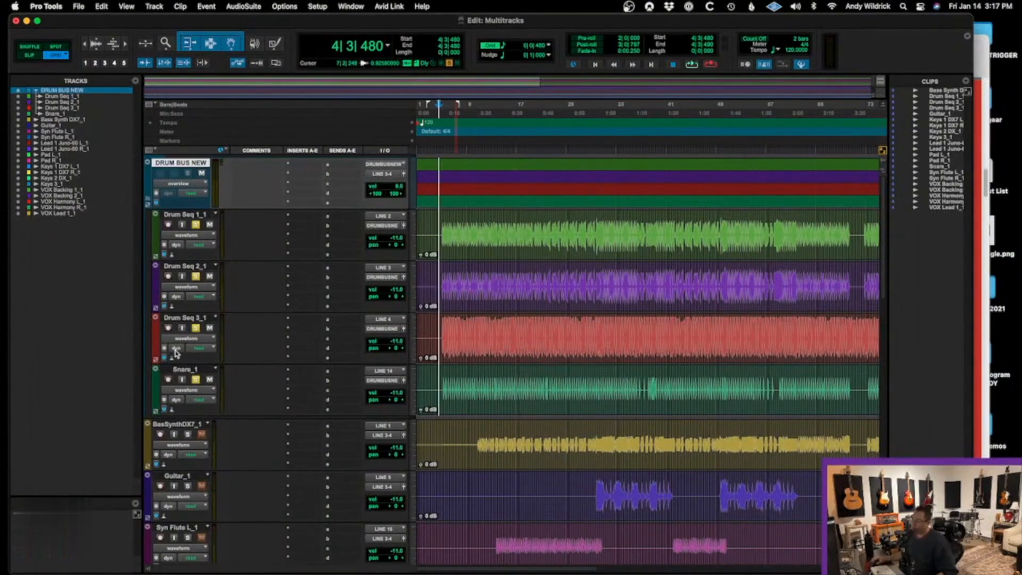
left_click(178, 370, "shift")
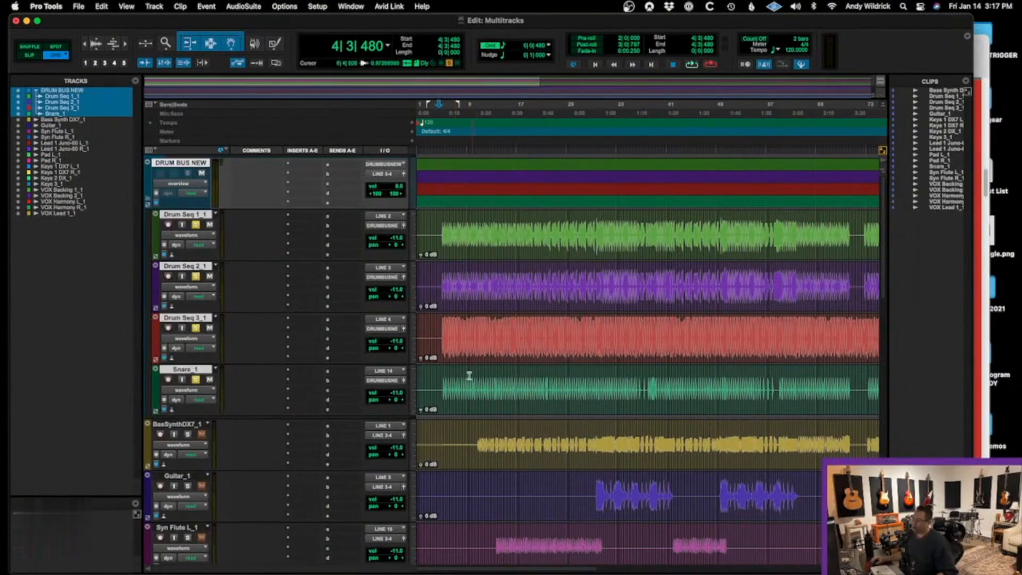
Colour the drum tracks blue, then reselect DRUM BUS NEW with all four drum tracks.
double_click(155, 238)
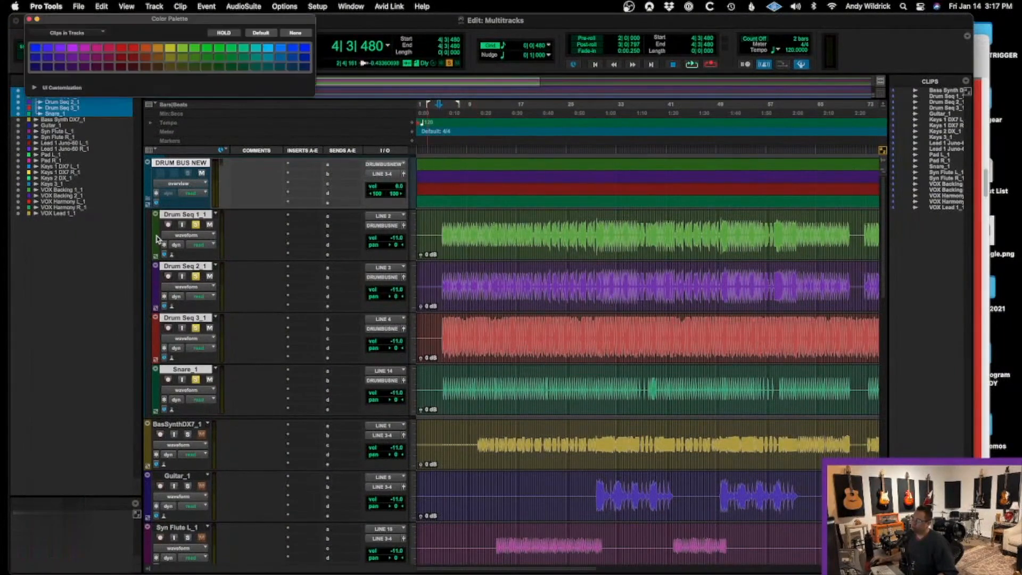
left_click(35, 50)
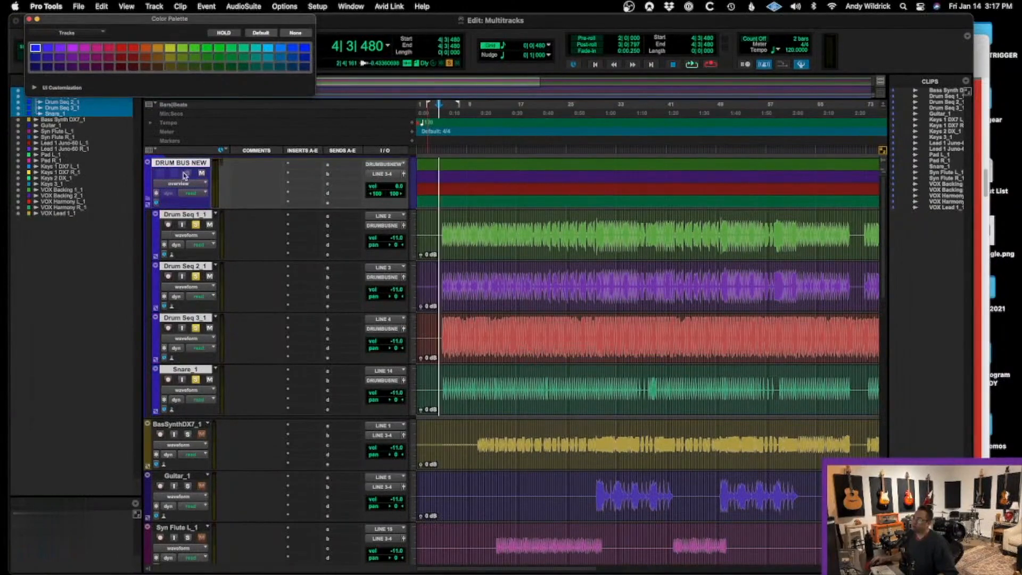
left_click(188, 215)
left_click(187, 215)
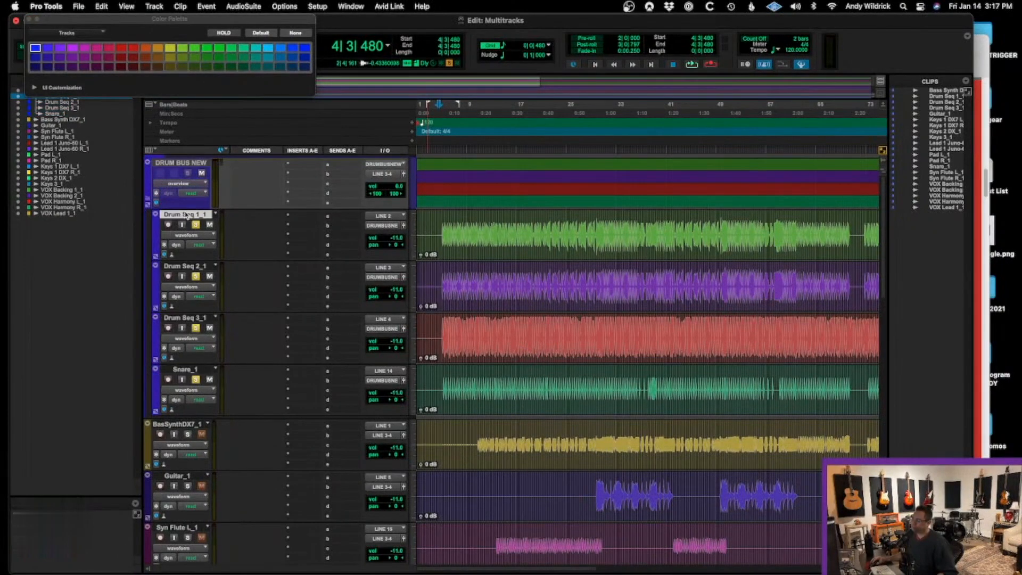
left_click(185, 163)
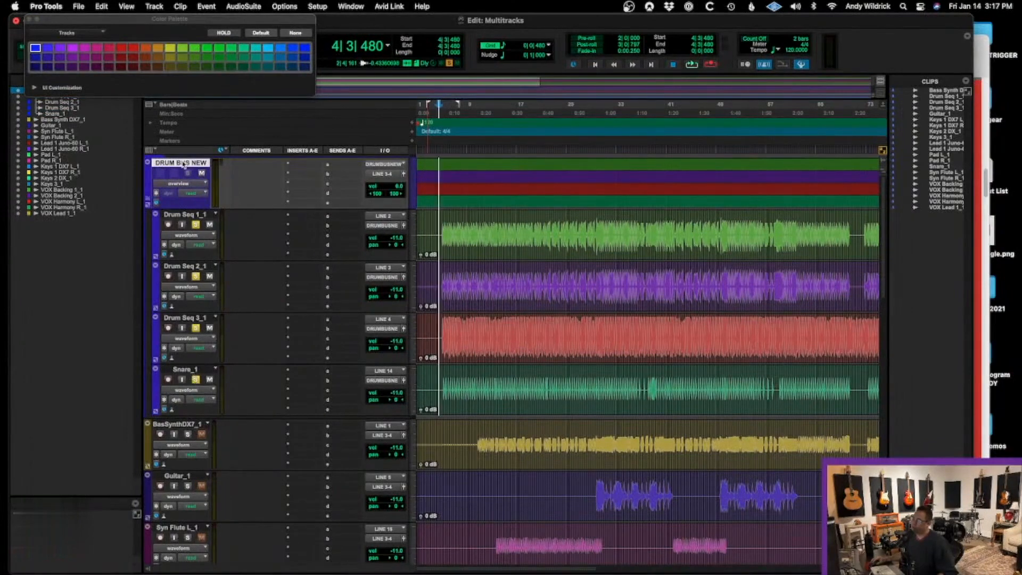
left_click(195, 371, "shift")
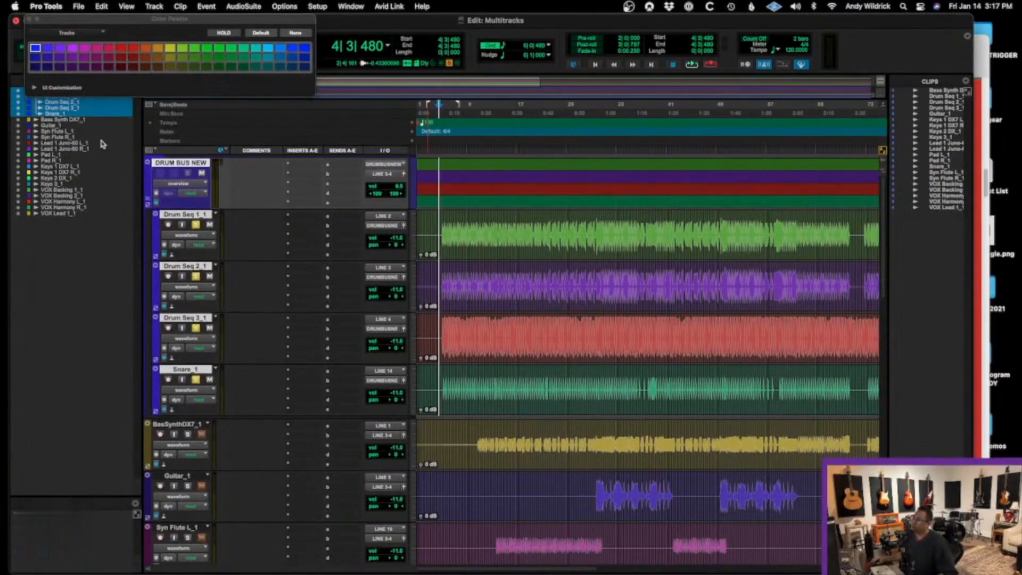
left_click(29, 19)
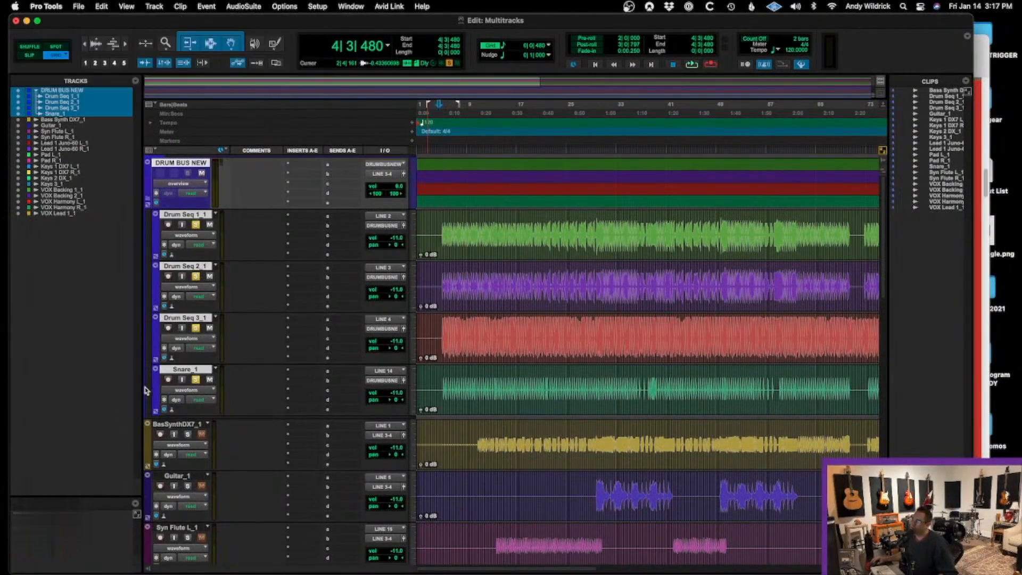
Try green and red on the selected tracks, then settle on the first blue swatch.
double_click(155, 246)
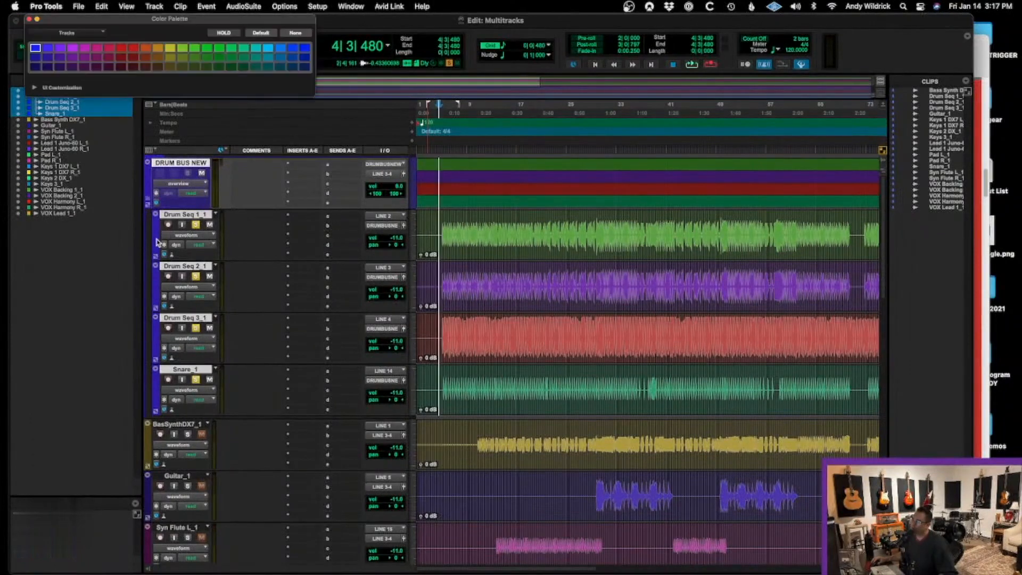
left_click(213, 50)
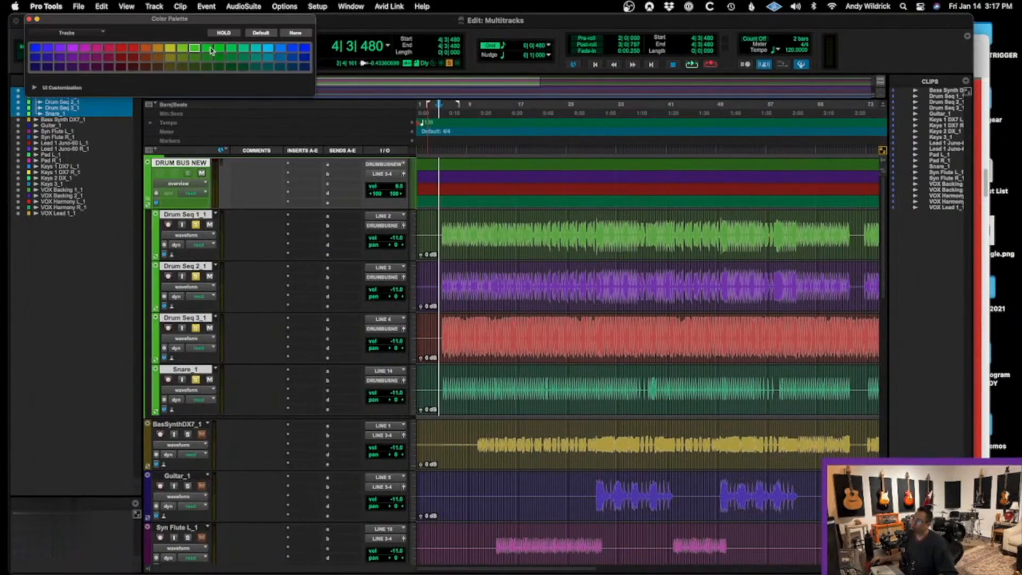
left_click(245, 50)
left_click(120, 48)
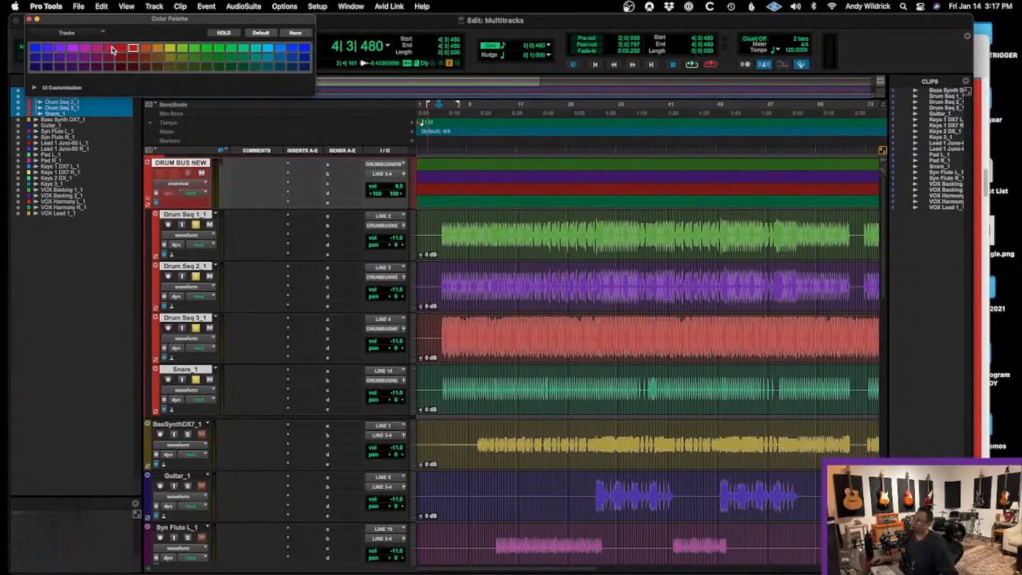
left_click(36, 47)
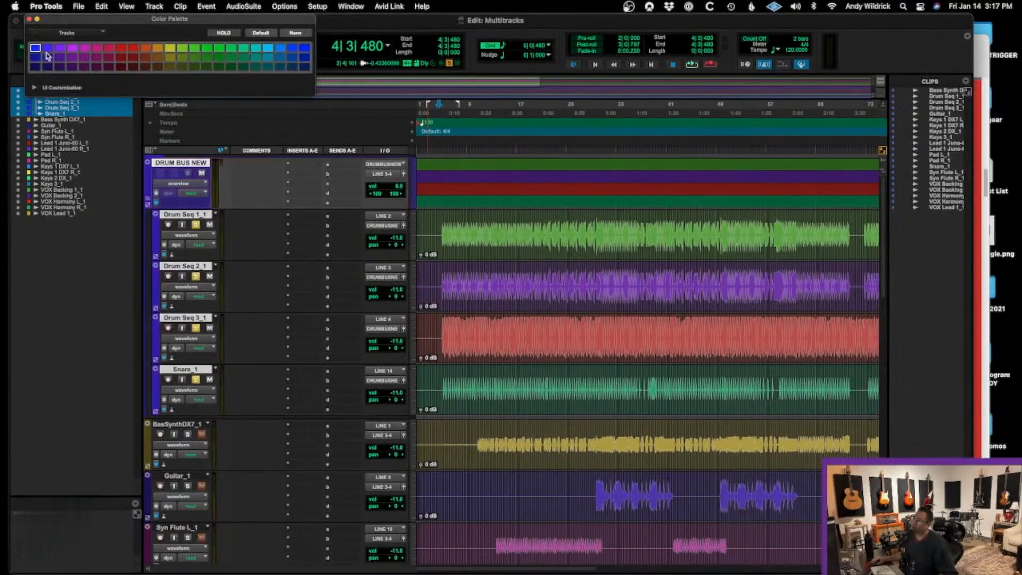
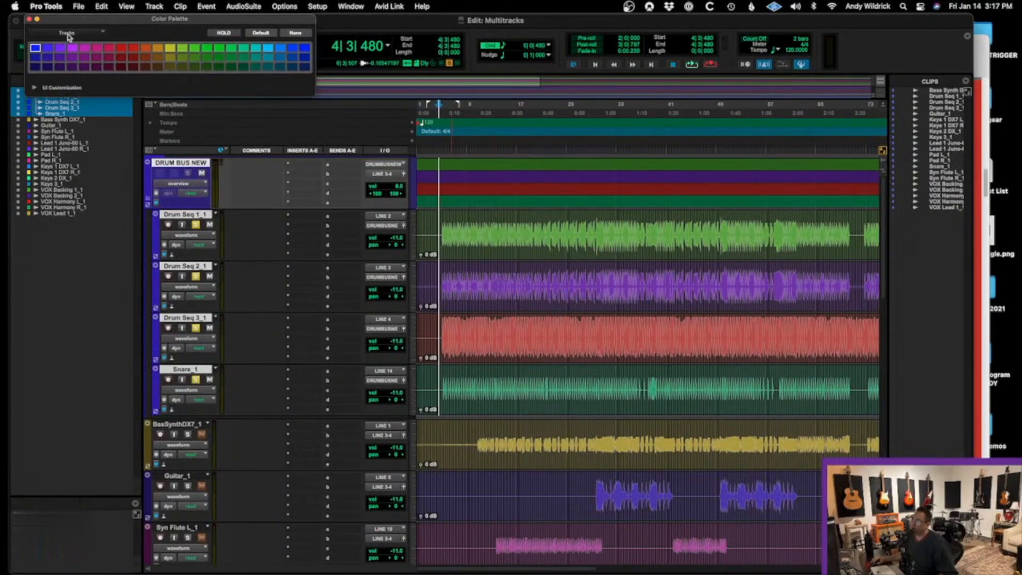
Set the palette to Clips in Tracks and colour Drum Seq 1_1, 3_1 and Snare_1 clips blue-violet.
left_click(67, 33)
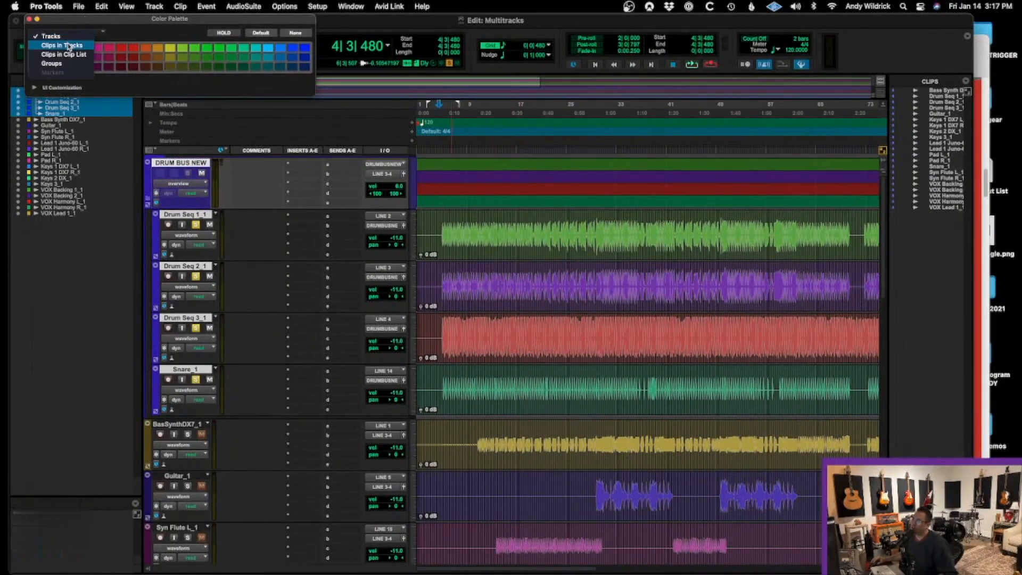
left_click(68, 45)
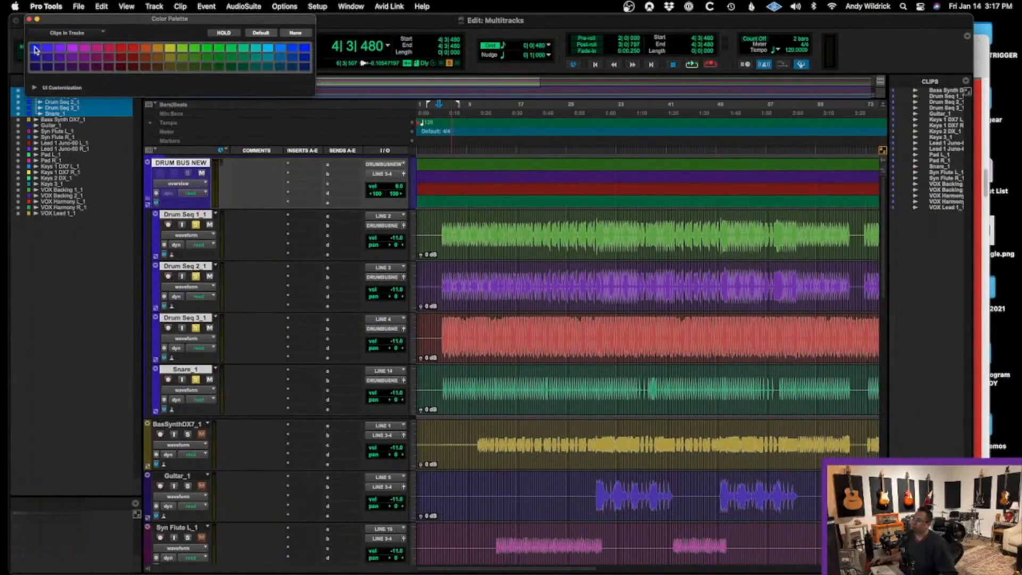
left_click(483, 250)
left_click(488, 345, "shift")
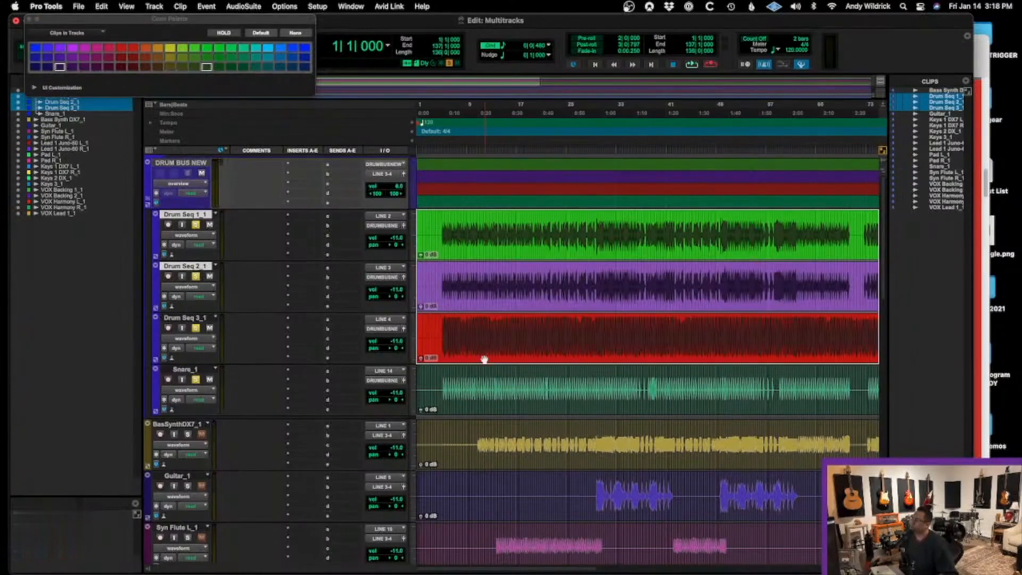
left_click(462, 399, "shift")
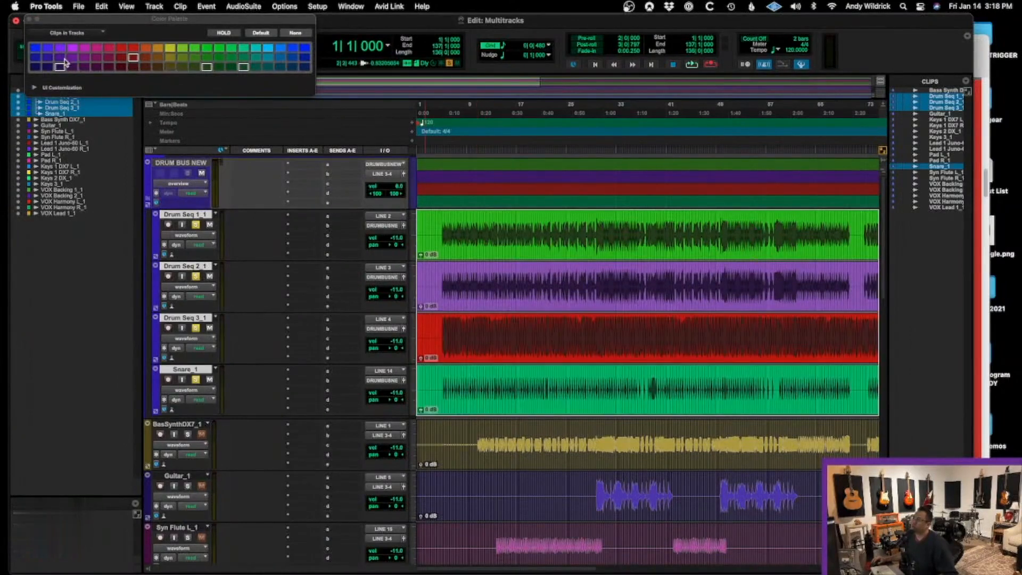
left_click(36, 50)
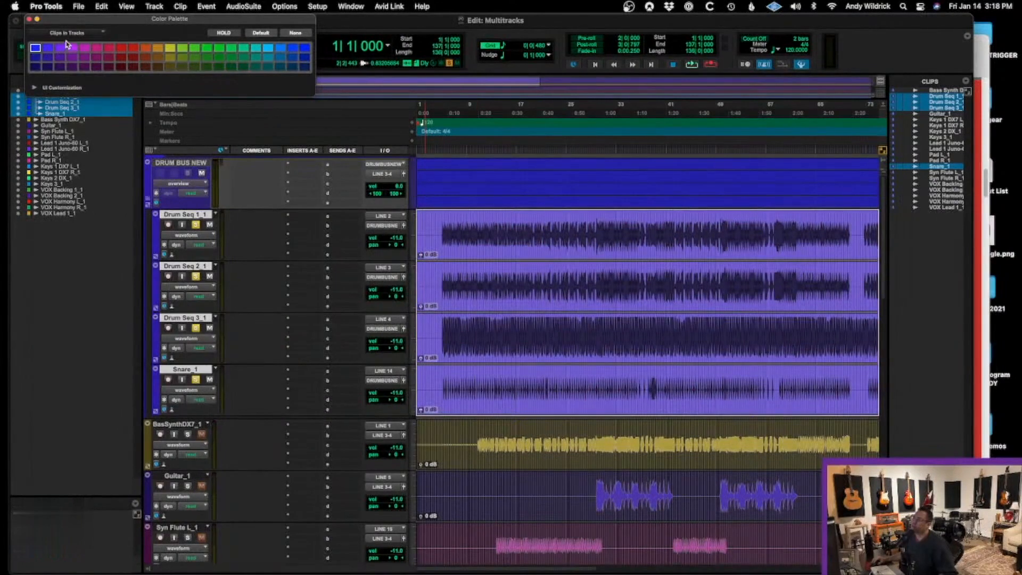
Switch the colour target to tracks and back to clips, then deselect the drum clips.
left_click(68, 32)
left_click(70, 26)
left_click(70, 34)
left_click(60, 47)
left_click(434, 224)
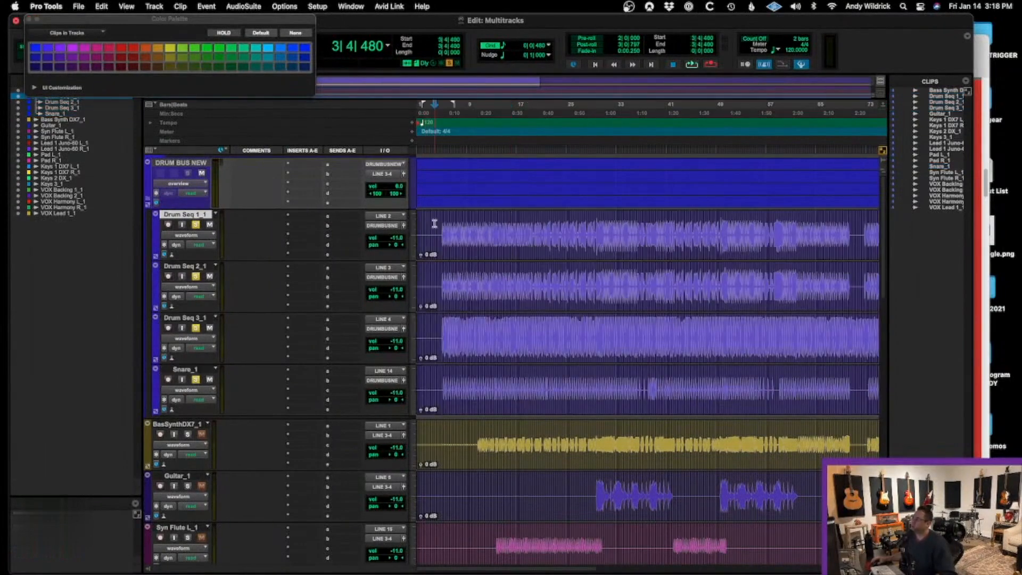
Play and stop the session, then select the tracks from Syn Flute L_1 down to Keys 3_1.
scroll(435, 224, "down", 2)
key("space")
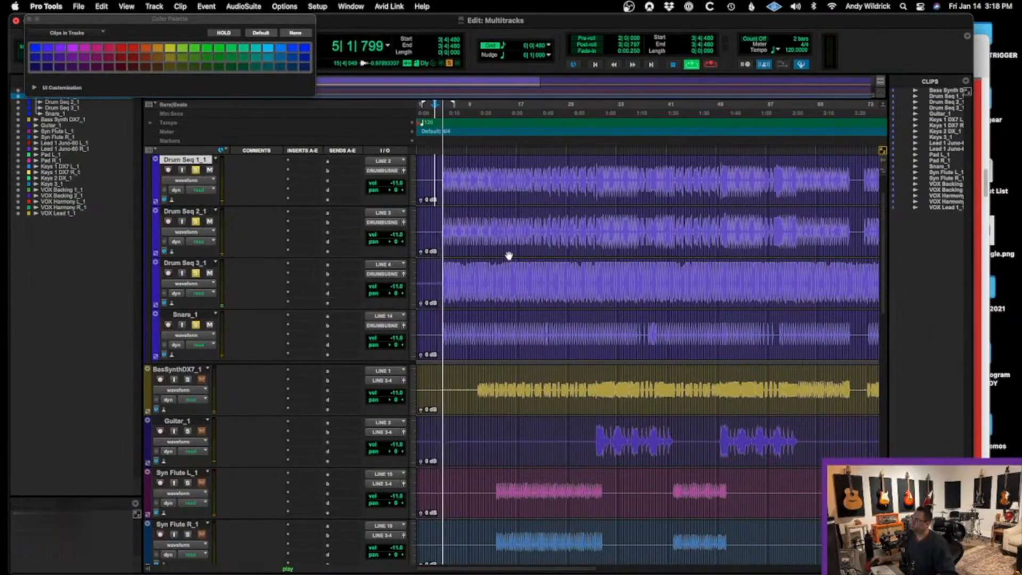
key("space")
scroll(500, 343, "down", 6)
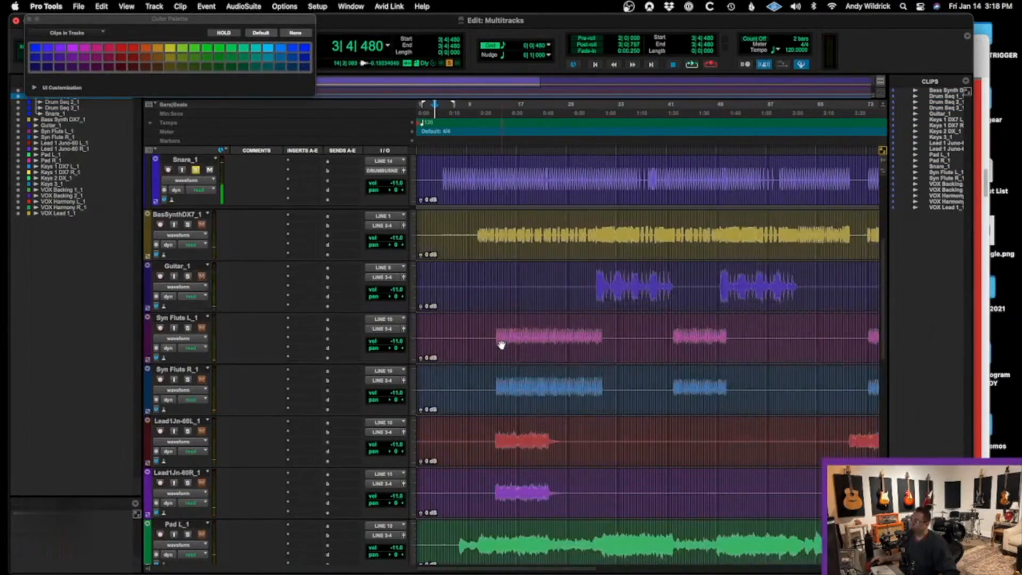
scroll(498, 345, "down", 1)
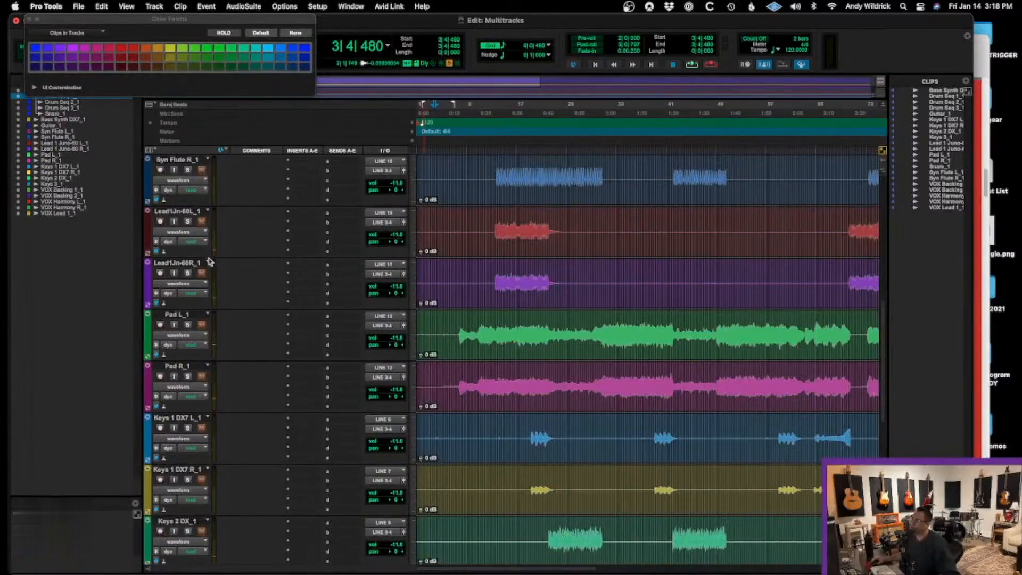
scroll(209, 261, "up", 2)
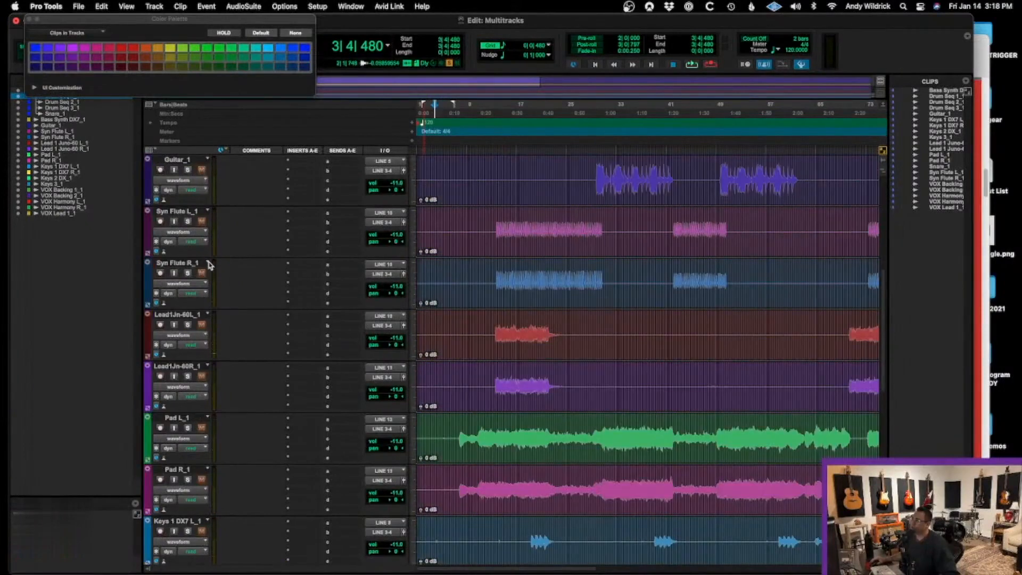
left_click(176, 213)
scroll(172, 317, "down", 3)
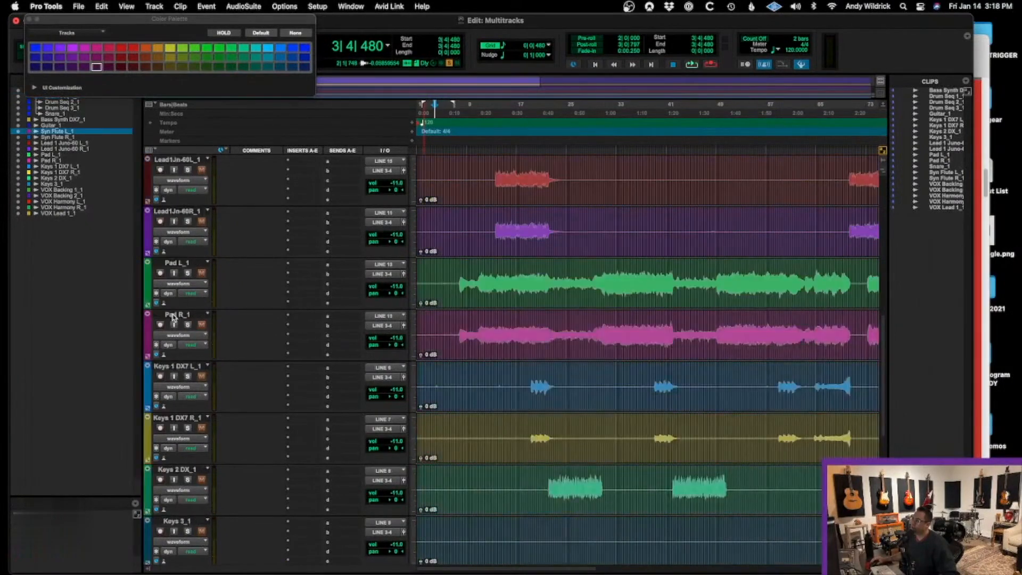
scroll(173, 318, "down", 1)
left_click(176, 469, "shift")
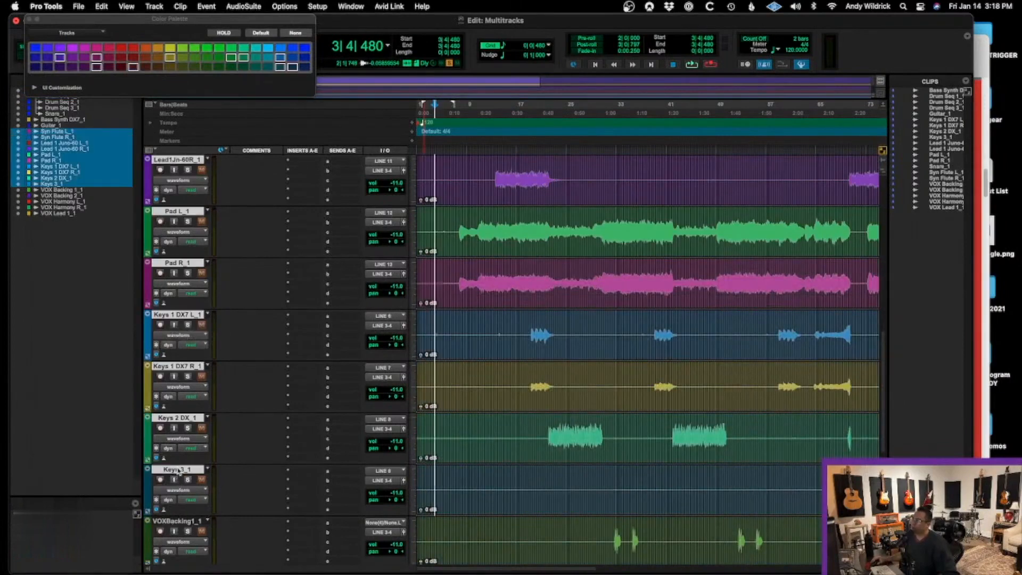
Move the ten selected tracks into a new routing folder named KEYS, routed to the folder.
right_click(179, 469)
mouse_move(264, 511)
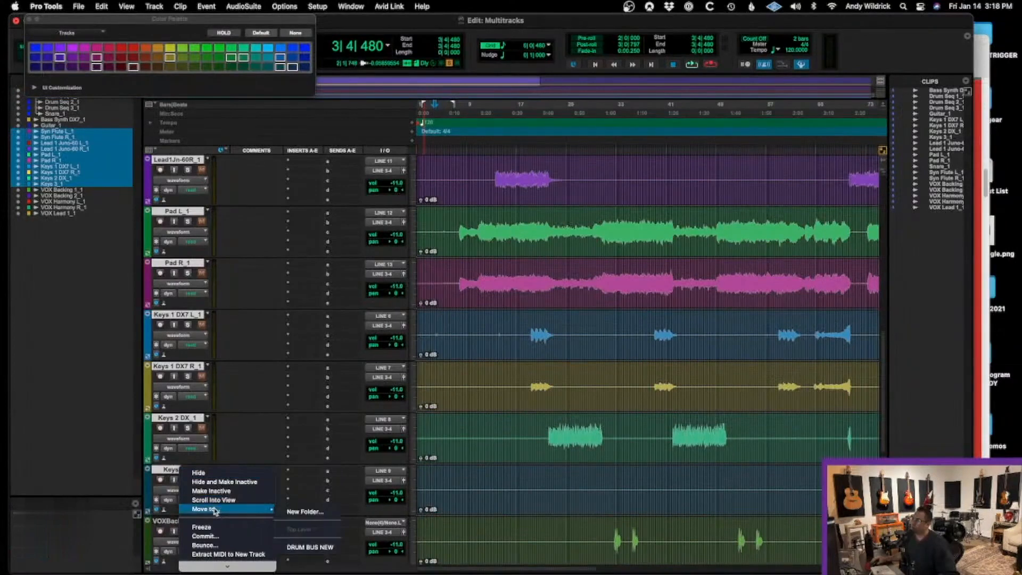
left_click(307, 510)
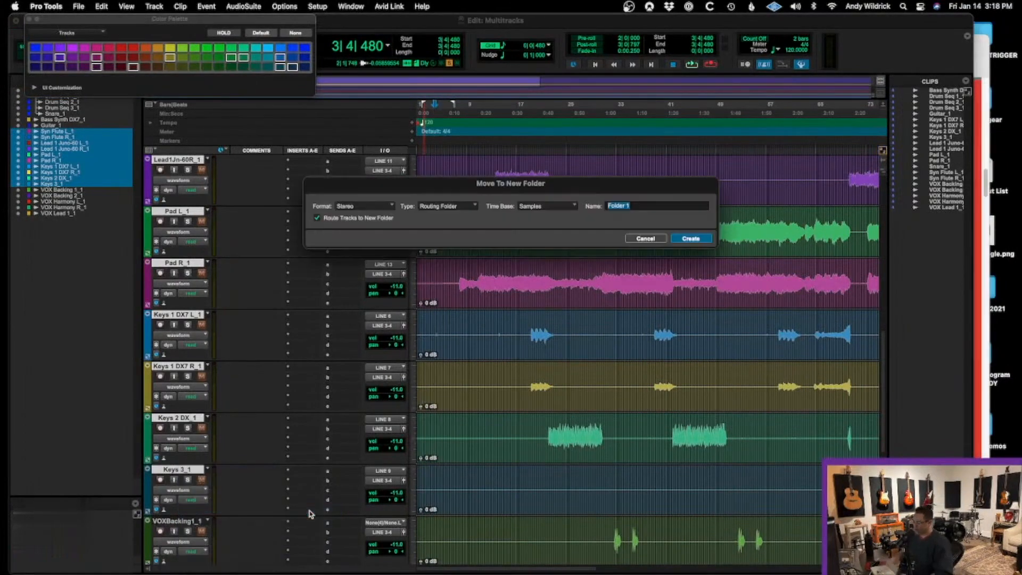
type("KEYS")
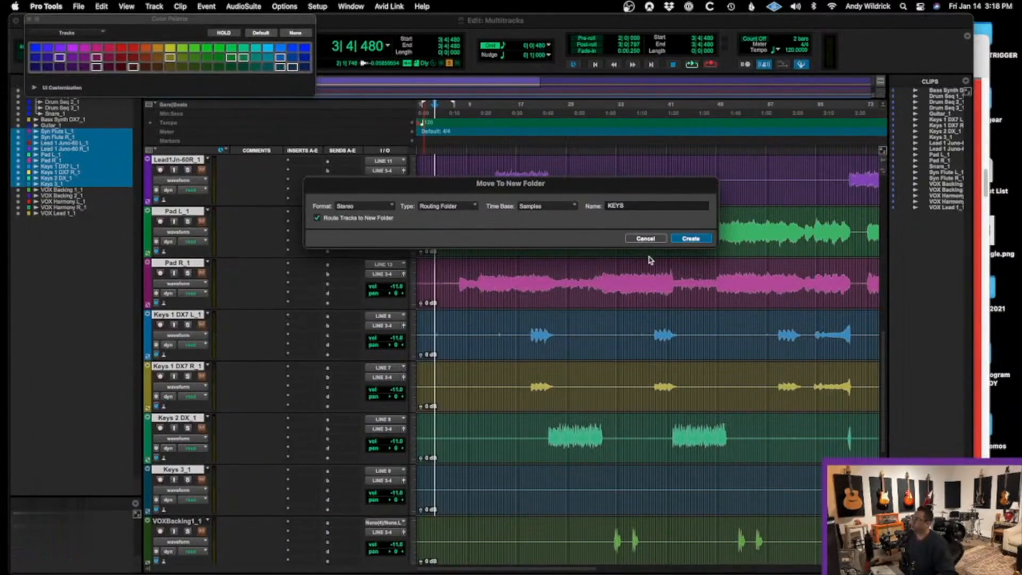
left_click(691, 239)
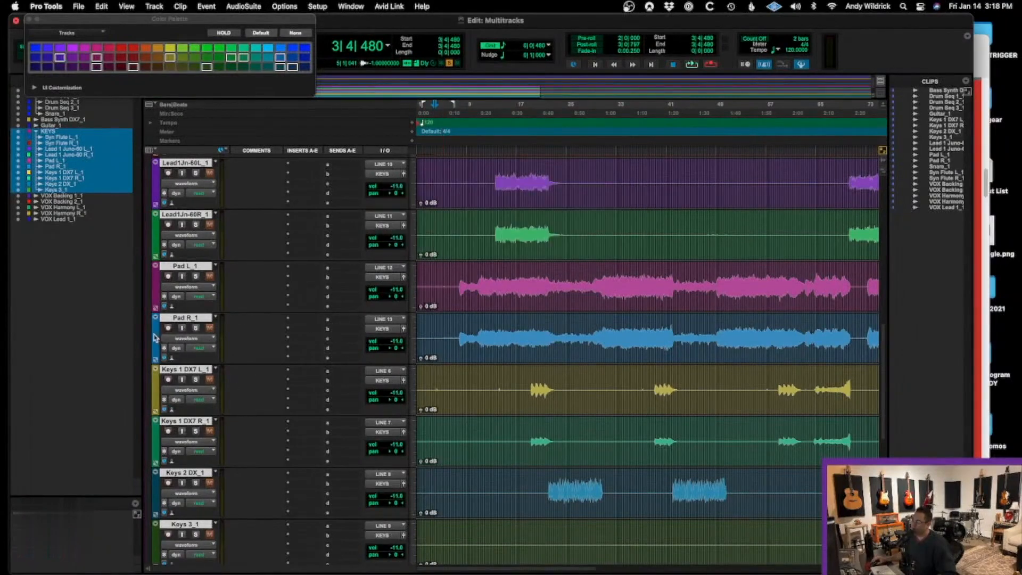
Select the Syn Flute L_1/R_1, Lead1Jn-60L_1/R_1 and Pad L_1 clips.
left_click(466, 355)
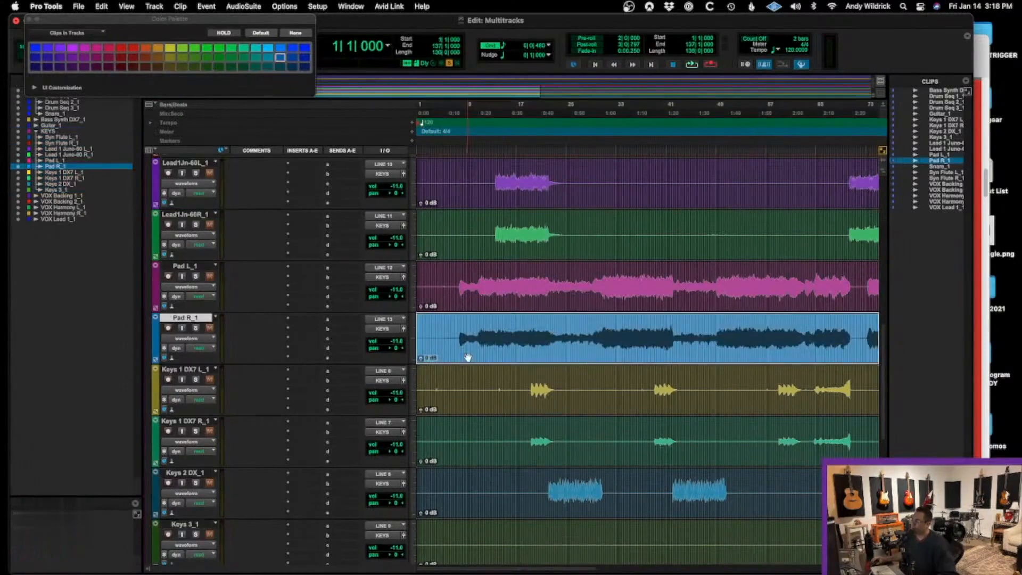
left_click(469, 296)
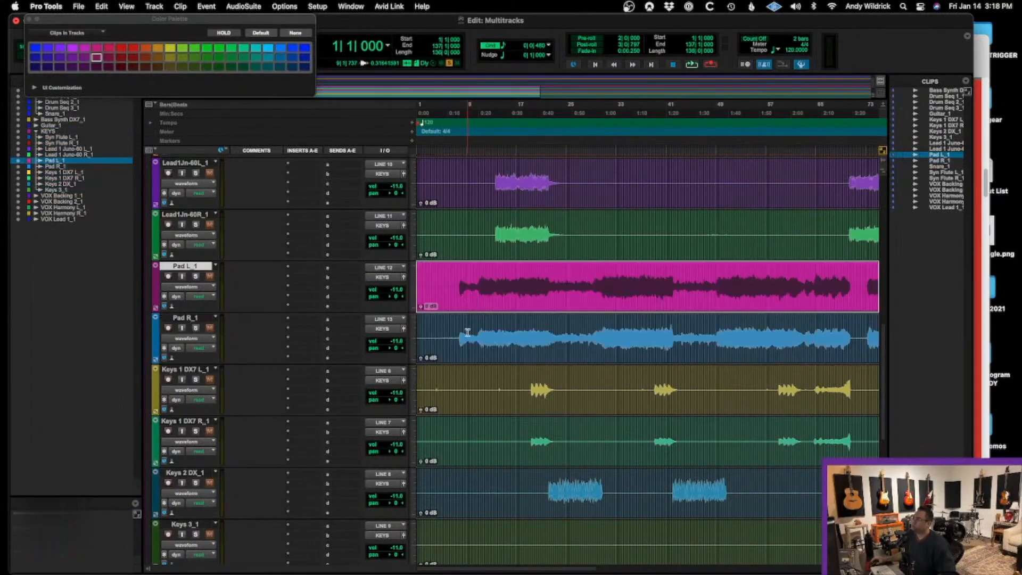
scroll(467, 320, "up", 5)
left_click(502, 298)
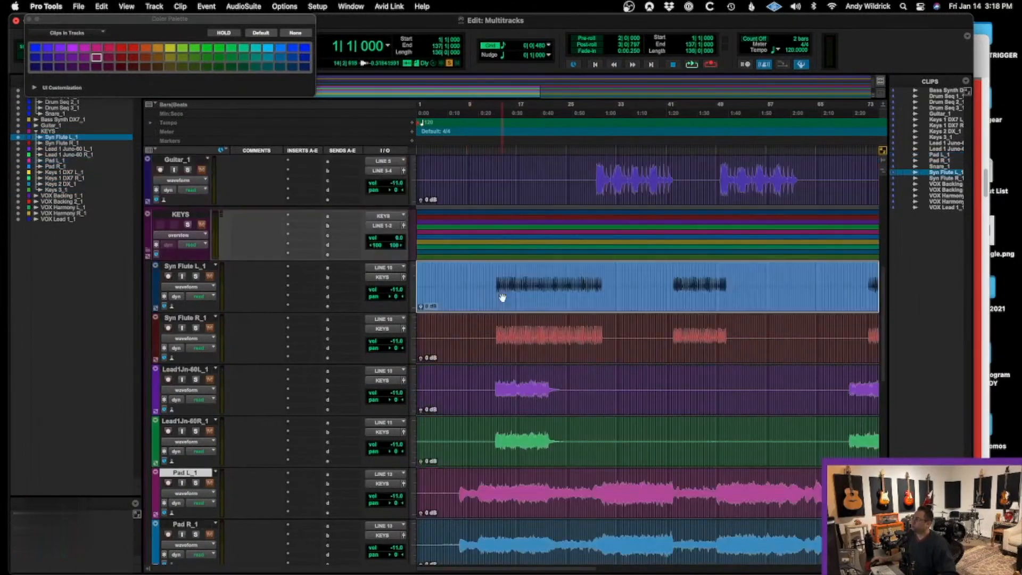
left_click(506, 351, "shift")
left_click(514, 400, "shift")
left_click(515, 450, "shift")
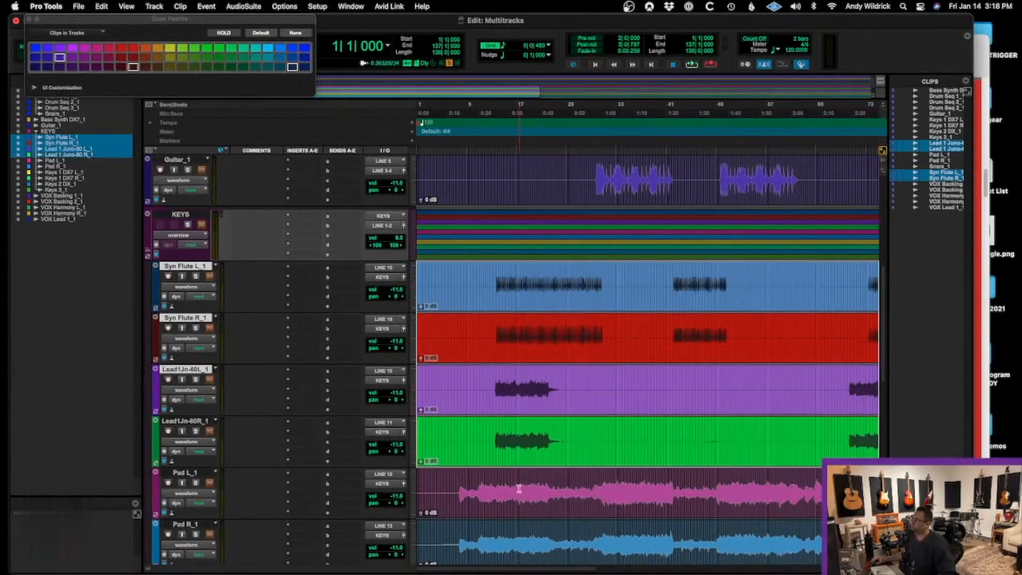
left_click(515, 495, "shift")
Add the Pad R_1, Keys 1 DX7 L_1/R_1, Keys 2 DX_1 and Keys 3_1 clips to the selection.
scroll(515, 495, "down", 3)
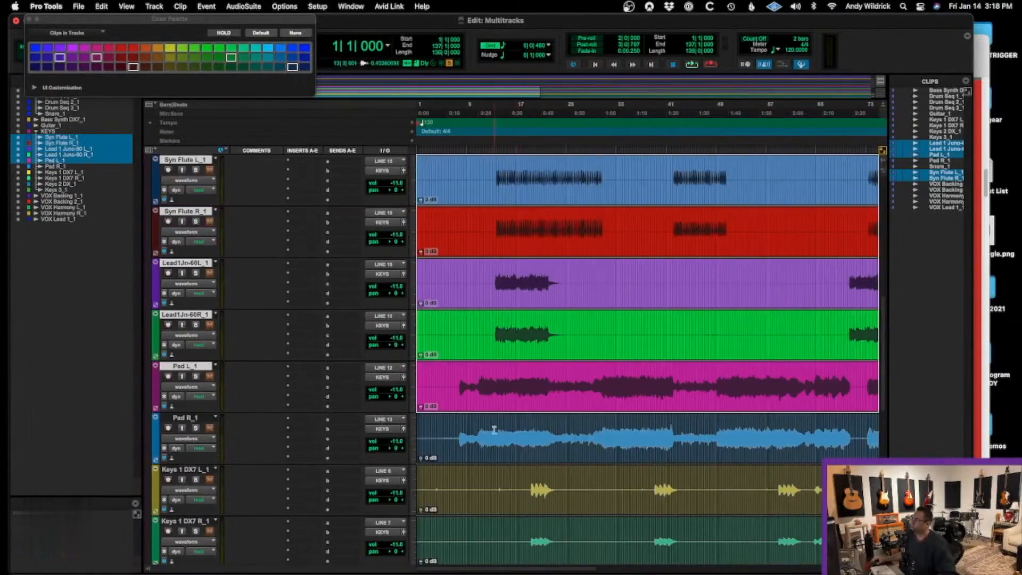
left_click(494, 430, "shift")
left_click(499, 497, "shift")
scroll(501, 503, "down", 3)
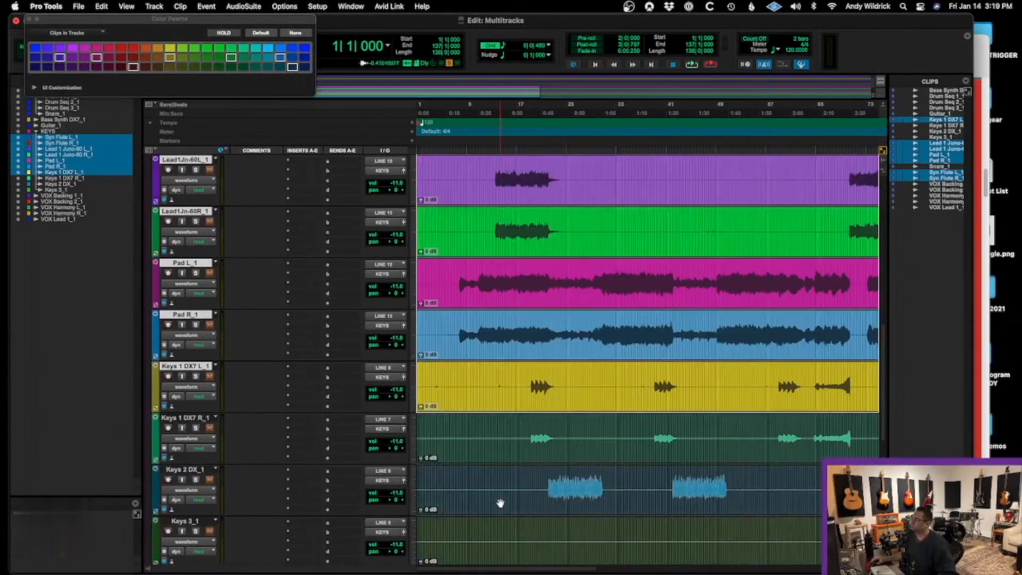
left_click(507, 454, "shift")
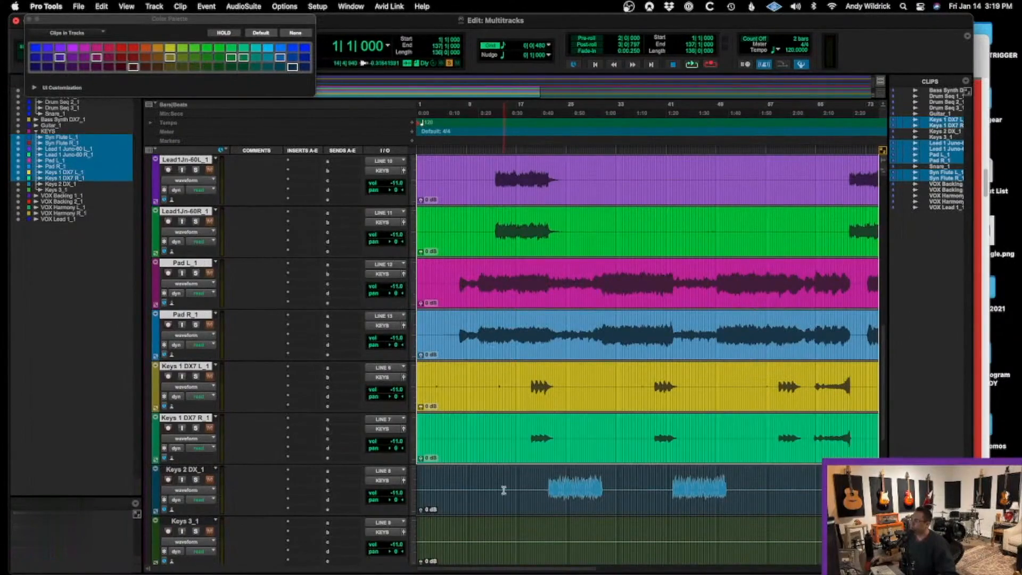
left_click(505, 500, "shift")
scroll(507, 451, "down", 3)
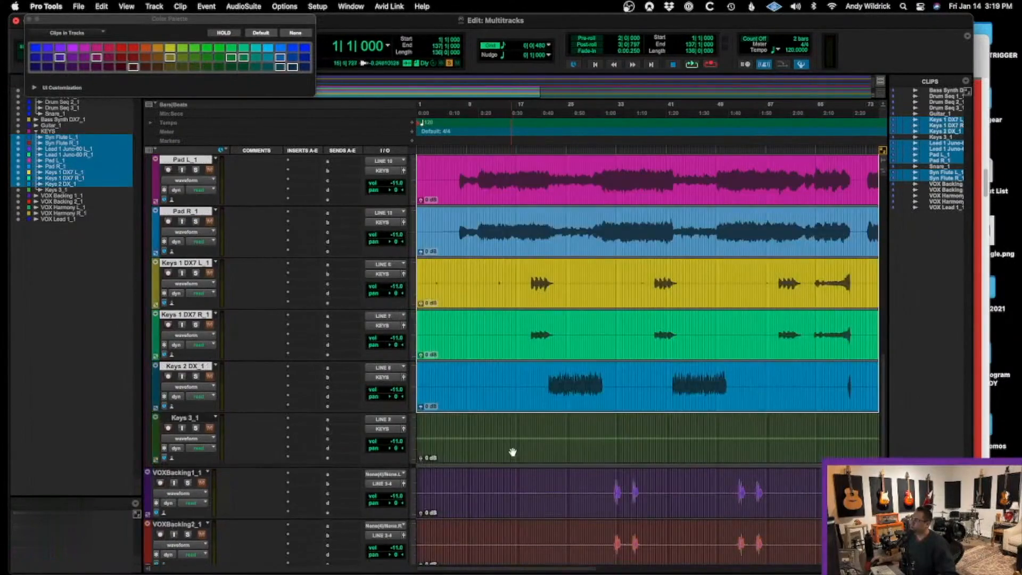
left_click(512, 452, "shift")
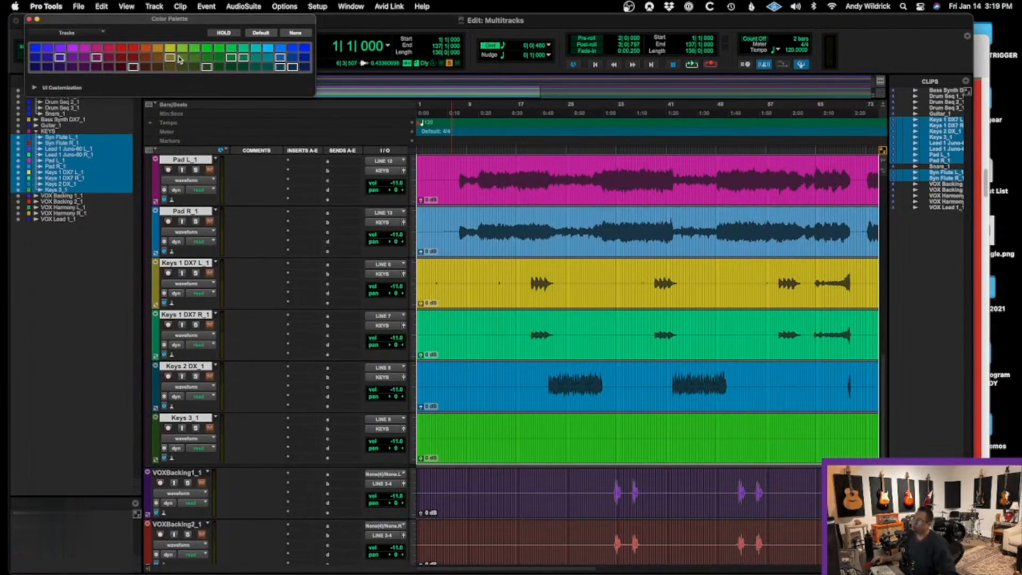
Colour the keys tracks and their clips red, then clear the clip selection.
left_click(121, 49)
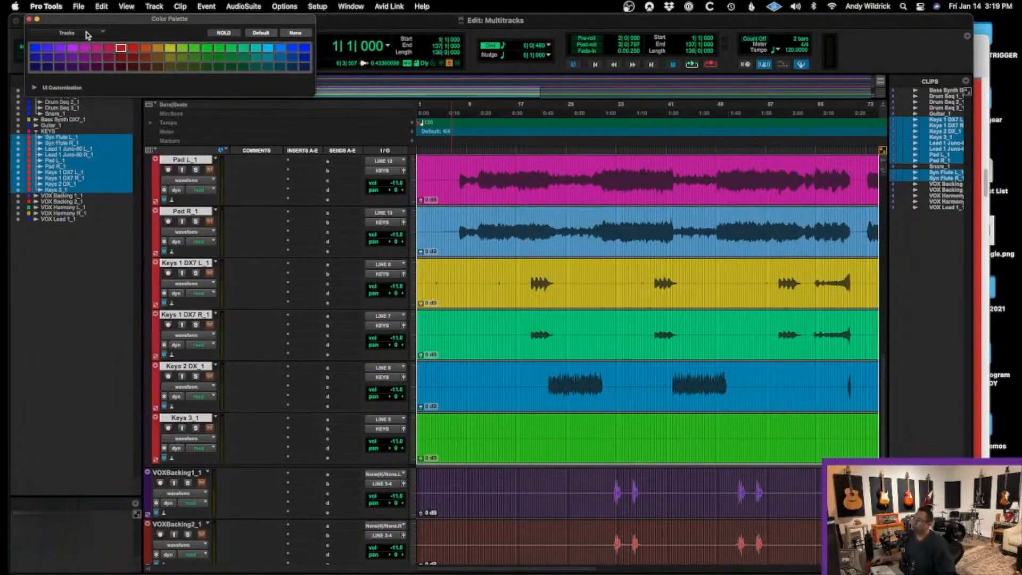
left_click(87, 35)
left_click(79, 46)
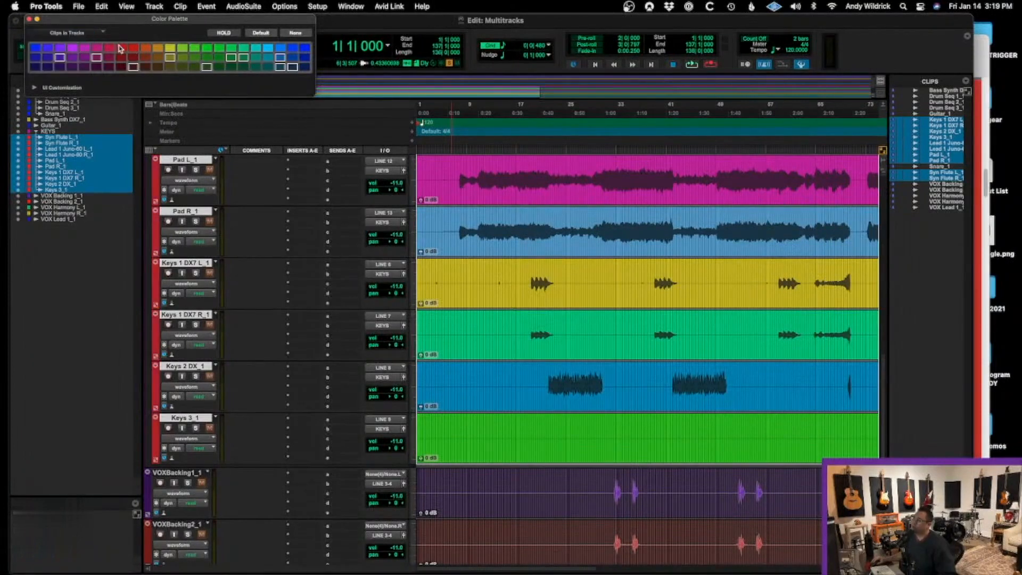
left_click(121, 49)
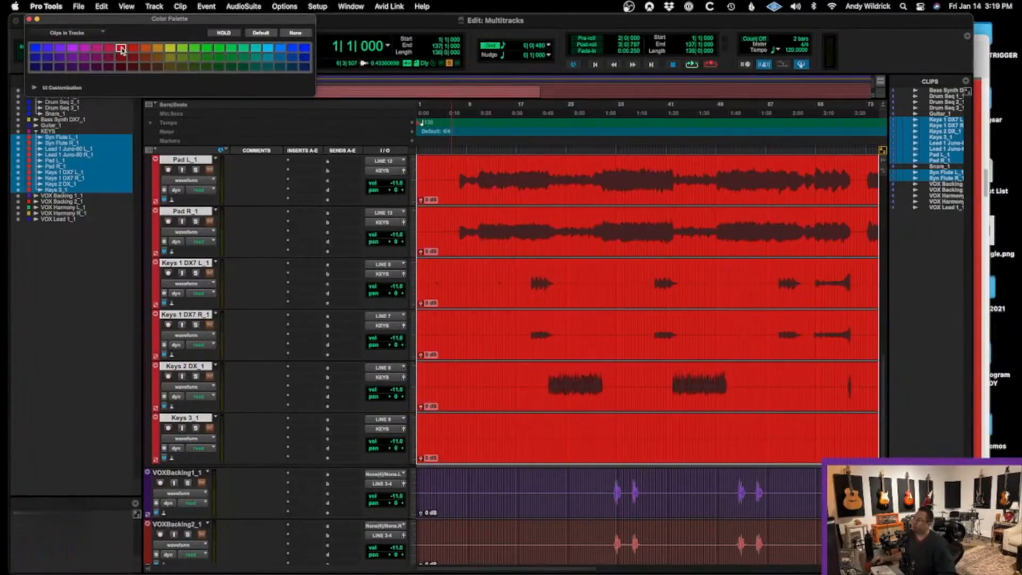
left_click(454, 278)
Route the KEYS folder output to LINE 3-4 and select the Syn Flute L_1 track.
scroll(488, 356, "up", 10)
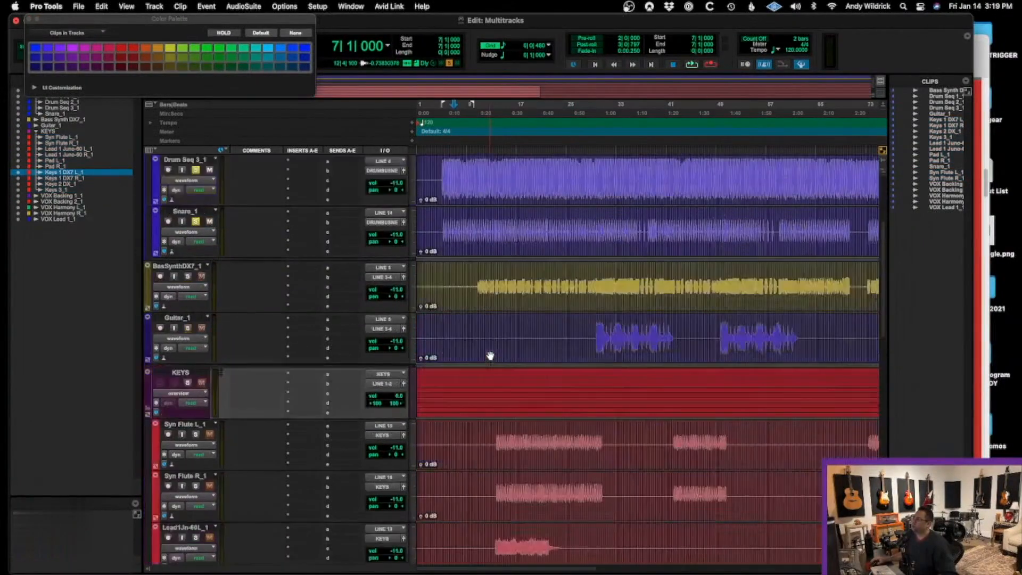
scroll(487, 346, "up", 3)
scroll(472, 321, "down", 7)
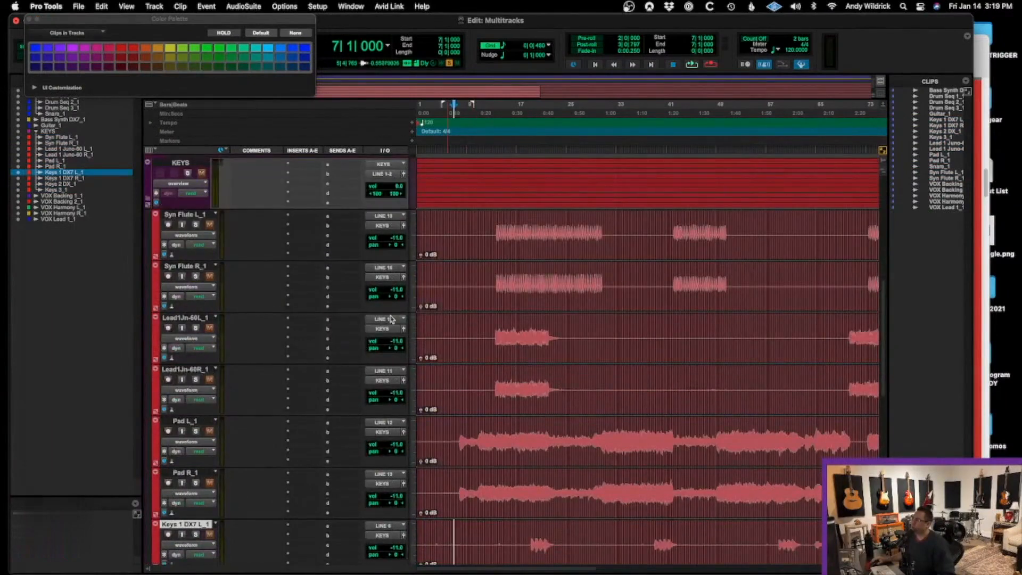
left_click(388, 173)
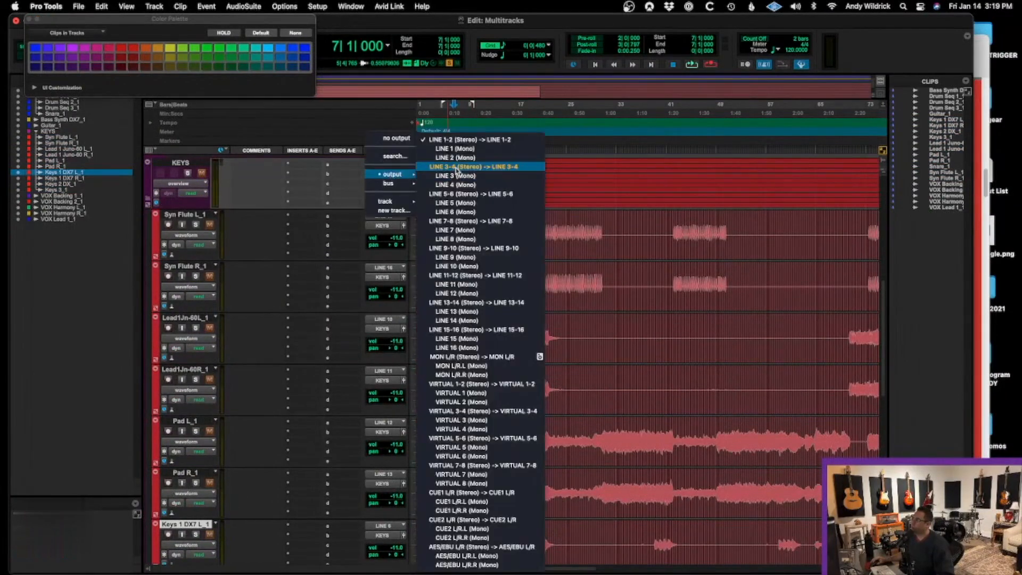
left_click(455, 169)
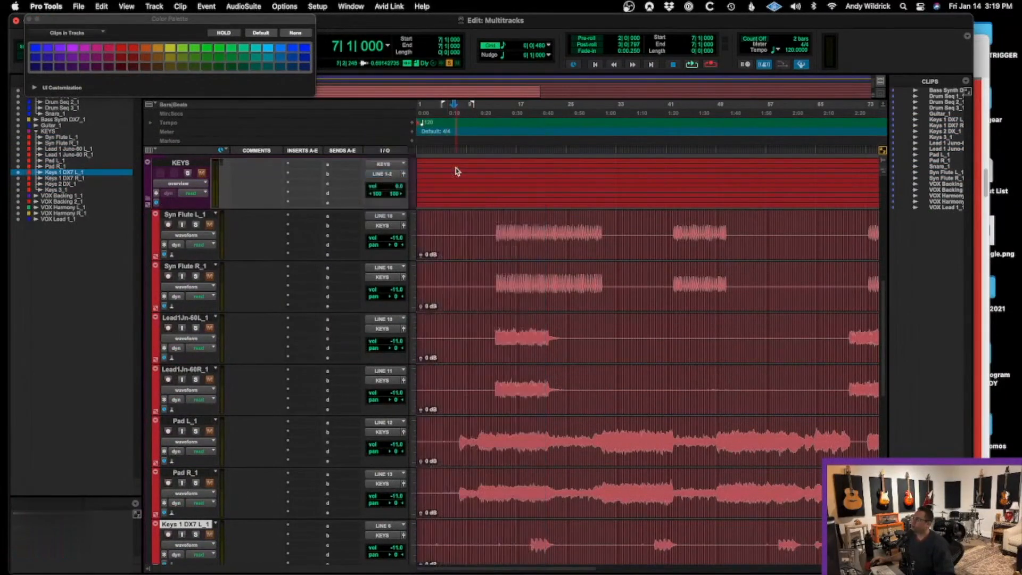
left_click(496, 213)
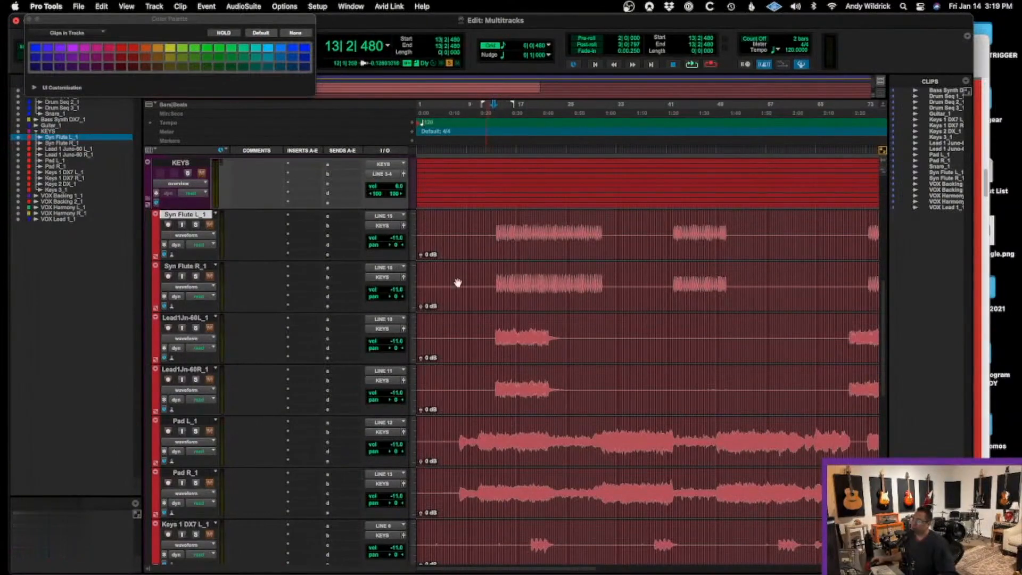
Extend the track selection from Syn Flute L_1 down to Keys 3_1.
scroll(341, 341, "up", 2)
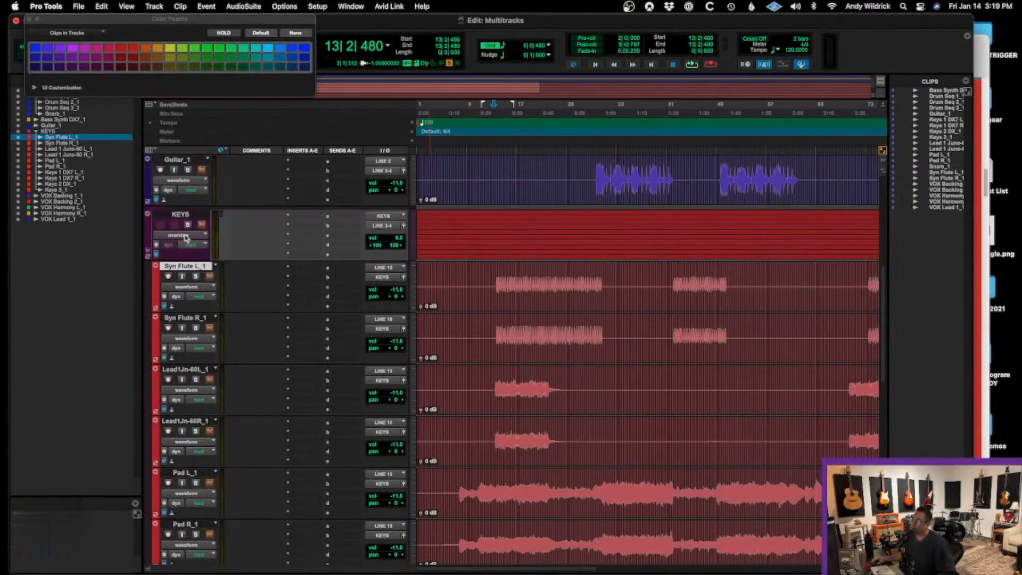
scroll(212, 335, "down", 2)
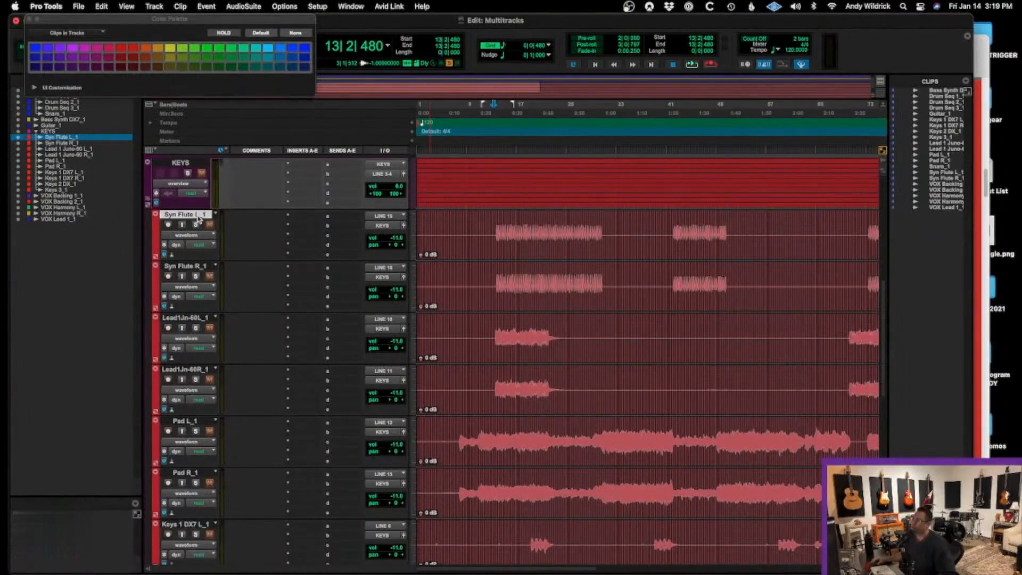
scroll(193, 290, "down", 6)
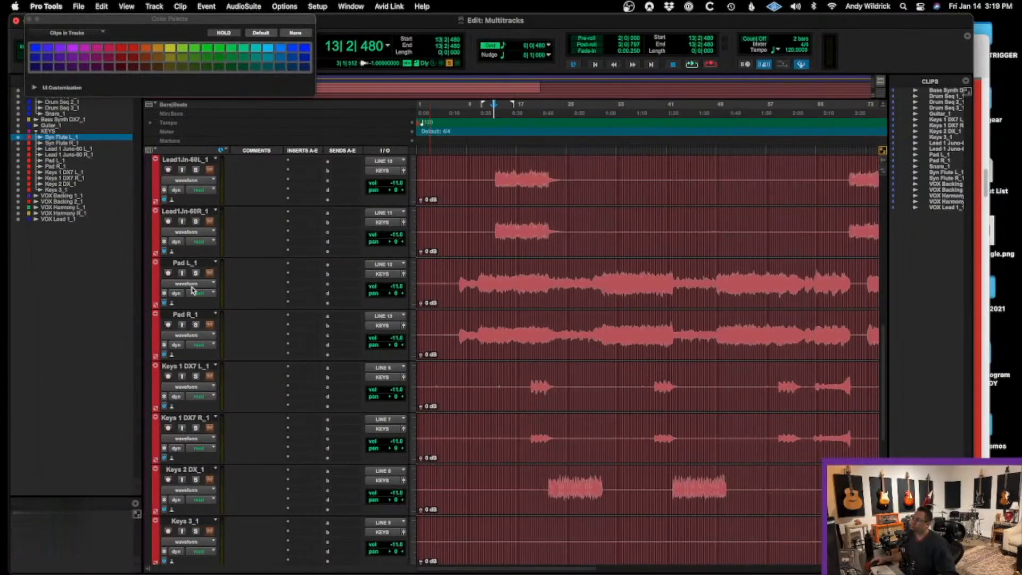
left_click(184, 367, "shift")
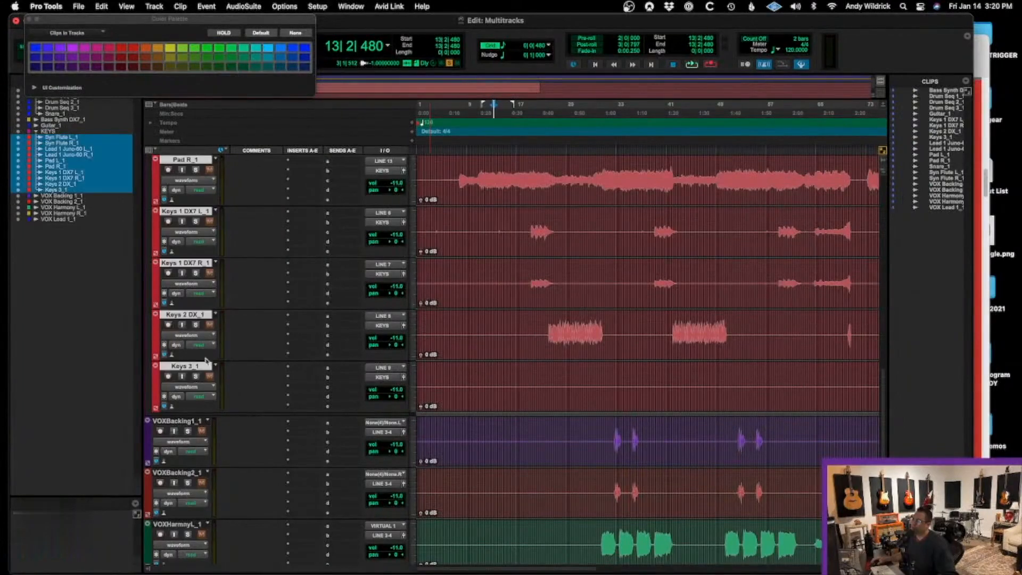
scroll(322, 355, "up", 3)
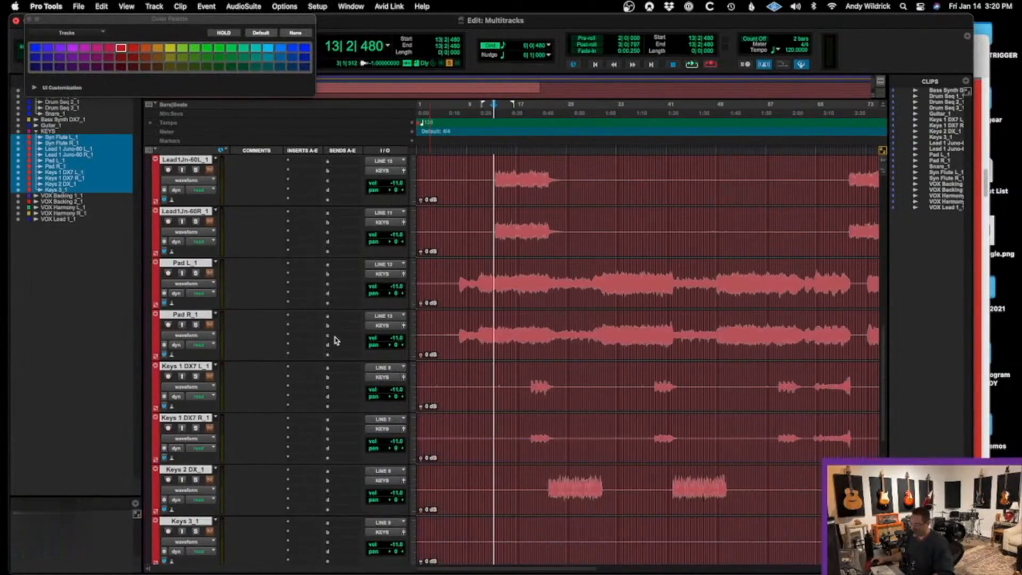
Create a group named KEYS from the selected tracks with Record Enable unchecked in Globals.
key("super+g")
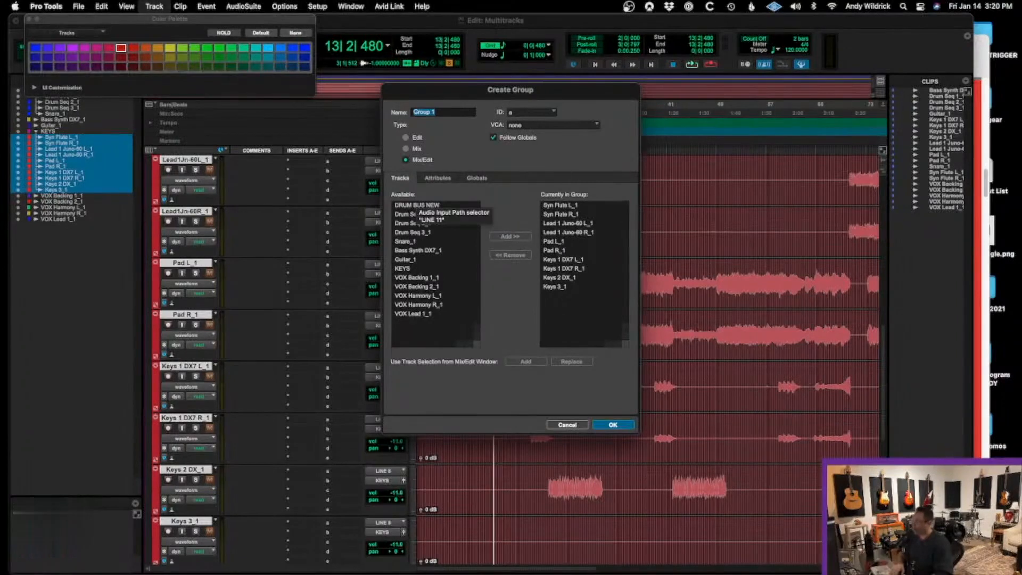
type("KEYS")
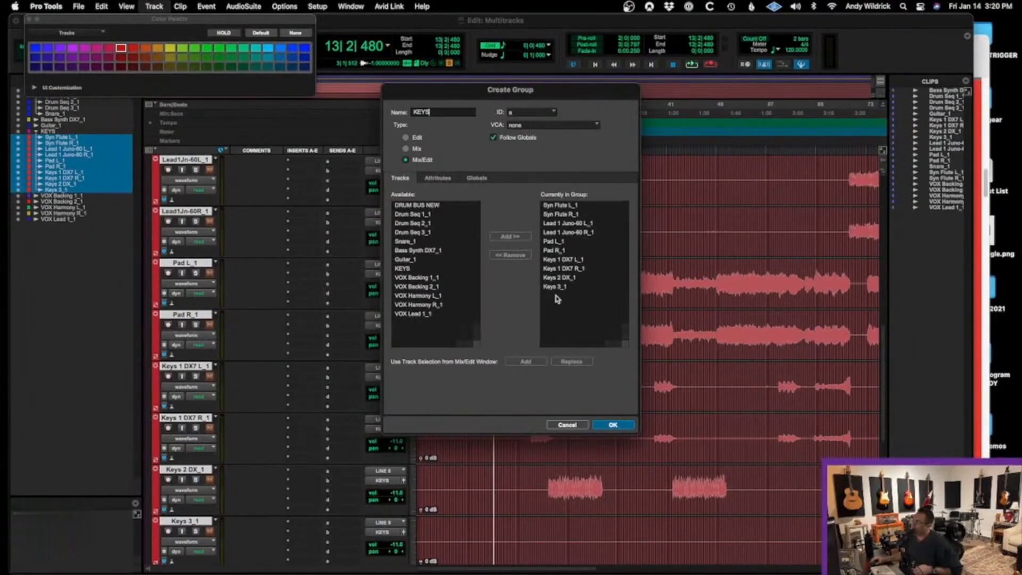
left_click(476, 178)
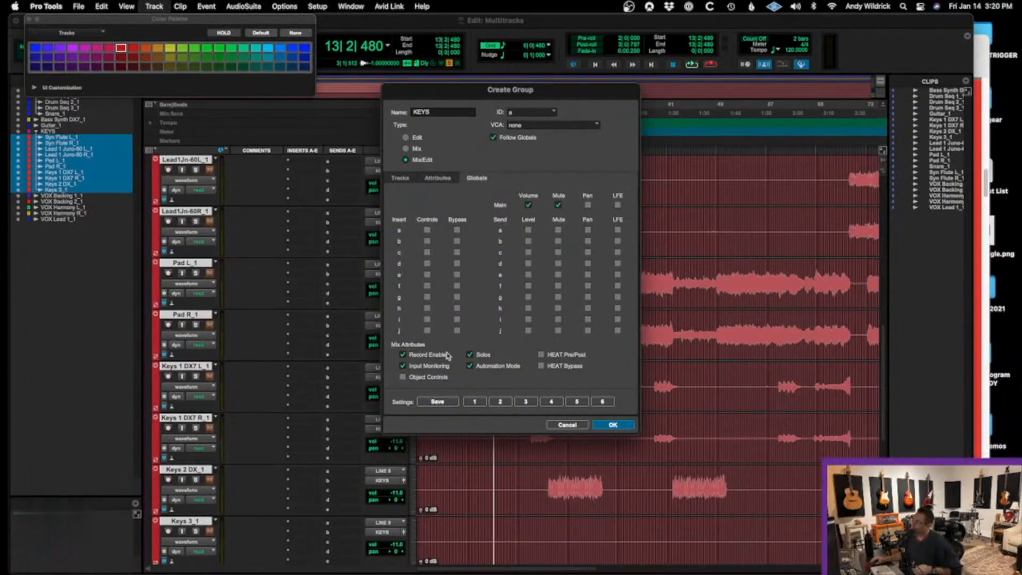
left_click(403, 355)
left_click(613, 424)
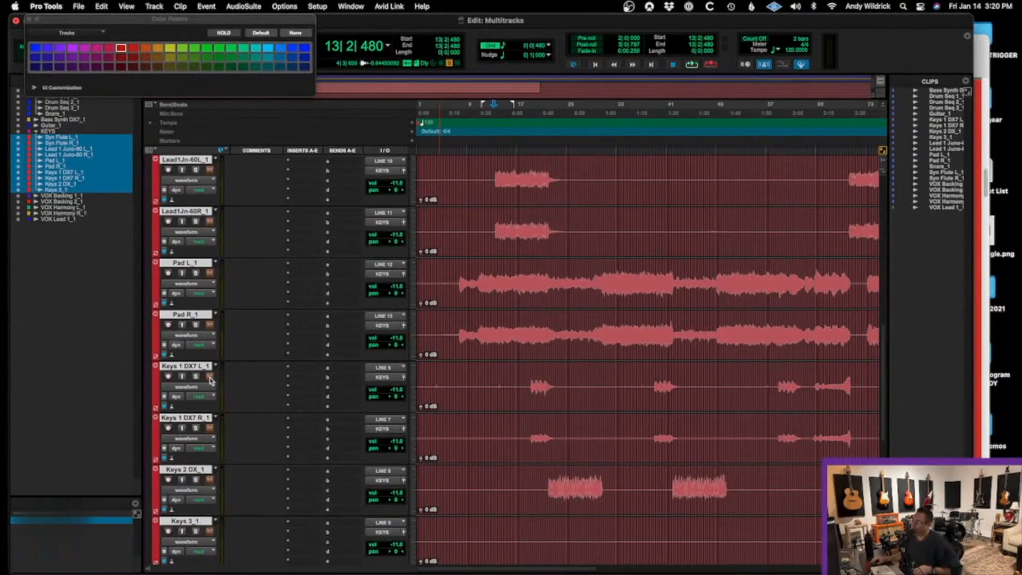
Test record-arming Keys 1 DX7 L_1, then open Modify Groups for the KEYS group.
left_click(168, 377)
left_click(169, 377)
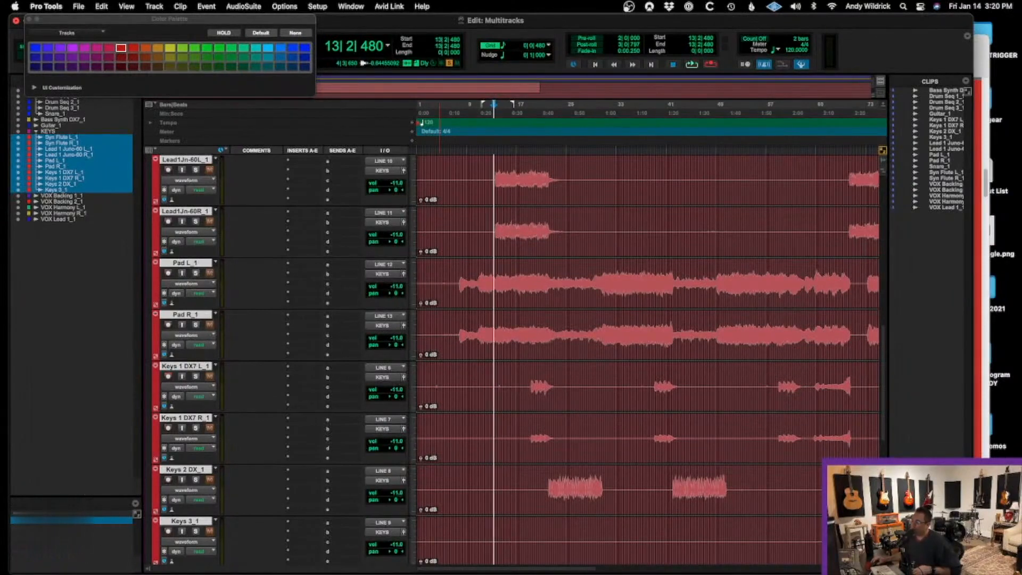
left_click(136, 505)
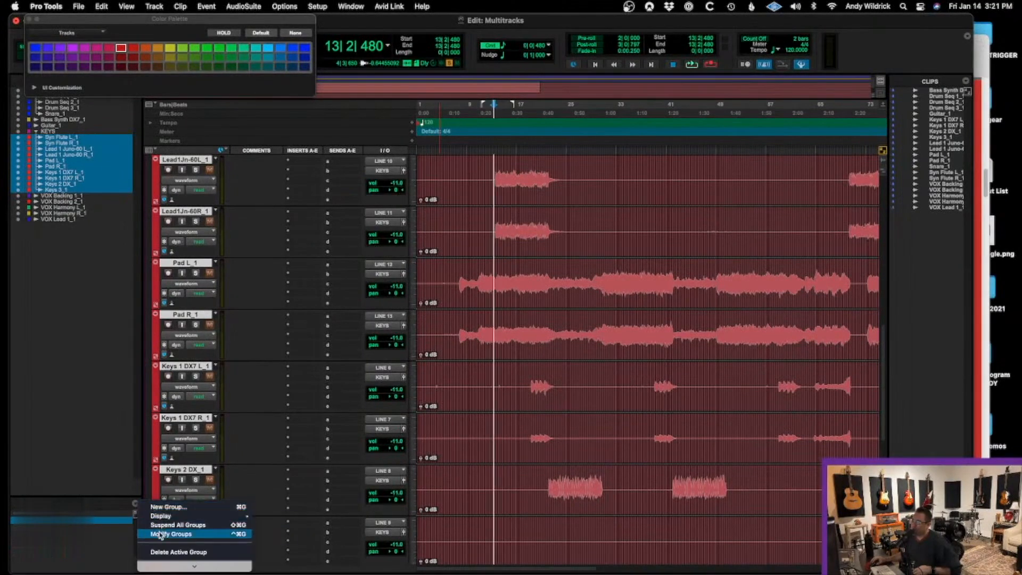
left_click(159, 534)
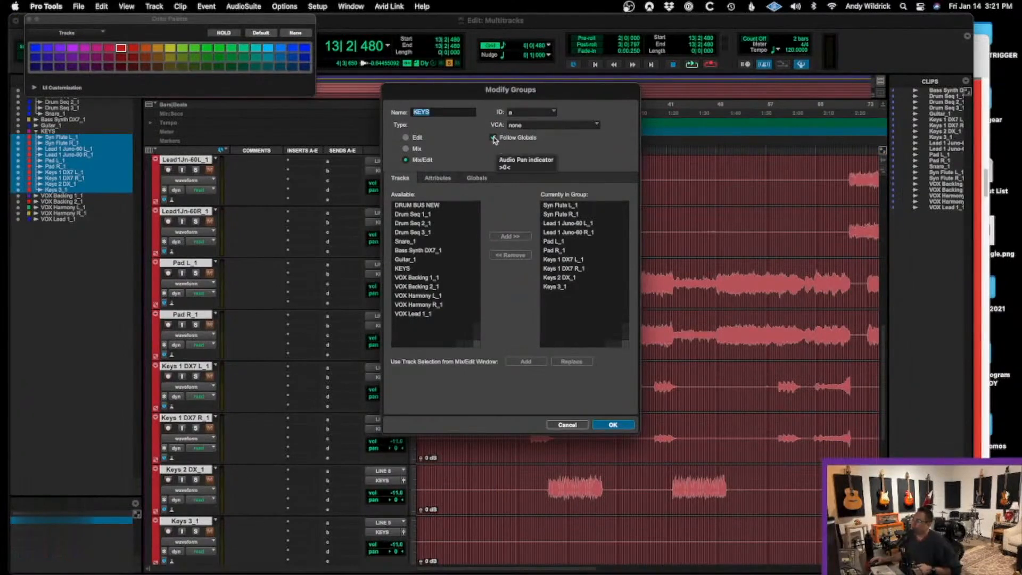
Turn off Follow Globals for KEYS and link only Record Enable and Input Monitoring.
left_click(493, 139)
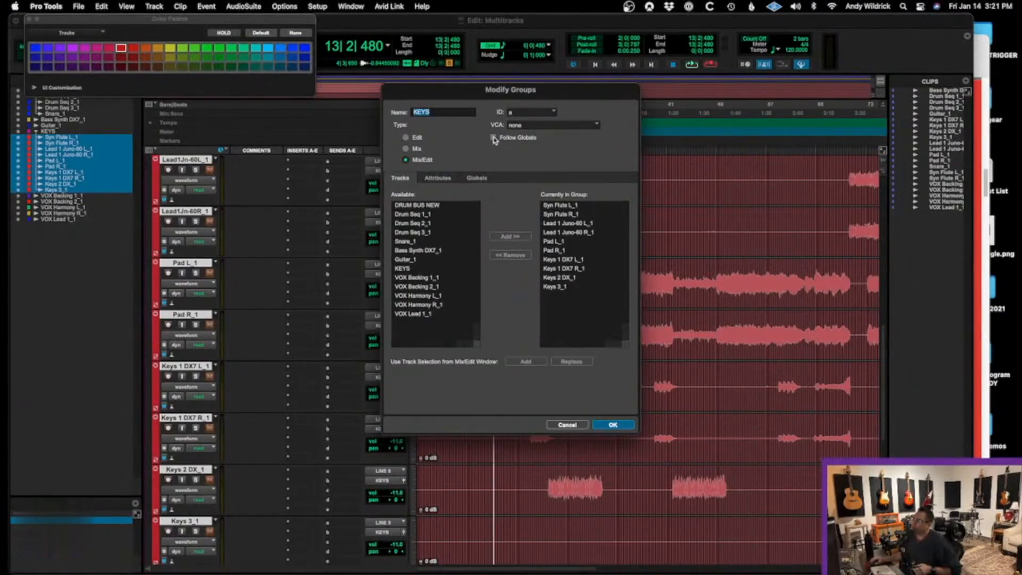
left_click(437, 179)
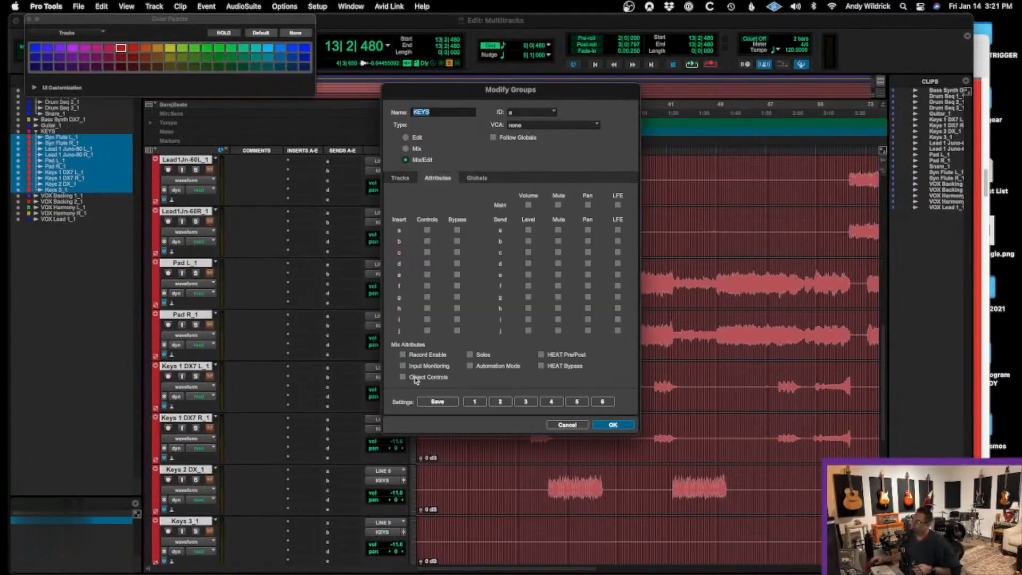
left_click(403, 354)
left_click(403, 365)
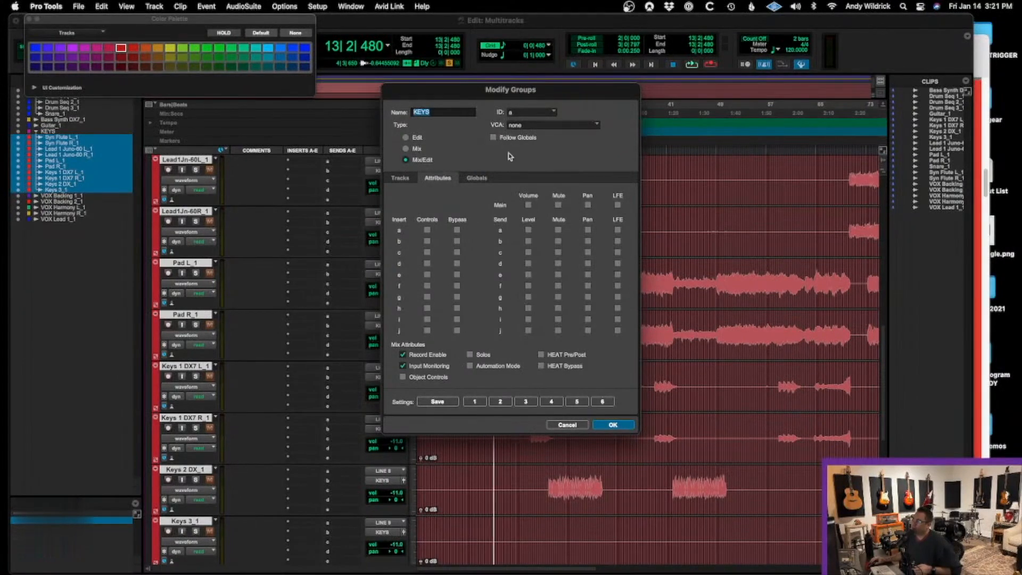
left_click(615, 424)
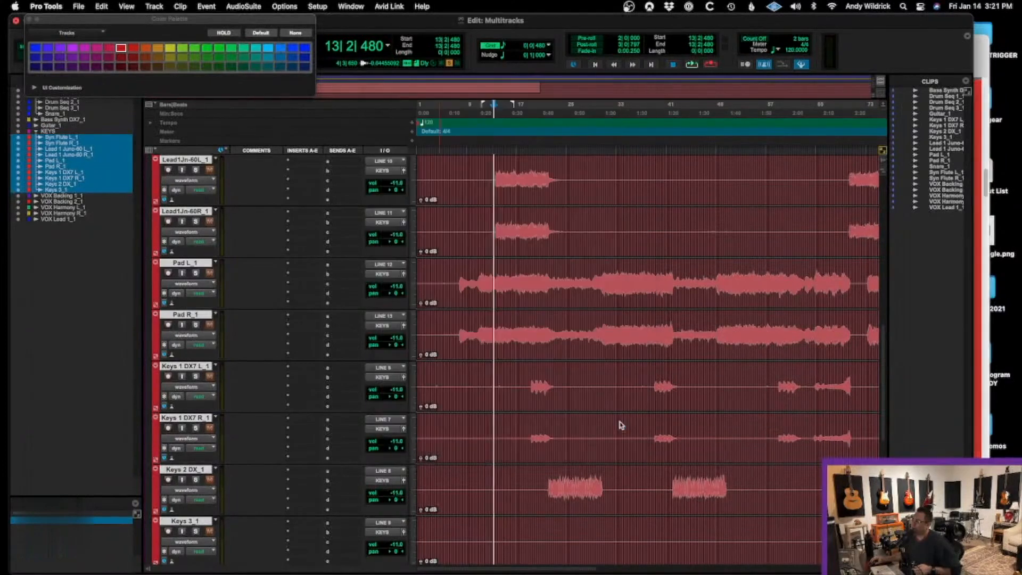
Solo Pad R_1 and test grouped input monitoring and record-arm on the keys tracks.
left_click(196, 325)
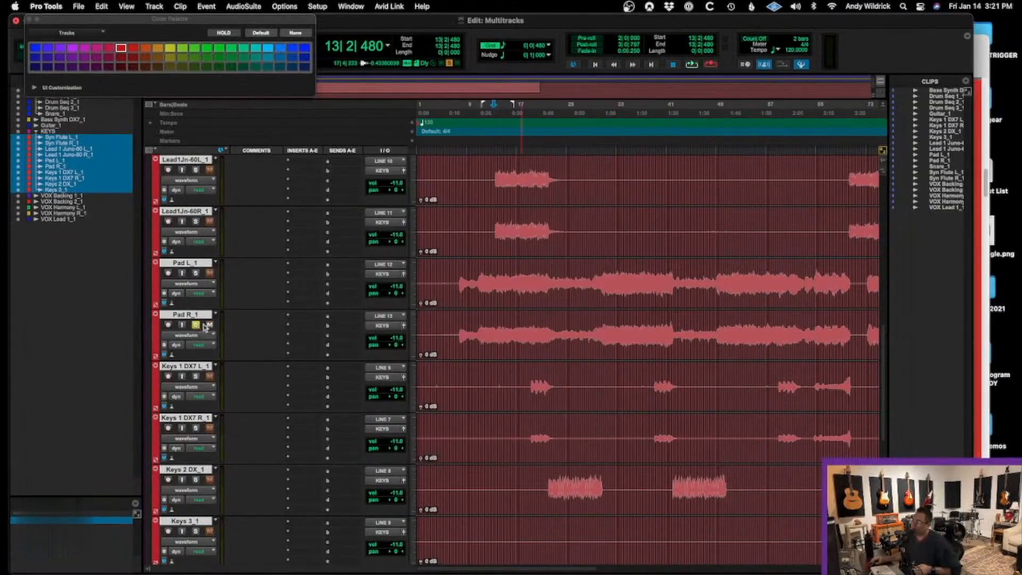
left_click(183, 325)
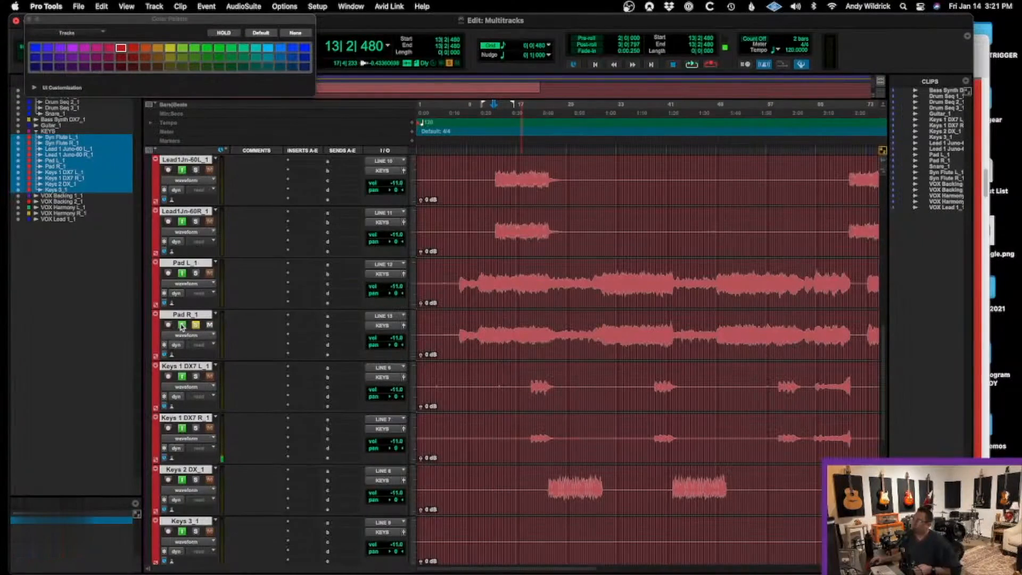
left_click(168, 325)
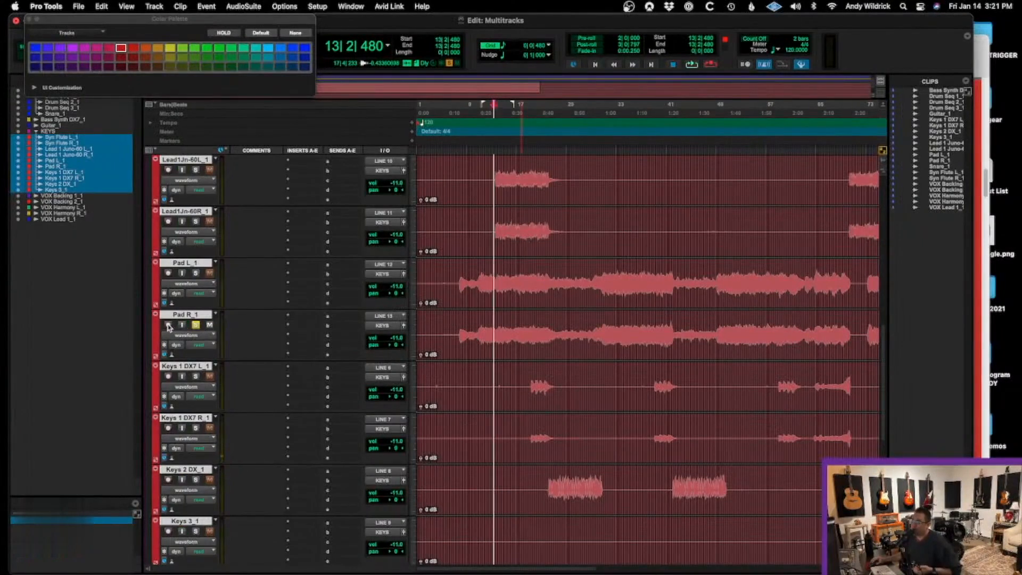
left_click(168, 325)
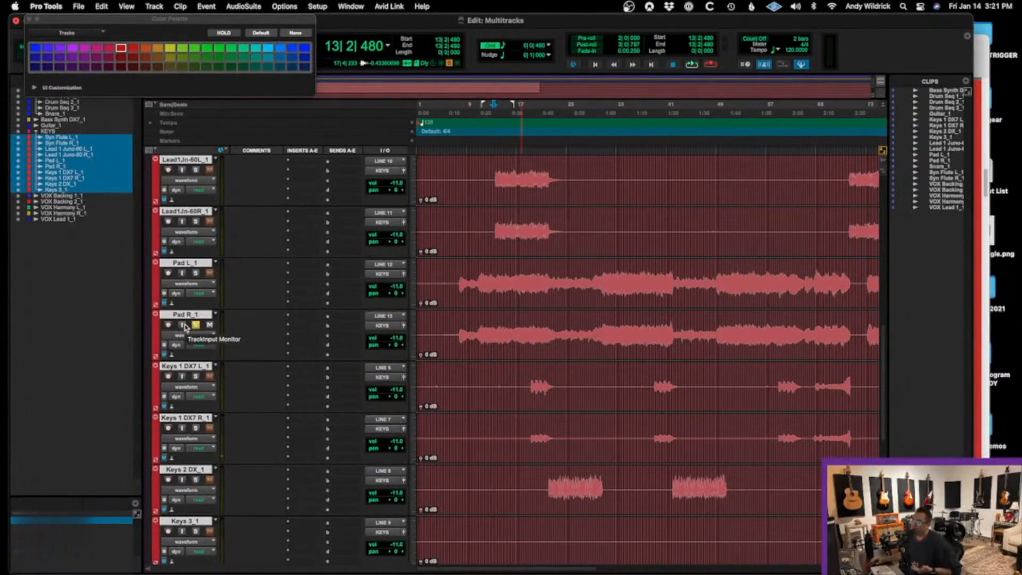
Reopen the KEYS group settings, try Follow Globals and Record Enable, then cancel without saving.
left_click(136, 506)
left_click(165, 533)
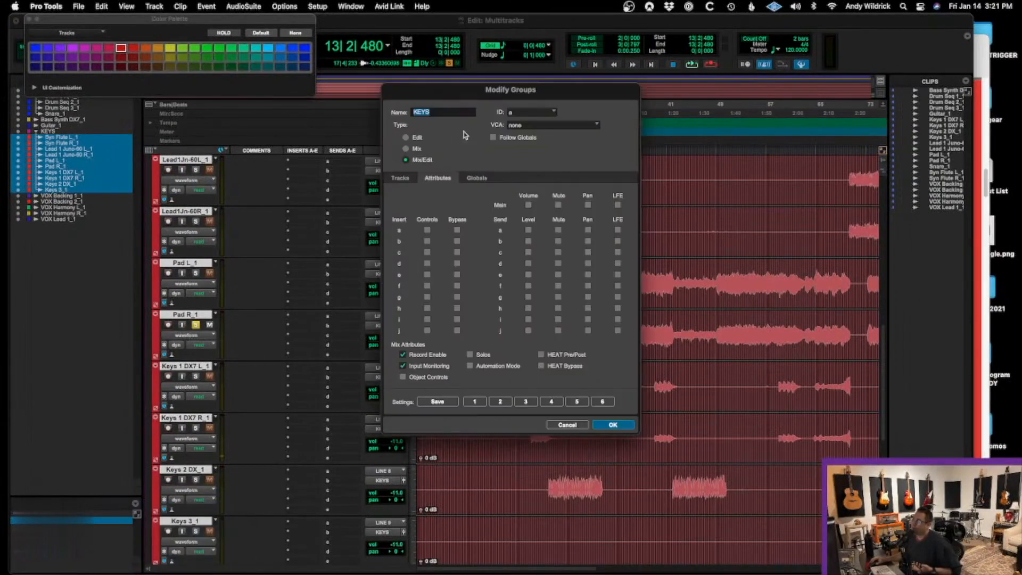
left_click(493, 137)
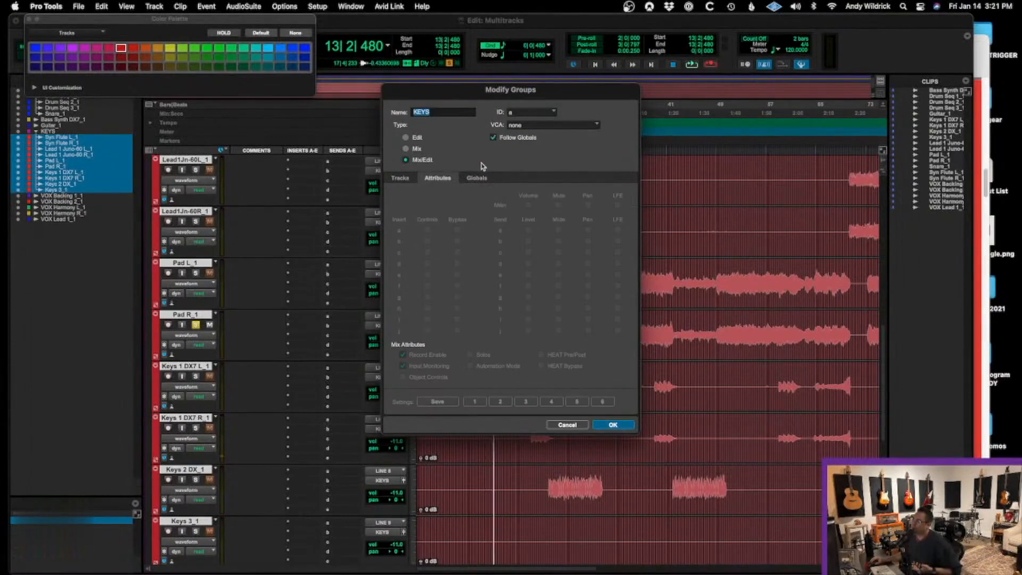
left_click(477, 178)
left_click(402, 354)
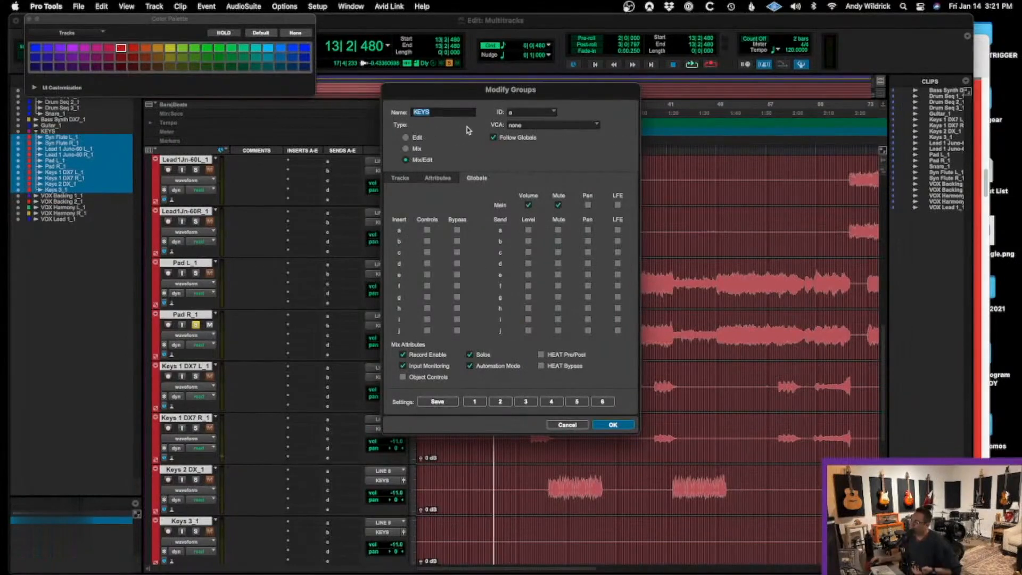
left_click(577, 425)
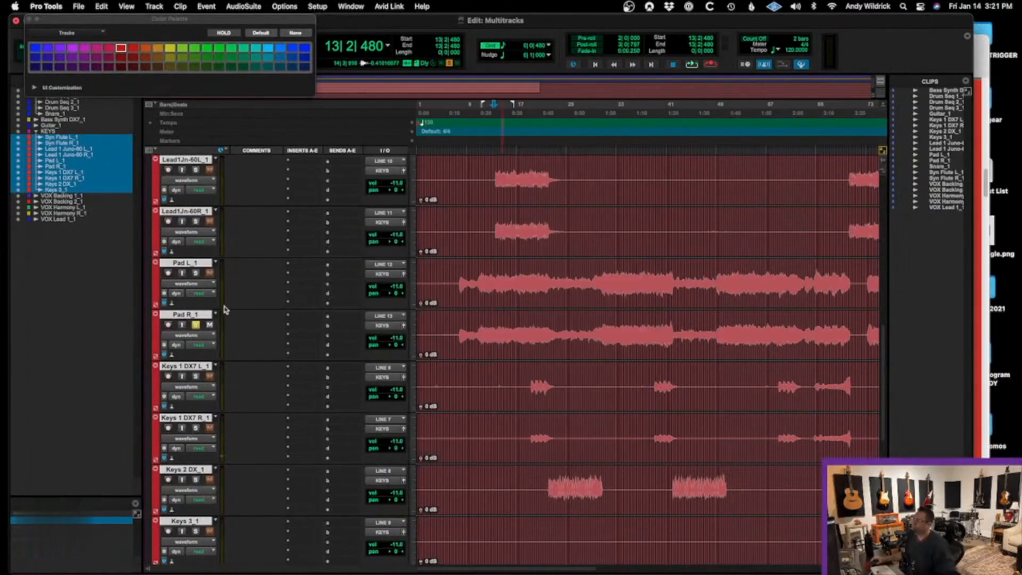
Create a group named DRUMS from Drum Seq 1_1 through Snare_1.
scroll(213, 303, "up", 10)
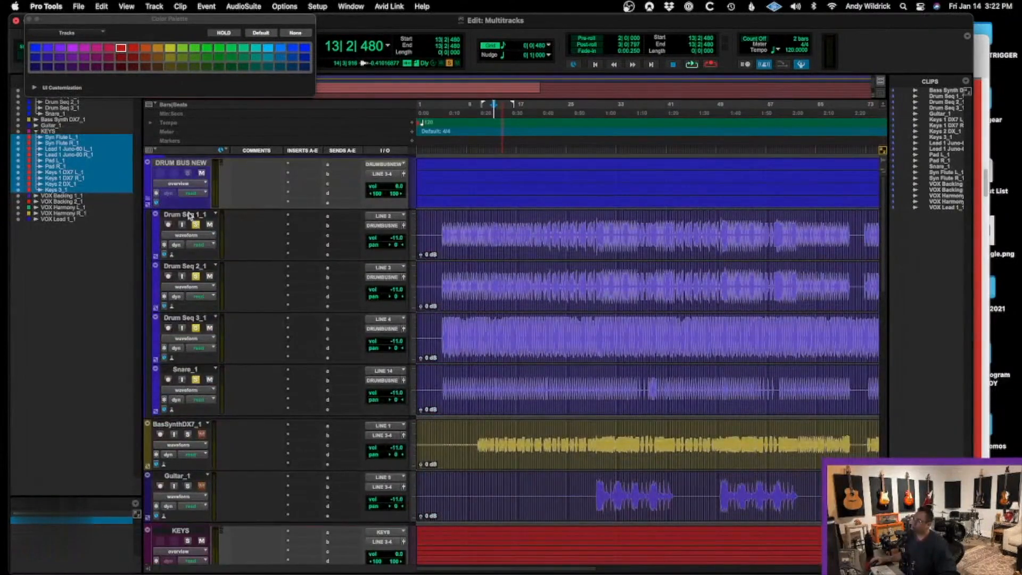
left_click(193, 218)
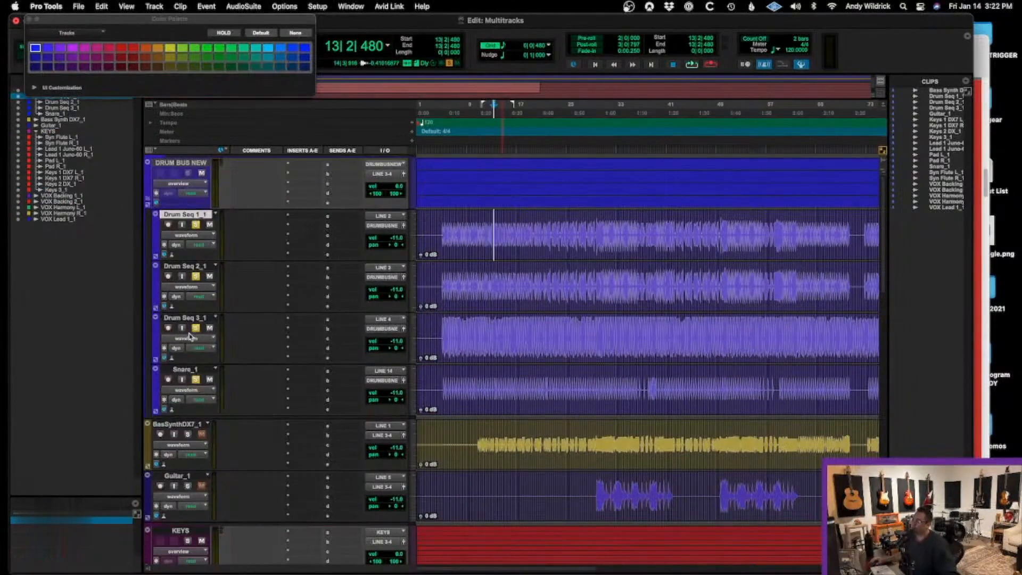
left_click(189, 369, "shift")
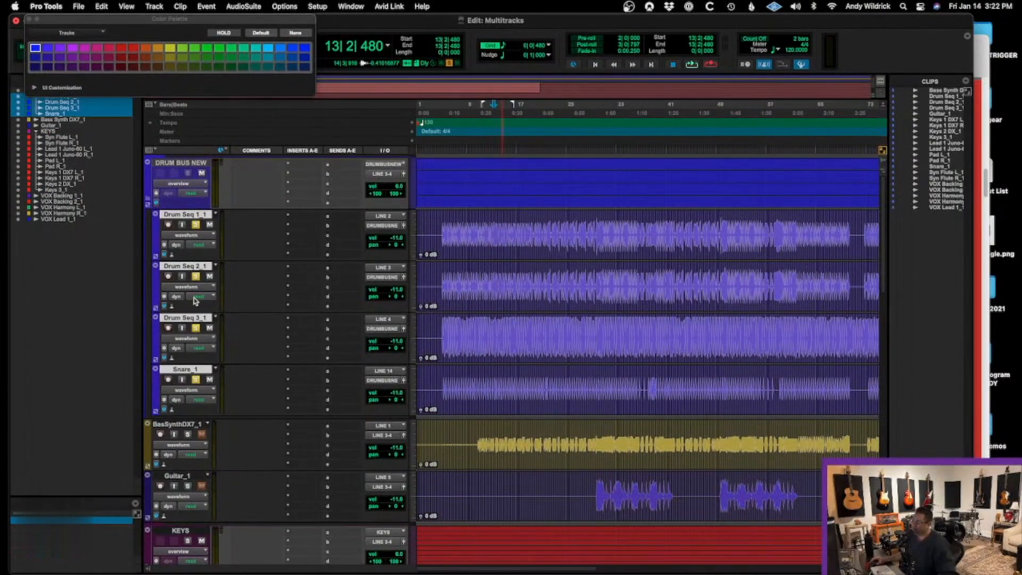
key("super+g")
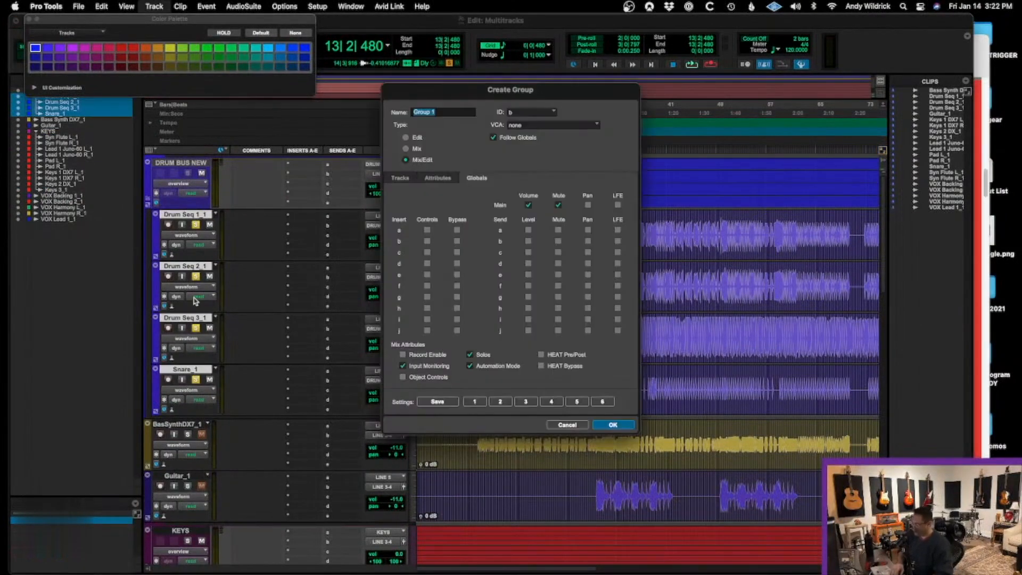
type("DRUMS")
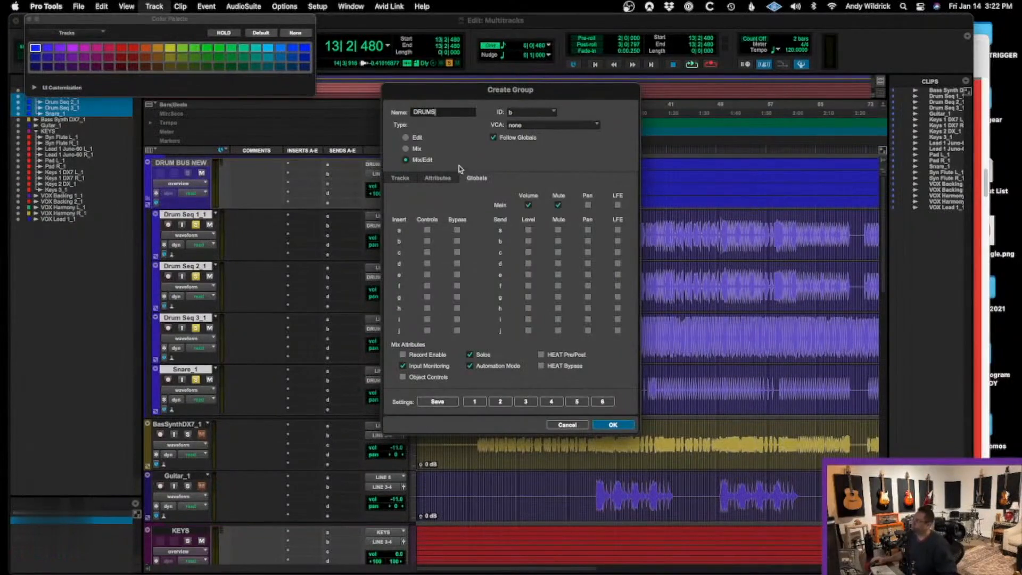
left_click(624, 428)
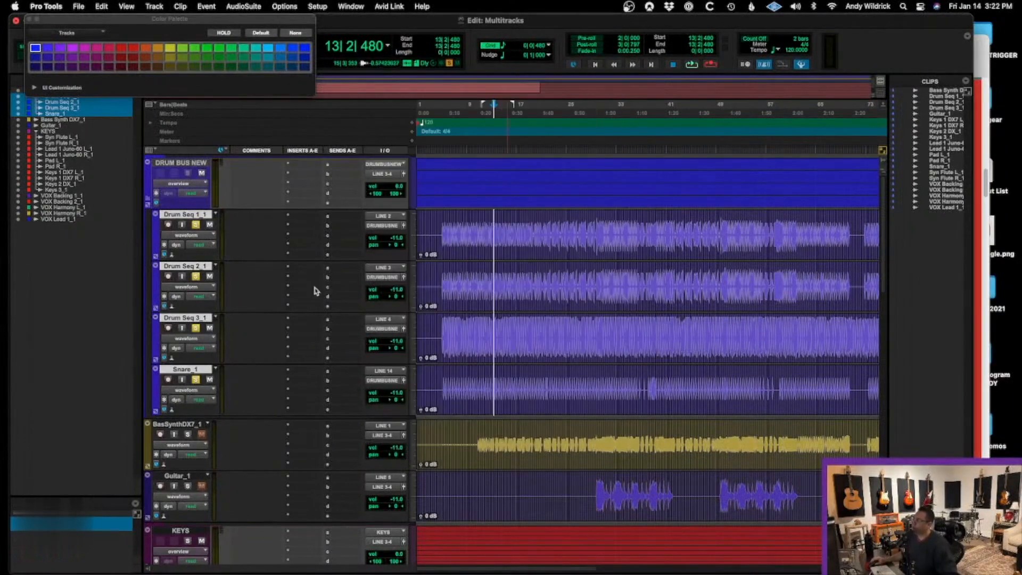
Test the DRUMS group by soloing, muting and record-arming the drum tracks together.
left_click(196, 276)
left_click(197, 278)
left_click(196, 278)
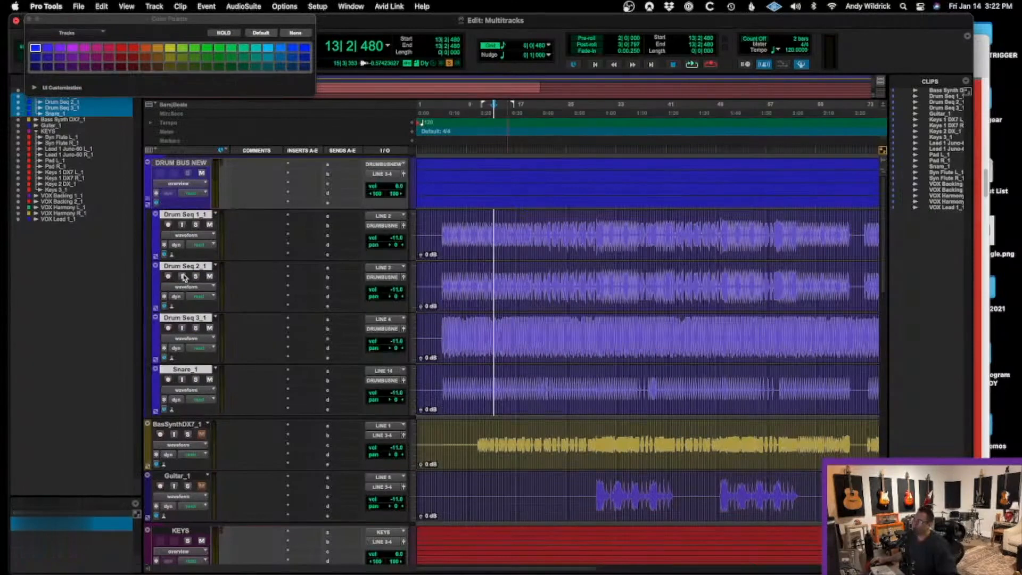
left_click(209, 275)
left_click(210, 276)
left_click(168, 276)
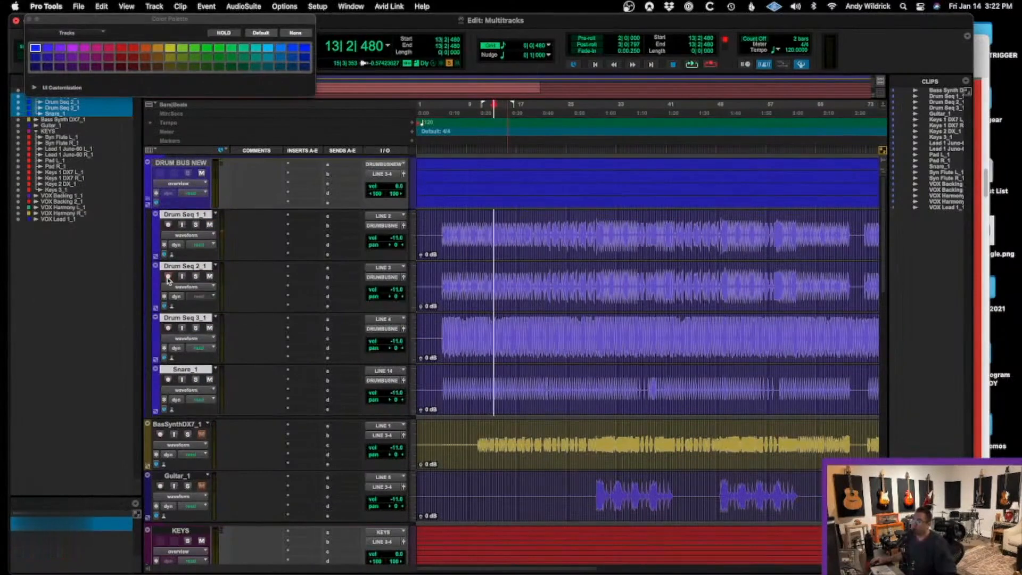
Inspect the KEYS group's global settings in Modify Groups, close it, and switch applications.
left_click(135, 504)
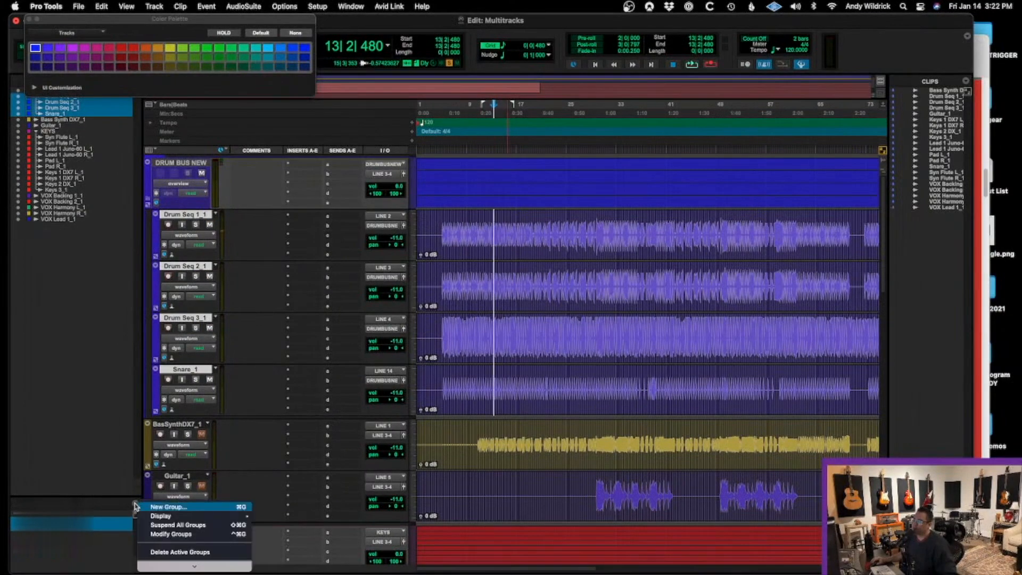
left_click(160, 534)
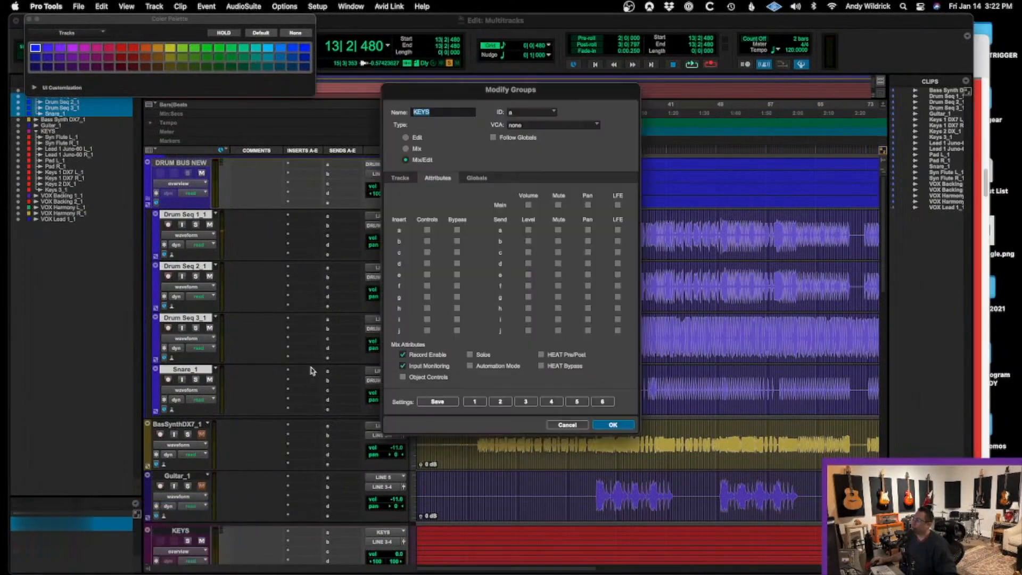
left_click(477, 179)
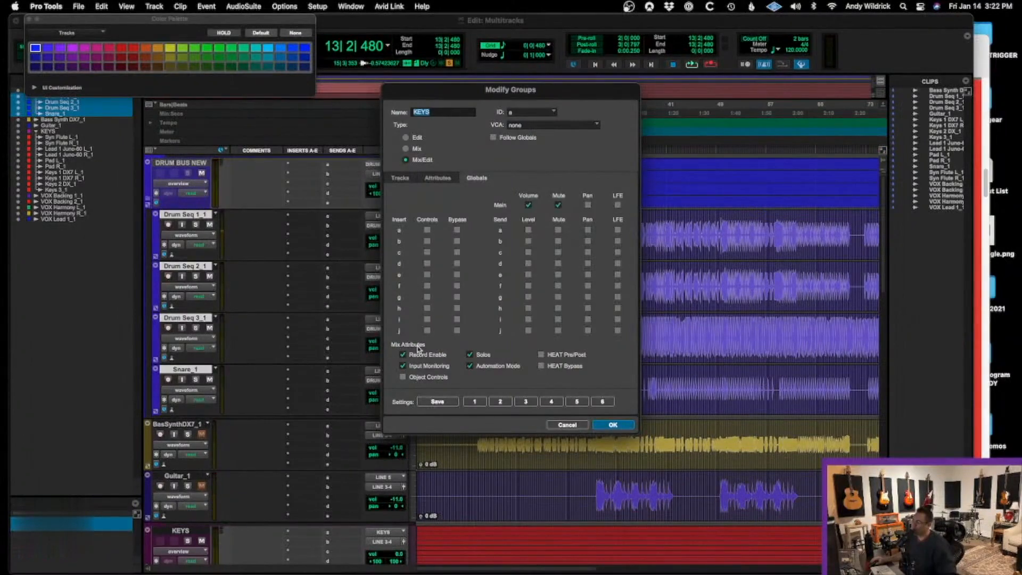
left_click(613, 425)
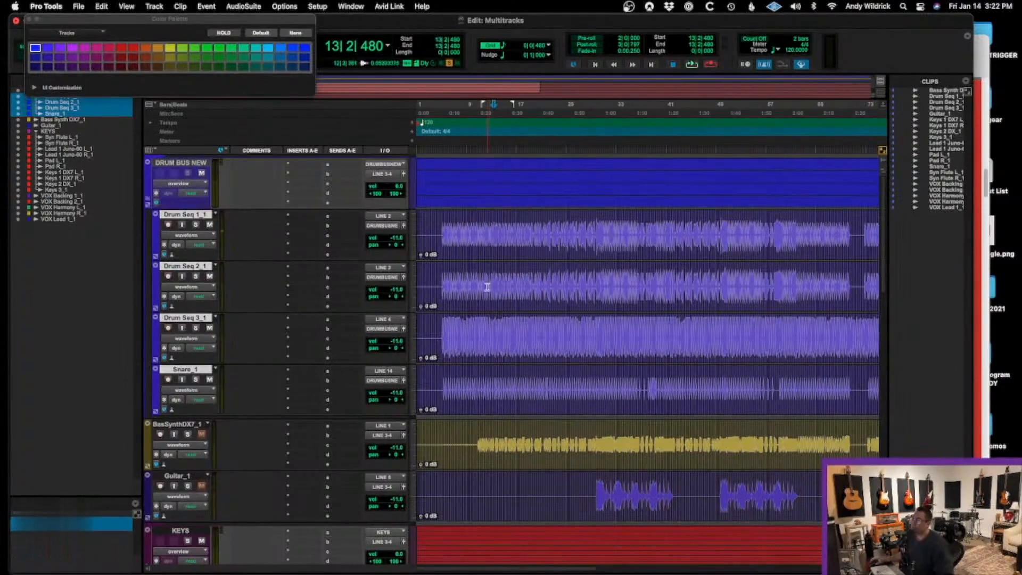
key("super+Tab")
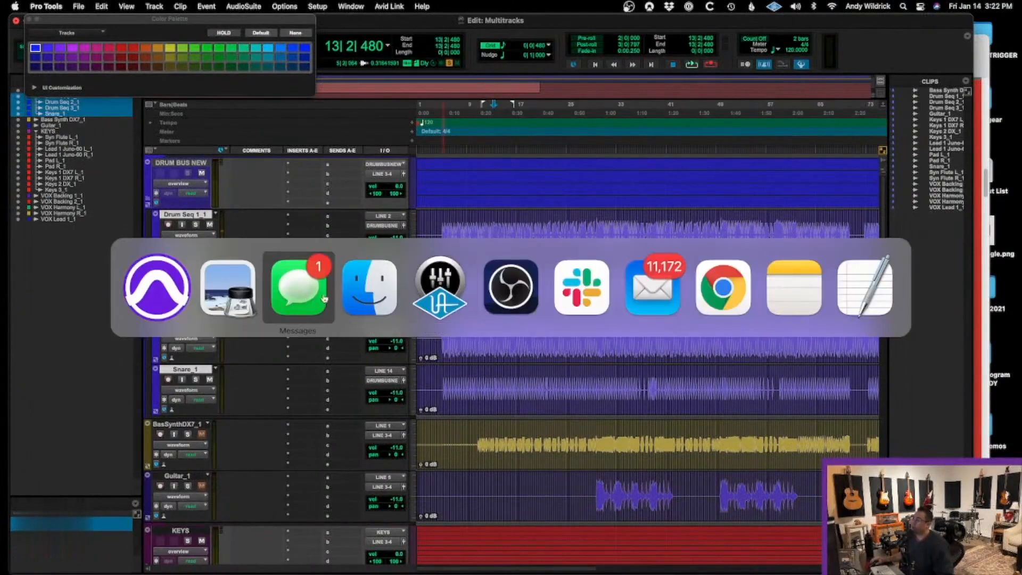
left_click(237, 298)
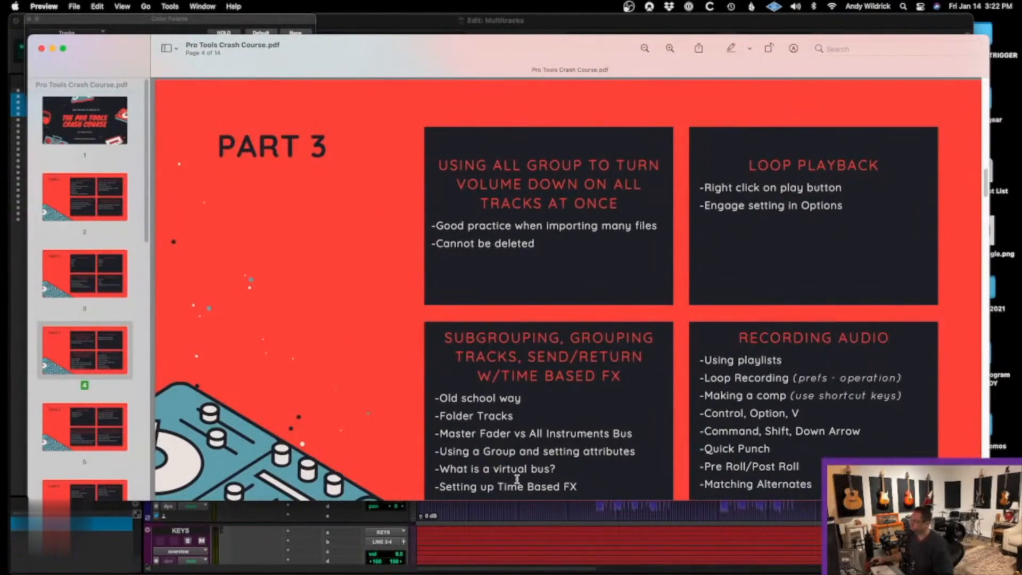
mouse_move(2, 351)
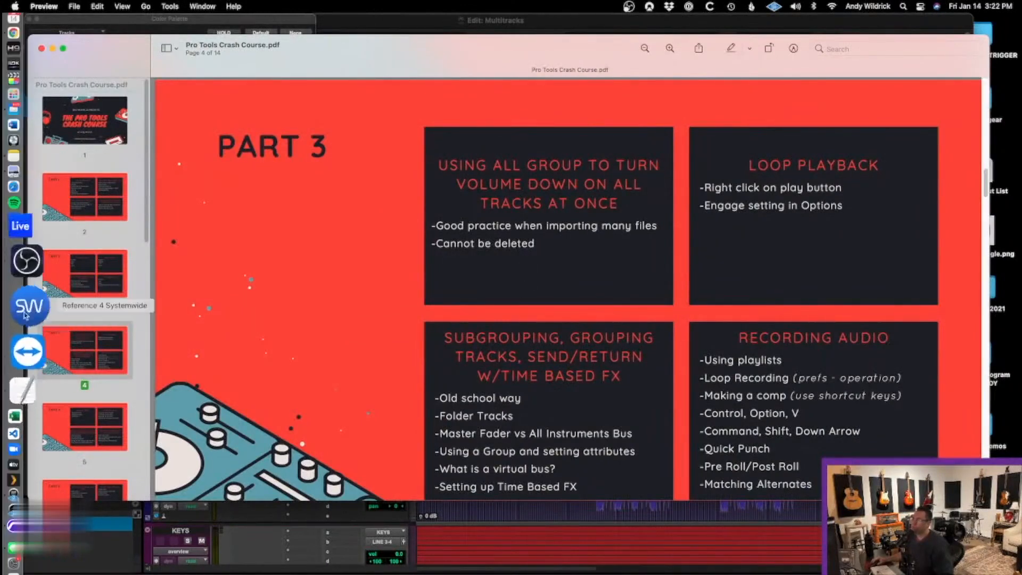
left_click(27, 505)
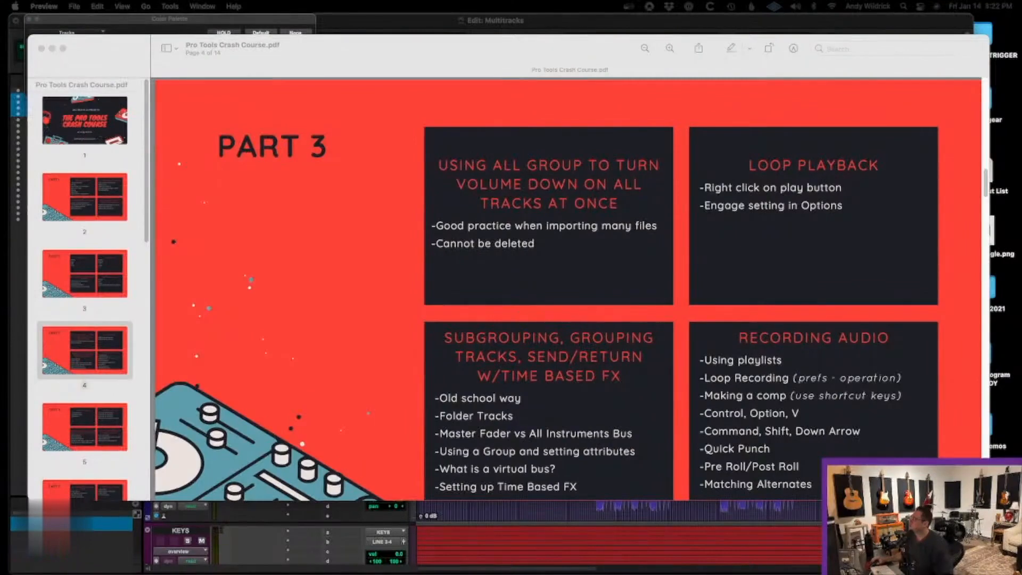
left_click(111, 23)
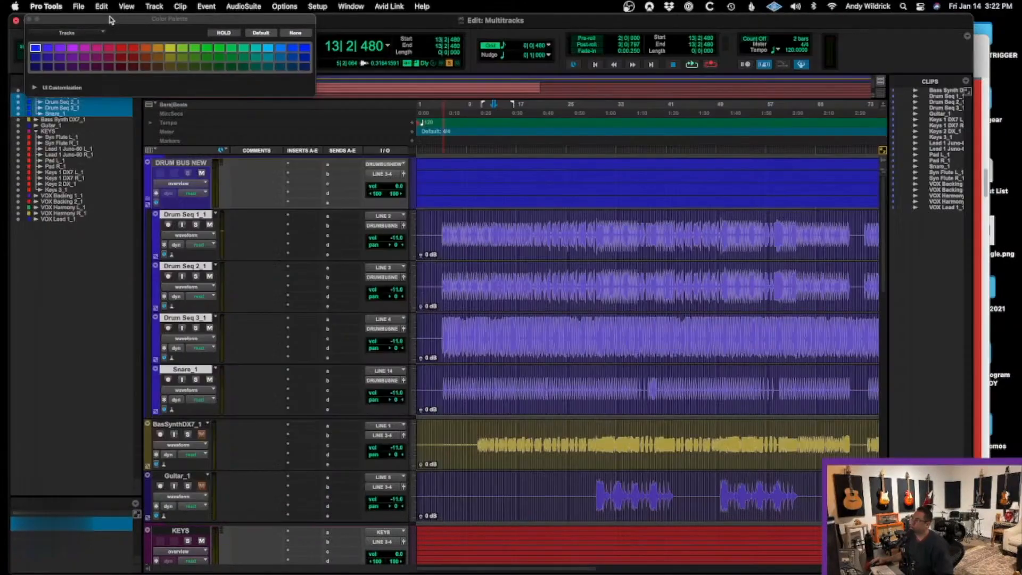
Close the color palette, clear all solos, and solo VOX Lead 1_1.
left_click(452, 326)
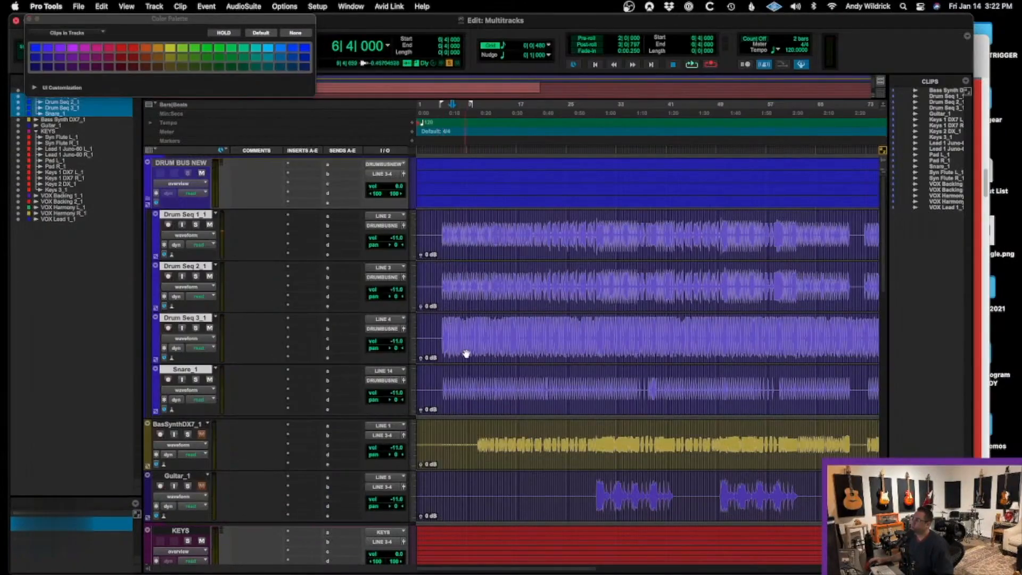
scroll(467, 354, "down", 15)
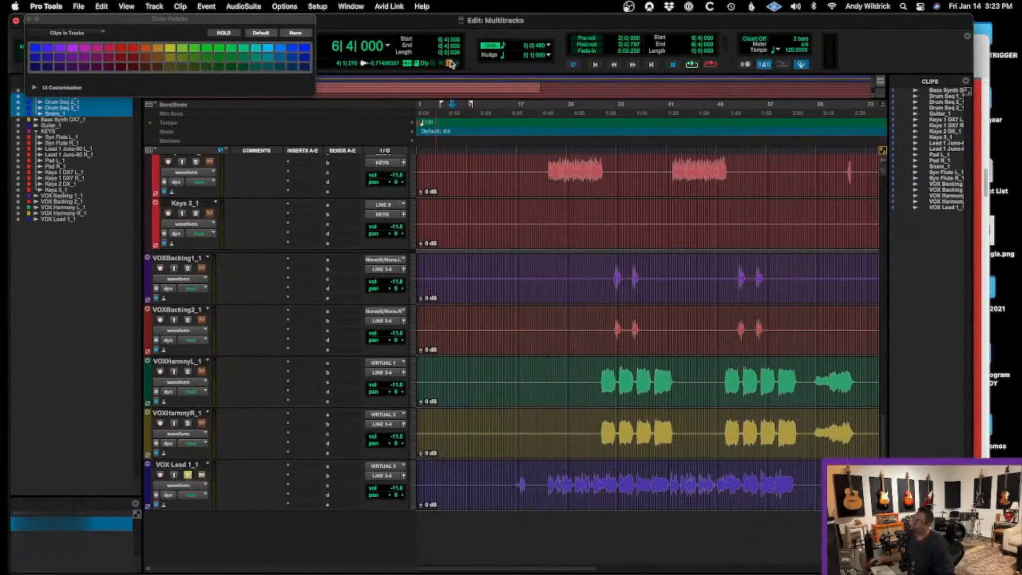
left_click(34, 21)
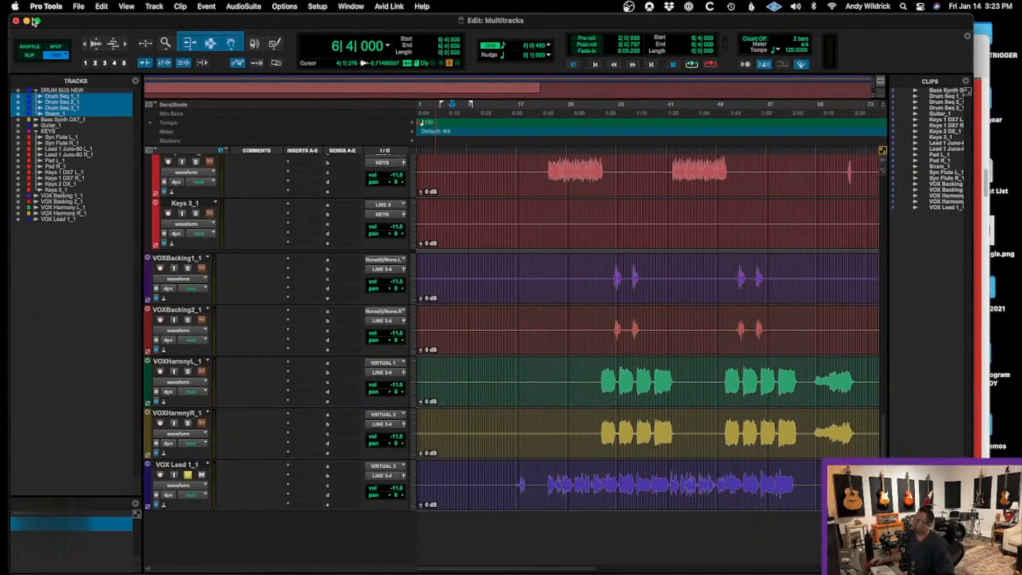
left_click(449, 64)
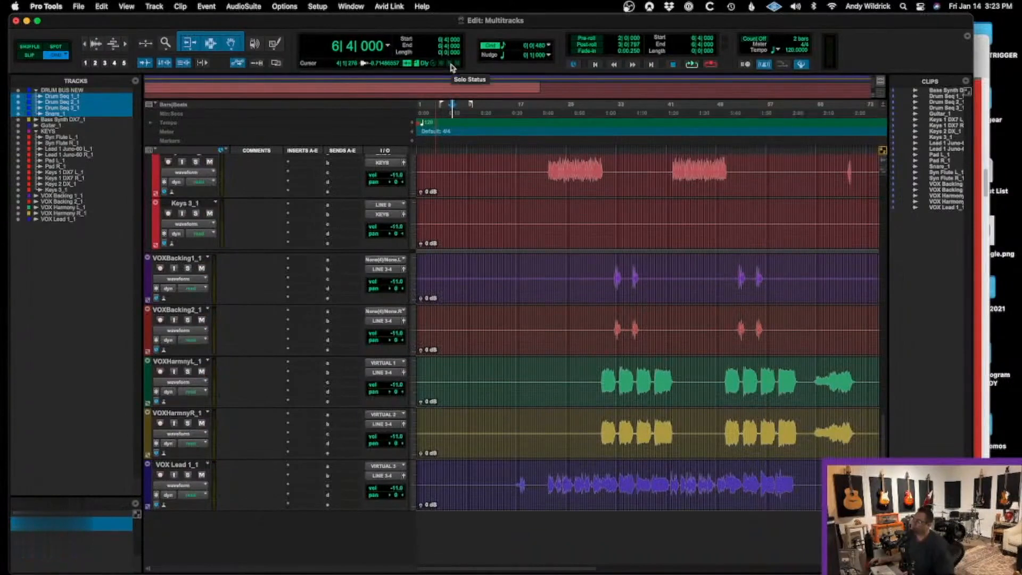
left_click(188, 476)
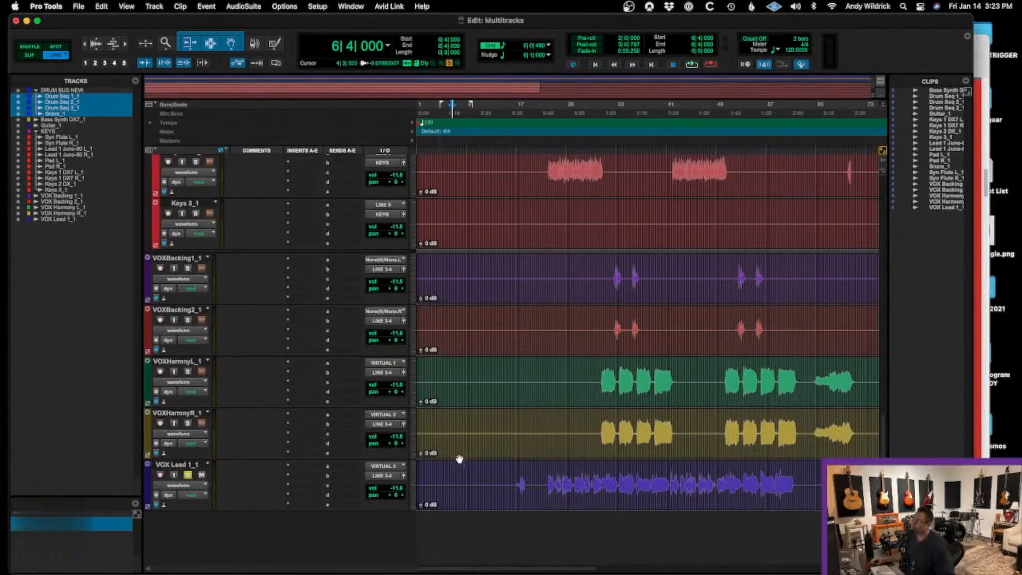
Play VOX Lead 1_1 back from bar 22 and stop.
left_click(547, 474)
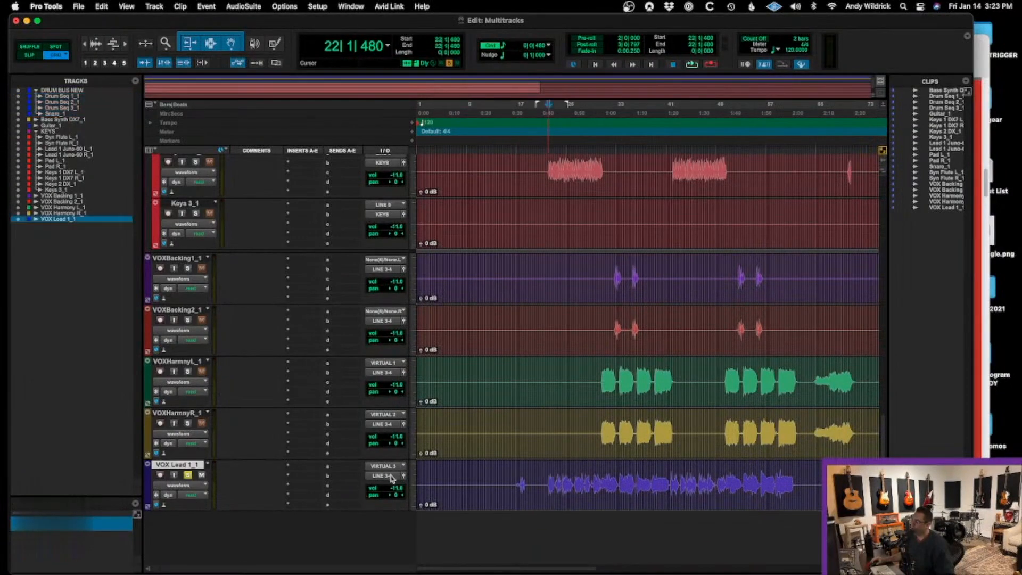
key("space")
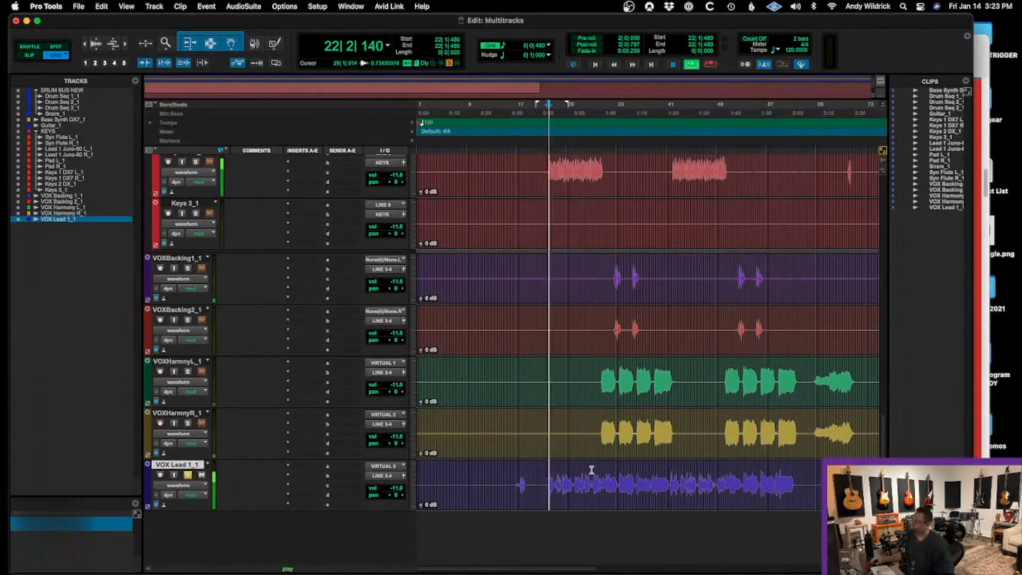
key("space")
scroll(309, 422, "up", 10)
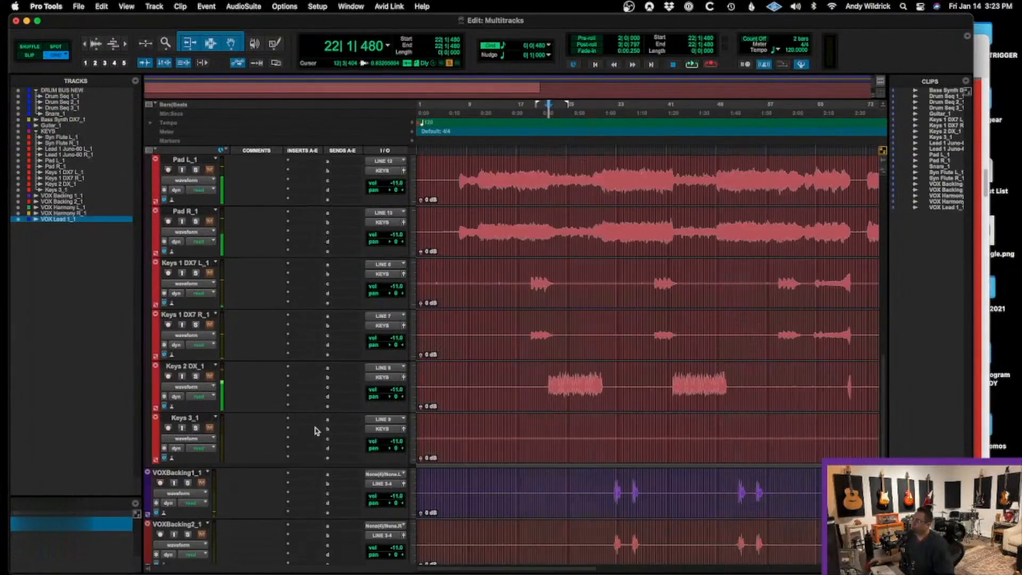
scroll(298, 384, "up", 3)
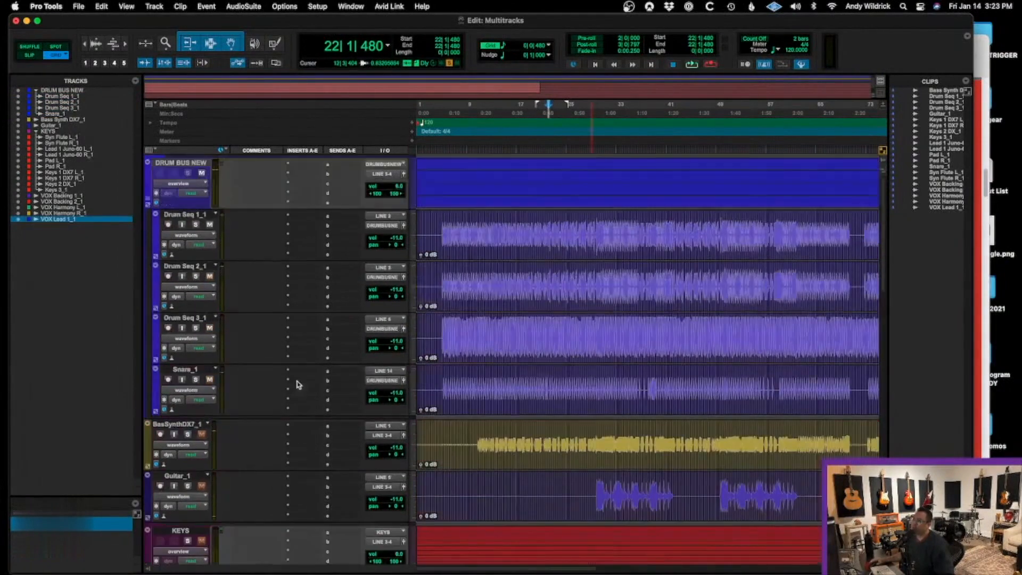
Toggle the DRUM BUS NEW solo, audition again from bar 22, and bring up VOX Lead 1_1's send choices.
left_click(187, 174)
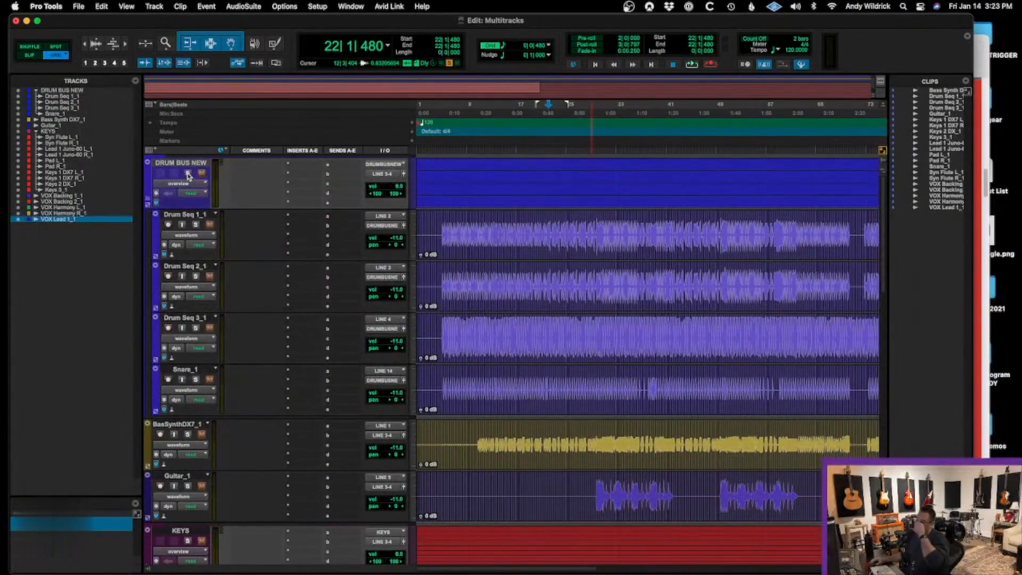
scroll(281, 498, "down", 7)
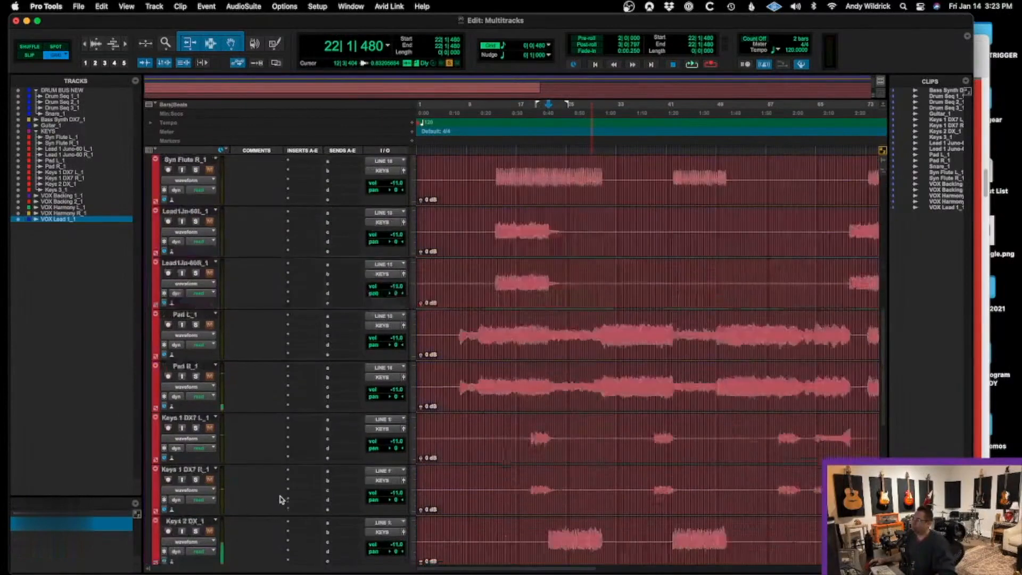
scroll(281, 498, "down", 2)
key("space")
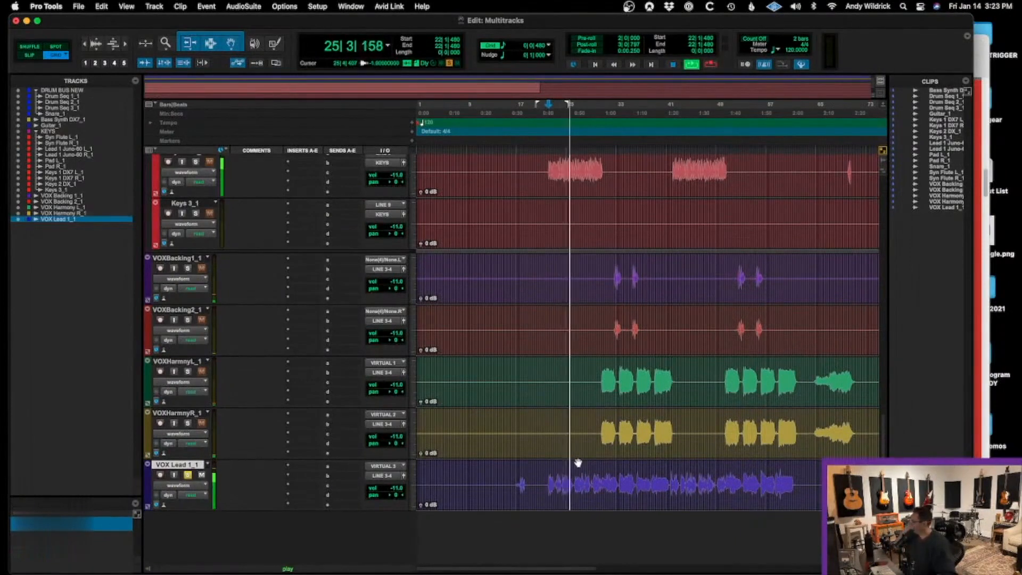
key("space")
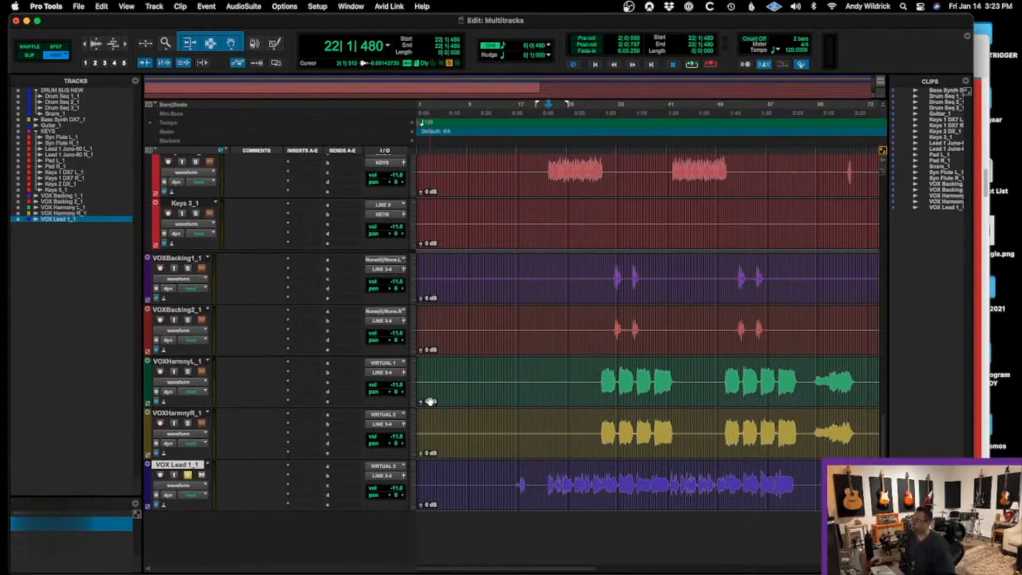
left_click(338, 467)
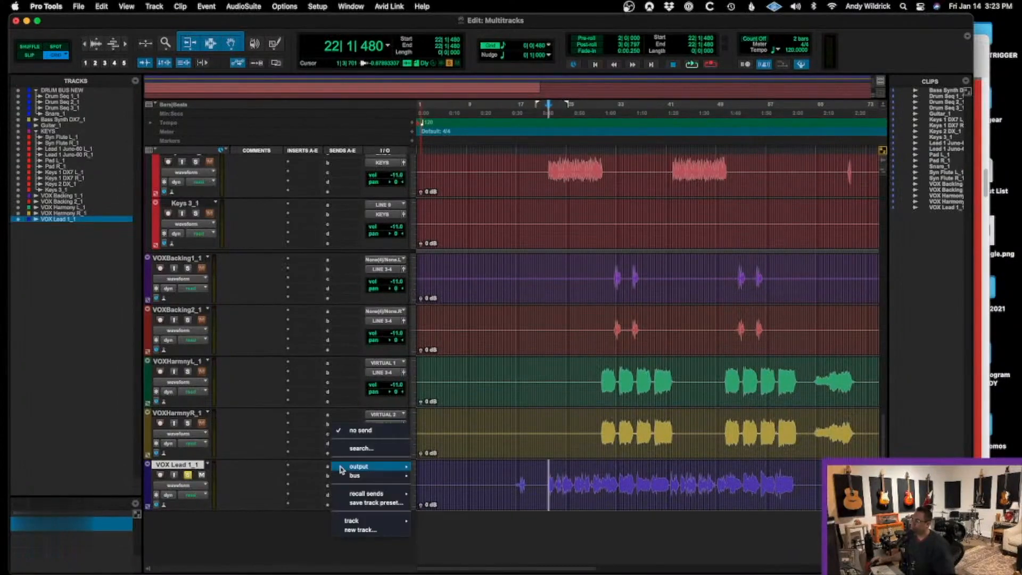
Create a stereo aux track named PLATE fed by VOX Lead 1_1's send at 0.0 dB.
left_click(368, 530)
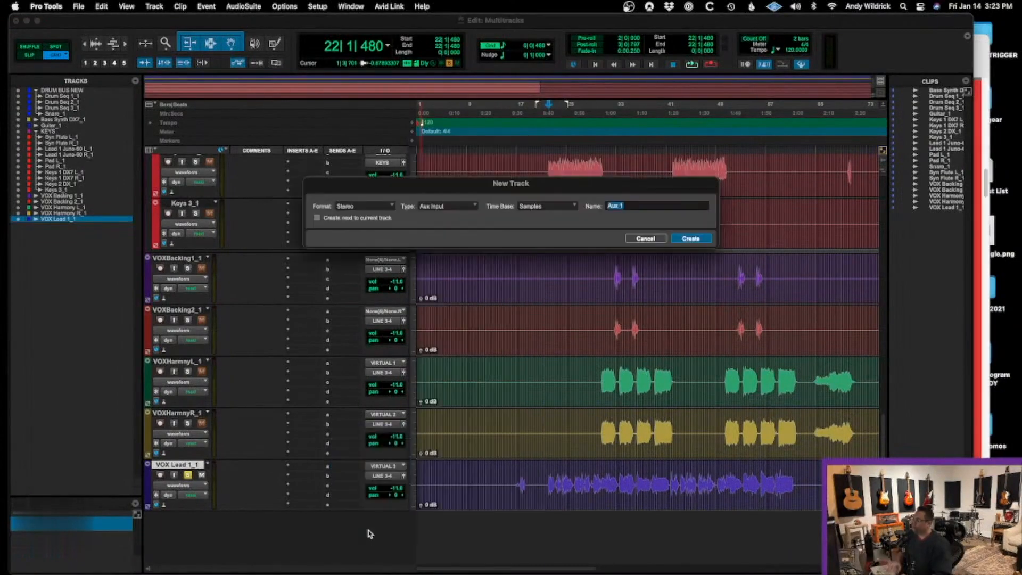
type("PLATE")
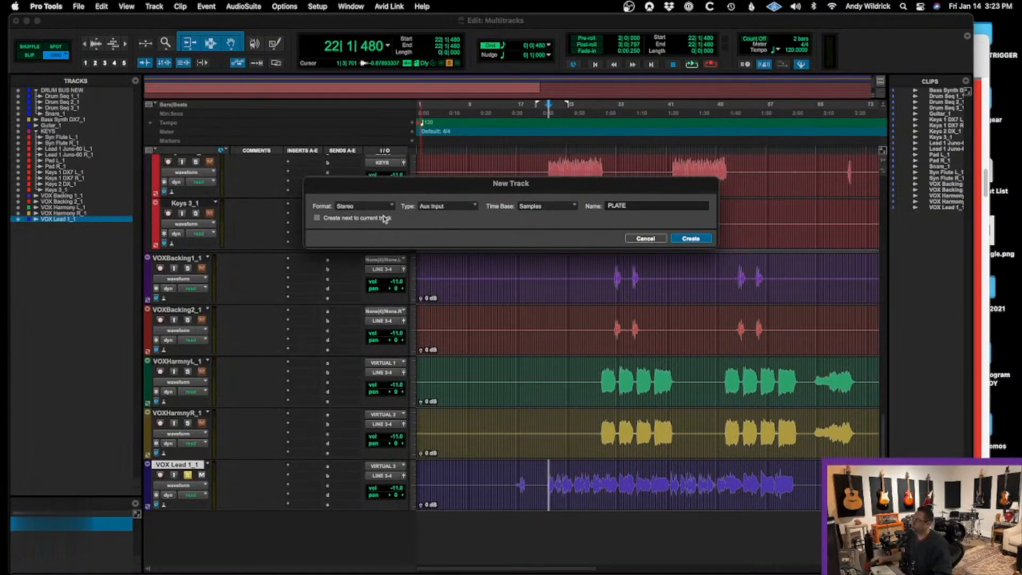
left_click(689, 240)
scroll(493, 429, "down", 2)
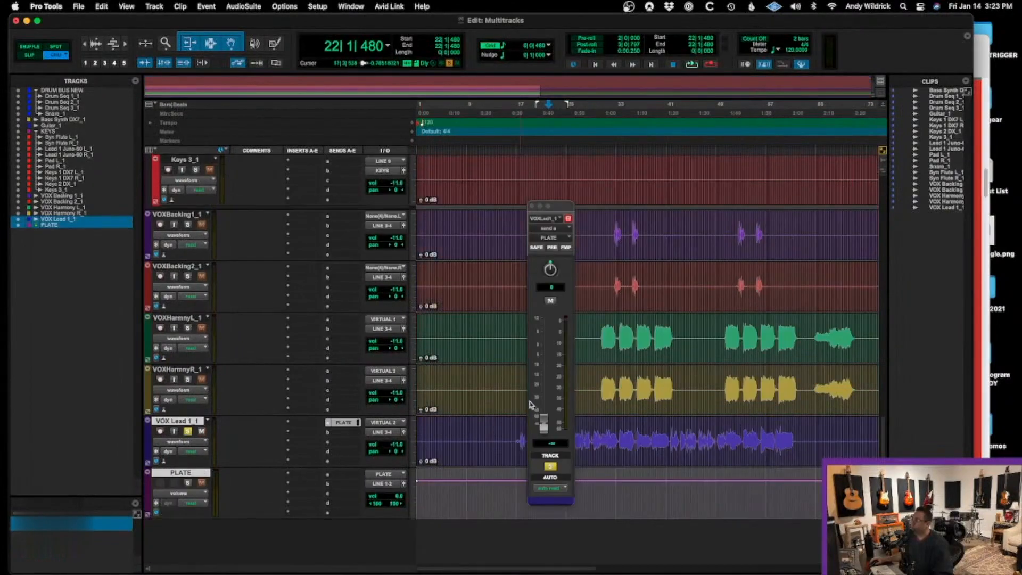
left_click_drag(563, 206, 461, 69)
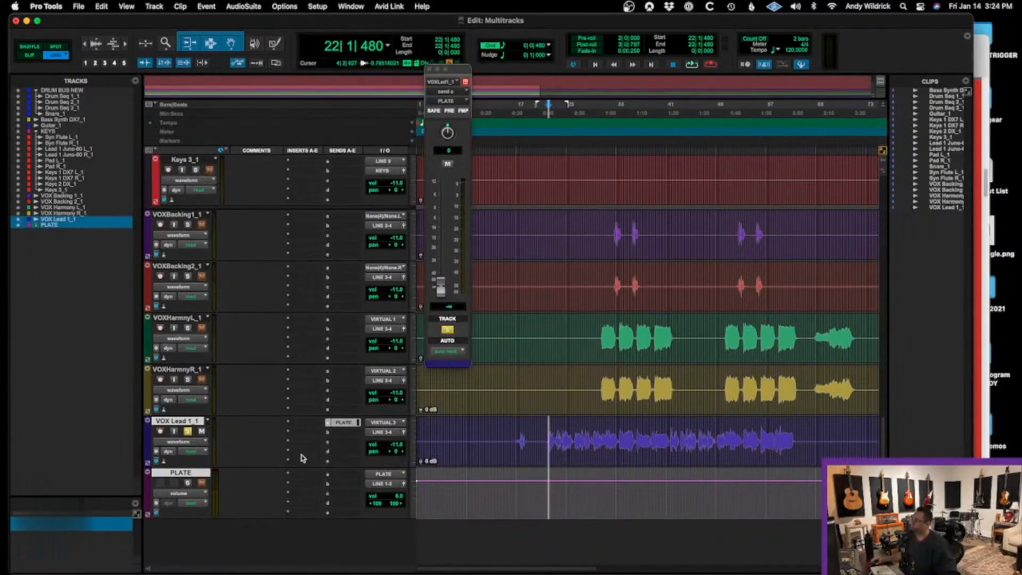
left_click(441, 289, "alt")
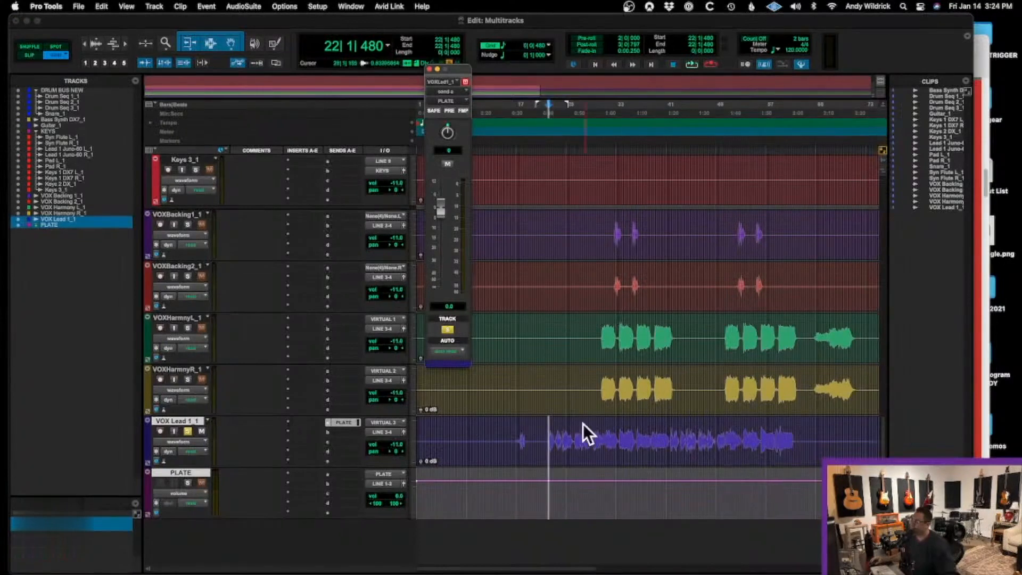
Route the PLATE track's output to LINE 3-4.
left_click(555, 442)
left_click(550, 493)
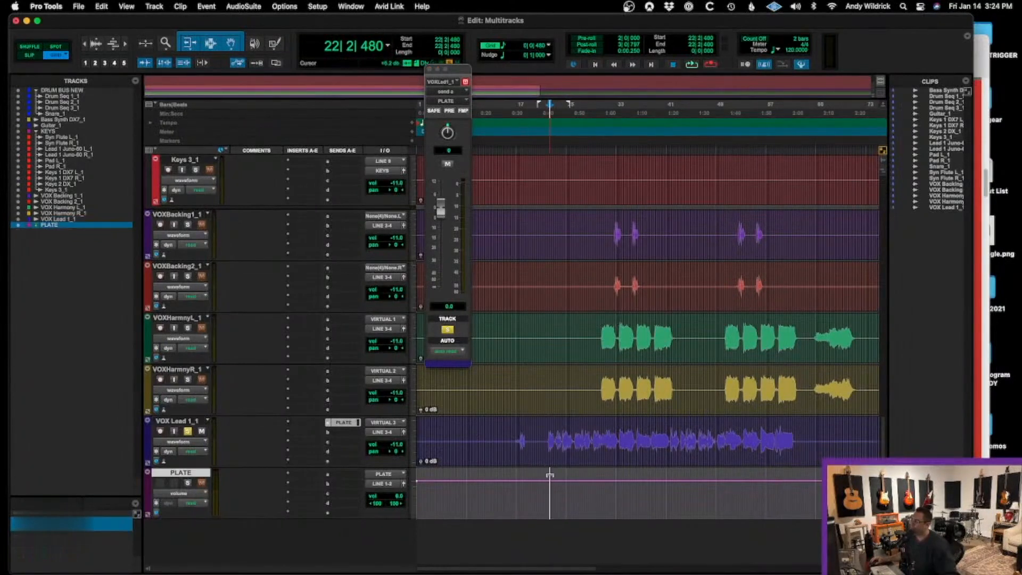
left_click(380, 486)
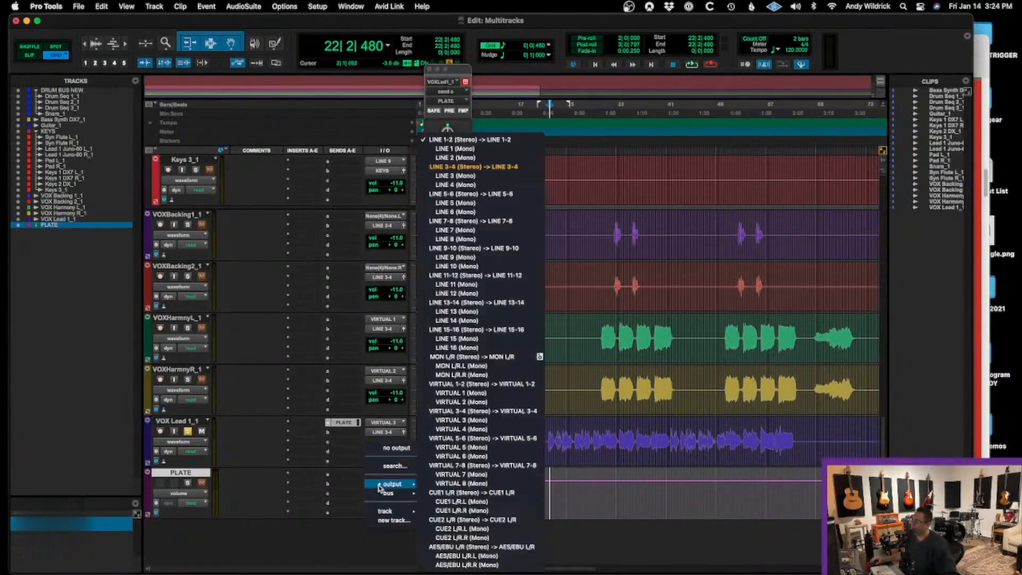
left_click(463, 167)
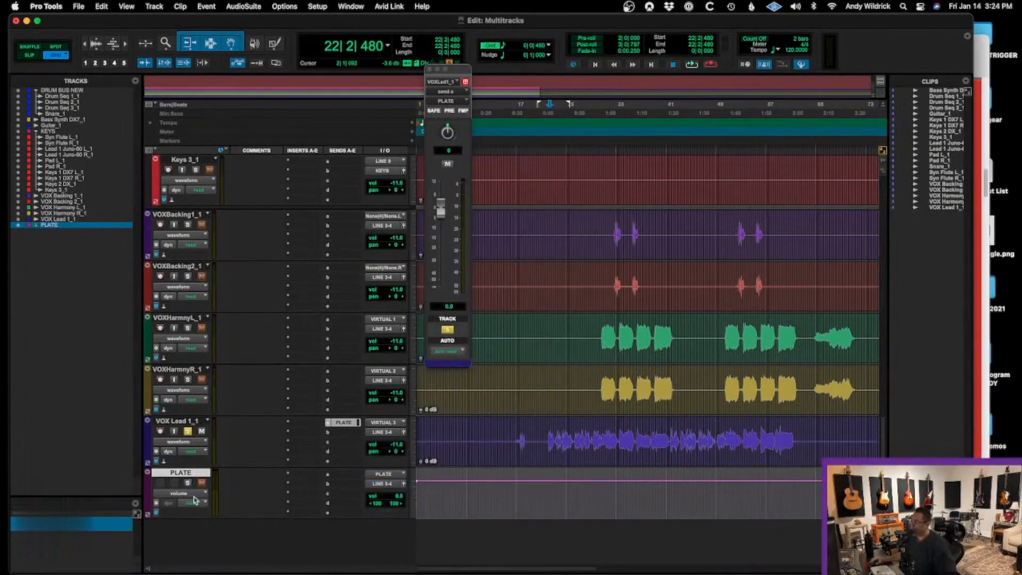
left_click(308, 475)
Insert ValhallaVintageVerb on PLATE with the Plates > Vocal Plate preset, then close its window.
mouse_move(316, 474)
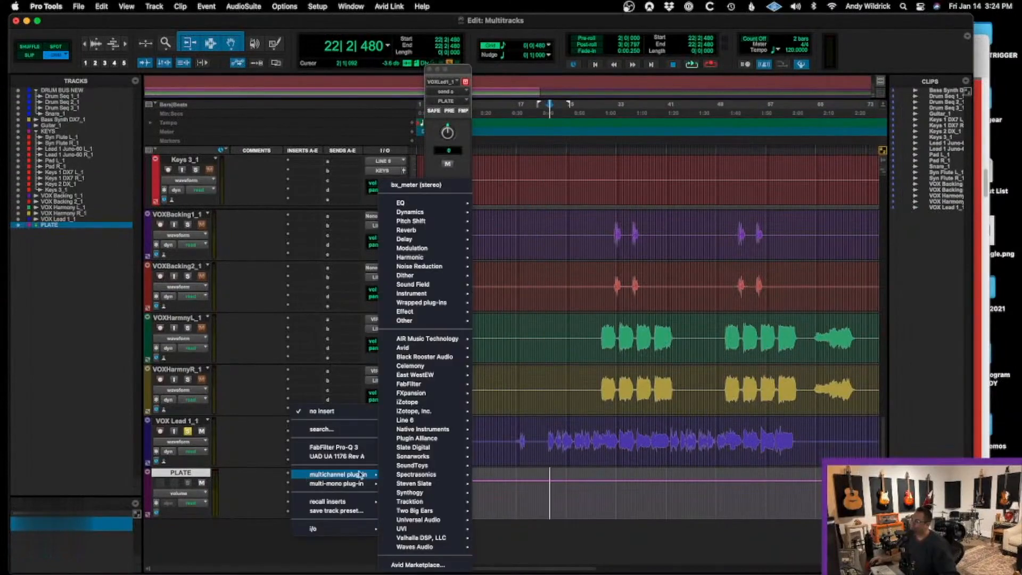
mouse_move(458, 538)
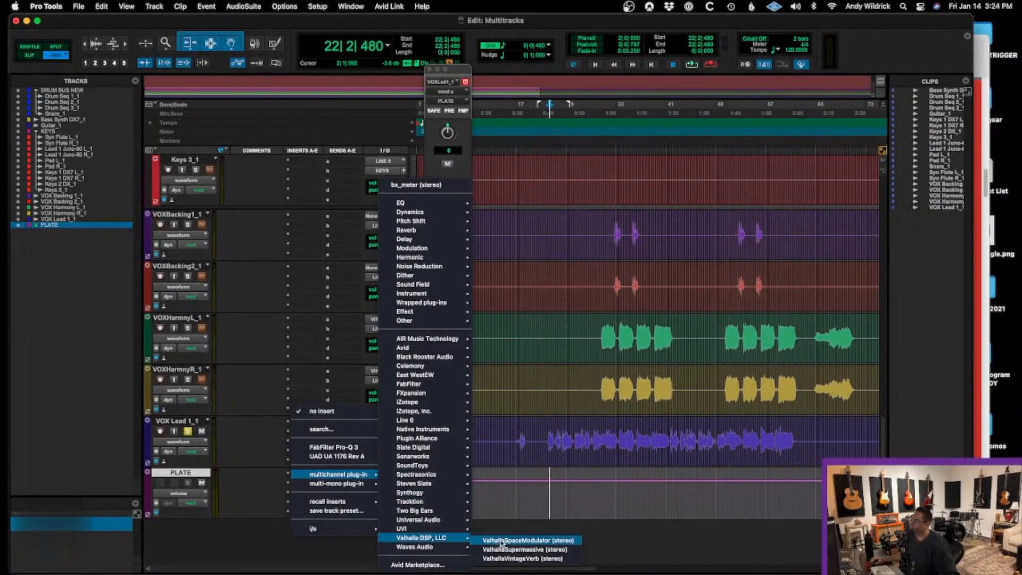
left_click(515, 558)
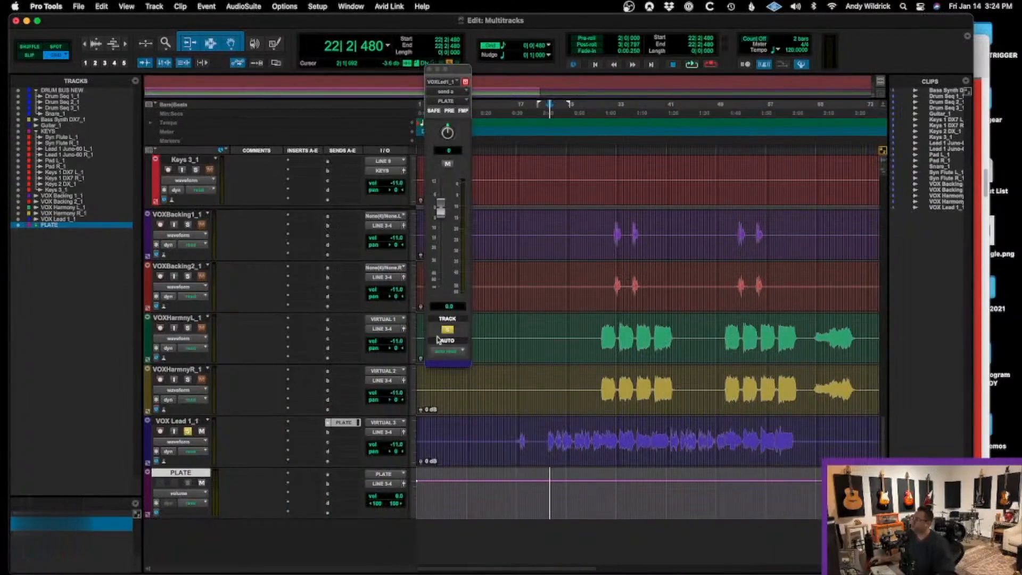
left_click_drag(538, 309, 179, 44)
left_click(479, 264)
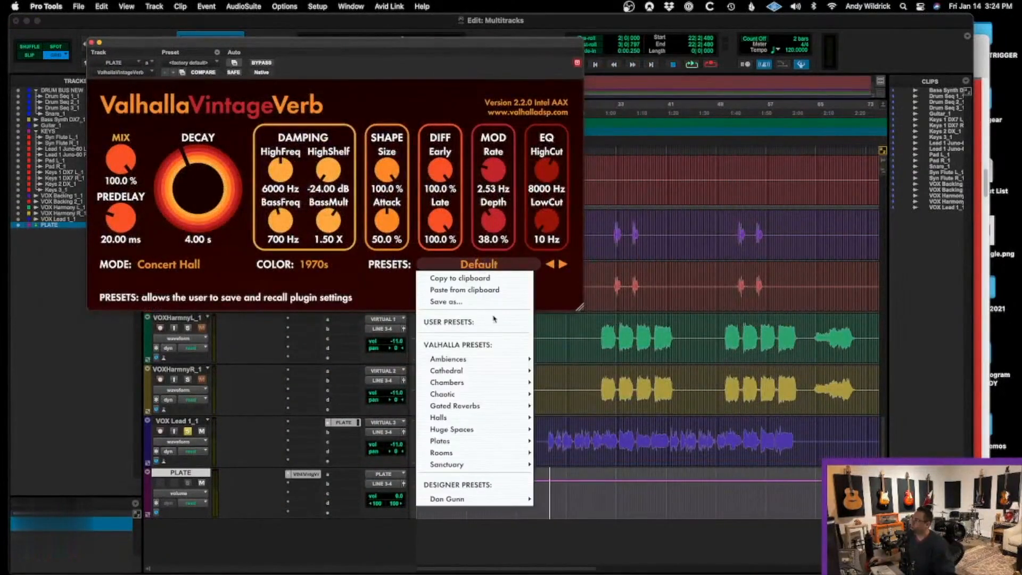
mouse_move(479, 440)
left_click(559, 438)
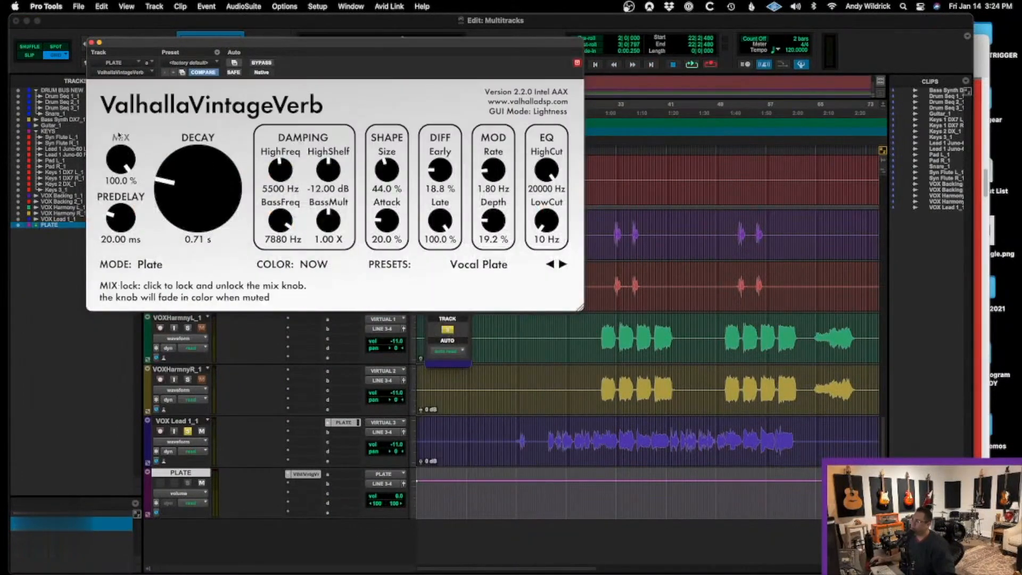
left_click(91, 43)
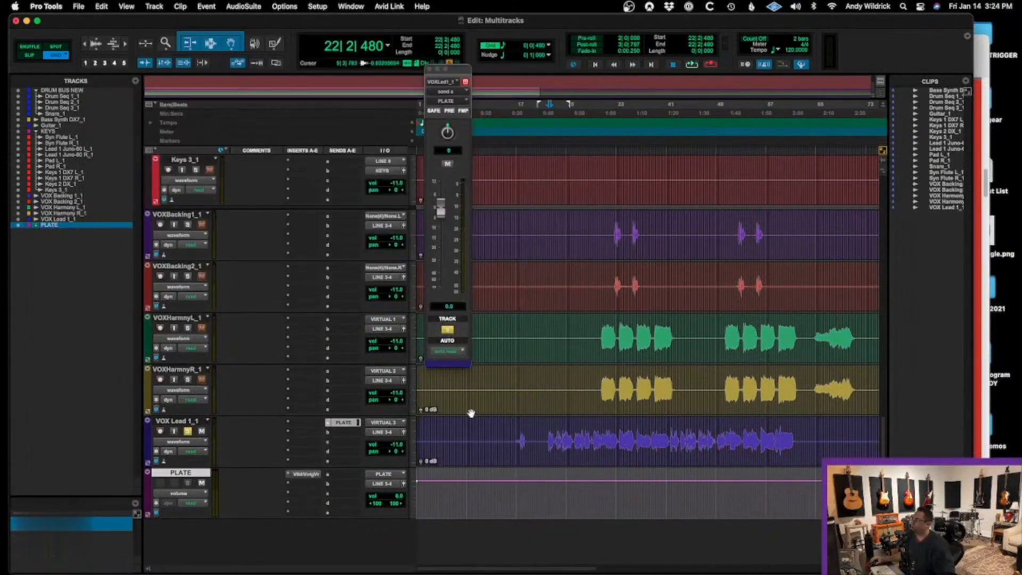
Play from bar 21 and pull VOX Lead 1_1's PLATE send down from 0 dB while listening.
left_click(540, 435)
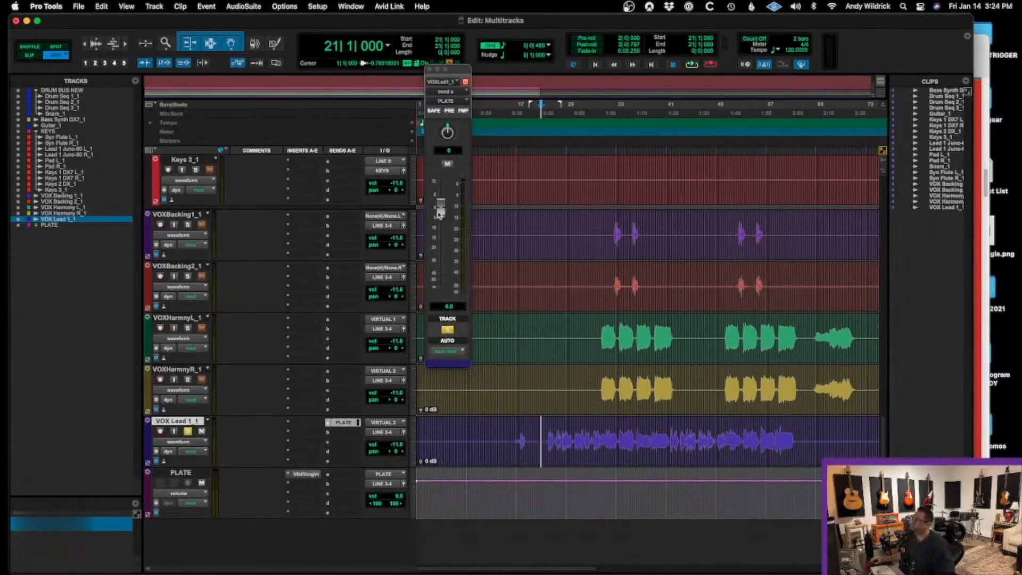
mouse_move(441, 210)
left_mouse_down()
mouse_move(453, 285)
mouse_move(453, 219)
left_mouse_up()
left_click_drag(441, 182, 451, 213)
key("space")
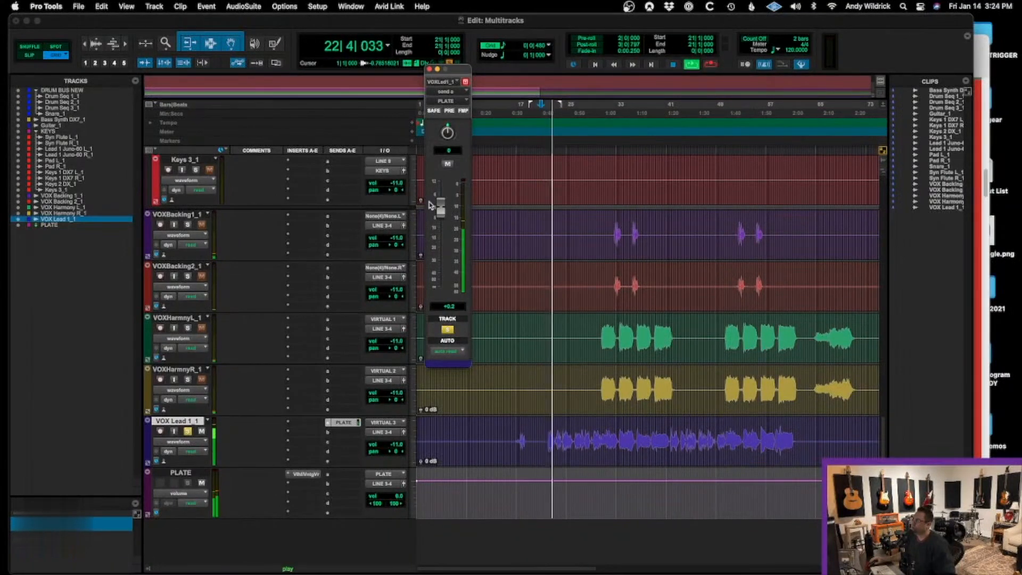
mouse_move(440, 209)
left_mouse_down()
mouse_move(441, 284)
mouse_move(448, 212)
mouse_move(443, 226)
left_mouse_up()
key("space")
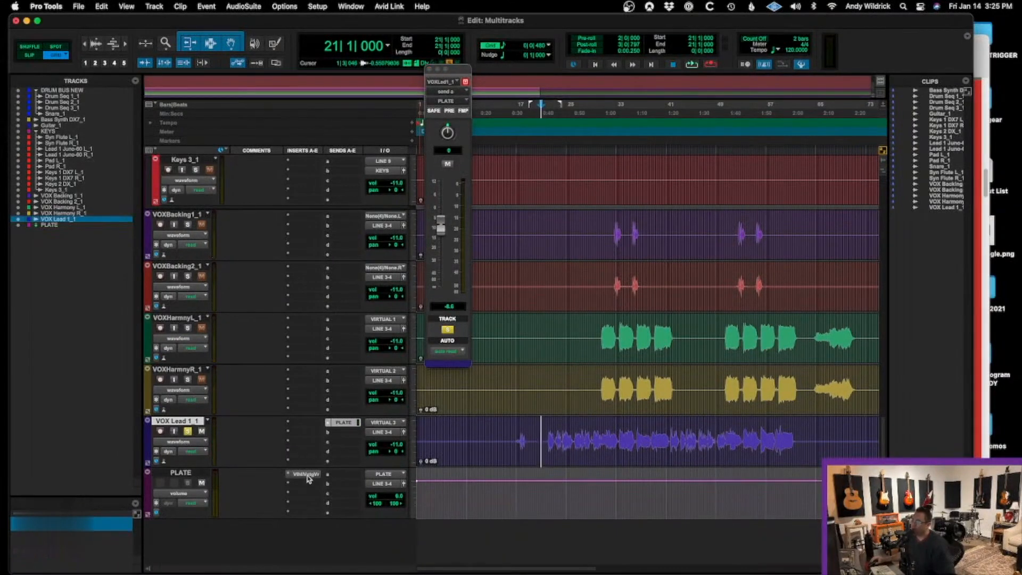
mouse_move(307, 478)
left_mouse_down()
mouse_move(312, 427)
mouse_move(316, 474)
left_mouse_up()
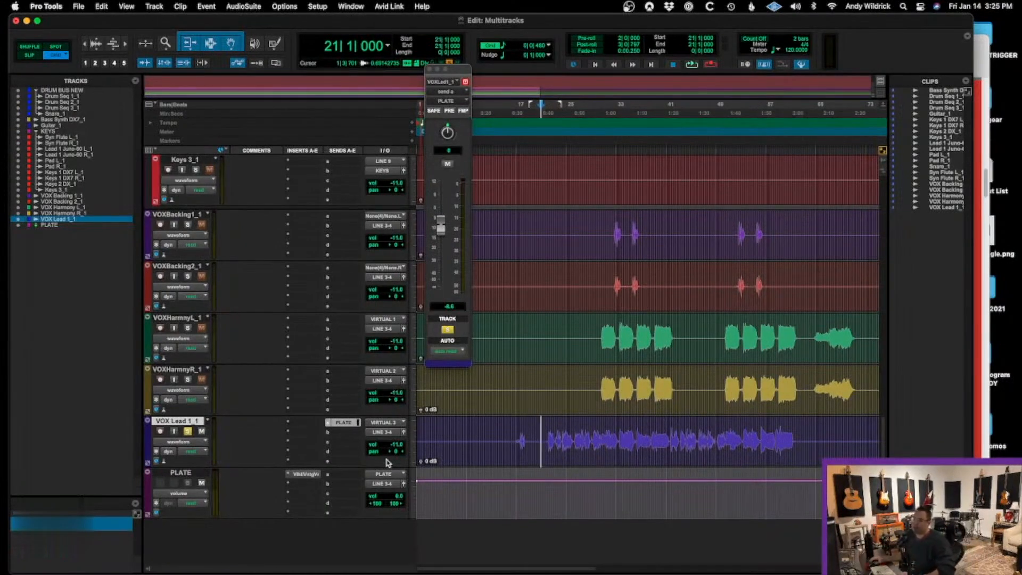
Delete the PLATE track and set VOX Lead 1_1's send back to no send.
left_click(178, 472)
right_click(180, 473)
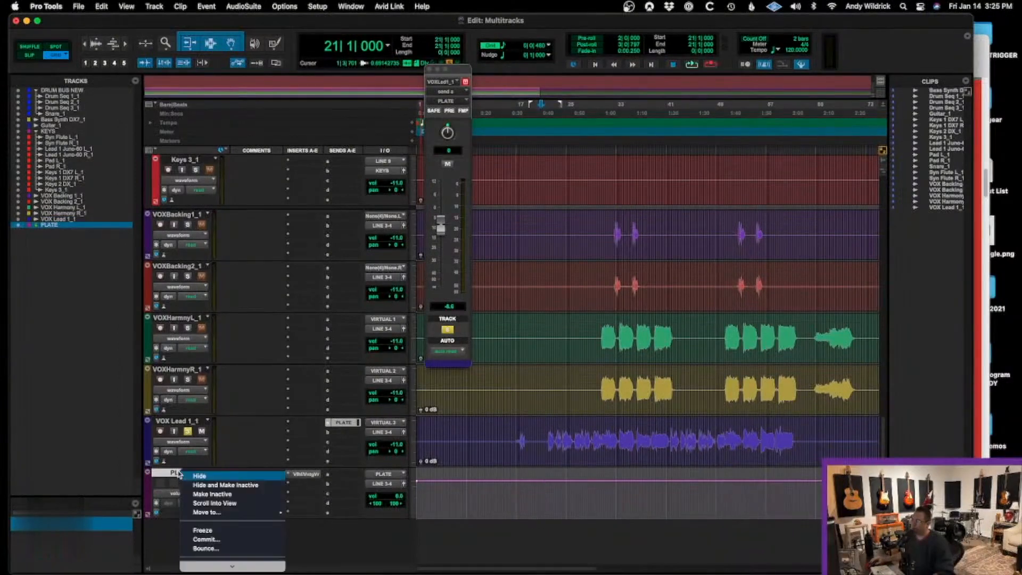
left_click(213, 564)
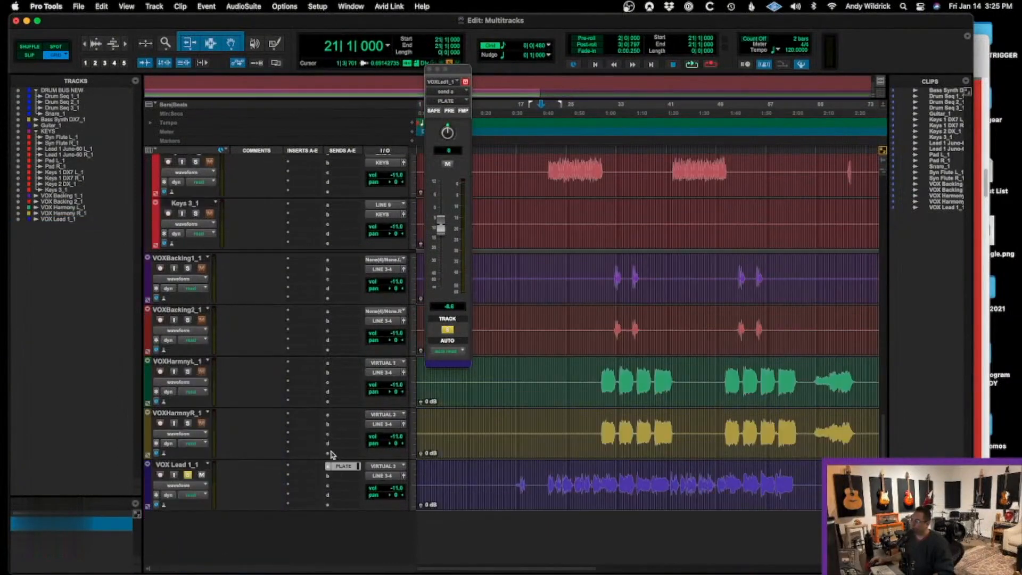
left_click(328, 467)
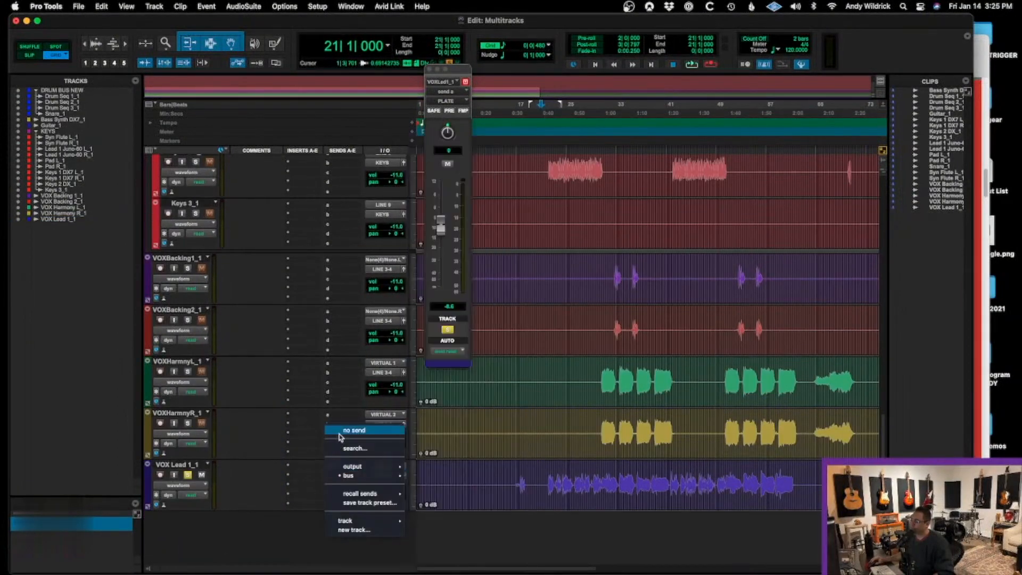
left_click(342, 426)
Hide and make inactive every track above VOX Lead 1_1.
left_click(170, 414)
scroll(192, 403, "up", 10)
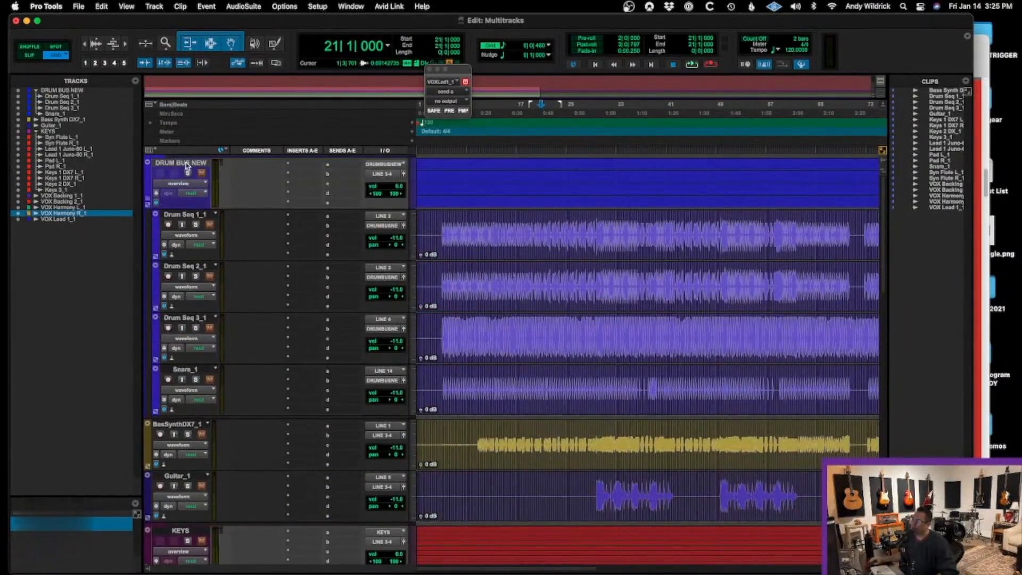
left_click(186, 163, "shift")
right_click(185, 164)
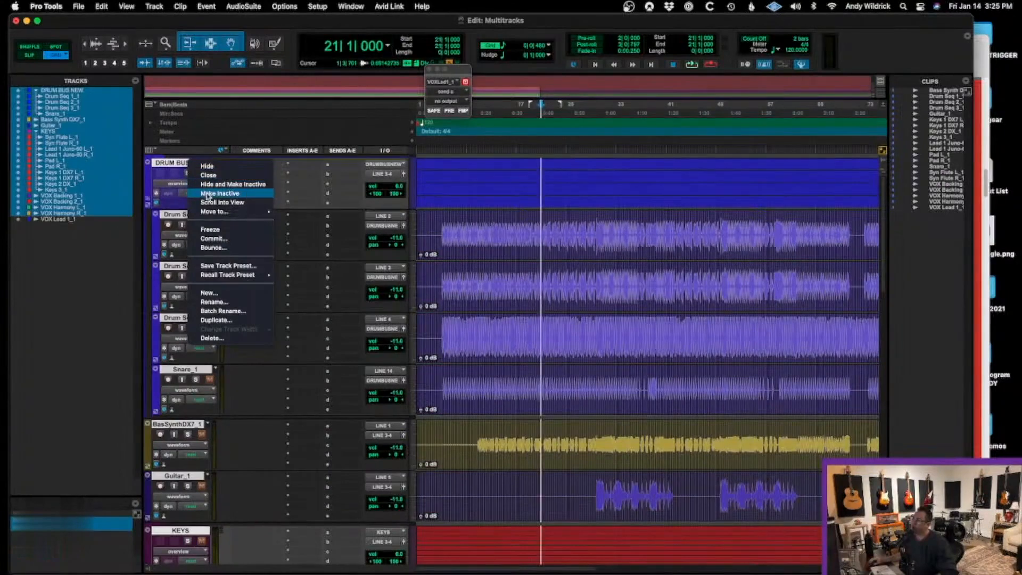
left_click(213, 184)
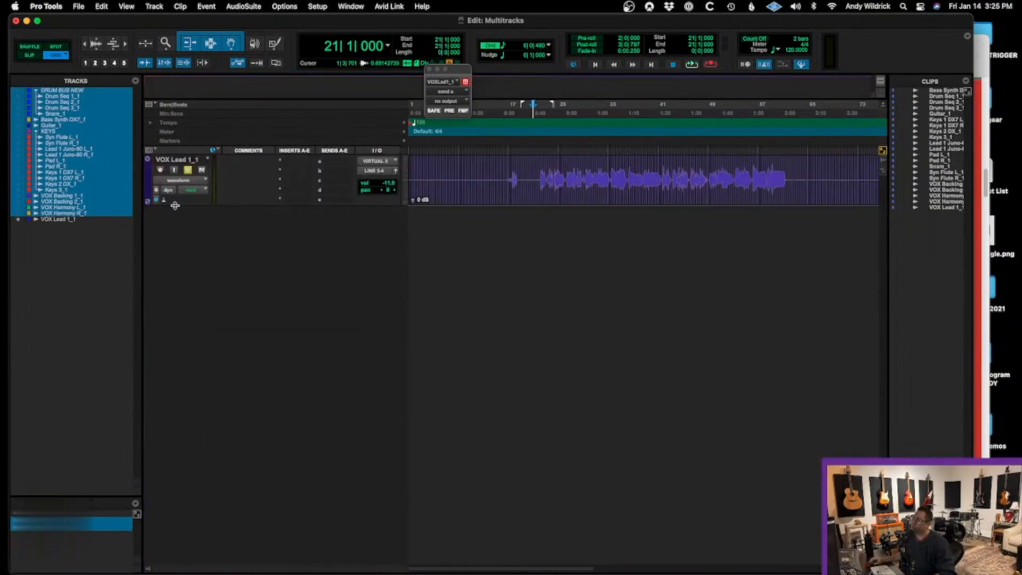
Enlarge VOX Lead 1_1, play it from 23|3|480, and bring up its send choices.
left_click_drag(175, 205, 178, 335)
left_click(550, 209)
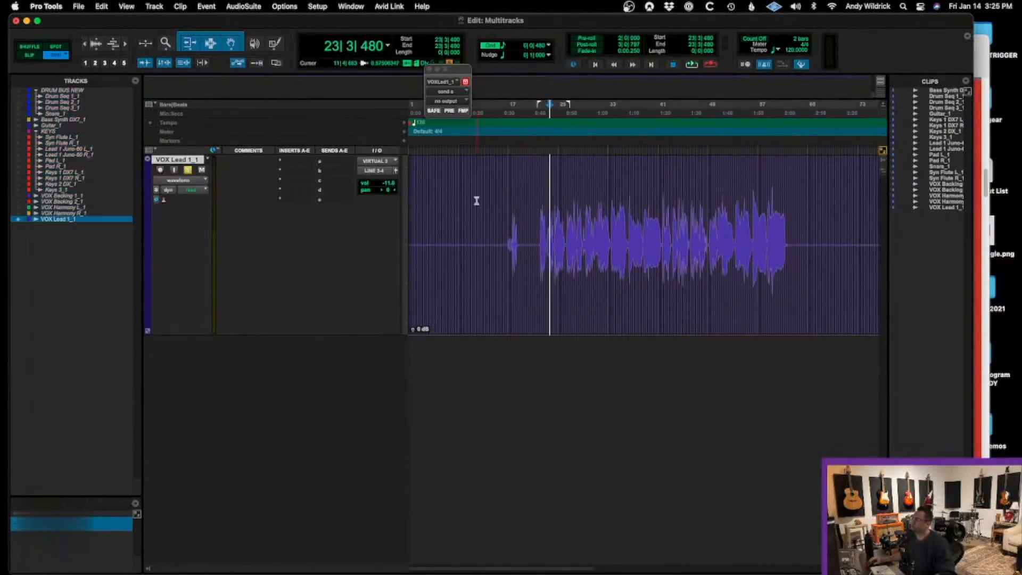
key("space")
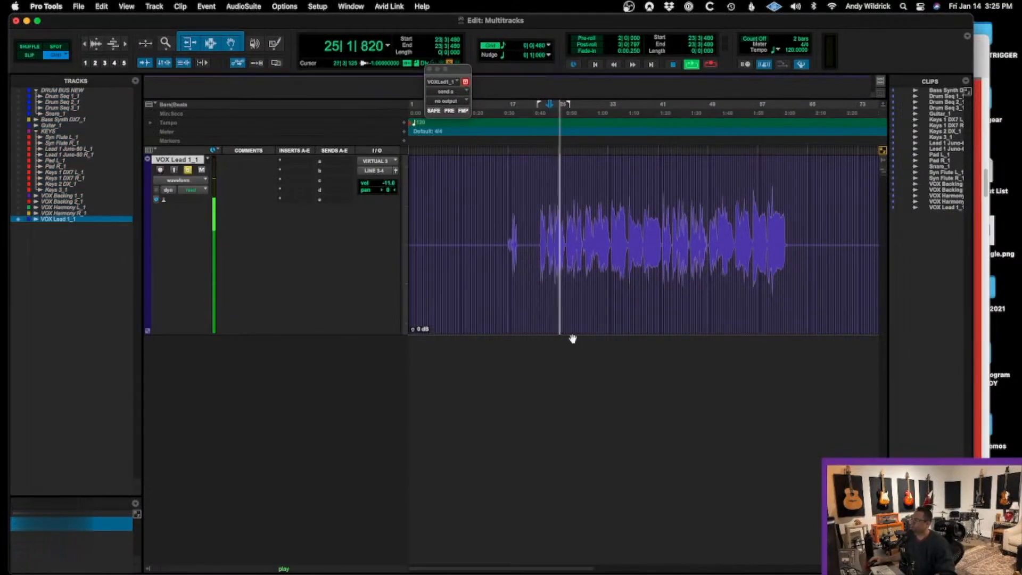
key("space")
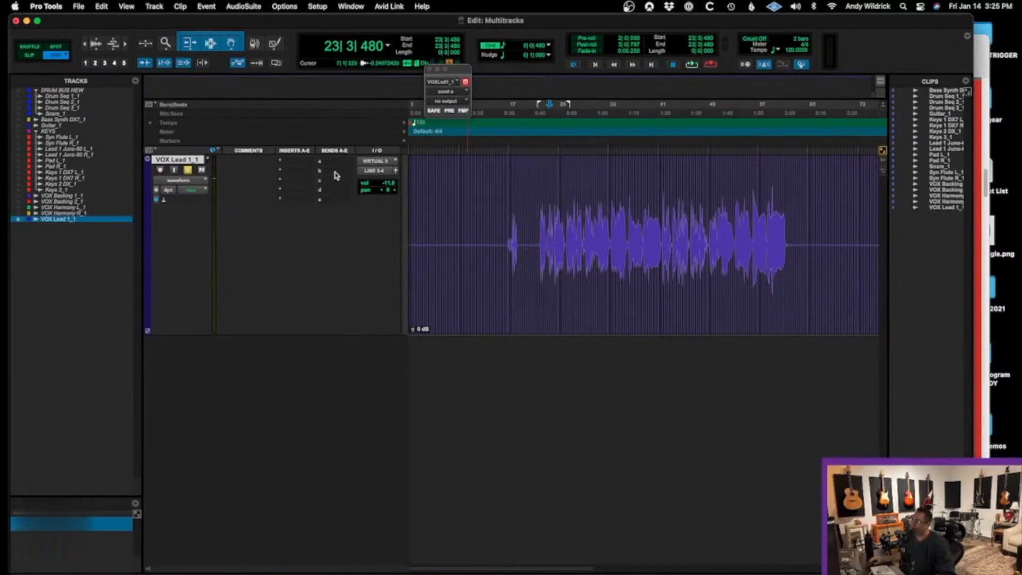
left_click(332, 161)
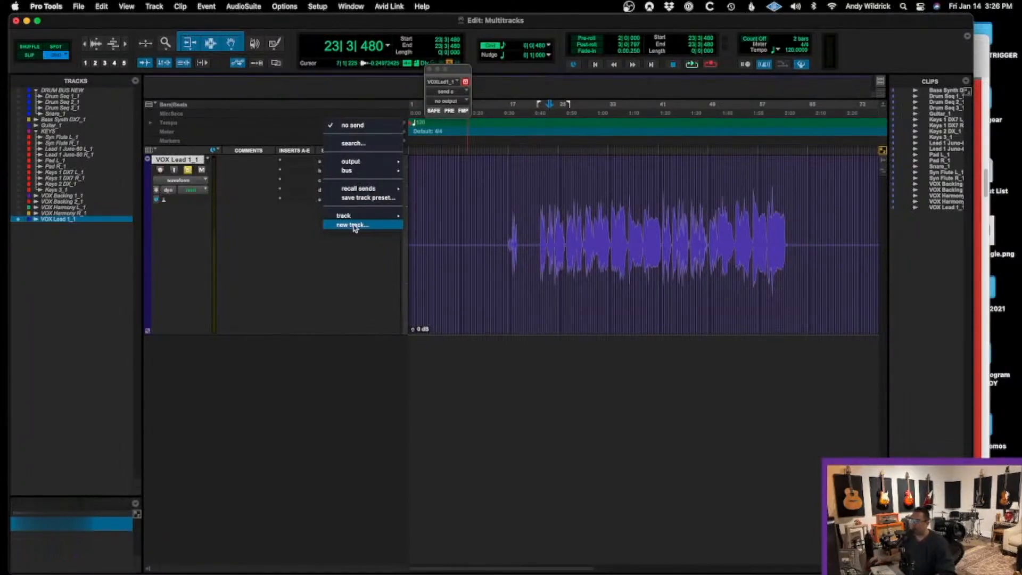
Create a new aux track named VCL VERB from VOX Lead 1_1's send.
left_click(356, 225)
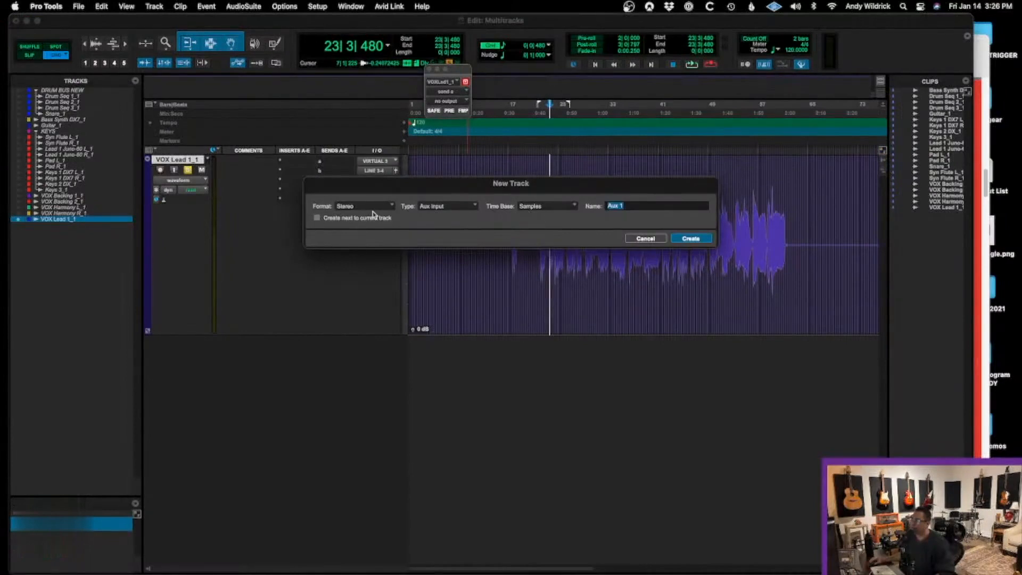
type("VCL VERB")
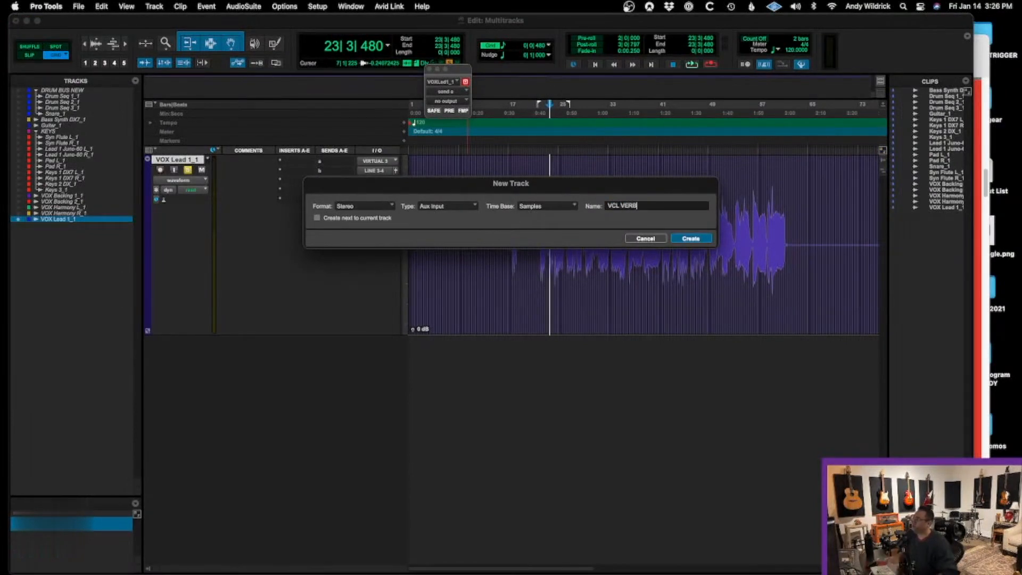
key("Return")
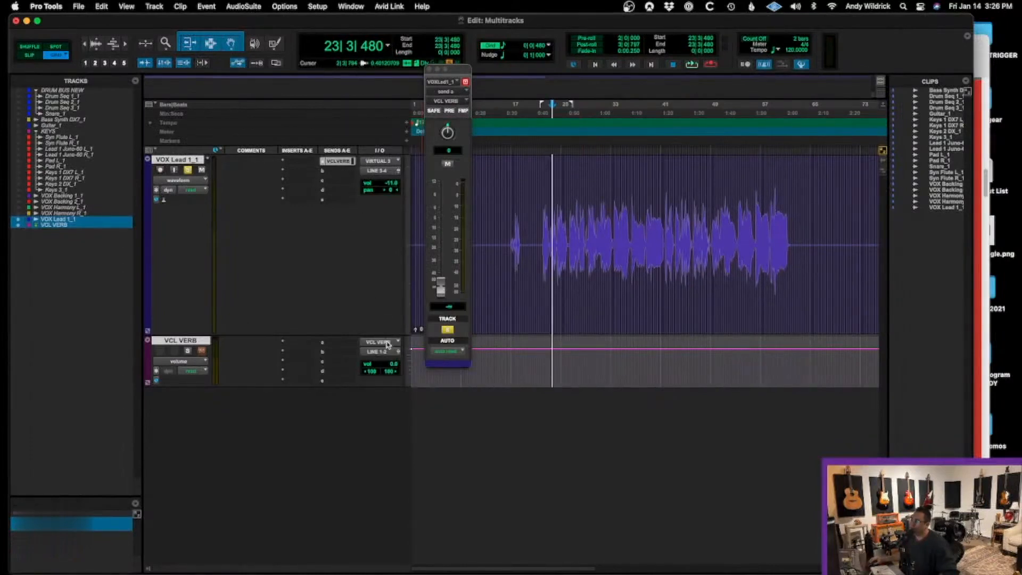
Show the Bus page of Setup > I/O to check the VCL VERB bus.
left_click(284, 6)
mouse_move(314, 7)
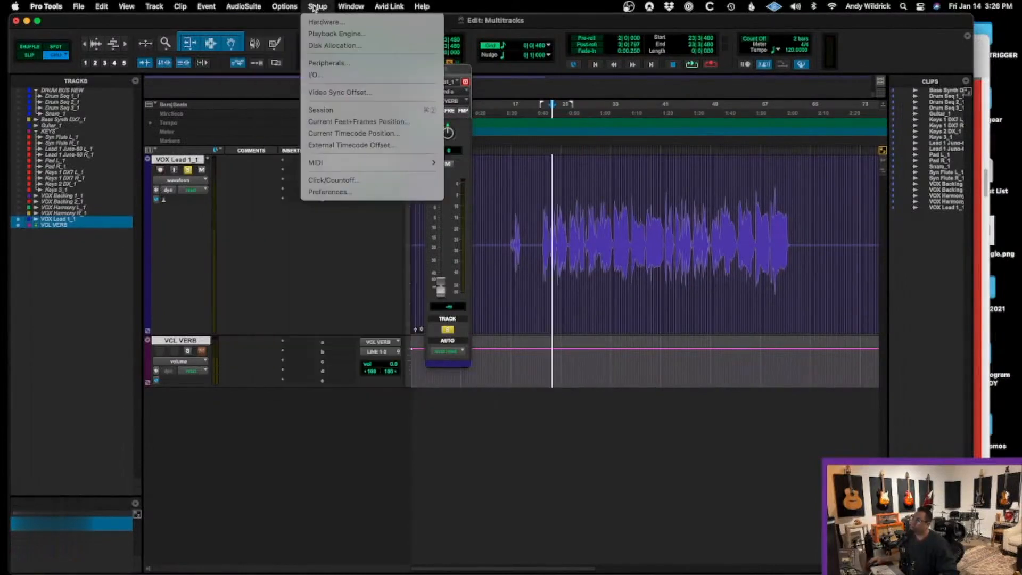
left_click(324, 75)
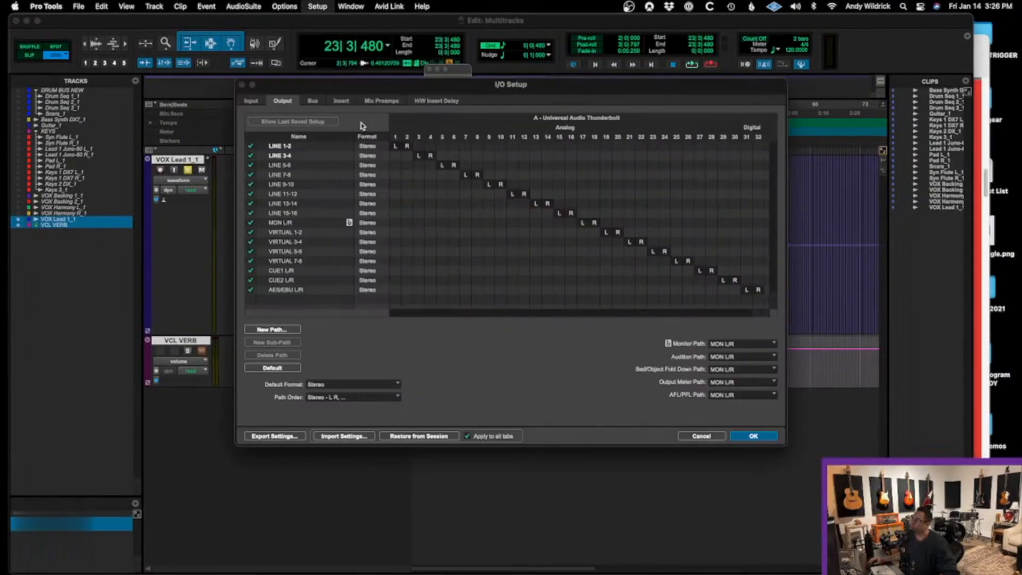
left_click(313, 101)
scroll(331, 260, "down", 5)
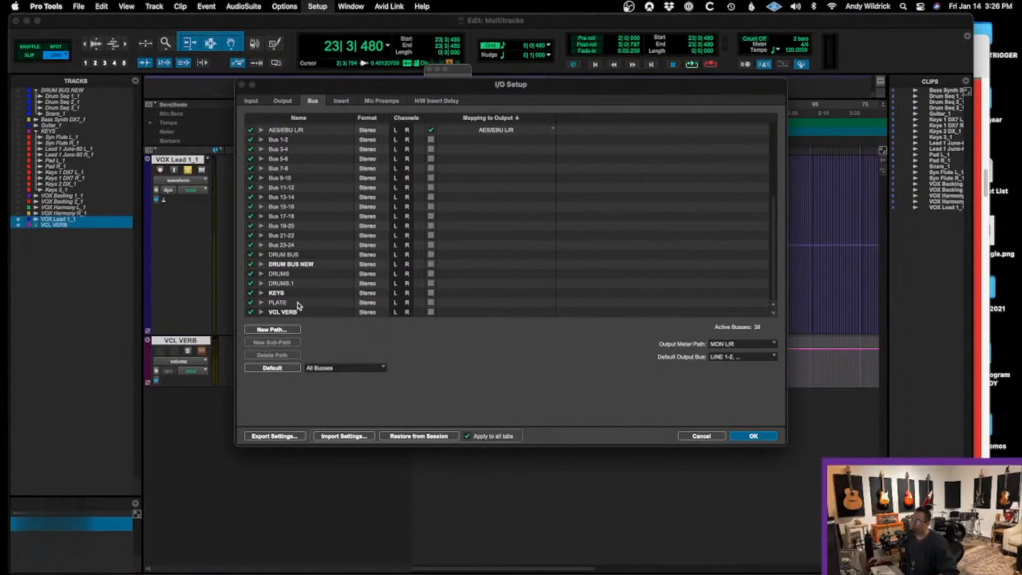
scroll(276, 266, "up", 5)
scroll(276, 267, "down", 5)
Cancel I/O Setup and leave VOX Lead 1_1's send routing unchanged.
left_click(701, 437)
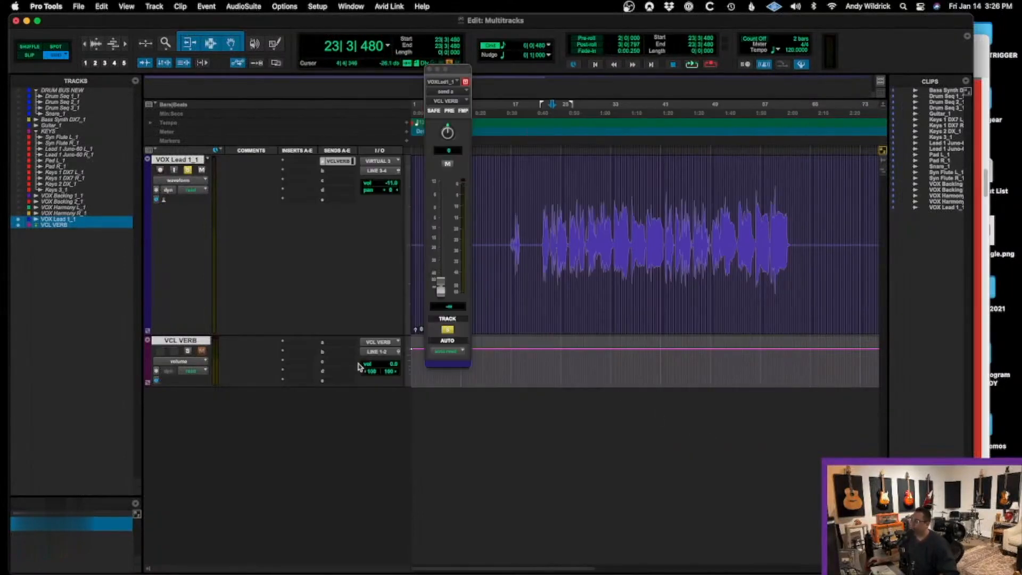
left_click(339, 181)
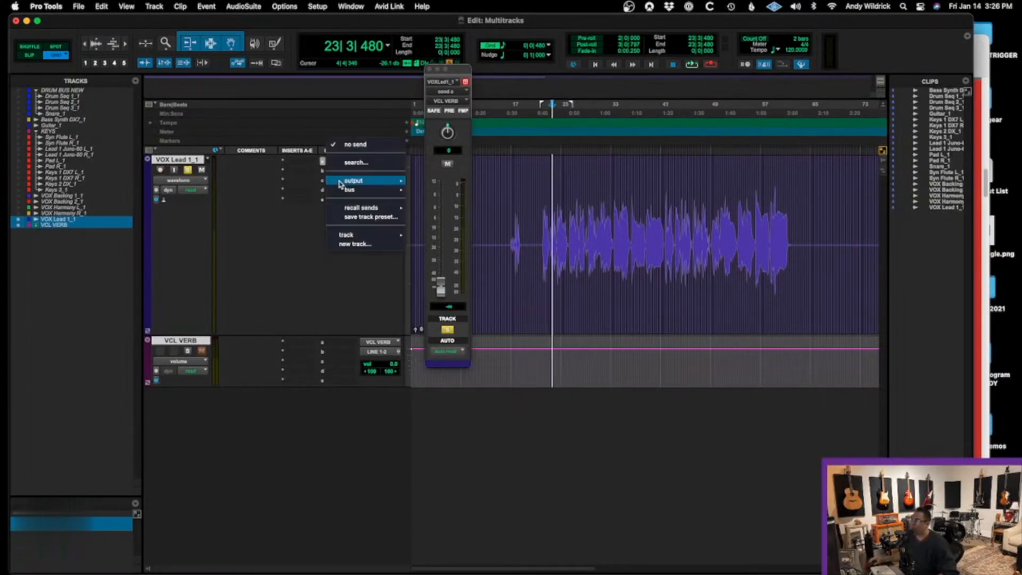
left_click(294, 267)
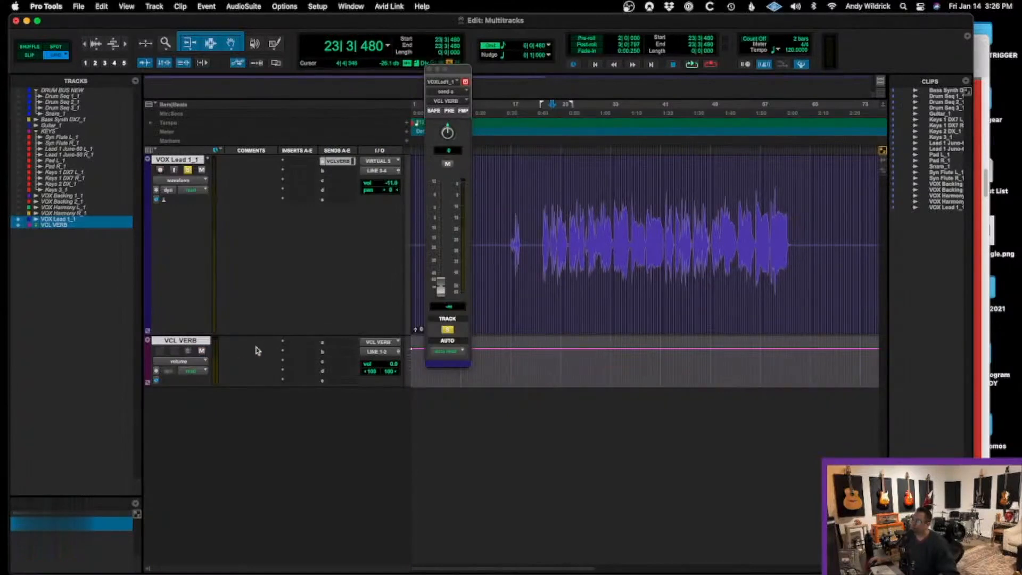
Insert Valhalla VintageVerb on VCL VERB and route its output to LINE 3-4.
left_click(302, 344)
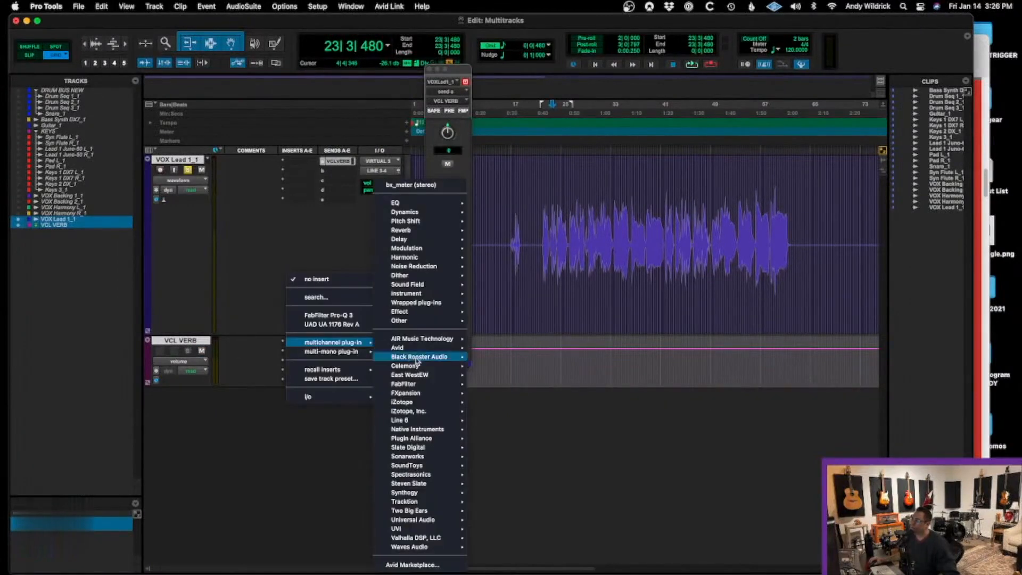
mouse_move(421, 546)
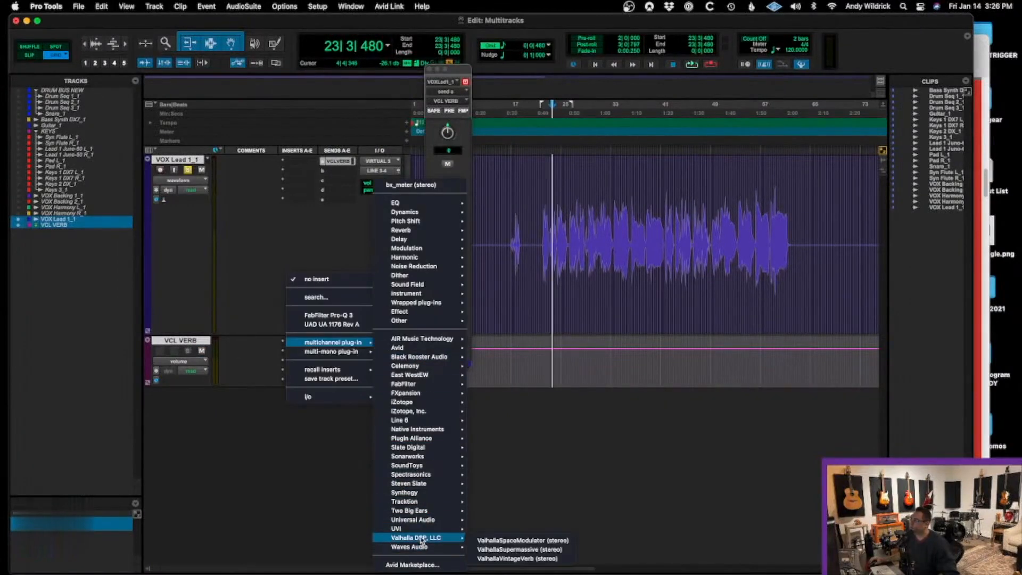
left_click(498, 555)
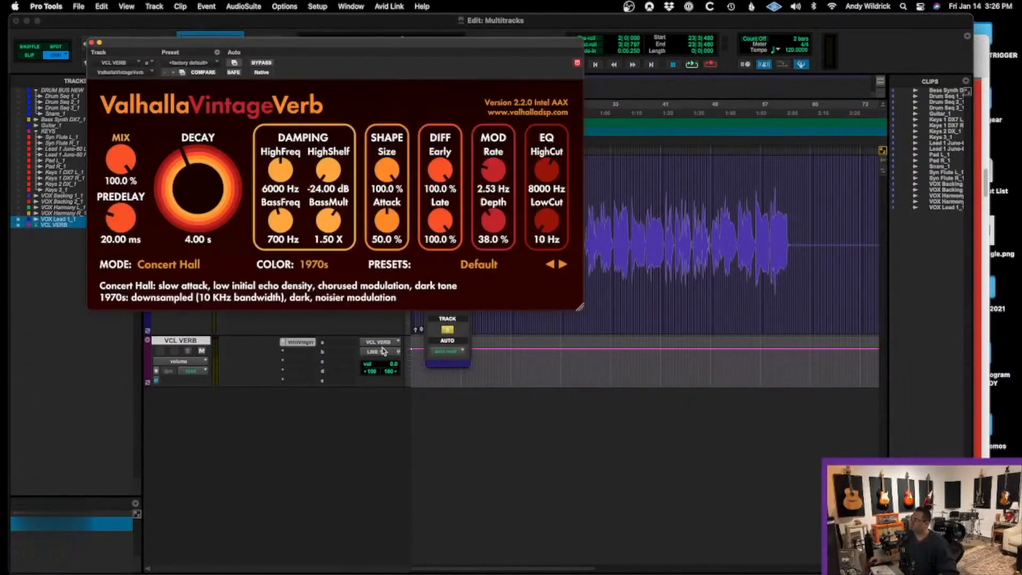
left_click(379, 352)
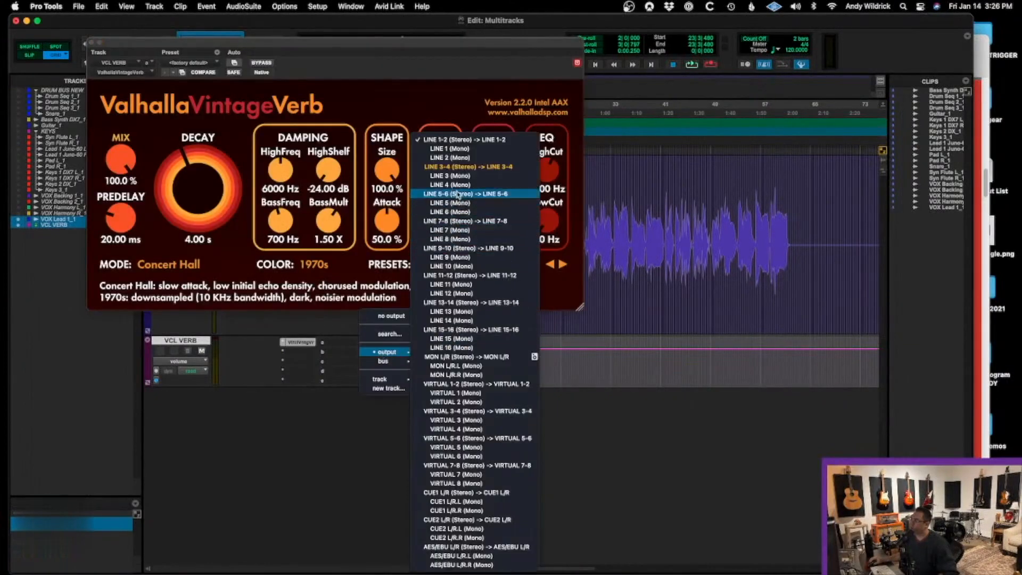
left_click(461, 167)
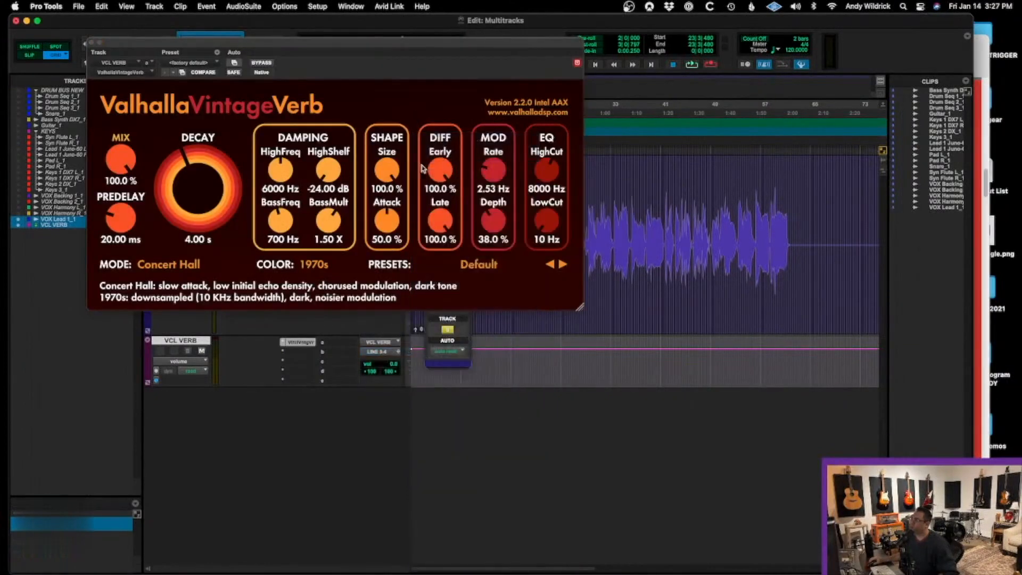
Set VOX Lead 1_1's send to VCL VERB at 0.0, audition it, and close the windows.
left_click(439, 363)
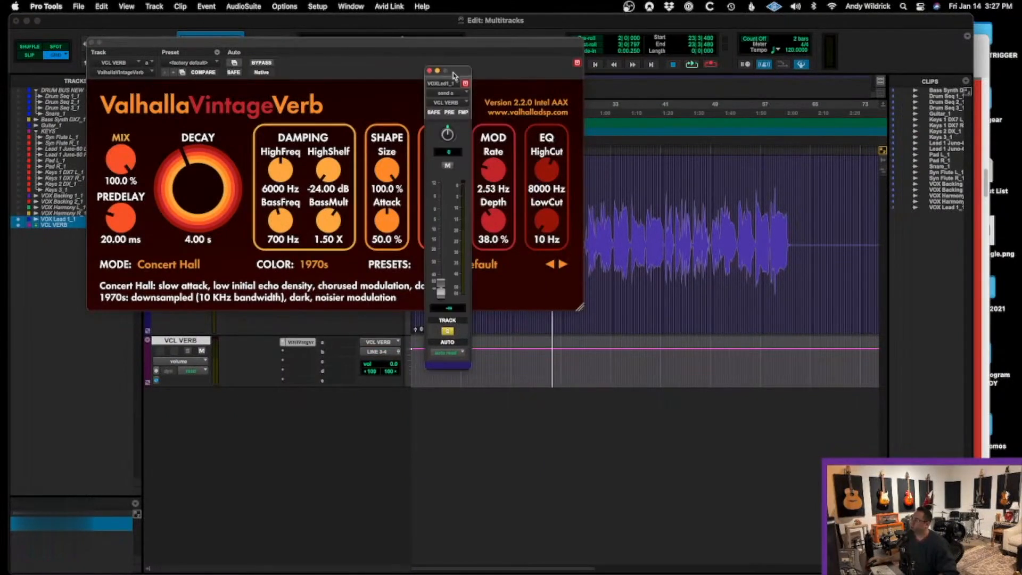
left_click_drag(450, 68, 362, 199)
left_click(353, 418, "alt")
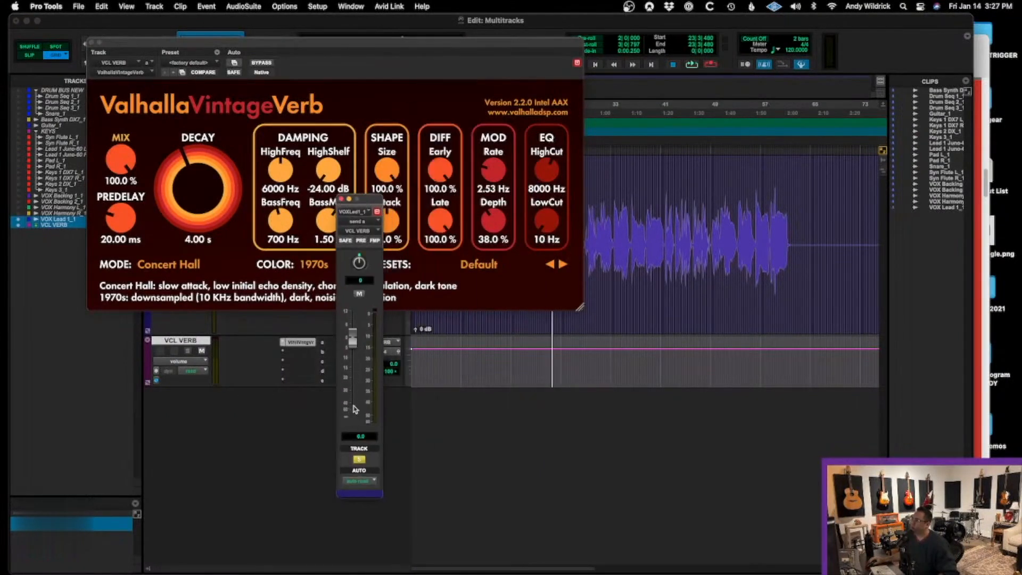
left_click(477, 365)
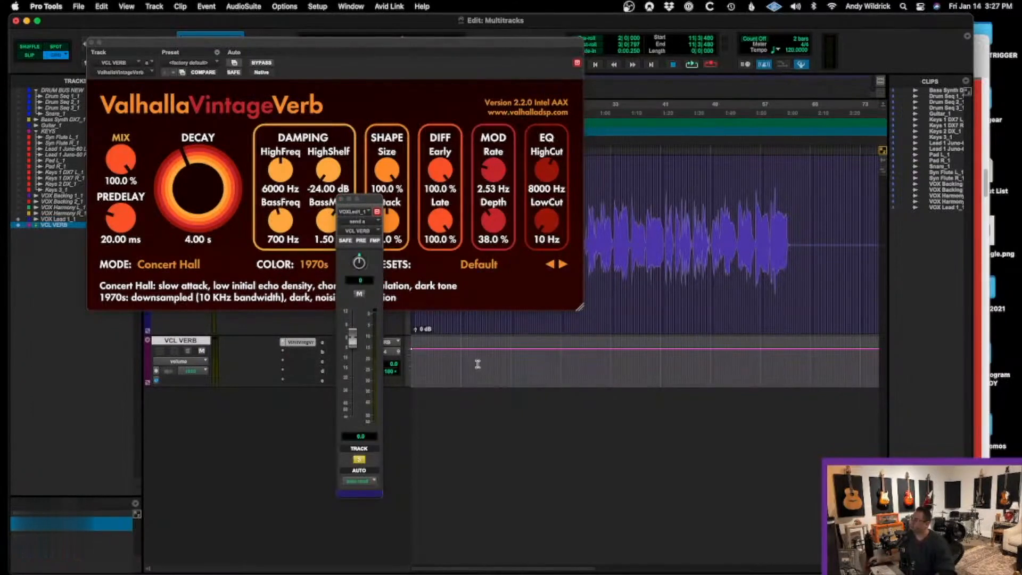
key("space")
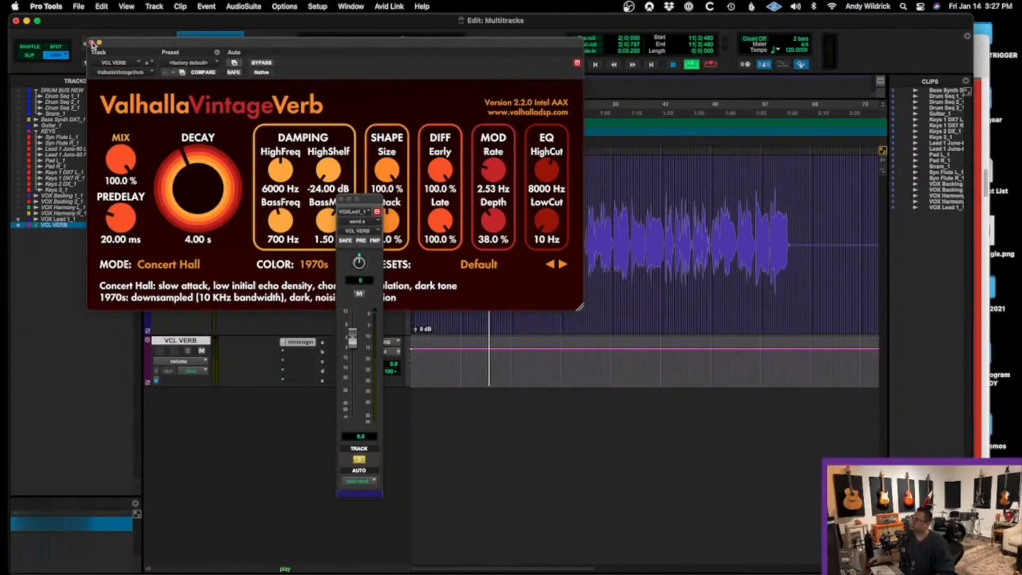
left_click(300, 342)
left_click(343, 199)
key("space")
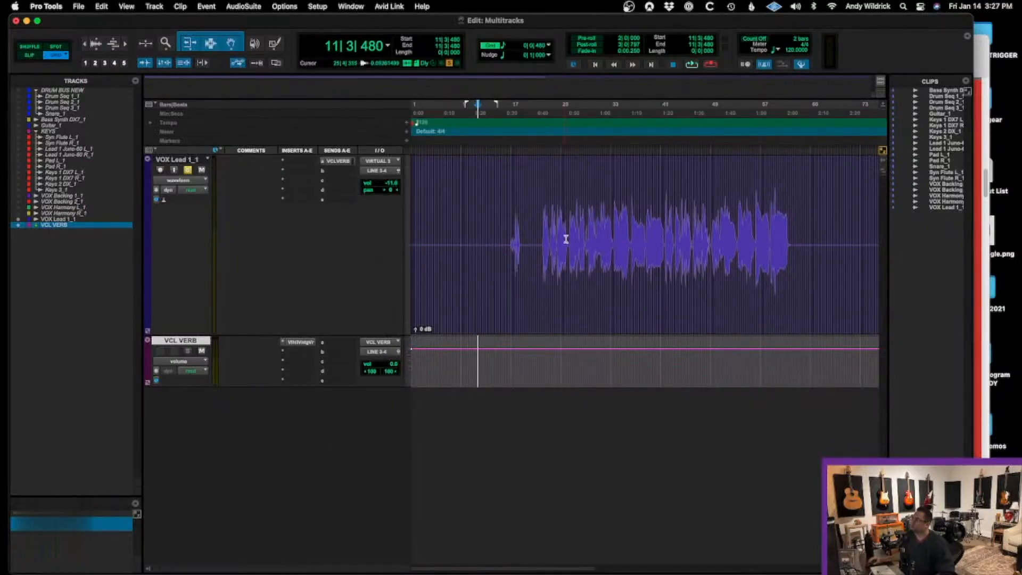
Play back the reverbed vocal from bar 23.
left_click(552, 231)
key("space")
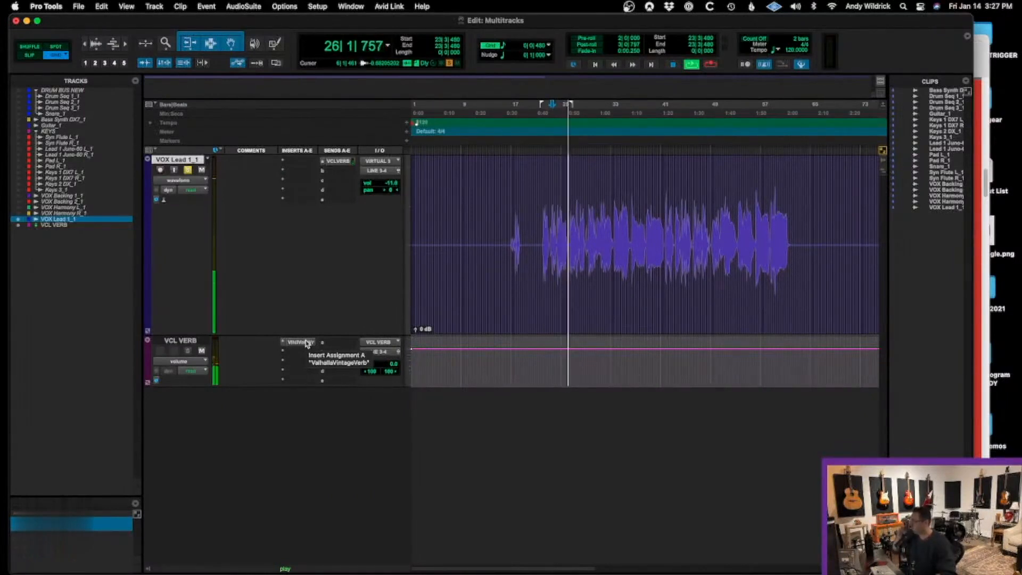
key("space")
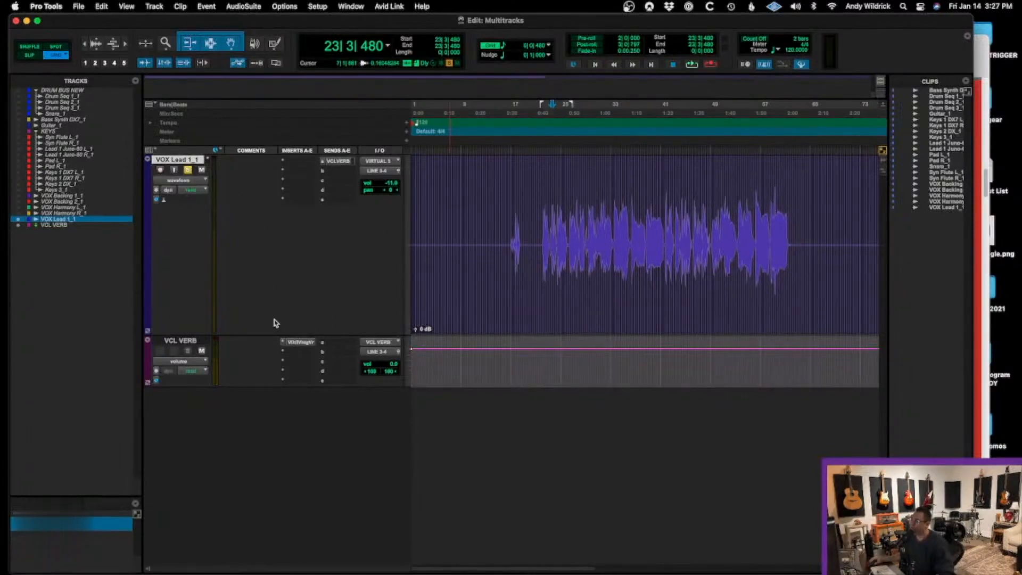
Make VCL VERB taller and VOX Lead shorter, then switch applications with Cmd-Tab.
left_click_drag(192, 386, 183, 483)
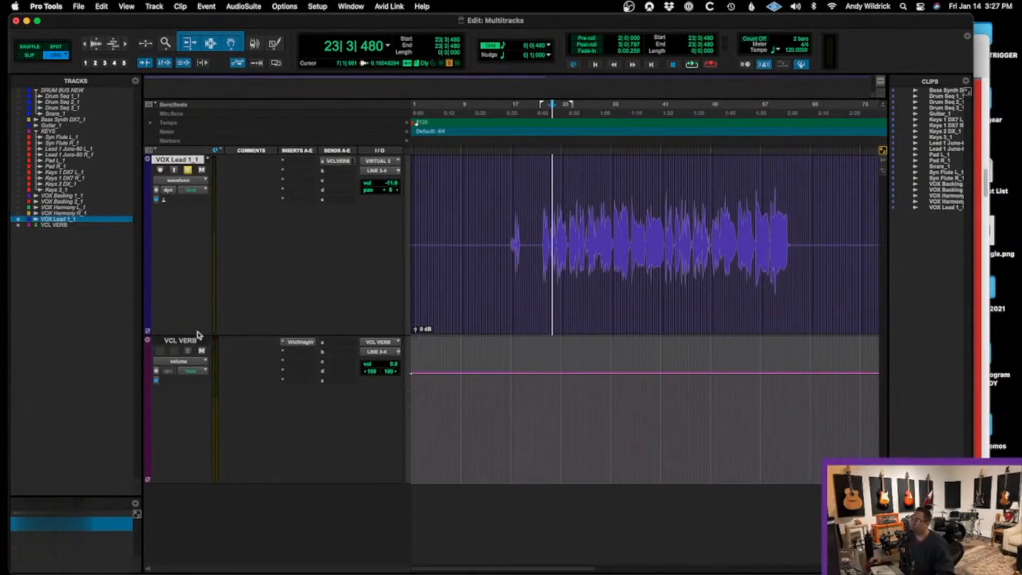
left_click_drag(182, 334, 181, 279)
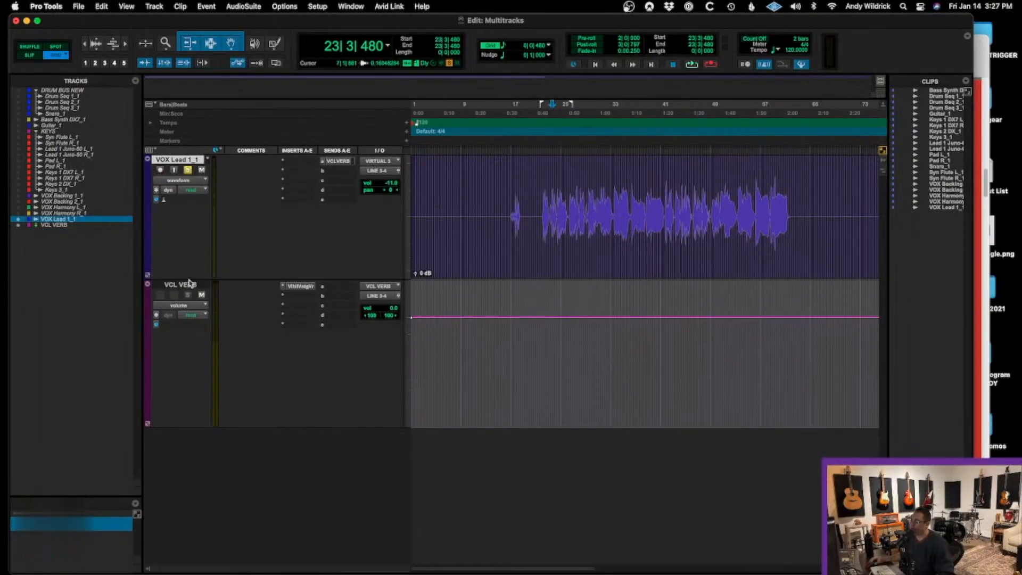
key("super+Tab")
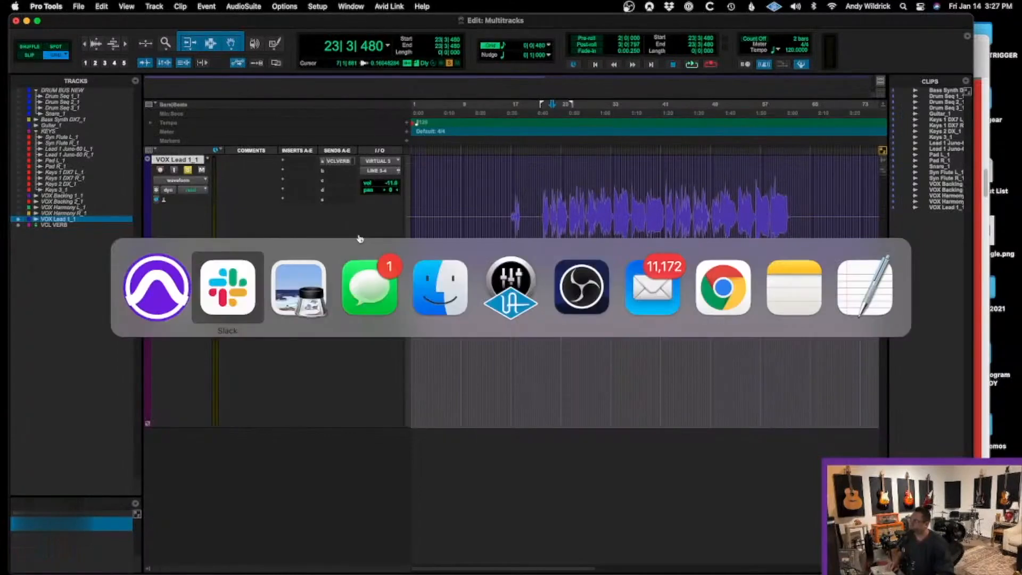
key("super+Tab")
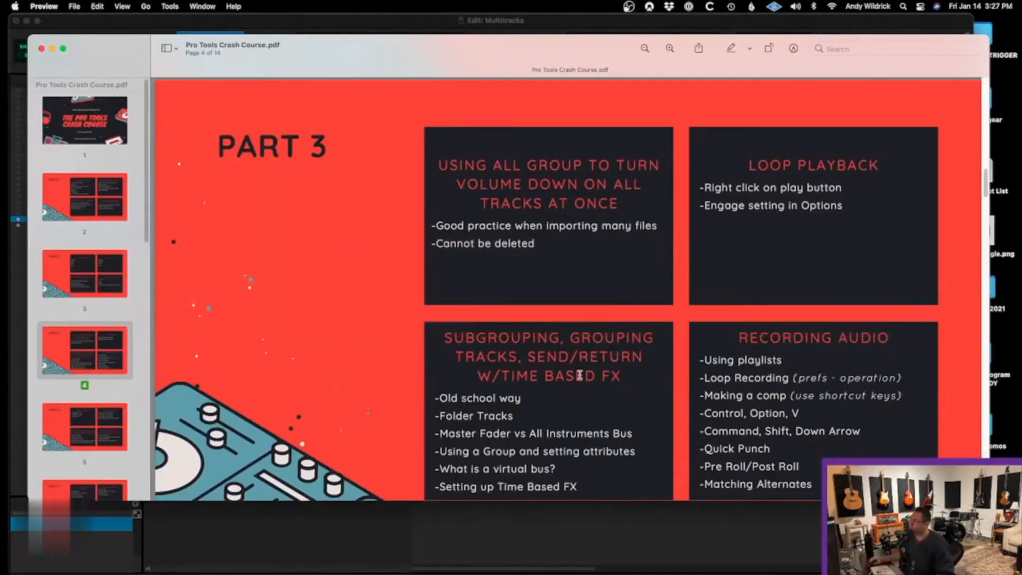
scroll(515, 381, "down", 1)
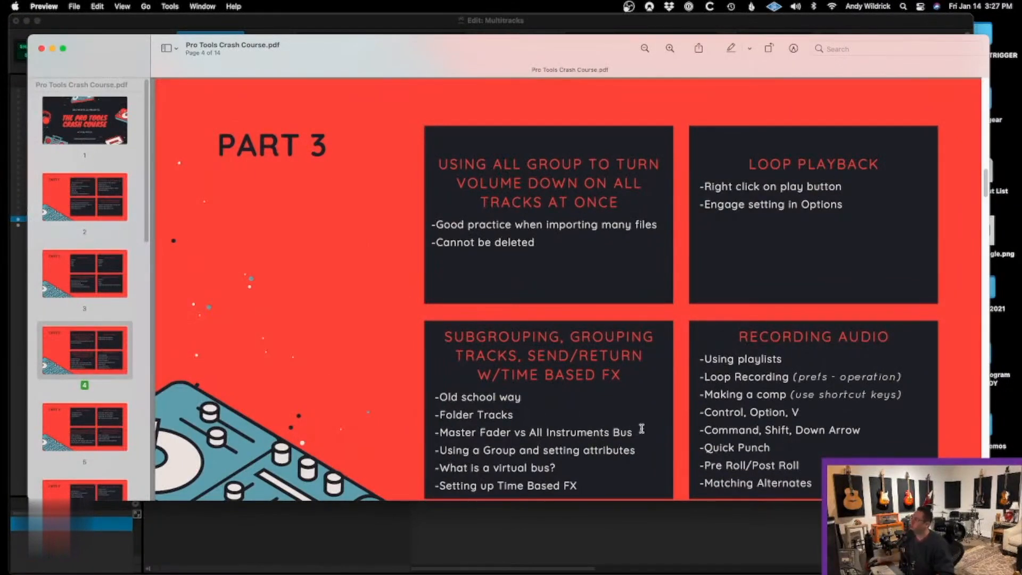
left_click_drag(634, 435, 428, 430)
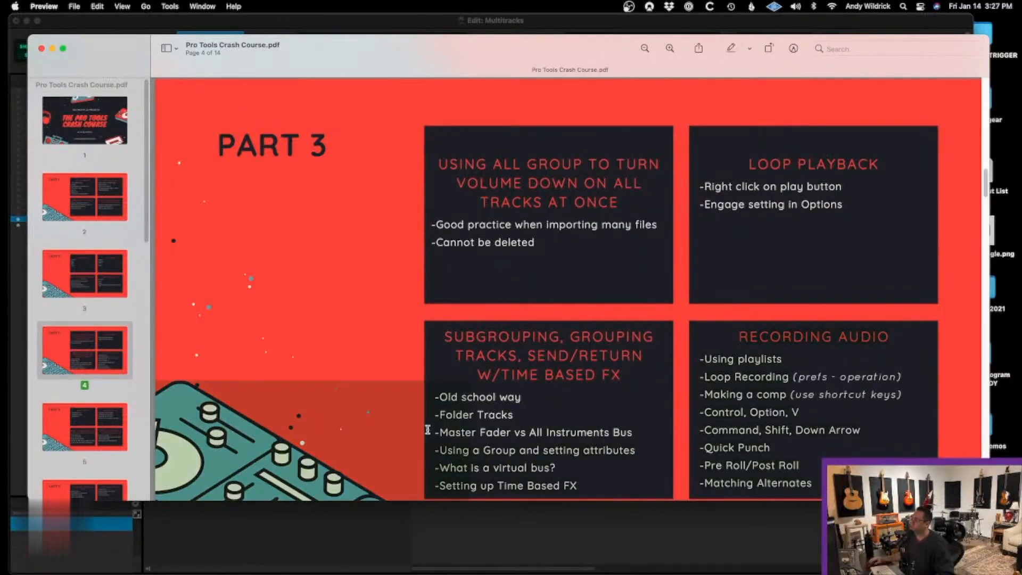
left_click(436, 432)
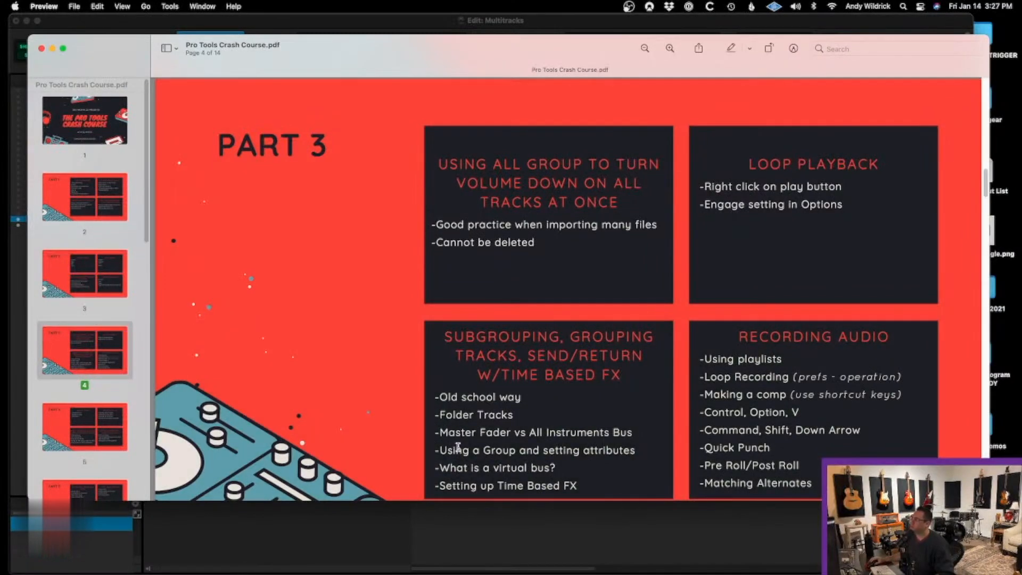
left_click(124, 21)
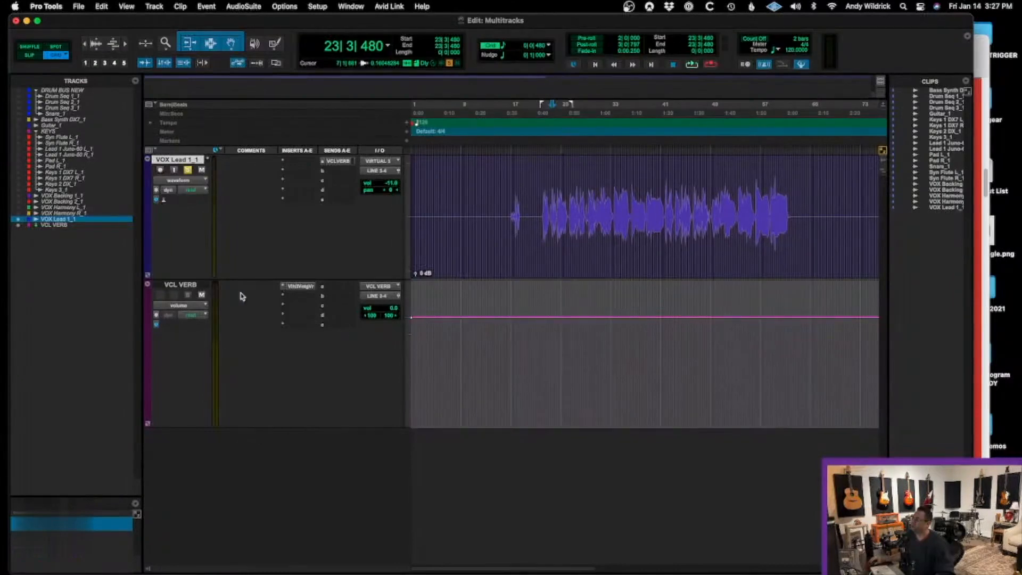
Show the hidden Drum Seq 1_1, 2_1, 3_1 and Snare_1 tracks.
left_click(183, 285)
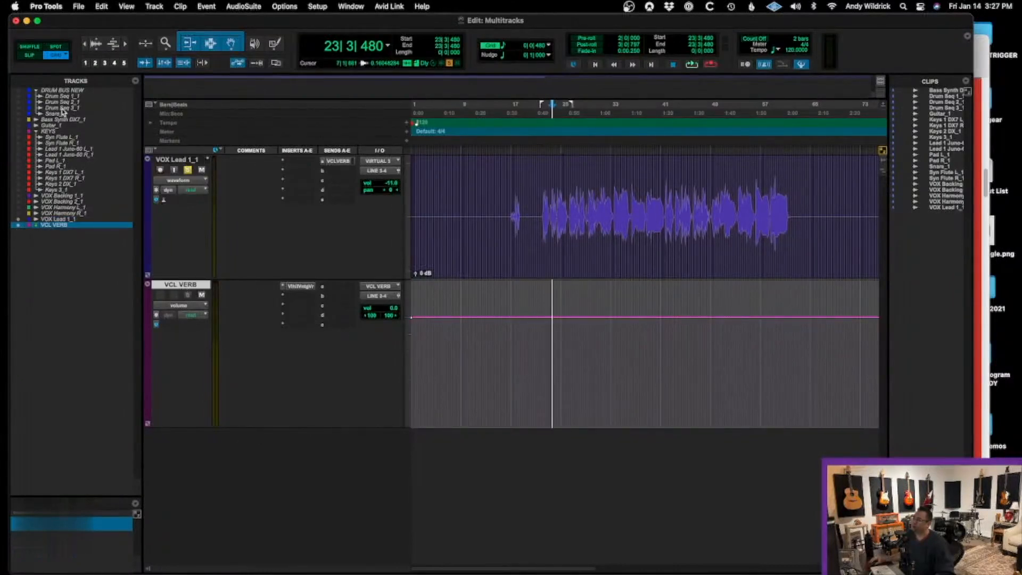
left_click(18, 96)
left_click(18, 101)
left_click(18, 113)
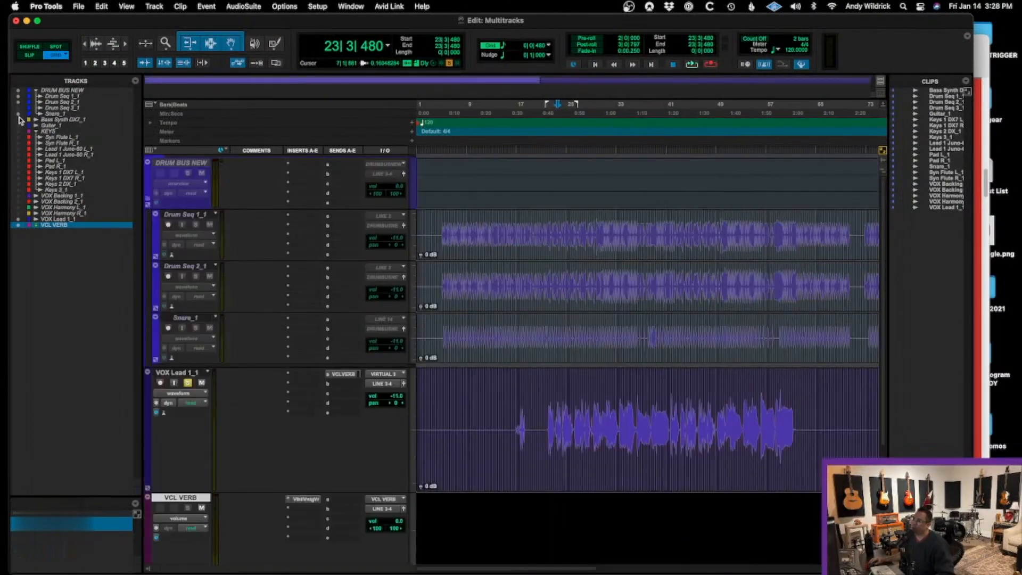
left_click(18, 107)
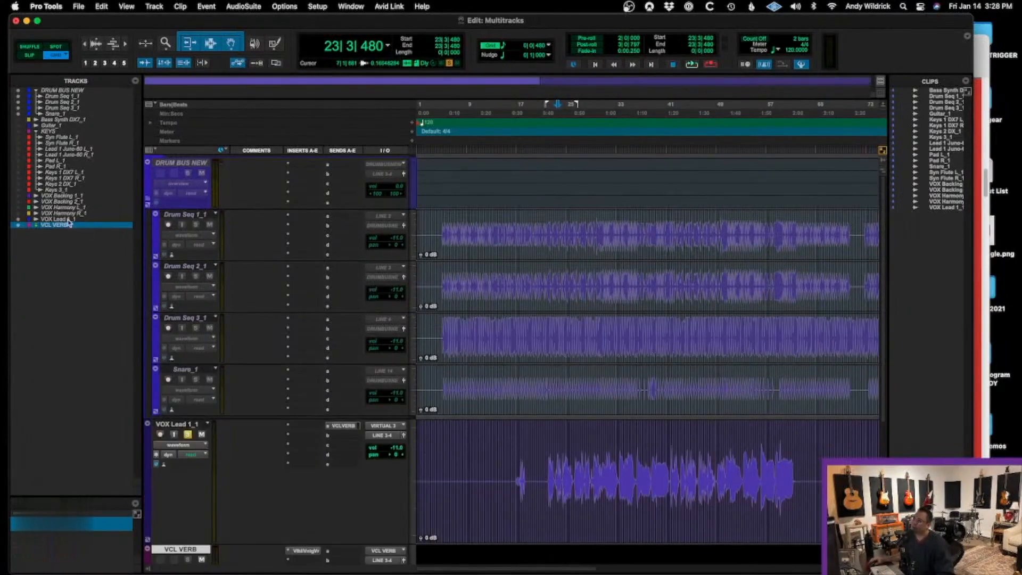
Hide and make inactive VOX Lead 1_1 and VCL VERB.
left_click(45, 219)
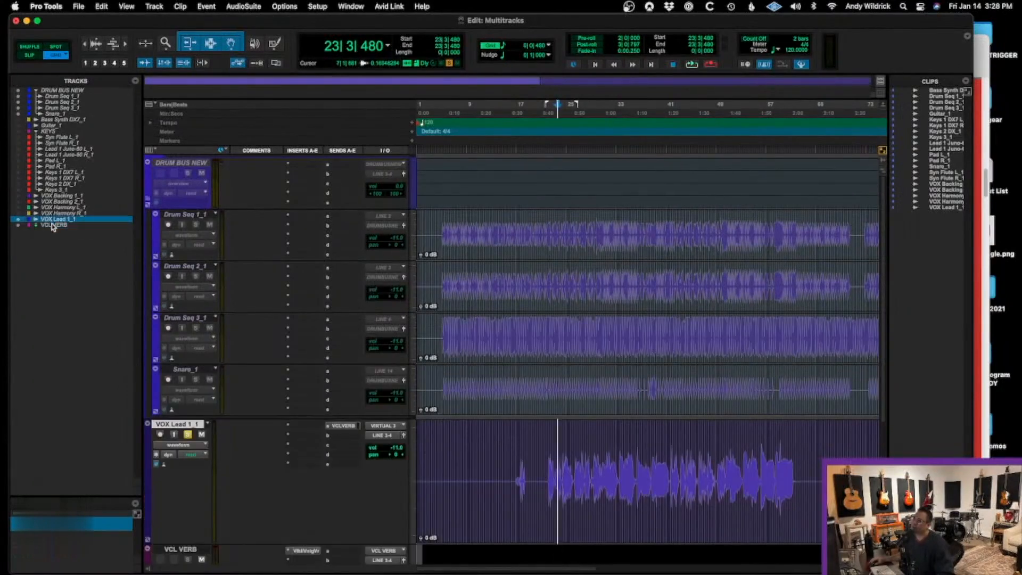
left_click(53, 225, "shift")
right_click(53, 226)
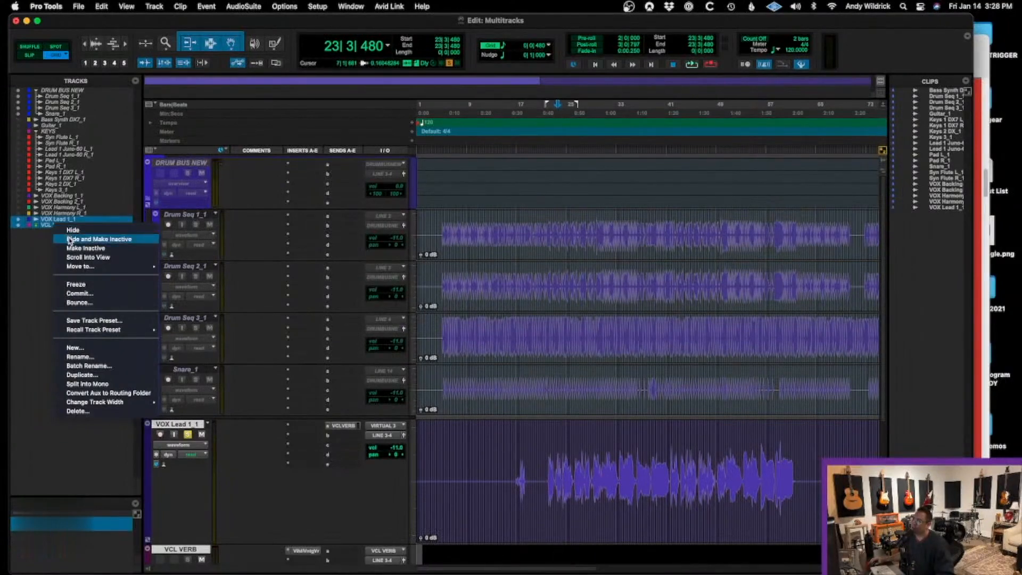
left_click(70, 239)
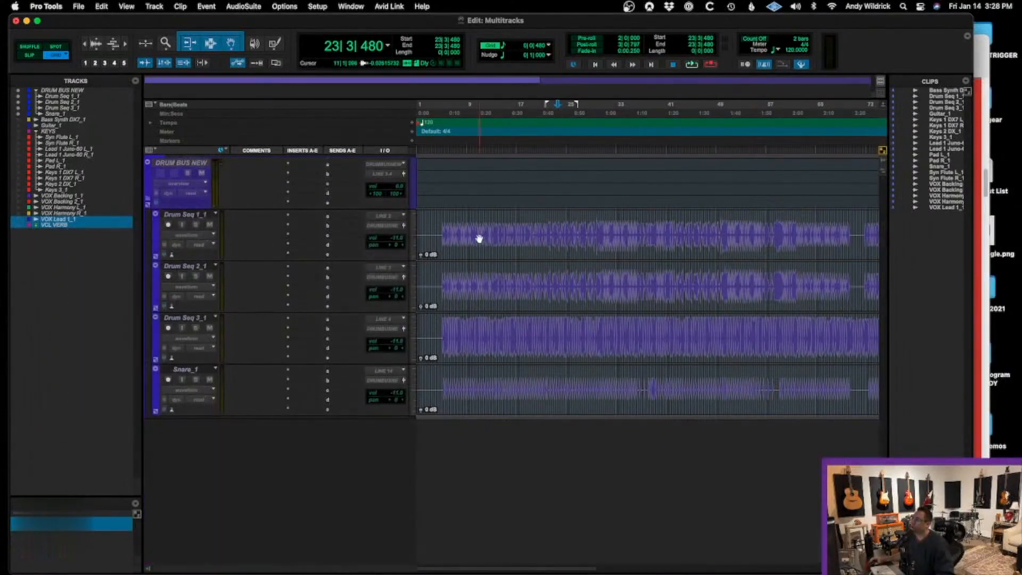
Make DRUM BUS NEW through Snare_1 active.
left_click(63, 90)
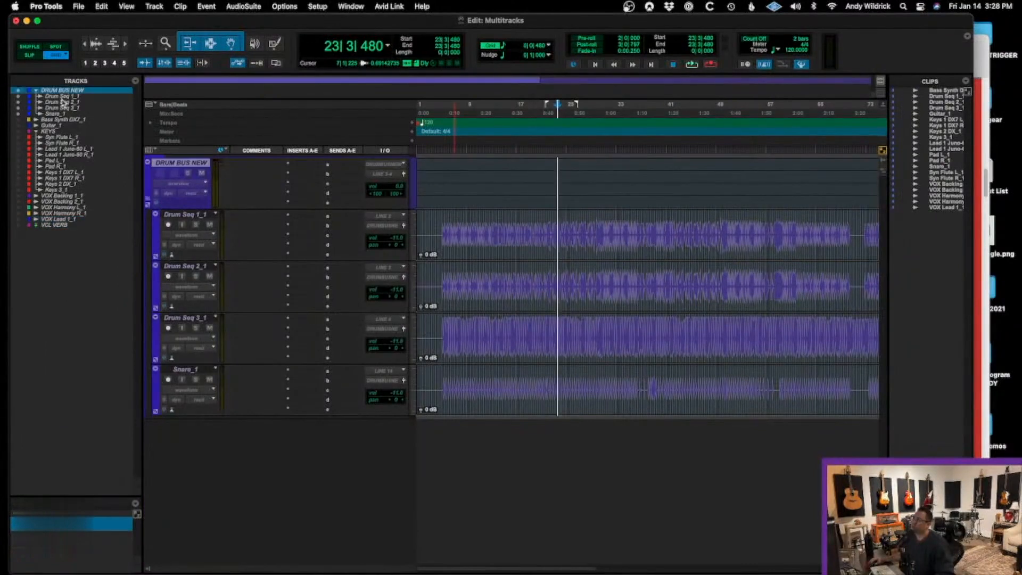
left_click(59, 114, "shift")
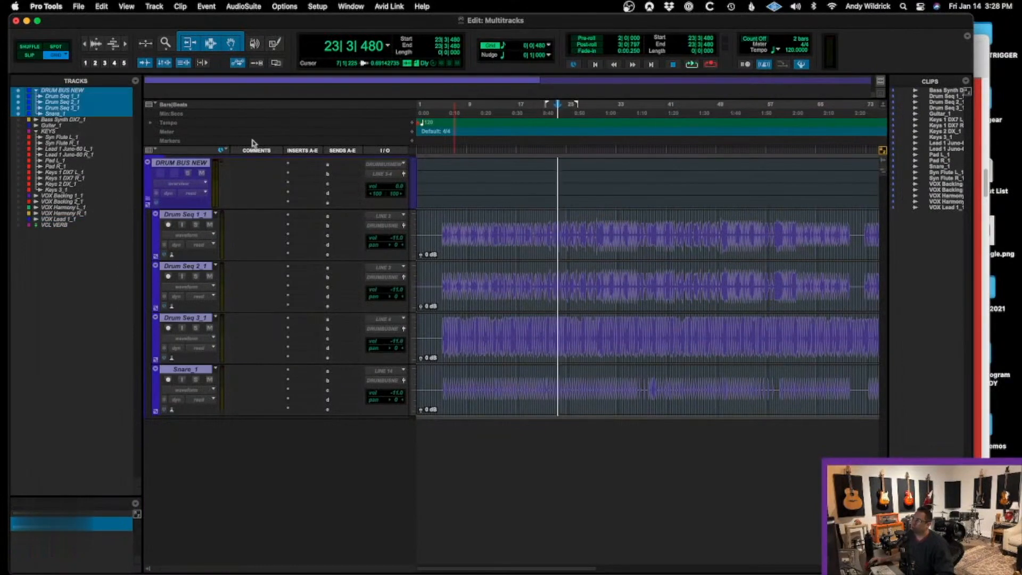
right_click(166, 163)
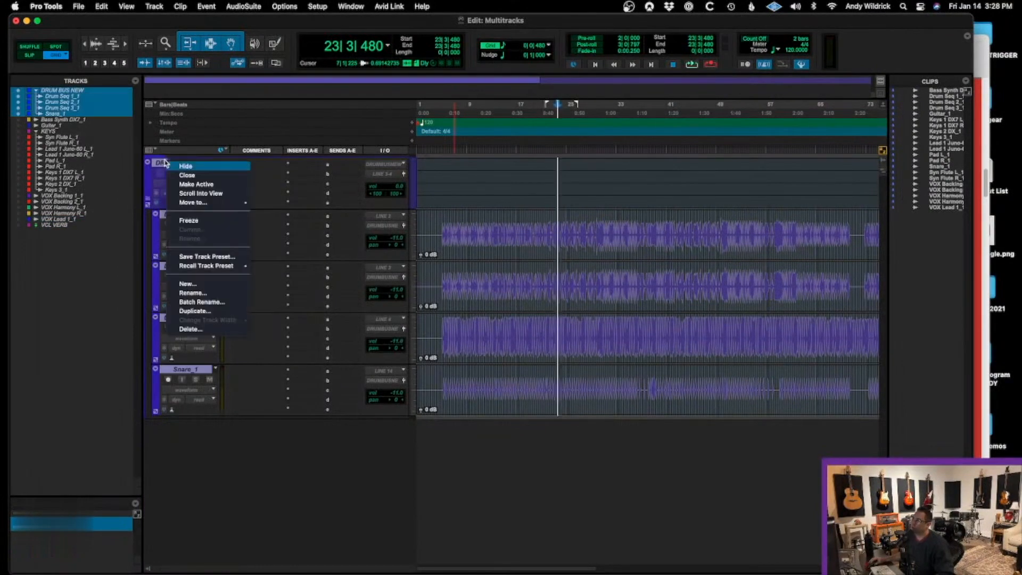
left_click(193, 185)
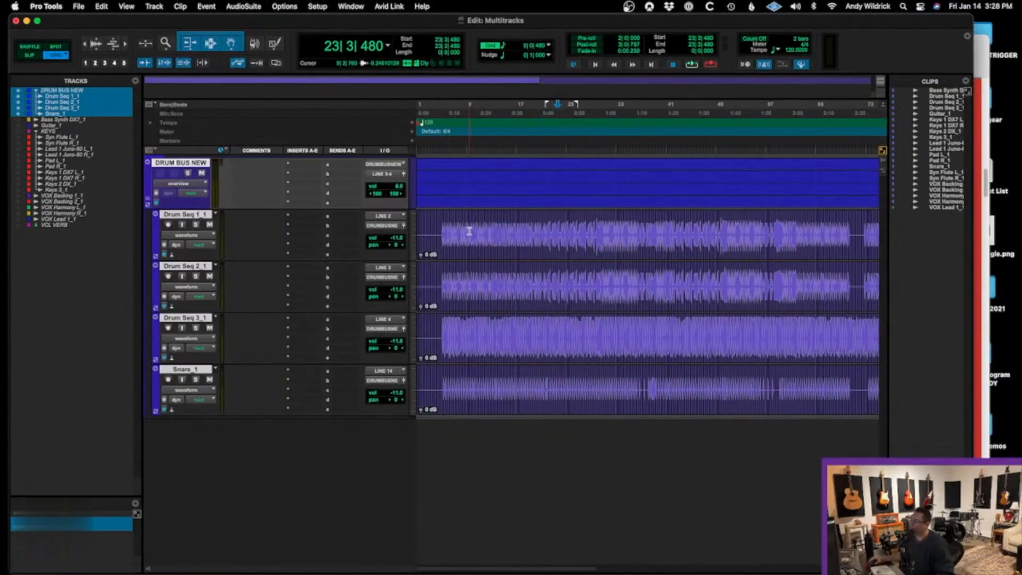
Audition the drums from 5|2|480, then select Snare_1 and start a new track with Shift+Cmd+N.
left_click(445, 226)
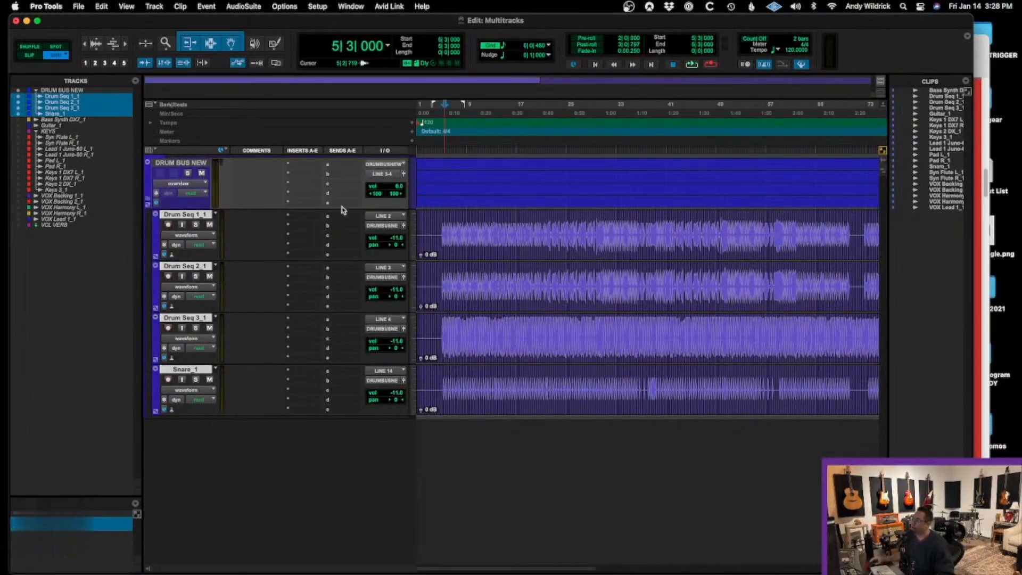
left_click(438, 218)
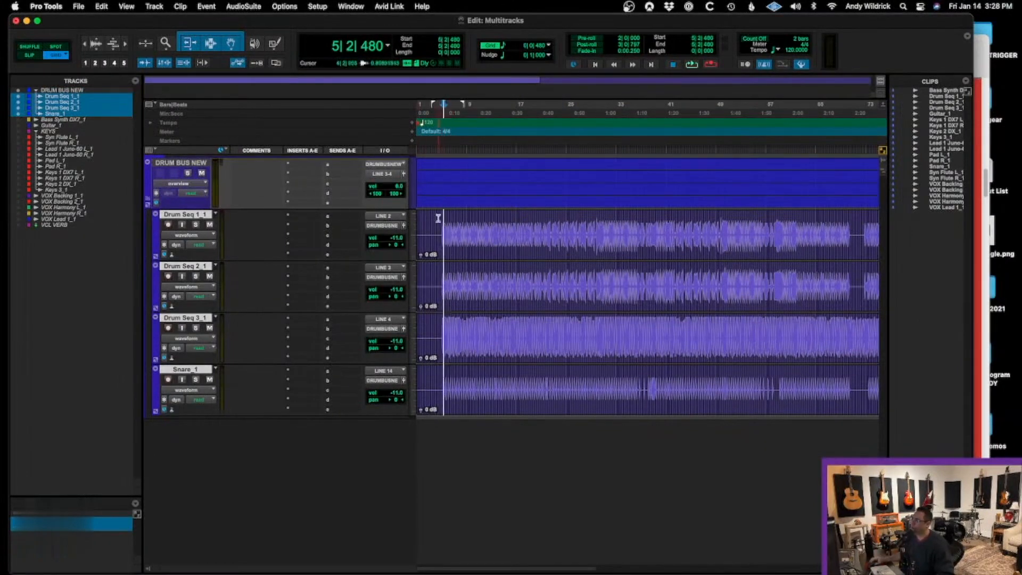
key("space")
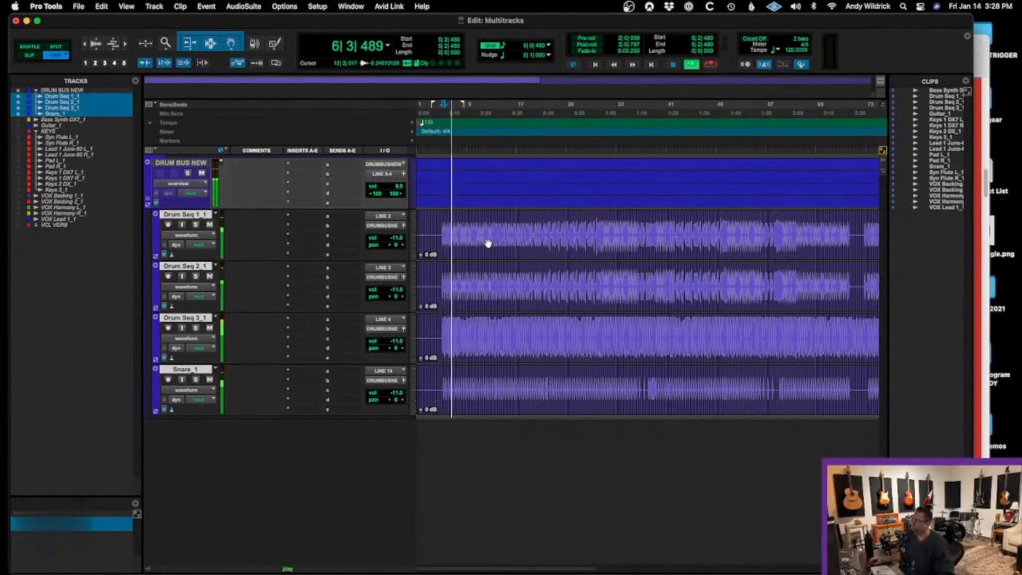
key("space")
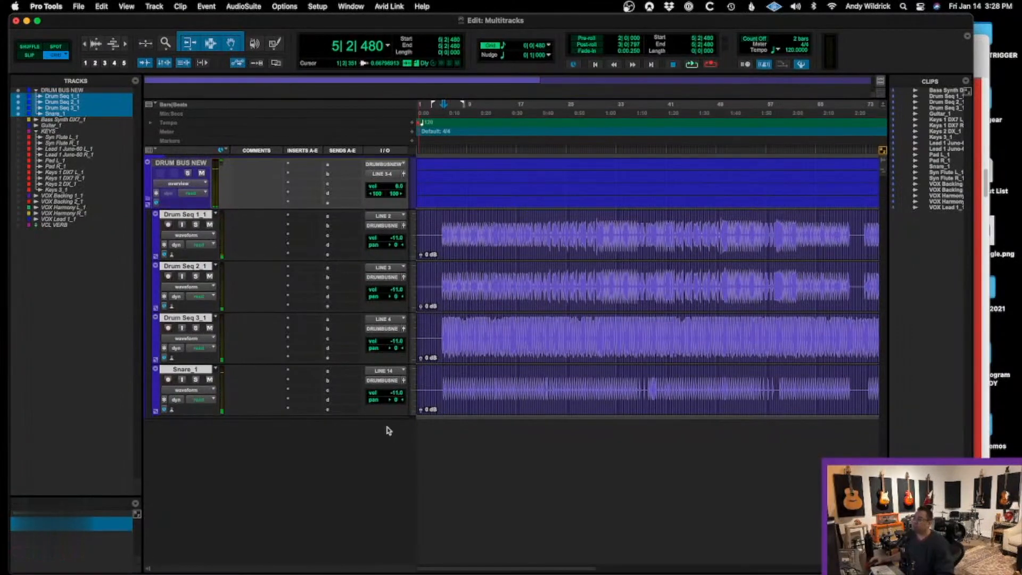
left_click(196, 370)
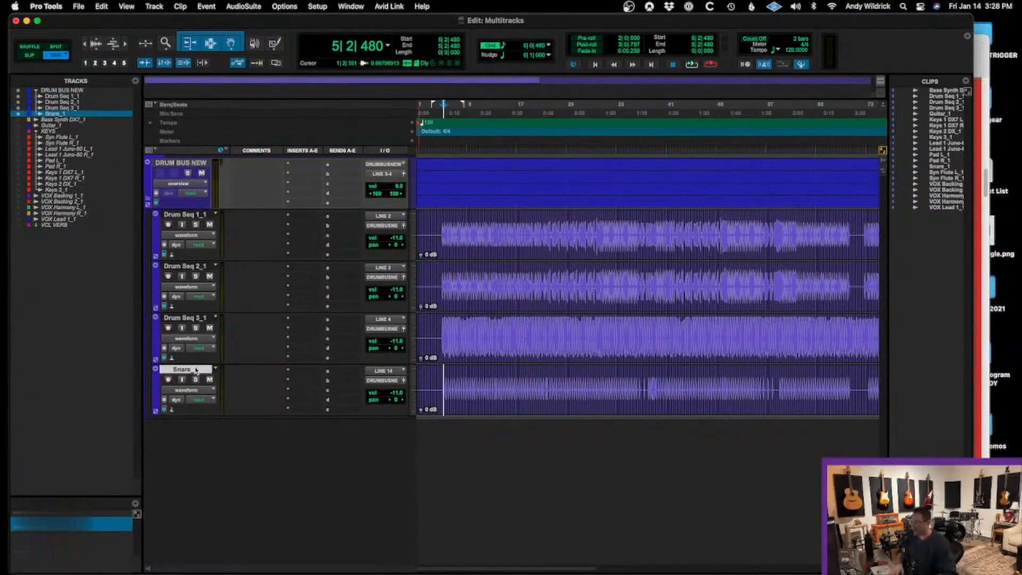
key("super+shift+n")
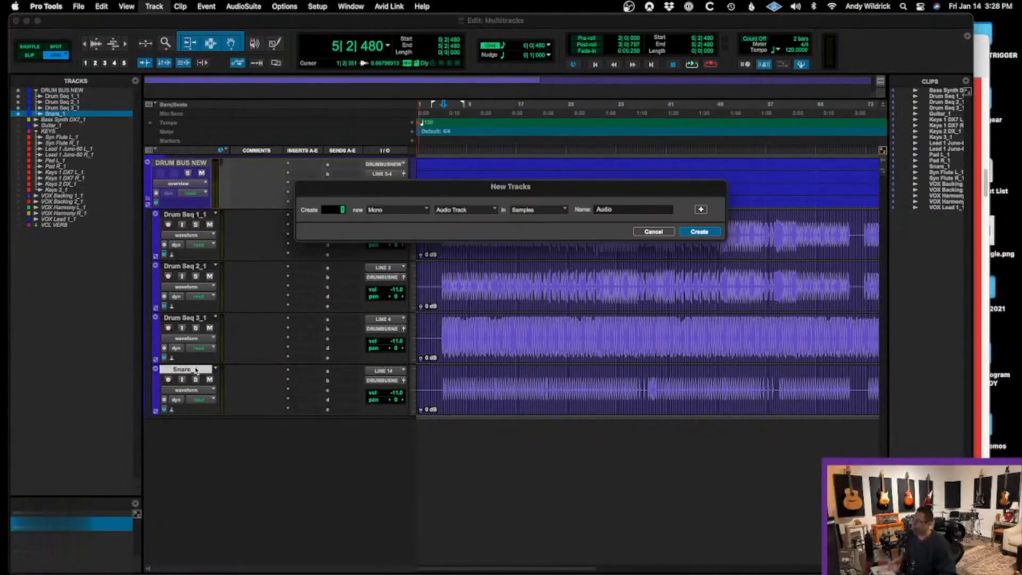
Create a new stereo Master Fader track below Snare_1.
key("super+Right")
key("super+Down")
key("super+Down")
key("Return")
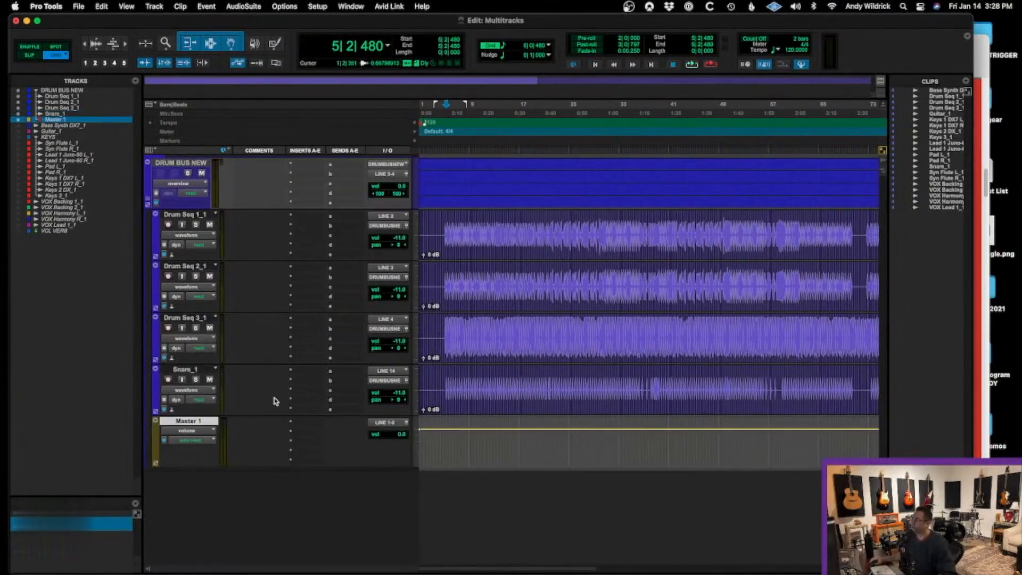
Make Master 1 taller, select a range across it and test playback twice.
left_click_drag(214, 468, 200, 505)
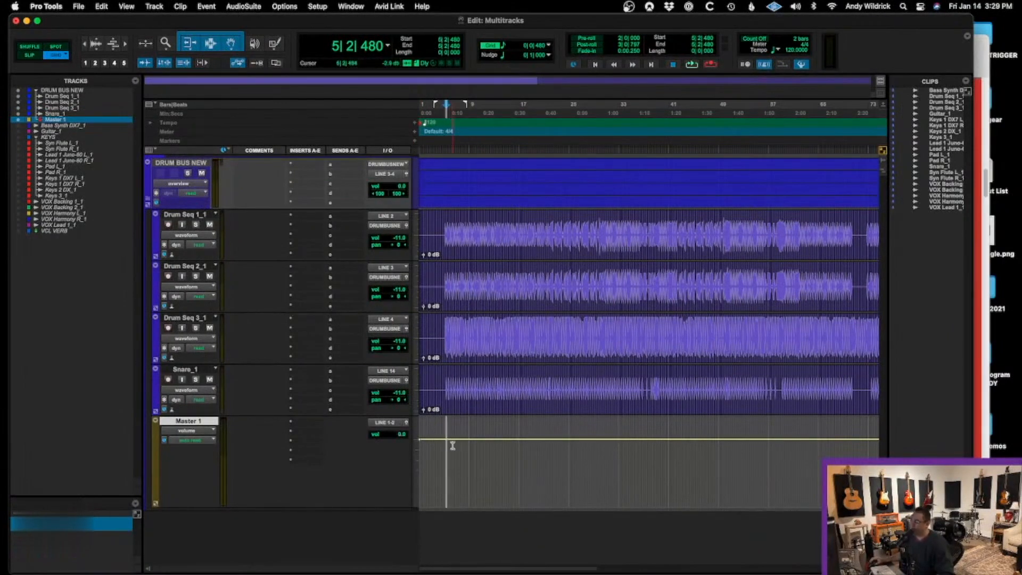
left_click_drag(447, 446, 570, 450)
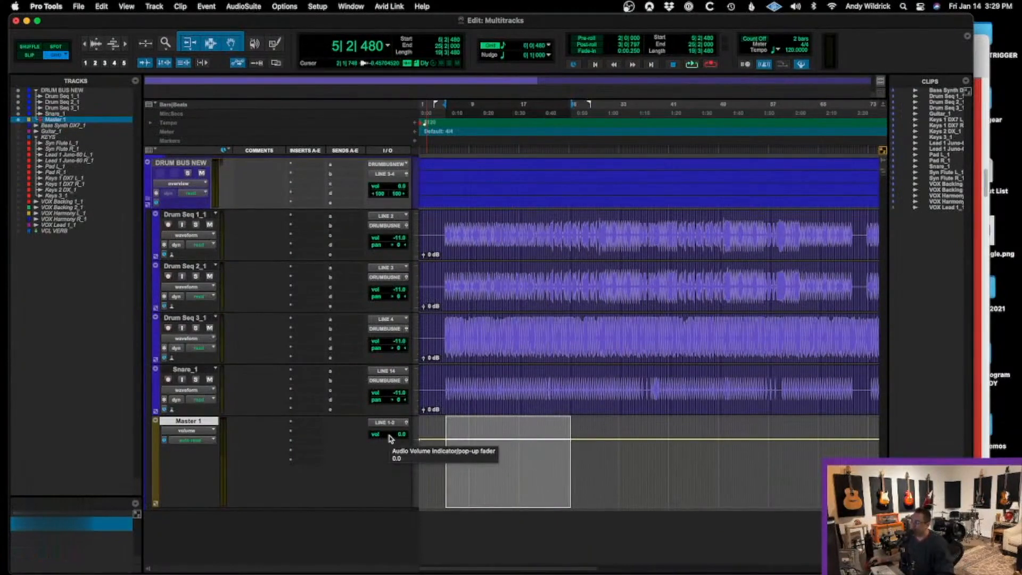
key("space")
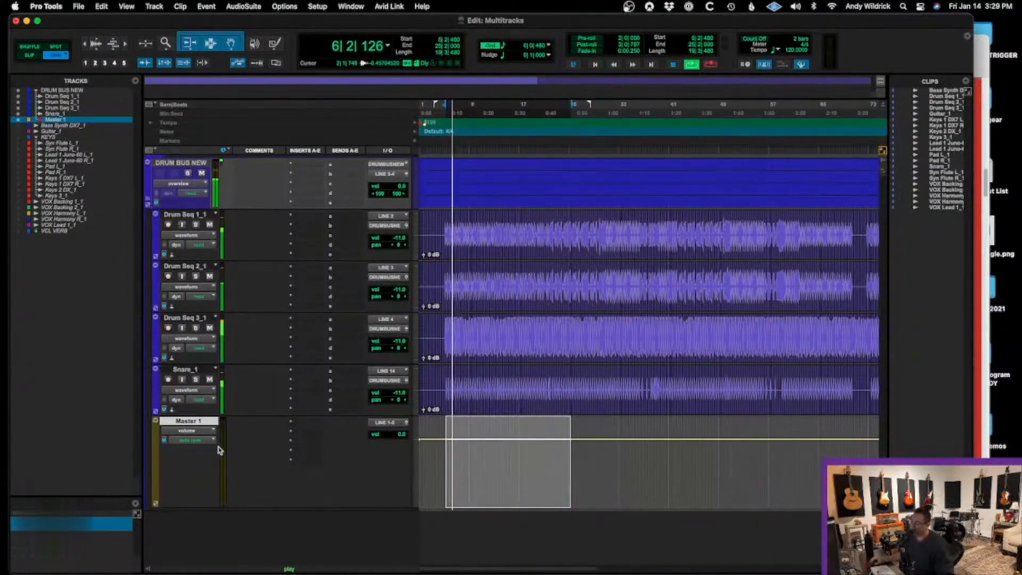
key("space")
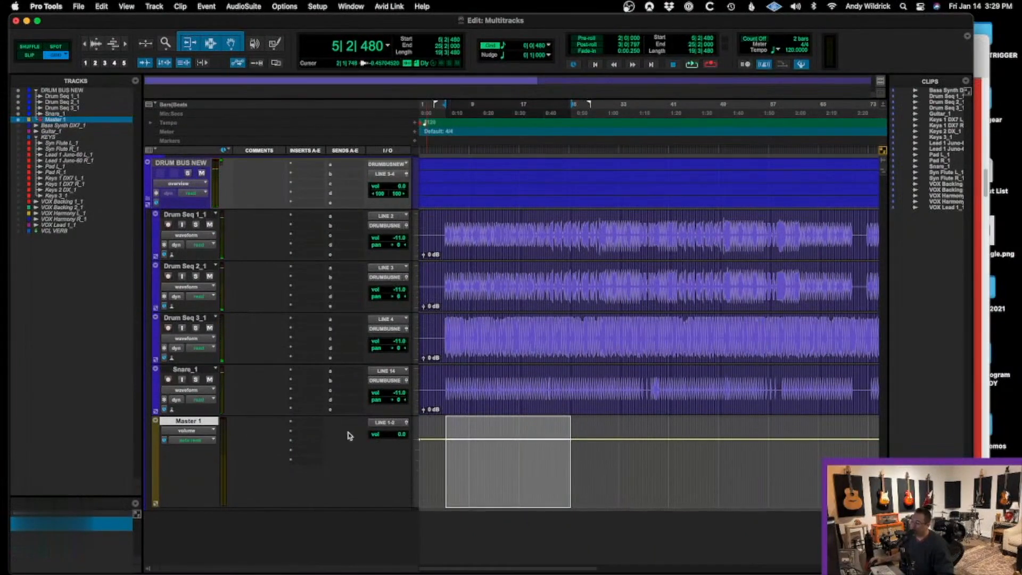
key("space")
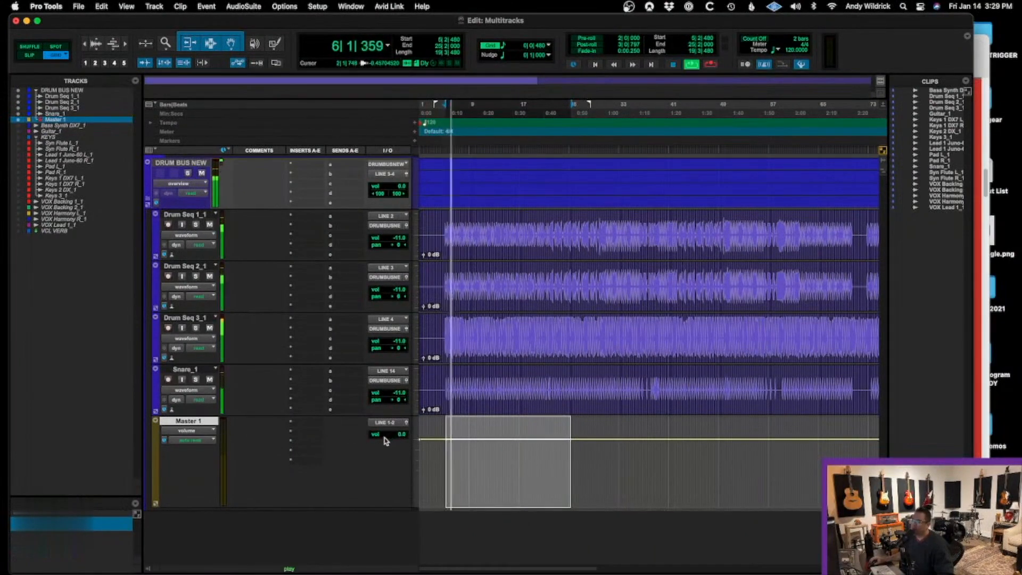
key("space")
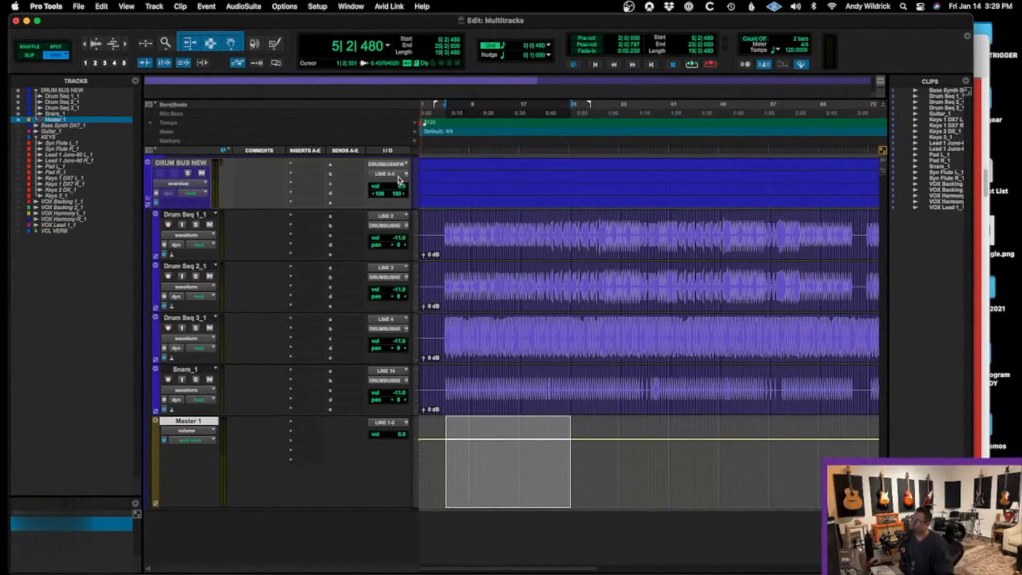
Route Master 1's output to LINE 3-4 and check it with a quick playback.
left_click(386, 426)
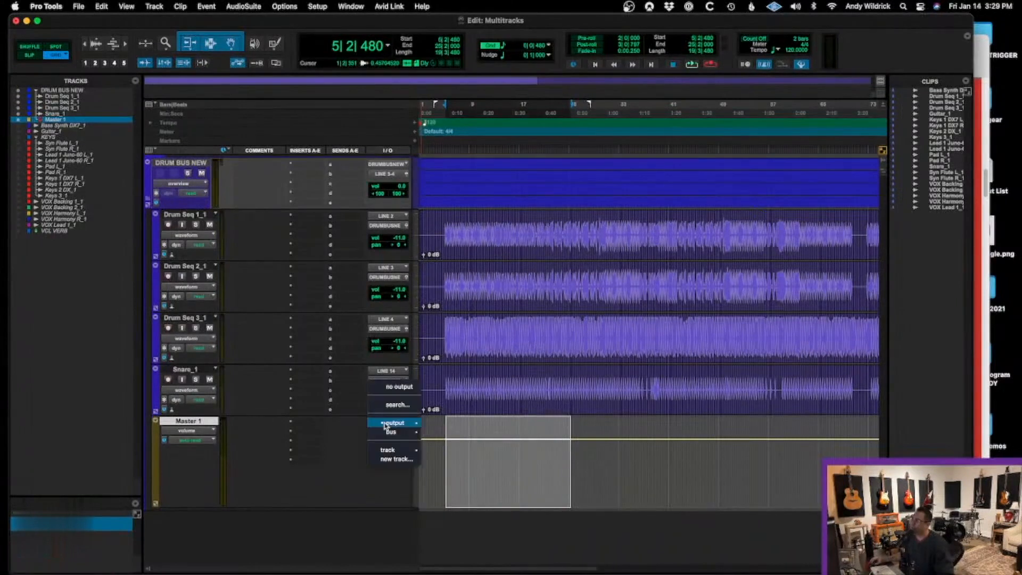
mouse_move(399, 427)
left_click(443, 438)
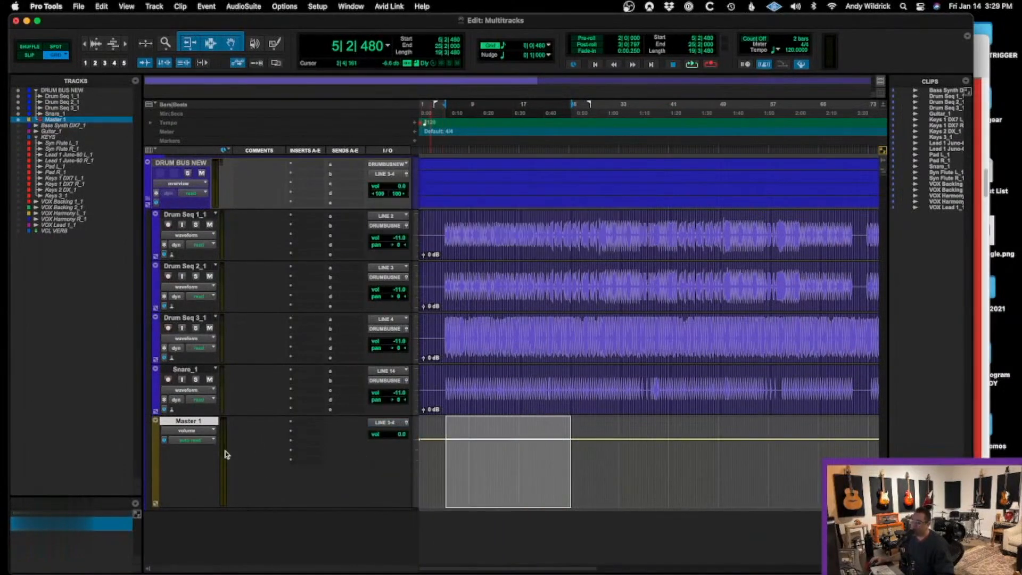
key("space")
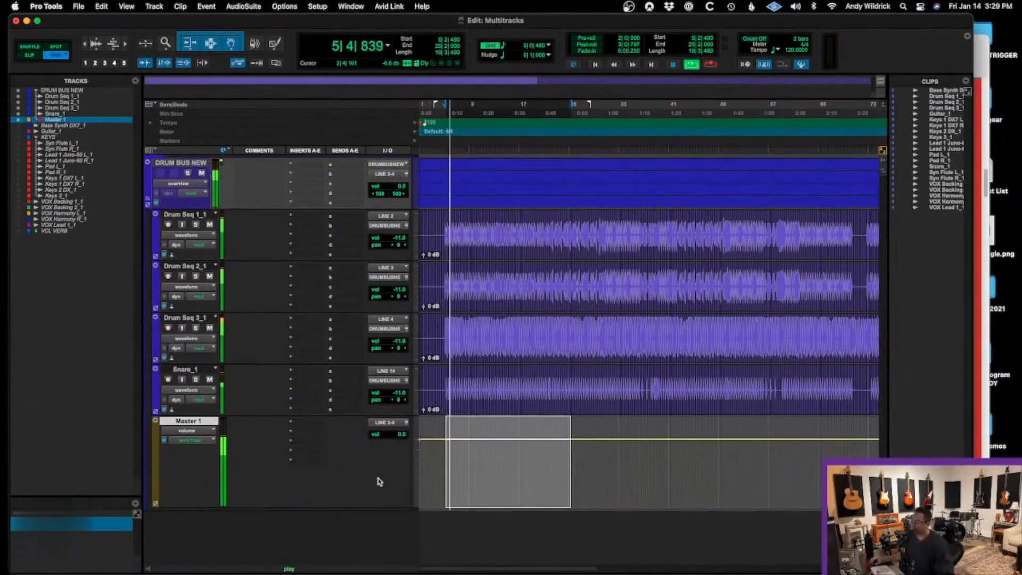
key("space")
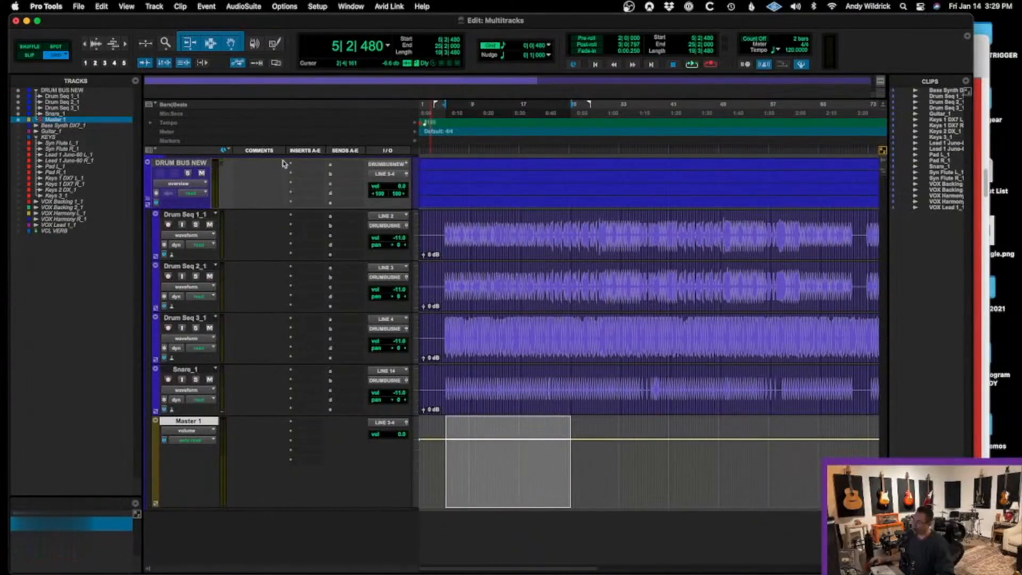
Insert FabFilter Pro-Q 3 on Master 1, boost a band about 12 dB while playing, then close it.
left_click(290, 422)
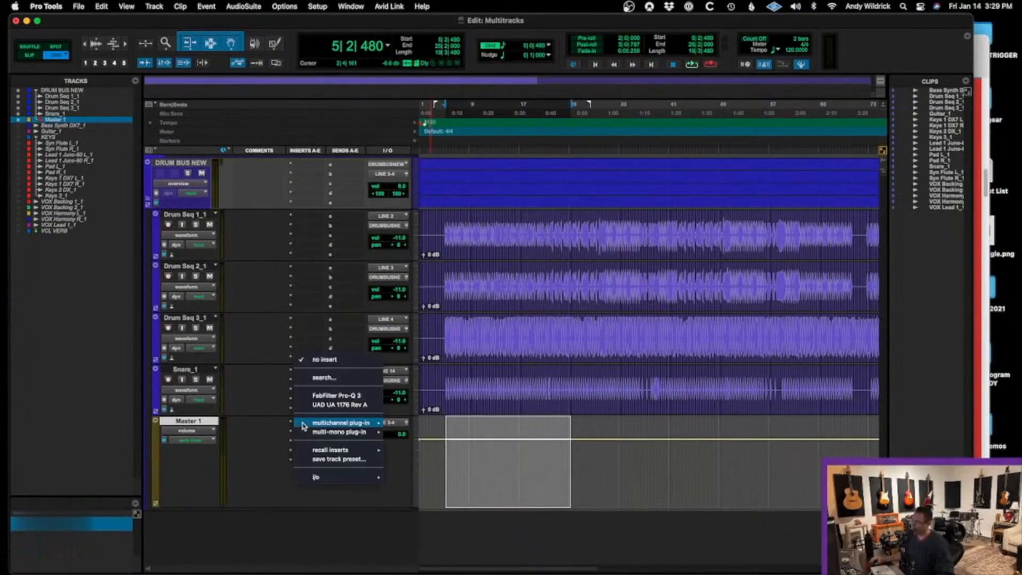
mouse_move(306, 424)
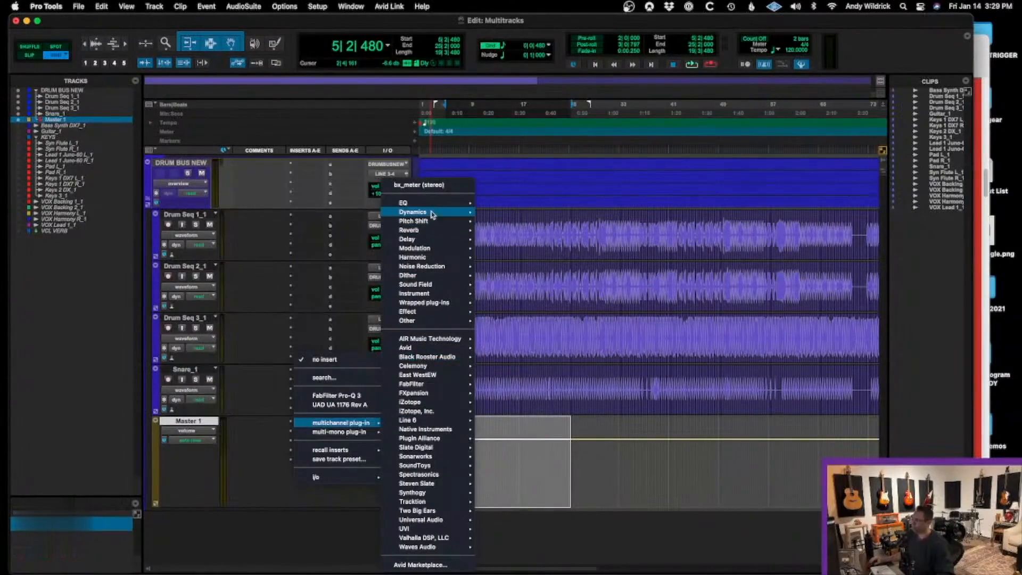
mouse_move(432, 210)
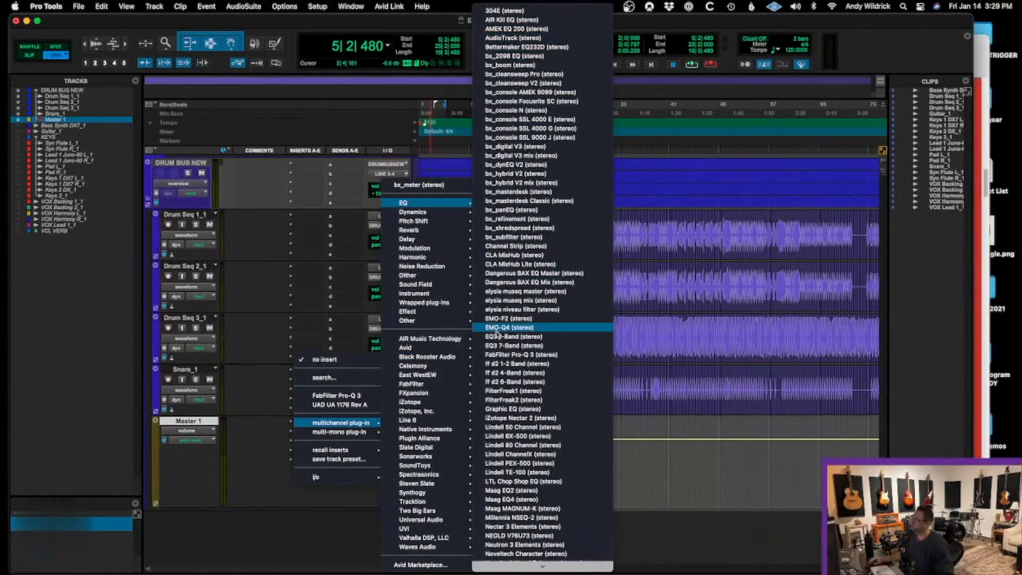
left_click(504, 355)
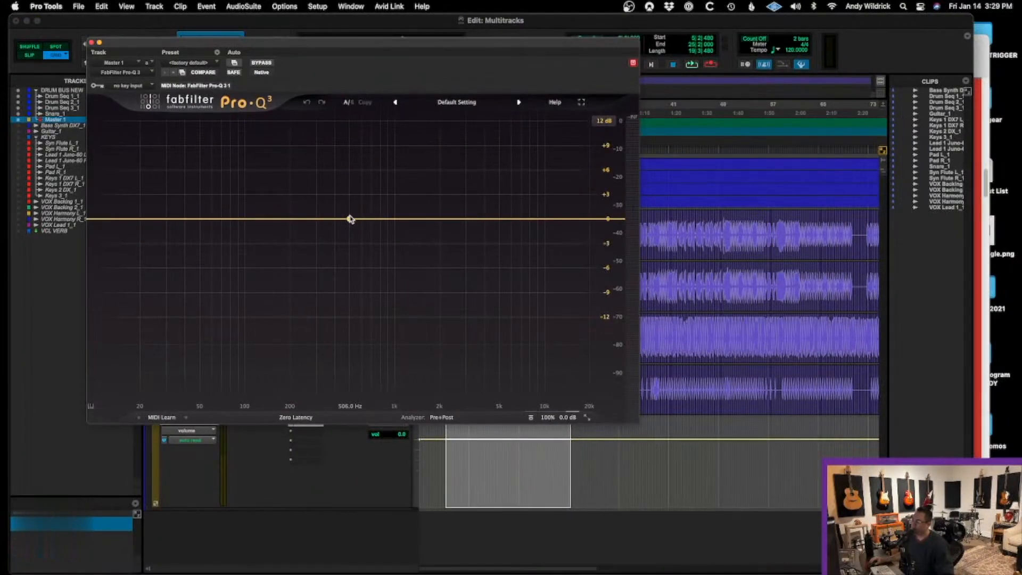
key("space")
left_click_drag(350, 220, 472, 275)
key("space")
left_click(91, 42)
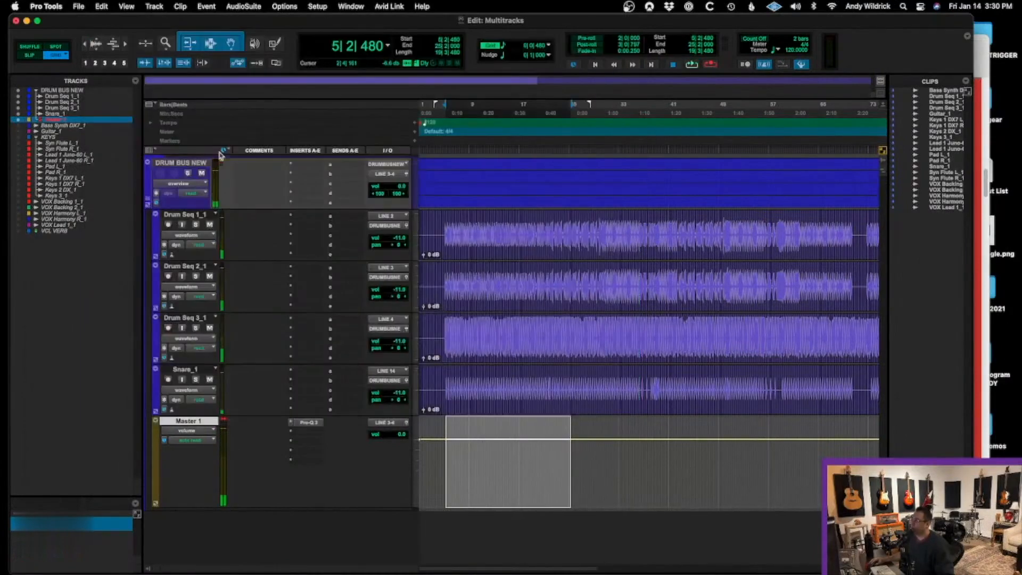
Clear Master 1's clip indicator and select a time range in its lane.
left_click(224, 421)
left_click(435, 453)
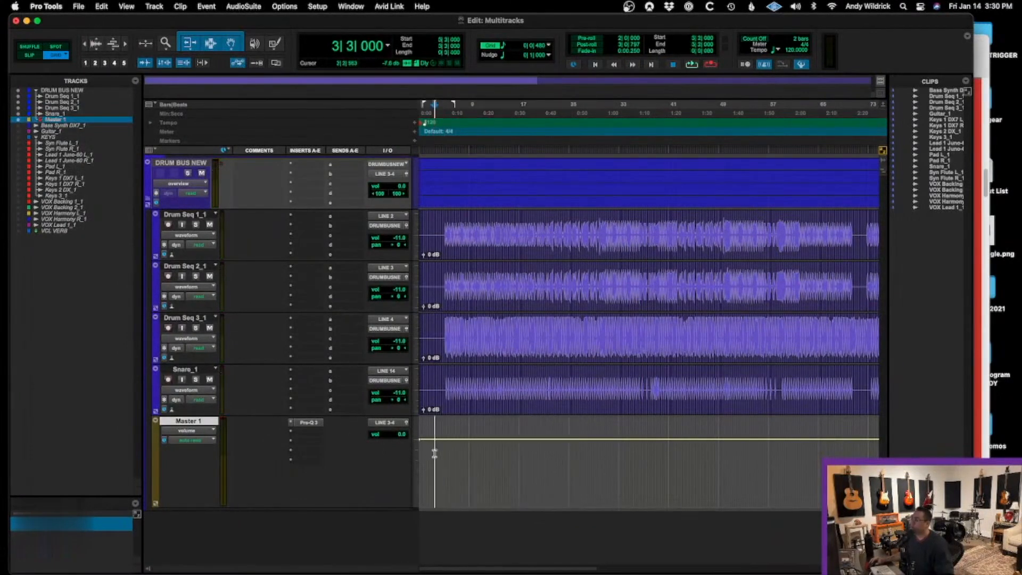
left_click_drag(444, 449, 585, 448)
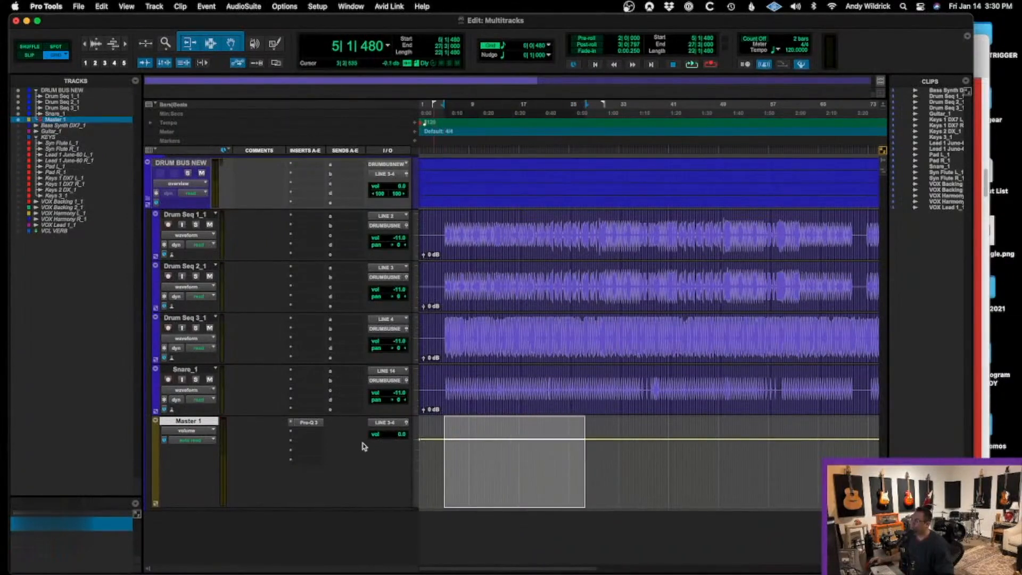
Swap Master 1's first insert to UAD UA 1176 Rev A and audition it.
left_click(290, 424)
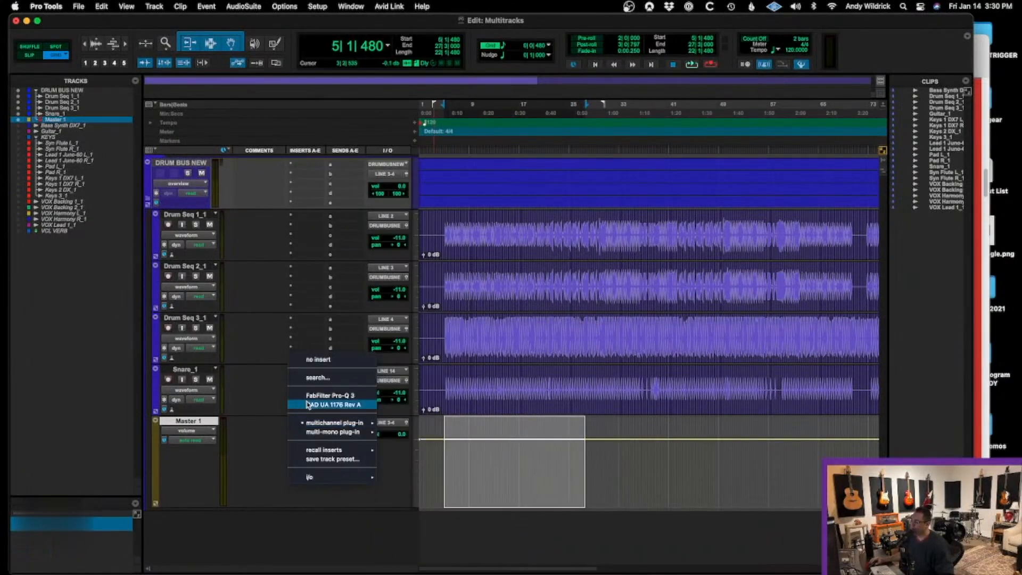
left_click(309, 395)
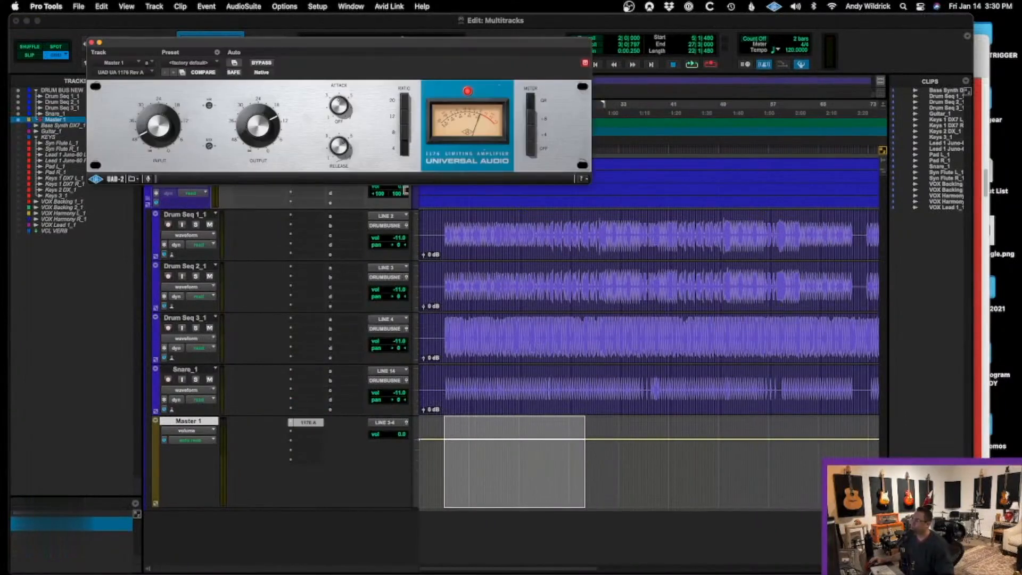
key("space")
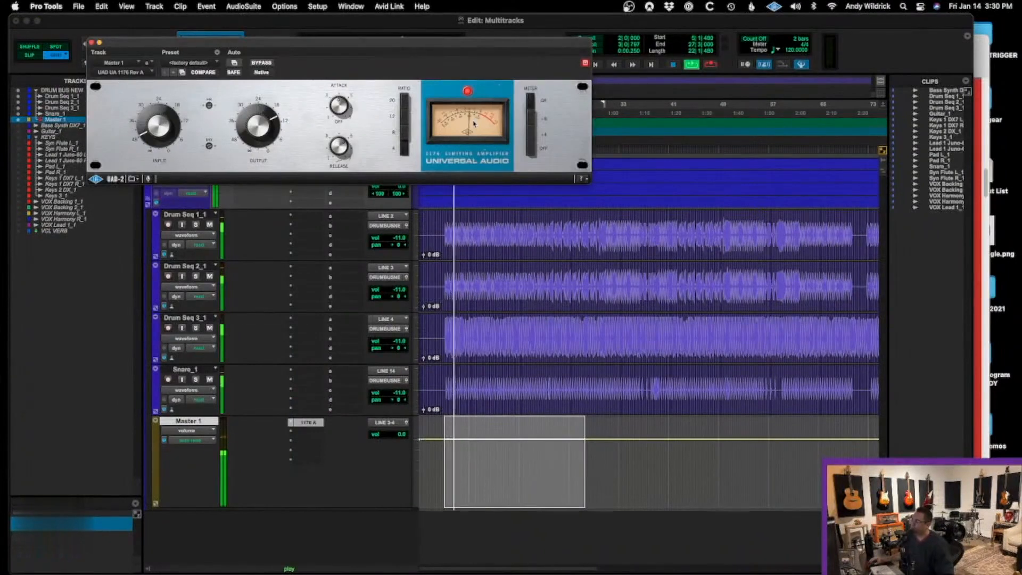
key("space")
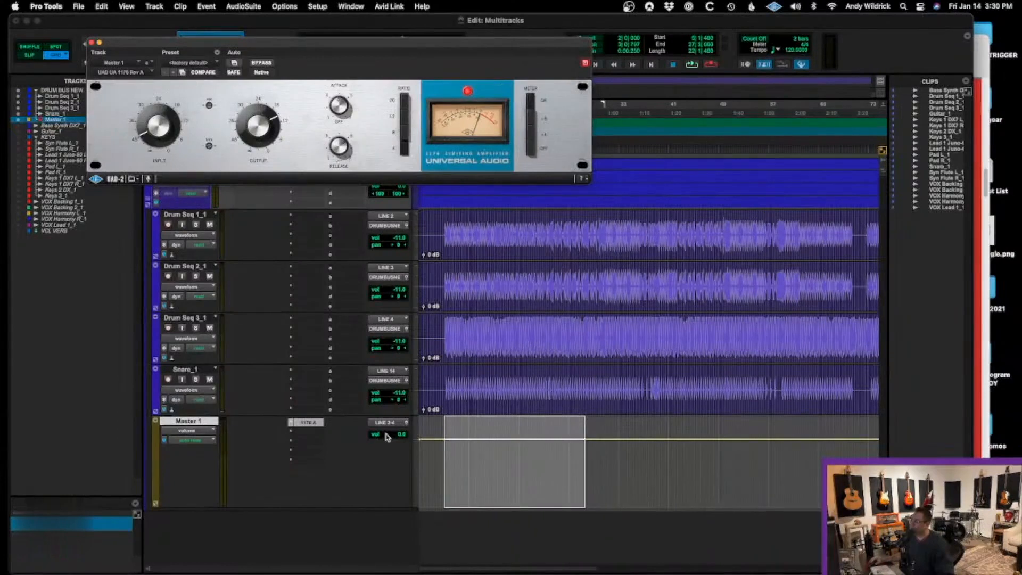
Audition the master volume at -13.2 dB, +1.0 dB, 0.0, about +3 dB and -4.0 dB.
left_click_drag(387, 437, 387, 448)
key("space")
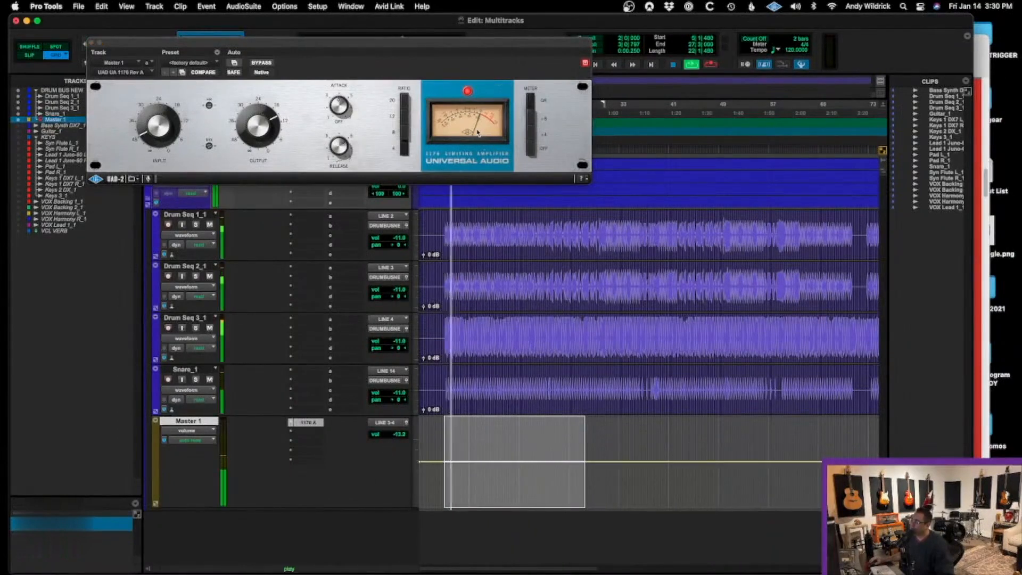
key("space")
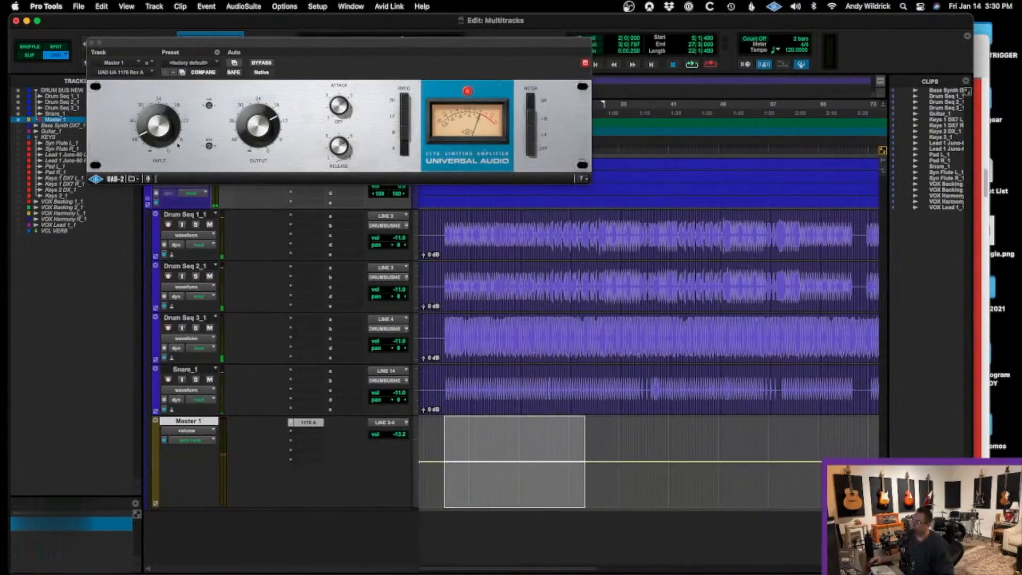
left_click_drag(387, 437, 385, 424)
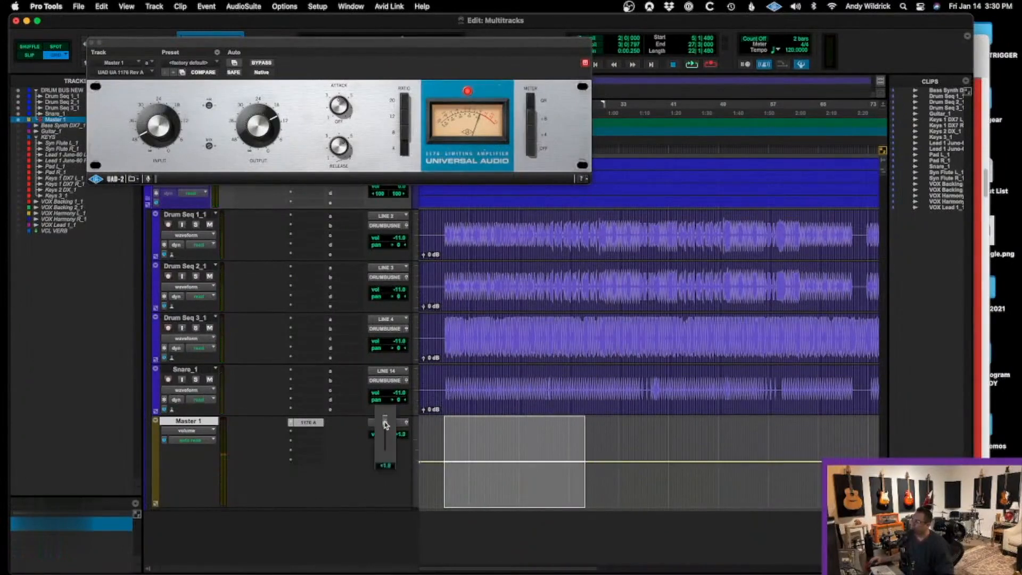
key("space")
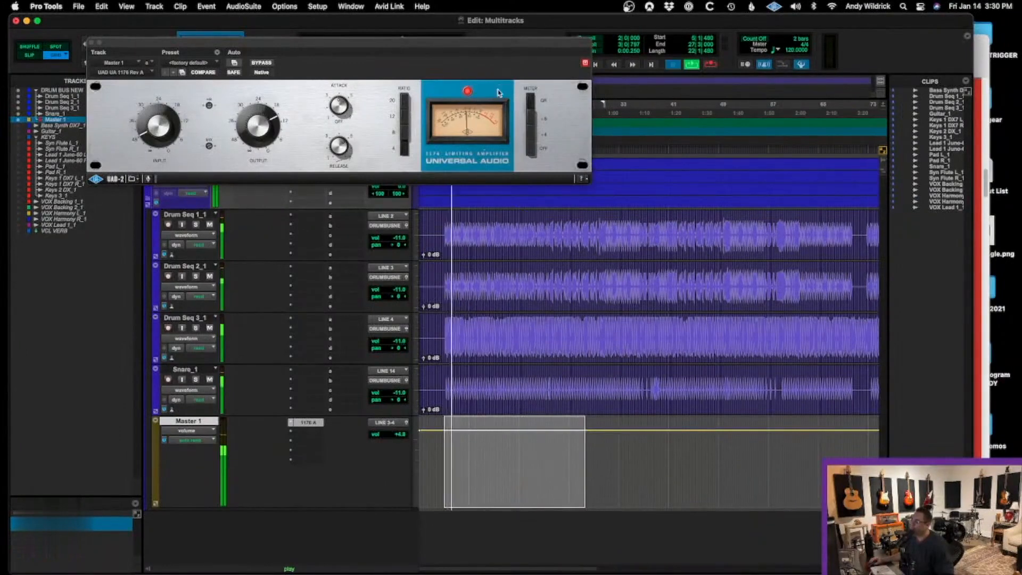
key("space")
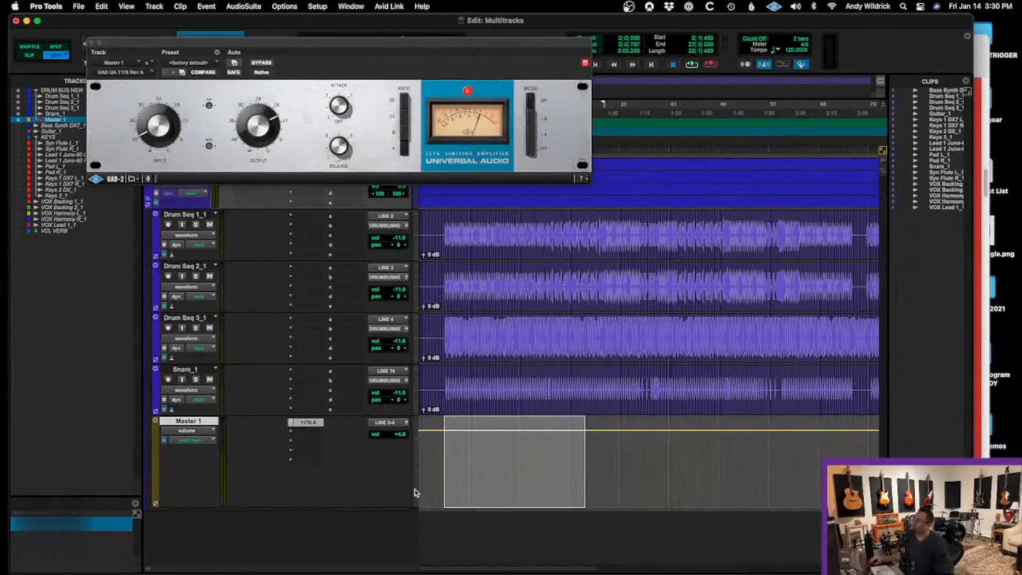
left_click(388, 434, "alt")
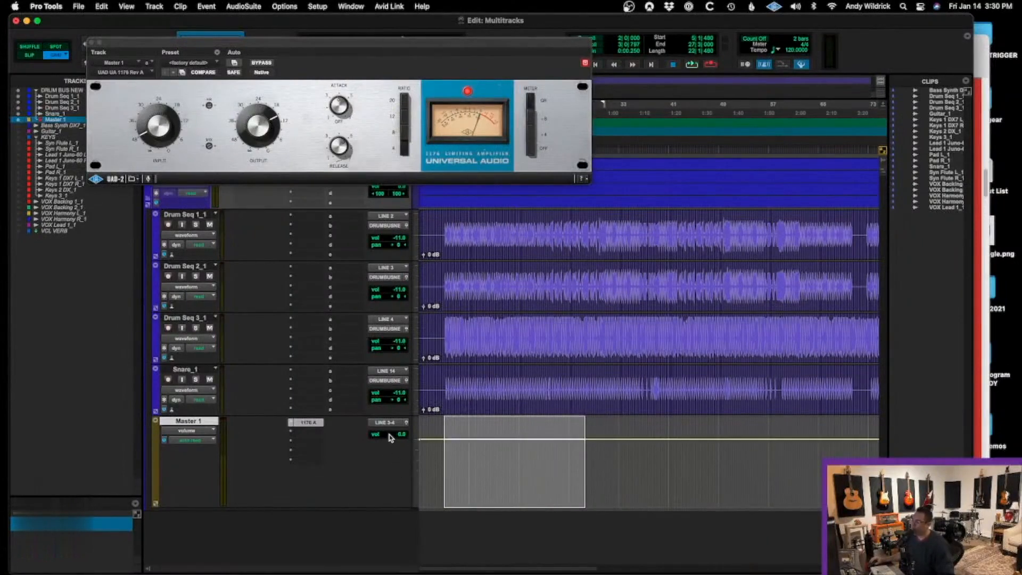
left_click_drag(389, 434, 407, 443)
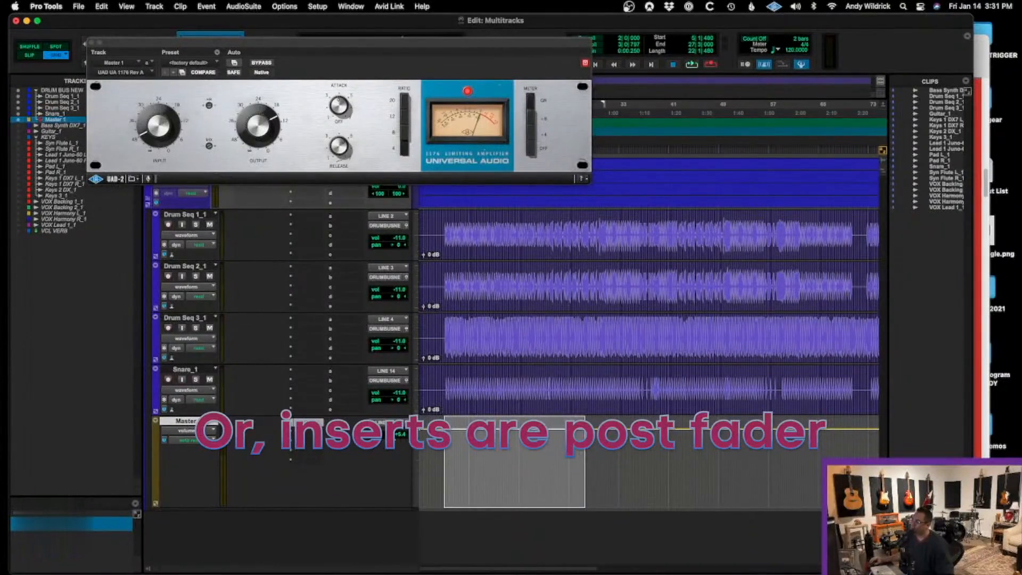
left_click_drag(400, 434, 391, 455)
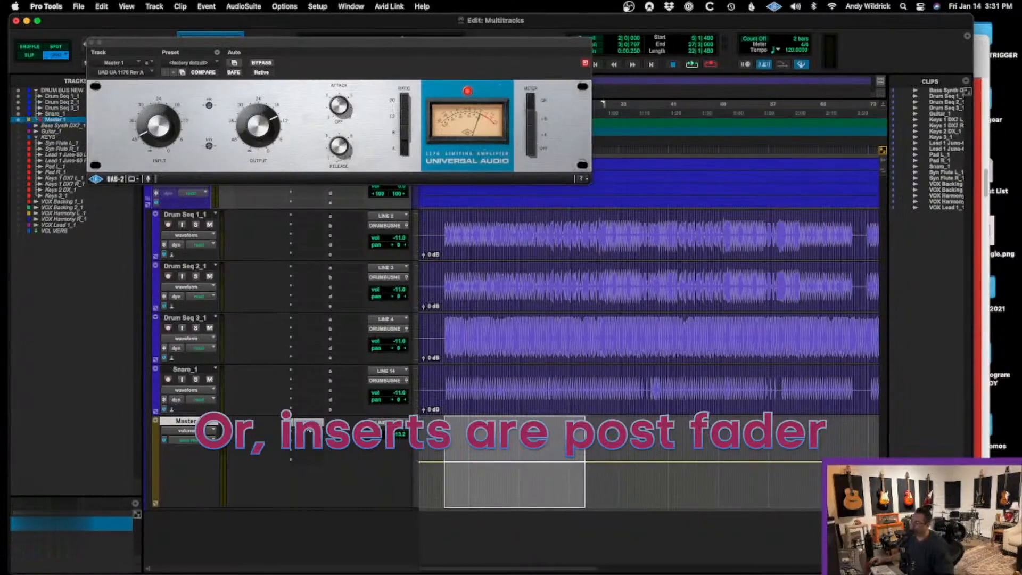
Play from bar 10 while moving master volume to -15.2, -13.0, then -0.7 dB.
left_click(391, 435, "alt")
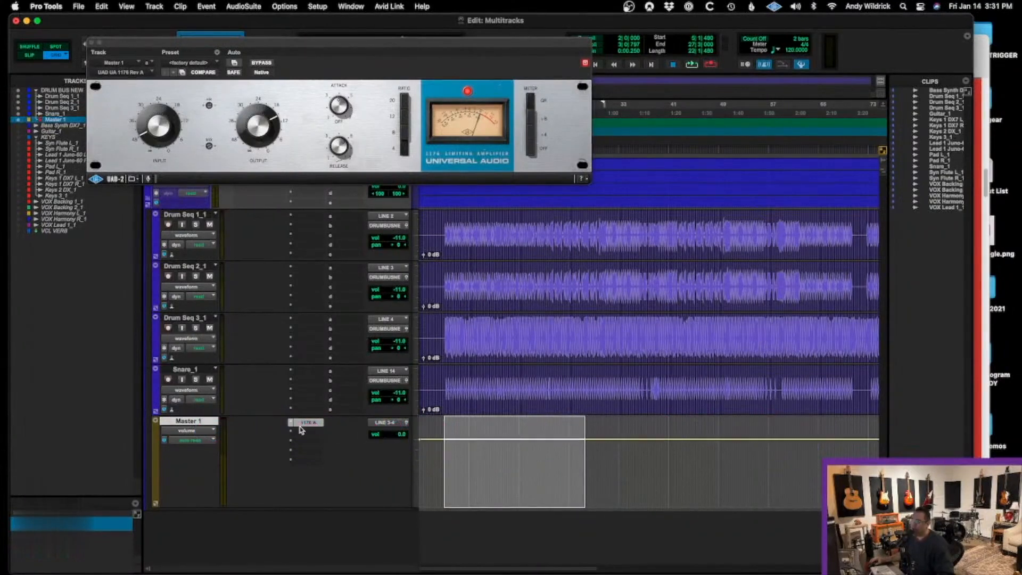
left_click(478, 431)
key("space")
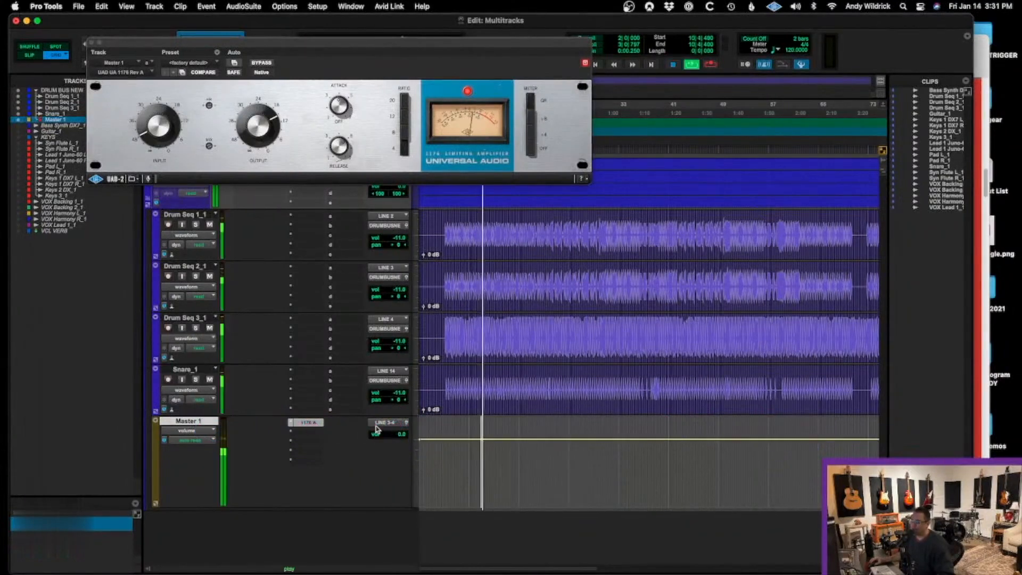
key("space")
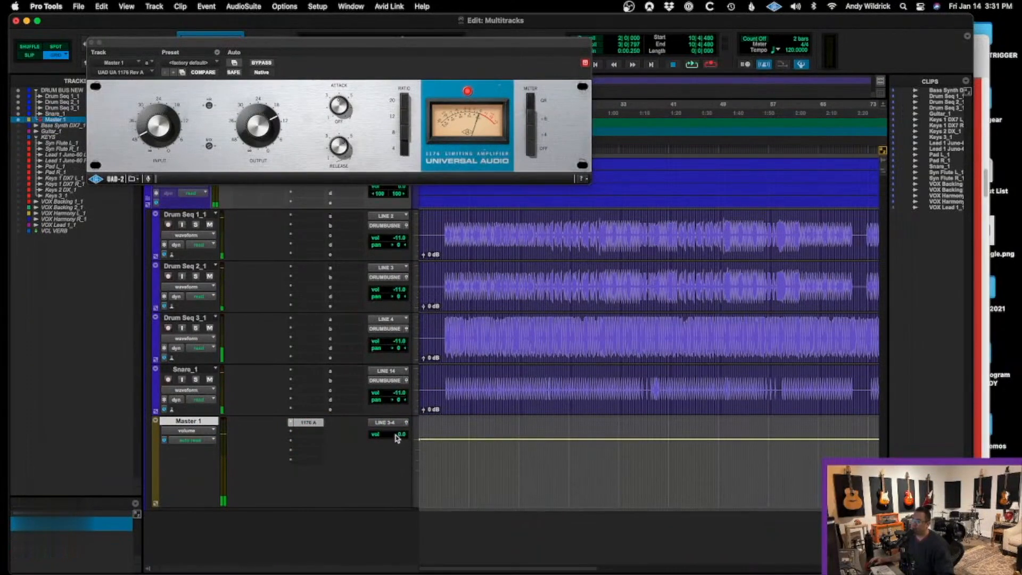
left_click(395, 435)
mouse_move(395, 435)
left_mouse_down()
mouse_move(395, 452)
mouse_move(393, 427)
left_mouse_up()
left_click(395, 437)
left_click(392, 437)
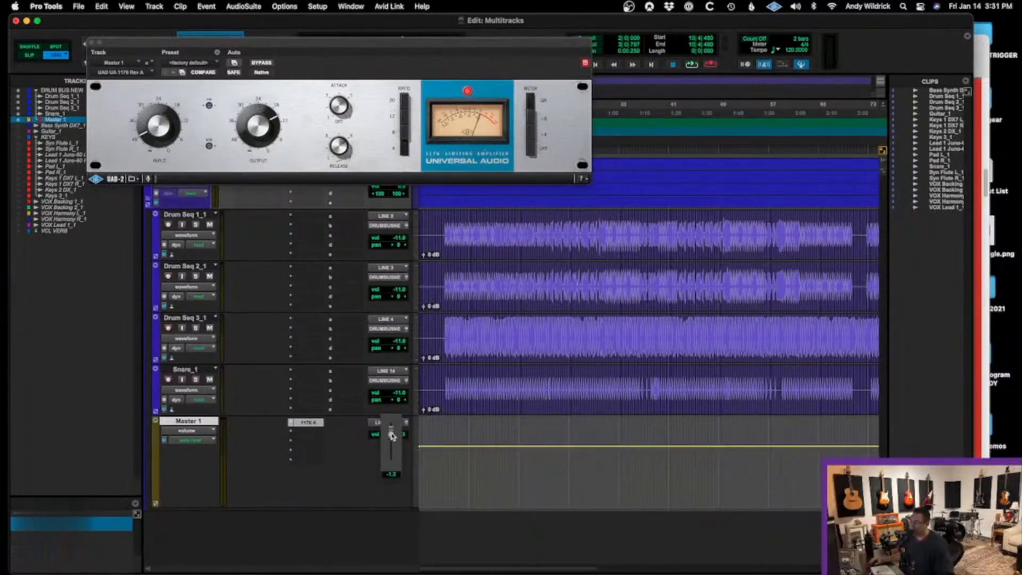
left_click_drag(391, 432, 392, 432)
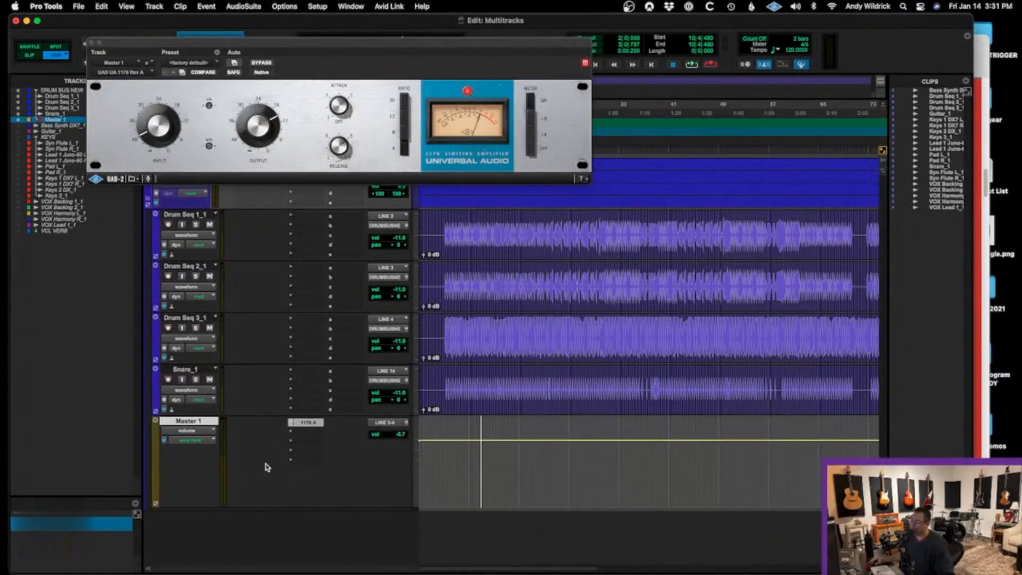
Move the 1176 window aside, ride master volume to +4.2 then about -6 dB, and select Snare_1.
left_click_drag(251, 37, 592, 32)
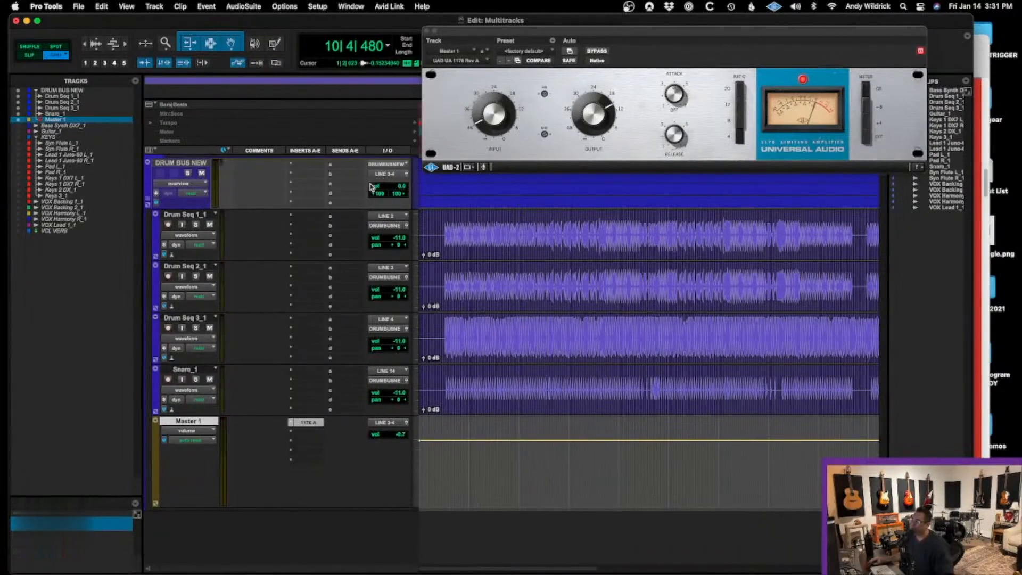
left_click_drag(387, 437, 387, 434)
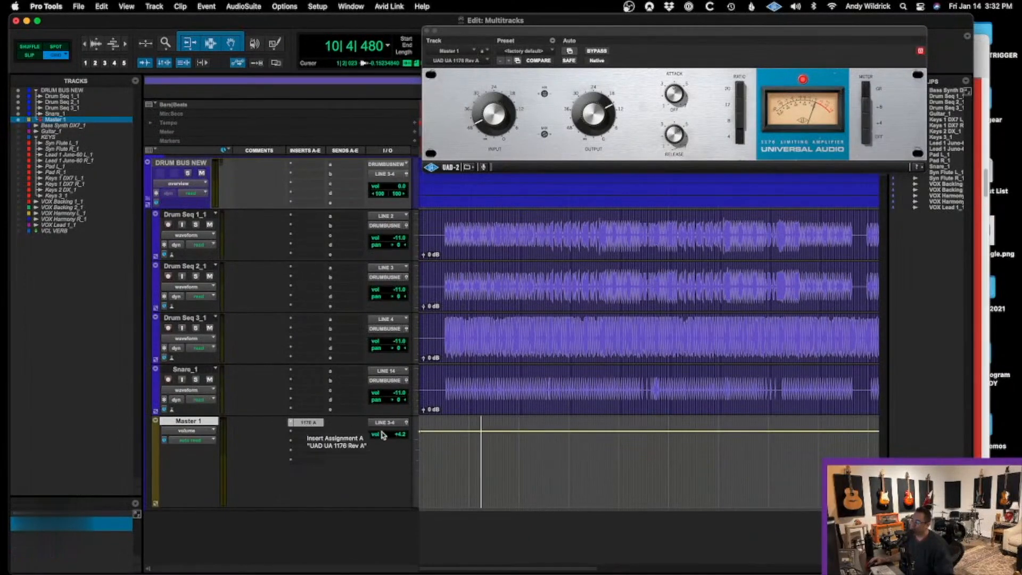
left_click_drag(382, 435, 384, 456)
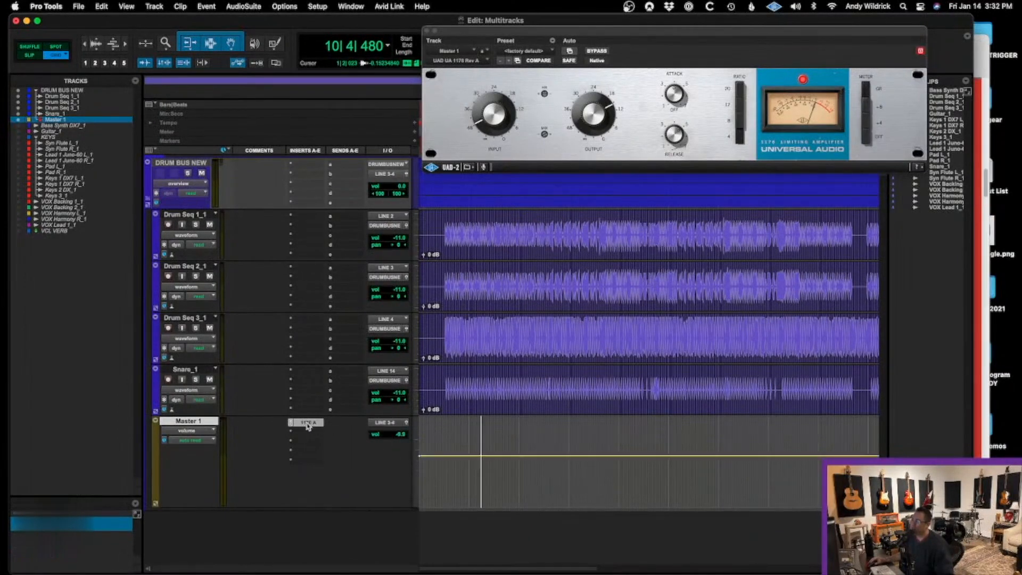
left_click(481, 457)
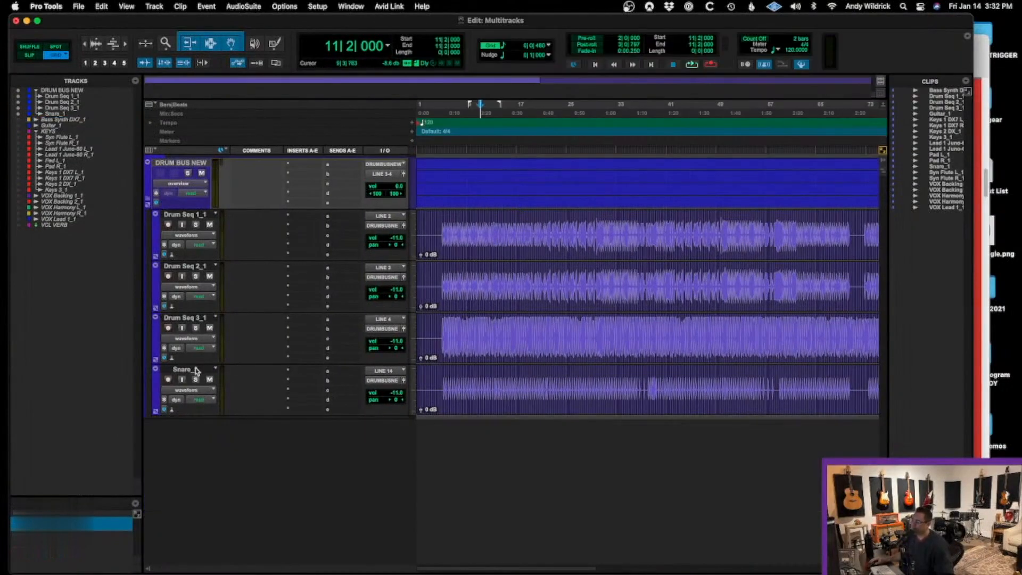
left_click(196, 371)
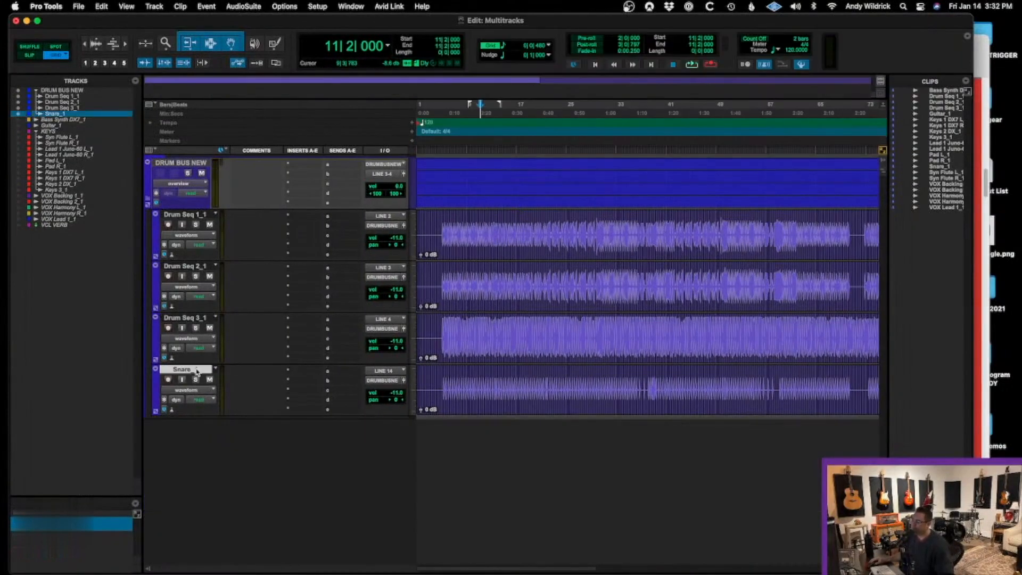
Create a new Aux Input track and make Aux 1 taller.
key("shift+super+n")
key("Escape")
key("shift+super+n")
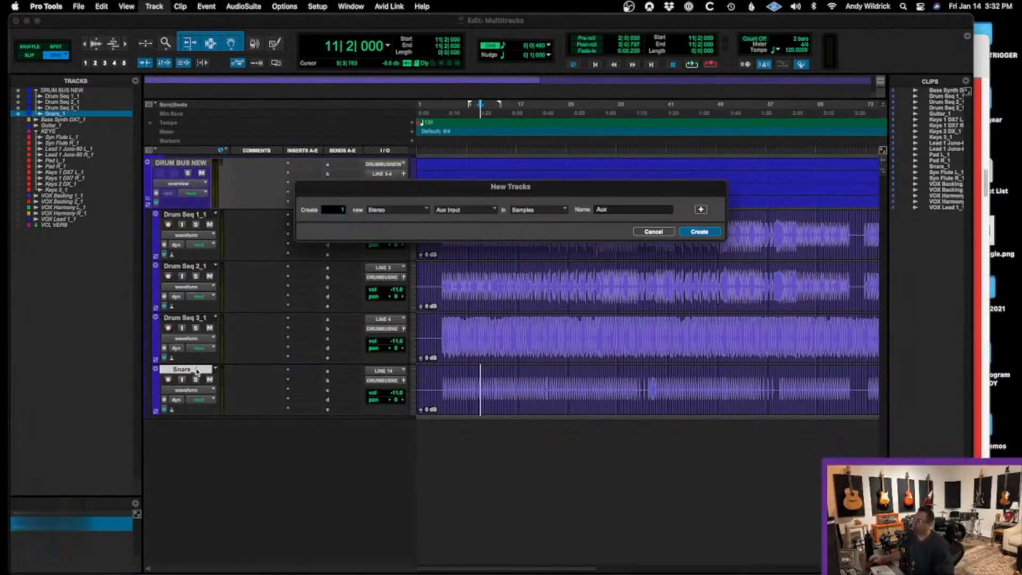
key("Return")
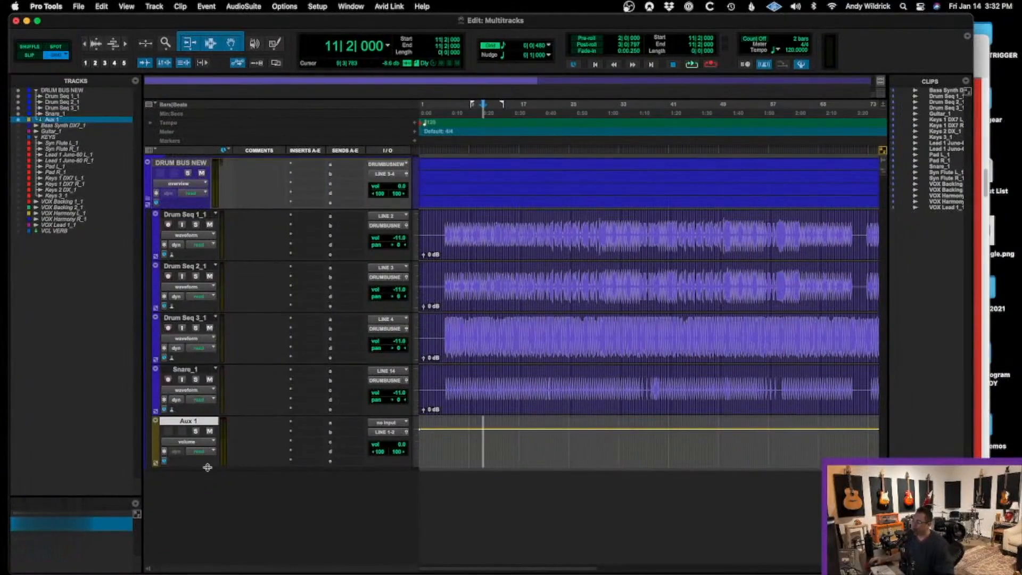
left_click_drag(207, 467, 207, 499)
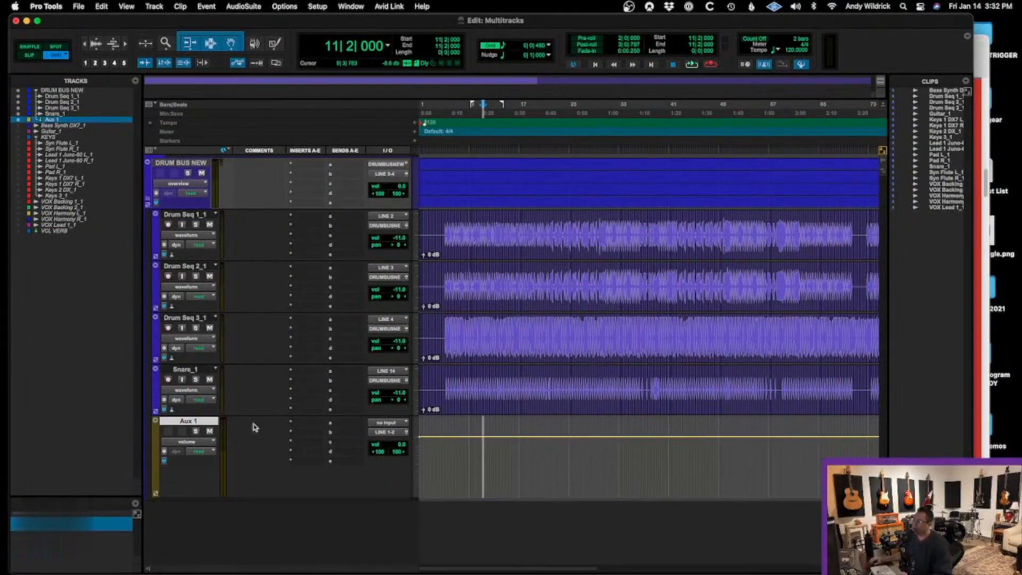
Feed Aux 1 from Bus 7-8 and send DRUM BUS NEW's output to Bus 7-8.
left_click(386, 422)
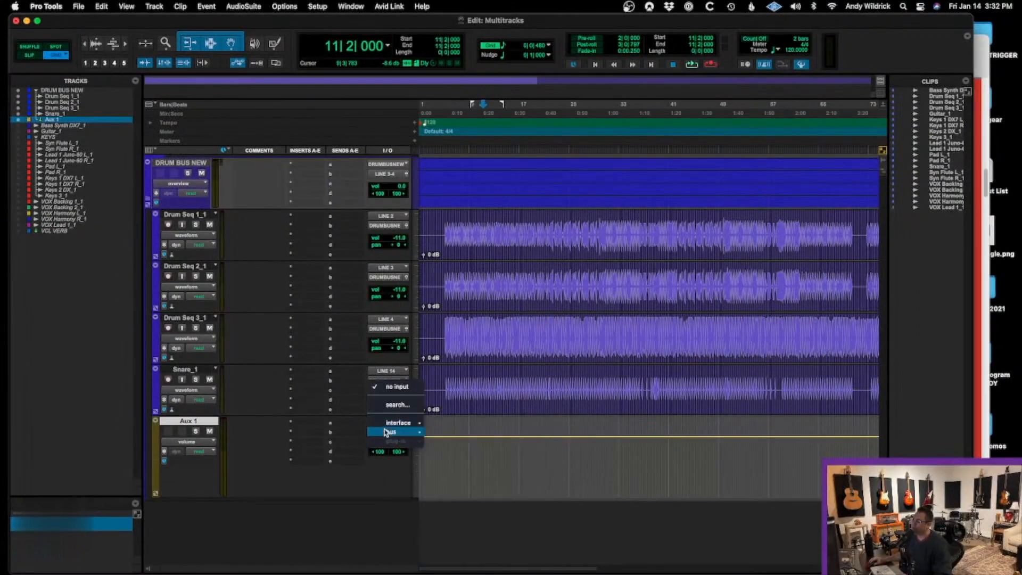
mouse_move(392, 432)
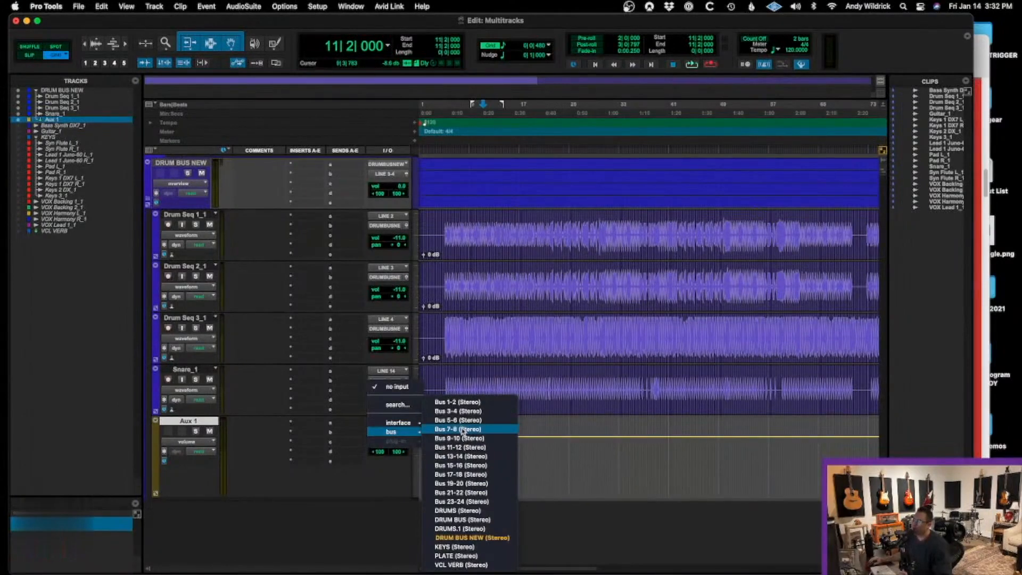
left_click(461, 429)
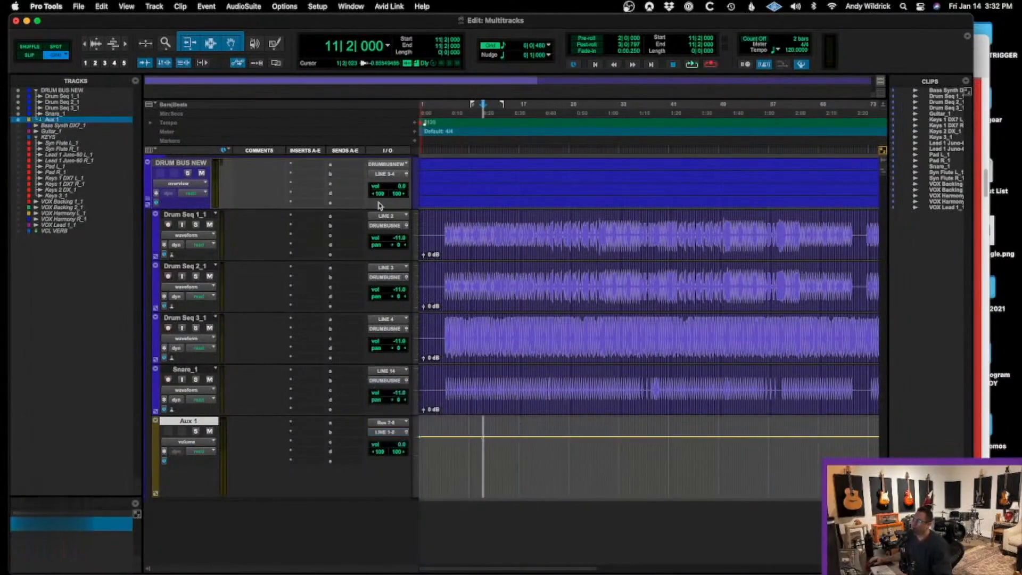
left_click(379, 175)
mouse_move(397, 183)
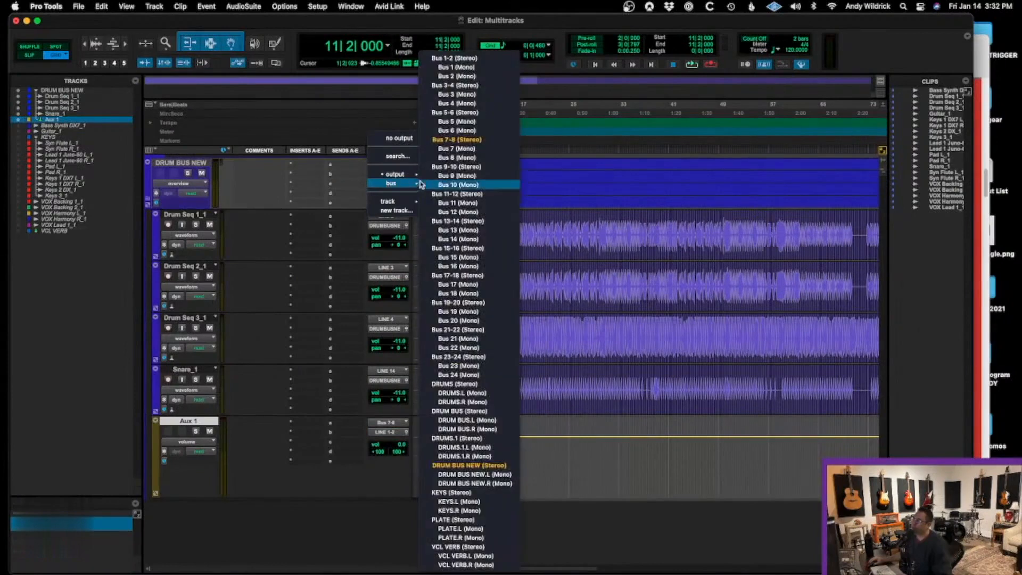
left_click(431, 140)
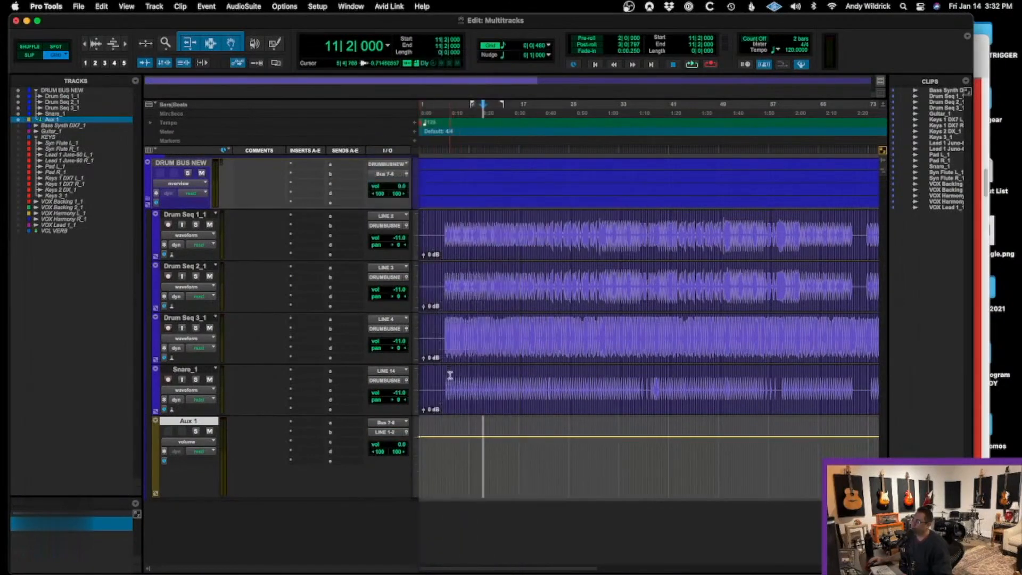
left_click_drag(449, 373, 545, 373)
left_click_drag(465, 166, 604, 167)
left_click(474, 167)
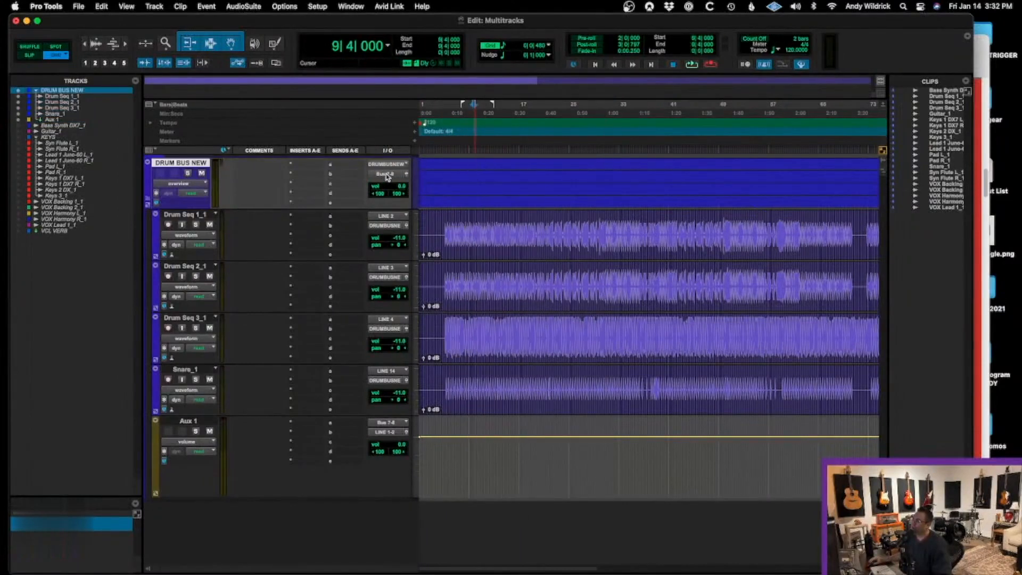
Rename Aux 1 to 'ALL INSTRUMENTS'.
double_click(188, 421)
type("ALL")
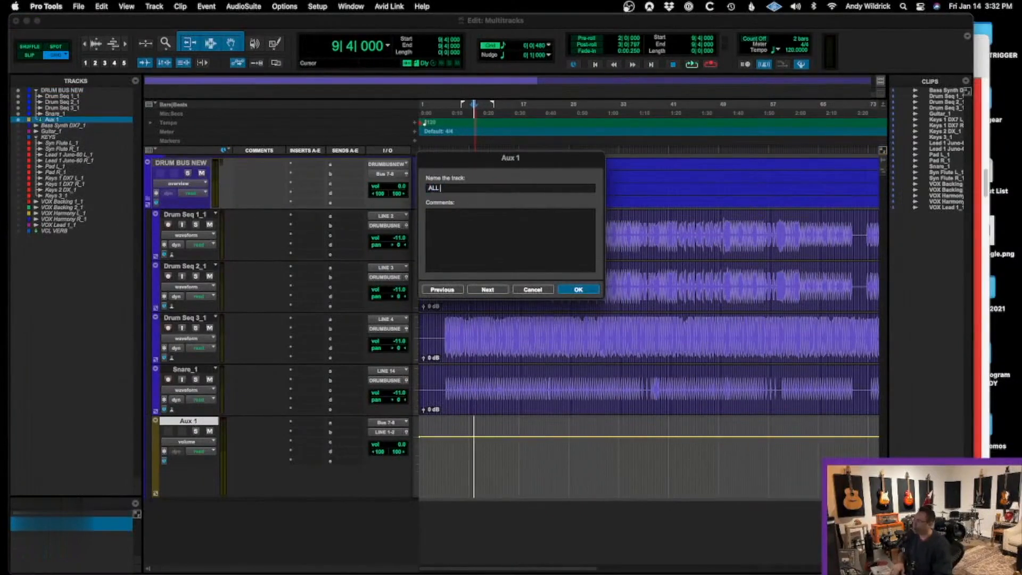
type(" INSTRUMENTS")
key("Return")
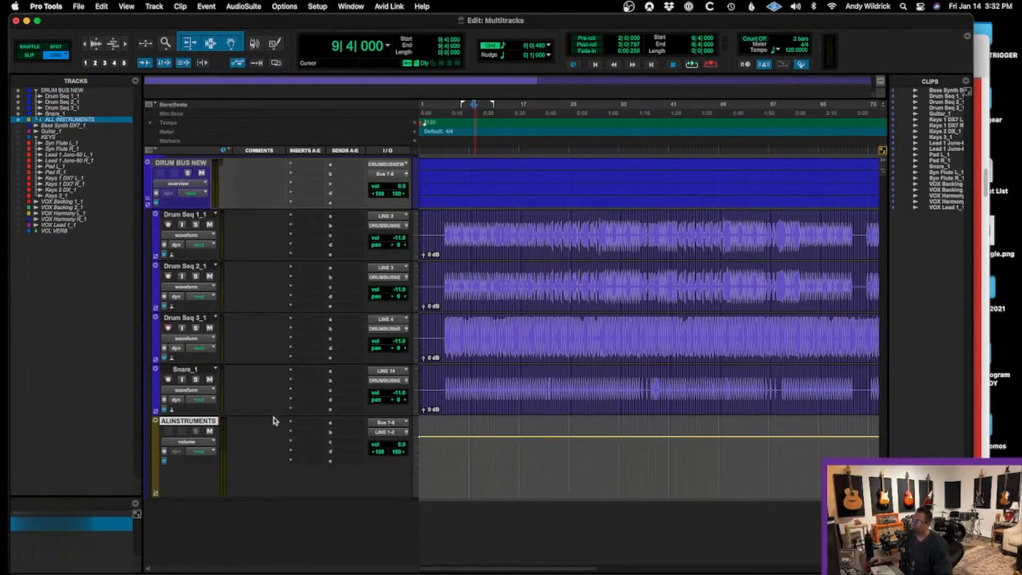
left_click(314, 424)
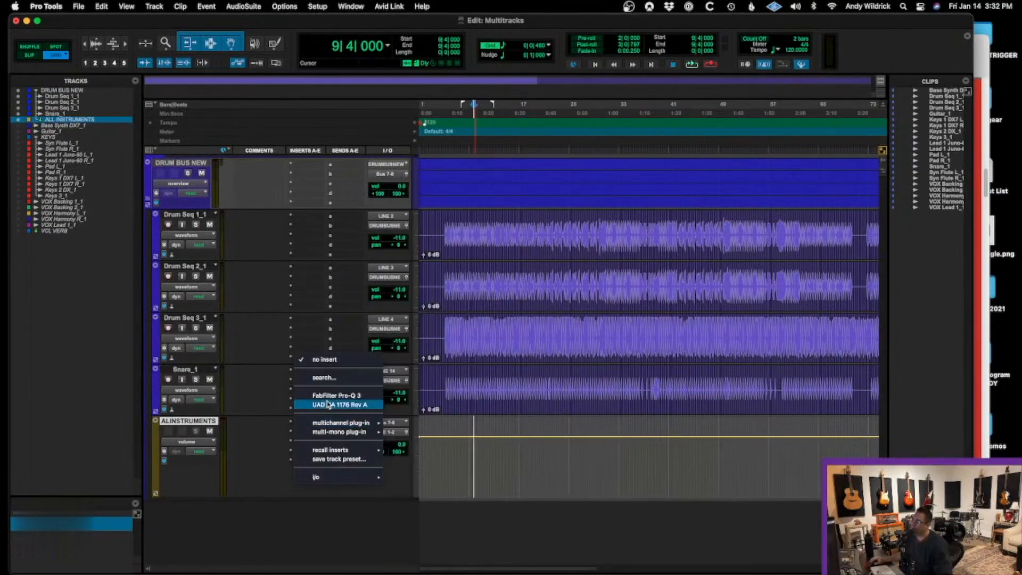
Insert the UAD 1176 on ALL INSTRUMENTS and route its output to LINE 3-4.
left_click(328, 404)
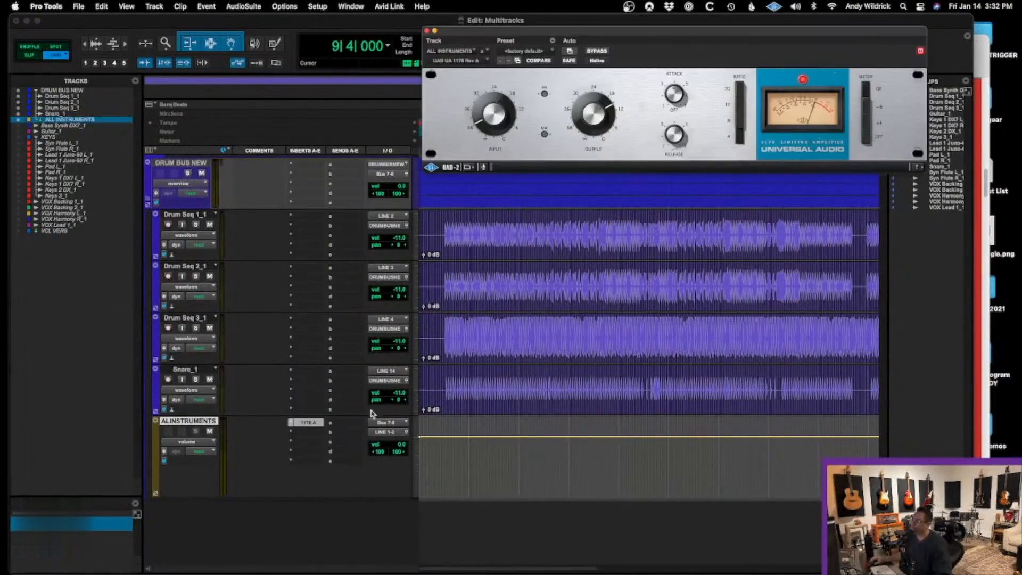
left_click(395, 432)
mouse_move(395, 432)
left_click(470, 169)
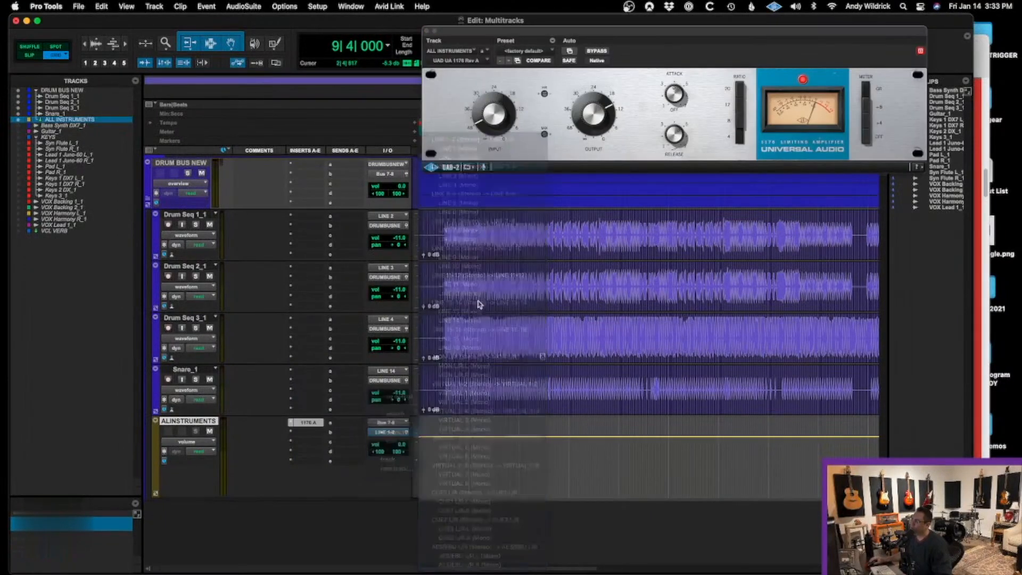
Play from near bar 7 and adjust the 1176 input level by ear.
left_click(457, 456)
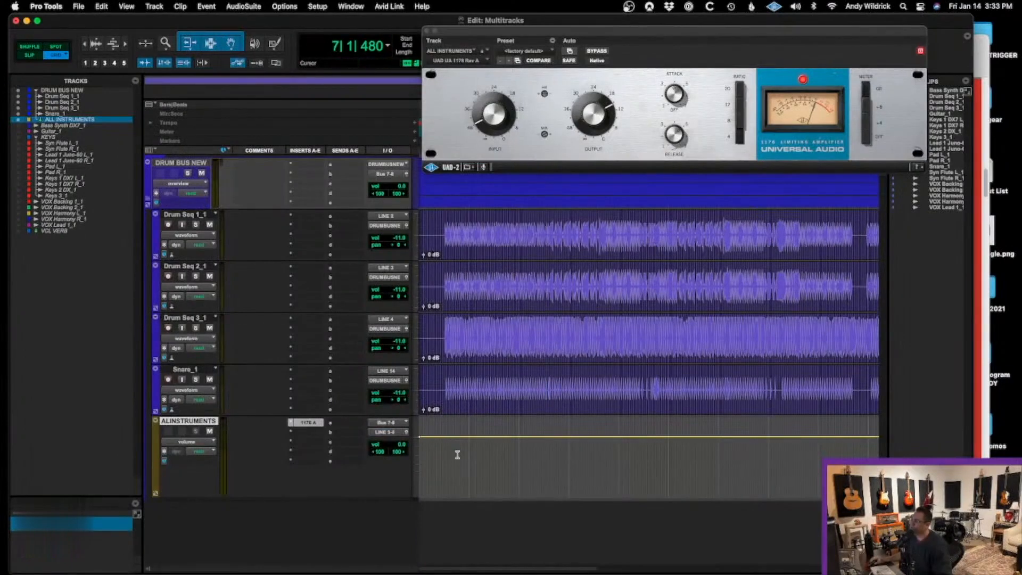
key("space")
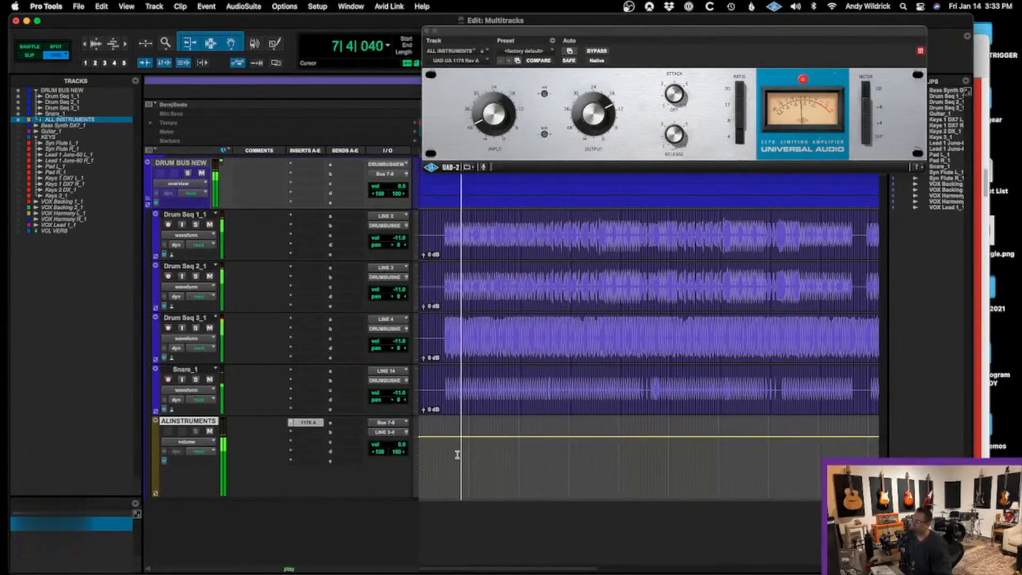
key("space")
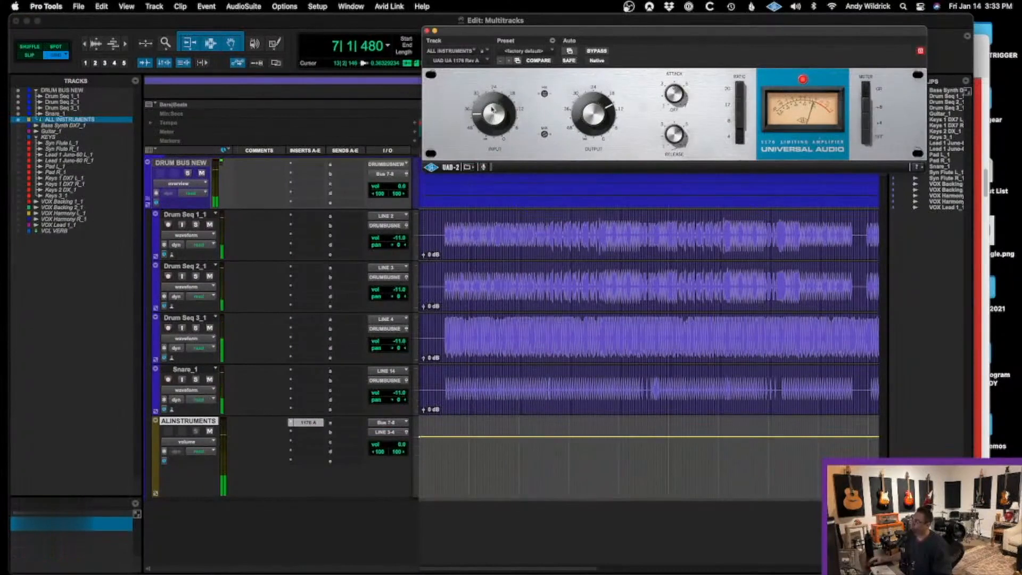
left_click_drag(492, 110, 507, 114)
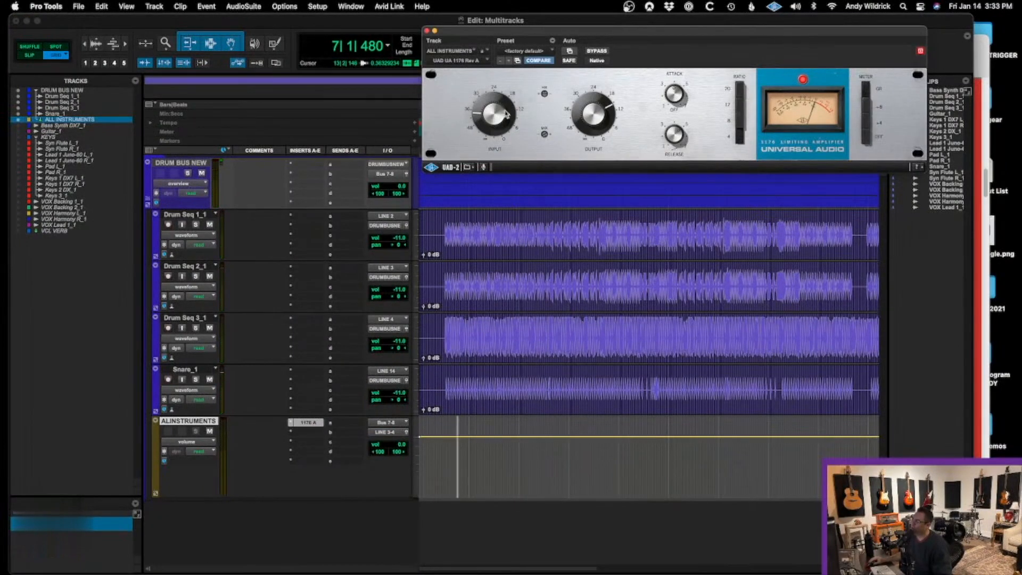
key("space")
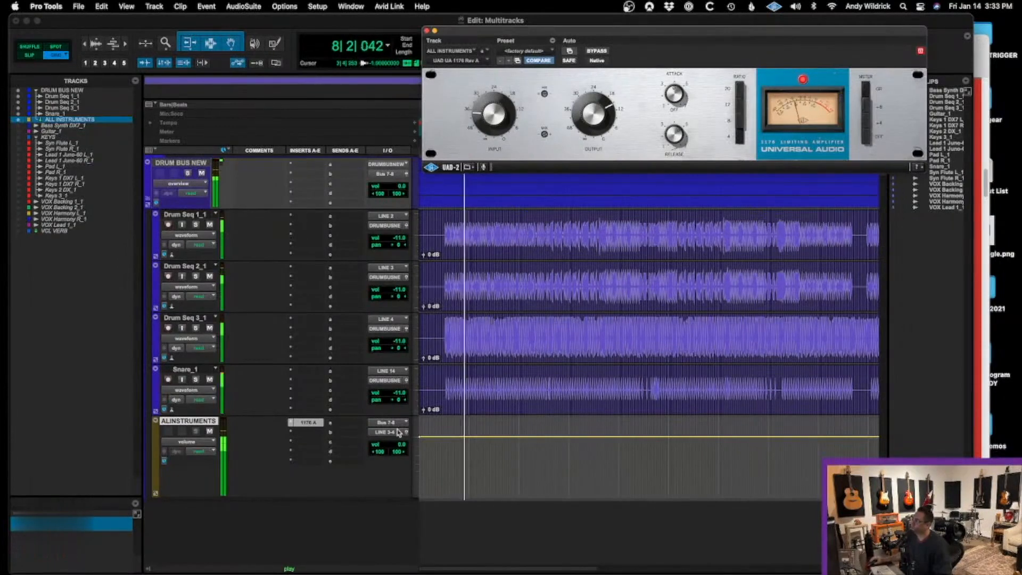
key("space")
Audition ALL INSTRUMENTS with its volume pulled down to -17.8, then -28.8.
left_click(389, 445)
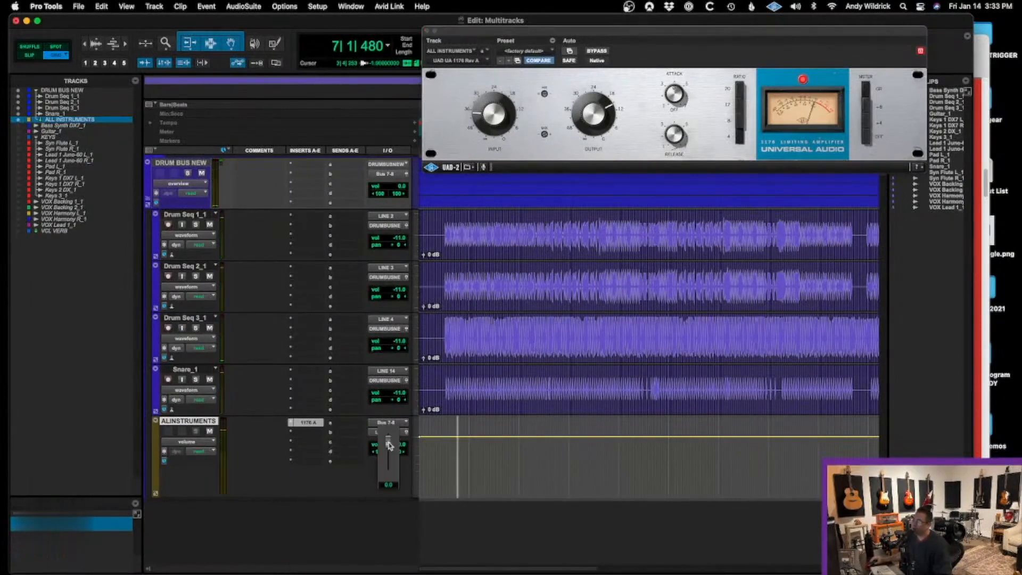
left_click_drag(389, 443, 388, 438)
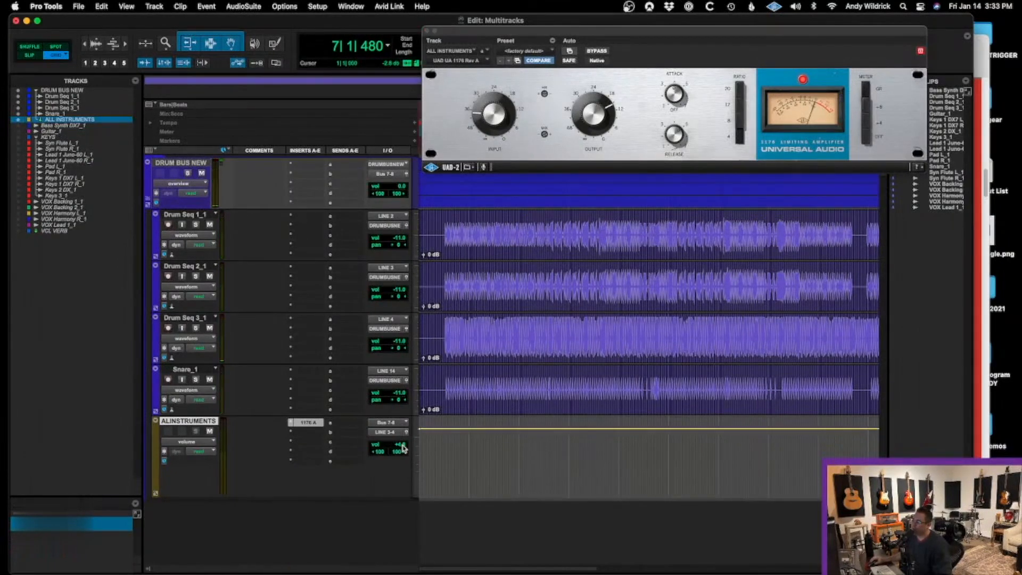
key("space")
key("space")
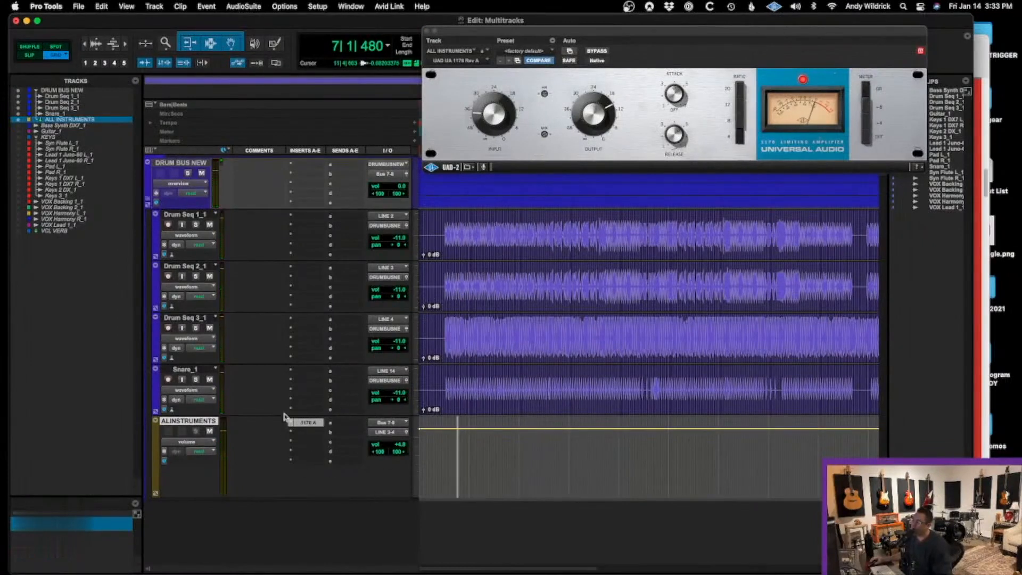
left_click_drag(394, 444, 394, 470)
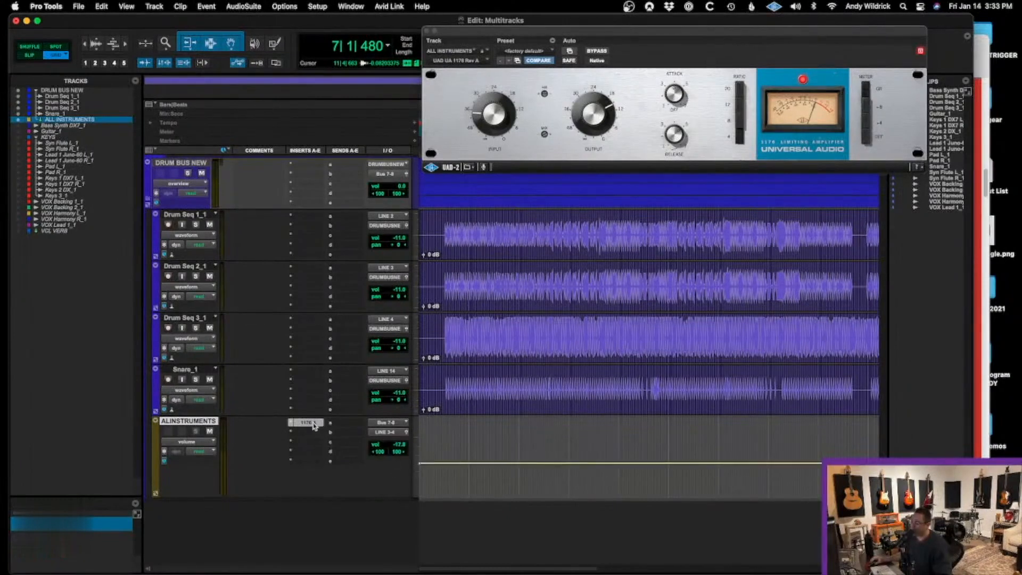
left_click(392, 446, "alt")
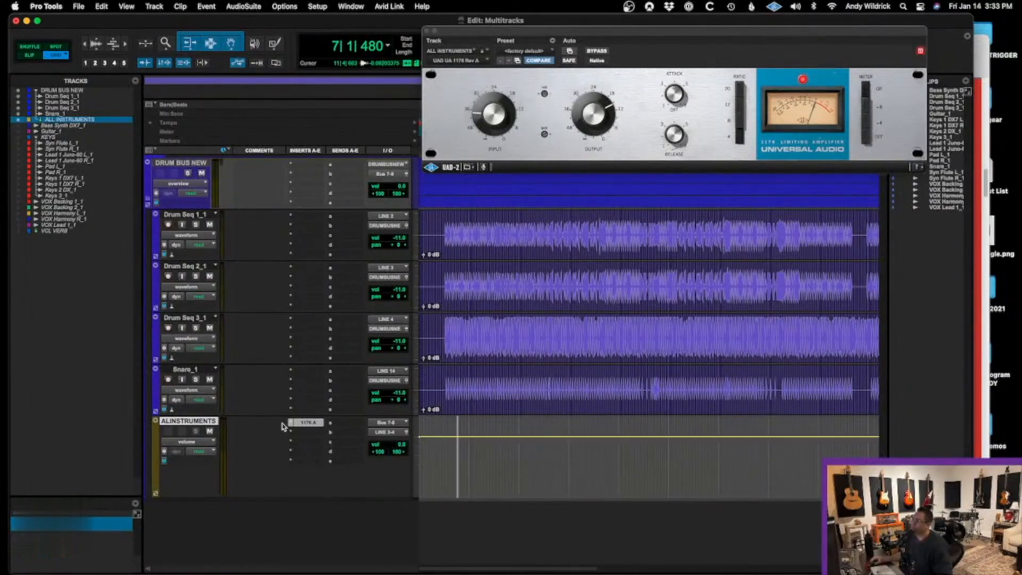
left_click_drag(385, 447, 385, 467)
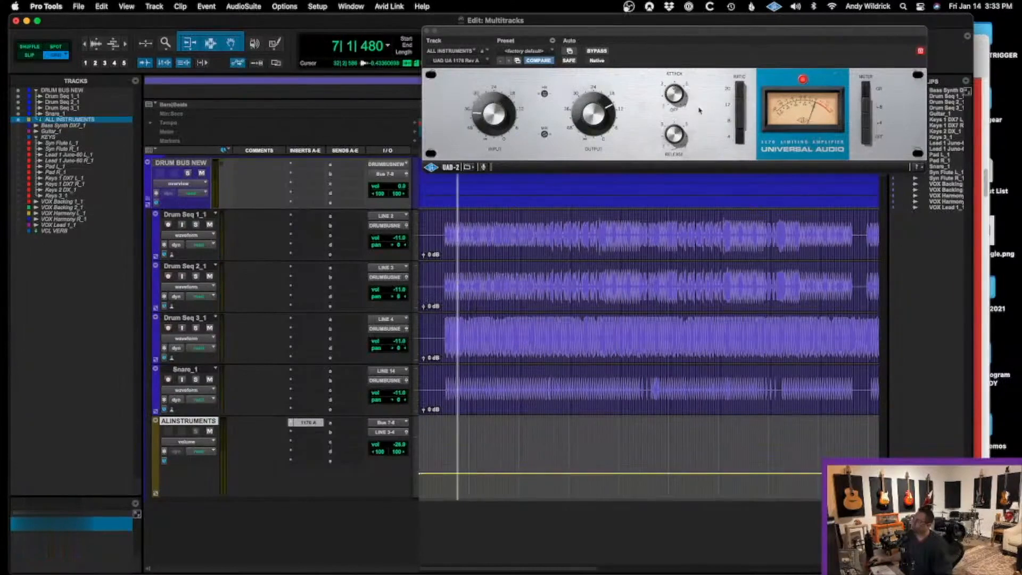
key("space")
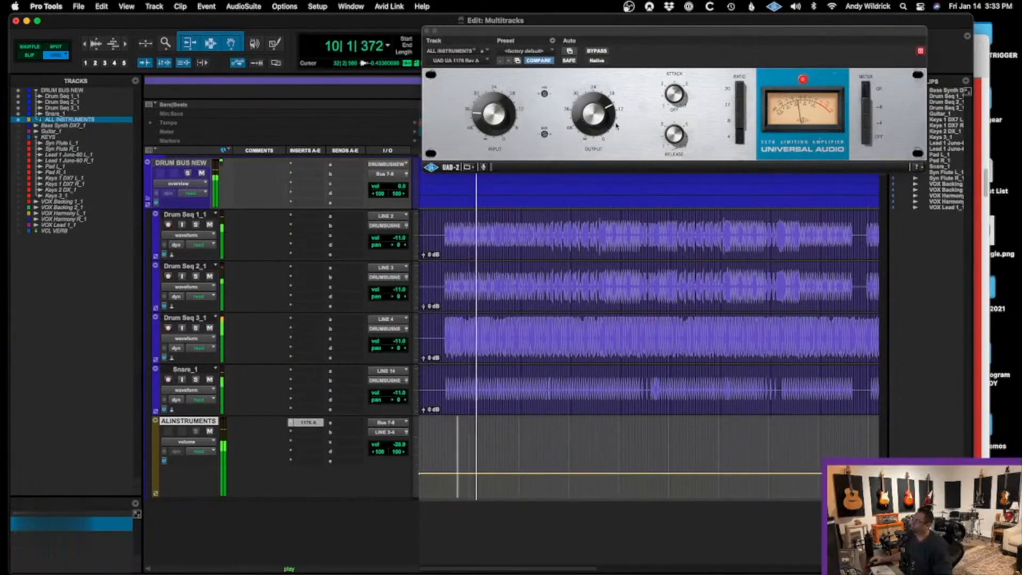
key("space")
Reset ALL INSTRUMENTS volume and settle it at -11.2.
left_click(399, 443, "alt")
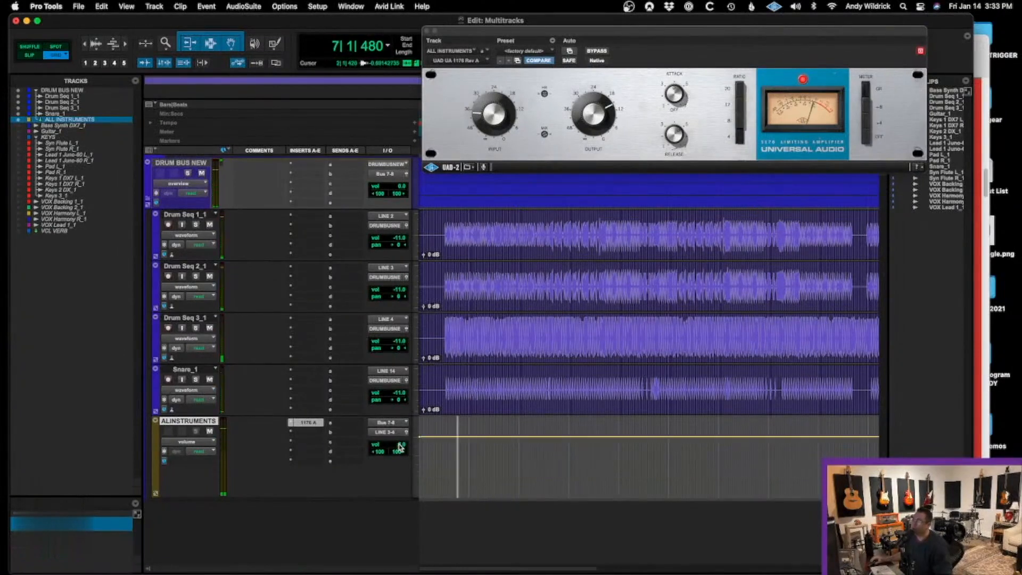
left_click_drag(398, 444, 399, 443)
left_click_drag(388, 450, 391, 453)
Reset ALL INSTRUMENTS volume to 0.0, consult the course PDF, and return to Pro Tools.
left_click(388, 445, "alt")
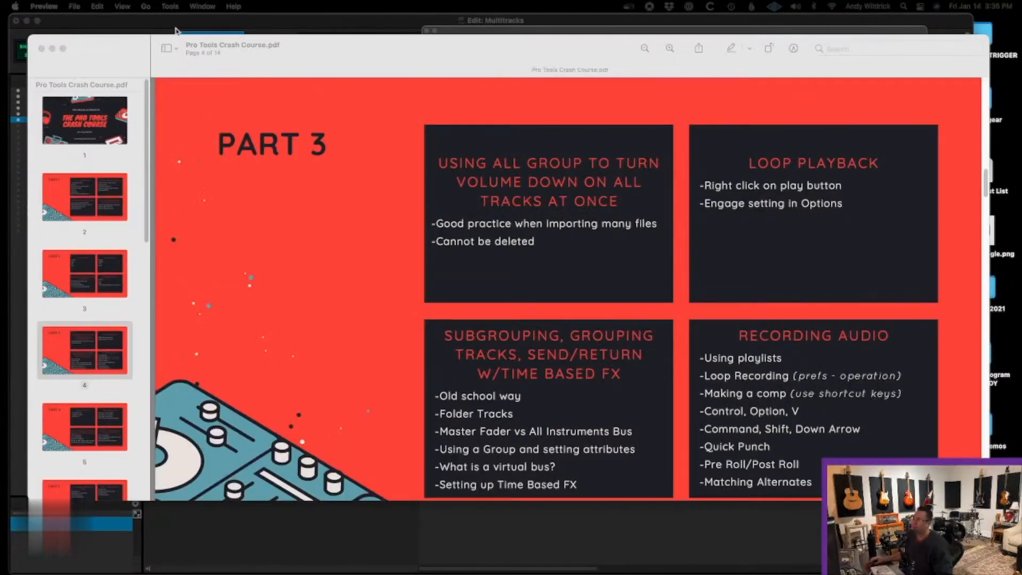
left_click(172, 27)
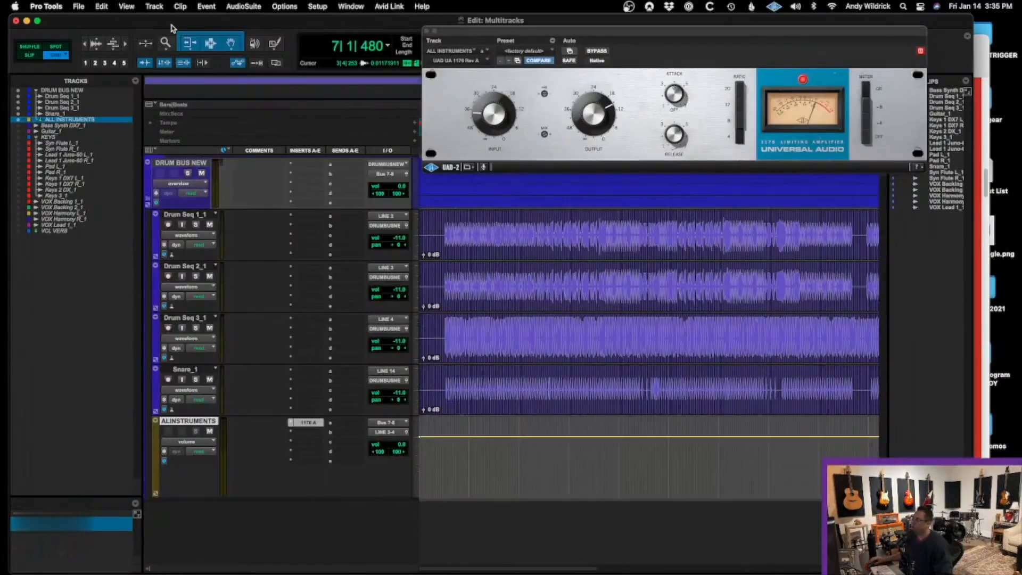
Close the compressor window and create a new session named 'recording', saving Multitracks first.
left_click(426, 30)
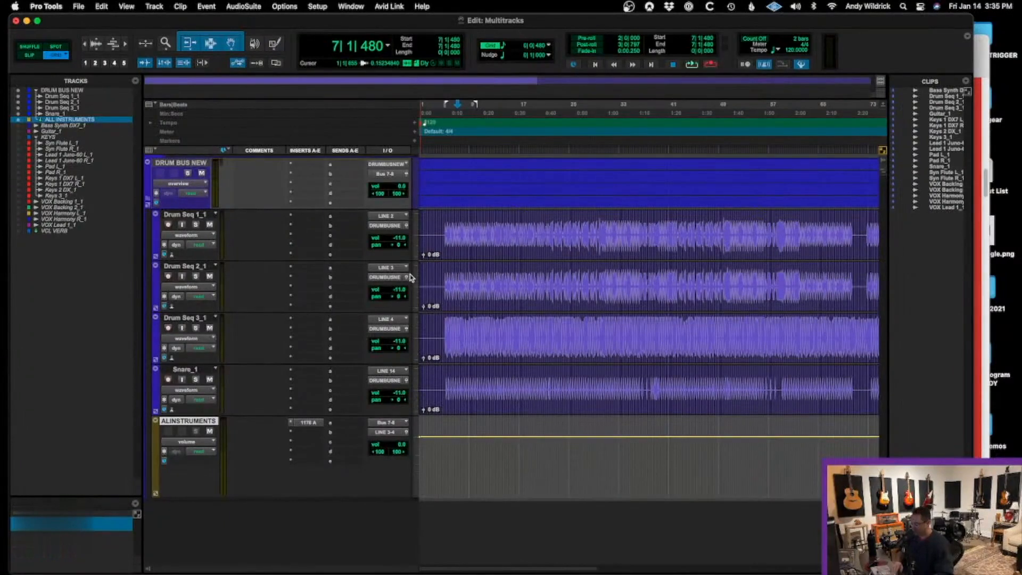
key("super+n")
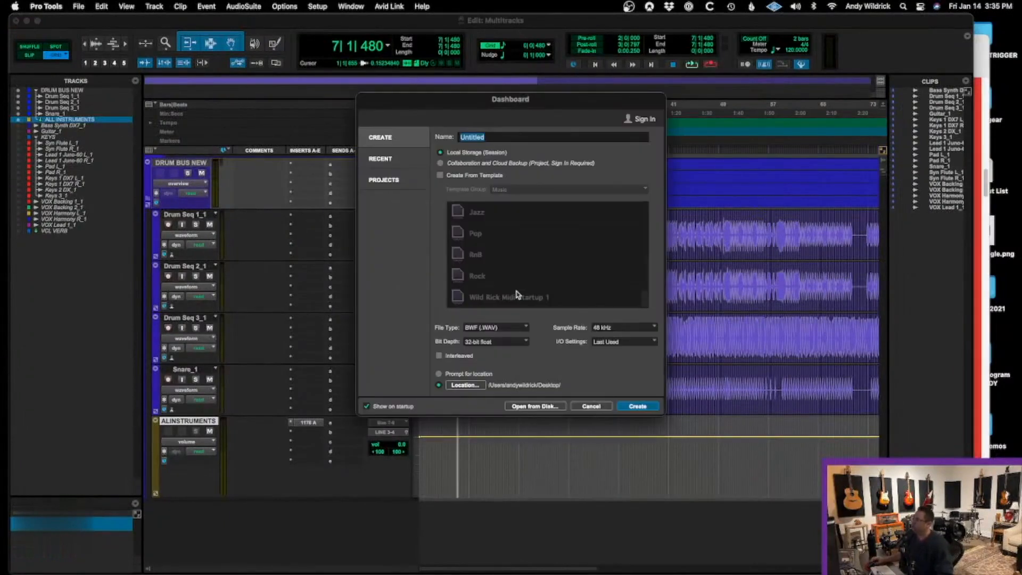
type("recording")
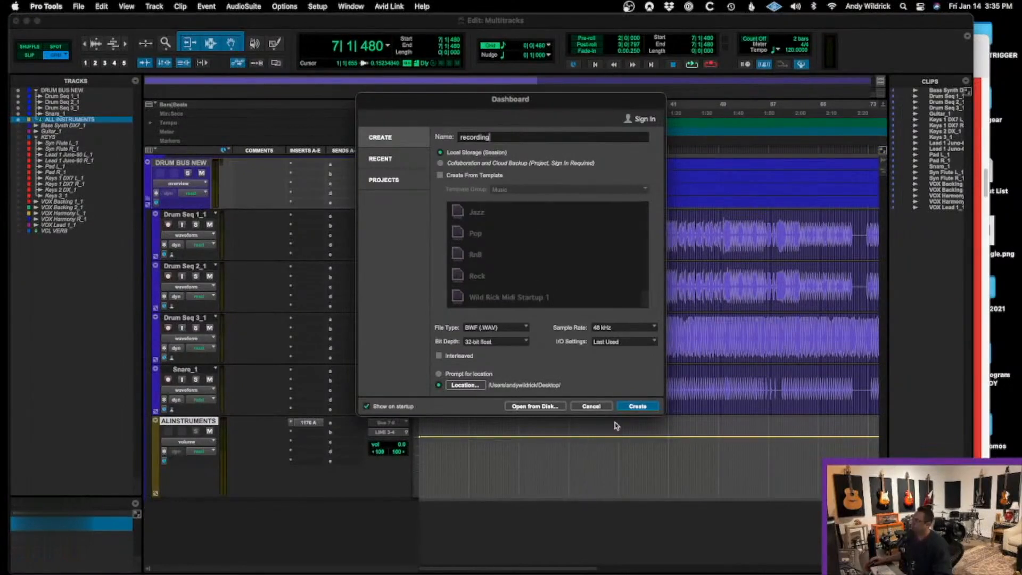
left_click(636, 407)
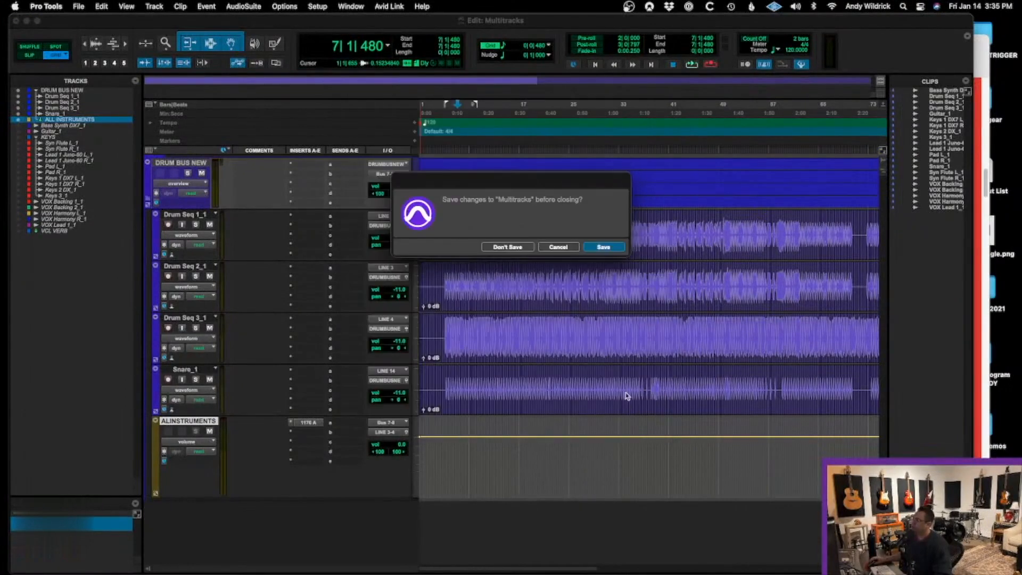
left_click(604, 246)
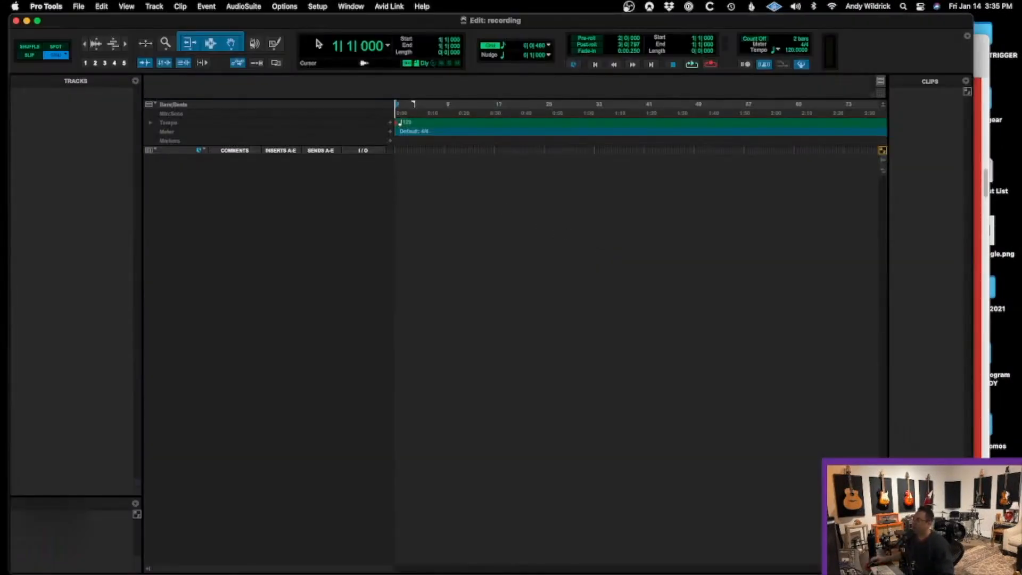
left_click(317, 6)
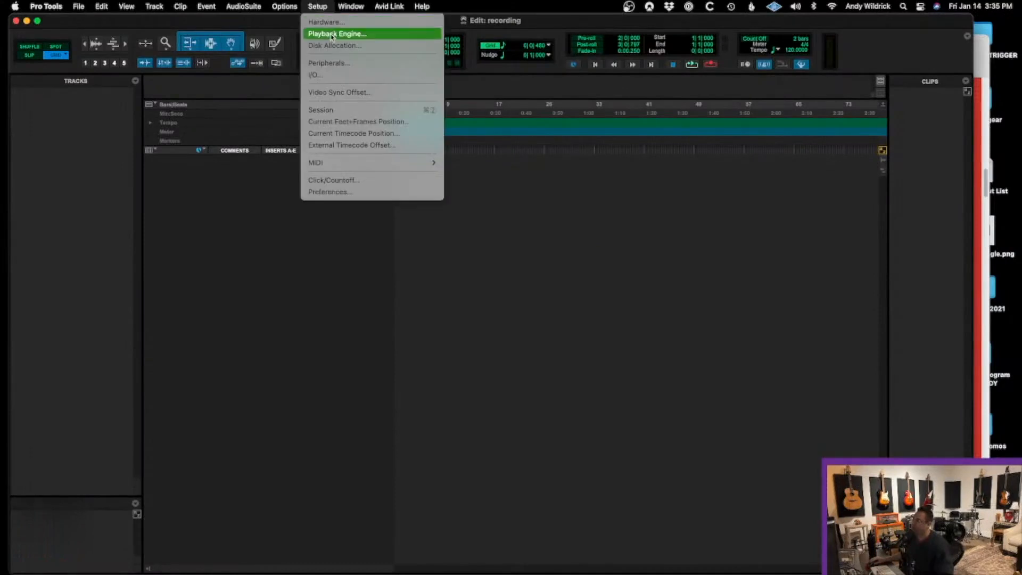
left_click(331, 33)
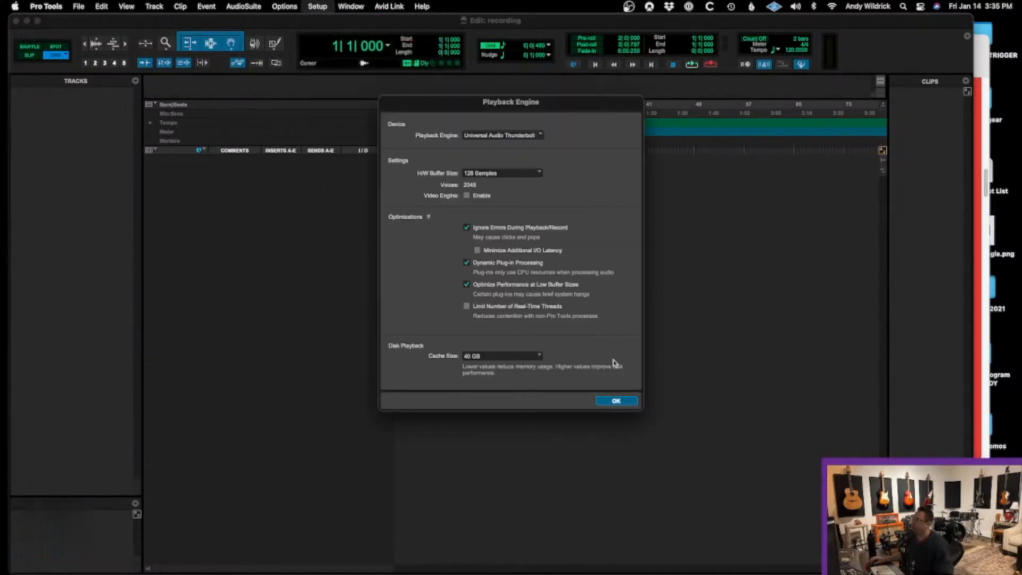
left_click(604, 401)
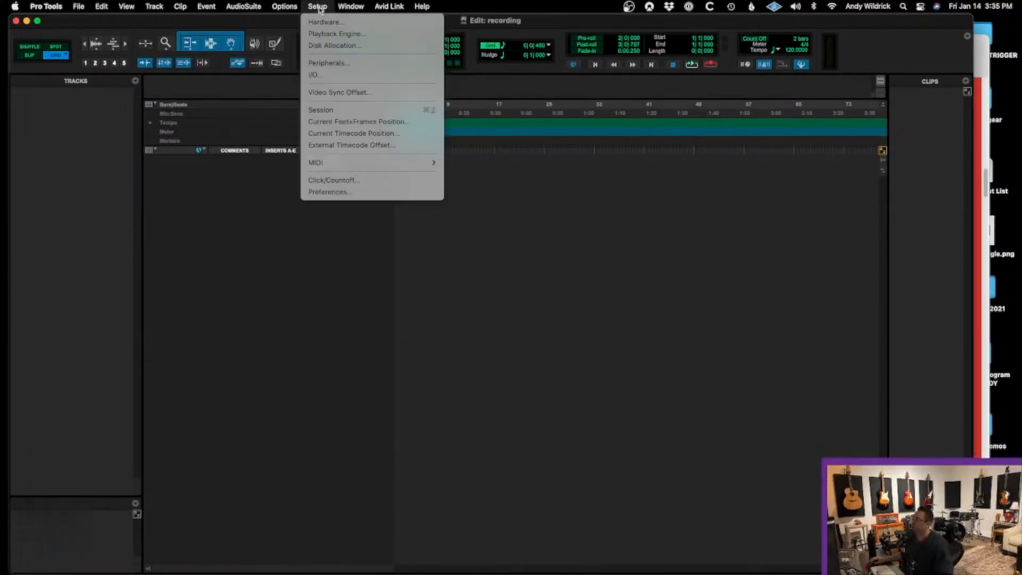
left_click(318, 7)
left_click(316, 75)
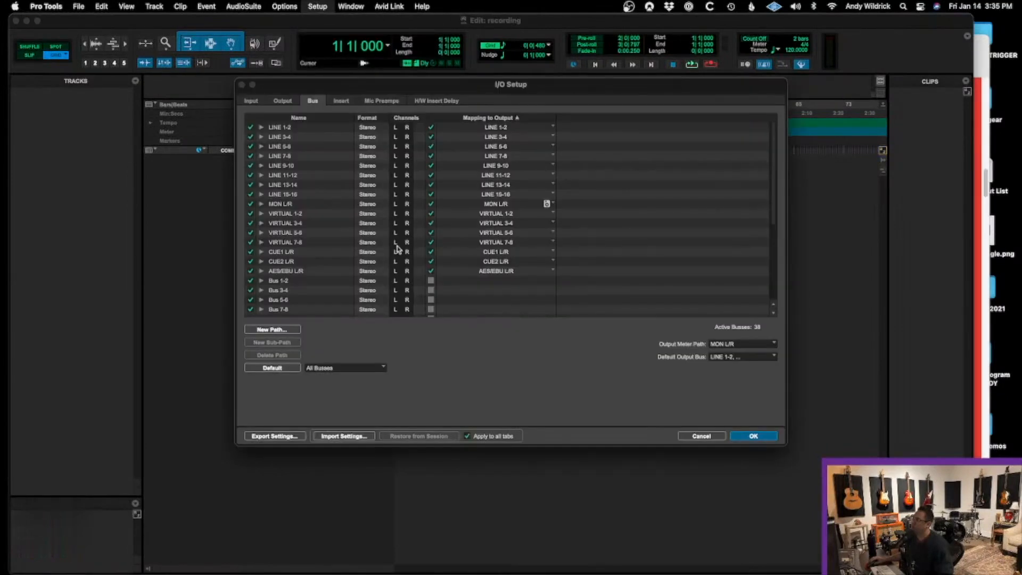
scroll(316, 172, "down", 5)
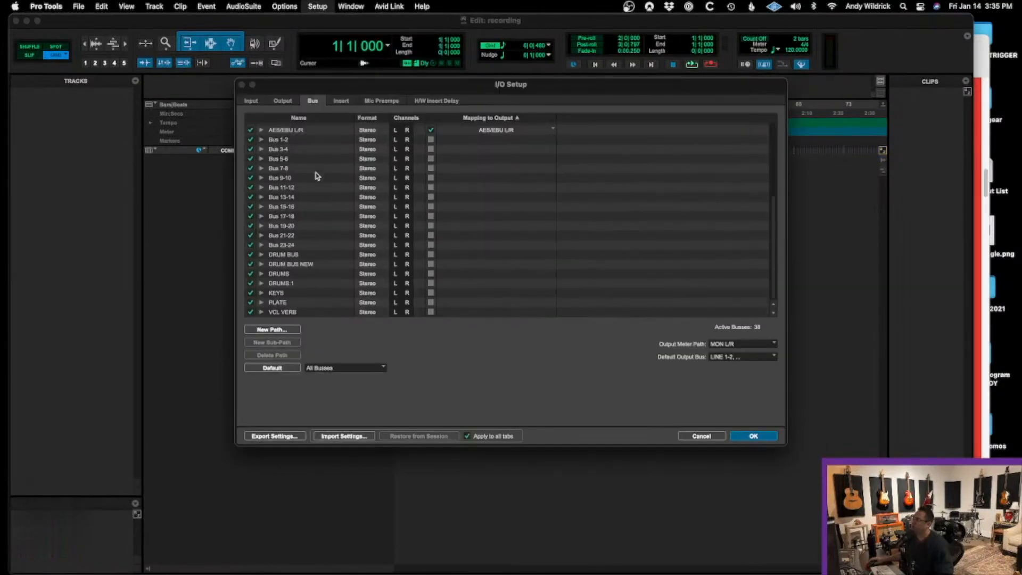
scroll(291, 270, "up", 5)
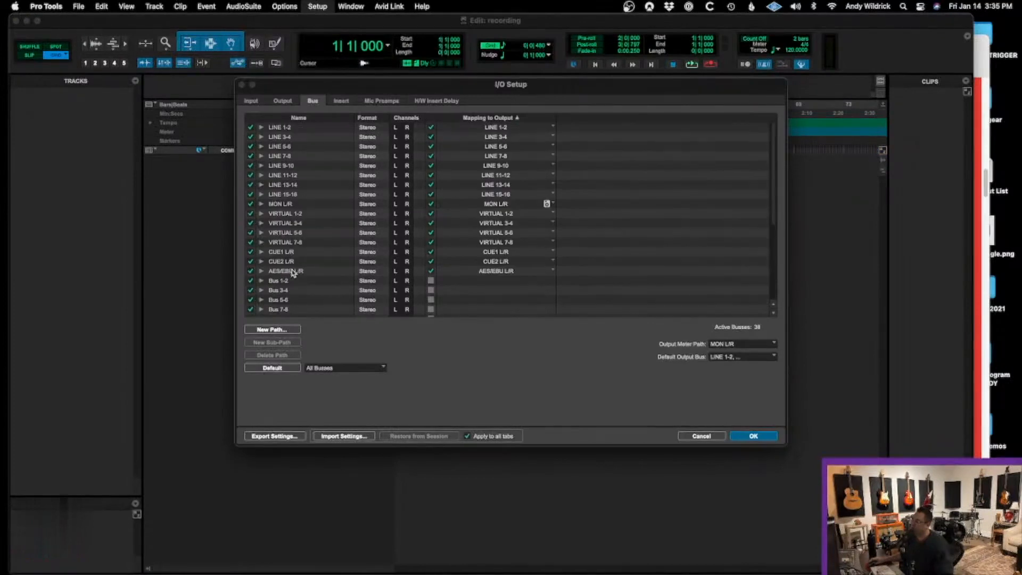
left_click(283, 101)
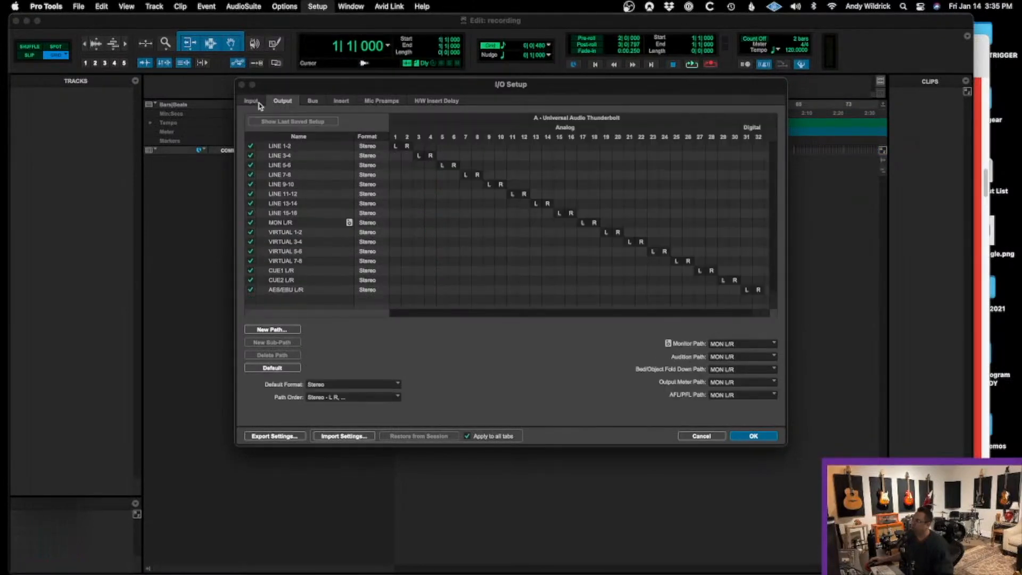
left_click(257, 102)
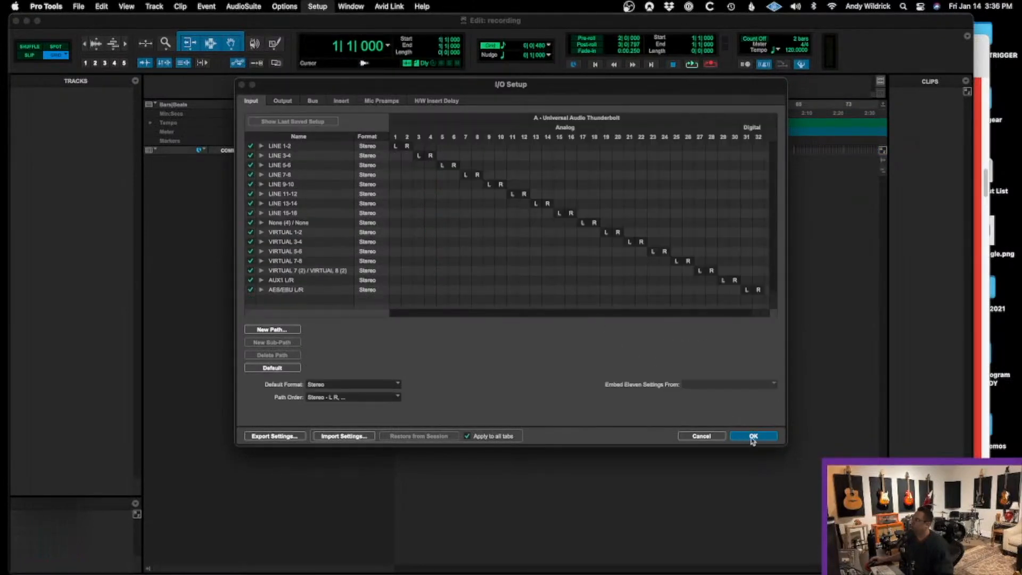
left_click(752, 436)
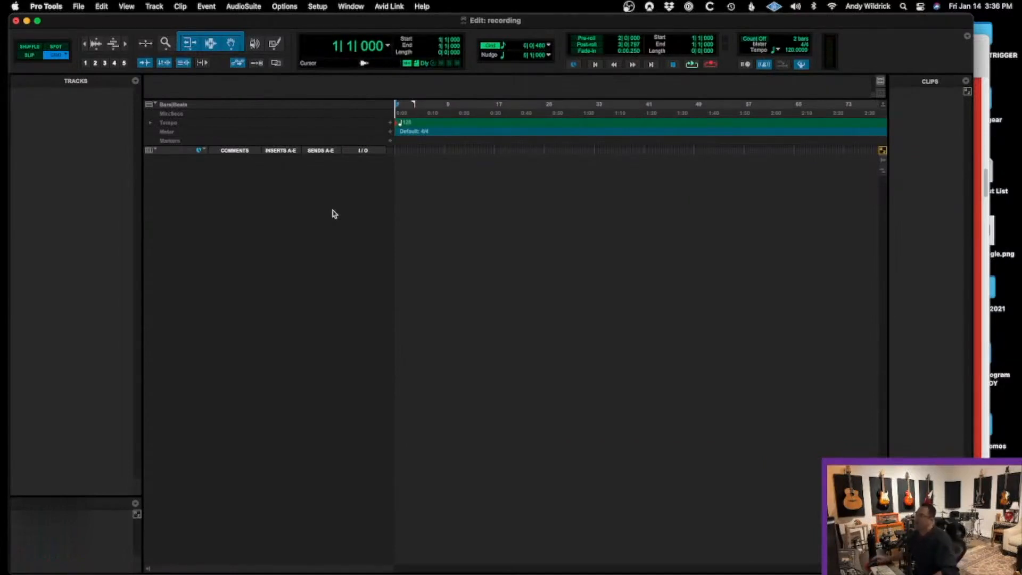
Add one new mono audio track to the session.
left_click(155, 7)
left_click(161, 24)
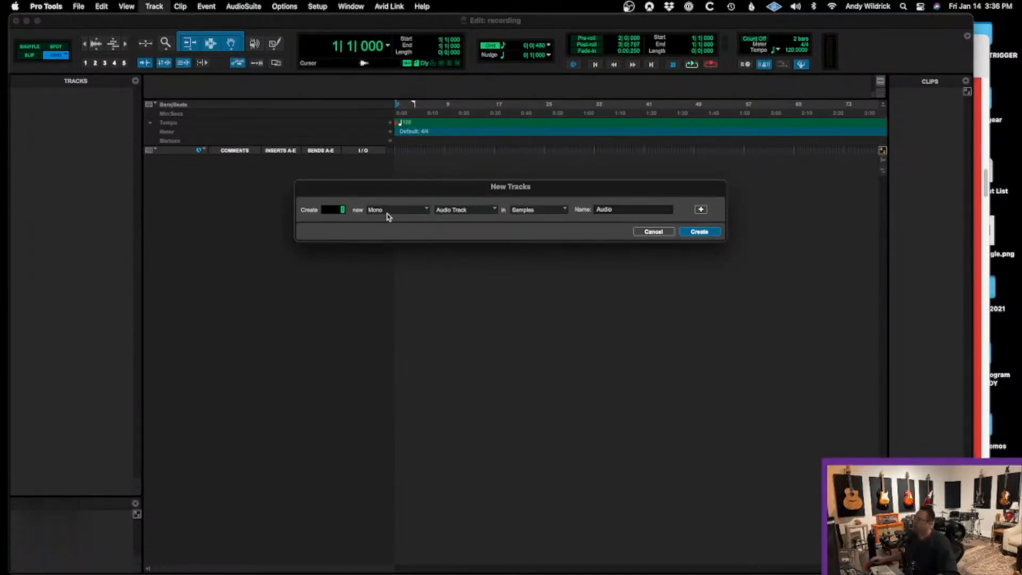
left_click(699, 233)
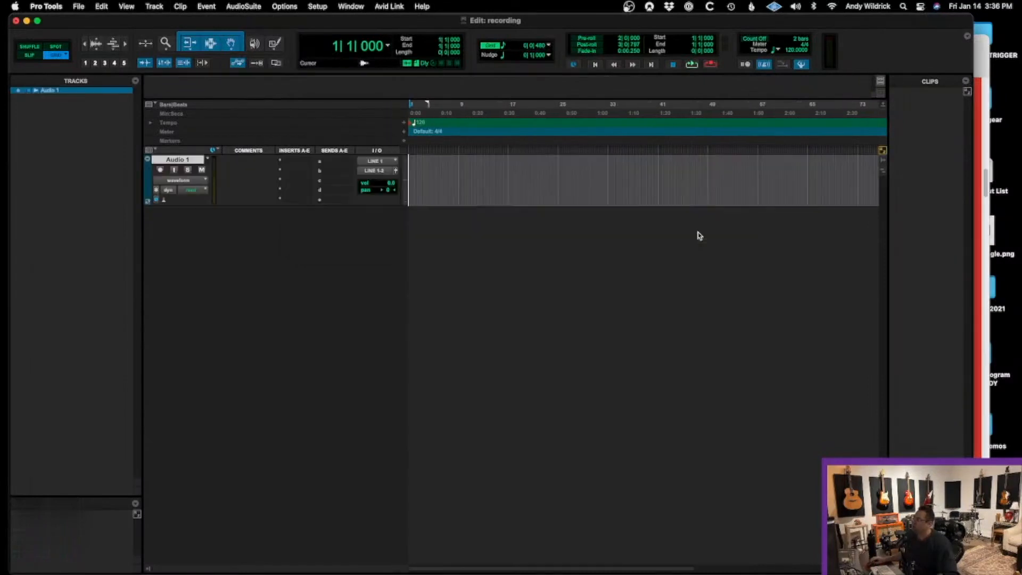
Set the new track's output to LINE 3-4 and its input to LINE 7.
left_click(375, 170)
mouse_move(383, 171)
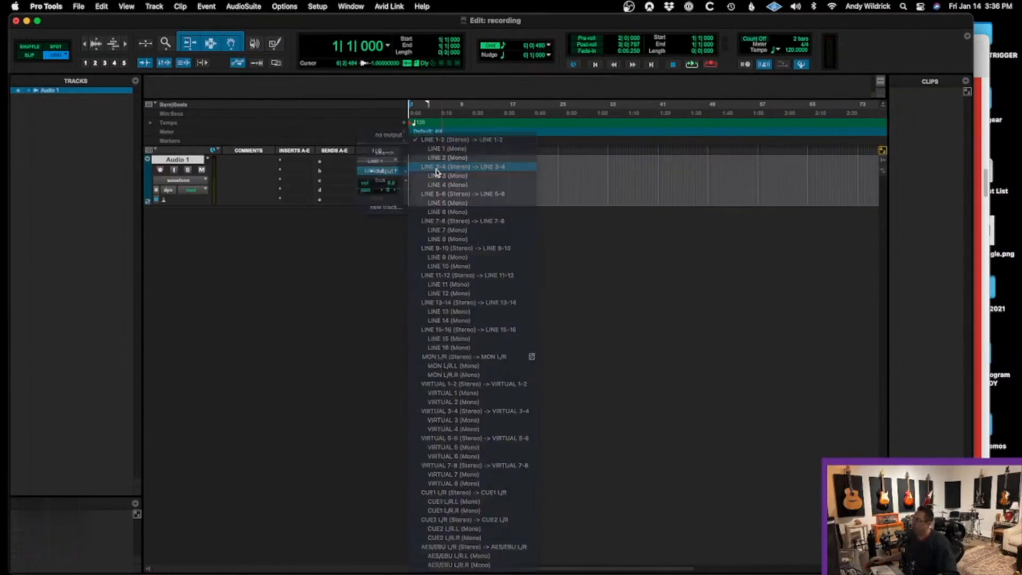
left_click(436, 169)
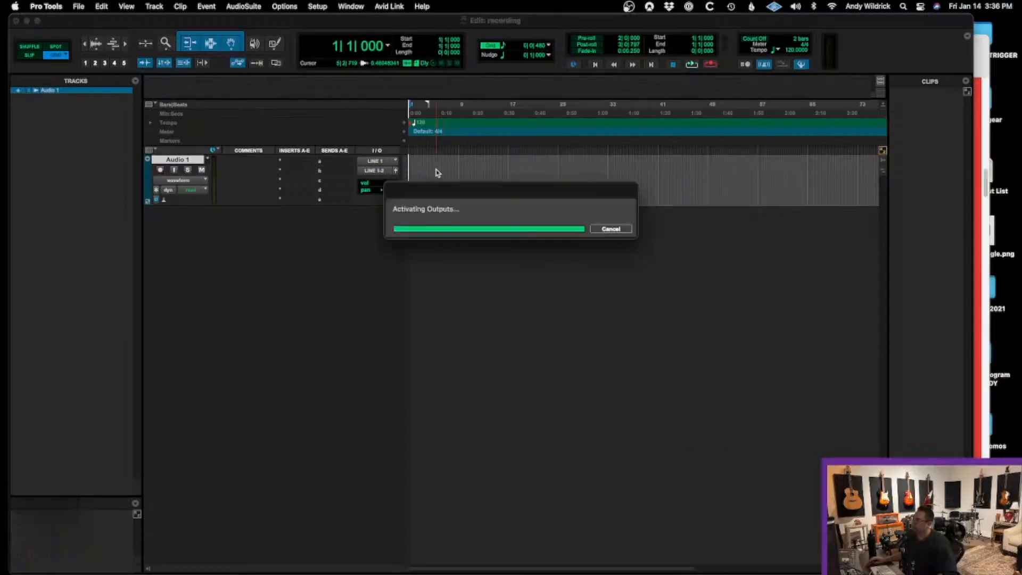
left_click(386, 161)
left_click(462, 218)
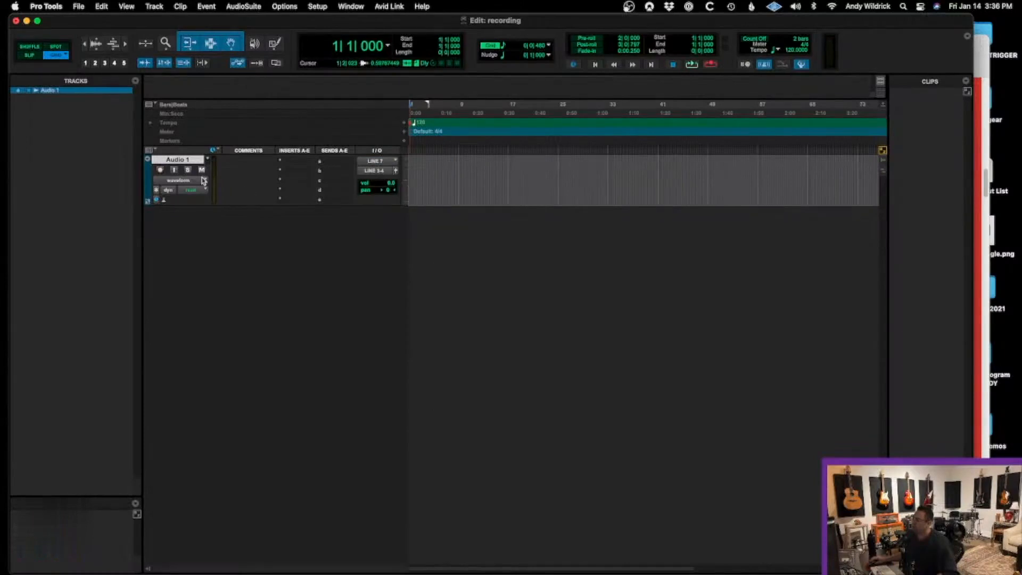
Rename the track 'GUITAR', enable input monitoring and arm it for recording.
double_click(178, 160)
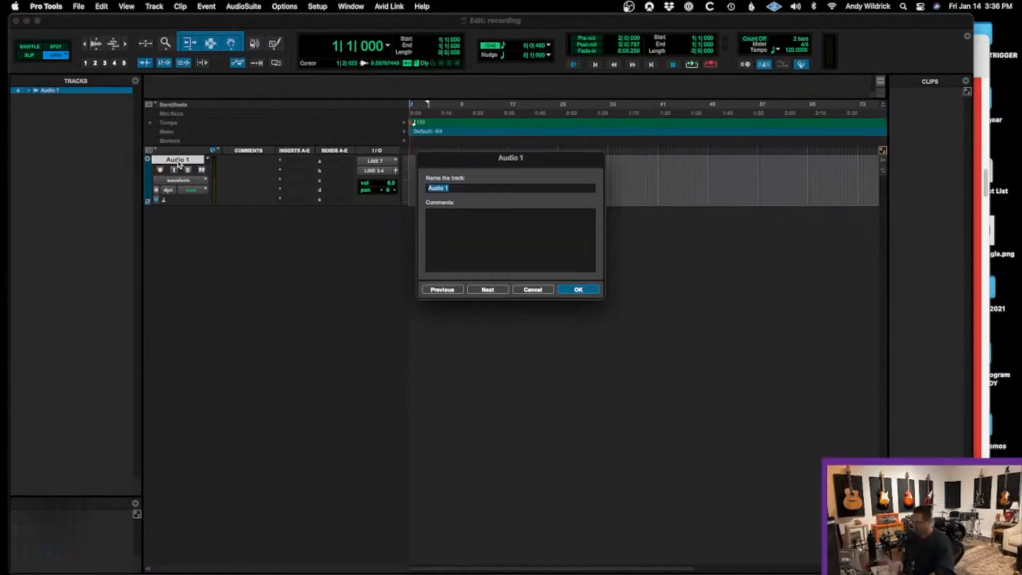
type("GUITAR")
key("Return")
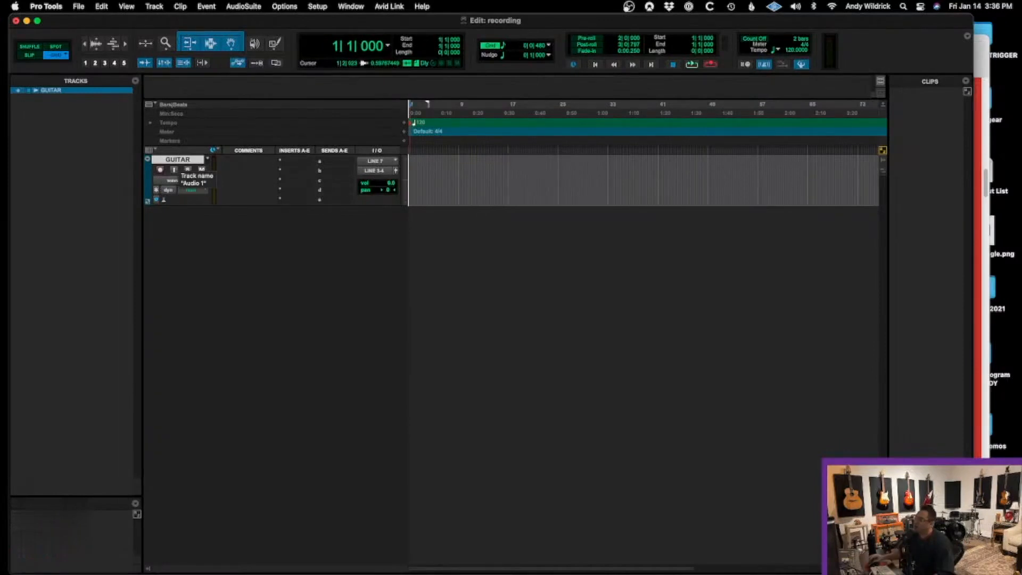
left_click(174, 170)
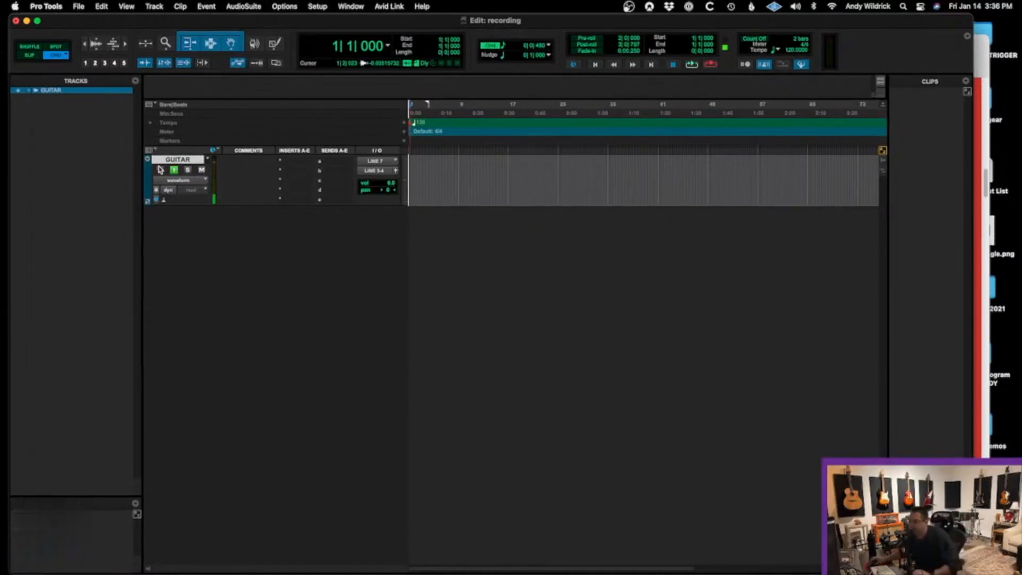
left_click(159, 169)
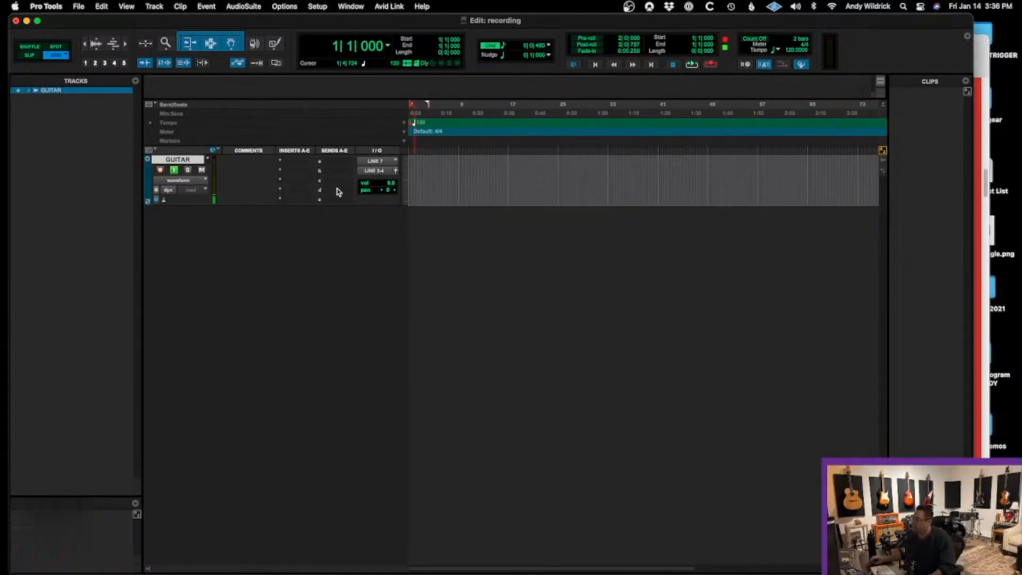
Create a Click track, make it taller, route it to LINE 3-4 and test playback.
left_click(156, 7)
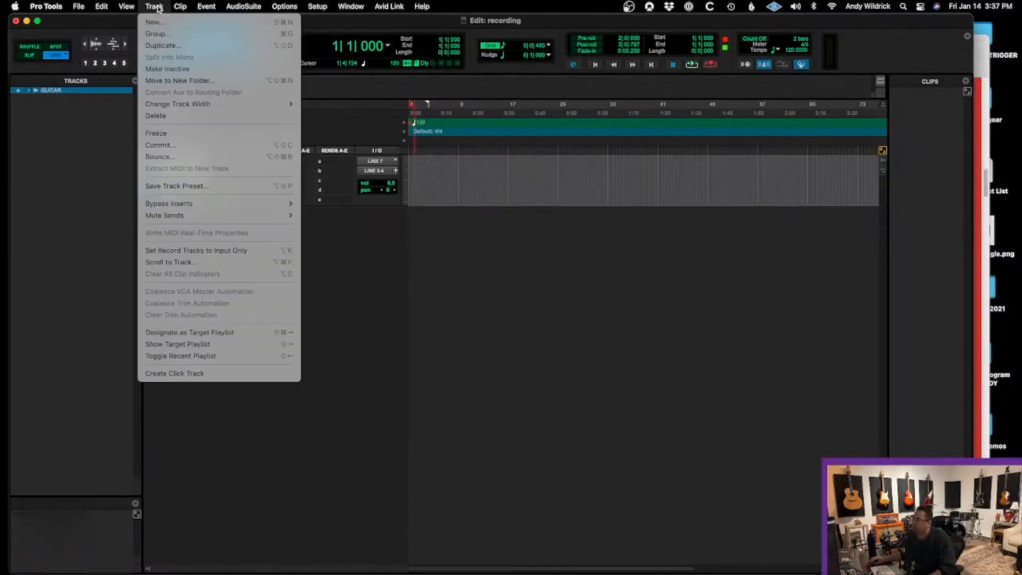
left_click(181, 373)
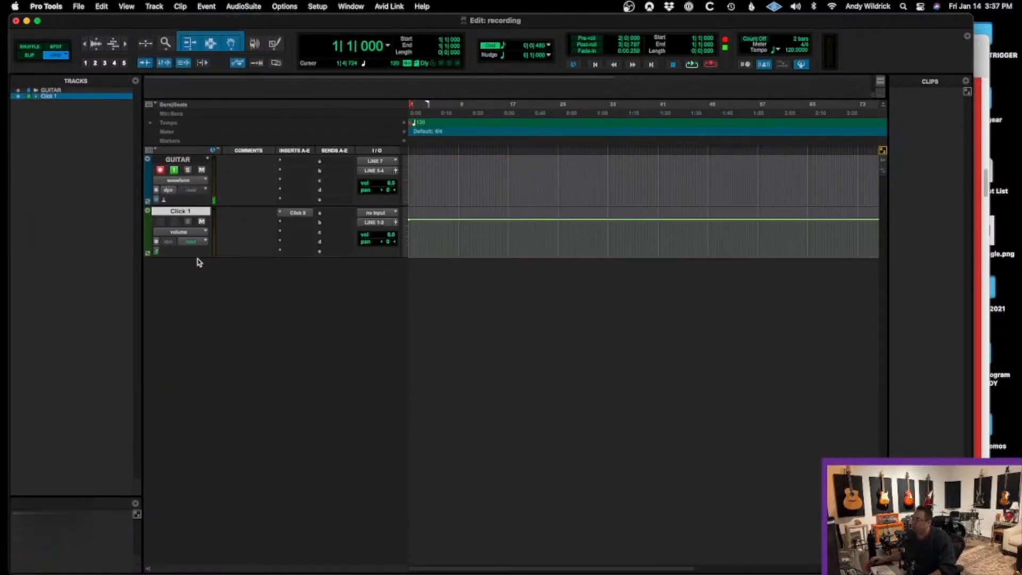
left_click_drag(197, 257, 198, 287)
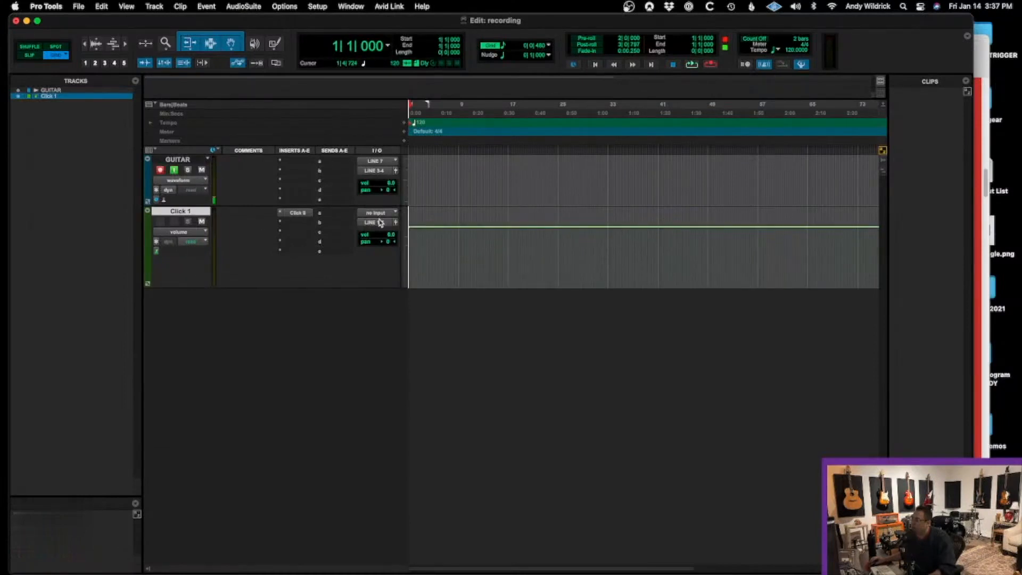
left_click(379, 222)
mouse_move(407, 223)
left_click(452, 166)
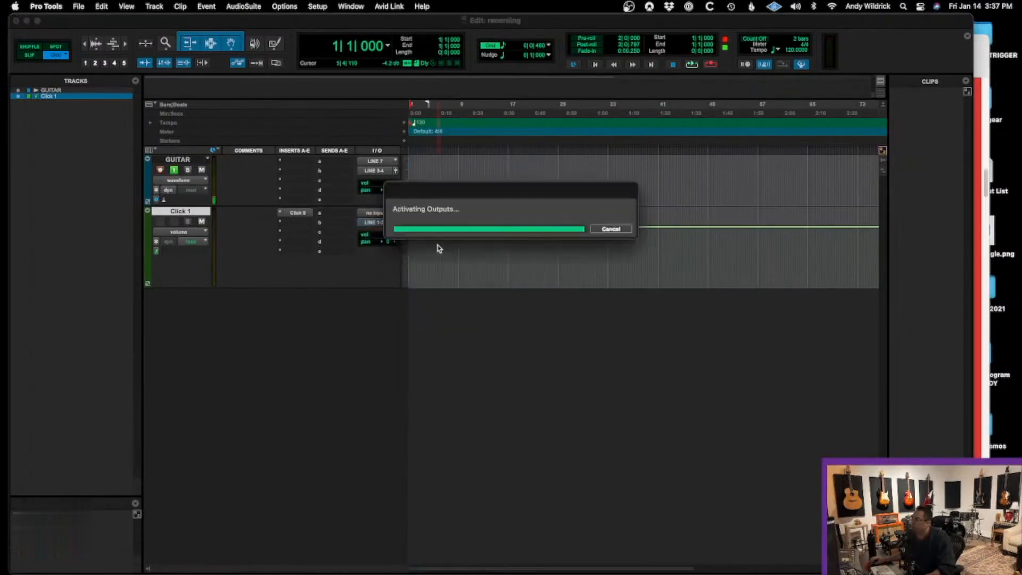
left_click(432, 248)
key("space")
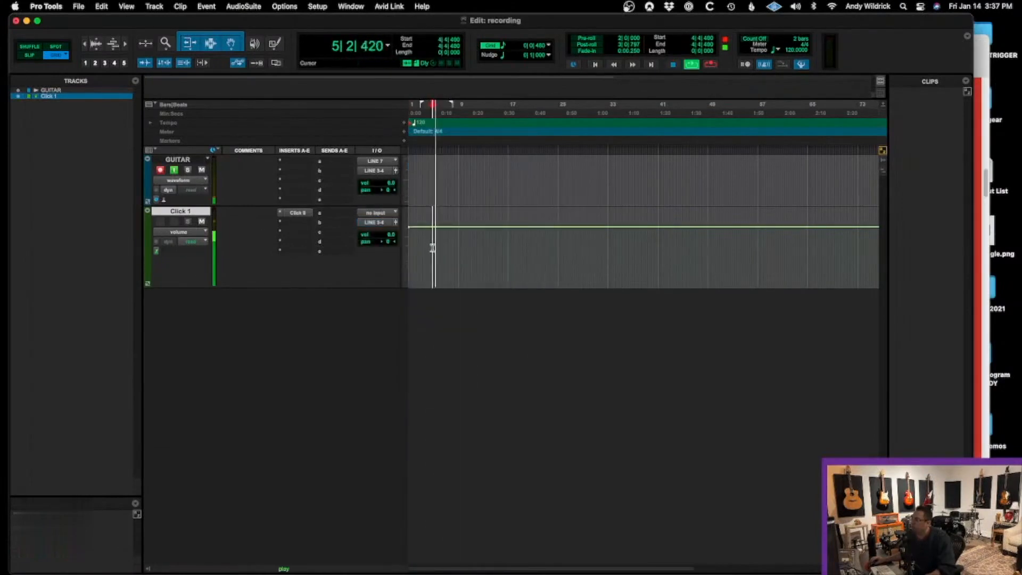
key("space")
Set the session tempo to 110 and play back to hear it.
left_click(789, 51)
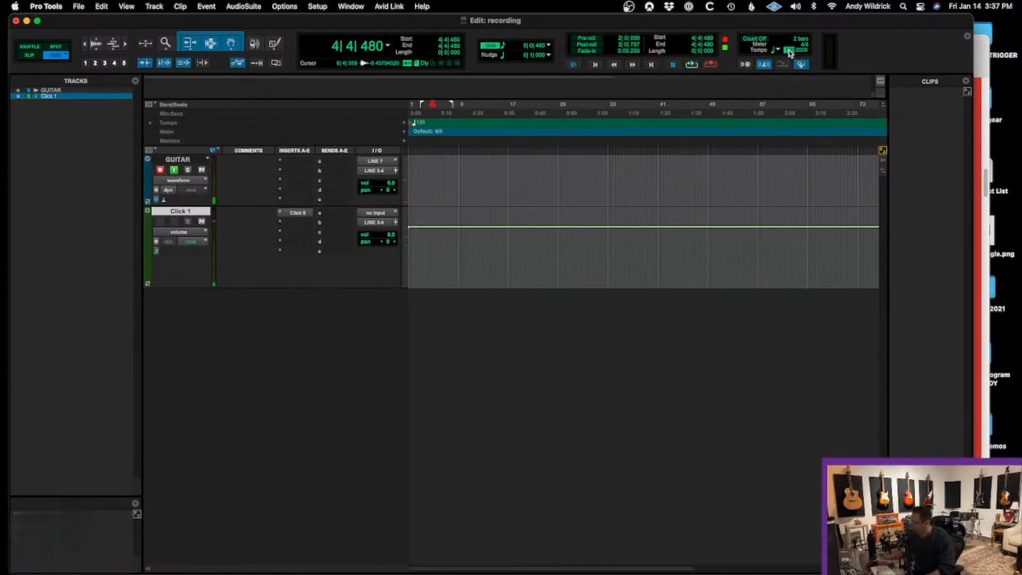
key("space")
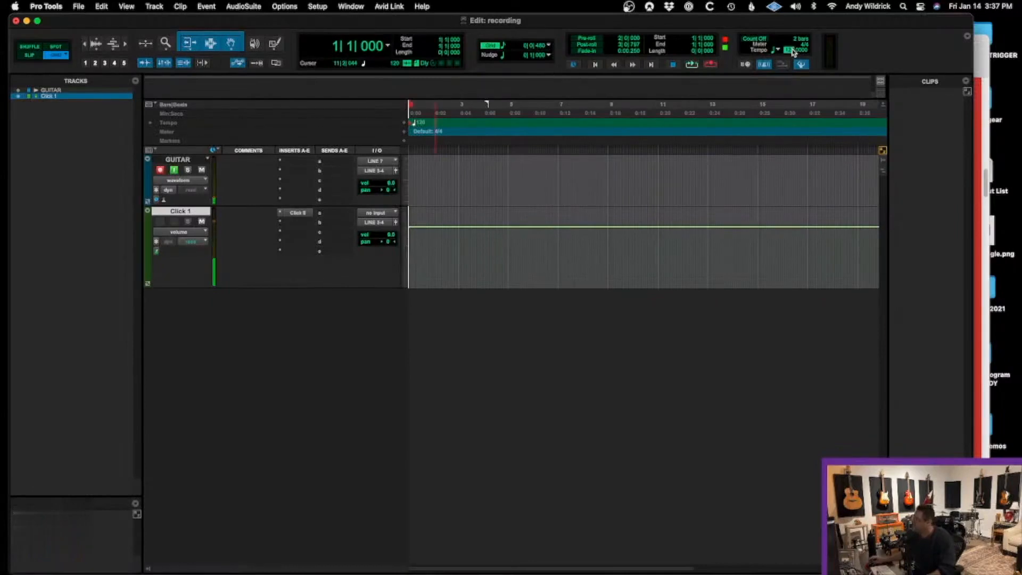
type("110")
key("Return")
key("space")
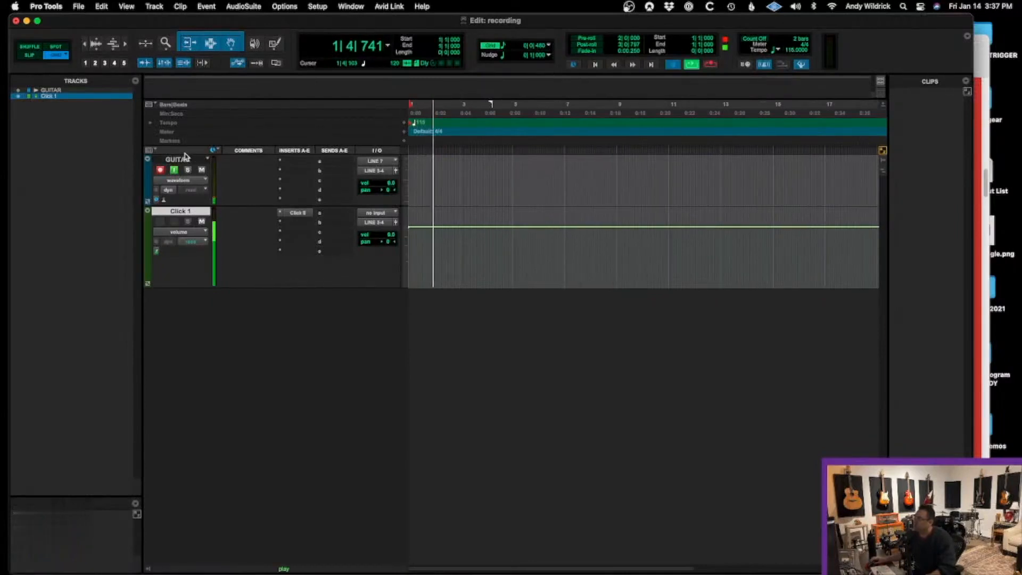
key("space")
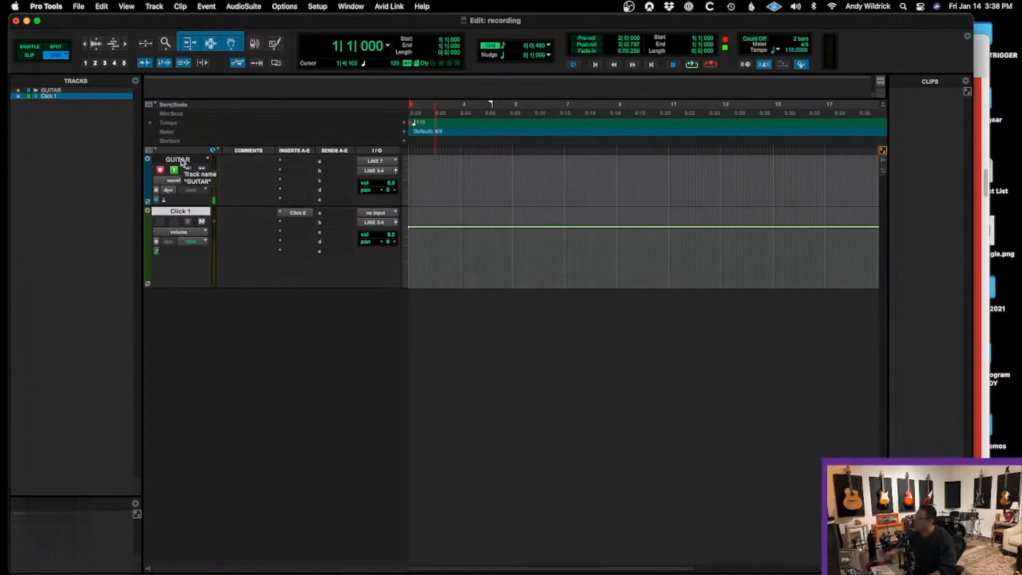
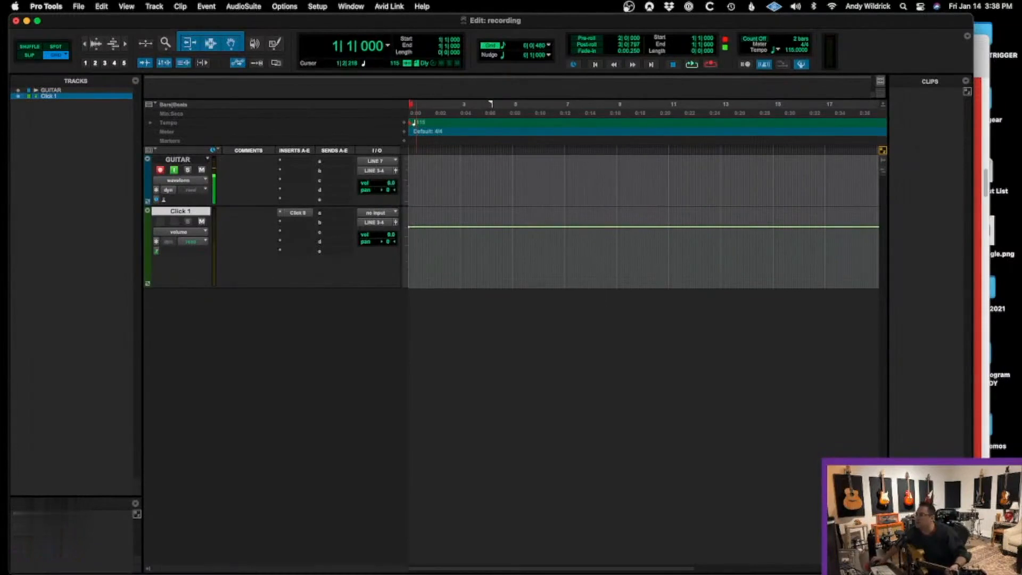
Record a first guitar take, GUITAR_01, on the GUITAR track.
left_click(449, 165)
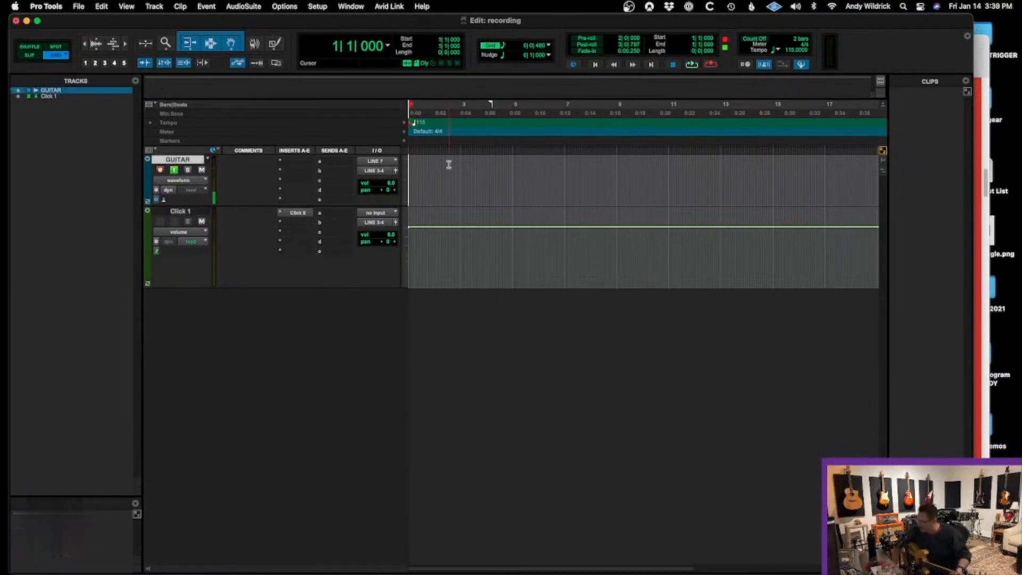
key("t")
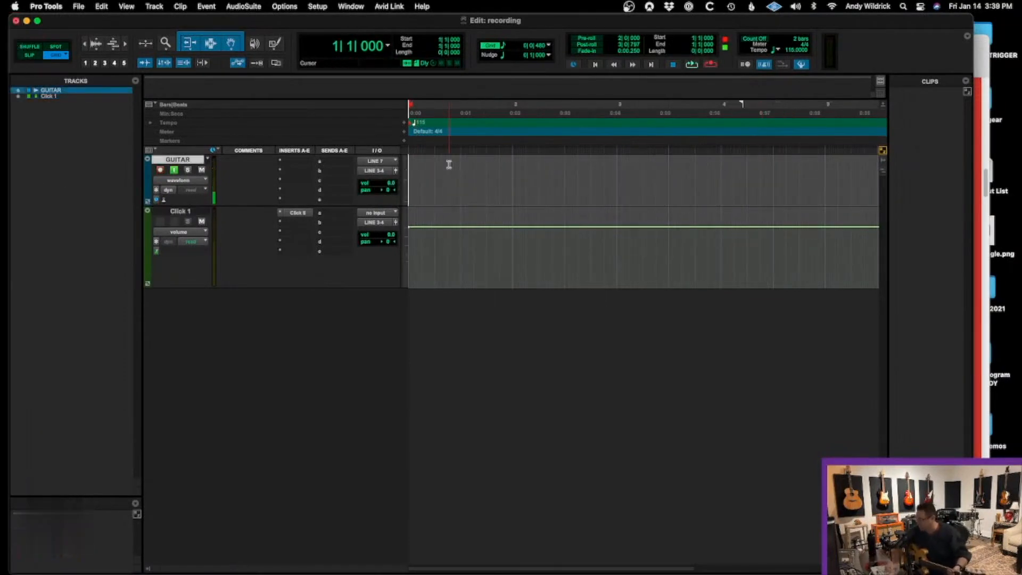
key("r")
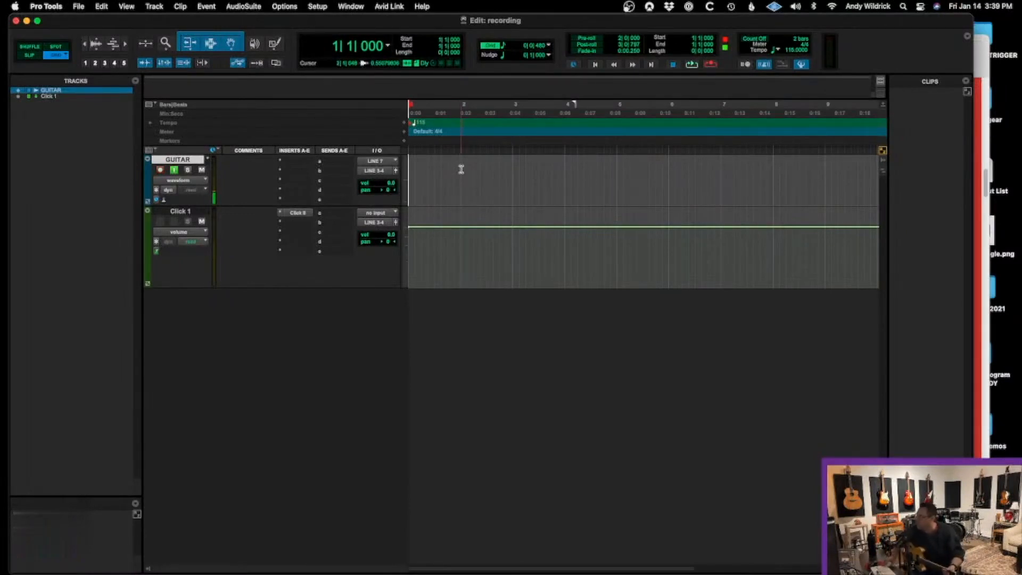
key("space")
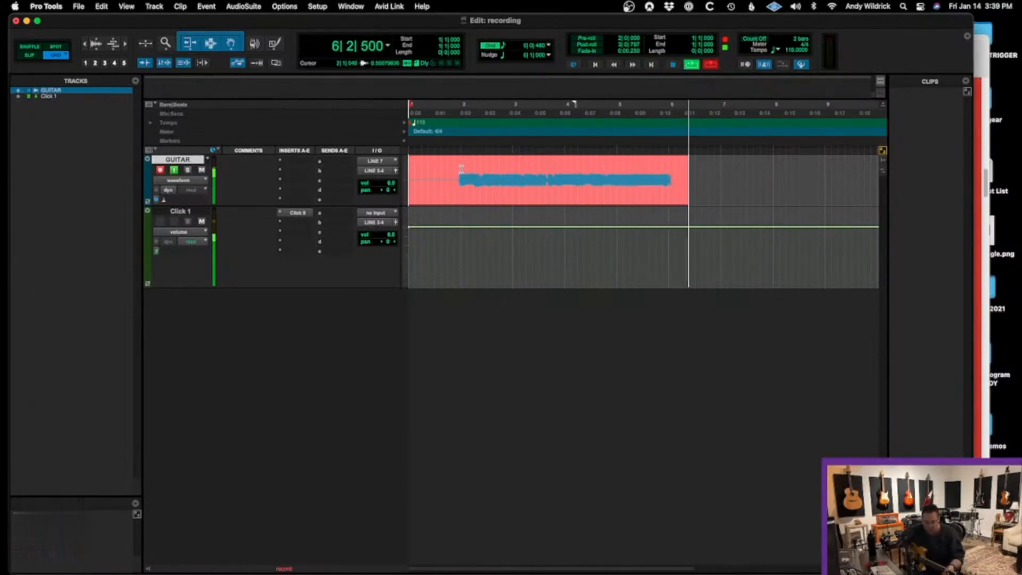
key("space")
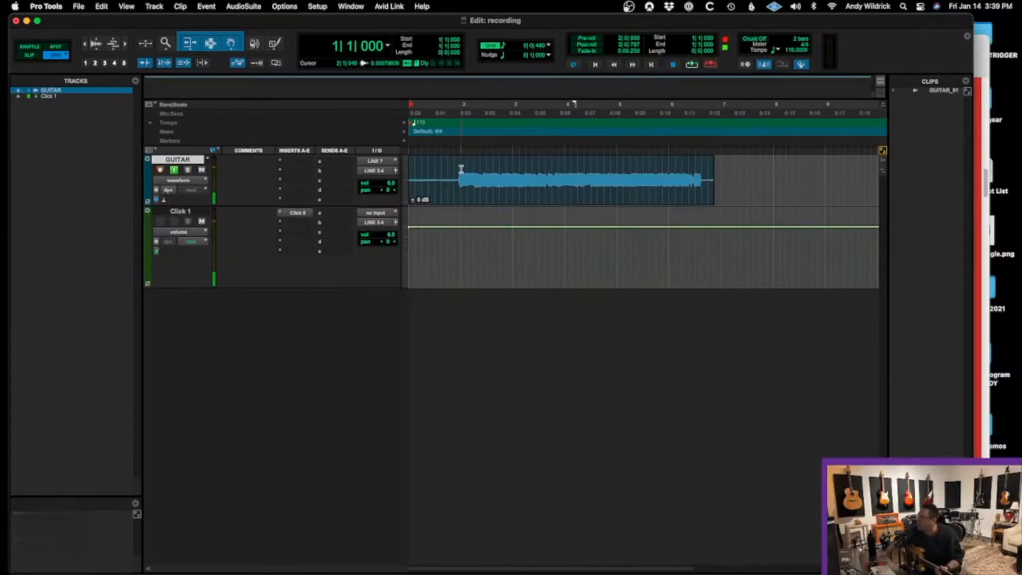
Lower the session tempo to 108 and start a new playlist for the GUITAR track.
left_click(791, 53)
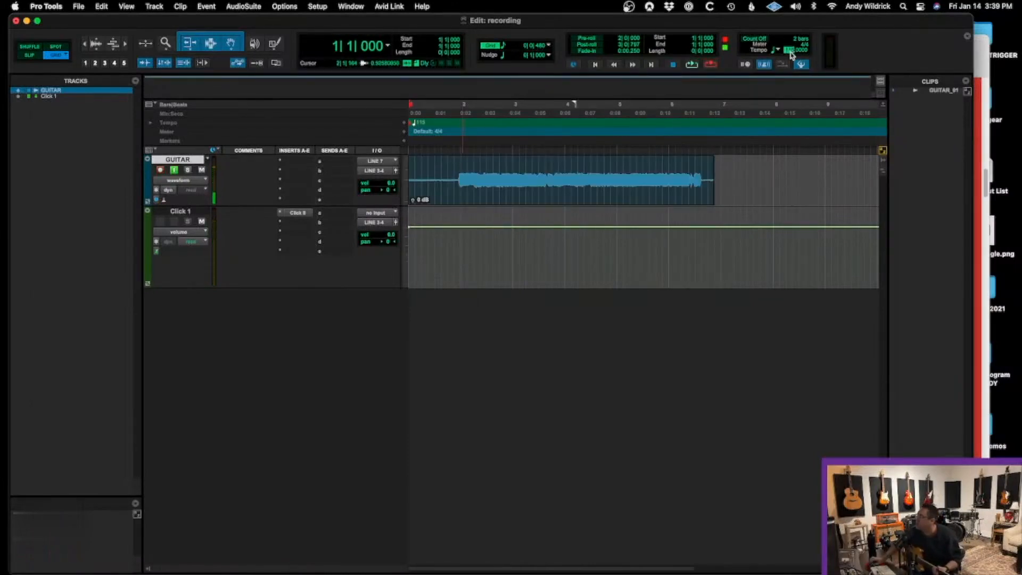
type("108")
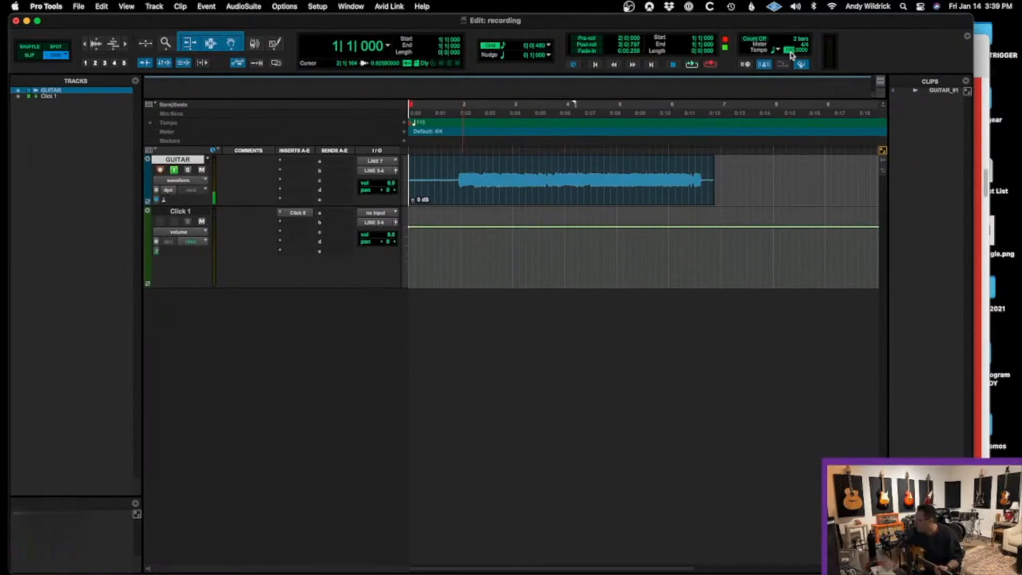
key("Return")
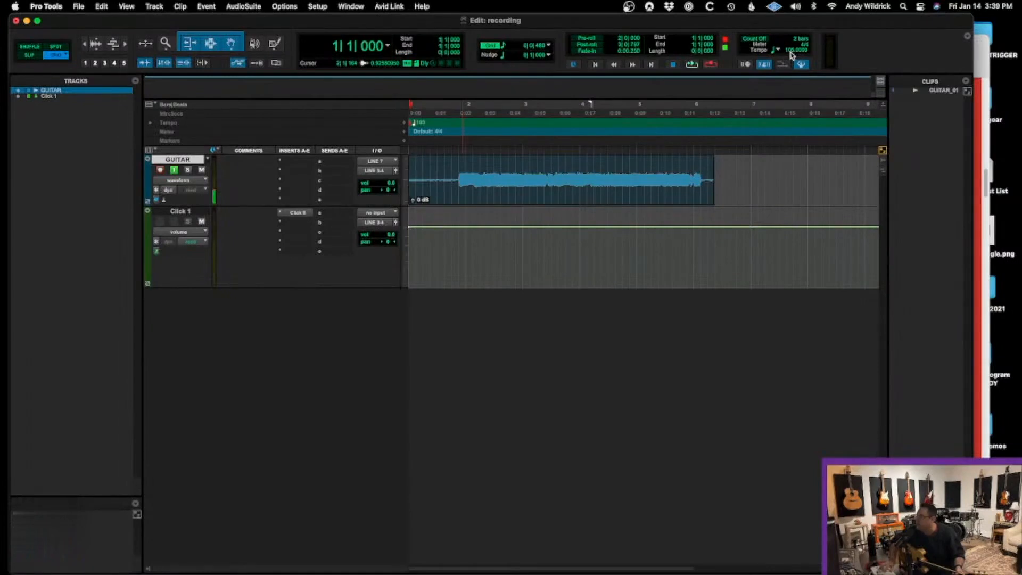
key("ctrl+backslash")
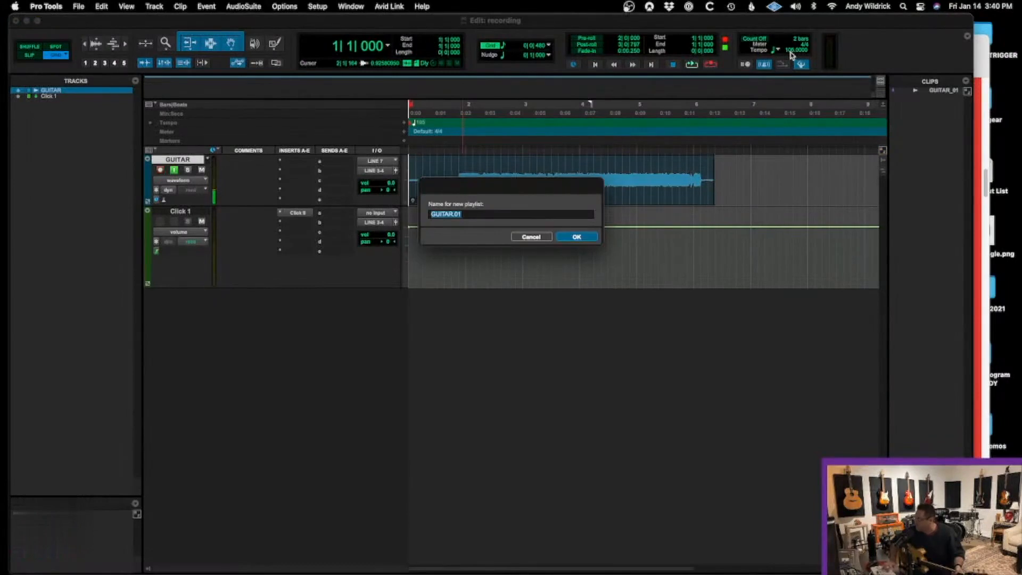
Record a take on the new GUITAR.01 playlist.
key("Return")
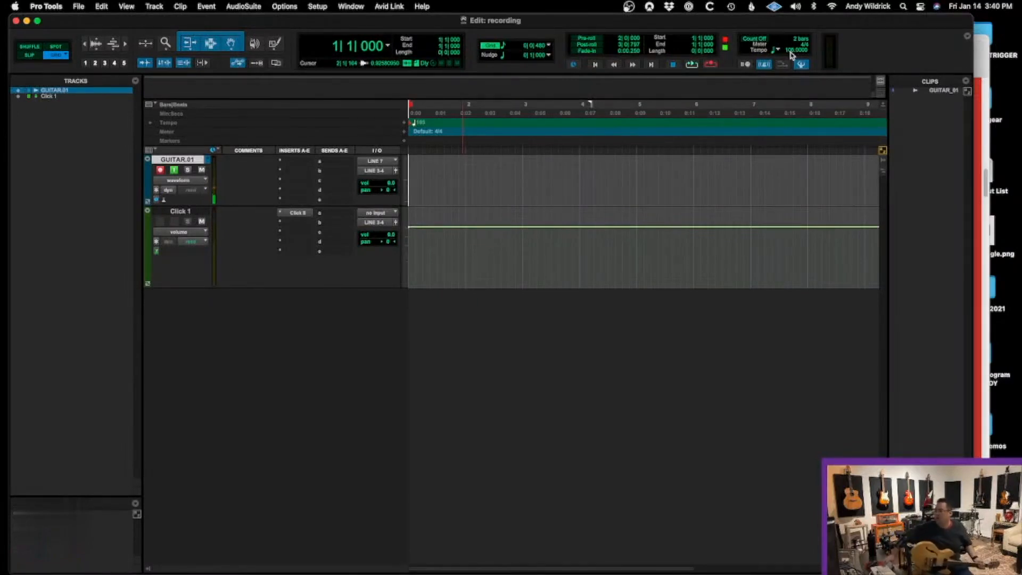
key("space")
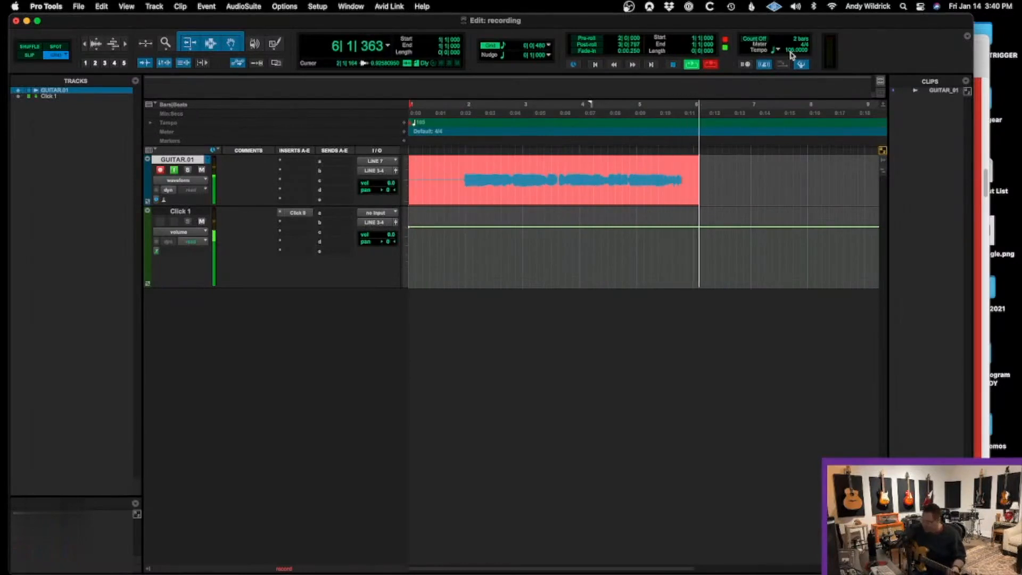
key("space")
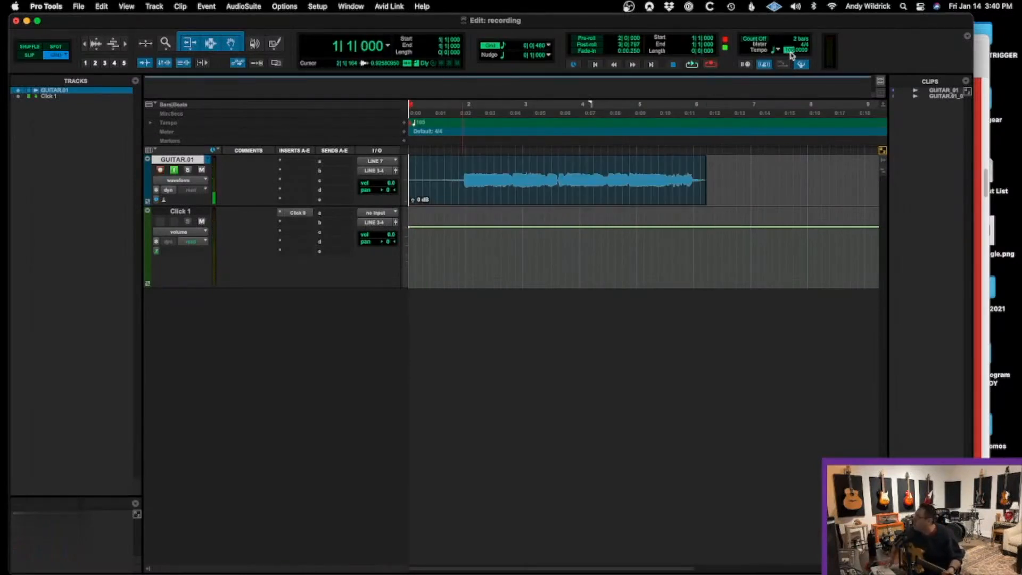
Set the tempo back to 110 and create an empty GUITAR.02 playlist.
type("110")
key("Return")
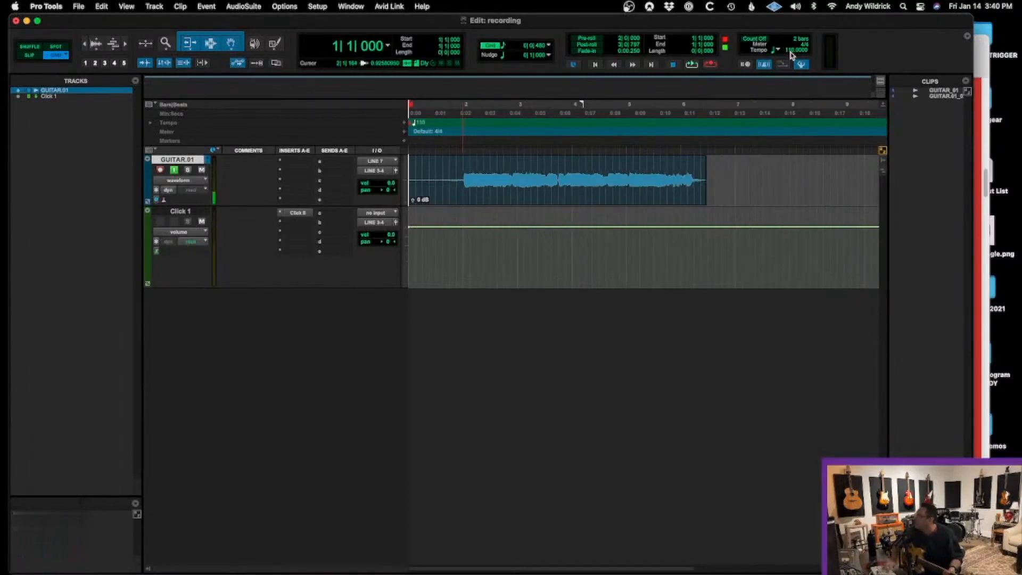
key("ctrl+backslash")
key("Return")
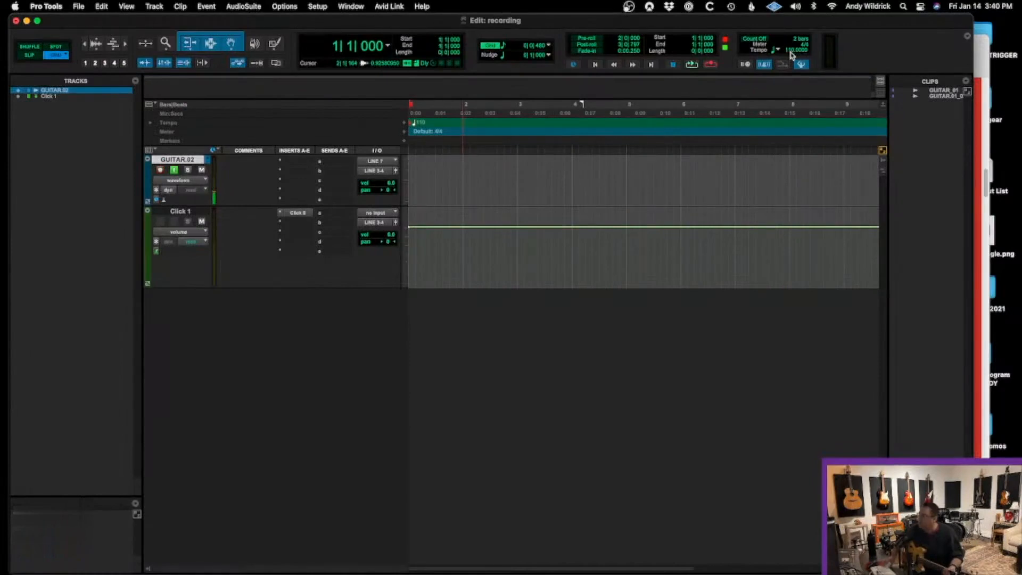
Record a take on GUITAR.02, then create the GUITAR.03 playlist.
key("super+space")
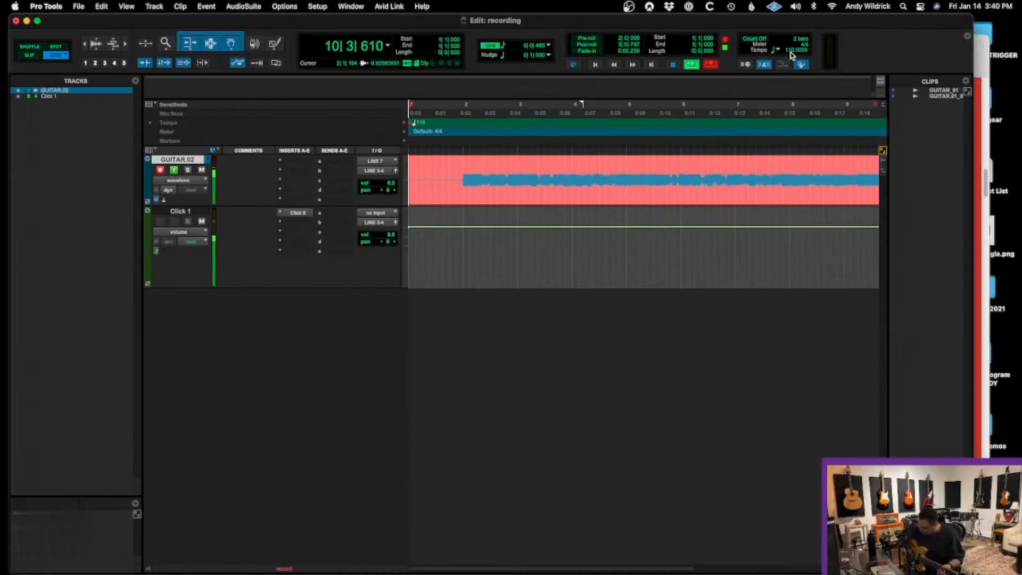
key("space")
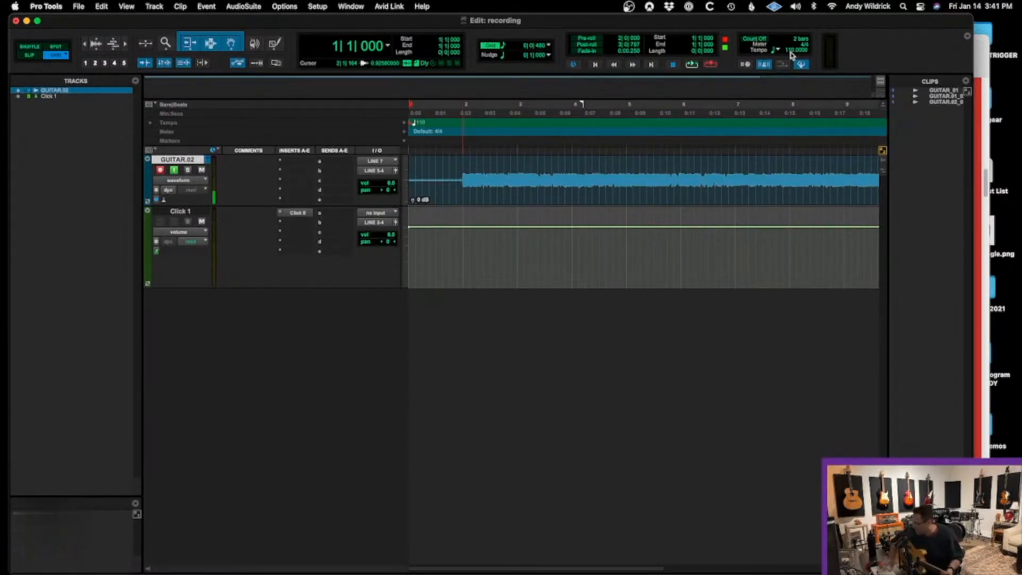
key("ctrl+backslash")
key("Return")
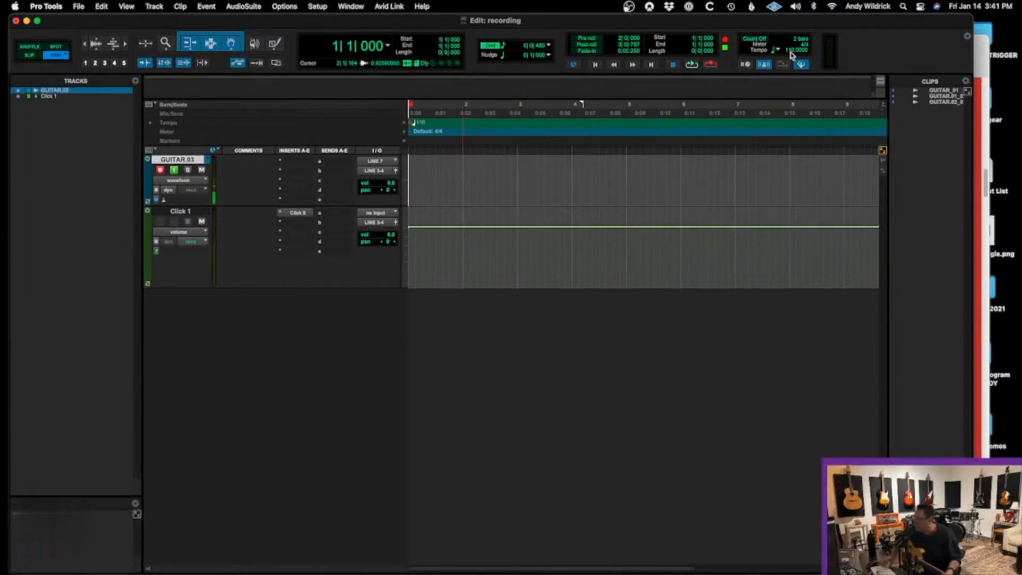
Record a take on GUITAR.03 and prompt for another new playlist.
key("super+space")
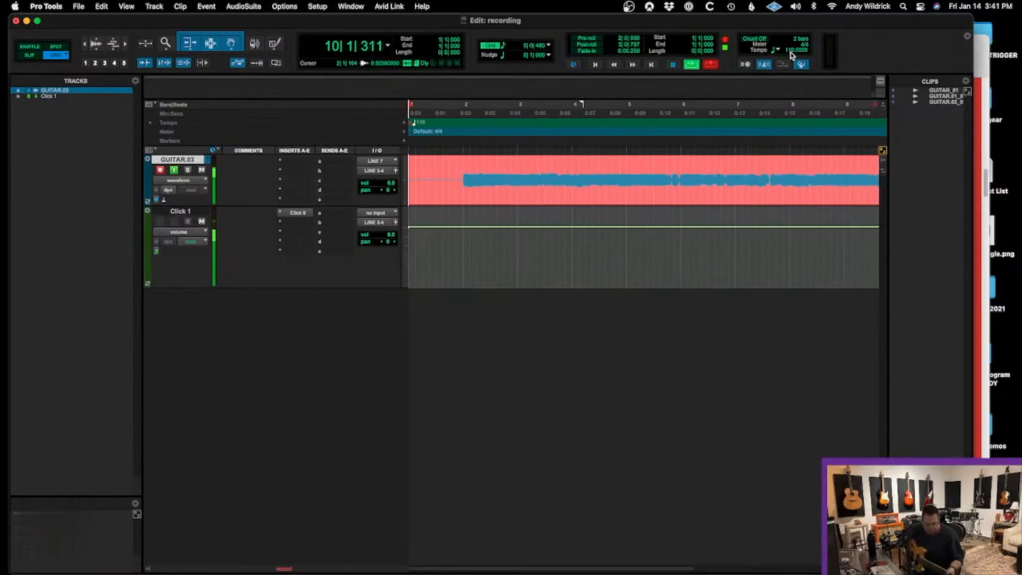
key("space")
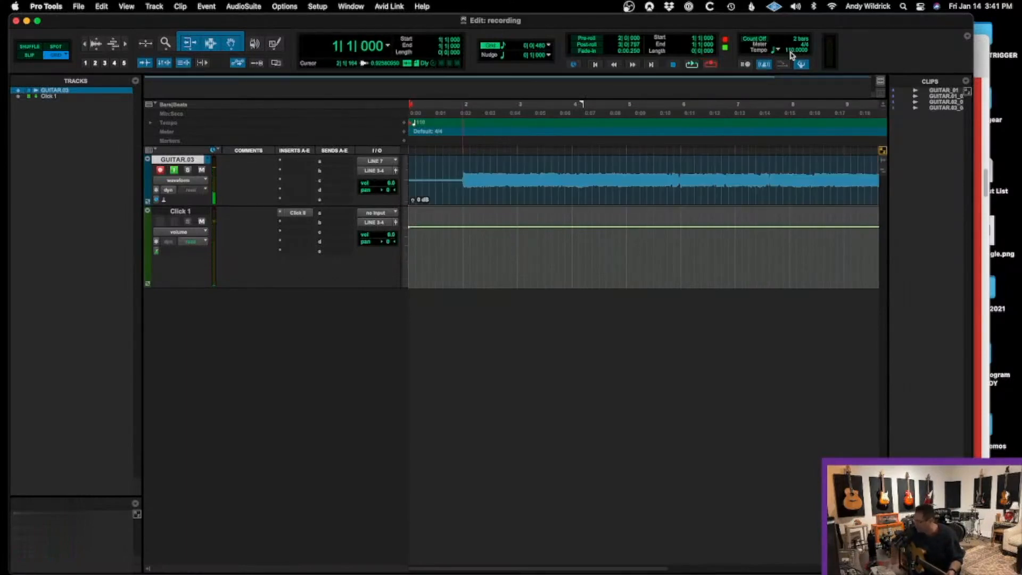
key("ctrl+backslash")
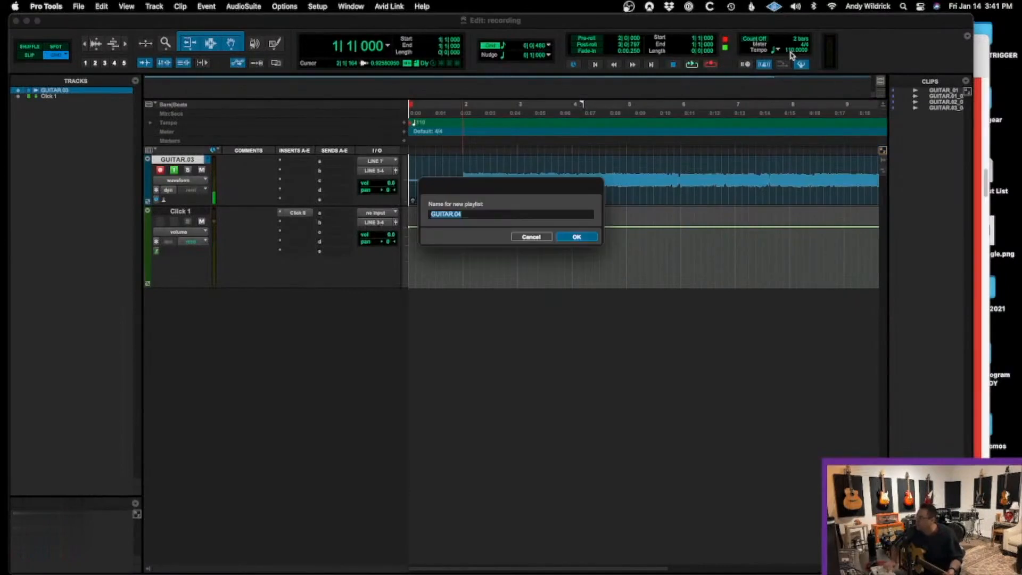
Record a take on the GUITAR.04 playlist, then switch off input monitoring.
key("Return")
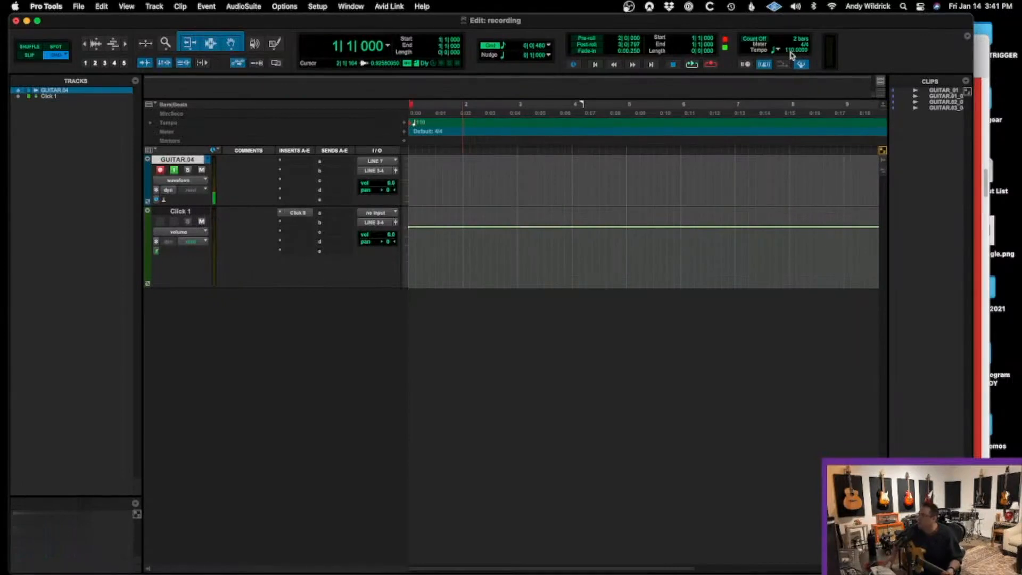
key("super+space")
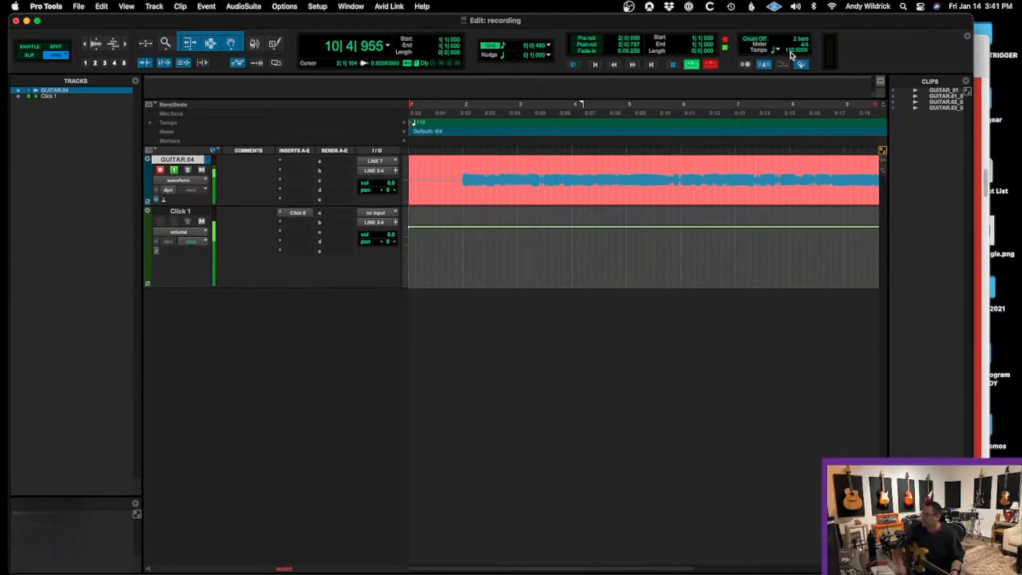
key("space")
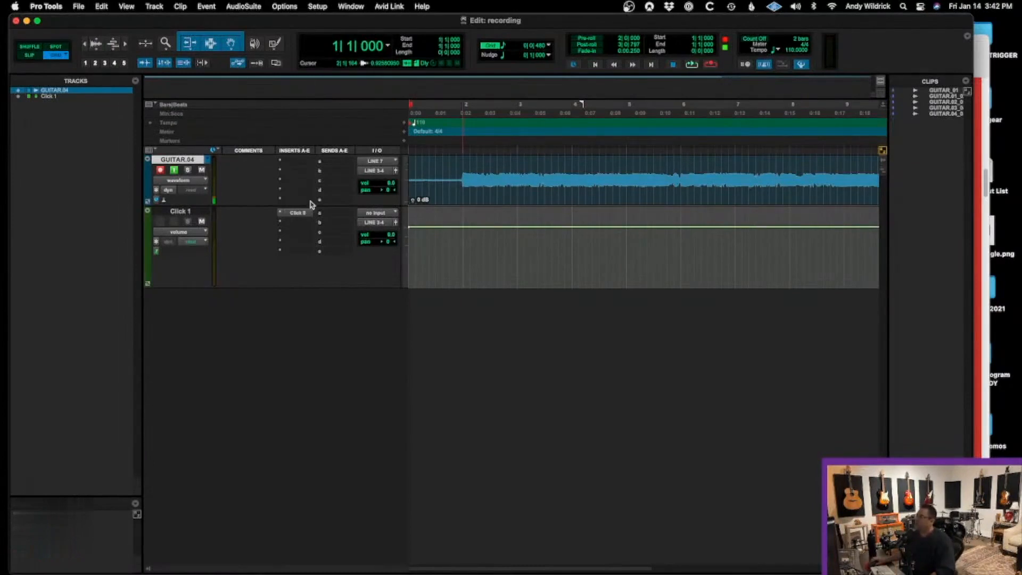
left_click(173, 170)
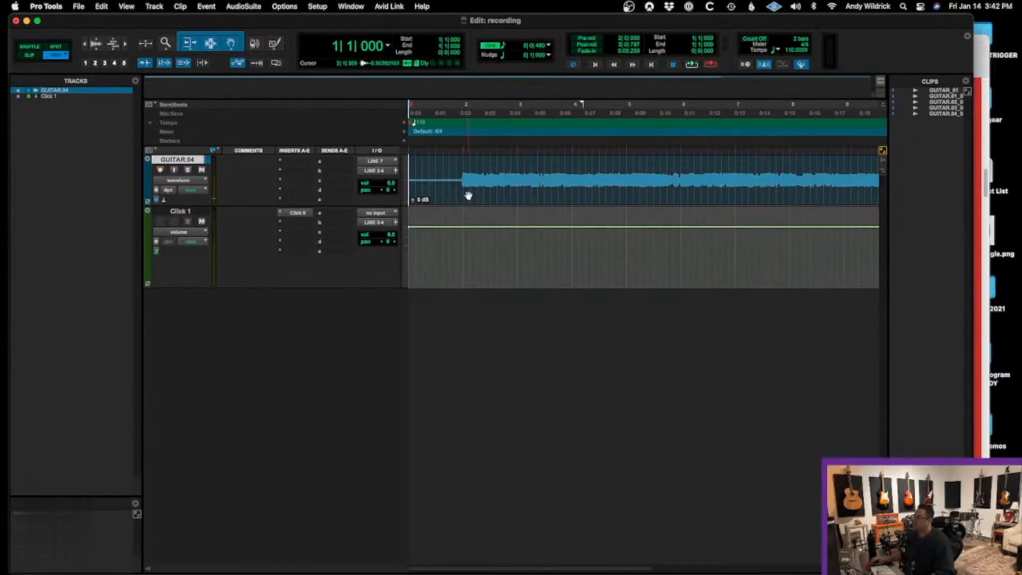
Show all guitar takes as playlist lanes and play back from 1|4|800.
left_click(184, 181)
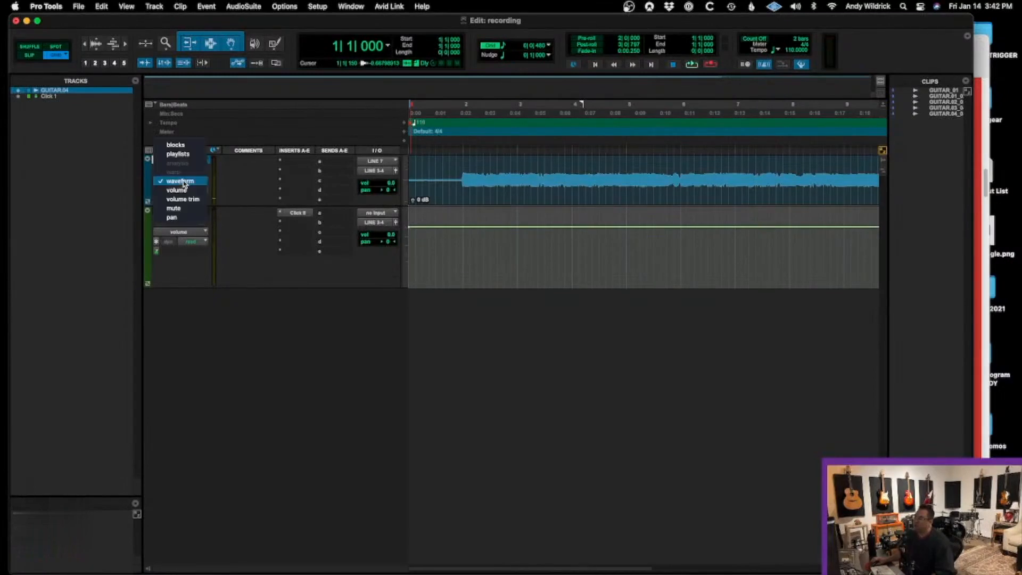
left_click(181, 155)
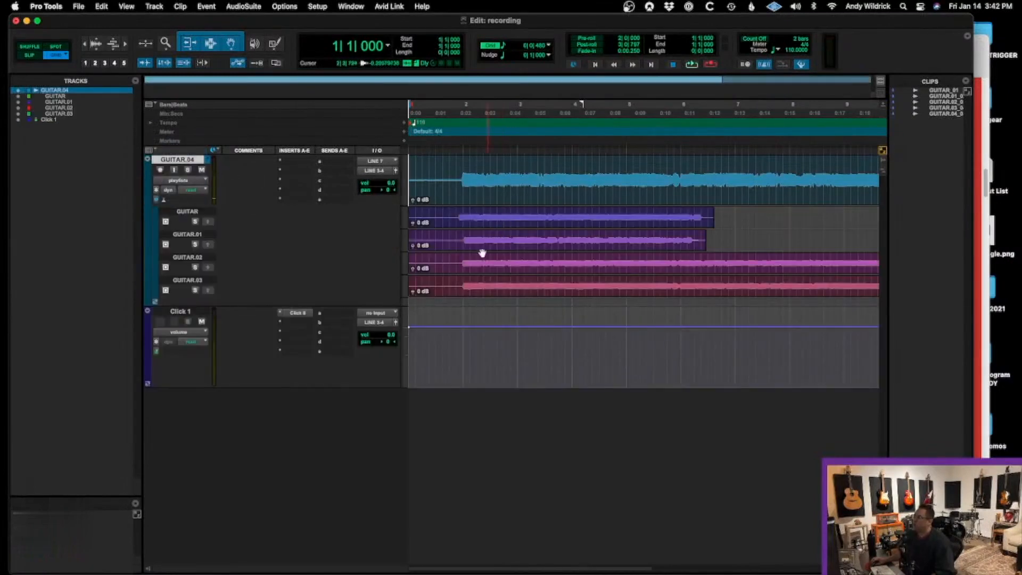
key("super+bracketleft")
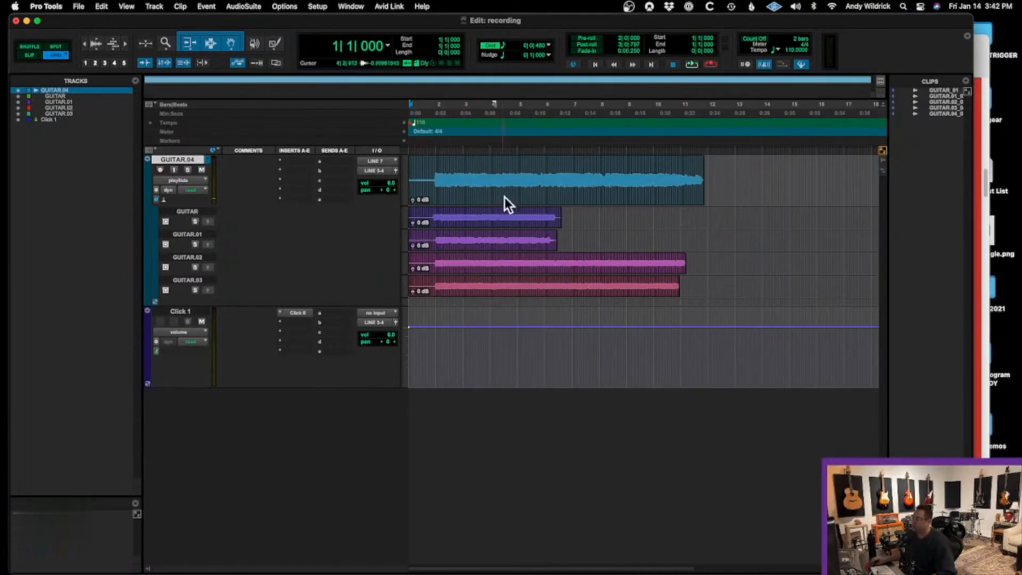
left_click(461, 263)
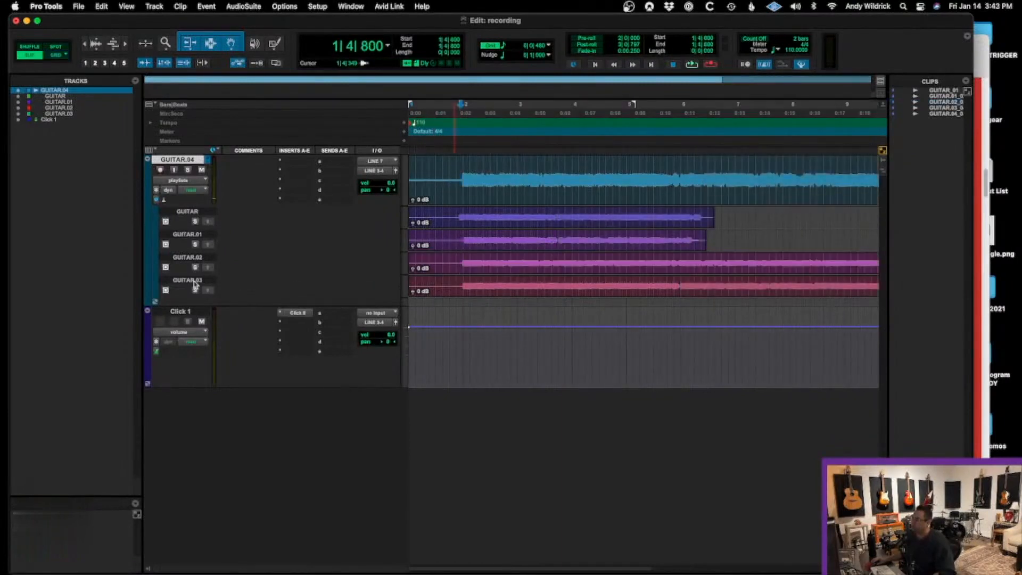
key("space")
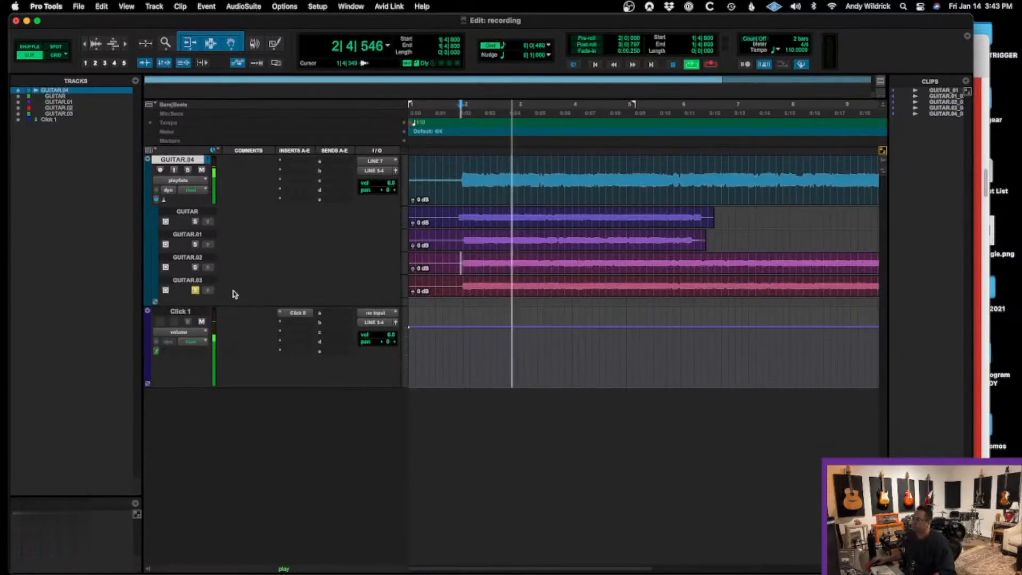
key("space")
Solo and audition the GUITAR.02 take, then open the track's playlist menu.
left_click(195, 268)
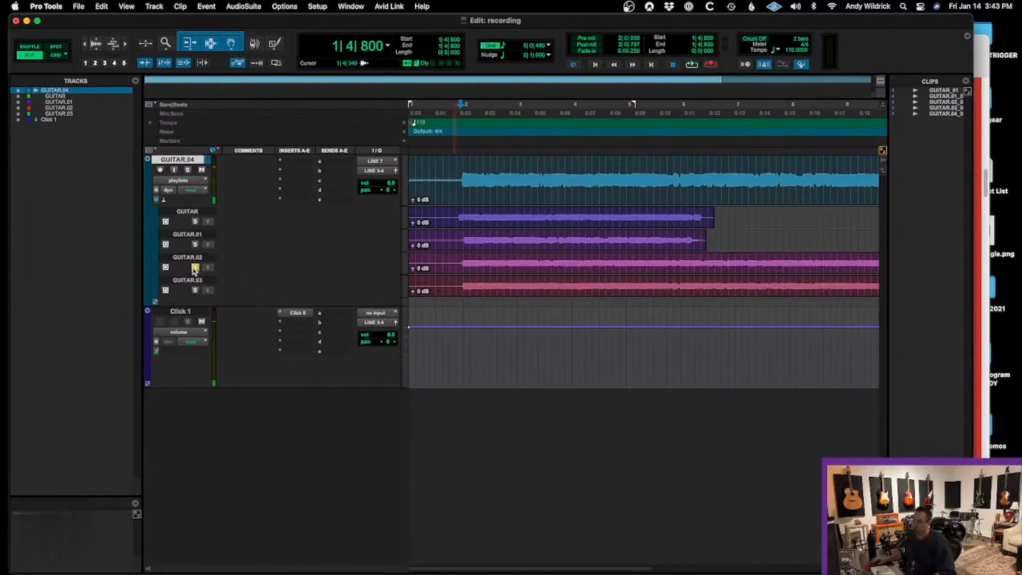
key("space")
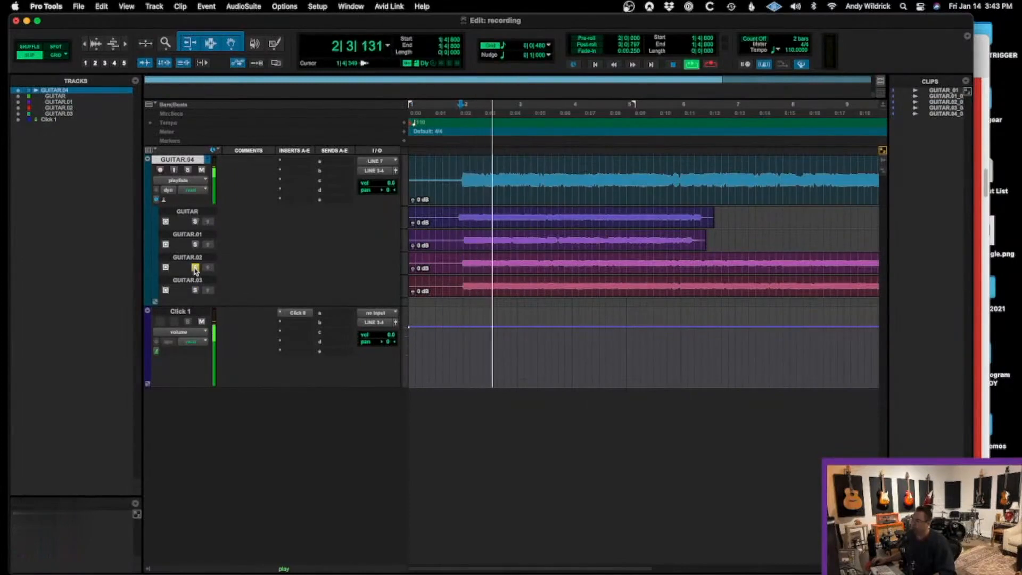
key("space")
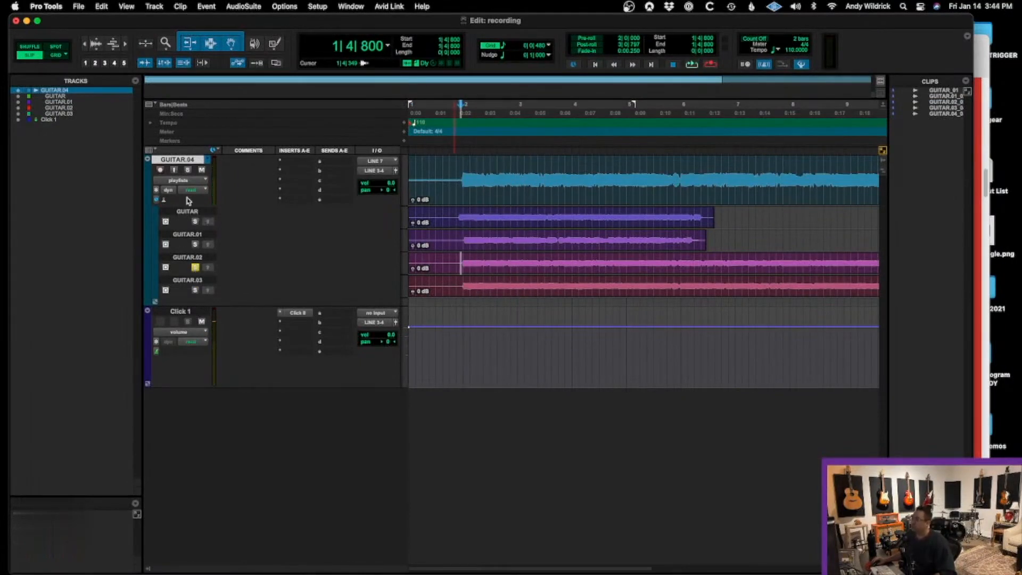
left_click(207, 160)
left_click(328, 179)
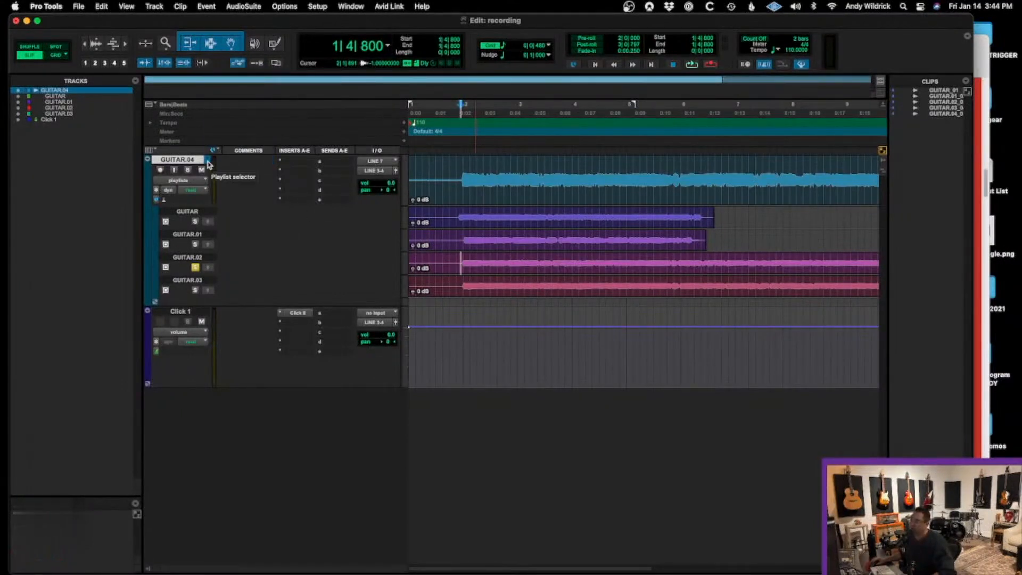
left_click(207, 162)
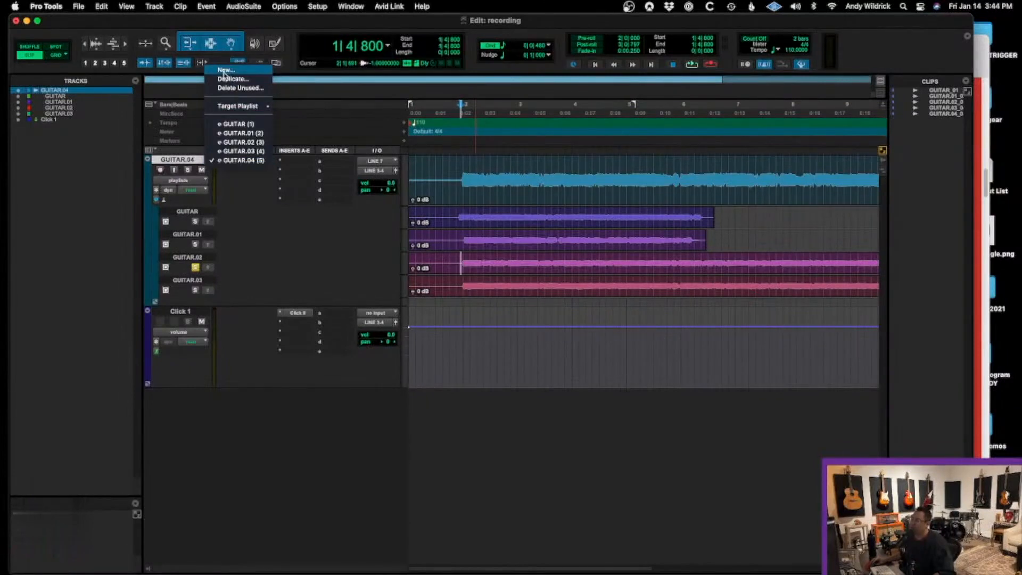
Create the new GUITAR.05 playlist, unsolo GUITAR.02 and audition the takes.
left_click(224, 71)
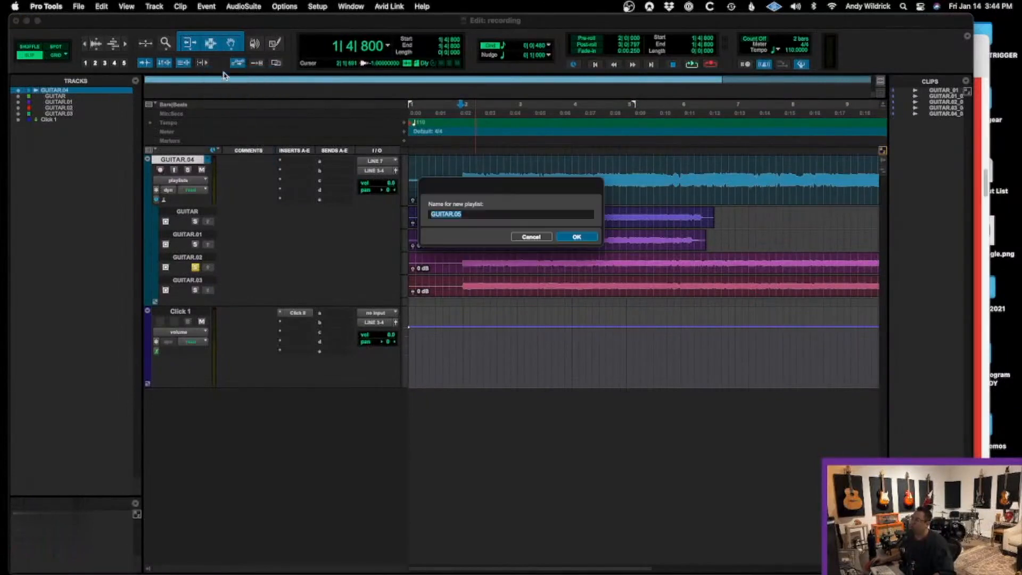
left_click(581, 237)
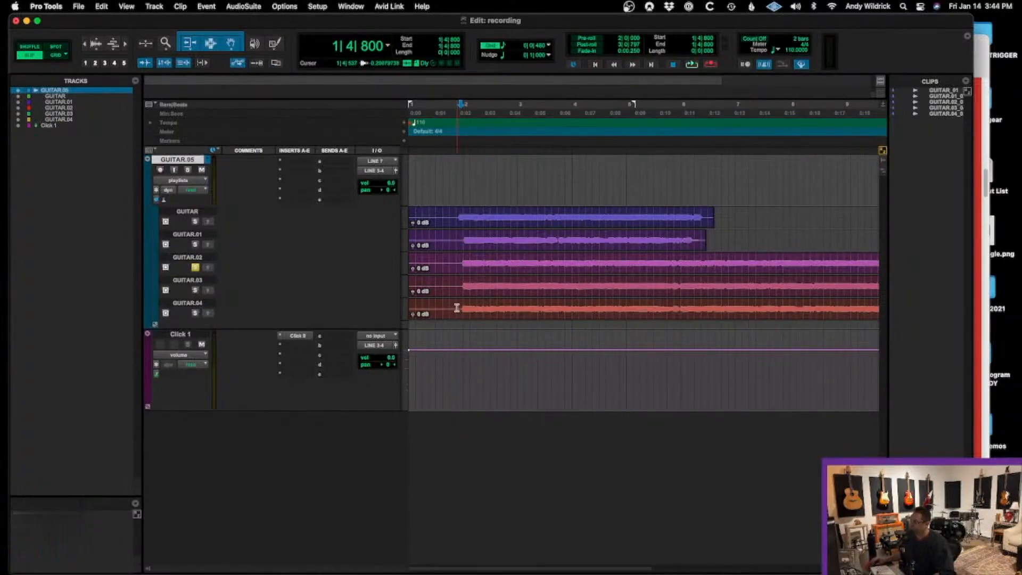
left_click(195, 267)
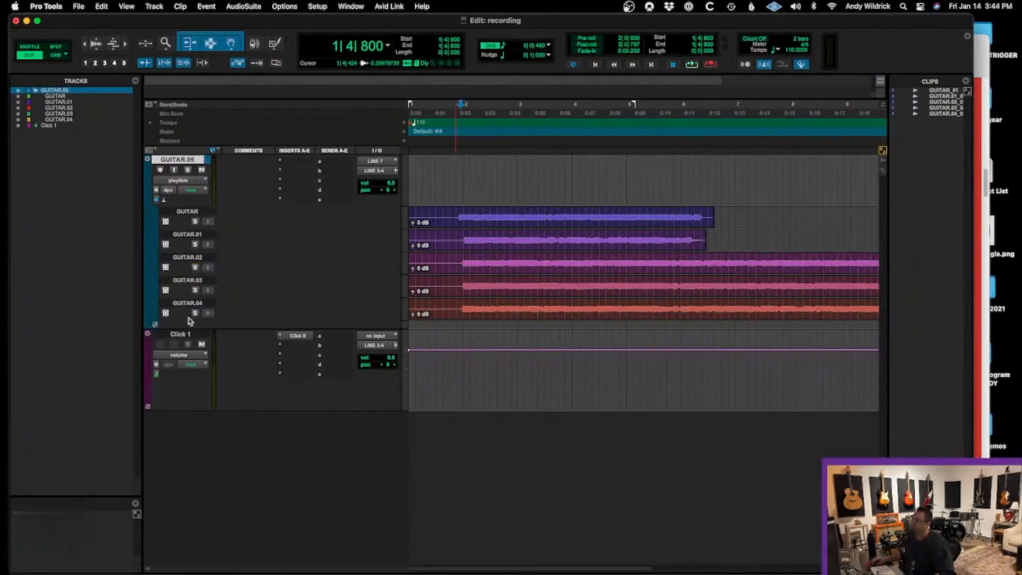
left_click(455, 302)
key("space")
key("space")
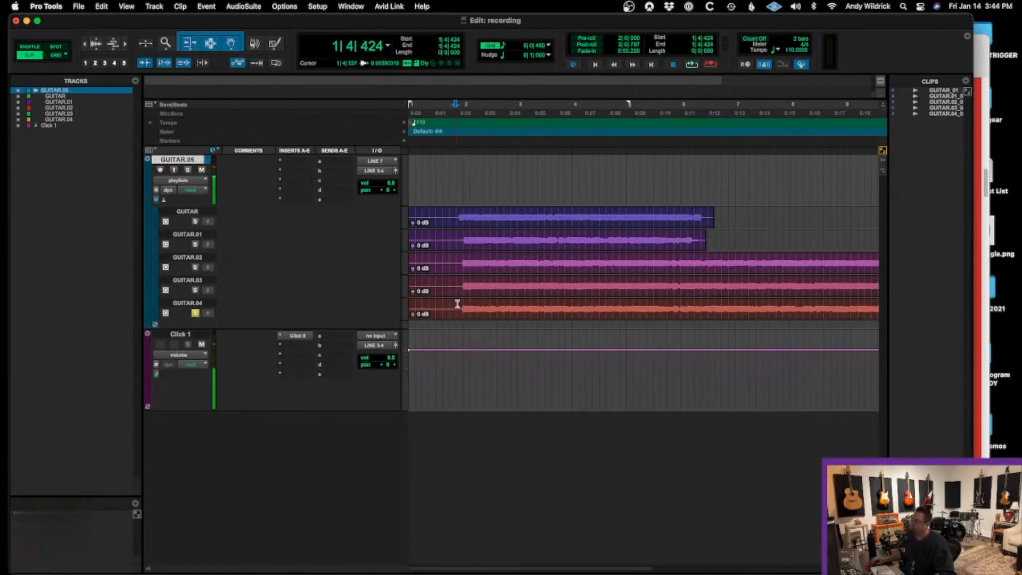
Try copying GUITAR.04 sections into GUITAR.05, then remove them to start over.
left_click_drag(457, 306, 572, 306)
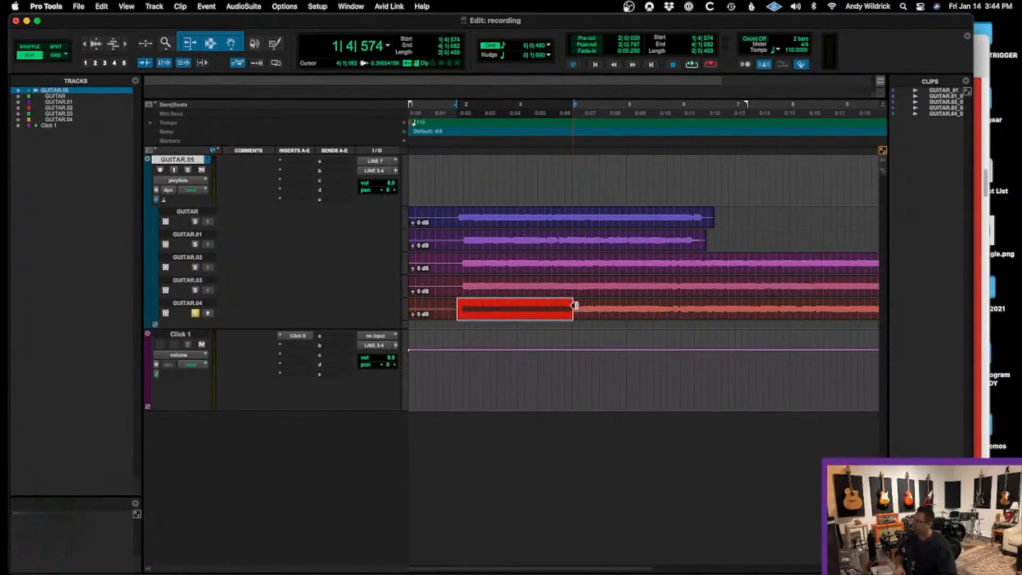
key("ctrl+alt+v")
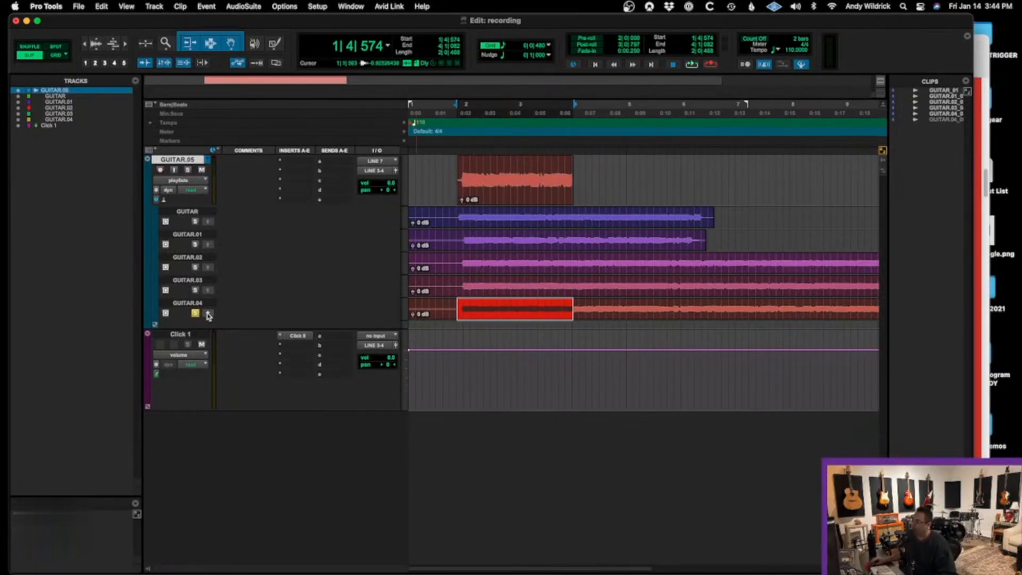
left_click_drag(597, 304, 693, 301)
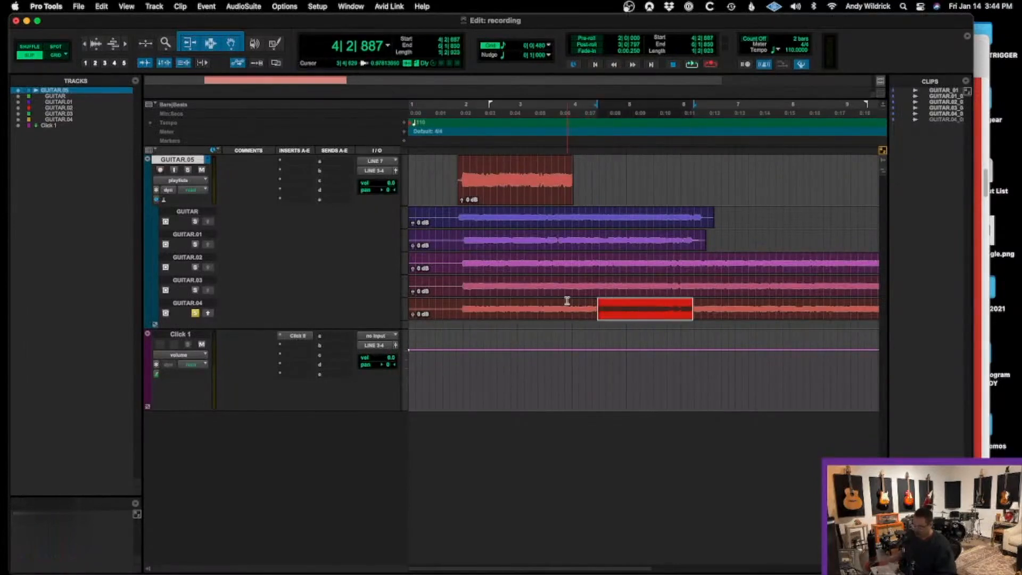
key("alt+shift+Up")
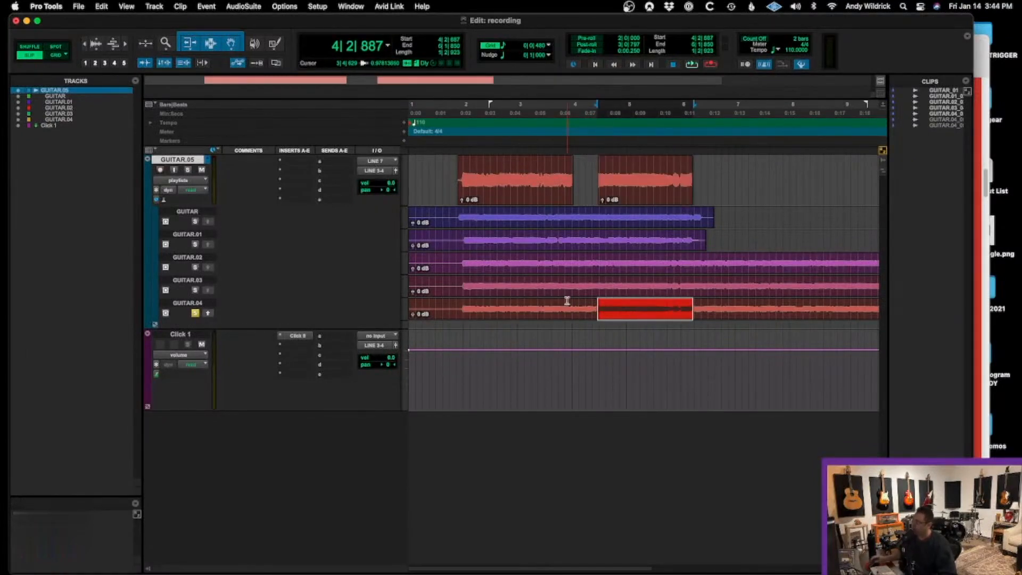
left_click_drag(713, 301, 780, 303)
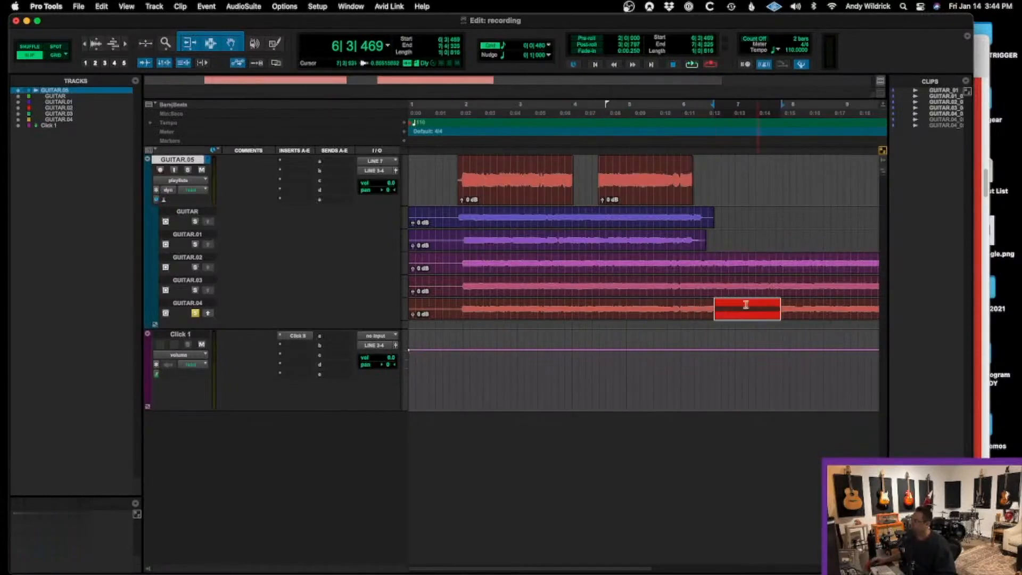
left_click(208, 314)
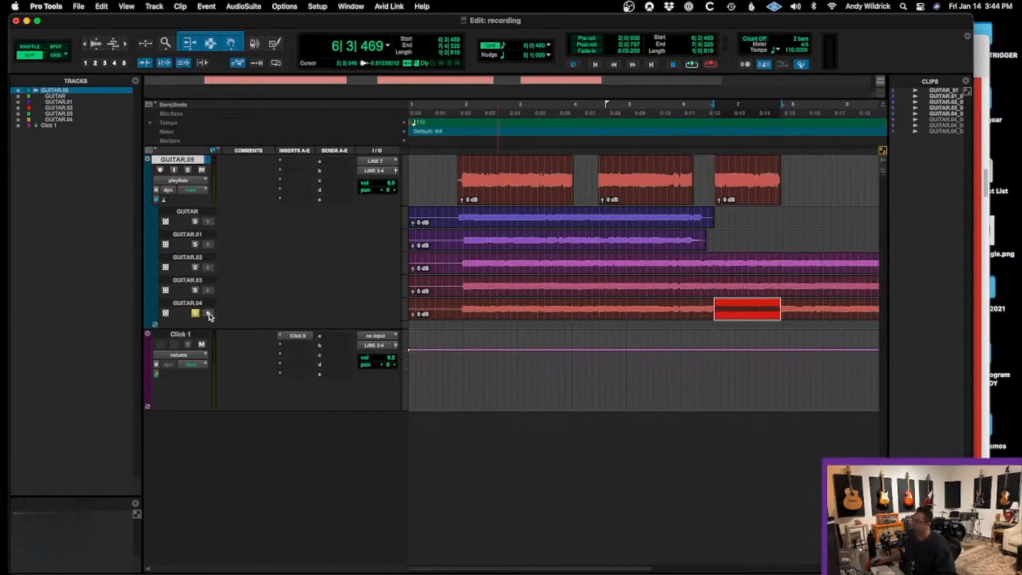
key("super+z")
left_click_drag(749, 181, 437, 183)
key("Delete")
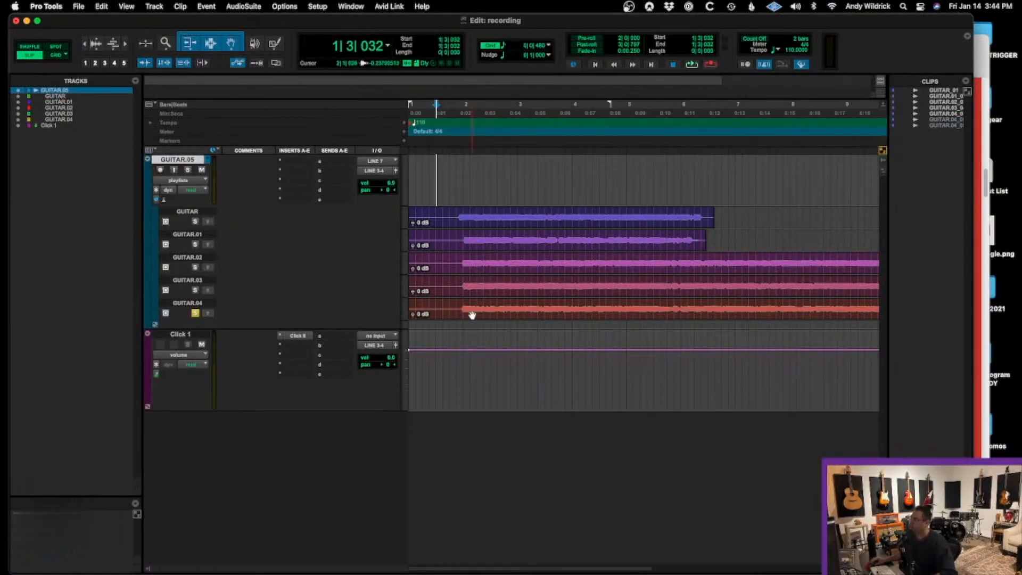
Copy phrases from the GUITAR.04, GUITAR.03 and GUITAR.02 takes up into GUITAR.05.
left_click_drag(462, 306, 520, 302)
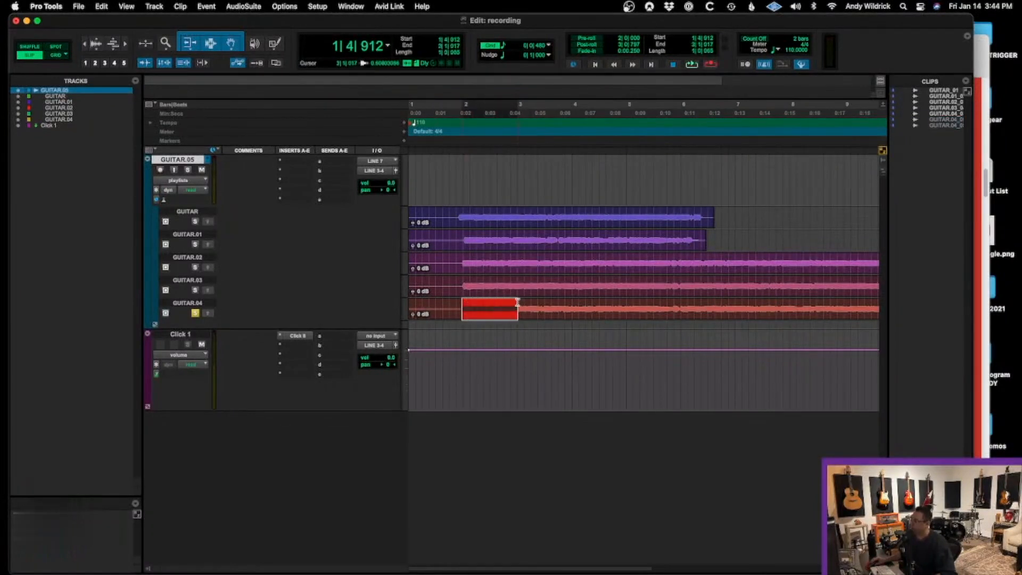
left_click(208, 314)
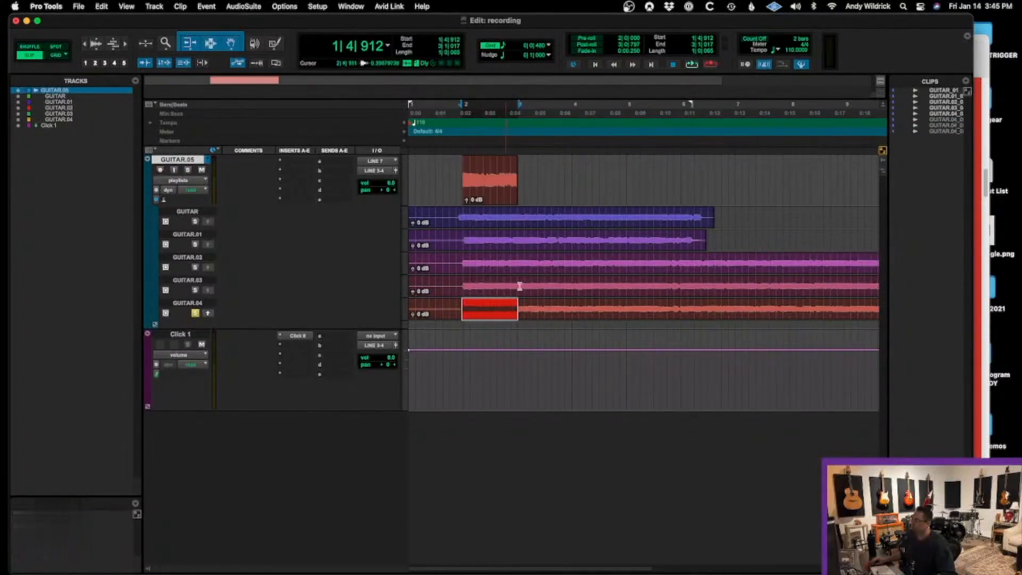
left_click(518, 282)
left_click_drag(569, 282, 574, 282)
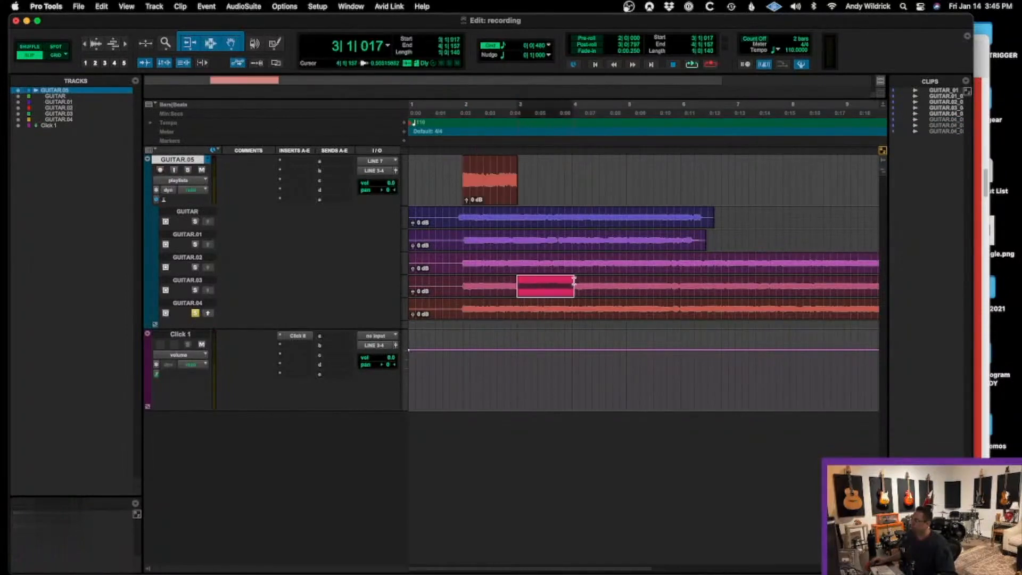
left_click(209, 290)
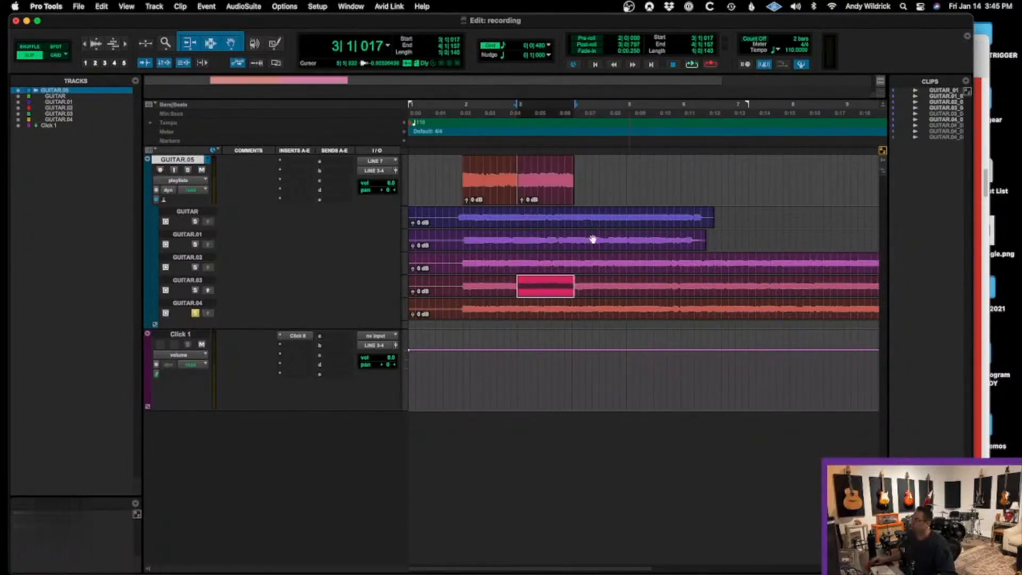
left_click_drag(572, 260, 767, 263)
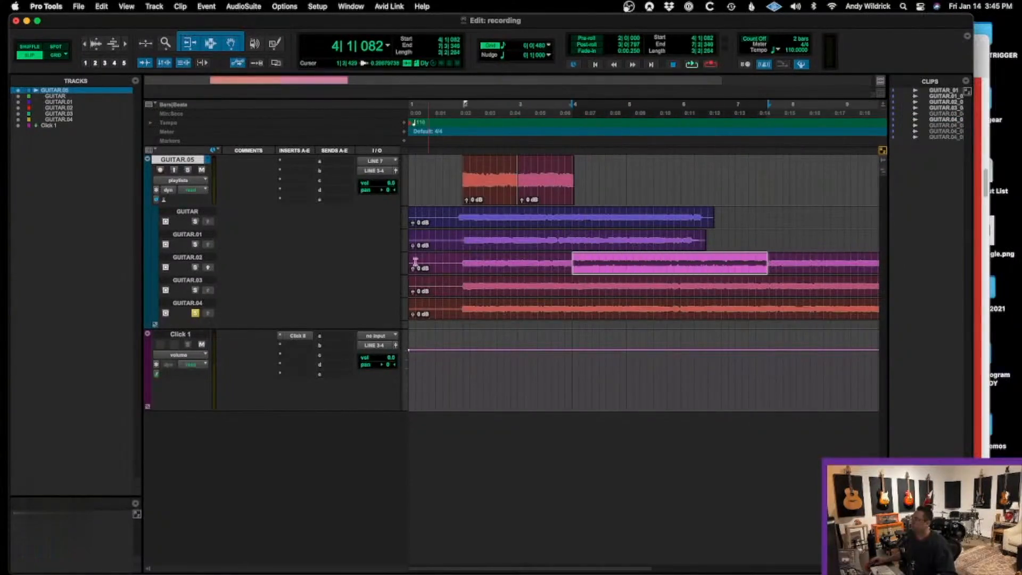
left_click(208, 268)
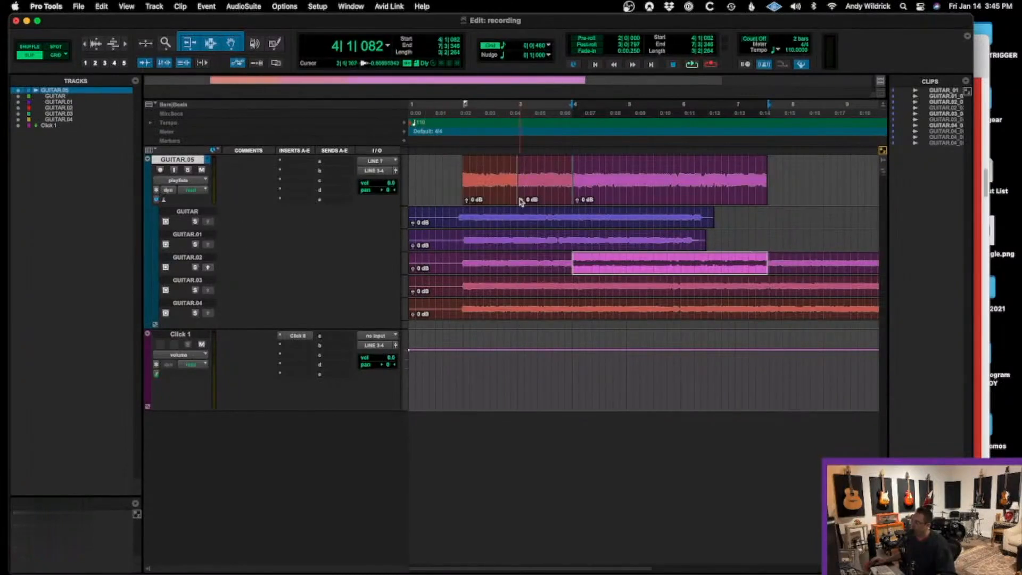
left_click(455, 173)
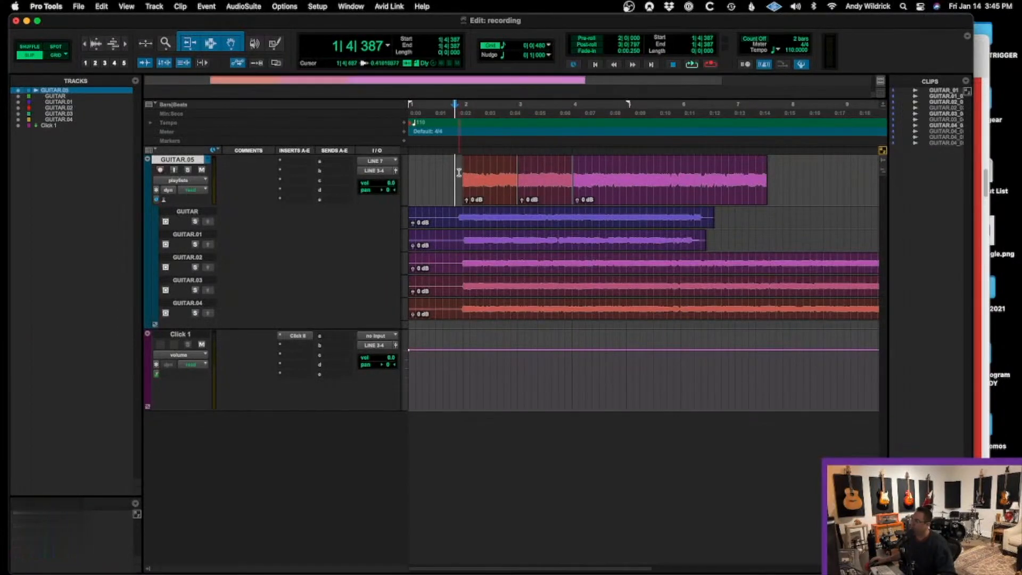
Audition the GUITAR.05 comp and trim the first and middle clip edges at their joins.
left_click(458, 172)
key("space")
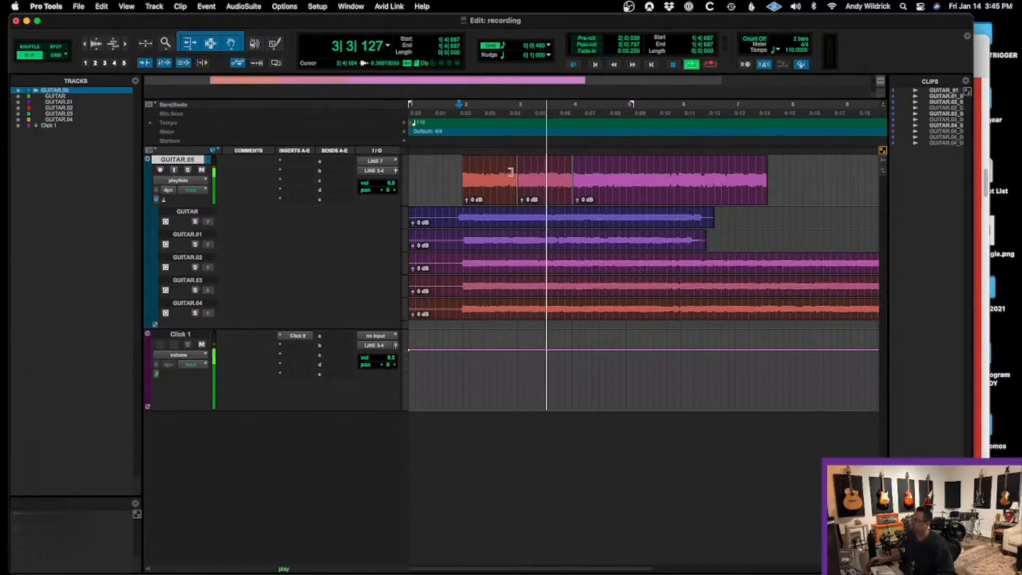
key("space")
left_click_drag(514, 173, 529, 176)
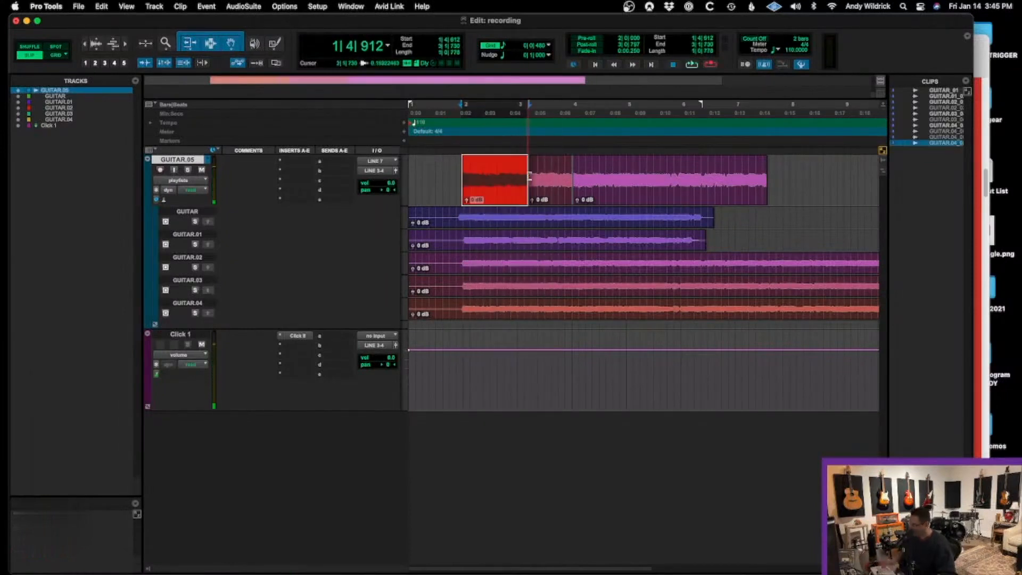
key("super+bracketright")
left_click(514, 174)
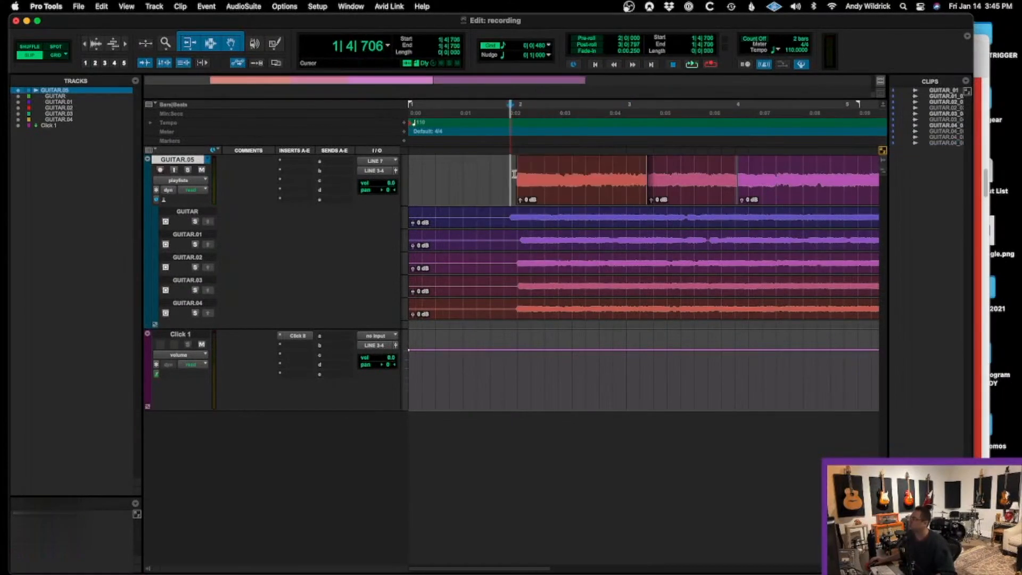
key("space")
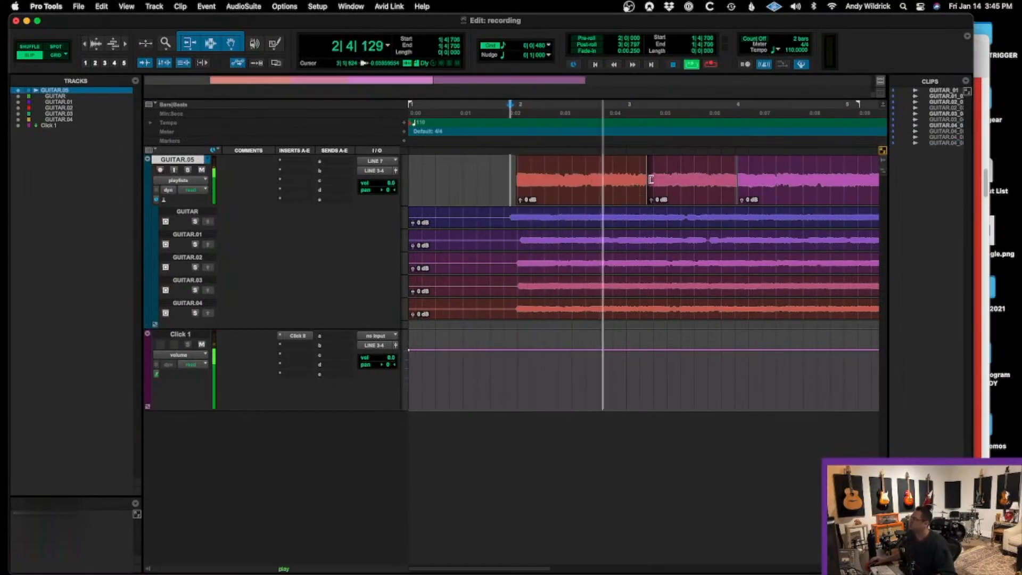
left_click_drag(648, 179, 790, 181)
left_click(504, 174)
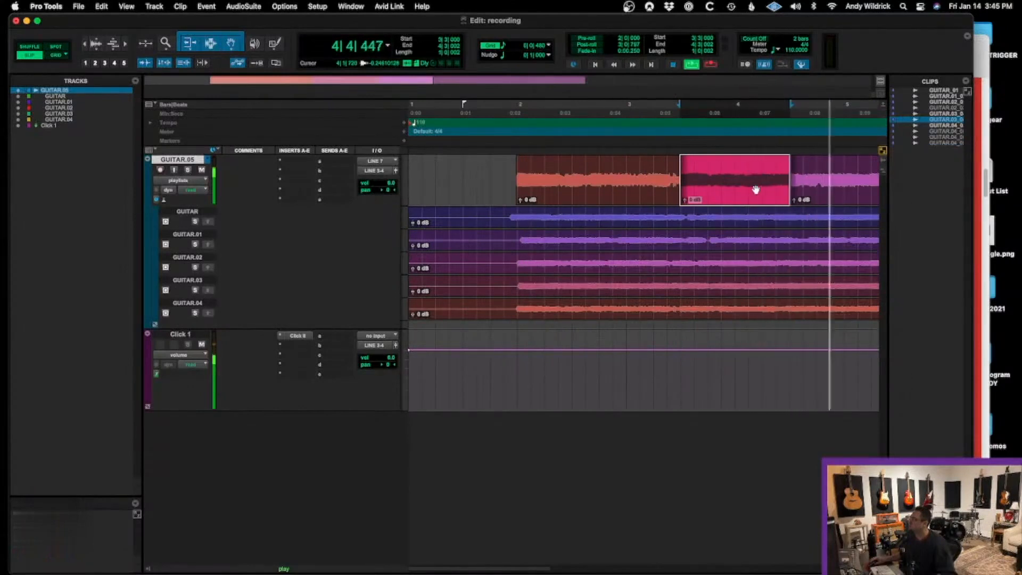
key("space")
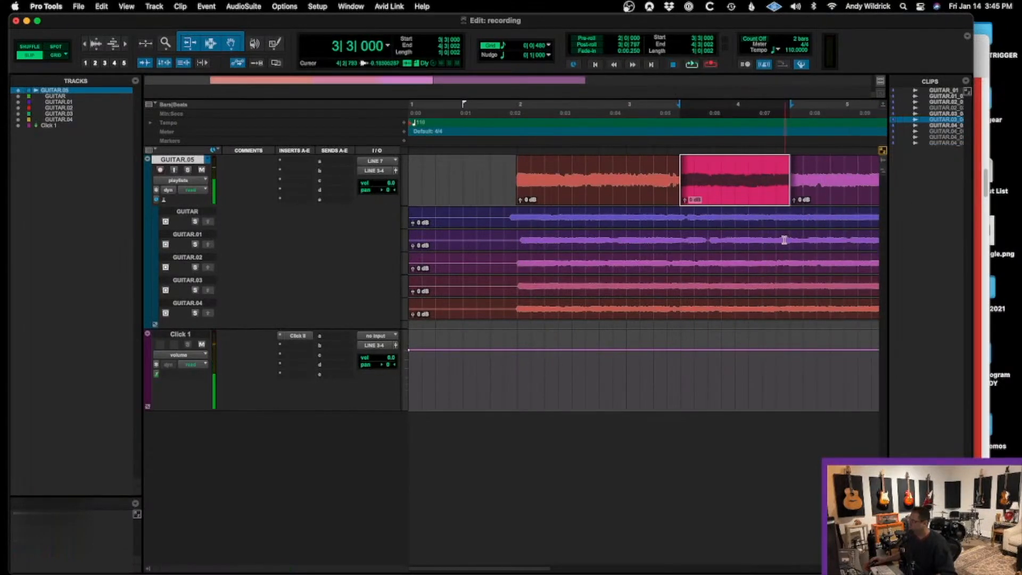
left_click(817, 170)
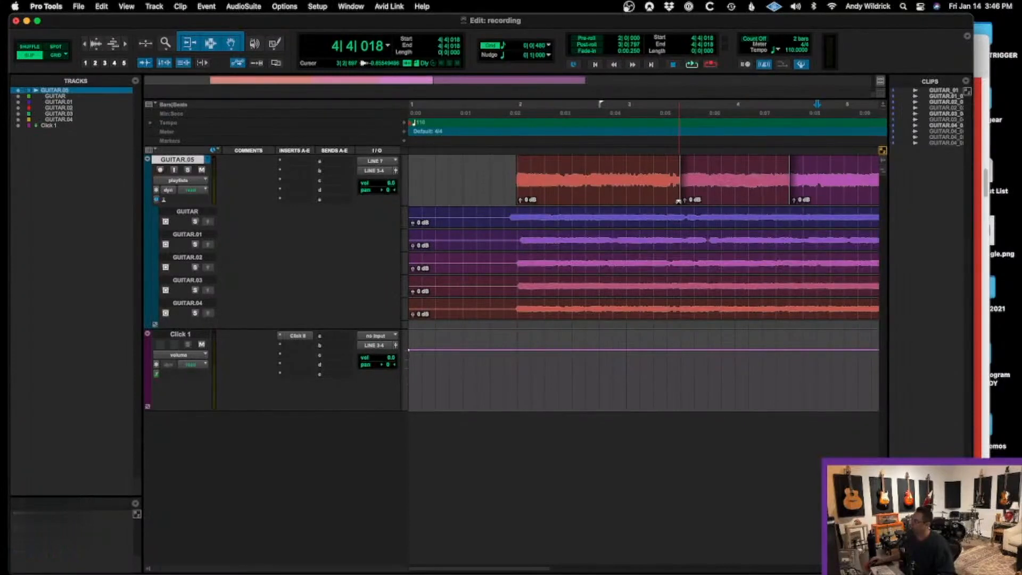
Try crossfades at the two comp clip joins, audition them, then undo.
left_click_drag(679, 201, 683, 201)
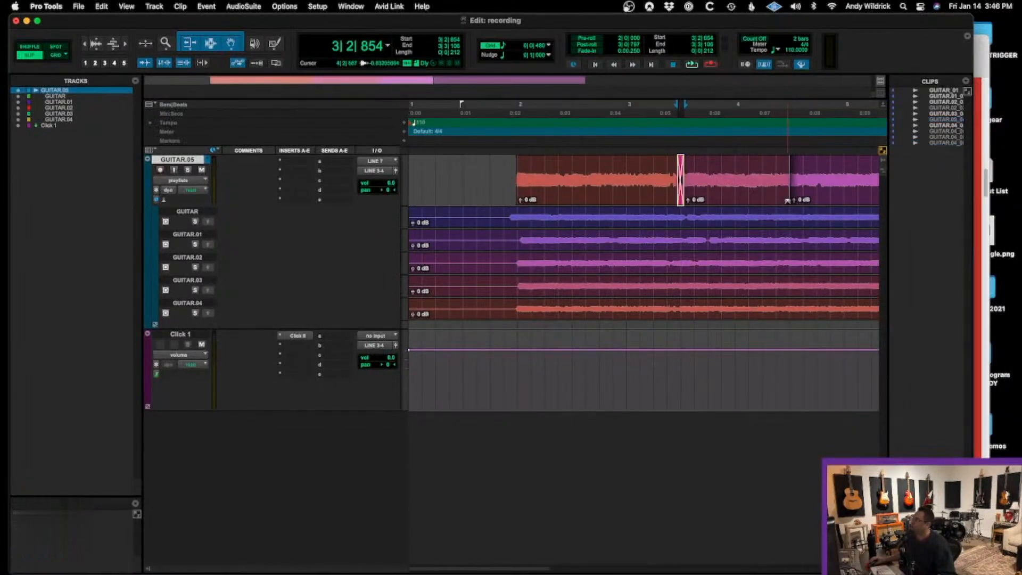
left_click_drag(787, 200, 791, 201)
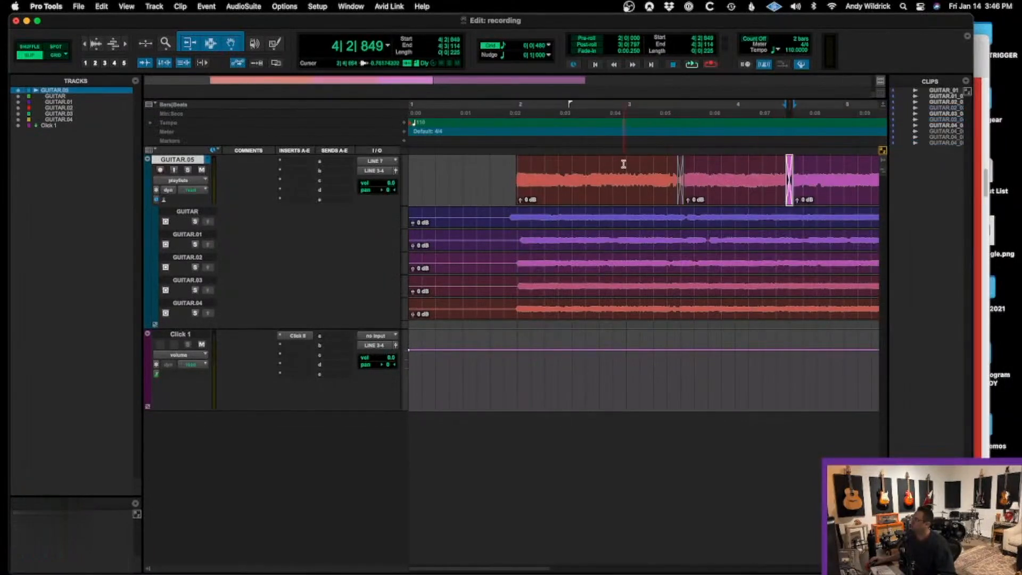
left_click(623, 164)
key("space")
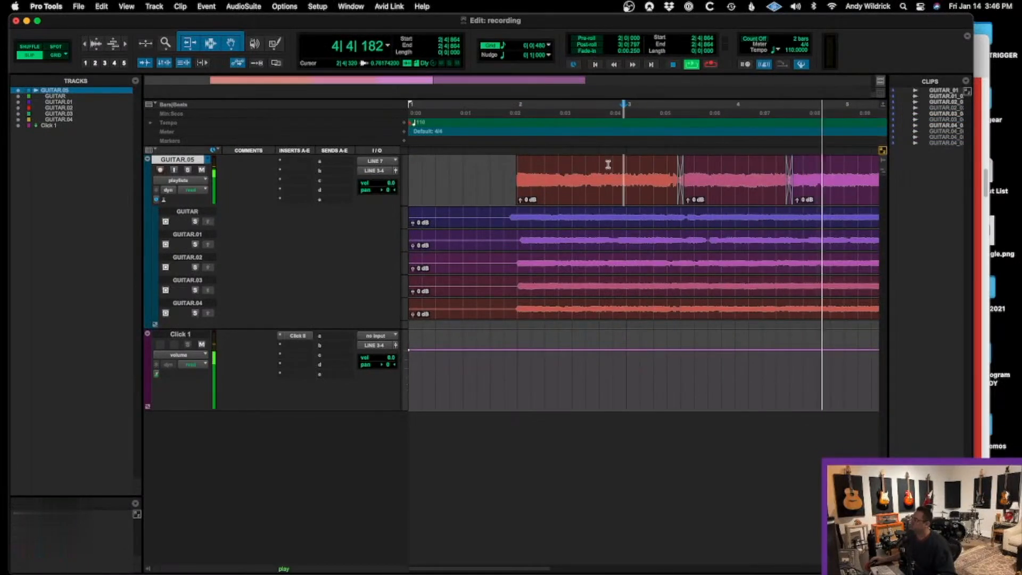
key("space")
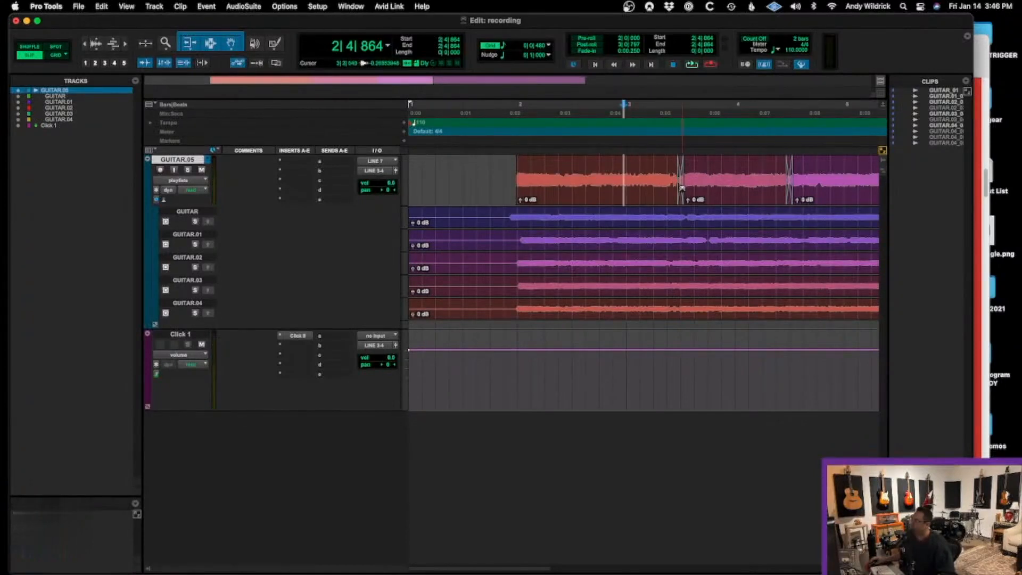
left_click(681, 187)
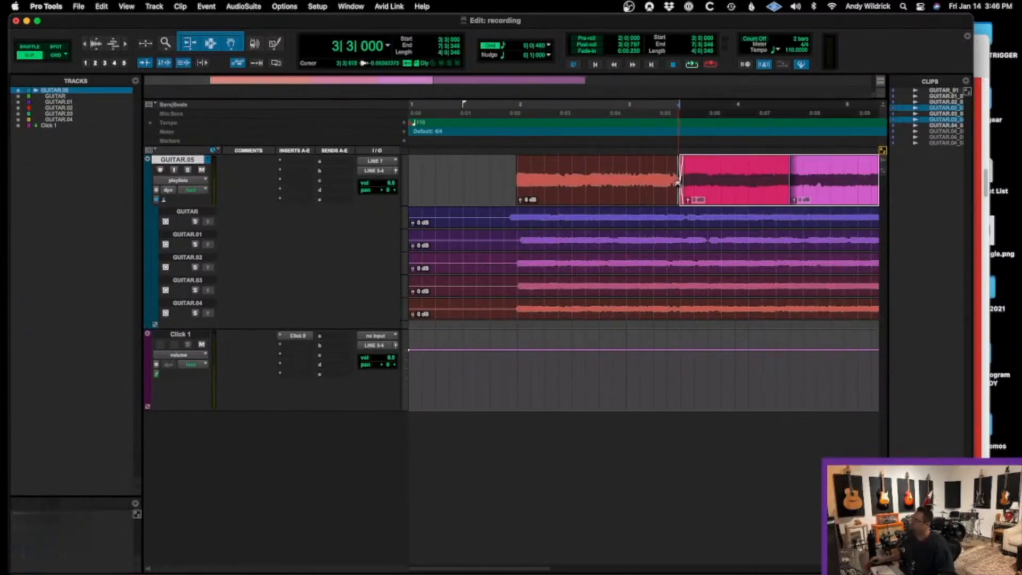
key("super+z")
left_click(652, 170)
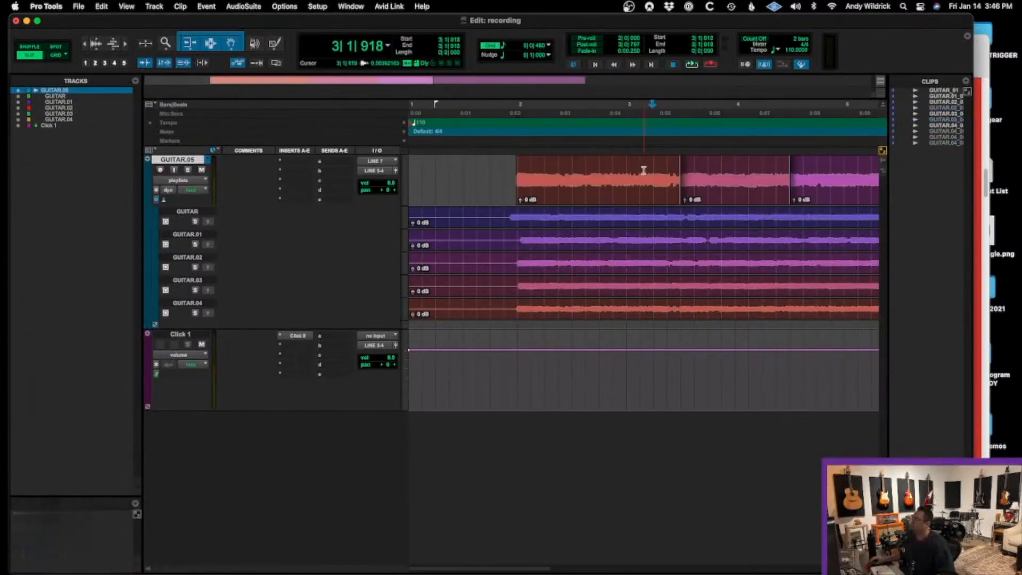
Select every GUITAR.05 comp clip from about 1|3|558 to 8|1|379.
left_click(486, 171)
left_click_drag(486, 171, 818, 171)
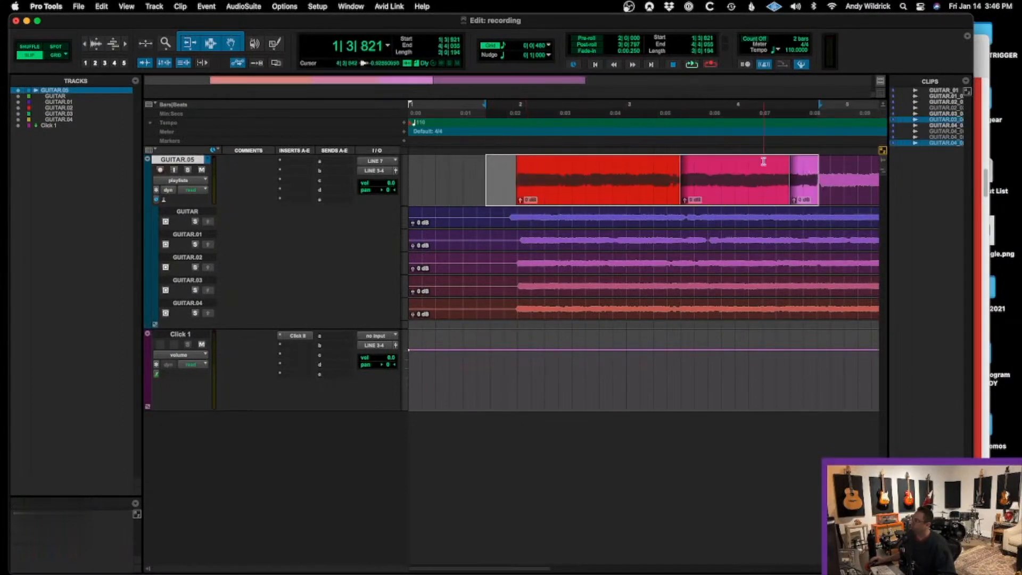
key("super+bracketleft")
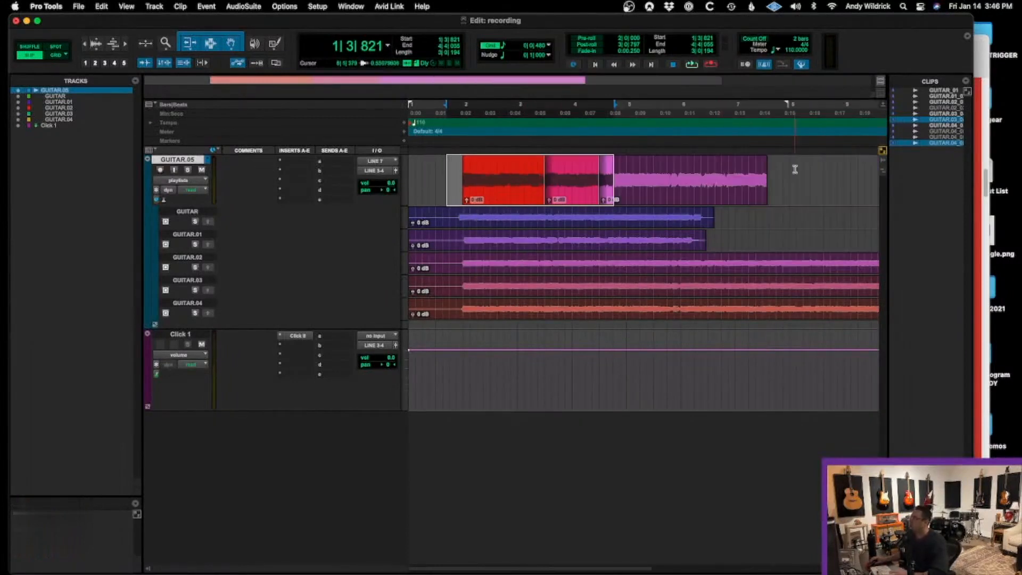
left_click_drag(795, 168, 442, 197)
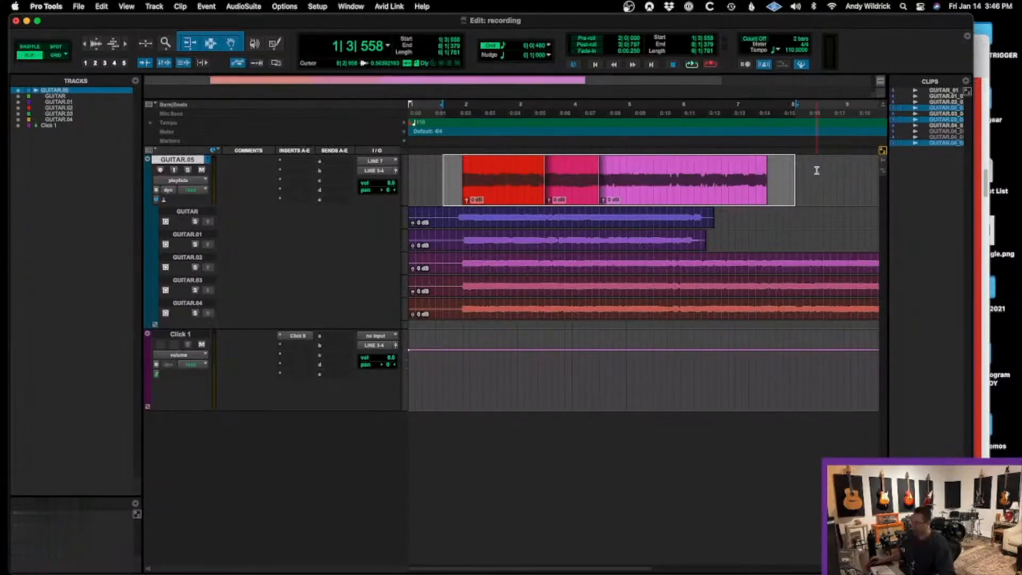
Apply batch fades to the comp clips: 15 ms fade-ins and 20 ms crossfades.
key("super+f")
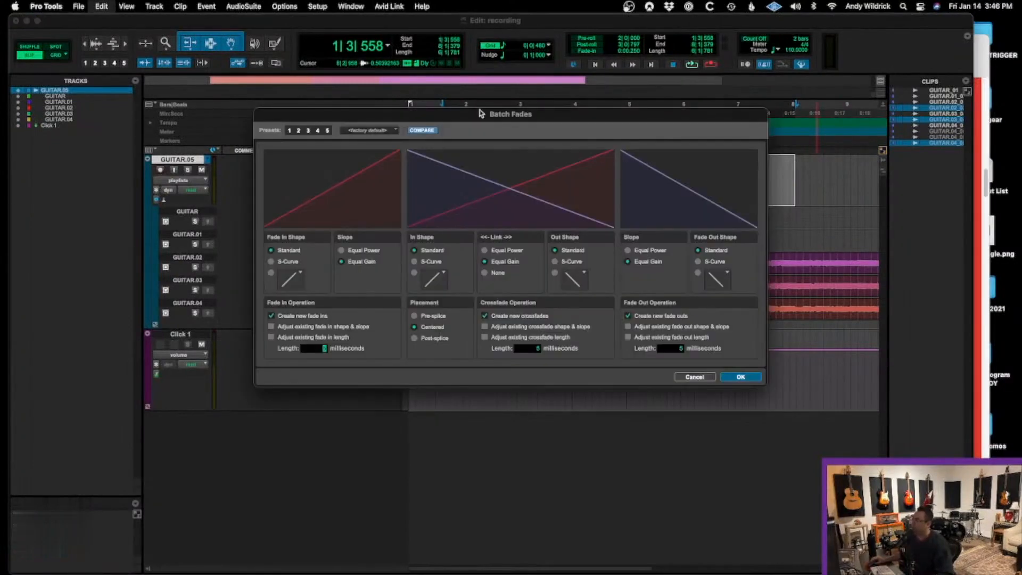
left_click_drag(478, 118, 545, 235)
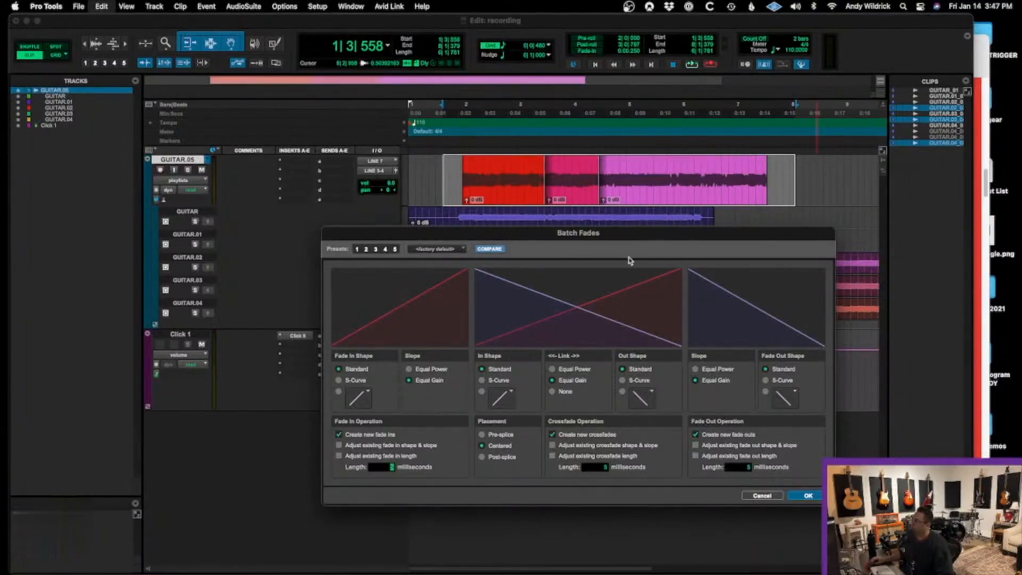
left_click(605, 467)
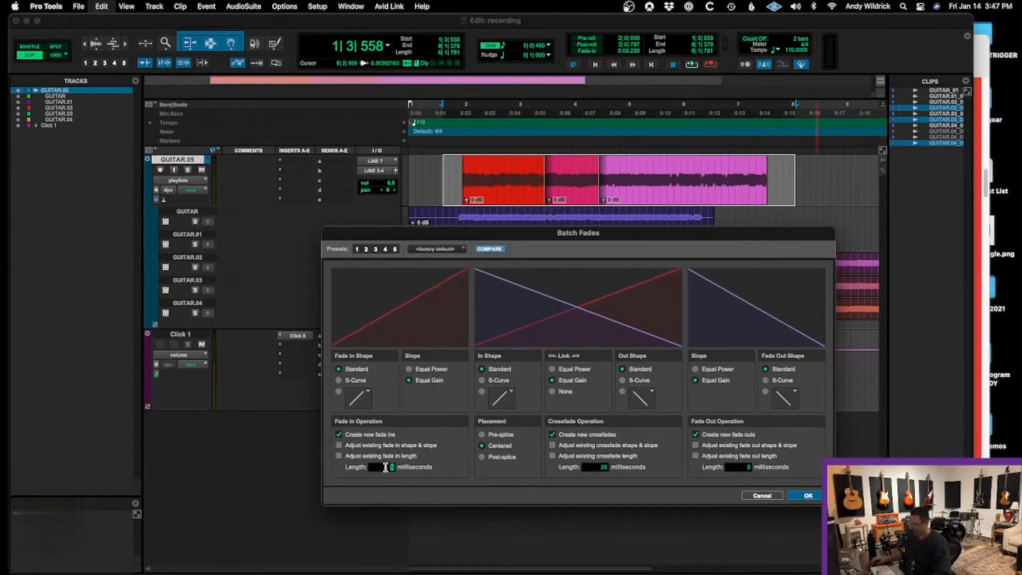
type("15")
left_click(747, 467)
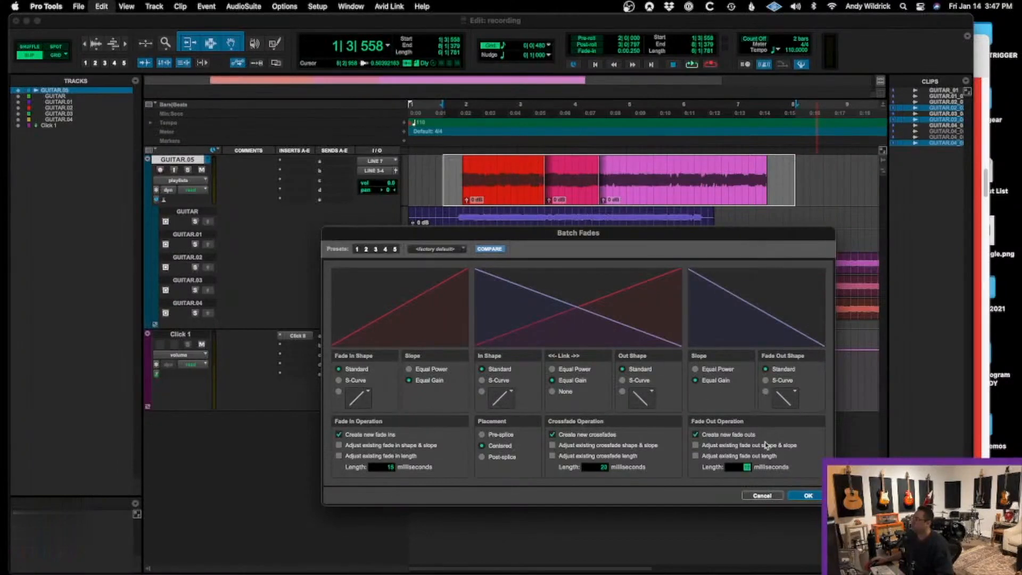
left_click(808, 495)
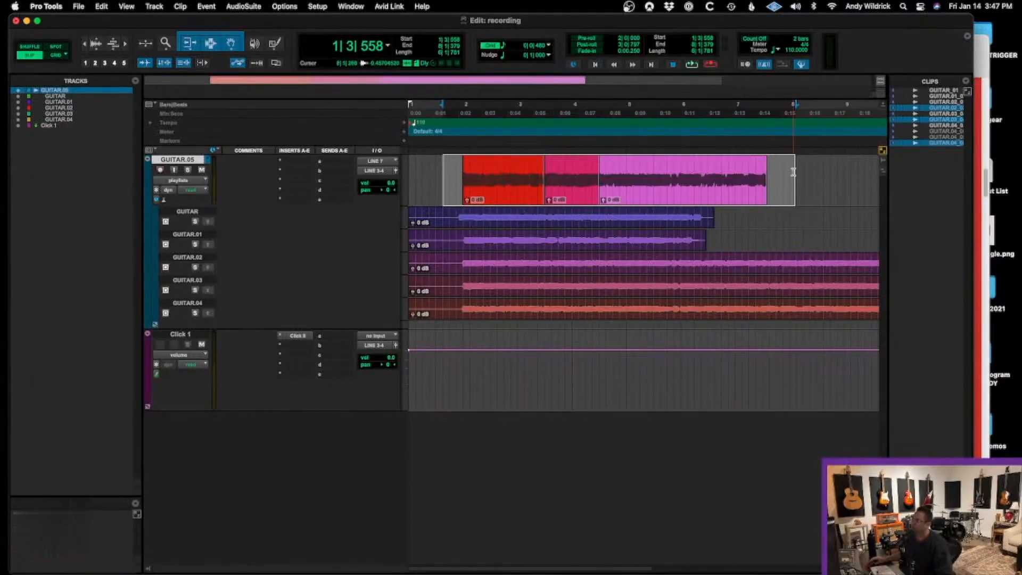
left_click(792, 173)
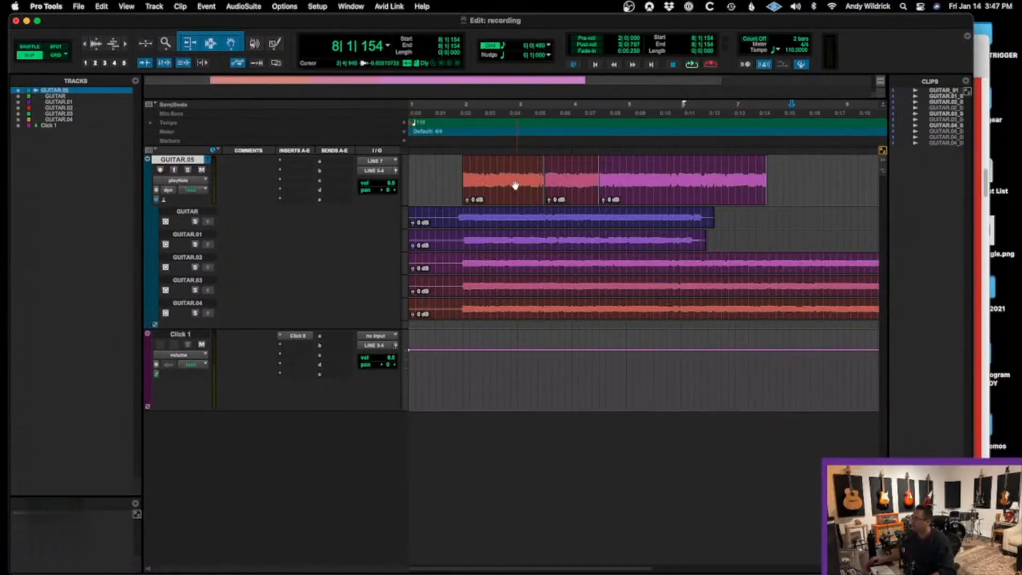
Create a new empty GUITAR.06 playlist and, in Grid mode, mark bars 2–4.
left_click(210, 167)
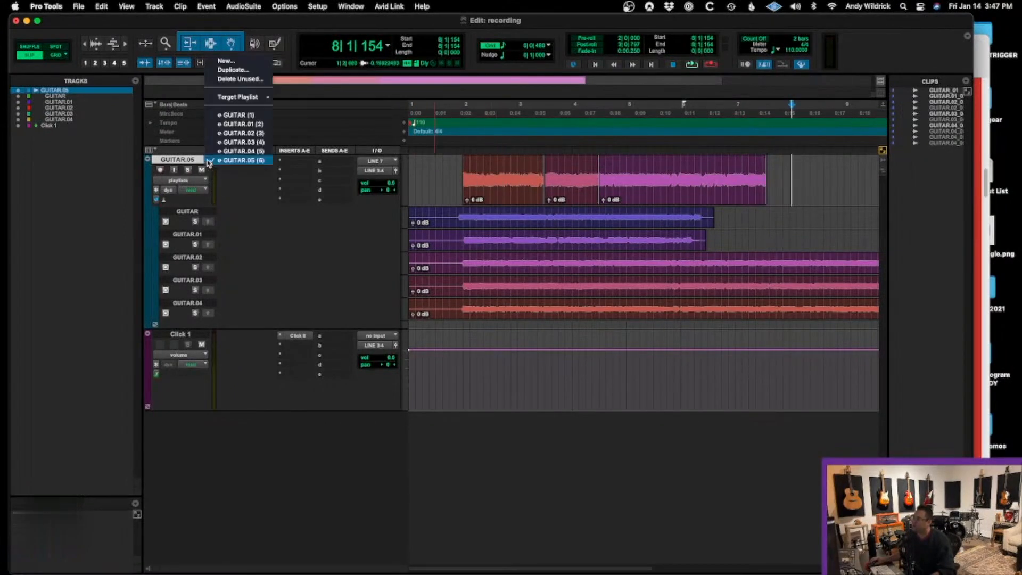
left_click(224, 68)
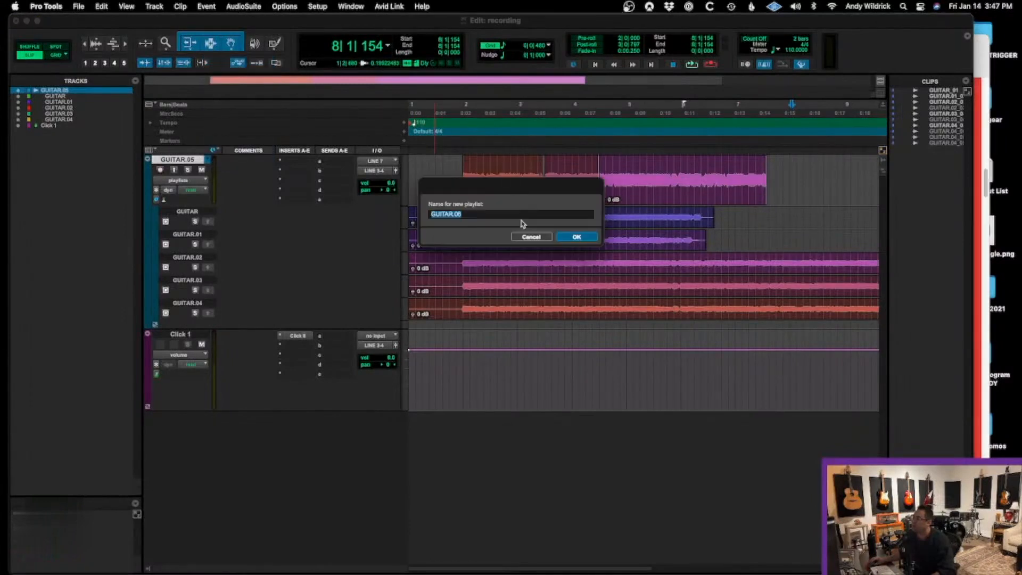
left_click(569, 237)
left_click_drag(464, 170, 556, 171)
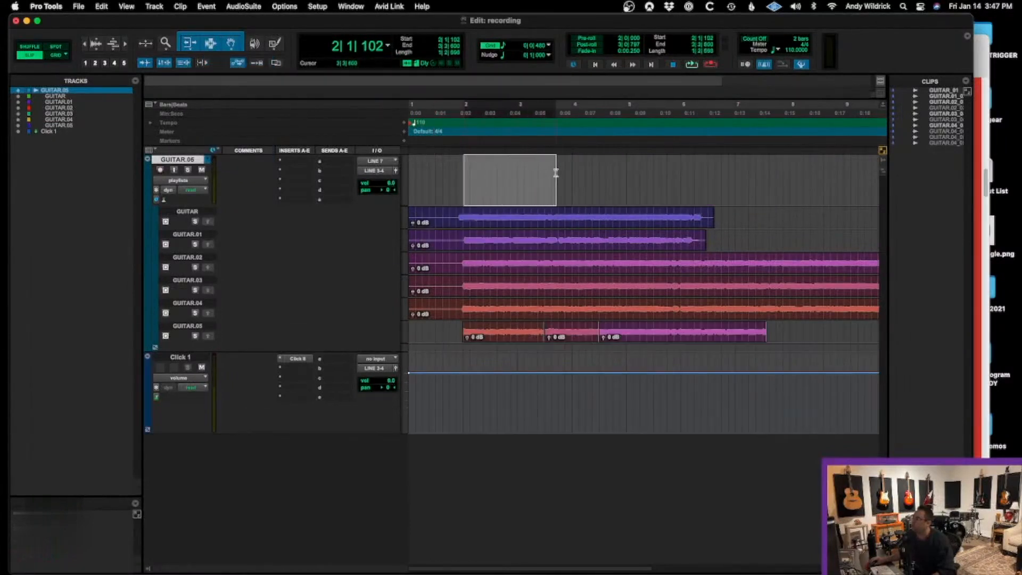
left_click(53, 58)
left_click(519, 170)
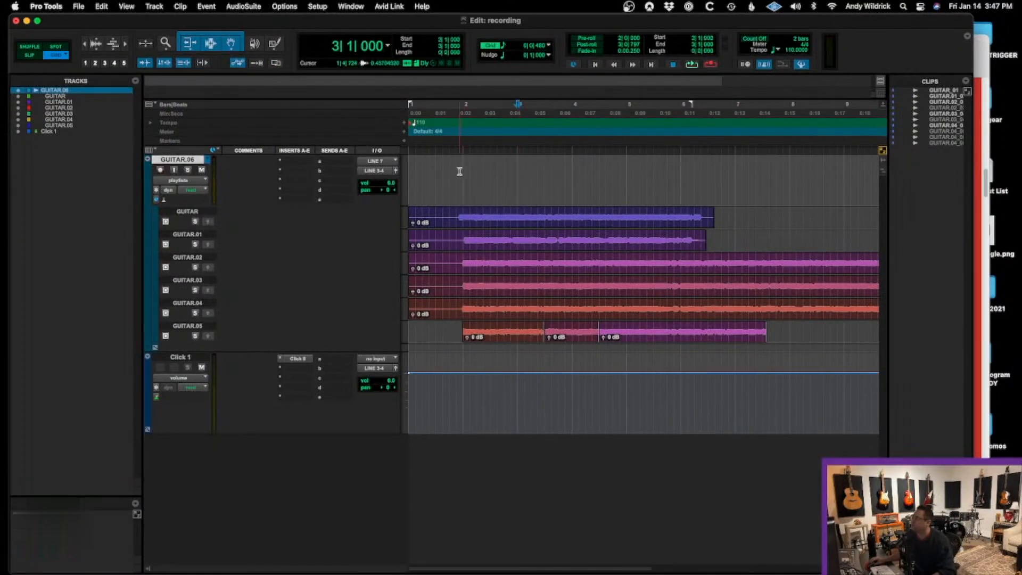
left_click_drag(459, 172, 574, 170)
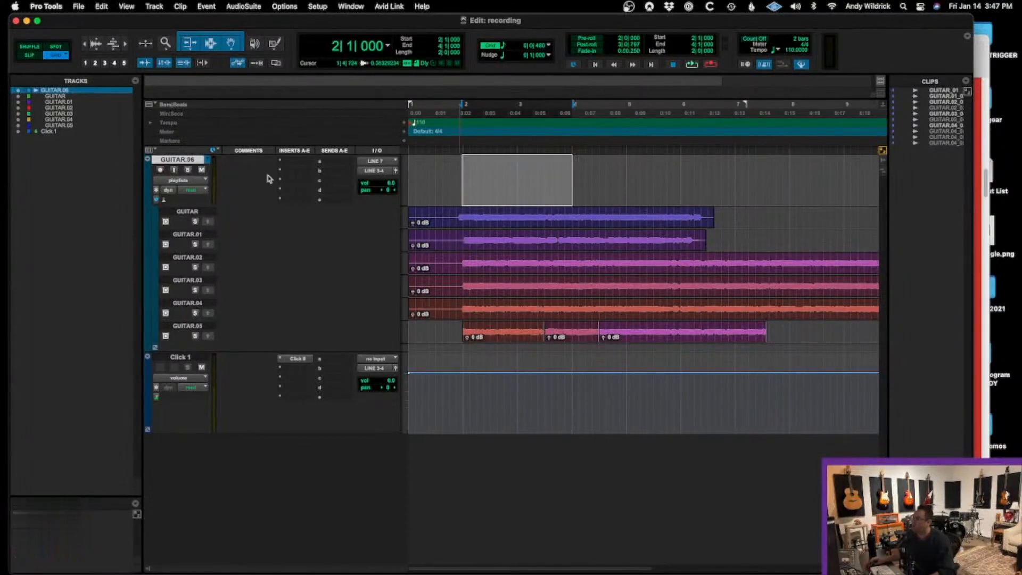
Set the transport to loop record mode with loop playback turned on.
right_click(712, 65)
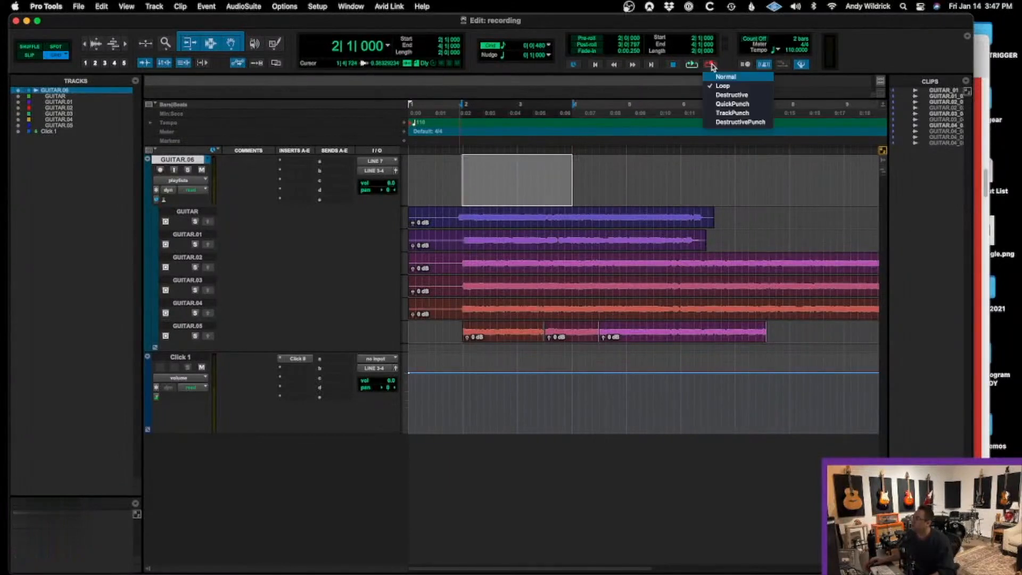
left_click(722, 78)
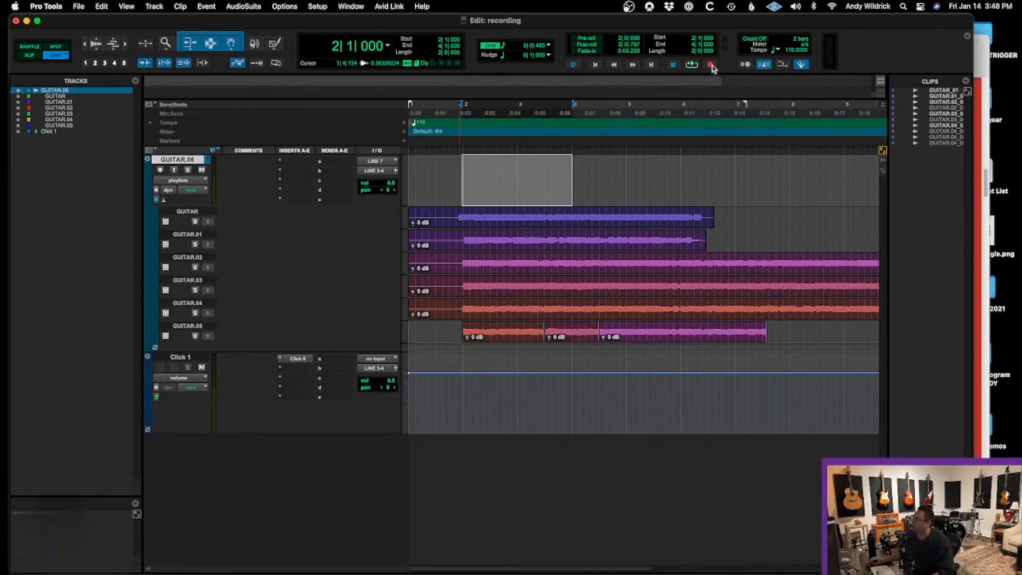
right_click(711, 65)
left_click(722, 86)
right_click(694, 65)
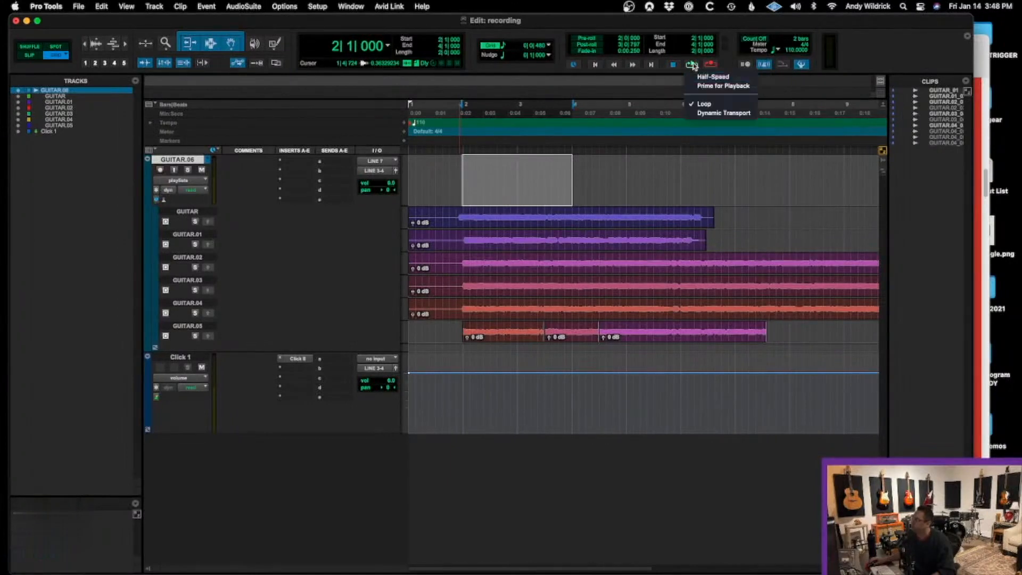
left_click(705, 102)
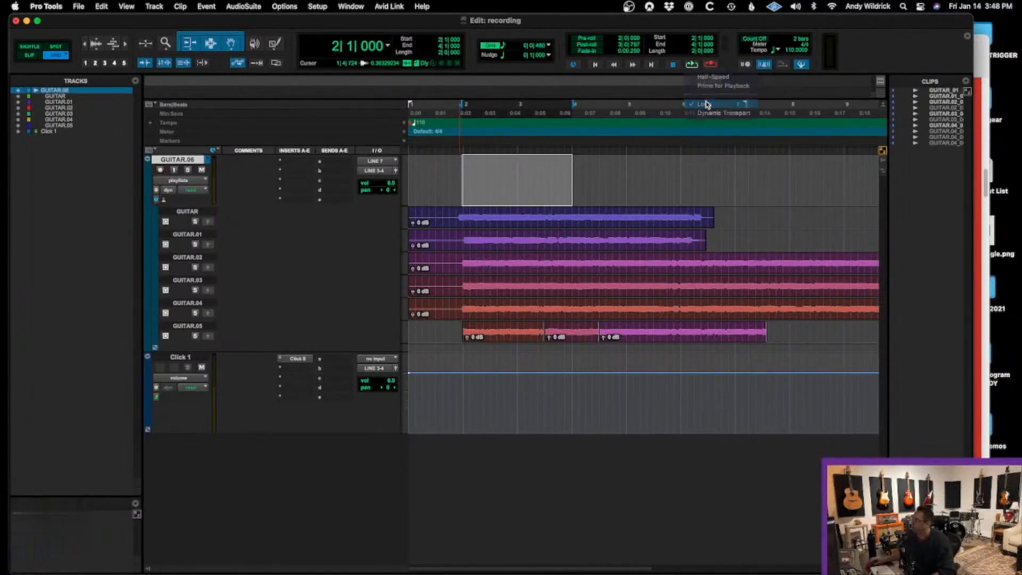
right_click(691, 64)
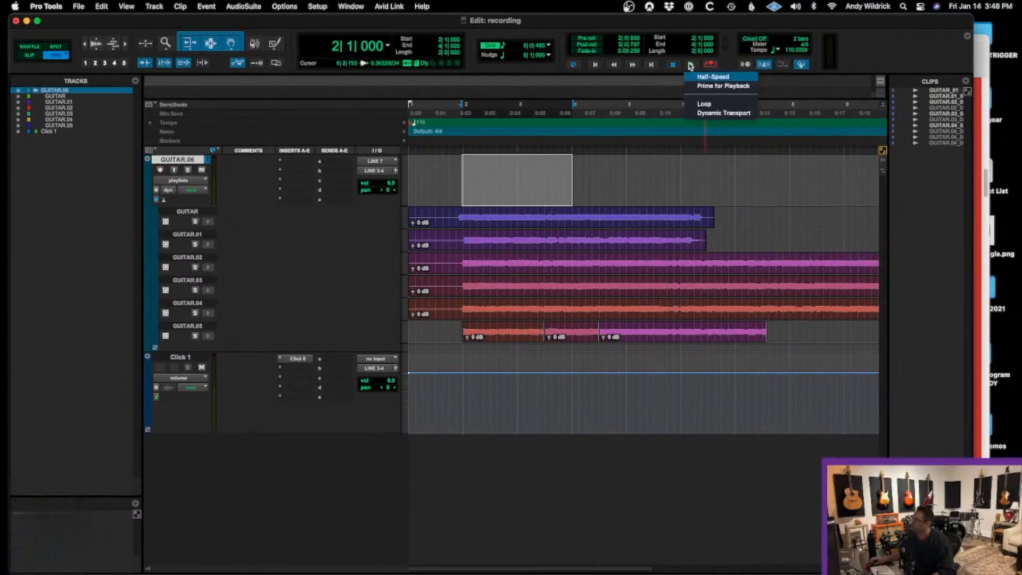
left_click(701, 103)
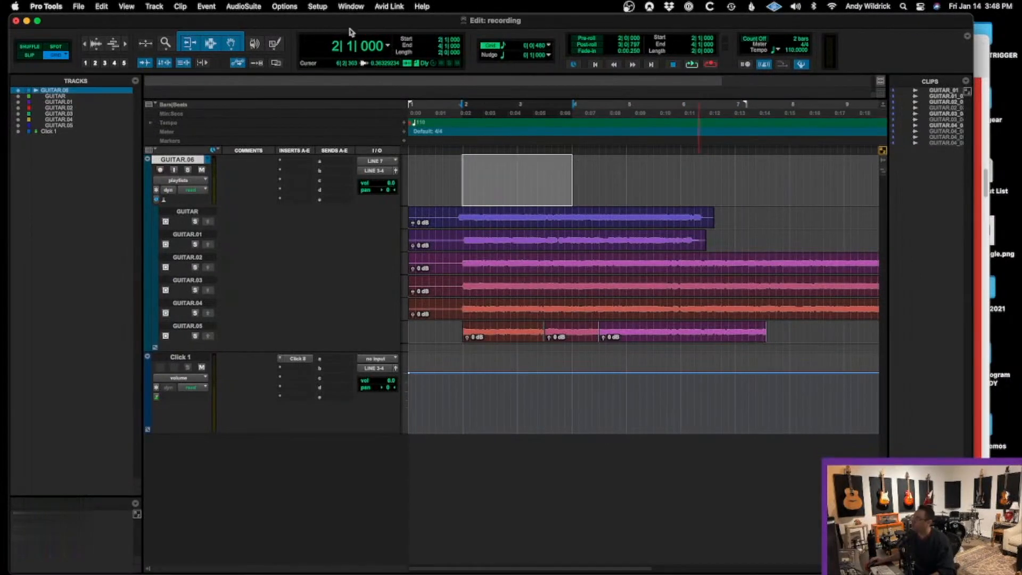
Confirm Loop Record is on, record-arm GUITAR.06 with input monitoring, and mark bars 2–6.
left_click(284, 7)
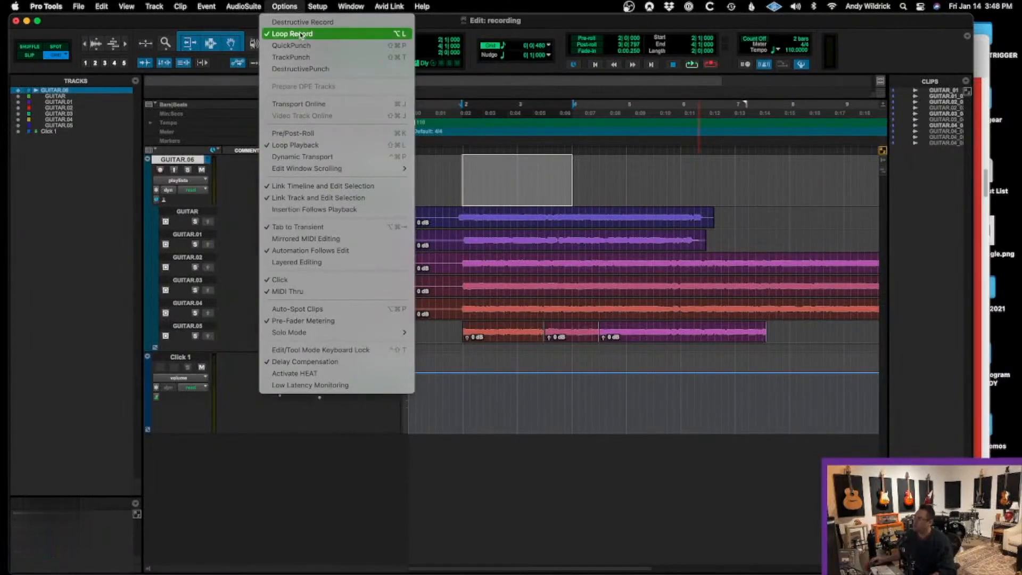
left_click(723, 21)
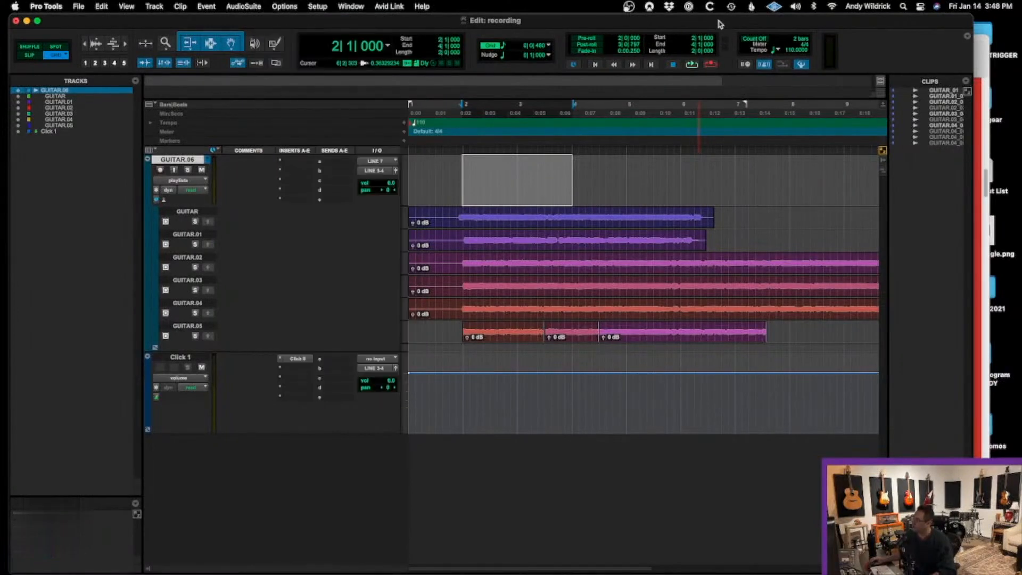
left_click(161, 170)
left_click(175, 171)
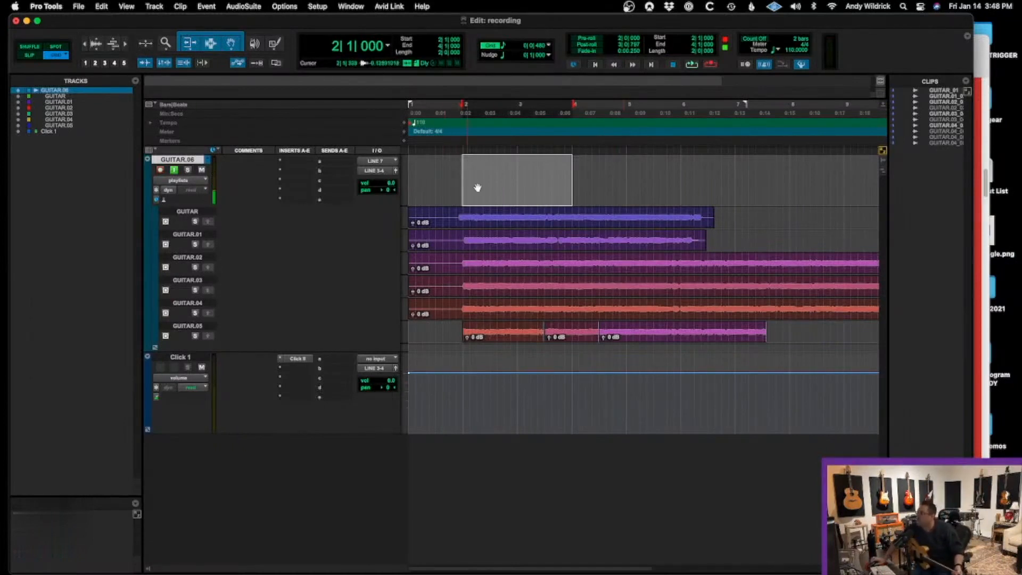
left_click_drag(460, 169, 682, 177)
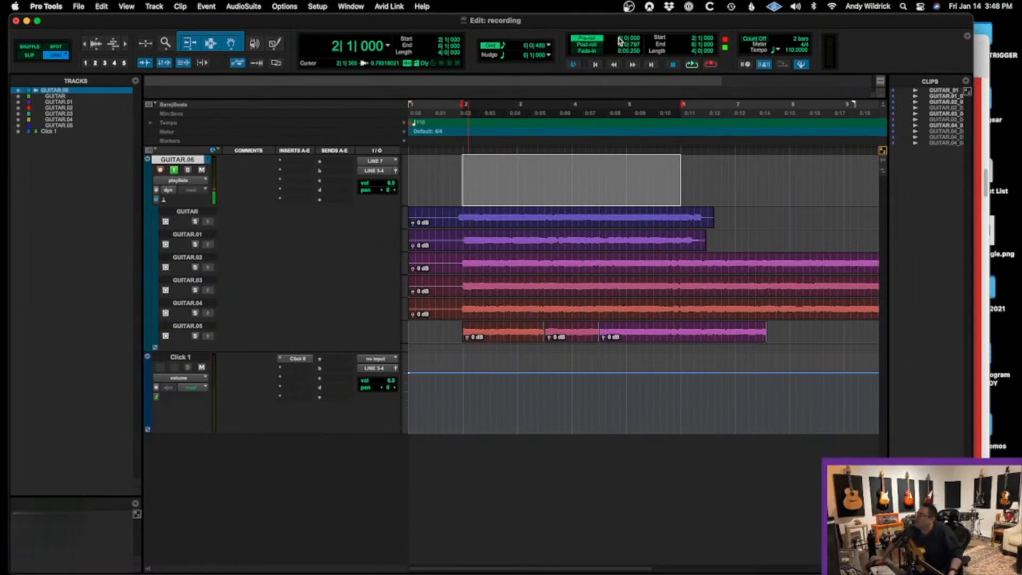
Reselect bars 2–6, enable pre-roll, and start loop recording onto GUITAR.06.
left_click(518, 165)
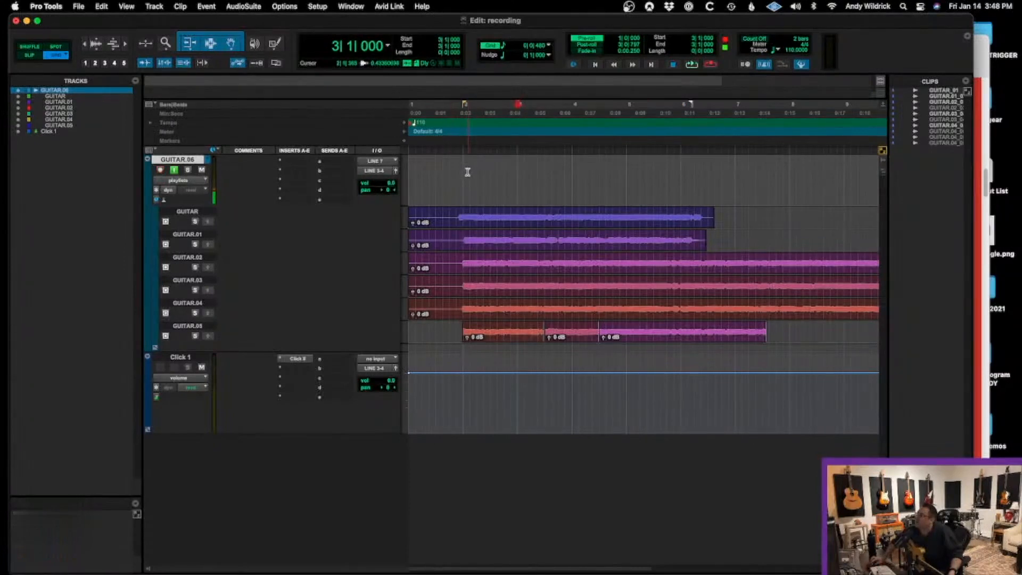
left_click_drag(464, 172, 677, 175)
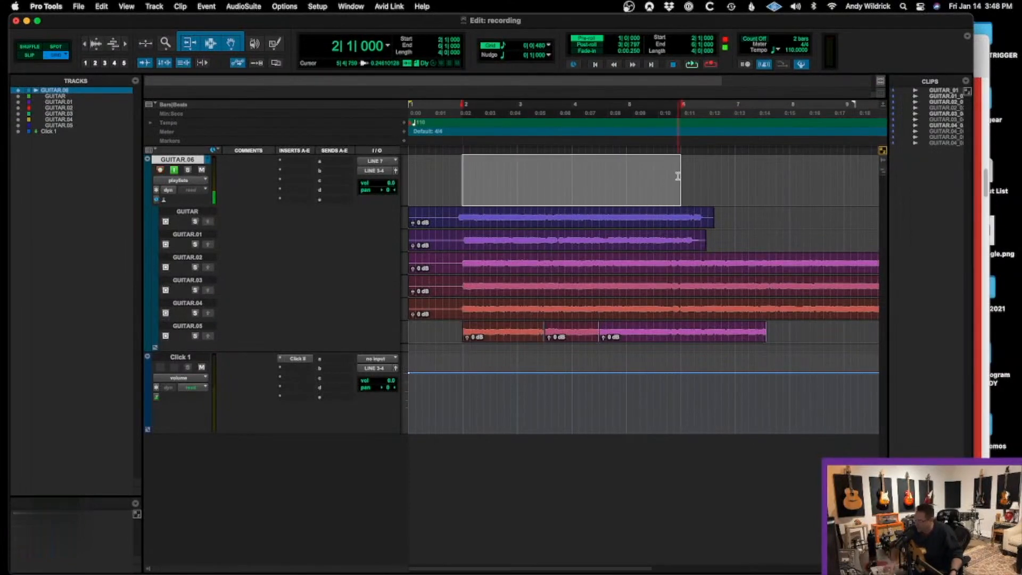
key("super+k")
key("super+k")
key("super+k")
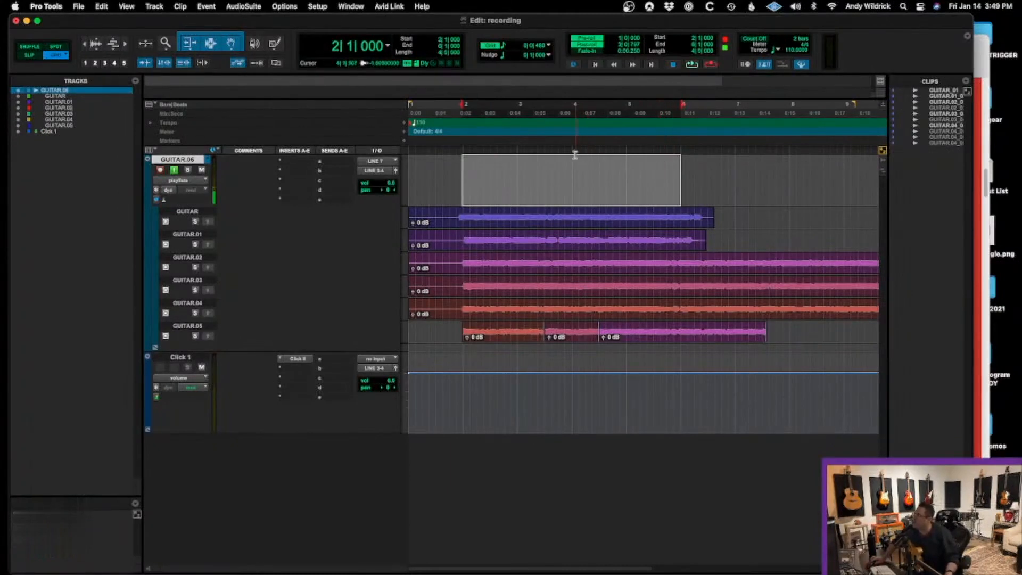
key("space")
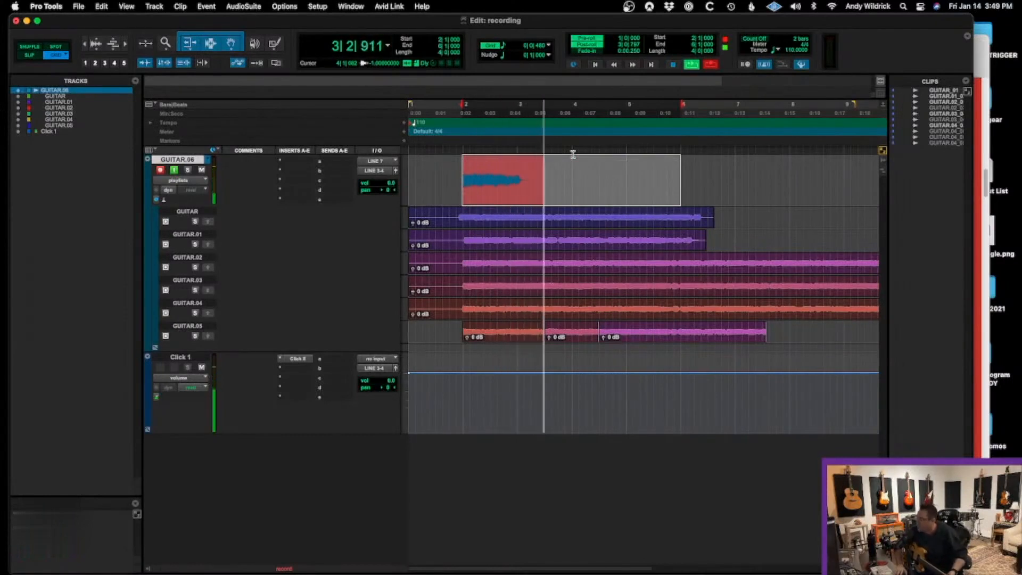
Stop loop recording after the passes over bars 2–6, keeping all takes.
key("space")
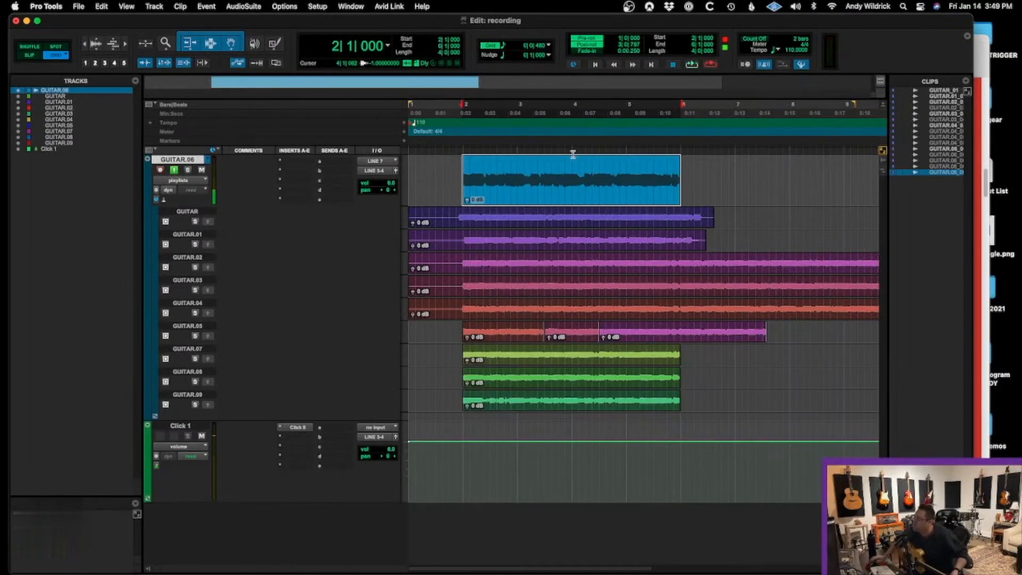
Select the GUITAR.07, GUITAR.08 and GUITAR.09 takes one after another to check them.
left_click(481, 364)
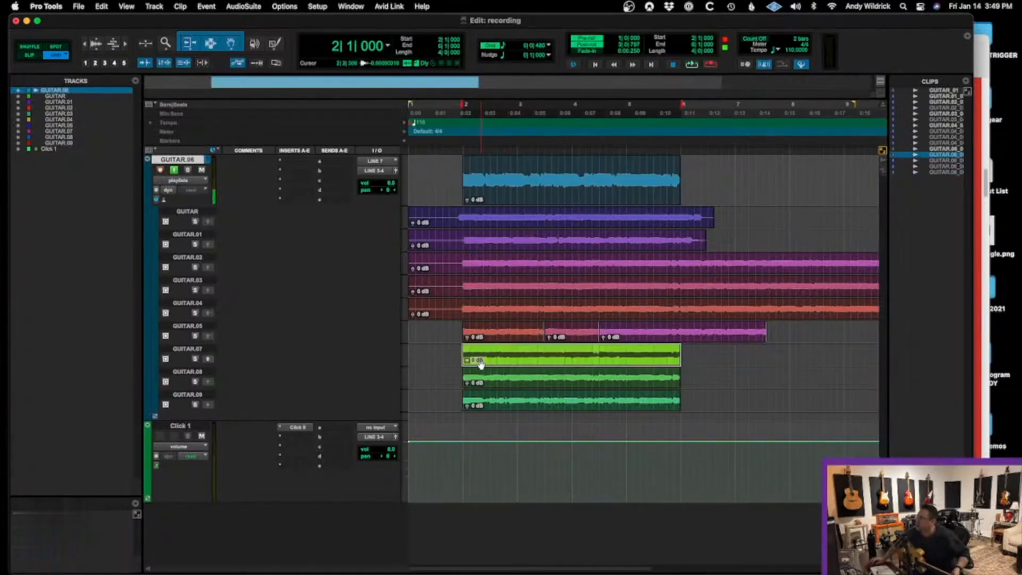
left_click(500, 384)
left_click(514, 403)
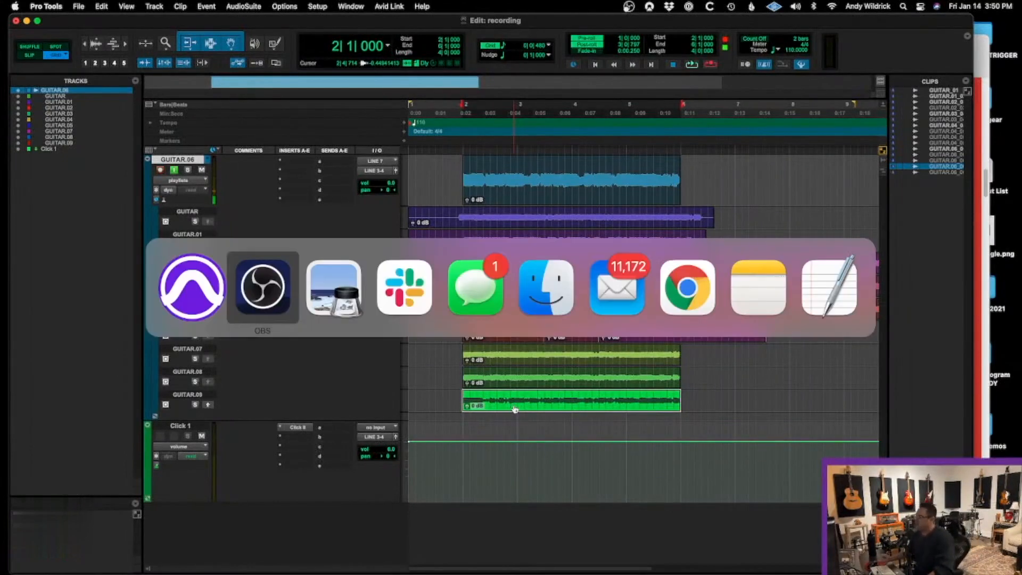
key("super+Tab")
left_click(332, 280)
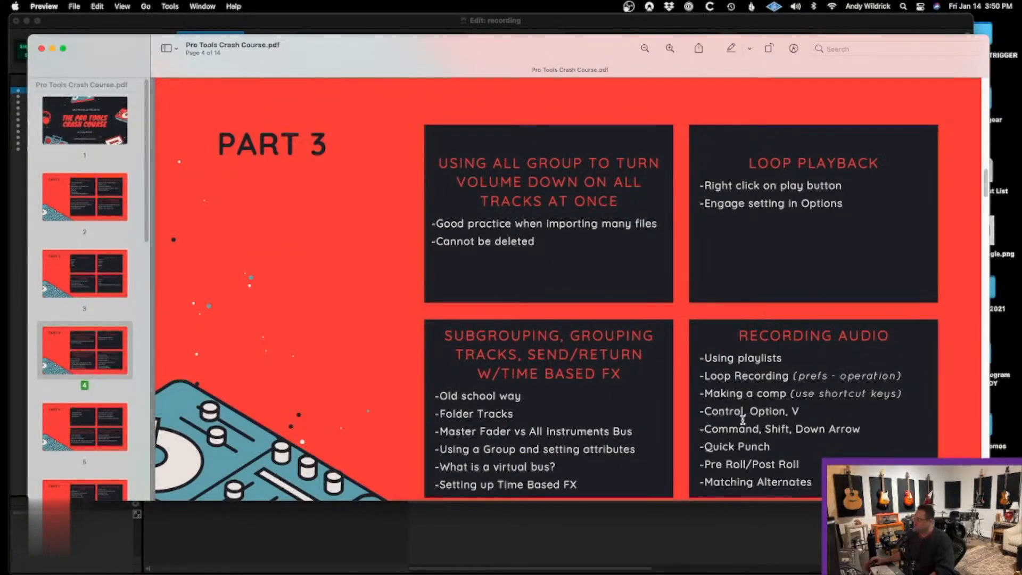
left_click(176, 30)
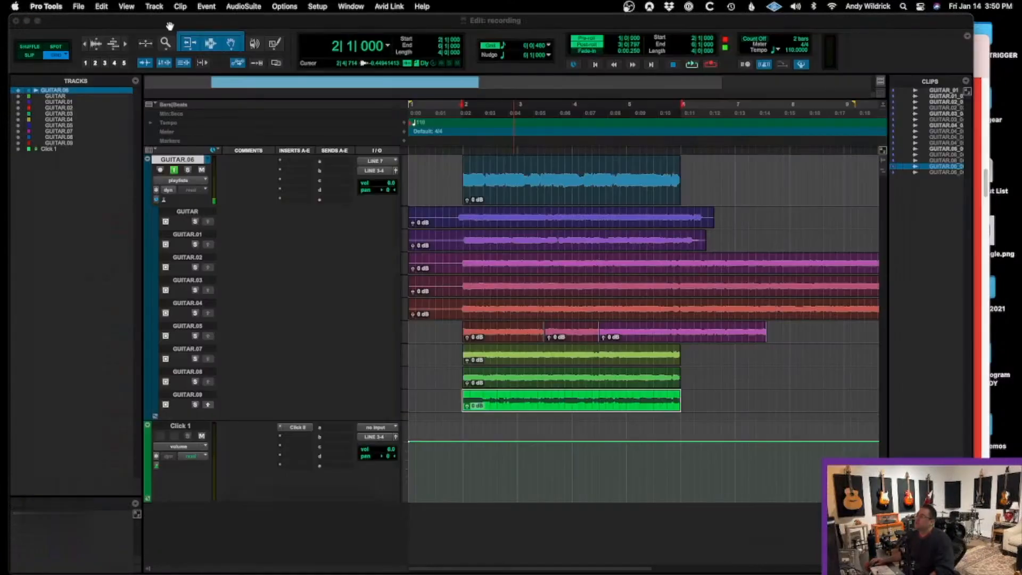
Switch GUITAR.06 to waveform view, zoom in, and select the whole take.
left_click(185, 185)
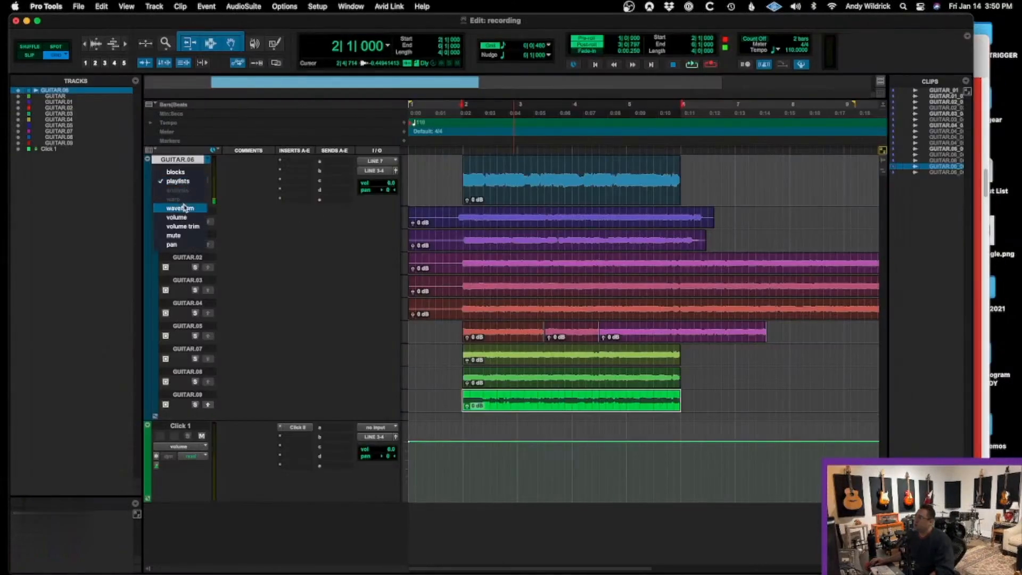
left_click(180, 207)
left_click(508, 176)
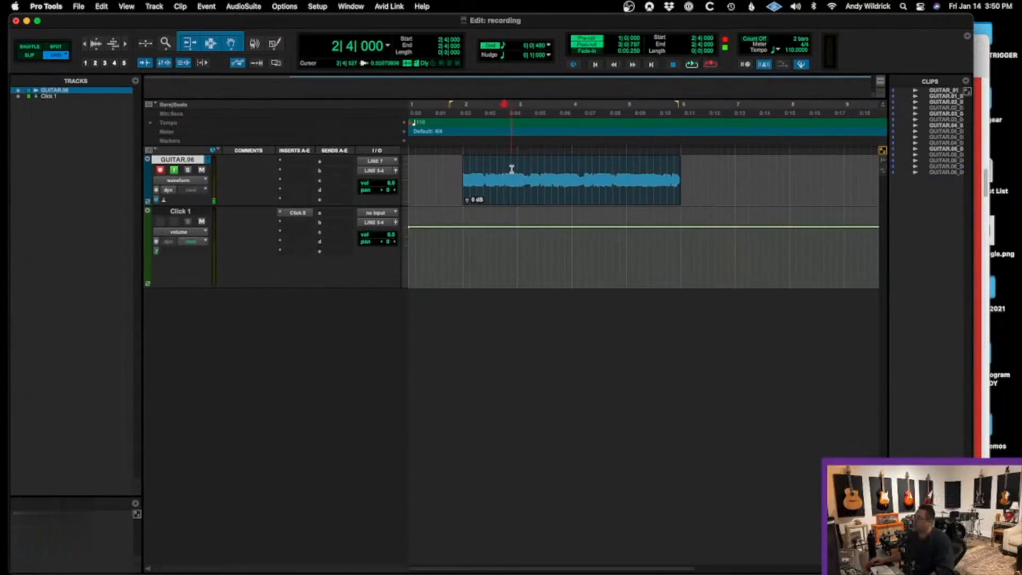
left_click(511, 171)
left_click(559, 199)
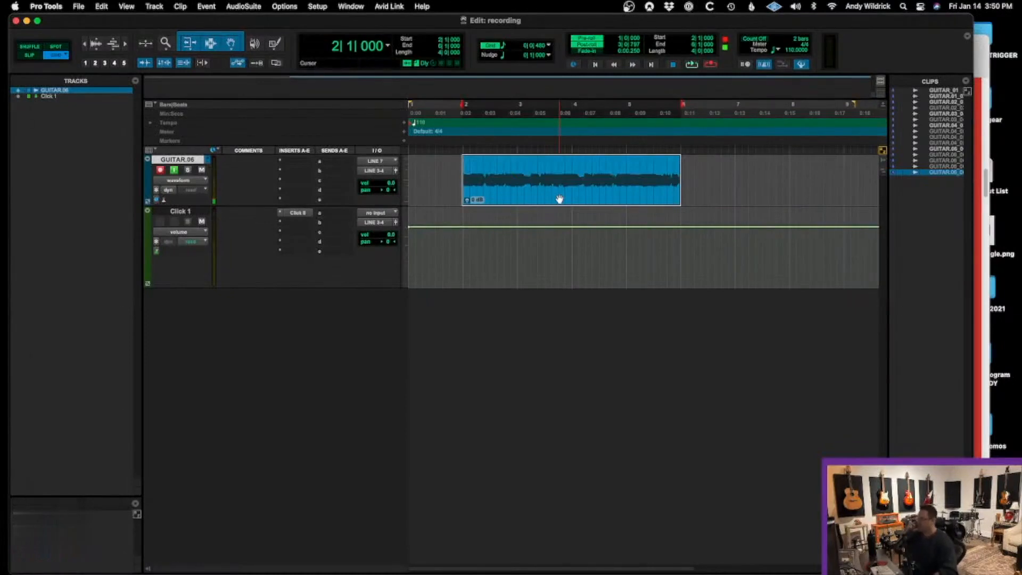
key("super+bracketright")
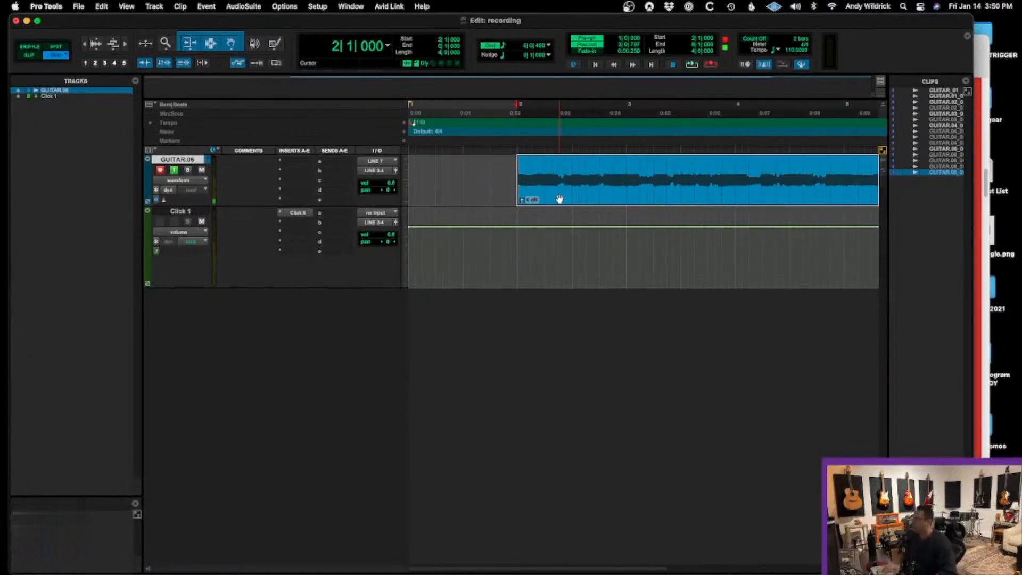
scroll(525, 571, "right", 5)
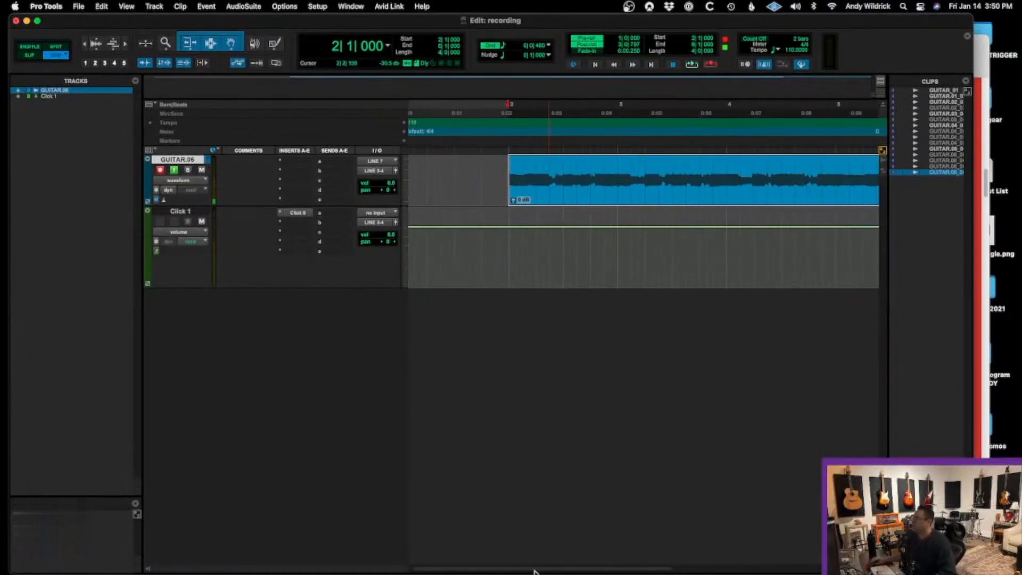
scroll(577, 572, "left", 1)
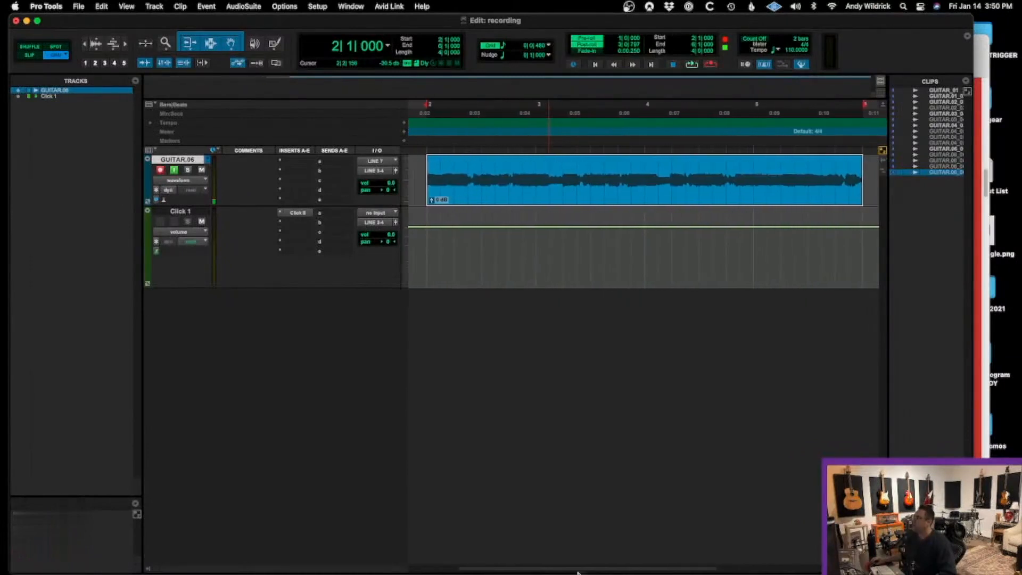
left_click(493, 150)
left_click(510, 191)
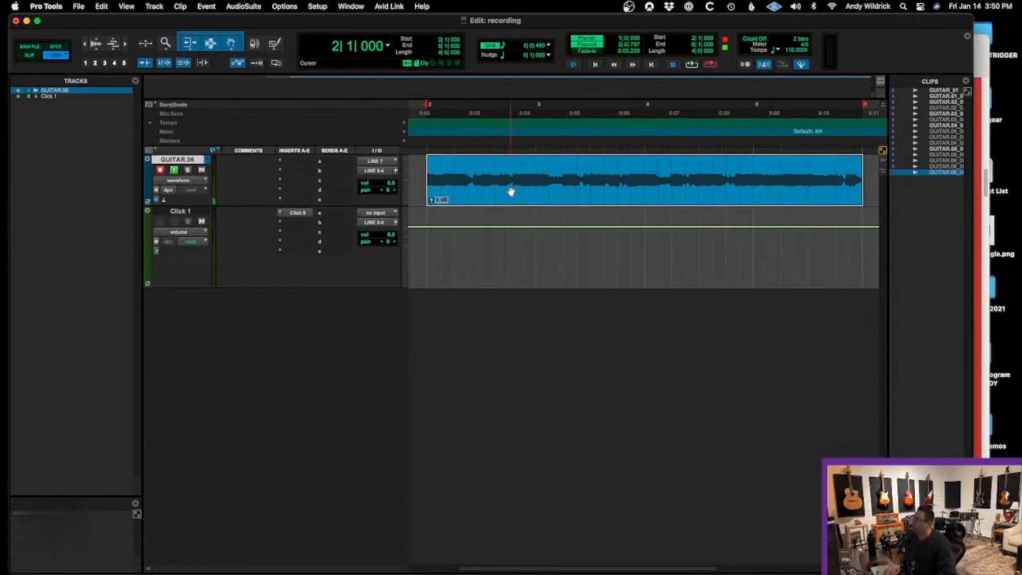
Turn off pre/post-roll and audition the GUITAR.06 take from bar 2.
key("super+k")
key("space")
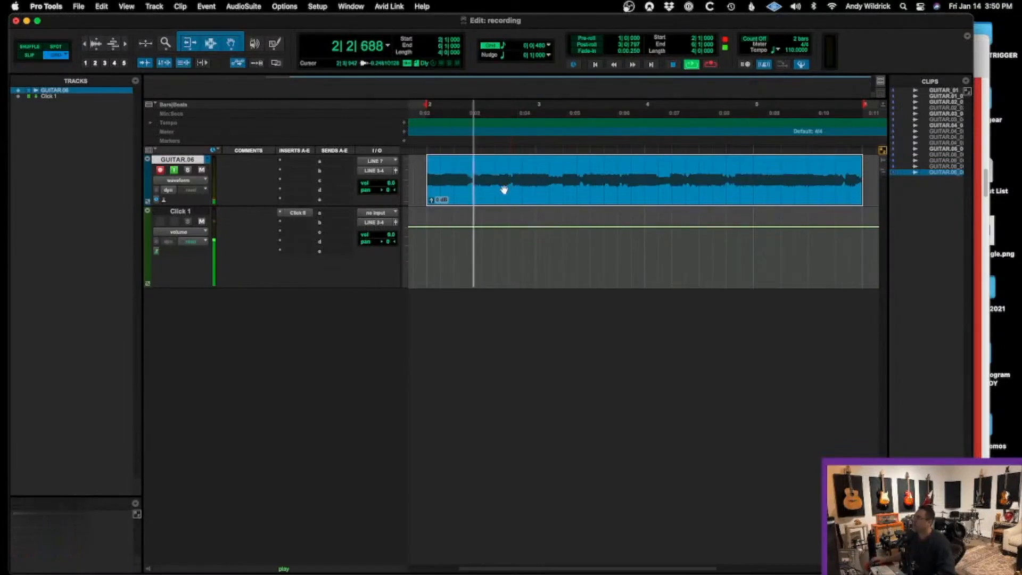
key("space")
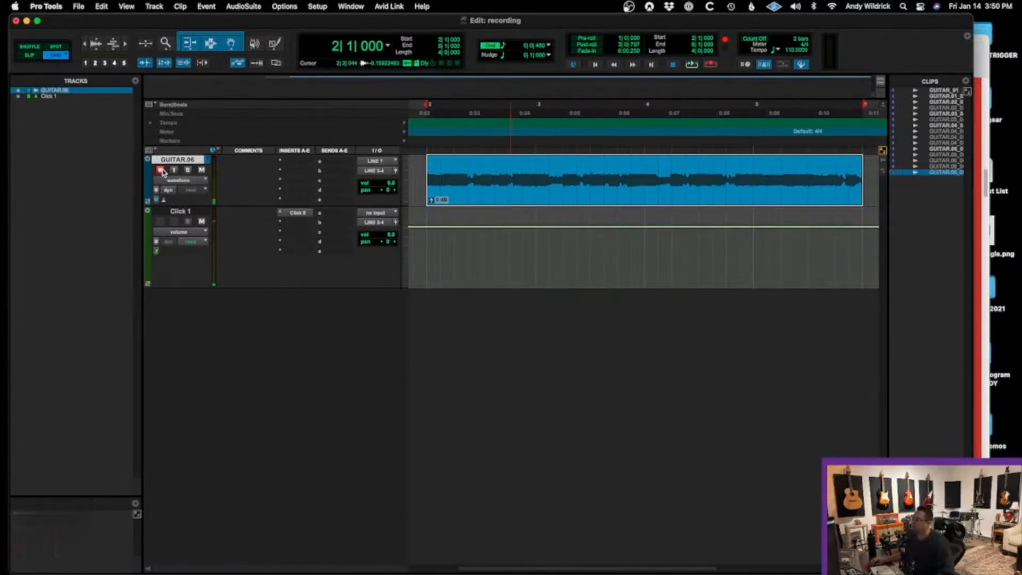
key("space")
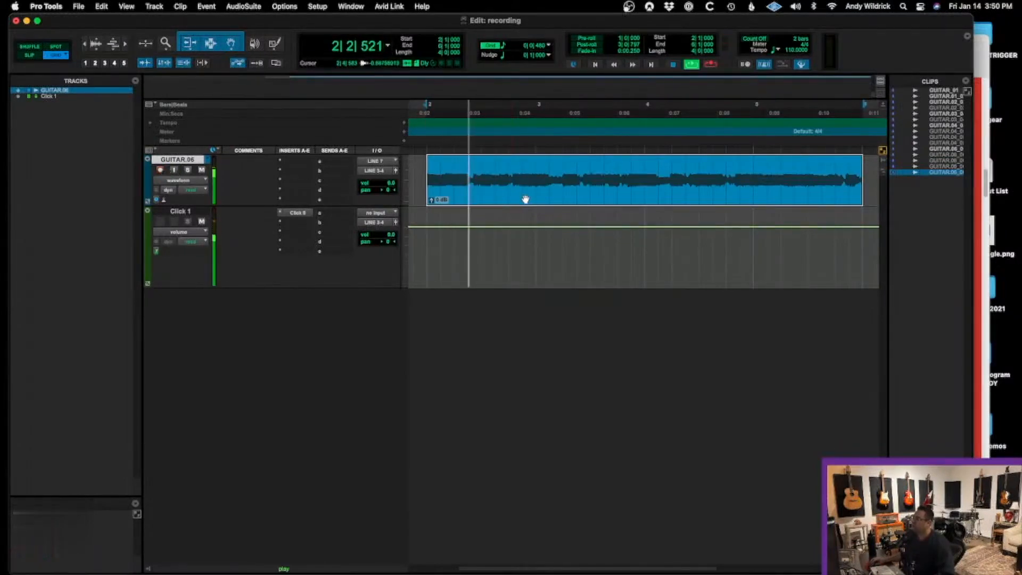
key("space")
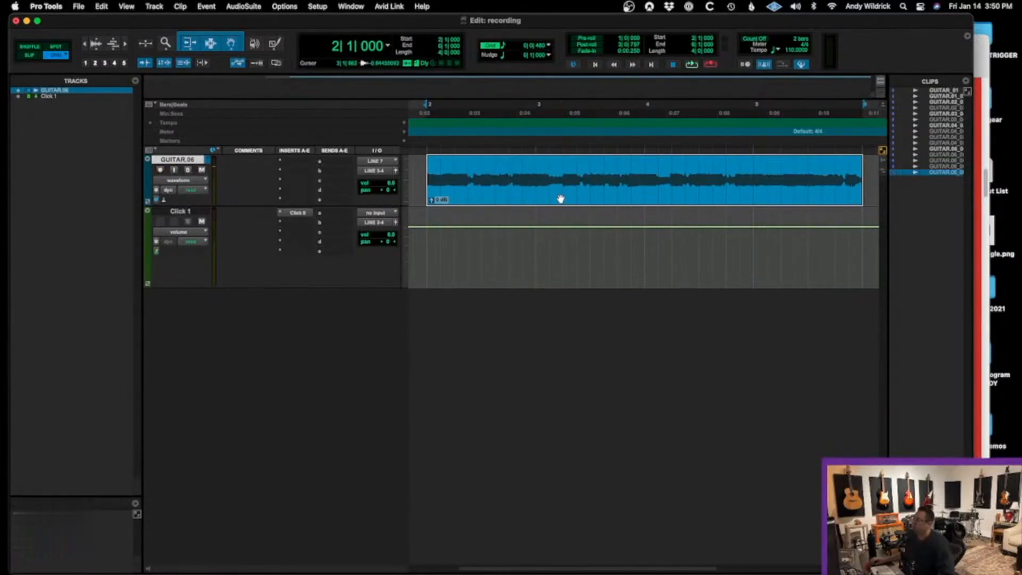
Separate 3|1|480–3|3|000 into its own clip, swap in the purple take, and audition.
left_click_drag(550, 162, 594, 162)
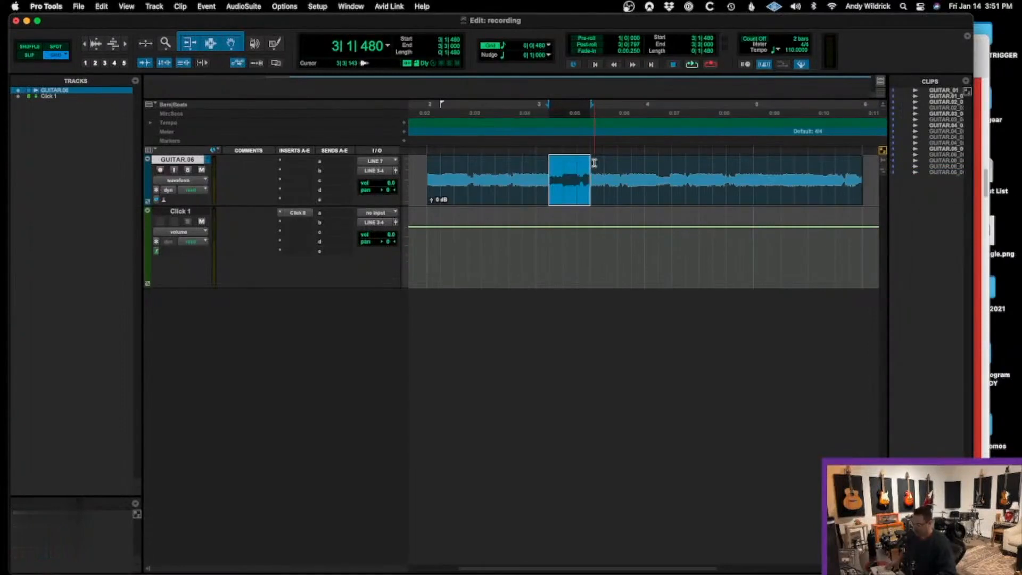
key("super+e")
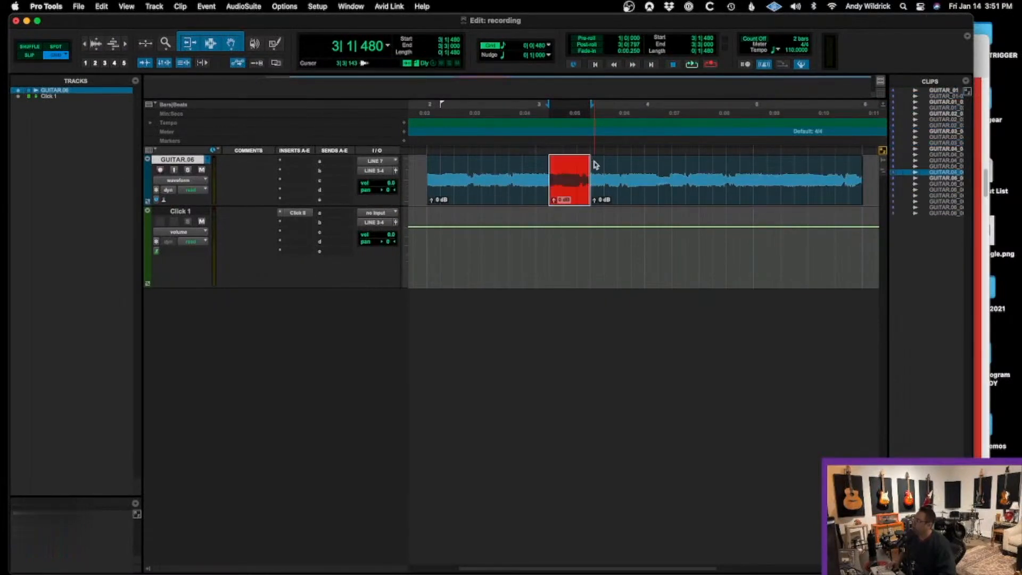
key("shift+Down")
key("shift+Down")
key("shift+Down")
key("shift+Down")
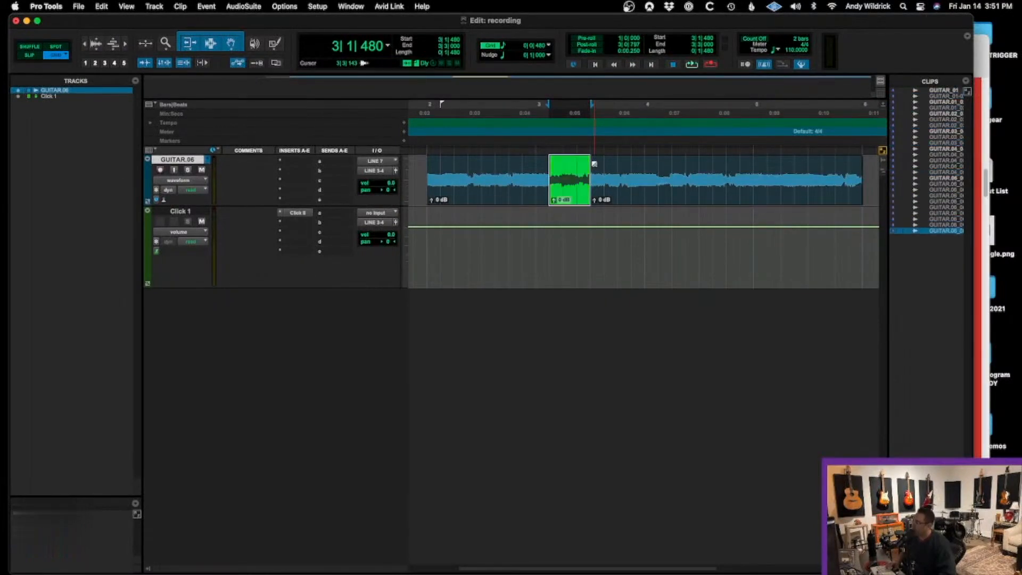
key("shift+Down")
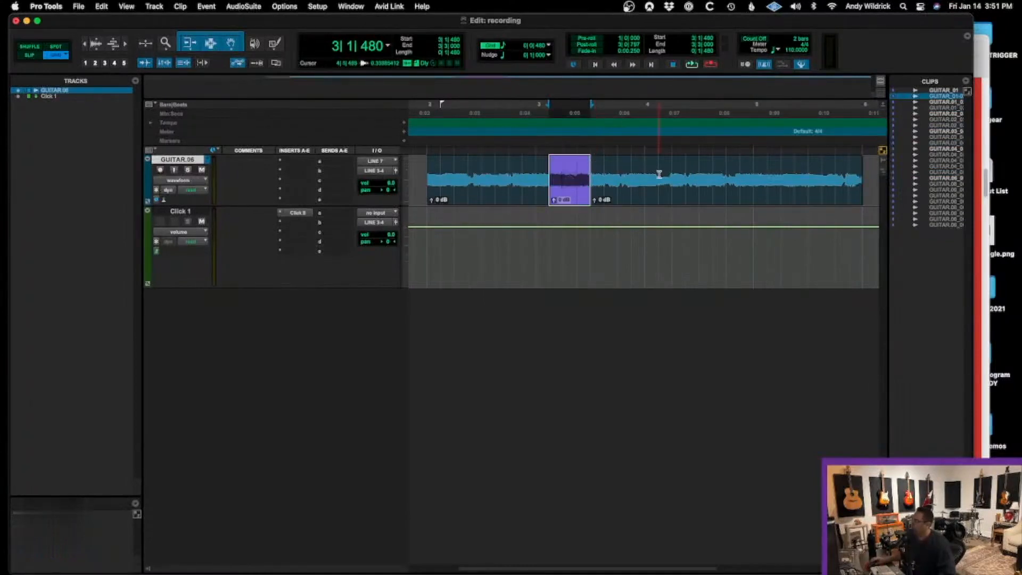
left_click(712, 171)
left_click(822, 199)
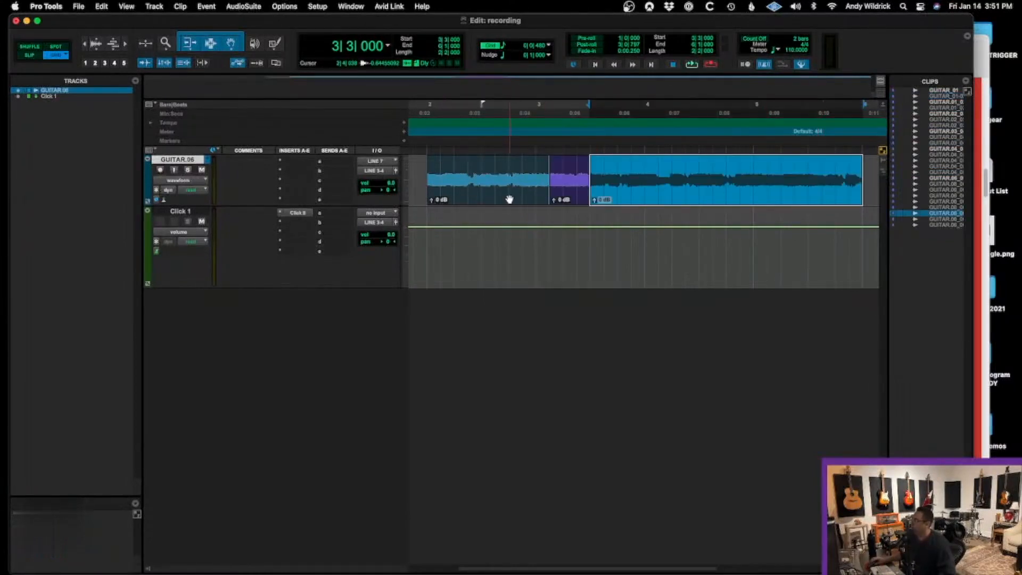
left_click(509, 199, "shift")
key("space")
left_click(648, 165)
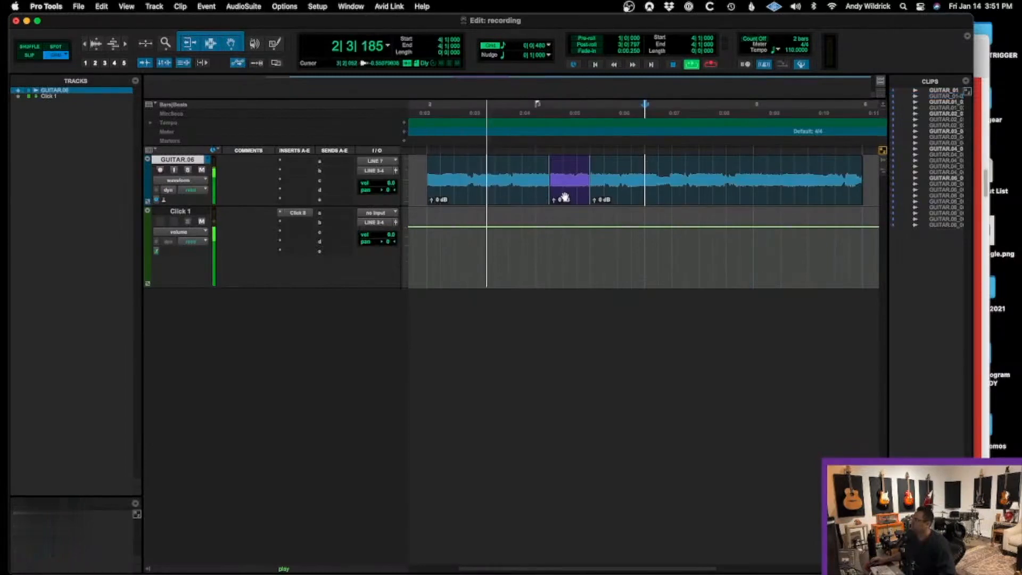
left_click(564, 198)
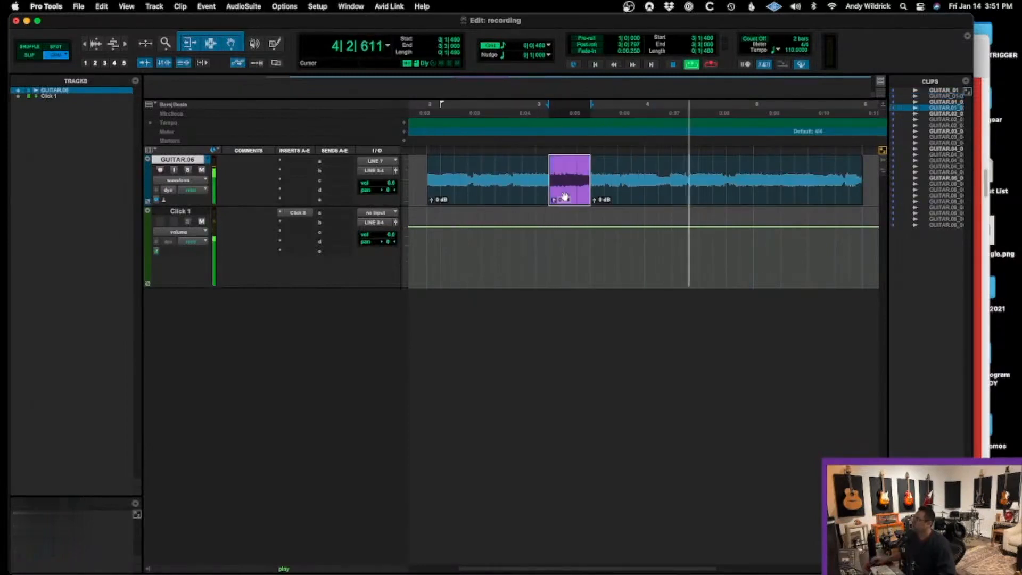
Separate the later section into its own clip and trim the purple clip to start earlier.
left_click_drag(727, 172, 858, 172)
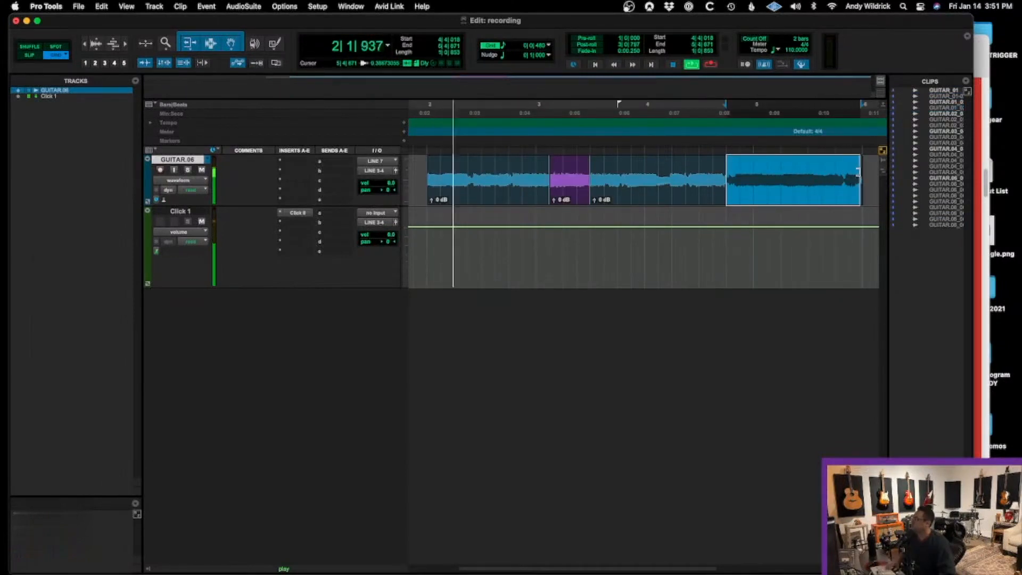
key("super+e")
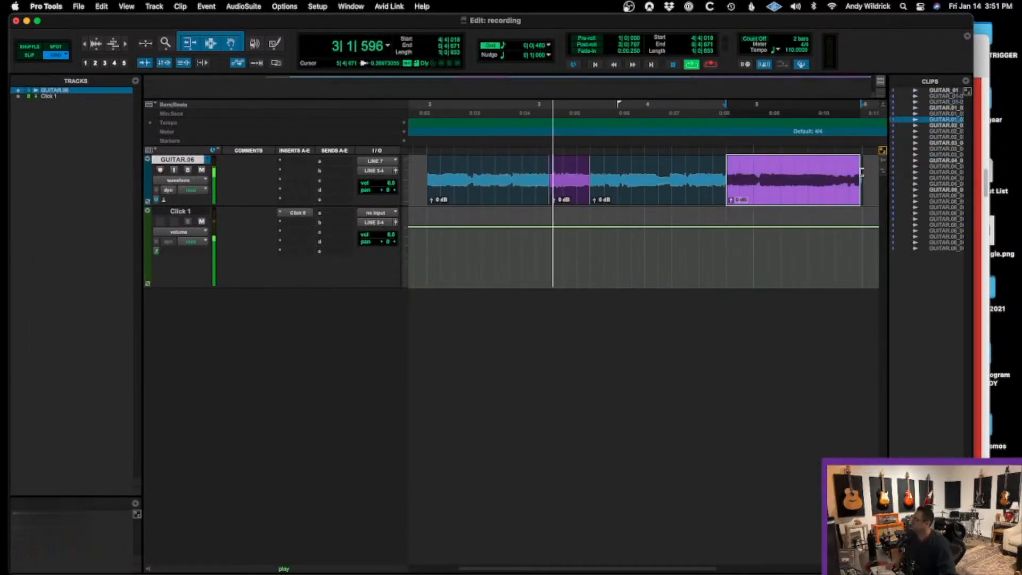
left_click(845, 171)
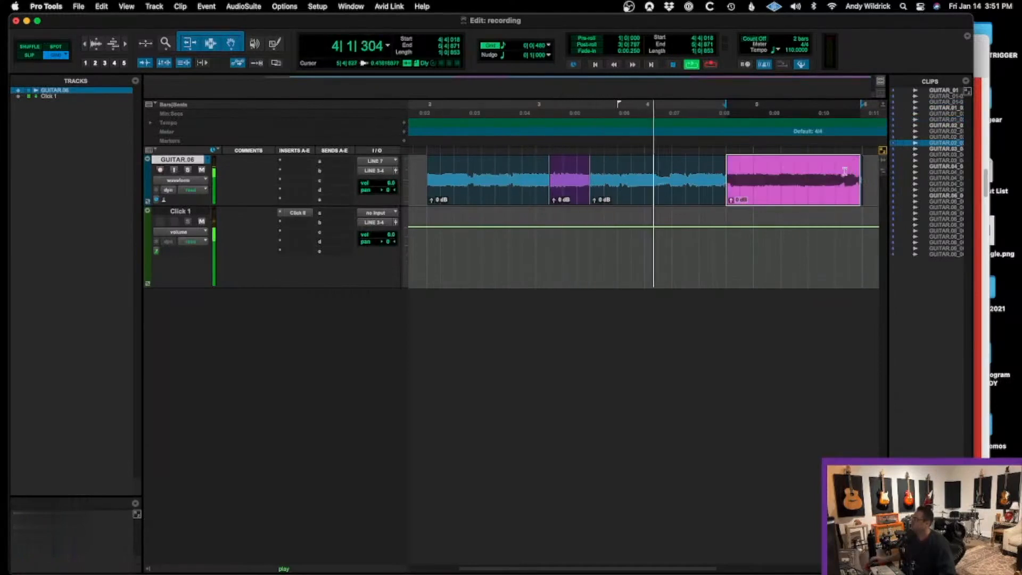
left_click_drag(549, 179, 509, 179)
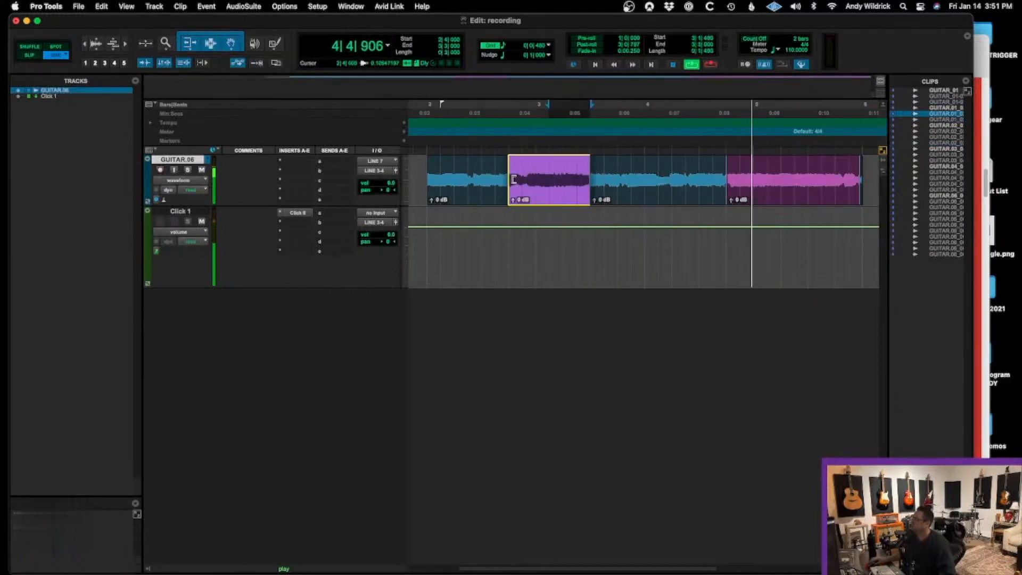
Split off a short section, then swap it, the purple clip and the end clip to alternate takes.
left_click_drag(672, 175, 712, 176)
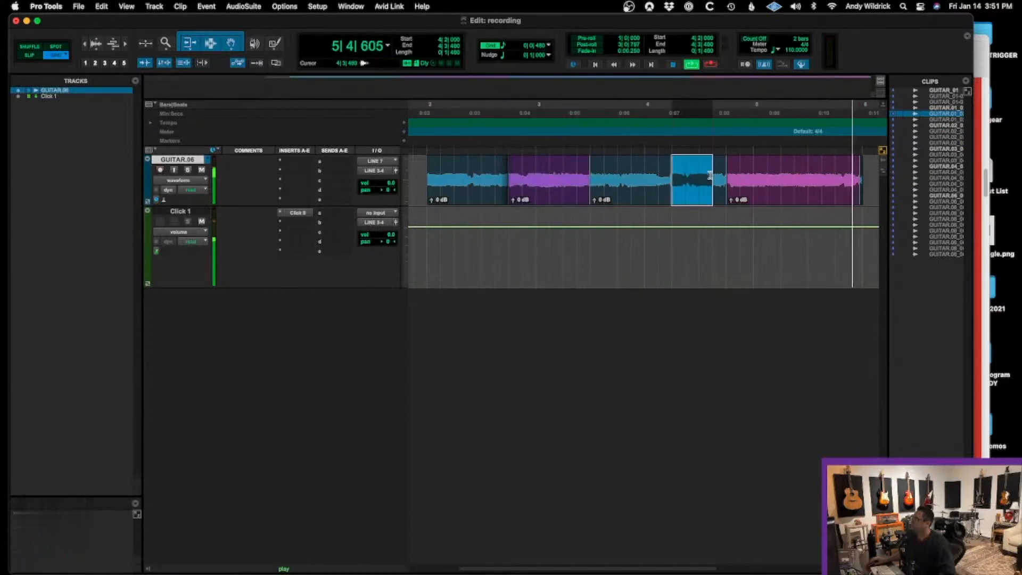
key("super+e")
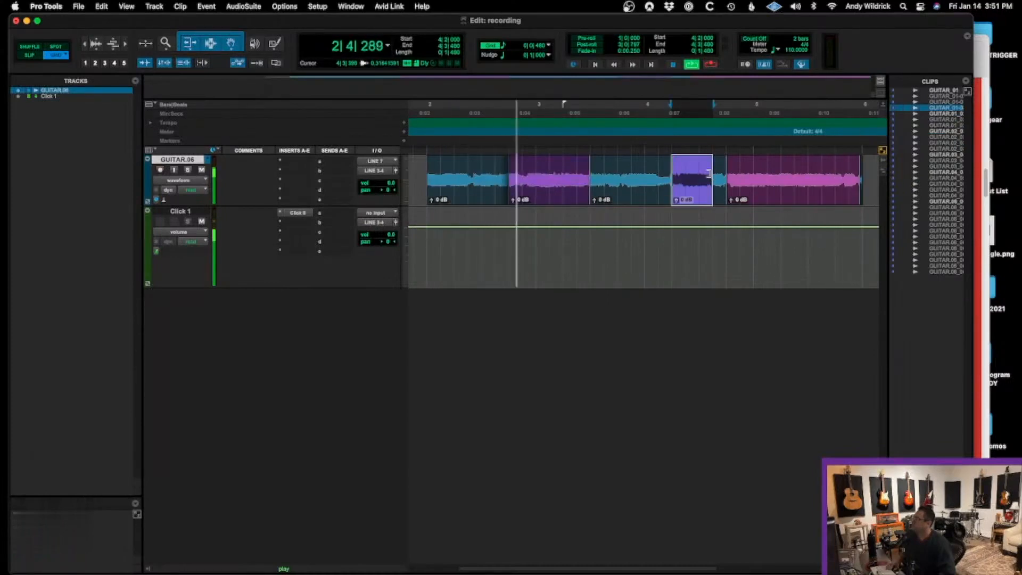
key("shift+super+Down")
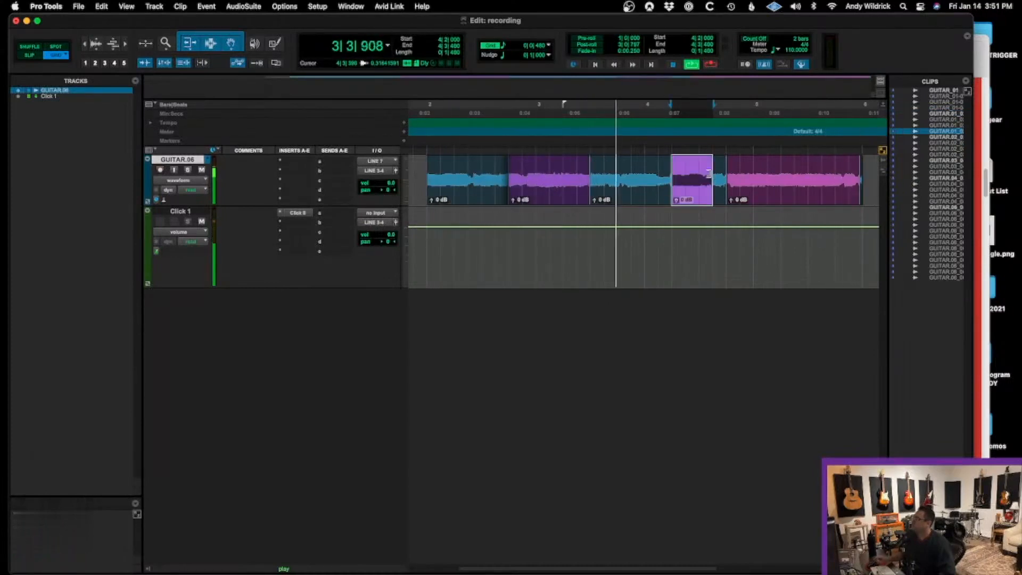
left_click(541, 204)
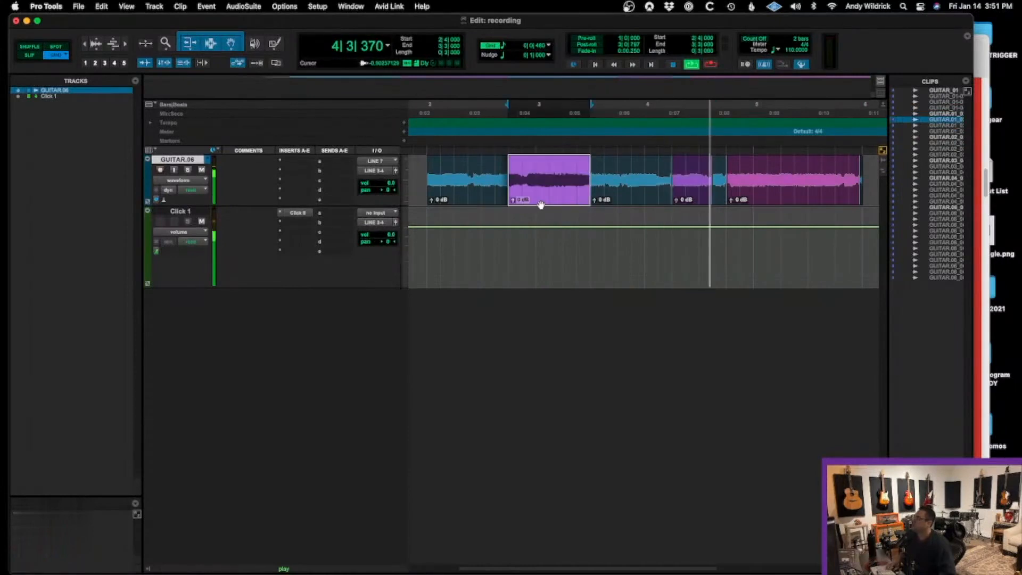
key("shift+super+Down")
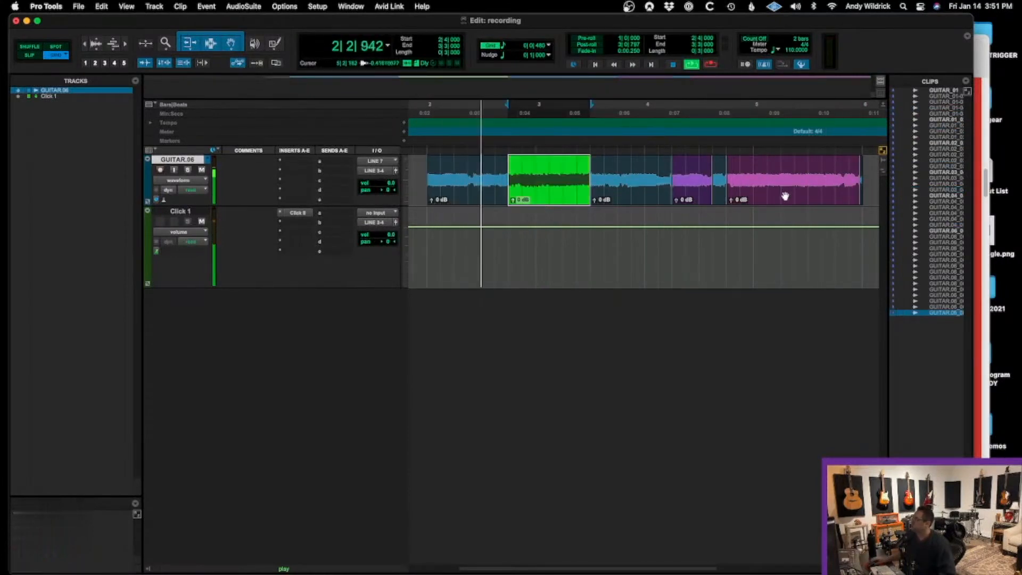
left_click(785, 197)
key("ctrl+super+Down")
key("ctrl+super+Down")
key("ctrl+super+Down")
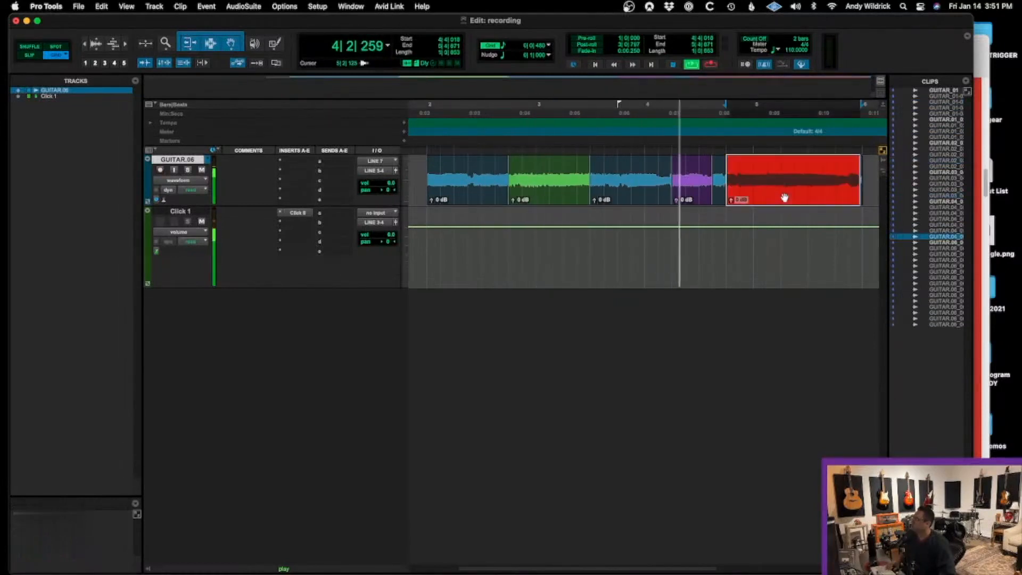
left_click(698, 198)
key("ctrl+super+Down")
key("ctrl+super+Down")
key("ctrl+super+Down")
key("ctrl+super+Down")
key("ctrl+super+Down")
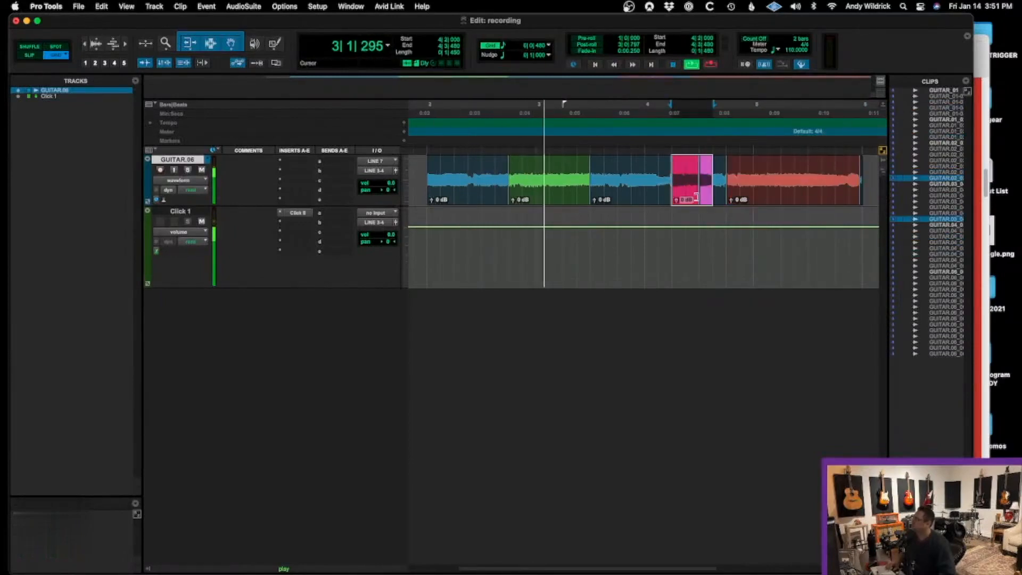
key("ctrl+super+Down")
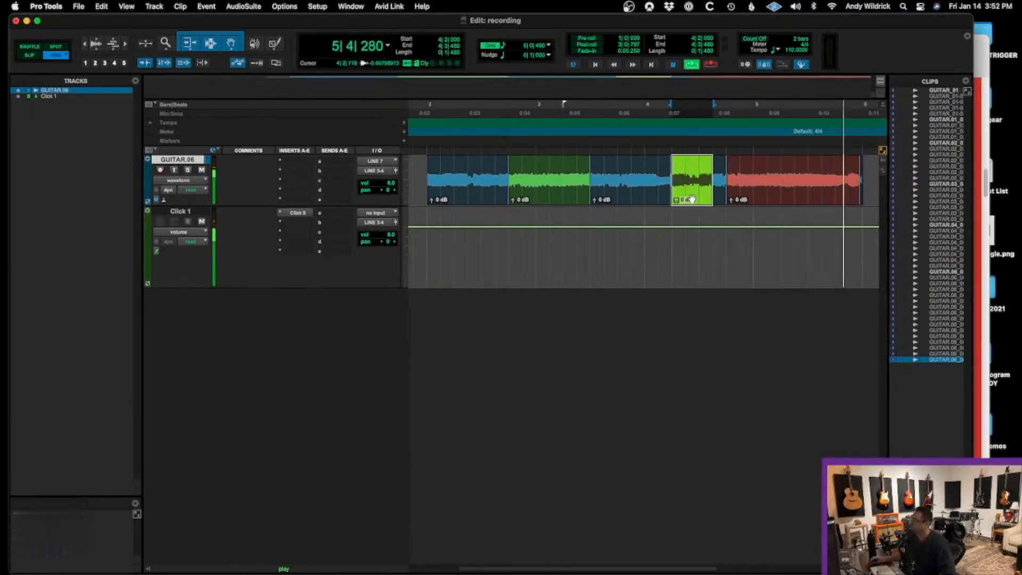
key("space")
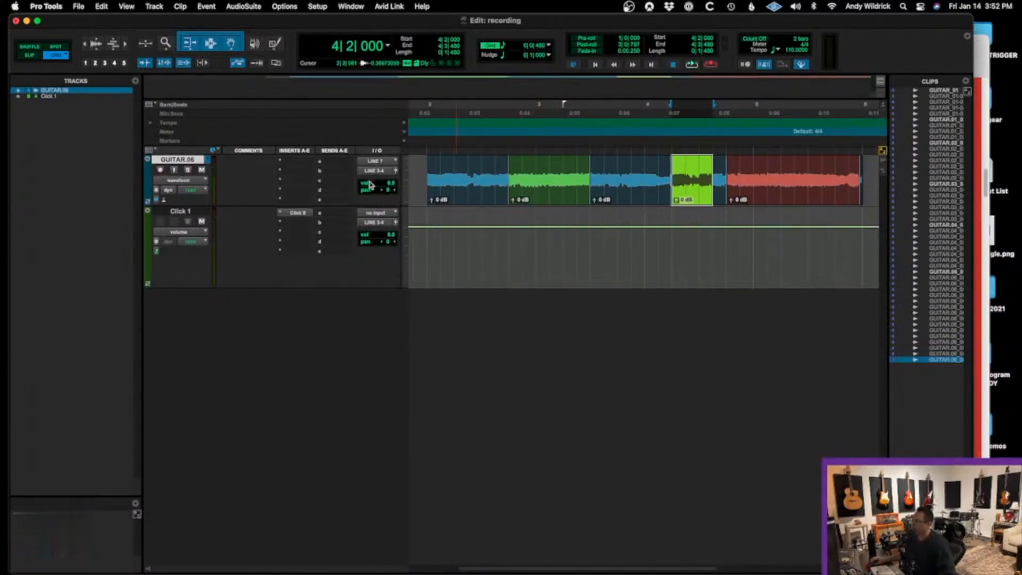
Return GUITAR.06 to waveform view, save the session, then show the take playlists again.
left_click(193, 181)
left_click(344, 169)
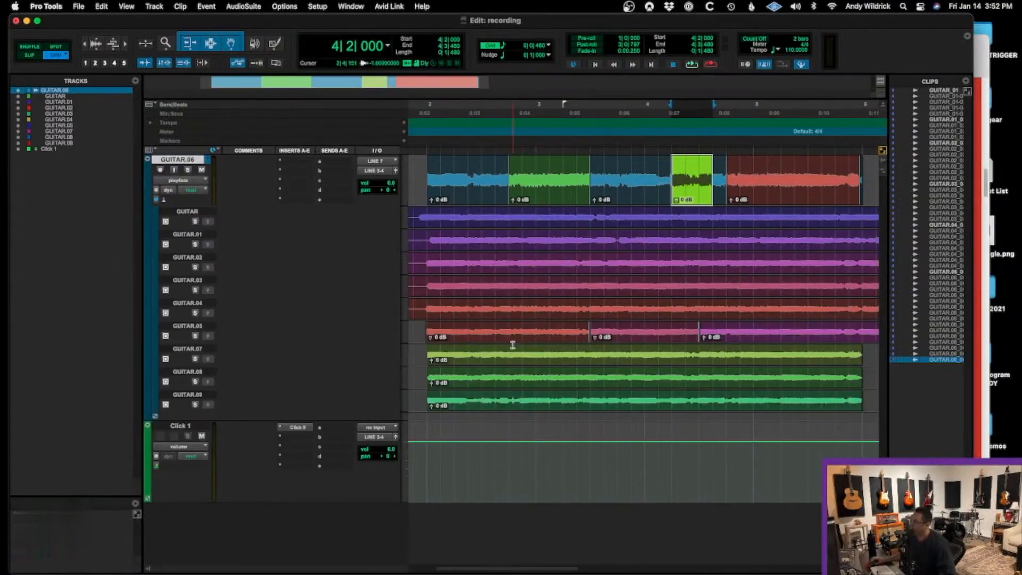
left_click_drag(508, 347, 604, 347)
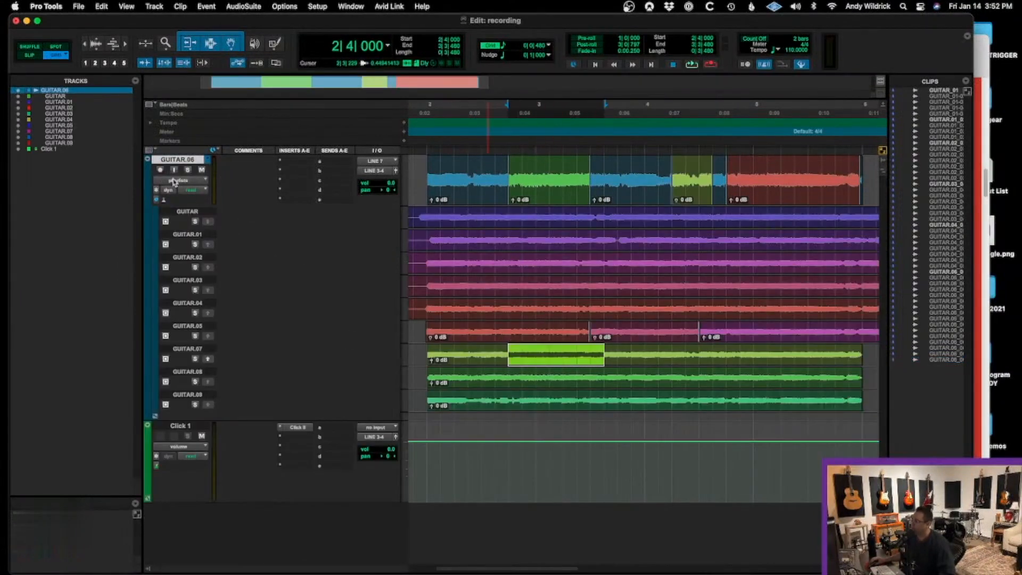
left_click(186, 180)
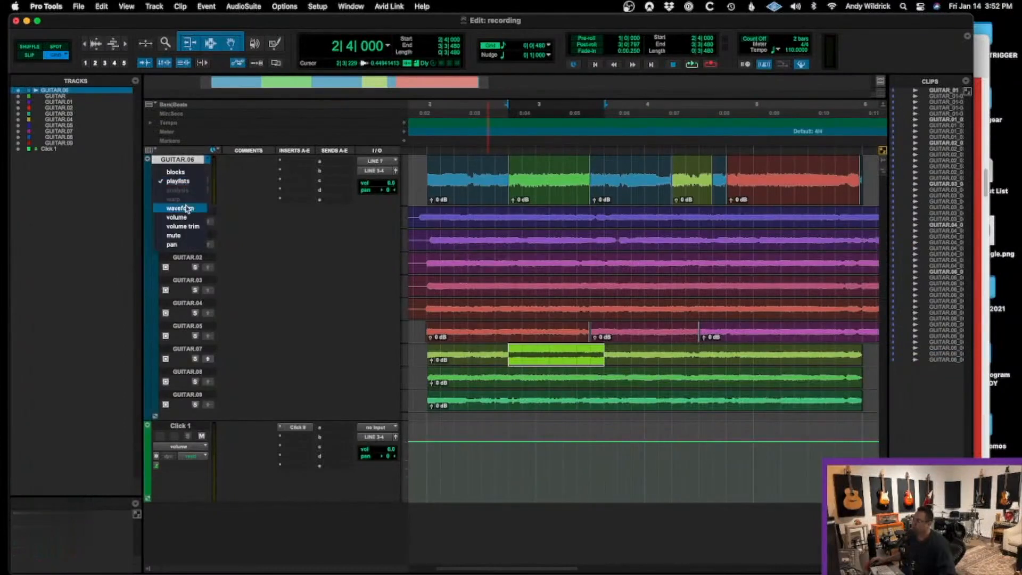
left_click(190, 207)
key("super+s")
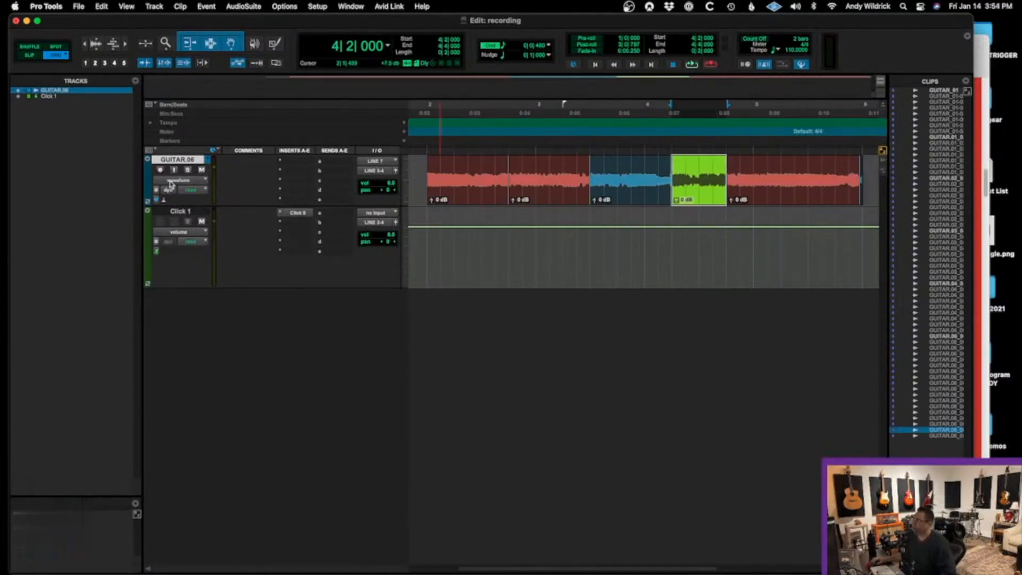
left_click(178, 181)
left_click(178, 154)
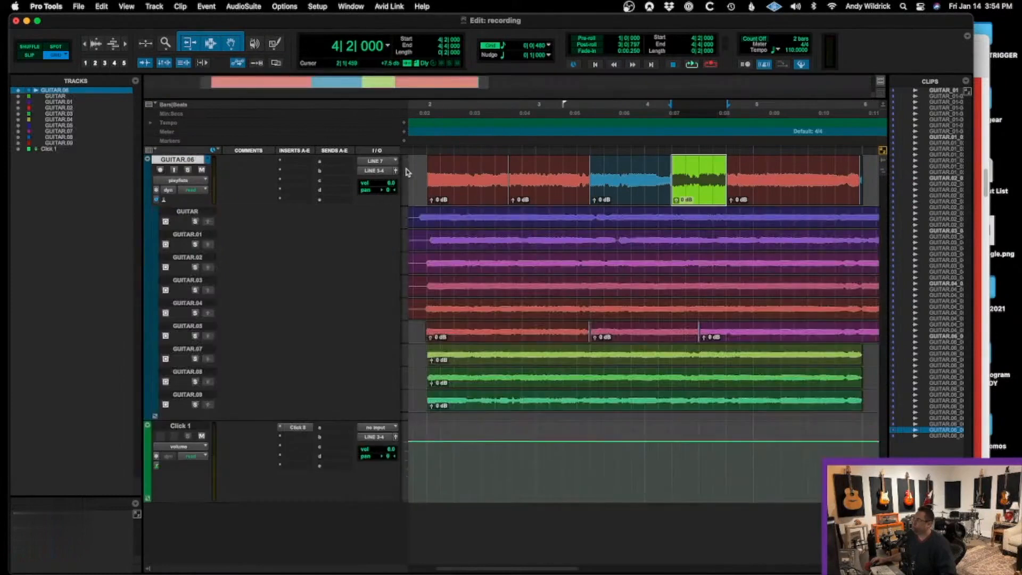
left_click(414, 165)
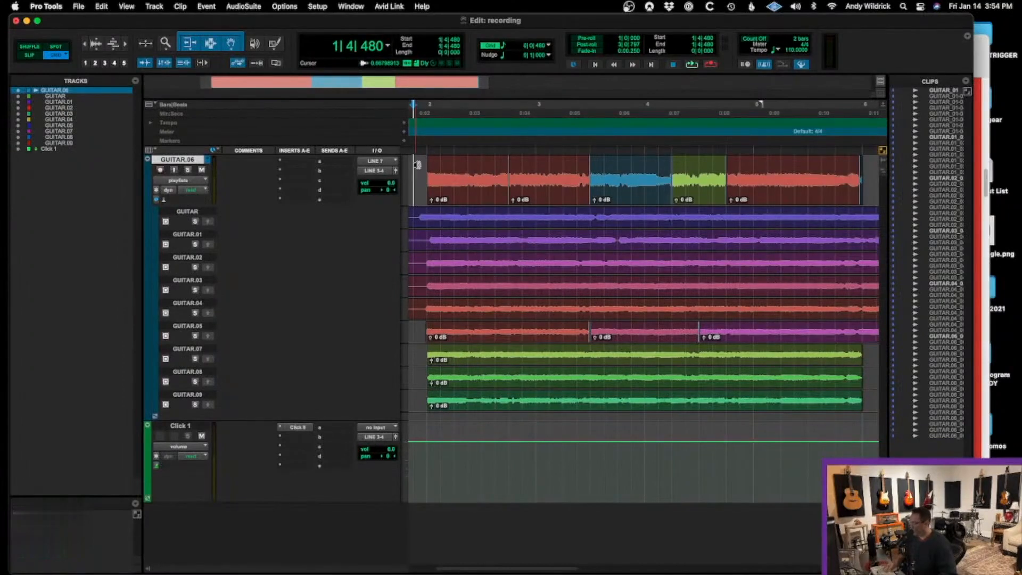
Create the GUITAR.10 playlist and copy a section of the GUITAR.09 take onto it.
key("ctrl+backslash")
key("Return")
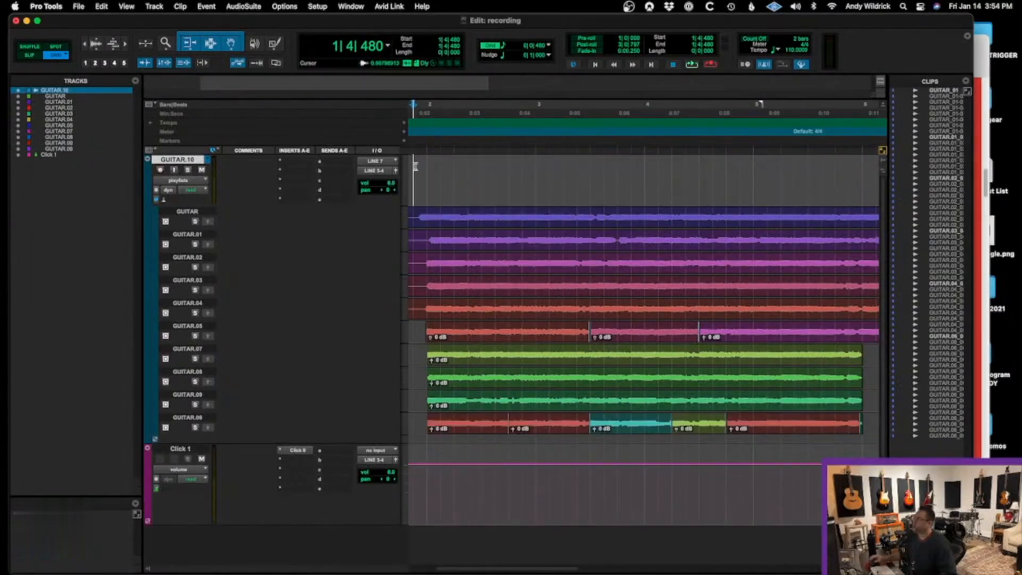
left_click_drag(481, 399, 550, 400)
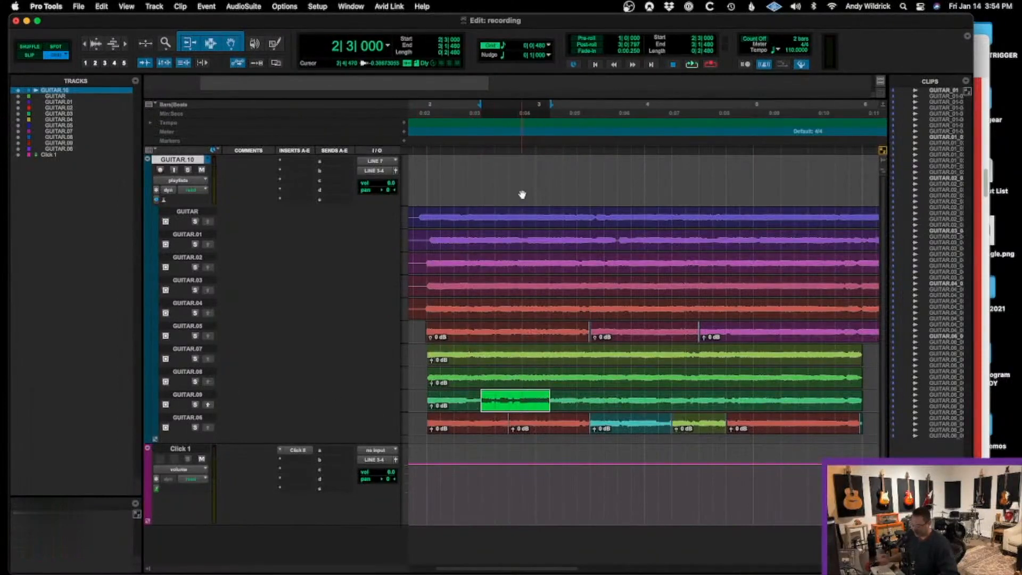
key("ctrl+alt+v")
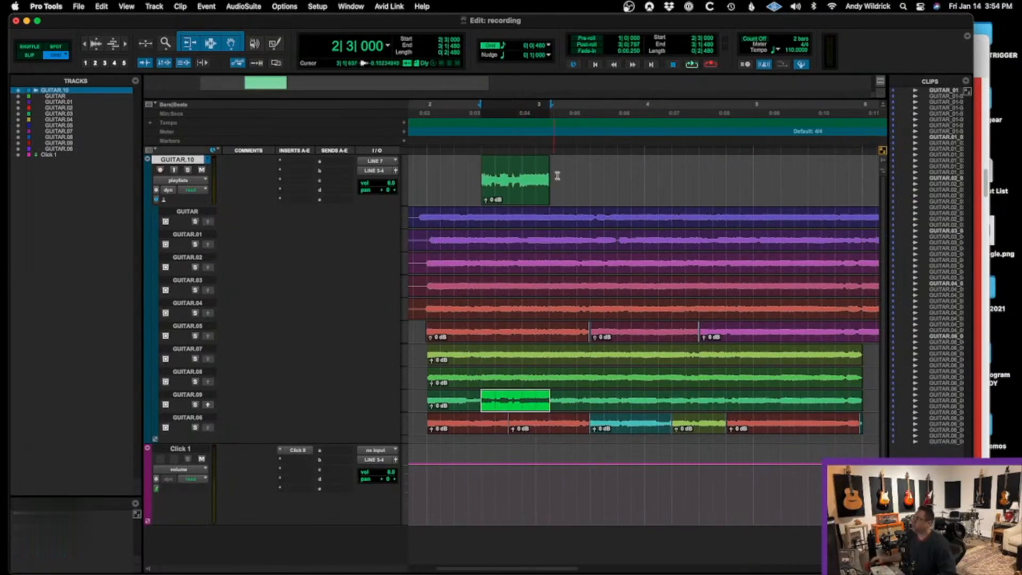
Fill a later range on GUITAR.10 with the red take, then switch to Preview.
left_click_drag(572, 171, 664, 169)
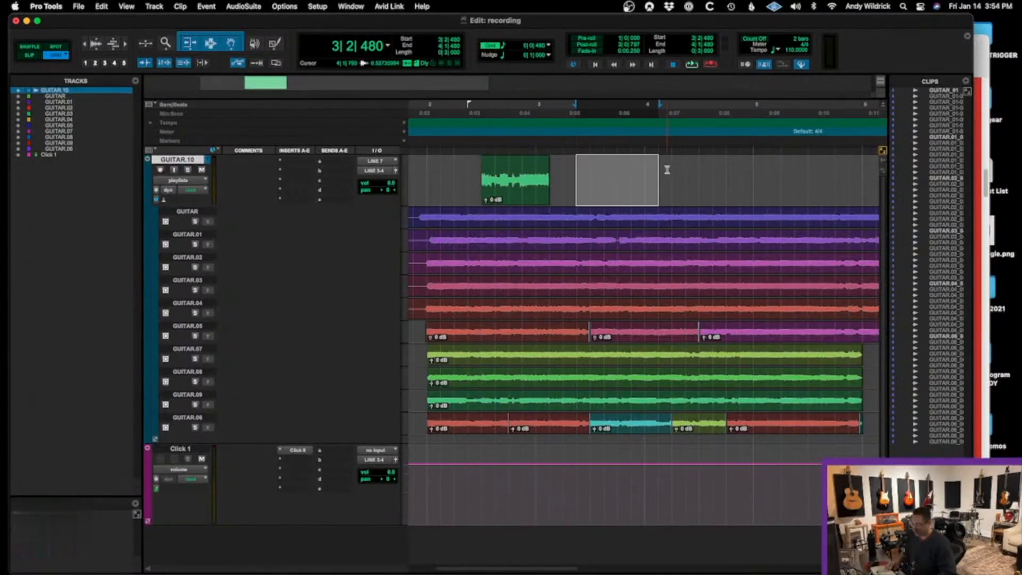
key("shift+Down")
key("shift+Down")
key("shift+Down")
key("shift+Down")
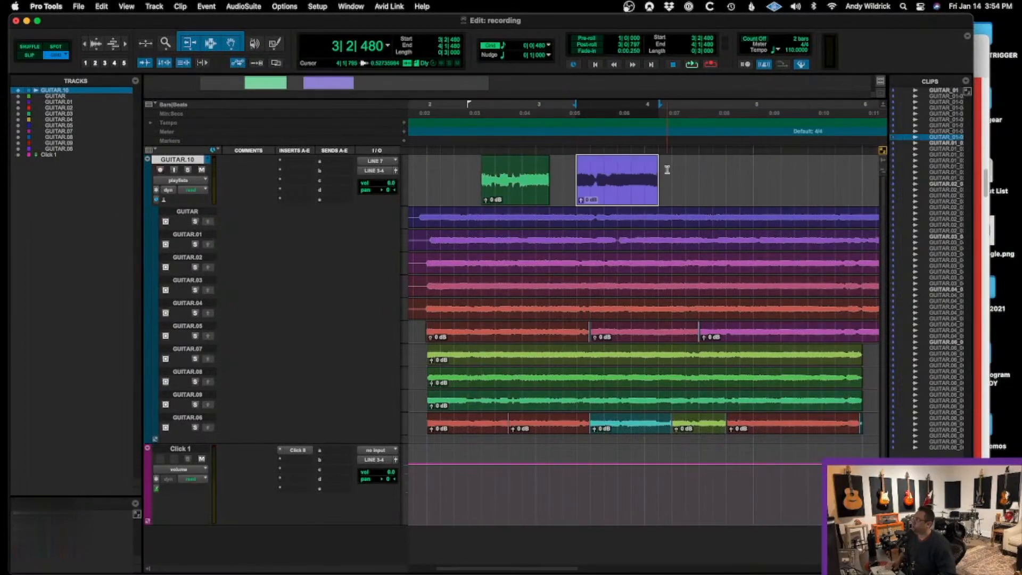
key("shift+Down")
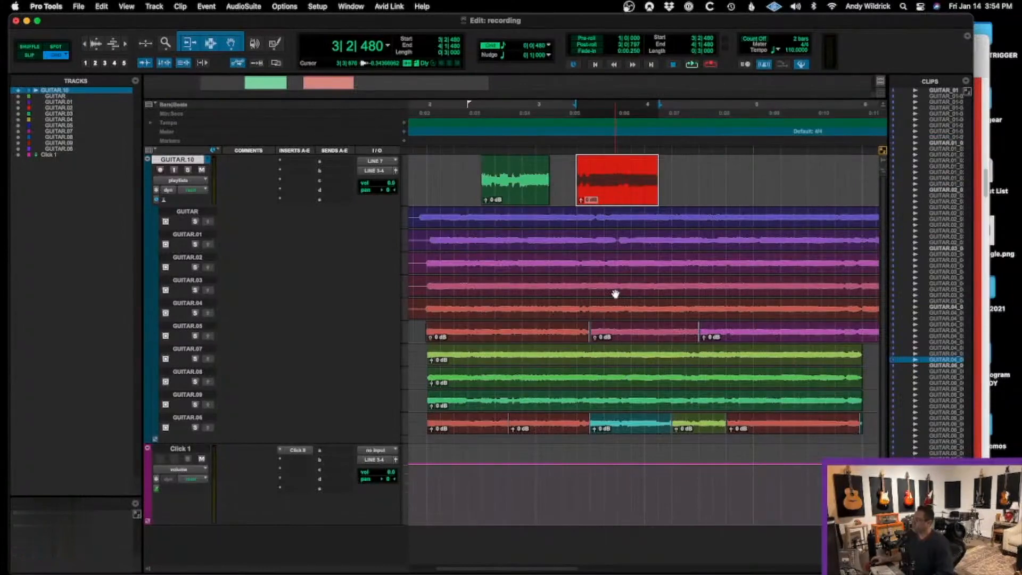
key("super+Tab")
key("super+Tab")
key("super+Tab")
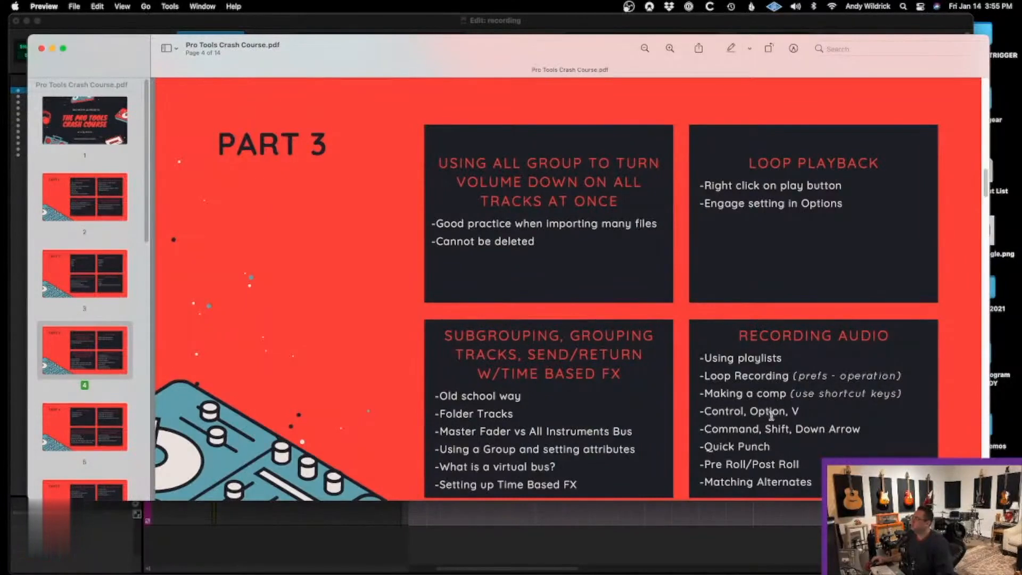
Go to page 5 (Part 4) of the course PDF, then return to Pro Tools' File menu.
left_click(83, 442)
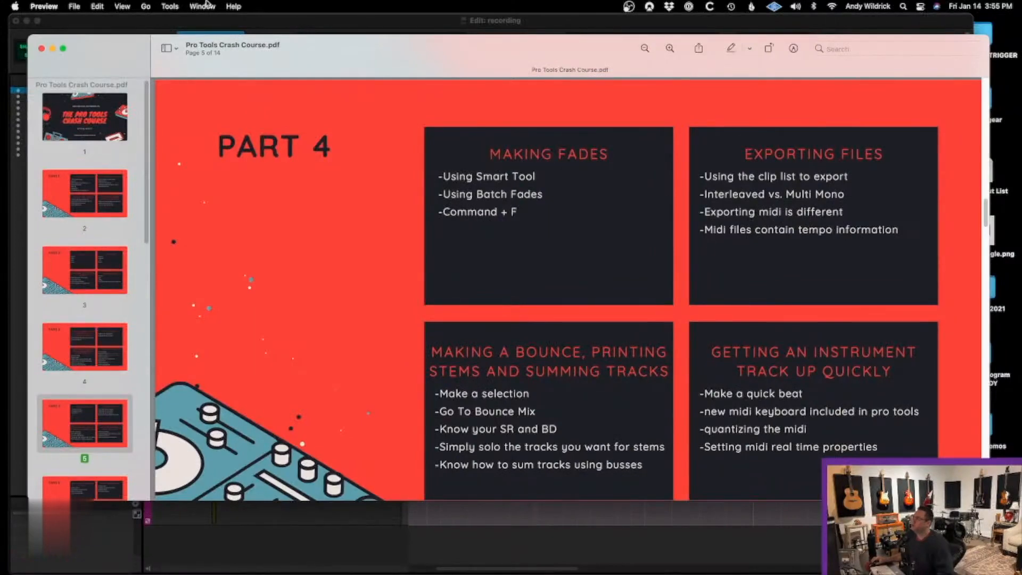
left_click(135, 26)
left_click(78, 6)
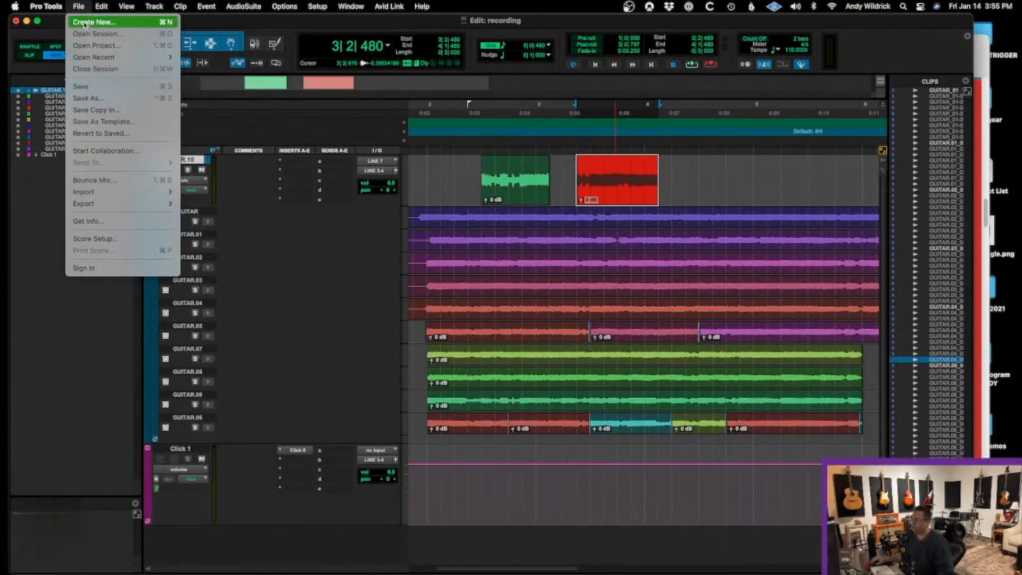
Create a new session named 'making a beat', closing the old session without saving.
left_click(299, 335)
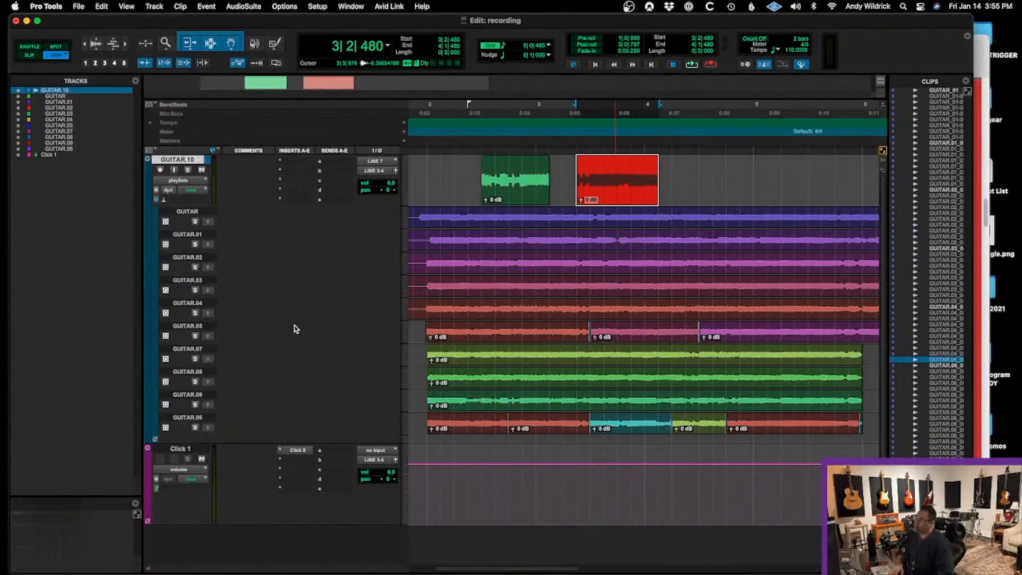
key("super+n")
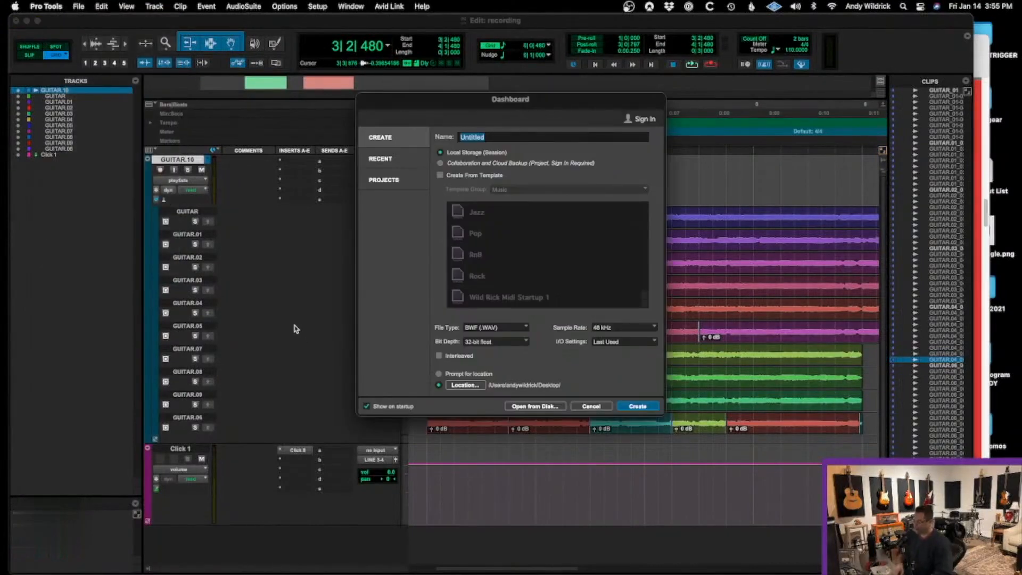
type("making a beat")
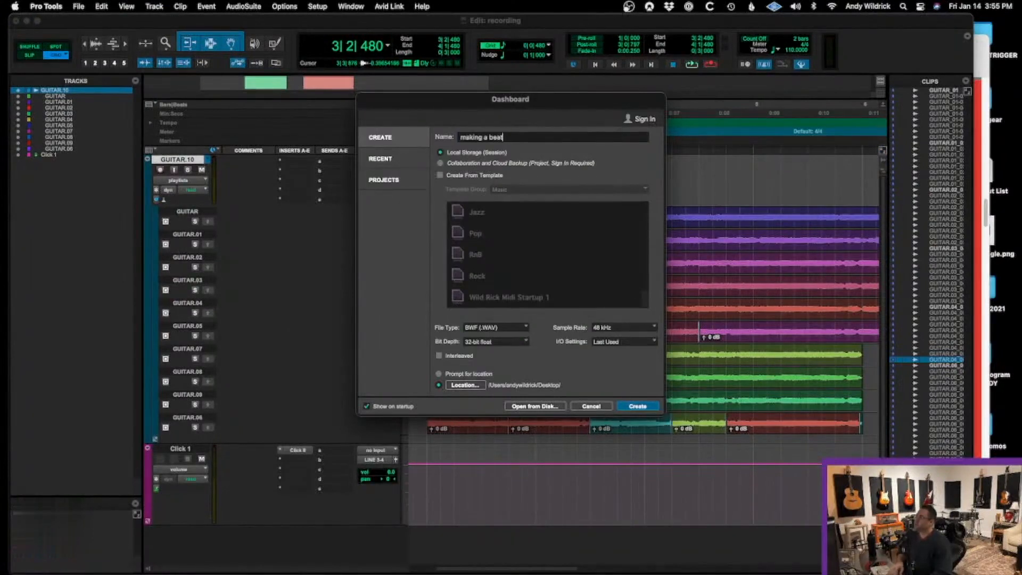
key("Return")
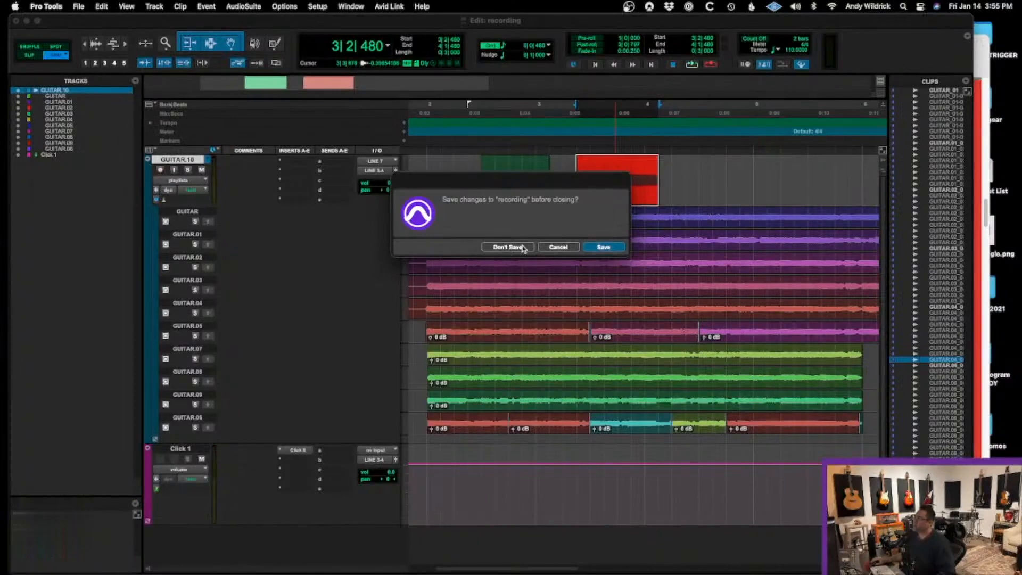
left_click(602, 248)
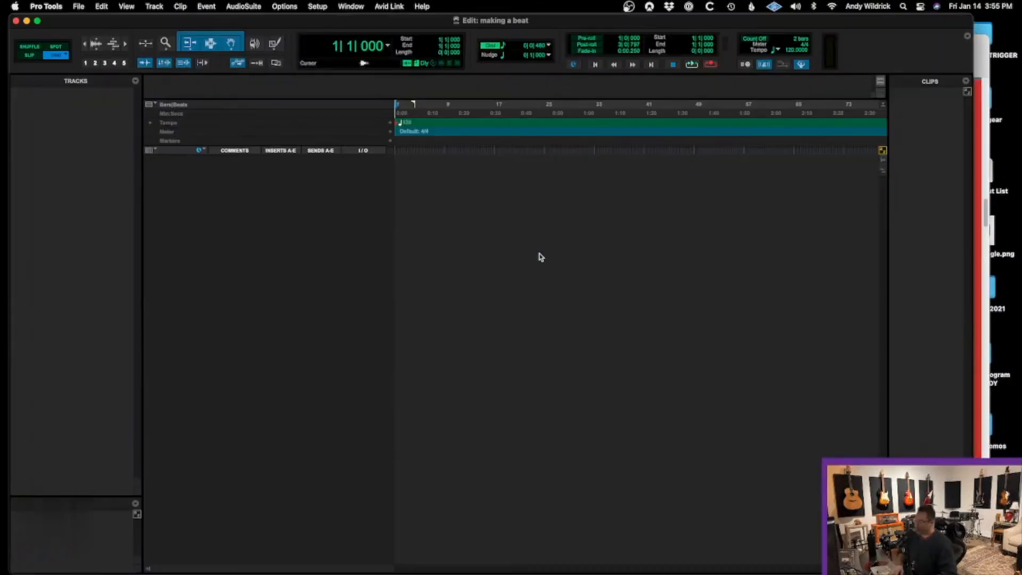
Add a new stereo Instrument track, Inst 1.
key("super+shift+n")
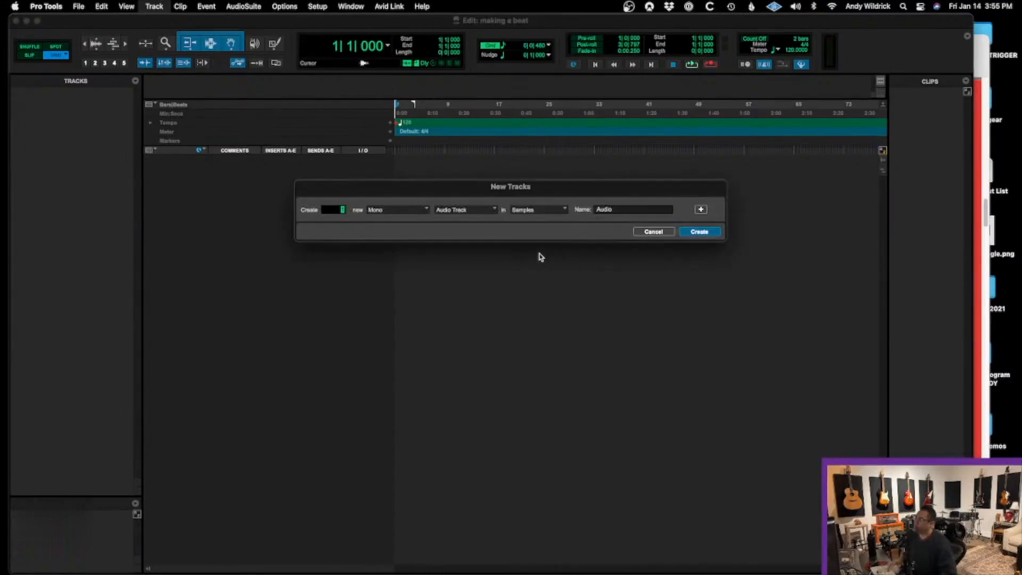
key("super+Right")
key("super+Down")
key("super+Down")
key("super+Down")
key("super+Down")
key("super+Down")
key("Return")
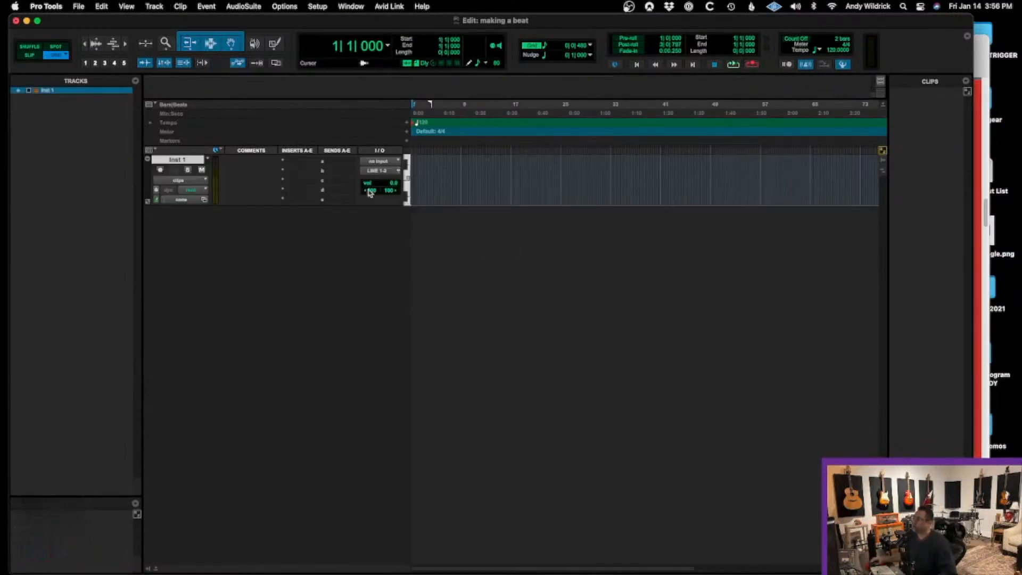
Insert the Battery 4 plug-in on Inst 1 and load the Arena Kit.
left_click(299, 162)
mouse_move(322, 163)
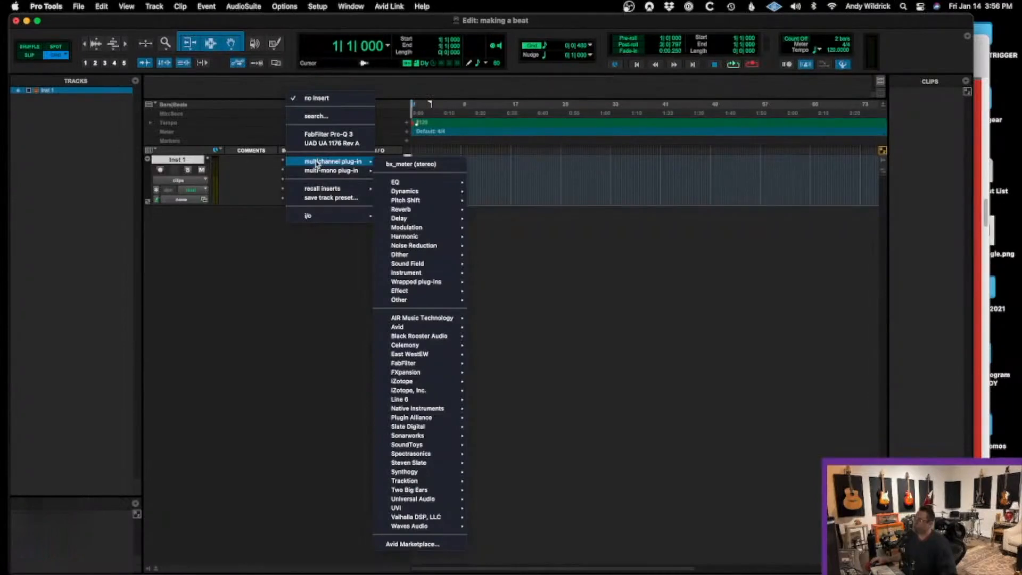
left_click(262, 169)
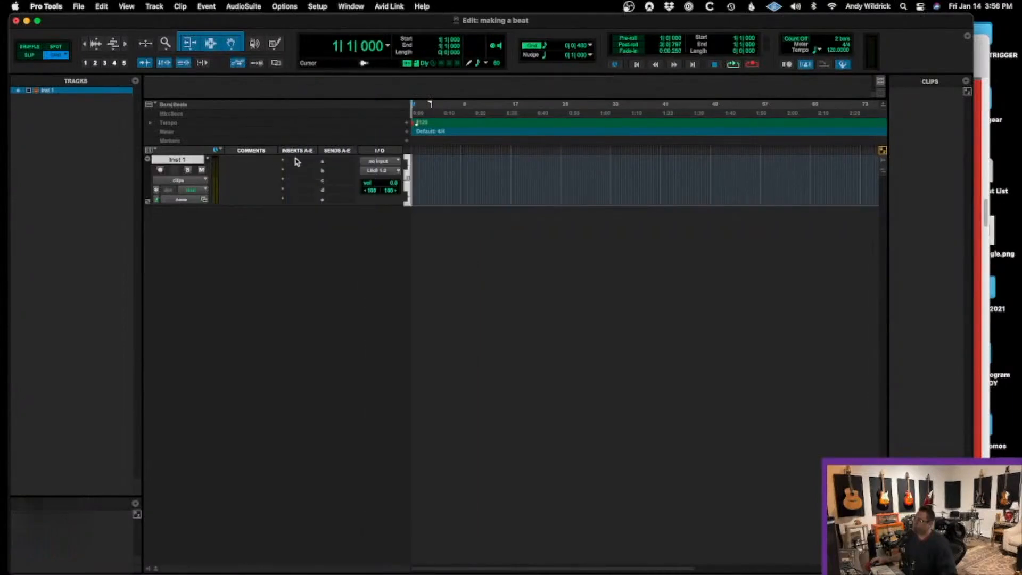
left_click(297, 162)
mouse_move(339, 162)
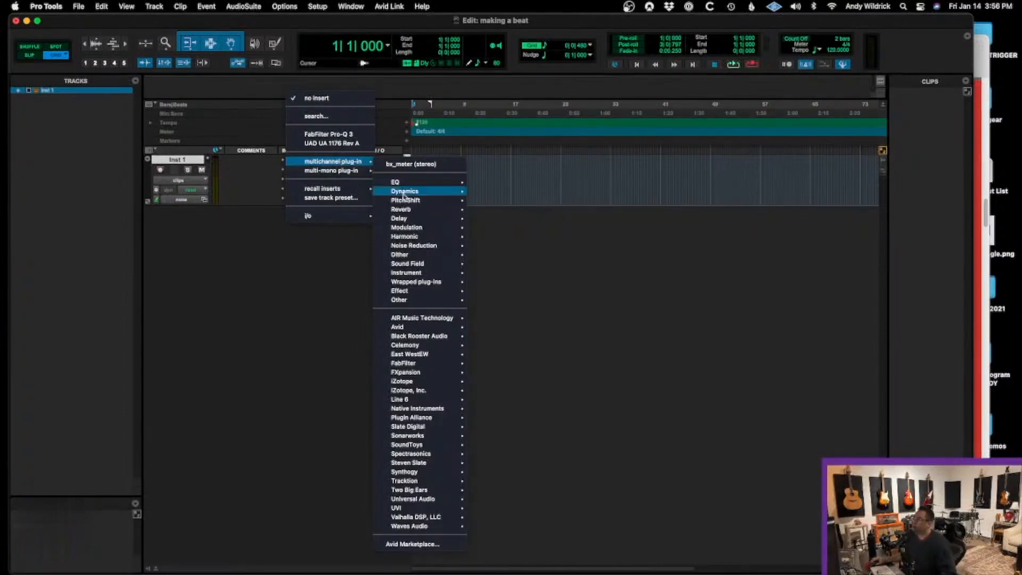
mouse_move(441, 273)
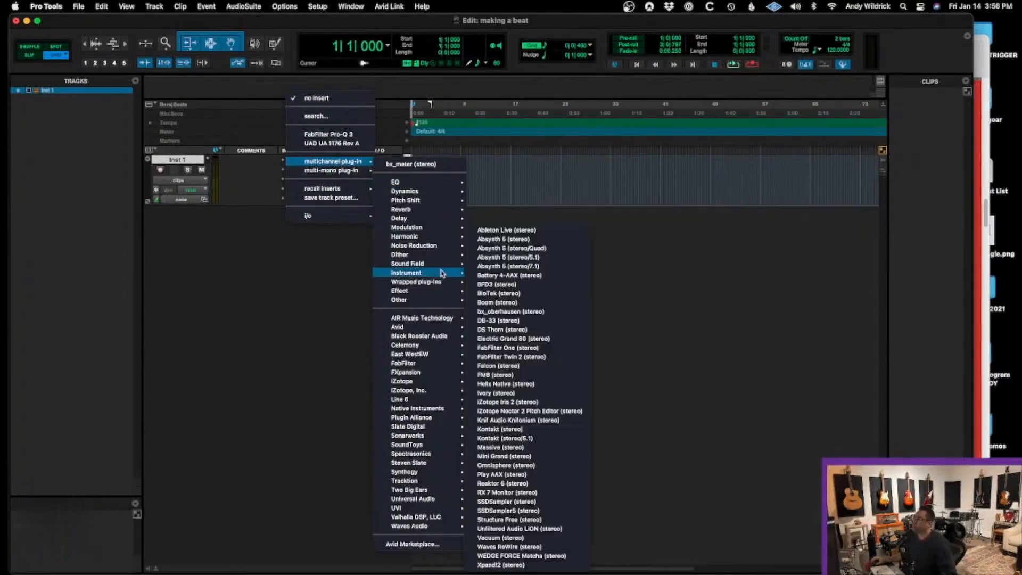
left_click(481, 275)
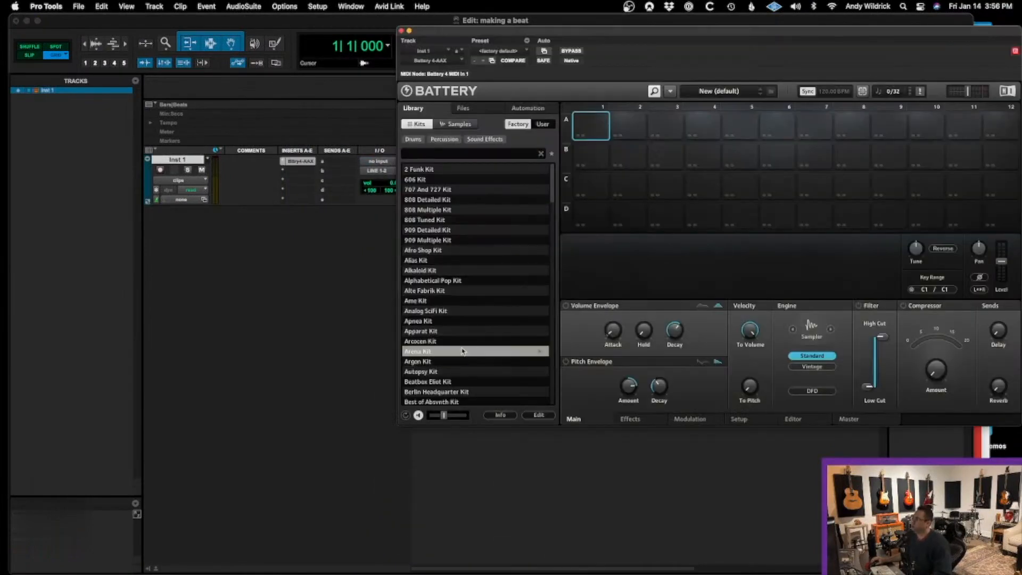
double_click(462, 351)
Route Inst 1's output to LINE 3-4, record-arm it, and close Battery.
left_click(375, 170)
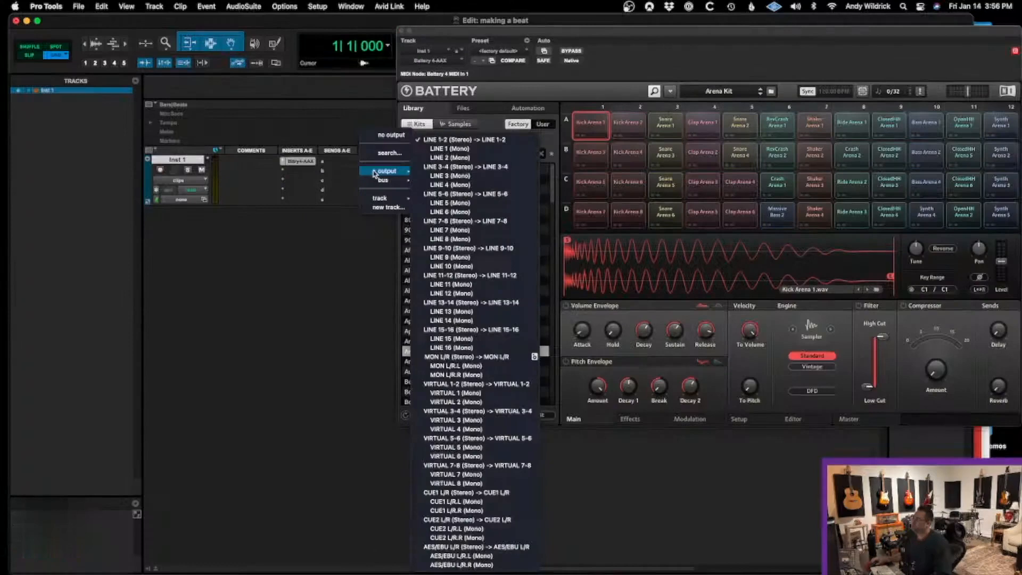
left_click(422, 170)
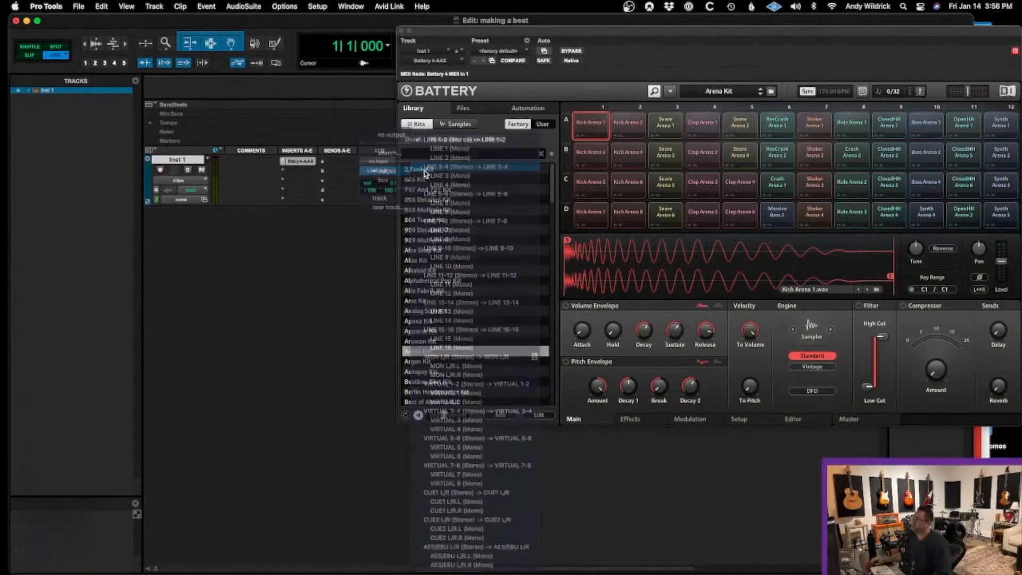
left_click(160, 171)
left_click(403, 31)
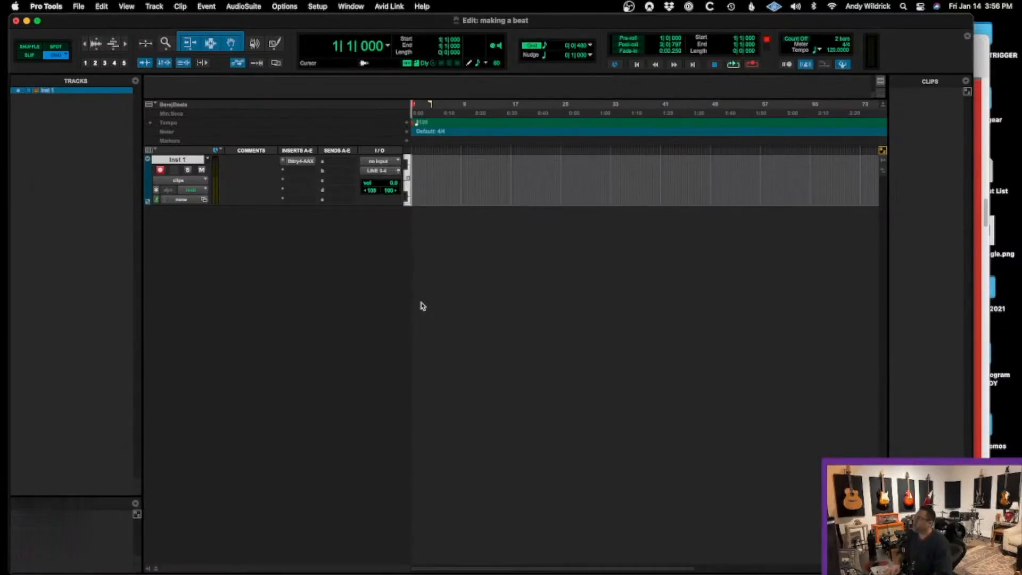
Bring up the on-screen MIDI Keyboard and test drum hits on the A and S keys.
key("alt+k")
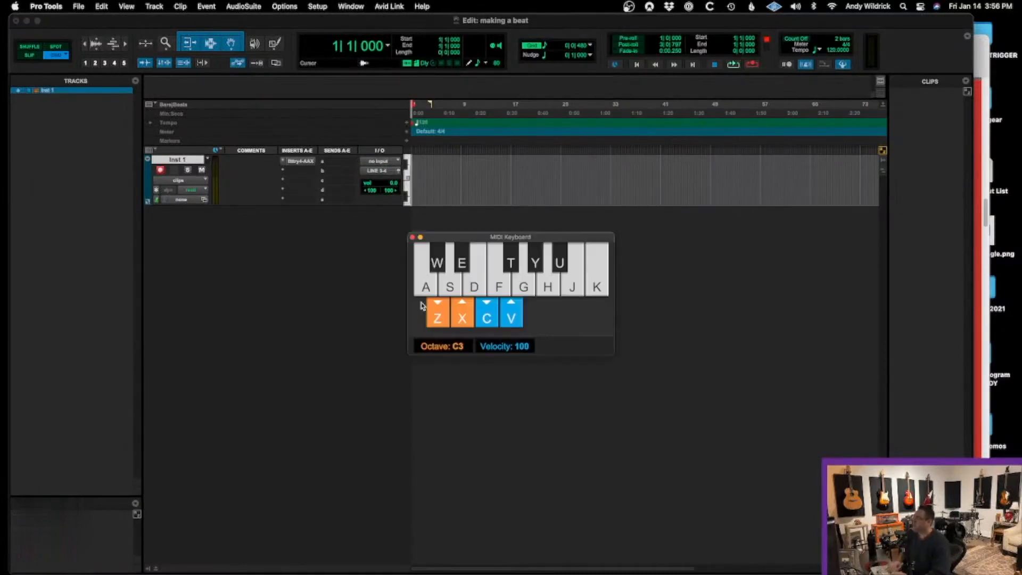
key("a")
key("a")
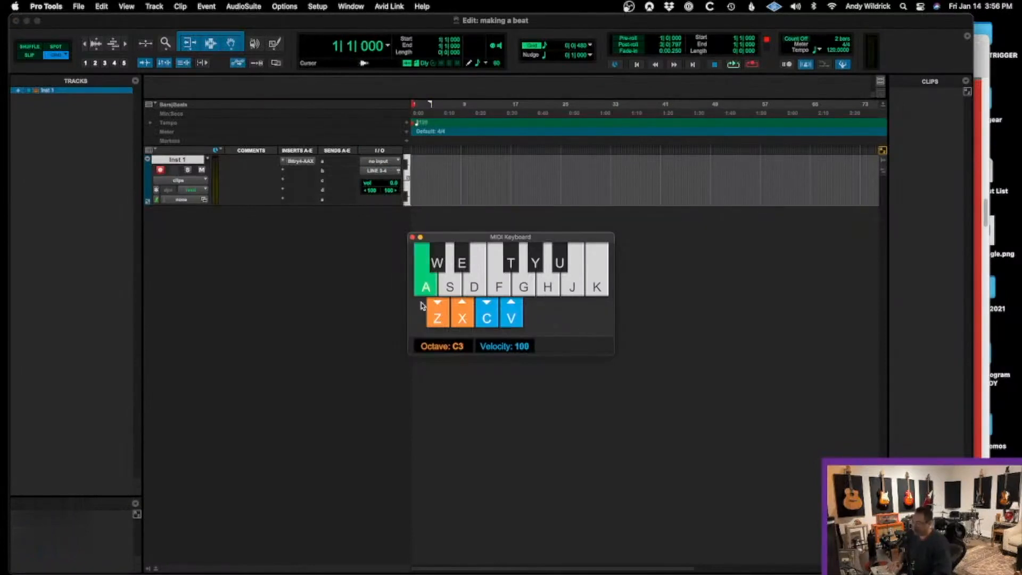
key("a")
key("s")
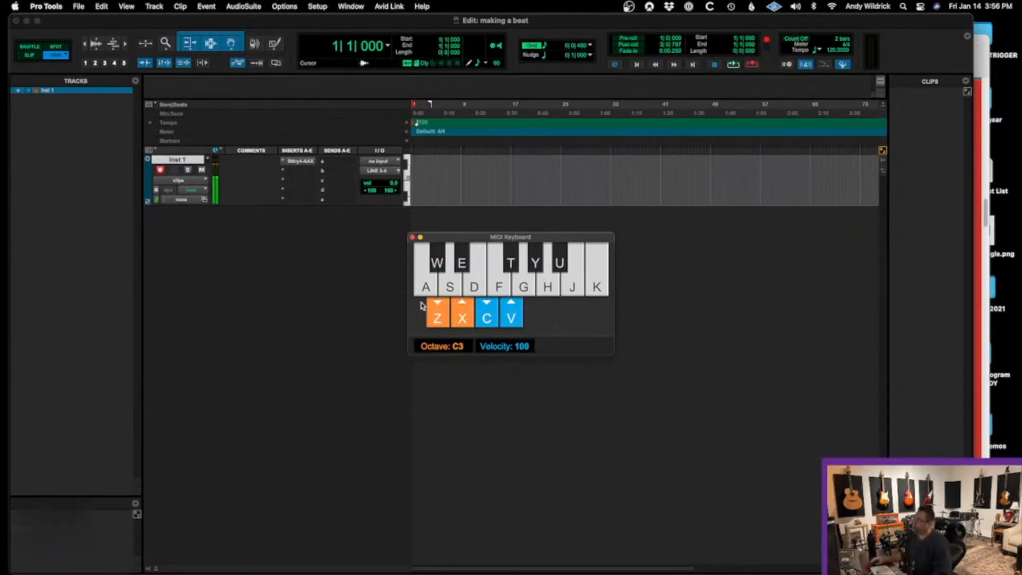
Add a Click track and enable real-time quantize (QUA) for Inst 1 in Real-Time Properties.
left_click(155, 6)
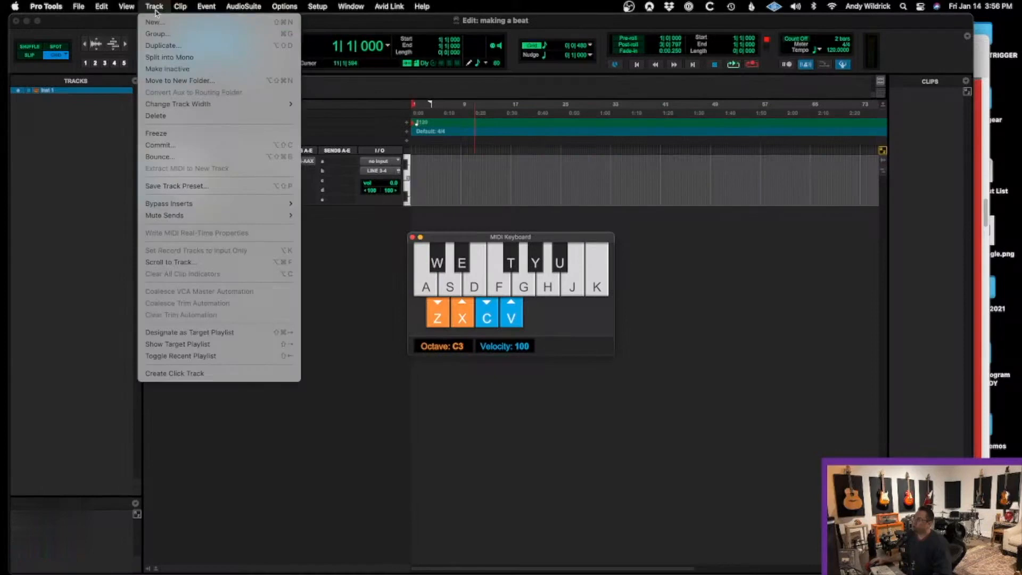
left_click(177, 374)
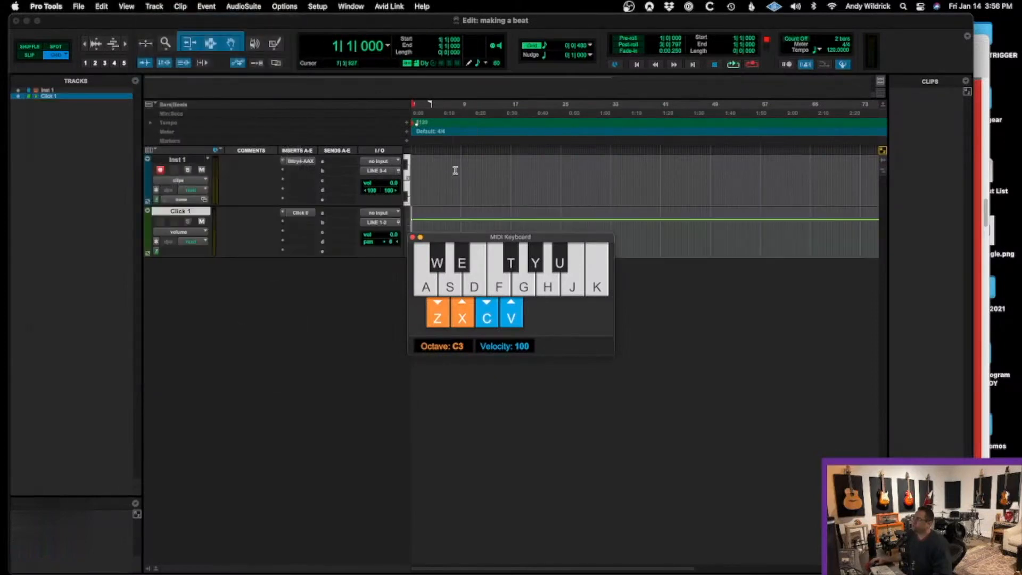
left_click(462, 169)
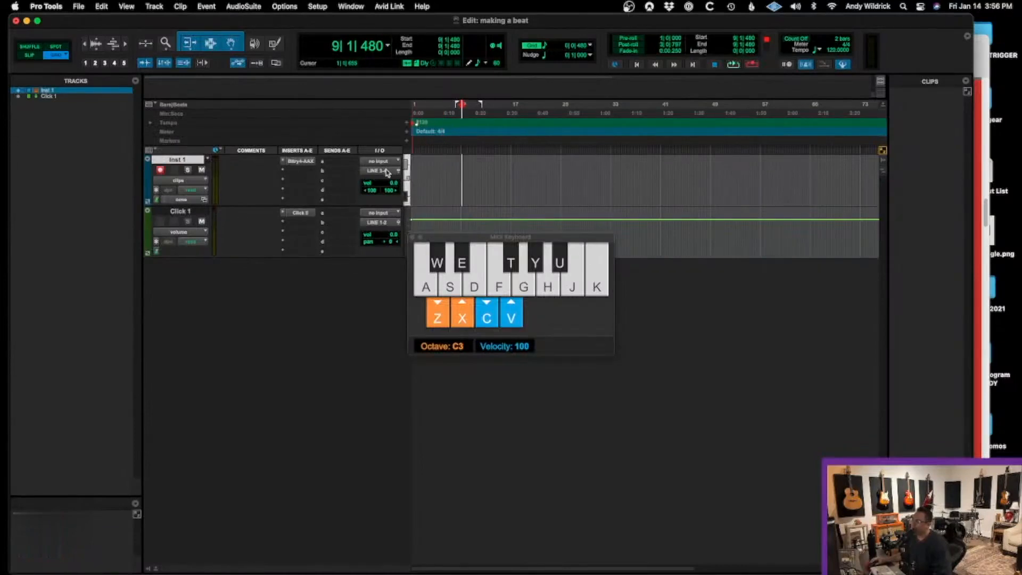
left_click(145, 151)
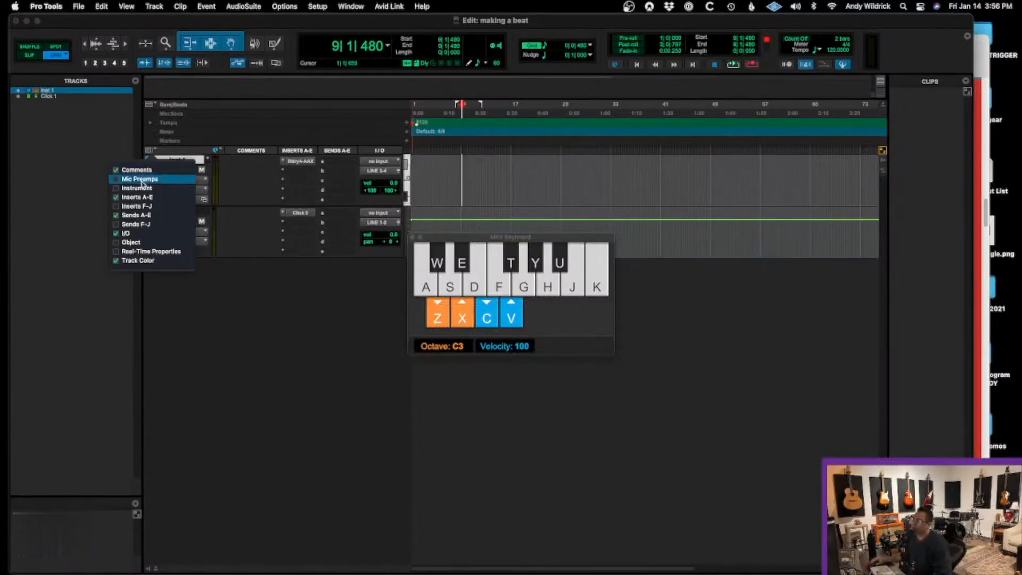
left_click(143, 252)
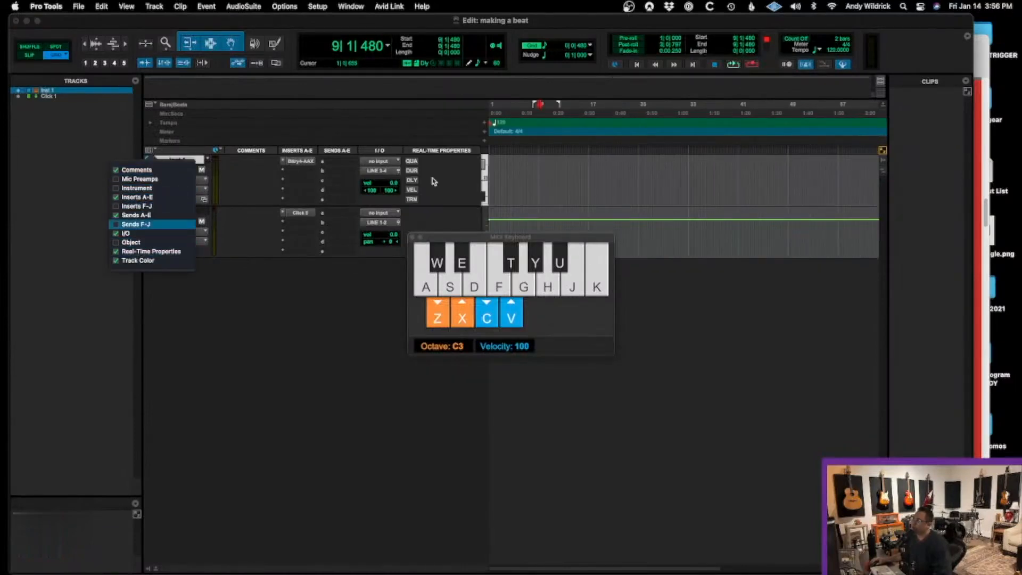
left_click(415, 164)
left_click(413, 161)
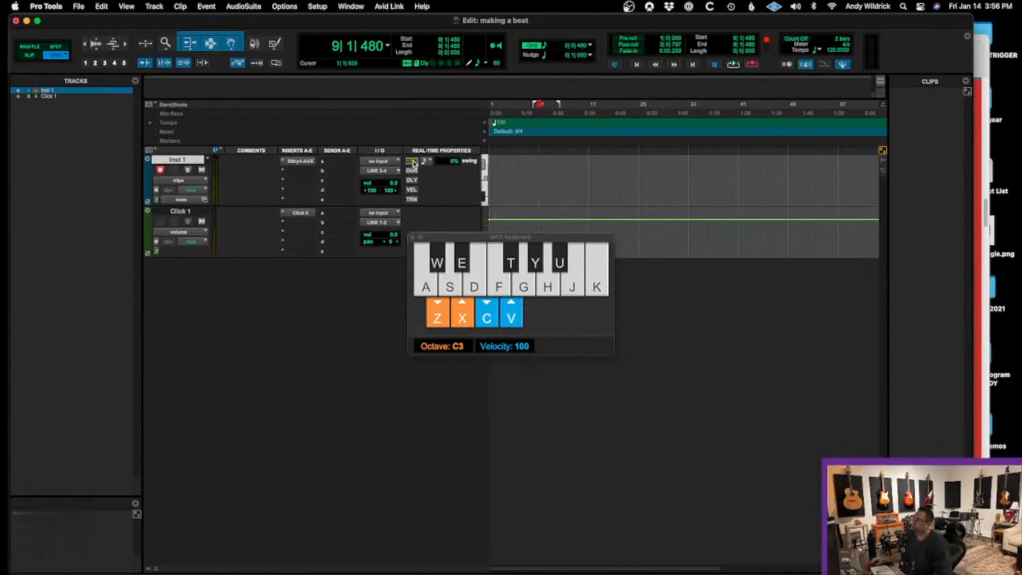
left_click(426, 163)
Place the insertion point at bar 9 and assign an output to the Click 1 track.
left_click_drag(540, 168, 590, 176)
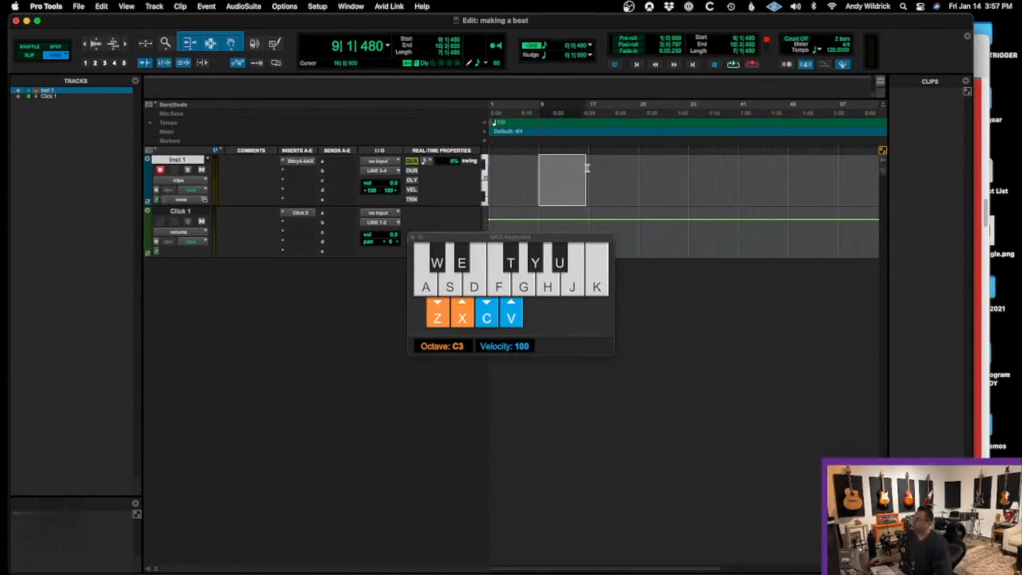
left_click(539, 166)
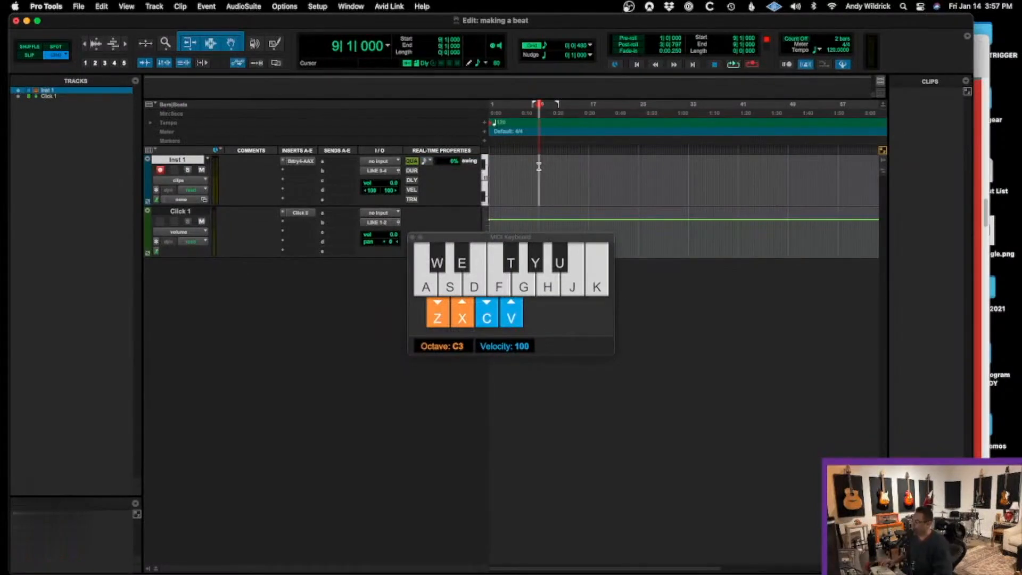
key("space")
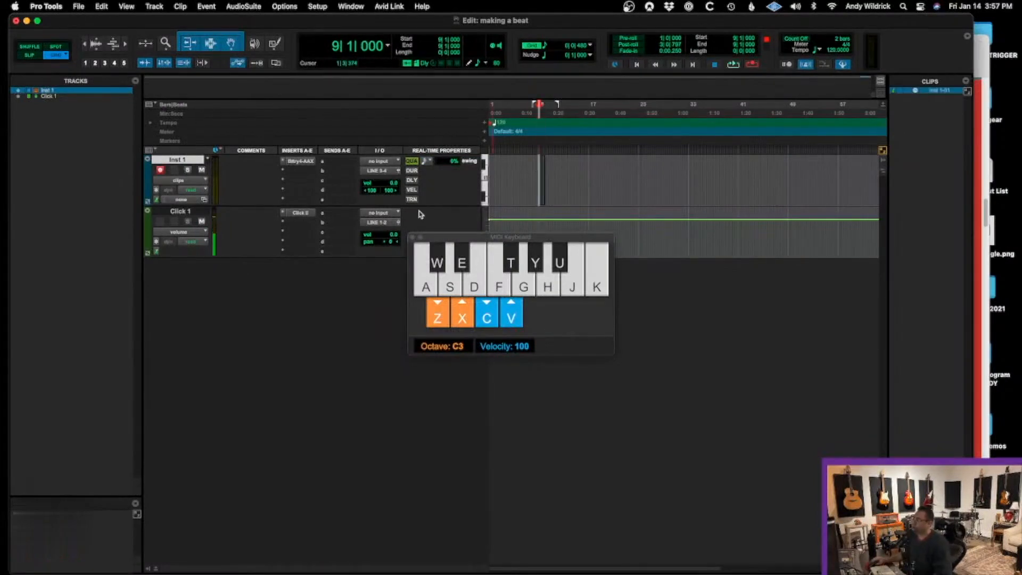
left_click(380, 222)
left_click(440, 174)
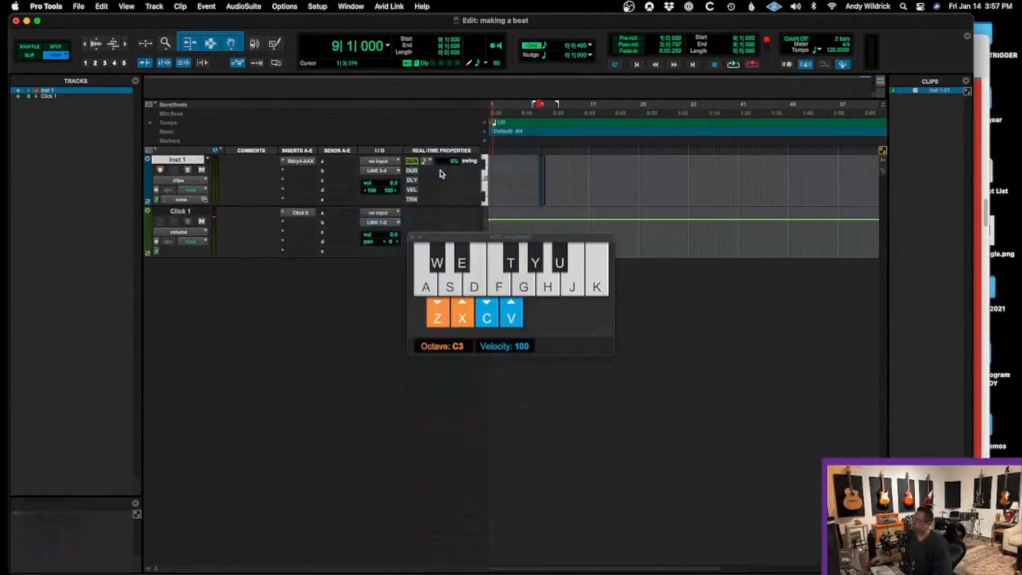
Record a drum beat on Inst 1 from bar 9 using the A, S and T keys.
key("space")
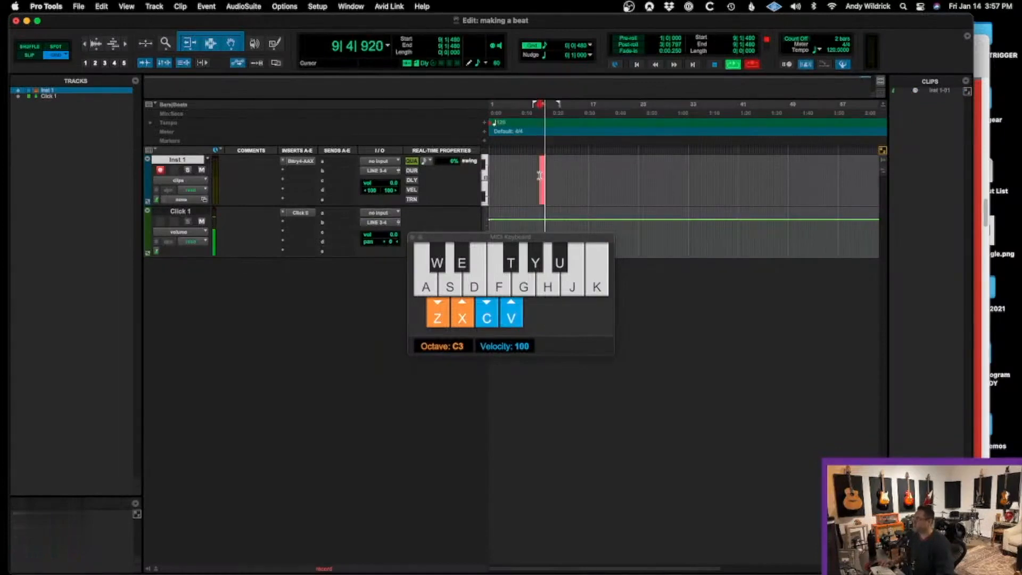
key("a")
key("s")
key("s")
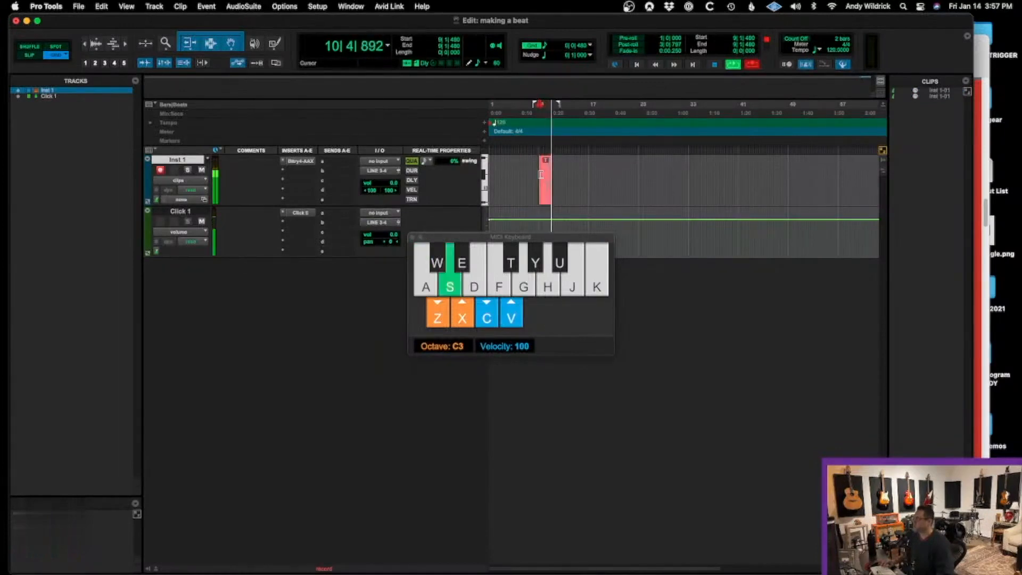
key("a")
key("s")
key("a")
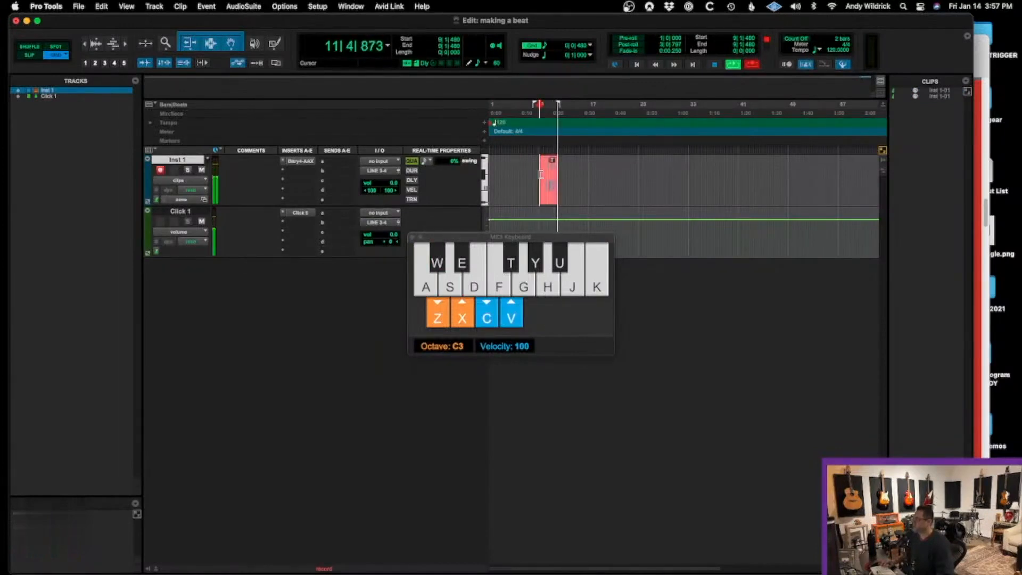
key("s")
key("s")
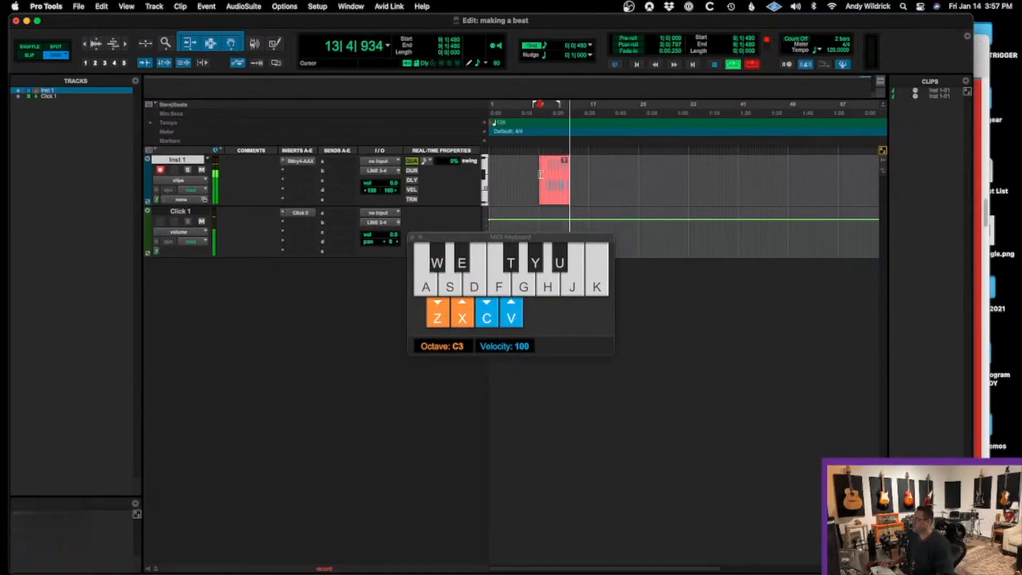
key("a")
key("t")
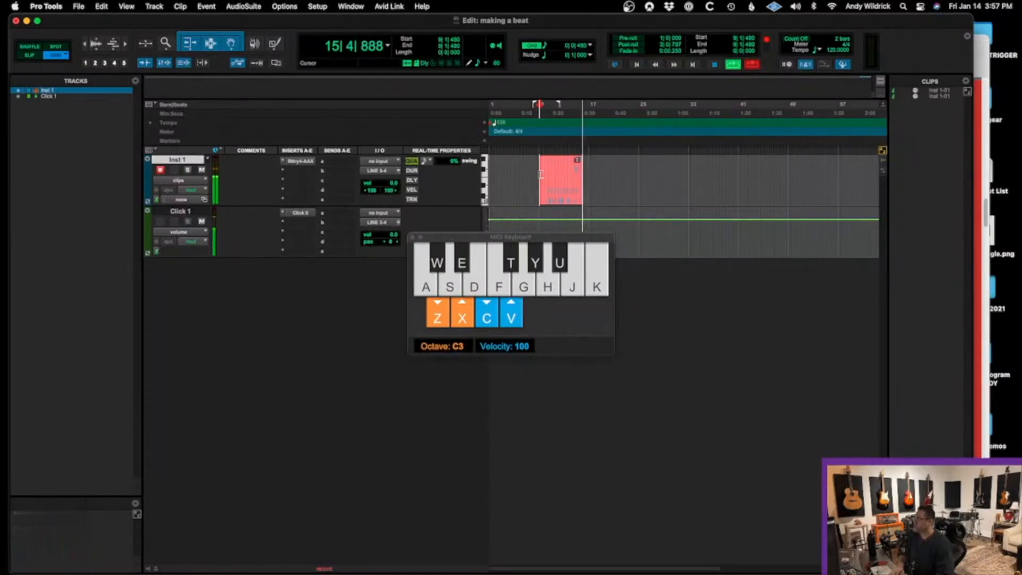
key("t")
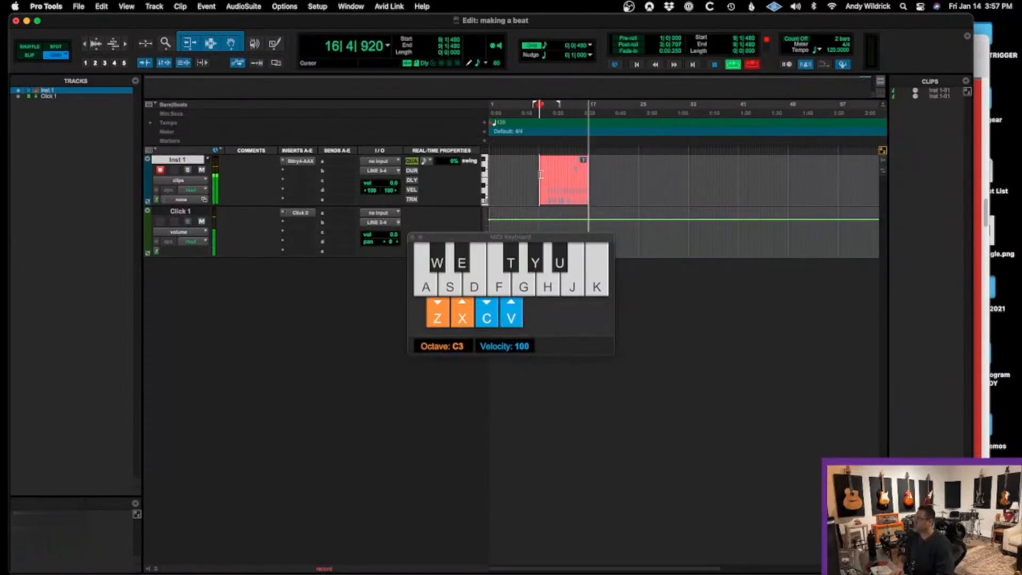
key("space")
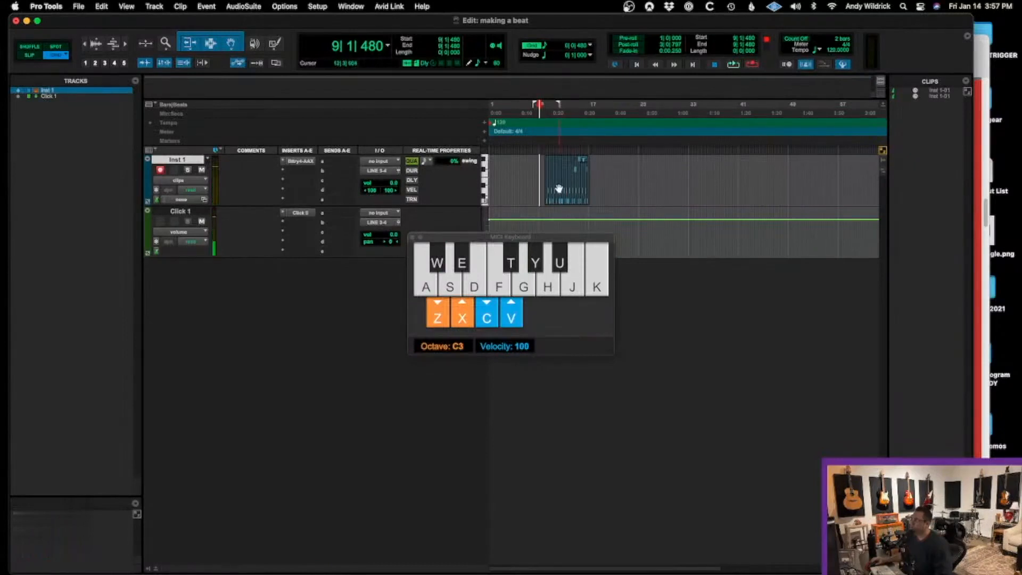
Play back the recorded drum beat from bar 9.
left_click(541, 177)
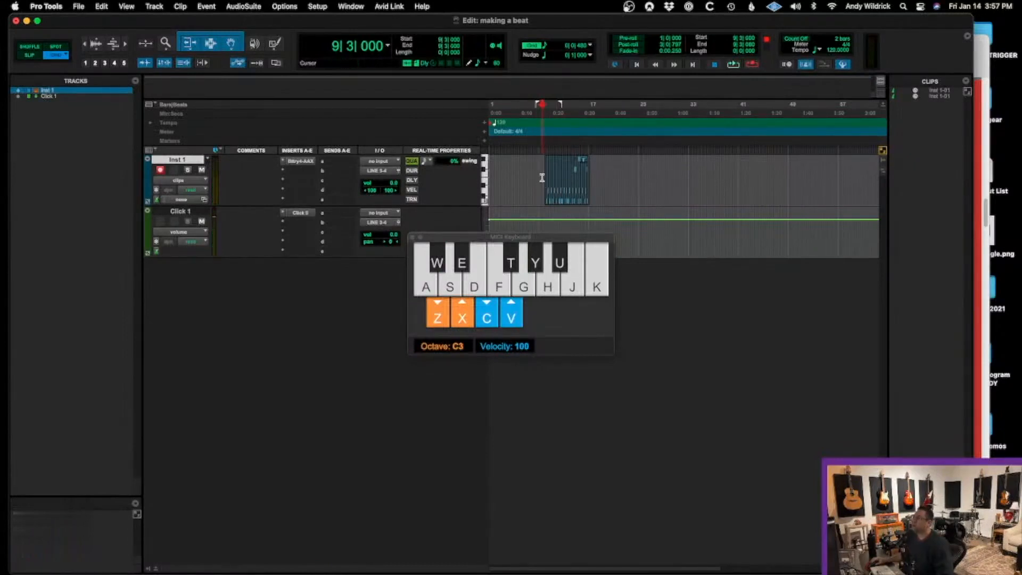
key("space")
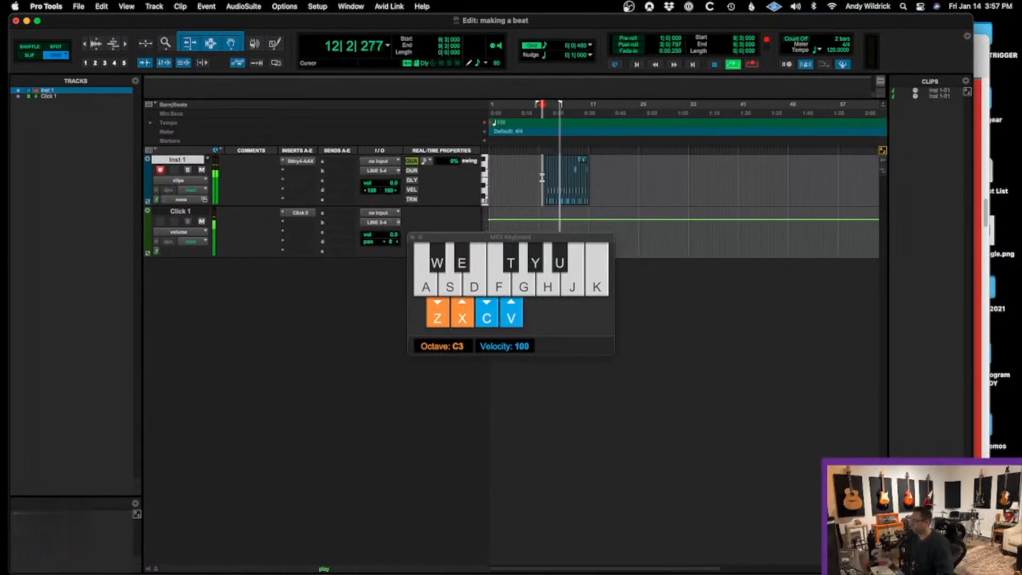
left_click(593, 166)
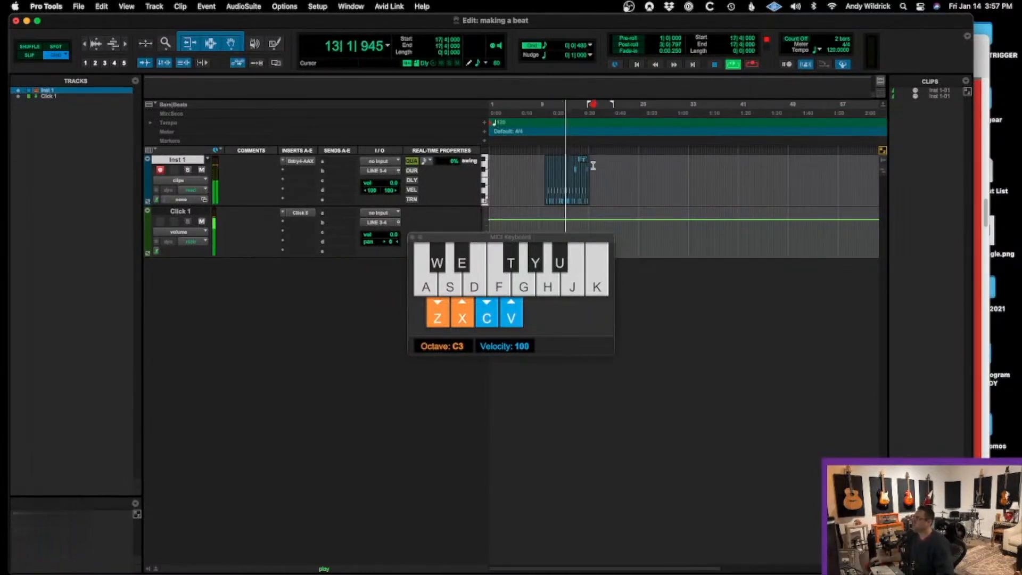
key("super+]")
key("super+]")
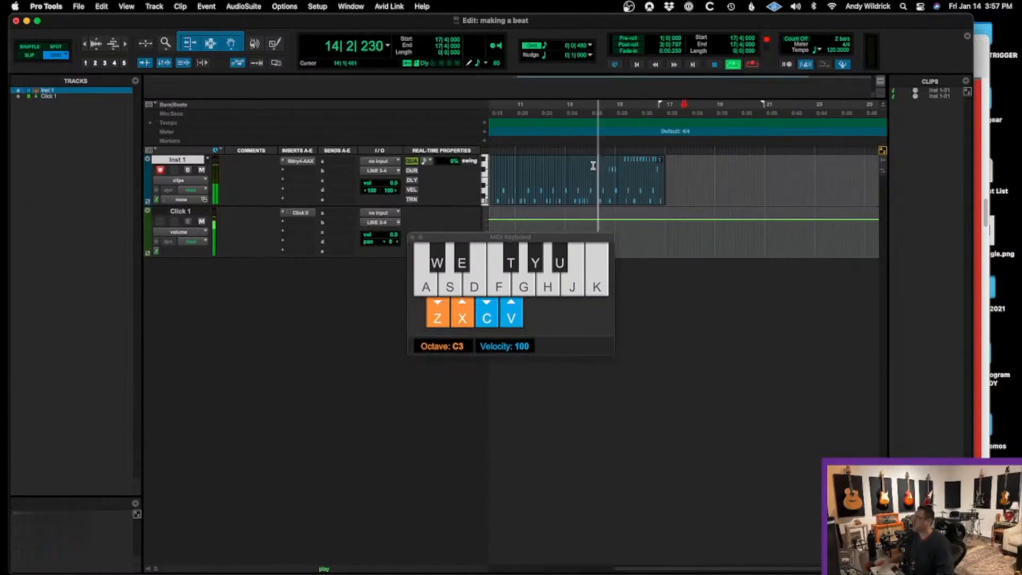
key("super+[")
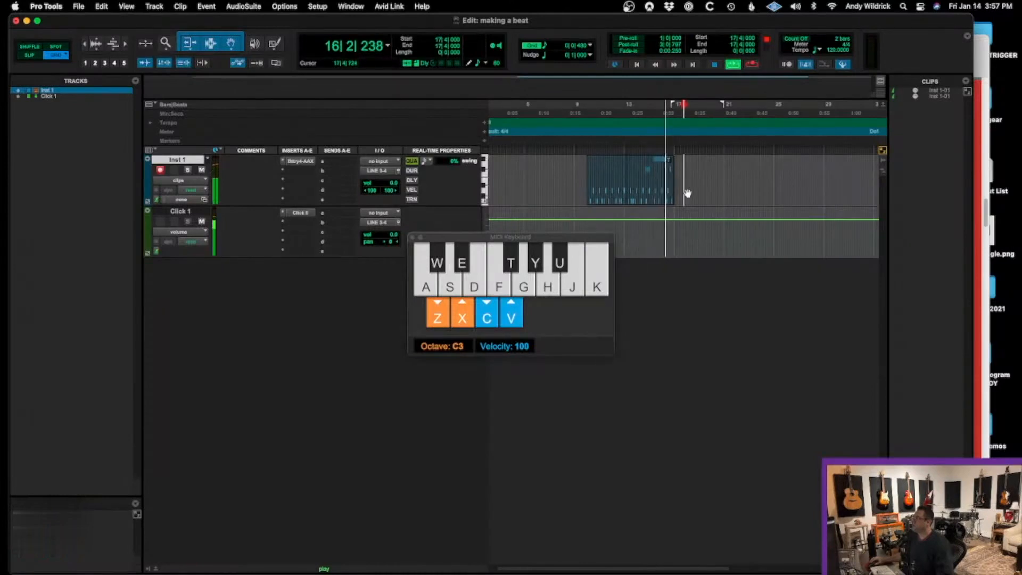
key("space")
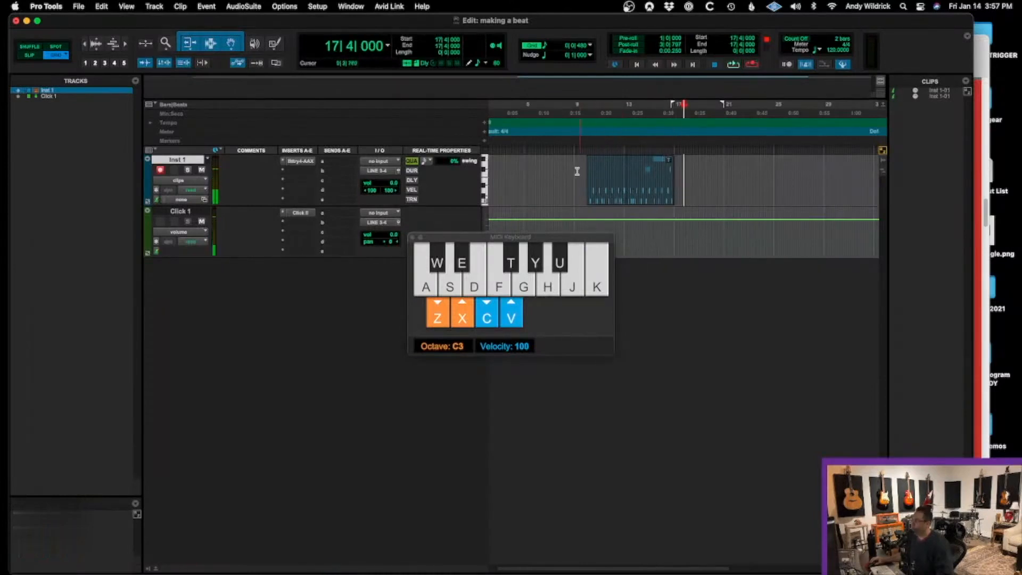
Save, remove the Inst 1-01 drum clip, and select bars 7 to 9 on Inst 1.
left_click_drag(573, 173, 668, 177)
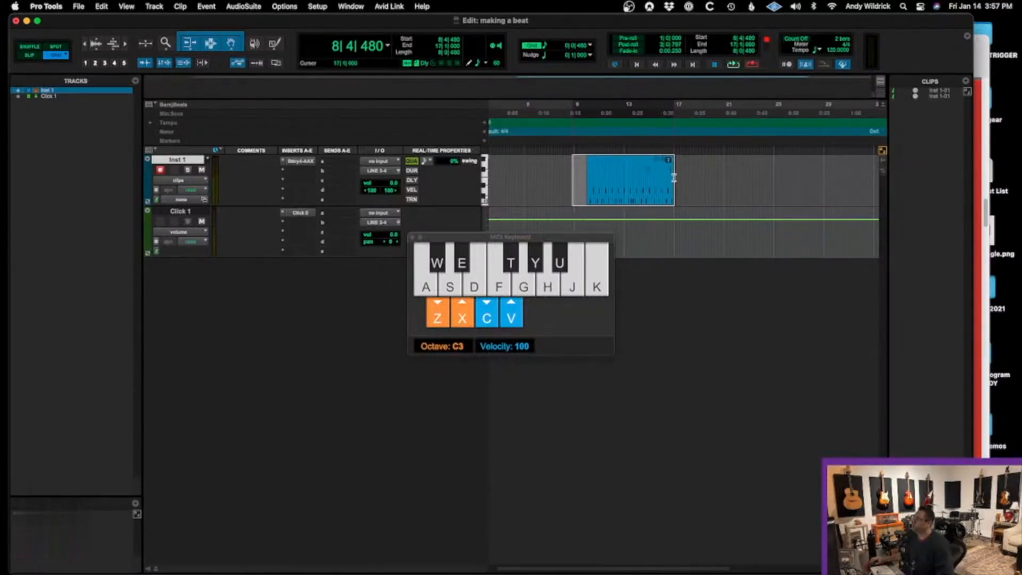
left_click_drag(673, 178, 670, 177)
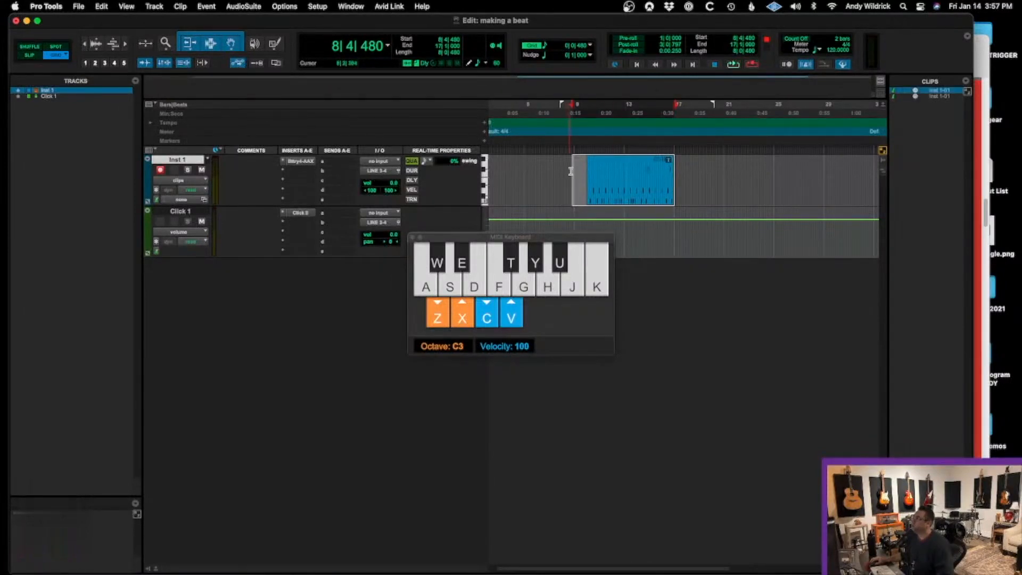
left_click_drag(575, 170, 667, 170)
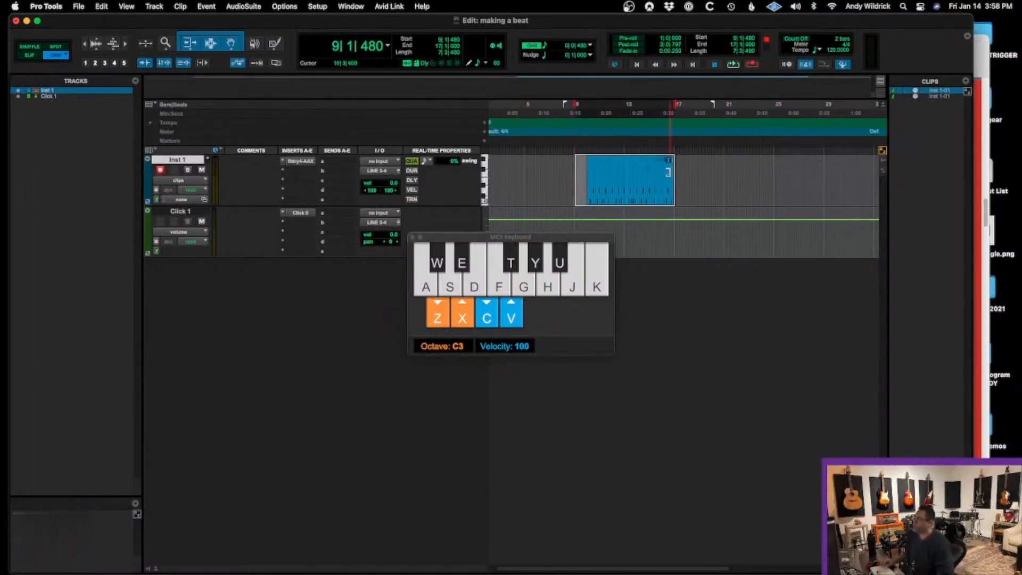
key("super+s")
key("super+bracketright")
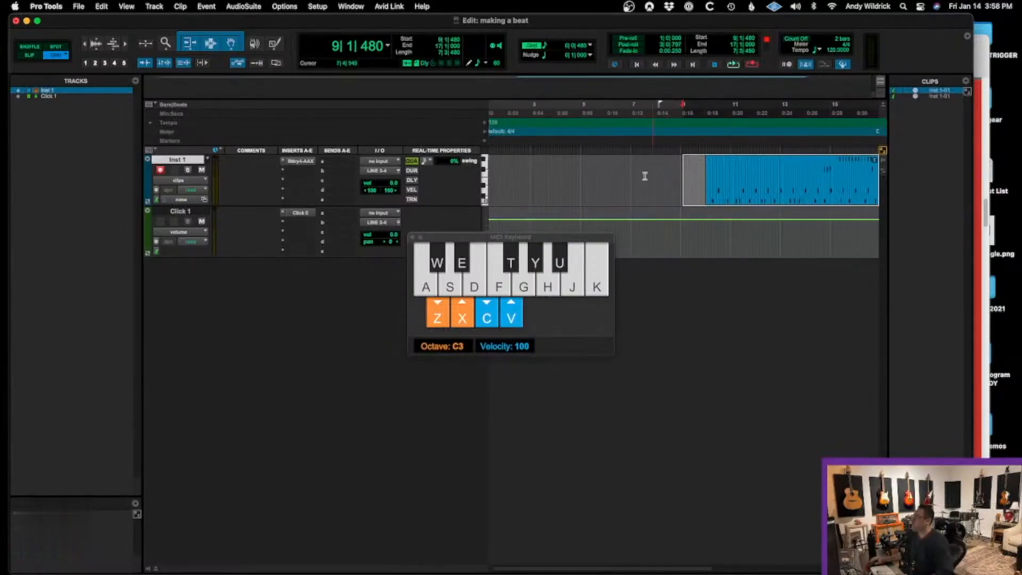
key("super+z")
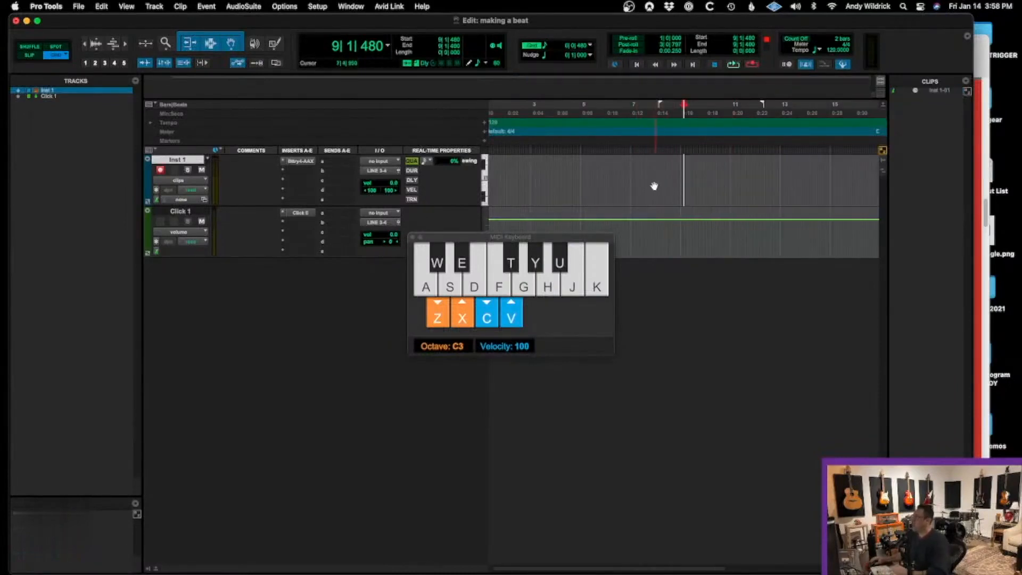
left_click_drag(630, 177, 681, 180)
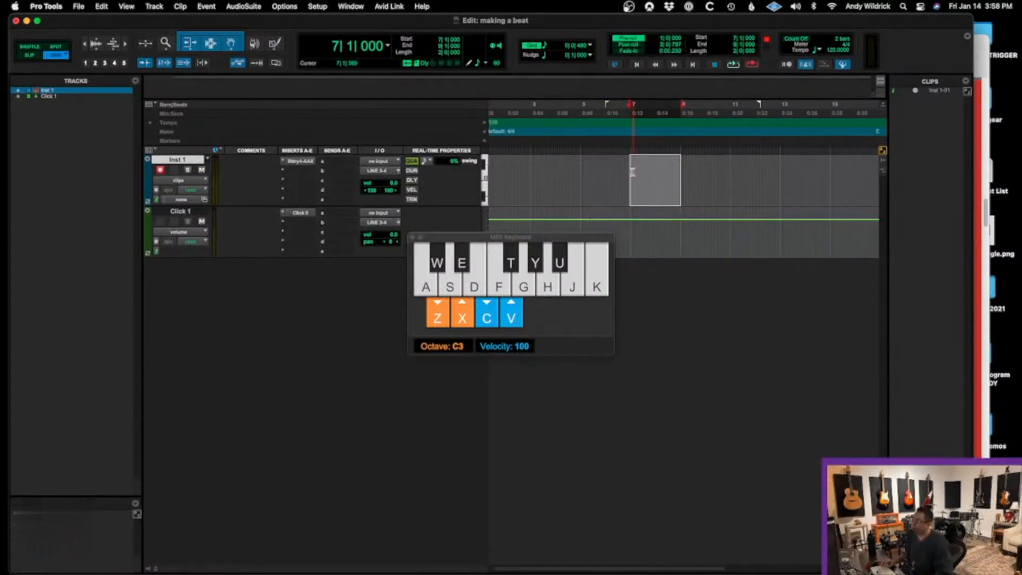
Loop-record A and S drum hits over bars 7–9 on Inst 1, then stop the transport.
key("space")
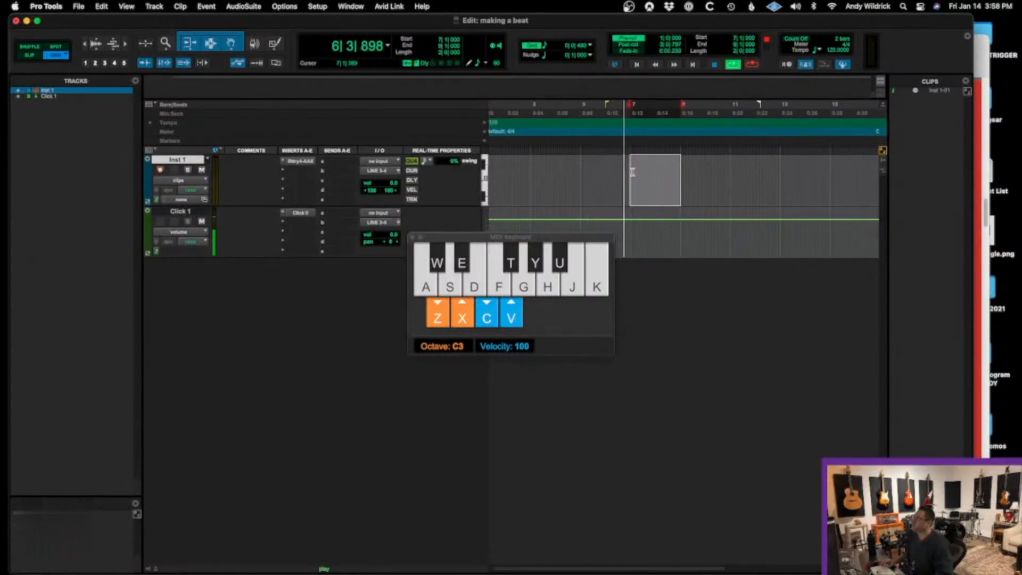
key("a")
key("s")
key("a")
key("a")
key("s")
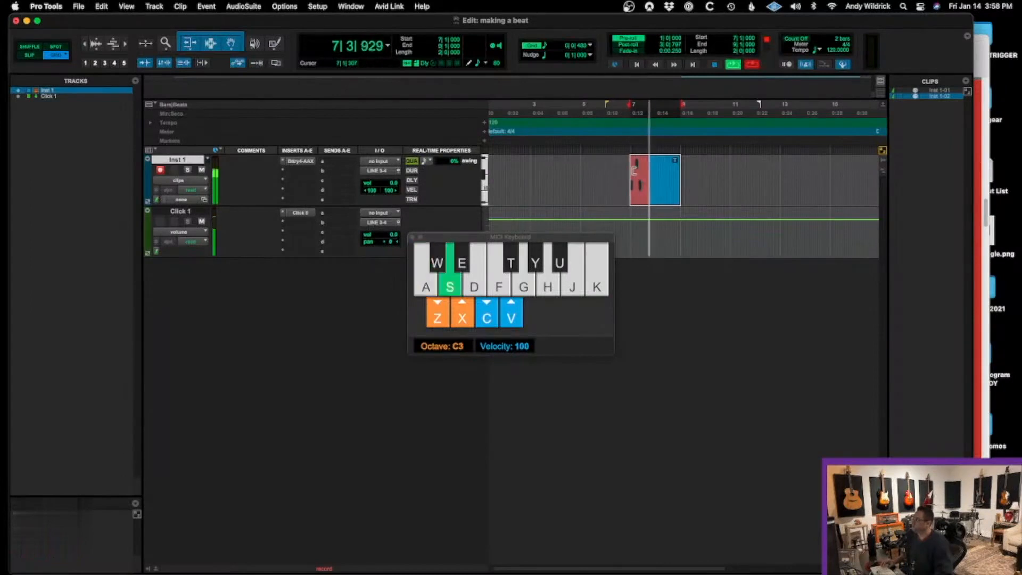
key("s")
key("s")
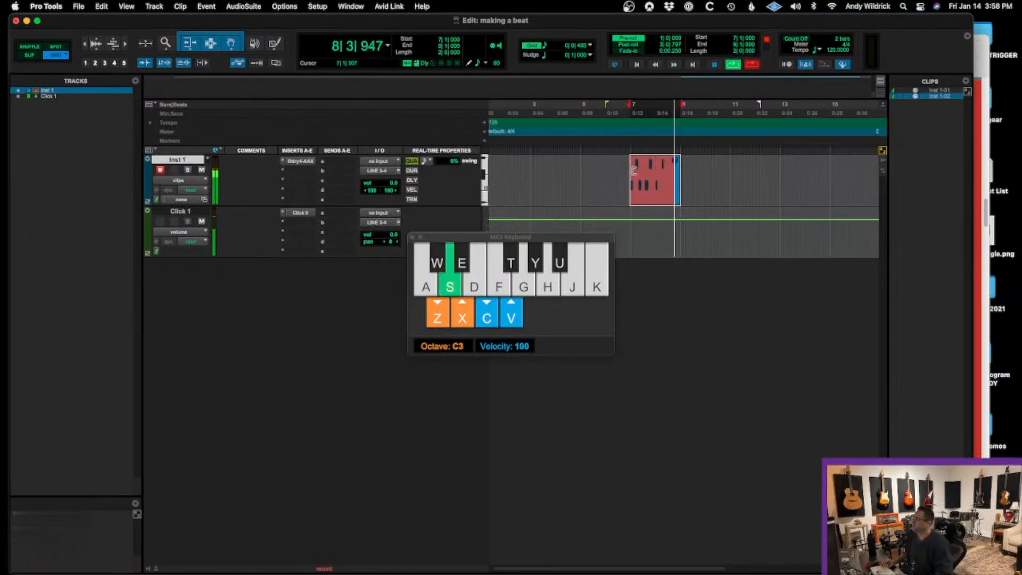
key("a")
key("s")
key("a")
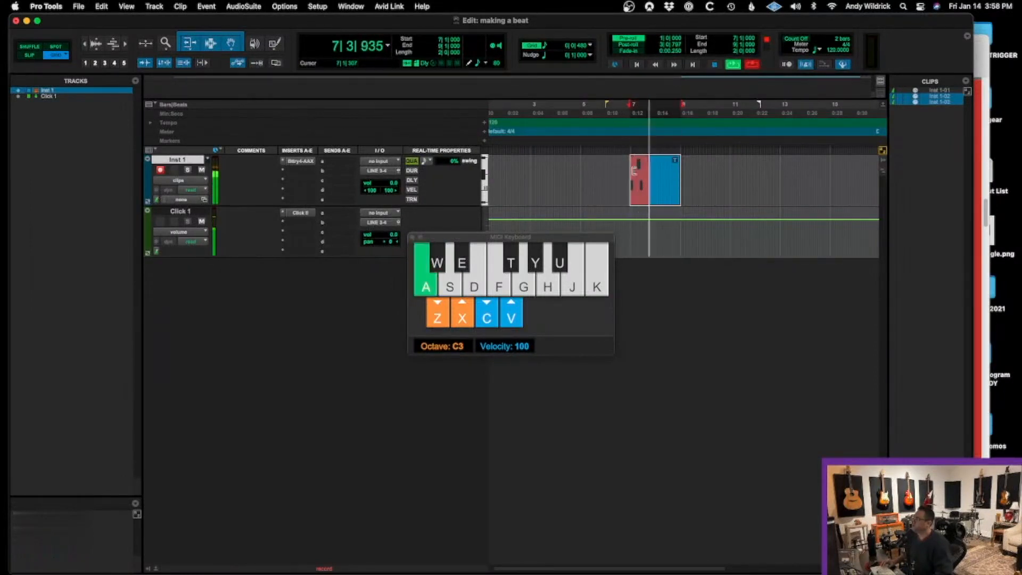
key("s")
key("a")
key("s")
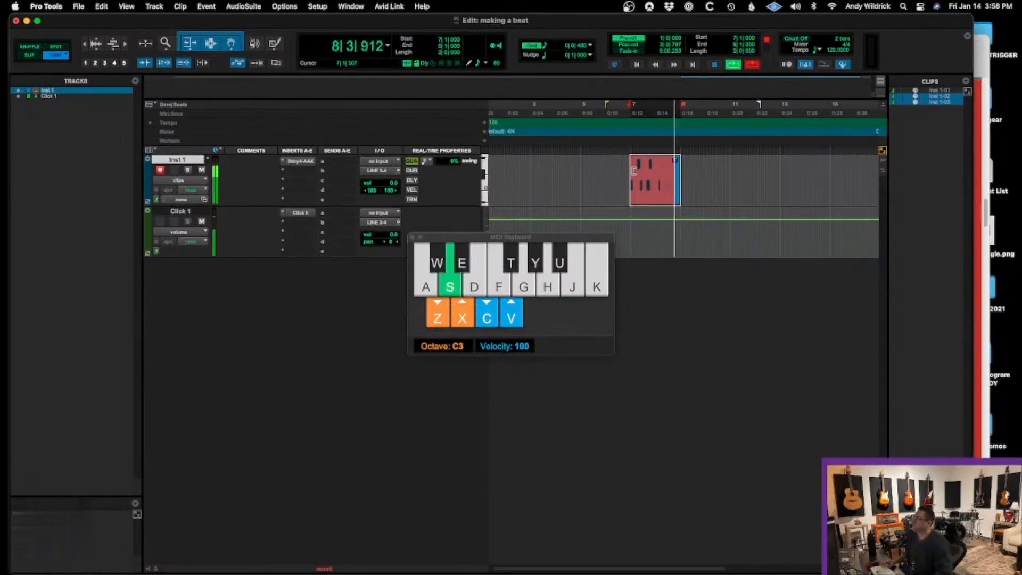
key("a")
key("s")
key("a")
key("a")
key("s")
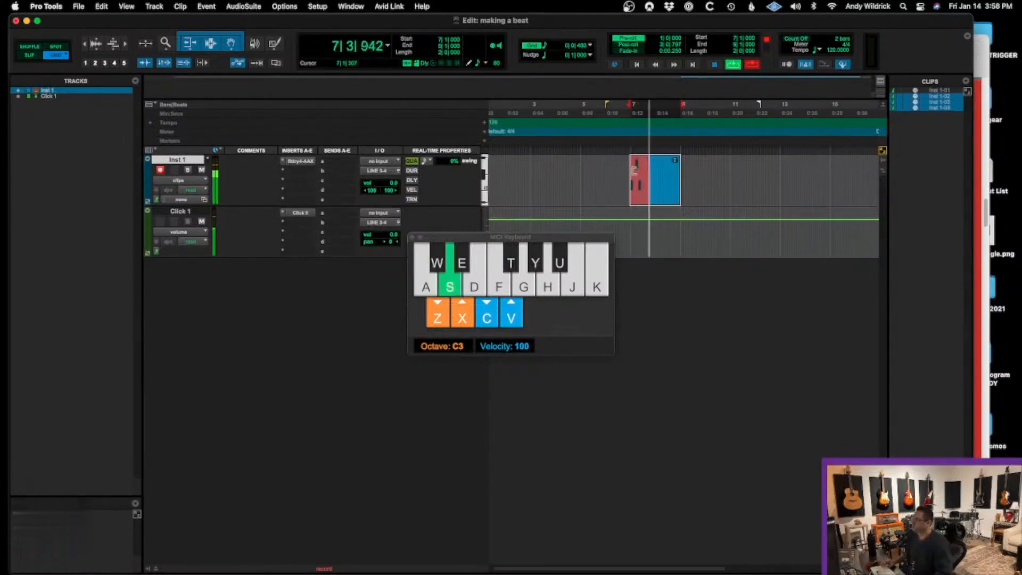
key("s")
key("a")
key("s")
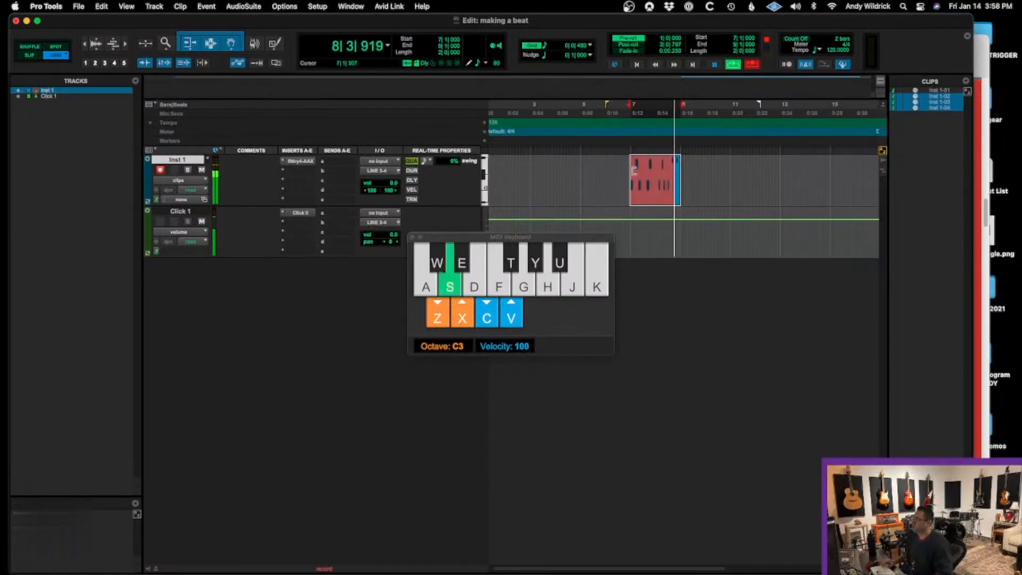
key("a")
key("s")
key("a")
key("s")
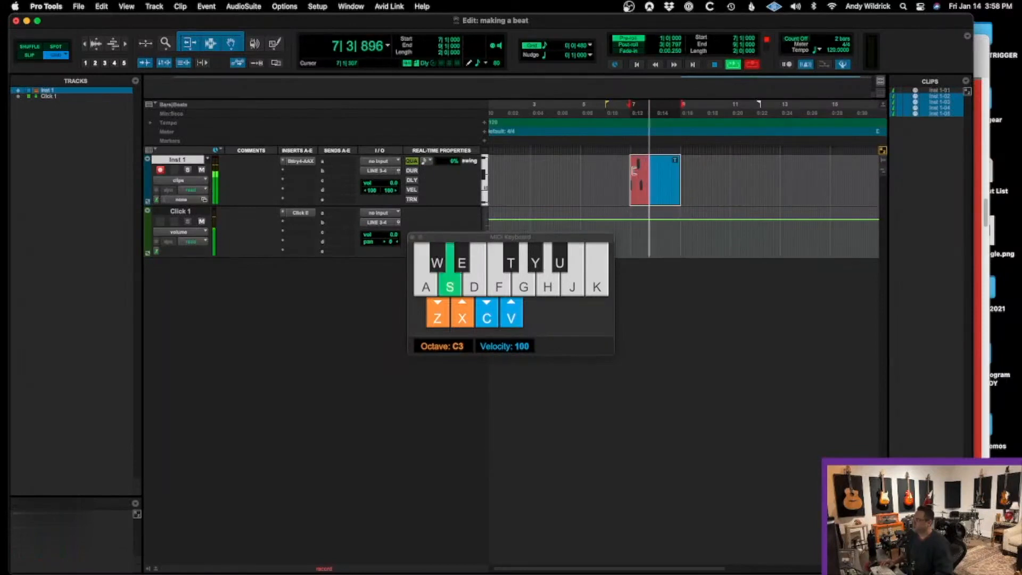
key("s")
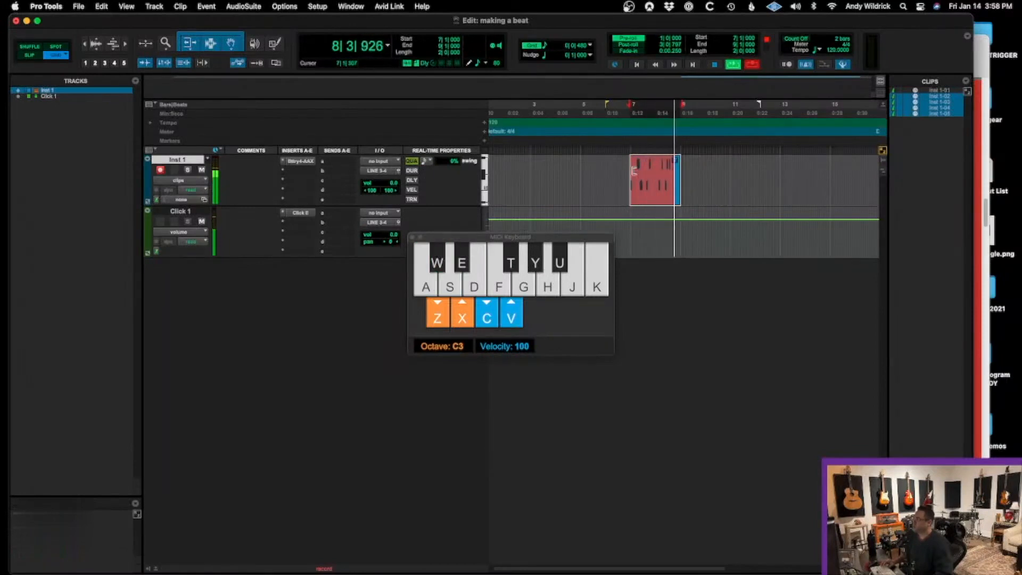
key("s")
key("space")
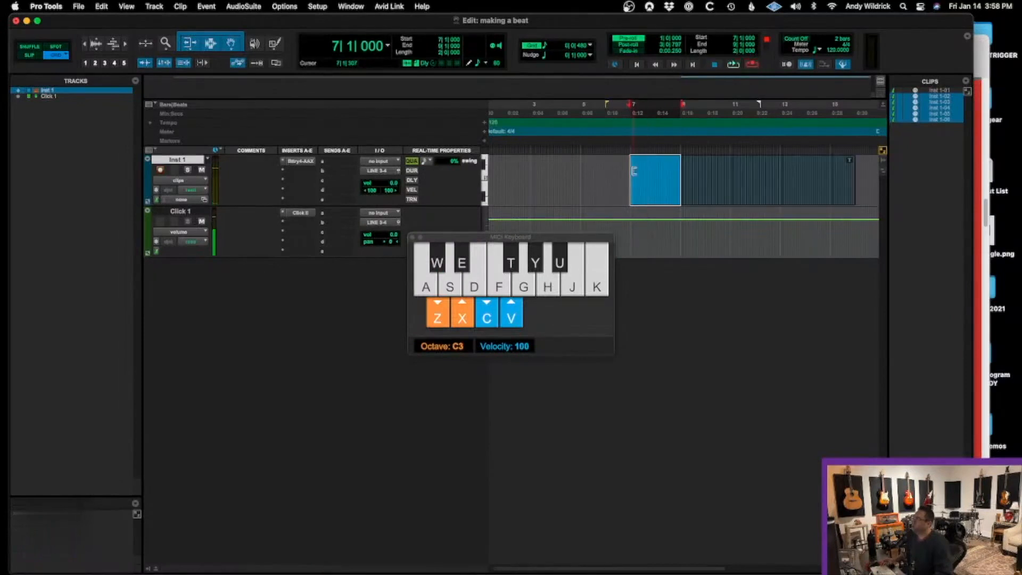
Select bars 7–9 on Inst 1, swap in alternate take Inst 1-02, and play it.
left_click(191, 185)
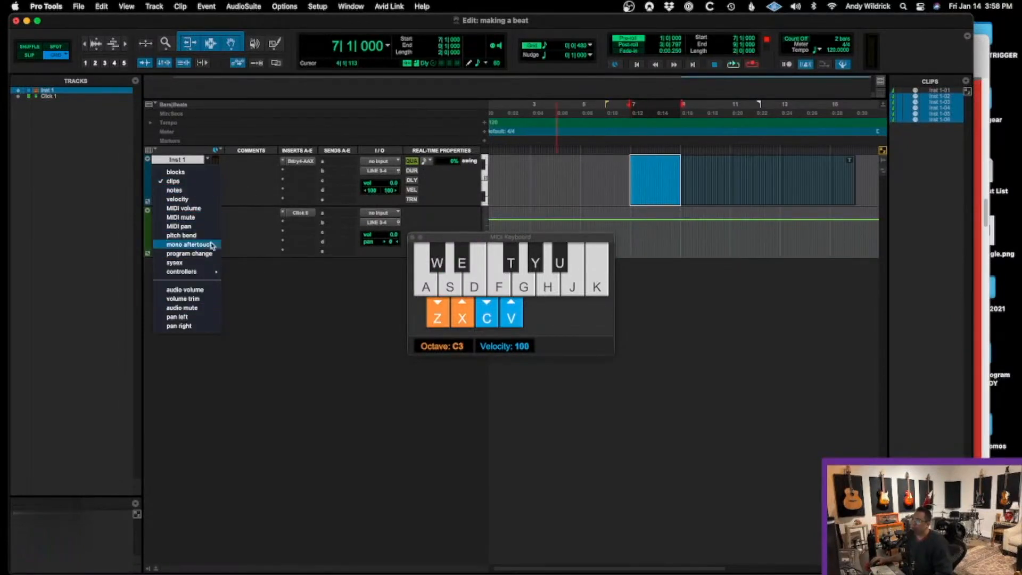
left_click(315, 317)
left_click(717, 175)
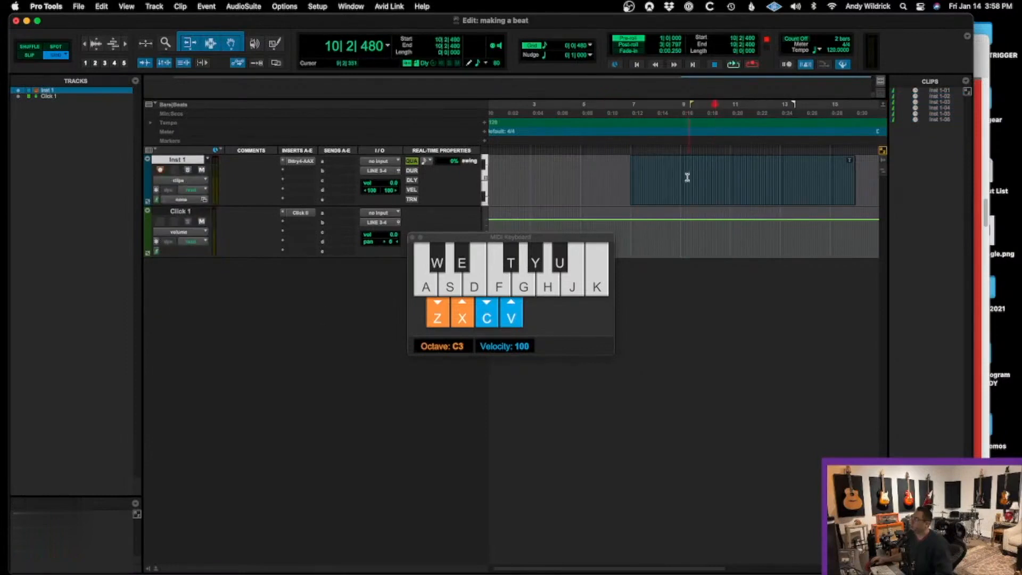
left_click_drag(680, 176, 633, 176)
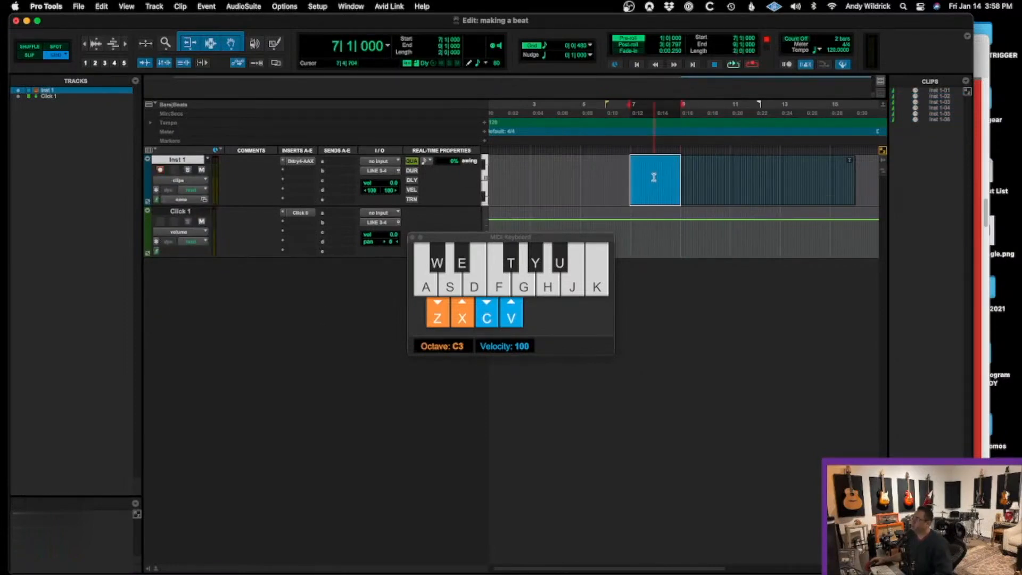
right_click(654, 178)
mouse_move(696, 261)
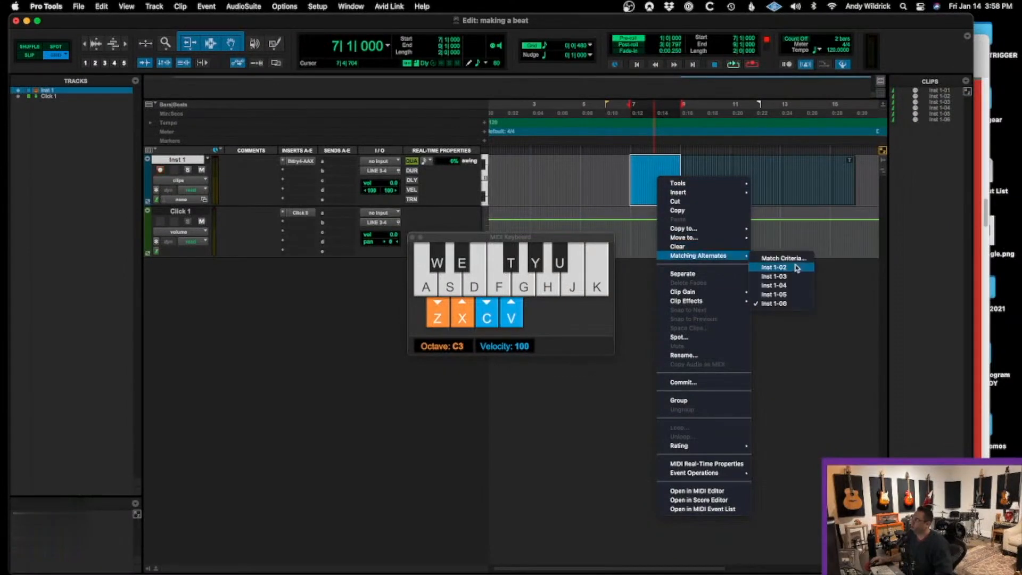
left_click(787, 264)
key("super+space")
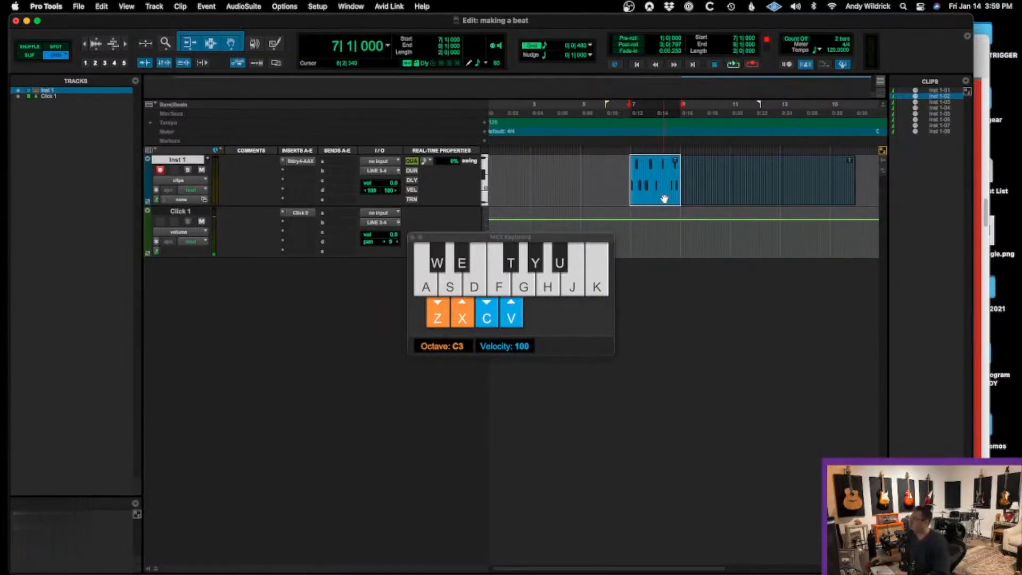
key("space")
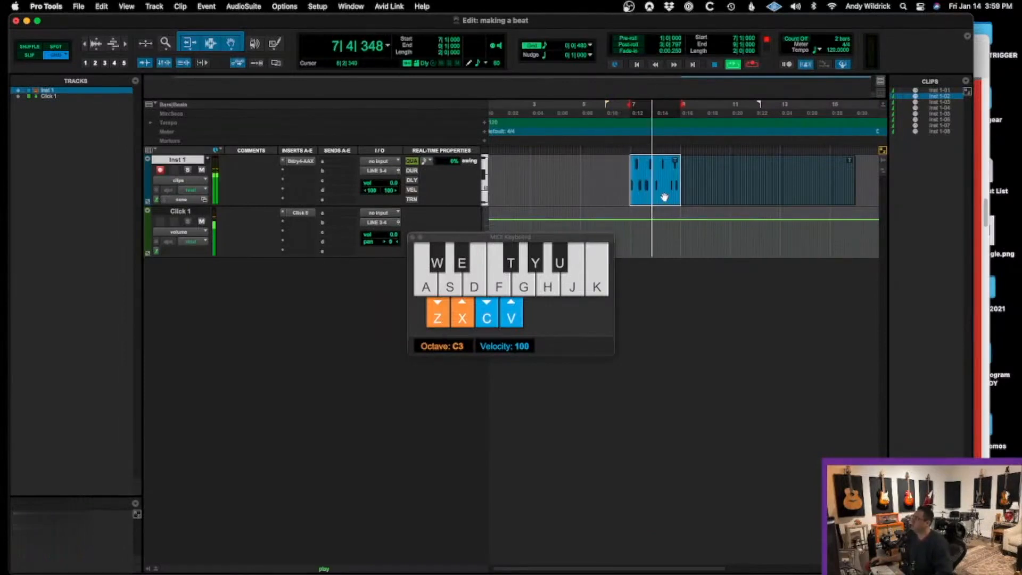
key("space")
Swap in alternate take Inst 1-03 and play it back.
right_click(664, 197)
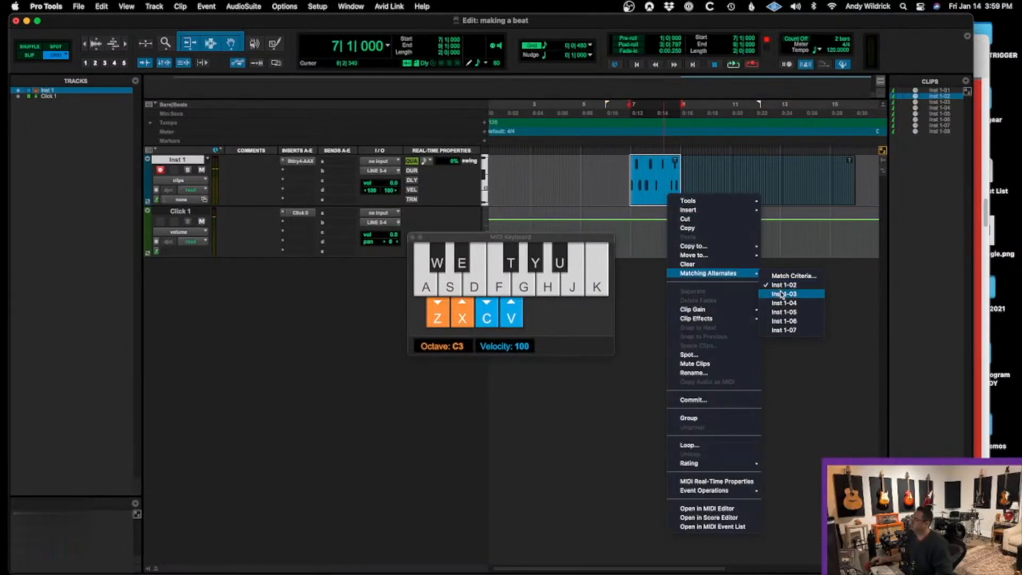
left_click(778, 294)
key("space")
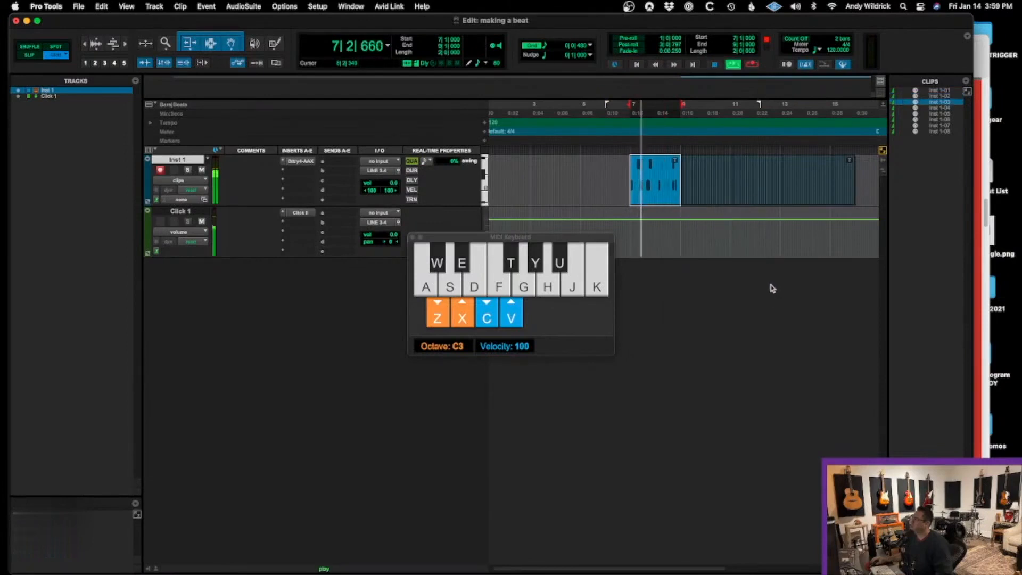
key("space")
Switch the bar 7–9 clip to alternate take Inst 1-06.
right_click(660, 200)
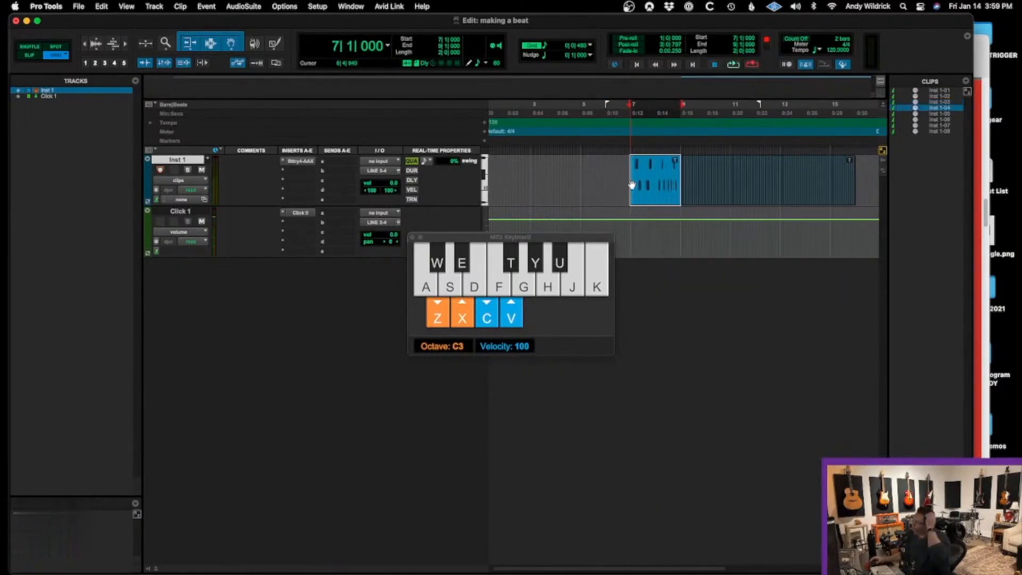
right_click(657, 192)
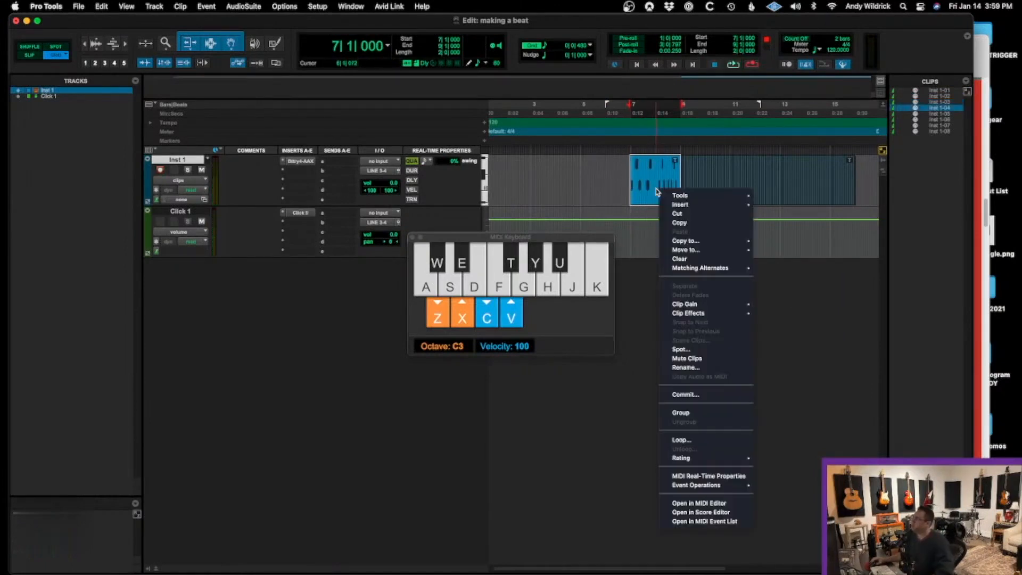
mouse_move(749, 272)
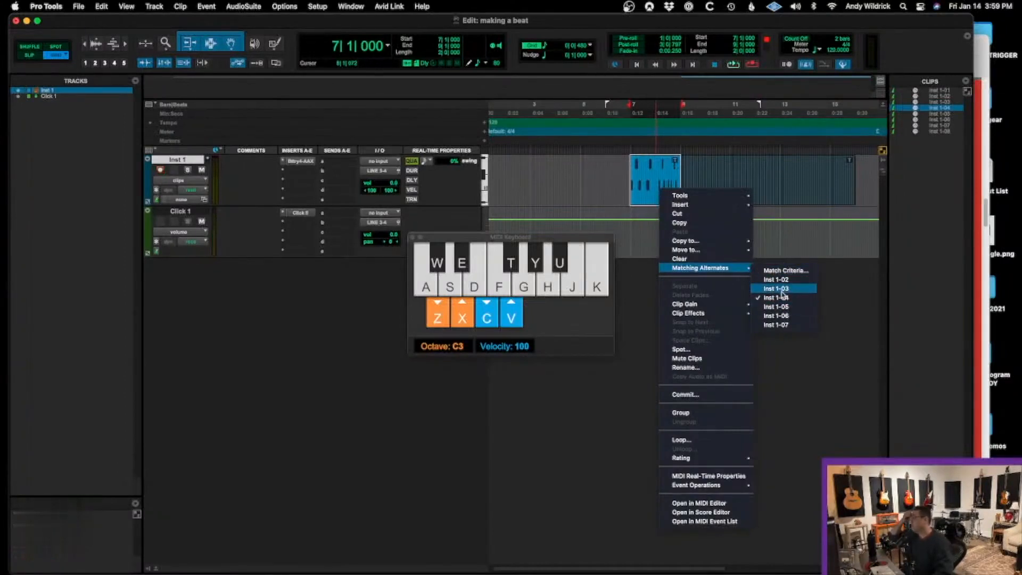
left_click(778, 316)
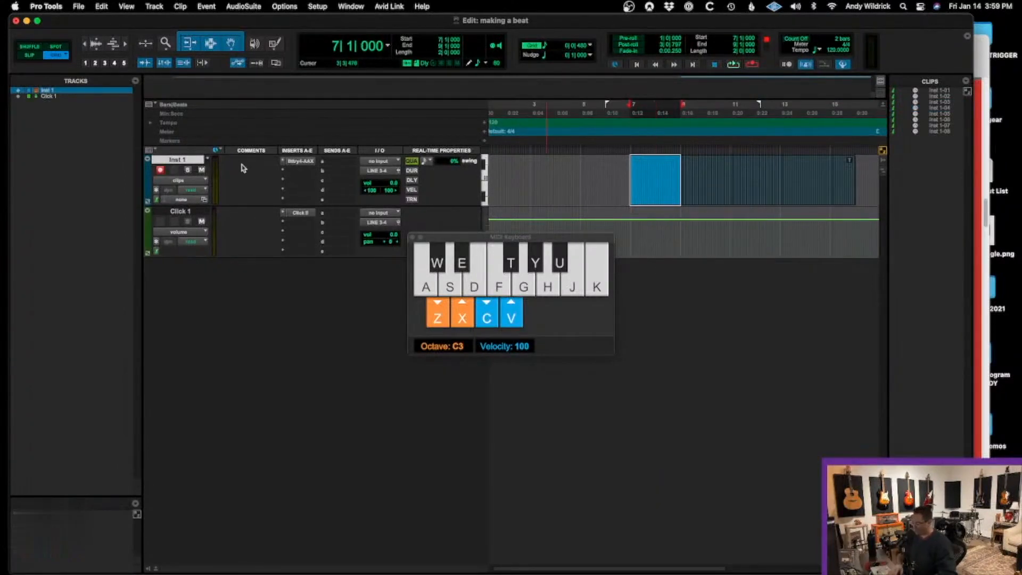
Create five new MIDI tracks below Inst 1.
key("super+shift+n")
key("super+Down")
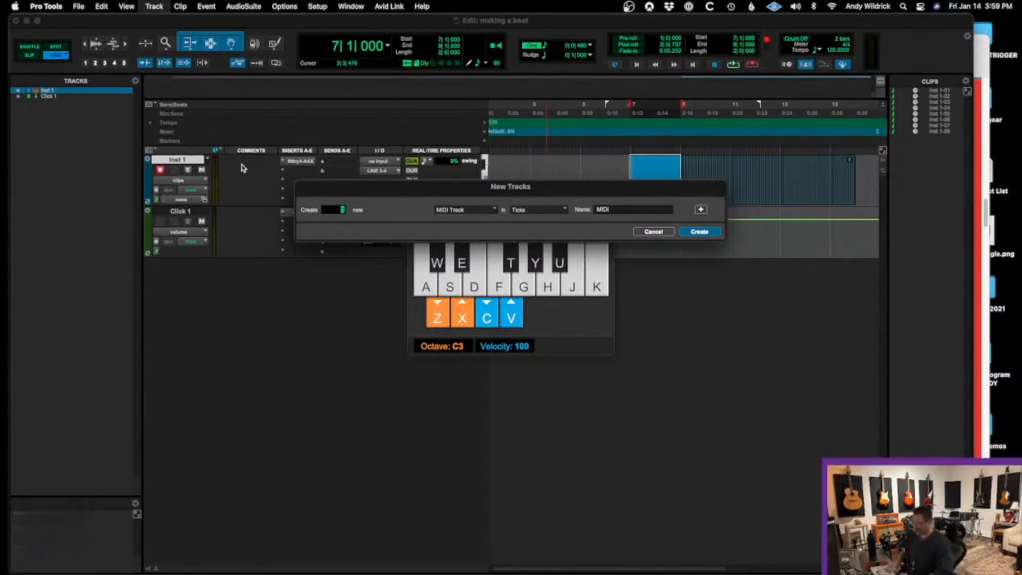
key("Return")
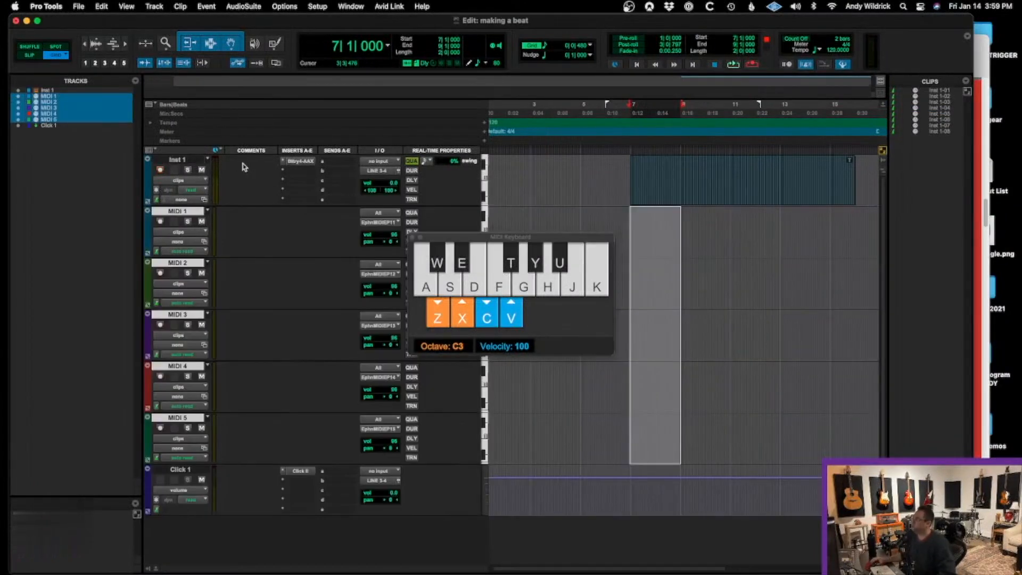
Swap in the Inst 1-02 take, move it onto MIDI 1, then undo the move.
double_click(654, 183)
left_click_drag(684, 167, 629, 170)
right_click(654, 199)
mouse_move(694, 275)
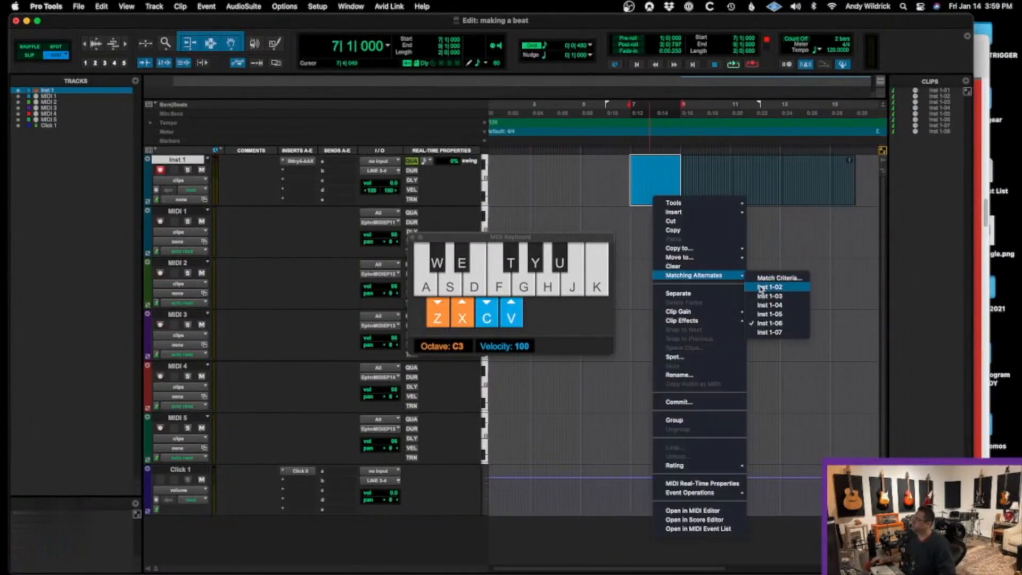
left_click(761, 288)
left_click_drag(655, 204, 650, 229)
left_click_drag(636, 186, 675, 179)
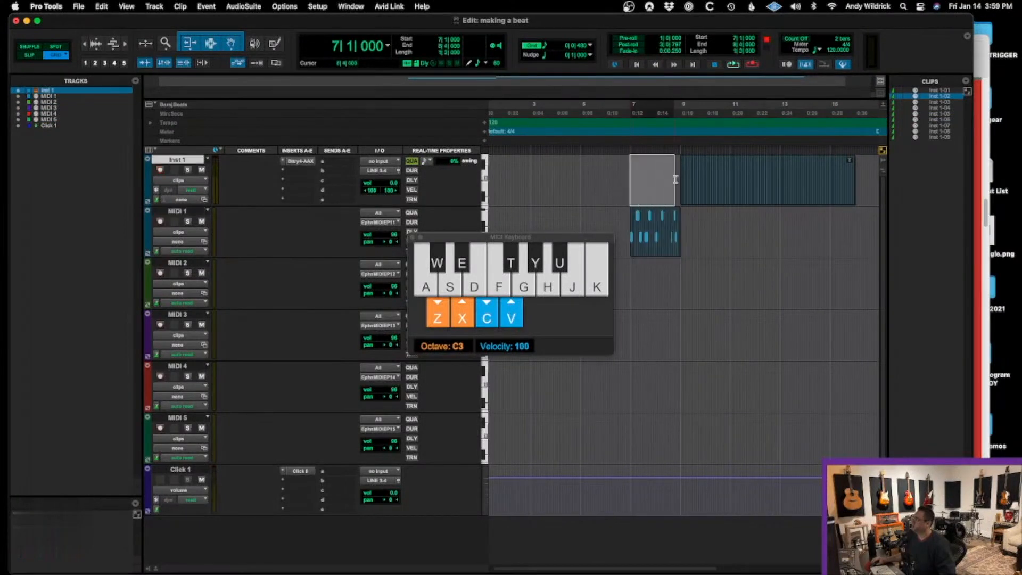
right_click(661, 178)
mouse_move(703, 258)
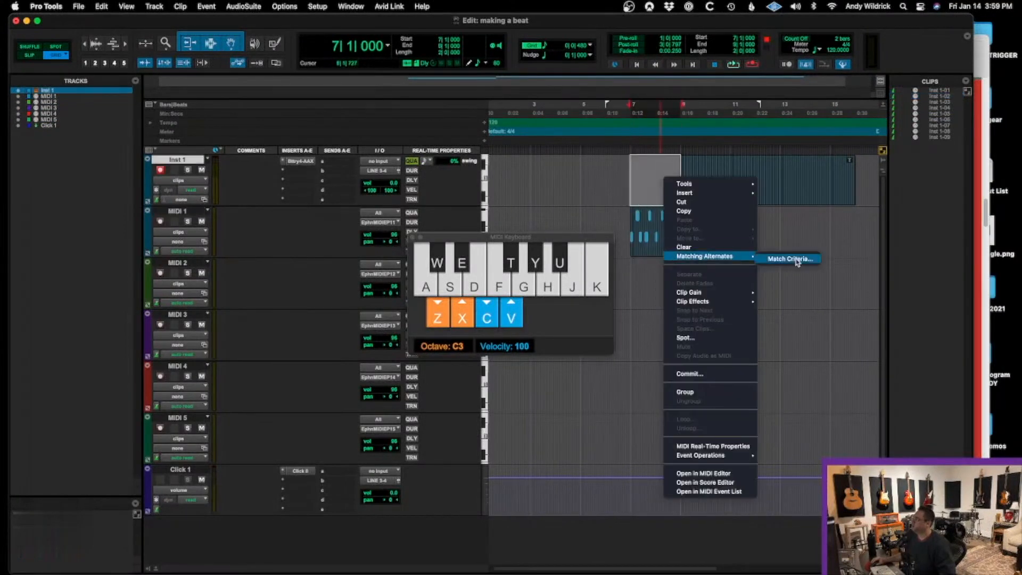
left_click(812, 336)
key("super+z")
Copy the Inst 1 clip and paste it onto MIDI 1.
left_click(616, 221)
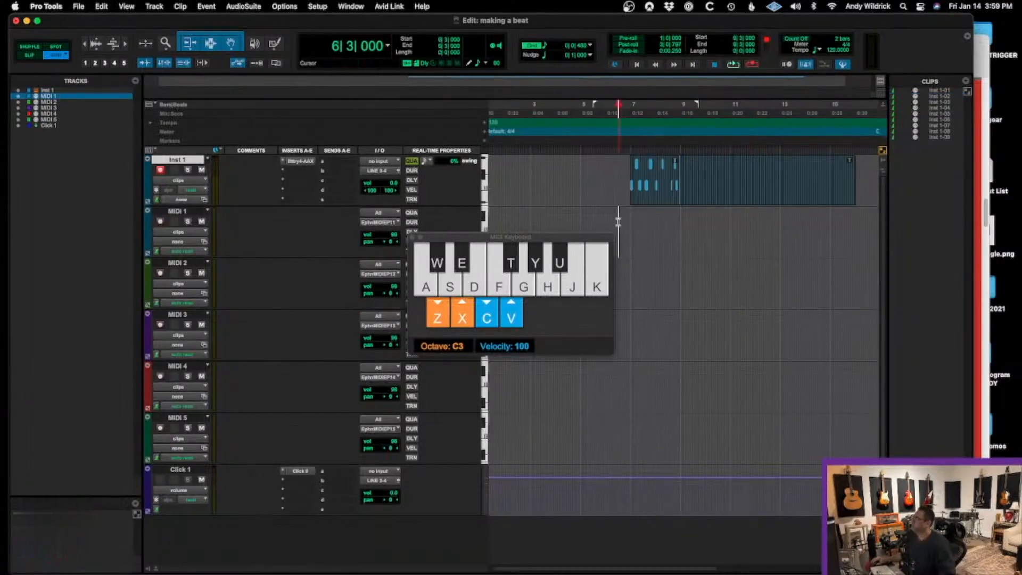
left_click(649, 201)
key("super+c")
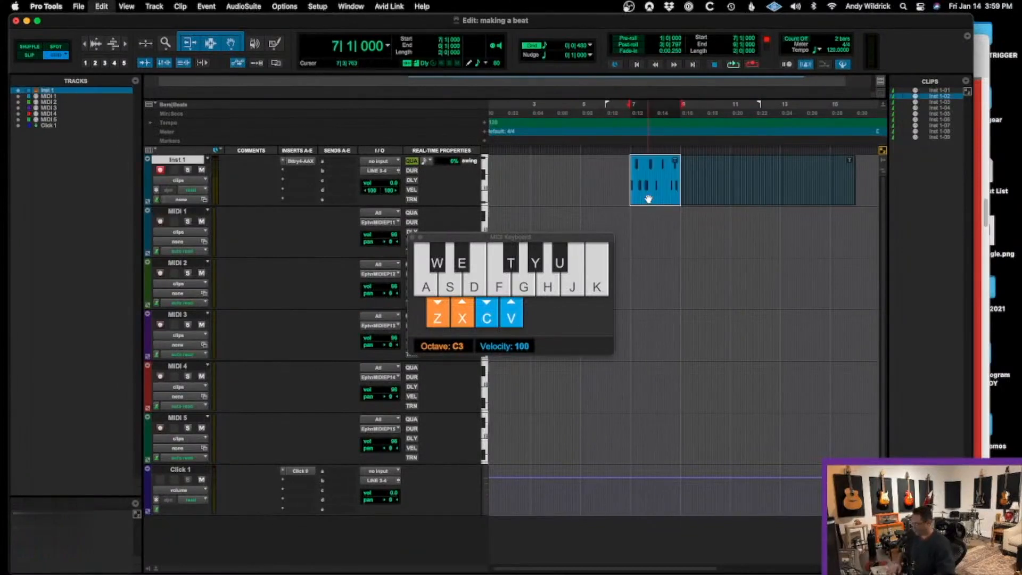
key("semicolon")
key("super+v")
Swap in the Inst 1-03 take and paste a copy onto MIDI 2.
right_click(650, 198)
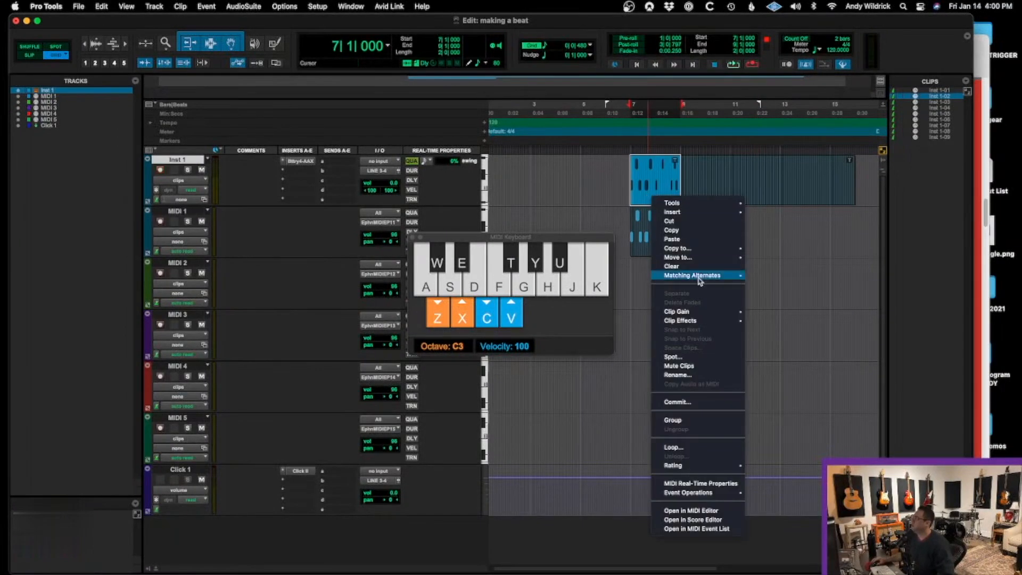
mouse_move(701, 281)
left_click(762, 295)
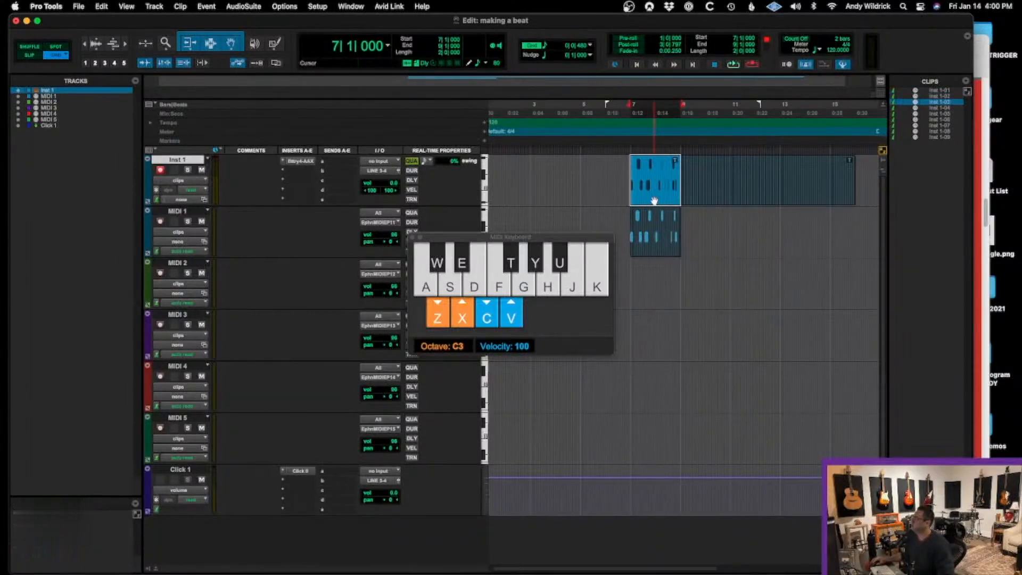
key("super+c")
key("semicolon")
key("semicolon")
key("super+v")
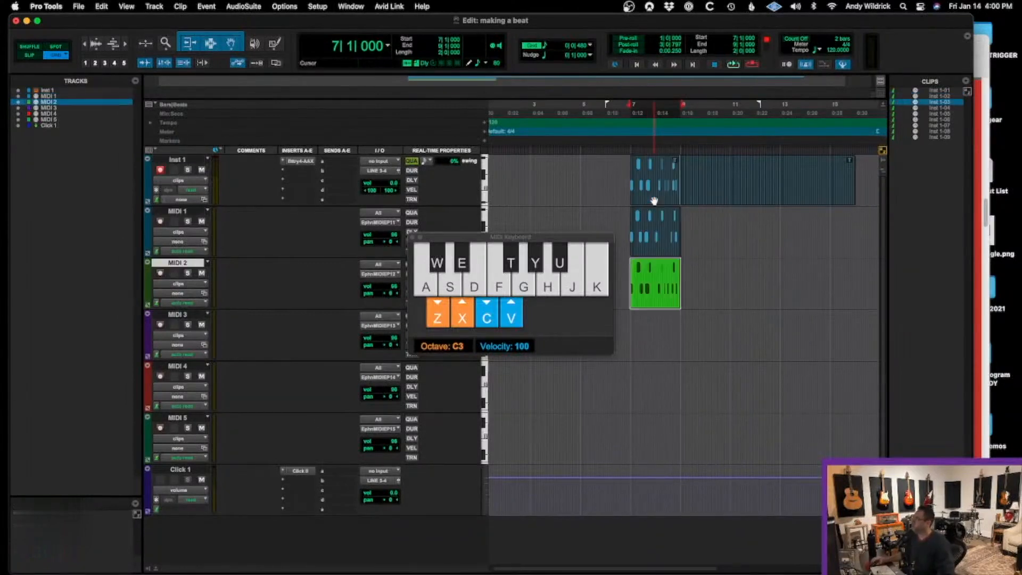
Swap in the Inst 1-04 take and paste a copy onto MIDI 3.
right_click(654, 201)
mouse_move(724, 277)
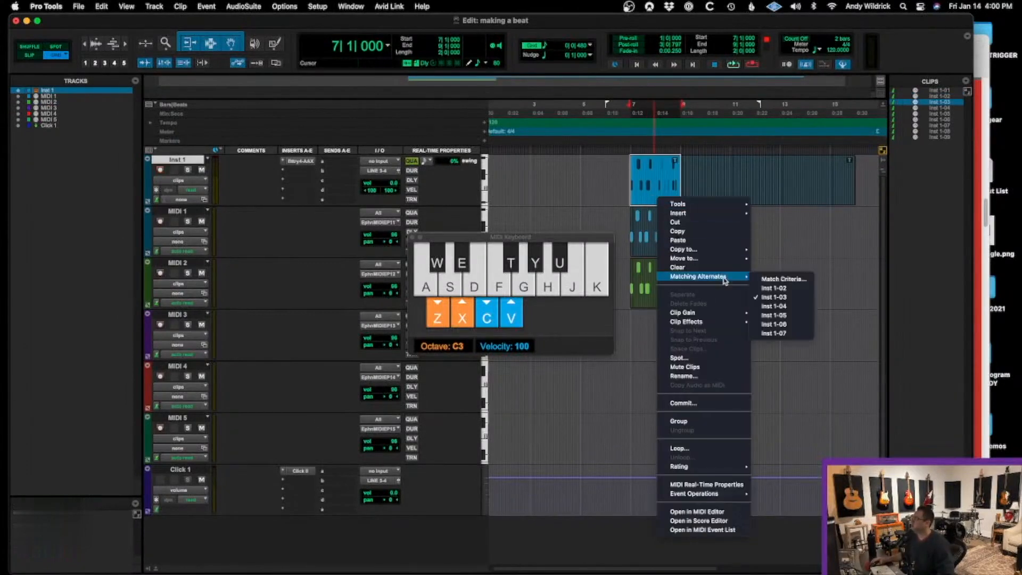
left_click(764, 306)
key("super+c")
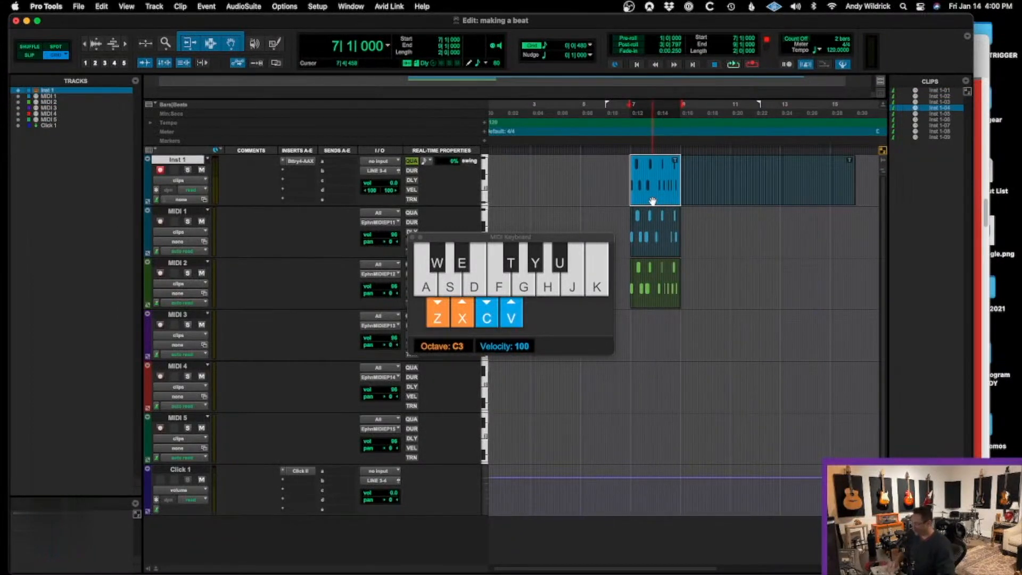
key("semicolon")
key("semicolon")
key("semicolon")
key("super+v")
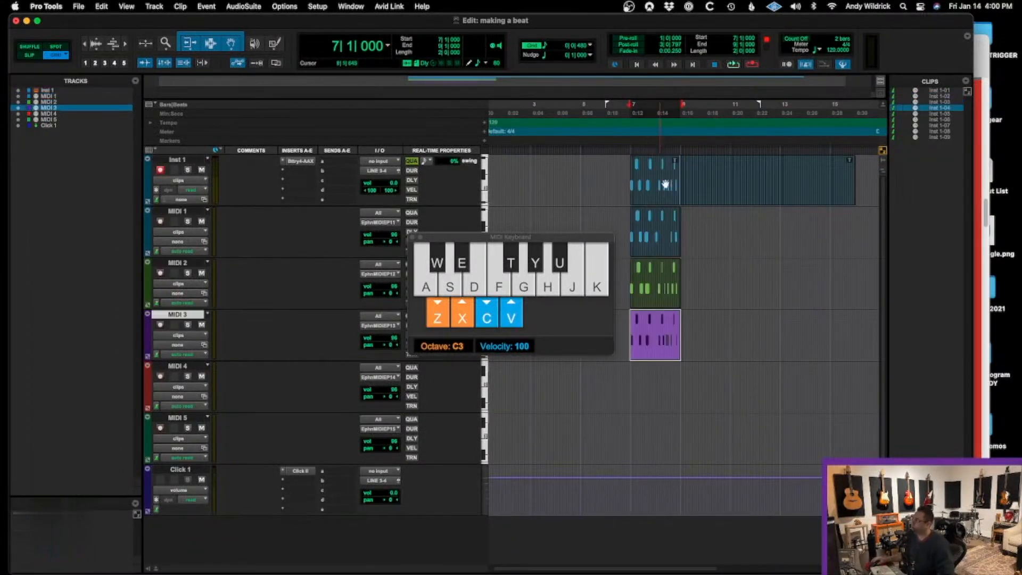
left_click(693, 317)
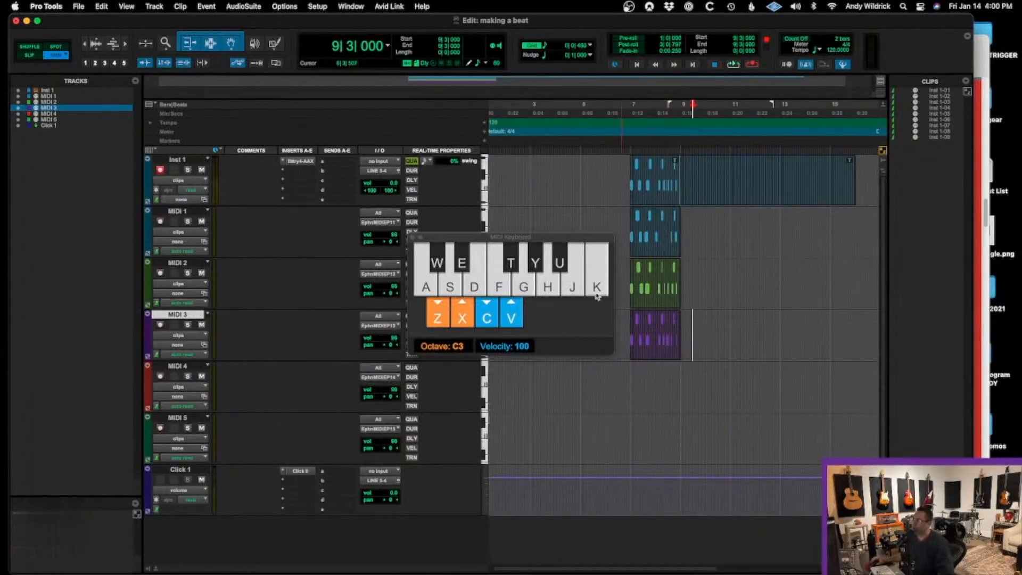
Lower the MIDI Keyboard window, toggle it with Alt+K, and select the old clips.
left_click_drag(456, 240, 445, 279)
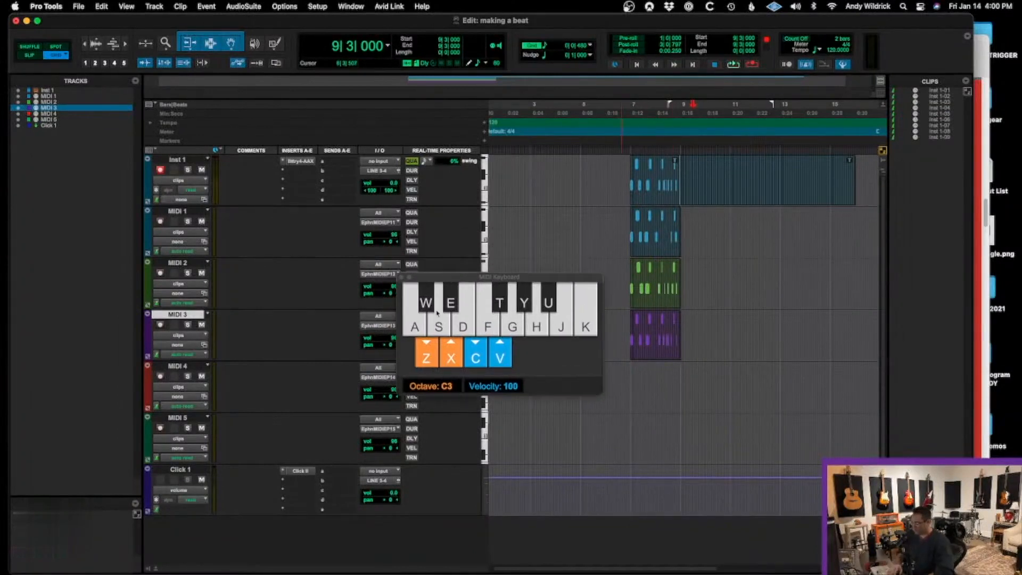
key("alt+k")
key("alt+k")
key("alt+k")
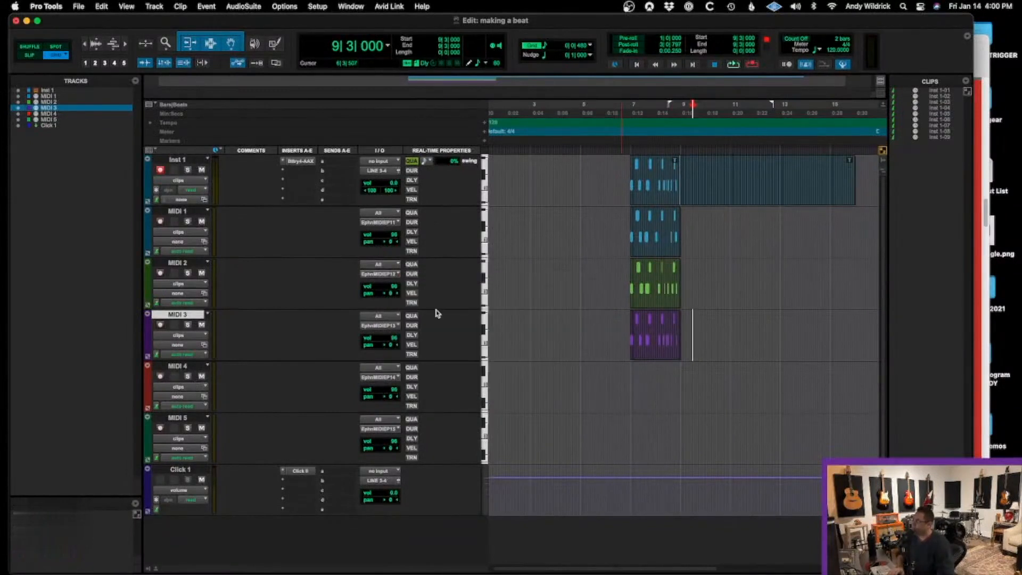
key("alt+k")
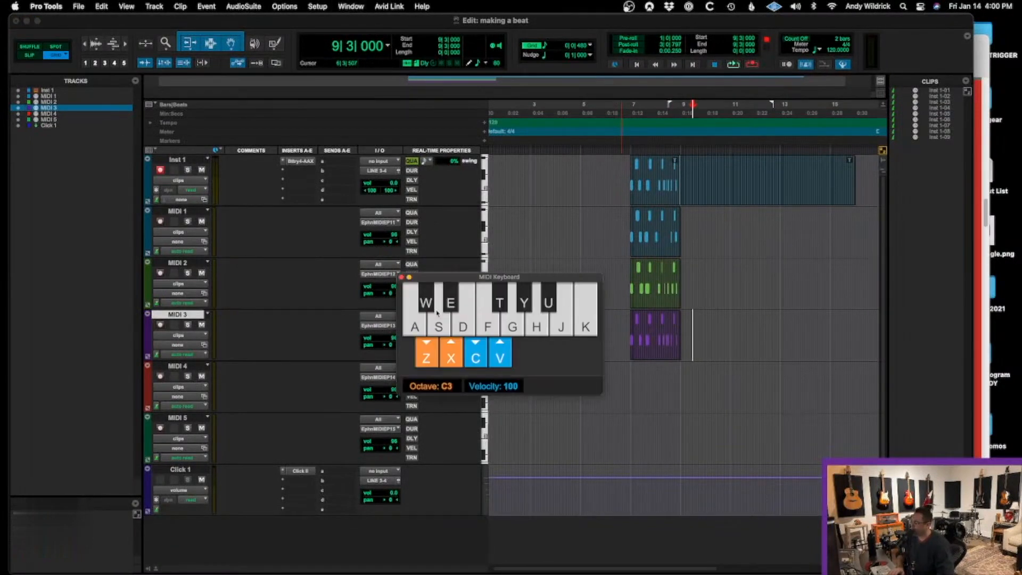
key("alt+k")
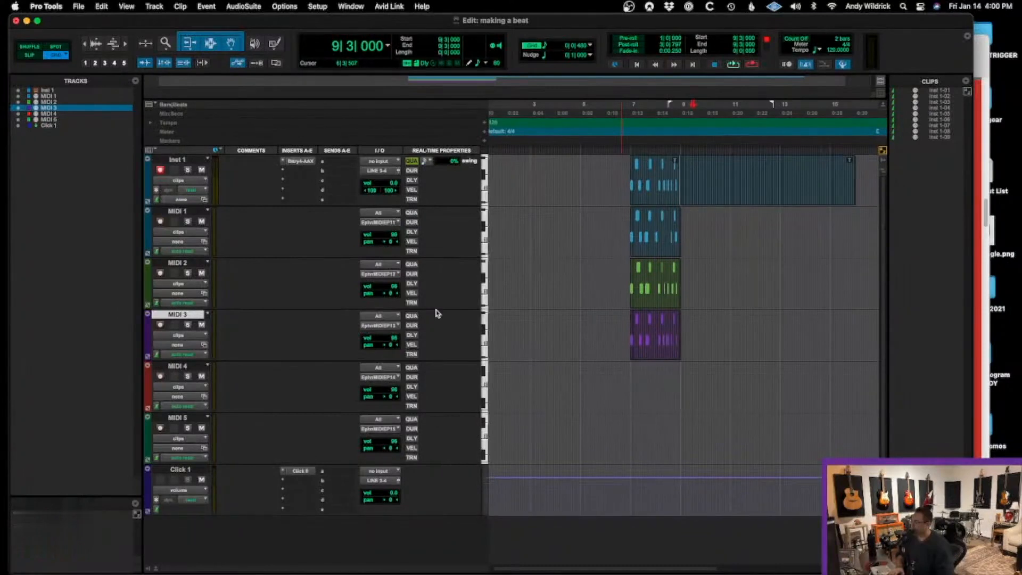
key("alt+k")
key("alt+k")
key("alt+k")
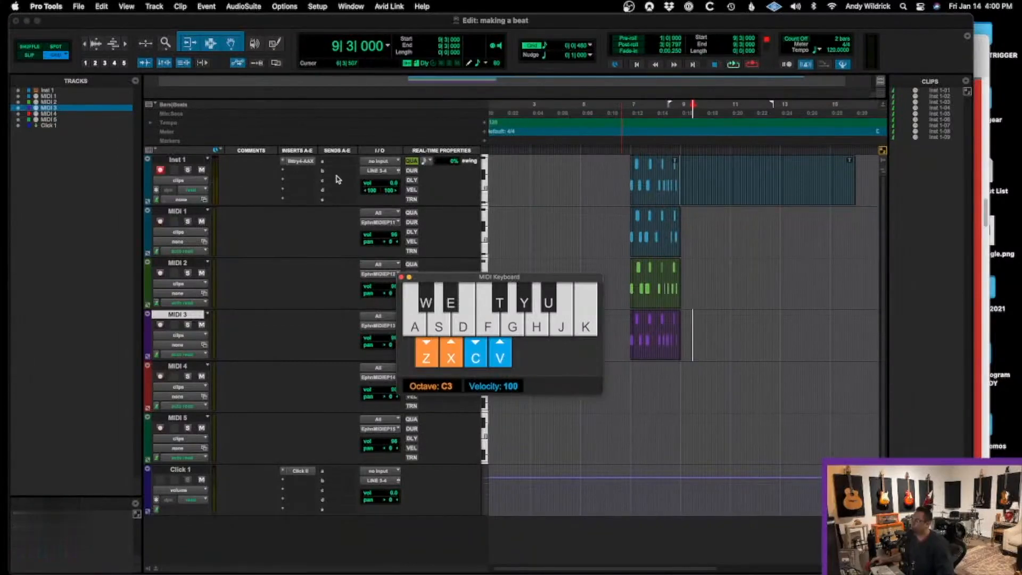
left_click_drag(602, 160, 745, 346)
Delete the old clips, tracks MIDI 1 through MIDI 5, and the remaining Inst 1 clip.
key("Delete")
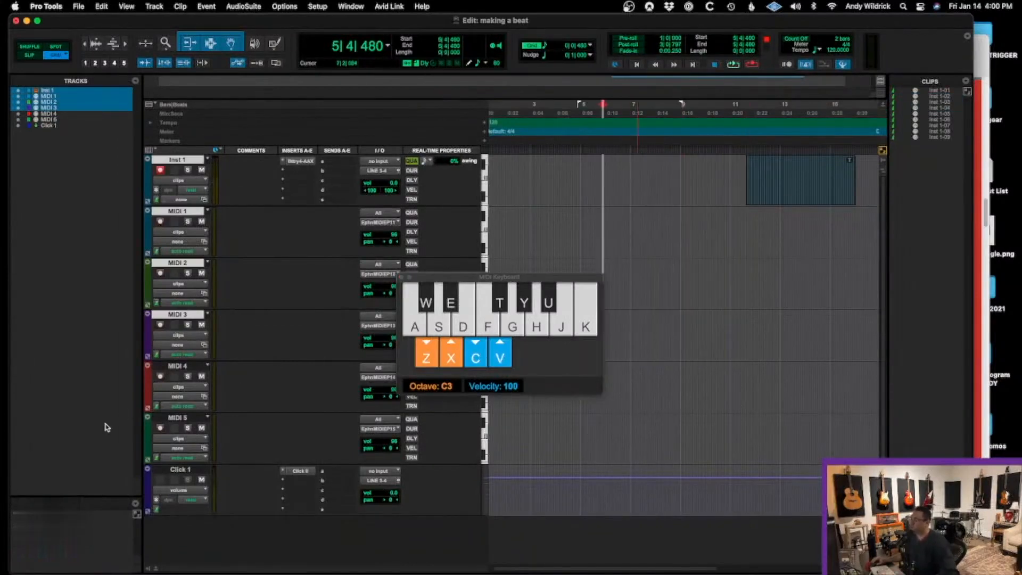
left_click(177, 417)
left_click(190, 210)
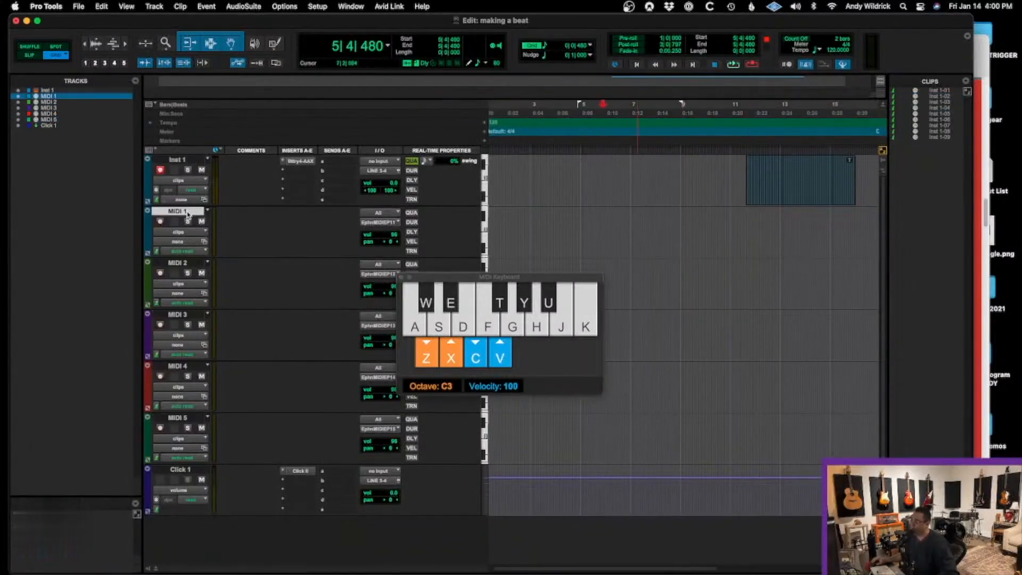
left_click(182, 418, "shift")
right_click(182, 418)
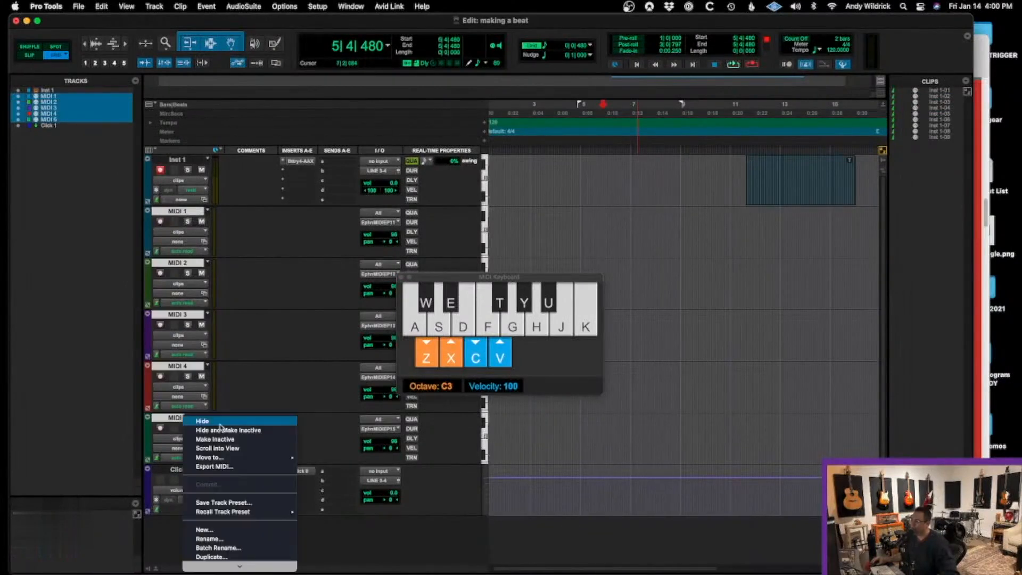
left_click(220, 493)
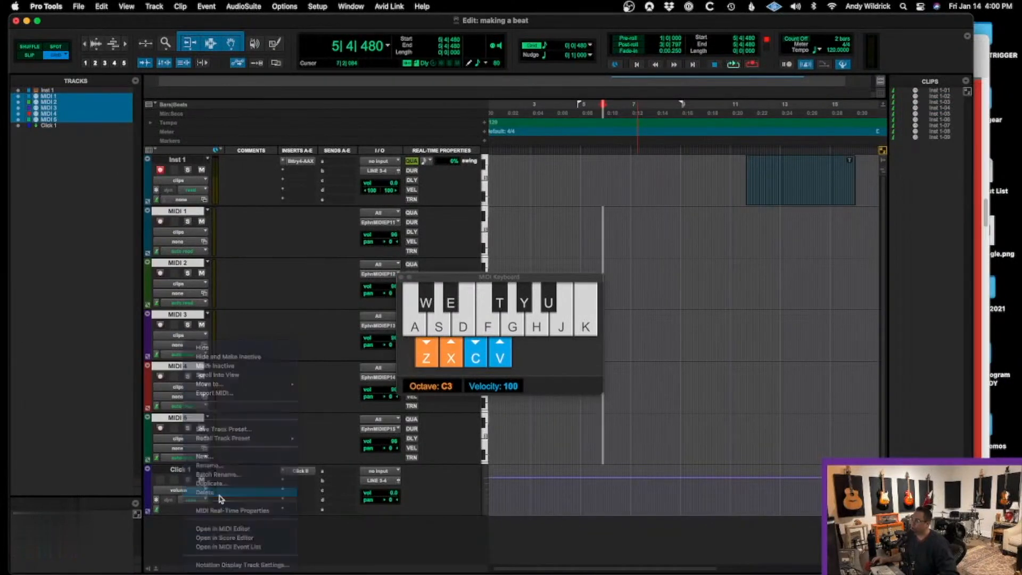
left_click(790, 186)
key("Delete")
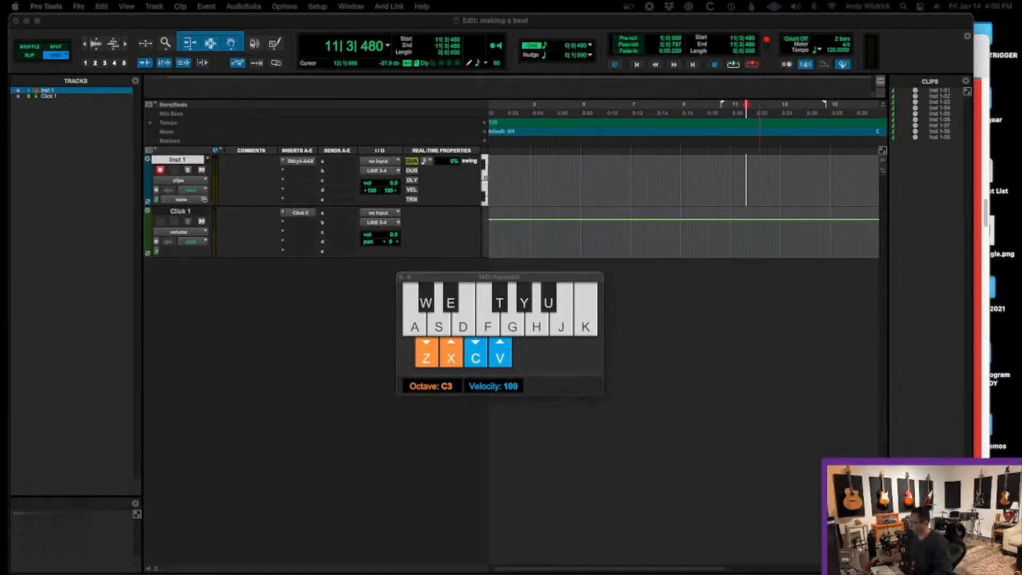
Set the record start at bar 3 on Inst 1 and turn off real-time quantize.
left_click(543, 193)
left_click(532, 175)
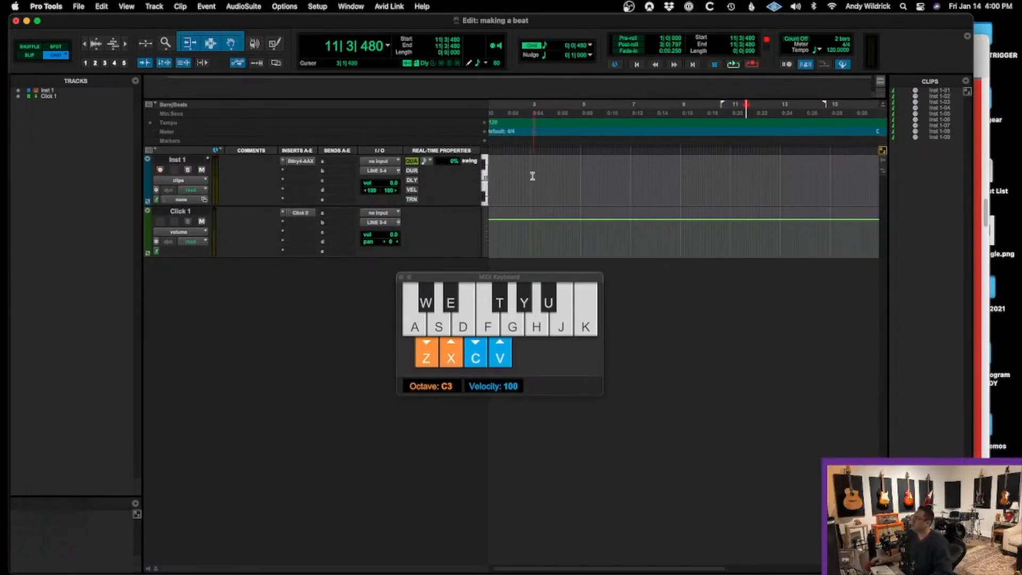
left_click(532, 165)
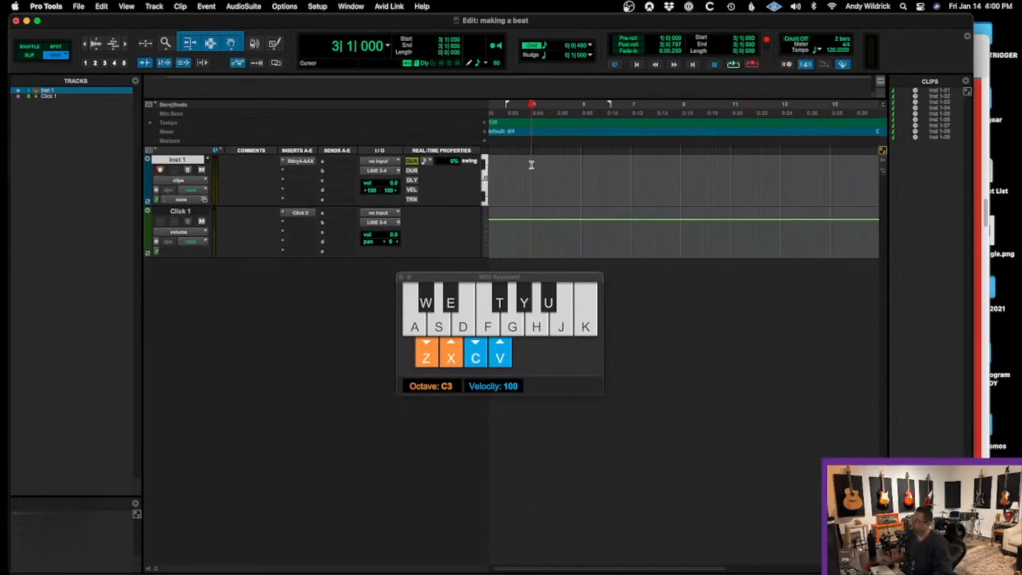
left_click(409, 161)
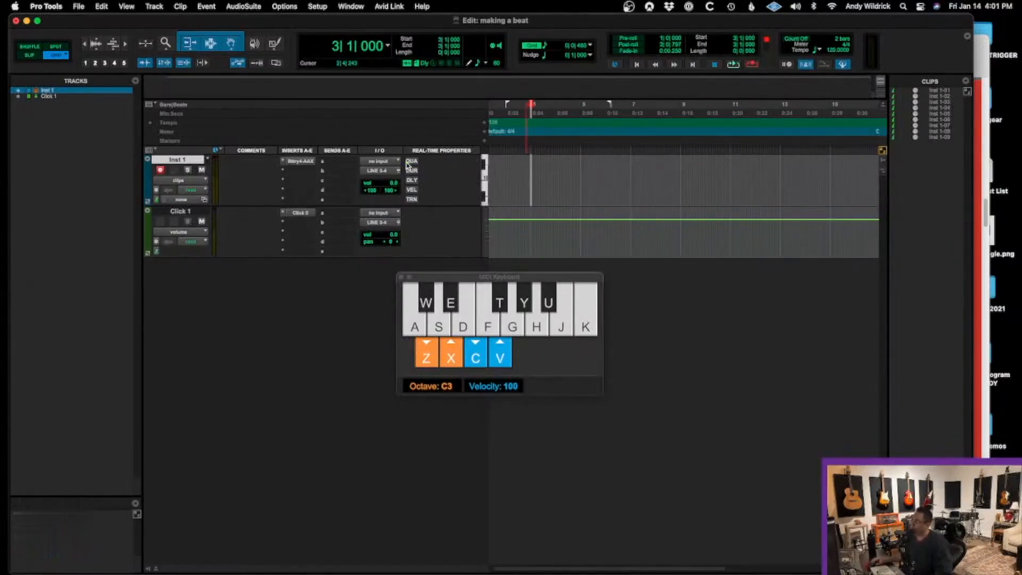
left_click(533, 165)
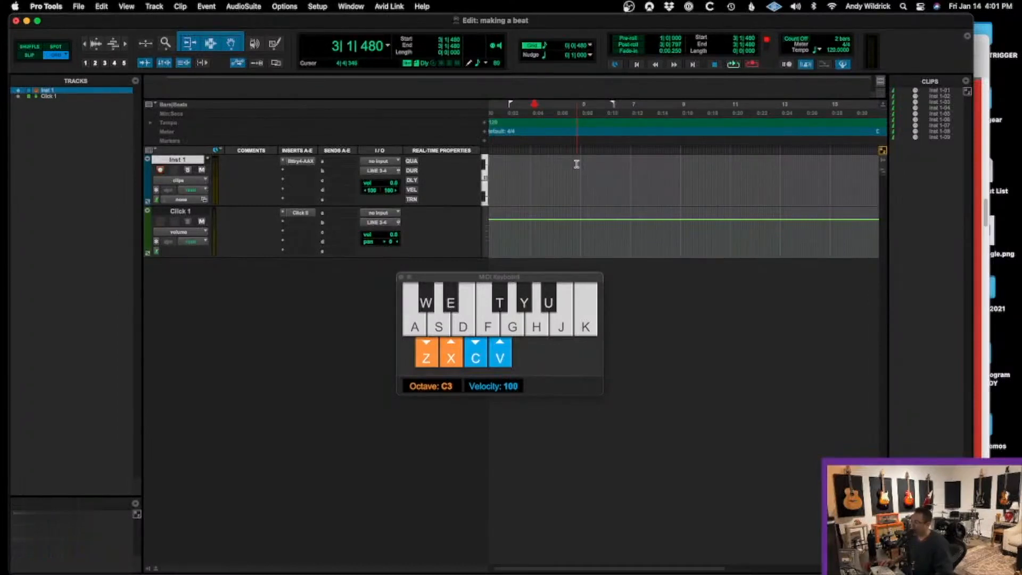
Record a drum pattern on Inst 1 by playing A and S keys, then stop.
key("super+space")
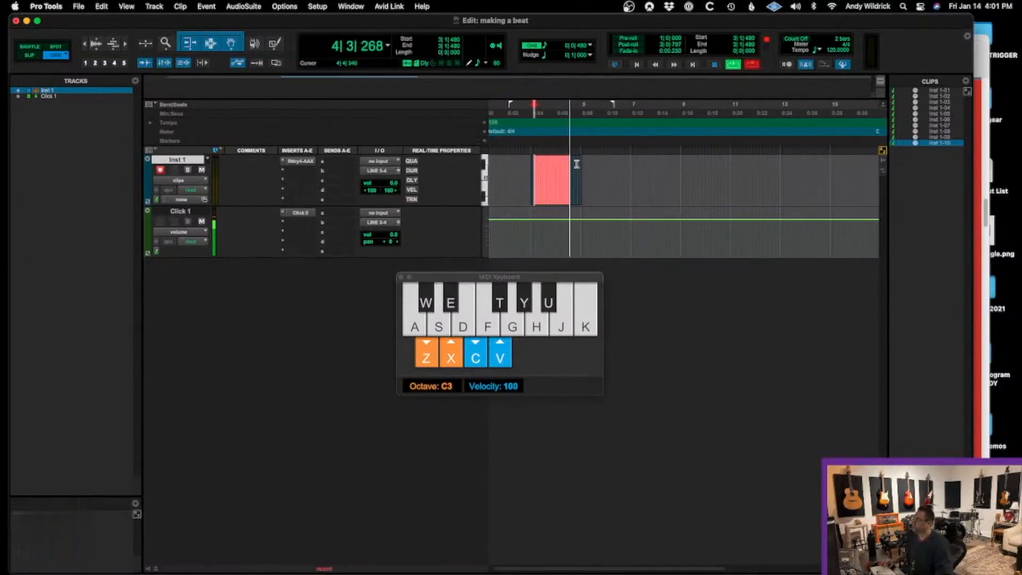
key("a")
key("s")
key("a")
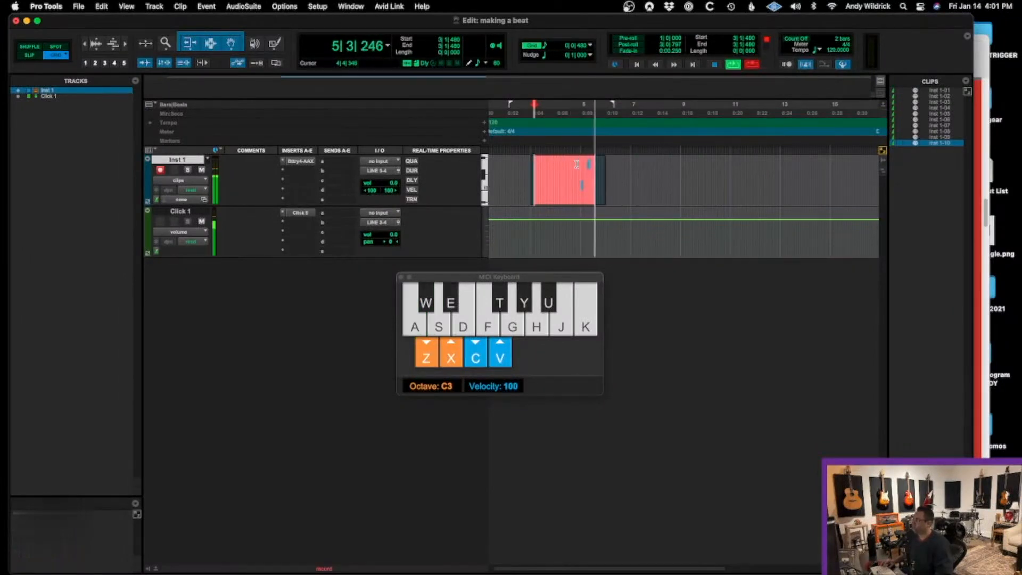
key("a")
key("s")
key("a")
key("s")
key("s")
key("a")
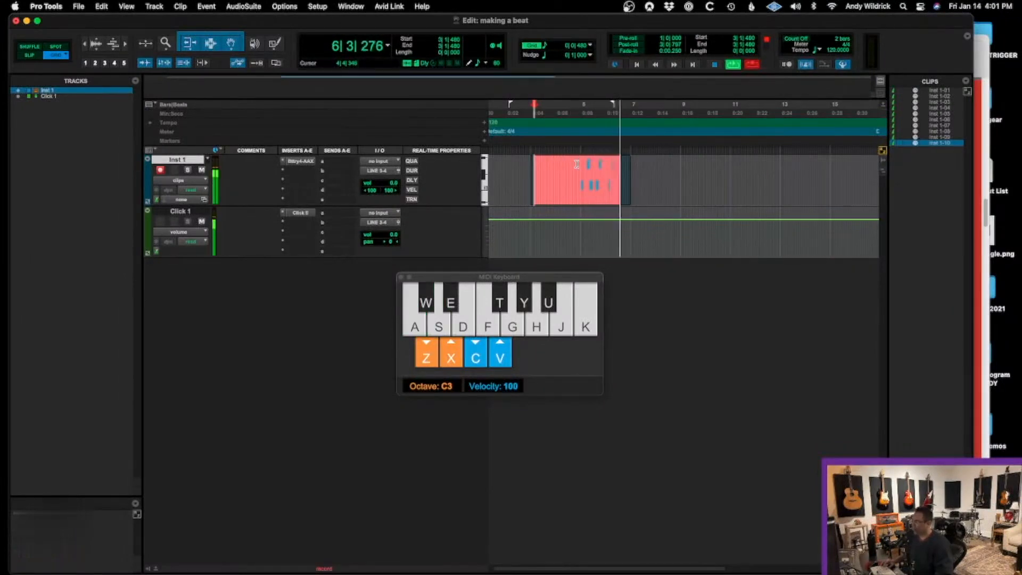
key("a")
key("s")
key("a")
key("s")
key("a")
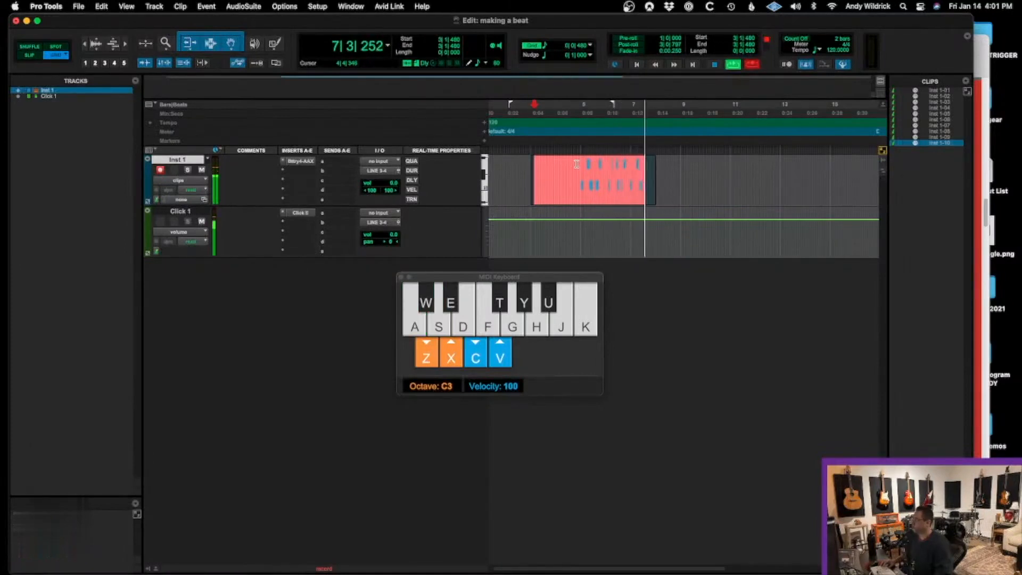
key("a")
key("s")
key("a")
key("a")
key("s")
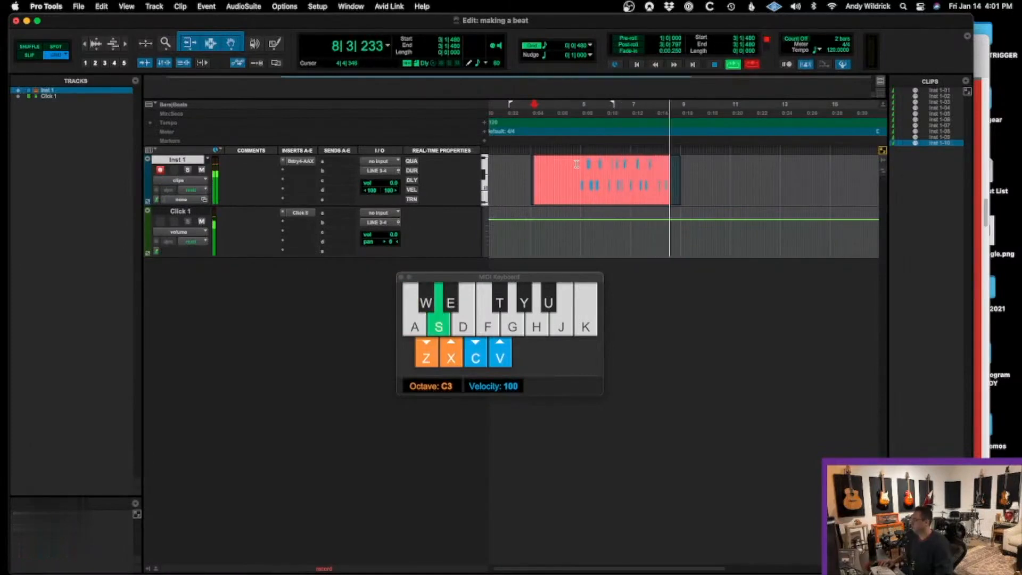
key("s")
key("s")
key("a")
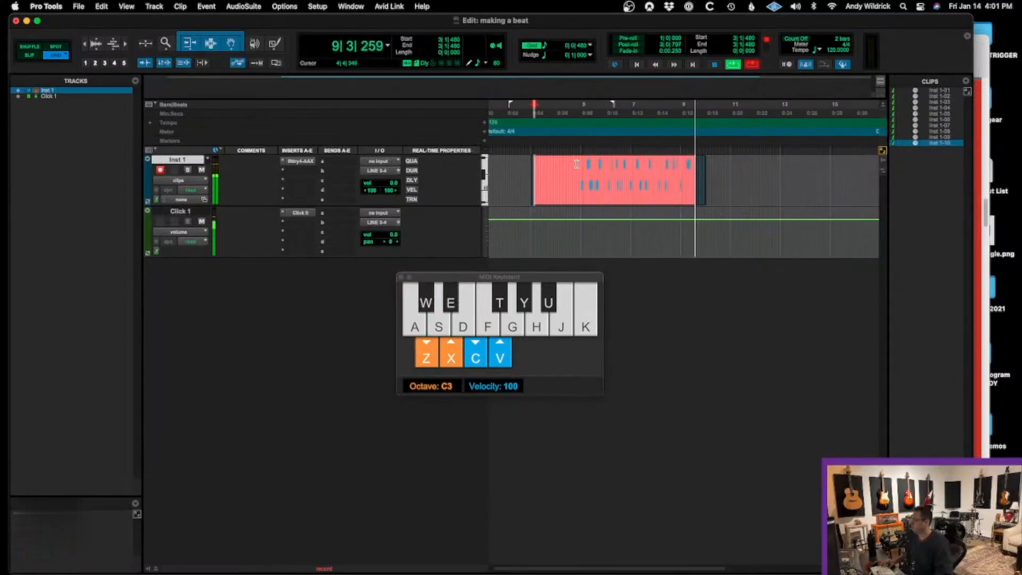
key("a")
key("s")
key("a")
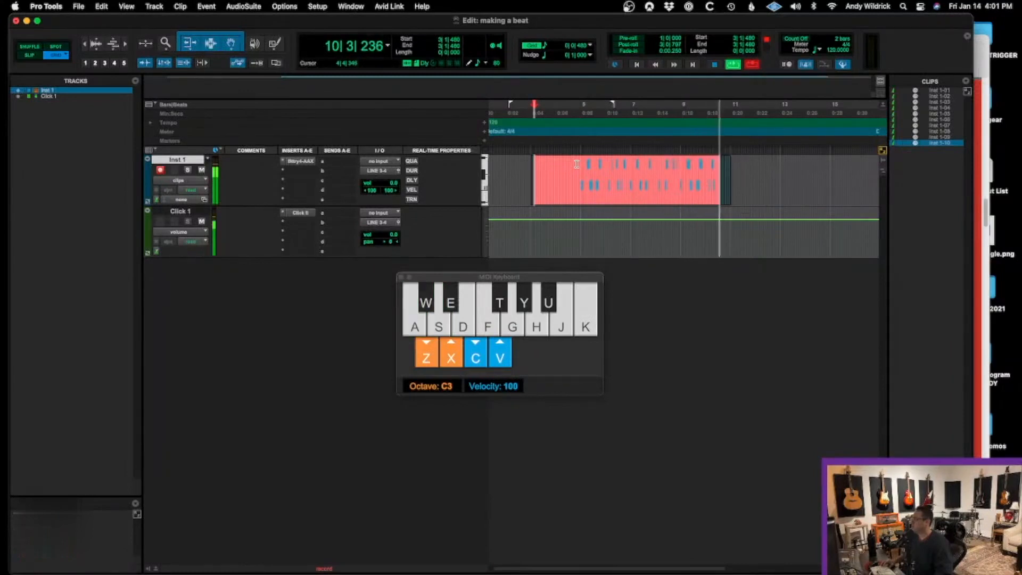
key("s")
key("a")
key("space")
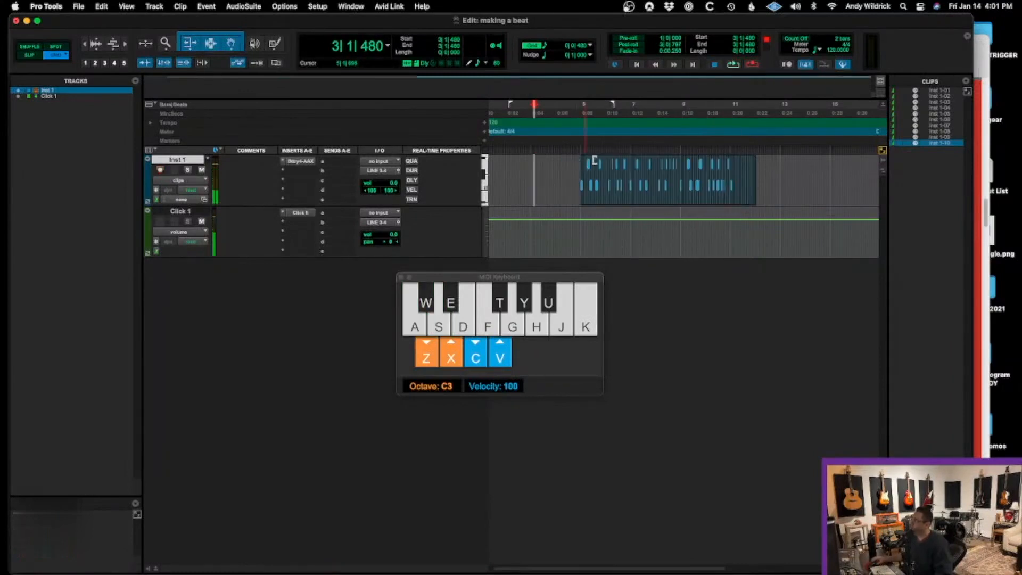
left_click(639, 238)
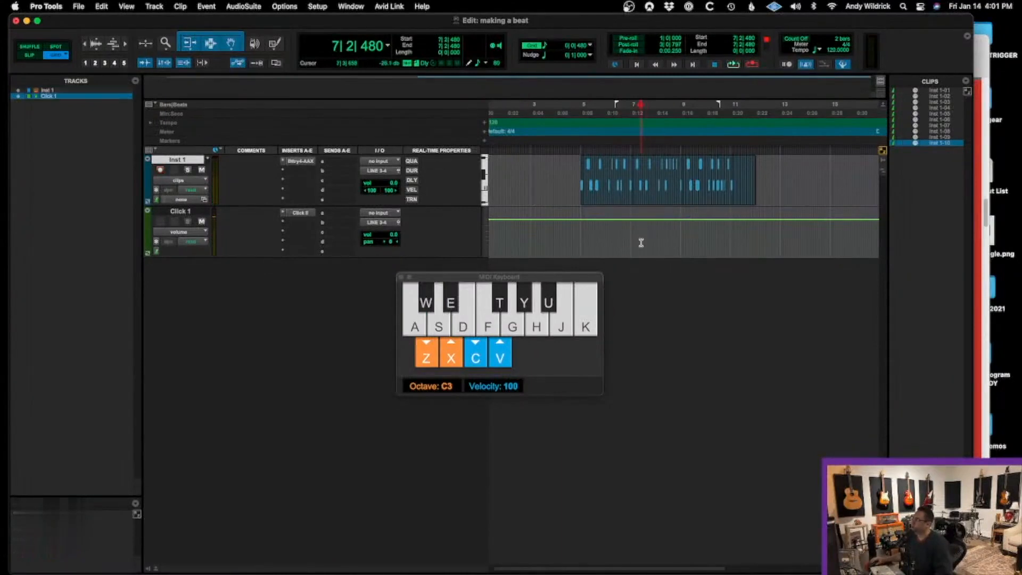
Quantize the drum clip's notes to 1/16 in the MIDI Editor, then switch to Preview.
double_click(630, 205)
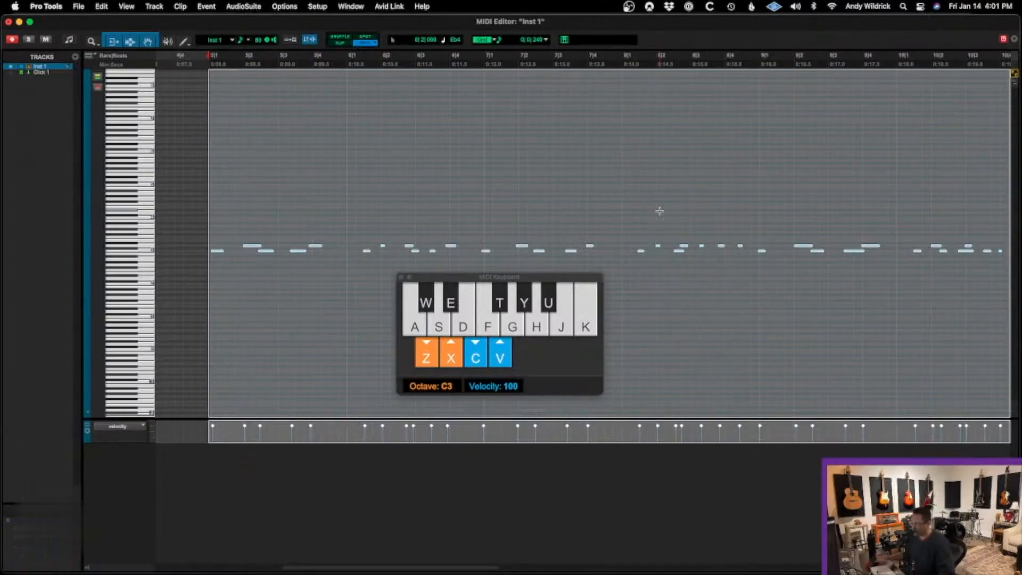
key("alt+0")
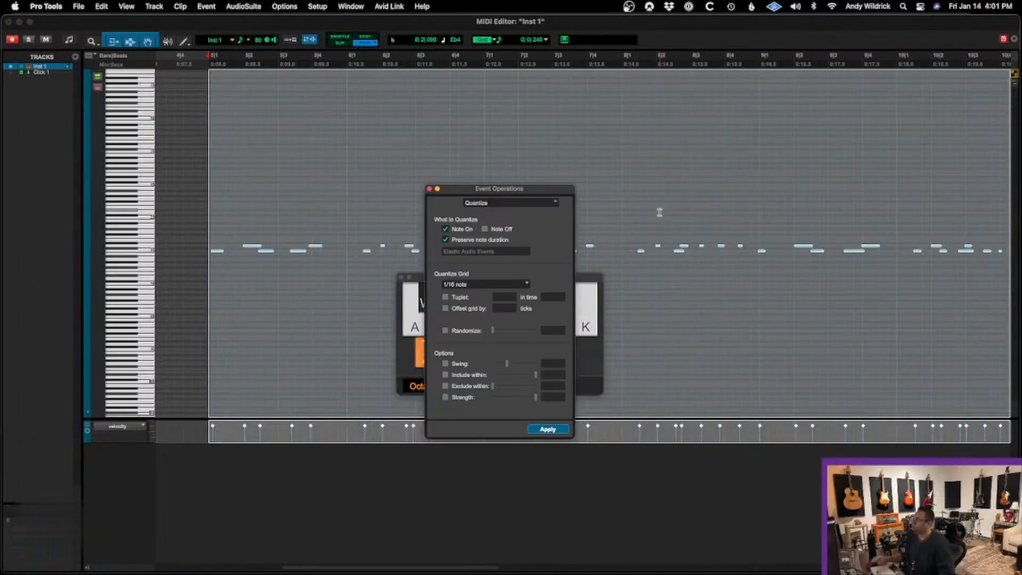
left_click_drag(557, 193, 775, 105)
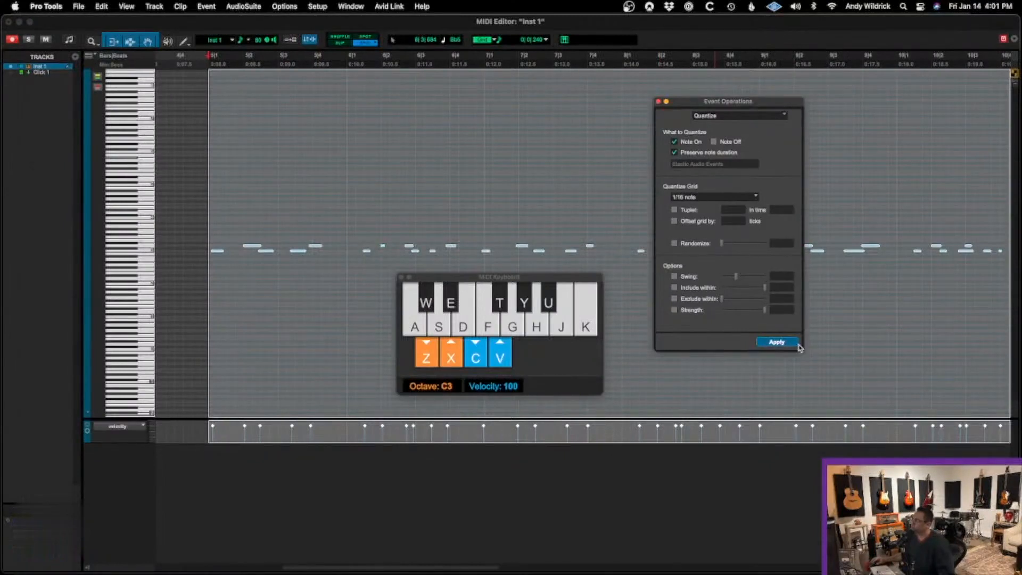
left_click(778, 343)
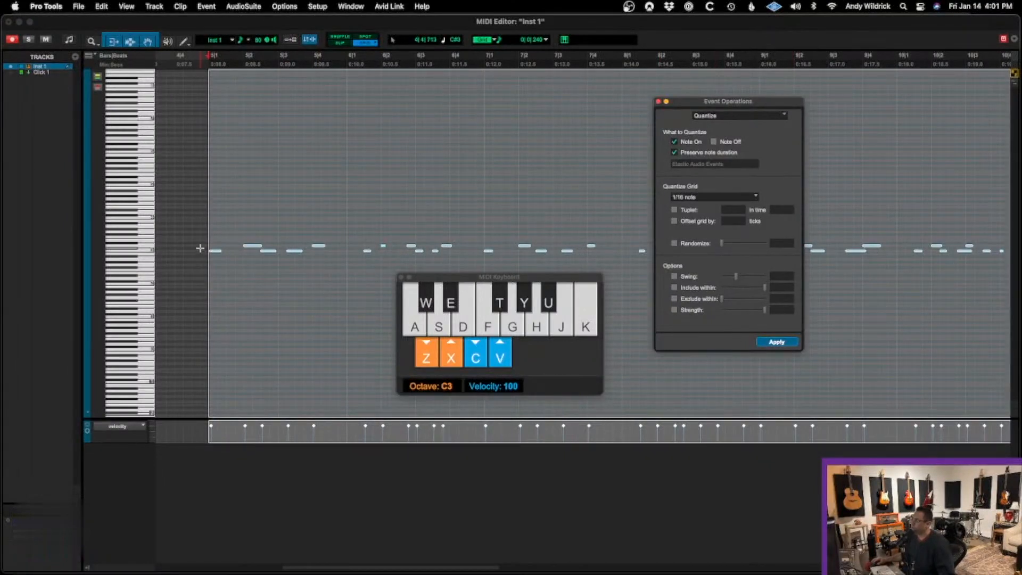
left_click(658, 101)
key("super+equal")
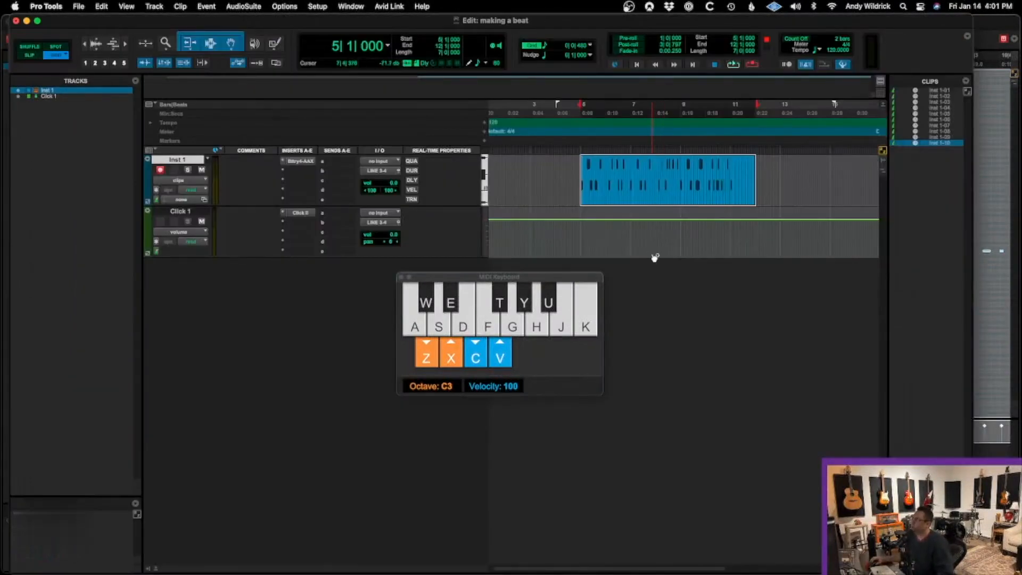
key("super+Tab")
key("super+Tab")
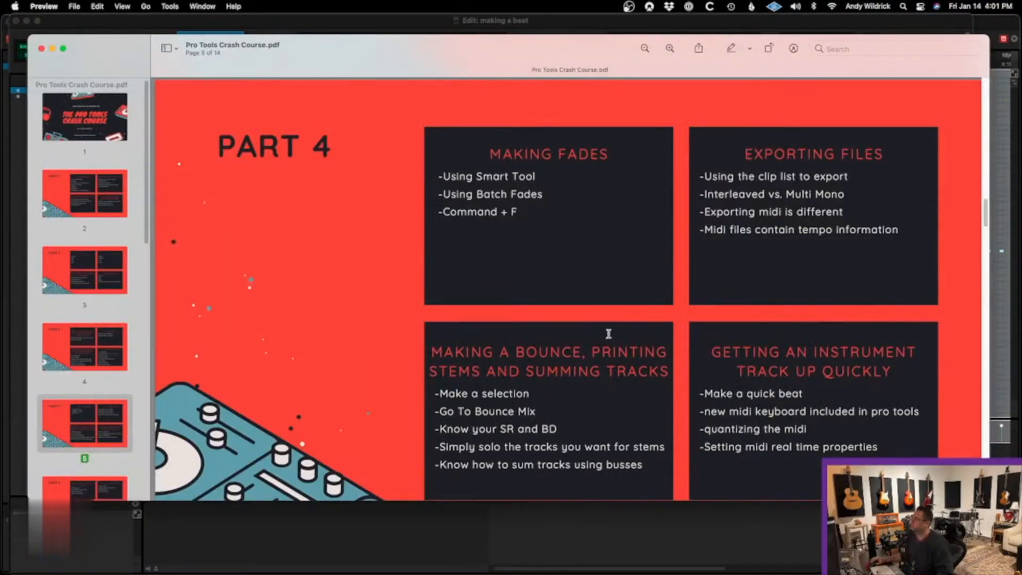
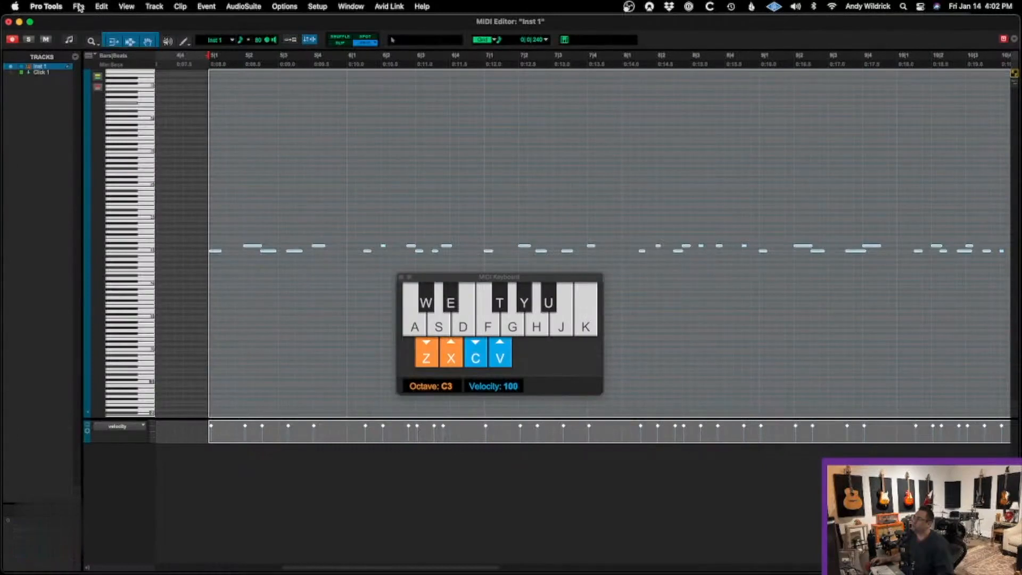
Reopen the recent Multitracks session and select the drum group's tracks.
left_click(79, 6)
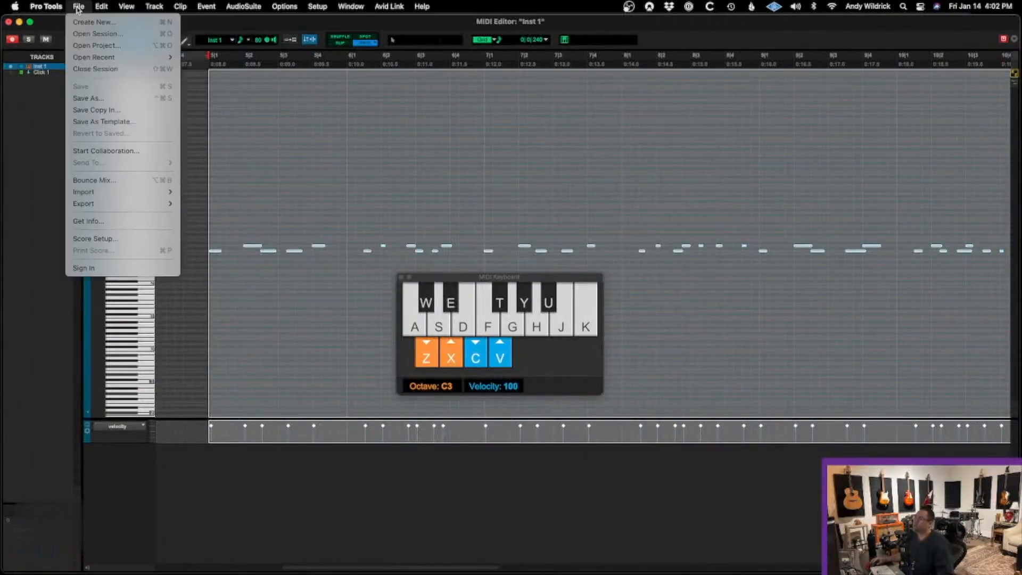
mouse_move(123, 57)
left_click(206, 73)
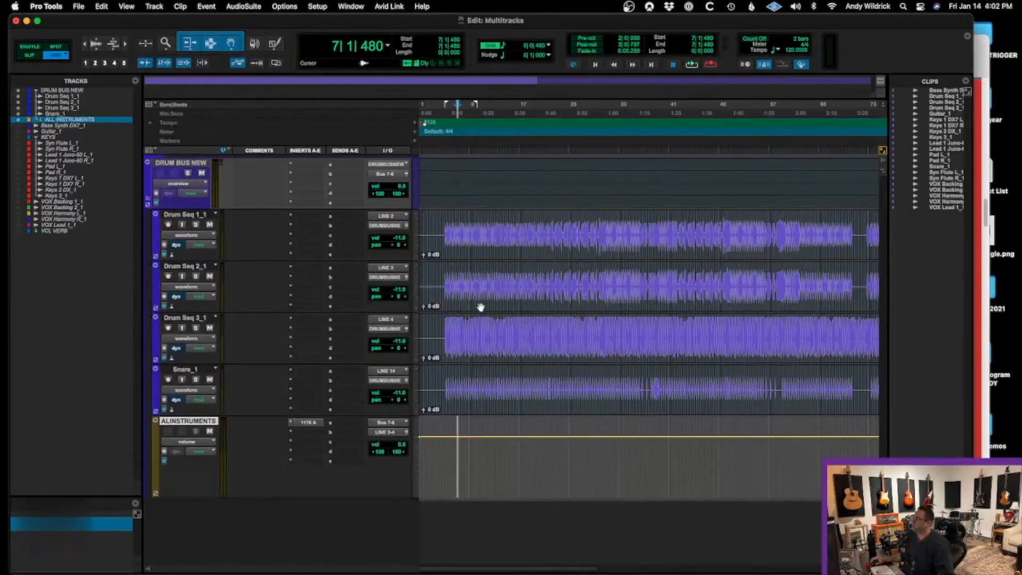
left_click(481, 307)
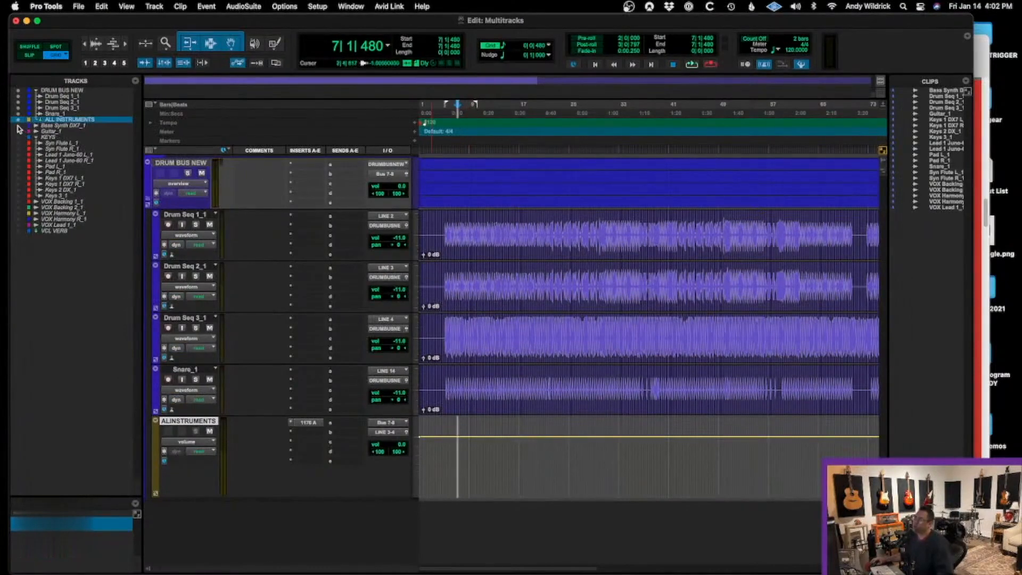
Show the hidden tracks and make BasSynthDX7_1 through VCL VERB active.
left_click(21, 232)
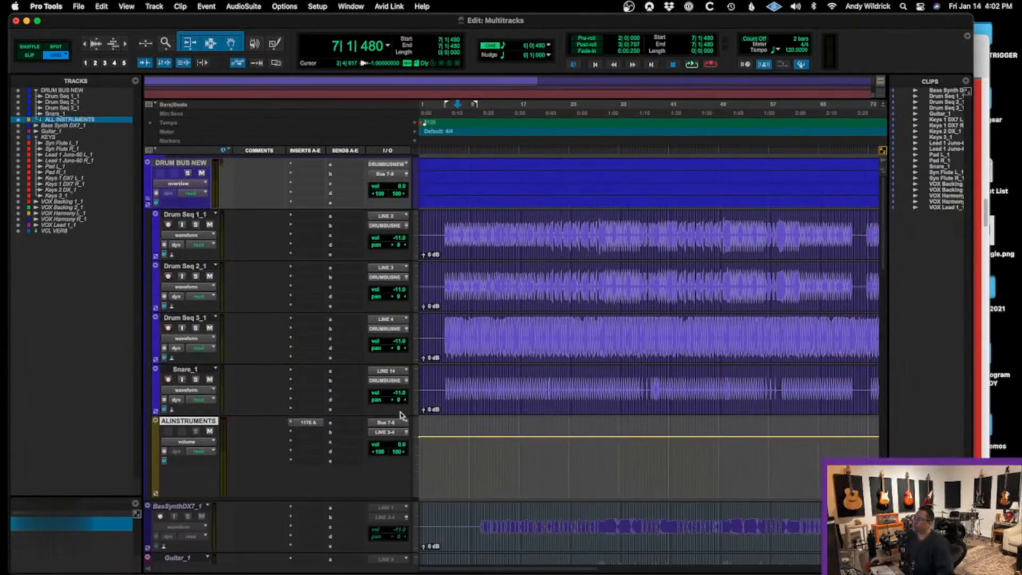
scroll(290, 375, "down", 3)
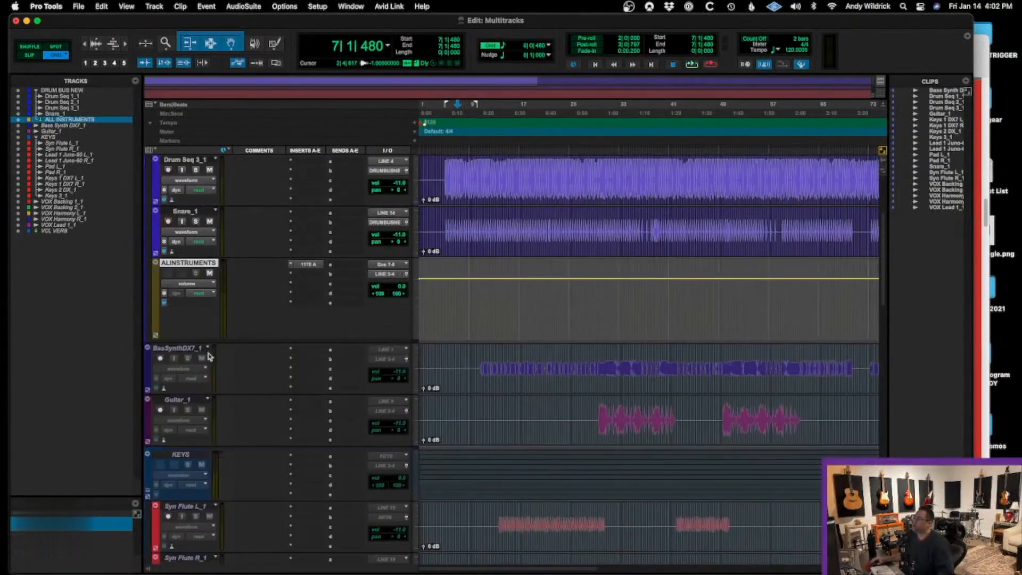
left_click(190, 350)
scroll(192, 373, "down", 15)
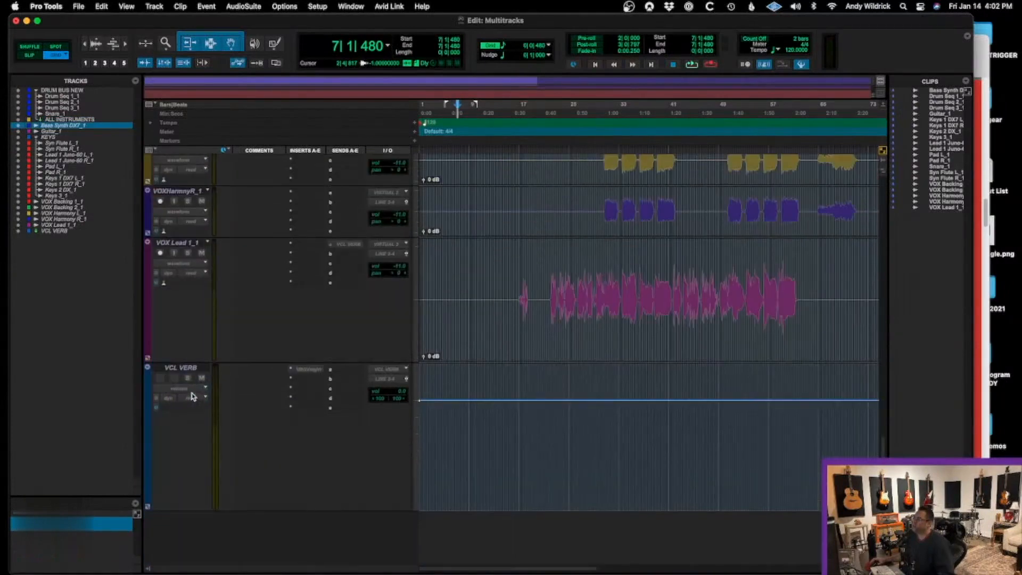
left_click(173, 244, "shift")
left_click(172, 371, "shift")
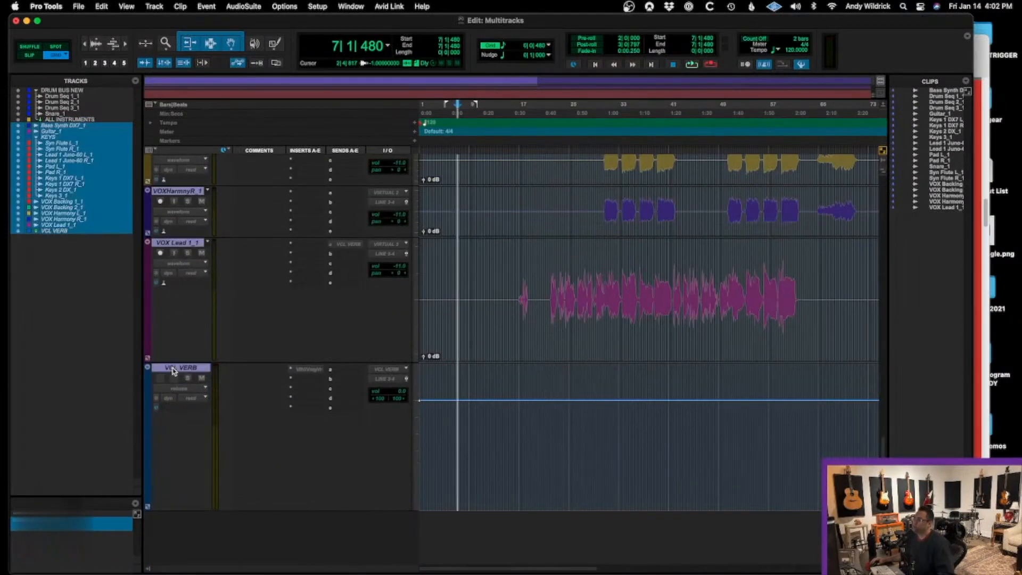
right_click(172, 371)
left_click(329, 341)
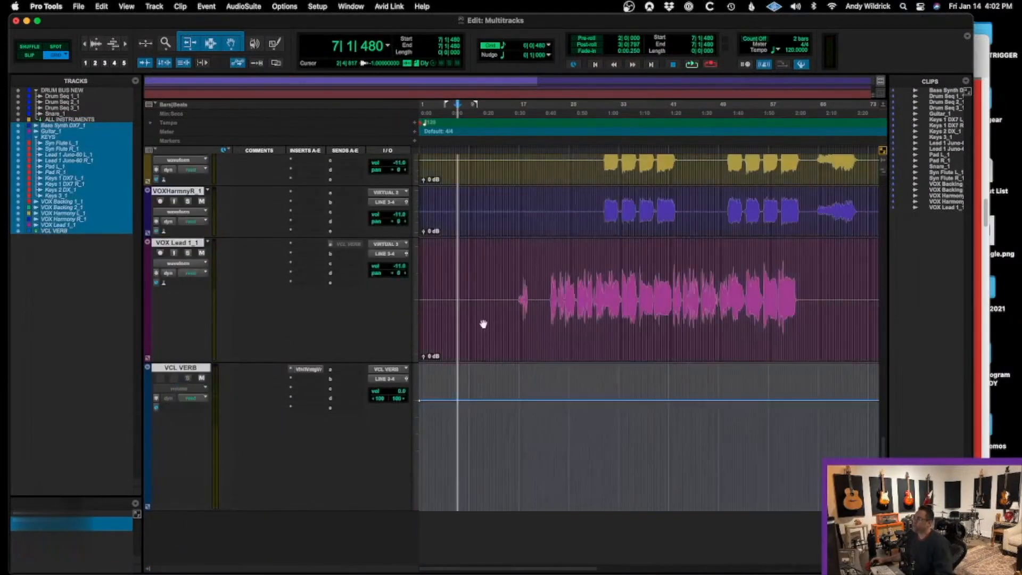
Adjust the track heights so the whole session fits in view.
scroll(485, 368, "up", 15)
scroll(229, 226, "up", 10)
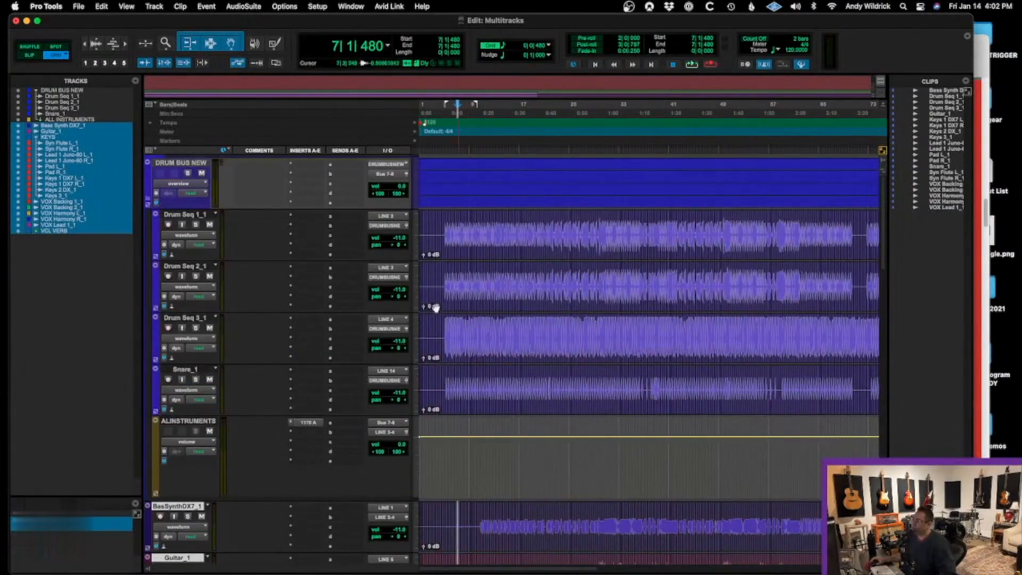
scroll(472, 383, "down", 20)
scroll(473, 383, "up", 20)
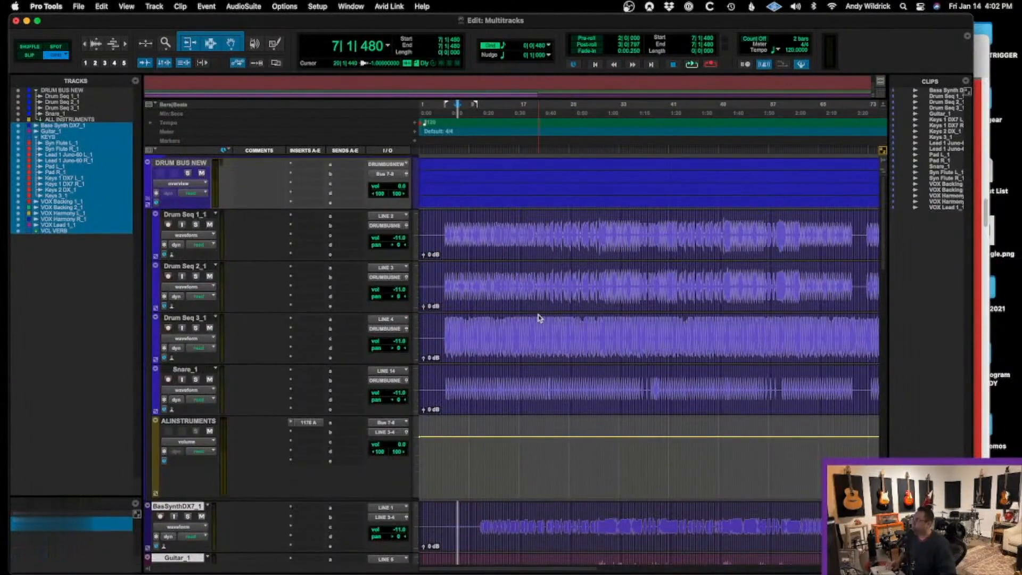
key("ctrl+alt+Down")
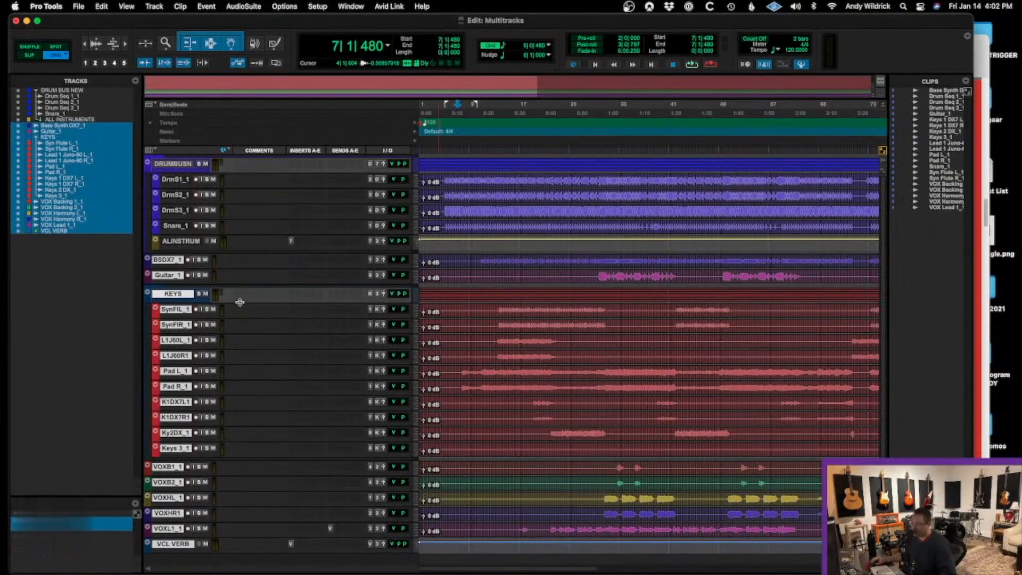
mouse_move(240, 303)
left_mouse_down()
mouse_move(235, 394)
mouse_move(237, 301)
left_mouse_up()
key("ctrl+Down")
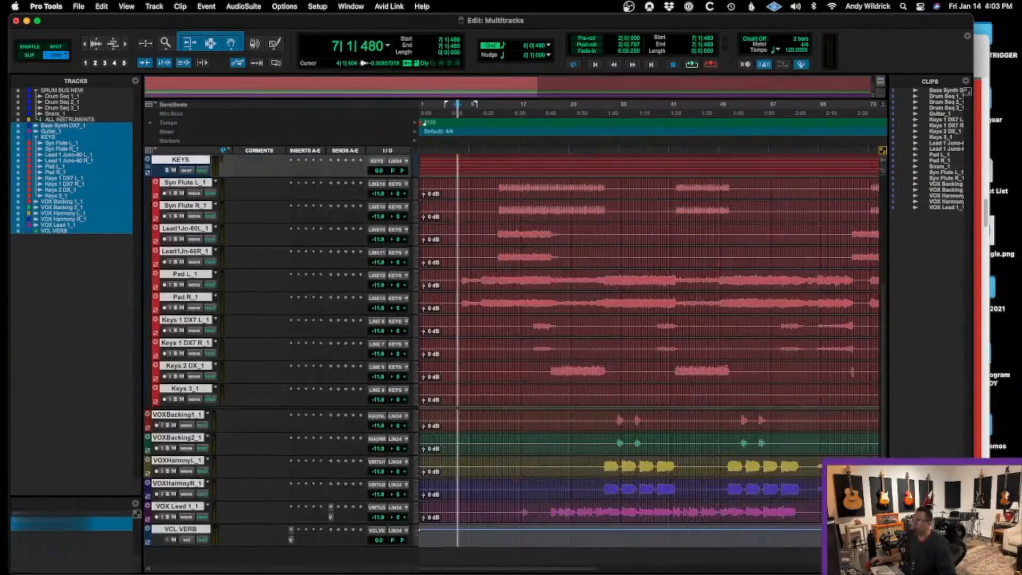
key("ctrl+Up")
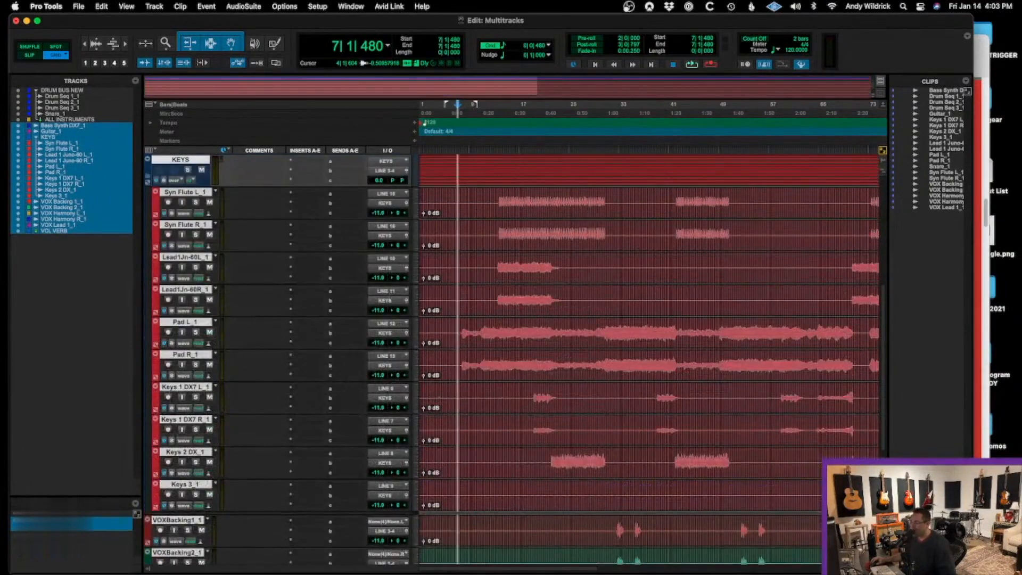
key("ctrl+Down")
key("ctrl+Down")
key("ctrl+Down")
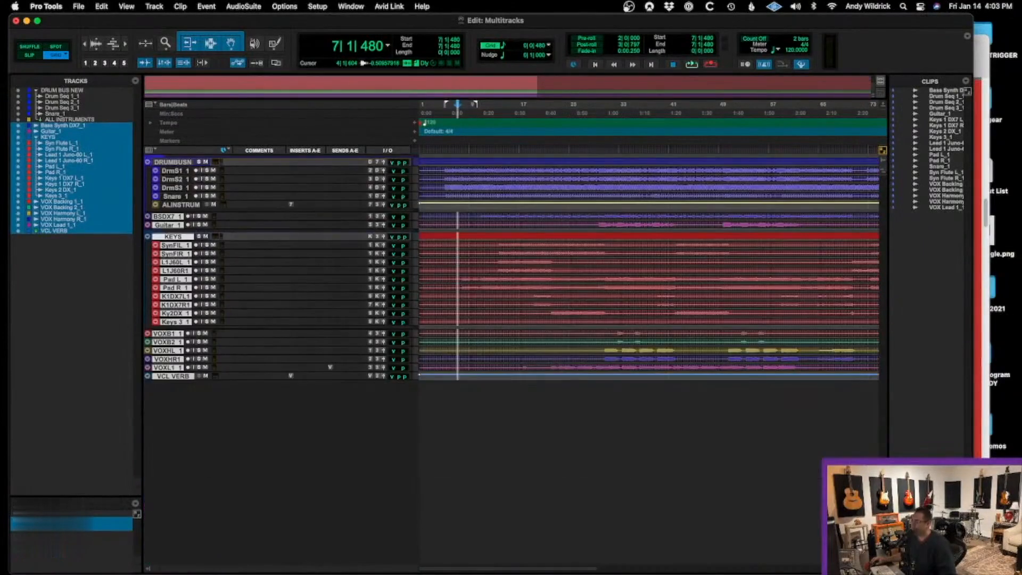
key("ctrl+Up")
key("ctrl+Up")
key("ctrl+Up")
key("ctrl+Up")
key("ctrl+Up")
key("ctrl+Up")
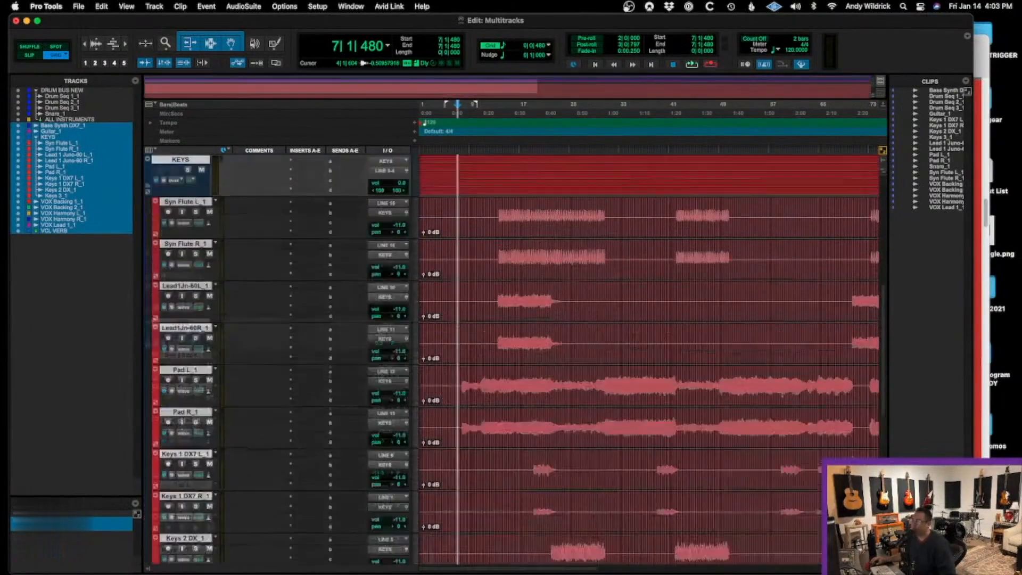
key("ctrl+Up")
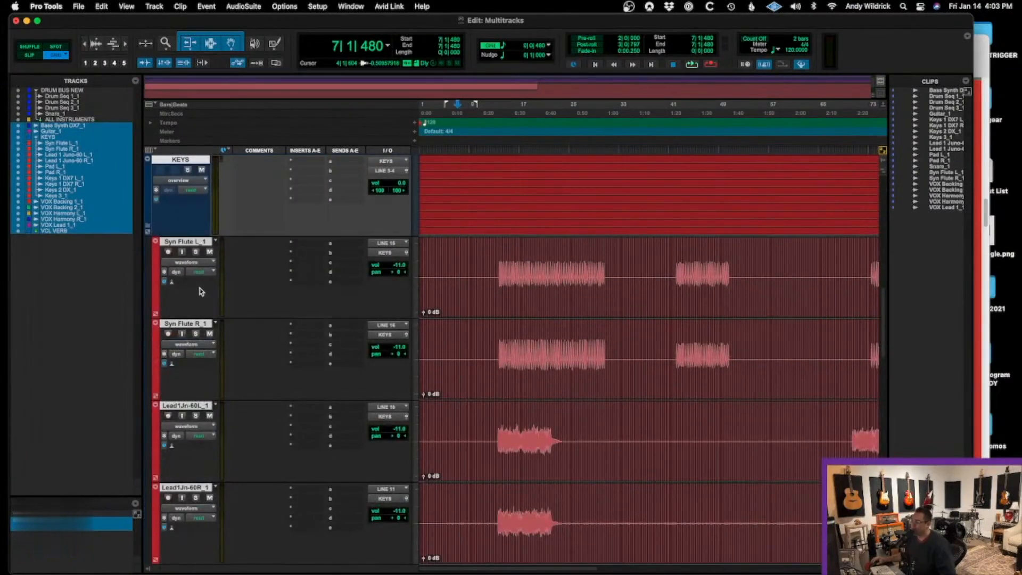
Select Syn Flute R_1, fit every track in the window, then make all tracks large again.
left_click(201, 324, "alt")
left_click(201, 319)
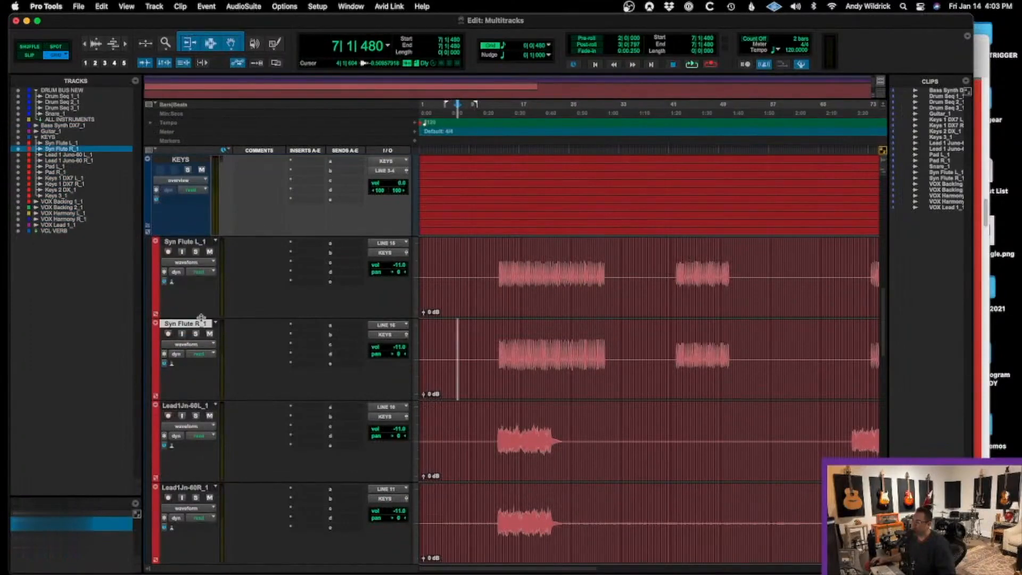
key("ctrl+alt+Up")
left_click_drag(195, 376, 192, 306)
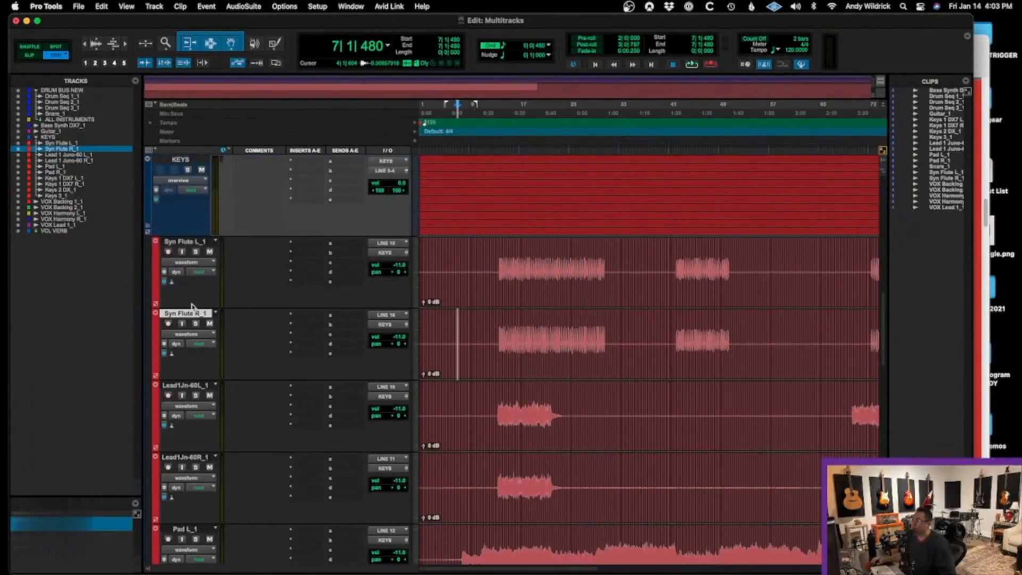
scroll(192, 307, "down", 2)
left_click_drag(186, 371, 186, 279)
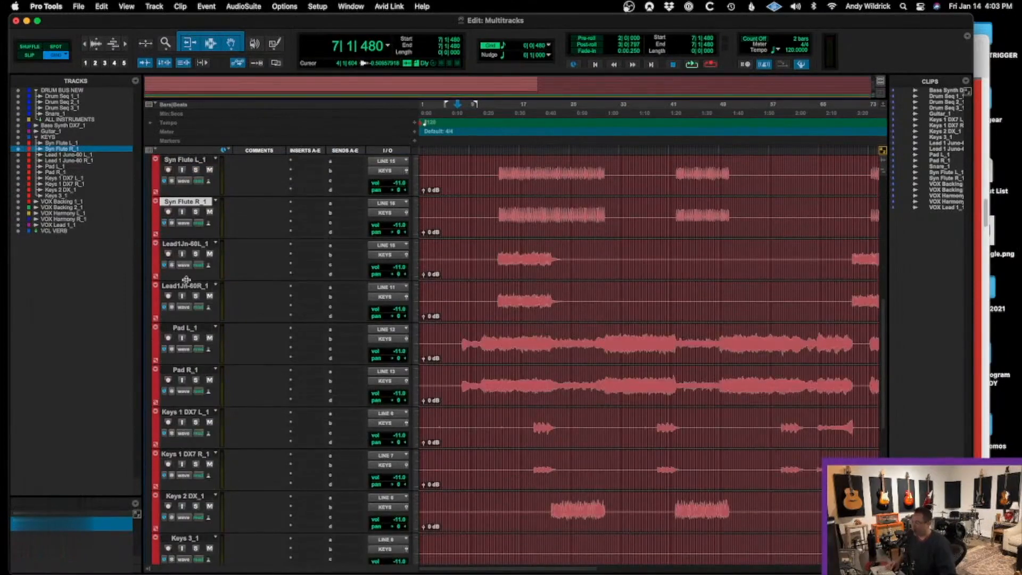
key("ctrl+alt+super+Down")
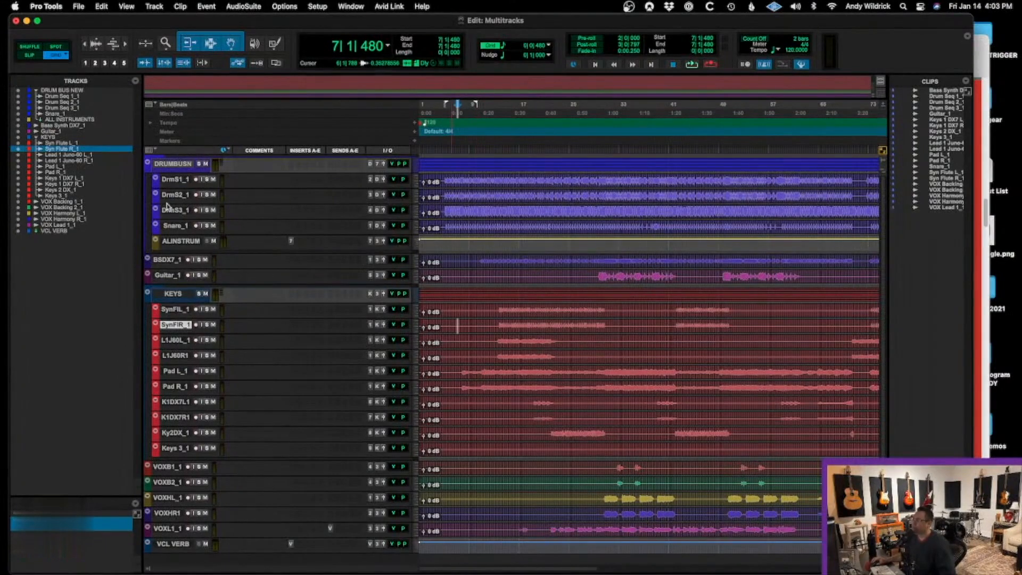
left_click_drag(171, 203, 171, 246)
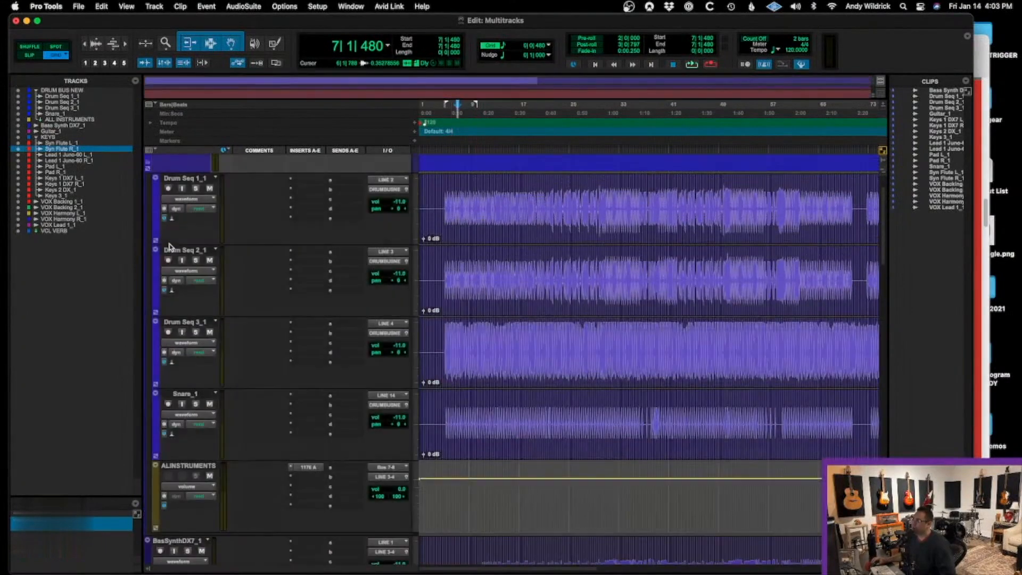
scroll(471, 219, "up", 2)
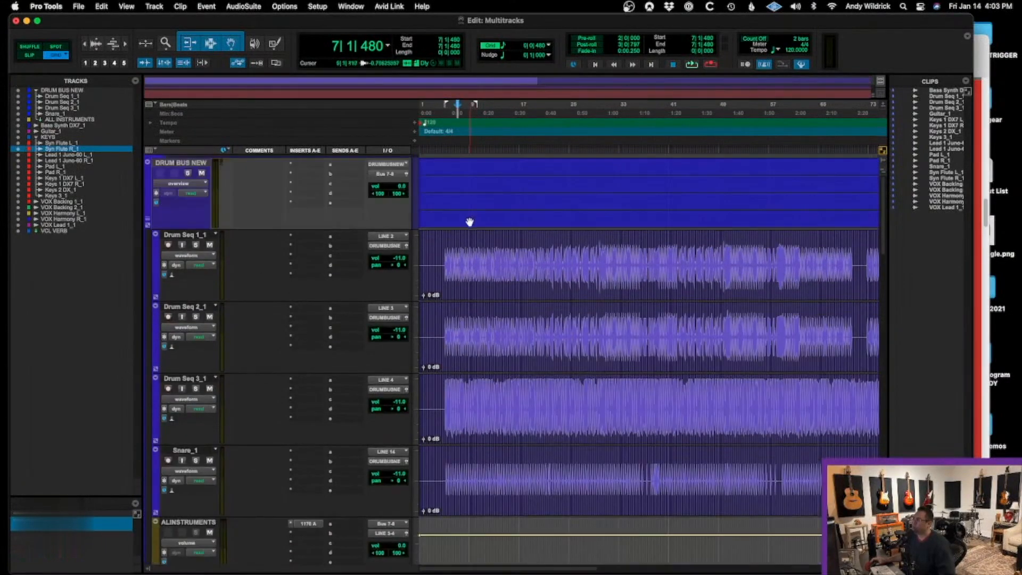
Solo the four drum tracks and audition them in playback.
left_click(445, 252)
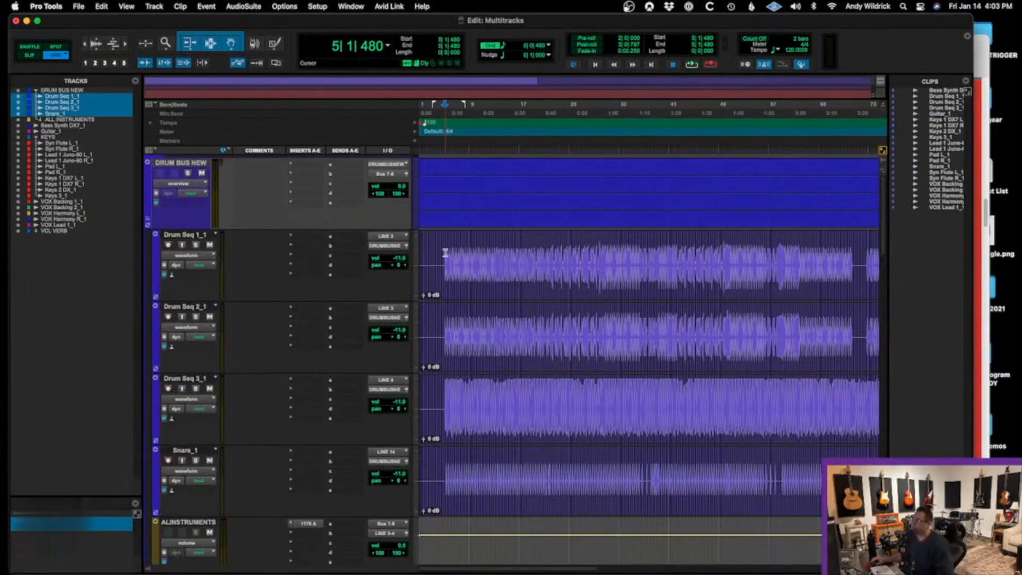
left_click(195, 245)
key("space")
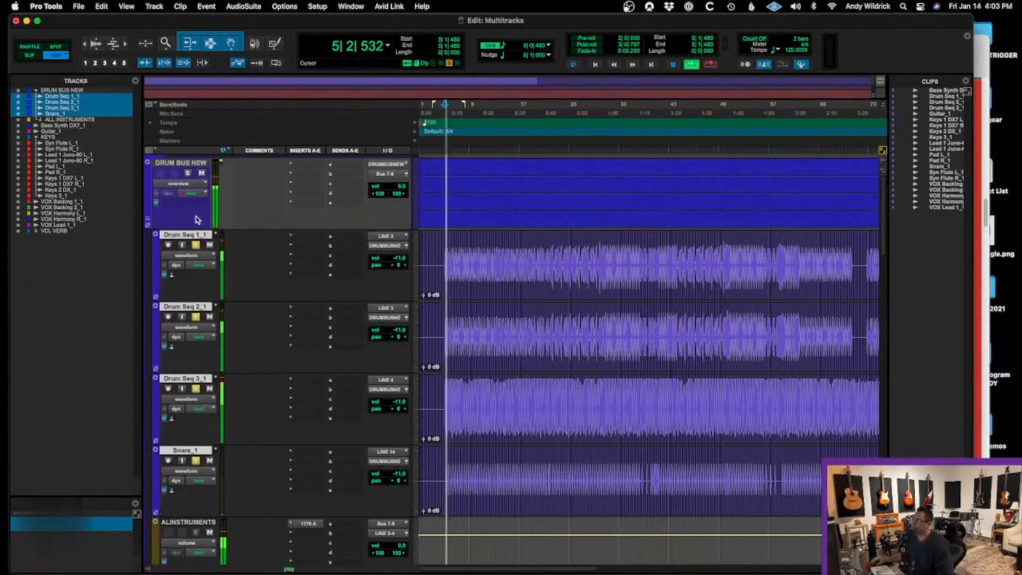
scroll(431, 353, "down", 8)
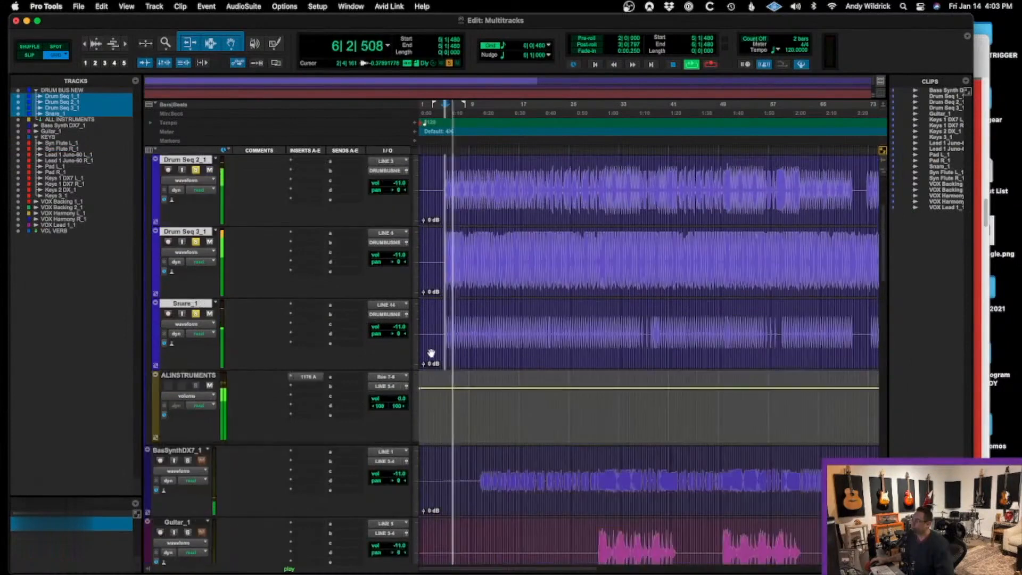
key("space")
Solo BasSynthDX7_1 as well and play from bar 10.
left_click(187, 388)
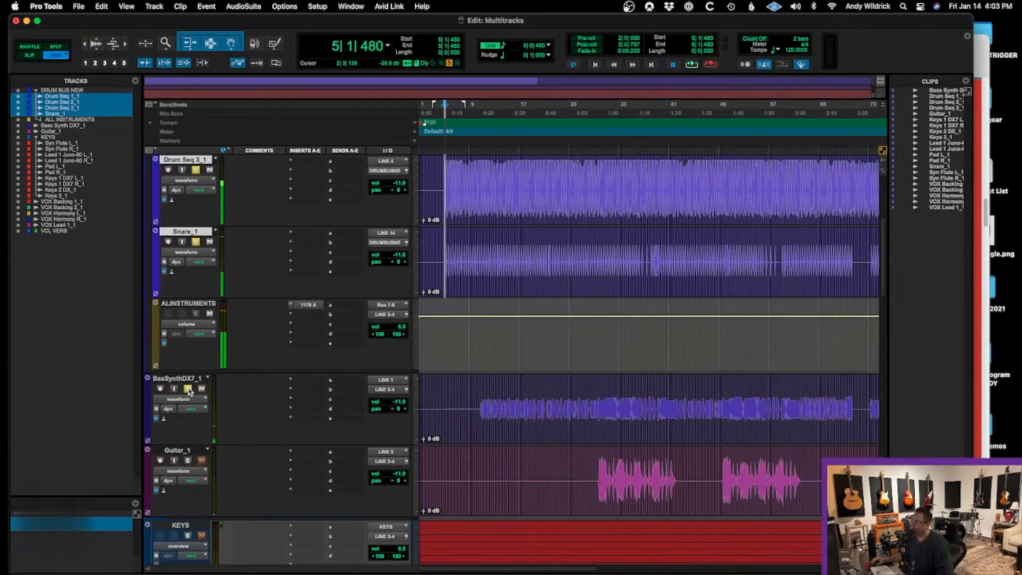
left_click(481, 400)
key("space")
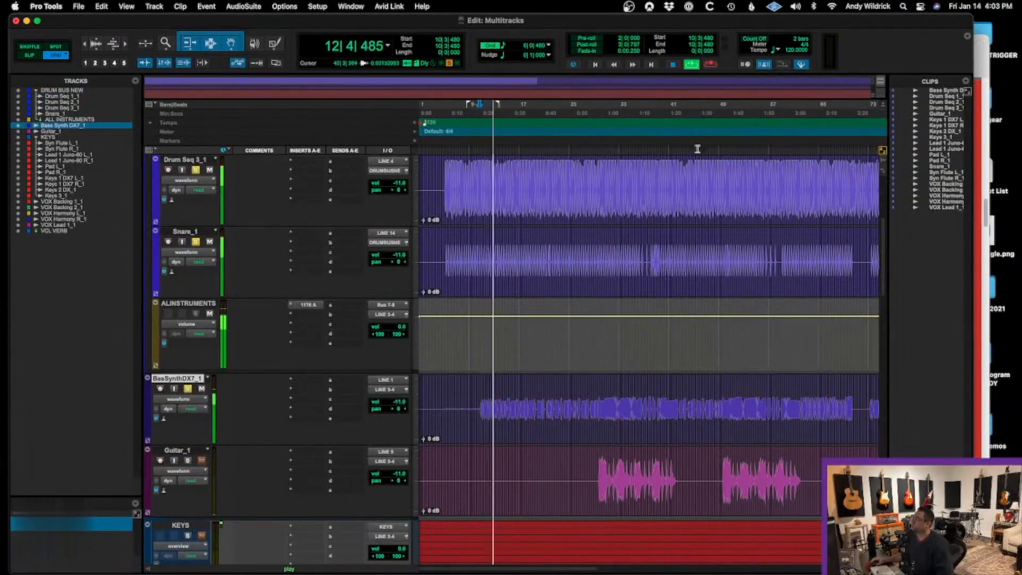
key("space")
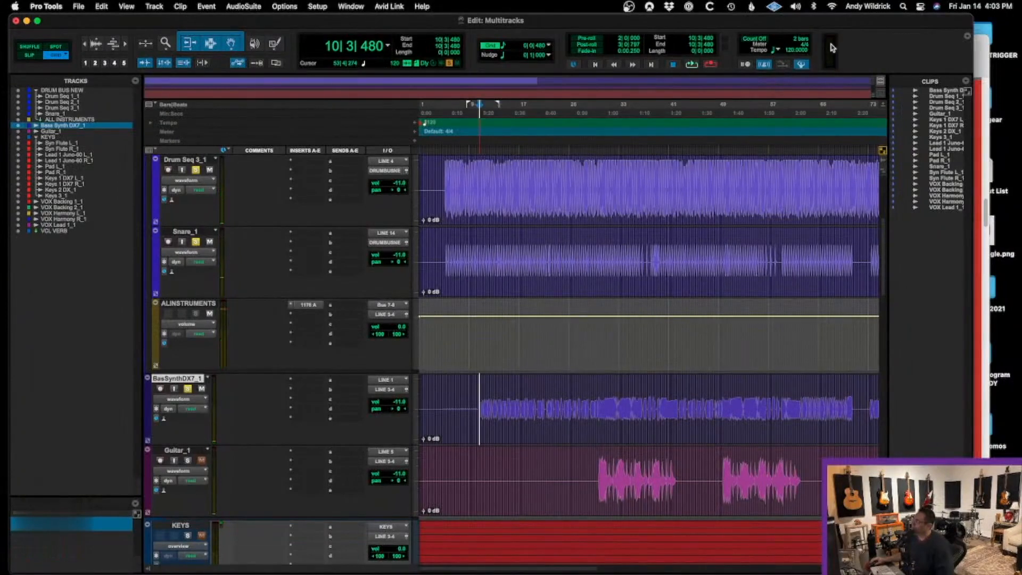
Route the output to LINE 3-4 and play the mix.
right_click(832, 48)
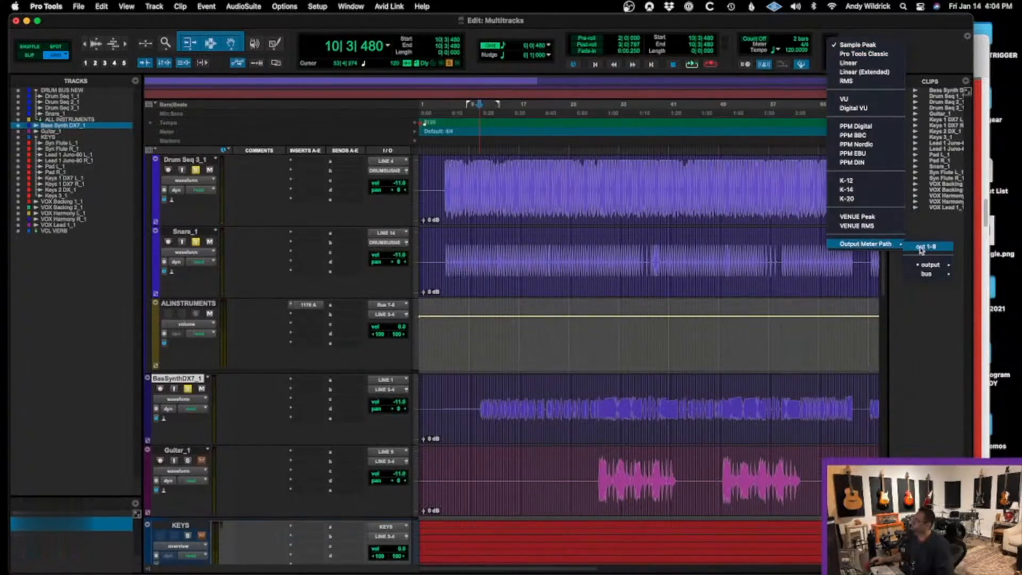
mouse_move(926, 266)
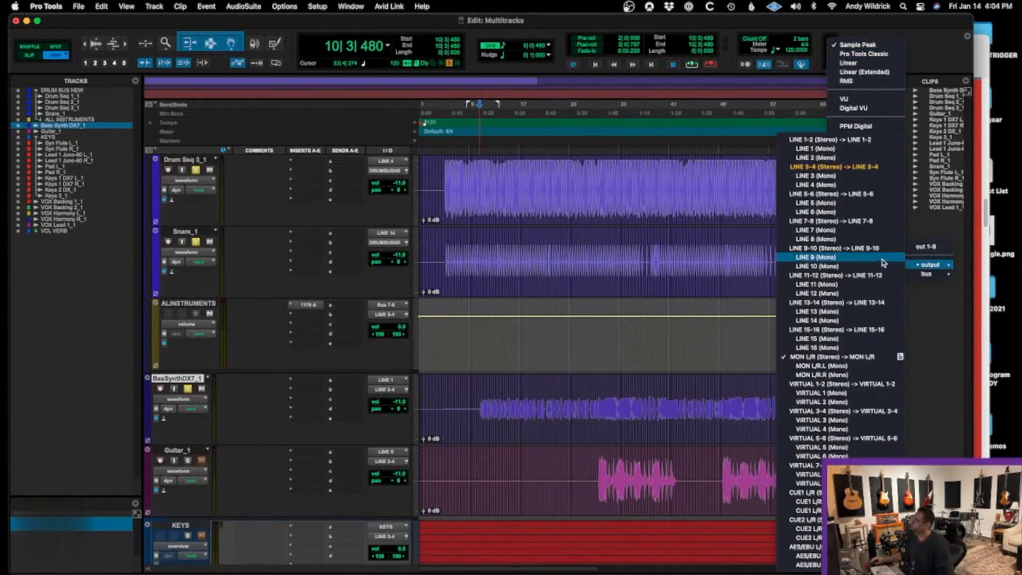
left_click(824, 169)
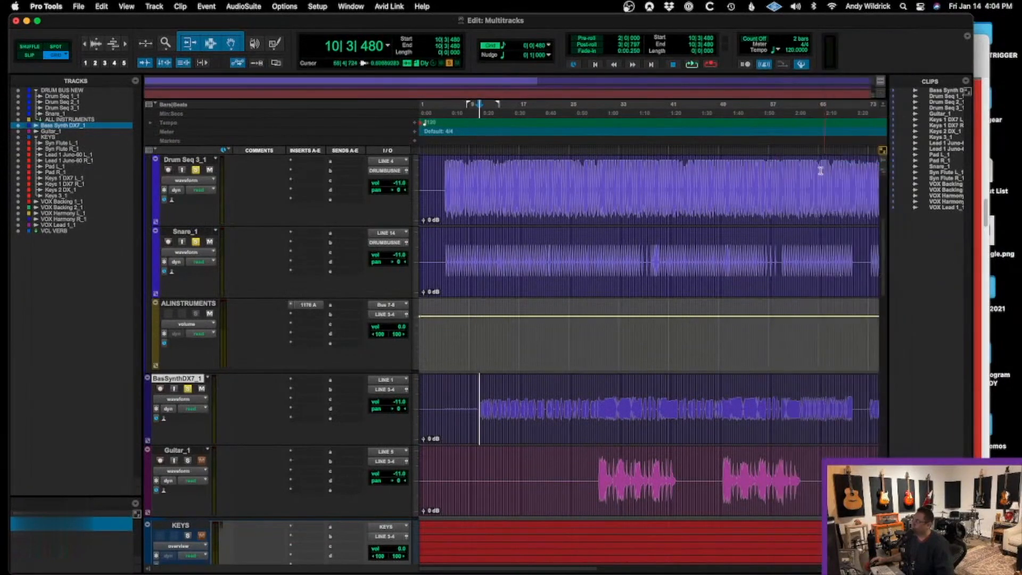
key("space")
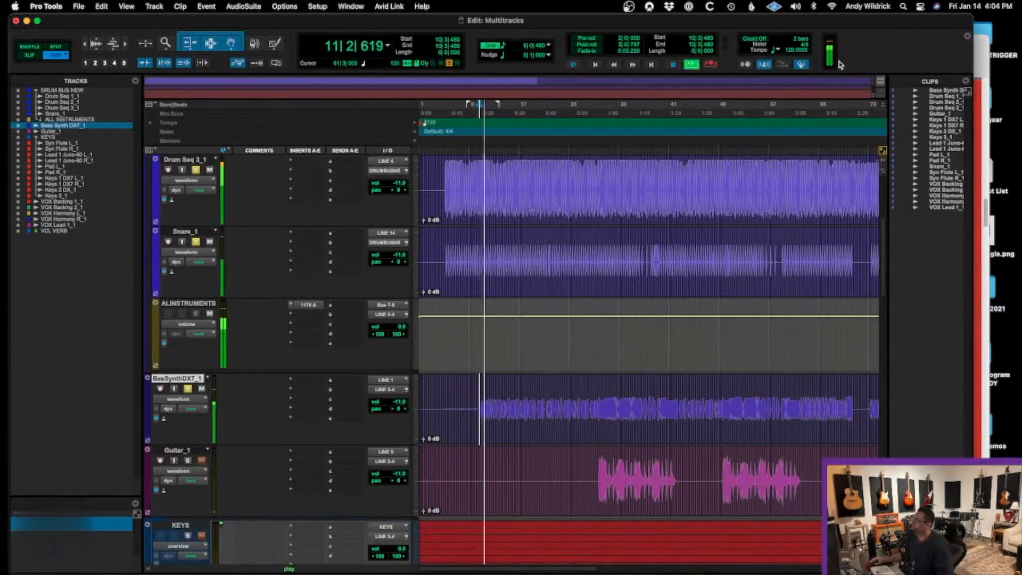
key("space")
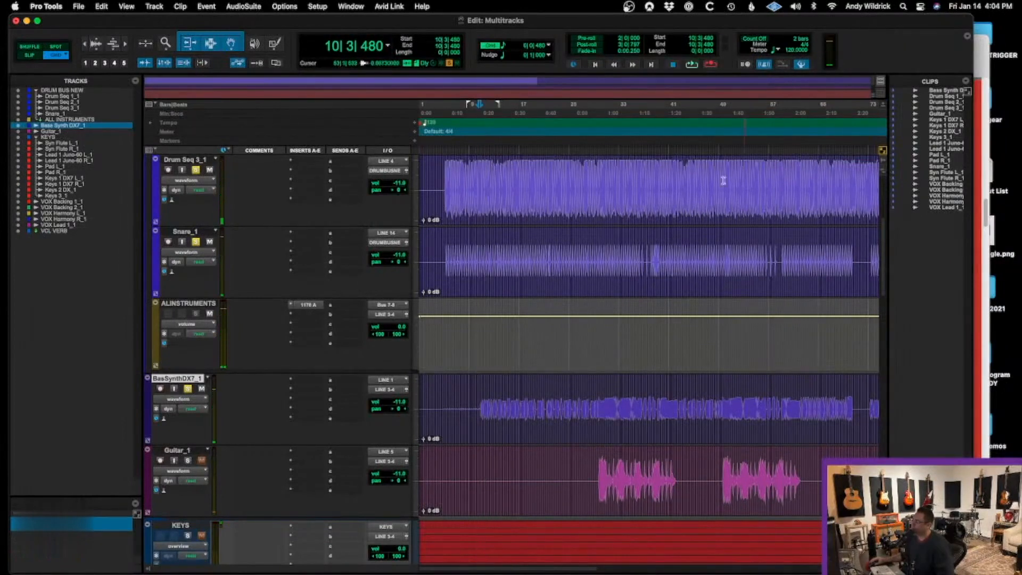
key("space")
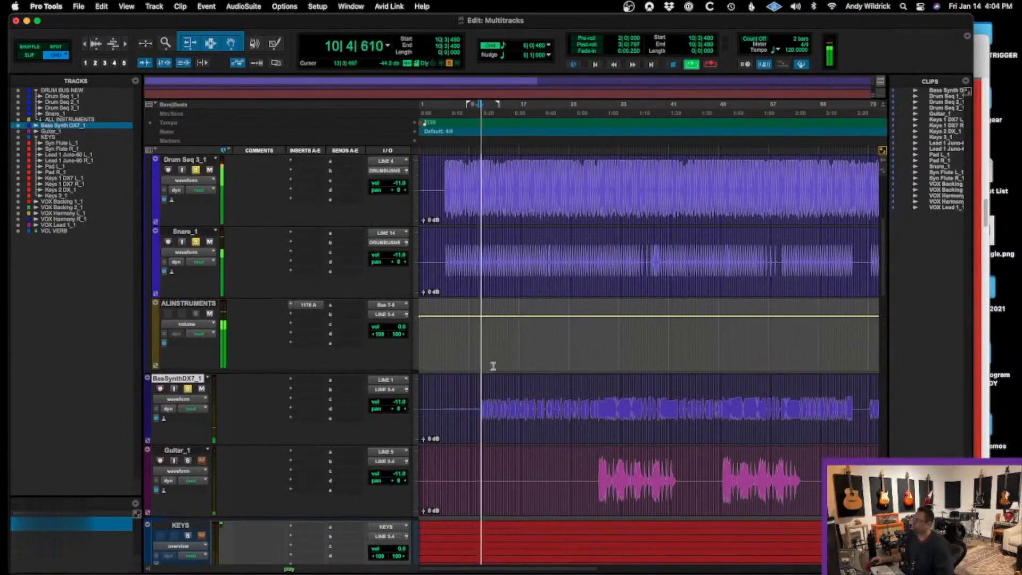
Solo Guitar_1 and play it from bar 29.
scroll(425, 435, "down", 3)
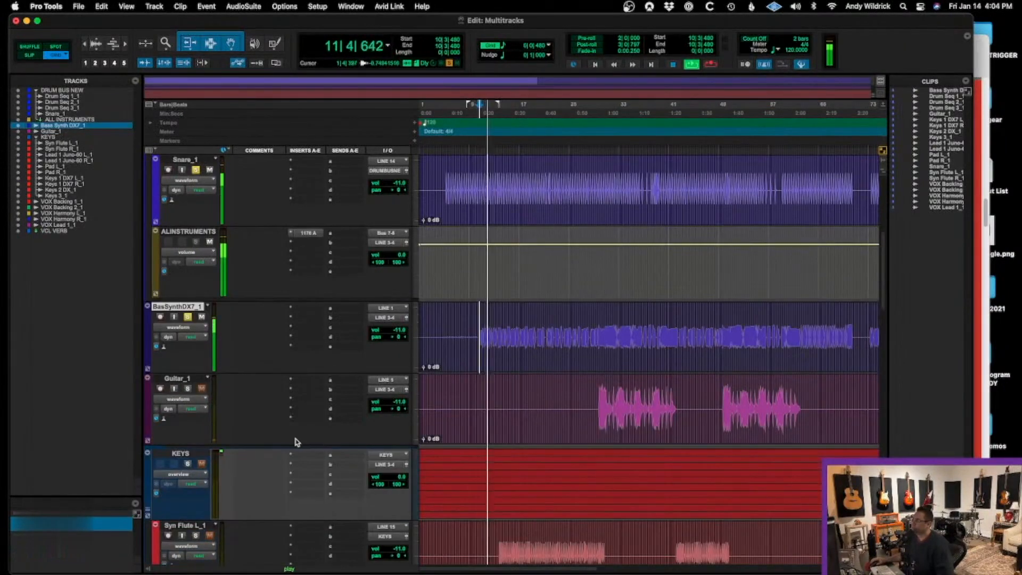
scroll(297, 441, "down", 3)
left_click(187, 317)
key("space")
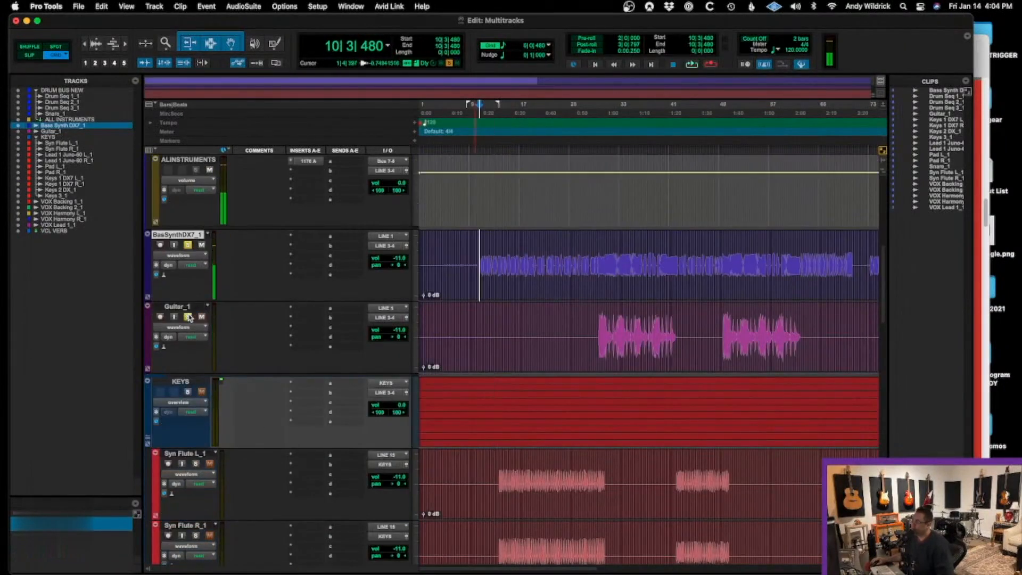
left_click(600, 327)
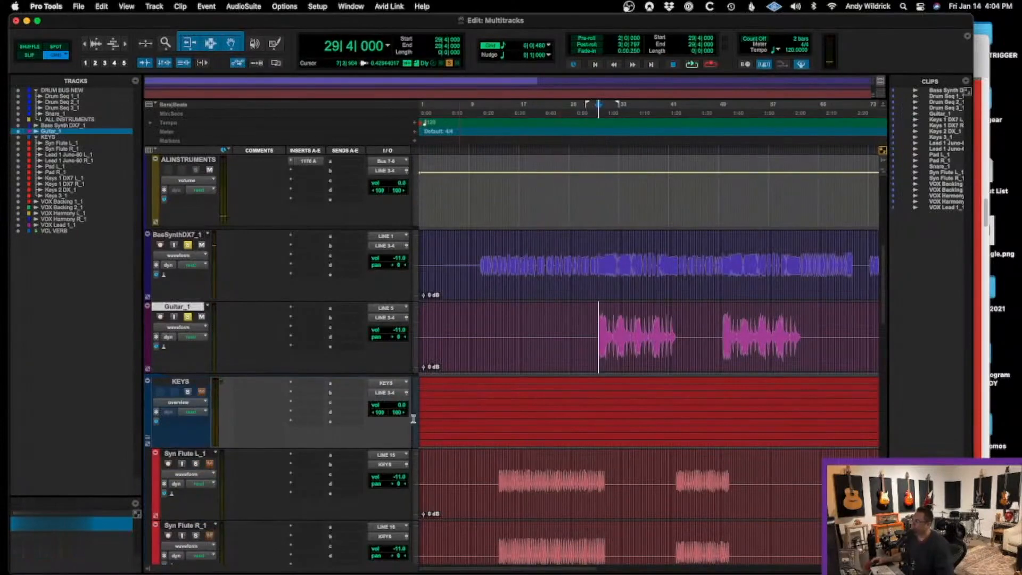
key("space")
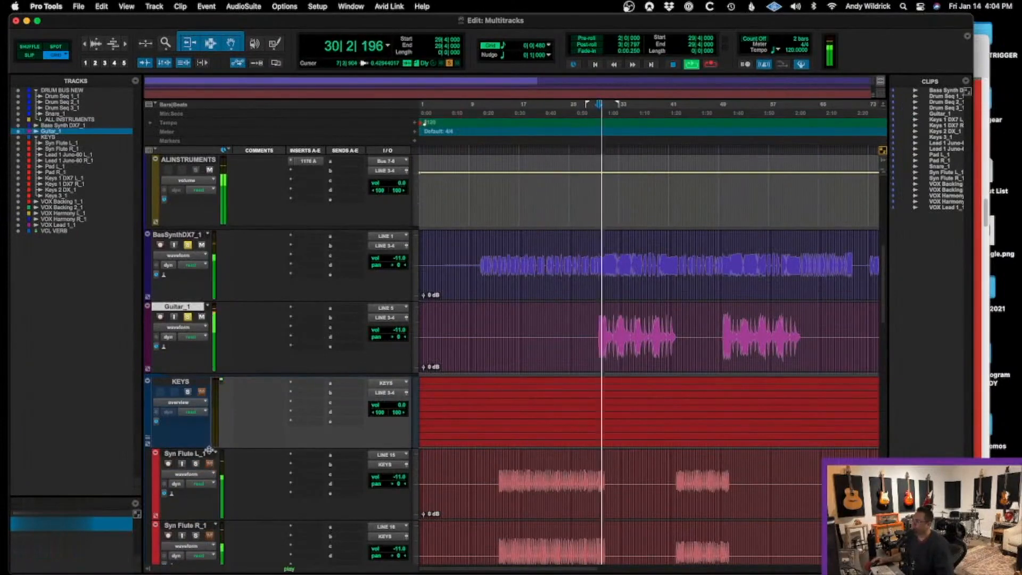
scroll(212, 459, "down", 3)
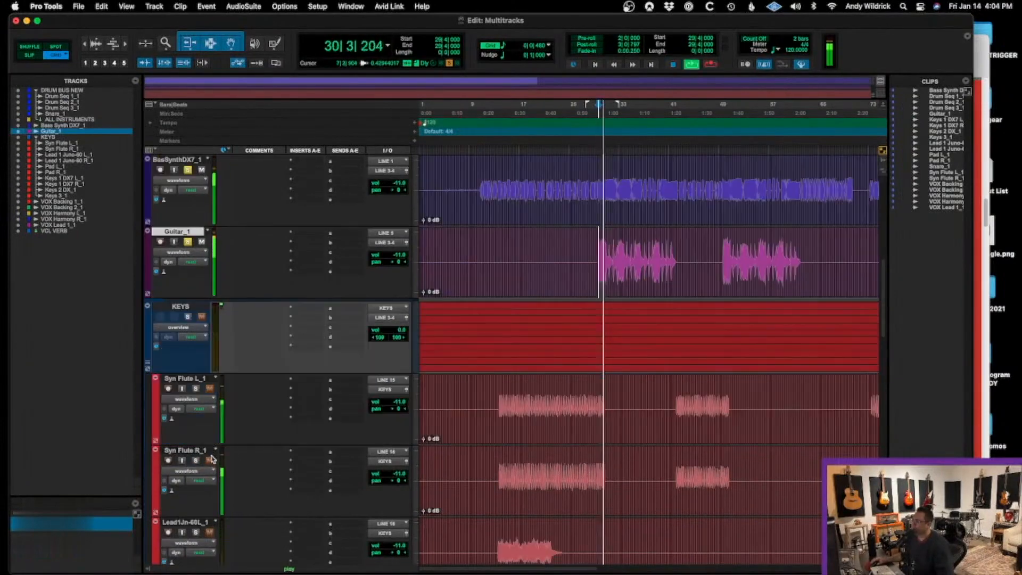
Unsolo KEYS, then solo Syn Flute L_1, Lead1Jn-60L_1, Lead1Jn-60R_1 and Pad L_1 over bars 13–30.
left_click(187, 316)
left_click(195, 388)
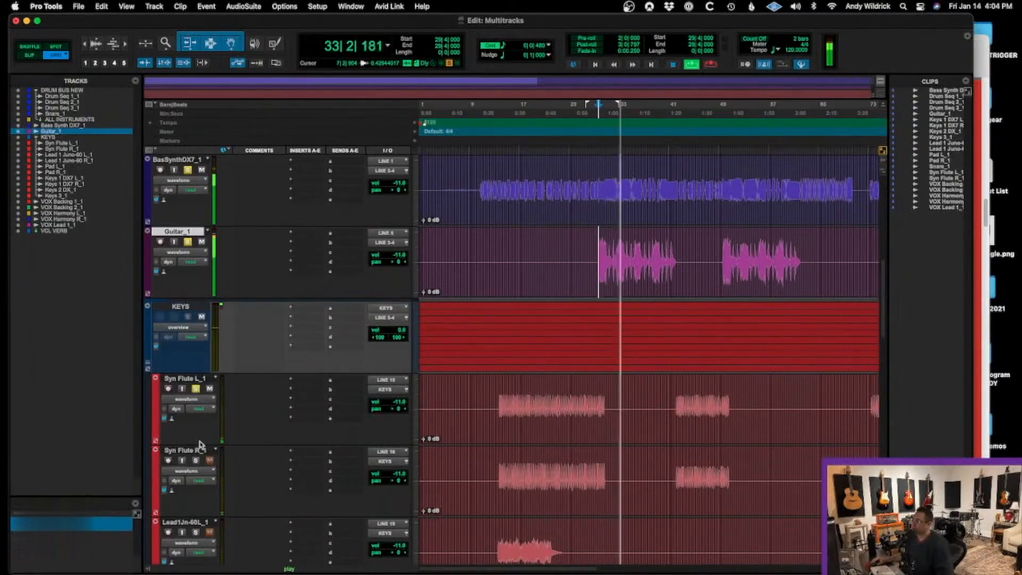
left_click_drag(498, 405, 605, 411)
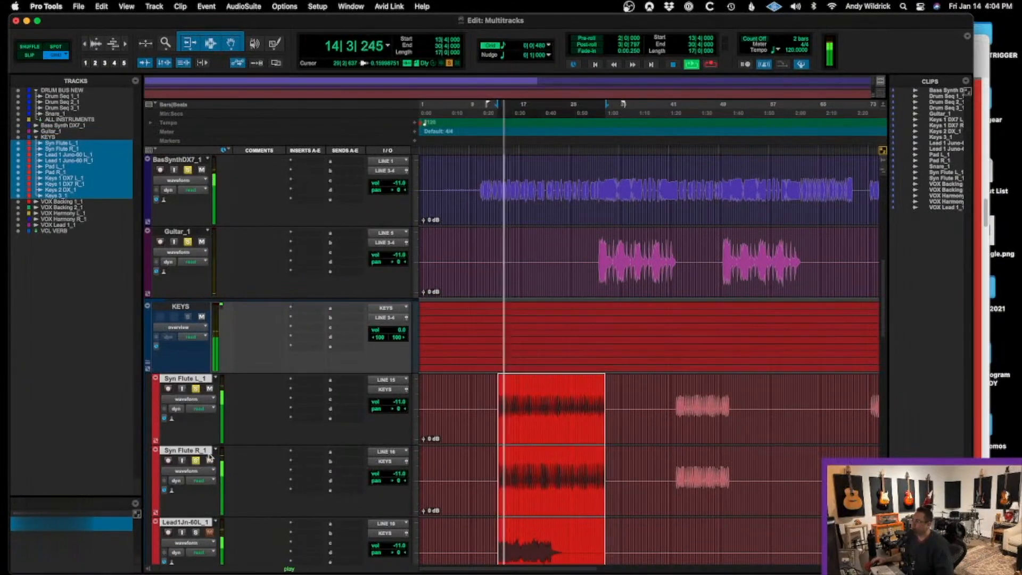
scroll(198, 439, "down", 2)
left_click(196, 389)
left_click(196, 461)
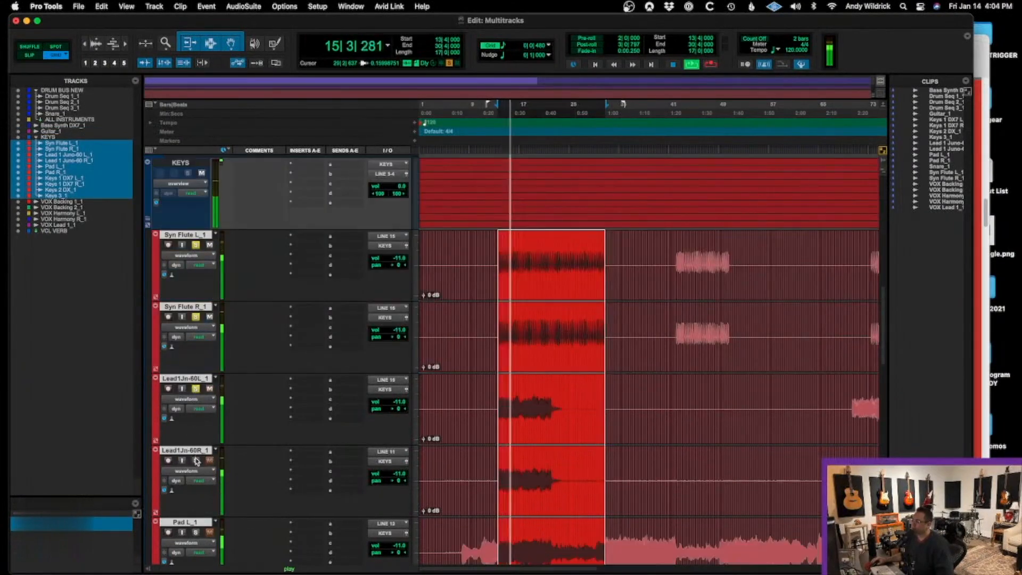
left_click(197, 533)
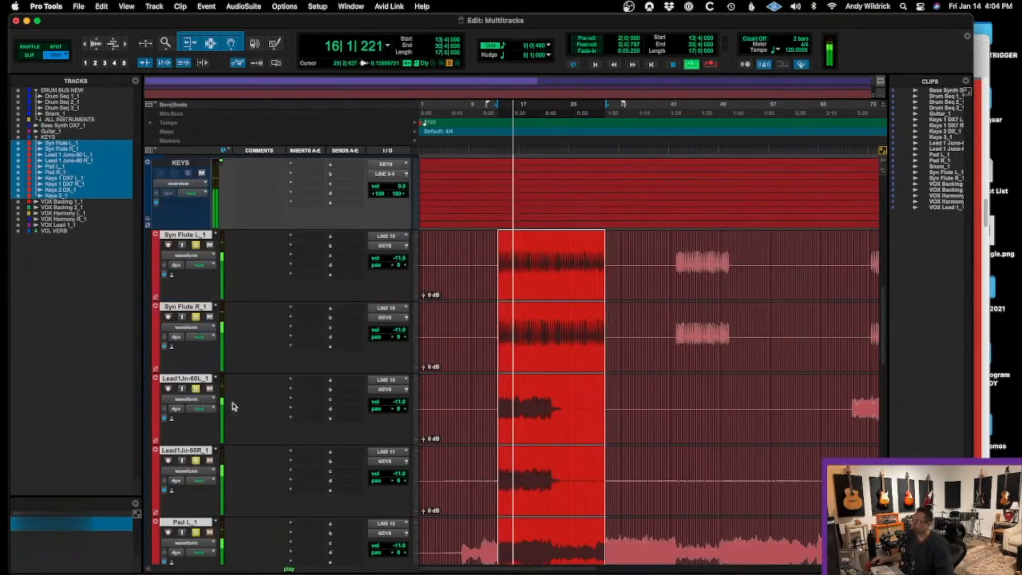
left_click(397, 194)
scroll(509, 391, "down", 4)
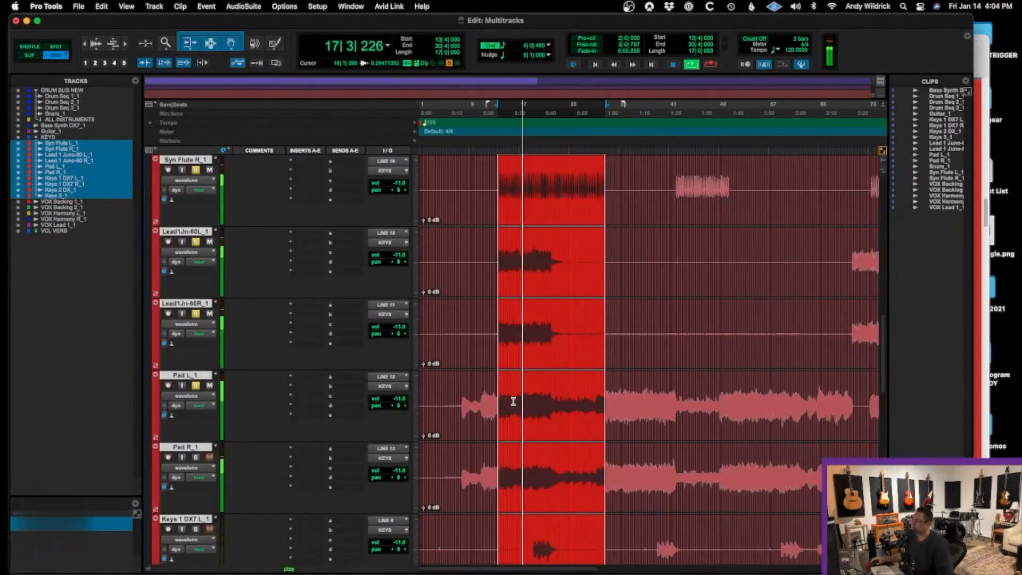
scroll(513, 401, "down", 8)
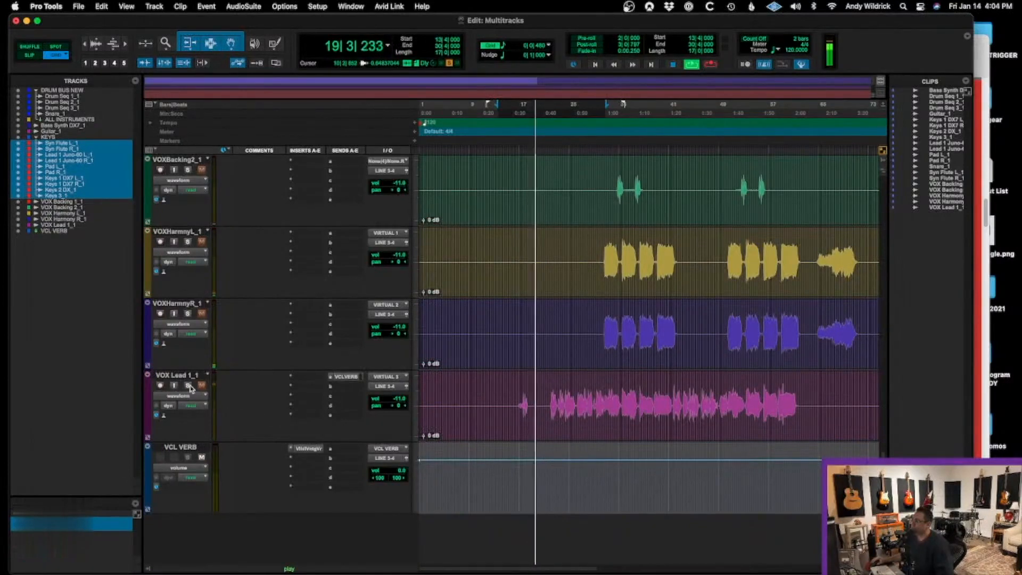
Set VCL VERB volume to -7.0 dB and VOX Lead 1_1 to -6.4 dB.
left_click(188, 386)
left_click(175, 375)
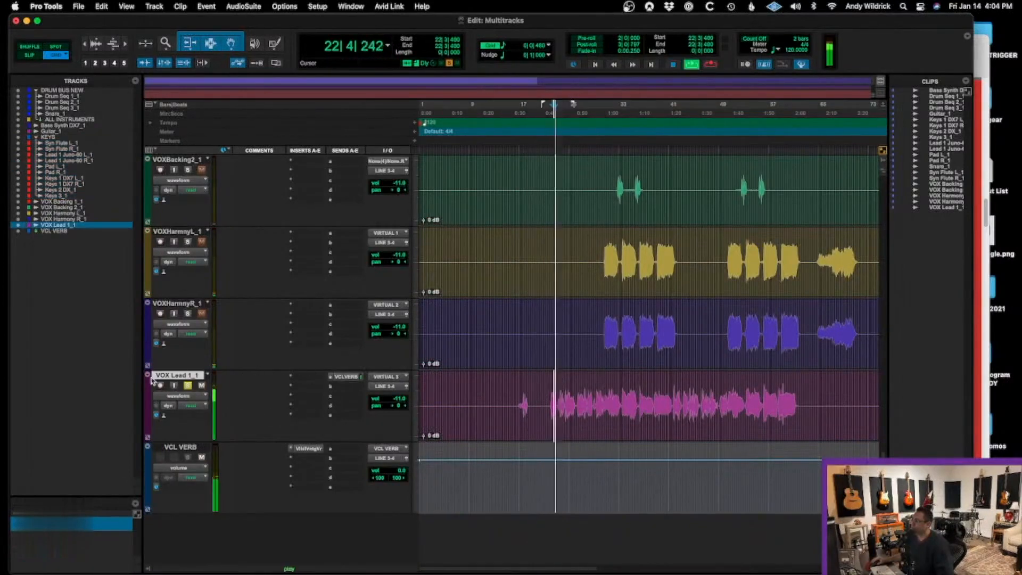
left_click(187, 386)
left_click_drag(395, 470, 391, 479)
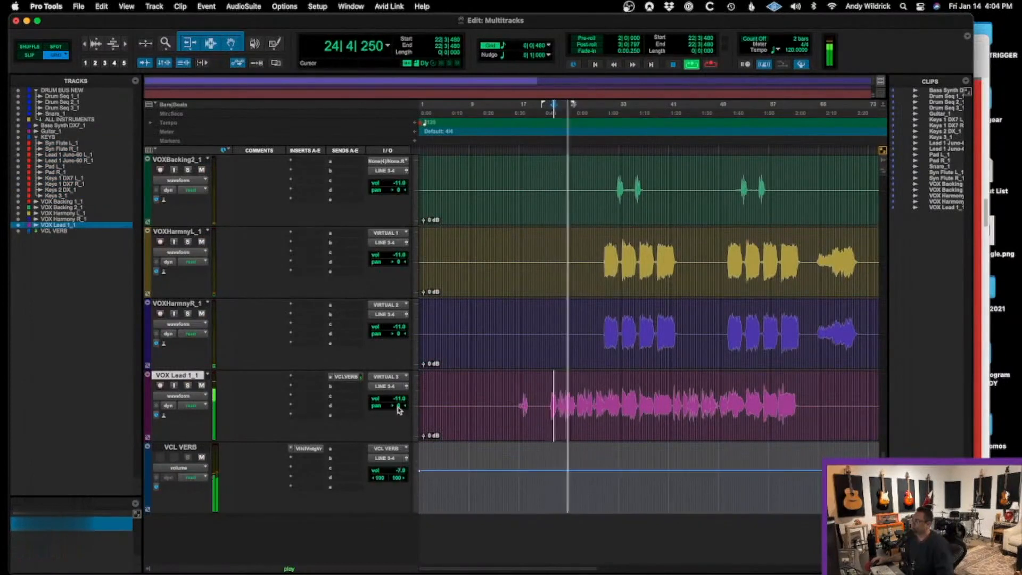
left_click_drag(394, 401, 394, 400)
left_click(603, 325)
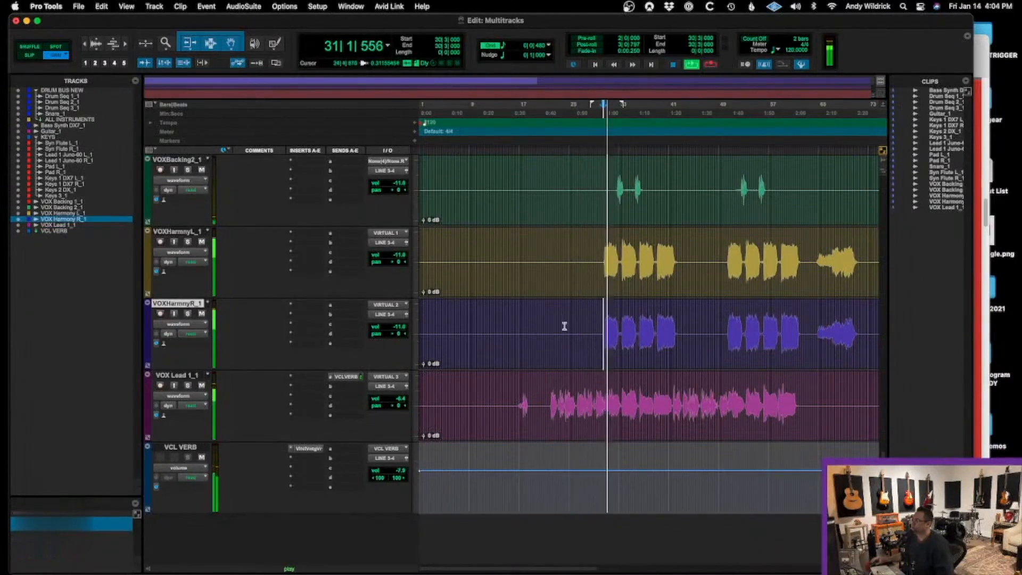
key("space")
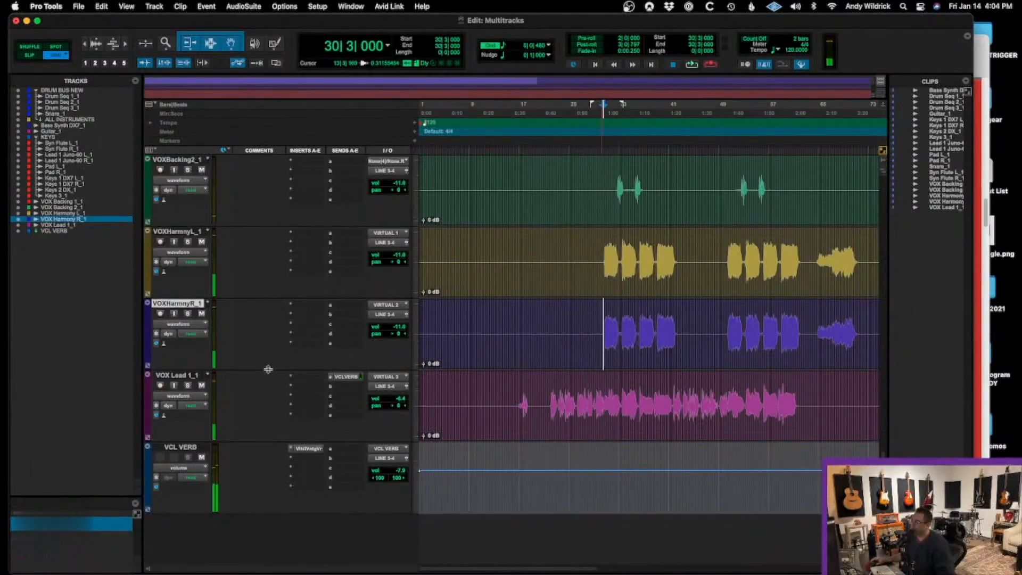
left_click(166, 371)
scroll(216, 374, "up", 3)
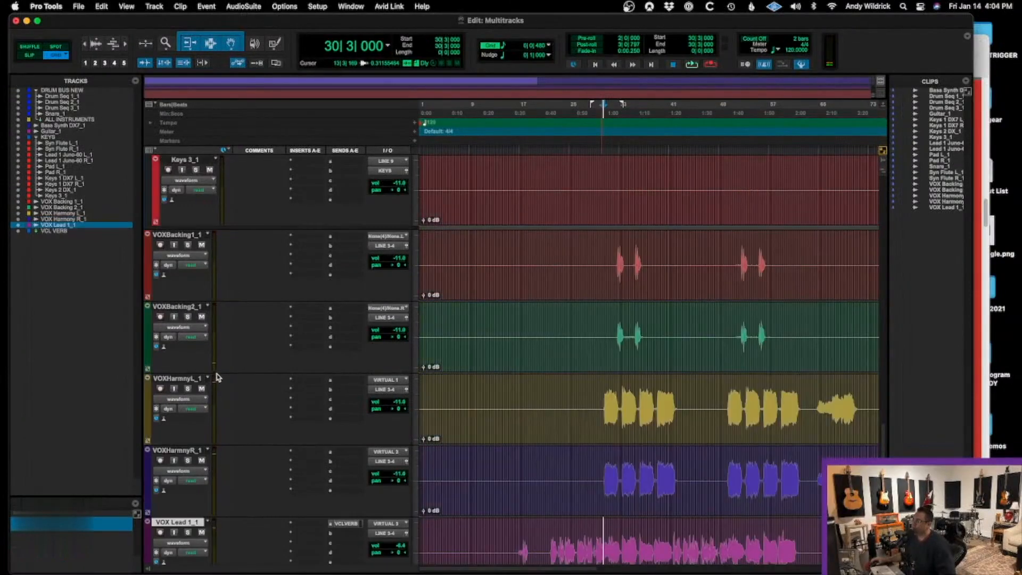
Move VOX Backing 1_1 through VOX Lead 1_1 into a new routed folder named VOX.
left_click(184, 239, "shift")
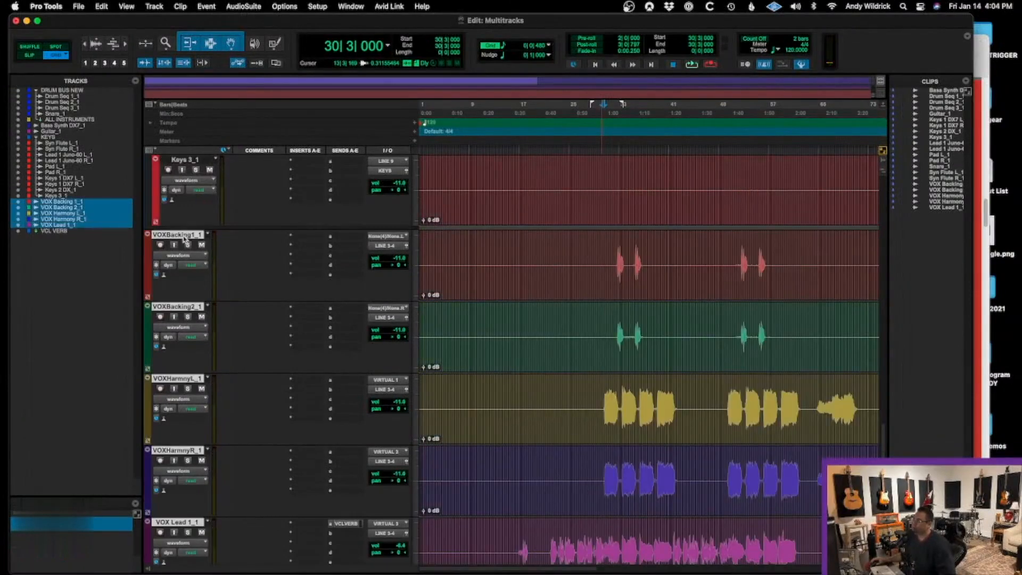
right_click(184, 239)
mouse_move(213, 274)
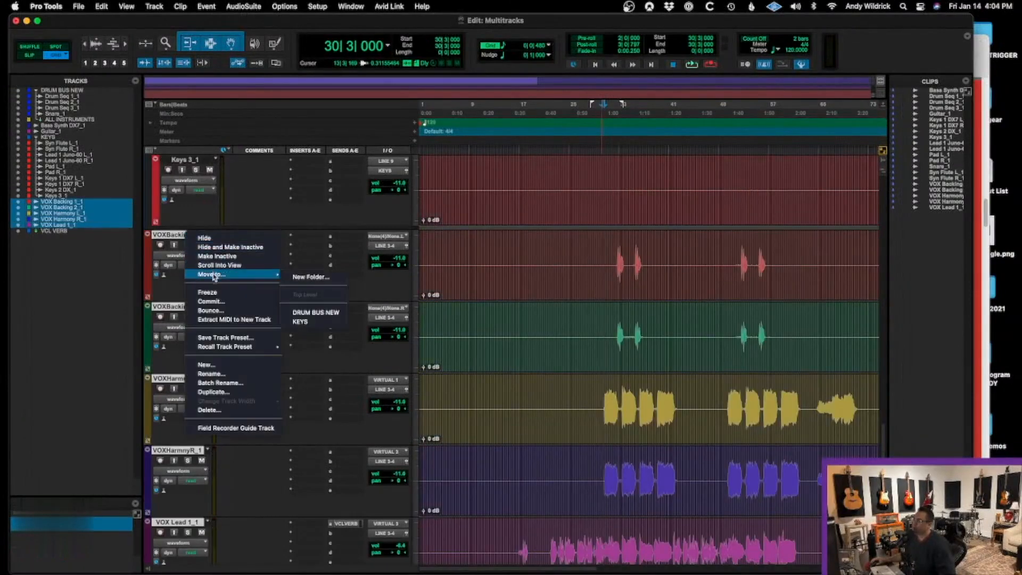
left_click(330, 277)
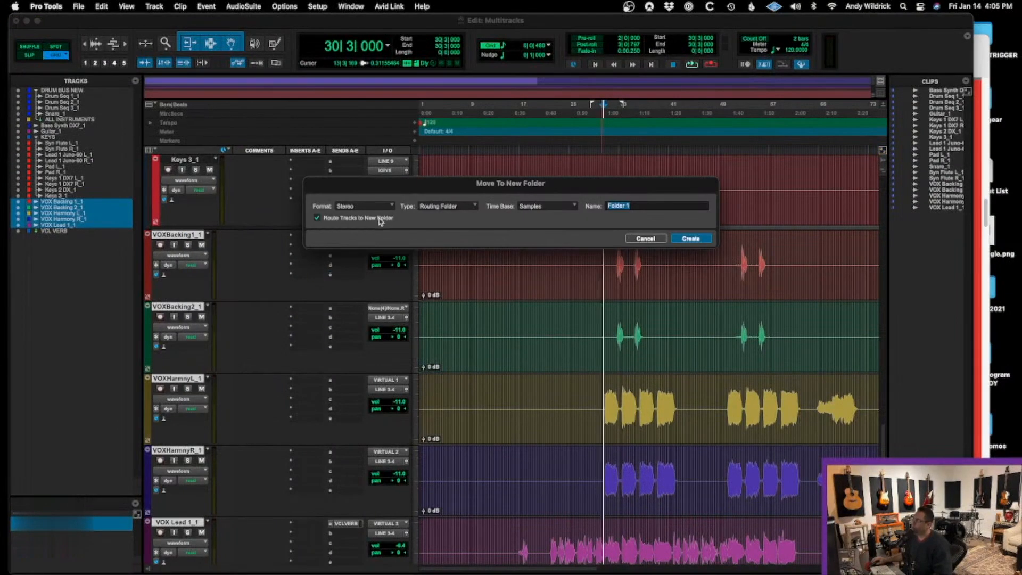
left_click(338, 219)
type("VOX")
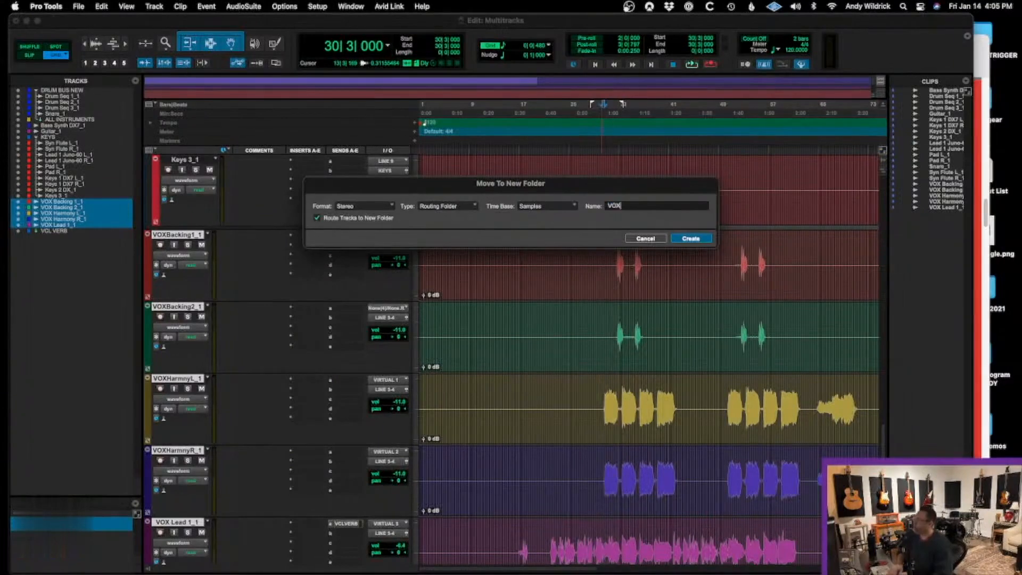
key("Return")
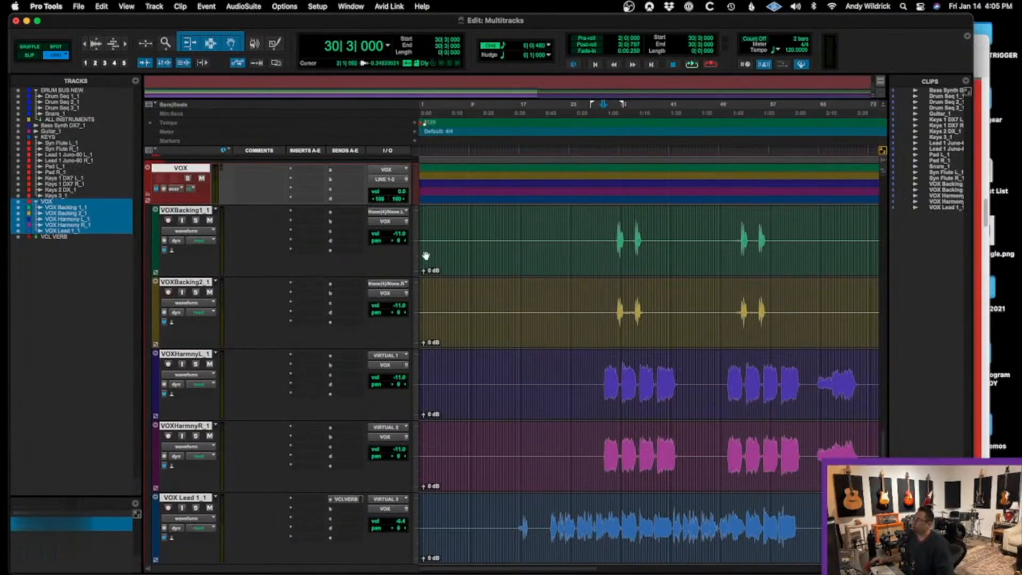
Select the VOXBacking1, VOXBacking2, VOXHarmnyL, VOXHarmnyR and VOX Lead clips.
left_click(470, 268)
left_click(507, 341, "shift")
left_click(522, 419, "shift")
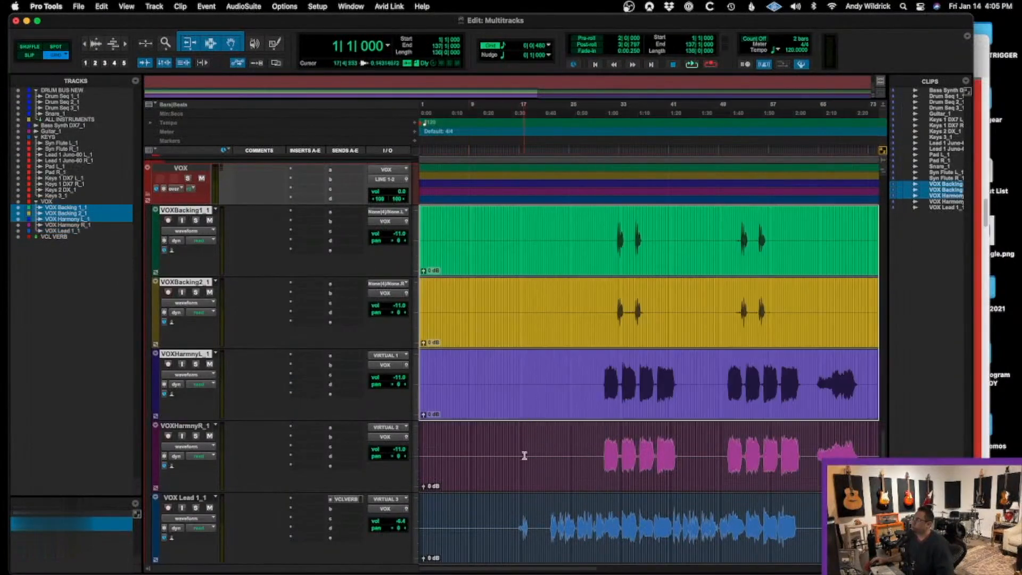
left_click(524, 470, "shift")
left_click(450, 500, "shift")
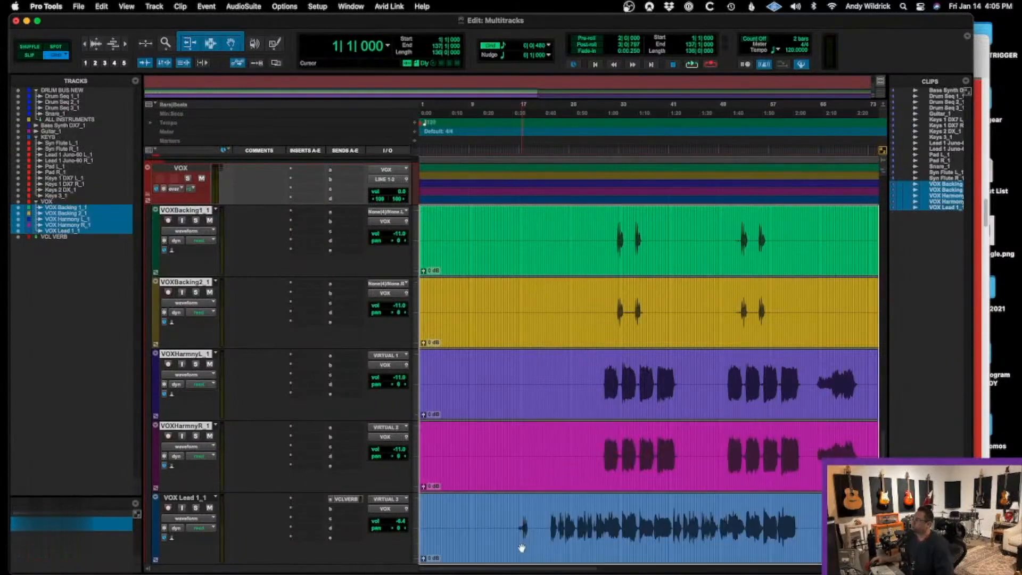
Colour the vocal tracks and their clips yellow-green, then deselect the clips.
double_click(156, 320)
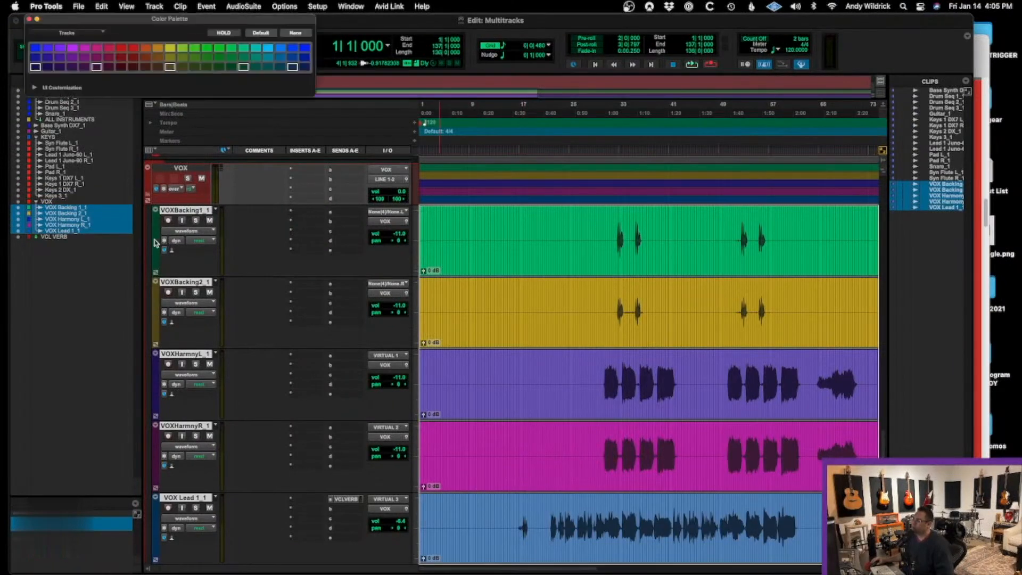
left_click(169, 50)
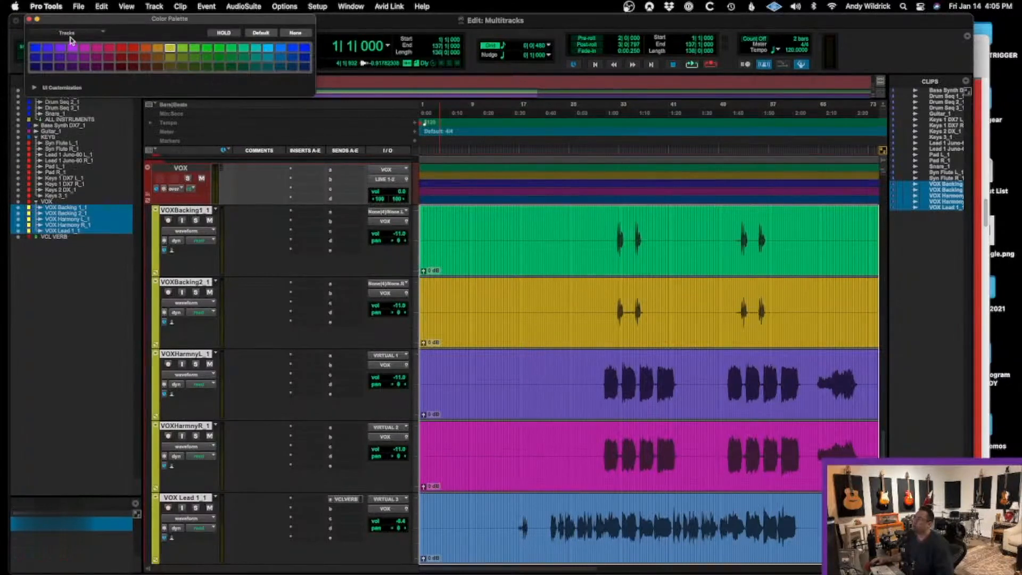
left_click(75, 36)
left_click(76, 46)
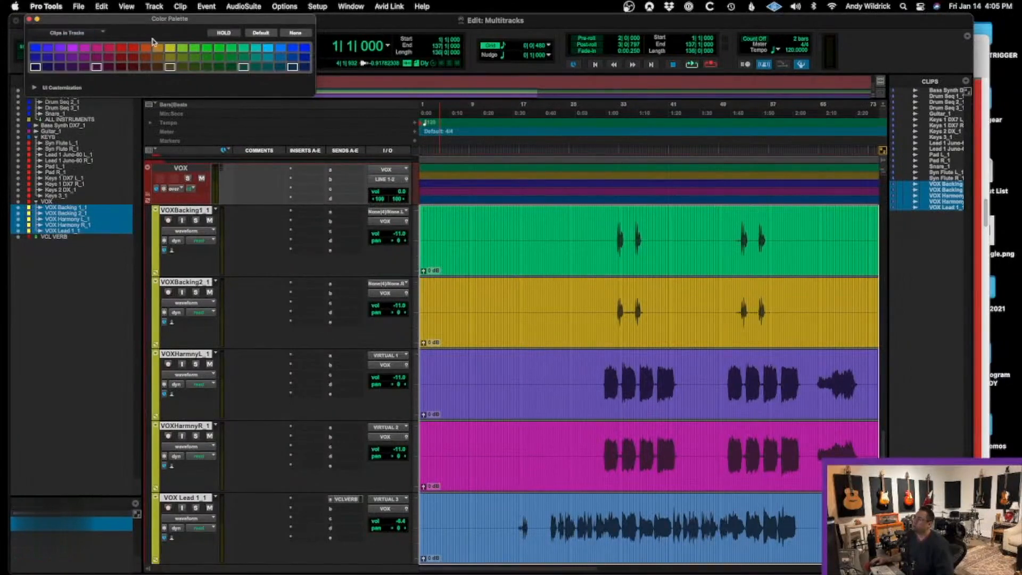
left_click(170, 50)
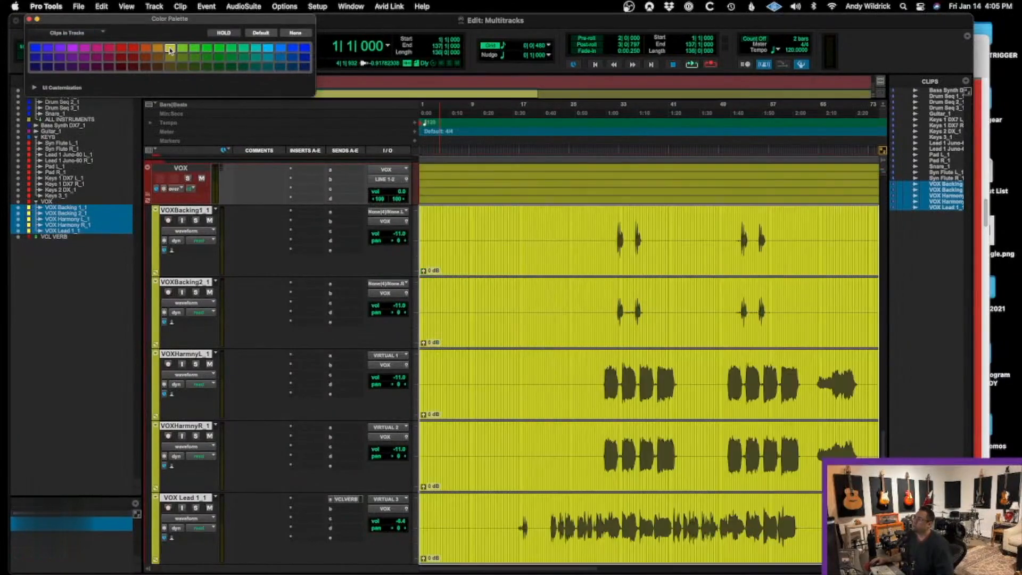
left_click(486, 318)
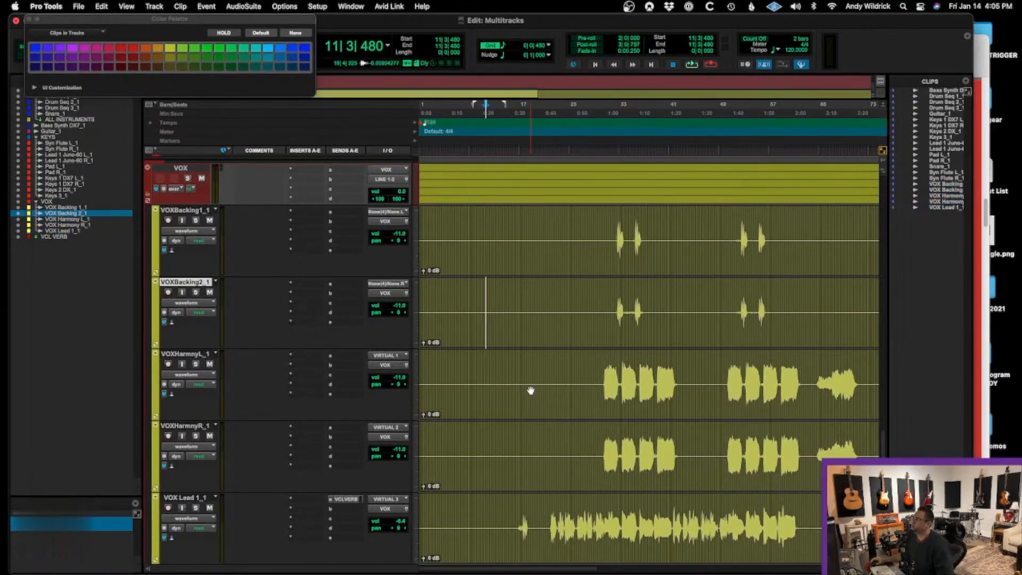
Change the VOX track's input and insert UAD UA 1176 Rev A on it.
left_click(388, 179)
left_click(434, 171)
left_click(306, 171)
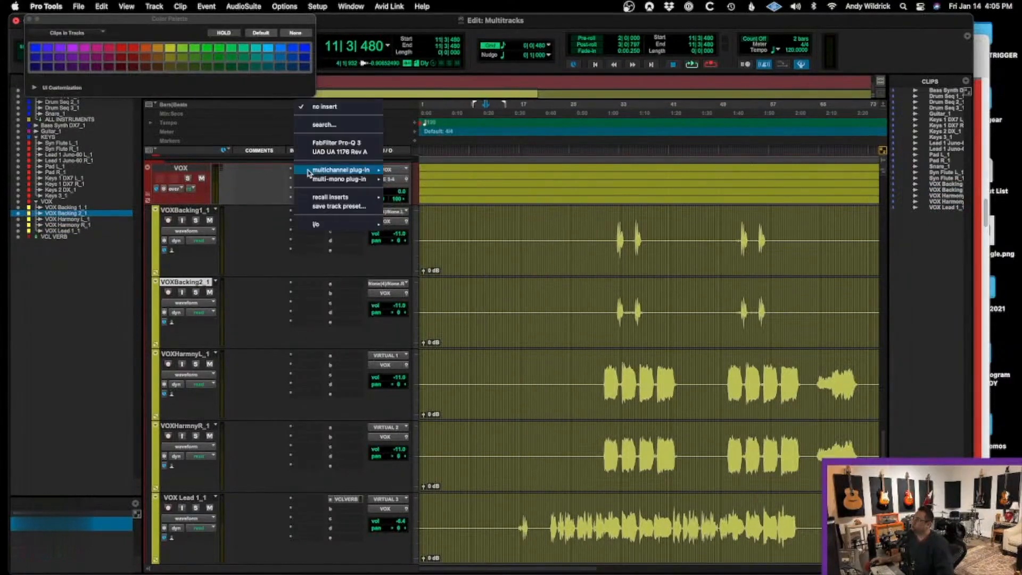
left_click(334, 152)
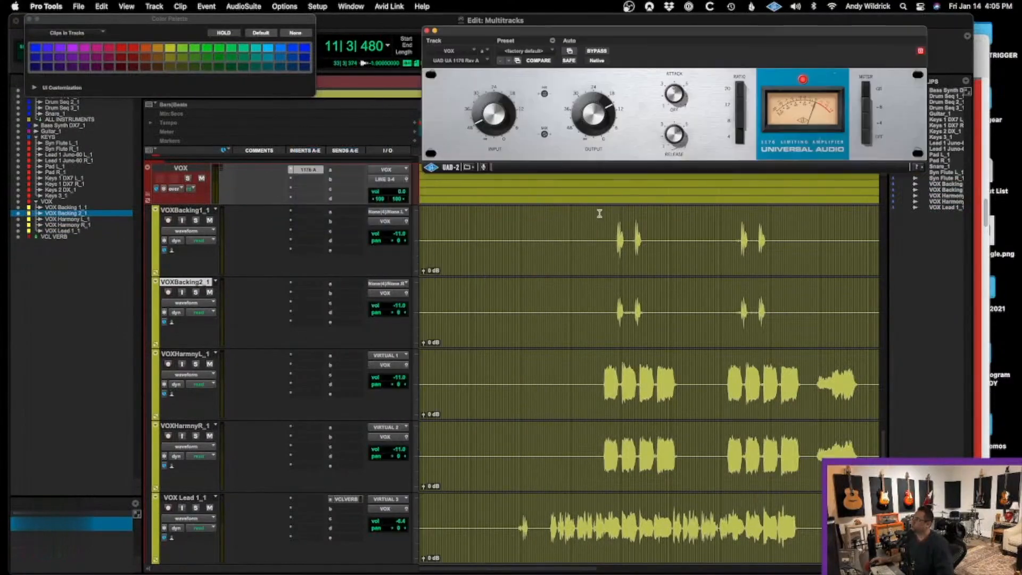
Play the backing vocals and turn the 1176 Output down slightly.
left_click(617, 222)
key("space")
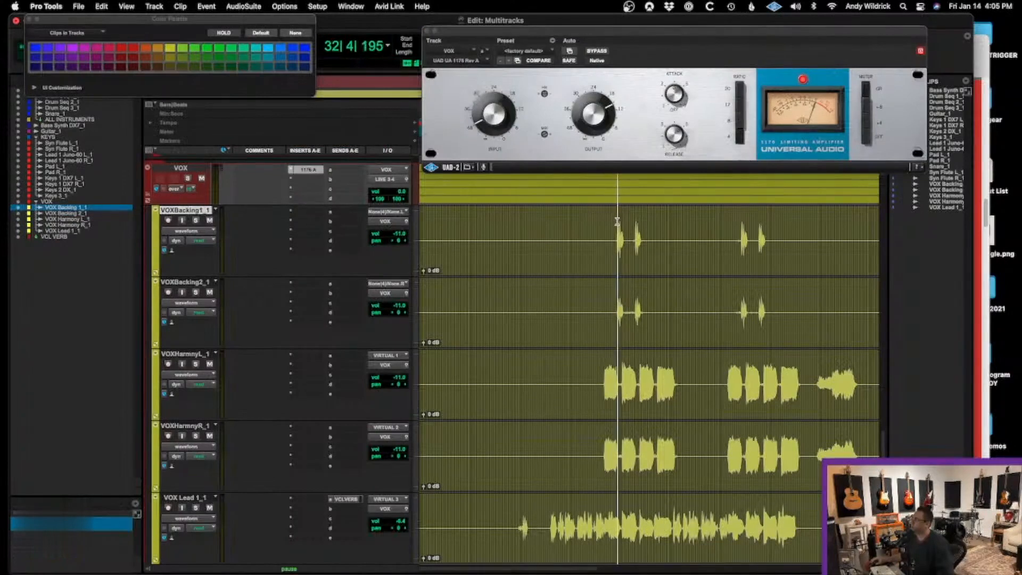
left_click_drag(589, 119, 588, 123)
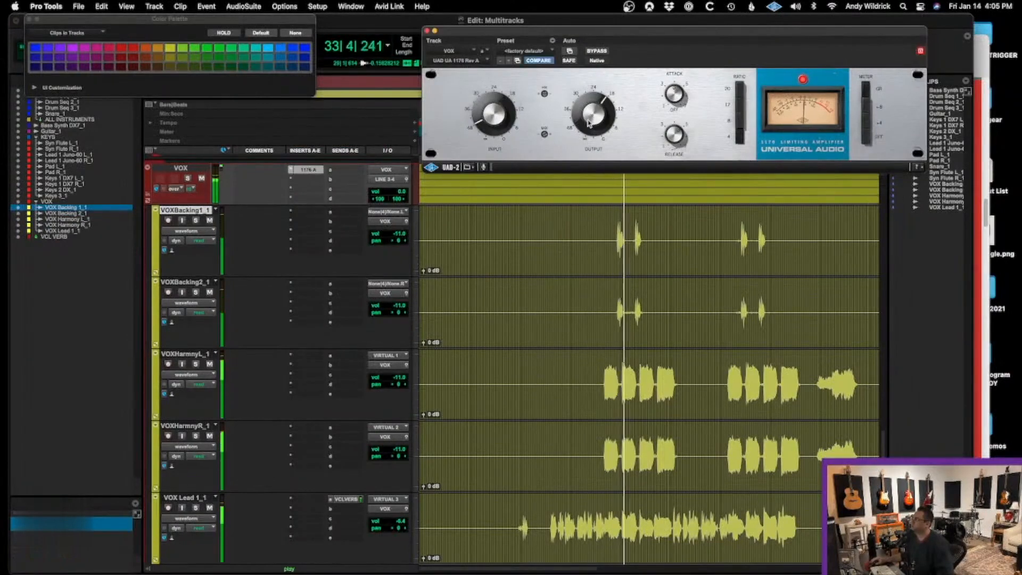
left_click(427, 31)
scroll(591, 242, "down", 3)
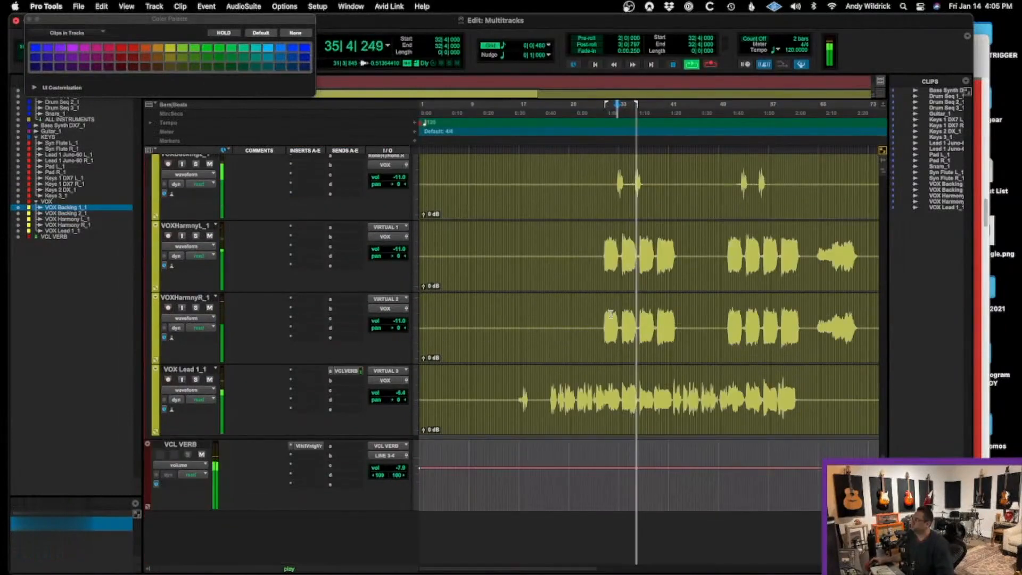
Add a stereo Master Fader, Master 1, below VCL VERB and make it taller.
key("space")
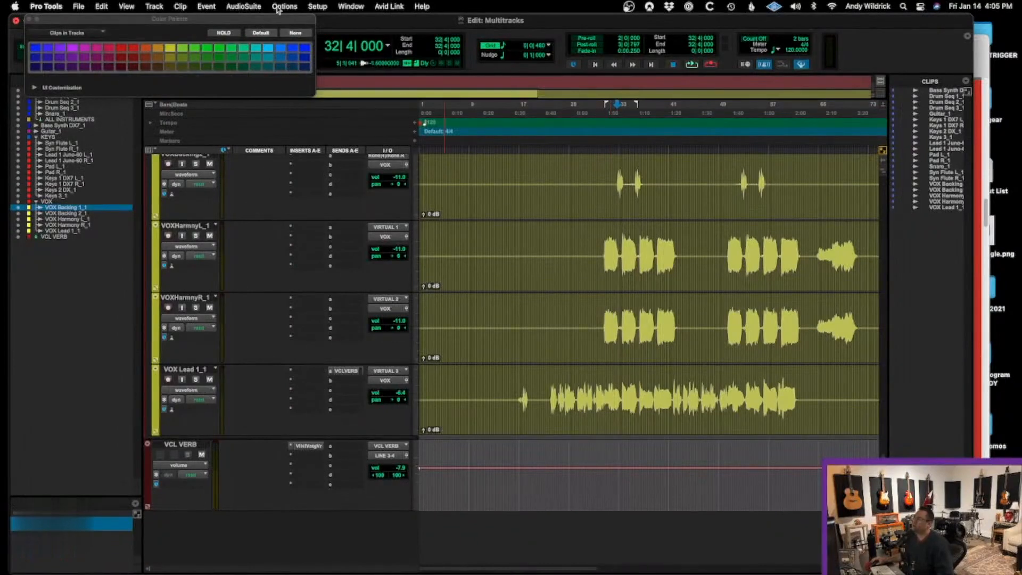
left_click(184, 445)
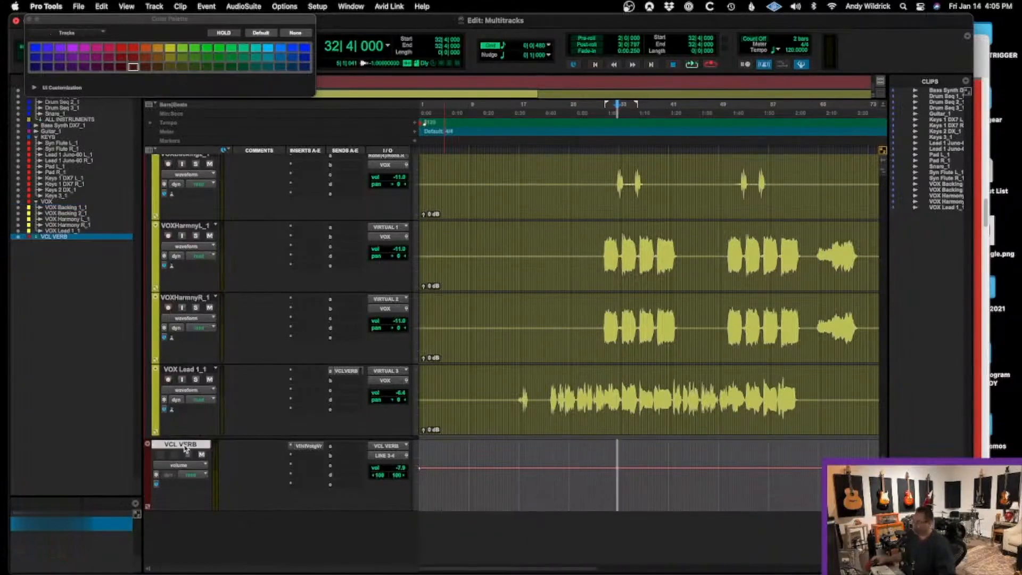
key("super+shift+n")
key("super+Down")
key("super+Down")
key("super+Down")
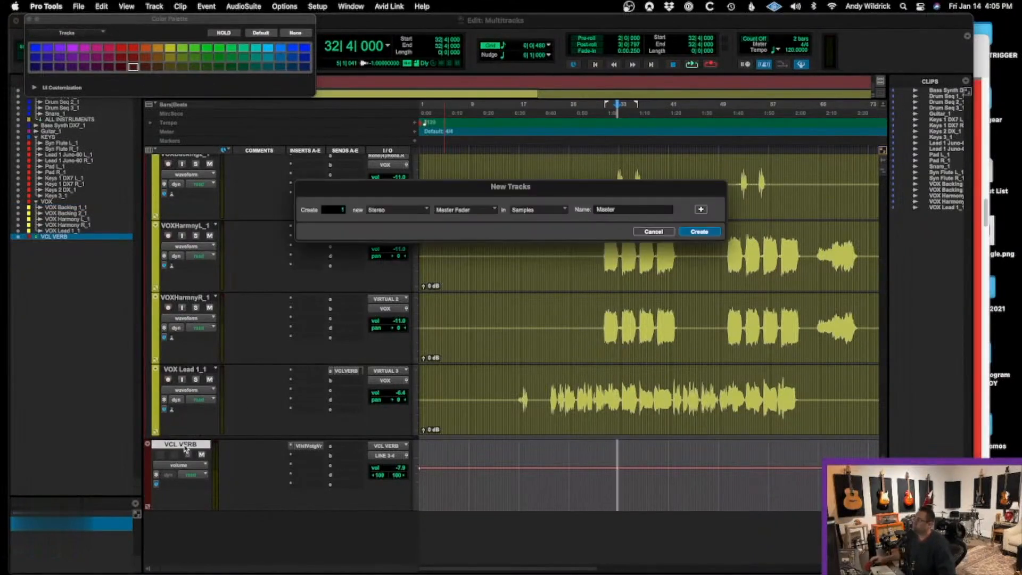
key("Return")
scroll(275, 490, "down", 2)
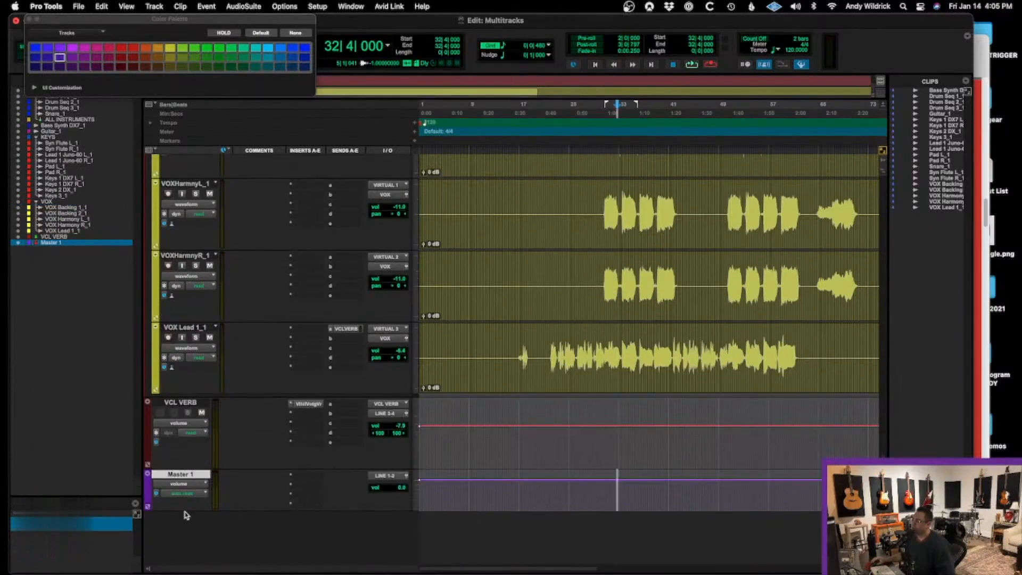
left_click_drag(182, 509, 70, 569)
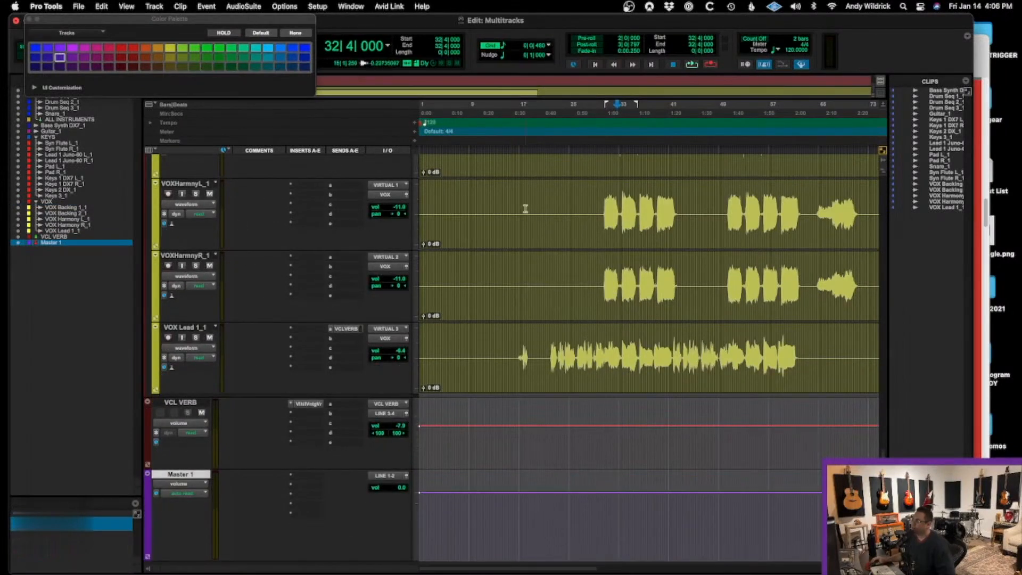
Route Master 1's output to LINE 3-4.
left_click(387, 476)
mouse_move(397, 476)
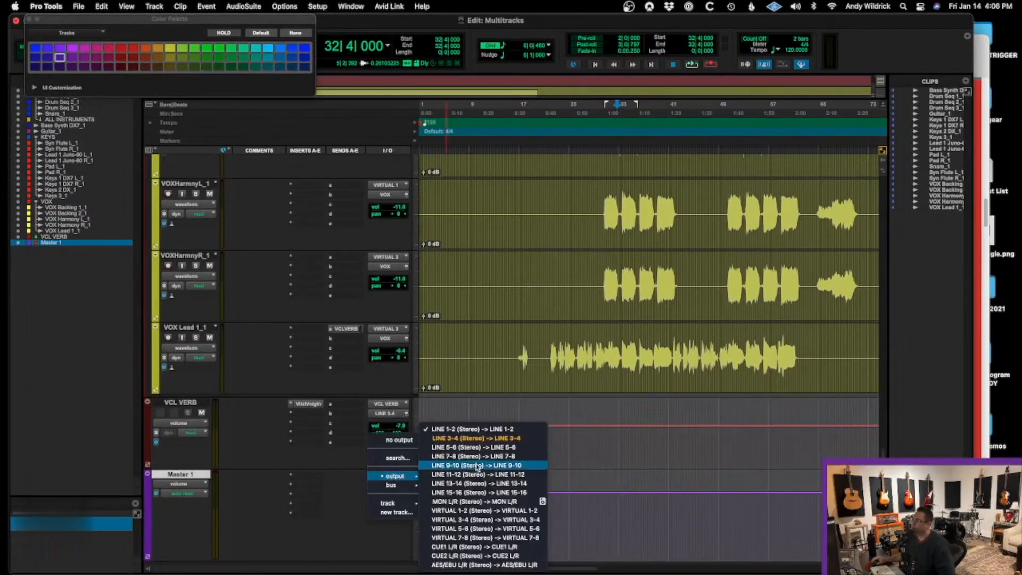
left_click(471, 429)
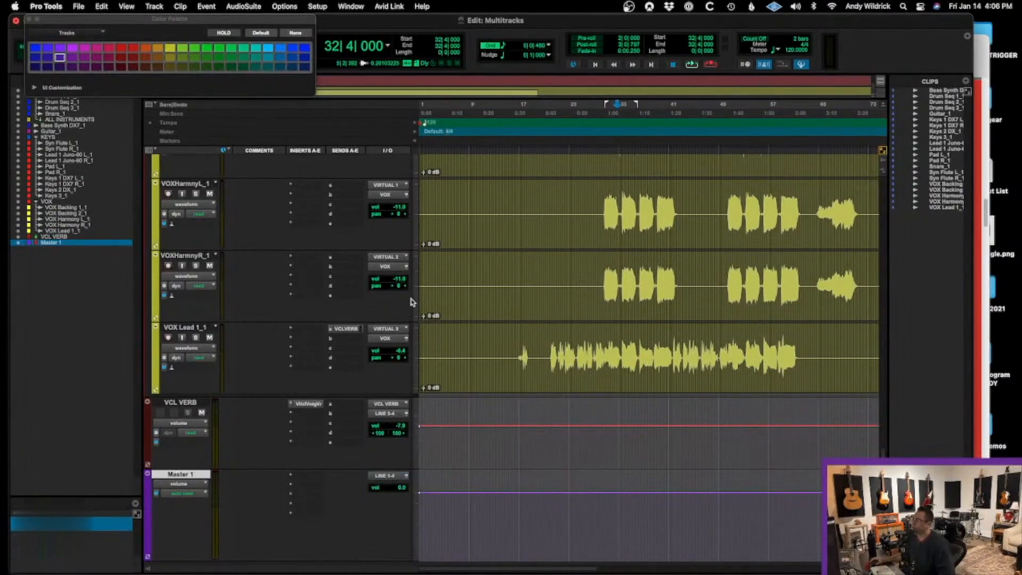
scroll(408, 306, "up", 3)
scroll(407, 155, "up", 2)
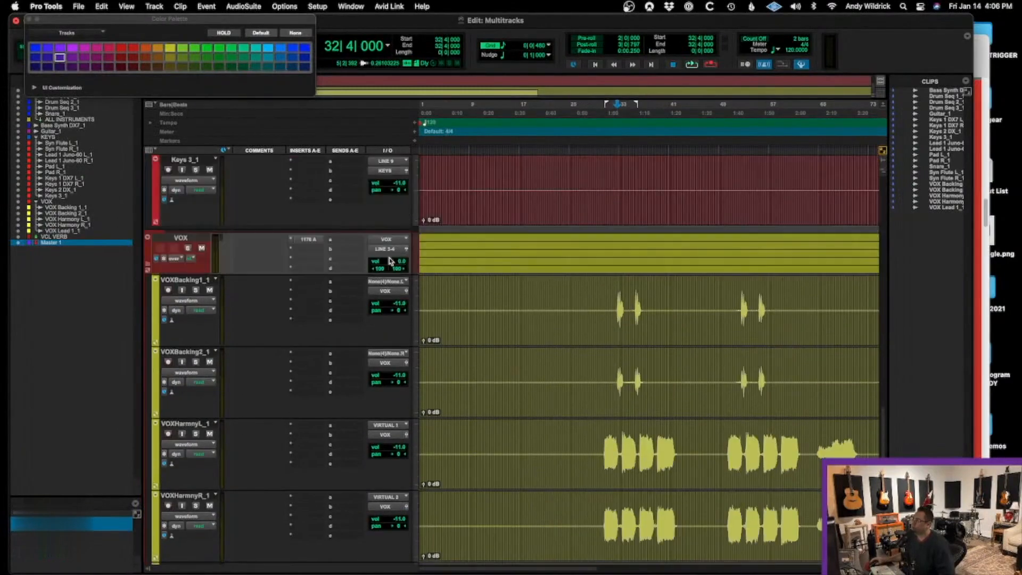
scroll(449, 309, "down", 6)
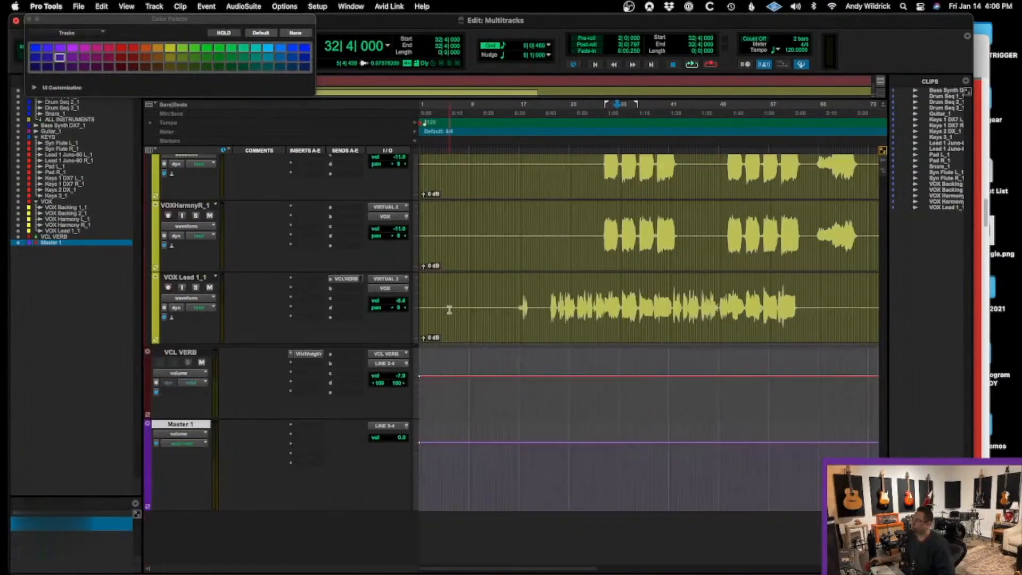
Insert UAD UA 1176 Rev A on Master 1, lower its Input slightly during playback, then zoom out.
left_click(315, 428)
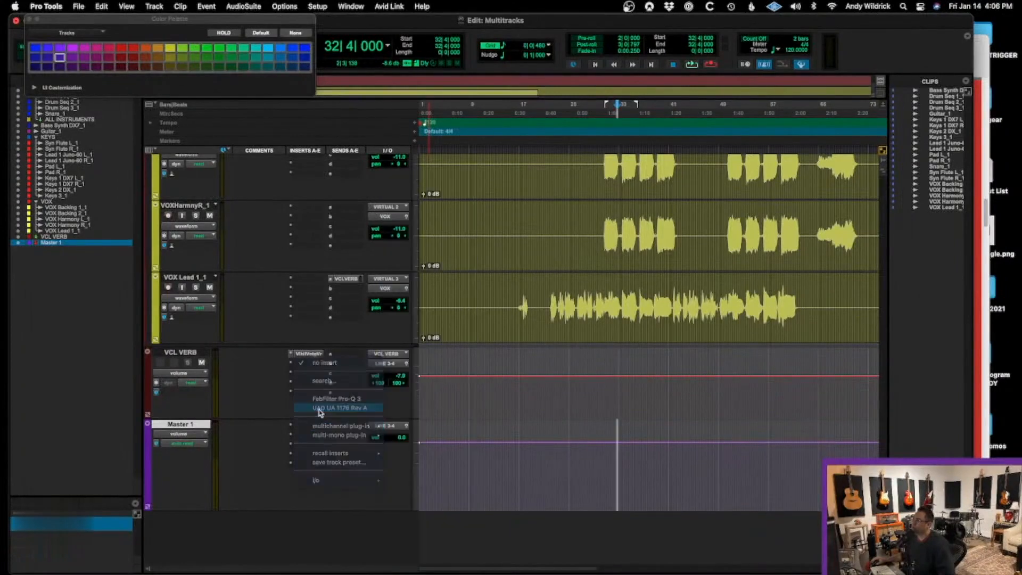
left_click(522, 196)
left_click(584, 459)
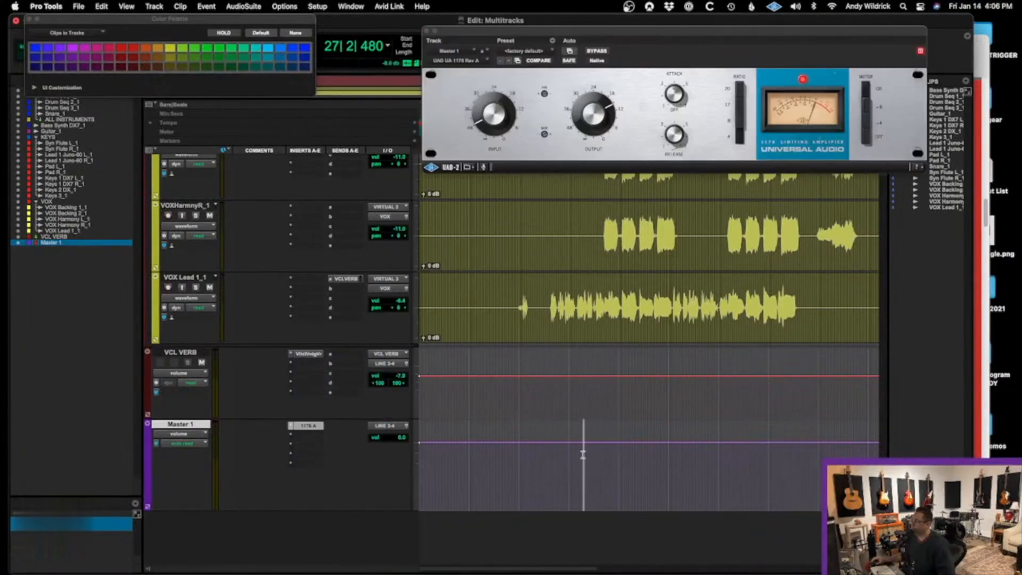
key("space")
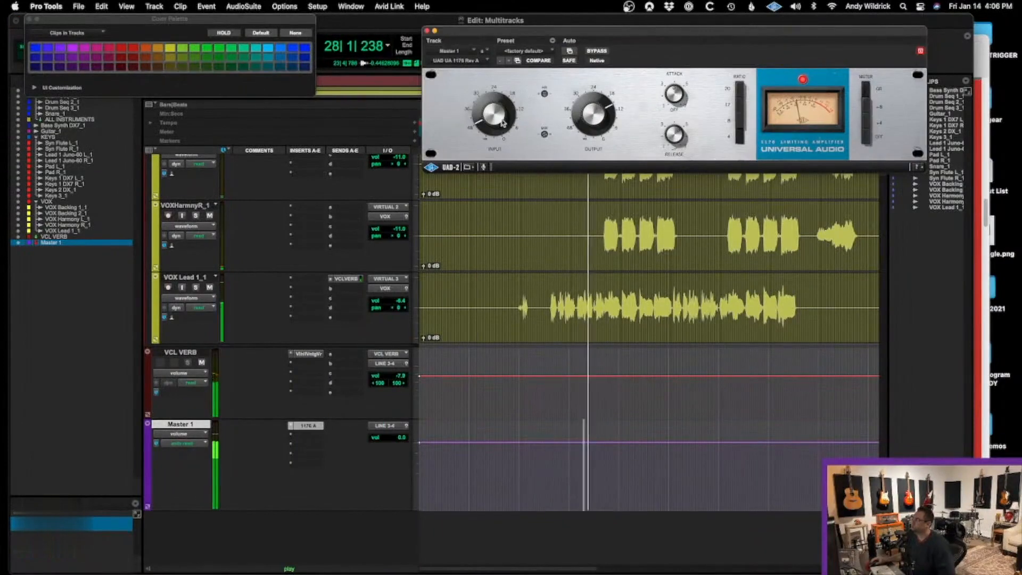
left_click_drag(501, 118, 501, 123)
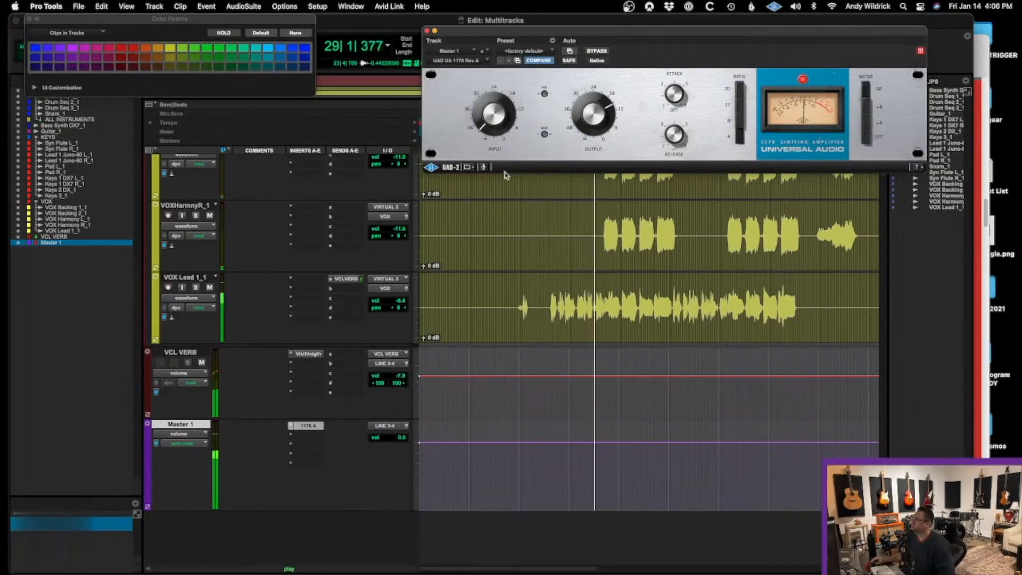
left_click(569, 462)
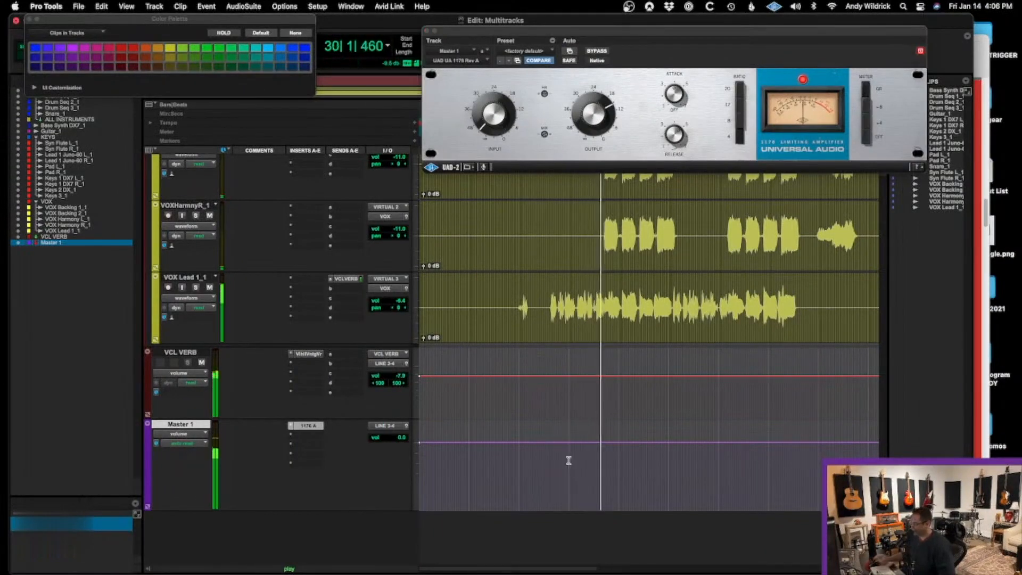
key("space")
key("r")
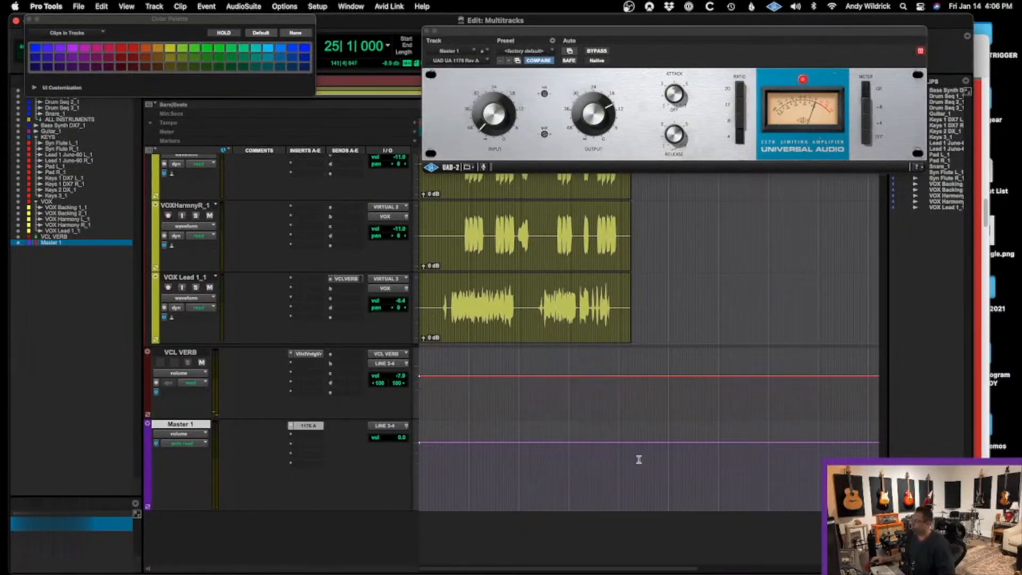
Select Master 1 from the end of the clips back to bar 1.
left_click_drag(635, 460, 311, 467)
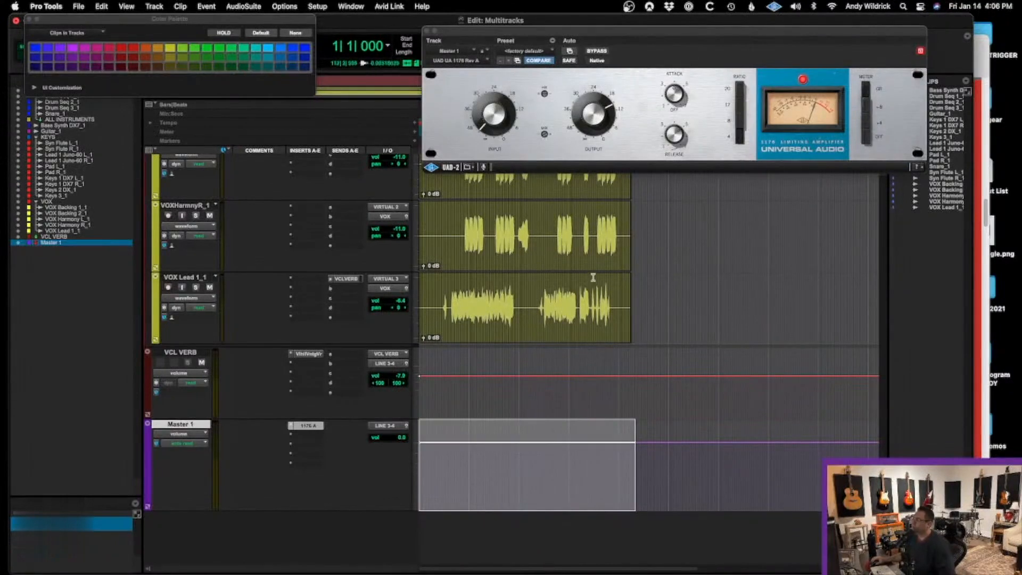
left_click_drag(712, 463, 452, 189)
left_click(589, 449)
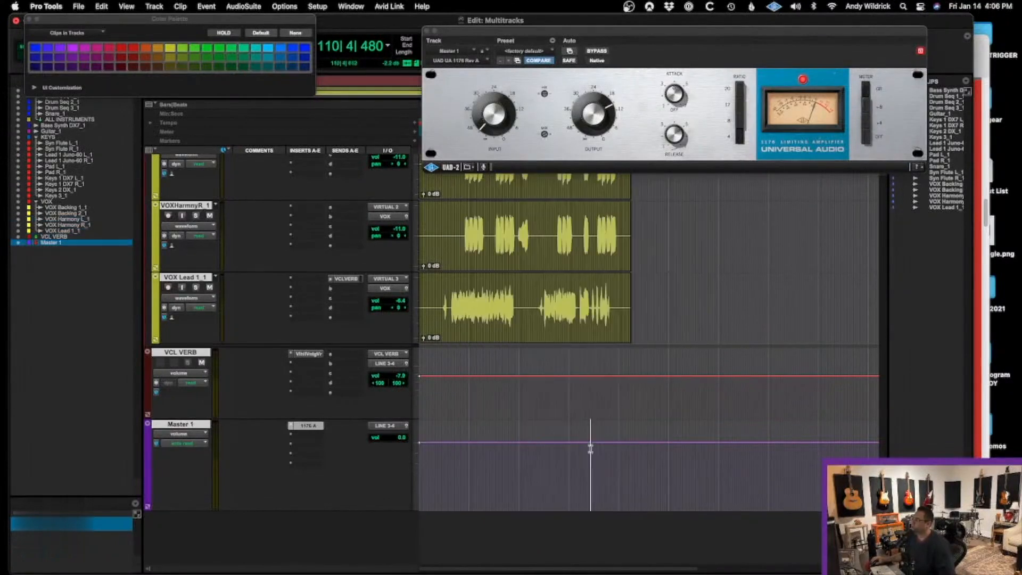
left_click_drag(625, 460, 314, 446)
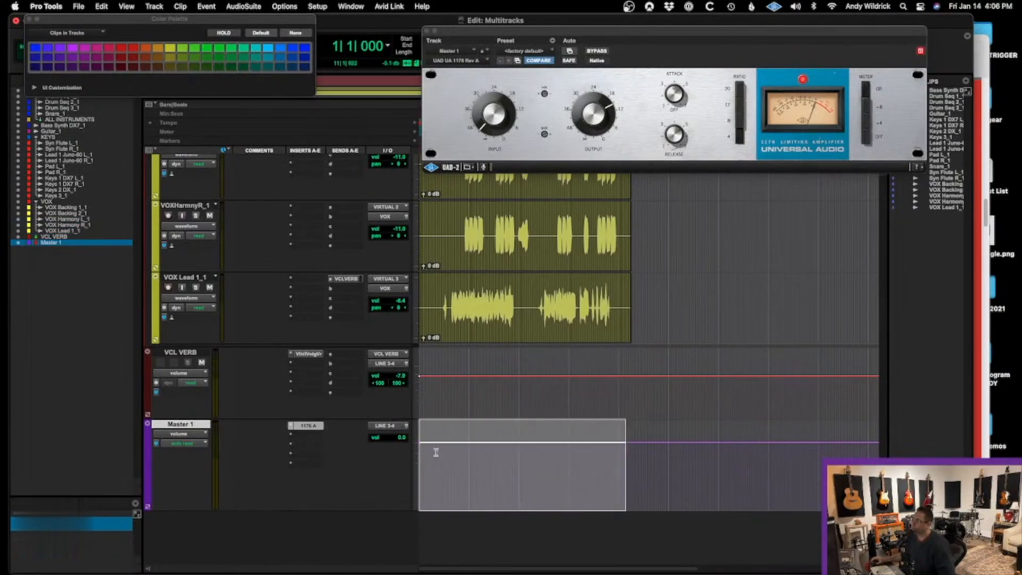
scroll(487, 428, "up", 3)
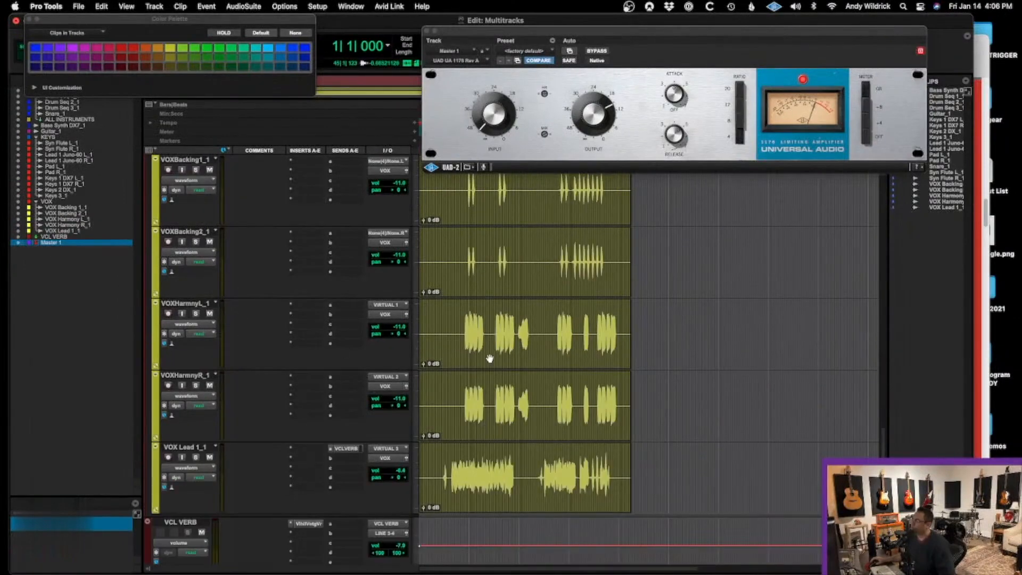
scroll(531, 369, "down", 3)
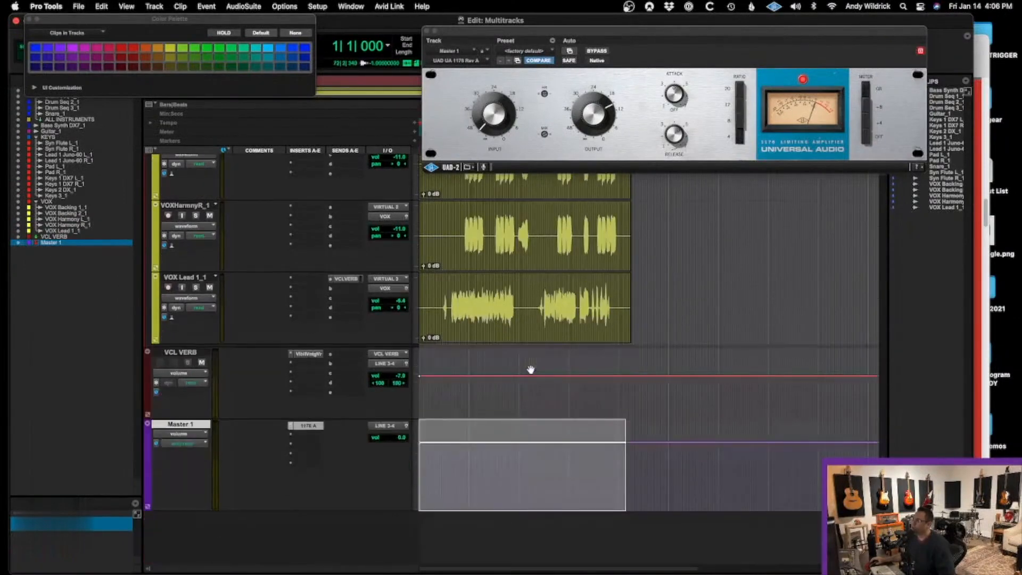
scroll(396, 377, "up", 20)
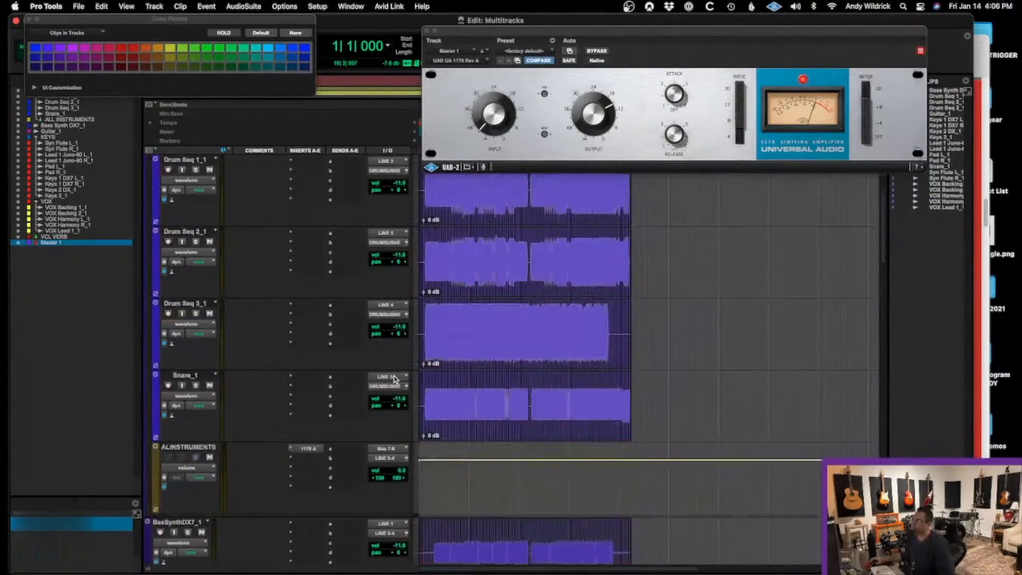
scroll(394, 376, "down", 20)
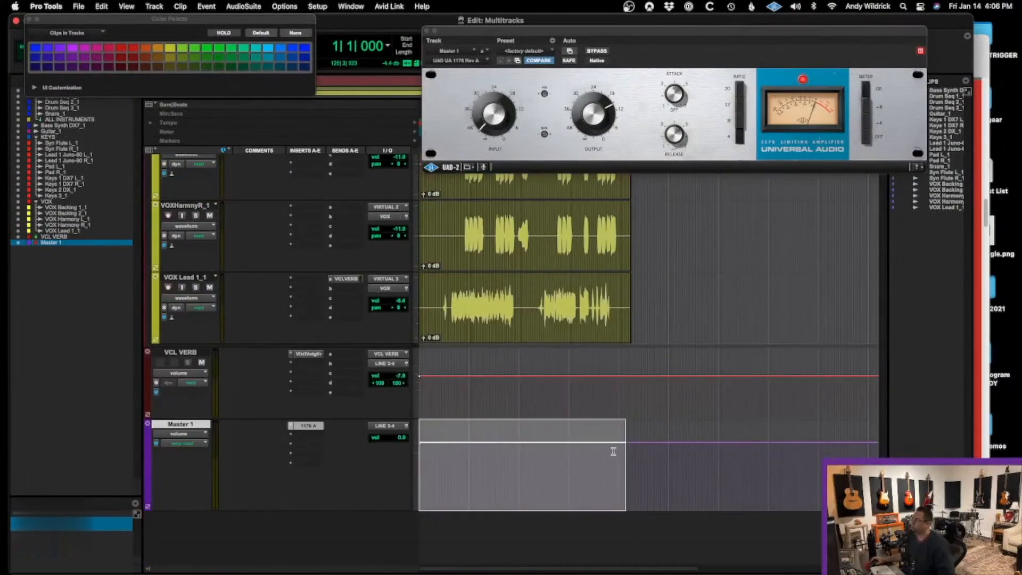
left_click(78, 7)
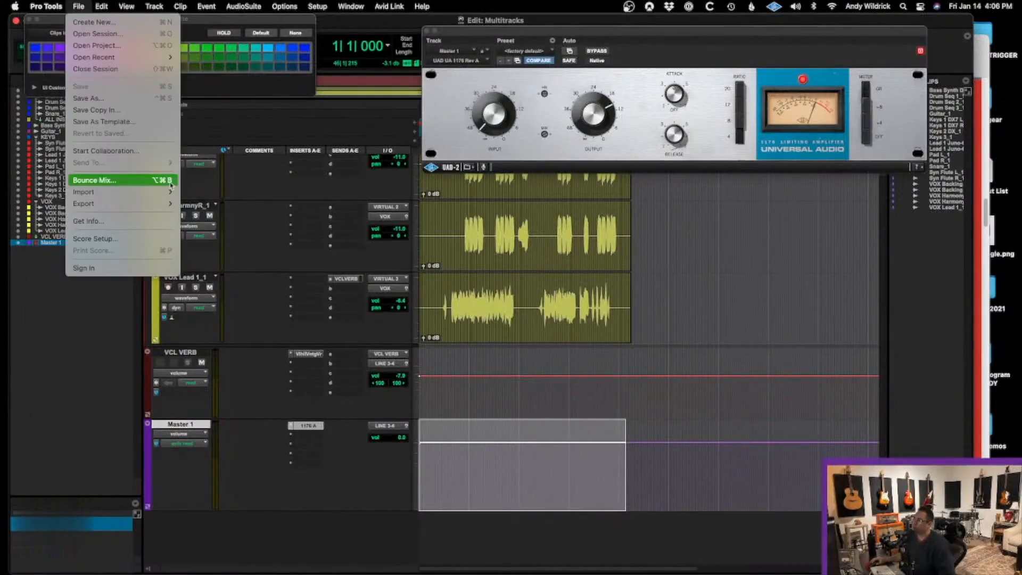
left_click(144, 181)
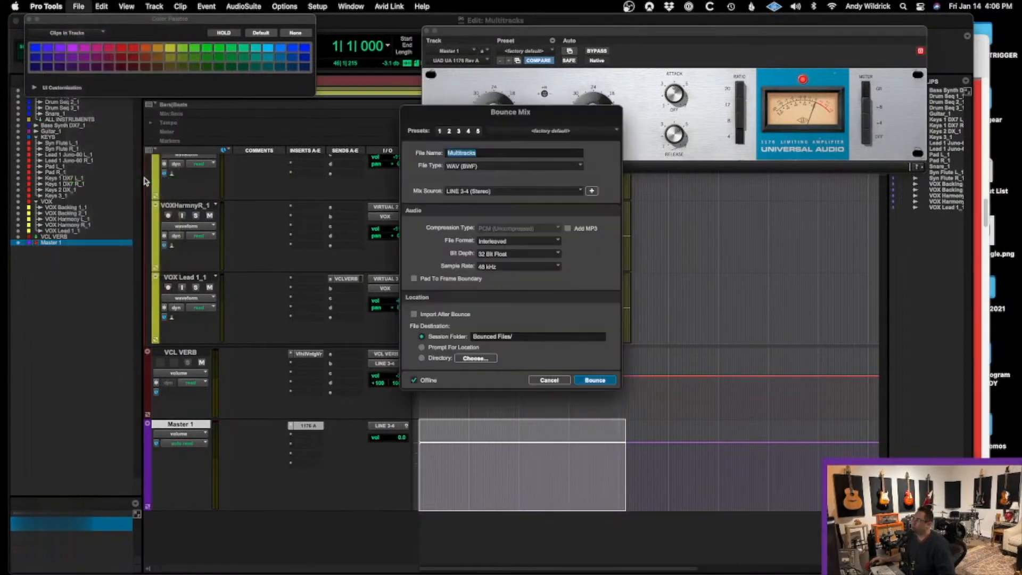
left_click(464, 191)
mouse_move(495, 192)
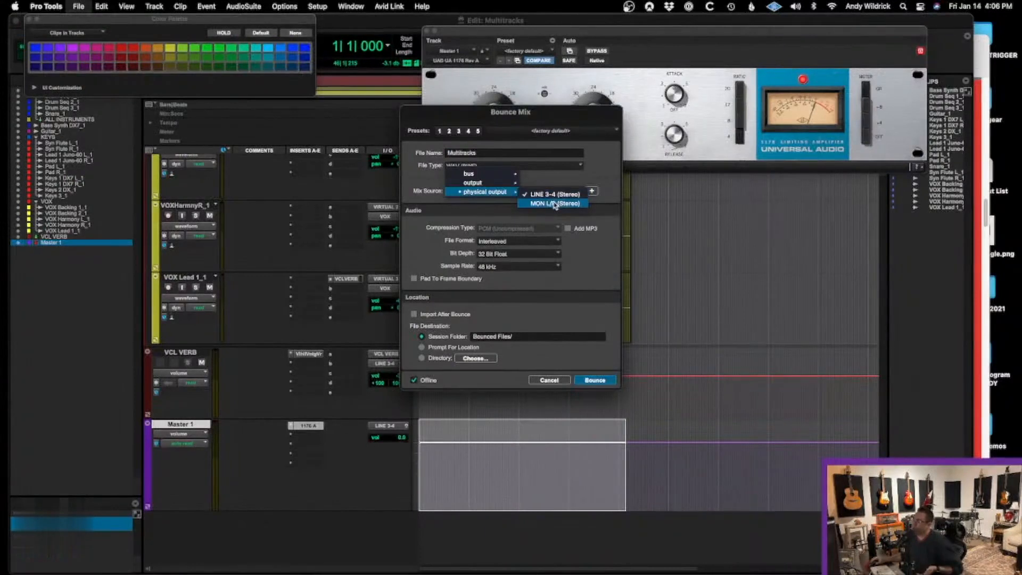
left_click(495, 213)
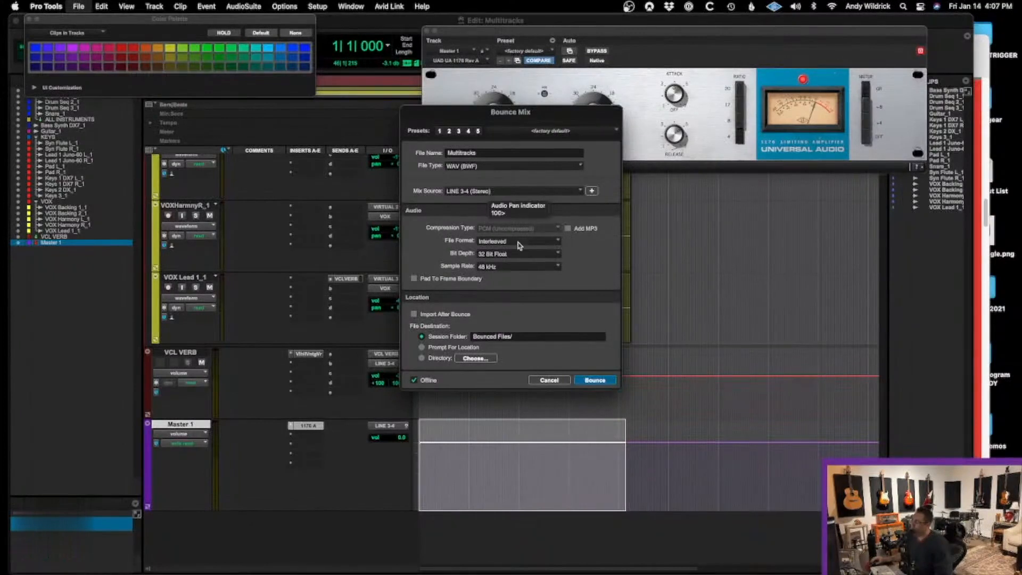
left_click(498, 242)
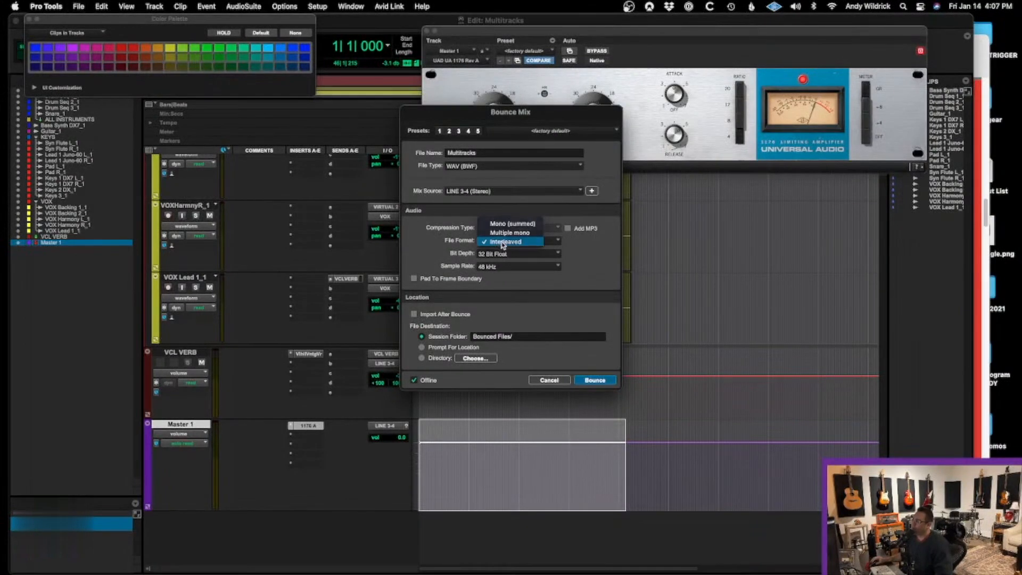
left_click(501, 243)
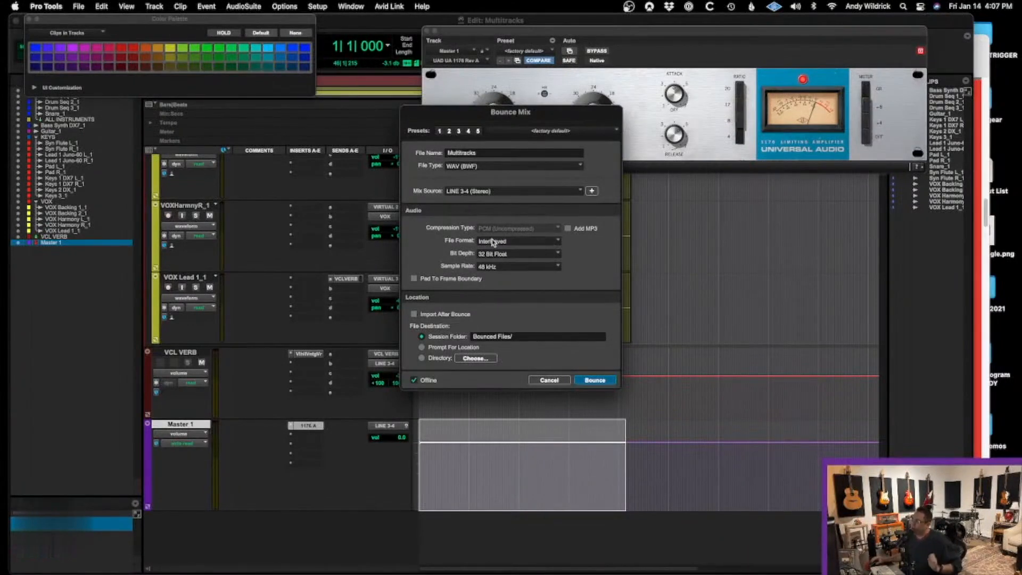
left_click(492, 243)
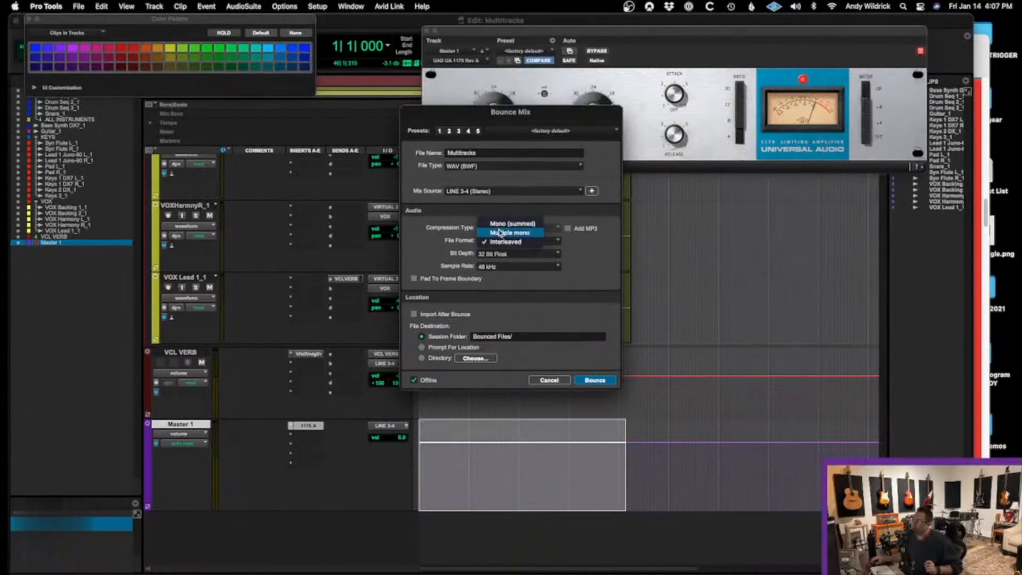
left_click(503, 232)
left_click(499, 243)
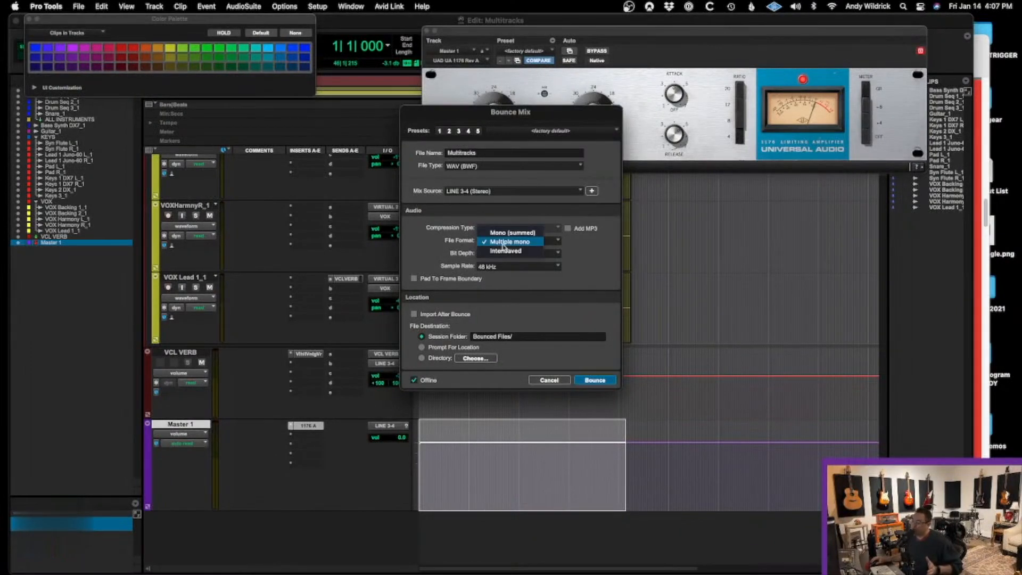
left_click(505, 251)
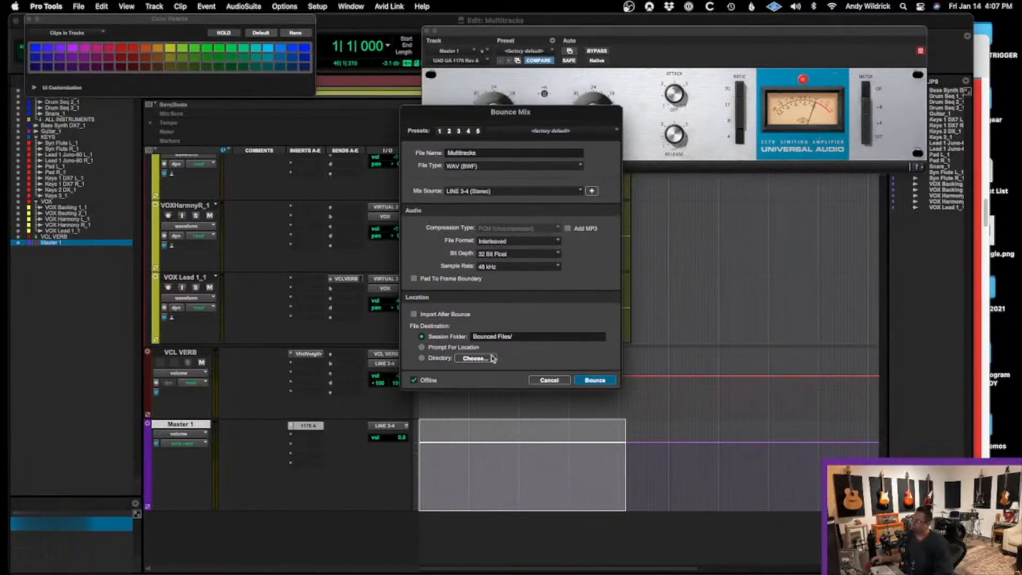
Open Desktop > Multitracks > Bounced Files in Finder, then open Pro Tools' bounce destination chooser.
mouse_move(4, 72)
left_click(20, 35)
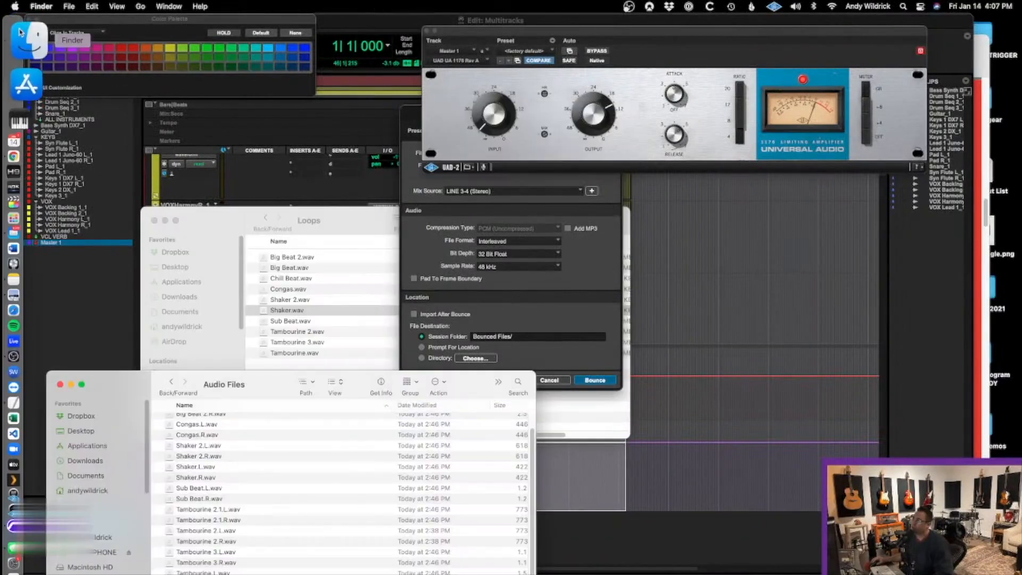
left_click(86, 436)
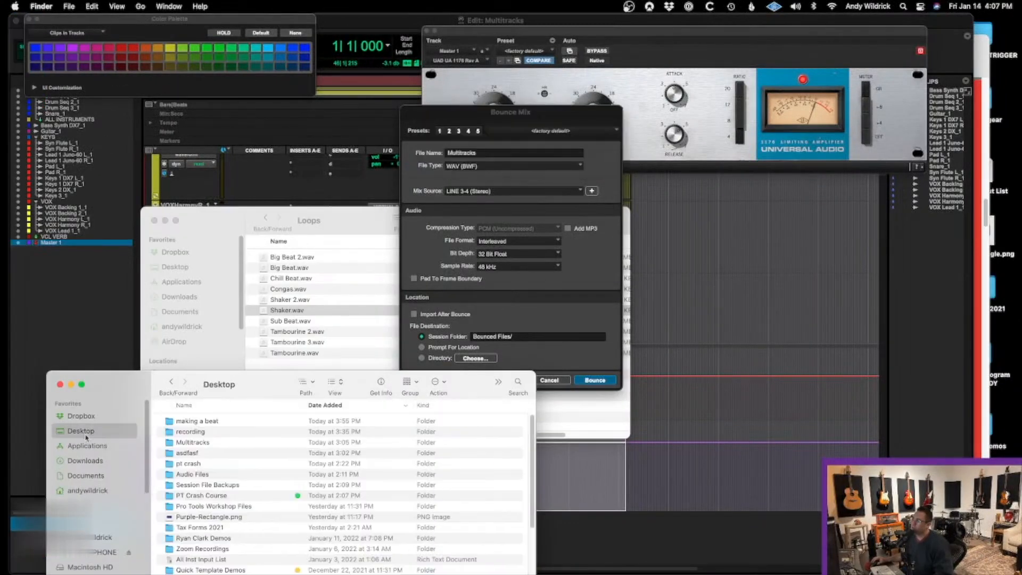
double_click(195, 444)
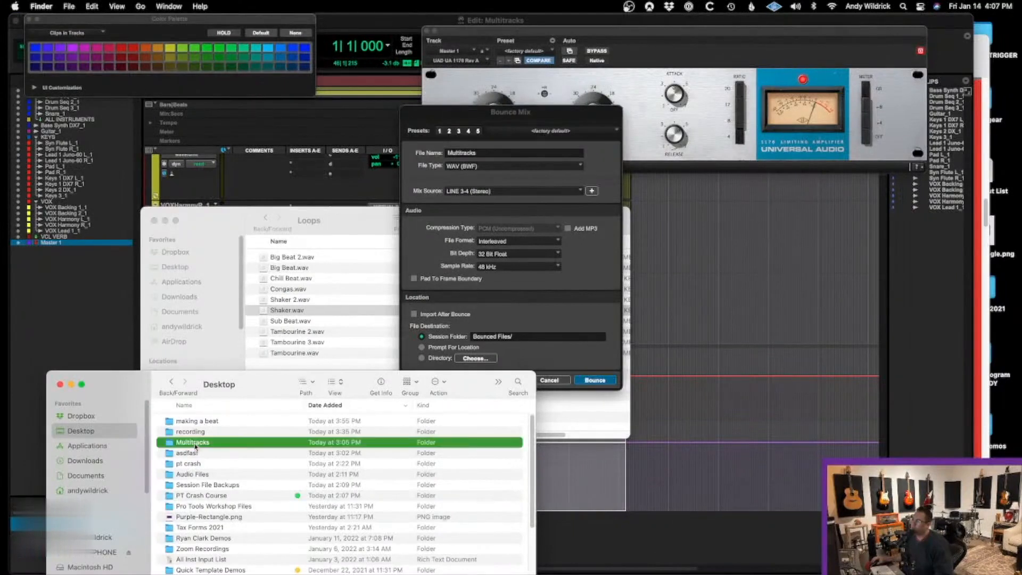
double_click(188, 434)
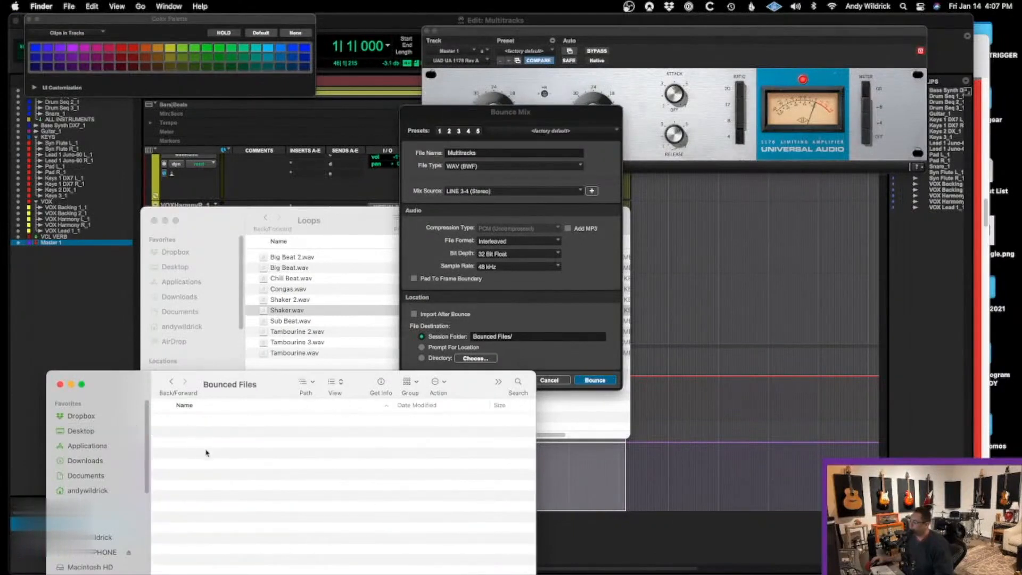
left_click(537, 318)
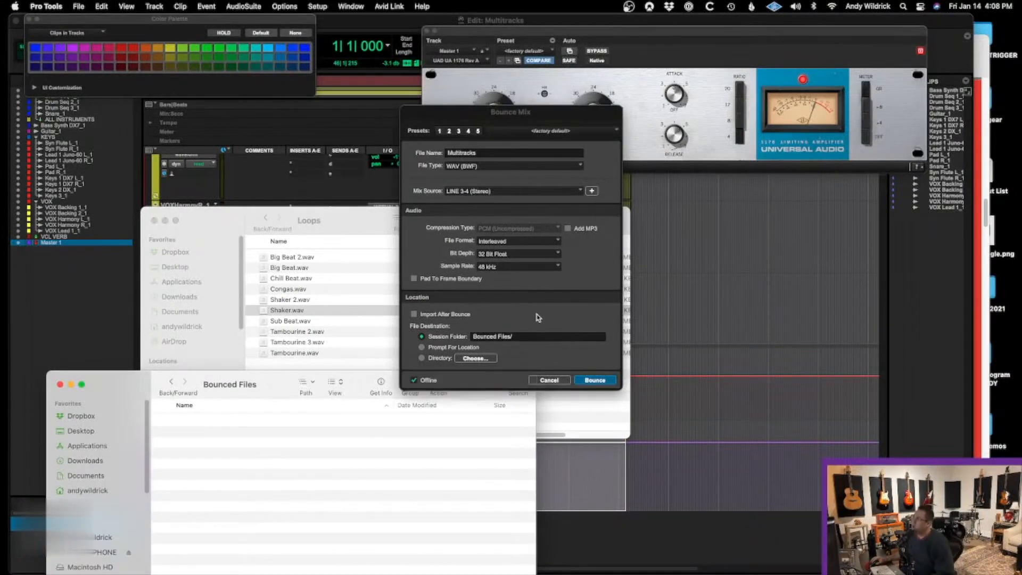
left_click(467, 359)
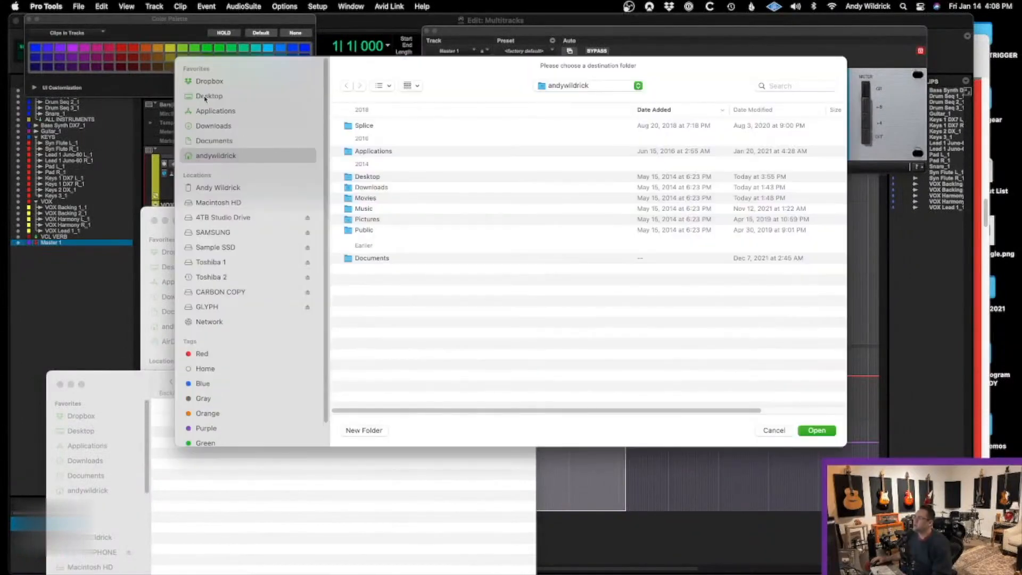
Set the bounce destination to the Desktop and name the file 'a ha'.
left_click(204, 98)
key("Return")
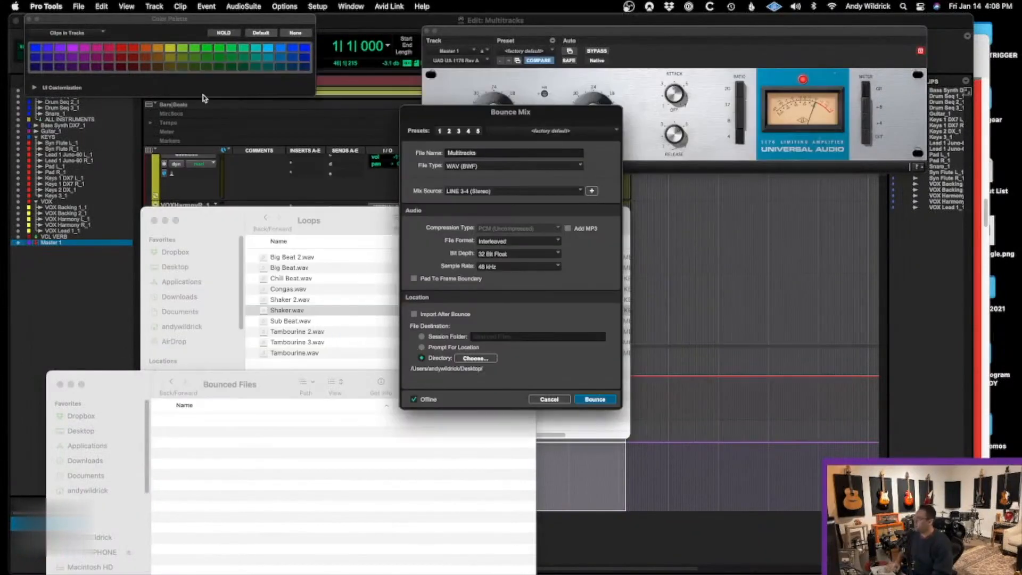
double_click(485, 150)
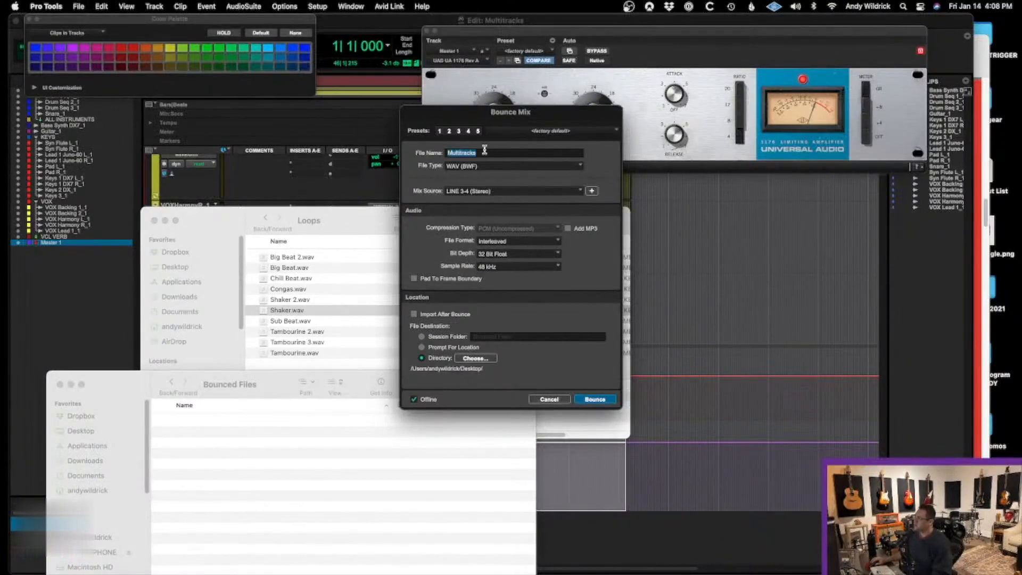
type("a ha")
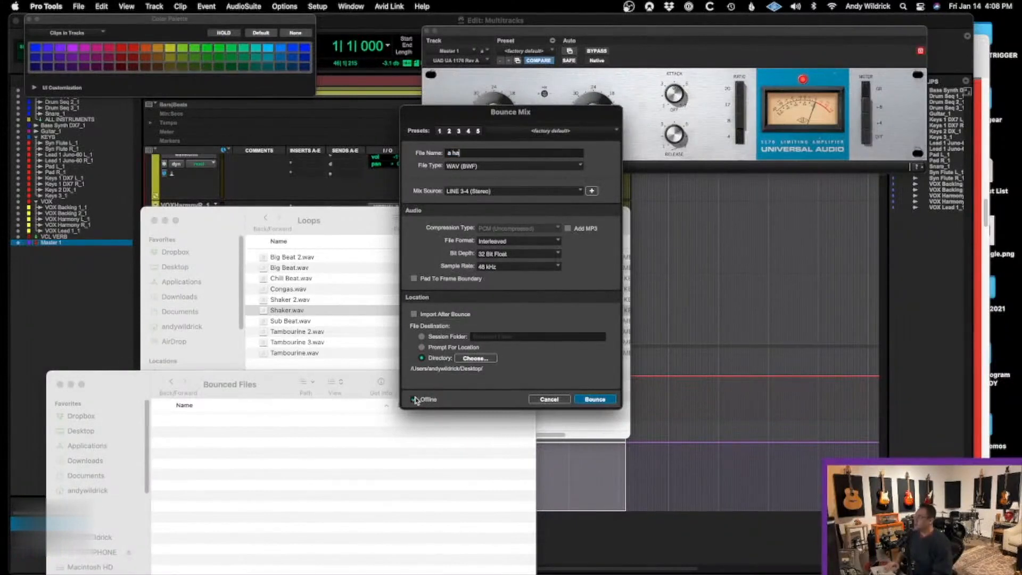
Start the bounce, cancel it partway, and click into the Master track.
key("Return")
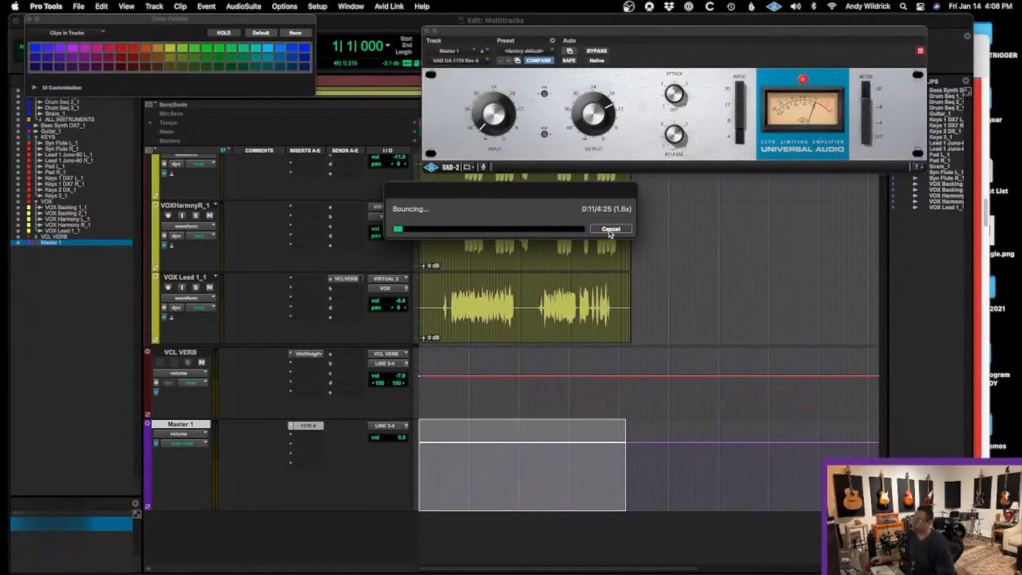
left_click(610, 230)
left_click(448, 455)
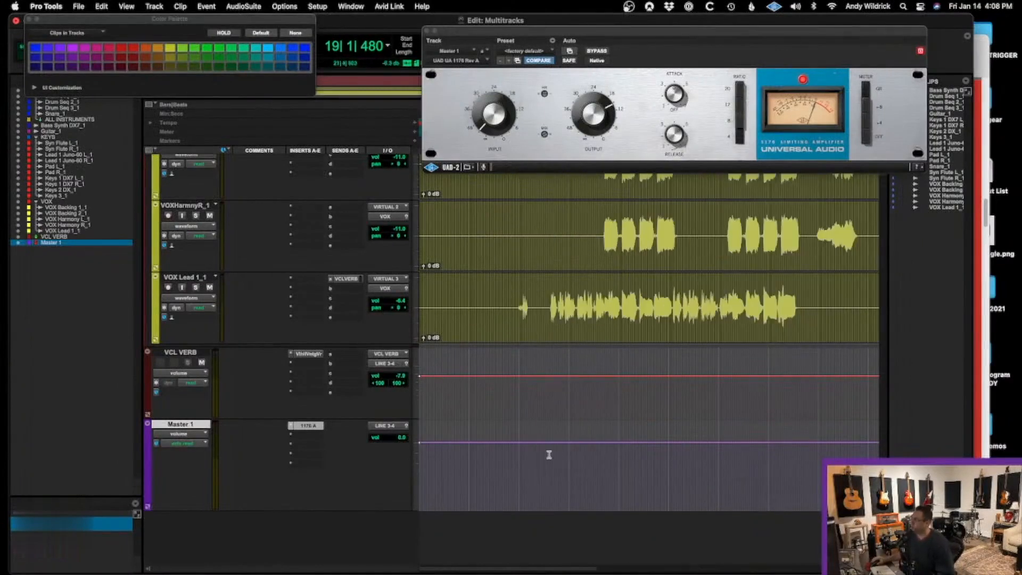
Select a short Master-track range from bar 18|4 and bounce it as interleaved 'a ha'.
left_click_drag(530, 455, 590, 457)
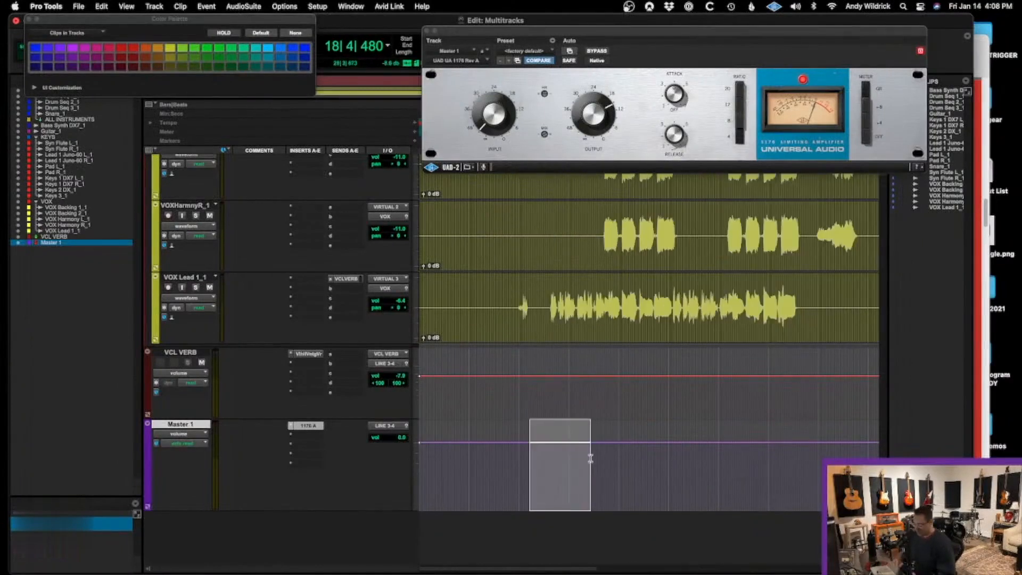
key("super+alt+b")
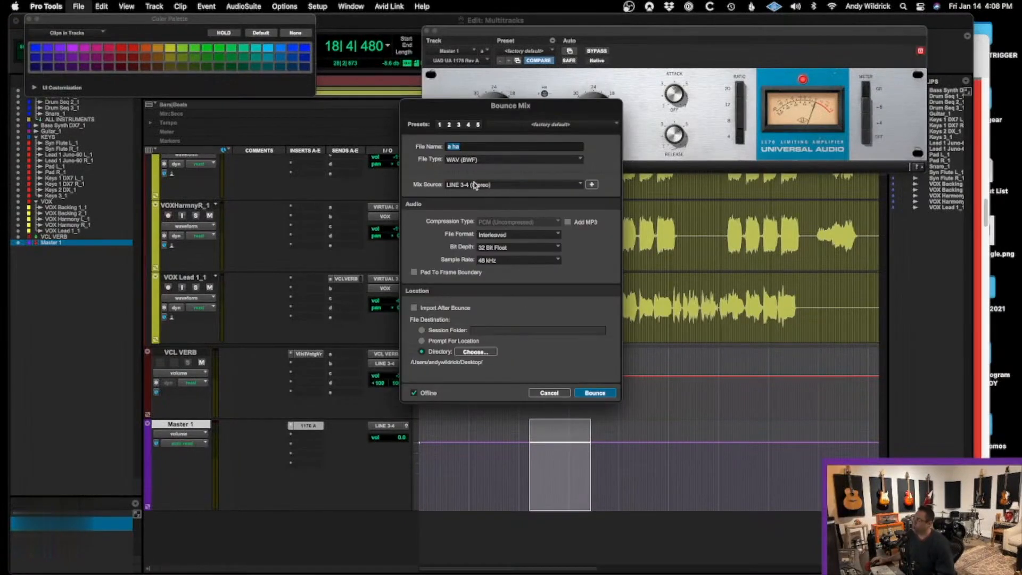
left_click(496, 238)
left_click(497, 238)
left_click(594, 393)
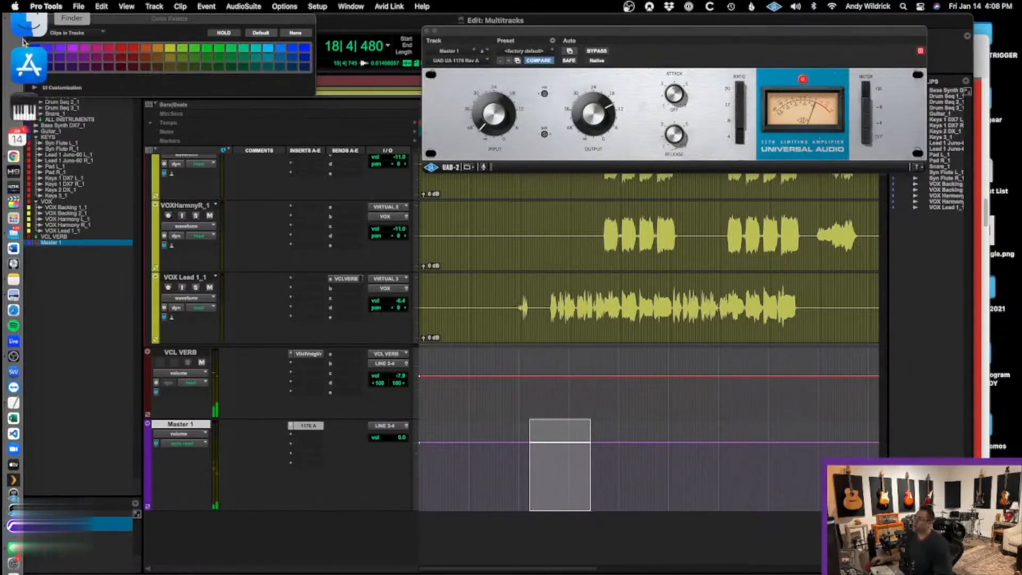
Check a ha.wav on the Desktop via Get Info (19 s, stereo, 48 kHz), then return to Pro Tools.
left_click(19, 40)
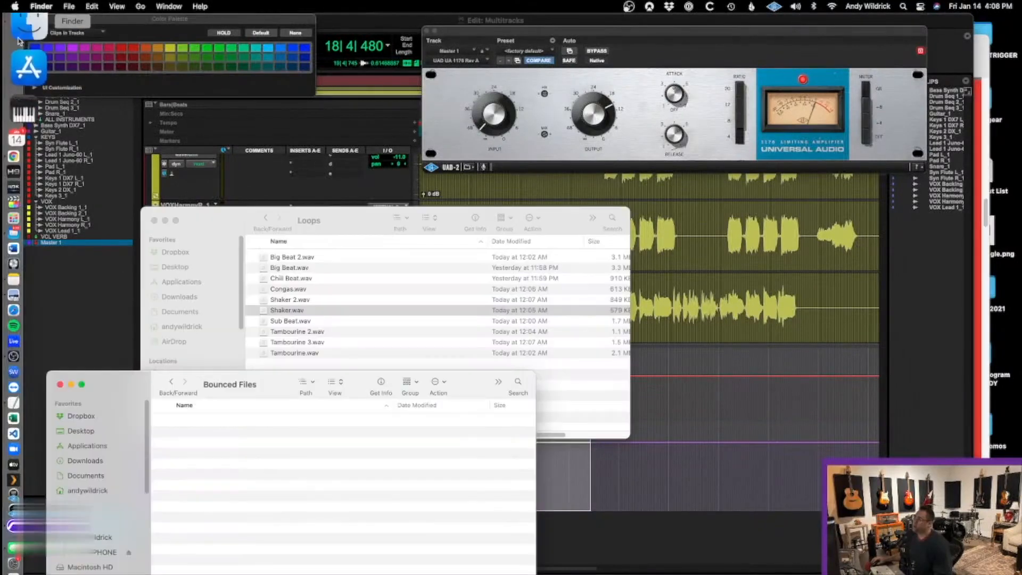
left_click(80, 432)
left_click(184, 421)
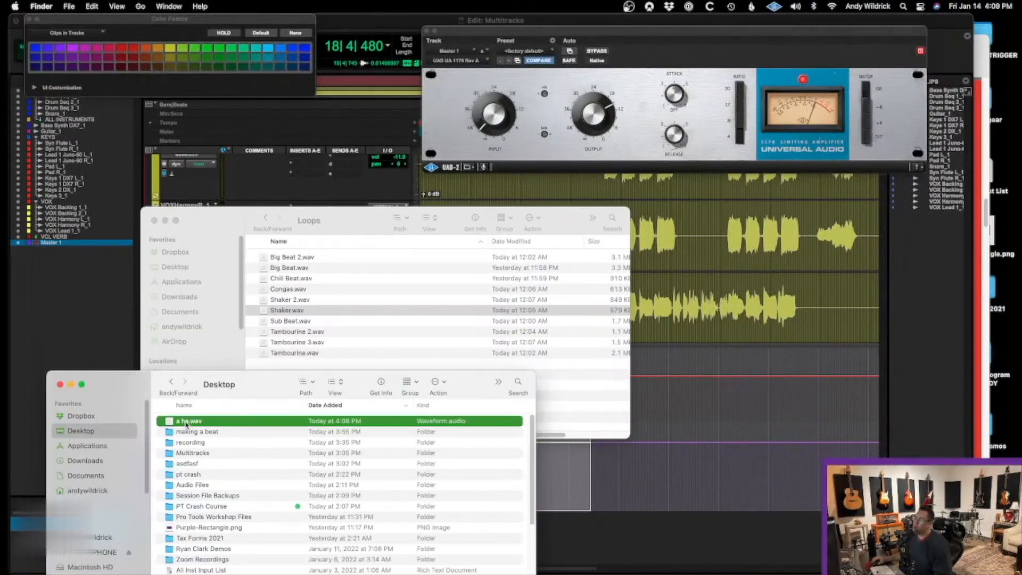
right_click(185, 422)
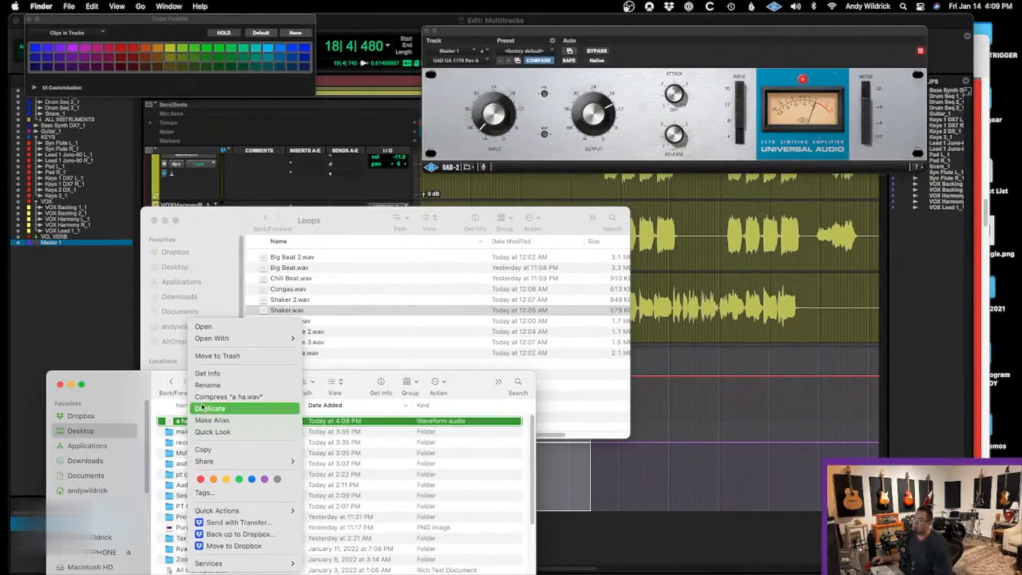
left_click(205, 377)
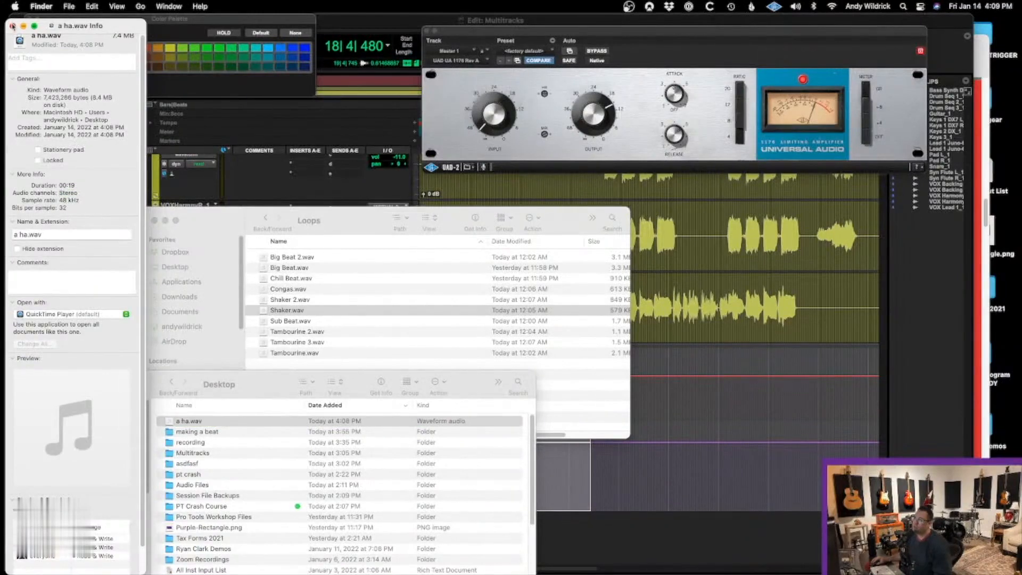
left_click(11, 26)
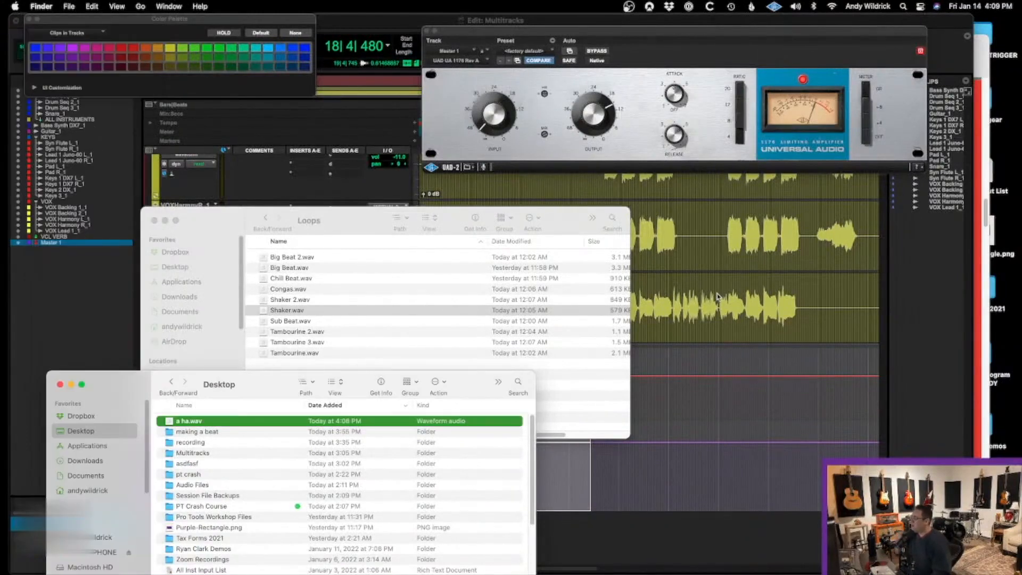
left_click(715, 234)
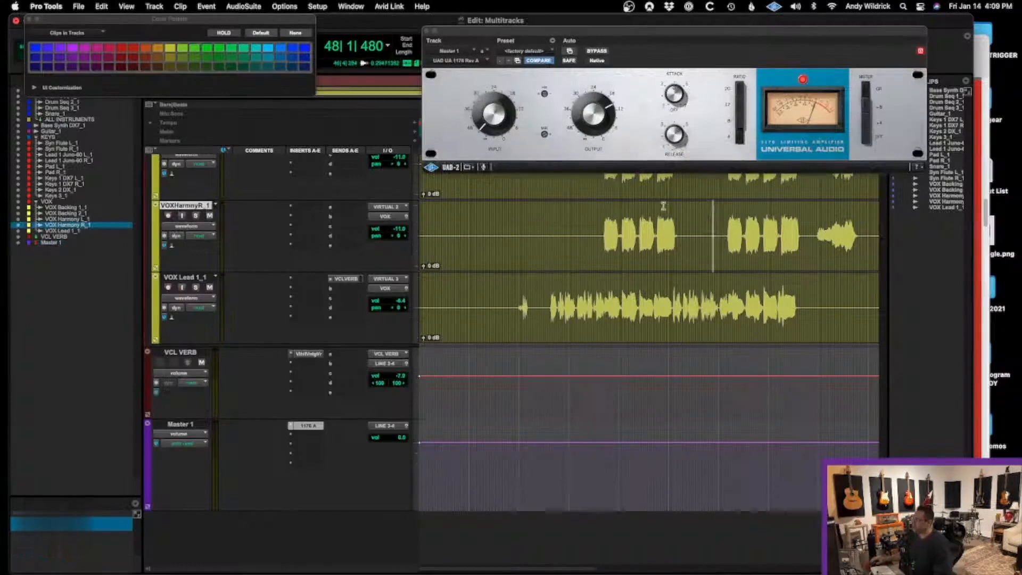
Close the compressor window, solo DRUM BUS NEW, and briefly audition the drums from bar 14.
left_click(428, 30)
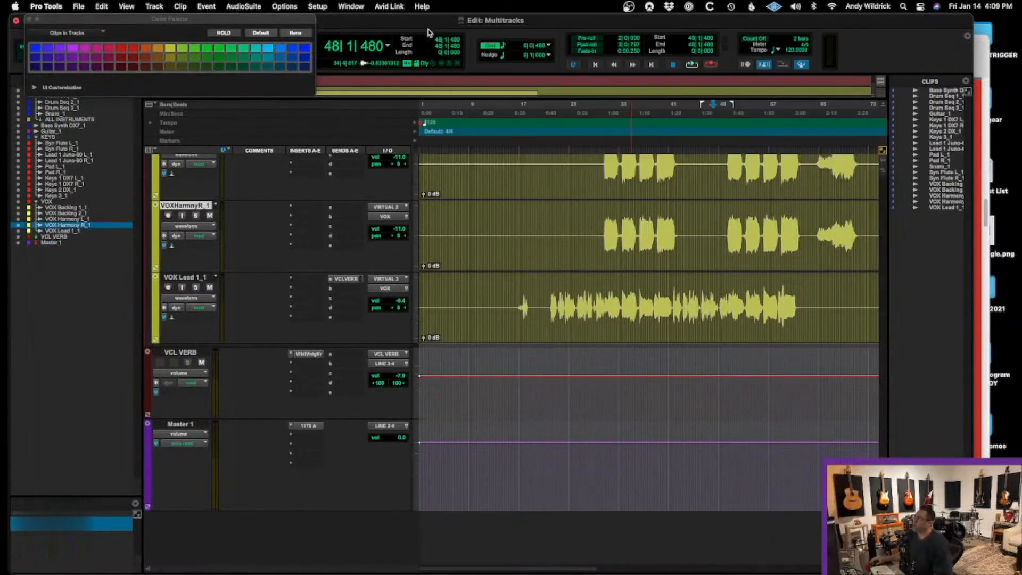
scroll(628, 373, "up", 15)
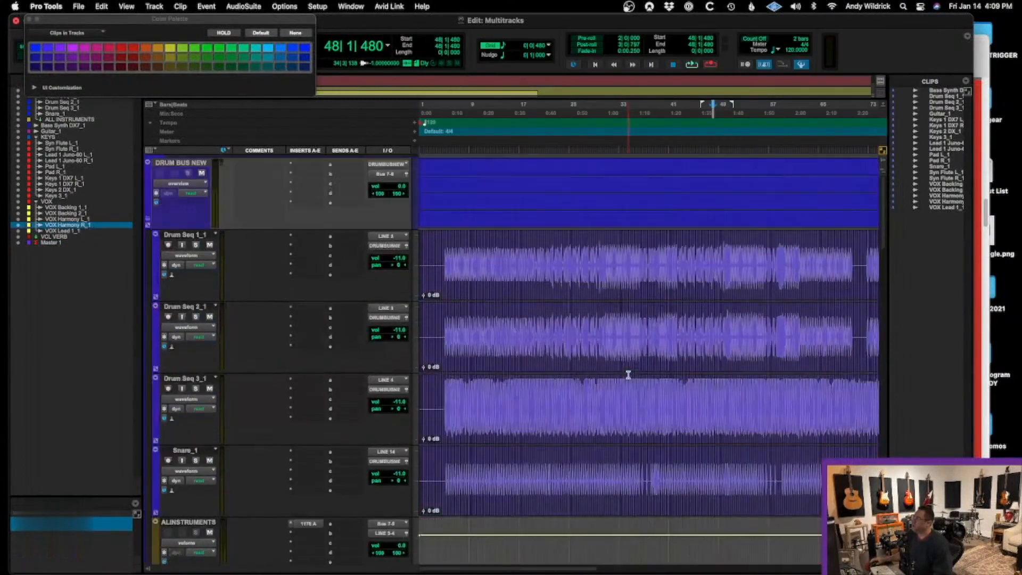
left_click(195, 245)
left_click(505, 255)
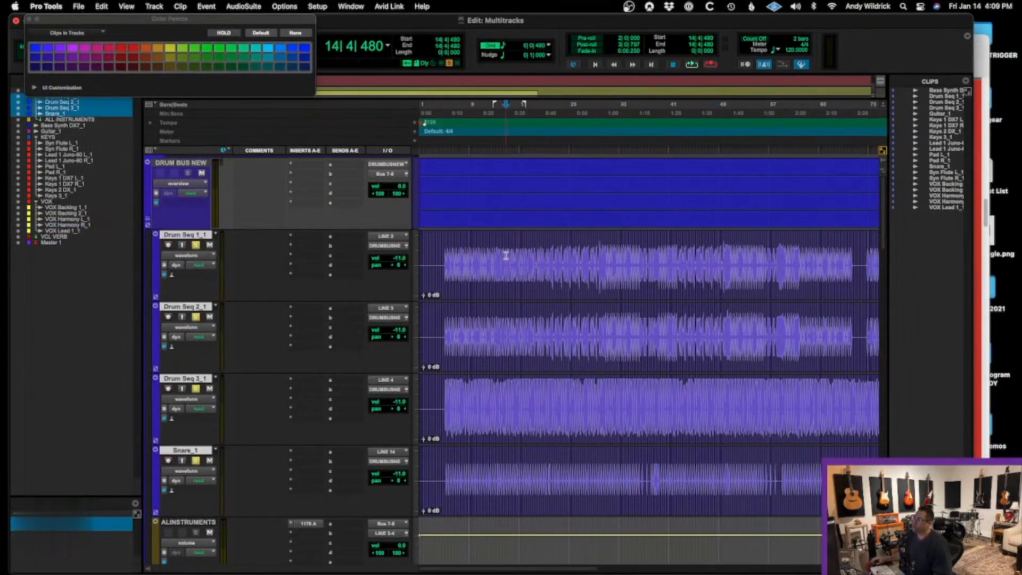
key("space")
key("space")
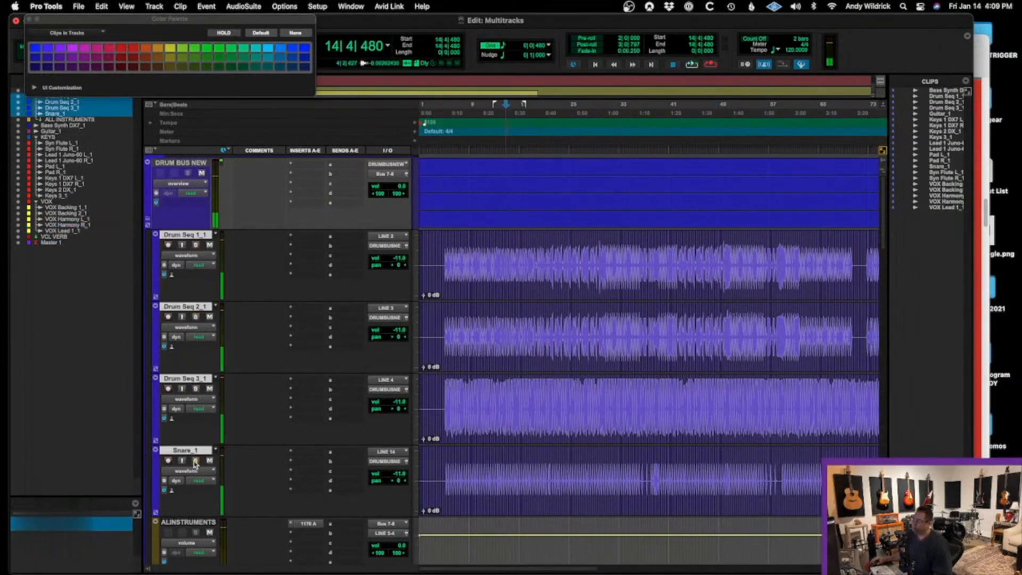
Audition the drums again from 13|4|480 and stop back at that point.
key("space")
key("space")
scroll(230, 415, "down", 3)
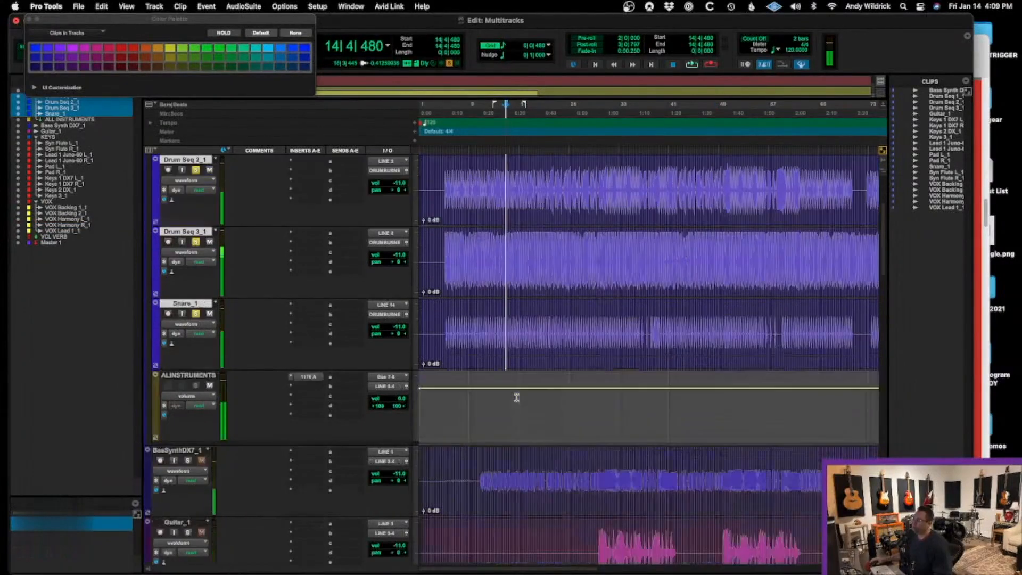
key("space")
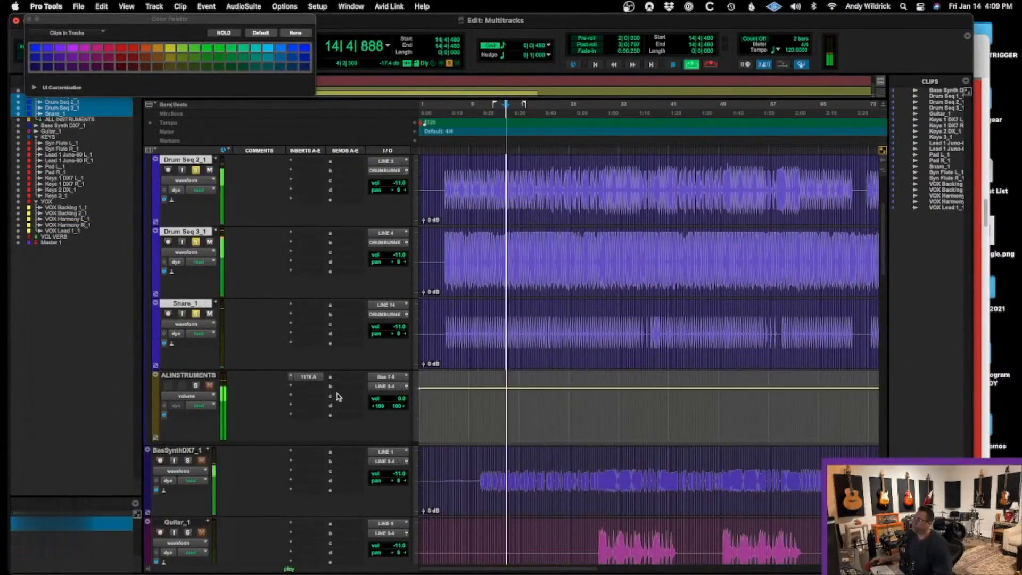
scroll(437, 411, "down", 2)
scroll(437, 411, "down", 2)
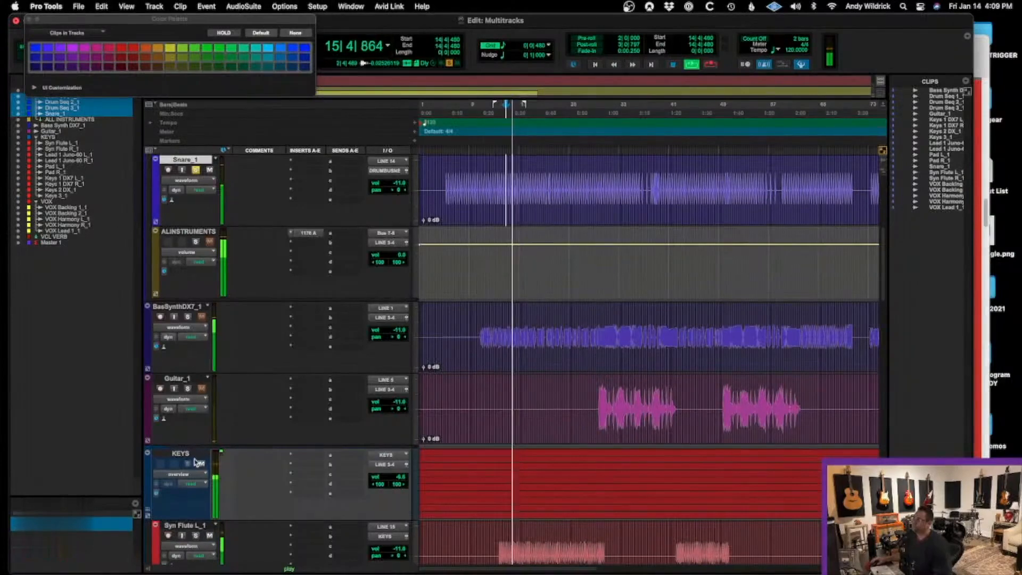
scroll(468, 440, "up", 5)
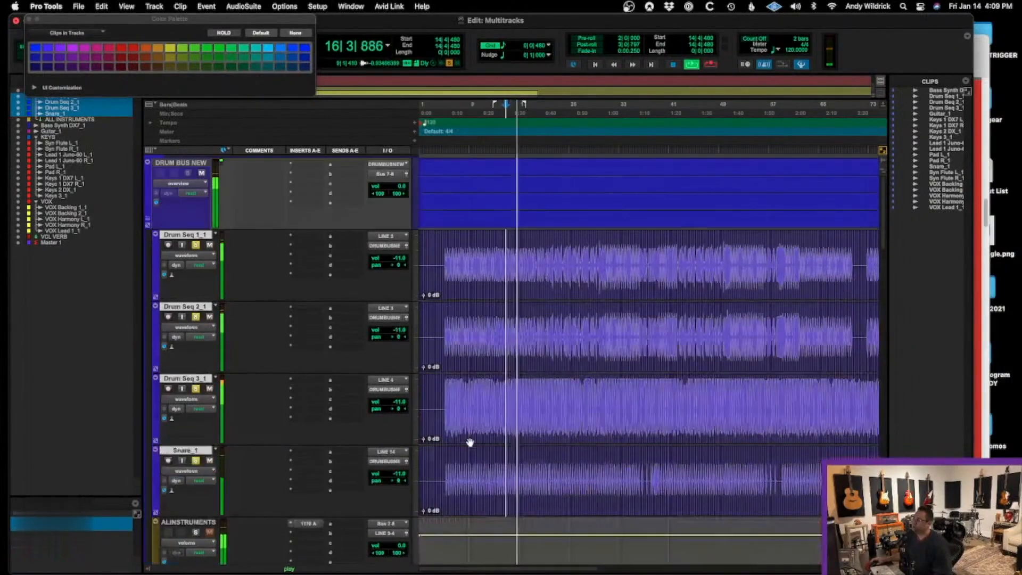
left_click(499, 249)
key("space")
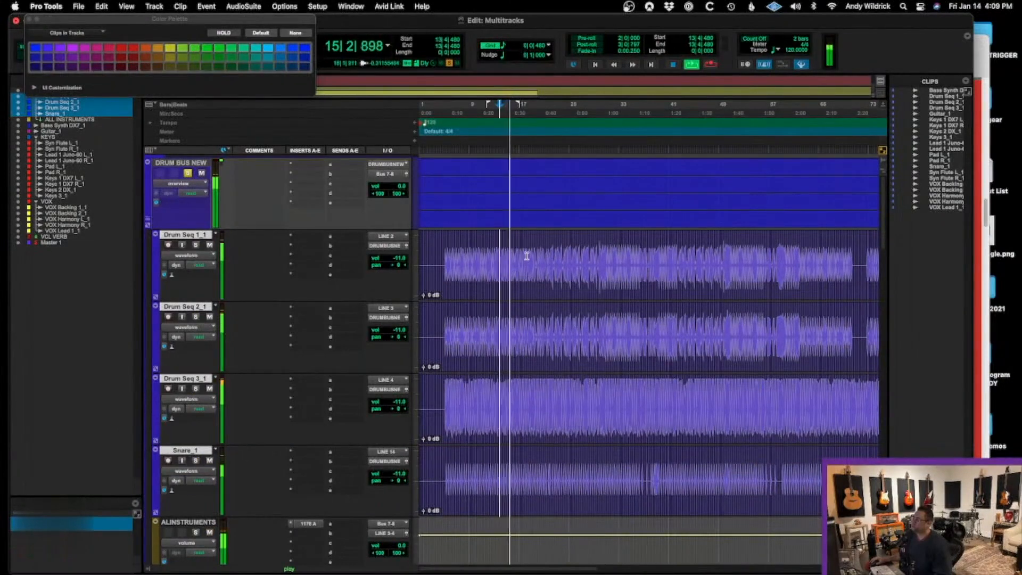
key("space")
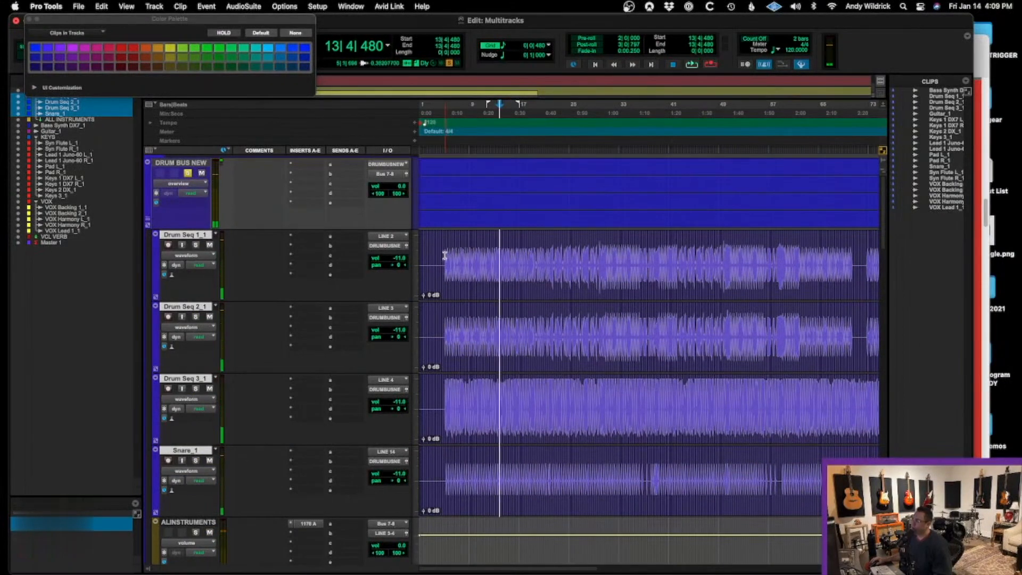
Select a short range from bar 5 across the drum tracks, audition it, and open Bounce Mix.
left_click_drag(444, 256, 563, 264)
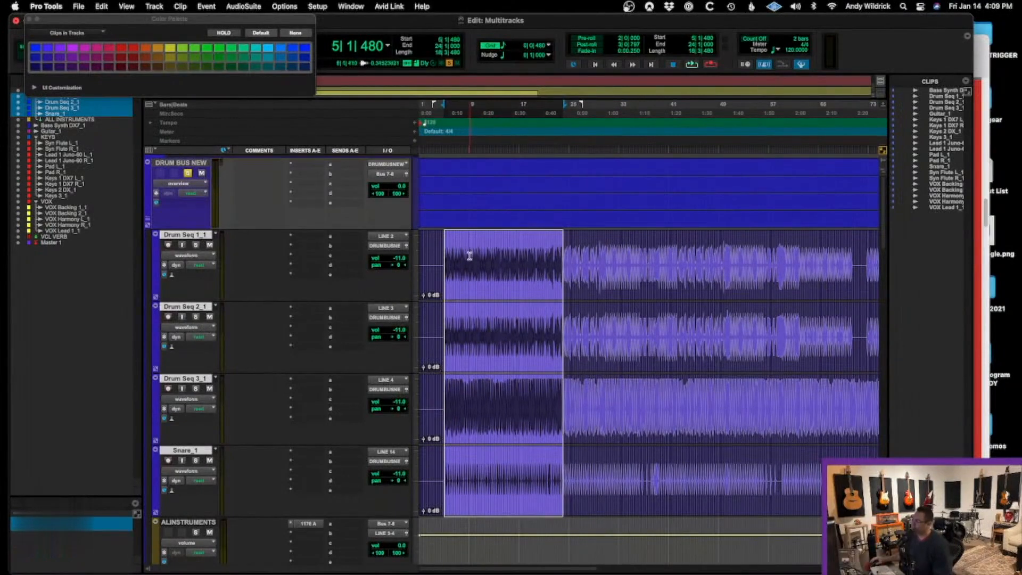
left_click_drag(446, 256, 514, 260)
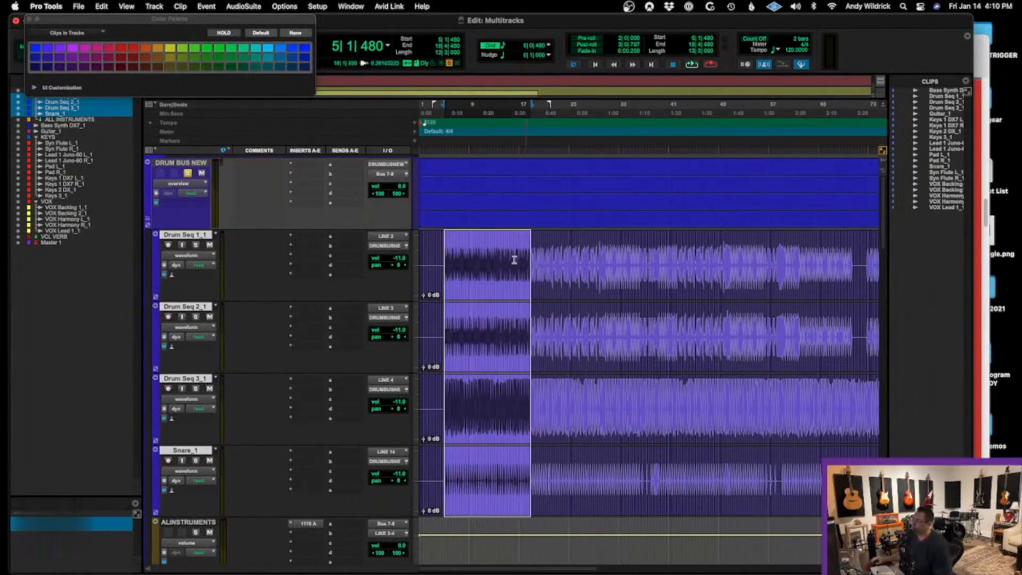
key("space")
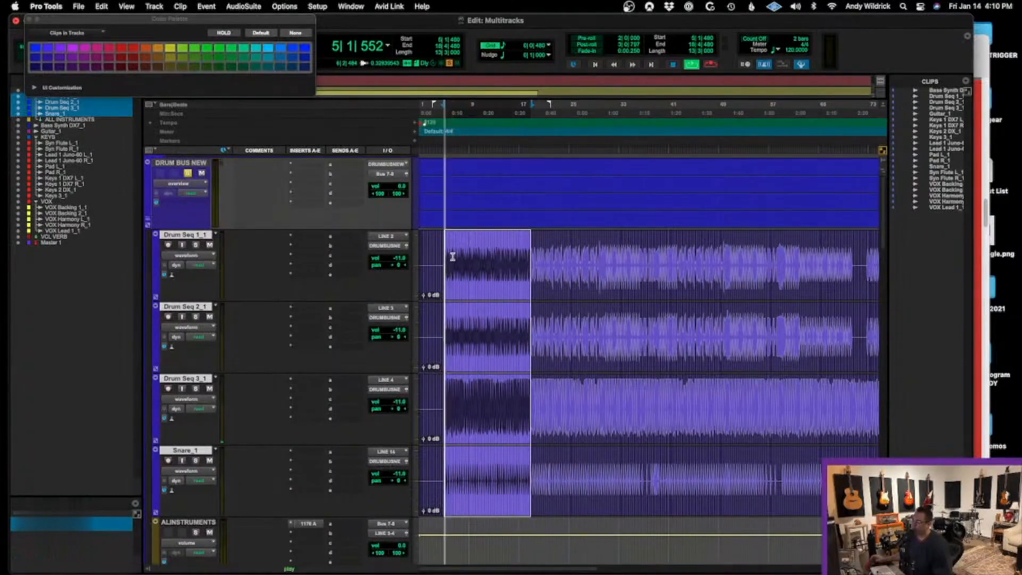
key("space")
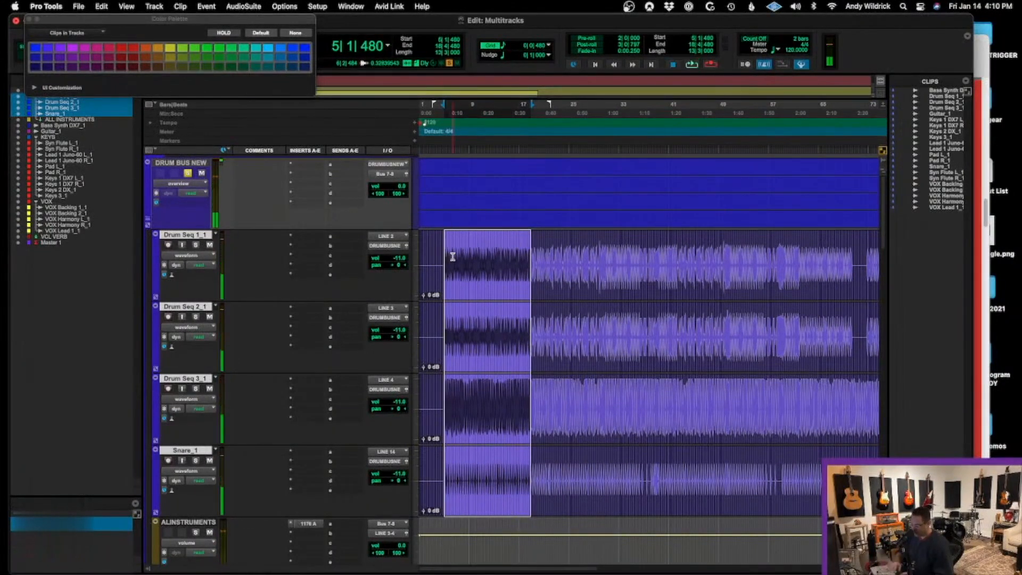
key("alt+super+b")
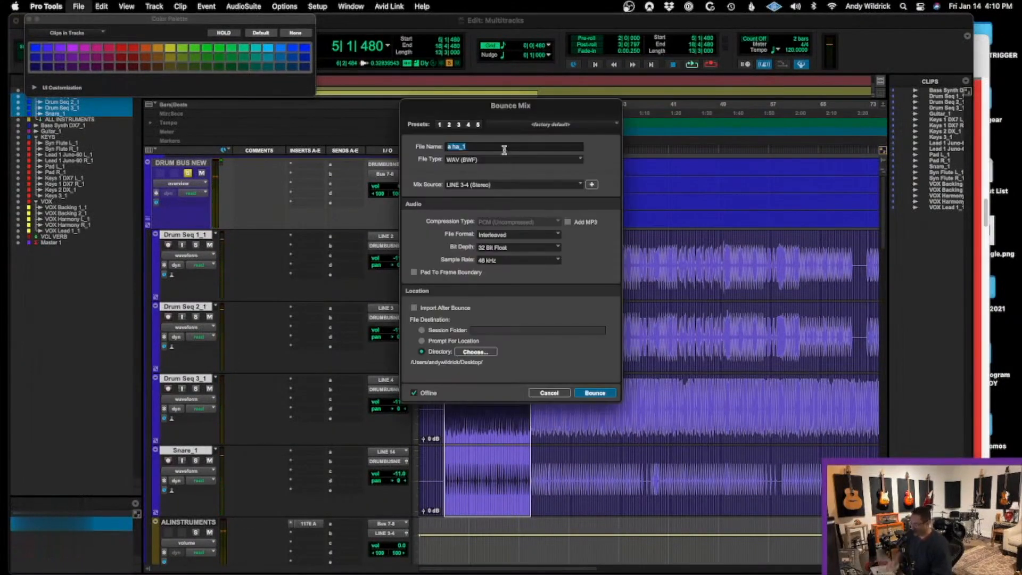
Bounce the selection as 'drums' and preview drums.wav in Finder with Quick Look.
type("drums")
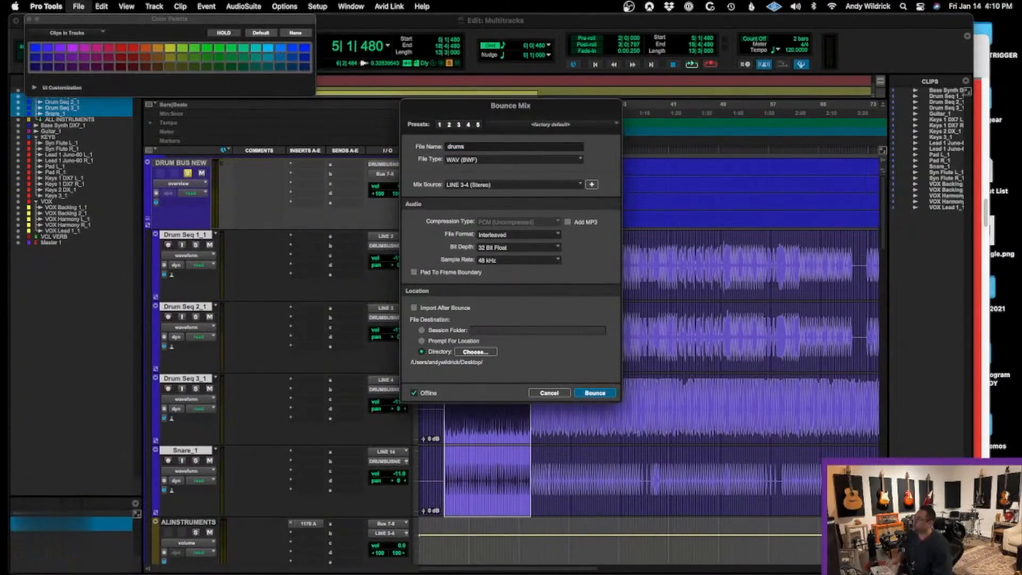
key("Return")
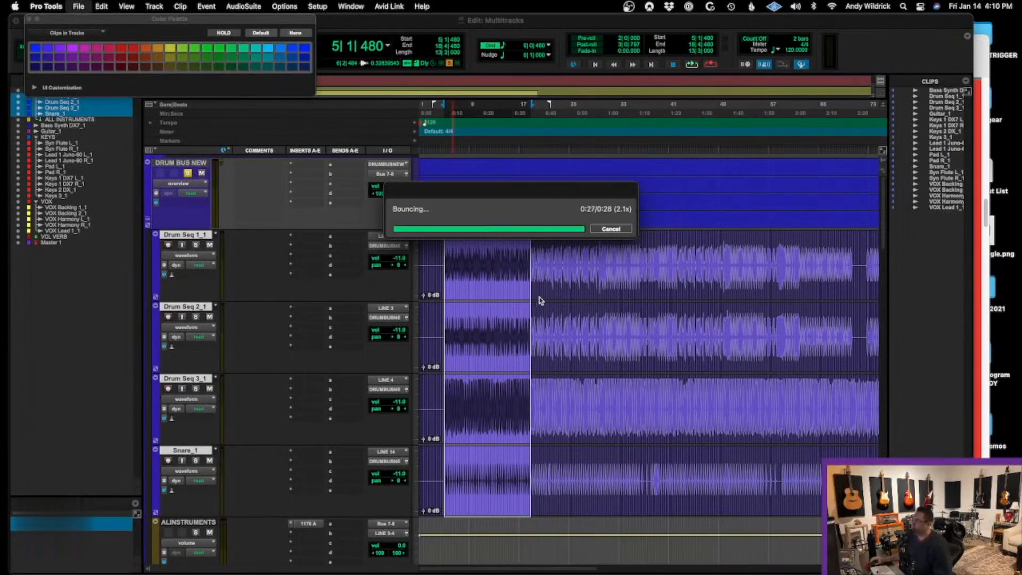
key("super+Tab")
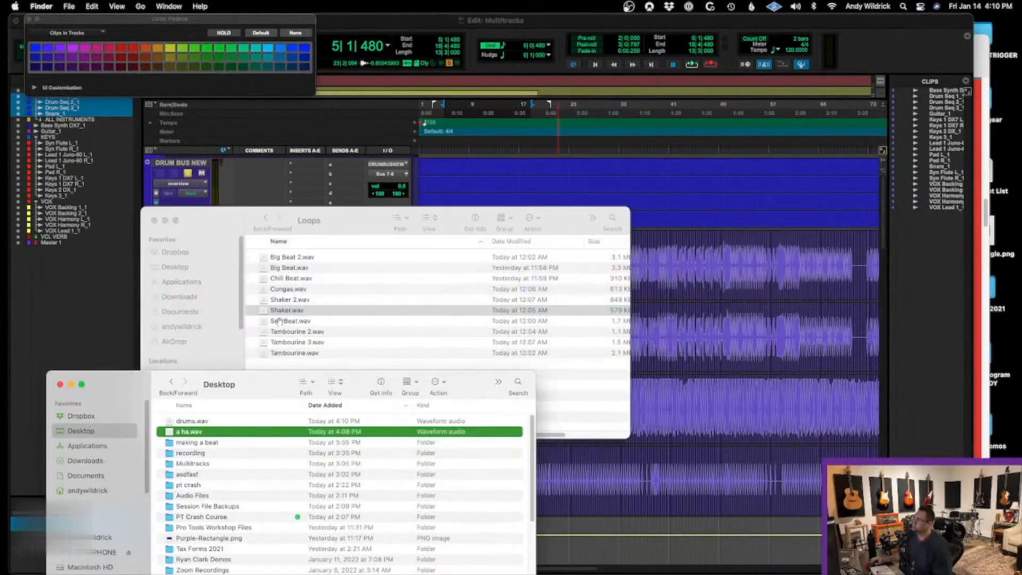
left_click(193, 421)
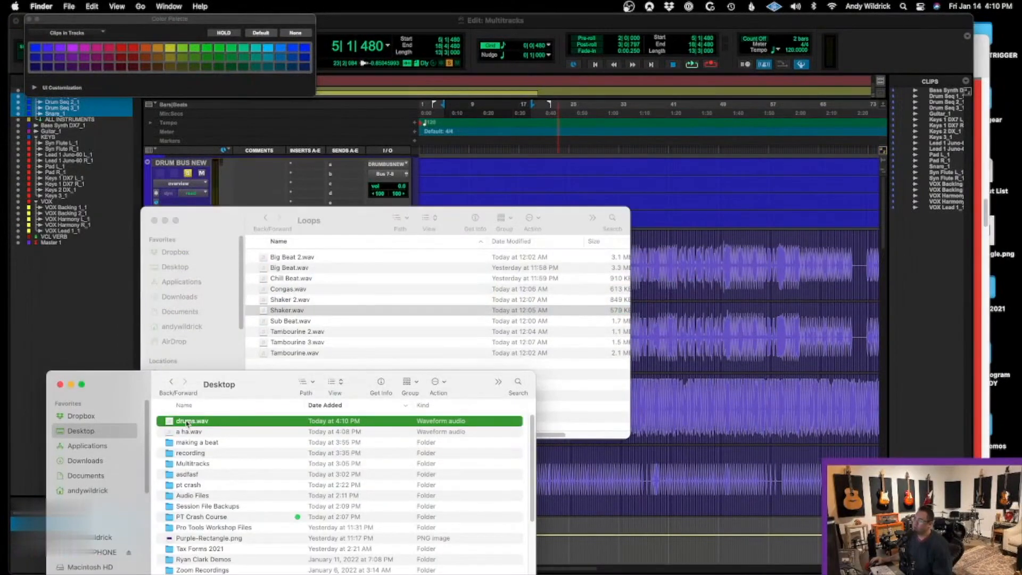
key("space")
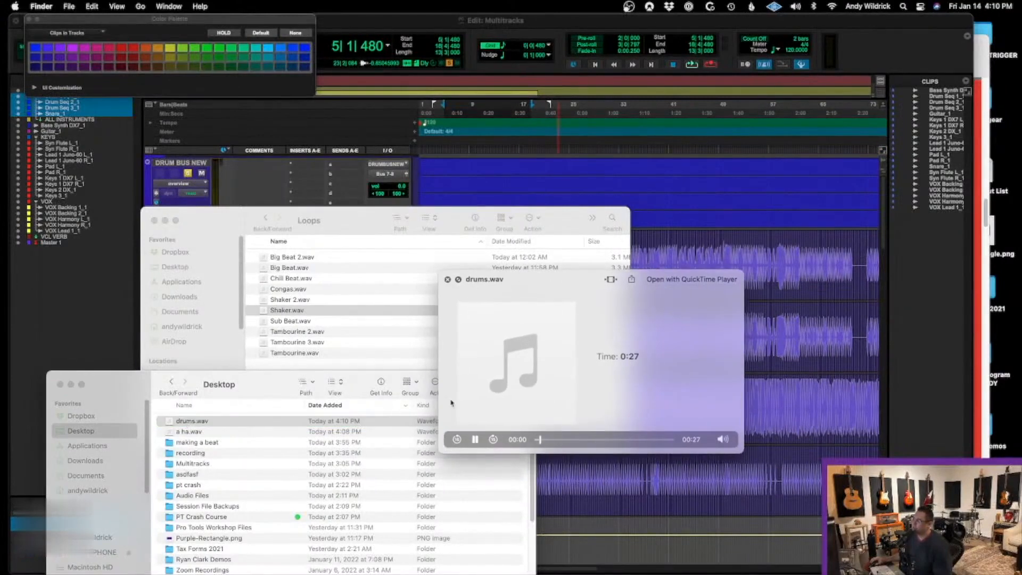
key("space")
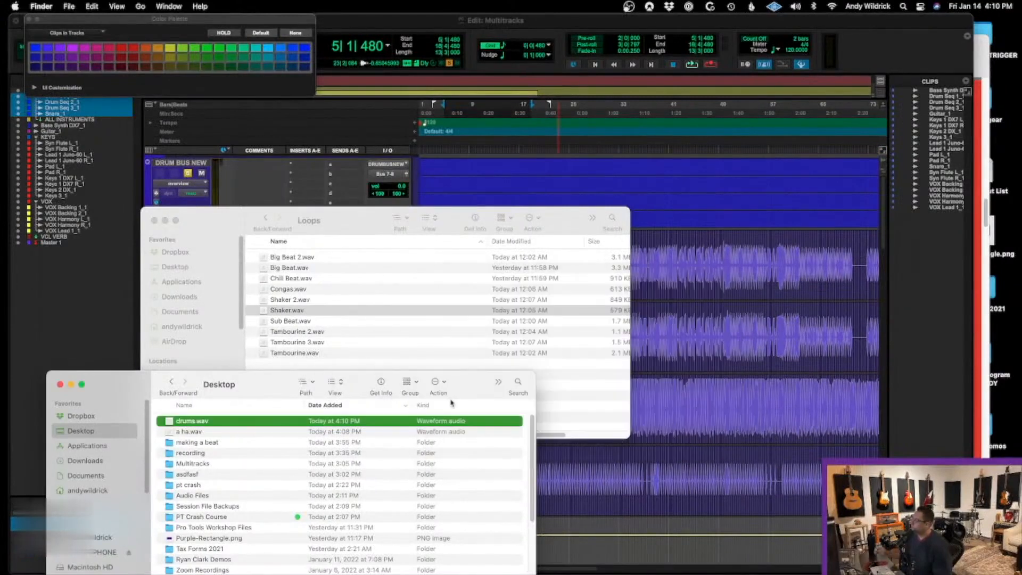
Close the Desktop and Loops Finder windows and bring Pro Tools back to the front.
left_click(60, 385)
left_click(154, 220)
key("super+Tab")
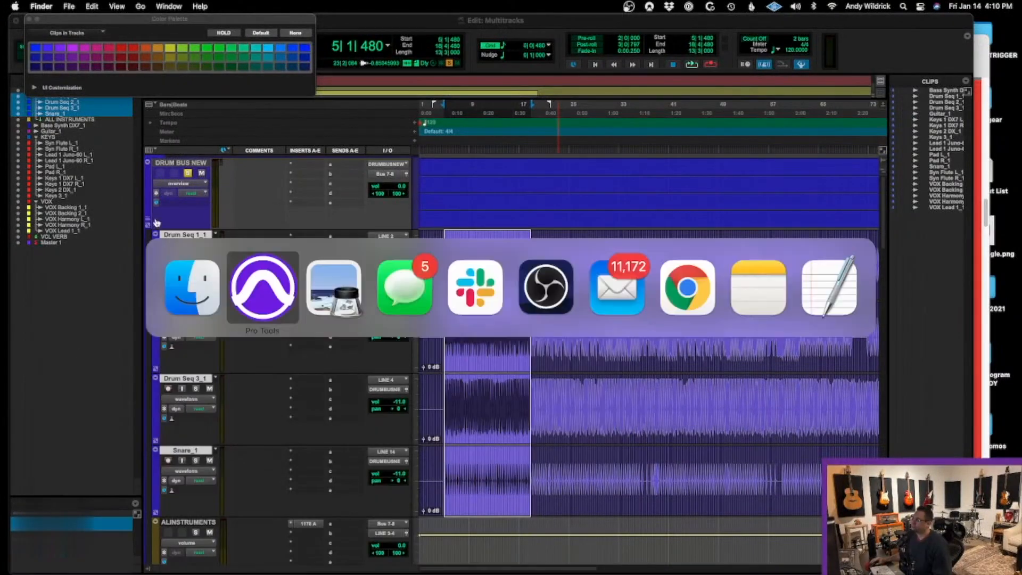
left_click(343, 284)
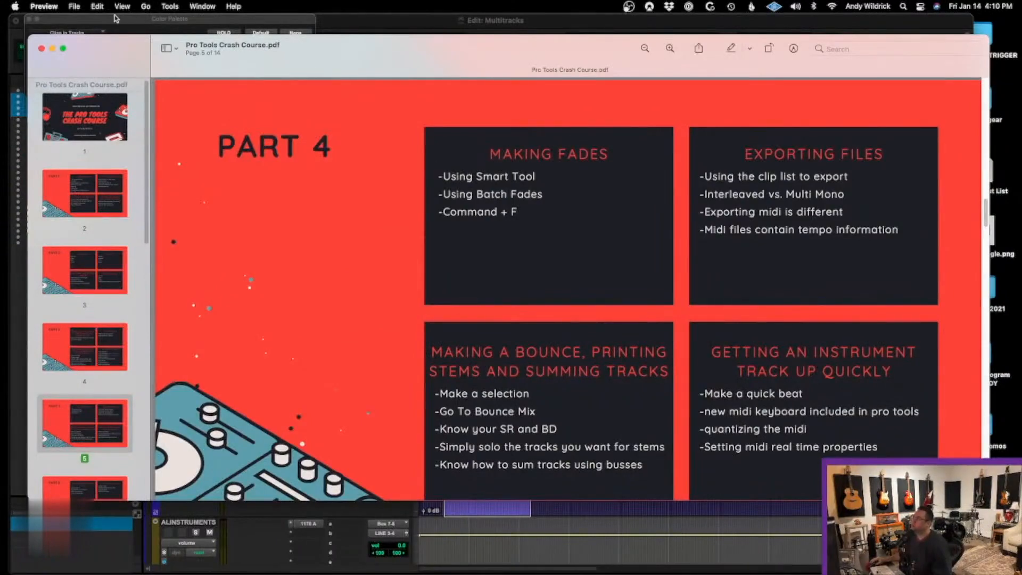
left_click(369, 28)
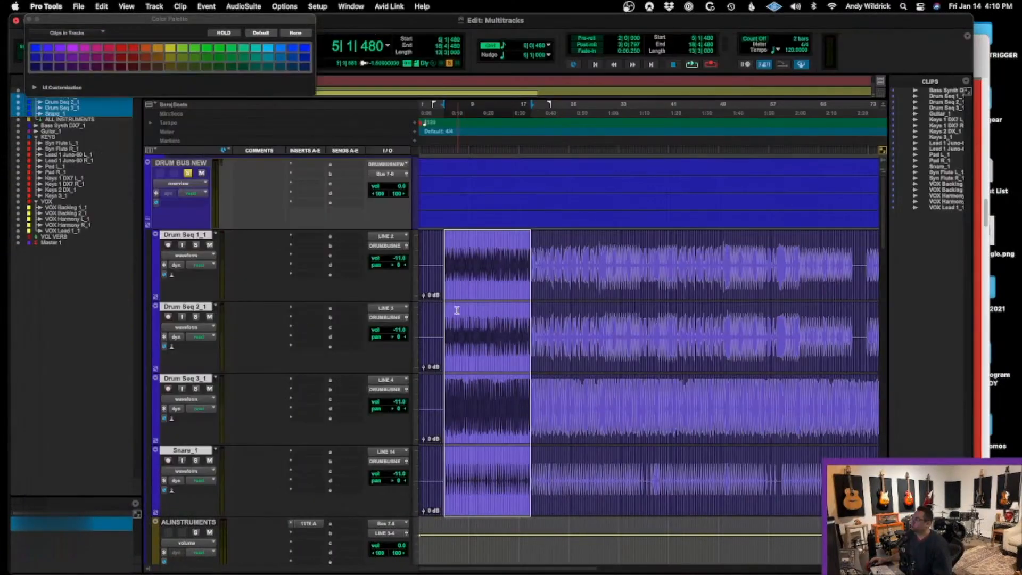
Place the insertion point at bar 22 on VOX Lead 1_1 and make the VOX aux track taller.
scroll(479, 406, "down", 20)
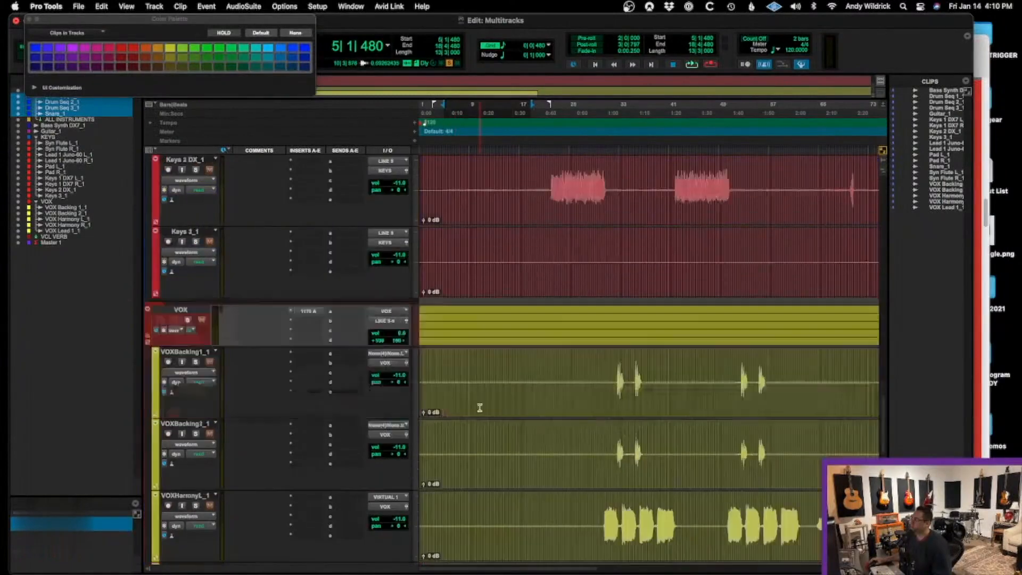
scroll(479, 407, "up", 6)
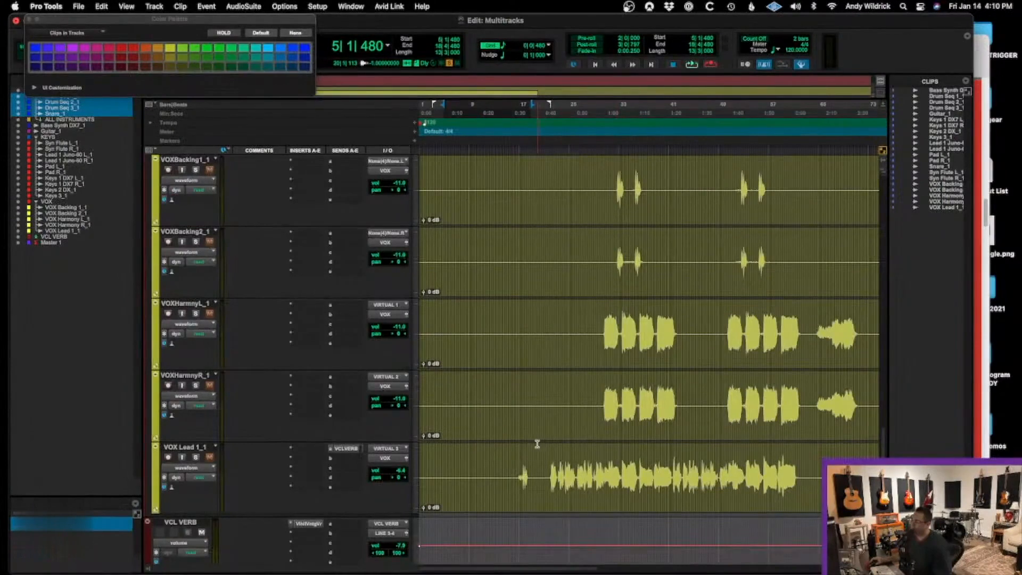
scroll(537, 444, "up", 5)
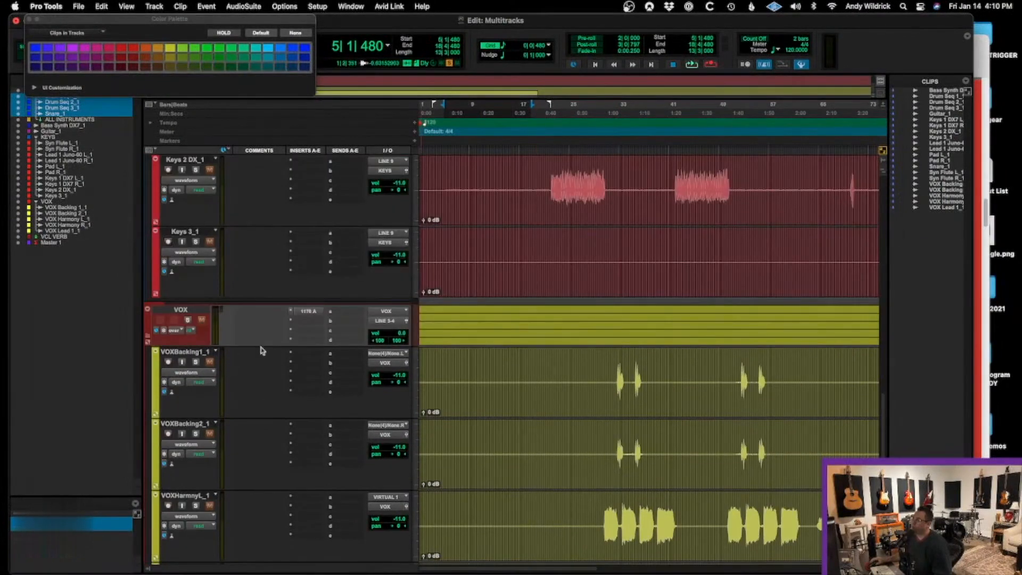
scroll(627, 469, "down", 8)
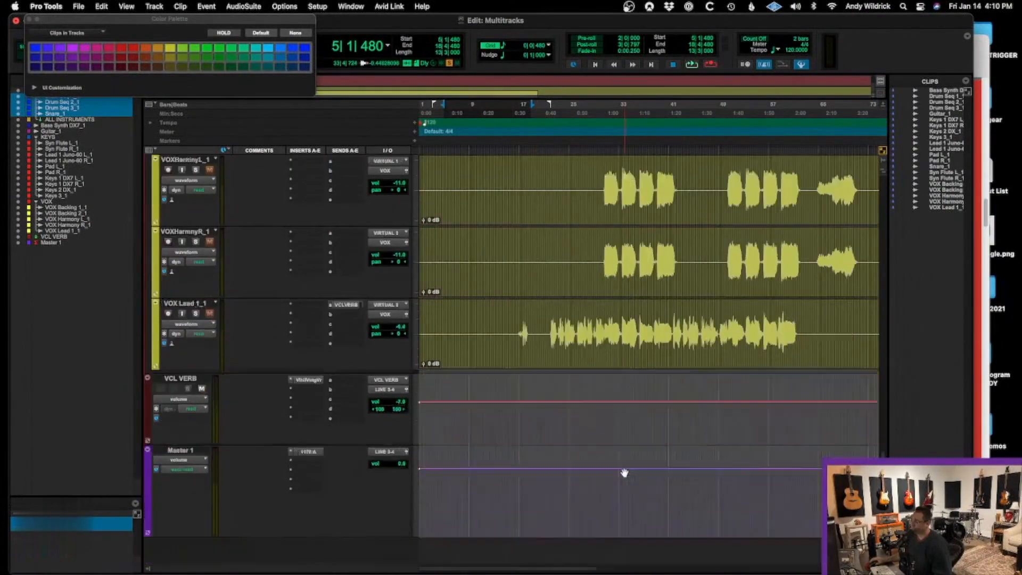
scroll(624, 472, "up", 5)
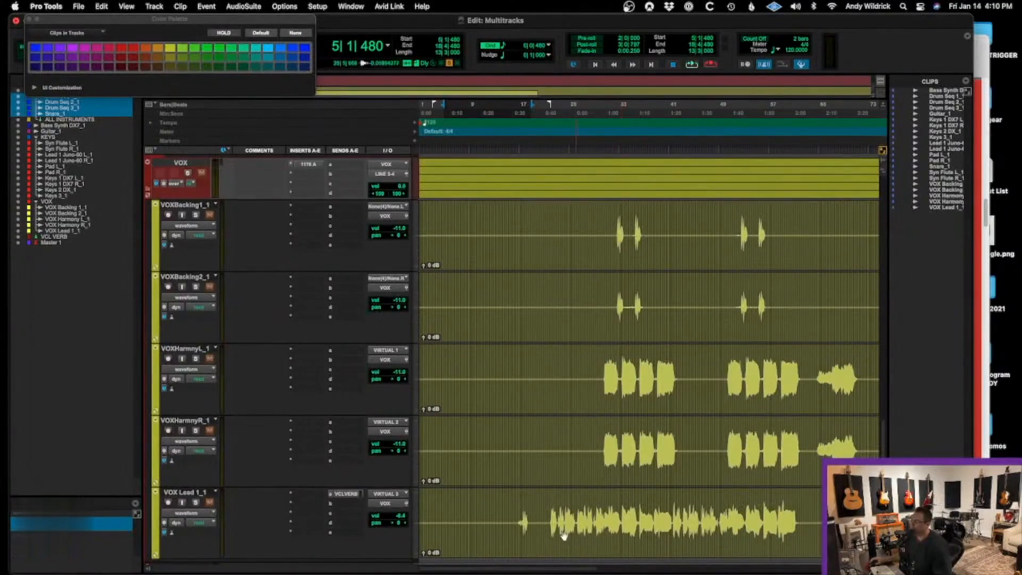
left_click(551, 515)
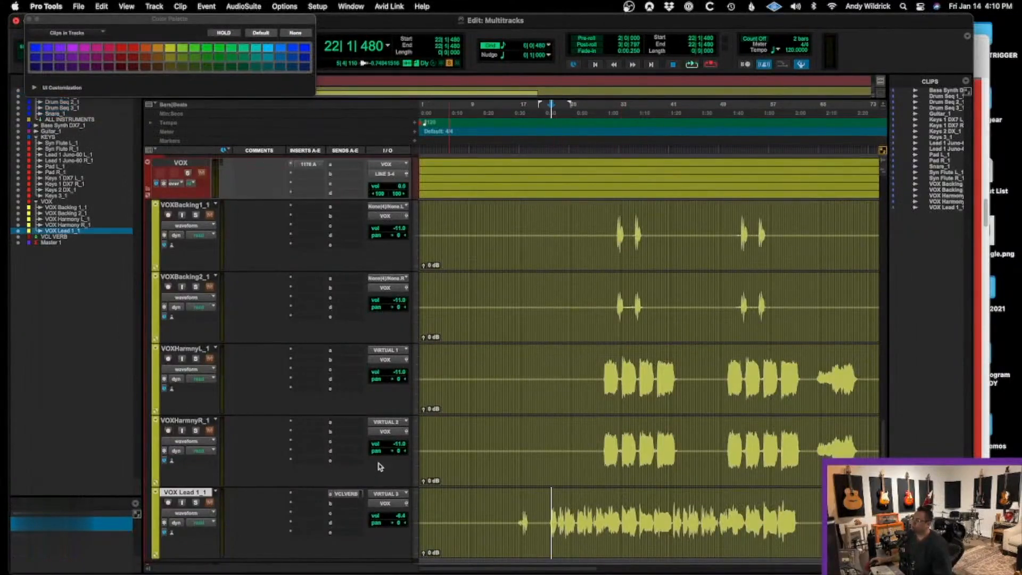
scroll(379, 466, "up", 3)
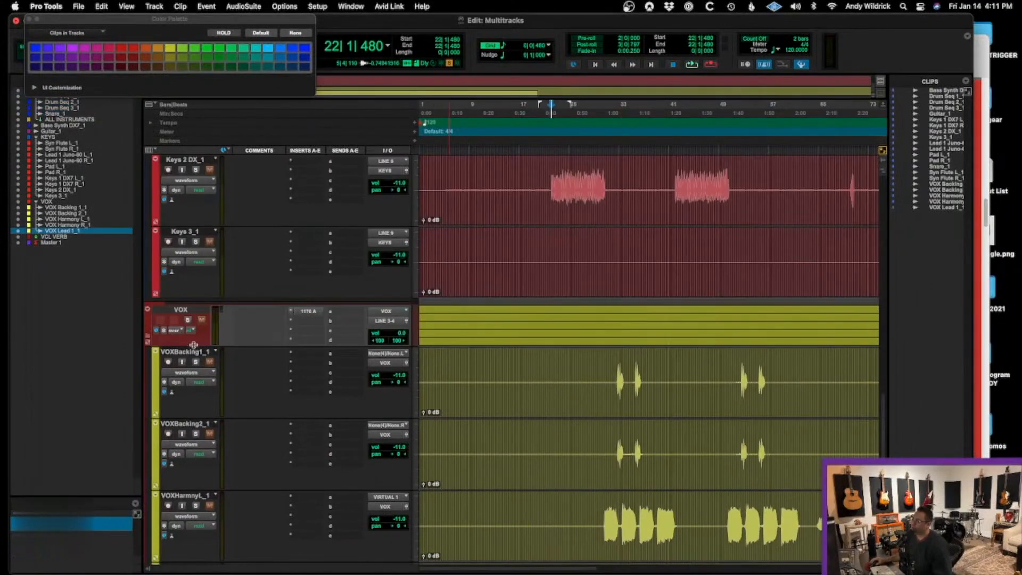
left_click_drag(192, 349, 184, 401)
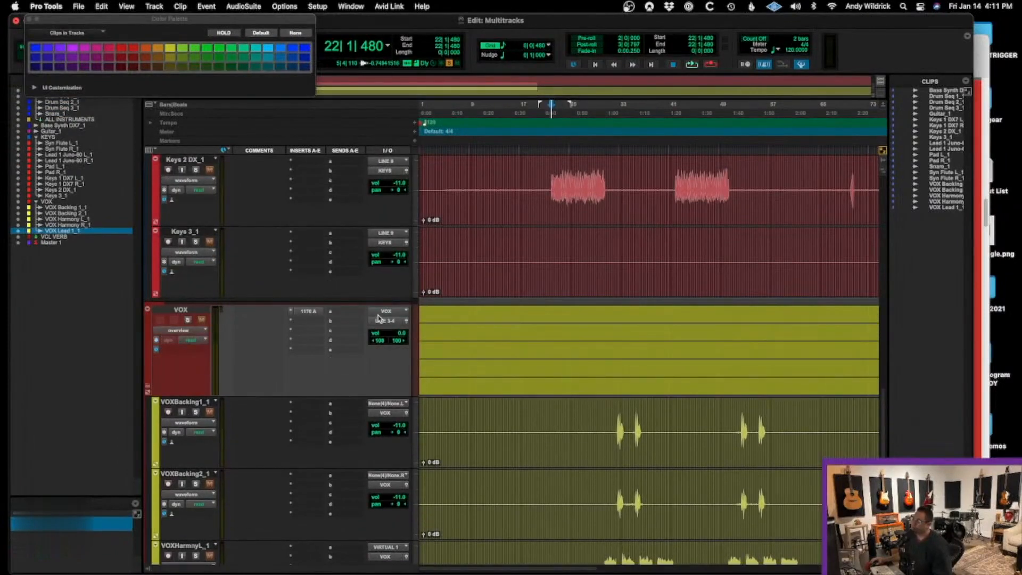
Send the VOX track to a new VOX STEM aux track at 0.0 dB.
left_click(350, 314)
left_click(357, 374)
type("VOX STEM")
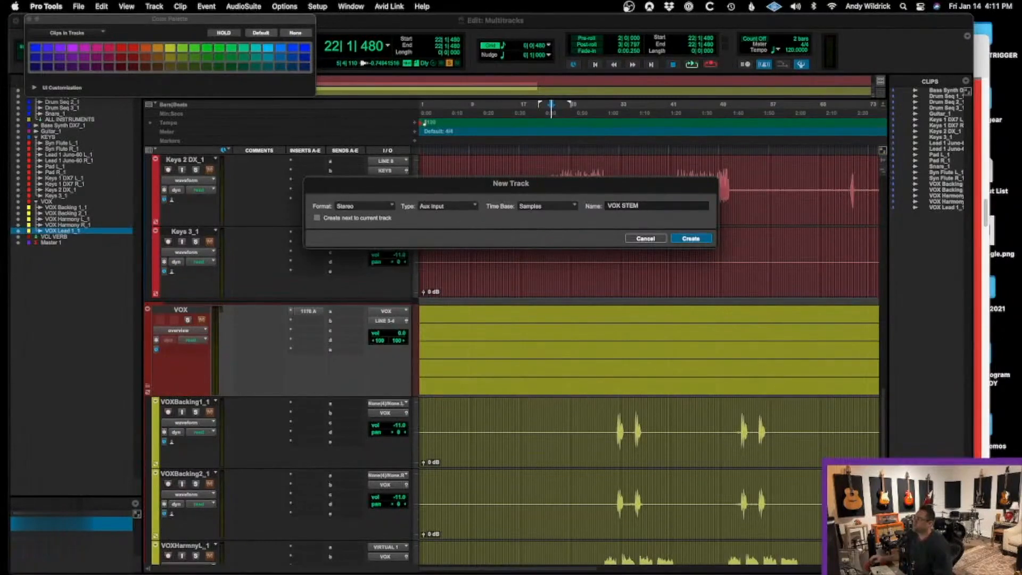
key("Return")
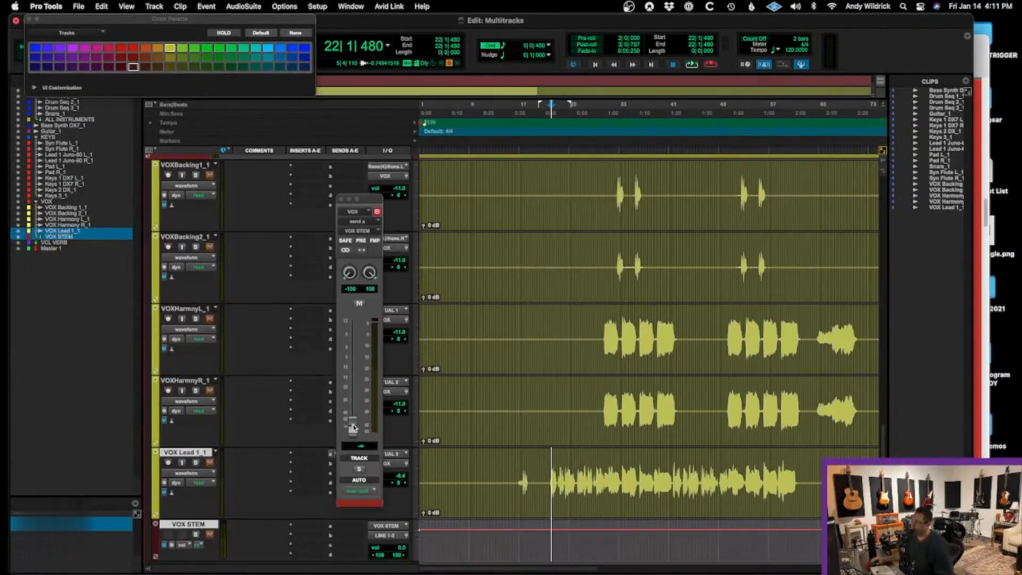
left_click(353, 425, "alt")
left_click(341, 199)
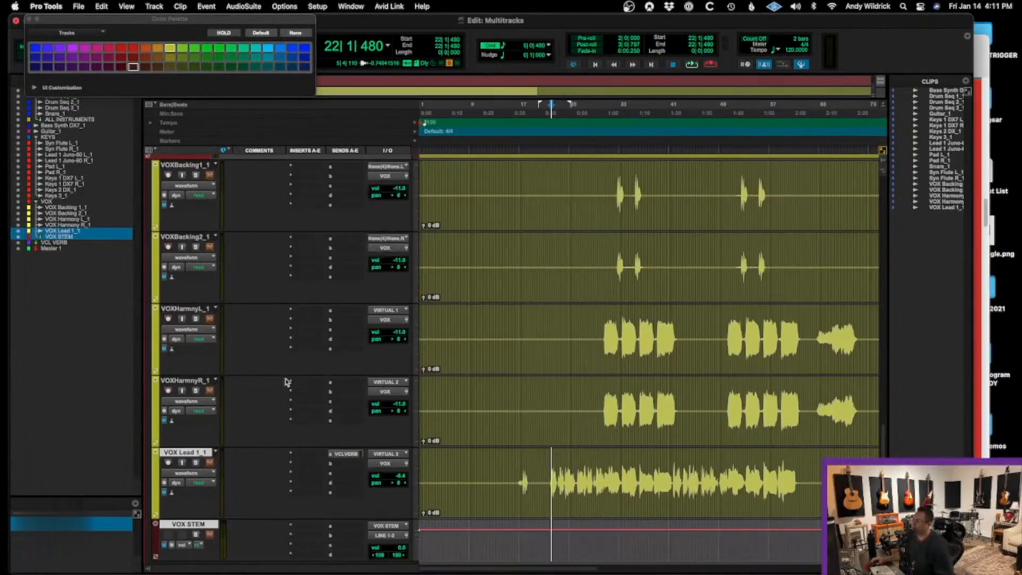
Create a new stereo audio track below the selected VOX STEM track.
scroll(284, 487, "down", 3)
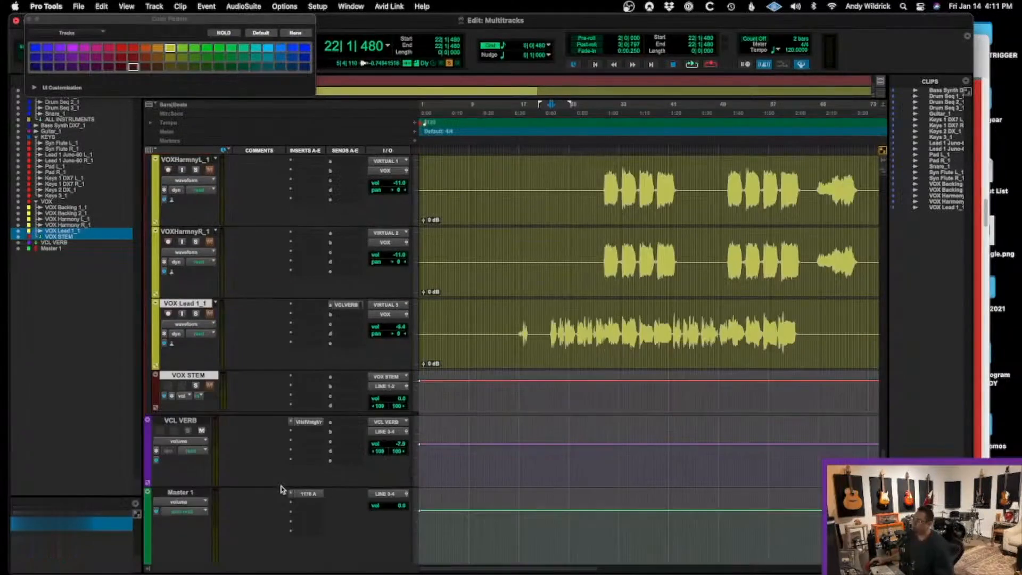
left_click(198, 376)
left_click(199, 375)
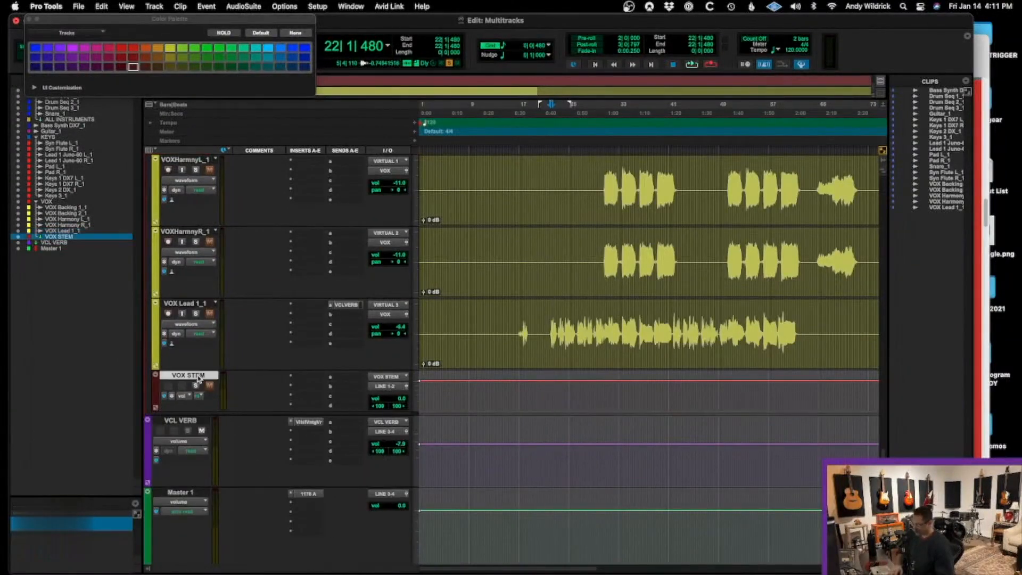
key("super+shift+n")
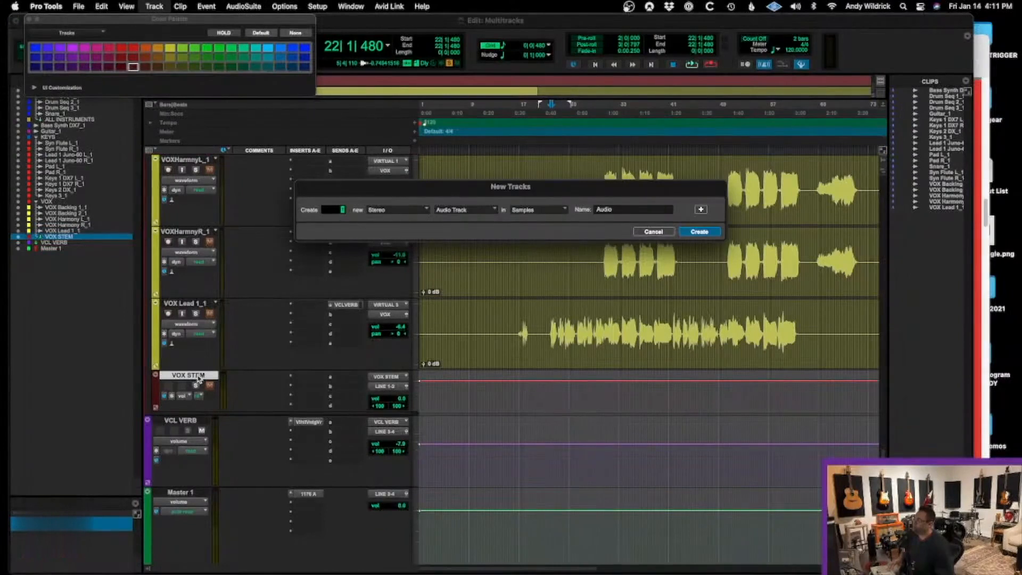
key("Return")
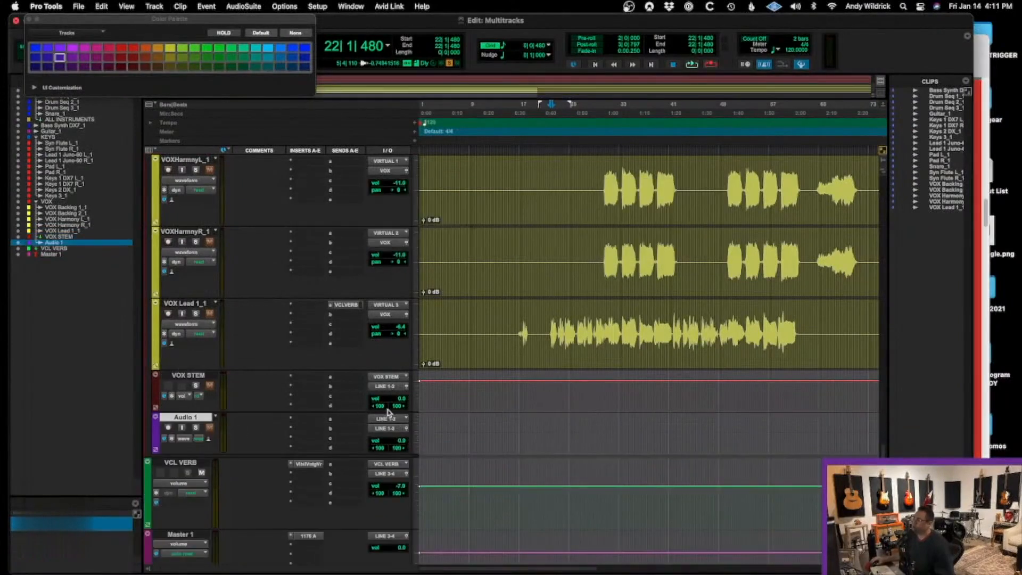
Feed Audio 1 from the VOX STEM bus, enable input monitoring, and set the start at bar 20.
left_click(390, 419)
mouse_move(394, 428)
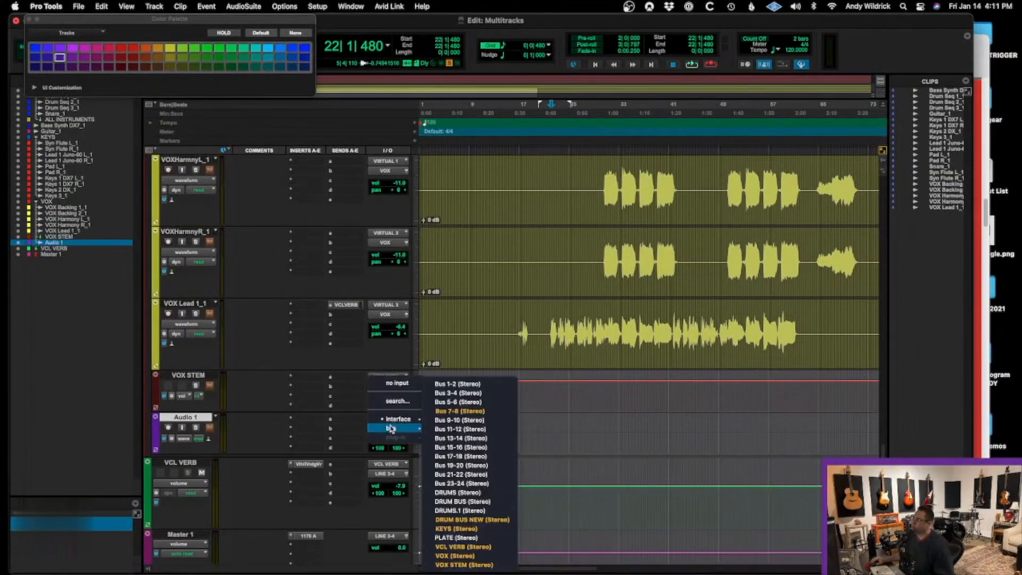
left_click(479, 566)
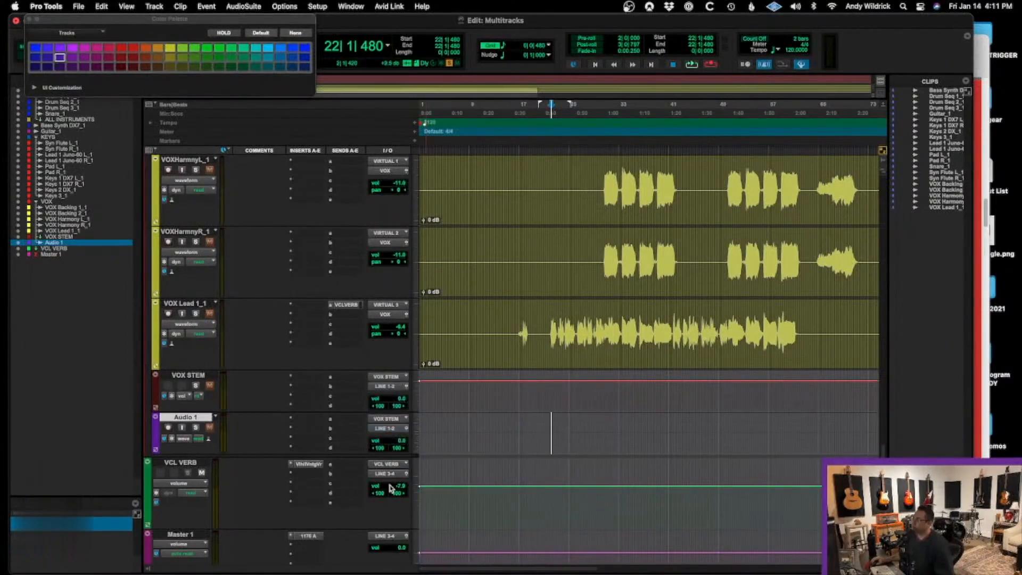
left_click(180, 427)
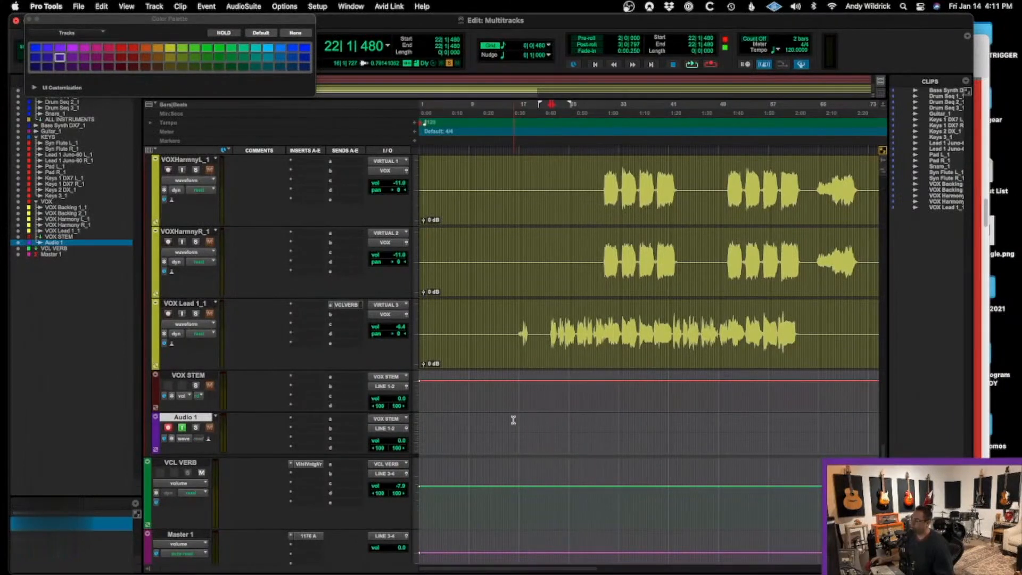
left_click(540, 421)
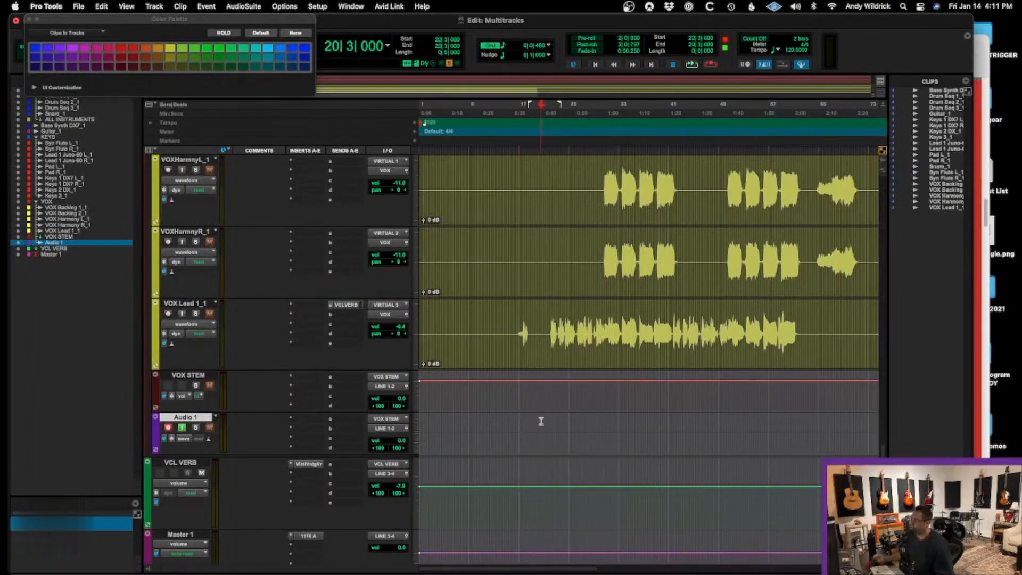
Make a quick test recording on Audio 1, then solo VOX, unsolo DRUM BUS NEW, and audition.
key("super+space")
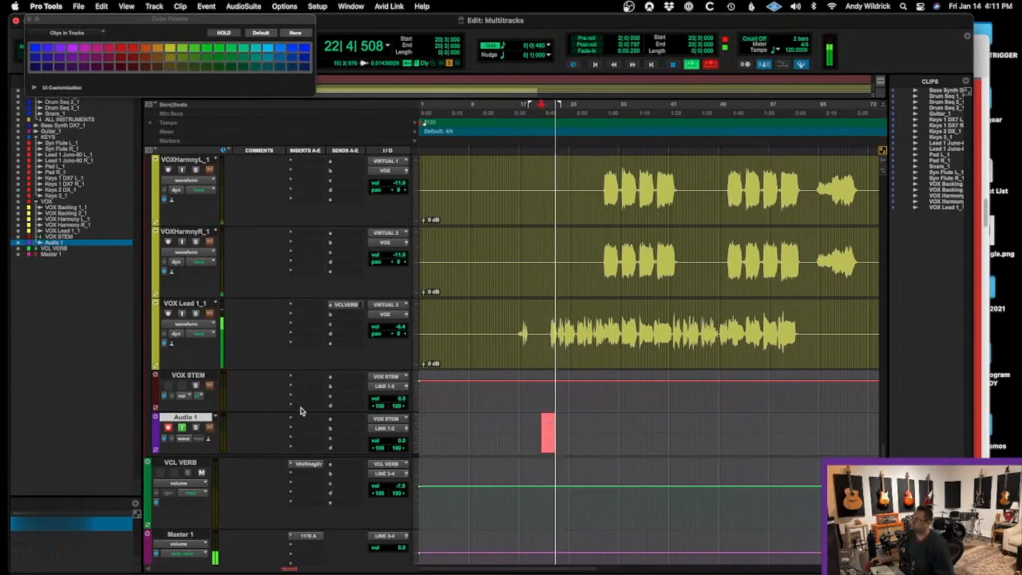
key("space")
scroll(300, 411, "up", 5)
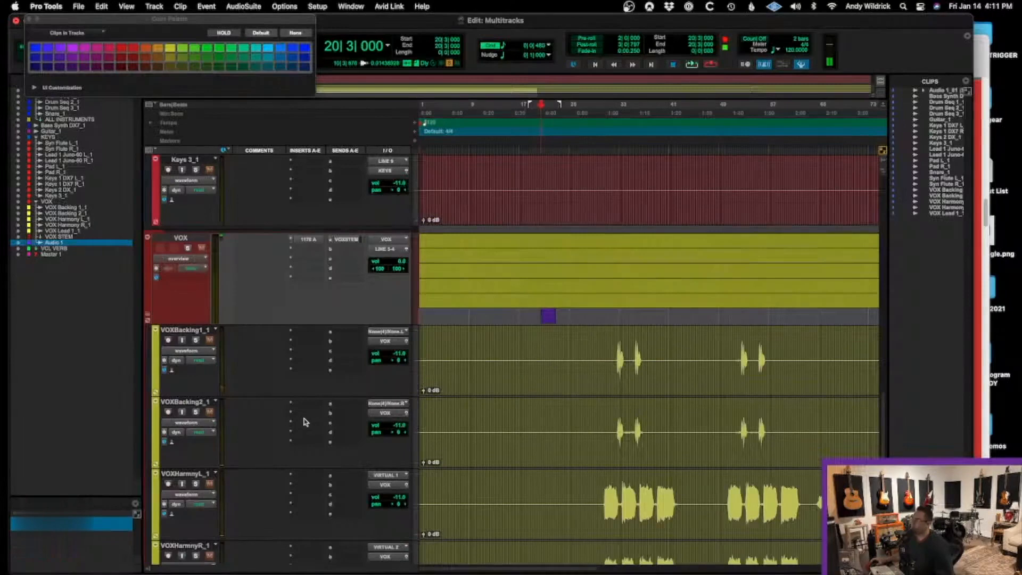
left_click(187, 248)
scroll(479, 362, "up", 15)
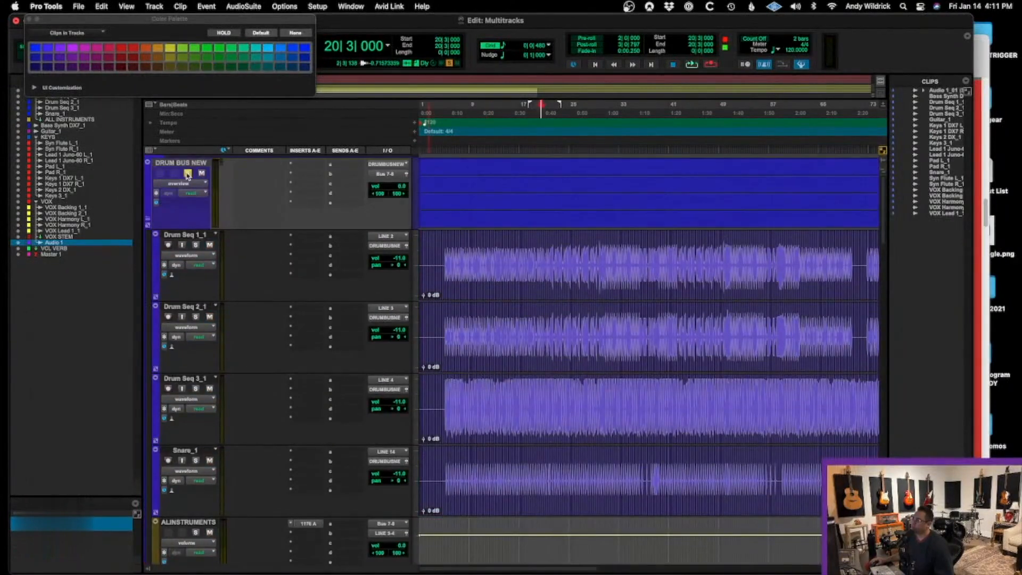
left_click(187, 173)
key("space")
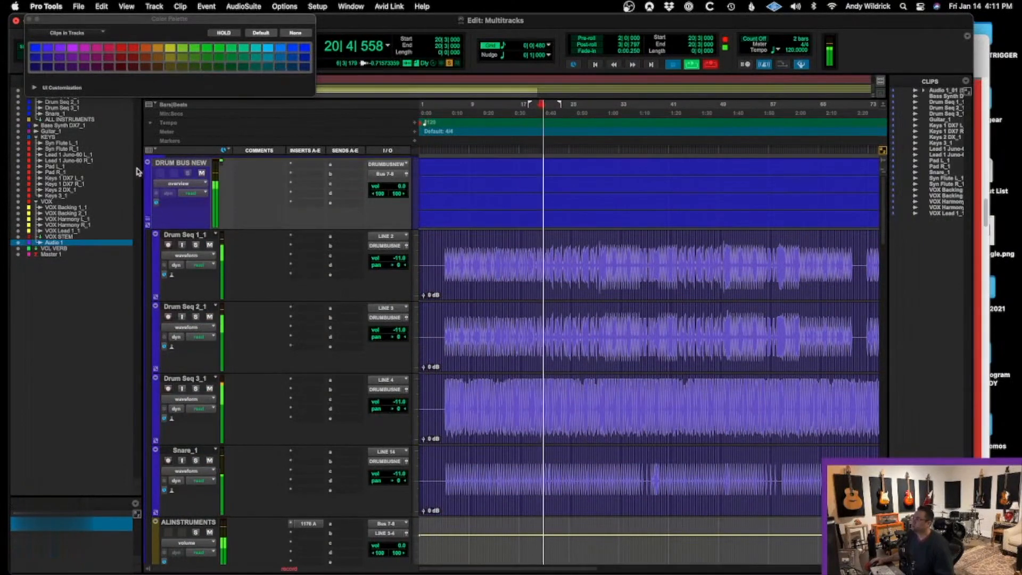
key("space")
left_click(209, 245)
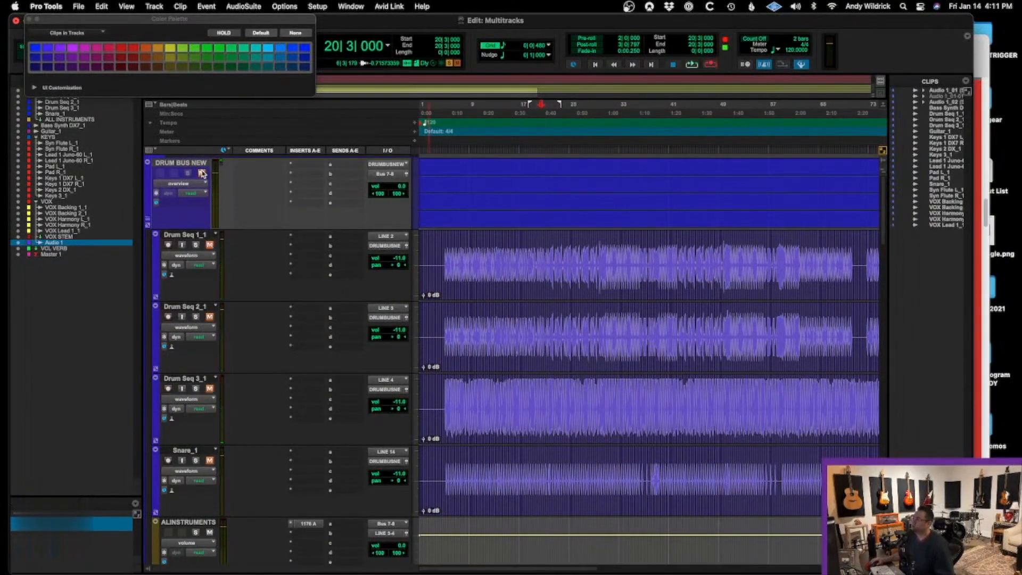
Record the VOX STEM bus onto Audio 1 from bar 20, then stop and select Audio 1.
key("space")
scroll(615, 352, "down", 10)
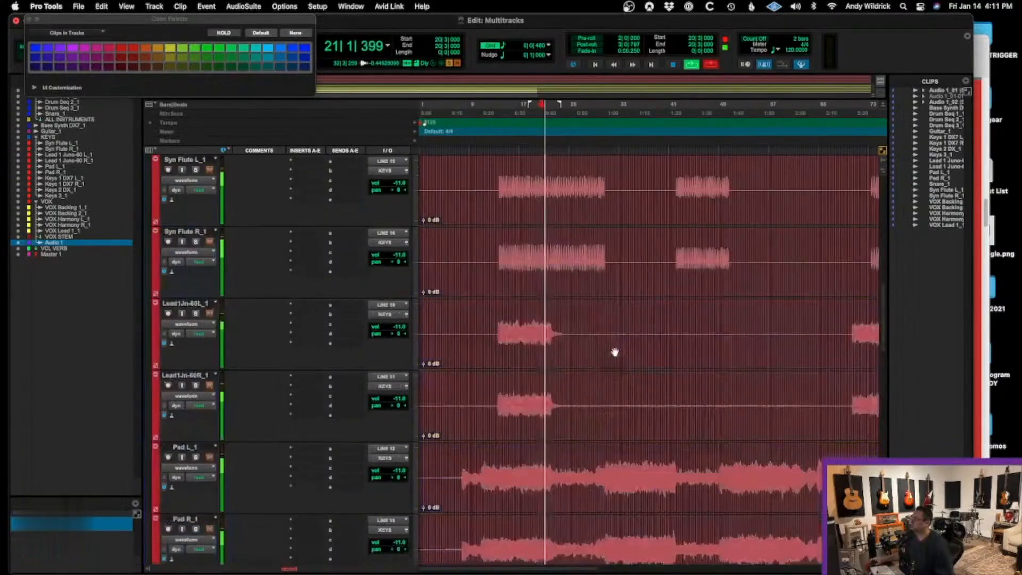
scroll(615, 352, "down", 8)
scroll(612, 349, "up", 2)
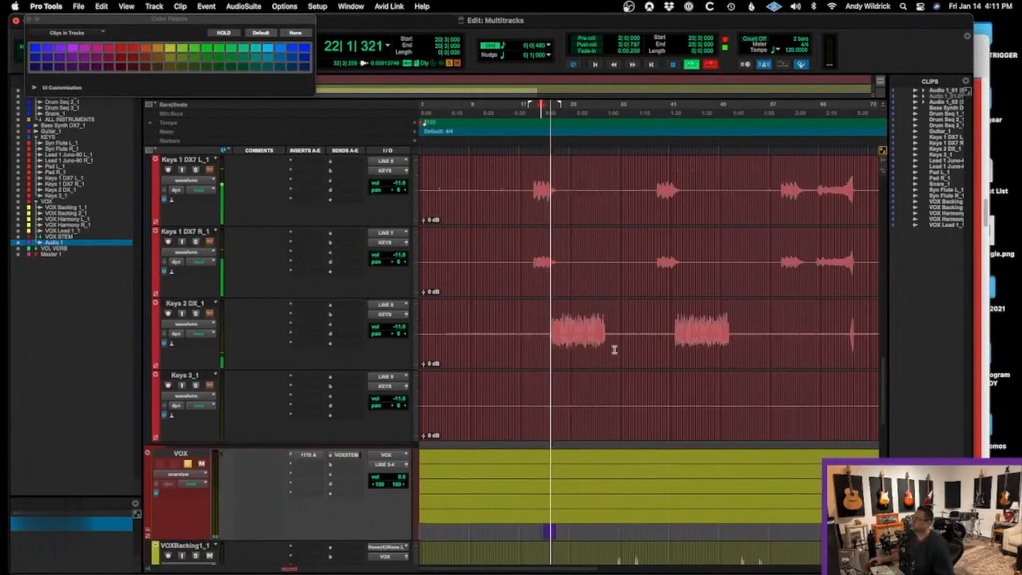
scroll(614, 350, "down", 10)
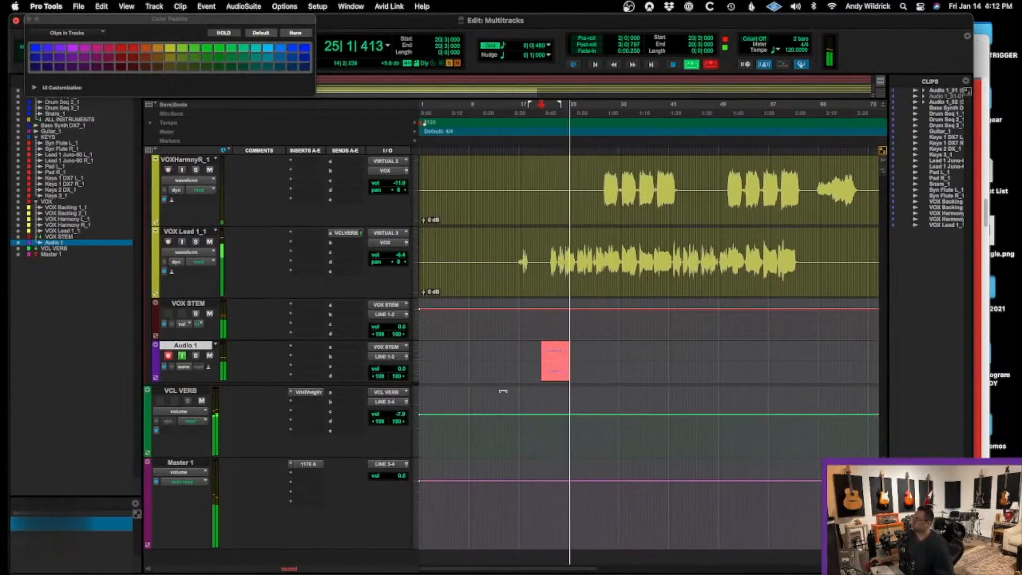
left_click(194, 391)
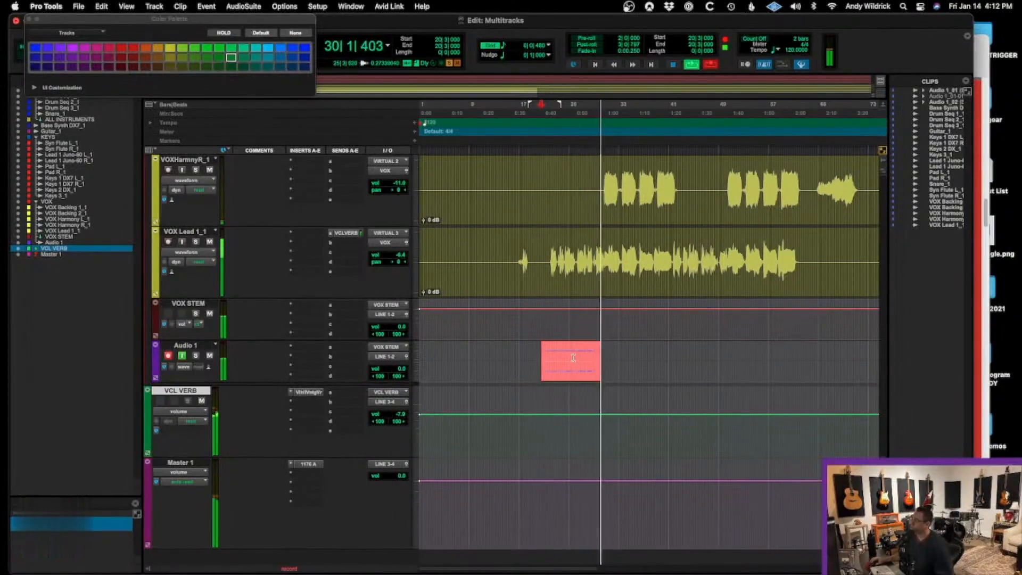
scroll(585, 368, "up", 2)
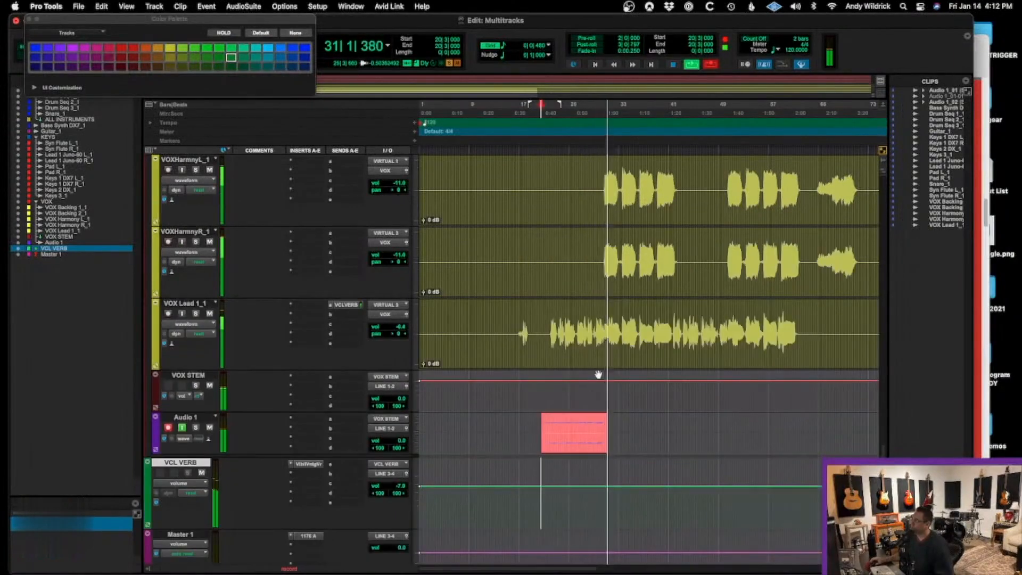
scroll(599, 375, "down", 2)
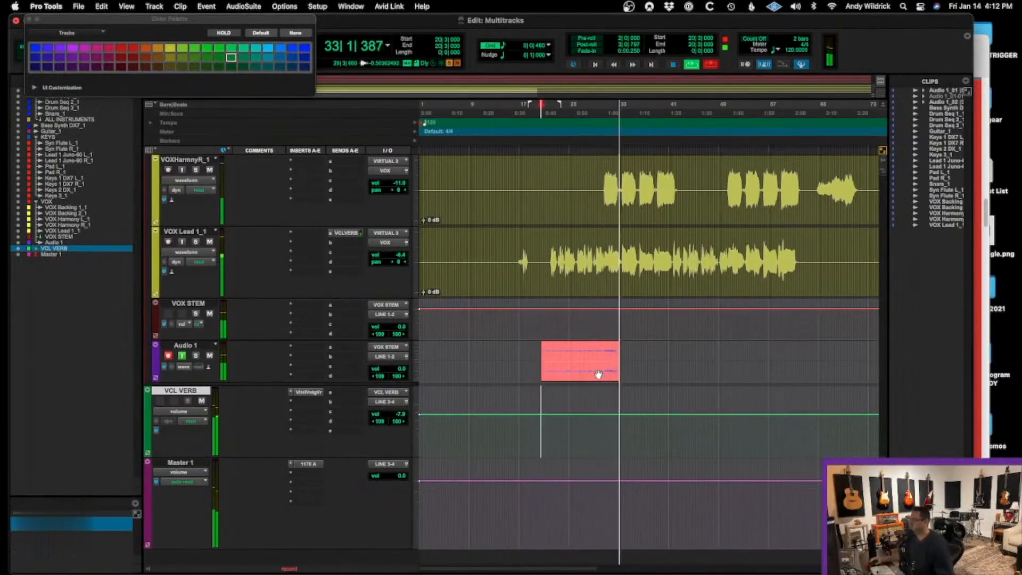
key("space")
left_click(189, 347)
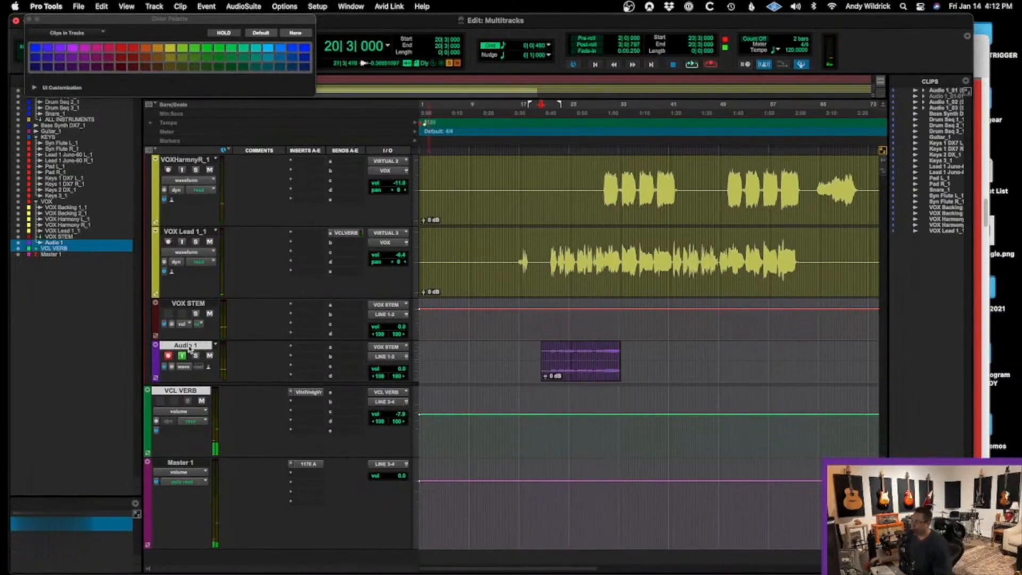
Rename Audio 1 to 'vocal stem' and select its recorded clip.
double_click(189, 347)
type("vocal s")
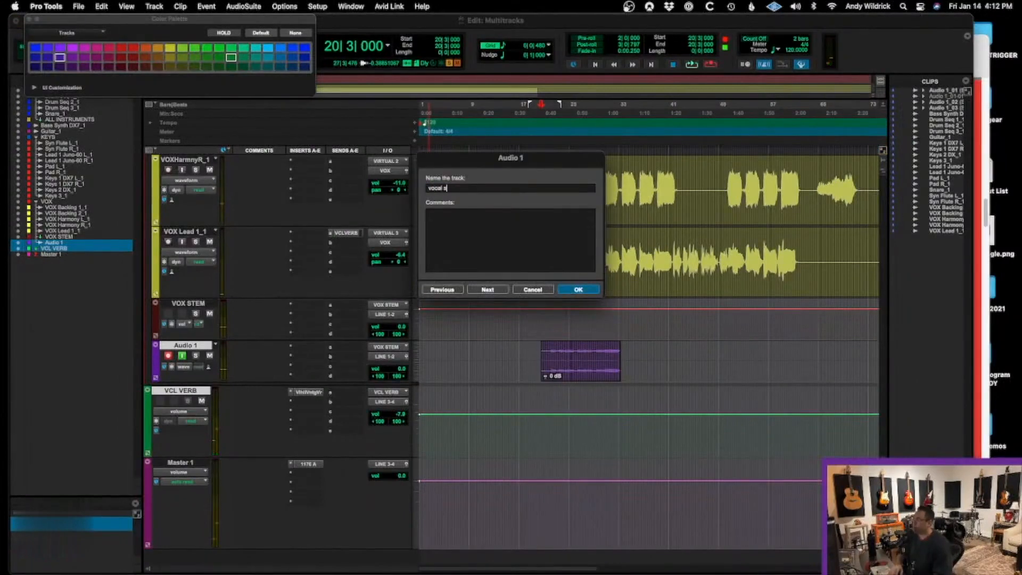
type("tem")
key("Return")
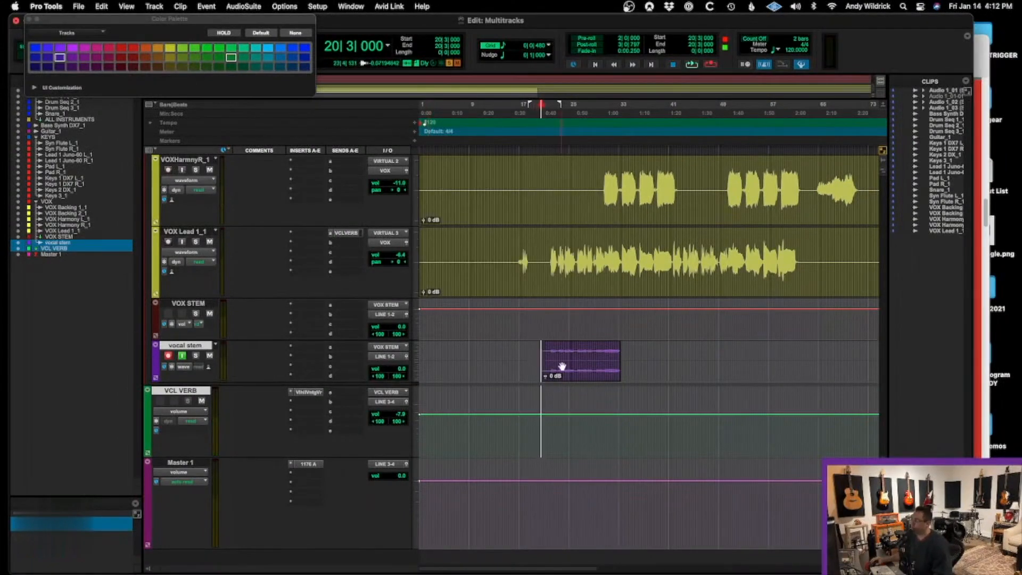
left_click(561, 366)
Disarm and solo the vocal stem track, and route its output to LINE 3-4.
scroll(473, 324, "up", 8)
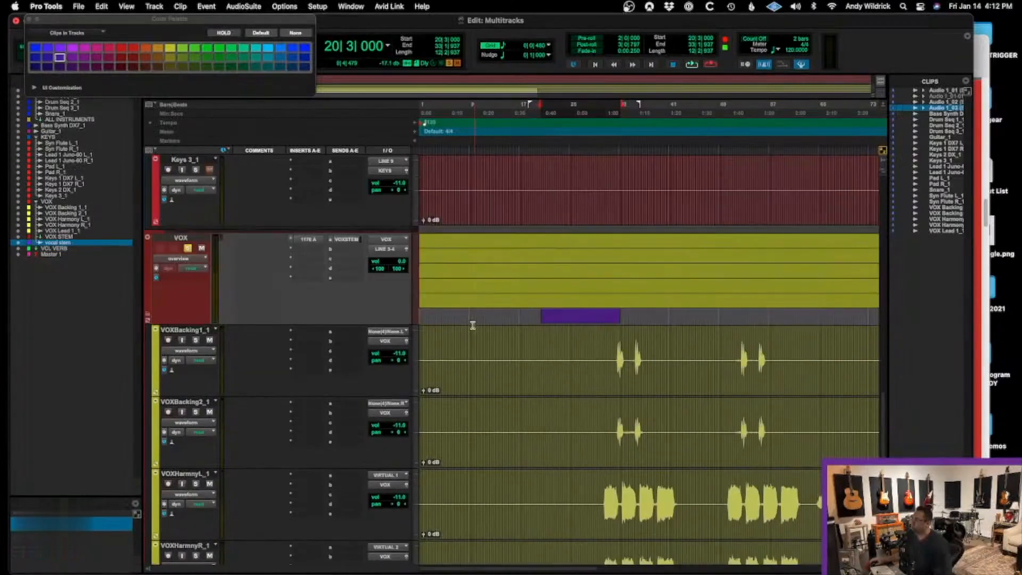
scroll(492, 394, "down", 5)
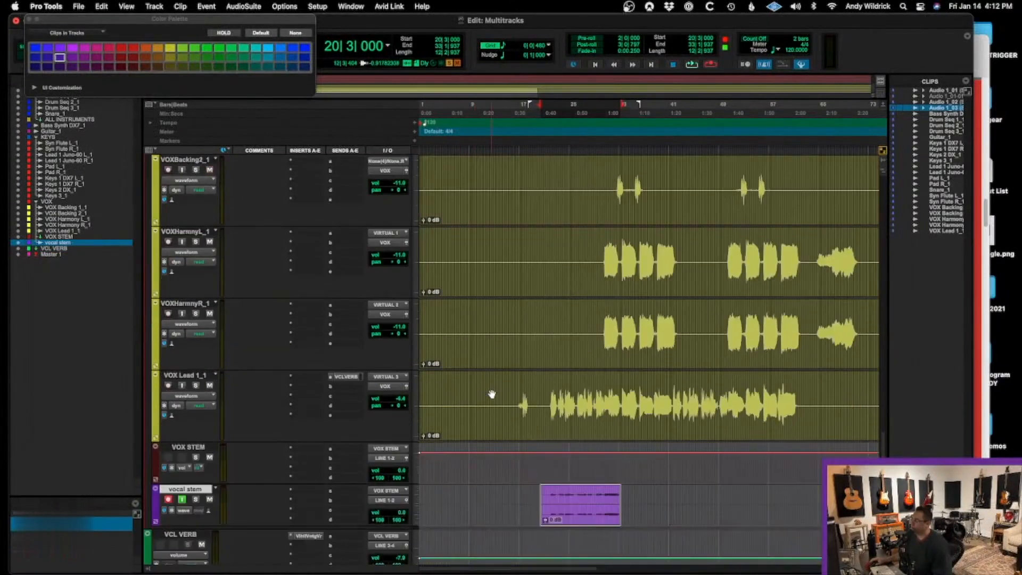
left_click(167, 500)
left_click(196, 499)
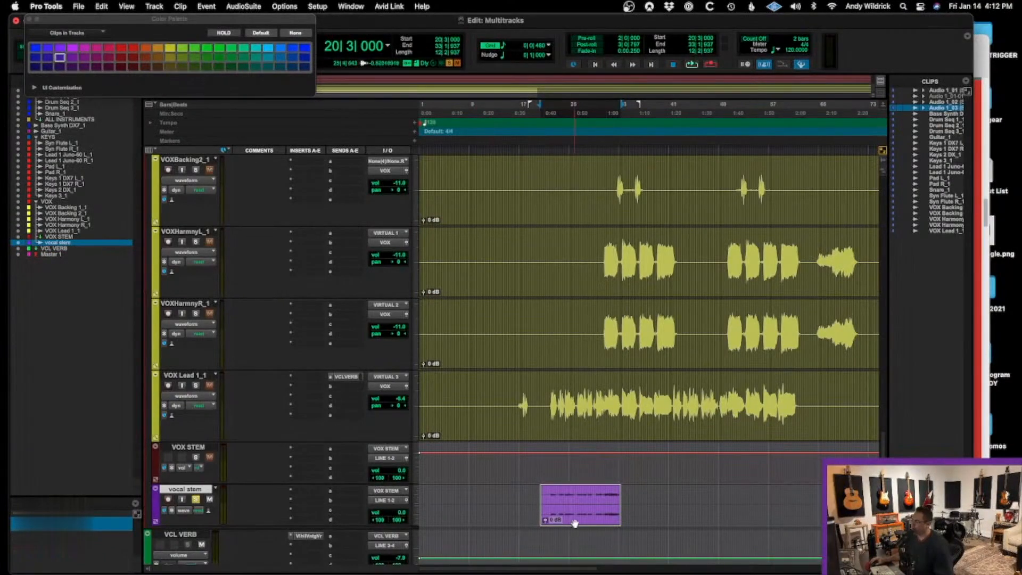
key("space")
key("space")
left_click(583, 491)
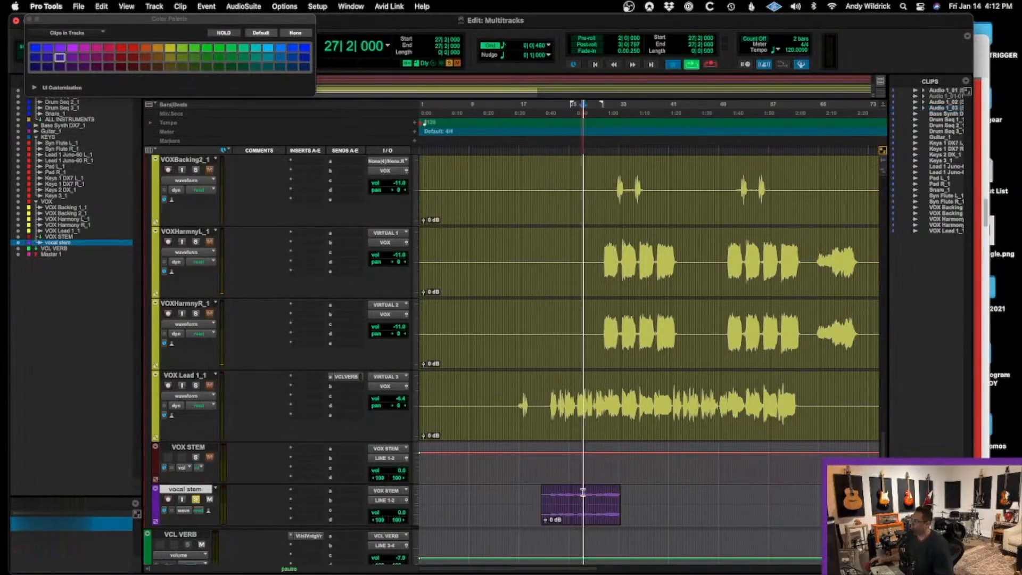
left_click(388, 490)
mouse_move(395, 501)
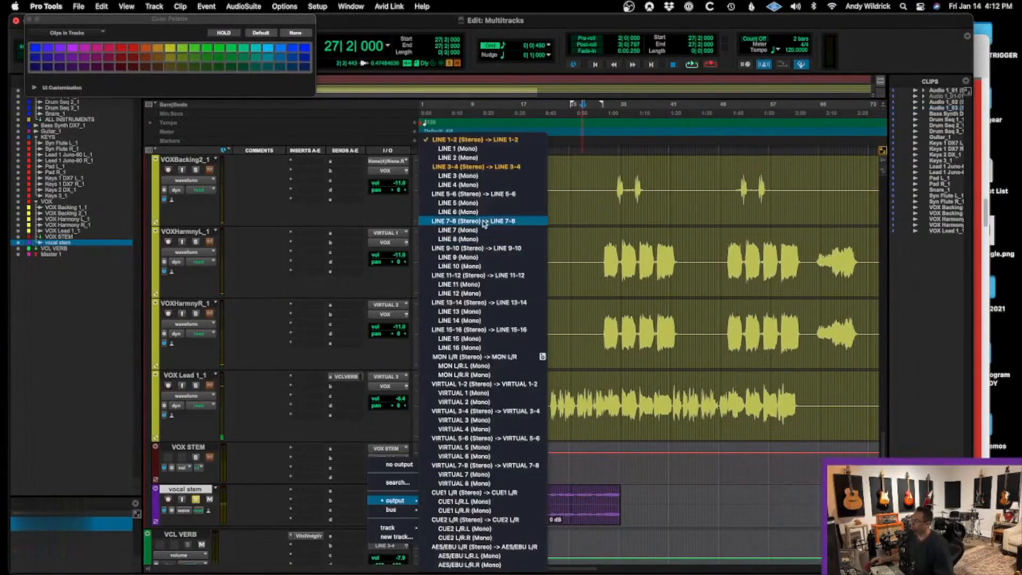
left_click(479, 139)
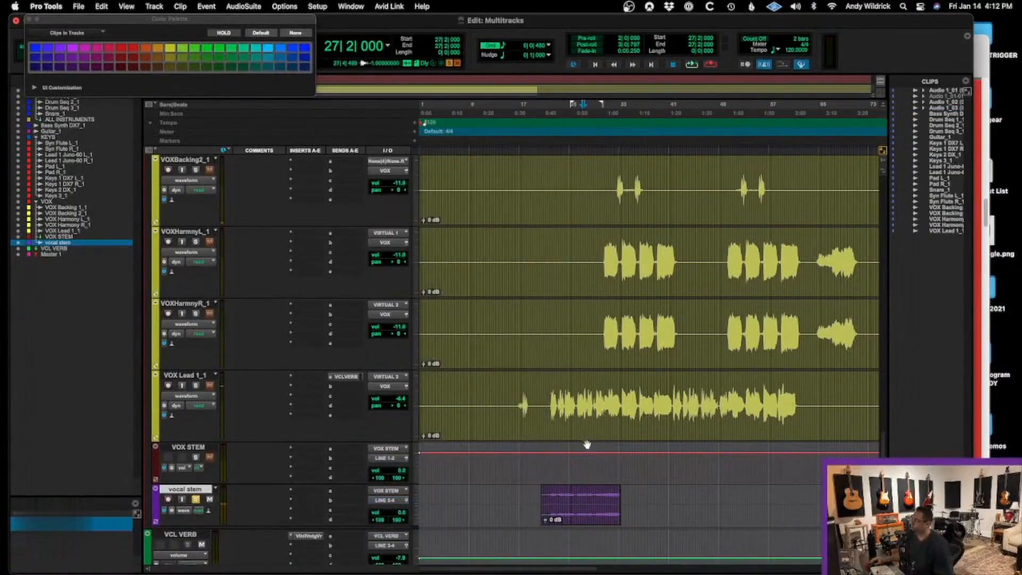
Audition the vocal stem clip from its start, bar 24 and bar 30.
key("space")
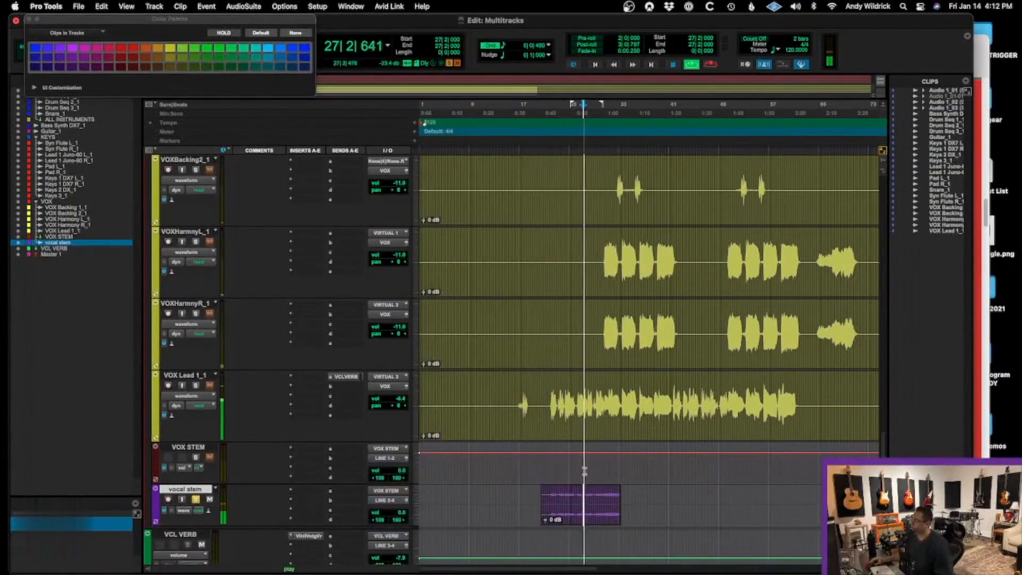
key("space")
left_click(564, 501)
key("space")
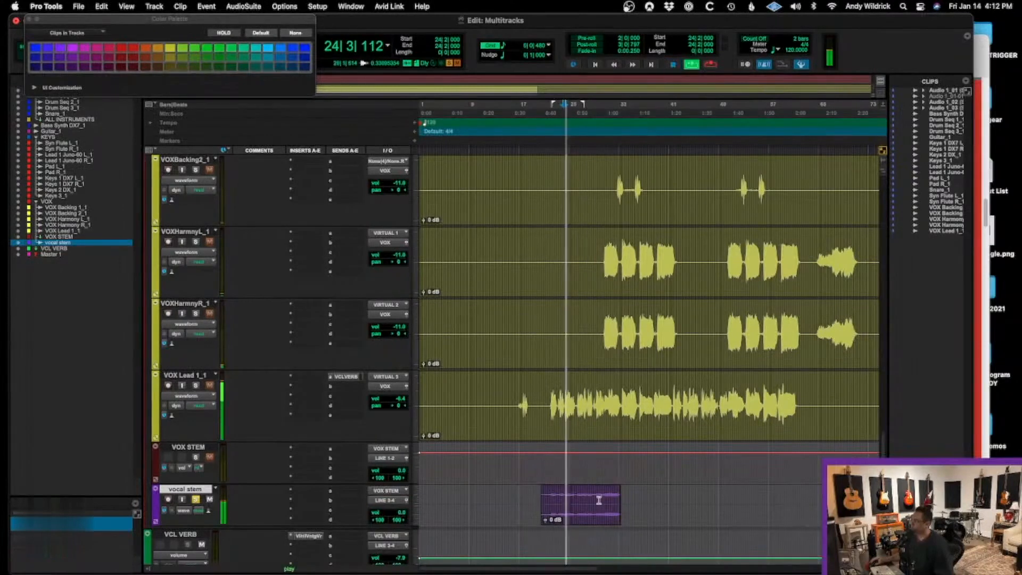
key("space")
left_click(600, 501)
key("space")
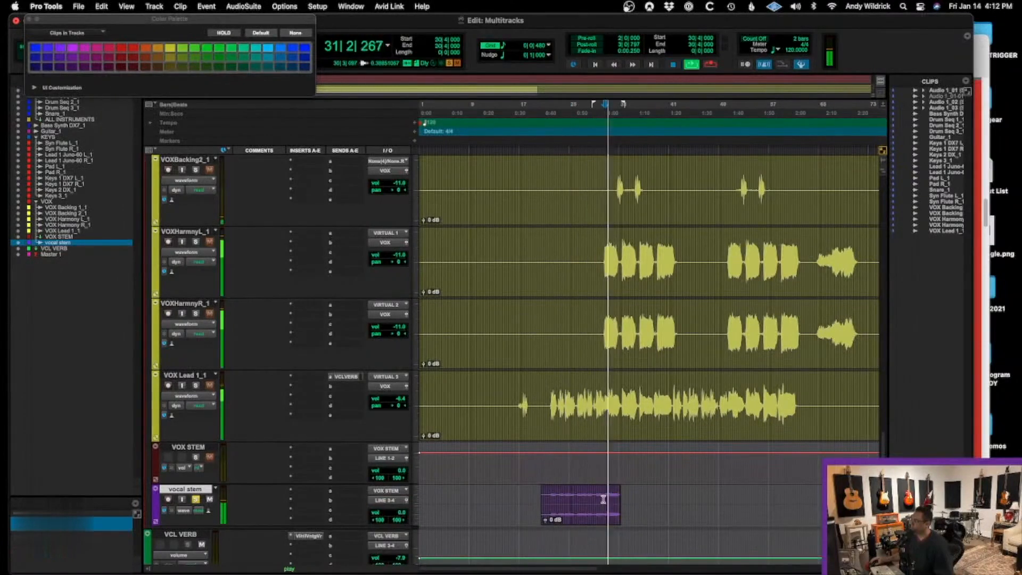
key("space")
Select the purple Audio 1_03 clip, deselecting and reselecting it to confirm.
scroll(538, 477, "down", 2)
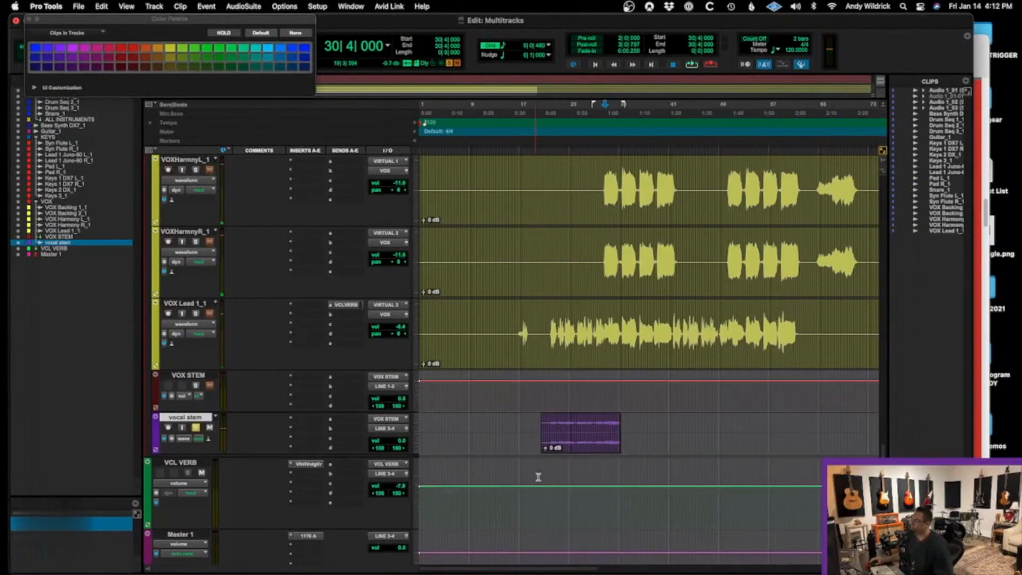
left_click(585, 449)
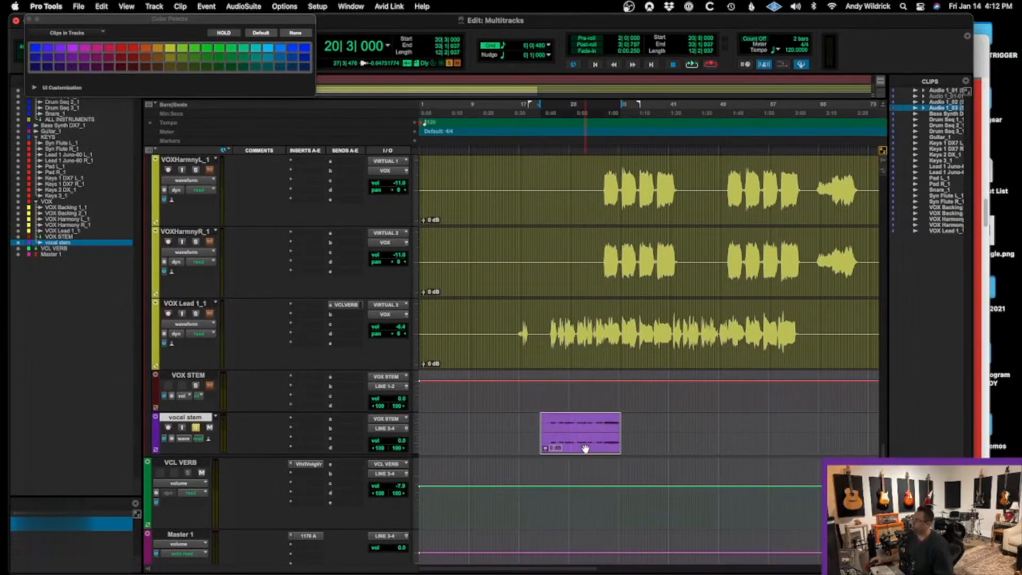
left_click(679, 424)
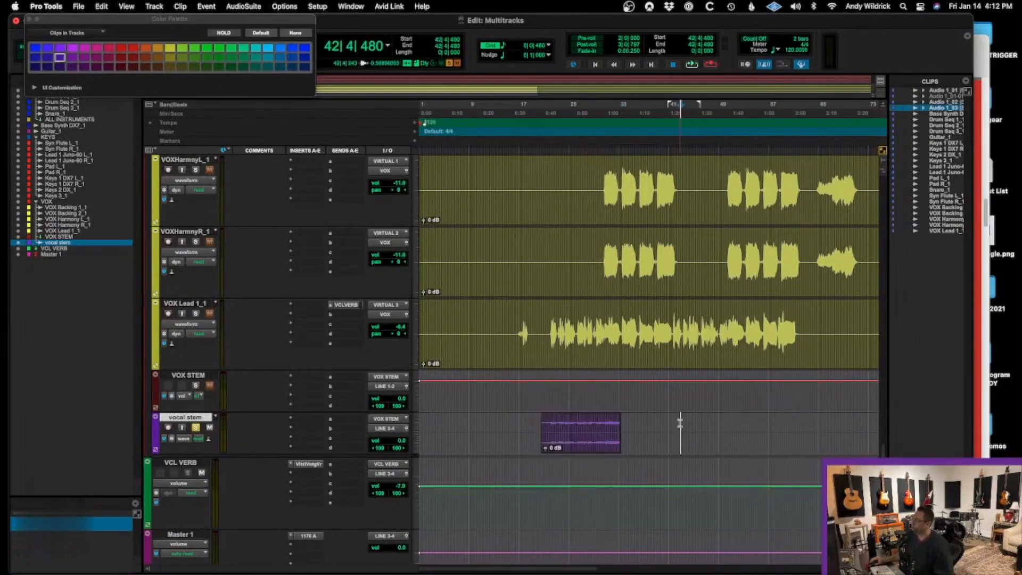
left_click(583, 446)
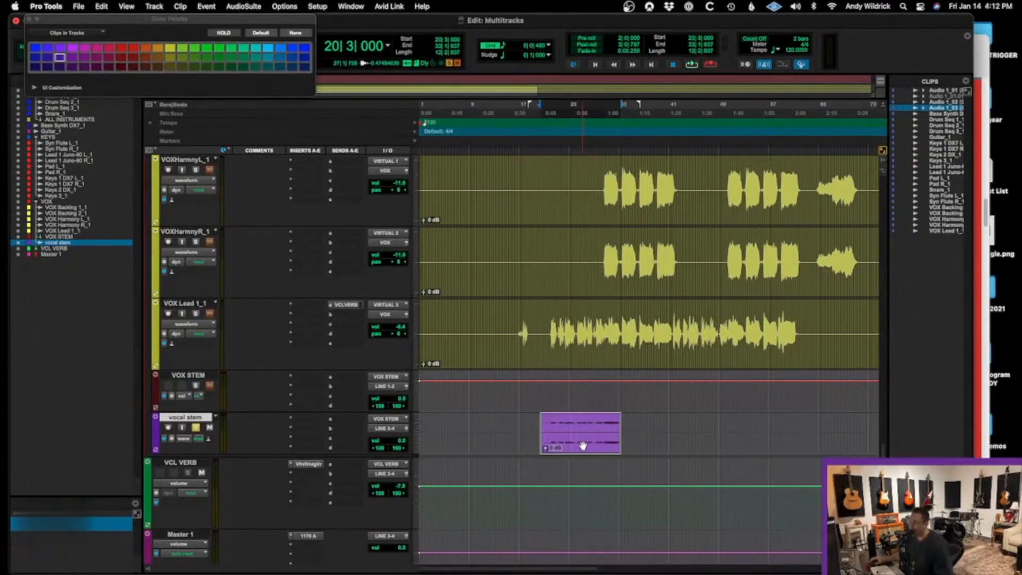
left_click(577, 429)
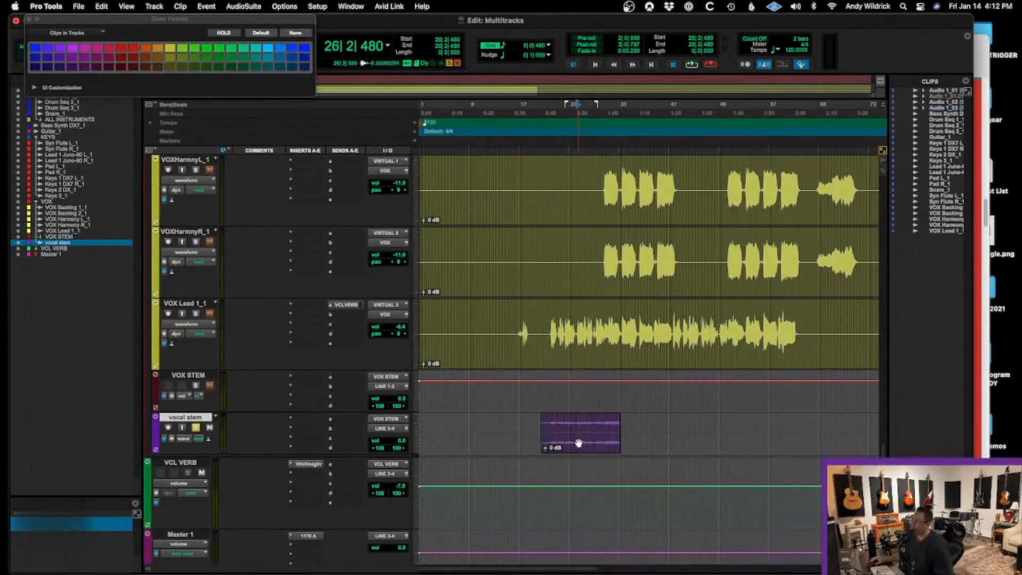
left_click(580, 439)
Browse the File > Export options and close them without exporting anything.
left_click(78, 7)
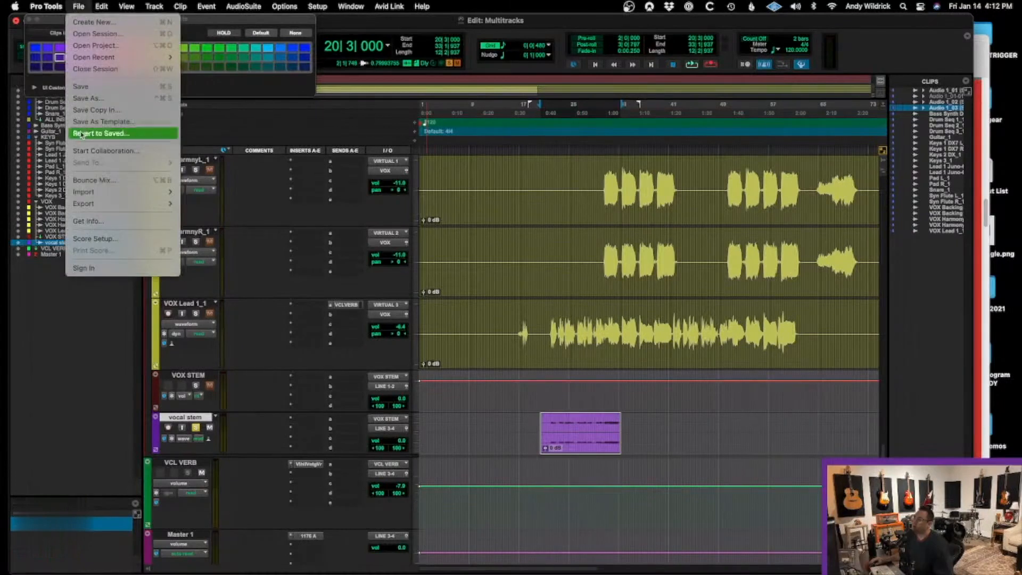
mouse_move(81, 204)
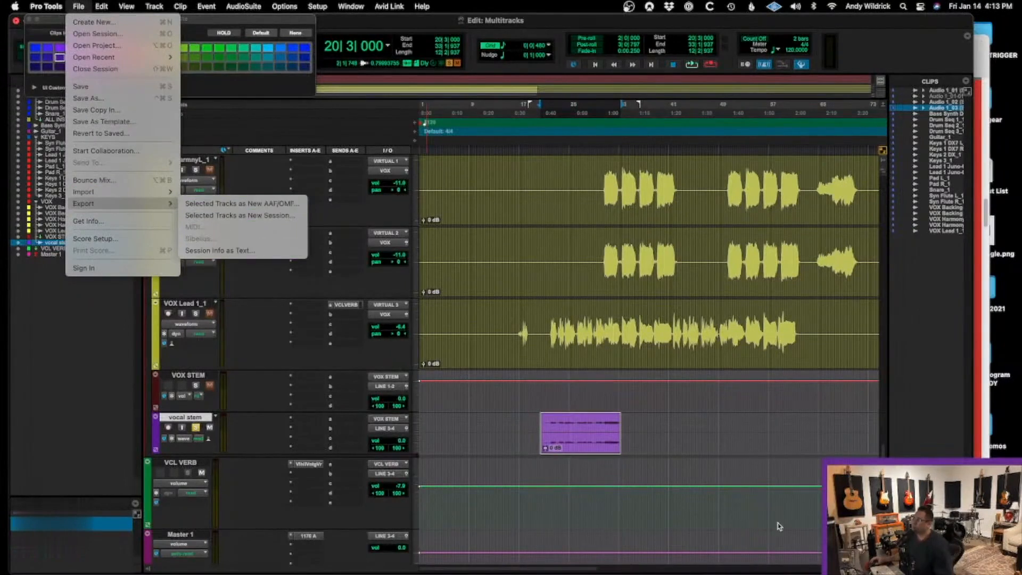
left_click(670, 395)
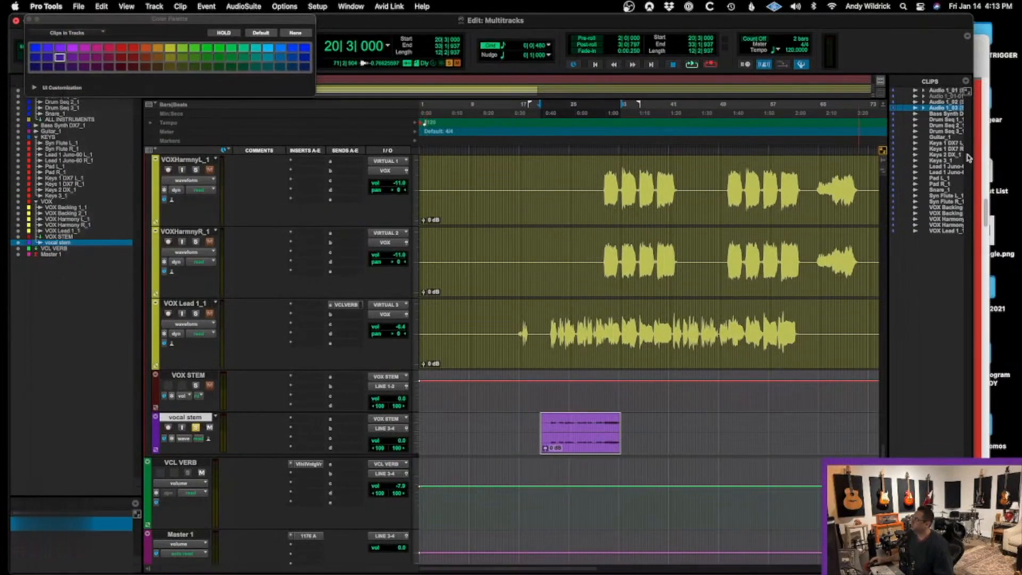
Reselect the purple vocal stem clip and bring up the Clips list menu.
left_click(688, 416)
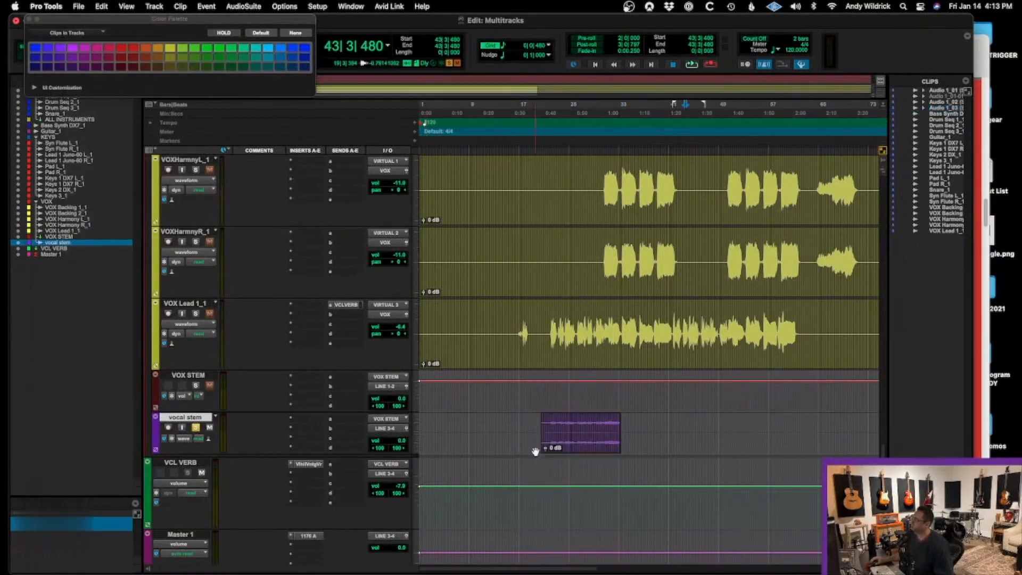
left_click(569, 448)
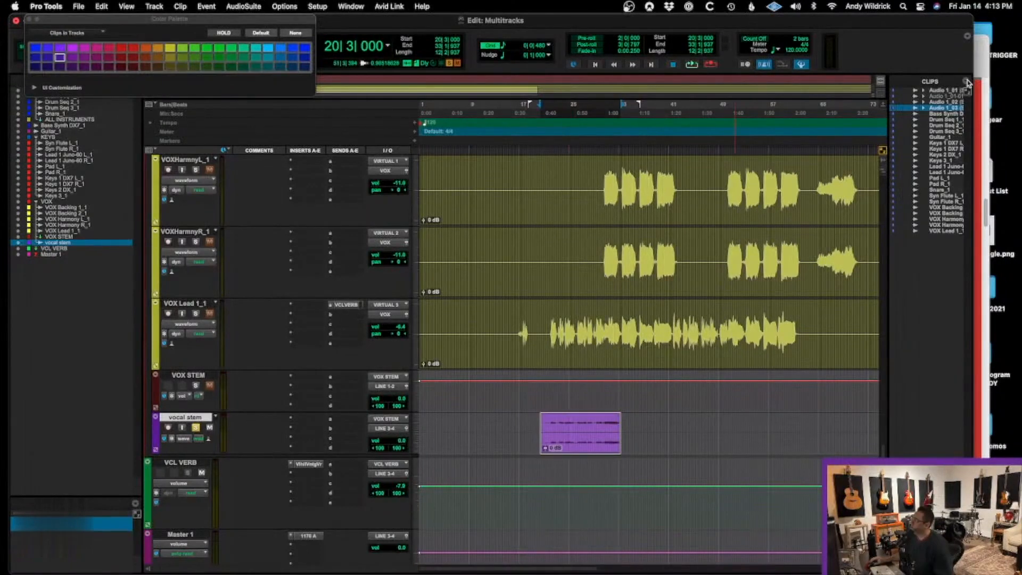
left_click(966, 81)
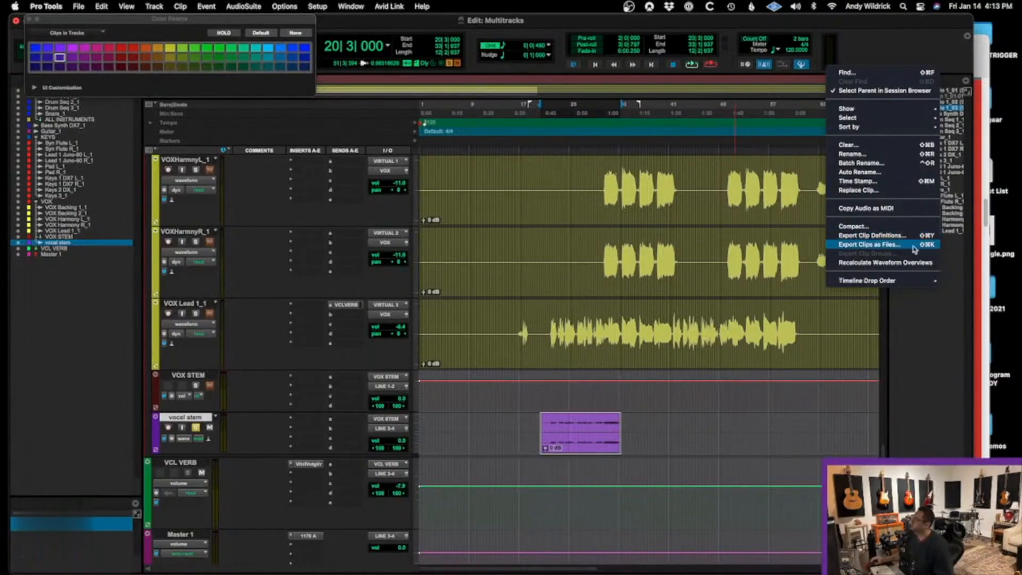
Export clip Audio 1_03 to the Desktop as a 32 Bit Float WAV file.
left_click(655, 446)
left_click(636, 430)
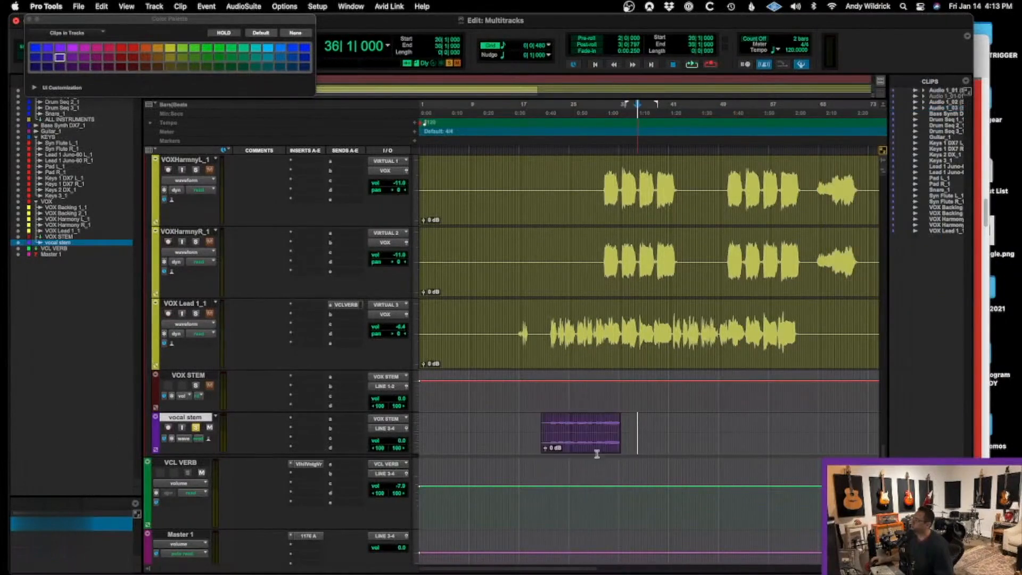
left_click(589, 453)
key("super+shift+k")
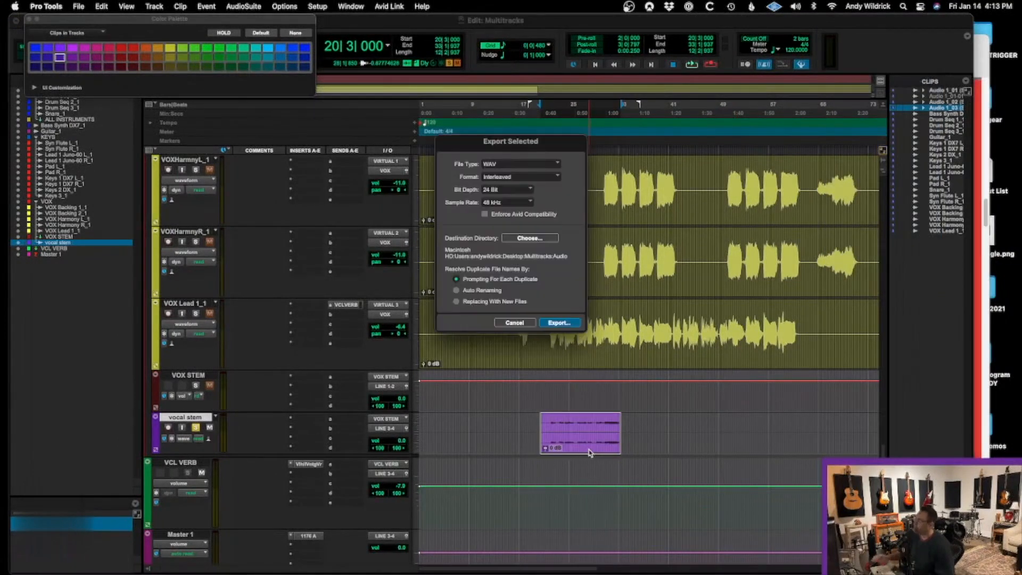
left_click(500, 191)
left_click(497, 198)
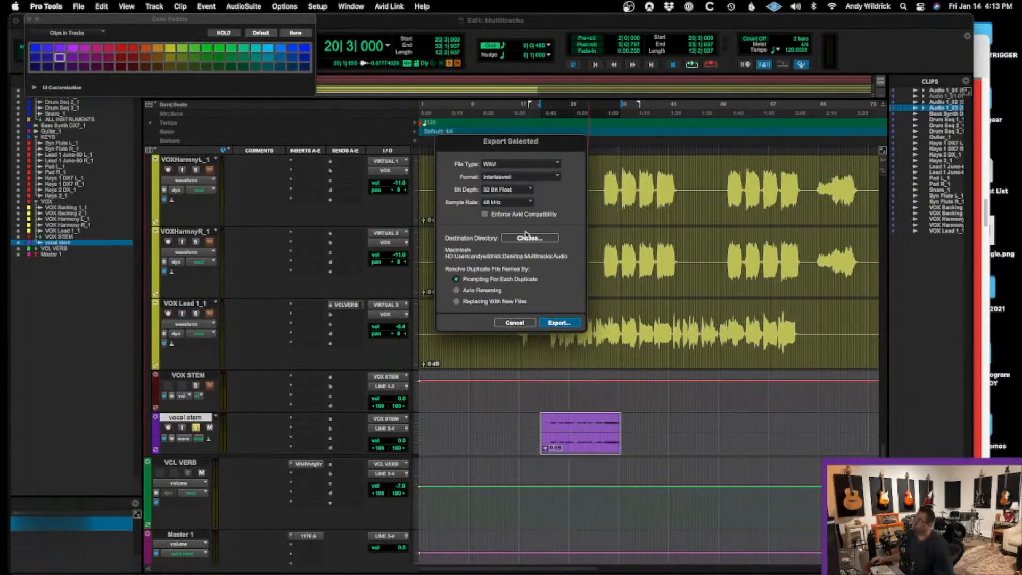
left_click(528, 238)
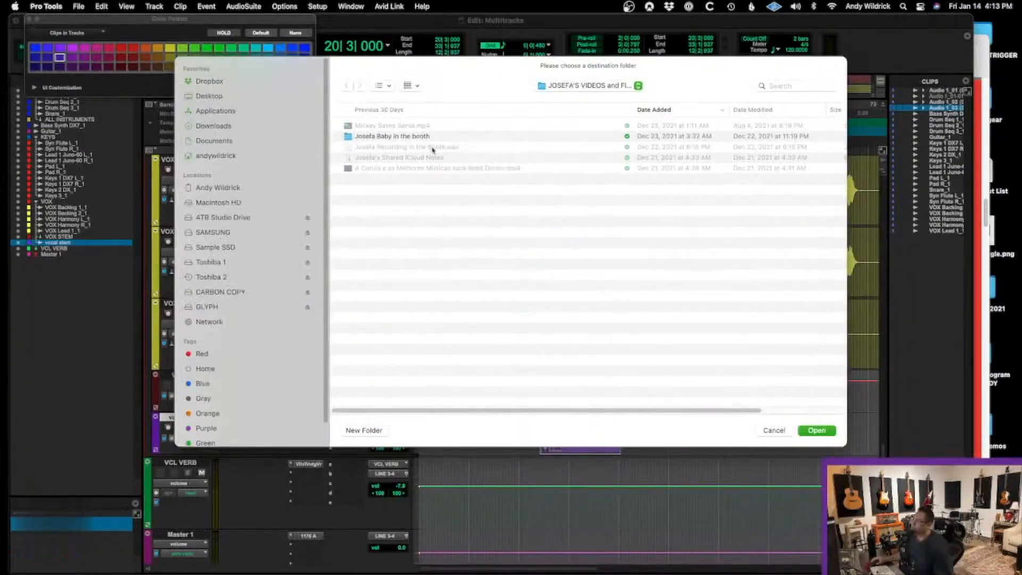
left_click(223, 95)
key("Return")
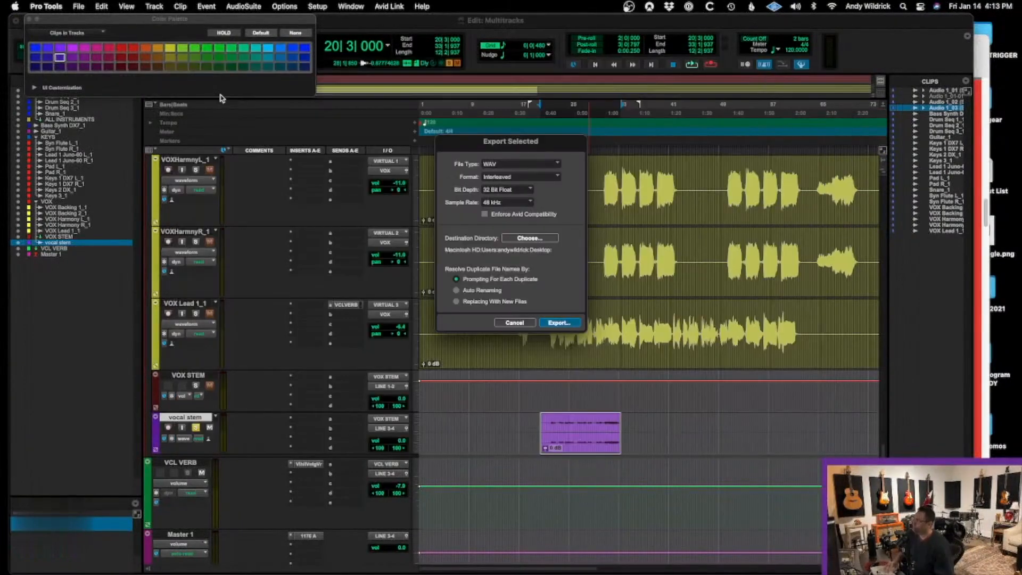
key("Return")
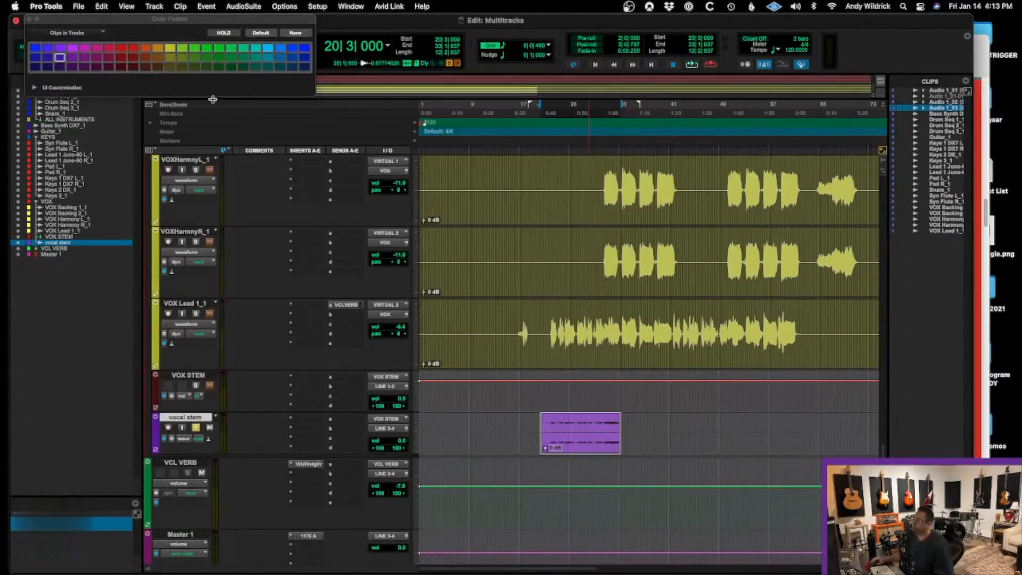
Bring up the clip's Name dialog twice and dismiss it without renaming.
double_click(564, 449)
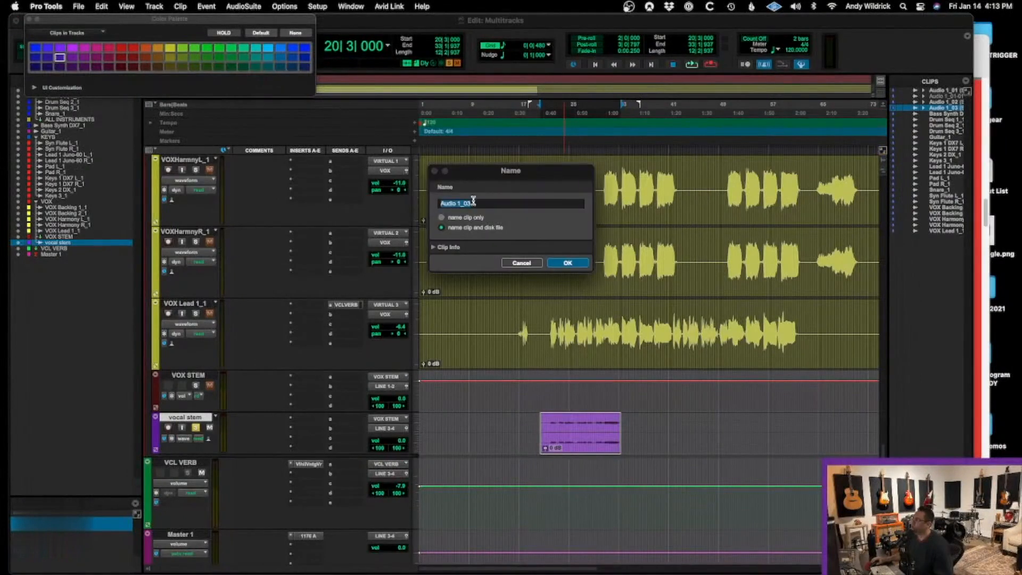
left_click(523, 262)
double_click(580, 446)
left_click(520, 262)
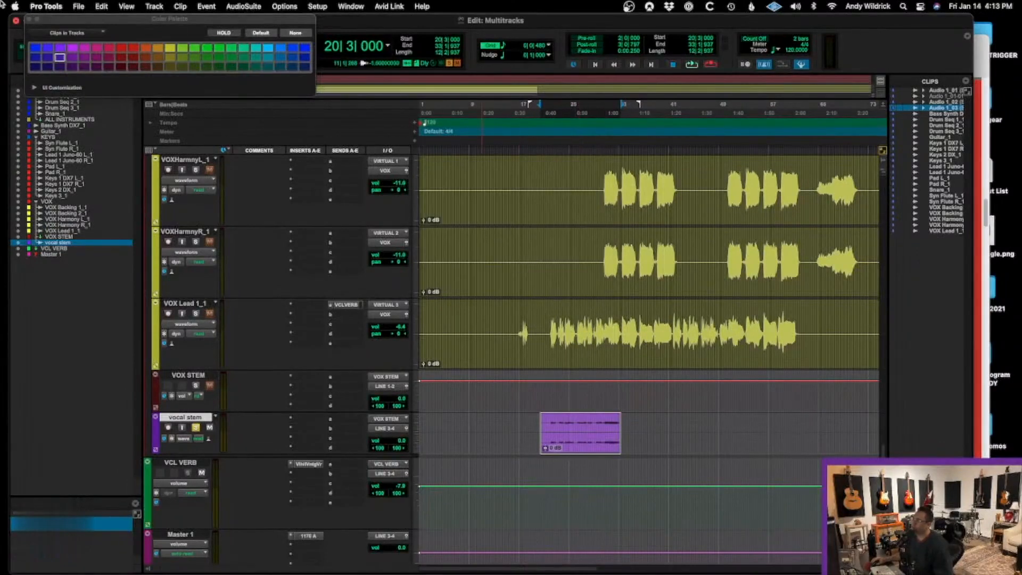
left_click(13, 29)
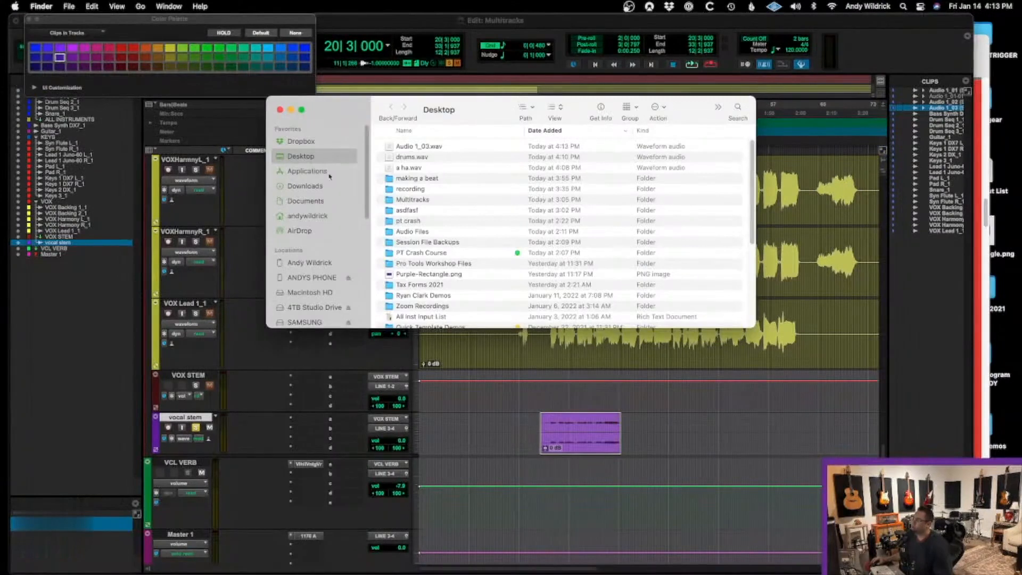
left_click(417, 147)
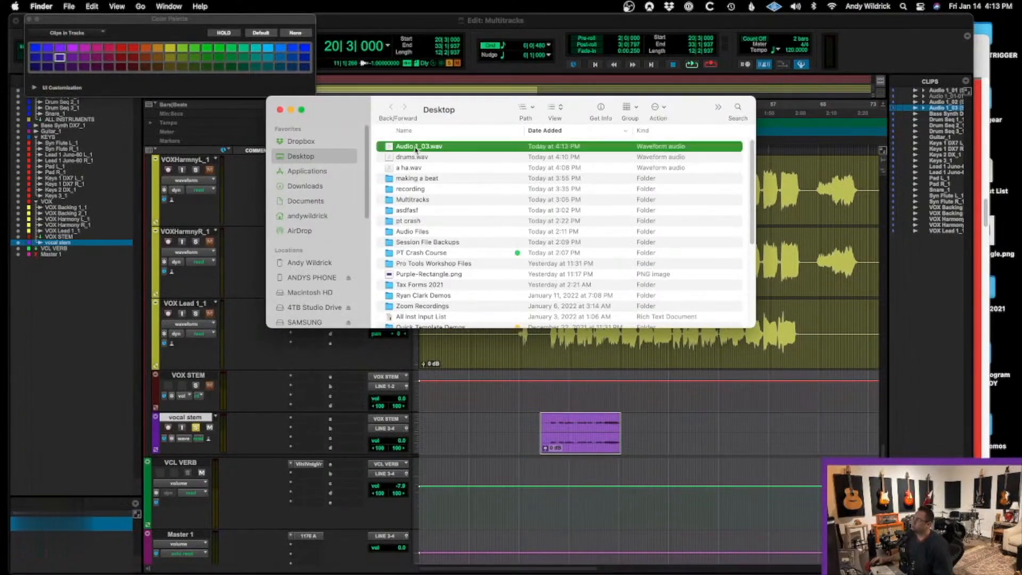
key("space")
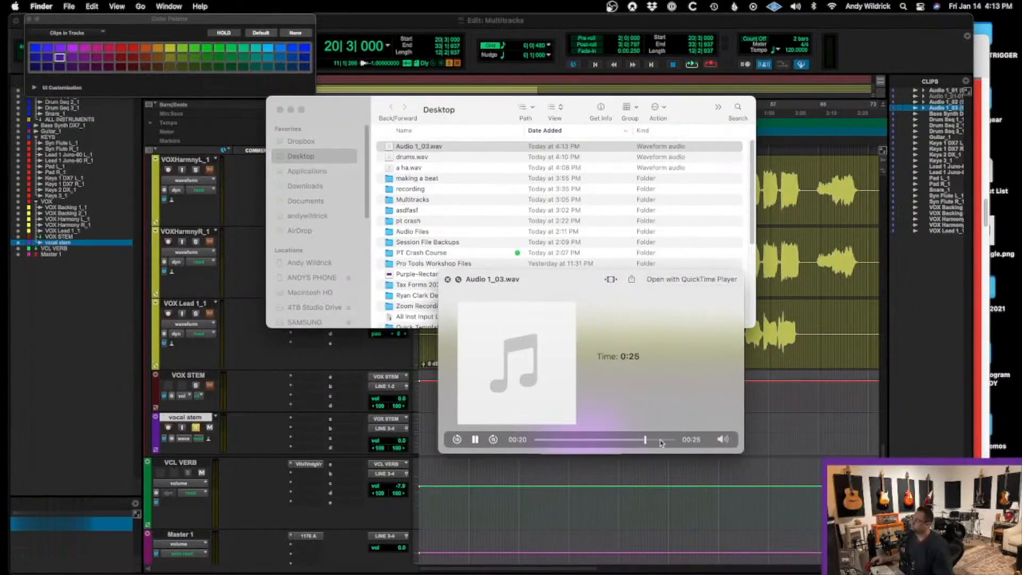
key("space")
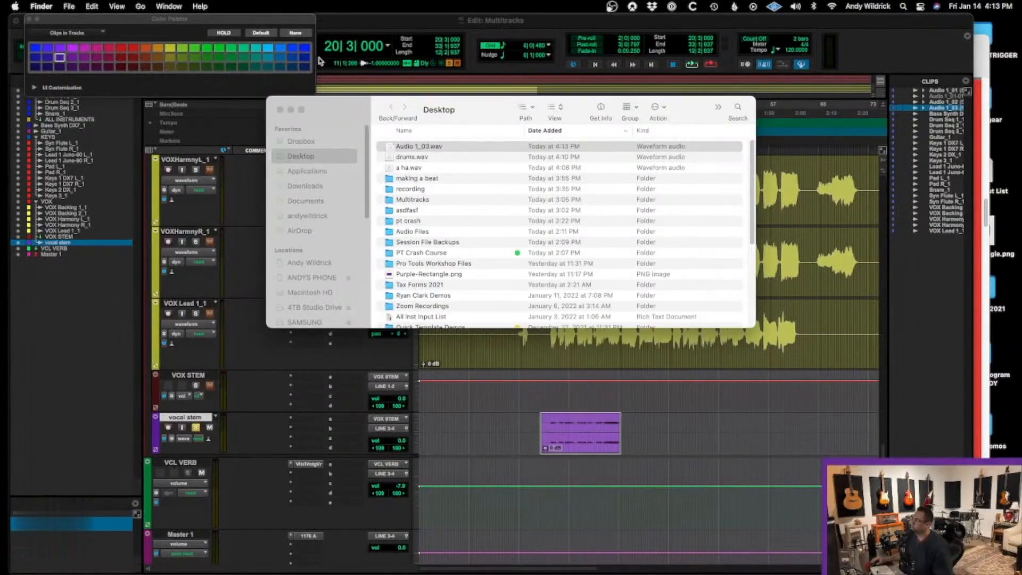
left_click(280, 110)
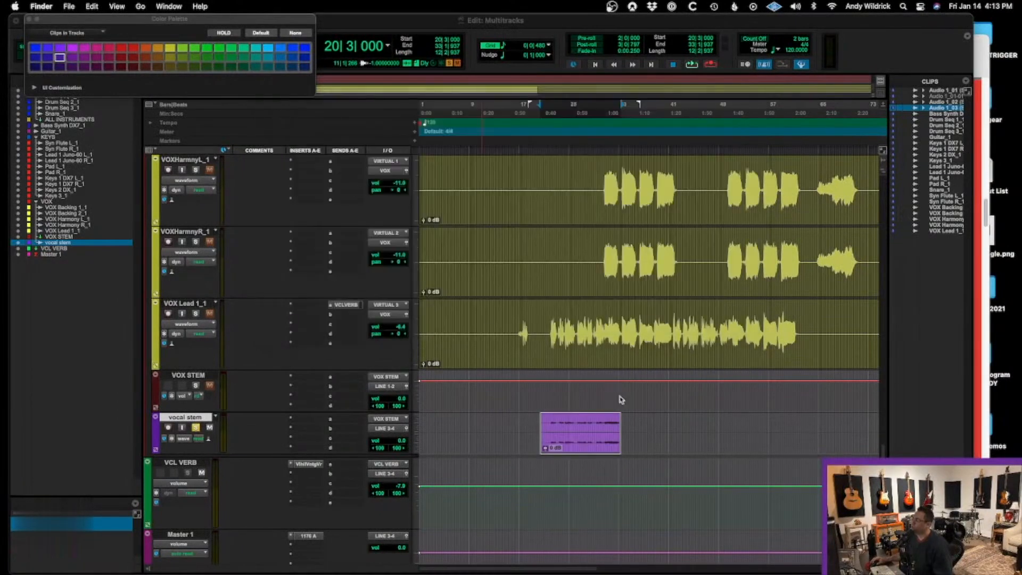
left_click(649, 429)
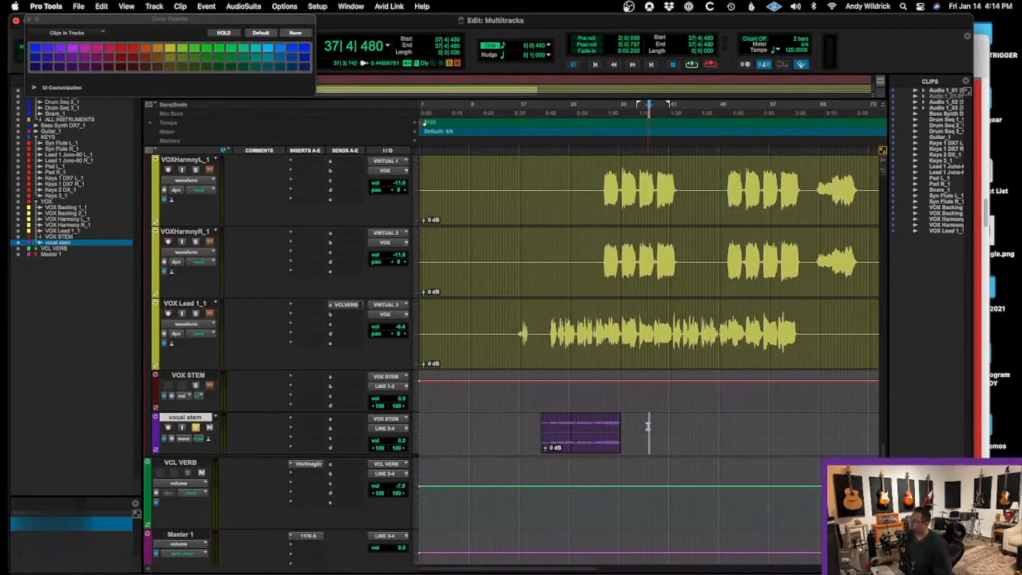
scroll(649, 425, "up", 5)
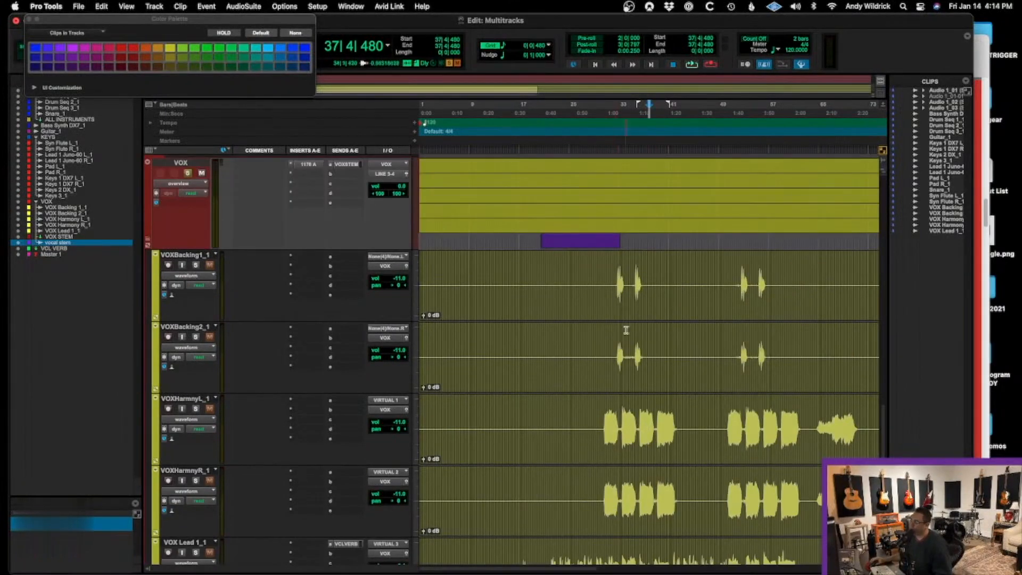
scroll(626, 330, "down", 5)
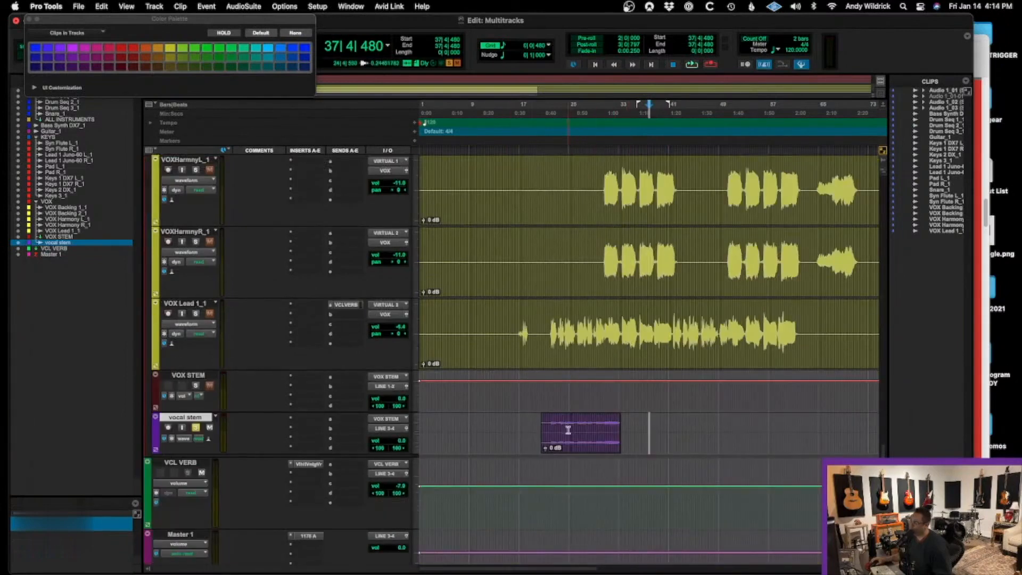
key("super+Tab")
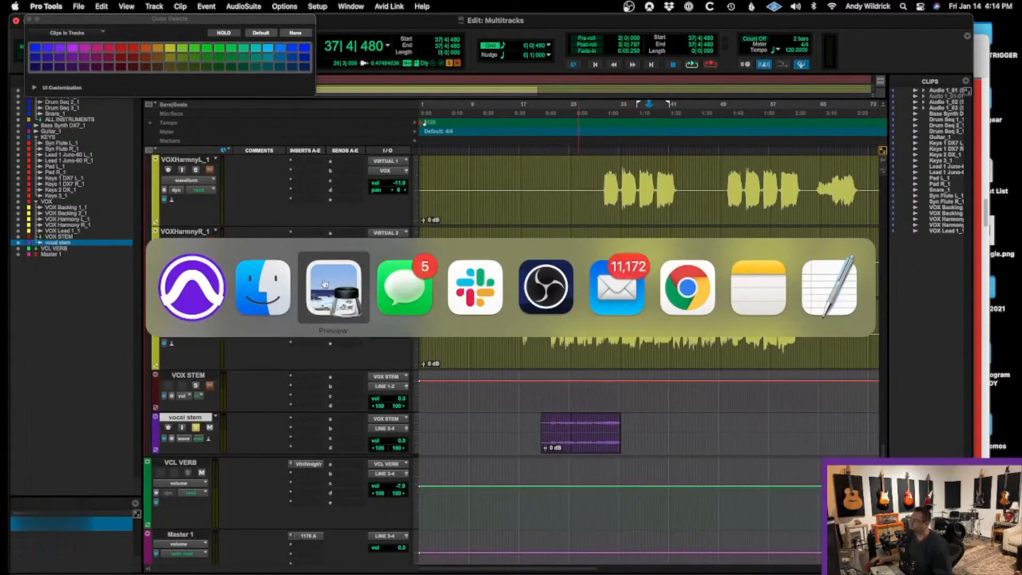
left_click(325, 284)
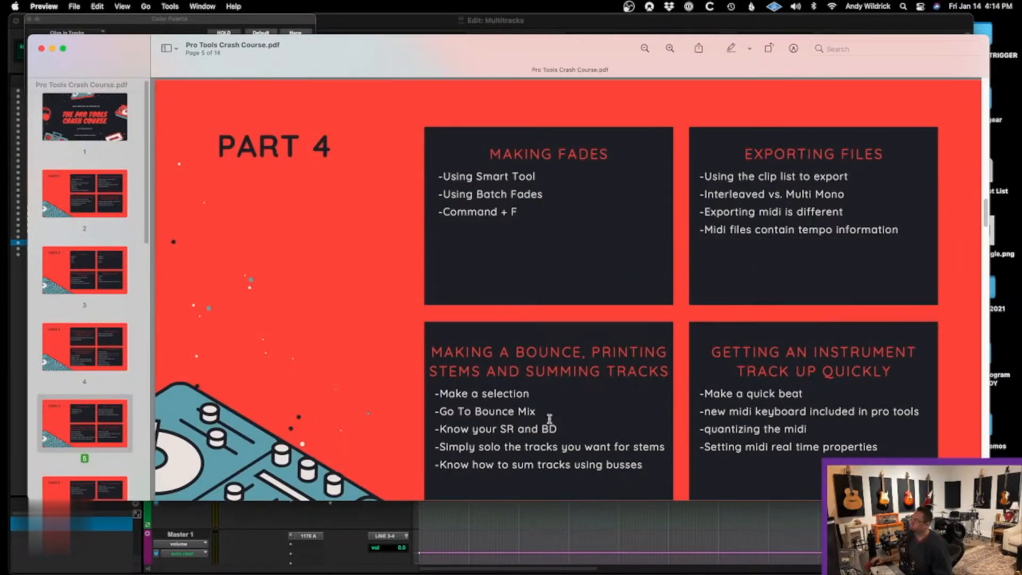
key("cmd+Tab")
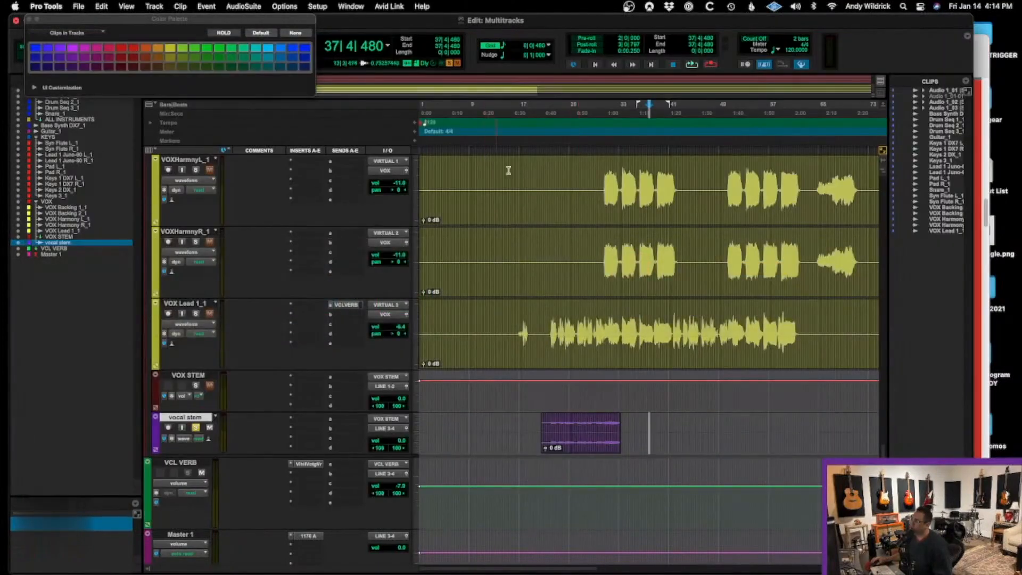
left_click(536, 182)
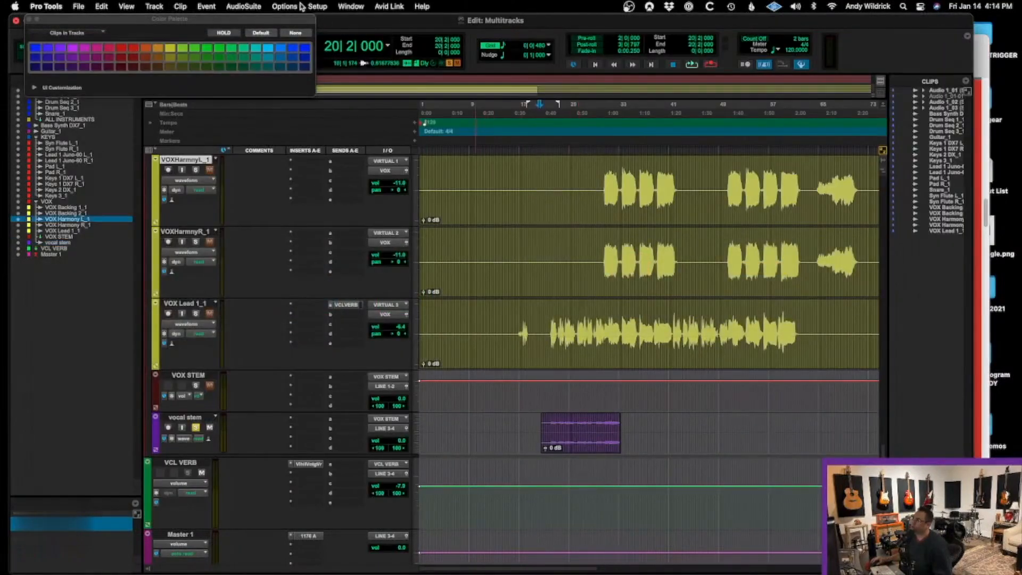
Check Session Setup and confirm the vocal clip's export sample rate stays 48 kHz.
left_click(315, 7)
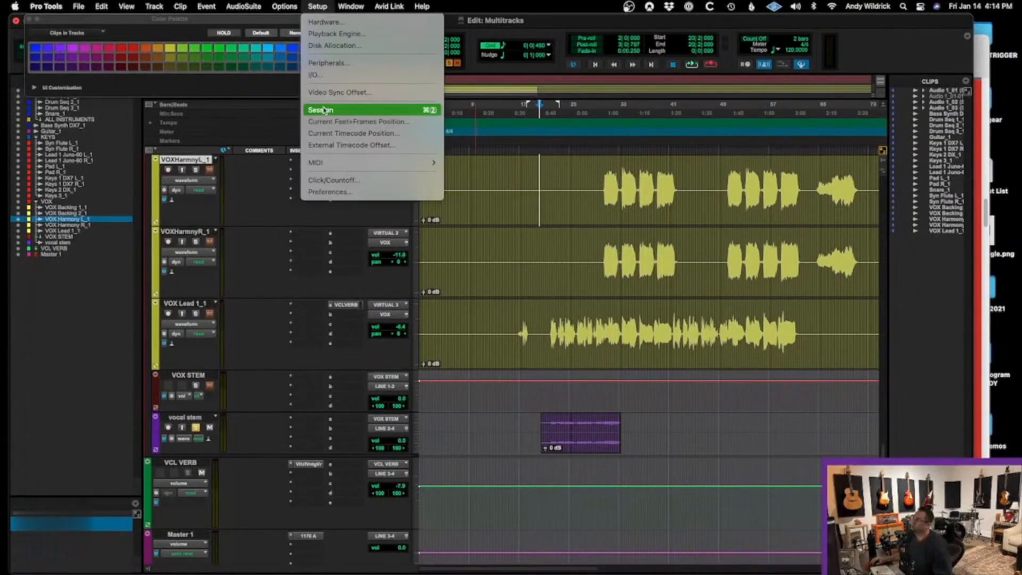
left_click(419, 112)
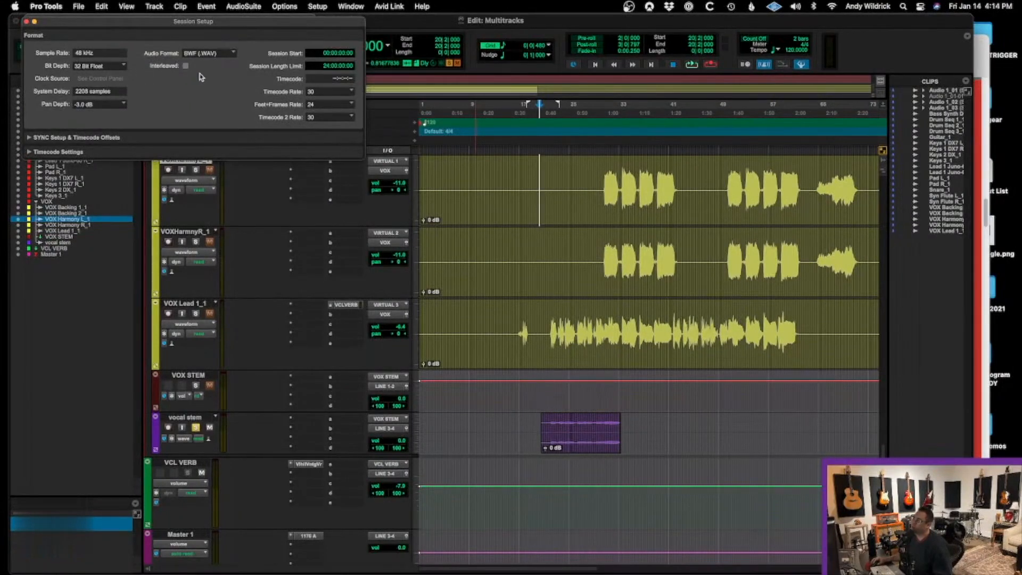
left_click(568, 450)
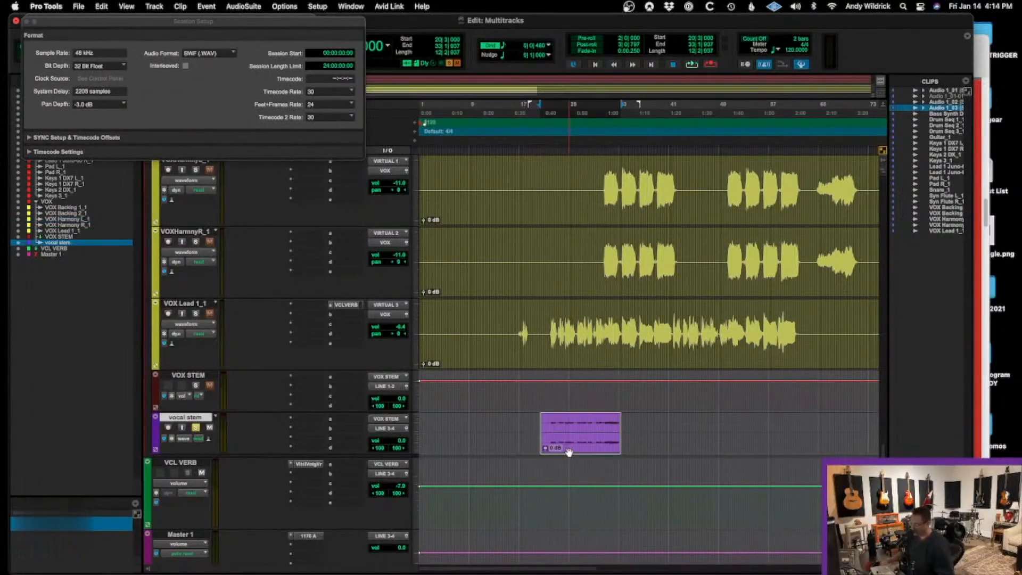
key("super+shift+k")
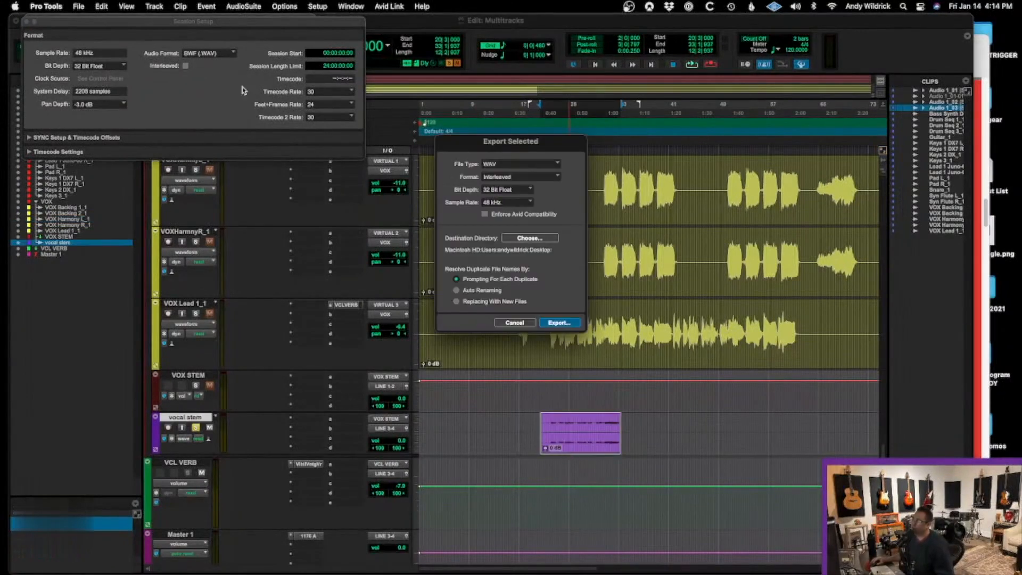
left_click(512, 204)
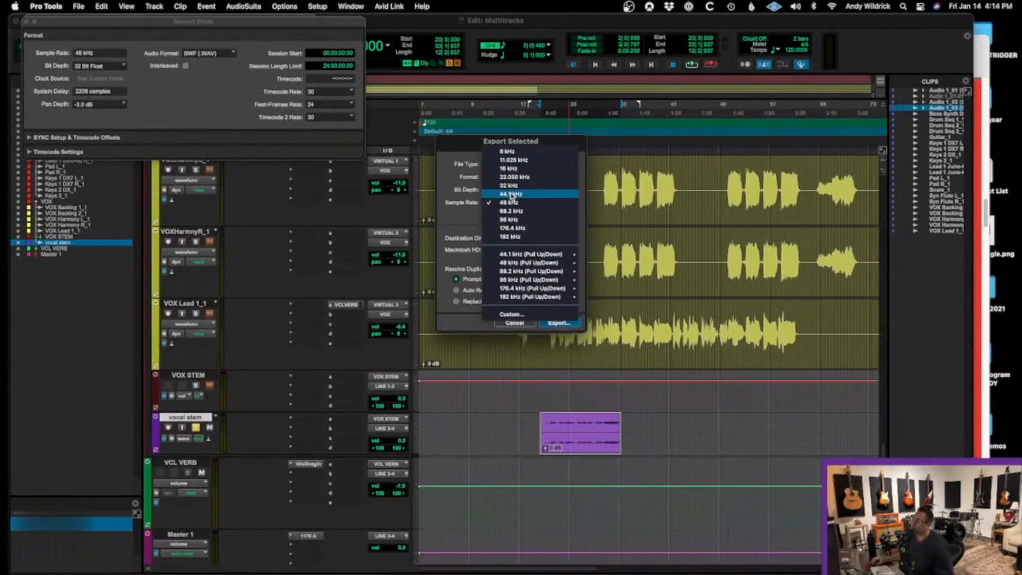
left_click(508, 202)
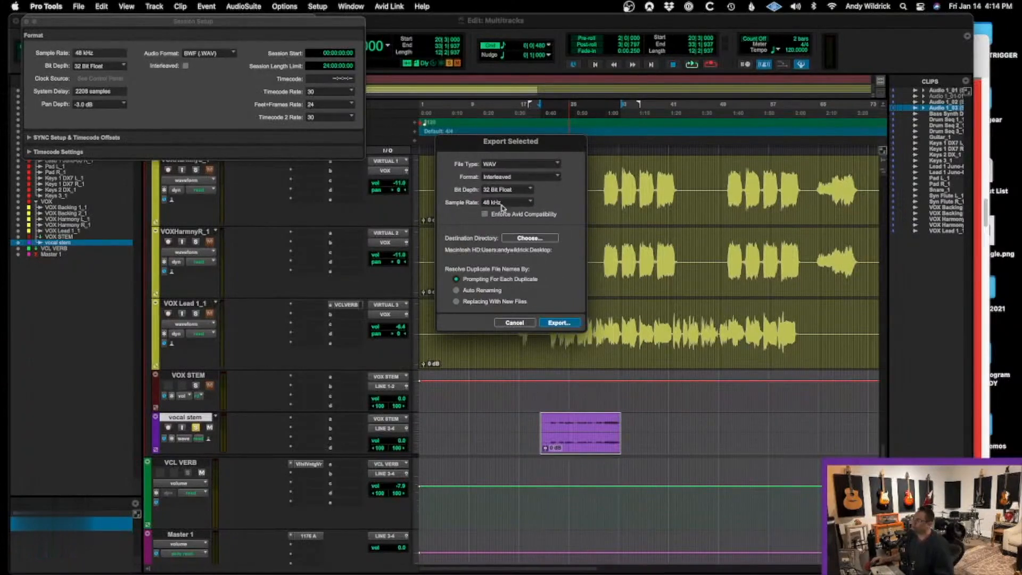
Cancel the clip export, clear the selection, and switch to the course PDF in Preview.
left_click(514, 323)
left_click(636, 428)
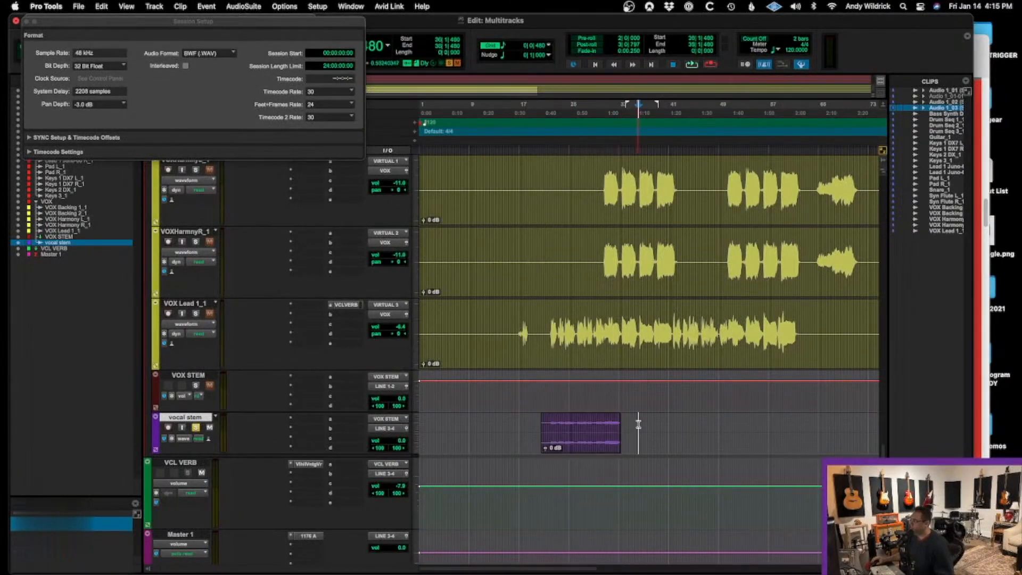
key("super+Tab")
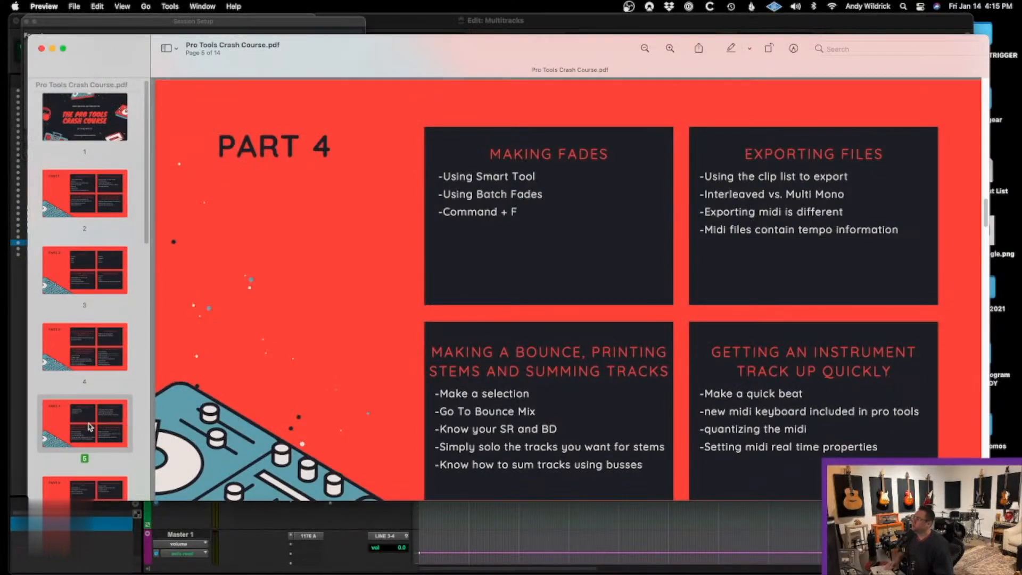
Advance the course PDF to page 6, Part 5, then return to Pro Tools.
key("Down")
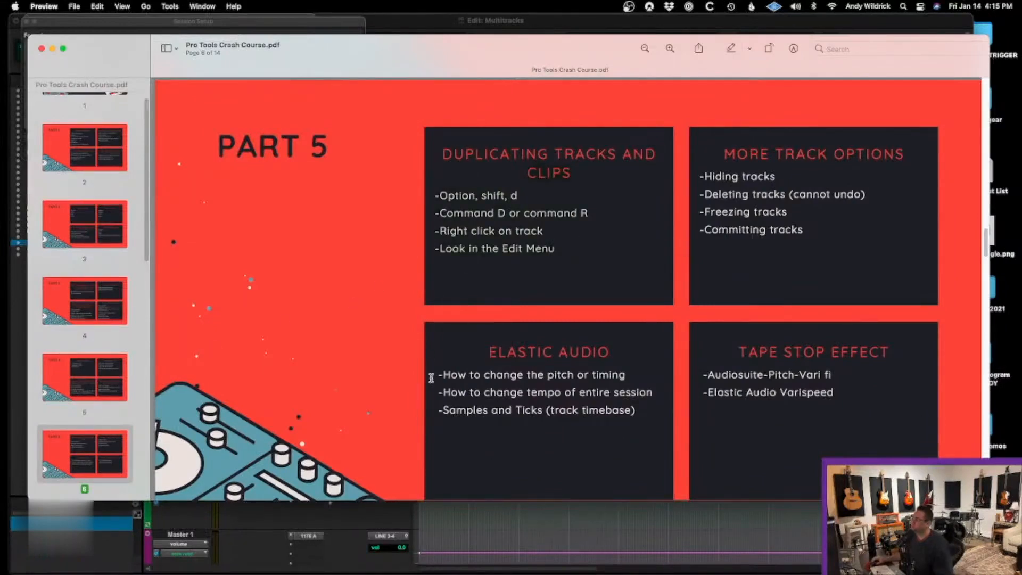
left_click(502, 513)
left_click(80, 6)
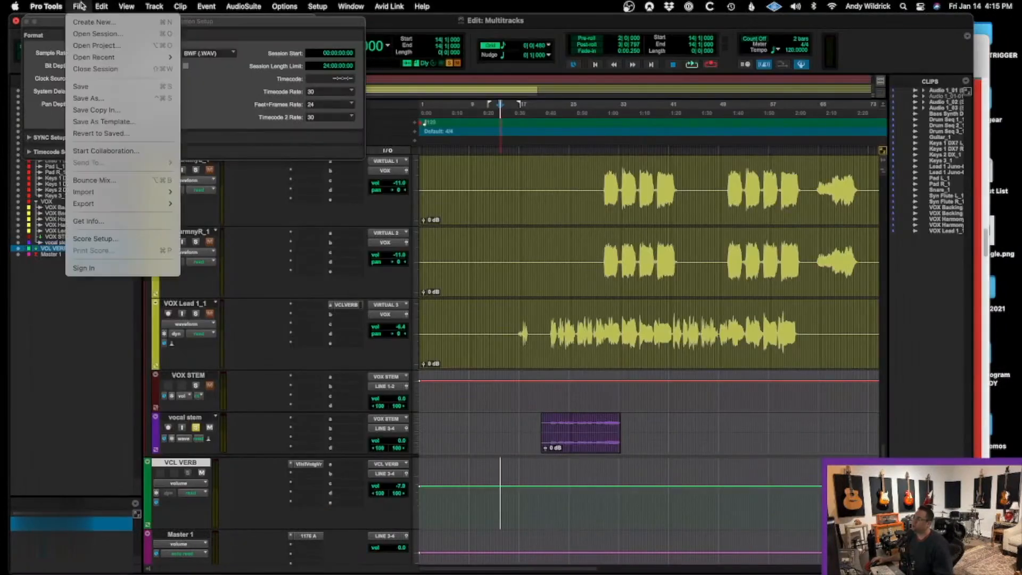
Create a new session named 'duplication', saving and closing the Multitracks session.
left_click(87, 21)
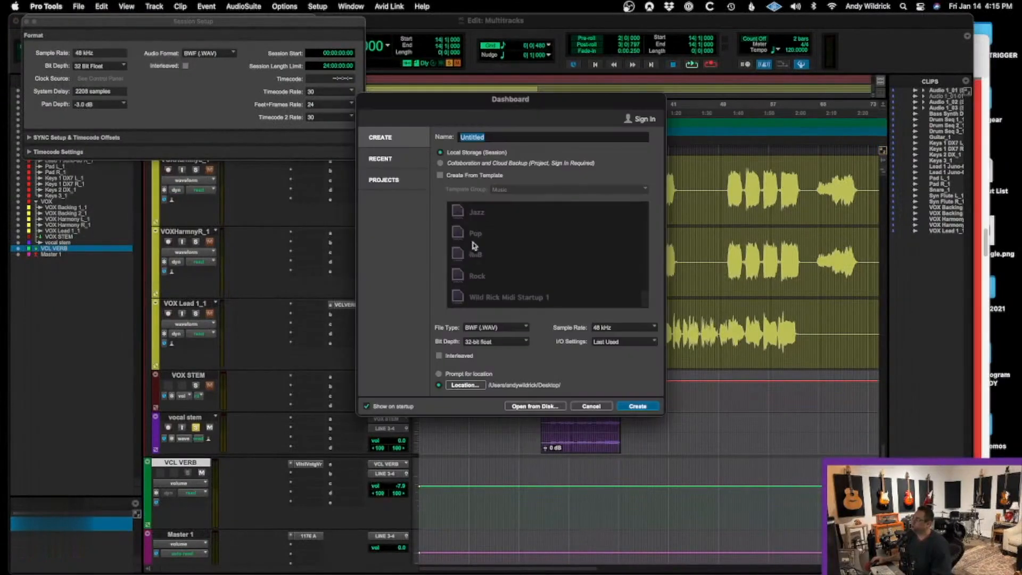
type("dupl")
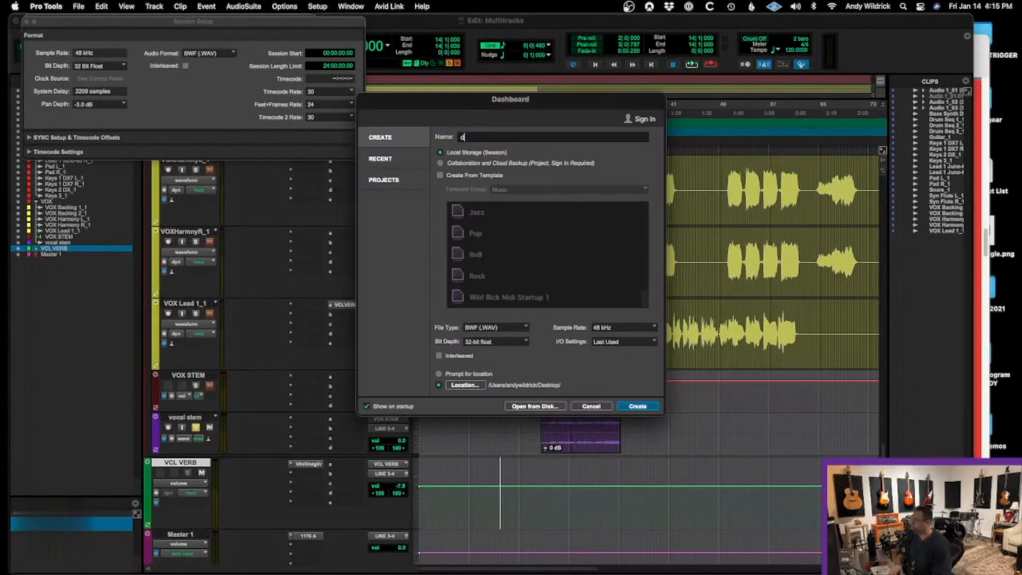
type("icationg")
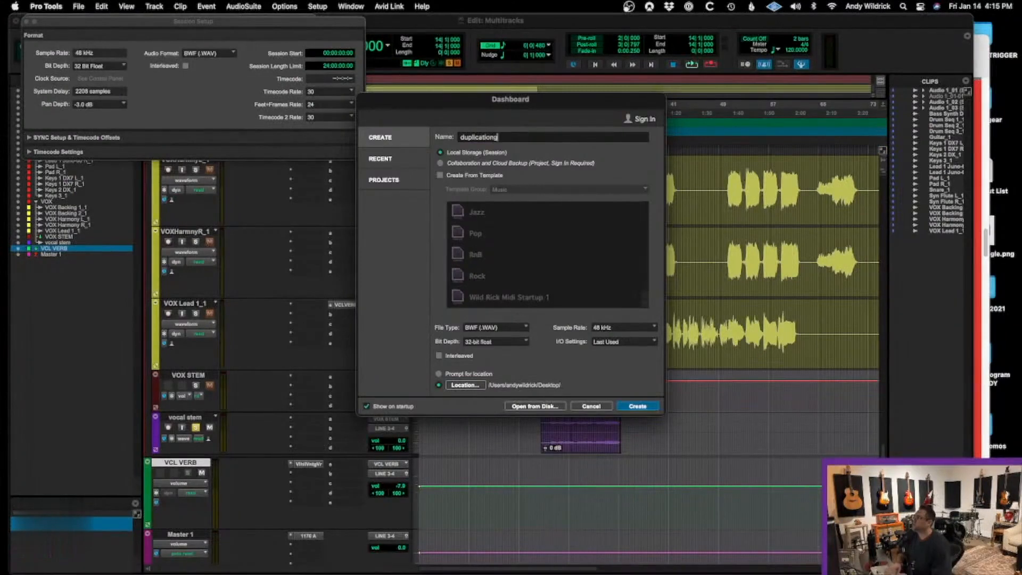
key("BackSpace")
key("Return")
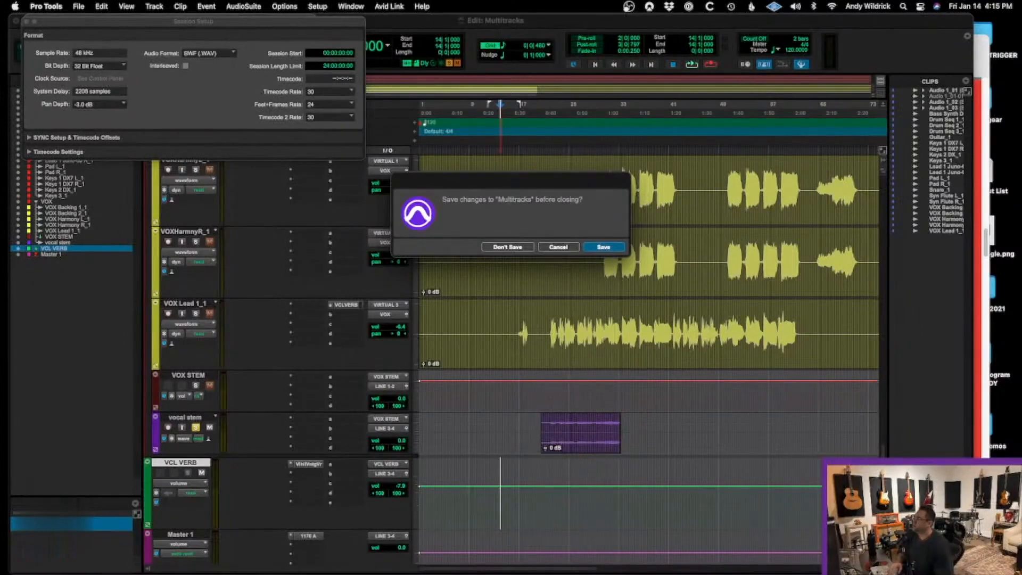
key("Return")
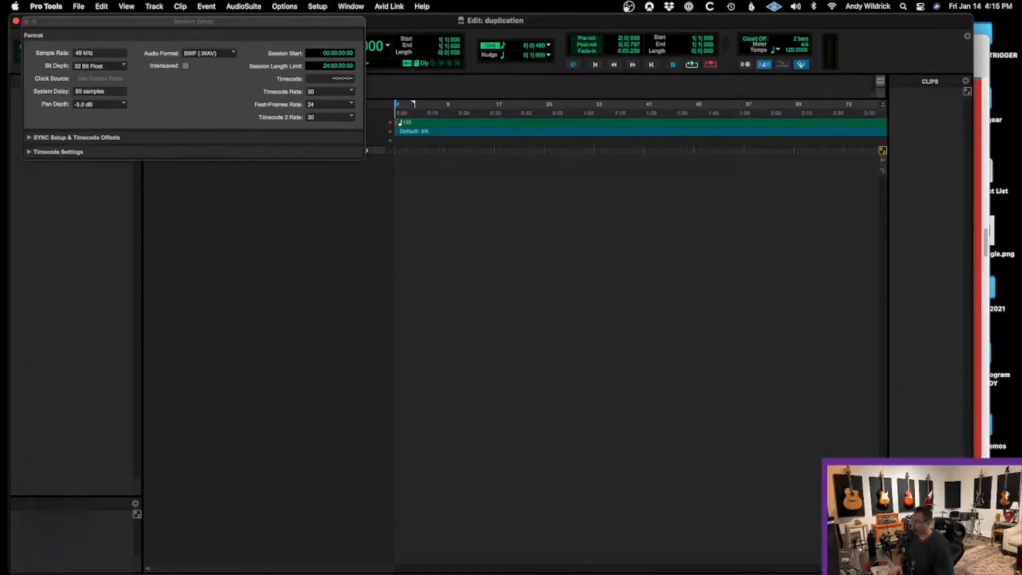
key("super+shift+i")
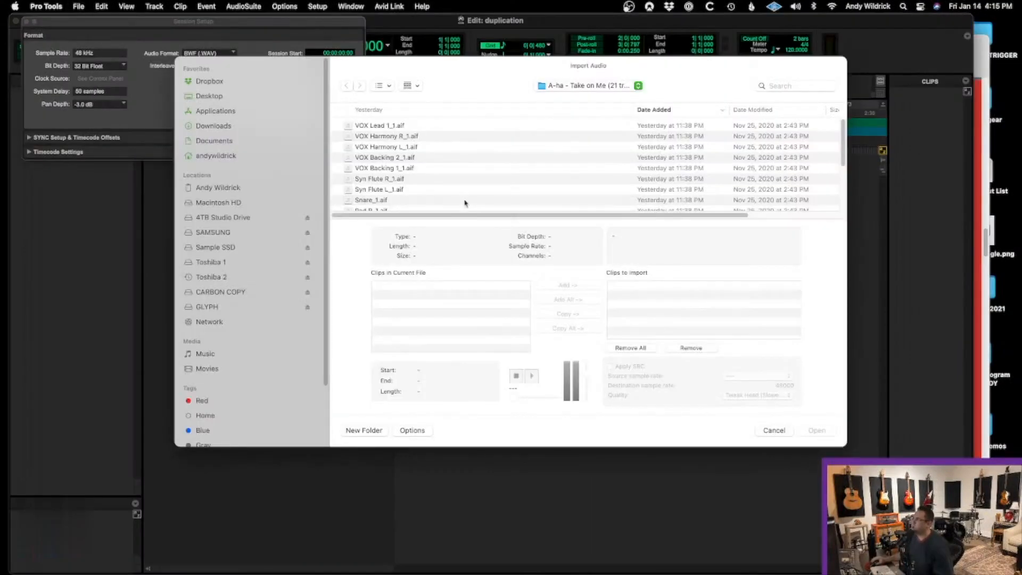
Import every wav file from Pro Tools Workshop Files > Loops, converted, onto new tracks at session start.
left_click(589, 85)
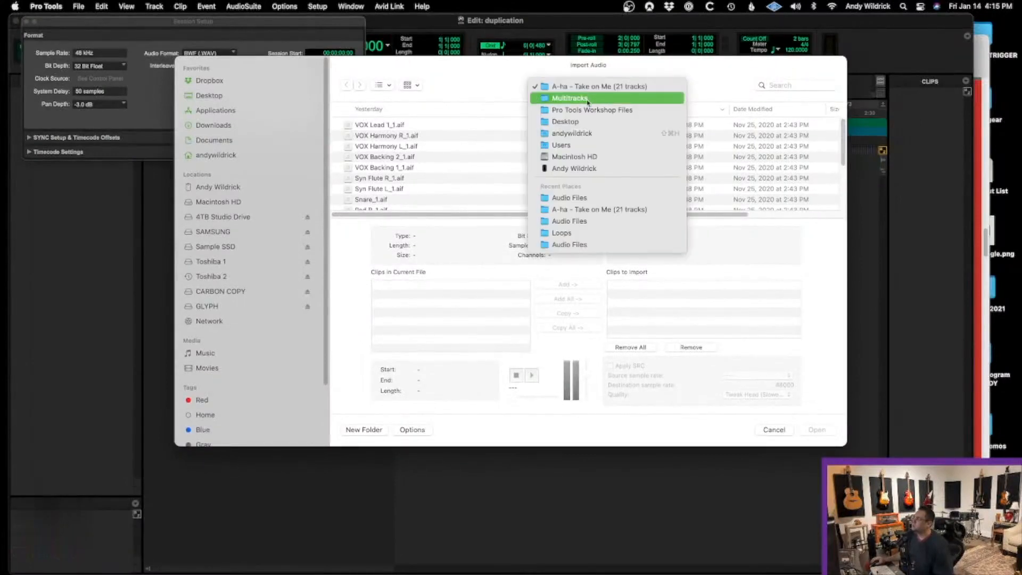
left_click(588, 110)
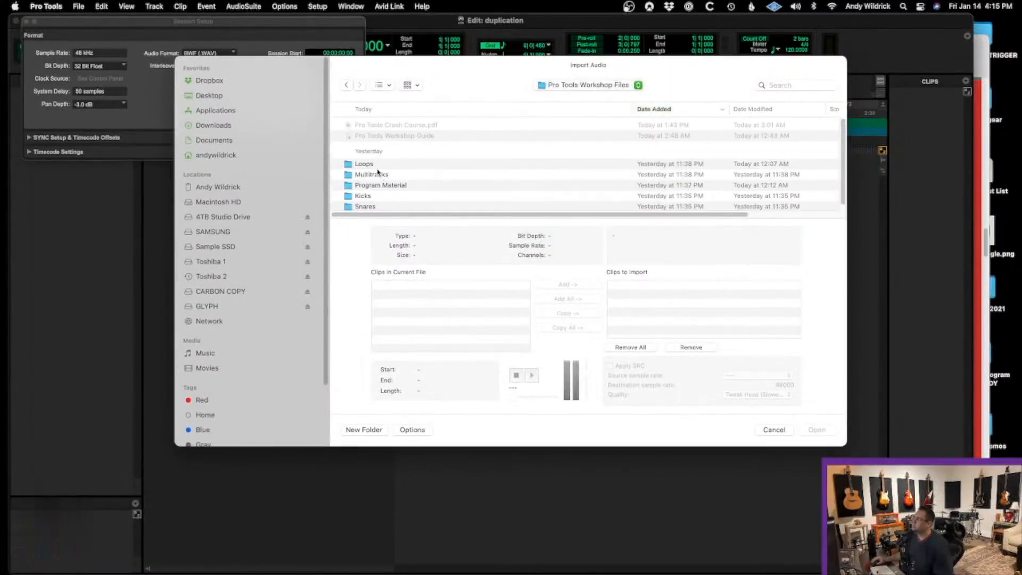
scroll(373, 179, "down", 1)
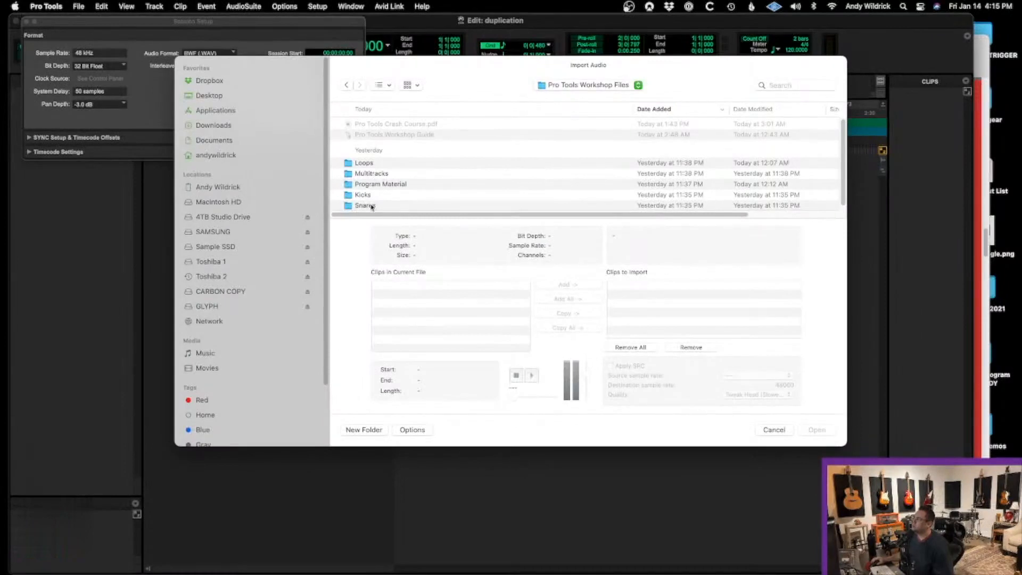
double_click(364, 164)
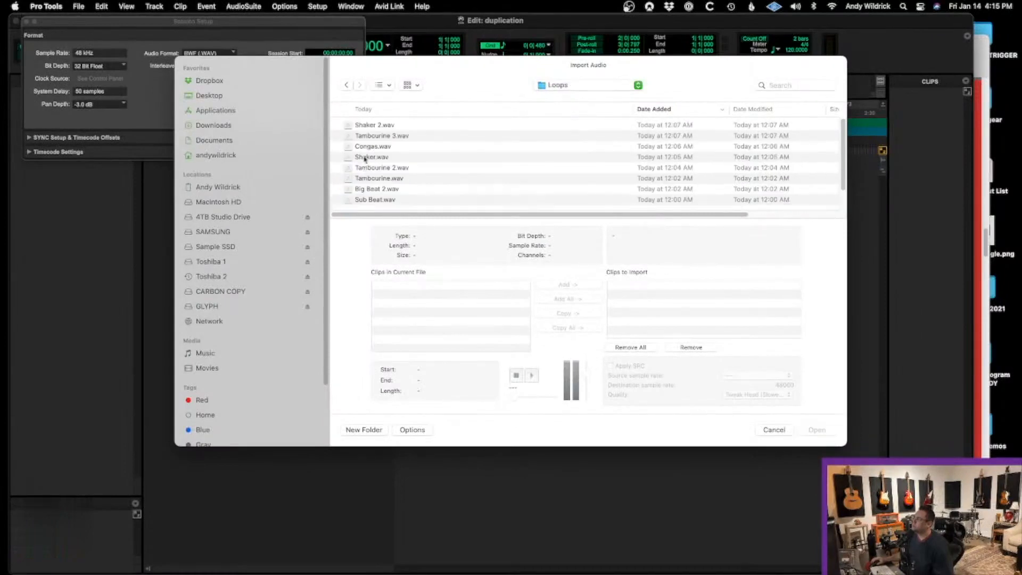
left_click(372, 126)
key("super+a")
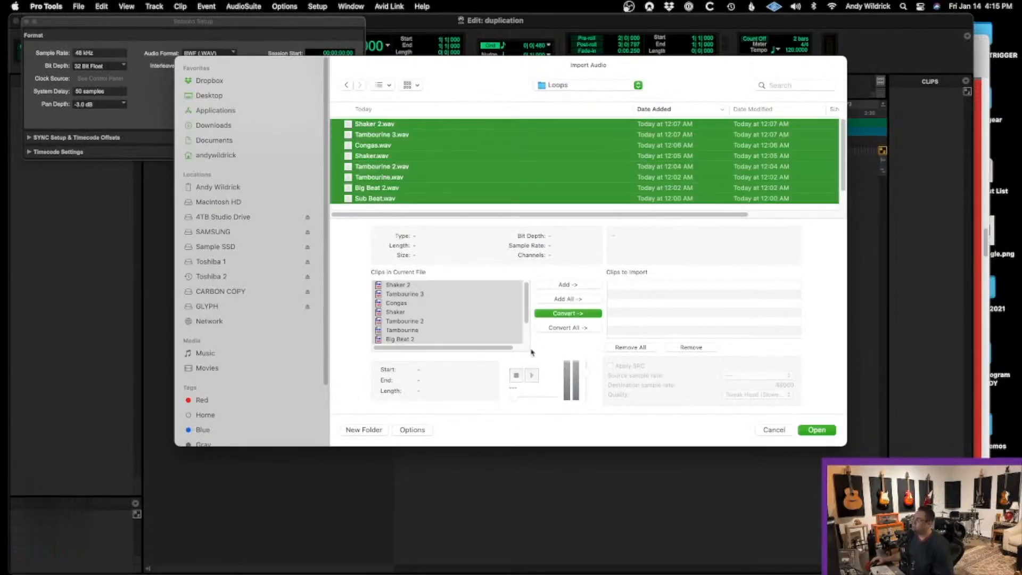
left_click(566, 314)
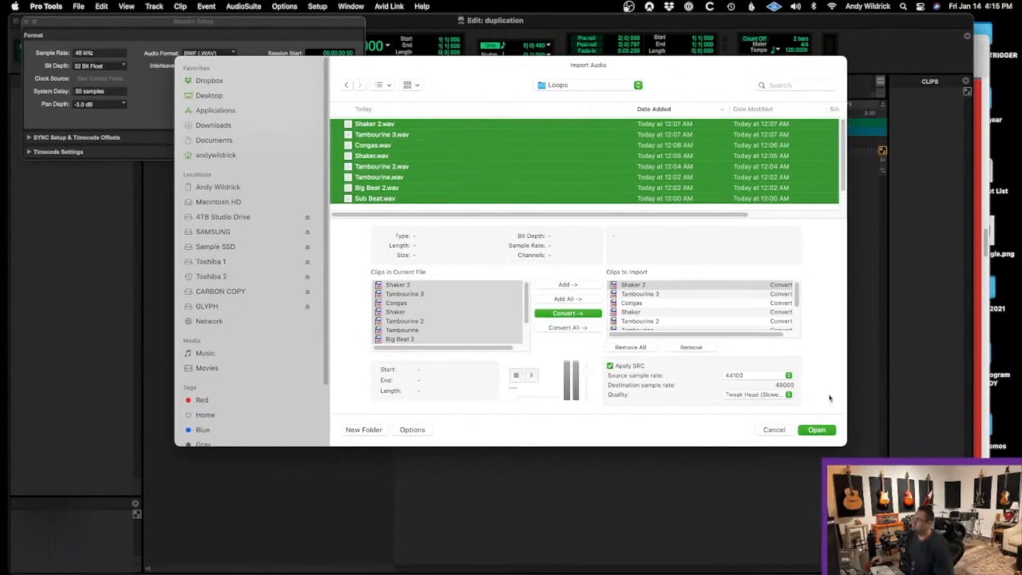
left_click(818, 430)
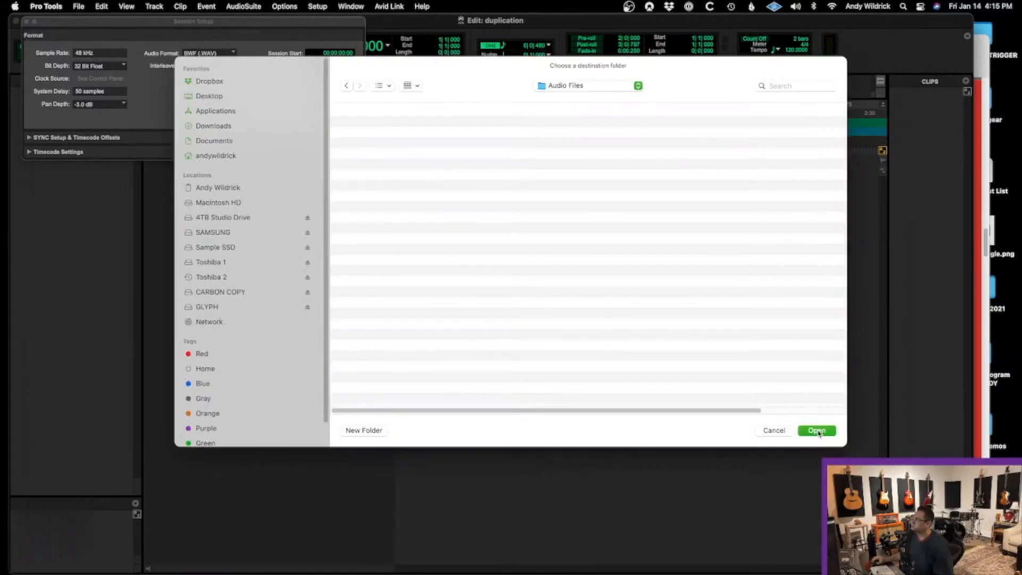
left_click(817, 430)
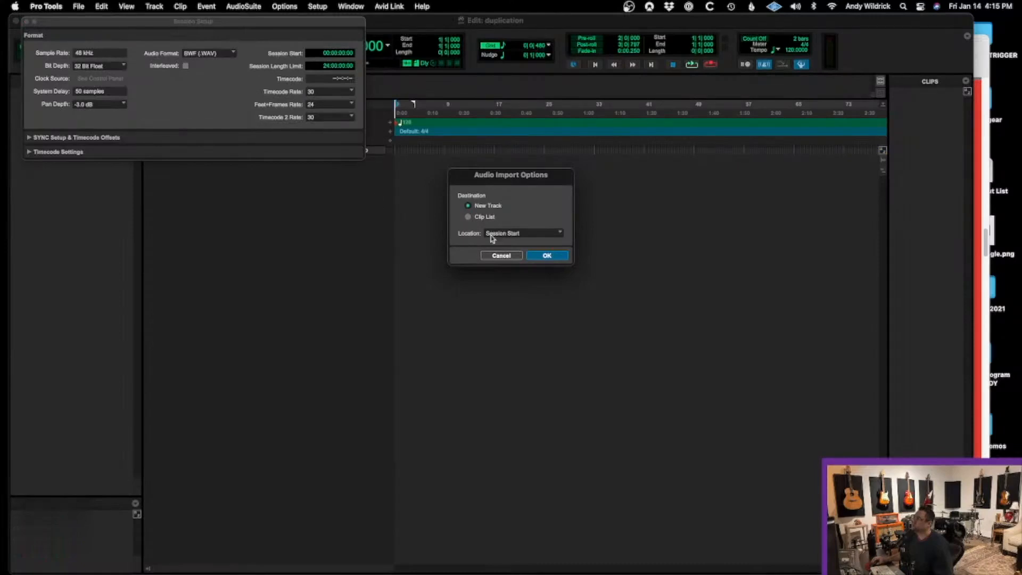
left_click(557, 258)
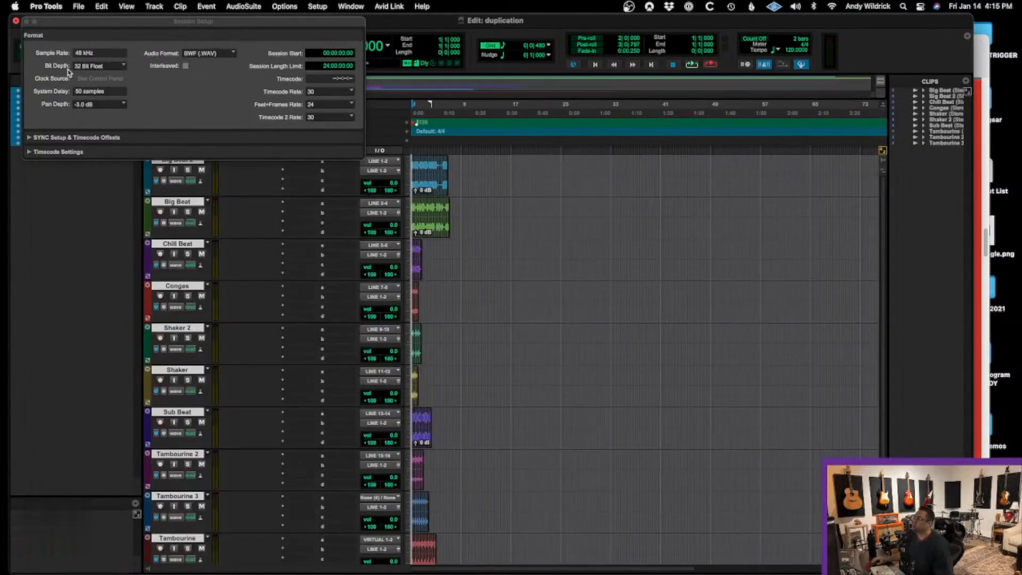
left_click(17, 21)
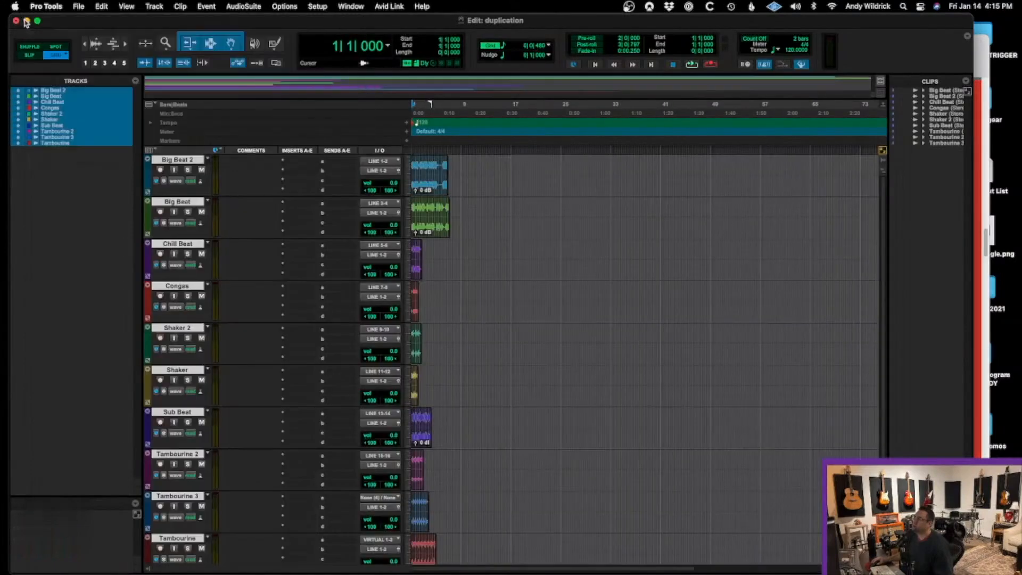
Hide all tracks except Big Beat 2, make it taller, solo it, and select its clip.
scroll(443, 260, "up", 10)
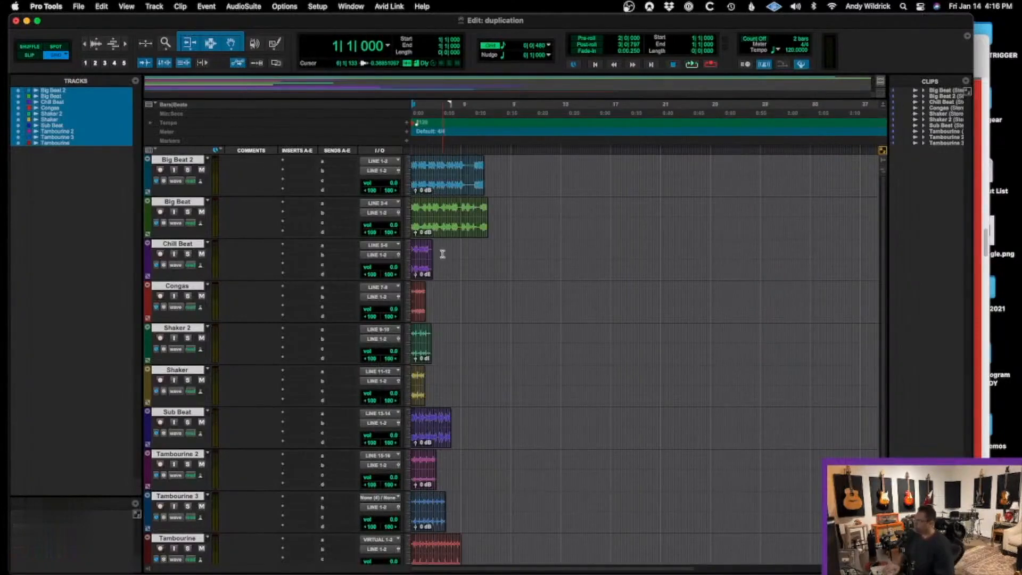
left_click(530, 254)
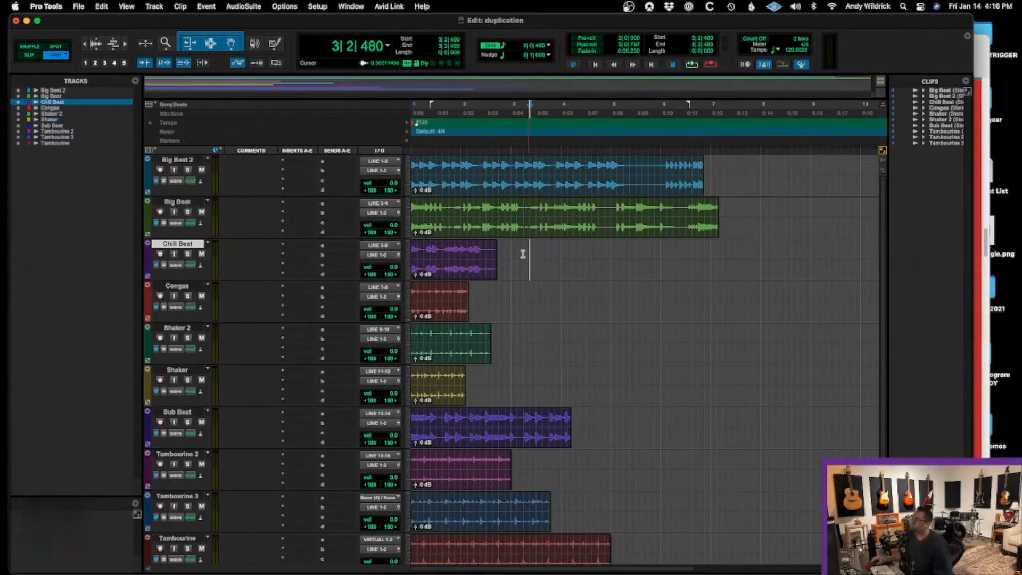
left_click(180, 205)
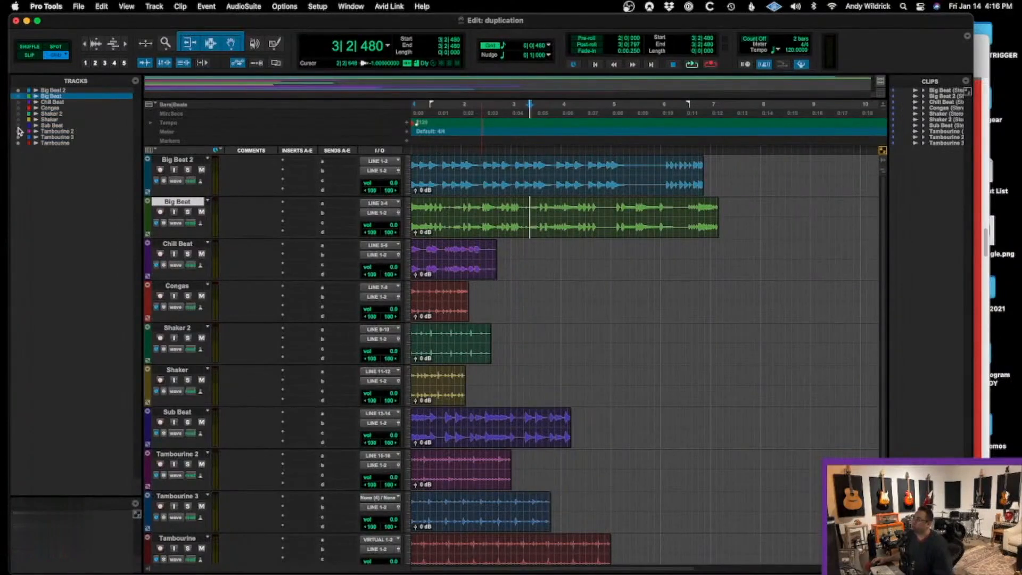
left_click_drag(16, 143, 17, 146)
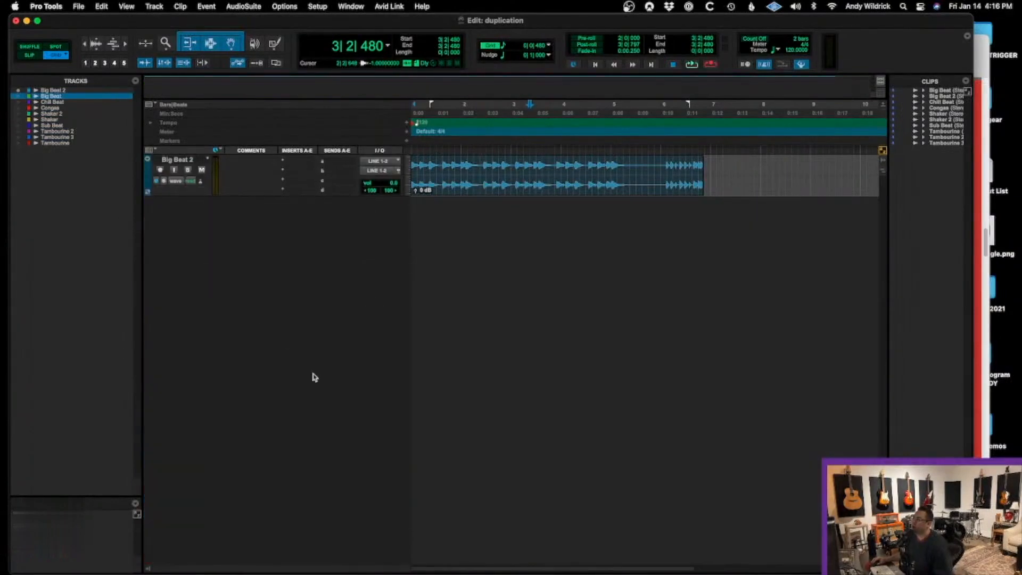
left_click_drag(189, 195, 189, 266)
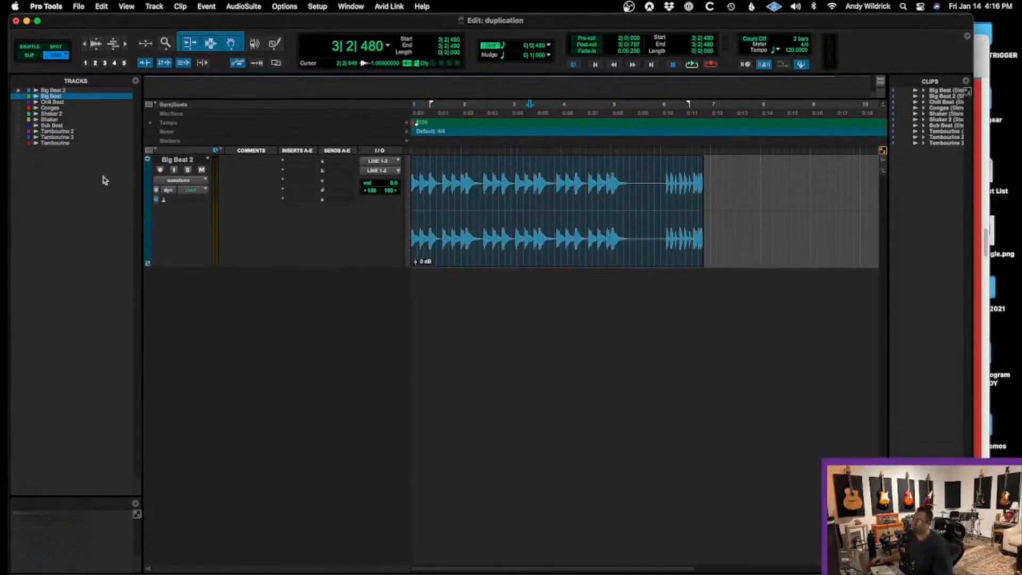
left_click_drag(19, 97, 17, 143)
left_click(187, 169)
left_click(560, 237)
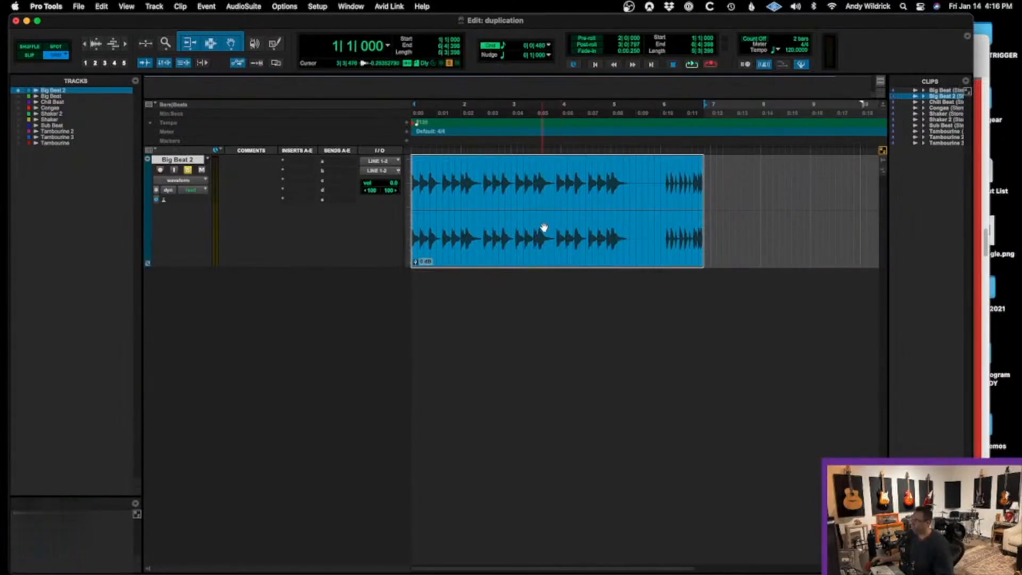
Route Big Beat 2's output to LINE 3-4 and play the beat to check it.
left_click_drag(534, 232, 456, 231)
key("space")
key("space")
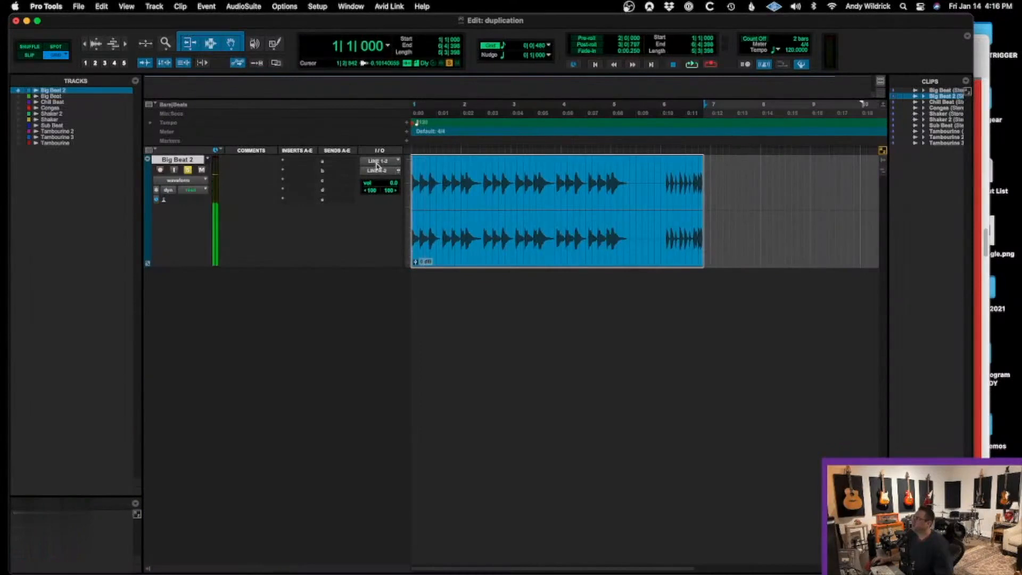
left_click(377, 170)
mouse_move(387, 171)
left_click(476, 169)
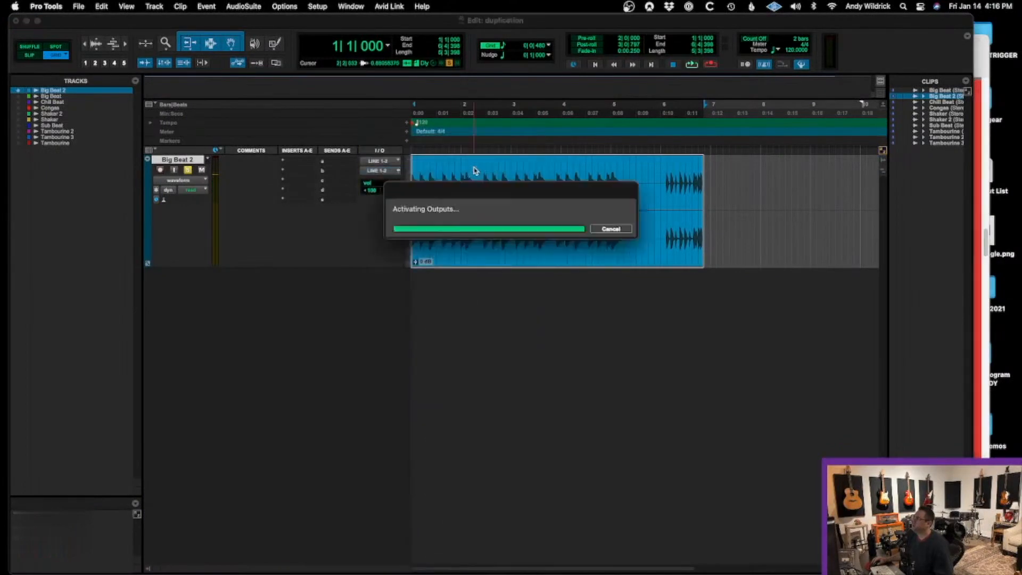
key("space")
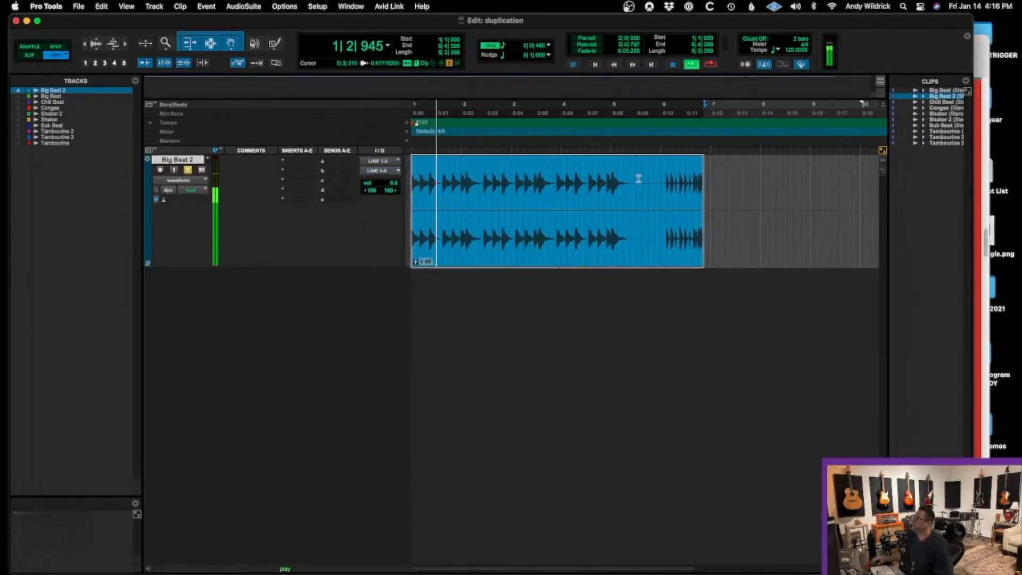
key("space")
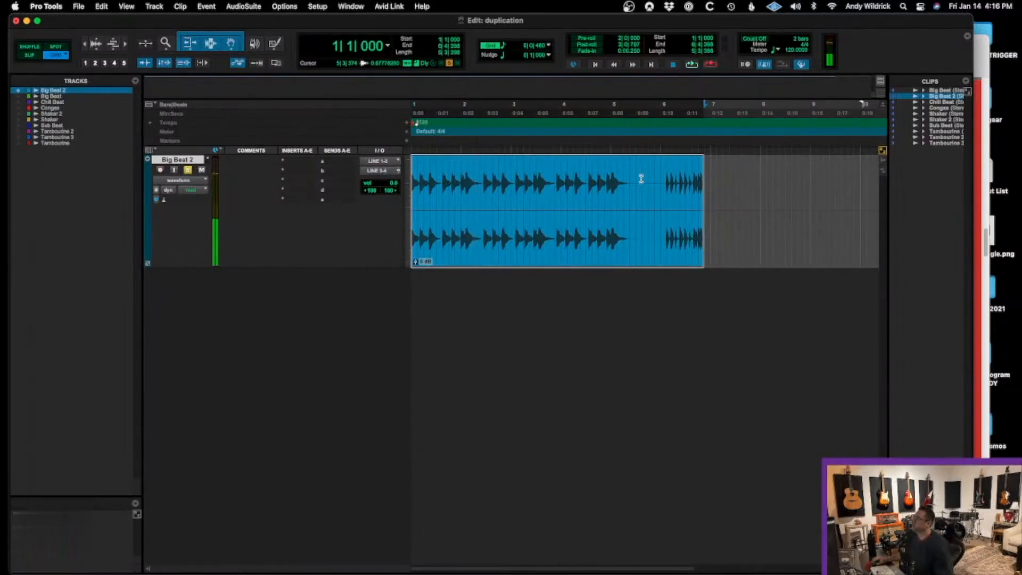
Duplicate the Big Beat 2 clip back-to-back about eight times, reaching roughly bar 47.
left_click(640, 179)
left_click(596, 258)
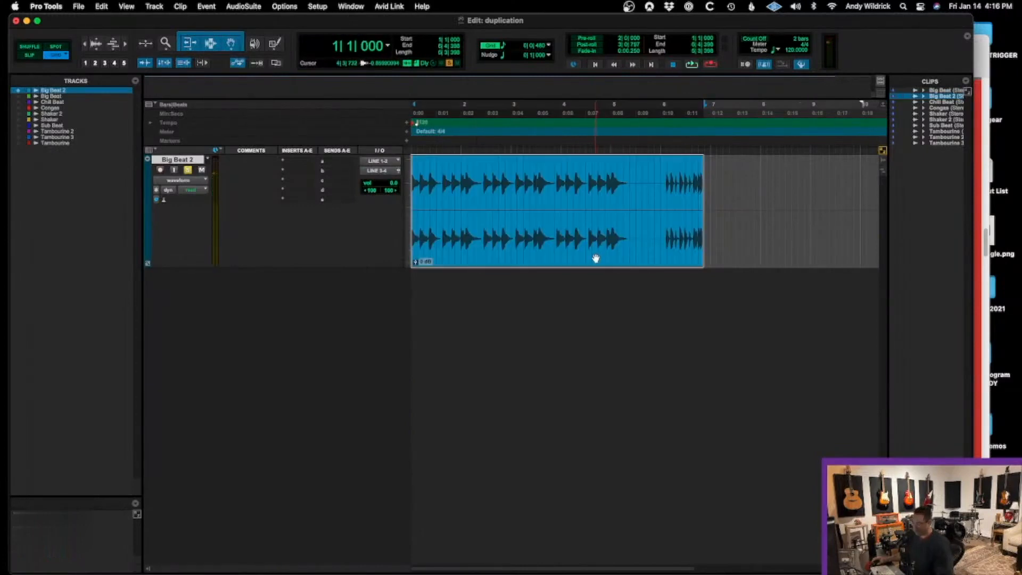
key("super+d")
key("super+z")
key("super+bracketleft")
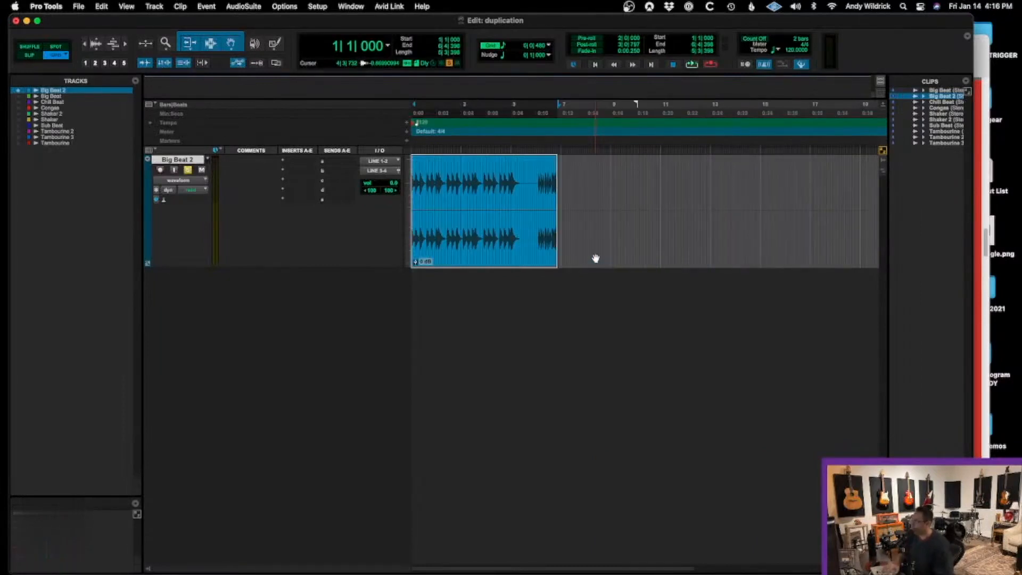
key("super+d")
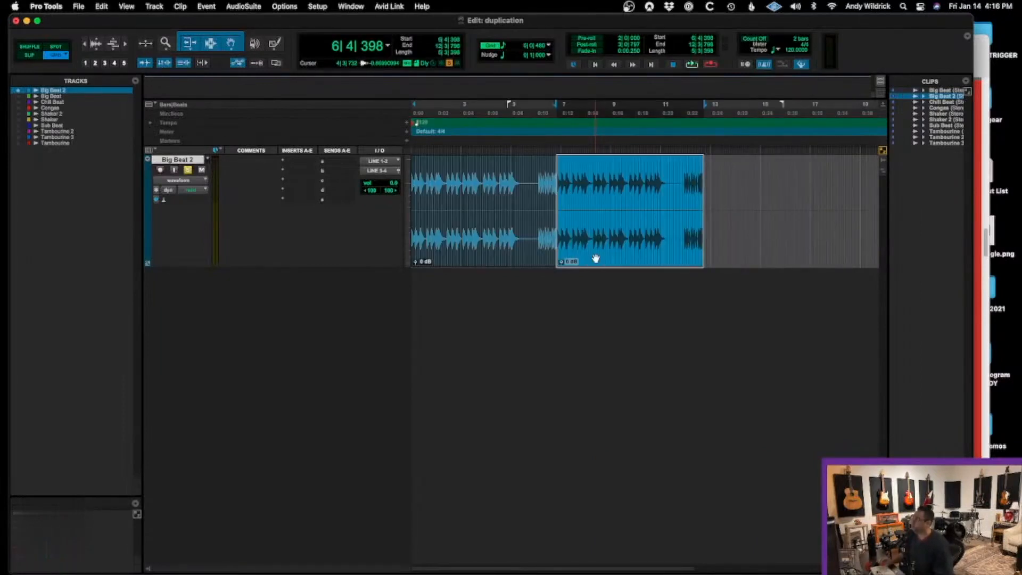
key("super+d")
key("super+bracketleft")
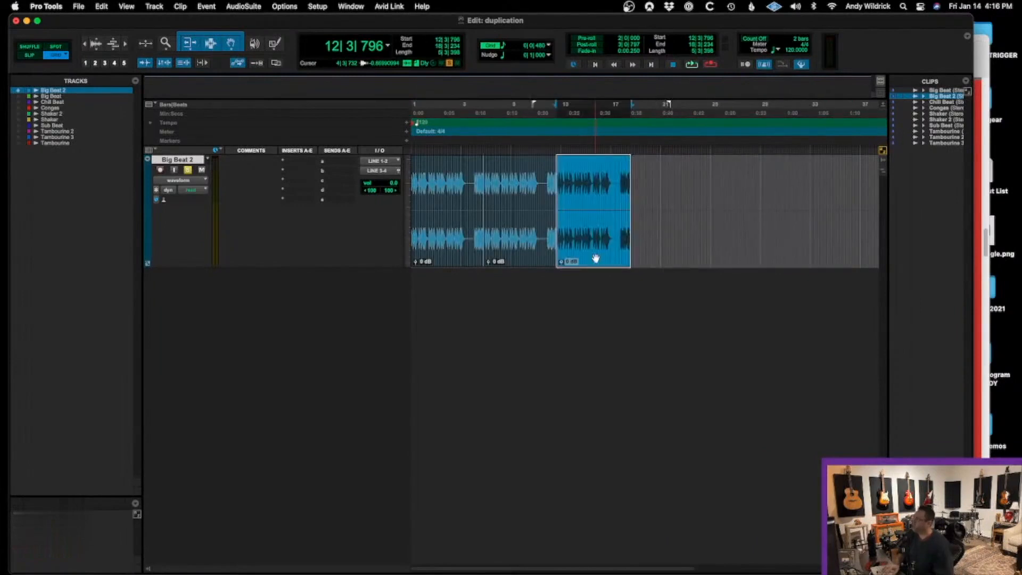
key("super+d")
key("super+d")
key("super+bracketleft")
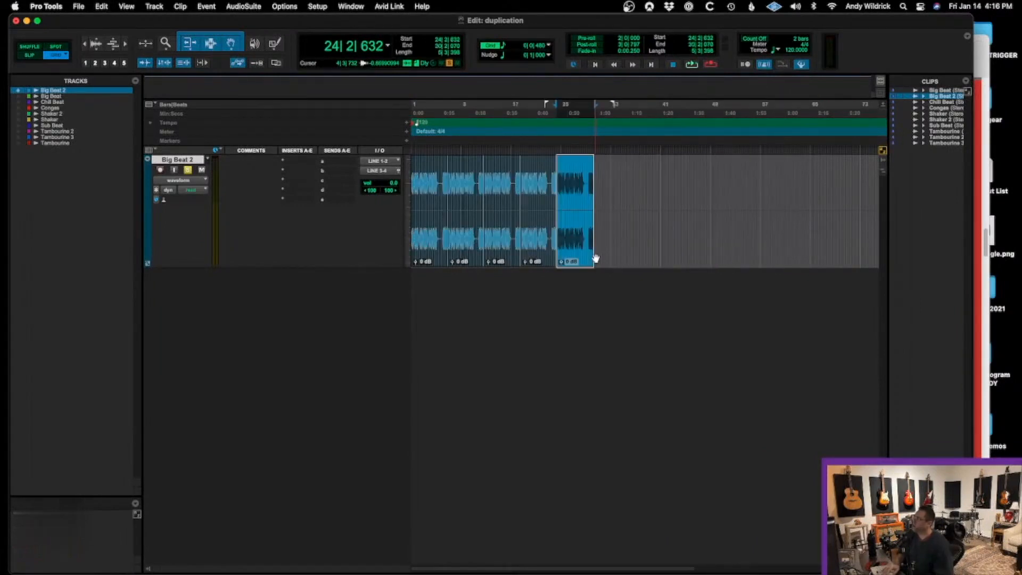
key("super+d")
key("super+d")
key("super+d")
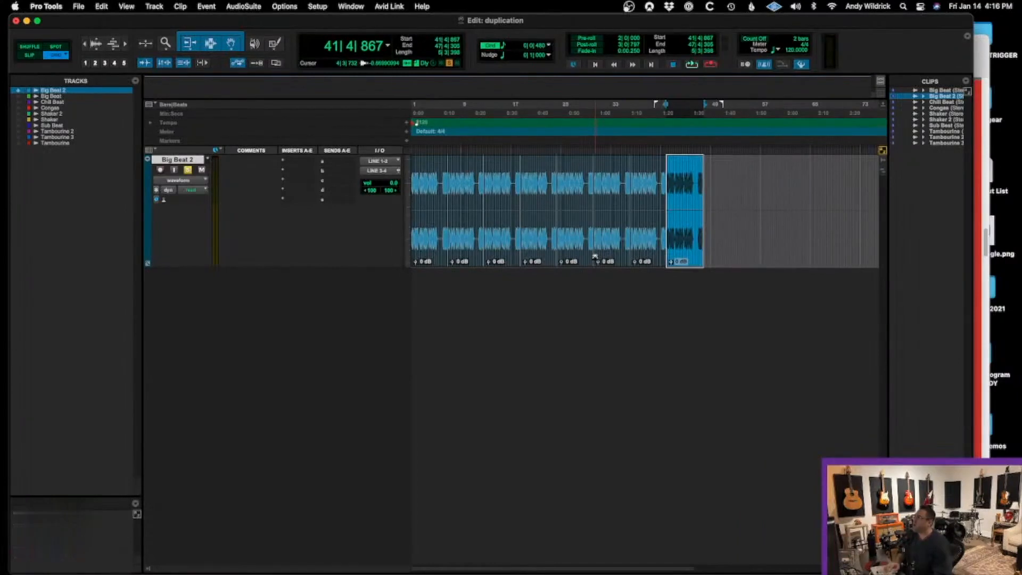
left_click(746, 208)
left_click(691, 229)
Repeat the last Big Beat 2 clip 10 times, then add and undo a duplicate.
key("super+bracketright")
key("alt+r")
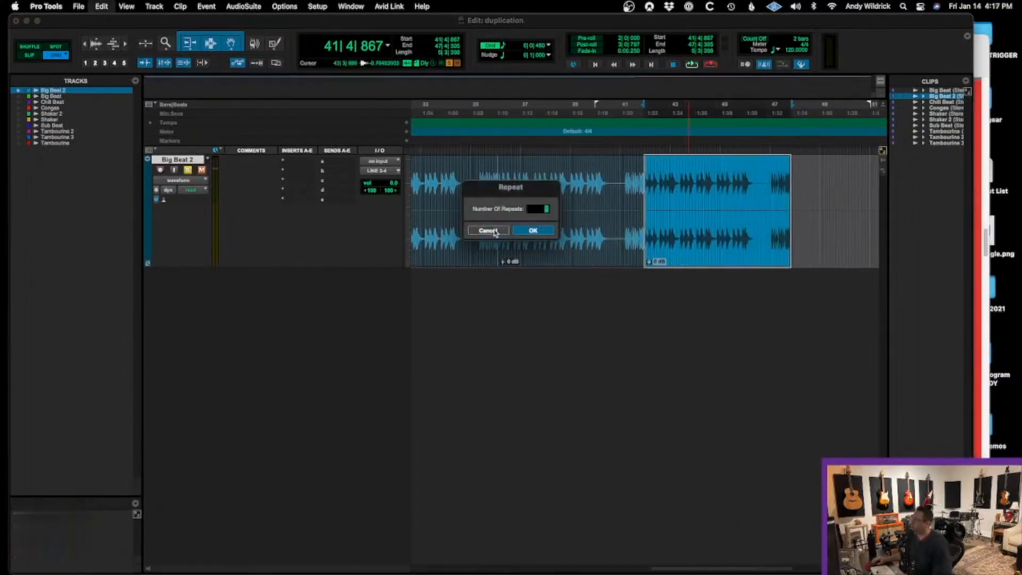
type("10")
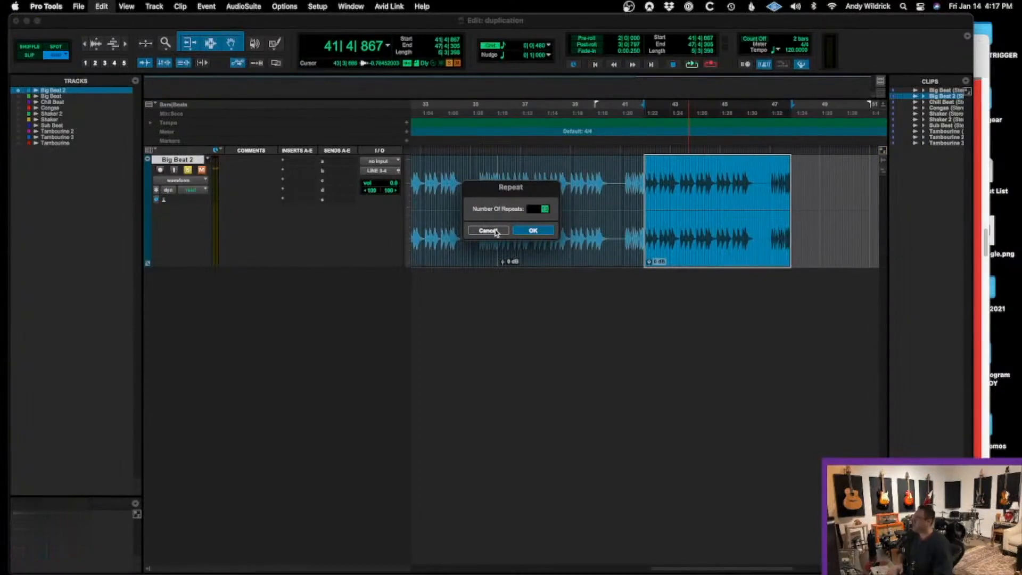
key("Return")
key("super+bracketleft")
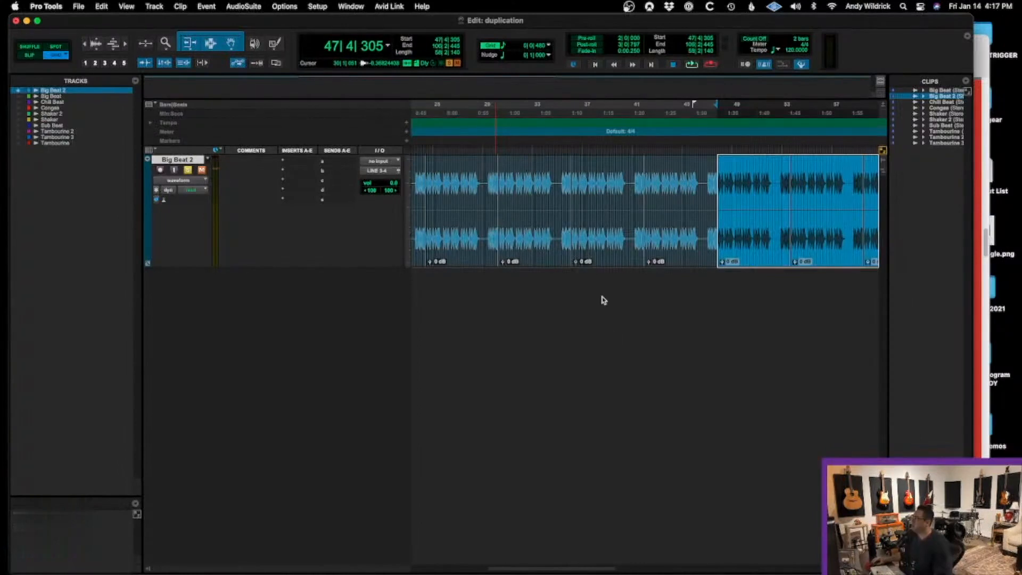
key("super+bracketleft")
key("super+bracketleft")
key("super+bracketleft")
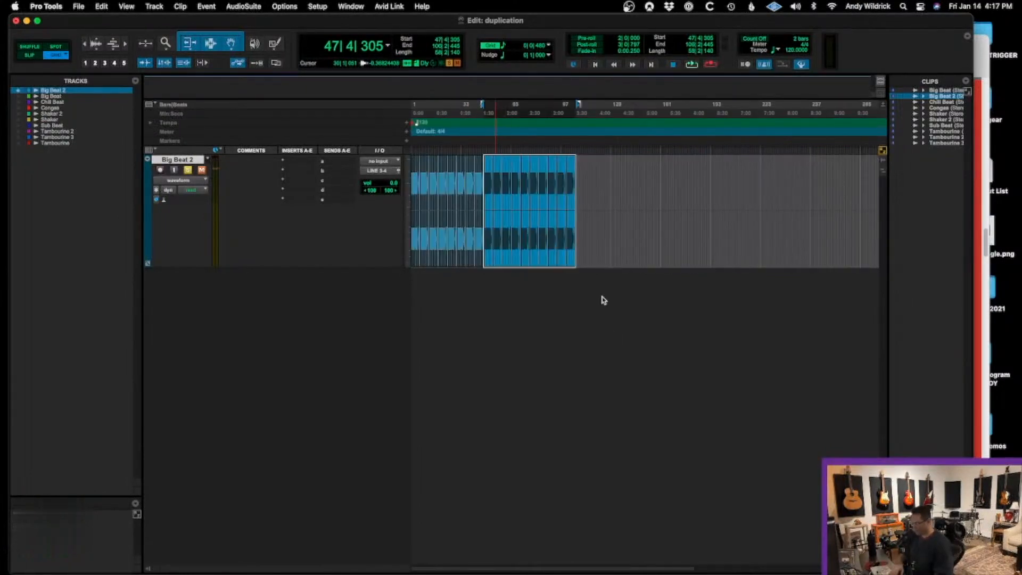
key("super+d")
key("super+d")
key("super+d")
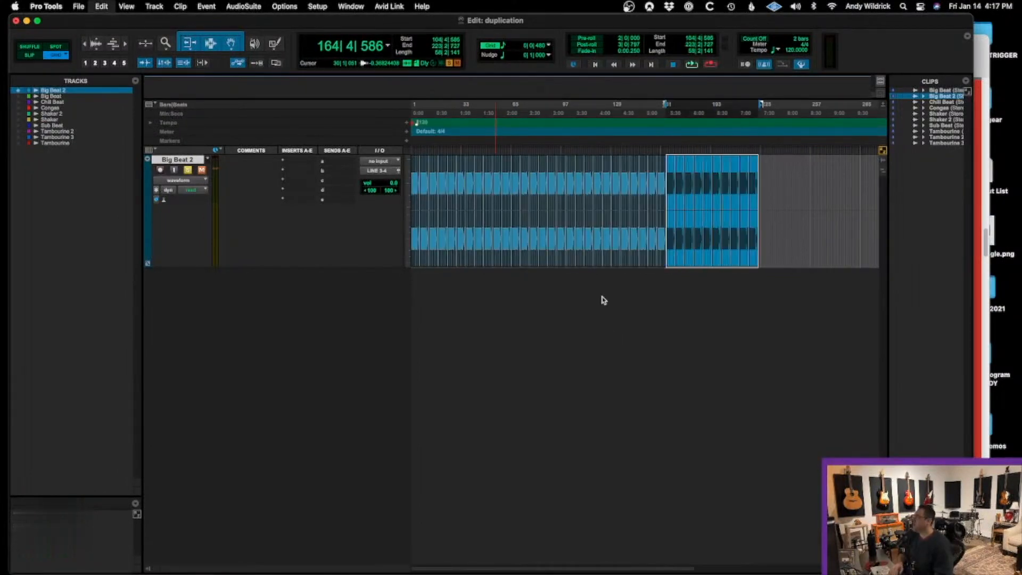
key("super+z")
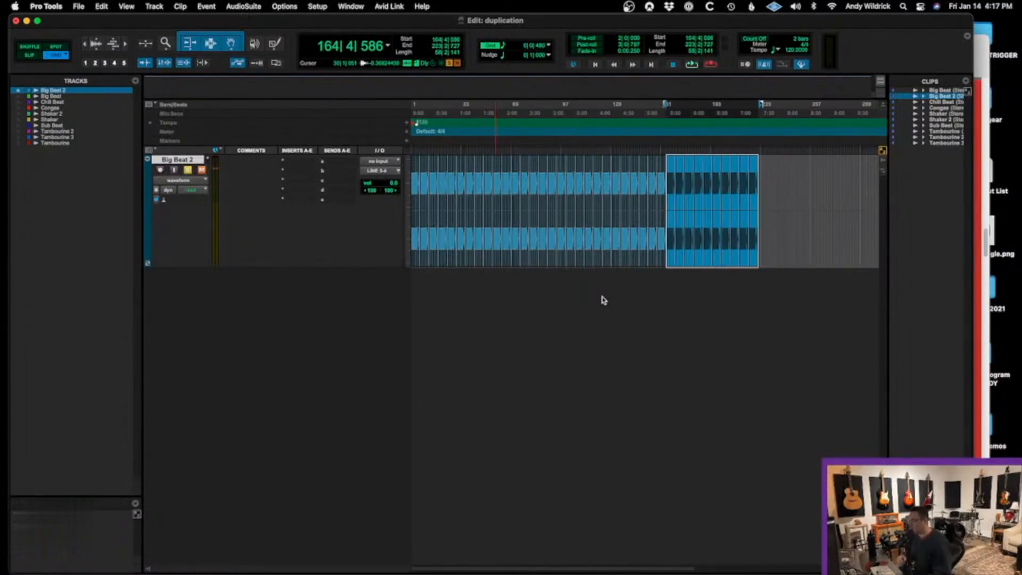
Undo the added repeats and duplicates, trimming Big Beat 2 back toward its original clip.
key("alt+r")
key("Return")
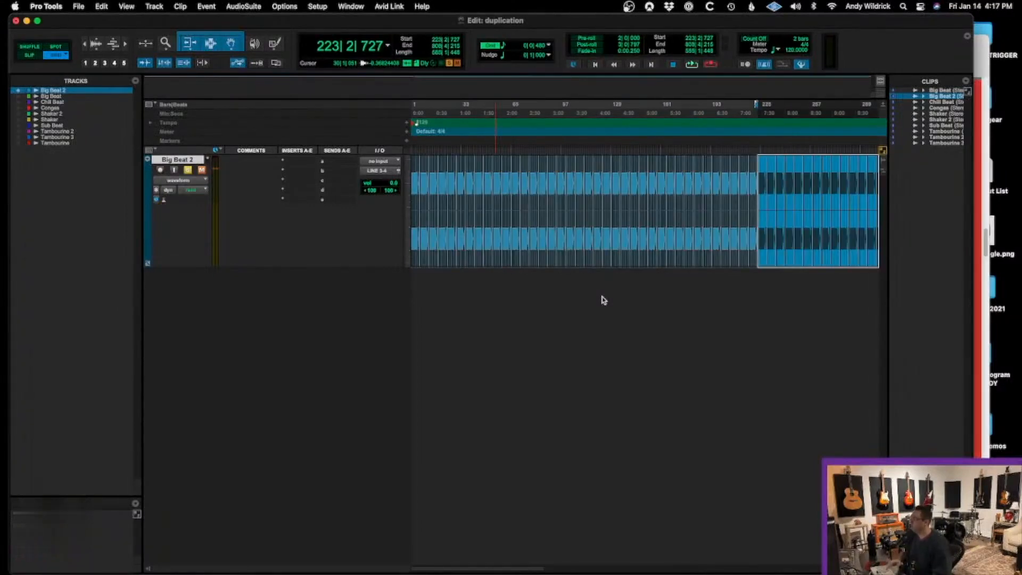
key("Return")
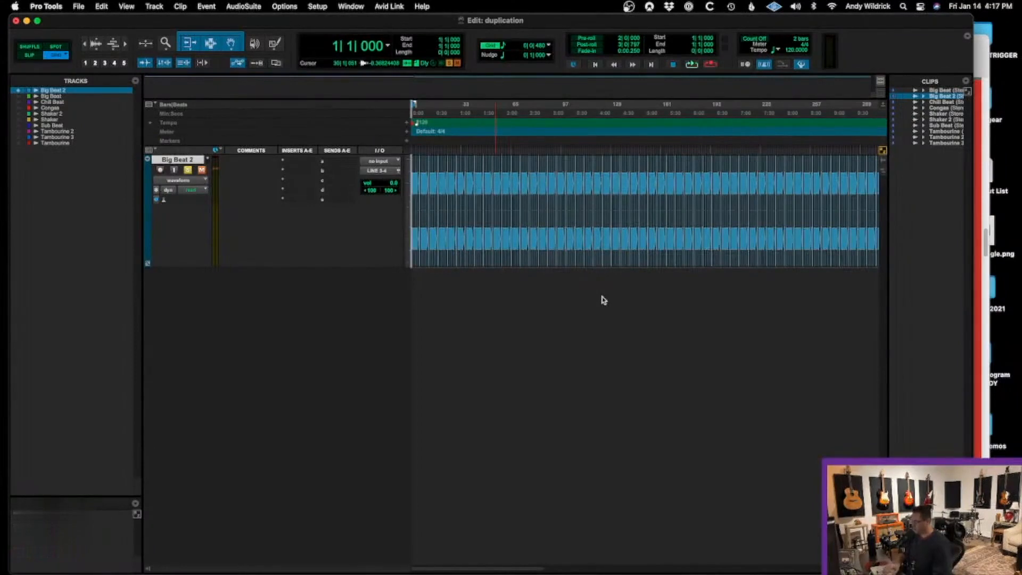
key("super+bracketleft")
key("super+bracketleft")
key("super+bracketleft")
key("super+bracketright")
key("super+z")
key("super+z")
key("super+z")
key("super+z")
key("super+z")
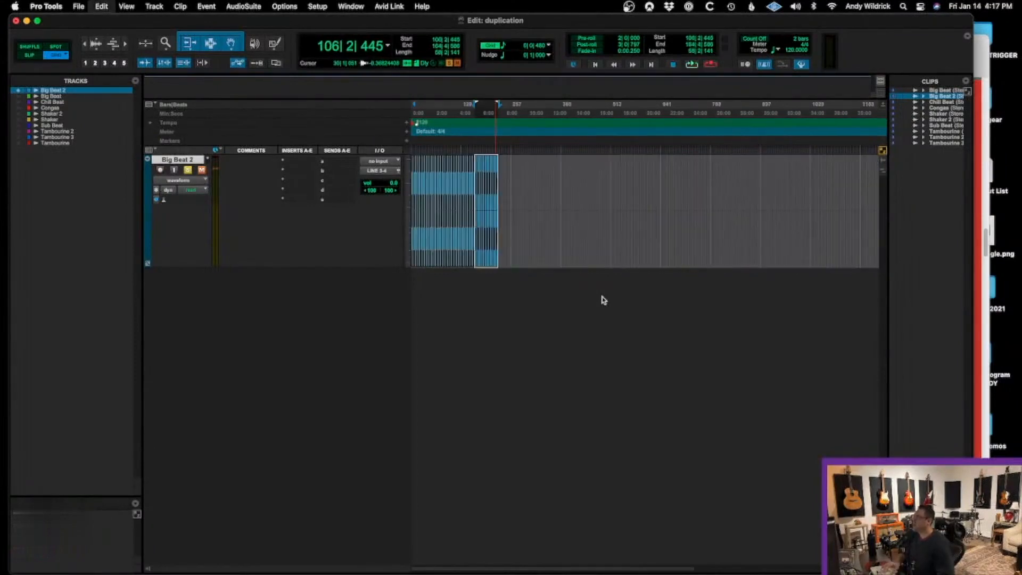
key("super+bracketright")
key("super+bracketright")
key("super+bracketright")
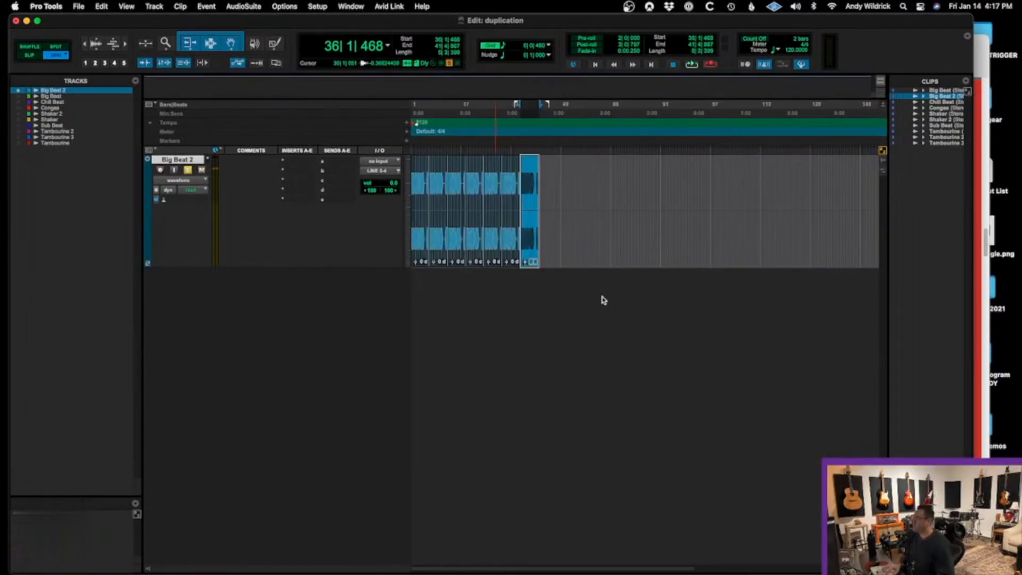
key("super+bracketright")
key("super+z")
key("super+z")
key("super+z")
key("super+z")
key("super+z")
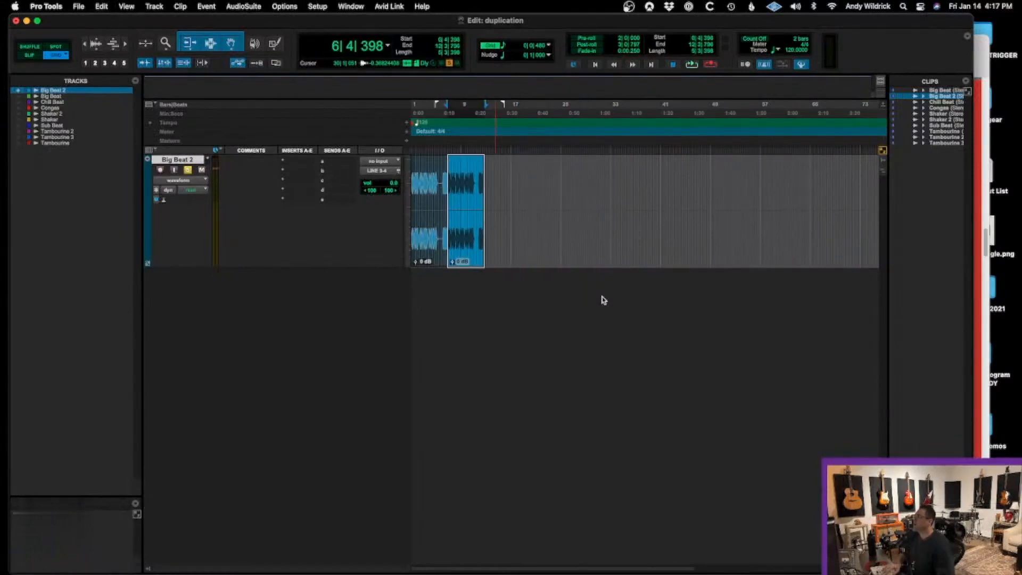
key("super+z")
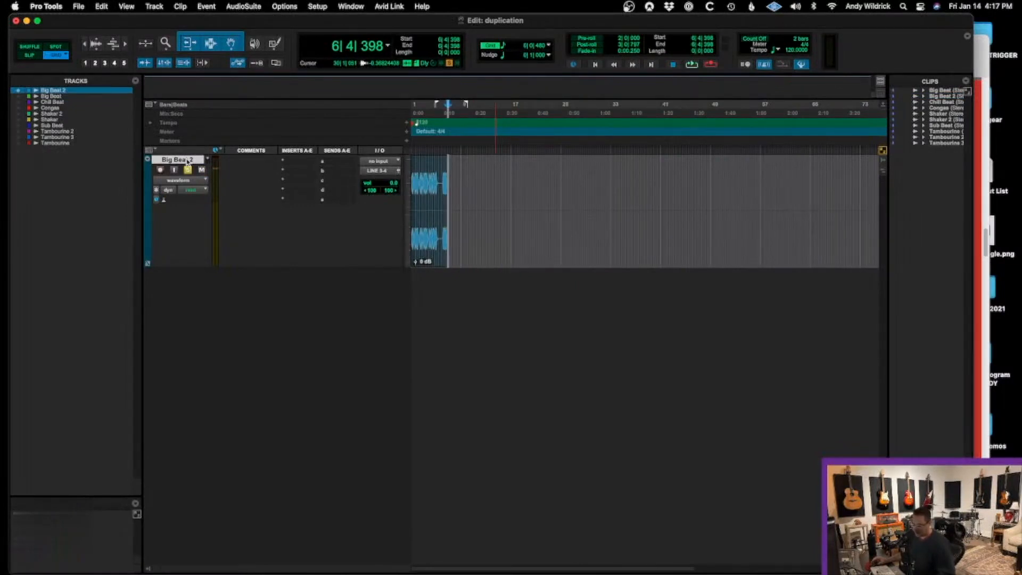
Duplicate the Big Beat 2 track with default options, creating Big Beat 2.dup1 below it.
key("alt+shift+d")
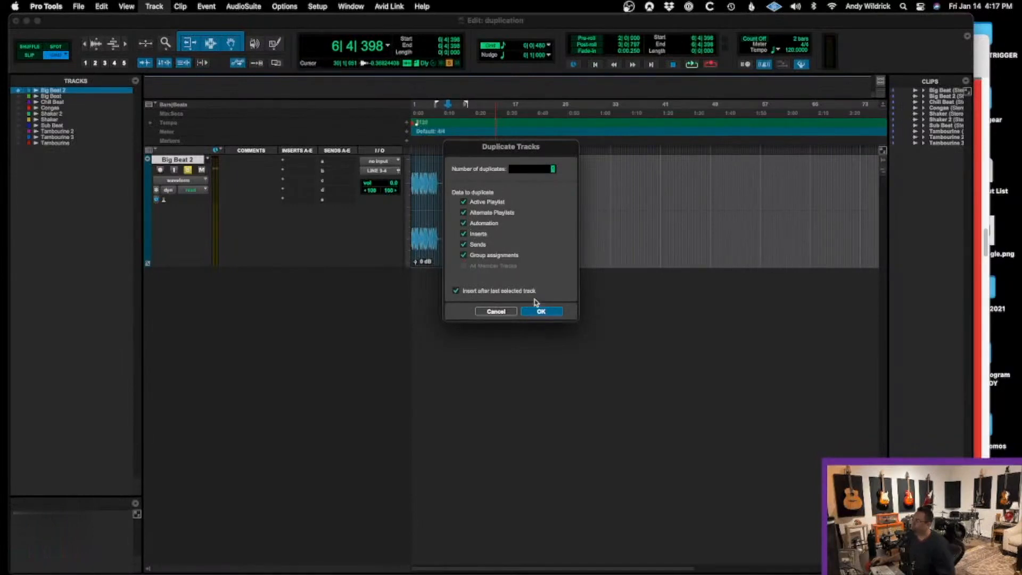
left_click(542, 311)
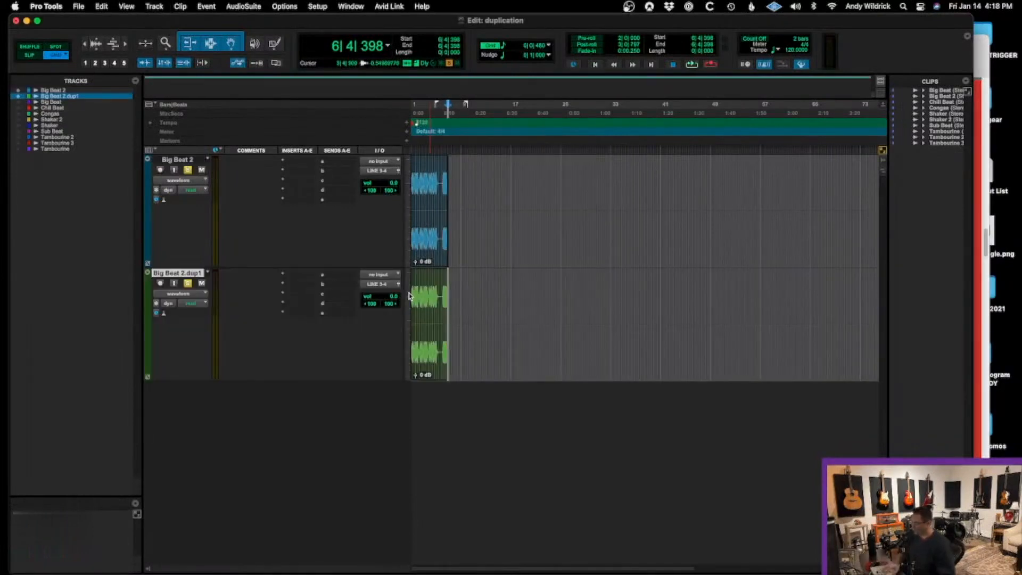
key("t")
key("t")
key("t")
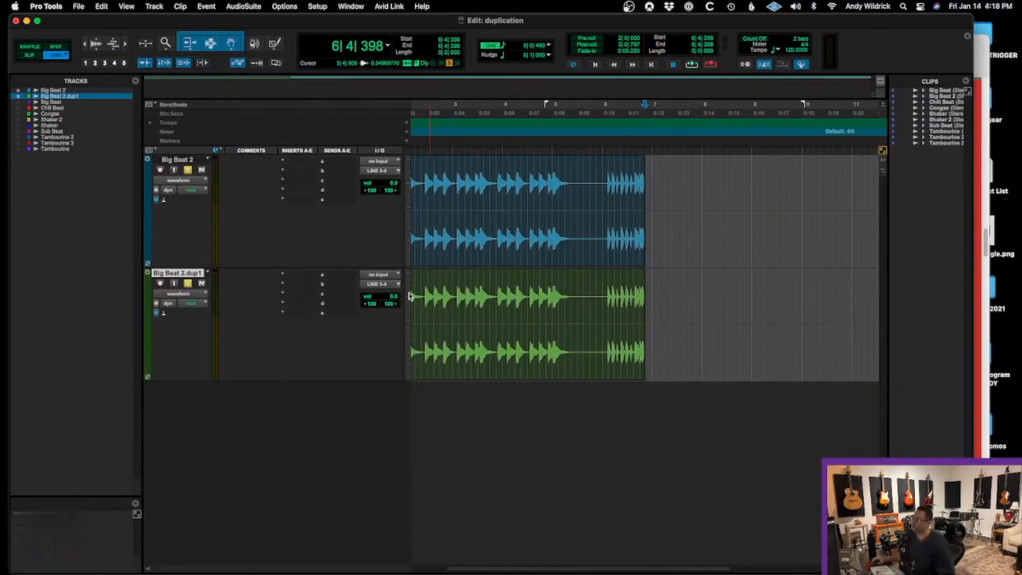
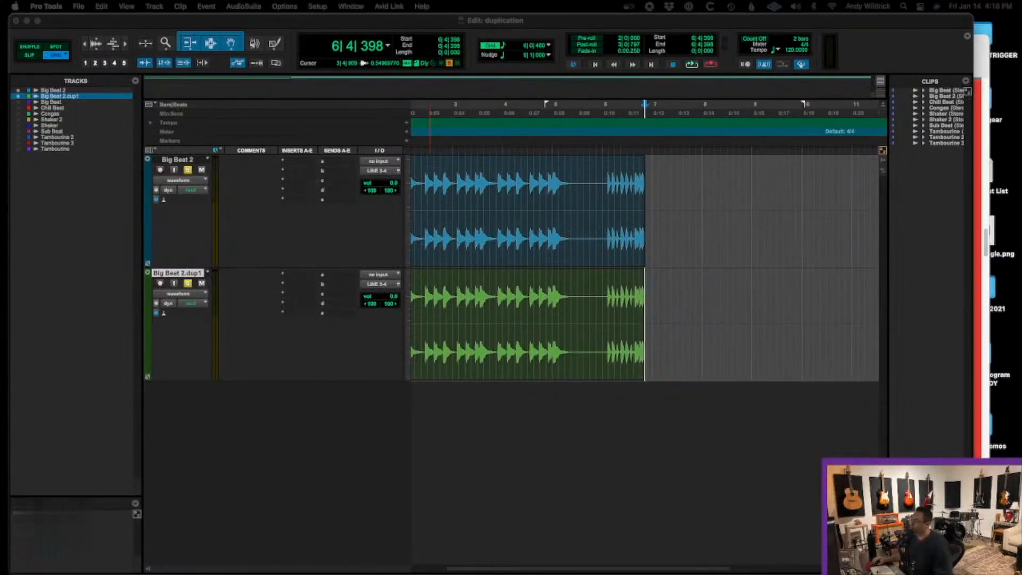
Delete the Big Beat 2.dup1 track, leaving only Big Beat 2.
left_click(341, 28)
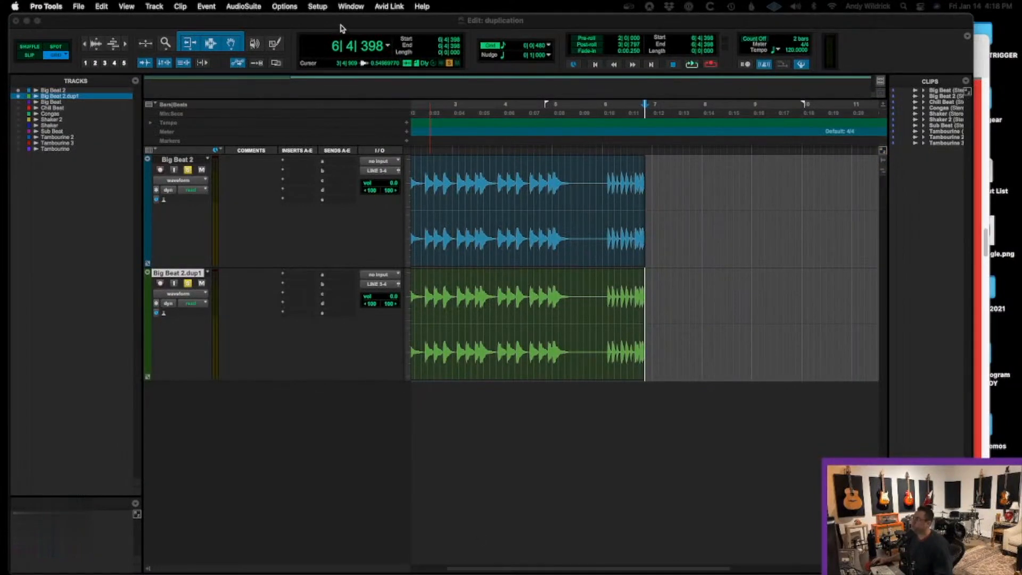
right_click(168, 273)
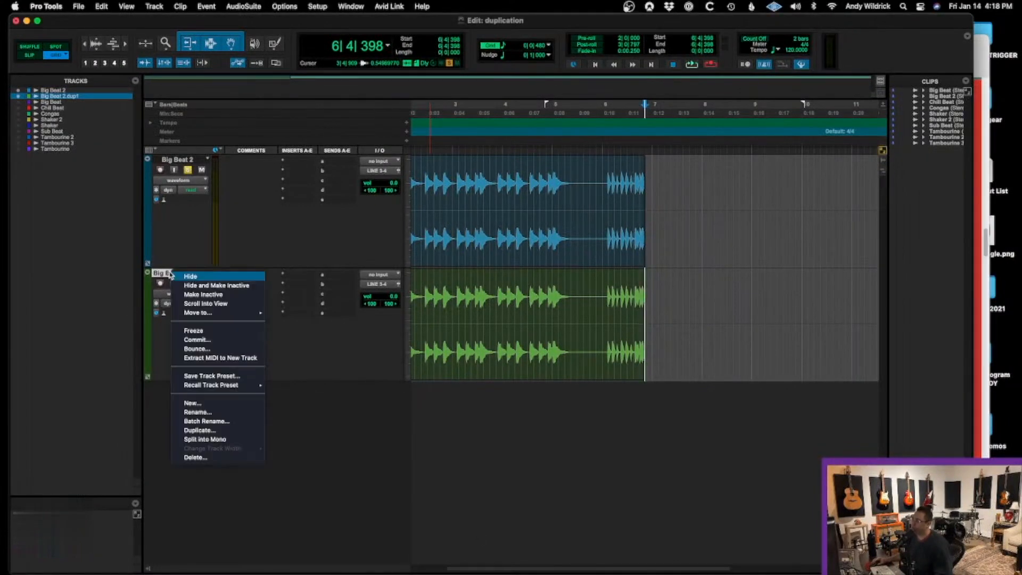
left_click(219, 458)
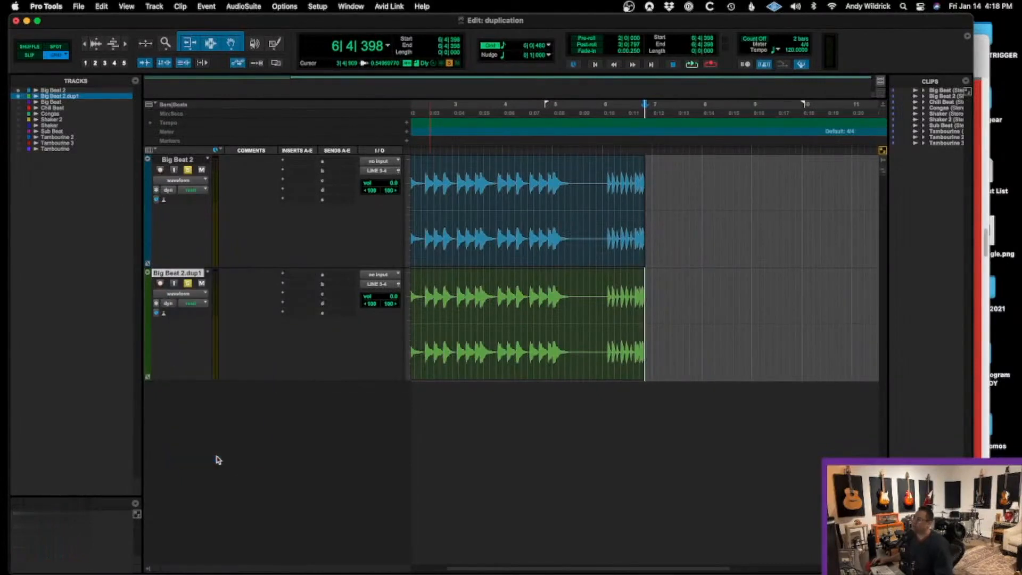
left_click(594, 248)
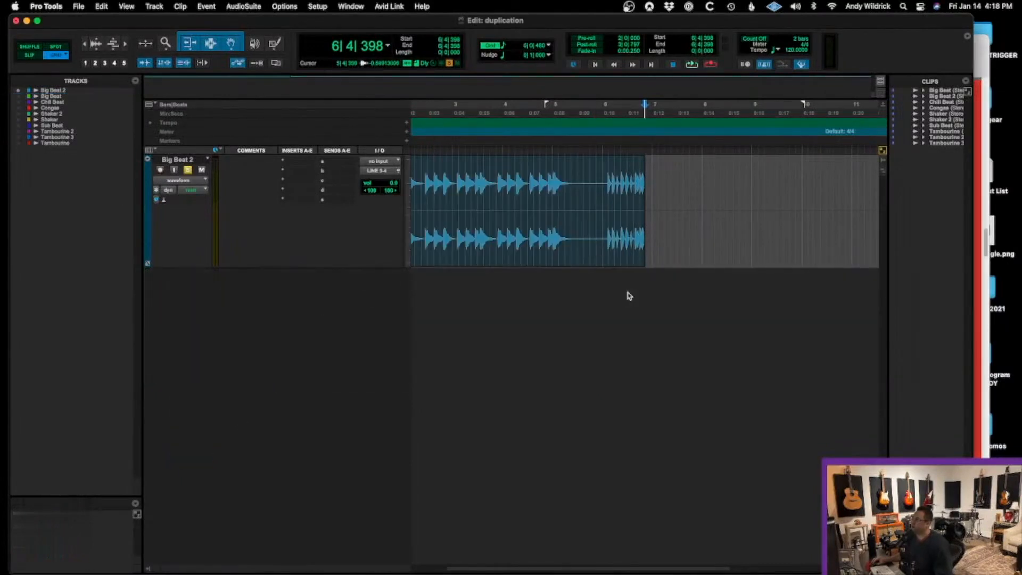
left_click(534, 186)
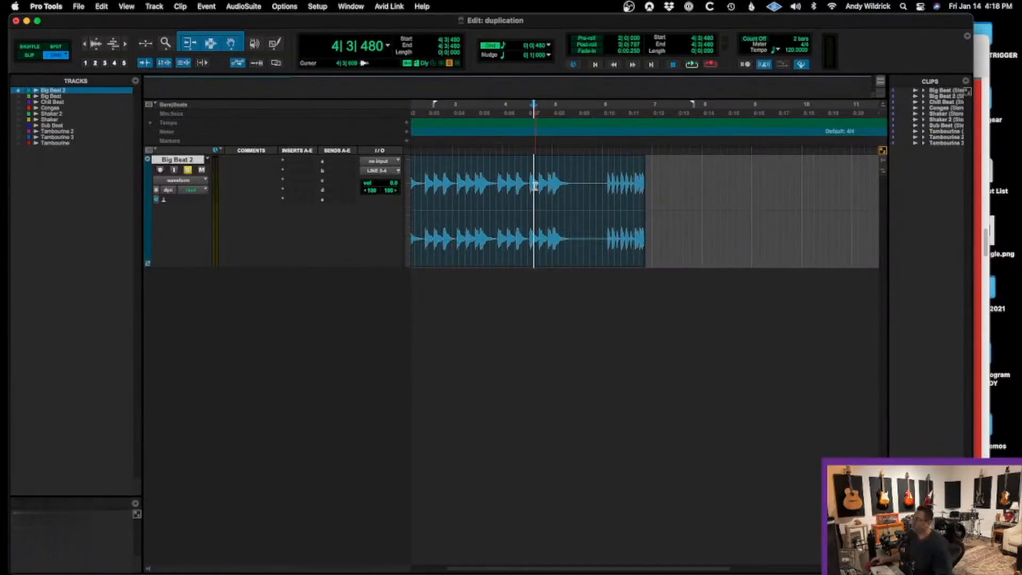
Check the course notes PDF, then bring the Pro Tools session window back into place.
key("super+Tab")
key("super+Tab")
key("super+Tab")
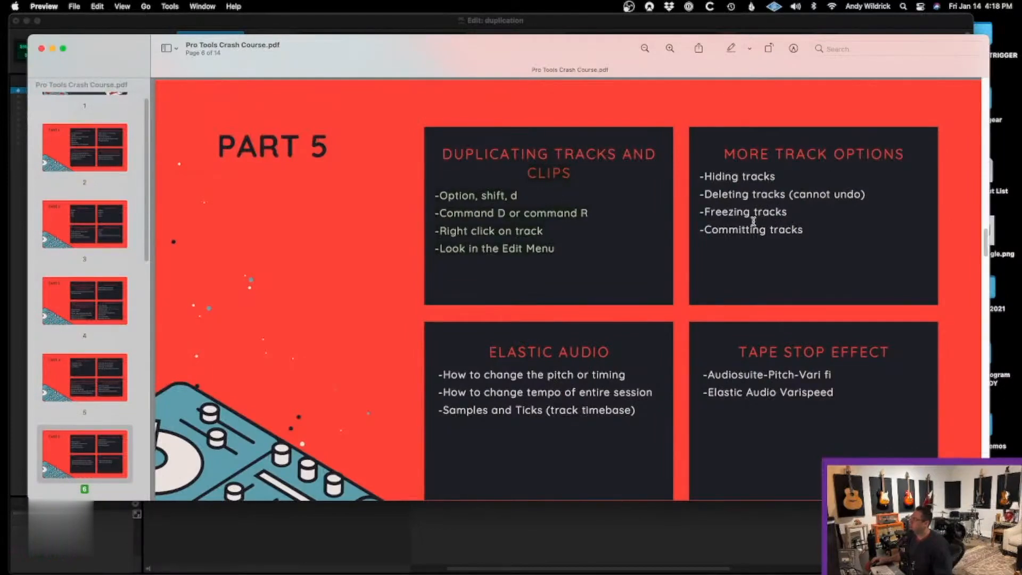
left_click_drag(359, 29, 353, 85)
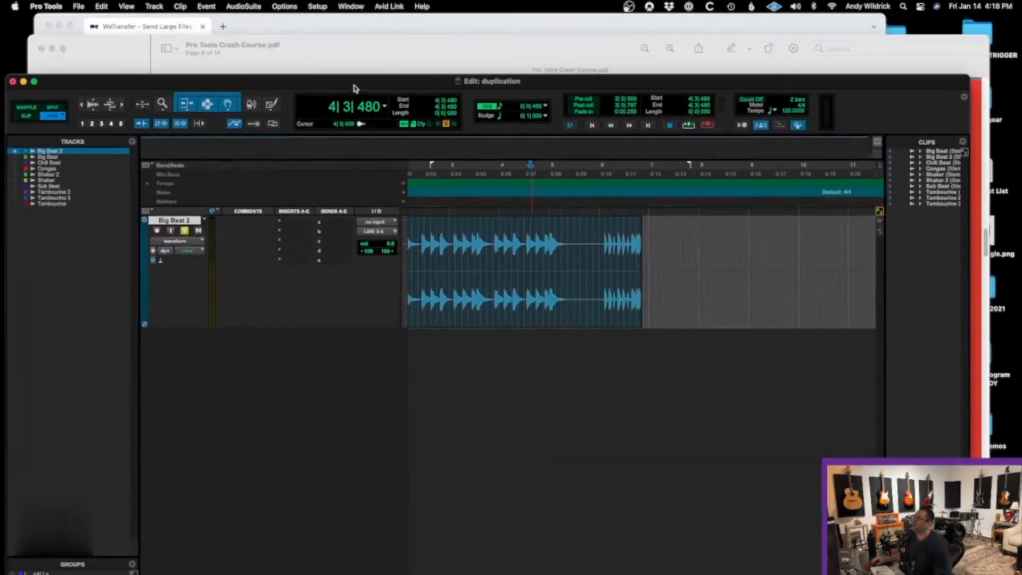
left_click_drag(119, 84, 119, 30)
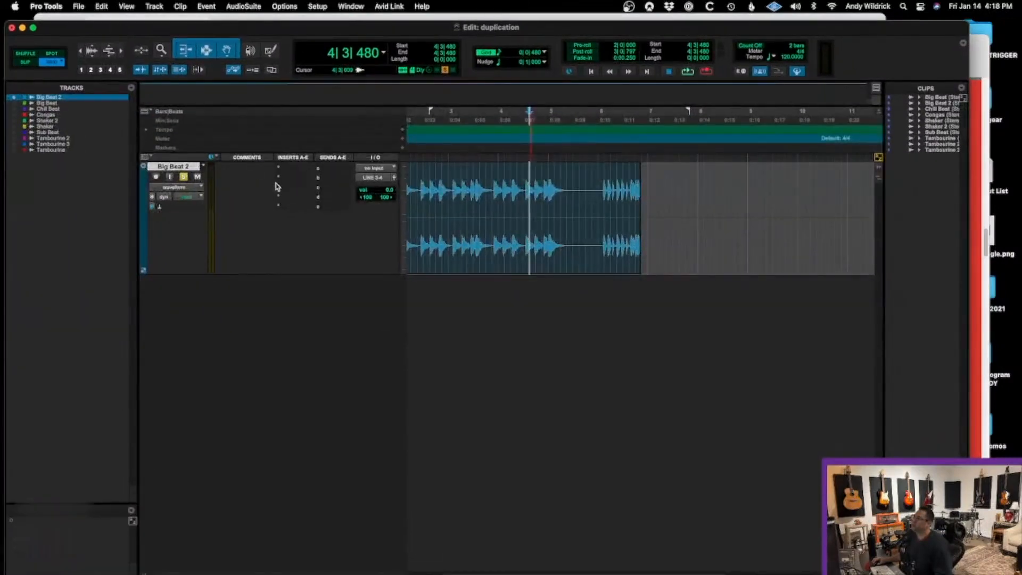
Put a UAD 1176 compressor on Big Beat 2's first insert and adjust its Output during playback.
left_click(442, 186)
key("space")
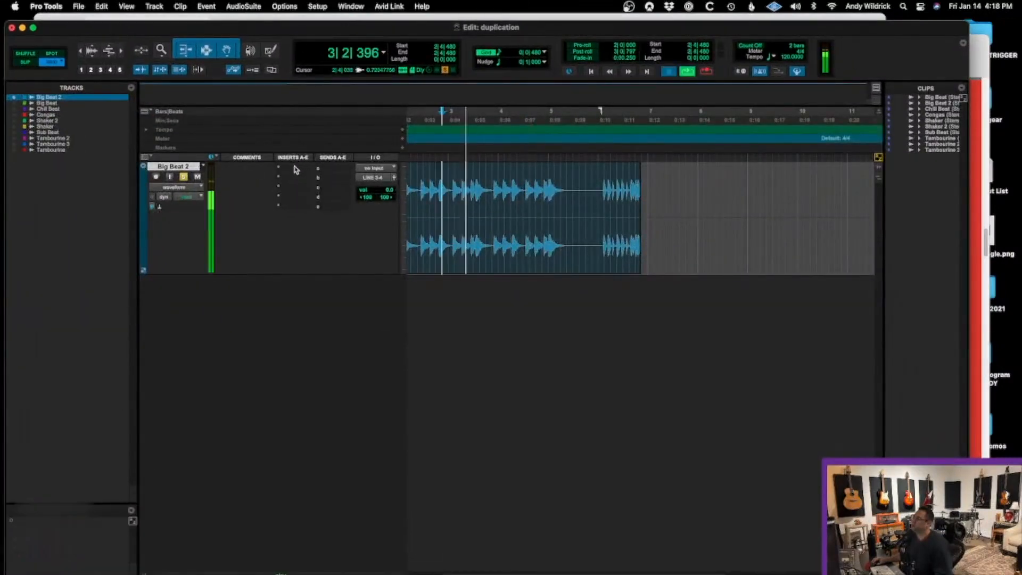
key("space")
left_click(296, 168)
key("Escape")
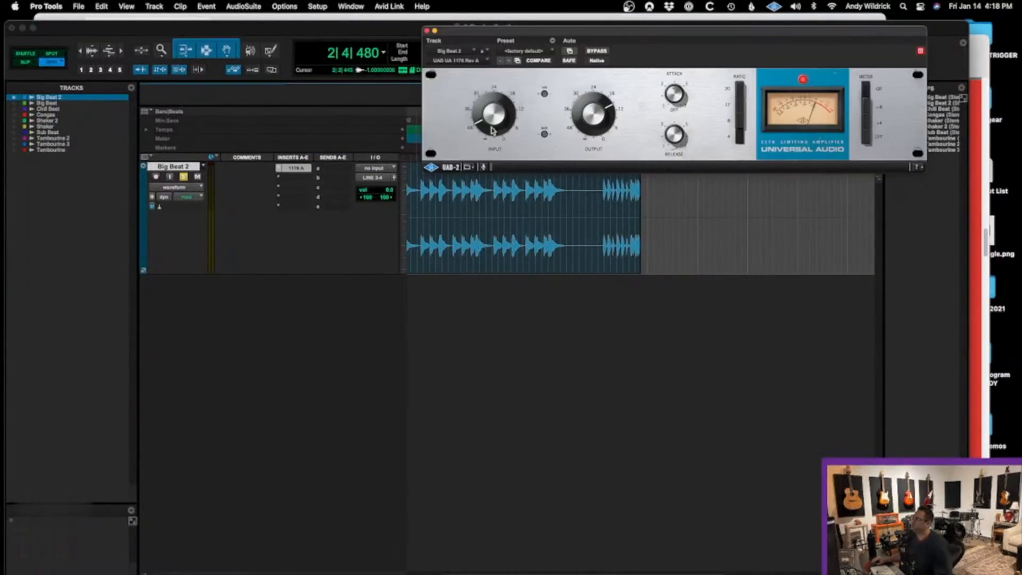
left_click(499, 104)
key("space")
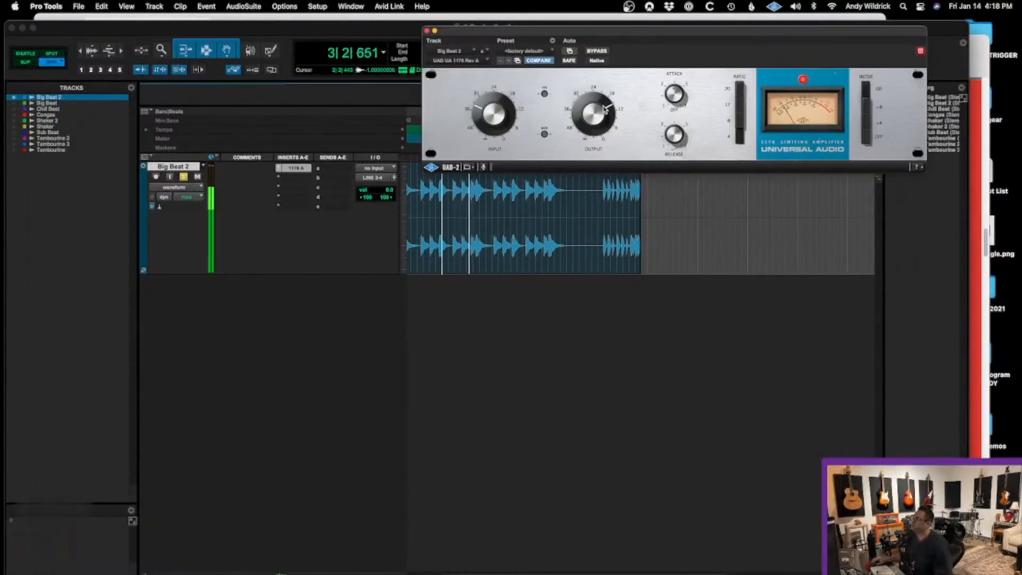
left_click_drag(597, 109, 599, 123)
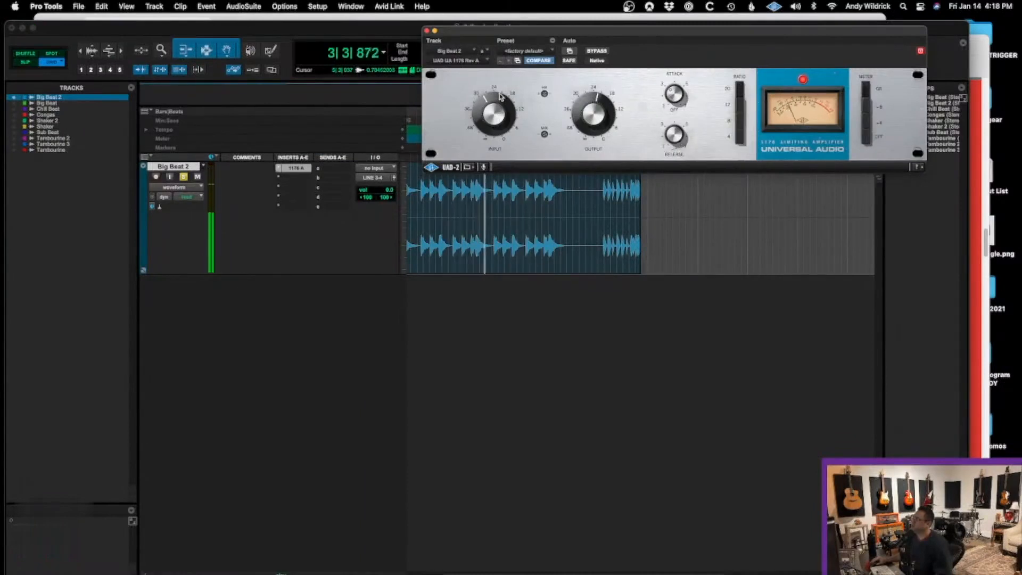
key("space")
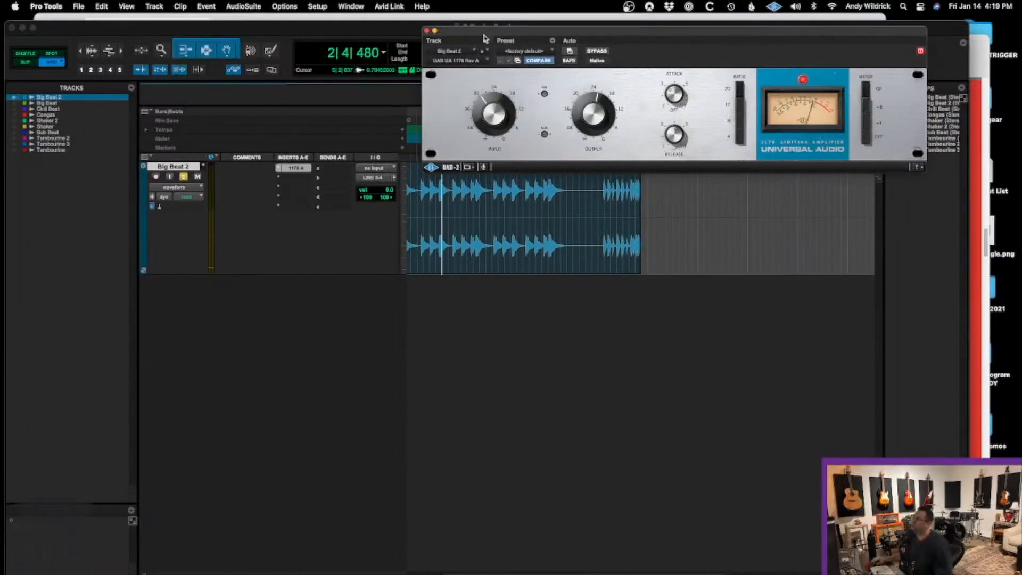
left_click(426, 31)
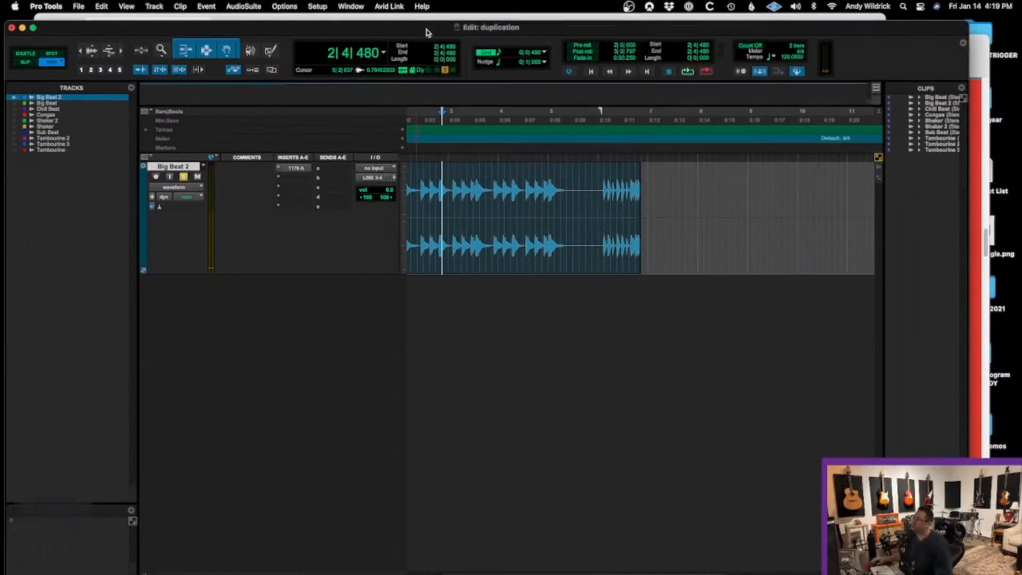
Commit Big Beat 2 to Big Beat 2.cm, making the source inactive and leaving volume and mute unrendered.
right_click(165, 168)
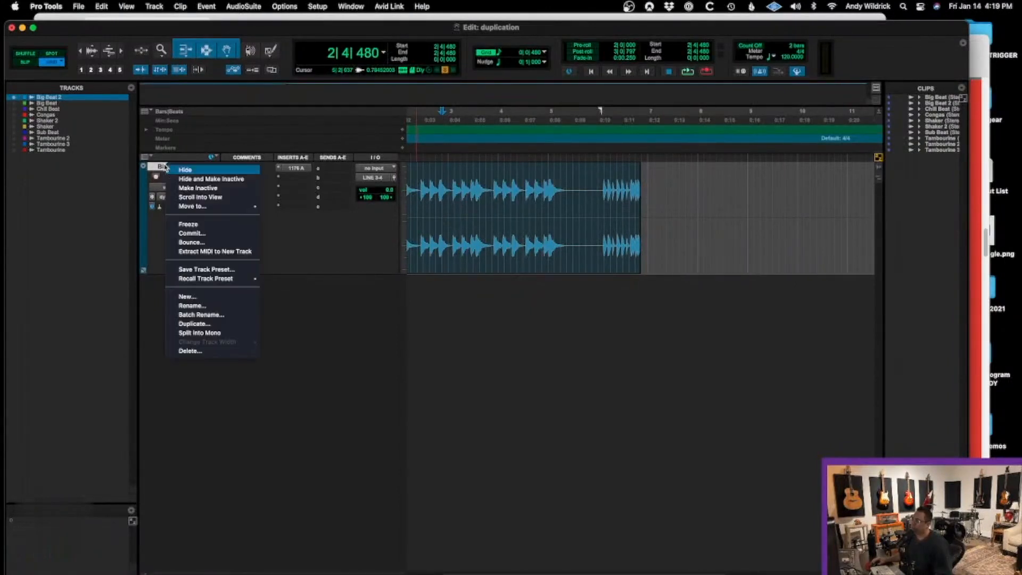
left_click(192, 233)
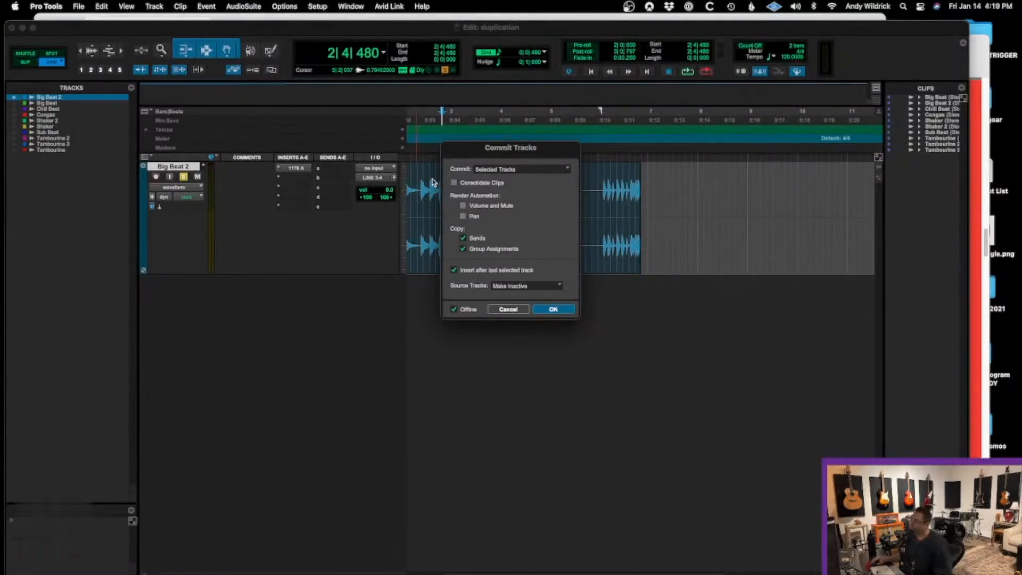
left_click(510, 287)
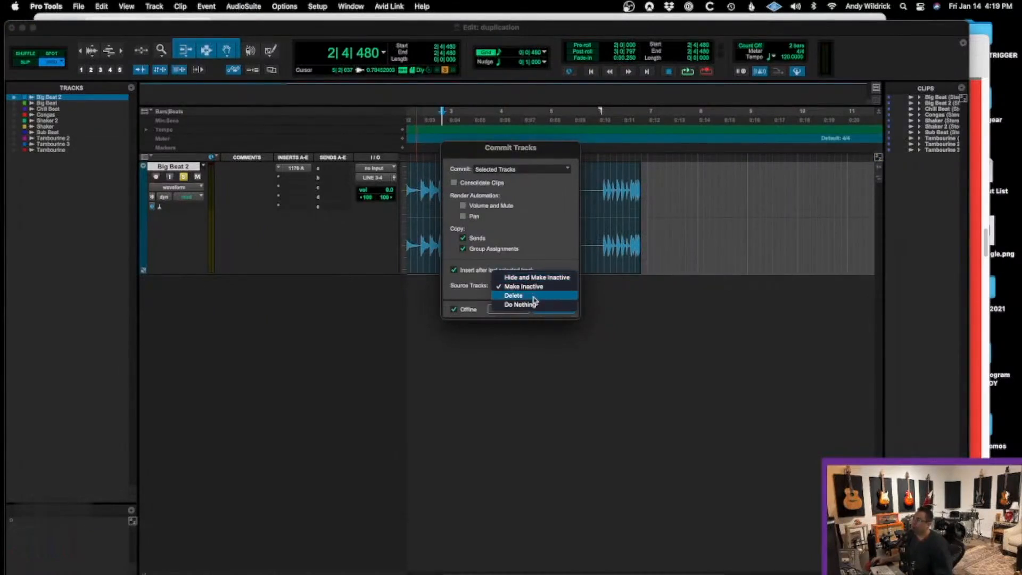
left_click(529, 286)
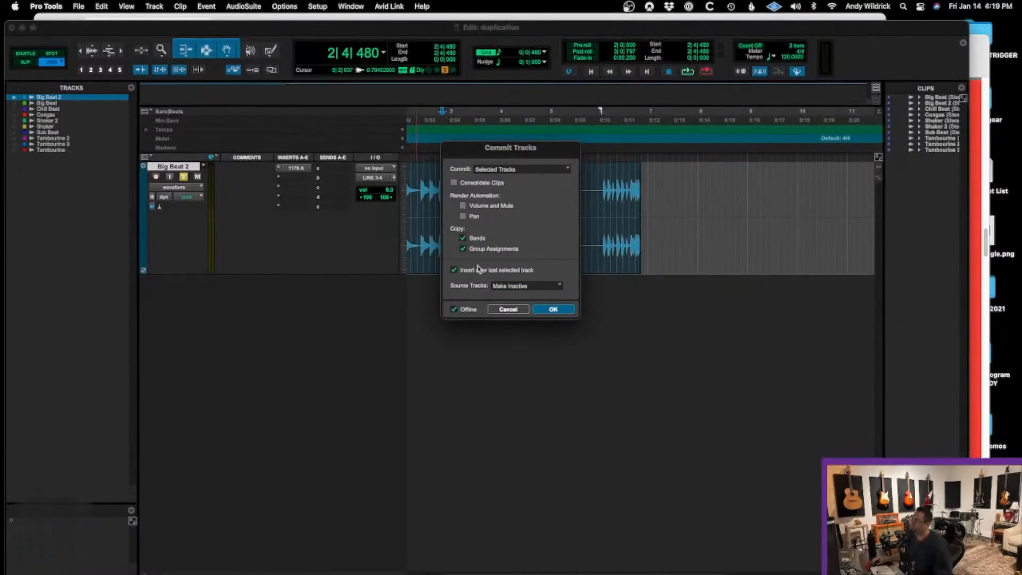
left_click(476, 208)
left_click(476, 207)
left_click(555, 310)
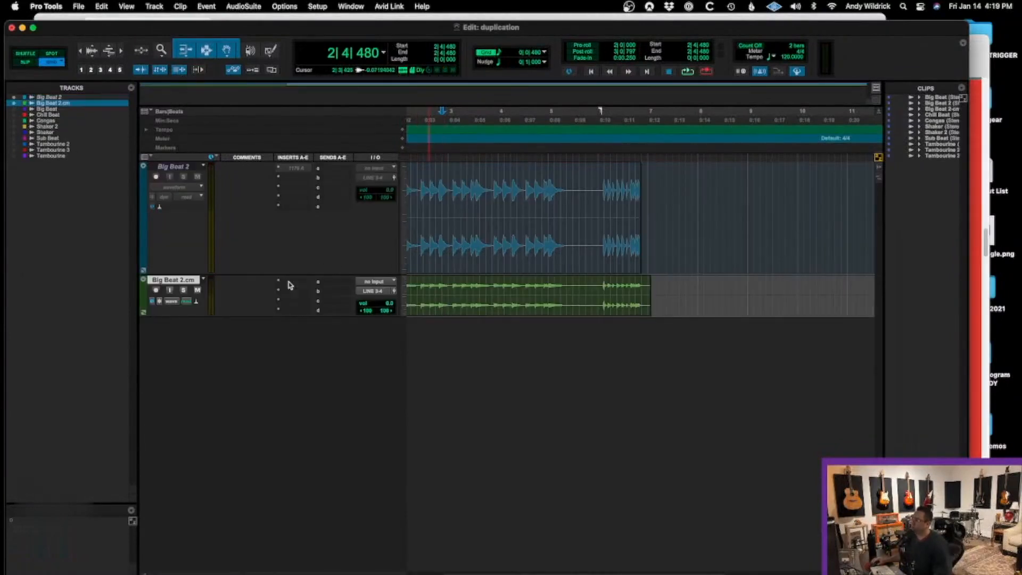
Select the Big Beat 2.cm clip and cancel out of the Export Selected dialog.
left_click(443, 311)
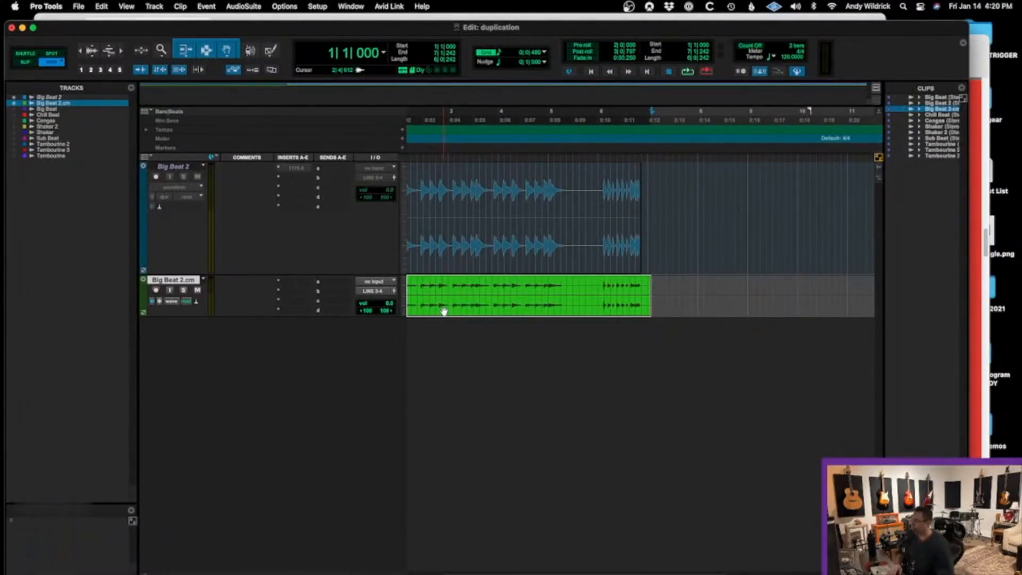
key("super+shift+k")
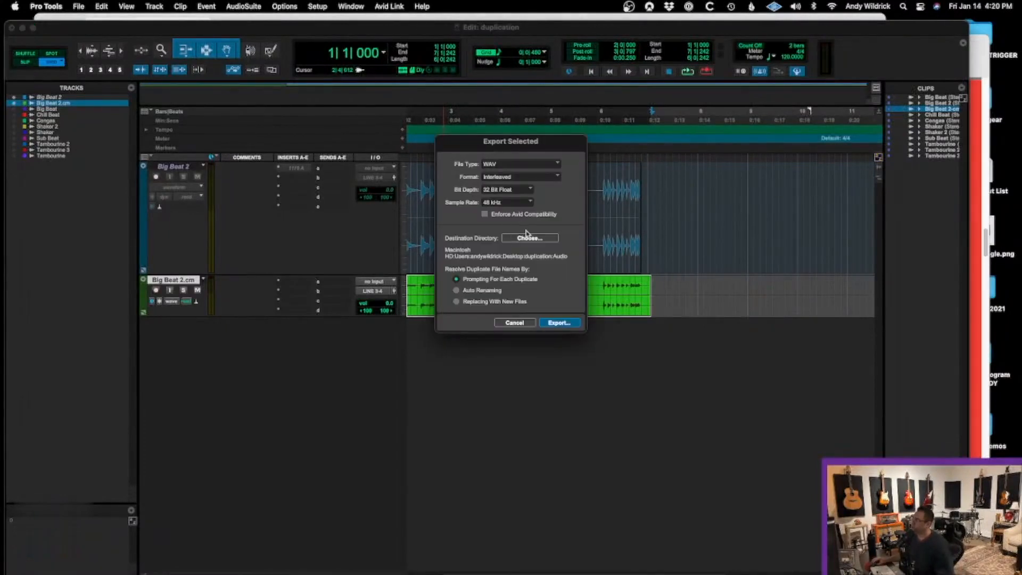
left_click(514, 322)
key("super+Tab")
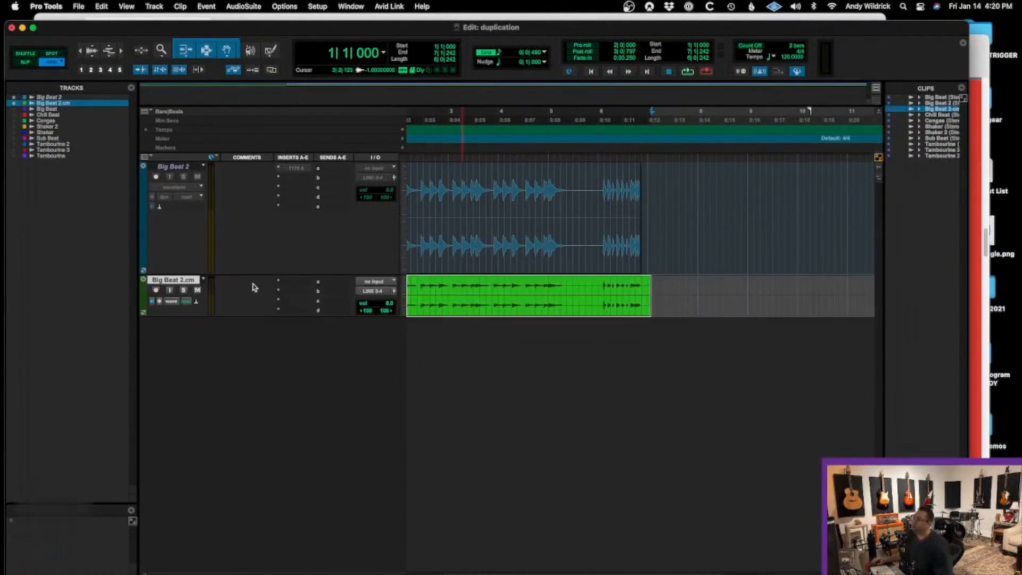
Make Big Beat 2 active again and hide and deactivate the Big Beat 2.cm track.
right_click(180, 168)
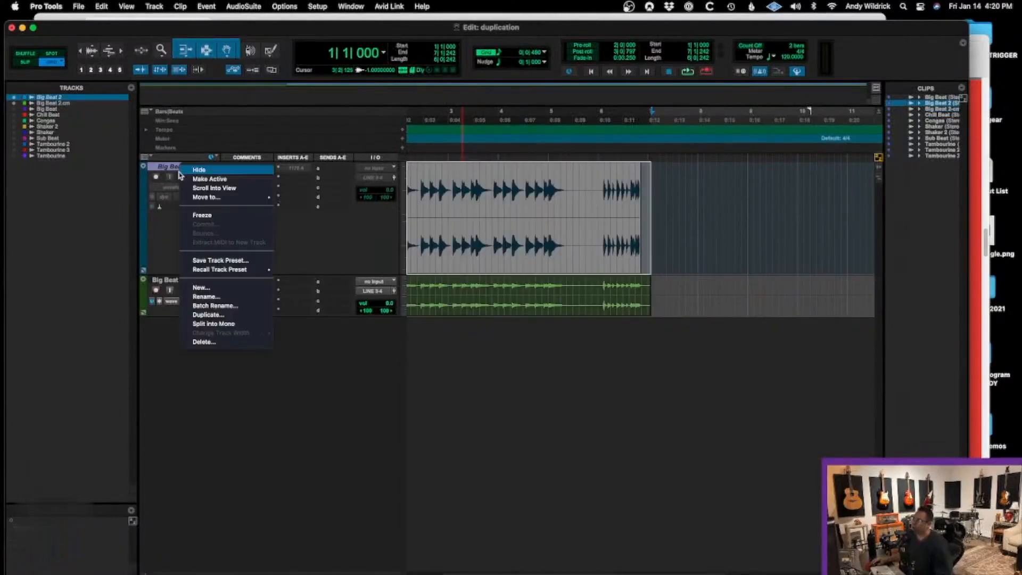
left_click(185, 179)
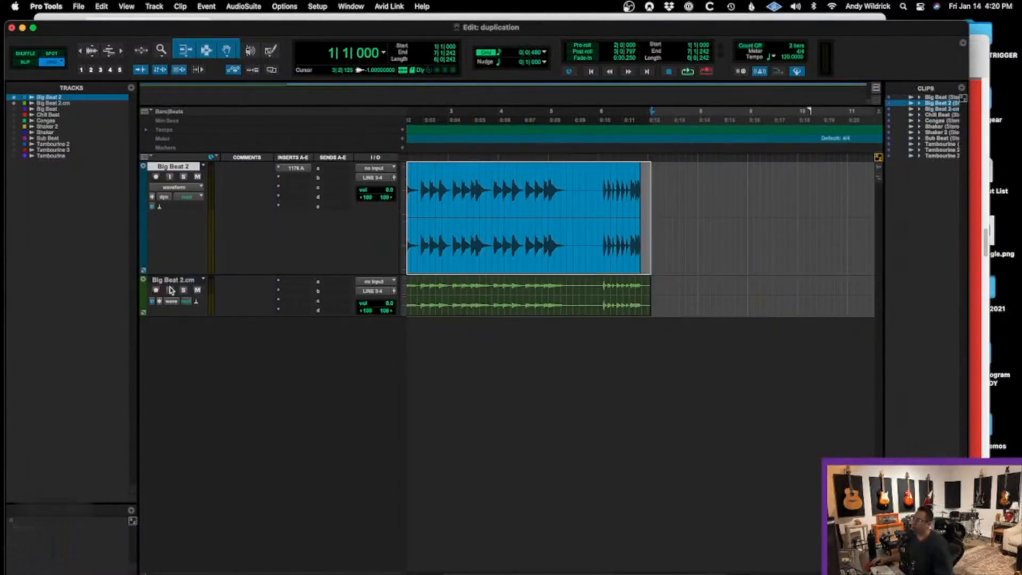
left_click(171, 281)
right_click(169, 280)
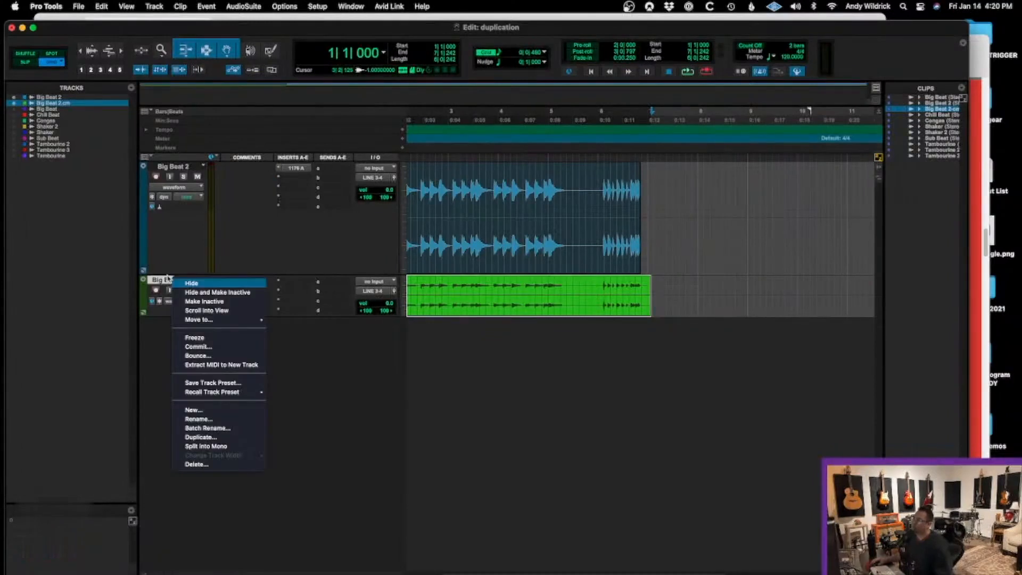
left_click(183, 292)
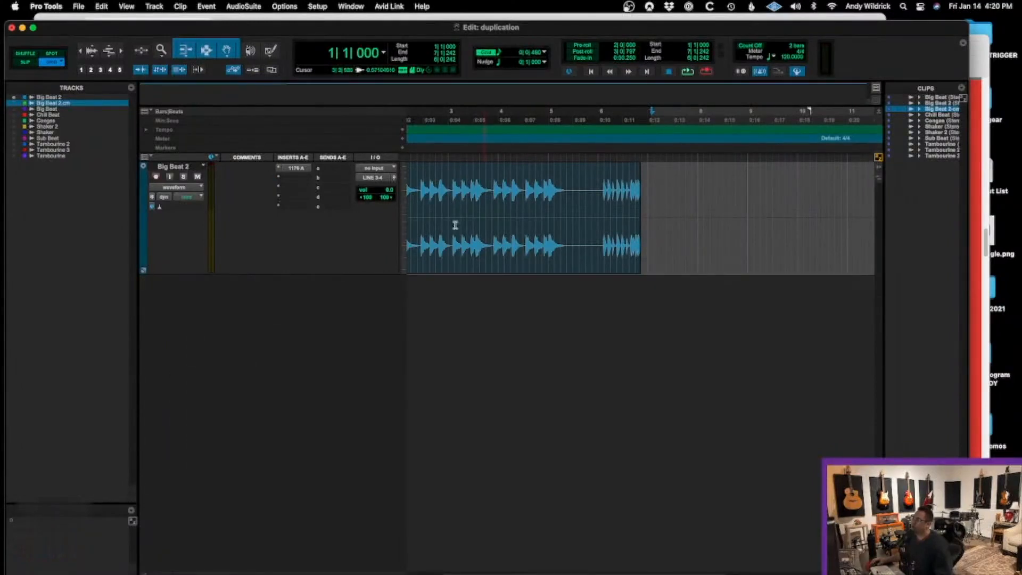
Freeze the Big Beat 2 track and play it back from near bar 3.
left_click(166, 167)
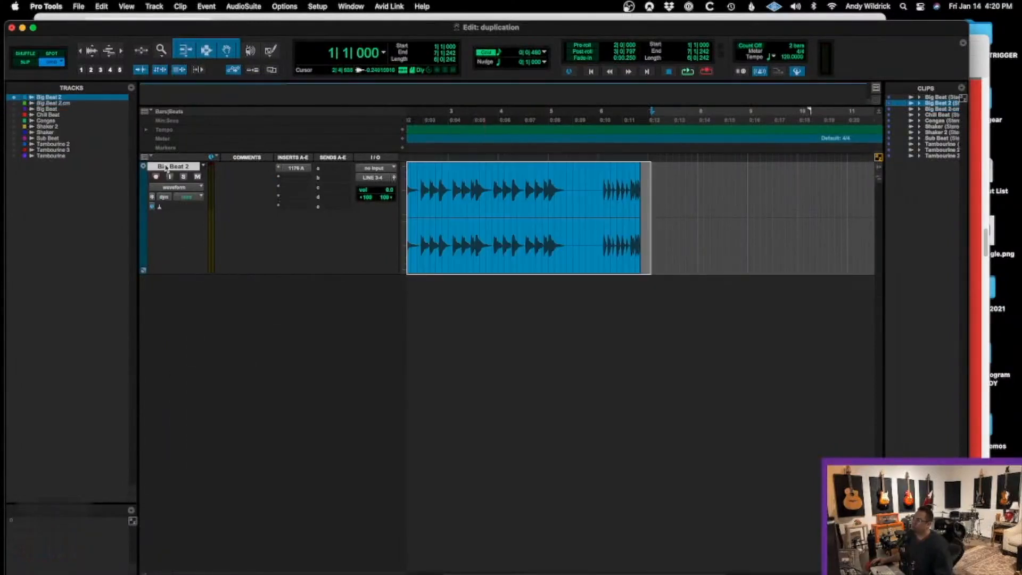
right_click(166, 167)
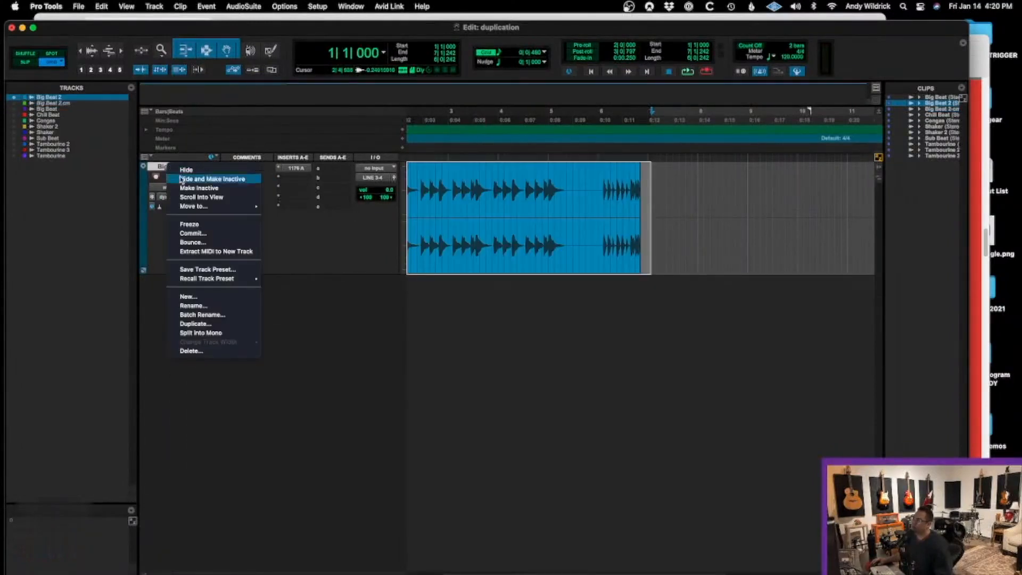
left_click(203, 222)
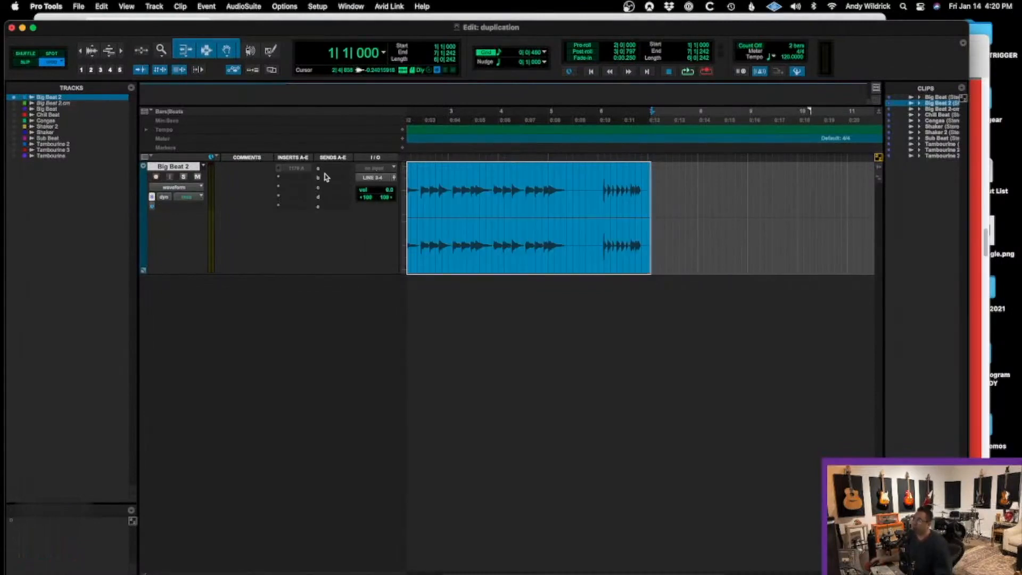
left_click(464, 184)
key("space")
key("space")
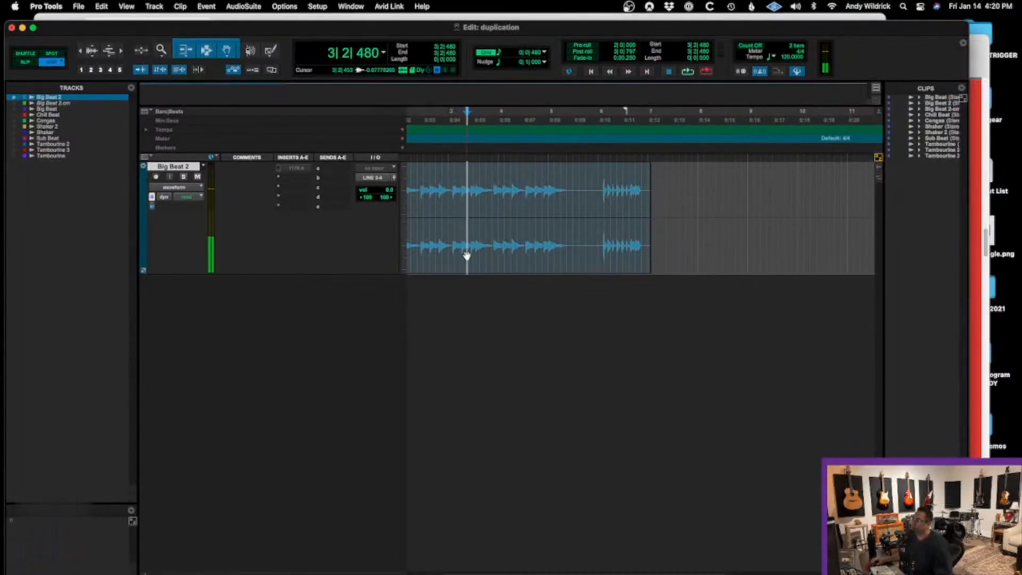
left_click(451, 178)
Select ranges in the Big Beat 2 clip, then unfreeze the track to restore its 1176.
double_click(474, 186)
left_click_drag(454, 187, 539, 196)
left_click(499, 188)
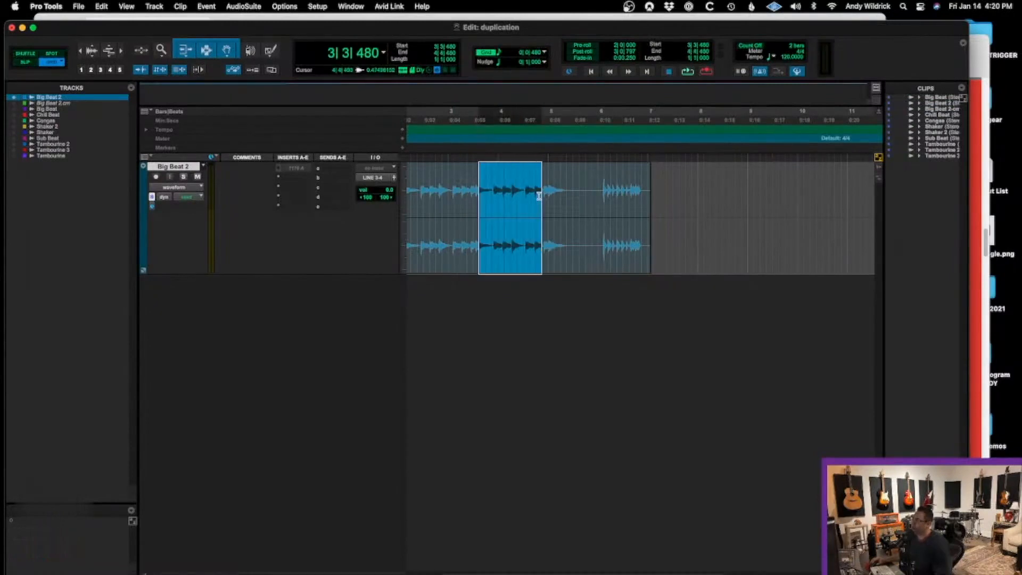
left_click(515, 193)
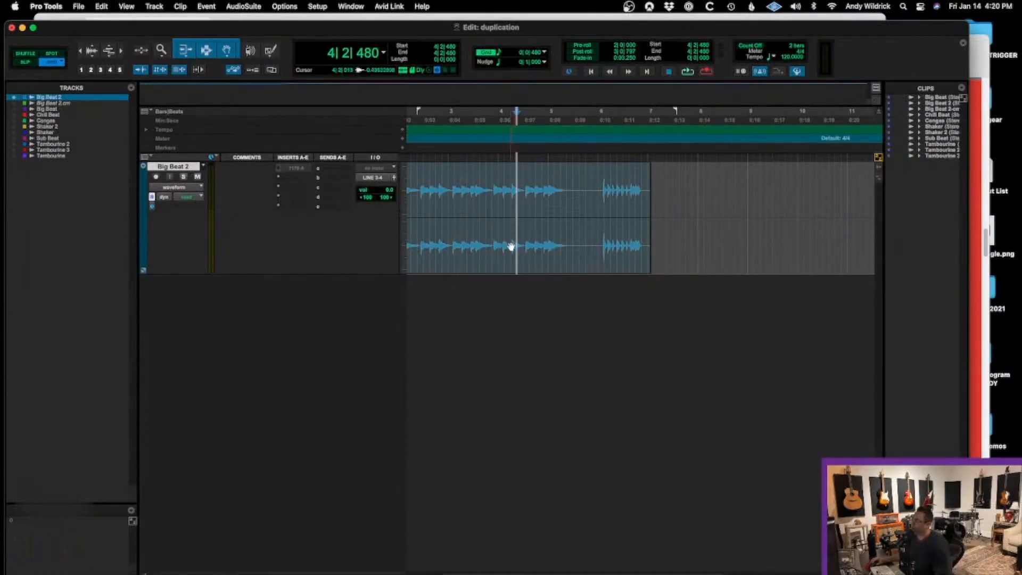
left_click(471, 245)
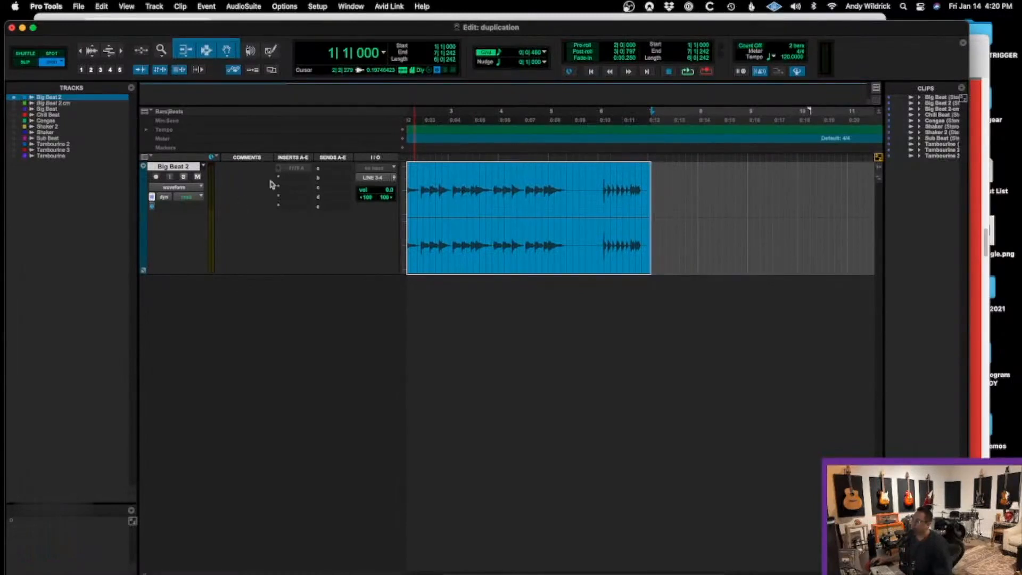
right_click(182, 171)
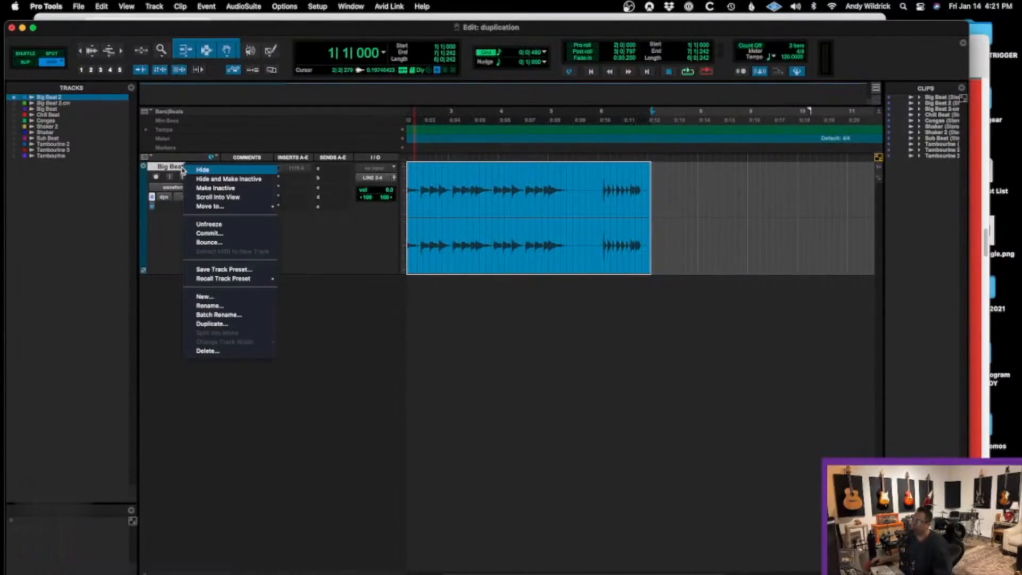
left_click(218, 224)
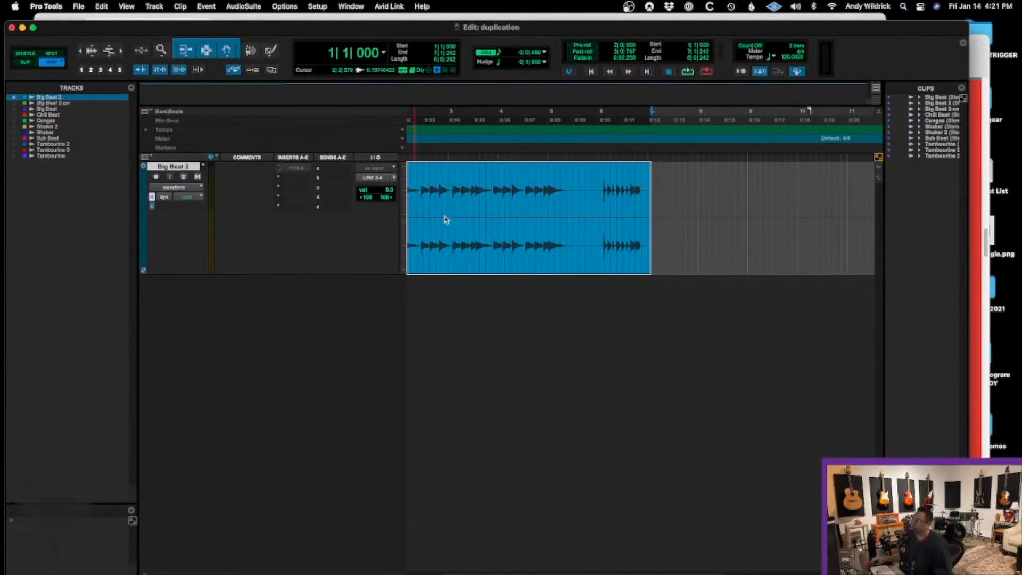
key("super+Tab")
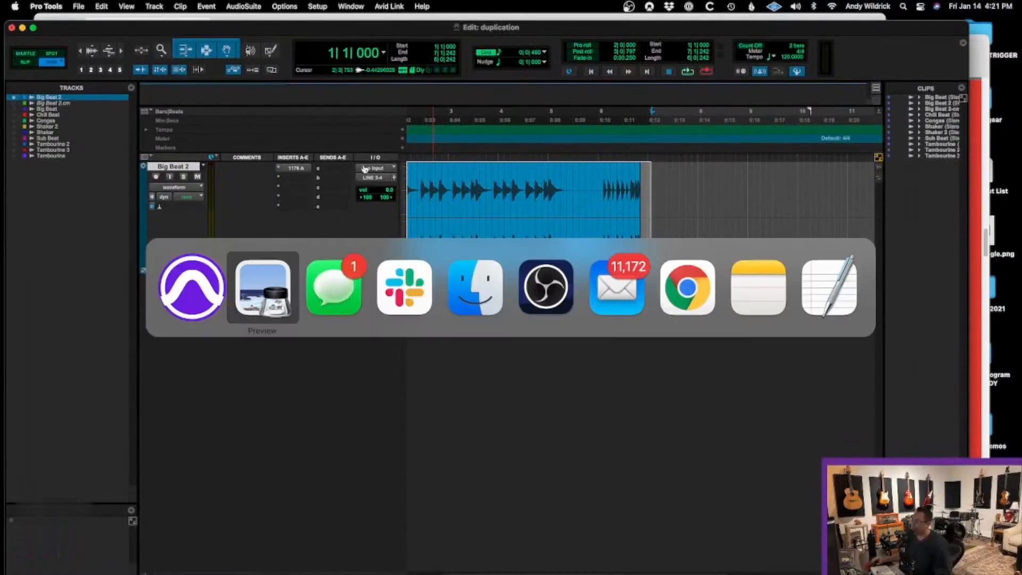
left_click(272, 299)
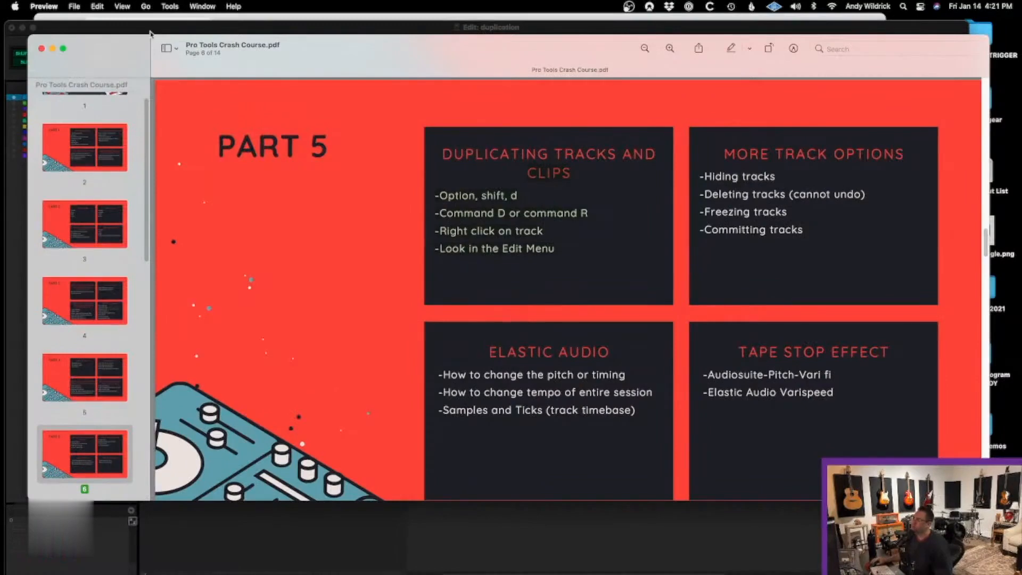
left_click(150, 34)
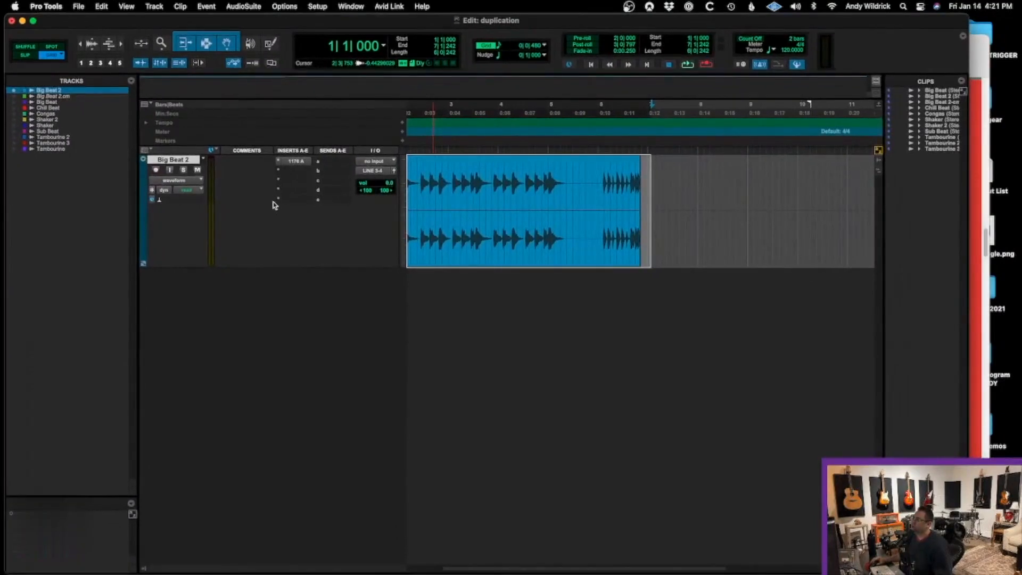
Open the recent Multitracks session, discarding unsaved changes to the duplication session.
left_click(78, 7)
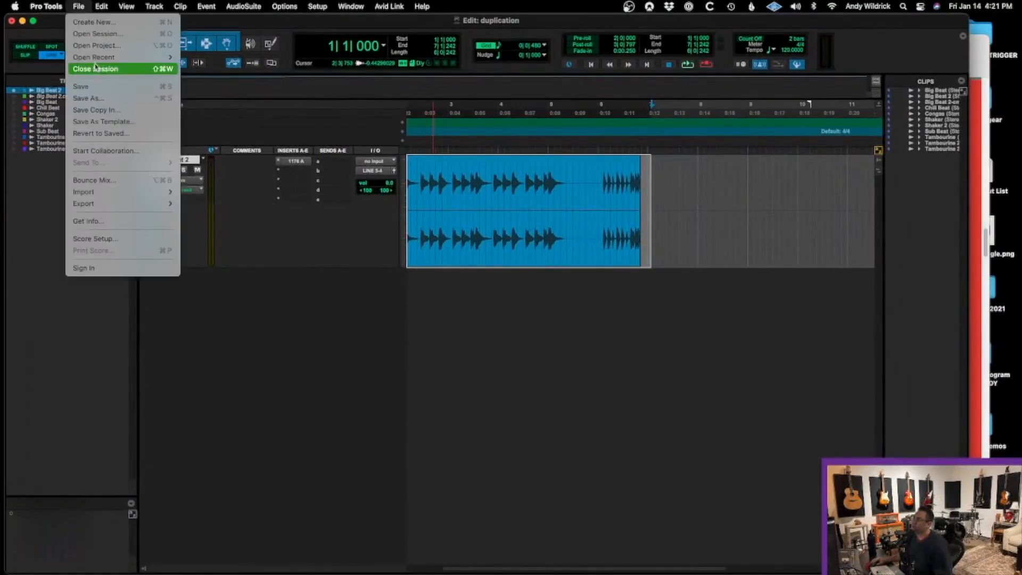
mouse_move(133, 57)
left_click(223, 68)
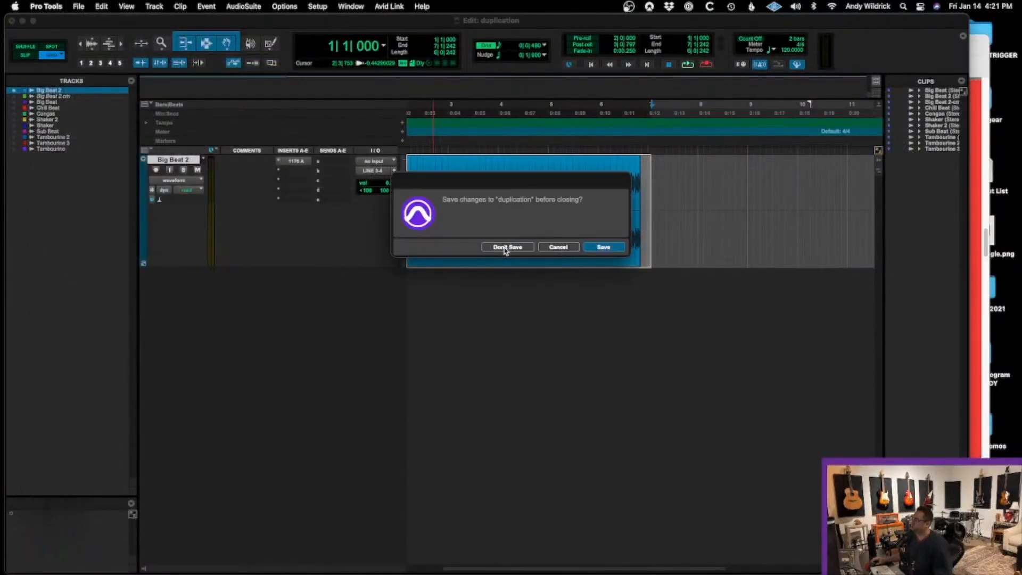
left_click(505, 247)
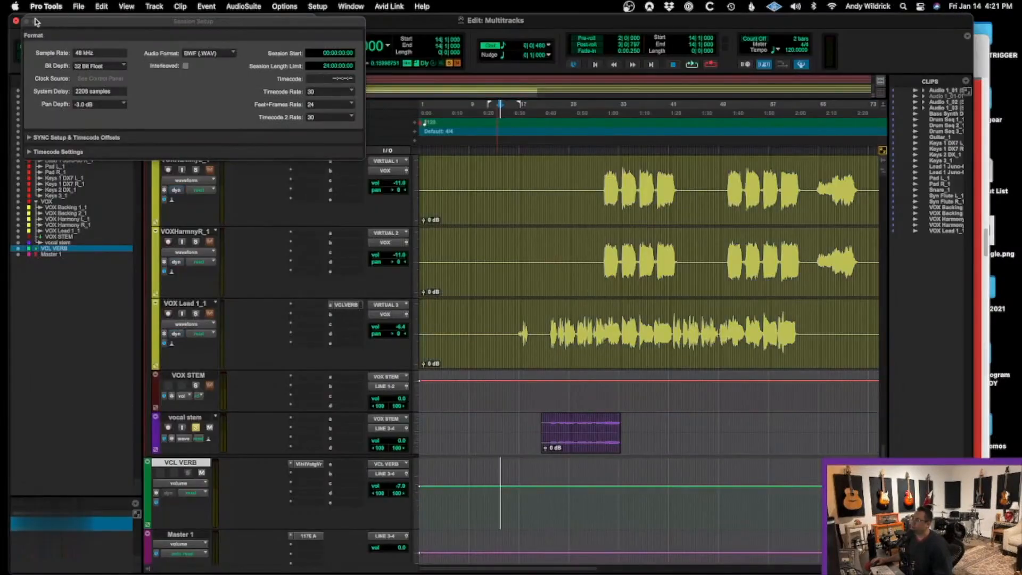
Close Session Setup and audition the Multitracks session from VOX Lead 1_1.
left_click(26, 21)
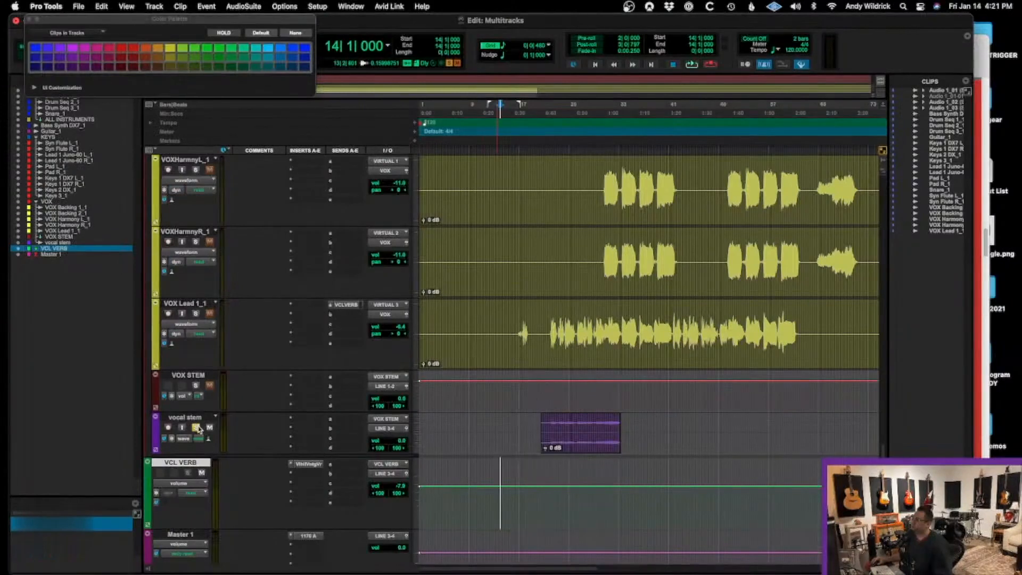
left_click(548, 323)
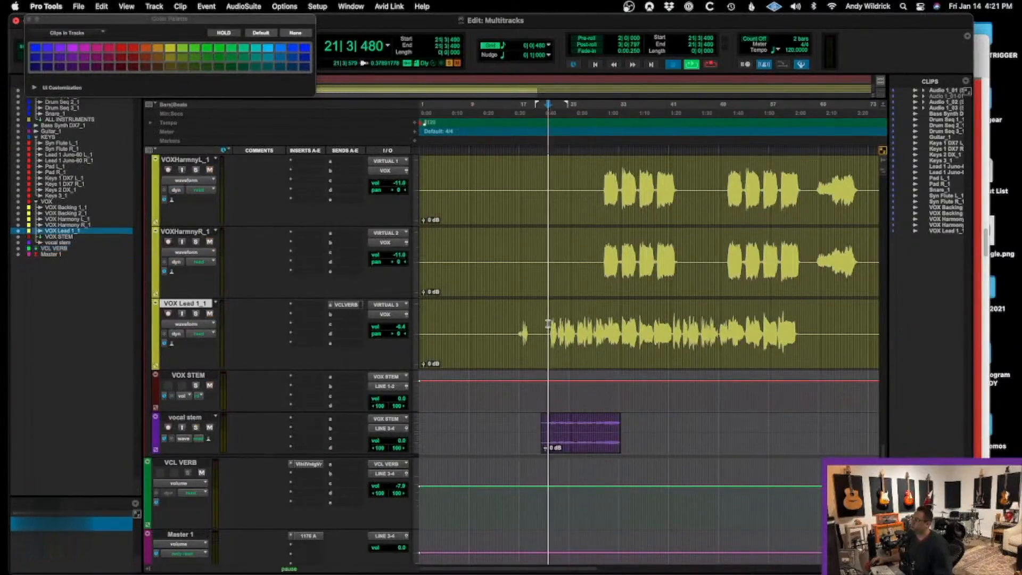
key("space")
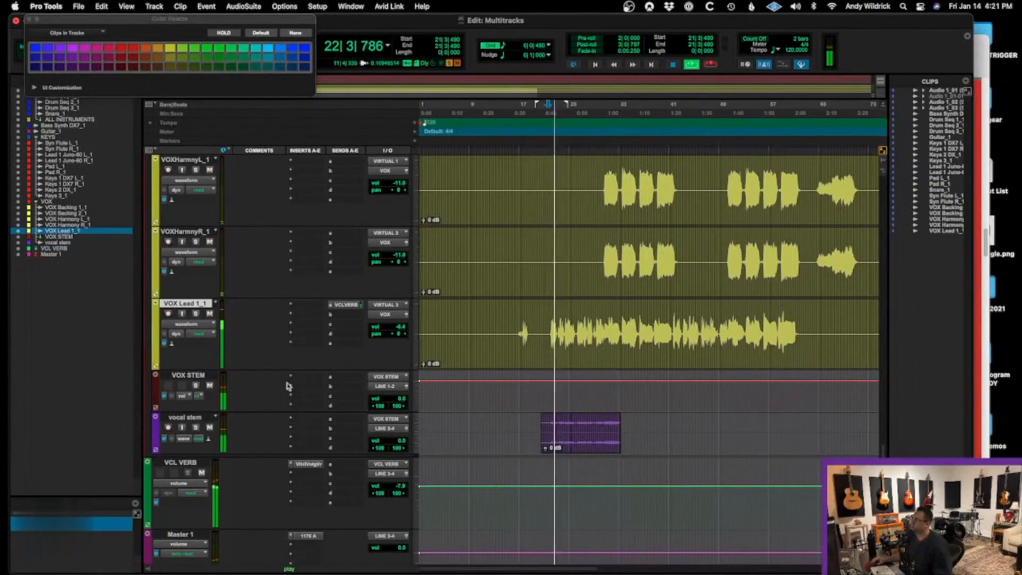
key("space")
scroll(408, 379, "up", 5)
scroll(408, 378, "up", 5)
scroll(252, 408, "down", 3)
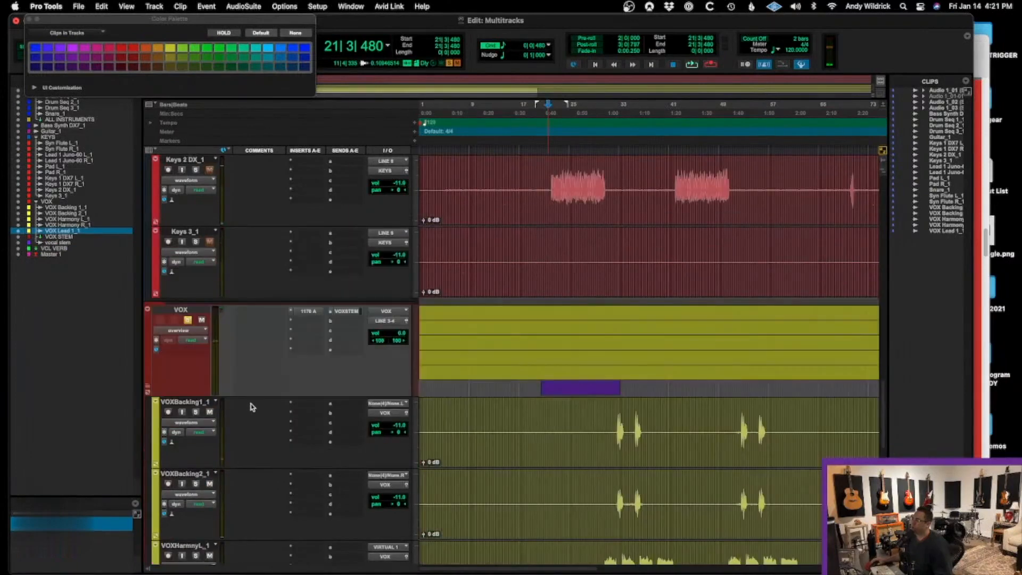
key("space")
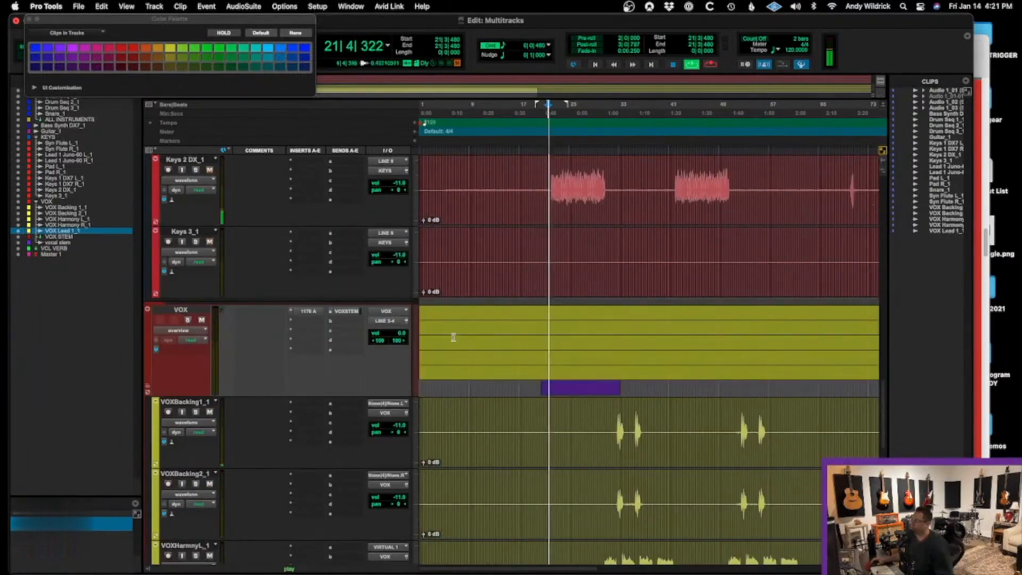
scroll(605, 392, "up", 5)
scroll(605, 394, "up", 10)
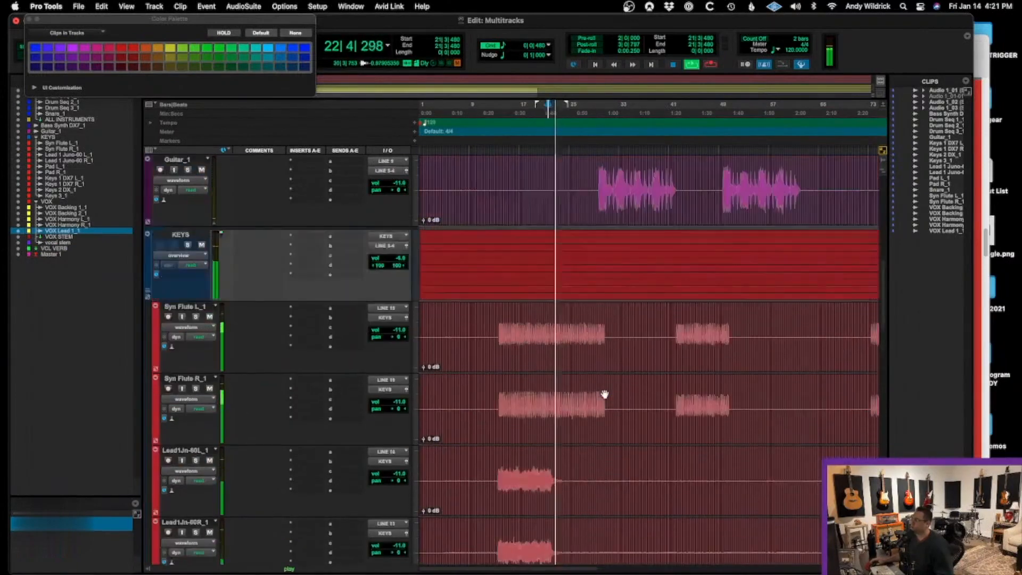
Toggle the Drum Bus New mute, then fit all tracks to the window and enlarge the drums.
left_click(202, 173)
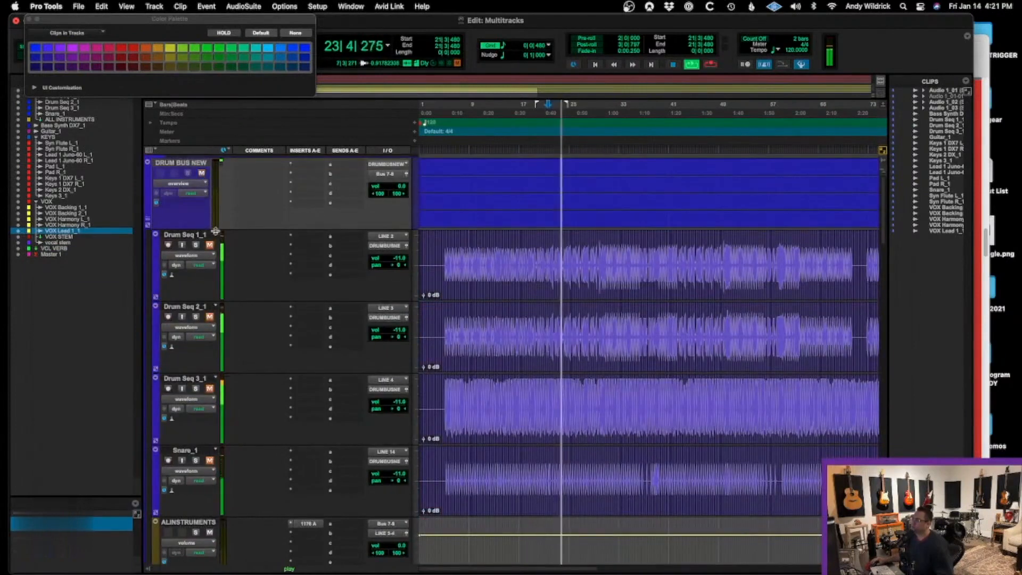
left_click(202, 173)
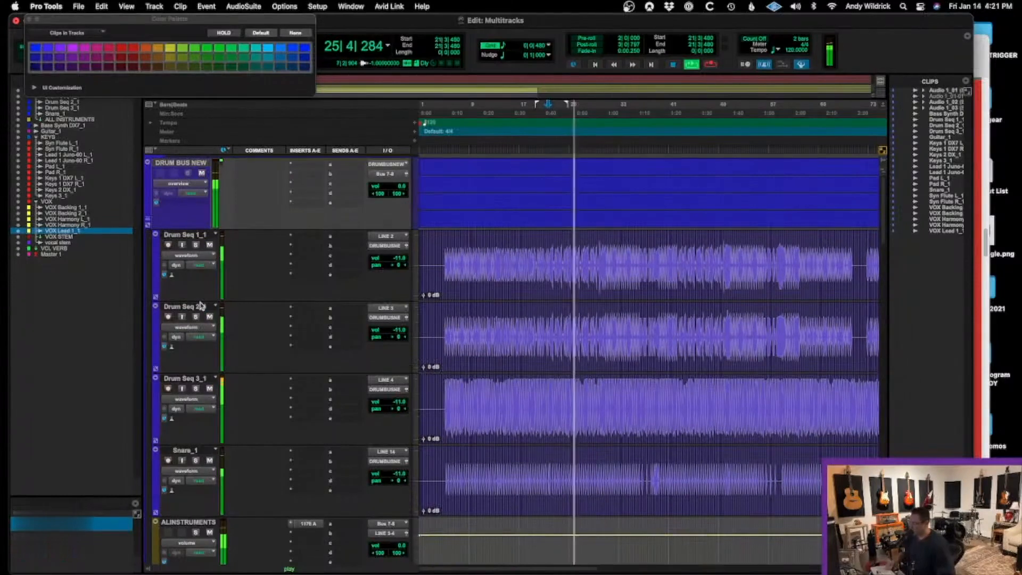
key("space")
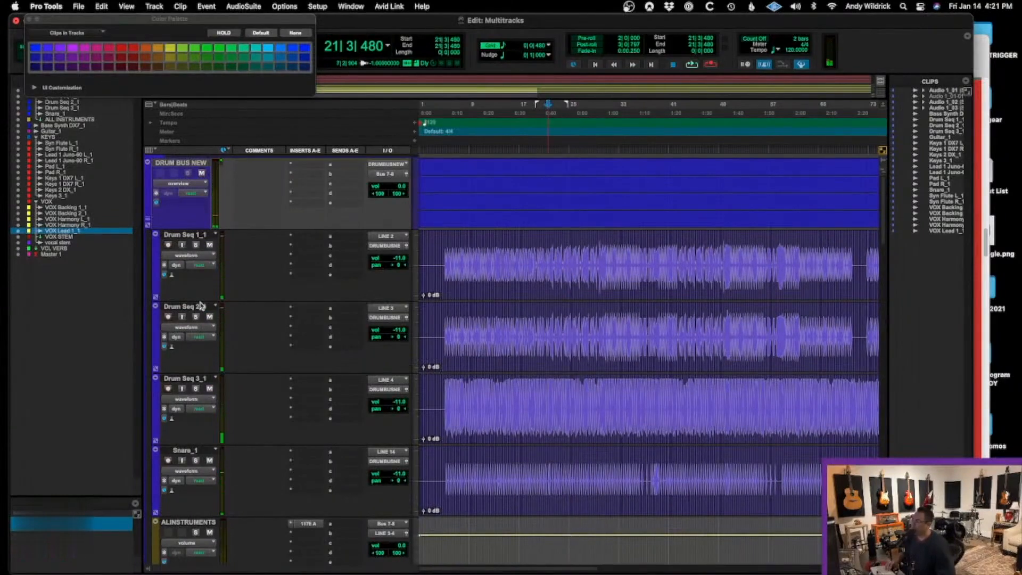
key("ctrl+alt+super+Down")
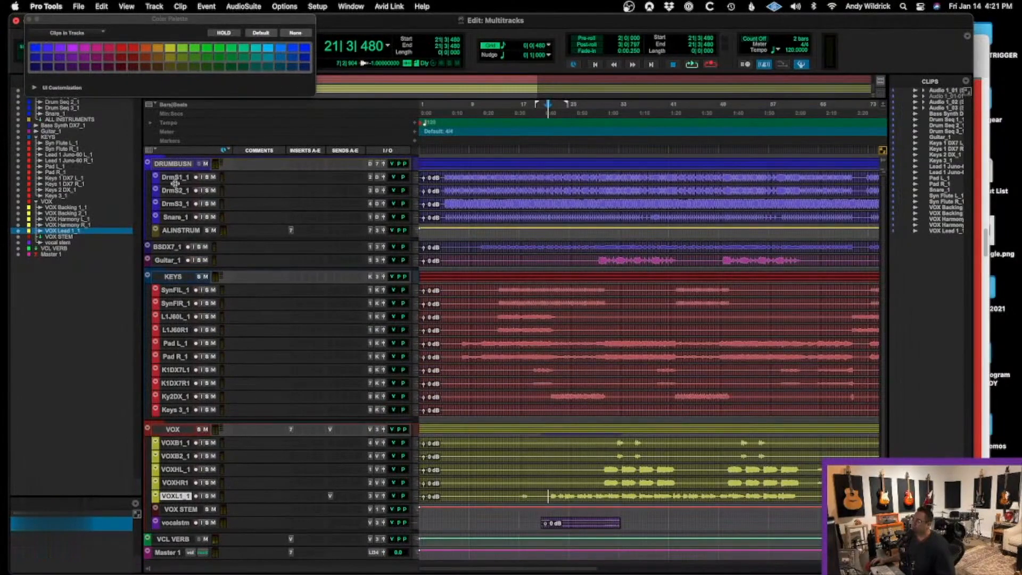
left_click_drag(175, 184, 172, 227)
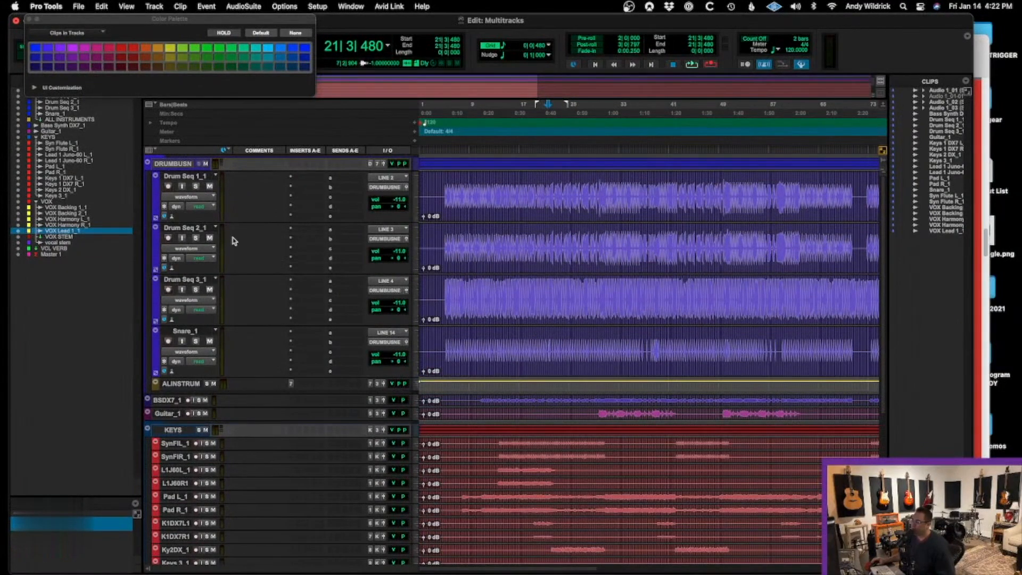
Set the grouped drum tracks to Ticks timebase and Polyphonic Elastic Audio.
left_click(165, 217)
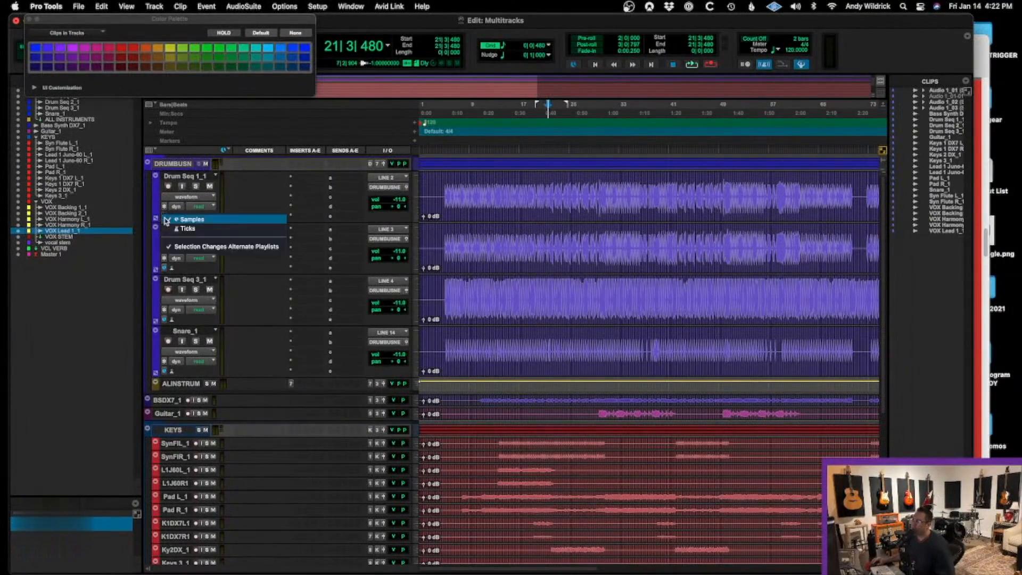
left_click(174, 230)
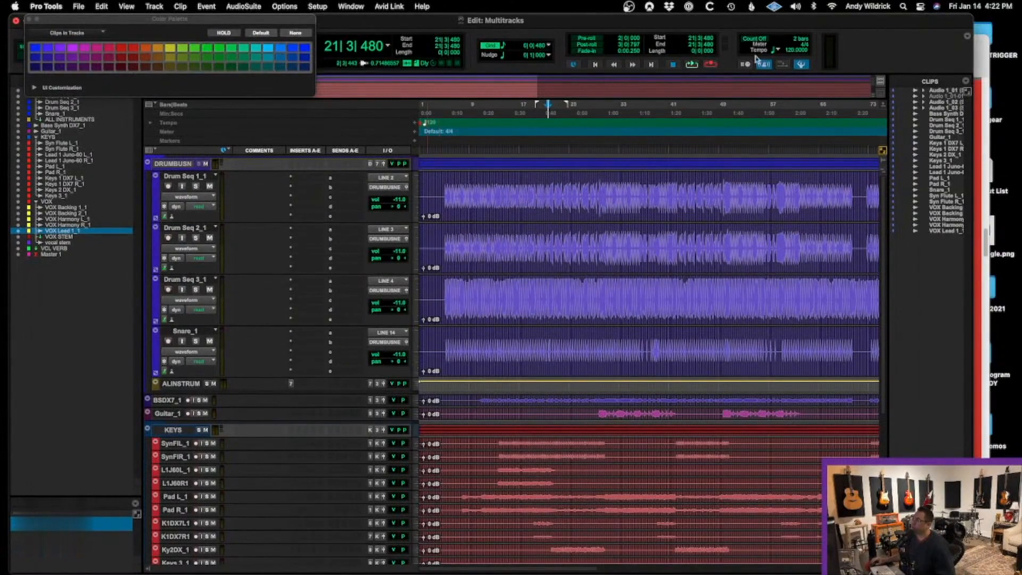
left_click(189, 218)
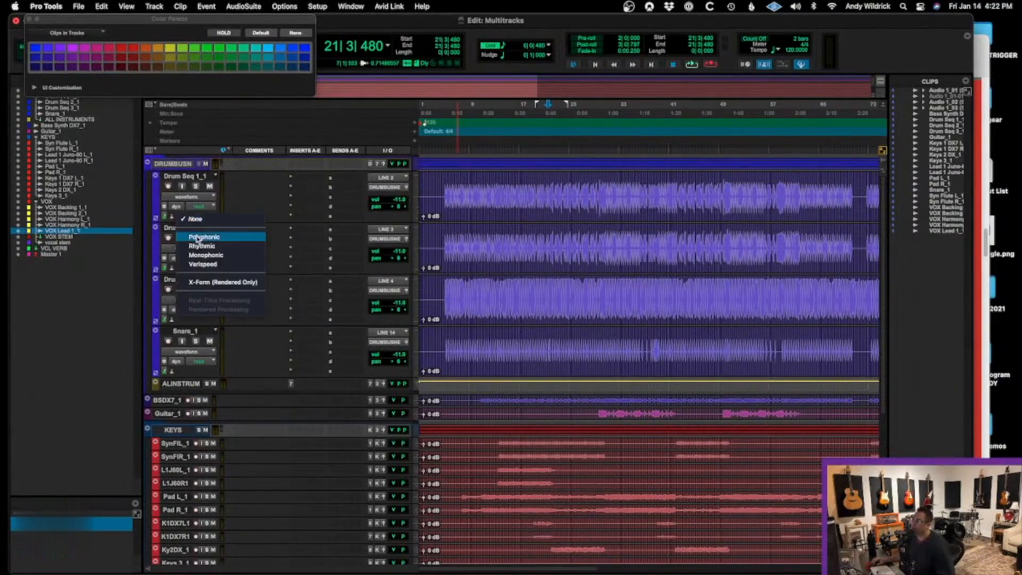
left_click(197, 238)
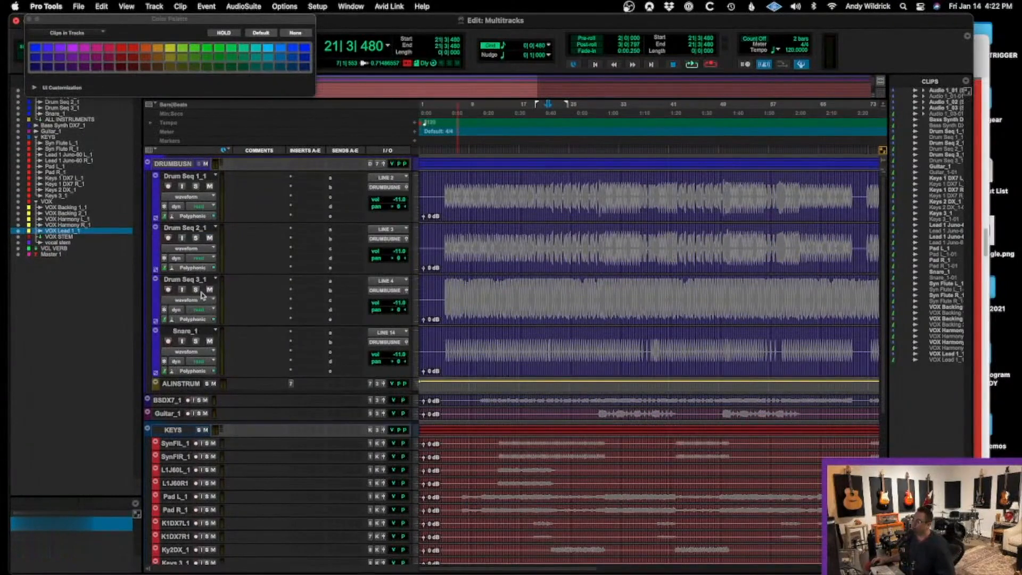
Make the KEYS tracks taller and switch from the tempo map to manual tempo.
left_click(178, 445)
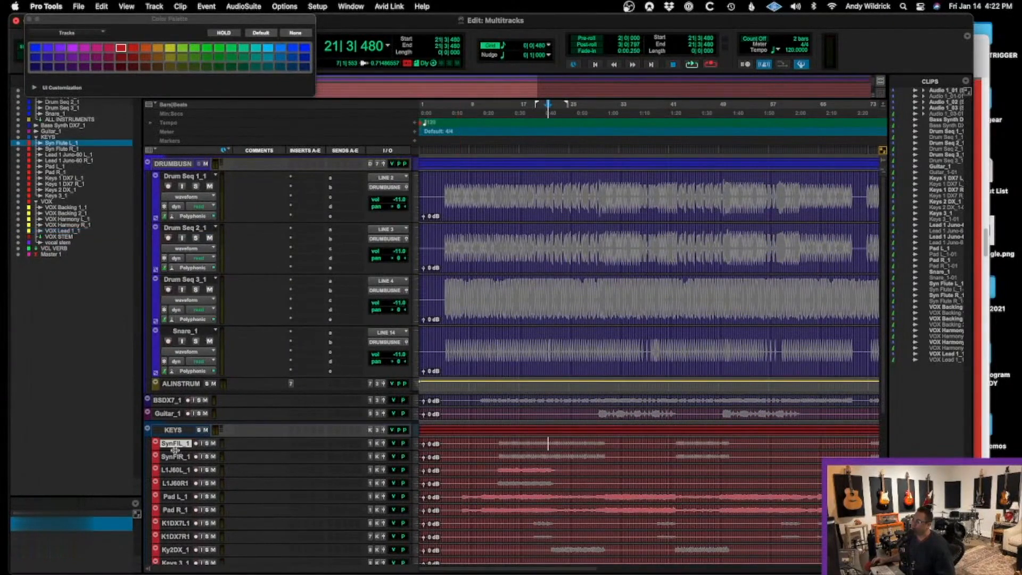
left_click_drag(173, 464, 173, 485)
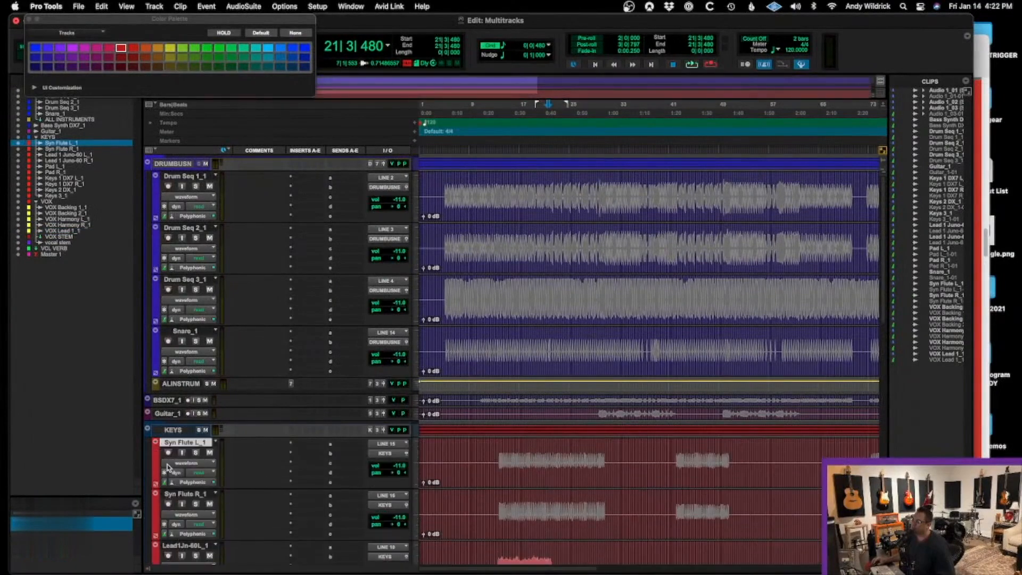
left_click(801, 65)
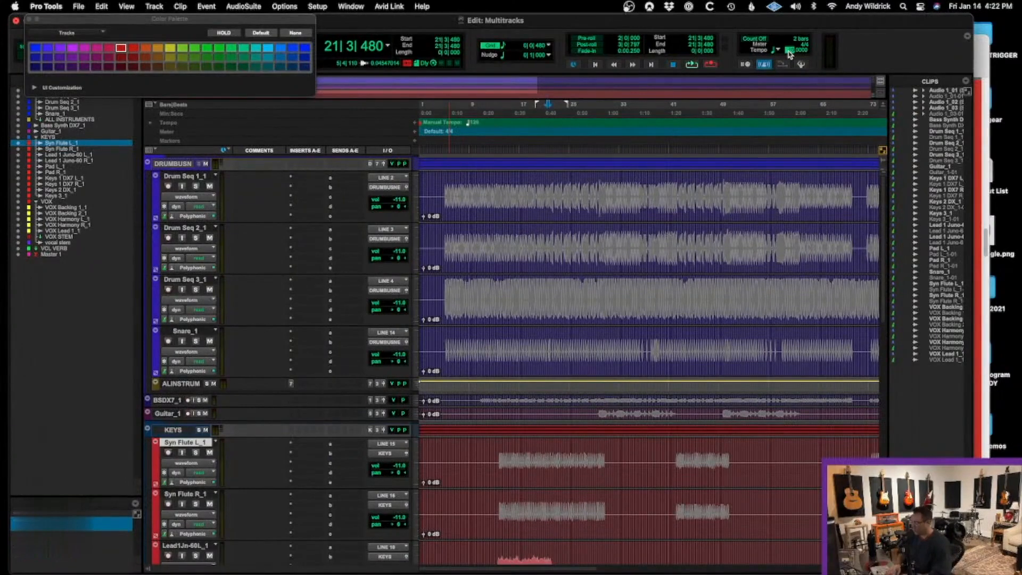
Set the manual tempo to 150 and play the drums from bar 5.
type("150.")
key("Return")
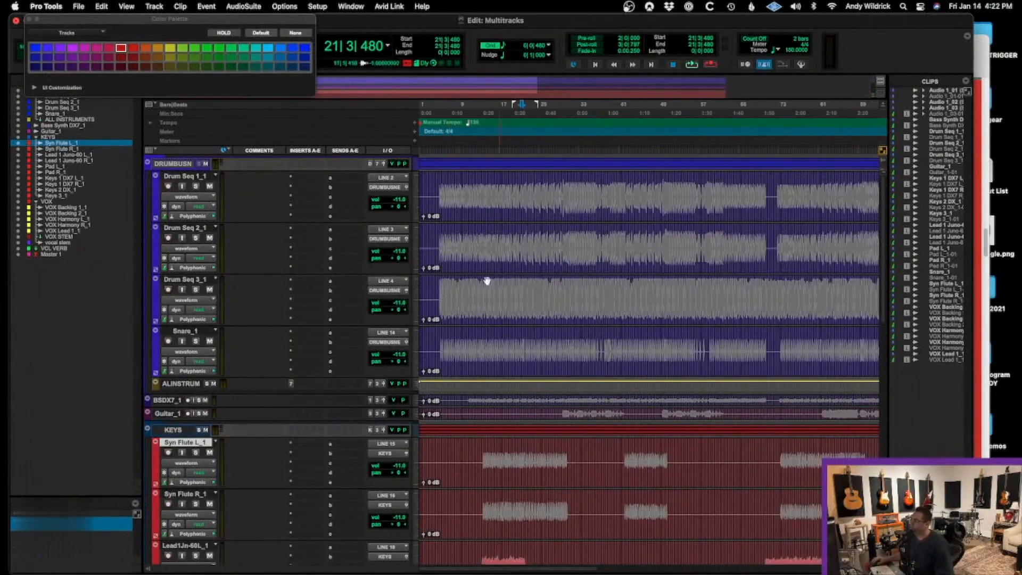
left_click(439, 295)
key("space")
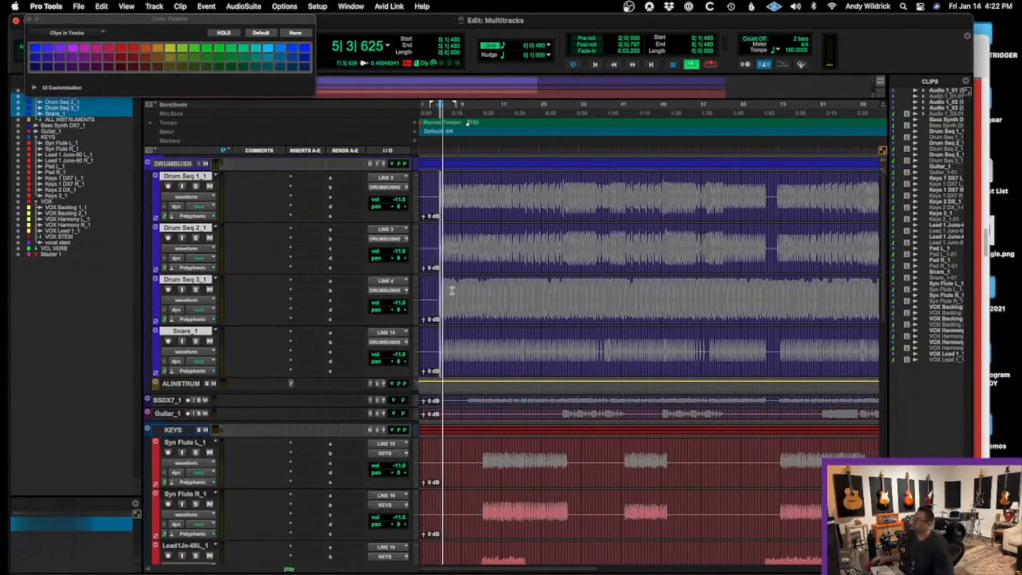
key("space")
left_click(471, 290)
scroll(513, 293, "down", 5)
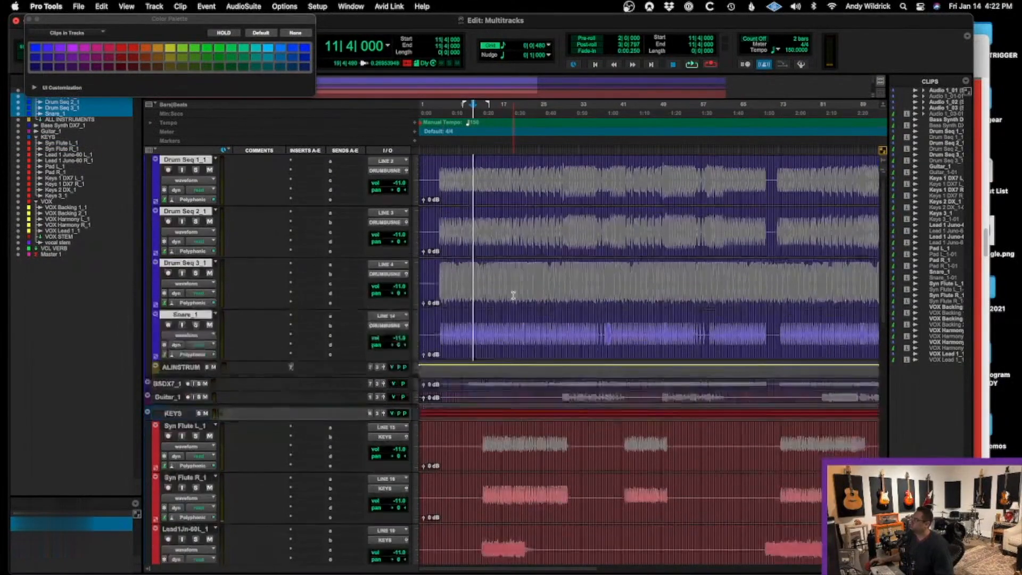
scroll(513, 296, "up", 5)
Play from bars 14 and 22, then make the vocal stem track much taller.
left_click(486, 297)
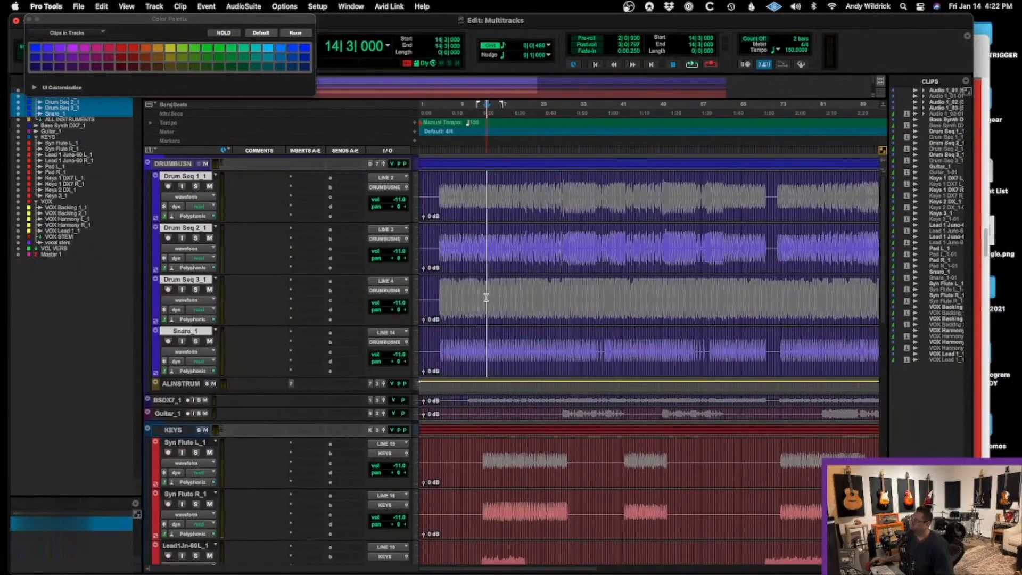
key("space")
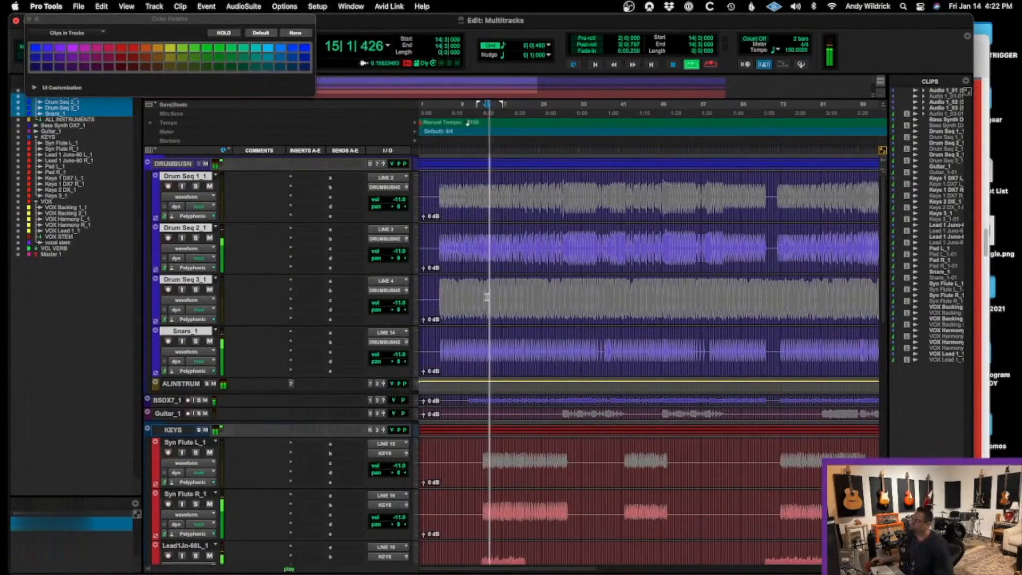
scroll(549, 324, "down", 10)
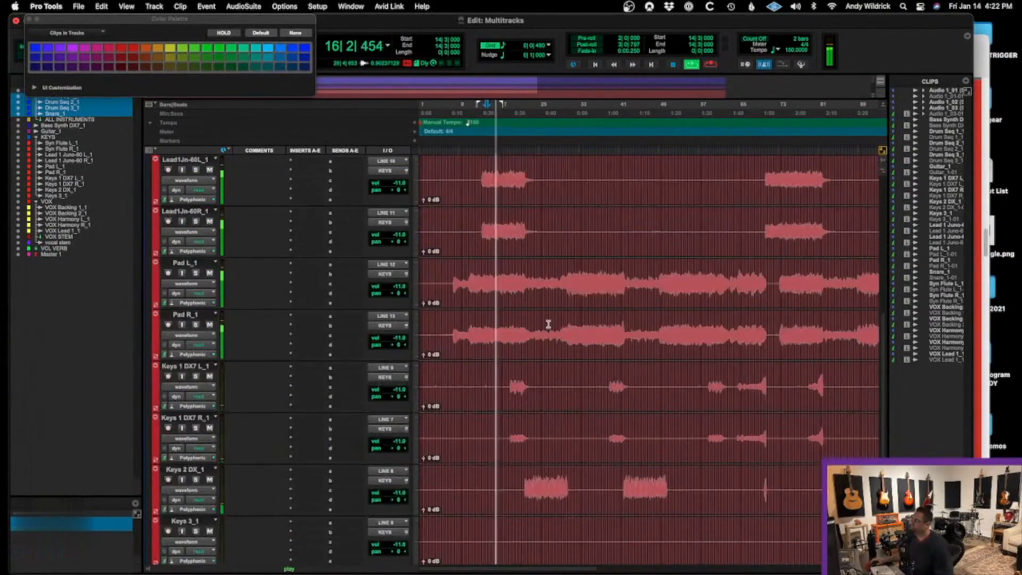
left_click(526, 286)
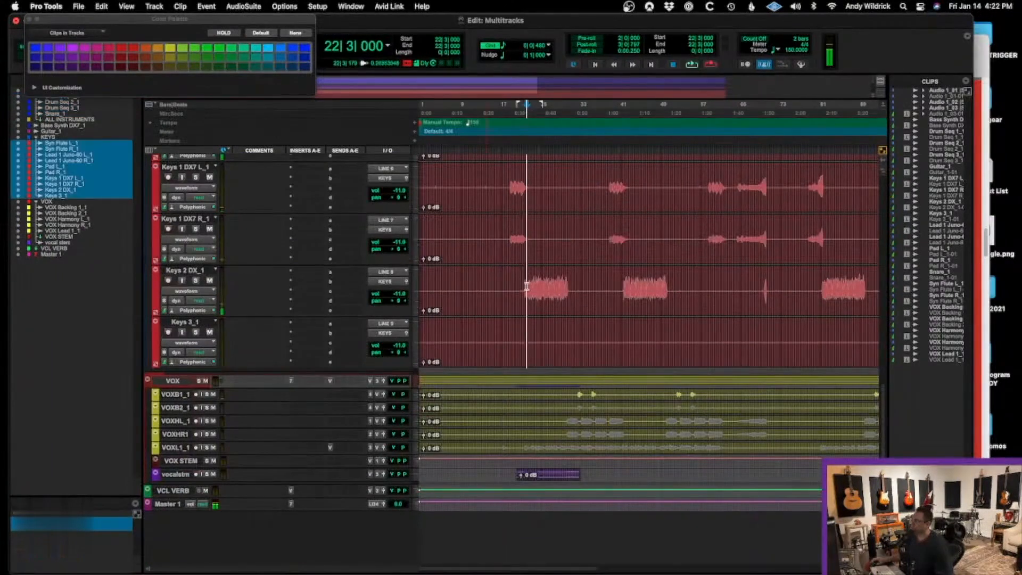
key("space")
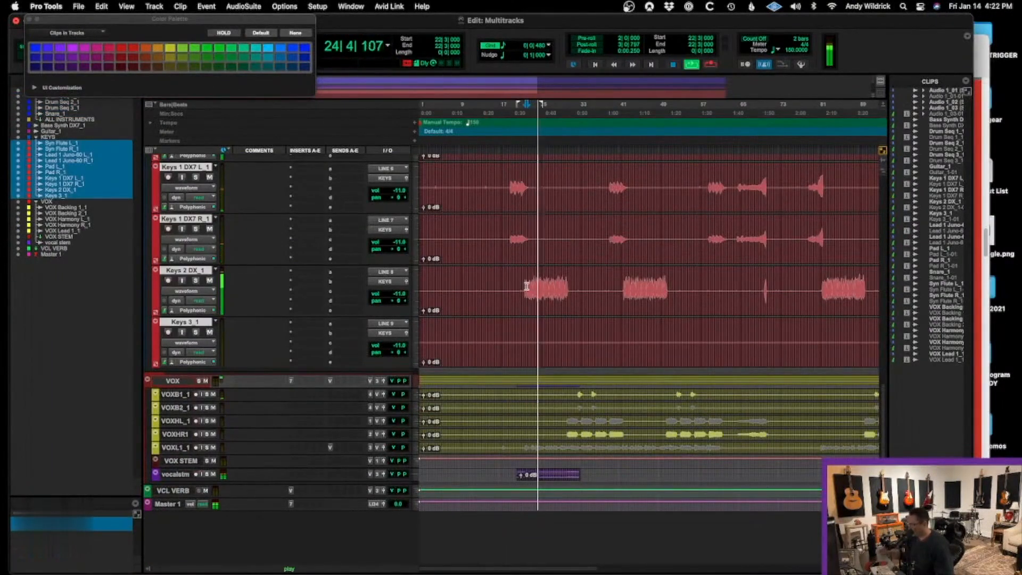
key("space")
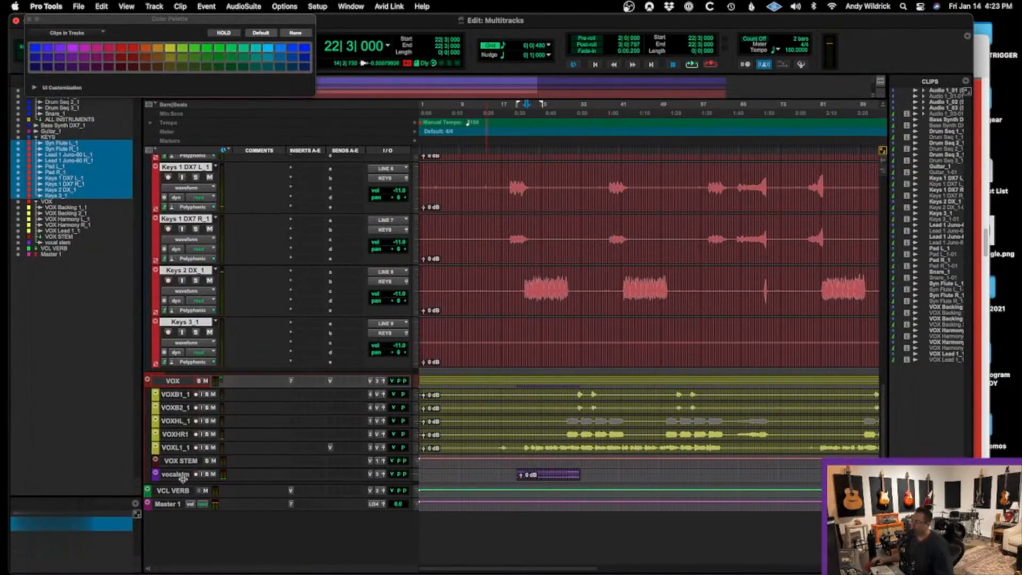
left_click_drag(182, 480, 269, 548)
left_click(562, 399)
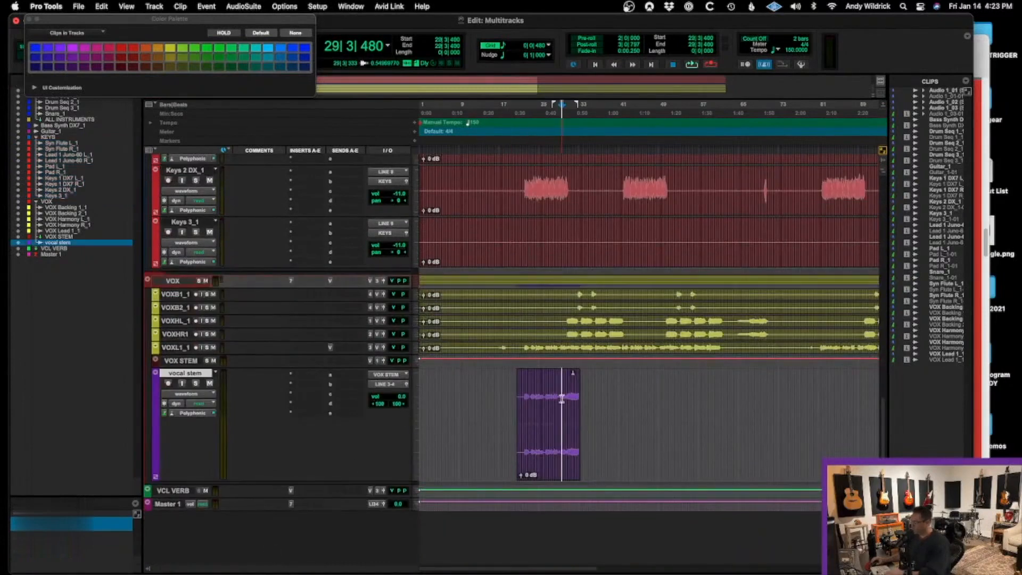
Give the vocal stem clip a +12 semitone pitch shift in Elastic Properties.
key("t")
key("t")
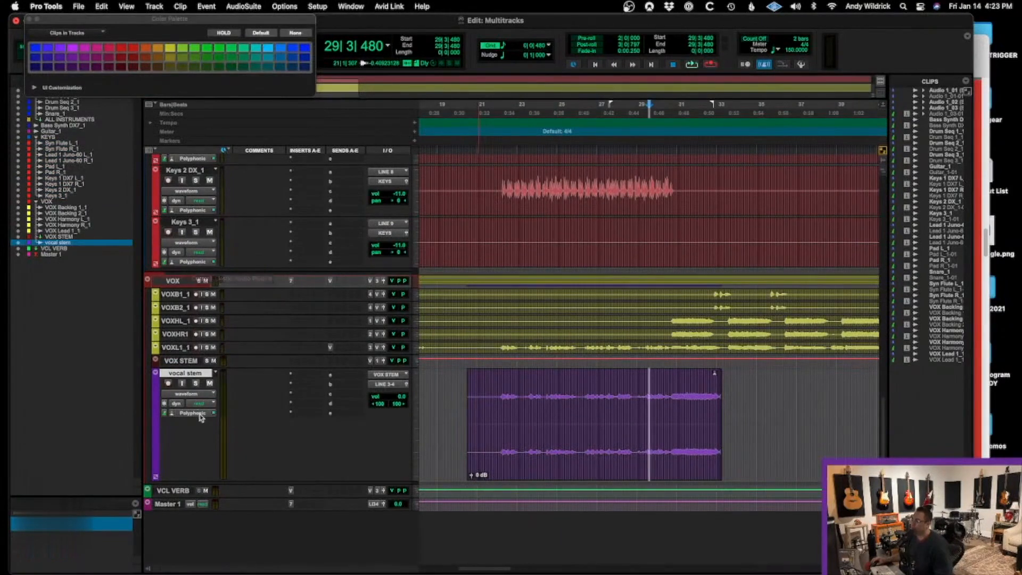
left_click(496, 388)
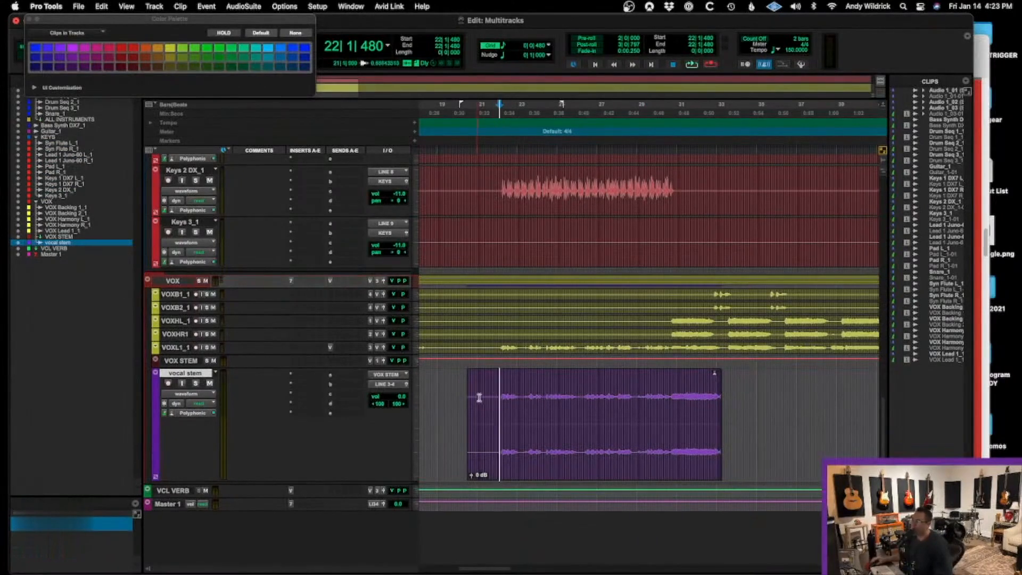
left_click(555, 469)
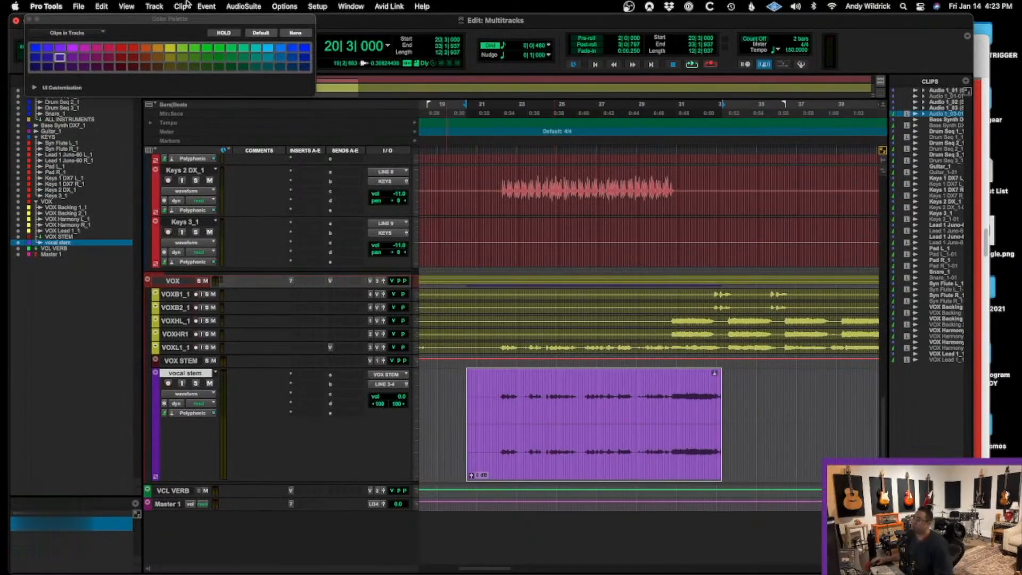
left_click(182, 6)
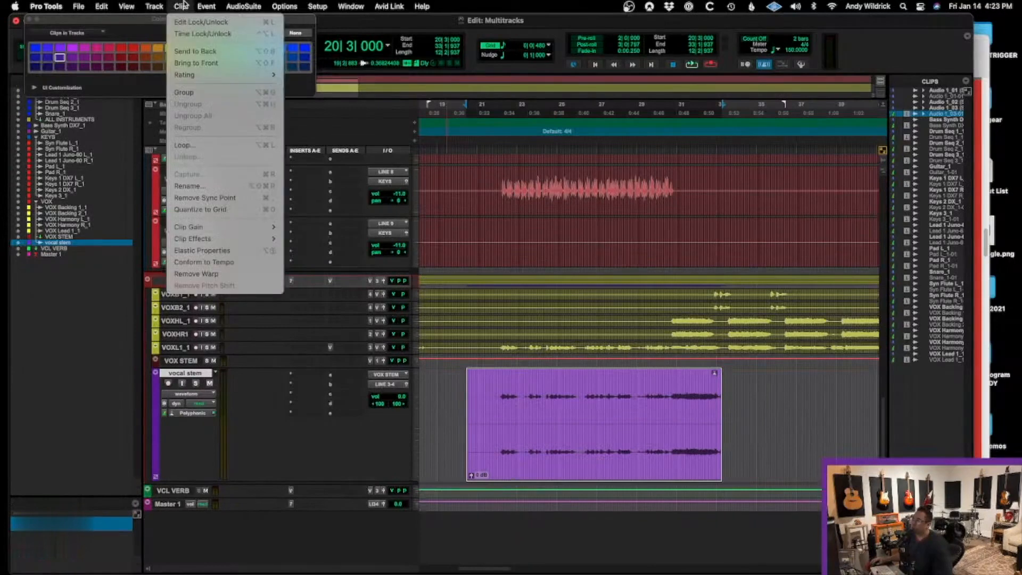
left_click(224, 253)
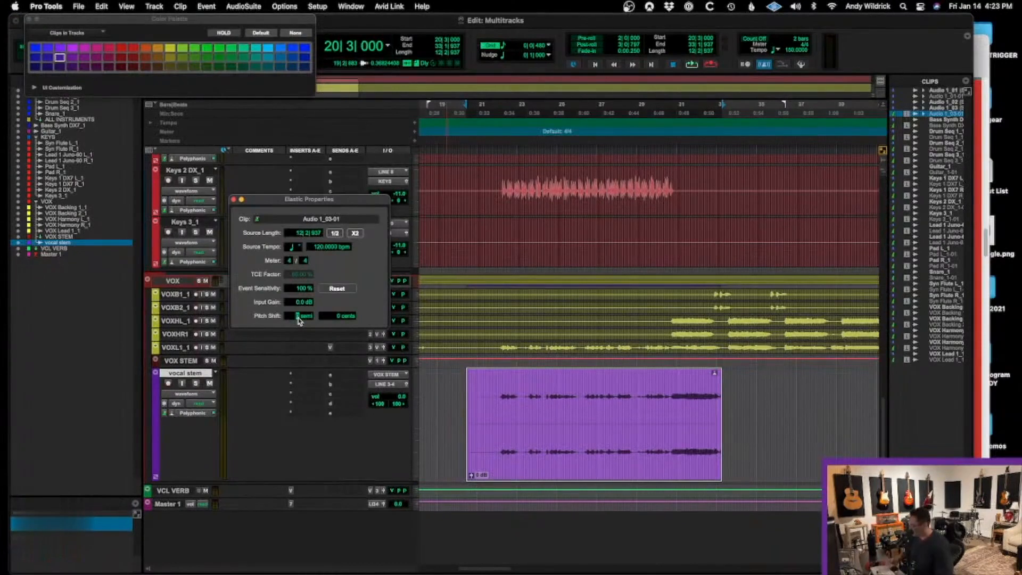
key("Return")
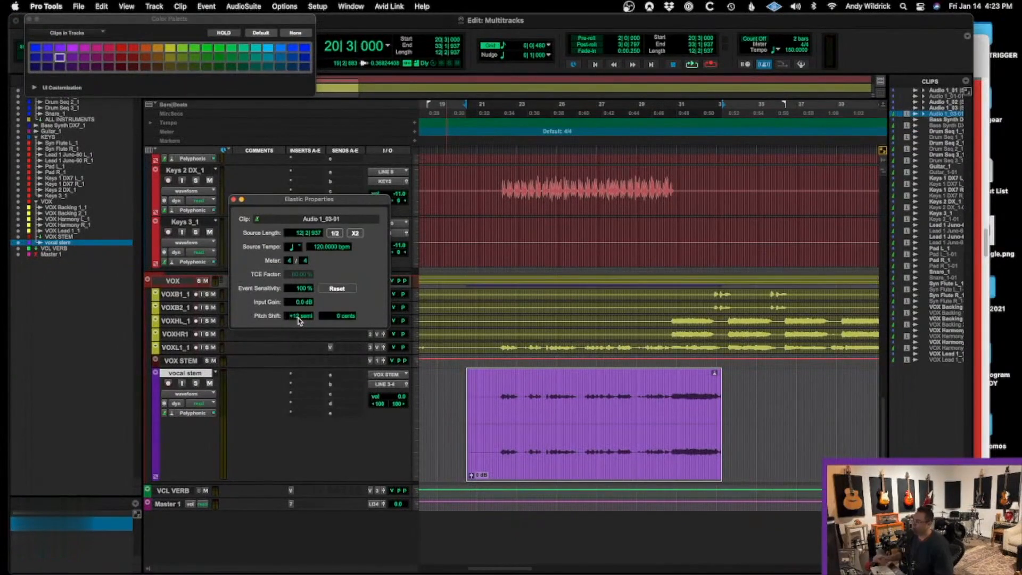
Play back the pitch-shifted vocal with the vocal stem track soloed.
left_click(499, 394)
key("space")
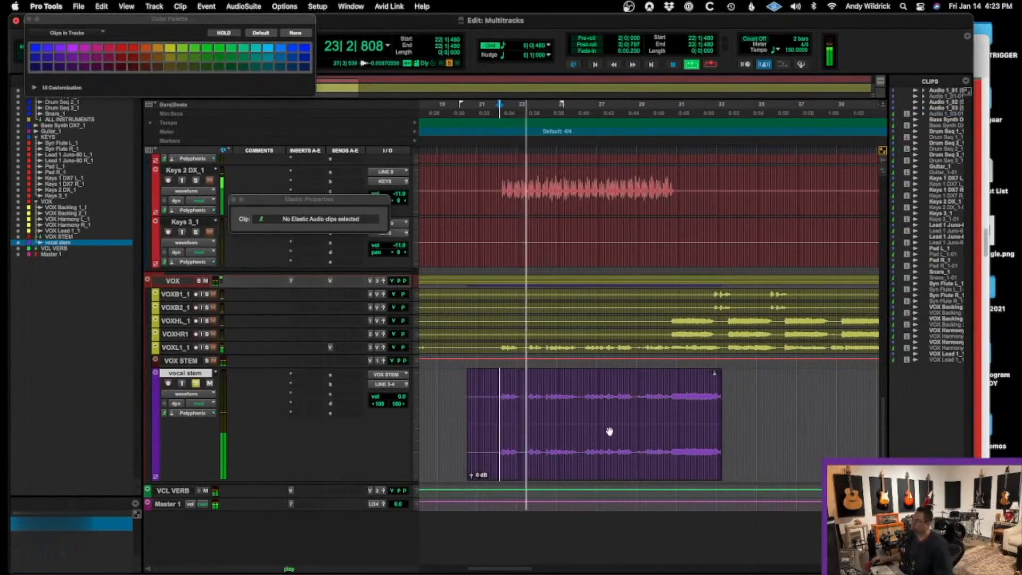
left_click(196, 383)
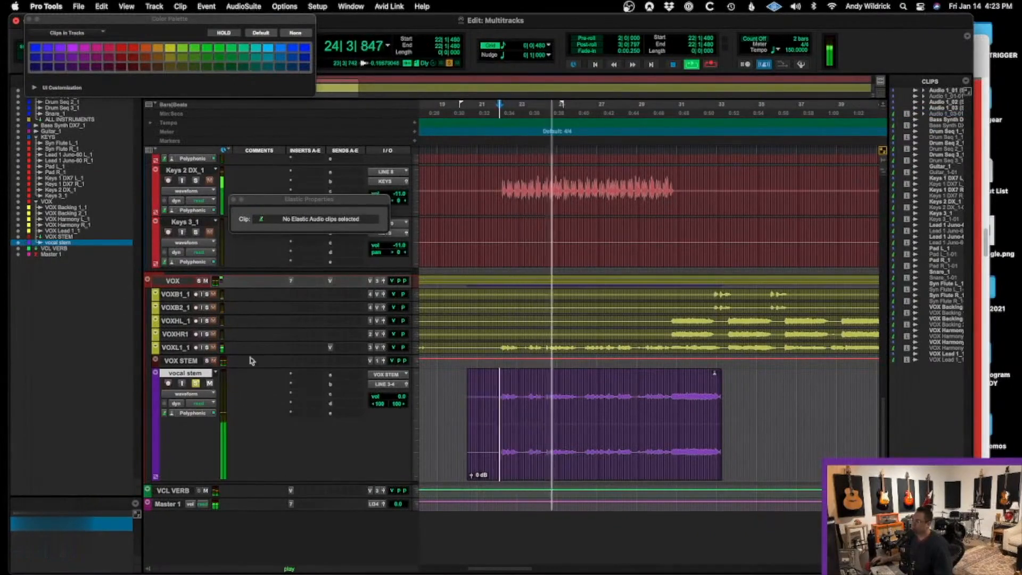
scroll(287, 353, "up", 10)
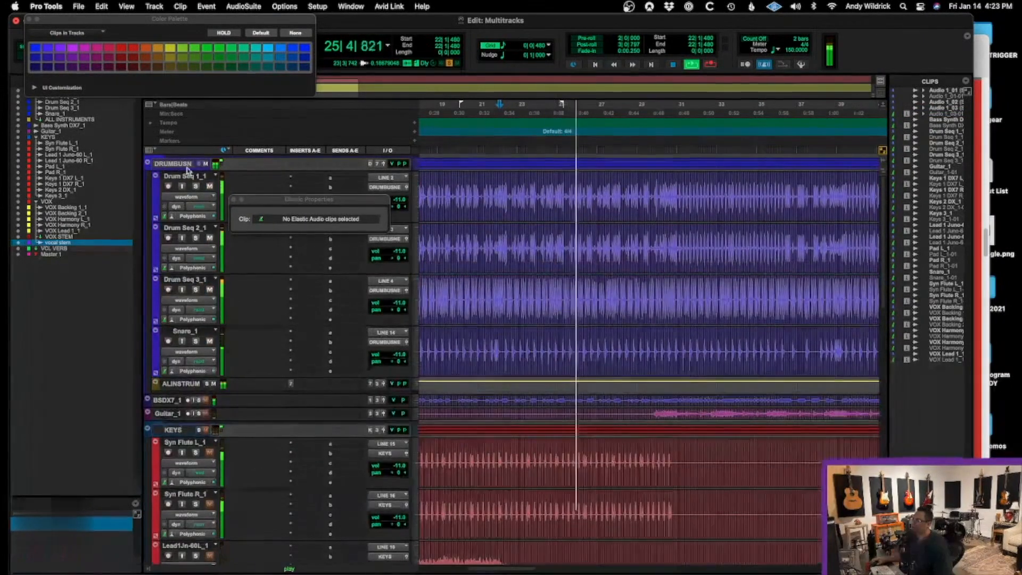
scroll(435, 414, "down", 10)
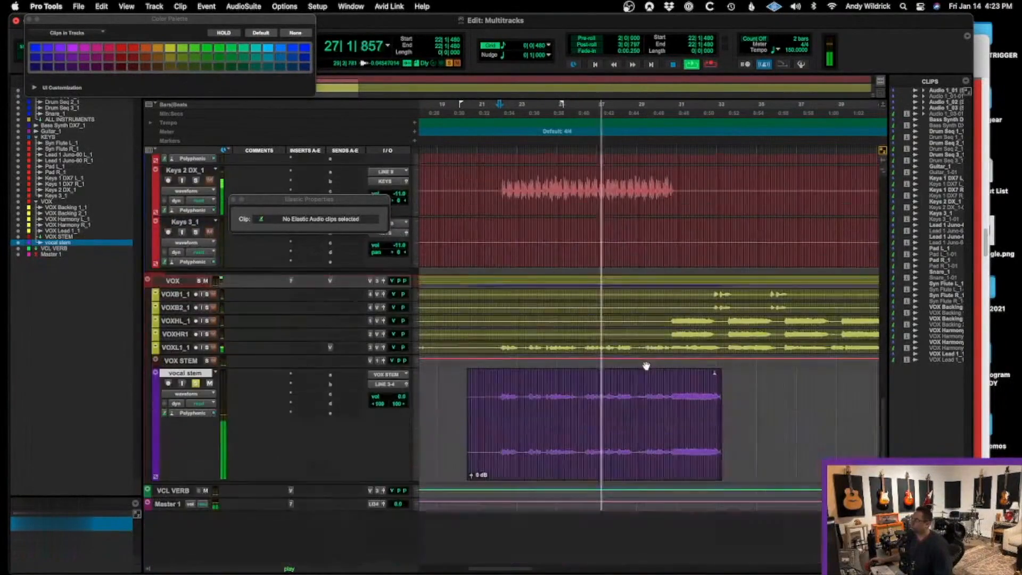
key("space")
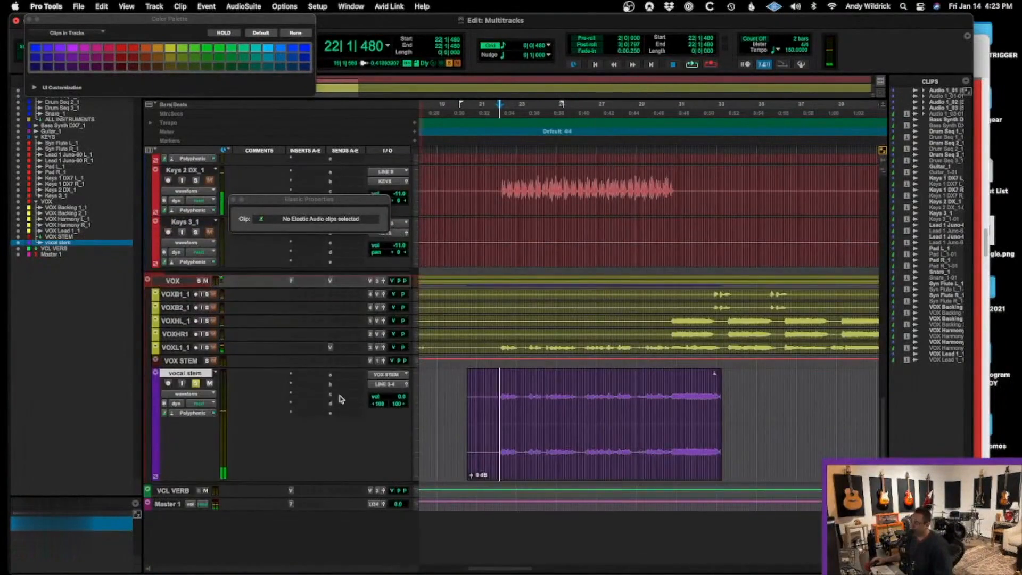
left_click(484, 432)
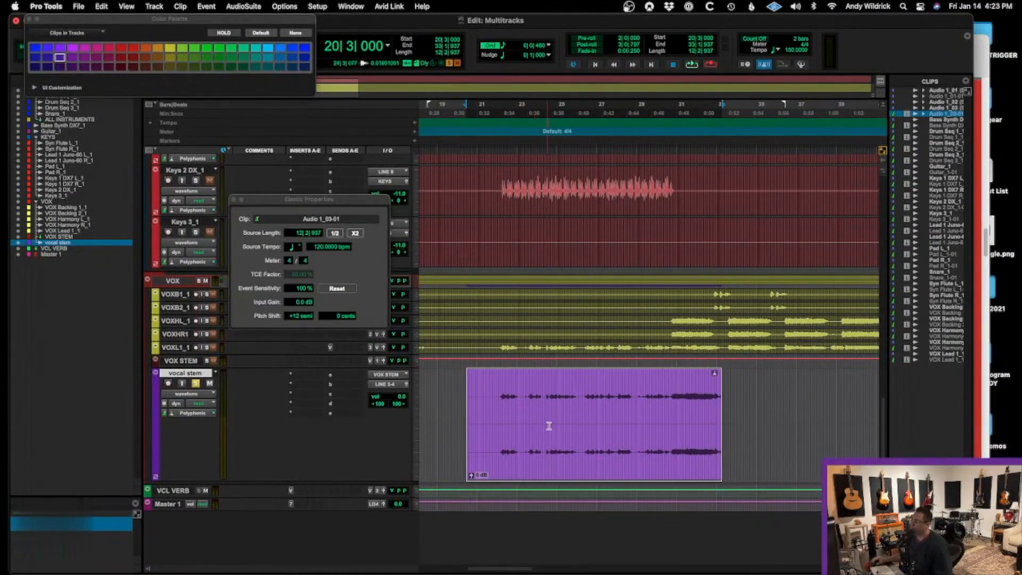
Show the vocal stem in Warp view, shift a vocal event earlier with warp markers, and audition it.
left_click(199, 398)
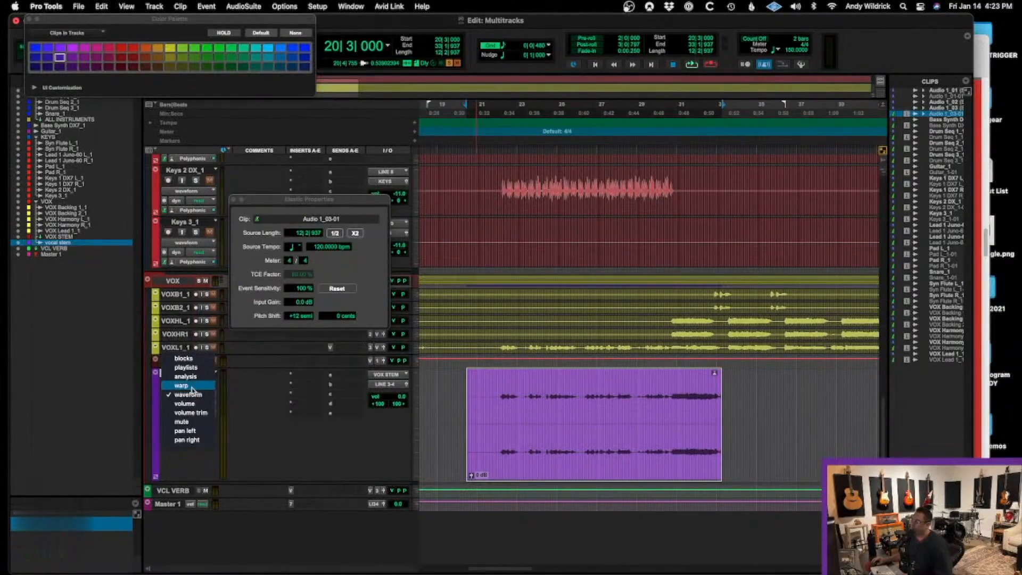
left_click(193, 386)
left_click(561, 401)
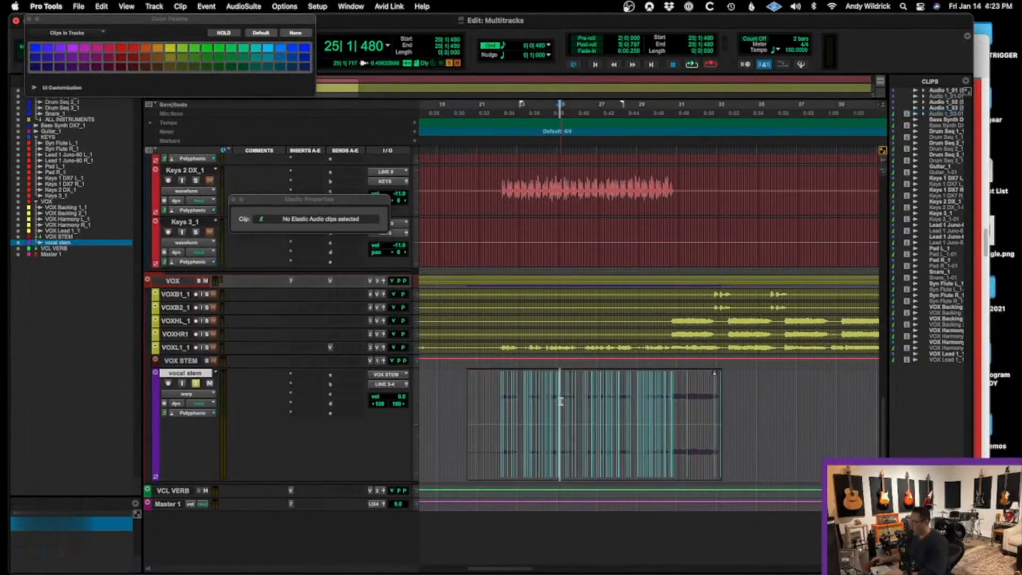
key("super+bracketright")
key("super+bracketright")
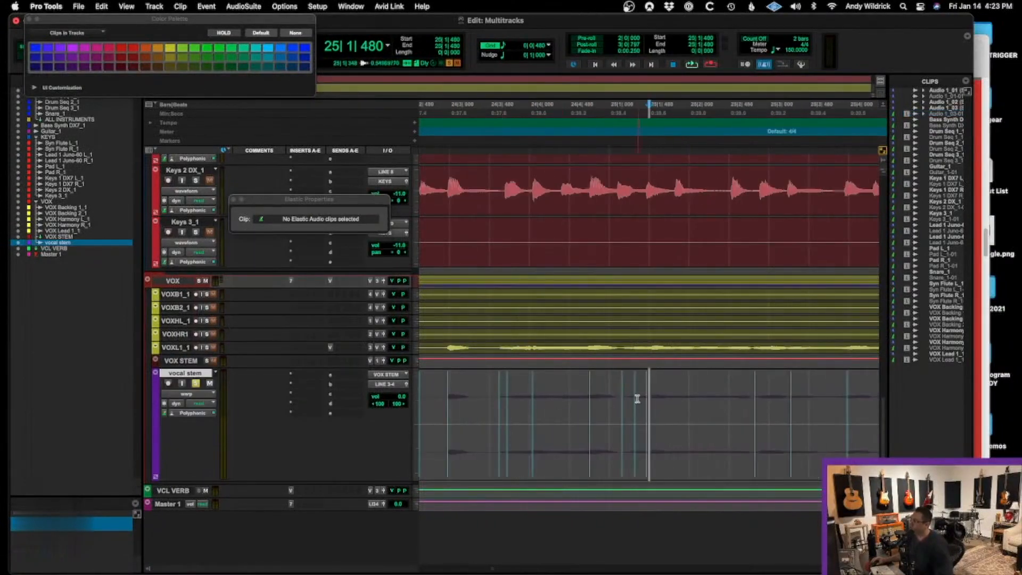
left_click(588, 444, "shift")
left_click_drag(588, 443, 561, 443)
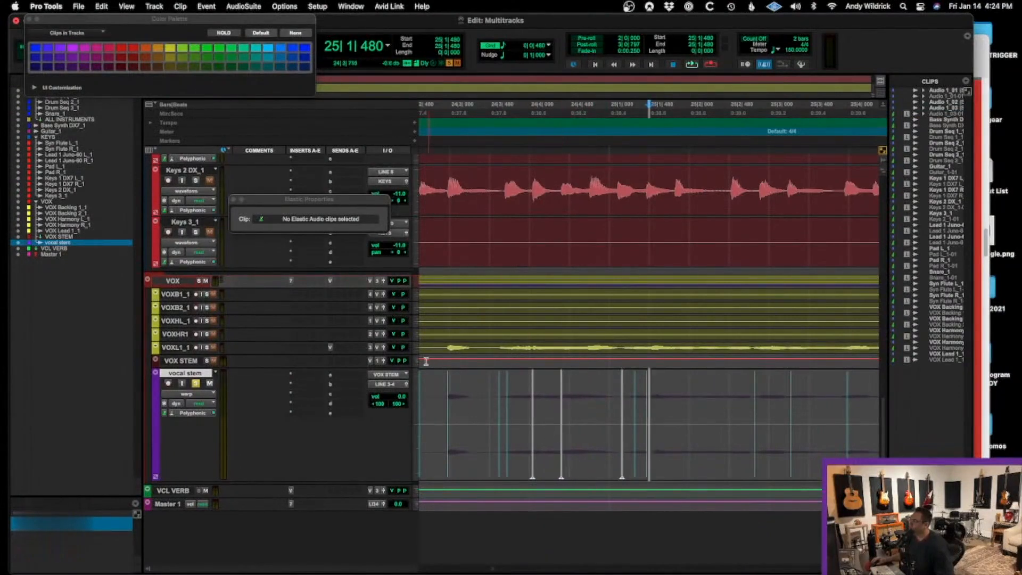
left_click(425, 361)
key("space")
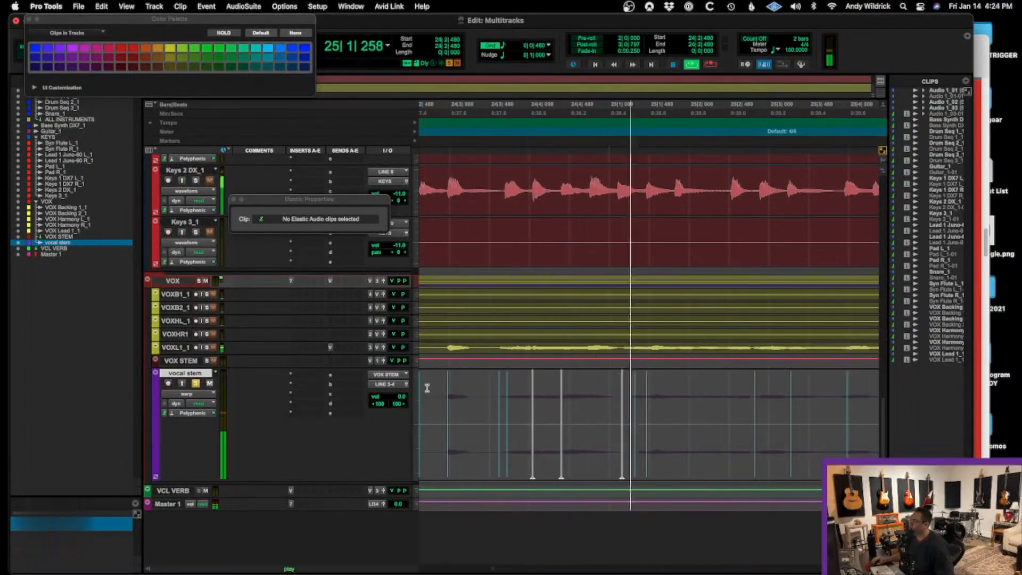
key("space")
Select the whole vocal stem clip, set its pitch shift to 0 semitones, and audition it.
double_click(481, 400)
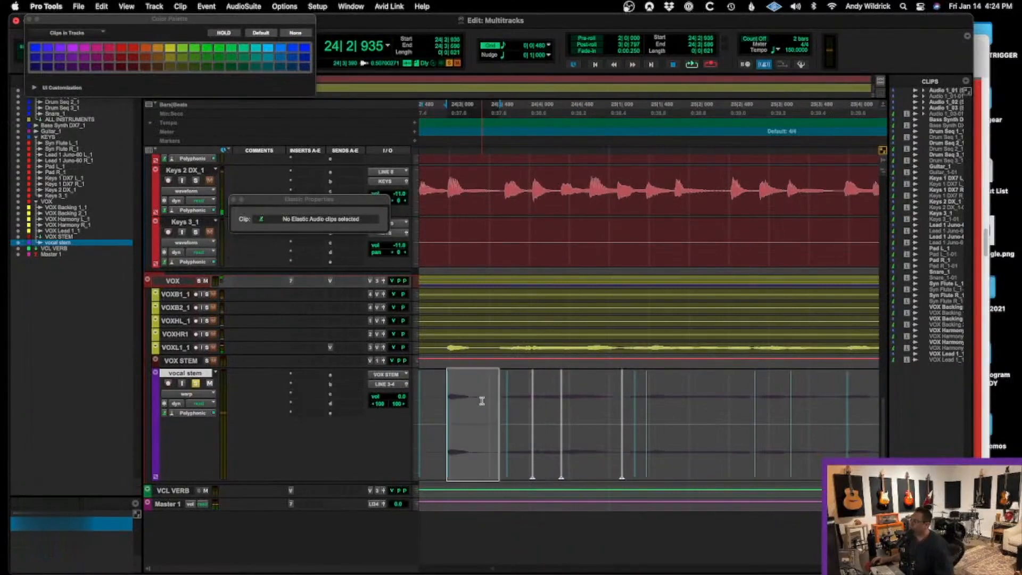
left_click(482, 401)
double_click(480, 401)
left_click(479, 401)
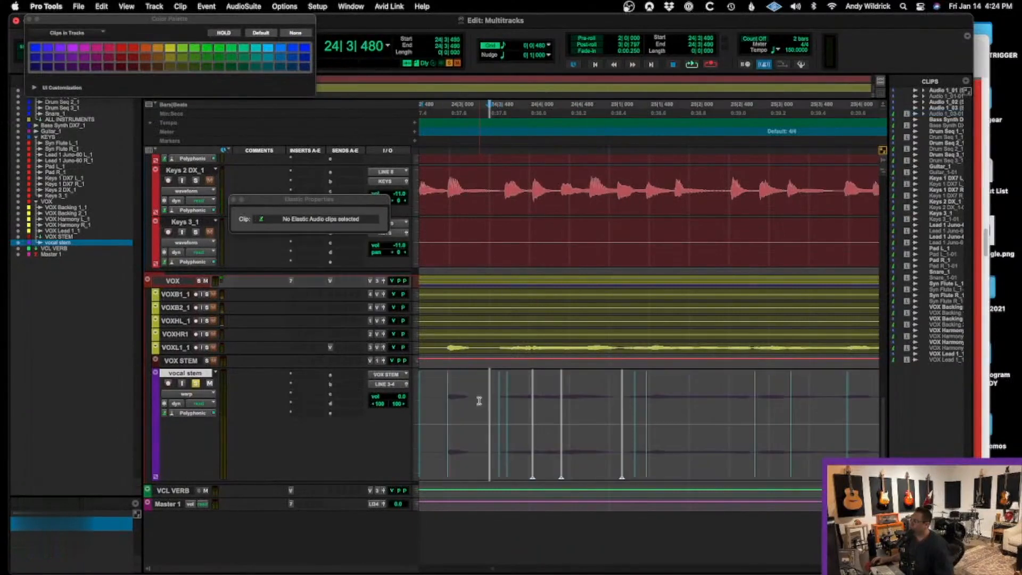
triple_click(479, 401)
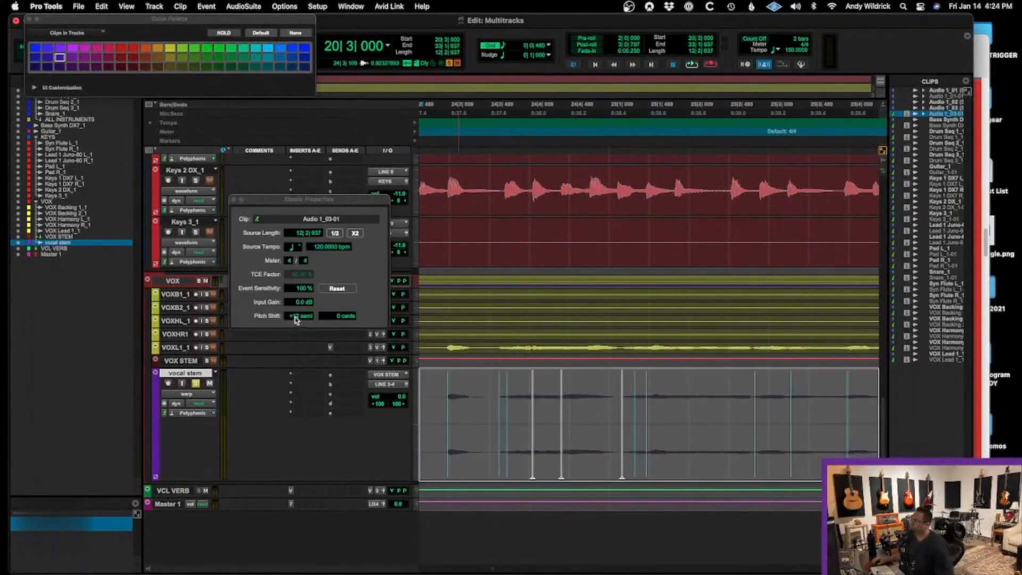
left_click(296, 317)
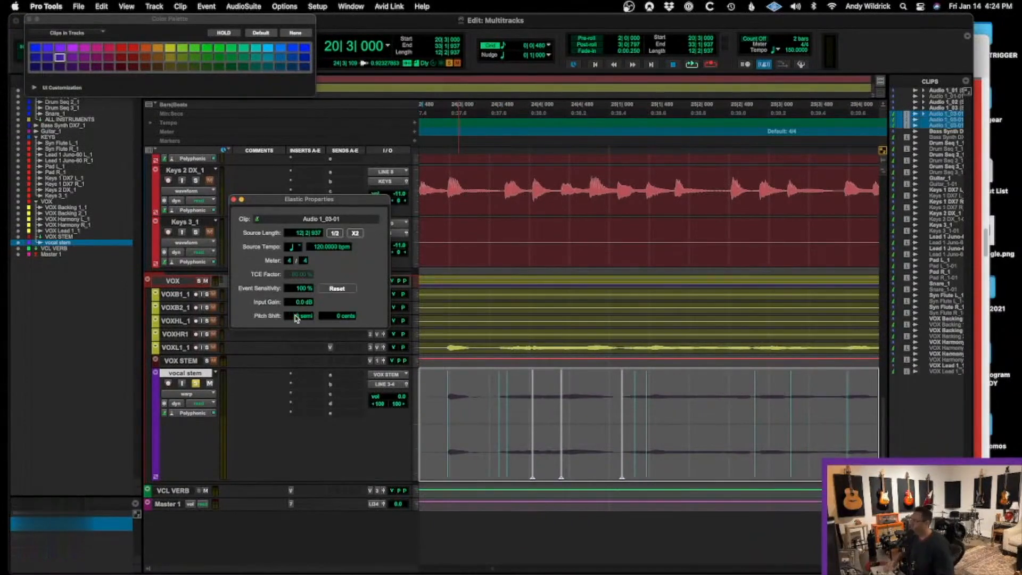
left_click(572, 447)
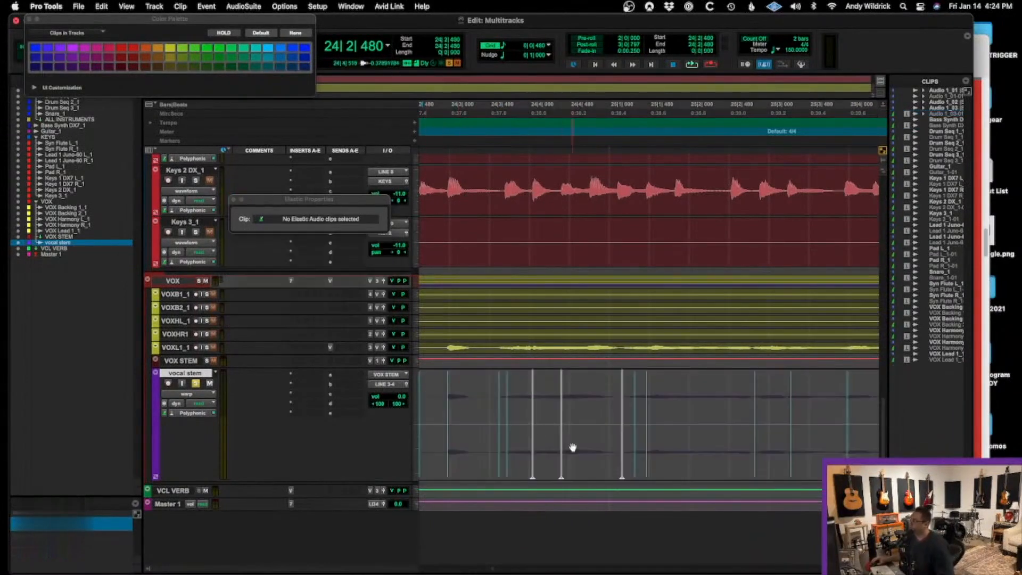
key("space")
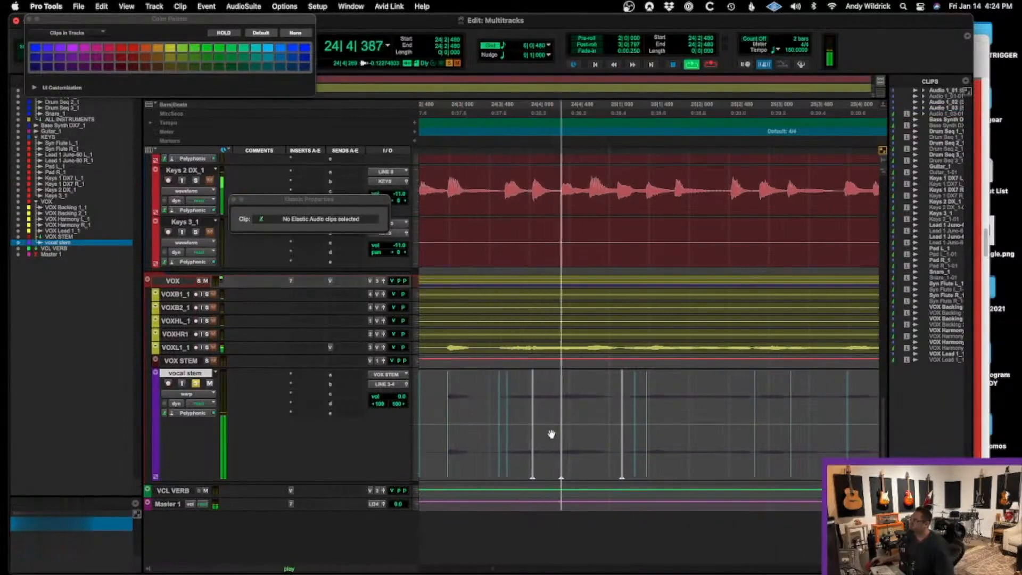
key("space")
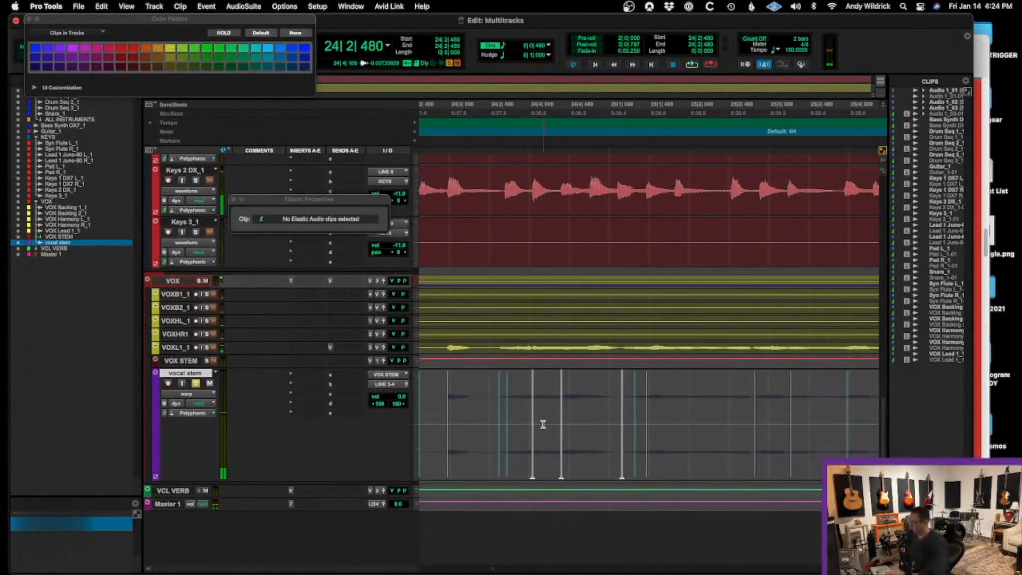
Unsolo the vocal stem track and play back the full mix.
key("super+bracketleft")
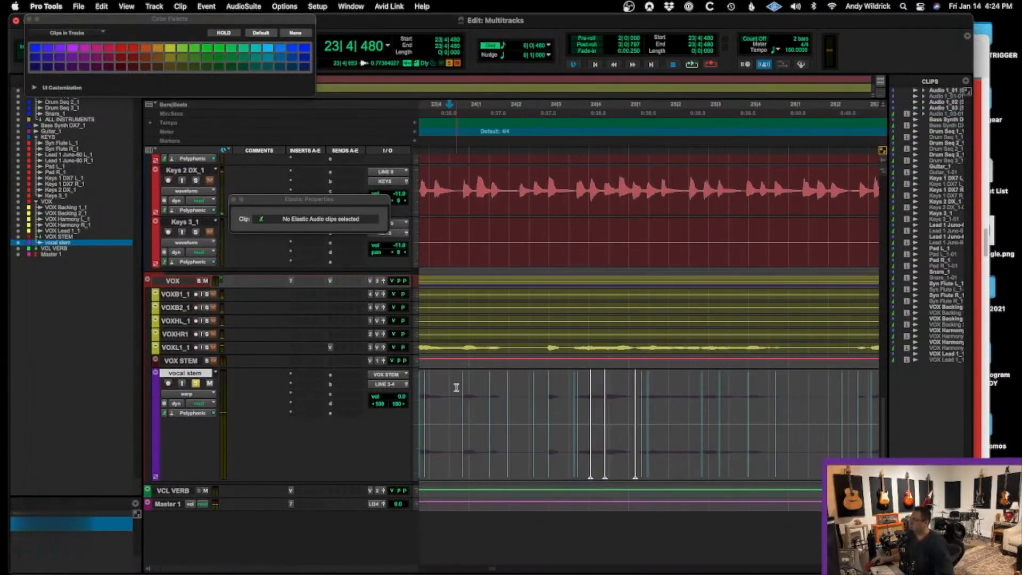
left_click(195, 383)
key("space")
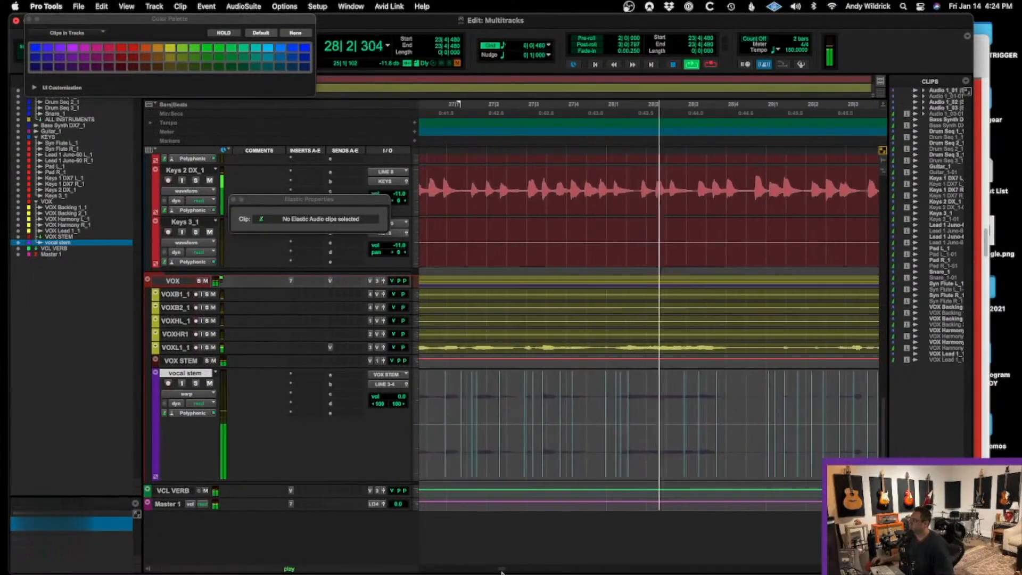
key("space")
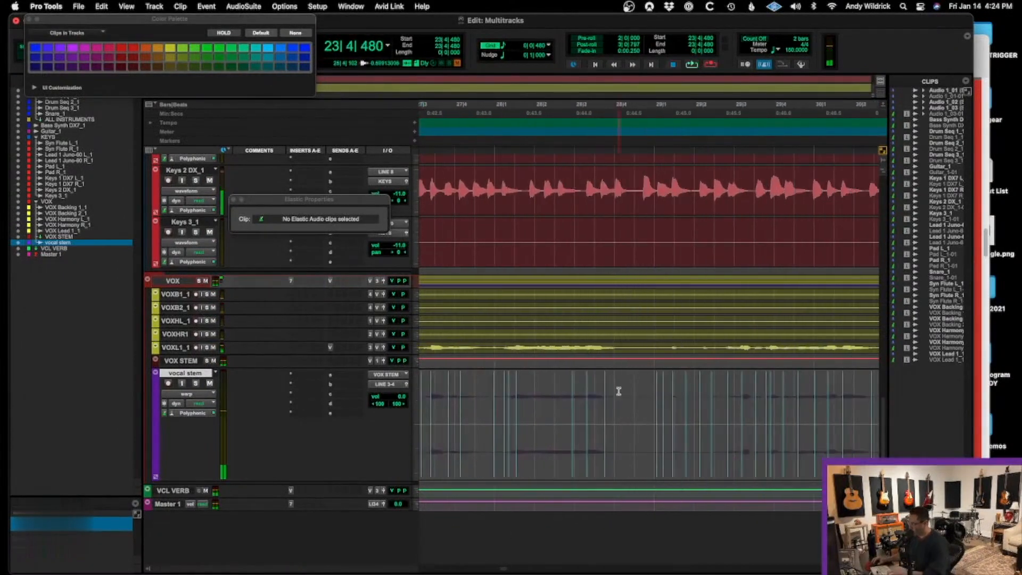
Drag warp markers later around bar 28 to stretch the vocal, then play the stretched section.
left_click(618, 391)
key("t")
left_click(483, 390)
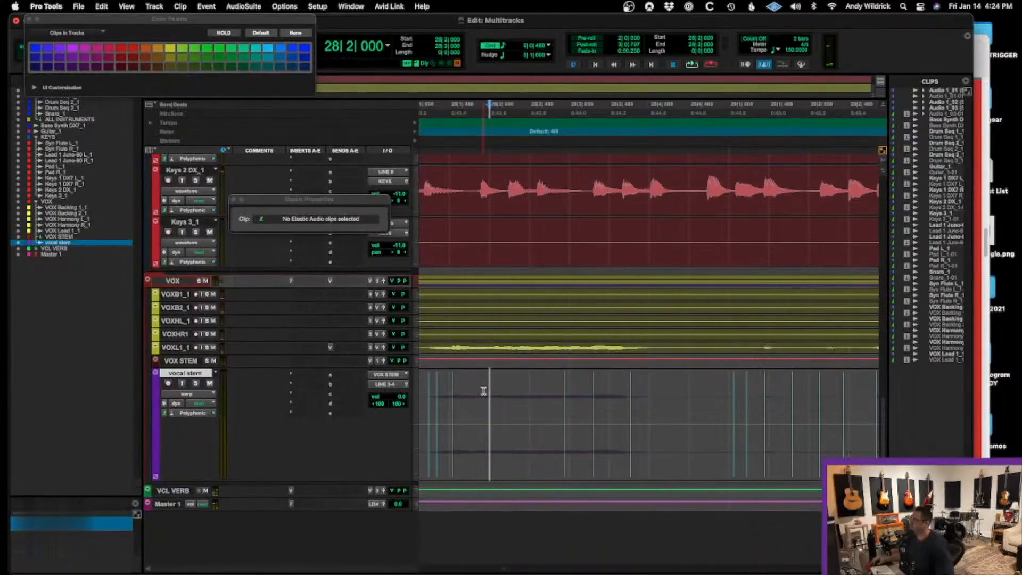
key("space")
key("space")
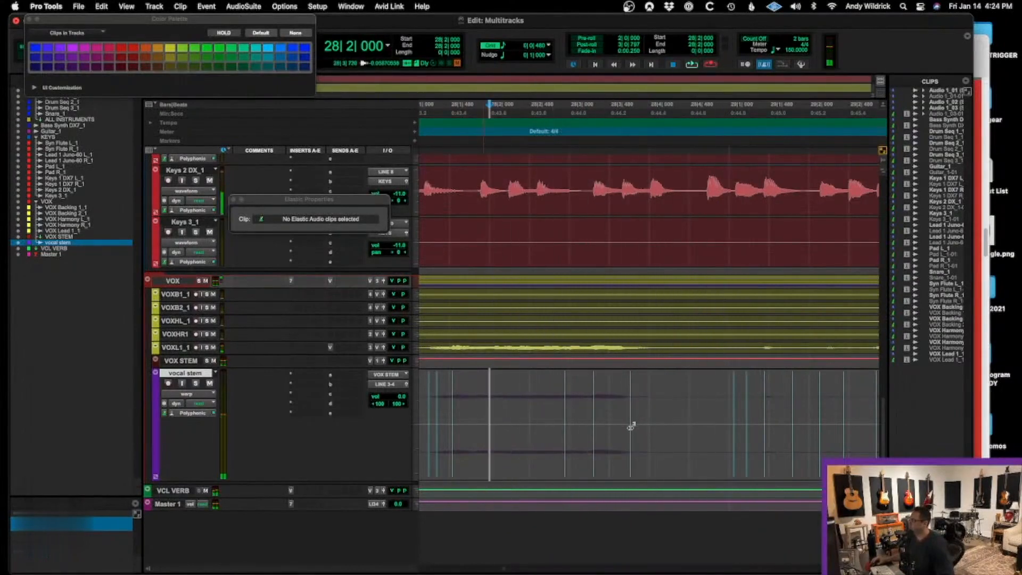
mouse_move(631, 431)
left_click_drag(631, 432, 689, 434)
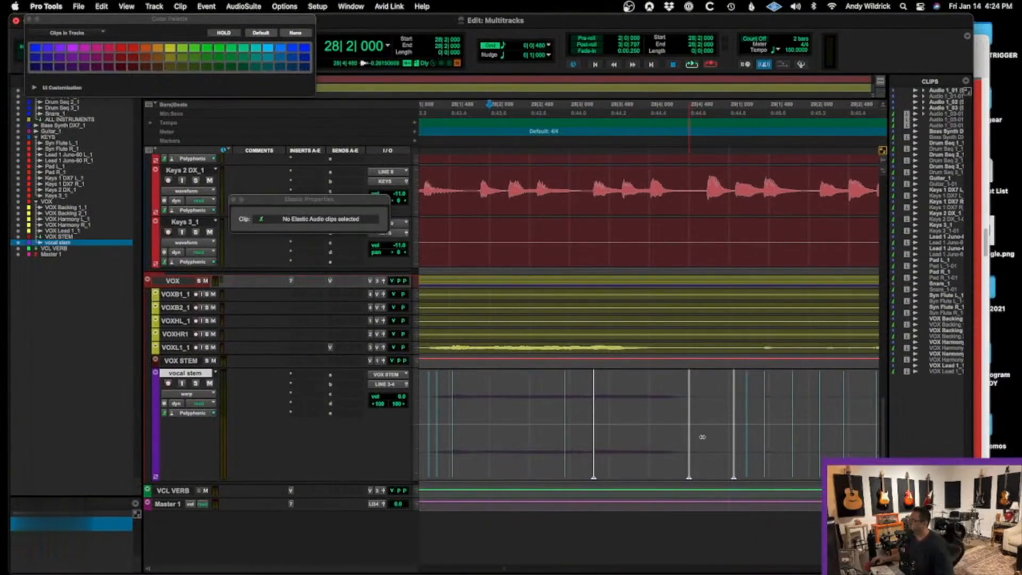
left_click_drag(701, 438, 716, 436)
left_click(441, 396)
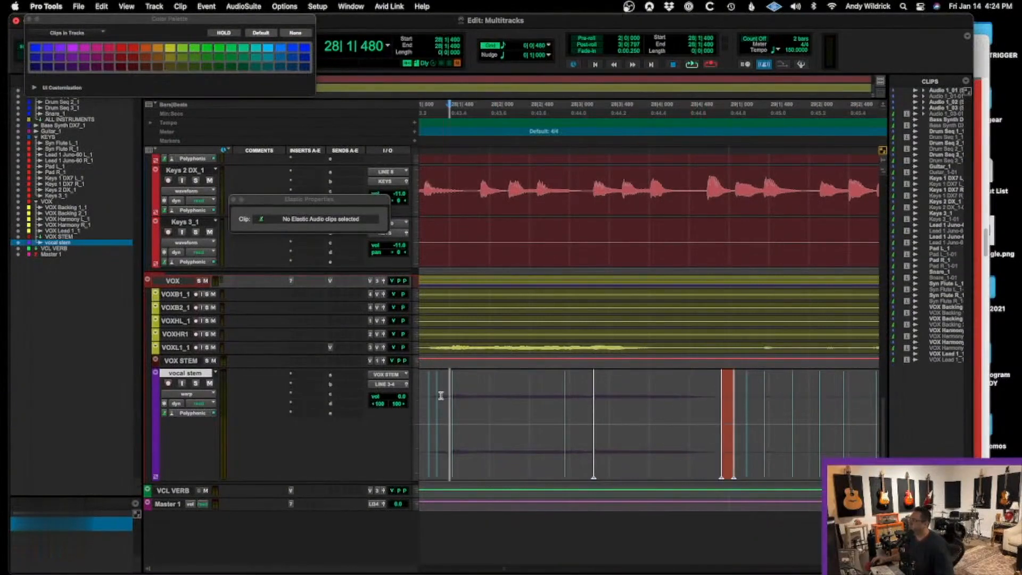
key("space")
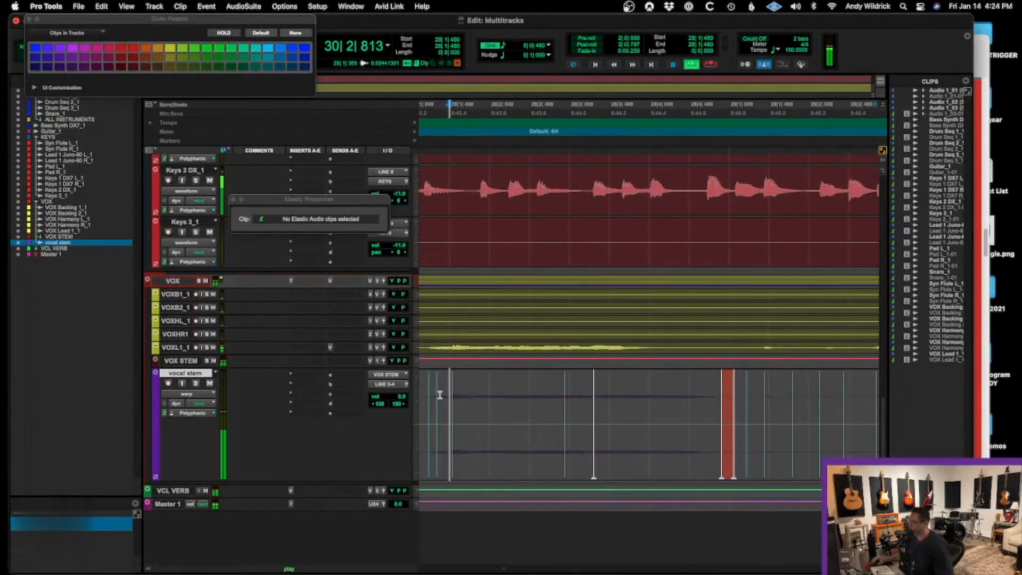
key("space")
Zoom out and select, then deselect, the vocal stem clip to inspect it.
key("r")
key("r")
key("r")
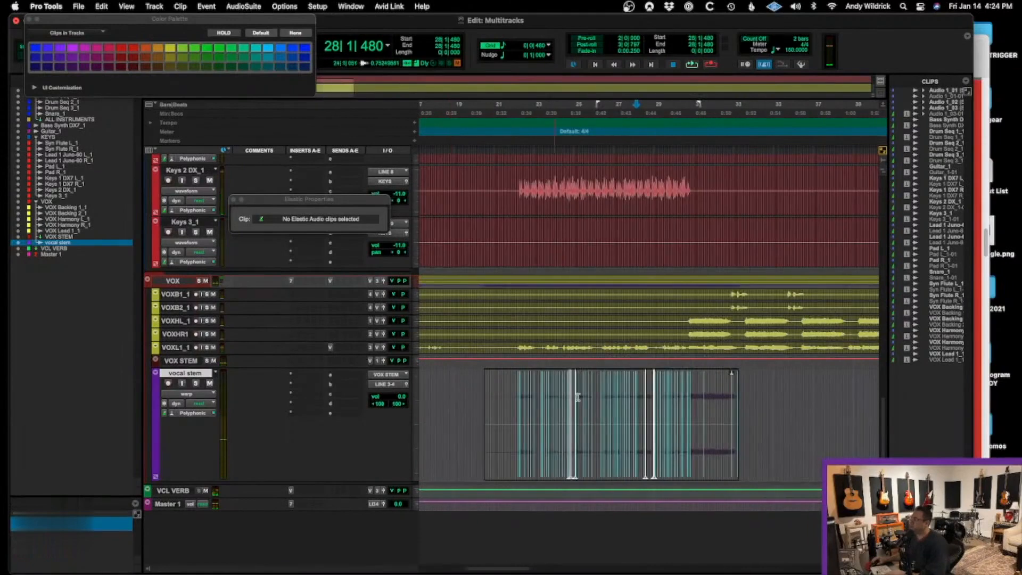
left_click_drag(762, 388, 456, 407)
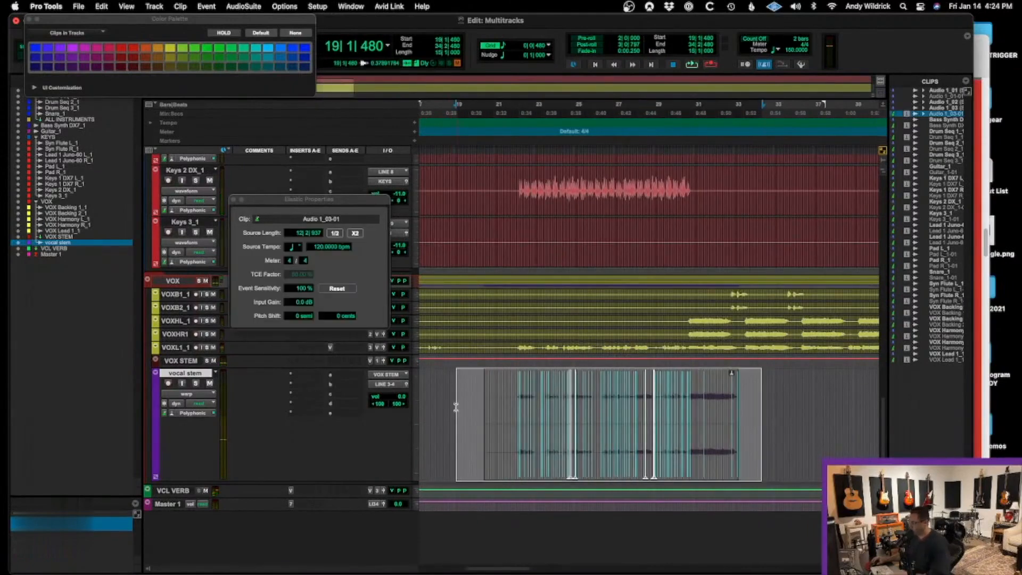
left_click(456, 408)
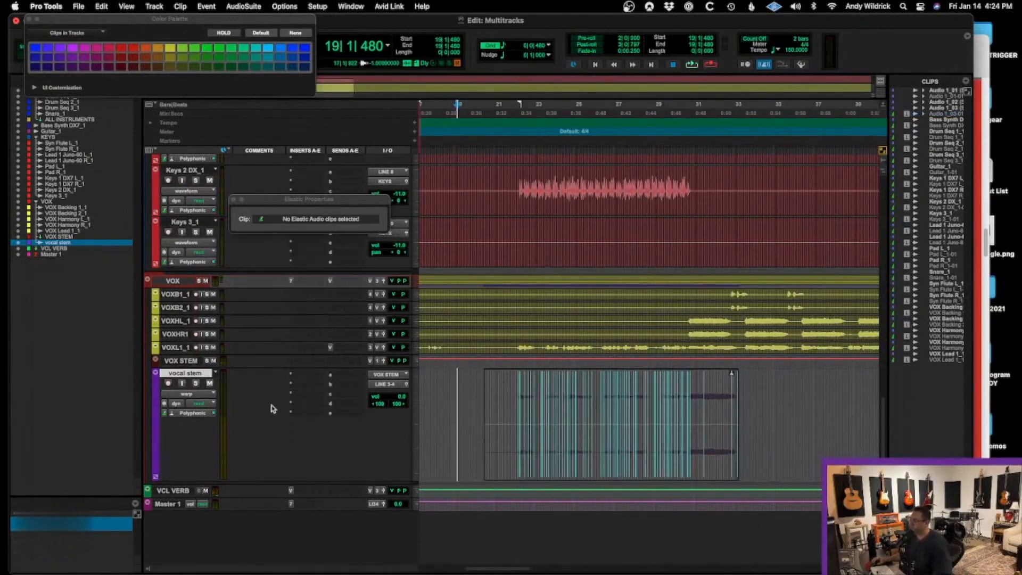
Set the vocal stem's Elastic Audio to None, revert the clip, and solo it while playing from 22|4|000.
left_click(171, 414)
left_click(181, 395)
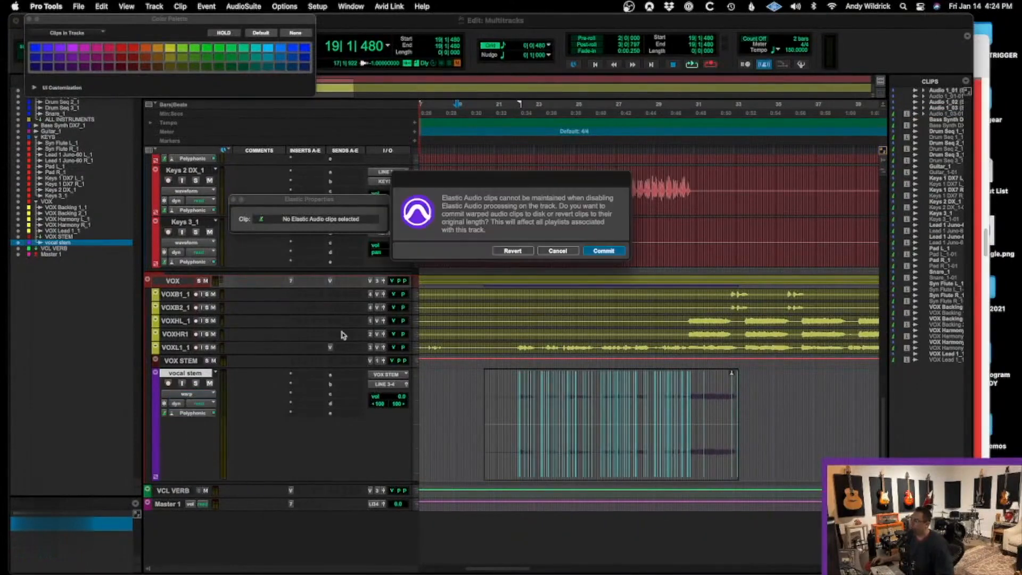
left_click(512, 251)
left_click(531, 398)
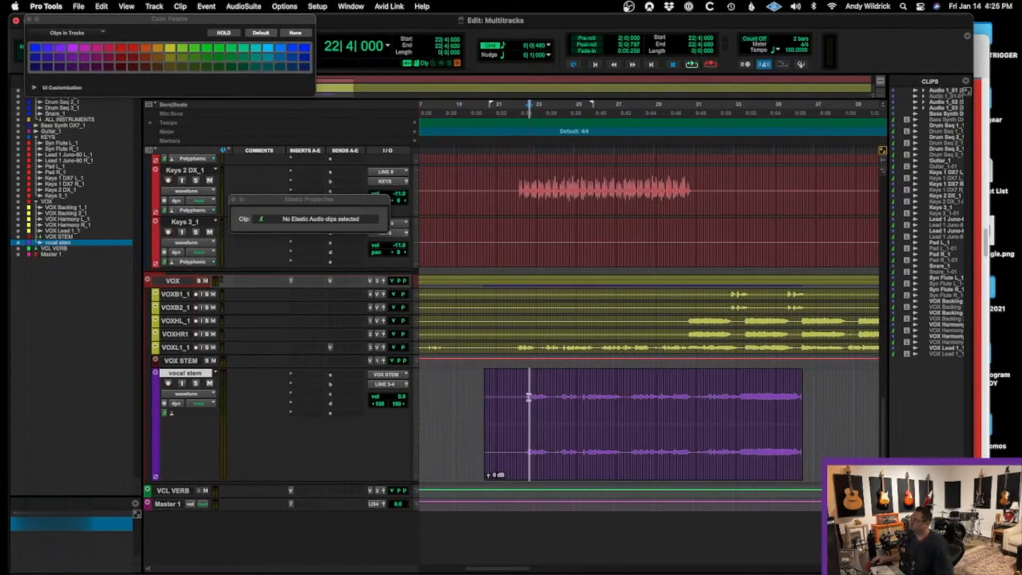
key("space")
key("space")
left_click(194, 383)
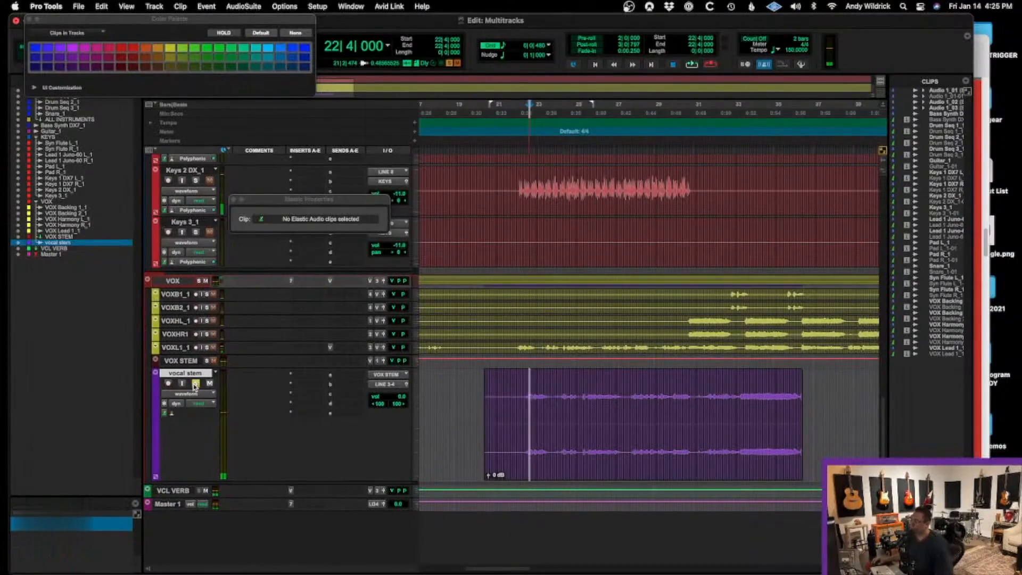
key("space")
key("space")
Look at the course PDF in Preview, then return to the Pro Tools session.
key("super+Tab")
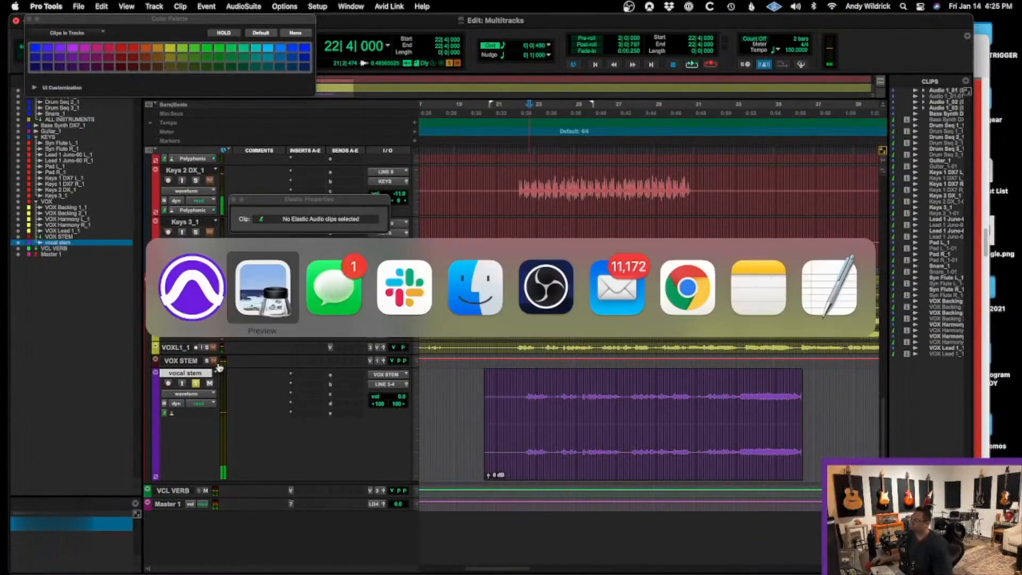
left_click(268, 301)
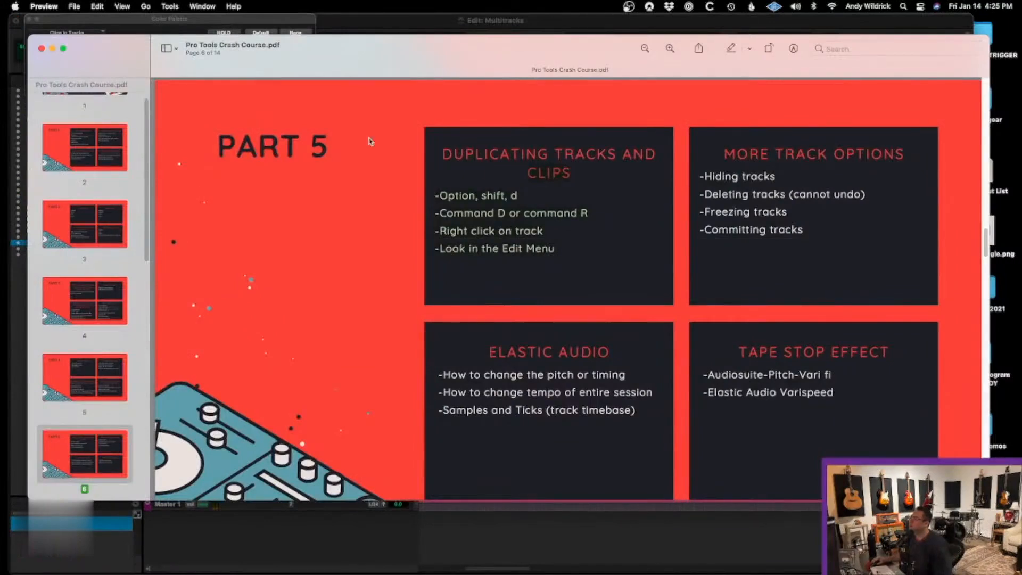
left_click(379, 25)
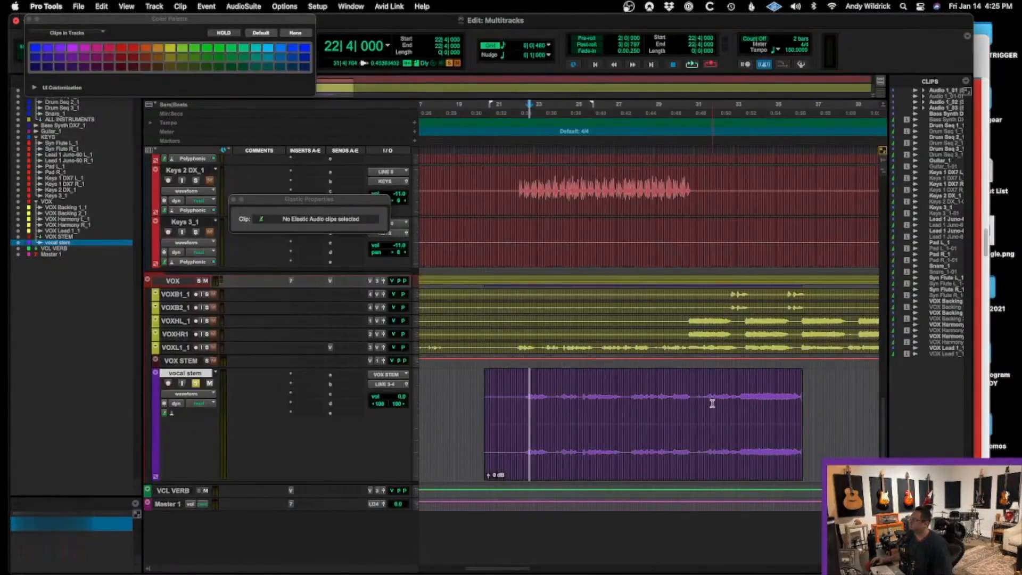
Delete the opening section of the vocal stem clip and audition from 35|4|000.
left_click(769, 399)
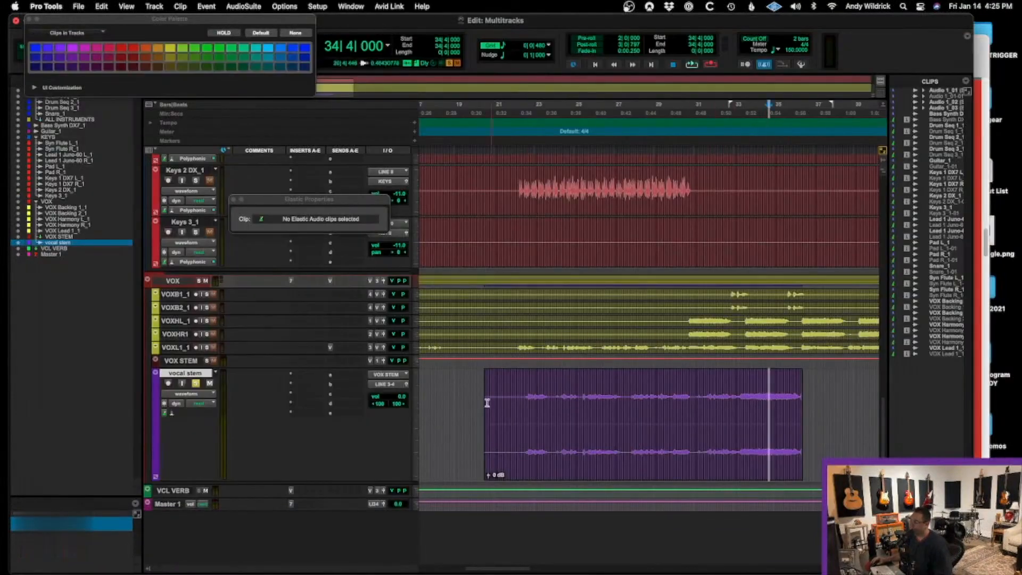
left_click_drag(519, 401, 419, 400)
key("Delete")
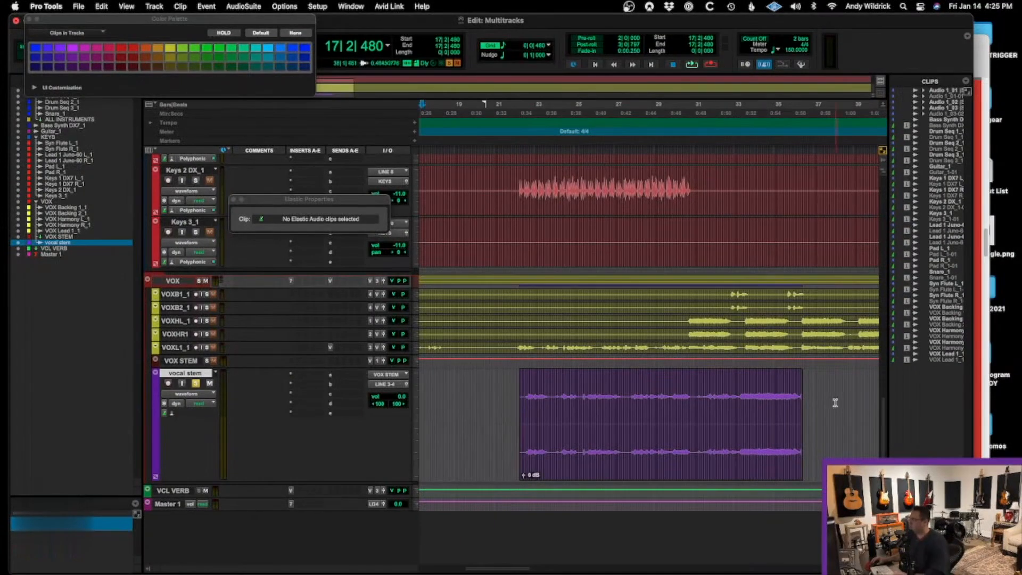
left_click(780, 406)
key("super+bracketright")
key("super+bracketright")
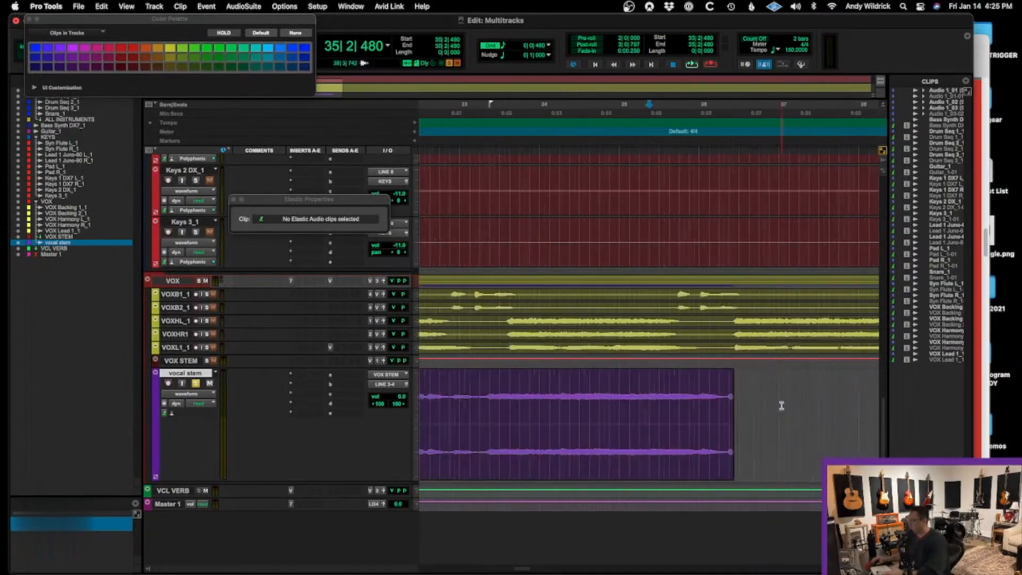
left_click(681, 402)
key("space")
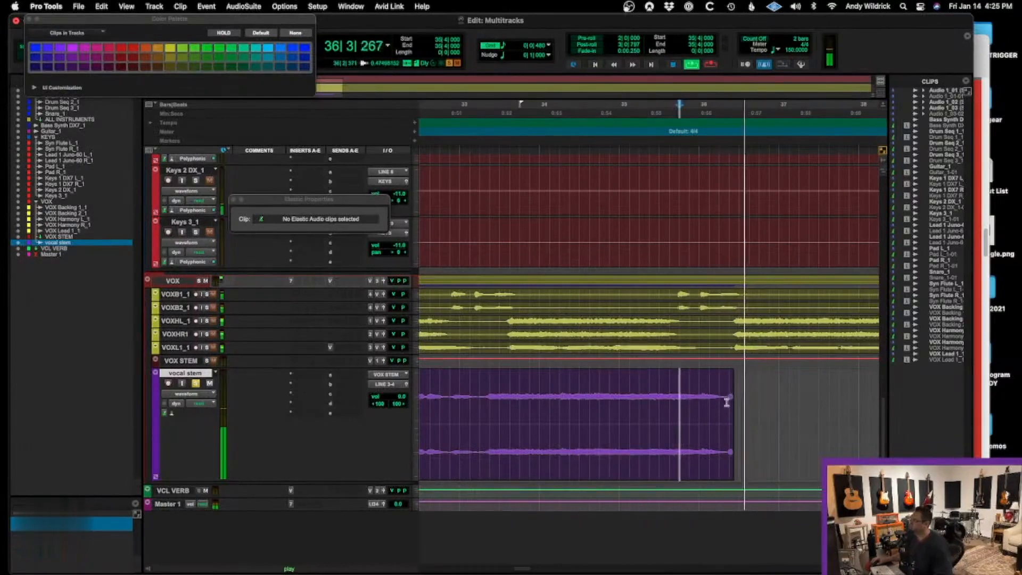
key("space")
Select the final section of the vocal clip around bar 36, ending at 36|3|480.
left_click_drag(571, 420, 396, 424)
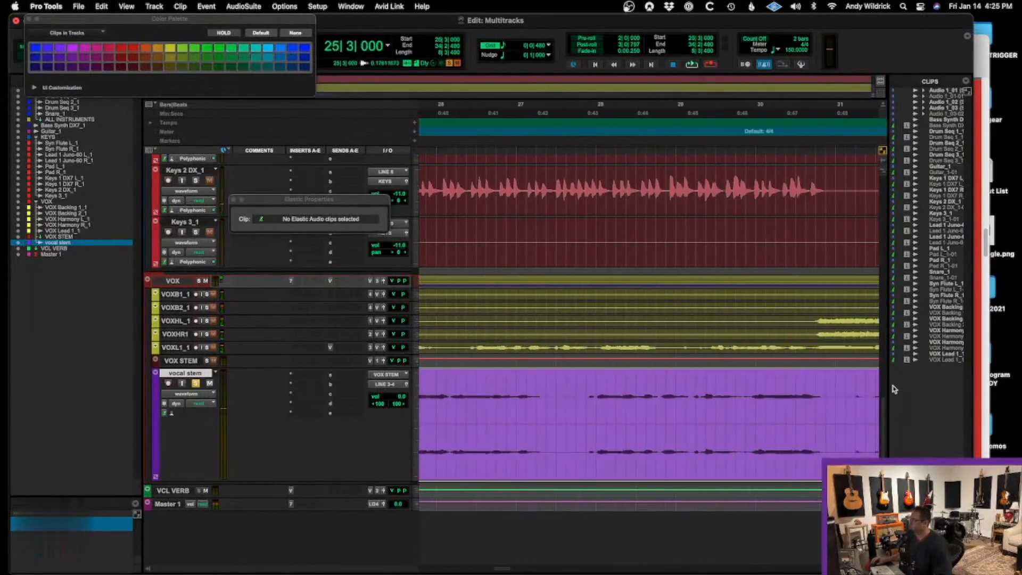
key("super+bracketleft")
key("super+bracketleft")
left_click(807, 401)
key("super+bracketright")
key("super+bracketright")
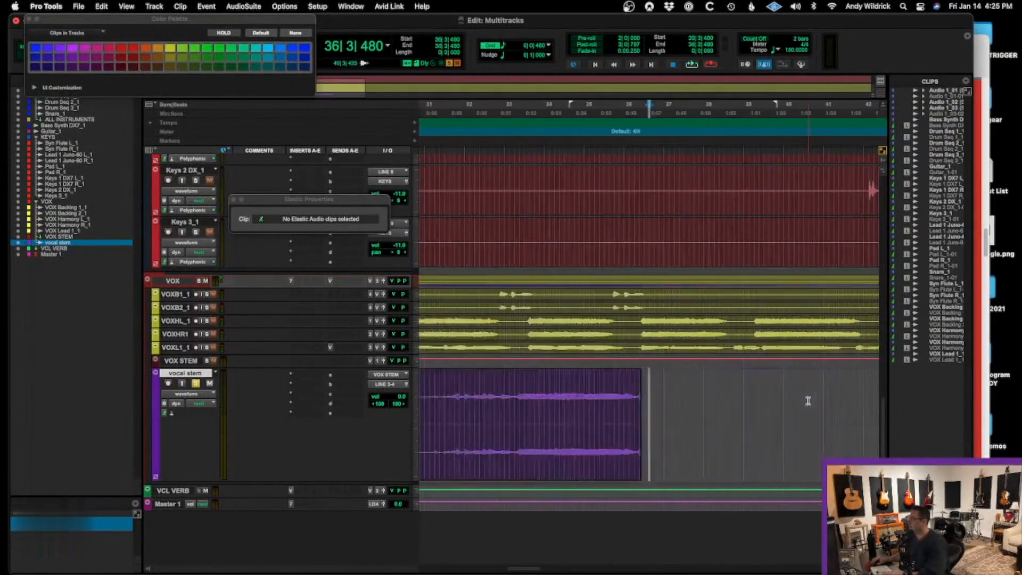
mouse_move(644, 402)
left_mouse_down()
mouse_move(597, 414)
mouse_move(658, 398)
left_mouse_up()
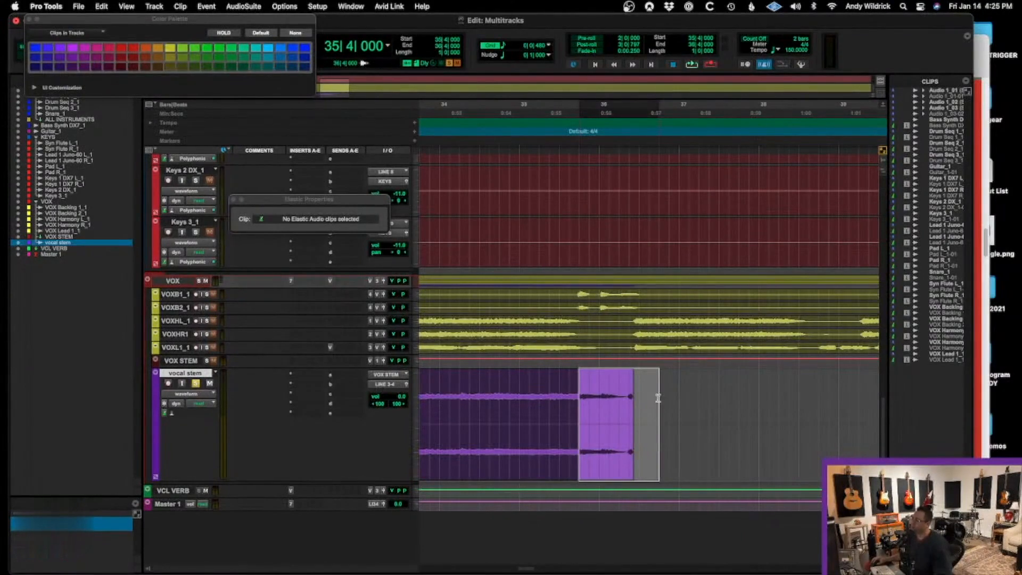
left_click_drag(658, 398, 651, 399)
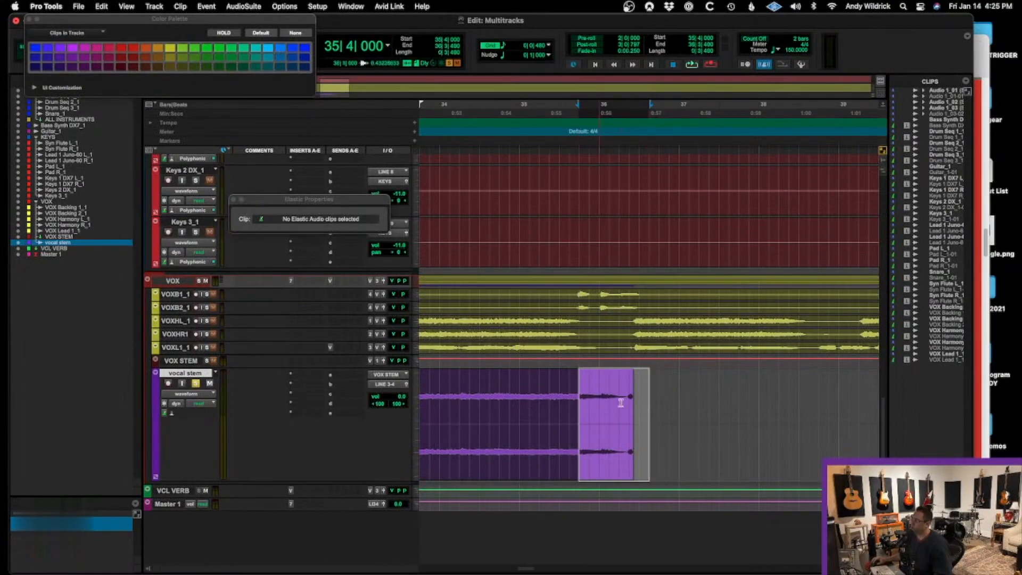
Render an AudioSuite Vari-Fi slow-down on the end of the vocal clip and audition the tape-stop.
left_click(244, 7)
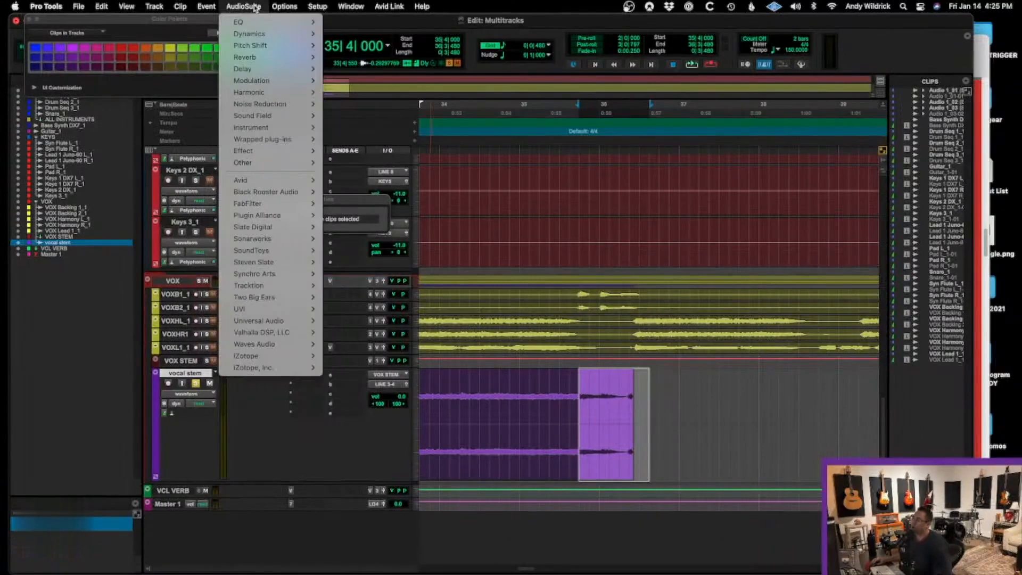
mouse_move(255, 23)
mouse_move(254, 46)
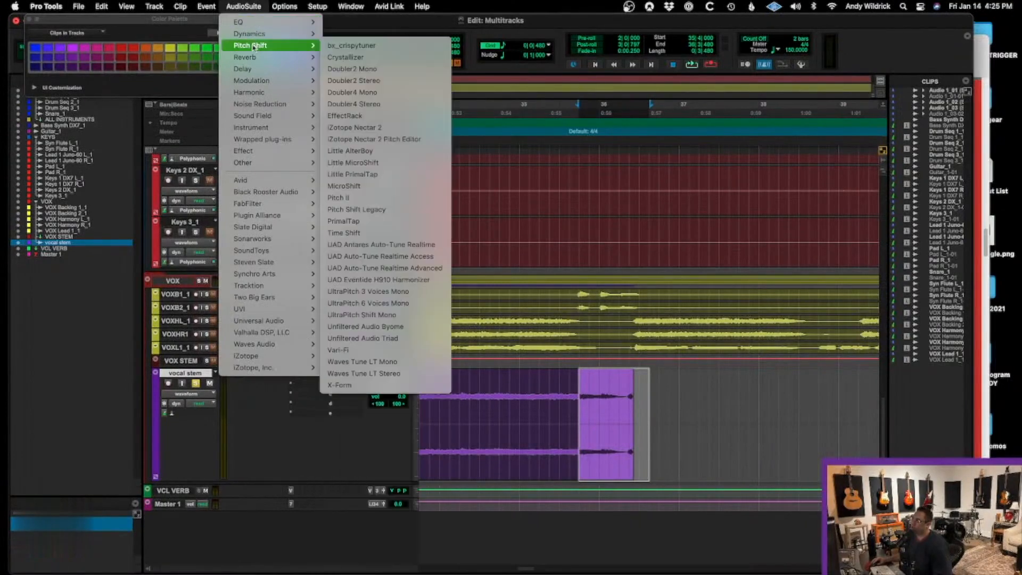
left_click(346, 354)
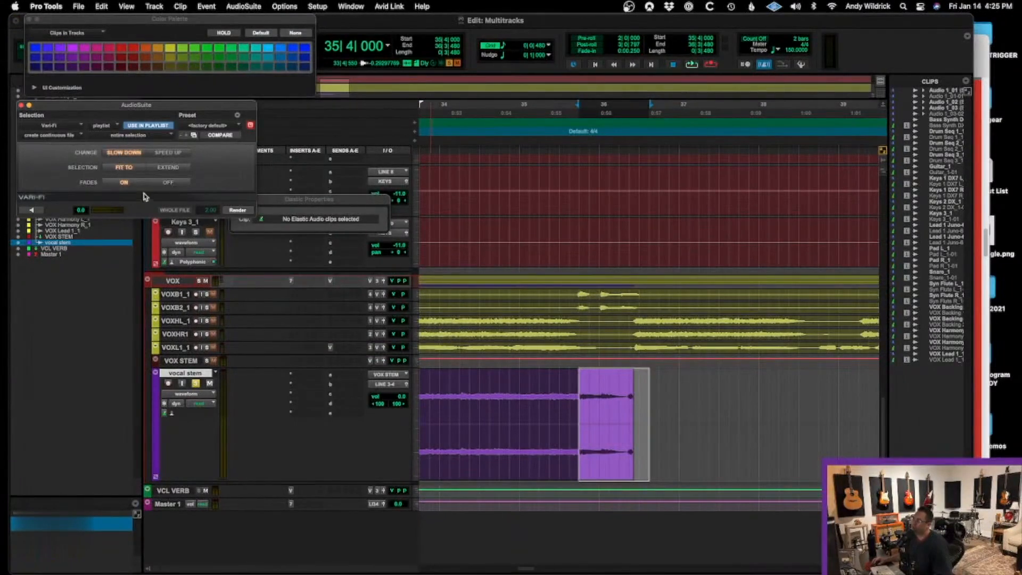
left_click(237, 211)
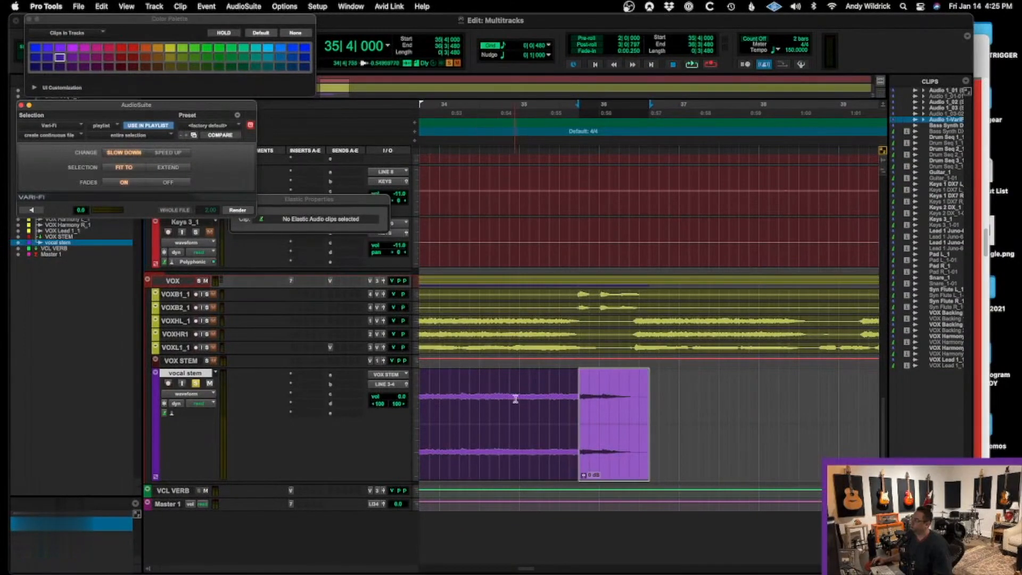
left_click(489, 390)
key("space")
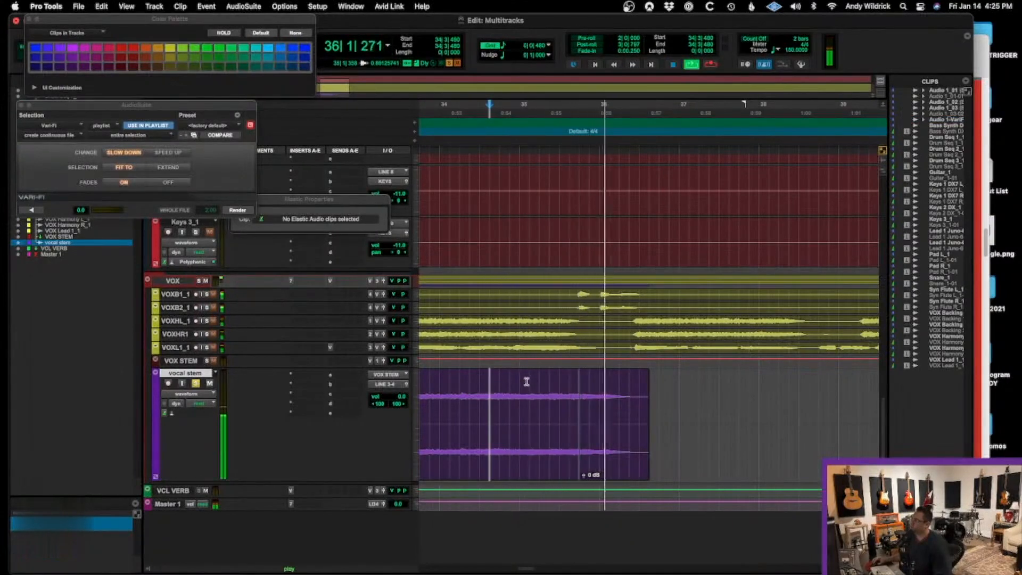
key("space")
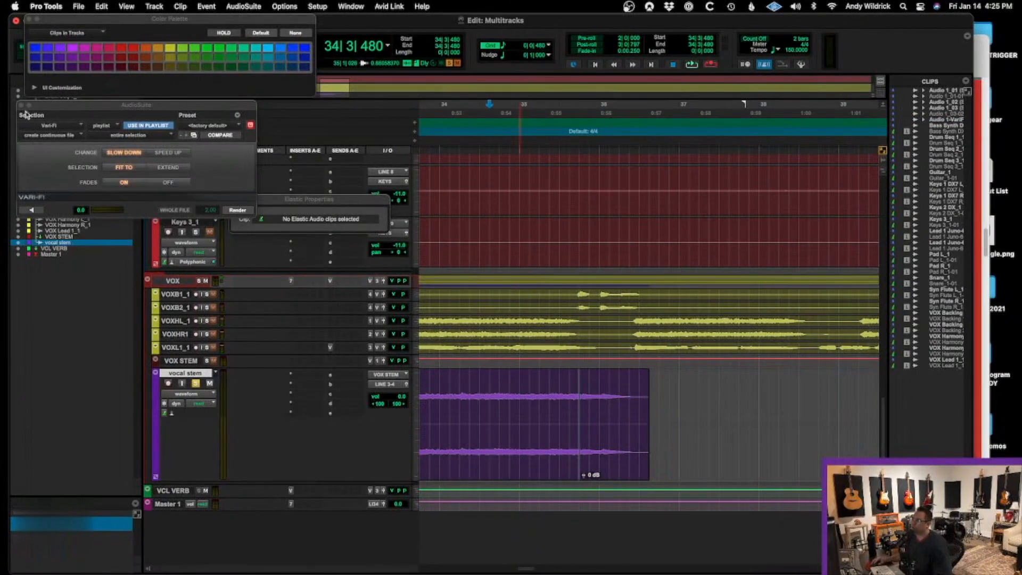
Close the AudioSuite, Elastic Properties and Color Palette windows, then switch to Preview.
left_click(21, 105)
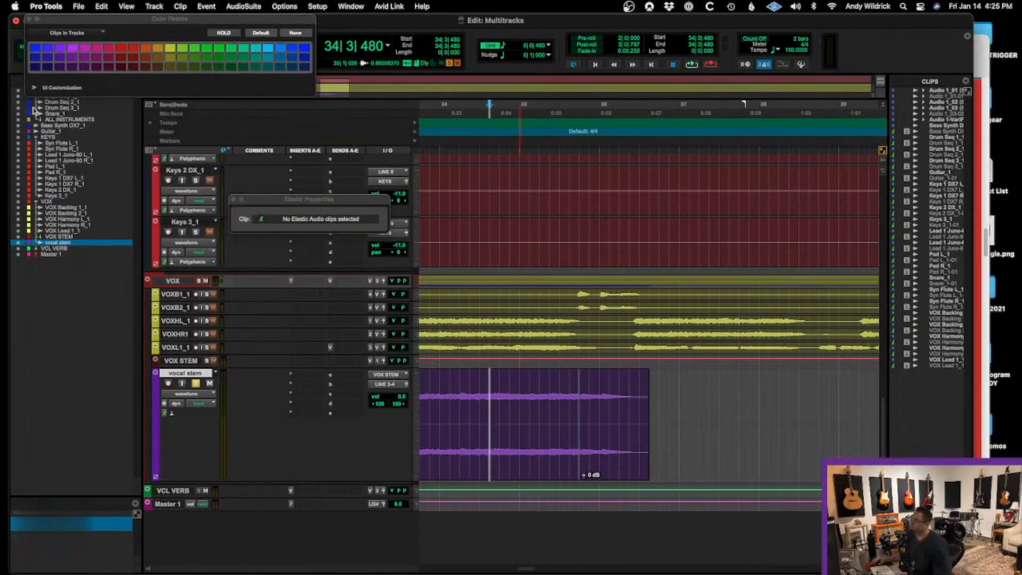
left_click(232, 200)
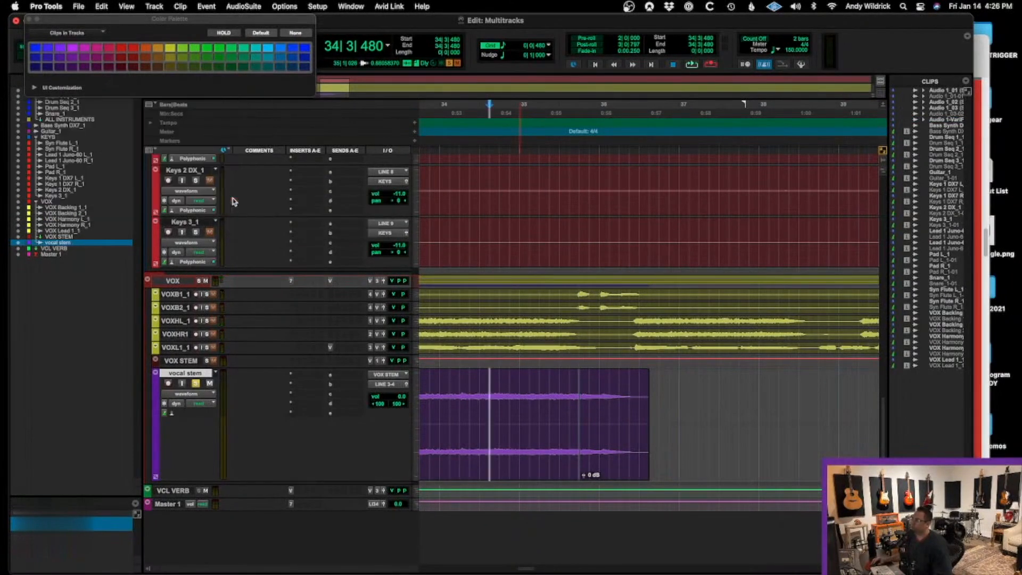
left_click(30, 19)
key("super+Tab")
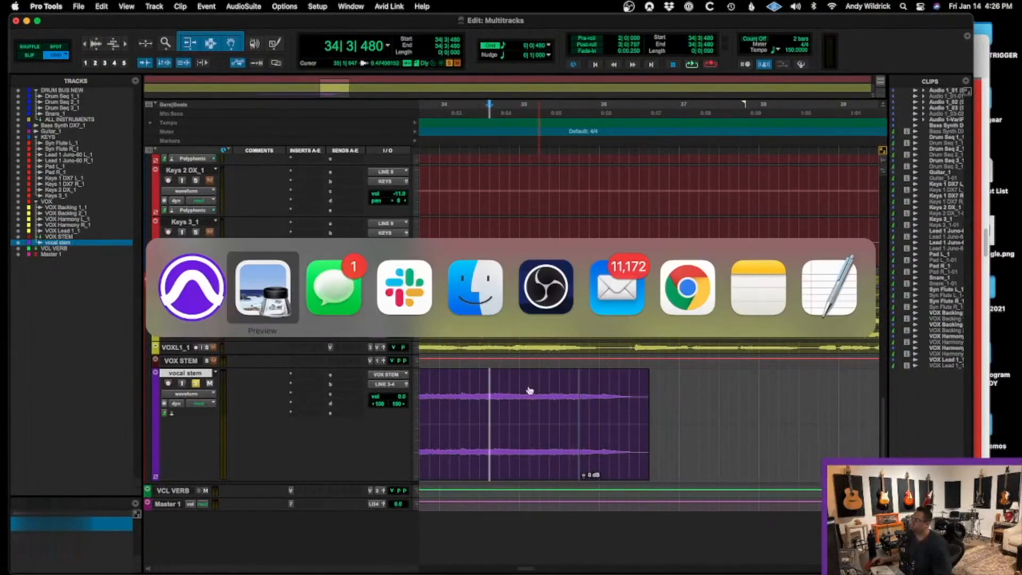
Read page 7 of the course PDF, the Part 6 outline, then return to Pro Tools.
key("super+Tab")
key("super+shift+Tab")
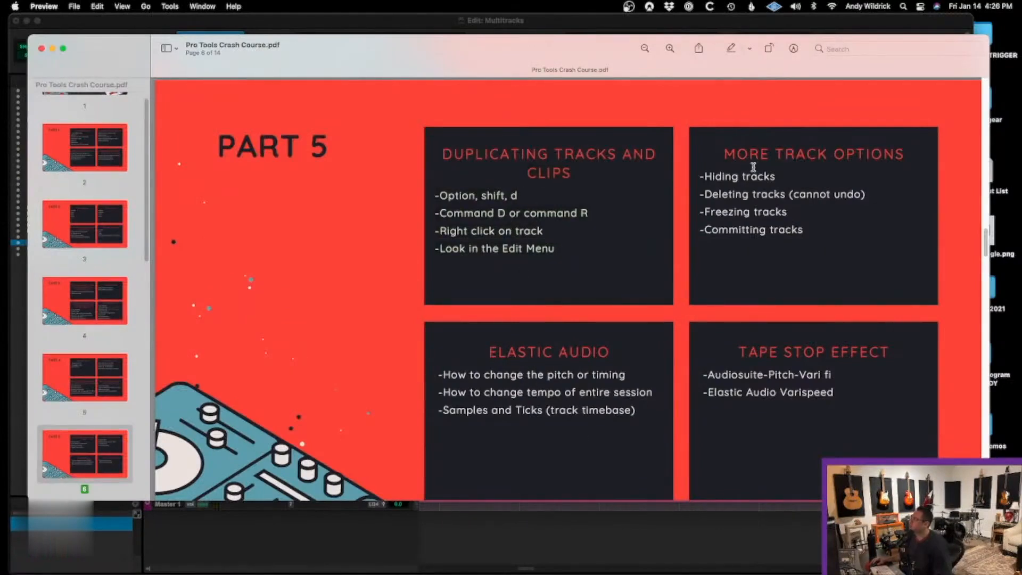
scroll(105, 417, "down", 5)
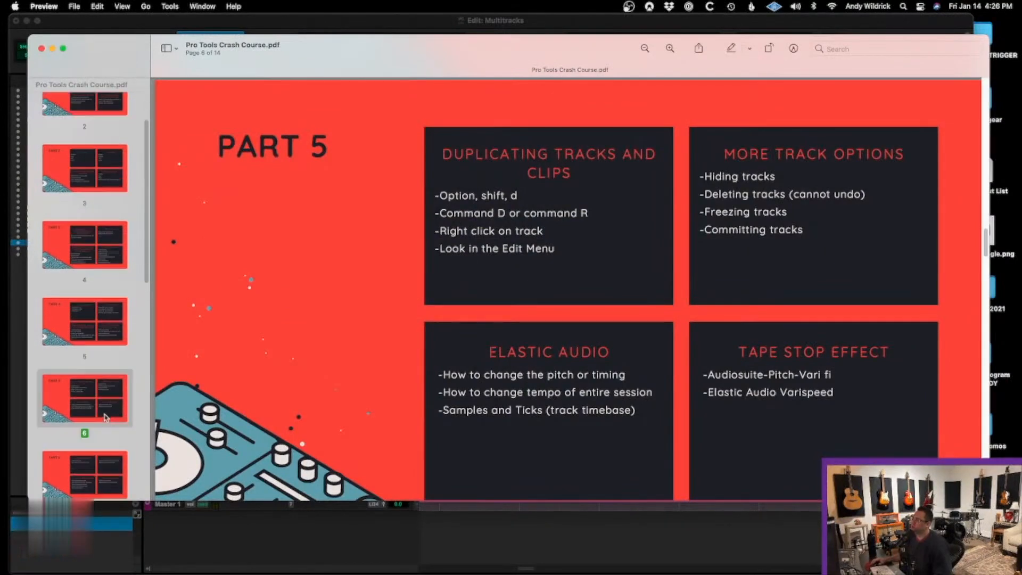
left_click(103, 418)
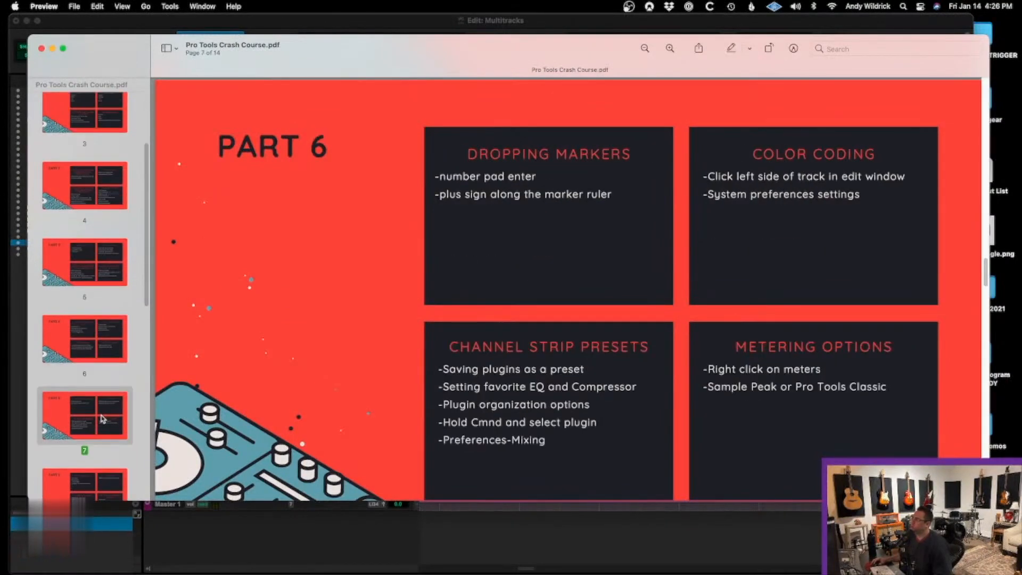
scroll(620, 376, "down", 2)
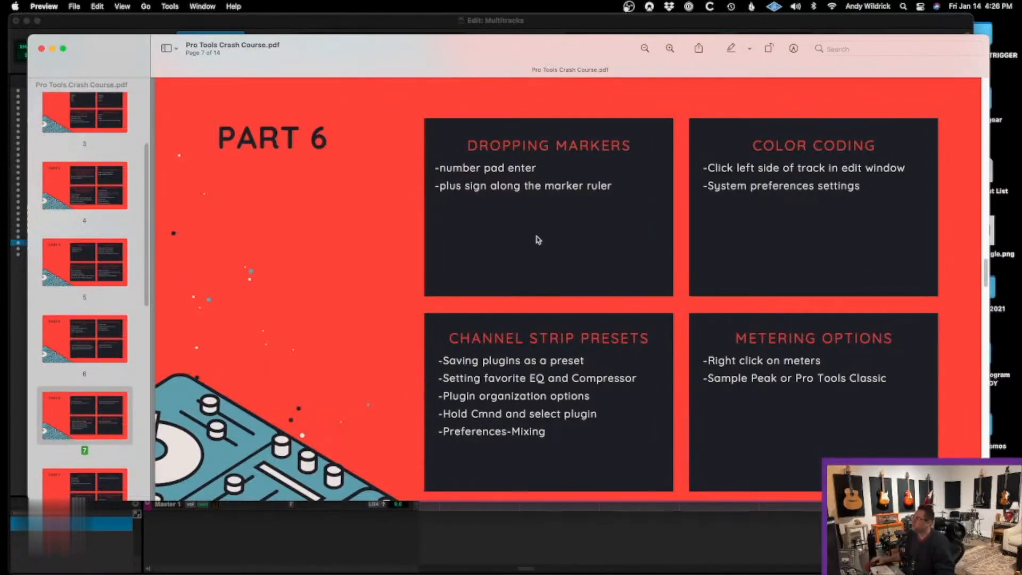
mouse_move(376, 22)
left_mouse_down()
mouse_move(380, 140)
mouse_move(353, 142)
mouse_move(360, 25)
left_mouse_up()
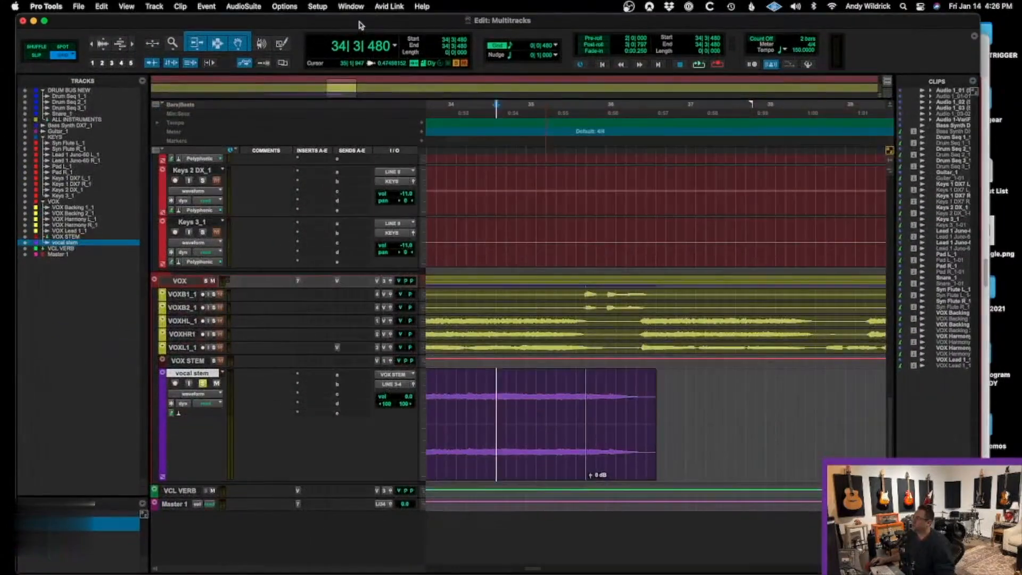
Play the session from the start and unsolo the vocal stem track.
key("r")
key("r")
key("r")
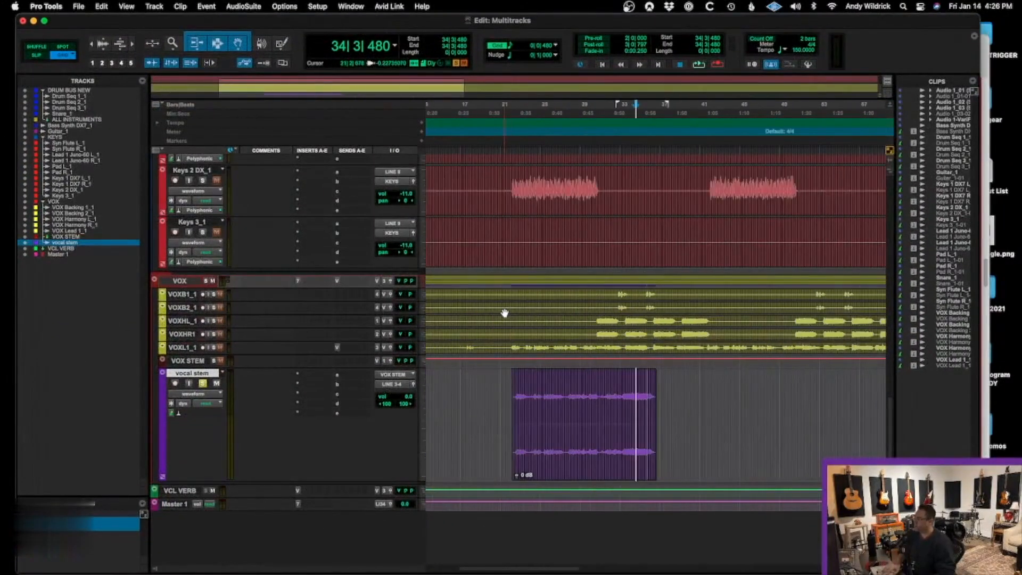
key("Return")
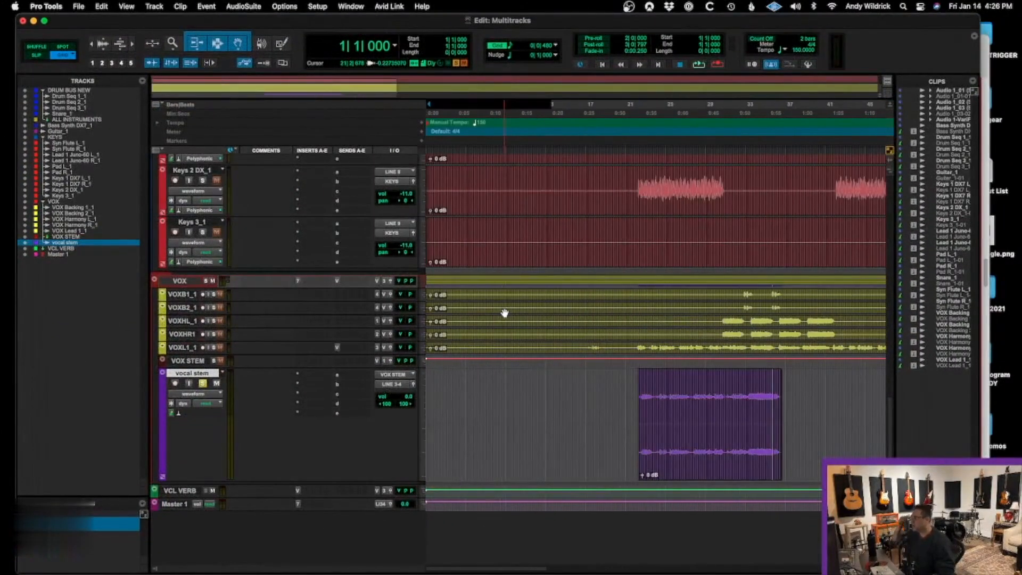
key("space")
key("r")
key("t")
key("t")
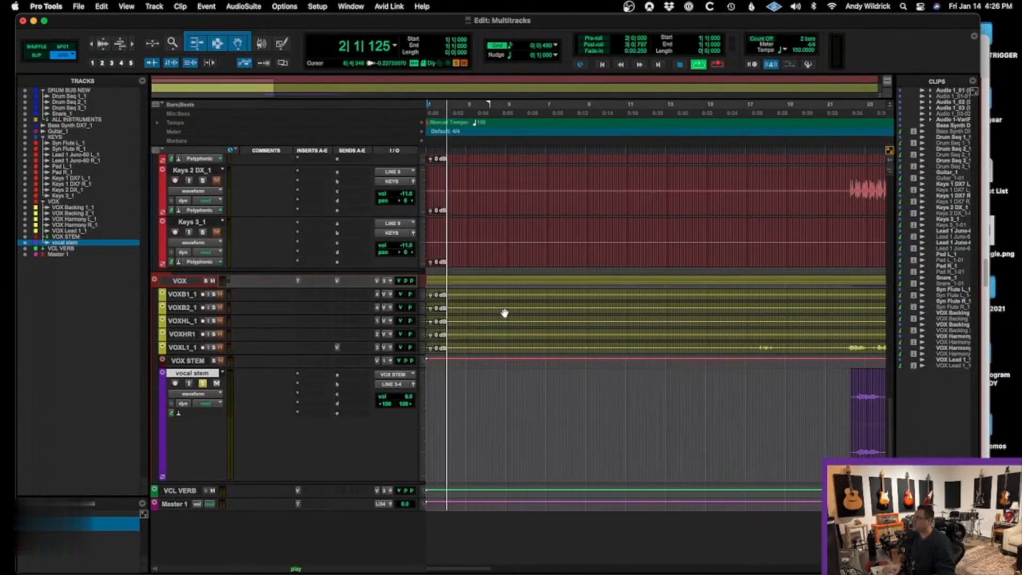
left_click(202, 383)
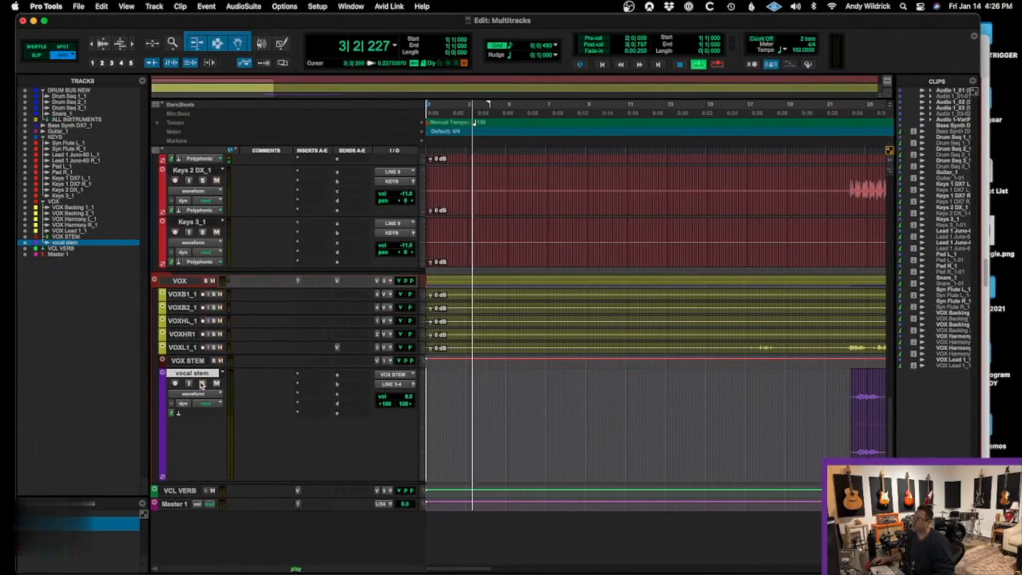
scroll(515, 379, "up", 10)
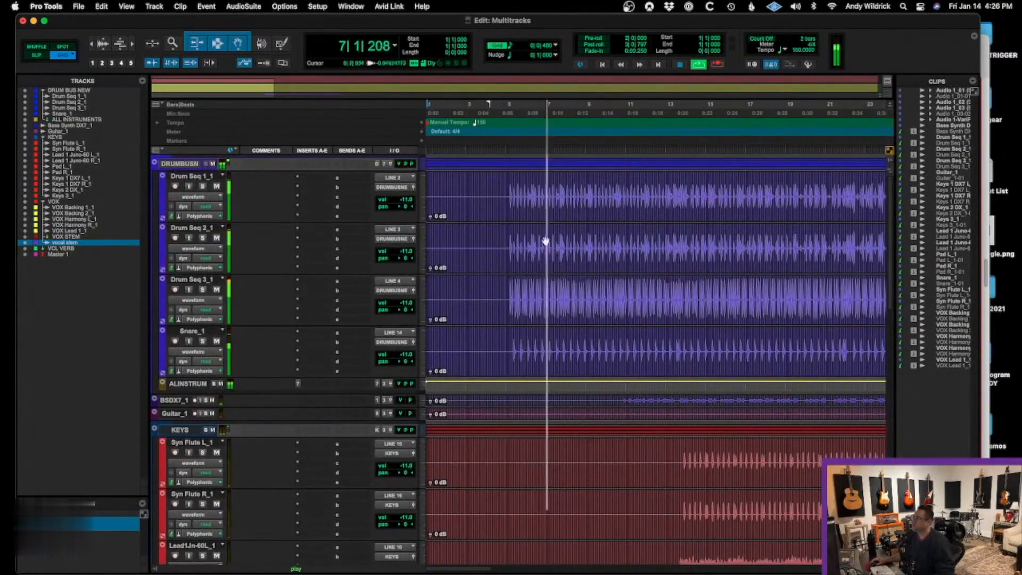
scroll(569, 403, "down", 10)
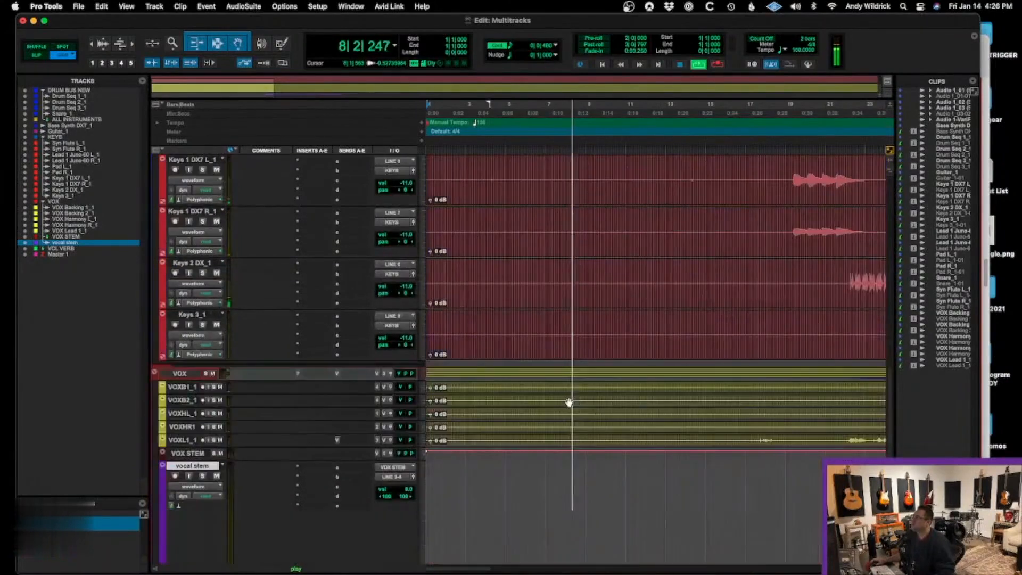
scroll(569, 402, "down", 2)
scroll(569, 403, "up", 6)
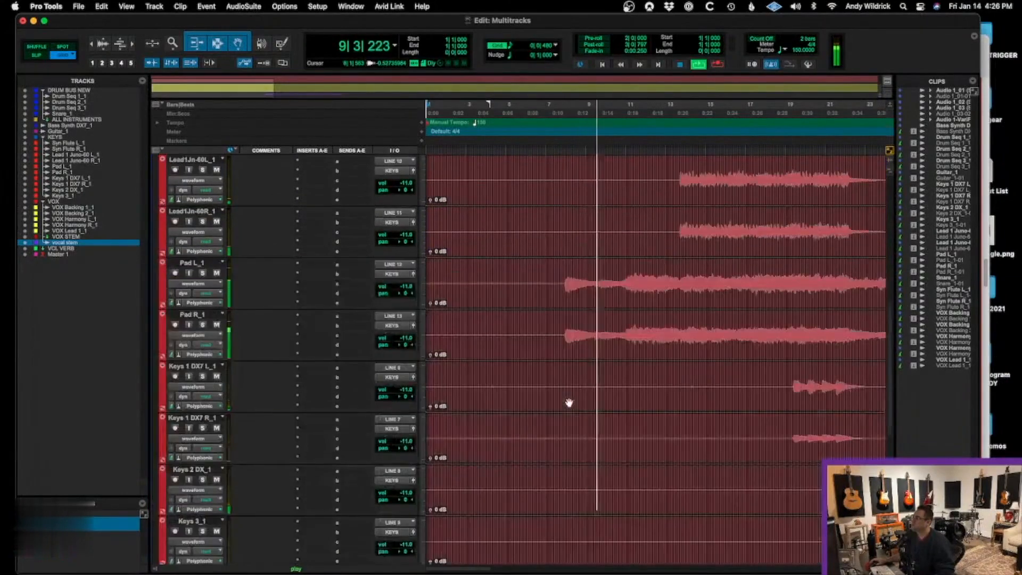
scroll(569, 403, "up", 8)
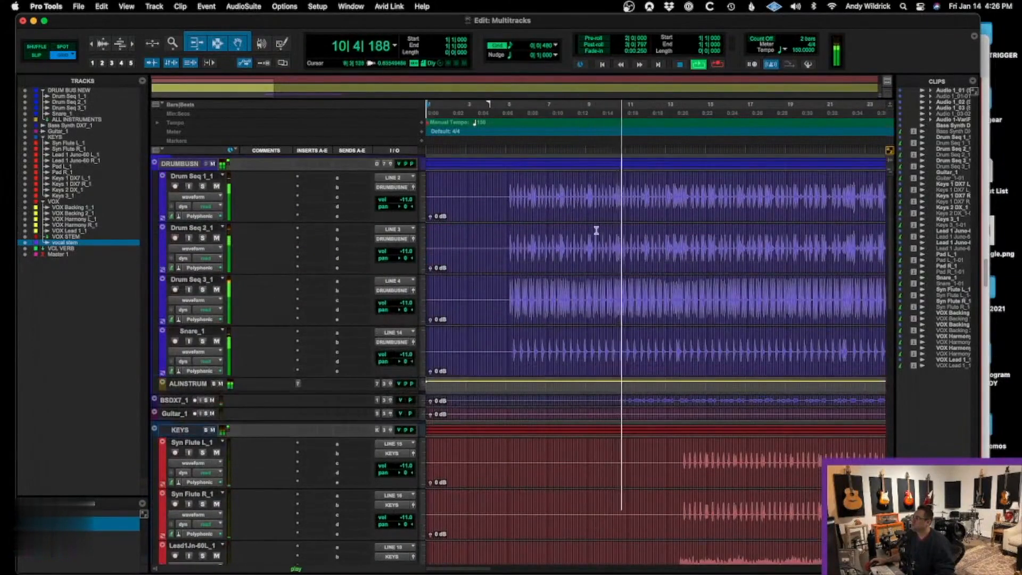
key("space")
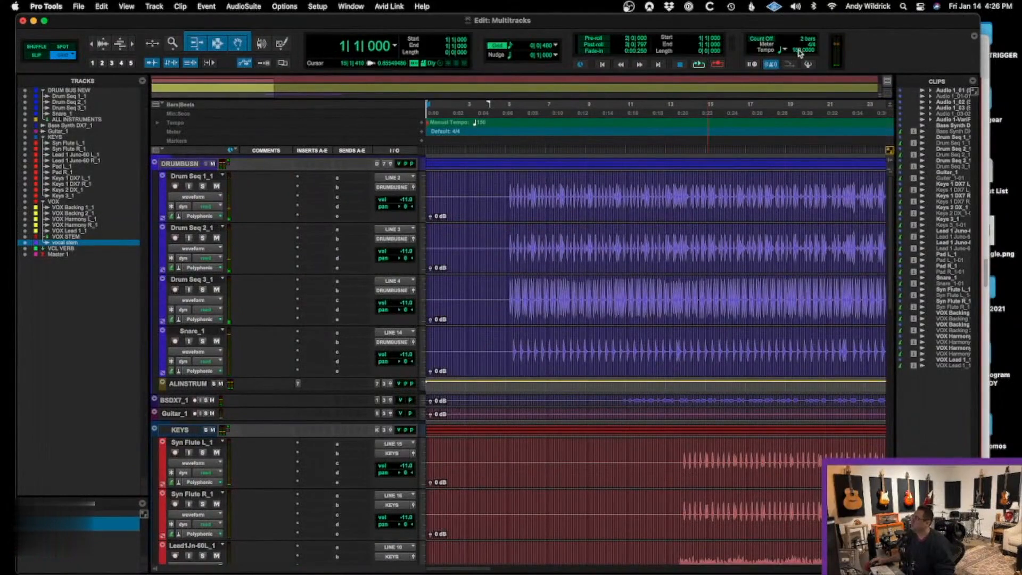
Change the session tempo to 120 and play back from bar 5.
left_click(798, 50)
type("120")
key("Return")
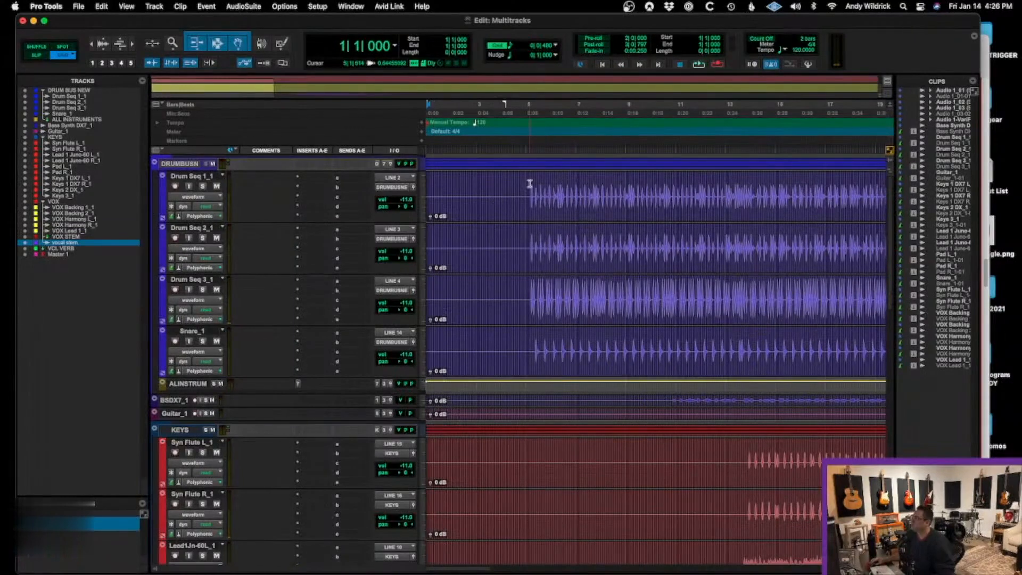
left_click(527, 184)
key("space")
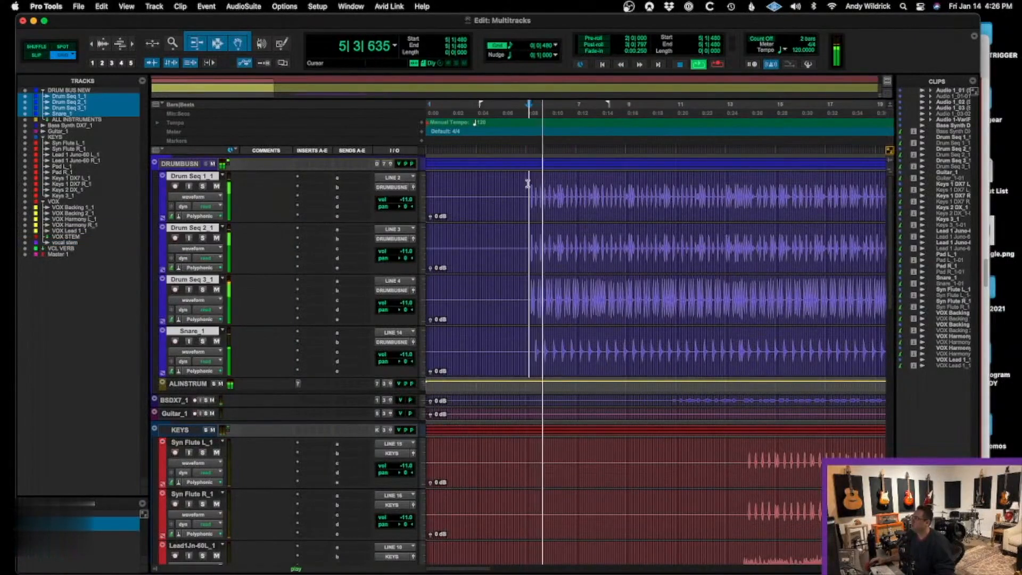
scroll(660, 319, "down", 8)
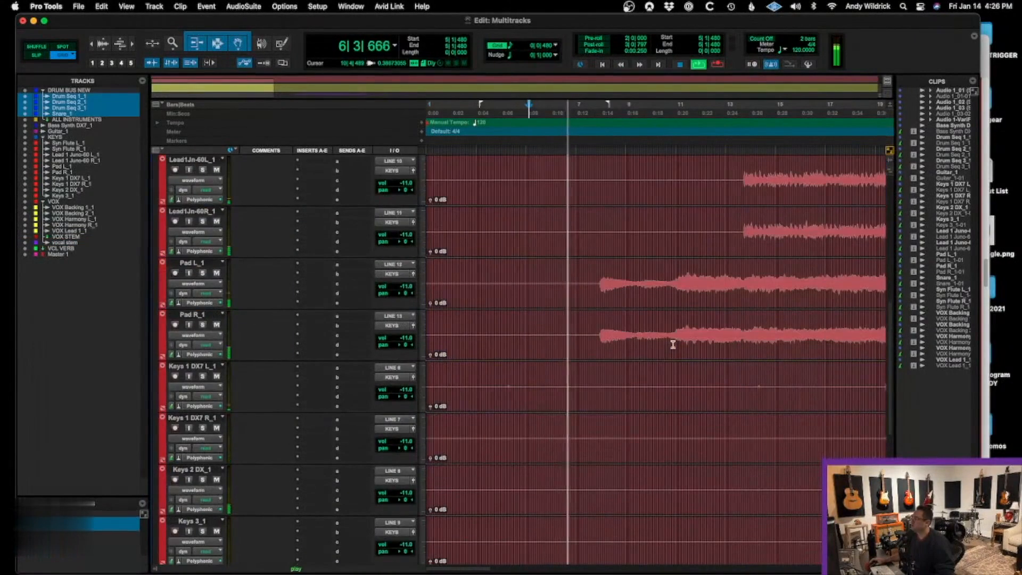
scroll(665, 355, "up", 3)
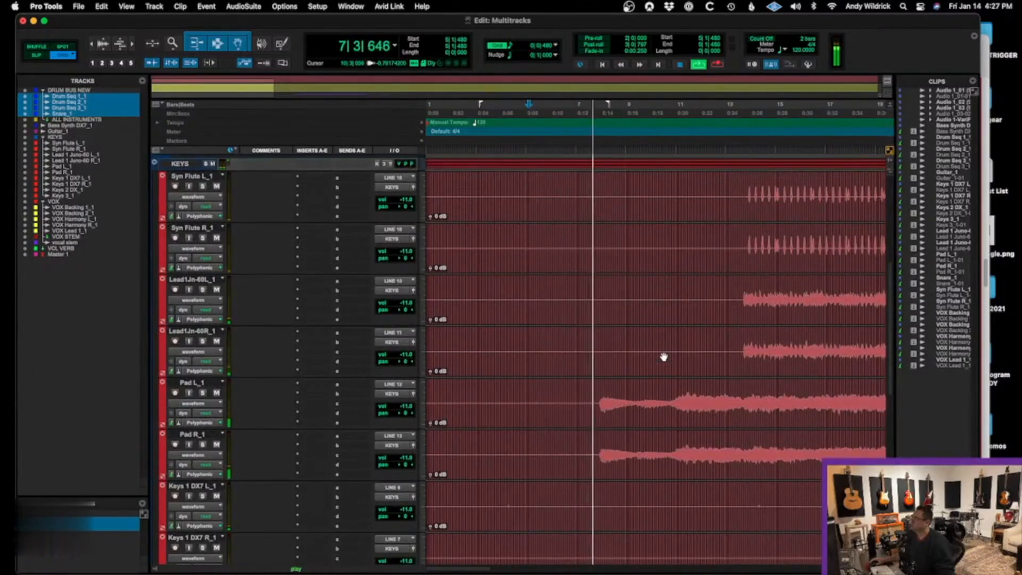
scroll(662, 353, "up", 5)
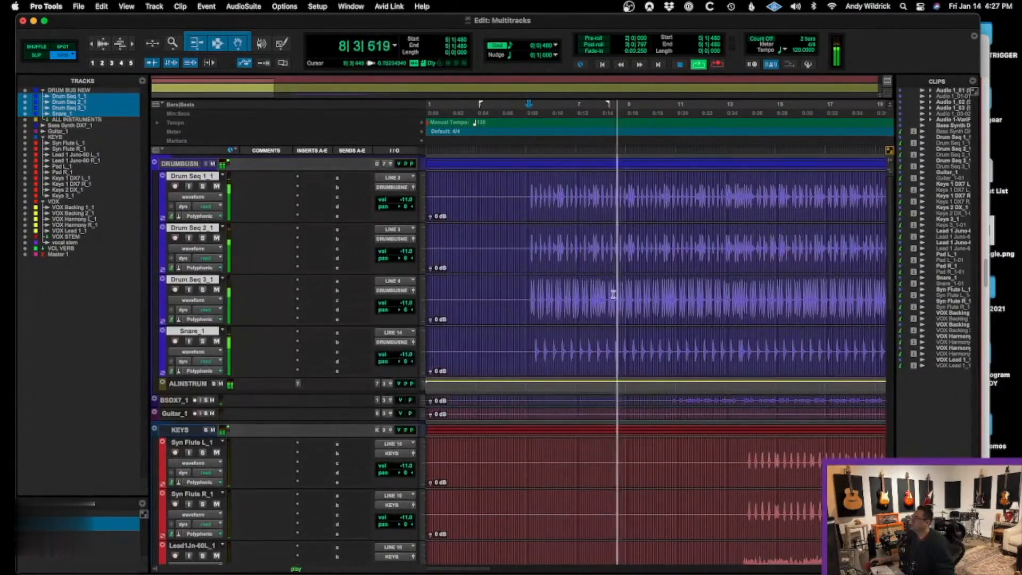
key("space")
Place the insertion point at 5|1|480 and start a new marker there.
left_click(525, 190)
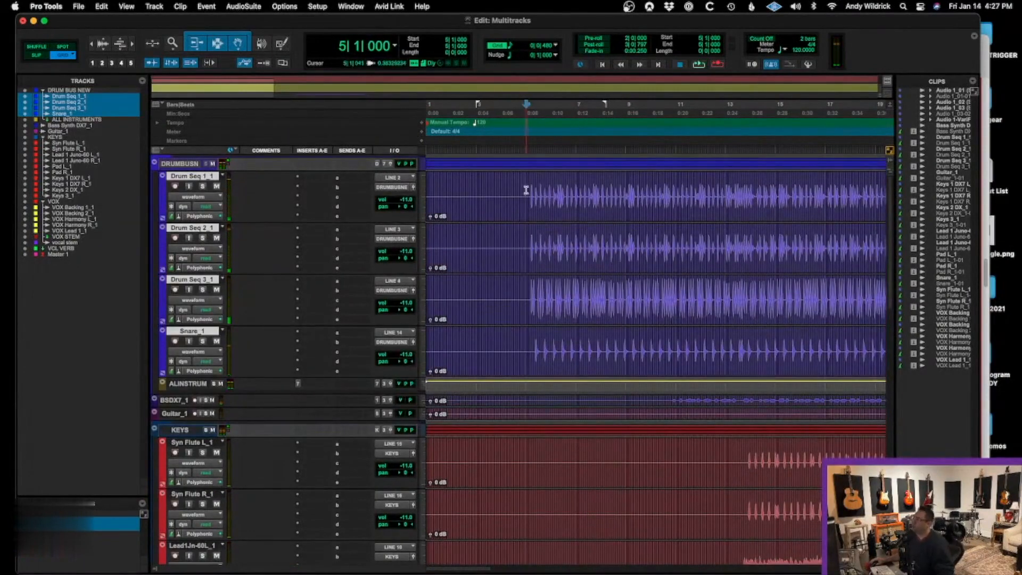
left_click(528, 190)
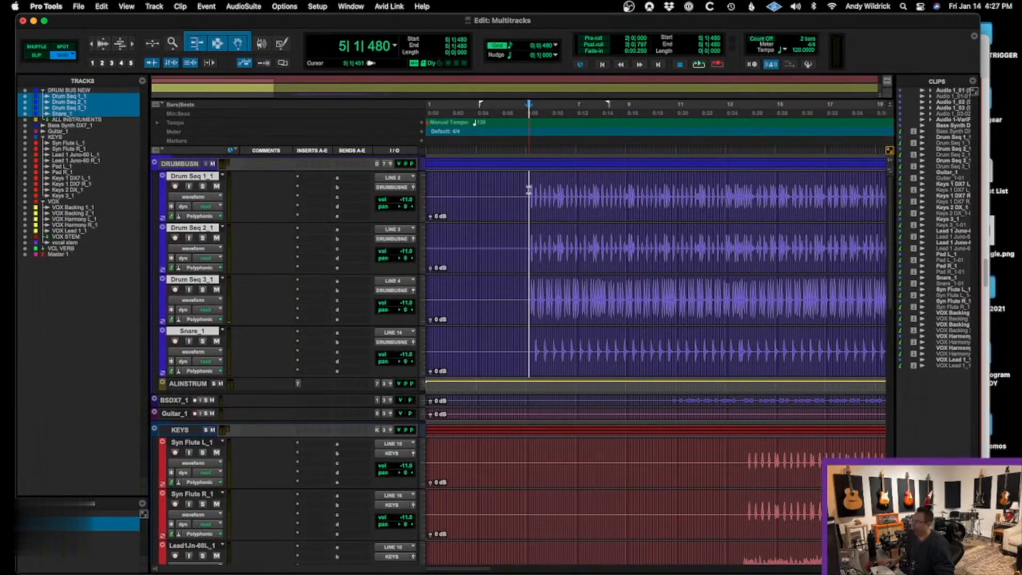
key("KP_Enter")
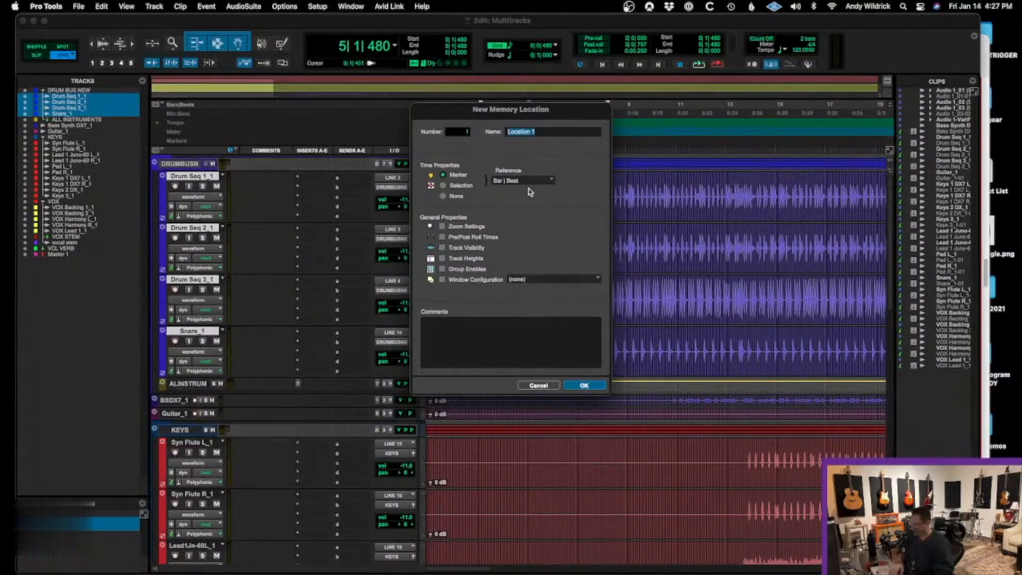
Confirm the INTRO marker and add a marker named V1 at bar 13.
key("Return")
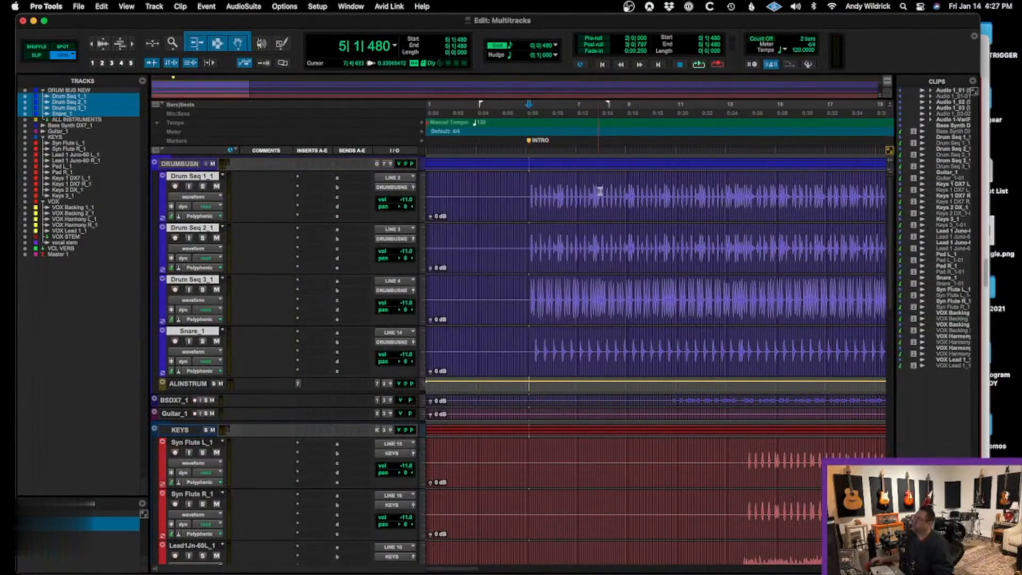
left_click(731, 196)
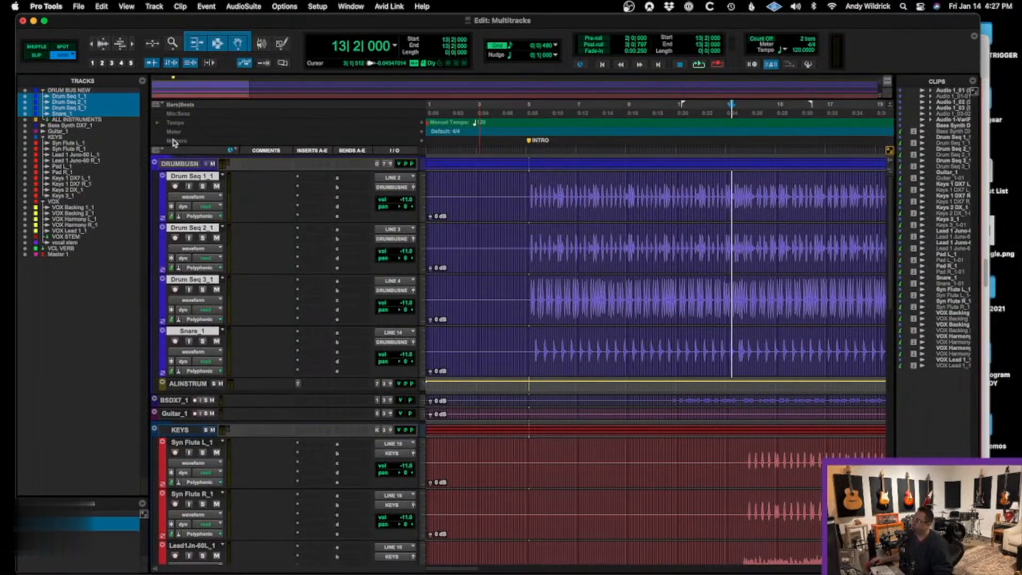
left_click(161, 106)
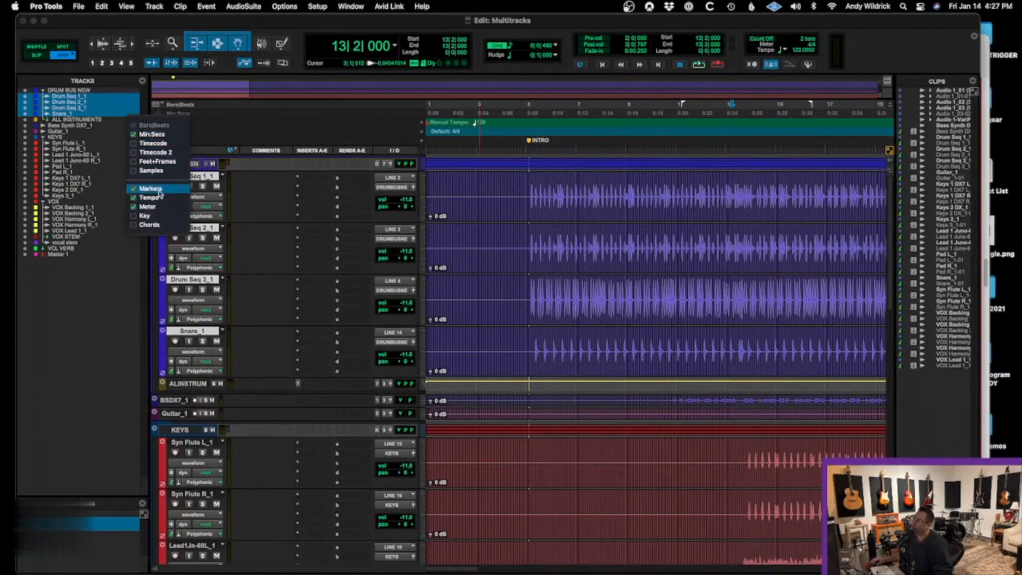
left_click(278, 115)
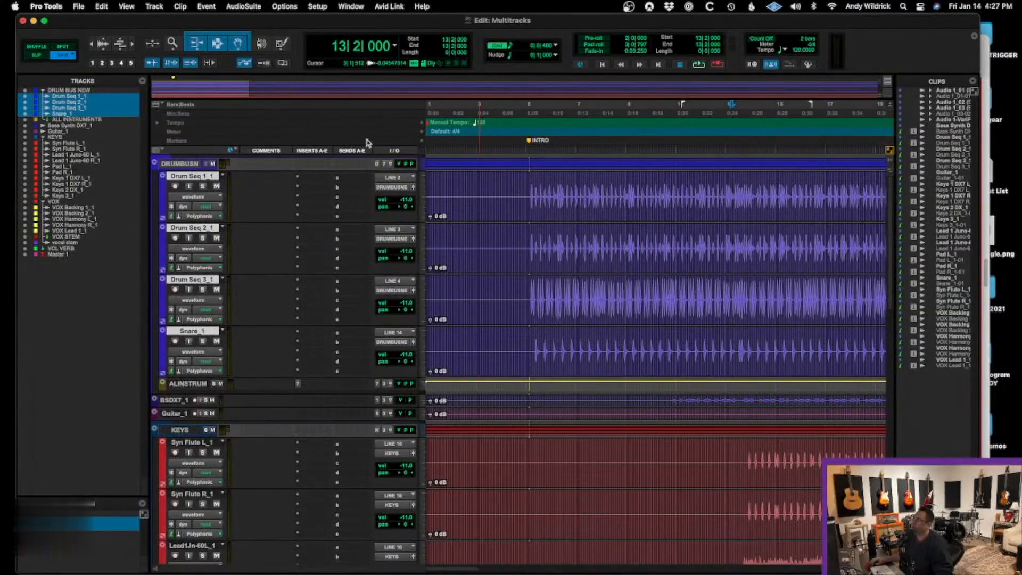
left_click(421, 141)
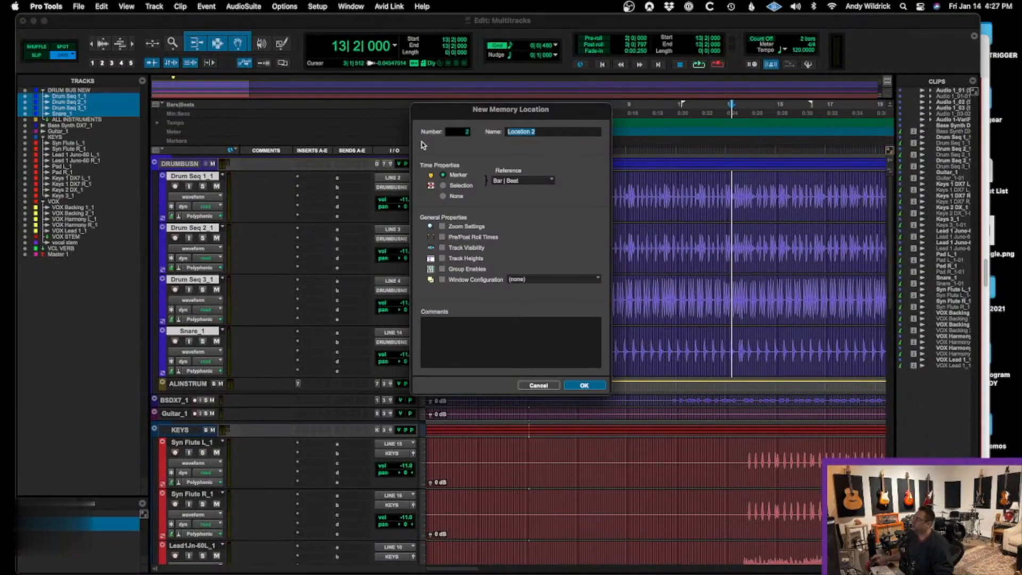
type("V1")
key("Return")
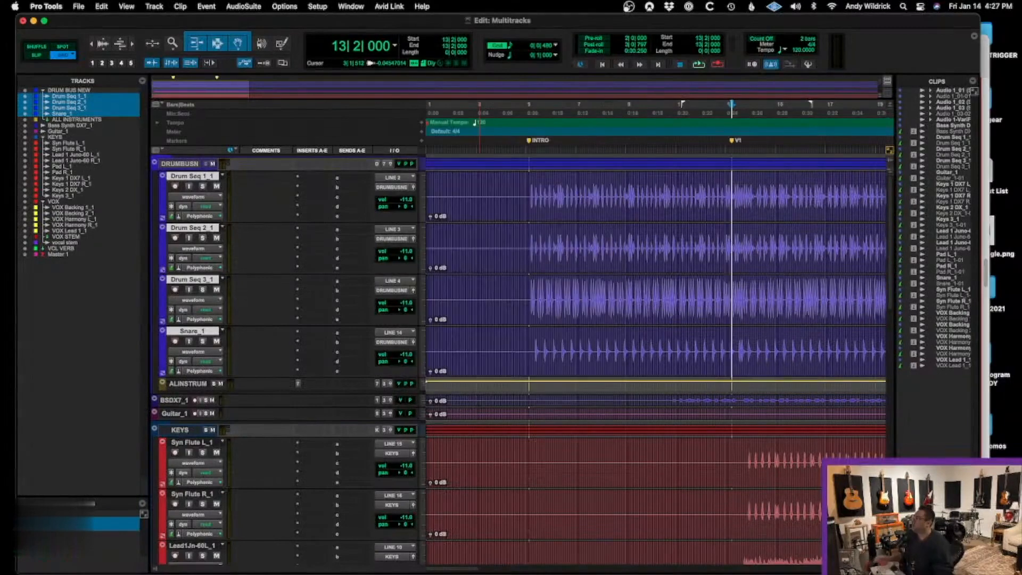
Add a CH1 marker during playback and nudge it slightly later.
key("space")
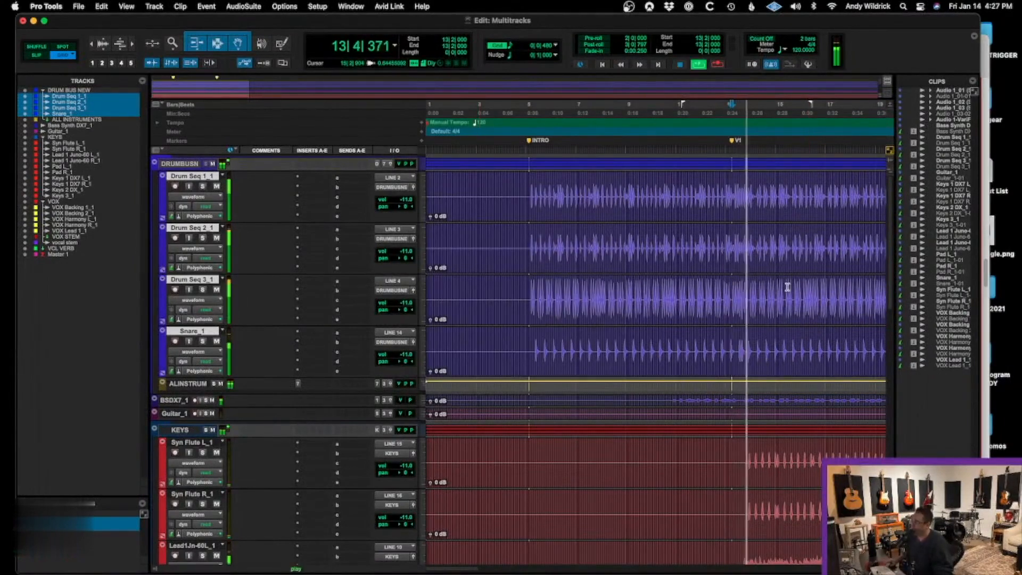
key("KP_Enter")
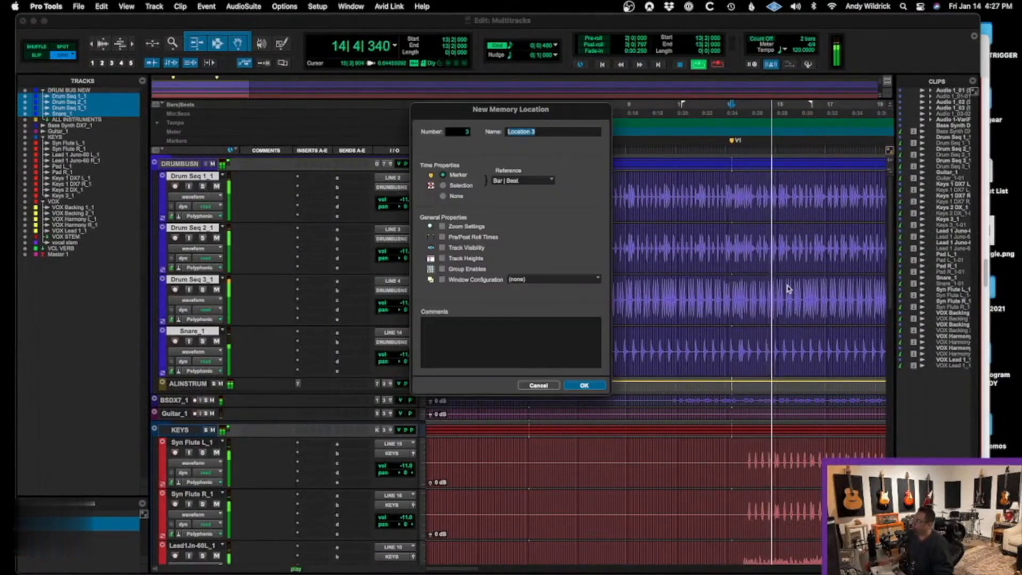
type("CH1")
key("Return")
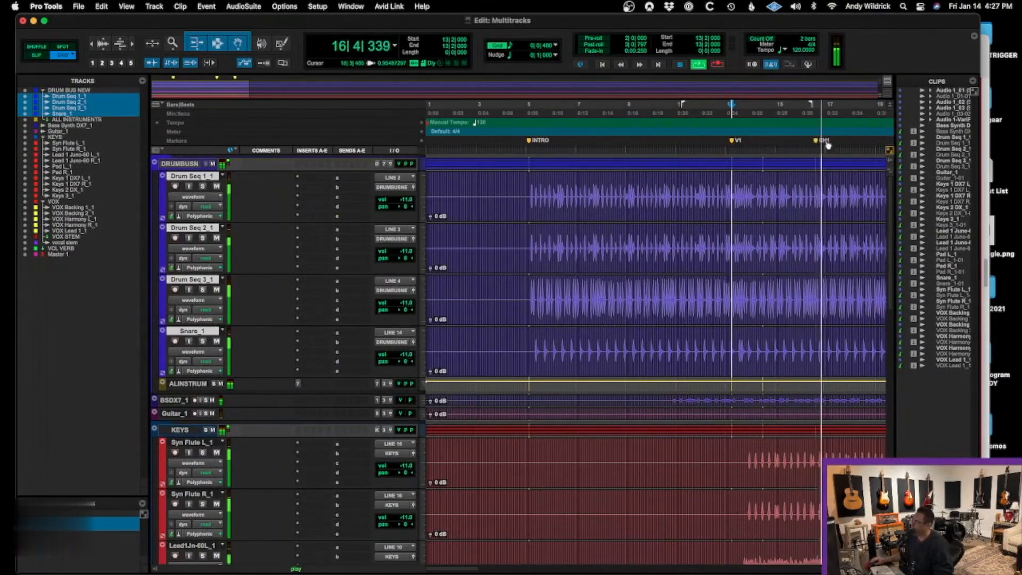
key("r")
key("r")
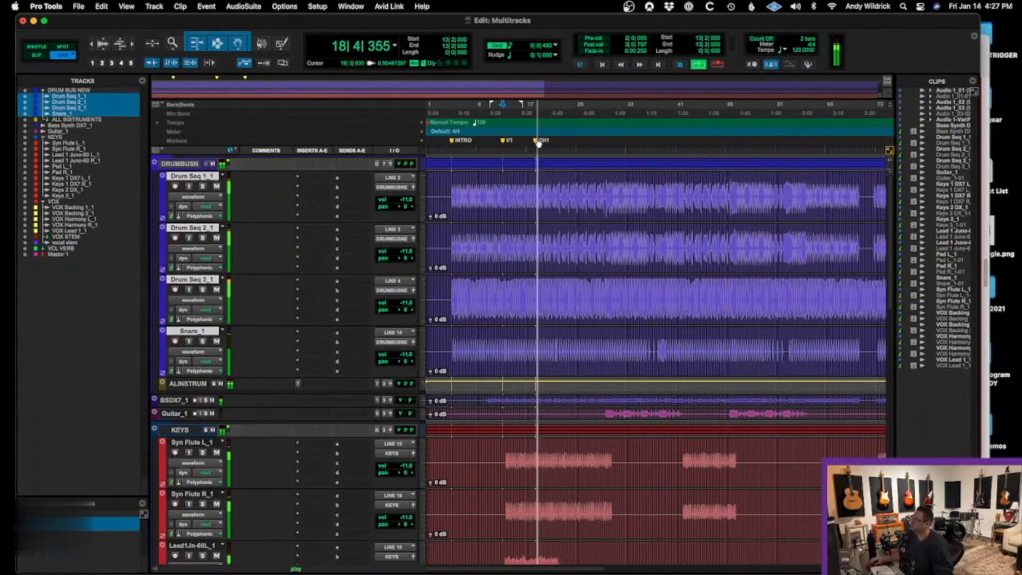
left_click_drag(538, 143, 548, 144)
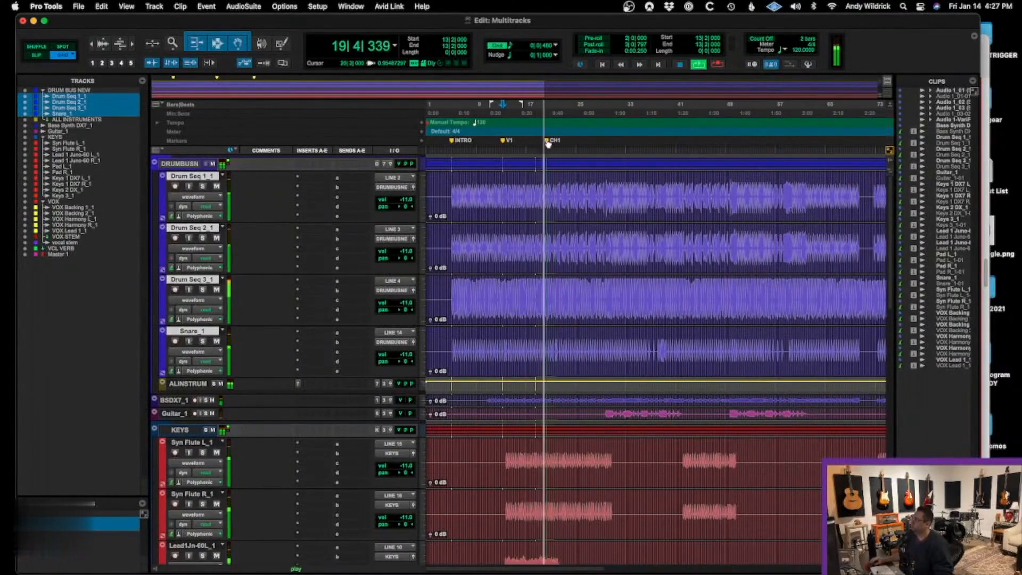
key("space")
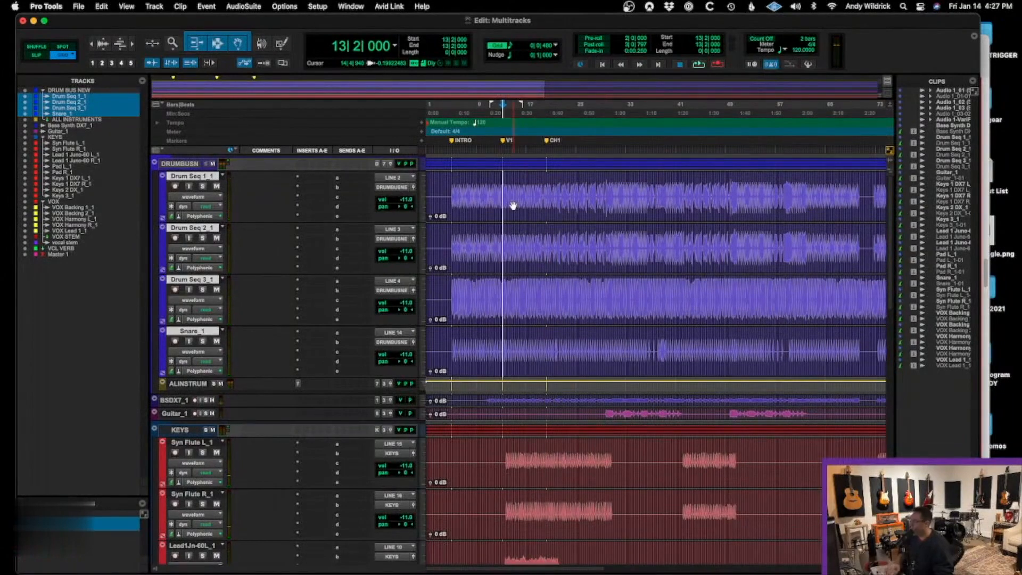
Zoom in and make all tracks the same larger height.
key("t")
key("t")
key("r")
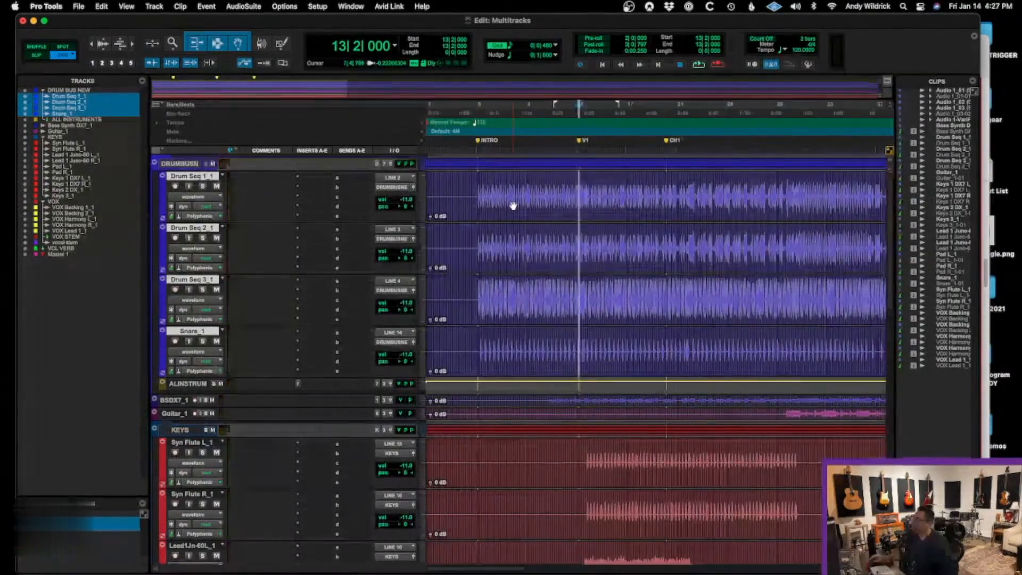
left_click_drag(204, 222, 213, 243)
Toggle all track heights, leaving them at compact one-row height.
key("ctrl+alt+Down")
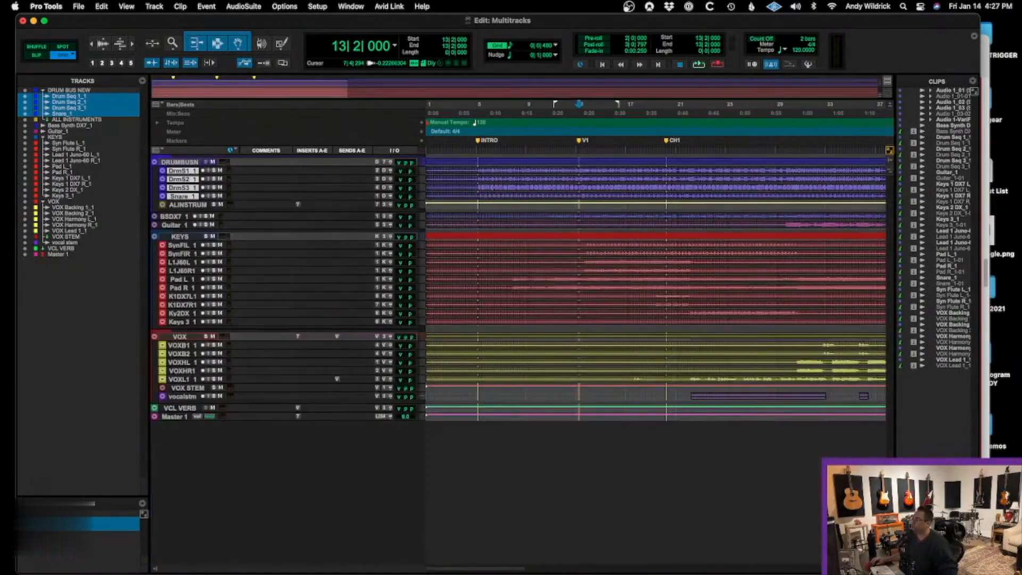
key("ctrl+alt+Up")
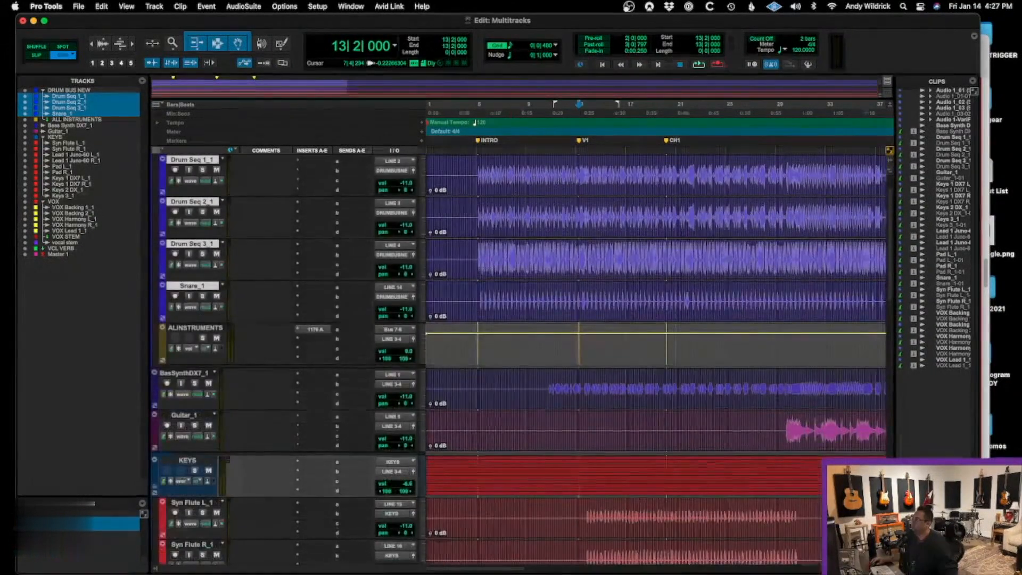
key("ctrl+alt+Down")
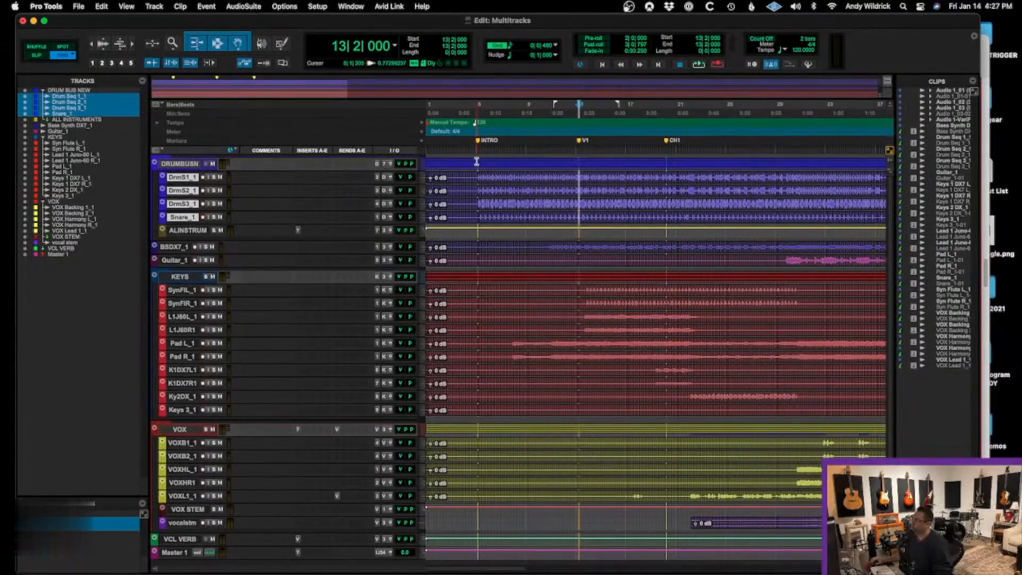
left_click(477, 161)
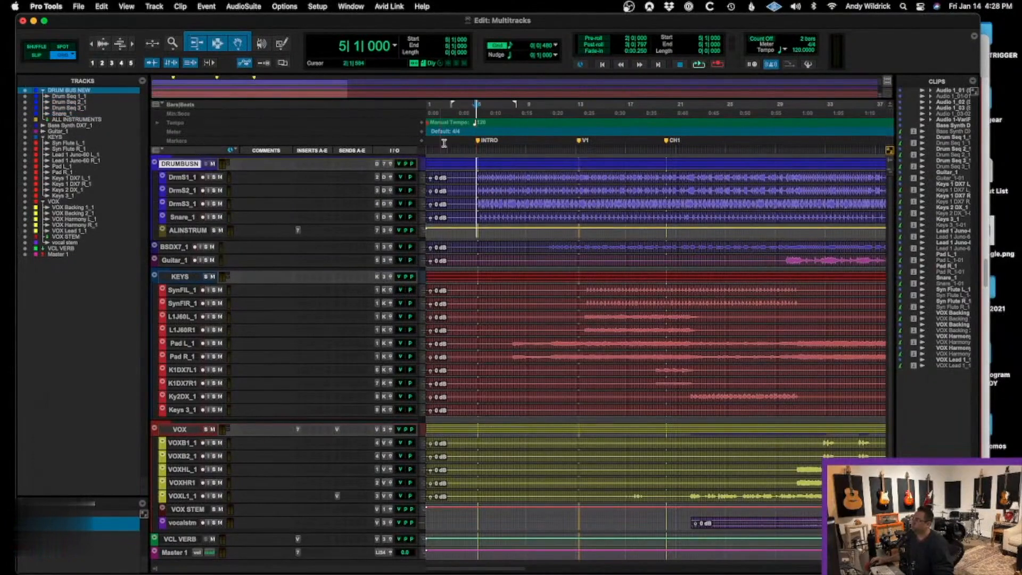
key("super+Tab")
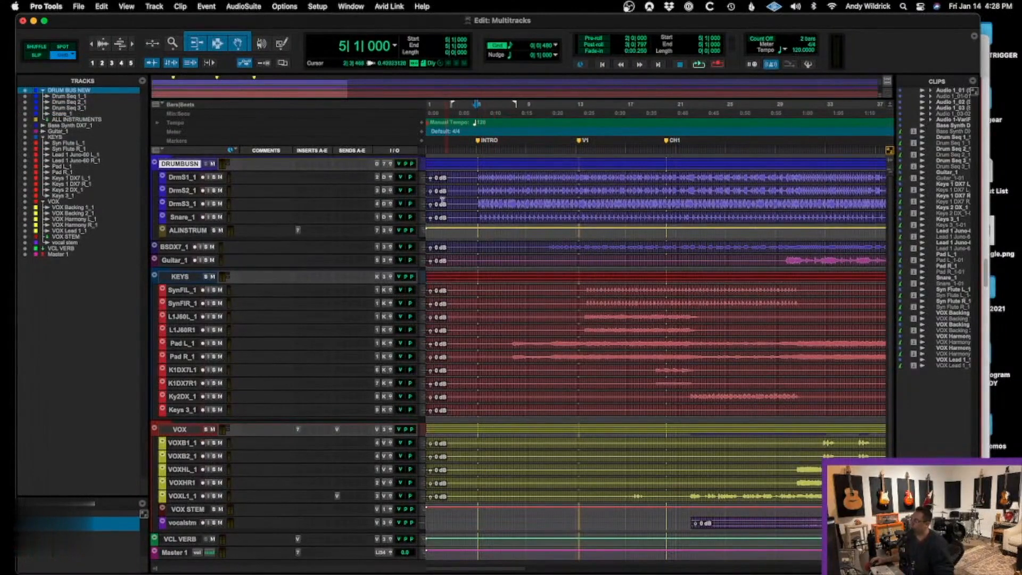
Recall the INTRO, V1 and CH1 markers with numeric keypad shortcuts 1, 2 and 3.
left_click(783, 200)
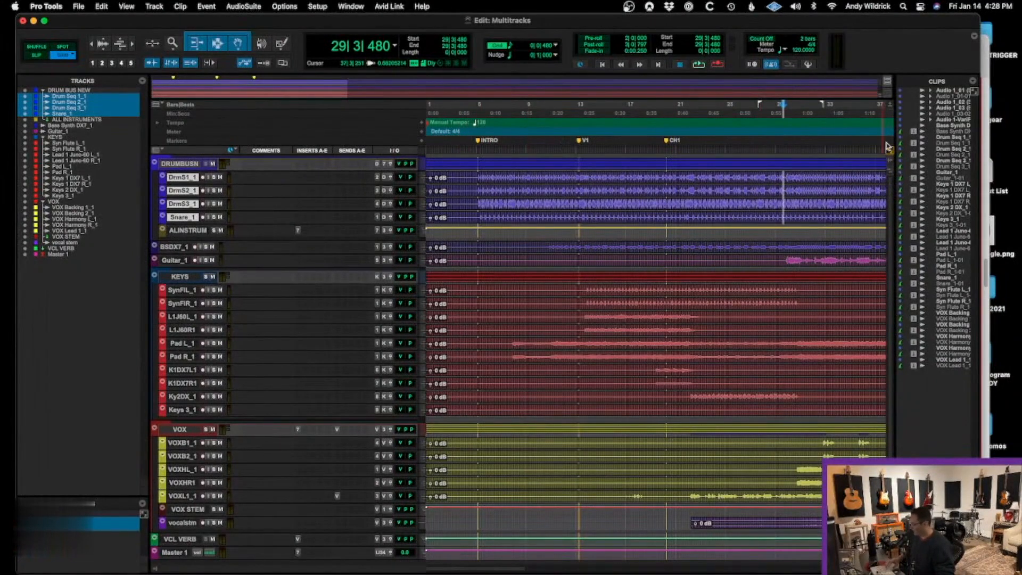
key("KP_Decimal")
key("KP_1")
key("KP_Decimal")
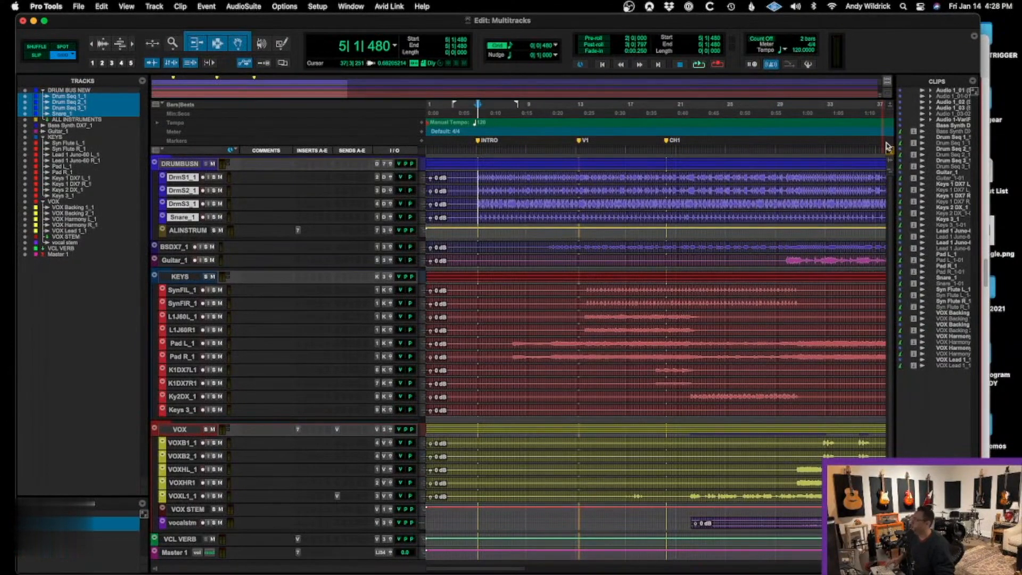
key("KP_Decimal")
key("KP_2")
key("KP_Decimal")
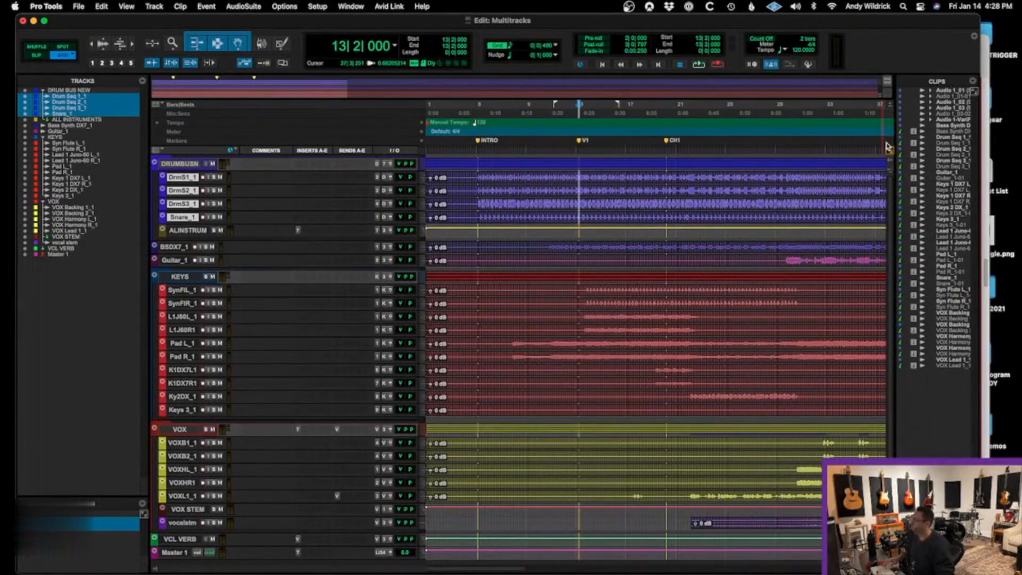
key("KP_Decimal")
key("KP_3")
key("KP_Decimal")
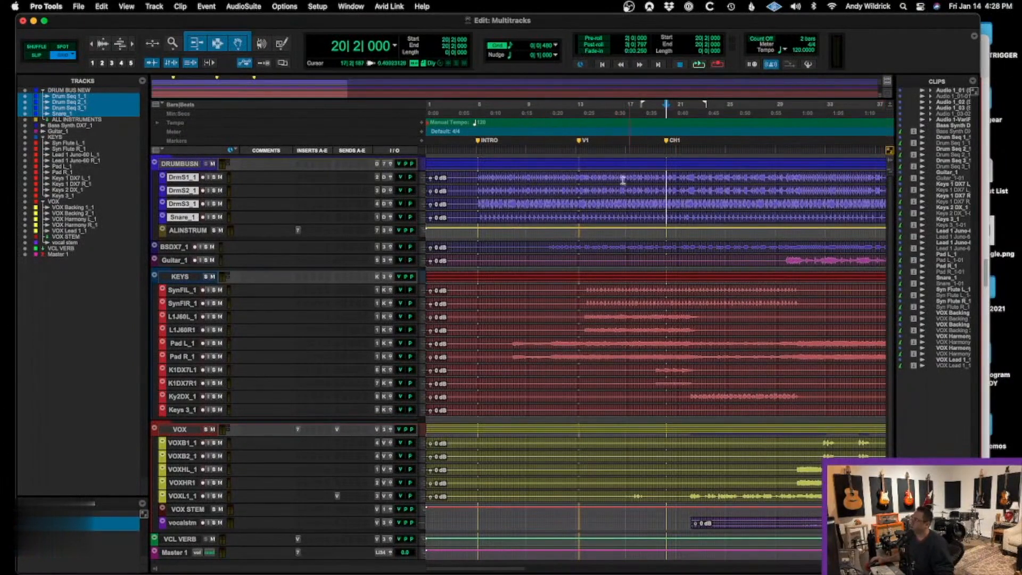
Check the course notes PDF in Preview, then return to Pro Tools.
key("super+Tab")
left_click(270, 297)
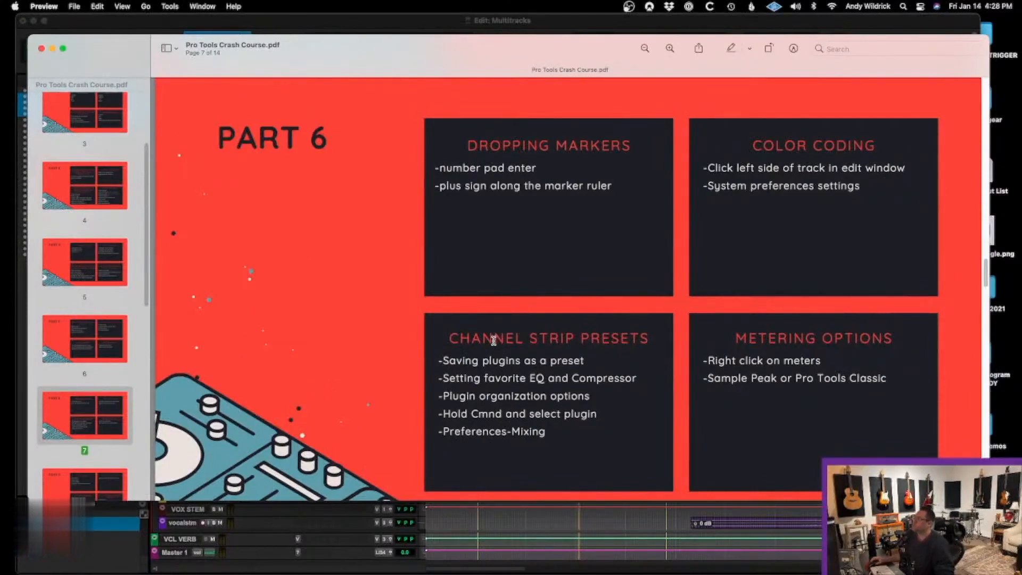
key("super+Tab")
scroll(419, 403, "down", 3)
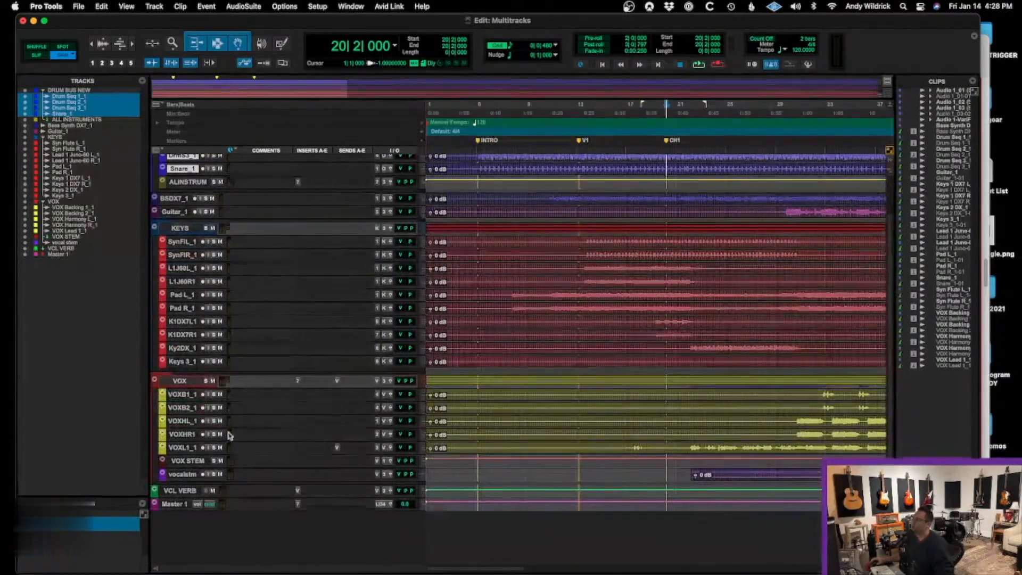
Select the vocal tracks, including VOX Lead 1_1, and make all tracks much taller.
left_click(183, 475)
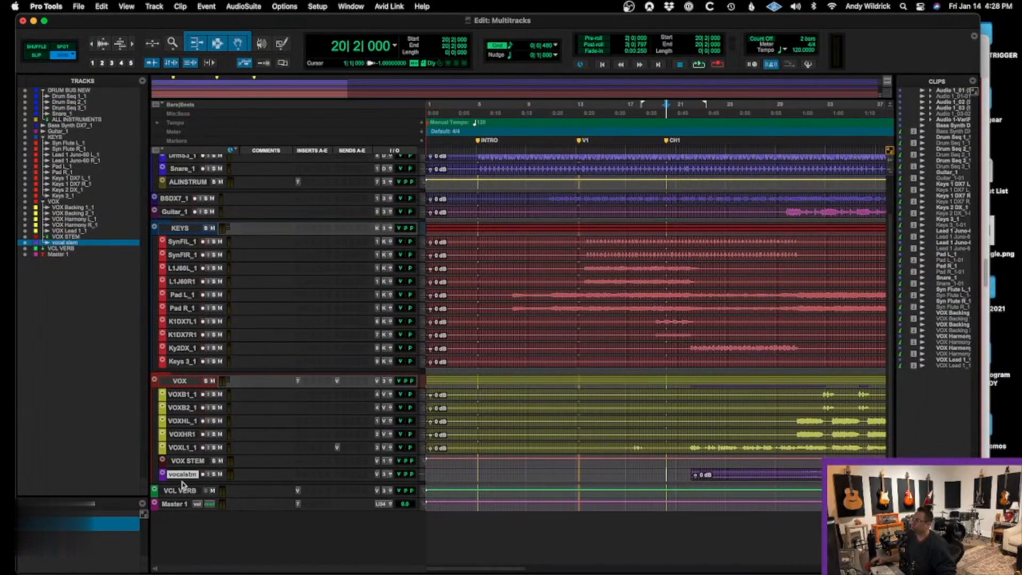
left_click_drag(181, 480, 167, 562)
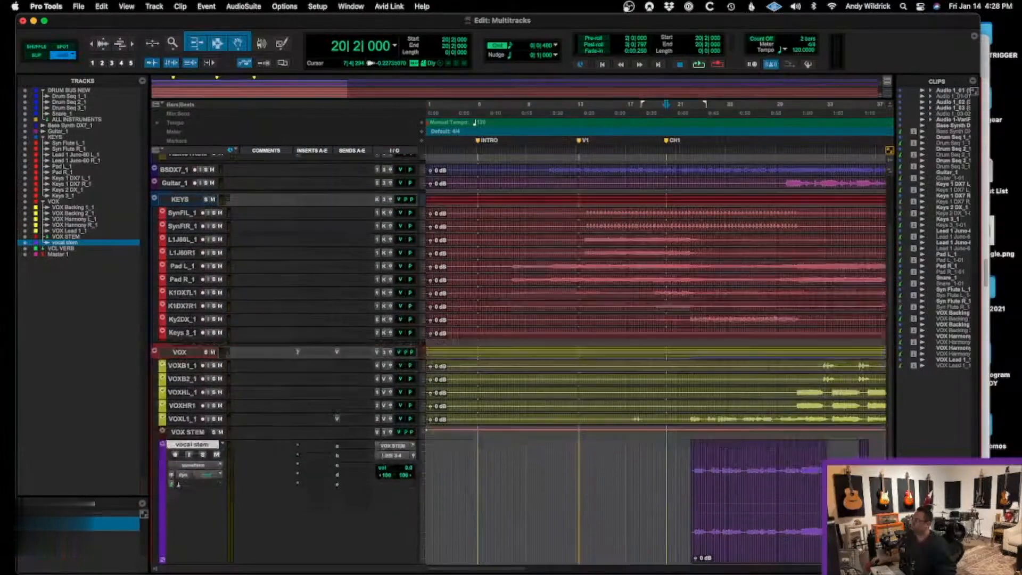
left_click(181, 418)
left_click_drag(183, 372, 183, 461)
scroll(244, 451, "up", 3)
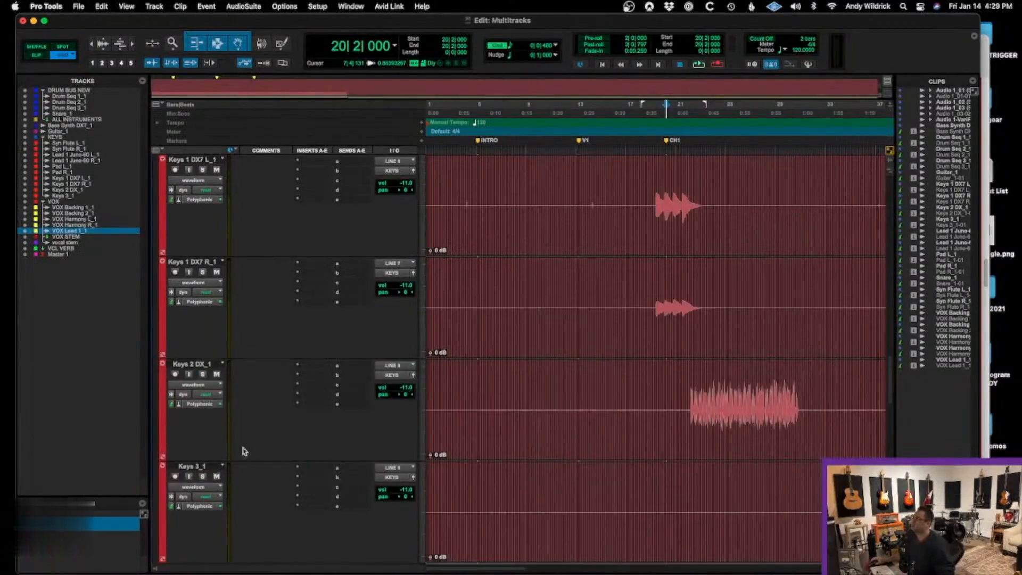
scroll(638, 463, "up", 5)
scroll(639, 463, "down", 10)
scroll(639, 463, "down", 5)
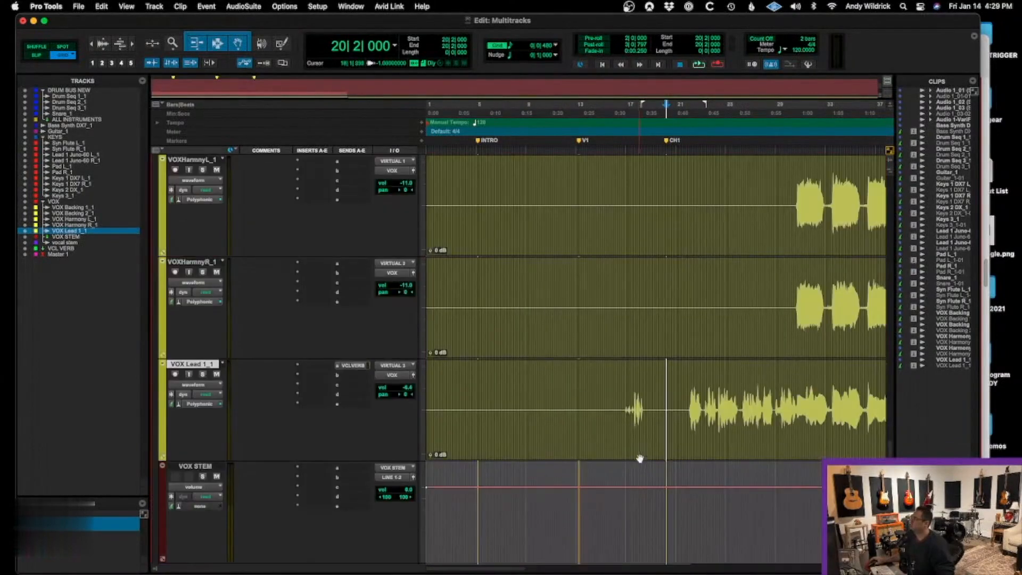
Solo VOX Lead 1_1 and play it back from bar 22.
left_click(687, 400)
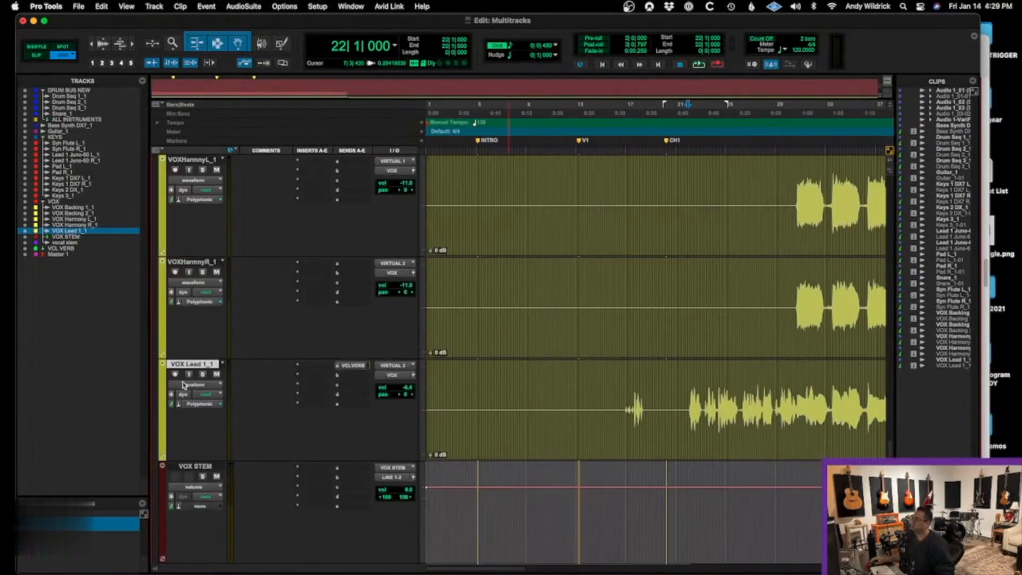
left_click(202, 374)
key("space")
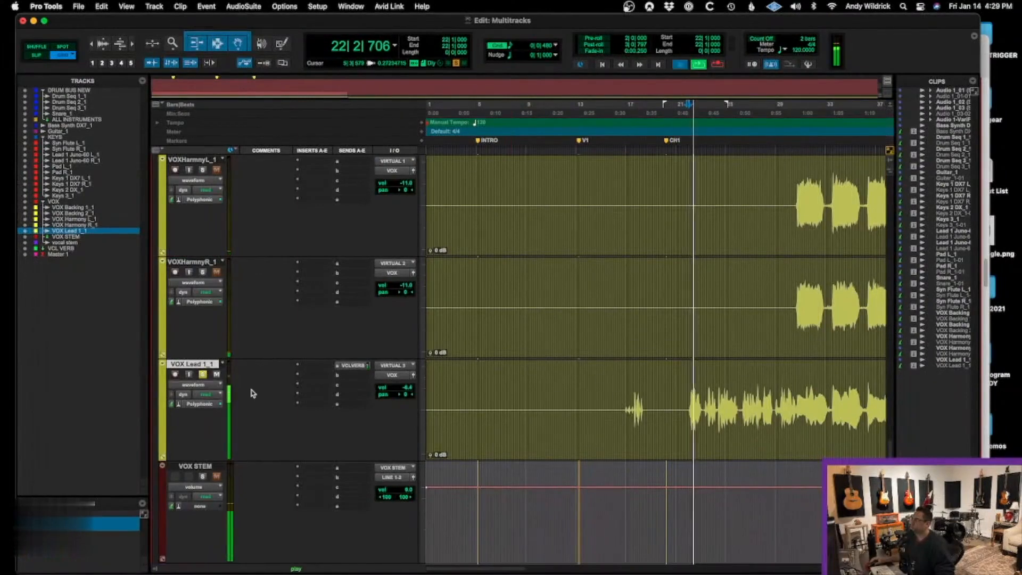
key("space")
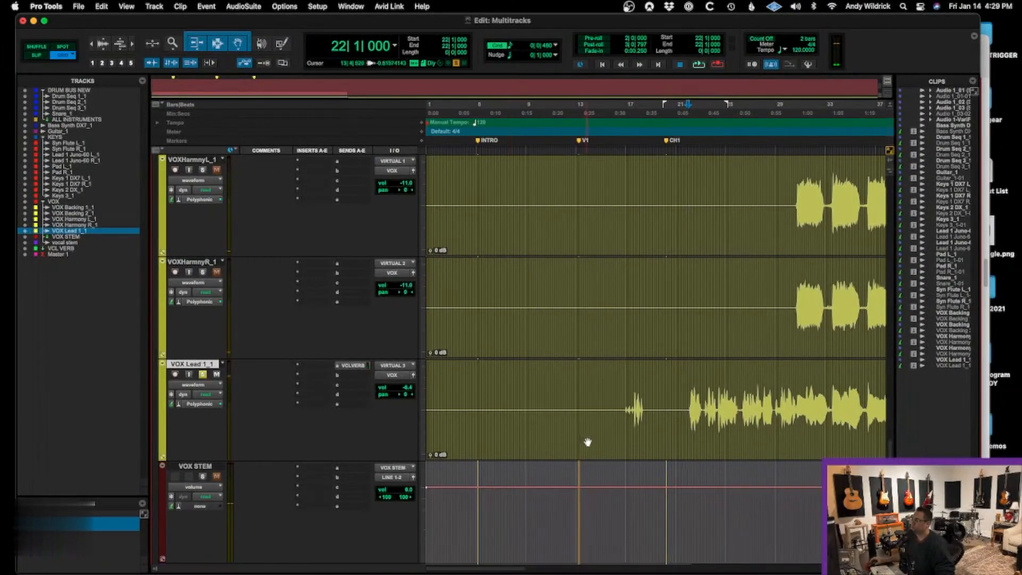
scroll(590, 443, "up", 15)
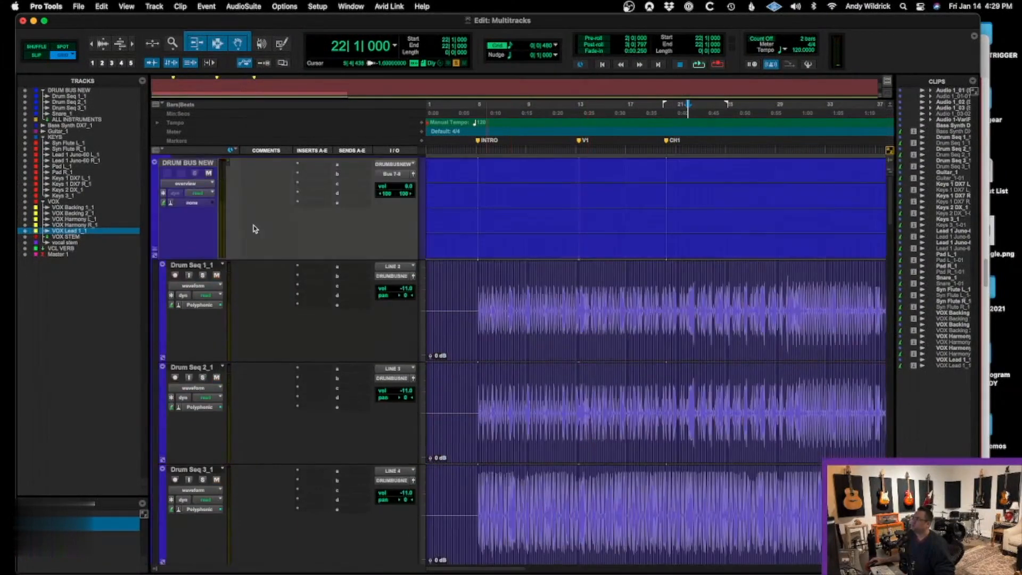
key("space")
scroll(719, 373, "down", 20)
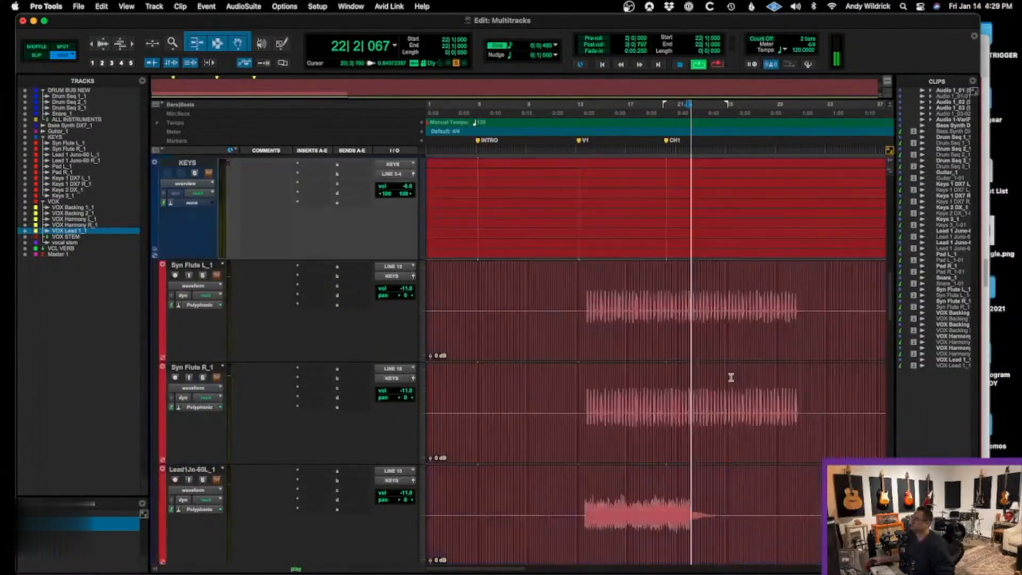
scroll(730, 376, "up", 3)
scroll(731, 377, "down", 3)
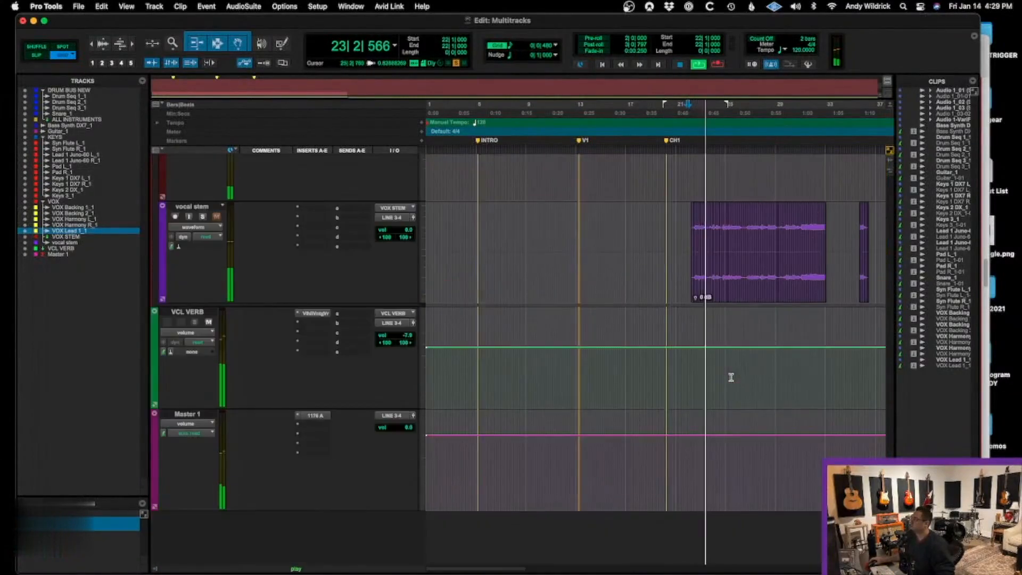
scroll(568, 437, "up", 3)
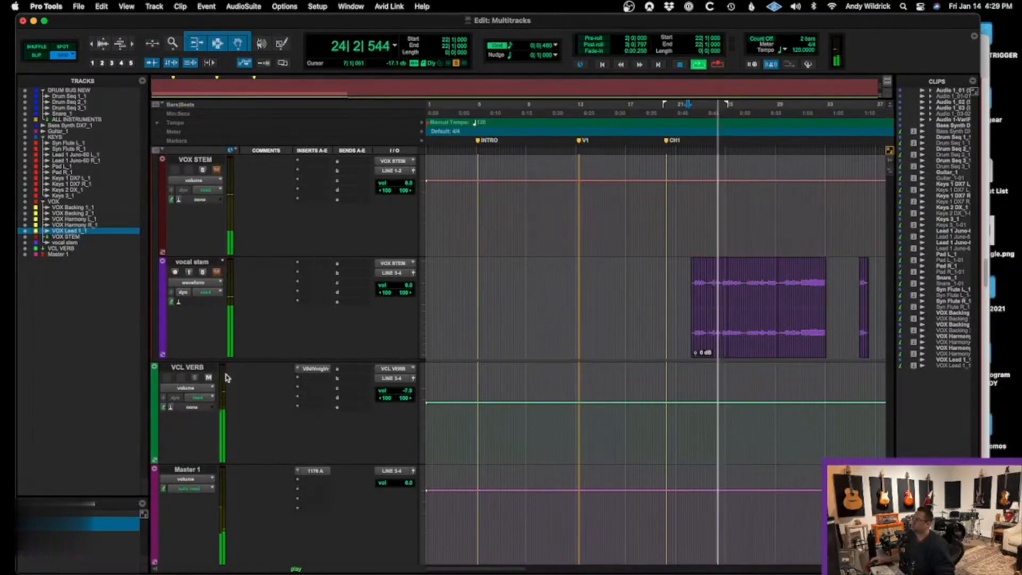
Shorten the VCL VERB ValhallaVintageVerb decay from 4.0 s to 0.66 s while playback continues.
left_click(316, 368)
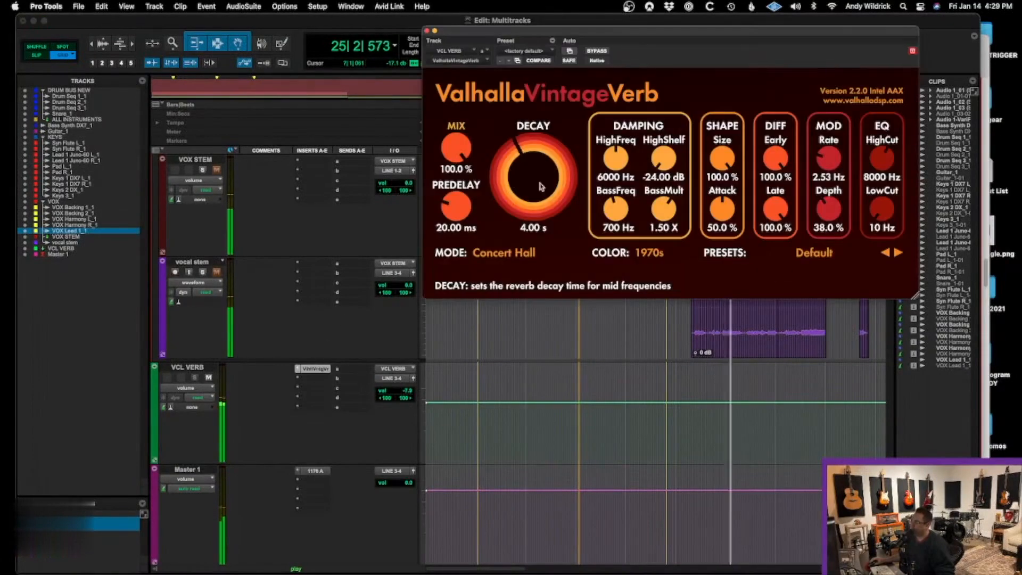
mouse_move(534, 178)
left_mouse_down()
mouse_move(536, 205)
mouse_move(538, 193)
left_mouse_up()
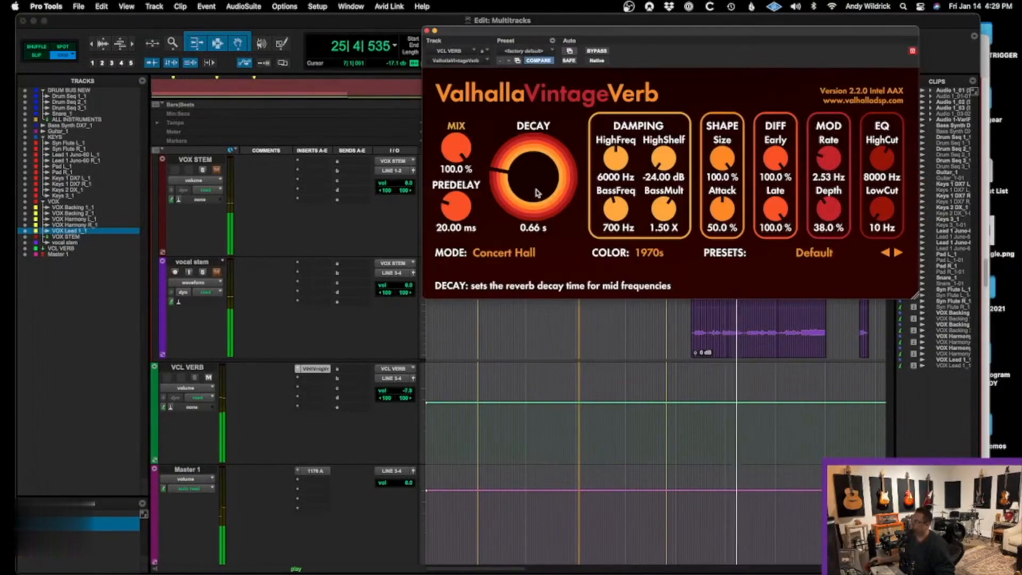
left_click(427, 31)
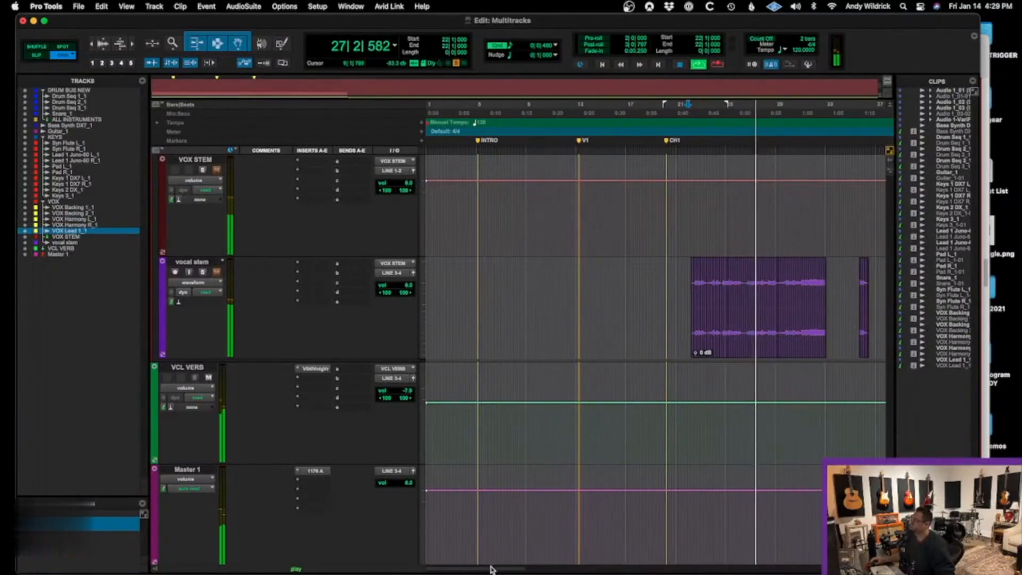
left_click_drag(488, 568, 531, 571)
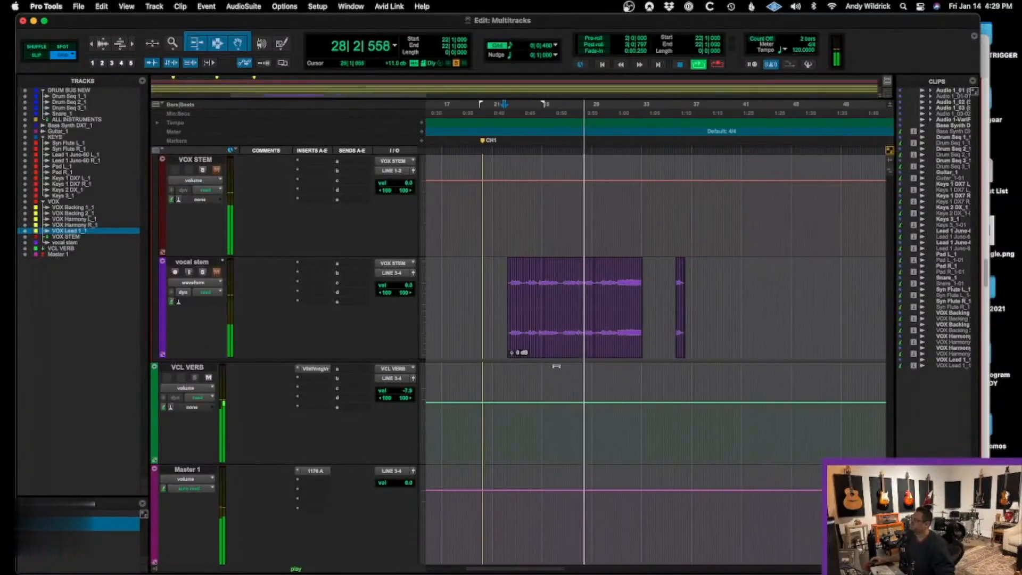
Insert the UAD 1176 on VOX Lead 1_1 and raise its output slightly during playback.
key("space")
scroll(401, 438, "up", 5)
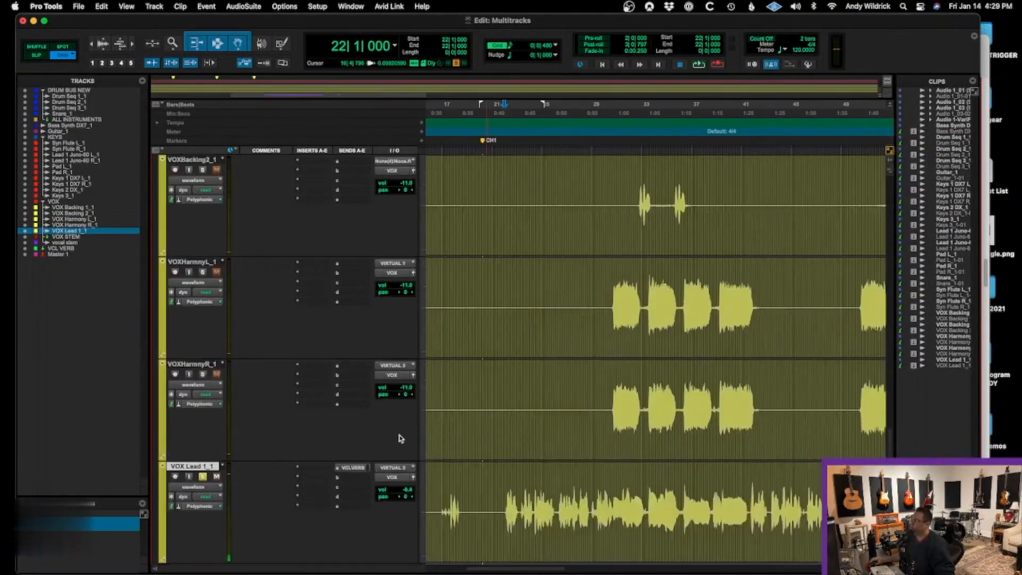
left_click(317, 375)
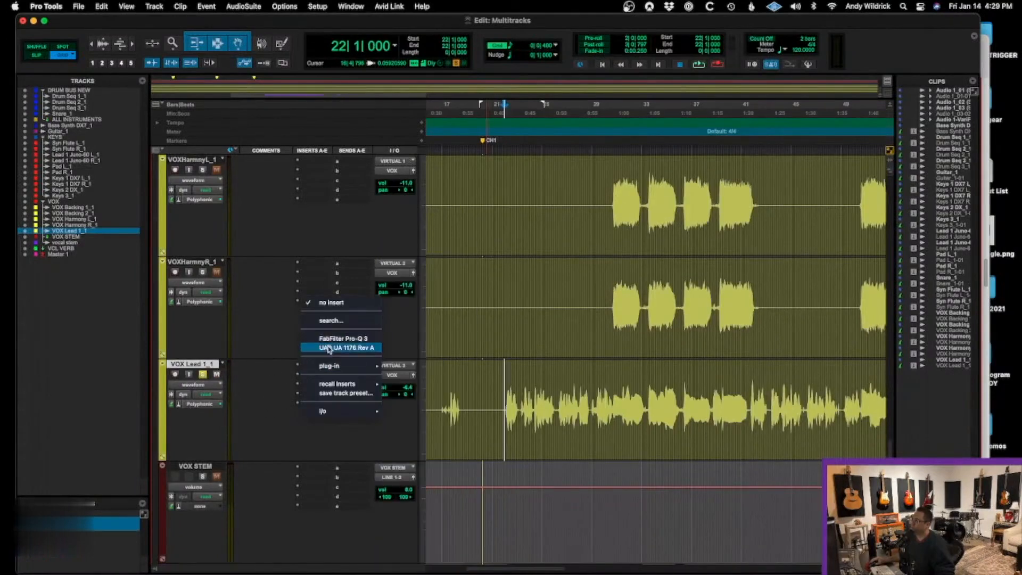
left_click(326, 347)
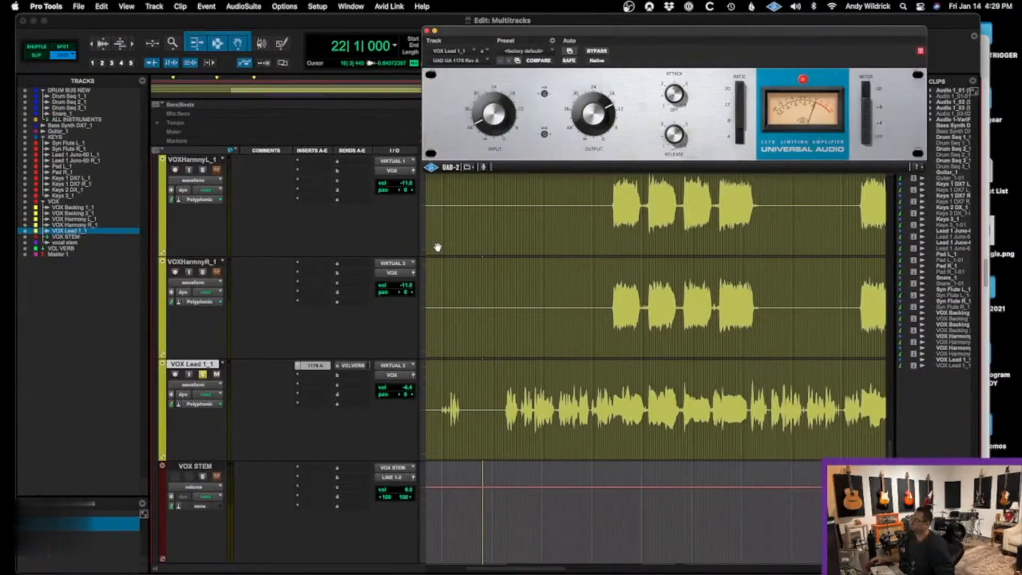
key("space")
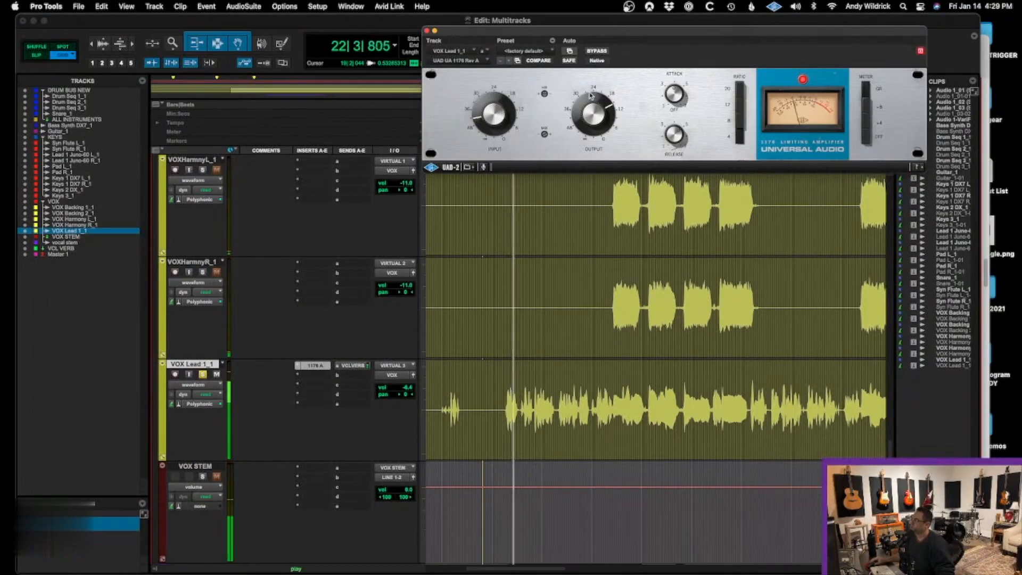
left_click_drag(597, 111, 598, 104)
key("space")
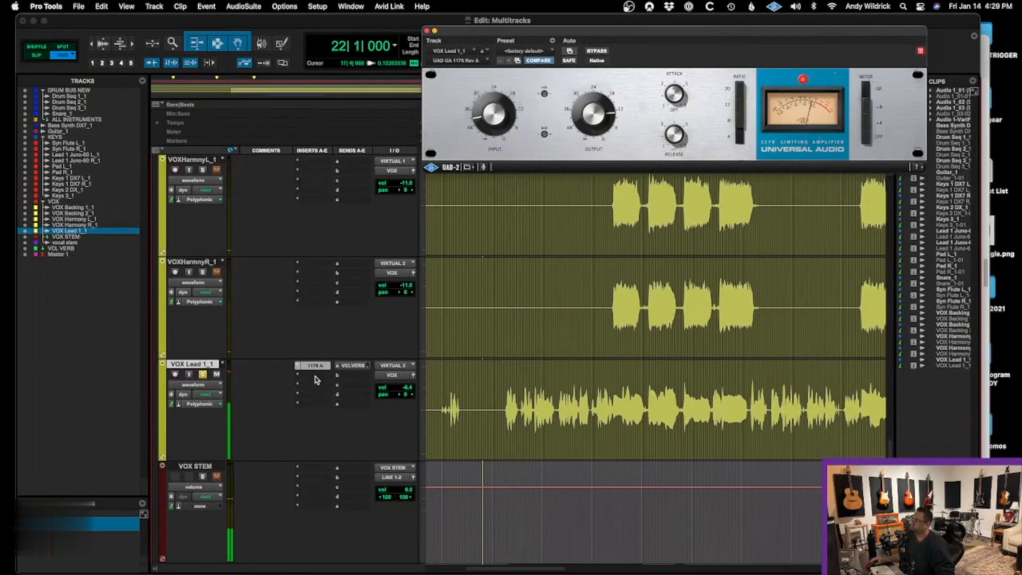
Add FabFilter Pro-Q 3 to VOX Lead 1_1 with a high-shelf boost and a cut near 620 Hz.
left_click(319, 376)
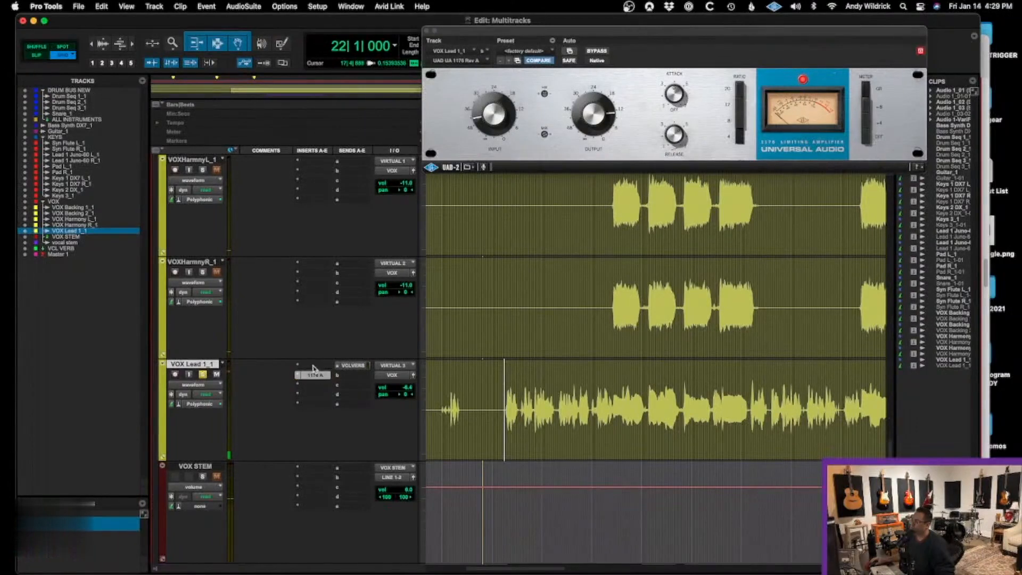
left_click(315, 376)
left_click(332, 338)
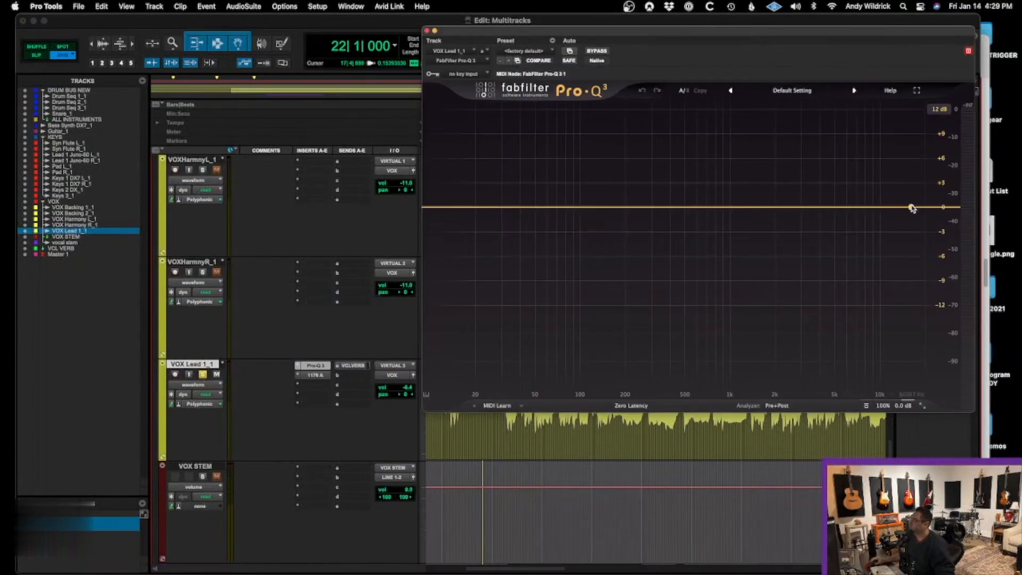
left_click_drag(912, 208, 815, 192)
key("space")
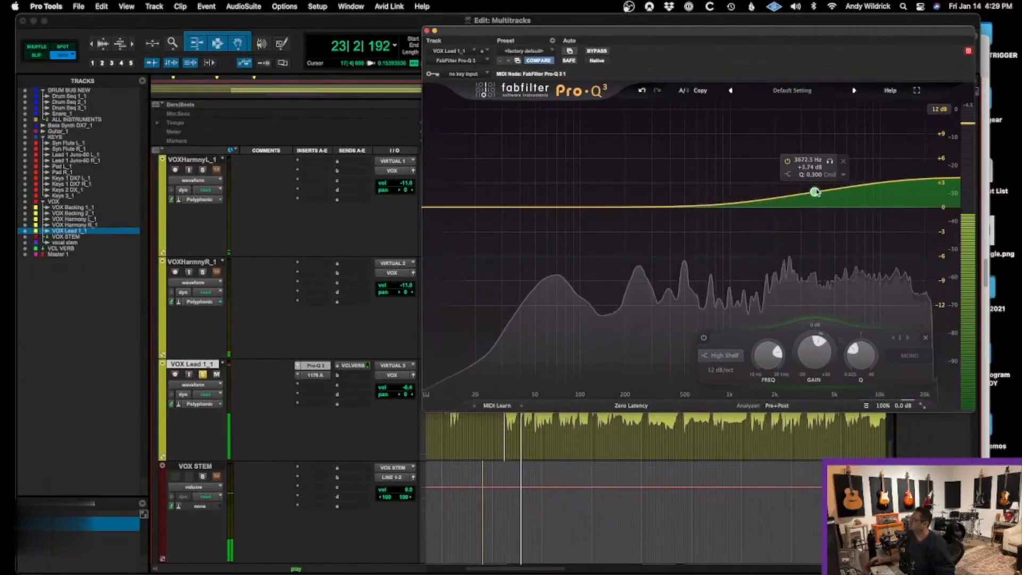
left_click_drag(725, 204, 718, 229)
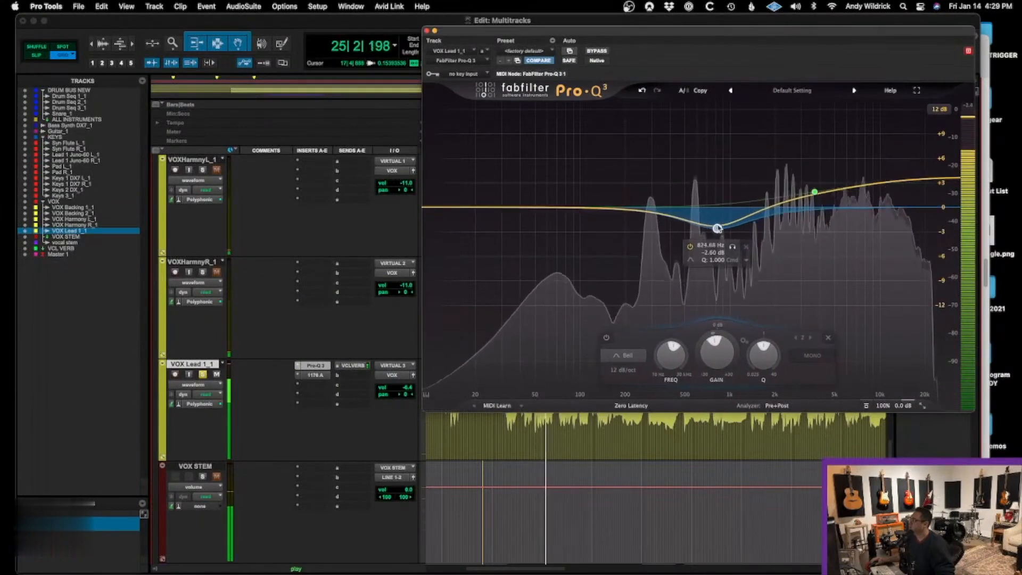
key("space")
left_click(427, 30)
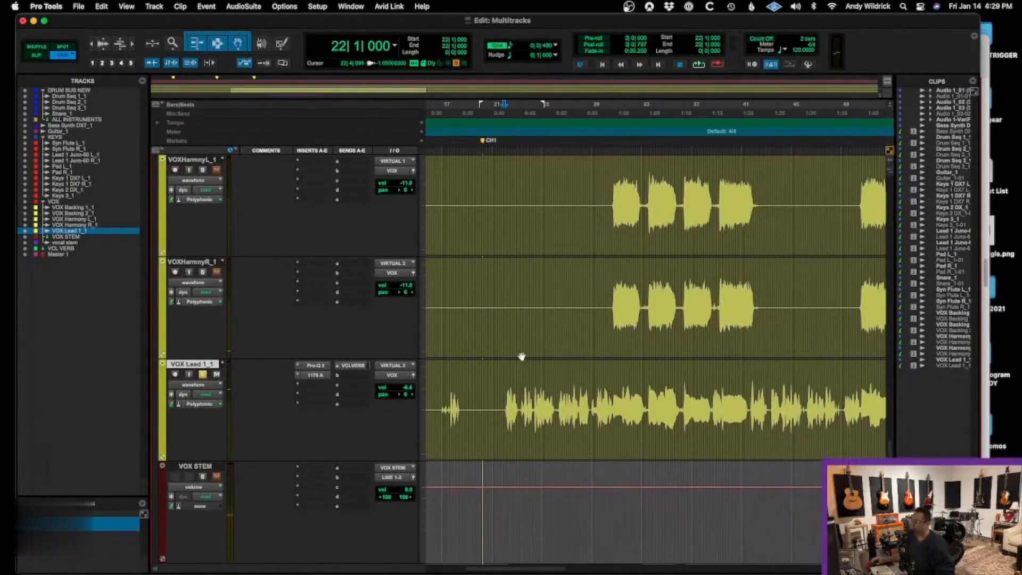
left_click(501, 379)
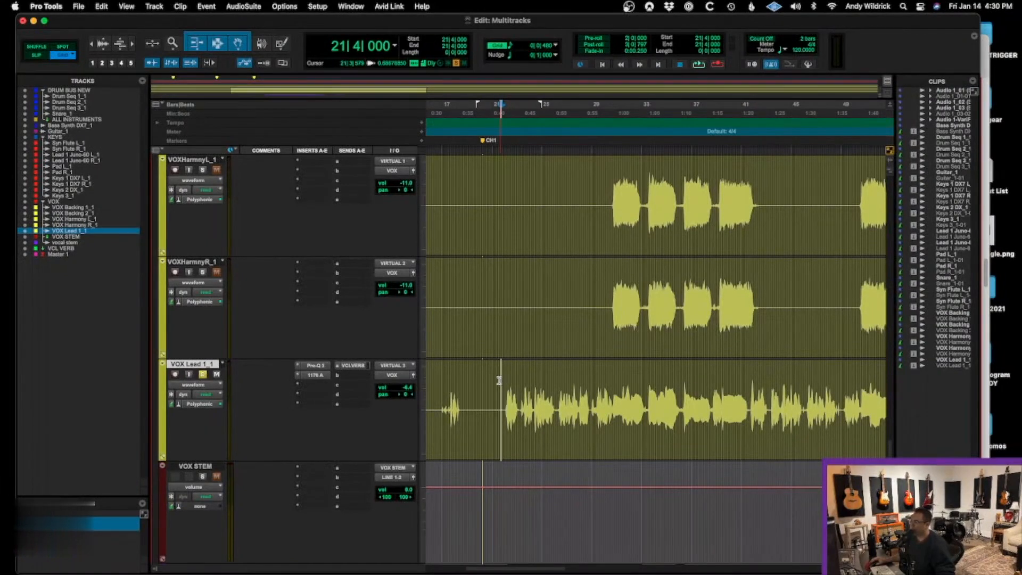
left_click(498, 380)
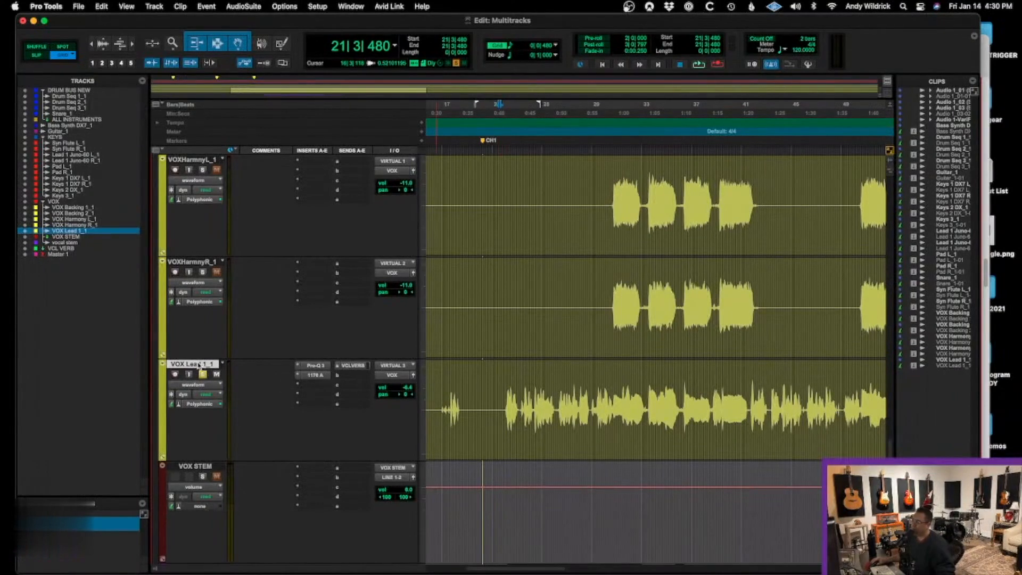
Save VOX Lead 1_1's settings as the track preset 'AHA VOX'.
right_click(199, 365)
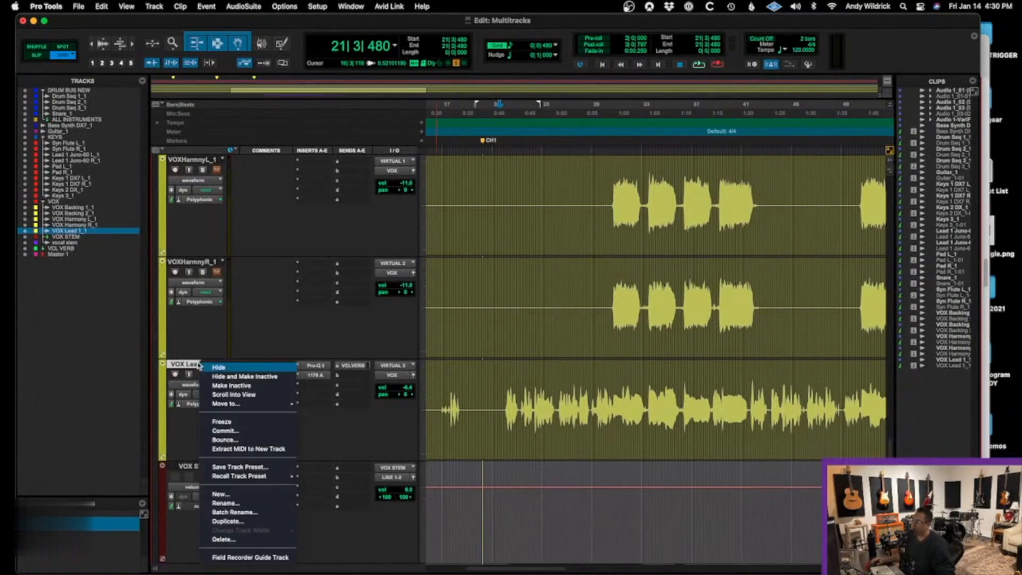
left_click(237, 468)
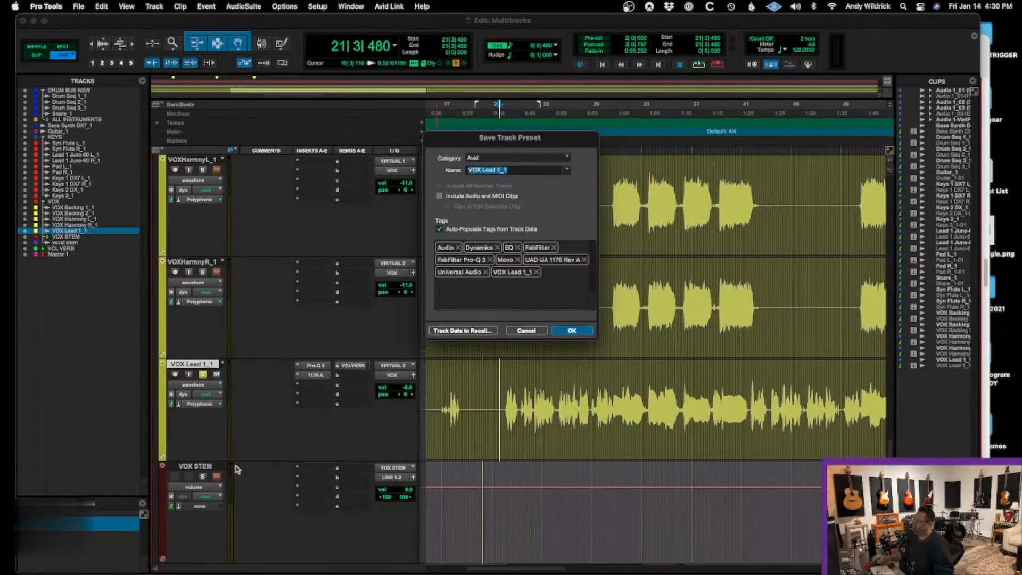
type("AHA")
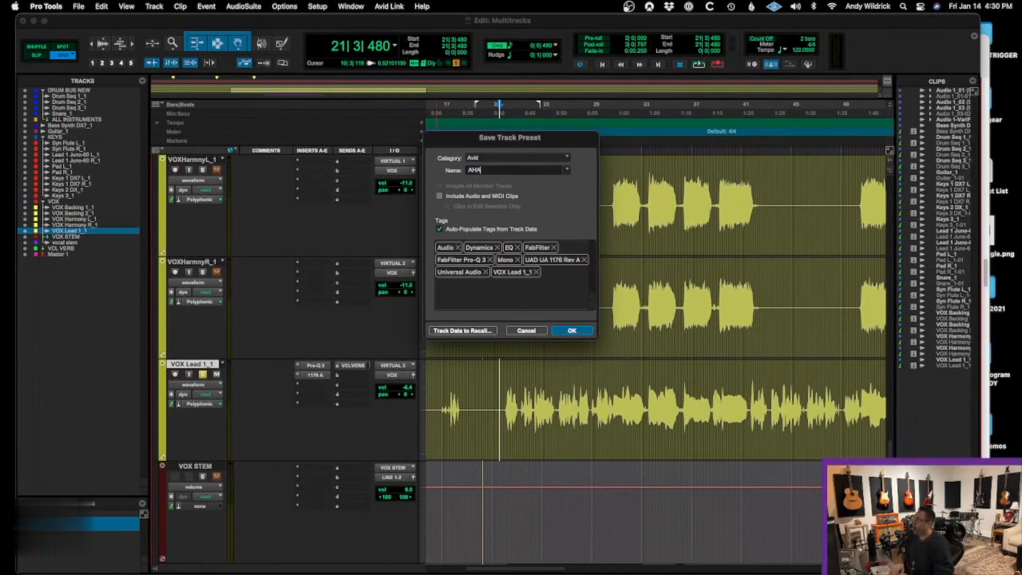
type(" VOX")
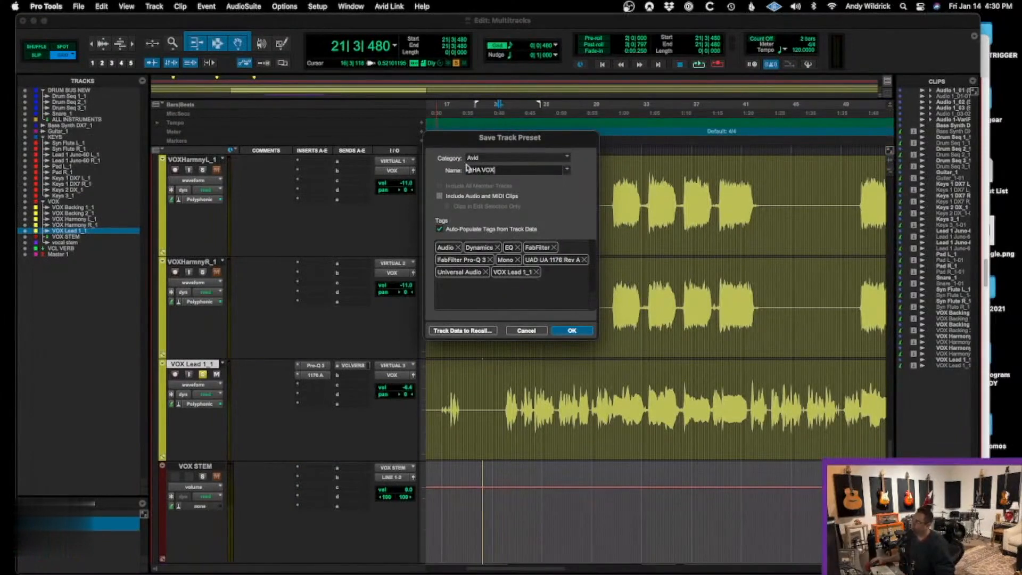
left_click(573, 330)
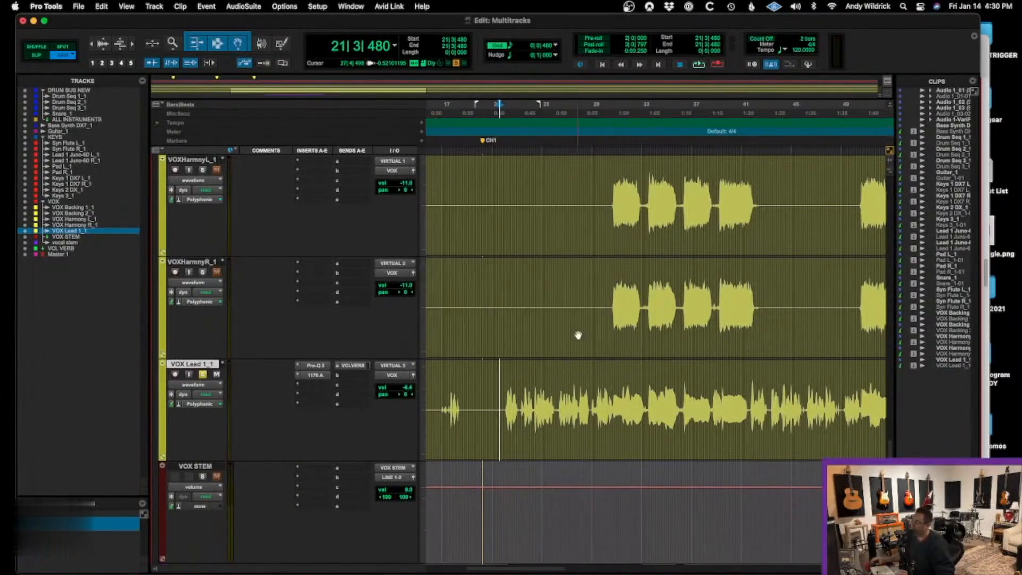
Recall the AHA VOX track preset onto VOXHarmnyR_1.
left_click(200, 263)
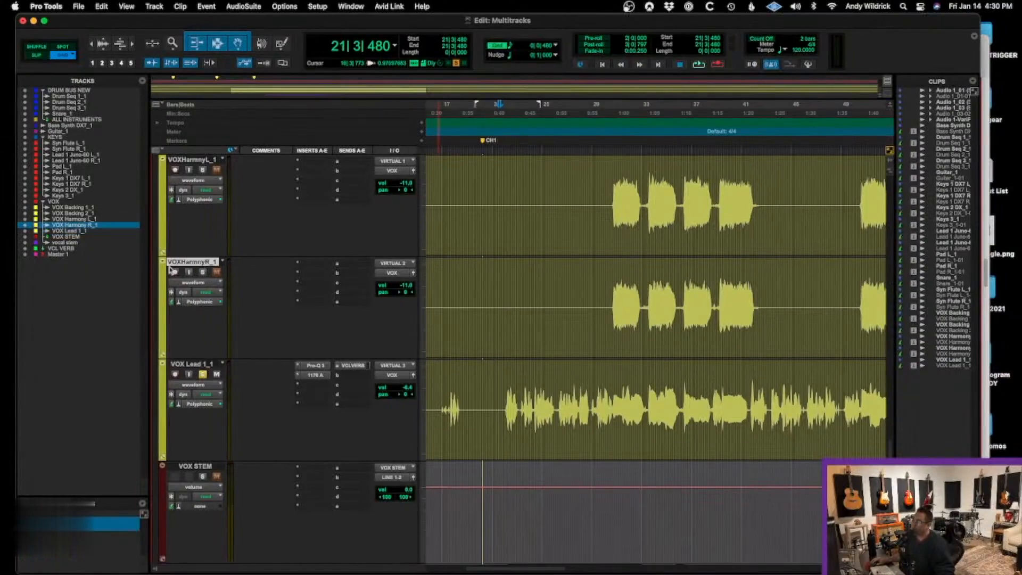
right_click(193, 266)
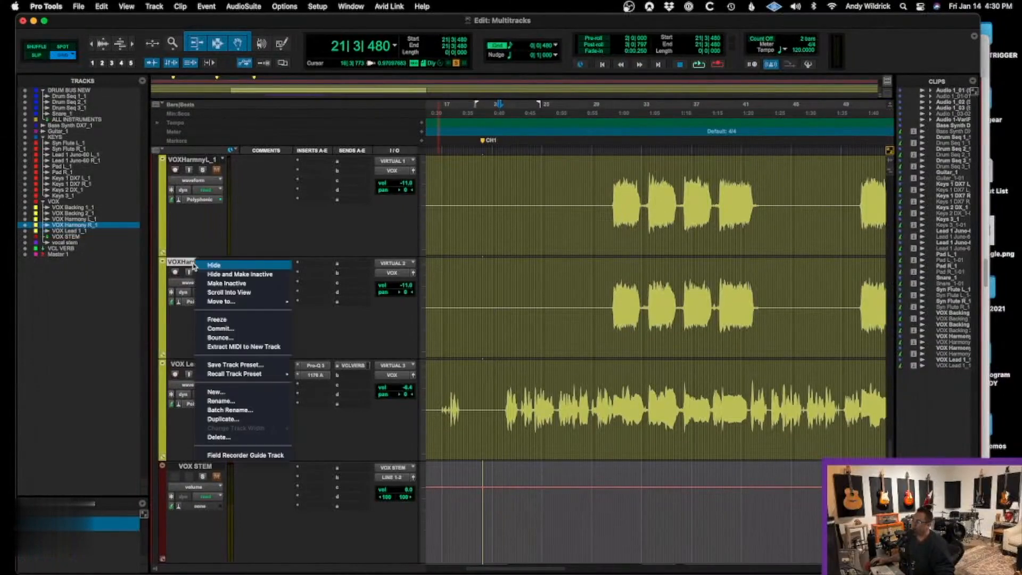
mouse_move(226, 374)
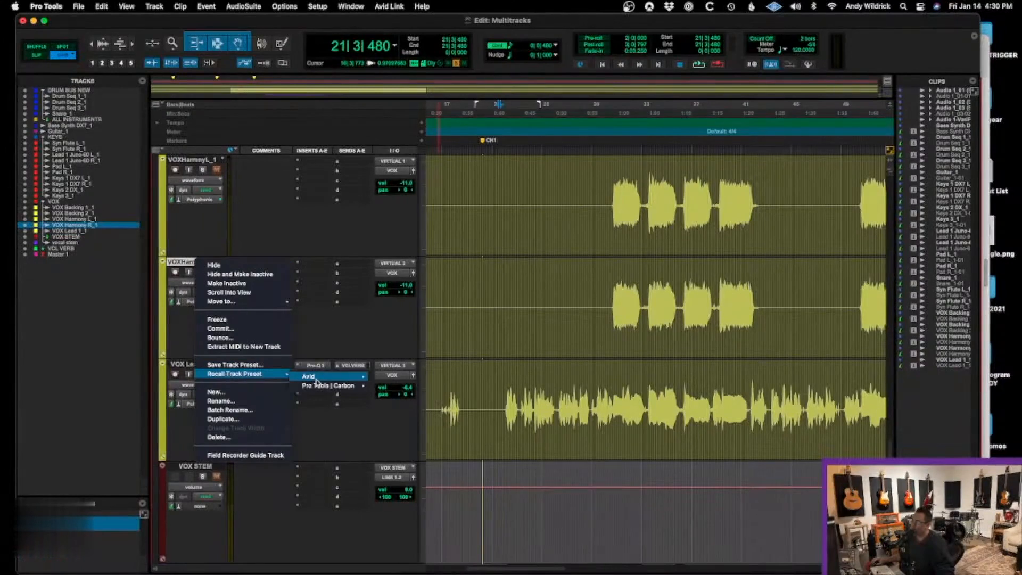
mouse_move(317, 380)
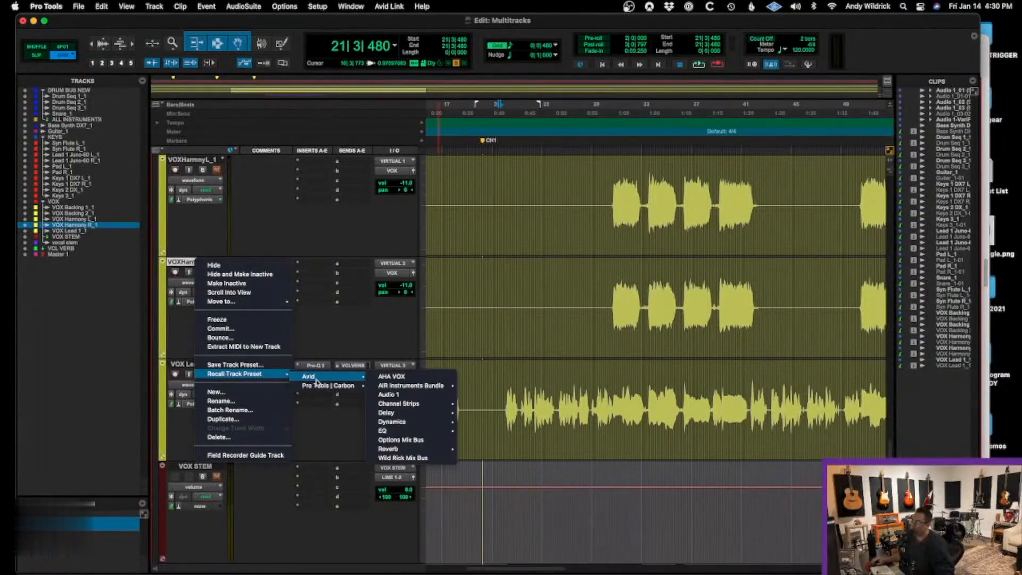
left_click(403, 378)
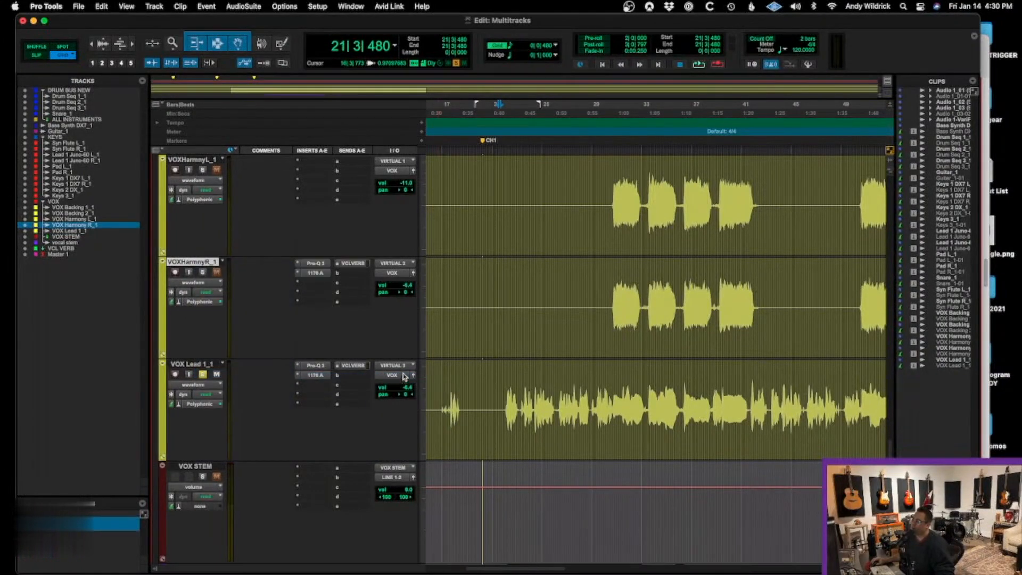
scroll(440, 373, "up", 2)
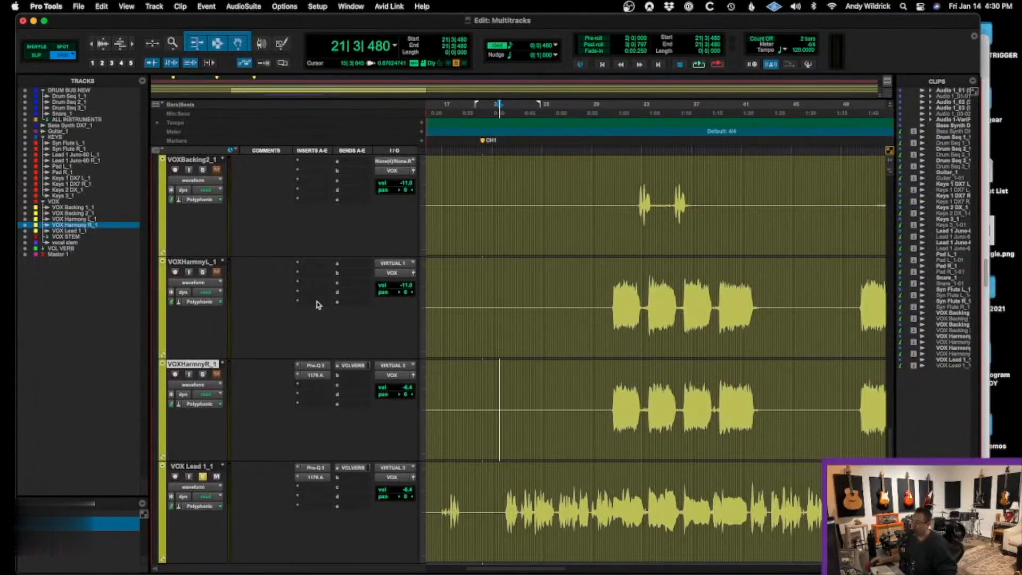
left_click(314, 264)
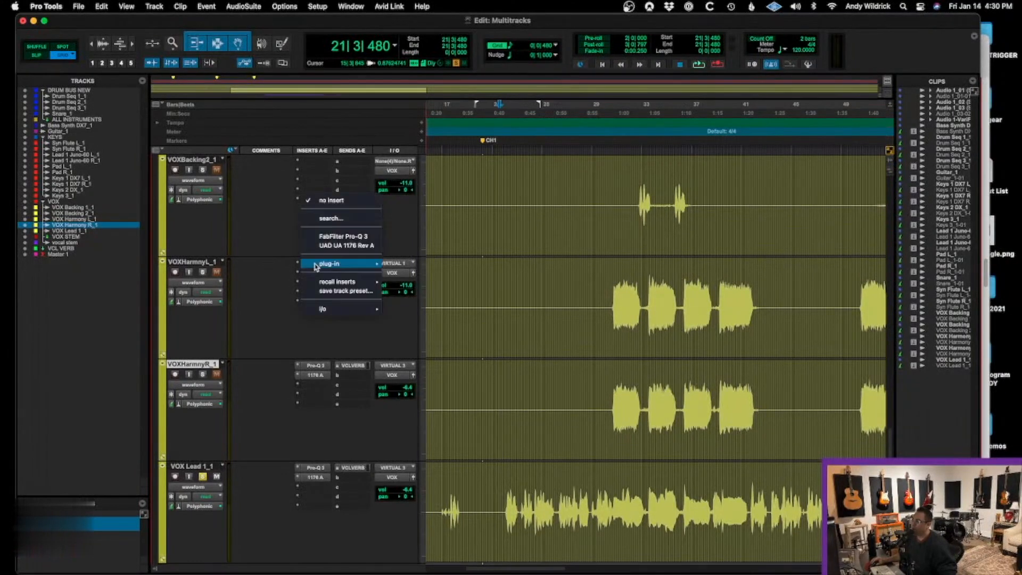
mouse_move(326, 266)
mouse_move(398, 268)
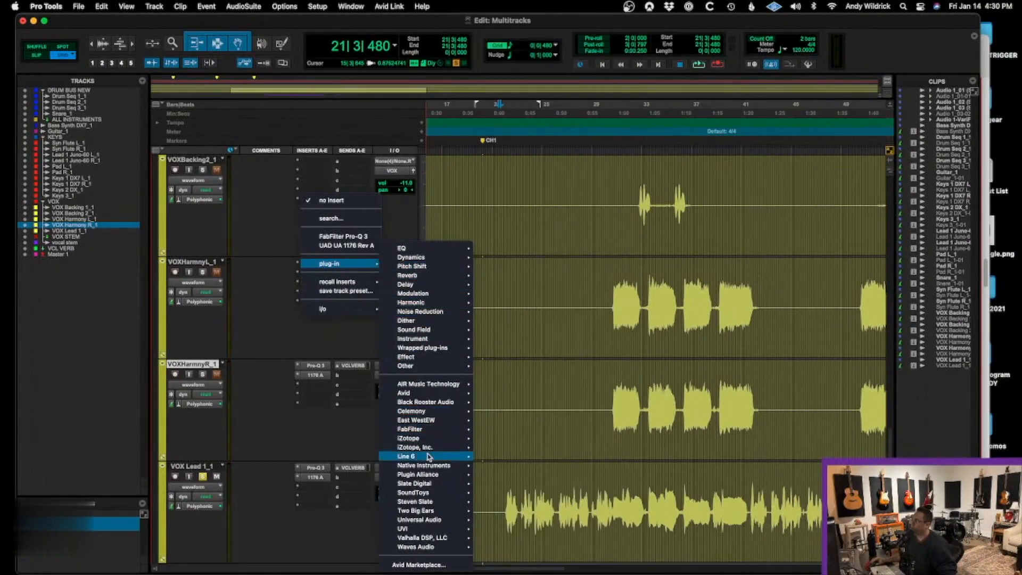
mouse_move(438, 430)
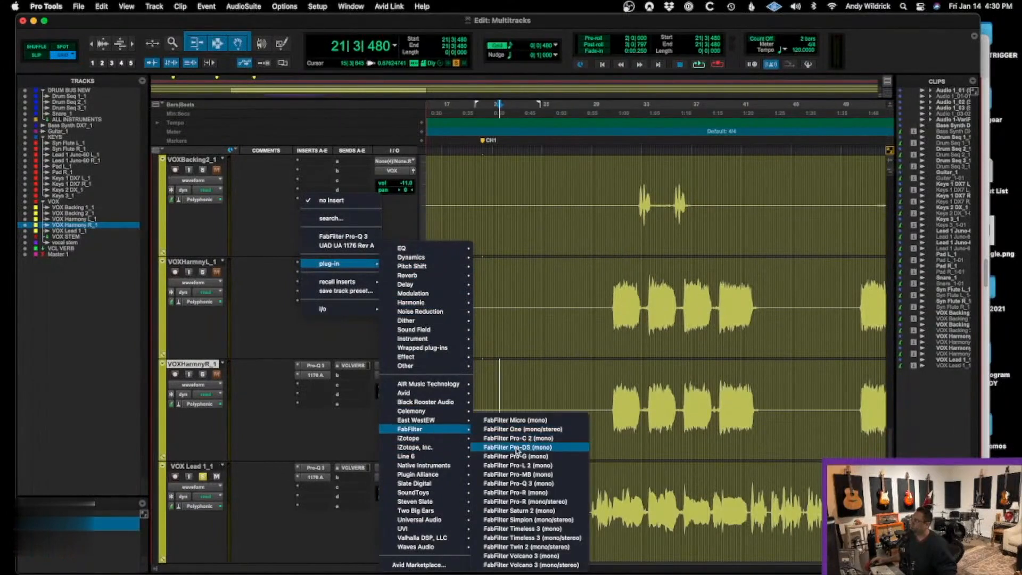
key("Escape")
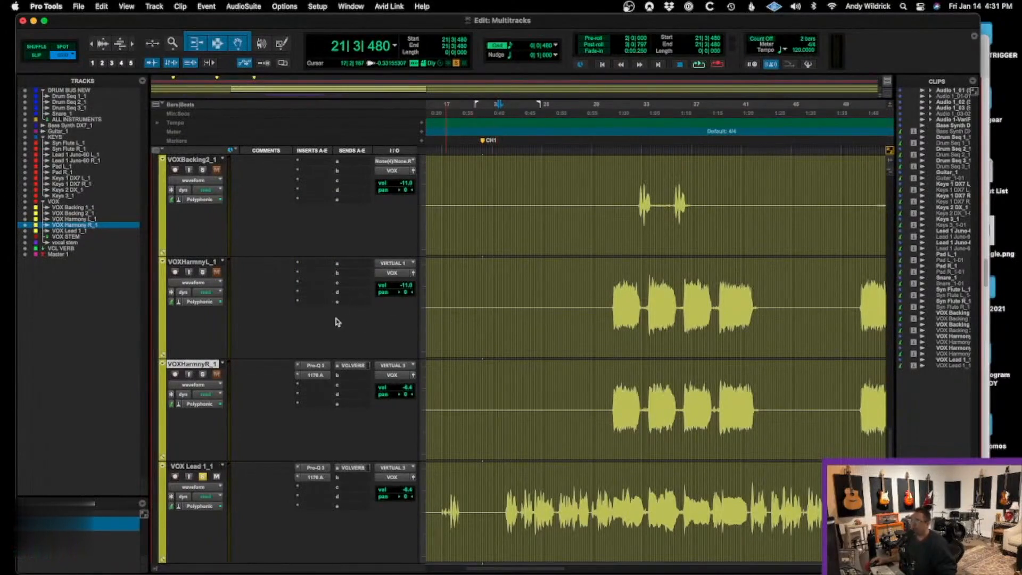
left_click(312, 267)
mouse_move(312, 266)
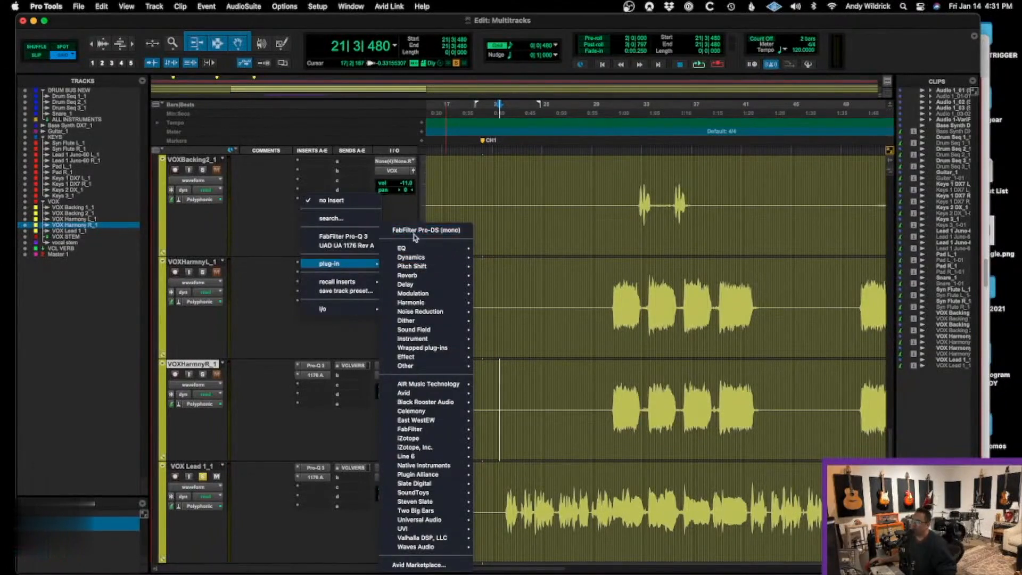
left_click(546, 291)
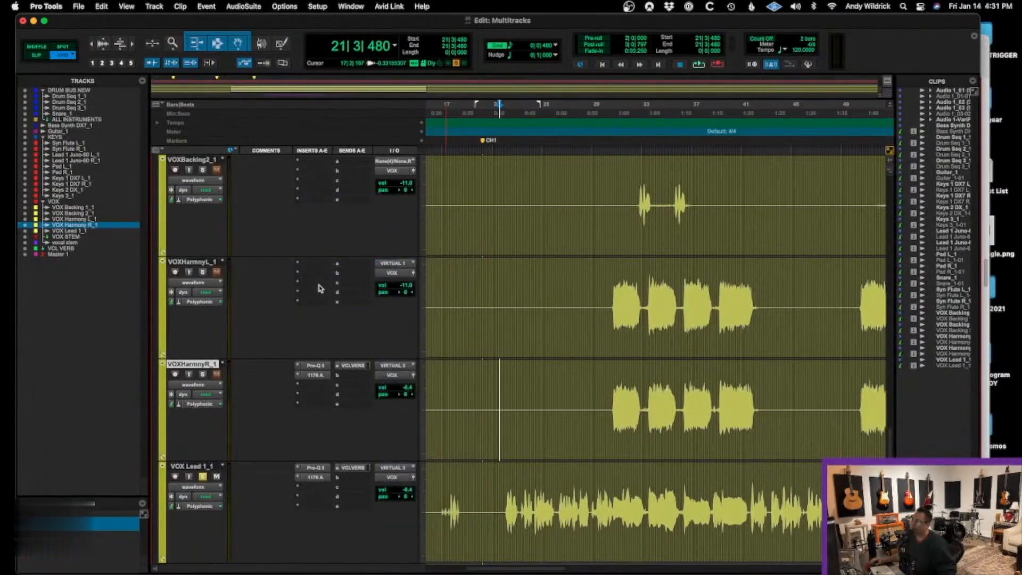
left_click(319, 288)
mouse_move(413, 302)
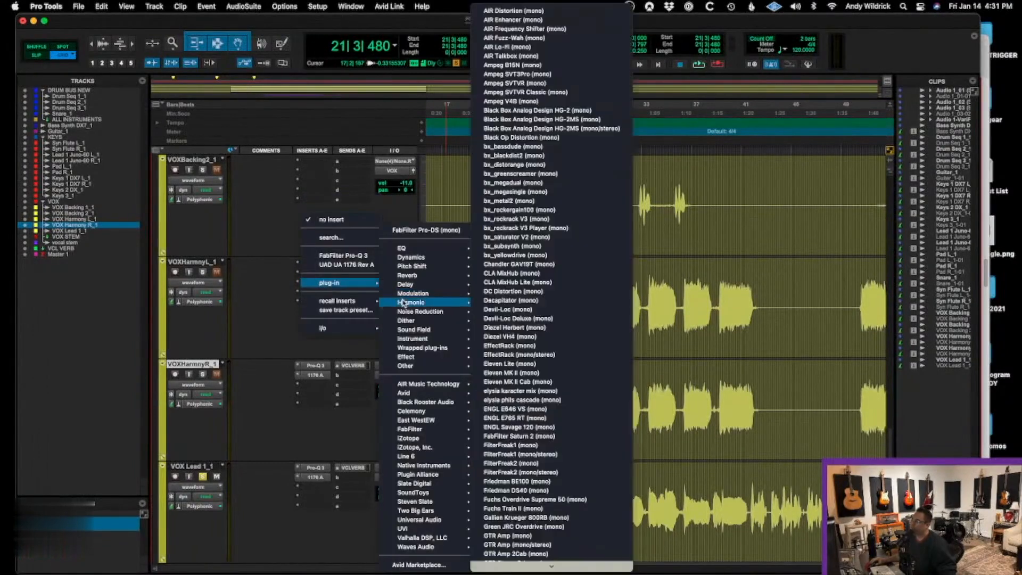
left_click(509, 310)
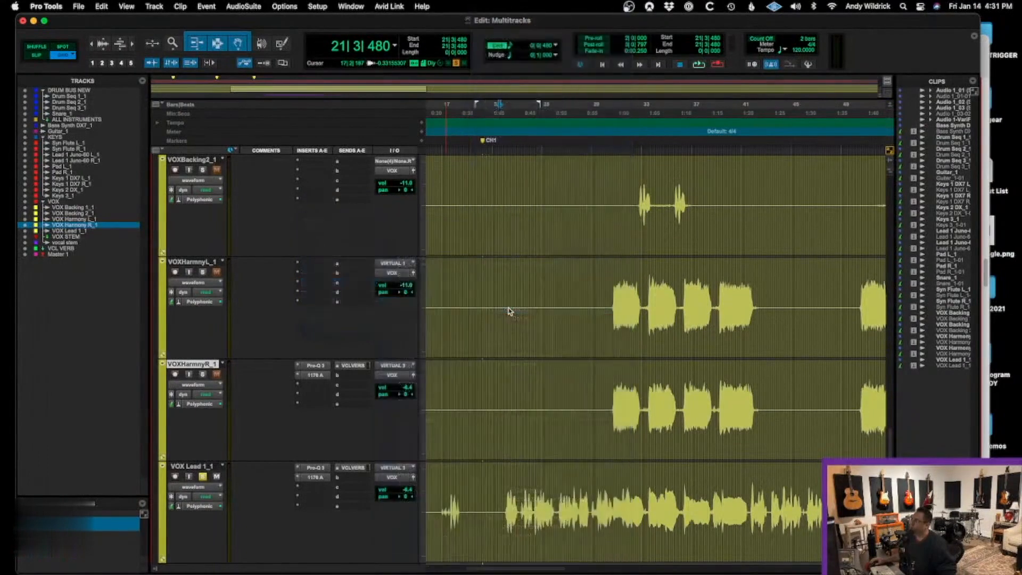
left_click(321, 275)
mouse_move(340, 274)
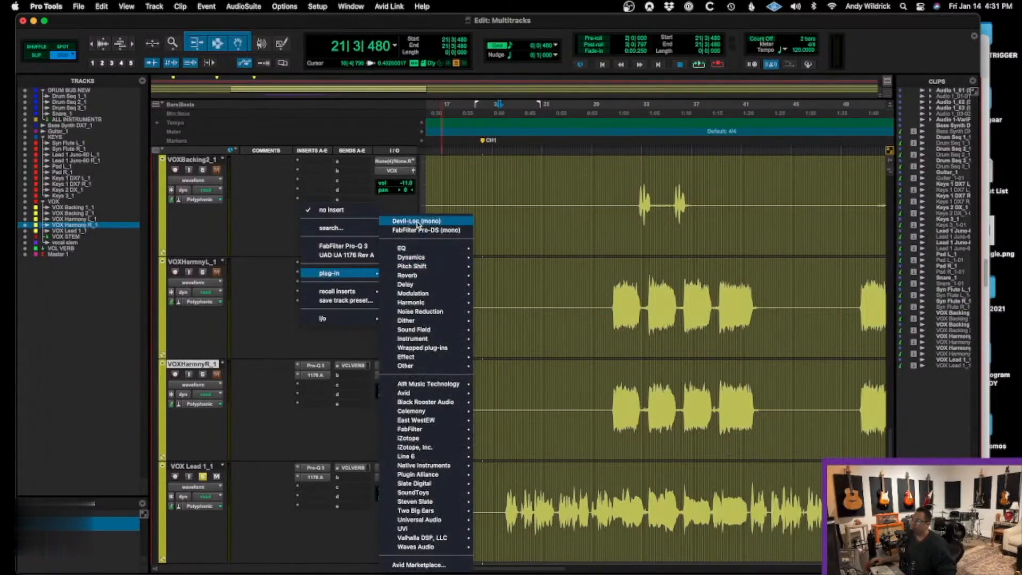
left_click(522, 278)
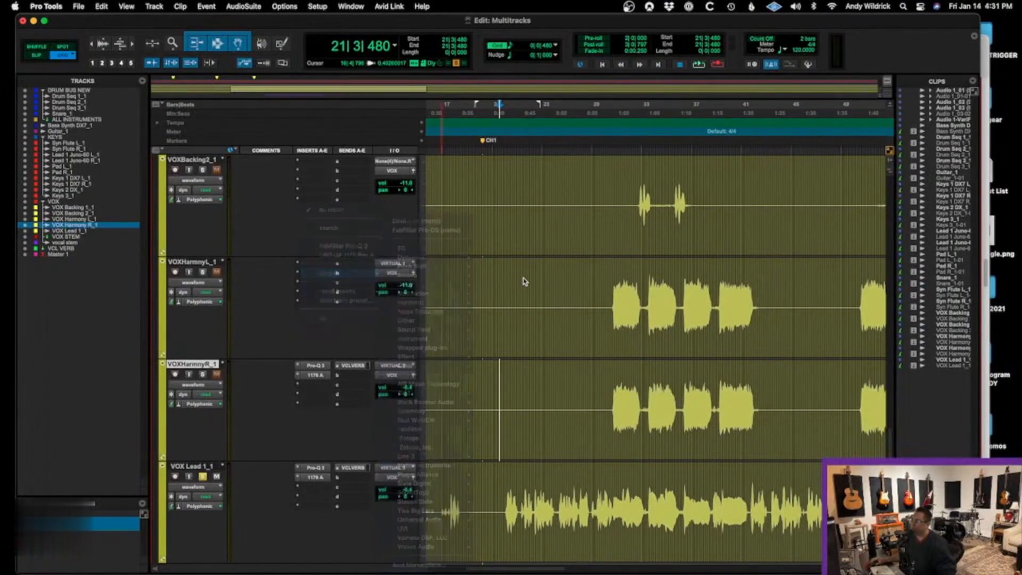
Glance at the Part 6 notes on page 7 of the course PDF, then return to Pro Tools.
key("super+Tab")
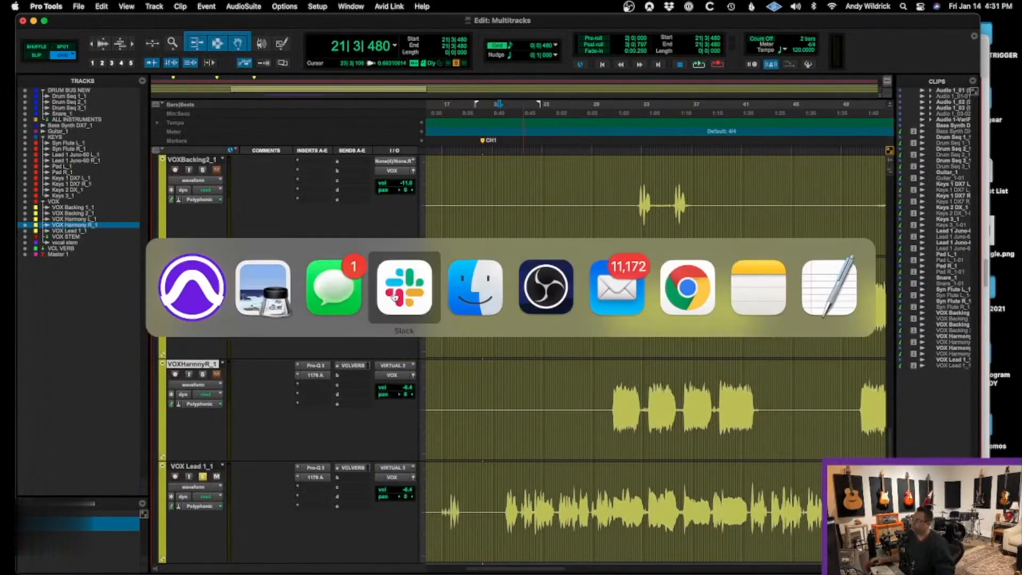
left_click(290, 296)
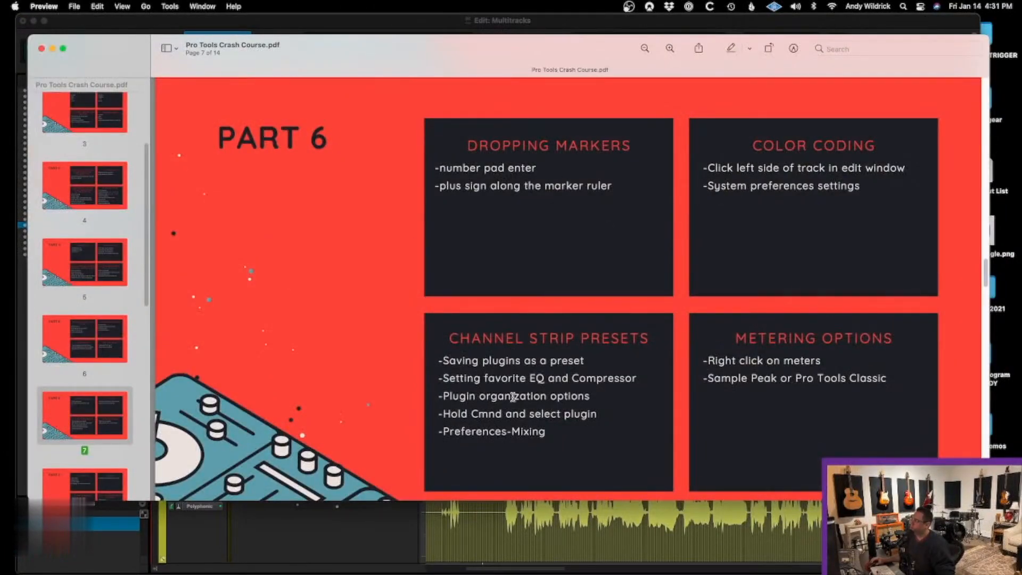
left_click(358, 31)
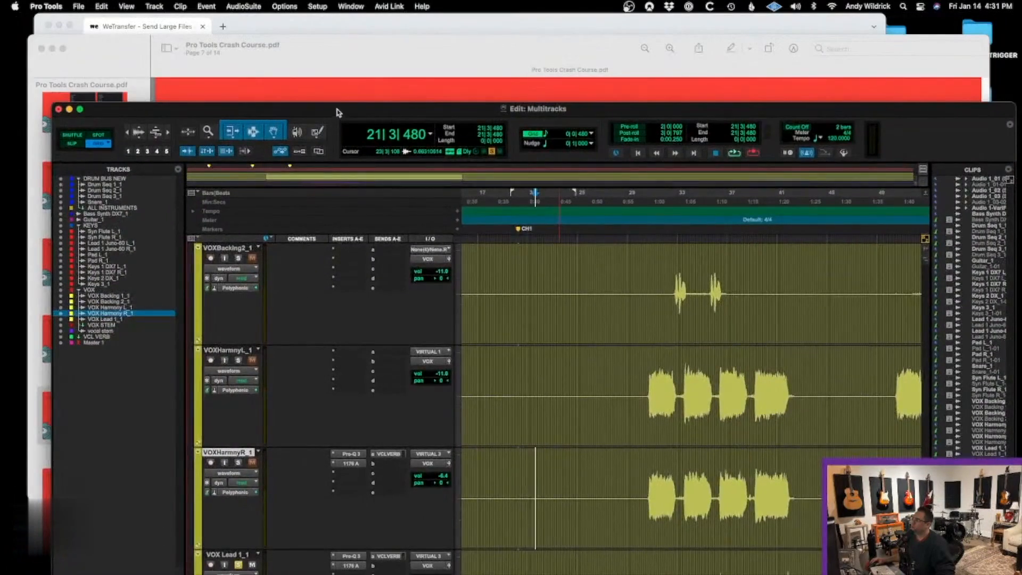
Move the Edit window higher and check the favourite EQ and compressor insert choices.
left_click_drag(336, 112, 306, 37)
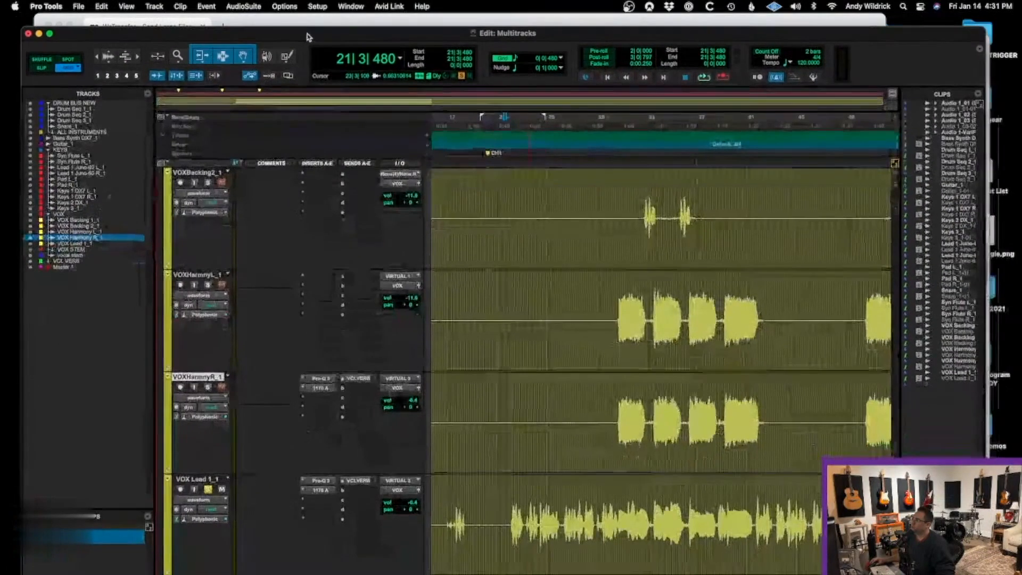
left_click(329, 279)
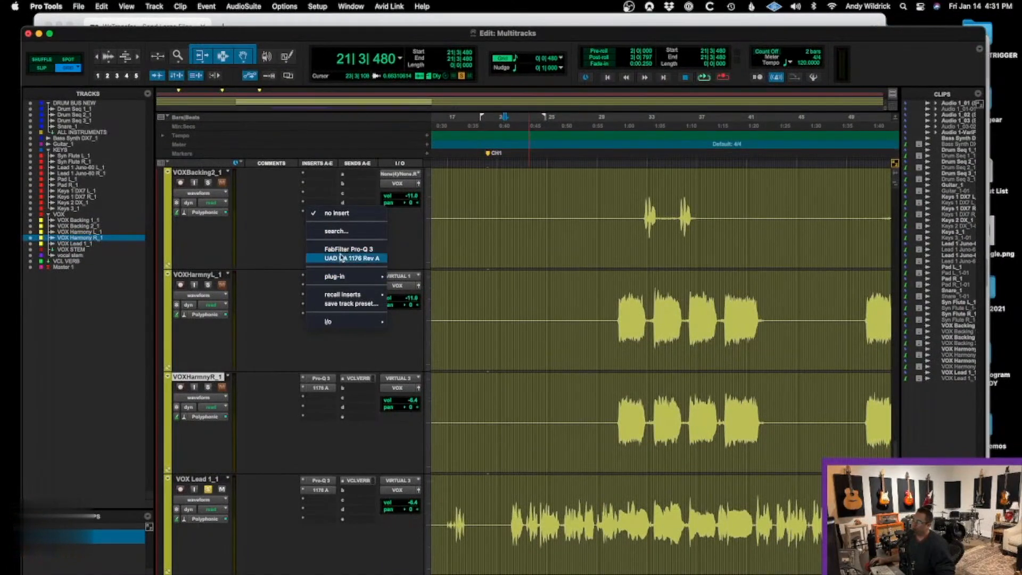
left_click(522, 297)
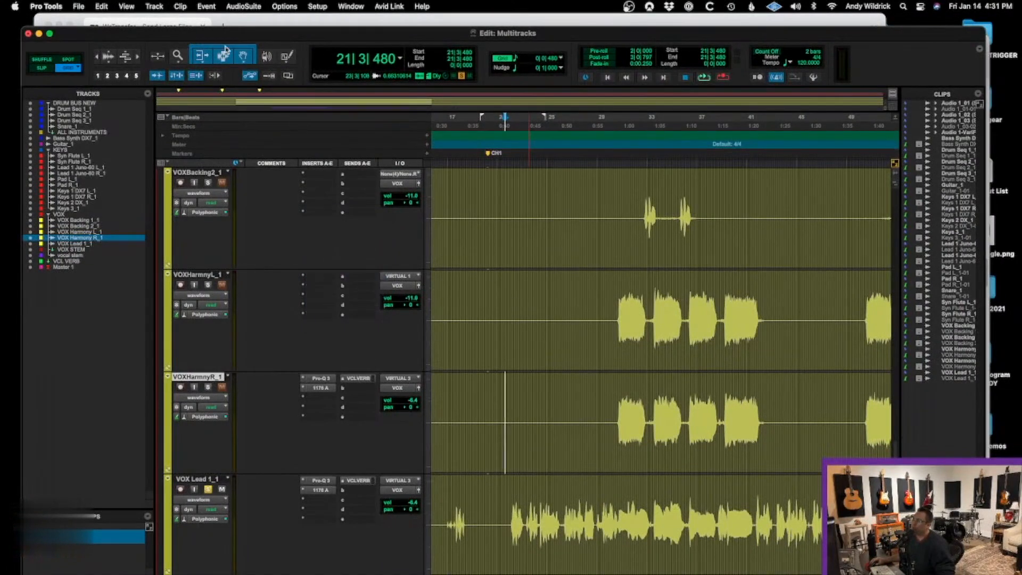
Confirm Mixing preferences keep FabFilter Pro-Q 3 as default EQ, cancel, and select Master 1.
left_click(318, 6)
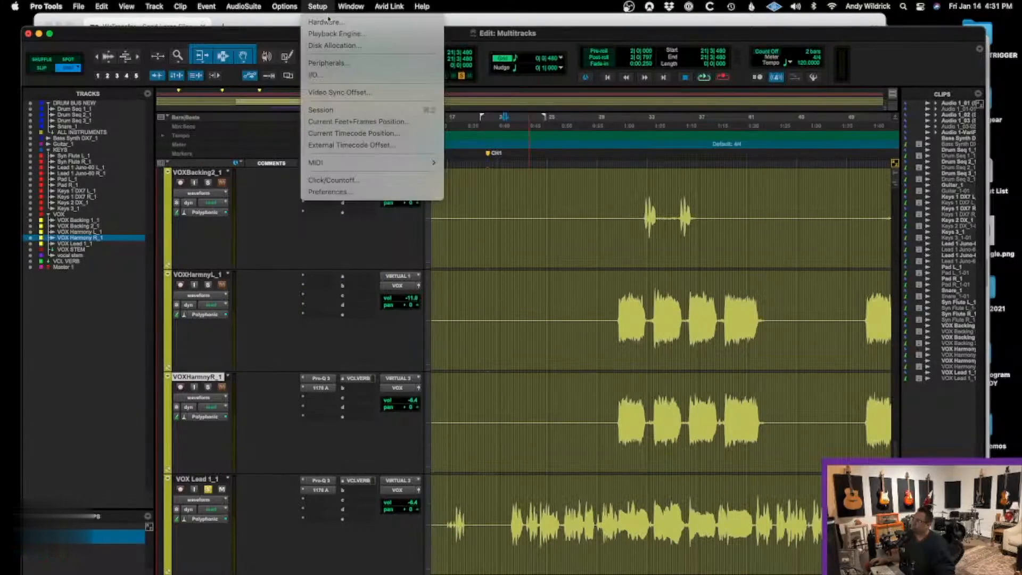
left_click(326, 193)
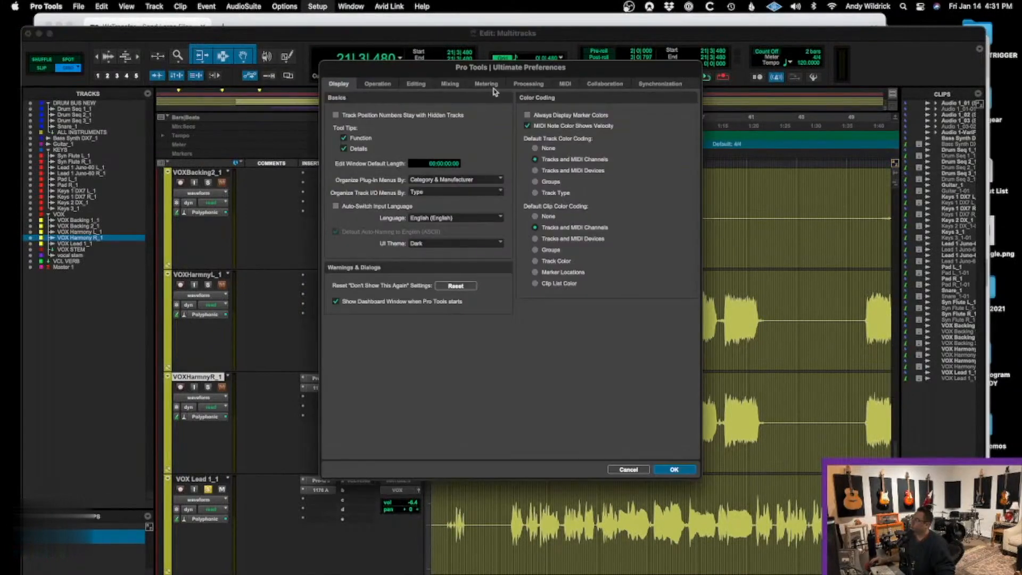
left_click(441, 86)
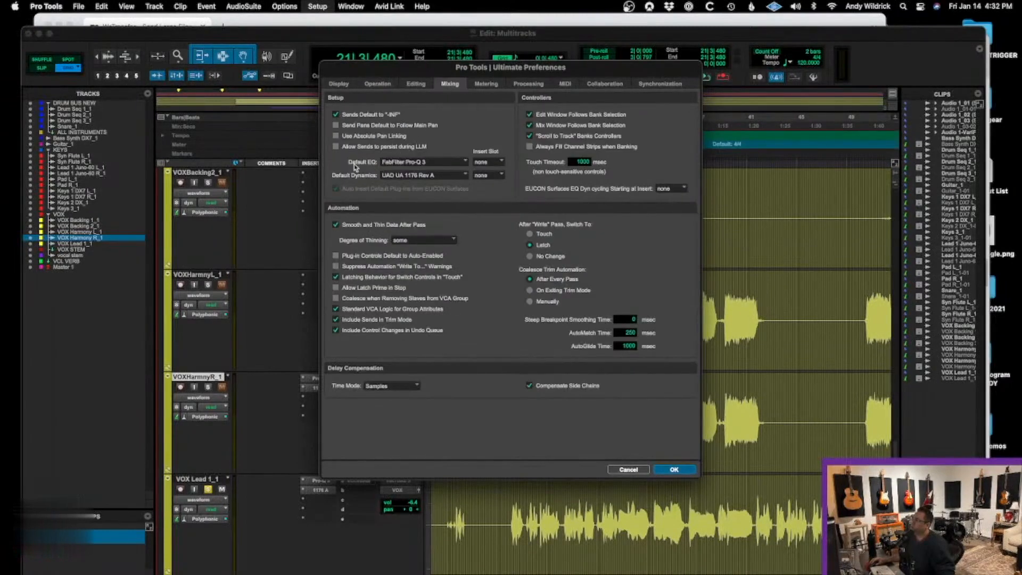
left_click(425, 166)
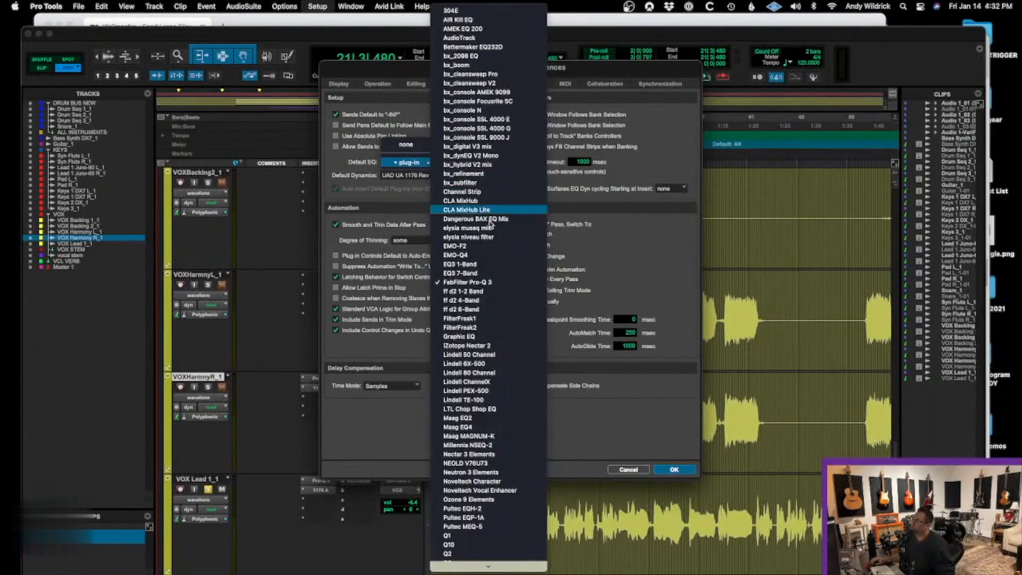
left_click(358, 243)
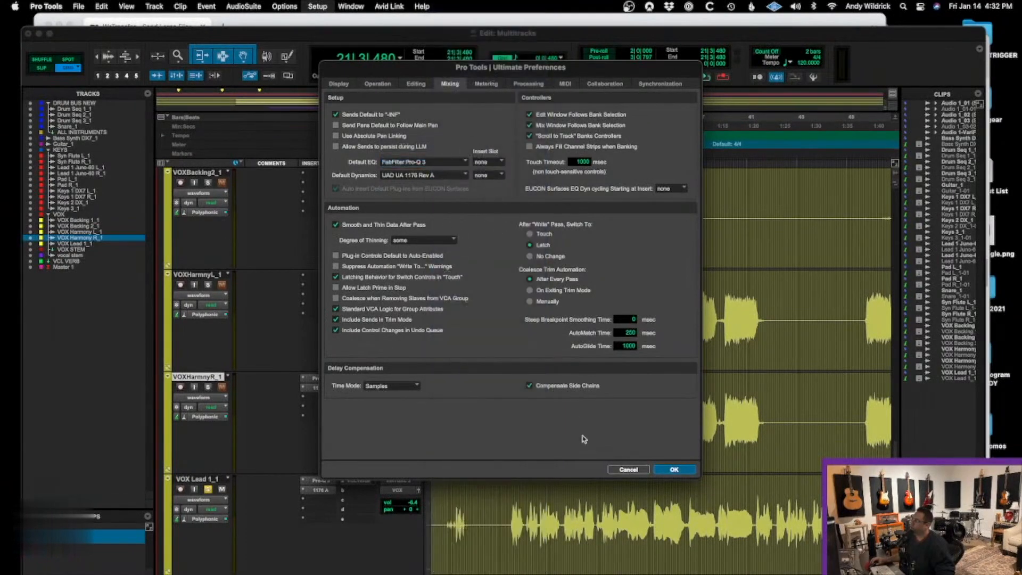
left_click(625, 470)
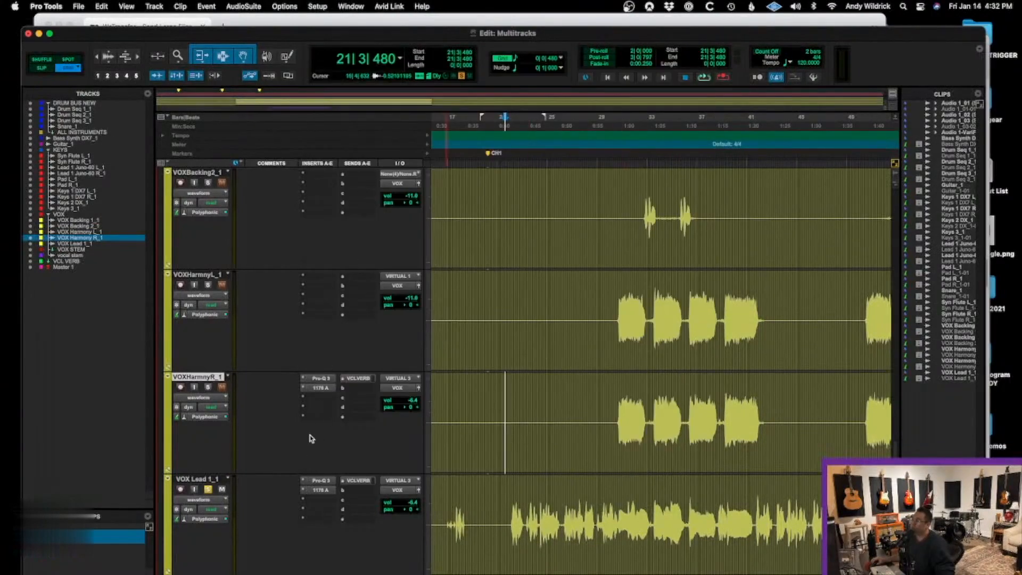
scroll(304, 464, "down", 5)
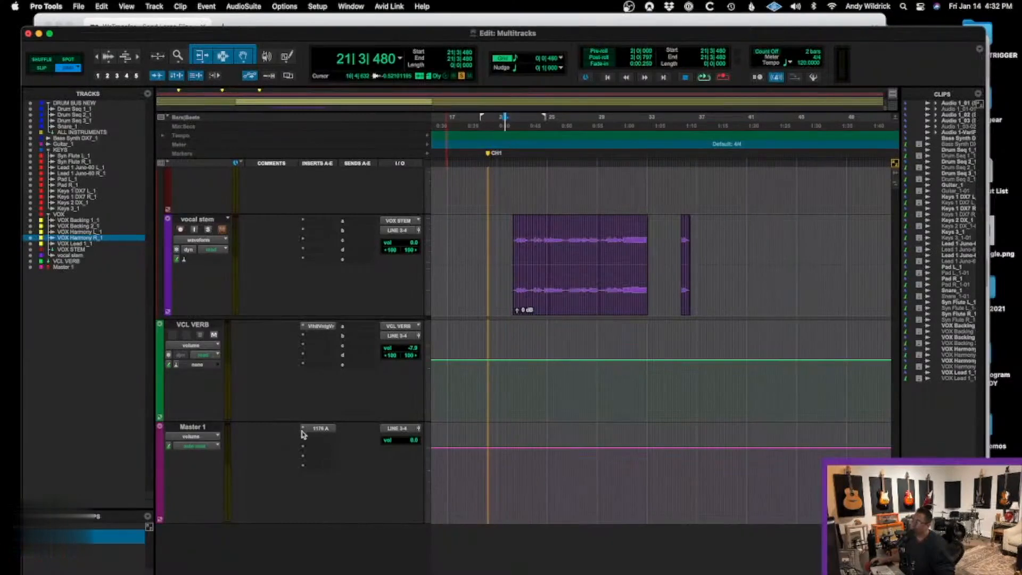
left_click(193, 429)
Recall the Wild Rick Mix Bus preset on Master 1, skip missing plug-ins, and check its API 2500.
right_click(192, 429)
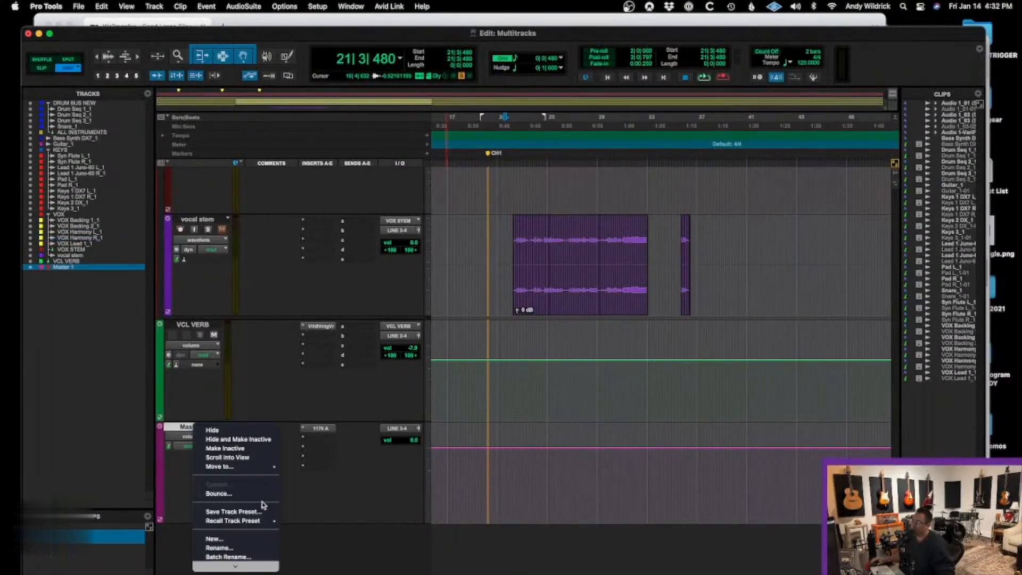
mouse_move(253, 521)
mouse_move(298, 523)
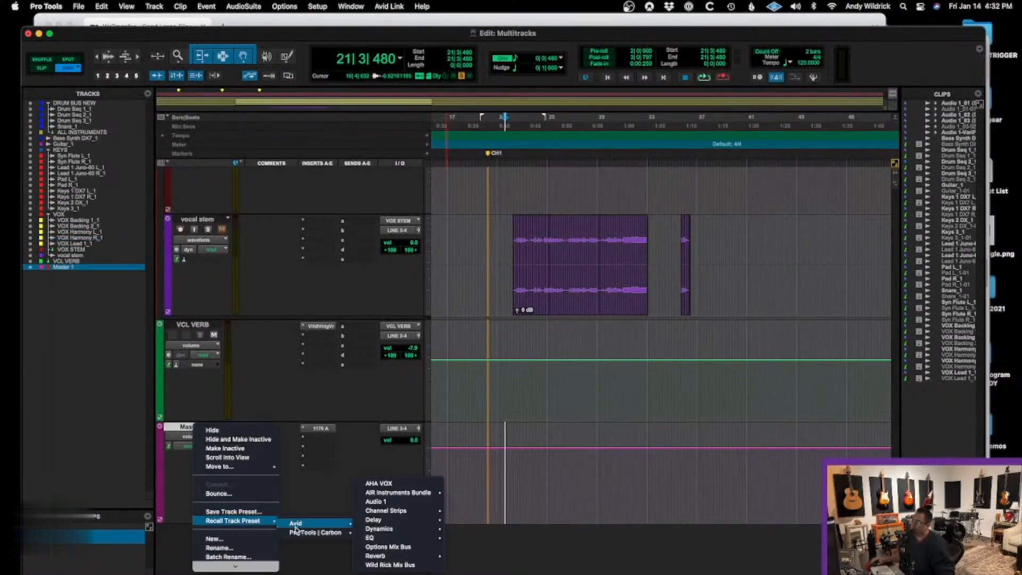
left_click(396, 566)
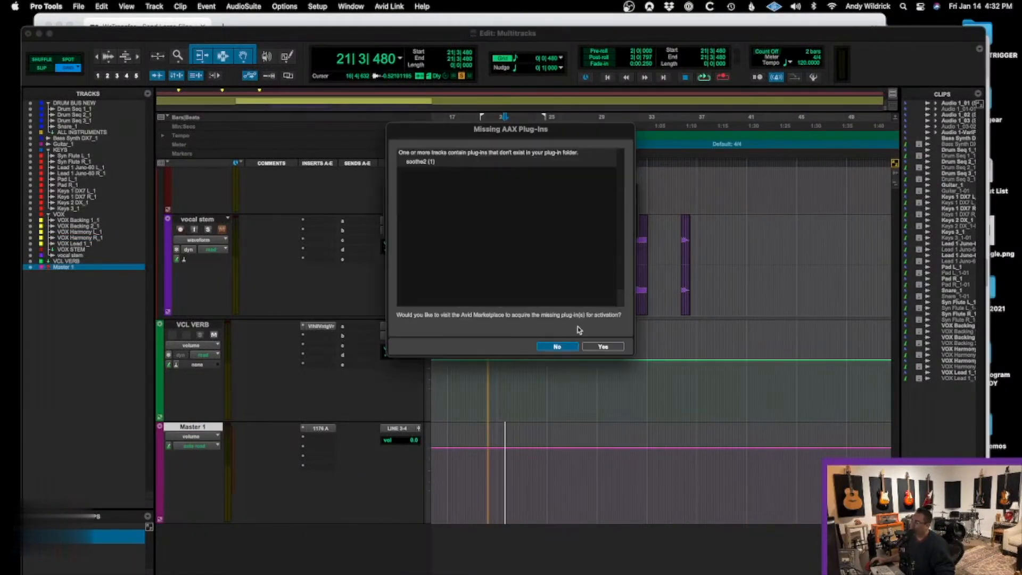
left_click(566, 346)
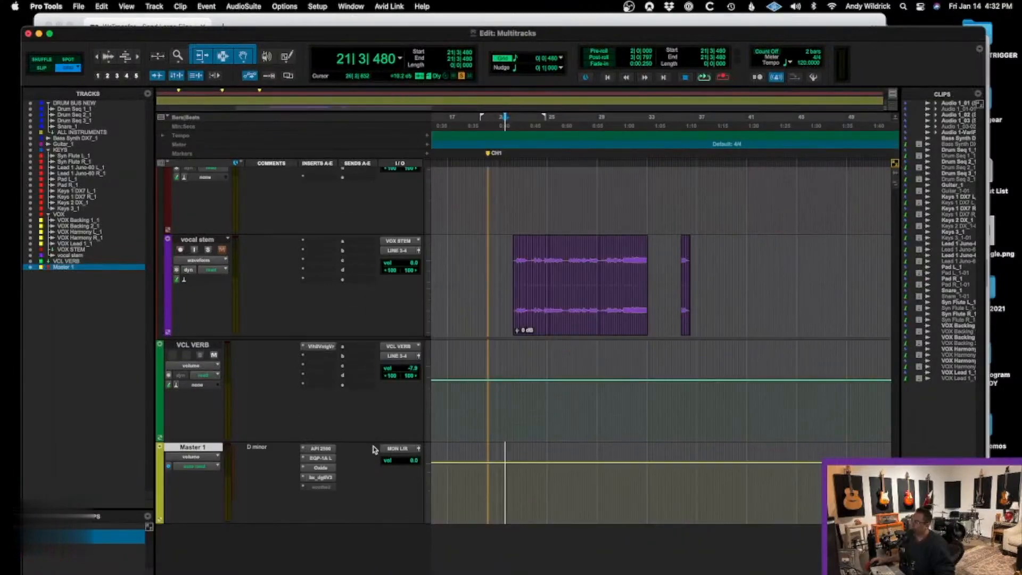
left_click(320, 448)
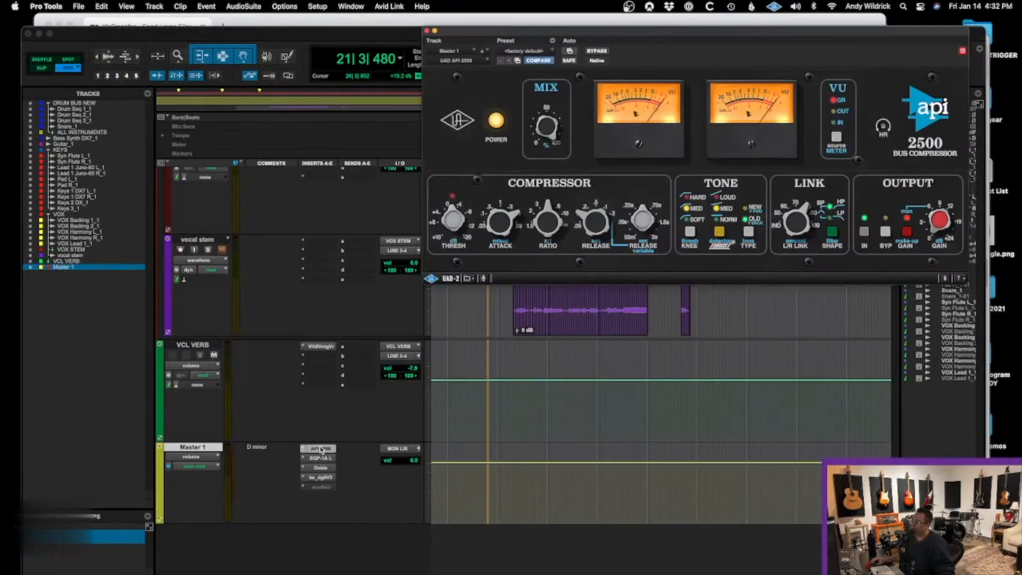
left_click(426, 33)
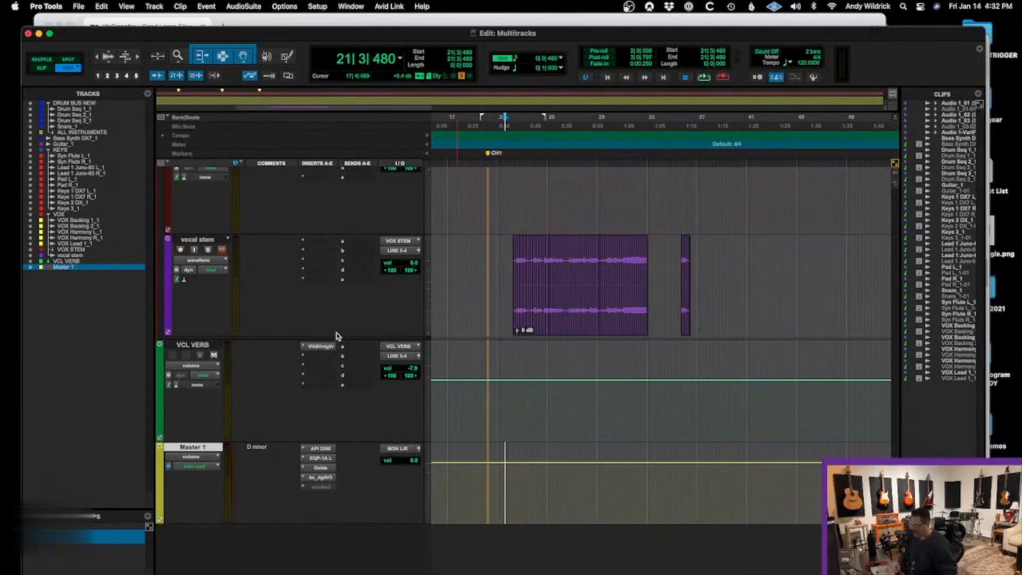
Open the Mix 1 session copy in Import Session Data.
key("alt+shift+i")
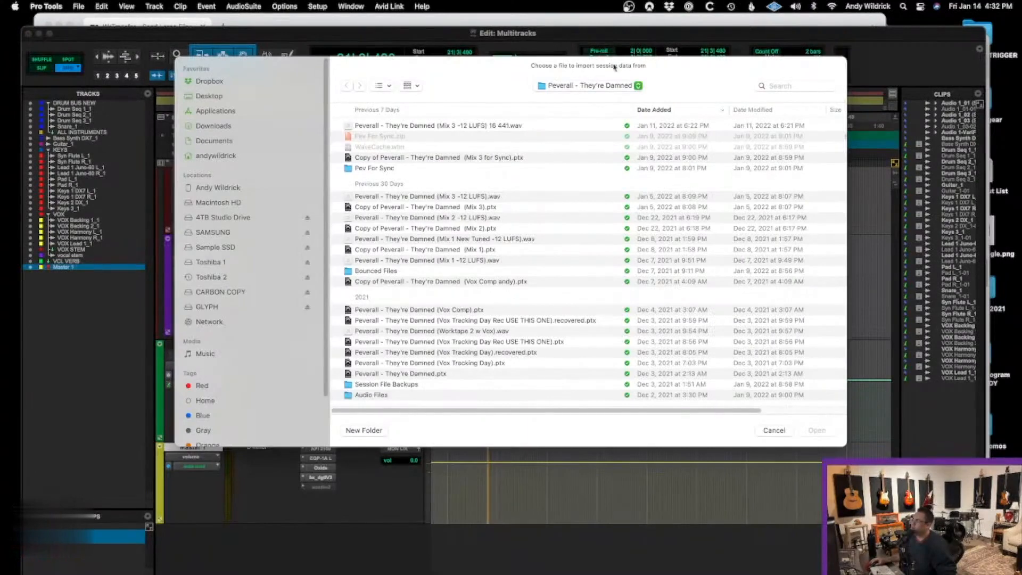
left_click(774, 430)
left_click(78, 6)
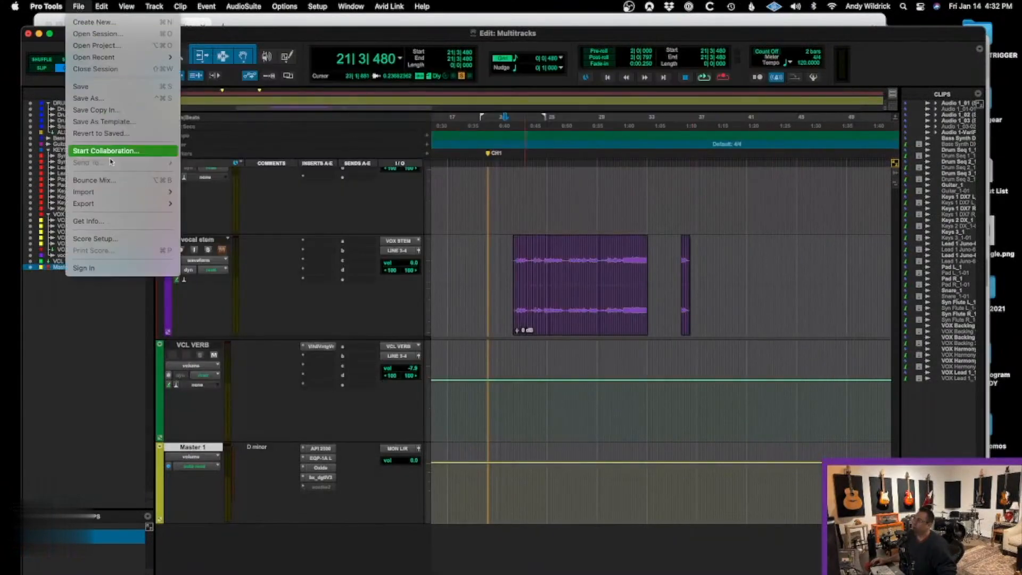
mouse_move(155, 192)
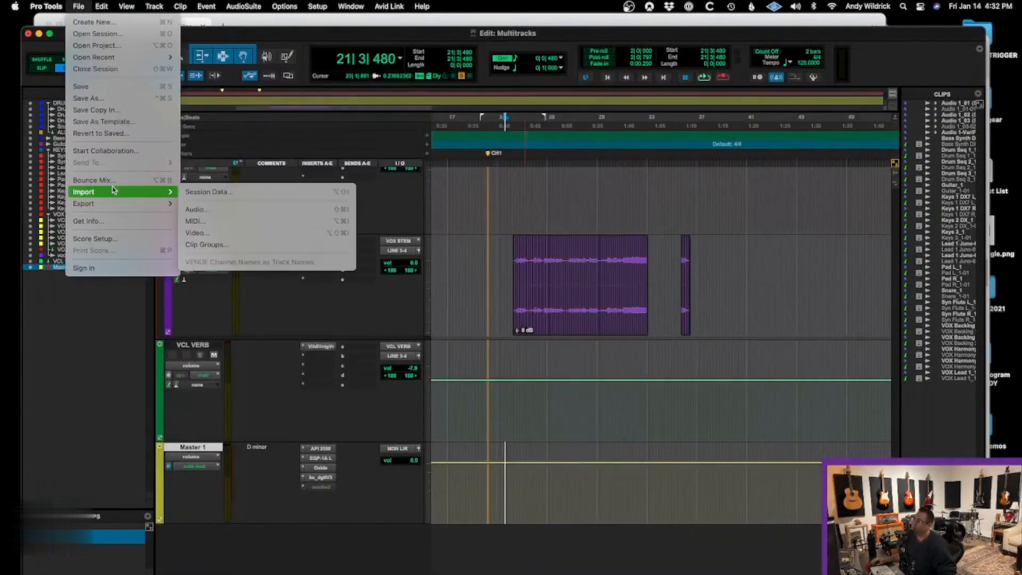
left_click(213, 193)
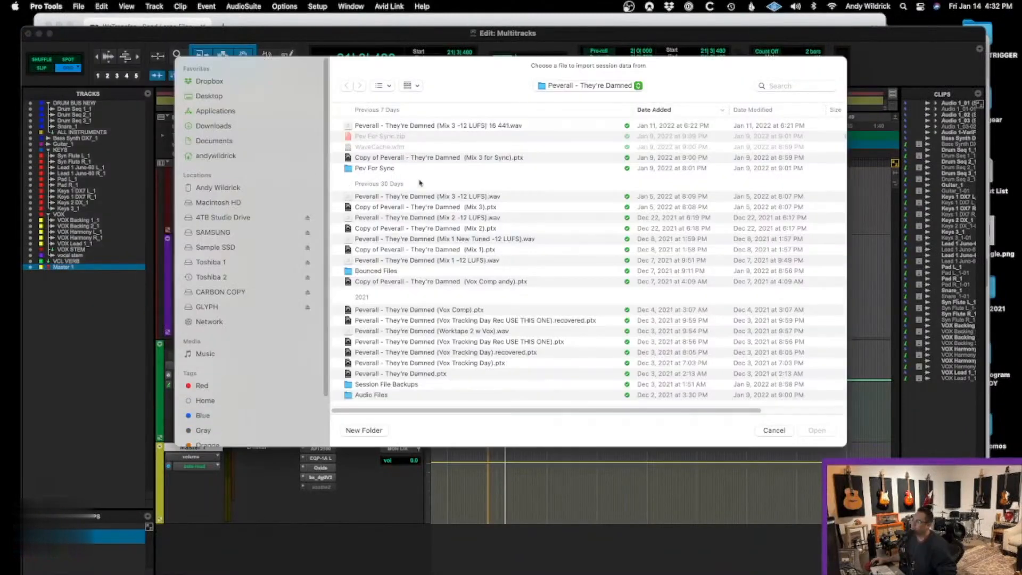
left_click(393, 250)
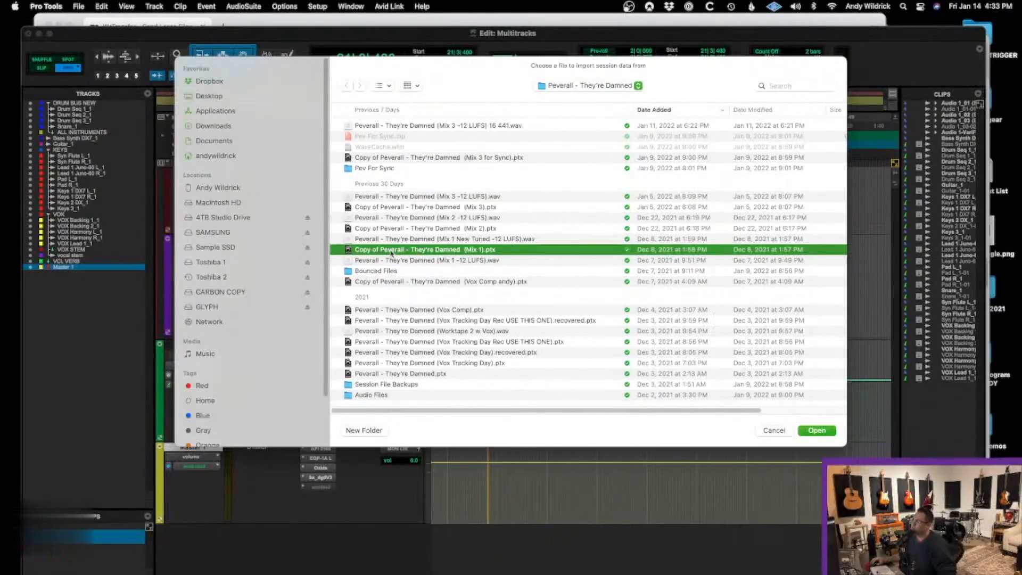
double_click(391, 252)
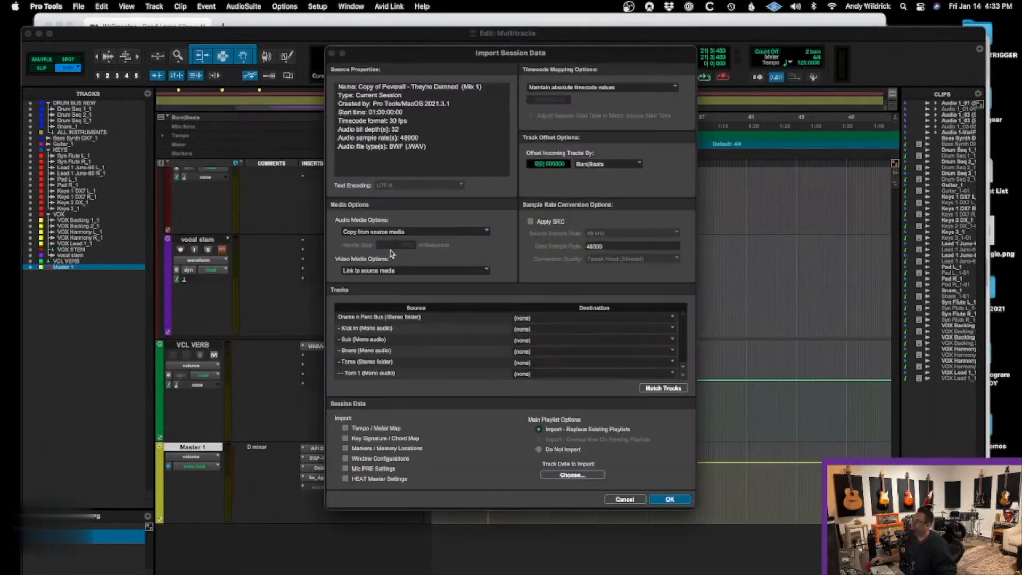
Import All Vox Bus and Vox 3.01 as new tracks and review them in the Edit window.
scroll(373, 352, "down", 10)
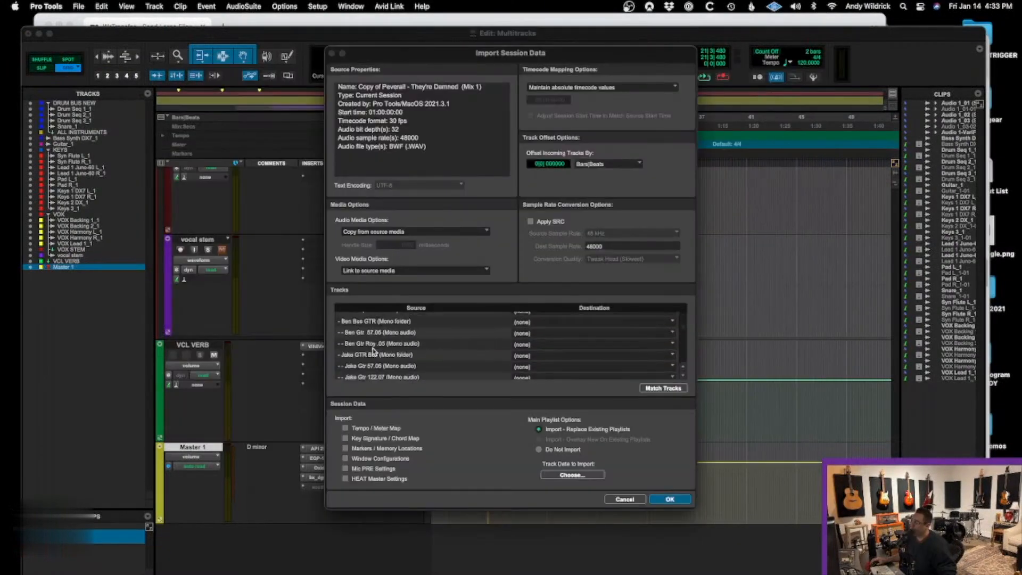
scroll(374, 352, "down", 5)
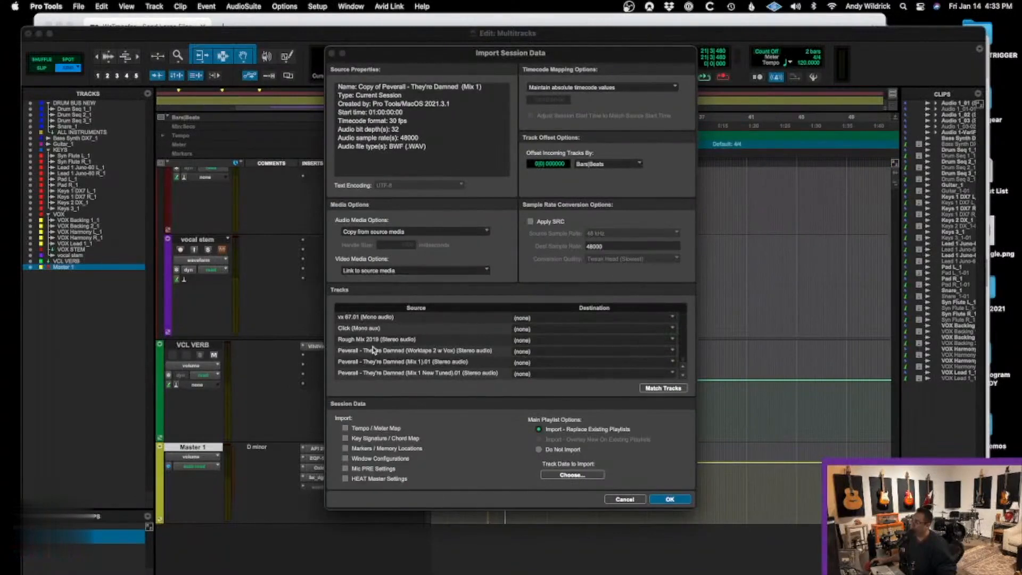
scroll(374, 349, "up", 4)
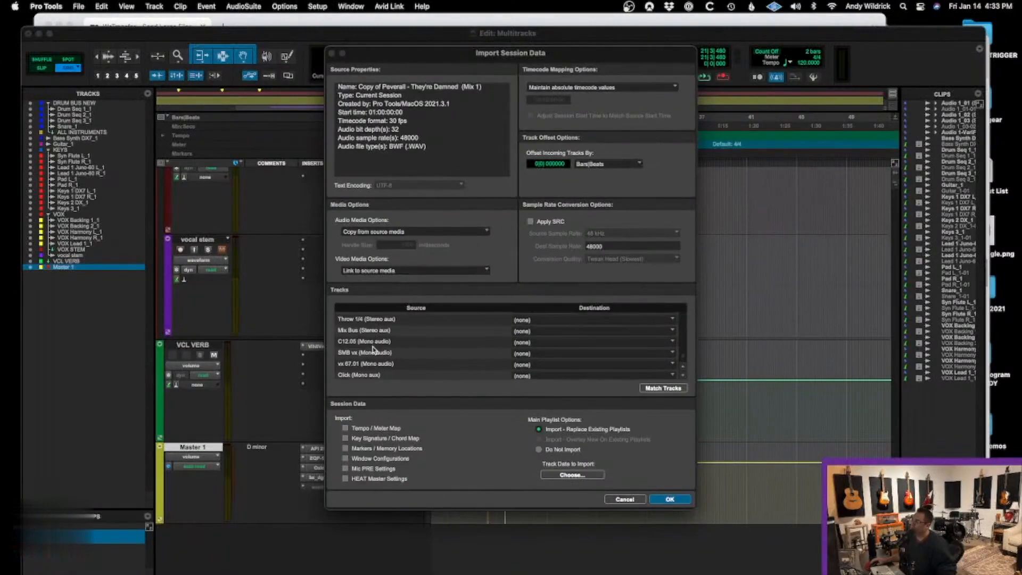
scroll(374, 350, "down", 4)
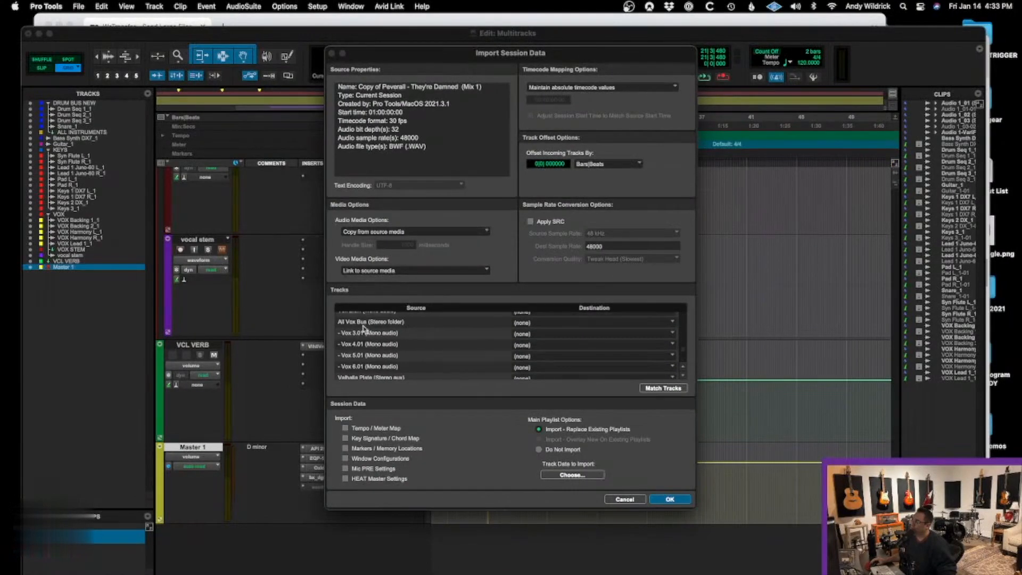
left_click(356, 322)
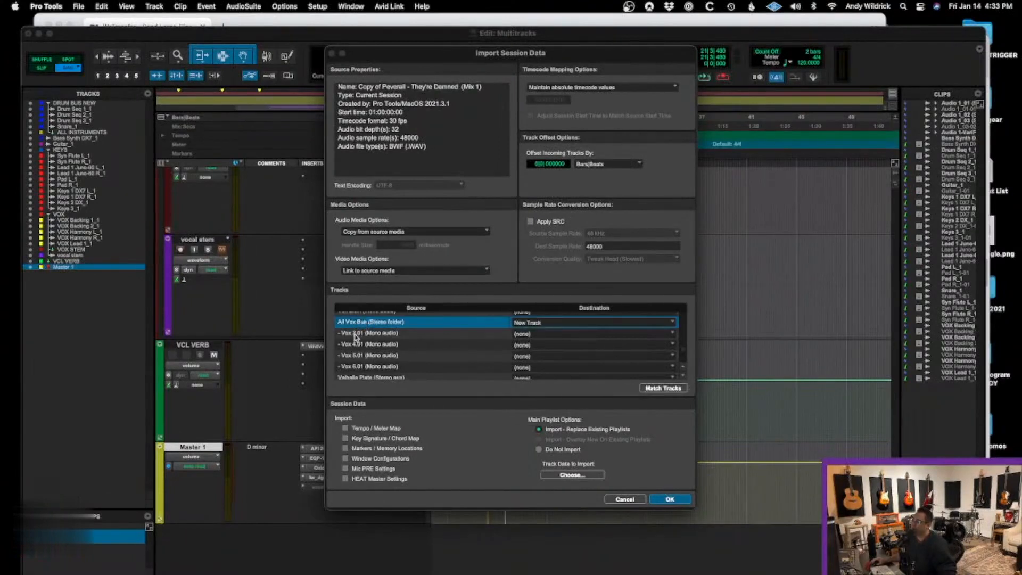
left_click(355, 334, "shift")
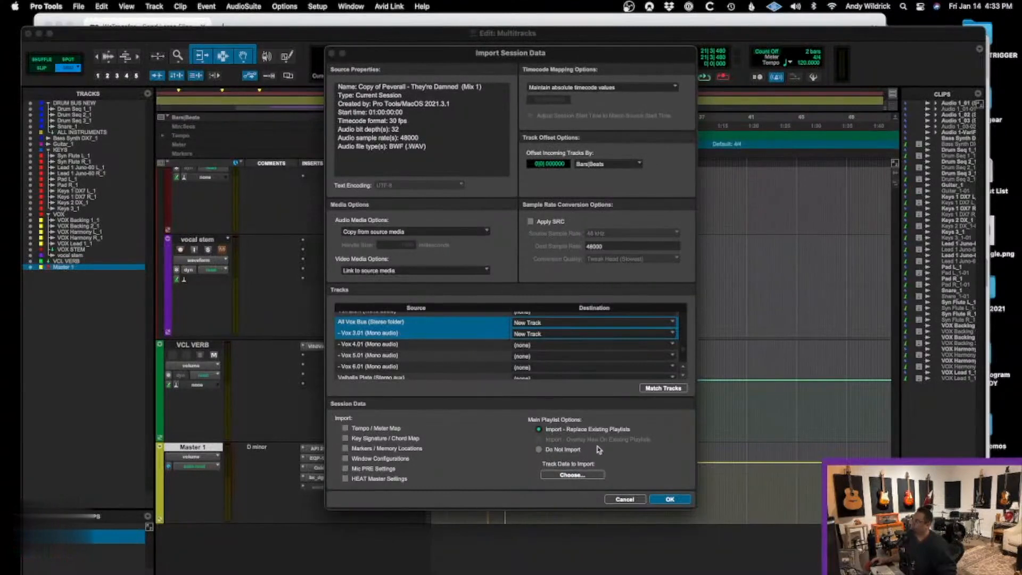
left_click(679, 499)
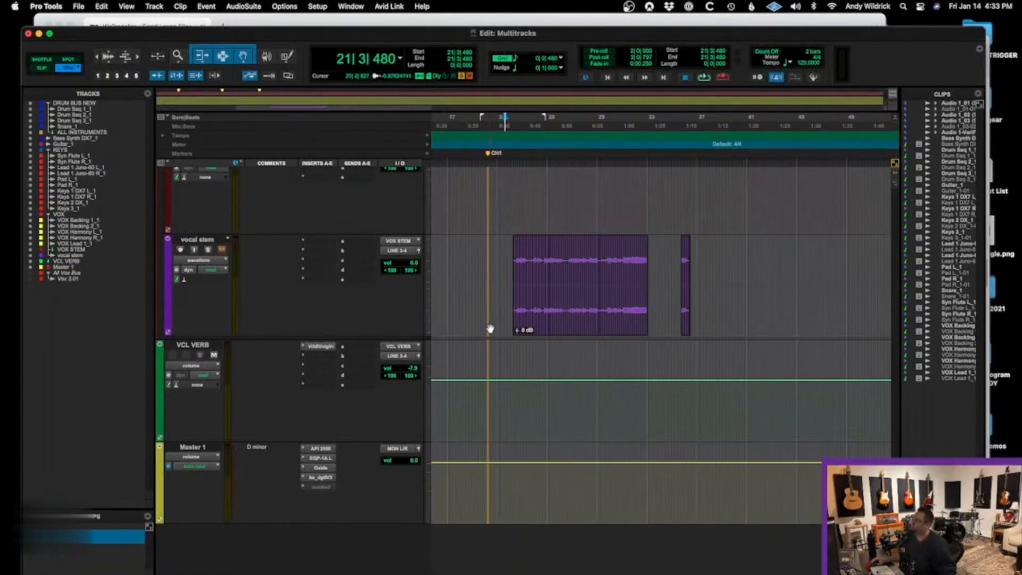
scroll(480, 405, "up", 5)
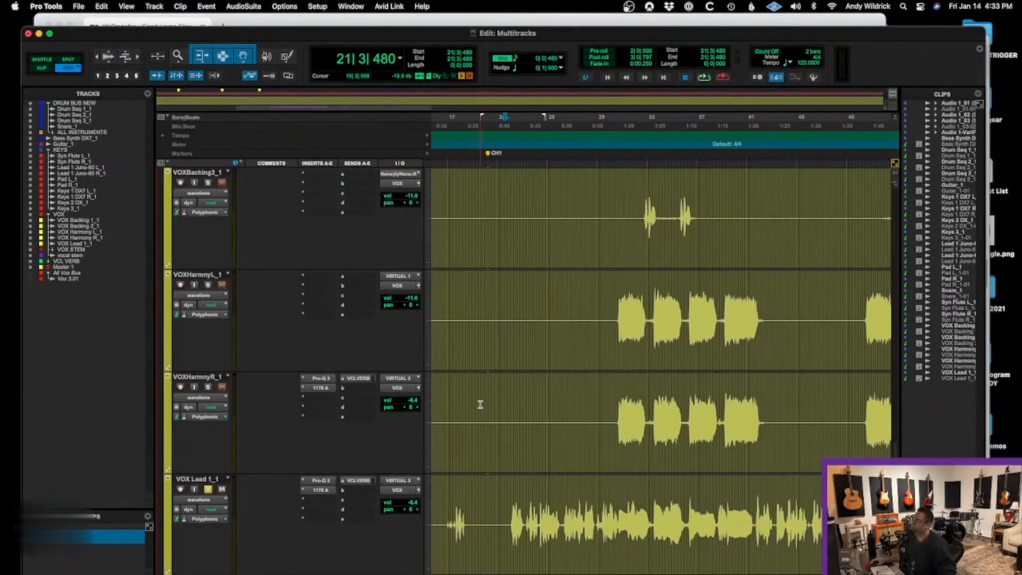
scroll(480, 404, "up", 4)
scroll(480, 404, "up", 15)
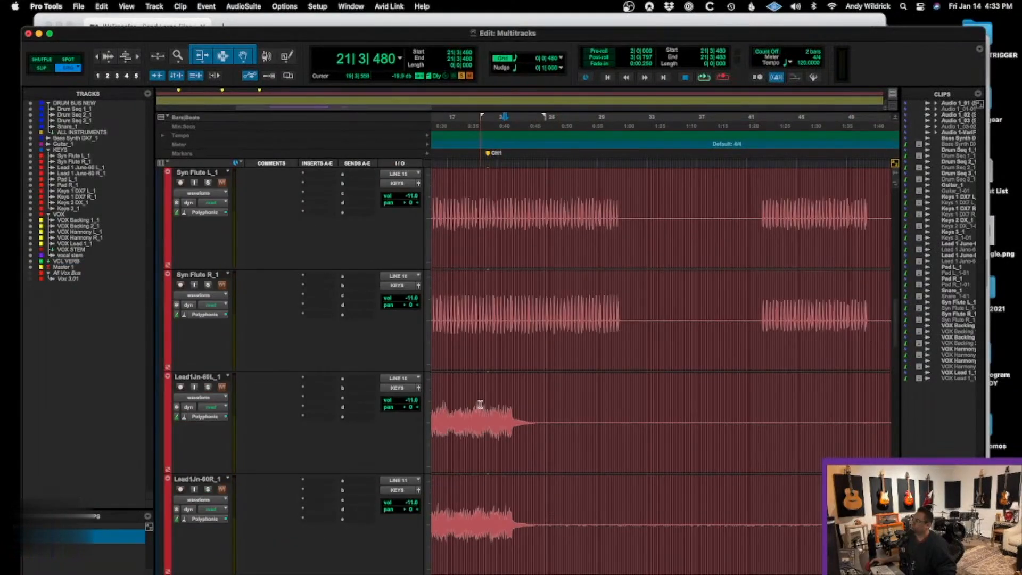
scroll(480, 404, "down", 20)
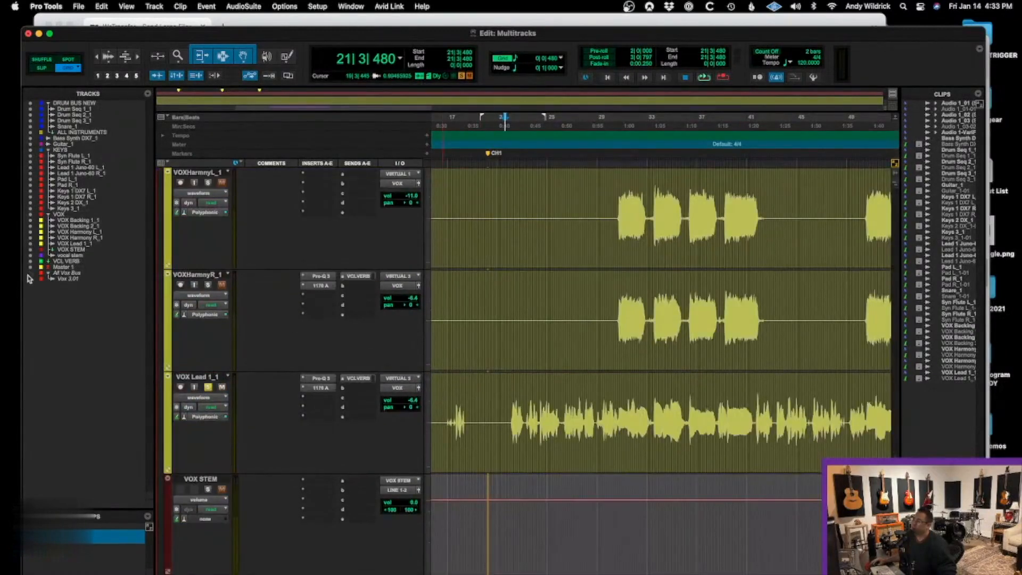
scroll(586, 504, "down", 5)
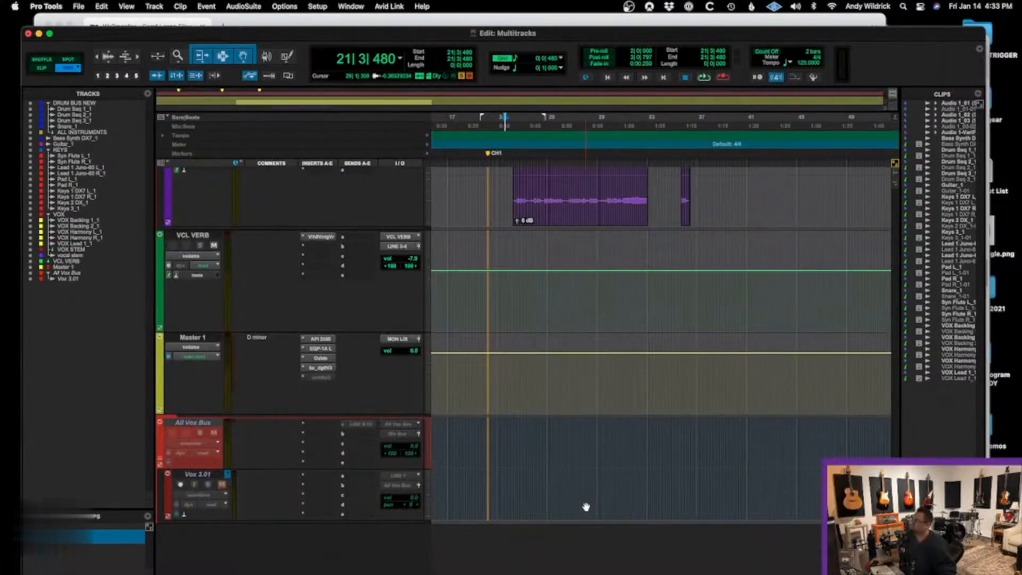
Select all tracks and open the Mix 3 for Sync session for importing.
left_click(194, 423, "alt")
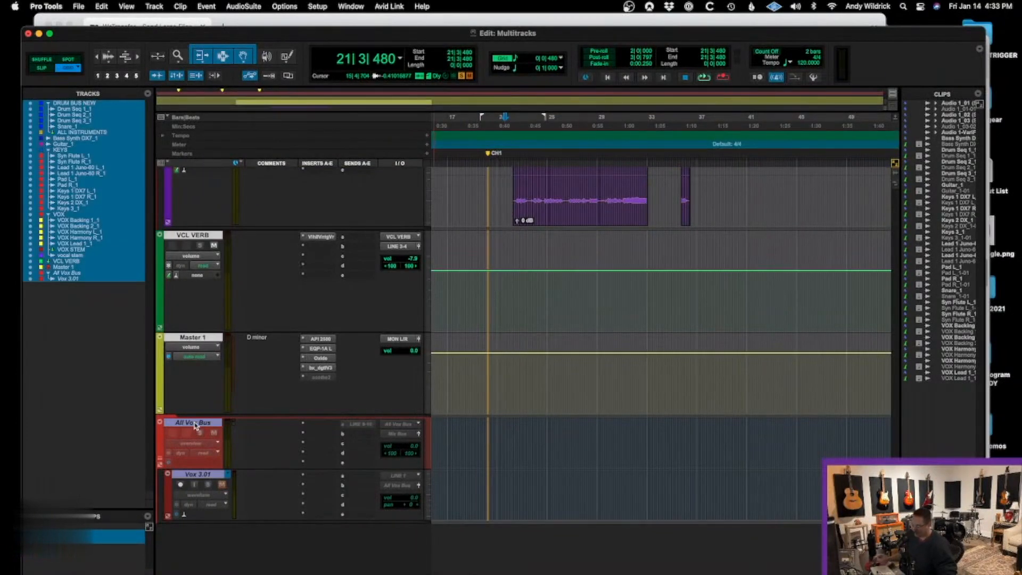
key("alt+shift+i")
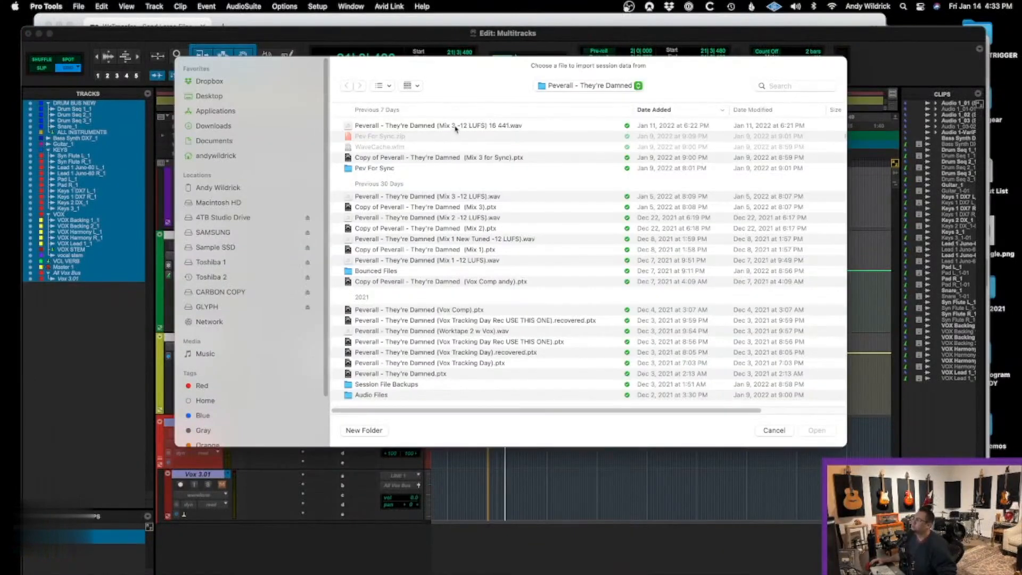
left_click(441, 159)
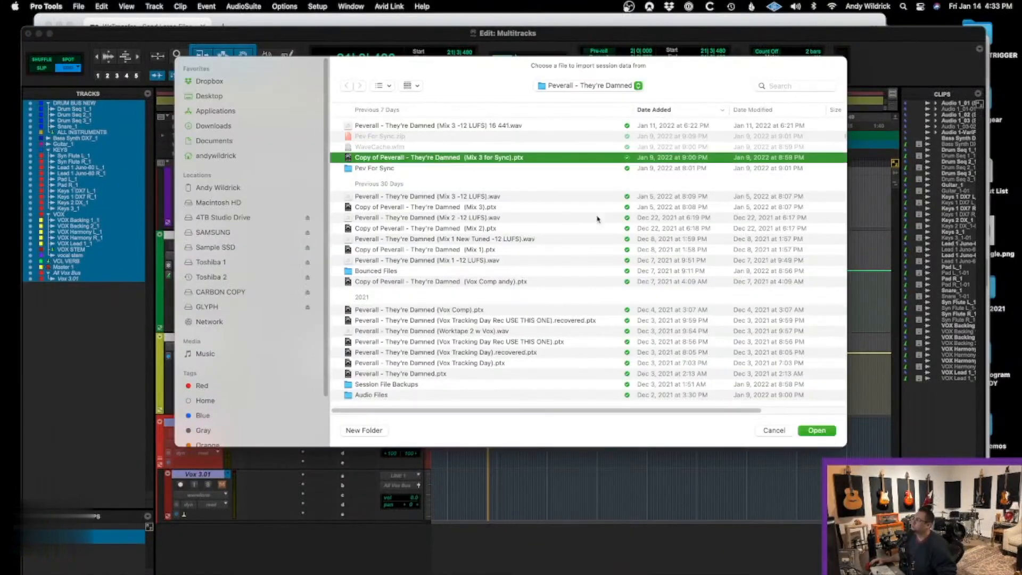
left_click(805, 432)
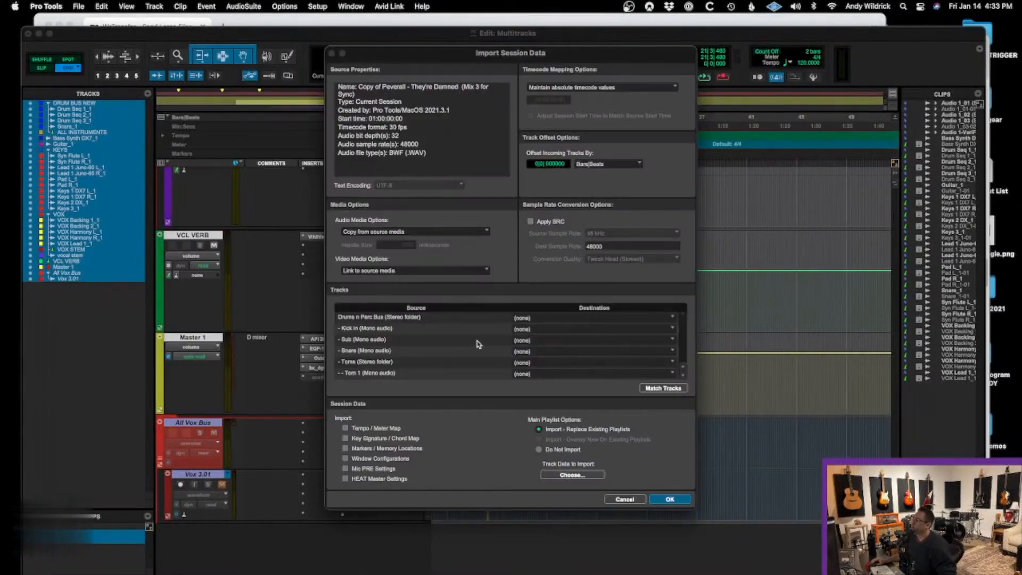
Import Mix Bus as a new track, skip missing plug-ins, and enlarge it to show inserts.
scroll(477, 345, "down", 5)
scroll(466, 347, "down", 5)
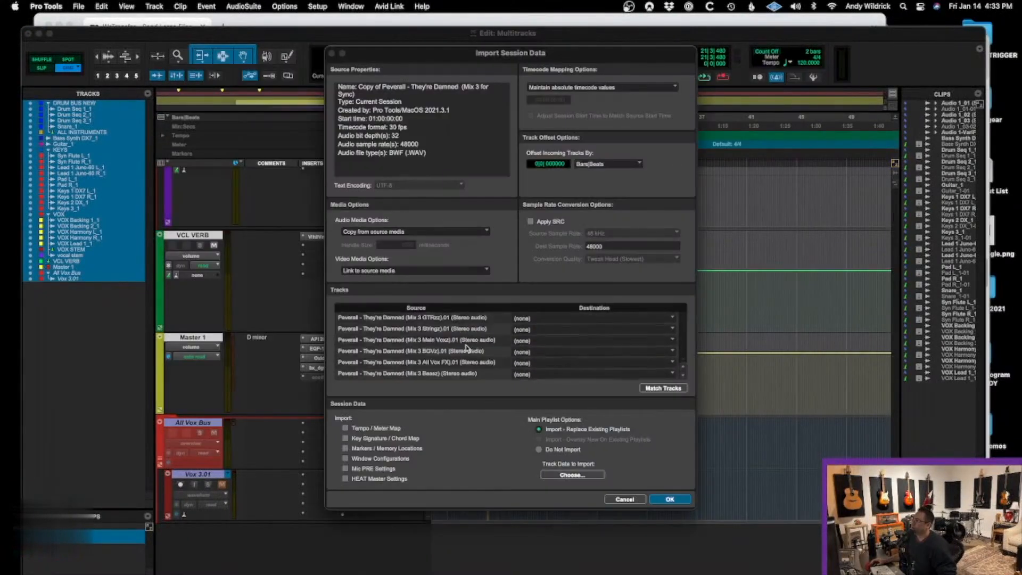
scroll(466, 348, "down", 2)
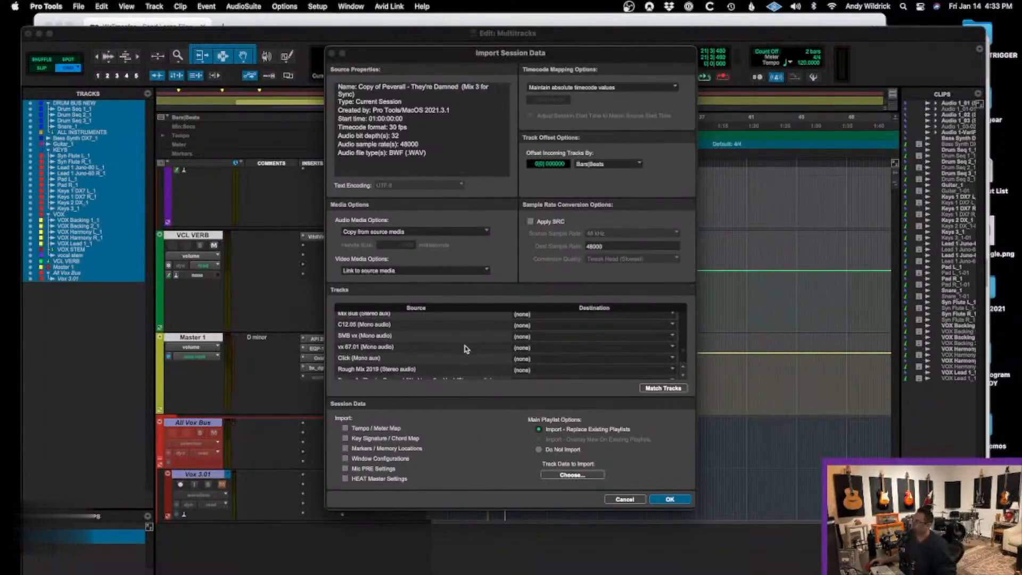
scroll(461, 356, "up", 4)
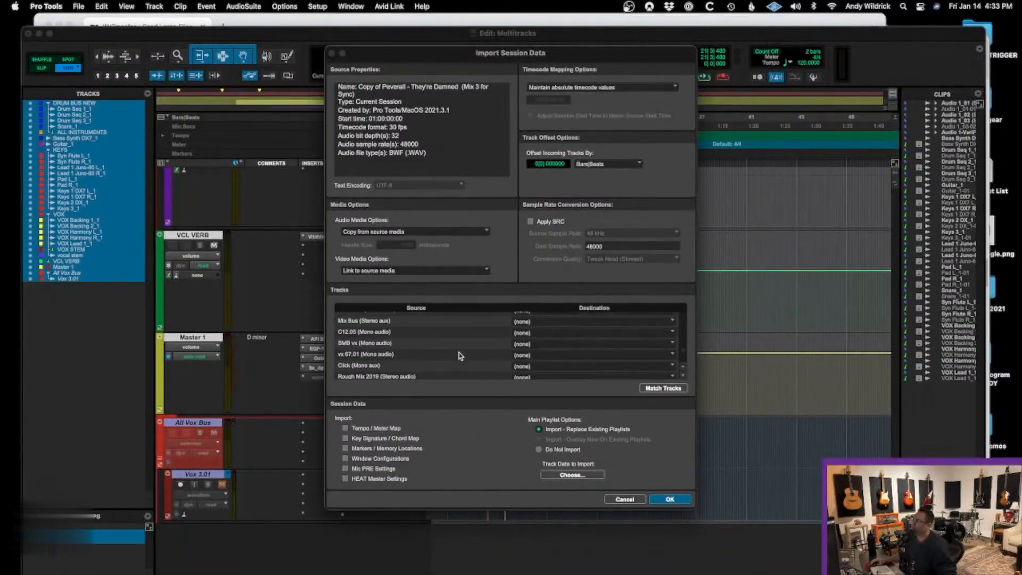
scroll(461, 355, "down", 1)
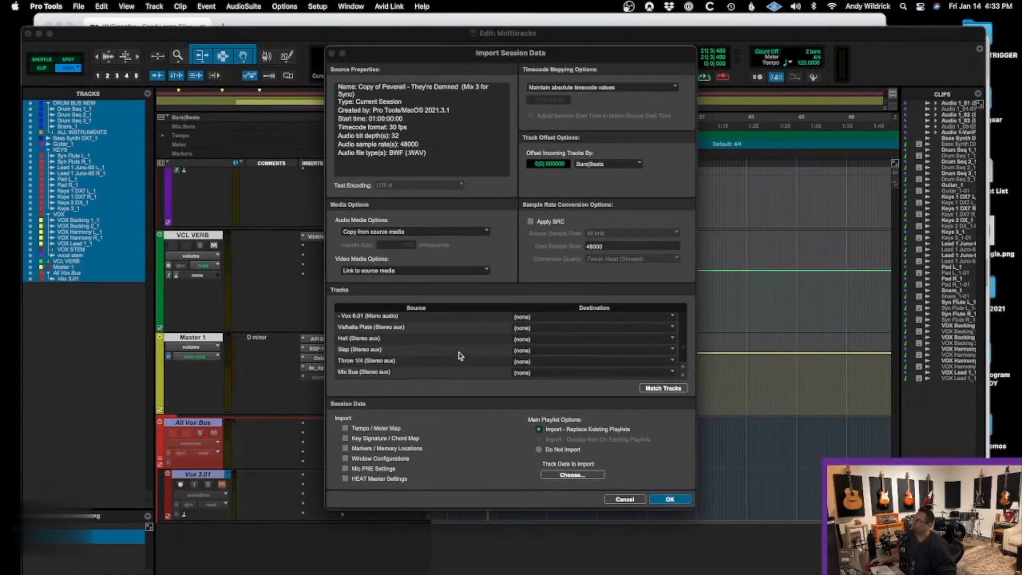
left_click(379, 371)
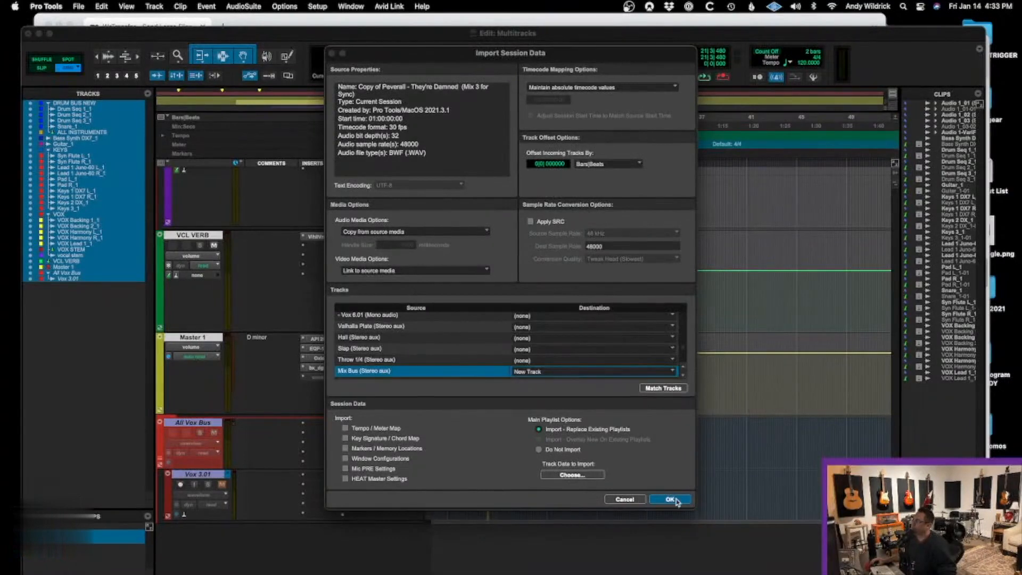
left_click(670, 499)
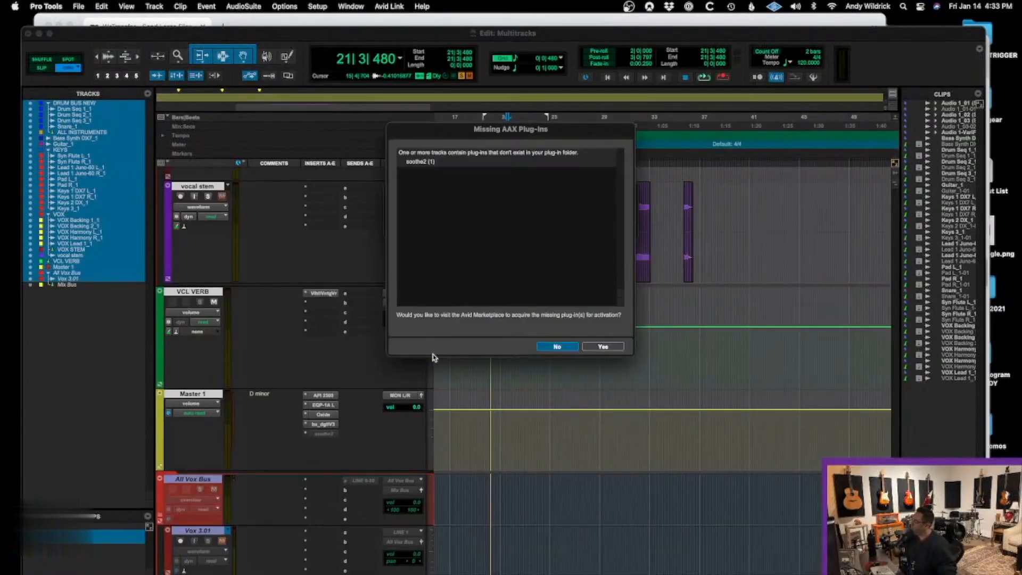
left_click(556, 347)
scroll(520, 445, "down", 3)
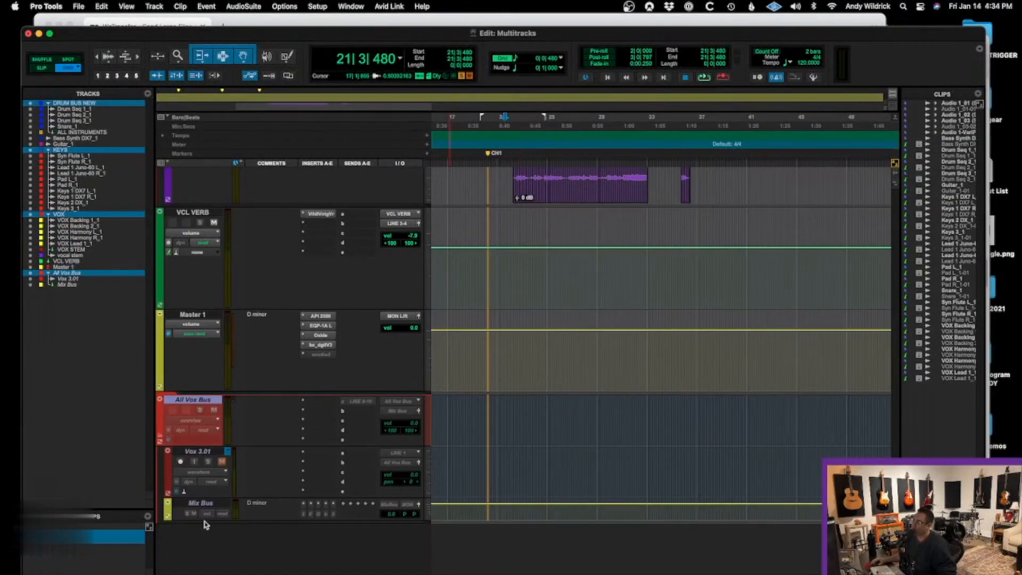
left_click_drag(205, 522, 198, 559)
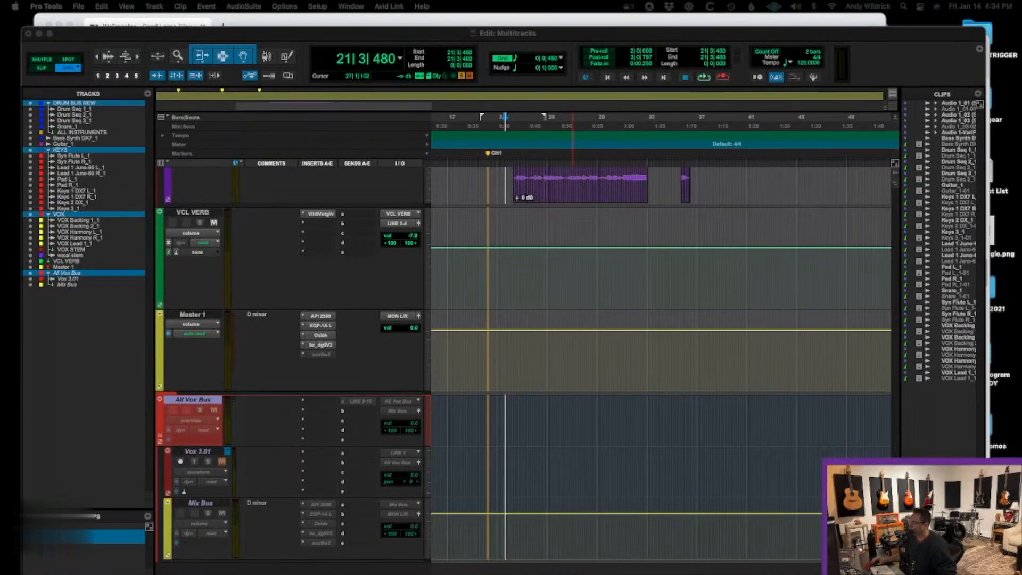
left_click(514, 429)
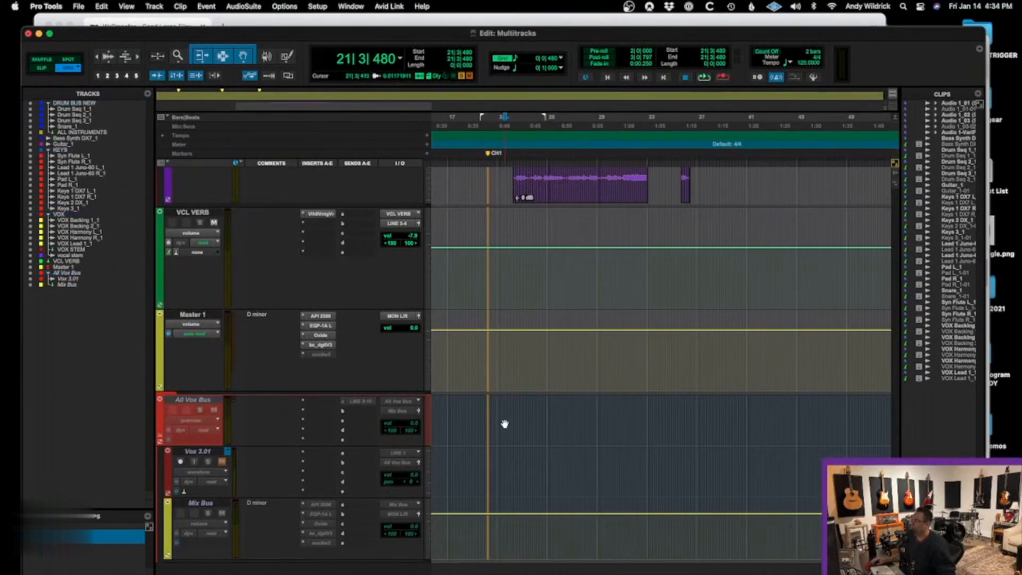
key("super+Tab")
key("super+Tab")
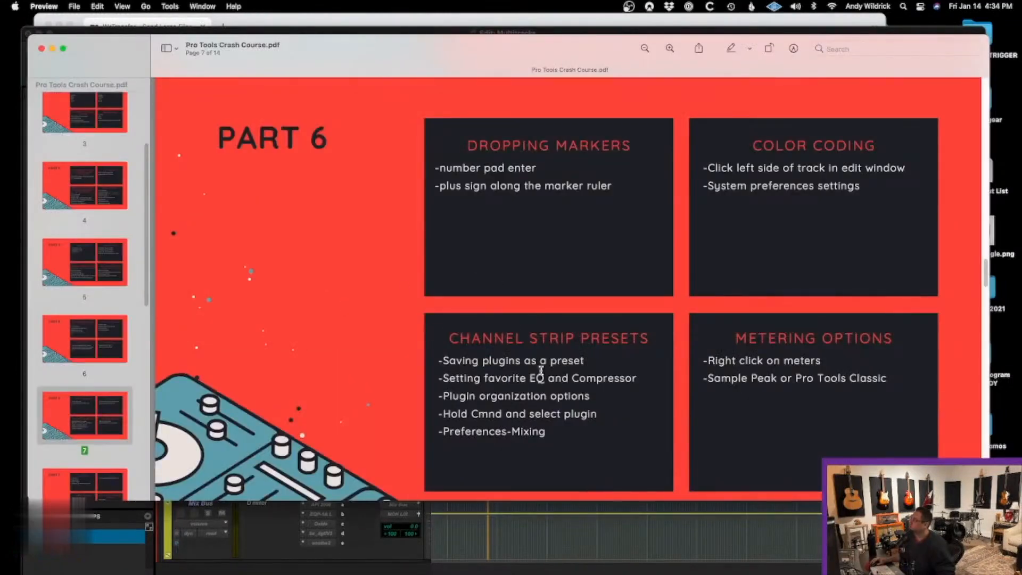
left_click(582, 23)
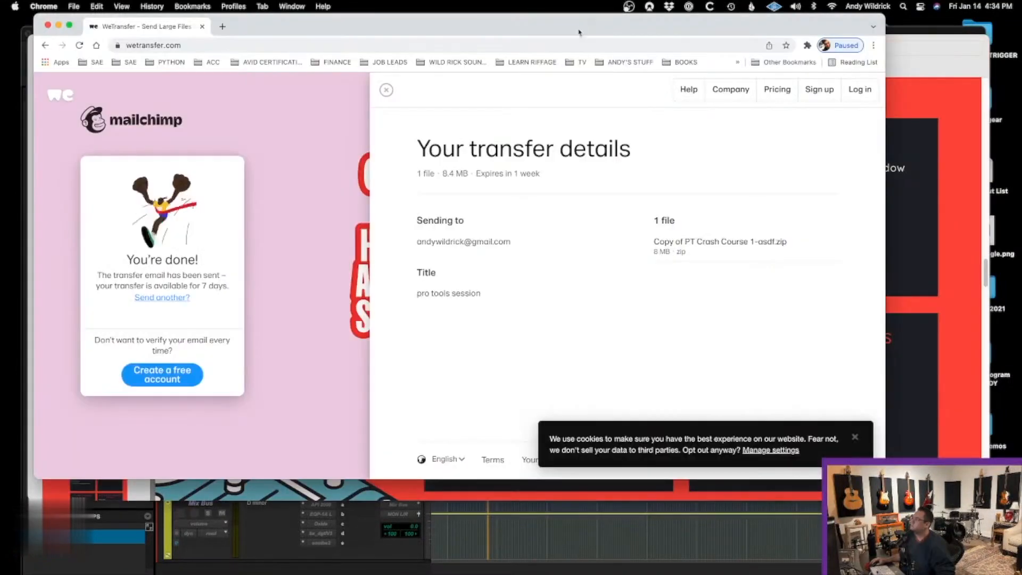
key("super+Tab")
key("super+Tab")
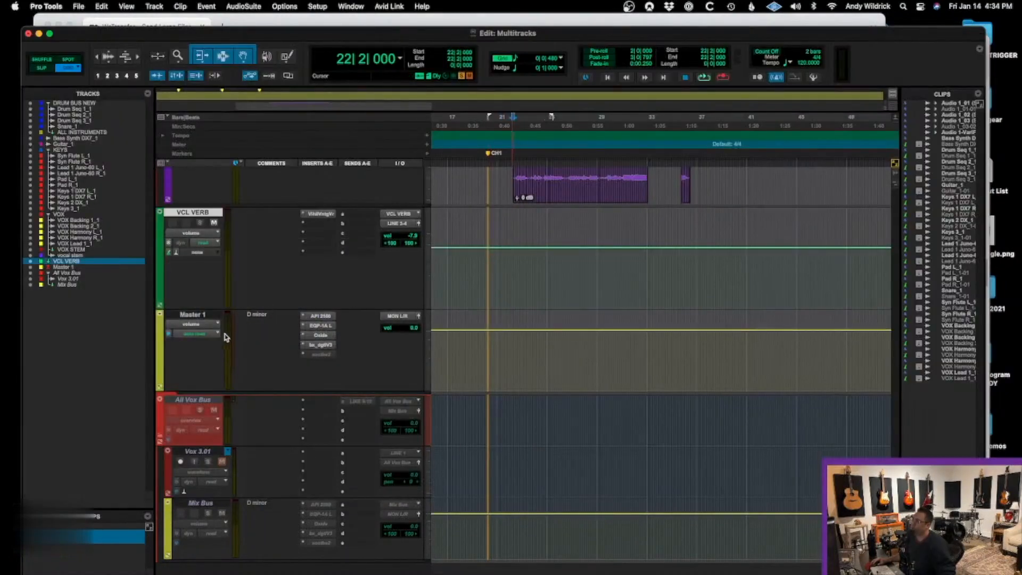
List Master 1's meter types (Sample Peak, Pro Tools Classic, VU, PPM, K-14), keeping Sample Peak.
right_click(227, 336)
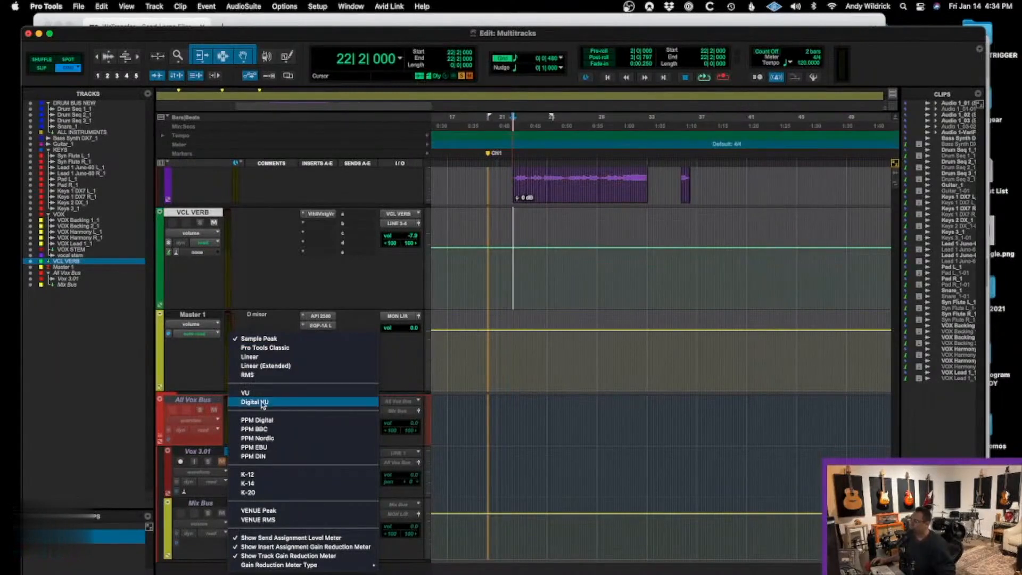
left_click(268, 341)
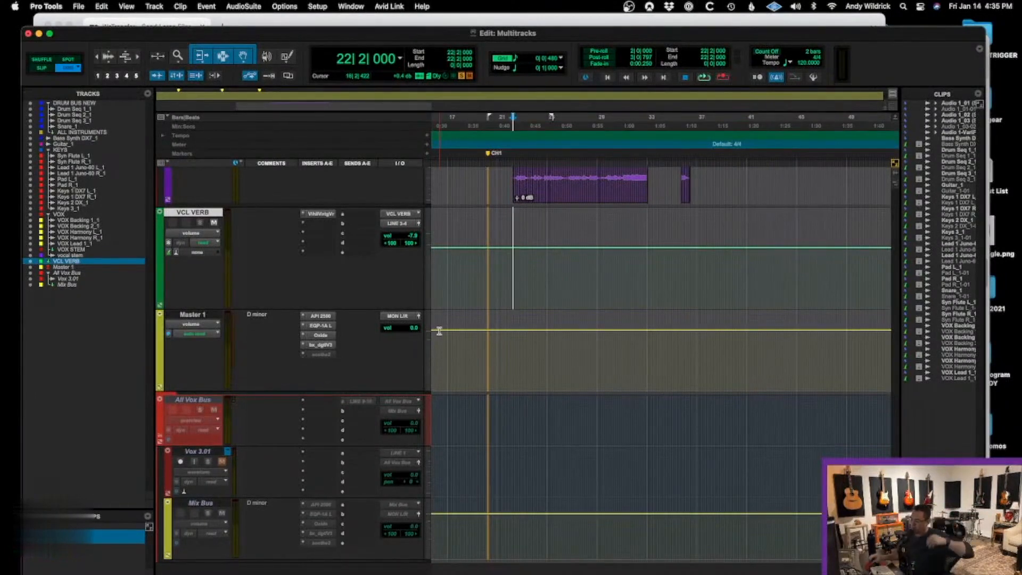
right_click(226, 338)
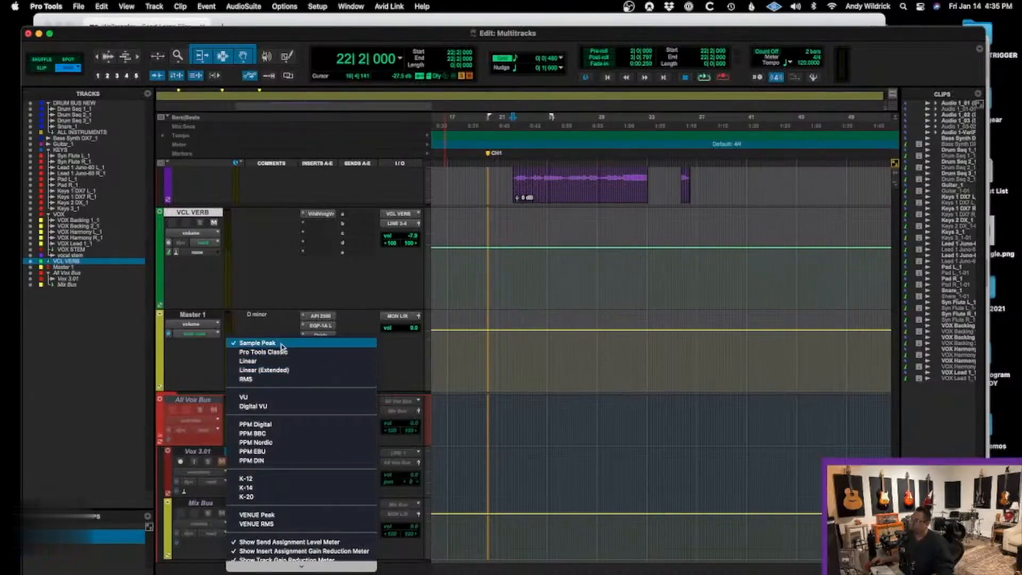
Close the meter-type popup with Sample Peak still checked and bring up the app switcher.
left_click(507, 419)
key("super+Tab")
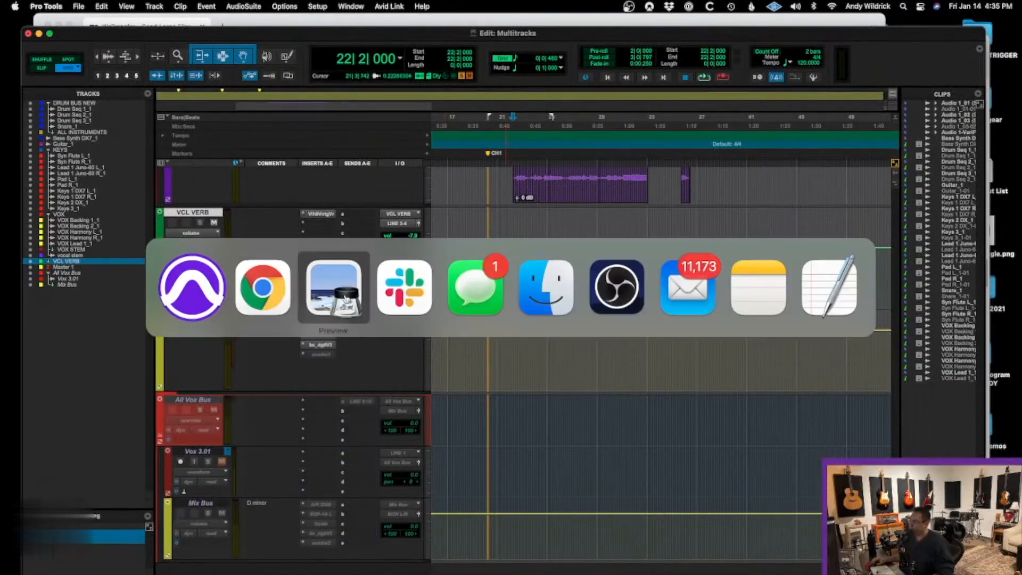
Check the Part 7 notes on page 8 of the Crash Course PDF, then return to Pro Tools.
left_click(324, 301)
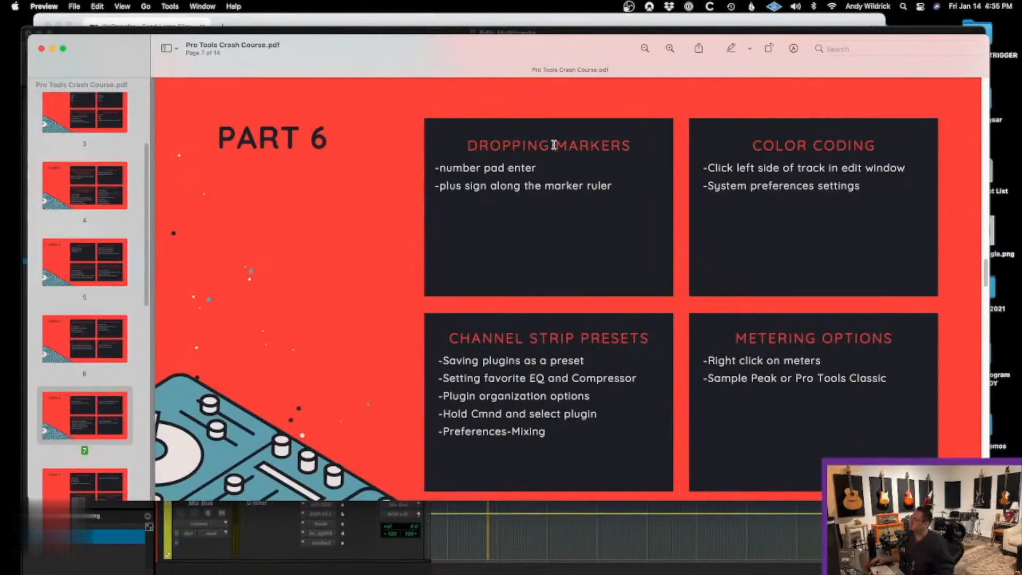
scroll(91, 367, "down", 3)
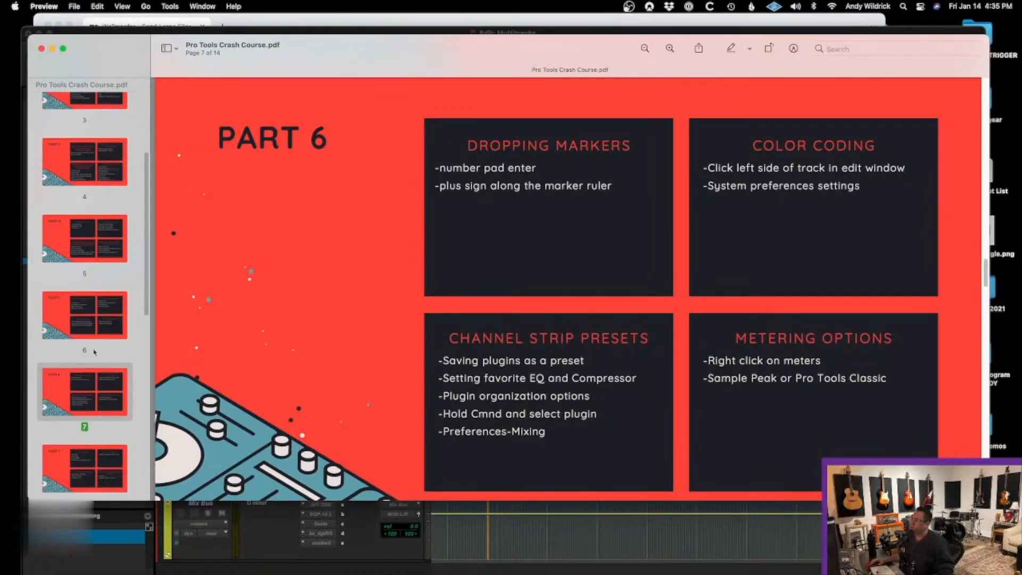
left_click(79, 431)
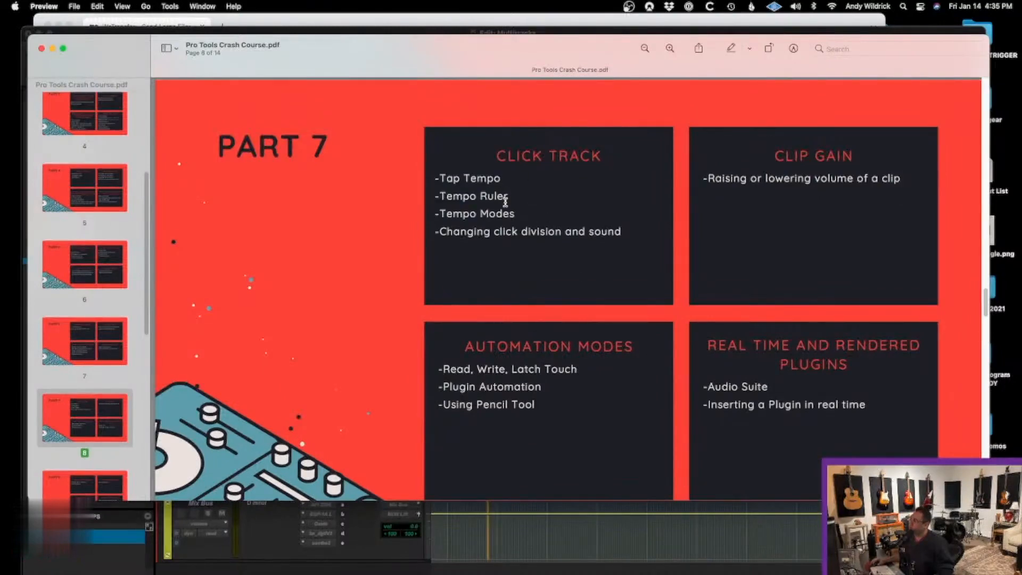
left_click(402, 27)
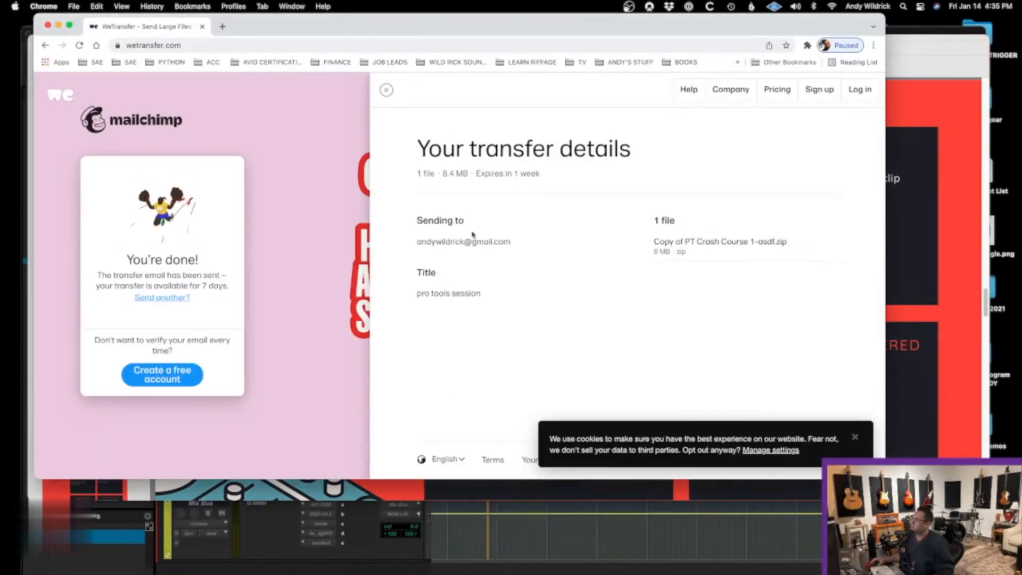
key("super+Tab")
left_click(319, 290)
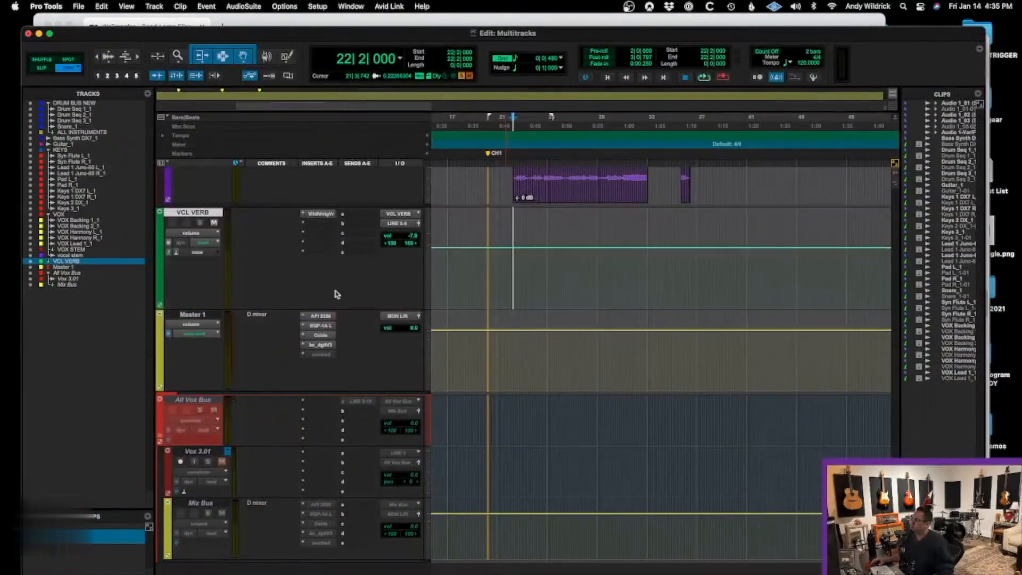
Open the recent 'duplication' session, closing Multitracks without saving, and dismiss Session Setup.
scroll(507, 397, "up", 10)
scroll(507, 397, "up", 10)
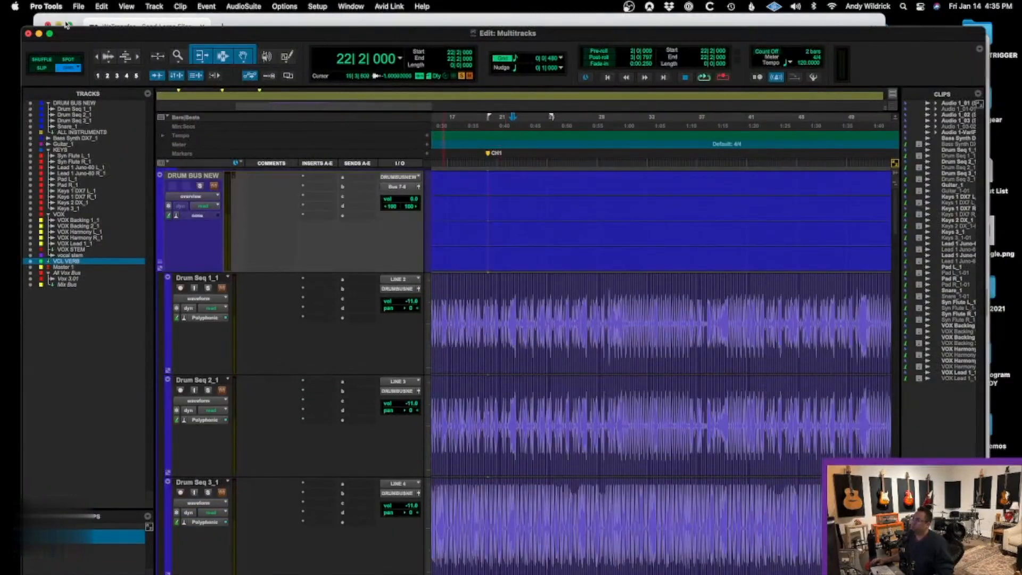
left_click(75, 6)
mouse_move(160, 57)
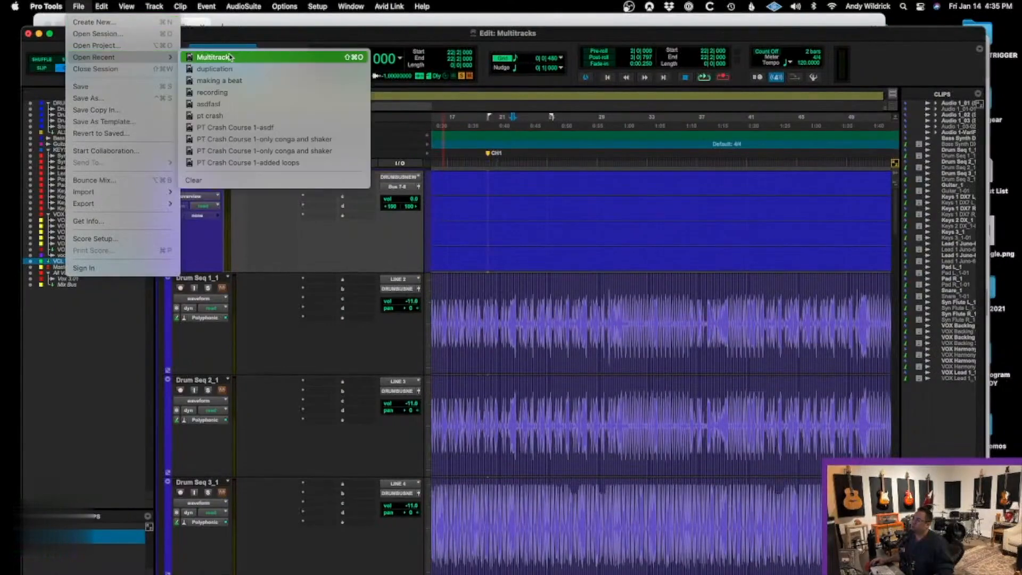
left_click(238, 70)
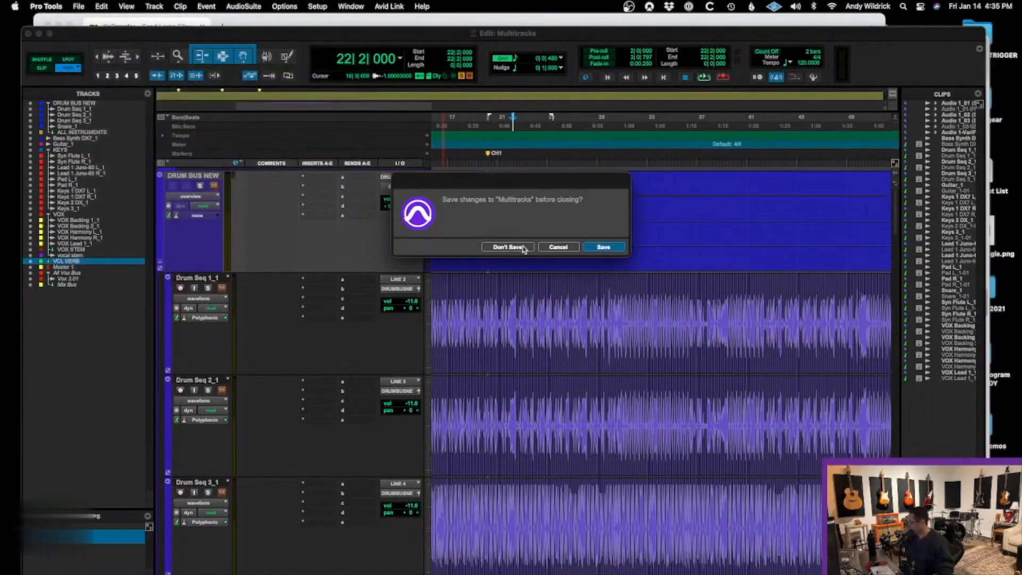
left_click(507, 247)
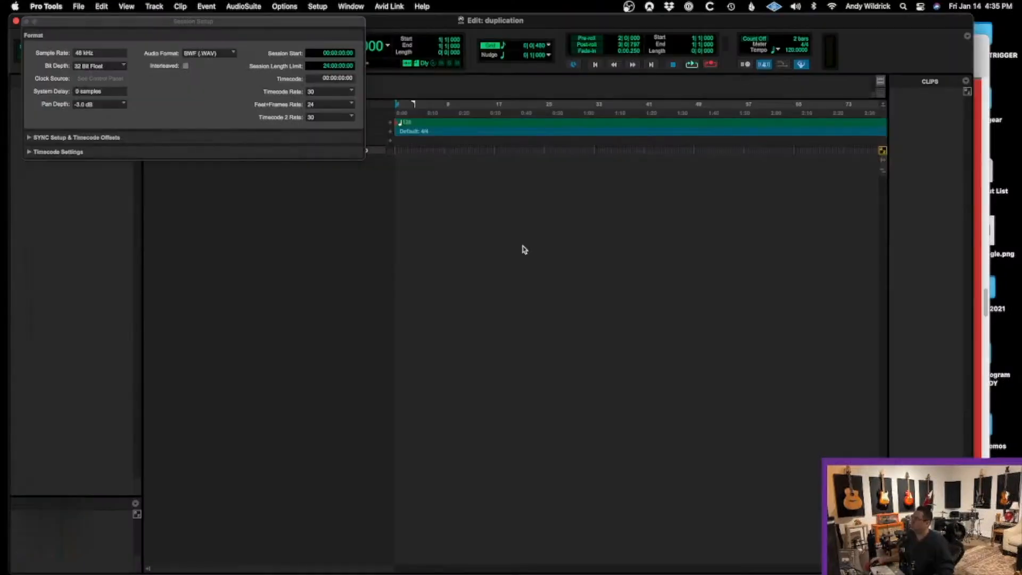
left_click(27, 22)
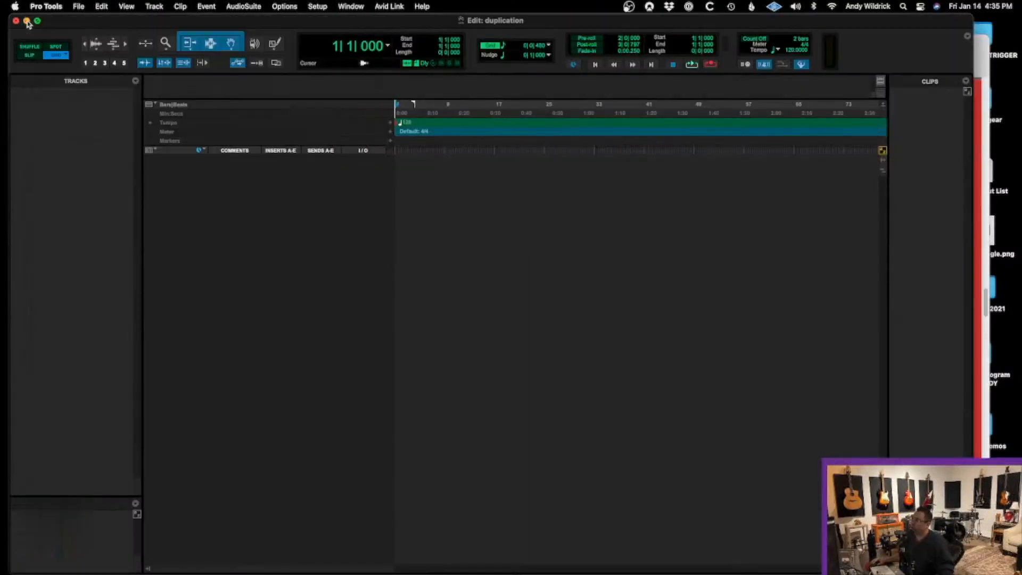
left_click(154, 6)
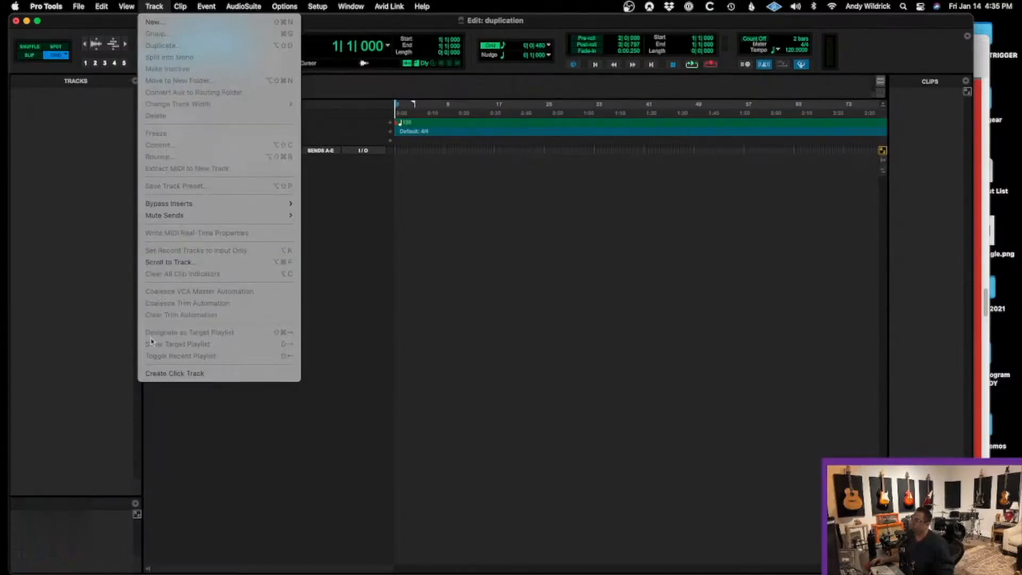
Create a Click 1 track, route its output to another output, audition it, and enlarge it.
left_click(157, 373)
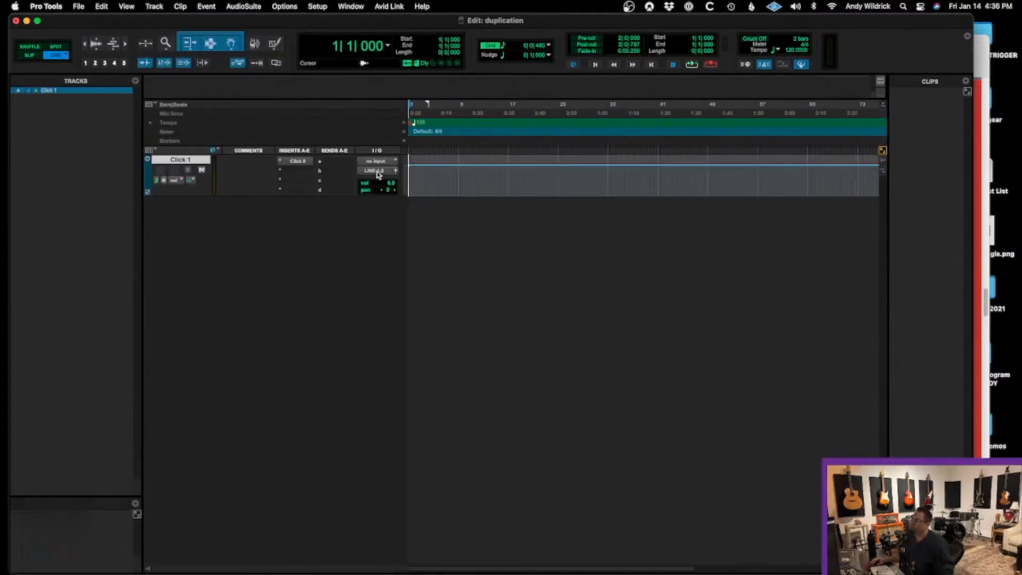
left_click(377, 171)
left_click(479, 164)
key("space")
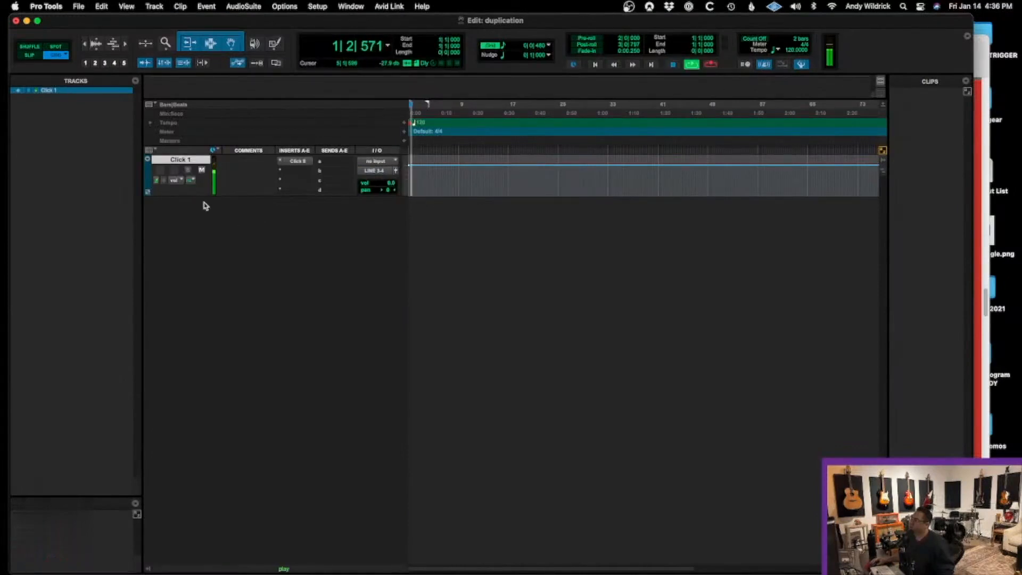
key("space")
left_click_drag(202, 196, 184, 302)
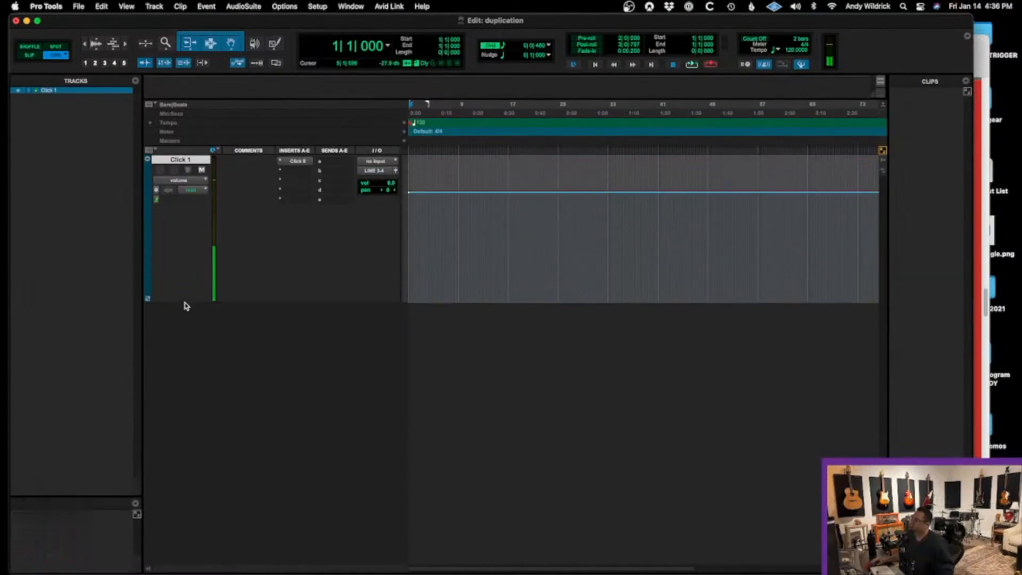
In Click II, set Click 1 to Comp Block Acc and Click 2 to Cheek Flick, auditioning each.
left_click(296, 162)
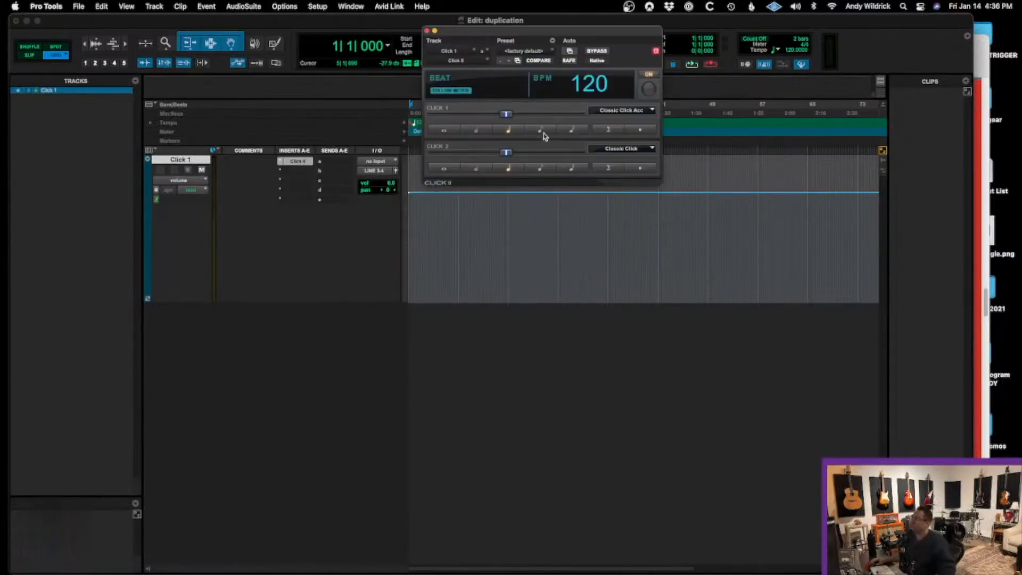
left_click(627, 110)
mouse_move(612, 130)
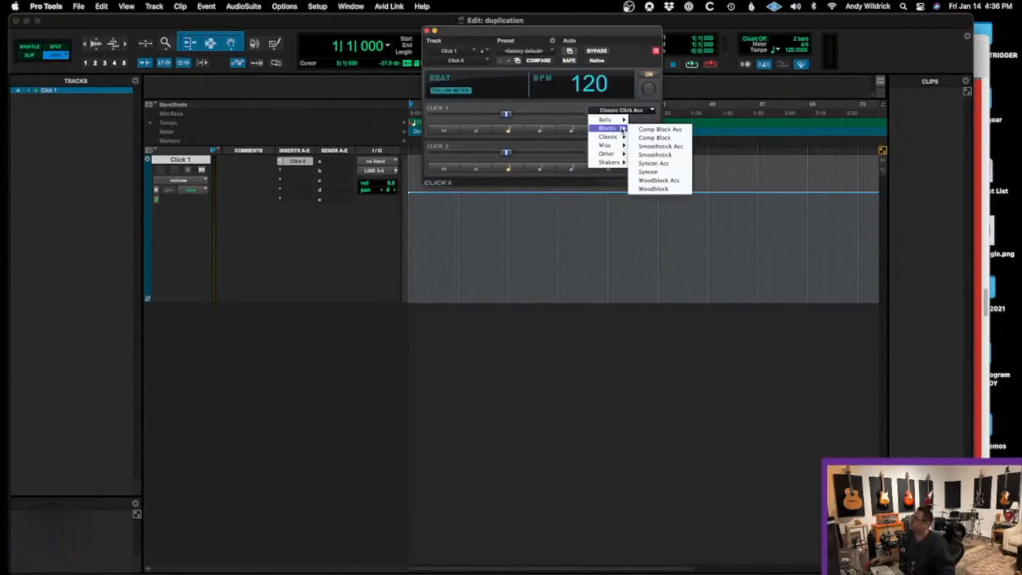
left_click(646, 131)
key("space")
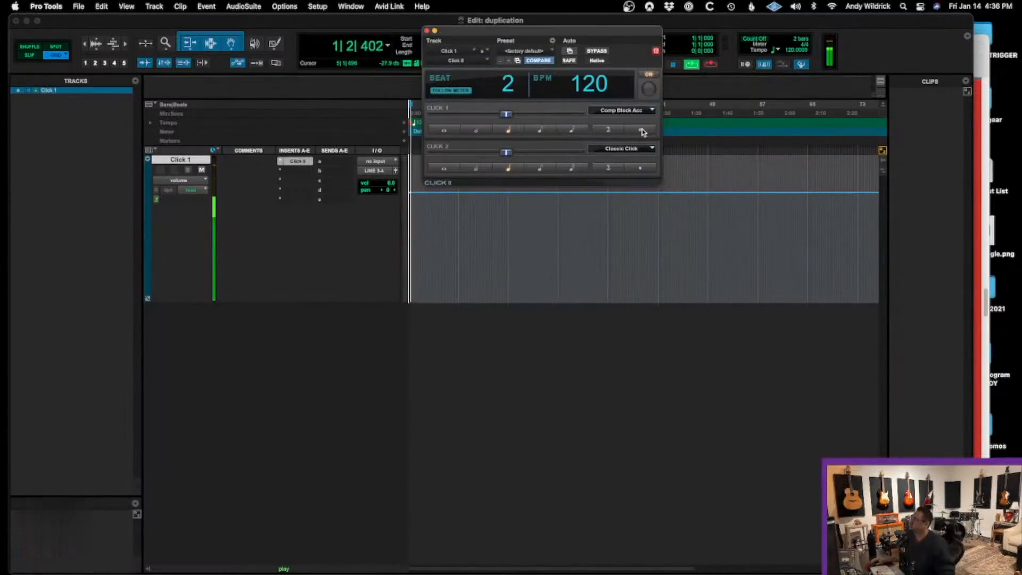
key("space")
left_click(626, 149)
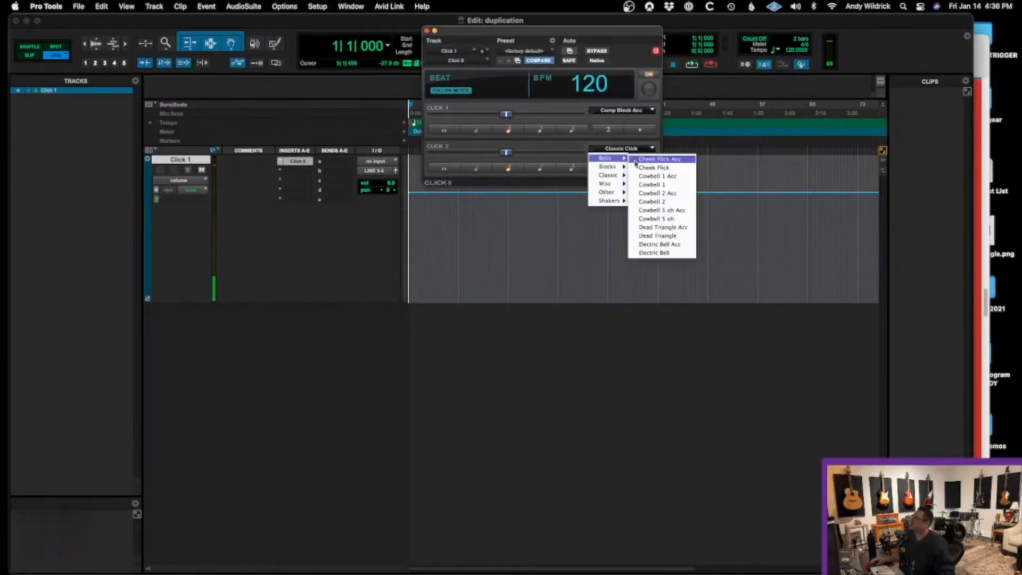
left_click(638, 168)
key("space")
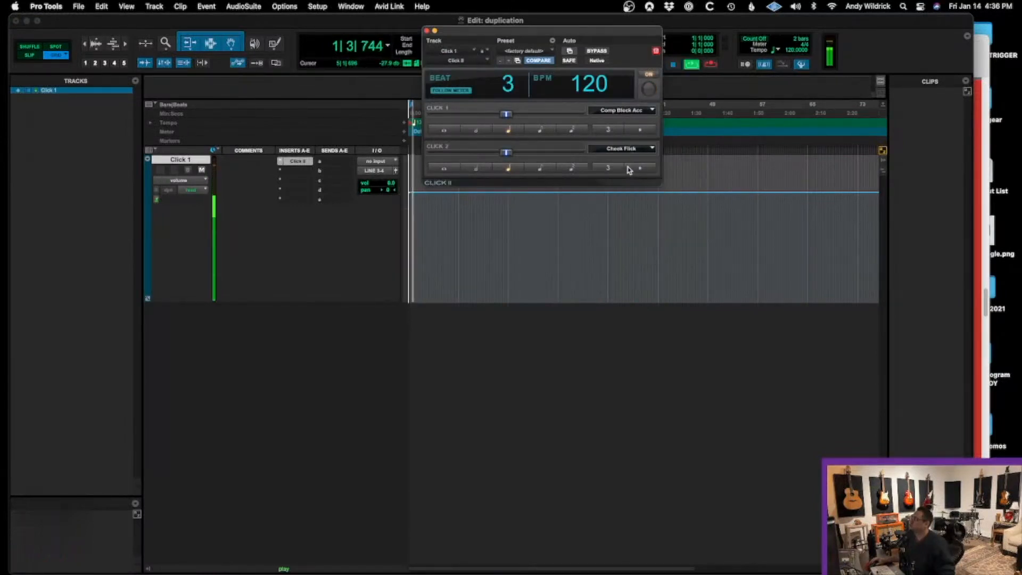
key("space")
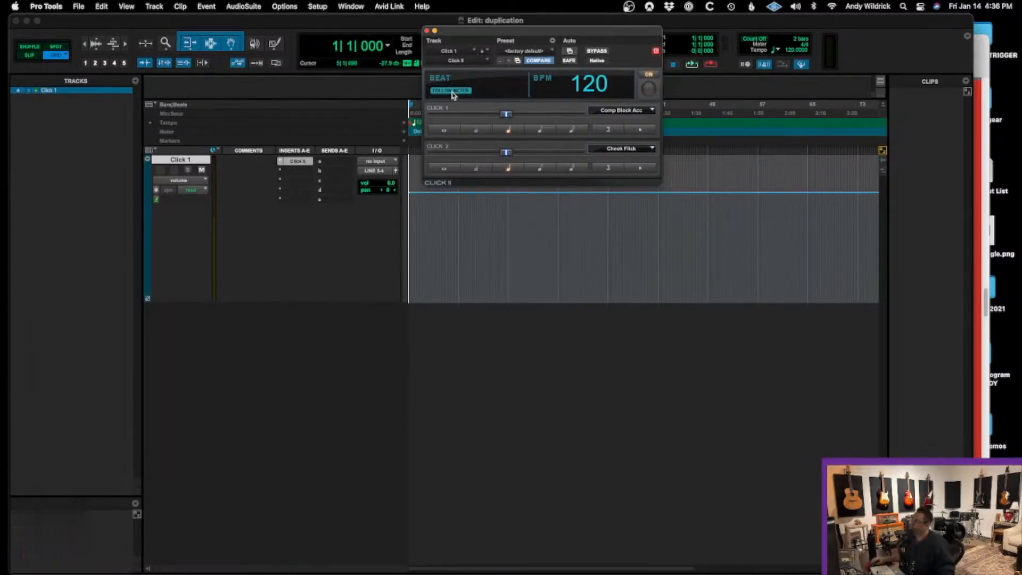
Turn off Follow Meter, set Click 1 to eighth notes and Click 2 to sixteenth notes, then view the PDF.
left_click(452, 92)
left_click(539, 131)
left_click(538, 168)
left_click(572, 169)
key("space")
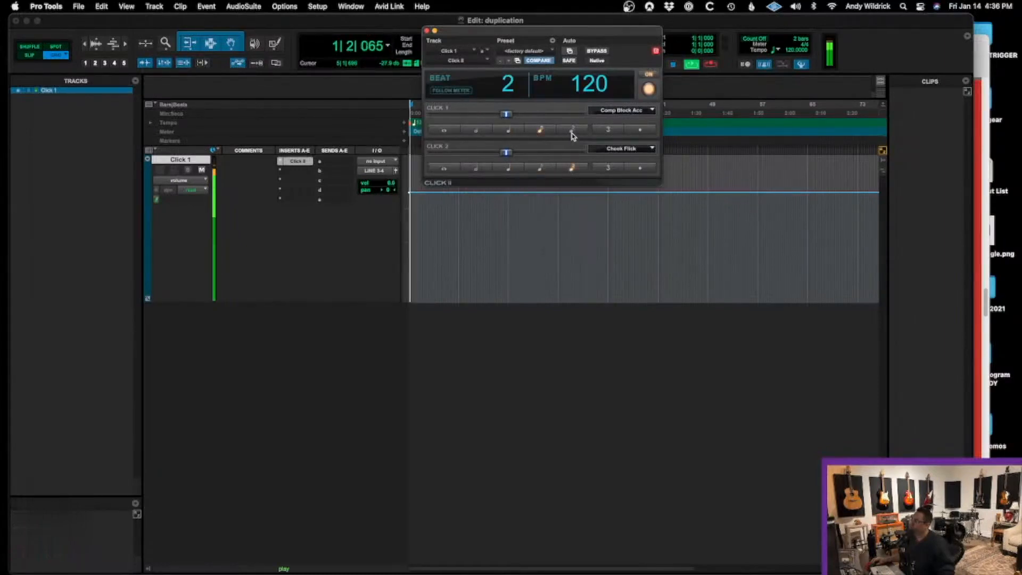
left_click(571, 131)
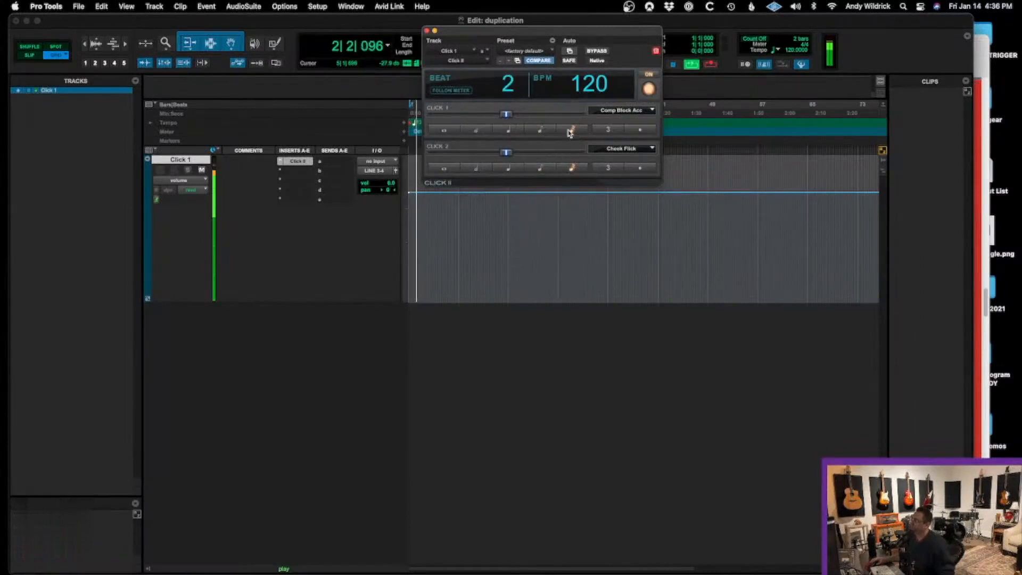
left_click(548, 132)
key("space")
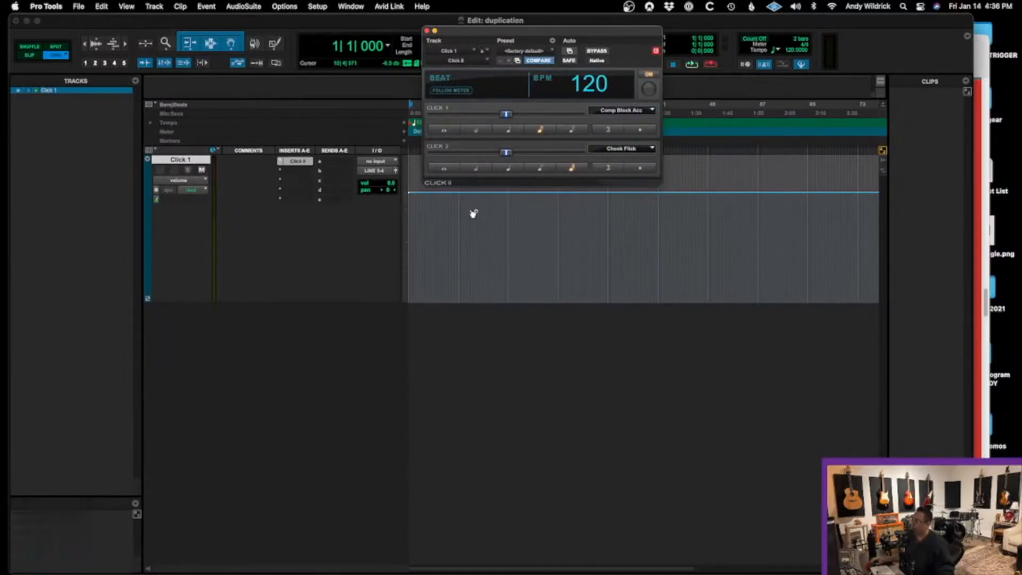
key("super+Tab")
left_click(331, 290)
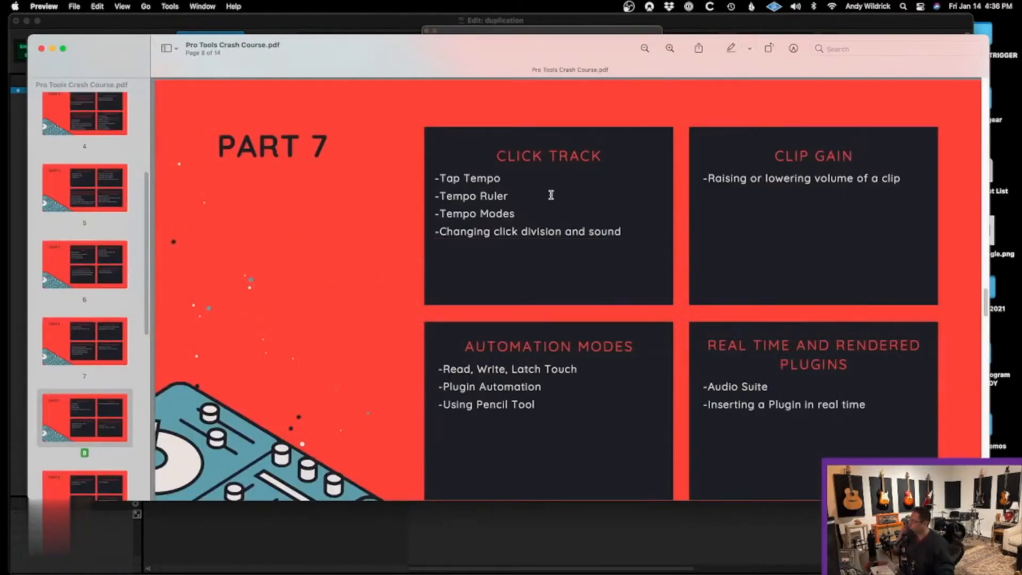
Return to Pro Tools, place the insertion point at 4|4|480, and open Import Audio.
key("super+Tab")
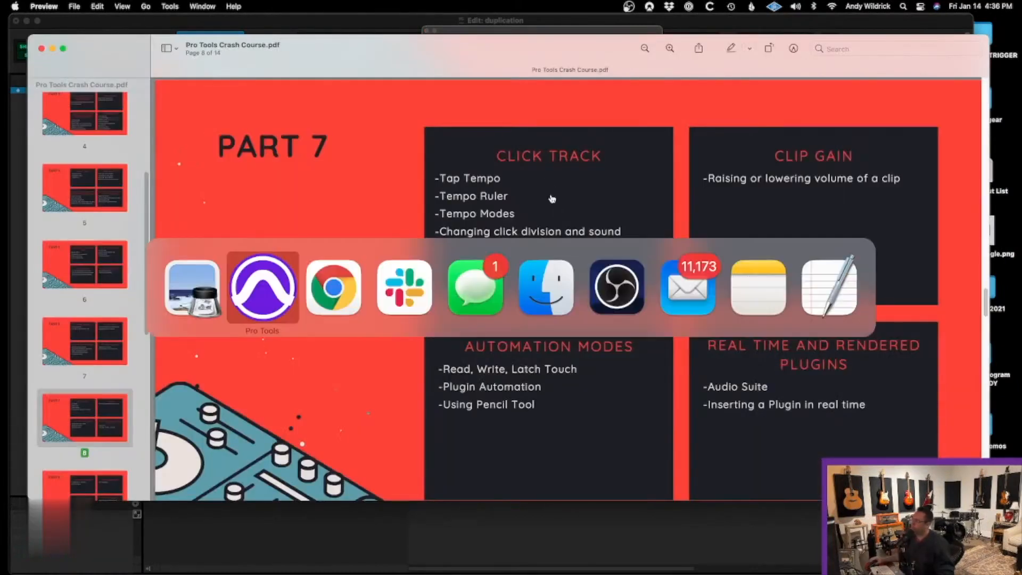
left_click(262, 290)
left_click(432, 217)
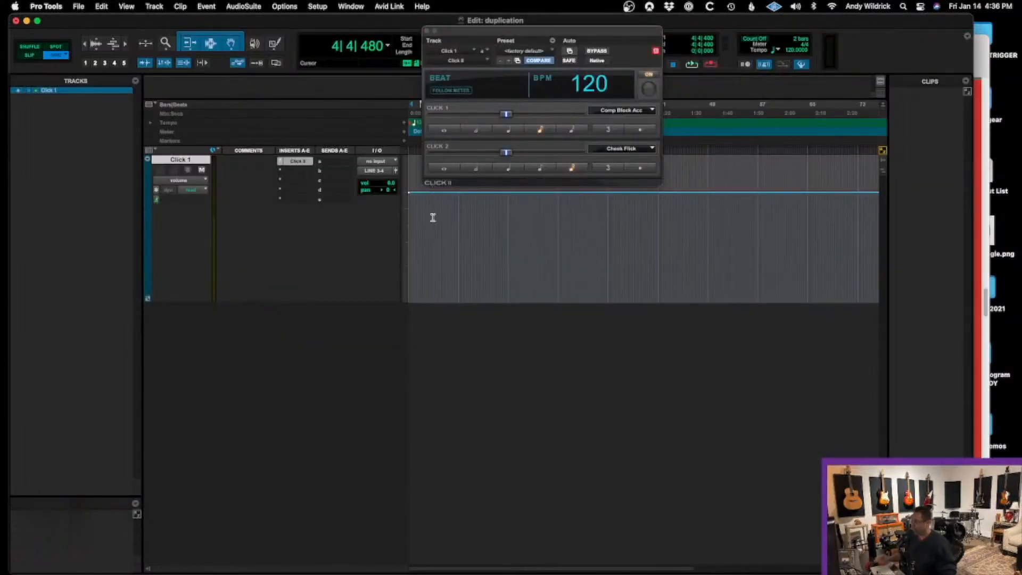
key("super+shift+i")
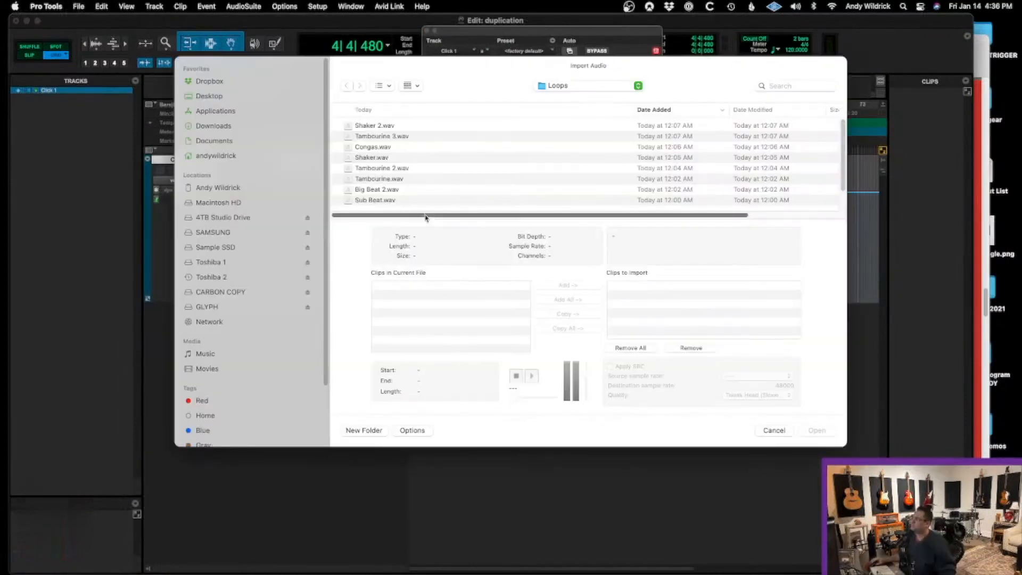
Import the six conga, shaker and tambourine loops as new tracks, zoom in and return to start.
left_click_drag(379, 127, 380, 179)
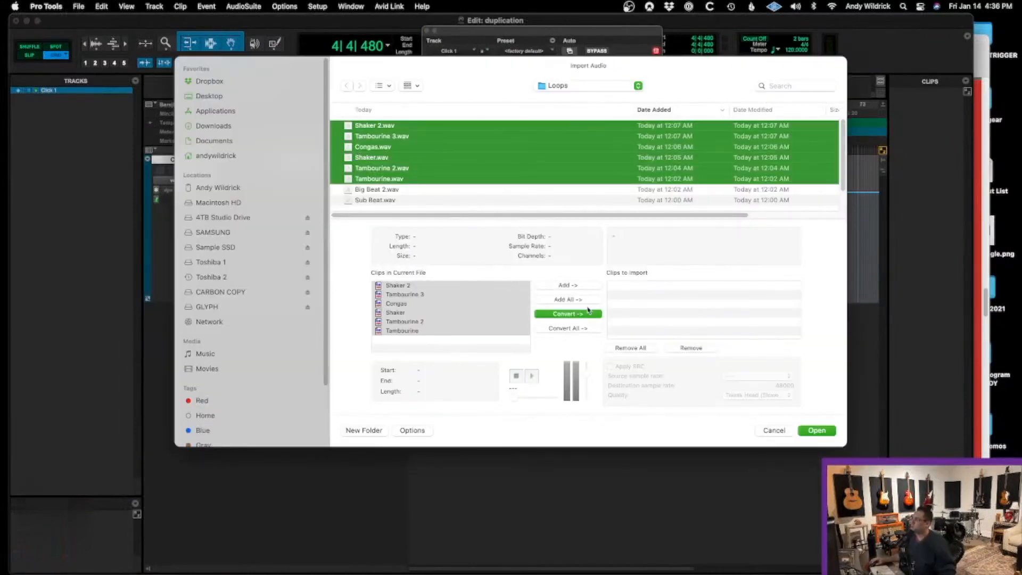
left_click(568, 313)
left_click(806, 430)
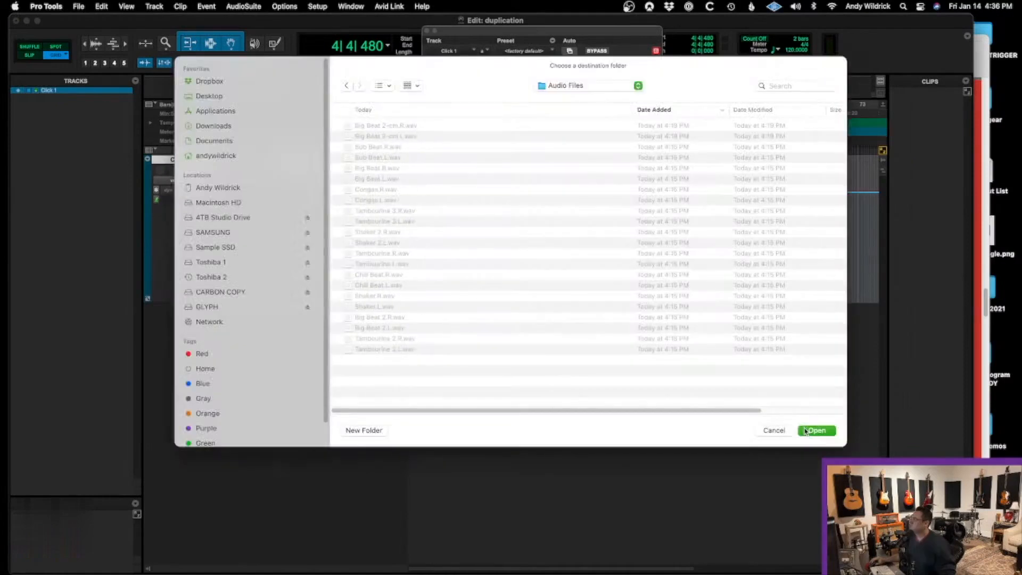
left_click(807, 430)
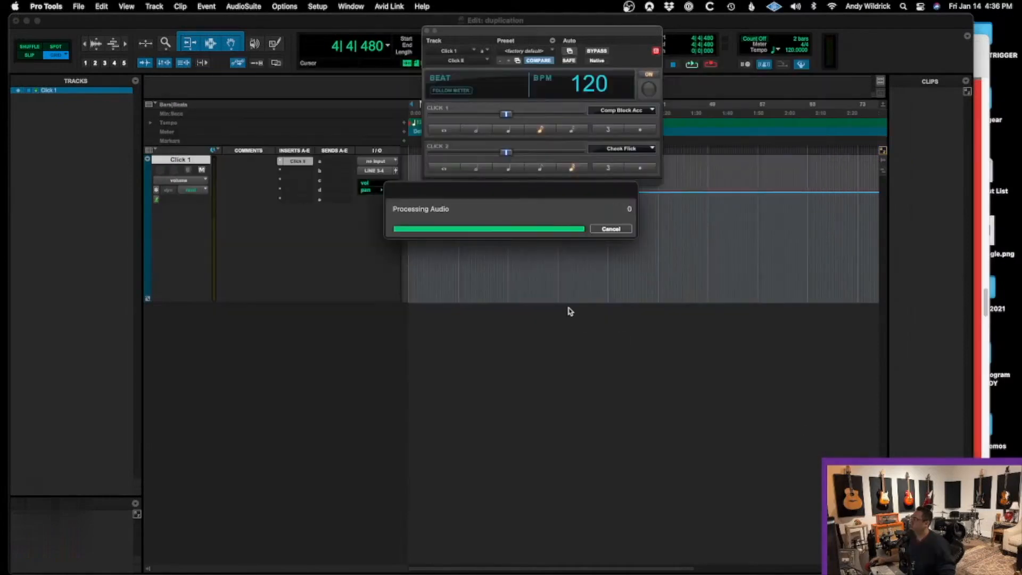
key("Return")
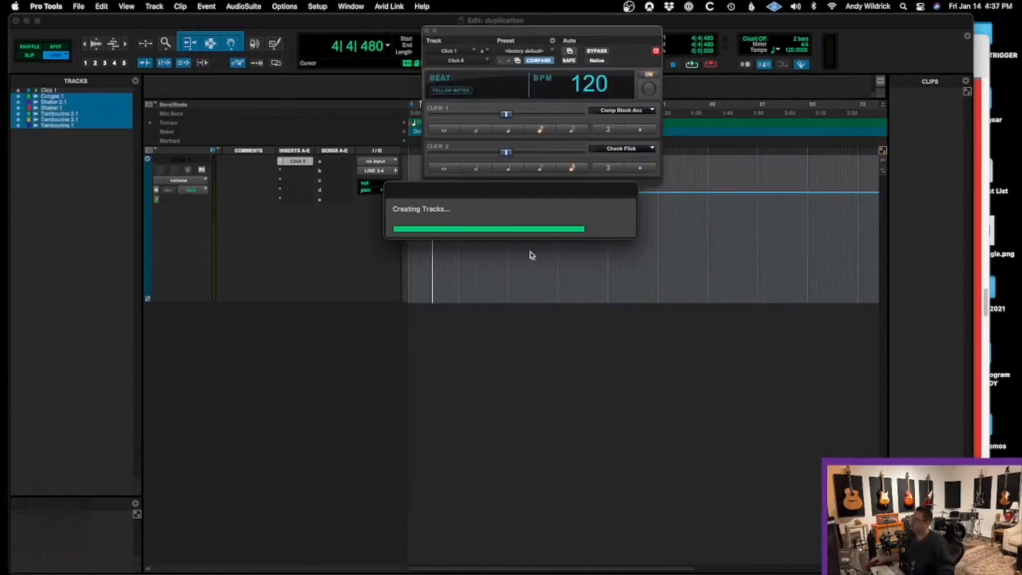
key("t")
key("t")
key("t")
key("t")
key("t")
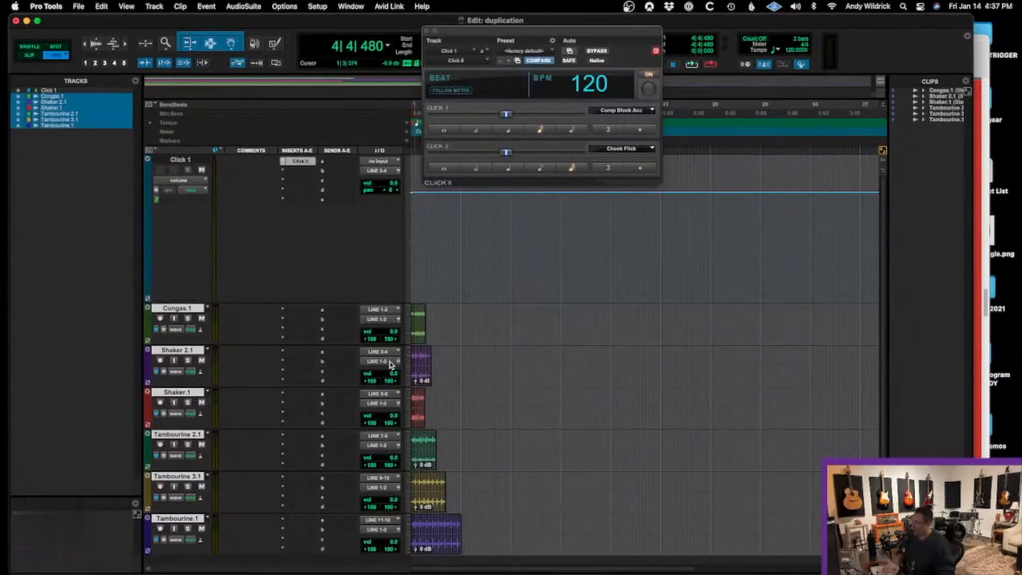
key("Return")
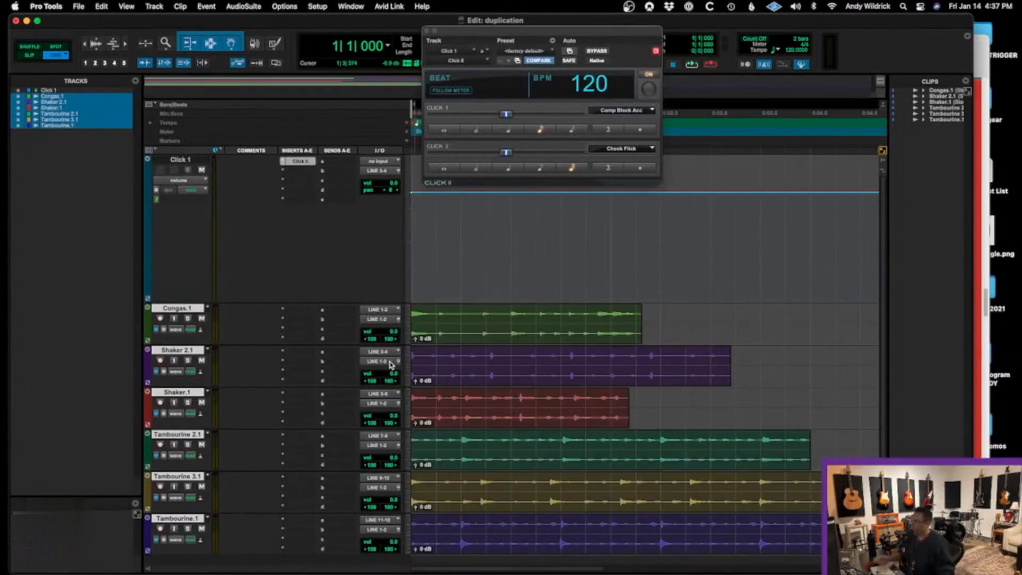
Route every imported track's output to LINE 3-4.
scroll(398, 336, "down", 2)
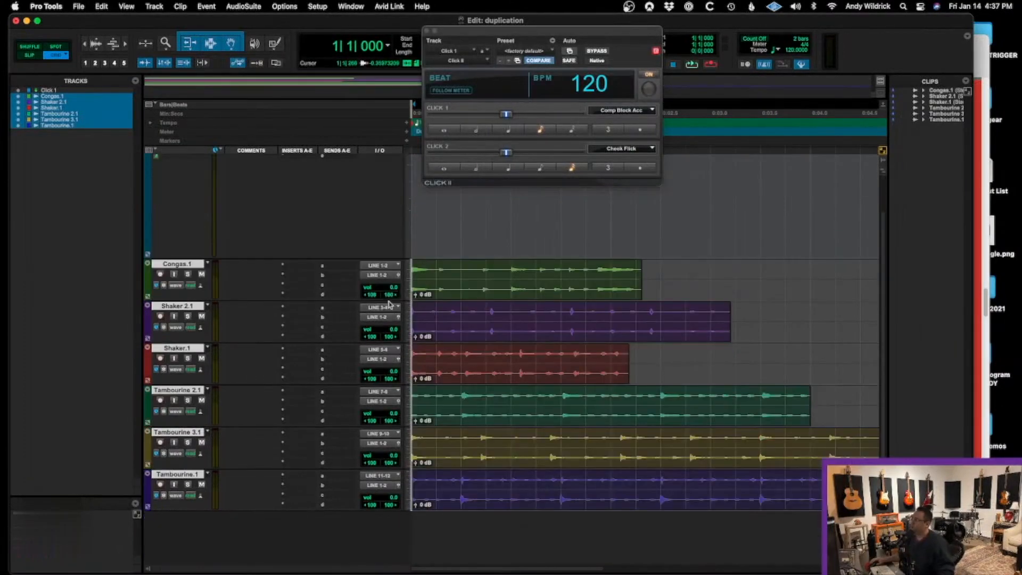
left_click(379, 275)
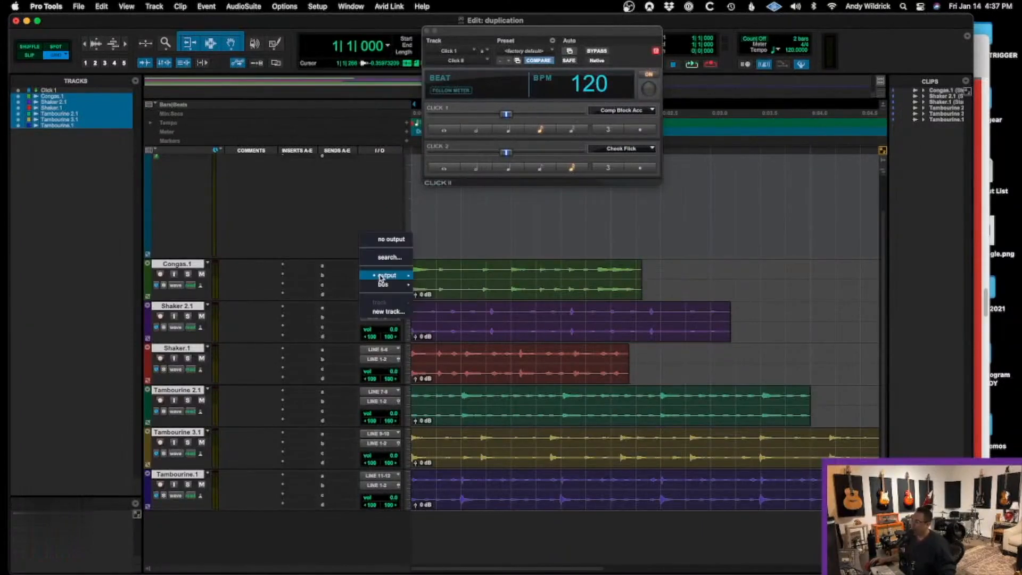
mouse_move(387, 275)
left_click(468, 166, "alt")
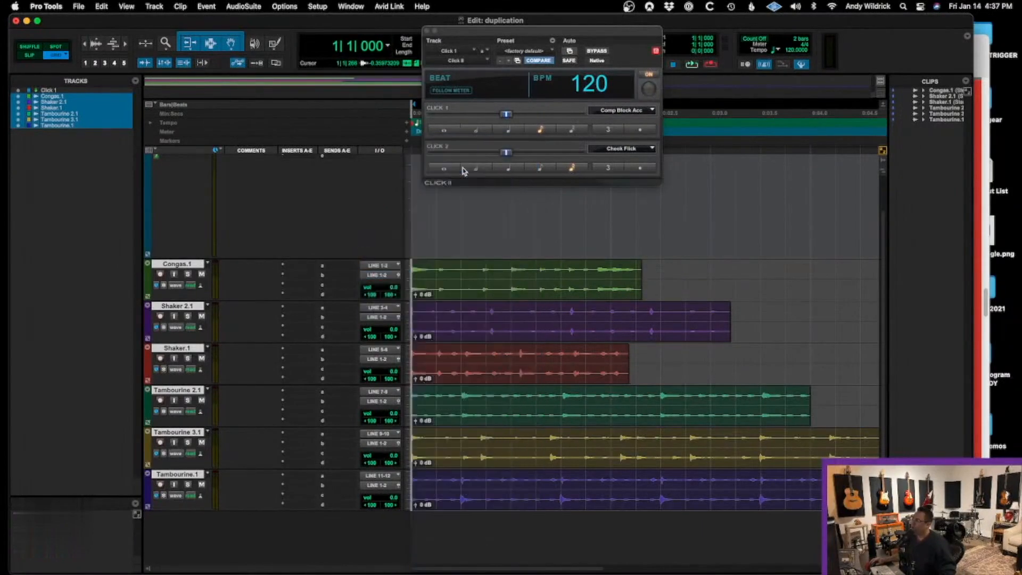
Solo the Congas track, audition it from 1|3|000, then unsolo it.
left_click(460, 270)
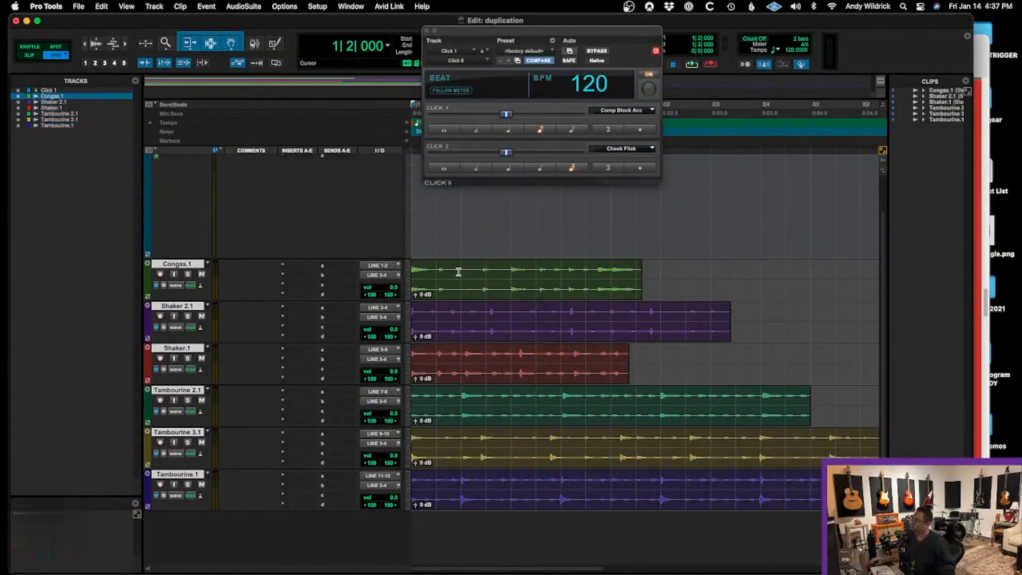
left_click(187, 274)
left_click(508, 267)
key("space")
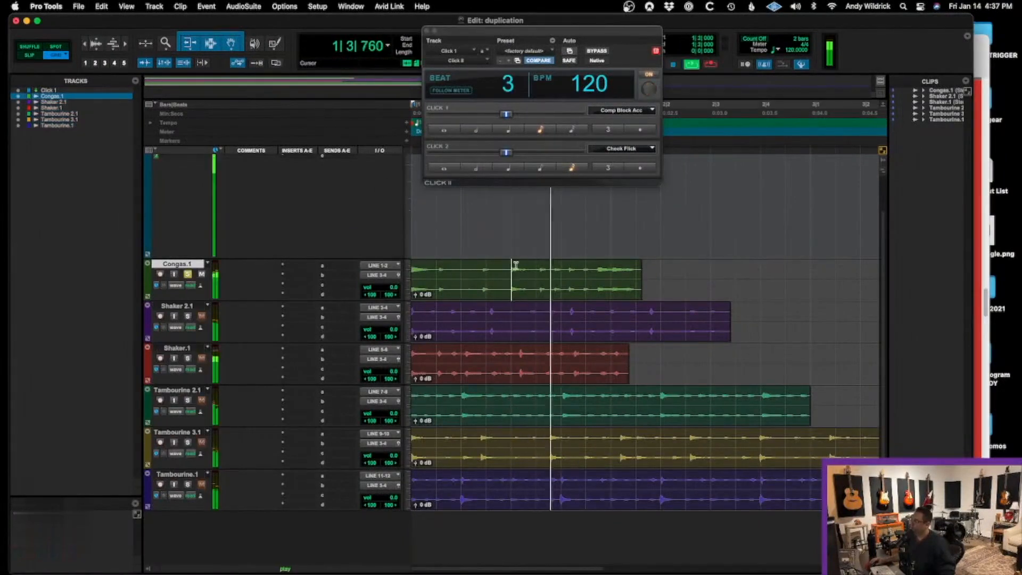
key("space")
left_click(187, 274)
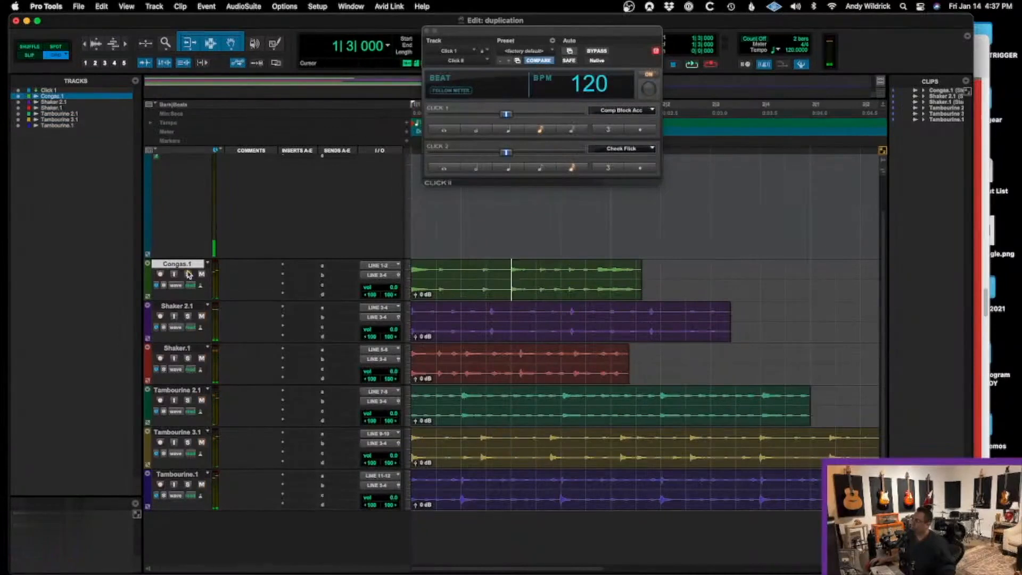
scroll(525, 384, "up", 2)
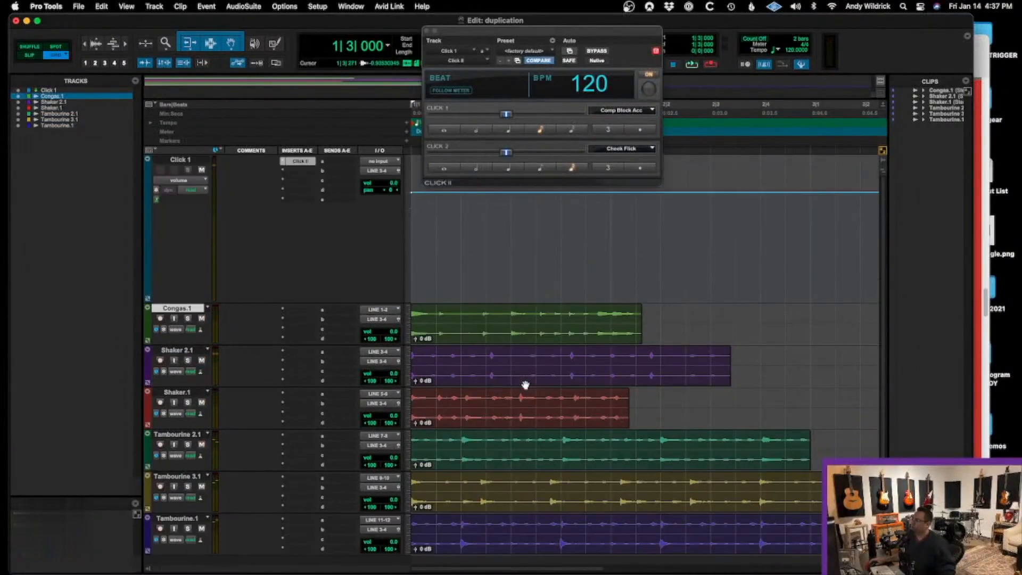
Close the Click II window, solo Congas, and raise its track volume to +4.8 dB while auditioning.
left_click(427, 31)
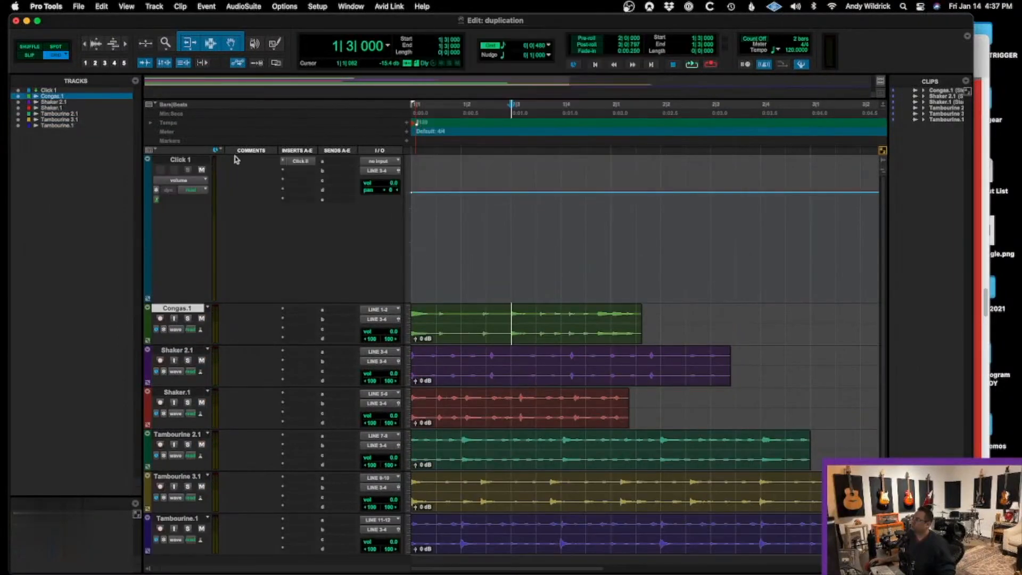
left_click(424, 328)
key("space")
key("space")
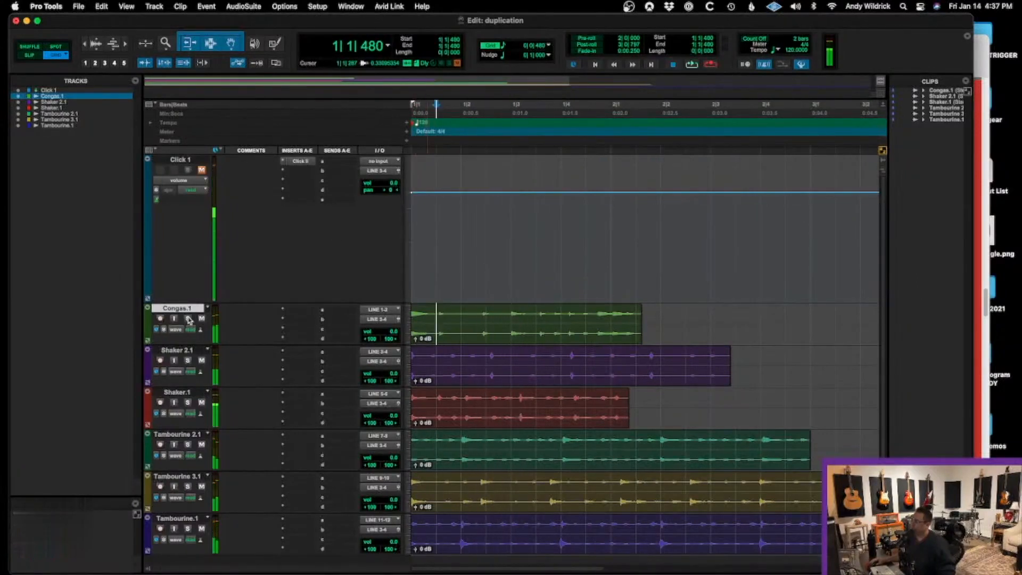
left_click(187, 318)
key("Return")
key("space")
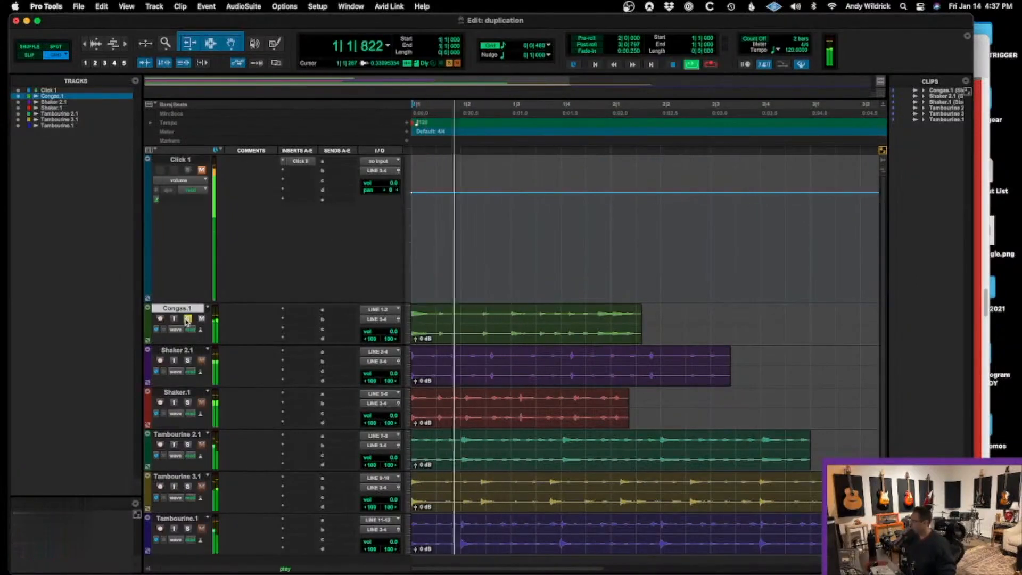
key("space")
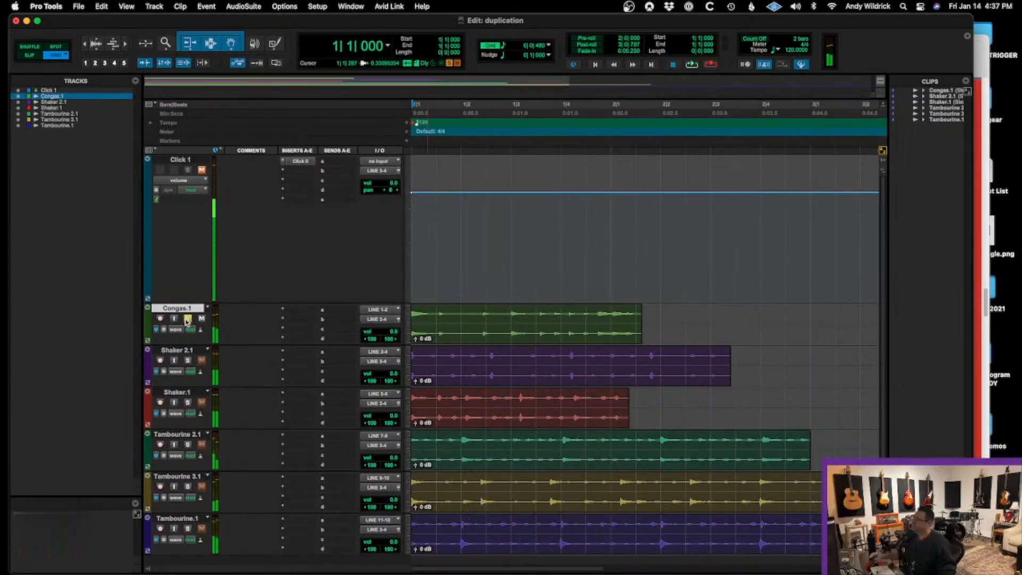
left_click(374, 331)
left_click_drag(374, 331, 375, 325)
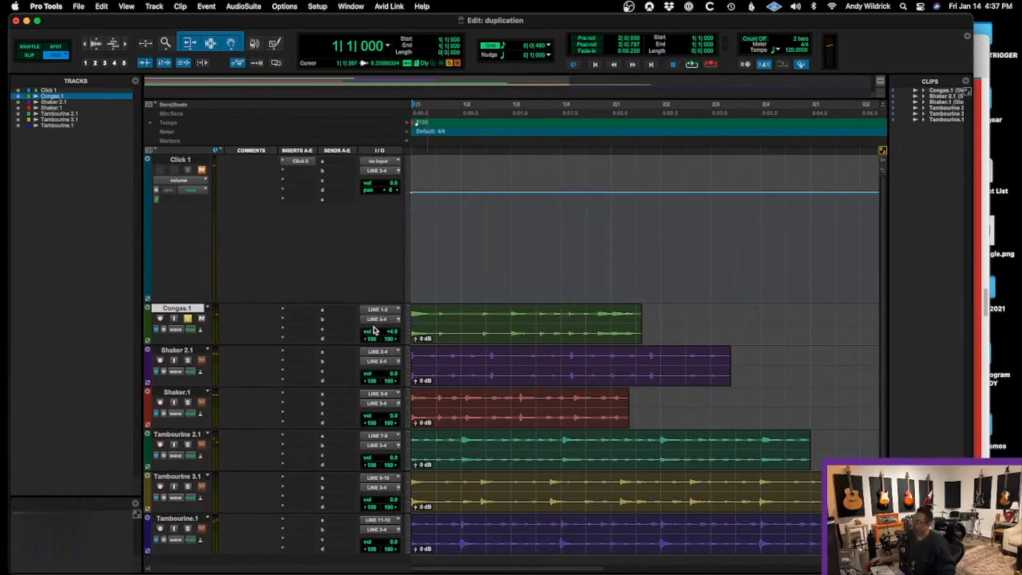
key("space")
key("space")
Reset the Congas track volume to 0.0 and boost the Congas clip gain by +6.0 dB, then play it.
left_click(375, 331, "alt")
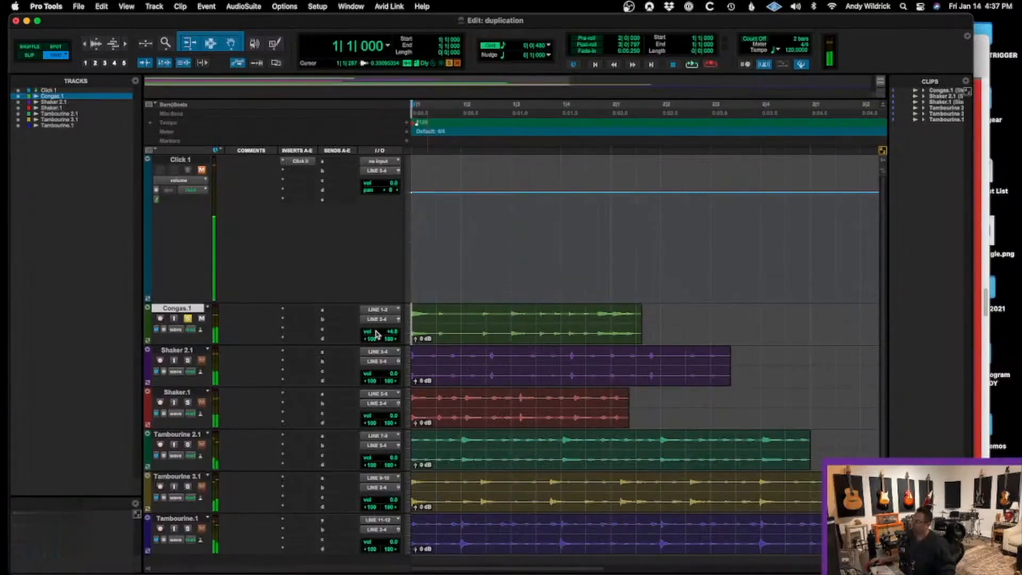
left_click(518, 331)
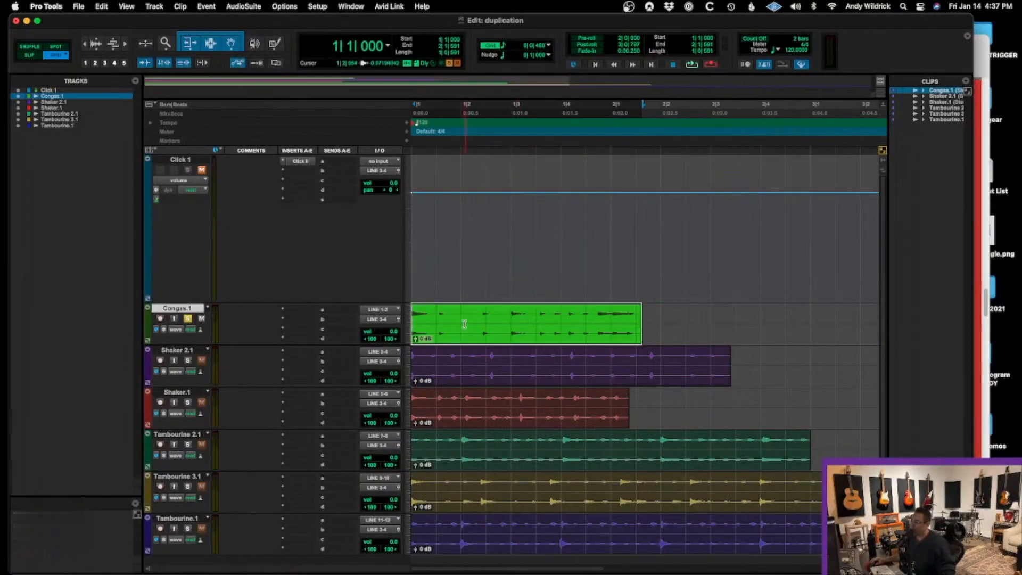
left_click_drag(415, 340, 413, 336)
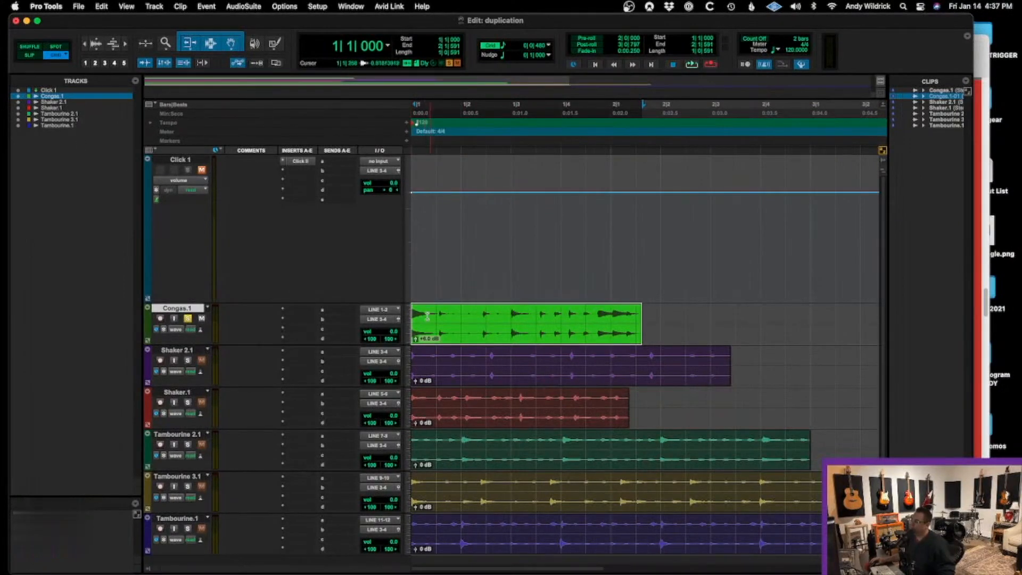
key("space")
Consolidate the Congas clip and audition it, then undo both the consolidation and the clip-gain boost.
left_click(99, 7)
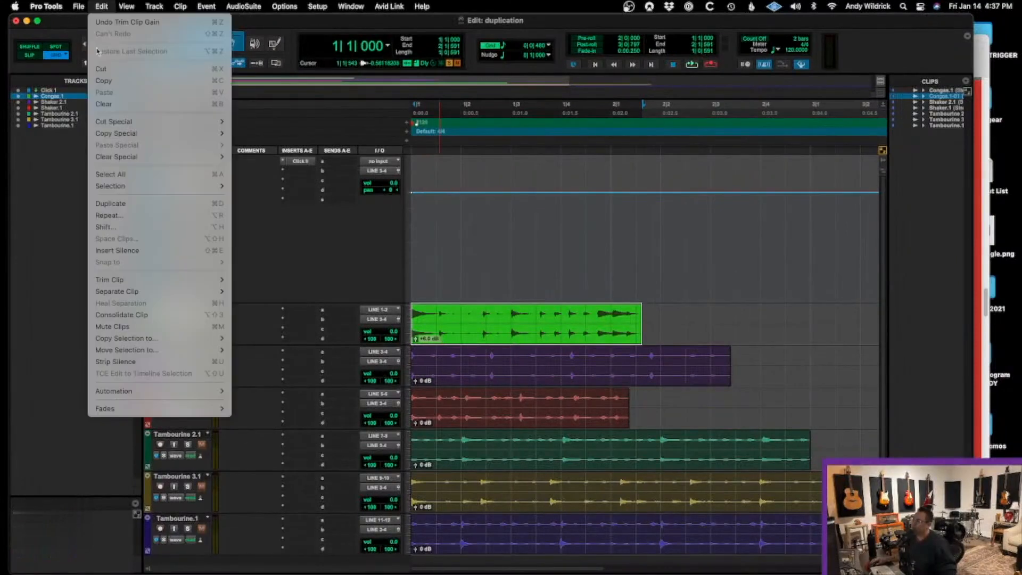
left_click(132, 315)
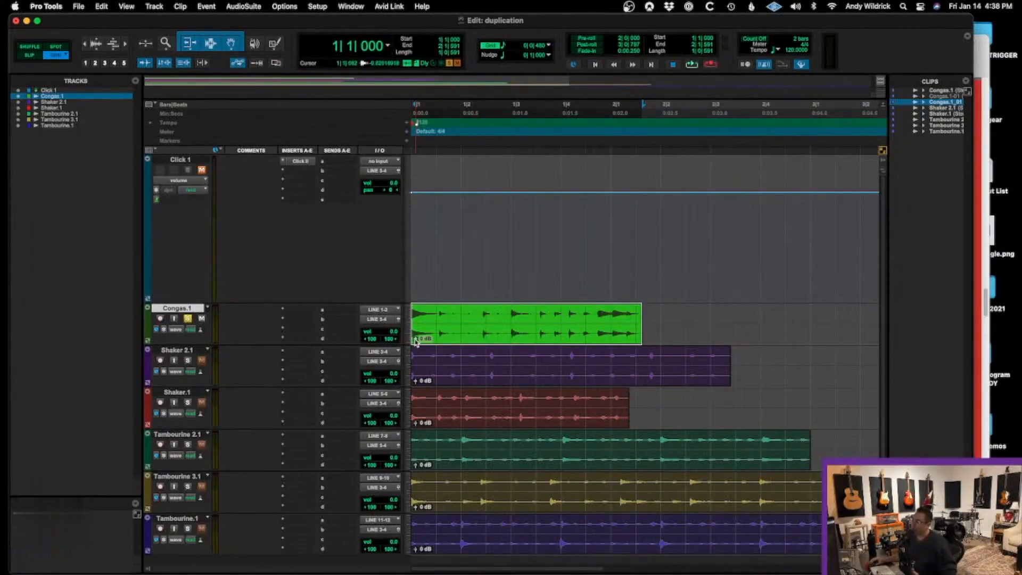
key("space")
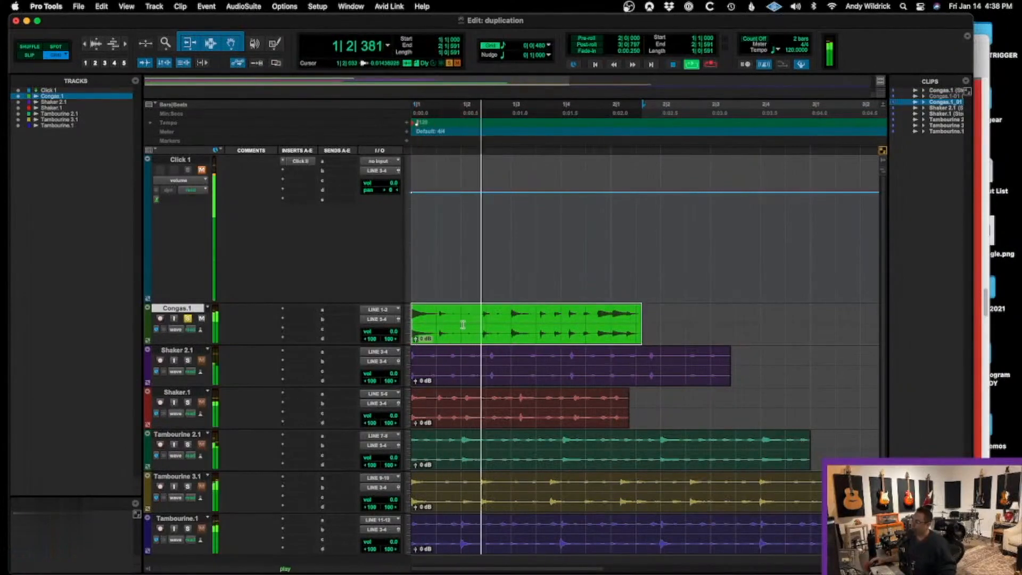
key("space")
key("super+z")
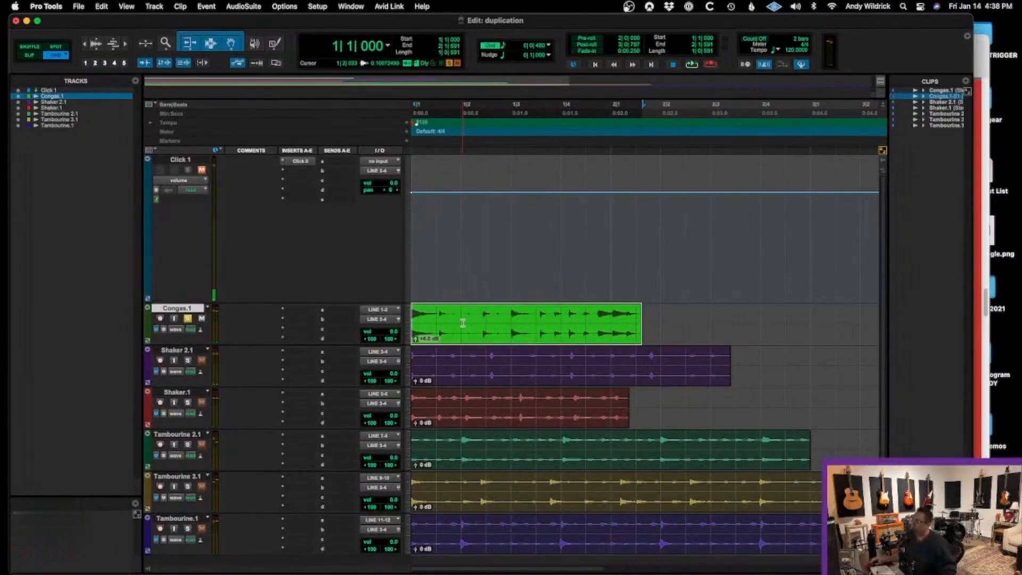
key("super+z")
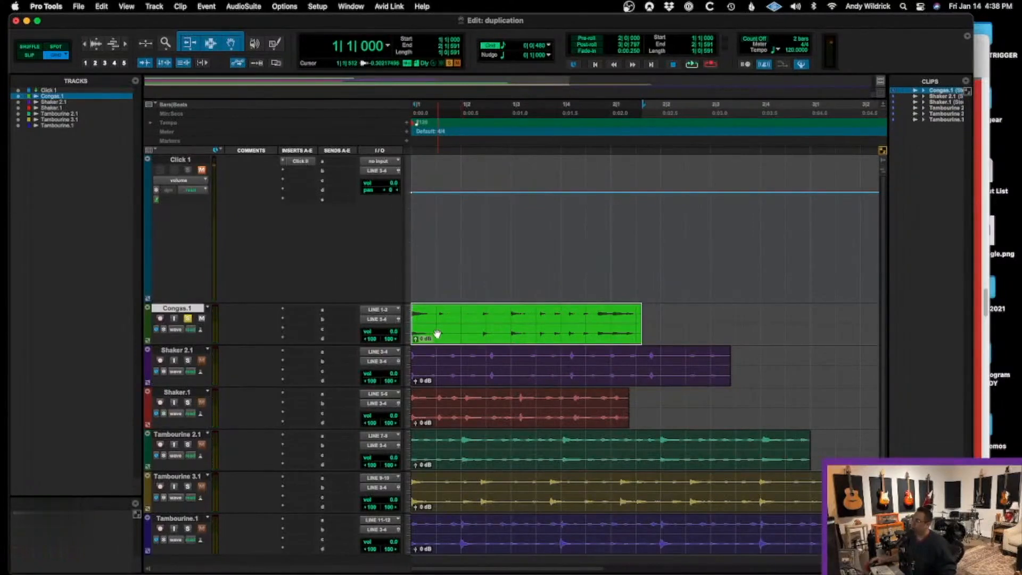
Toggle View > Clip > Clip Gain Line on and off, then raise the Congas clip gain to +4.4 dB.
left_click(182, 6)
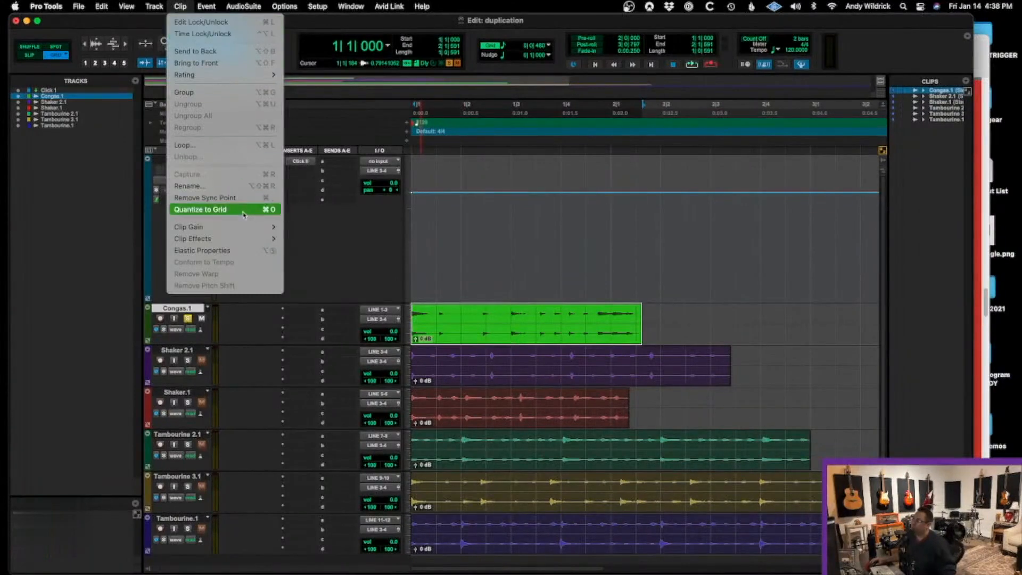
mouse_move(165, 6)
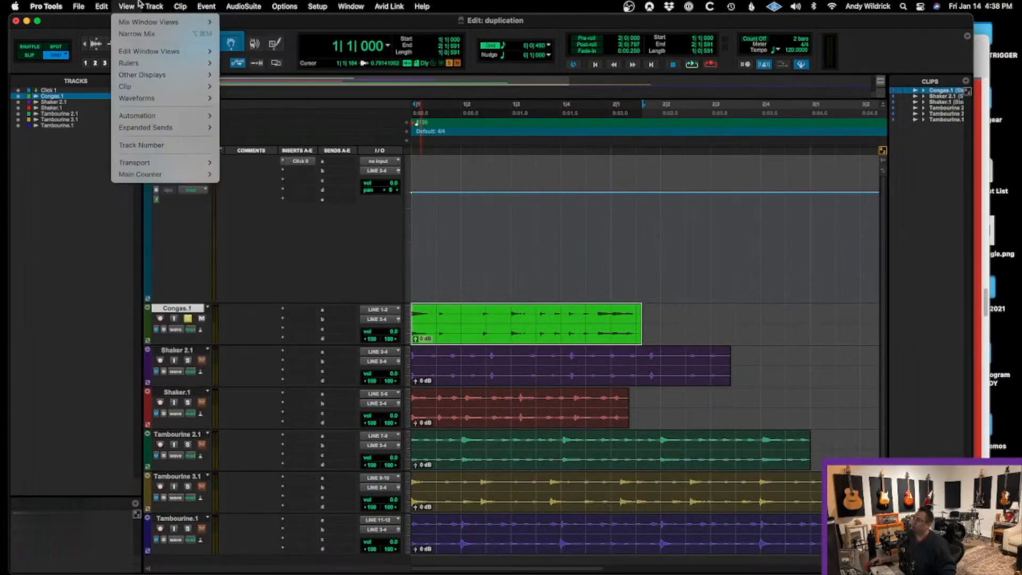
mouse_move(212, 227)
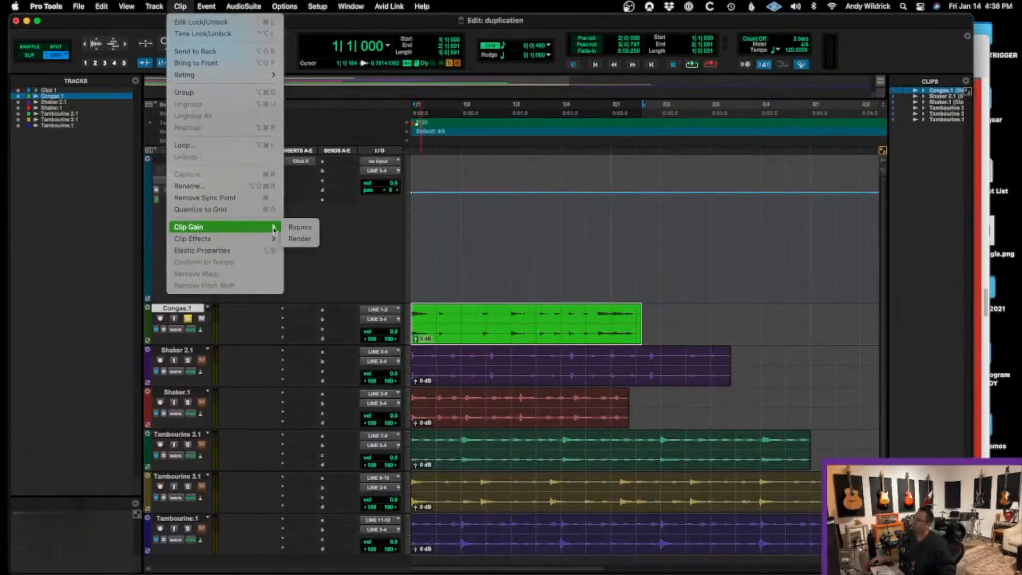
mouse_move(126, 5)
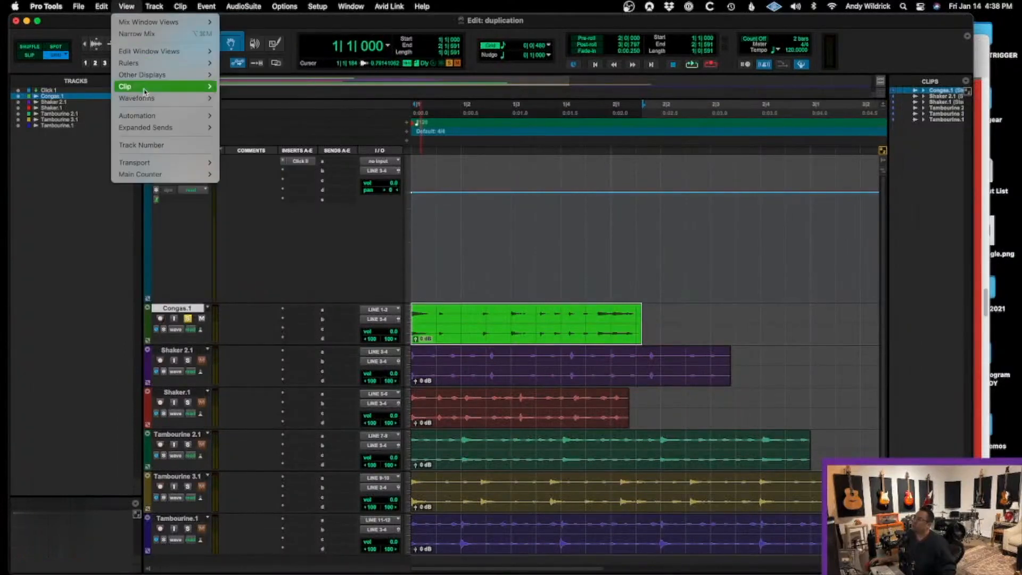
mouse_move(146, 88)
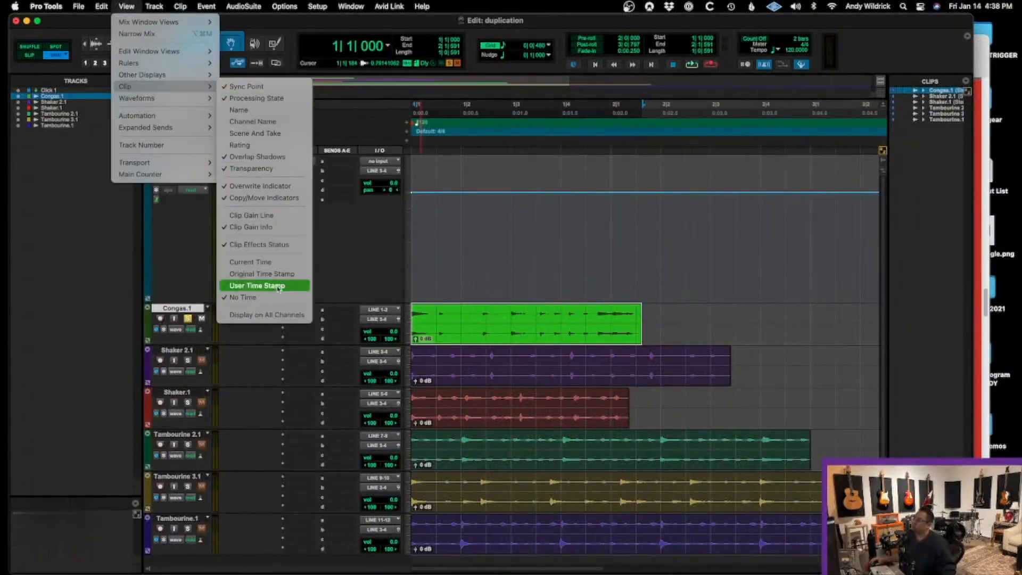
left_click(253, 215)
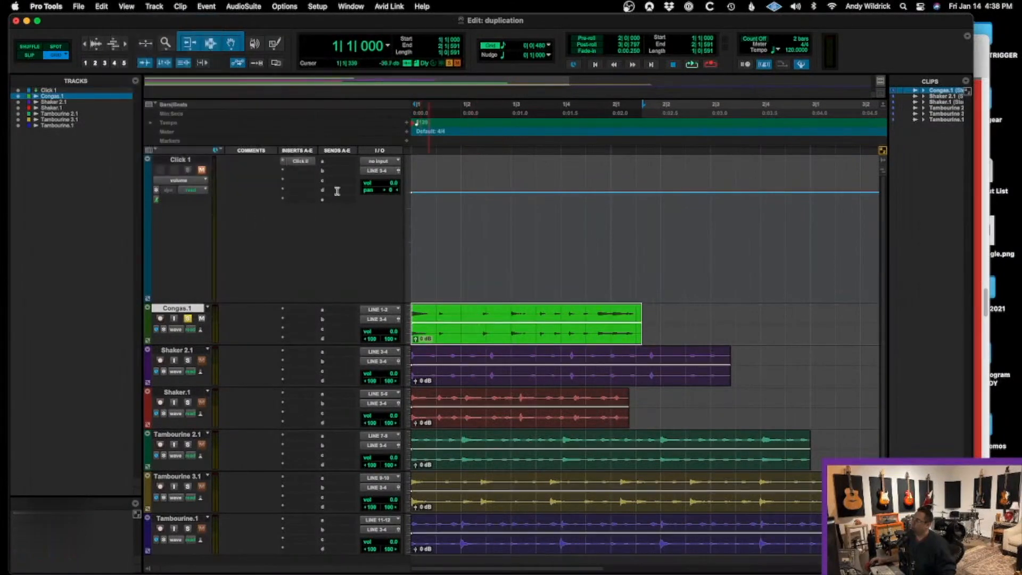
left_click(126, 6)
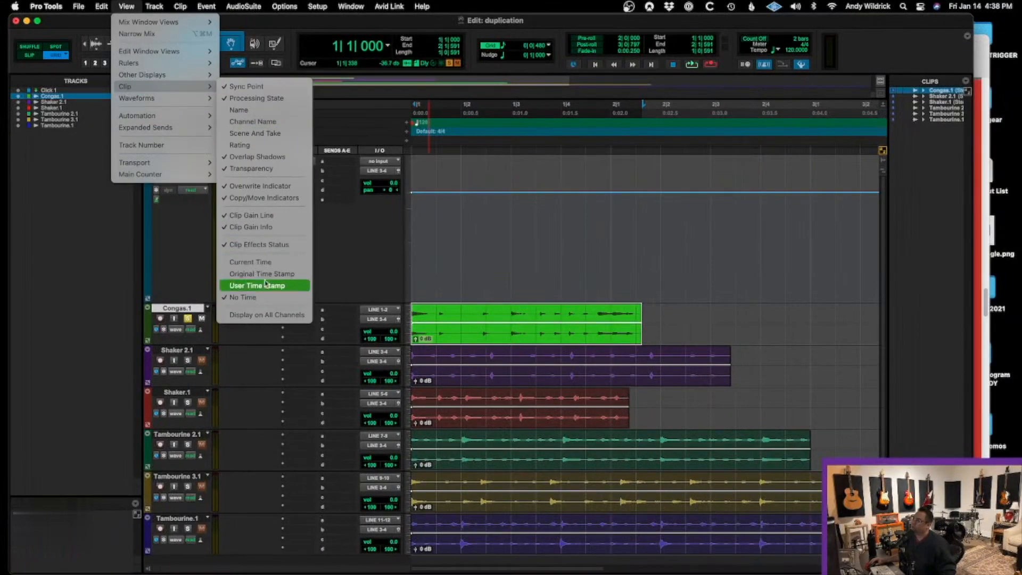
left_click(251, 215)
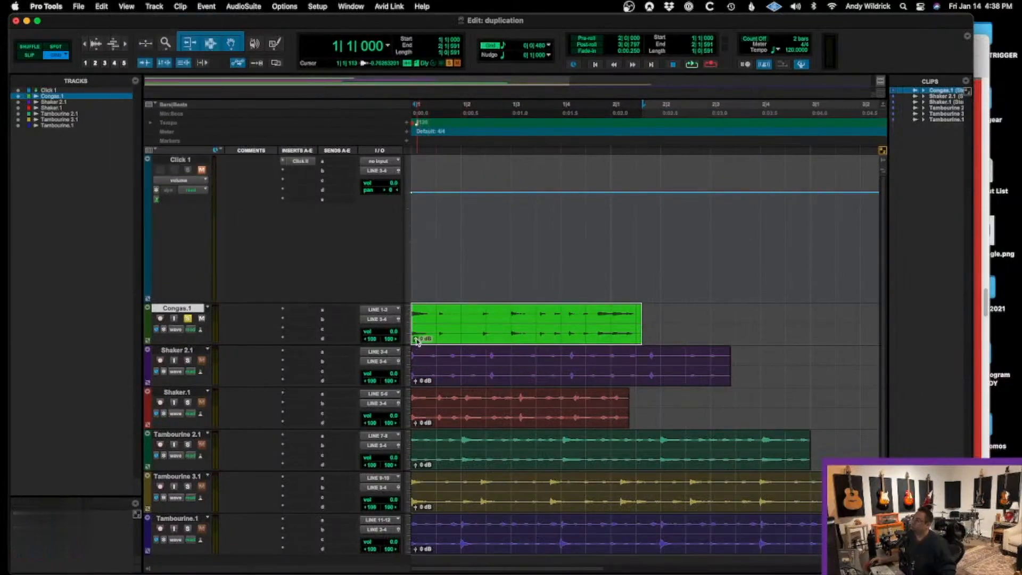
left_click_drag(417, 341, 410, 338)
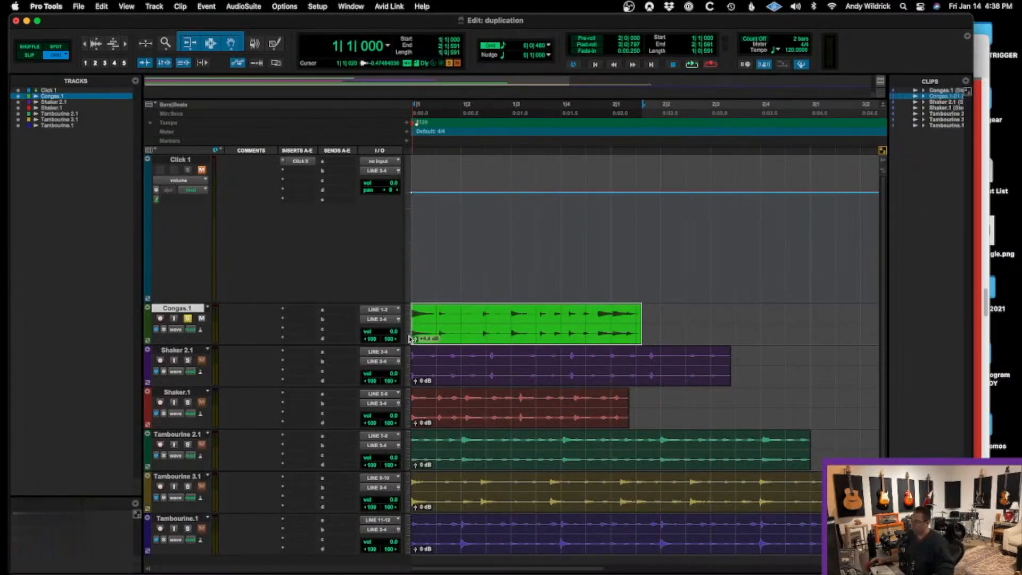
key("super+Tab")
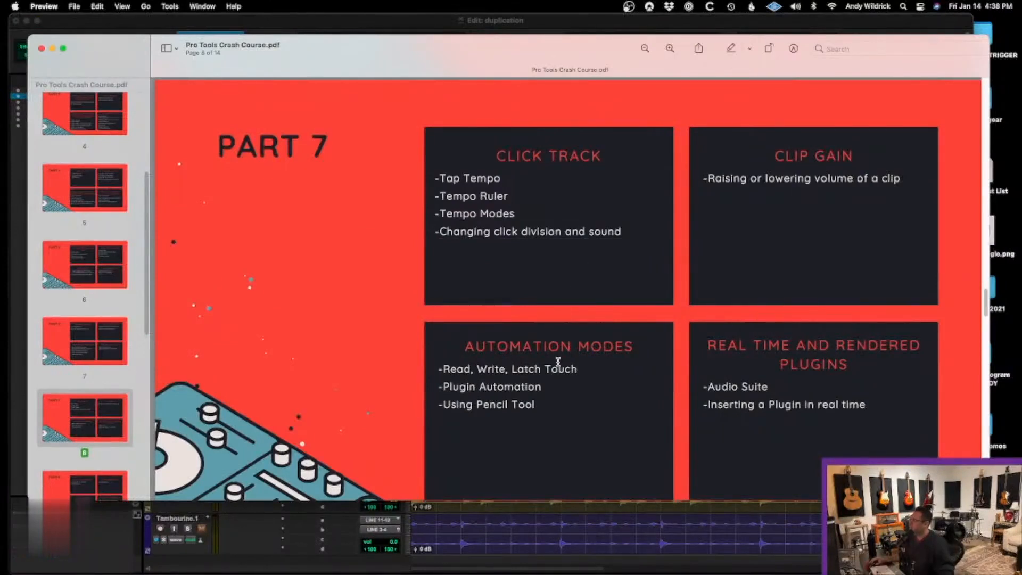
key("super+Tab")
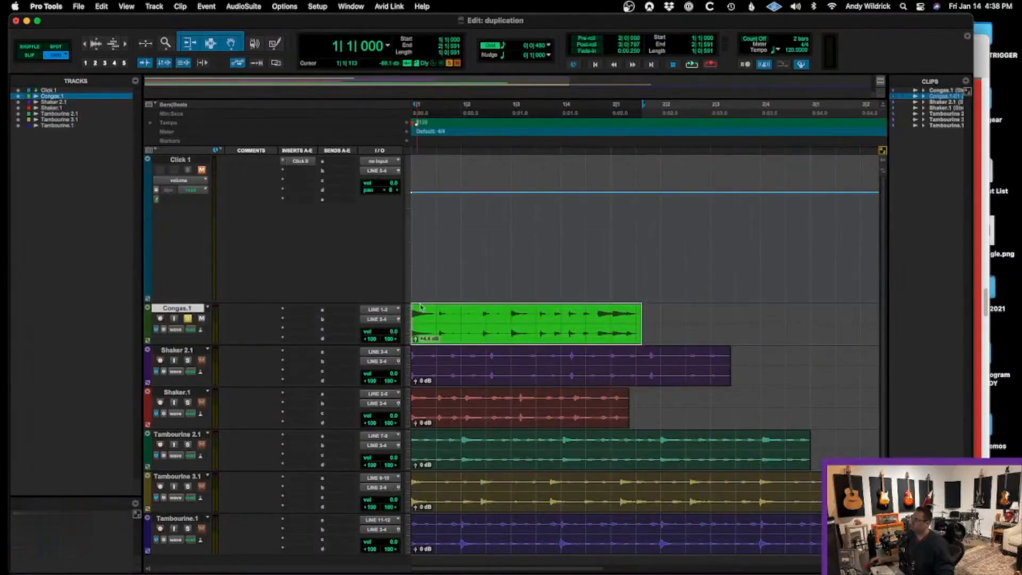
left_click(445, 313)
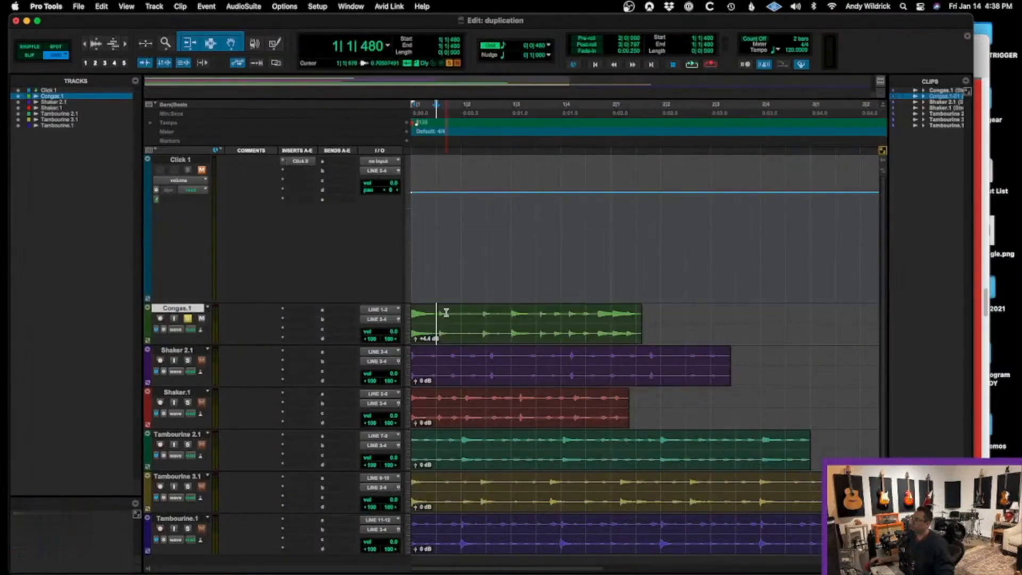
Insert FabFilter Pro-Q 3 on Congas.1 and add a +6.7 dB bell boost near 363 Hz.
left_click(300, 310)
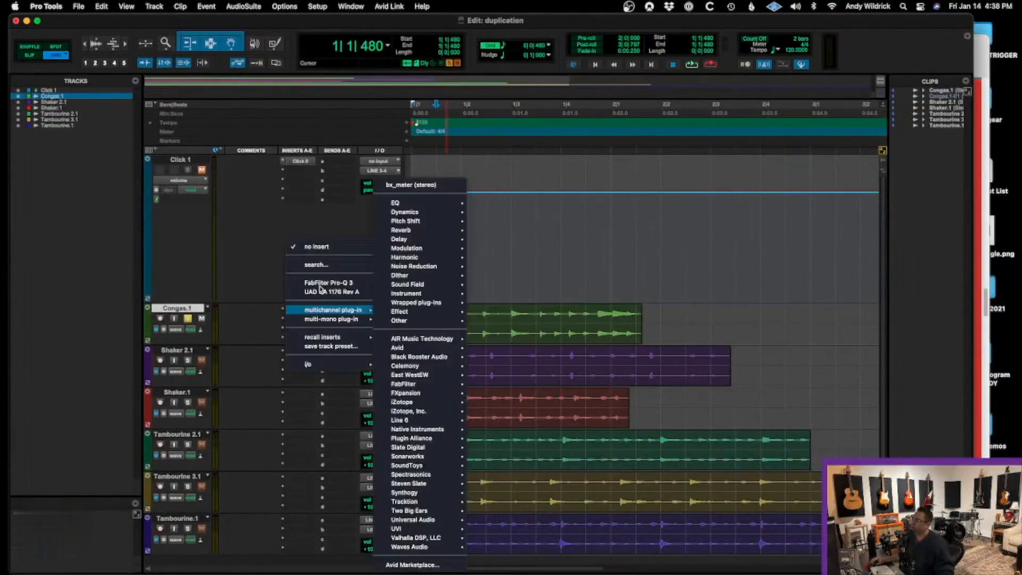
left_click(330, 288)
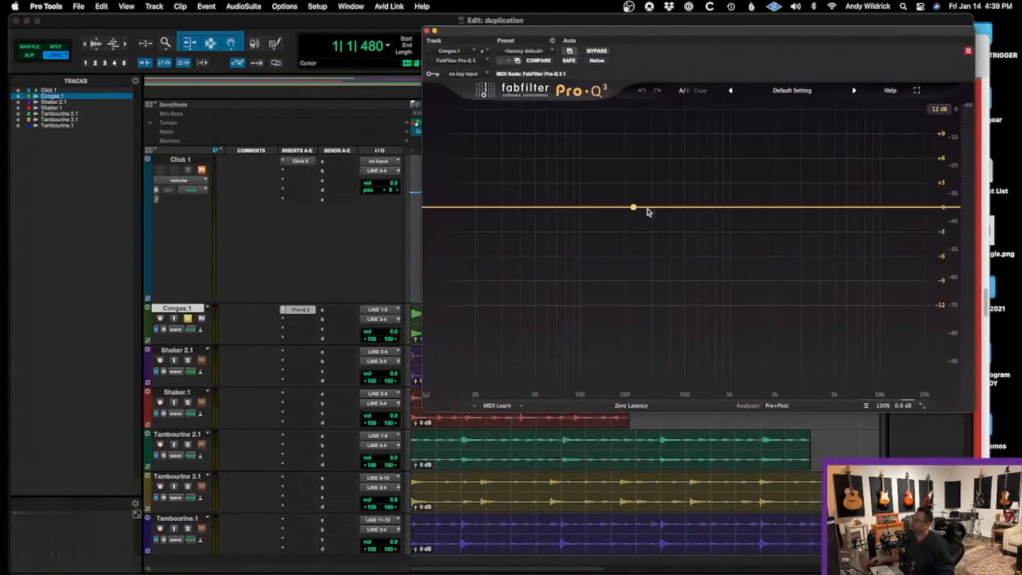
left_click_drag(665, 207, 665, 155)
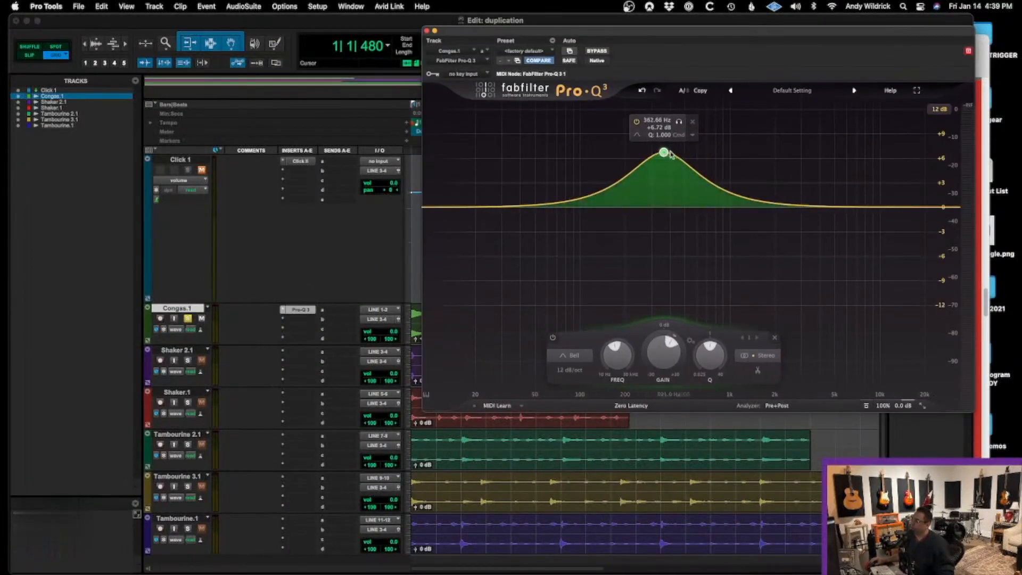
left_click(426, 30)
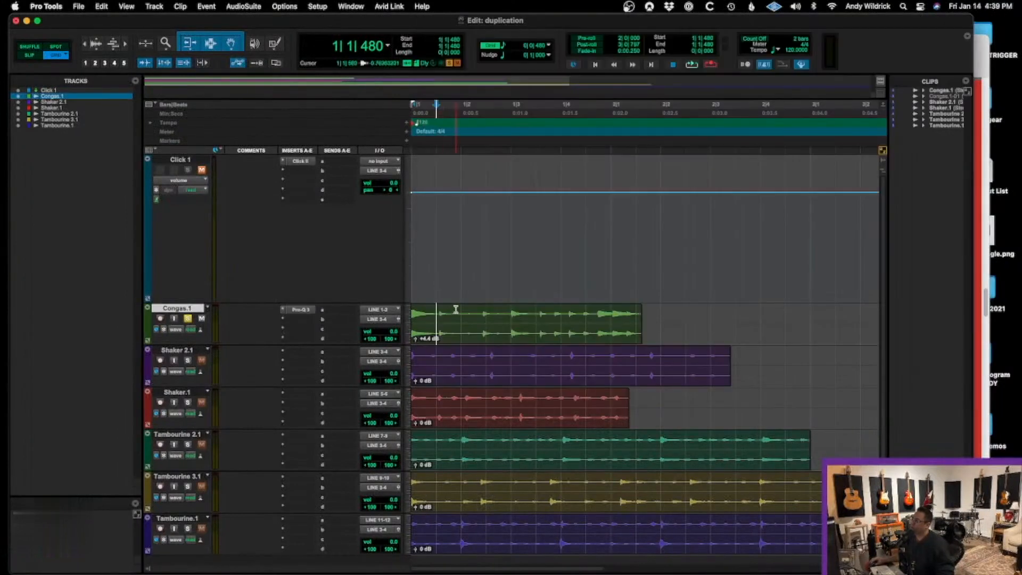
Select the whole Congas.1 clip and open the AudioSuite Reverse processor.
double_click(452, 304)
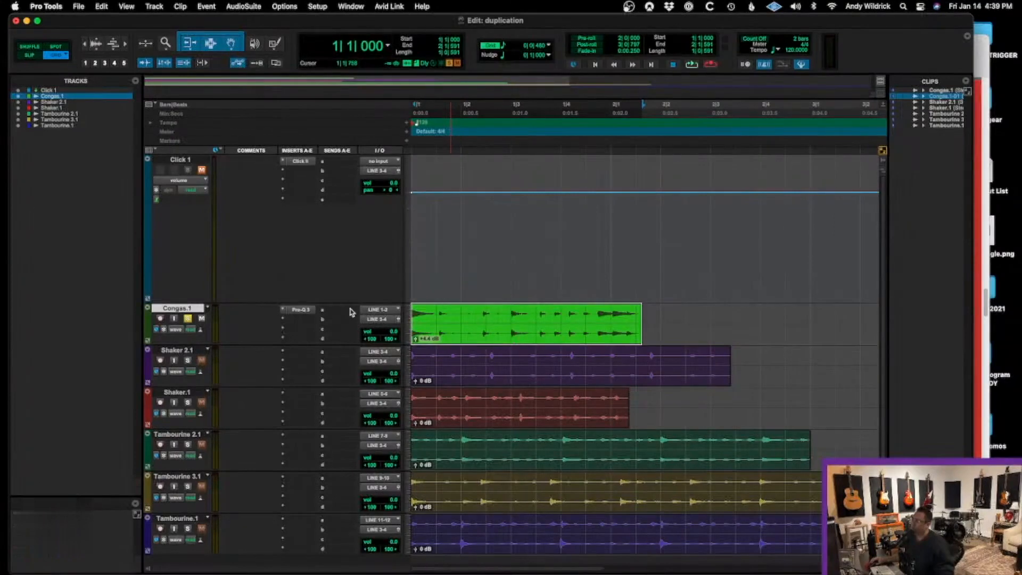
left_click(246, 8)
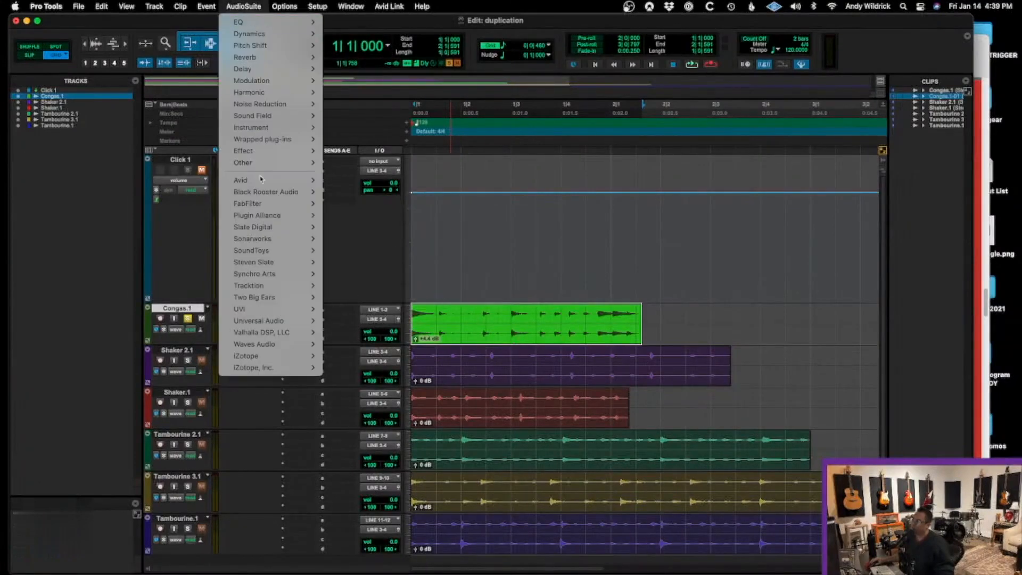
mouse_move(250, 162)
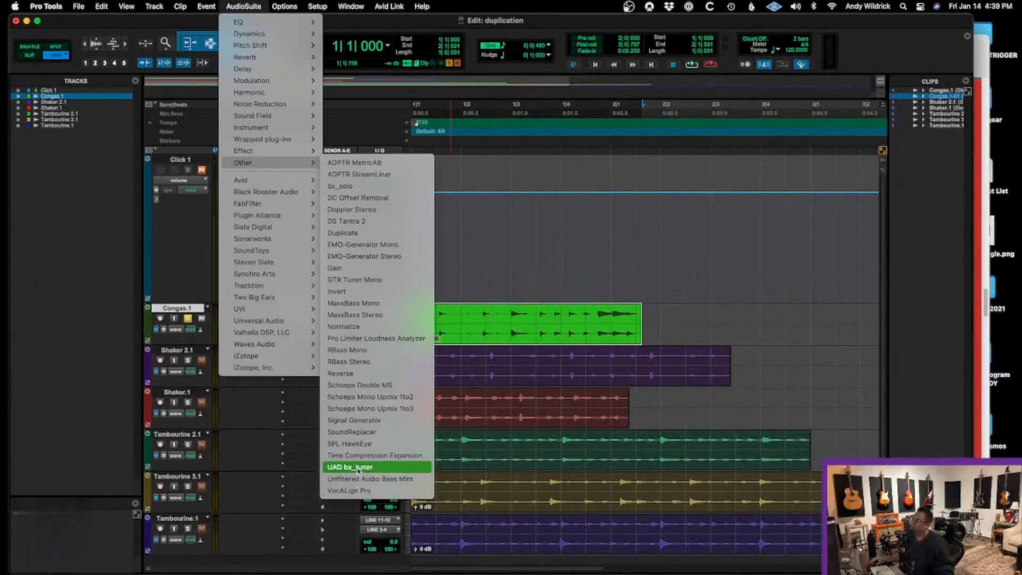
left_click(361, 374)
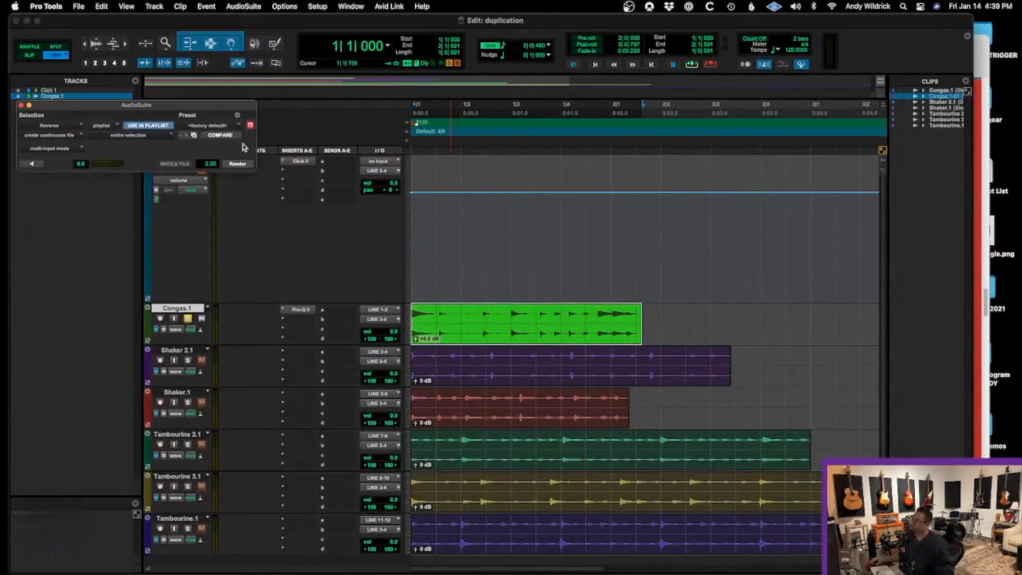
left_click_drag(213, 113, 406, 120)
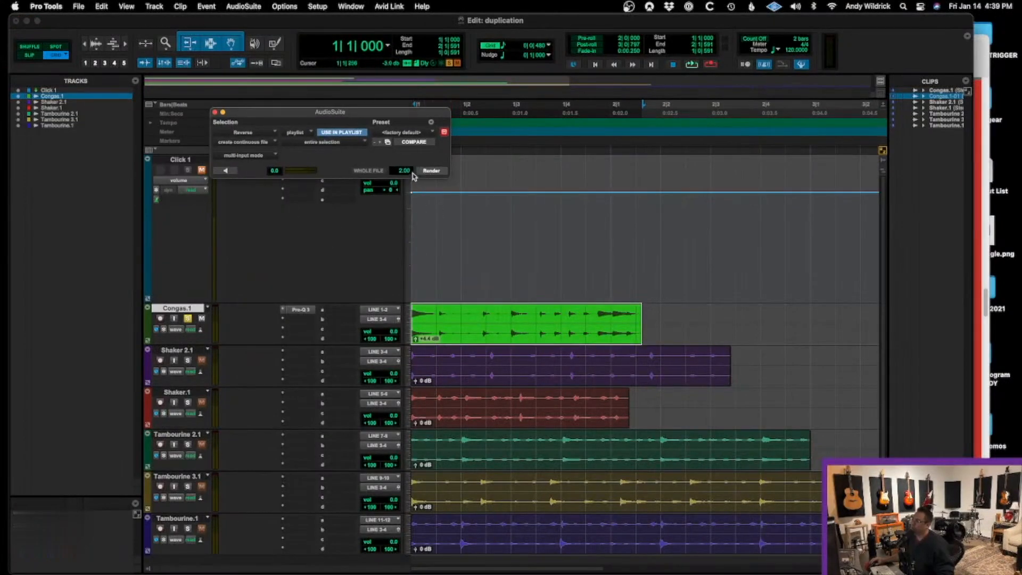
Render the reversed Congas clip, listen to it, then undo back to the forward waveform.
left_click(430, 171)
key("space")
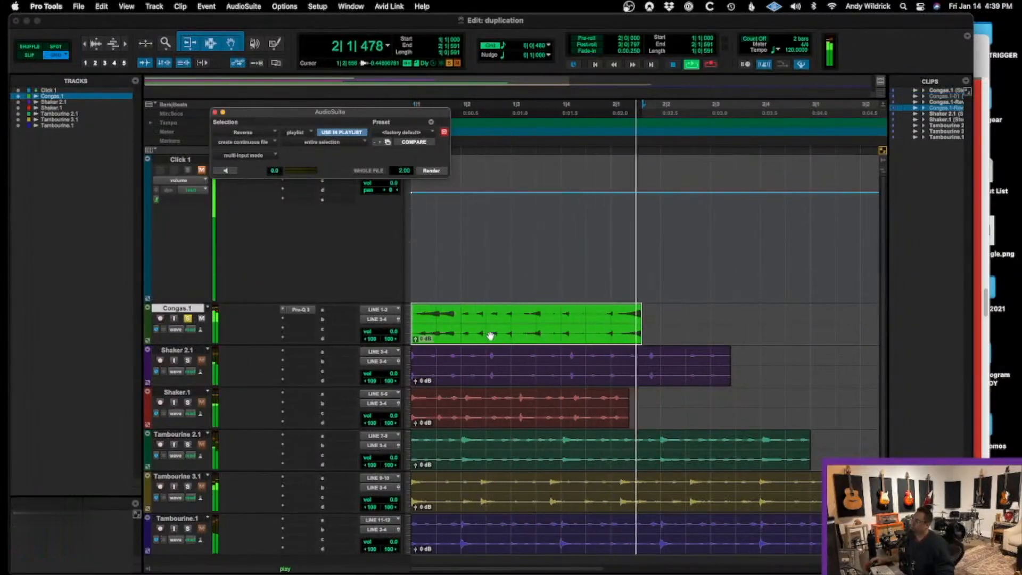
key("super+z")
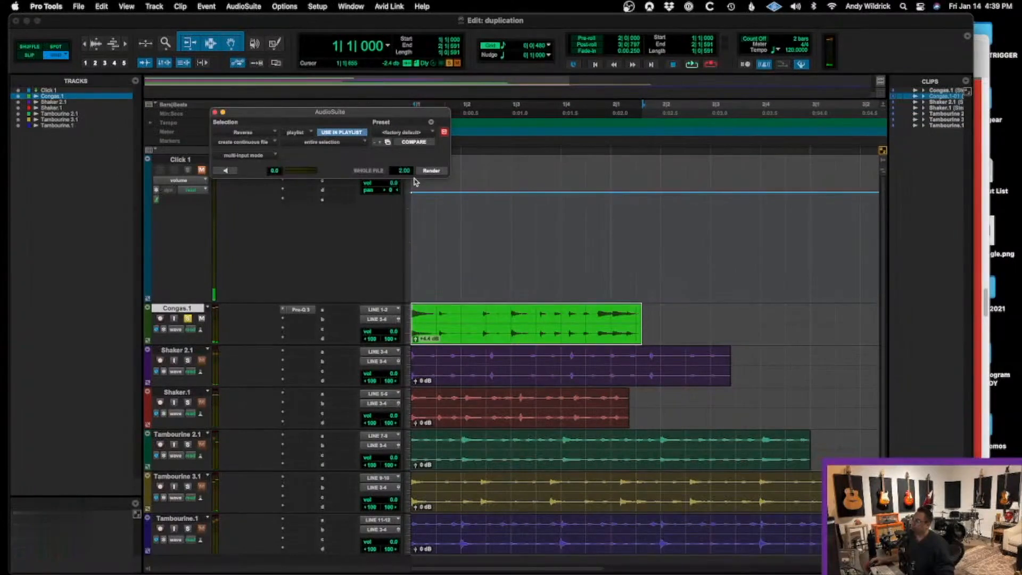
Browse the AudioSuite plug-in list and close it without choosing anything.
left_click(255, 5)
left_click(530, 342)
left_click(257, 6)
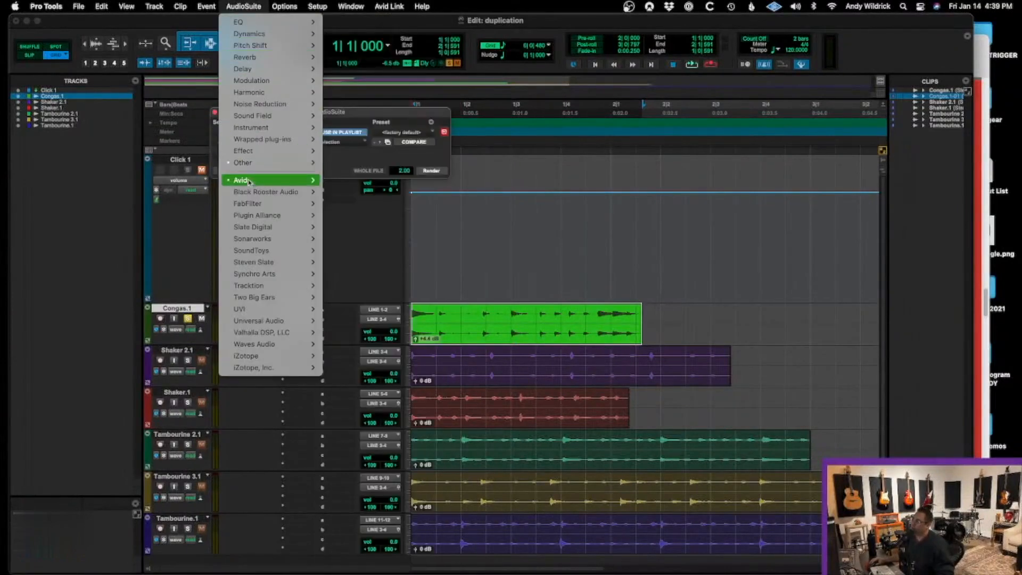
mouse_move(243, 162)
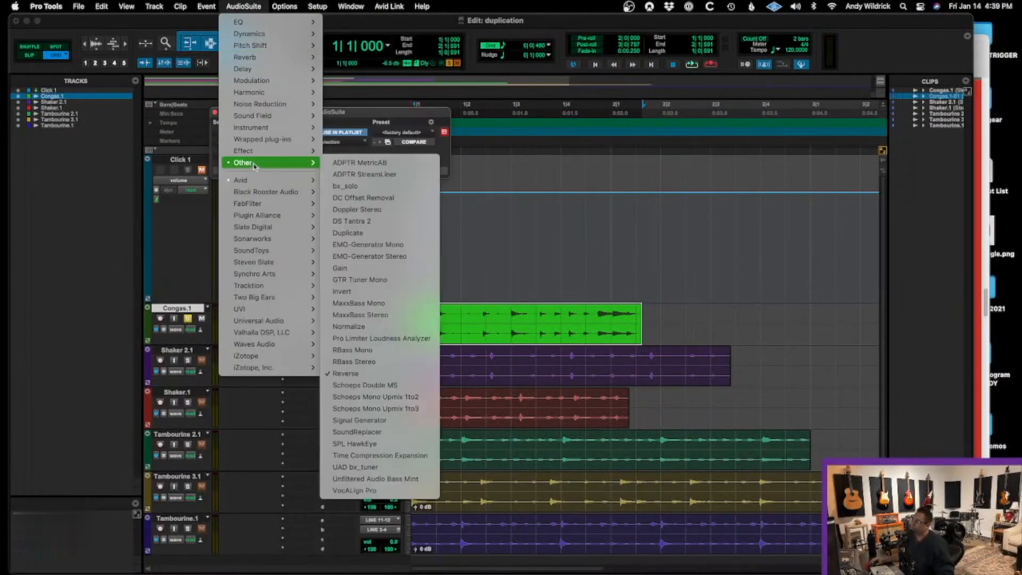
left_click(563, 286)
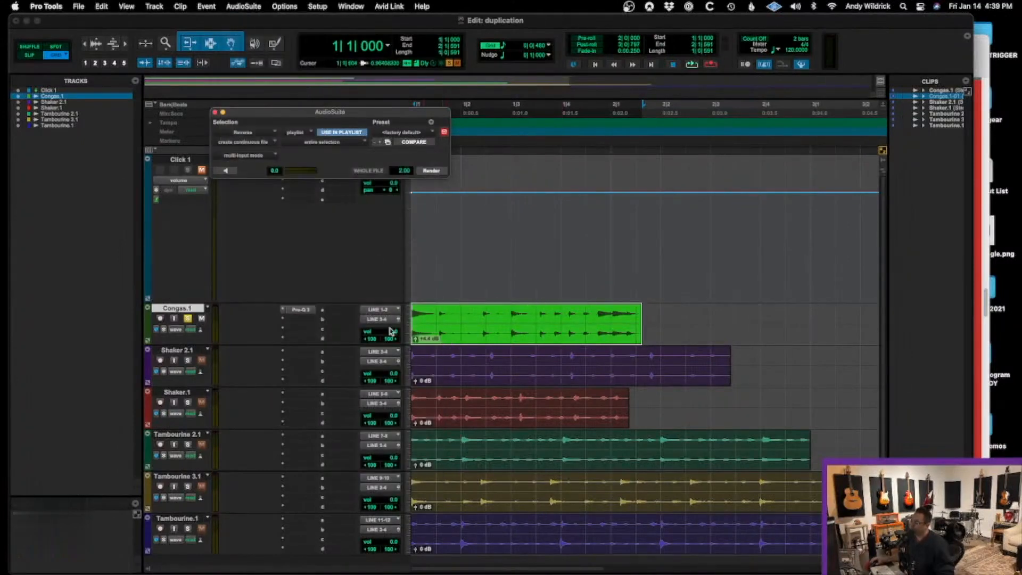
scroll(306, 383, "down", 3)
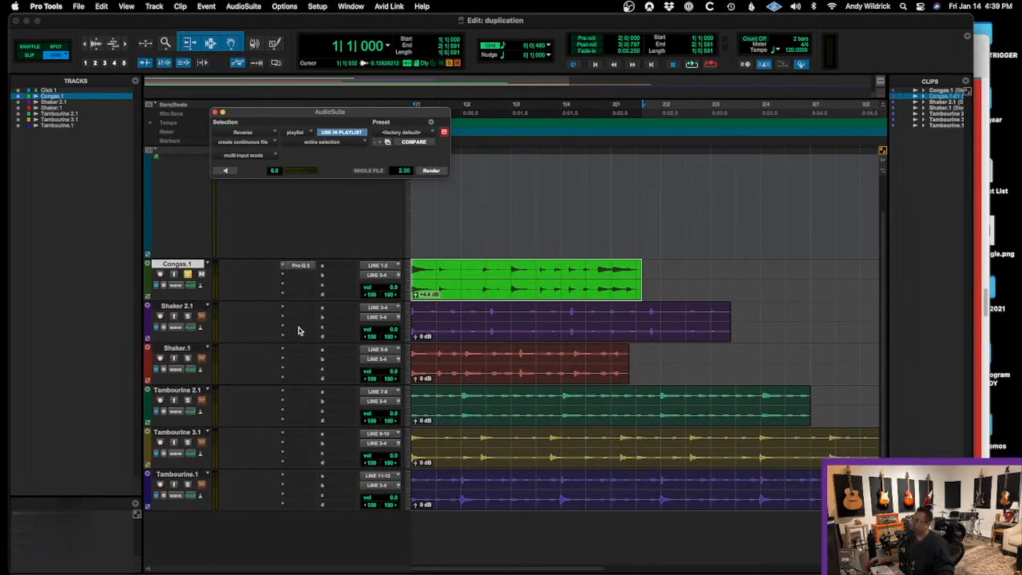
Check the course outline PDF, then clear the Congas selection and return to session start.
key("super+Tab")
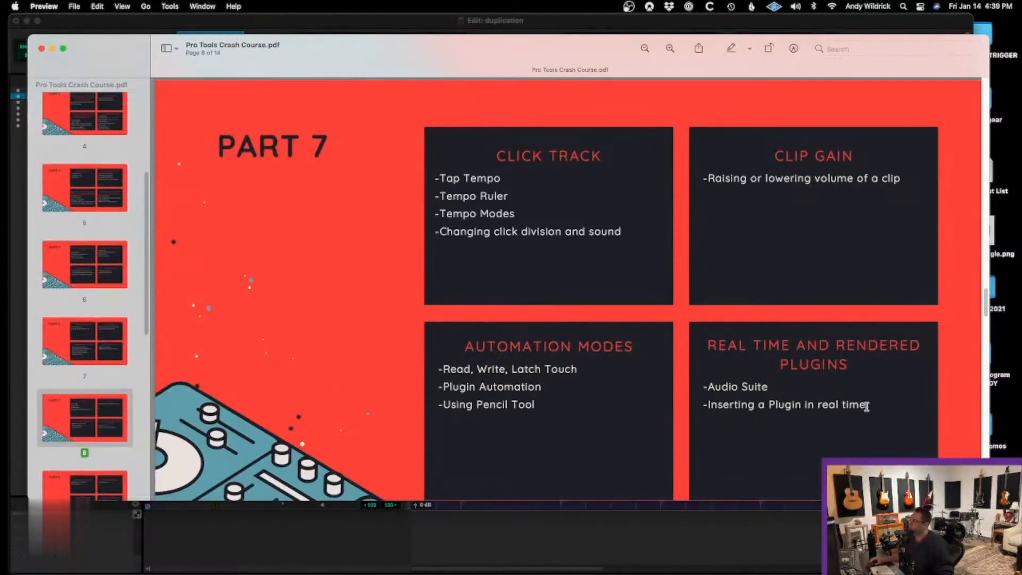
left_click(162, 30)
left_click(431, 276)
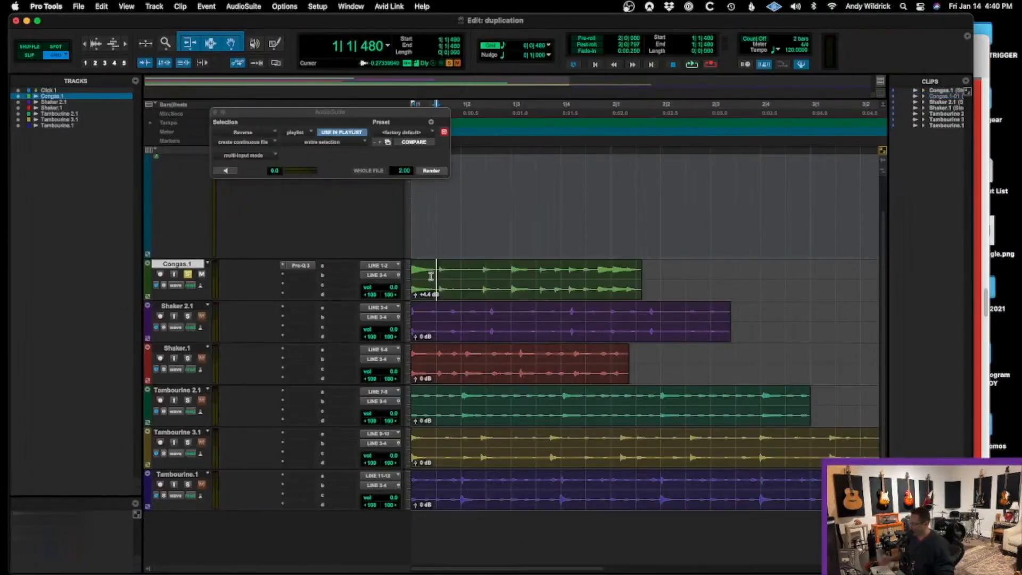
key("Return")
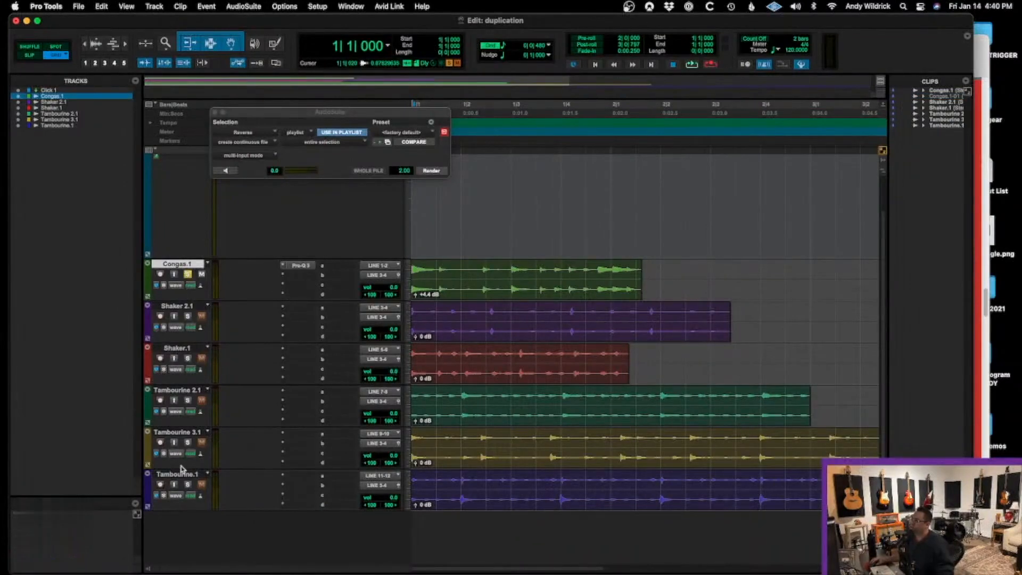
Unsolo Congas, briefly audition Shaker 2.1 soloed, then unsolo it.
left_click(187, 274)
left_click(187, 316)
key("space")
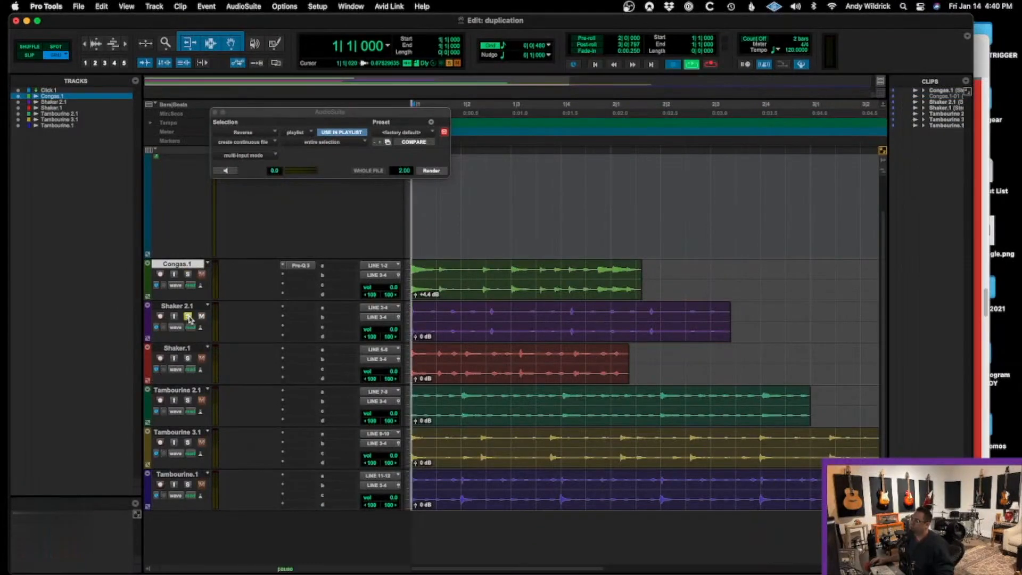
key("space")
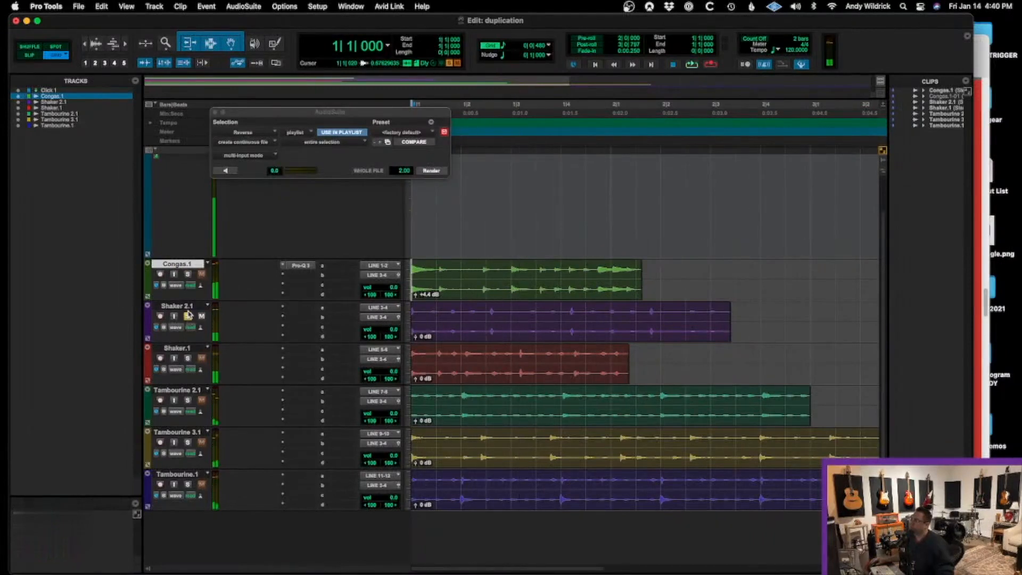
left_click(187, 317)
scroll(222, 485, "up", 2)
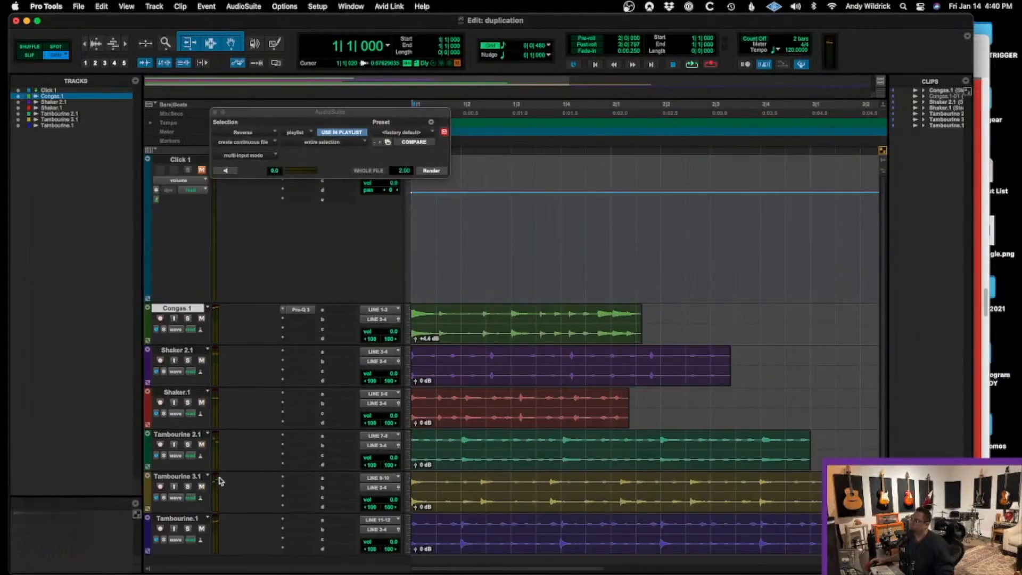
left_click(82, 8)
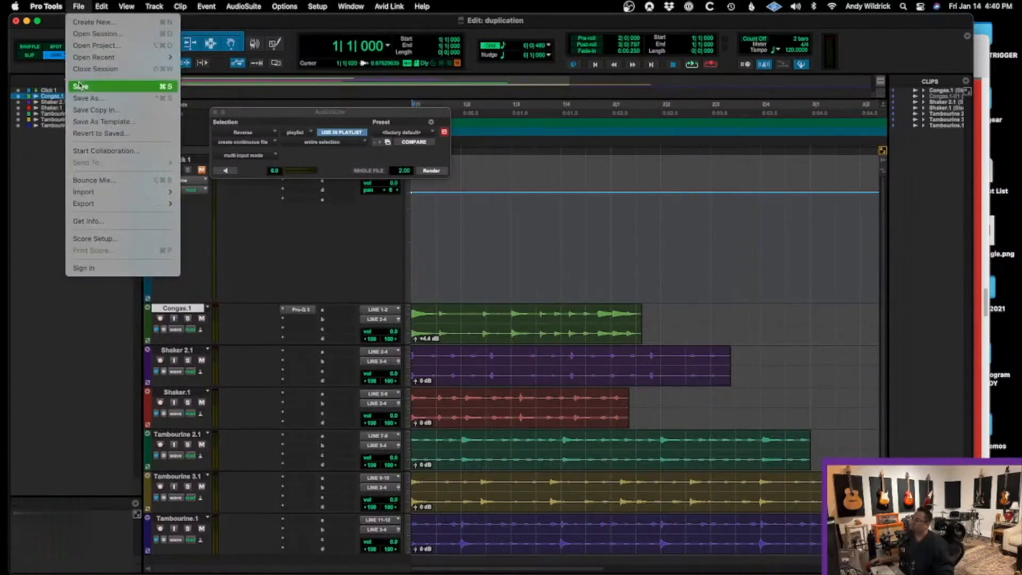
Import Chill Beat.wav and Big Beat.wav with sample-rate conversion as new tracks.
mouse_move(128, 191)
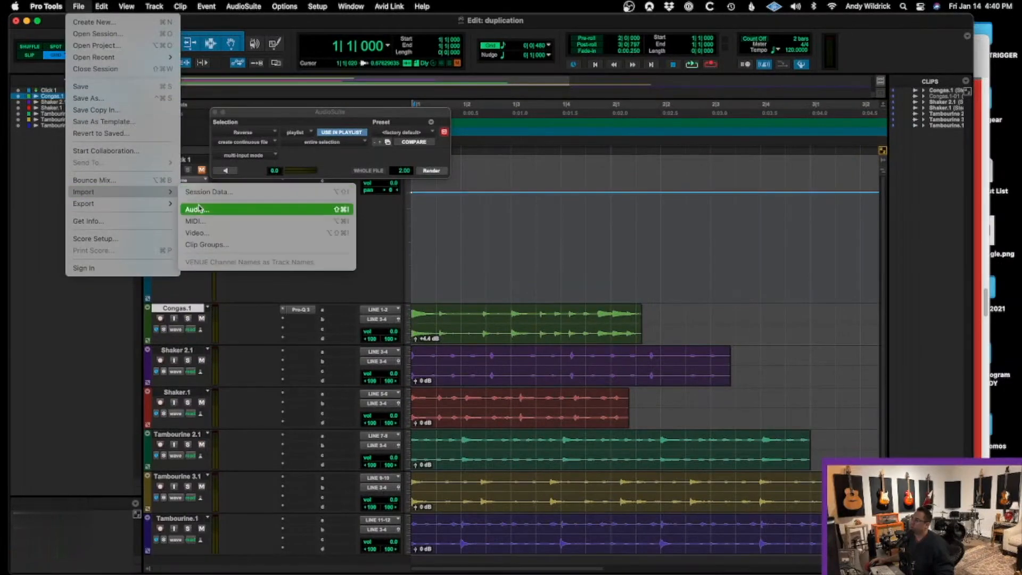
left_click(199, 210)
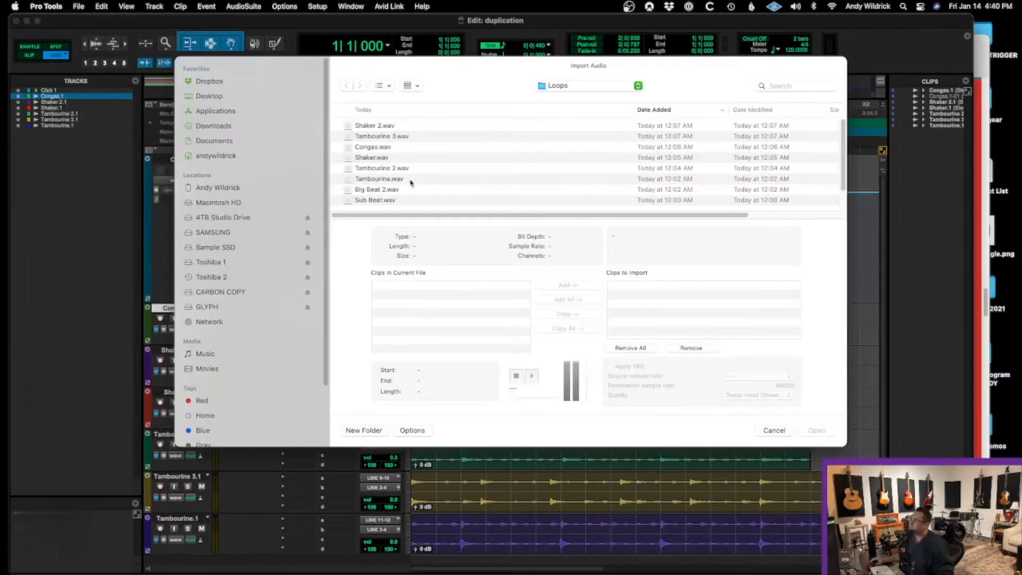
scroll(411, 182, "down", 3)
left_click(381, 190)
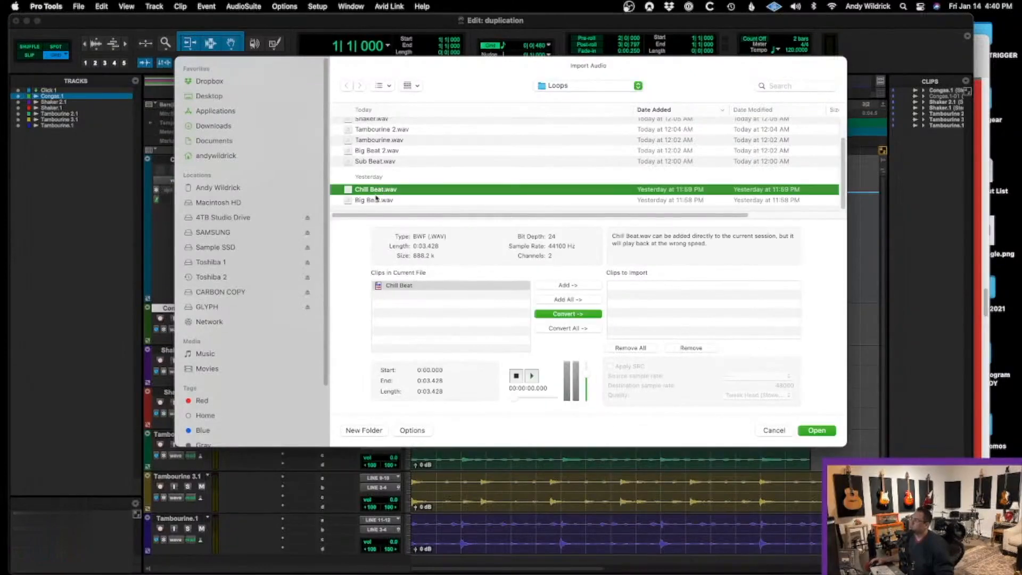
left_click(377, 200, "shift")
left_click(577, 316)
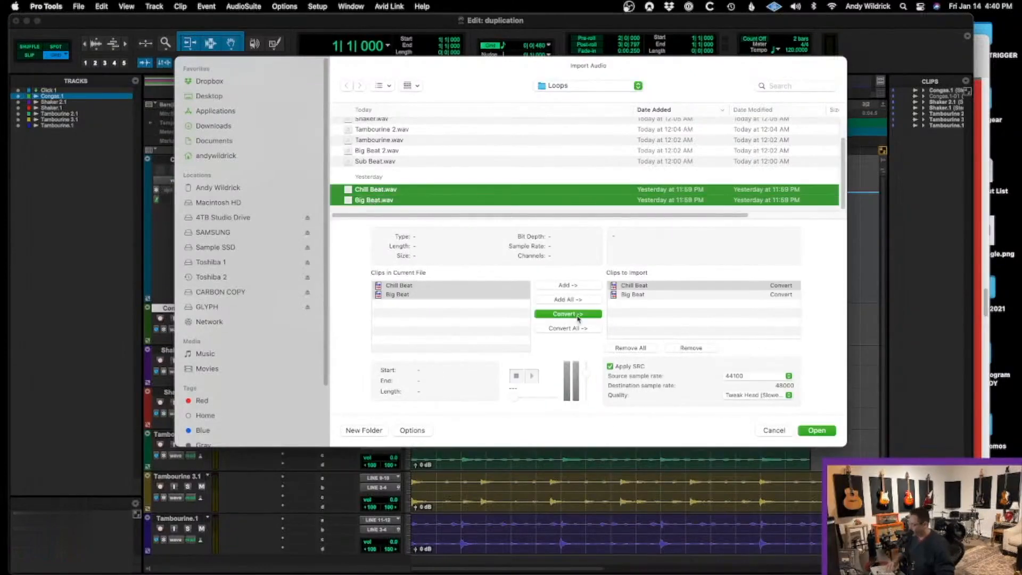
key("Return")
key("Return")
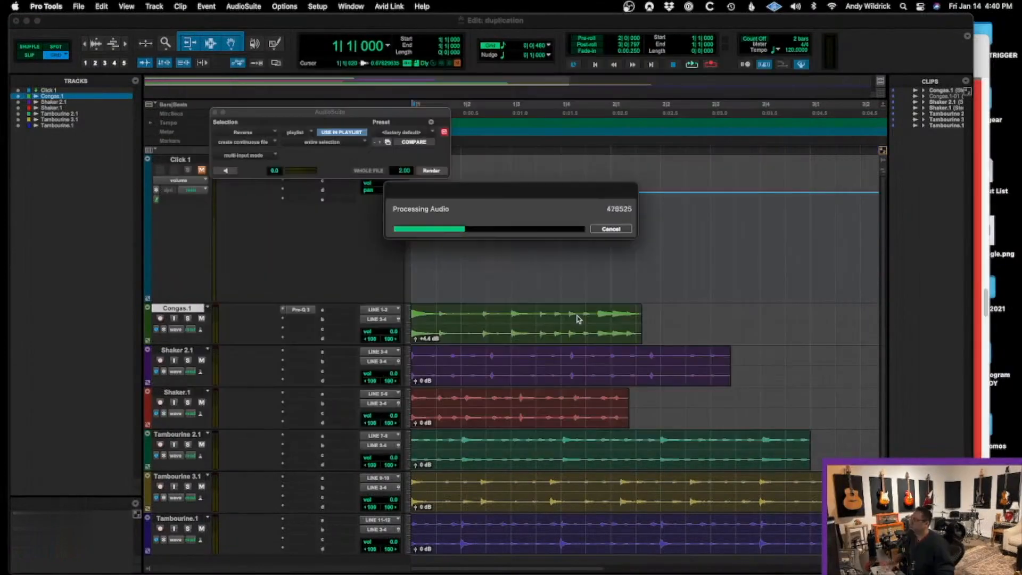
left_click(545, 256)
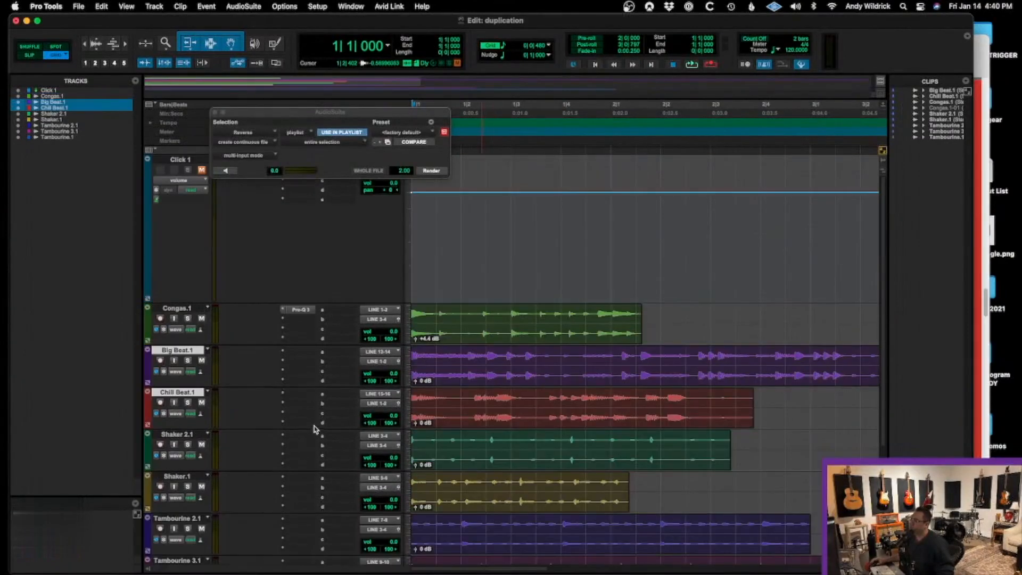
scroll(266, 410, "up", 3)
Move Big Beat.1 above Click 1 and route its output to LINE 3-4.
left_click_drag(188, 351, 207, 161)
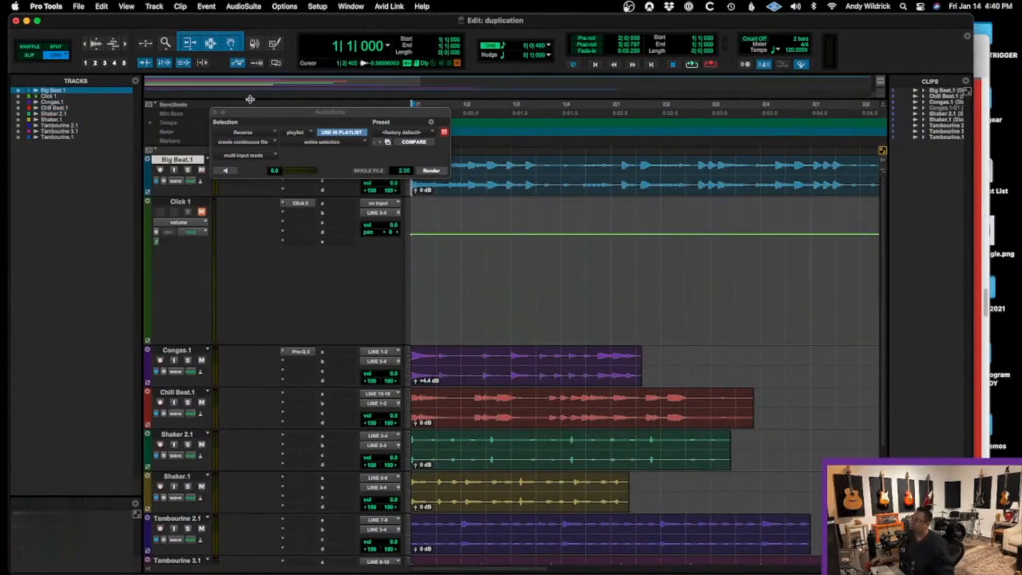
left_click(216, 112)
left_click(384, 172)
mouse_move(389, 172)
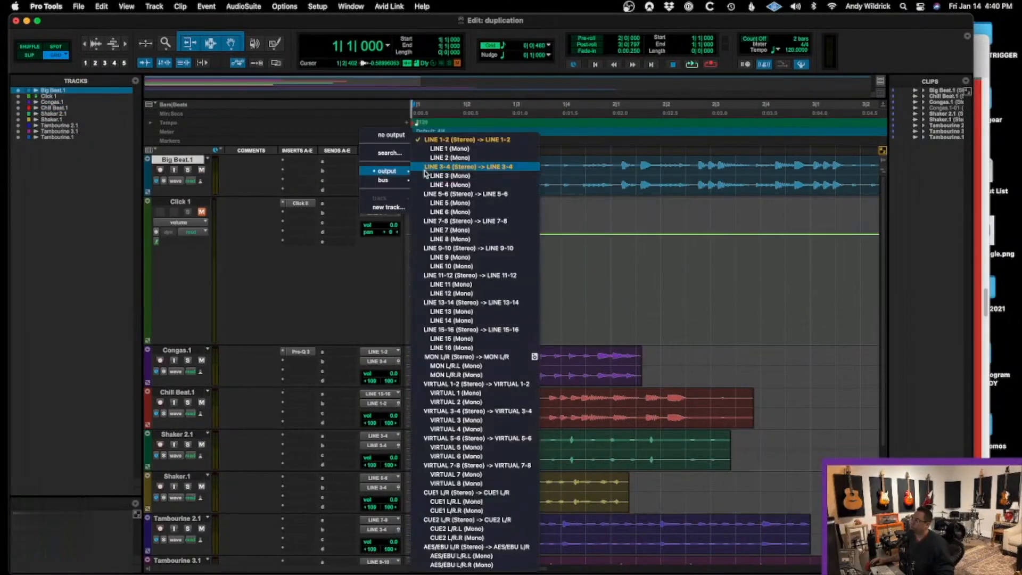
left_click(438, 168)
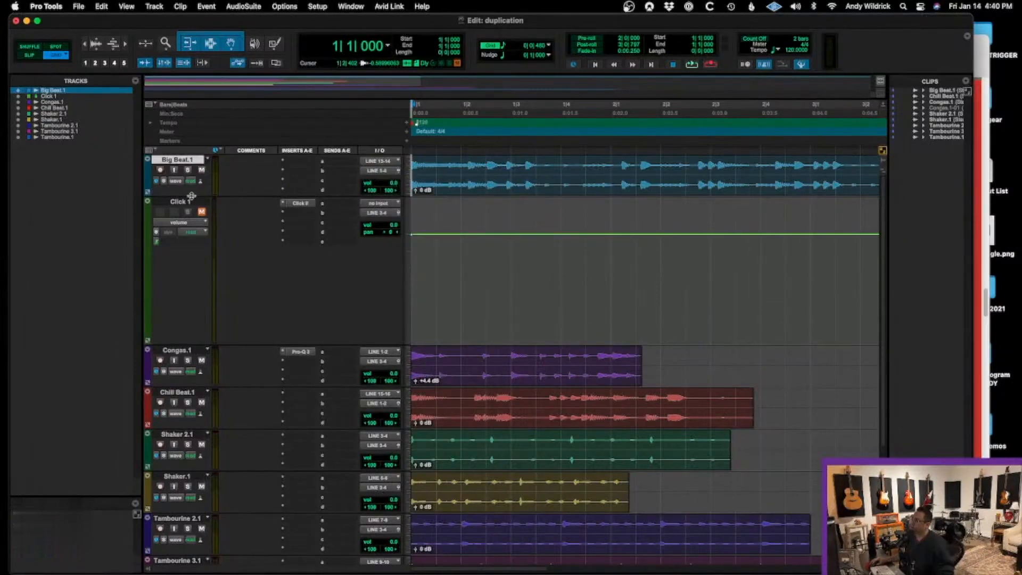
Make Big Beat.1 taller, solo it, and lower its volume to -5.9 dB while playing.
left_click_drag(189, 197, 187, 411)
left_click(187, 169)
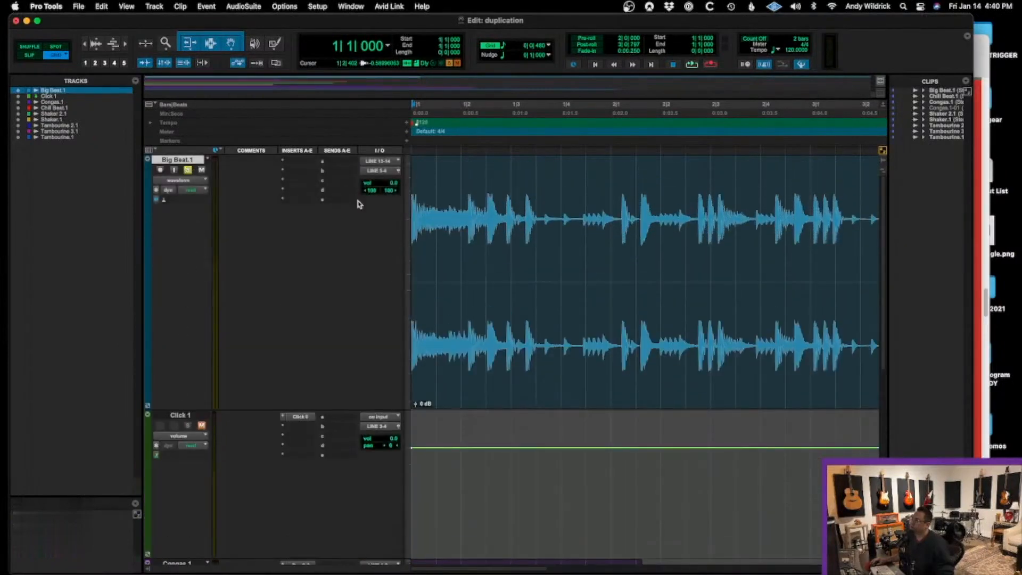
key("space")
key("space")
left_click_drag(391, 183, 393, 193)
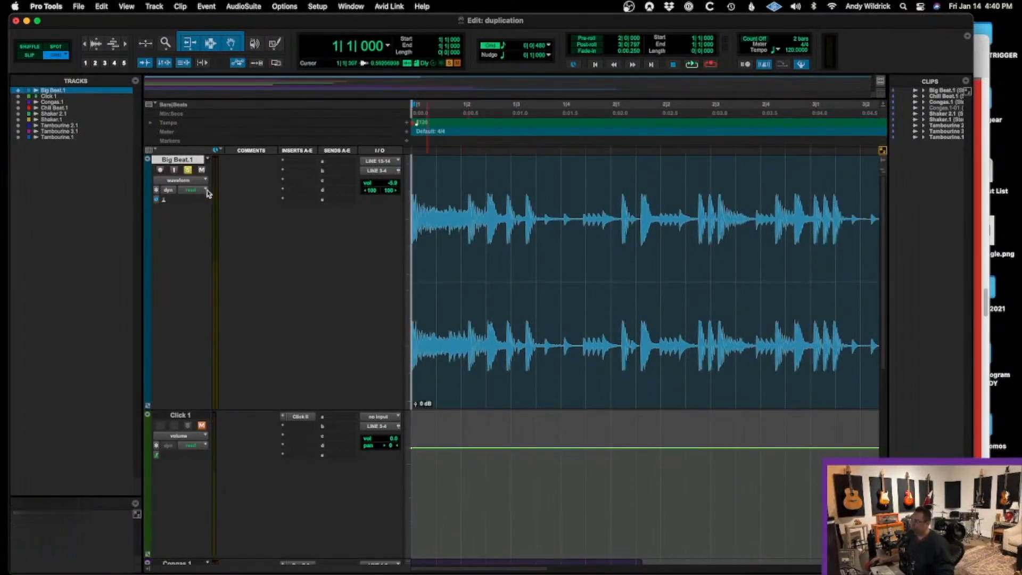
left_click(190, 185)
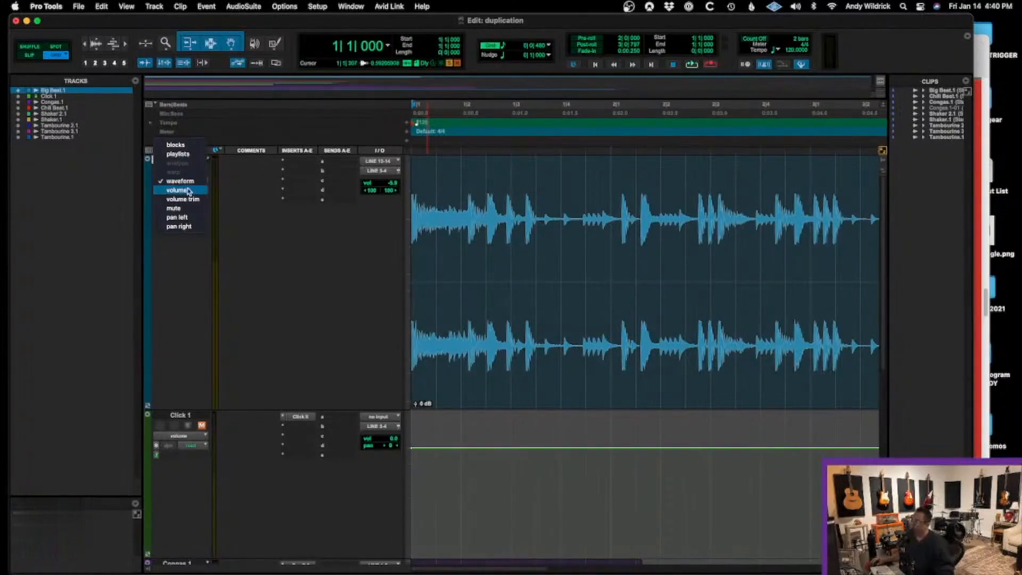
Show Big Beat.1's volume automation, pull a breakpoint down, and audition the drop.
left_click(187, 195)
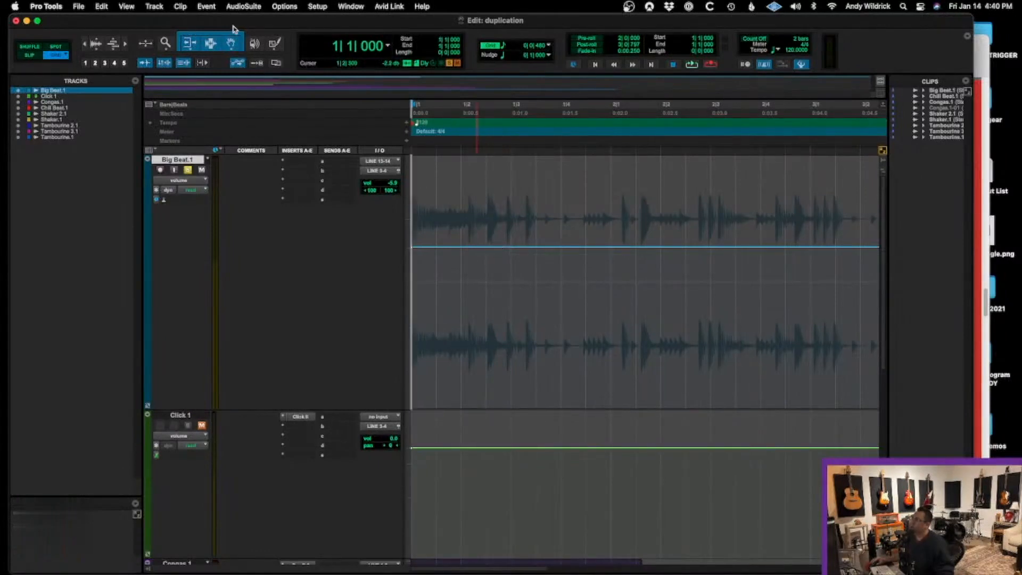
key("F8")
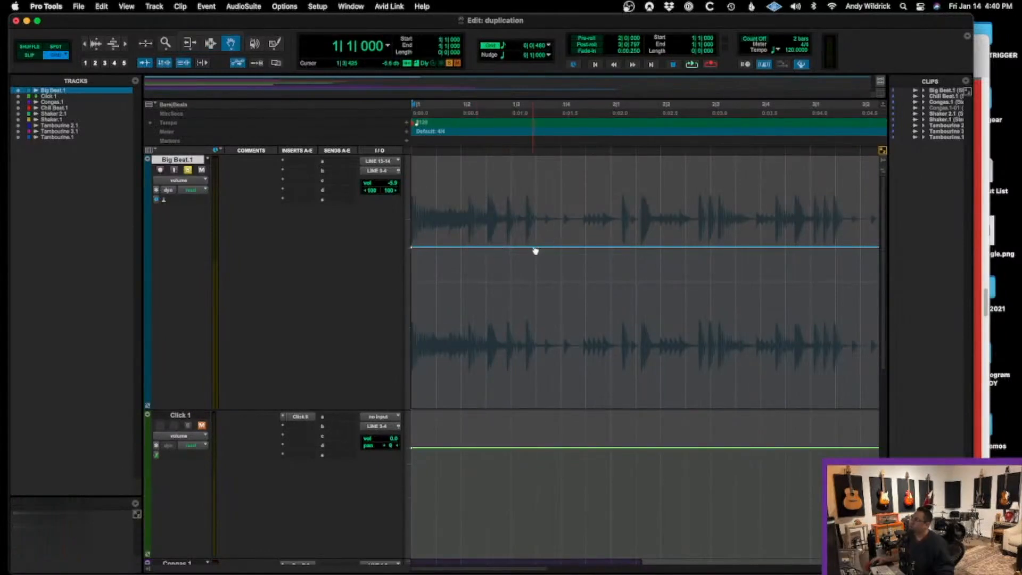
key("super+7")
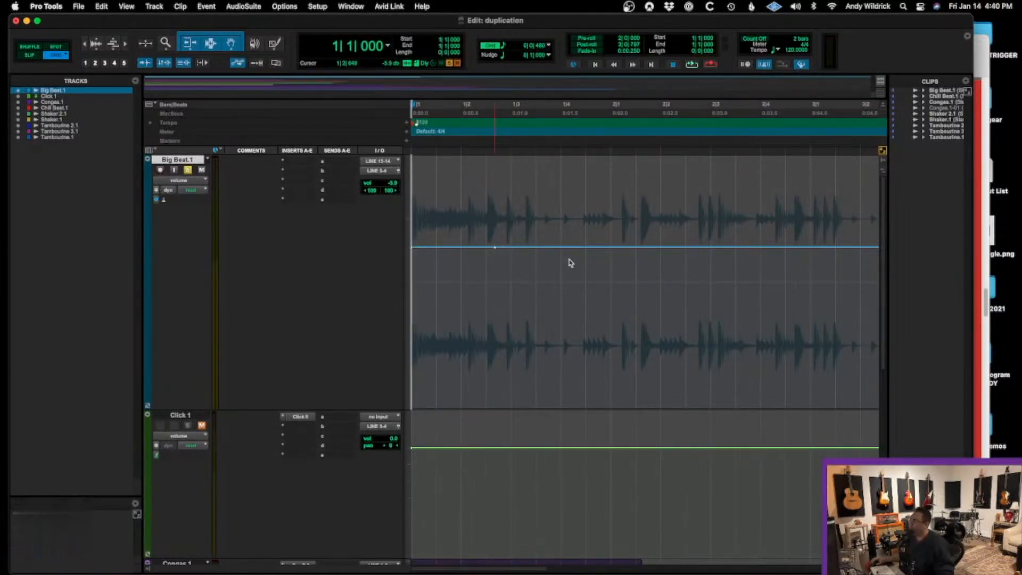
left_click_drag(587, 250, 561, 314)
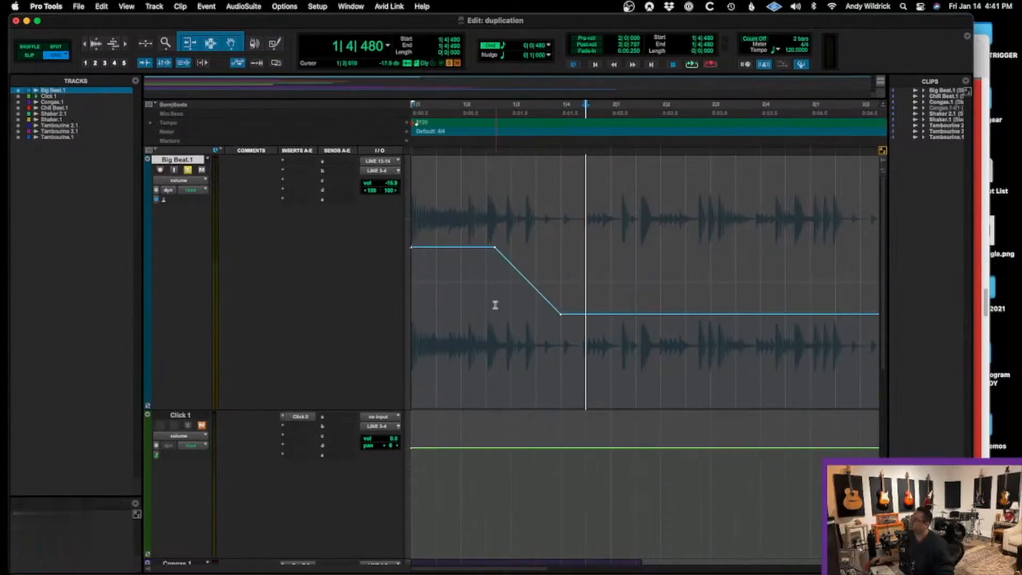
left_click(478, 281)
left_click(465, 263)
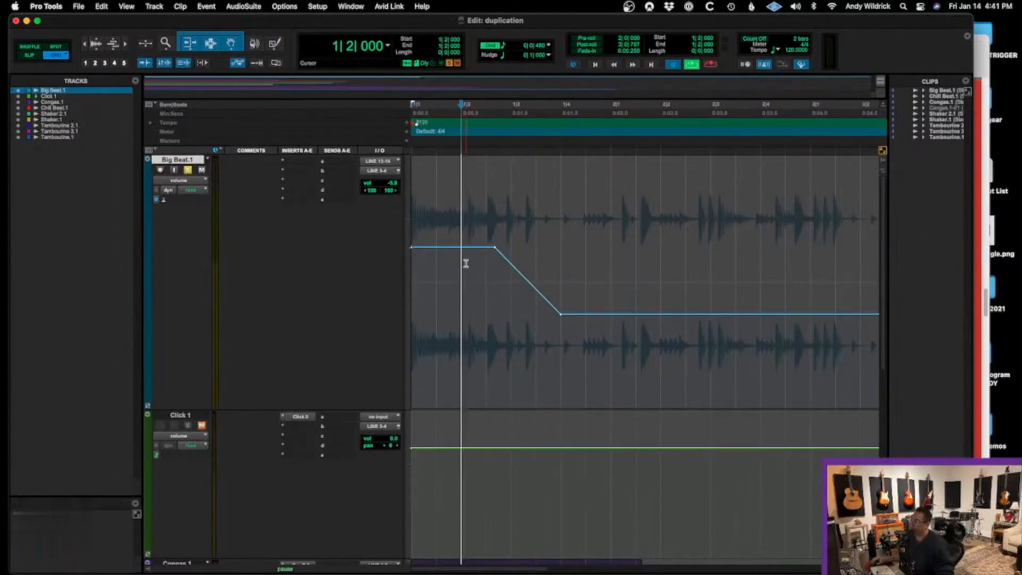
key("space")
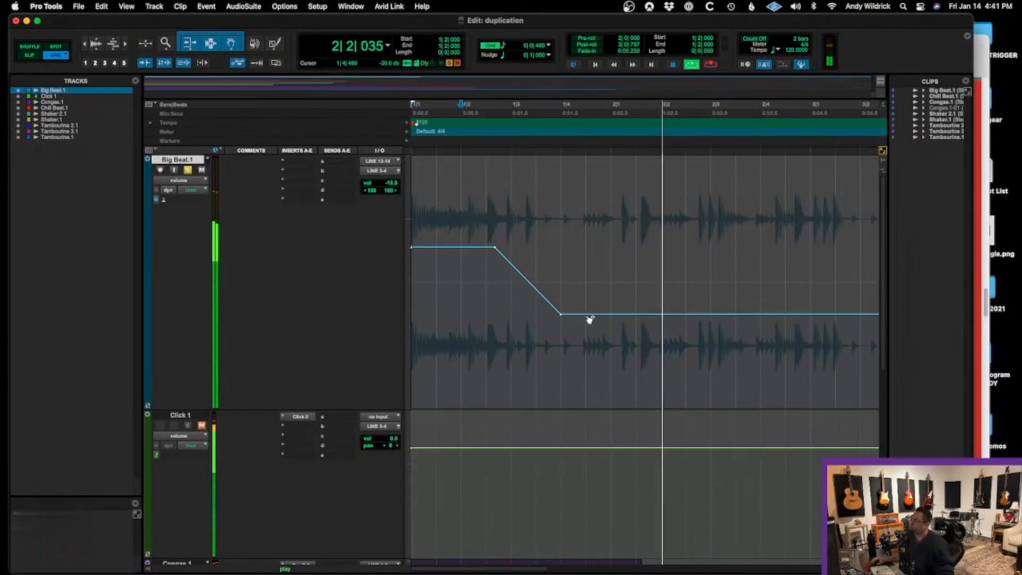
key("space")
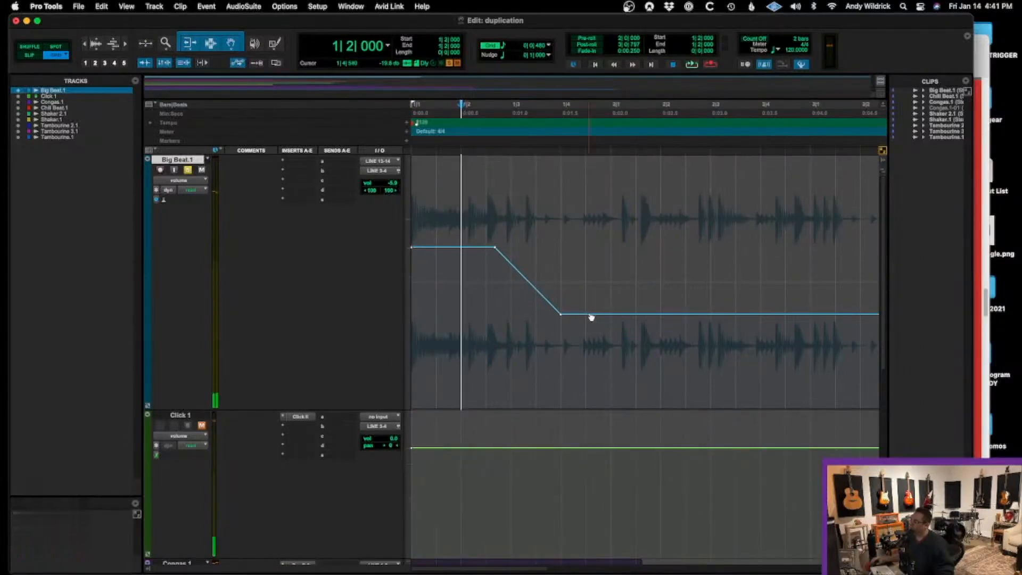
Shape the automation into a V-shaped dip and play it back from 1|2|480.
left_click_drag(590, 314, 636, 252)
left_click_drag(636, 241, 636, 245)
left_click(495, 285)
key("space")
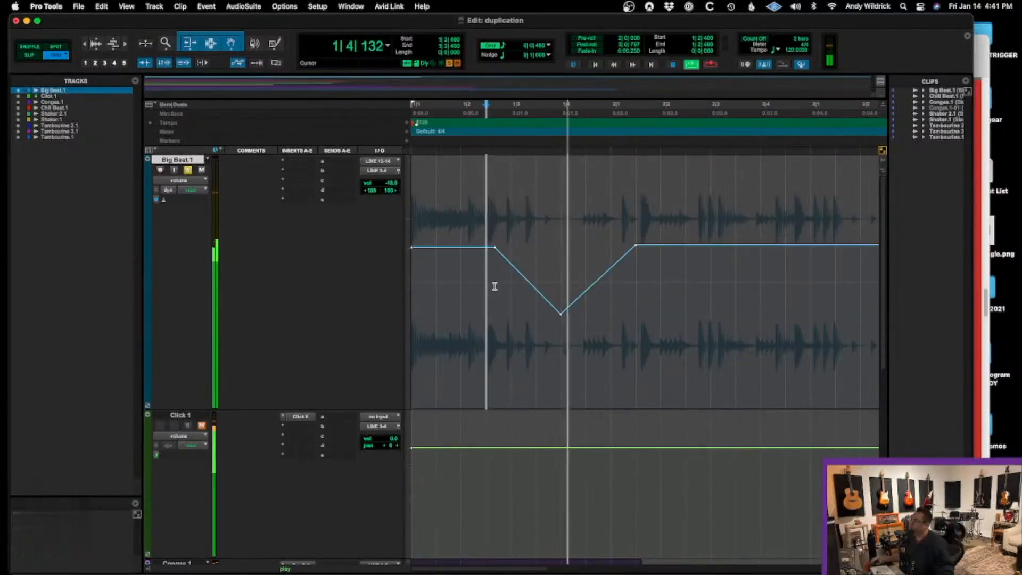
key("space")
Duplicate the dip and undo it, then remove the dip to leave a flat volume line.
left_click_drag(660, 313, 469, 323)
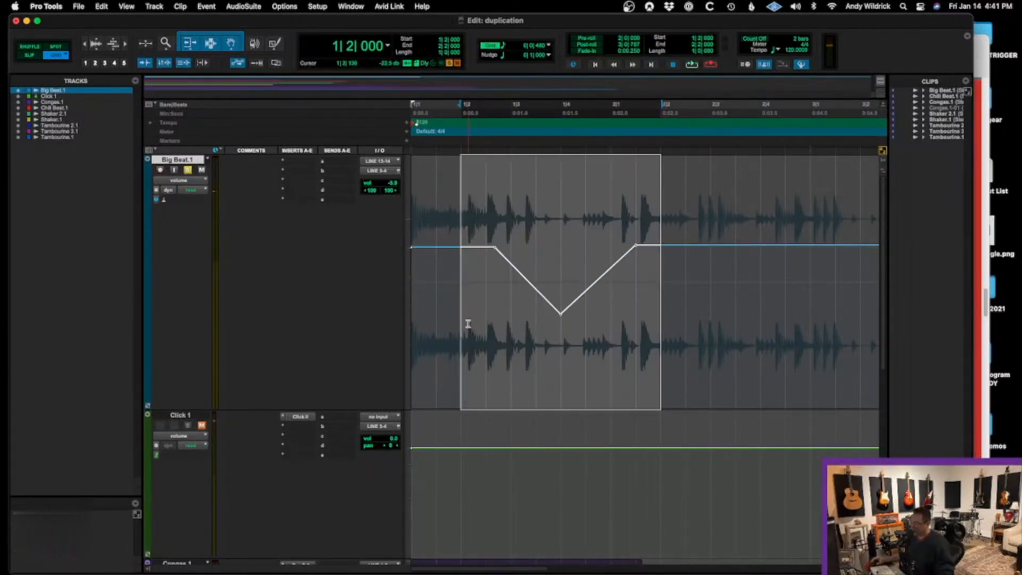
key("super+d")
key("super+z")
left_click_drag(735, 279, 434, 300)
key("super+z")
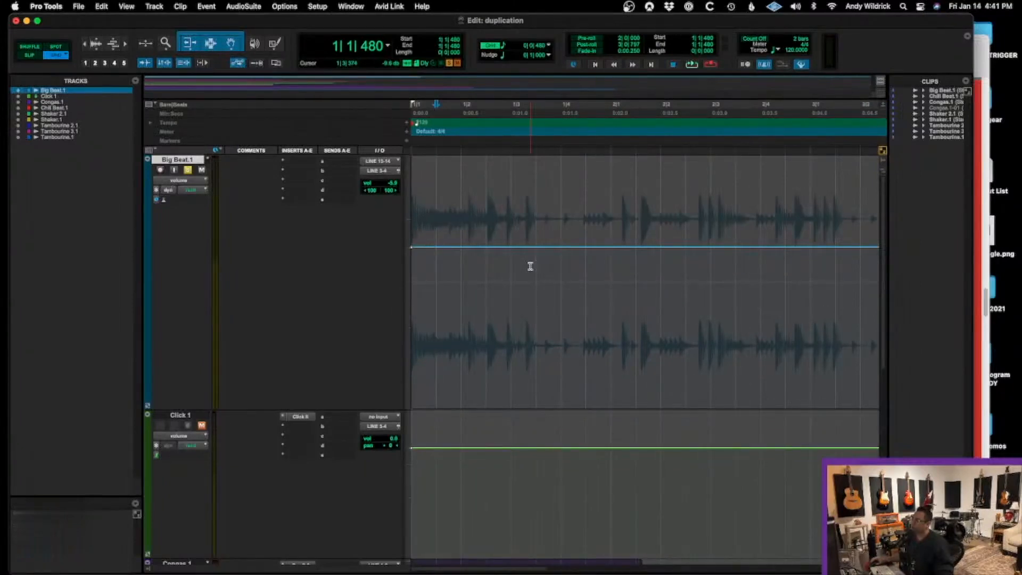
Put Big Beat.1 in write mode and record volume fader rides during playback.
left_click(203, 191)
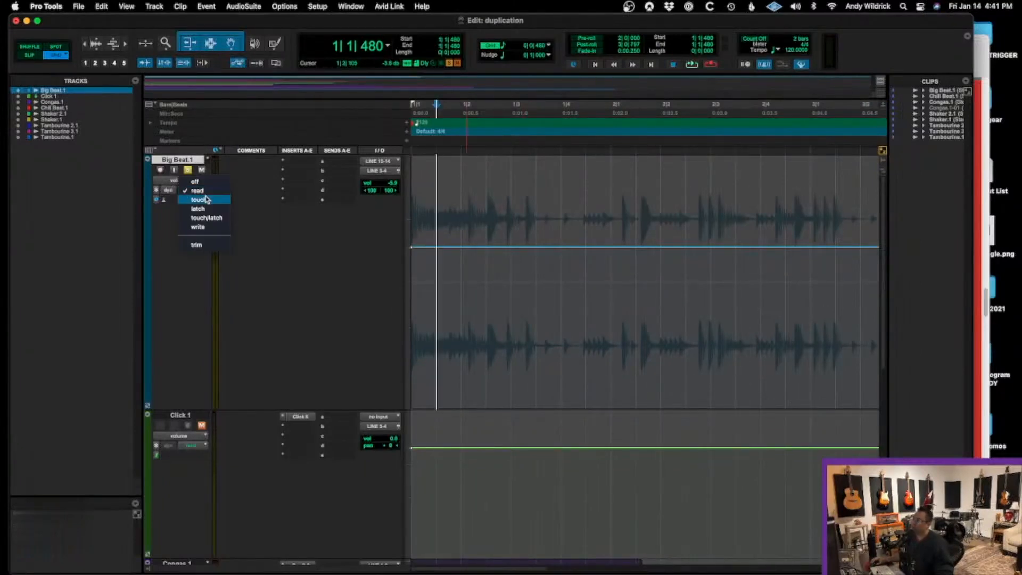
left_click(198, 227)
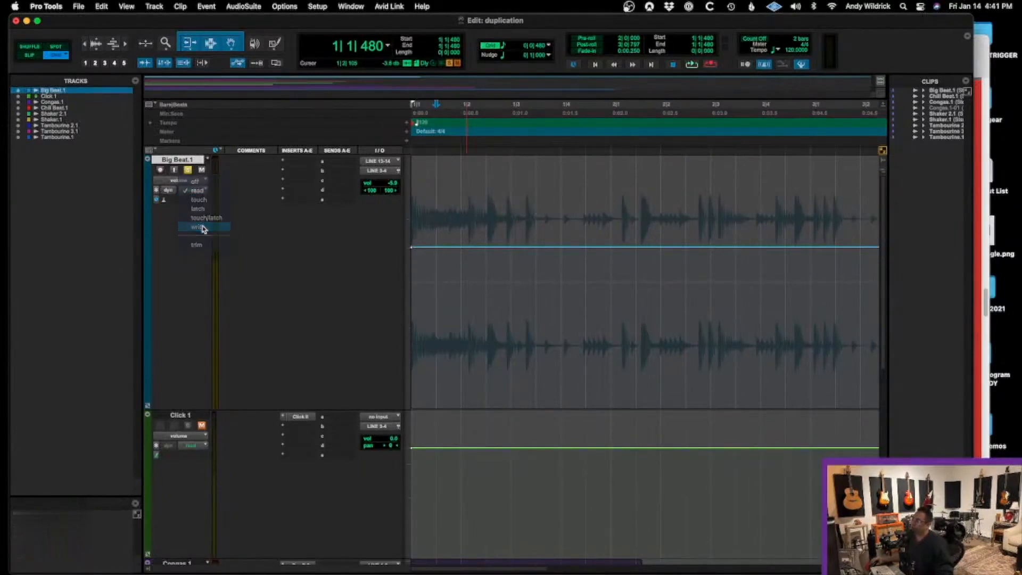
left_click(399, 171)
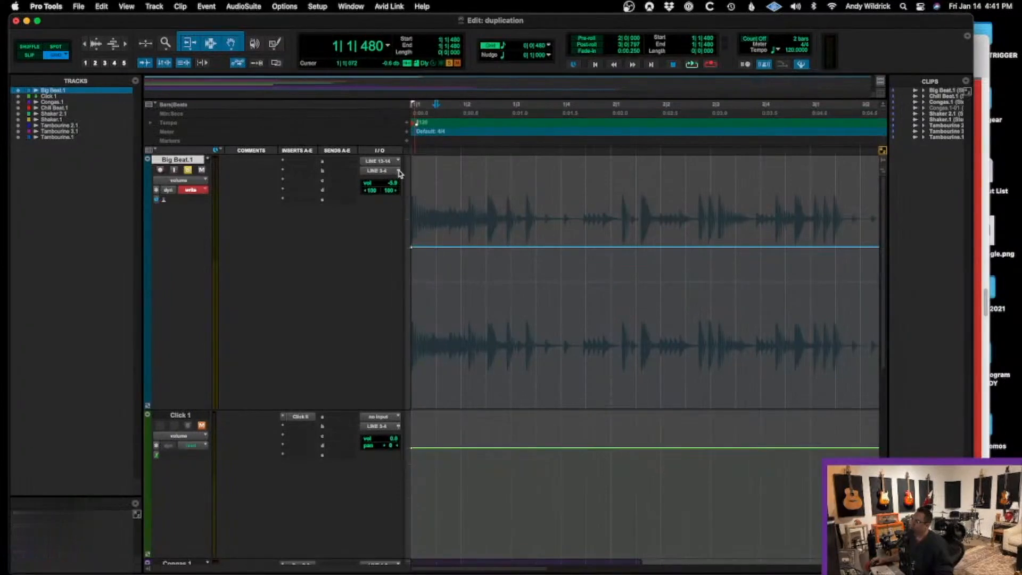
left_click_drag(374, 199, 311, 180)
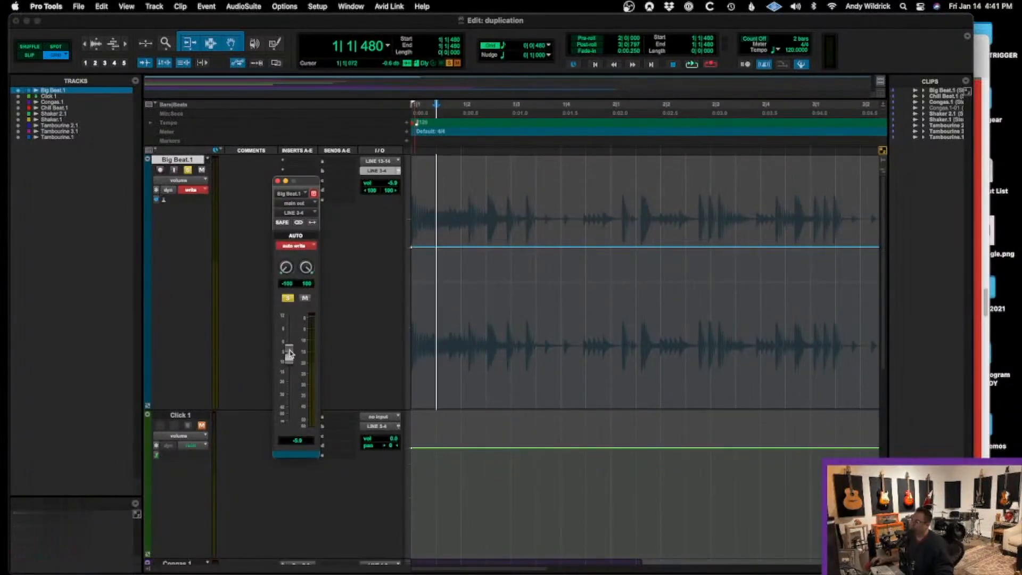
key("space")
mouse_move(289, 353)
left_mouse_down()
mouse_move(291, 375)
mouse_move(290, 340)
mouse_move(290, 403)
mouse_move(293, 347)
left_mouse_up()
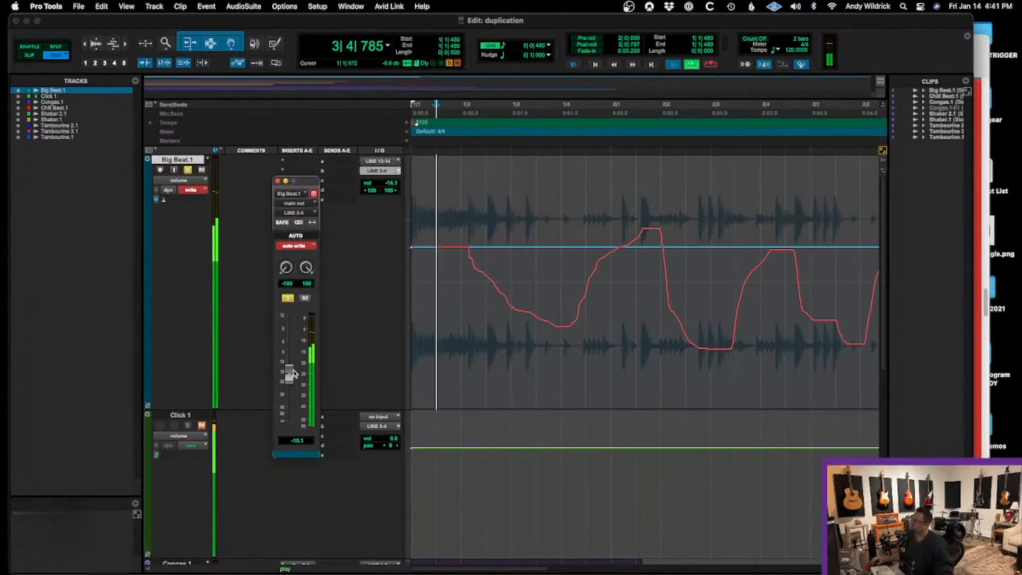
key("space")
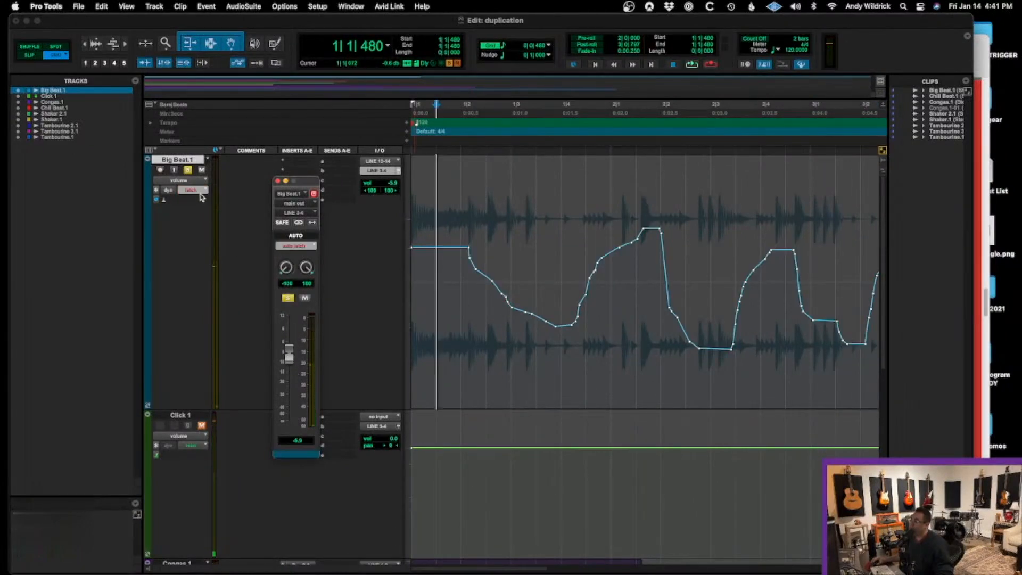
Play back the rides in read mode, then overwrite them in touch mode, pulling volume to -12.9.
left_click(203, 190)
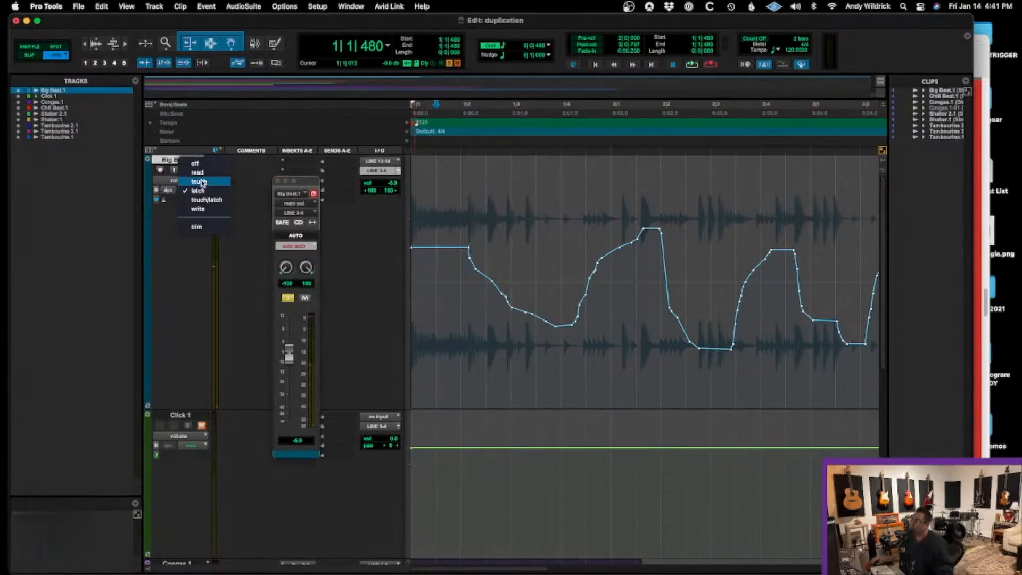
left_click(197, 173)
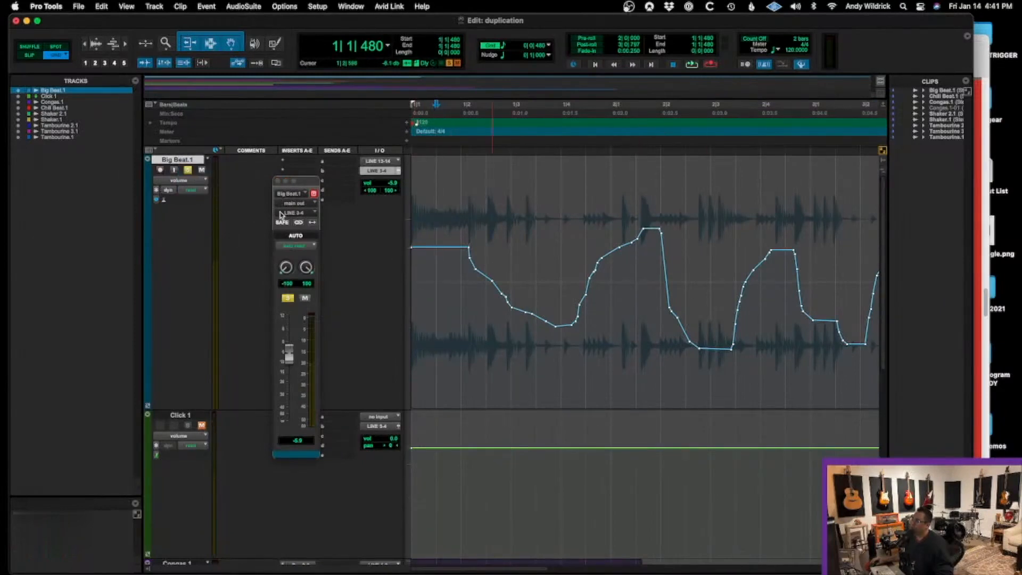
left_click(202, 191)
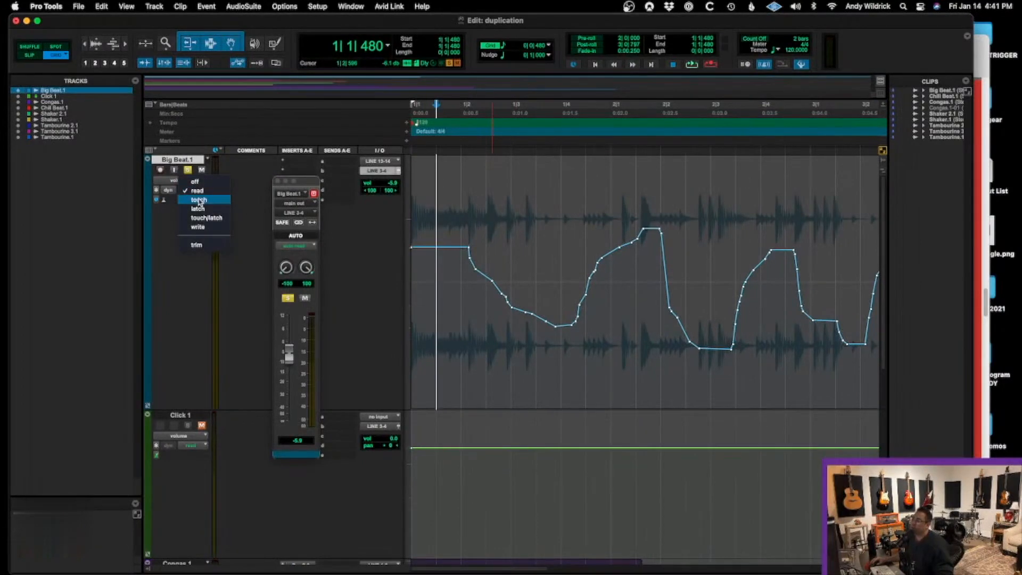
left_click(199, 201)
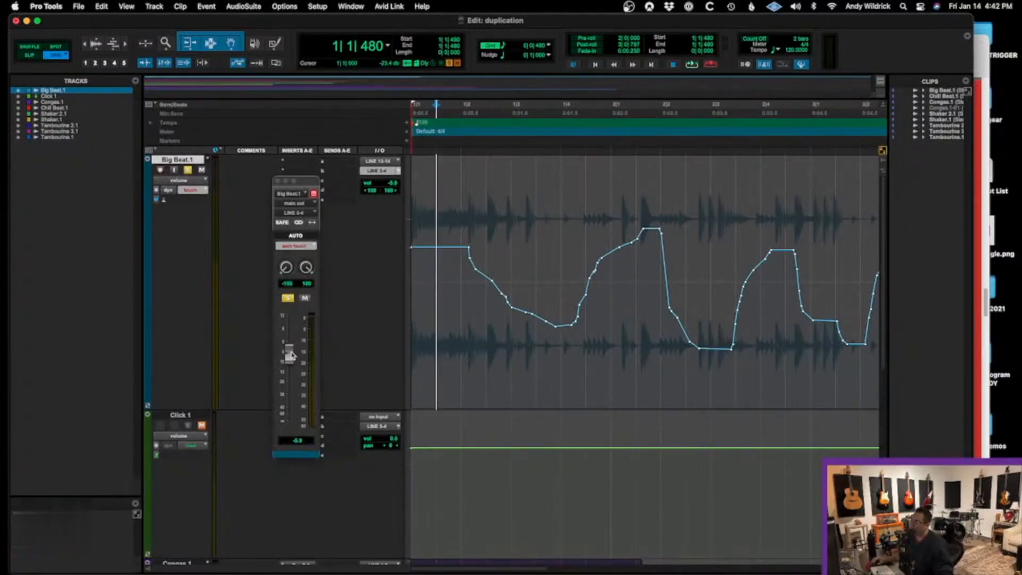
key("space")
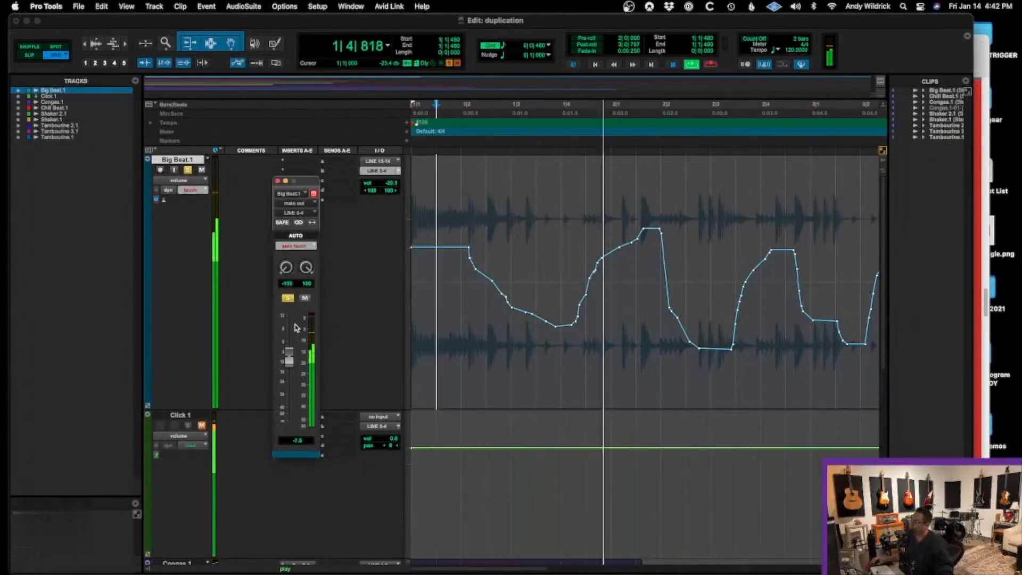
key("space")
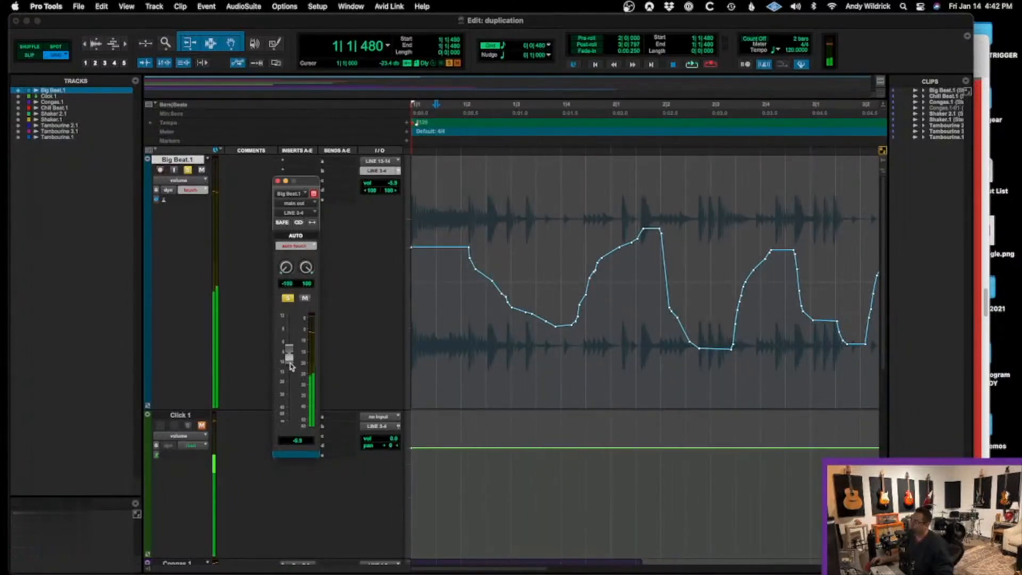
key("space")
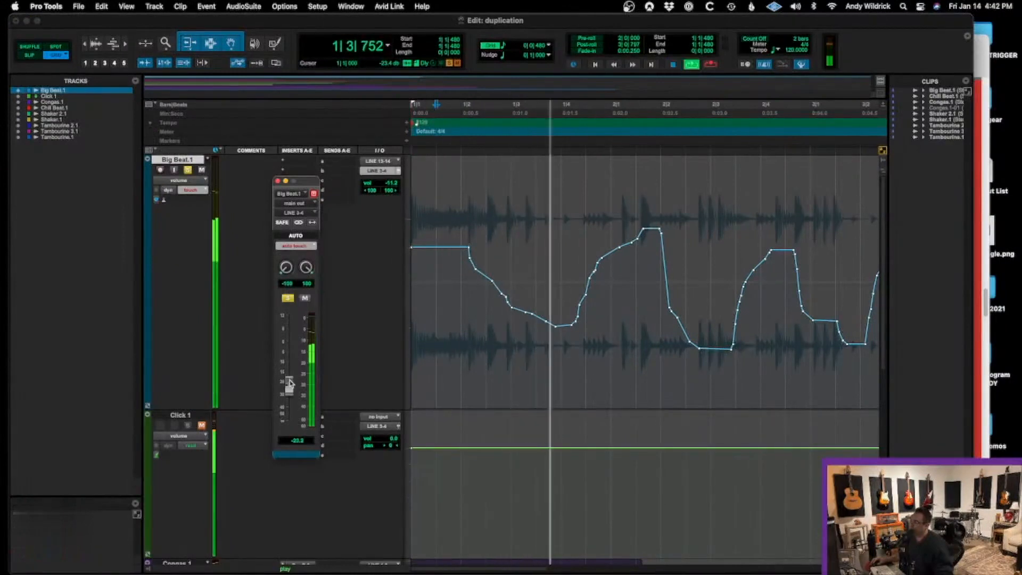
mouse_move(289, 356)
left_mouse_down()
mouse_move(290, 373)
mouse_move(286, 346)
left_mouse_up()
key("space")
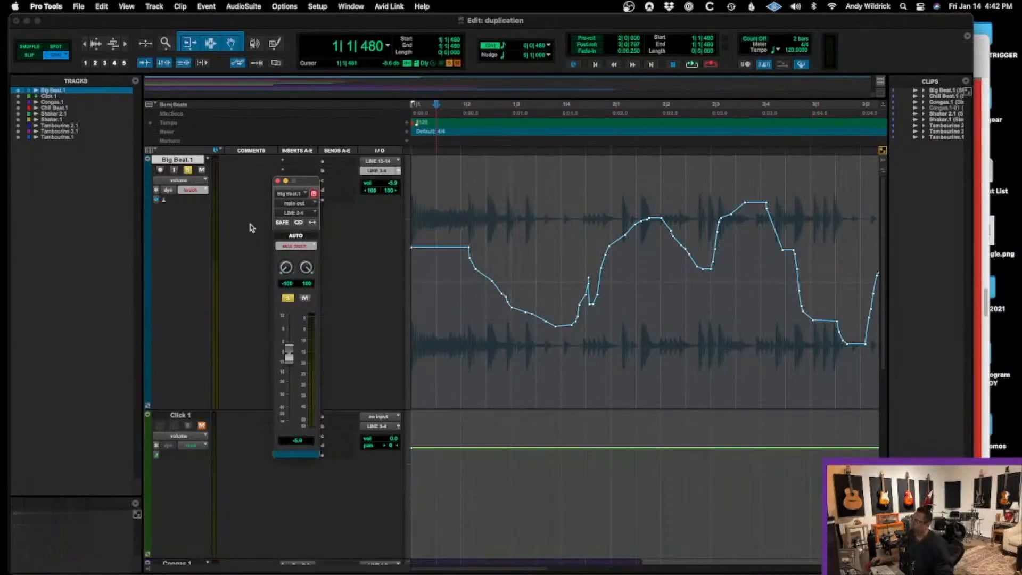
Ride Big Beat.1's volume live again, then select the whole clip and delete its automation.
left_click(198, 194)
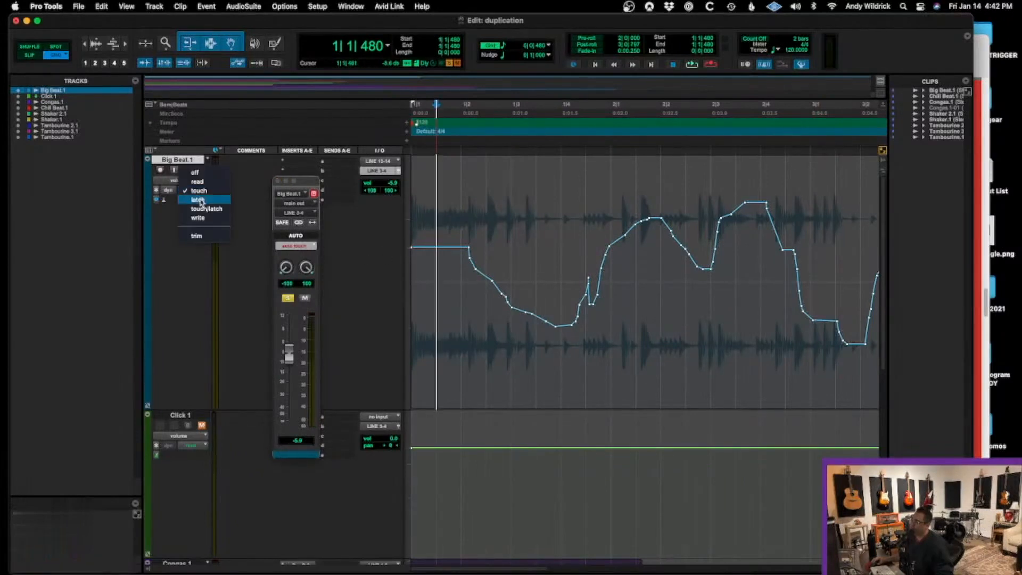
left_click(201, 201)
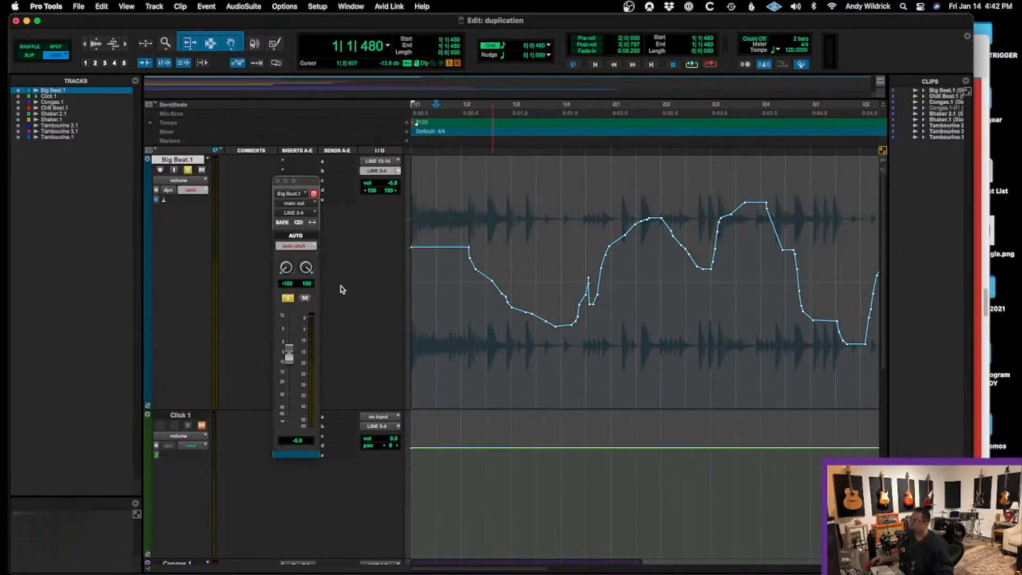
key("space")
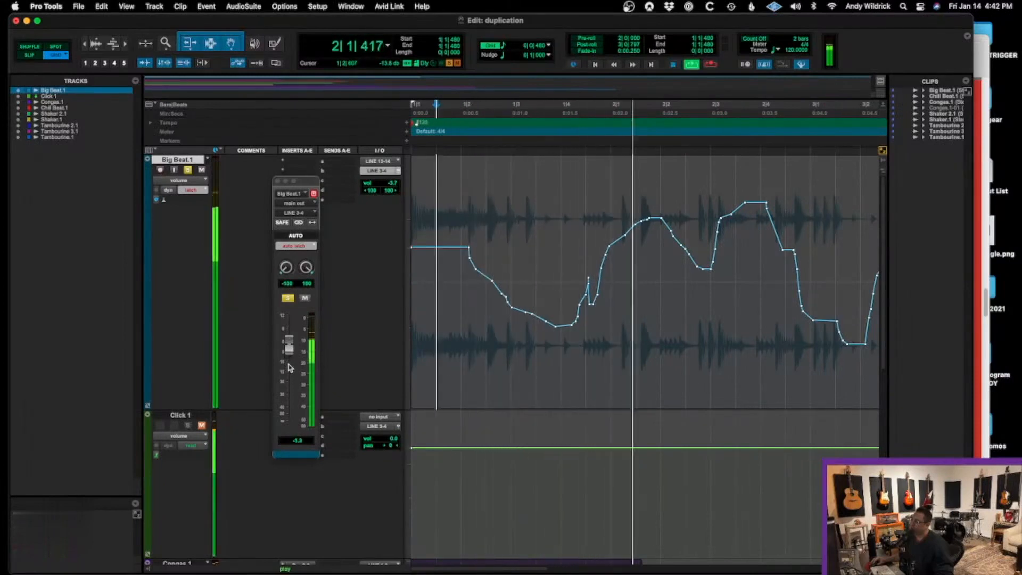
left_click_drag(288, 383, 293, 369)
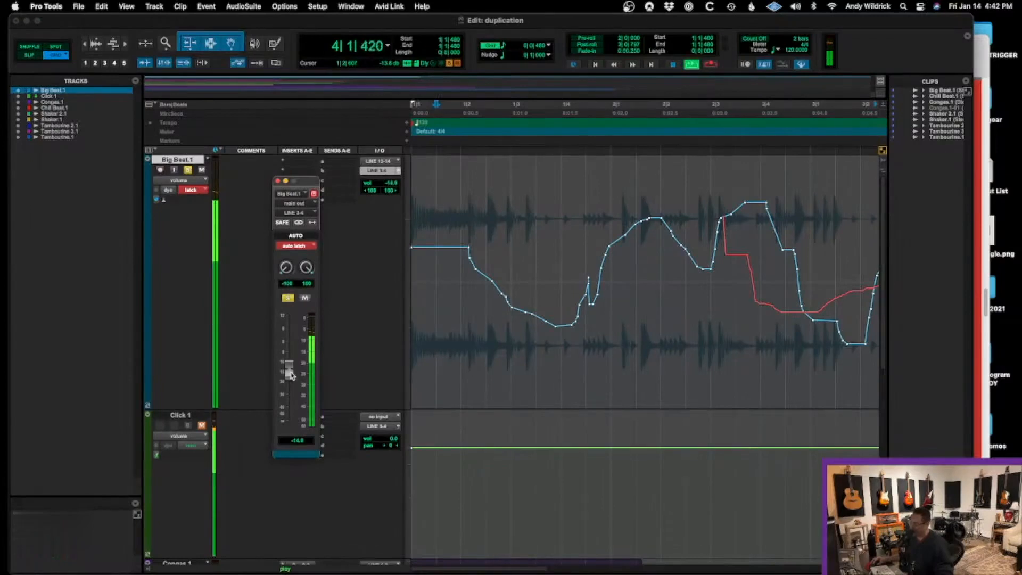
key("r")
key("r")
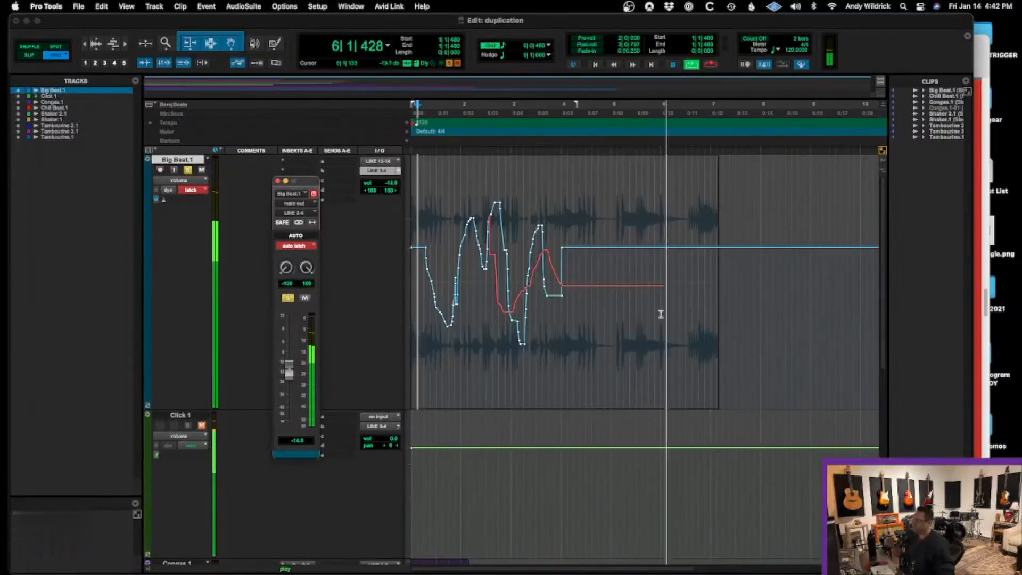
key("space")
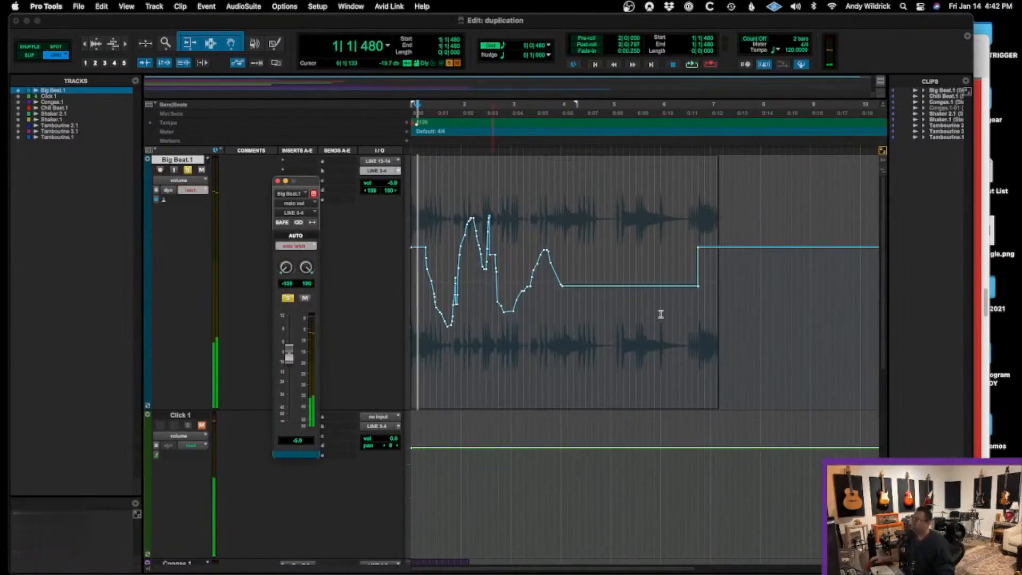
left_click_drag(722, 285, 355, 283)
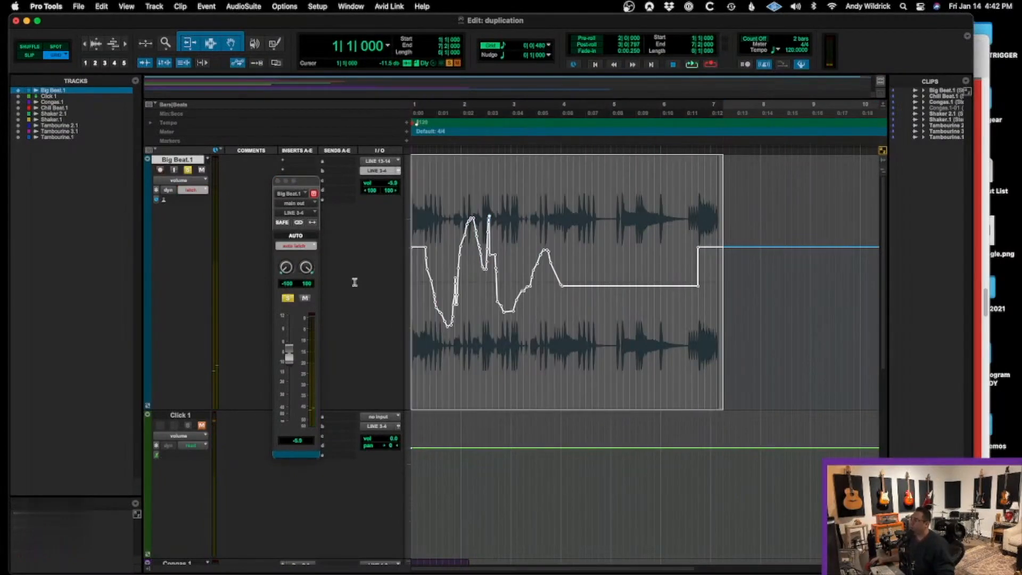
key("Delete")
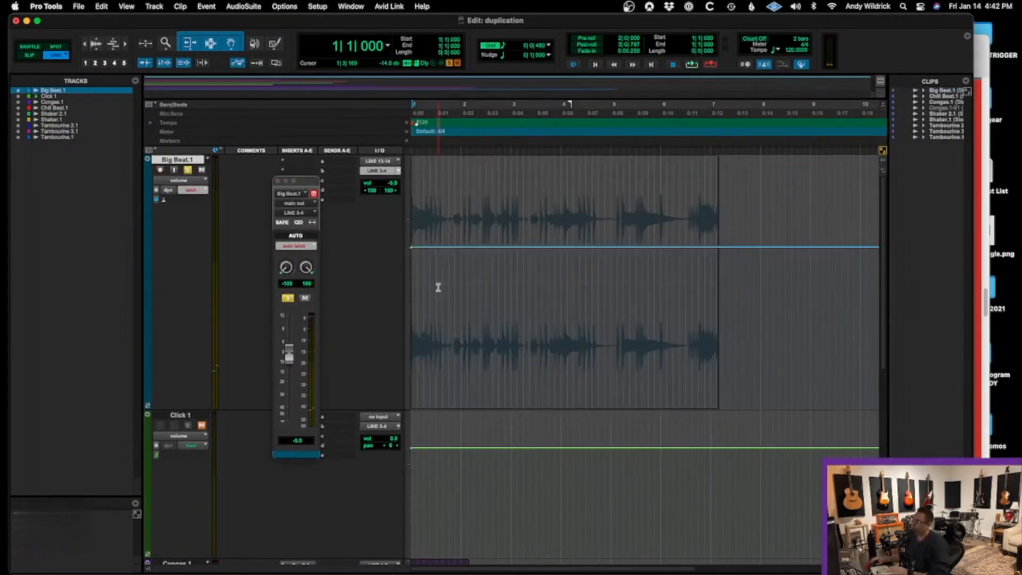
Try drawing triangle-shaped volume automation with the Pencil, then undo it.
left_click(275, 50)
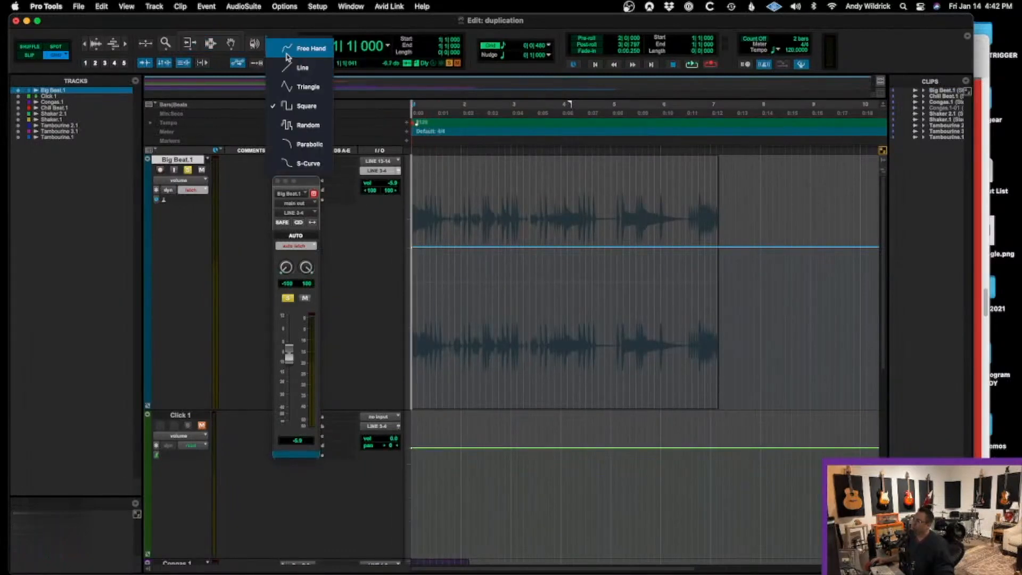
left_click(299, 86)
mouse_move(412, 256)
left_mouse_down()
mouse_move(561, 360)
mouse_move(728, 412)
left_mouse_up()
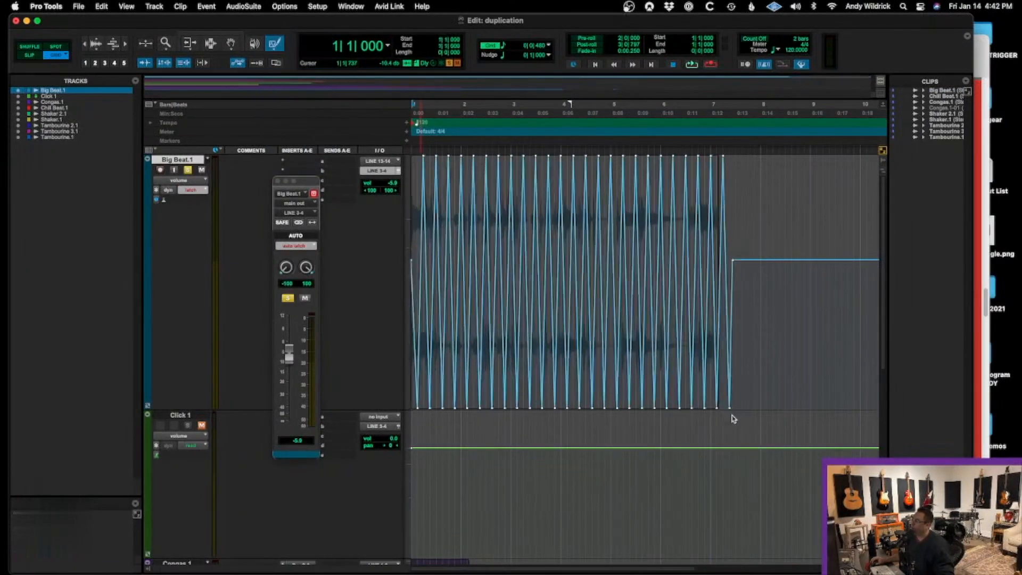
key("super+z")
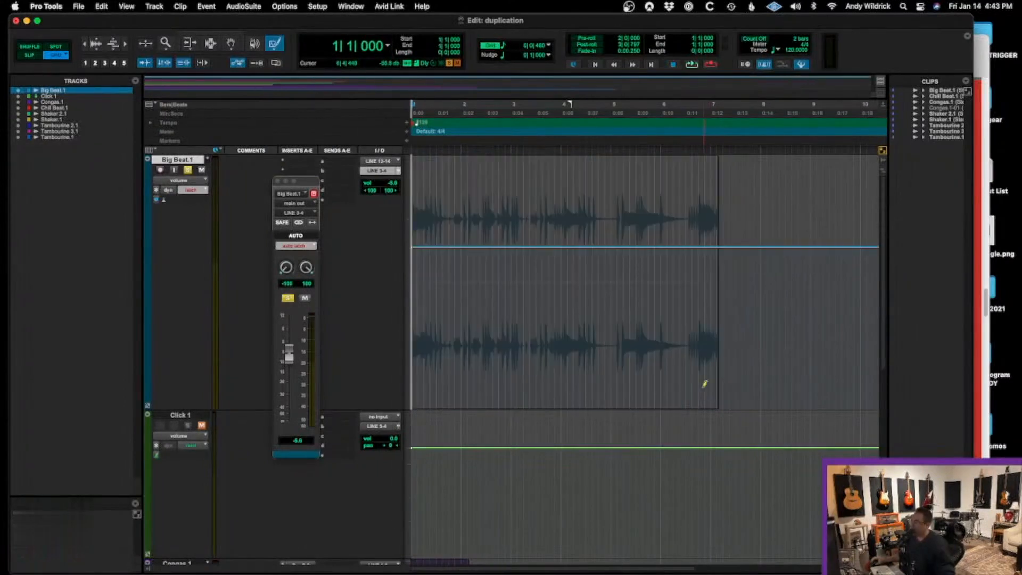
Set the grid to 1 bar, redraw triangle volume automation across Big Beat.1, and play it.
left_click(502, 46)
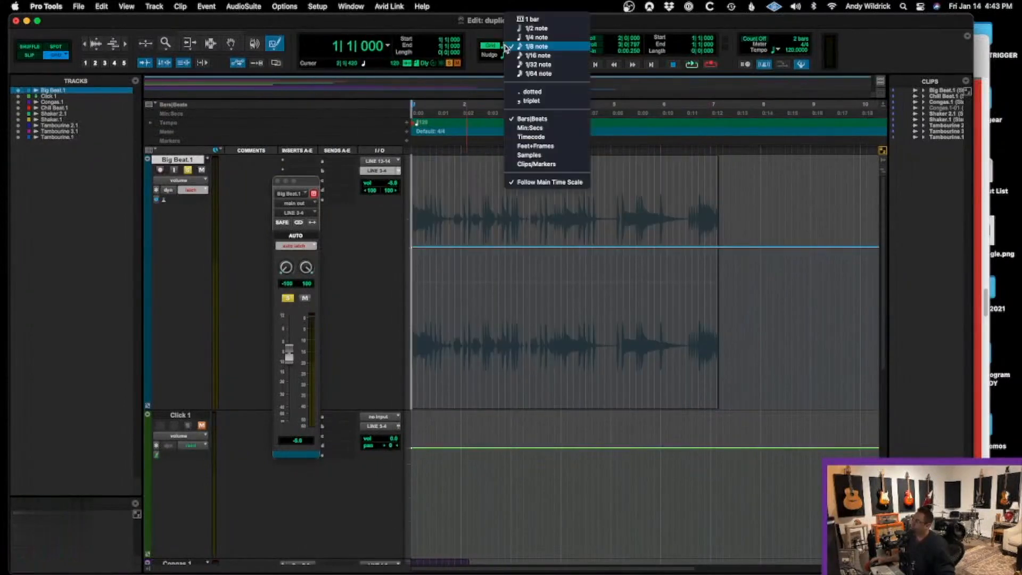
left_click(528, 19)
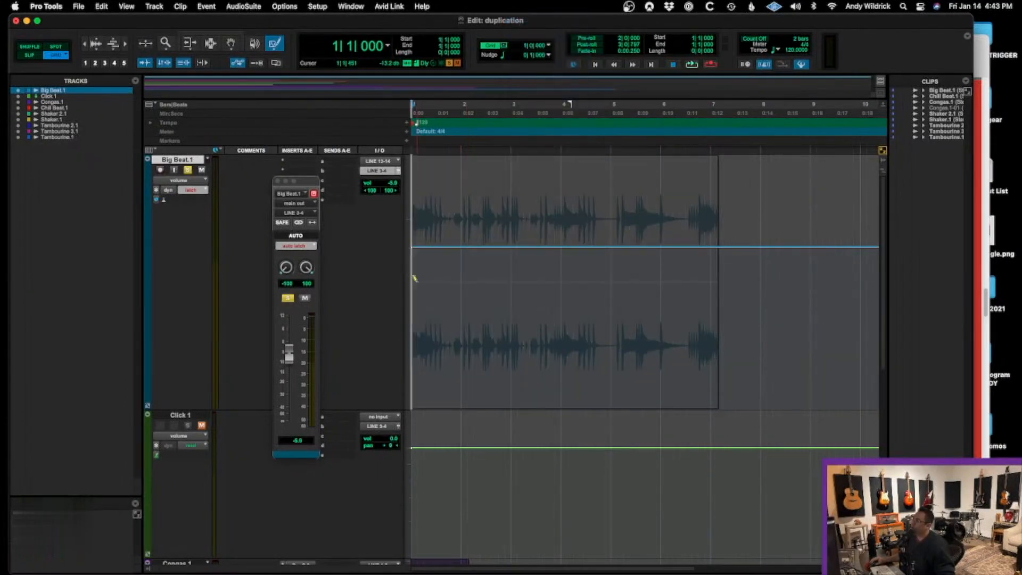
mouse_move(449, 310)
left_mouse_down()
mouse_move(503, 340)
mouse_move(554, 346)
mouse_move(591, 381)
mouse_move(656, 346)
mouse_move(725, 335)
mouse_move(737, 347)
left_mouse_up()
key("space")
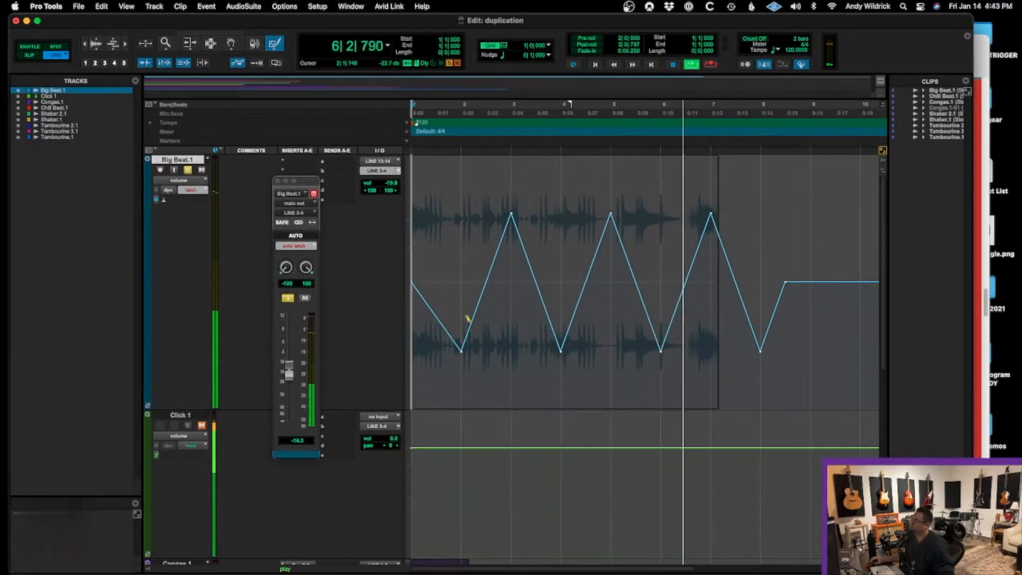
key("space")
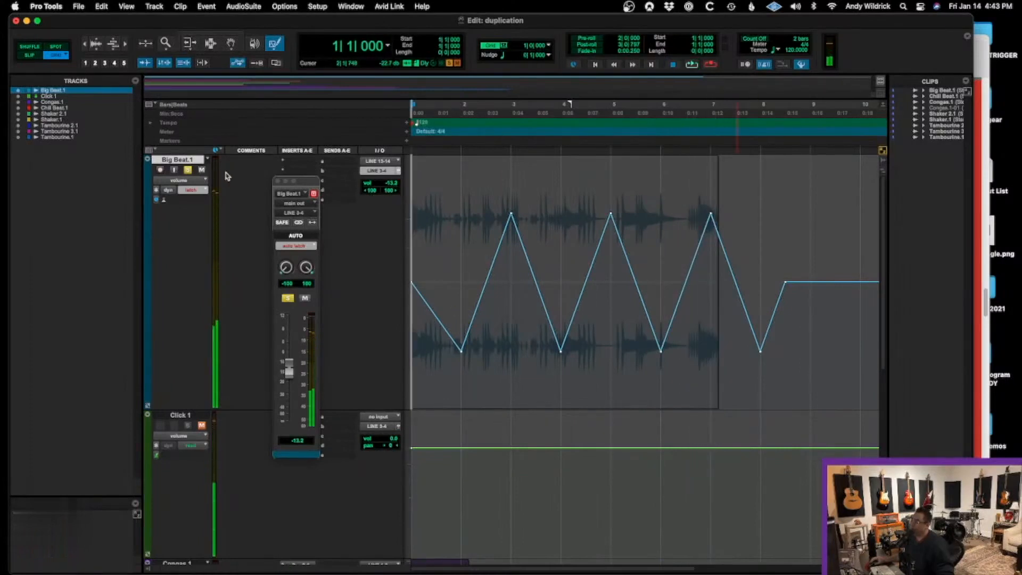
Undo the triangle automation, return to the Smart Tool, and set Big Beat.1 to read mode.
left_click(278, 181)
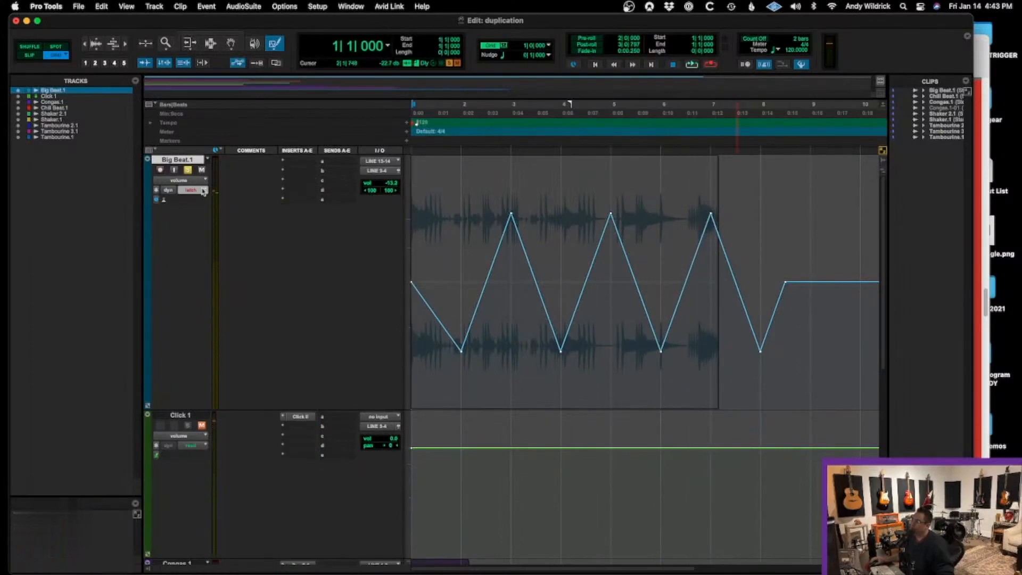
left_click(204, 191)
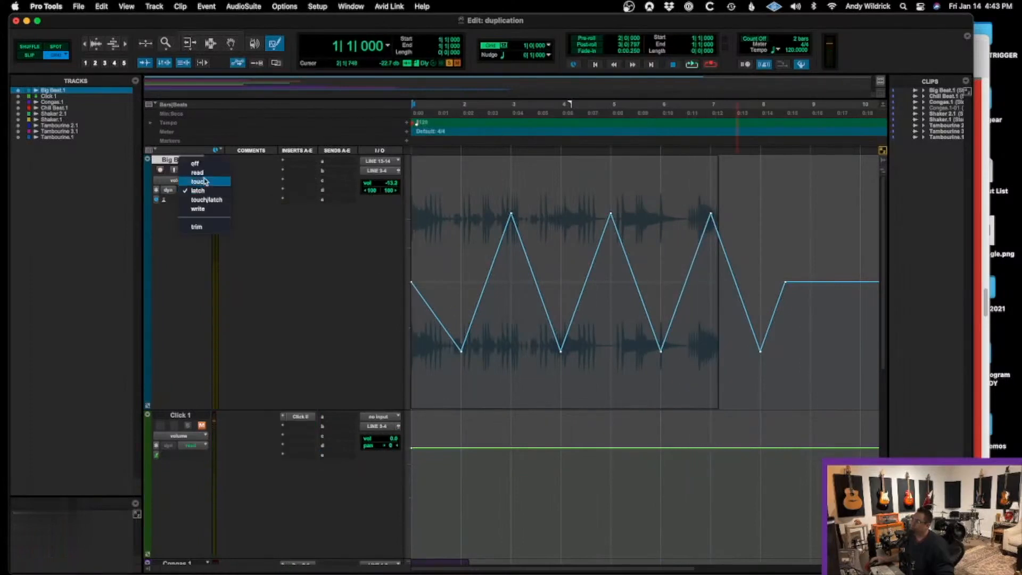
left_click(364, 203)
key("super+z")
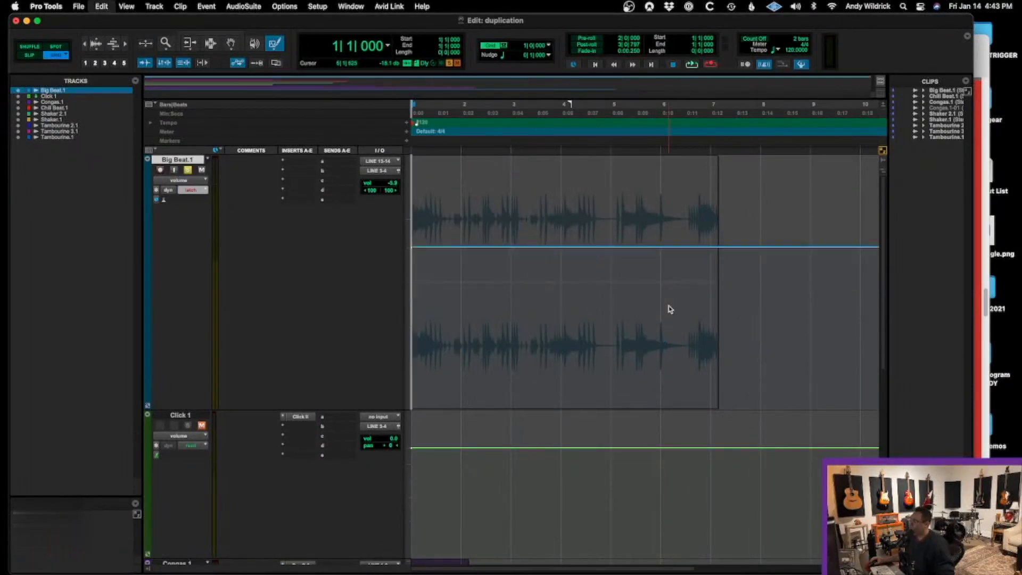
left_click(221, 33)
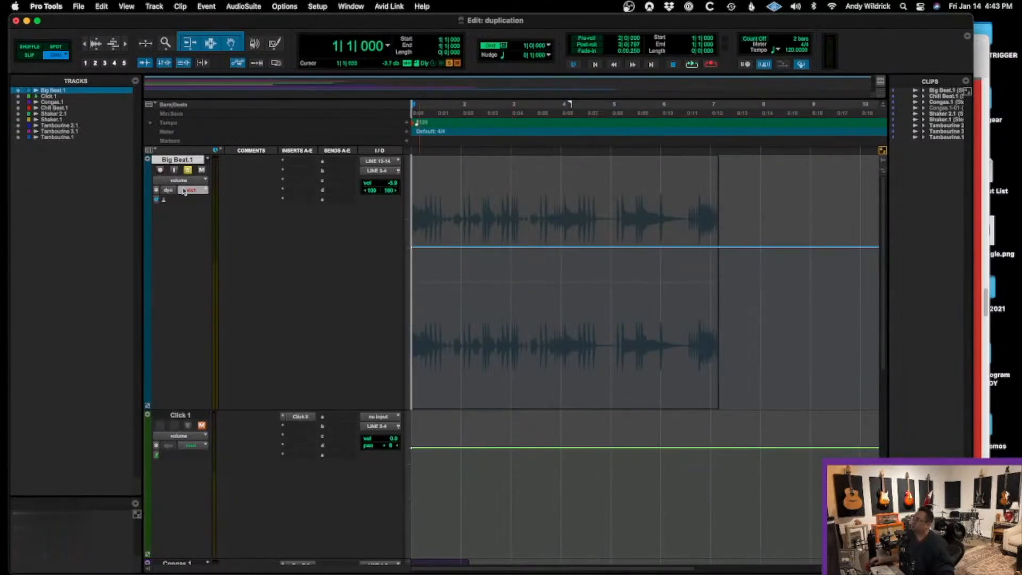
left_click(193, 190)
left_click(197, 172)
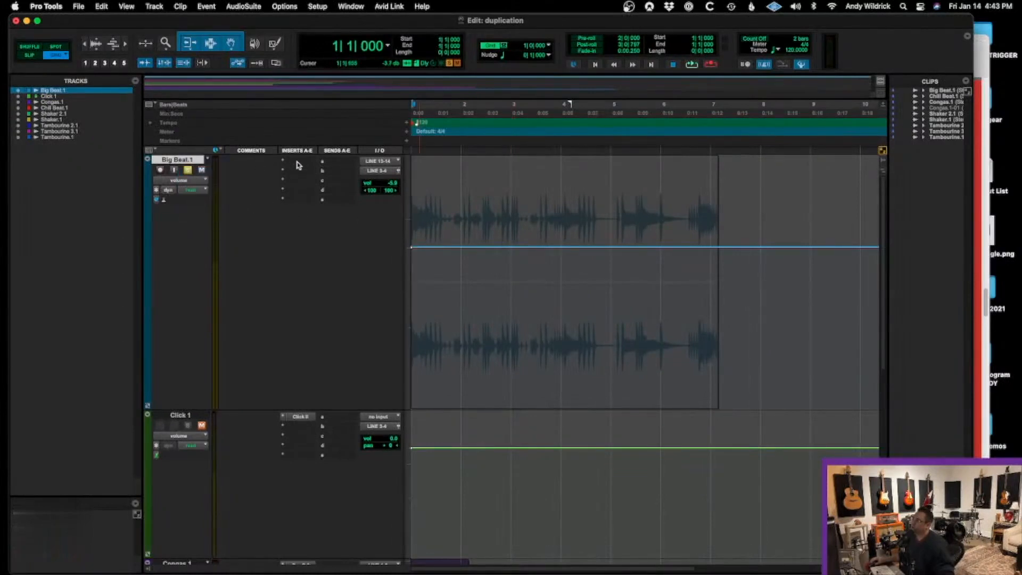
Insert the EchoBoy (stereo) delay on Big Beat.1's first insert slot.
left_click(298, 161)
mouse_move(312, 162)
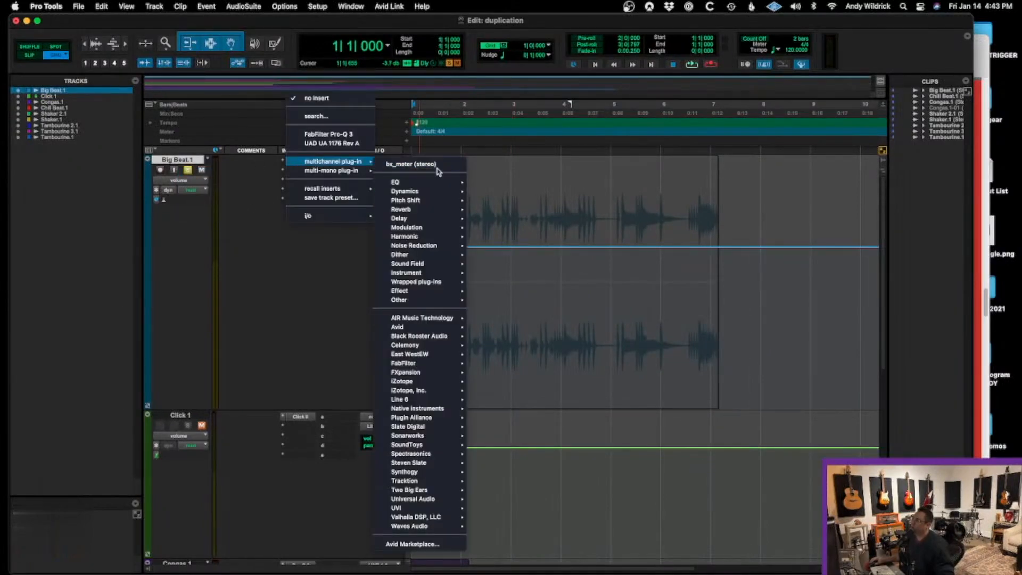
mouse_move(437, 219)
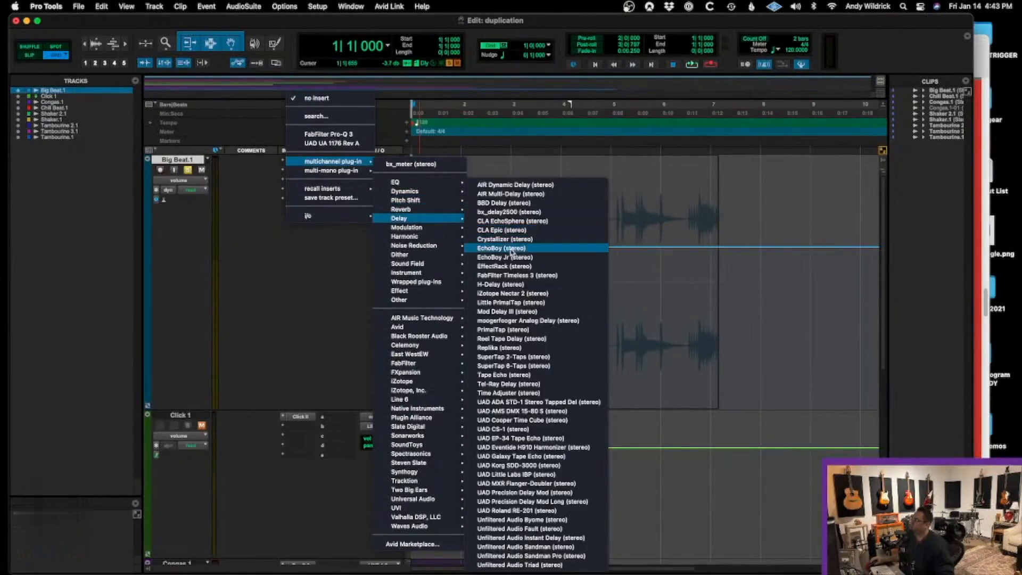
left_click(503, 249)
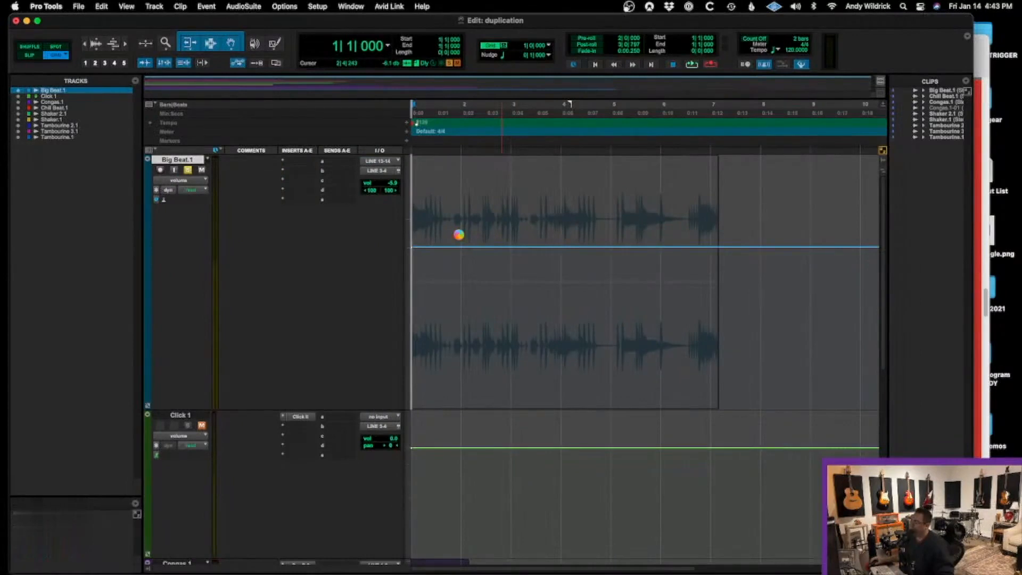
While auditioning, switch EchoBoy's Echo Time to milliseconds, shorten it, and turn the mix toward wet.
key("space")
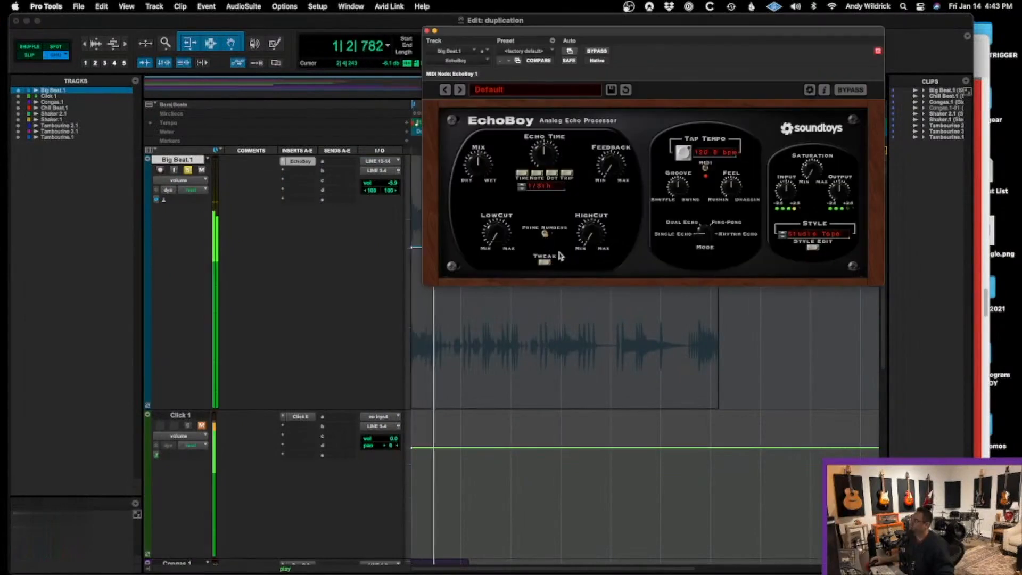
left_click_drag(483, 168, 482, 174)
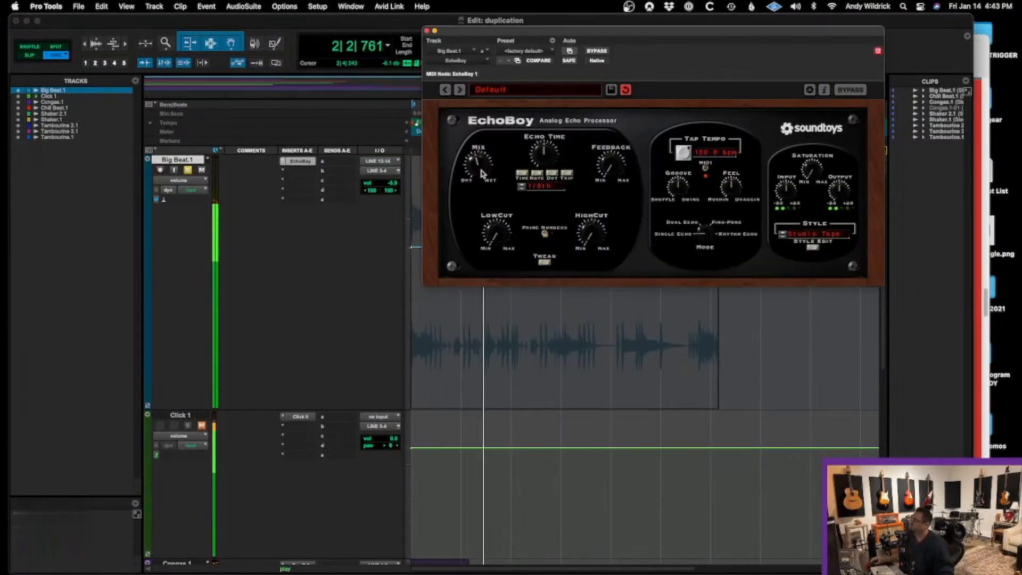
key("space")
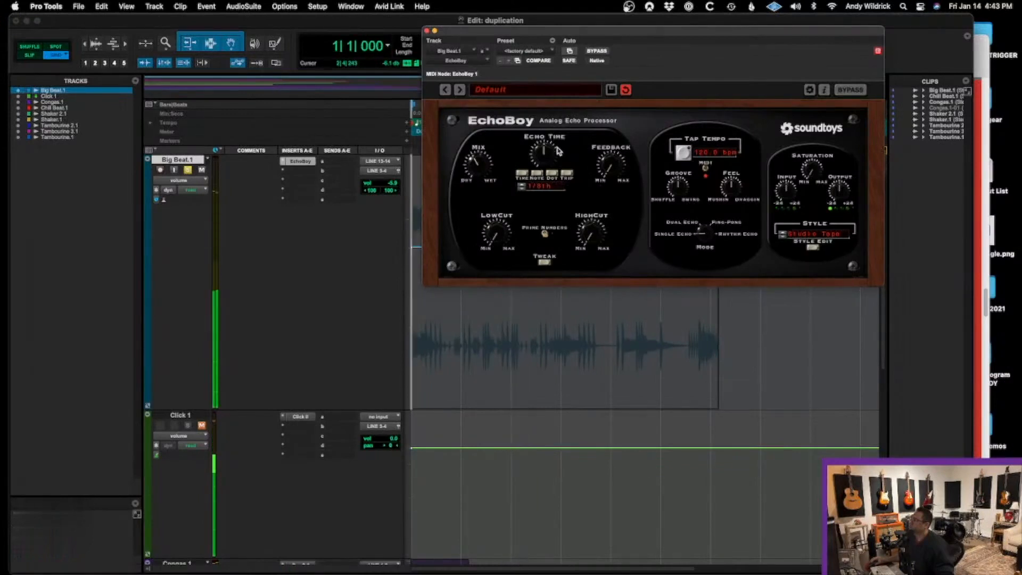
left_click_drag(545, 153, 546, 163)
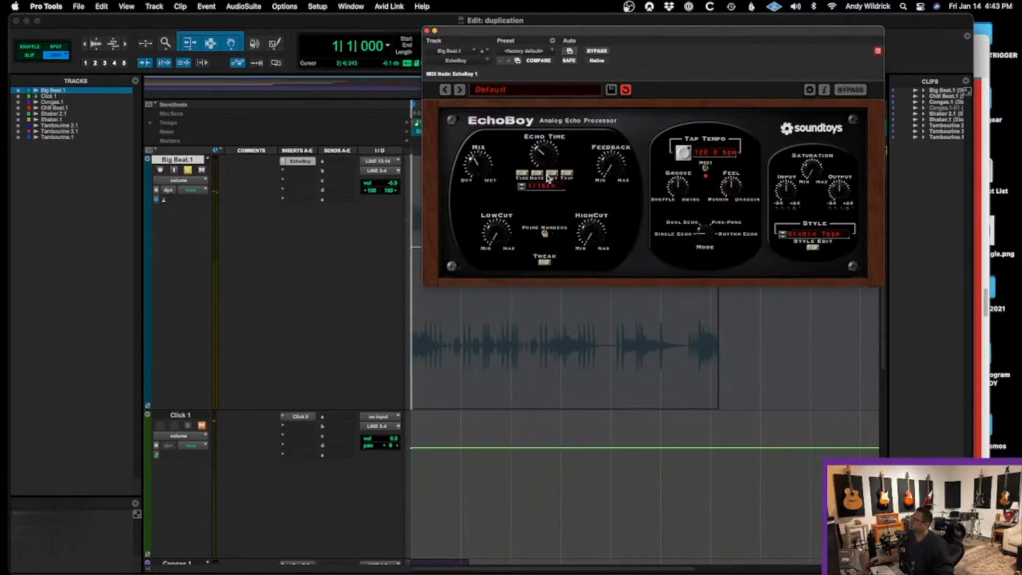
left_click(523, 174)
key("space")
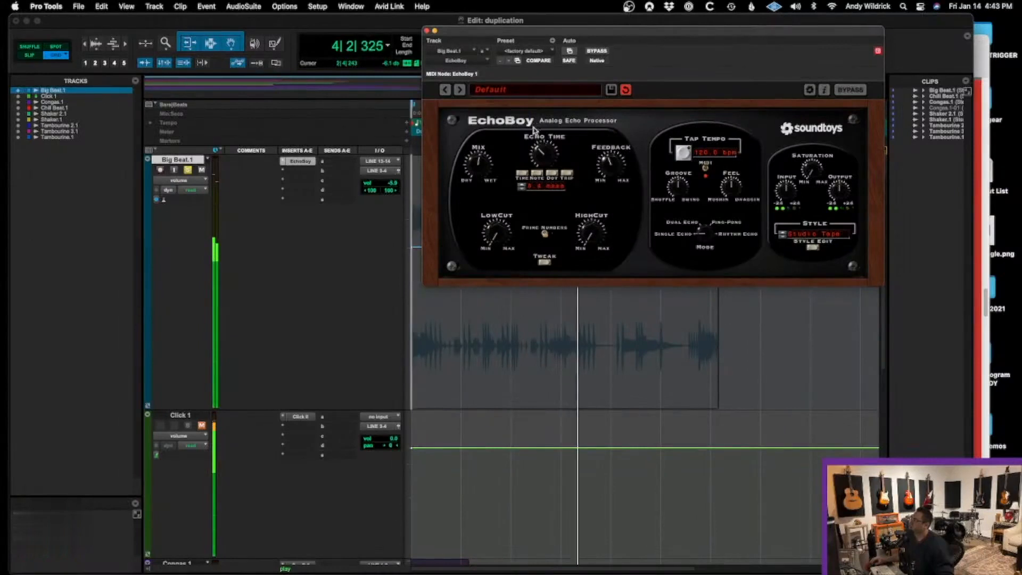
mouse_move(540, 149)
left_mouse_down()
mouse_move(537, 158)
mouse_move(546, 133)
left_mouse_up()
key("space")
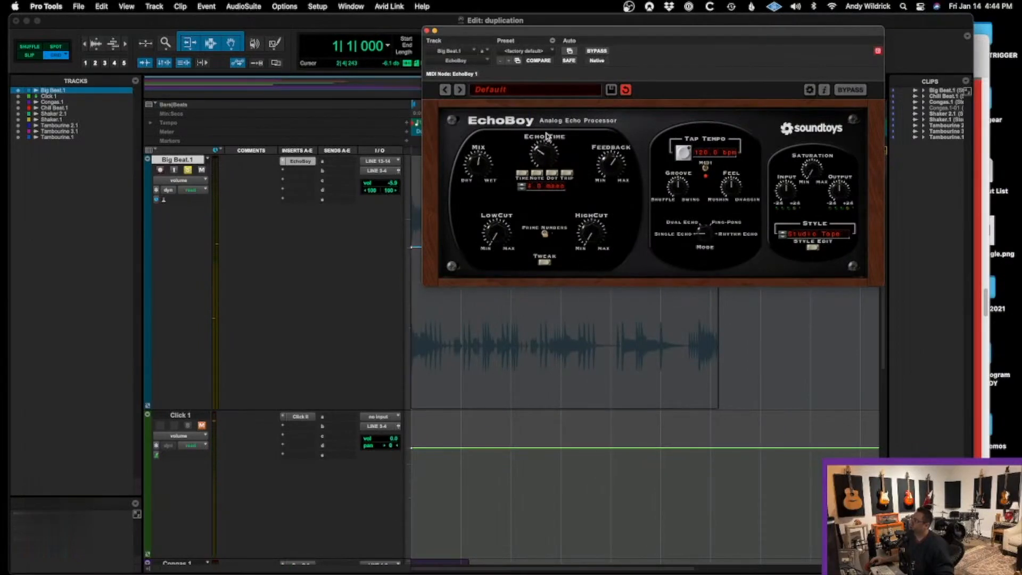
left_click_drag(485, 170, 538, 147)
Enable EchoBoy's Echo1Time parameter for plug-in automation.
left_click(570, 53)
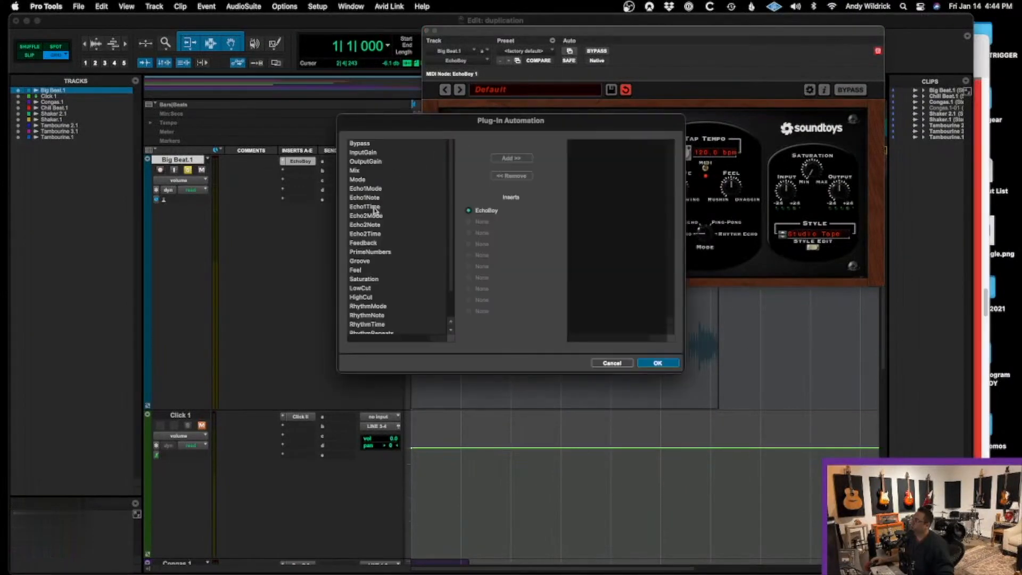
left_click_drag(419, 123, 456, 190)
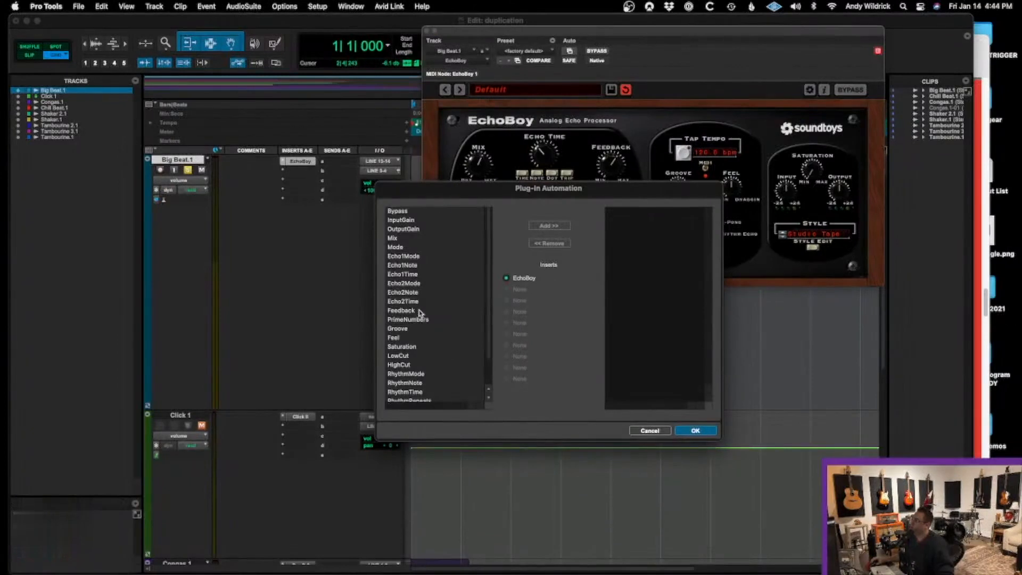
left_click(409, 275)
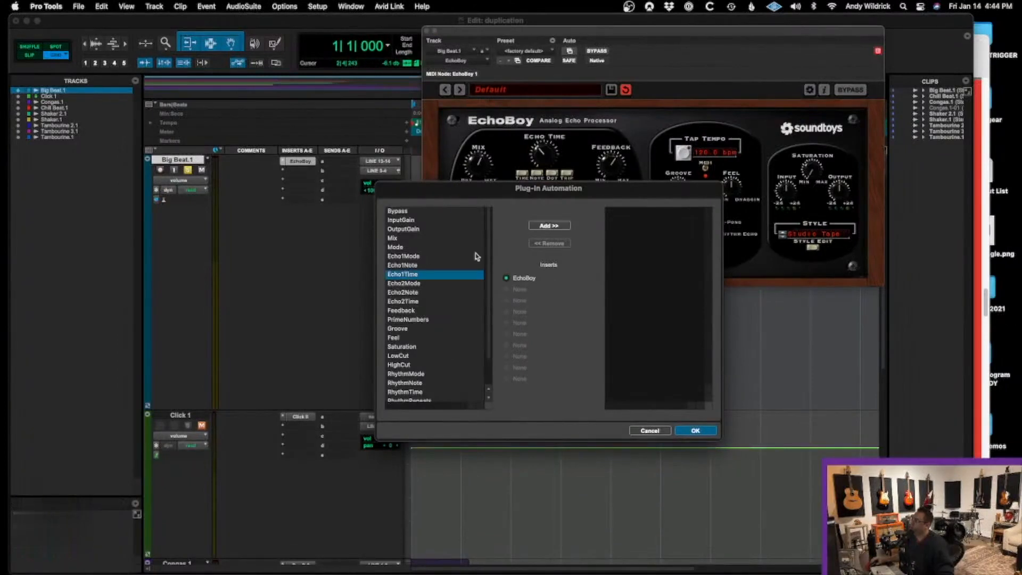
left_click(554, 225)
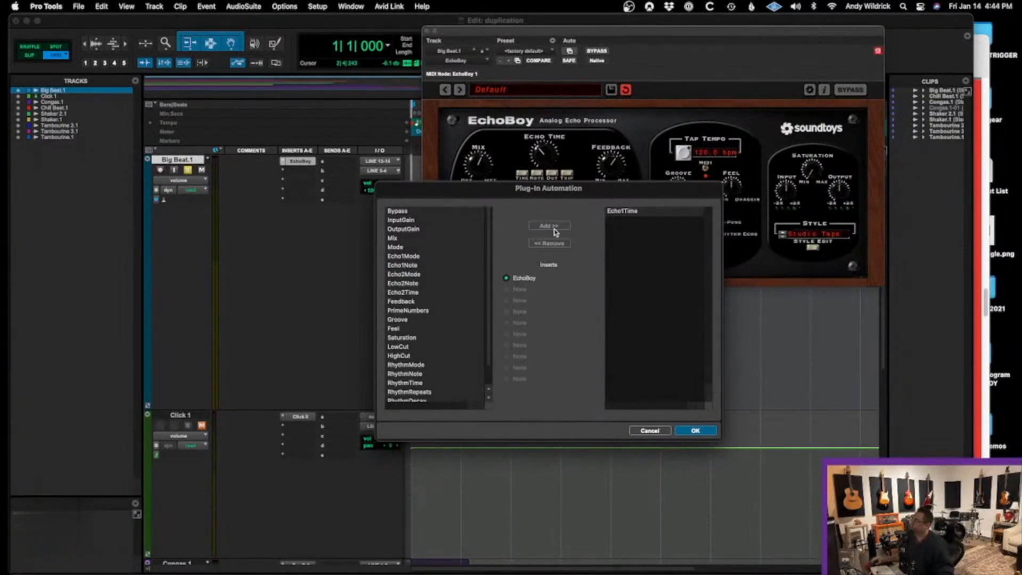
left_click(692, 430)
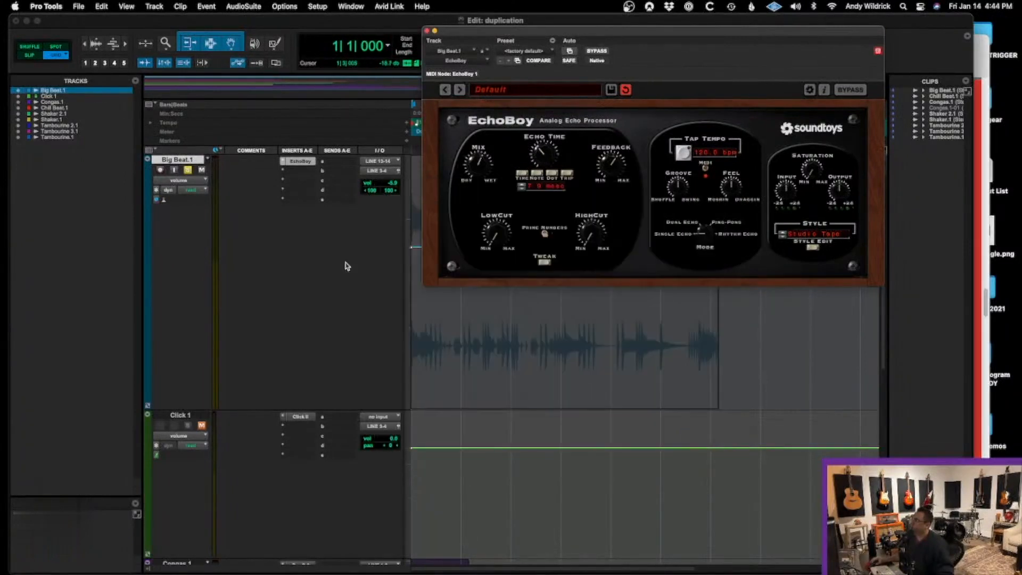
Show Echo1Time on Big Beat.1 and draw a ramp peaking near bar 3.
left_click(187, 181)
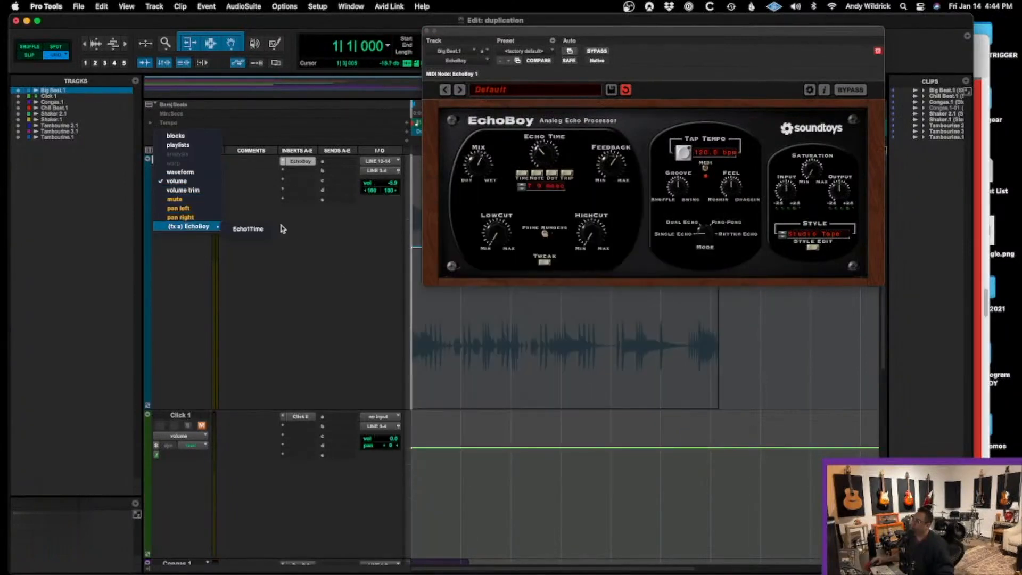
left_click(249, 228)
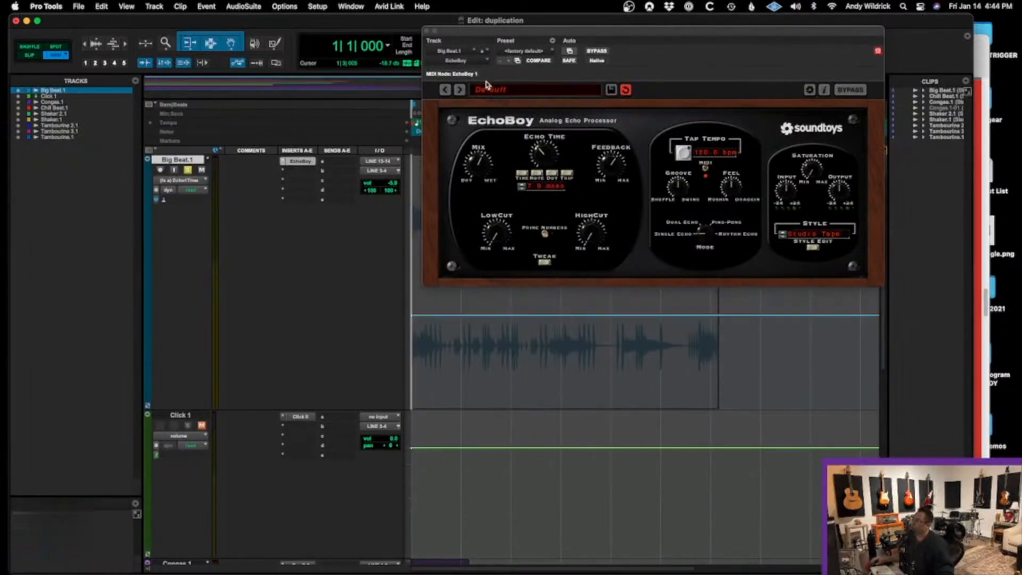
left_click(426, 30)
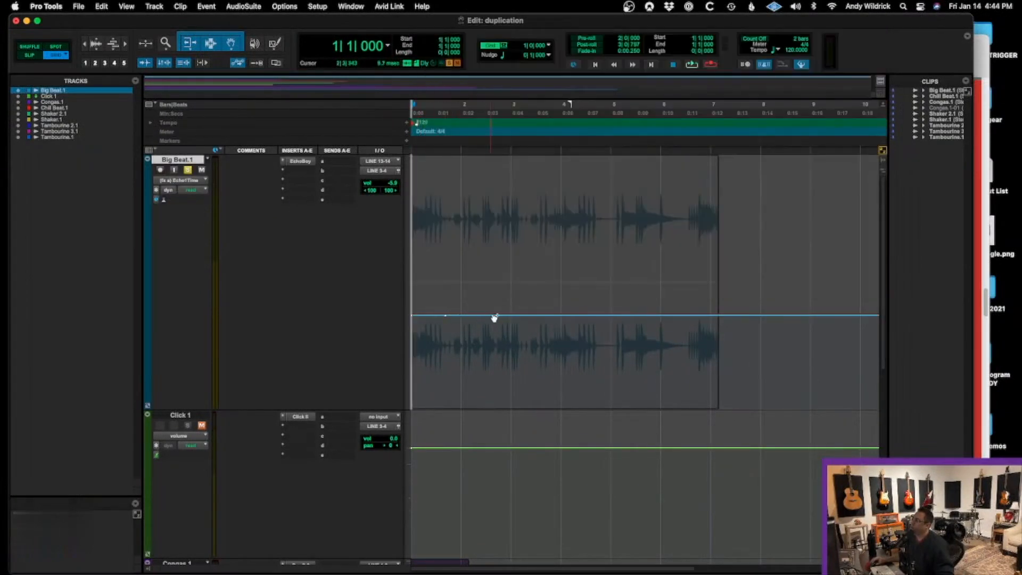
left_click_drag(498, 315, 511, 279)
left_click_drag(461, 259, 610, 408)
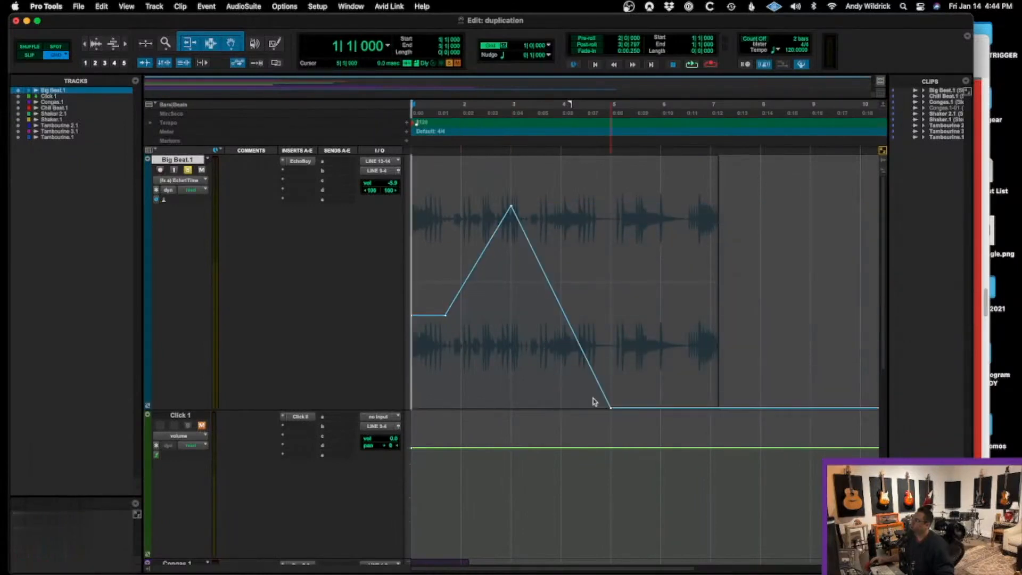
Play the echo-time automation from bar 2, then return to the course PDF in Preview.
left_click(437, 331)
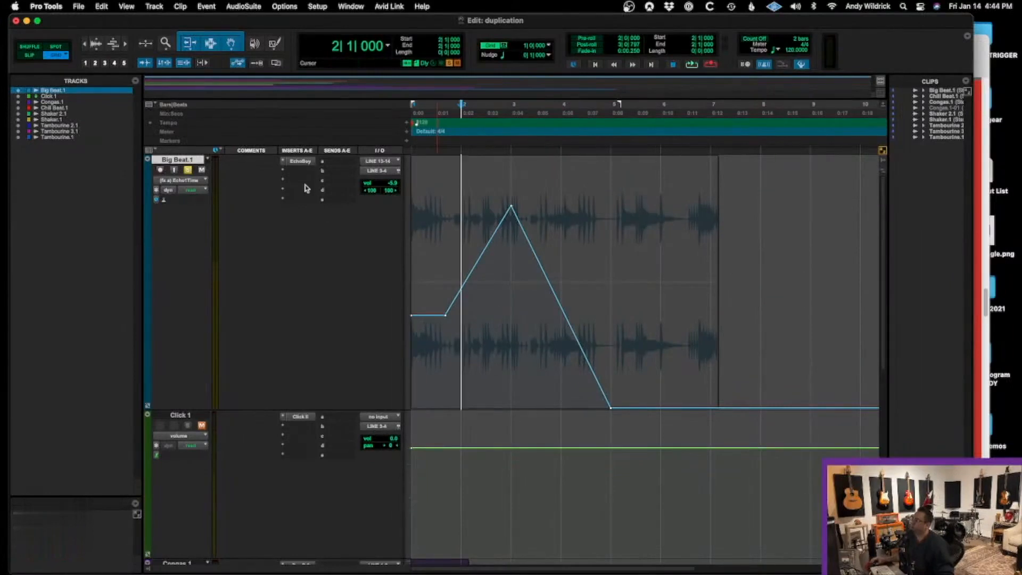
left_click(298, 161)
key("space")
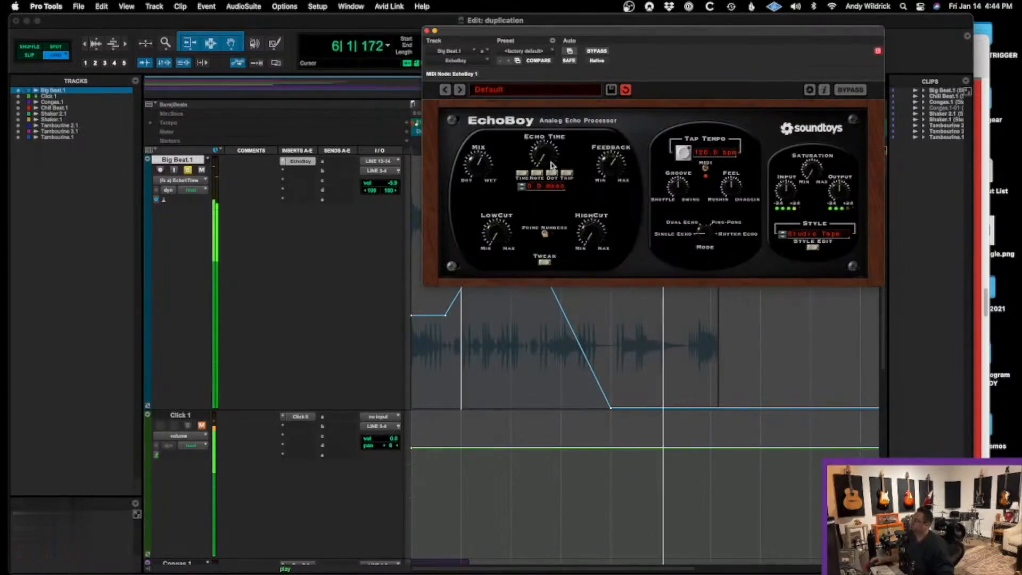
key("space")
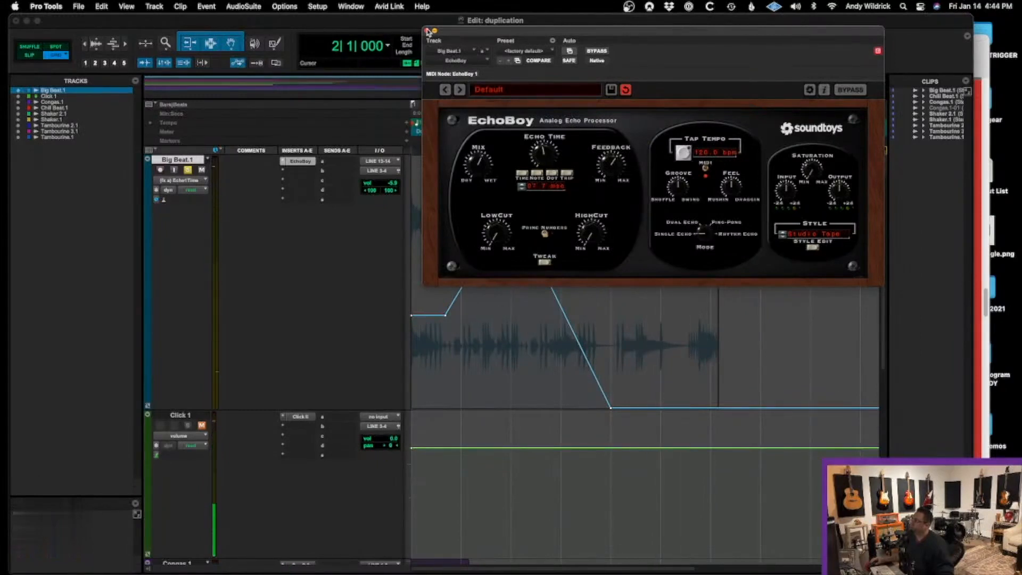
key("super+w")
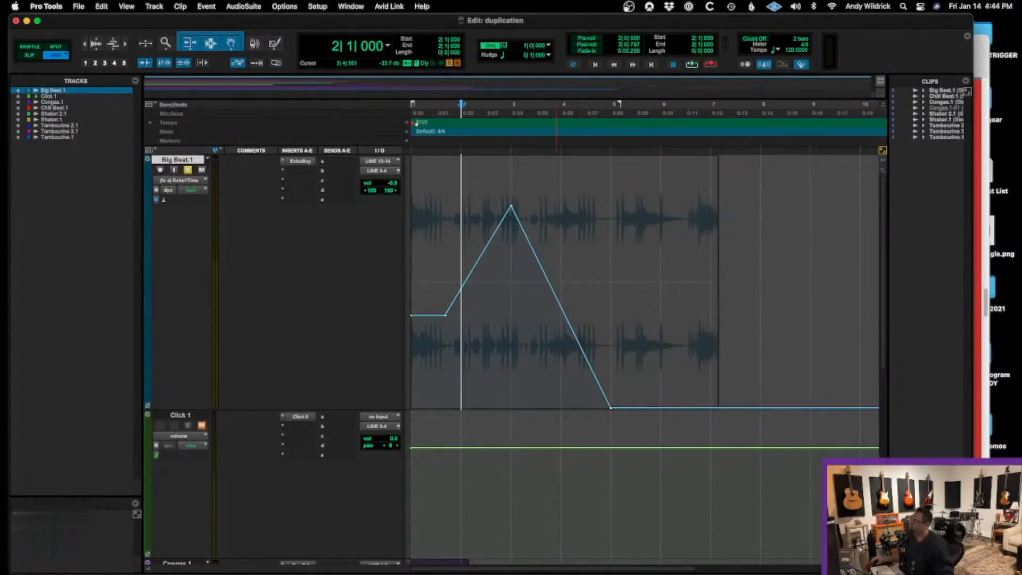
key("super+Tab")
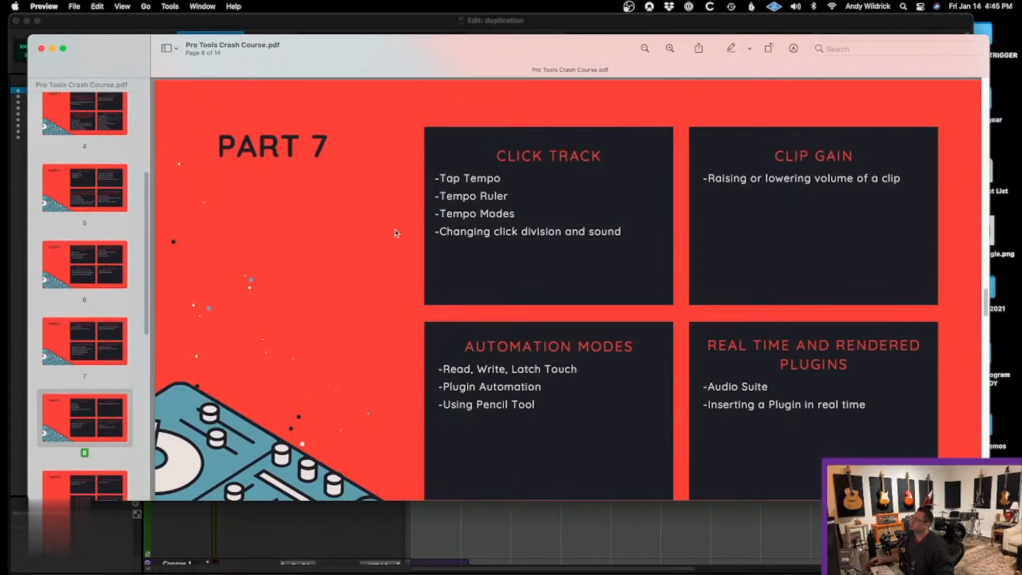
View the page 9 Part 8 slide on sample replacement in Preview, then return to Pro Tools.
scroll(73, 407, "down", 4)
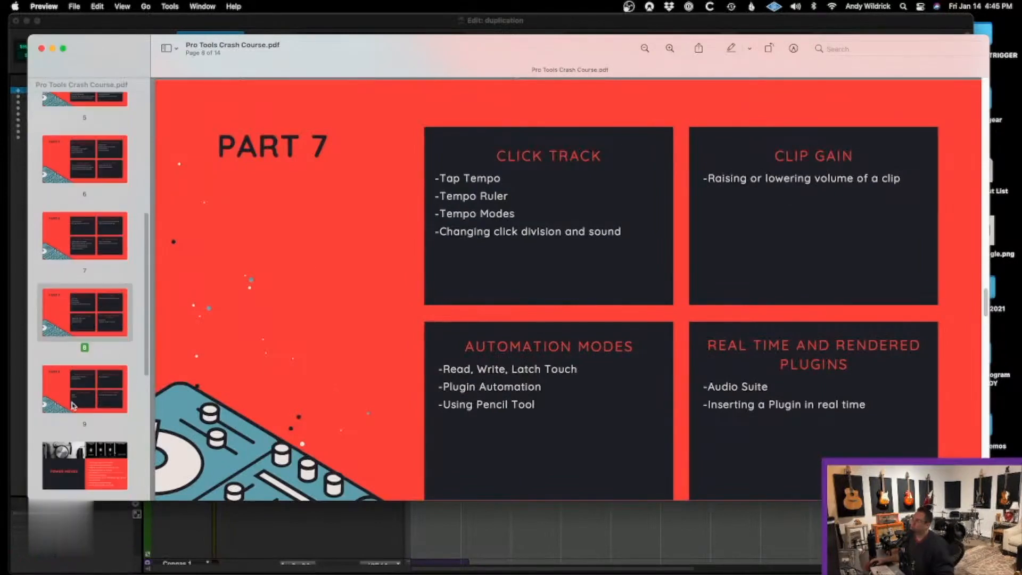
left_click(86, 379)
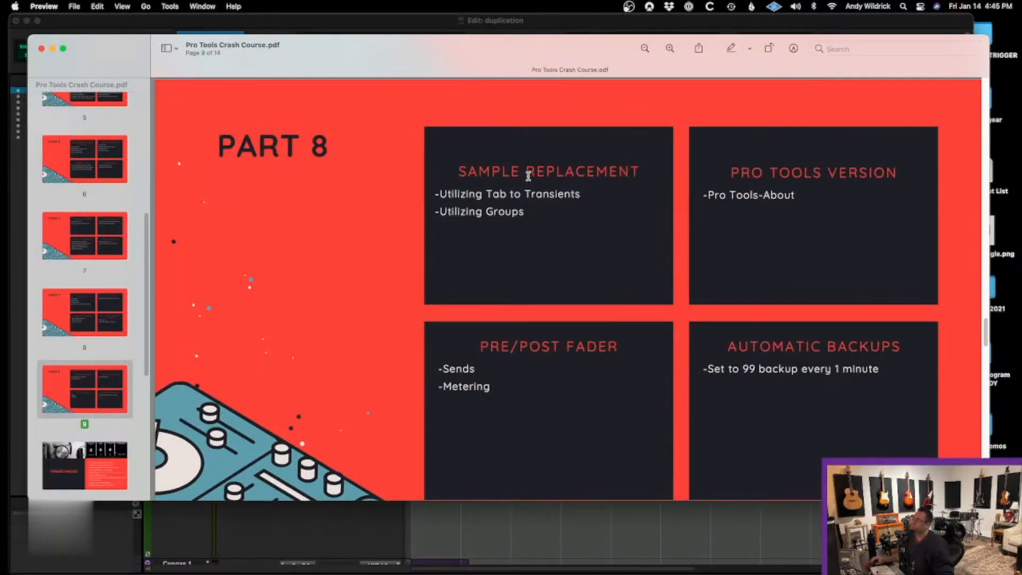
left_click(220, 21)
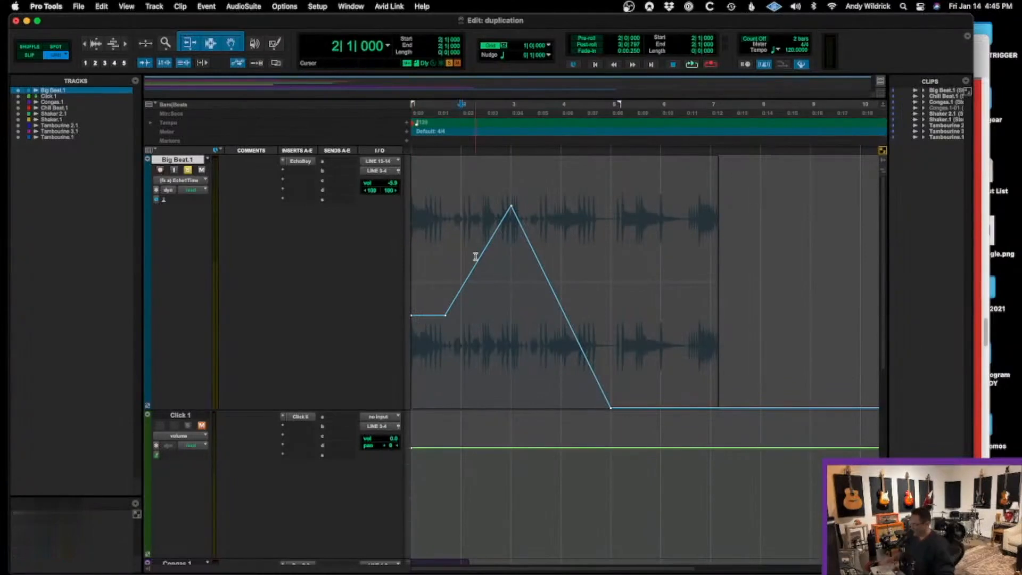
Play back the zoomed-in session start and browse the File menu without choosing a command.
key("Return")
key("super+bracketright")
key("super+bracketright")
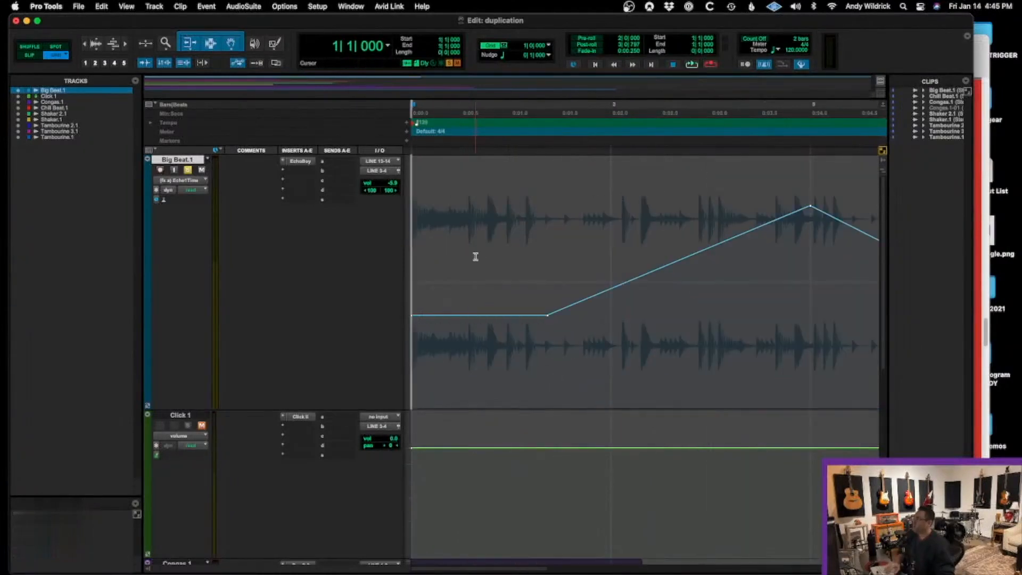
key("space")
key("space")
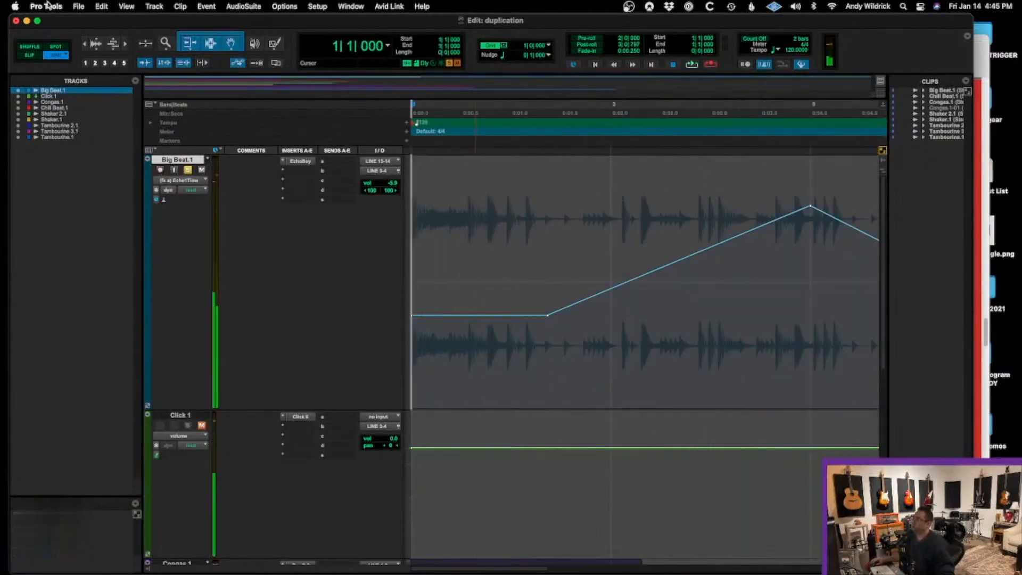
left_click(78, 6)
mouse_move(112, 57)
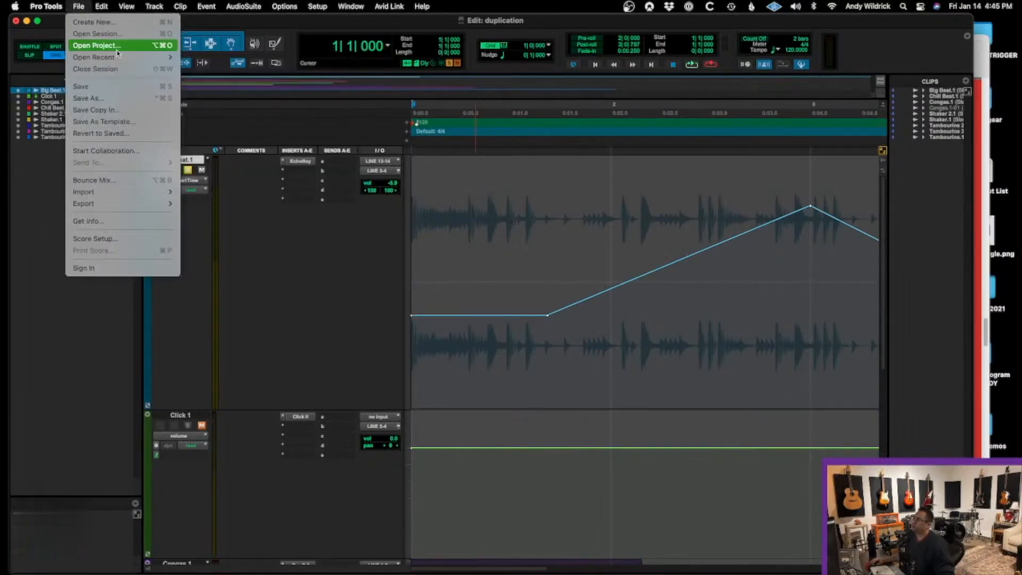
left_click(546, 343)
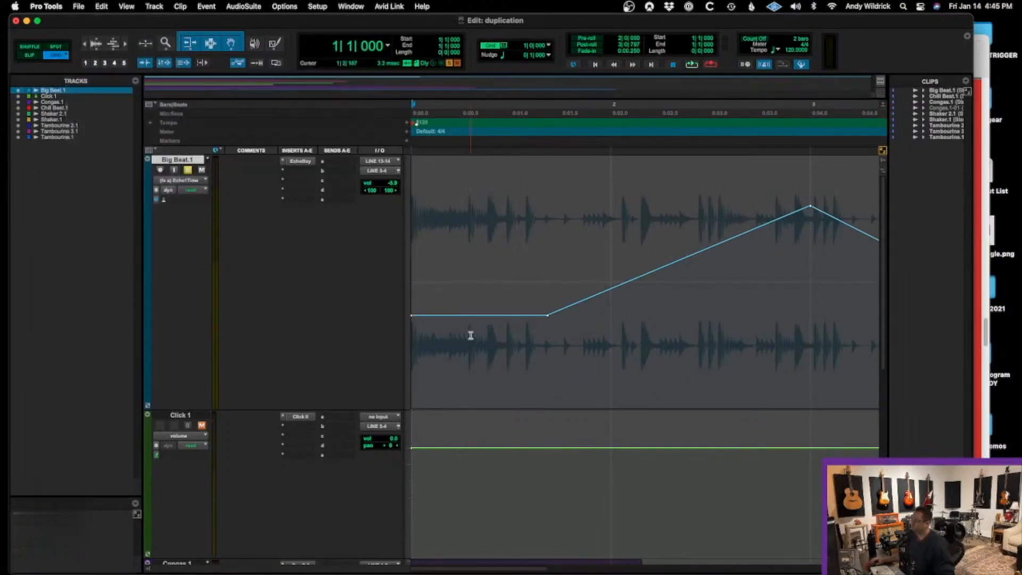
Delete the selected clips and the Echo1Time ramp, then fit all nine tracks to the window.
key("super+a")
key("Delete")
key("super+a")
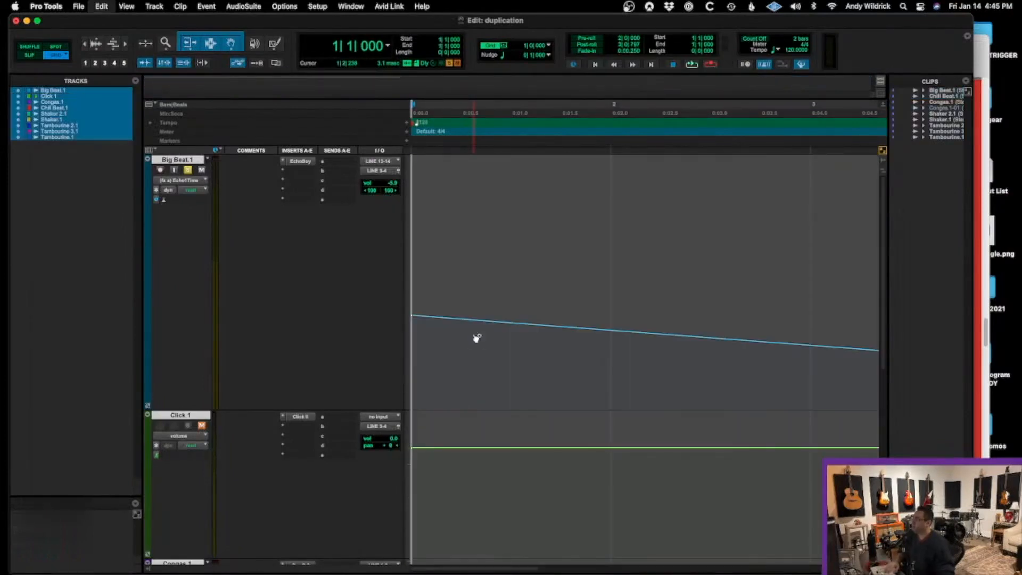
key("super+bracketleft")
key("super+bracketleft")
key("super+bracketleft")
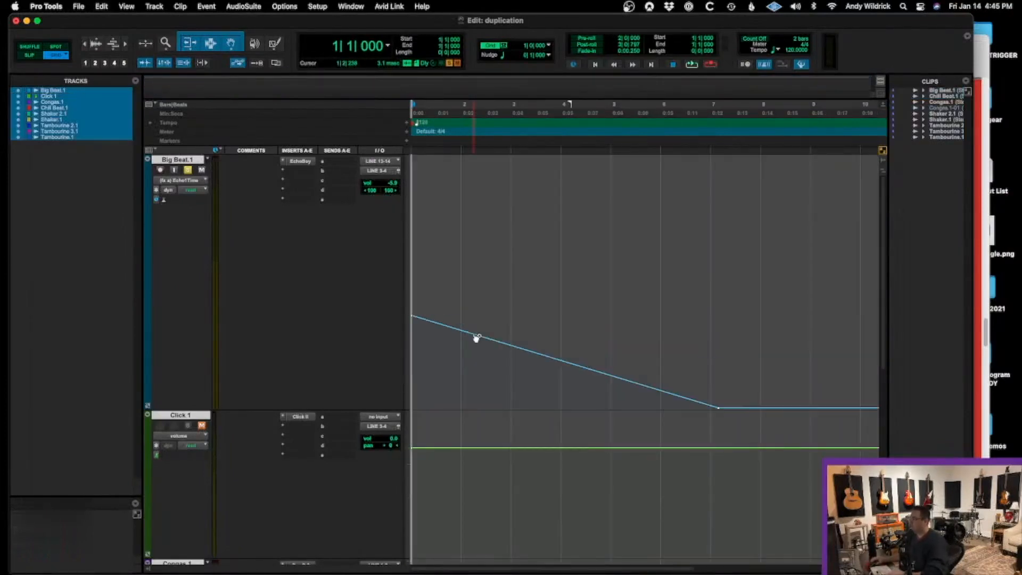
left_click_drag(637, 343, 311, 358)
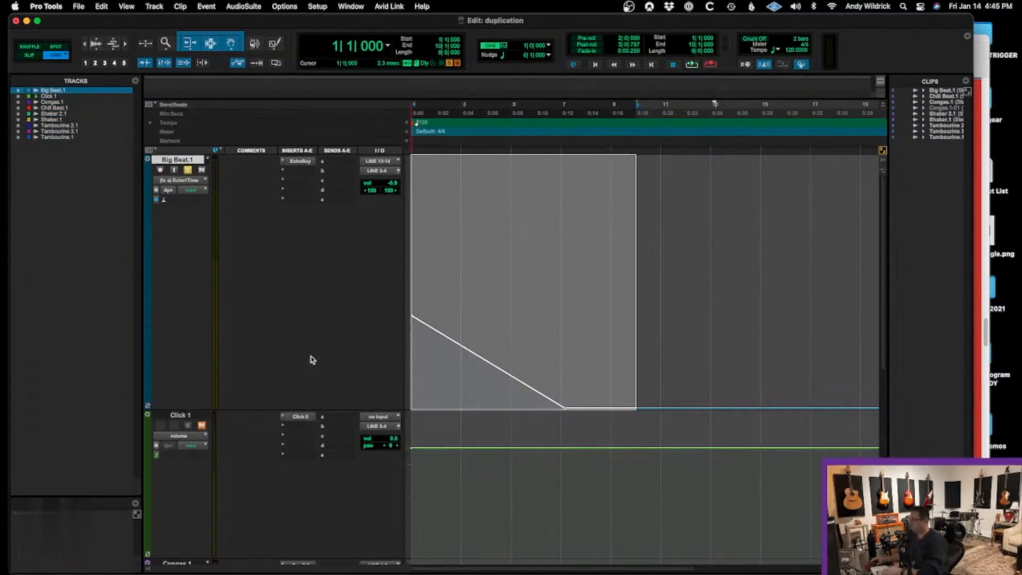
key("Delete")
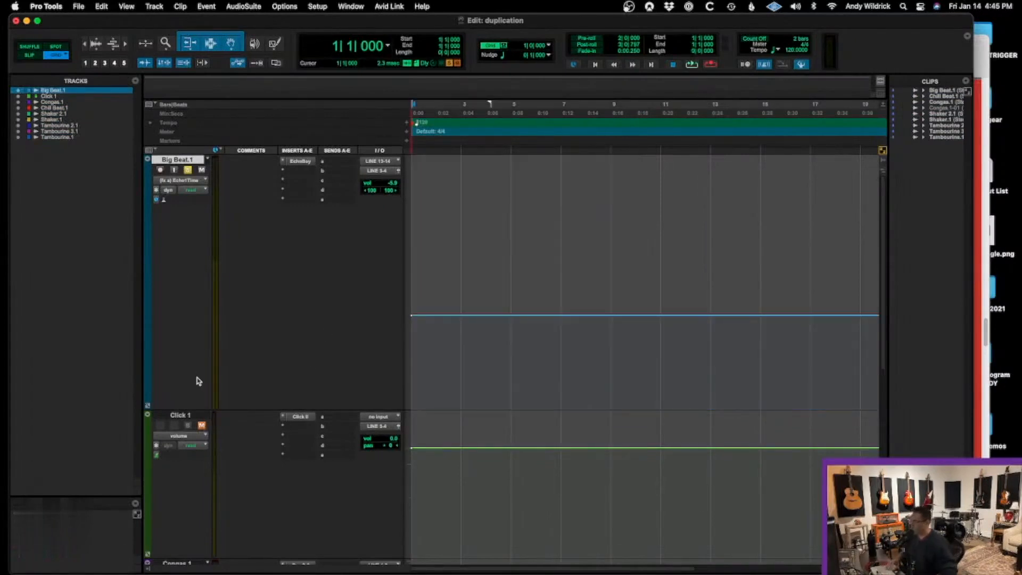
key("ctrl+alt+super+Down")
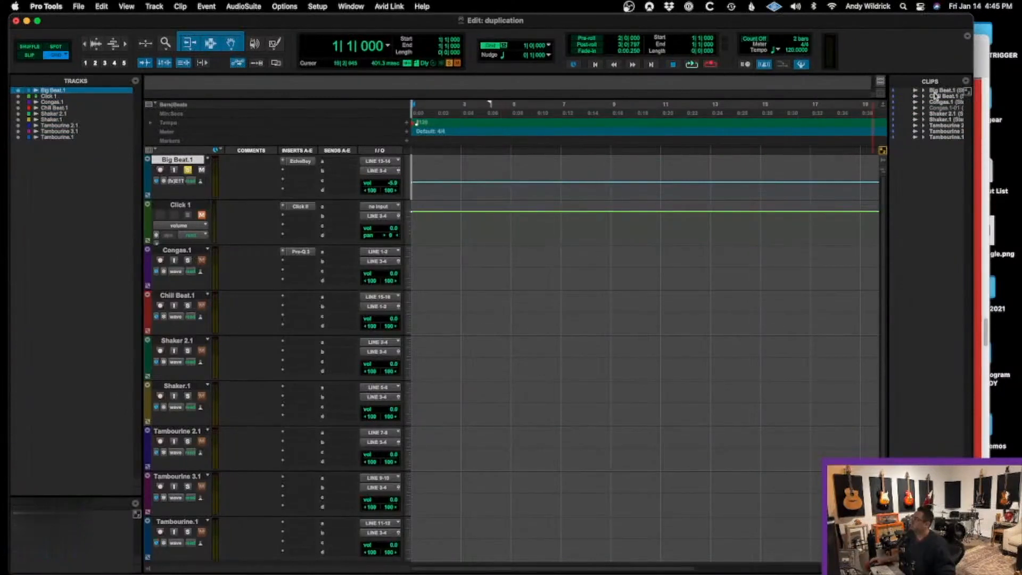
Place the Big Beat.1 clip at its track's start, shown as a tall waveform.
left_click(941, 92)
left_click_drag(942, 95, 401, 190)
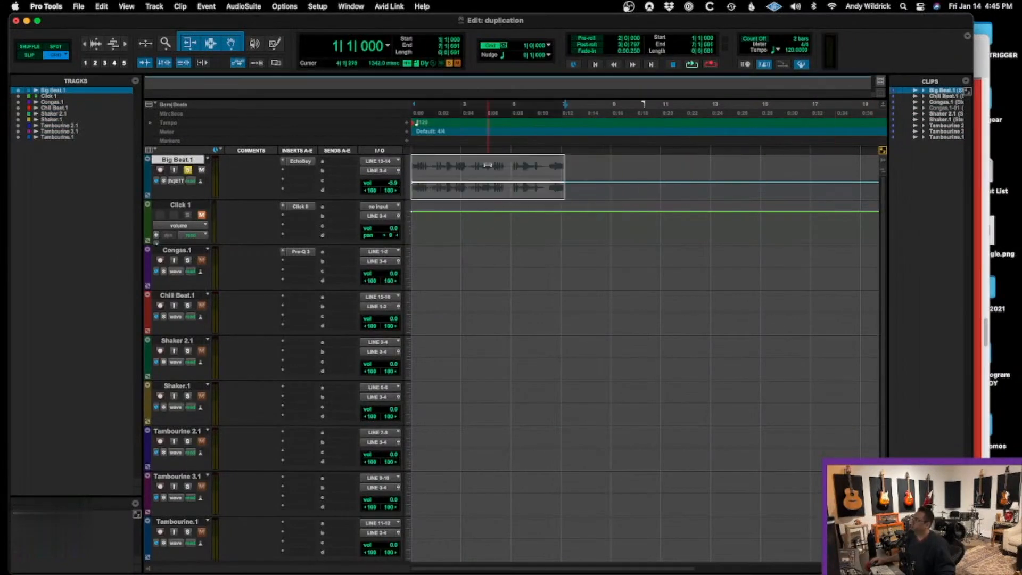
left_click(167, 180)
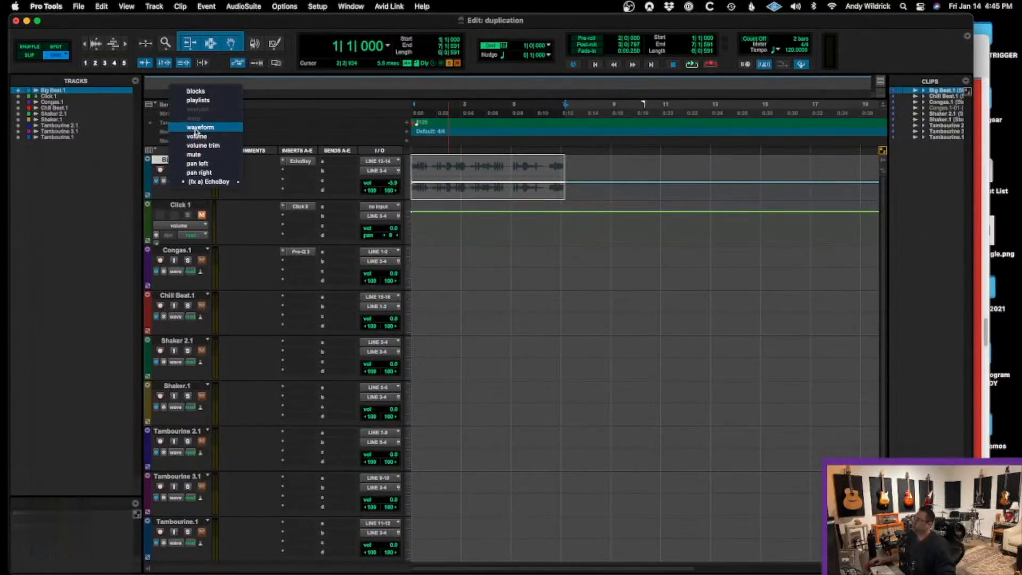
left_click(197, 131)
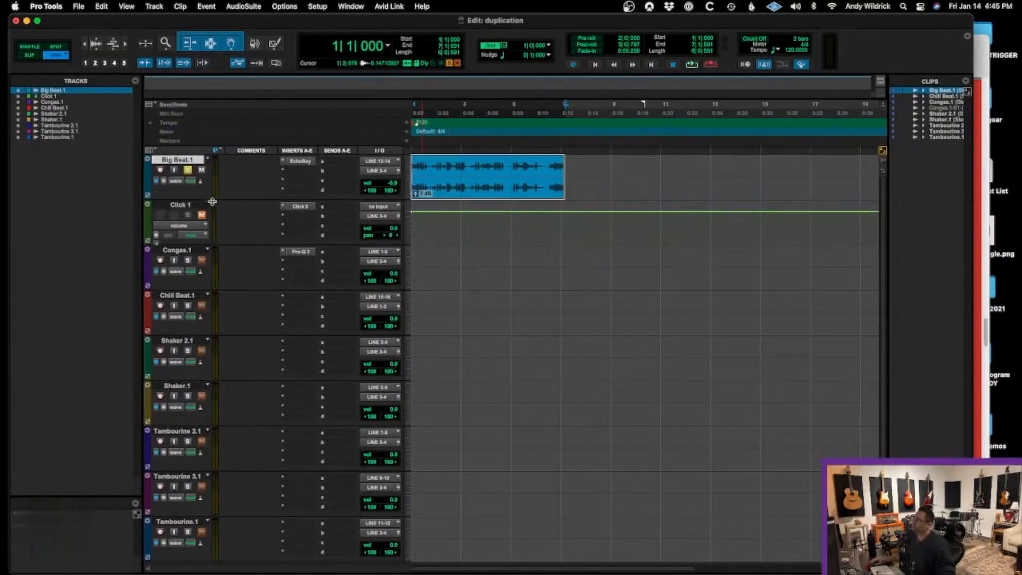
left_click_drag(212, 202, 212, 303)
Play Big Beat.1, zoom in on its waveform at bar 3, and return to session start.
key("space")
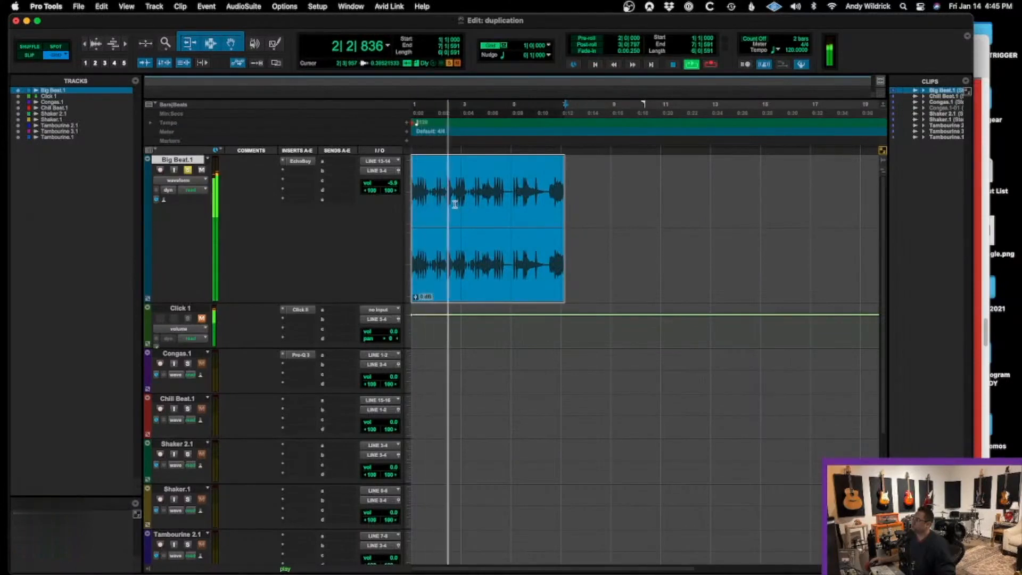
key("space")
left_click(455, 205)
key("t")
key("t")
key("t")
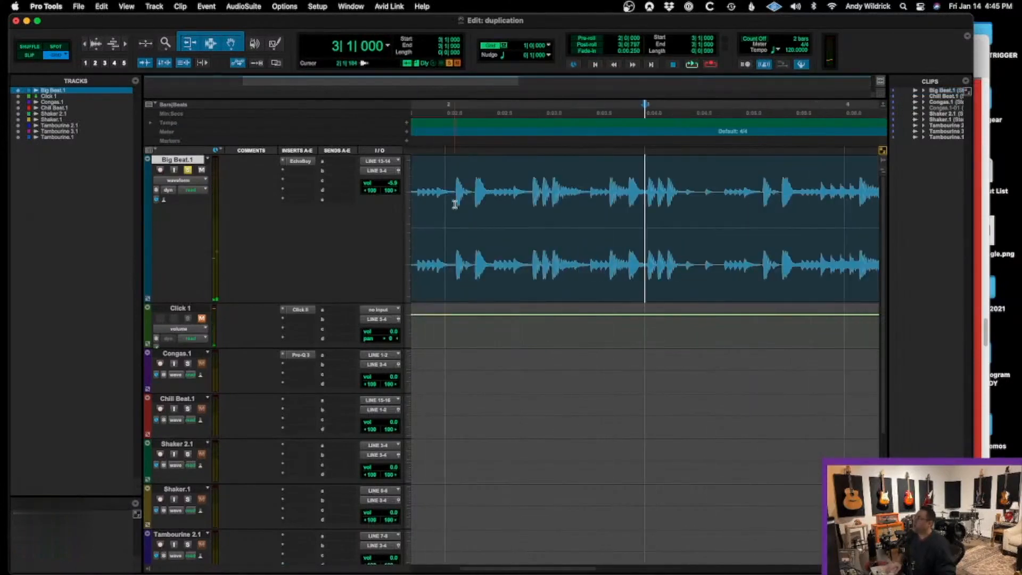
key("Return")
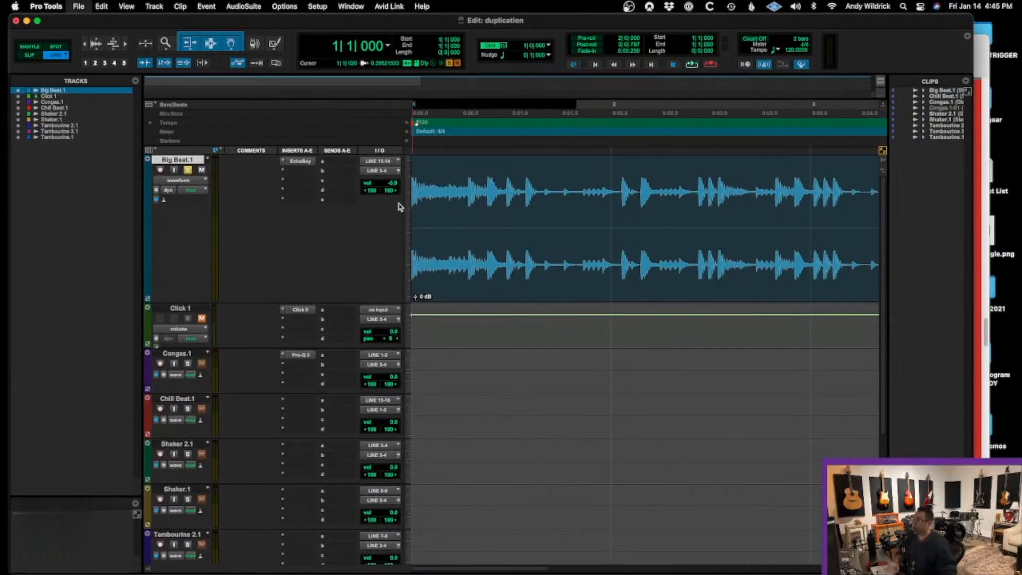
Import and convert Kick Step 6.wav from the Workshop Kicks folder into Audio Files, on a new track at session start.
key("super+shift+i")
left_click(563, 88)
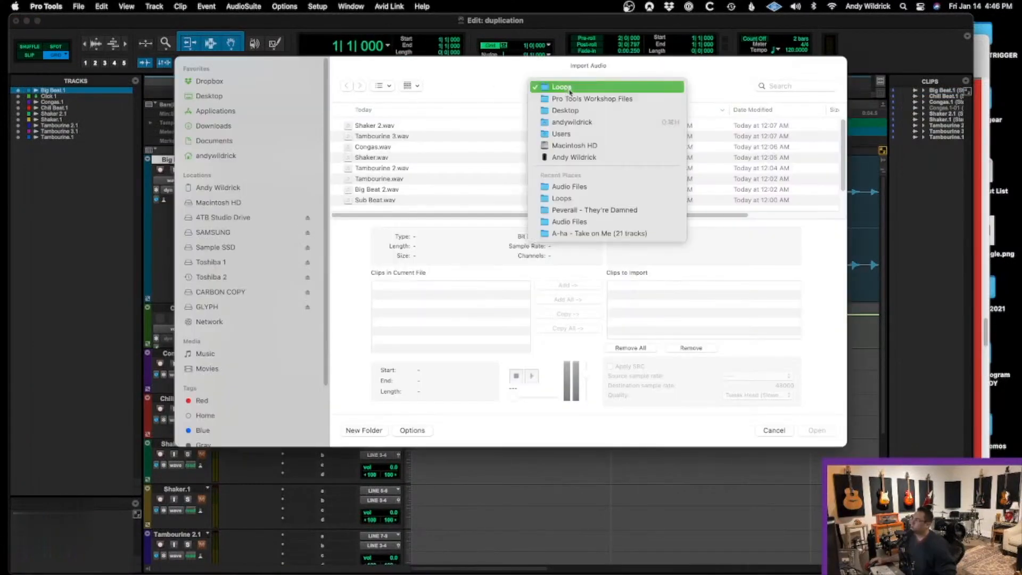
left_click(571, 99)
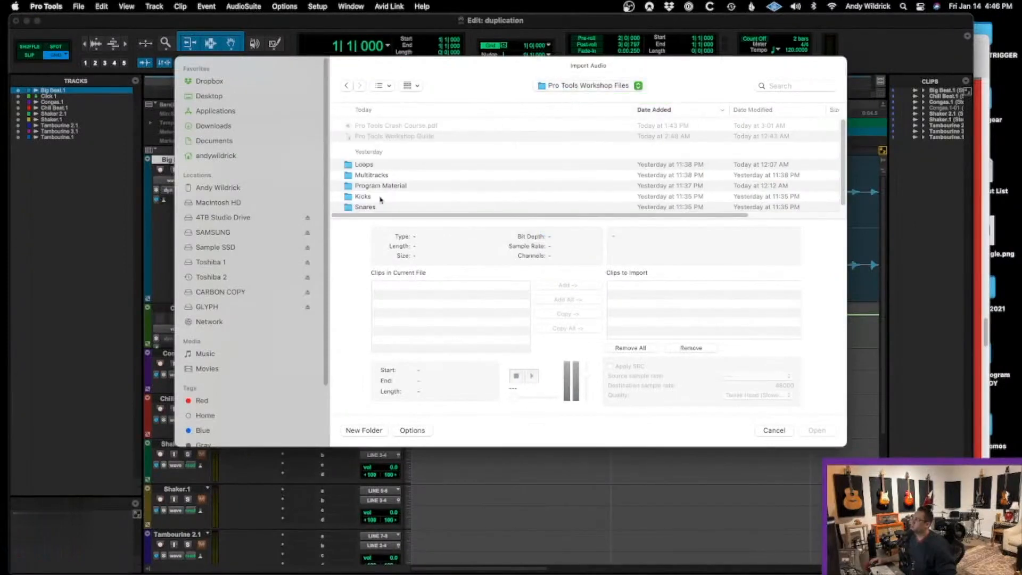
double_click(380, 197)
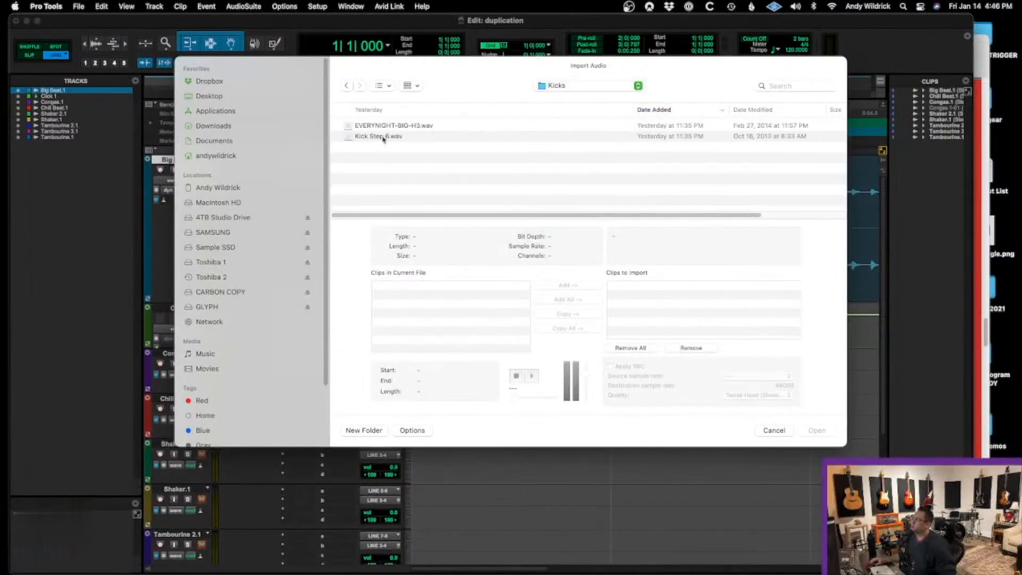
left_click(384, 137)
left_click(555, 314)
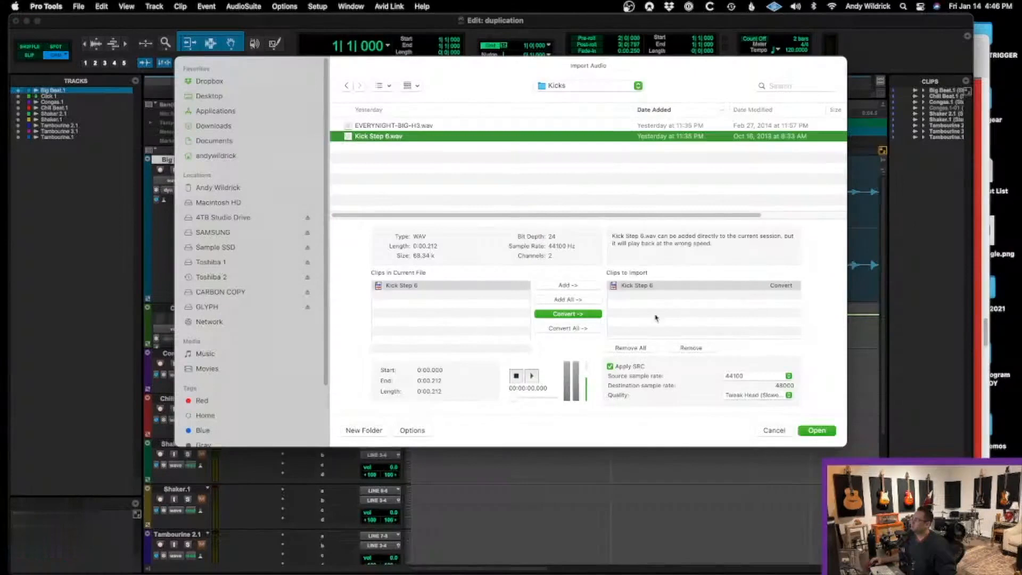
left_click(827, 435)
left_click(816, 430)
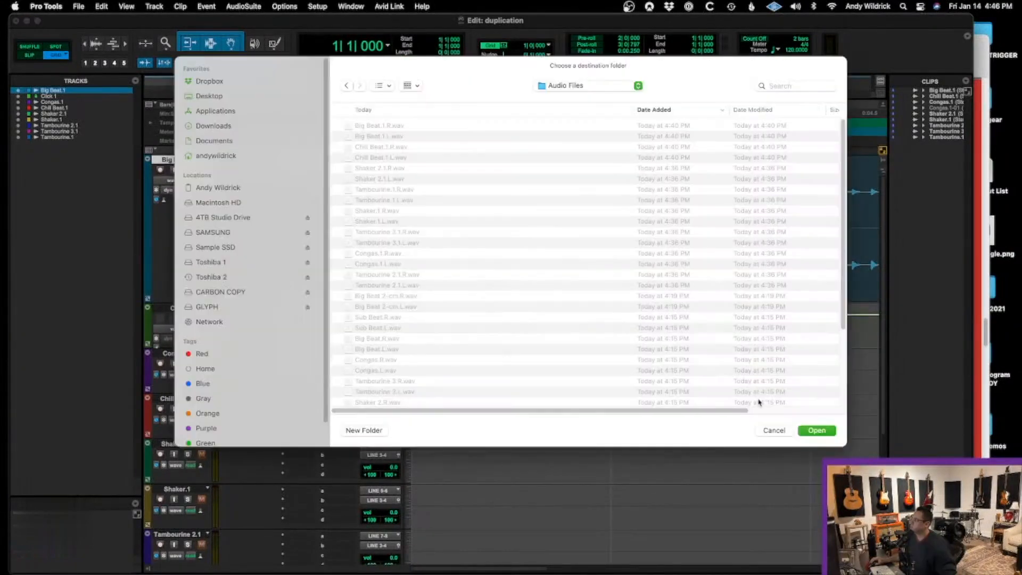
left_click(811, 430)
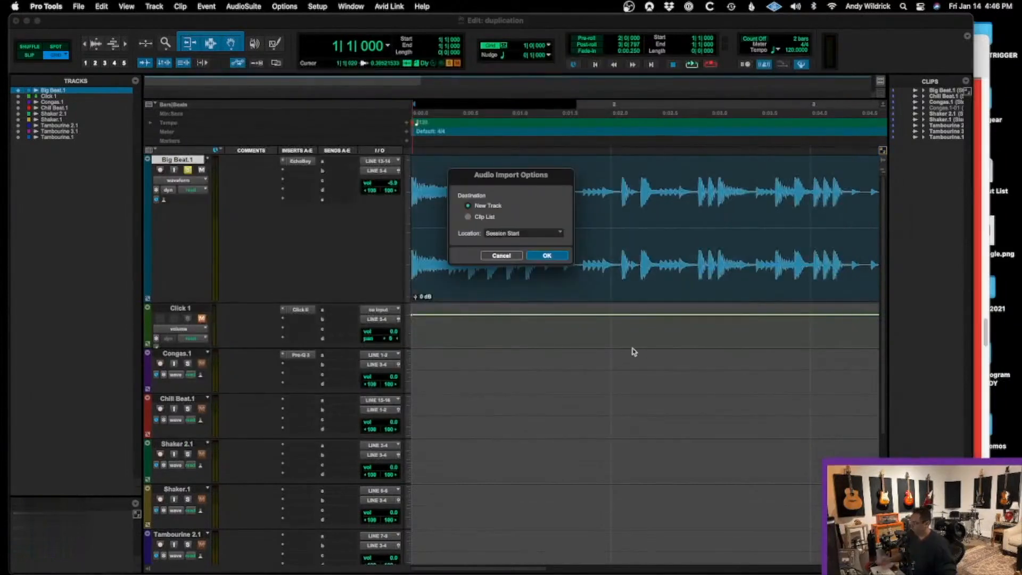
key("Return")
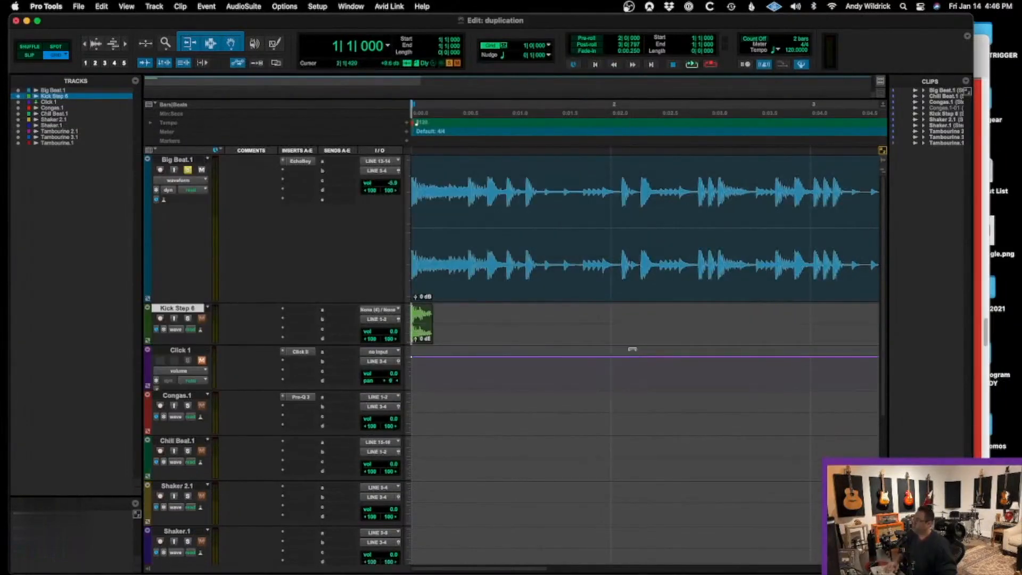
Select the Kick Step 6 clip and paste the first kick under an early Big Beat.1 transient.
key("super+bracketright")
key("super+bracketright")
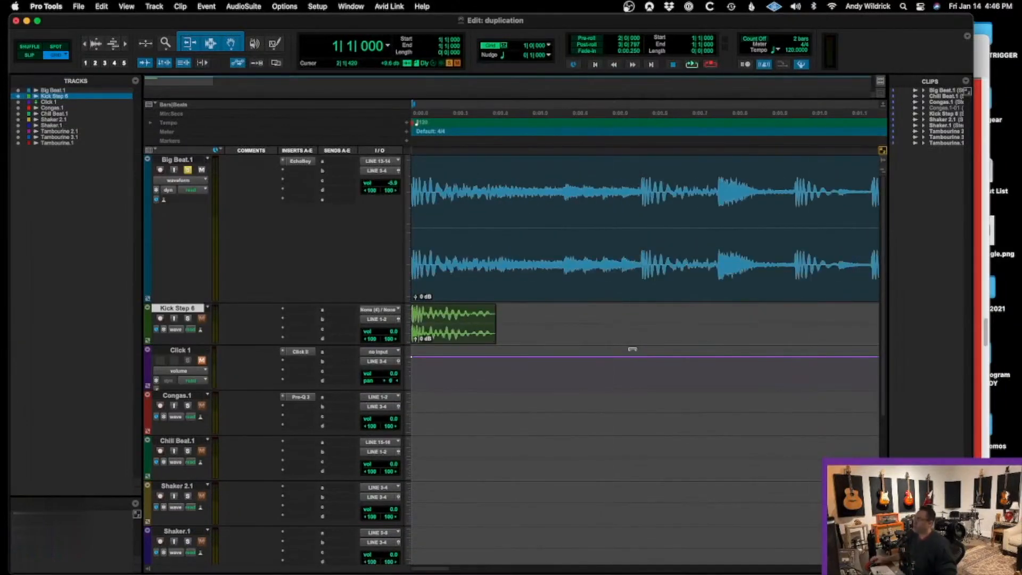
left_click(464, 343)
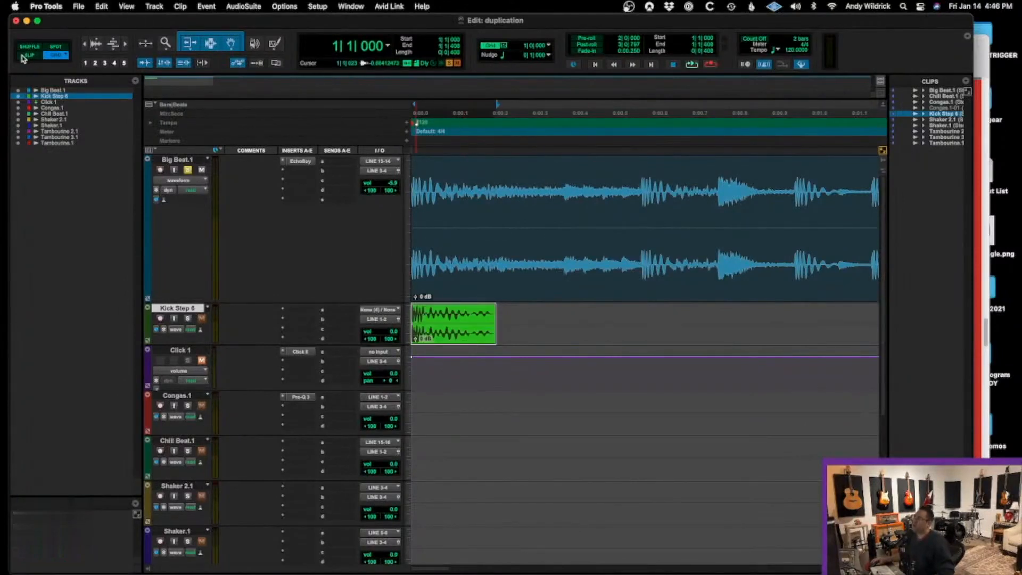
left_click(446, 185)
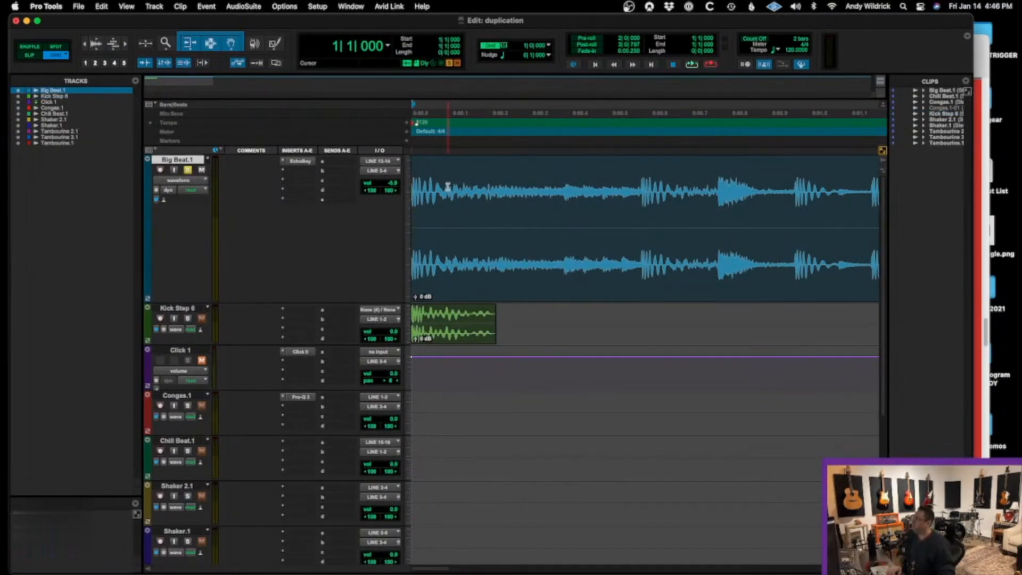
key("Tab")
key("Tab")
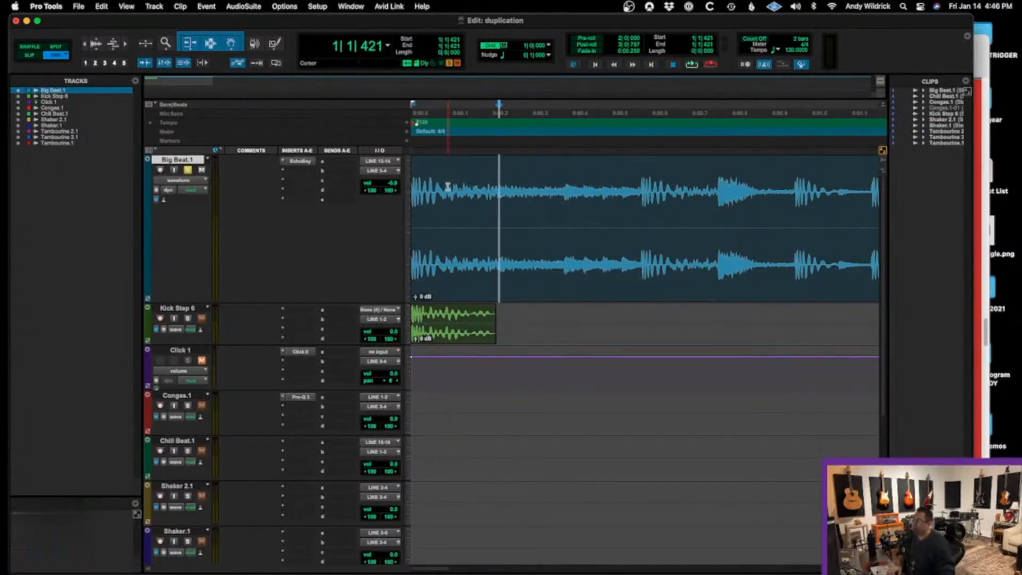
key("Tab")
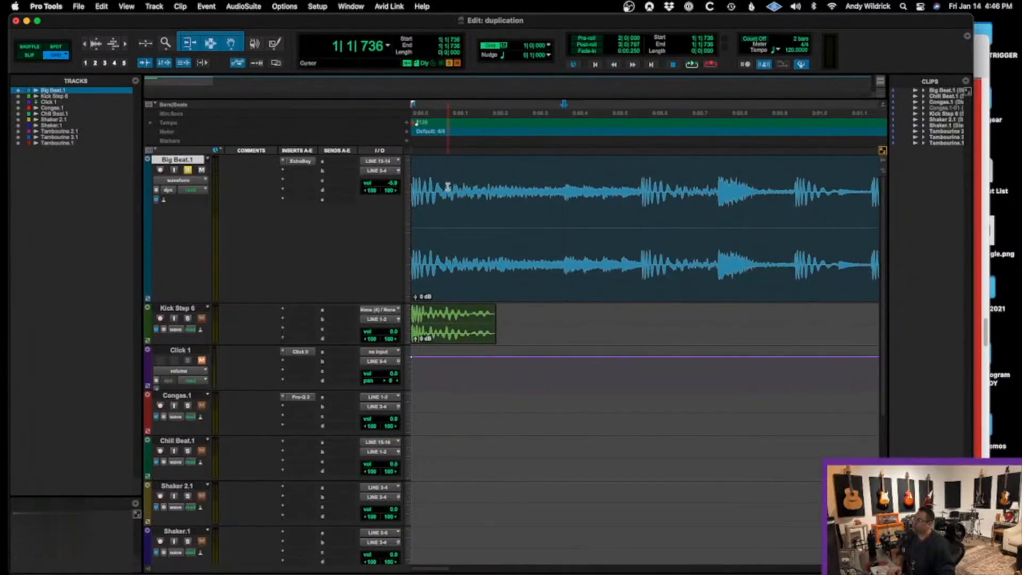
key("Tab")
key("Tab")
key("Tab")
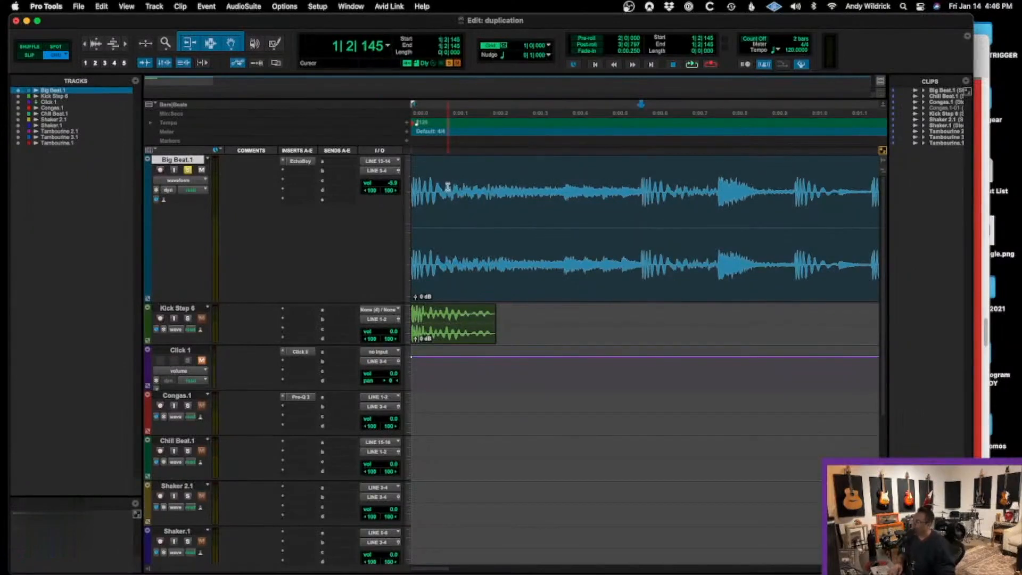
key("semicolon")
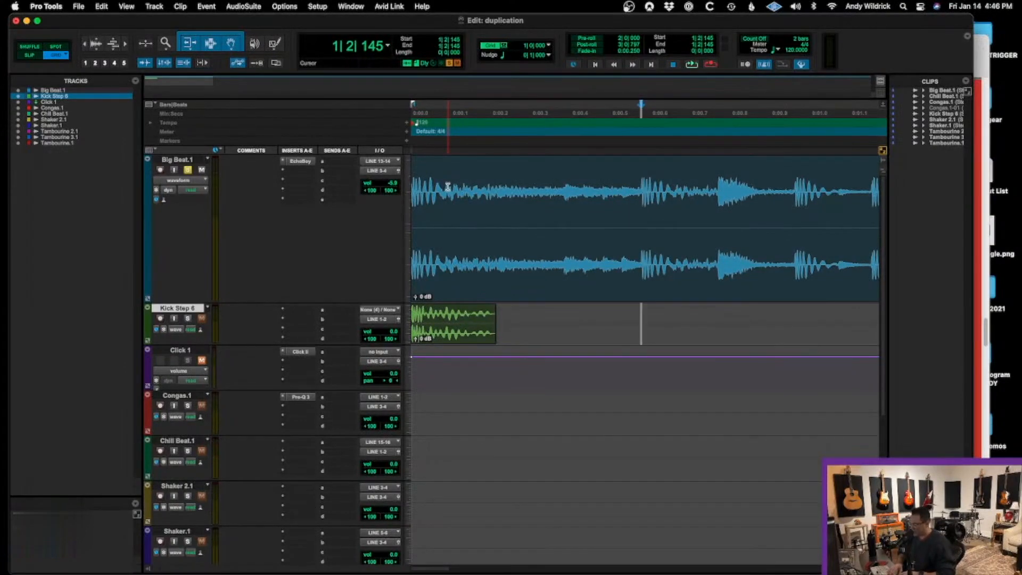
key("super+v")
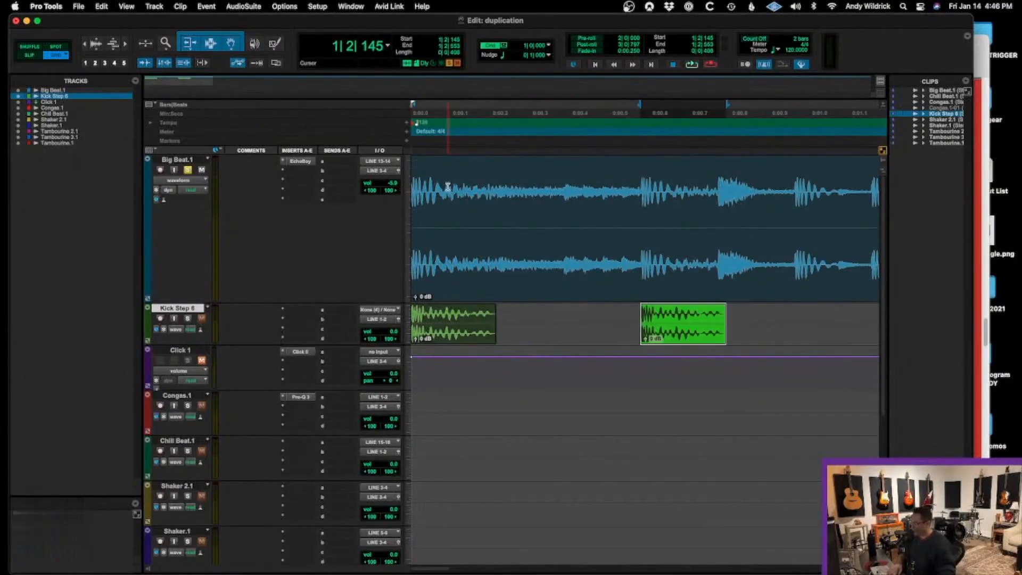
key("p")
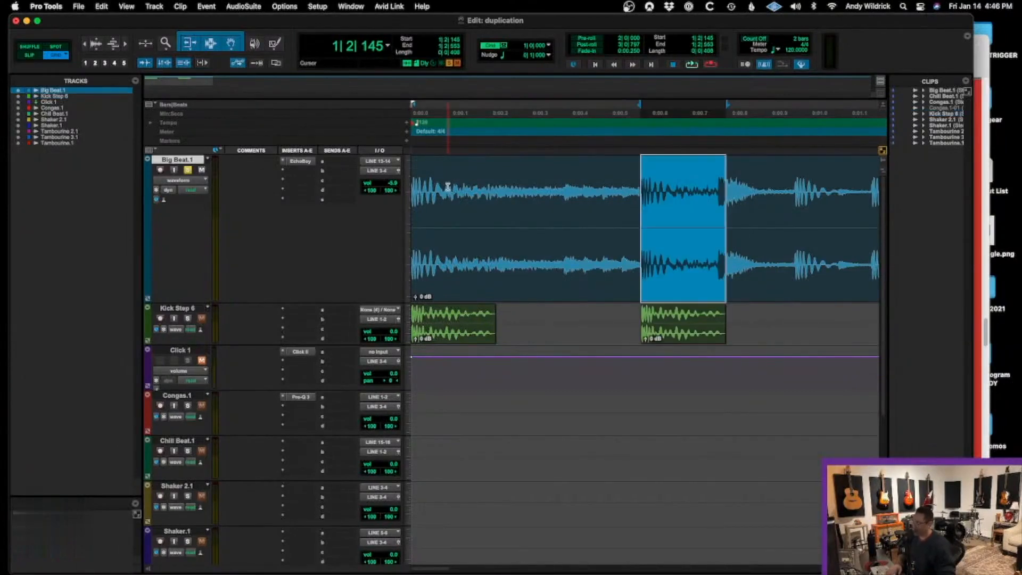
Place two more kicks on Kick Step 6 at the following transients, up to 1|3|297.
key("Tab")
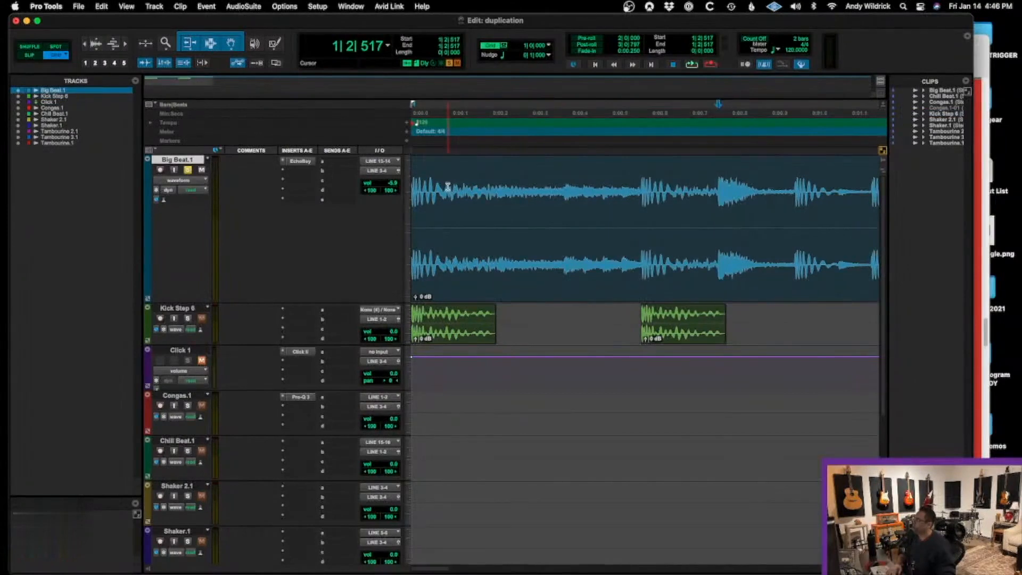
key("Tab")
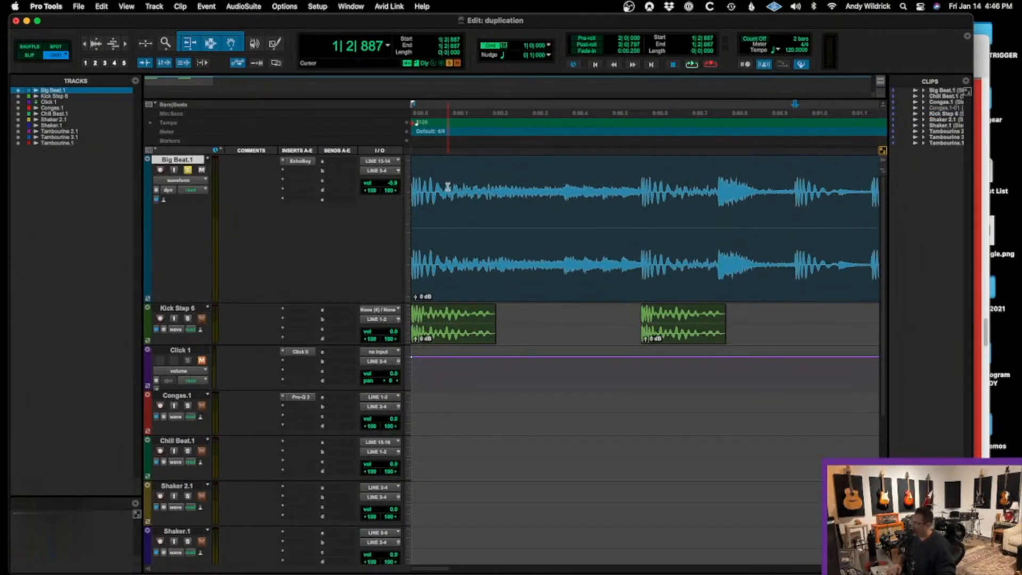
key("semicolon")
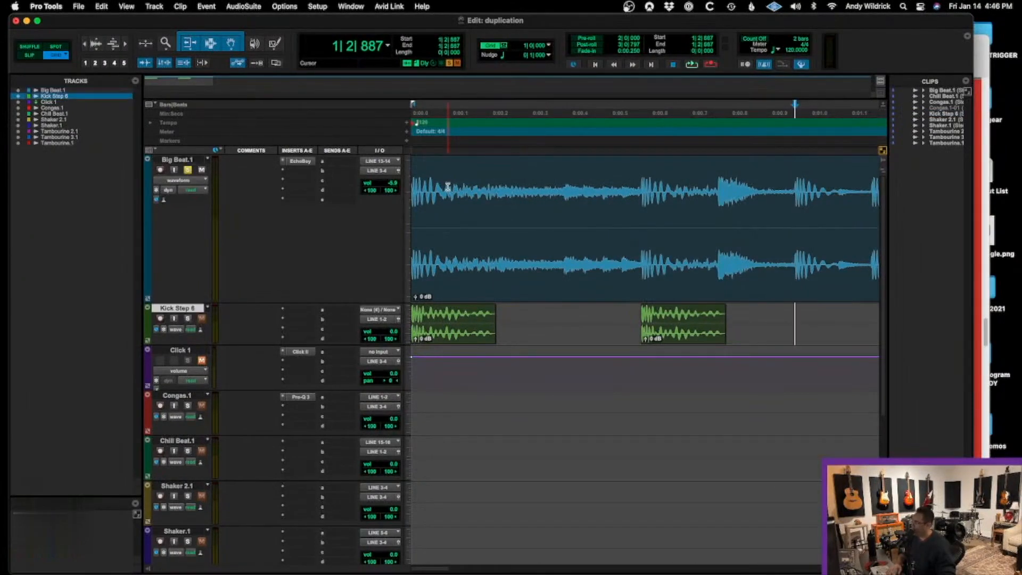
key("super+v")
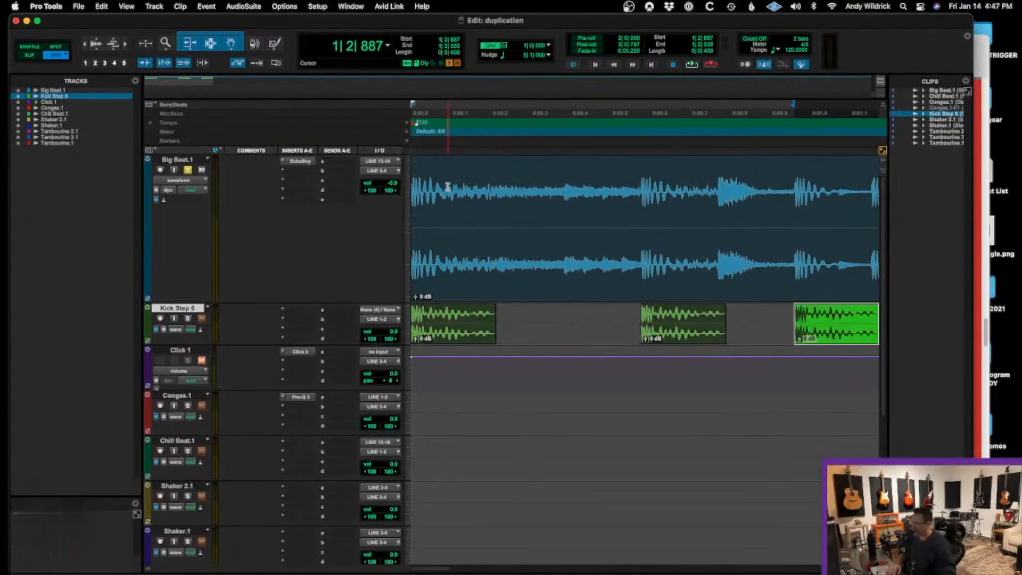
key("p")
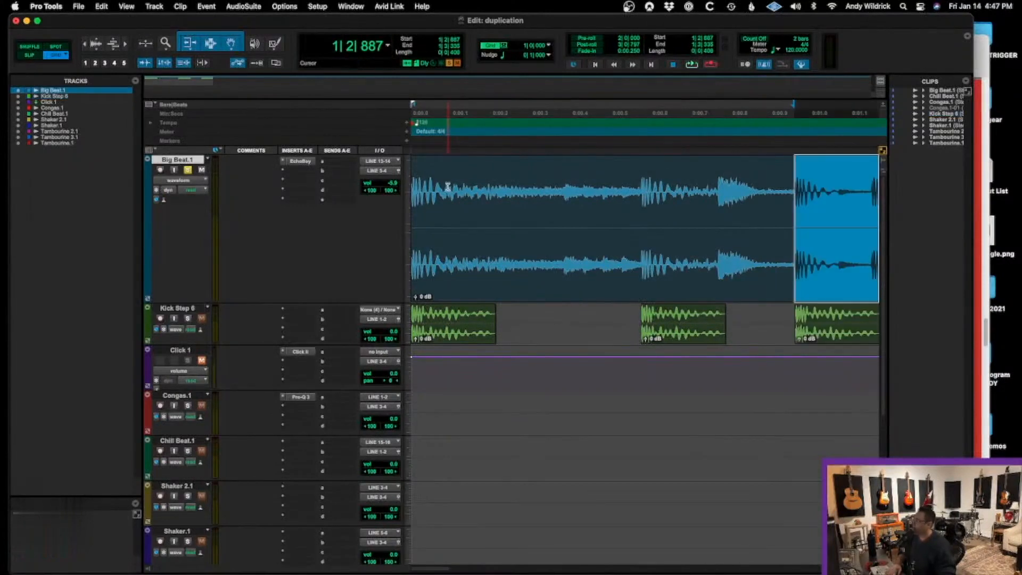
key("Tab")
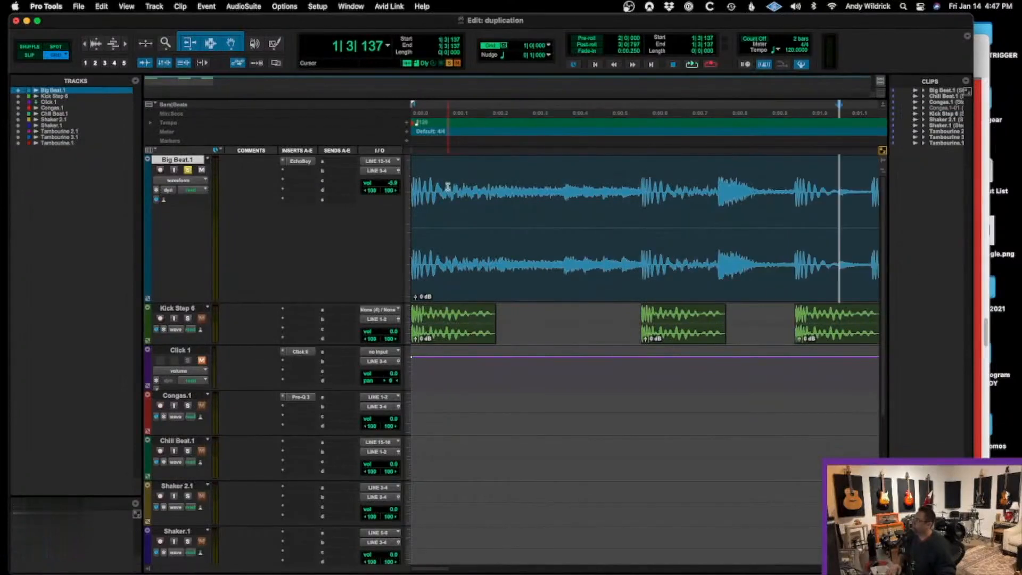
key("Tab")
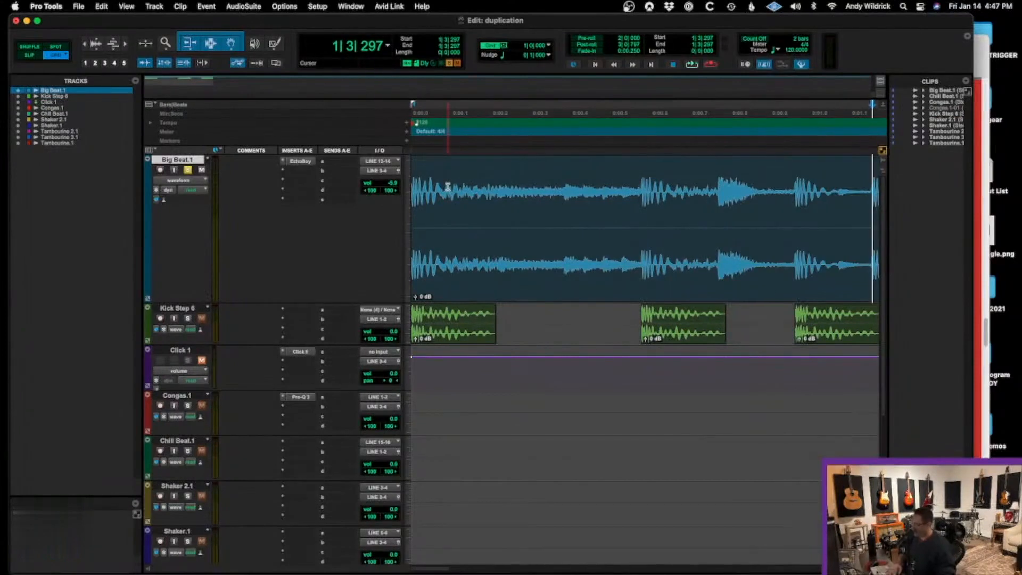
key("semicolon")
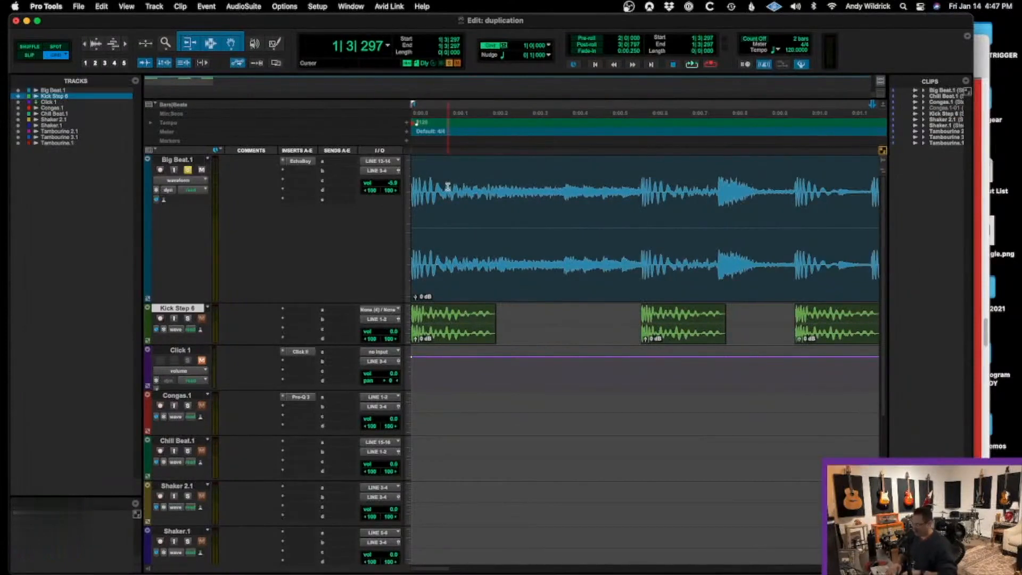
key("shift+Tab")
key("super+e")
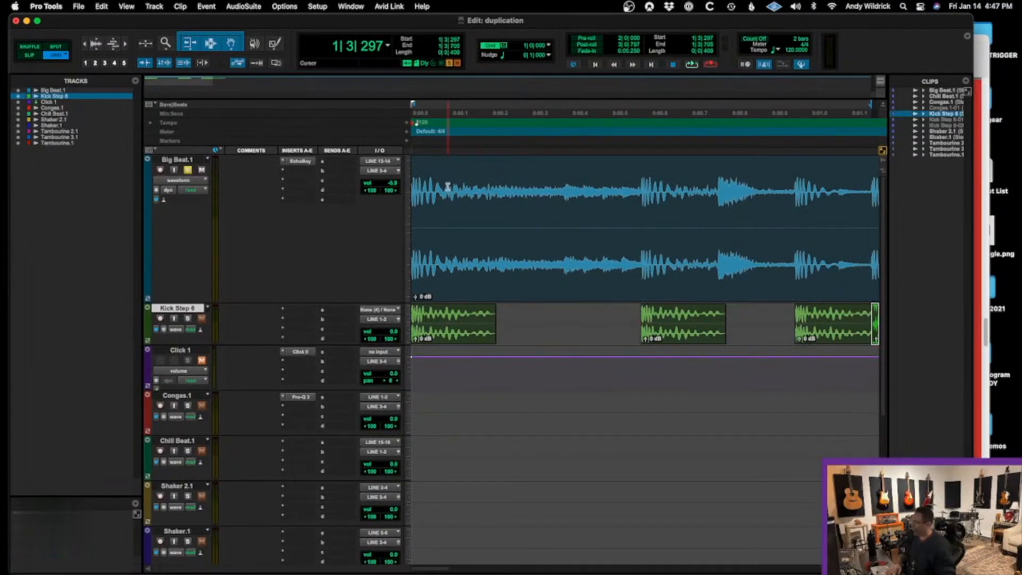
key("p")
Paste kicks under the next Big Beat.1 transients, up to 2|2|735.
key("Tab")
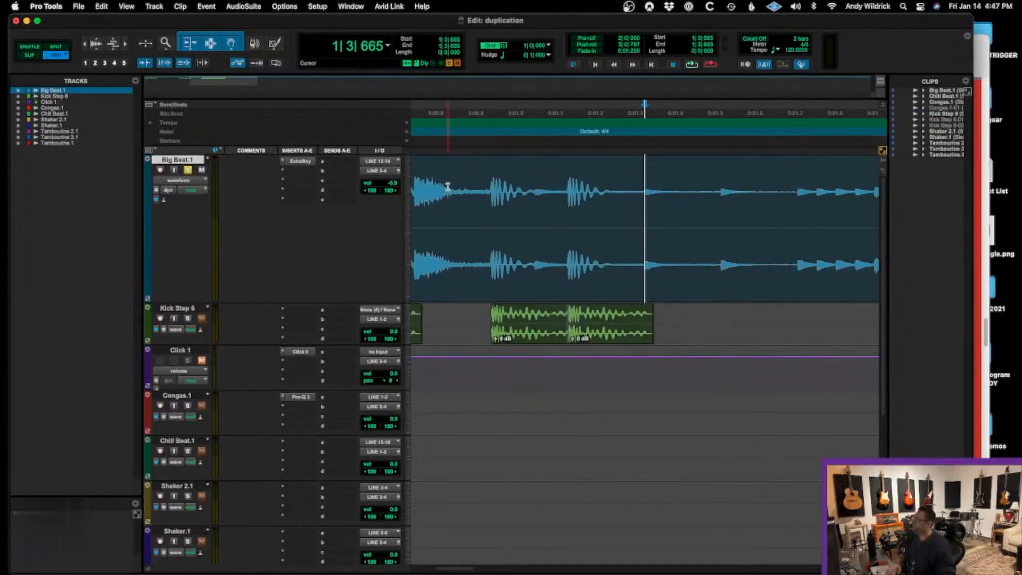
key("Tab")
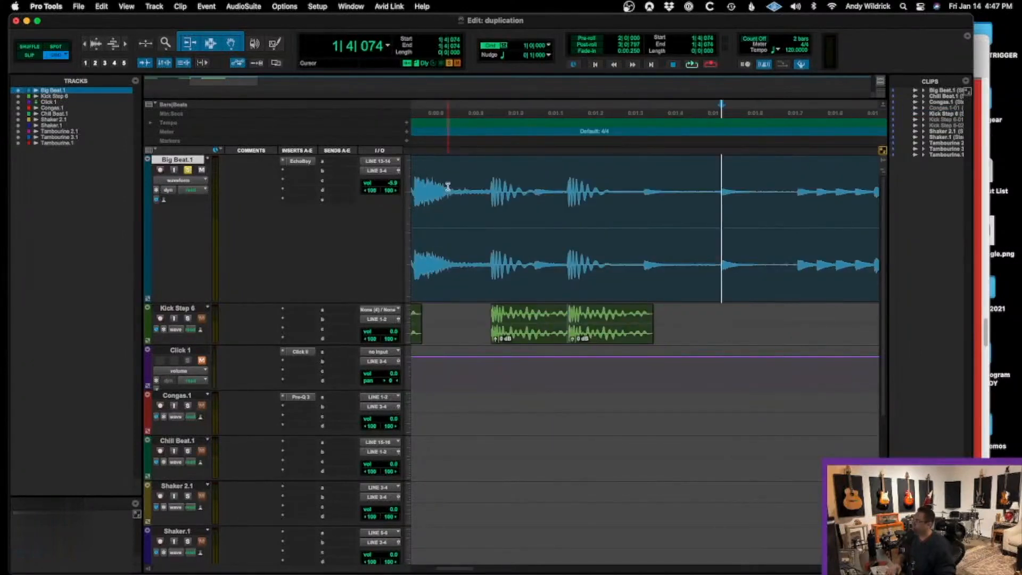
key("Tab")
key("Tab")
key("Tab")
key("Tab")
key("Tab")
key("Tab")
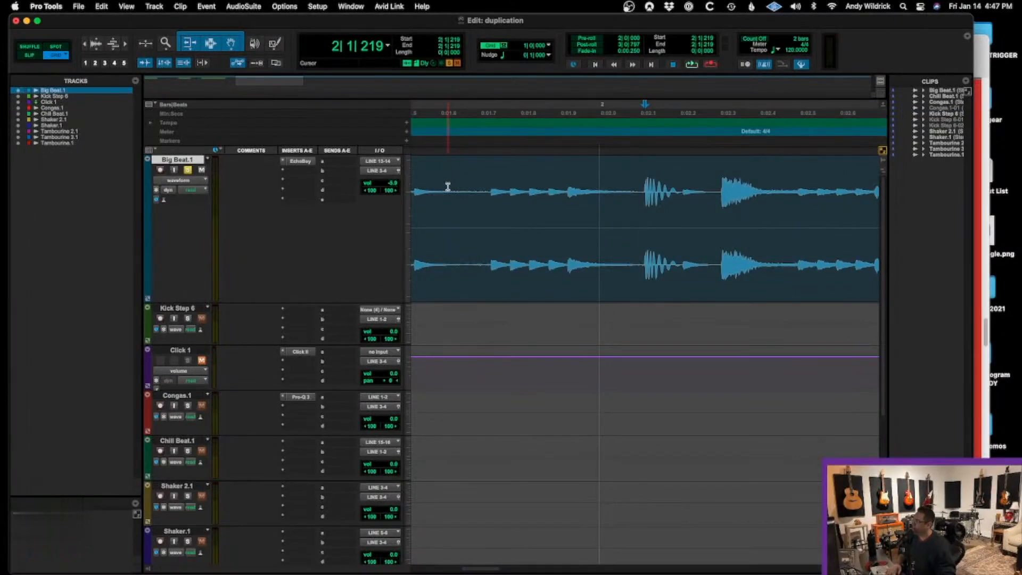
key("semicolon")
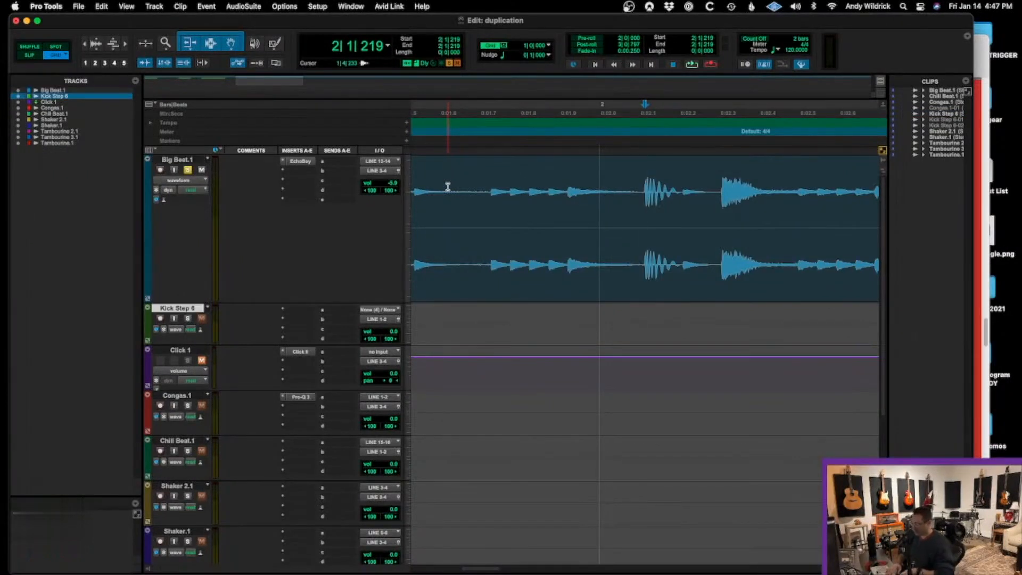
key("super+v")
key("p")
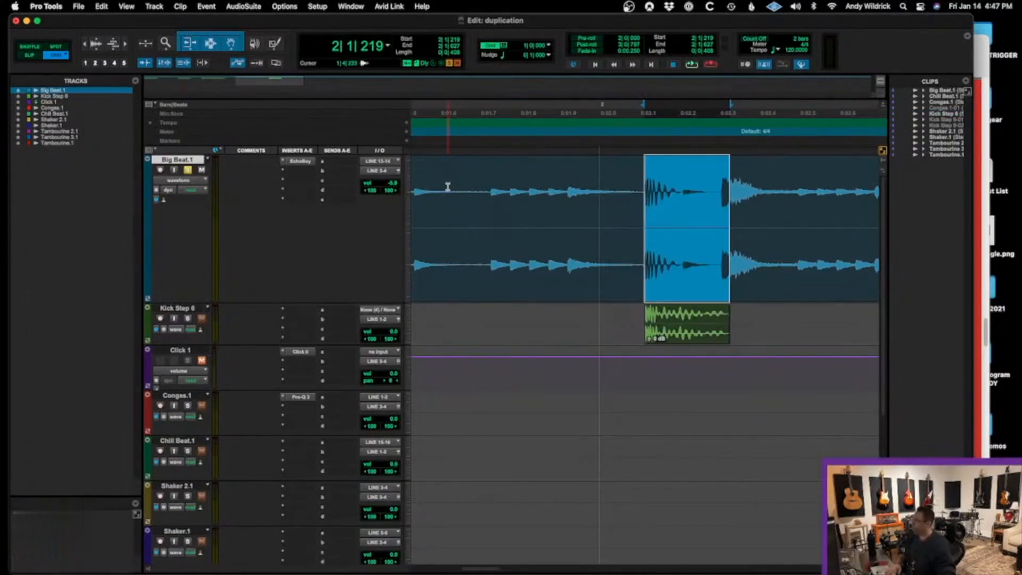
key("Tab")
key("Tab")
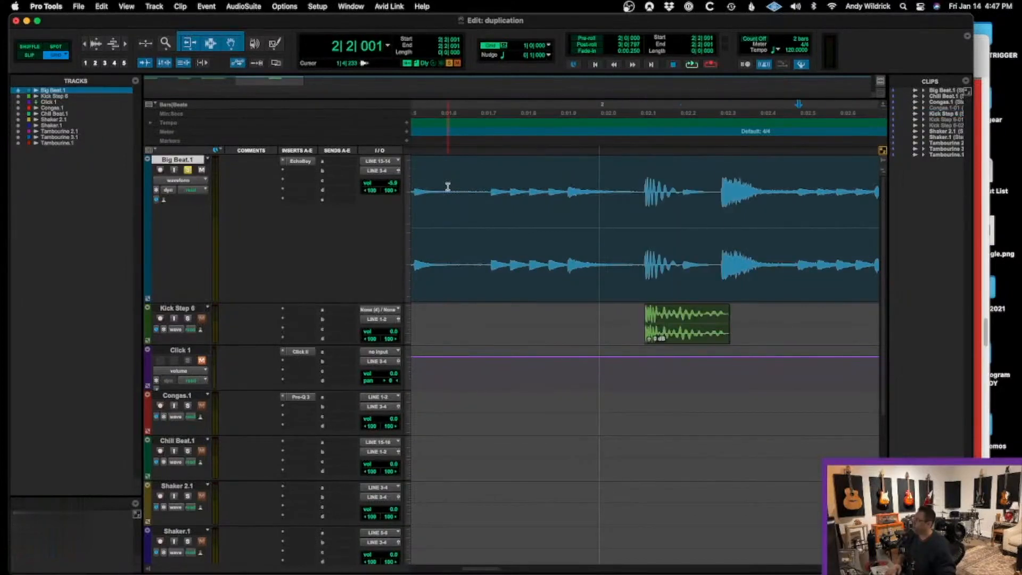
key("Tab")
key("Tab")
key("Tab")
key("Tab")
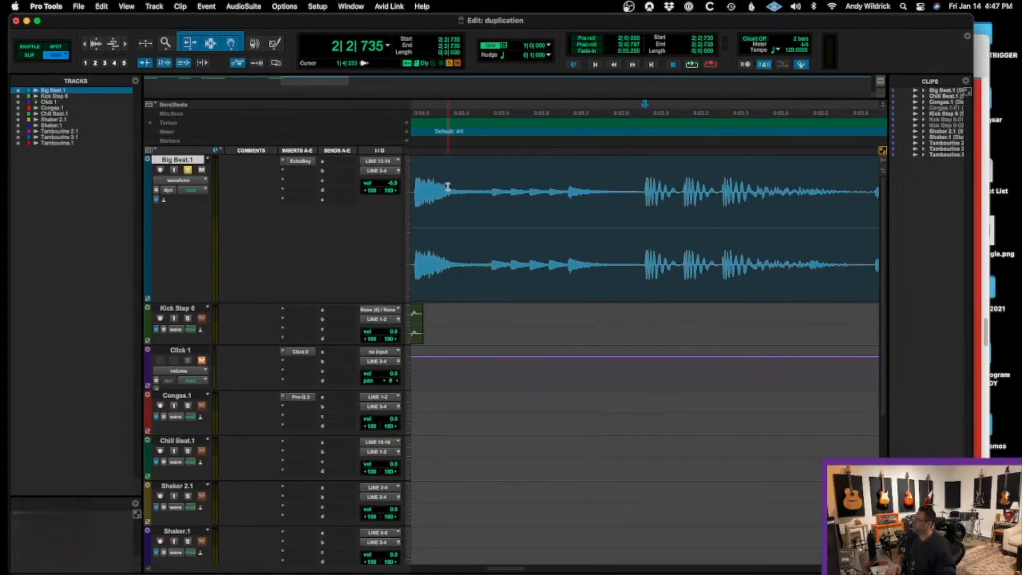
key("semicolon")
key("super+v")
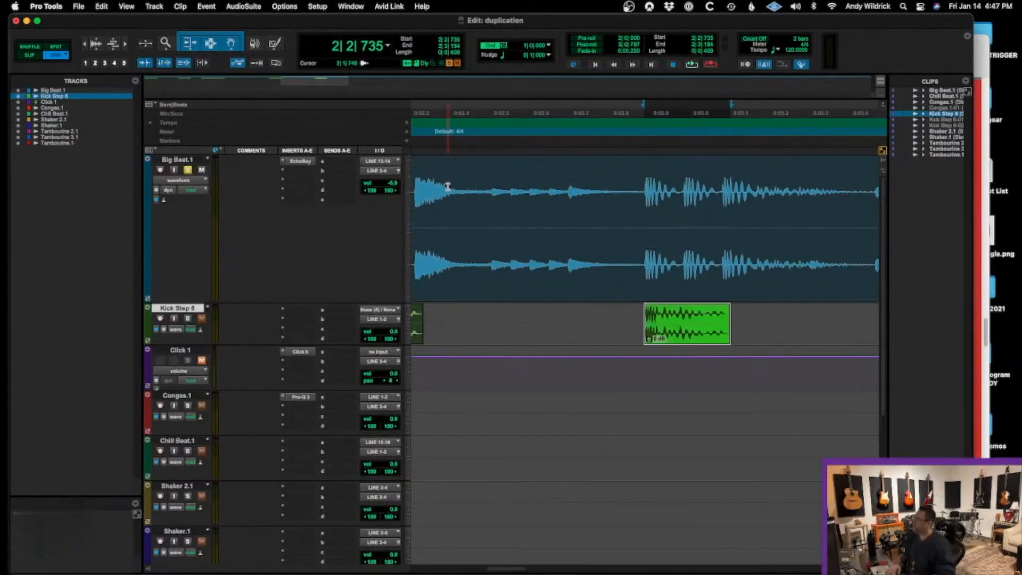
Paste kicks at 2|2|923, 2|3|148 and the following Big Beat.1 transient.
key("p")
key("Tab")
key("semicolon")
key("super+v")
key("p")
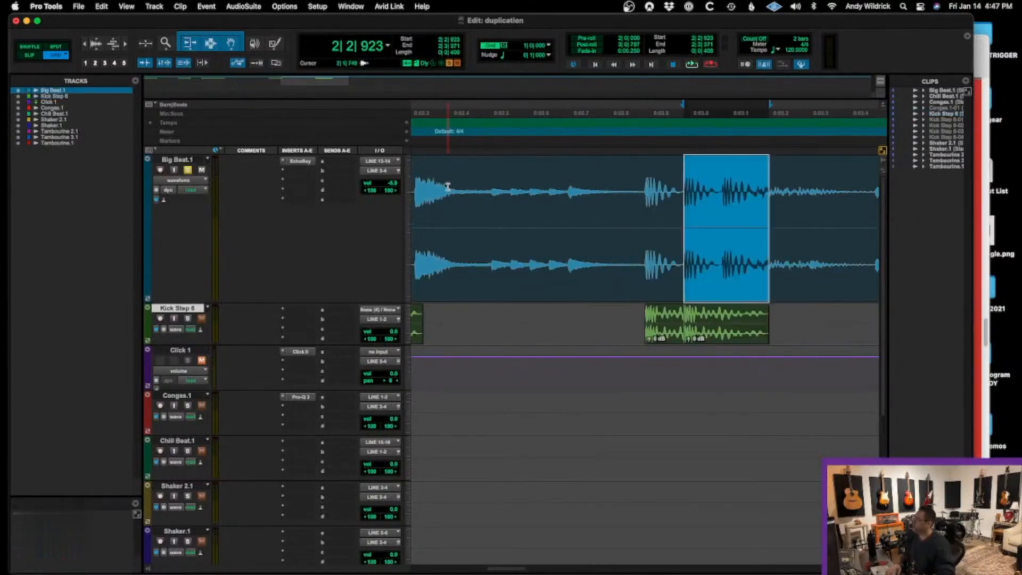
key("Tab")
key("semicolon")
key("super+v")
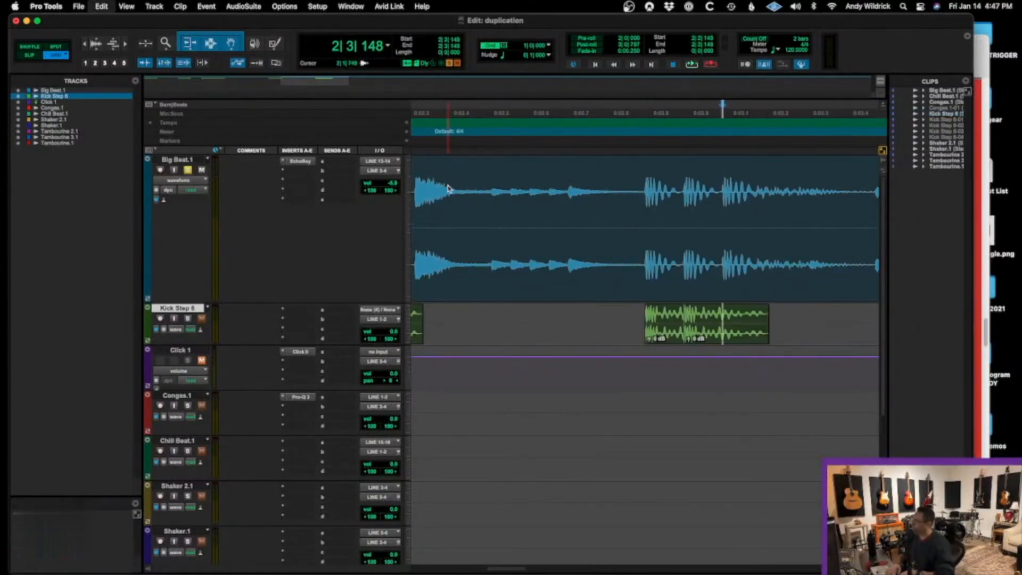
key("p")
key("Tab")
key("Tab")
key("Tab")
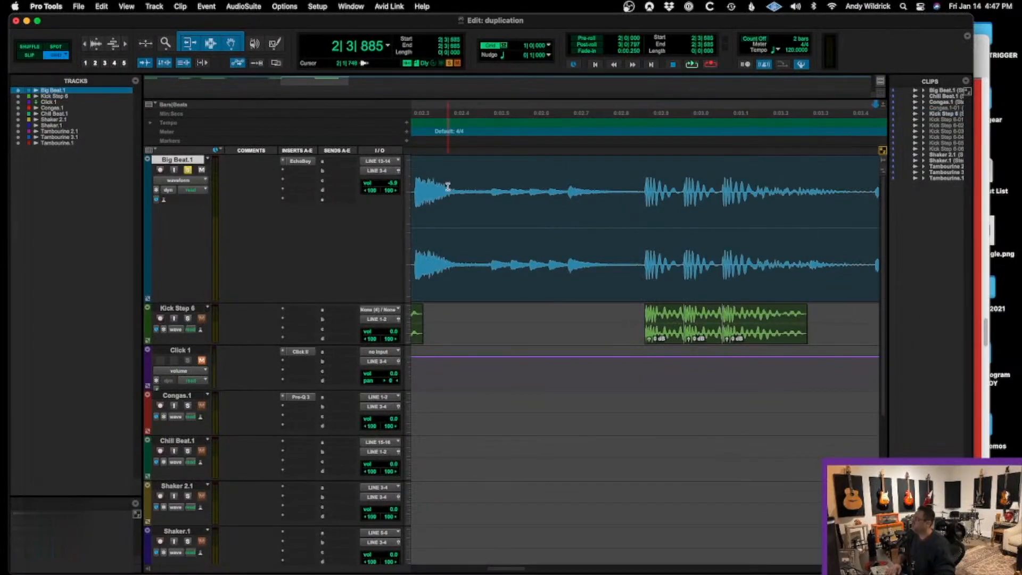
key("Tab")
key("Tab")
key("Tab")
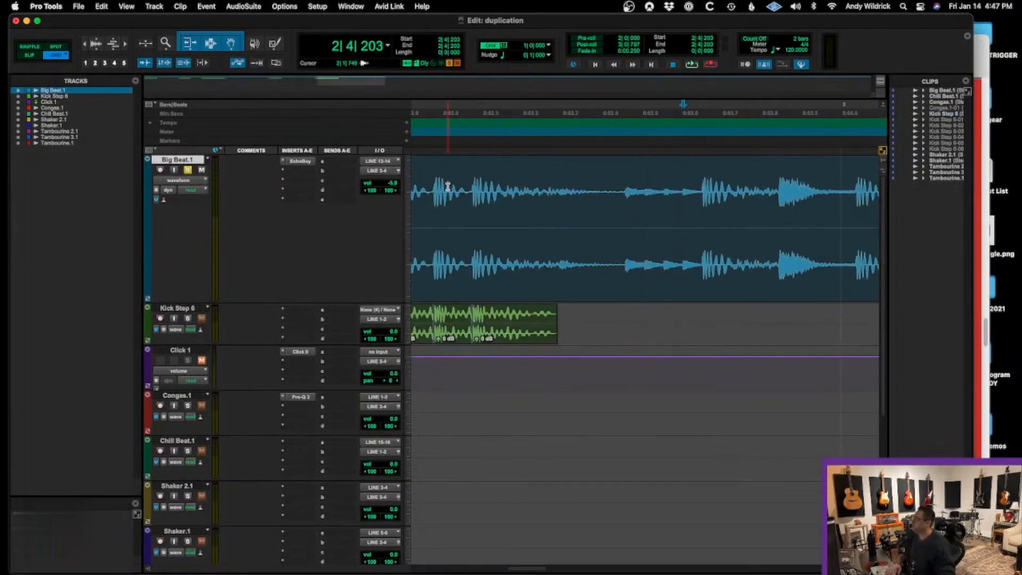
key("semicolon")
key("super+v")
key("p")
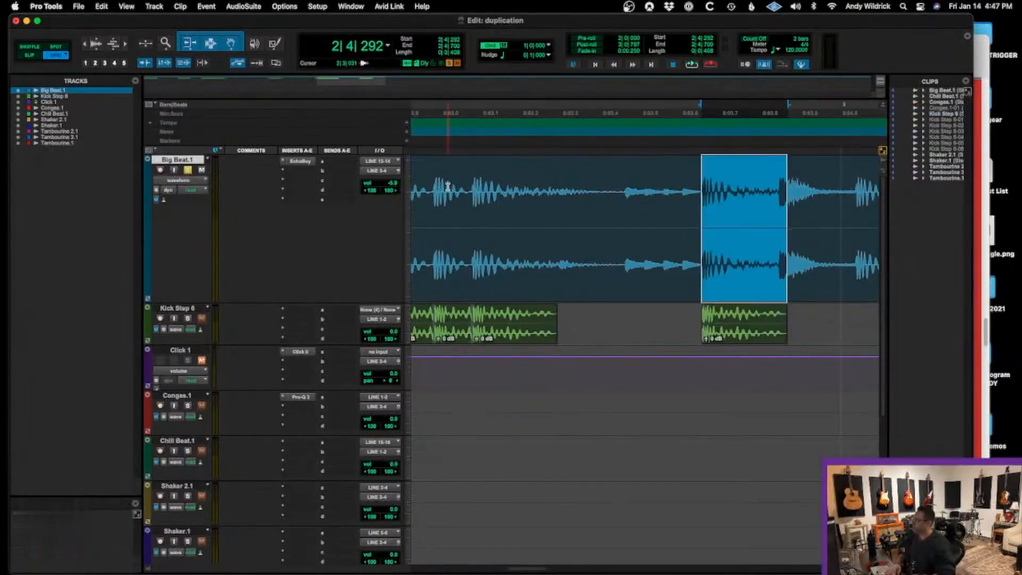
Paste kicks at 3|1|076 and 3|1|259, then move to Kick Step 6 at 3|1|444.
key("Tab")
key("Tab")
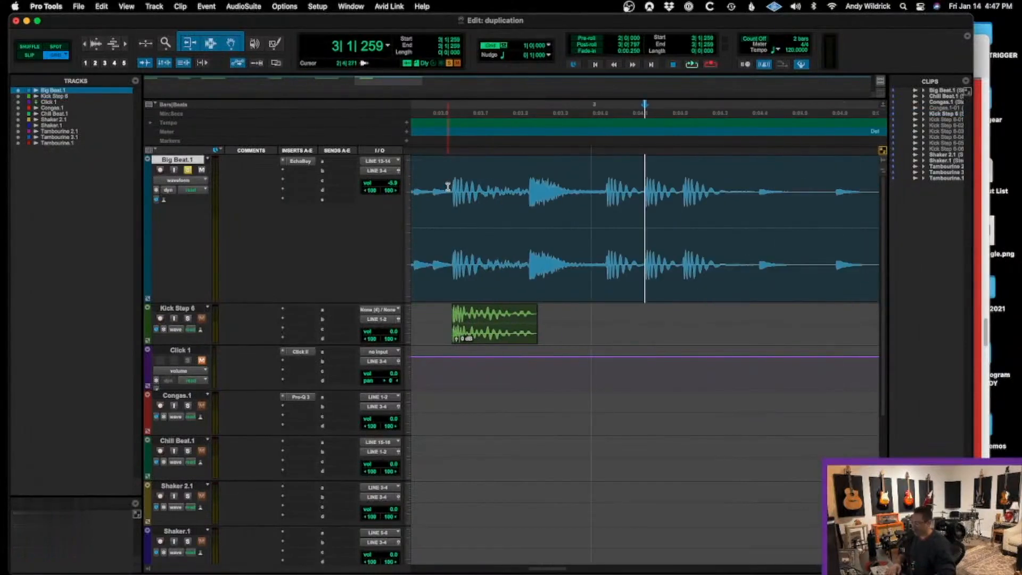
key("alt+Tab")
key("semicolon")
key("super+v")
key("p")
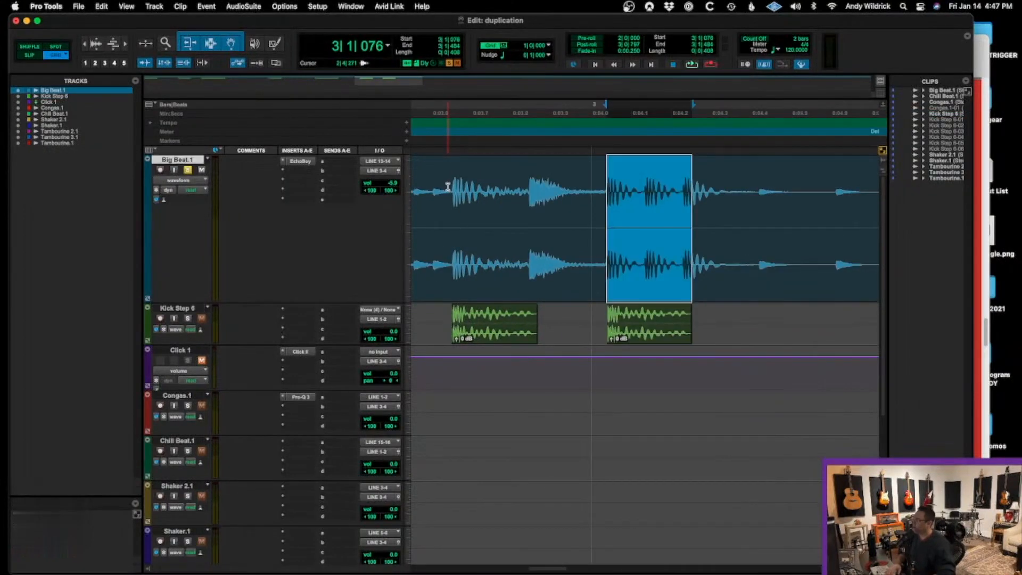
key("Tab")
key("semicolon")
key("super+v")
key("p")
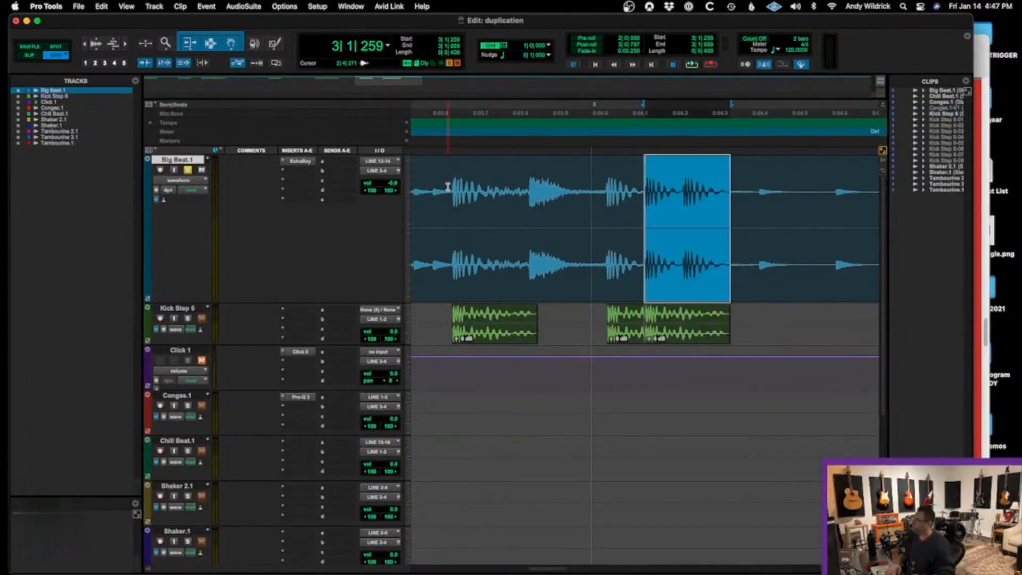
key("Tab")
key("semicolon")
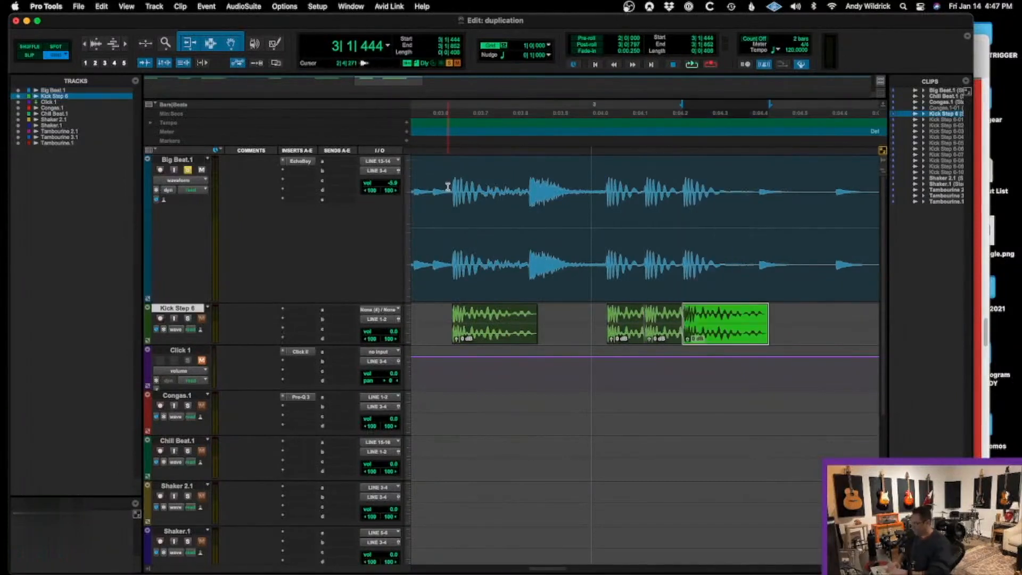
Batch-fade the kick clips across bars 1–4 on Kick Step 6 and Click 1, adjusting invalid fade bounds.
key("r")
key("r")
key("r")
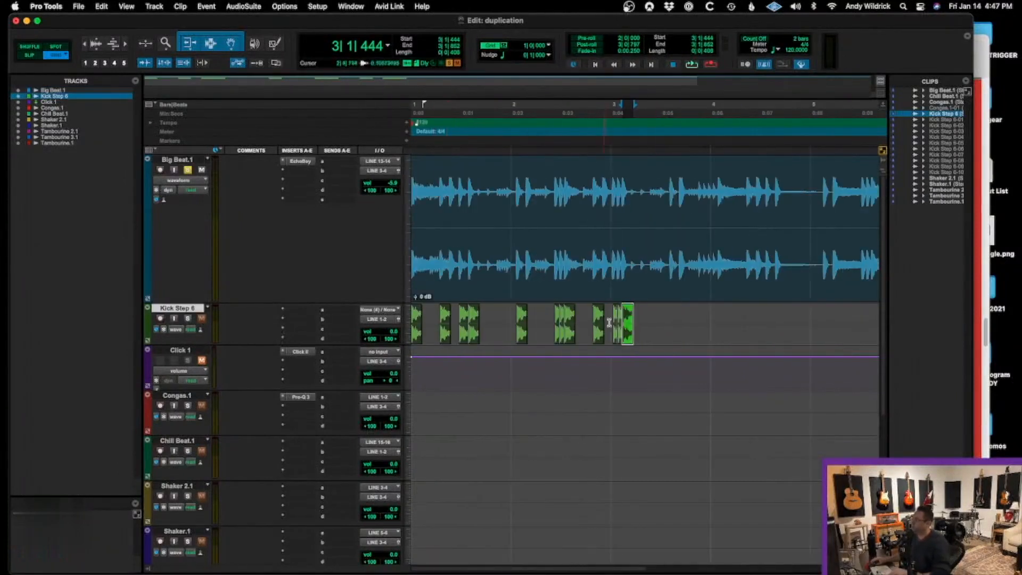
left_click_drag(711, 322, 286, 349)
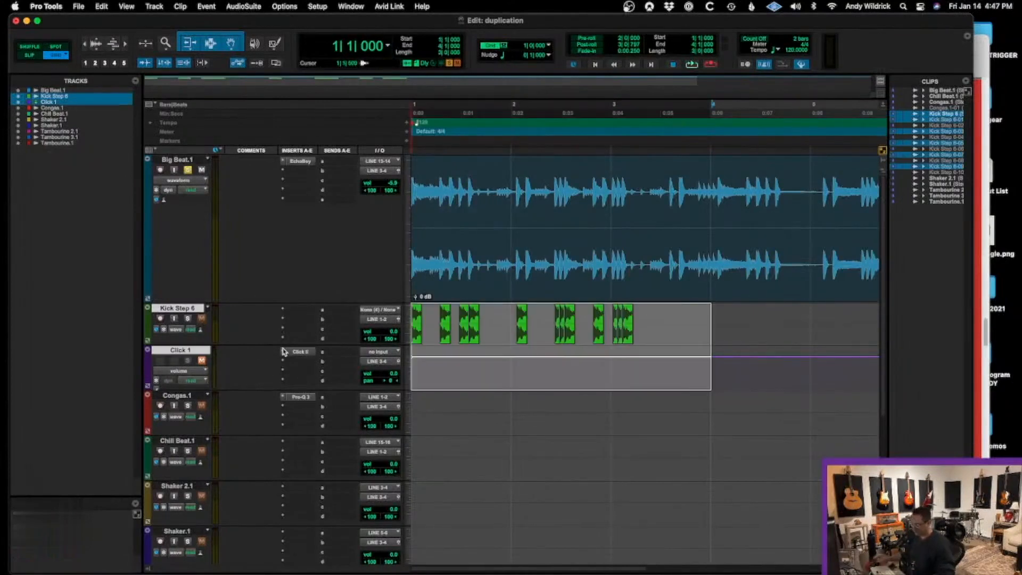
key("super+f")
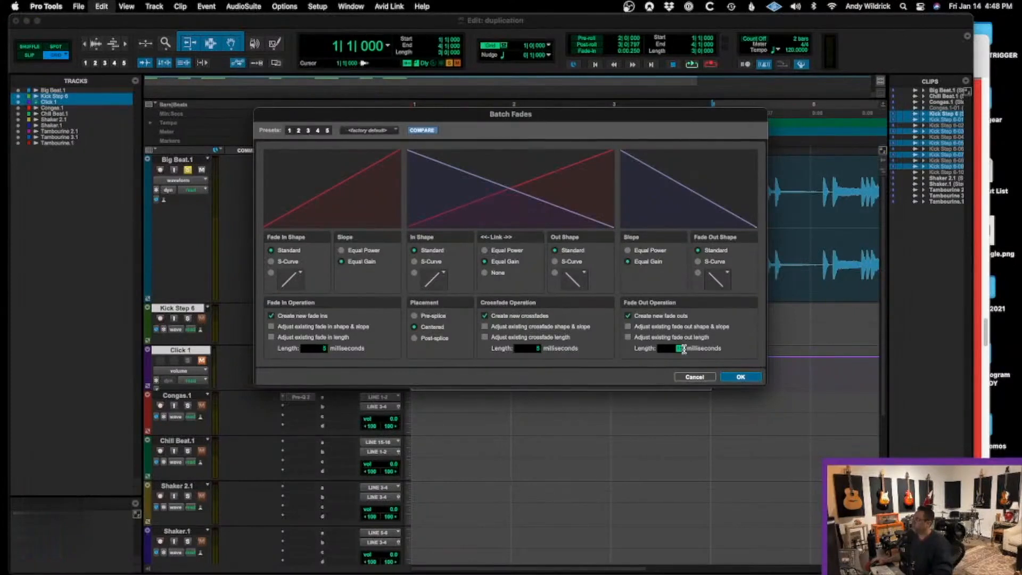
left_click(739, 377)
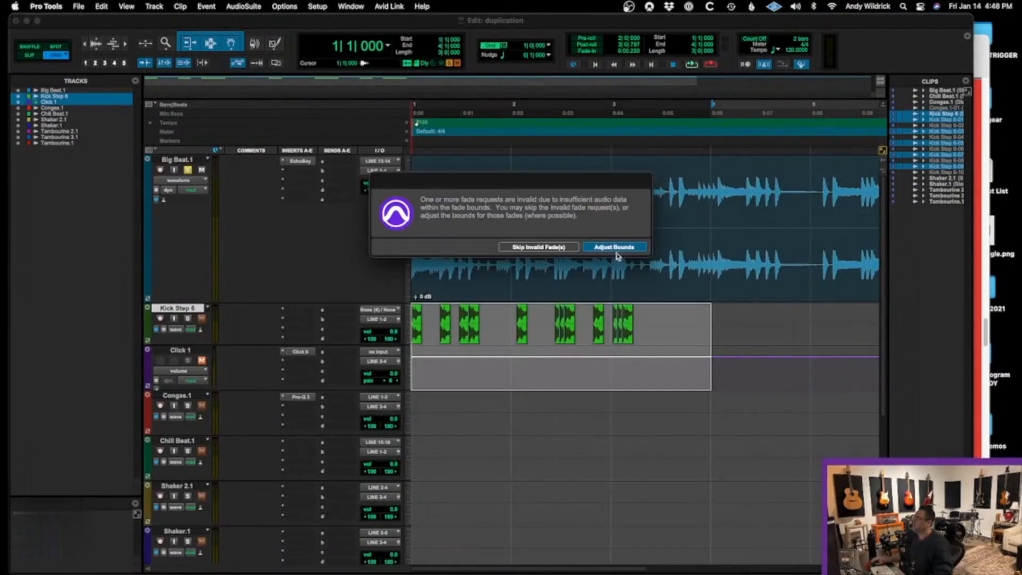
left_click(616, 247)
left_click(651, 318)
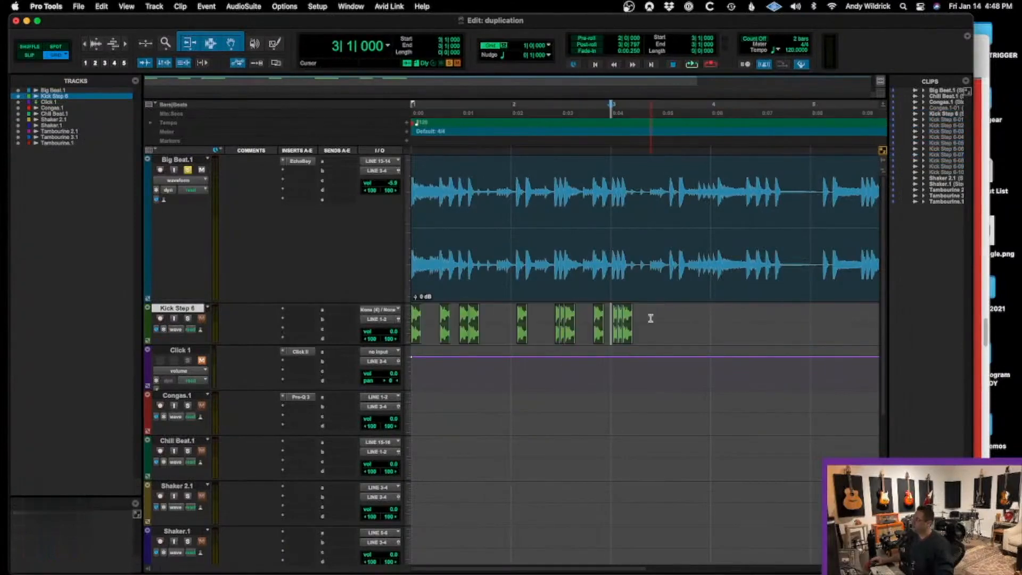
Route Kick Step 6 to LINE 3-4 and set its volume to -1.3 dB.
key("t")
key("t")
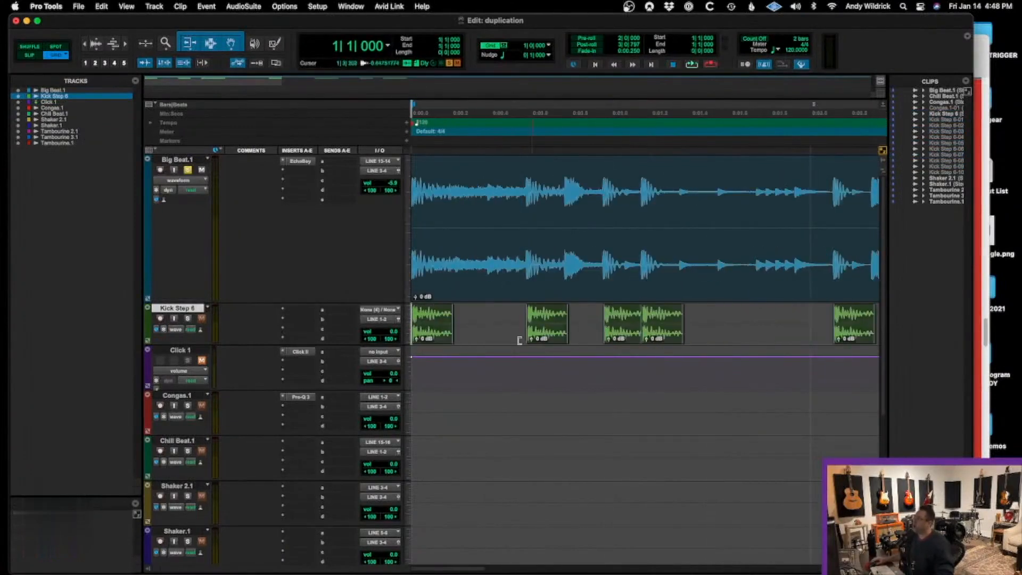
left_click(386, 319)
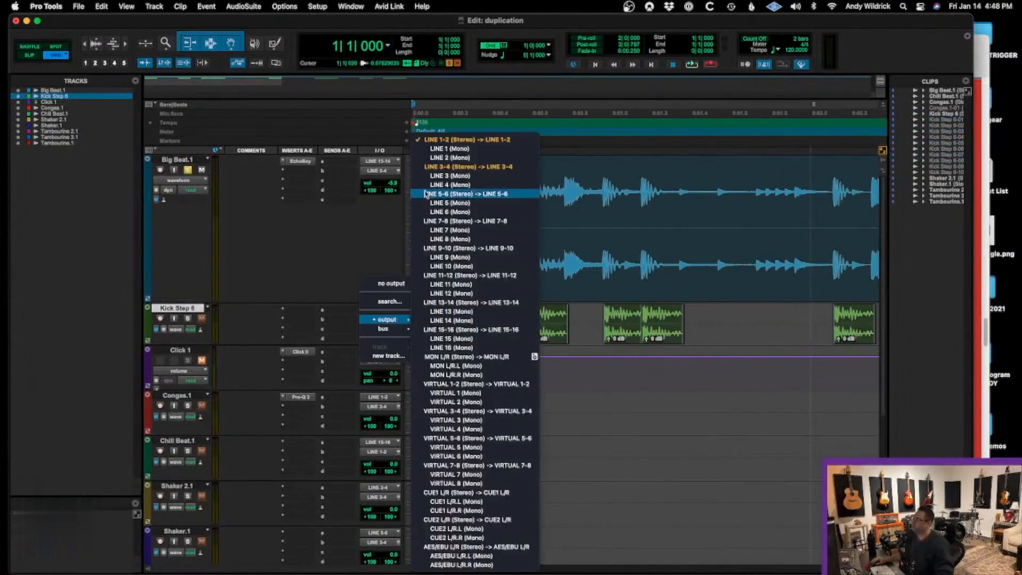
left_click(432, 169)
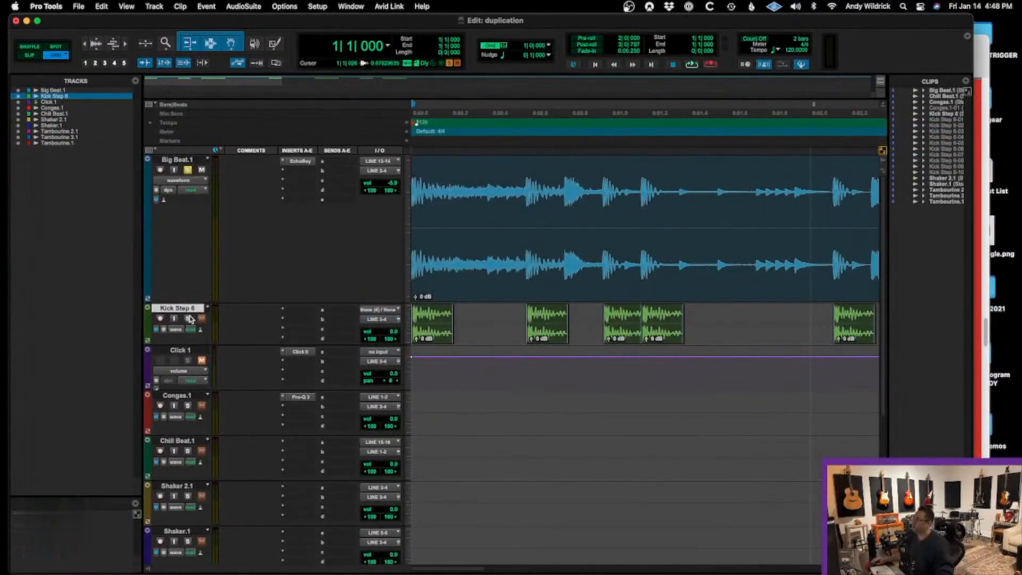
left_click(386, 332)
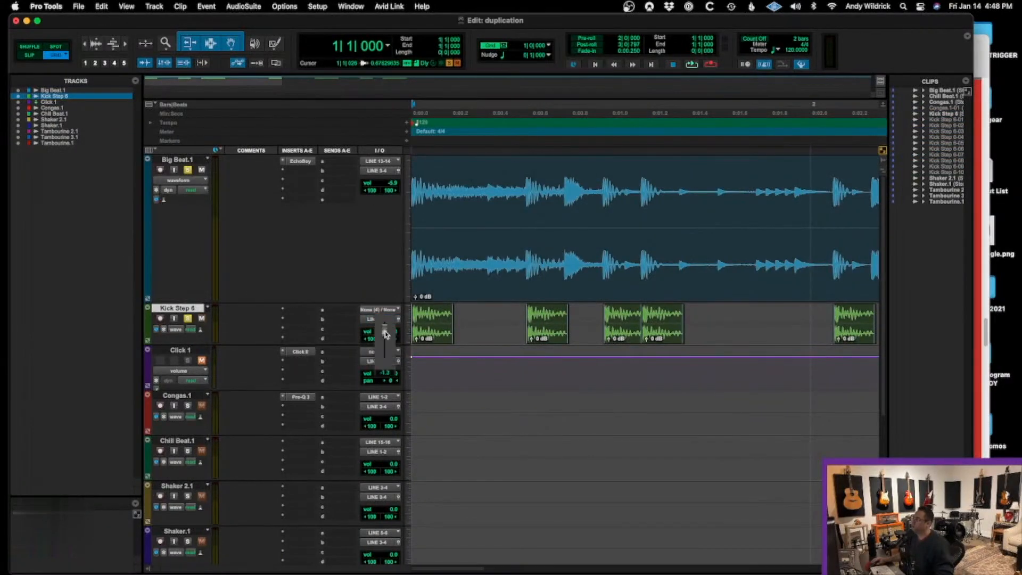
Play the kicks back alongside Big Beat.1 with the view zoomed out, then stop.
key("space")
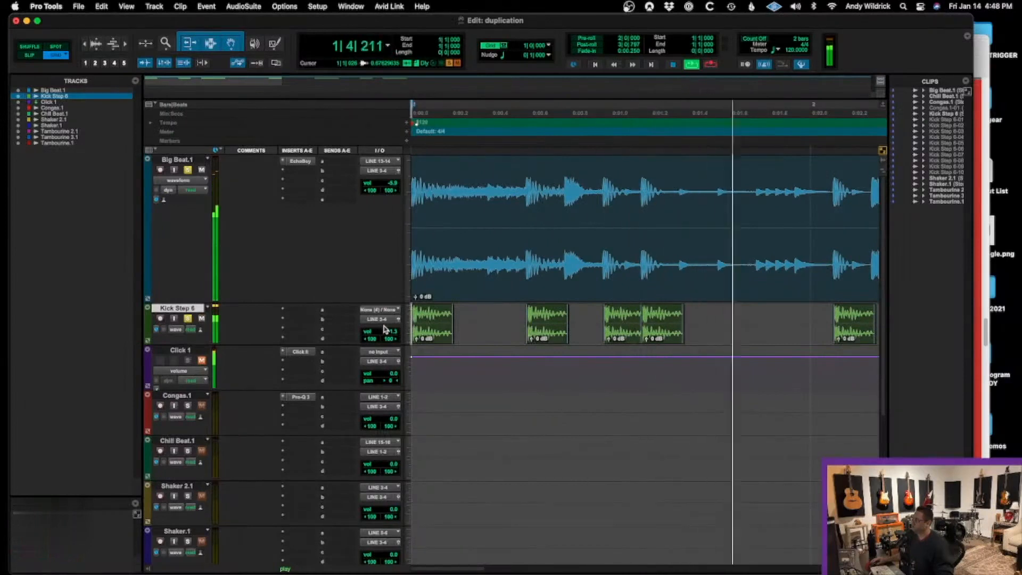
key("r")
key("r")
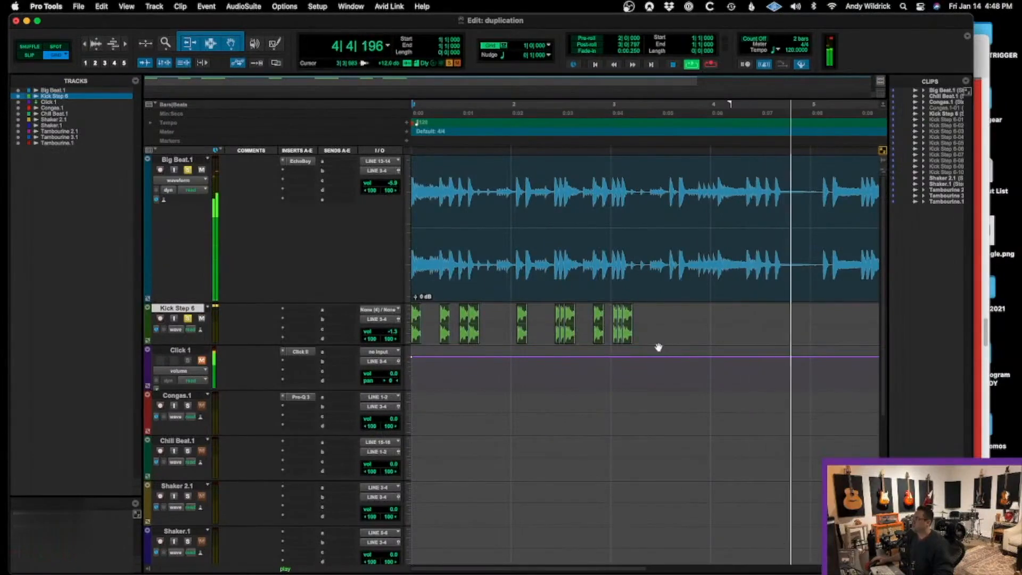
key("space")
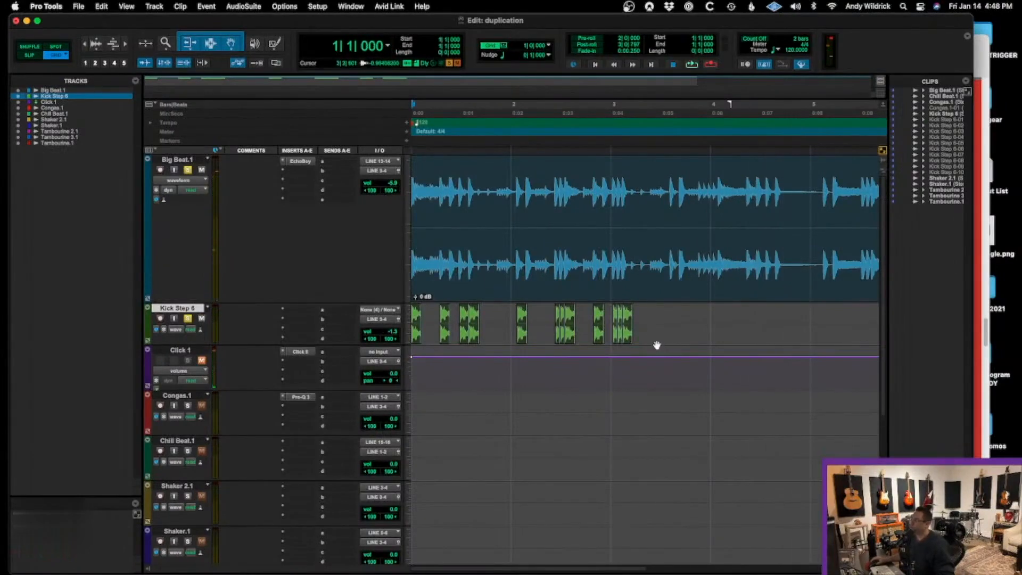
key("super+Tab")
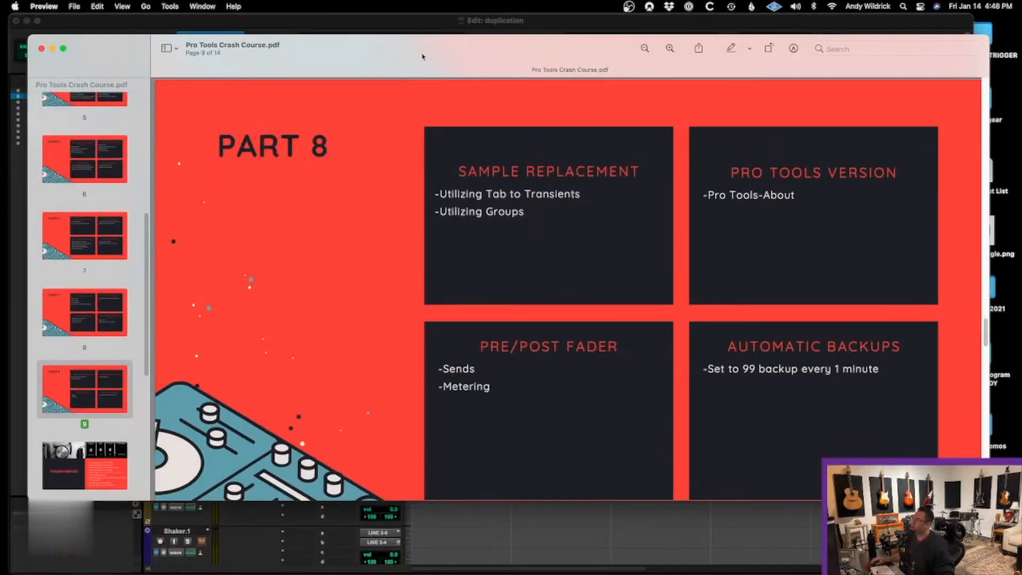
left_click_drag(402, 24, 404, 57)
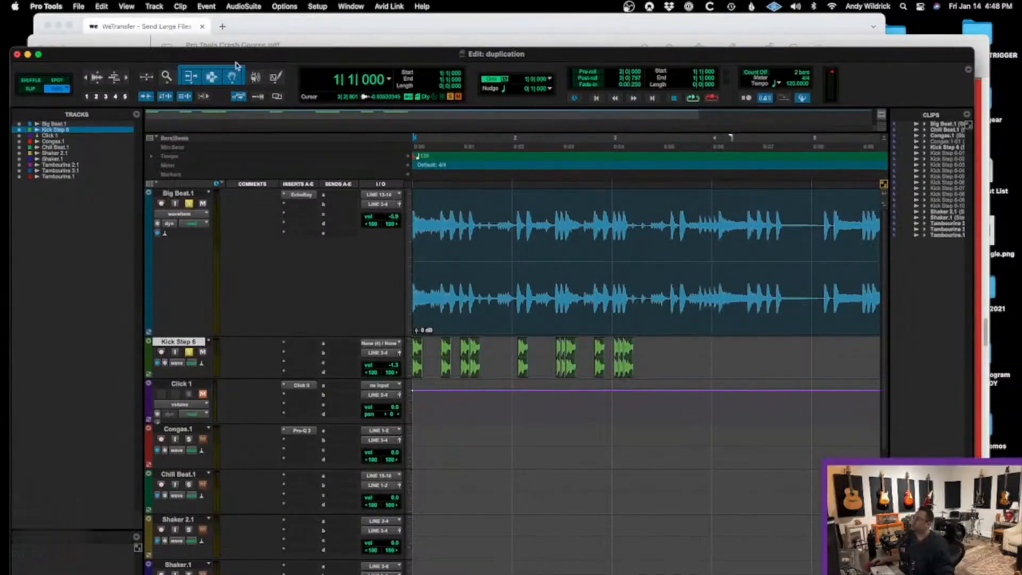
left_click_drag(237, 66, 238, 42)
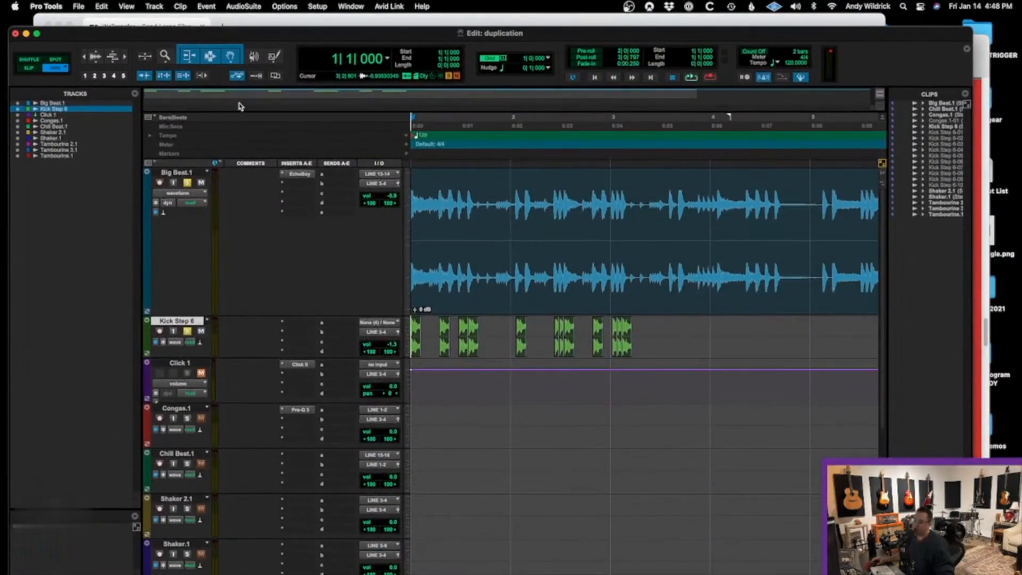
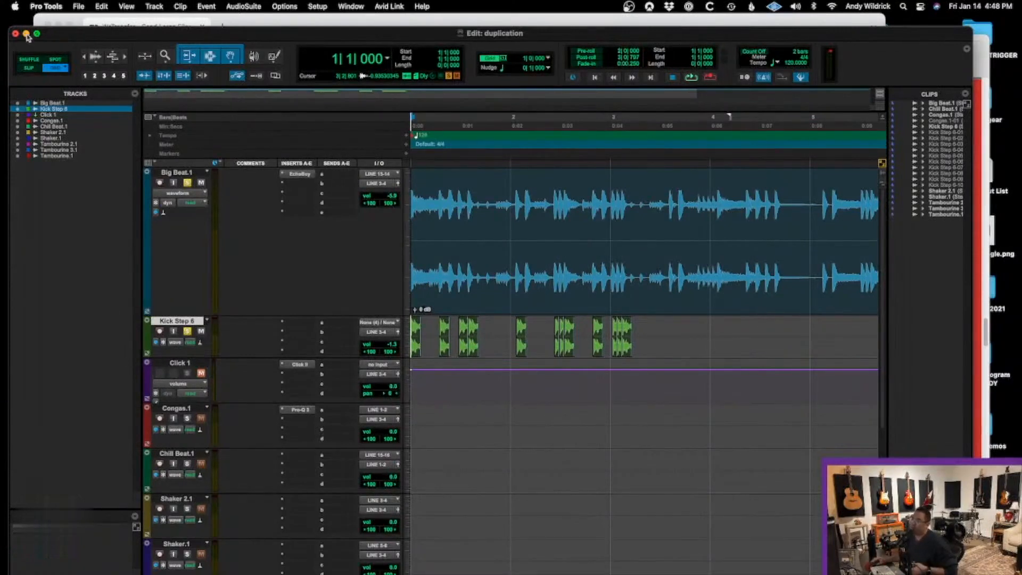
Check the Pro Tools version information, glance at the course notes PDF, and return.
left_click(46, 7)
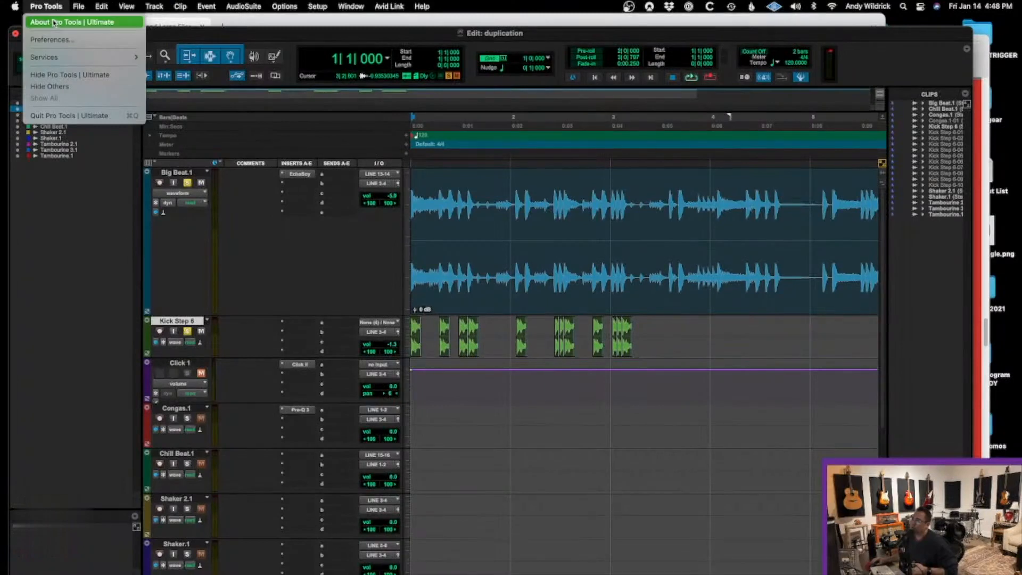
left_click(44, 24)
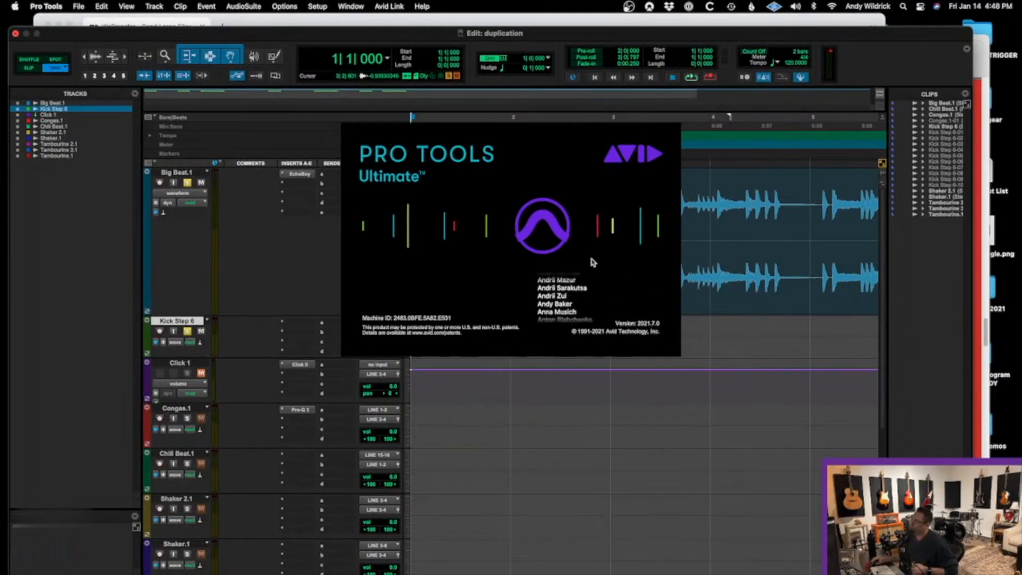
left_click(518, 278)
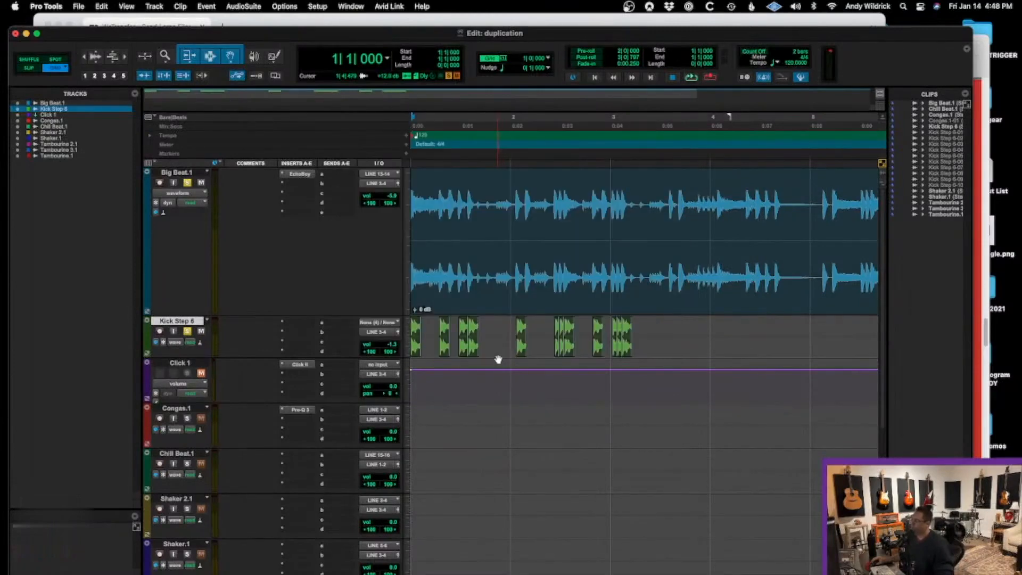
key("super+Tab")
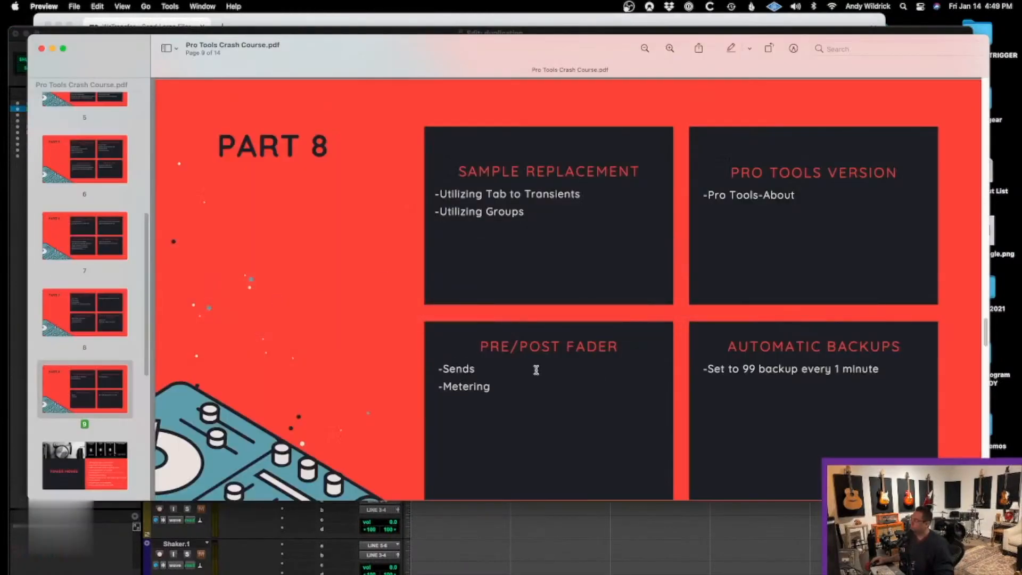
key("super+Tab")
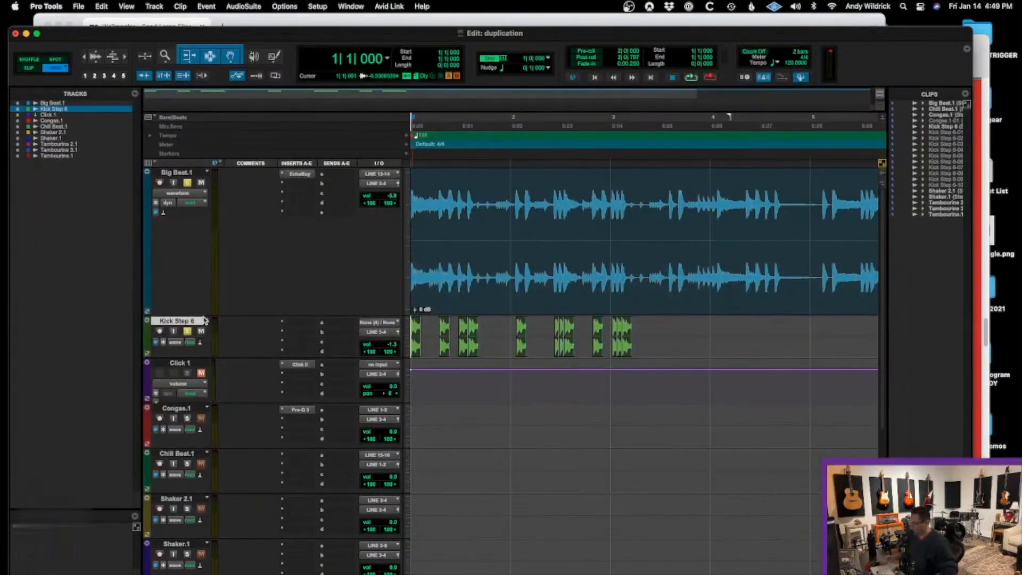
Shrink the tracks to medium height, zoom the timeline in, and play Big Beat.1 briefly.
left_click_drag(192, 314, 192, 247)
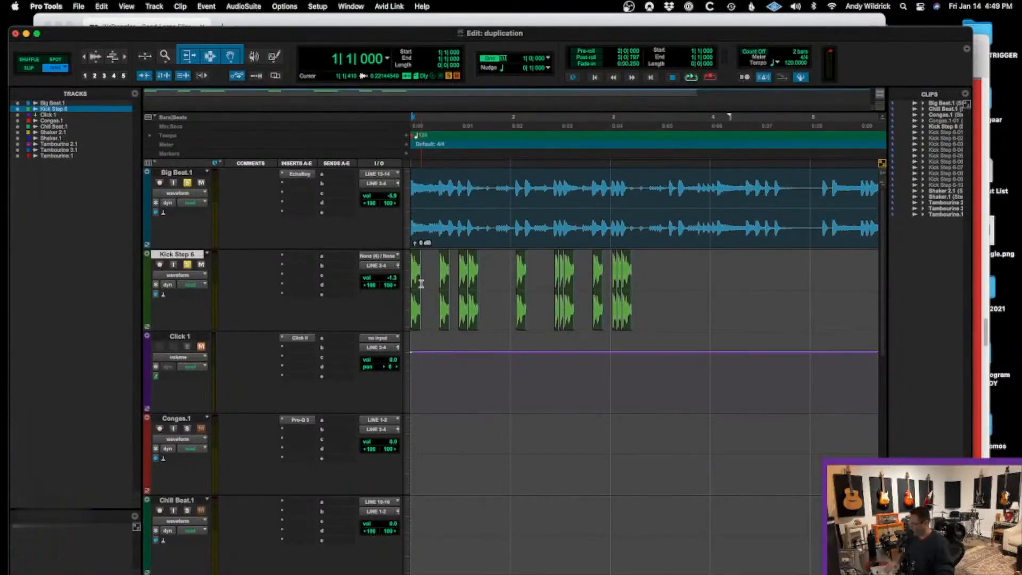
key("t")
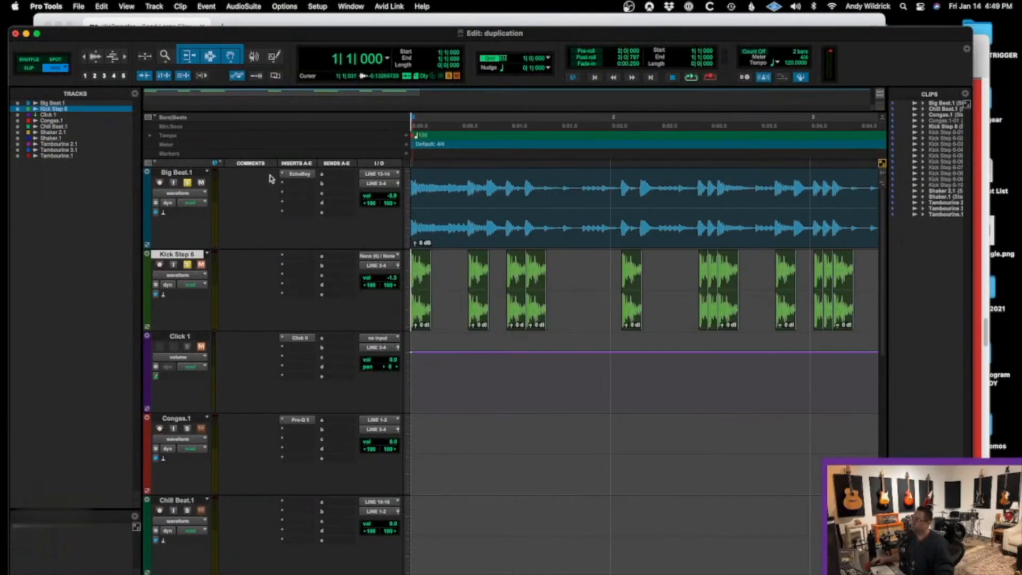
left_click(282, 175)
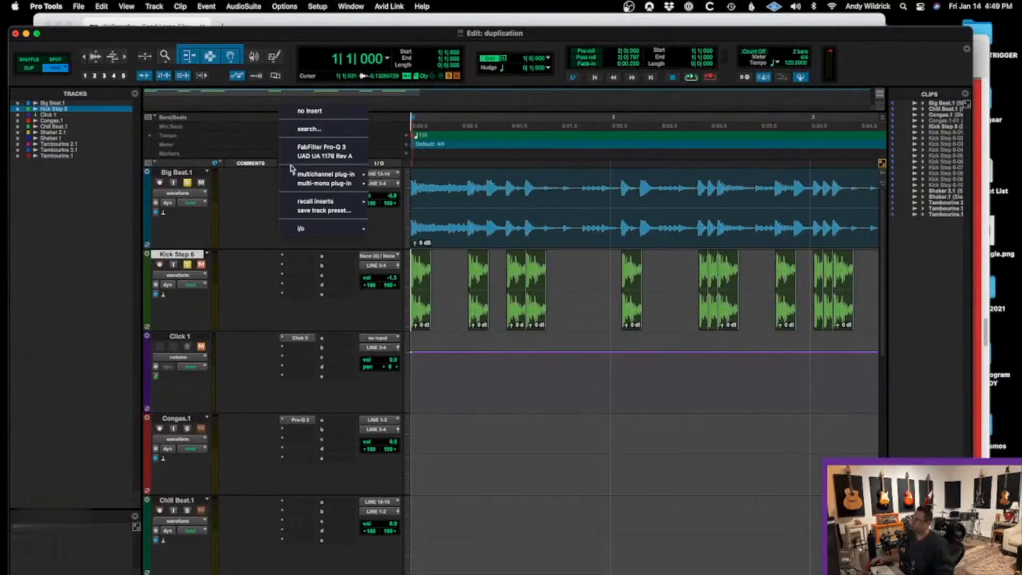
left_click(301, 112)
left_click(424, 178)
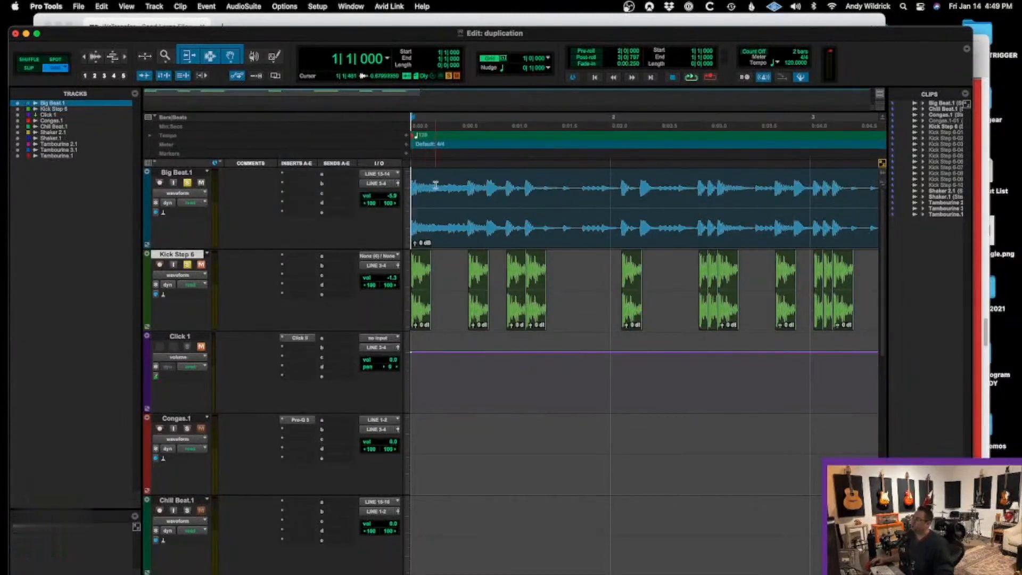
key("space")
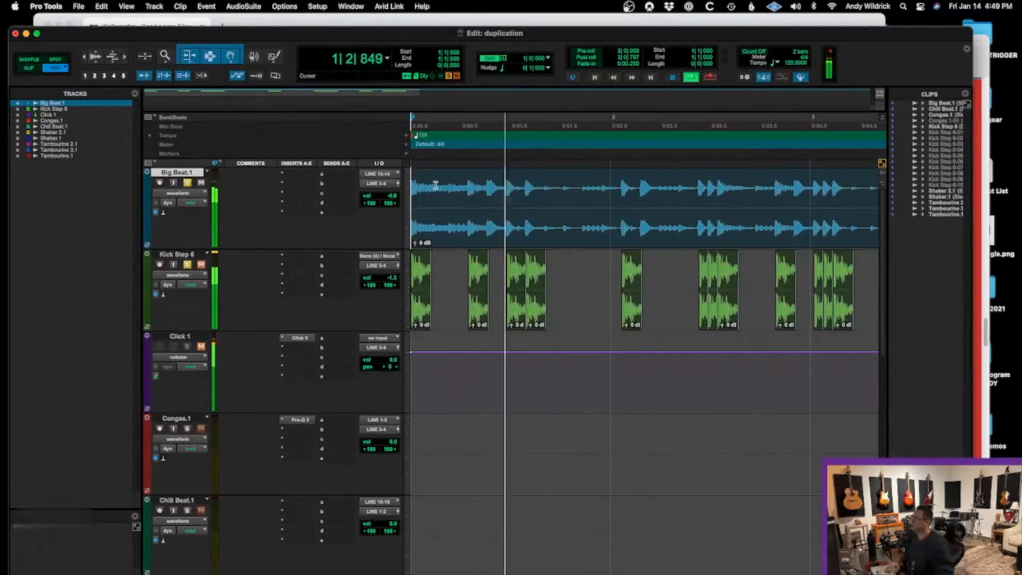
key("space")
Hide the tracks from Kick Step 6 through Tambourine.1 from the Edit window.
left_click(175, 255)
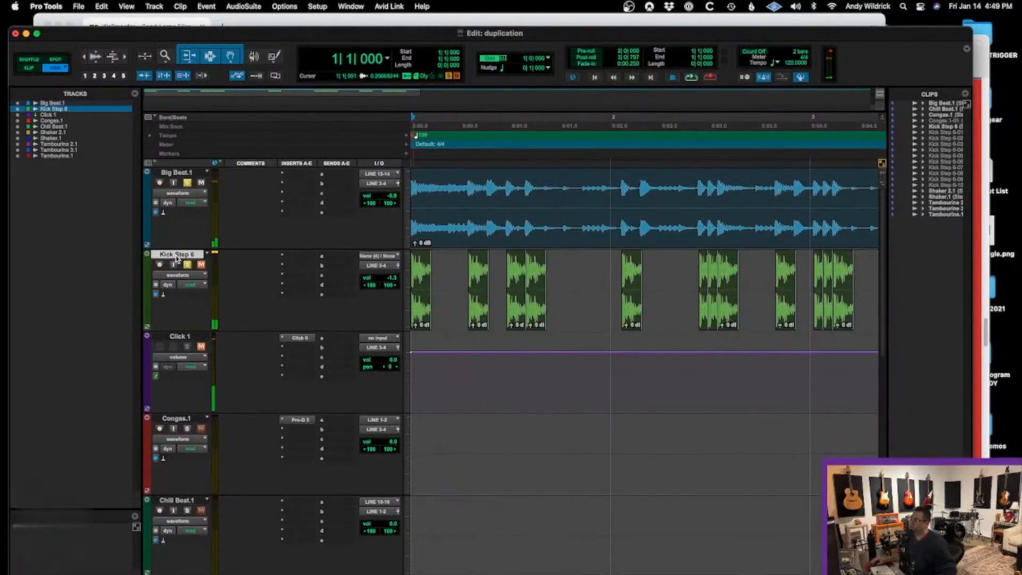
scroll(165, 453, "down", 5)
scroll(164, 457, "down", 2)
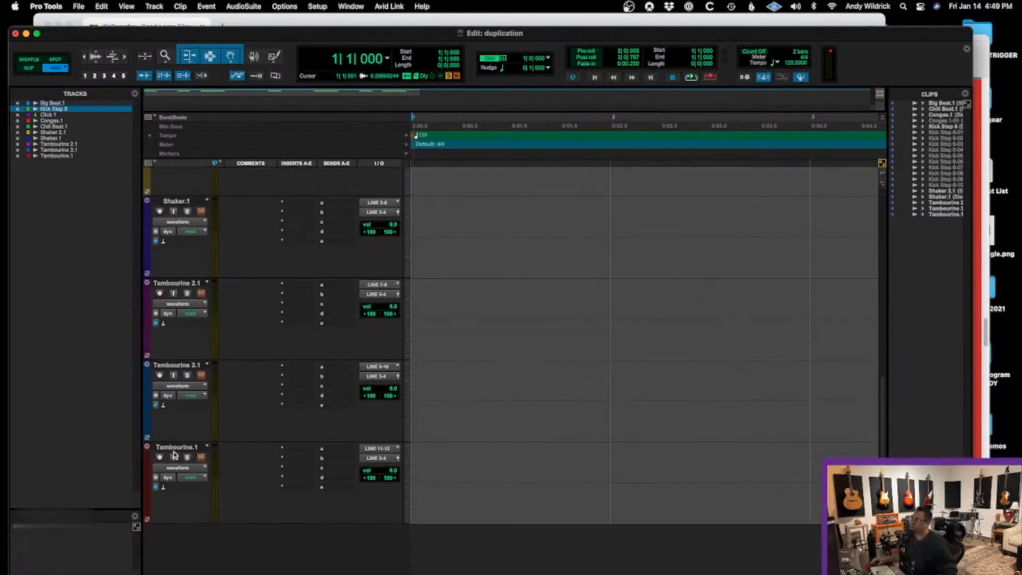
left_click(174, 453, "shift")
right_click(176, 449)
left_click(231, 437)
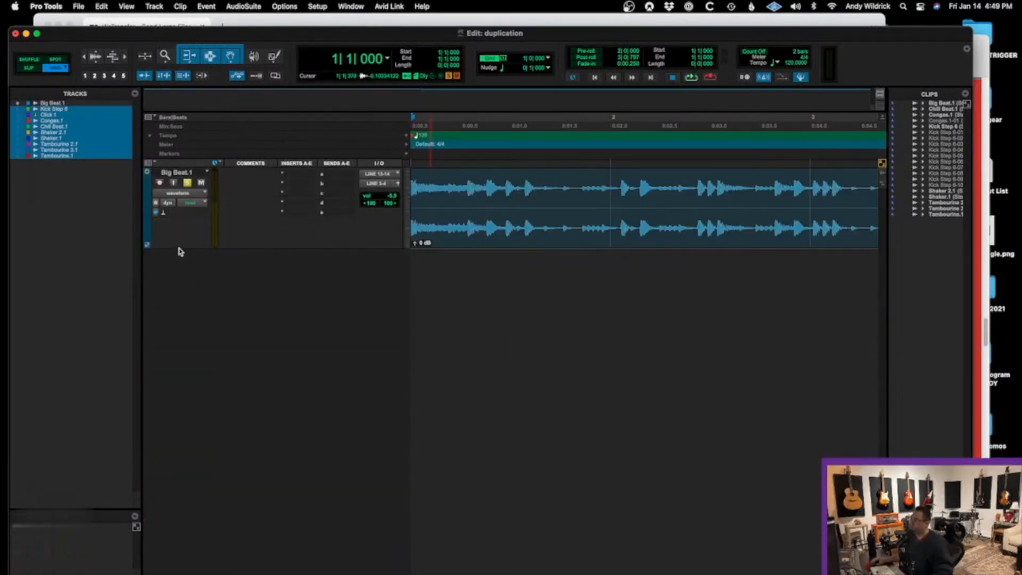
Send Big Beat.1 at 0 dB to a new aux track named drum verb.
left_click_drag(179, 248, 171, 313)
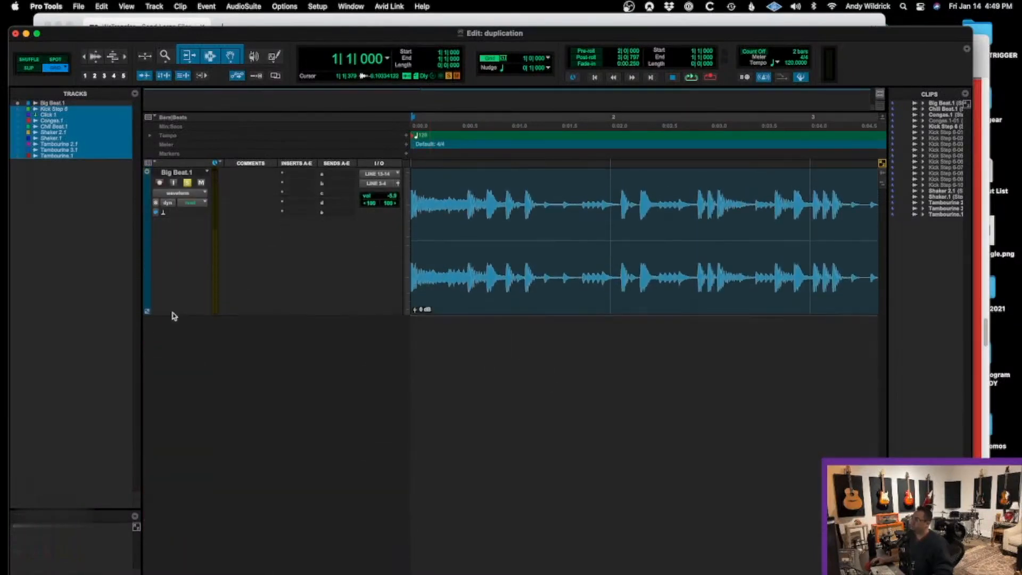
left_click(328, 175)
left_click(372, 237)
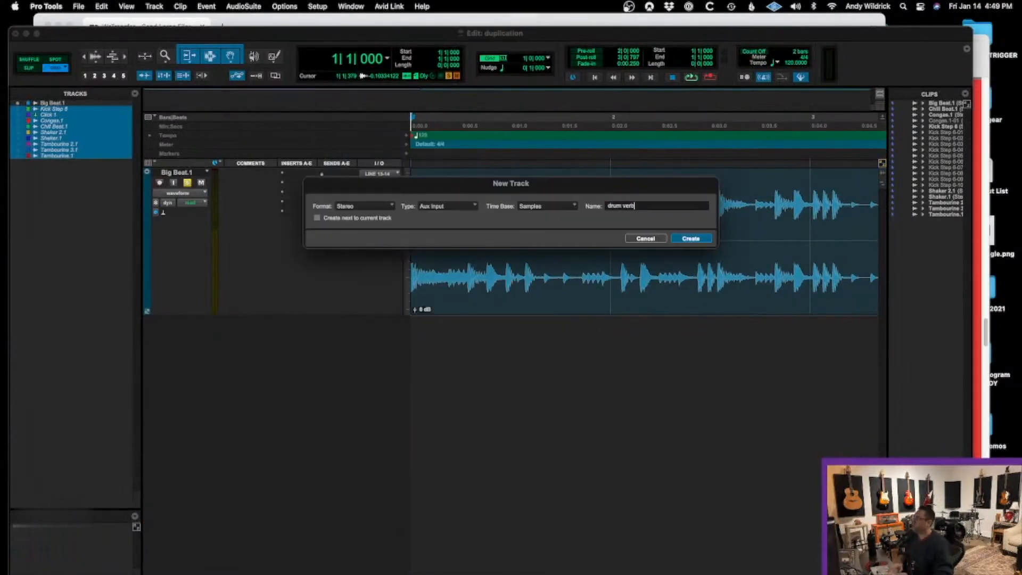
key("Return")
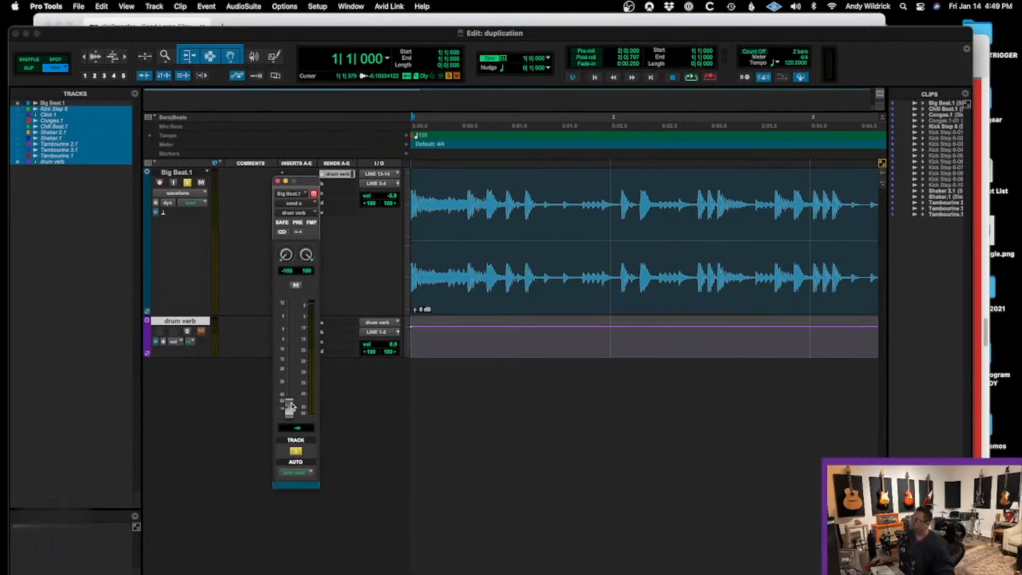
left_click(290, 406, "alt")
left_click(277, 181)
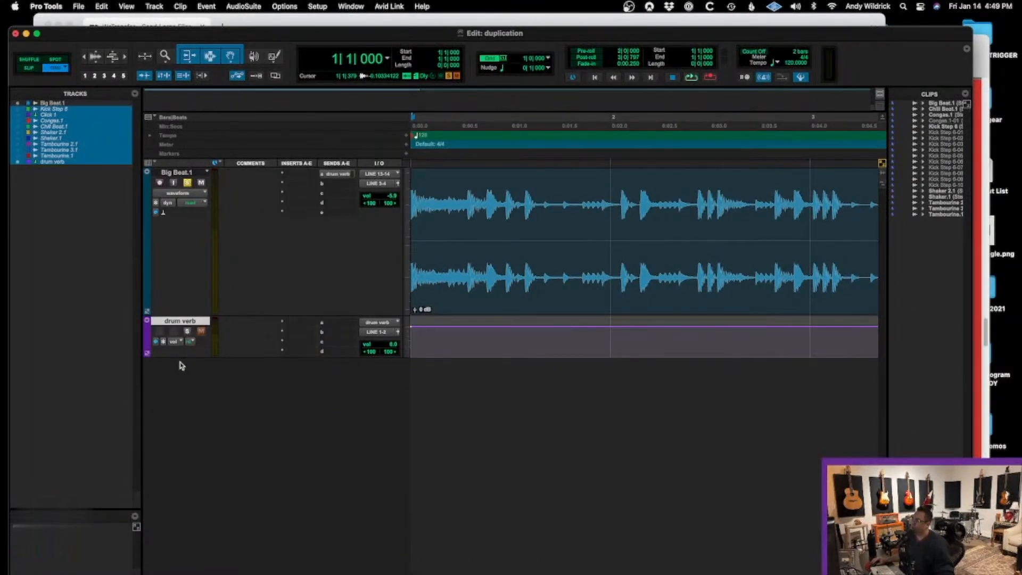
Enlarge the drum verb track and insert the multichannel ValhallaVintageVerb plug-in on it.
left_click_drag(182, 357, 168, 475)
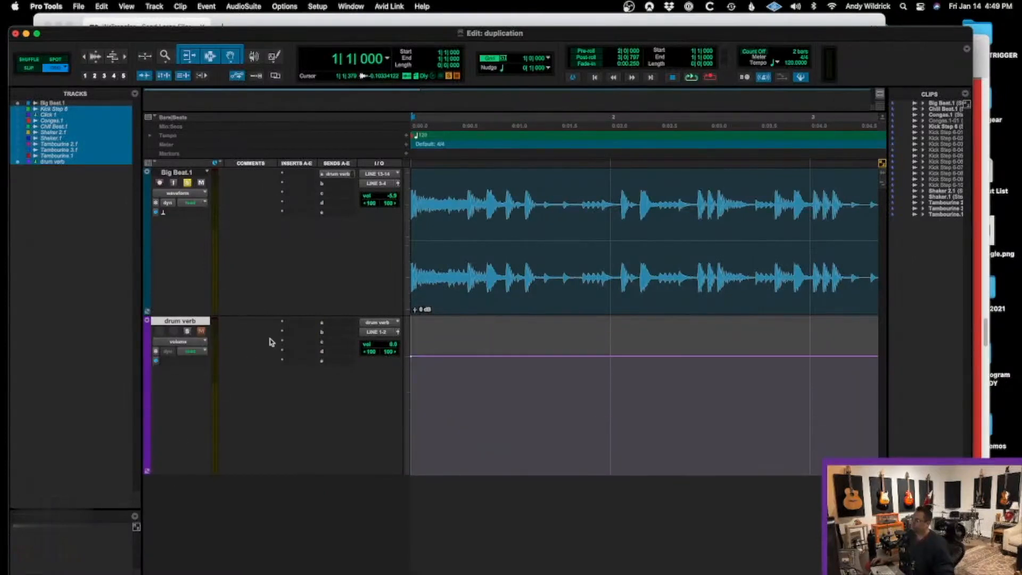
left_click(299, 323)
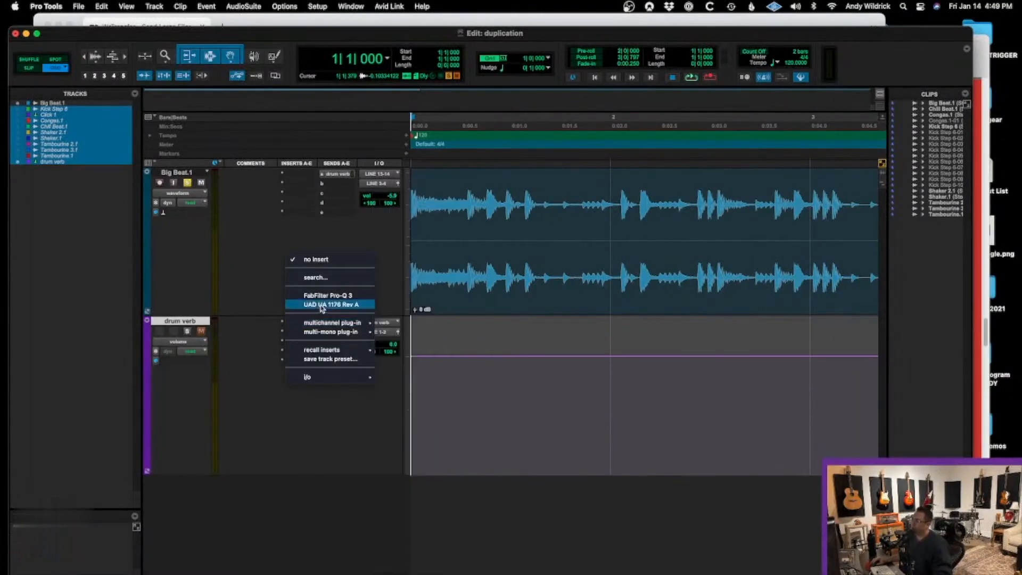
mouse_move(325, 323)
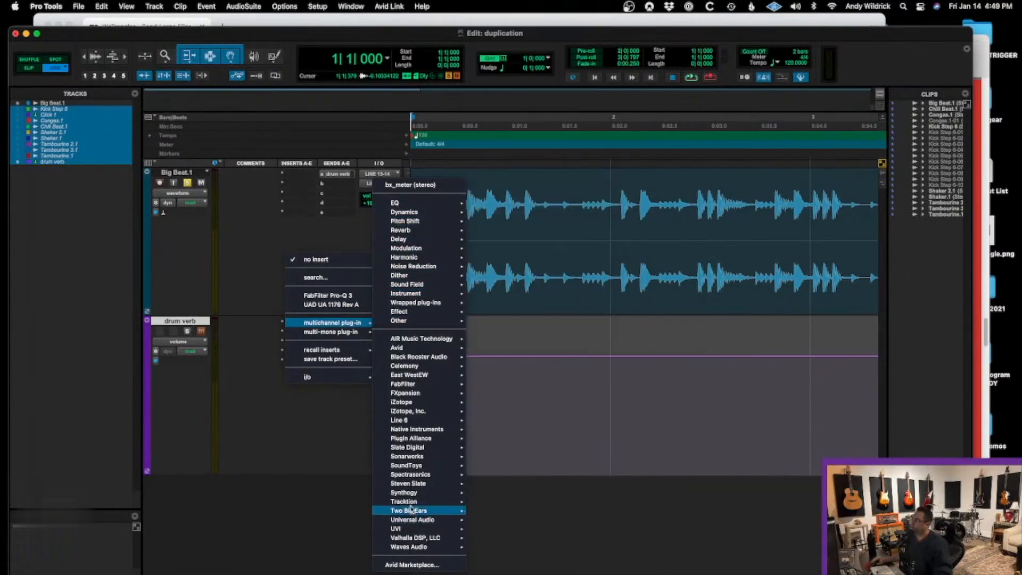
mouse_move(413, 486)
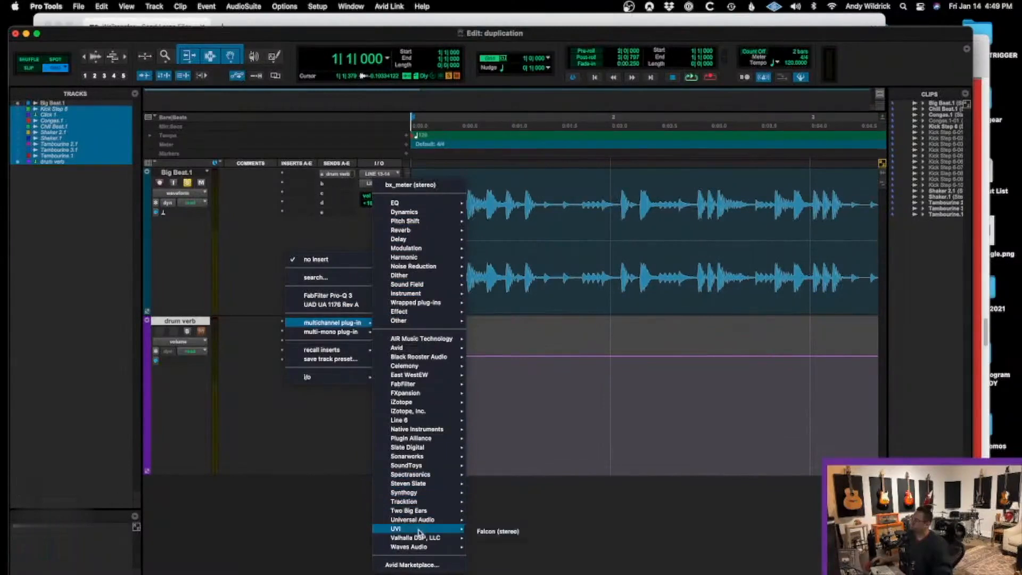
mouse_move(445, 538)
left_click(524, 557)
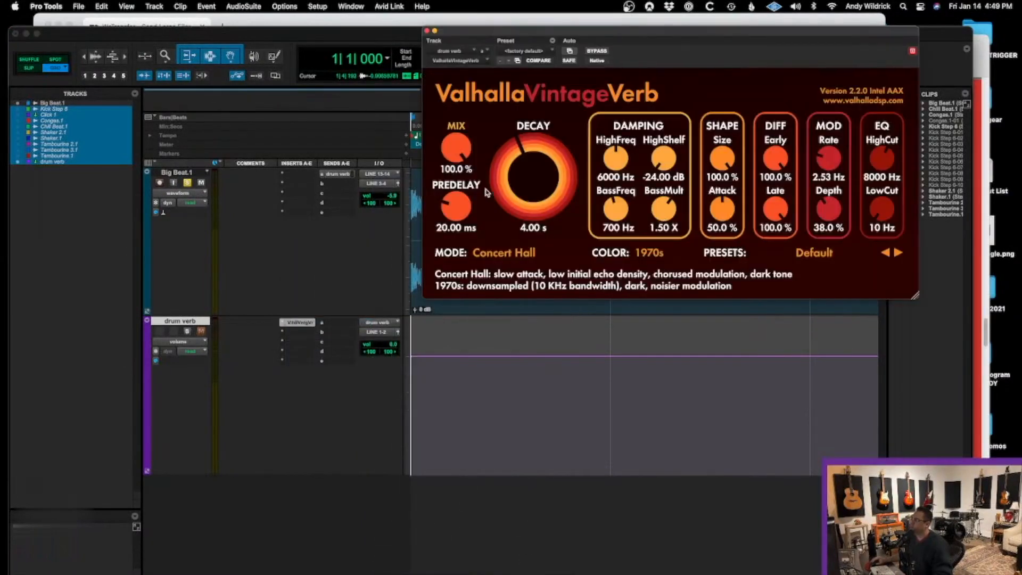
Route the drum verb track's output to LINE 3-4 and audition the reverb.
key("space")
key("space")
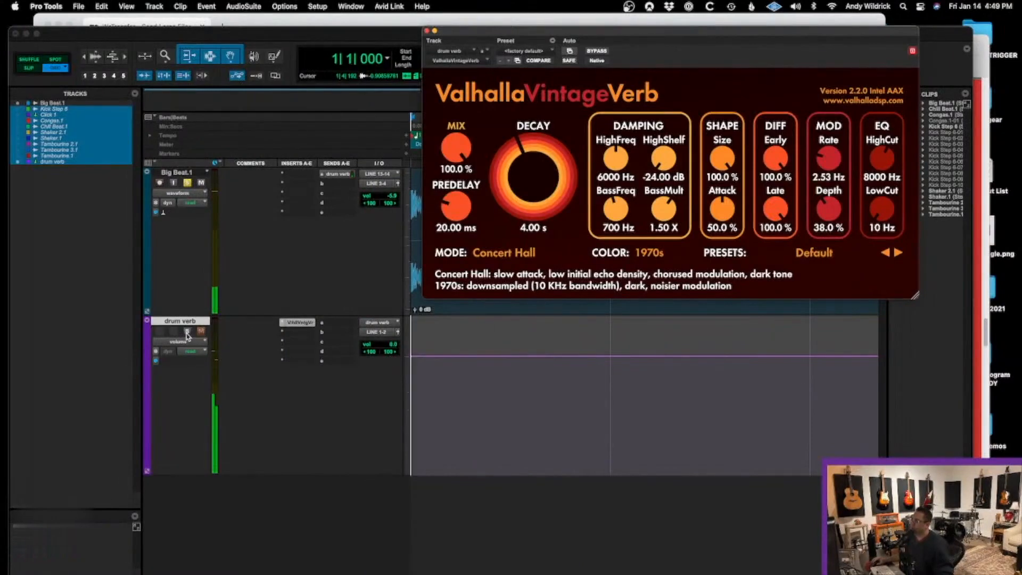
left_click(386, 332)
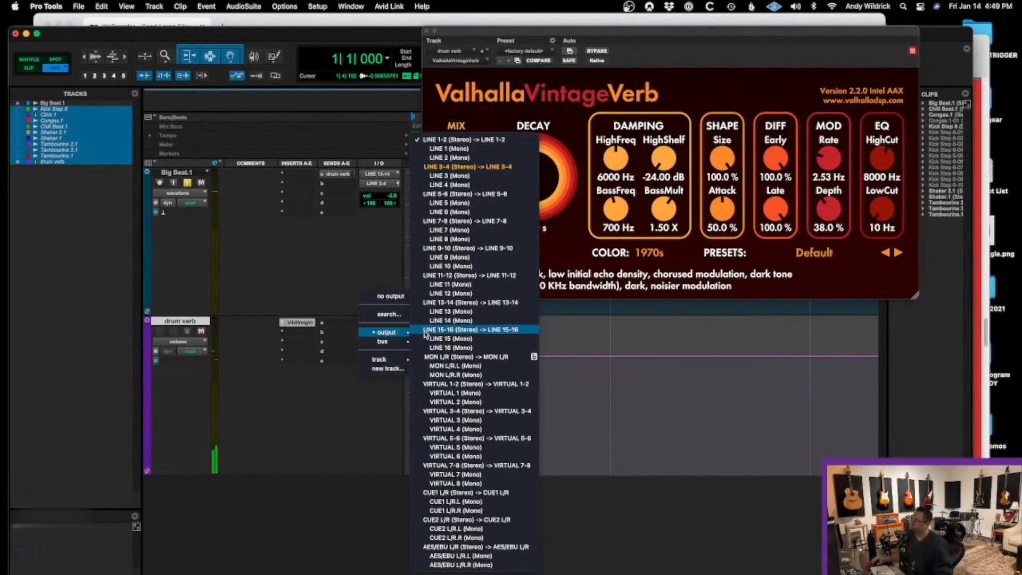
left_click(455, 167)
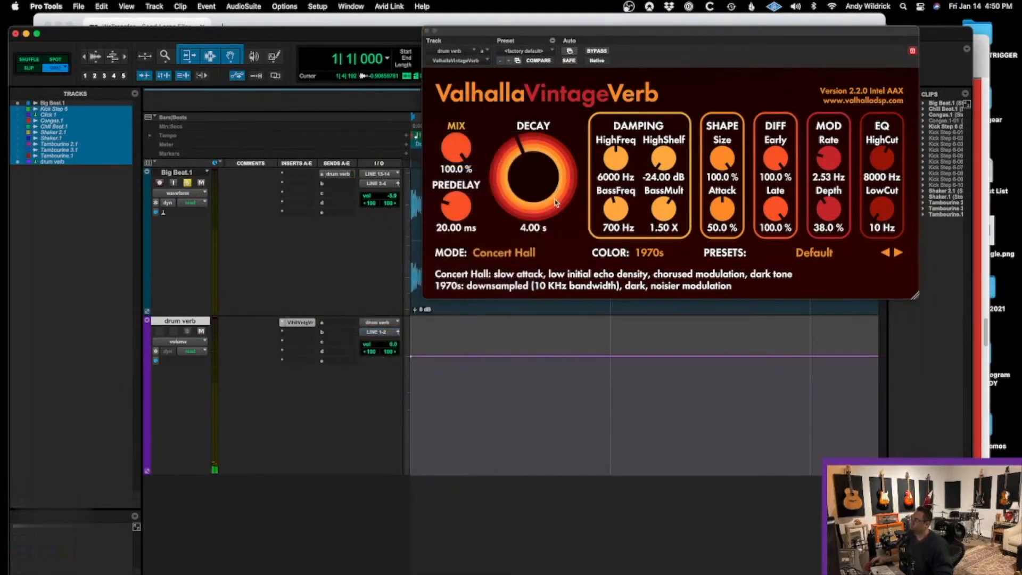
key("space")
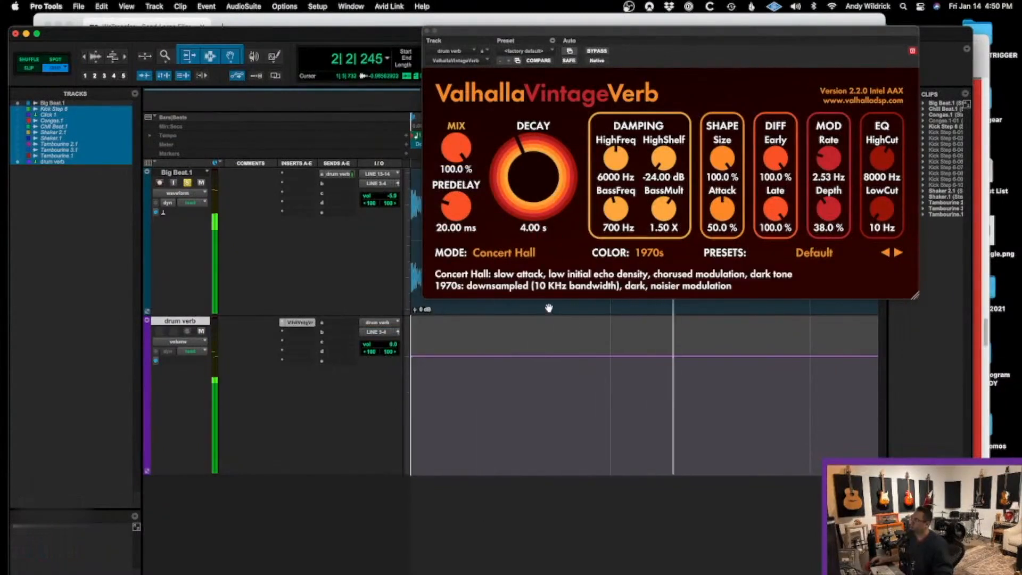
key("space")
left_click_drag(475, 37, 490, 36)
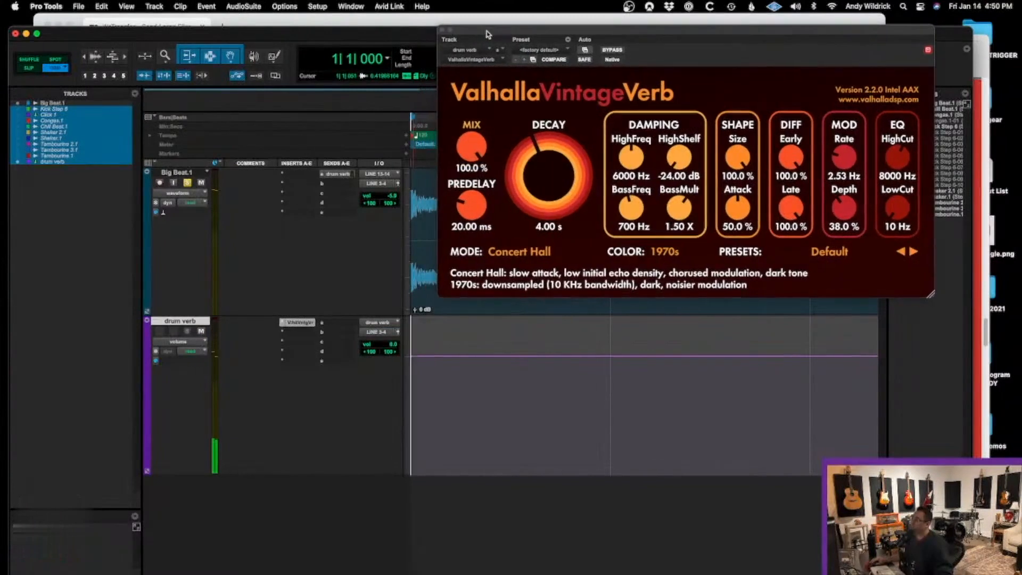
Lower Big Beat.1's reverb send to -20 dB, switch it to pre-fader, then pull it fully down.
left_click(337, 174)
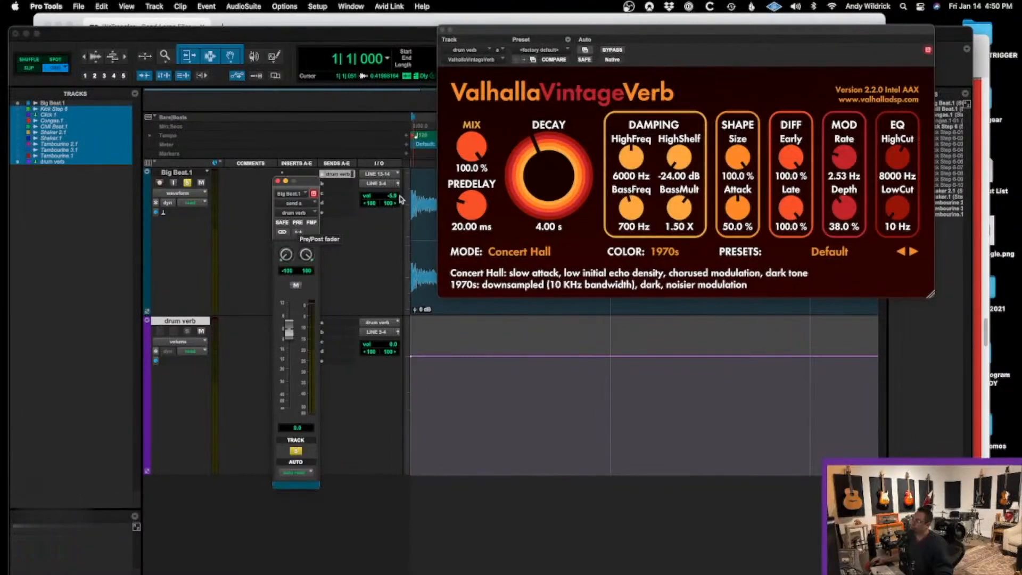
left_click_drag(391, 201, 385, 219)
key("space")
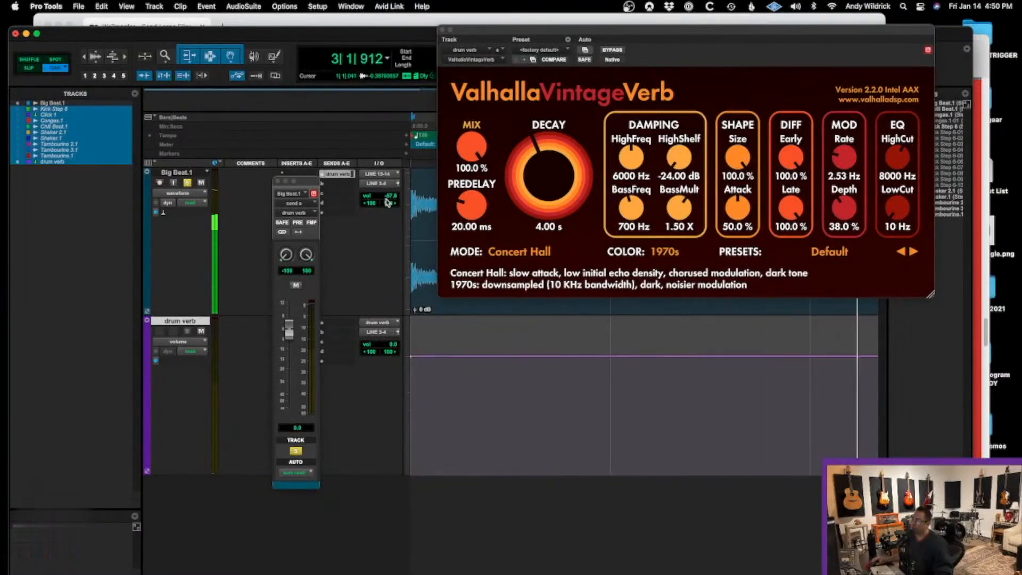
key("space")
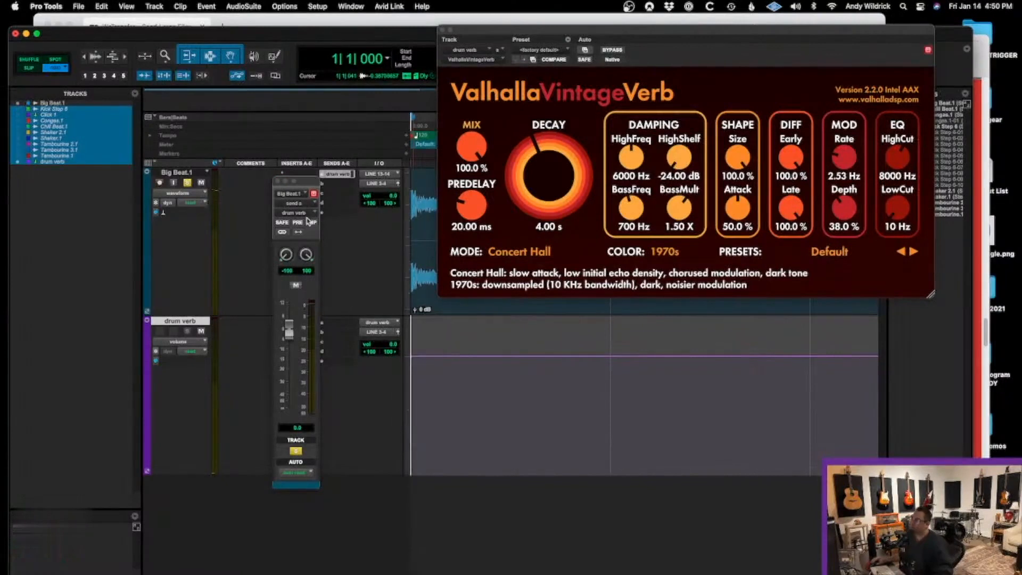
left_click(302, 224)
left_click(302, 223)
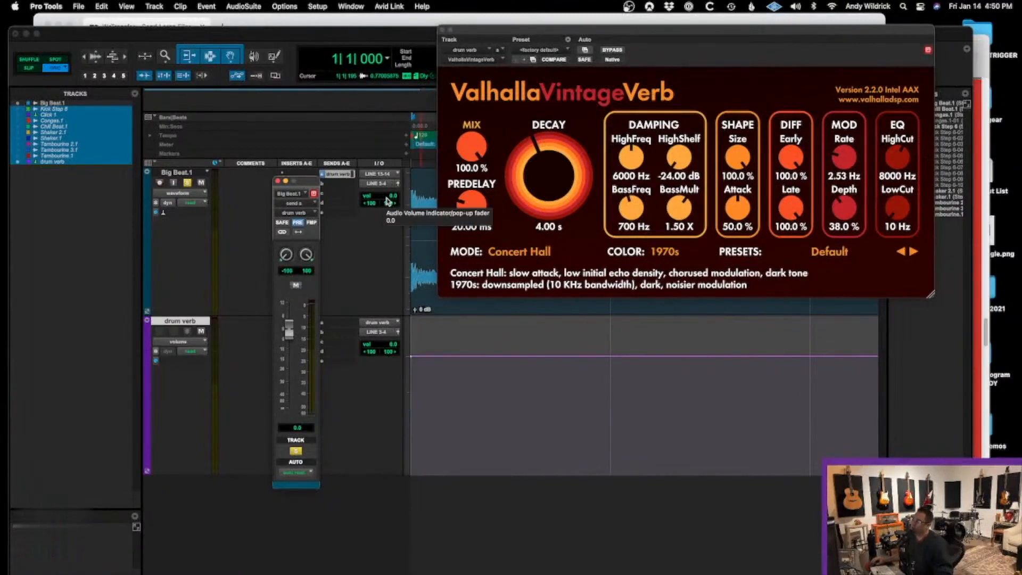
left_click_drag(388, 202, 388, 260)
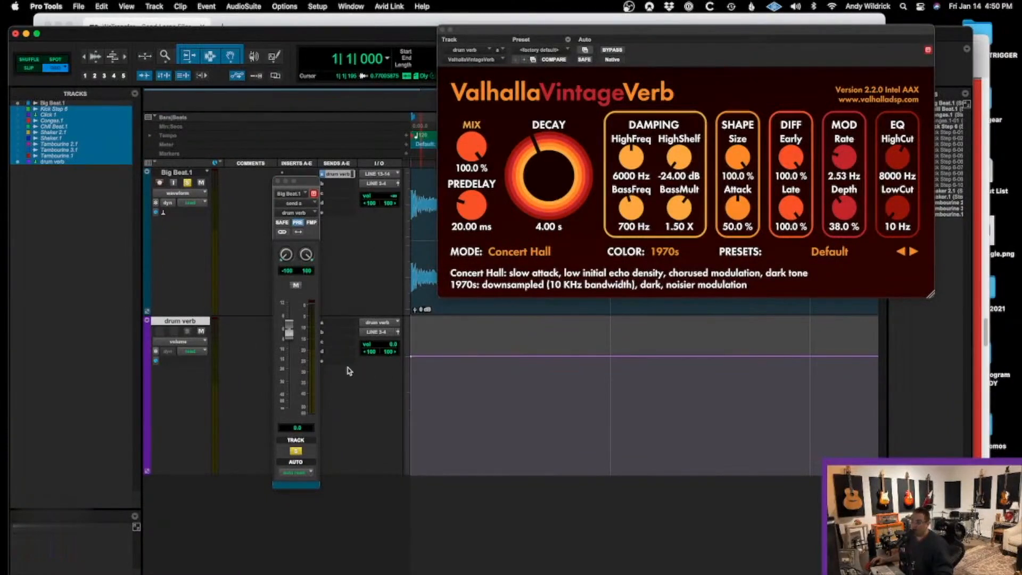
Balance the reverb during playback: raise the send and lower drum verb's volume to about -10.6.
key("space")
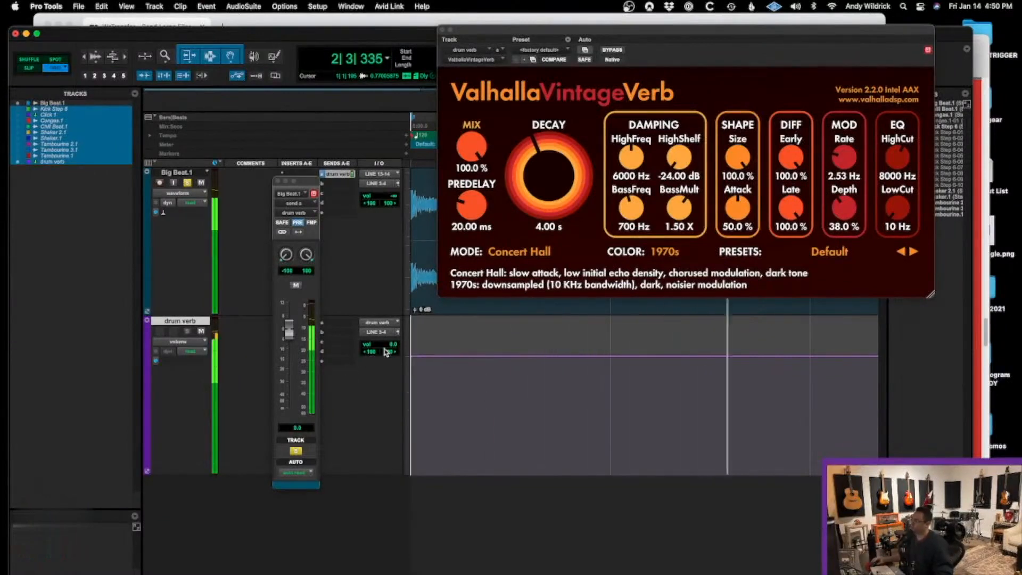
left_click_drag(386, 344, 387, 359)
key("space")
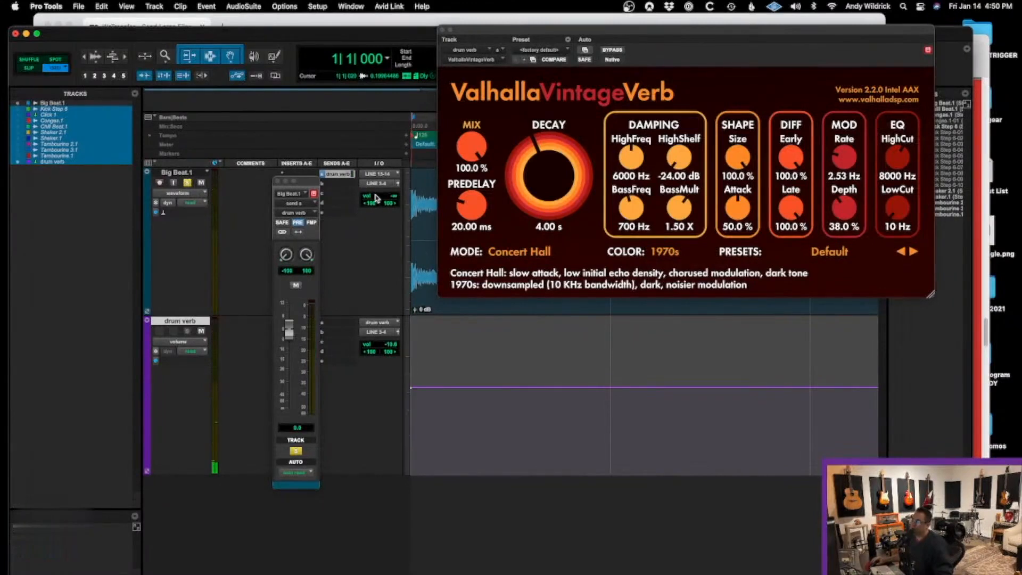
mouse_move(375, 197)
left_mouse_down()
mouse_move(374, 163)
mouse_move(379, 203)
left_mouse_up()
key("space")
mouse_move(289, 331)
left_mouse_down()
mouse_move(290, 380)
mouse_move(290, 351)
left_mouse_up()
key("space")
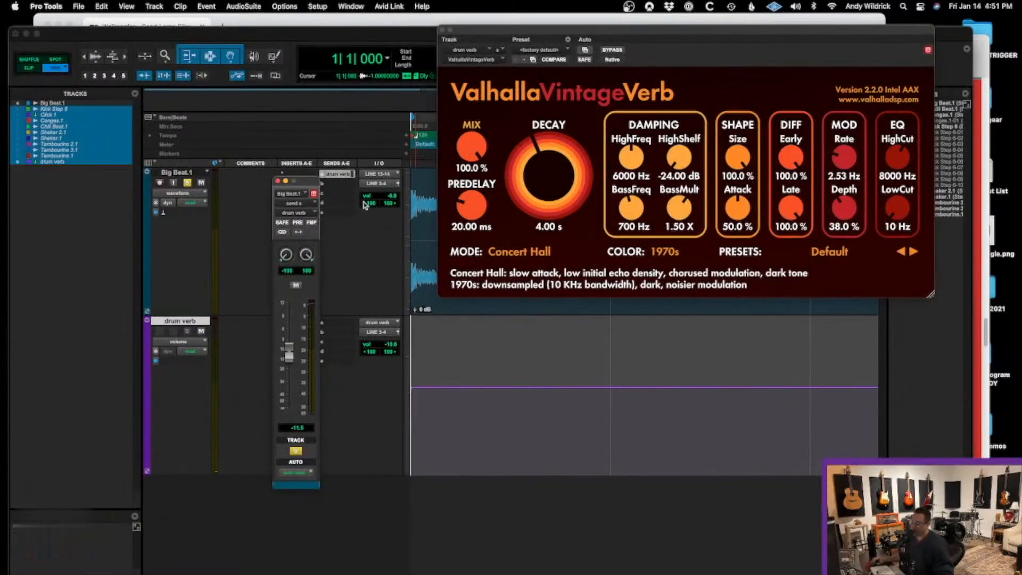
Close the send and reverb windows and delete the drum verb track with the other selected tracks.
left_click(277, 181)
left_click(442, 31)
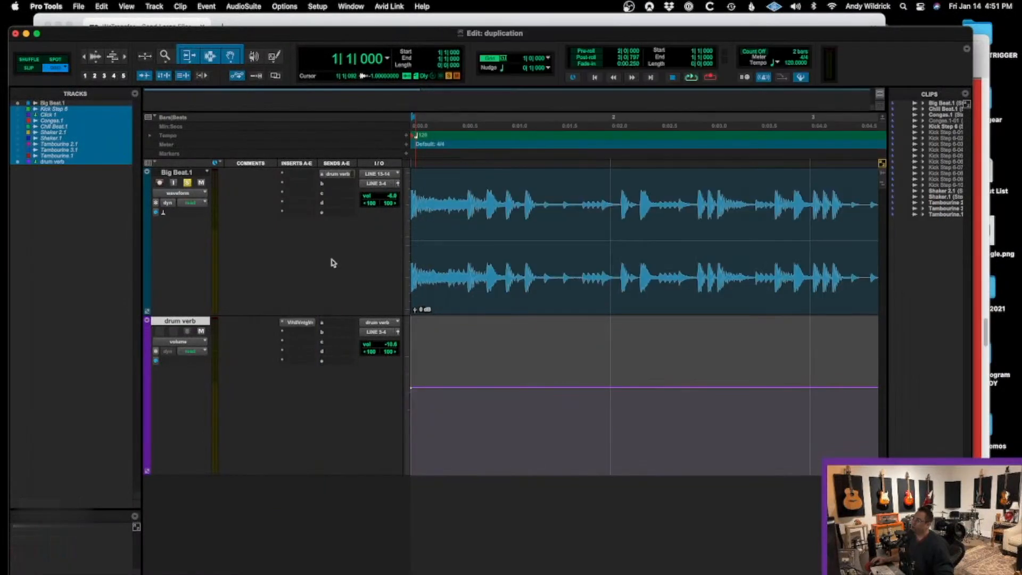
right_click(189, 322)
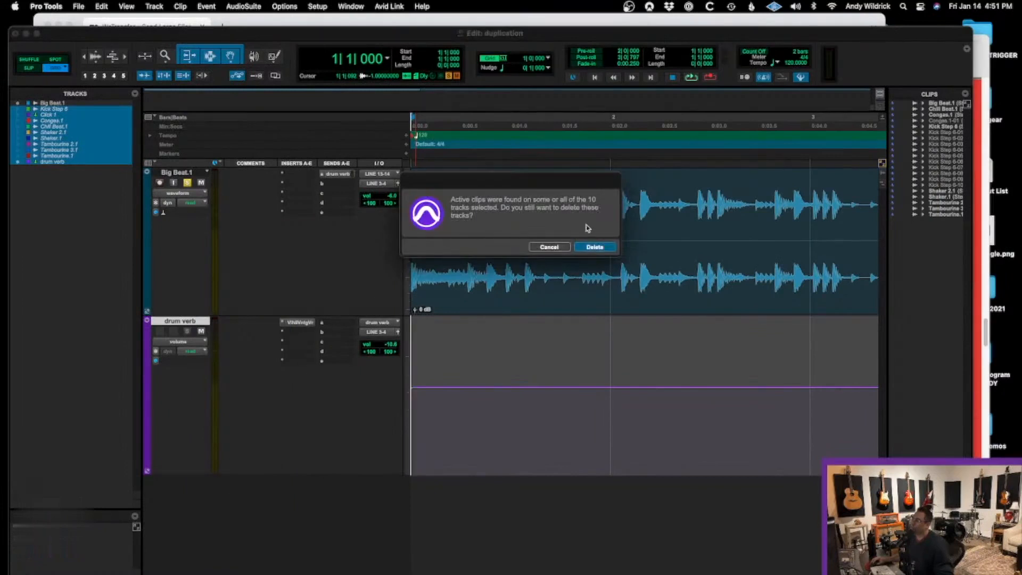
left_click(603, 247)
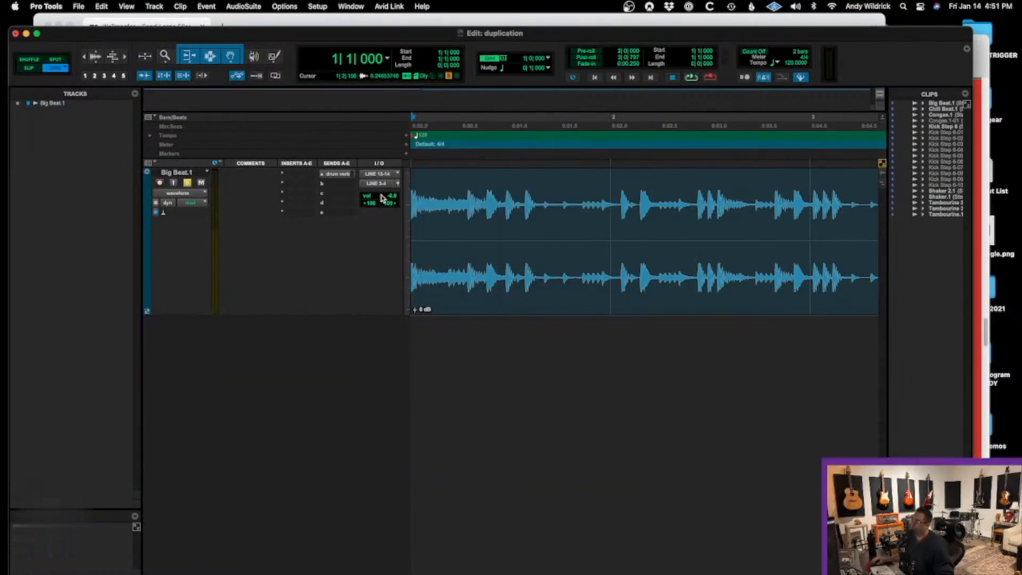
left_click(332, 178)
Set Big Beat.1's send slot to no send and look over the Options menu.
left_click(342, 140)
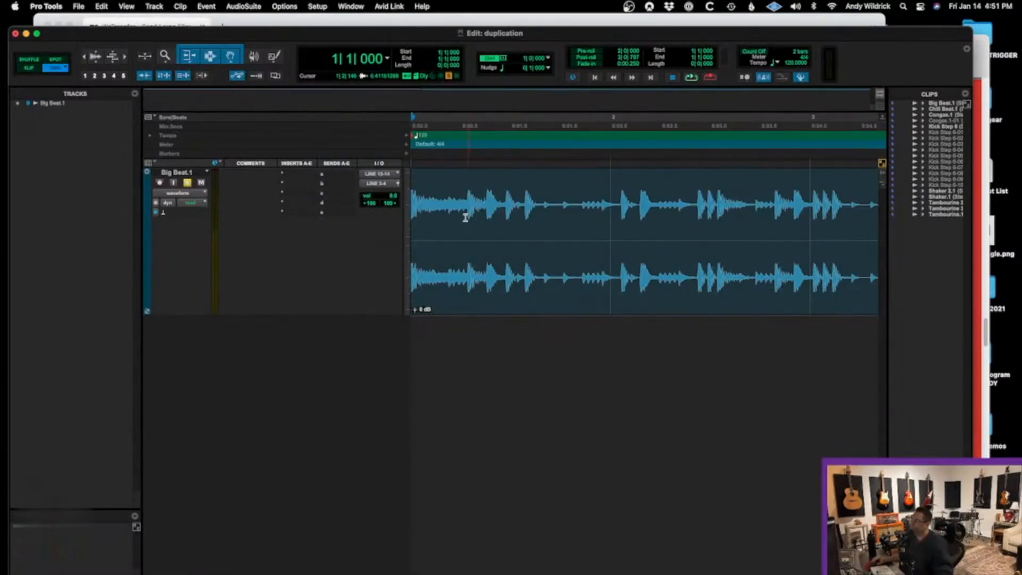
left_click(284, 6)
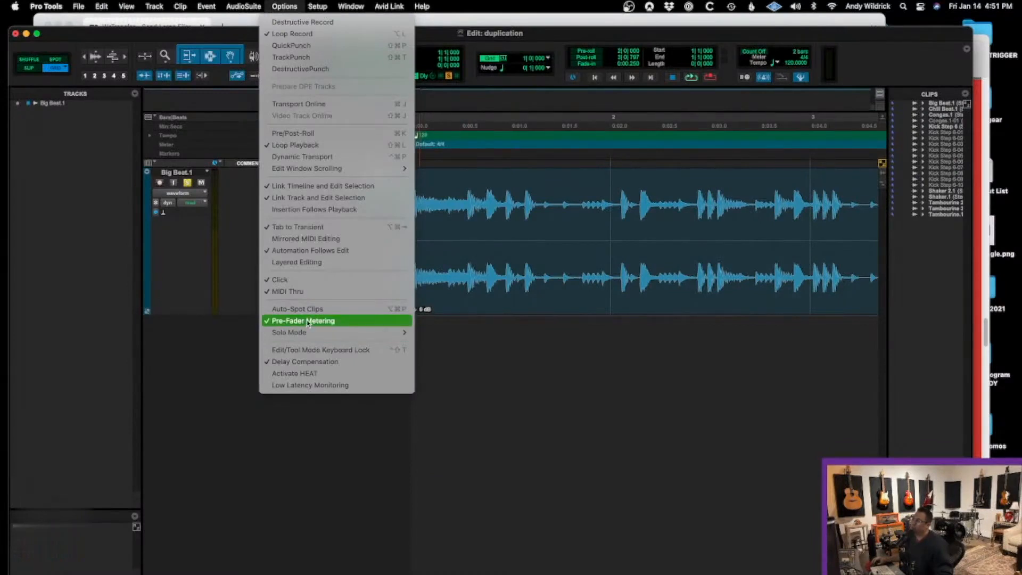
left_click(449, 240)
Lower Big Beat.1's volume to about -8.6 dB while playing it back.
left_click(433, 222)
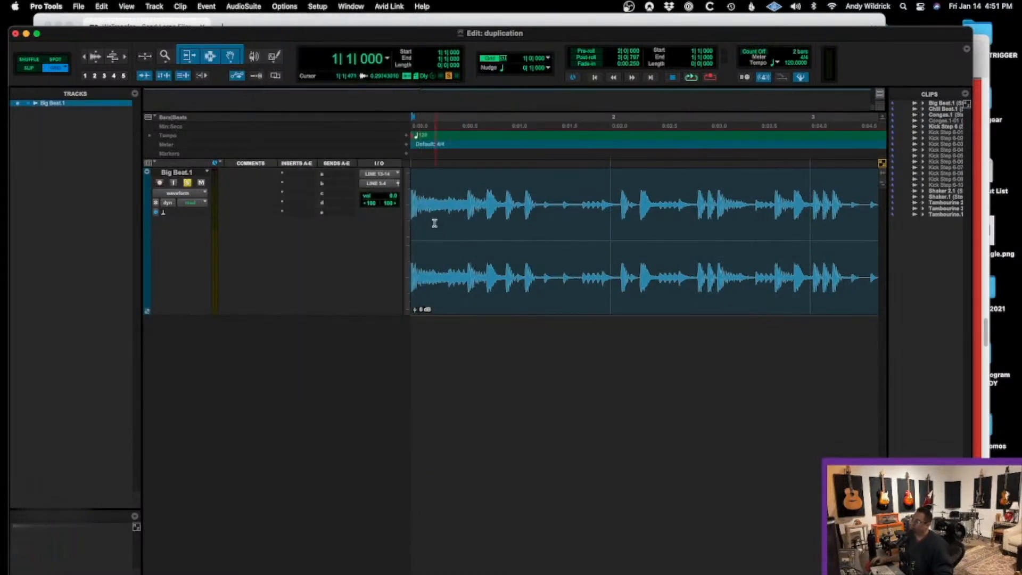
key("space")
key("space")
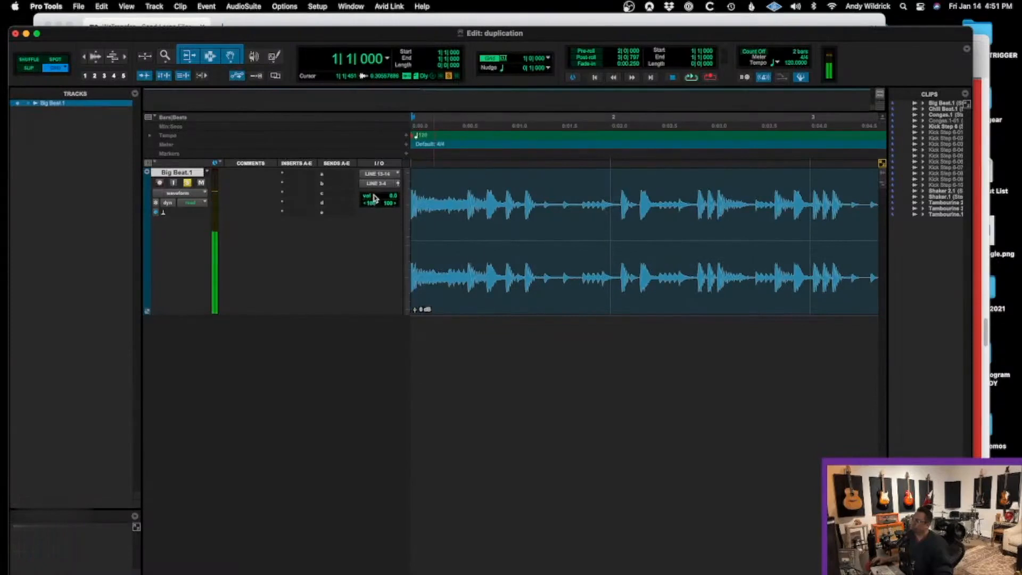
left_click_drag(373, 197, 374, 205)
key("space")
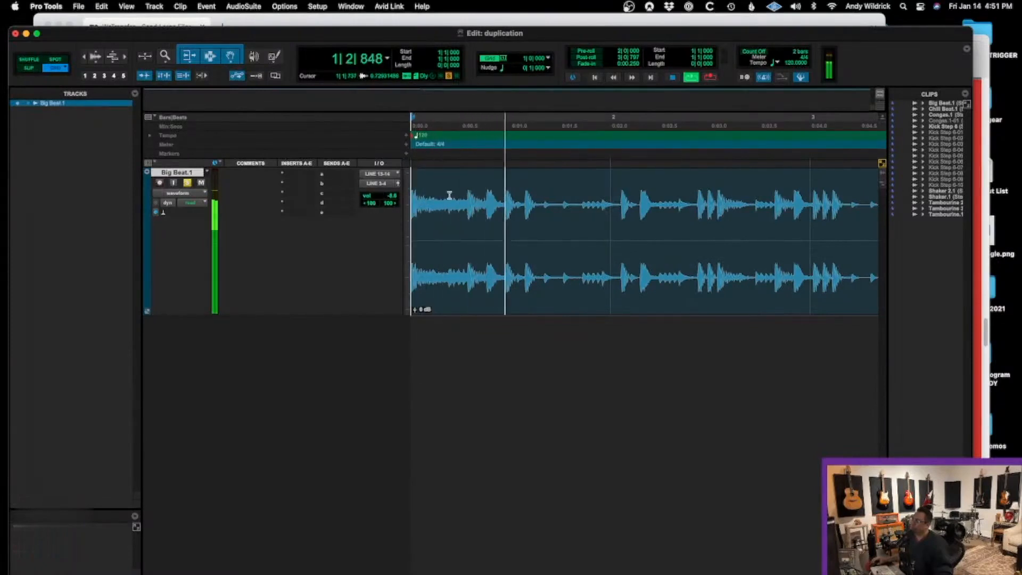
key("space")
left_click(312, 177)
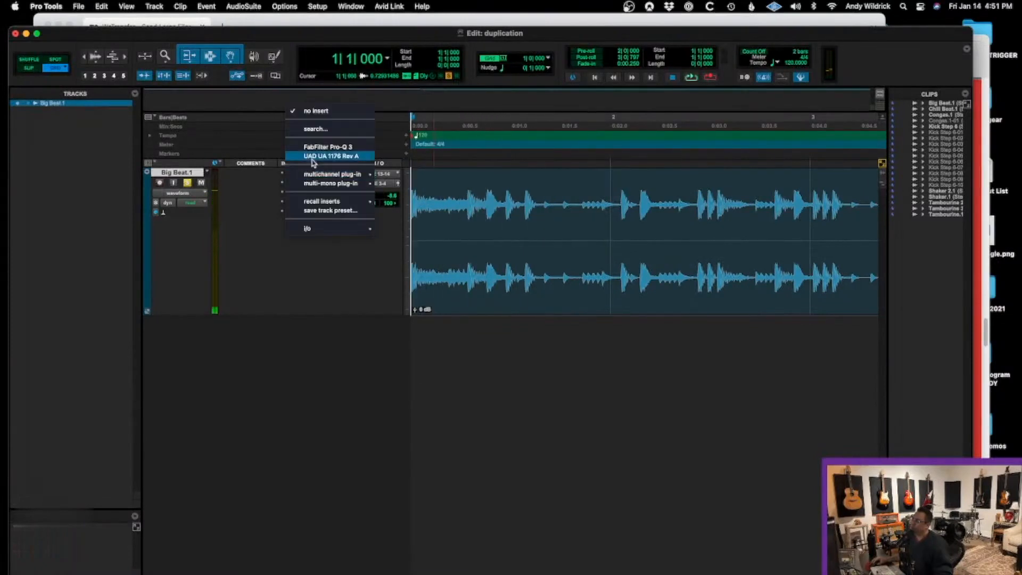
Insert the UAD UA 1176 Rev A compressor on Big Beat.1, enlarge the track, and audition it.
left_click(313, 157)
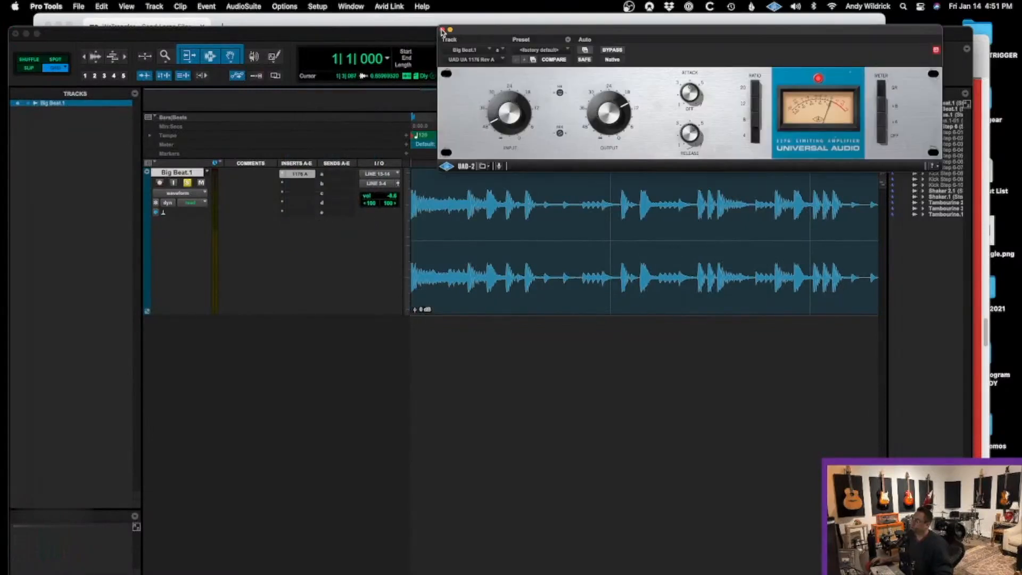
left_click(442, 30)
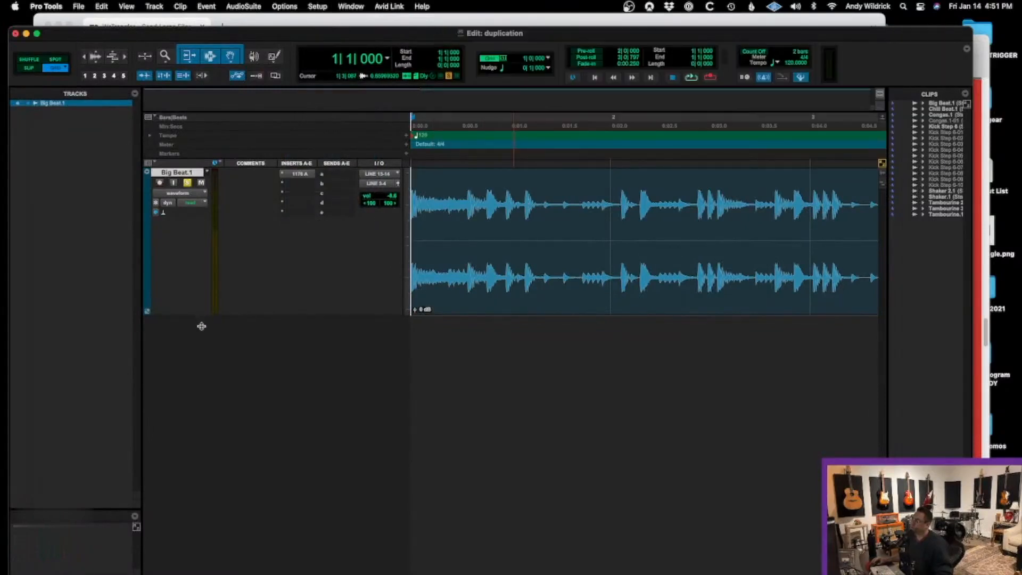
left_click_drag(201, 326, 195, 411)
left_click(300, 174)
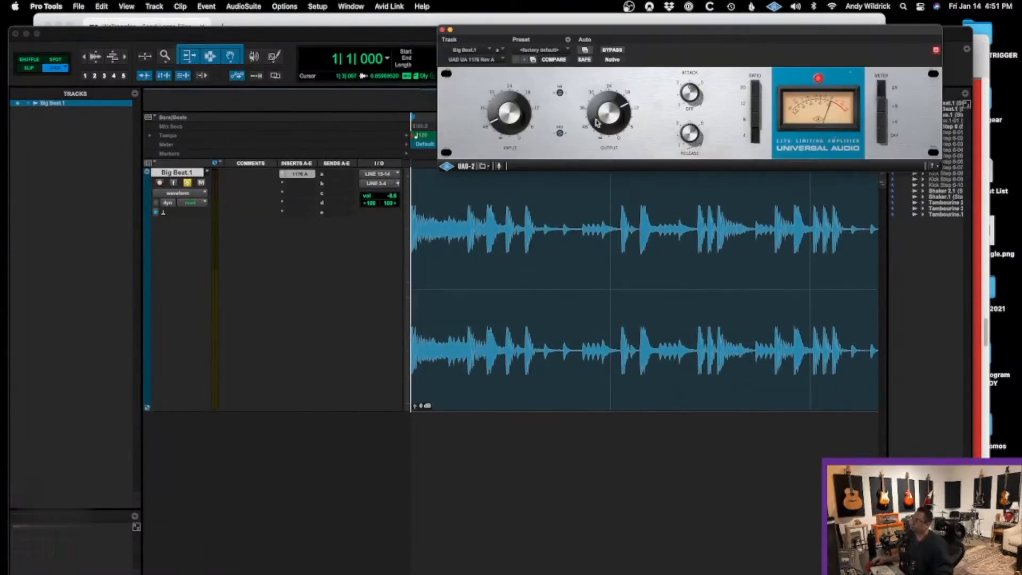
key("space")
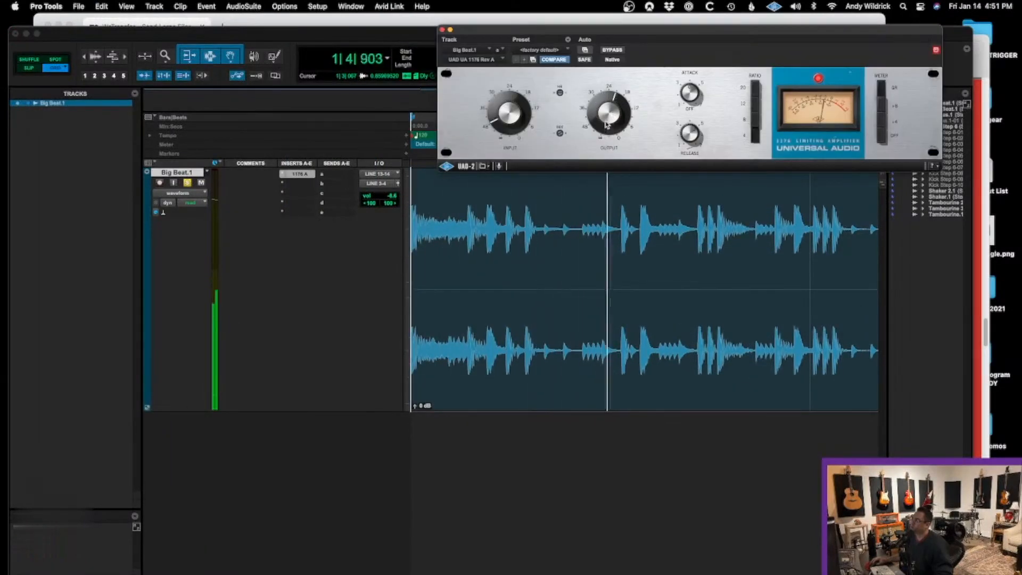
key("space")
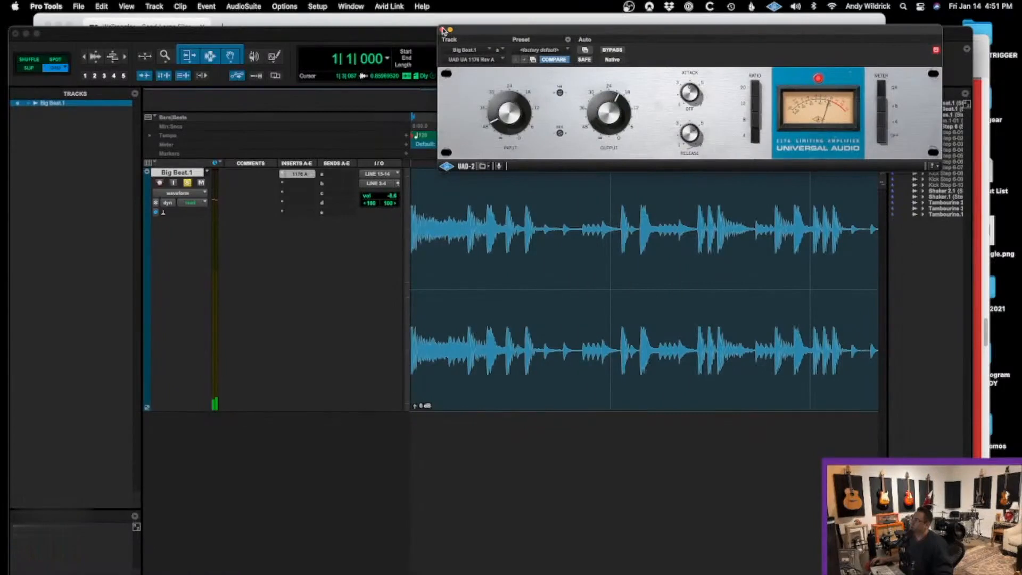
left_click(443, 30)
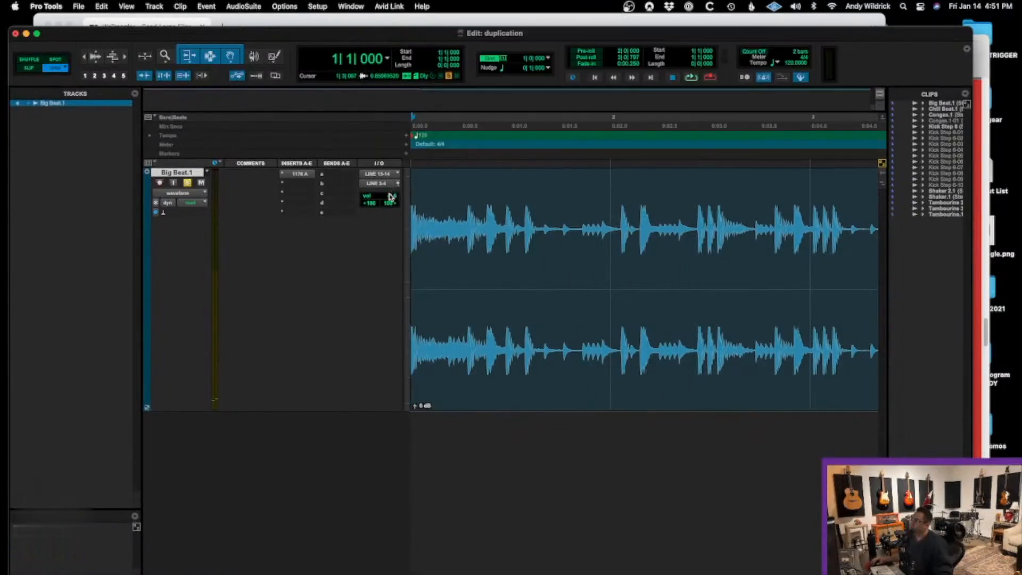
left_click(299, 174)
key("space")
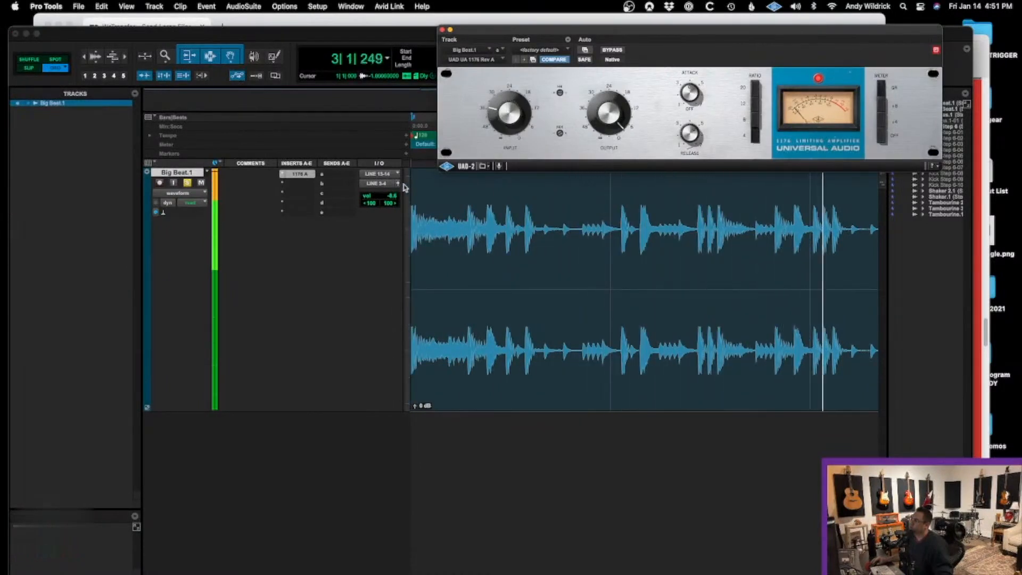
key("space")
Turn Big Beat.1's volume further down and audition the compressed beat several times.
mouse_move(381, 196)
left_mouse_down()
mouse_move(381, 216)
mouse_move(386, 186)
left_mouse_up()
key("space")
key("space")
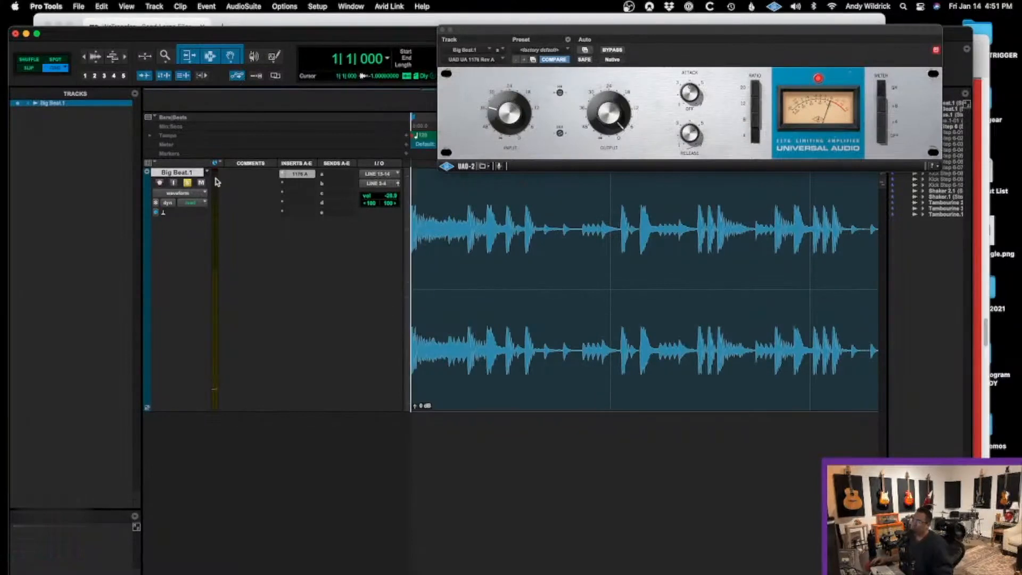
key("space")
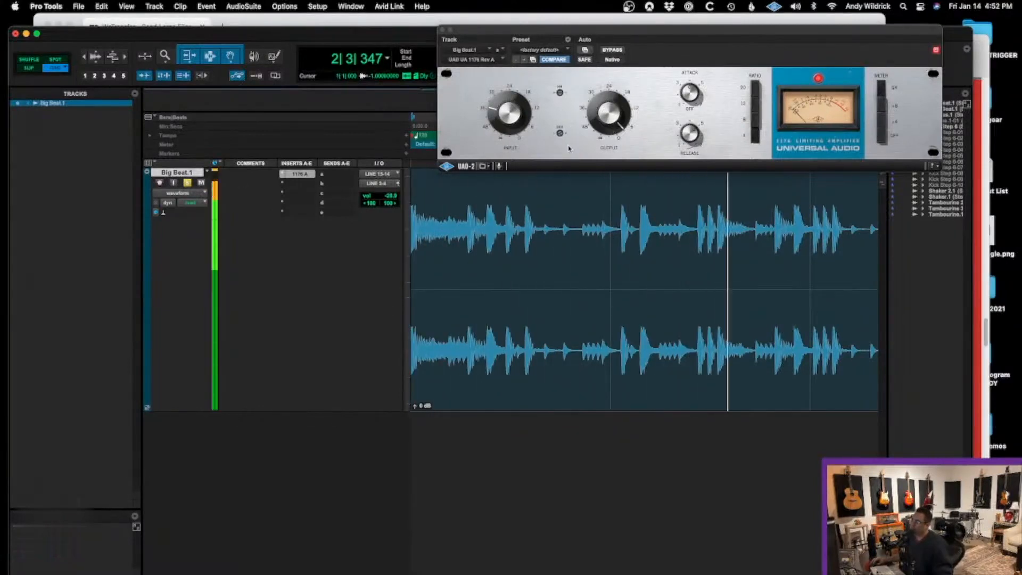
key("space")
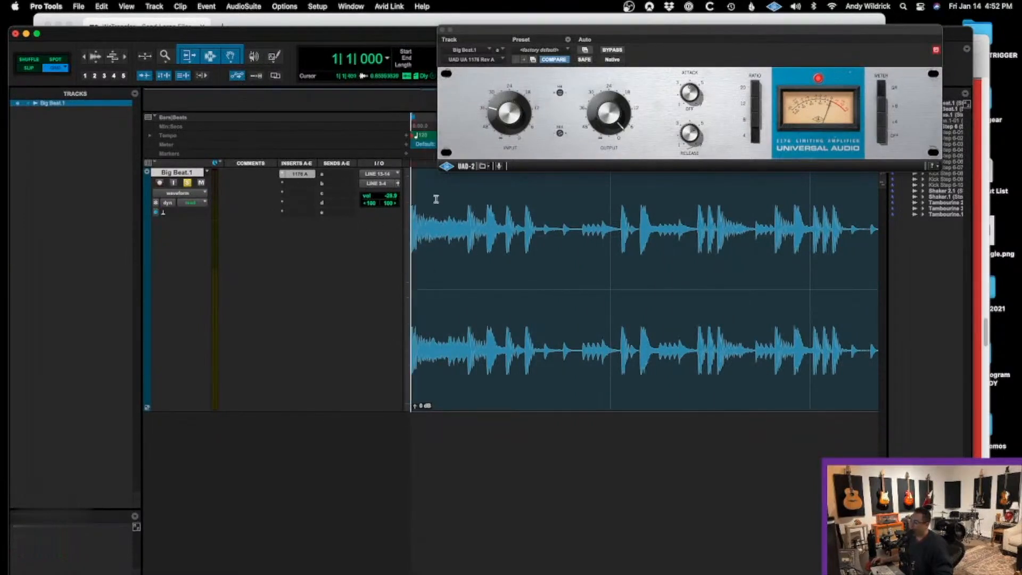
key("space")
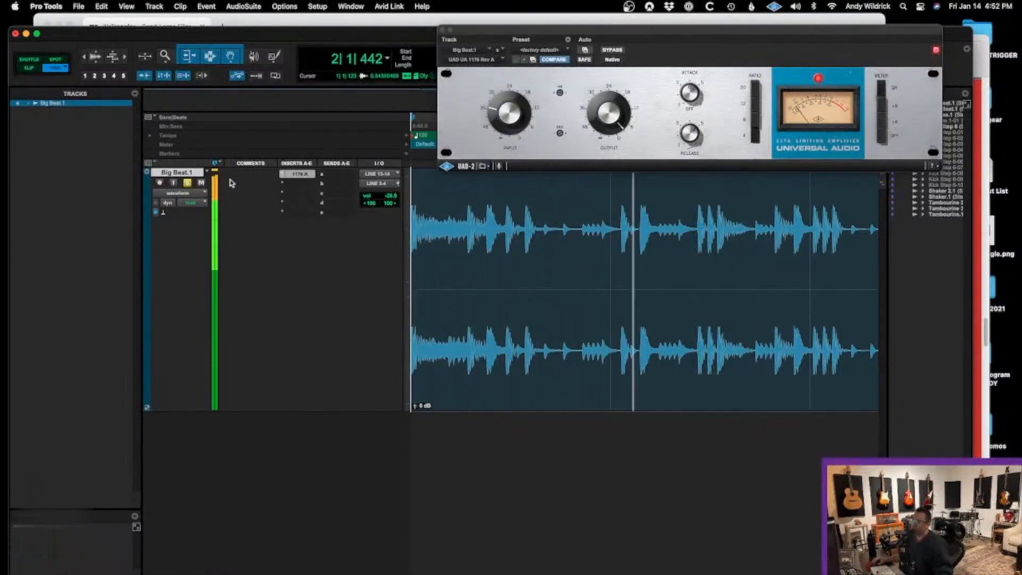
key("space")
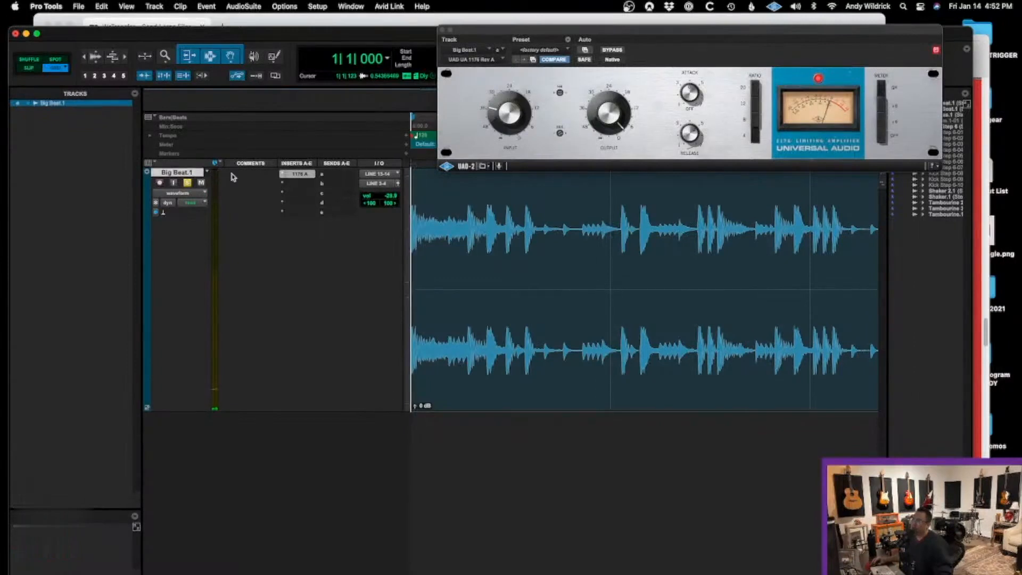
key("space")
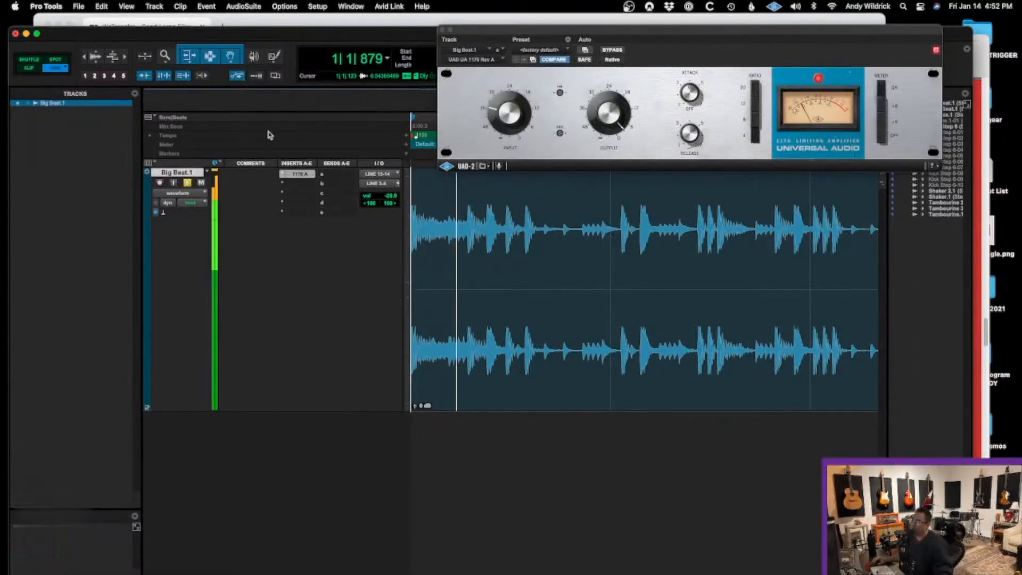
key("space")
left_click(284, 6)
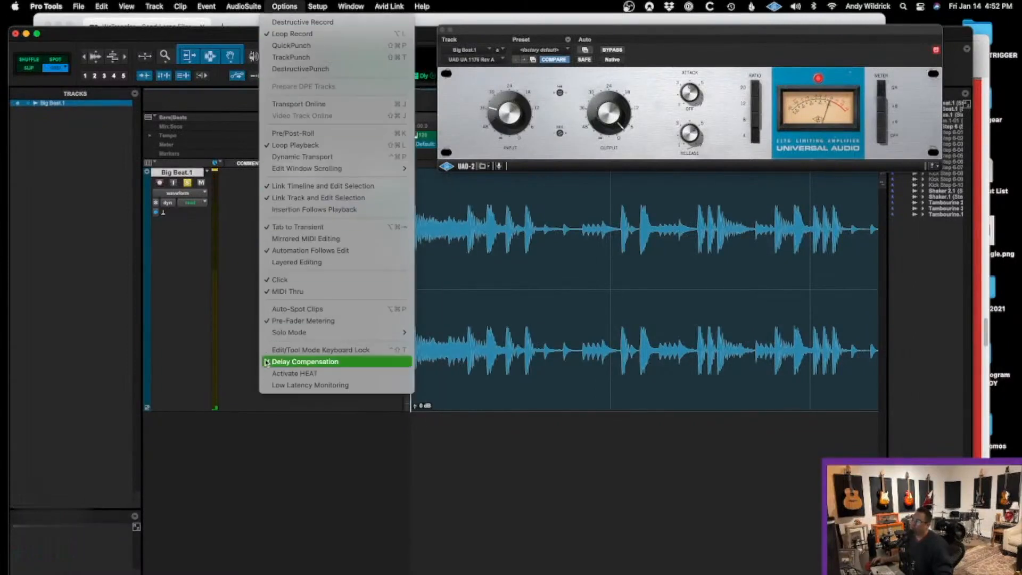
Toggle delay compensation and compare the Big Beat.1 playback.
left_click(285, 321)
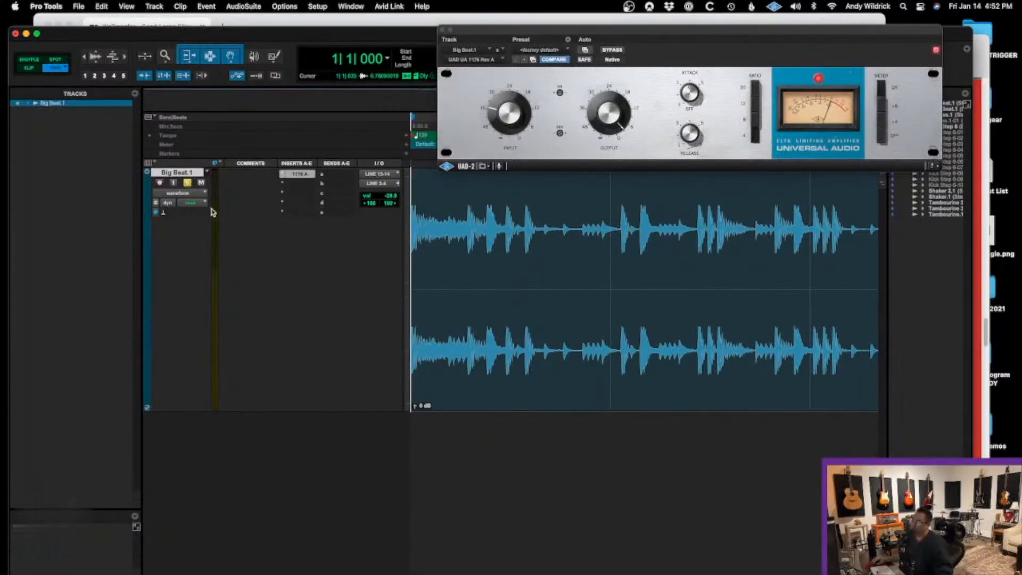
key("space")
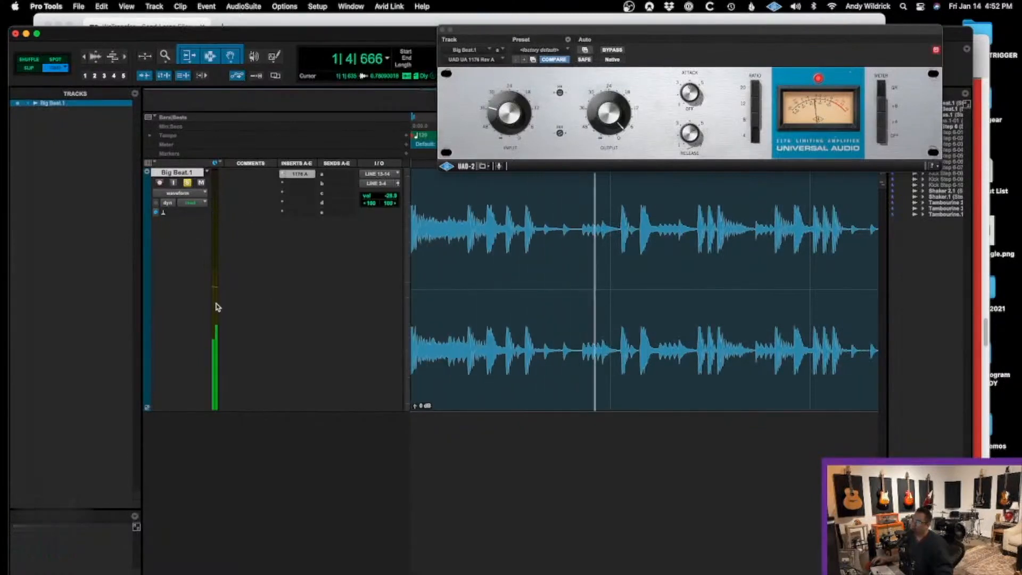
key("space")
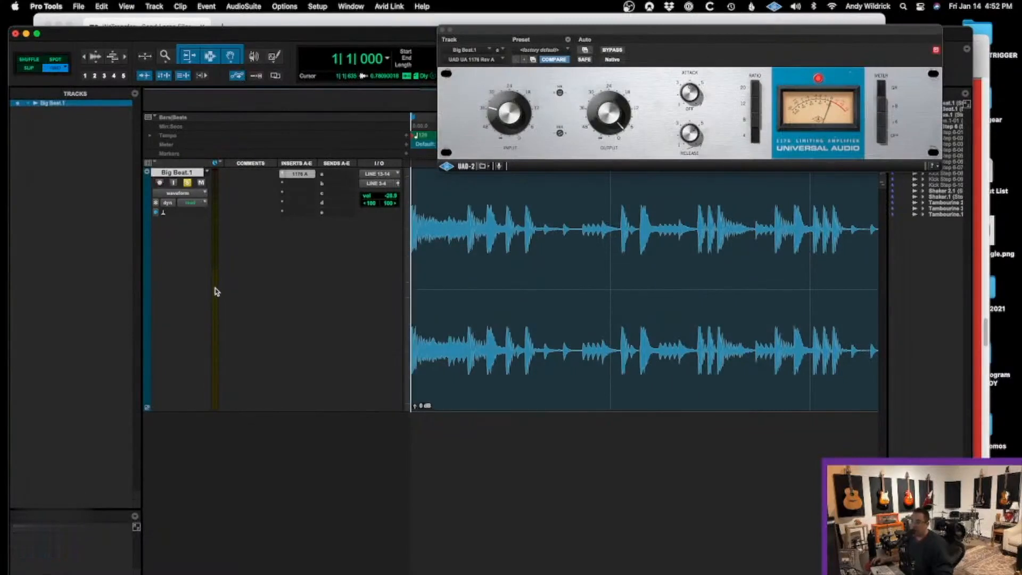
key("space")
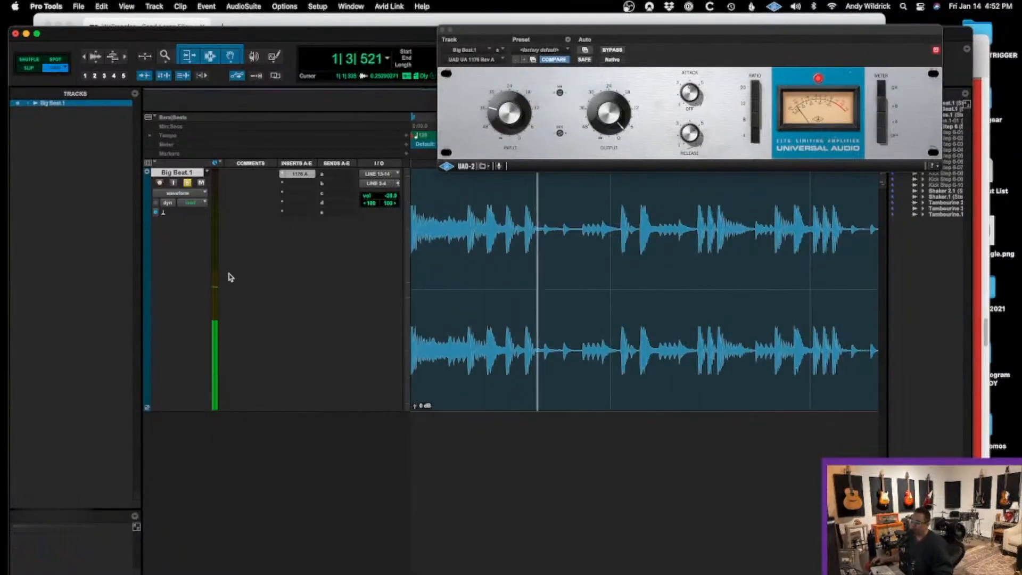
key("space")
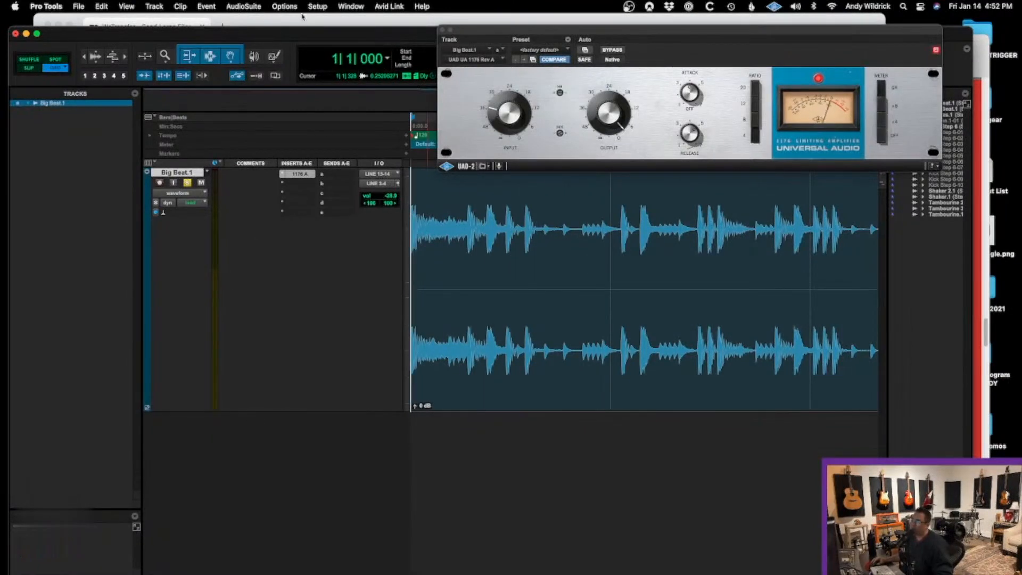
left_click(284, 7)
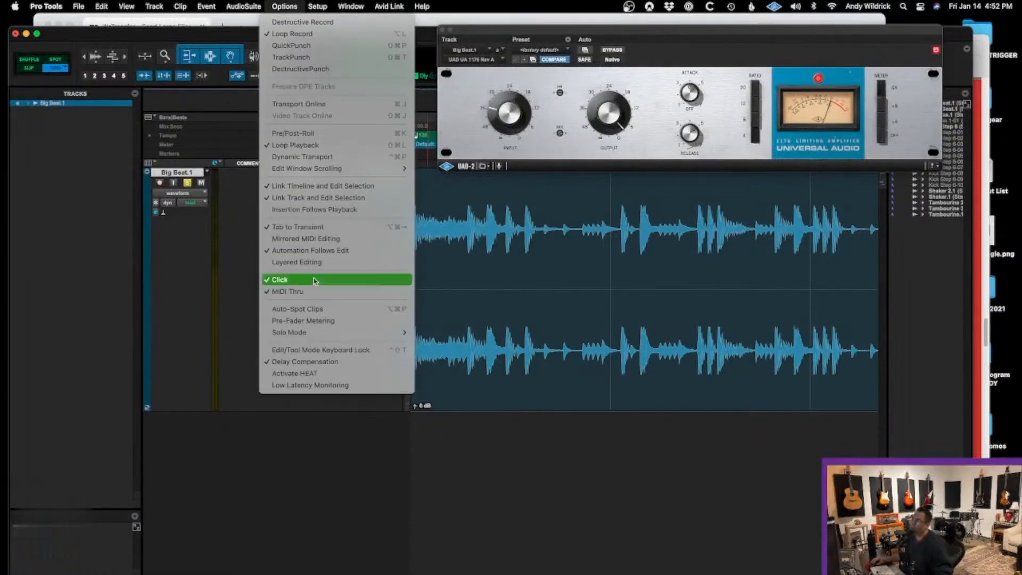
Enable Pre-Fader Metering and turn down the 1176 Output knob while the beat plays.
left_click(307, 321)
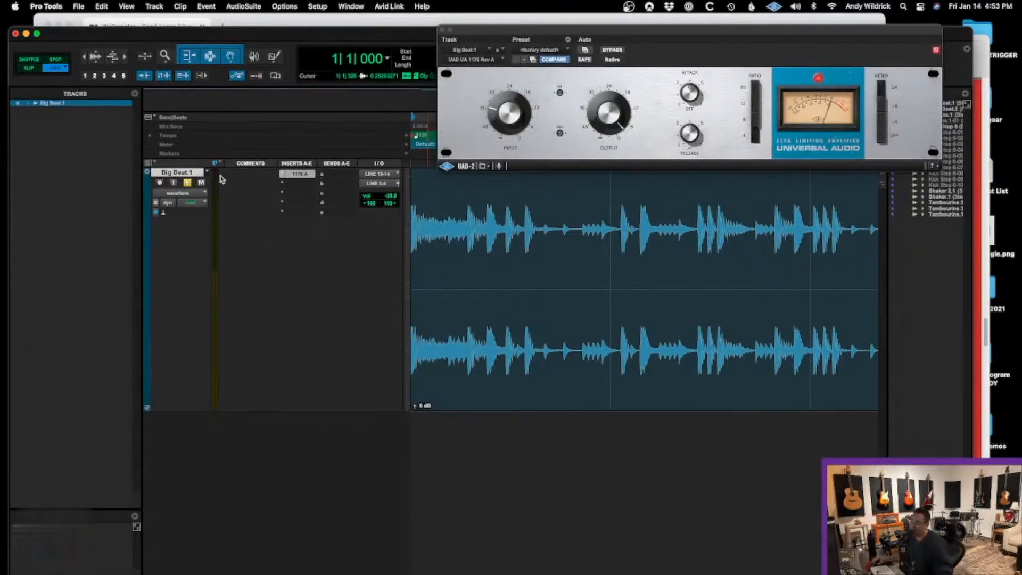
key("space")
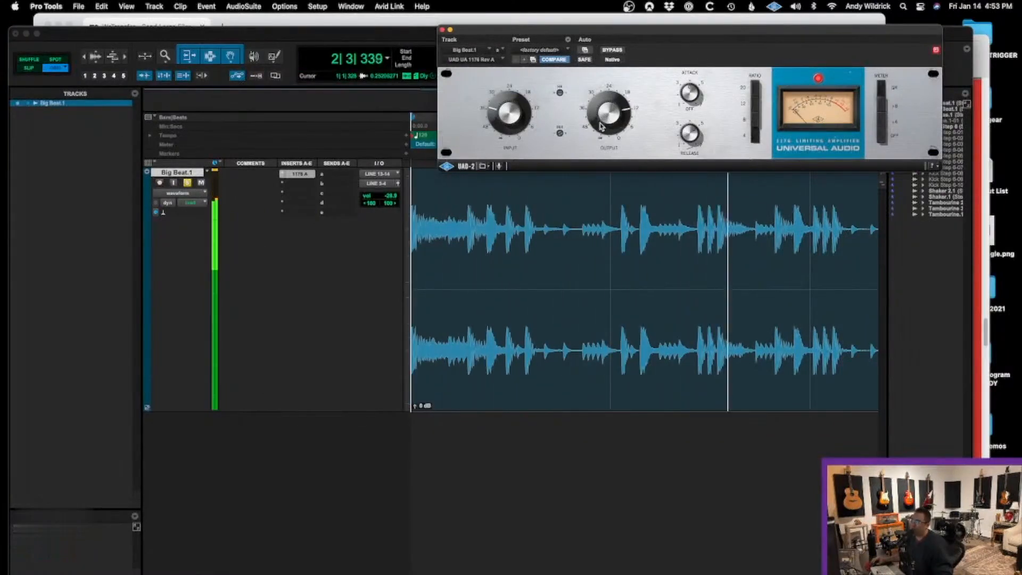
left_click_drag(602, 114, 600, 131)
key("space")
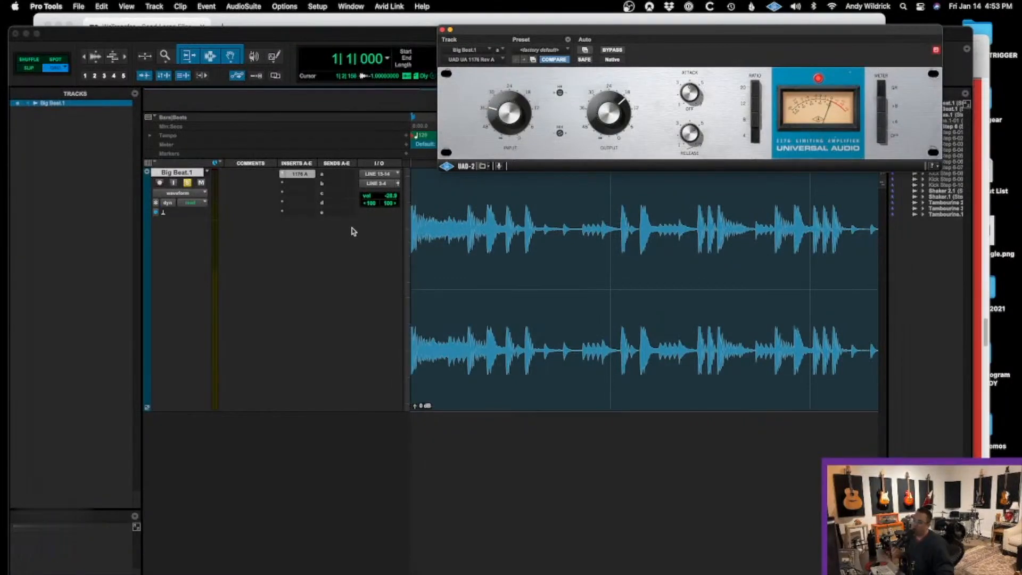
key("super+Tab")
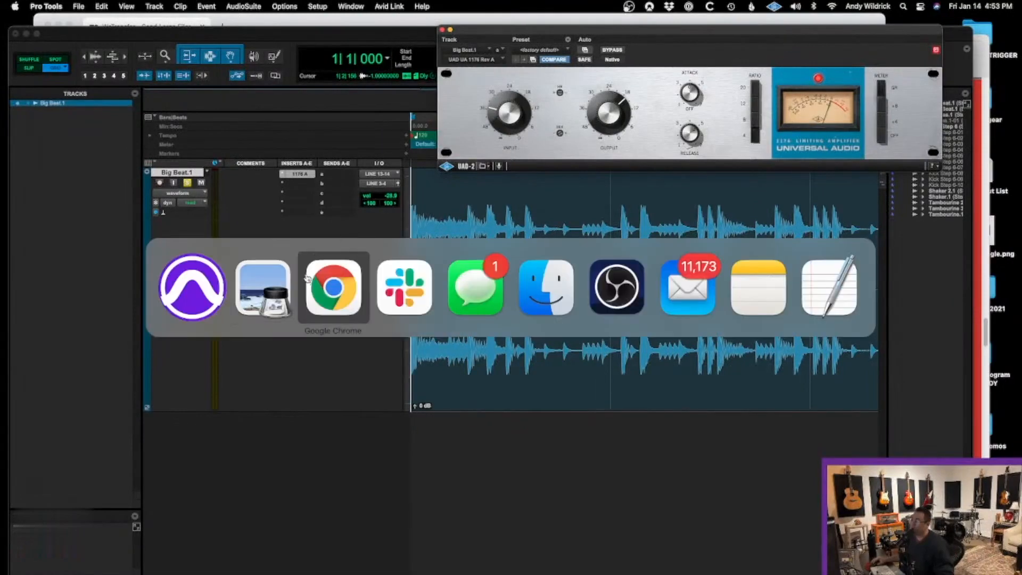
left_click(284, 286)
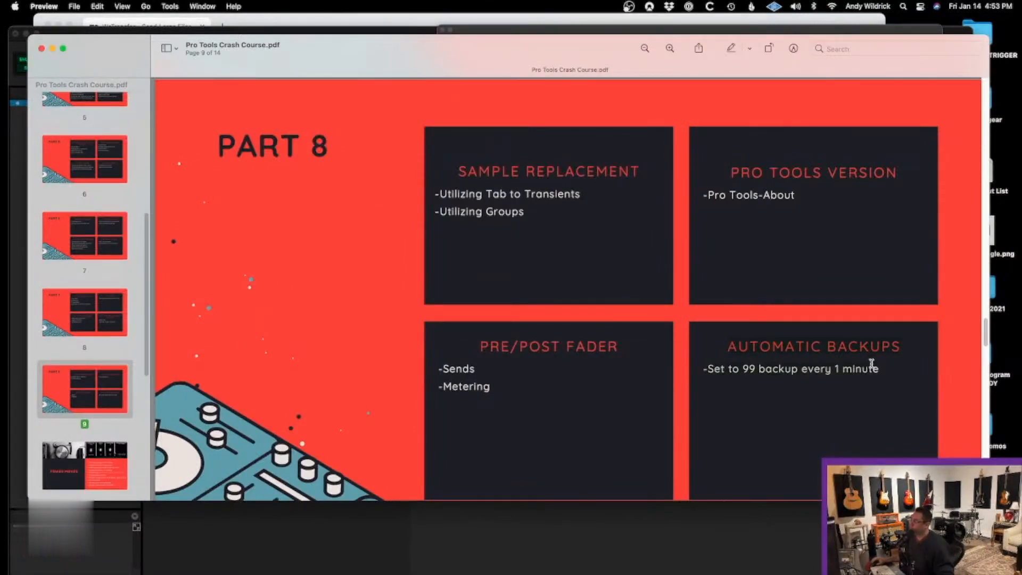
left_click(330, 29)
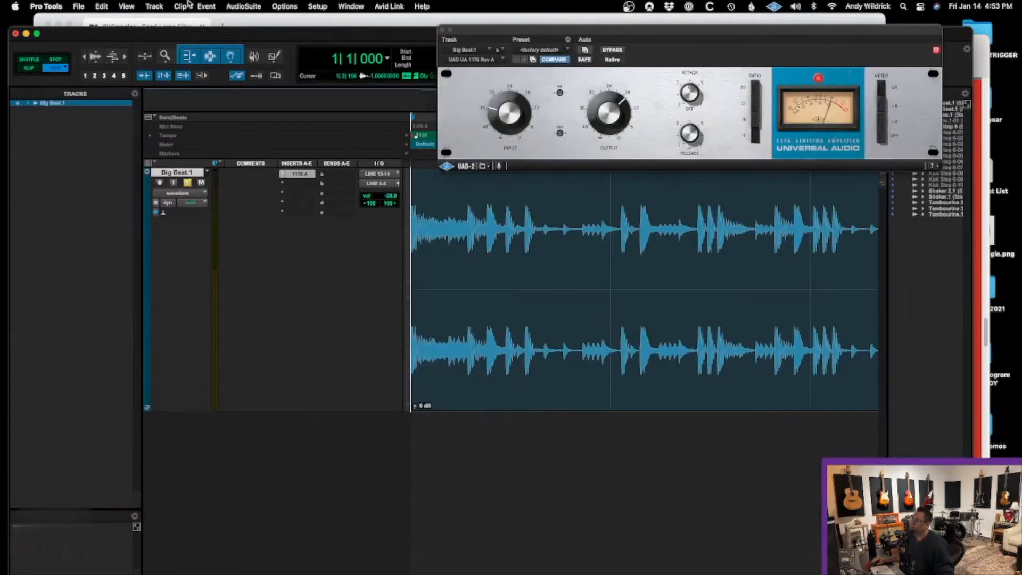
left_click(60, 5)
In Operation preferences, set Auto Backup to keep 99 backups, saved every 1 minute.
left_click(48, 39)
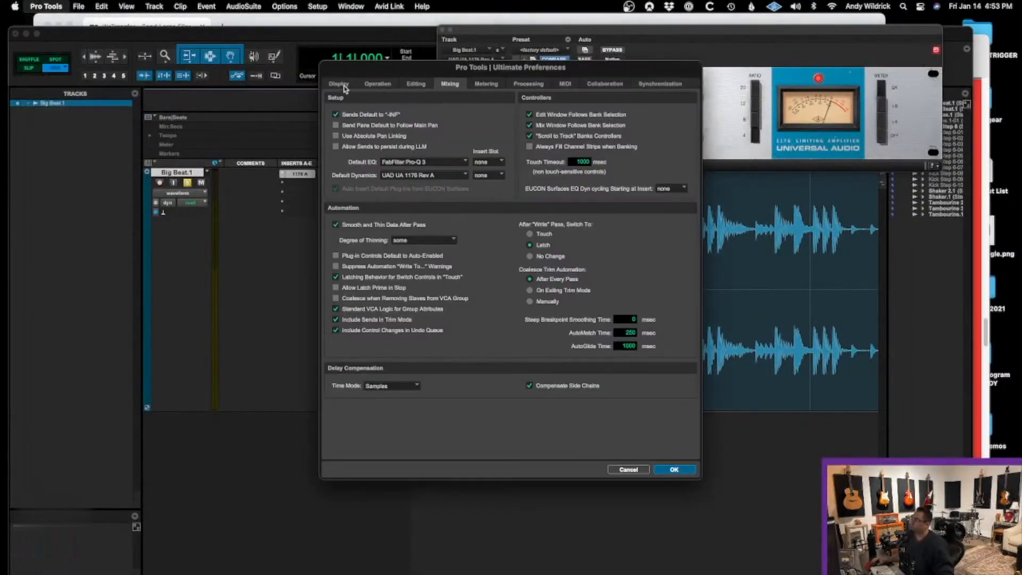
left_click(377, 83)
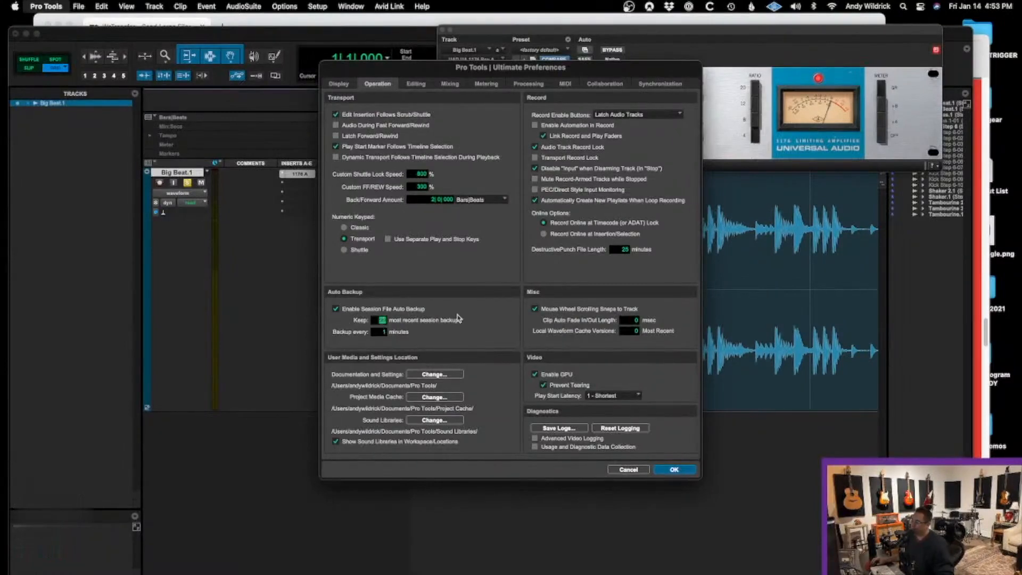
left_click(383, 331)
Browse the duplication session's Session File Backups folder in Finder, reviewing the .bak backup files.
mouse_move(1, 70)
left_click(27, 36)
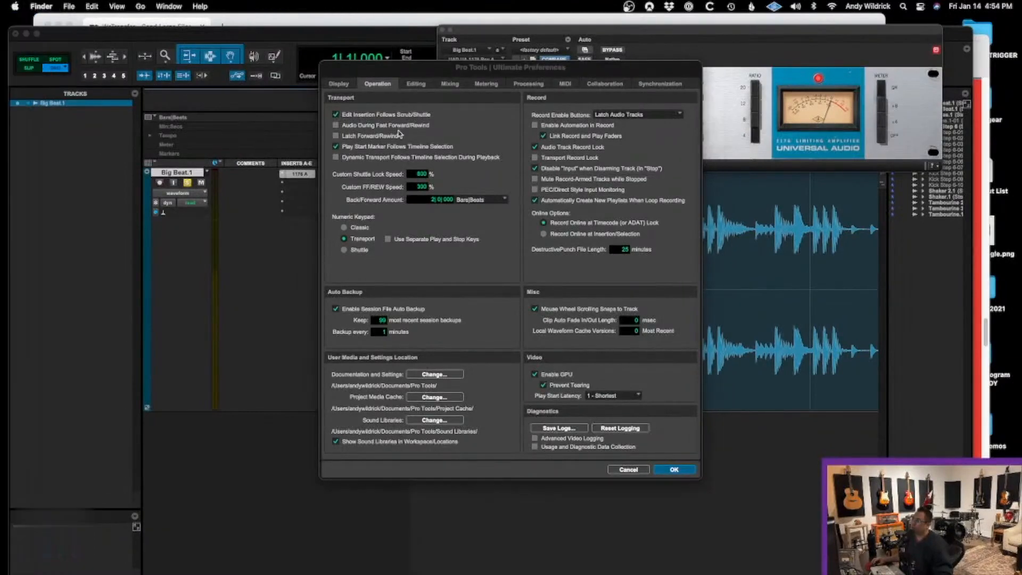
double_click(410, 147)
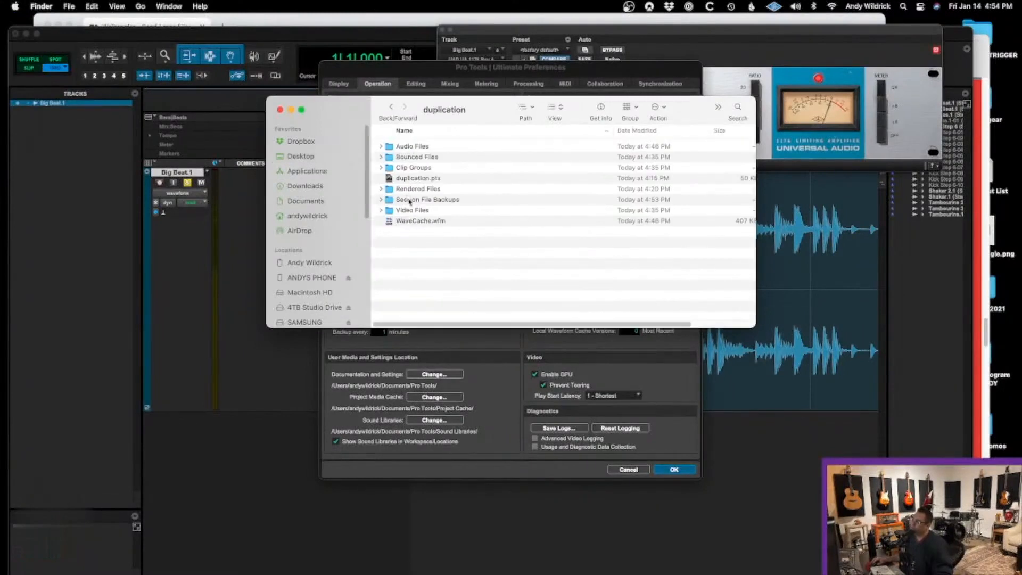
double_click(409, 200)
left_click(417, 150)
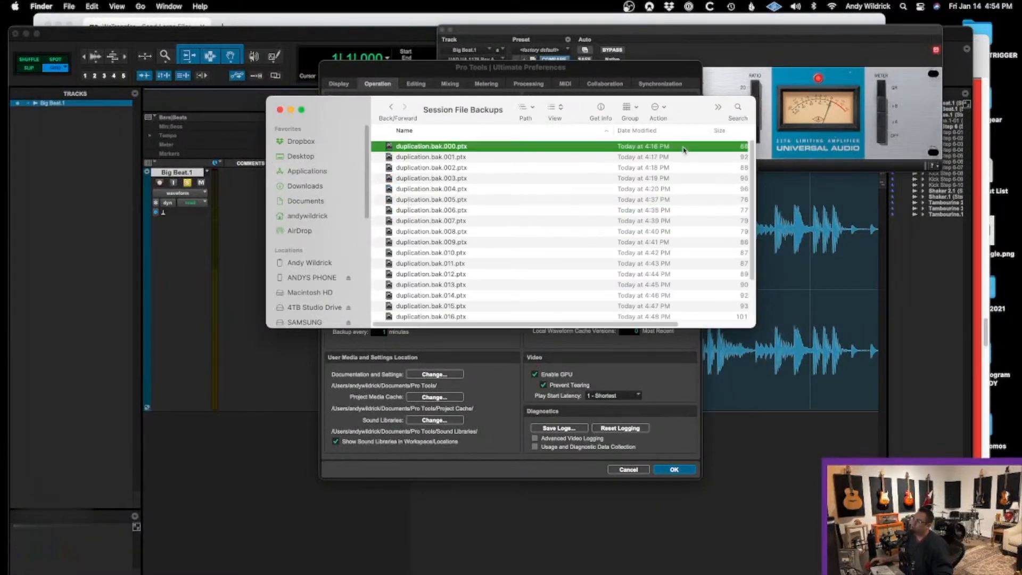
scroll(638, 162, "down", 5)
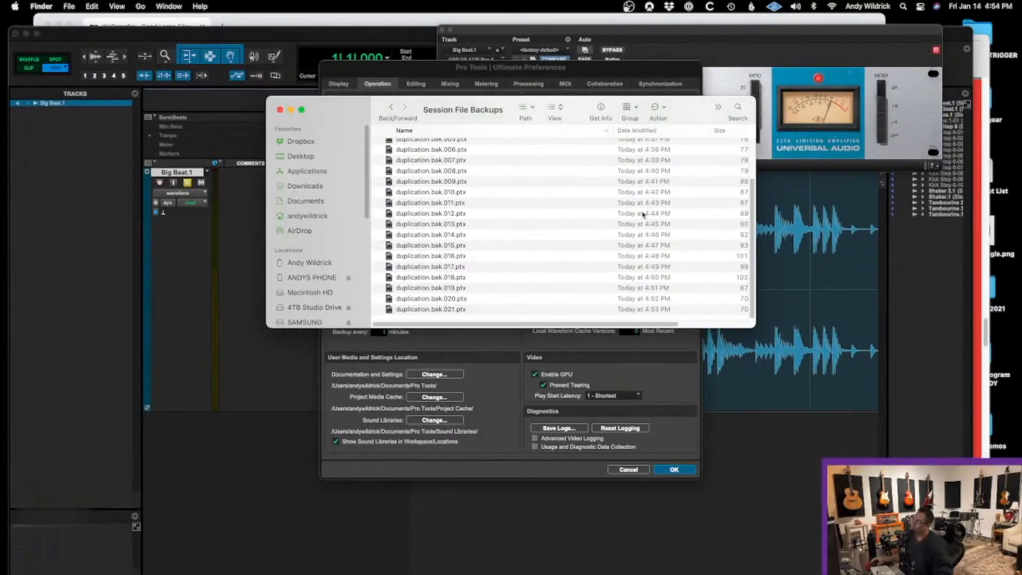
left_click(643, 215)
key("Down")
key("Down")
key("Down")
key("Down")
key("Down")
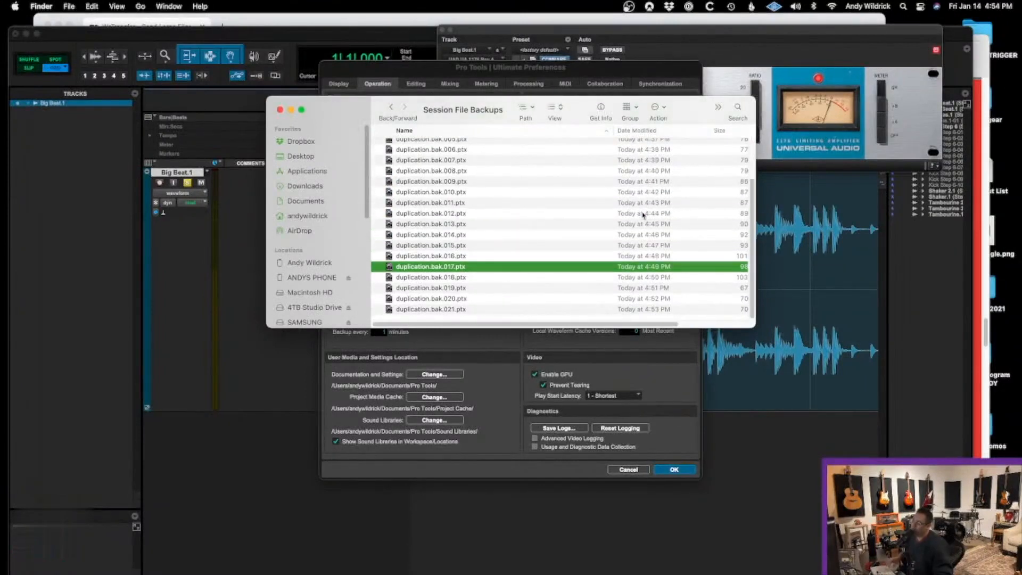
scroll(508, 233, "up", 5)
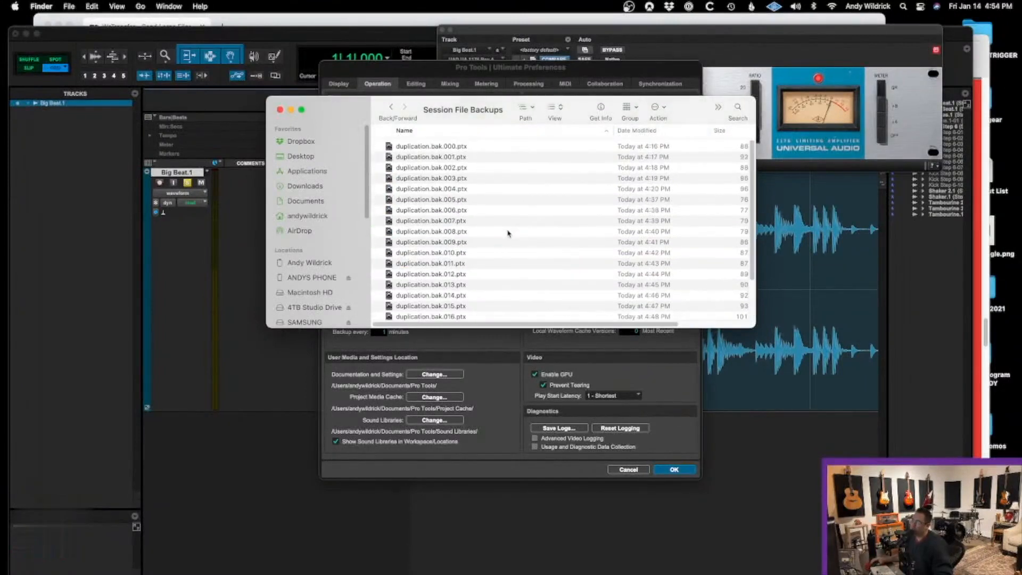
left_click(454, 190)
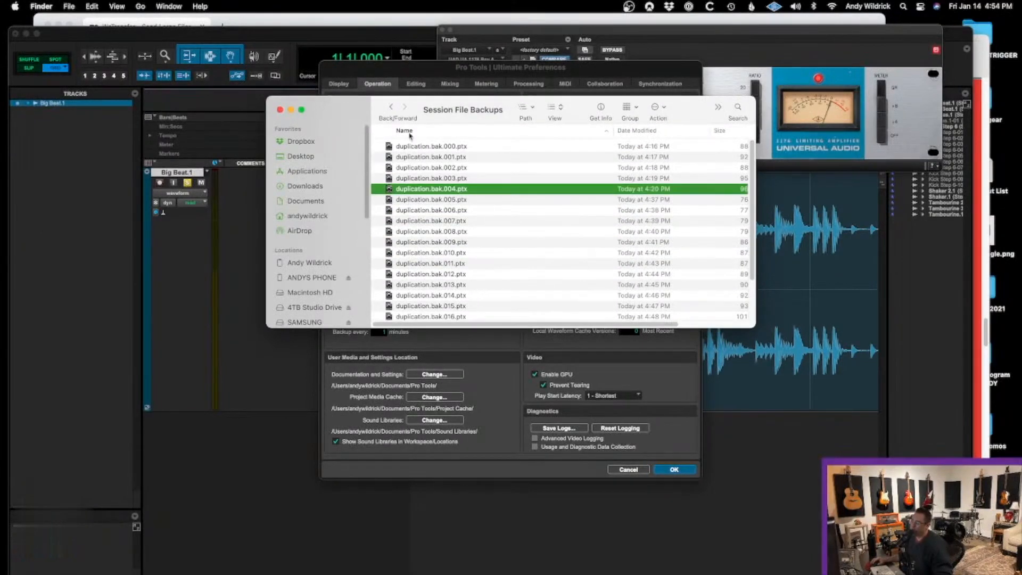
left_click(391, 109)
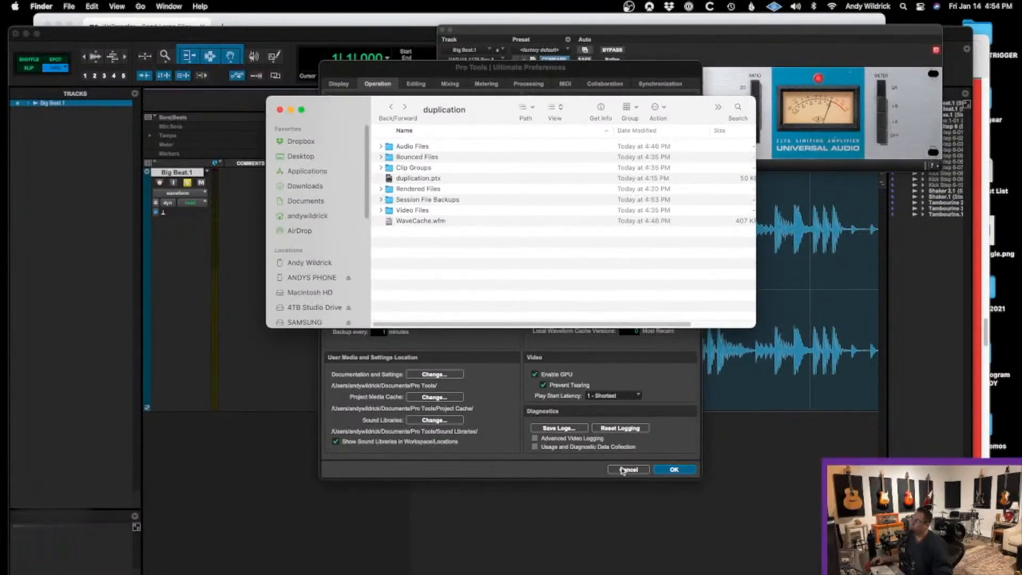
Close the Finder window, apply the Preferences with OK, and return to the Preview course notes.
left_click(280, 110)
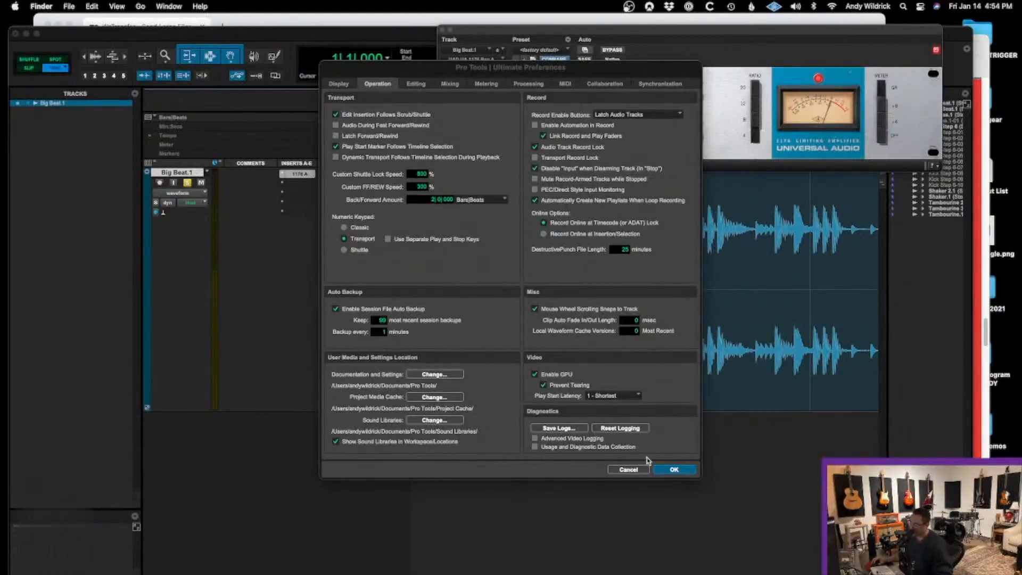
left_click(672, 470)
key("super+Tab")
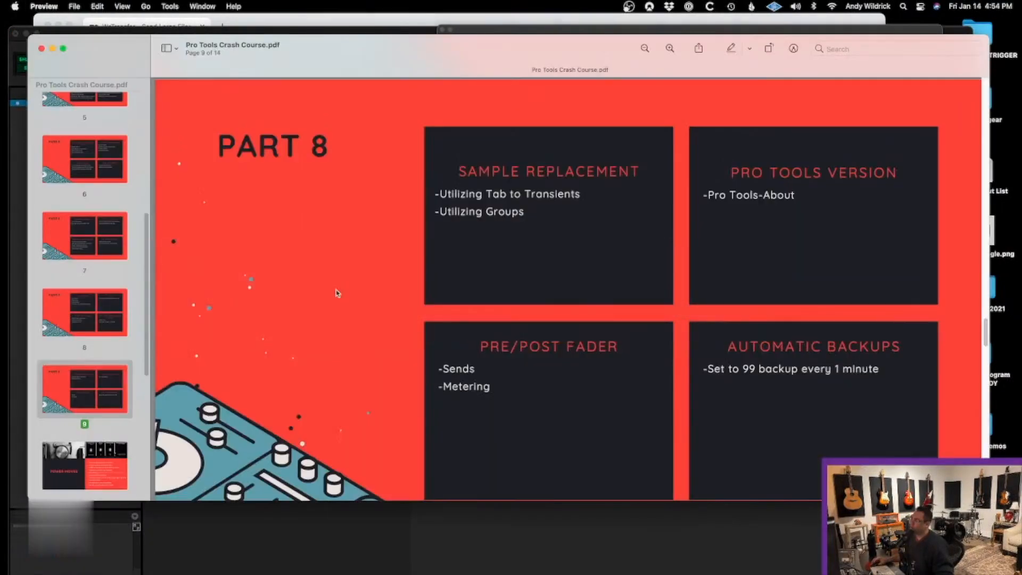
Read the Power Moves list on page 10 of the course notes, then hide Preview.
left_click(83, 452)
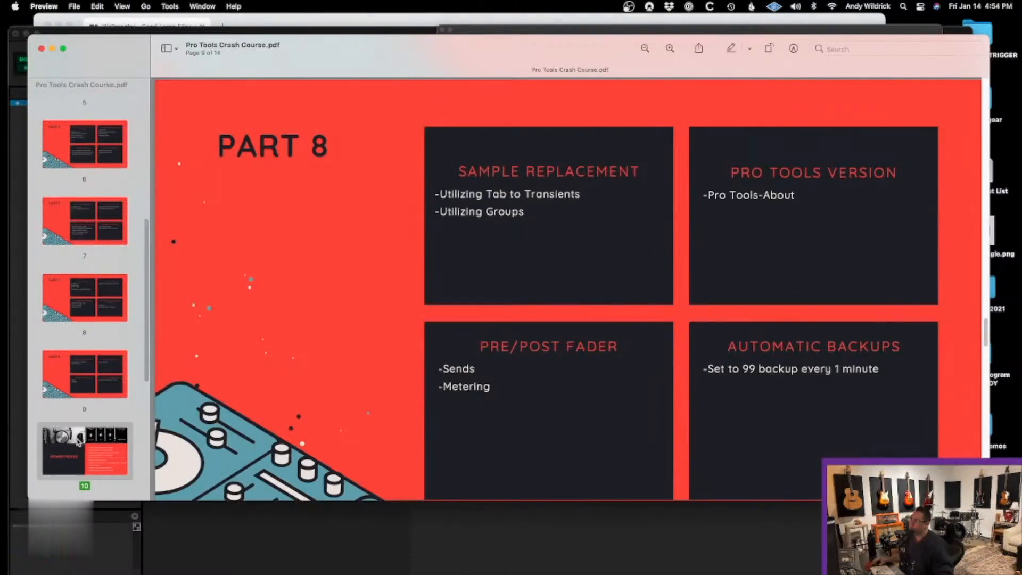
scroll(504, 333, "down", 3)
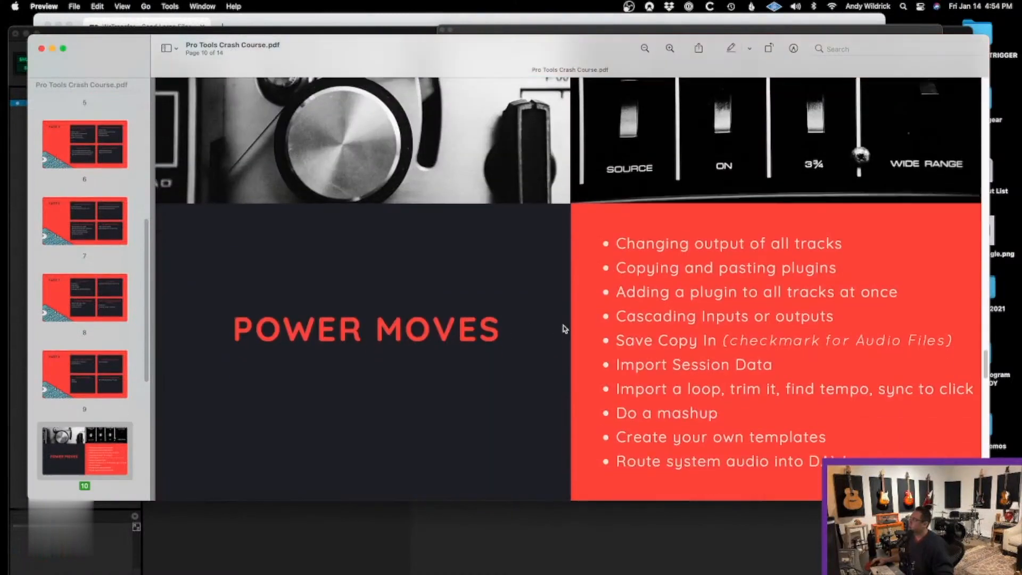
scroll(564, 328, "down", 1)
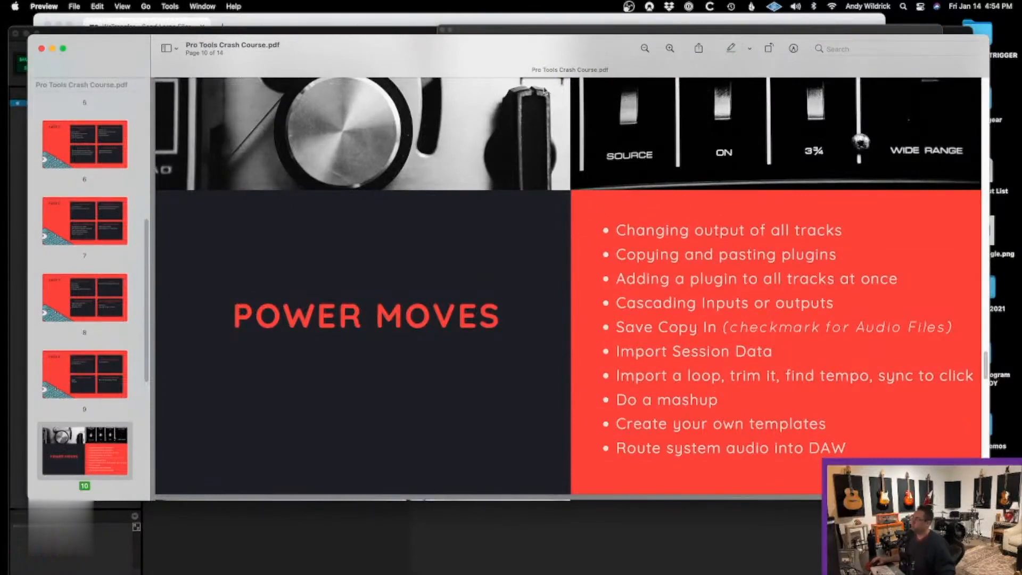
key("super+w")
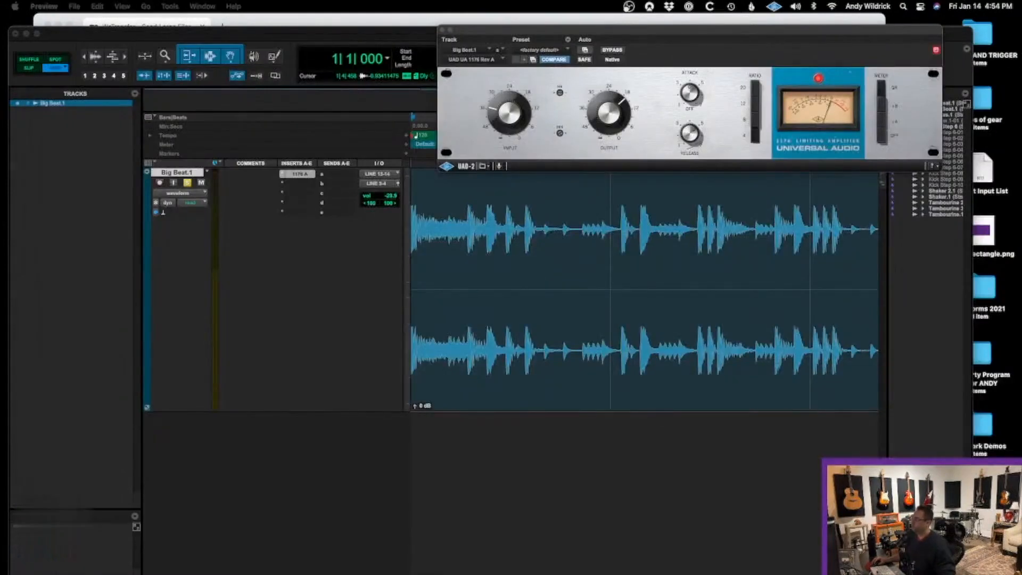
Add ten new mono audio tracks (Audio 1–10) to the session with Cmd-Shift-N.
left_click(312, 46)
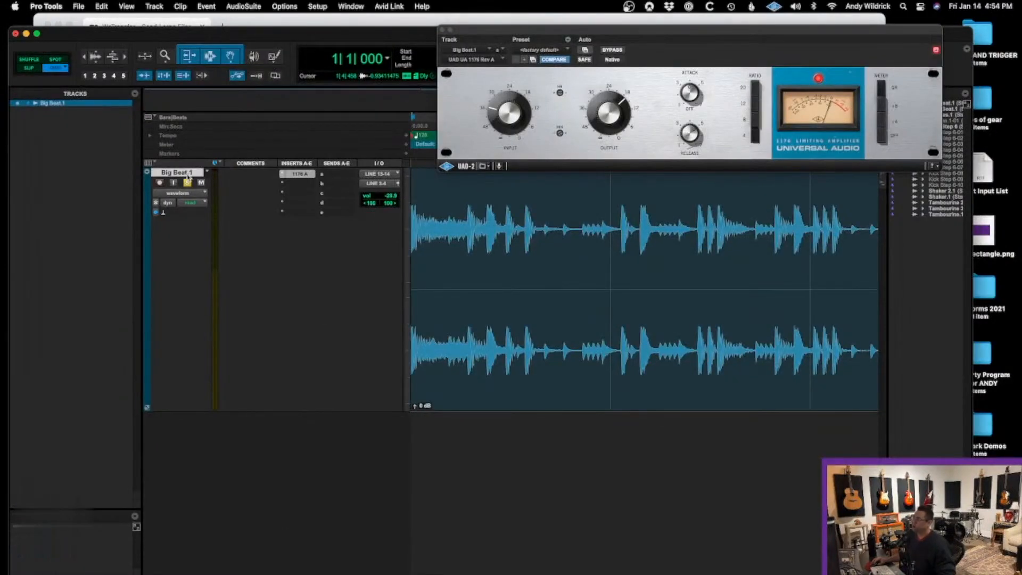
key("super+shift+n")
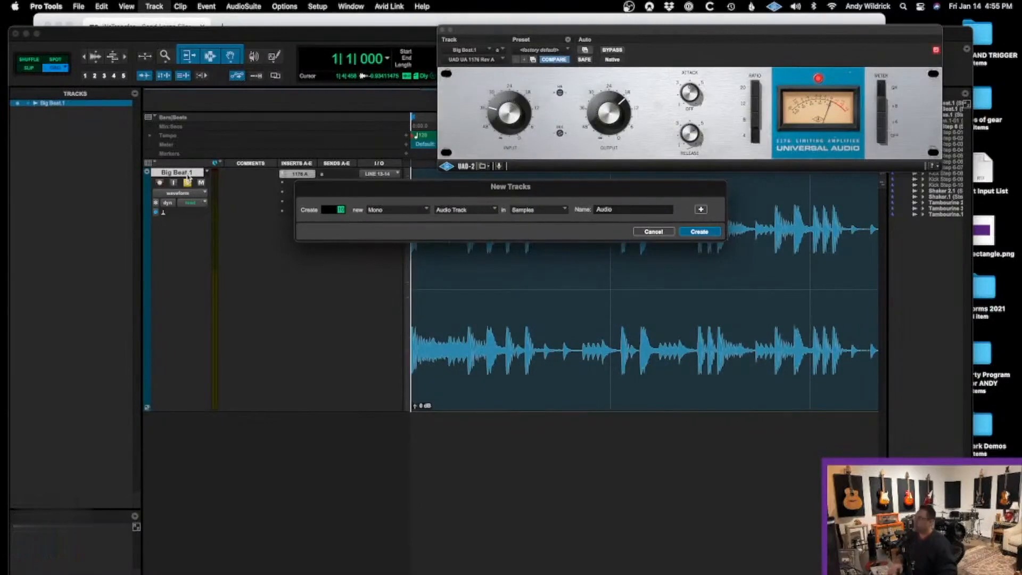
key("Return")
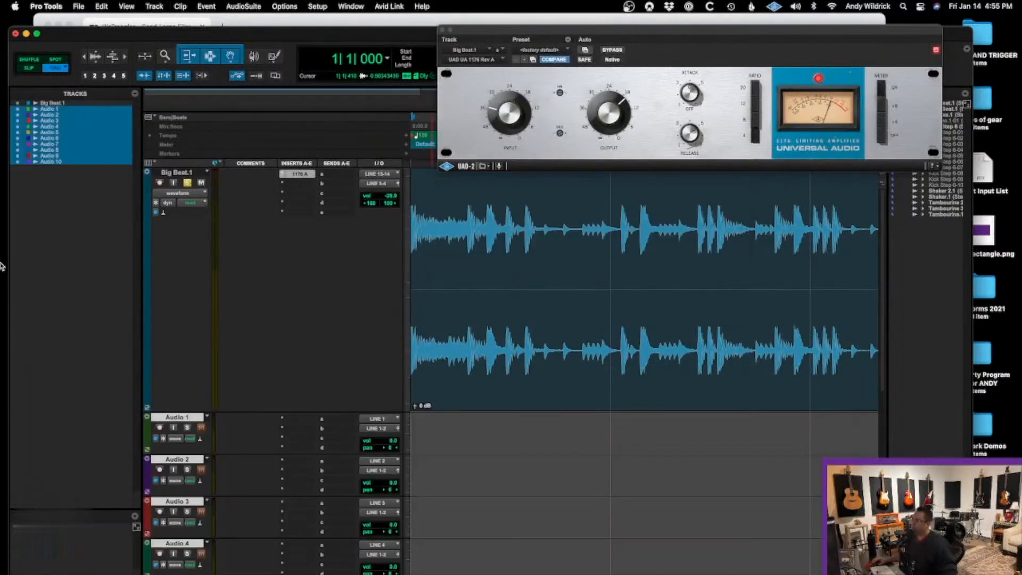
mouse_move(8, 251)
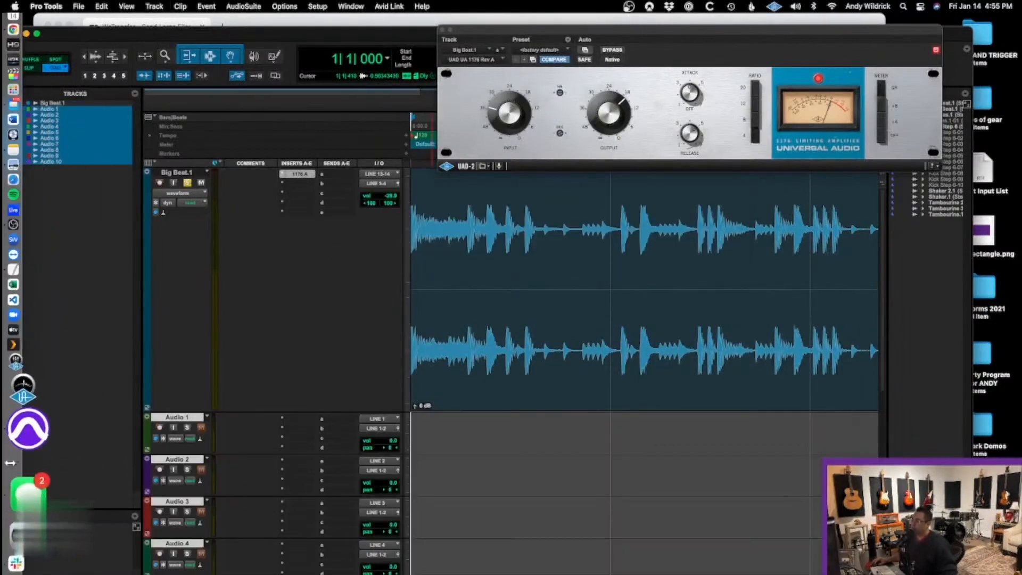
left_click(20, 475)
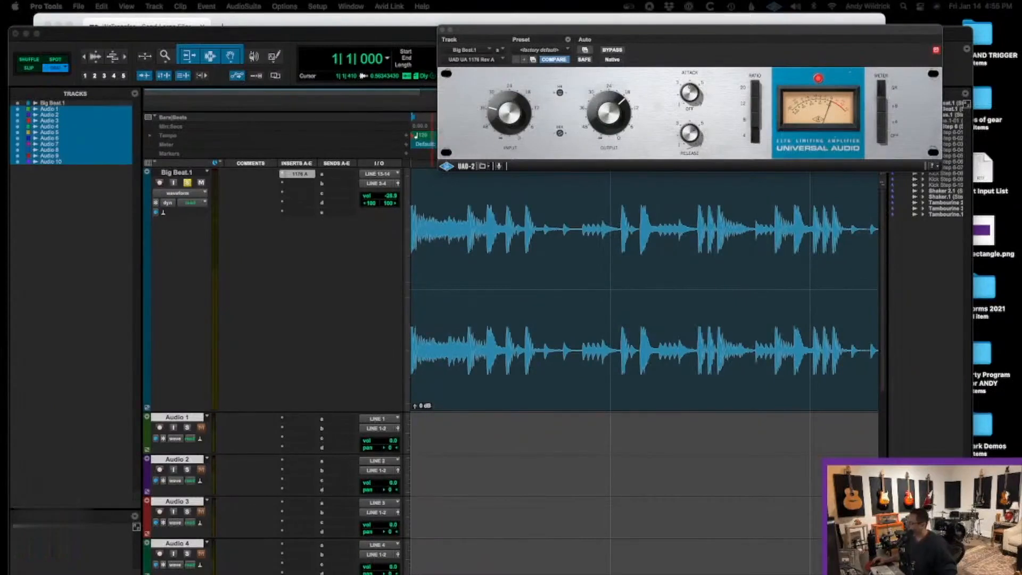
left_click(292, 29)
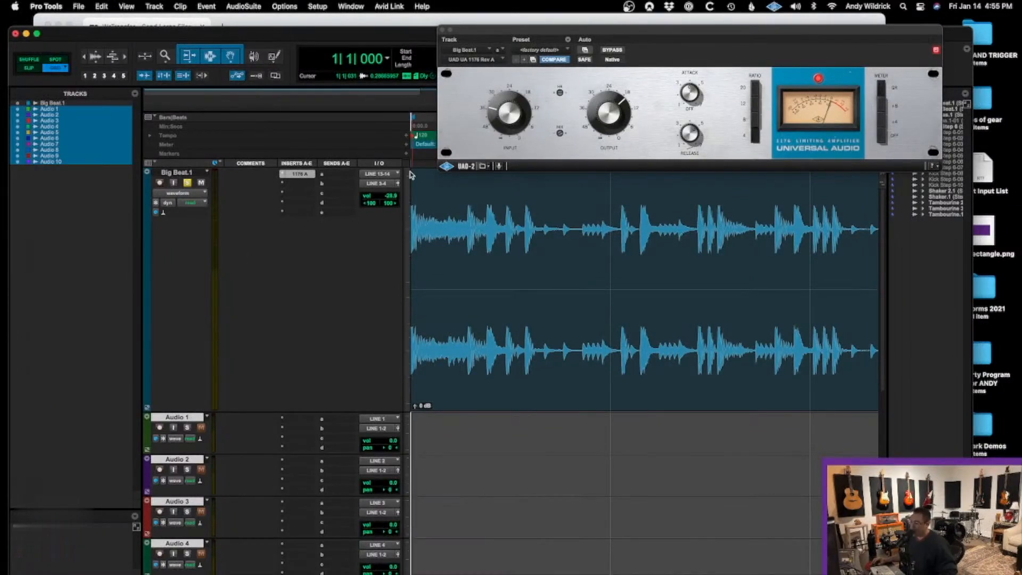
Try different output paths on Big Beat.1, including LINE 3-4, LINE 7-8 and LINE 9-10.
left_click(388, 181)
mouse_move(384, 185)
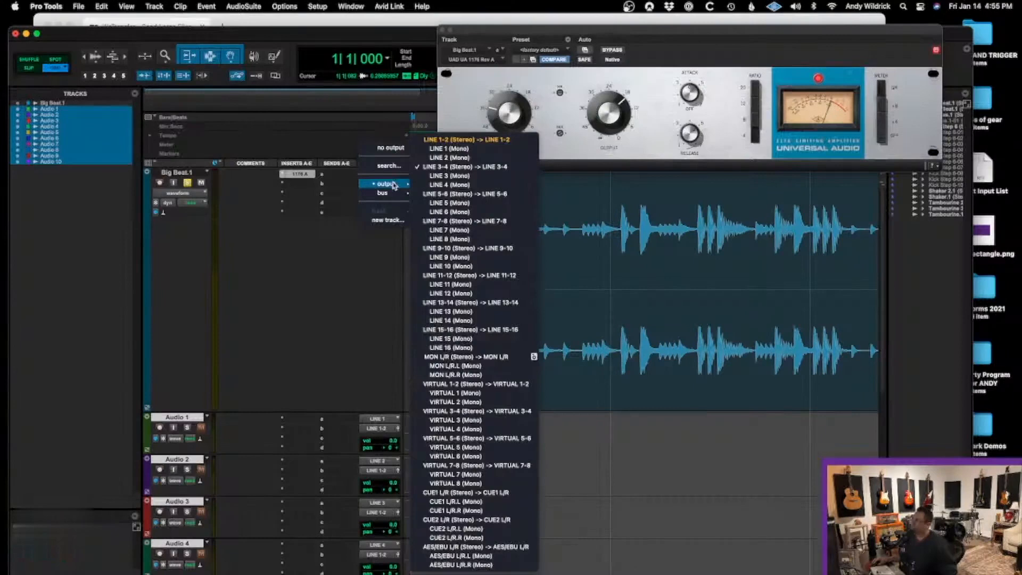
left_click(435, 167, "alt+shift")
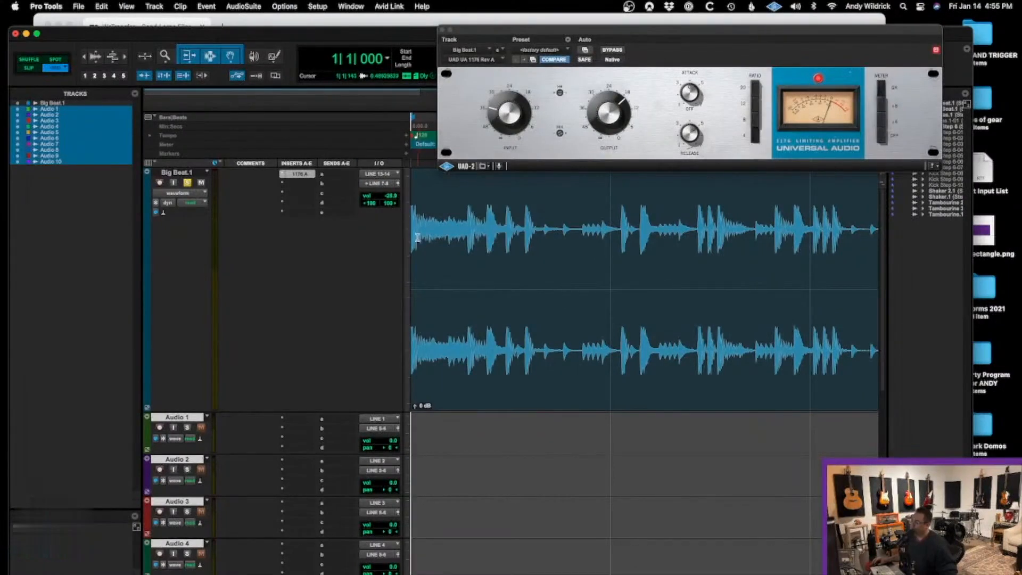
left_click(377, 185)
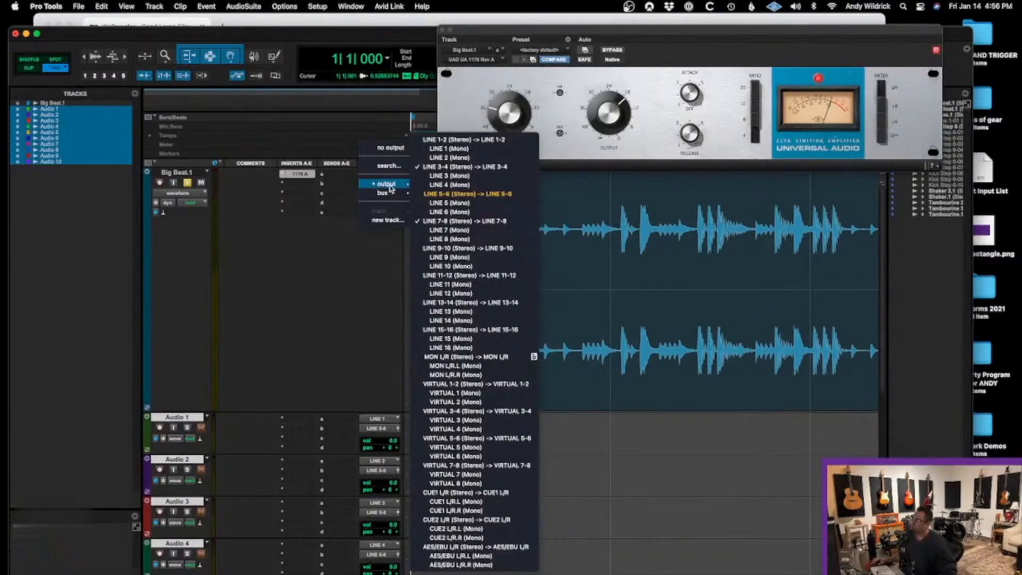
left_click(611, 230)
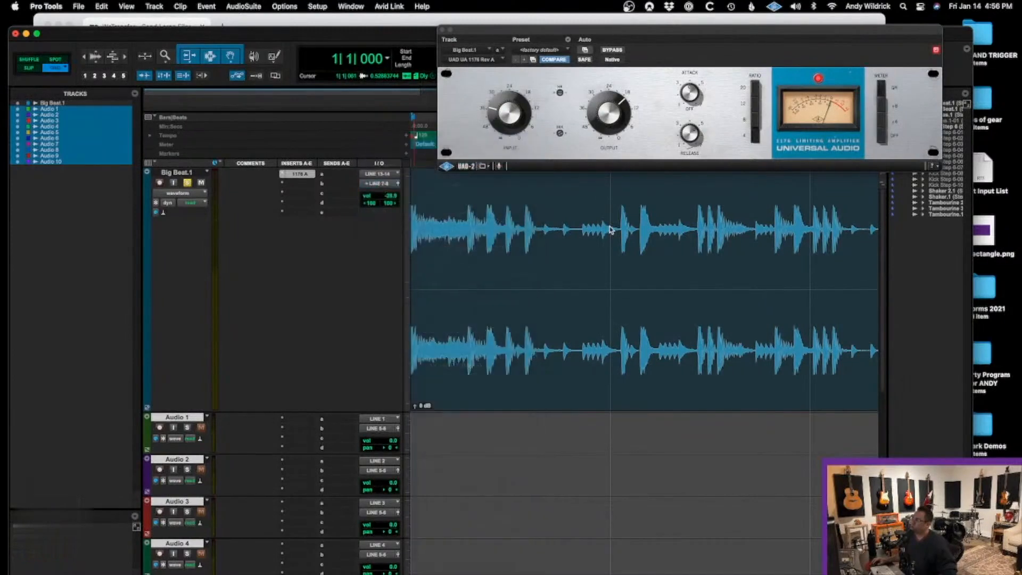
left_click(379, 185)
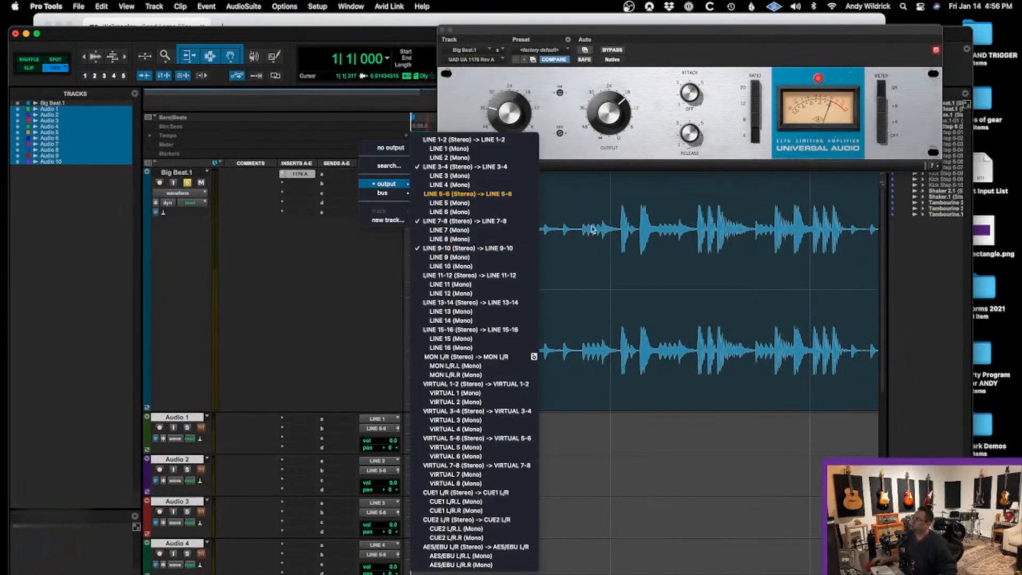
left_click(536, 220)
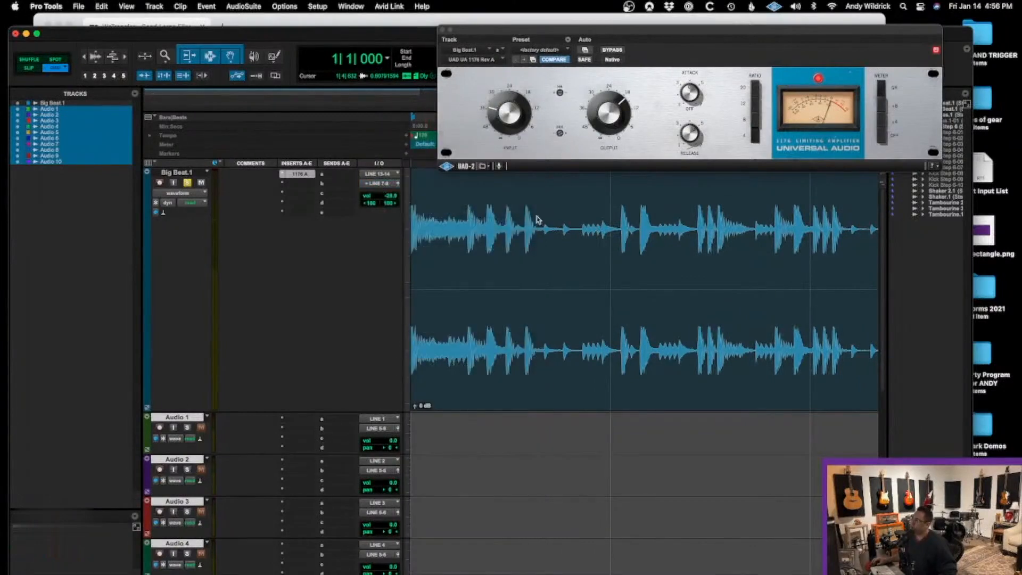
left_click(382, 184)
mouse_move(395, 185)
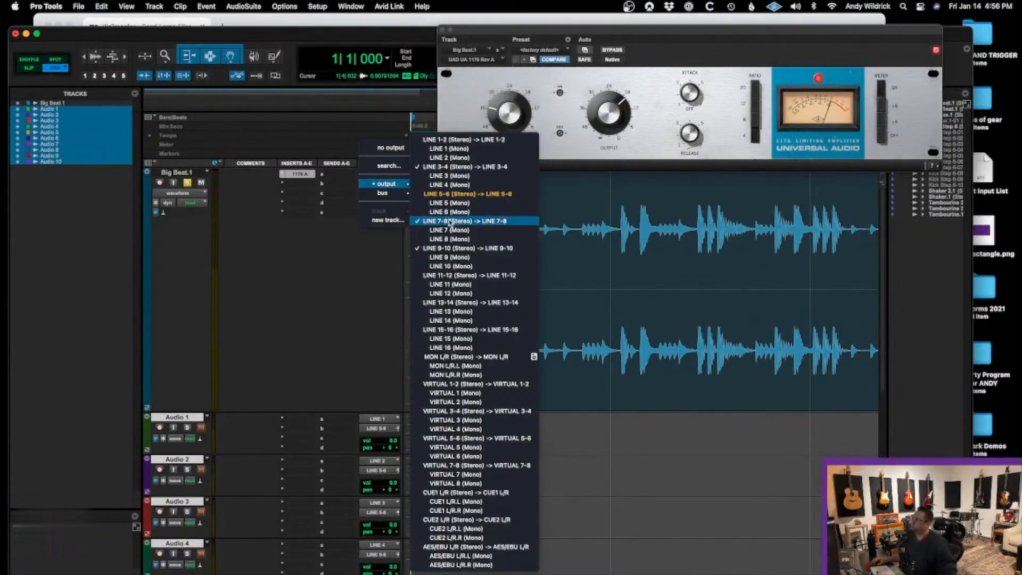
left_click(450, 248)
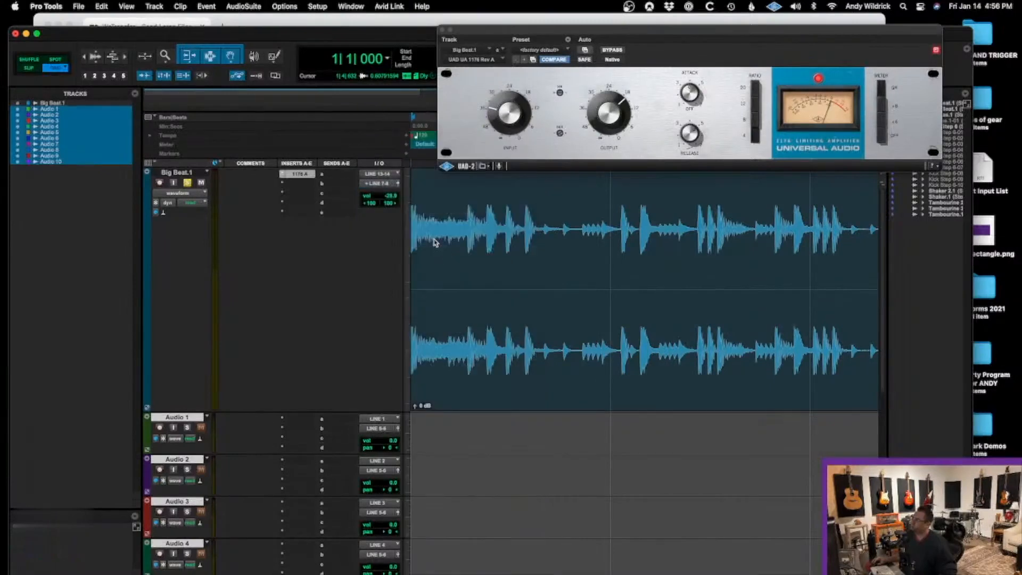
left_click(382, 184)
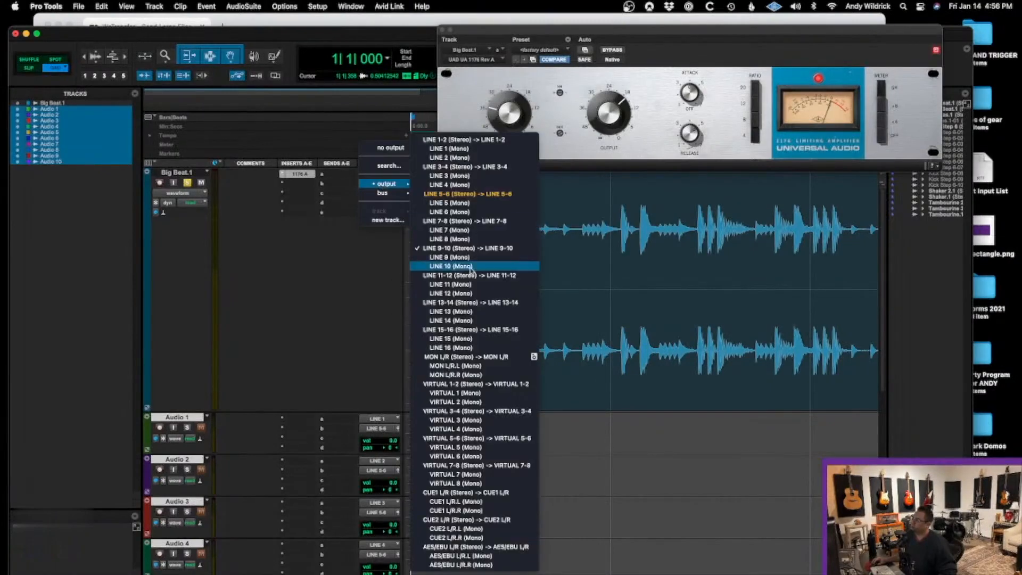
left_click(393, 199)
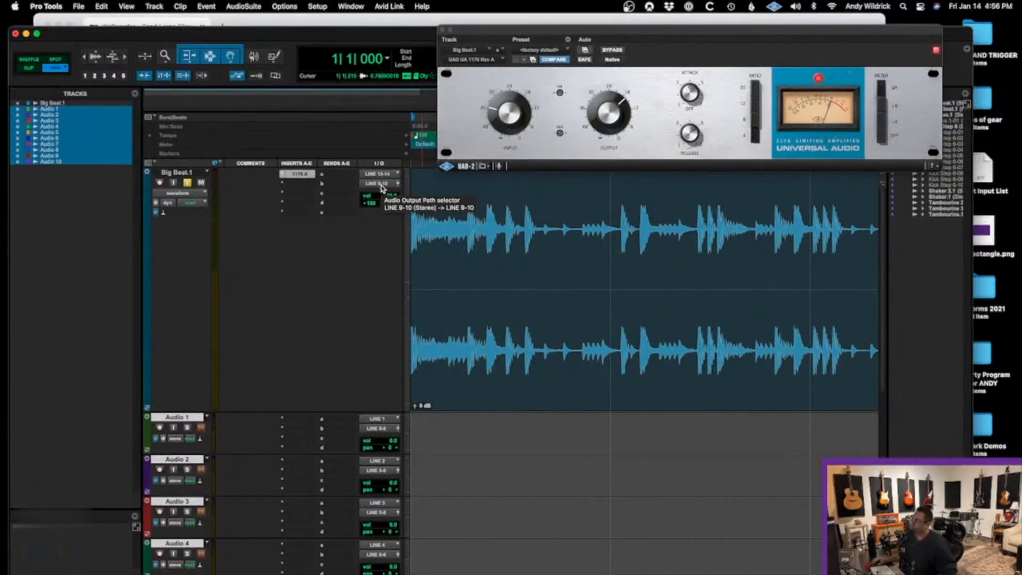
Set Big Beat.1's output to LINE 3-4 and apply it to every track.
left_click(381, 185)
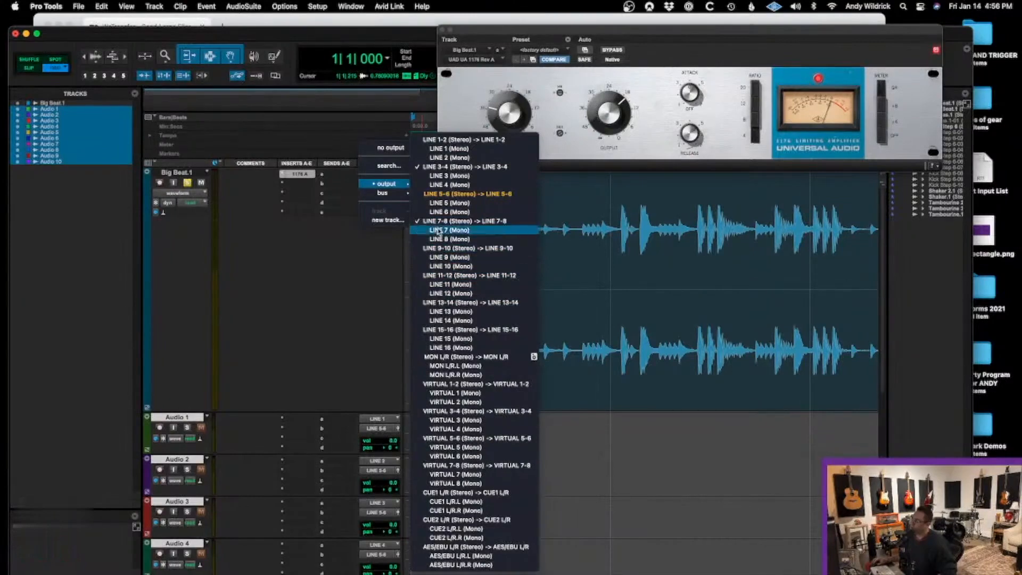
left_click(441, 168)
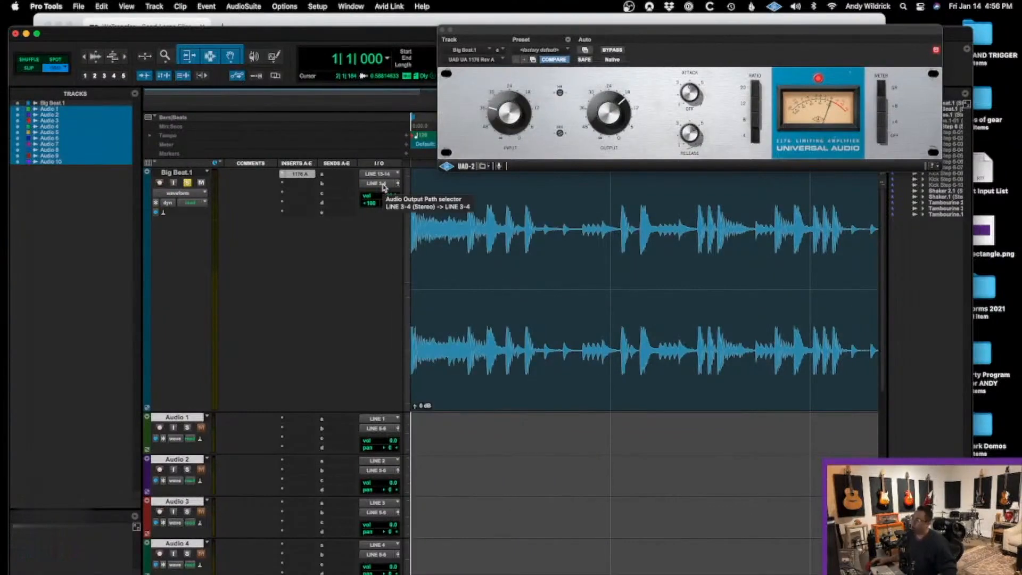
left_click(382, 184)
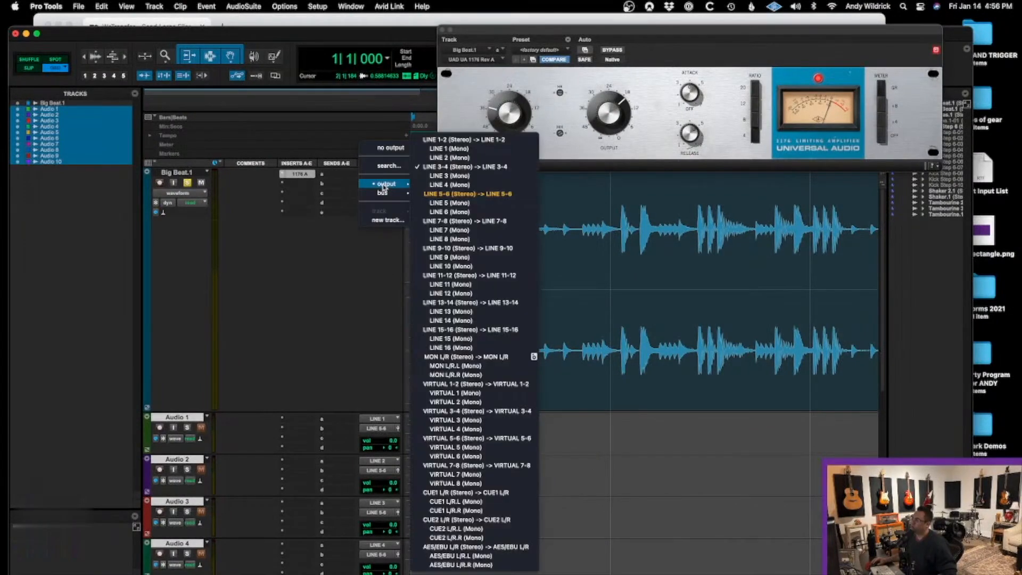
left_click(470, 303)
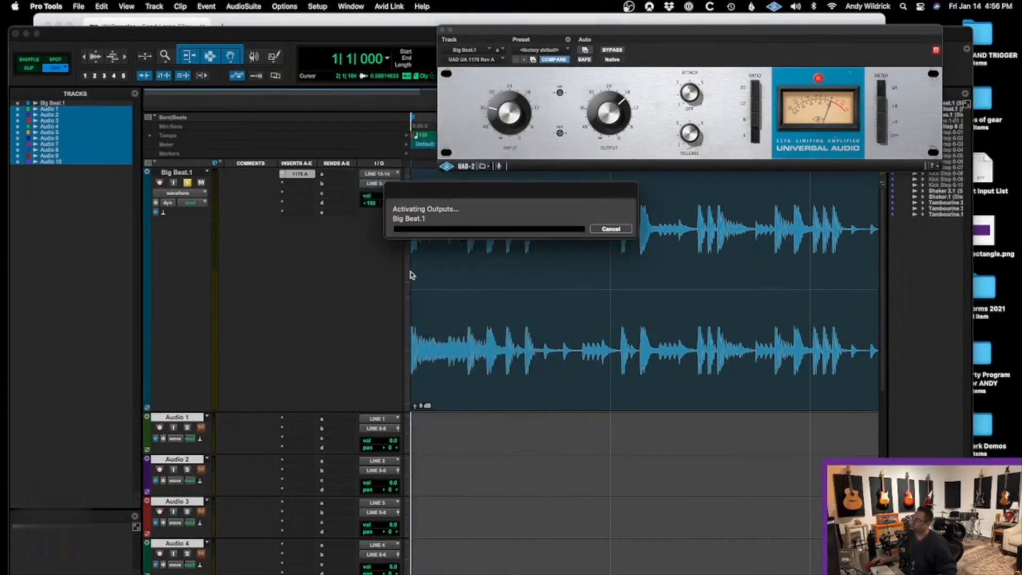
scroll(368, 376, "down", 8)
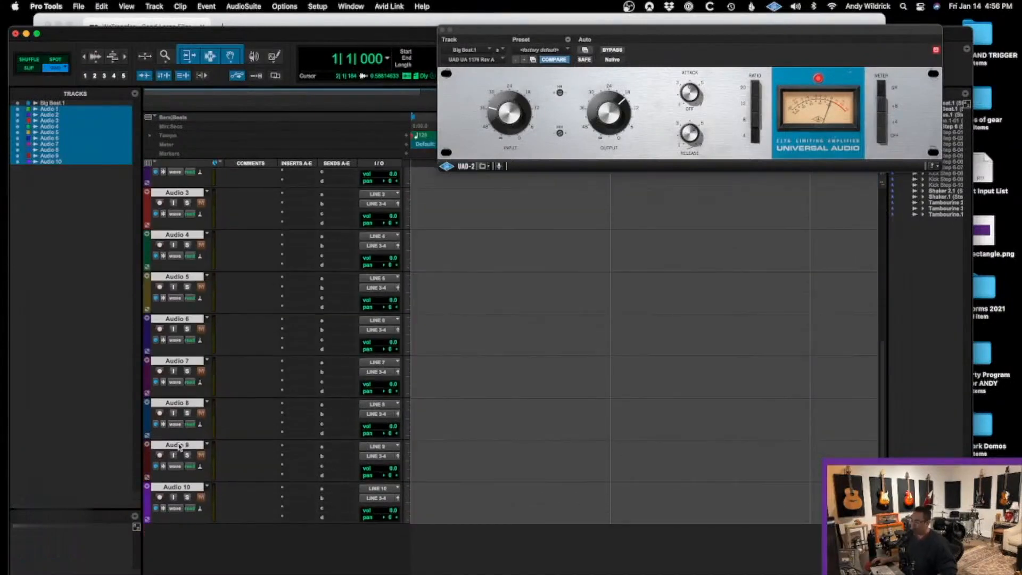
scroll(262, 365, "up", 8)
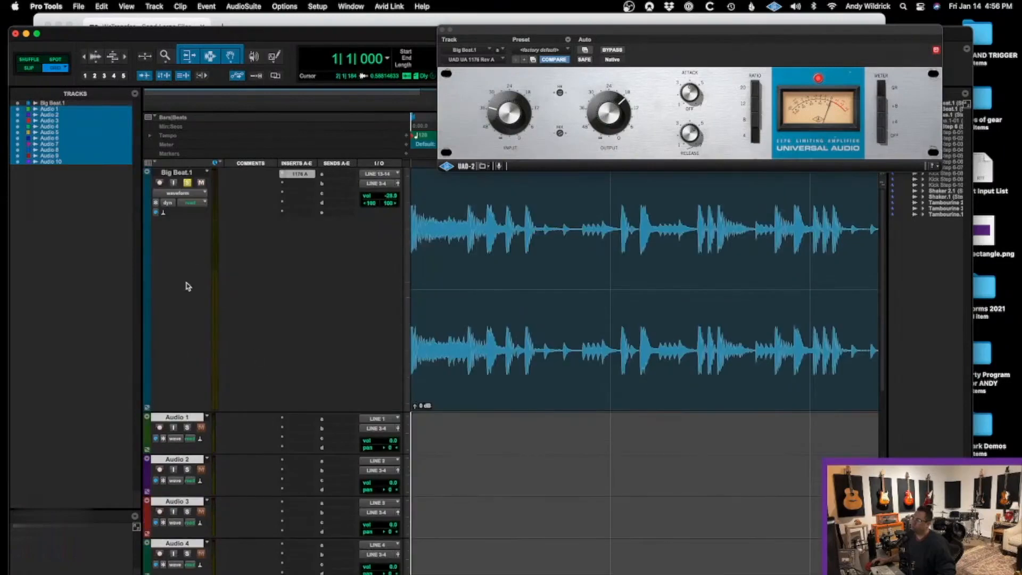
Shrink the track heights and reselect all tracks.
left_click_drag(178, 411, 202, 208)
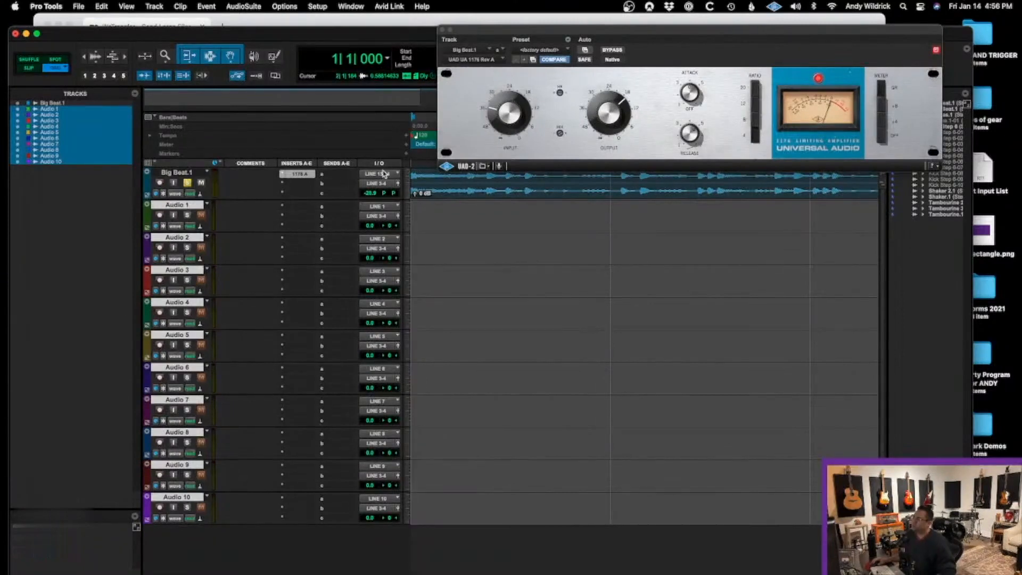
left_click(182, 173)
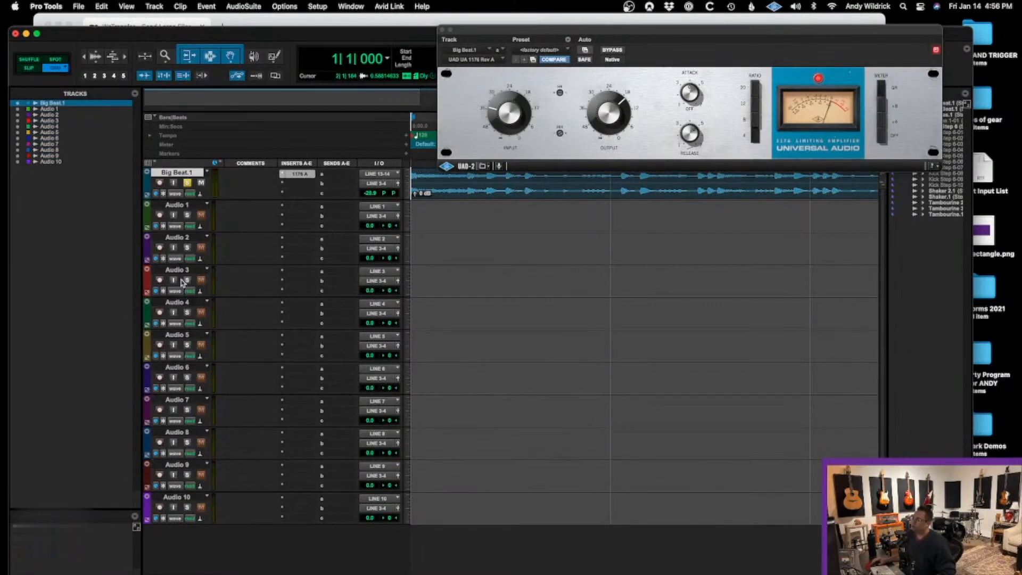
left_click(172, 497, "shift")
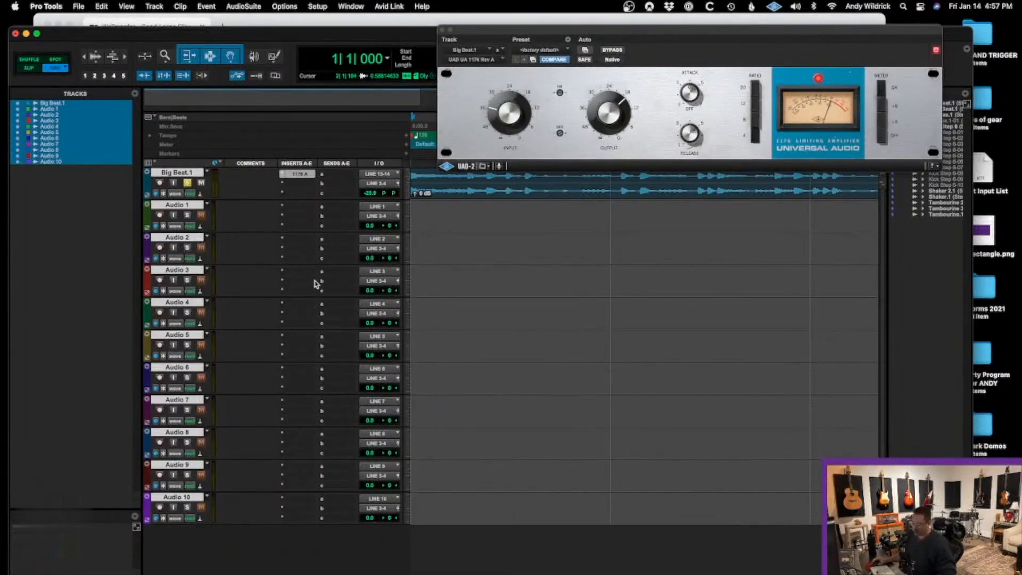
Set Big Beat.1's input to LINE 1-2.
left_click(387, 174)
mouse_move(390, 174)
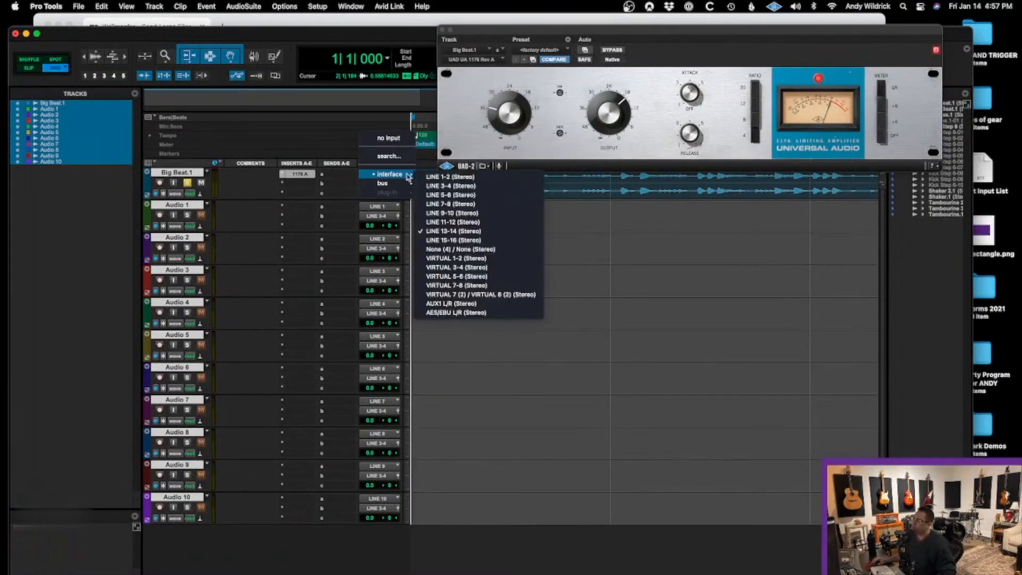
left_click(422, 177)
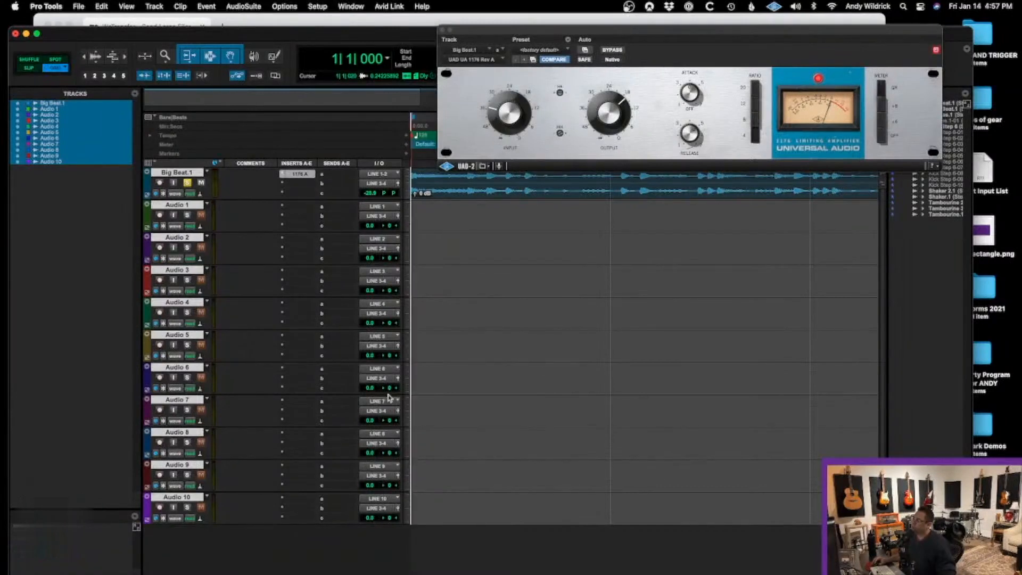
Cascade track outputs consecutively starting from LINE 3-4.
left_click(374, 184)
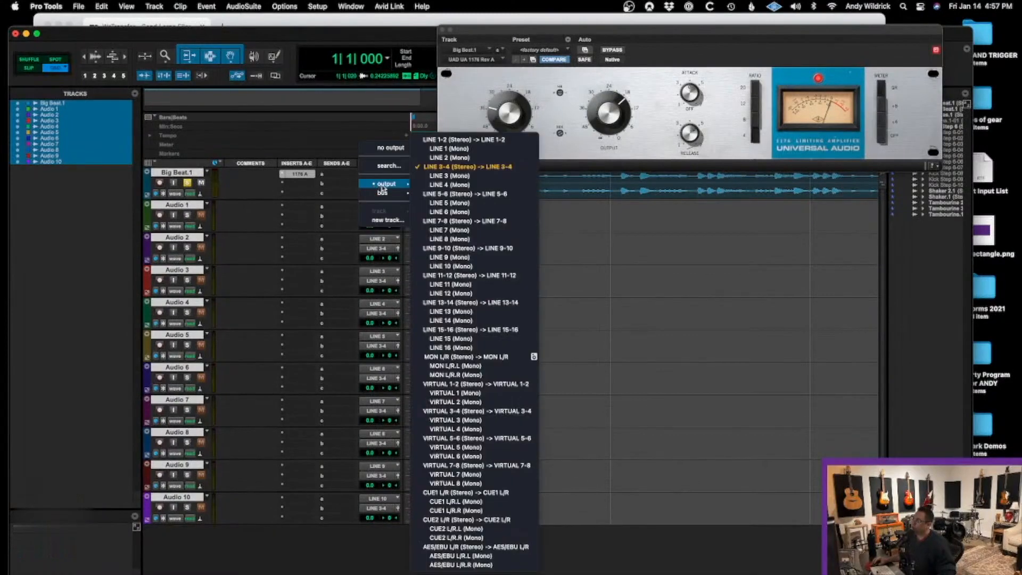
left_click(431, 139)
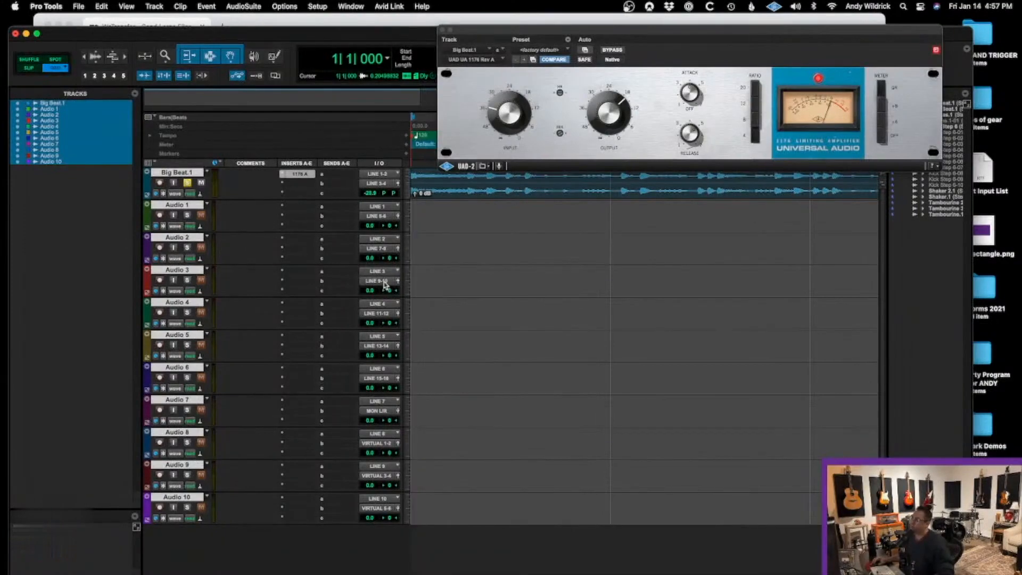
key("super+Tab")
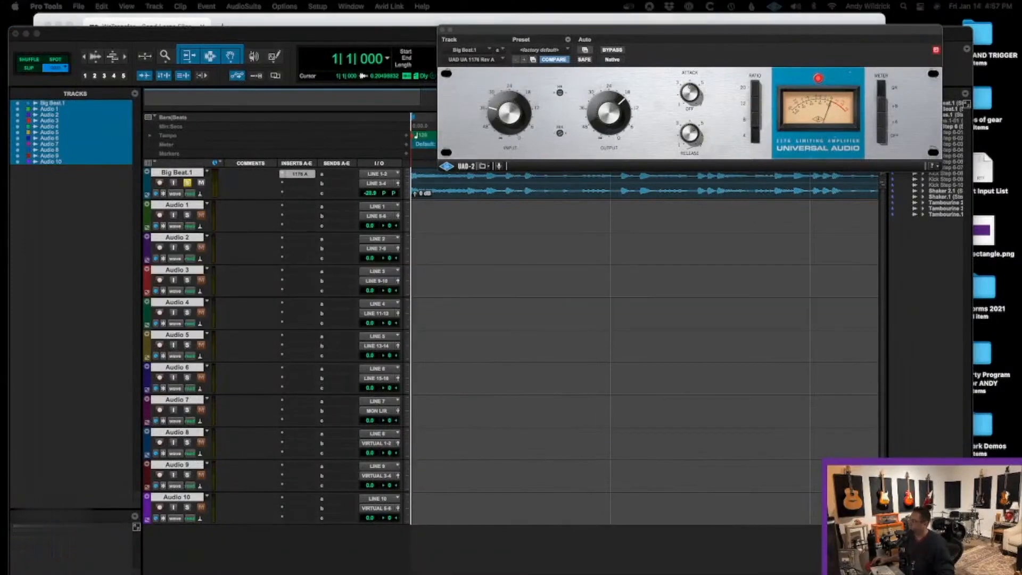
left_click(493, 311)
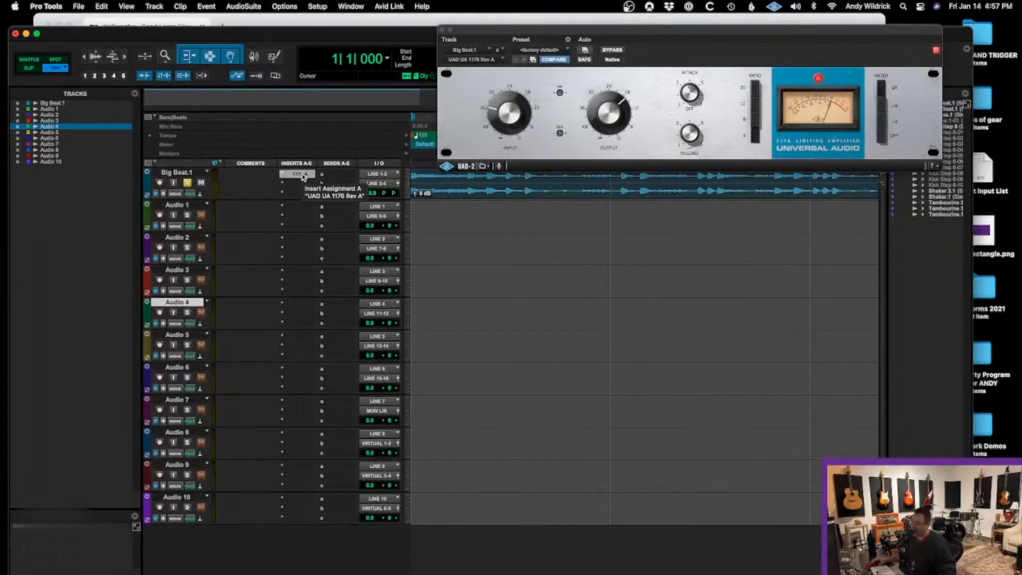
Copy the 1176 A compressor to Audio 1–4 and add UAD UA 1176 Rev A to Audio 5–10.
left_click_drag(302, 177, 302, 242)
left_click_drag(302, 242, 299, 304)
left_click(183, 336)
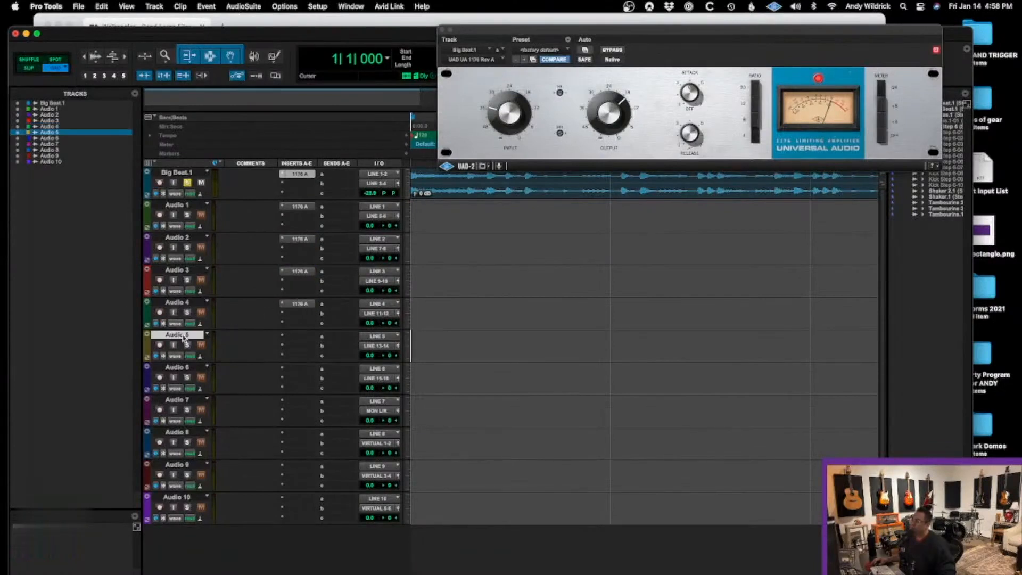
left_click(178, 499, "shift")
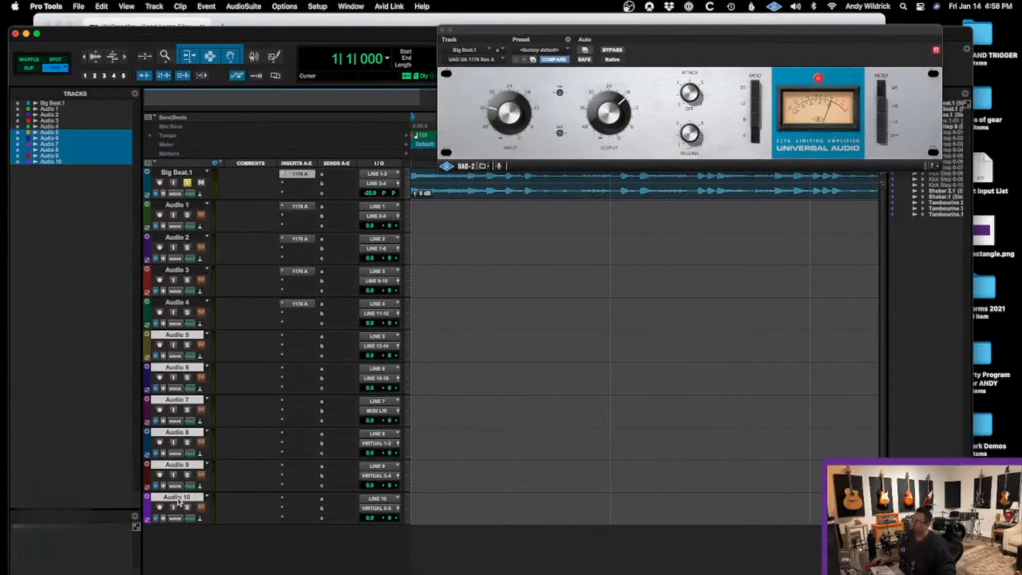
left_click(299, 337)
left_click(313, 321)
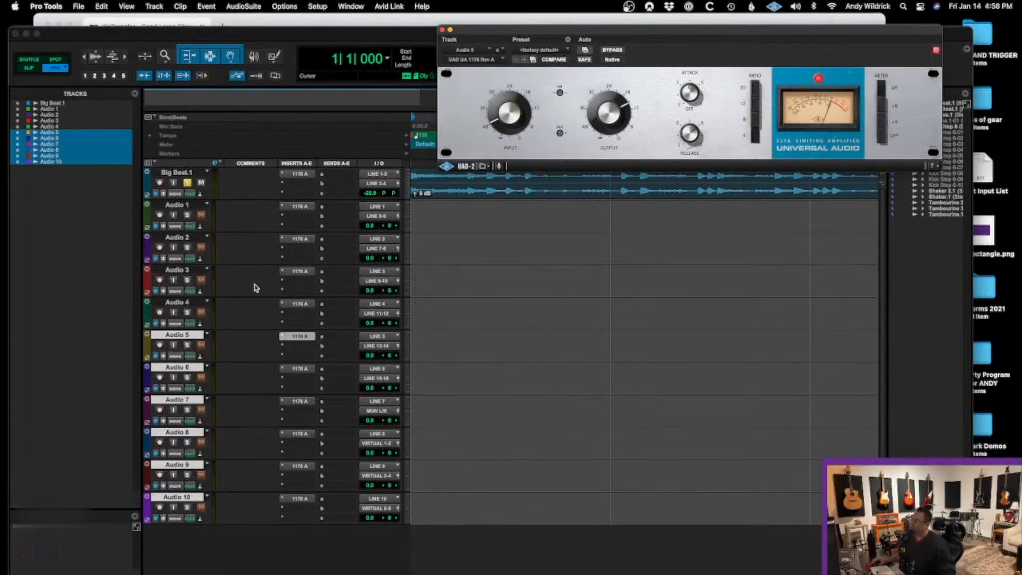
left_click(184, 173)
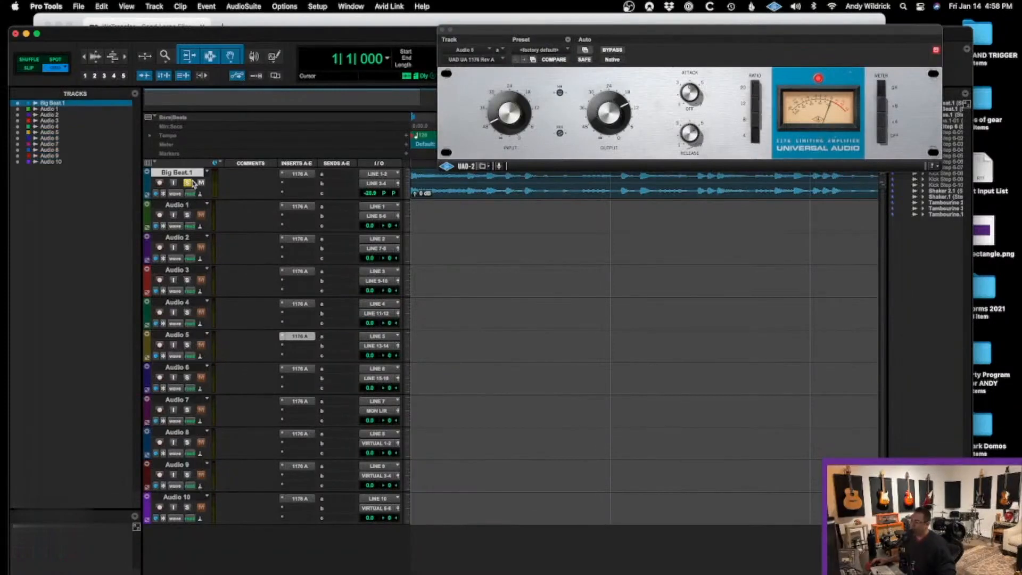
Route every track's output to LINE 5-6.
left_click(367, 184)
mouse_move(373, 184)
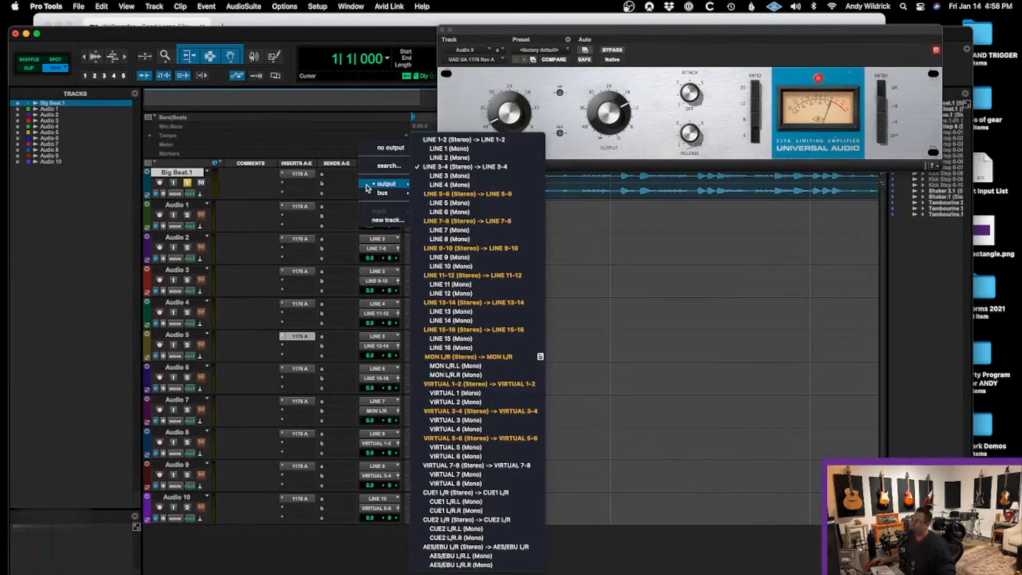
left_click(429, 194, "alt")
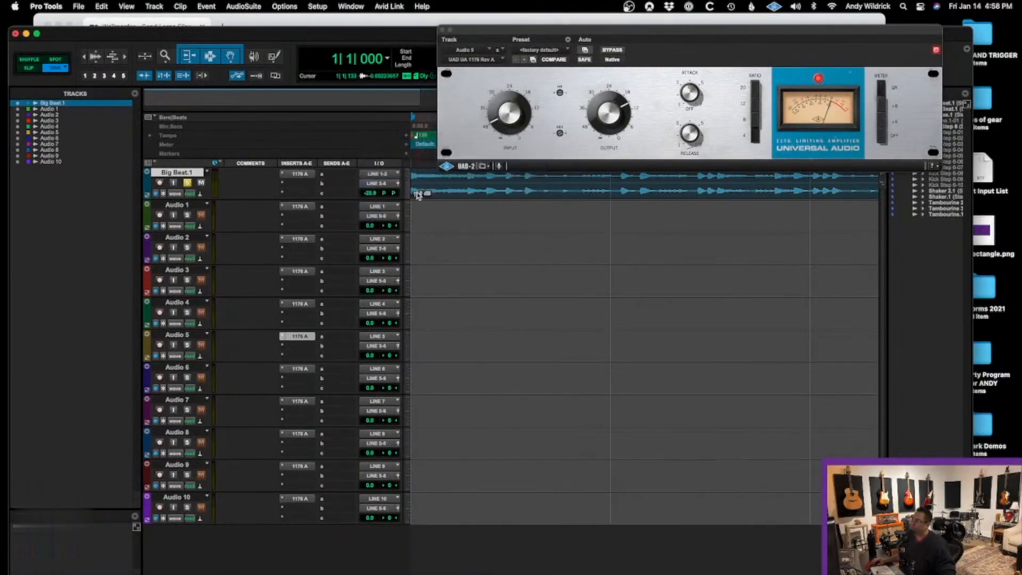
Route Big Beat.1 through Audio 4, then every track, to LINE 9-10.
left_click(177, 302, "shift")
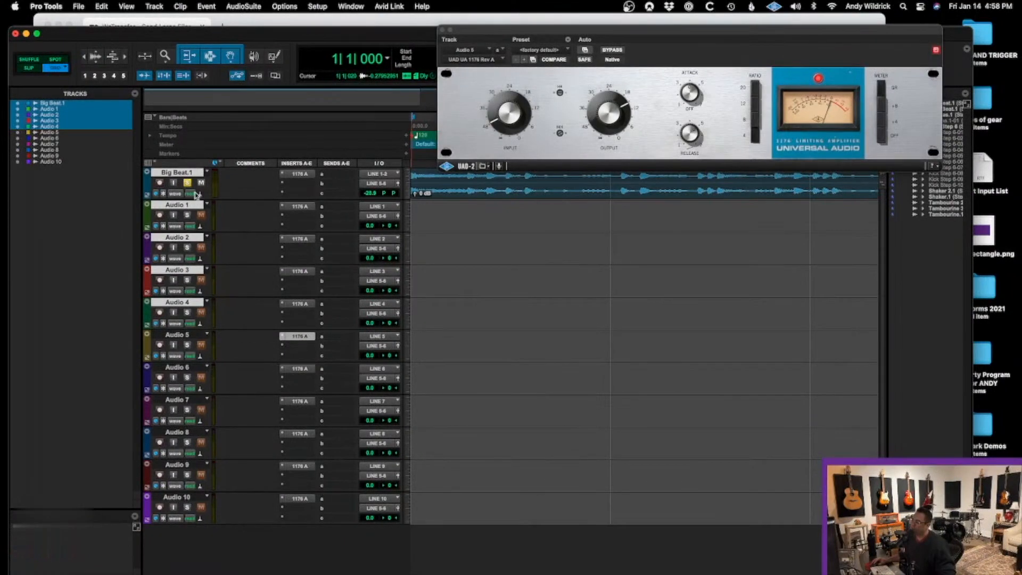
left_click(371, 181)
mouse_move(407, 186)
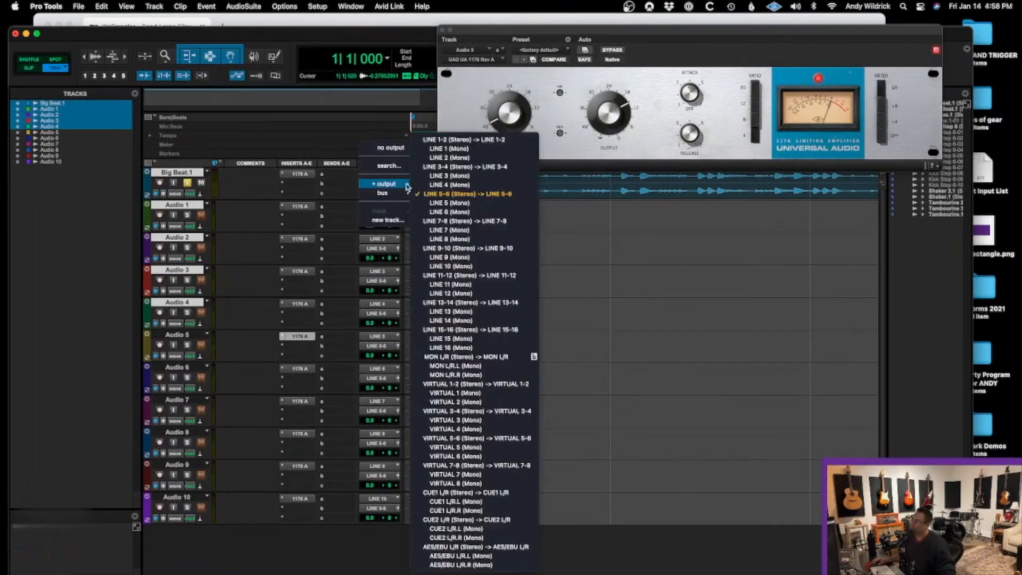
left_click(449, 251)
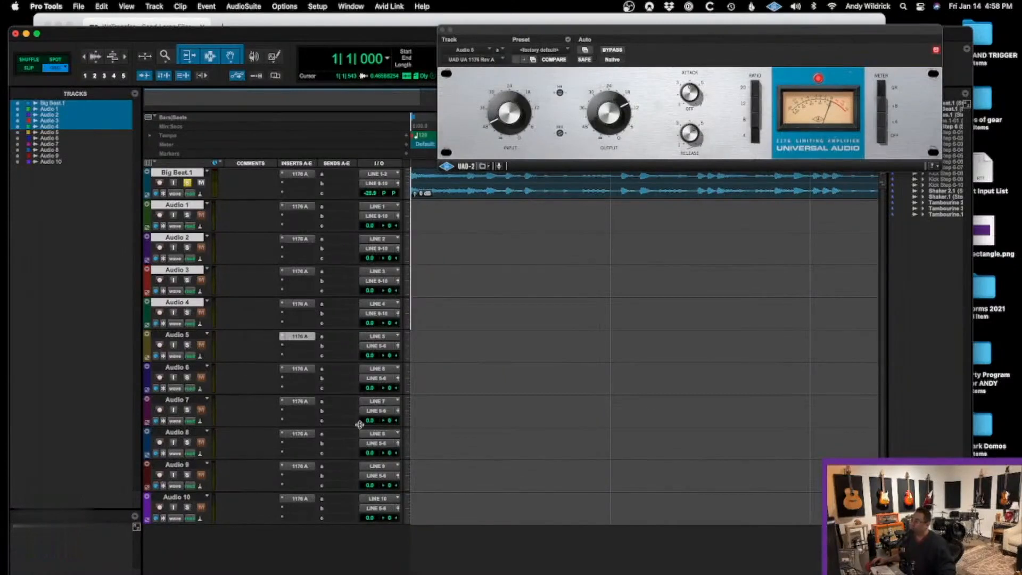
left_click(376, 184)
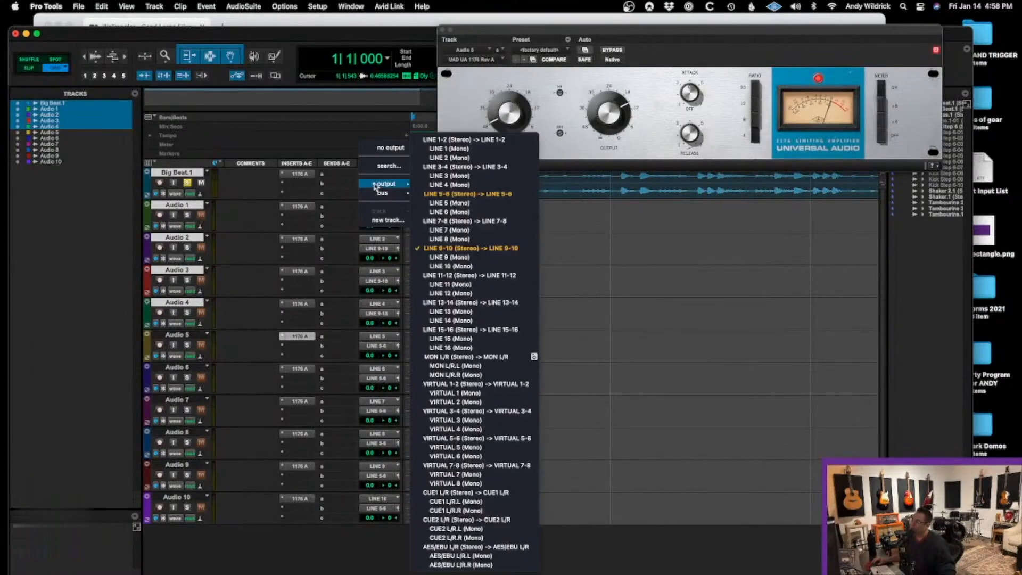
left_click(439, 249)
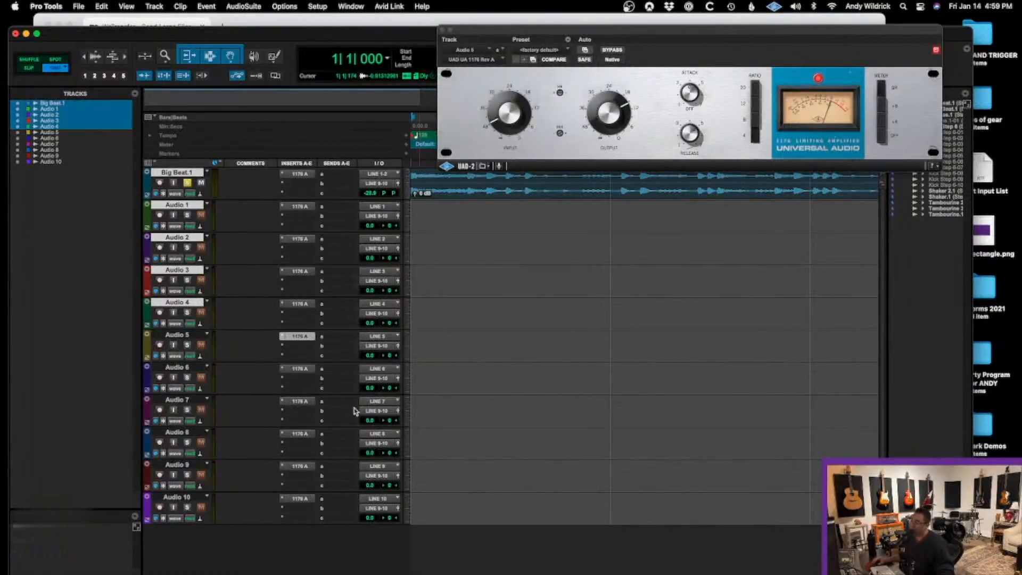
Choose 'no insert' on Audio 3's Insert A to remove the 1176 from all tracks.
left_click(283, 274)
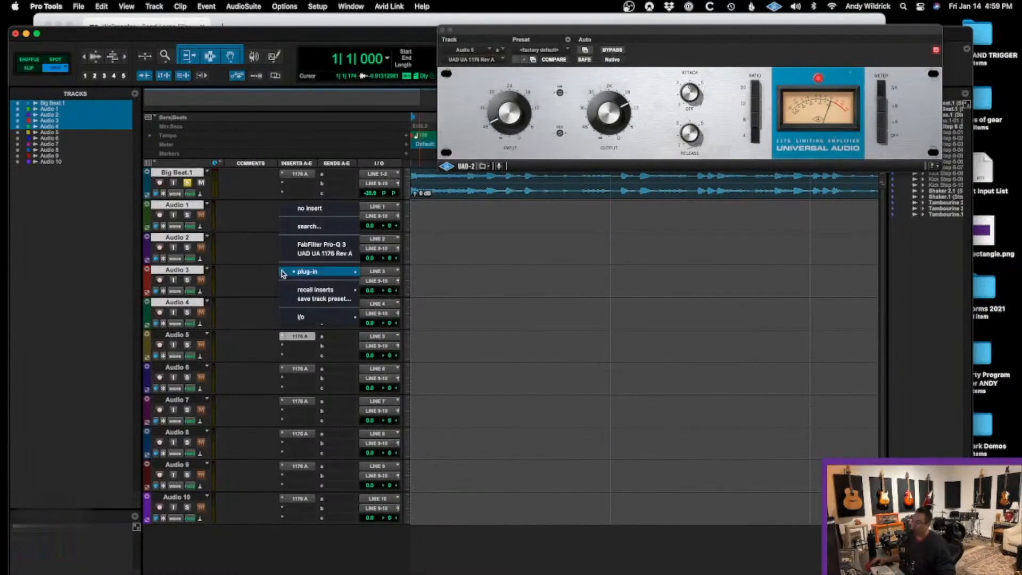
left_click(307, 212)
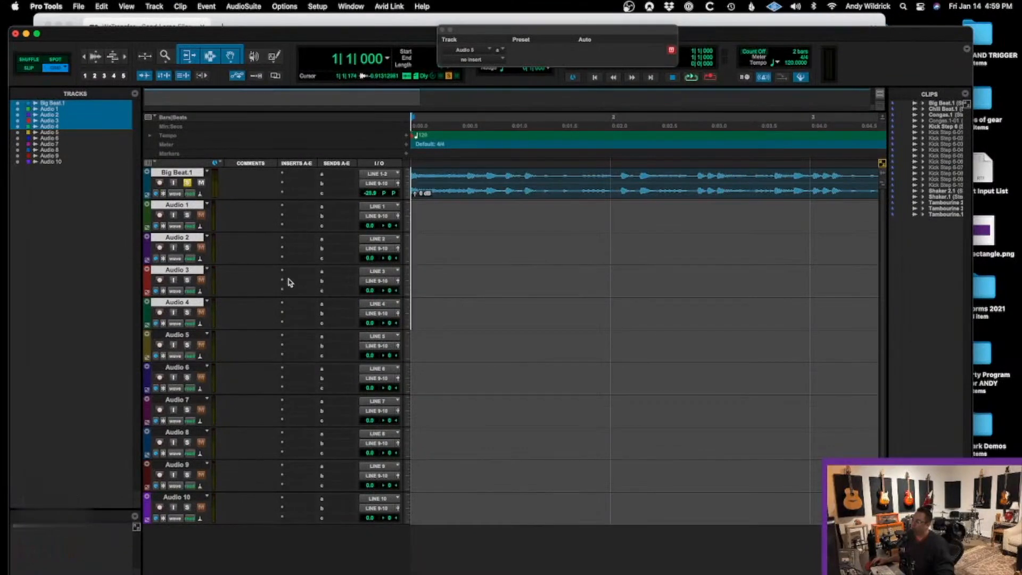
key("super+Tab")
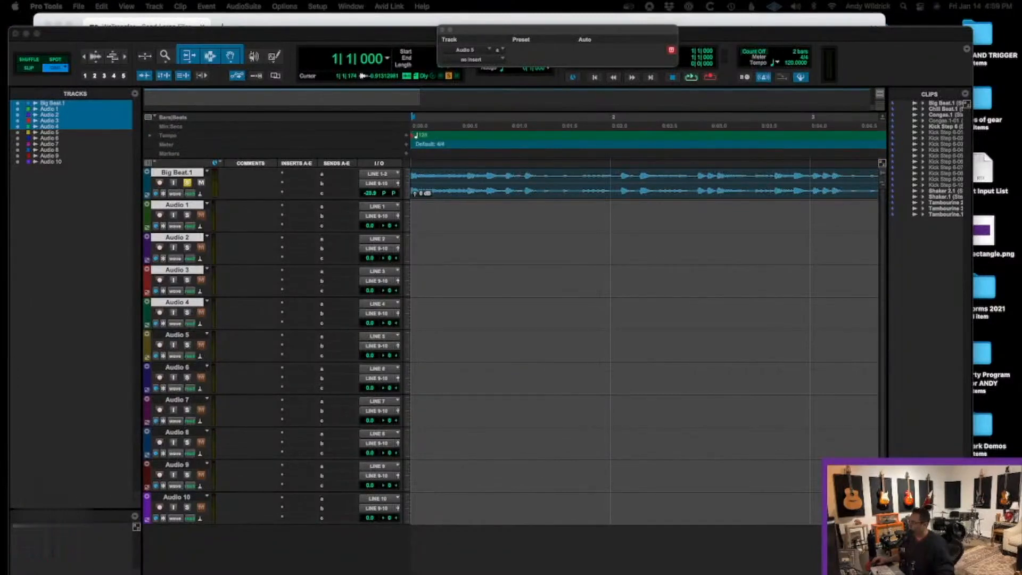
left_click(515, 315)
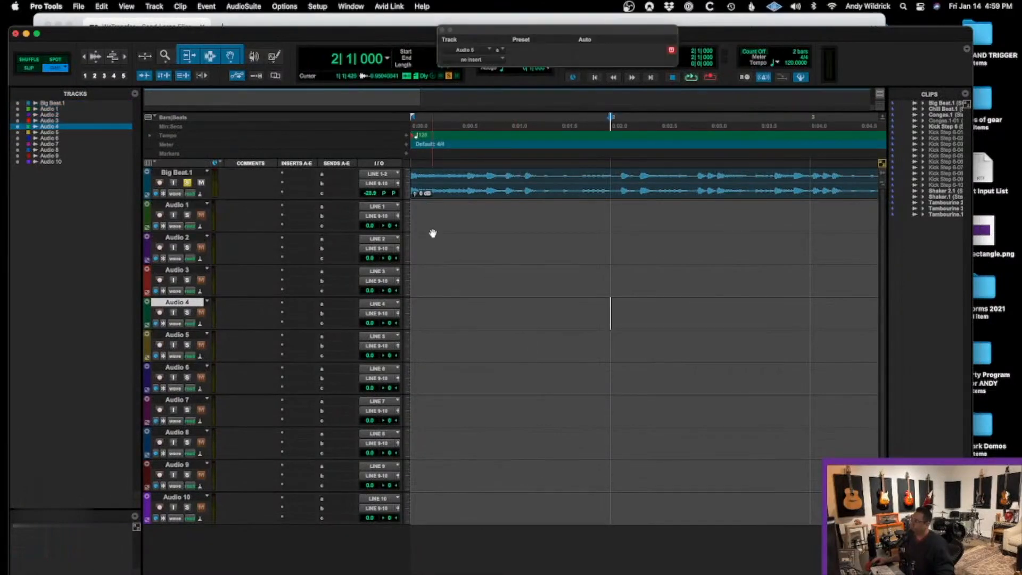
Queue EVERYNIGHT-BIG-H3.wav and Kick Step 6.wav from the Kicks folder for import.
key("super+shift+i")
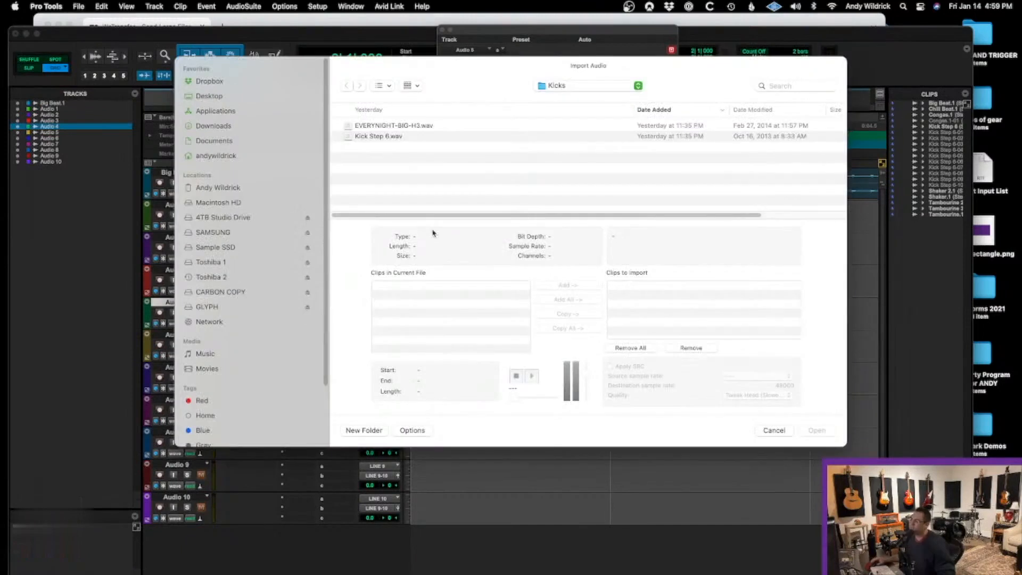
left_click(378, 135)
left_click(383, 126)
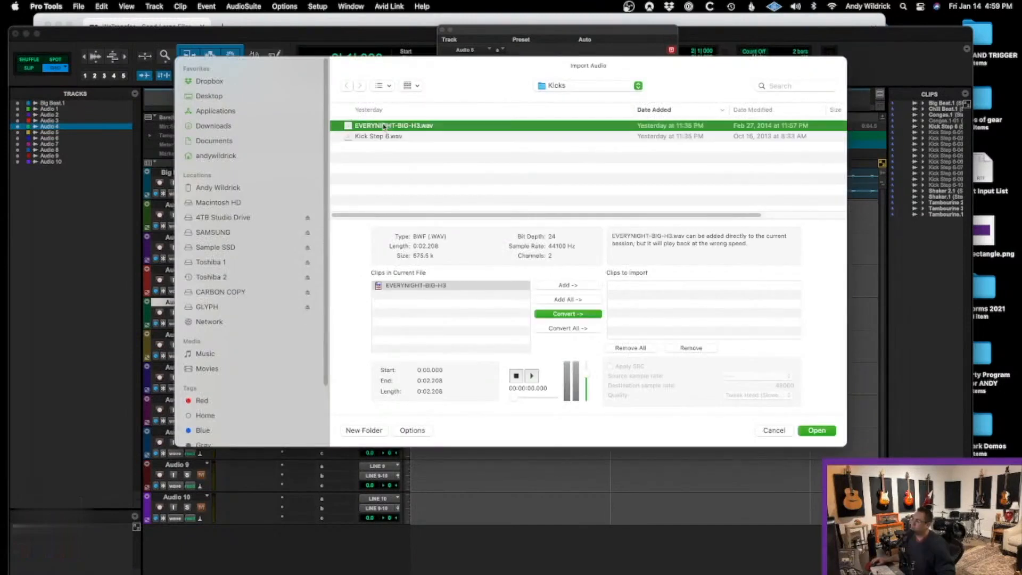
left_click(572, 285)
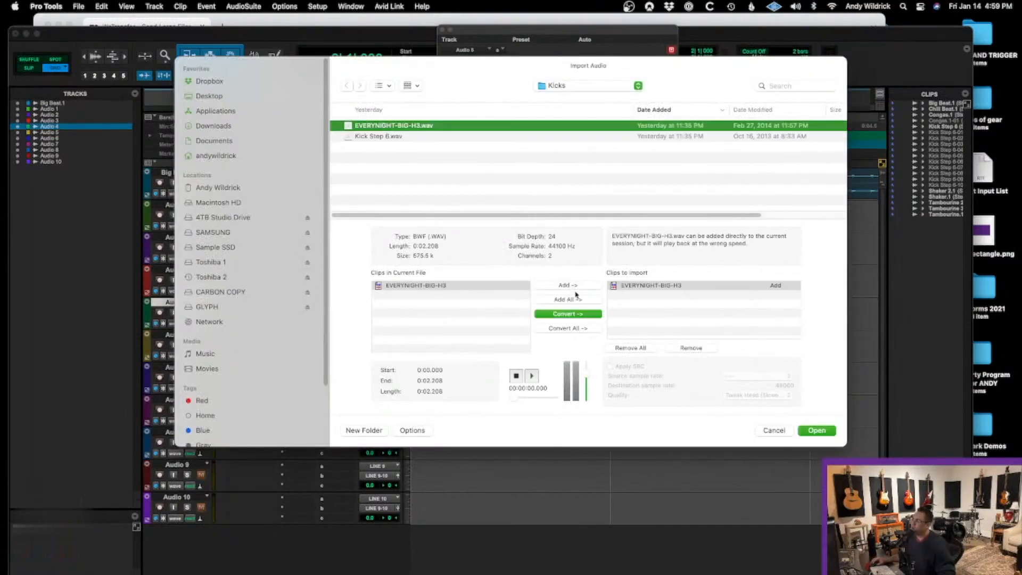
left_click(450, 137)
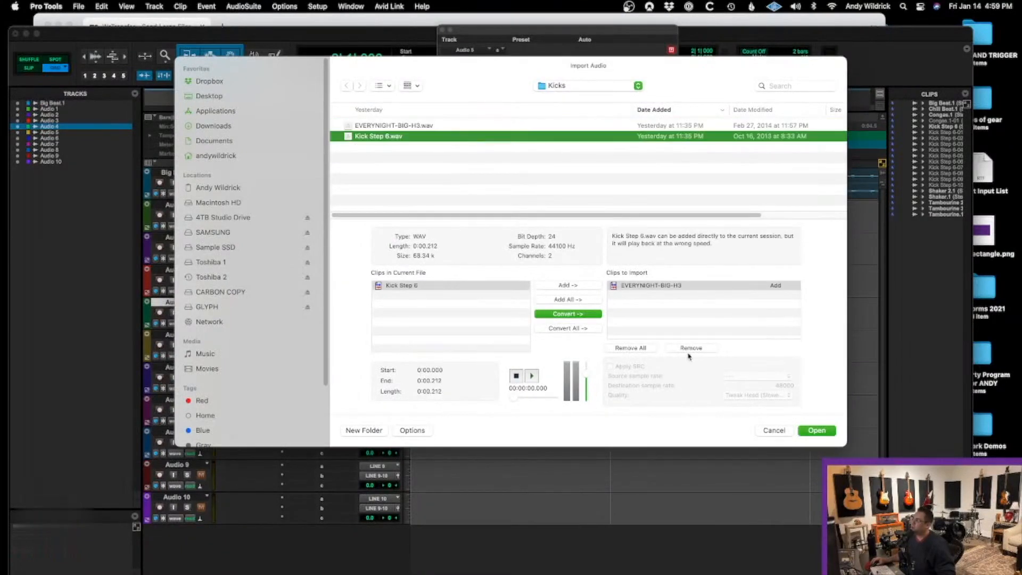
left_click(568, 285)
Import the queued kick clips as new tracks, accepting the sample-rate mismatch.
left_click(816, 430)
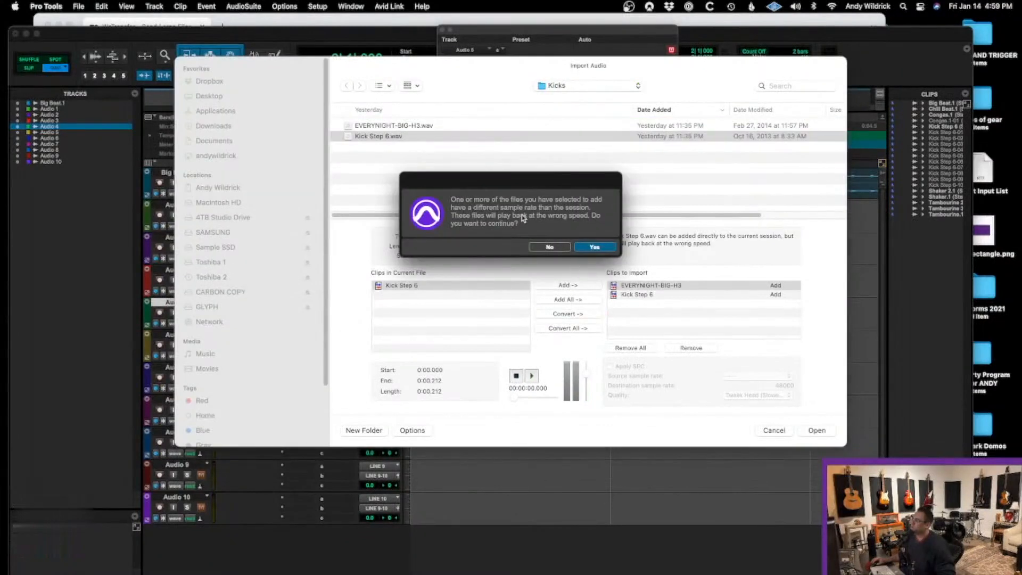
left_click(591, 247)
left_click(558, 256)
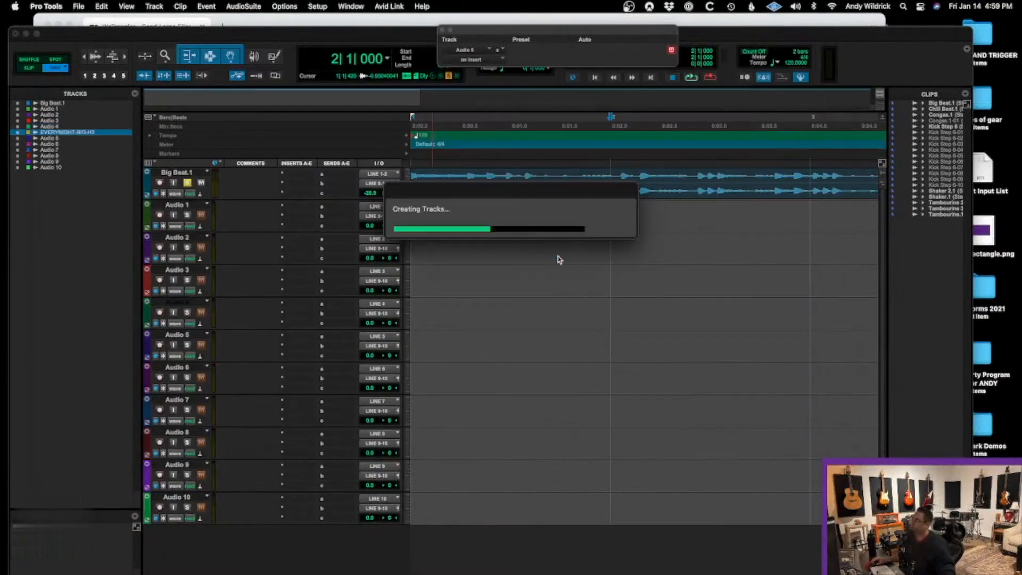
left_click(434, 338)
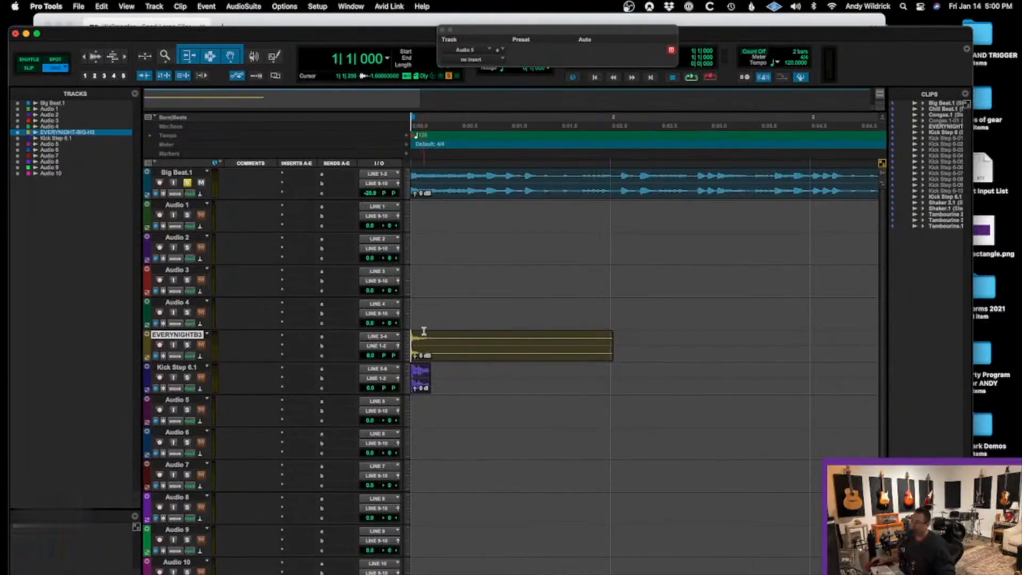
Save a copy of the session with its audio files as 'Copy of duplication' on the Desktop.
left_click(79, 7)
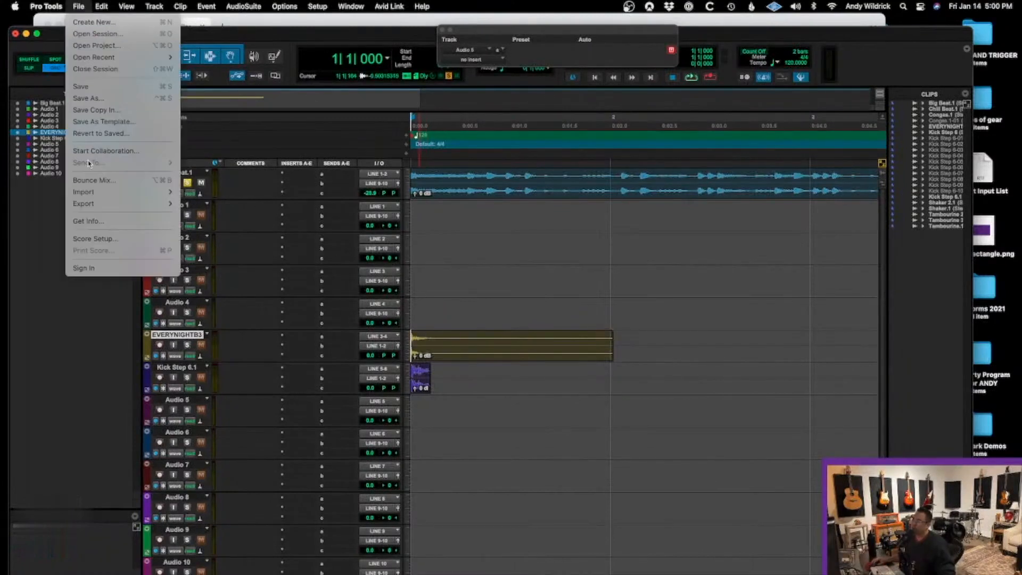
left_click(97, 110)
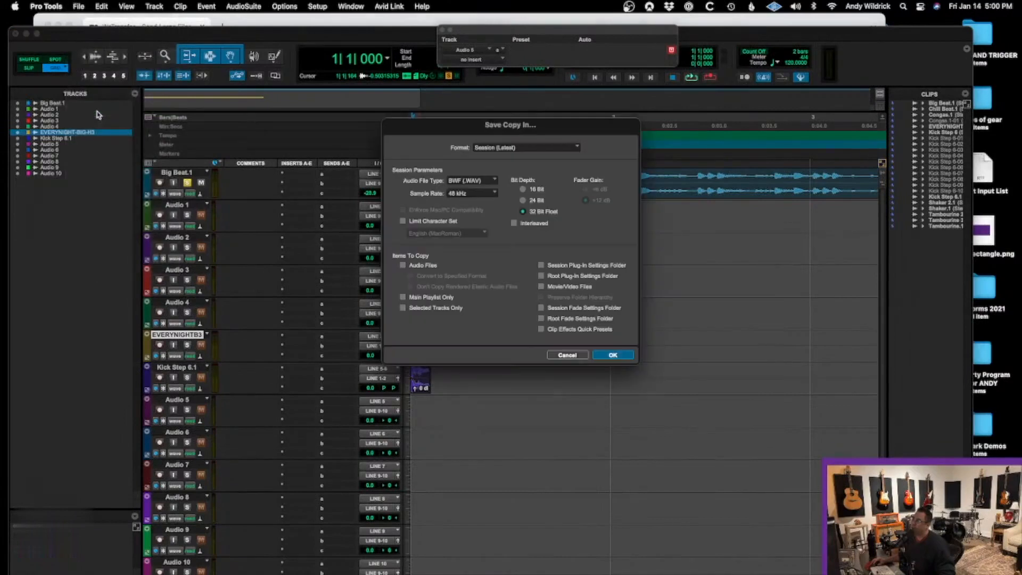
left_click(415, 266)
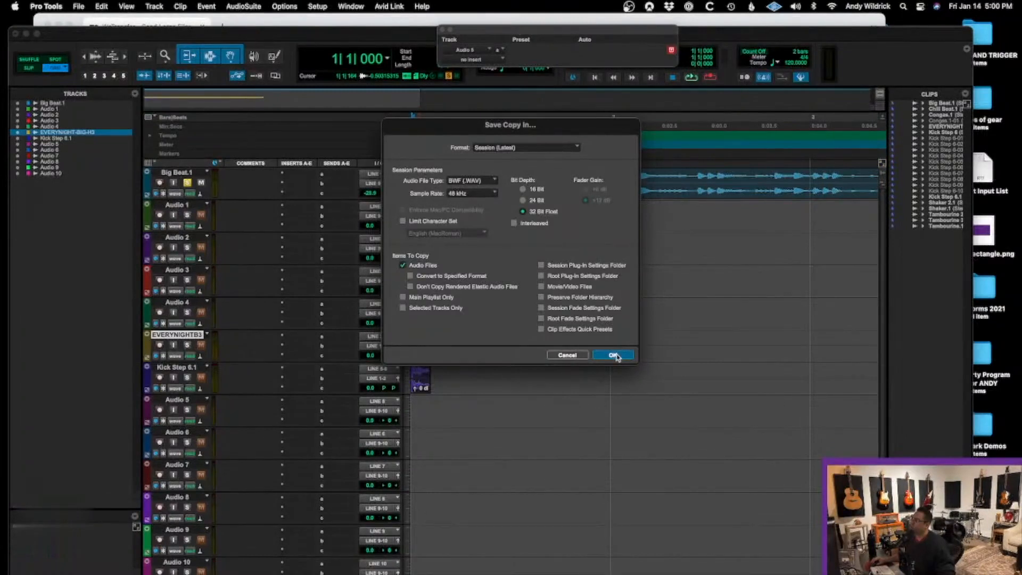
left_click(614, 355)
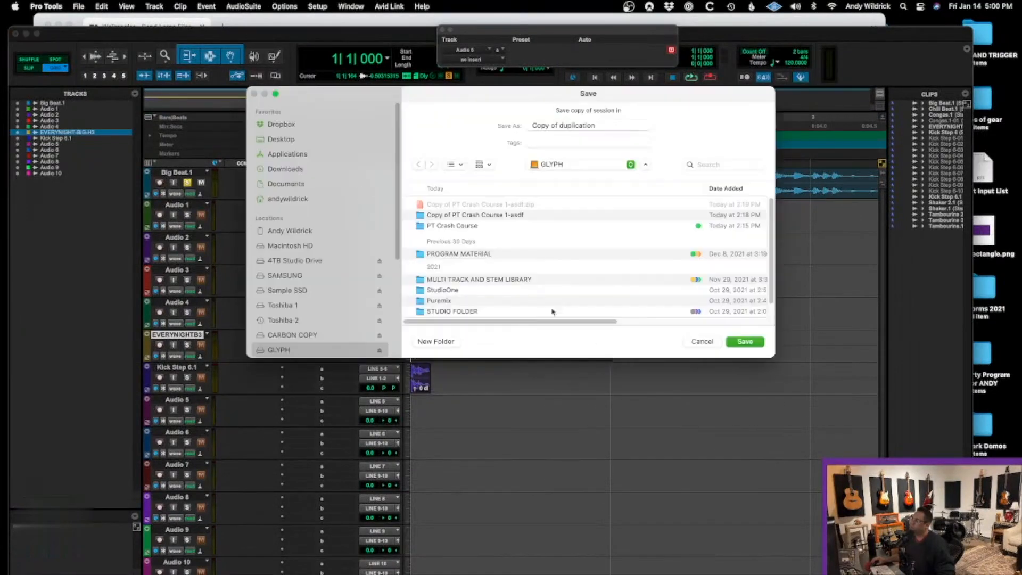
left_click(301, 139)
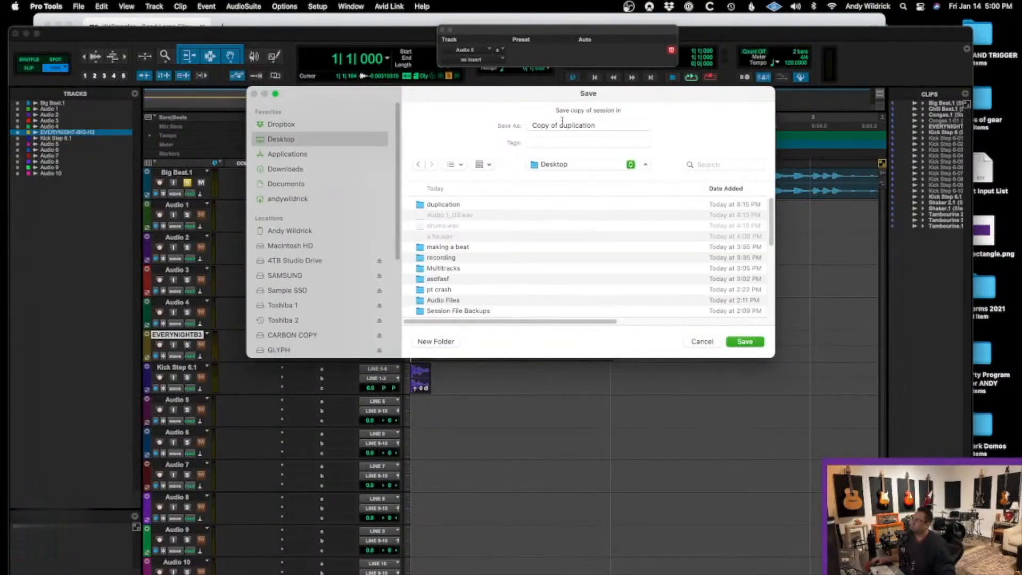
left_click(618, 127)
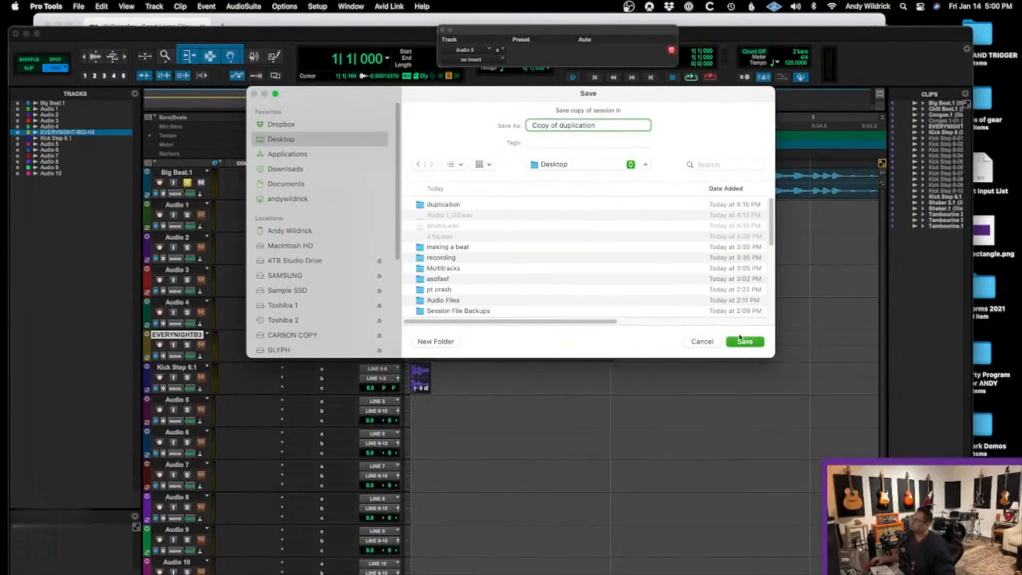
left_click(744, 342)
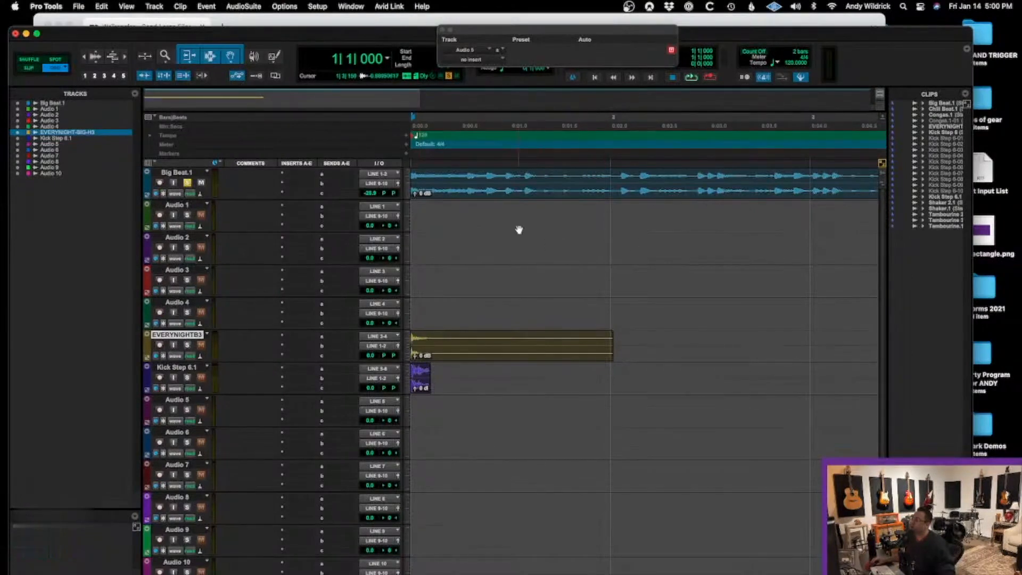
Check the kick WAVs in Copy of duplication's Audio Files folder in Finder, then close it.
mouse_move(1, 72)
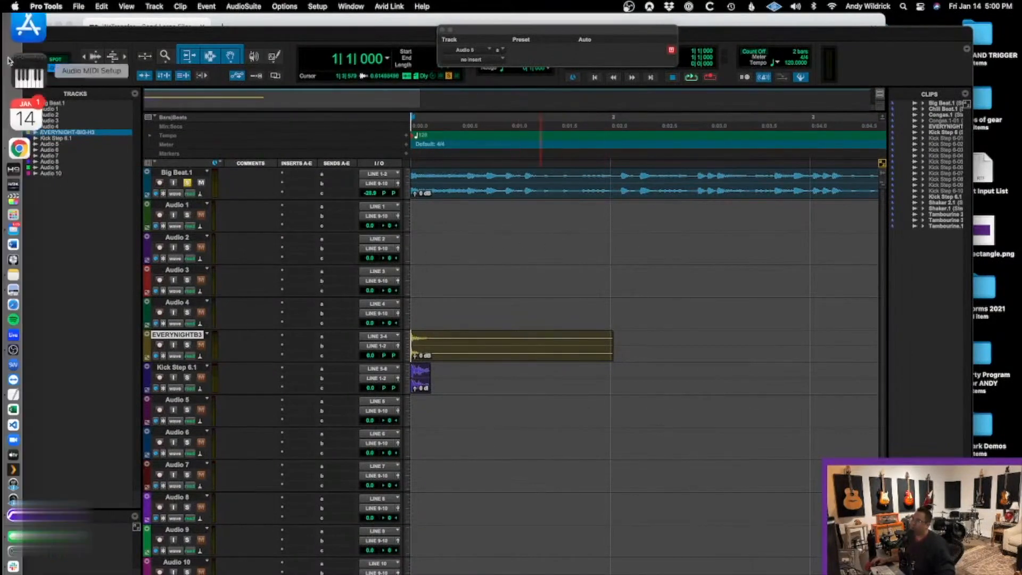
left_click(26, 19)
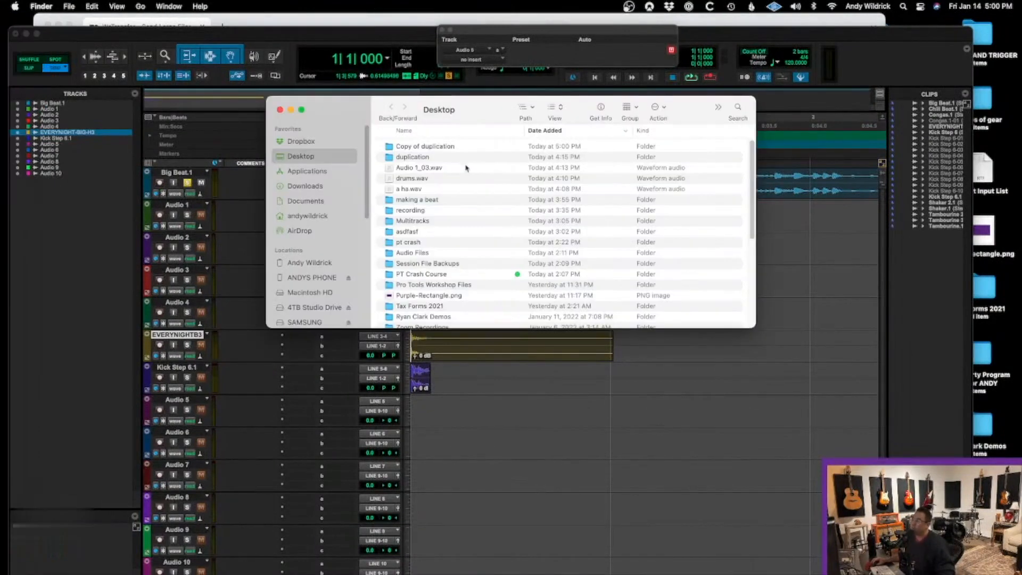
double_click(407, 147)
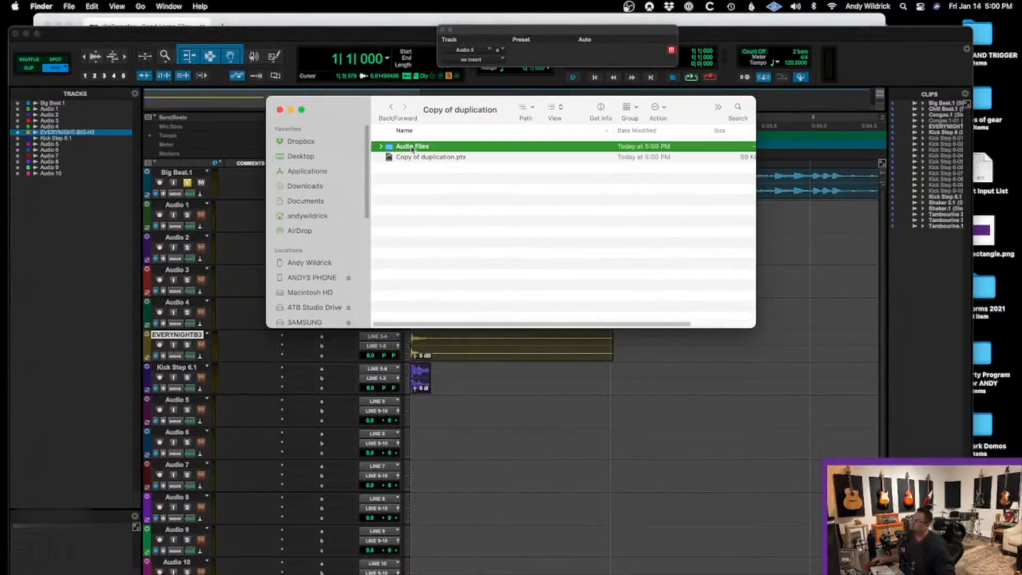
double_click(411, 148)
scroll(426, 203, "down", 2)
scroll(438, 215, "up", 2)
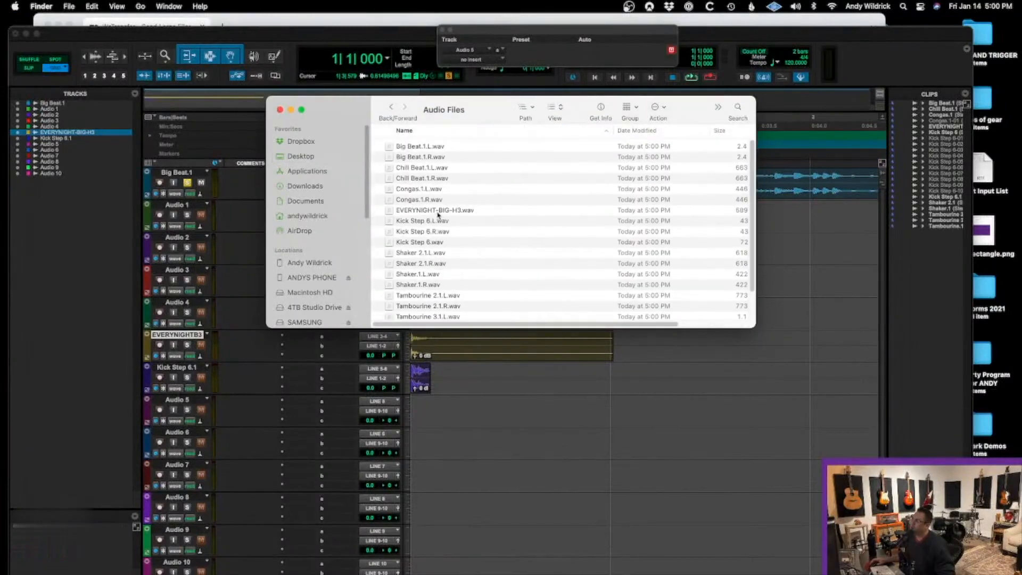
scroll(438, 215, "down", 3)
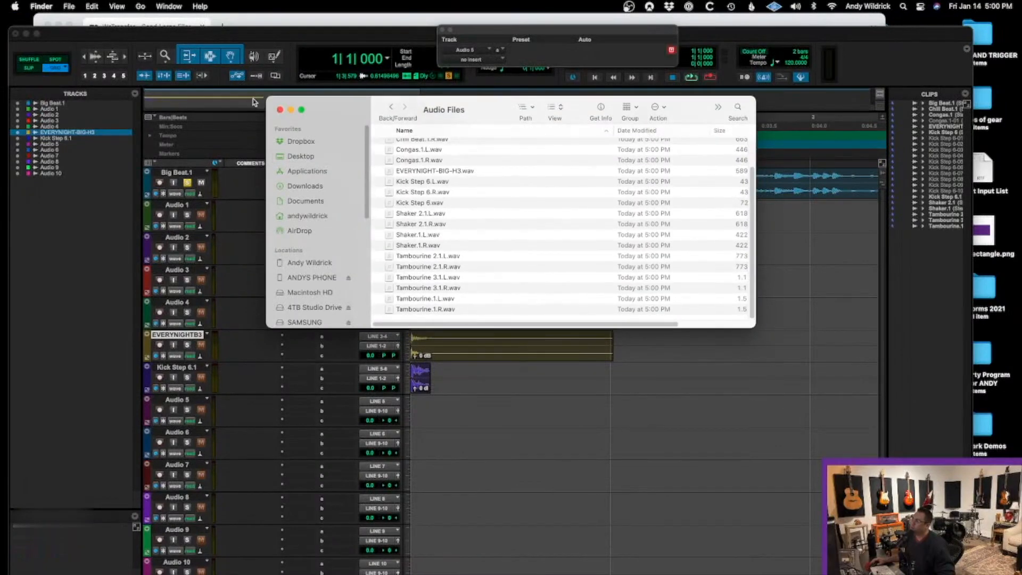
left_click(279, 110)
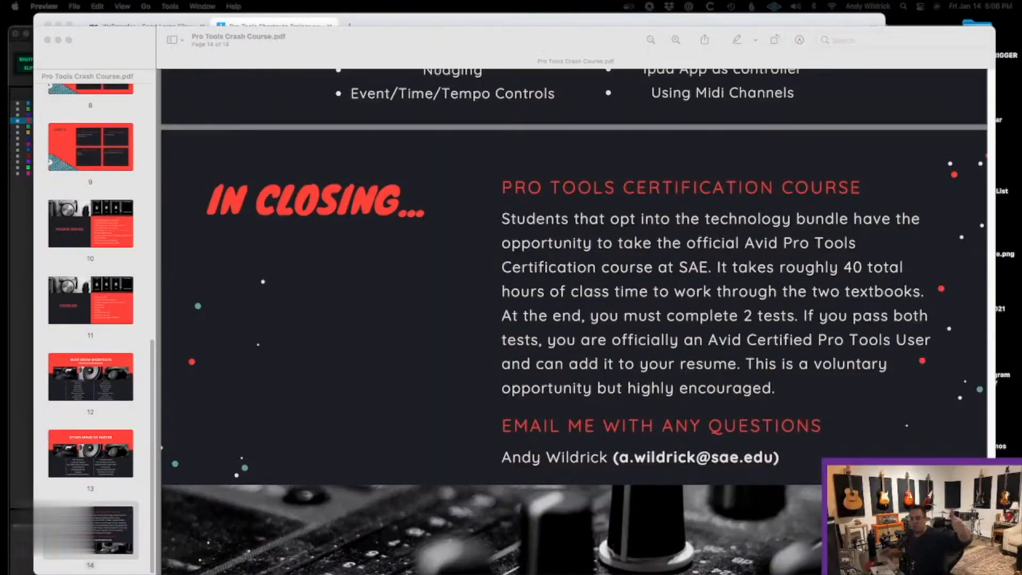